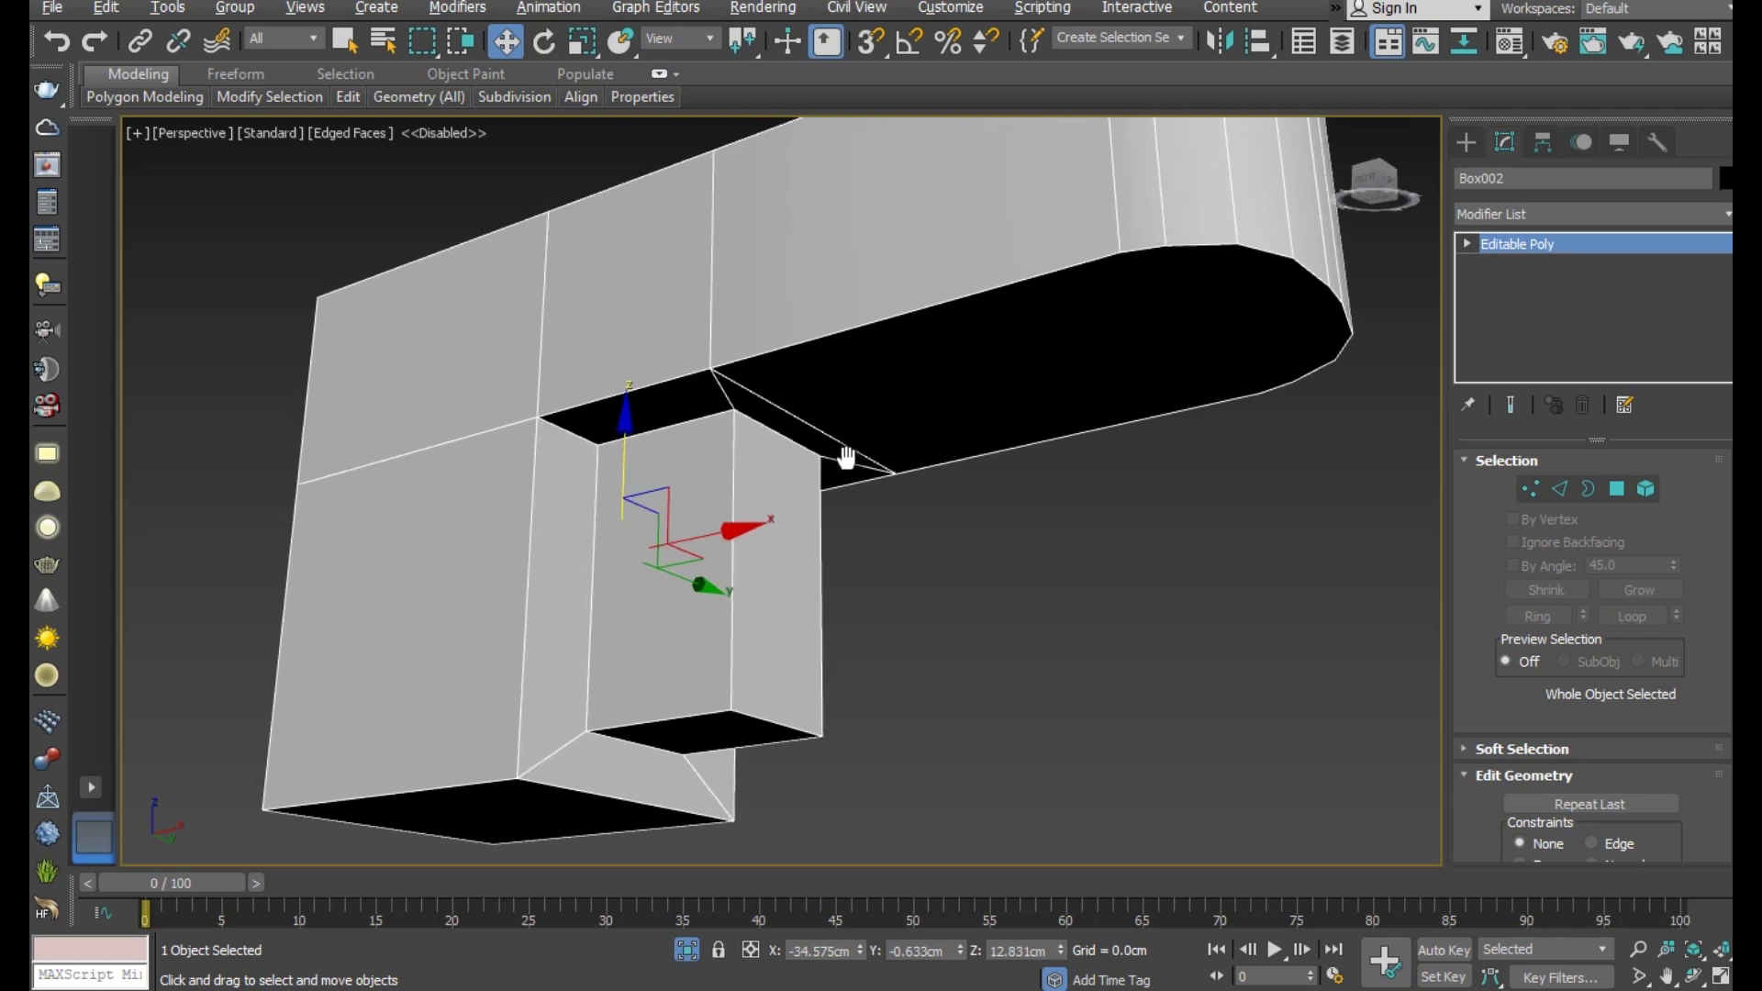
- Select the four border edges around the black underside face of the receiver
{"action": "middle_click_drag", "start_coordinate": [829, 464], "coordinate": [840, 459]}
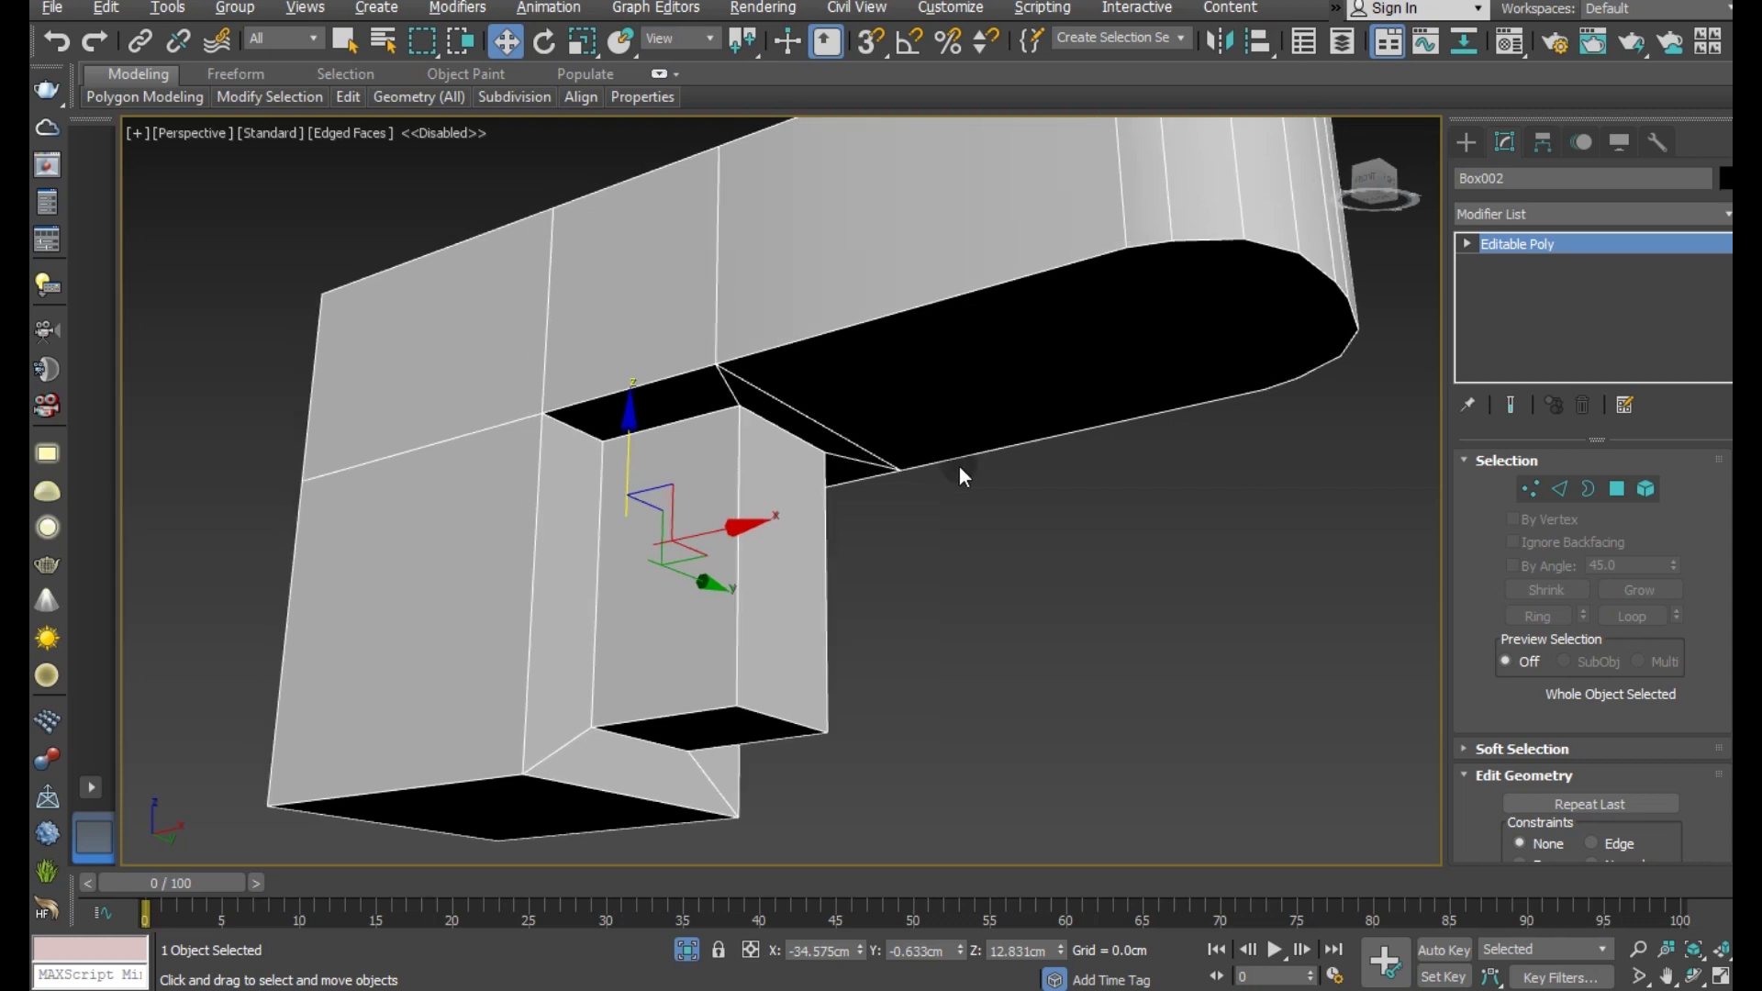
{"action": "left_click", "coordinate": [1570, 483]}
{"action": "left_click", "coordinate": [654, 378]}
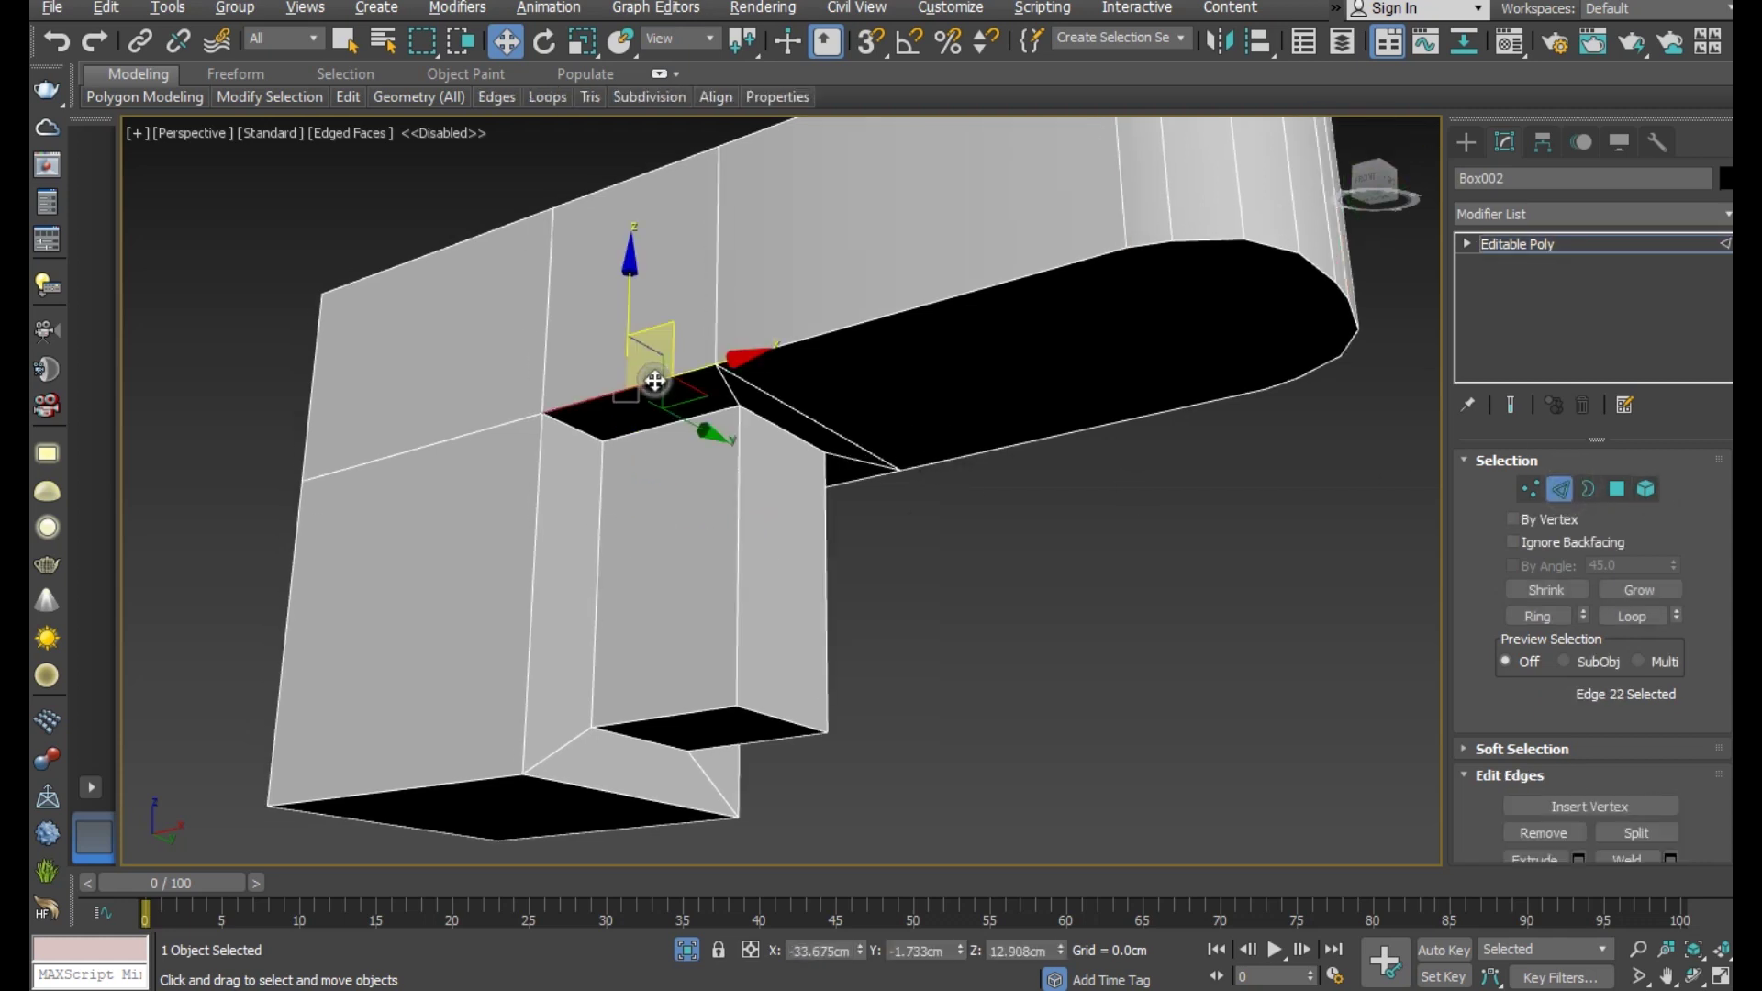
{"action": "left_click", "coordinate": [795, 344], "text": "ctrl"}
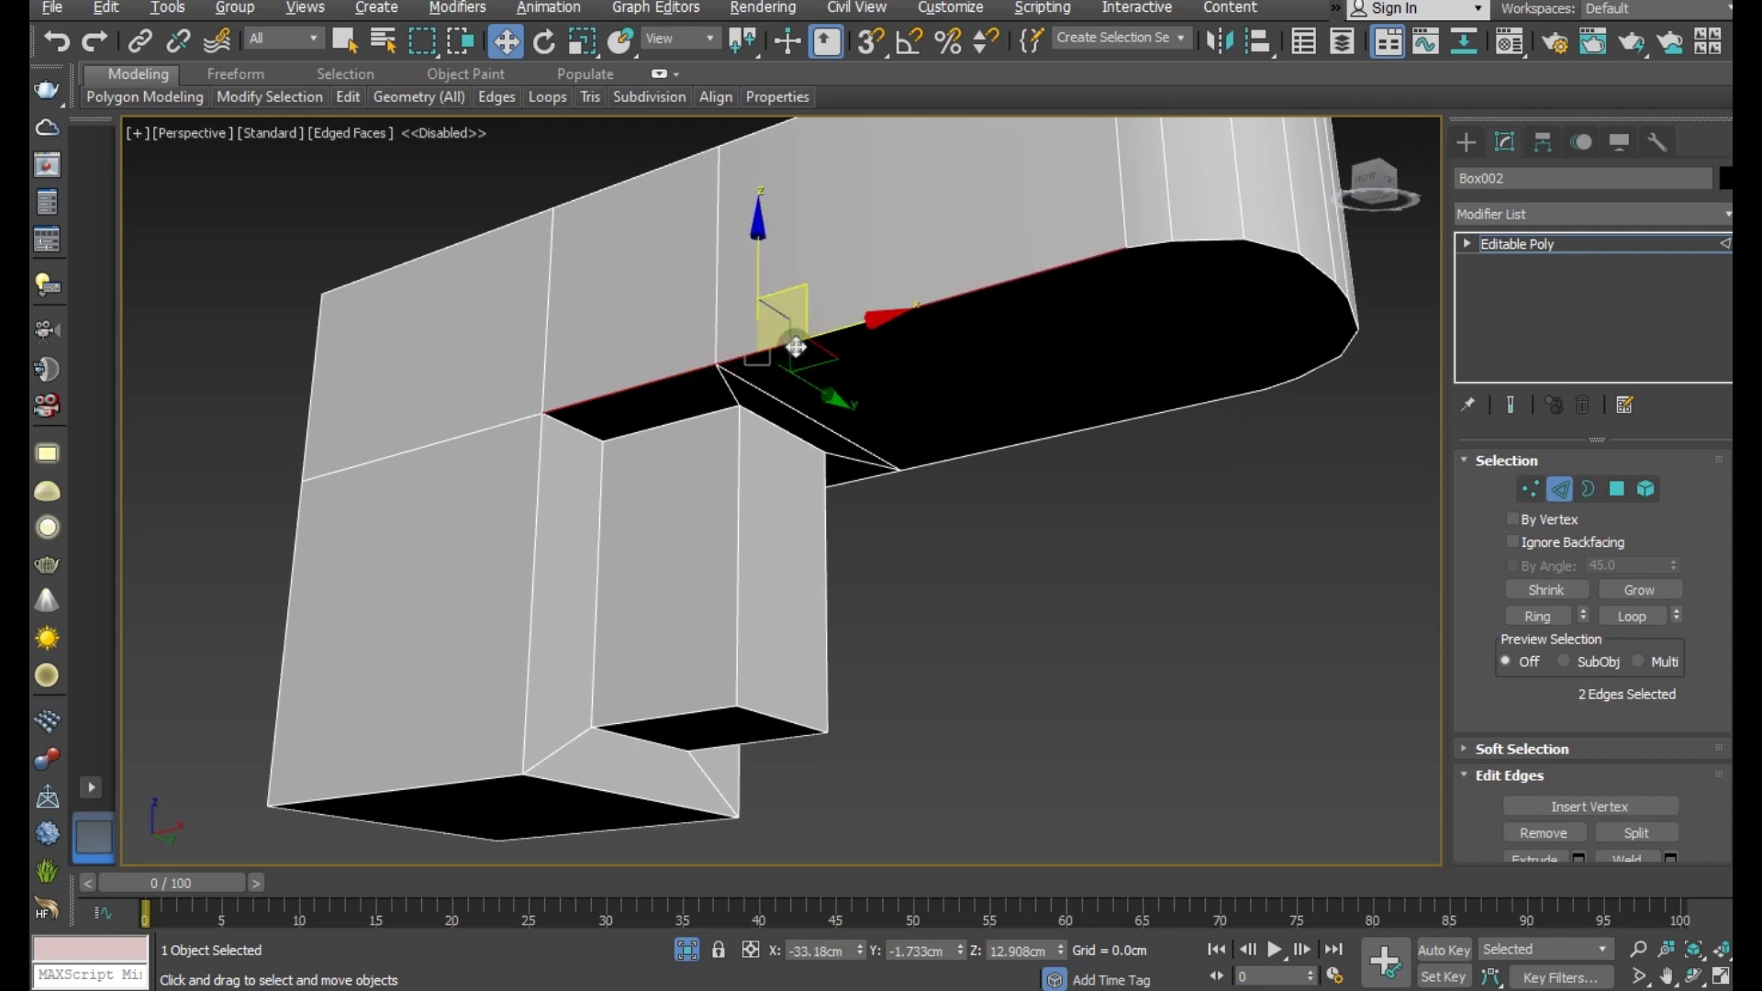
{"action": "left_click", "coordinate": [1097, 432], "text": "ctrl"}
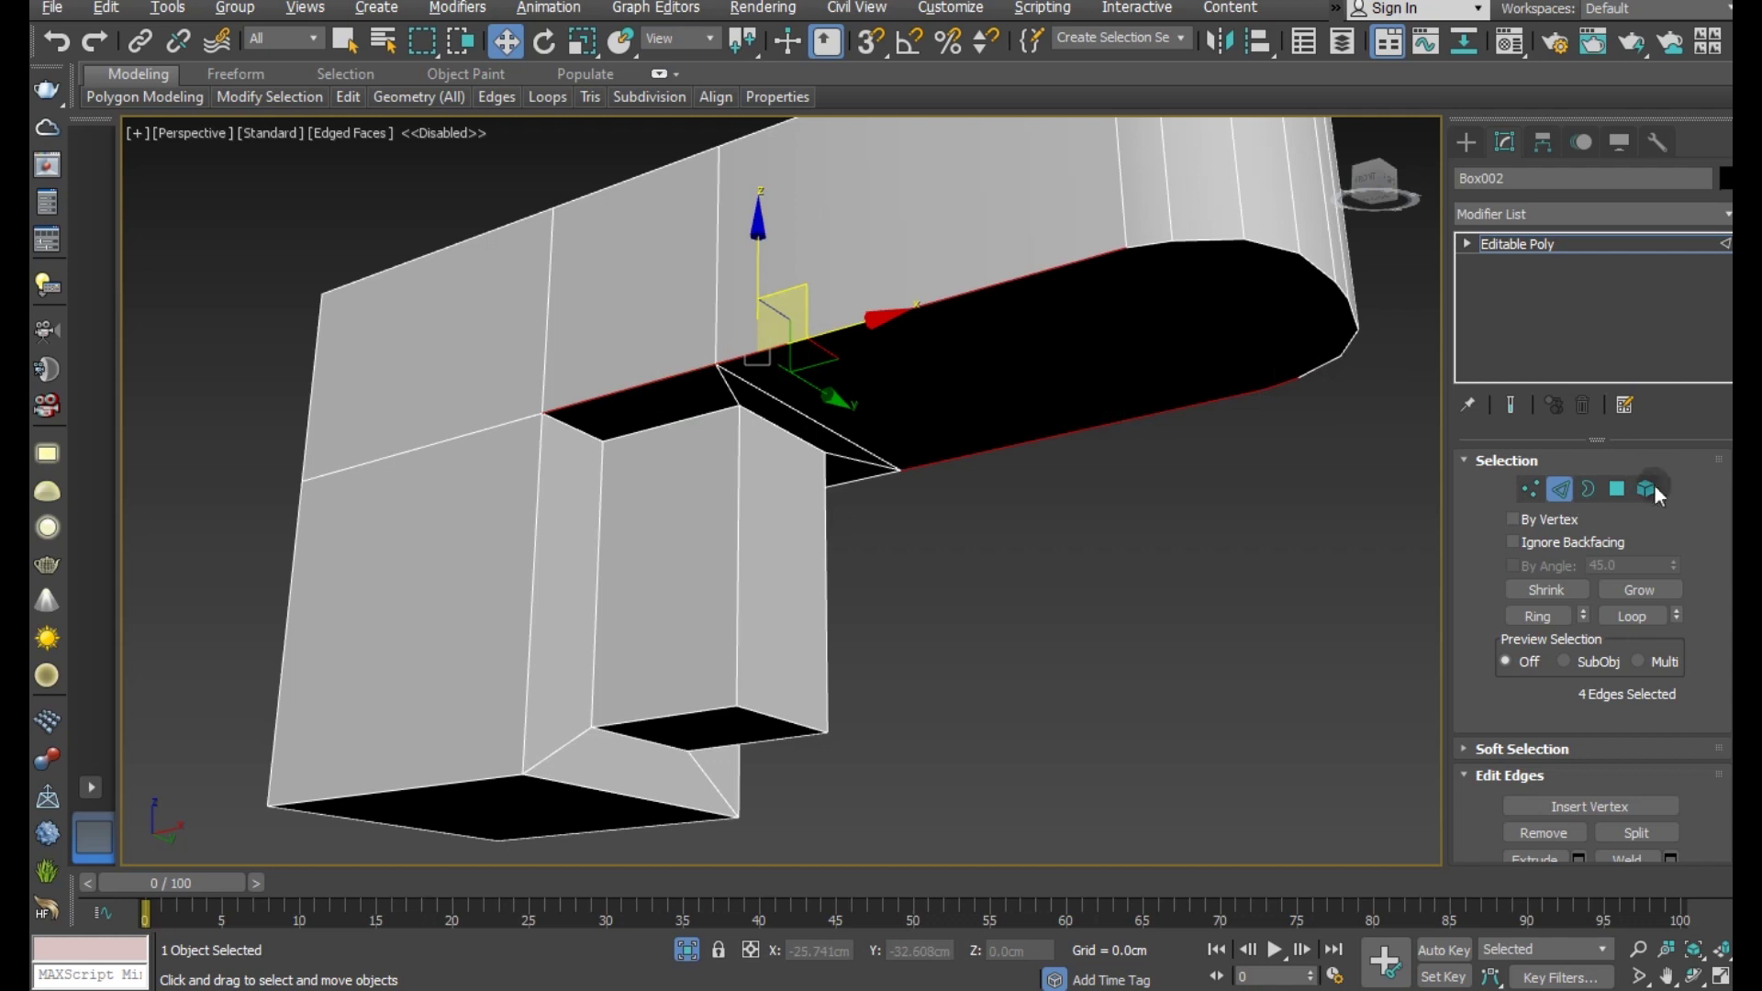
- Inset the long underside polygon by 0.04 cm
{"action": "left_click", "coordinate": [1632, 492]}
{"action": "left_click", "coordinate": [1033, 326]}
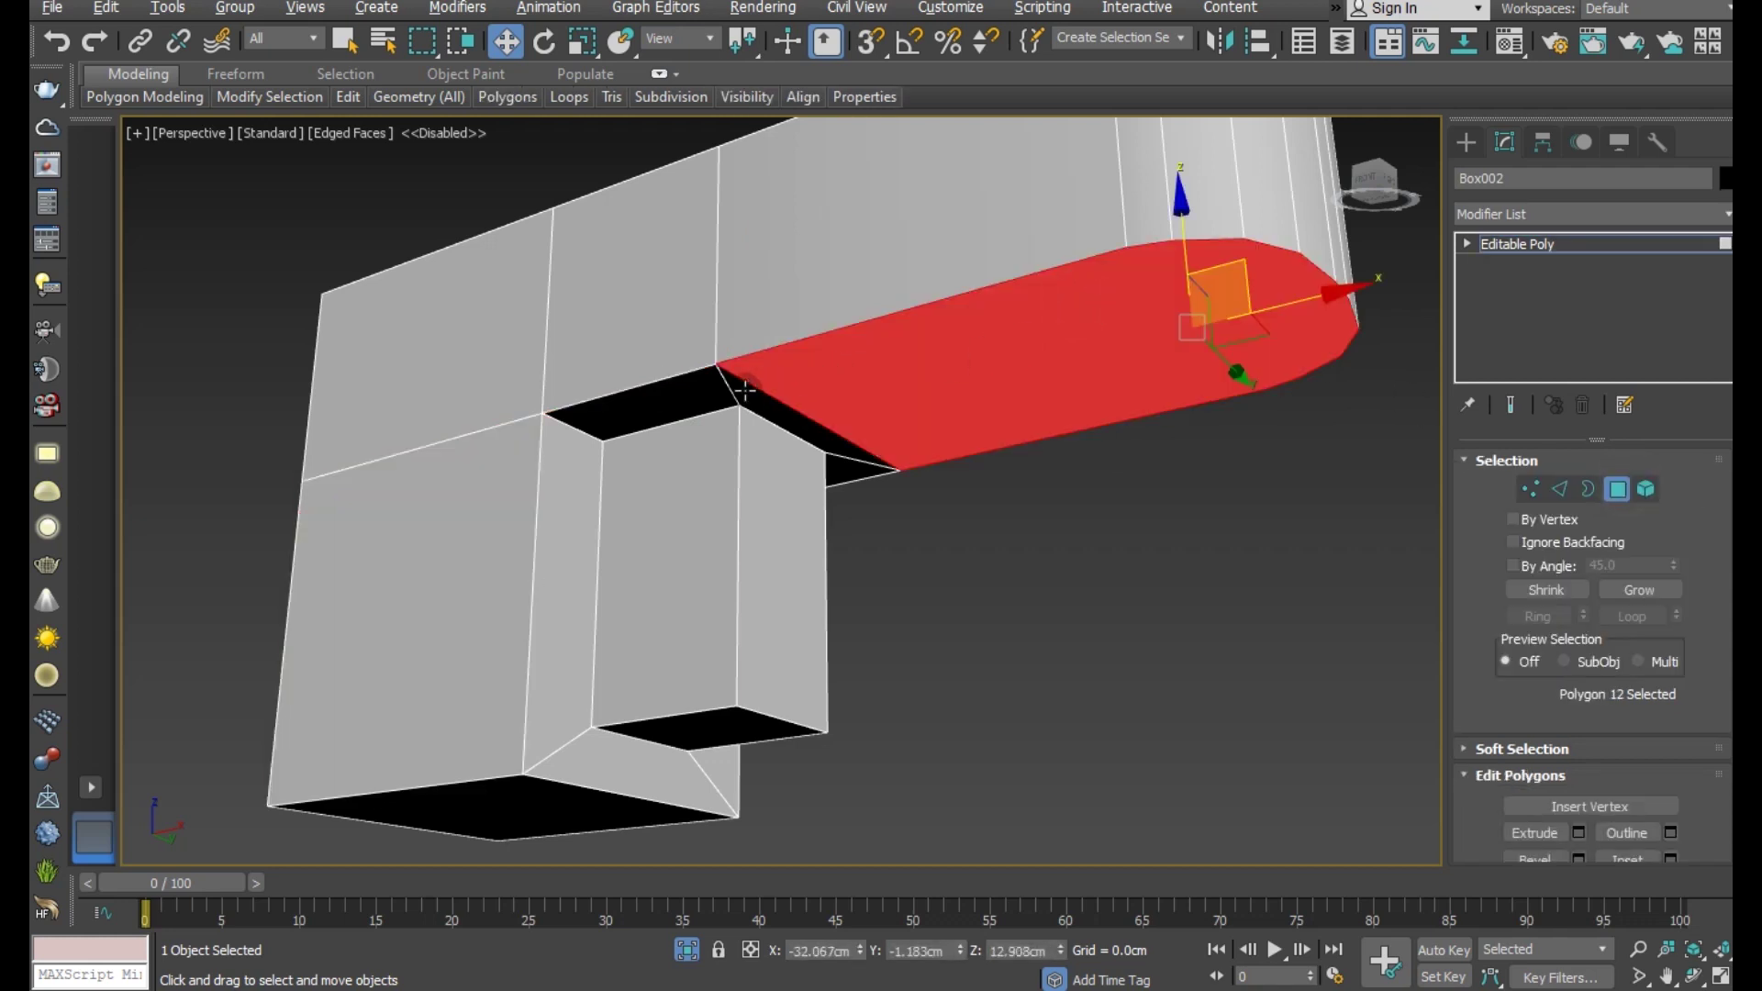
{"action": "scroll", "coordinate": [1630, 787], "scroll_direction": "down", "scroll_amount": 2}
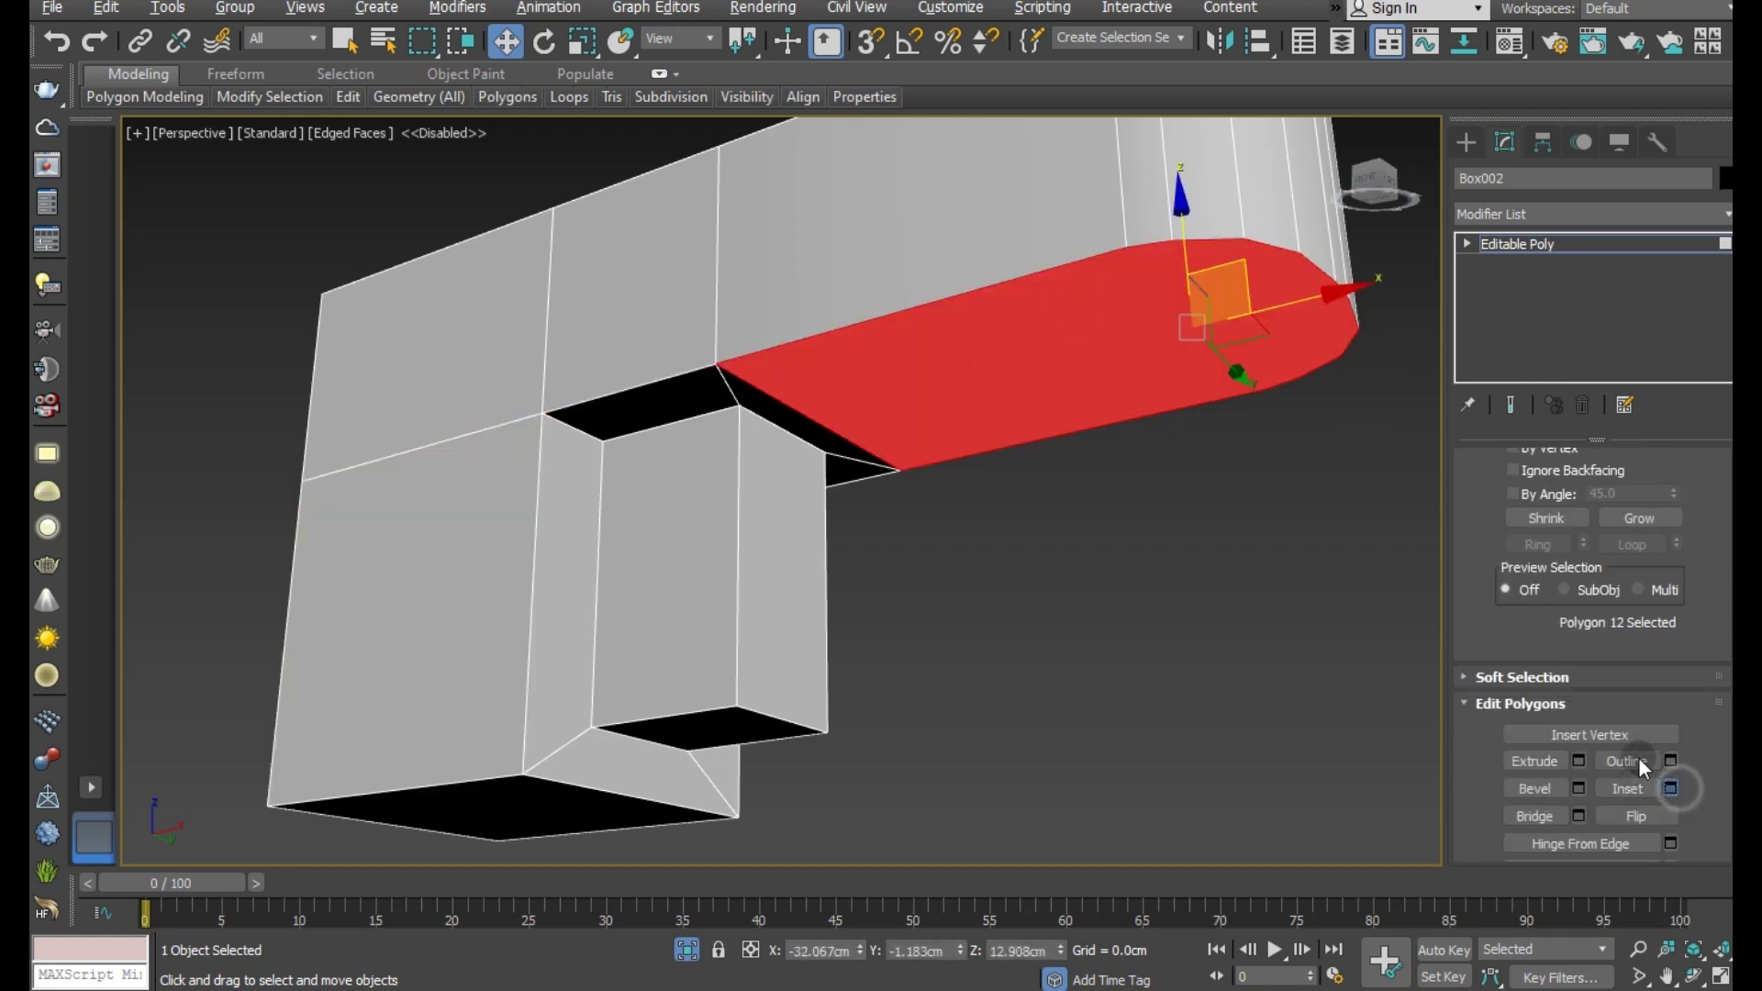
{"action": "left_click", "coordinate": [1671, 788]}
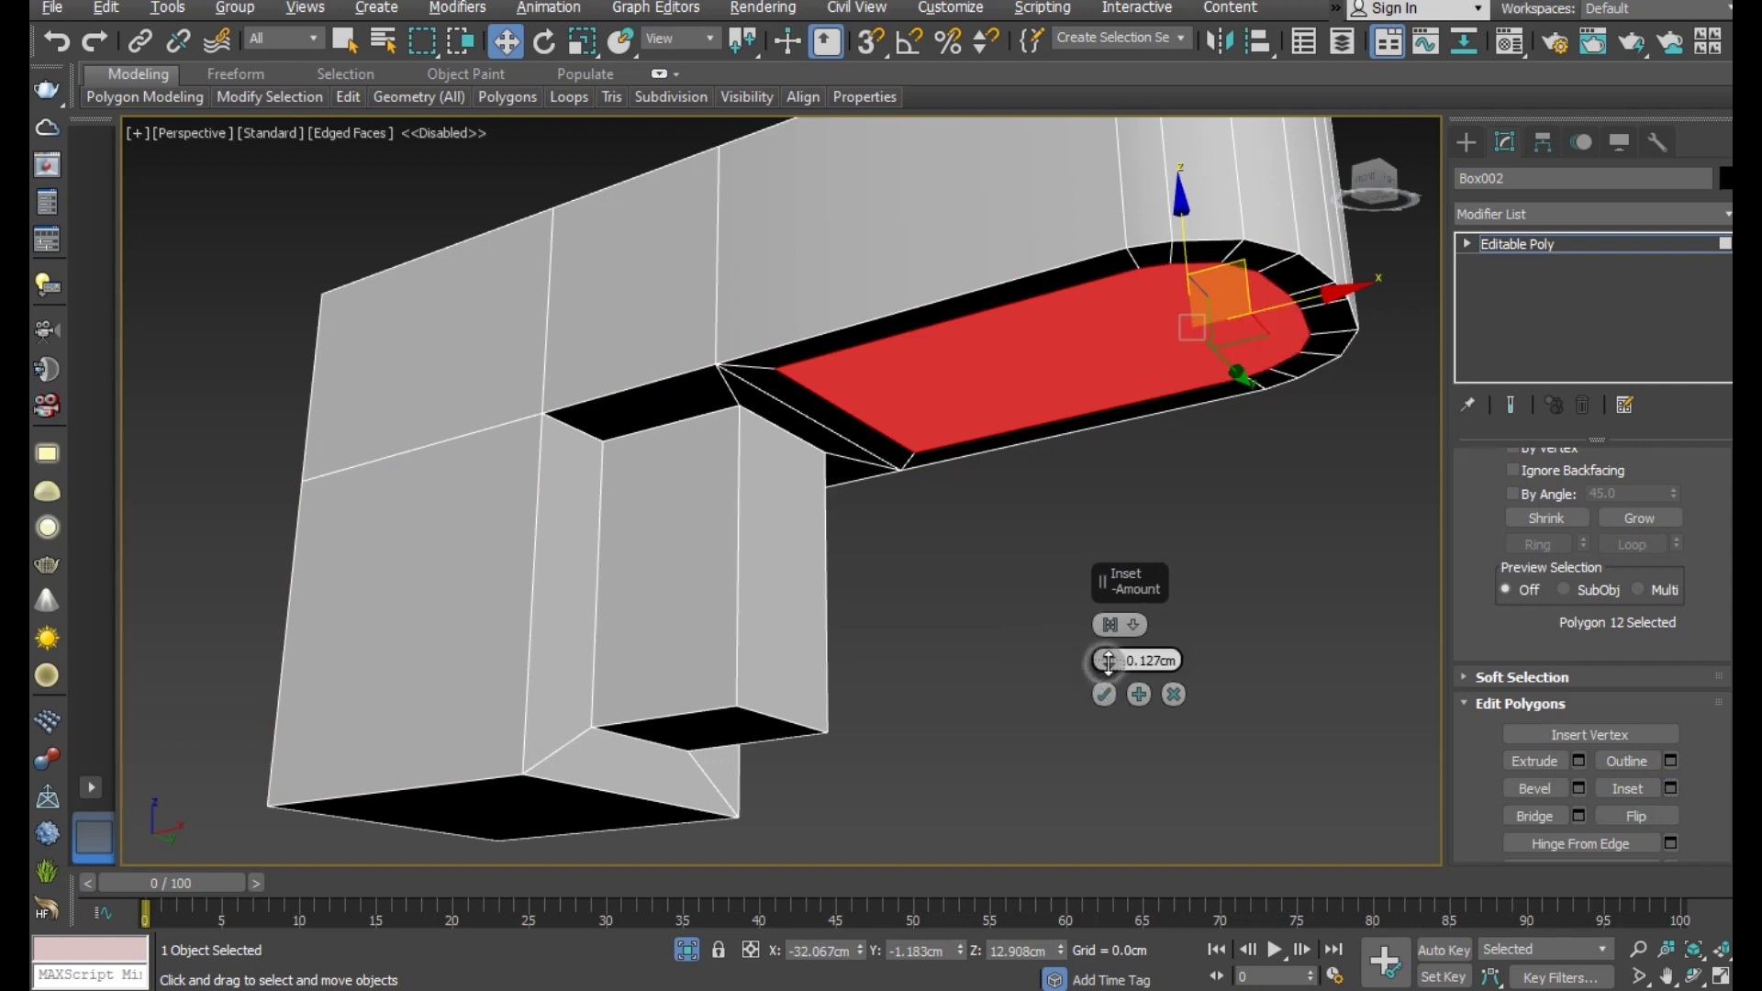
{"action": "left_click_drag", "start_coordinate": [1108, 661], "coordinate": [1112, 659]}
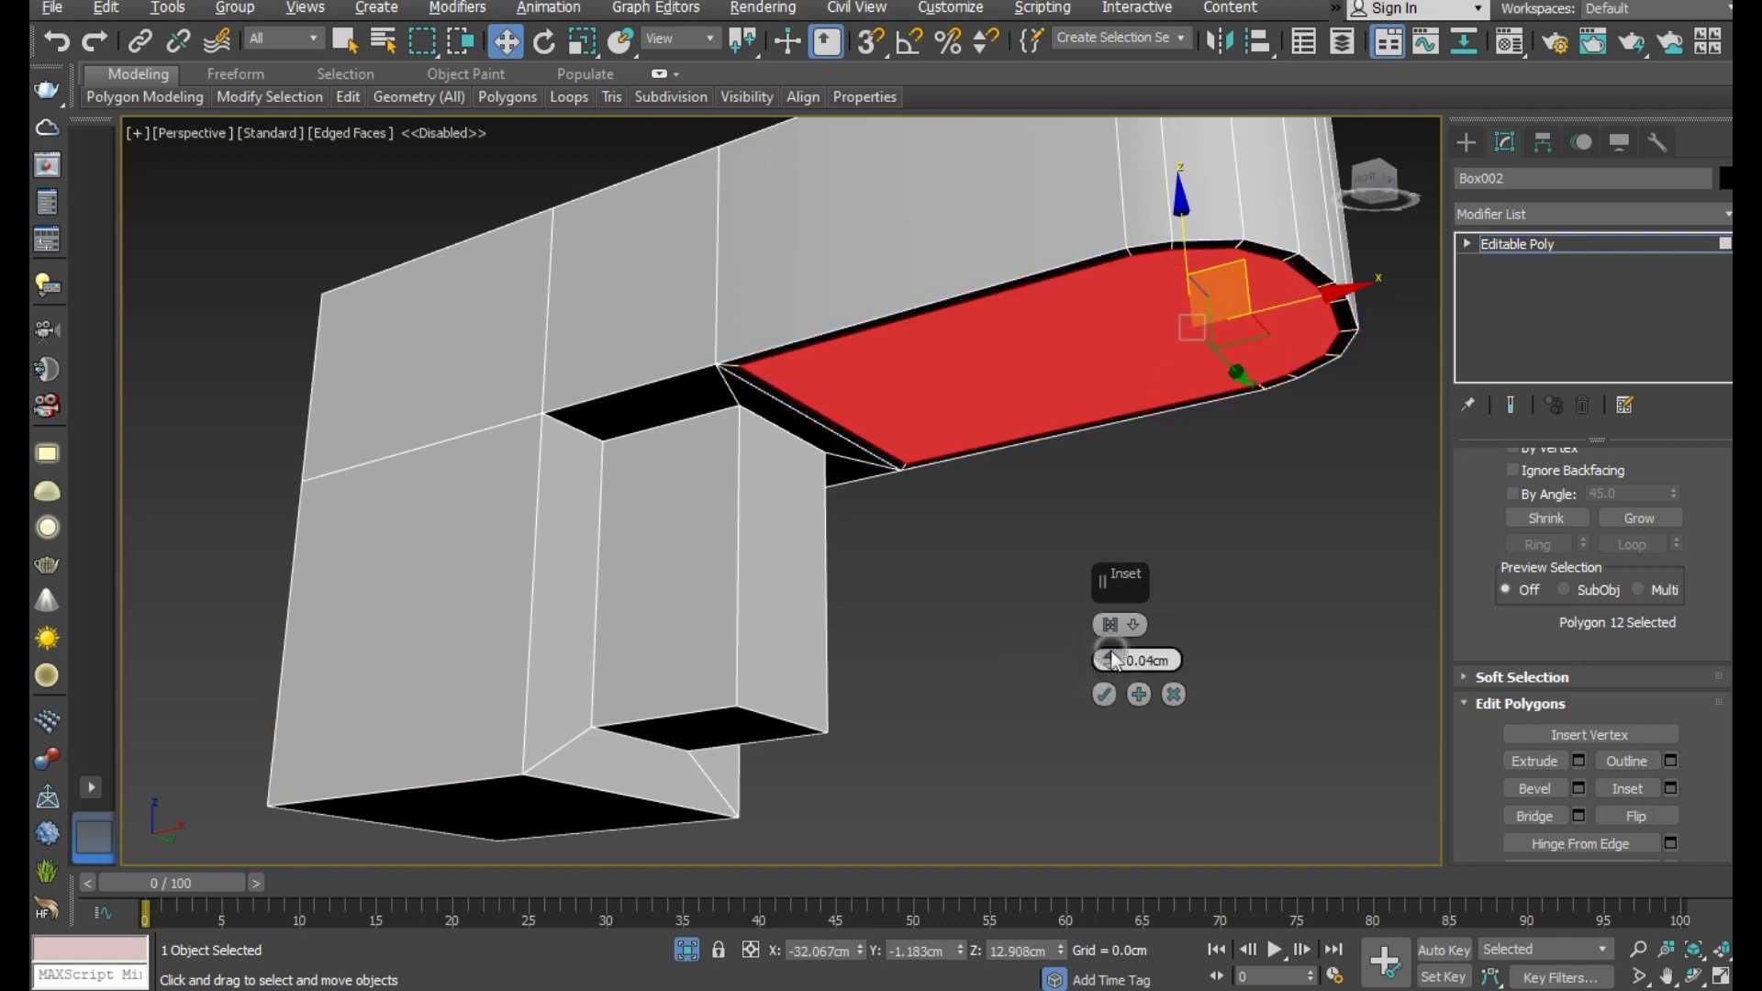
{"action": "left_click", "coordinate": [1105, 689]}
{"action": "scroll", "coordinate": [1594, 511], "scroll_direction": "up", "scroll_amount": 2}
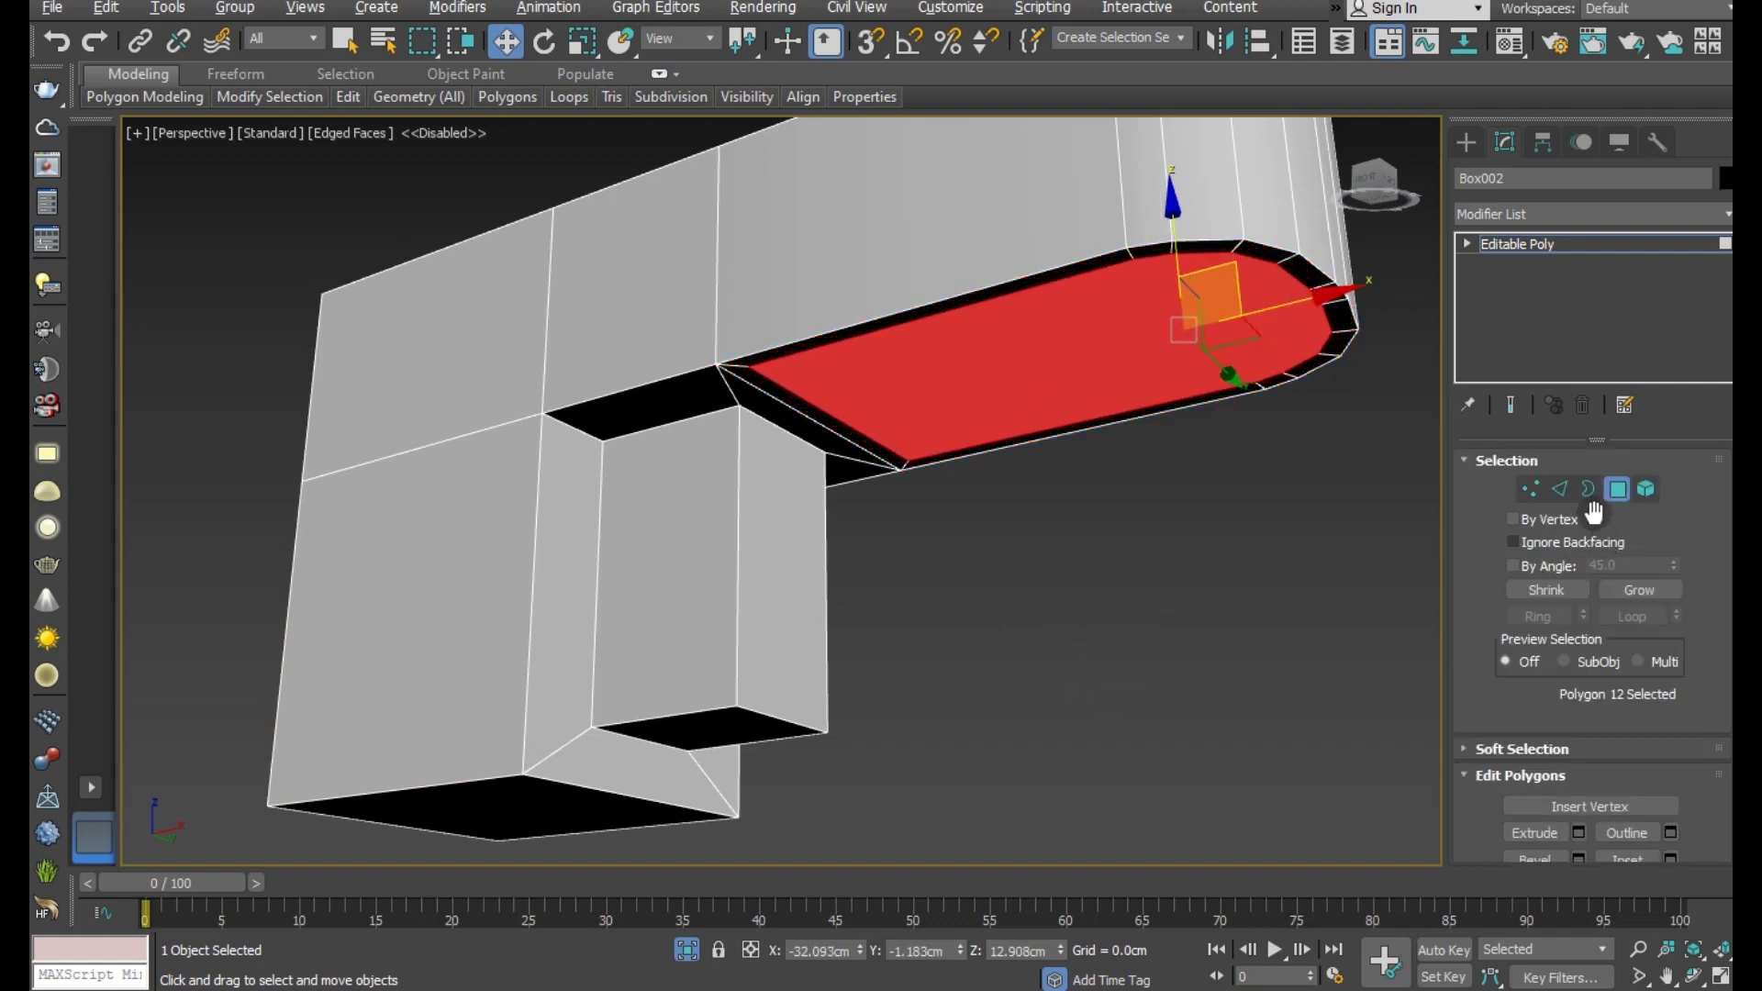
- Select the inset rim's edge loop plus the corner block's outline edges, sixteen edges in all
{"action": "left_click", "coordinate": [1563, 489]}
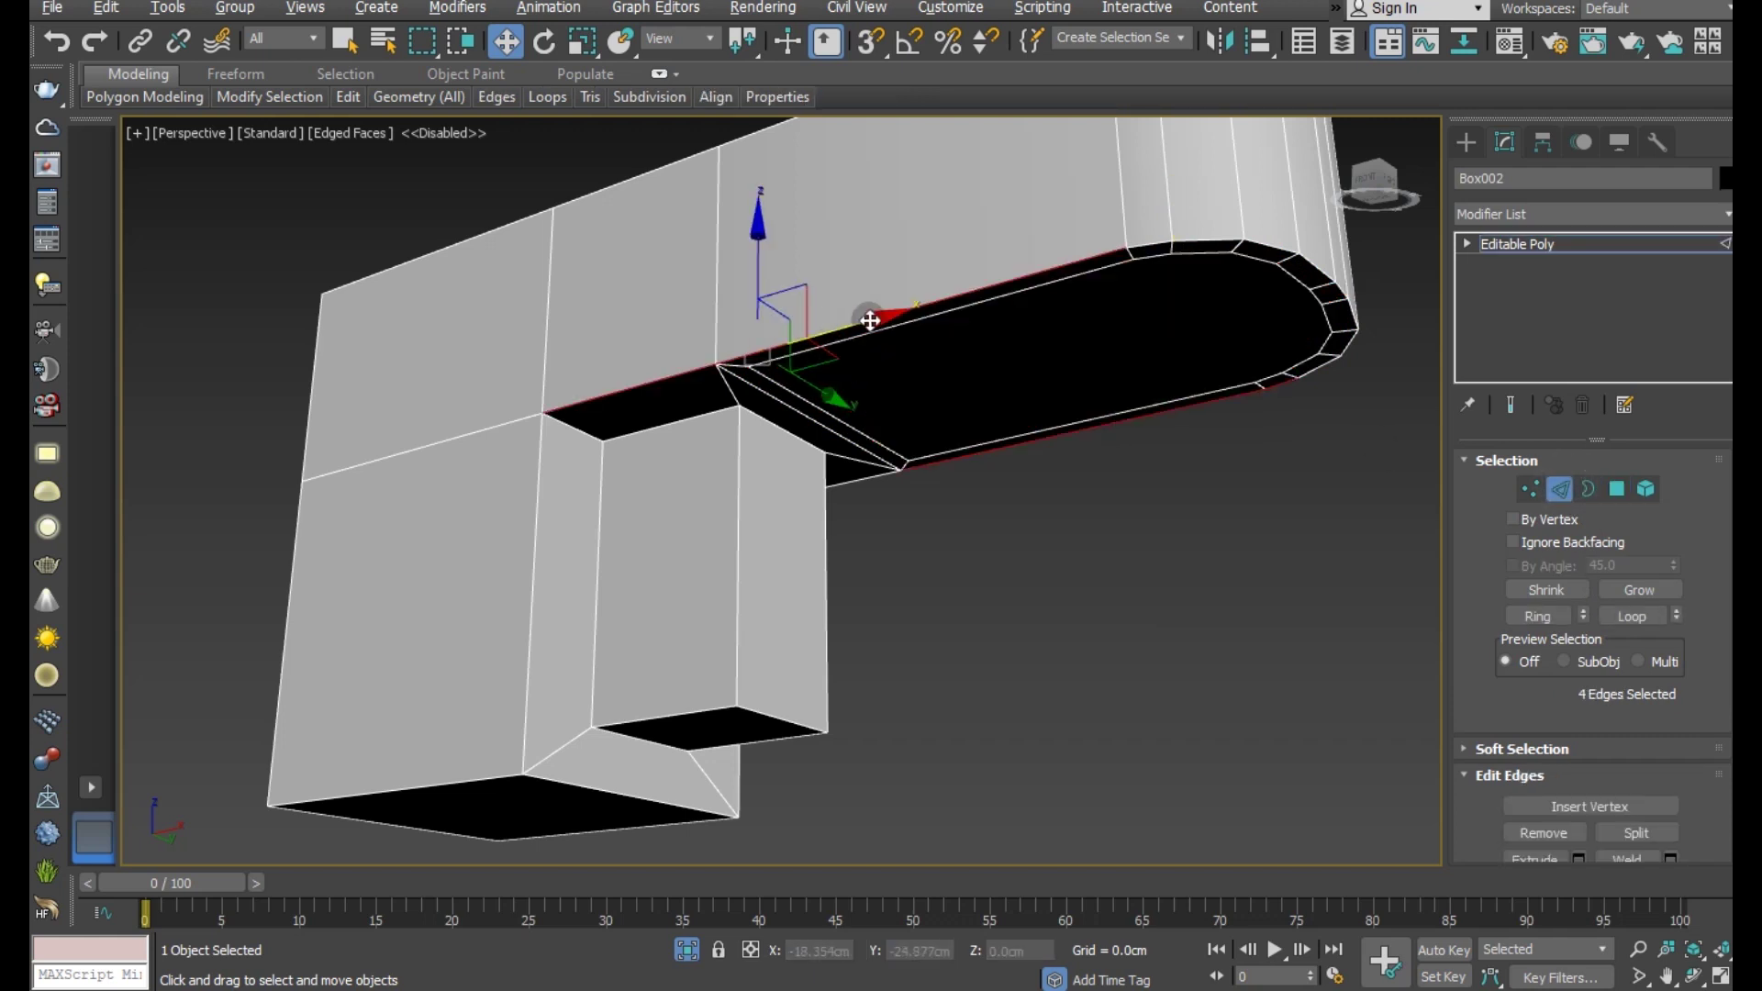
{"action": "left_click", "coordinate": [877, 316]}
{"action": "double_click", "coordinate": [877, 316]}
{"action": "left_click", "coordinate": [649, 379], "text": "ctrl"}
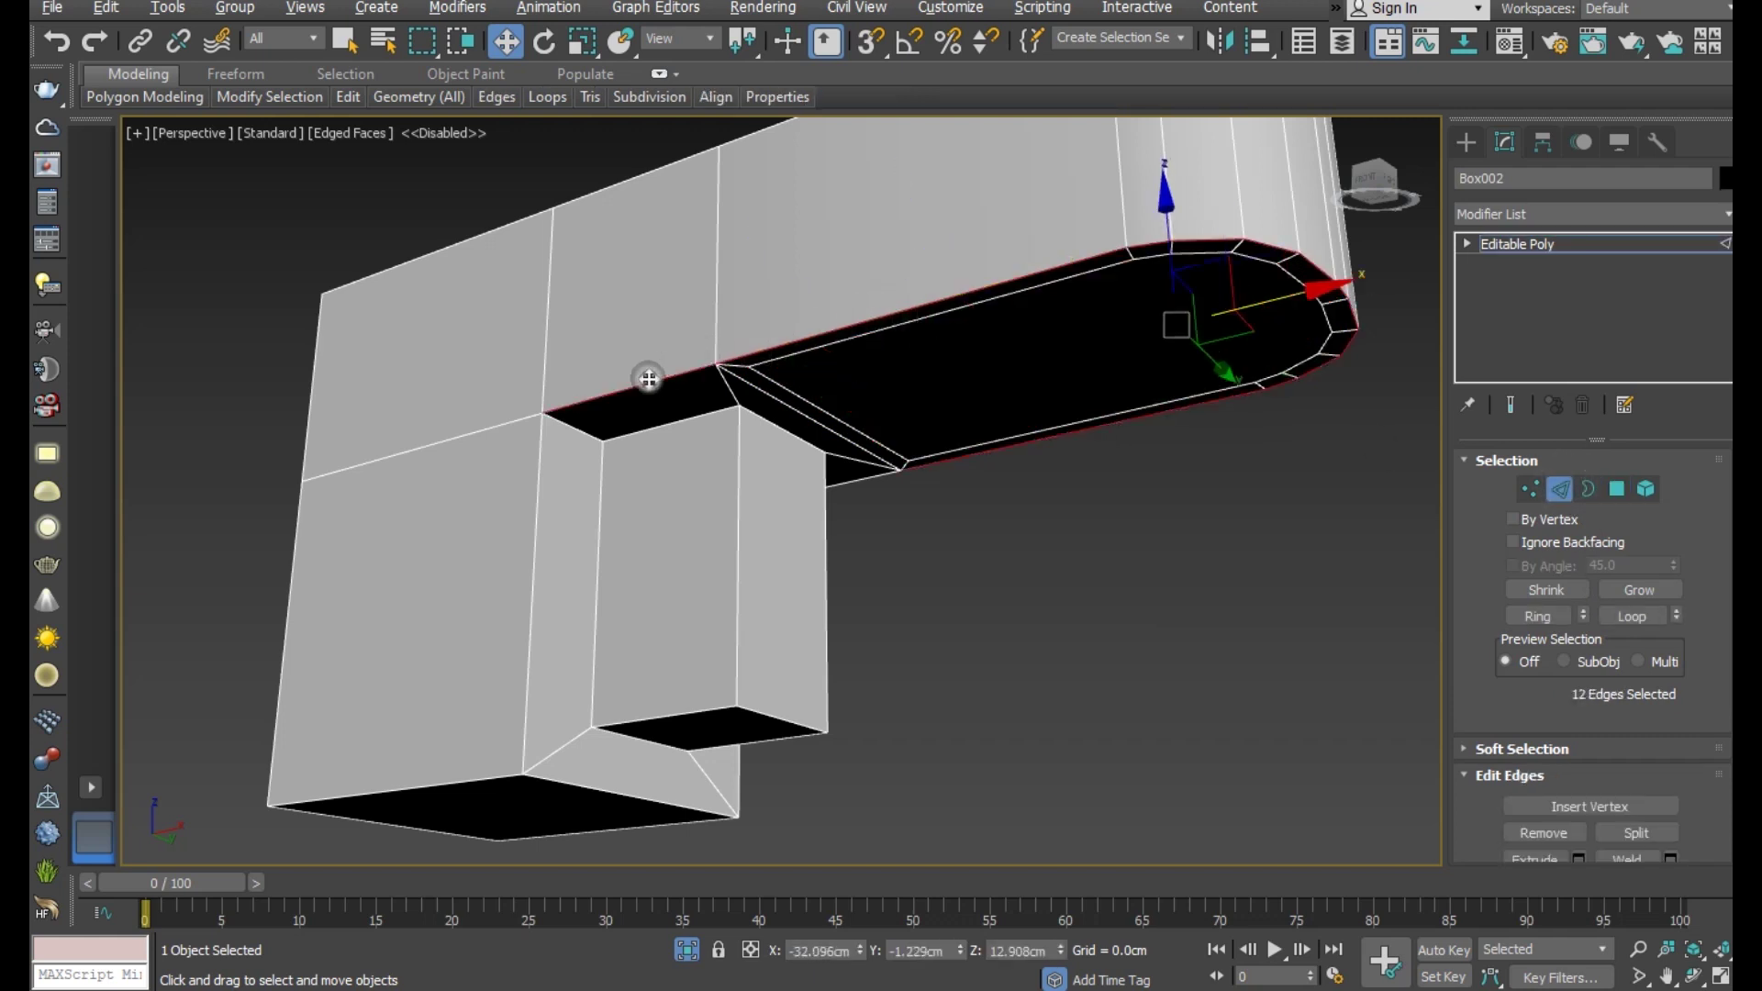
{"action": "left_click", "coordinate": [554, 470], "text": "ctrl"}
{"action": "left_click", "coordinate": [716, 745], "text": "ctrl"}
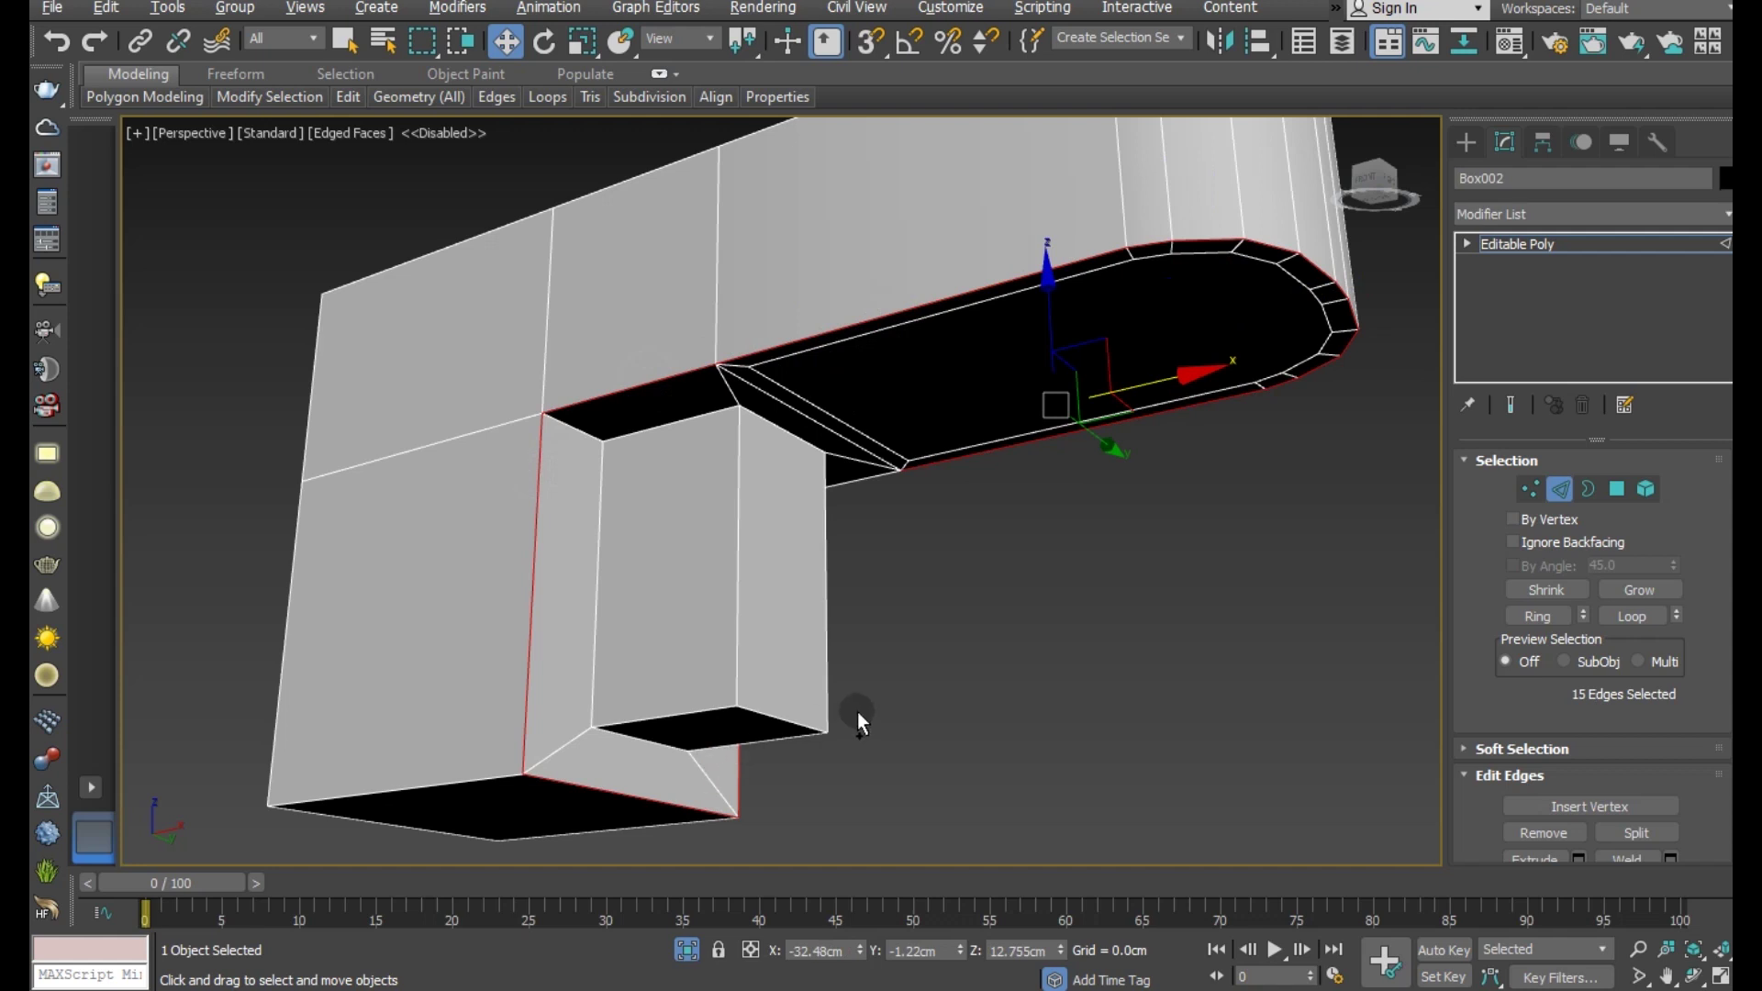
{"action": "left_click", "coordinate": [866, 480], "text": "ctrl"}
{"action": "mouse_move", "coordinate": [865, 483]}
{"action": "middle_mouse_down", "text": "alt"}
{"action": "mouse_move", "coordinate": [846, 548]}
{"action": "mouse_move", "coordinate": [746, 565]}
{"action": "mouse_move", "coordinate": [999, 549]}
{"action": "mouse_move", "coordinate": [1042, 567]}
{"action": "middle_mouse_up", "text": "alt"}
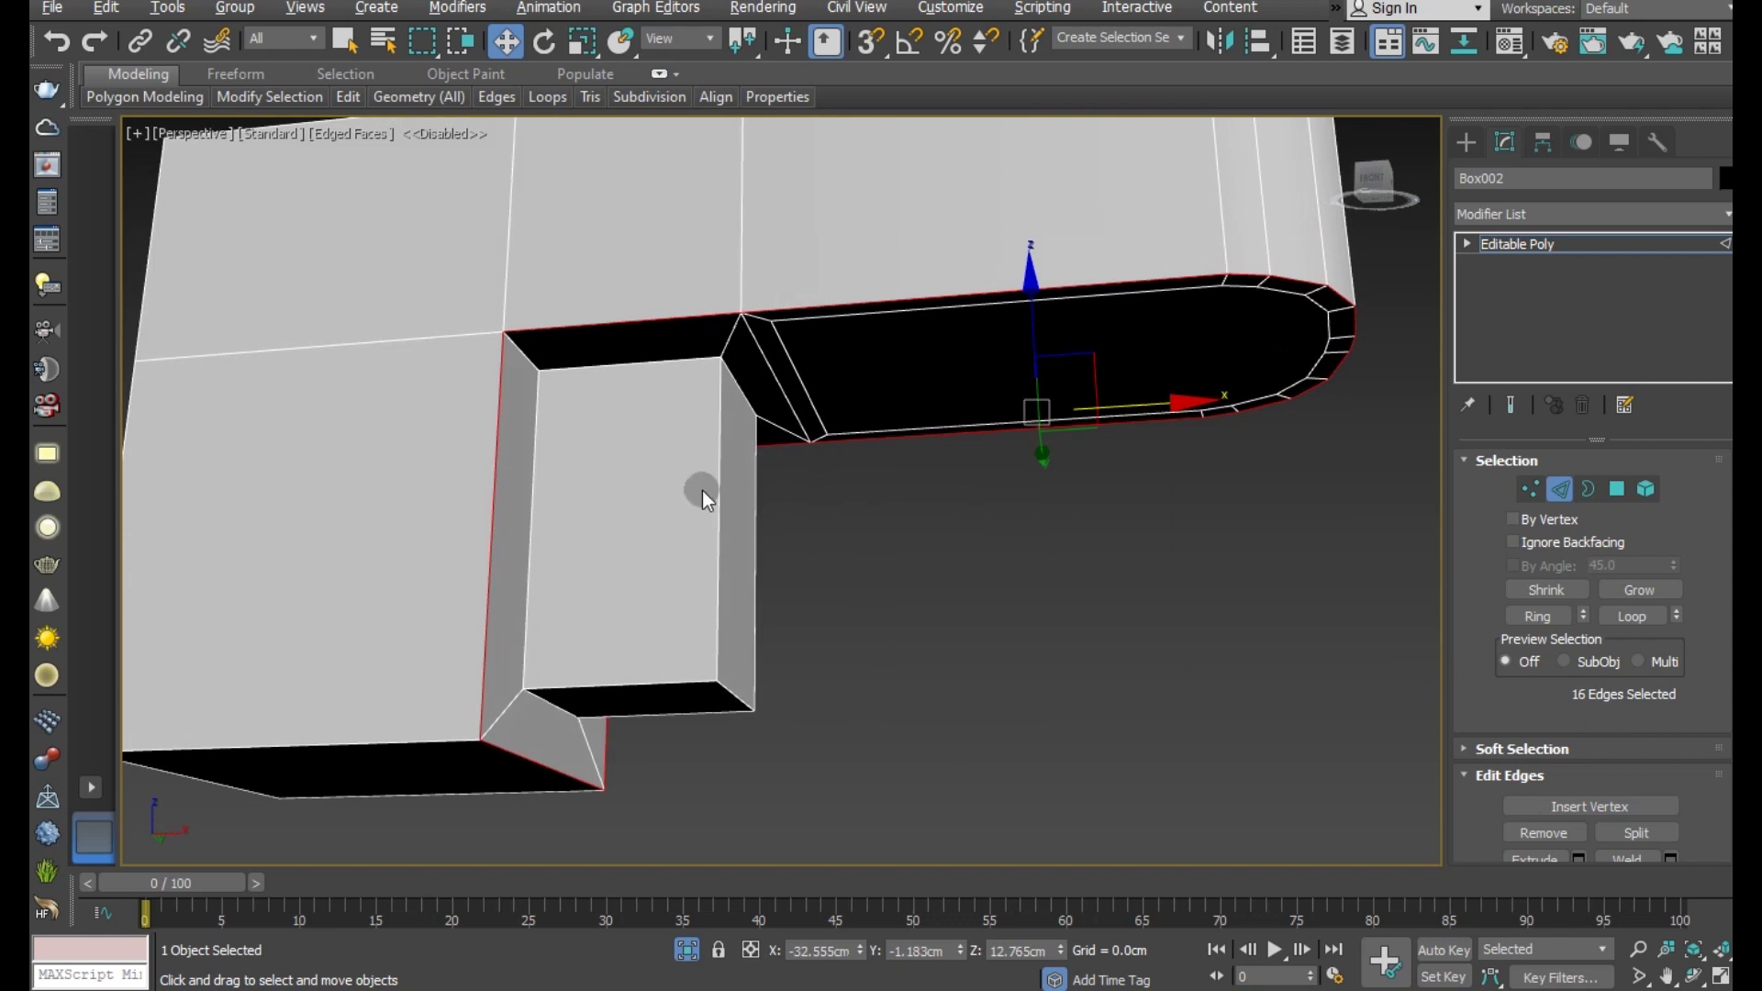
{"action": "left_click", "coordinate": [465, 334], "text": "ctrl"}
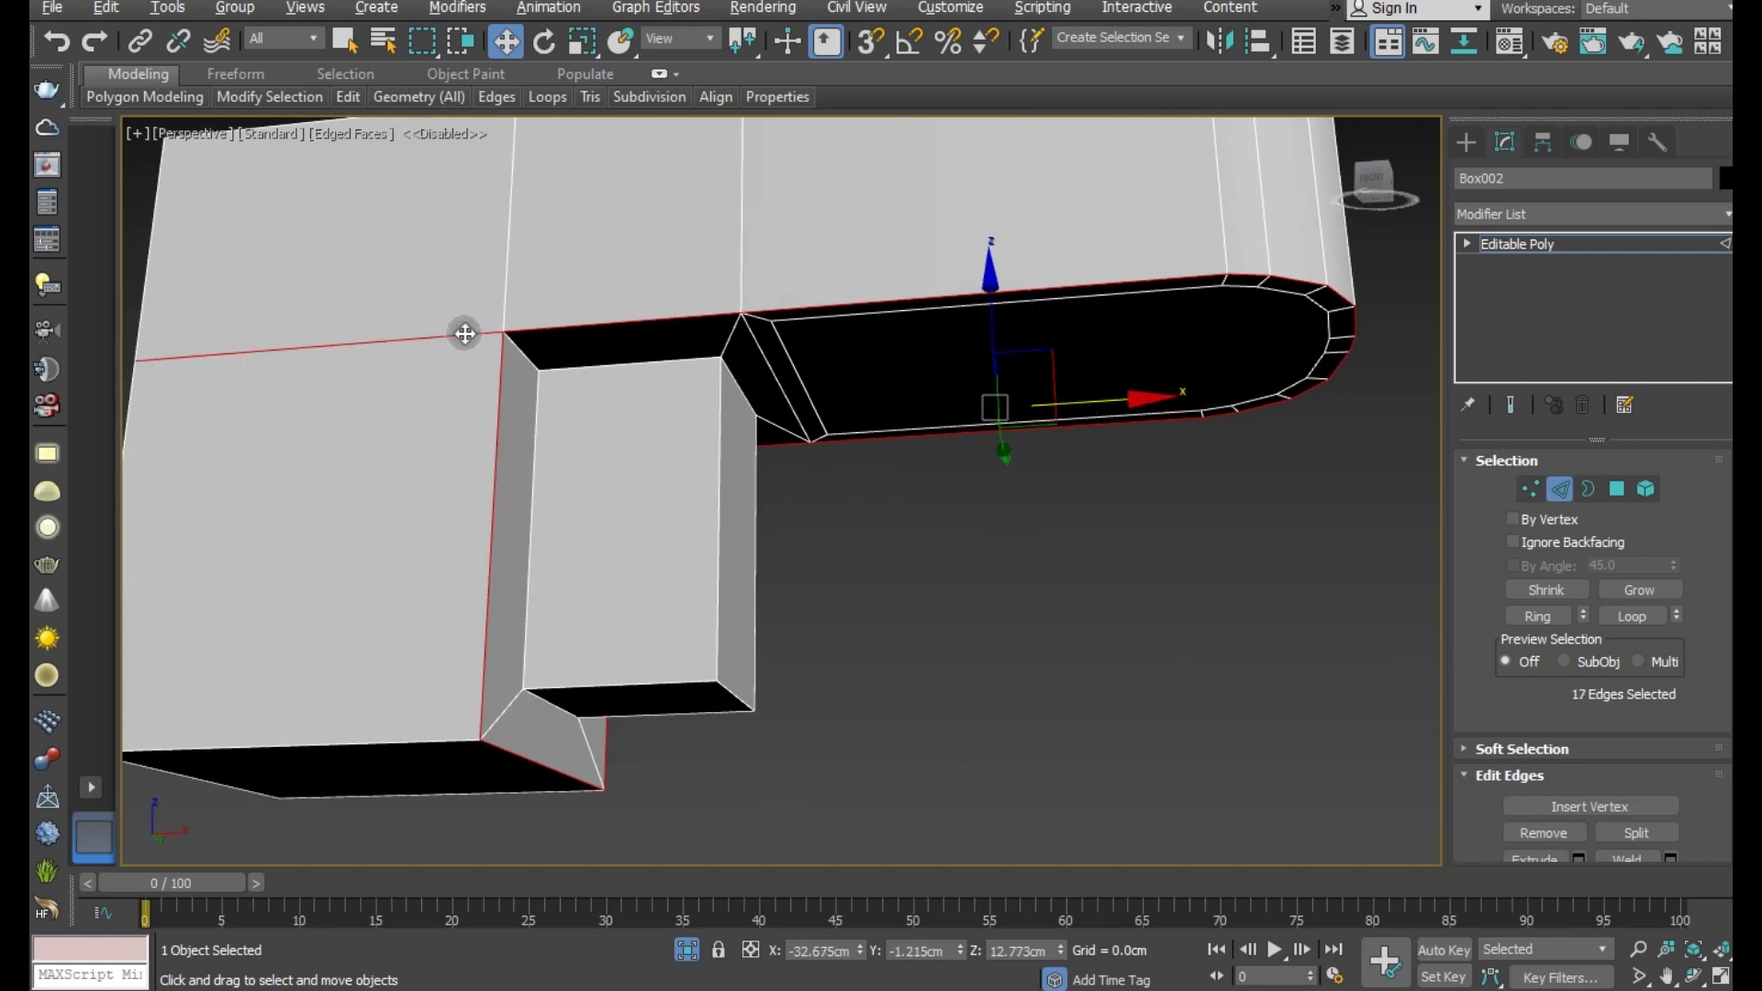
{"action": "left_click", "coordinate": [57, 41]}
{"action": "scroll", "coordinate": [1578, 808], "scroll_direction": "down", "scroll_amount": 3}
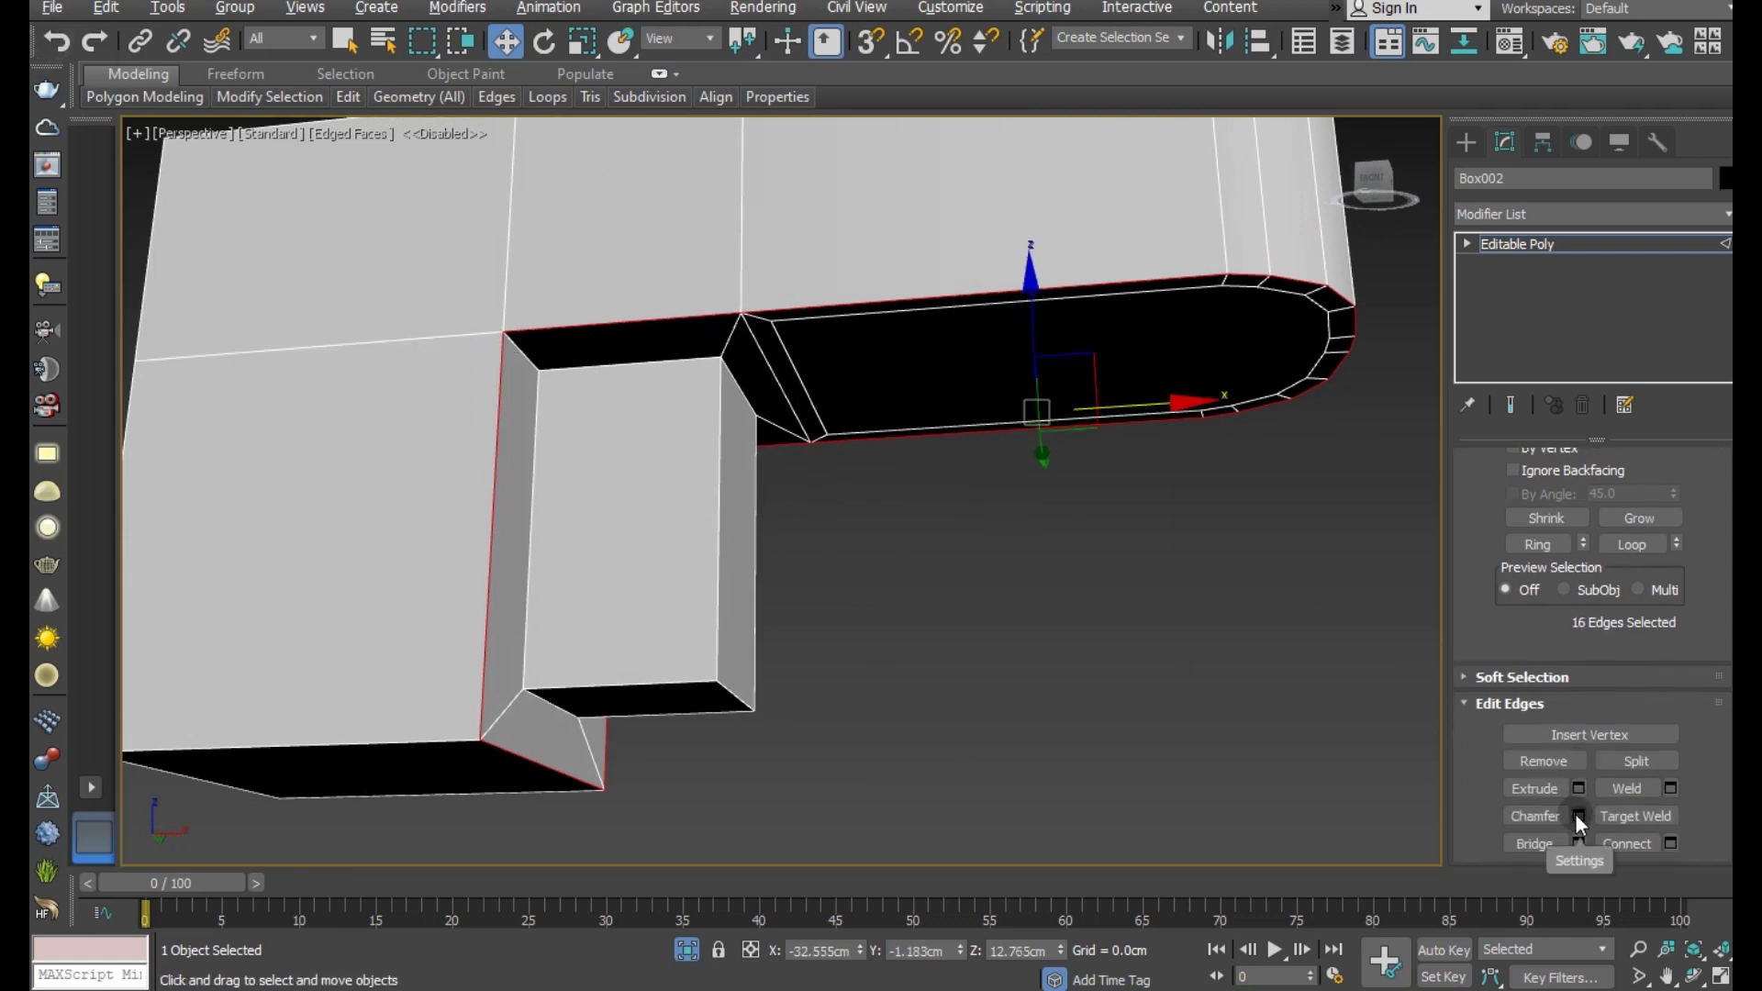
{"action": "left_click", "coordinate": [1578, 816]}
{"action": "left_click_drag", "start_coordinate": [1133, 657], "coordinate": [1132, 606]}
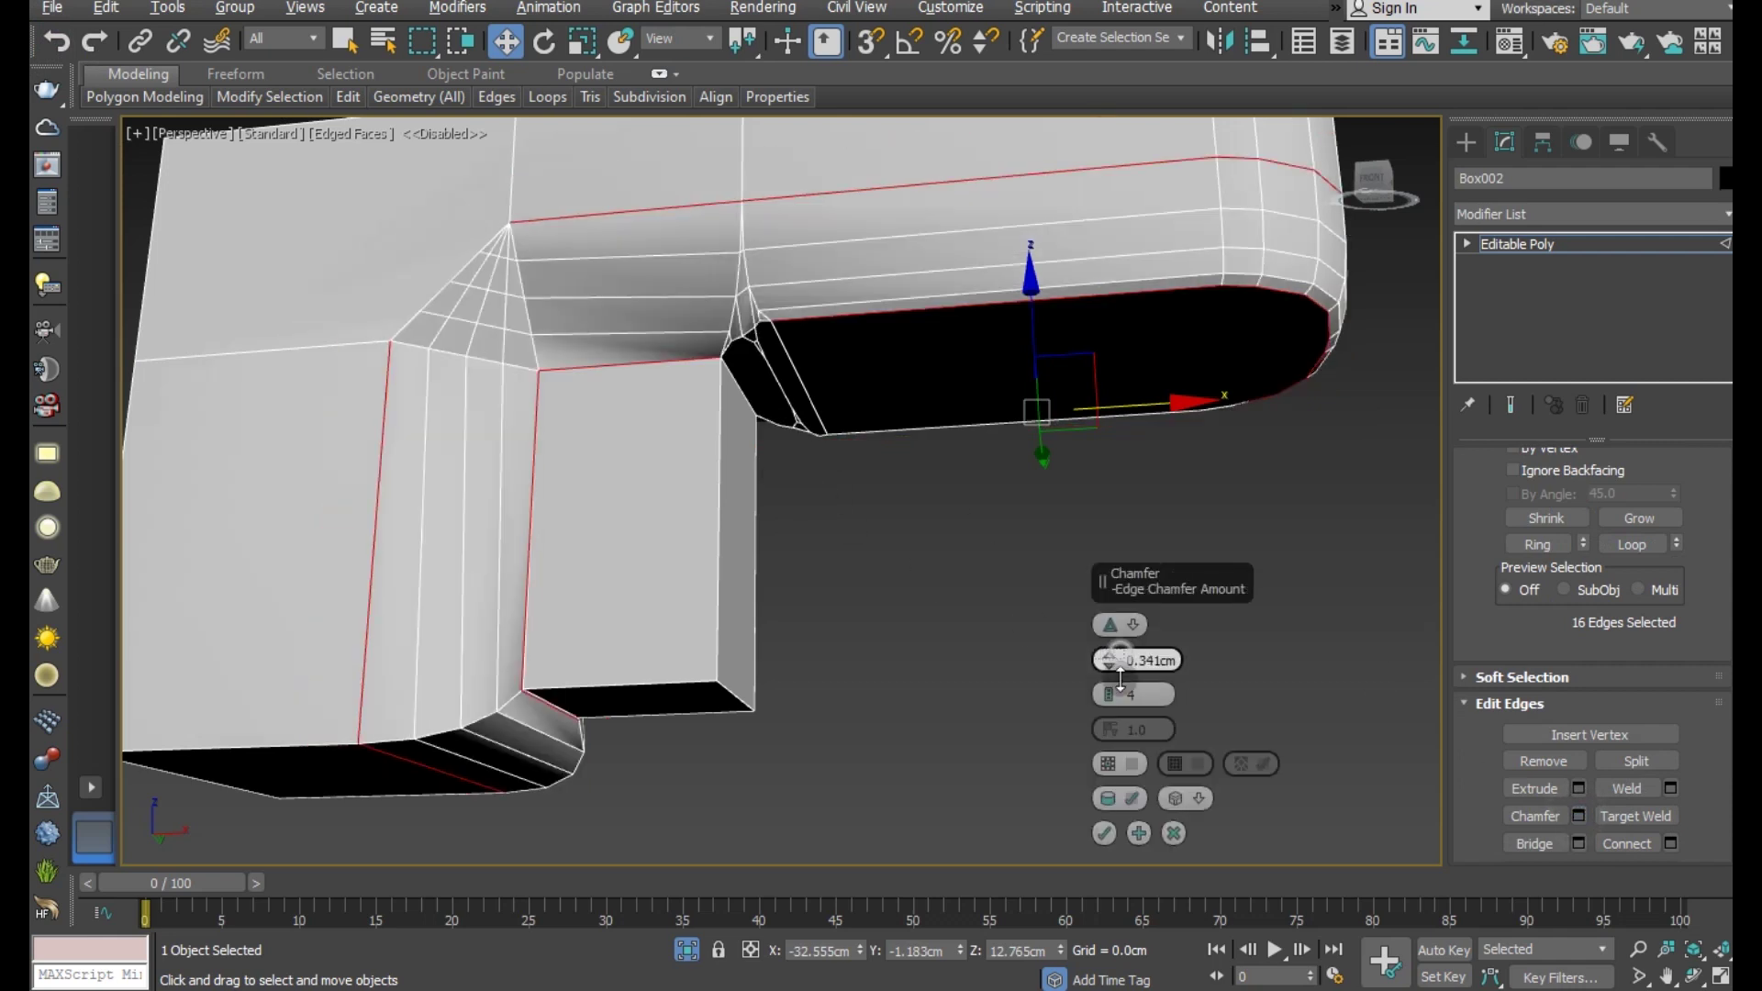
{"action": "left_click", "coordinate": [1178, 823]}
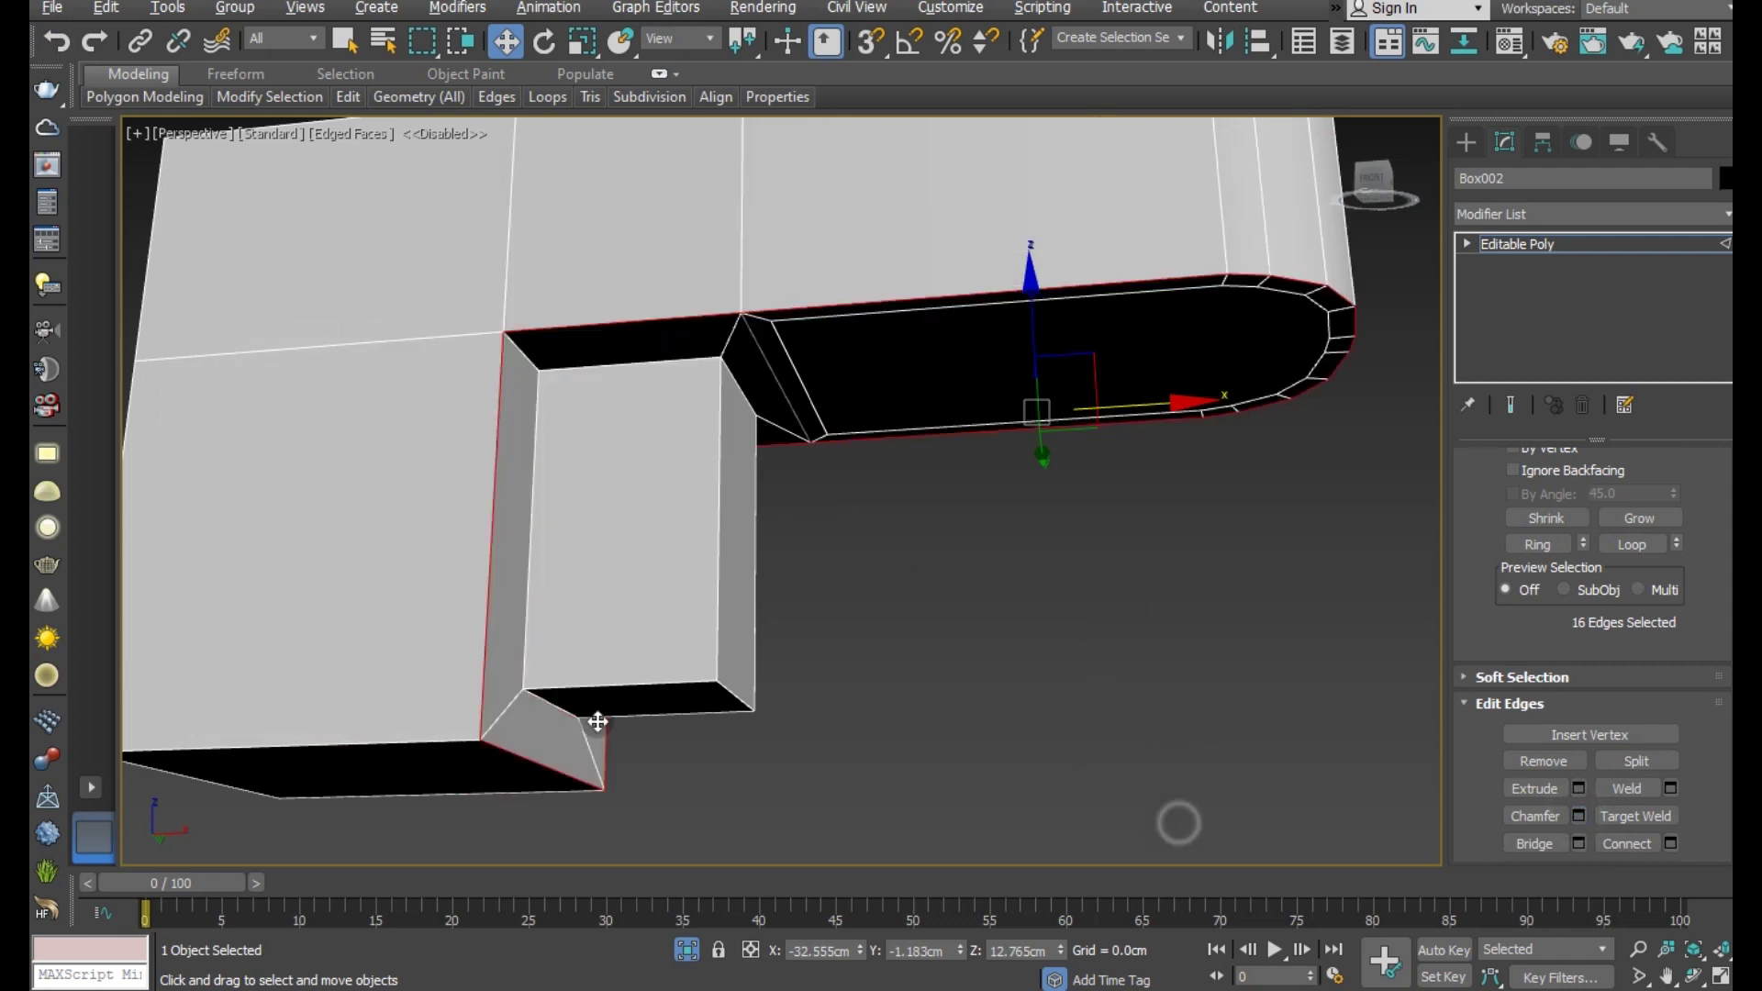
{"action": "left_click", "coordinate": [493, 750], "text": "alt"}
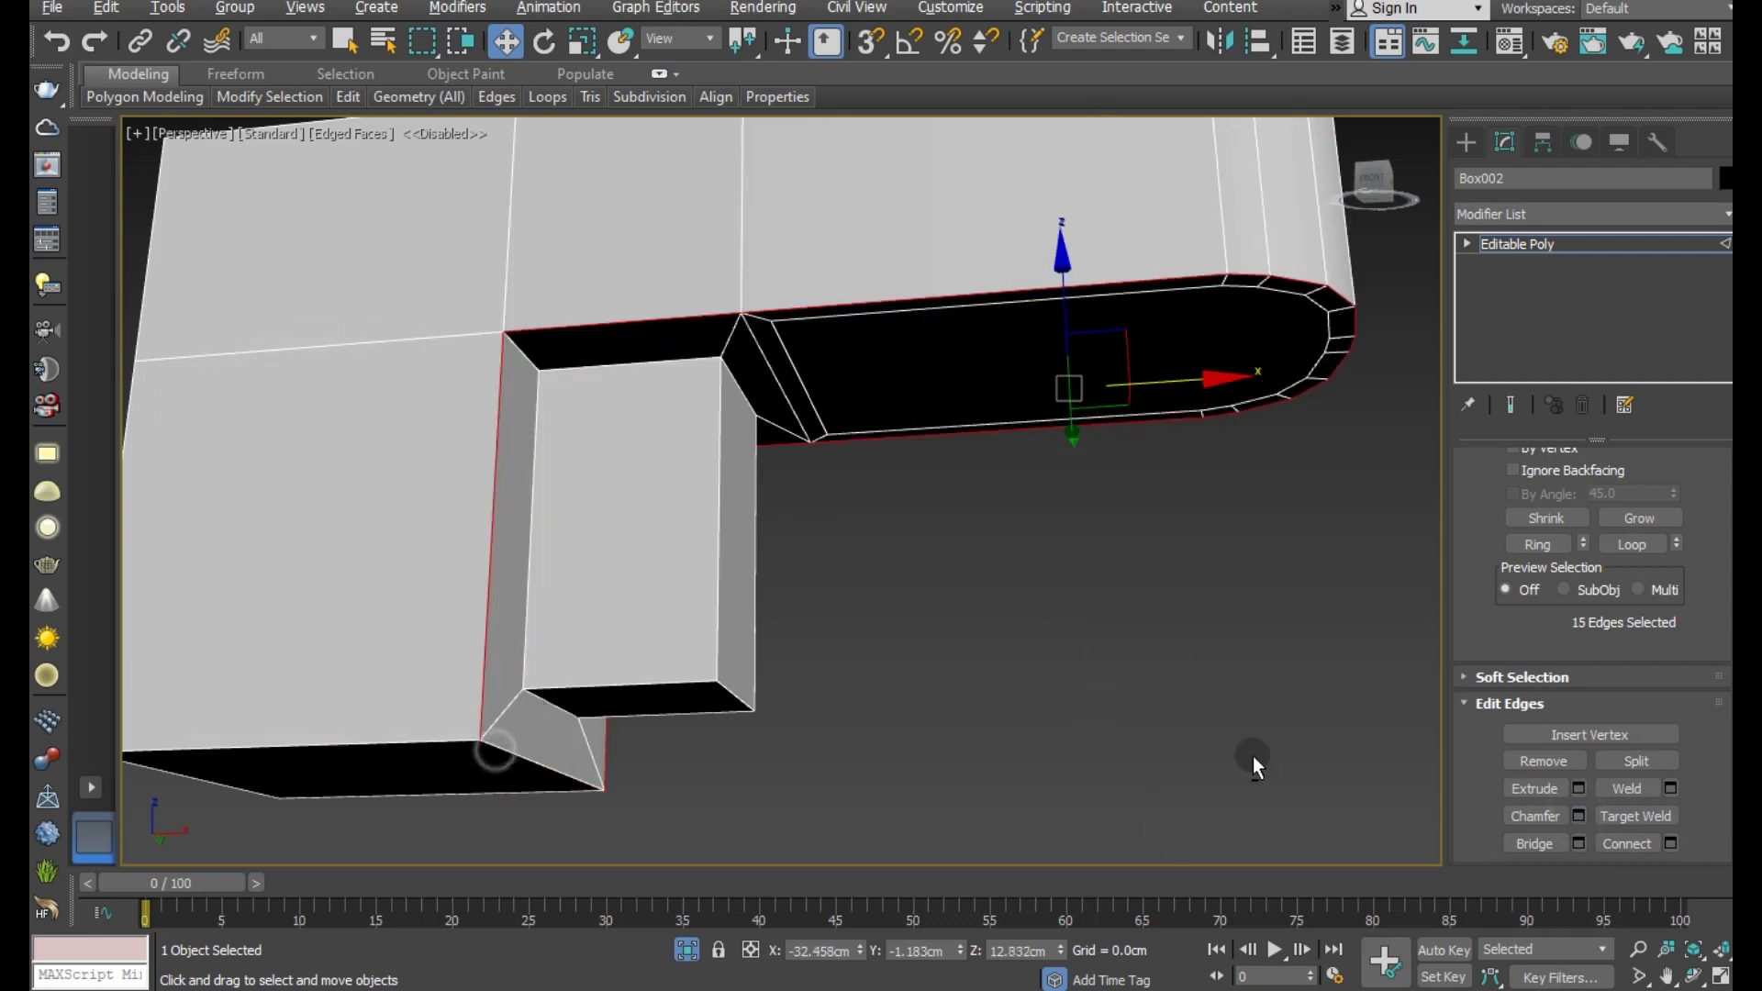
{"action": "left_click", "coordinate": [1580, 815]}
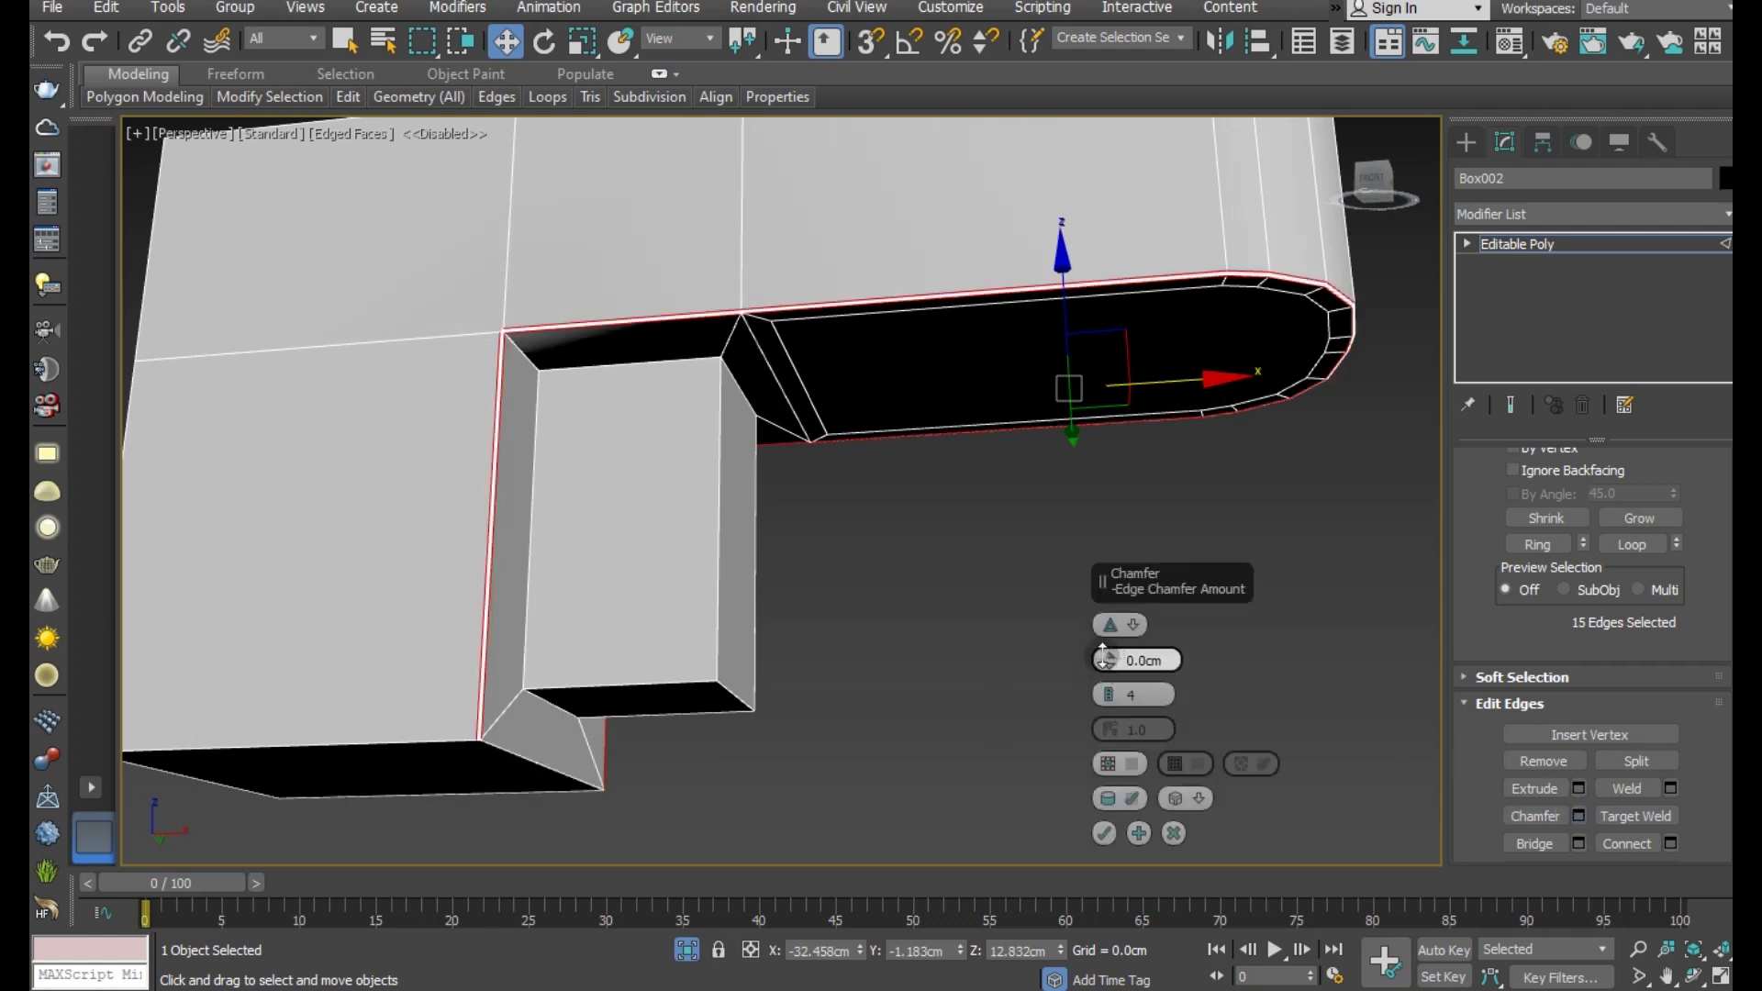
{"action": "left_click_drag", "start_coordinate": [1104, 663], "coordinate": [1105, 654]}
{"action": "mouse_move", "coordinate": [940, 577]}
{"action": "middle_mouse_down"}
{"action": "mouse_move", "coordinate": [949, 557]}
{"action": "mouse_move", "coordinate": [991, 588]}
{"action": "middle_mouse_up"}
{"action": "scroll", "coordinate": [584, 630], "scroll_direction": "up", "scroll_amount": 3}
{"action": "scroll", "coordinate": [583, 630], "scroll_direction": "up", "scroll_amount": 2}
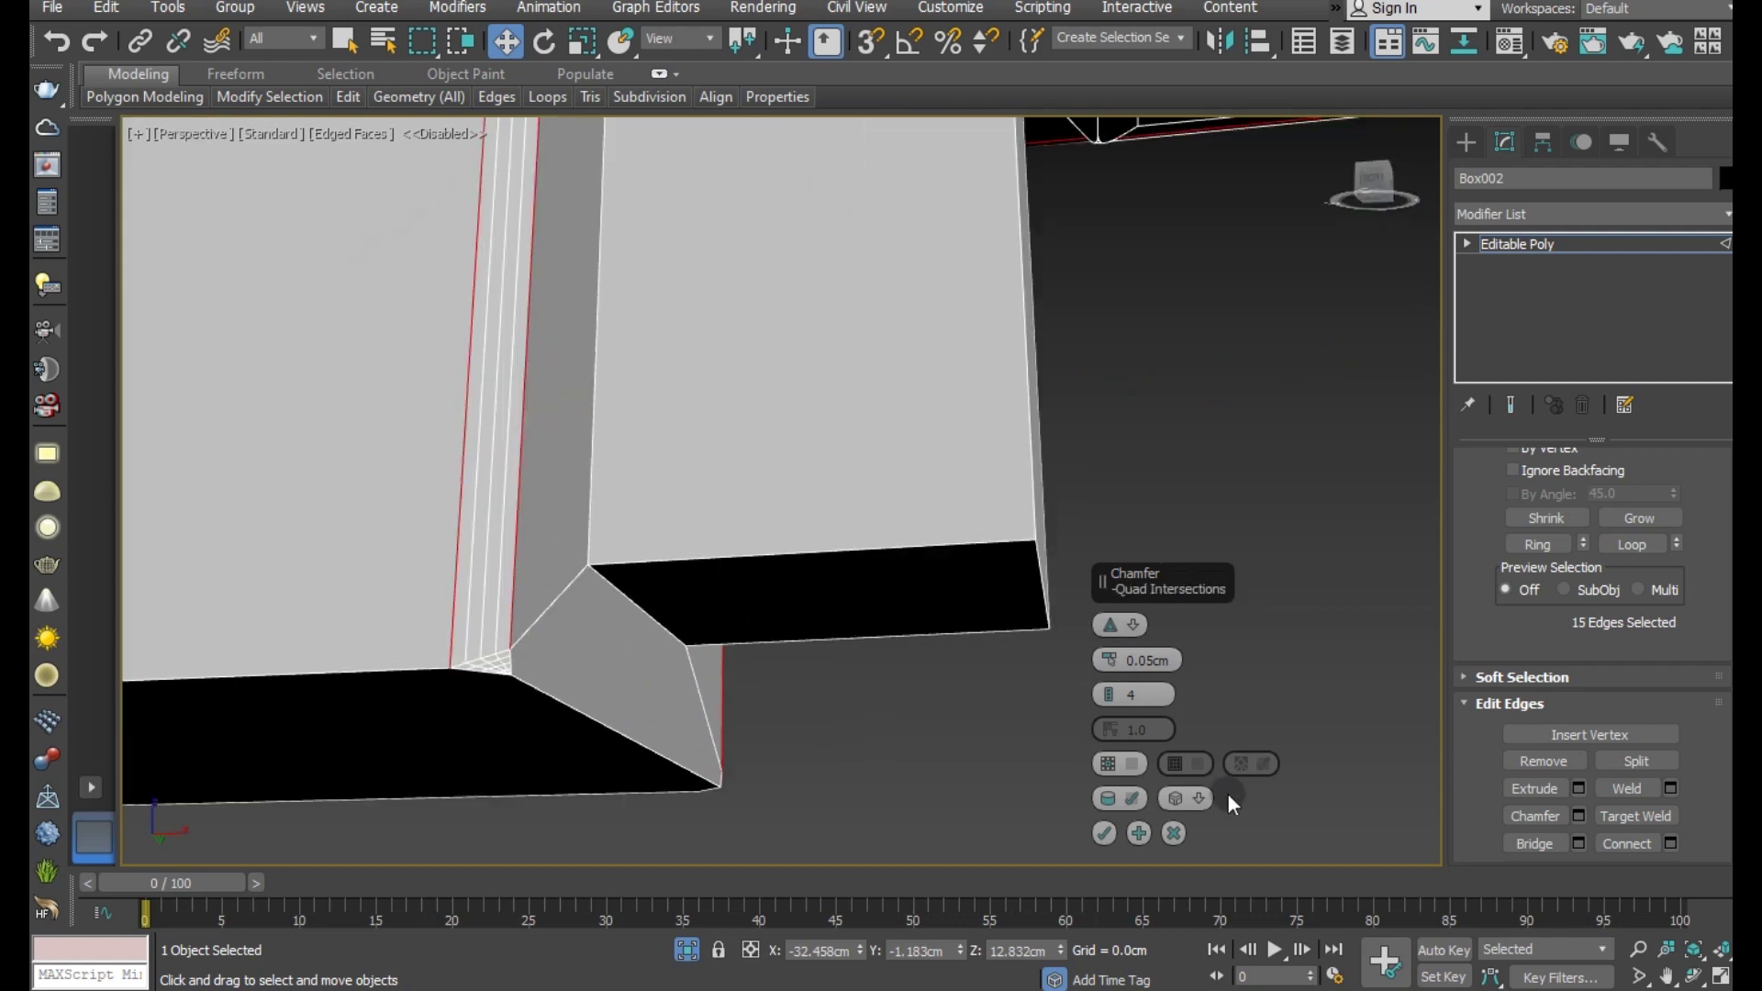
{"action": "left_click", "coordinate": [1104, 630]}
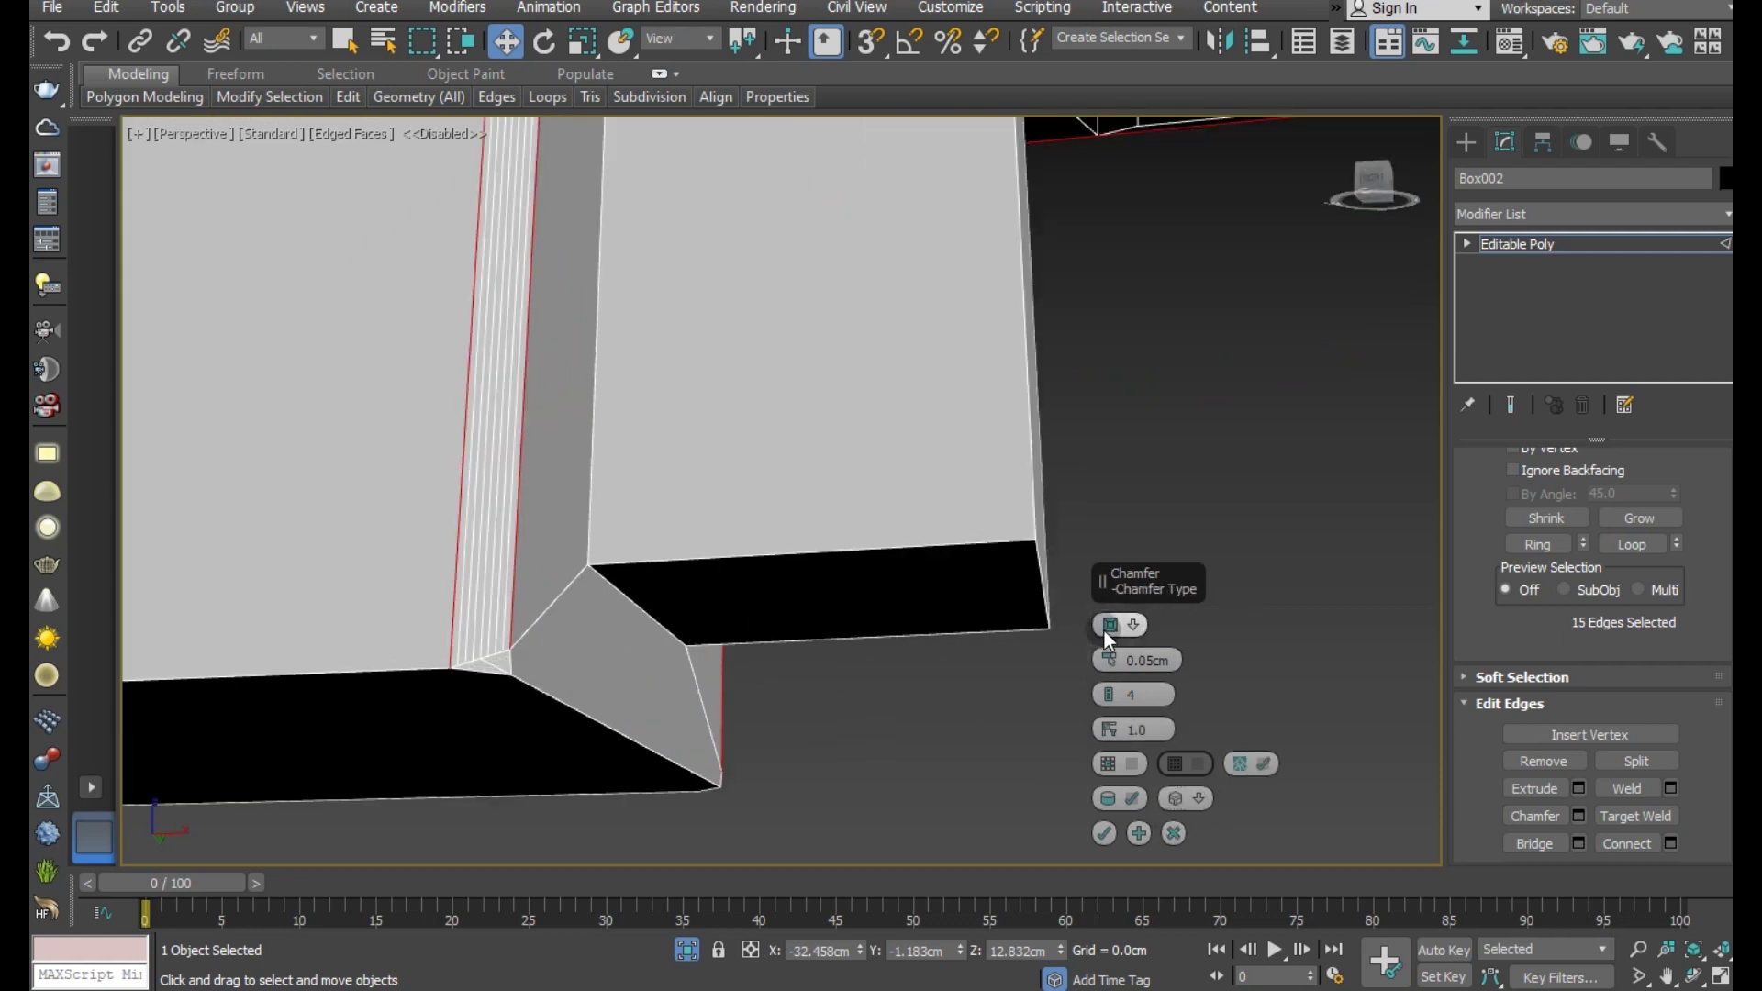
{"action": "left_click", "coordinate": [1104, 630]}
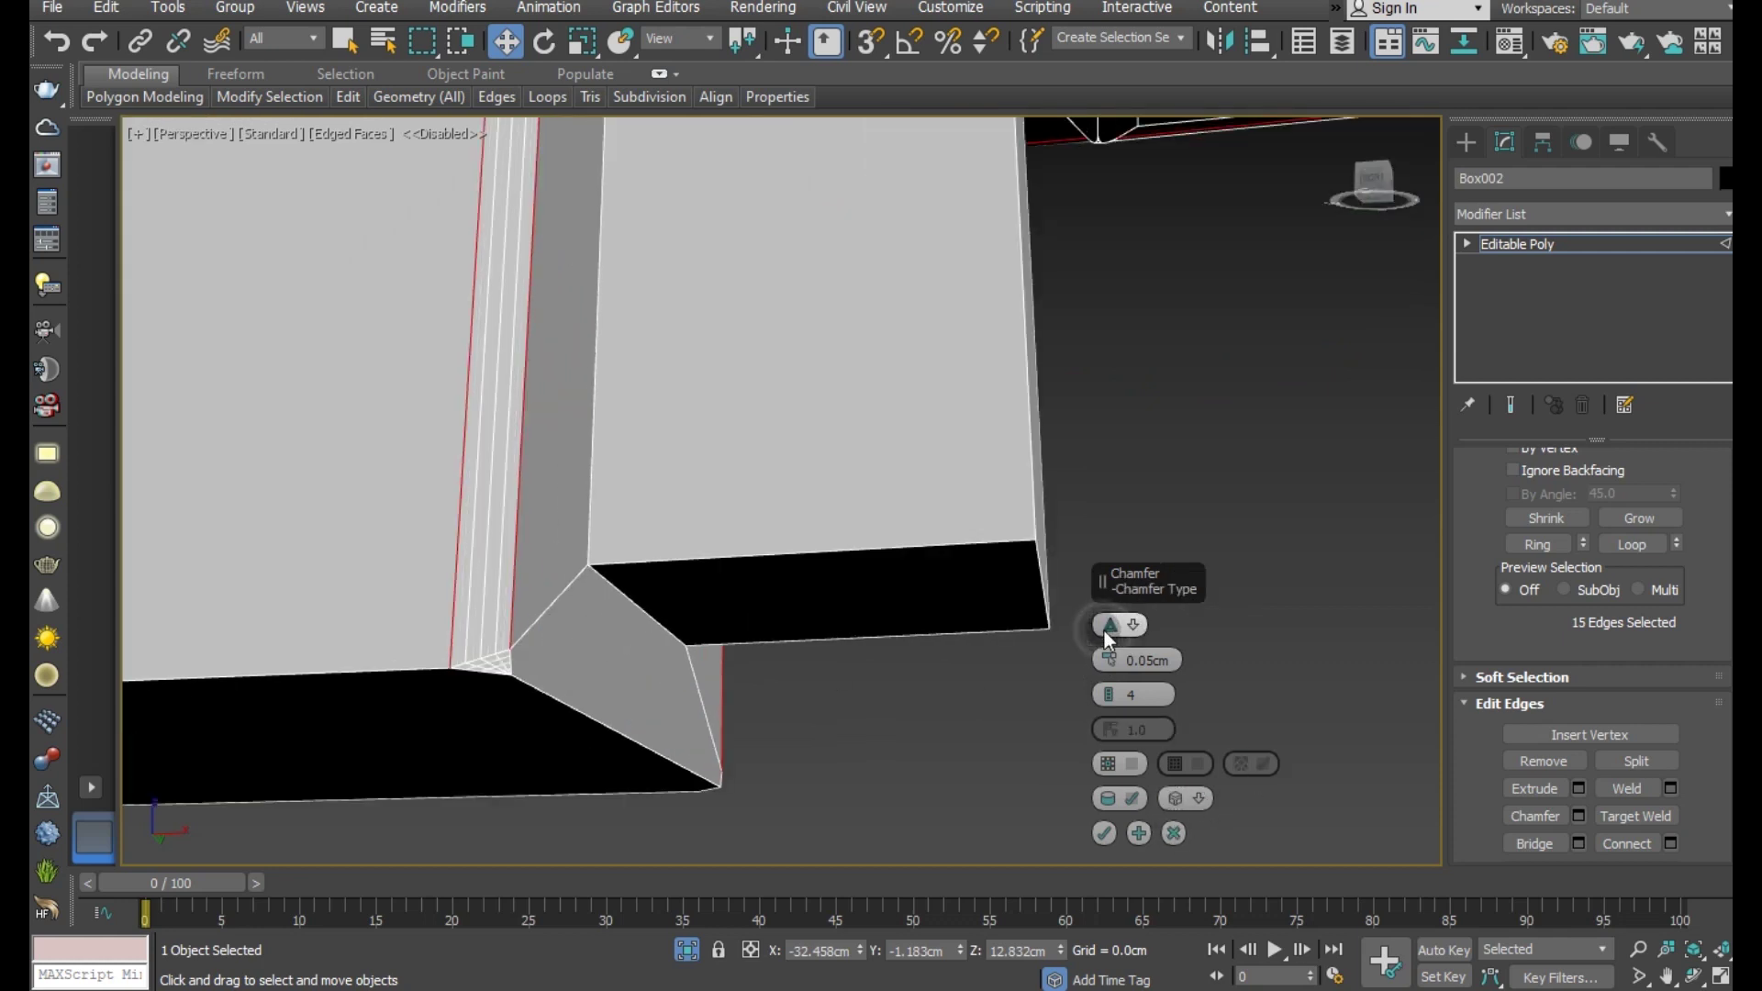
{"action": "left_click", "coordinate": [1174, 832]}
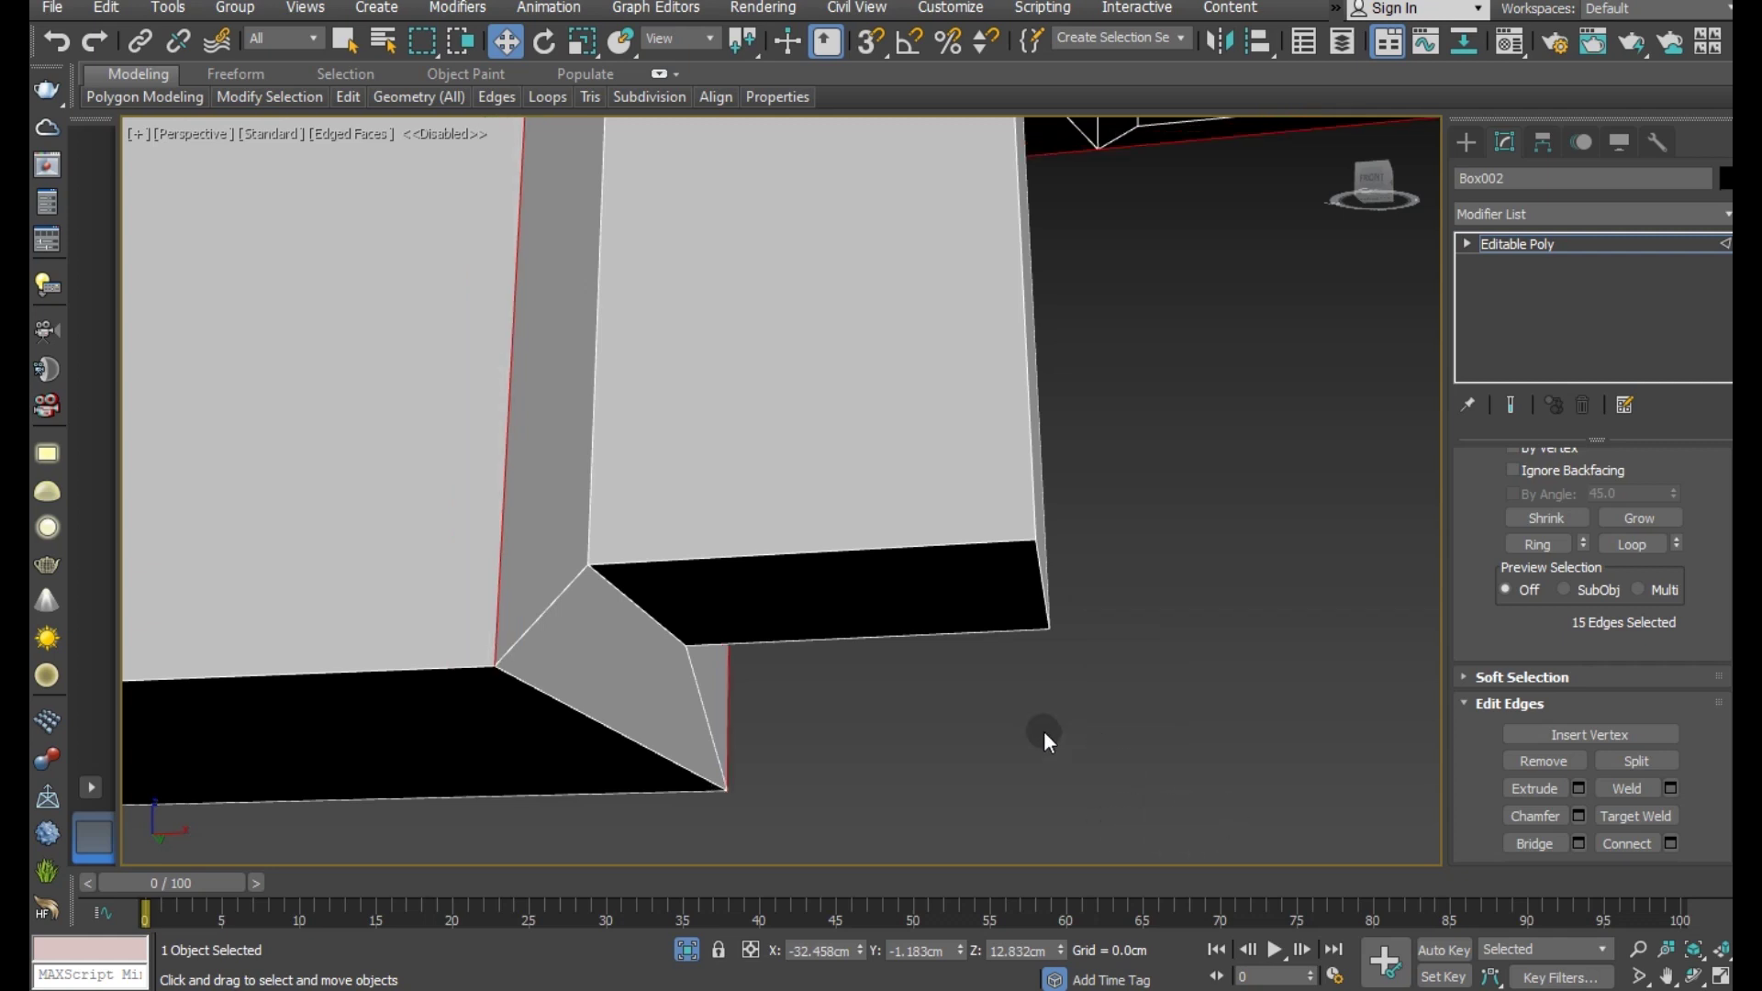
{"action": "scroll", "coordinate": [1044, 731], "scroll_direction": "down", "scroll_amount": 5}
- Insert SwiftLoop support loops along the block's left, right and bottom sides
{"action": "mouse_move", "coordinate": [1004, 713]}
{"action": "middle_mouse_down", "text": "alt"}
{"action": "mouse_move", "coordinate": [967, 727]}
{"action": "mouse_move", "coordinate": [940, 677]}
{"action": "mouse_move", "coordinate": [886, 704]}
{"action": "middle_mouse_up", "text": "alt"}
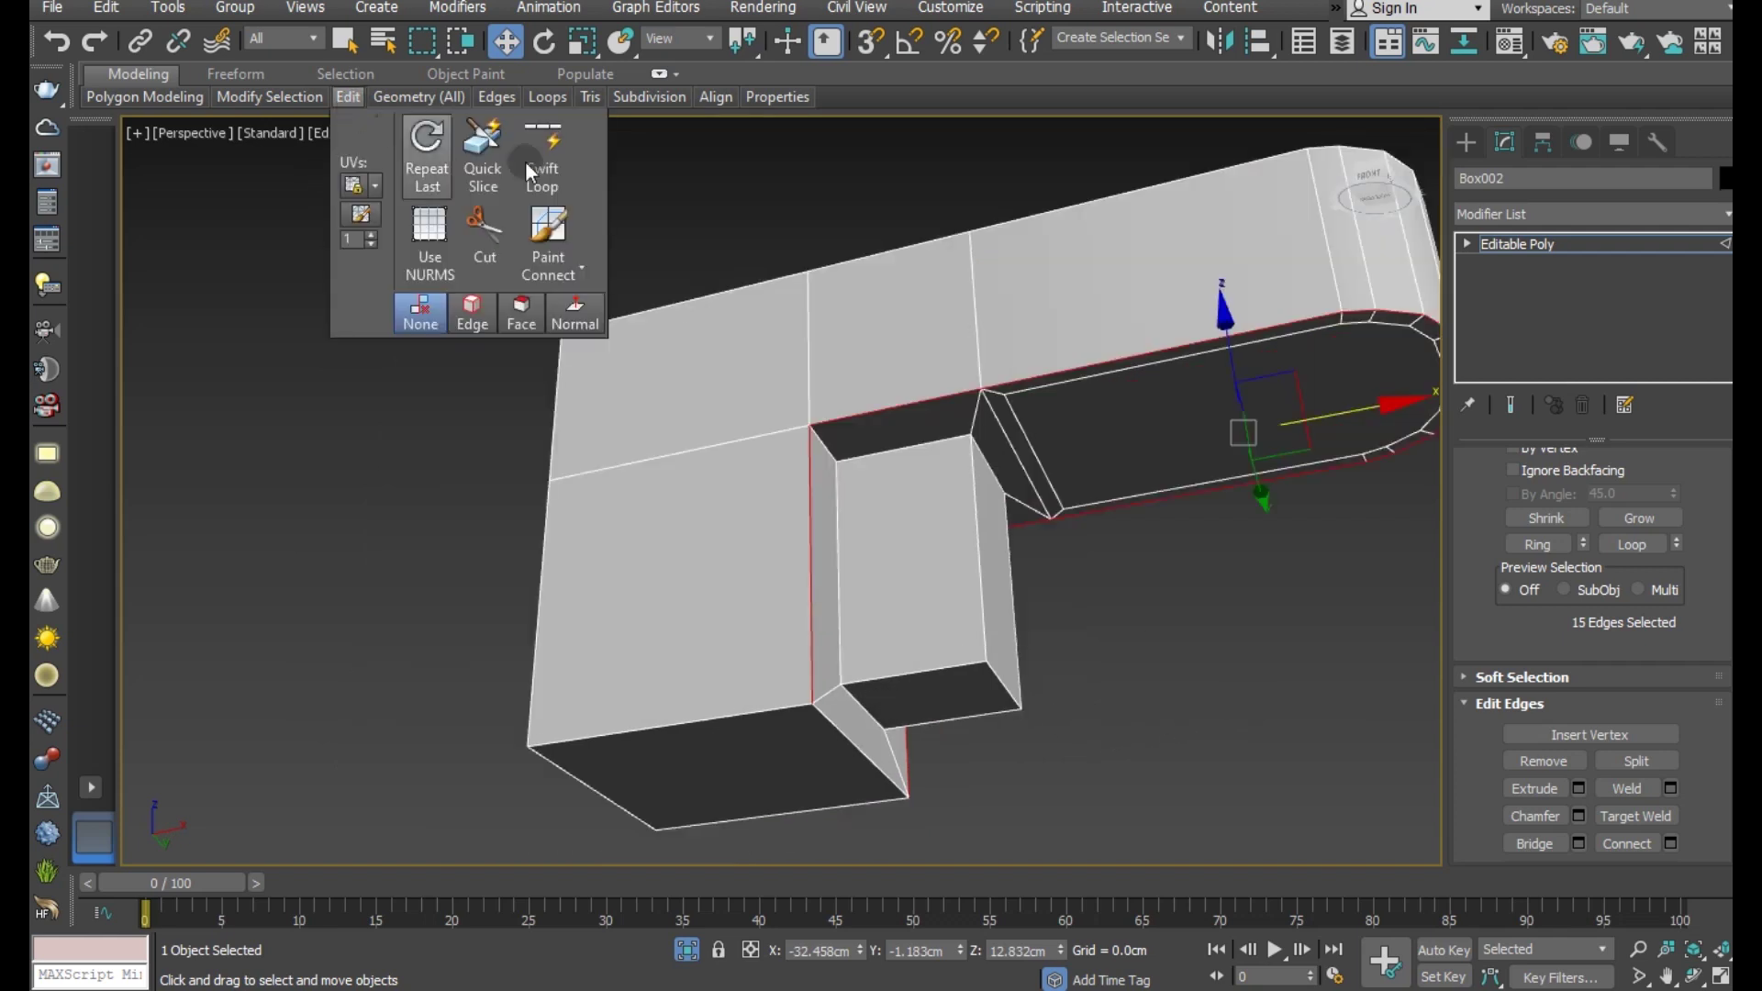
{"action": "left_click", "coordinate": [531, 154]}
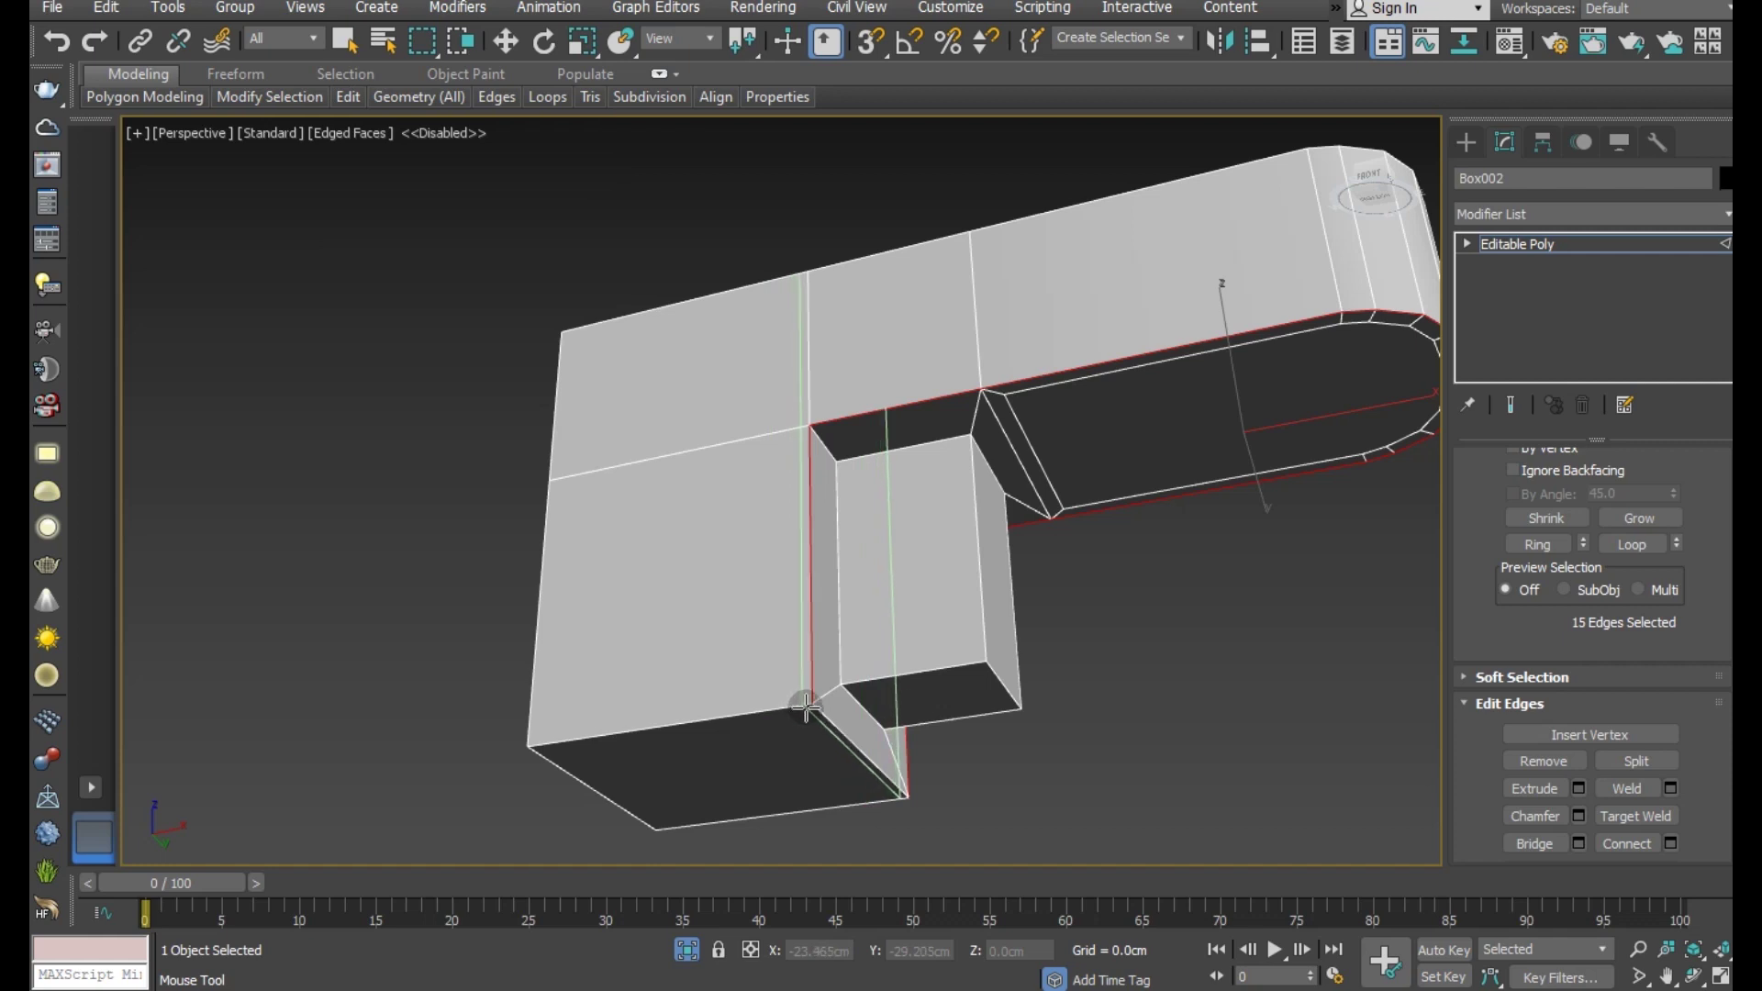
{"action": "left_click", "coordinate": [806, 705]}
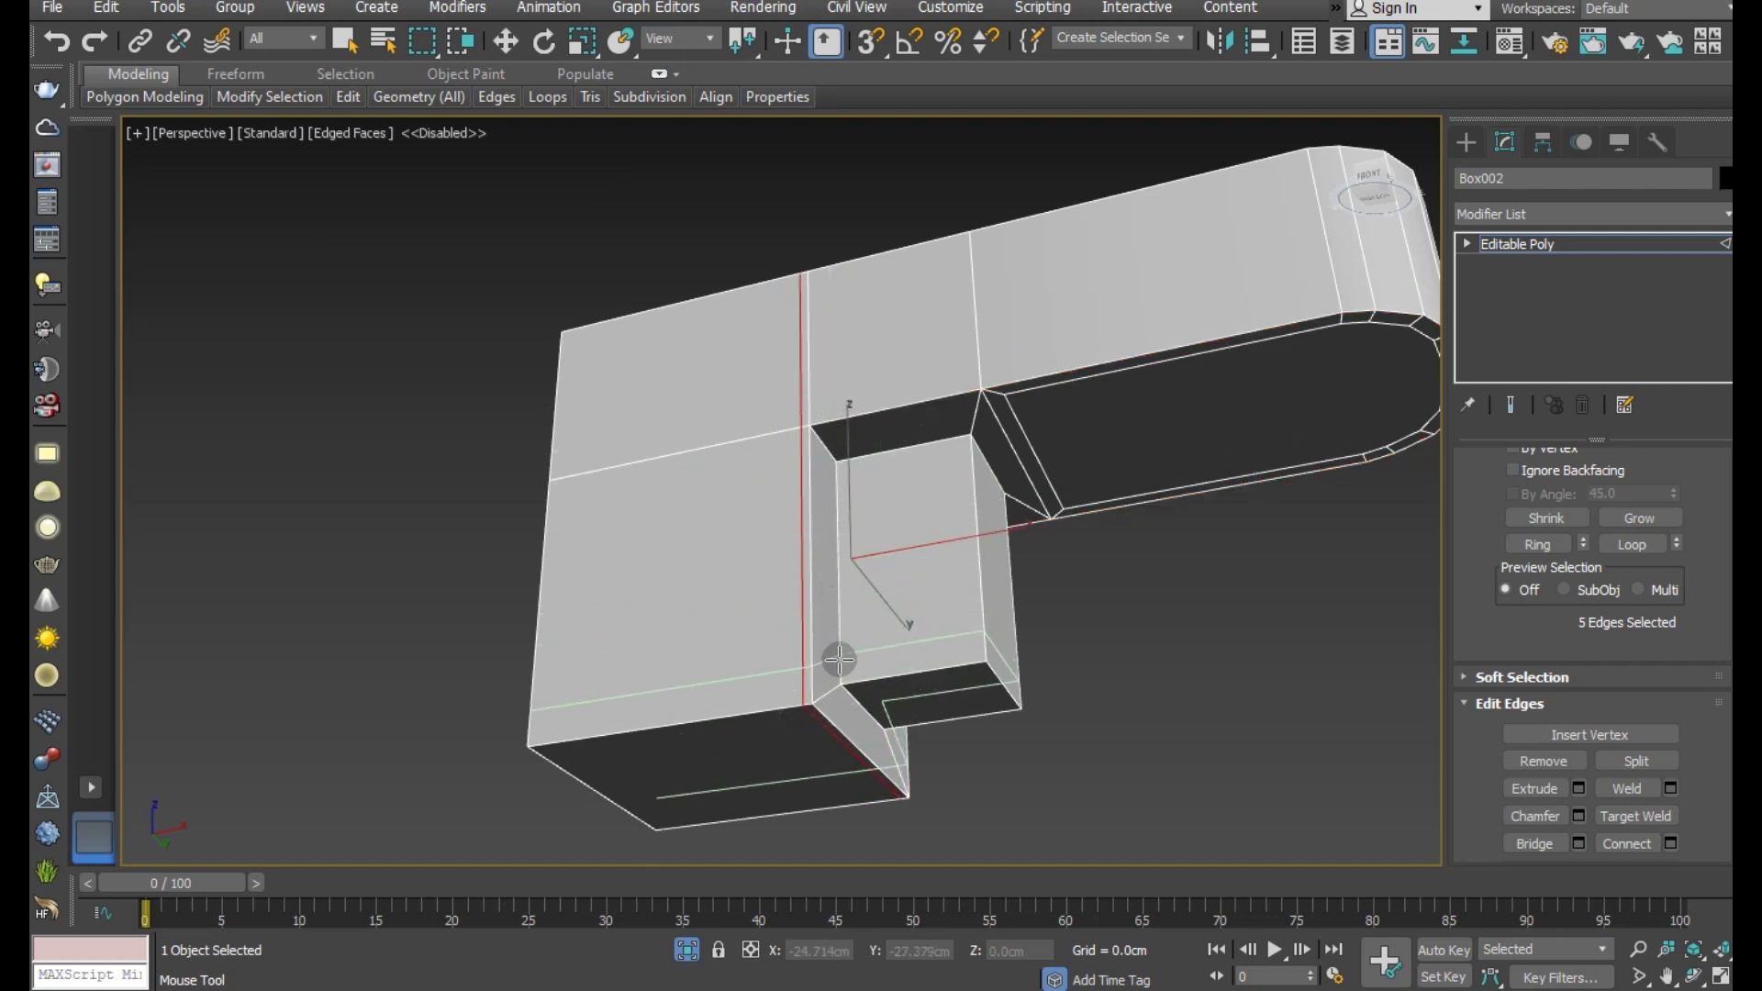
{"action": "left_click", "coordinate": [842, 686]}
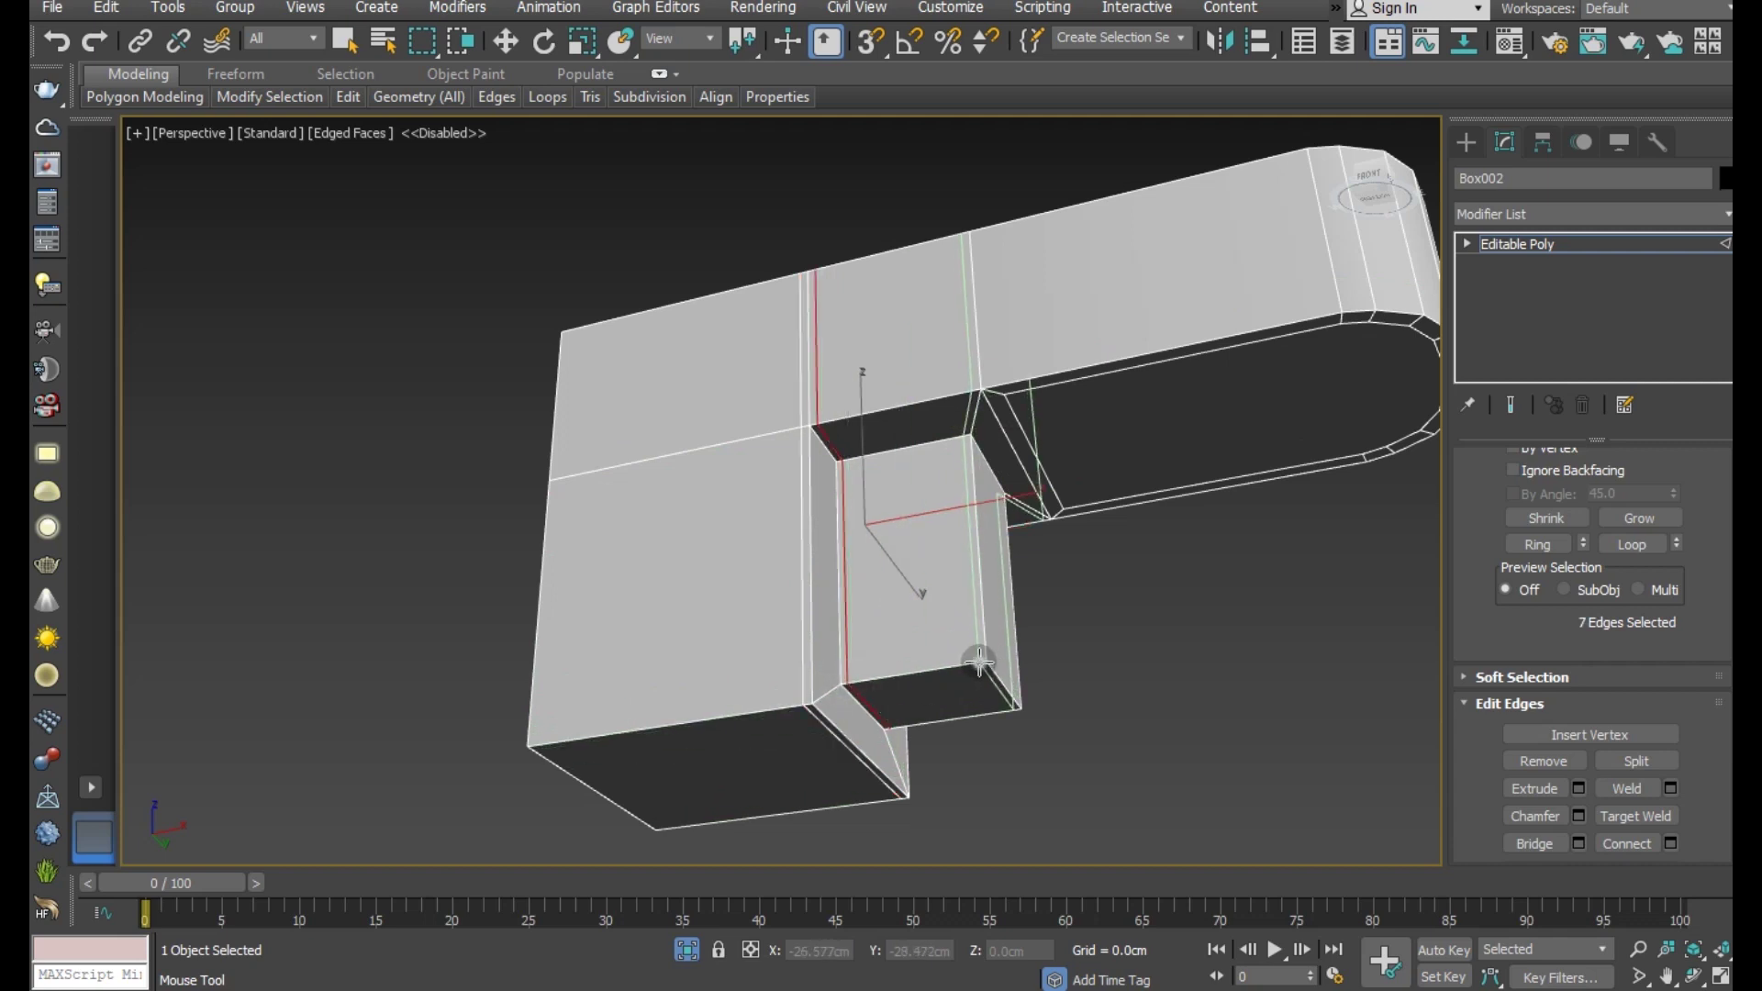
{"action": "left_click", "coordinate": [980, 661]}
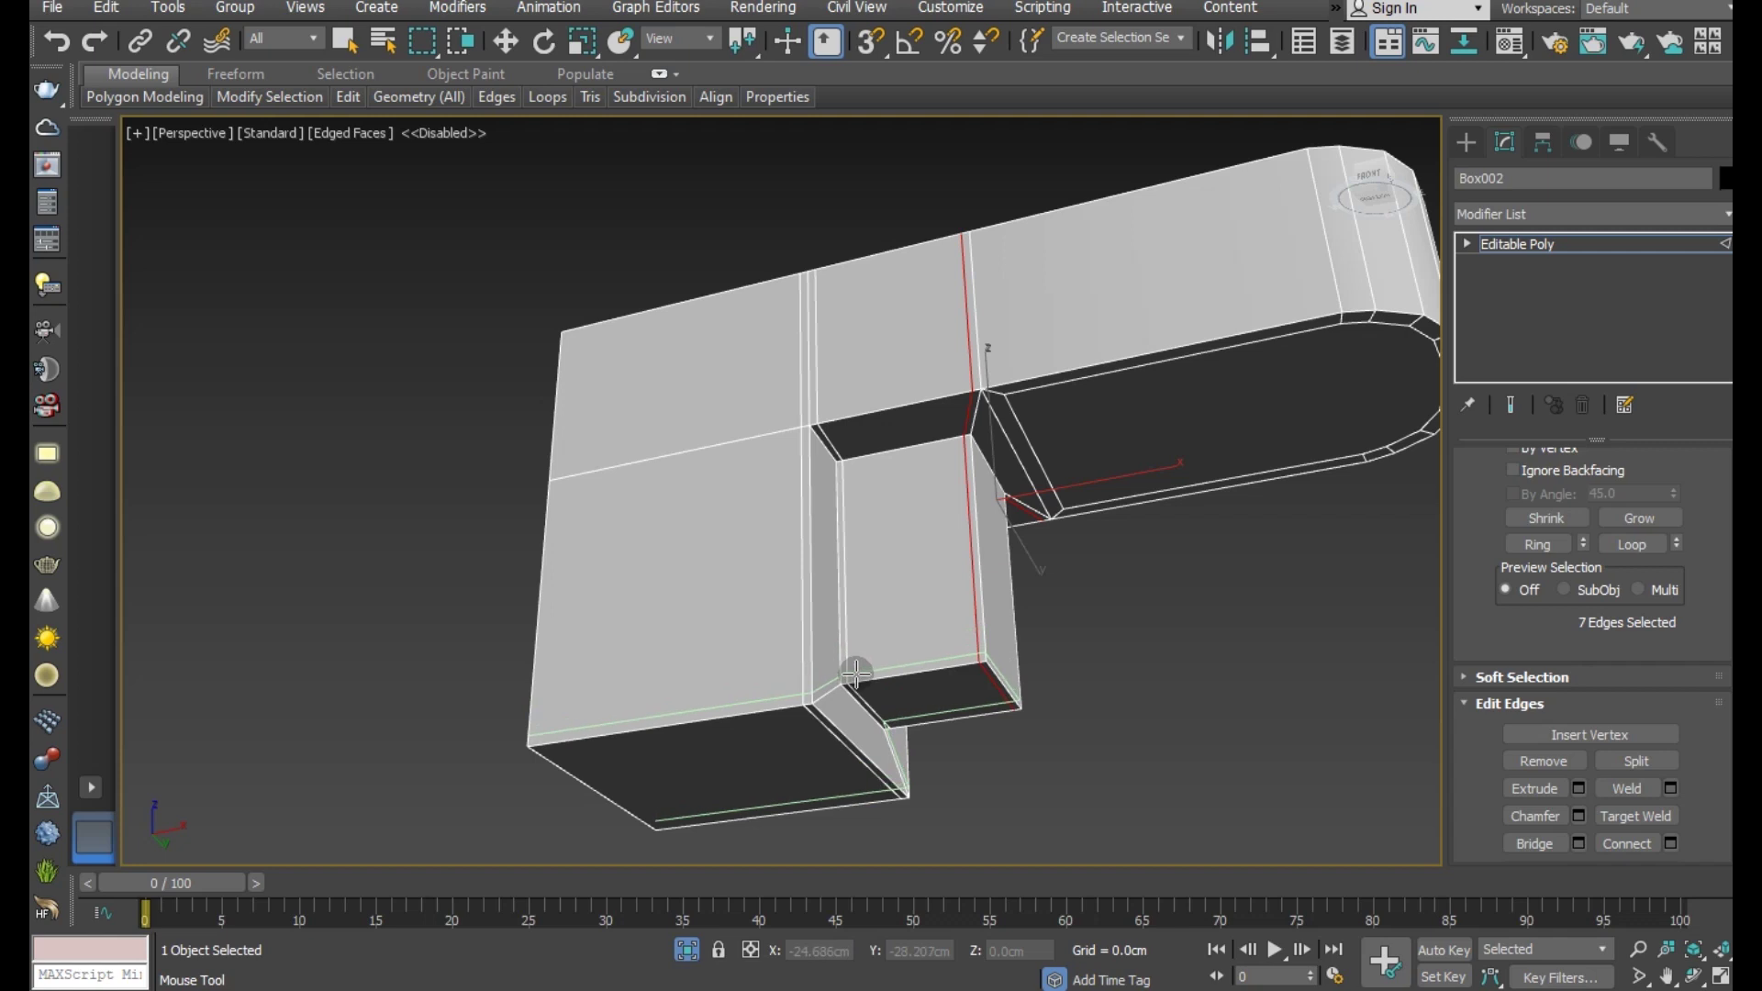
{"action": "left_click", "coordinate": [856, 675]}
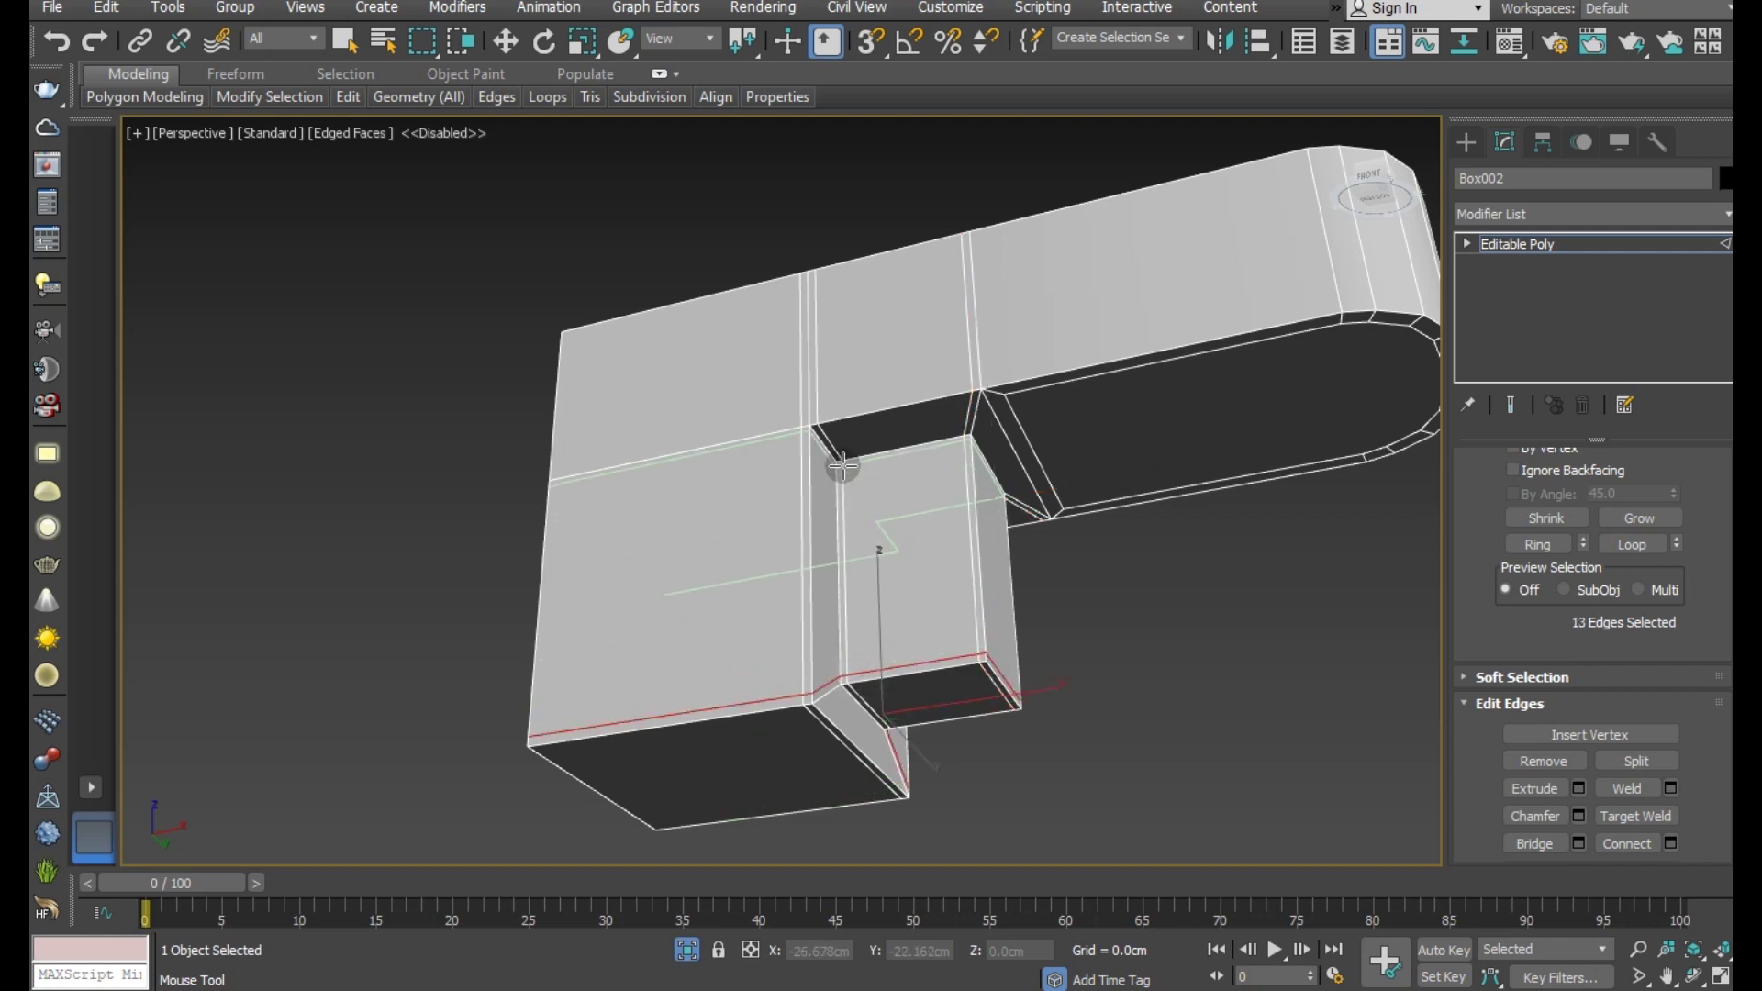
- Add support loops along the top edges and return to Editable Poly object level
{"action": "left_click", "coordinate": [837, 459]}
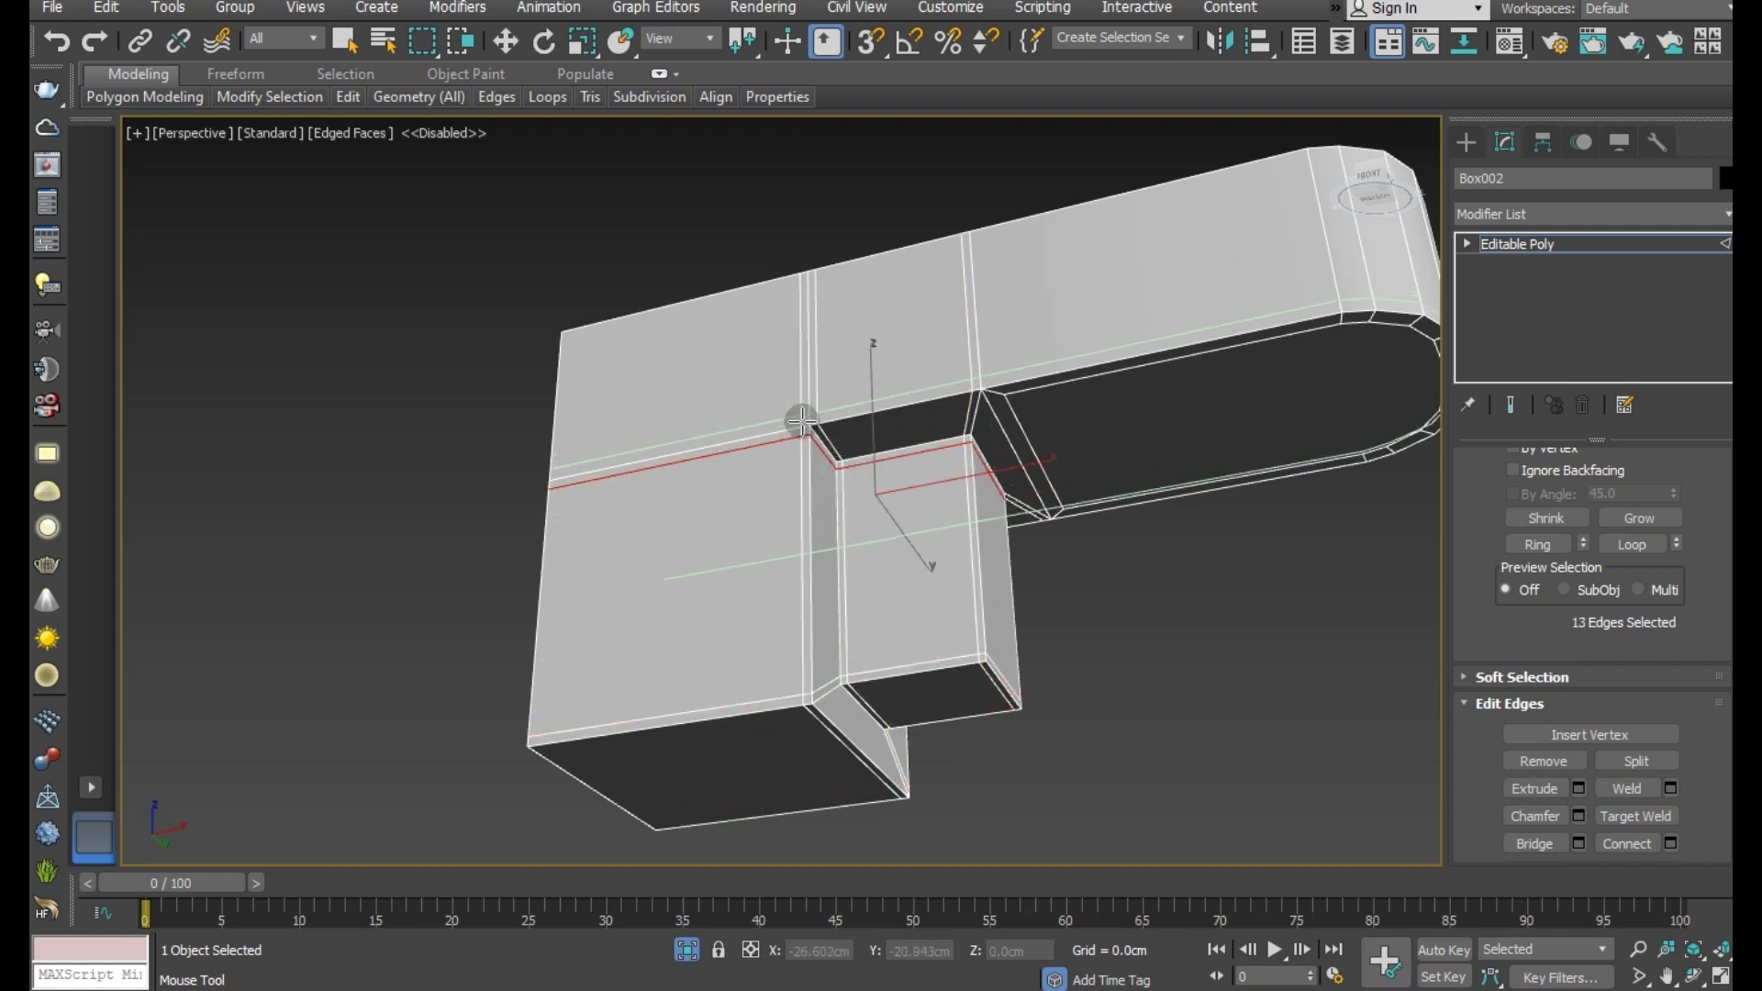
{"action": "left_click", "coordinate": [802, 422]}
{"action": "key", "text": "w"}
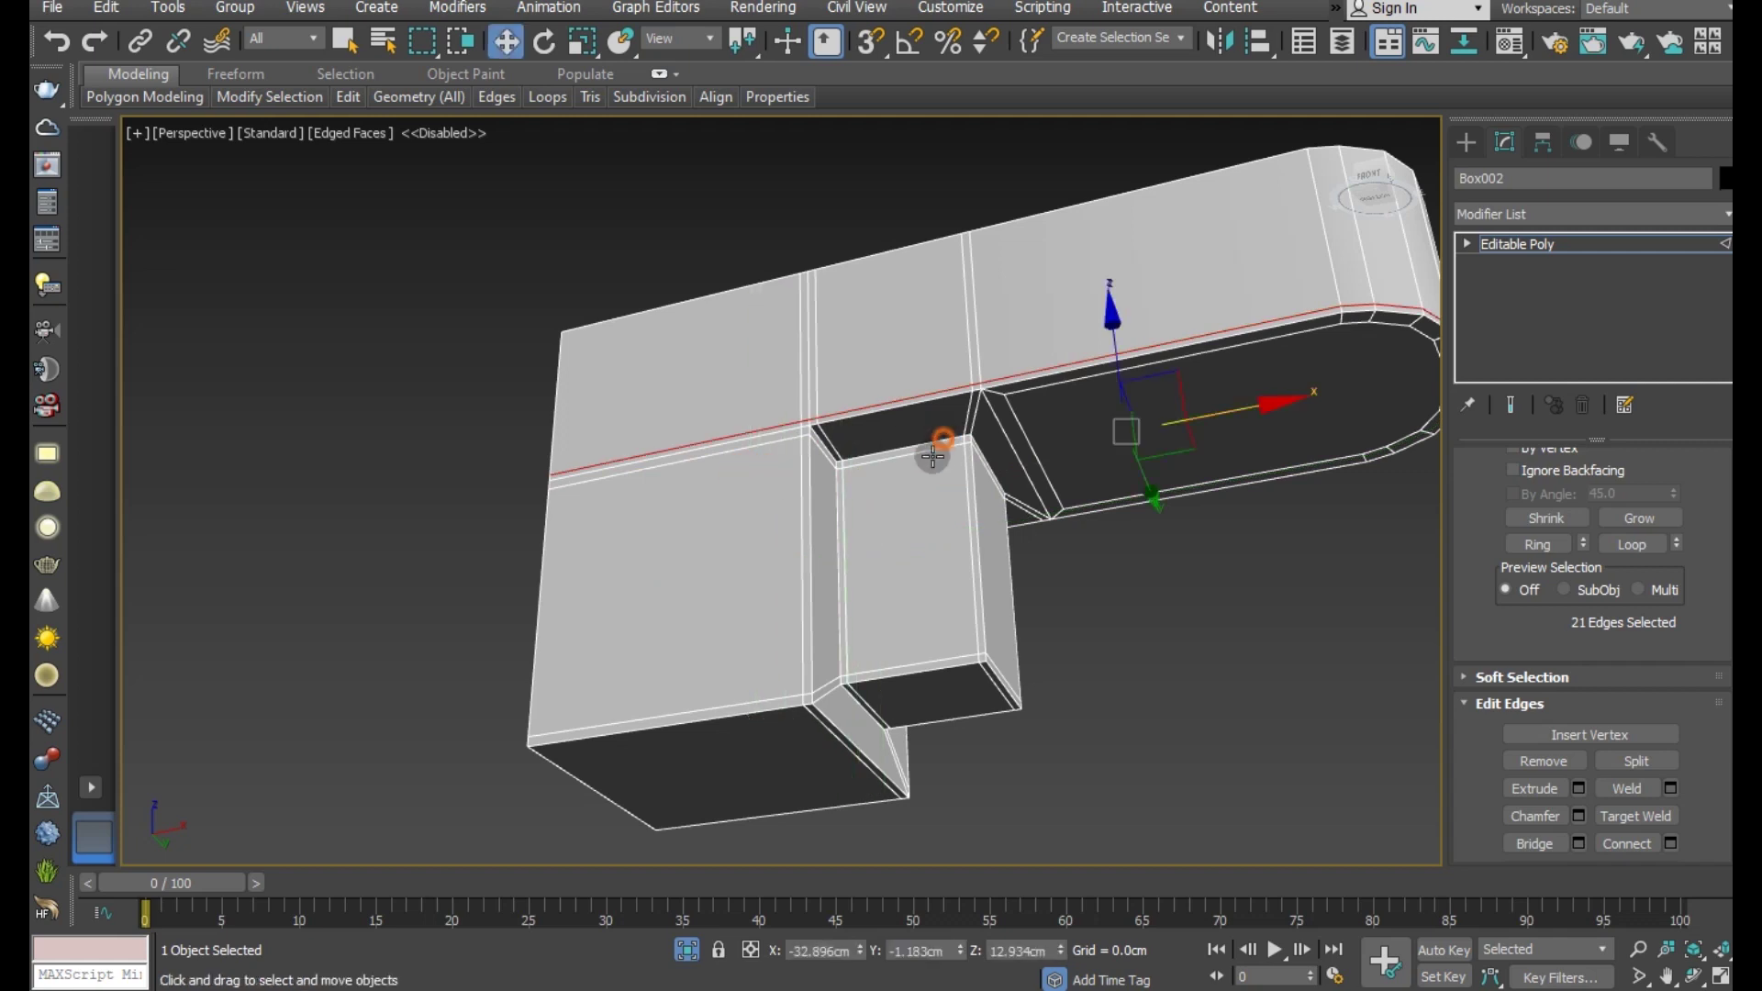
{"action": "middle_click_drag", "start_coordinate": [933, 456], "coordinate": [960, 460], "text": "alt"}
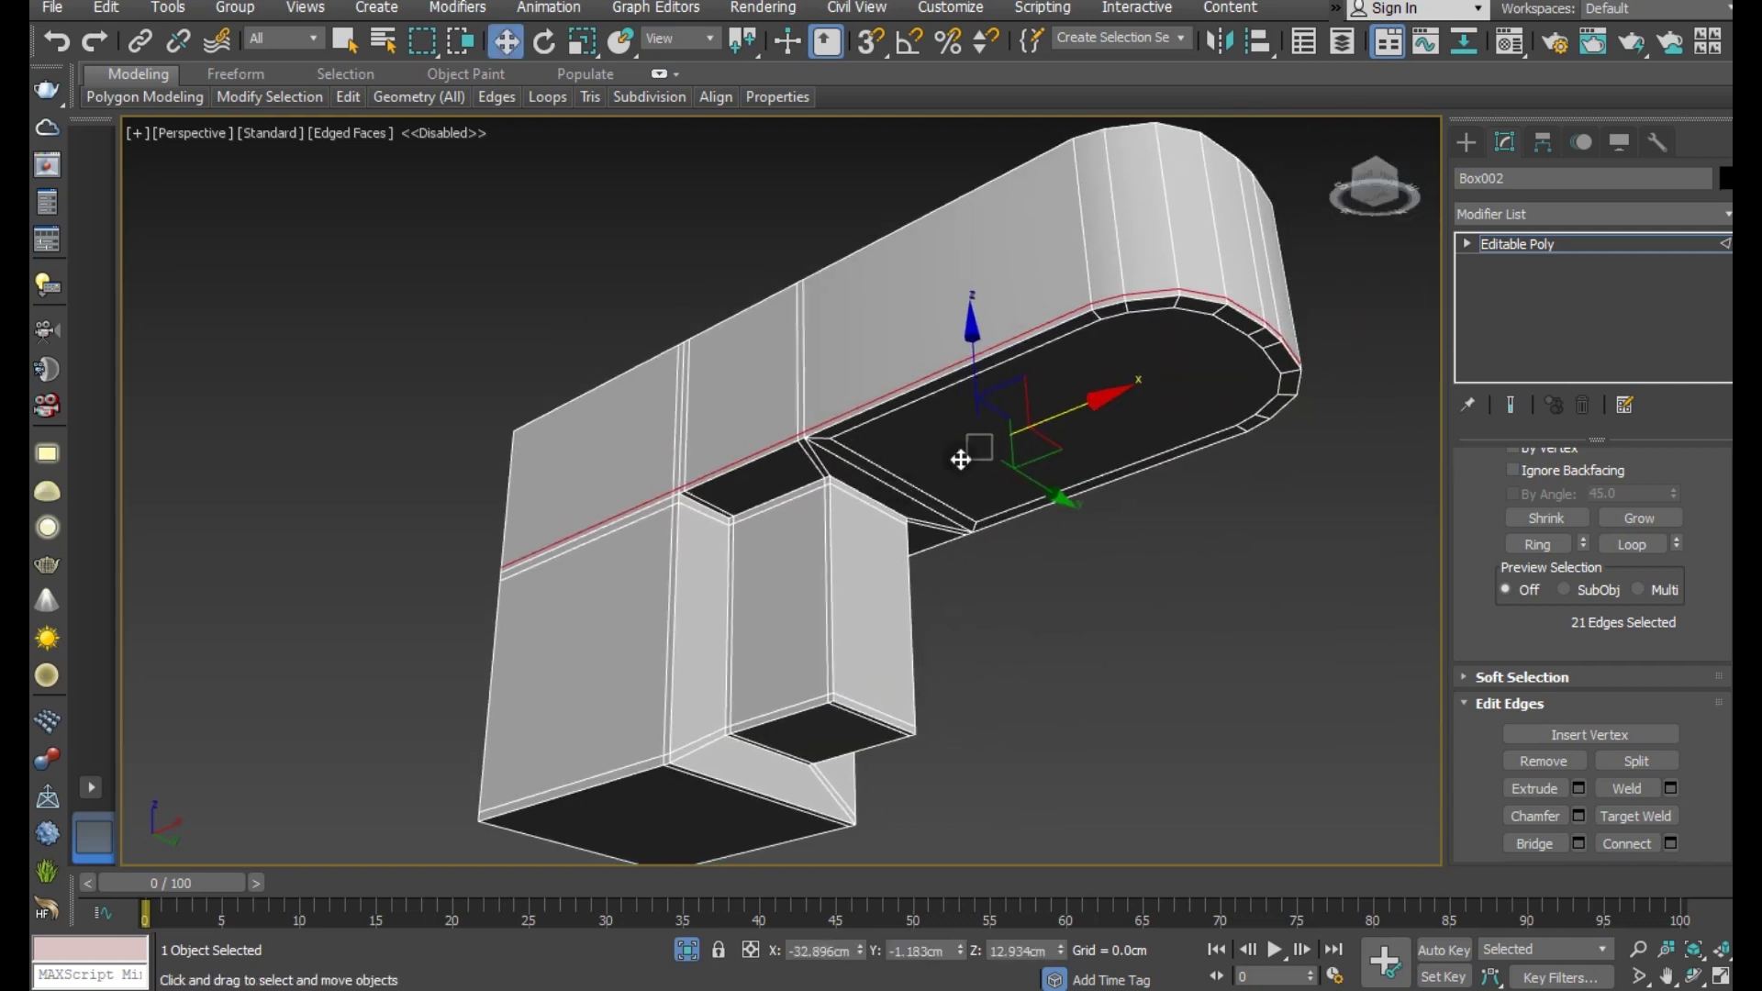
{"action": "left_click", "coordinate": [1507, 252]}
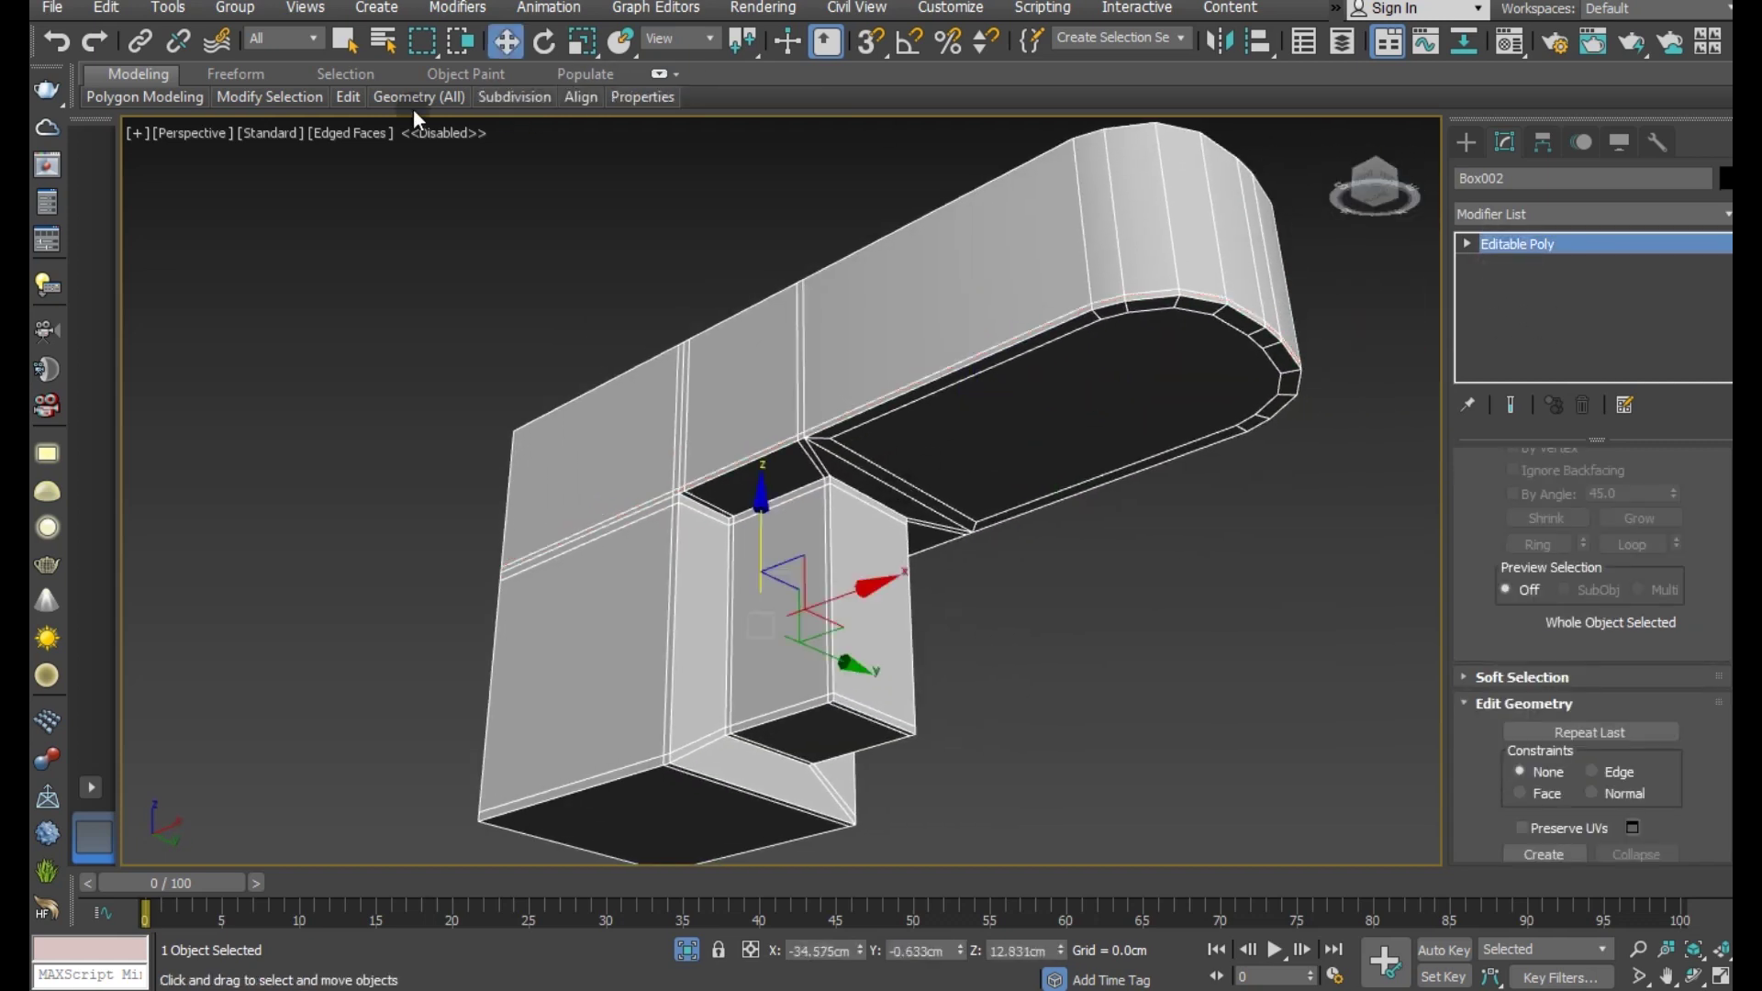
{"action": "left_click", "coordinate": [444, 268]}
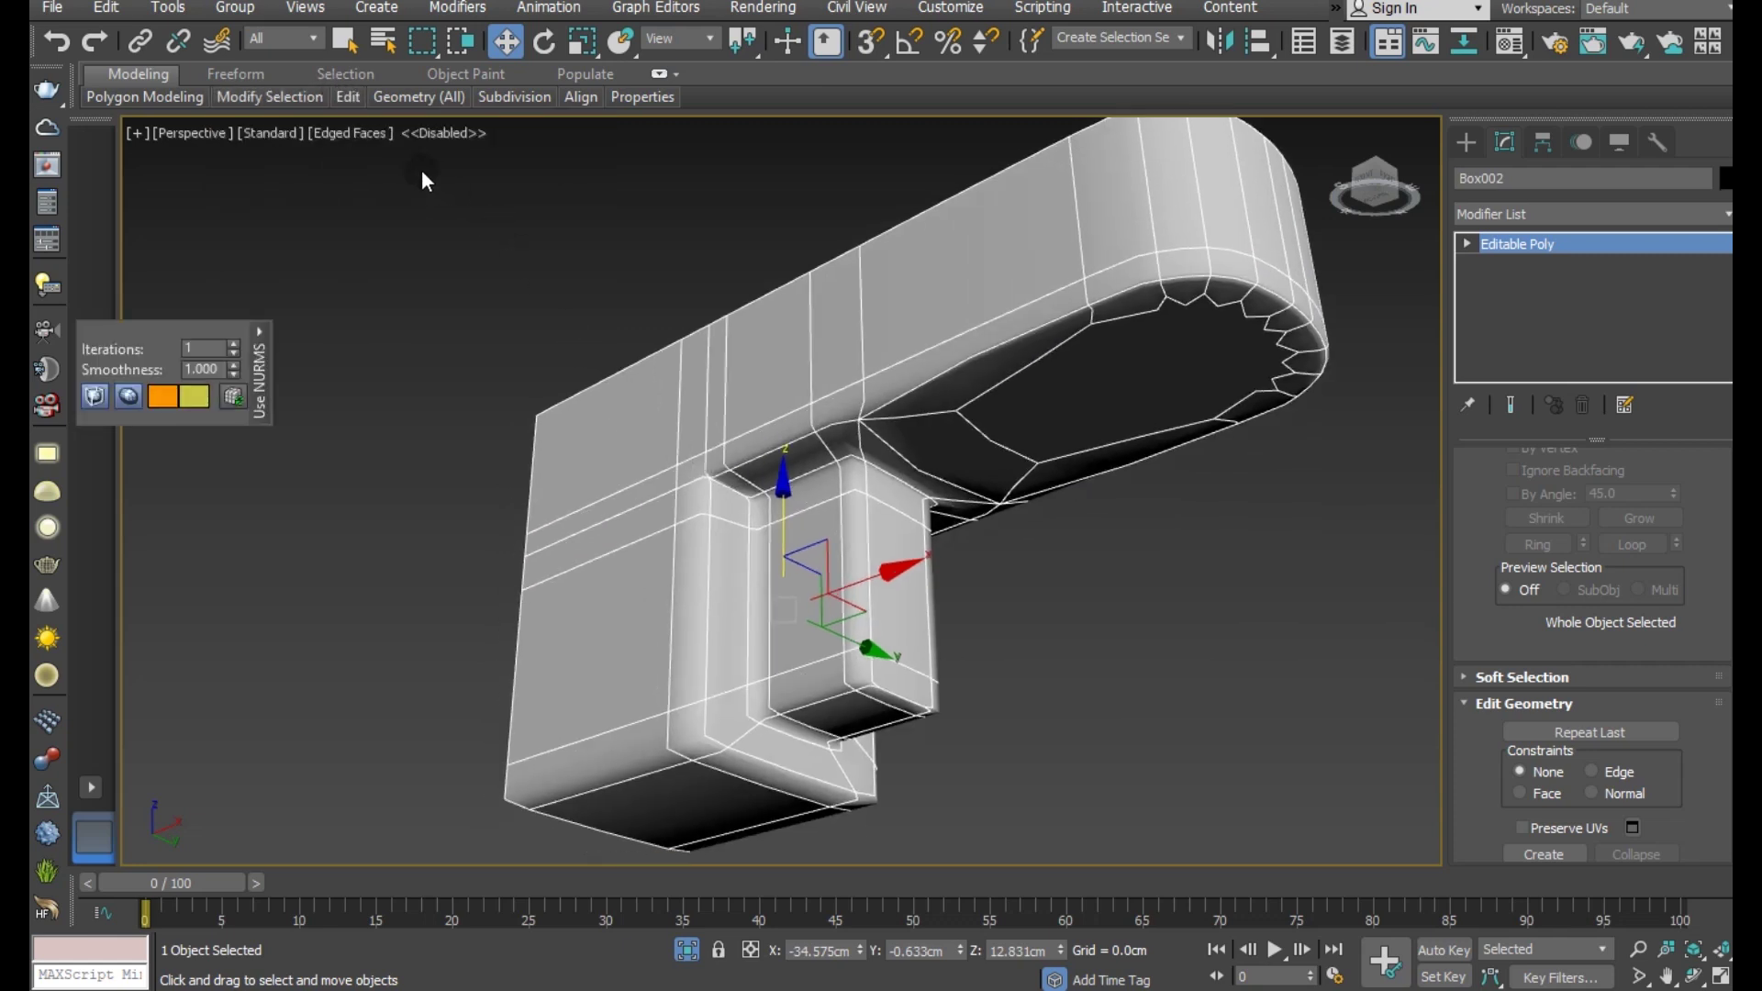
{"action": "left_click", "coordinate": [431, 241]}
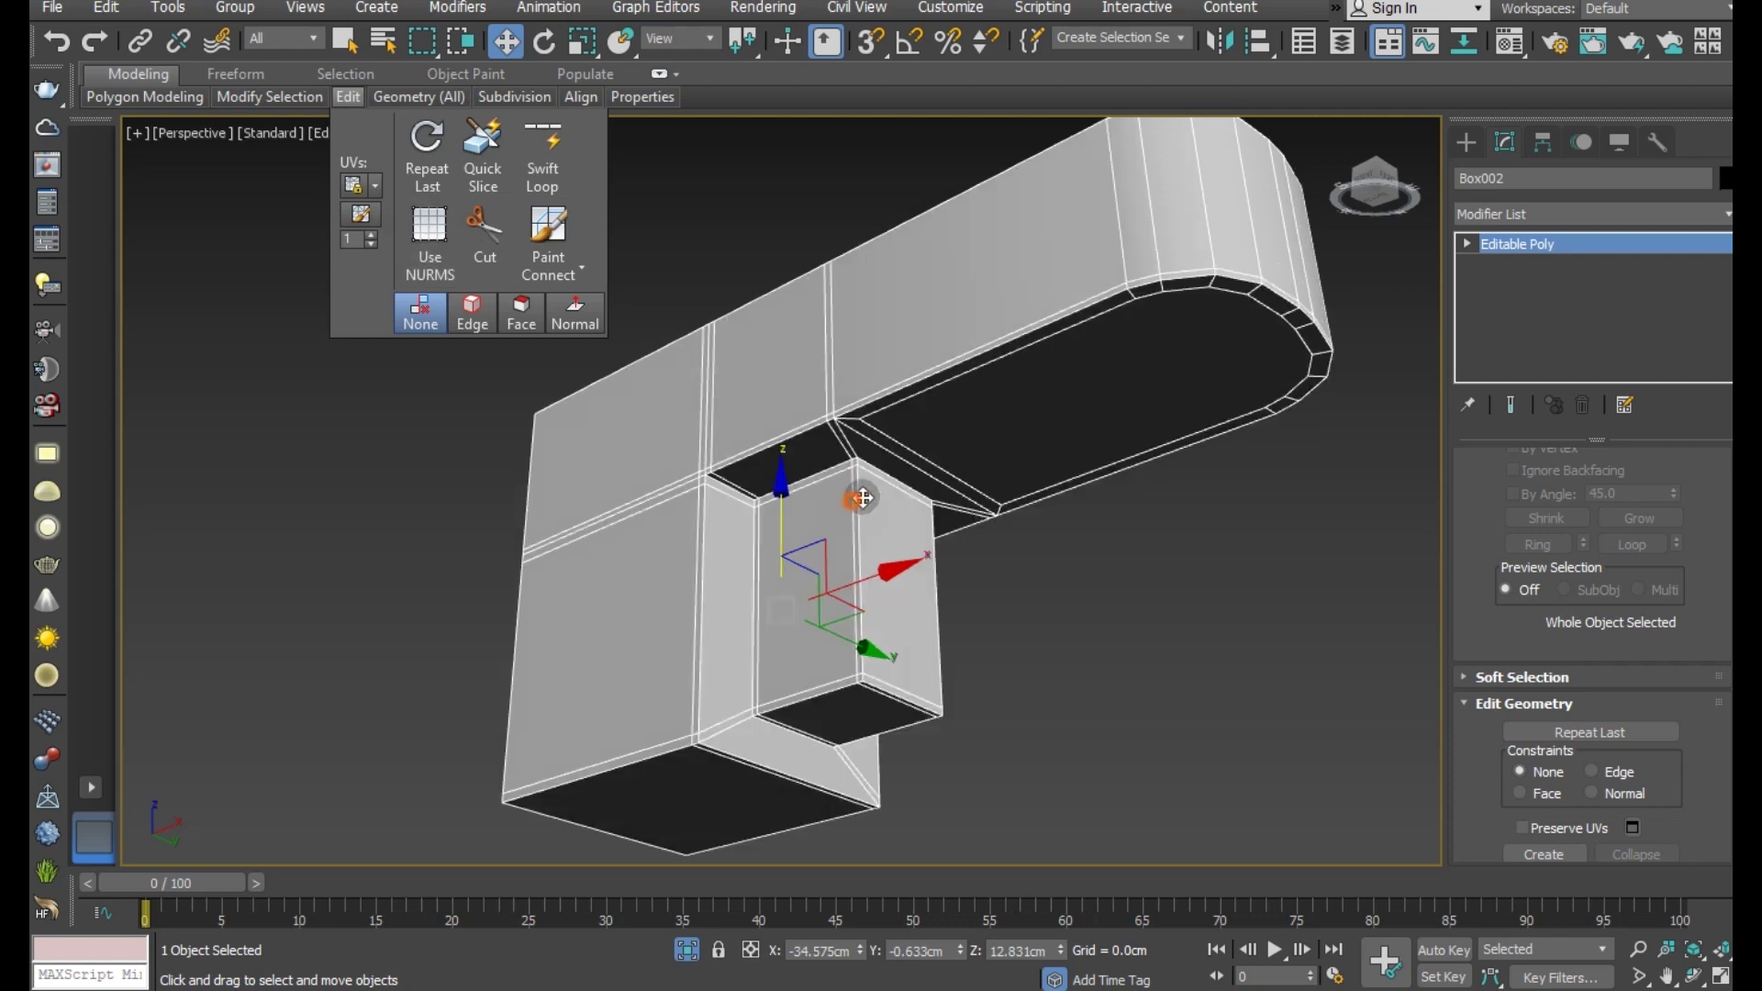
{"action": "mouse_move", "coordinate": [905, 551]}
{"action": "middle_mouse_down", "text": "alt"}
{"action": "mouse_move", "coordinate": [837, 564]}
{"action": "mouse_move", "coordinate": [846, 523]}
{"action": "mouse_move", "coordinate": [787, 506]}
{"action": "mouse_move", "coordinate": [817, 560]}
{"action": "mouse_move", "coordinate": [423, 173]}
{"action": "middle_mouse_up", "text": "alt"}
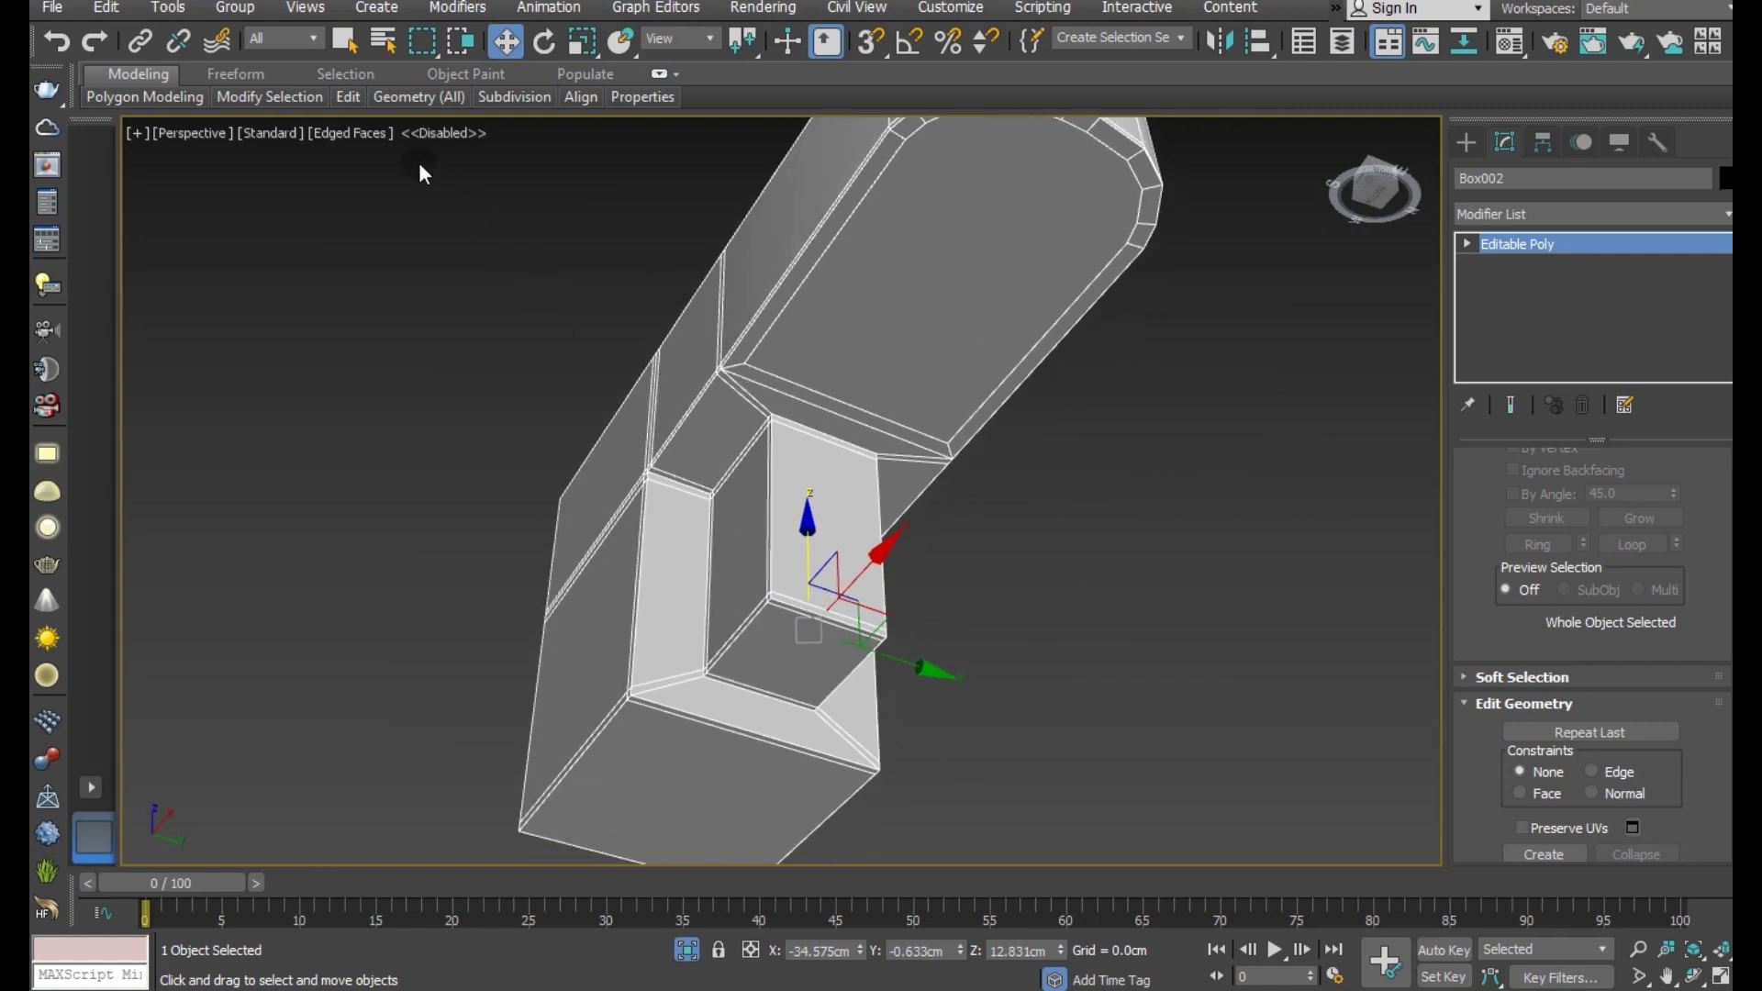
{"action": "mouse_move", "coordinate": [349, 97]}
{"action": "left_click", "coordinate": [528, 152]}
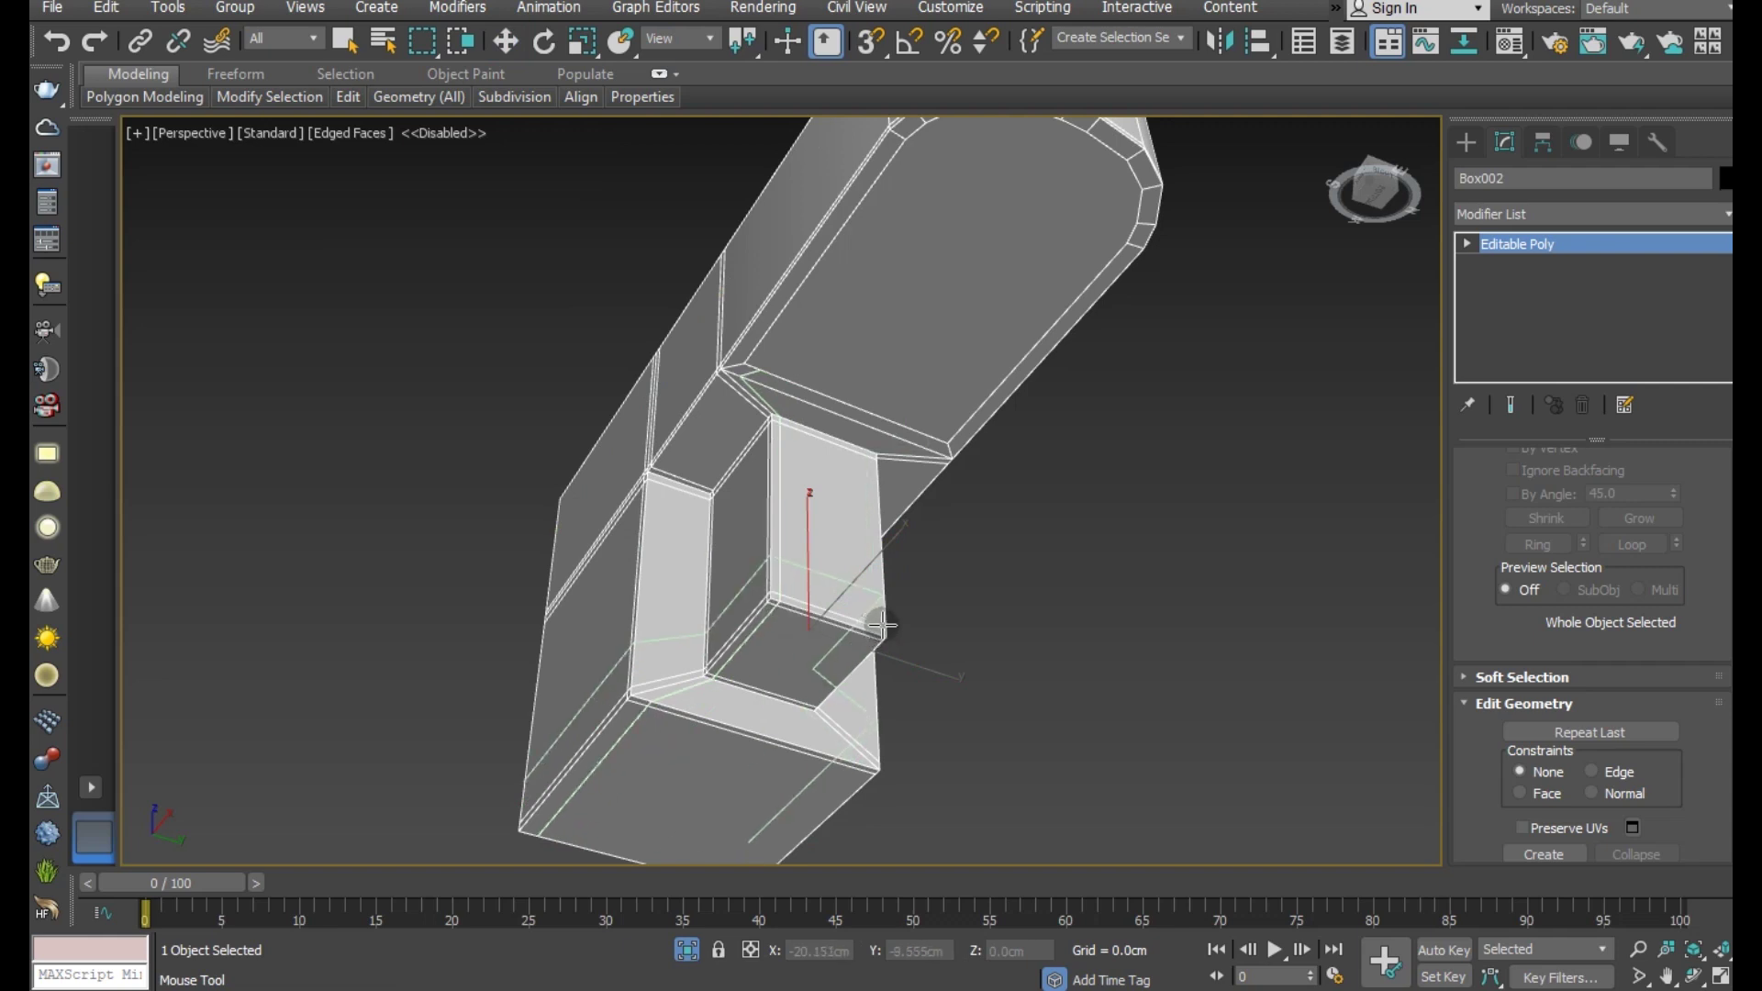
{"action": "key", "text": "w"}
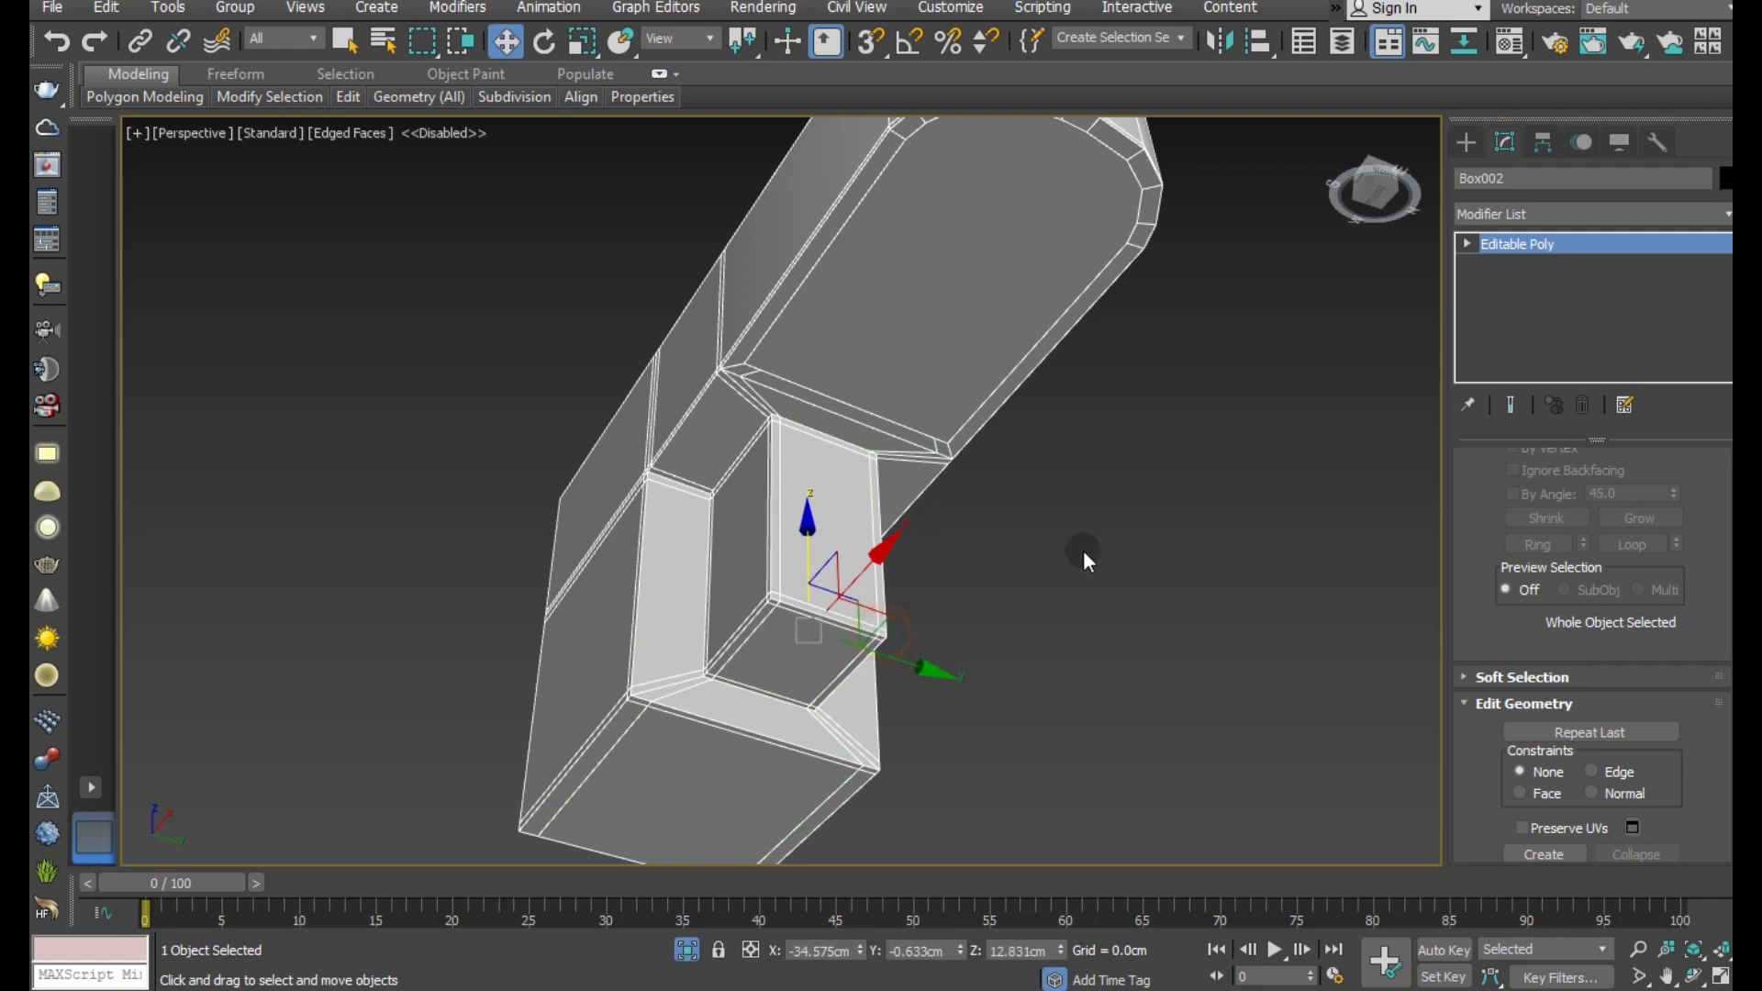
{"action": "left_click", "coordinate": [430, 240]}
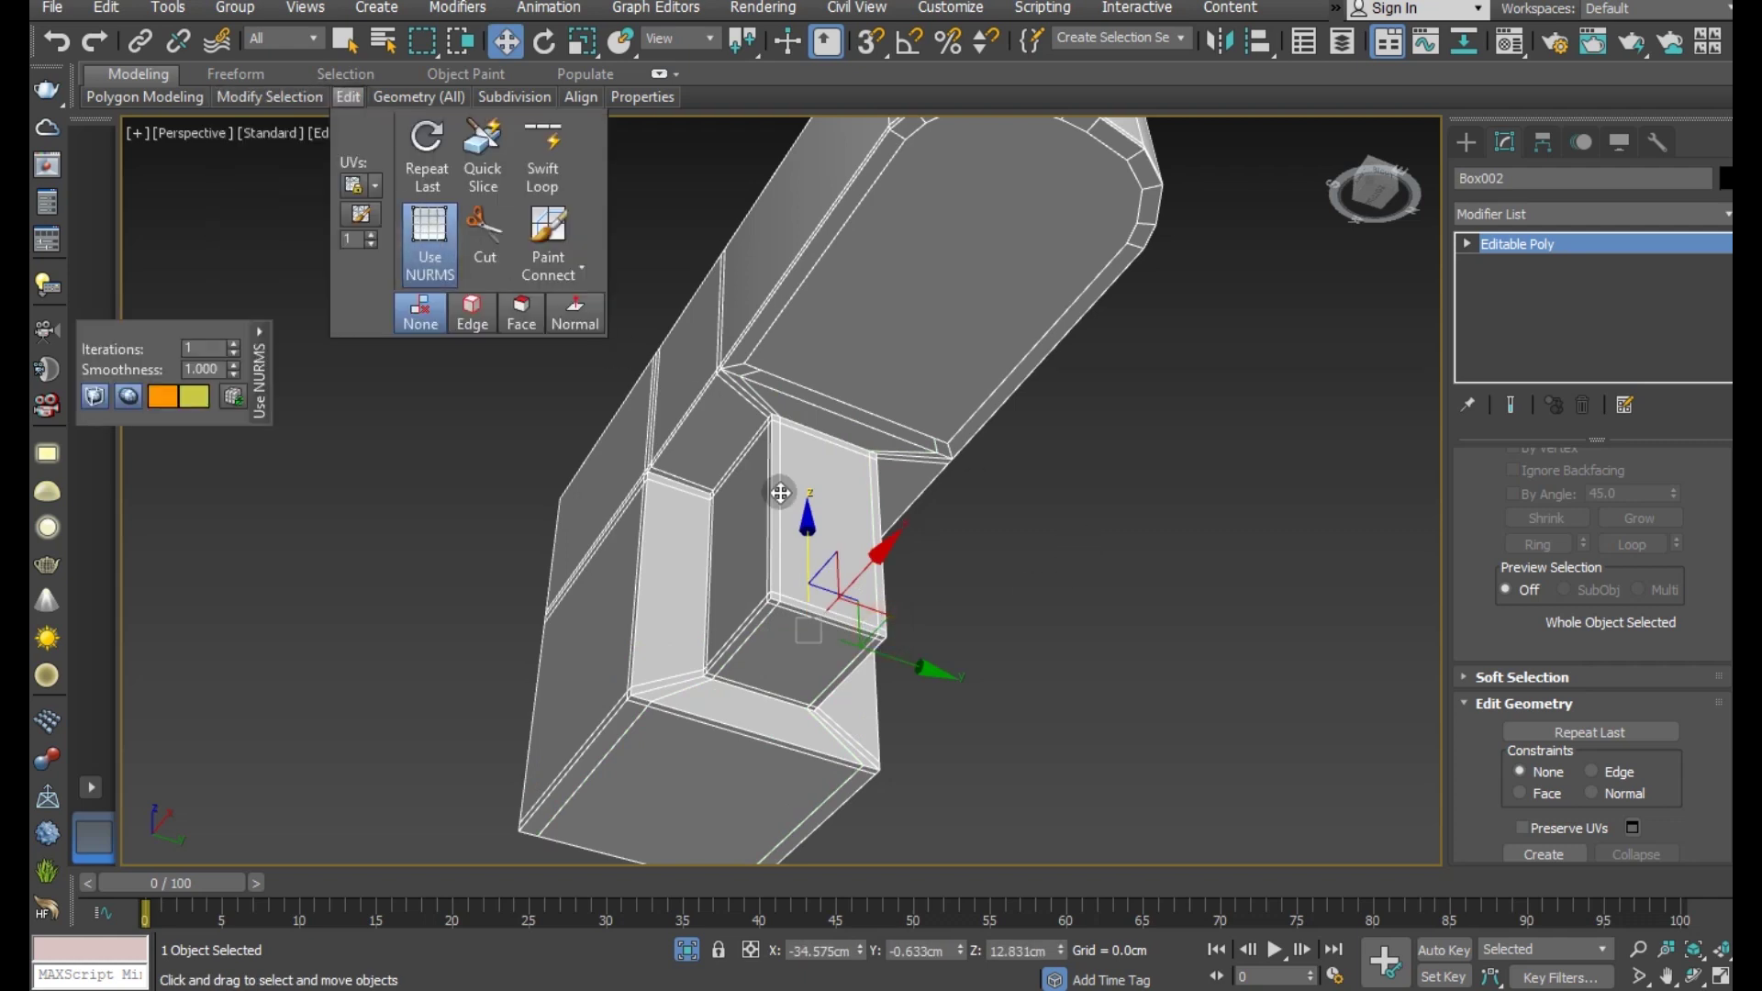
{"action": "middle_click_drag", "start_coordinate": [800, 504], "coordinate": [751, 489], "text": "alt"}
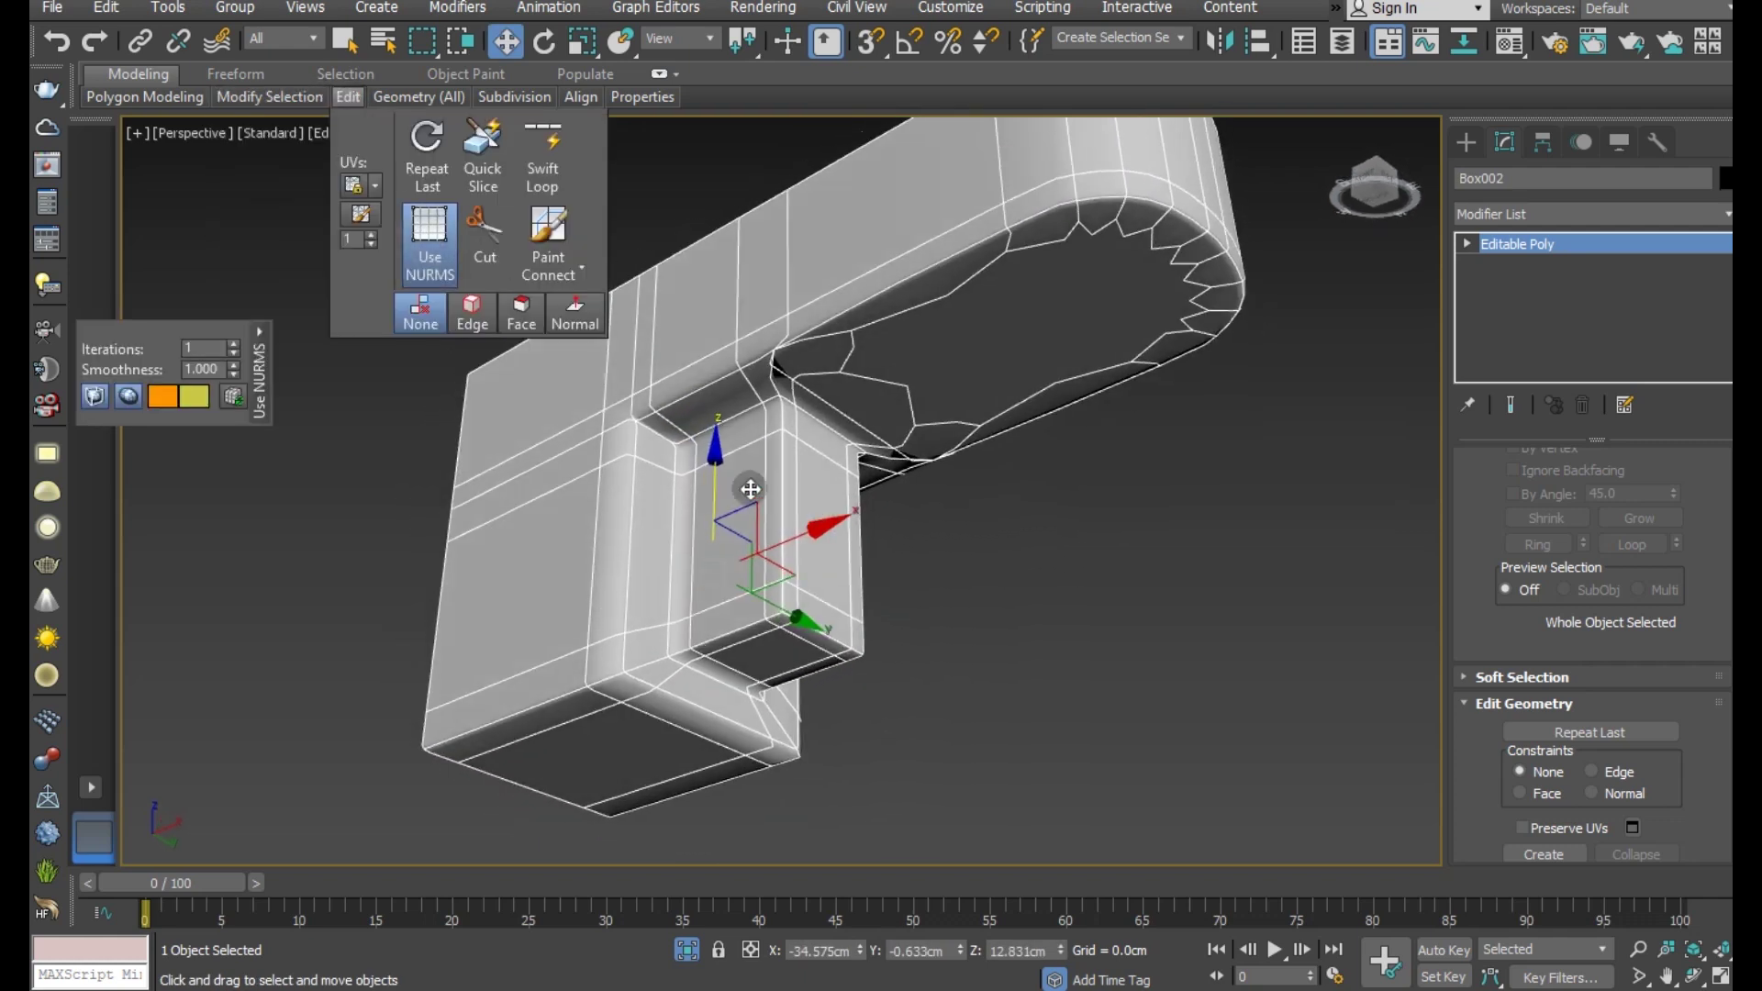
{"action": "left_click", "coordinate": [439, 285]}
{"action": "middle_click_drag", "start_coordinate": [526, 336], "coordinate": [735, 444], "text": "alt"}
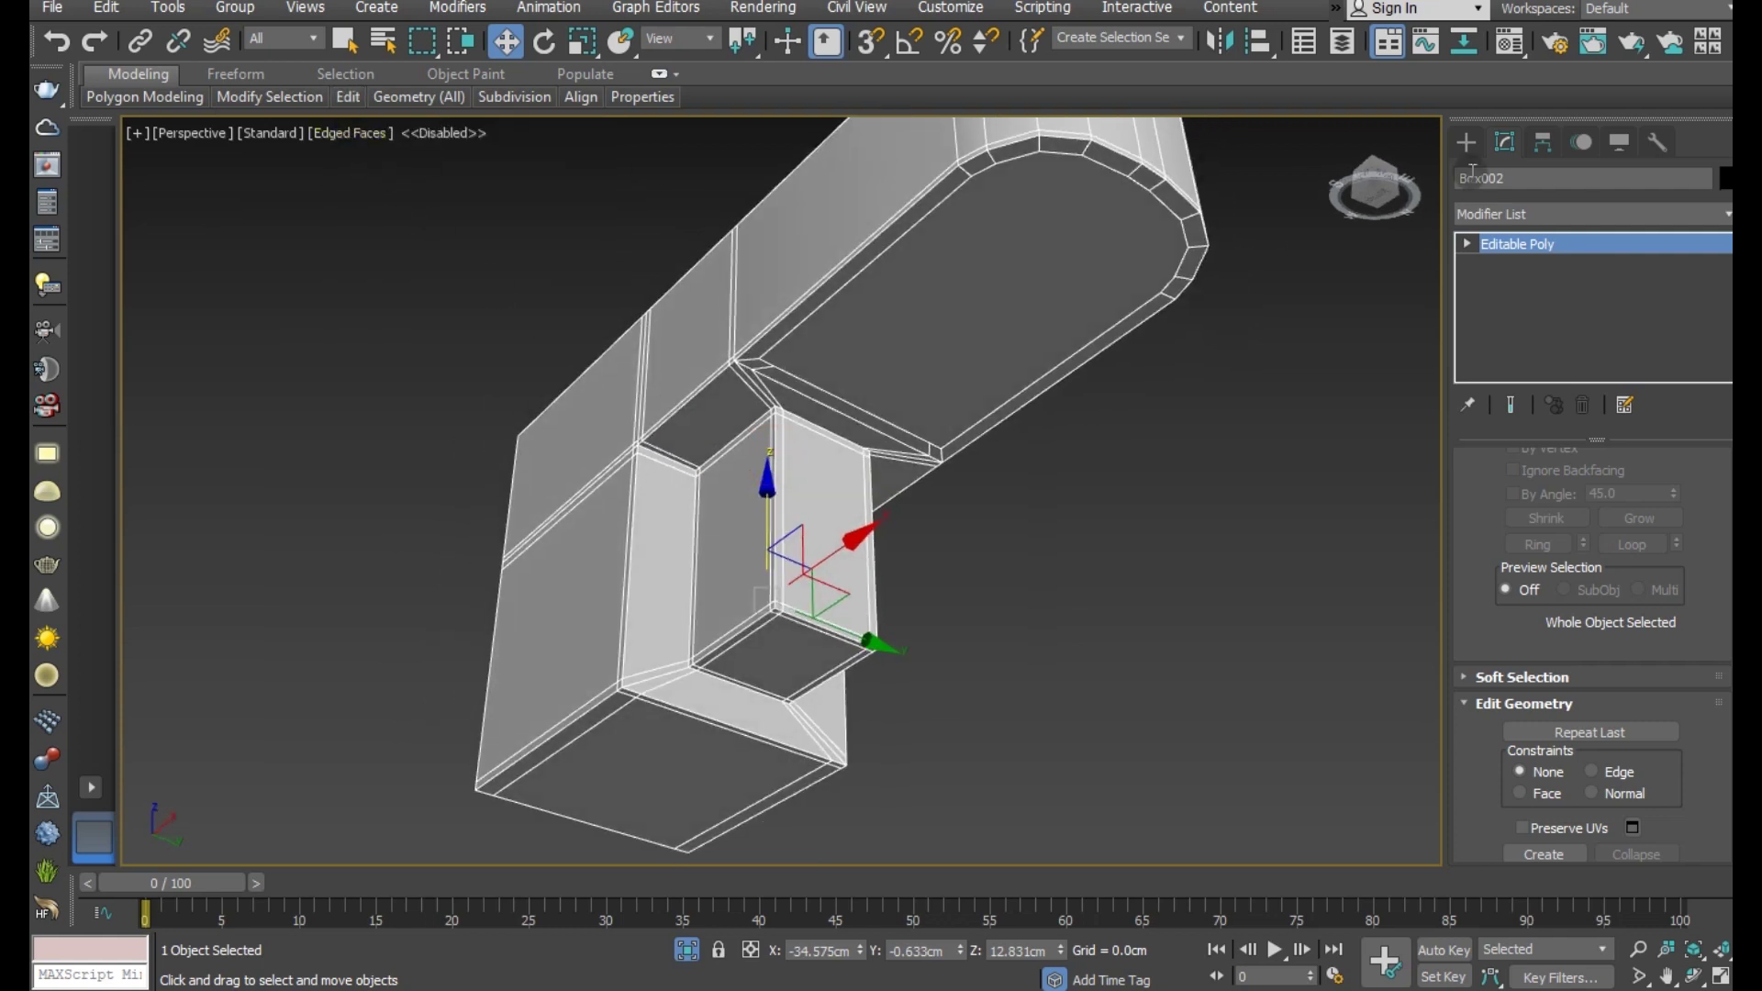
- Turn off Isolate Selection and zoom in on the box part from below
{"action": "left_click", "coordinate": [687, 948]}
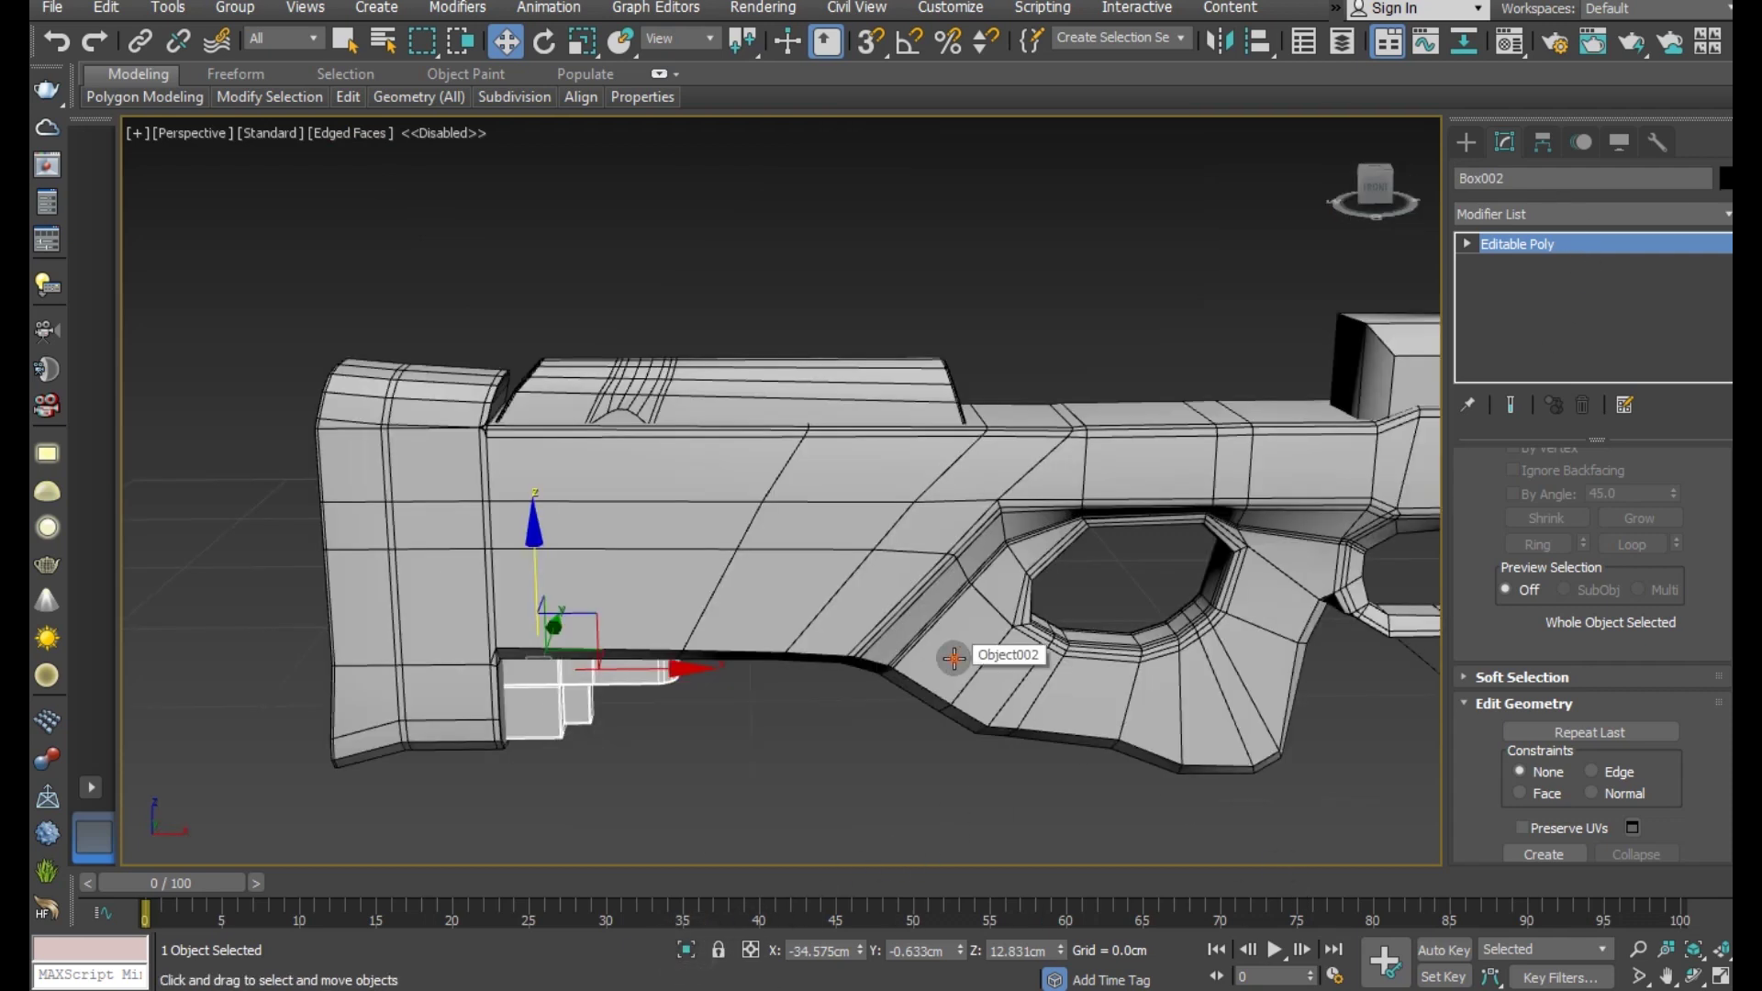
{"action": "middle_click_drag", "start_coordinate": [955, 658], "coordinate": [616, 692], "text": "alt"}
{"action": "scroll", "coordinate": [610, 684], "scroll_direction": "up", "scroll_amount": 5}
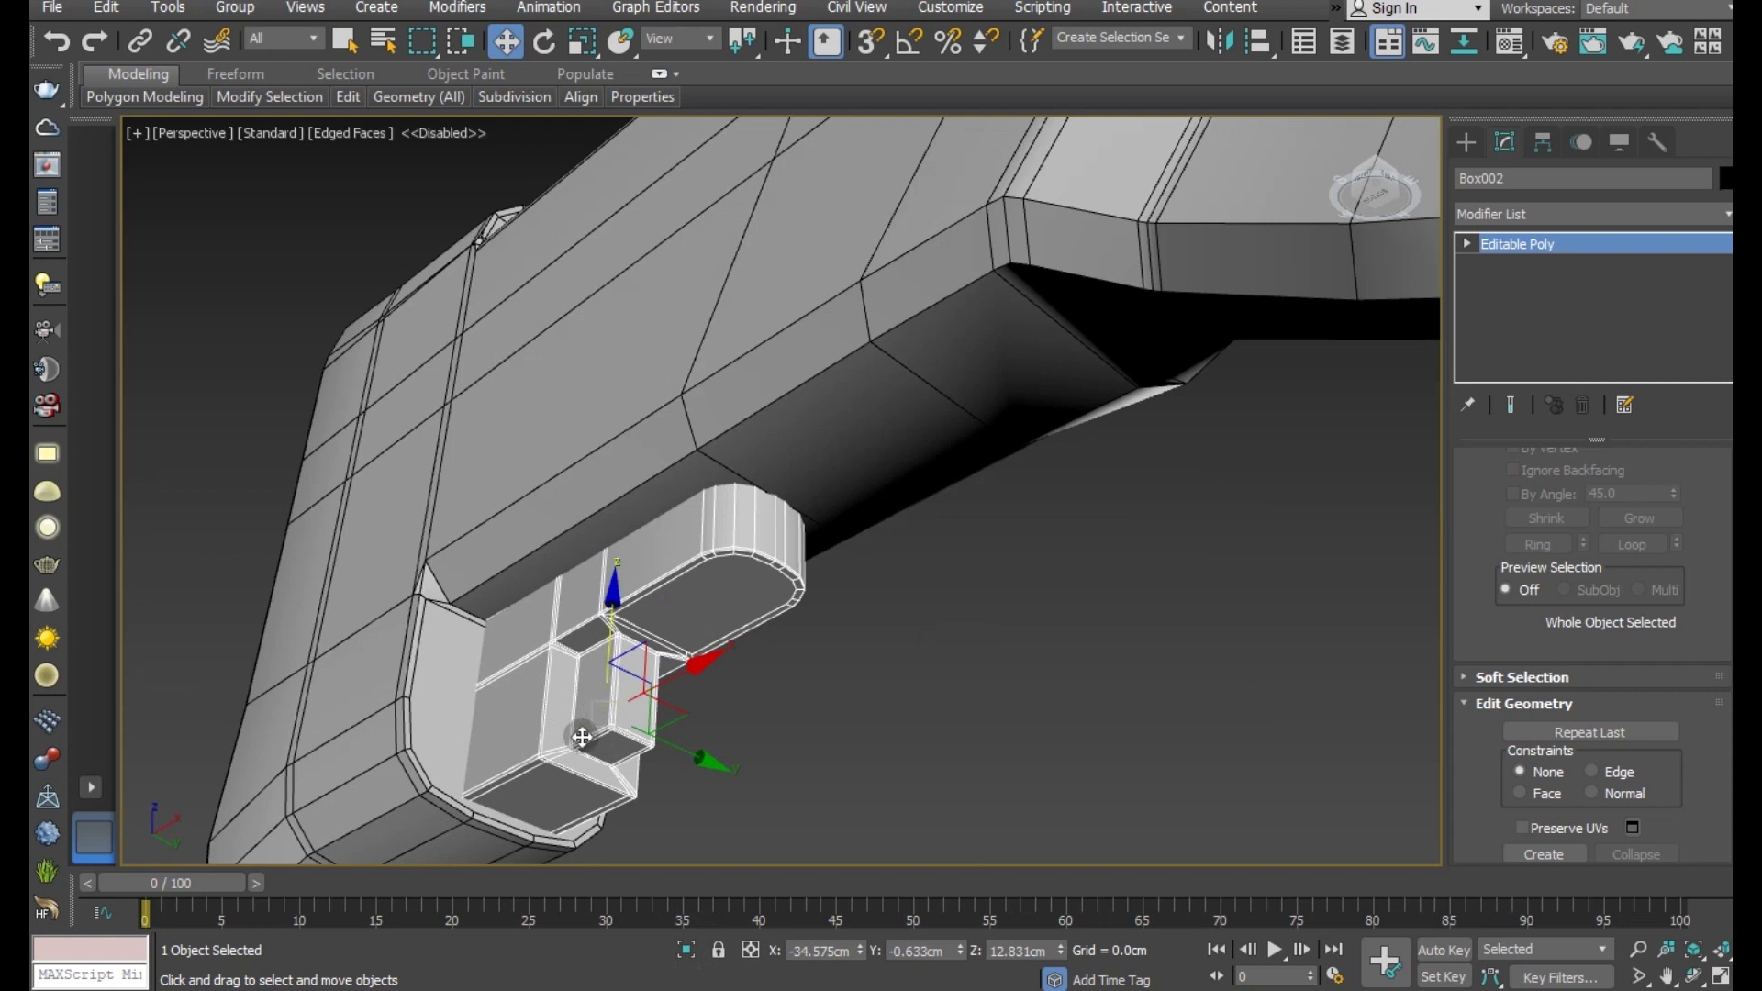
{"action": "scroll", "coordinate": [551, 698], "scroll_direction": "up", "scroll_amount": 2}
{"action": "scroll", "coordinate": [673, 637], "scroll_direction": "up", "scroll_amount": 3}
{"action": "scroll", "coordinate": [657, 633], "scroll_direction": "up", "scroll_amount": 2}
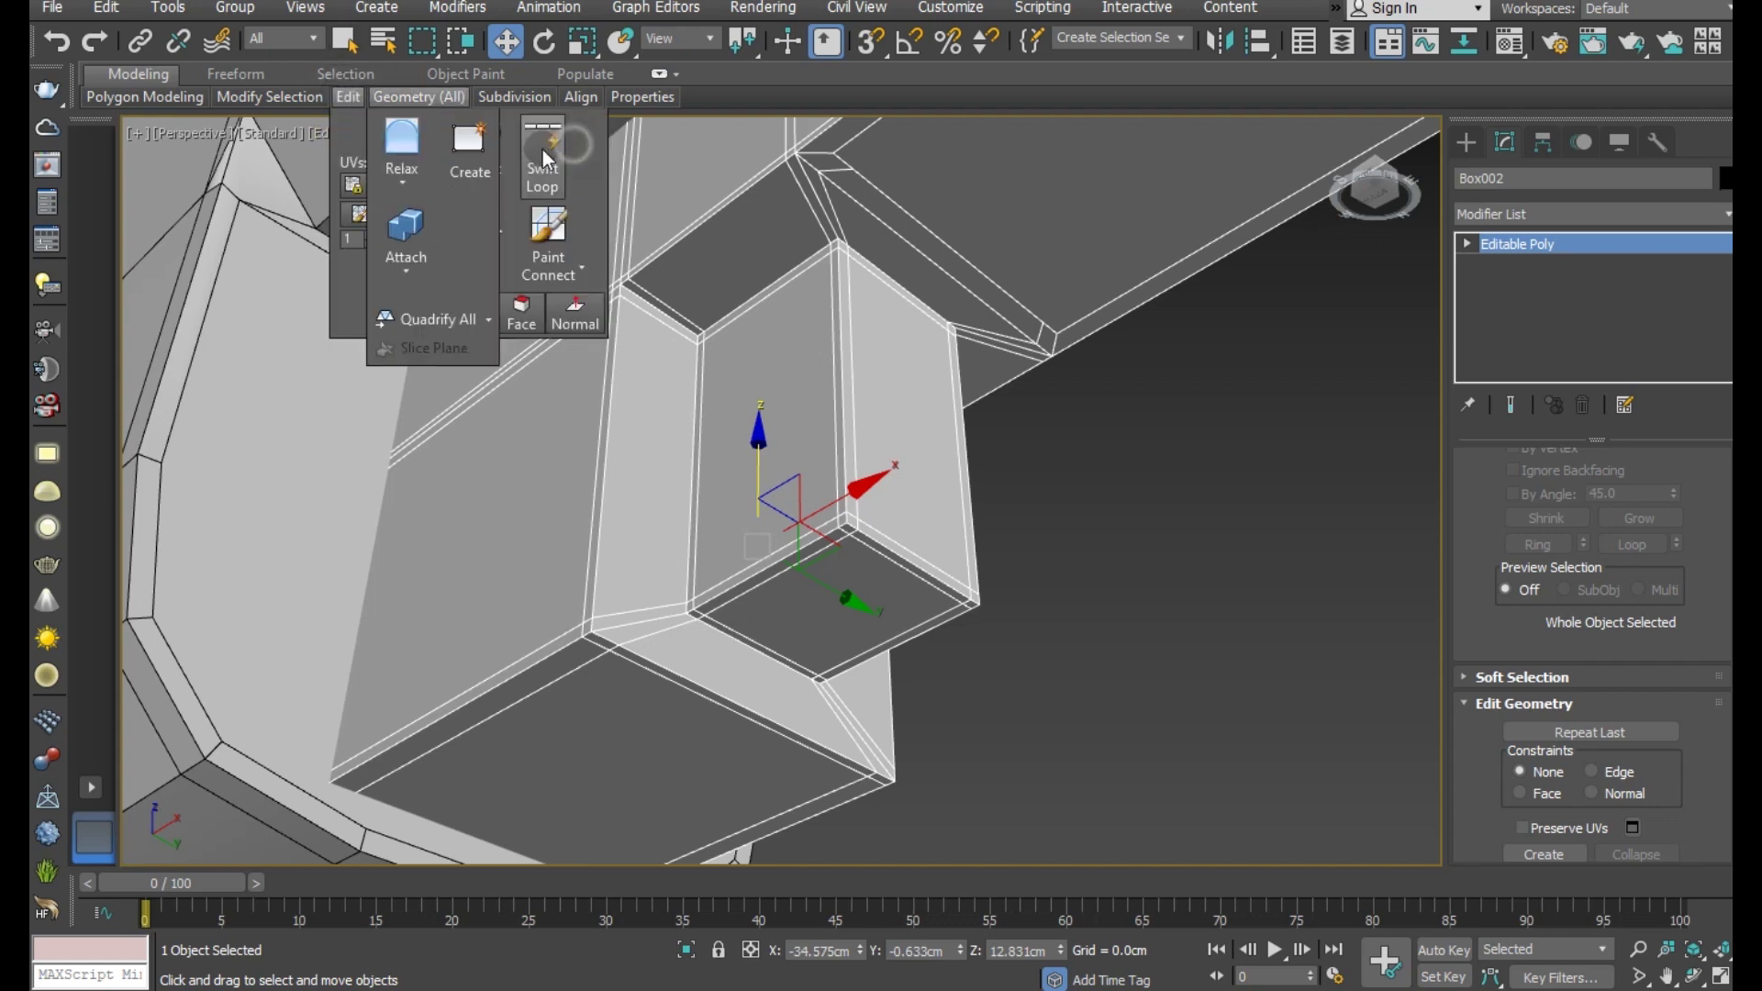
- Cancel a Swift Loop attempt and attach the neighbouring stock piece to the mesh
{"action": "left_click", "coordinate": [542, 150]}
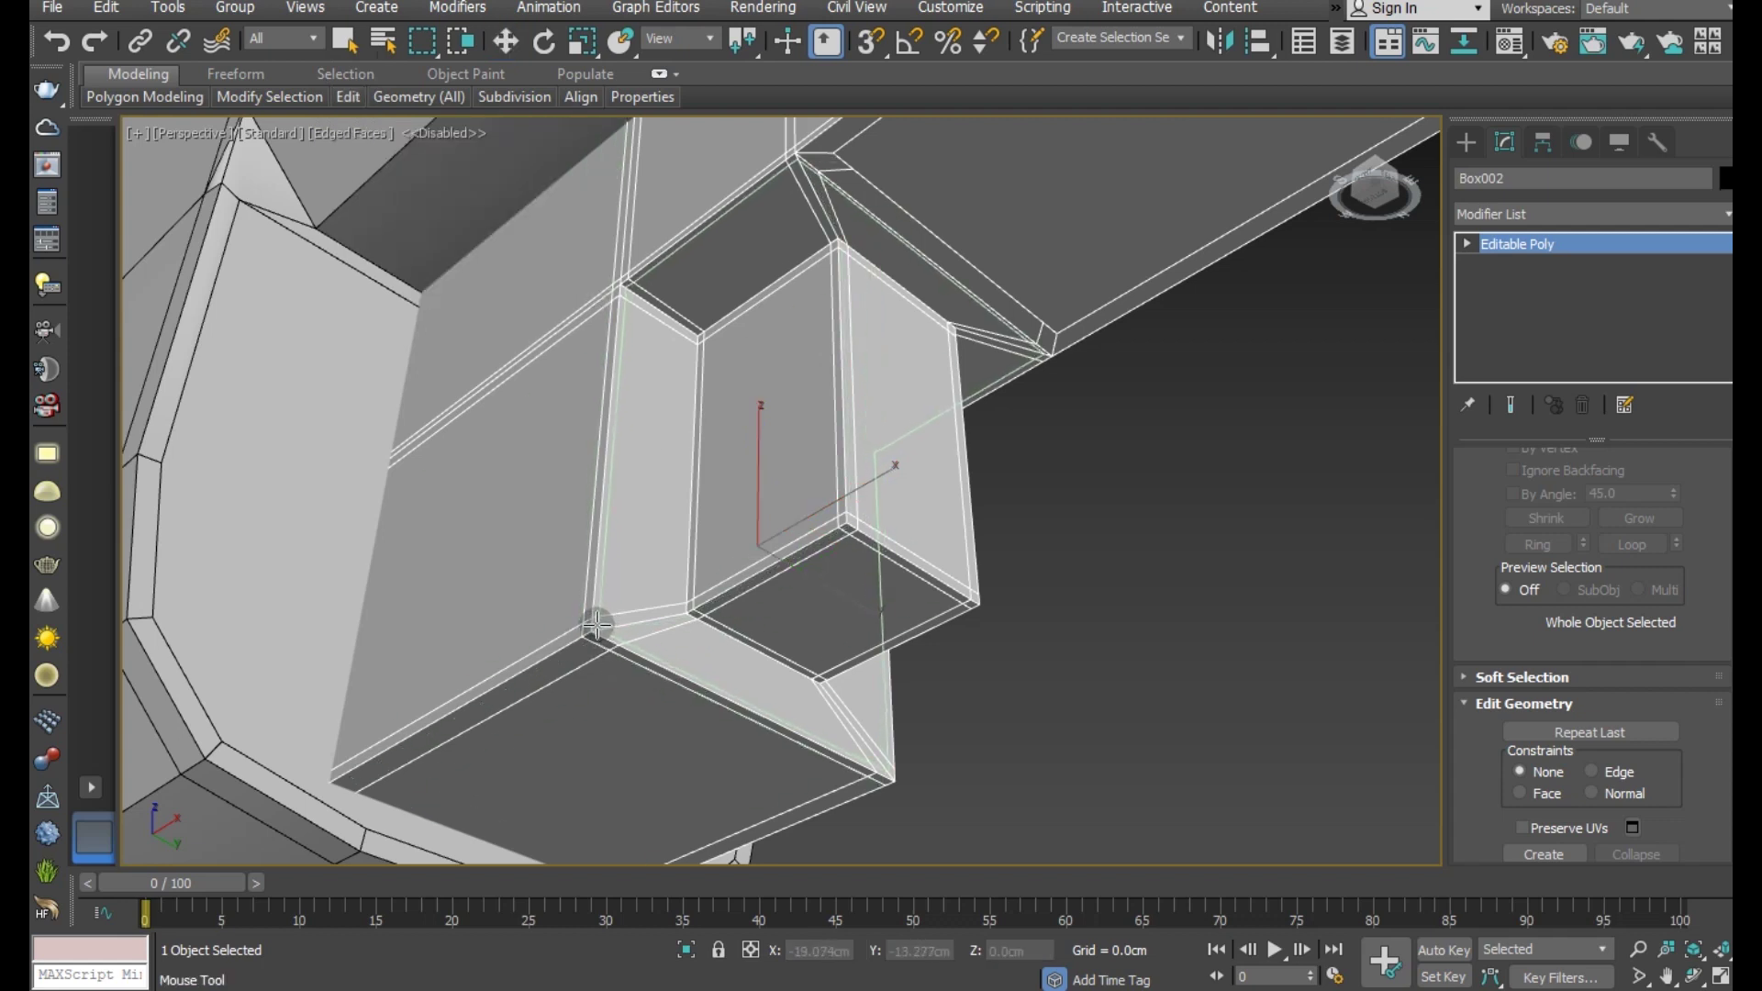
{"action": "right_click", "coordinate": [596, 626]}
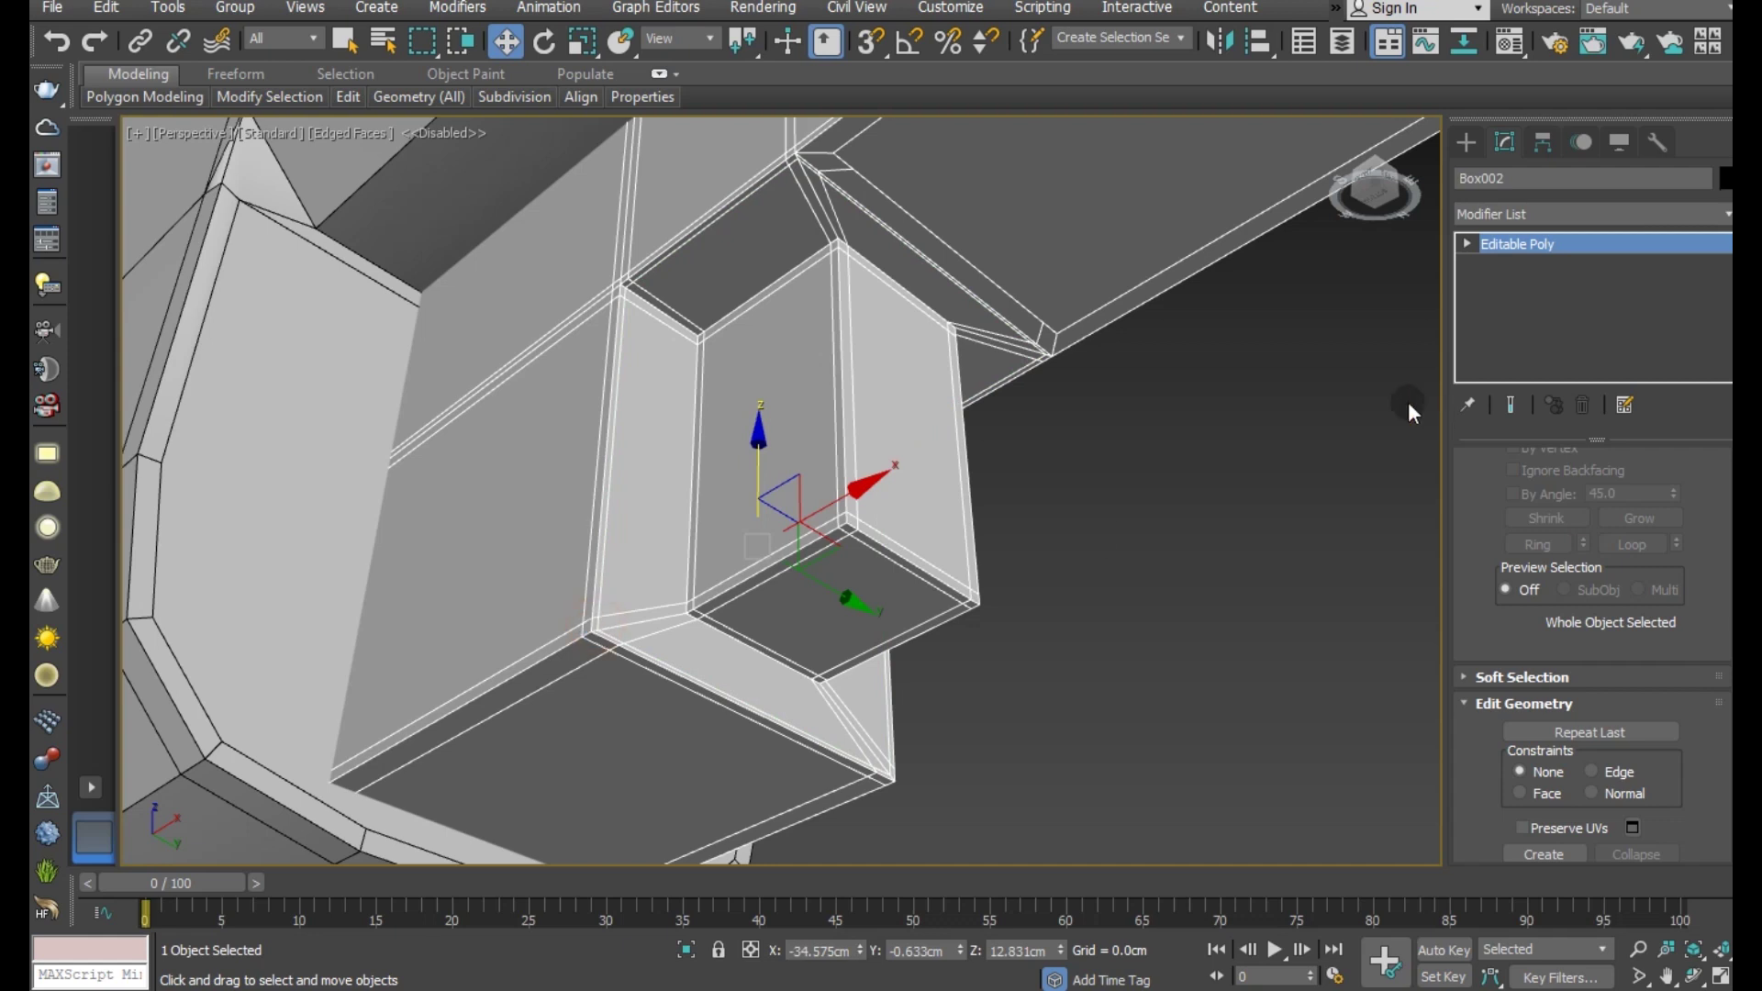
{"action": "scroll", "coordinate": [1605, 740], "scroll_direction": "down", "scroll_amount": 2}
{"action": "left_click", "coordinate": [1526, 745]}
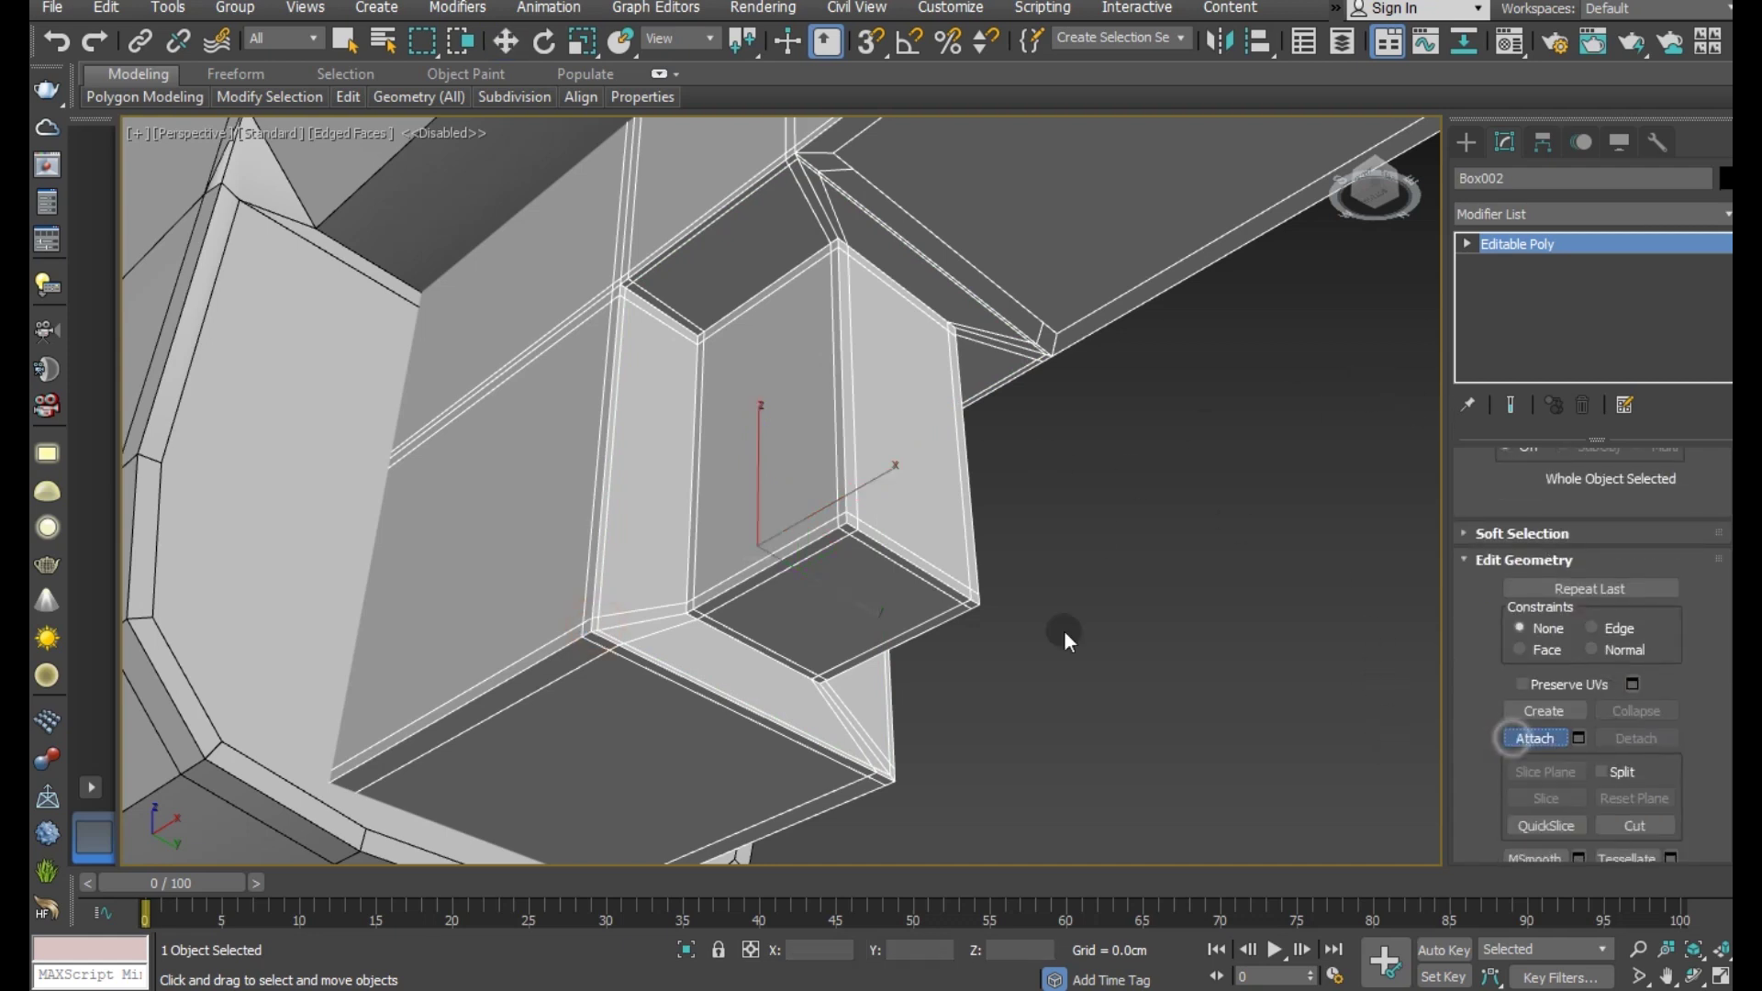
{"action": "left_click", "coordinate": [301, 480]}
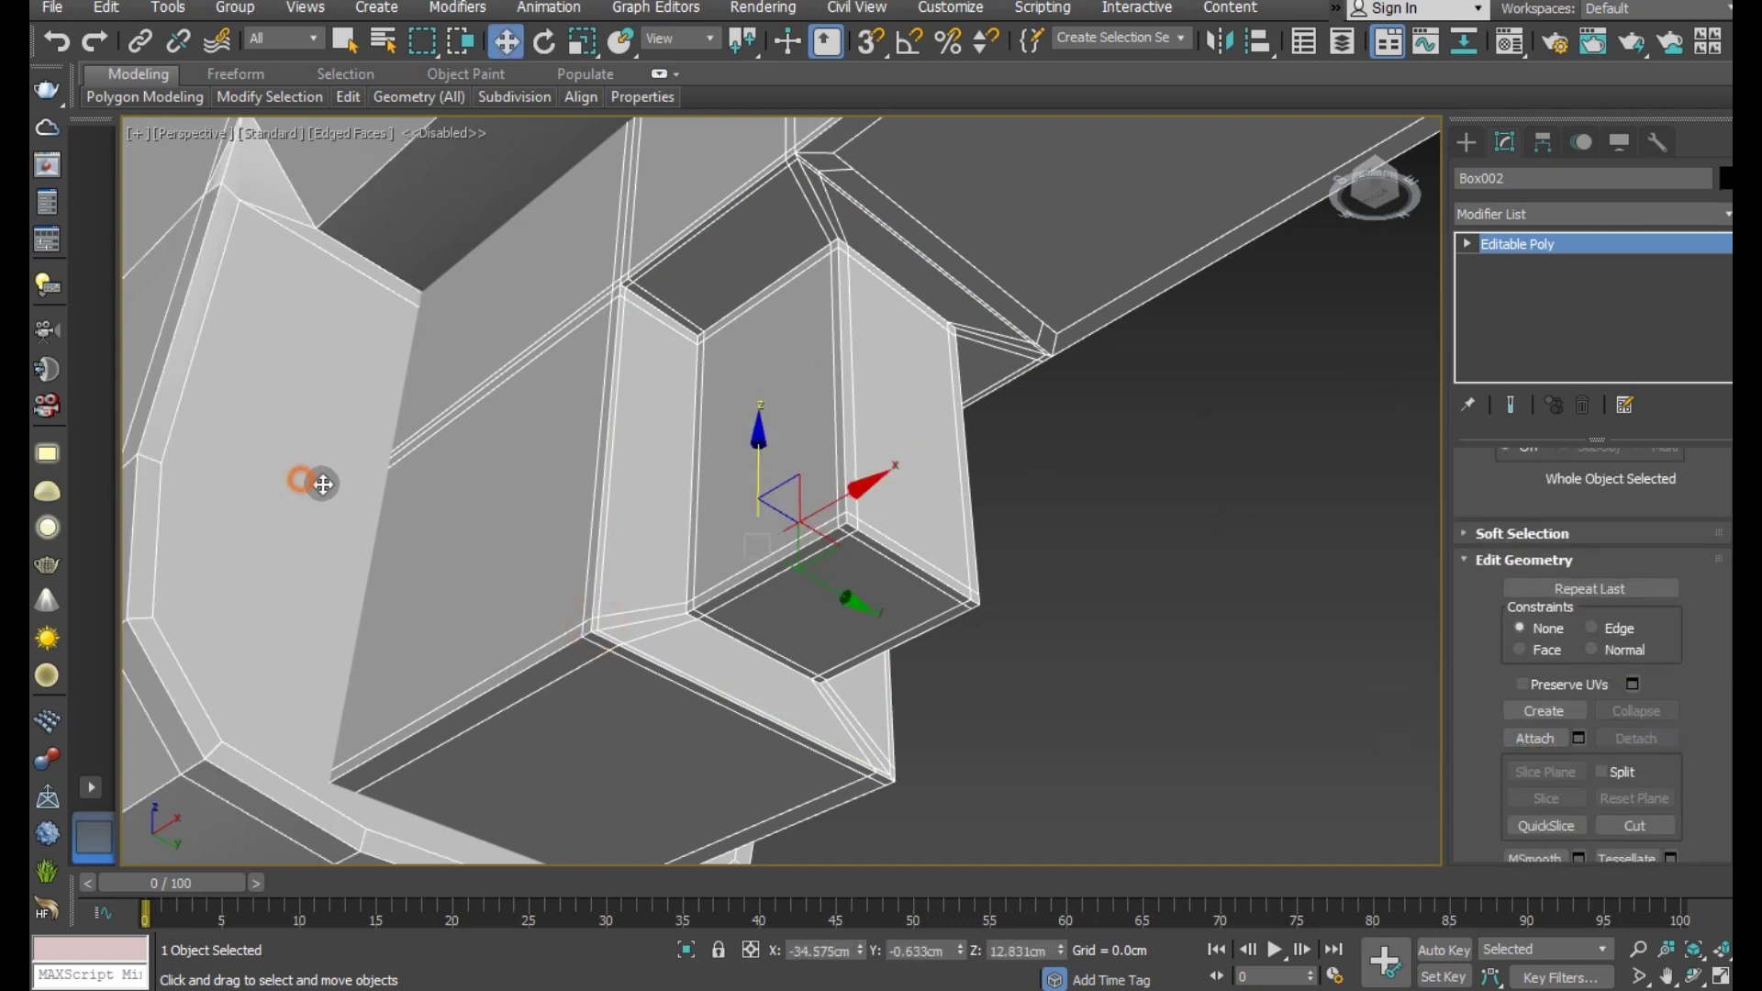
- Apply a TurboSmooth modifier to the combined stock and inspect the smoothed rifle from the side
{"action": "left_click", "coordinate": [1709, 218]}
{"action": "scroll", "coordinate": [1672, 778], "scroll_direction": "down", "scroll_amount": 10}
{"action": "scroll", "coordinate": [1672, 779], "scroll_direction": "down", "scroll_amount": 5}
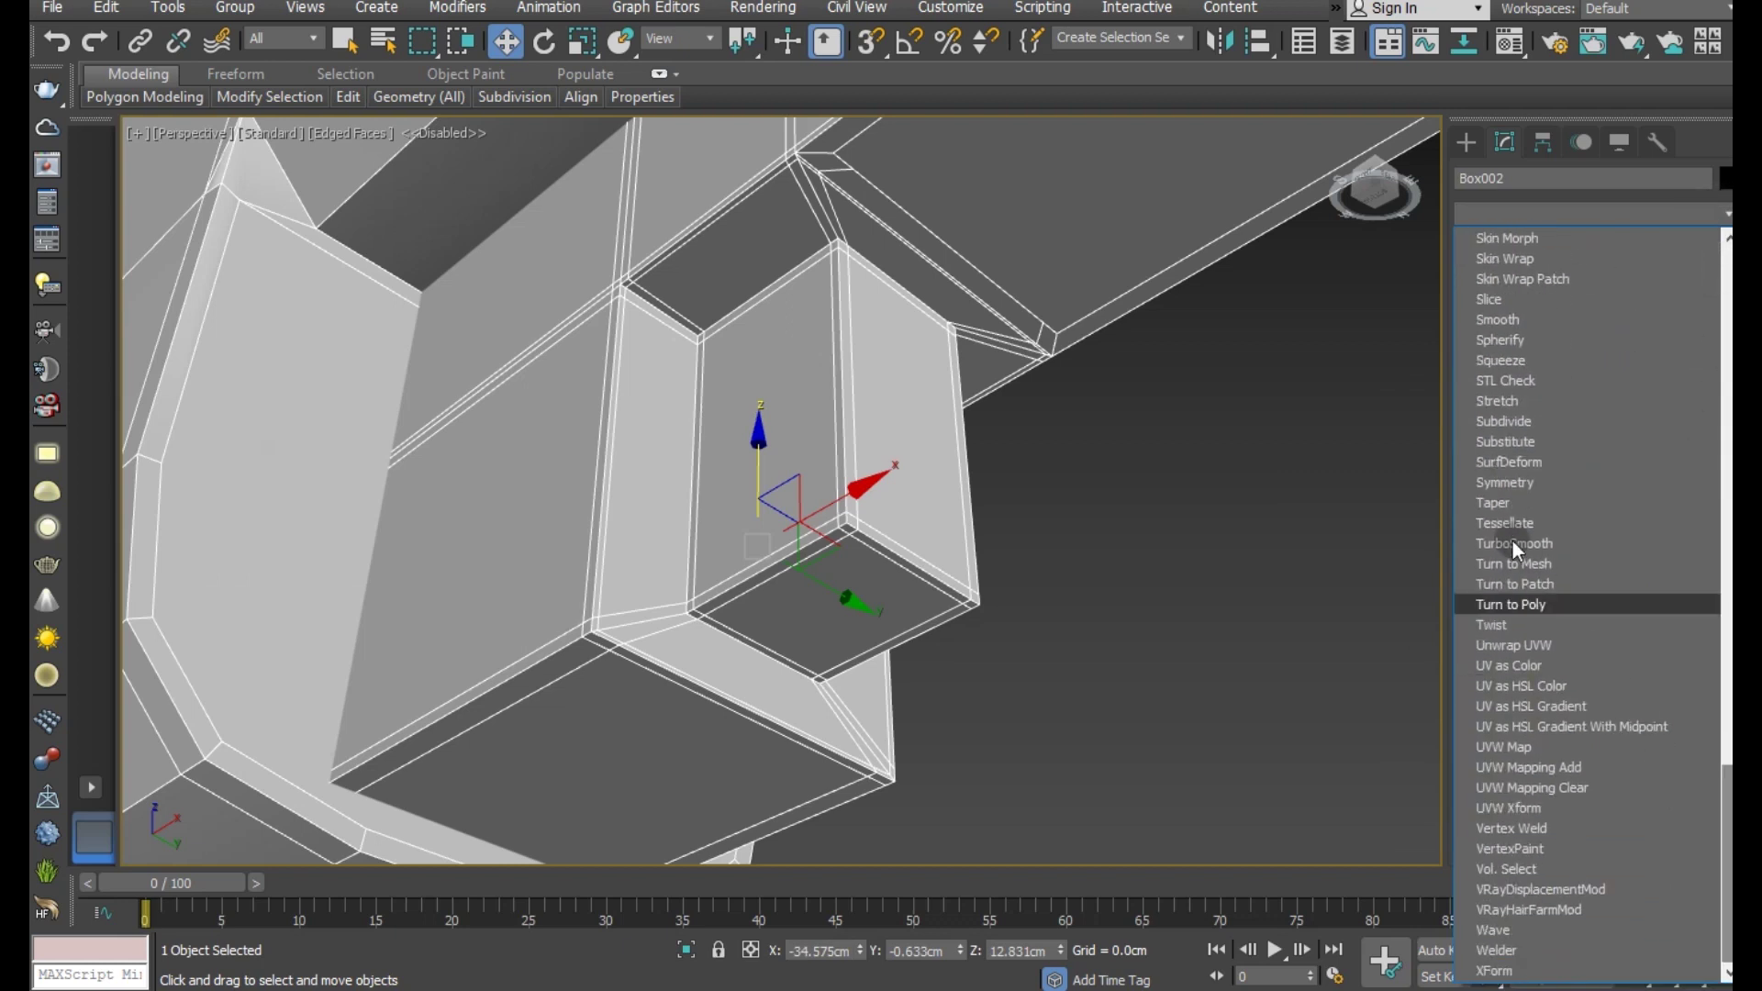
{"action": "left_click", "coordinate": [1505, 541]}
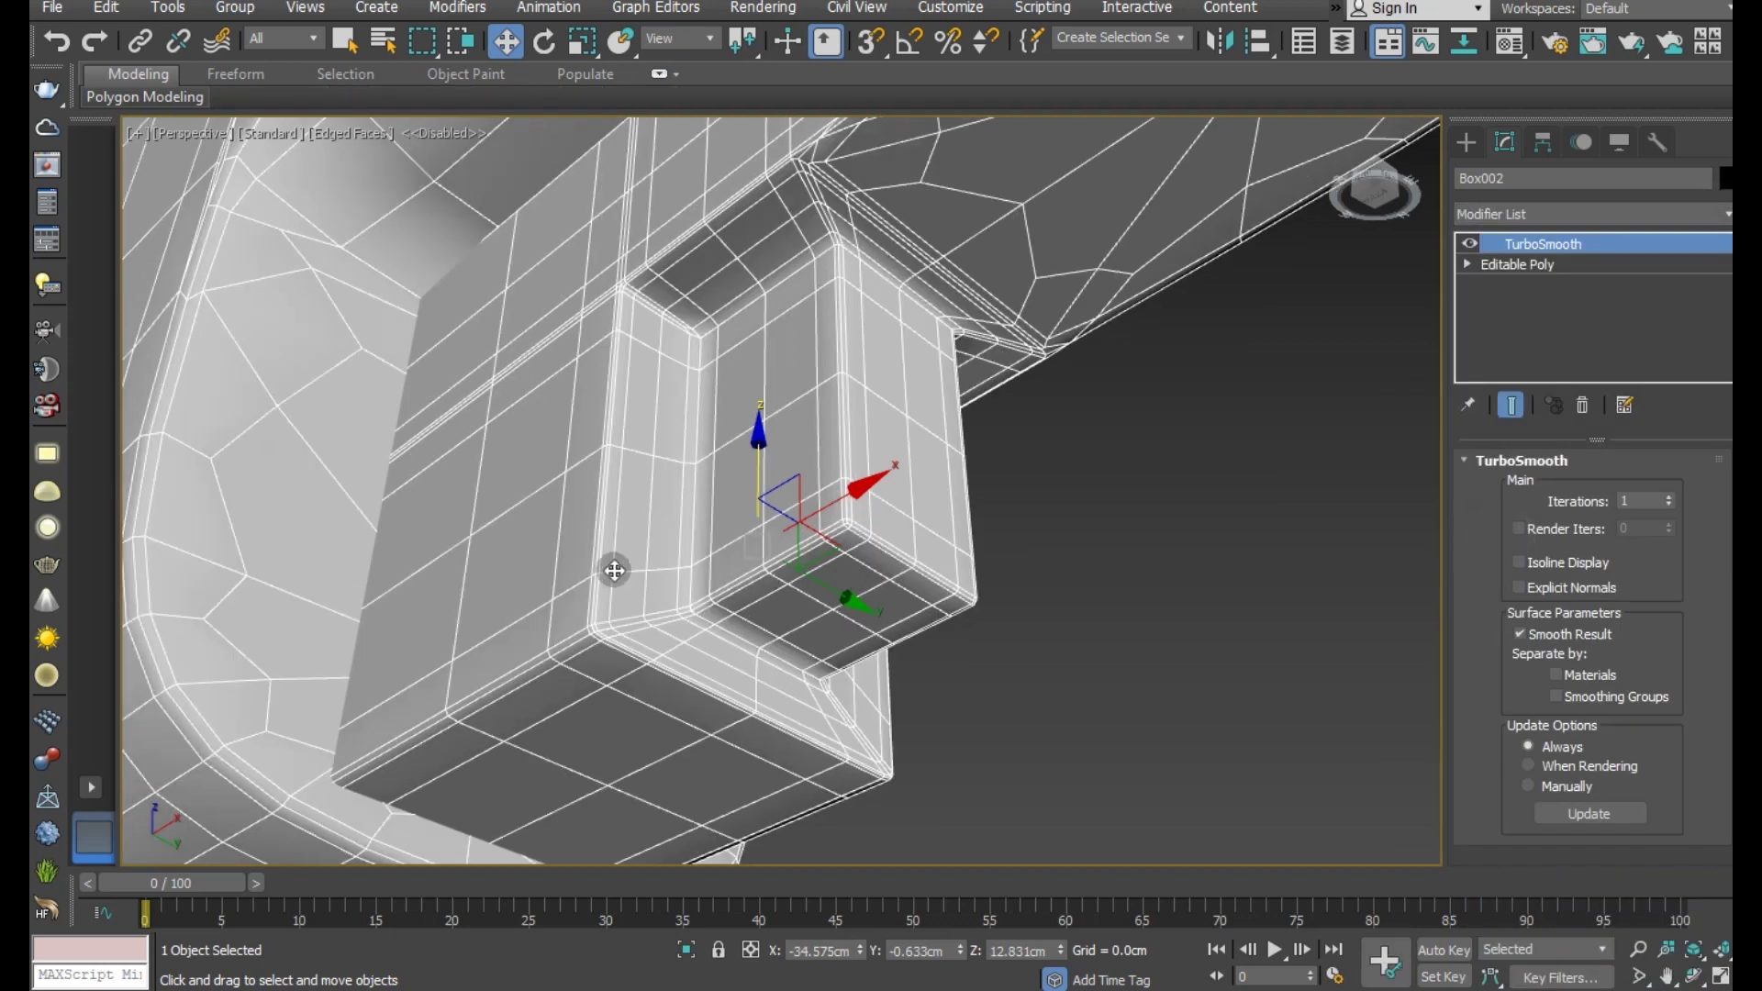
{"action": "scroll", "coordinate": [614, 570], "scroll_direction": "down", "scroll_amount": 3}
{"action": "scroll", "coordinate": [605, 570], "scroll_direction": "down", "scroll_amount": 2}
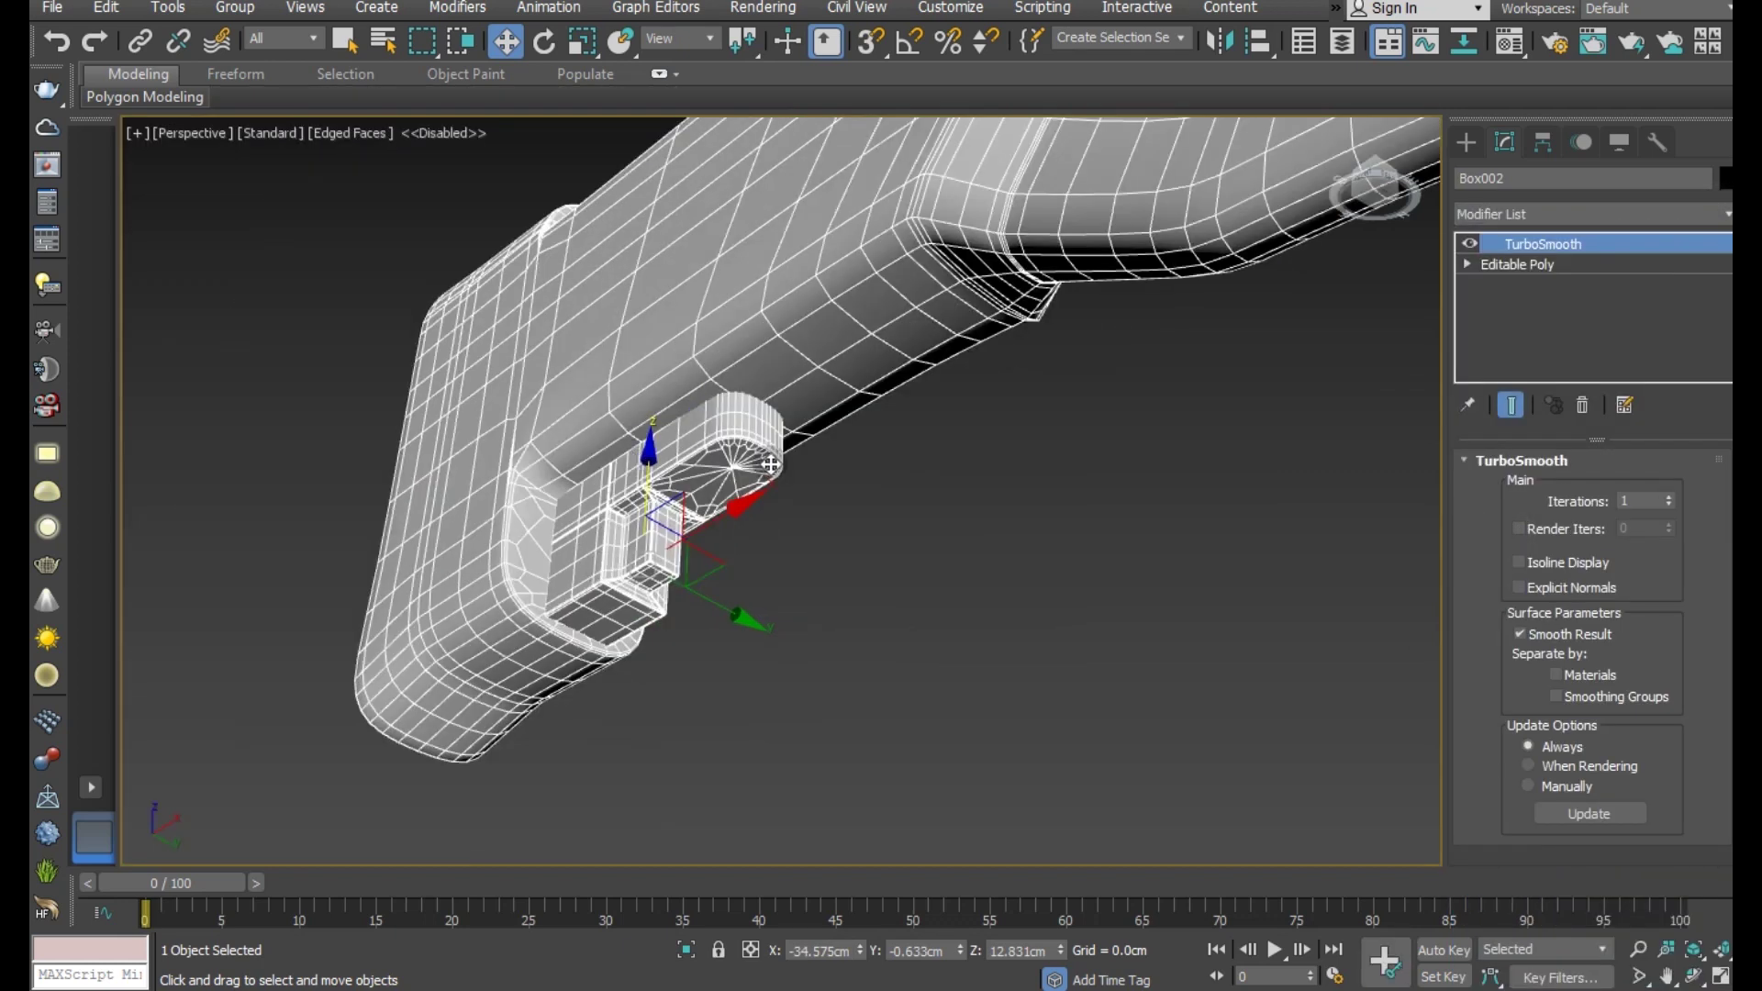
{"action": "scroll", "coordinate": [814, 510], "scroll_direction": "down", "scroll_amount": 3}
{"action": "mouse_move", "coordinate": [813, 510]}
{"action": "middle_mouse_down", "text": "alt"}
{"action": "mouse_move", "coordinate": [676, 581]}
{"action": "mouse_move", "coordinate": [812, 583]}
{"action": "mouse_move", "coordinate": [495, 610]}
{"action": "middle_mouse_up", "text": "alt"}
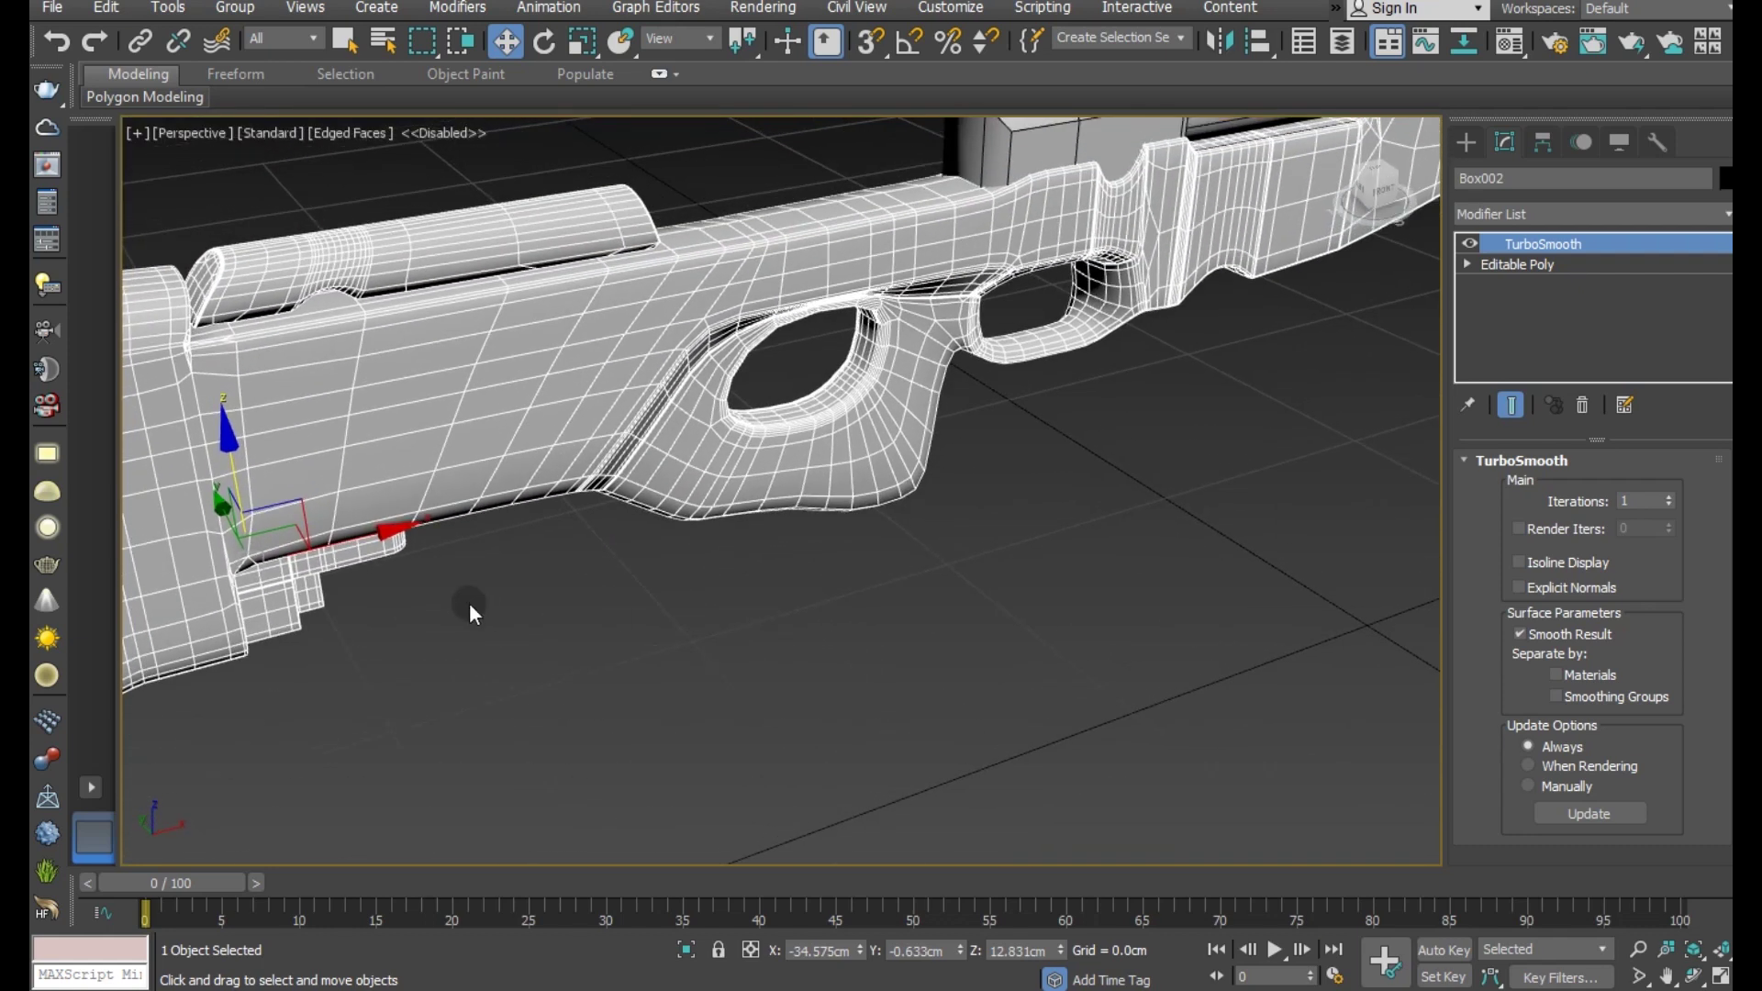
{"action": "scroll", "coordinate": [465, 354], "scroll_direction": "up", "scroll_amount": 2}
{"action": "scroll", "coordinate": [480, 328], "scroll_direction": "down", "scroll_amount": 3}
{"action": "scroll", "coordinate": [566, 378], "scroll_direction": "up", "scroll_amount": 1}
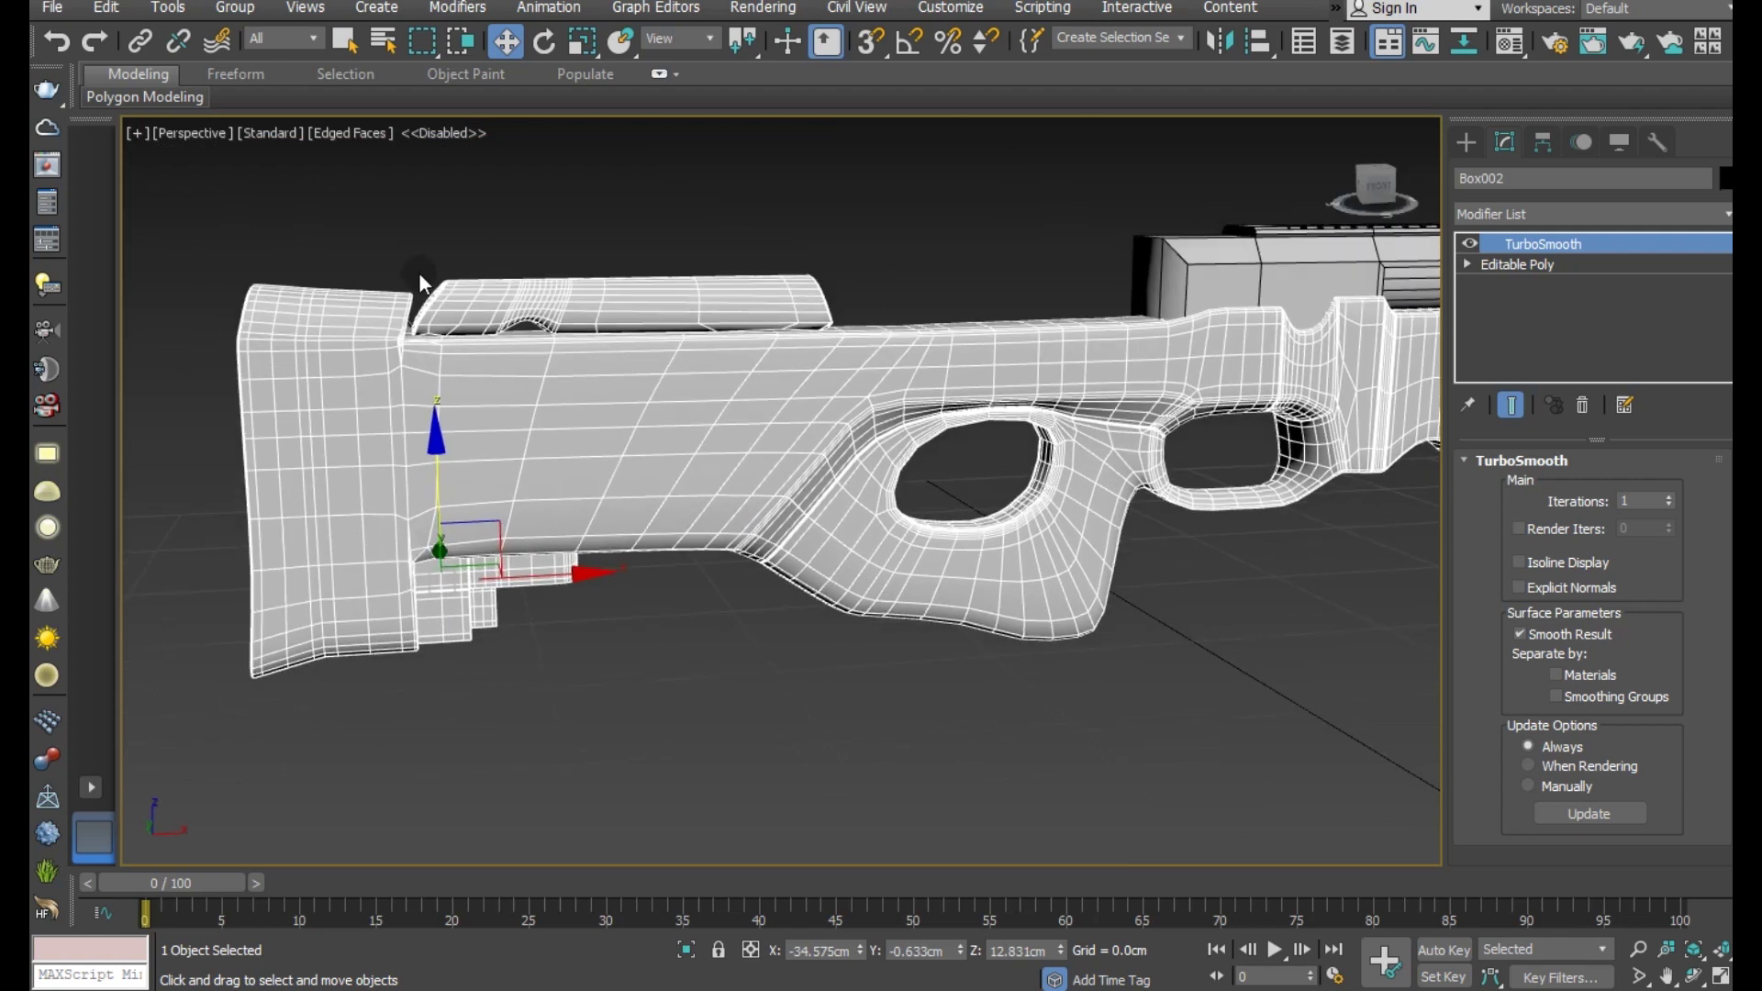
{"action": "scroll", "coordinate": [480, 303], "scroll_direction": "up", "scroll_amount": 2}
{"action": "scroll", "coordinate": [531, 321], "scroll_direction": "up", "scroll_amount": 2}
- Ring-select the notch's crossing edges and connect them with two pinched support loops
{"action": "left_click", "coordinate": [1523, 264]}
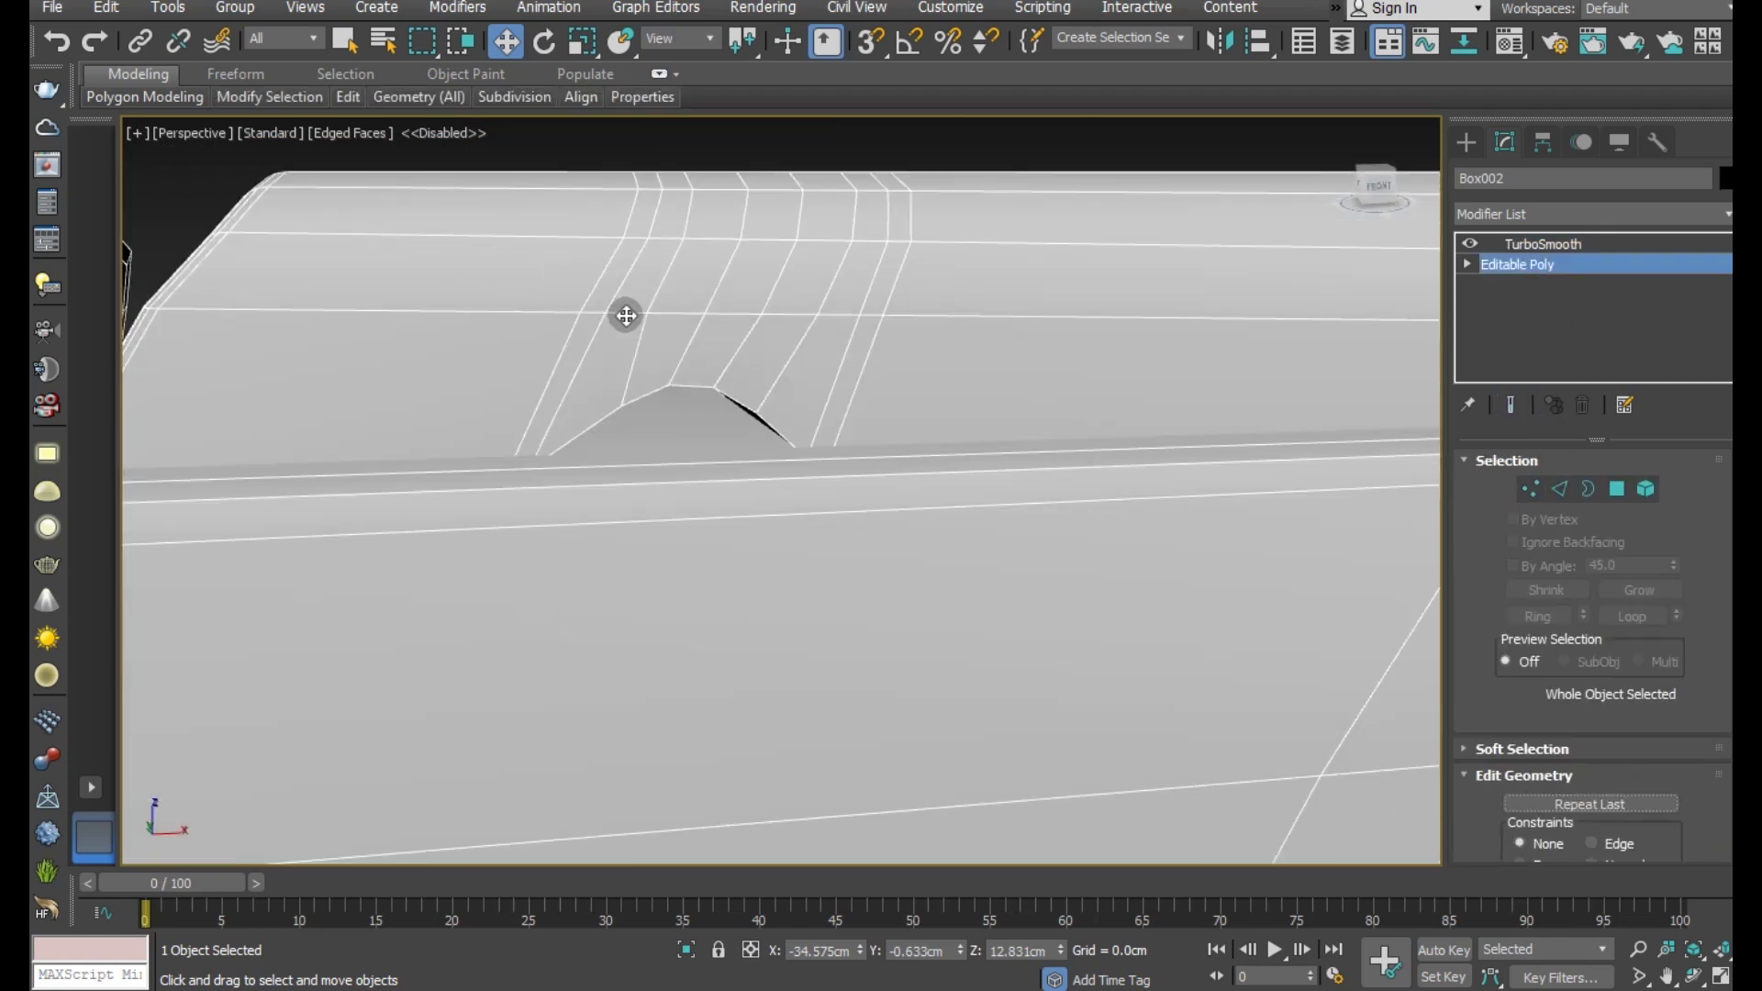
{"action": "left_click", "coordinate": [1560, 490]}
{"action": "left_click", "coordinate": [833, 379]}
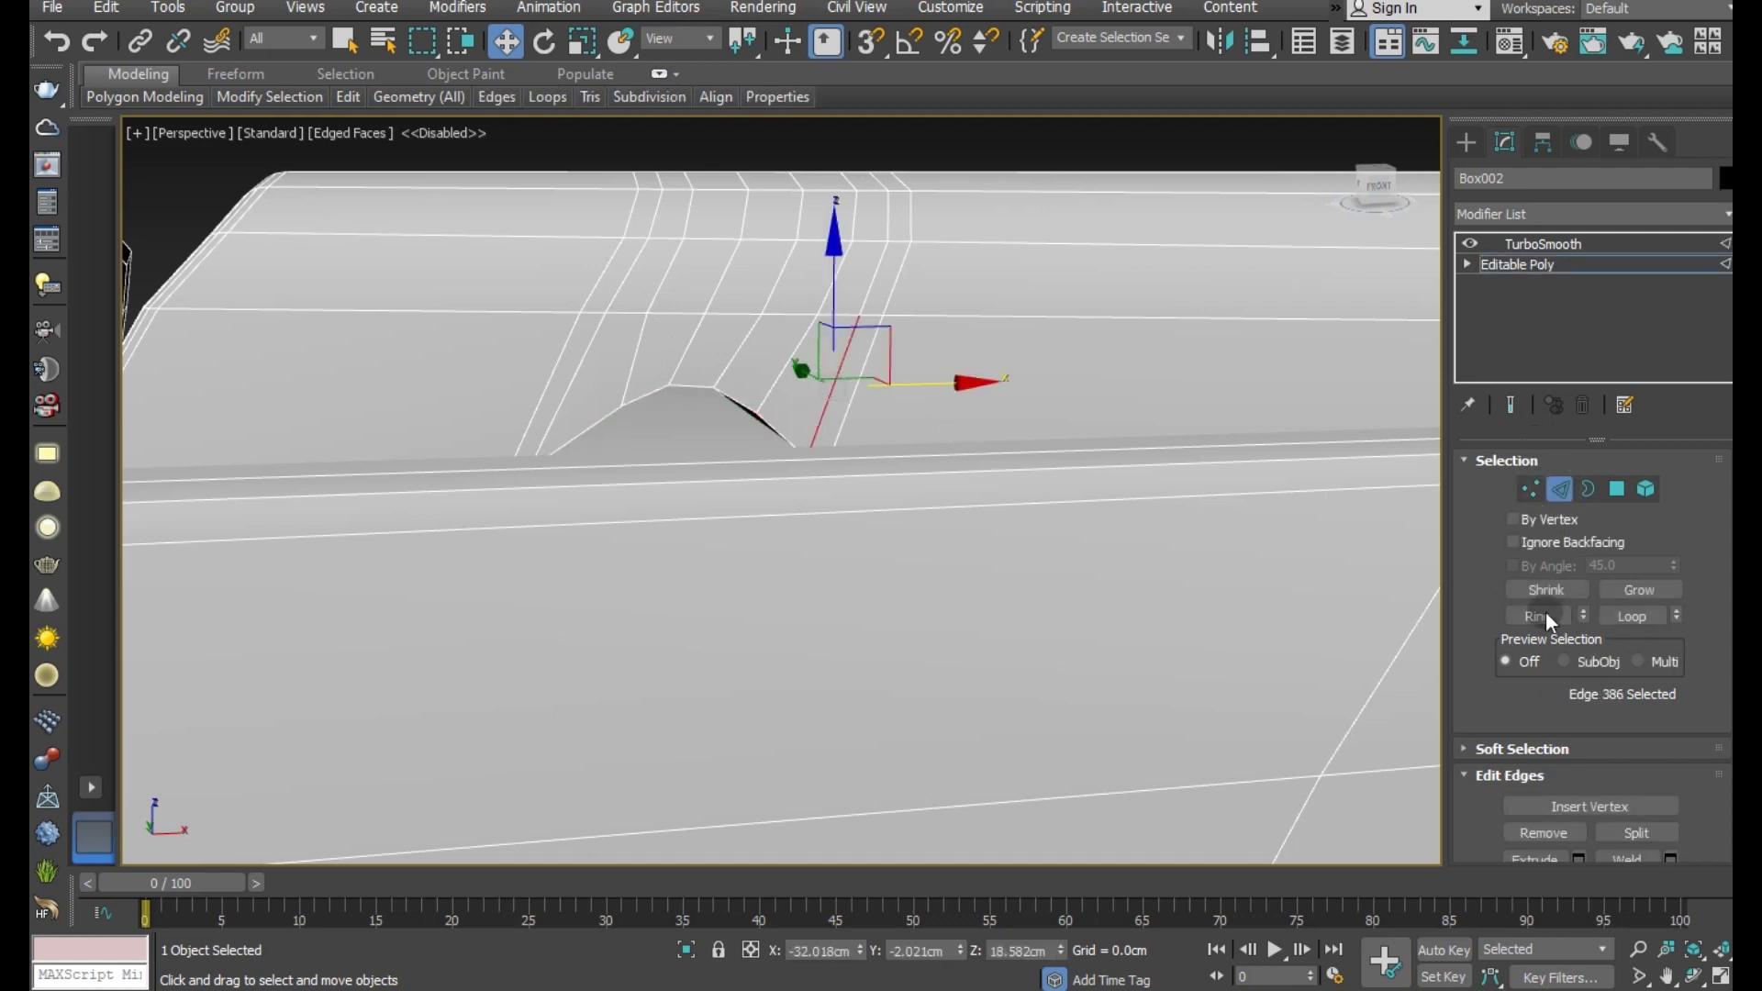
{"action": "left_click", "coordinate": [1546, 613]}
{"action": "left_click_drag", "start_coordinate": [1709, 848], "coordinate": [1709, 740]}
{"action": "left_click", "coordinate": [1672, 808]}
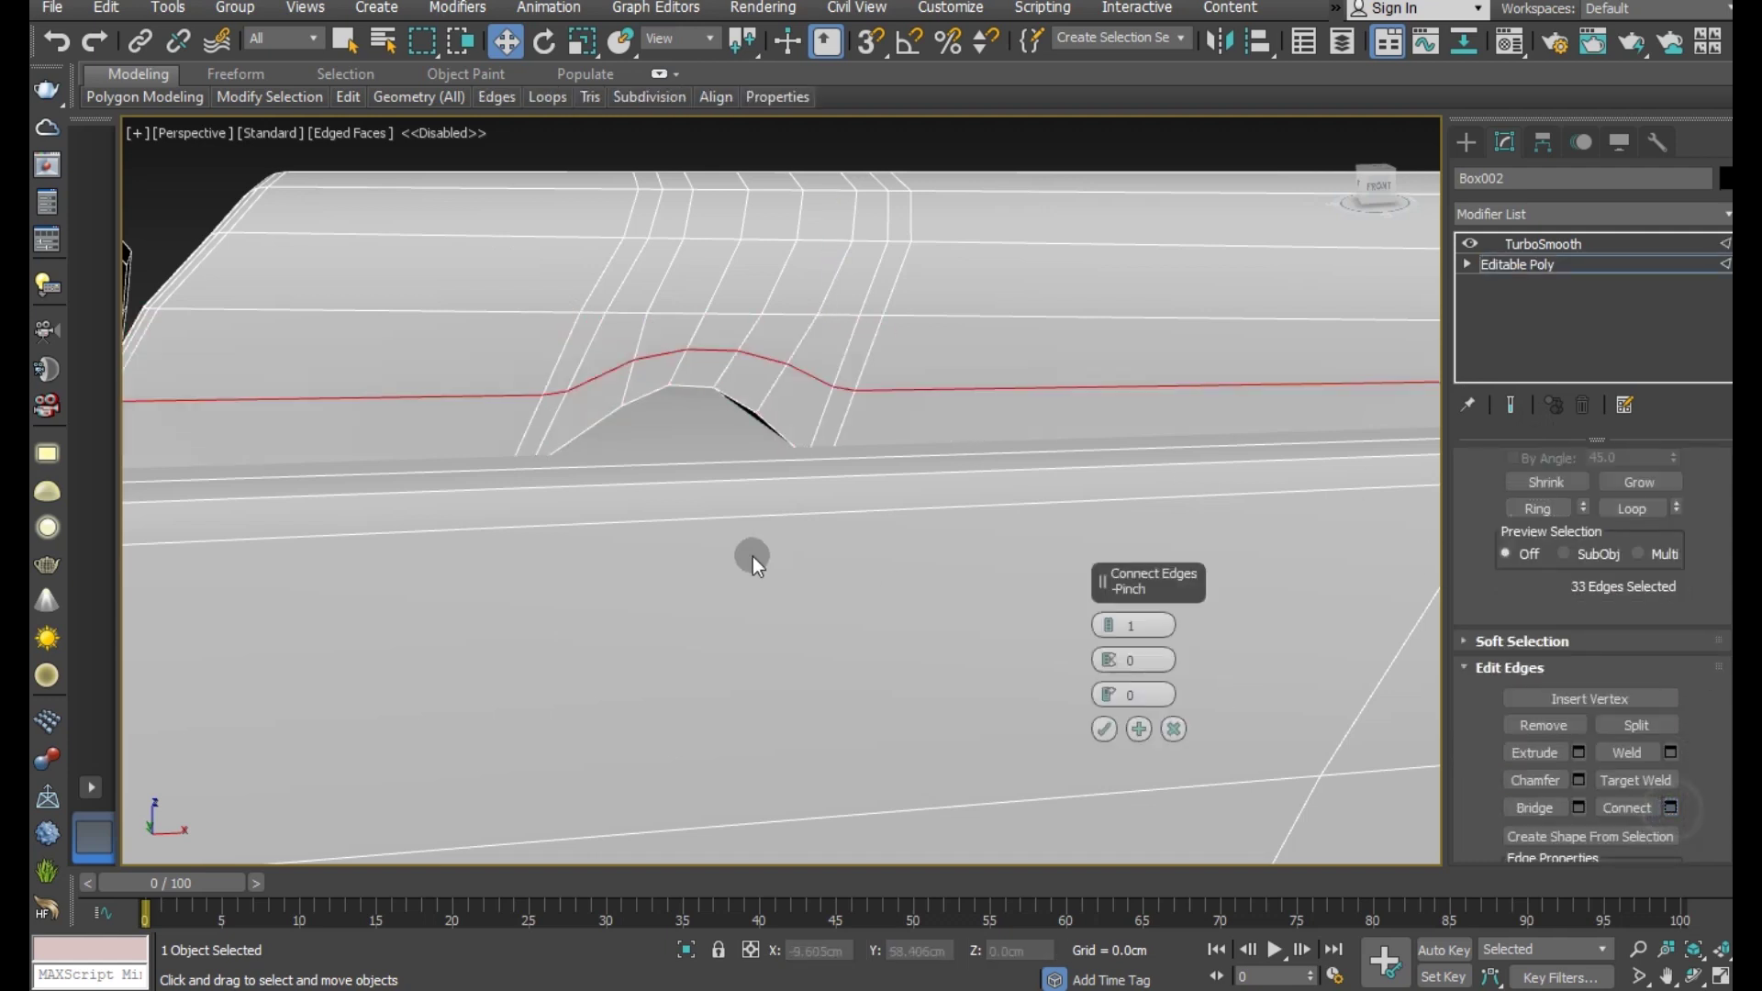
{"action": "left_click_drag", "start_coordinate": [1091, 620], "coordinate": [1060, 312]}
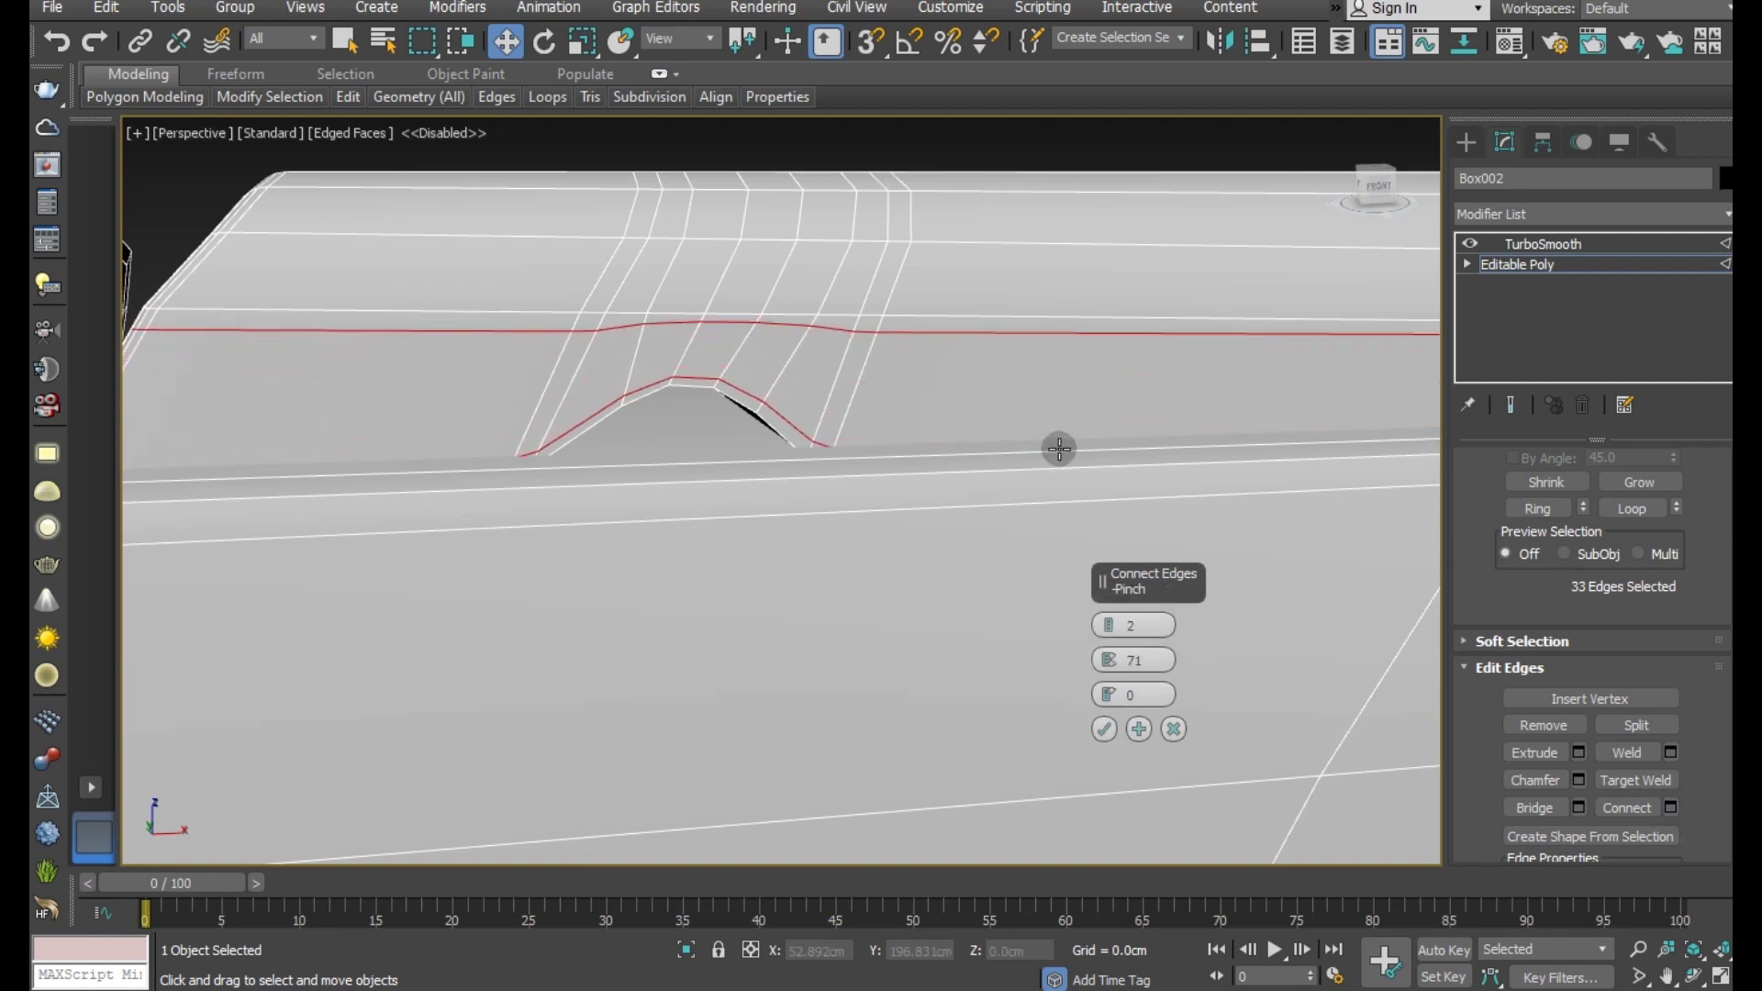
{"action": "left_click", "coordinate": [1102, 729]}
- Ring-select the edges around the notch and return to Editable Poly object level
{"action": "mouse_move", "coordinate": [850, 531]}
{"action": "middle_mouse_down", "text": "alt"}
{"action": "mouse_move", "coordinate": [834, 438]}
{"action": "mouse_move", "coordinate": [737, 354]}
{"action": "middle_mouse_up", "text": "alt"}
{"action": "left_click", "coordinate": [681, 321]}
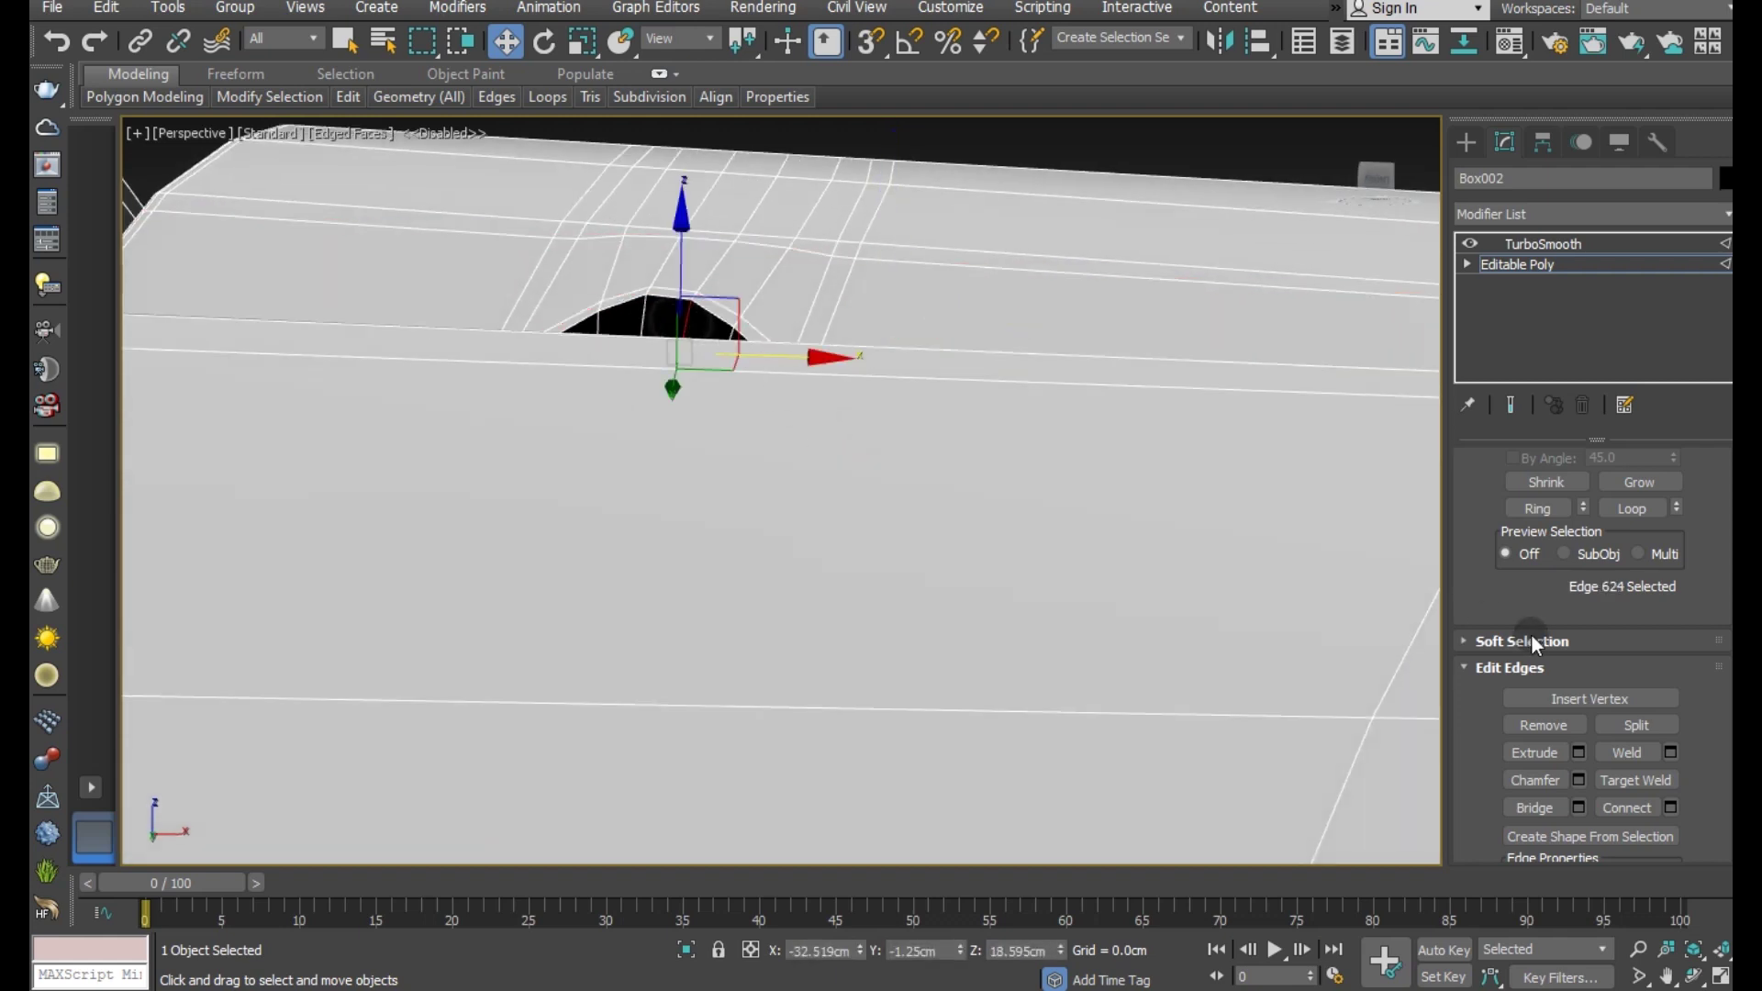
{"action": "left_click", "coordinate": [1537, 508]}
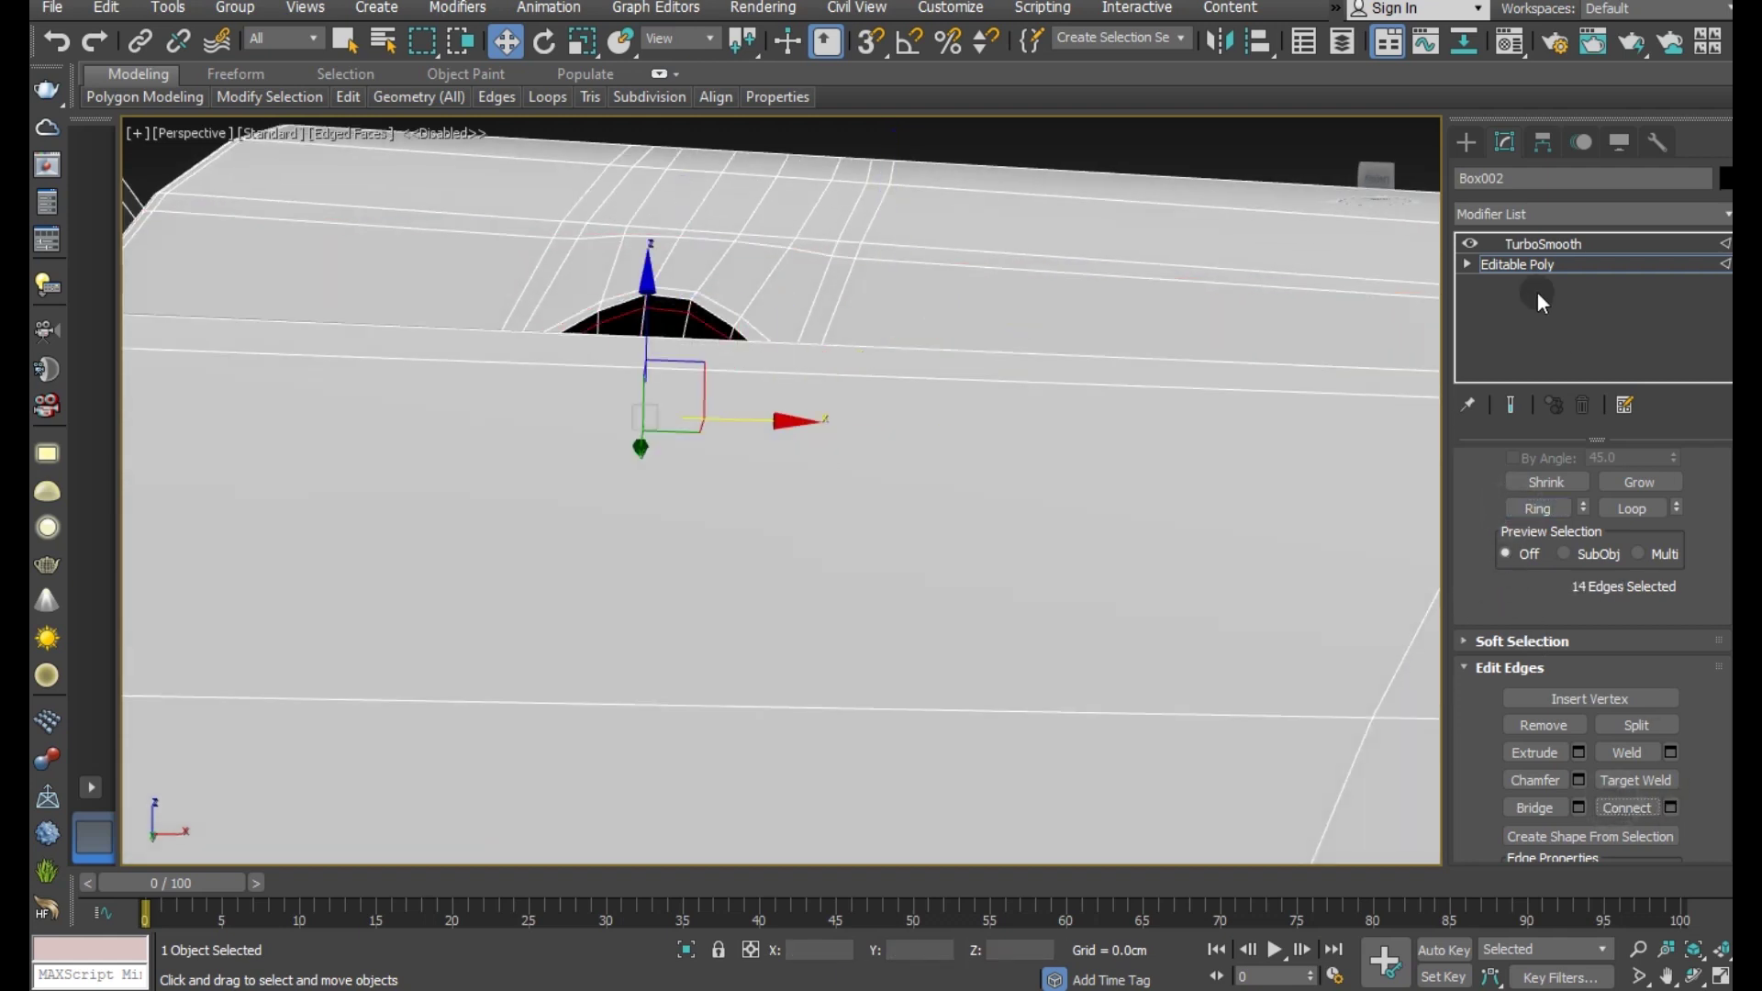
{"action": "left_click", "coordinate": [1519, 267]}
{"action": "left_click", "coordinate": [1245, 156]}
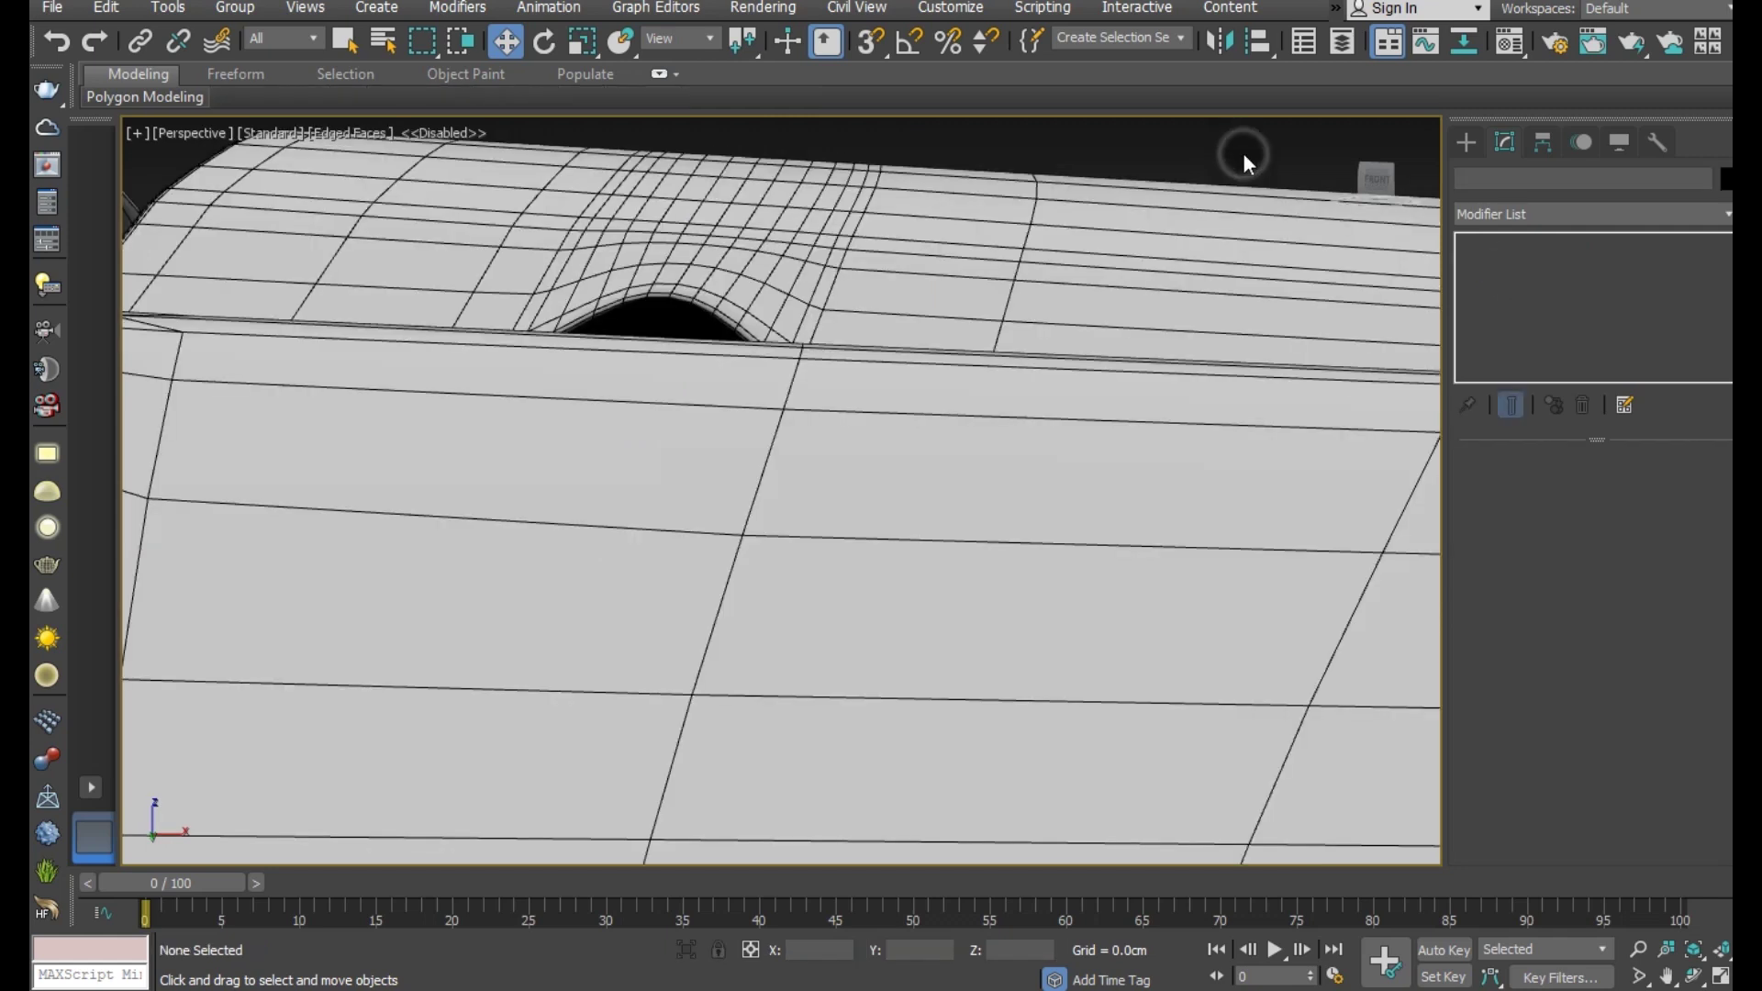
{"action": "scroll", "coordinate": [672, 339], "scroll_direction": "down", "scroll_amount": 3}
{"action": "mouse_move", "coordinate": [866, 343]}
{"action": "middle_mouse_down", "text": "alt"}
{"action": "mouse_move", "coordinate": [897, 404]}
{"action": "mouse_move", "coordinate": [878, 453]}
{"action": "mouse_move", "coordinate": [793, 406]}
{"action": "mouse_move", "coordinate": [597, 398]}
{"action": "middle_mouse_up", "text": "alt"}
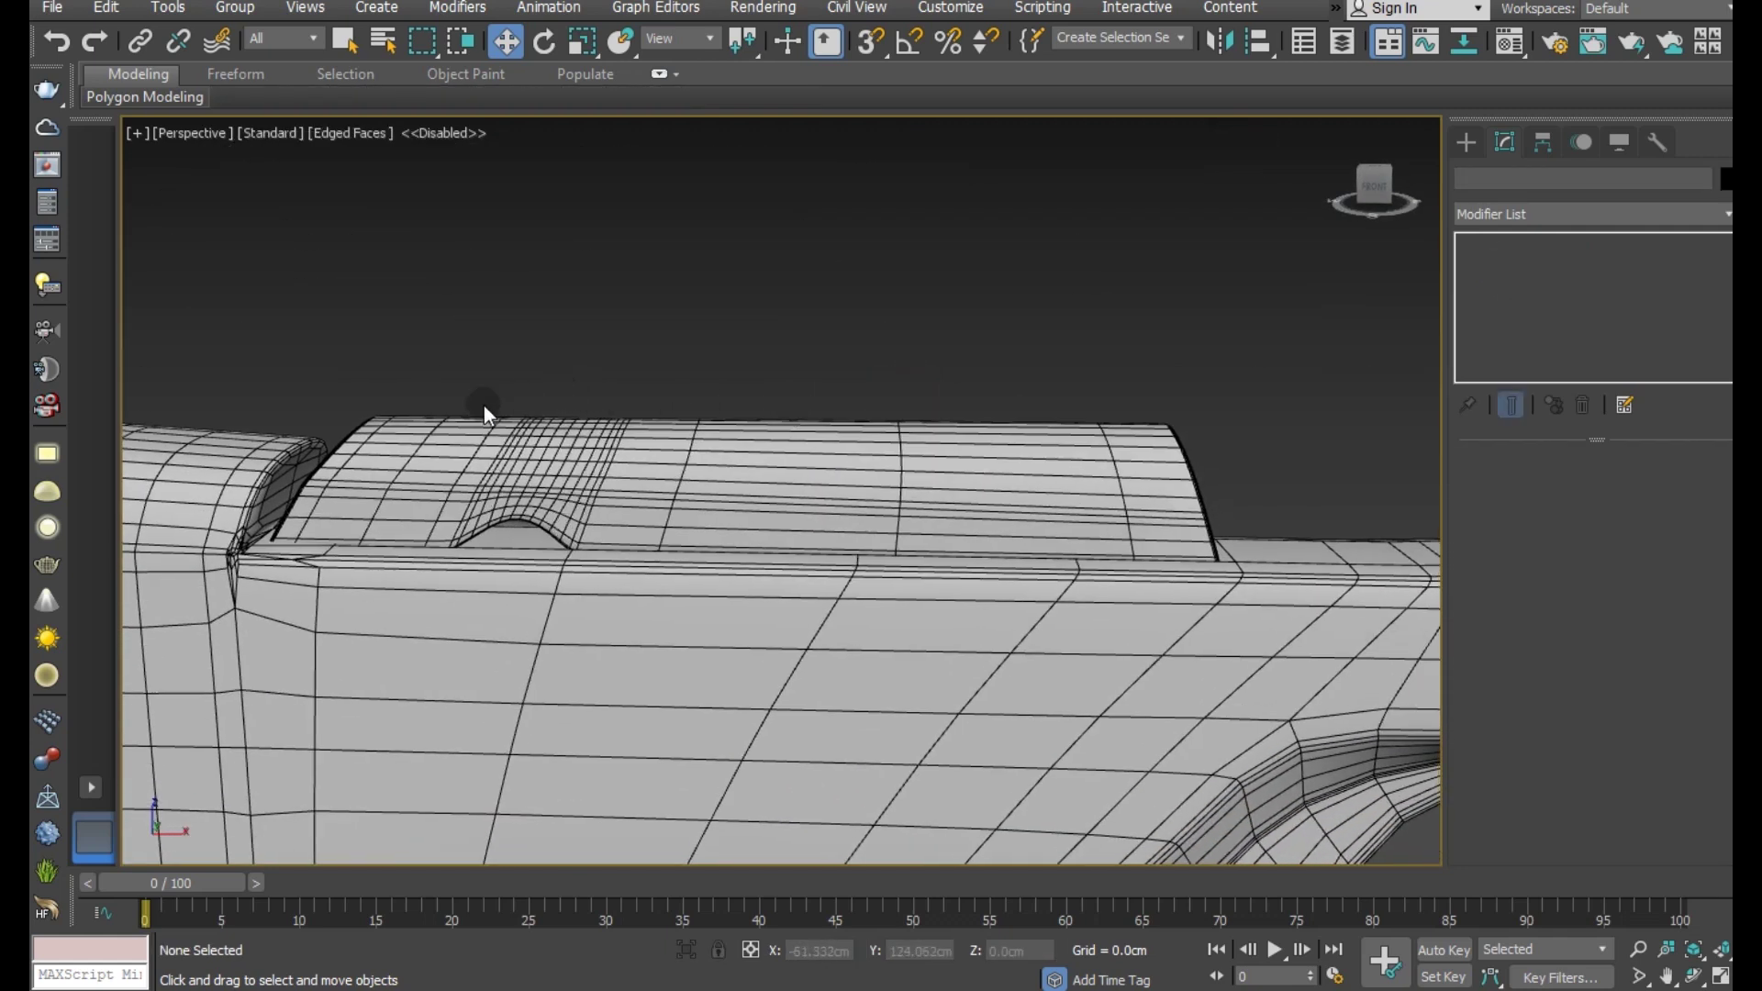
{"action": "scroll", "coordinate": [483, 406], "scroll_direction": "down", "scroll_amount": 3}
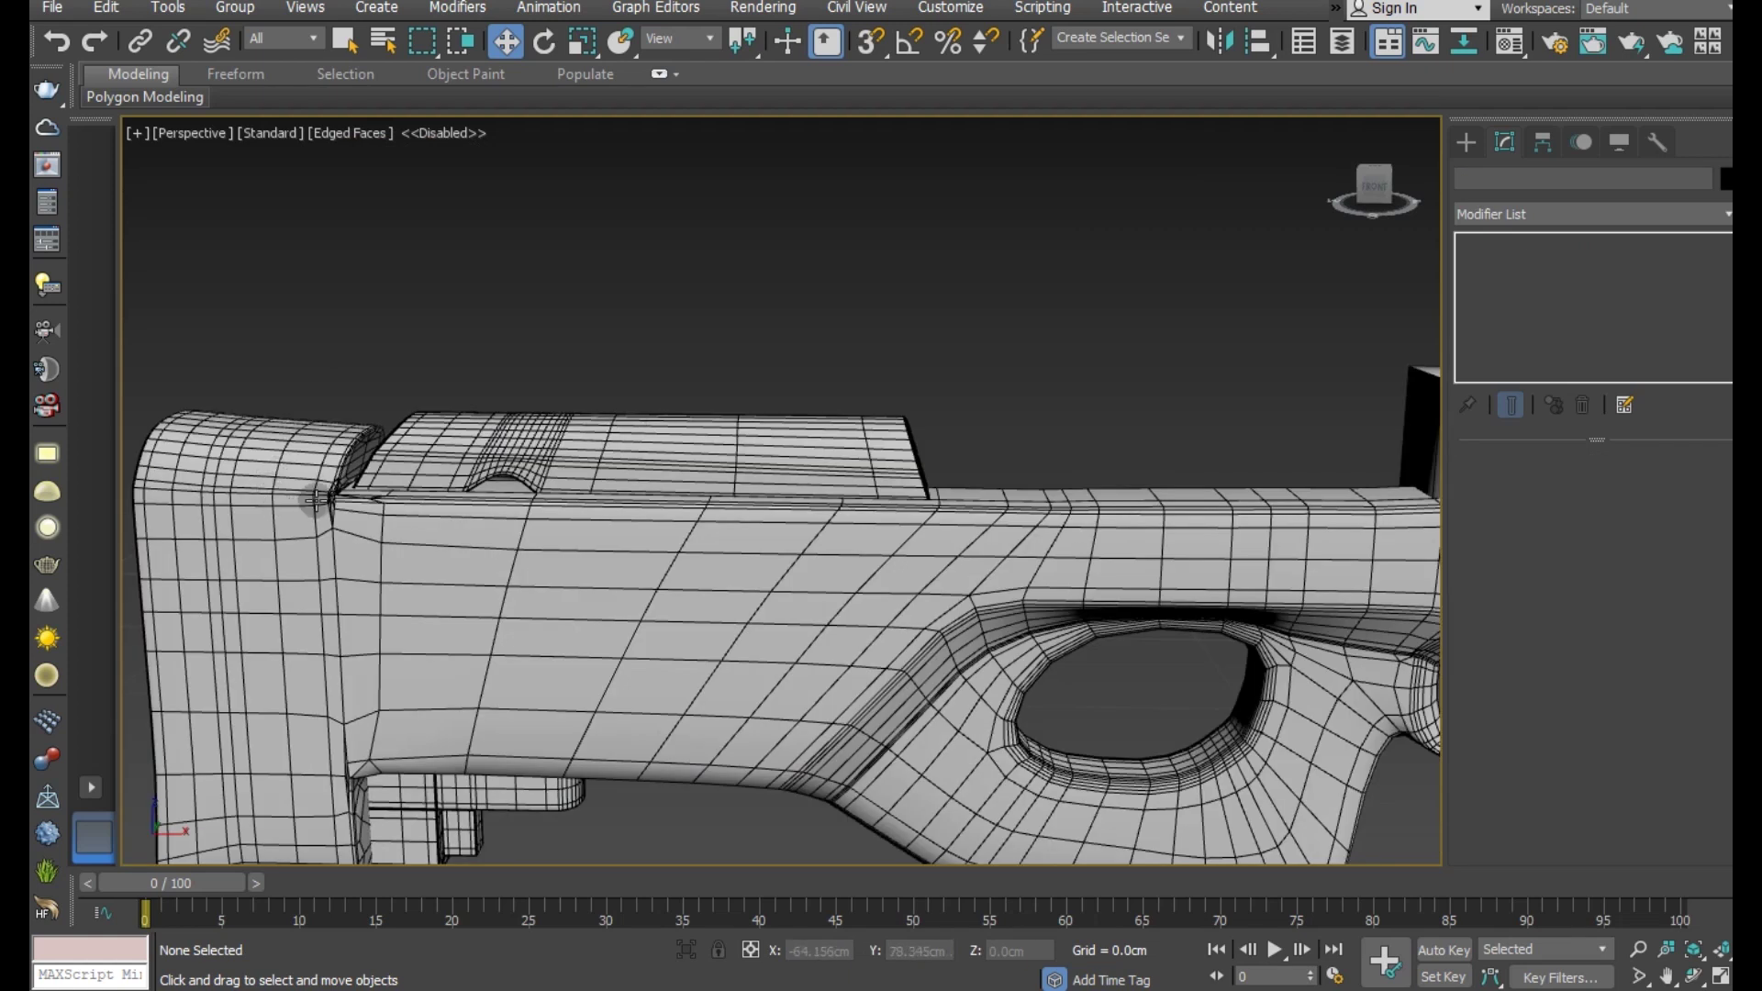
{"action": "scroll", "coordinate": [382, 464], "scroll_direction": "up", "scroll_amount": 2}
{"action": "scroll", "coordinate": [413, 464], "scroll_direction": "up", "scroll_amount": 2}
{"action": "scroll", "coordinate": [413, 459], "scroll_direction": "down", "scroll_amount": 3}
{"action": "scroll", "coordinate": [420, 427], "scroll_direction": "down", "scroll_amount": 2}
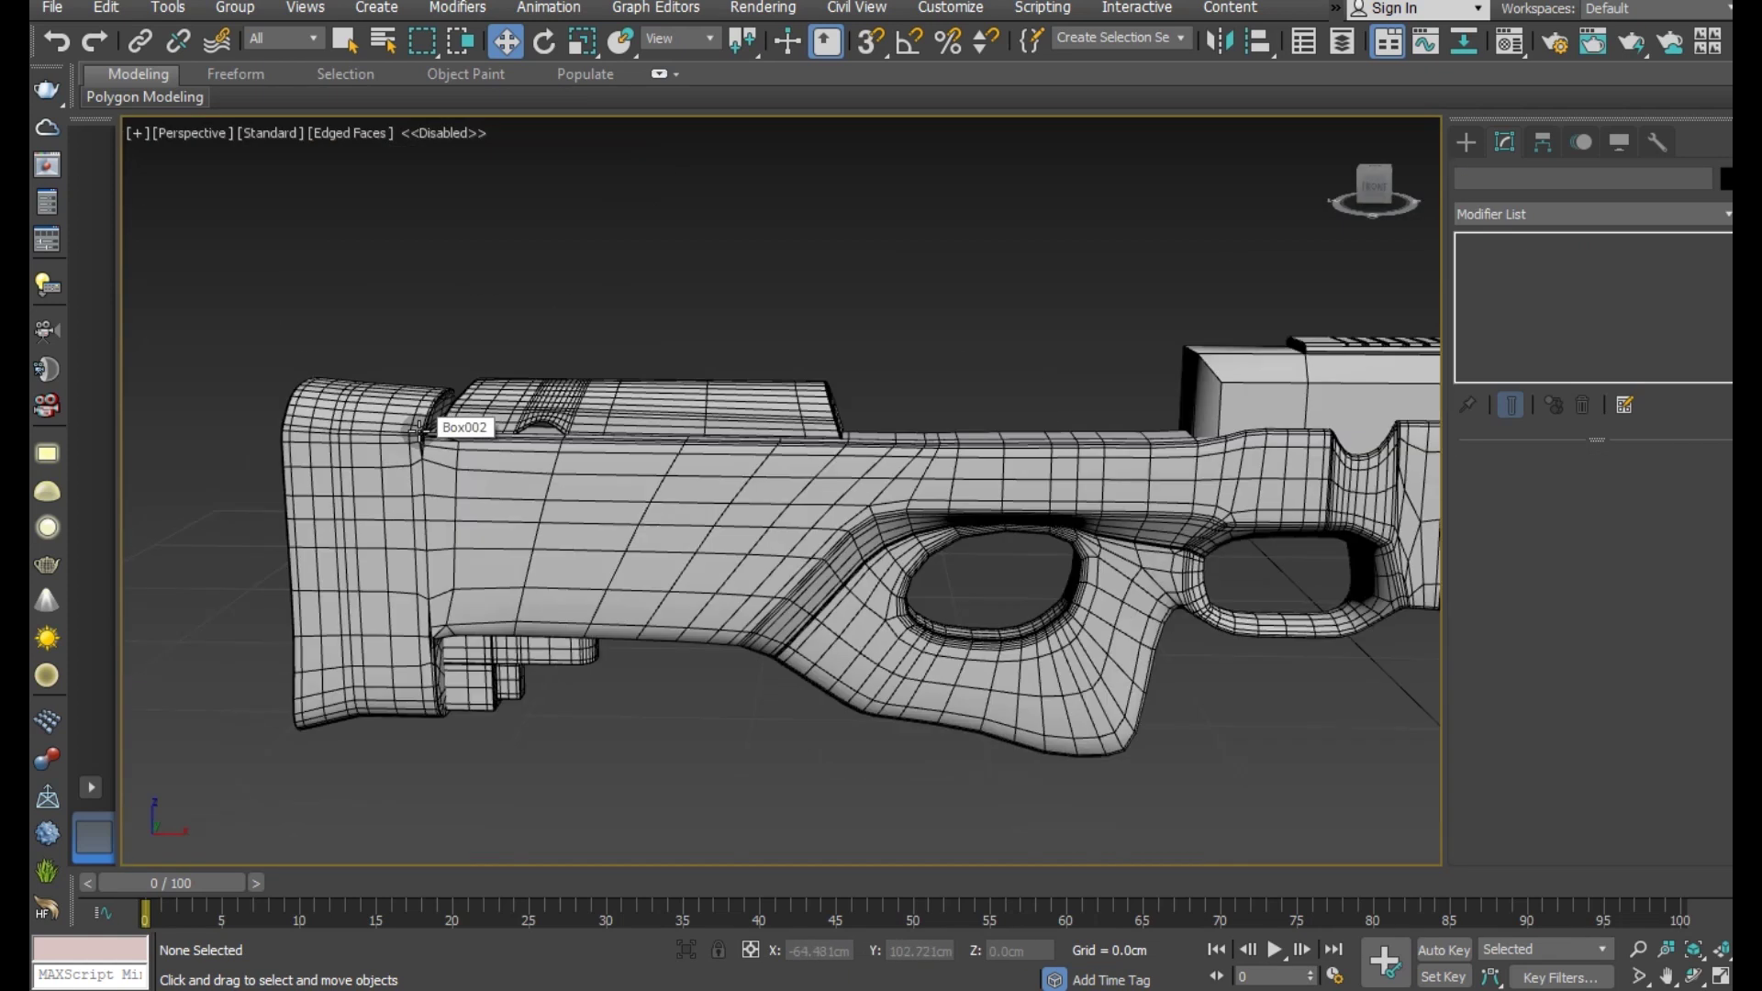
{"action": "scroll", "coordinate": [419, 428], "scroll_direction": "down", "scroll_amount": 1}
{"action": "mouse_move", "coordinate": [716, 511]}
{"action": "middle_mouse_down", "text": "alt"}
{"action": "mouse_move", "coordinate": [1009, 556]}
{"action": "mouse_move", "coordinate": [995, 595]}
{"action": "mouse_move", "coordinate": [885, 630]}
{"action": "mouse_move", "coordinate": [771, 615]}
{"action": "middle_mouse_up", "text": "alt"}
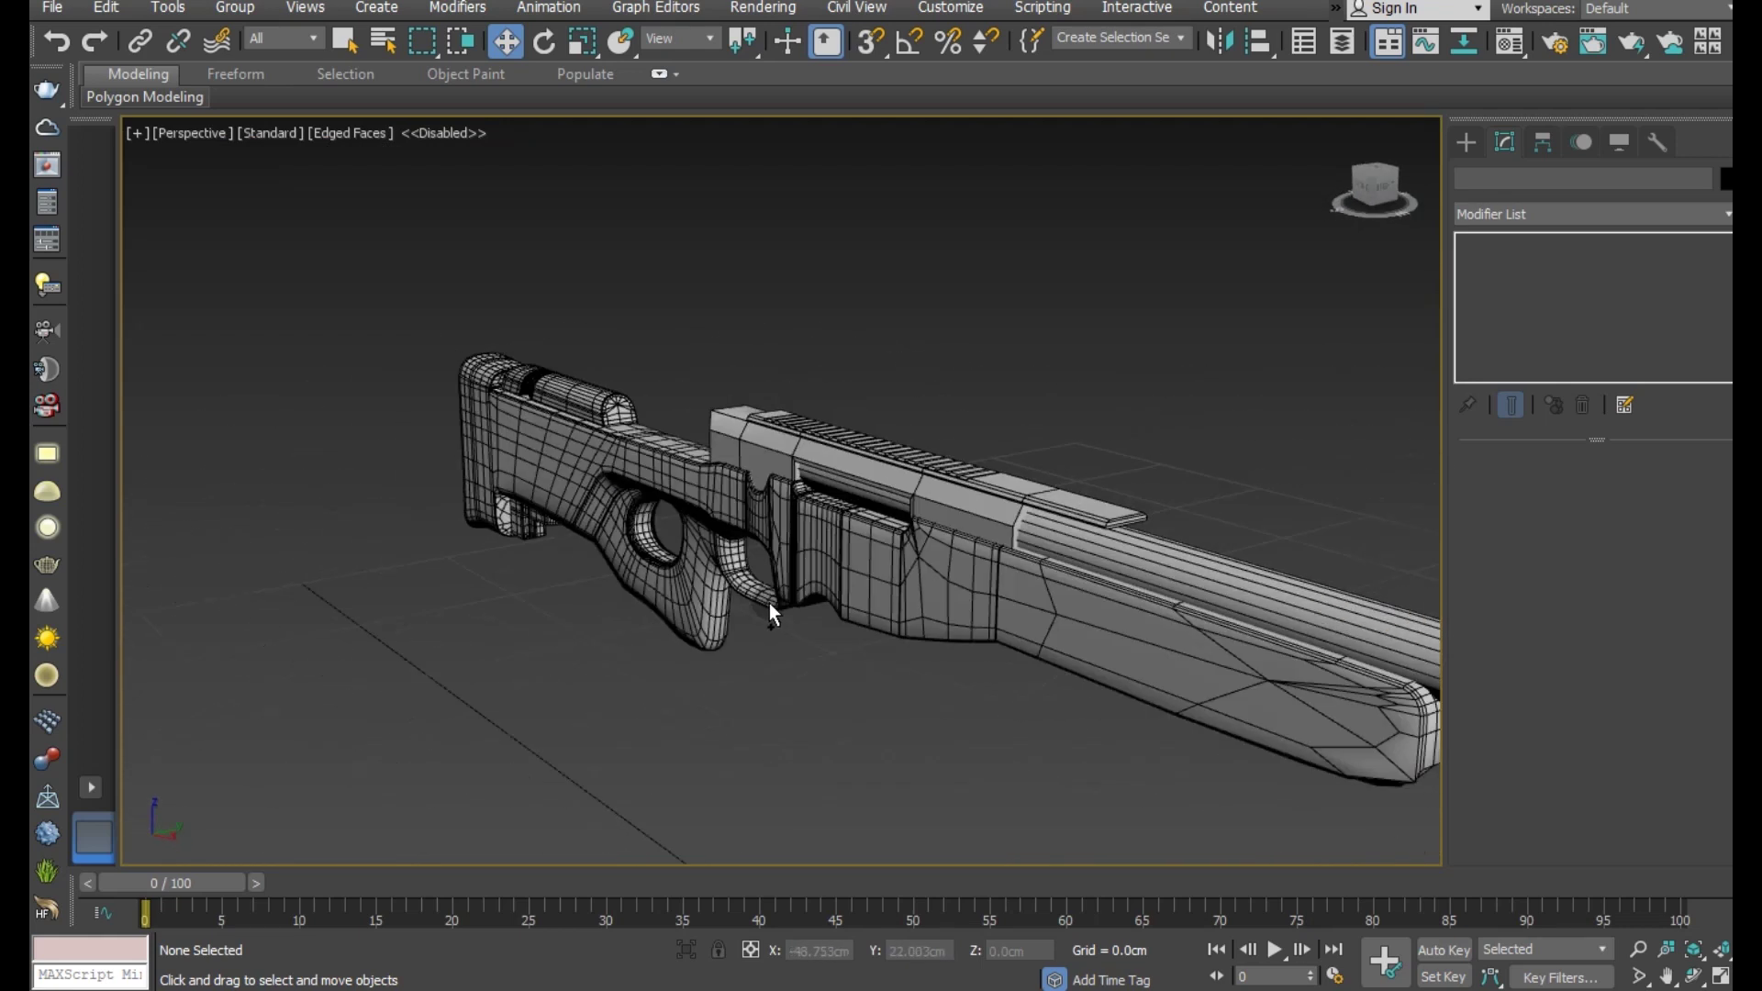
{"action": "scroll", "coordinate": [762, 601], "scroll_direction": "up", "scroll_amount": 2}
{"action": "scroll", "coordinate": [996, 594], "scroll_direction": "up", "scroll_amount": 1}
{"action": "scroll", "coordinate": [1010, 560], "scroll_direction": "up", "scroll_amount": 2}
{"action": "scroll", "coordinate": [1027, 556], "scroll_direction": "up", "scroll_amount": 2}
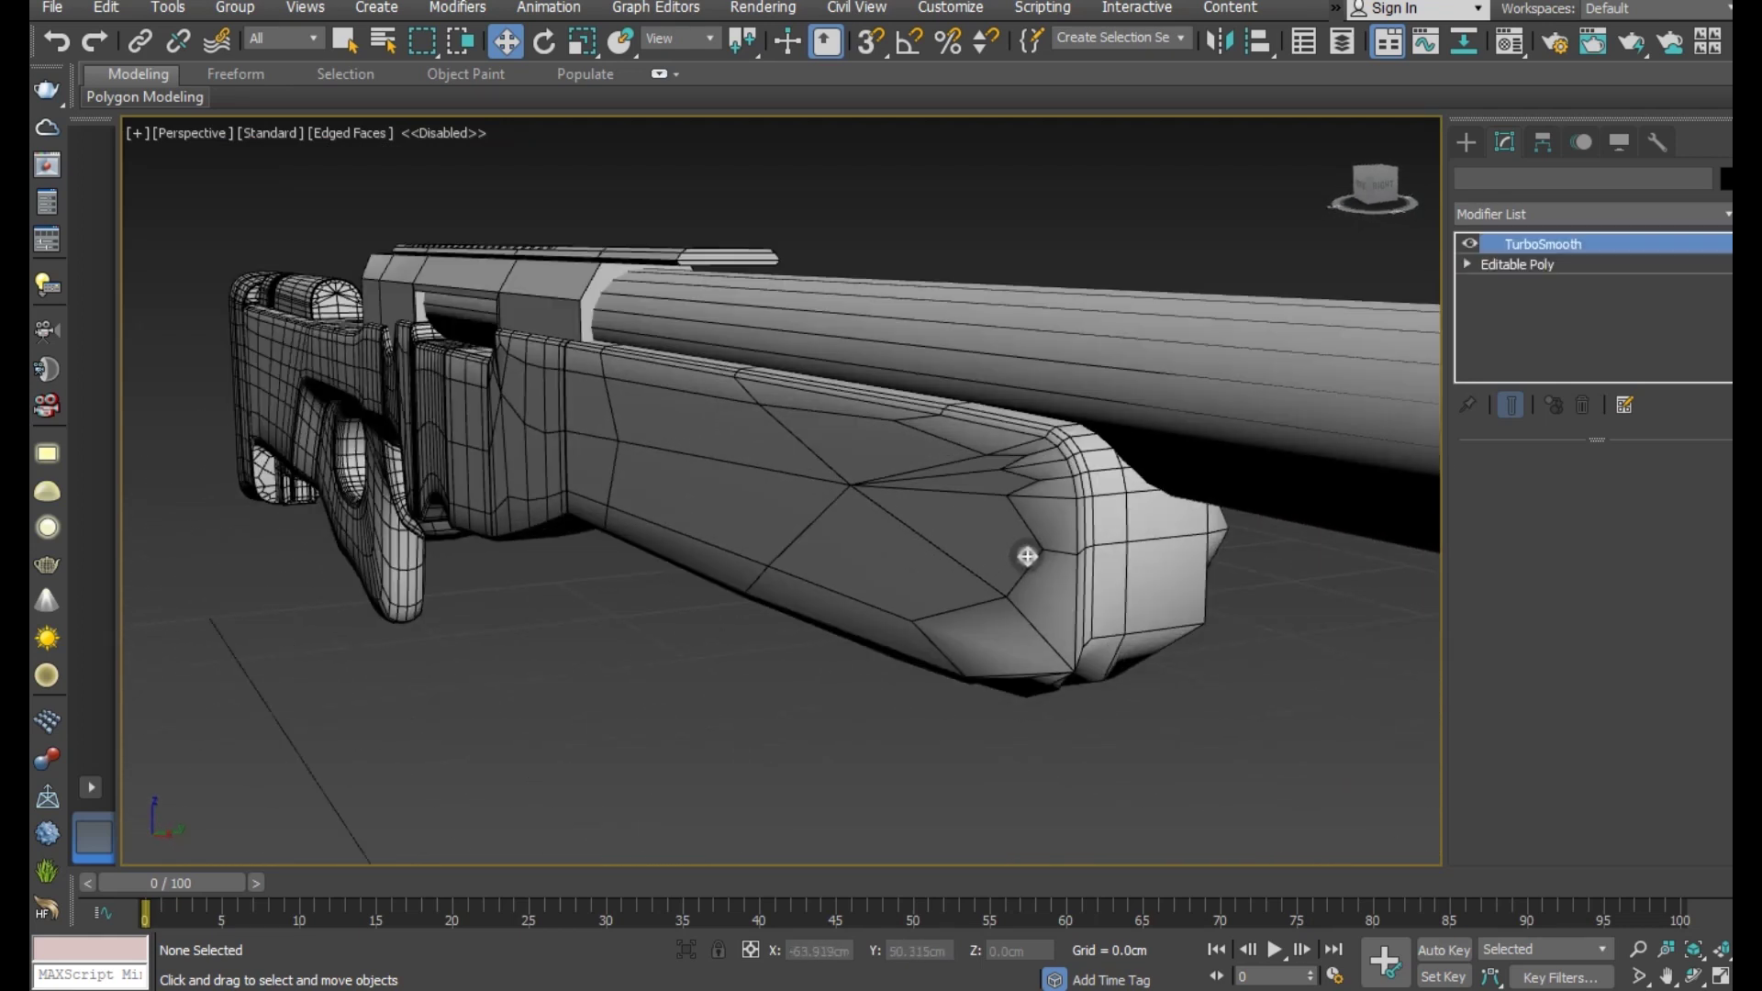
{"action": "left_click", "coordinate": [1027, 556]}
- Select the long edges running along the rifle's fore-end in Edge mode
{"action": "left_click", "coordinate": [1552, 265]}
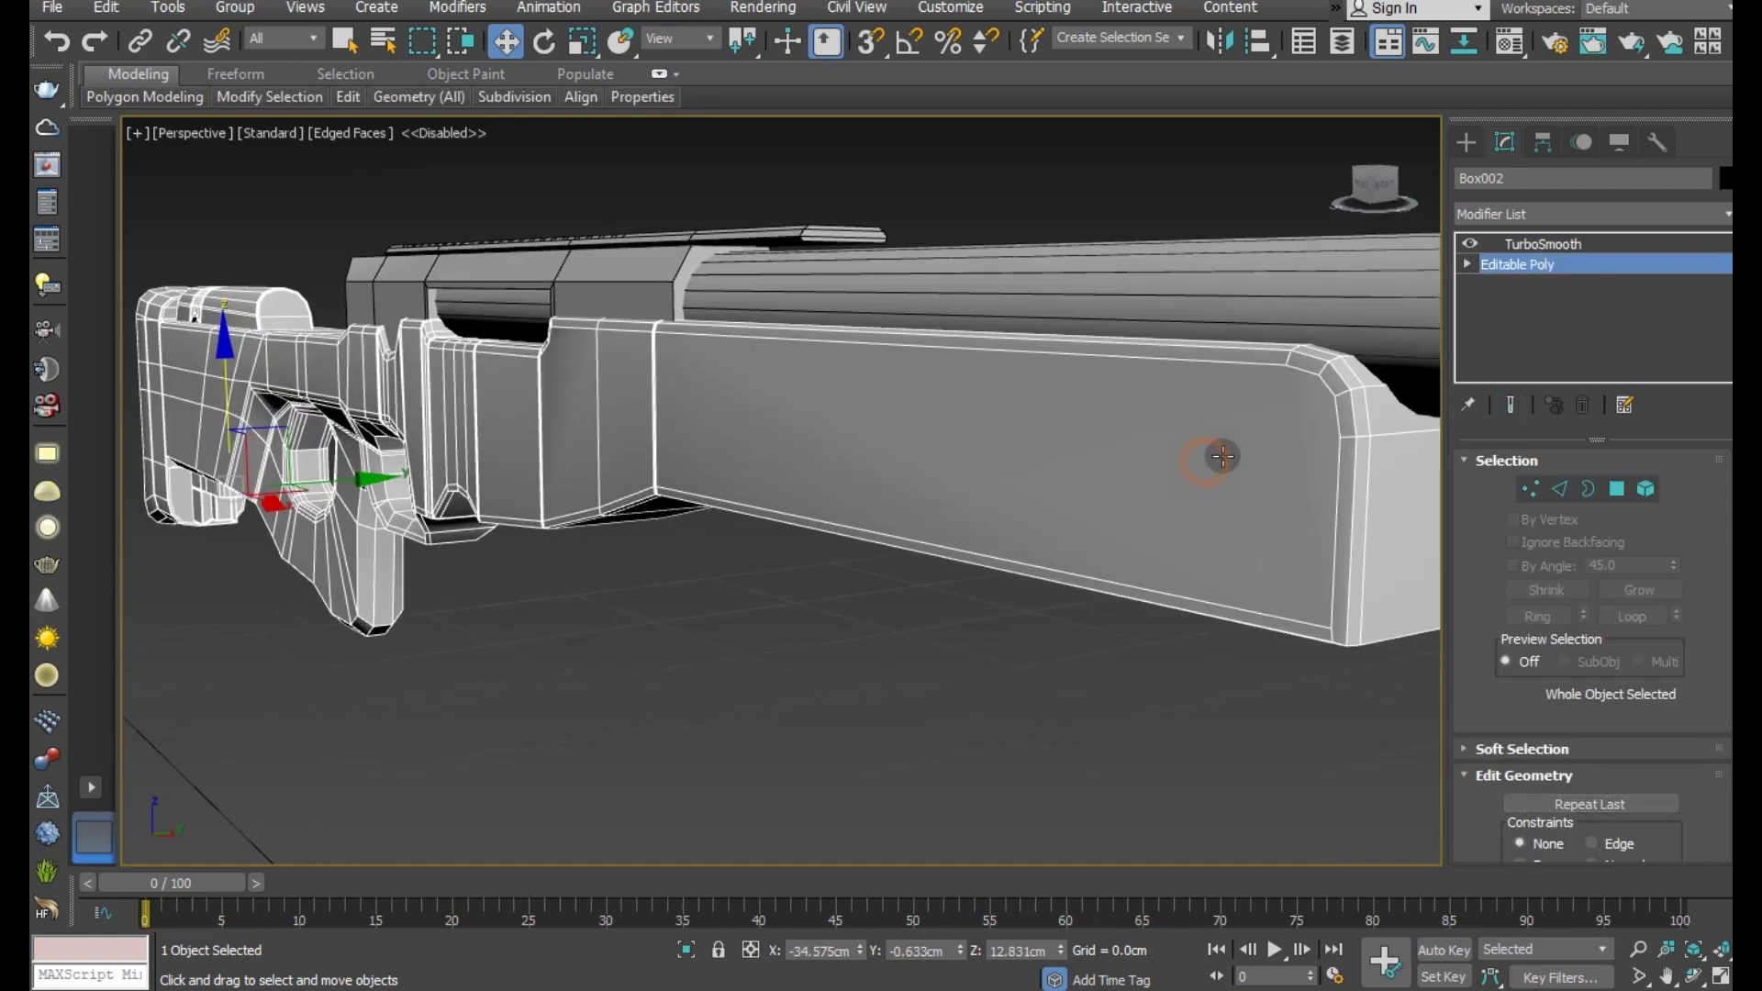
{"action": "mouse_move", "coordinate": [1223, 456]}
{"action": "middle_mouse_down", "text": "alt"}
{"action": "mouse_move", "coordinate": [1270, 496]}
{"action": "mouse_move", "coordinate": [1064, 495]}
{"action": "middle_mouse_up", "text": "alt"}
{"action": "mouse_move", "coordinate": [1142, 497]}
{"action": "middle_mouse_down", "text": "alt"}
{"action": "mouse_move", "coordinate": [1291, 515]}
{"action": "mouse_move", "coordinate": [1066, 515]}
{"action": "mouse_move", "coordinate": [1258, 542]}
{"action": "mouse_move", "coordinate": [973, 542]}
{"action": "middle_mouse_up", "text": "alt"}
{"action": "left_click", "coordinate": [1561, 487]}
{"action": "left_click_drag", "start_coordinate": [896, 200], "coordinate": [939, 823]}
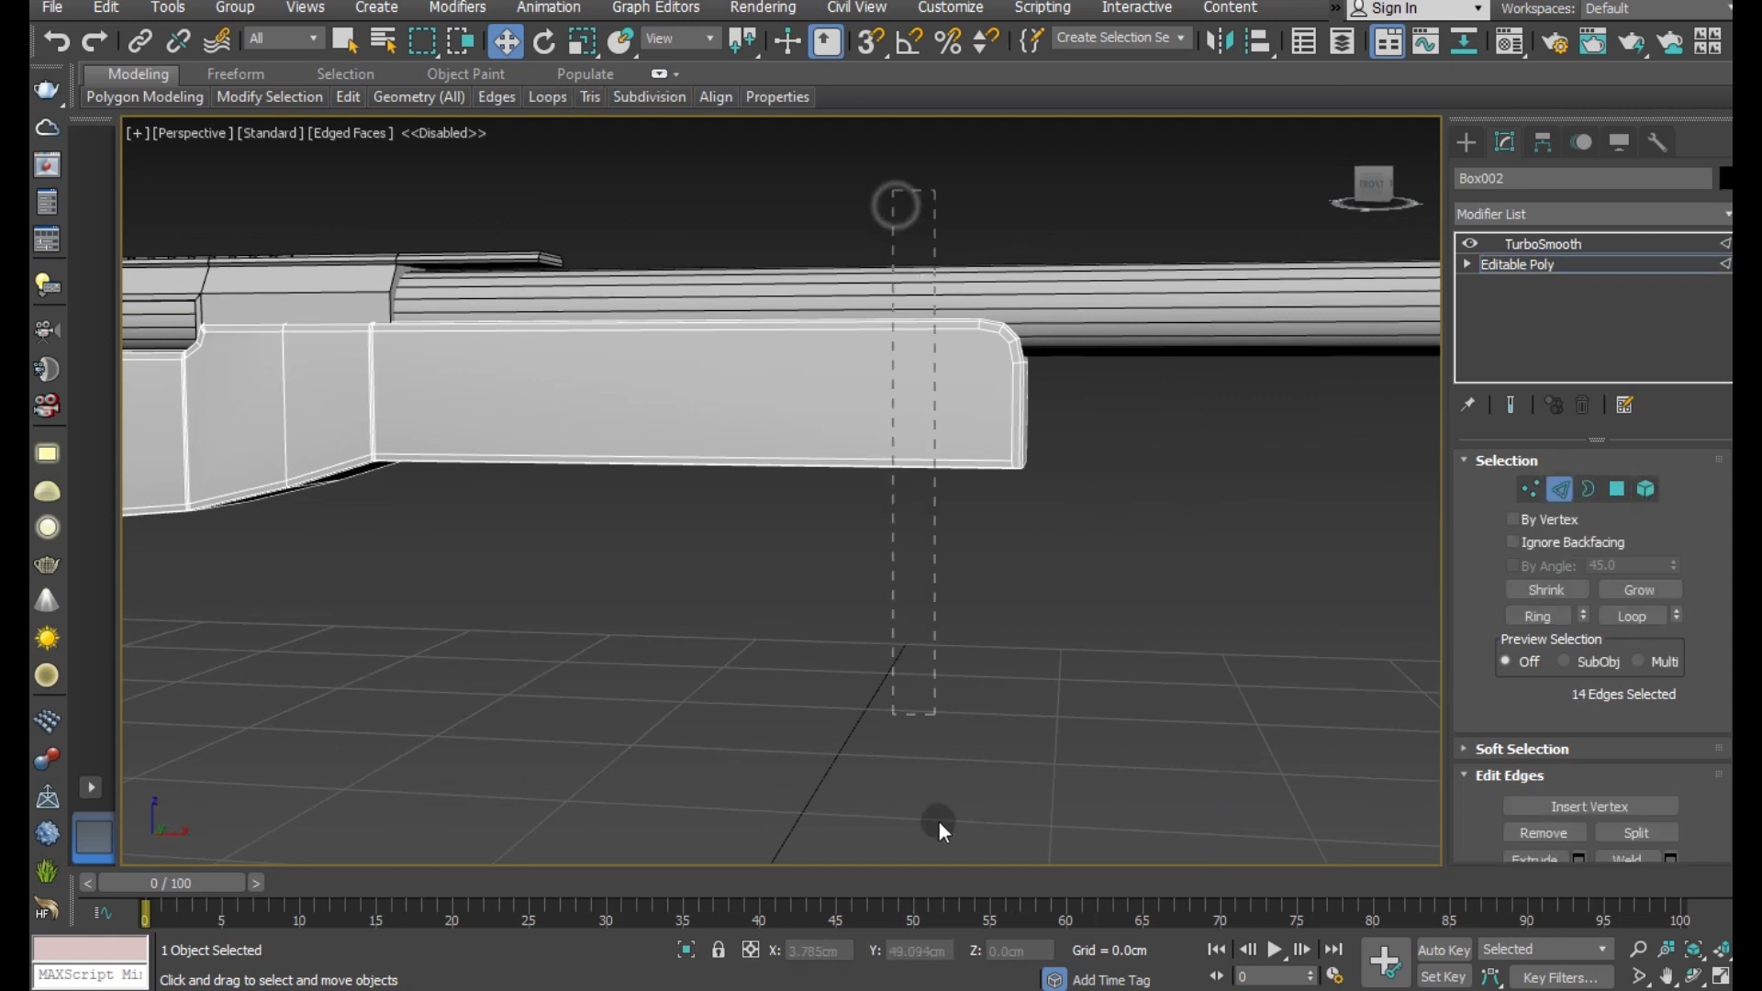
{"action": "scroll", "coordinate": [994, 444], "scroll_direction": "up", "scroll_amount": 2}
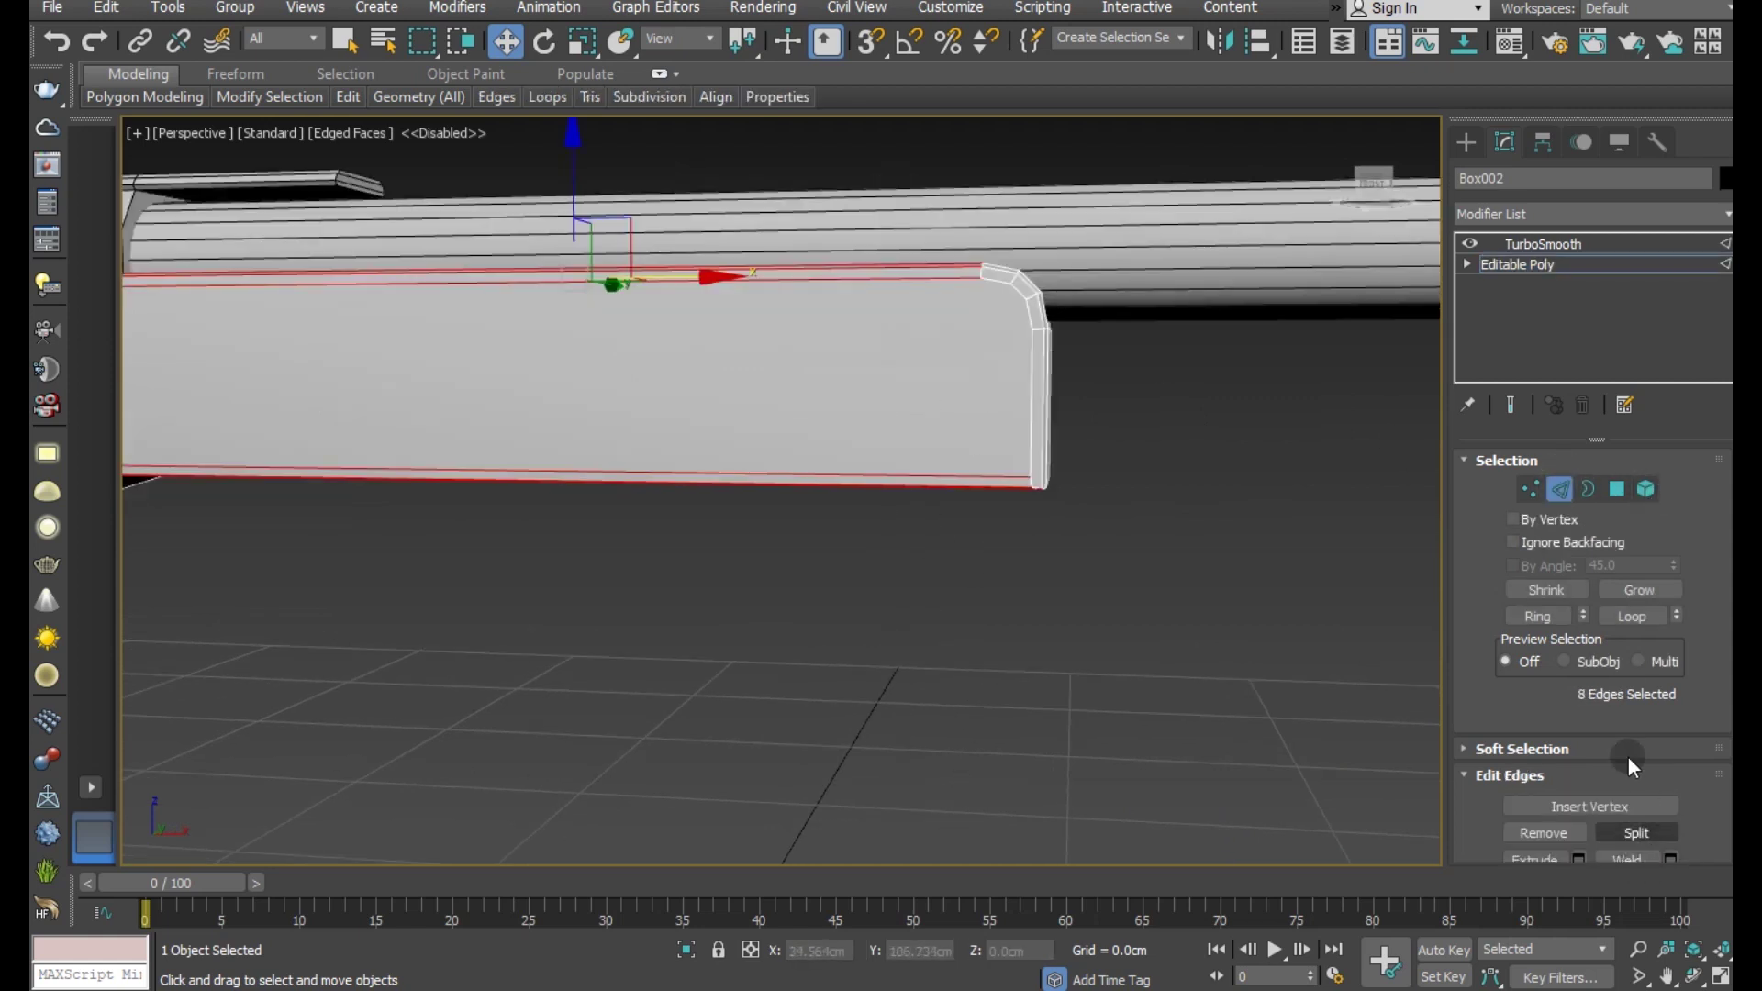
{"action": "scroll", "coordinate": [1631, 766], "scroll_direction": "down", "scroll_amount": 2}
{"action": "scroll", "coordinate": [1652, 789], "scroll_direction": "down", "scroll_amount": 1}
- Connect the selected edges with 3 segments and Pinch 100
{"action": "left_click", "coordinate": [1671, 808]}
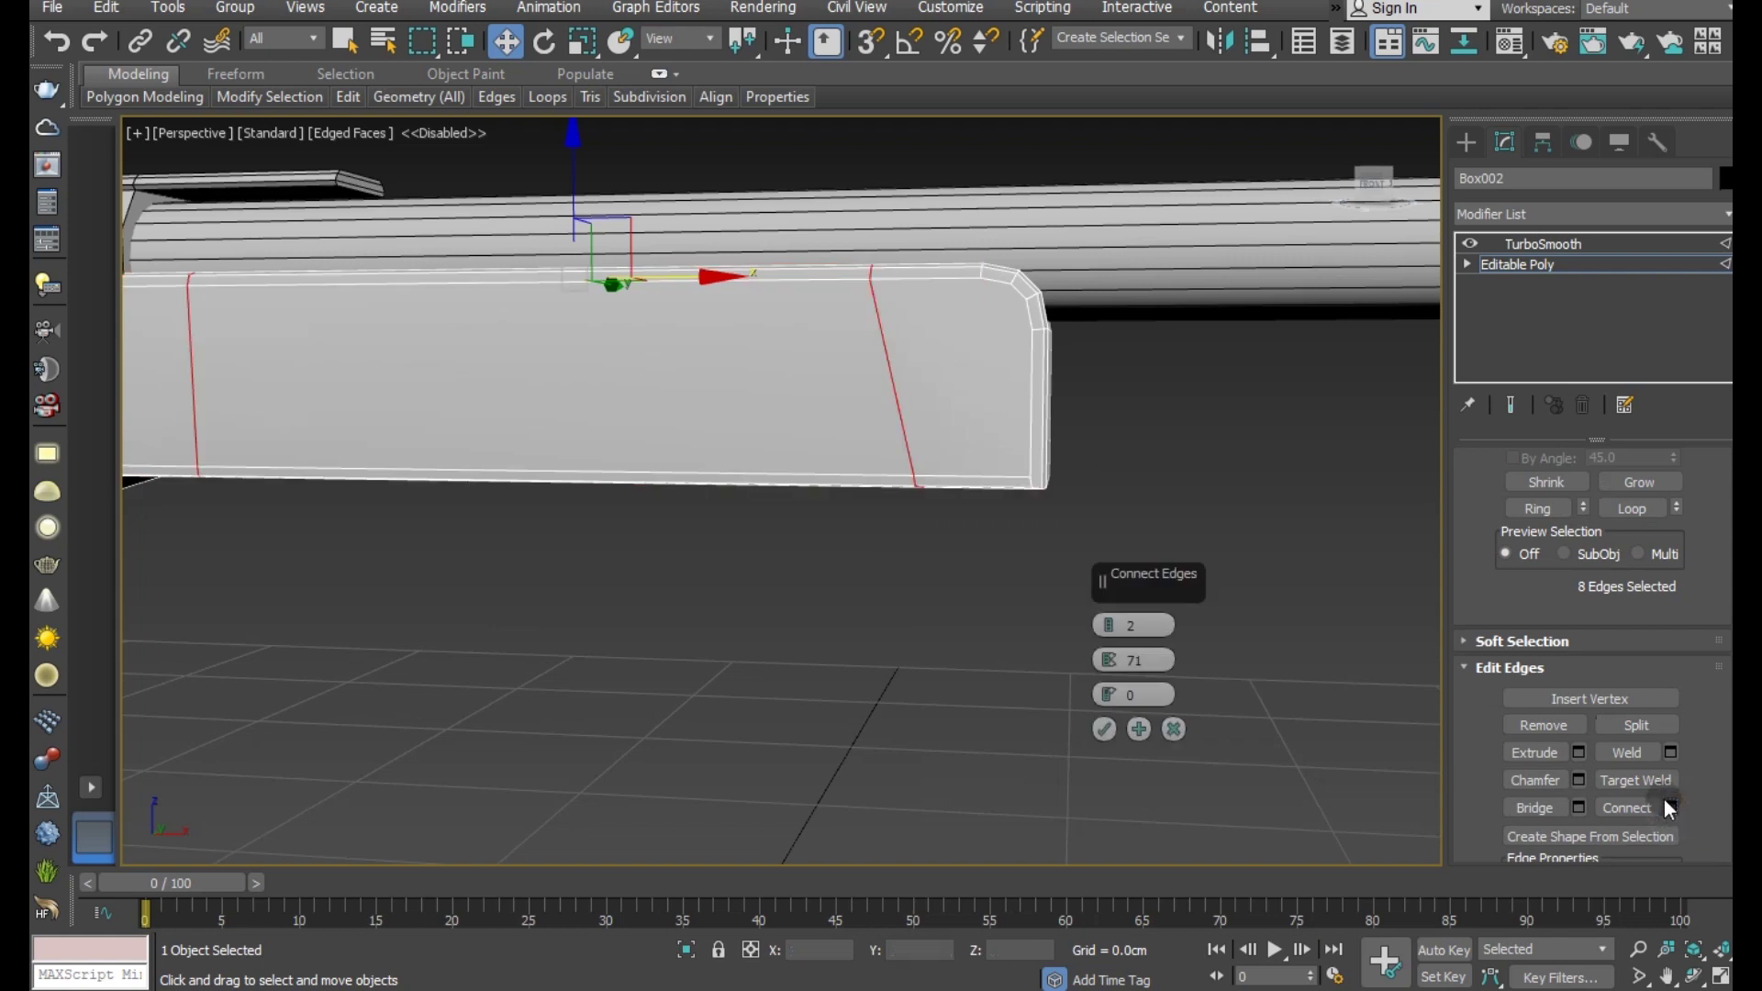
{"action": "left_click", "coordinate": [1174, 730]}
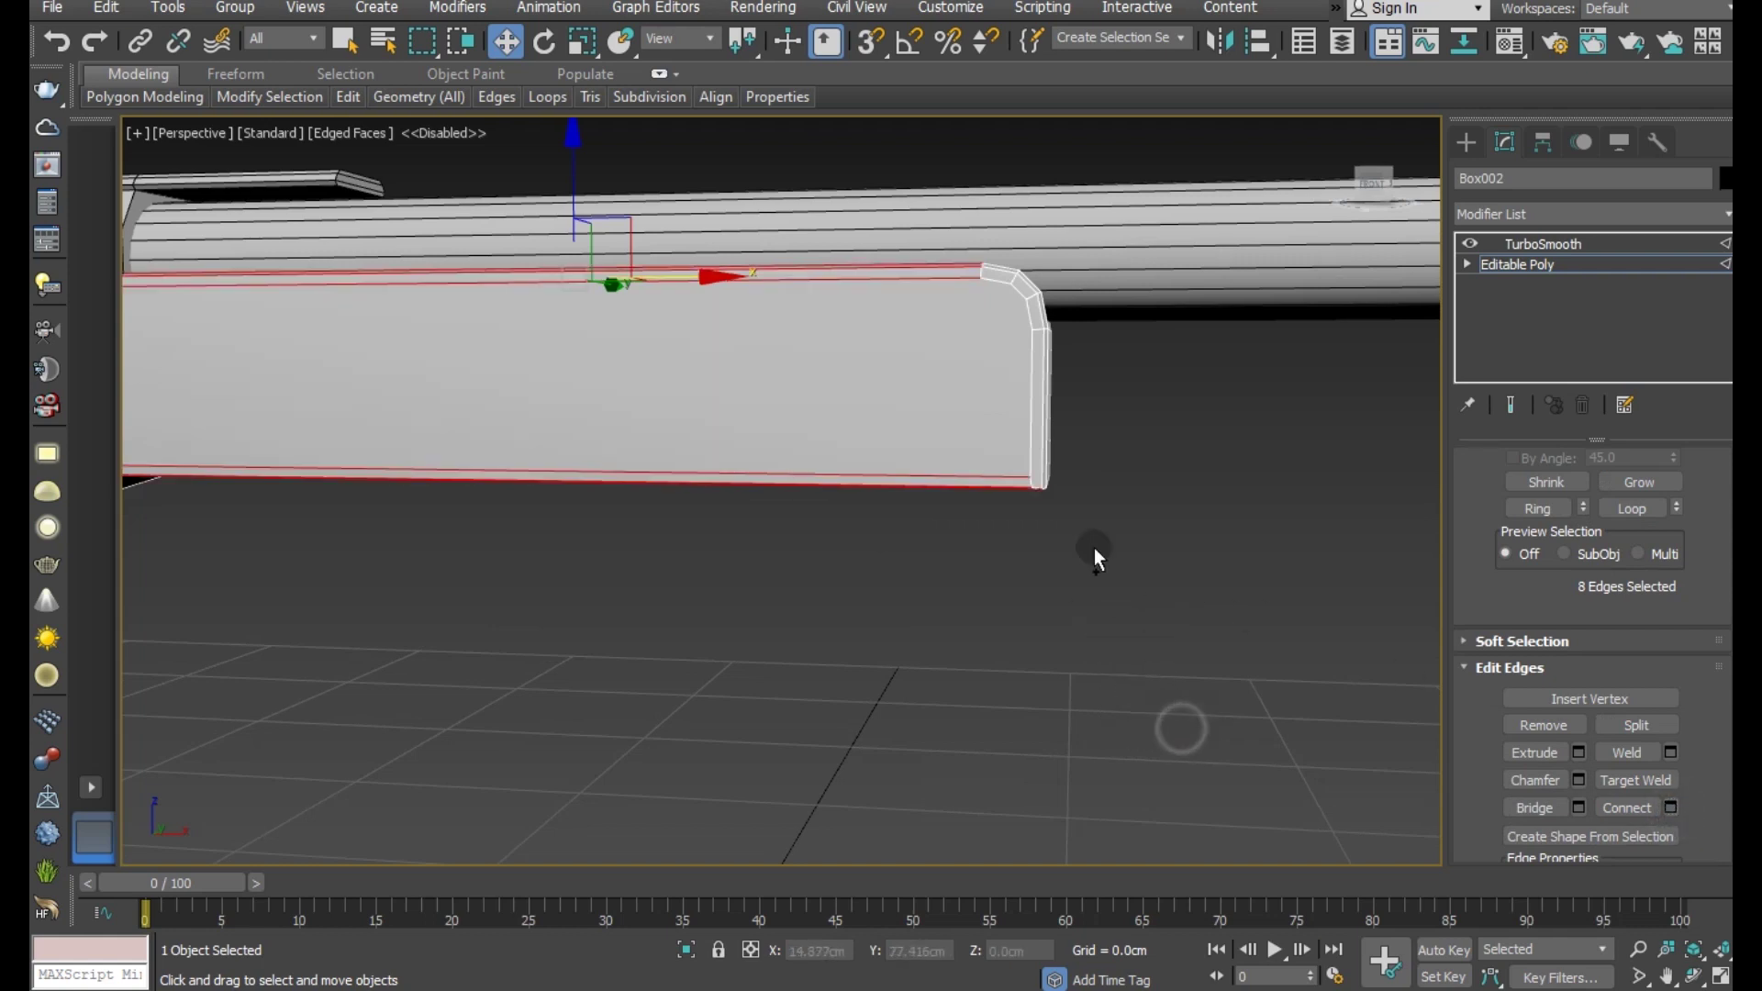
{"action": "mouse_move", "coordinate": [1094, 548]}
{"action": "middle_mouse_down", "text": "alt"}
{"action": "mouse_move", "coordinate": [1035, 532]}
{"action": "mouse_move", "coordinate": [981, 388]}
{"action": "middle_mouse_up", "text": "alt"}
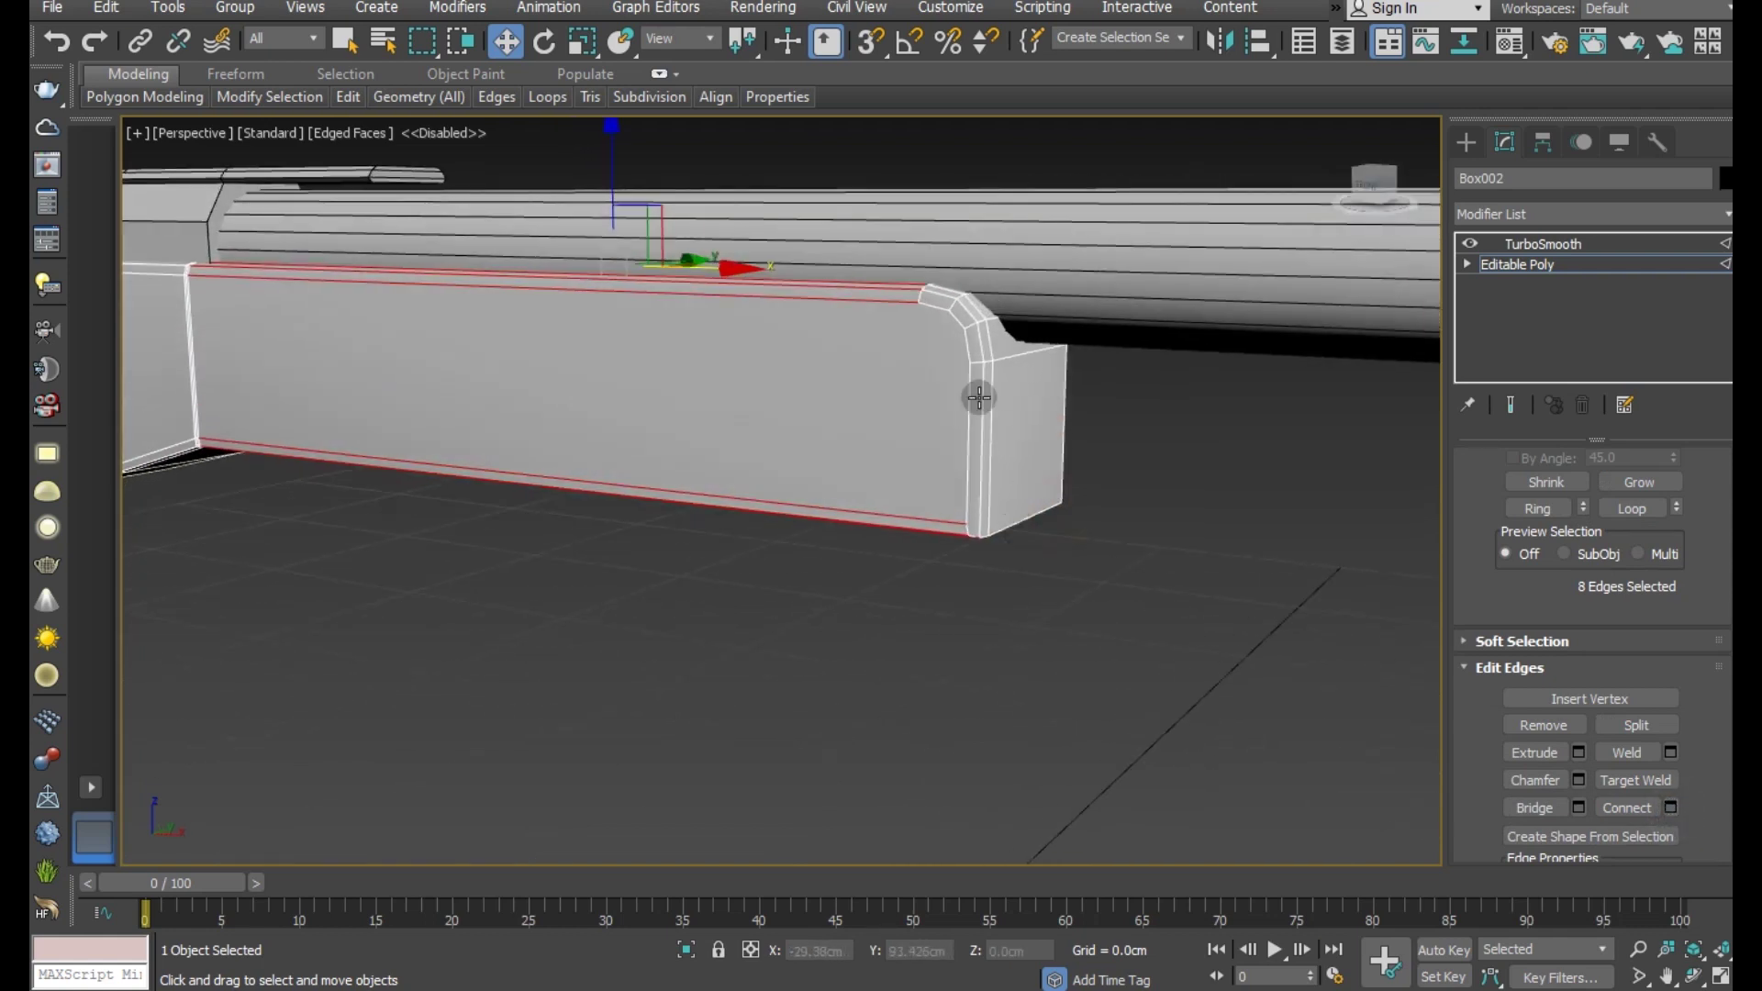
{"action": "left_click", "coordinate": [1668, 806]}
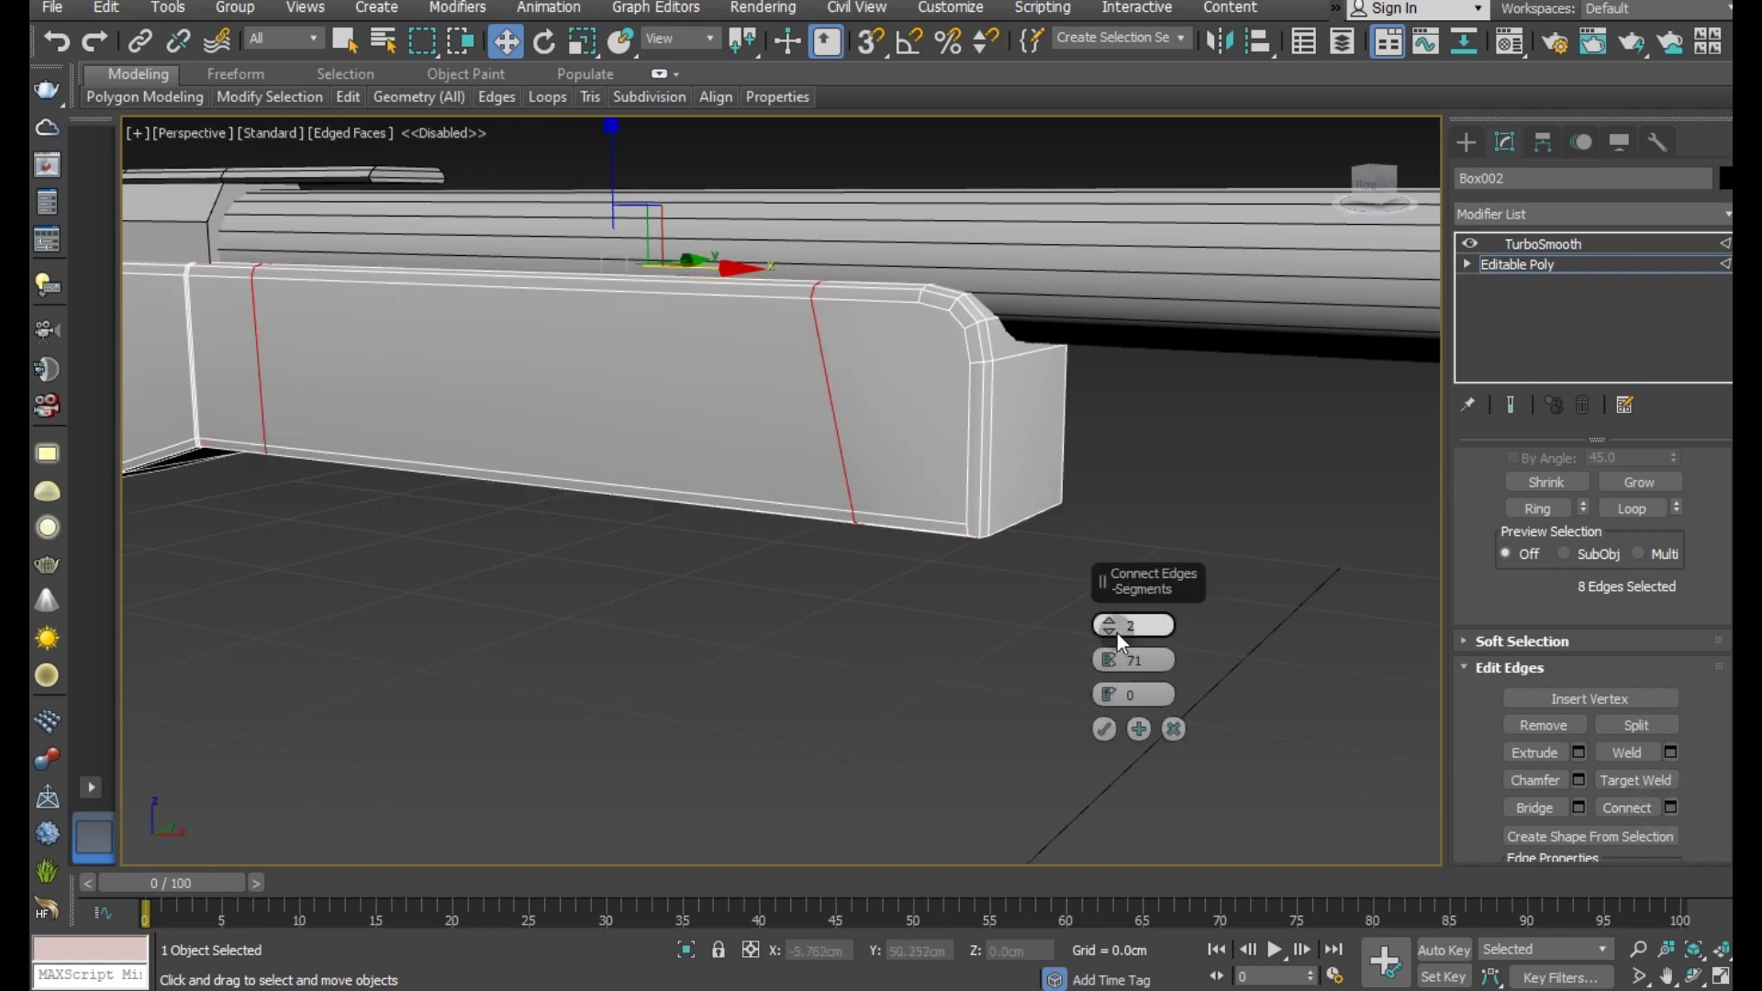
{"action": "left_click", "coordinate": [1109, 621]}
{"action": "mouse_move", "coordinate": [1109, 660]}
{"action": "left_mouse_down"}
{"action": "mouse_move", "coordinate": [1091, 510]}
{"action": "mouse_move", "coordinate": [1083, 640]}
{"action": "left_mouse_up"}
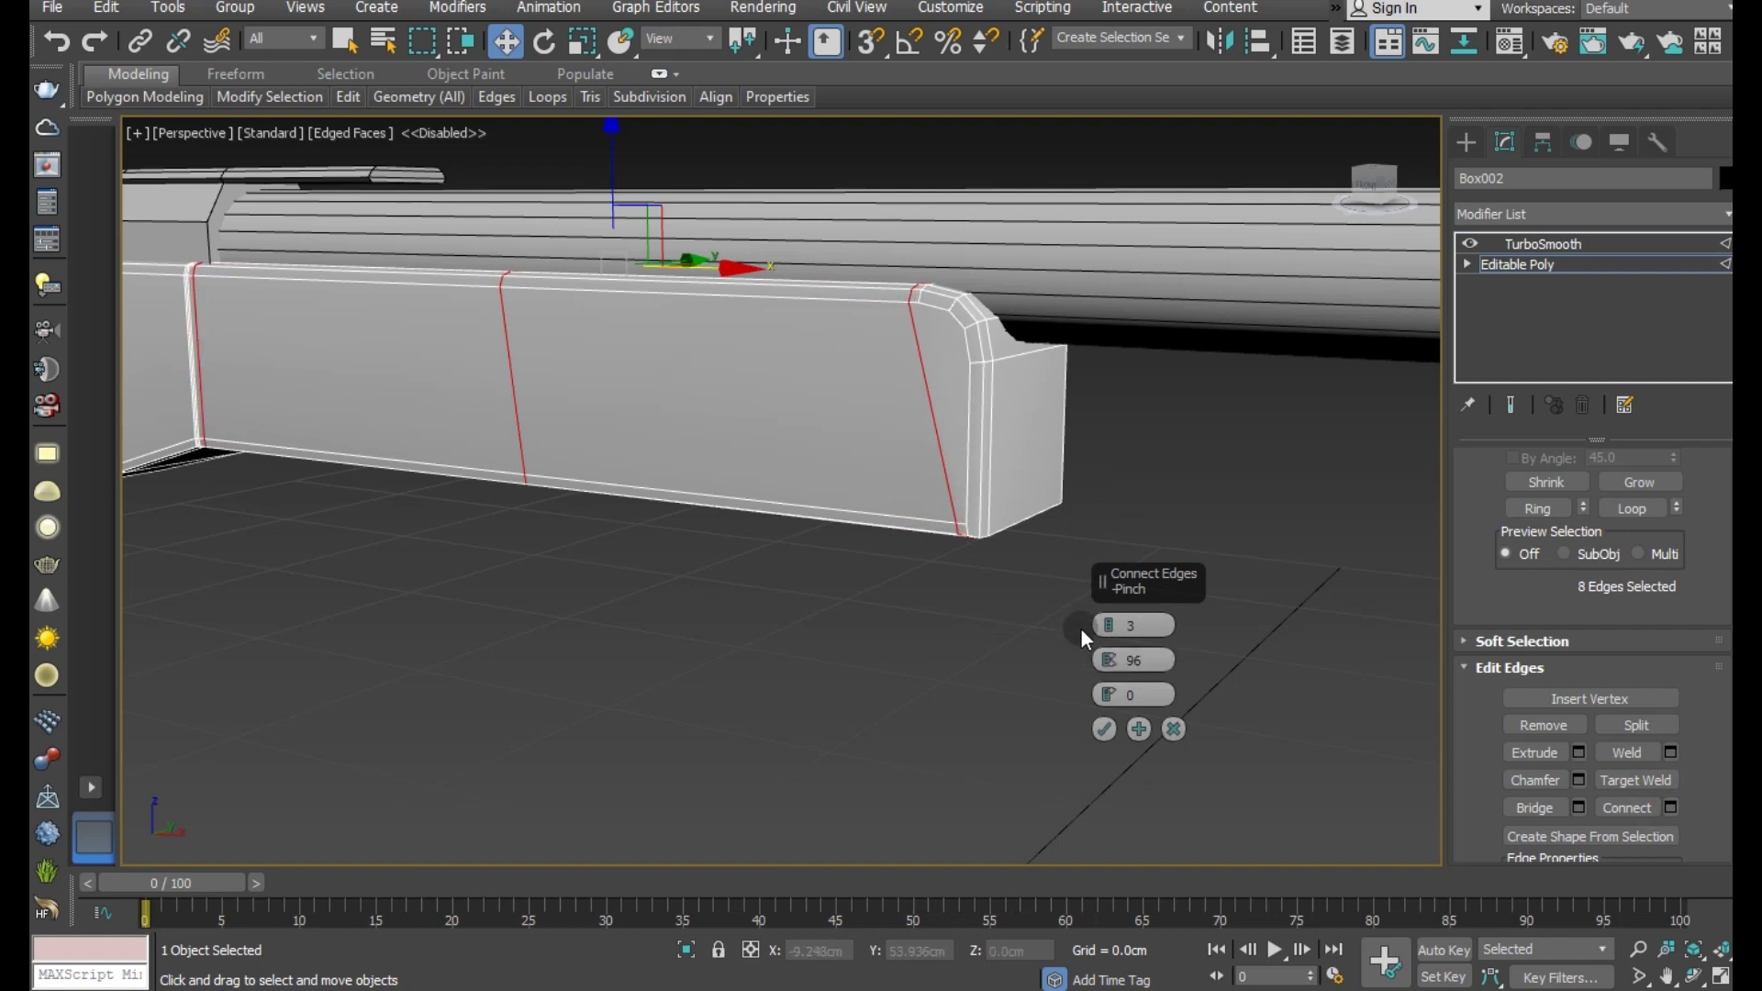
{"action": "left_click", "coordinate": [1107, 730]}
- Toggle the smoothed end-result preview and view the whole gun at object level
{"action": "left_click", "coordinate": [1512, 406]}
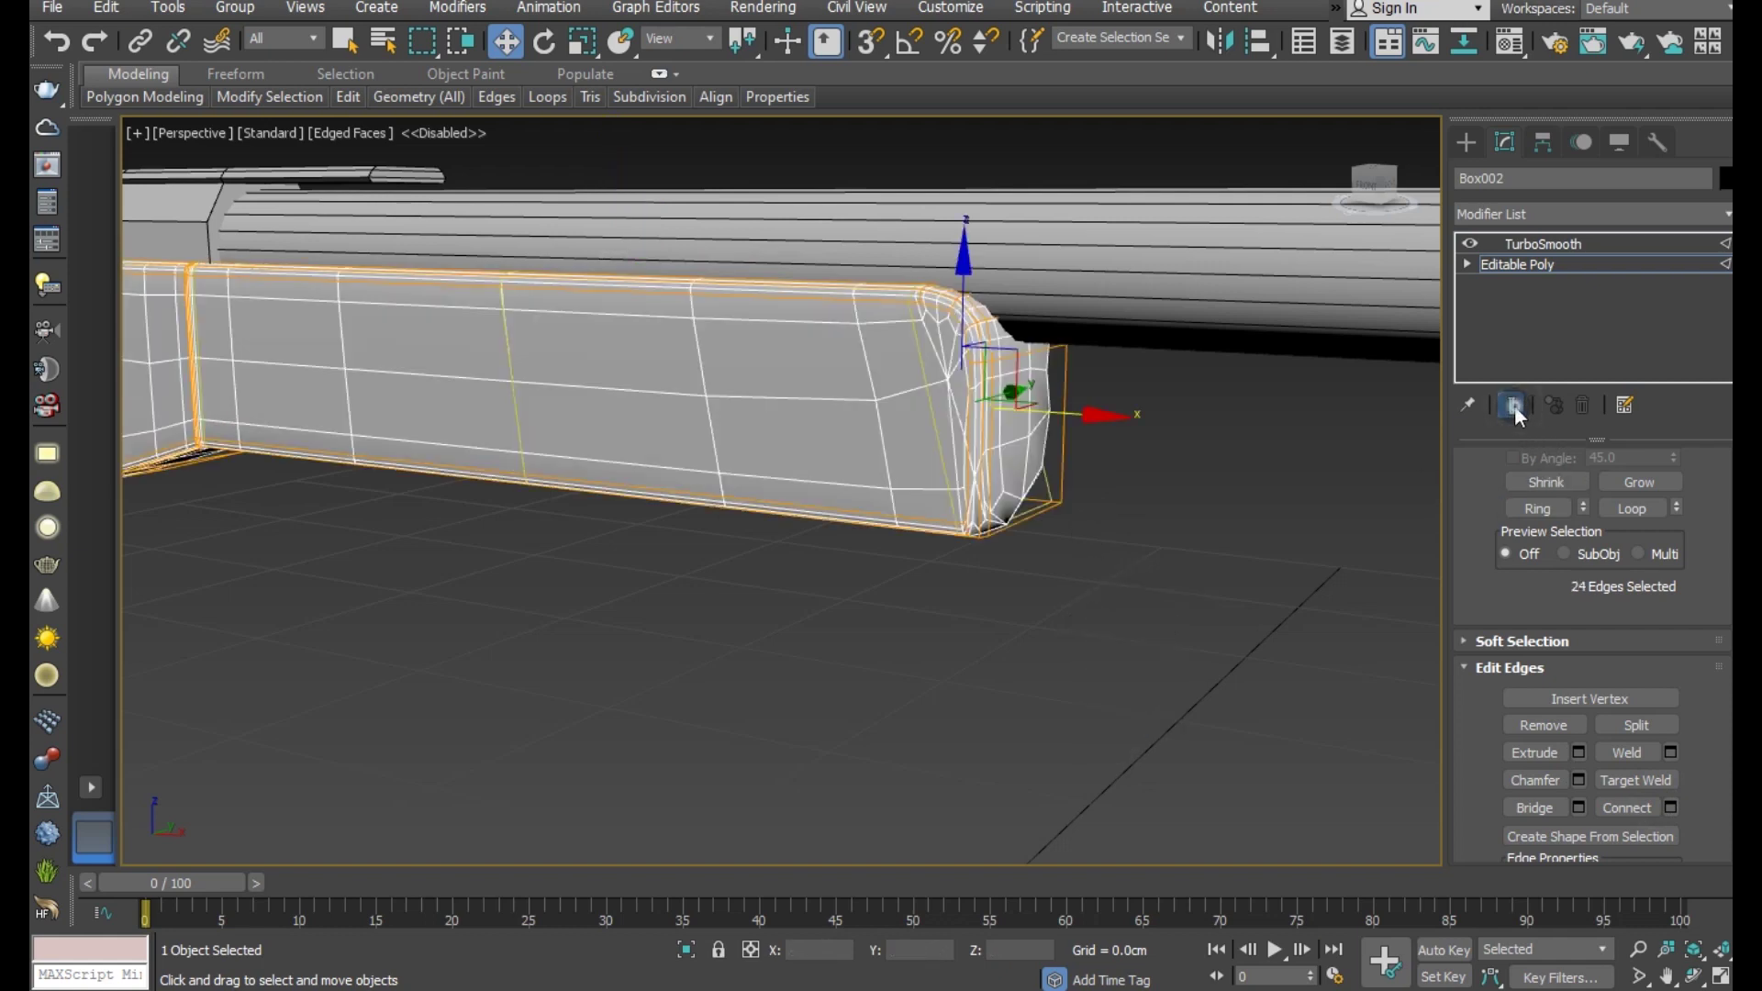
{"action": "left_click", "coordinate": [1515, 405]}
{"action": "mouse_move", "coordinate": [1214, 439]}
{"action": "middle_mouse_down", "text": "alt"}
{"action": "mouse_move", "coordinate": [1033, 439]}
{"action": "mouse_move", "coordinate": [911, 411]}
{"action": "mouse_move", "coordinate": [909, 428]}
{"action": "mouse_move", "coordinate": [964, 439]}
{"action": "mouse_move", "coordinate": [1125, 439]}
{"action": "mouse_move", "coordinate": [1158, 479]}
{"action": "mouse_move", "coordinate": [1111, 476]}
{"action": "middle_mouse_up", "text": "alt"}
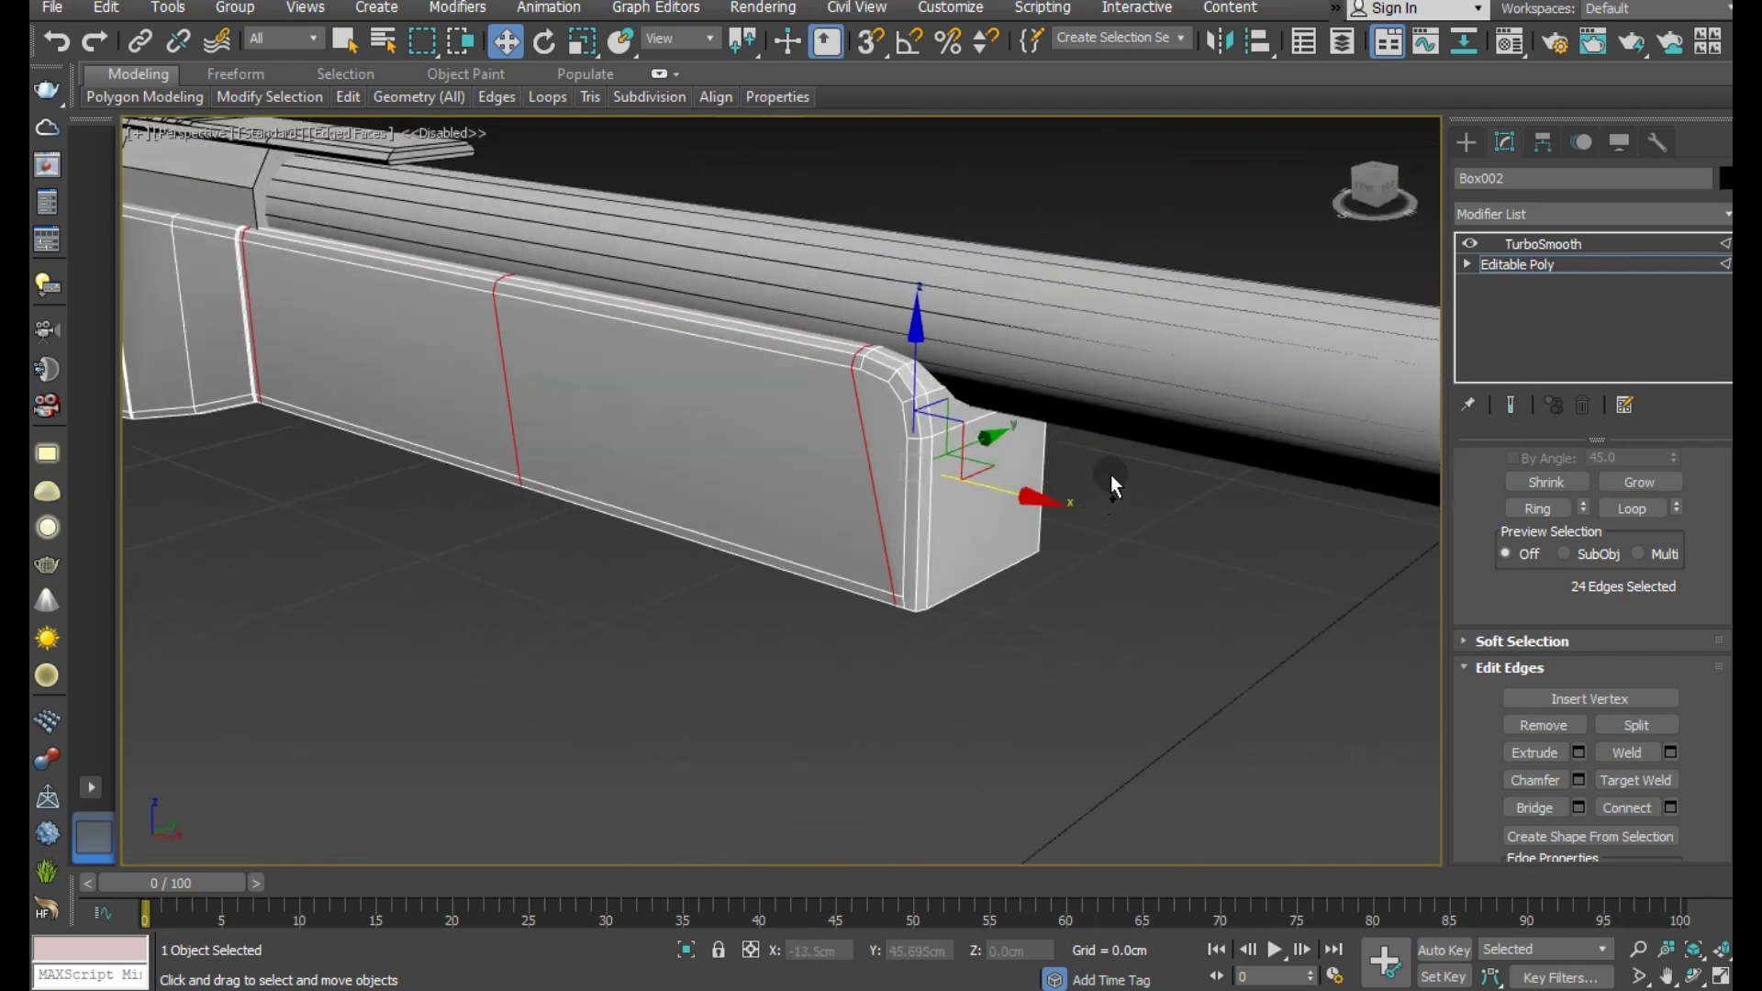
{"action": "scroll", "coordinate": [1110, 475], "scroll_direction": "down", "scroll_amount": 2}
{"action": "left_click", "coordinate": [1551, 264]}
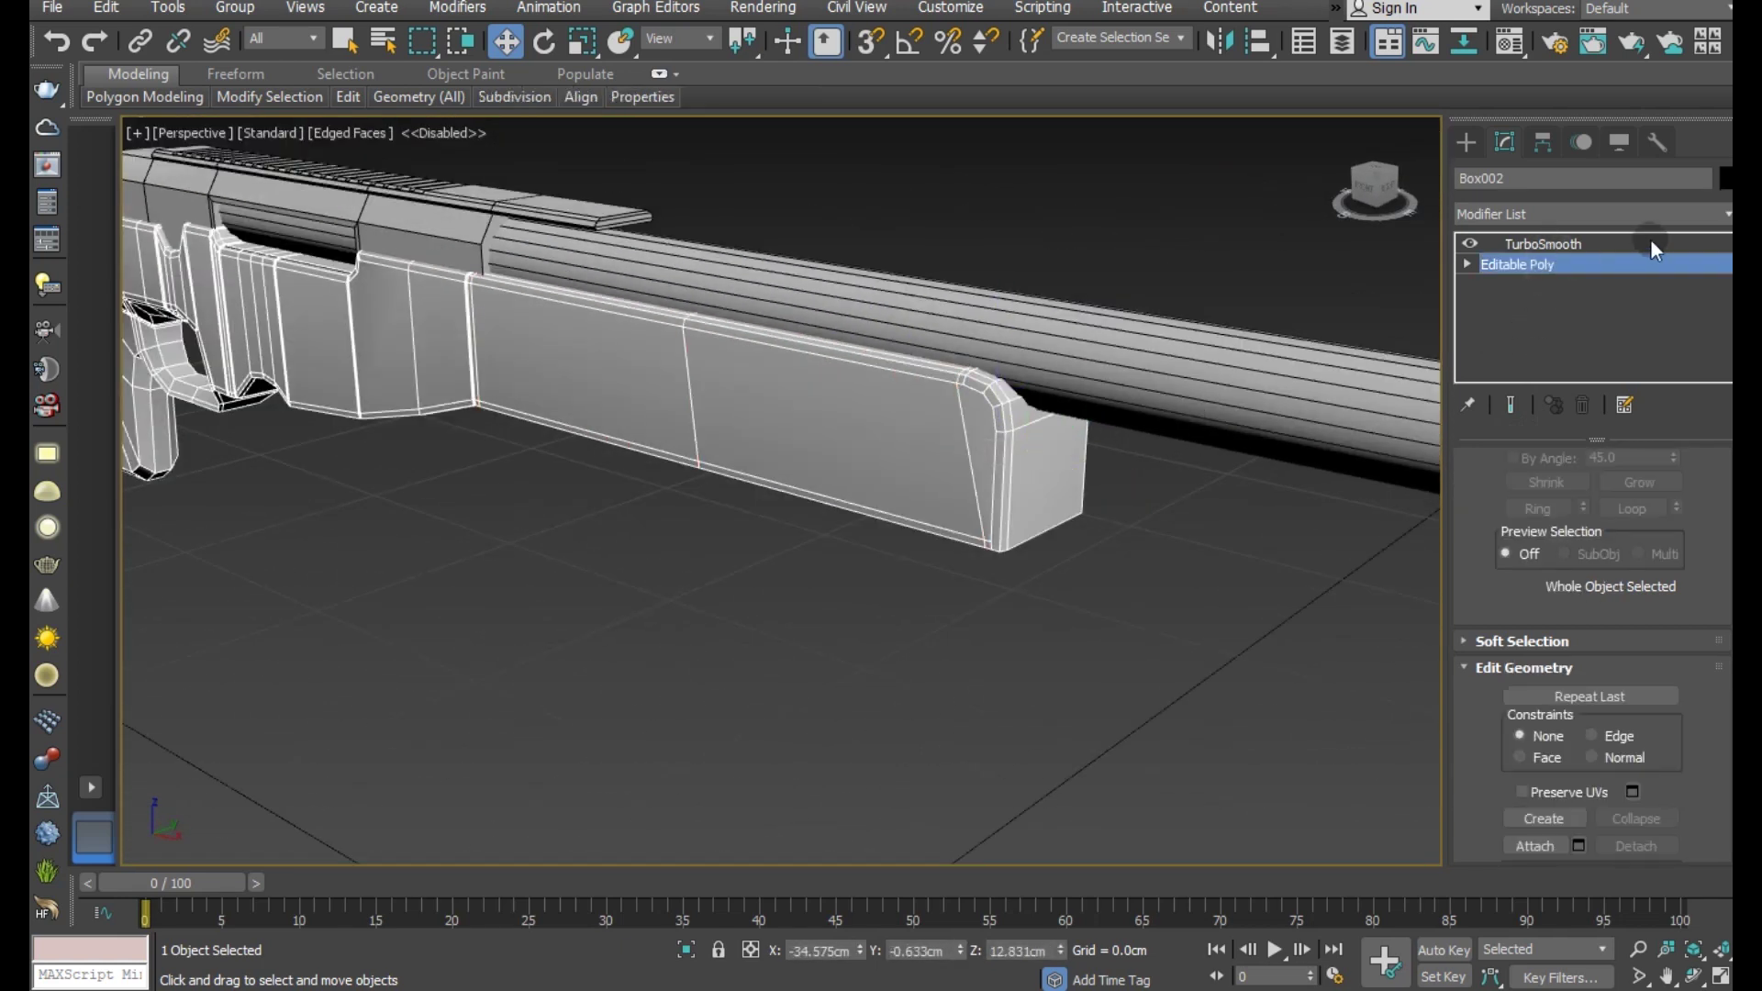
- Add a Symmetry modifier above the Editable Poly
{"action": "left_click", "coordinate": [1718, 215]}
{"action": "scroll", "coordinate": [1588, 596], "scroll_direction": "down", "scroll_amount": 10}
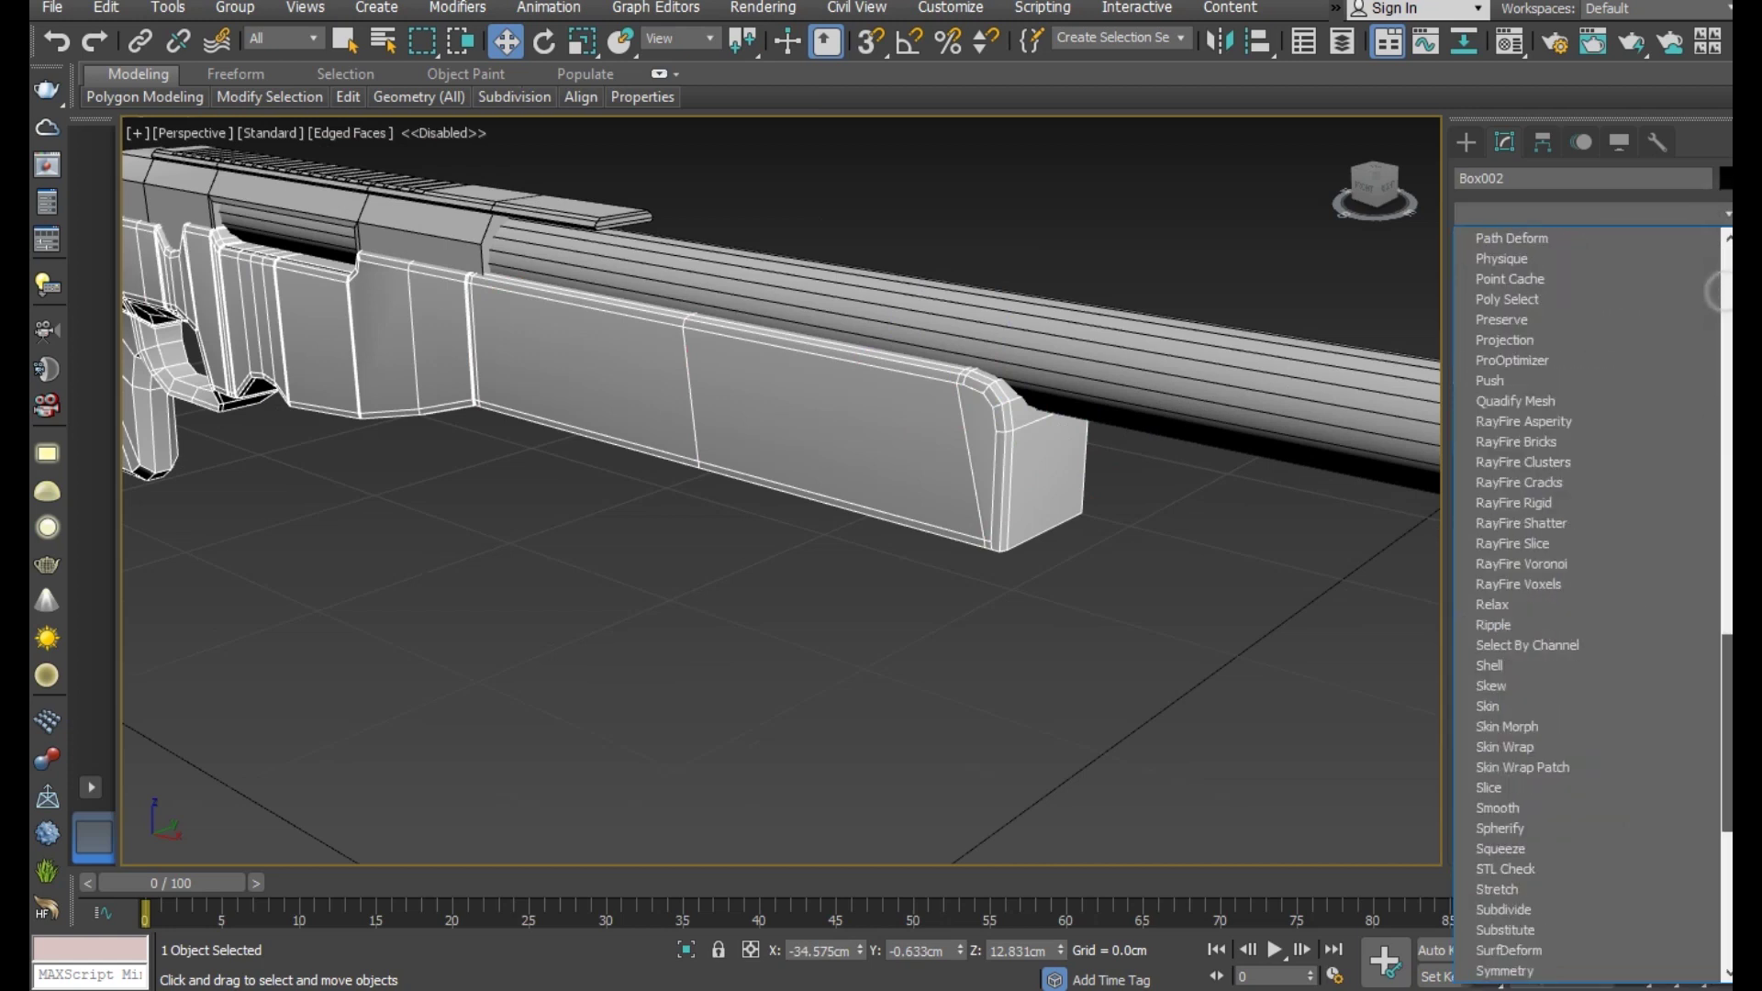
{"action": "scroll", "coordinate": [1588, 596], "scroll_direction": "down", "scroll_amount": 5}
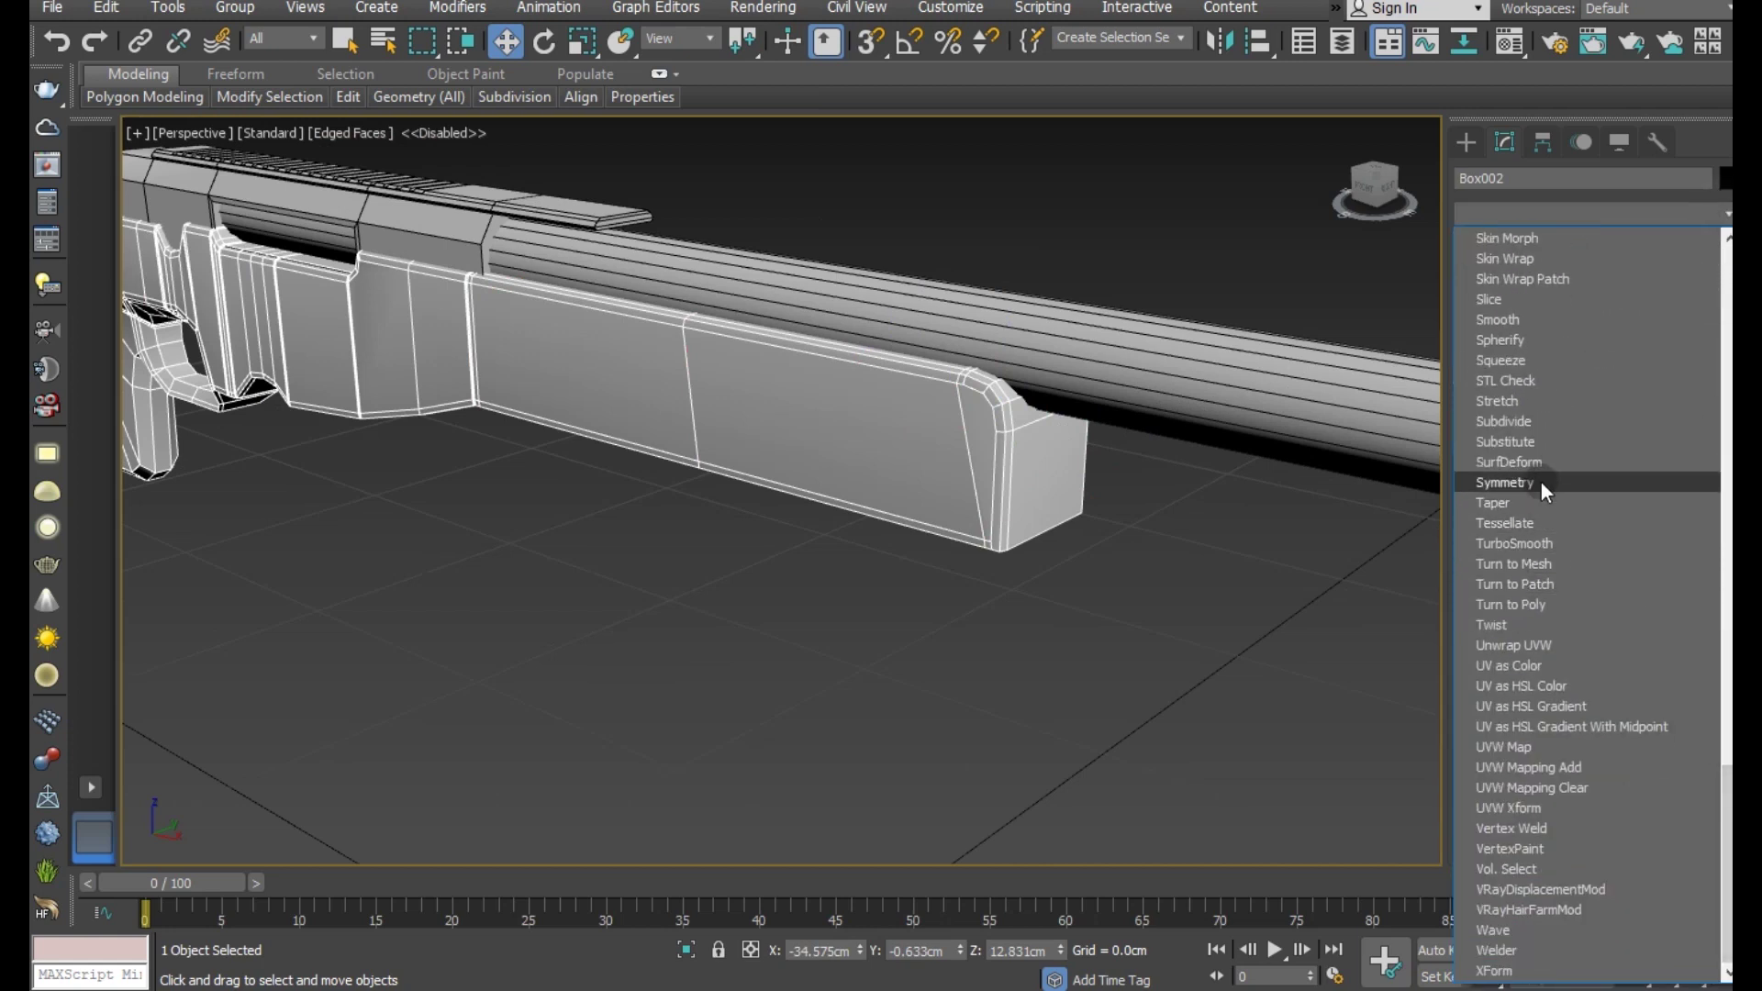
{"action": "left_click", "coordinate": [1540, 482]}
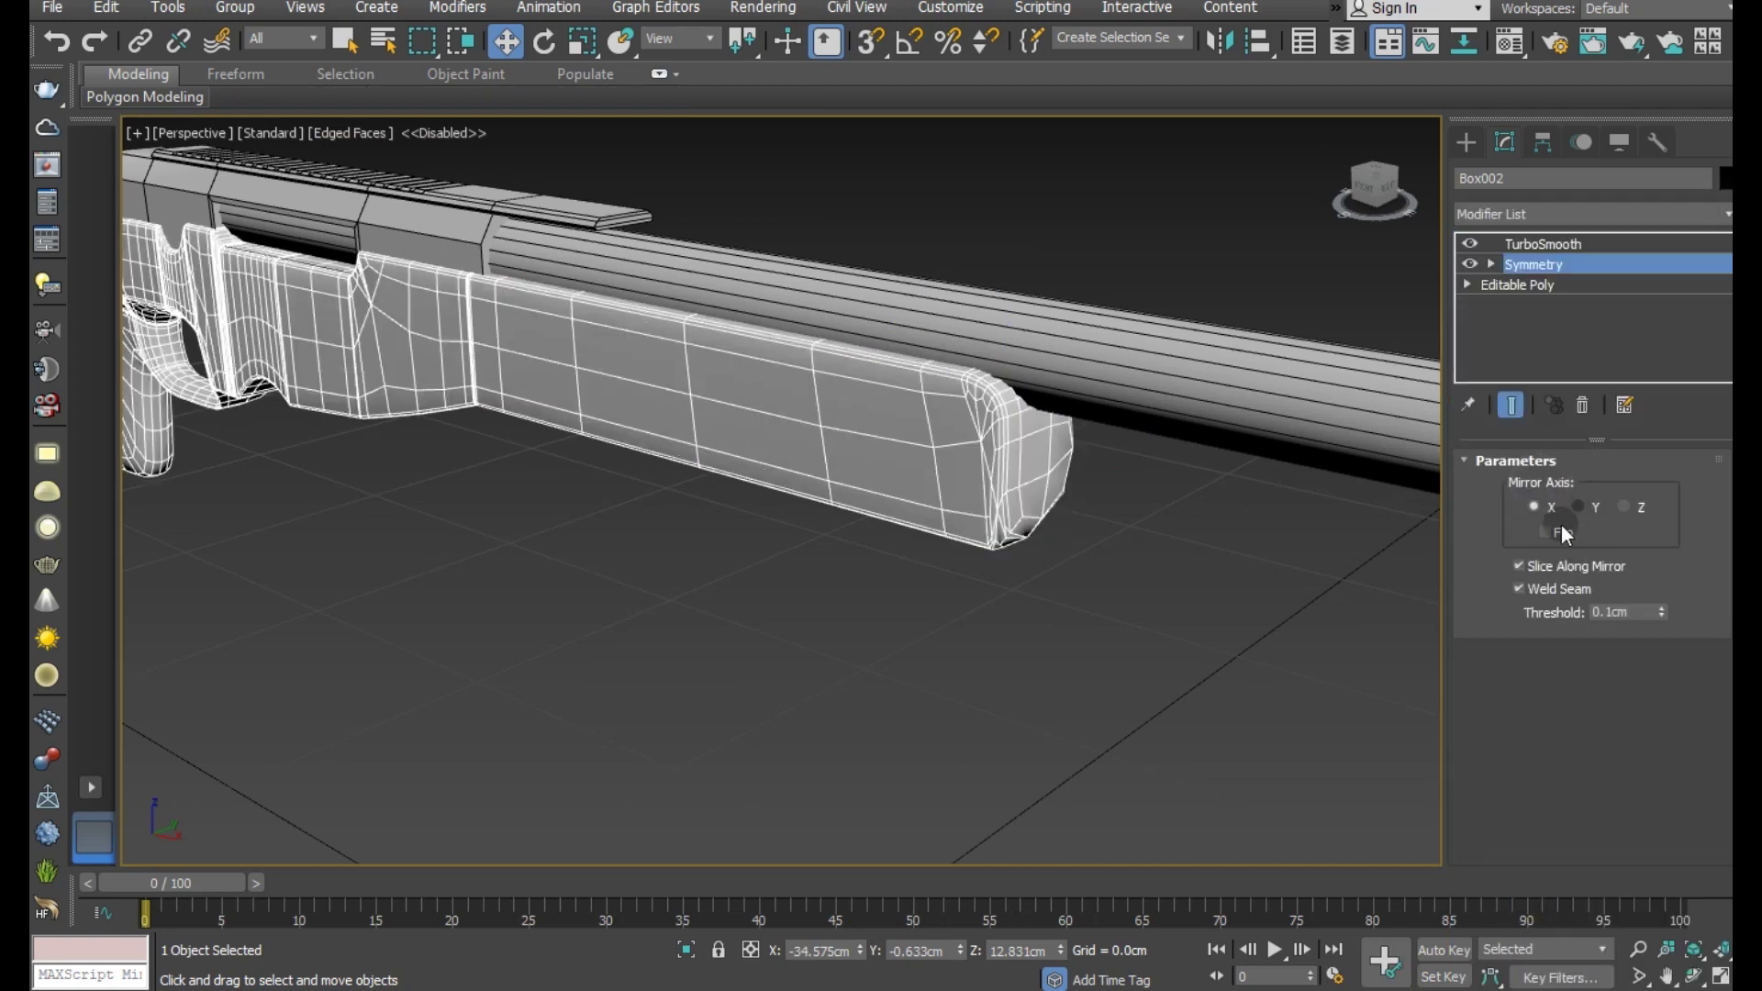
{"action": "left_click", "coordinate": [1562, 532]}
{"action": "left_click", "coordinate": [1560, 530]}
{"action": "scroll", "coordinate": [1149, 518], "scroll_direction": "down", "scroll_amount": 3}
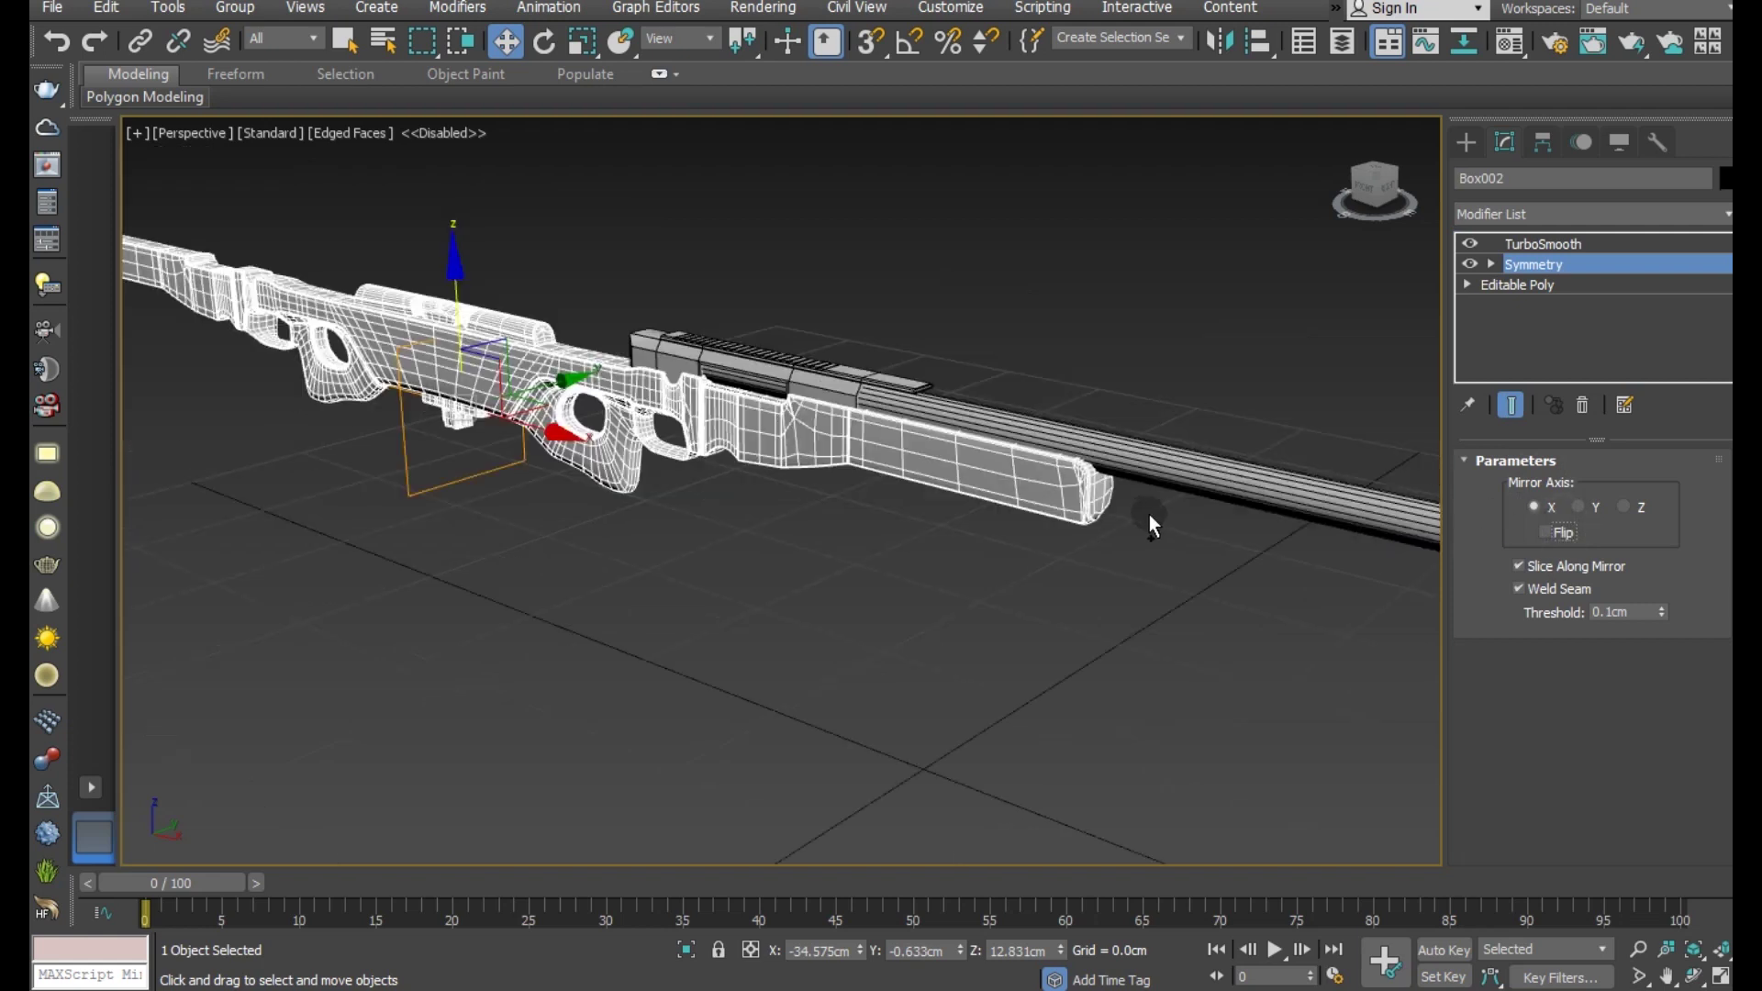
- Set the Symmetry mirror axis to Z and turn off Show End Result
{"action": "middle_click_drag", "start_coordinate": [1150, 515], "coordinate": [1170, 505], "text": "alt"}
{"action": "left_click", "coordinate": [1582, 505]}
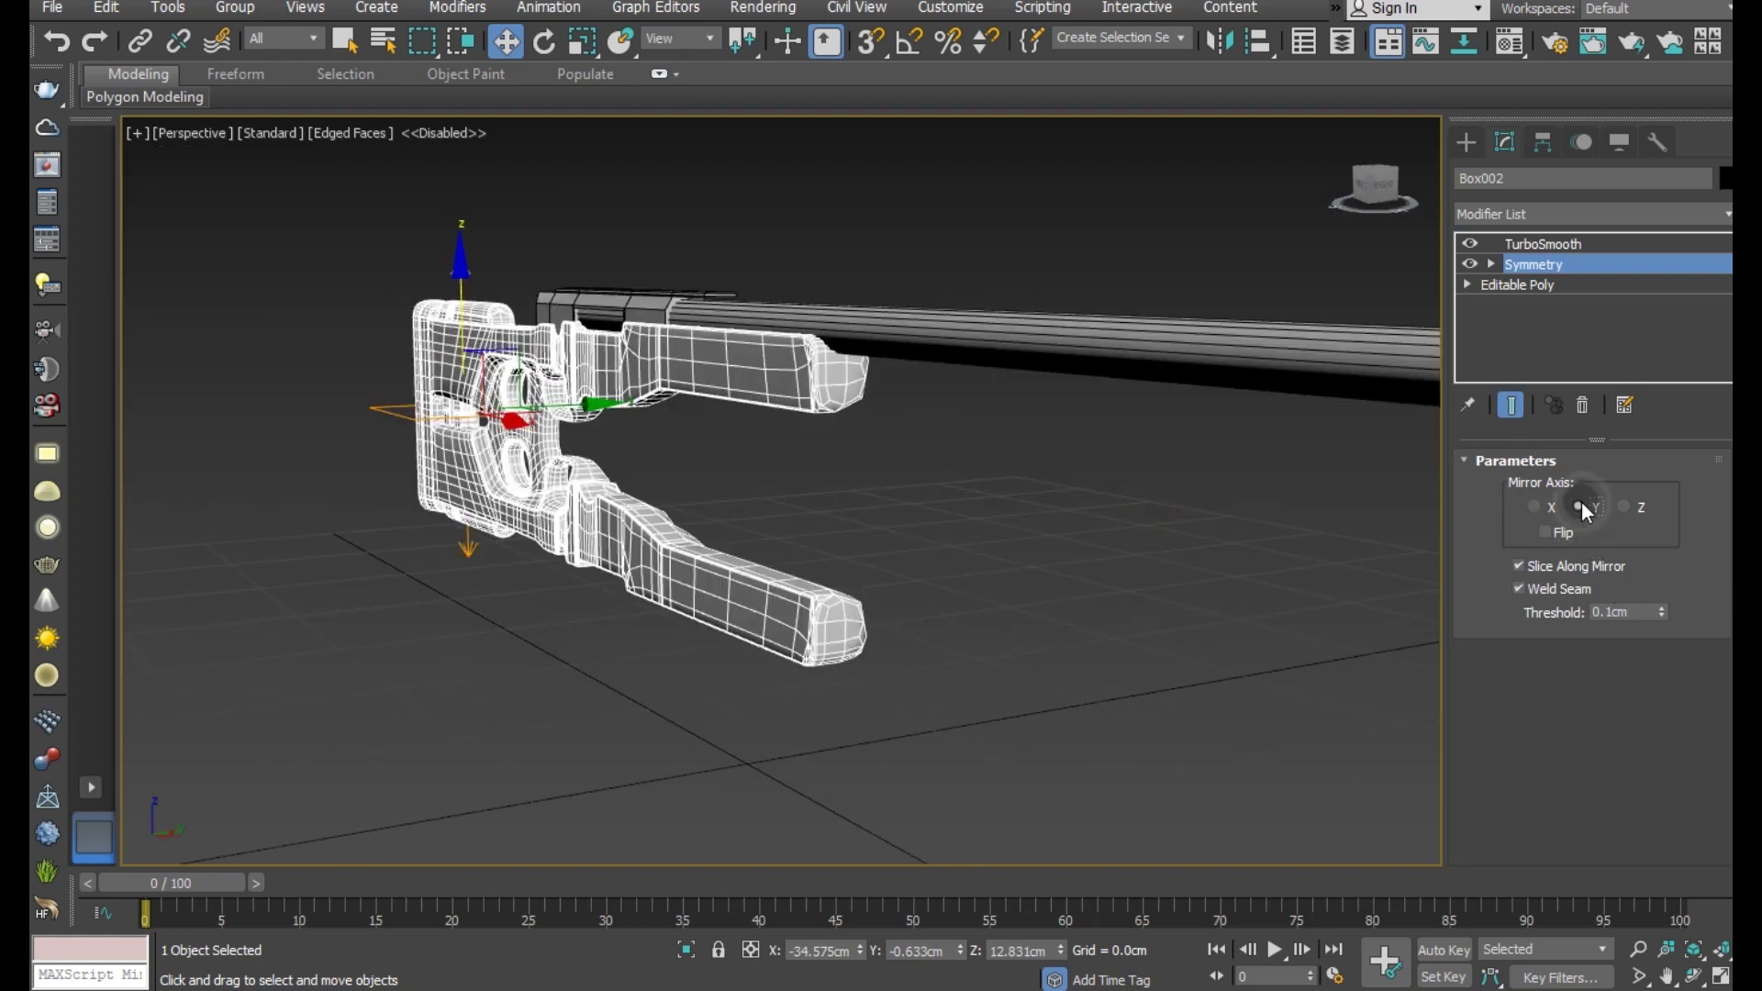
{"action": "left_click", "coordinate": [1620, 509]}
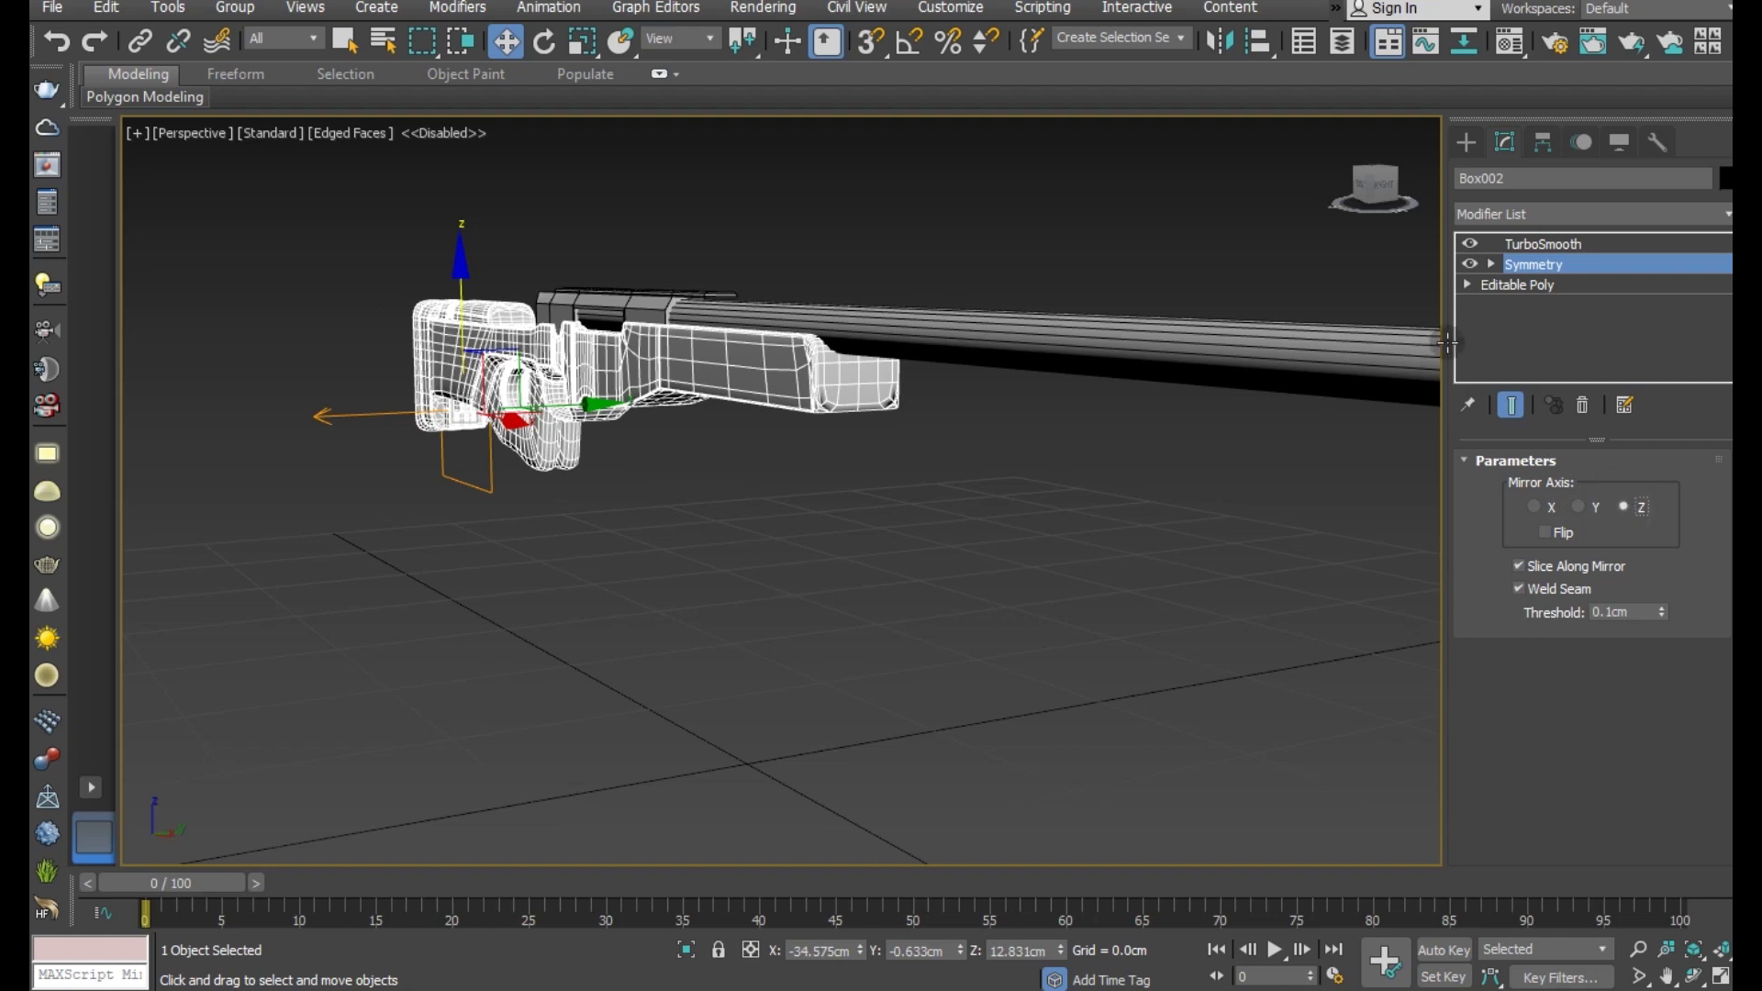
{"action": "left_click", "coordinate": [1511, 406]}
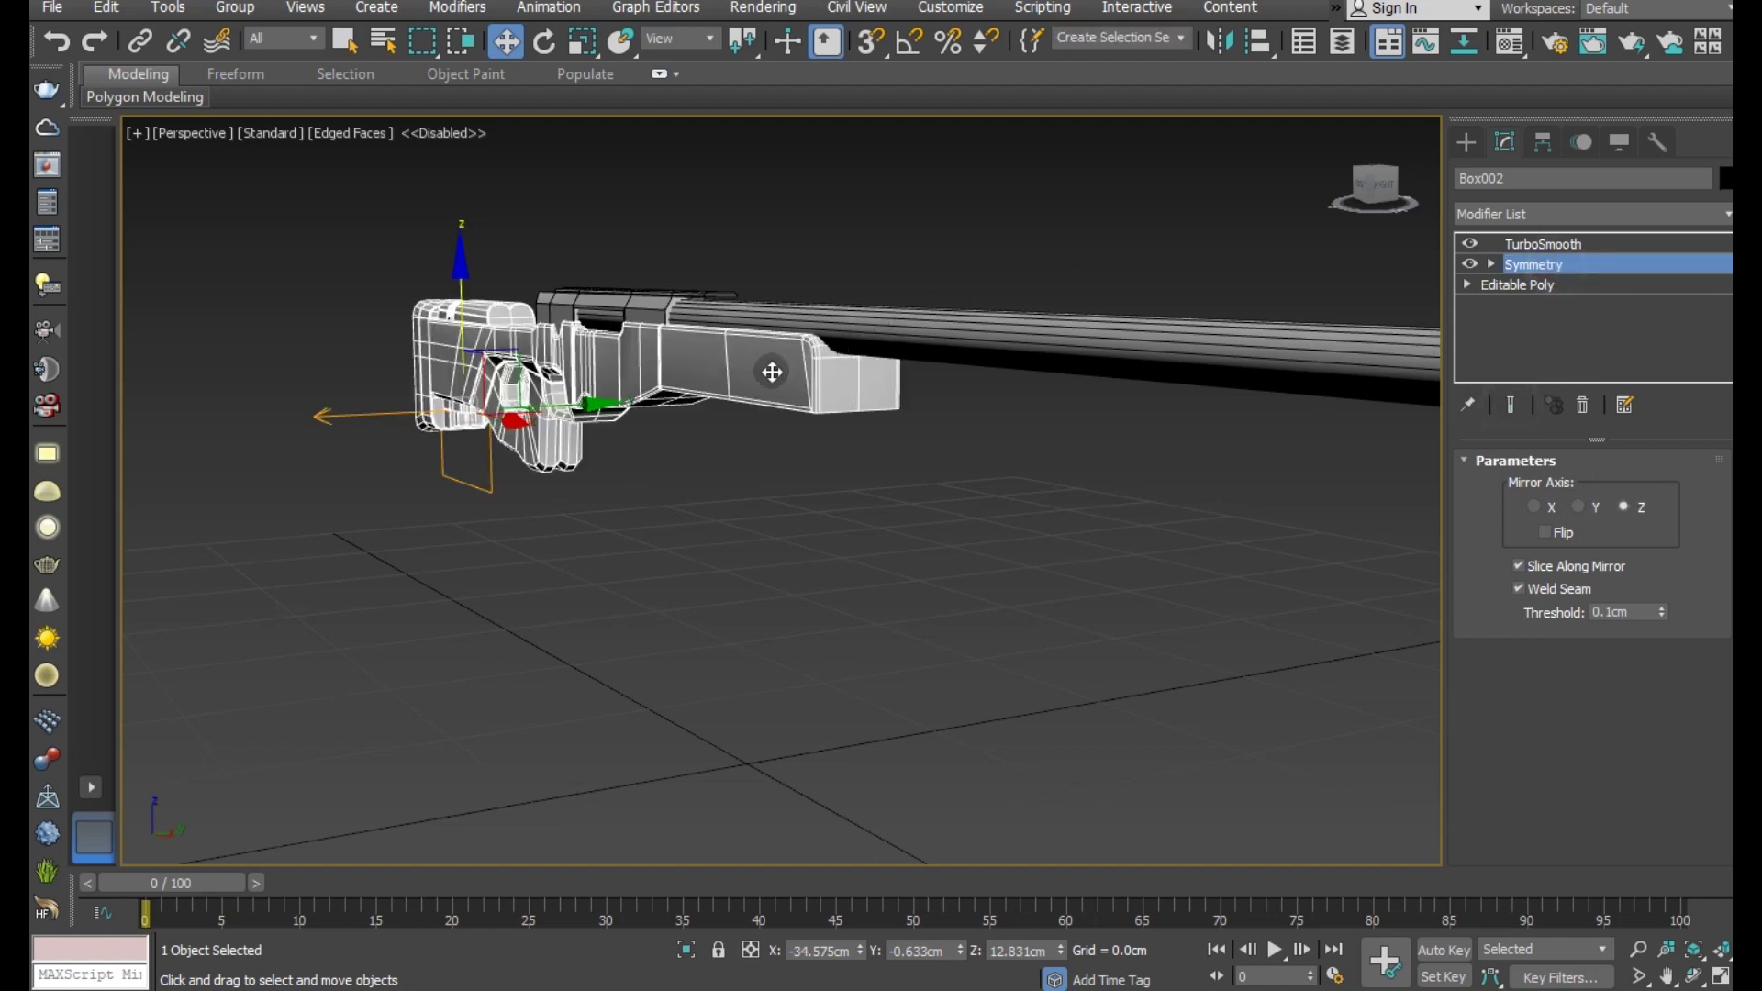
{"action": "mouse_move", "coordinate": [772, 372]}
{"action": "middle_mouse_down", "text": "alt"}
{"action": "mouse_move", "coordinate": [709, 438]}
{"action": "mouse_move", "coordinate": [677, 431]}
{"action": "mouse_move", "coordinate": [787, 437]}
{"action": "mouse_move", "coordinate": [765, 438]}
{"action": "middle_mouse_up", "text": "alt"}
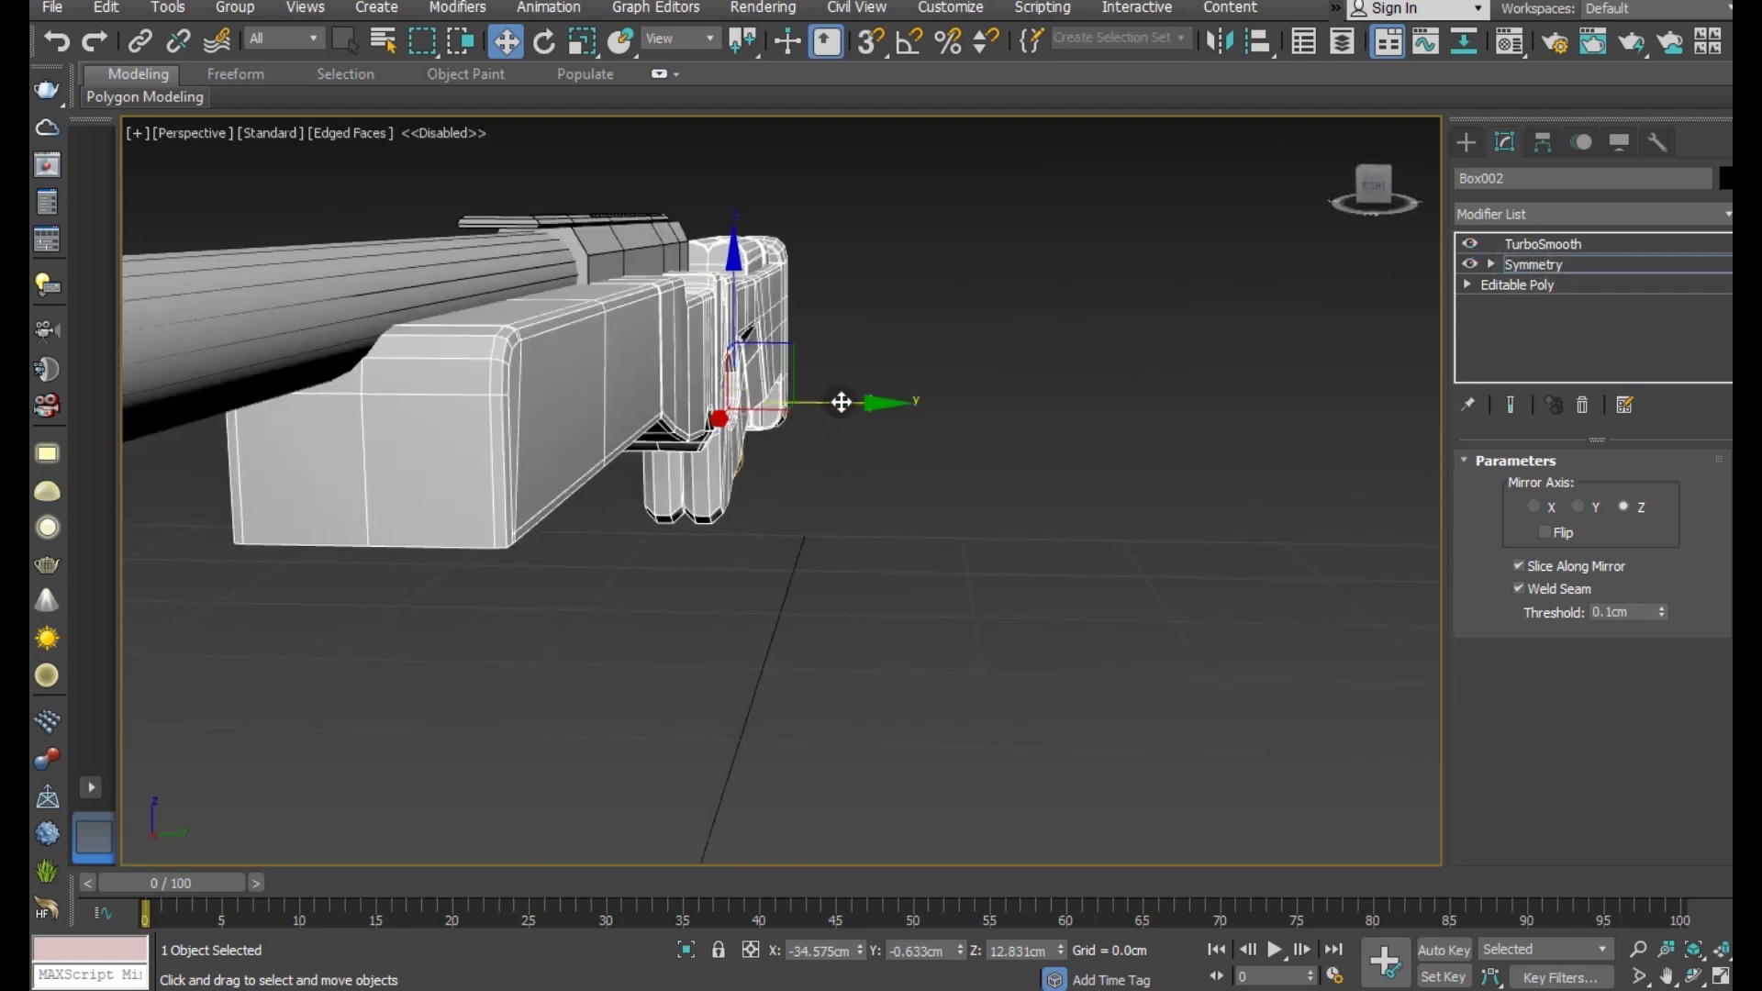
- Reselect the rifle body and its Symmetry modifier while orbiting around the stock
{"action": "left_click_drag", "start_coordinate": [841, 402], "coordinate": [826, 401]}
{"action": "mouse_move", "coordinate": [698, 410]}
{"action": "middle_mouse_down", "text": "alt"}
{"action": "mouse_move", "coordinate": [762, 432]}
{"action": "mouse_move", "coordinate": [802, 382]}
{"action": "mouse_move", "coordinate": [950, 492]}
{"action": "middle_mouse_up", "text": "alt"}
{"action": "left_click", "coordinate": [1562, 262]}
{"action": "left_click", "coordinate": [950, 492]}
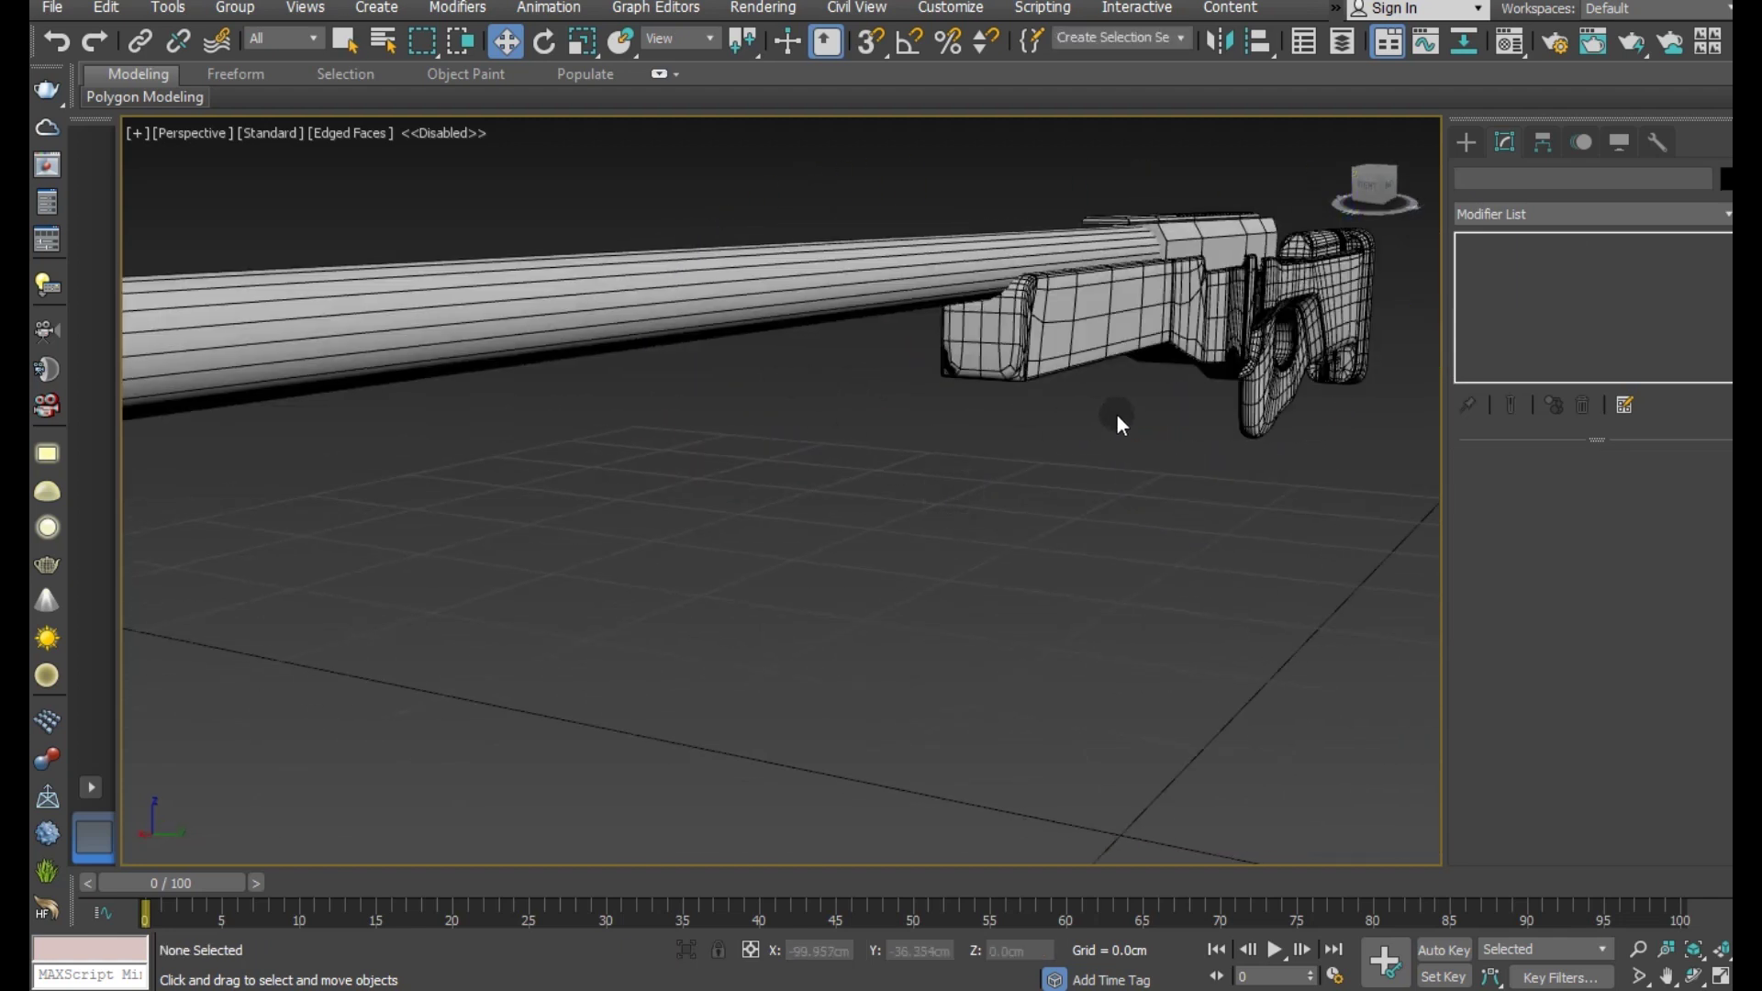
{"action": "middle_click_drag", "start_coordinate": [1117, 413], "coordinate": [1060, 446], "text": "alt"}
{"action": "scroll", "coordinate": [910, 439], "scroll_direction": "up", "scroll_amount": 5}
{"action": "left_click", "coordinate": [910, 440]}
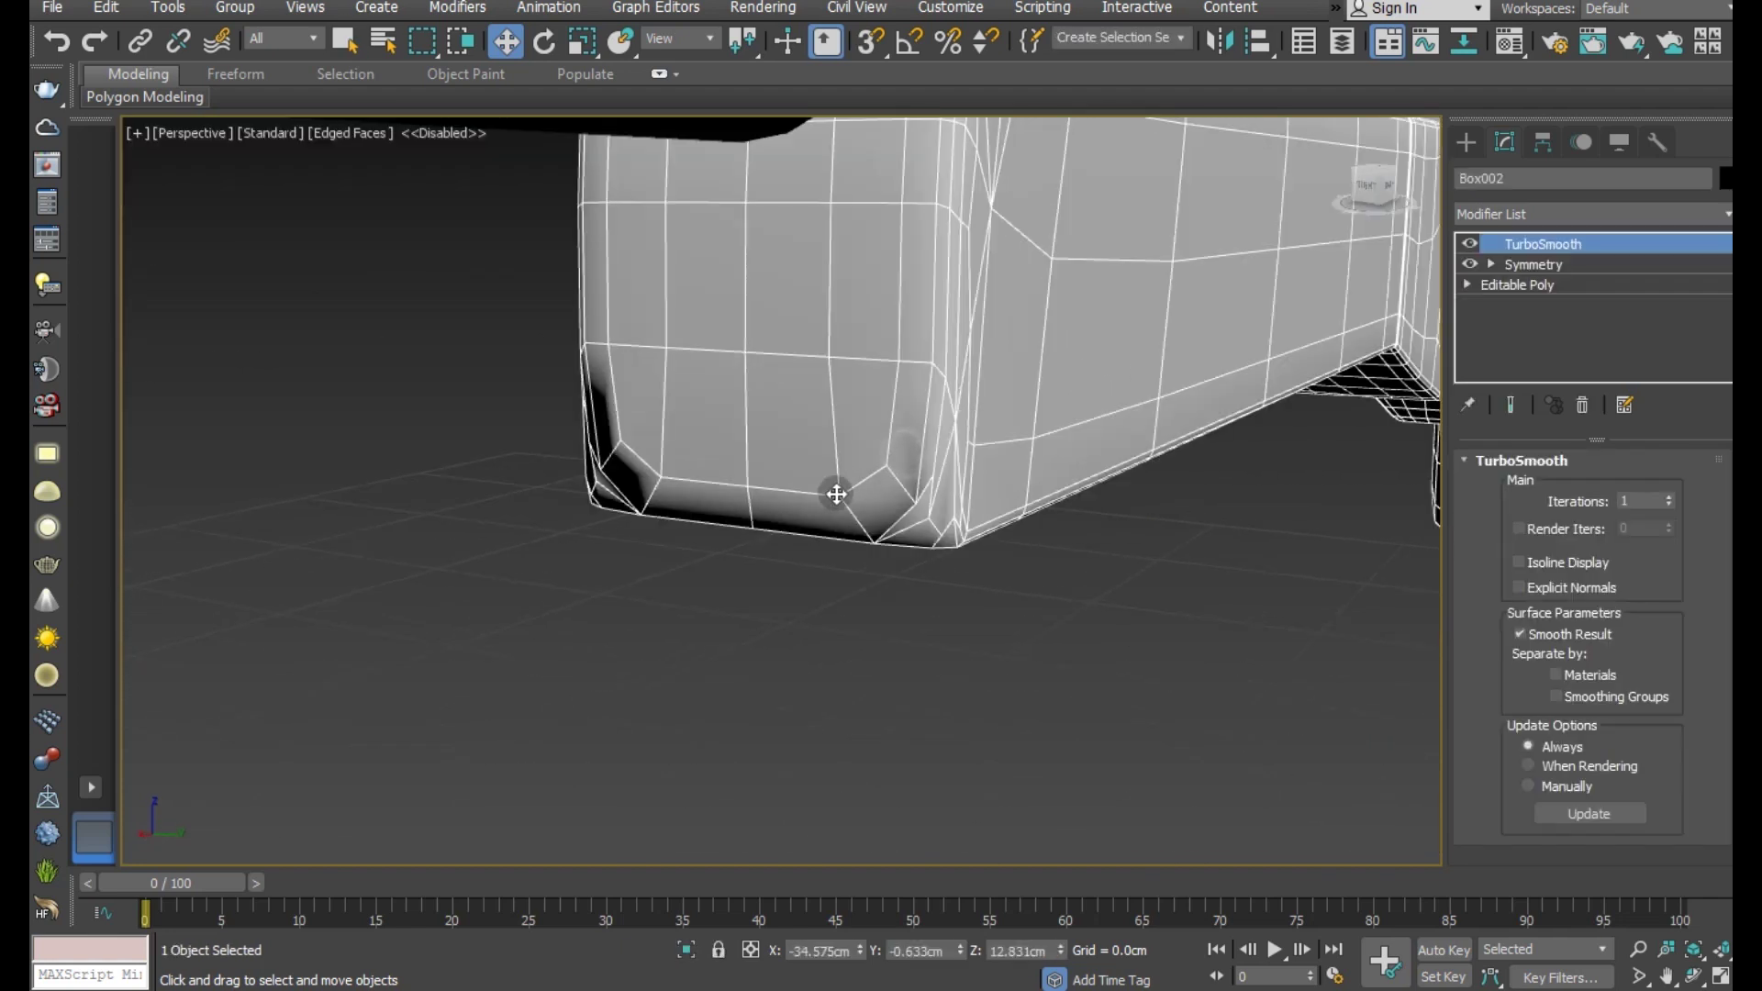
{"action": "scroll", "coordinate": [835, 492], "scroll_direction": "down", "scroll_amount": 5}
{"action": "mouse_move", "coordinate": [834, 492]}
{"action": "middle_mouse_down", "text": "alt"}
{"action": "mouse_move", "coordinate": [893, 383]}
{"action": "mouse_move", "coordinate": [858, 445]}
{"action": "middle_mouse_up", "text": "alt"}
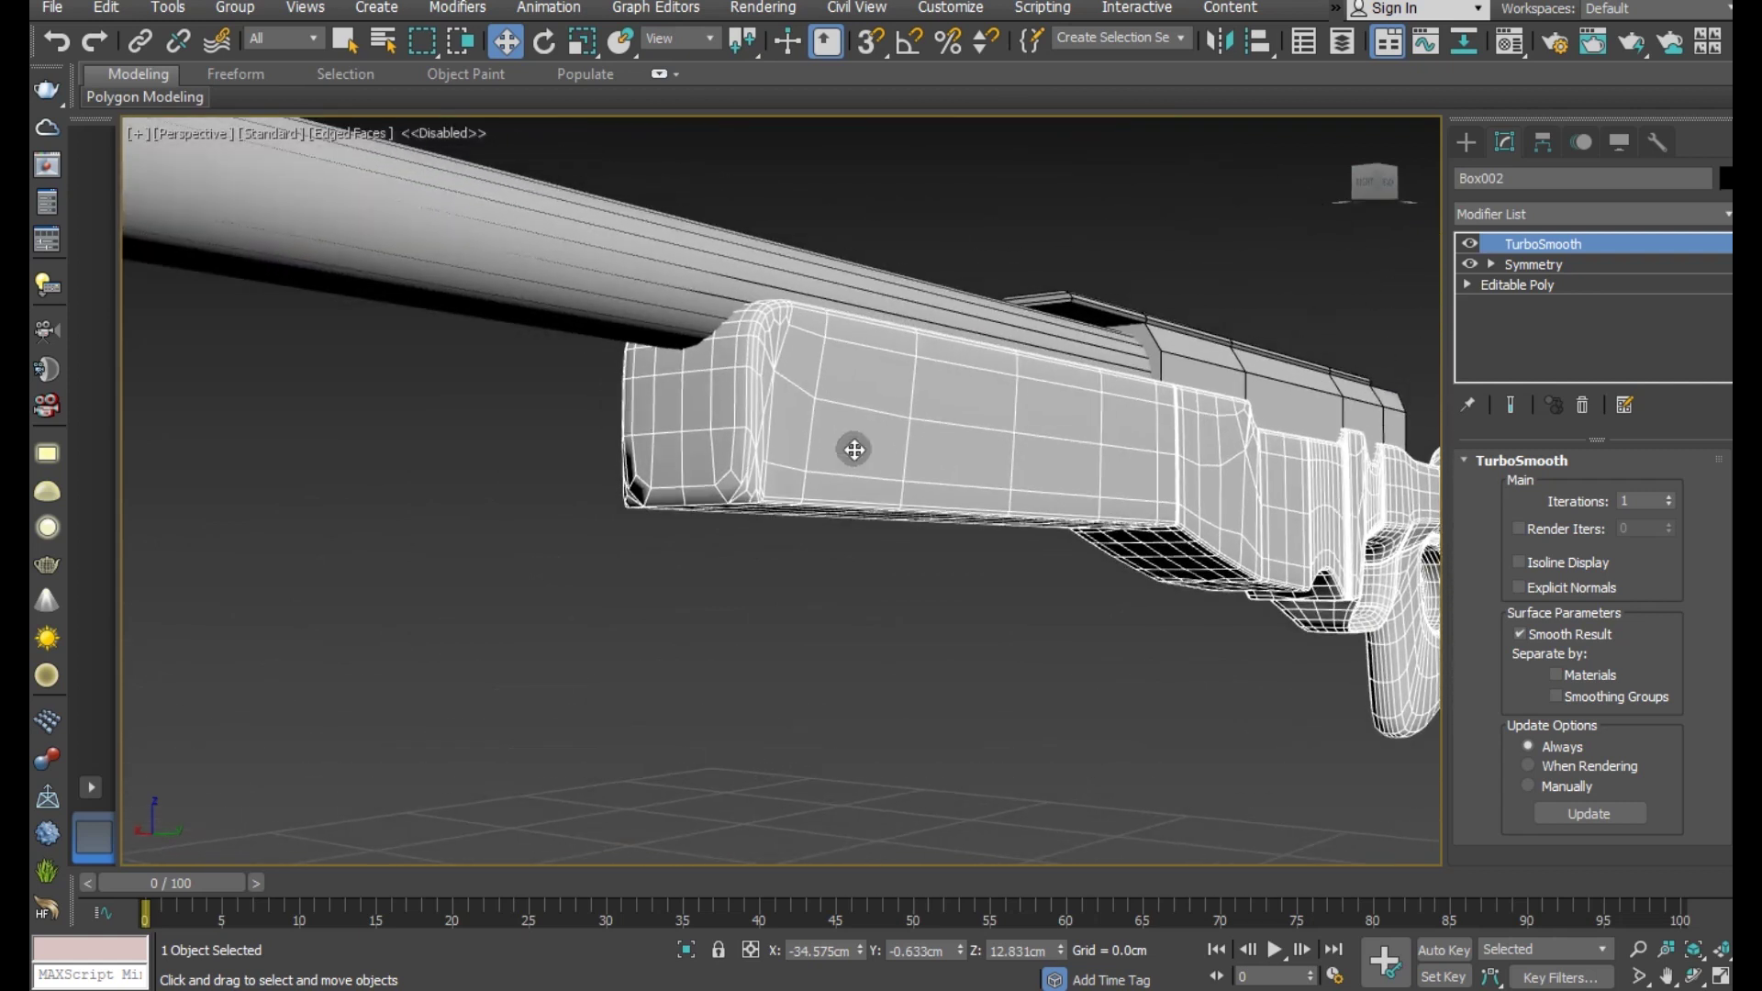
{"action": "scroll", "coordinate": [916, 445], "scroll_direction": "up", "scroll_amount": 3}
- Drop to Box002's base Editable Poly with TurboSmooth disabled, at Vertex level
{"action": "left_click", "coordinate": [1558, 287]}
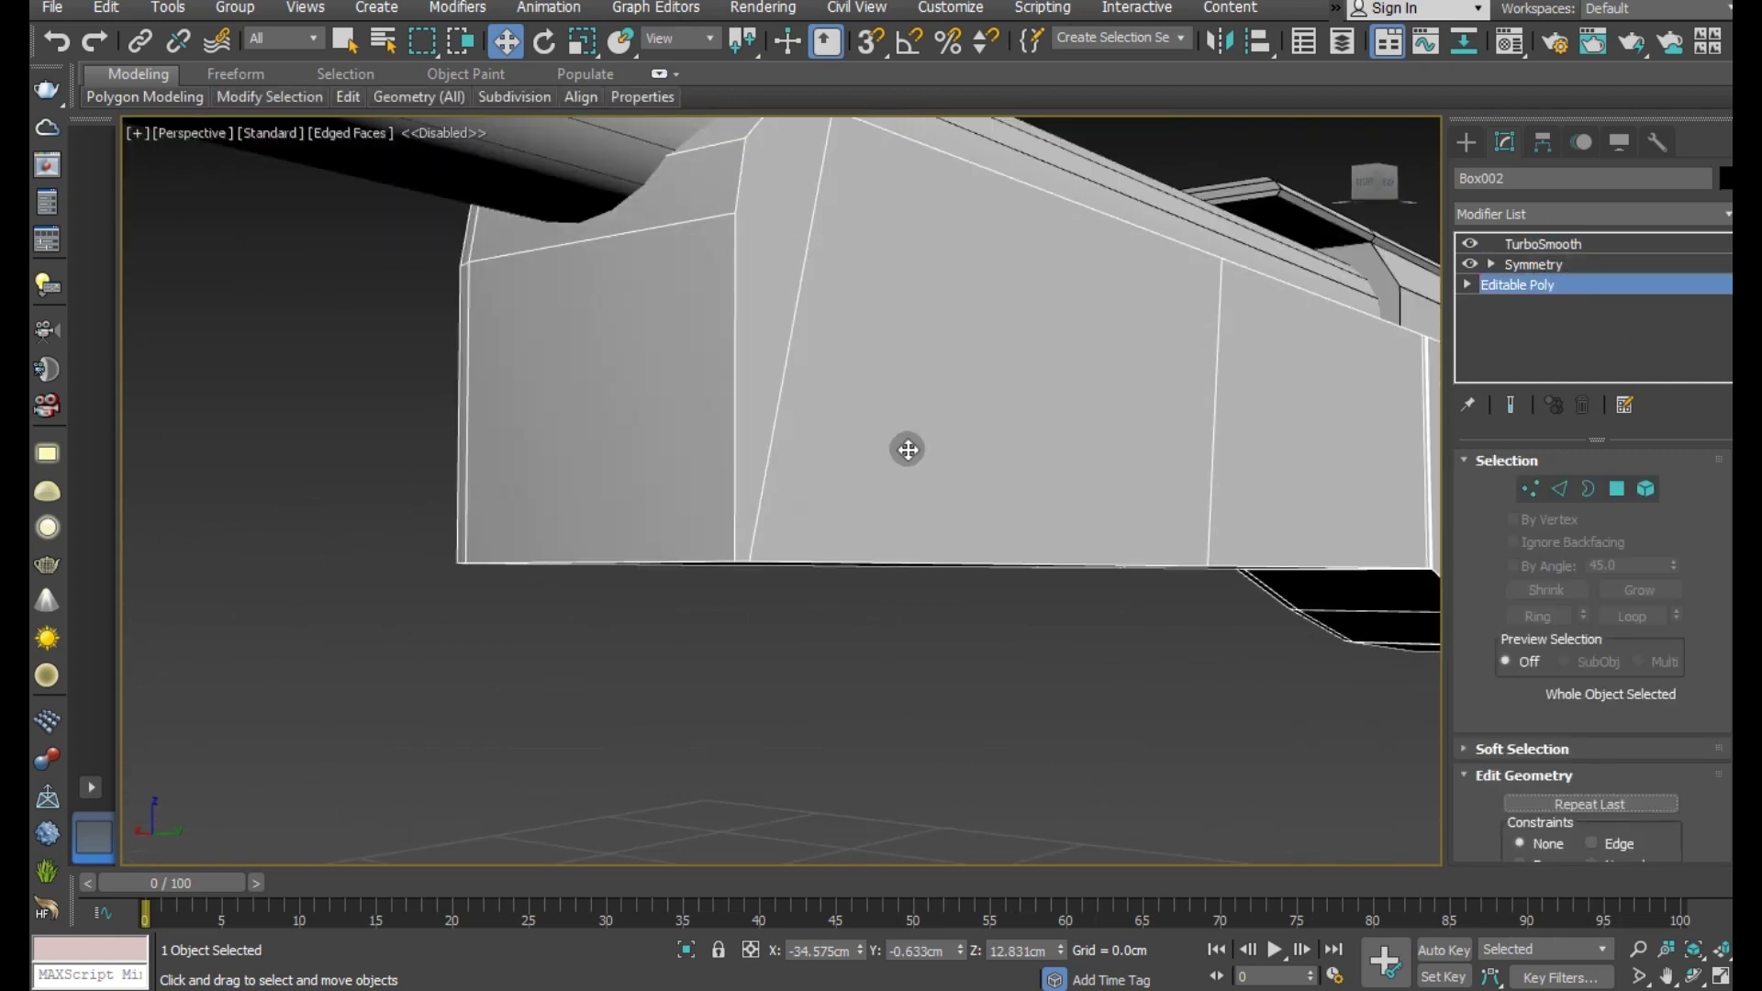
{"action": "left_click", "coordinate": [745, 640]}
{"action": "left_click", "coordinate": [1473, 245]}
{"action": "left_click", "coordinate": [1509, 409]}
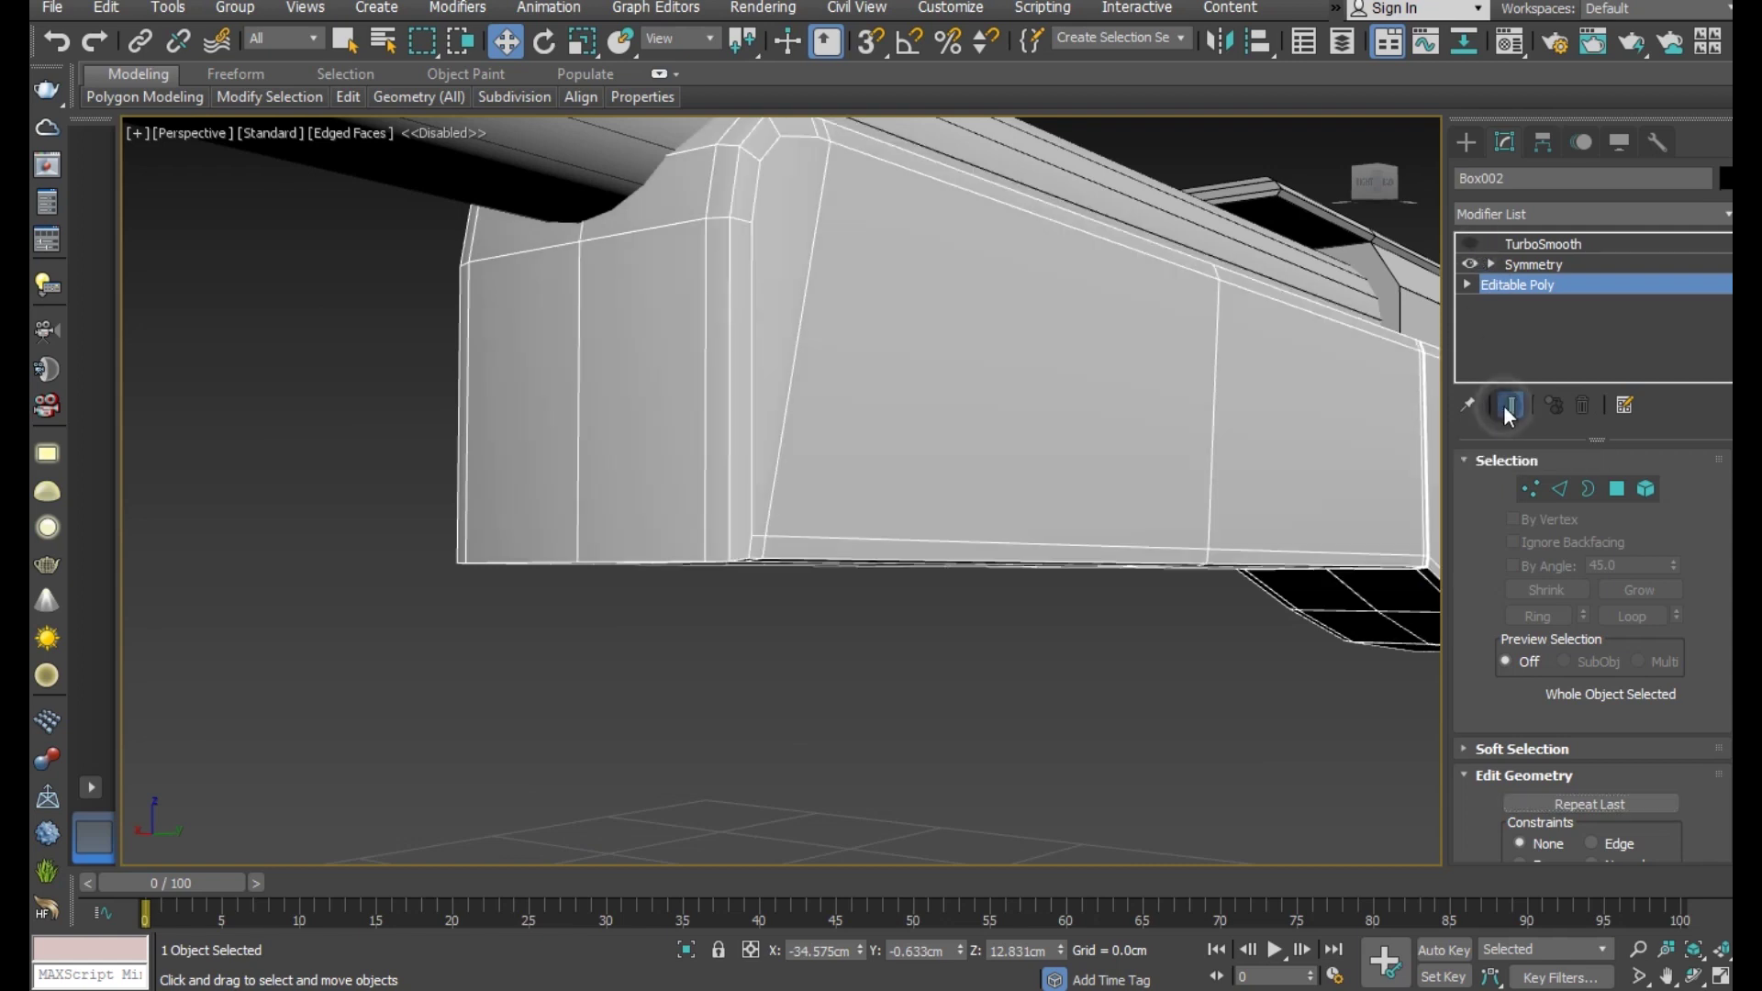
{"action": "scroll", "coordinate": [592, 627], "scroll_direction": "down", "scroll_amount": 5}
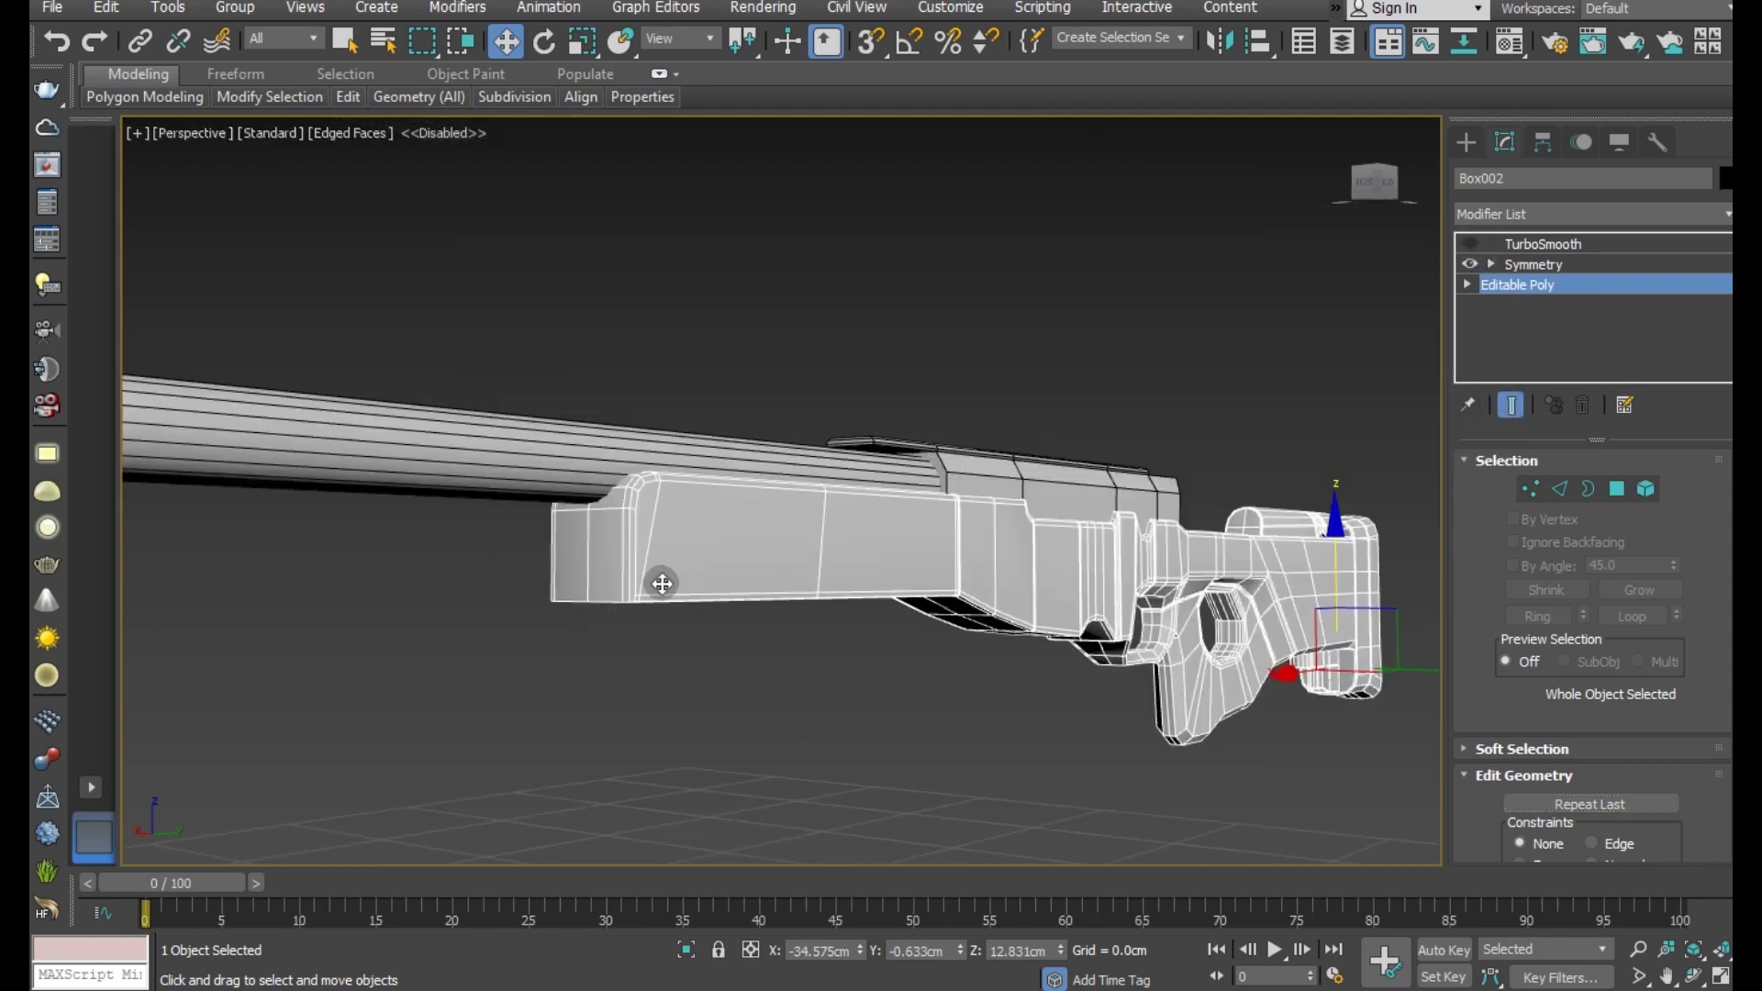
{"action": "left_click", "coordinate": [1533, 487]}
- Pick a vertex at the fore-end's front and show only the unsmoothed base mesh
{"action": "left_click", "coordinate": [638, 598]}
{"action": "middle_click_drag", "start_coordinate": [633, 597], "coordinate": [538, 576], "text": "alt"}
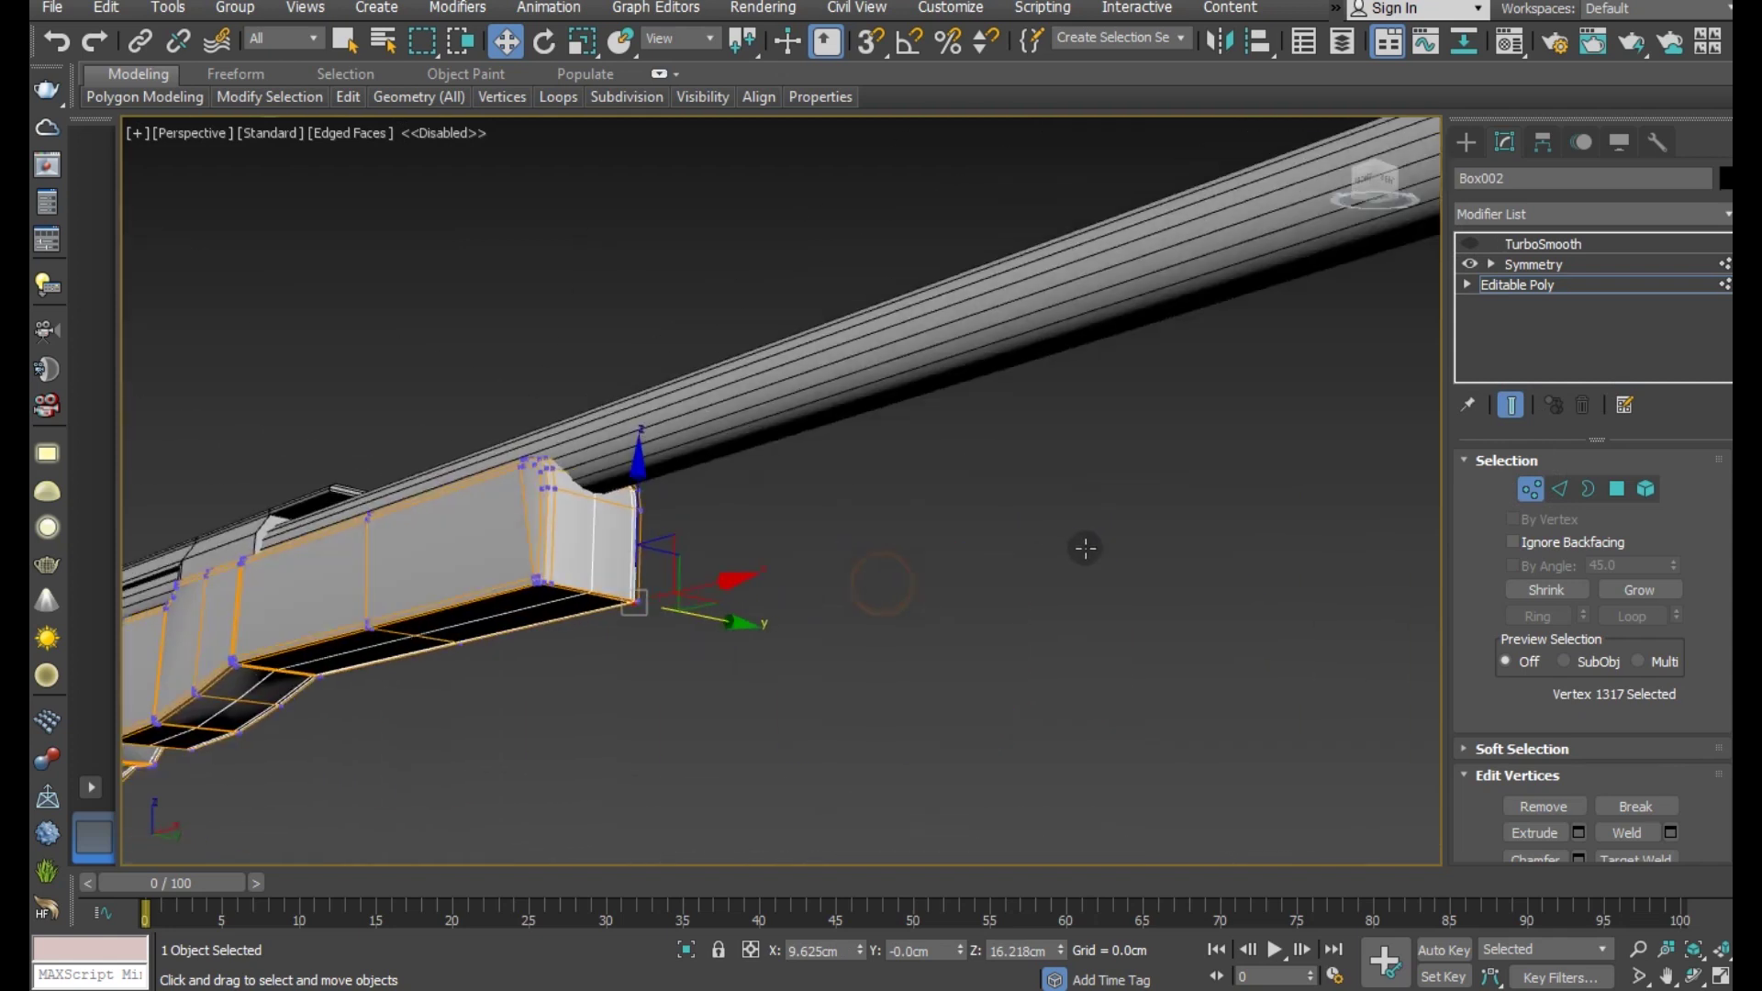
{"action": "scroll", "coordinate": [538, 575], "scroll_direction": "up", "scroll_amount": 6}
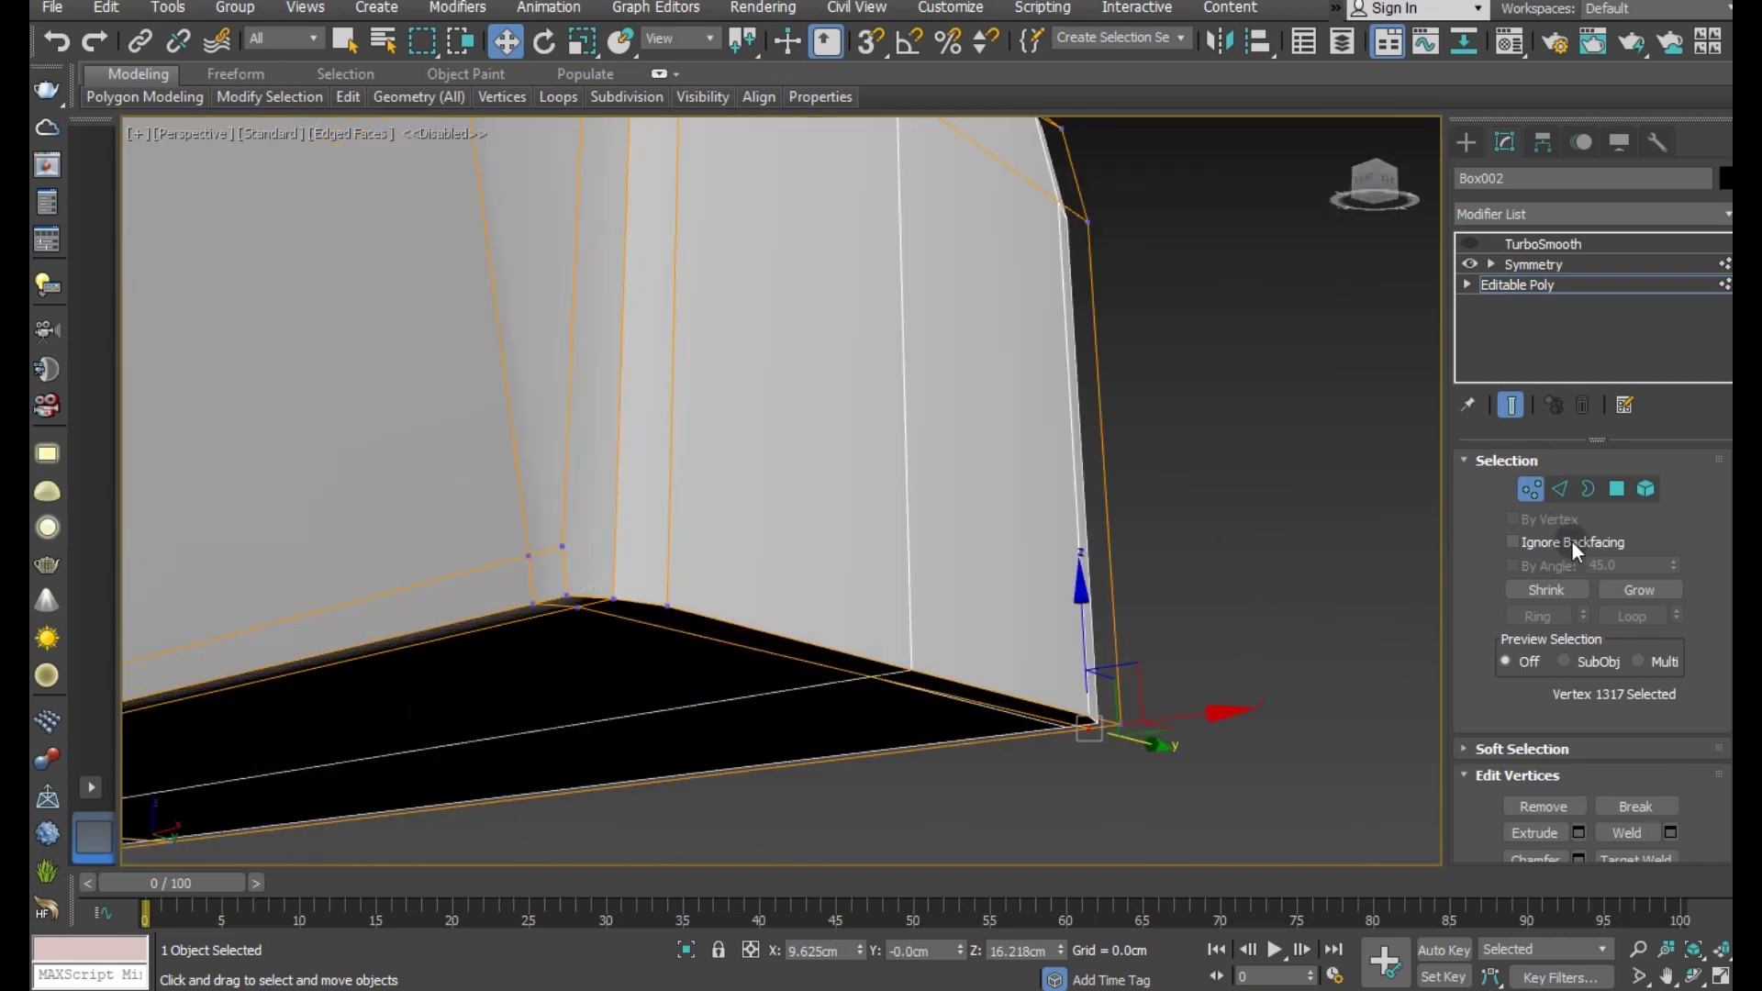
{"action": "left_click", "coordinate": [1507, 405]}
{"action": "mouse_move", "coordinate": [842, 569]}
{"action": "middle_mouse_down"}
{"action": "mouse_move", "coordinate": [871, 570]}
{"action": "mouse_move", "coordinate": [811, 522]}
{"action": "middle_mouse_up"}
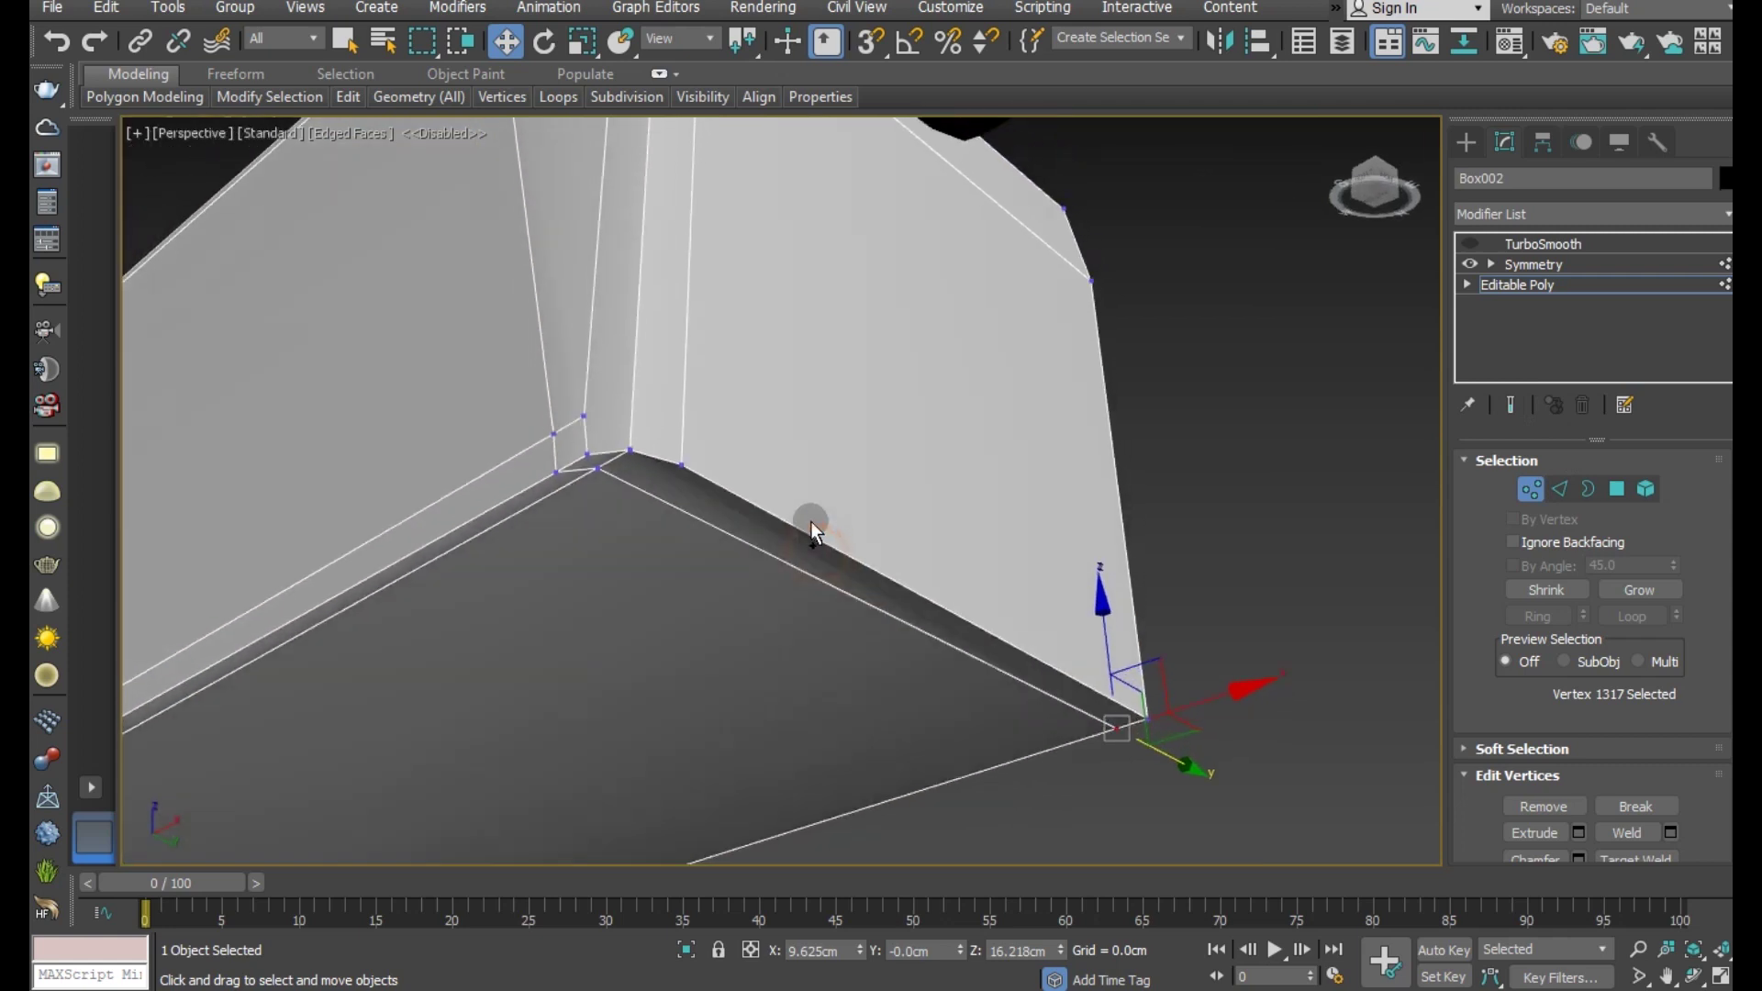
- Slice new support edges near the front corner with the quad-menu Cut tool
{"action": "right_click", "coordinate": [714, 415]}
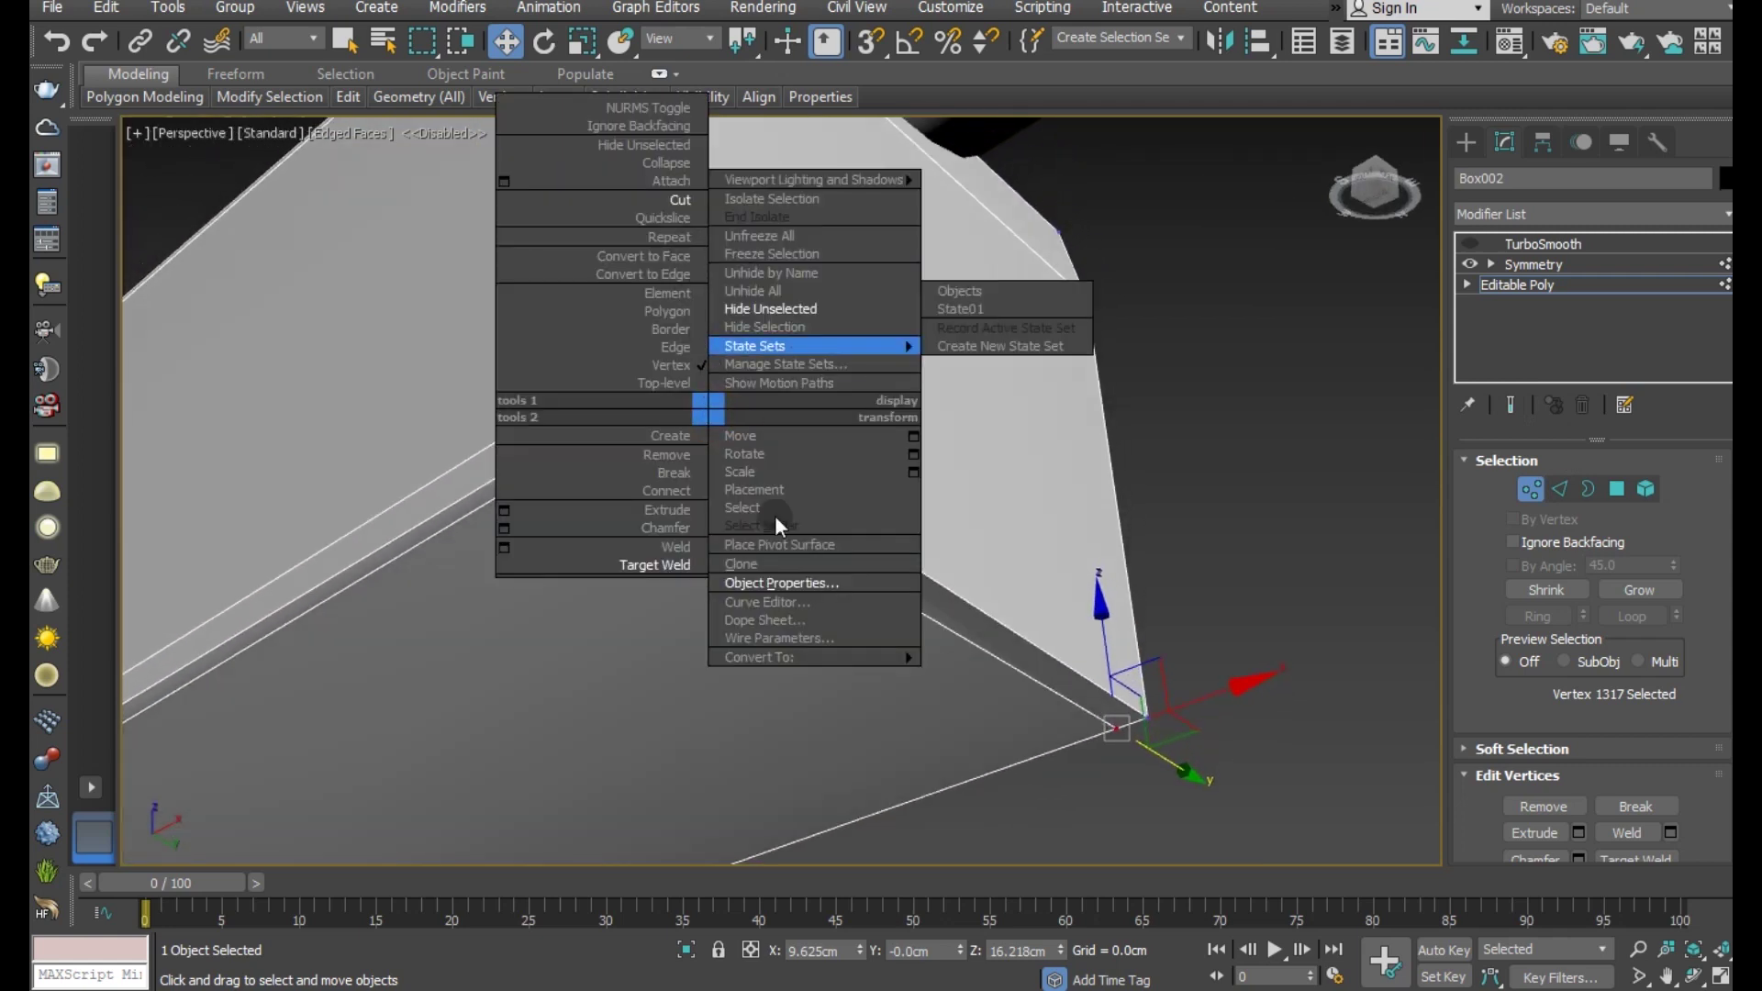
{"action": "left_click", "coordinate": [669, 202]}
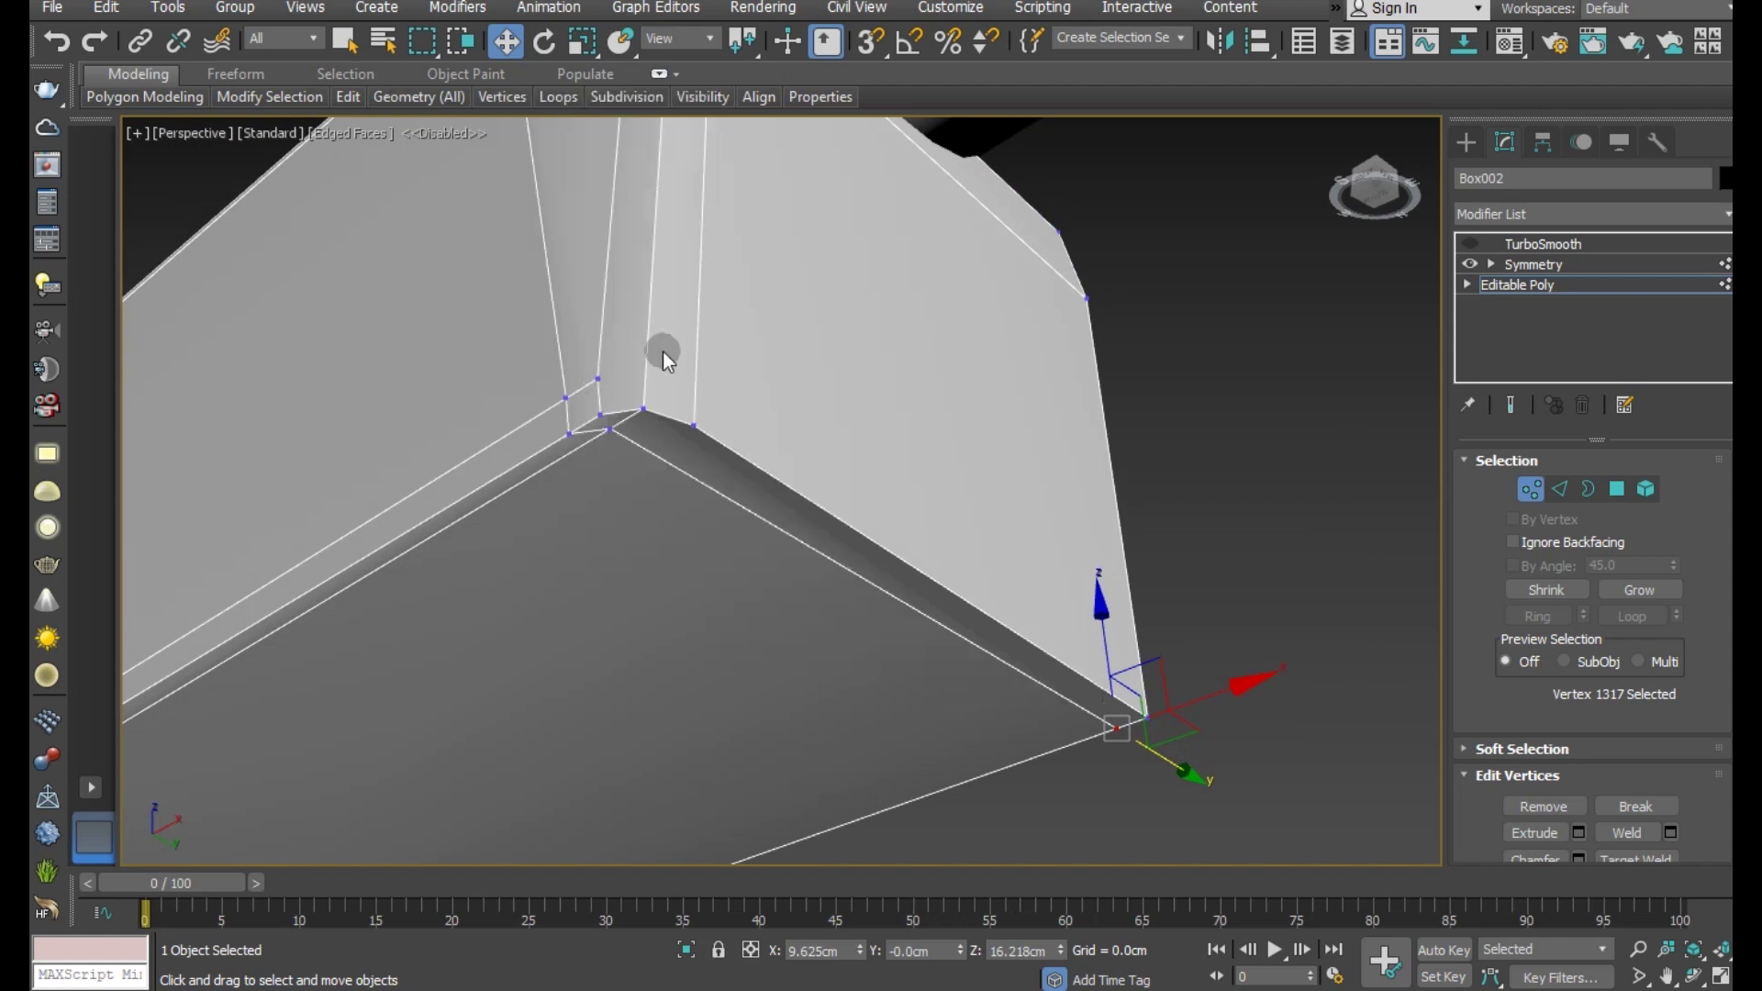
{"action": "right_click", "coordinate": [653, 355]}
{"action": "left_click", "coordinate": [619, 147]}
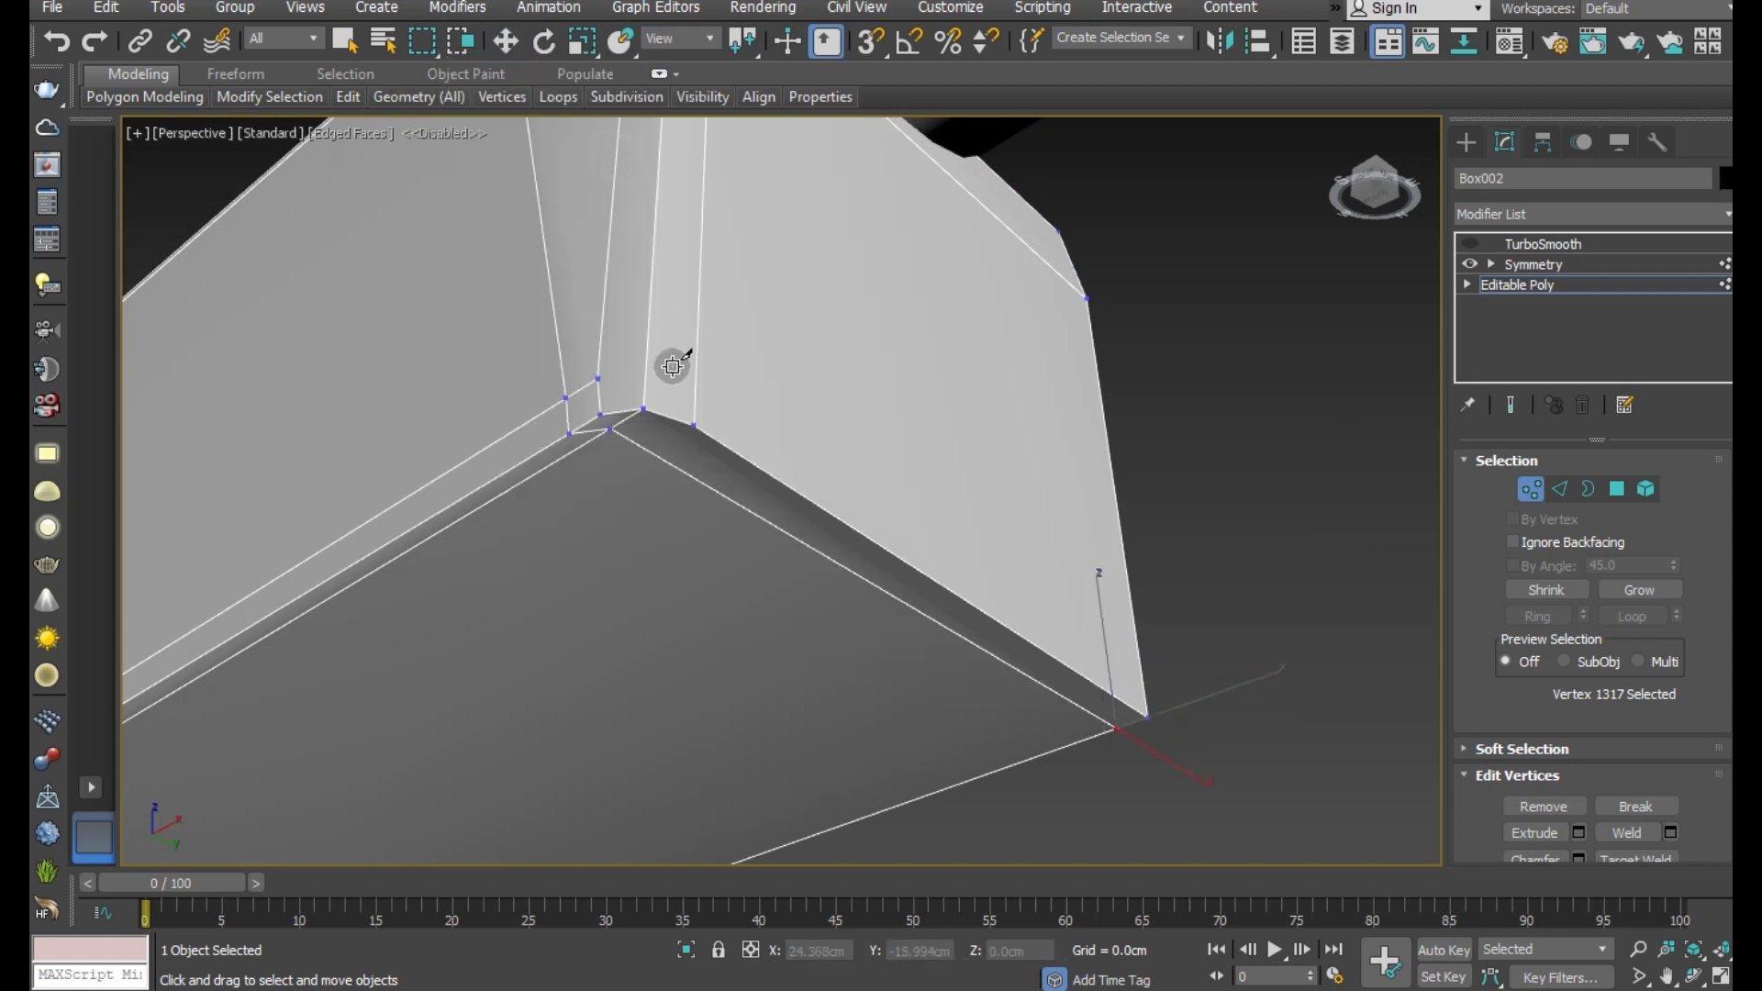
{"action": "left_click", "coordinate": [598, 374]}
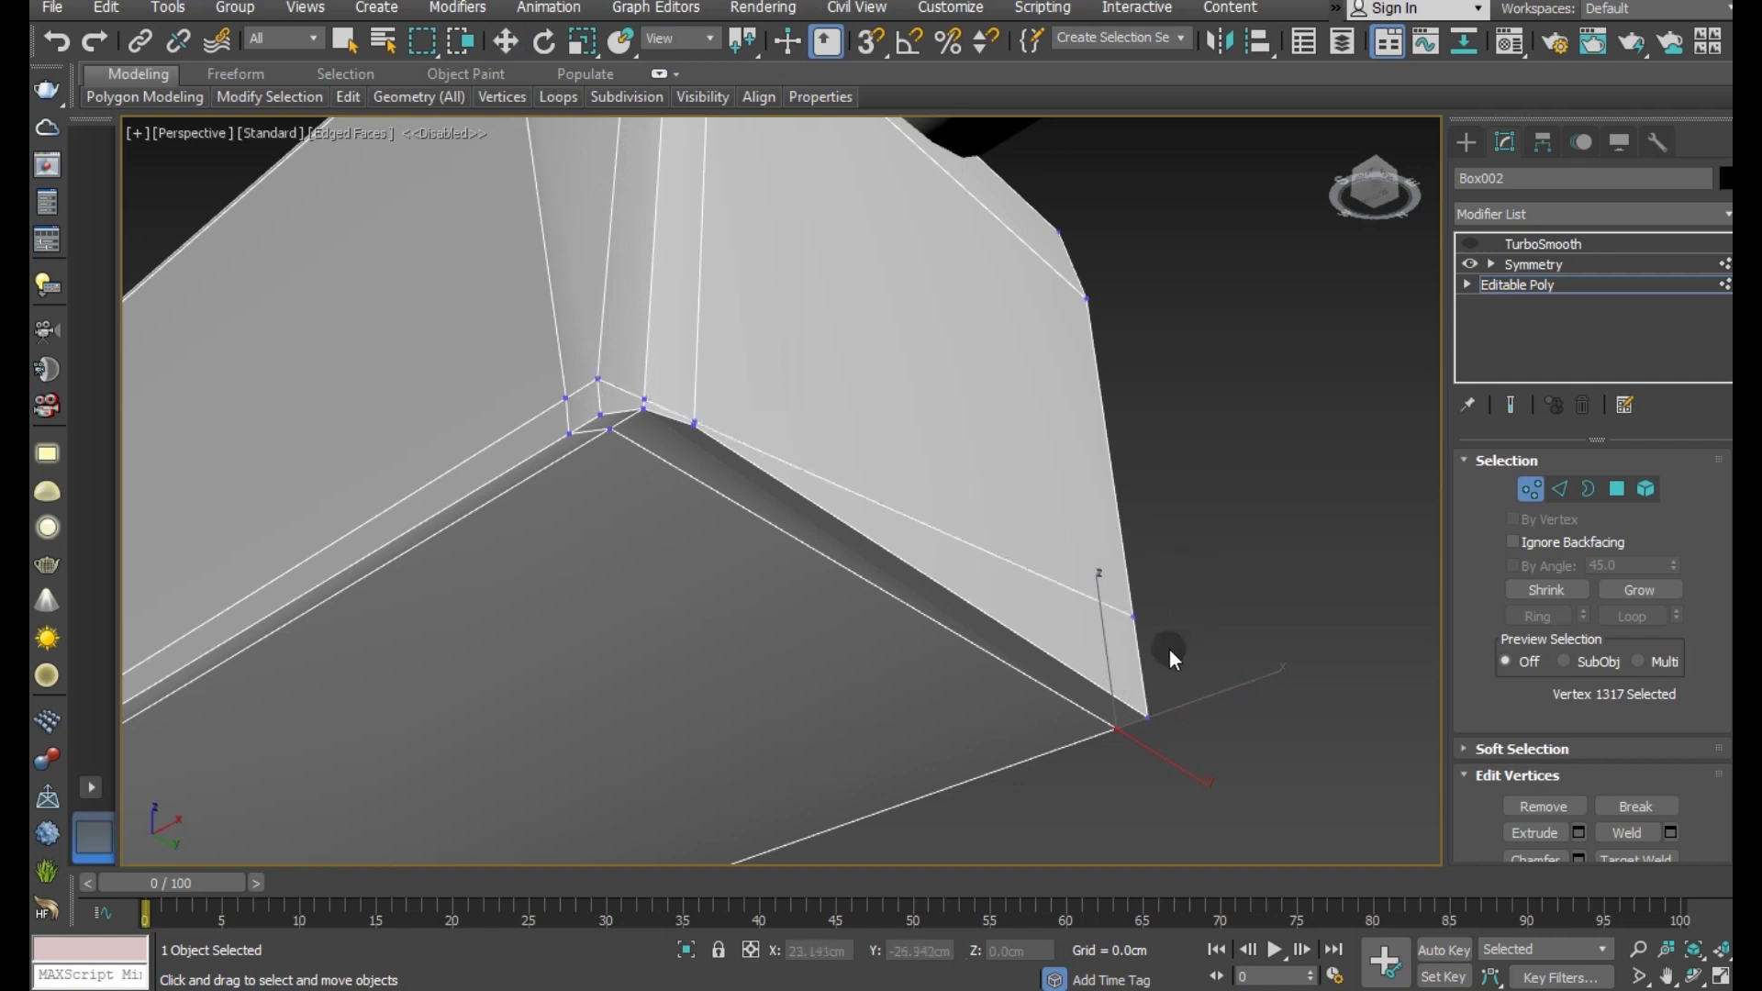
{"action": "left_click", "coordinate": [695, 389]}
- Undo the stray diagonal cut and return to Editable Poly top level
{"action": "middle_click_drag", "start_coordinate": [858, 461], "coordinate": [1060, 670], "text": "alt"}
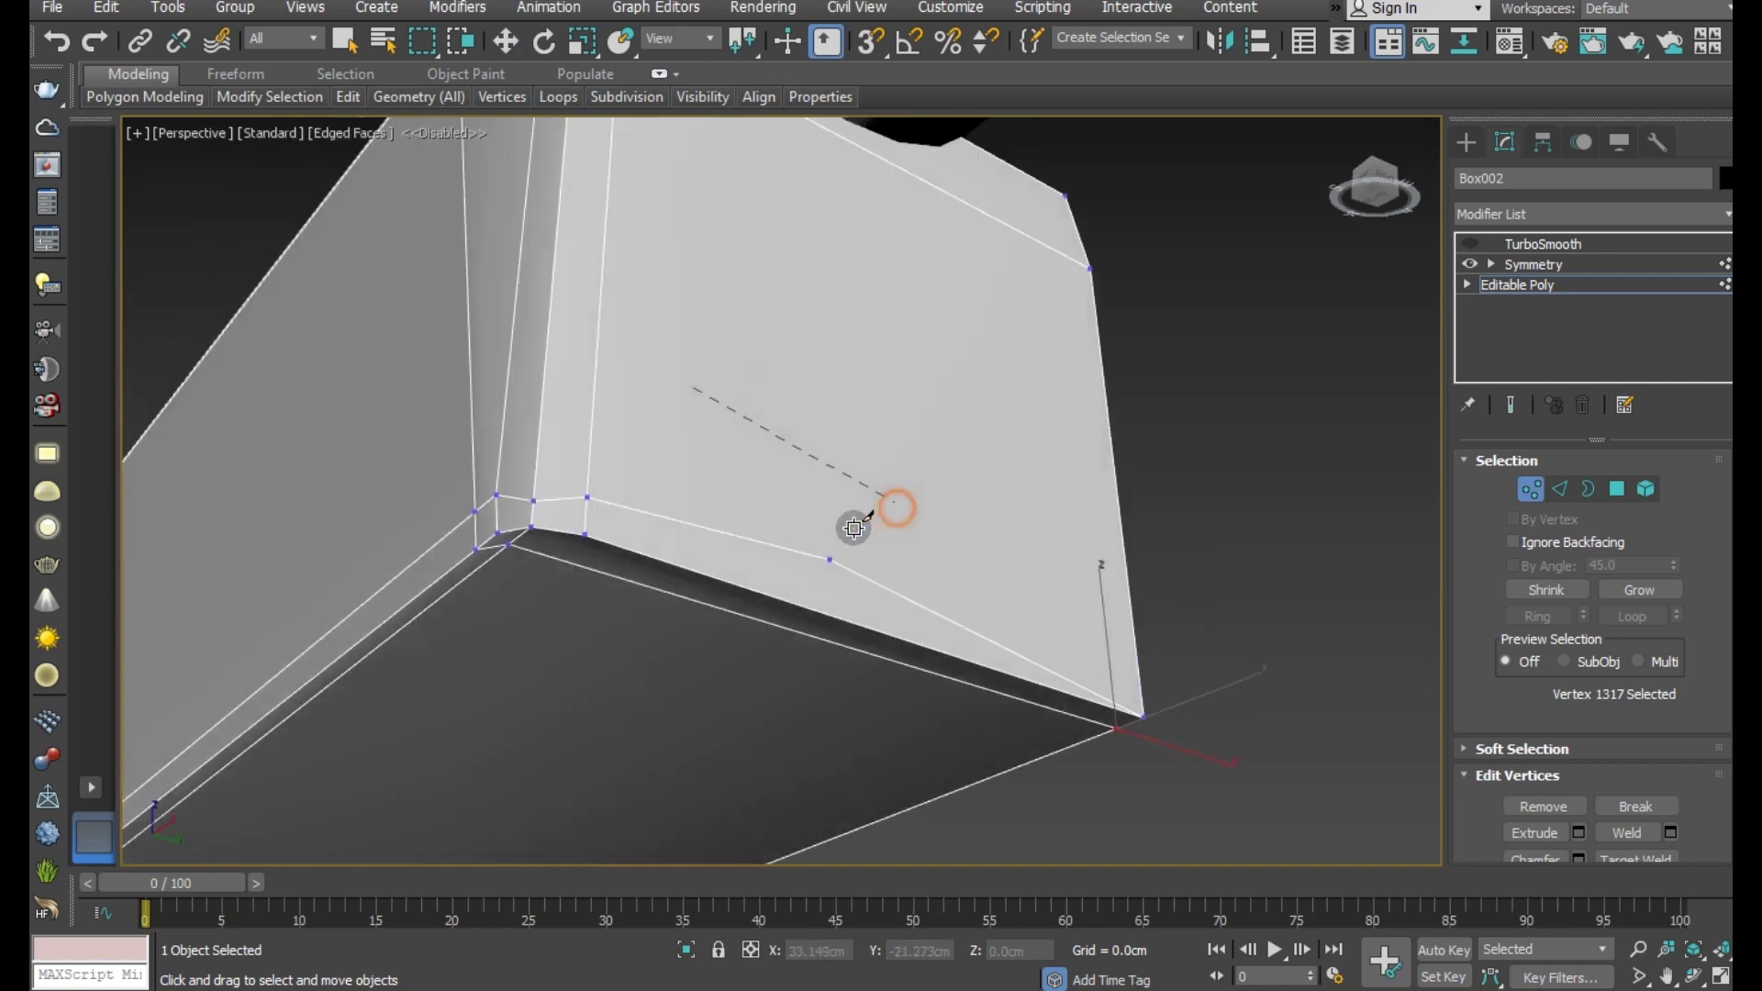
{"action": "key", "text": "ctrl+z"}
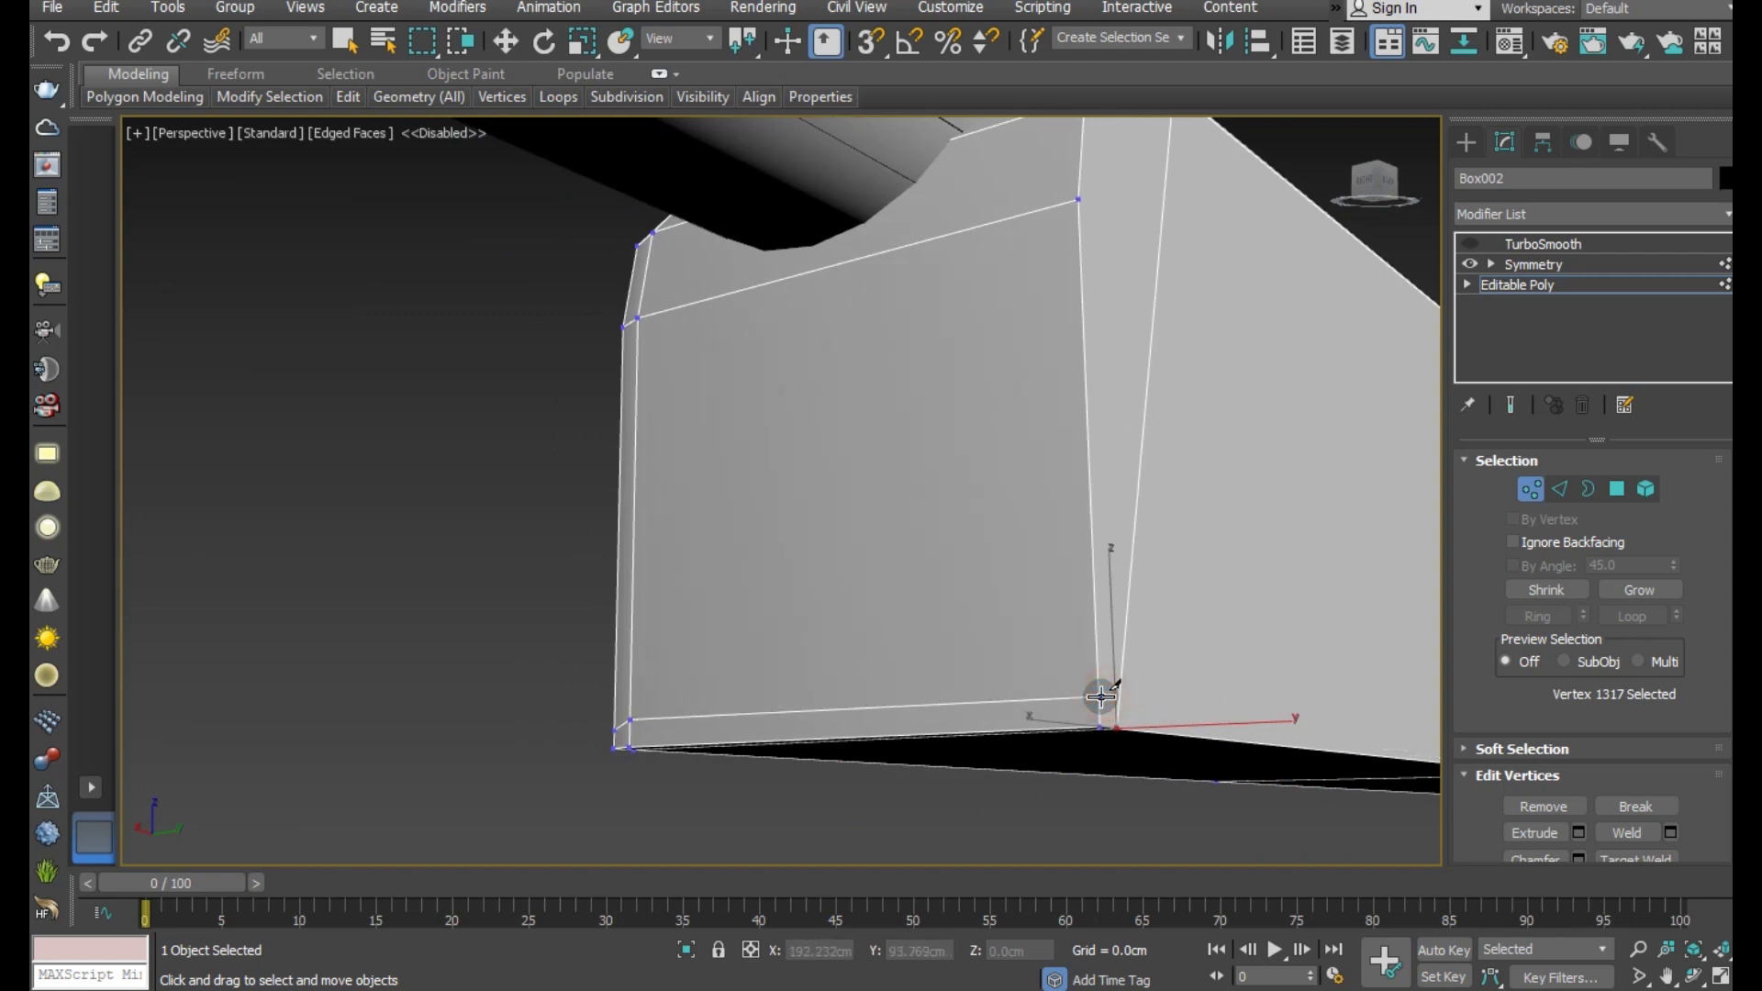
{"action": "key", "text": "w"}
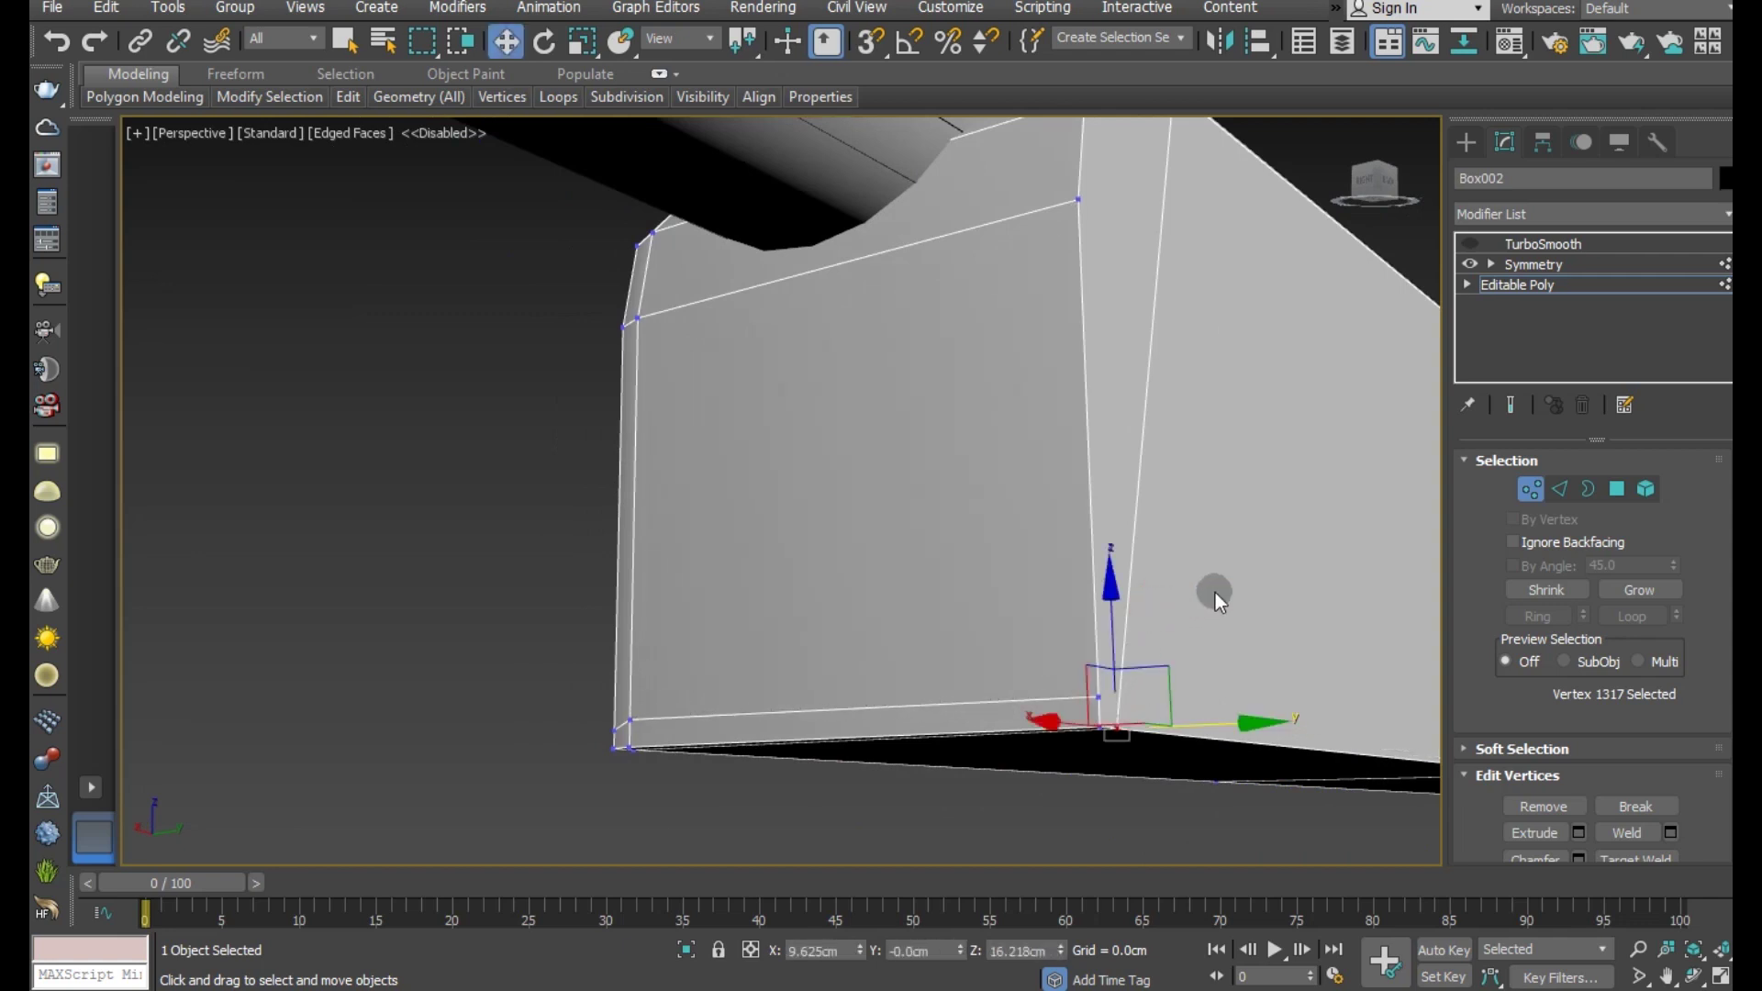
{"action": "left_click", "coordinate": [1545, 285]}
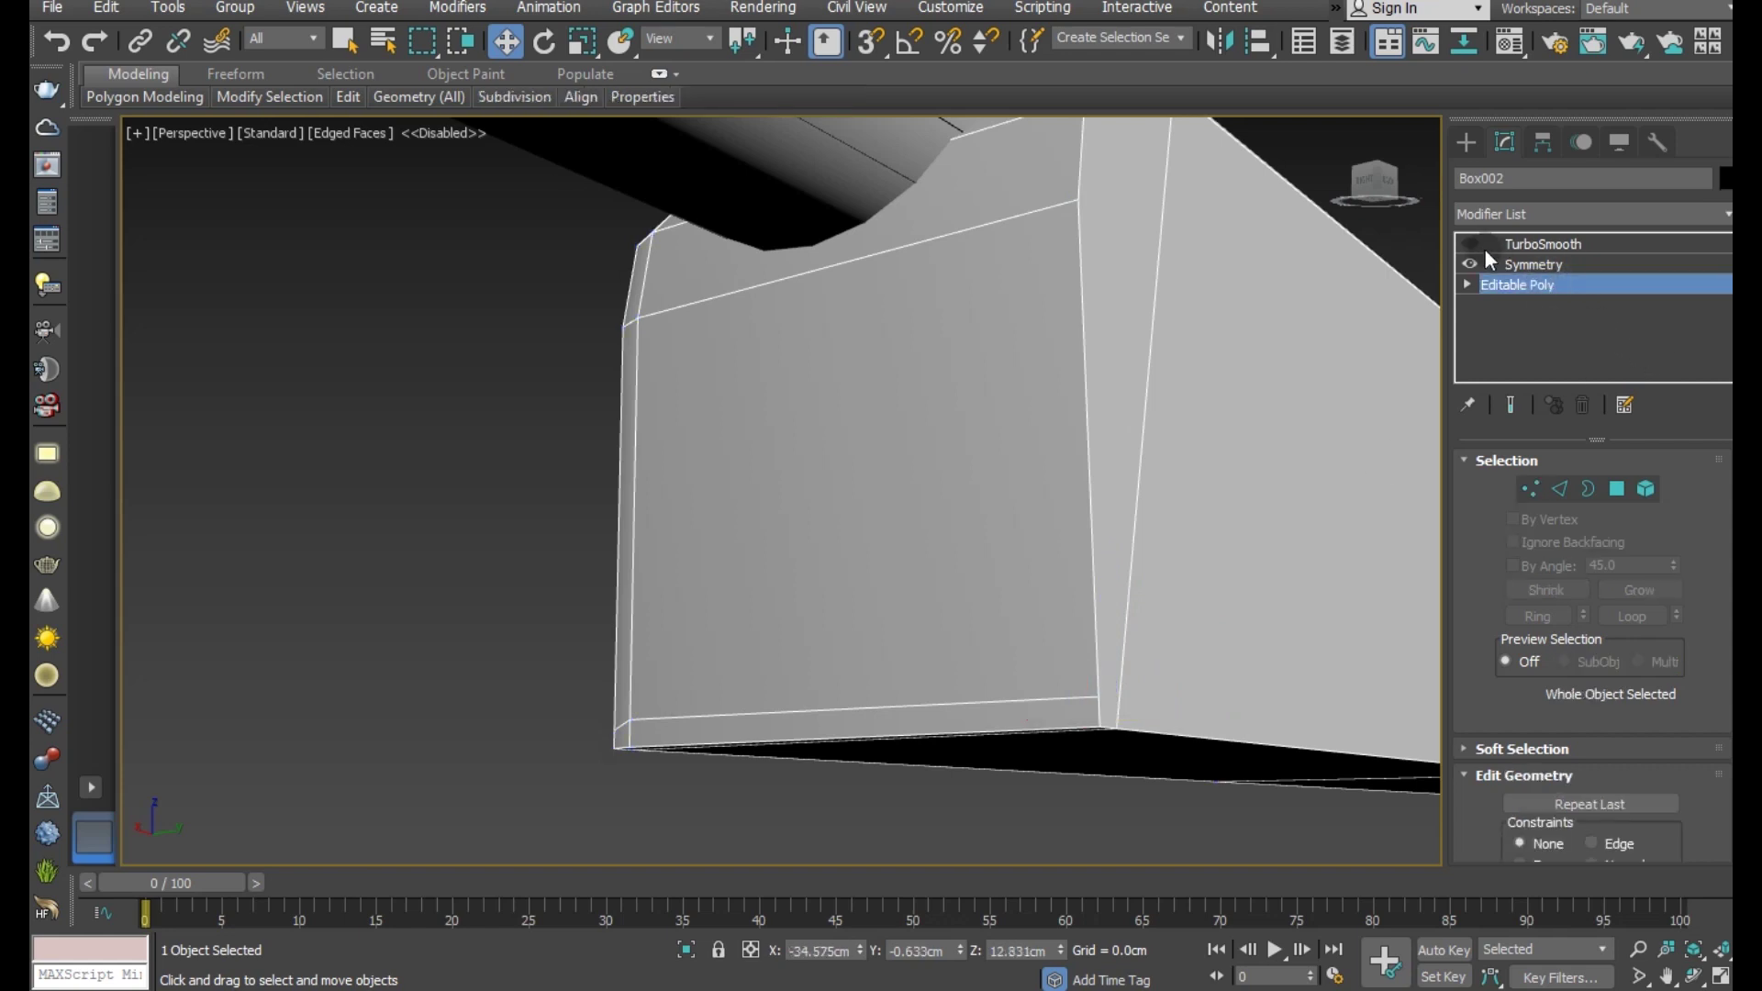
- Turn Show End Result back on and orbit to a side view of the smoothed rifle
{"action": "left_click", "coordinate": [1511, 404]}
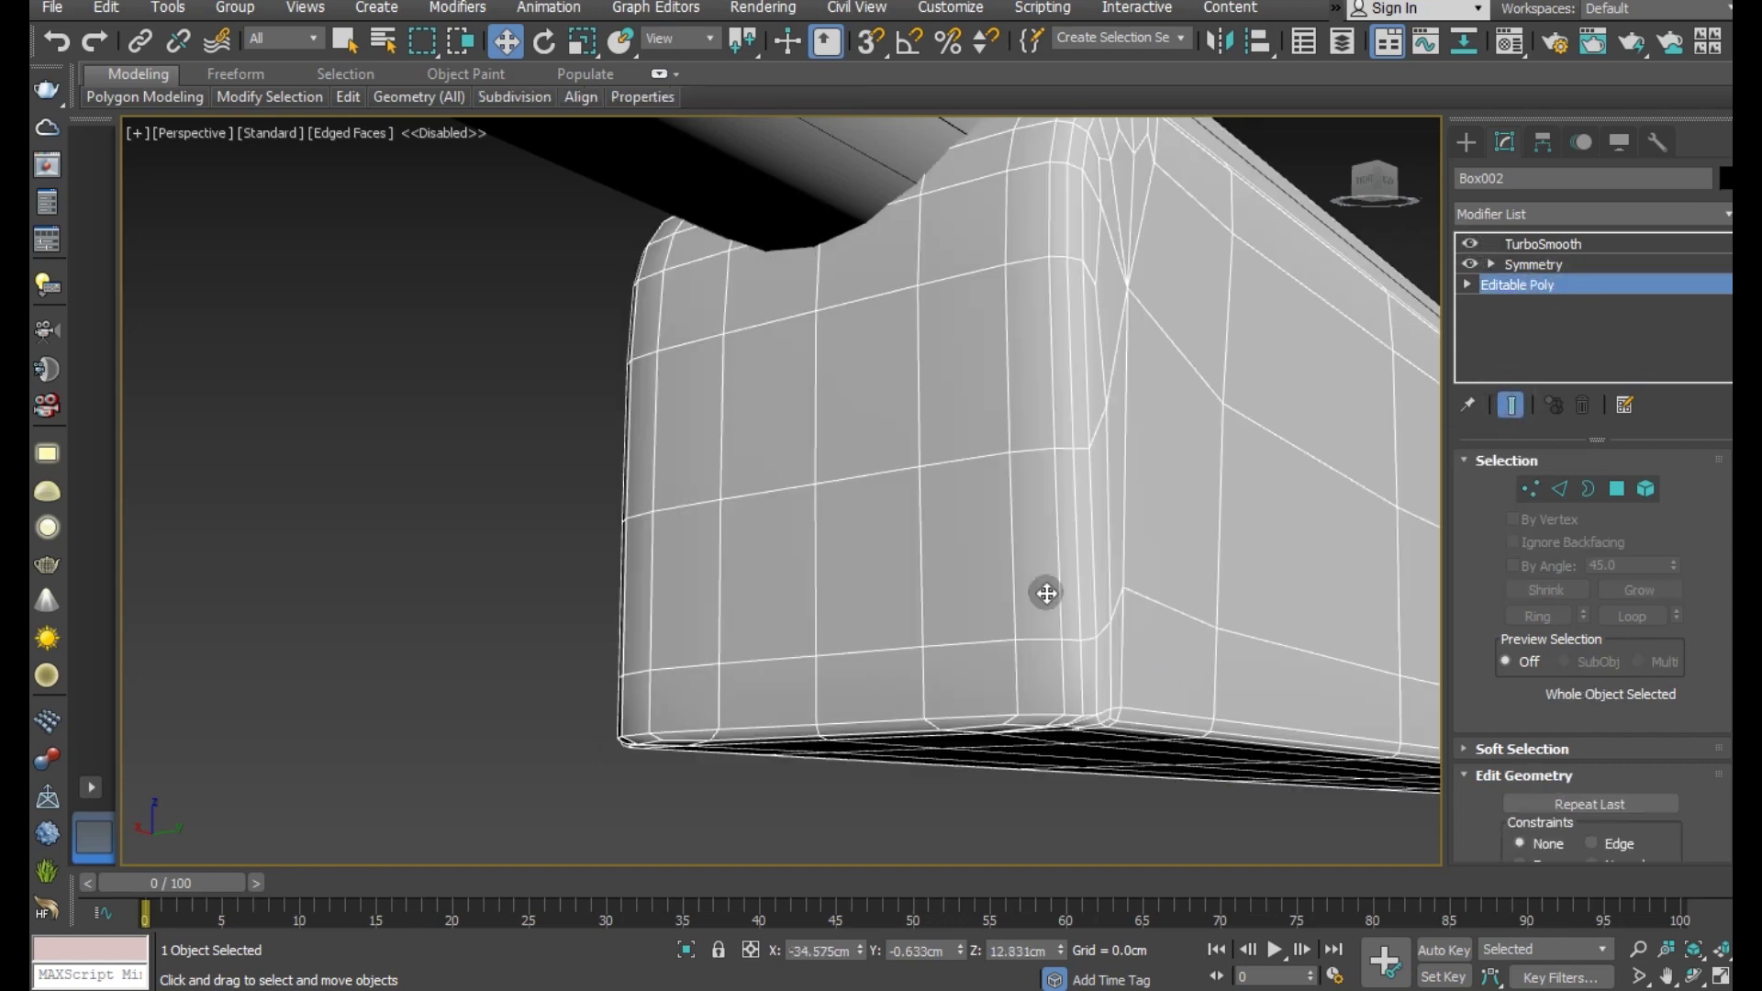
{"action": "scroll", "coordinate": [795, 621], "scroll_direction": "down", "scroll_amount": 3}
{"action": "scroll", "coordinate": [902, 578], "scroll_direction": "down", "scroll_amount": 3}
{"action": "middle_click_drag", "start_coordinate": [945, 590], "coordinate": [1180, 630], "text": "alt"}
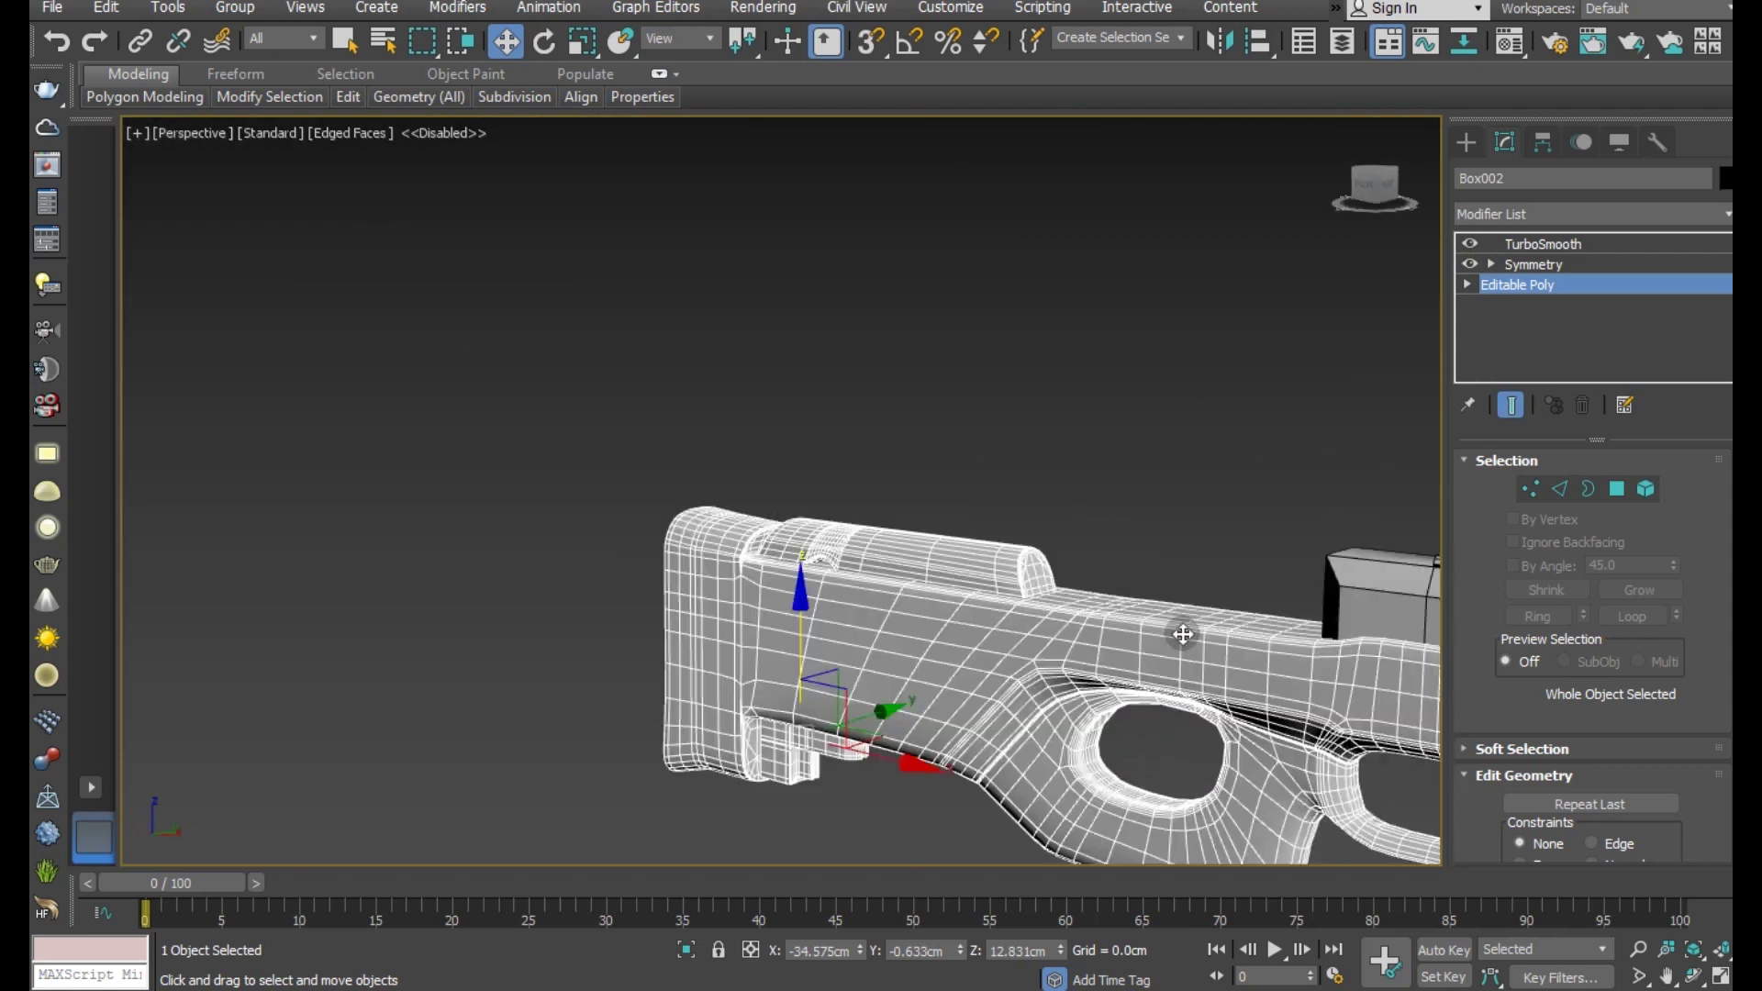
{"action": "scroll", "coordinate": [1180, 630], "scroll_direction": "up", "scroll_amount": 2}
{"action": "scroll", "coordinate": [709, 605], "scroll_direction": "down", "scroll_amount": 3}
{"action": "mouse_move", "coordinate": [661, 590]}
{"action": "middle_mouse_down", "text": "alt"}
{"action": "mouse_move", "coordinate": [858, 609]}
{"action": "mouse_move", "coordinate": [1074, 684]}
{"action": "middle_mouse_up", "text": "alt"}
{"action": "scroll", "coordinate": [962, 617], "scroll_direction": "down", "scroll_amount": 2}
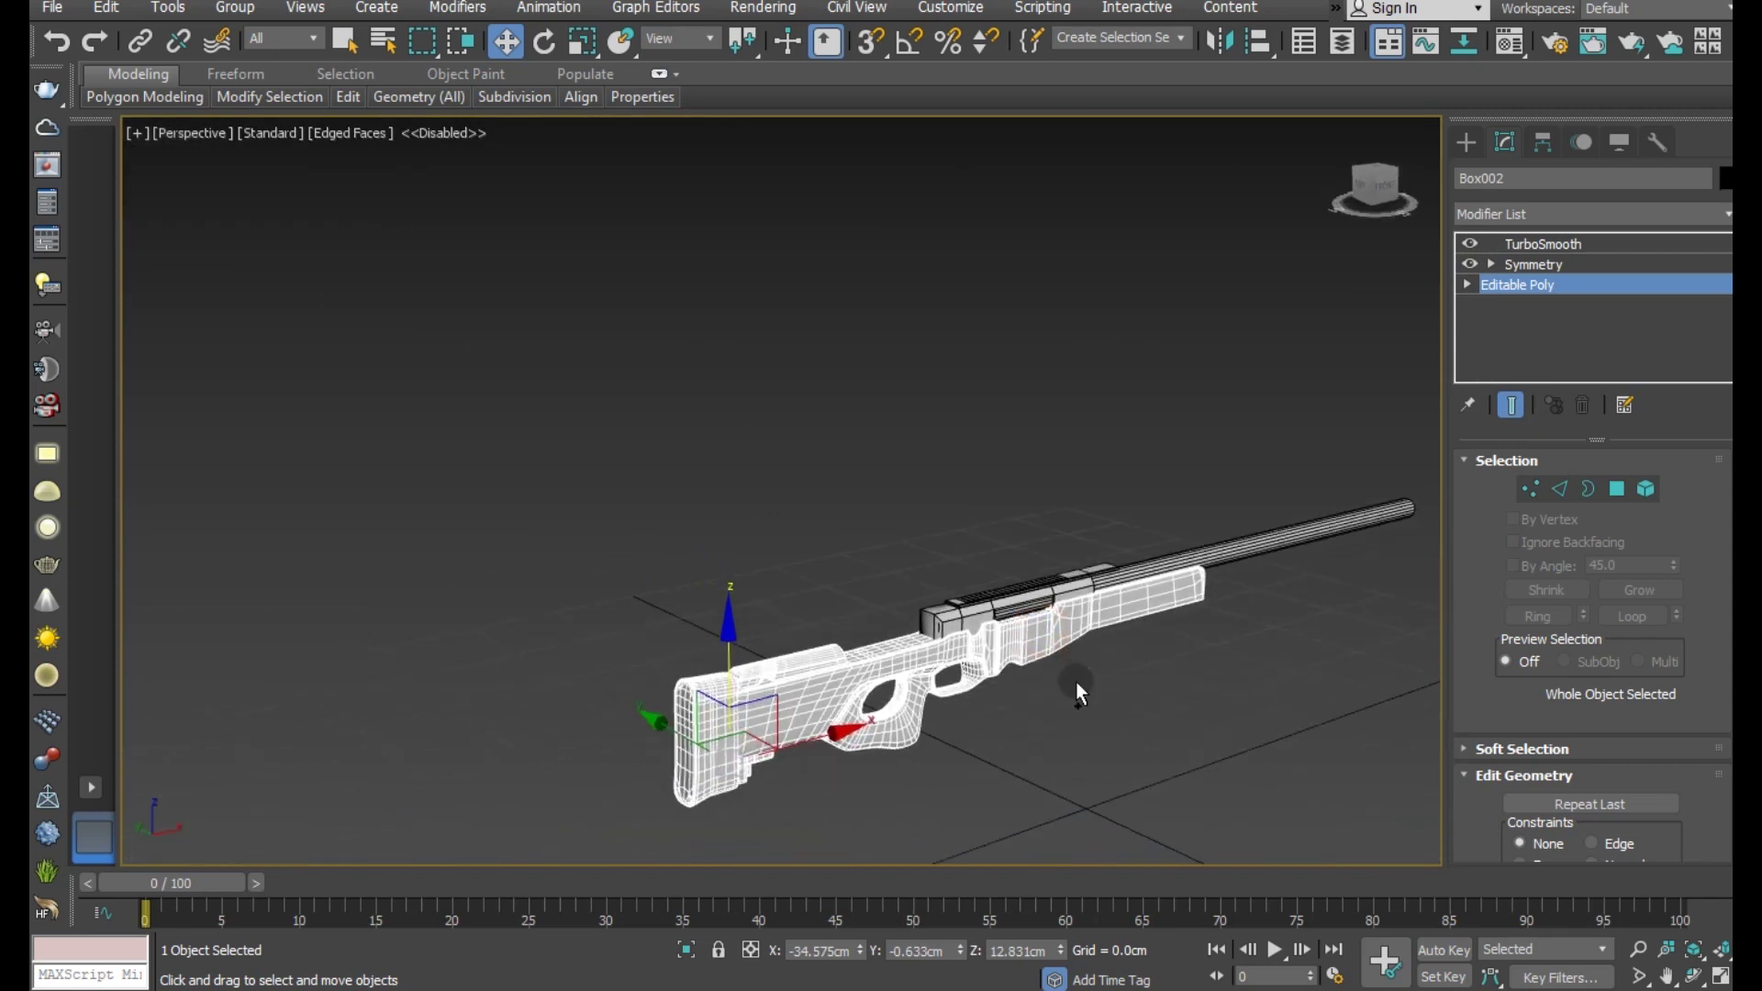
{"action": "scroll", "coordinate": [973, 638], "scroll_direction": "up", "scroll_amount": 5}
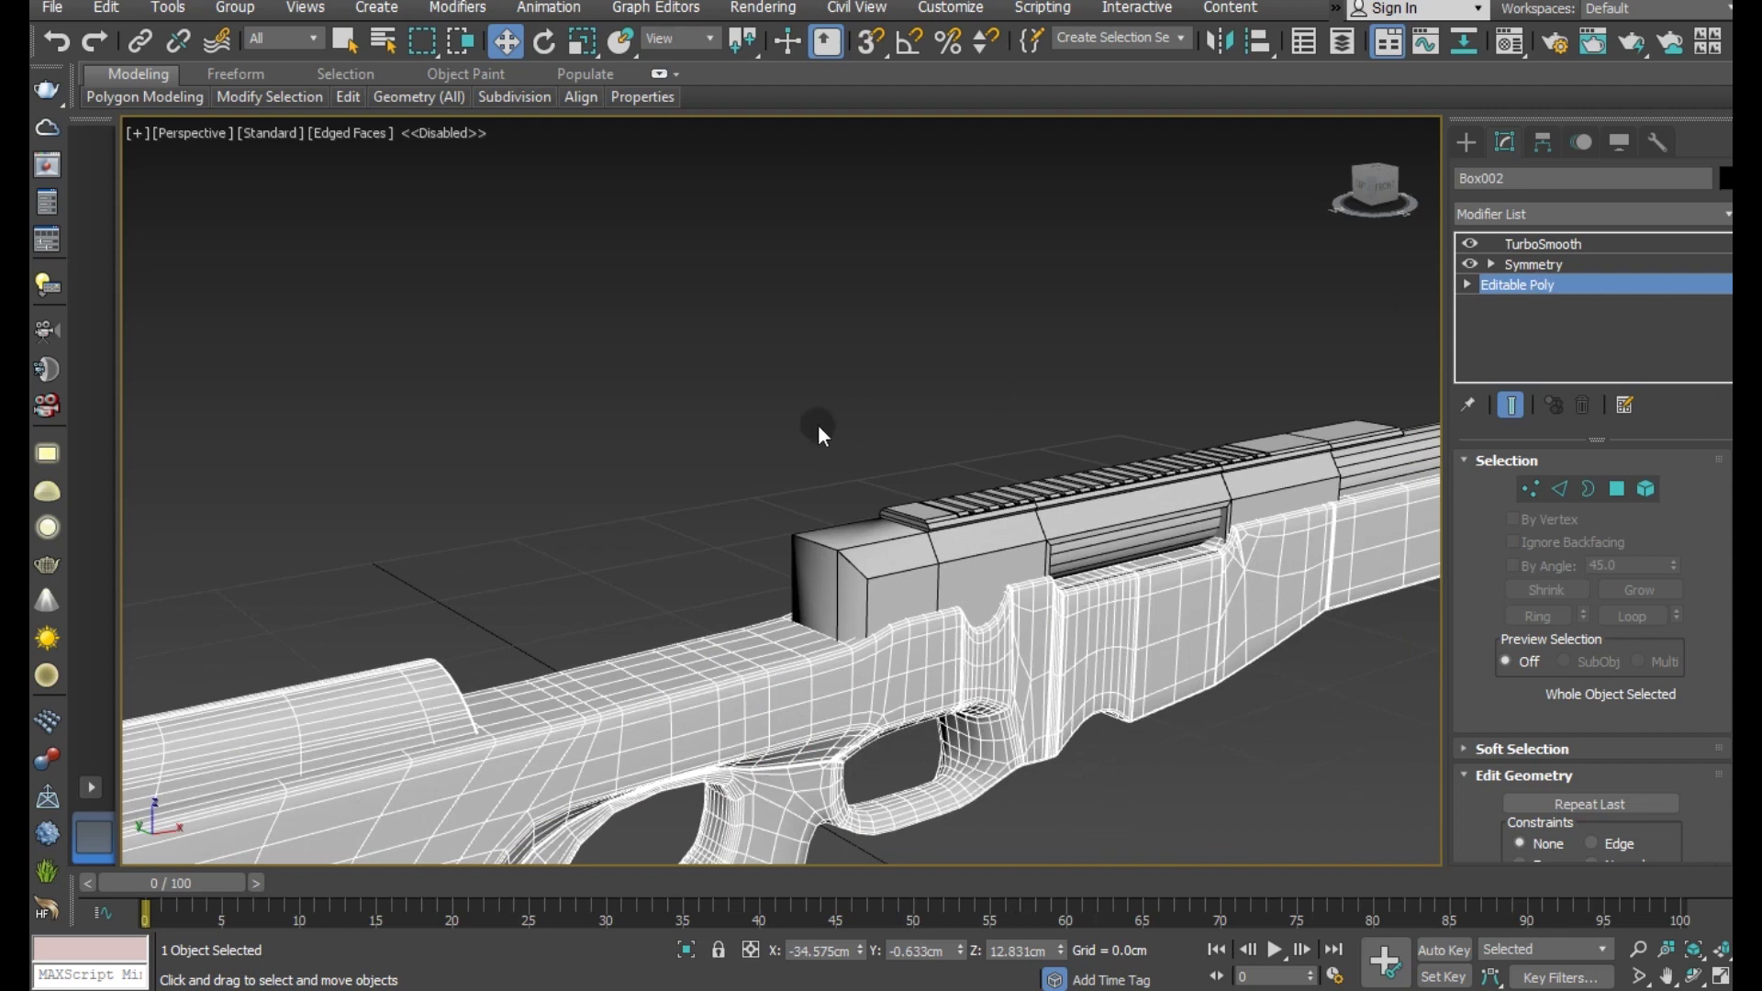
{"action": "scroll", "coordinate": [818, 431], "scroll_direction": "down", "scroll_amount": 4}
- Disable Box002's TurboSmooth and select the receiver Cylinder002
{"action": "left_click", "coordinate": [1156, 694]}
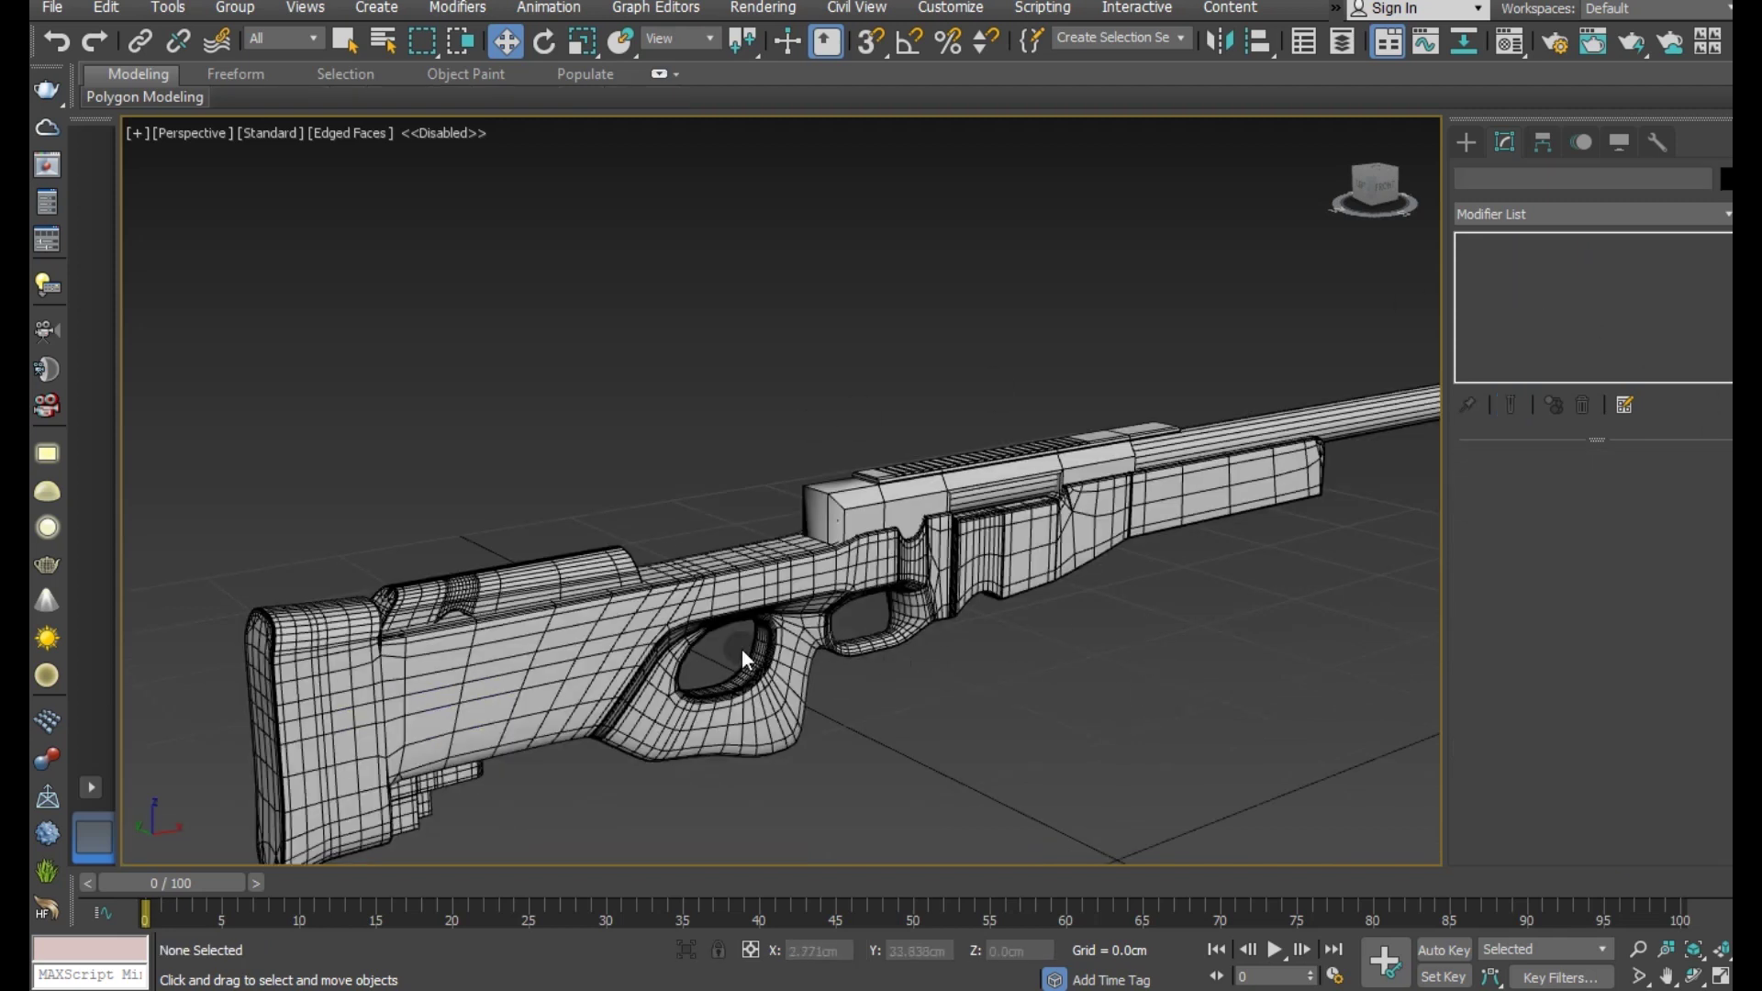
{"action": "scroll", "coordinate": [895, 564], "scroll_direction": "up", "scroll_amount": 2}
{"action": "scroll", "coordinate": [895, 564], "scroll_direction": "up", "scroll_amount": 2}
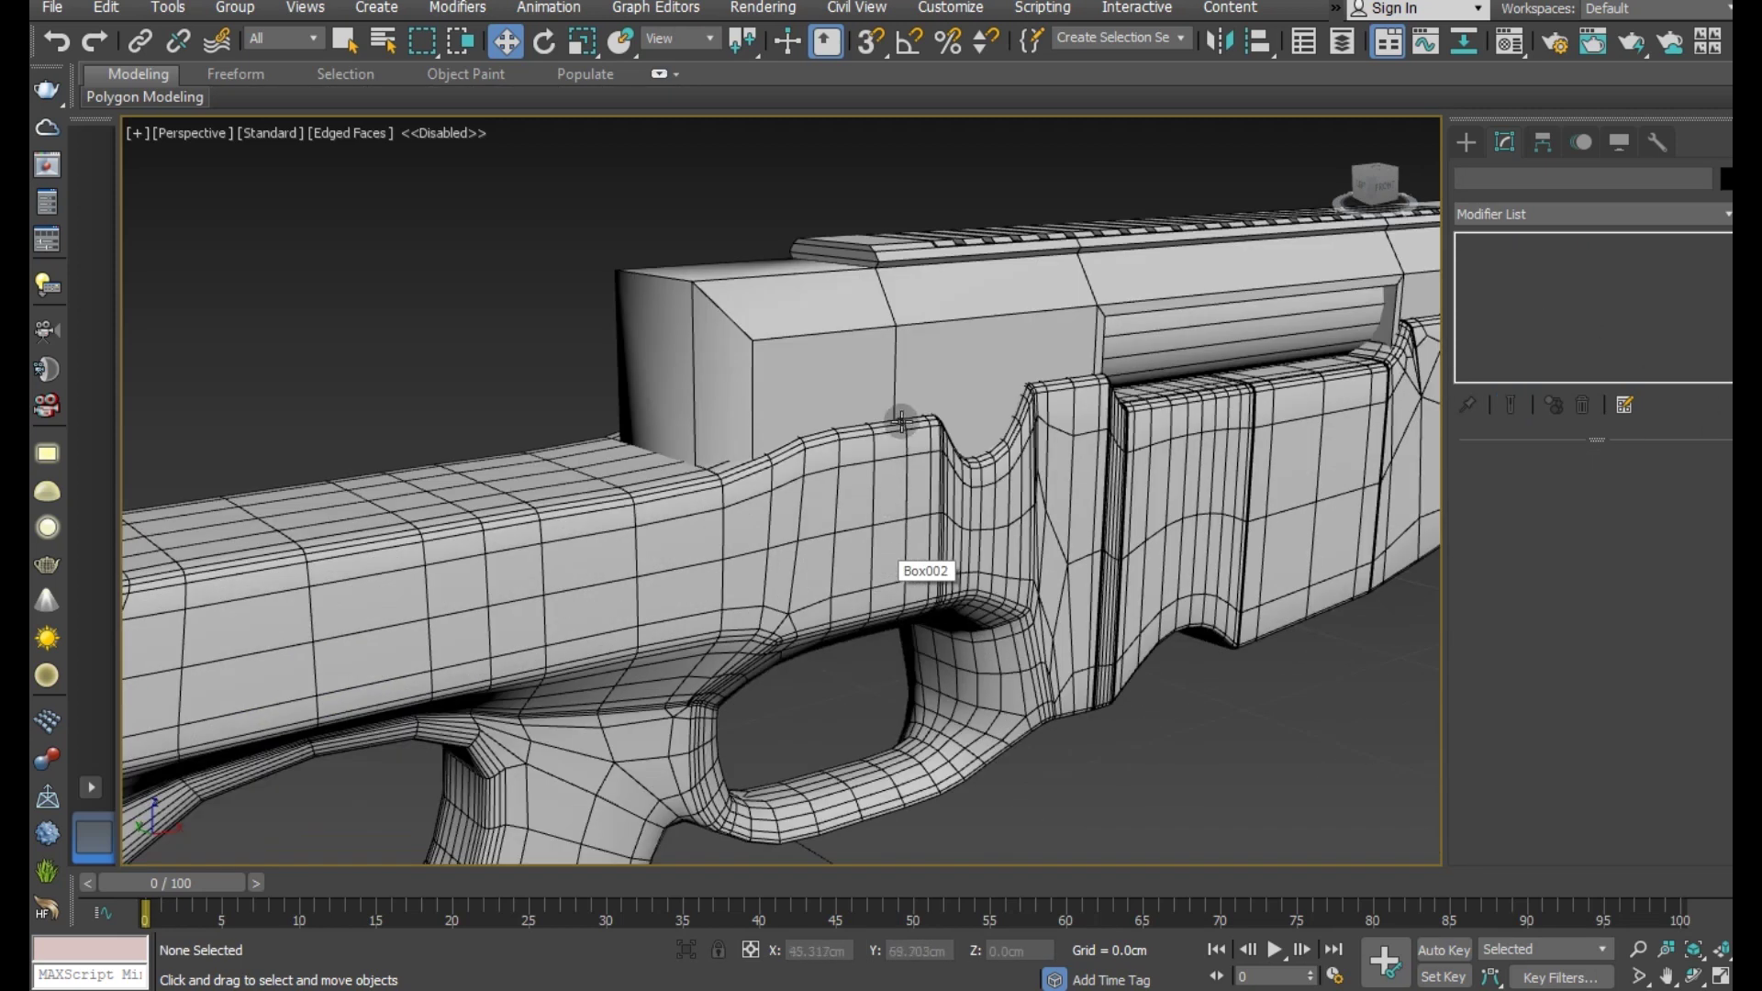
{"action": "left_click", "coordinate": [902, 421]}
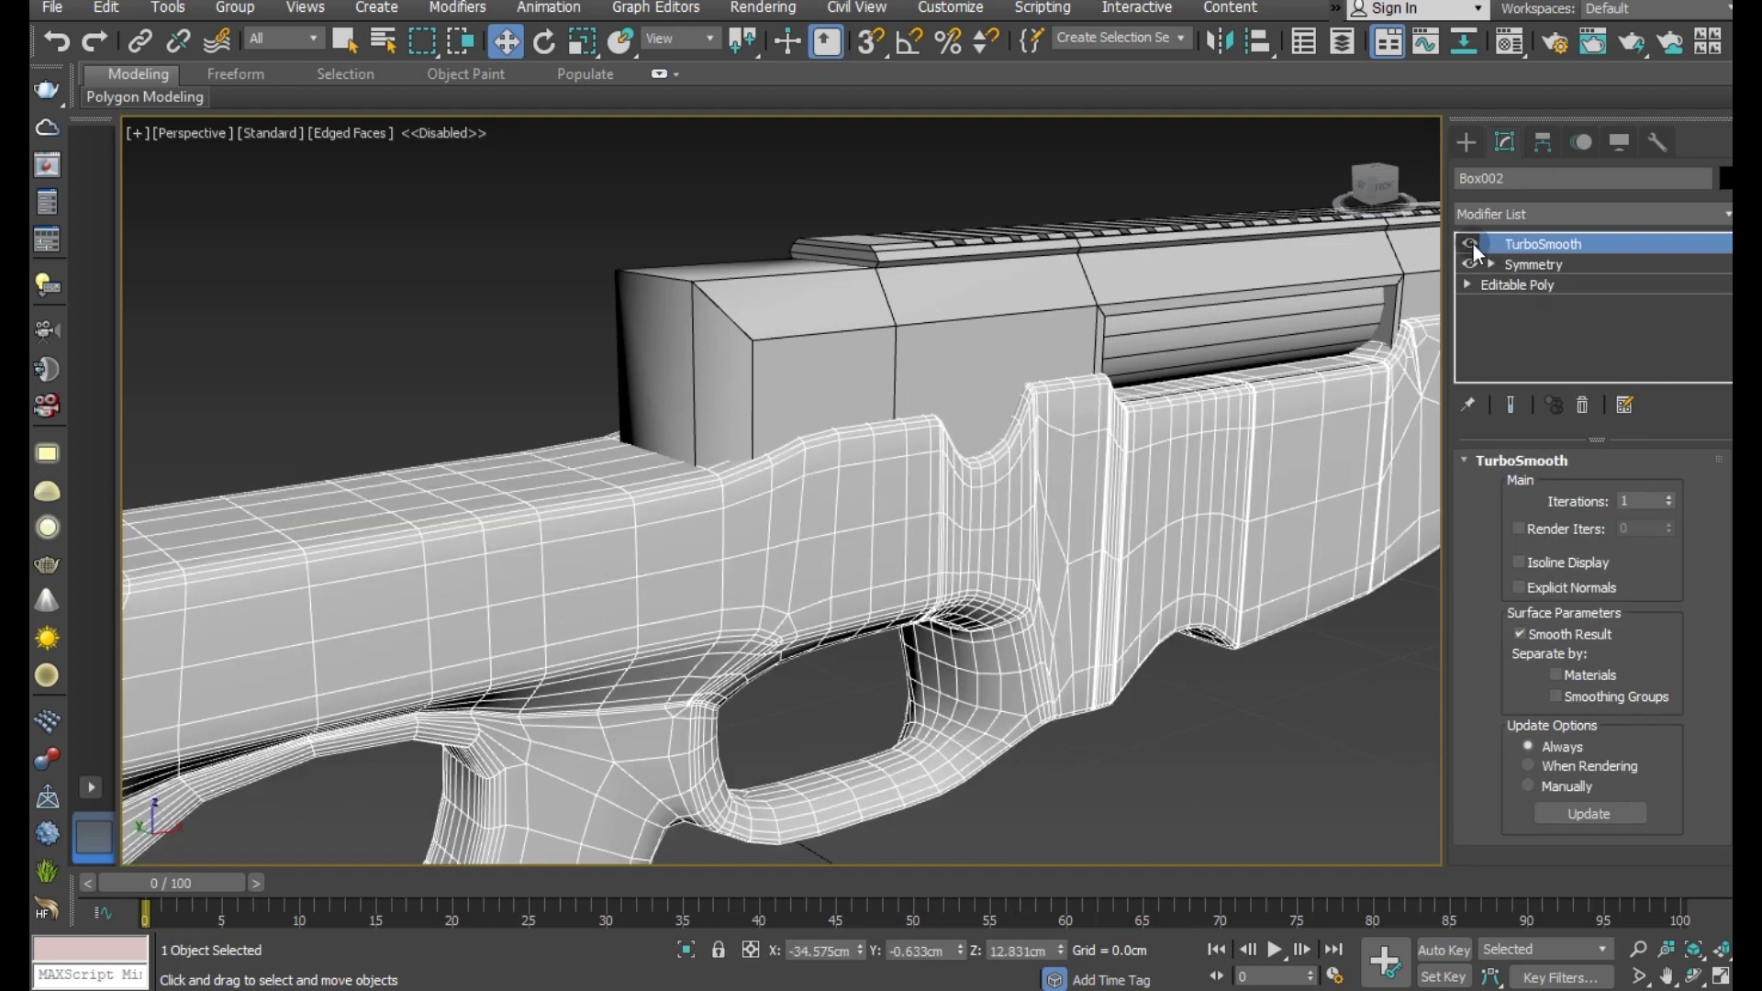
{"action": "left_click", "coordinate": [1473, 244]}
{"action": "left_click", "coordinate": [1027, 322]}
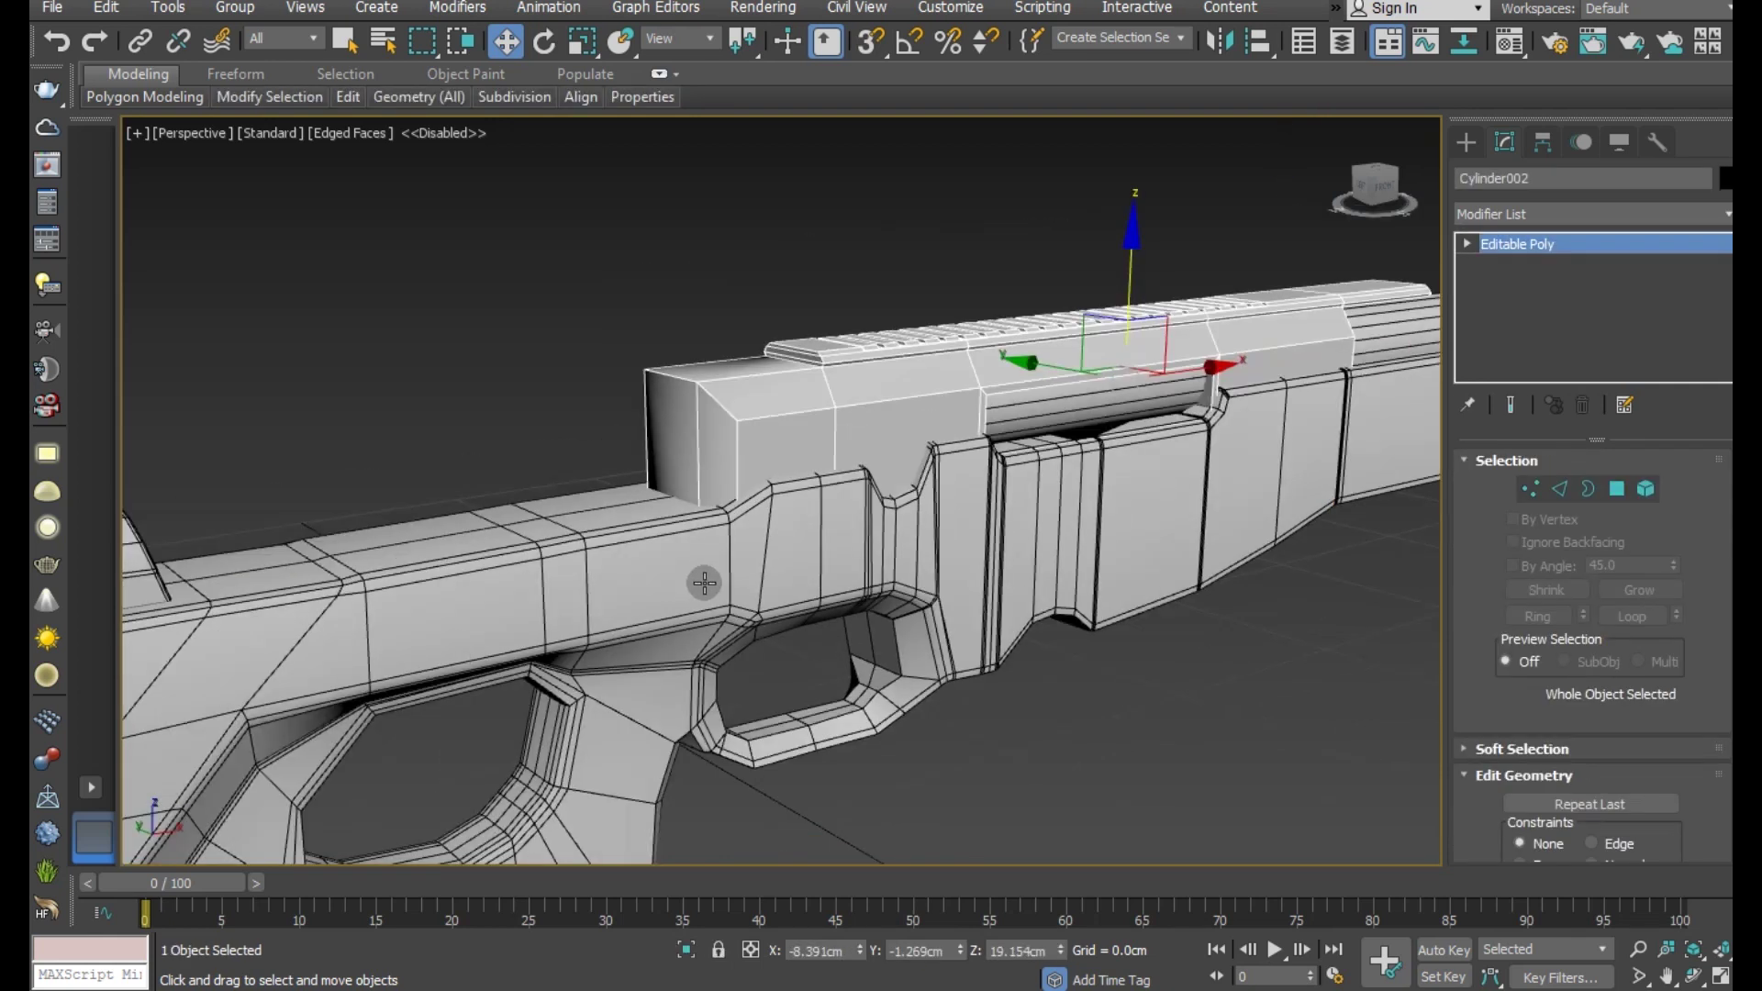
- Delete the receiver's ejection-port face in Polygon mode to open the window
{"action": "scroll", "coordinate": [705, 583], "scroll_direction": "down", "scroll_amount": 2}
{"action": "left_click", "coordinate": [1029, 665]}
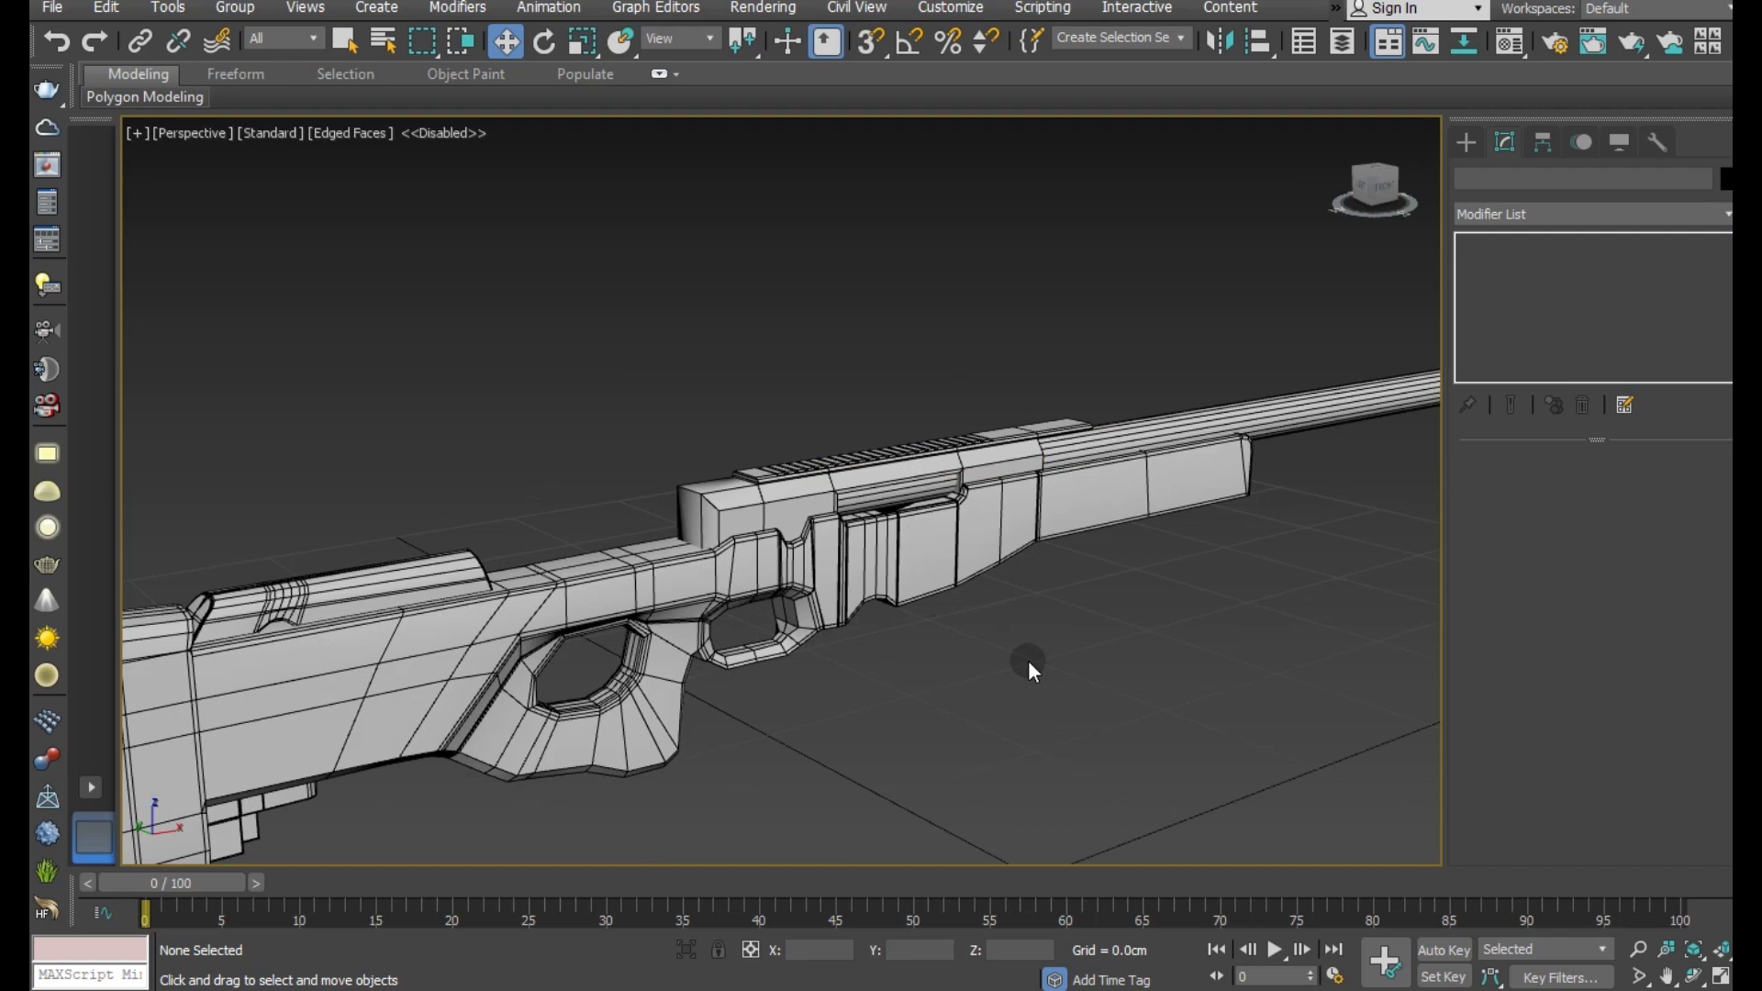
{"action": "left_click", "coordinate": [822, 542]}
{"action": "mouse_move", "coordinate": [823, 542]}
{"action": "middle_mouse_down"}
{"action": "mouse_move", "coordinate": [807, 669]}
{"action": "mouse_move", "coordinate": [846, 602]}
{"action": "mouse_move", "coordinate": [995, 609]}
{"action": "mouse_move", "coordinate": [1652, 536]}
{"action": "middle_mouse_up"}
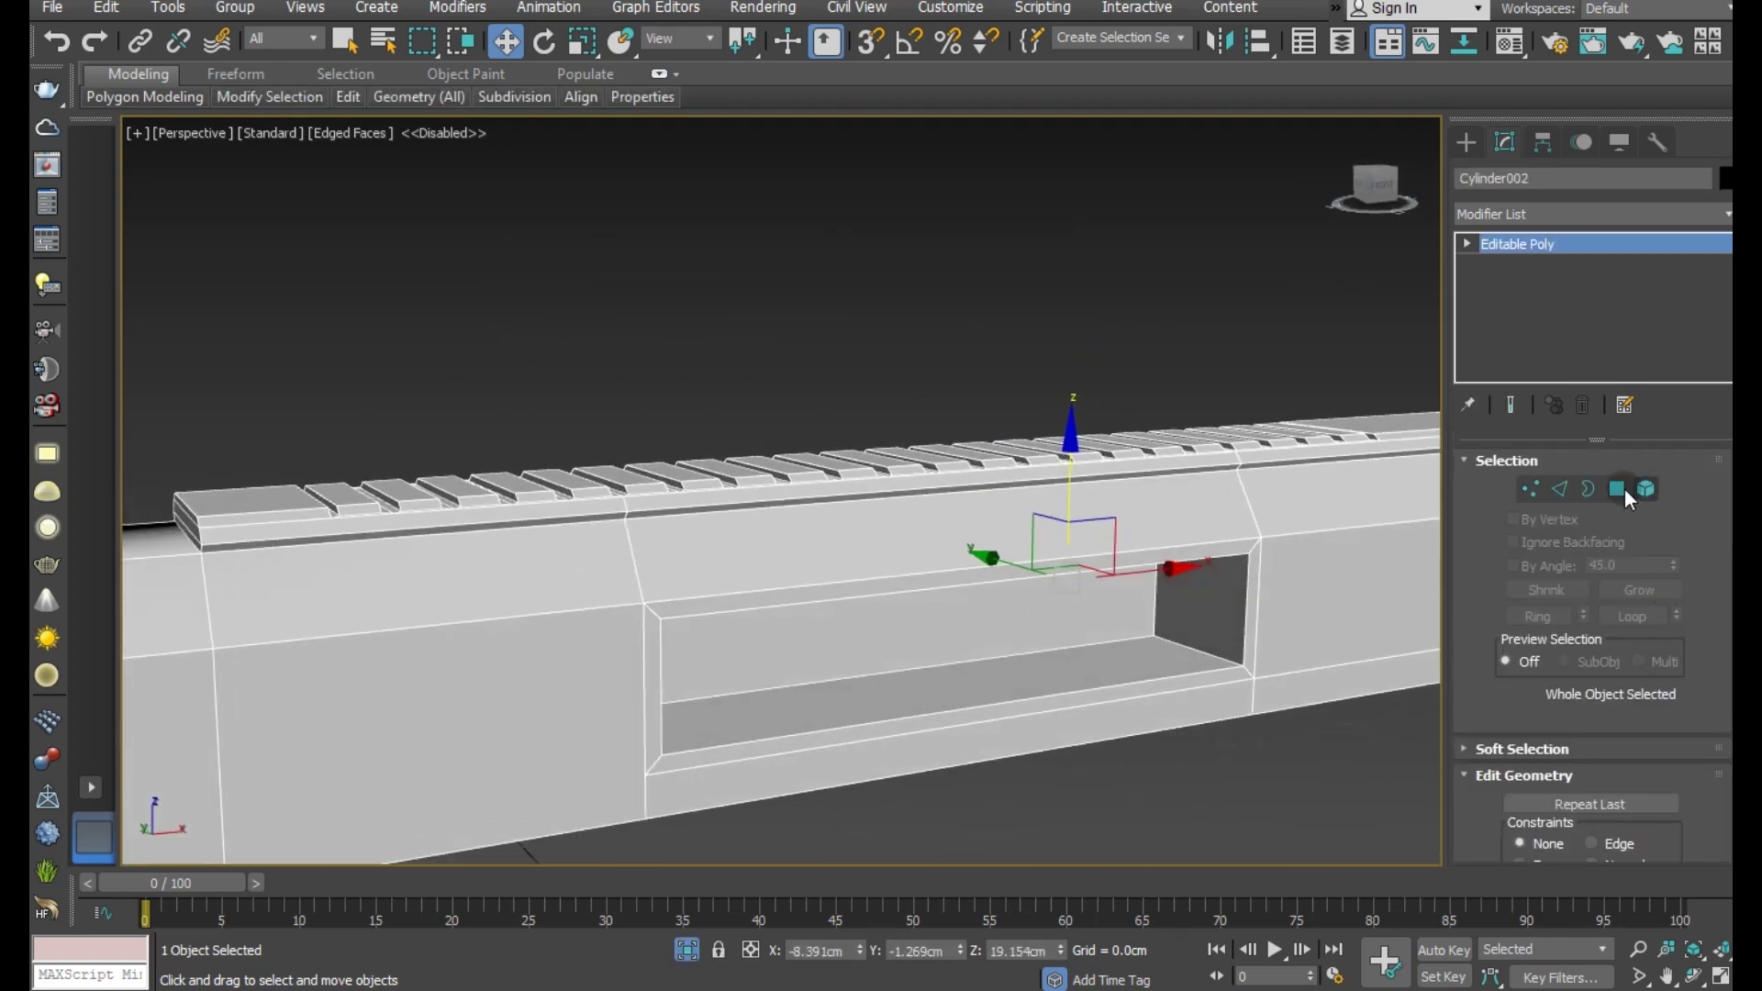
{"action": "left_click", "coordinate": [1620, 489]}
{"action": "left_click", "coordinate": [1100, 623]}
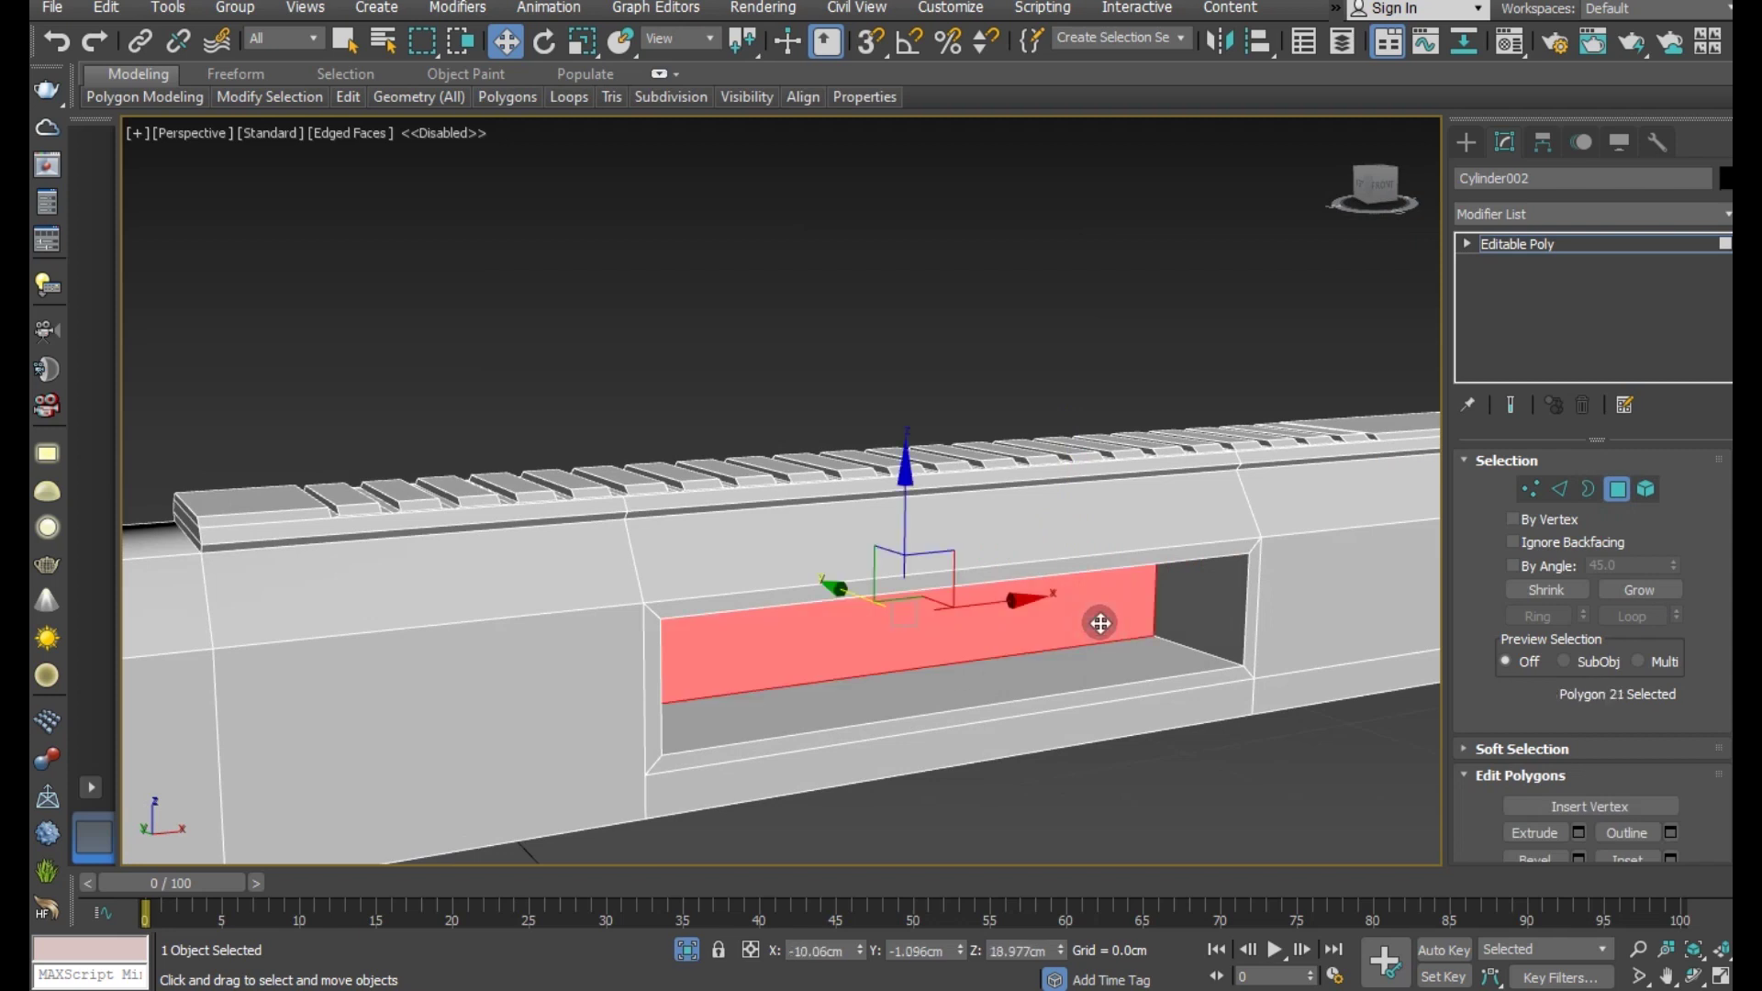
{"action": "key", "text": "Delete"}
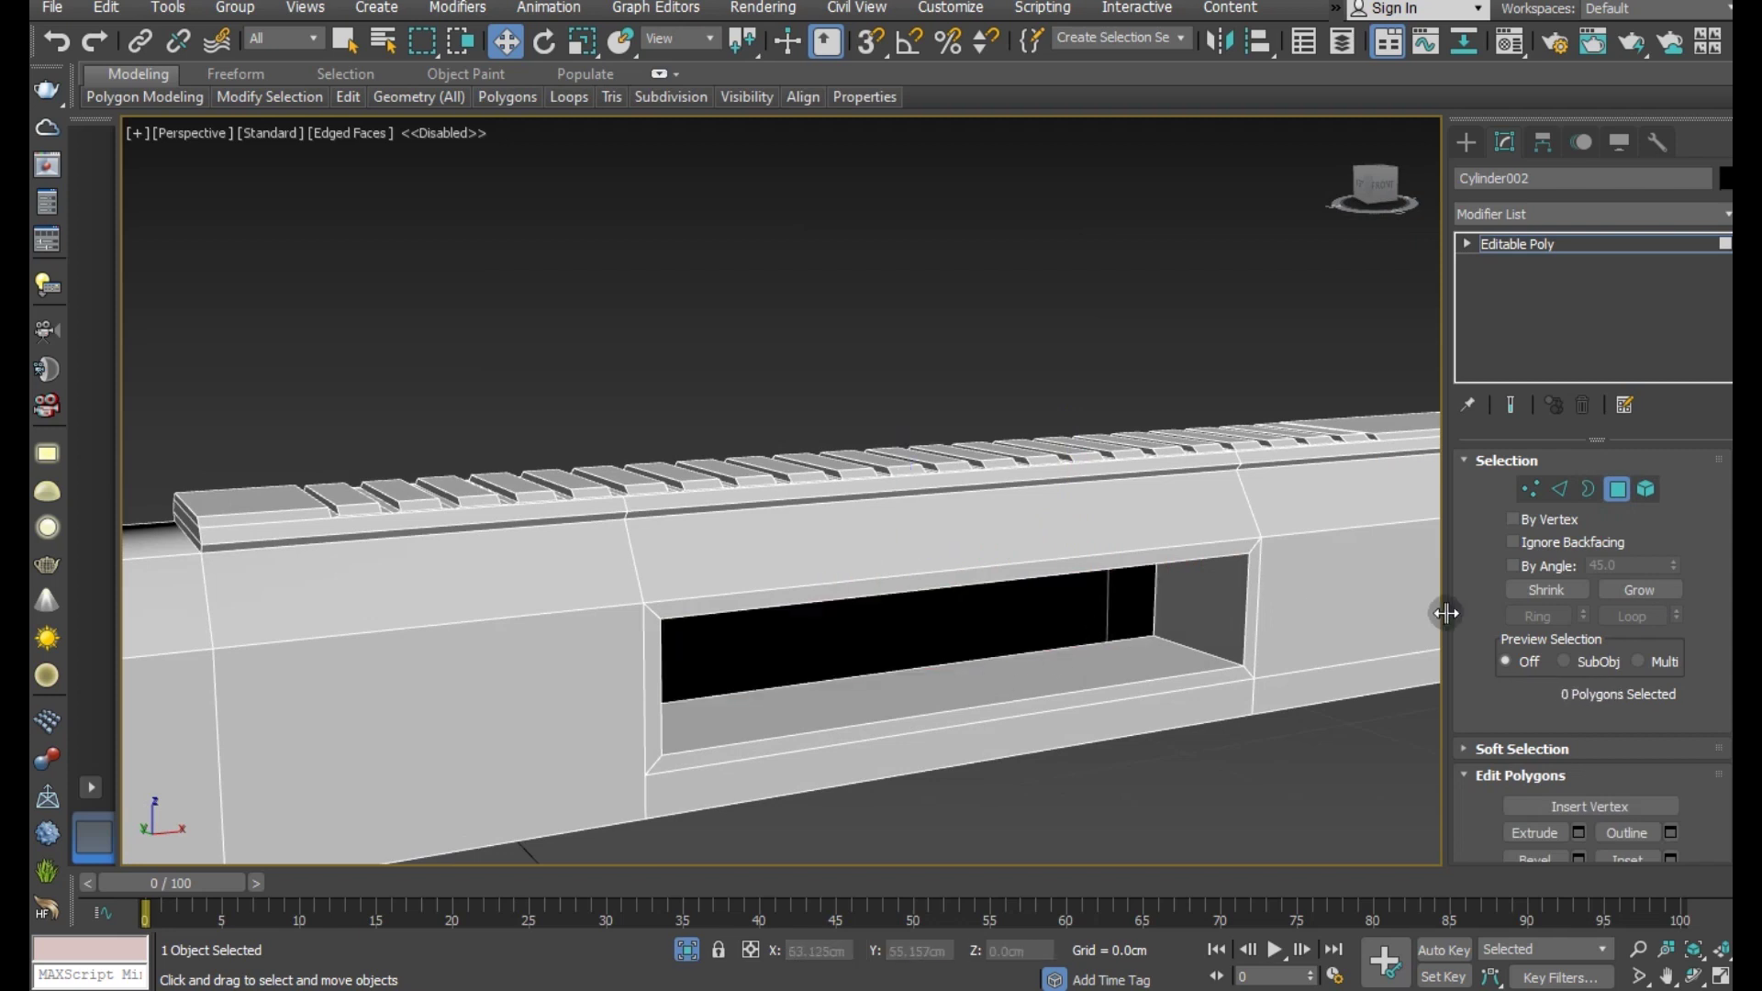
- Chamfer the opening's four border edges with 2 segments at 0.05cm
{"action": "scroll", "coordinate": [1103, 680], "scroll_direction": "down", "scroll_amount": 3}
{"action": "left_click", "coordinate": [1560, 489]}
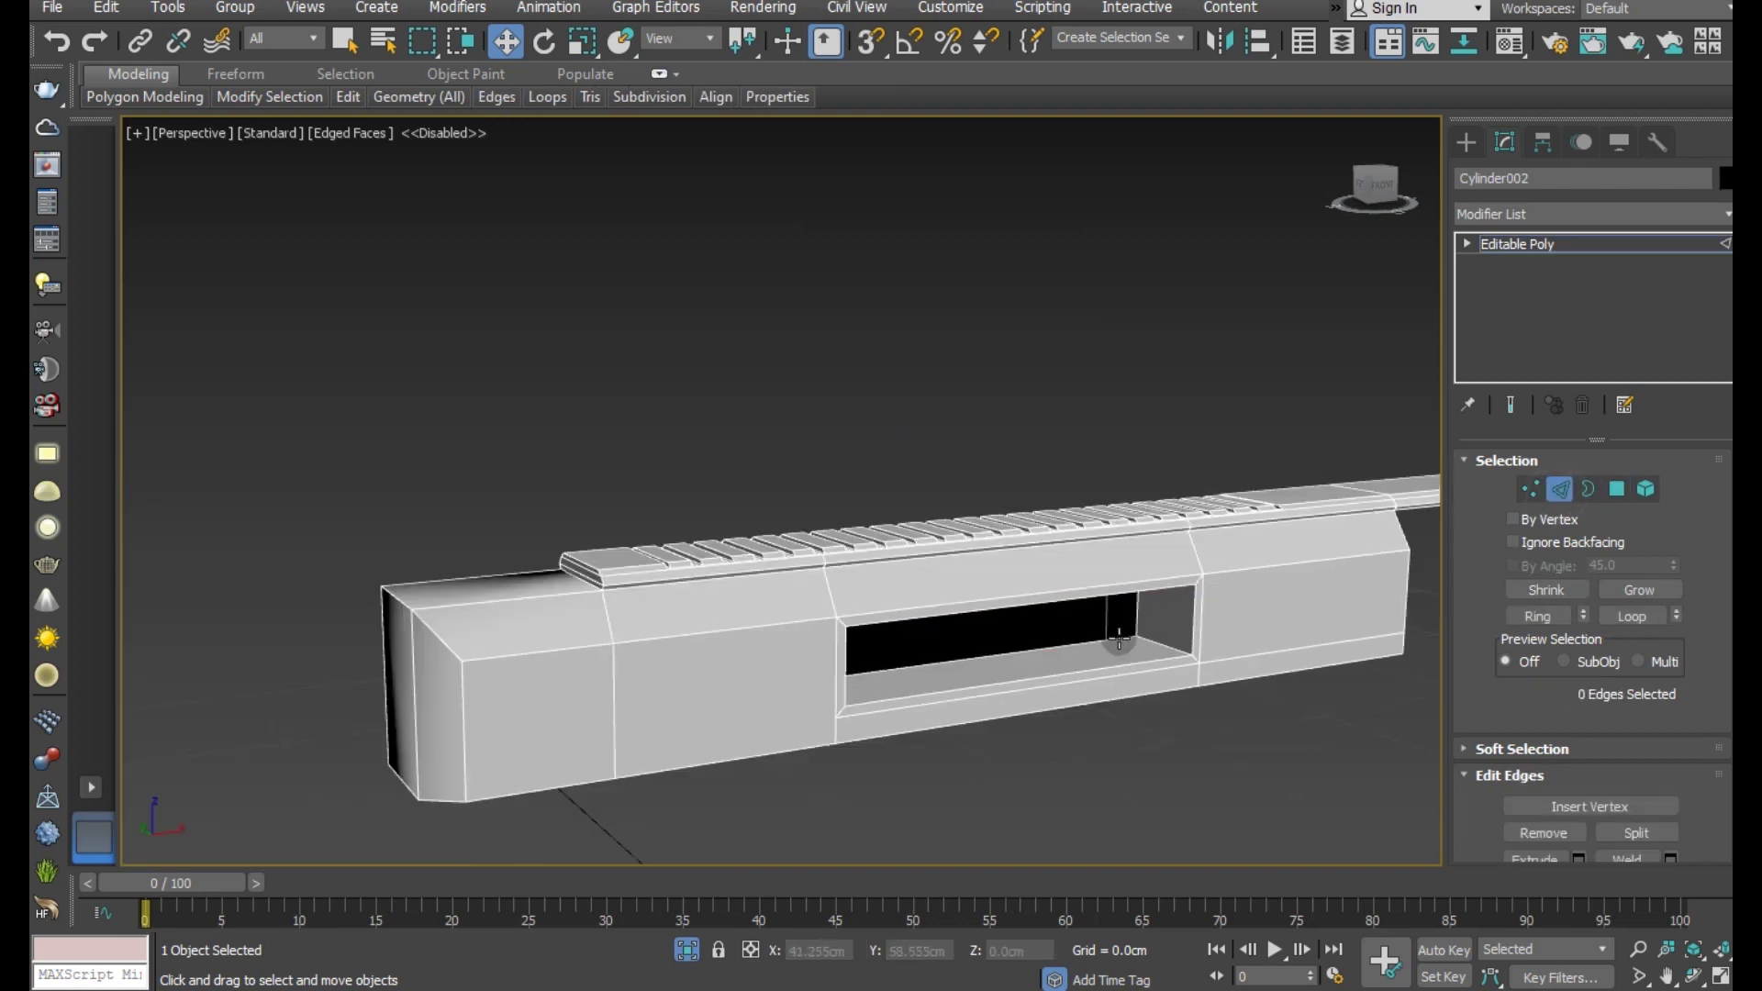
{"action": "double_click", "coordinate": [1128, 654]}
{"action": "left_click", "coordinate": [1135, 658], "text": "ctrl"}
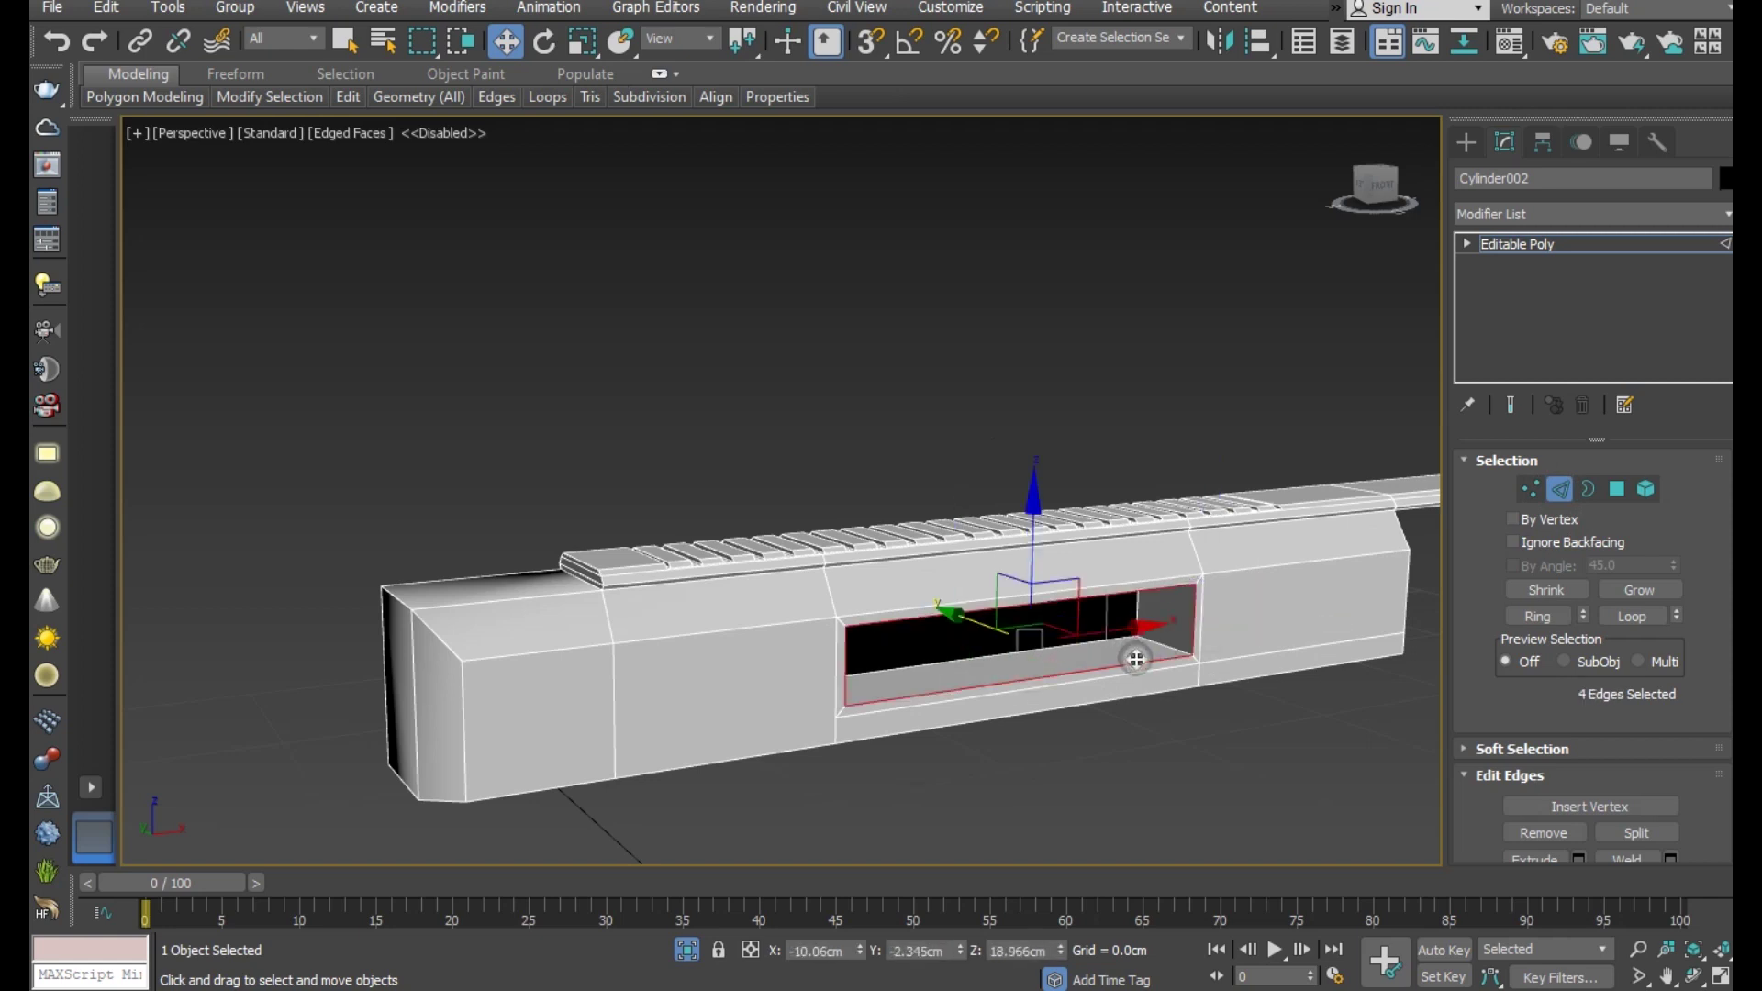
{"action": "scroll", "coordinate": [1136, 658], "scroll_direction": "up", "scroll_amount": 3}
{"action": "scroll", "coordinate": [1135, 658], "scroll_direction": "up", "scroll_amount": 3}
{"action": "scroll", "coordinate": [1578, 808], "scroll_direction": "down", "scroll_amount": 2}
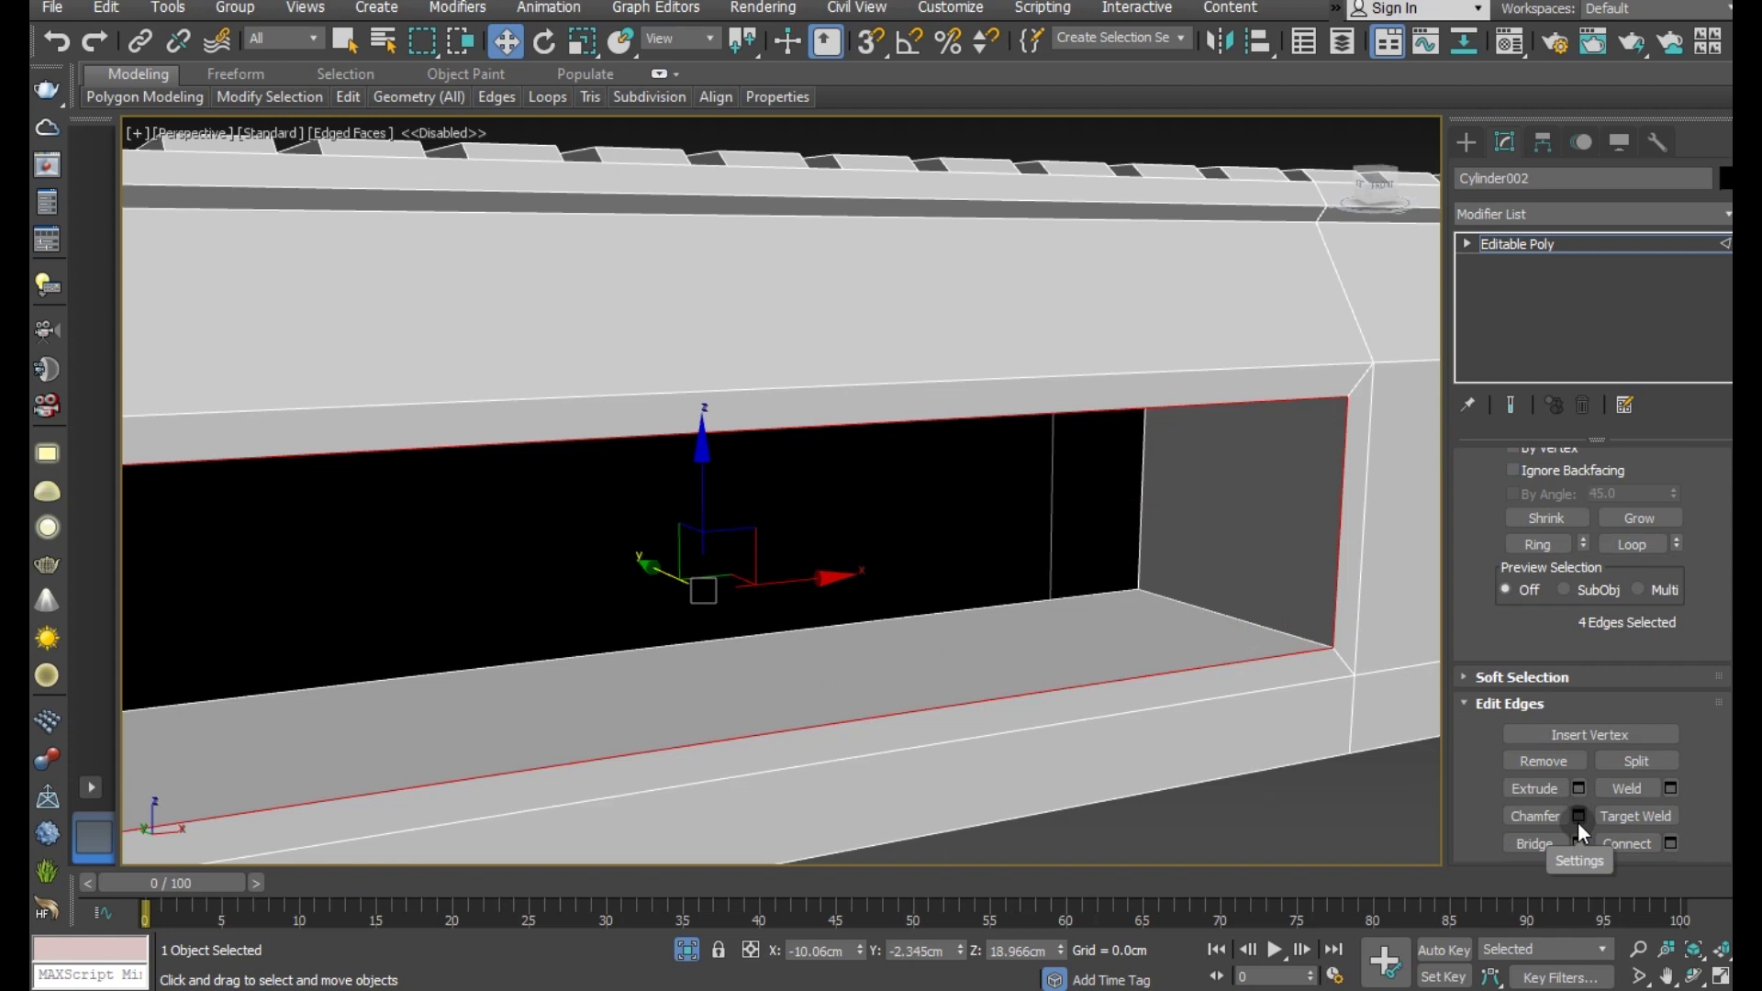
{"action": "left_click", "coordinate": [1578, 816]}
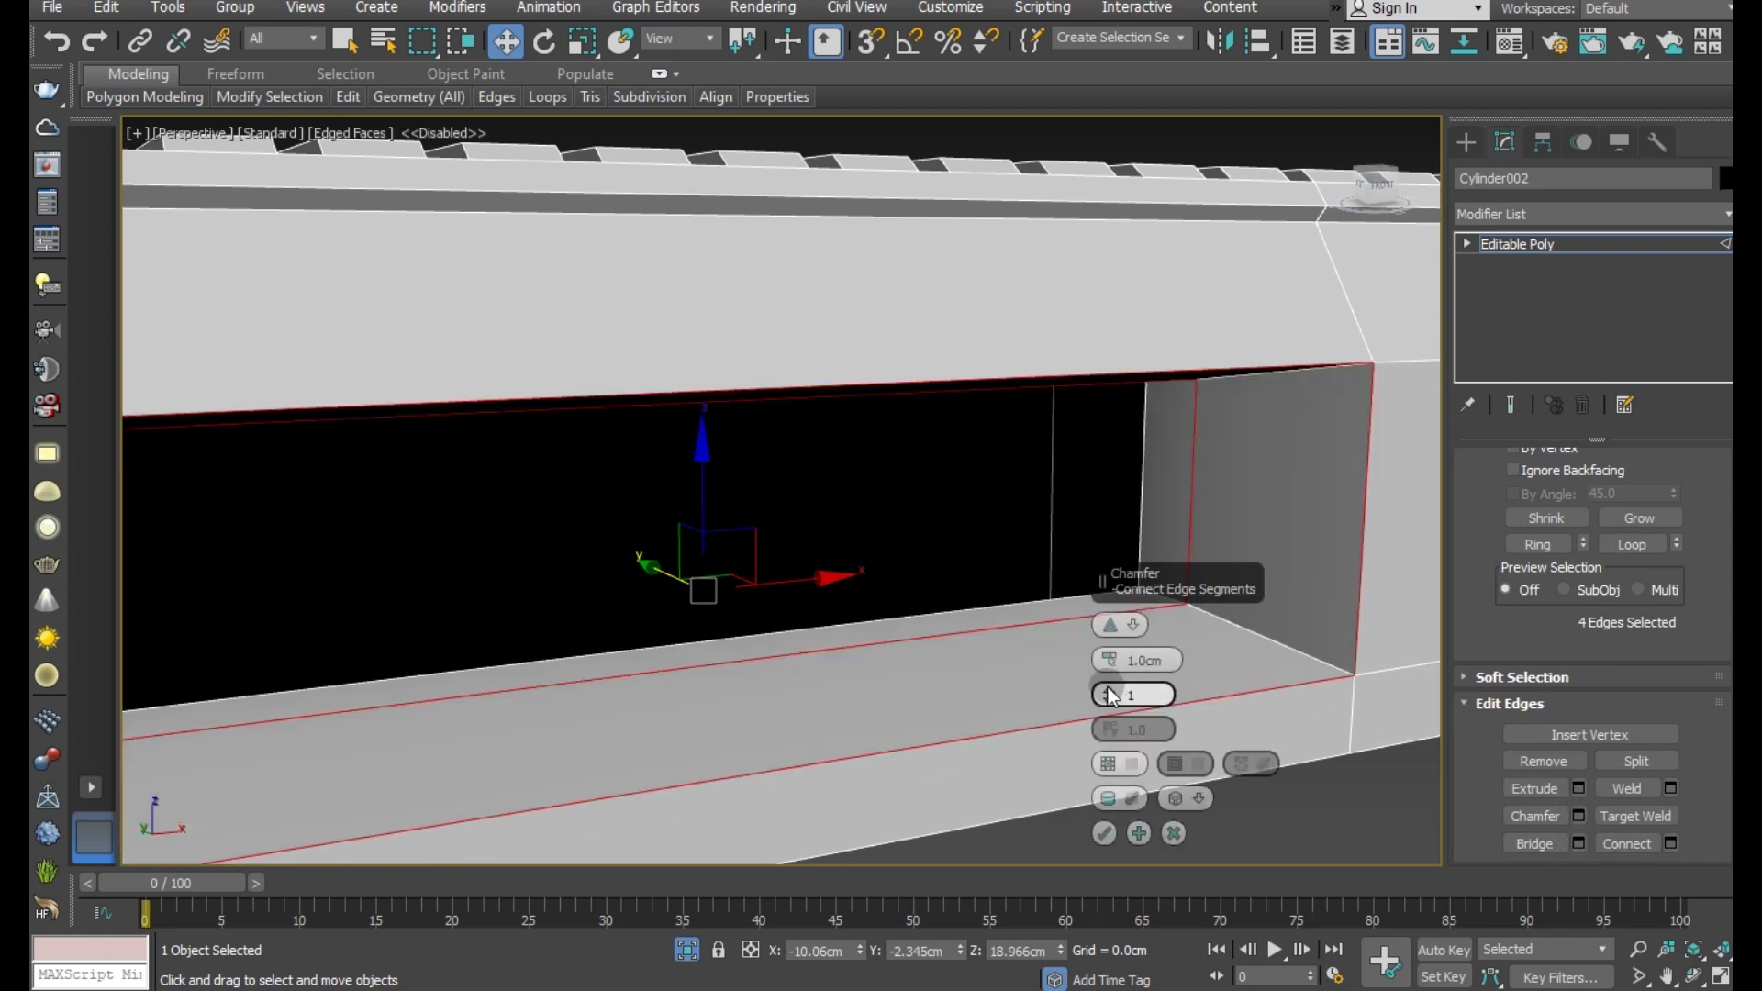
{"action": "left_click_drag", "start_coordinate": [1113, 695], "coordinate": [1112, 652]}
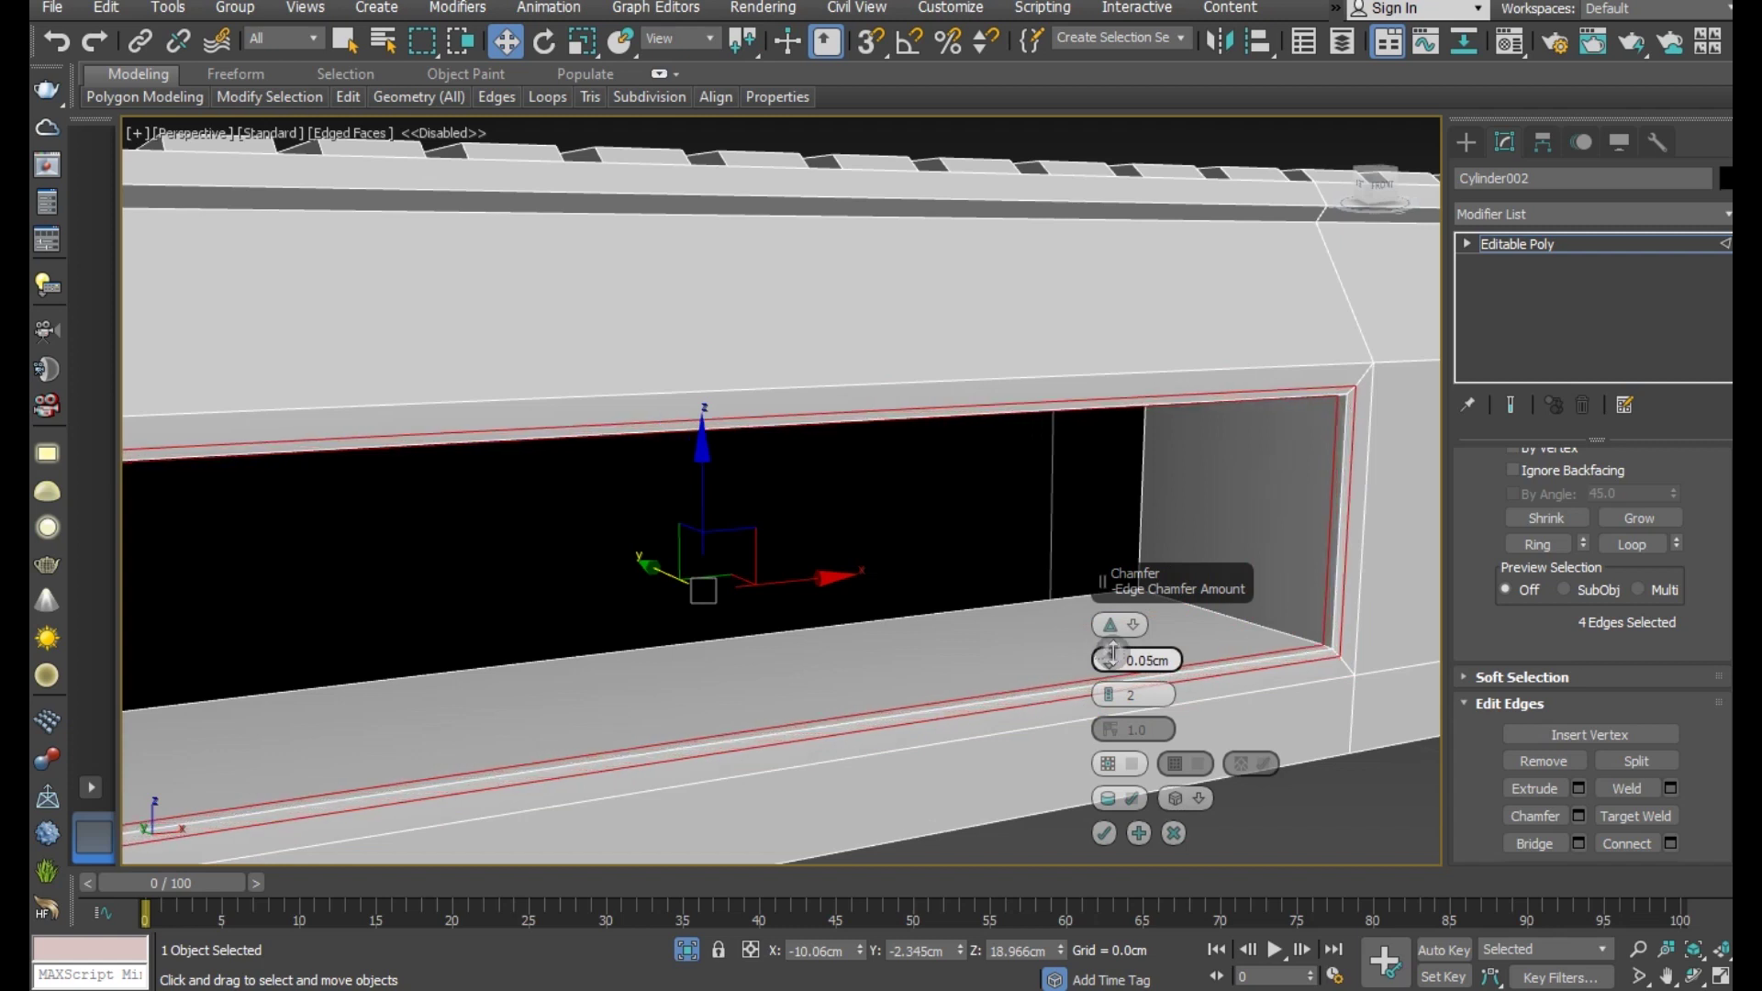
{"action": "left_click", "coordinate": [1105, 833]}
{"action": "scroll", "coordinate": [1152, 514], "scroll_direction": "down", "scroll_amount": 3}
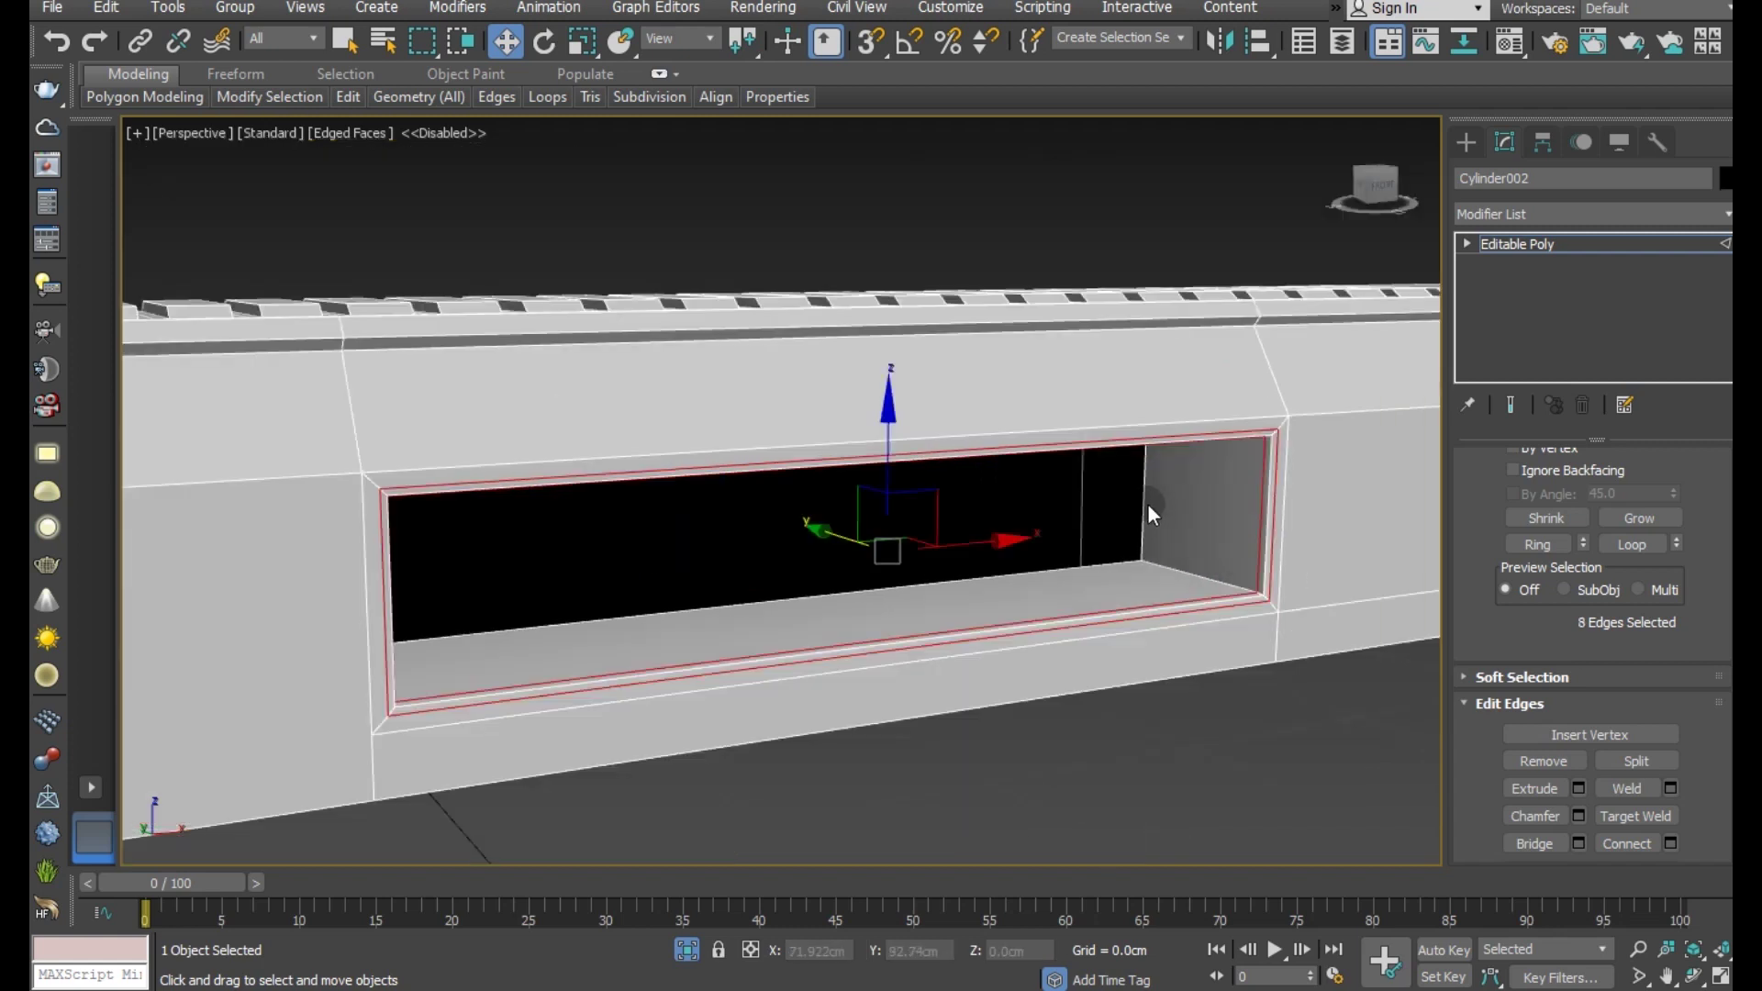
{"action": "scroll", "coordinate": [1148, 503], "scroll_direction": "down", "scroll_amount": 5}
{"action": "middle_click_drag", "start_coordinate": [1003, 583], "coordinate": [680, 577], "text": "alt"}
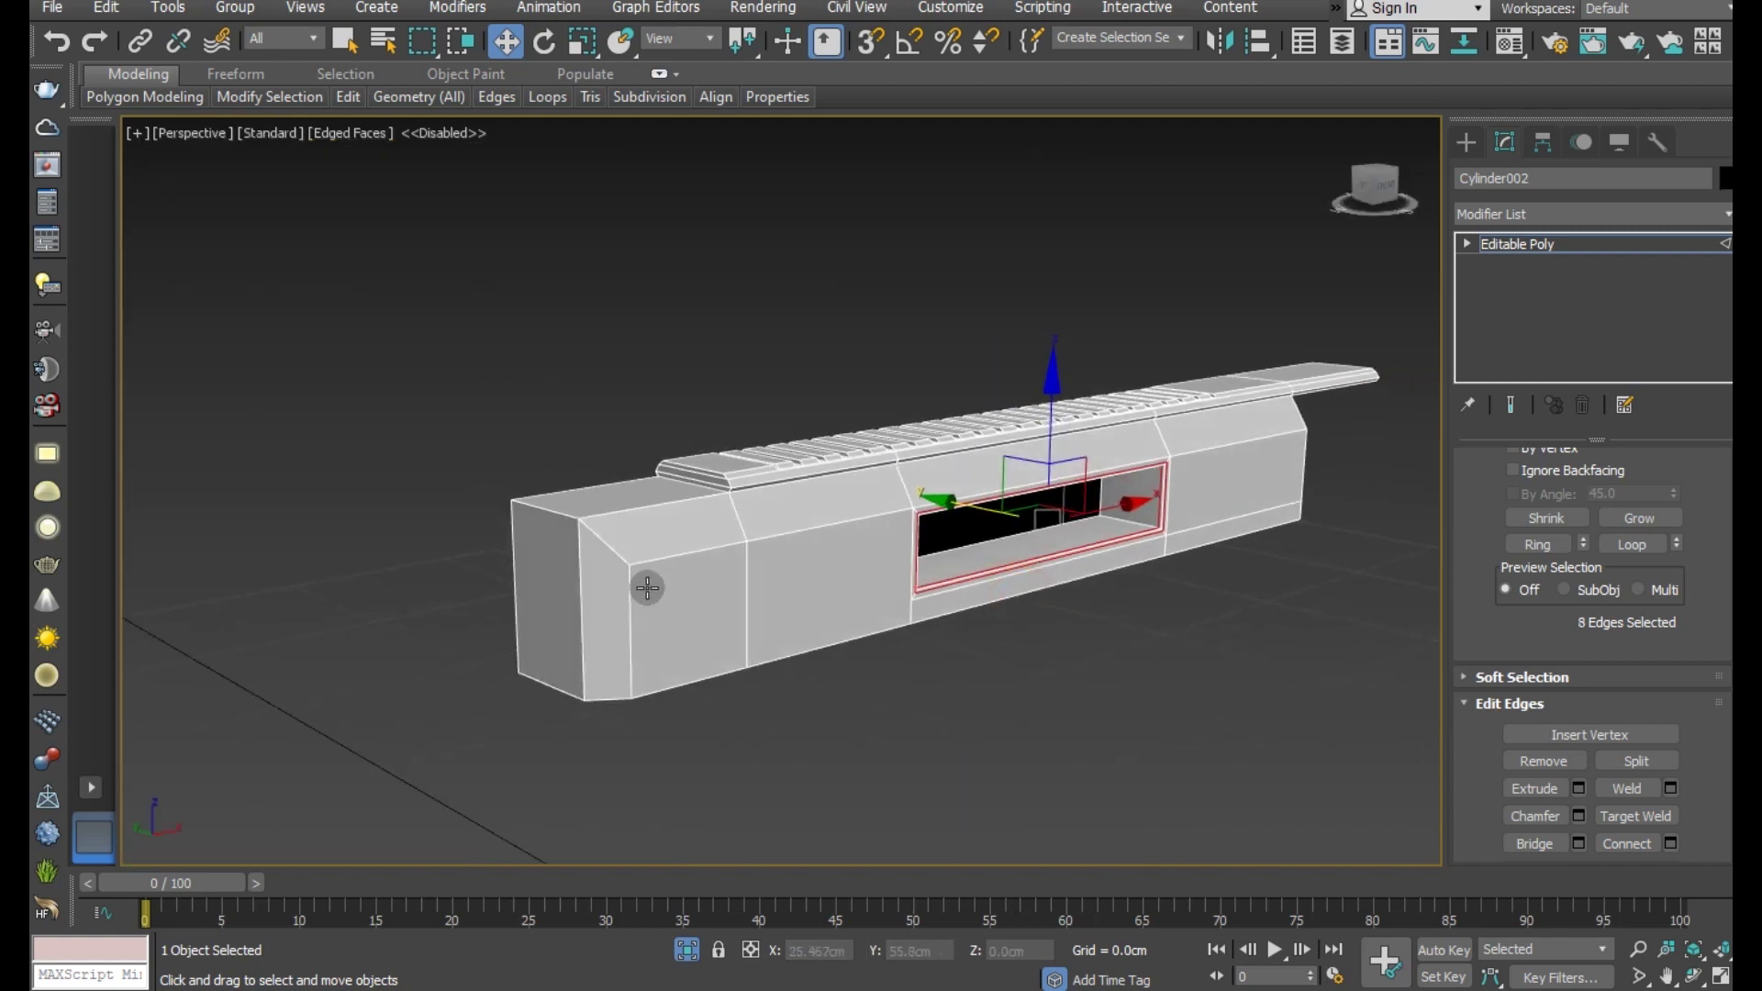
- Connect two support loops across the ring of the receiver's diagonal corner edge
{"action": "left_click", "coordinate": [628, 591]}
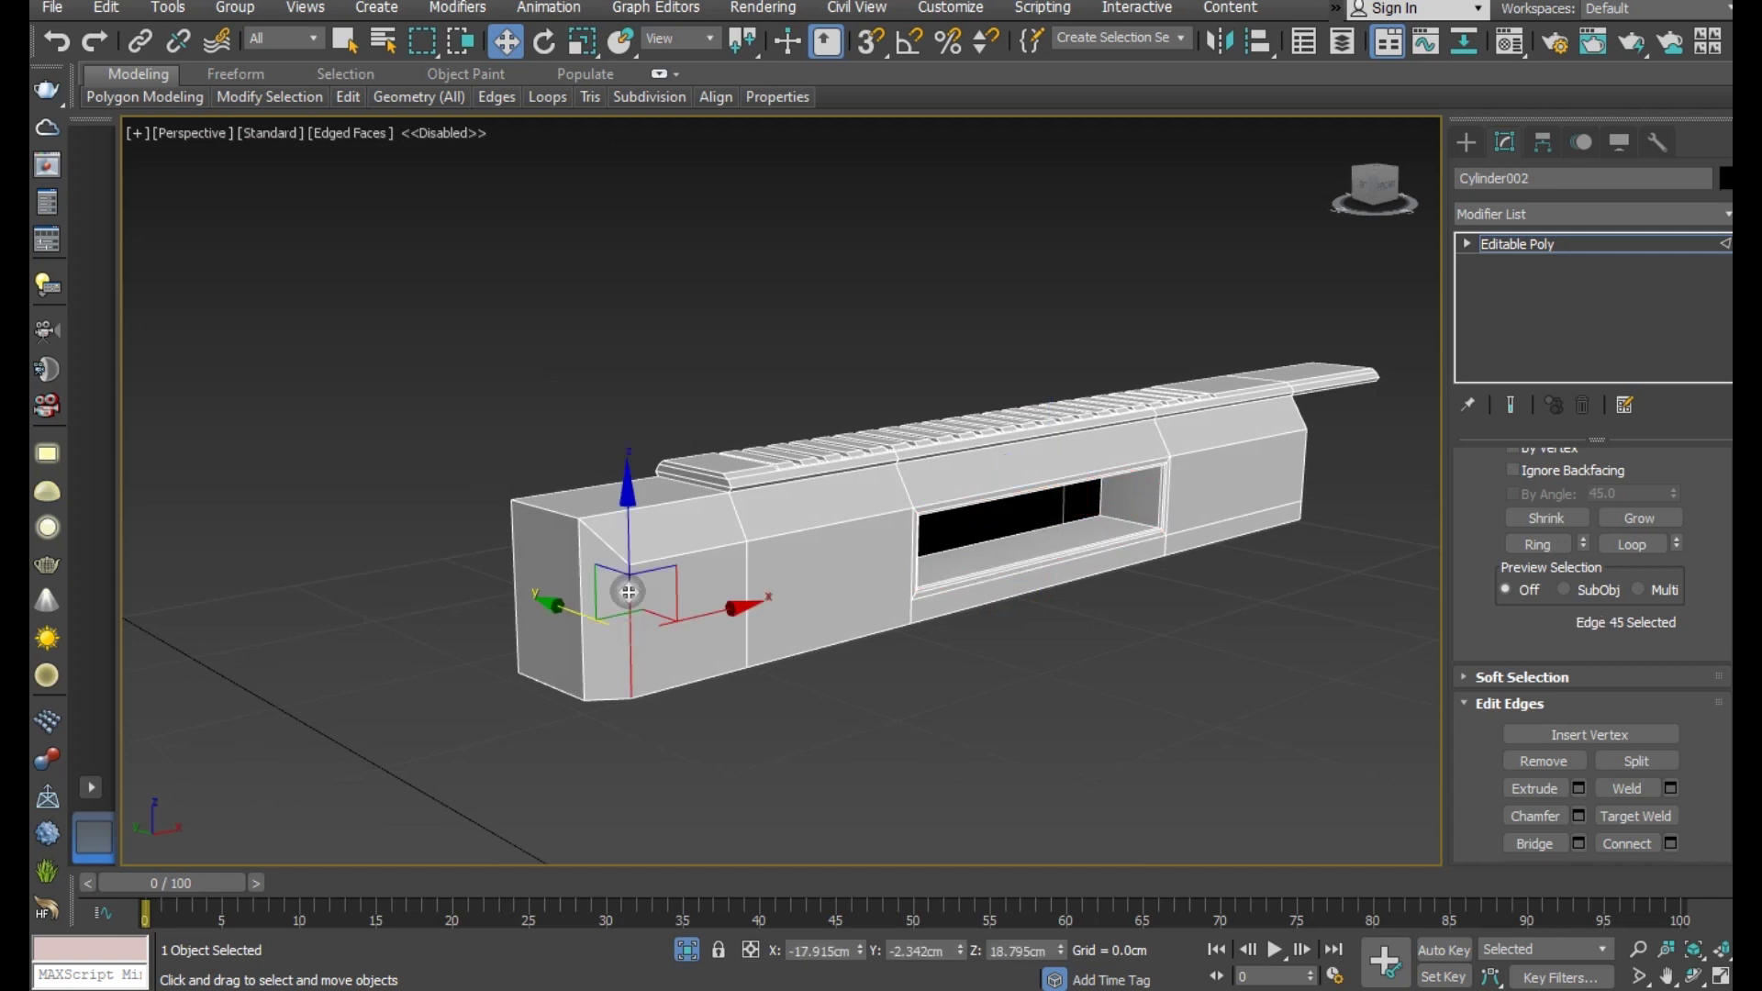
{"action": "double_click", "coordinate": [676, 557]}
{"action": "scroll", "coordinate": [652, 561], "scroll_direction": "up", "scroll_amount": 3}
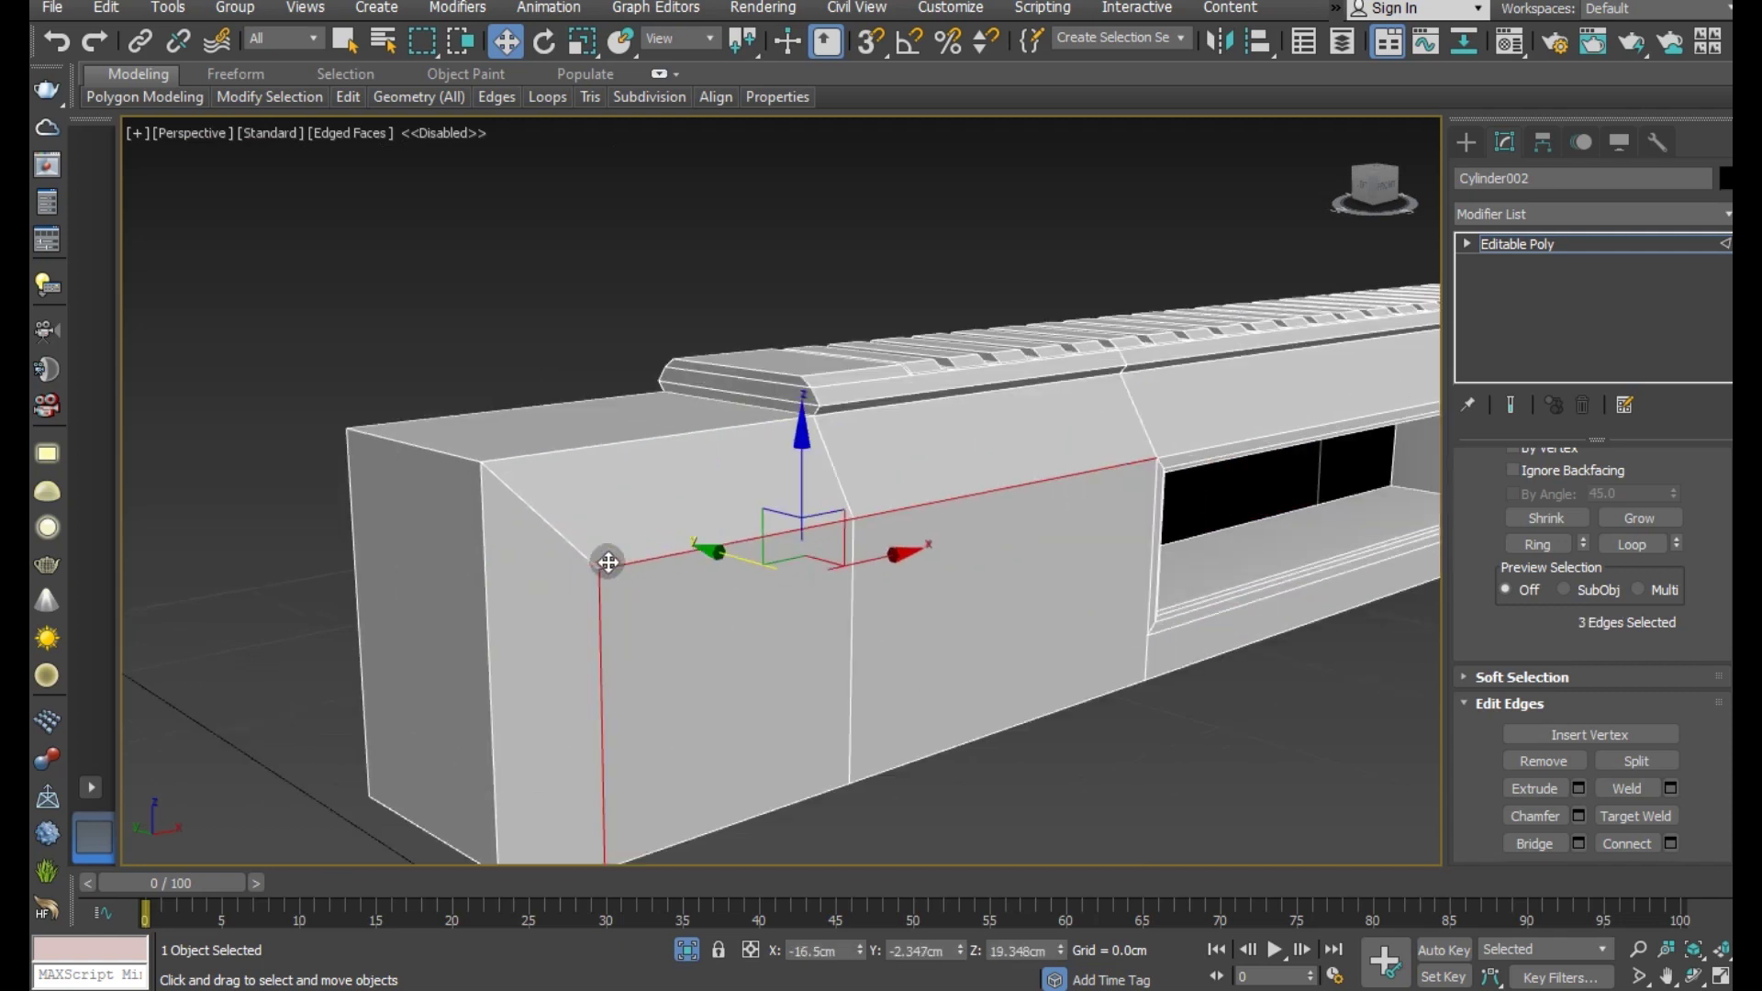
{"action": "left_click", "coordinate": [563, 531]}
{"action": "left_click", "coordinate": [1544, 542]}
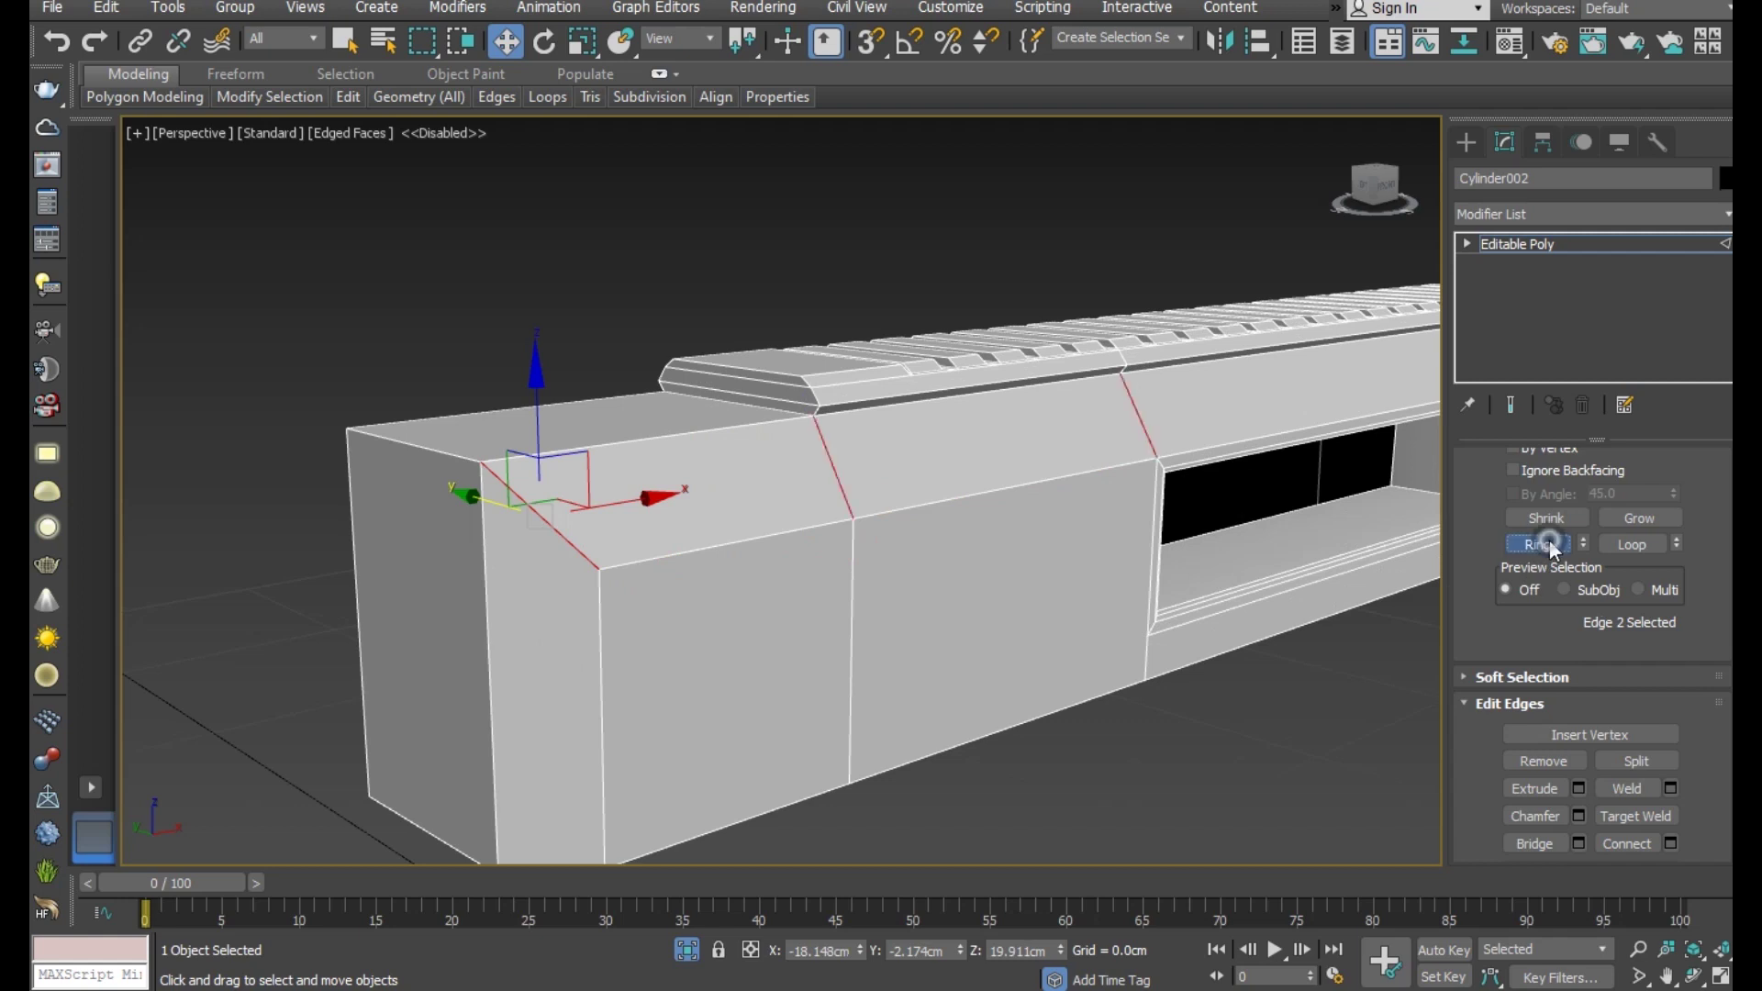
{"action": "left_click", "coordinate": [1672, 843]}
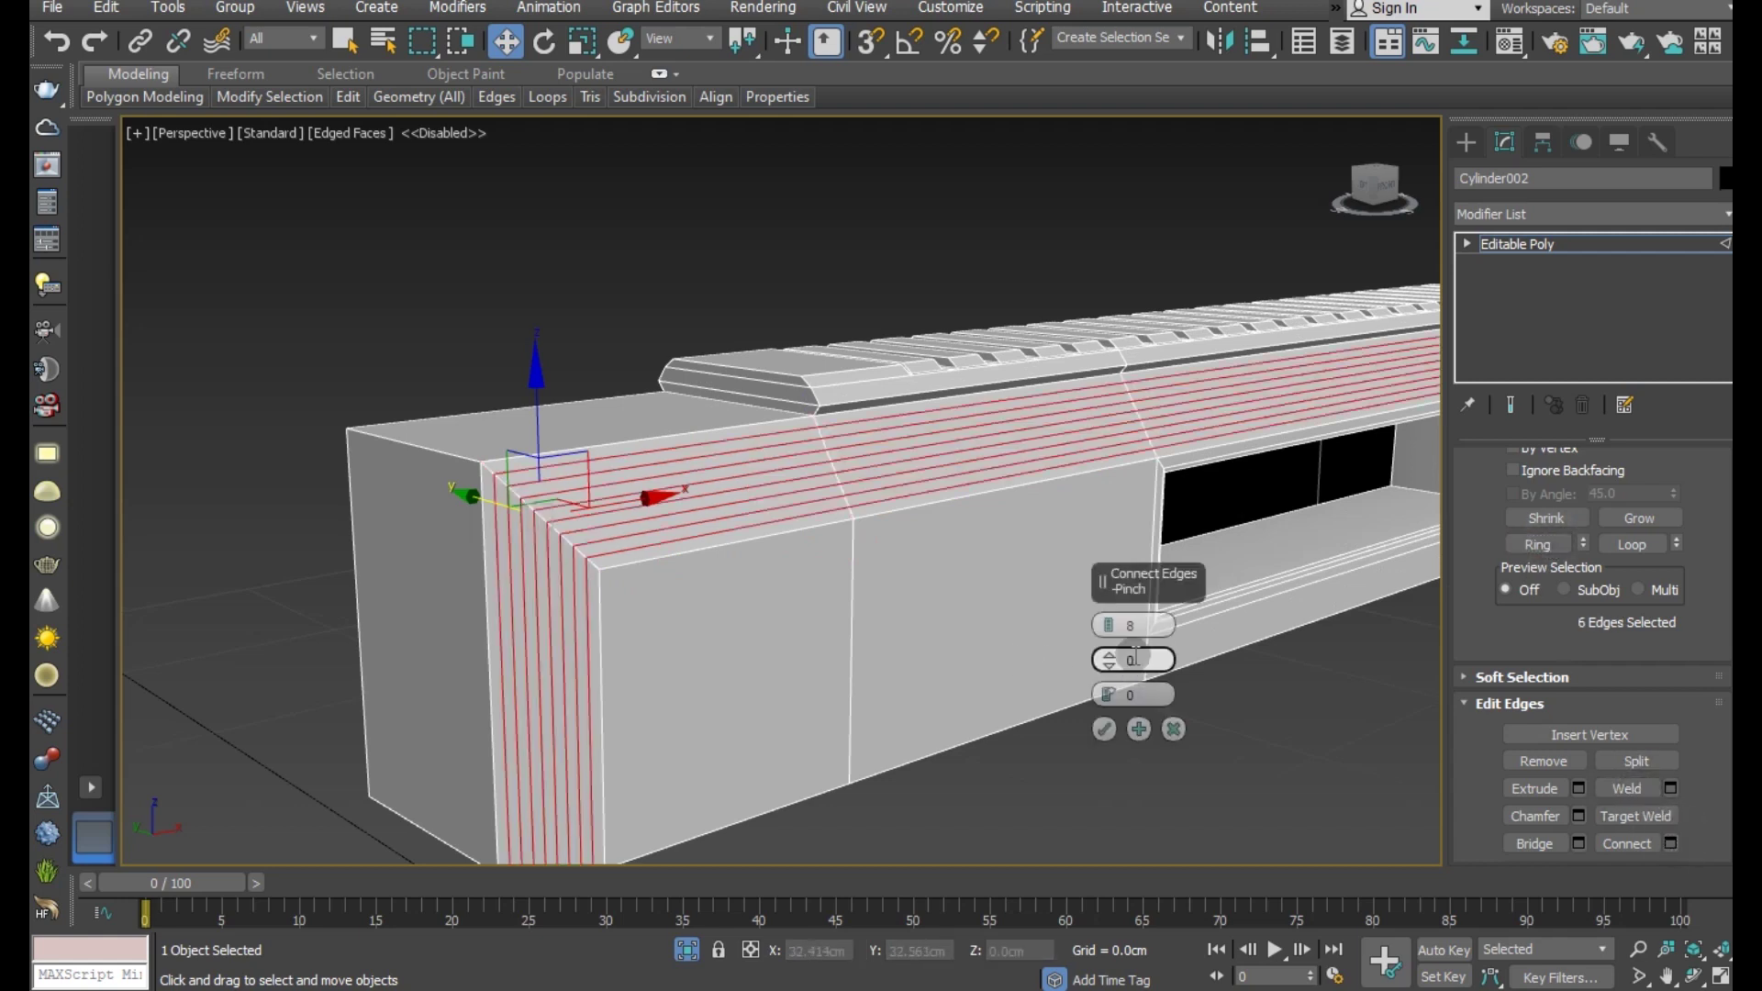
{"action": "mouse_move", "coordinate": [1103, 632]}
{"action": "left_mouse_down"}
{"action": "mouse_move", "coordinate": [1110, 653]}
{"action": "mouse_move", "coordinate": [1068, 269]}
{"action": "left_mouse_up"}
{"action": "left_click", "coordinate": [1106, 730]}
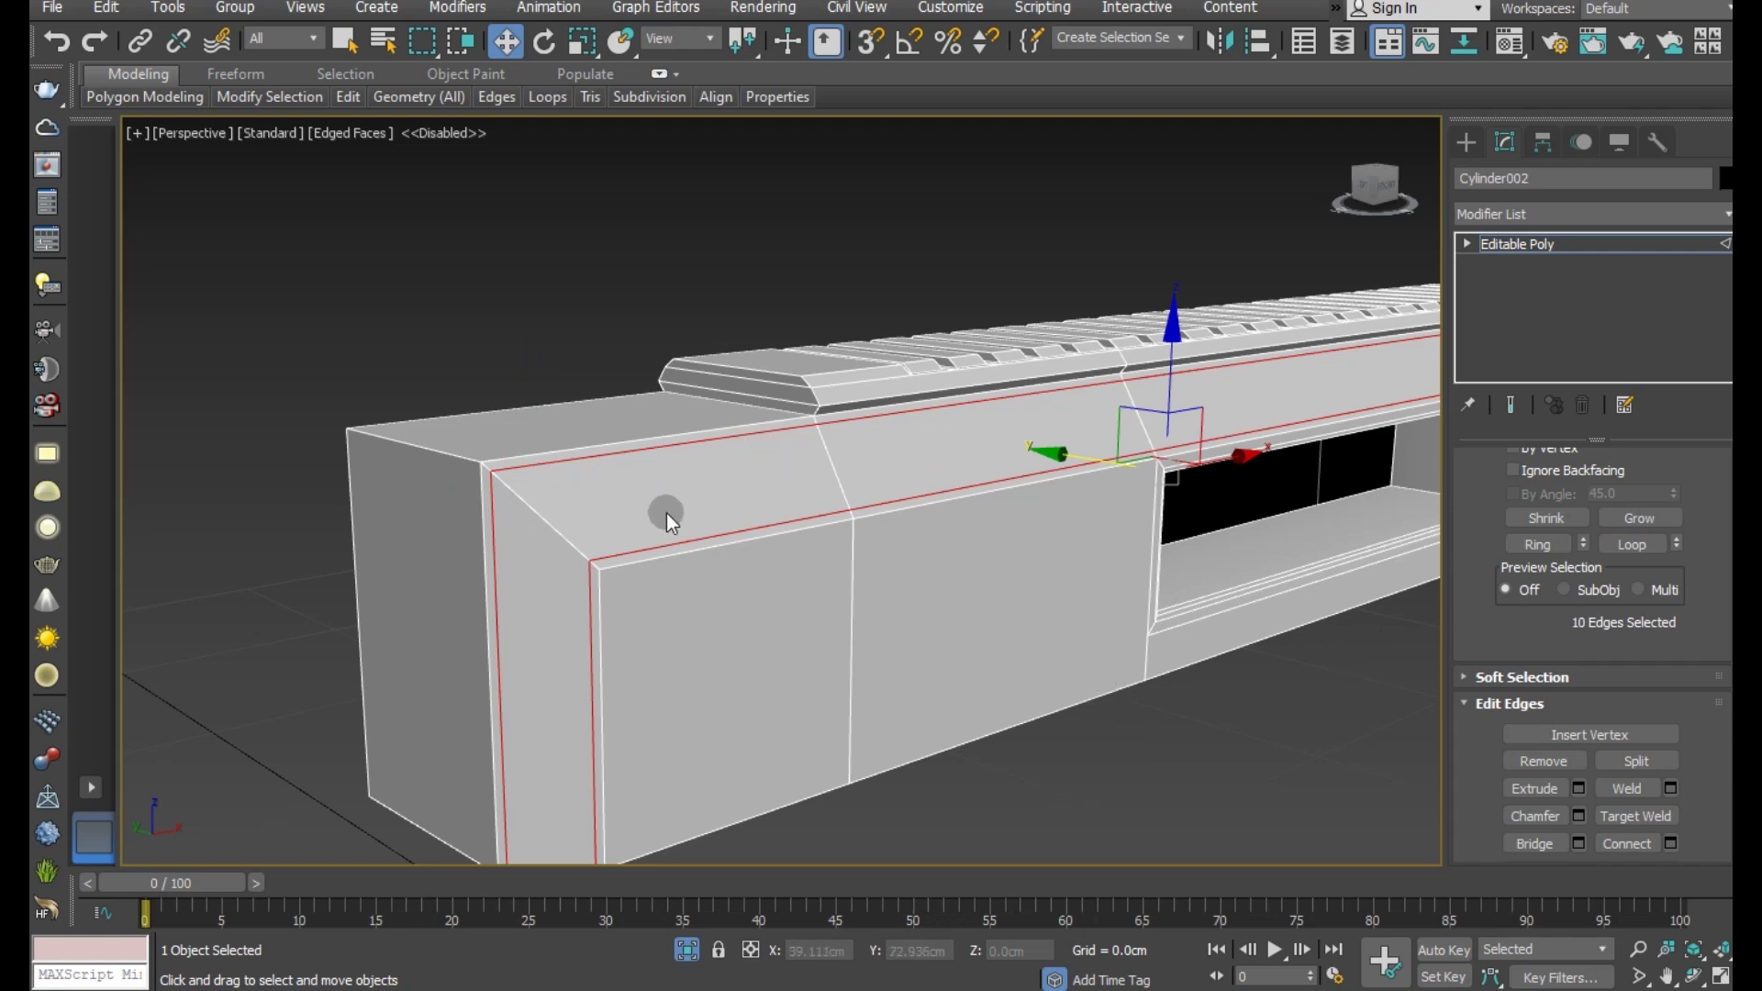
- Chamfer the diagonal corner edge loop at the receiver's front end
{"action": "double_click", "coordinate": [561, 539]}
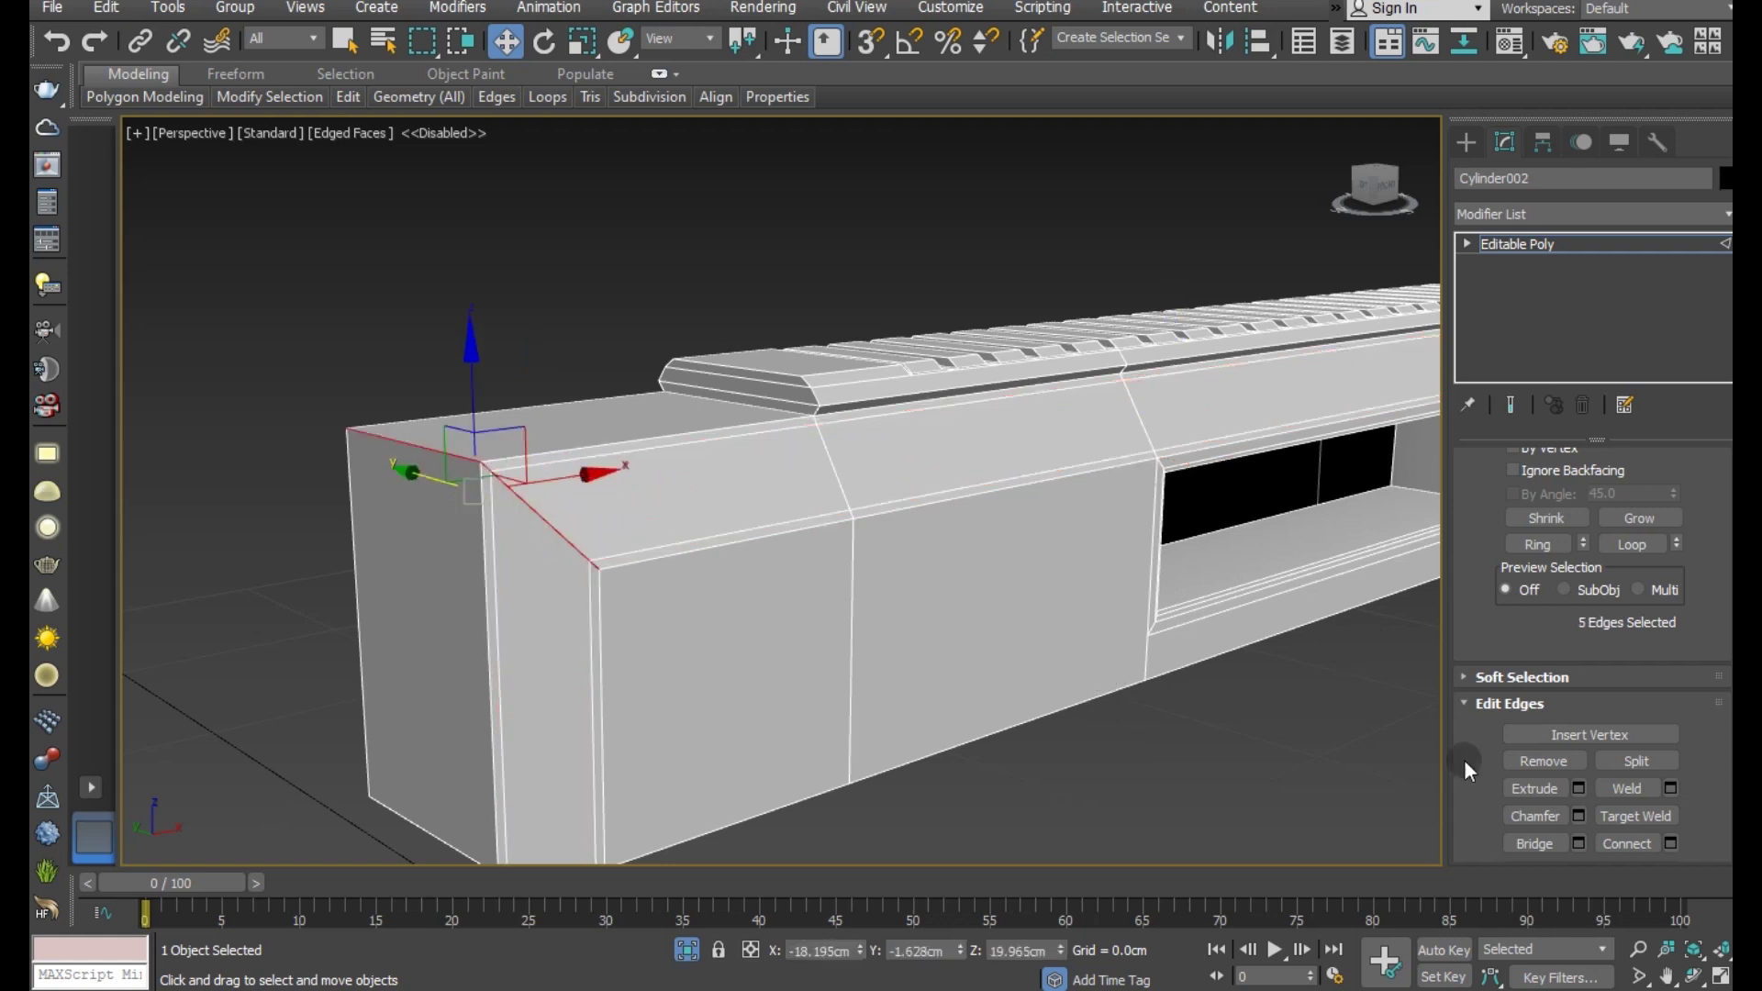
{"action": "left_click", "coordinate": [1578, 816]}
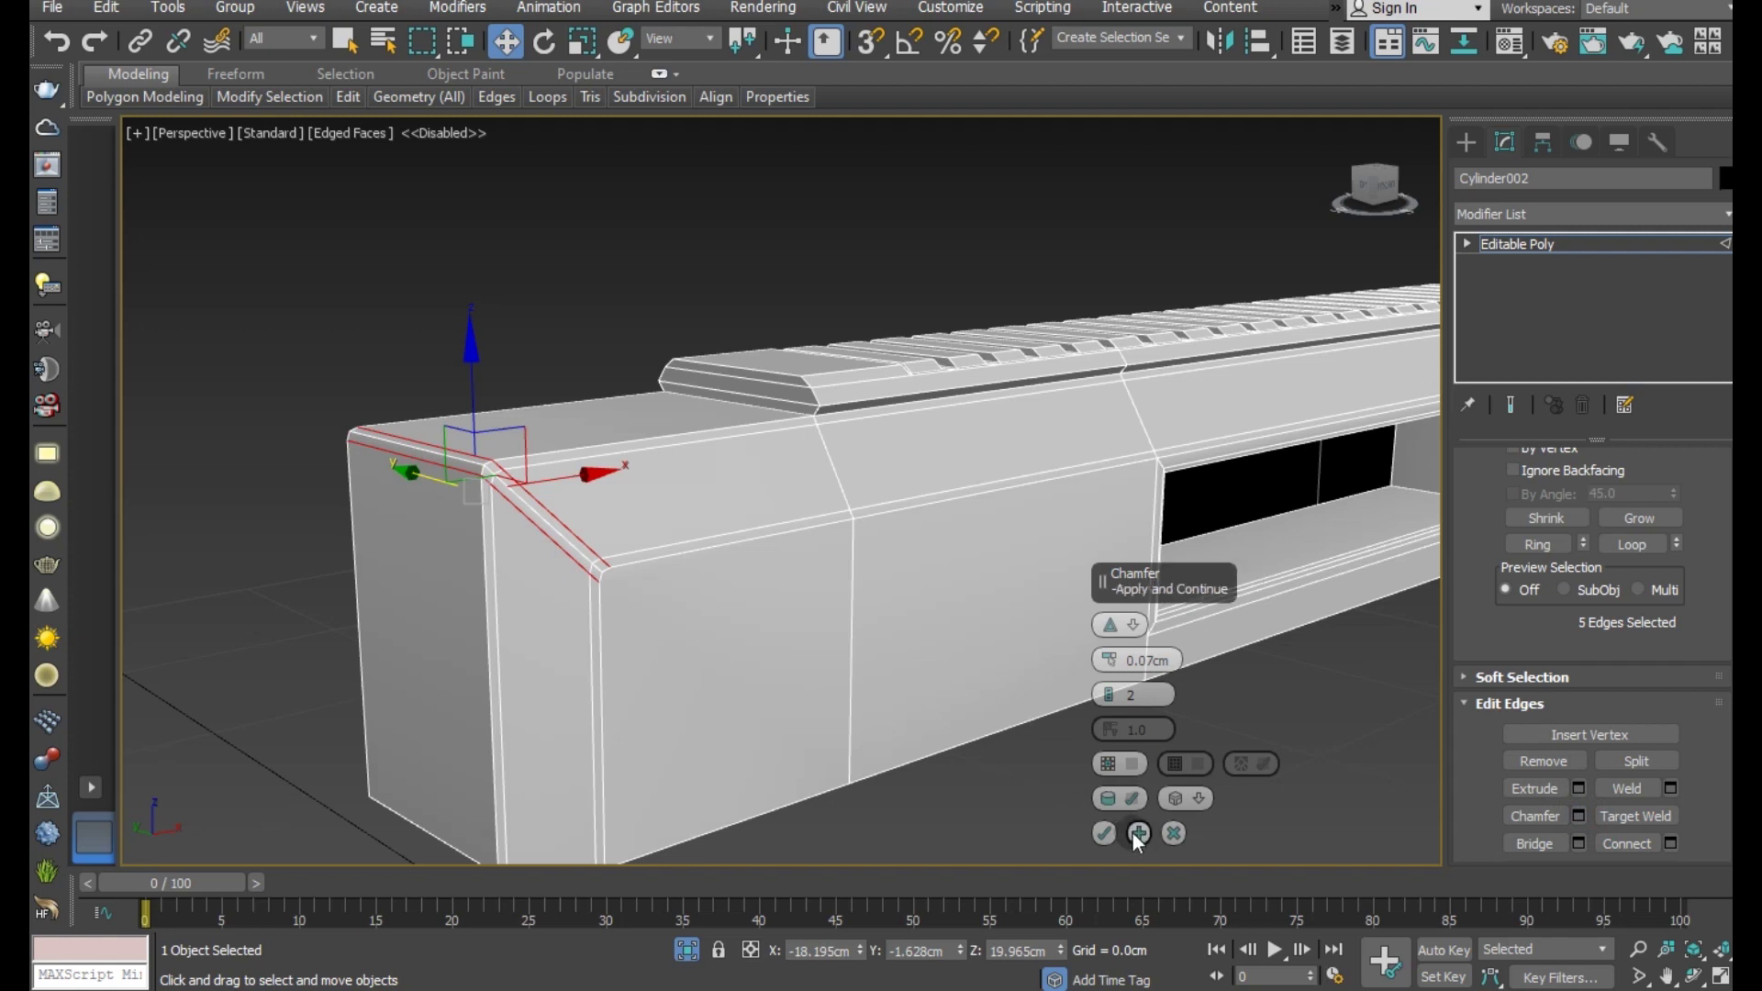
{"action": "left_click", "coordinate": [1107, 833]}
{"action": "scroll", "coordinate": [404, 492], "scroll_direction": "down", "scroll_amount": 3}
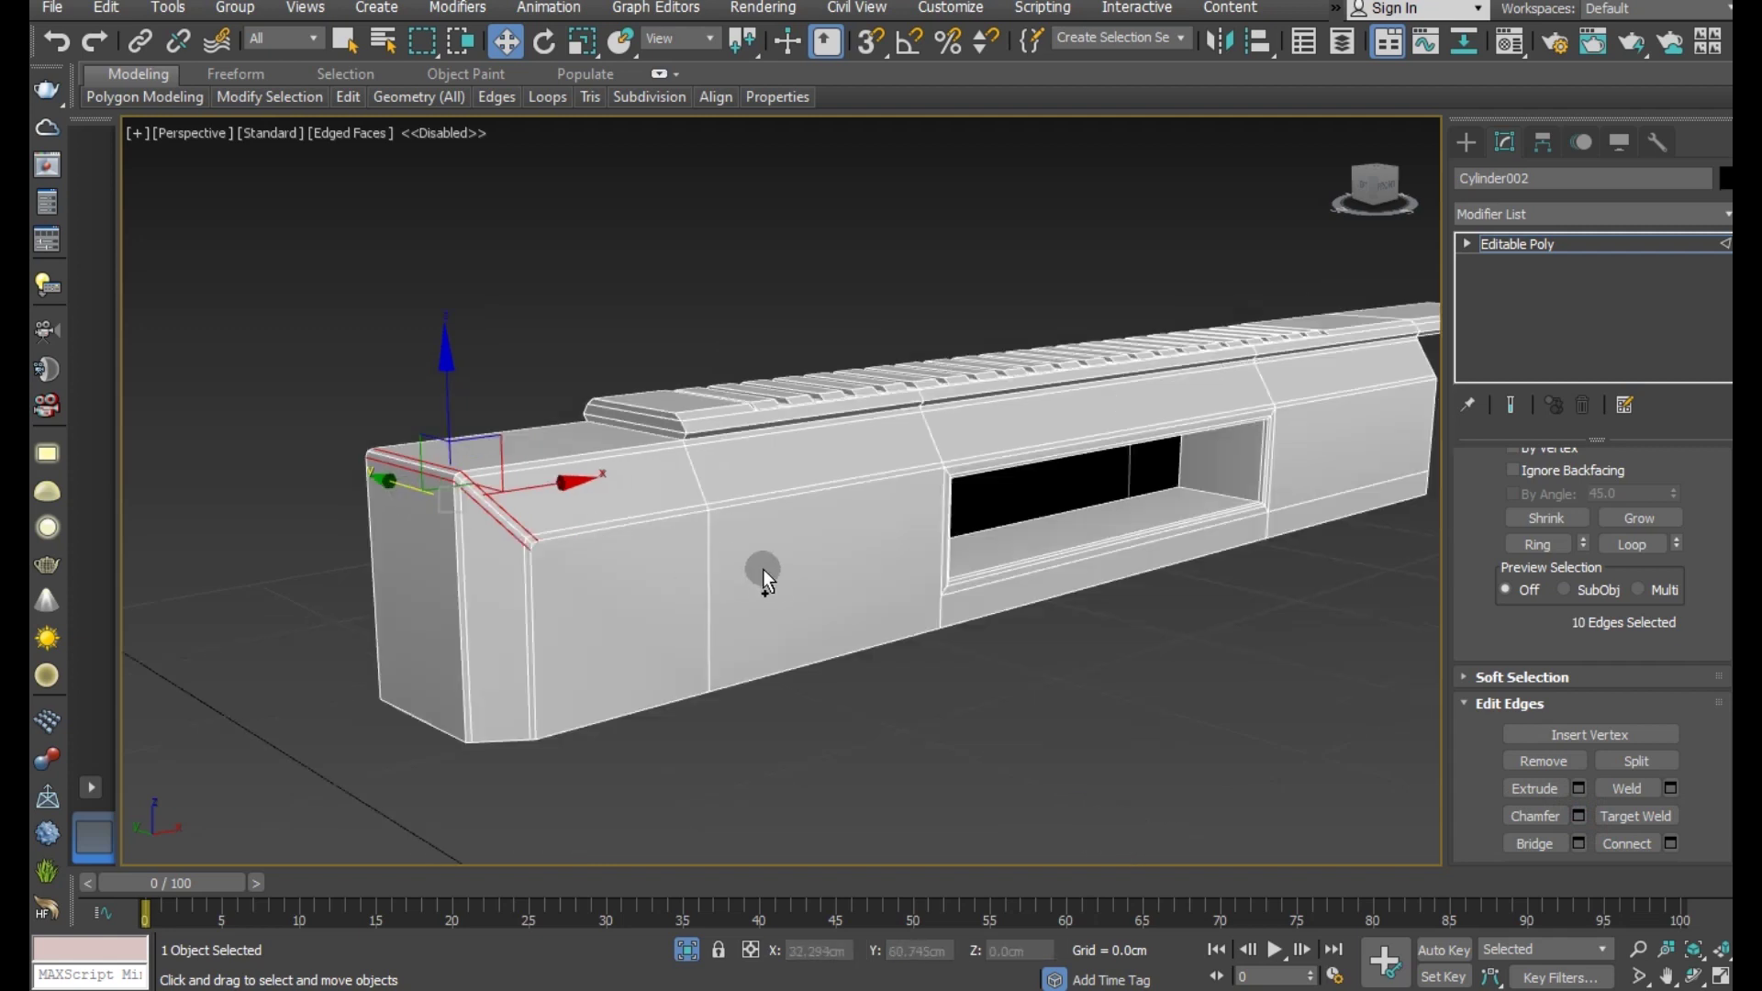
{"action": "scroll", "coordinate": [774, 577], "scroll_direction": "up", "scroll_amount": 1}
- Add a lengthwise loop via Ring and Connect on the receiver's far end
{"action": "mouse_move", "coordinate": [706, 621]}
{"action": "middle_mouse_down", "text": "alt"}
{"action": "mouse_move", "coordinate": [948, 635]}
{"action": "mouse_move", "coordinate": [487, 610]}
{"action": "mouse_move", "coordinate": [1109, 604]}
{"action": "middle_mouse_up", "text": "alt"}
{"action": "left_click", "coordinate": [1116, 579]}
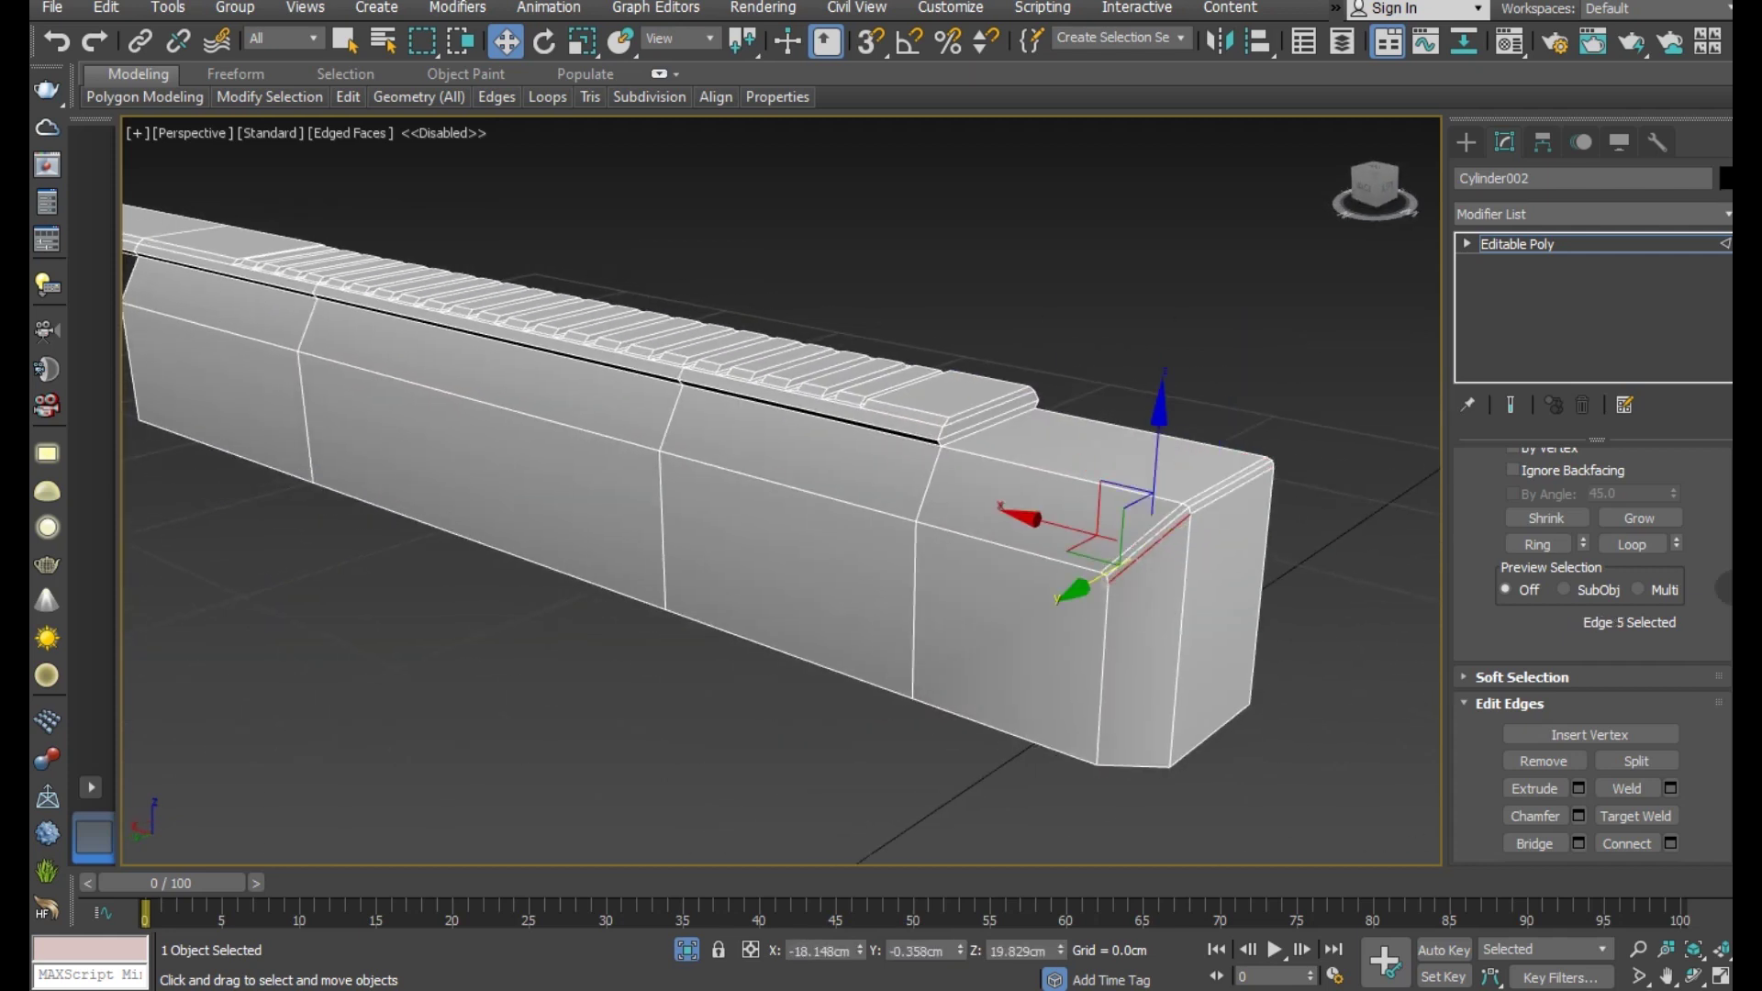
{"action": "left_click", "coordinate": [1562, 545]}
{"action": "left_click", "coordinate": [1608, 846]}
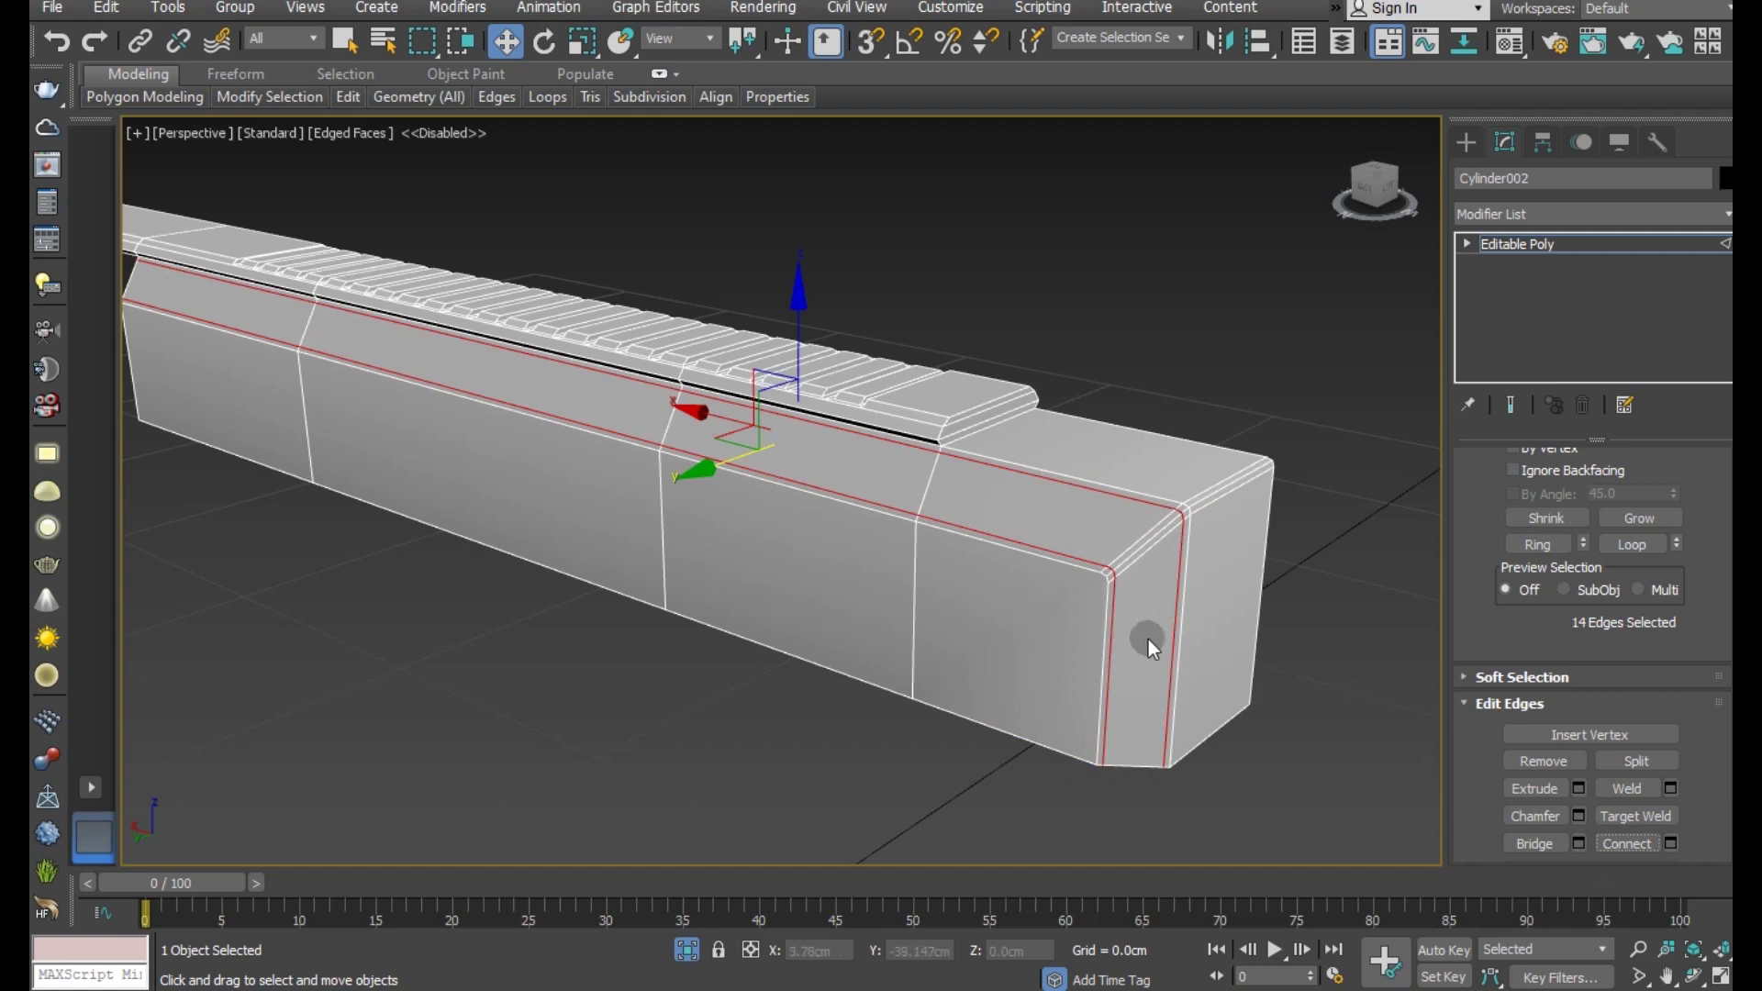
{"action": "left_click", "coordinate": [1122, 635]}
{"action": "middle_click_drag", "start_coordinate": [1197, 652], "coordinate": [971, 631], "text": "alt"}
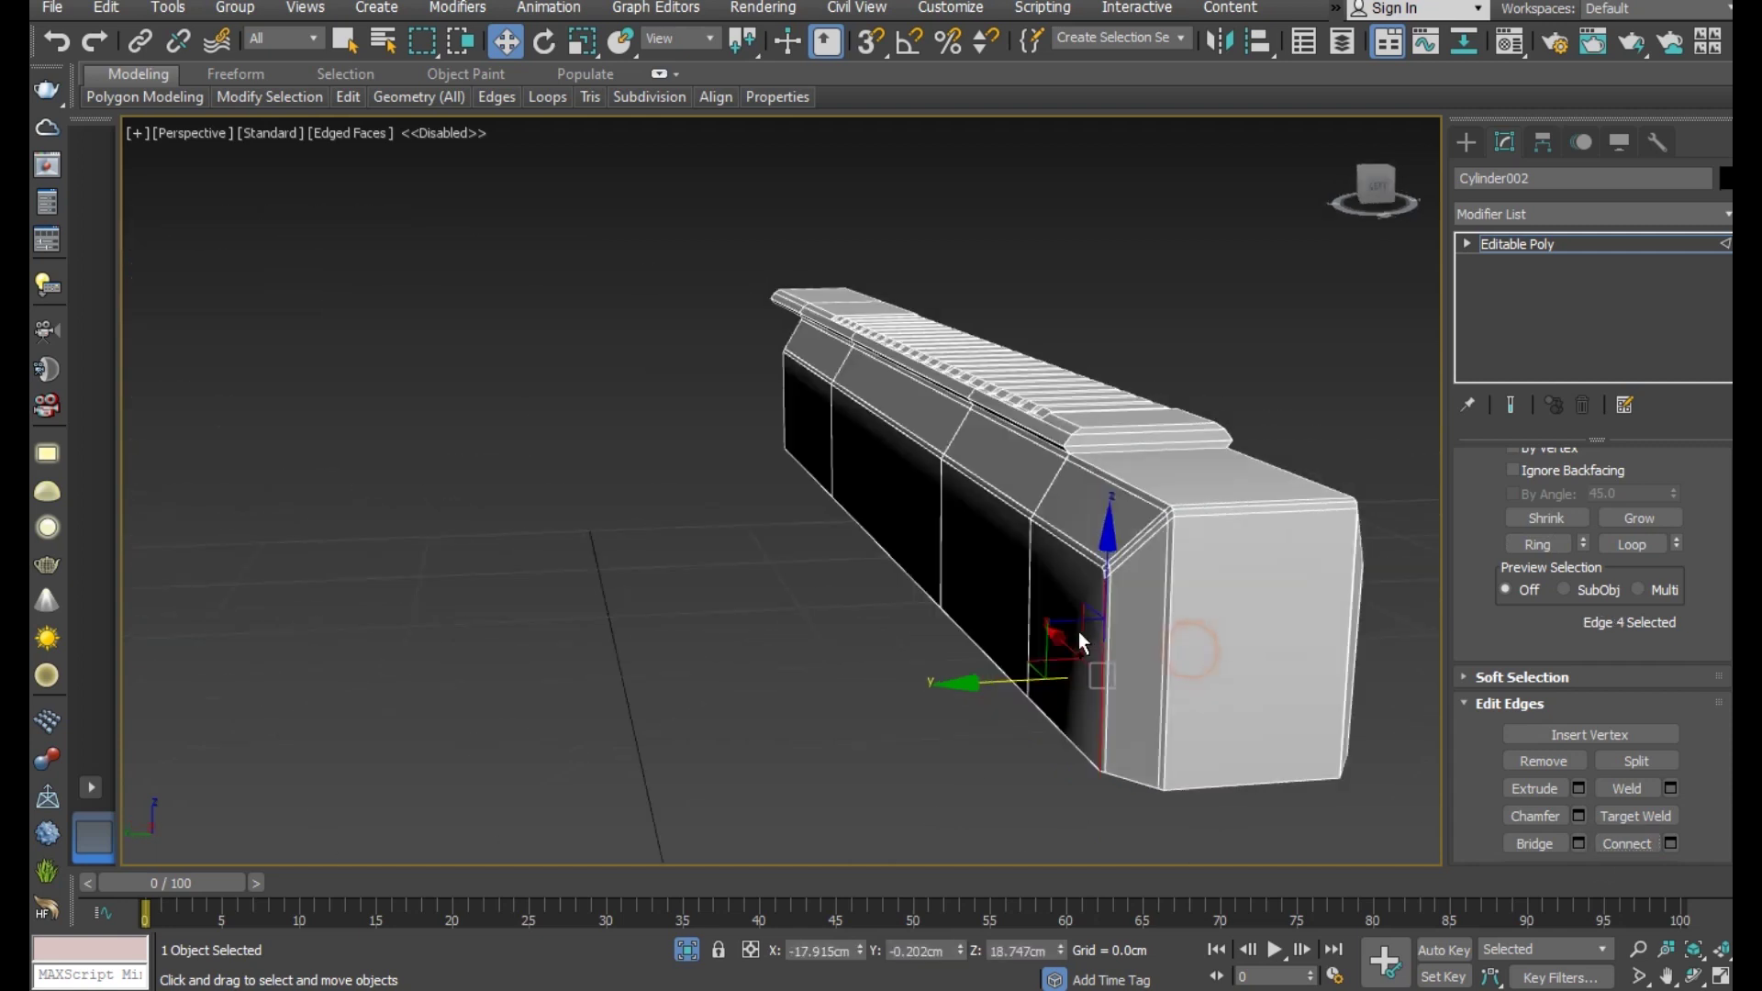
{"action": "middle_click_drag", "start_coordinate": [1114, 680], "coordinate": [527, 633]}
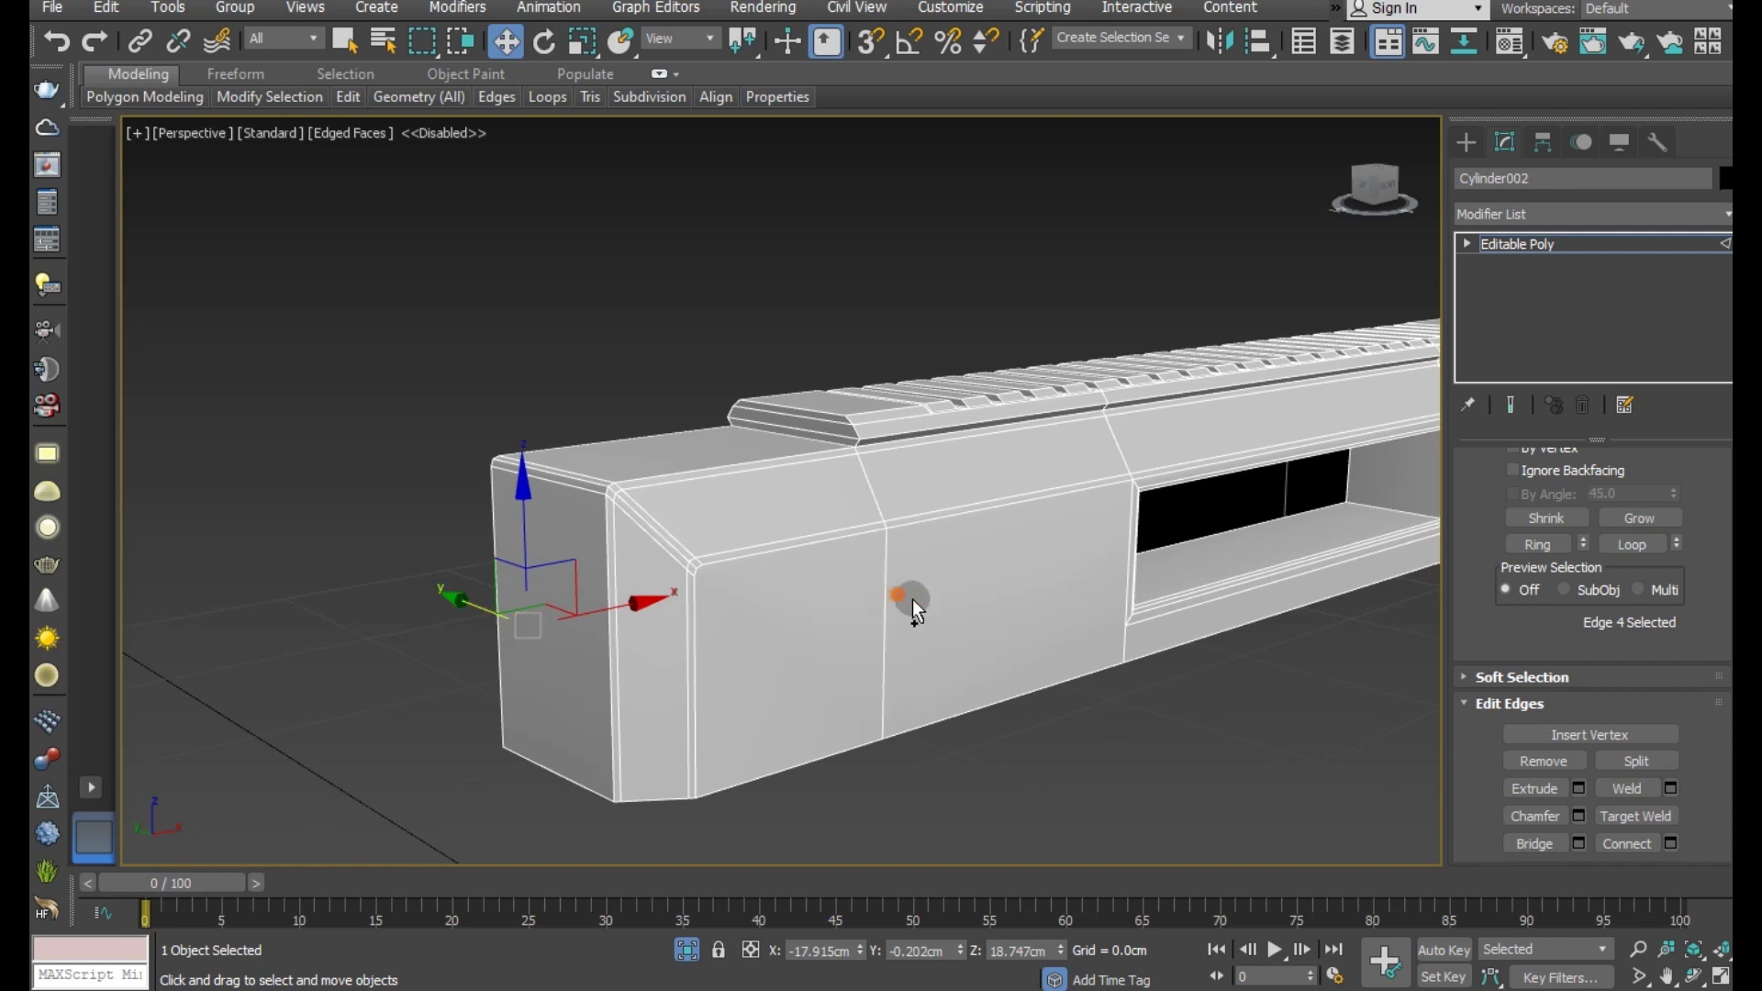
- Connect the top rail's edge ring with 3 loops pinched at 91
{"action": "middle_click_drag", "start_coordinate": [913, 598], "coordinate": [890, 331], "text": "alt"}
{"action": "scroll", "coordinate": [890, 330], "scroll_direction": "up", "scroll_amount": 5}
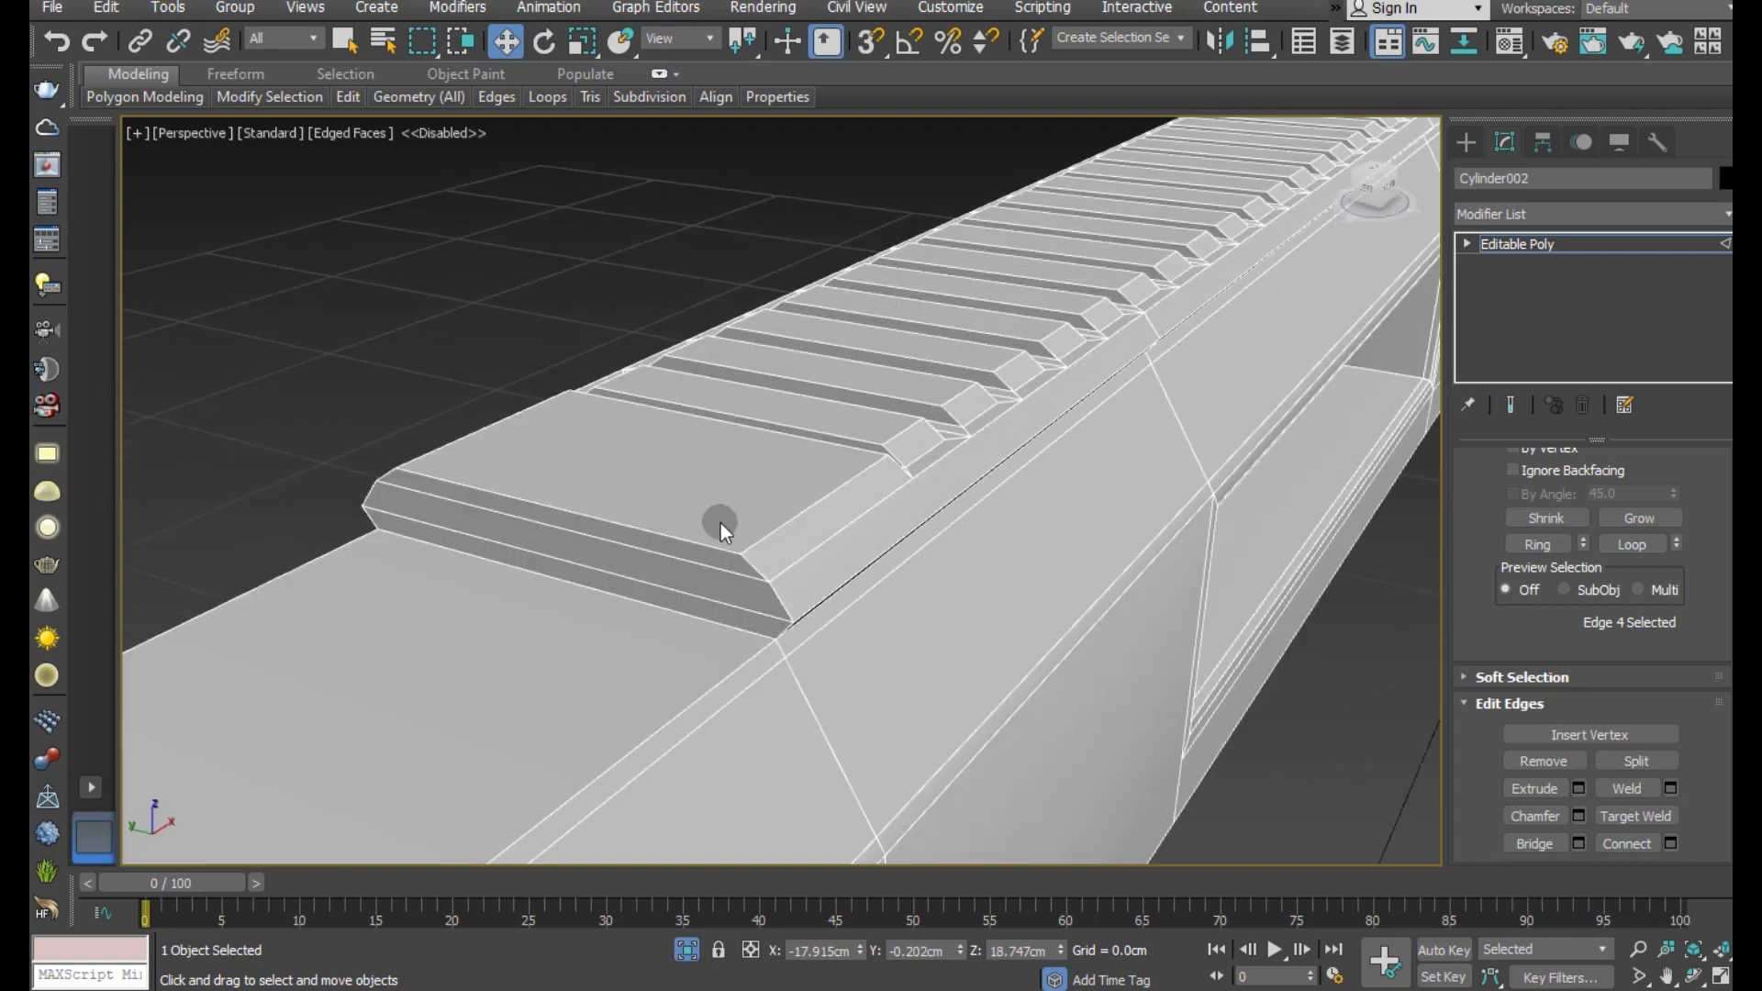
{"action": "left_click", "coordinate": [1537, 544]}
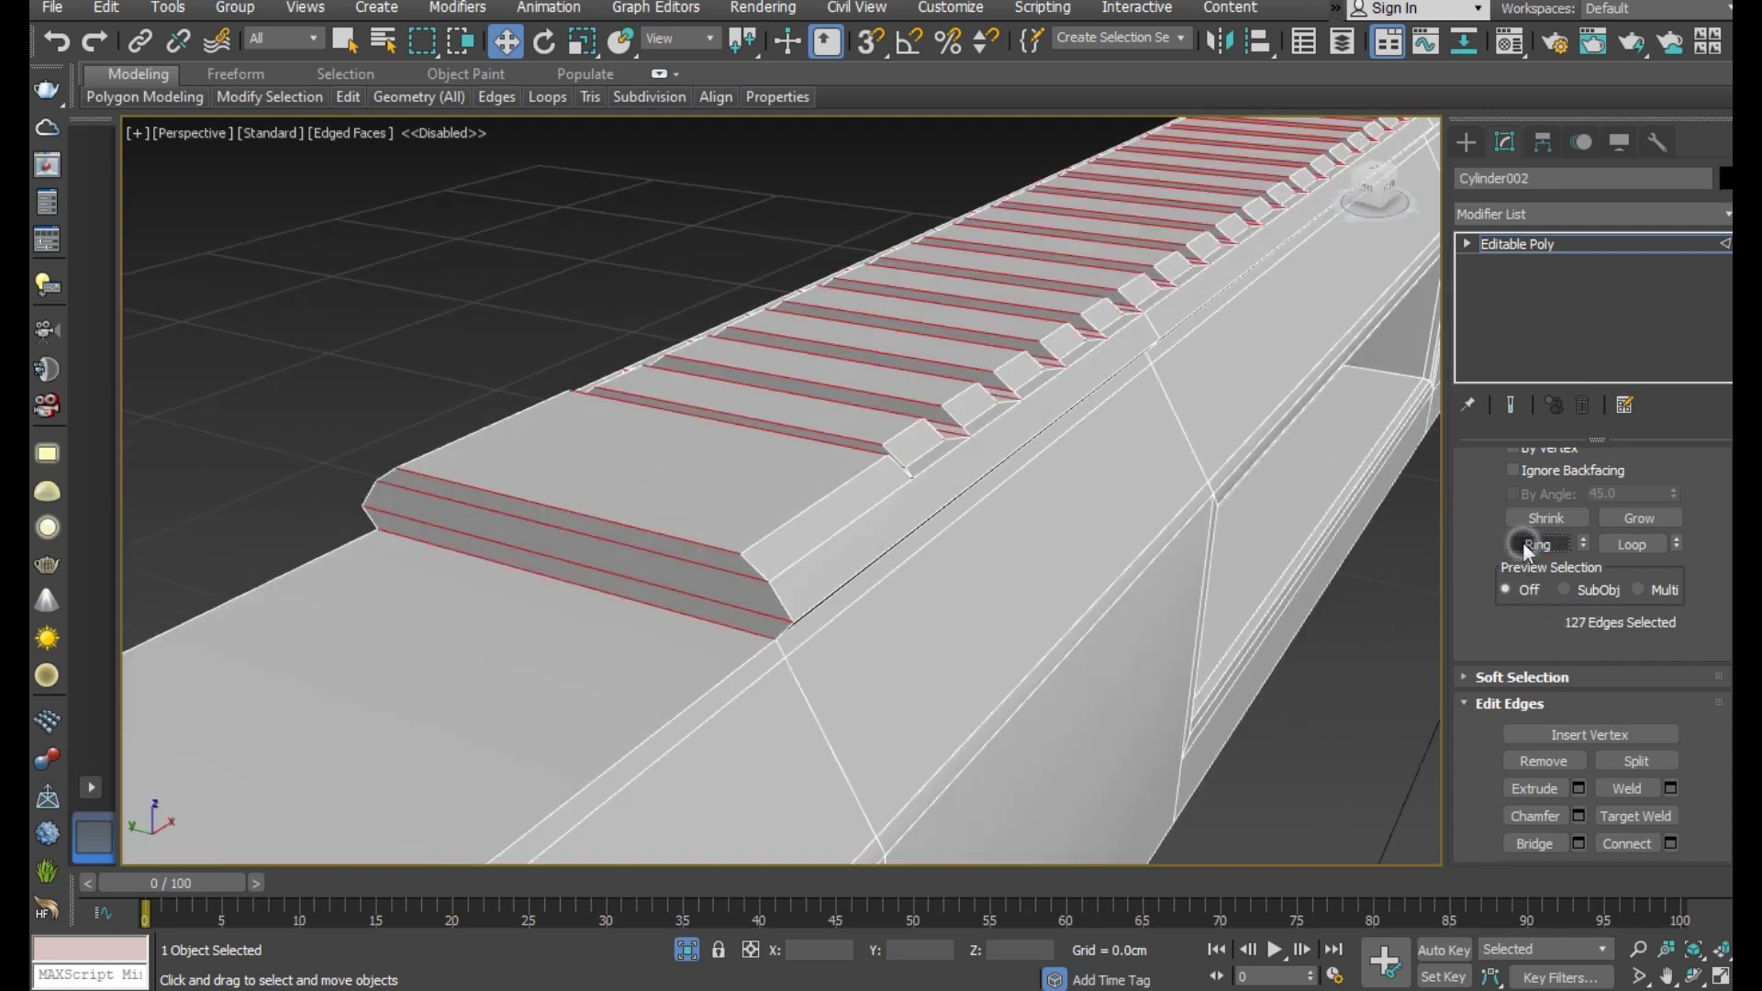
{"action": "left_click", "coordinate": [1672, 842]}
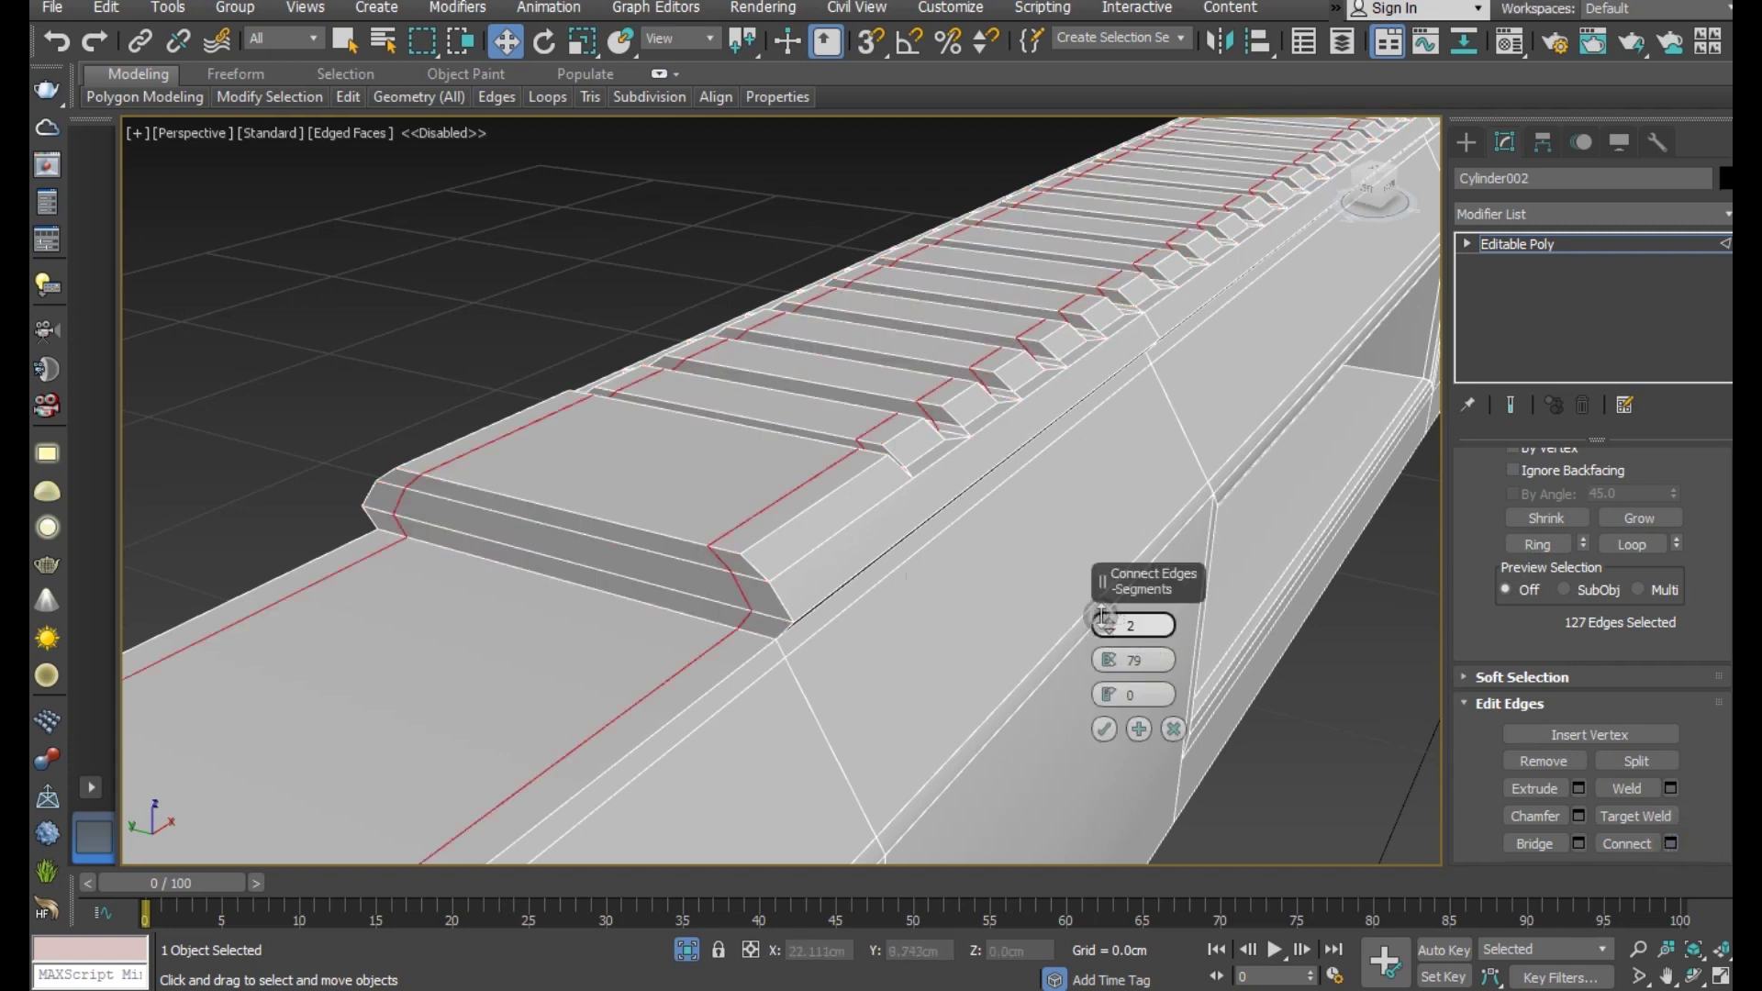
{"action": "left_click_drag", "start_coordinate": [1103, 617], "coordinate": [1118, 626]}
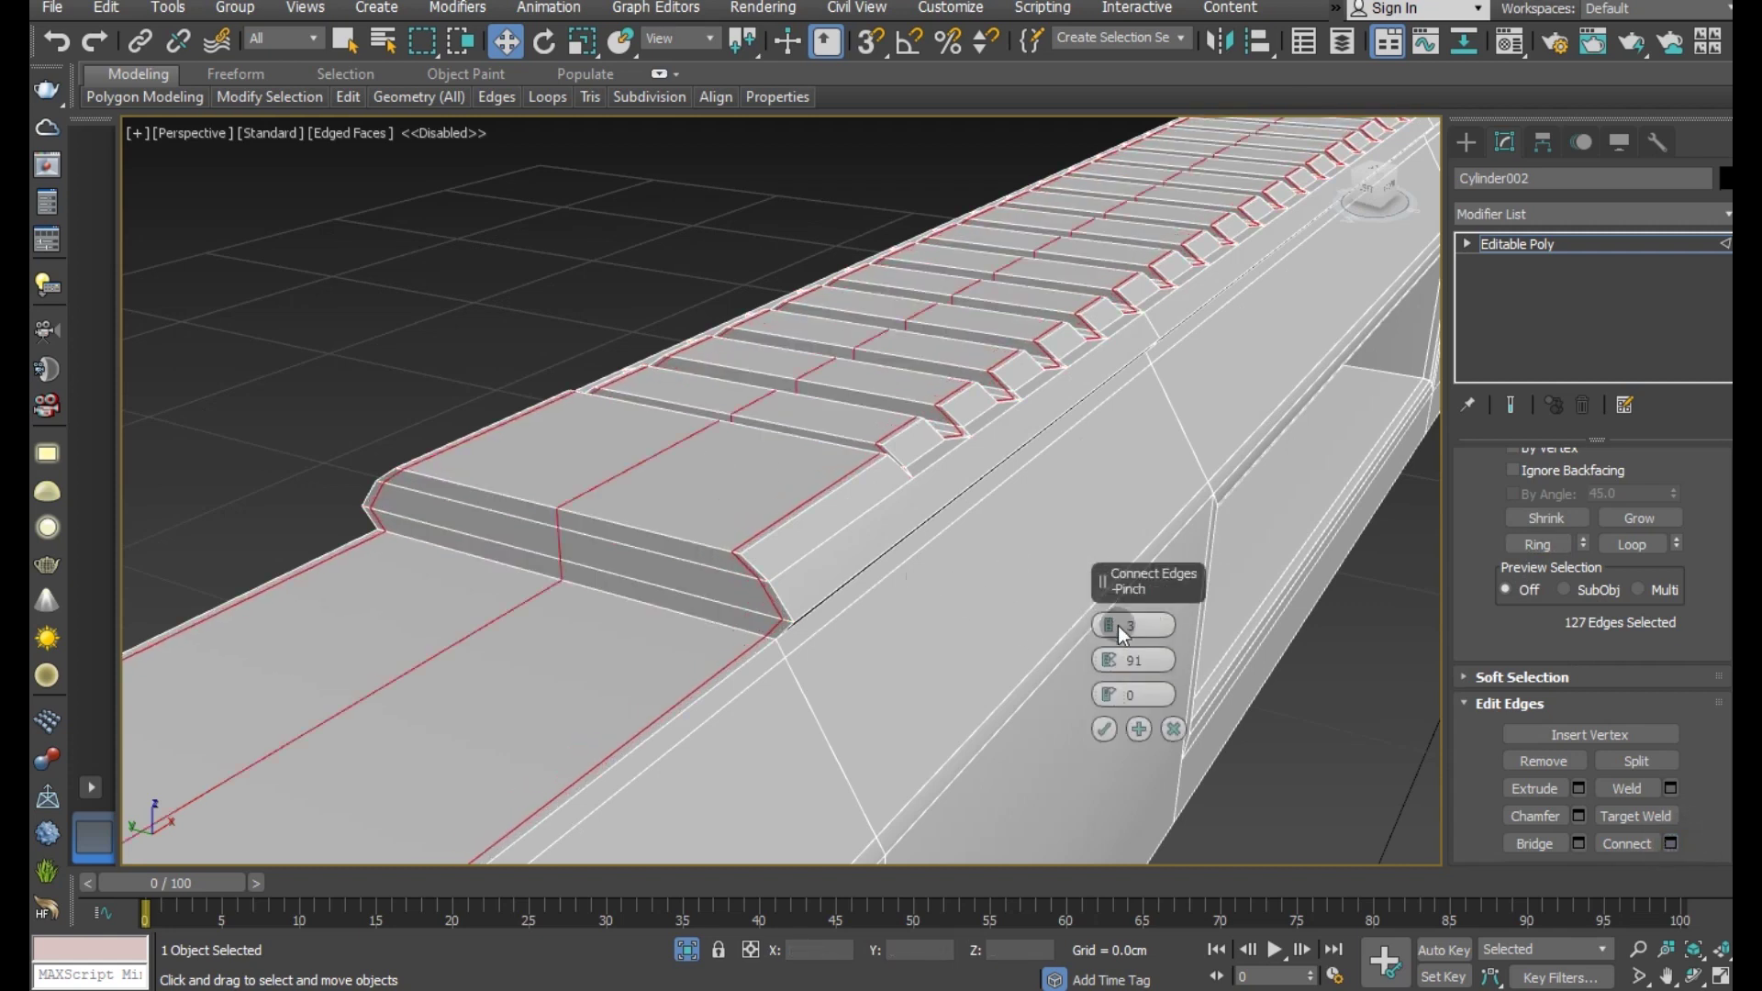
{"action": "left_click", "coordinate": [1104, 729]}
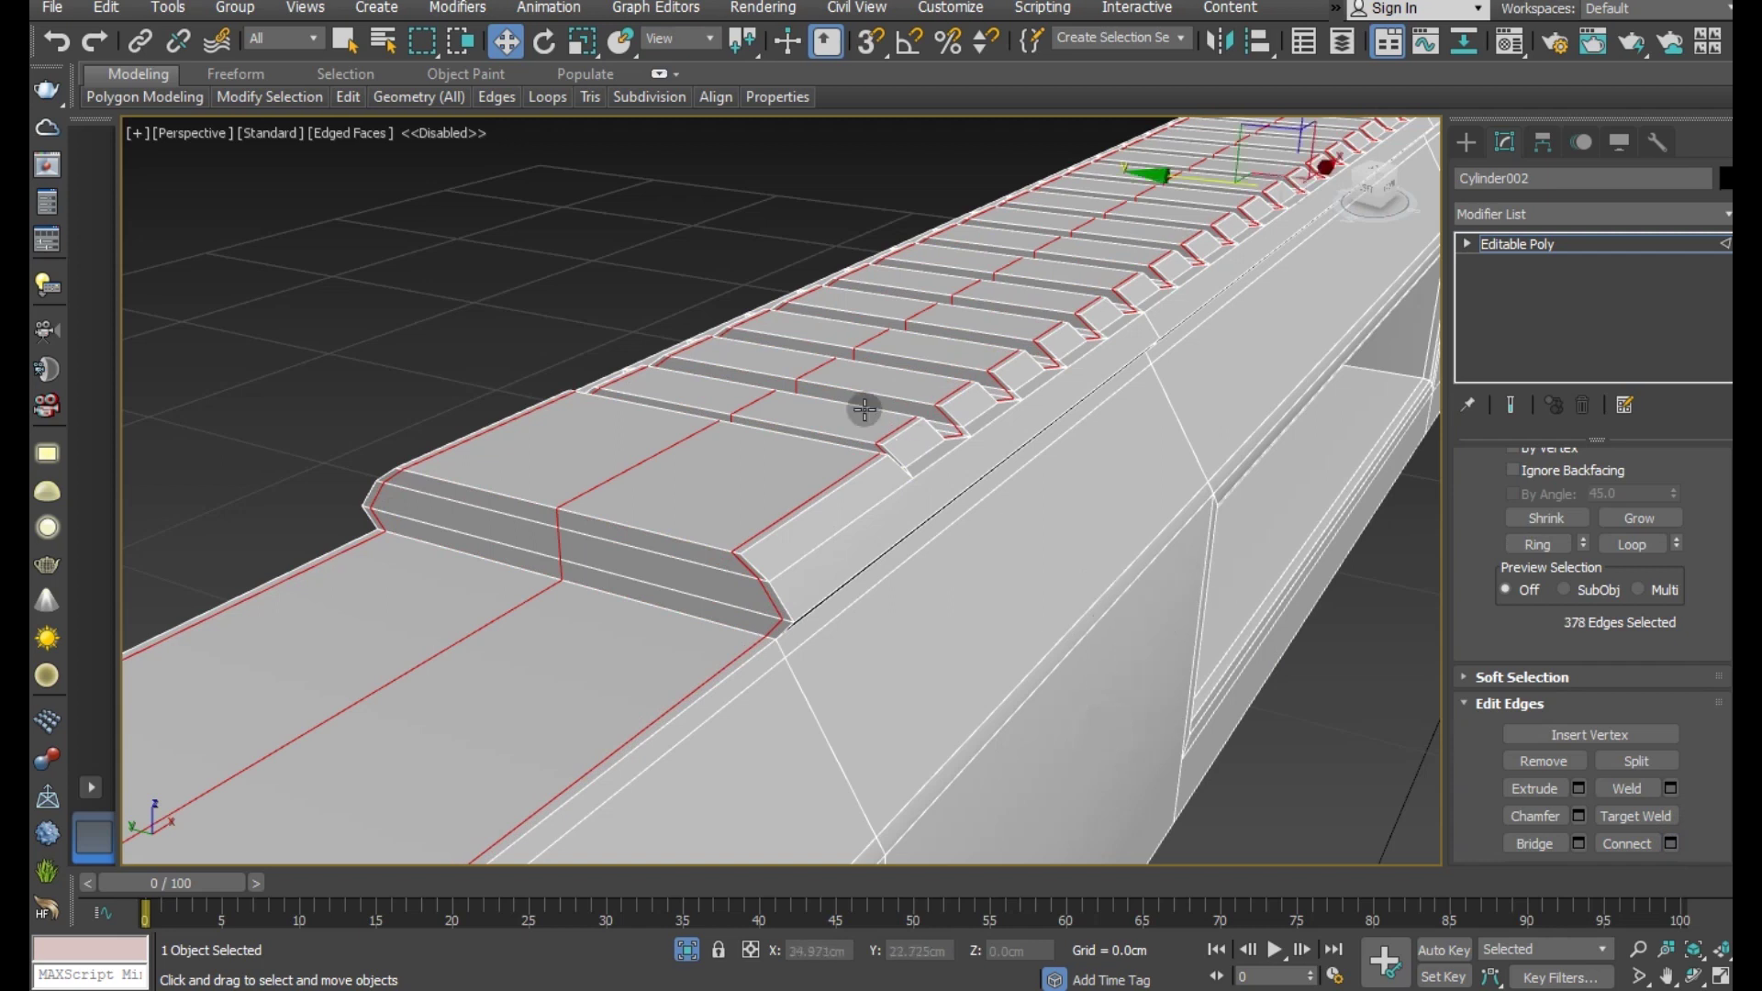
- Return to object level and preview the receiver with Use NURMS smoothing
{"action": "mouse_move", "coordinate": [865, 410]}
{"action": "middle_mouse_down", "text": "alt"}
{"action": "mouse_move", "coordinate": [762, 399]}
{"action": "mouse_move", "coordinate": [1034, 468]}
{"action": "mouse_move", "coordinate": [826, 441]}
{"action": "mouse_move", "coordinate": [1159, 471]}
{"action": "middle_mouse_up", "text": "alt"}
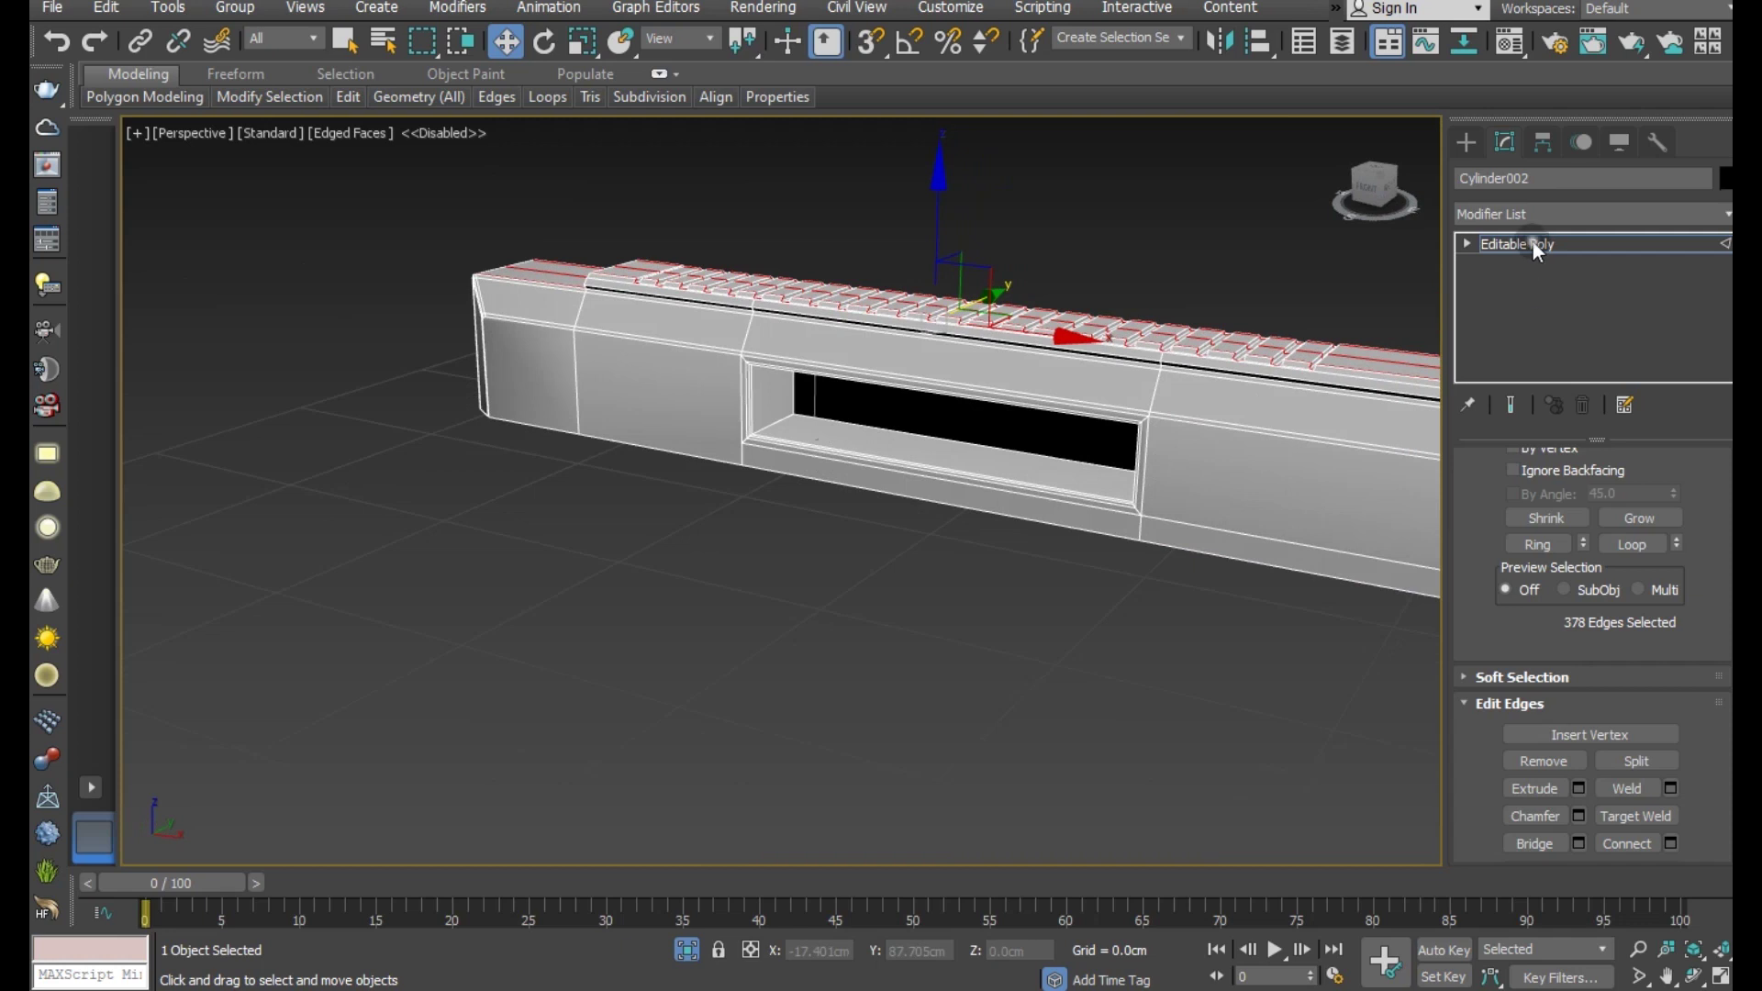
{"action": "left_click", "coordinate": [1534, 244]}
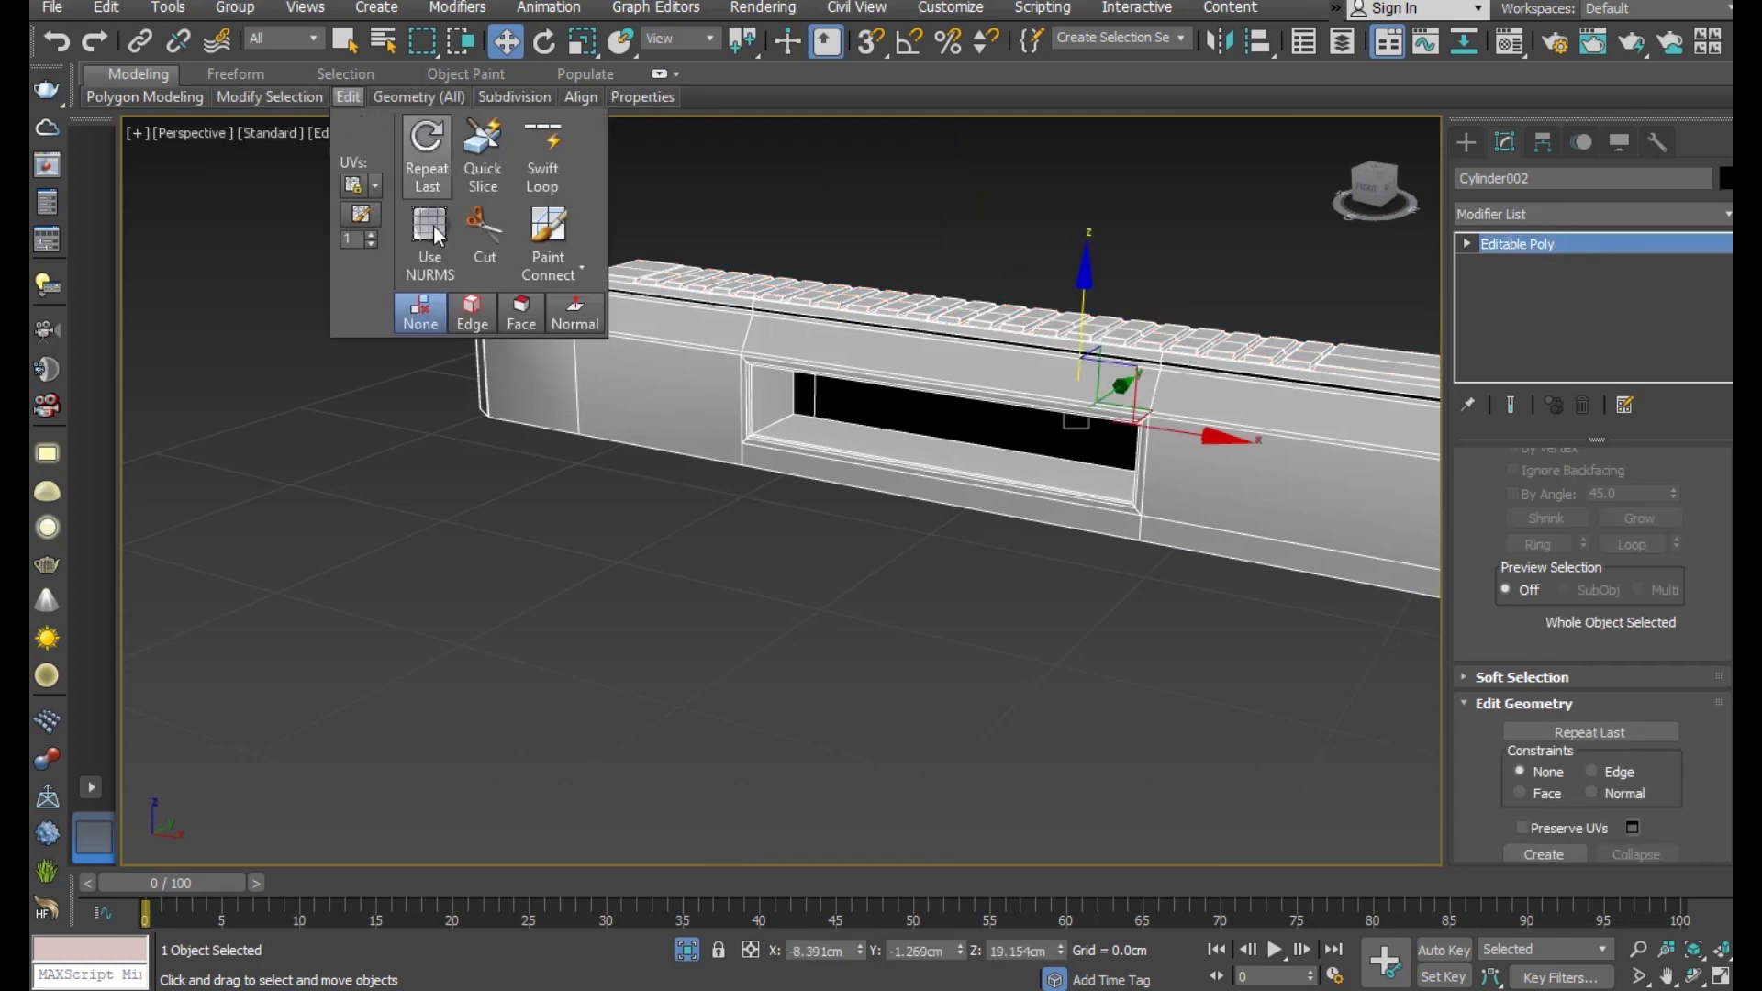
{"action": "left_click", "coordinate": [428, 237]}
{"action": "mouse_move", "coordinate": [1009, 384]}
{"action": "middle_mouse_down", "text": "alt"}
{"action": "mouse_move", "coordinate": [1003, 421]}
{"action": "mouse_move", "coordinate": [1126, 397]}
{"action": "mouse_move", "coordinate": [1169, 420]}
{"action": "middle_mouse_up", "text": "alt"}
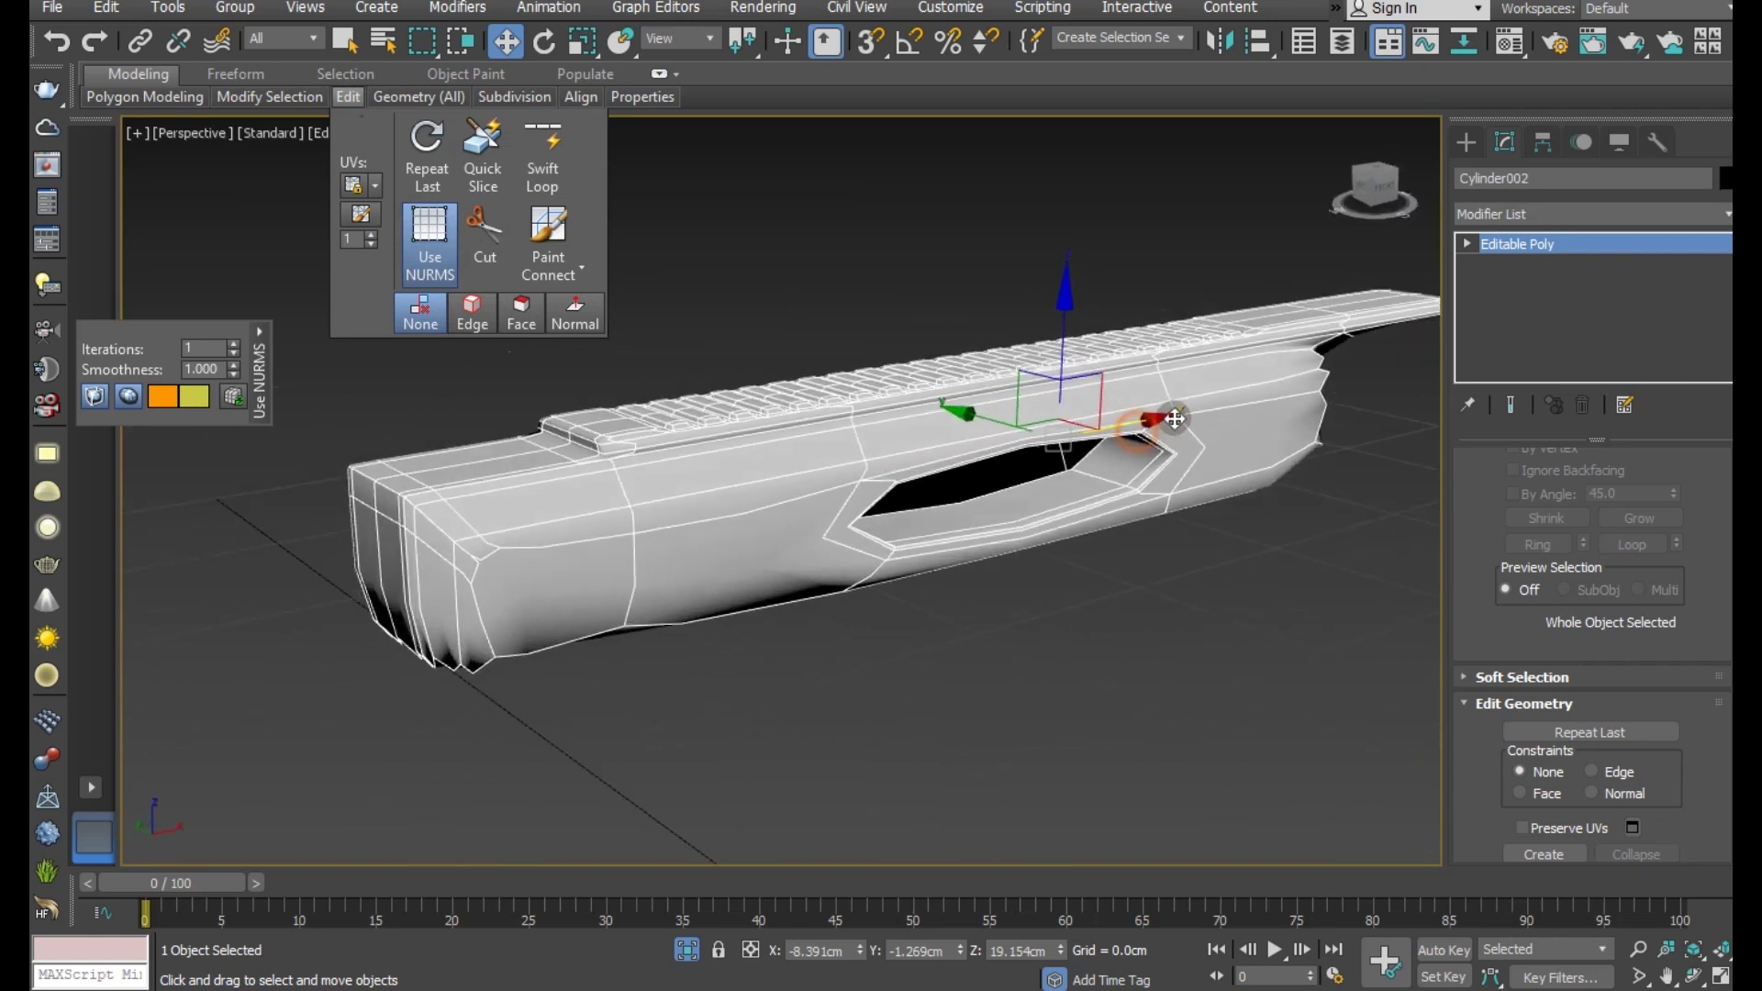
{"action": "scroll", "coordinate": [862, 381], "scroll_direction": "up", "scroll_amount": 1}
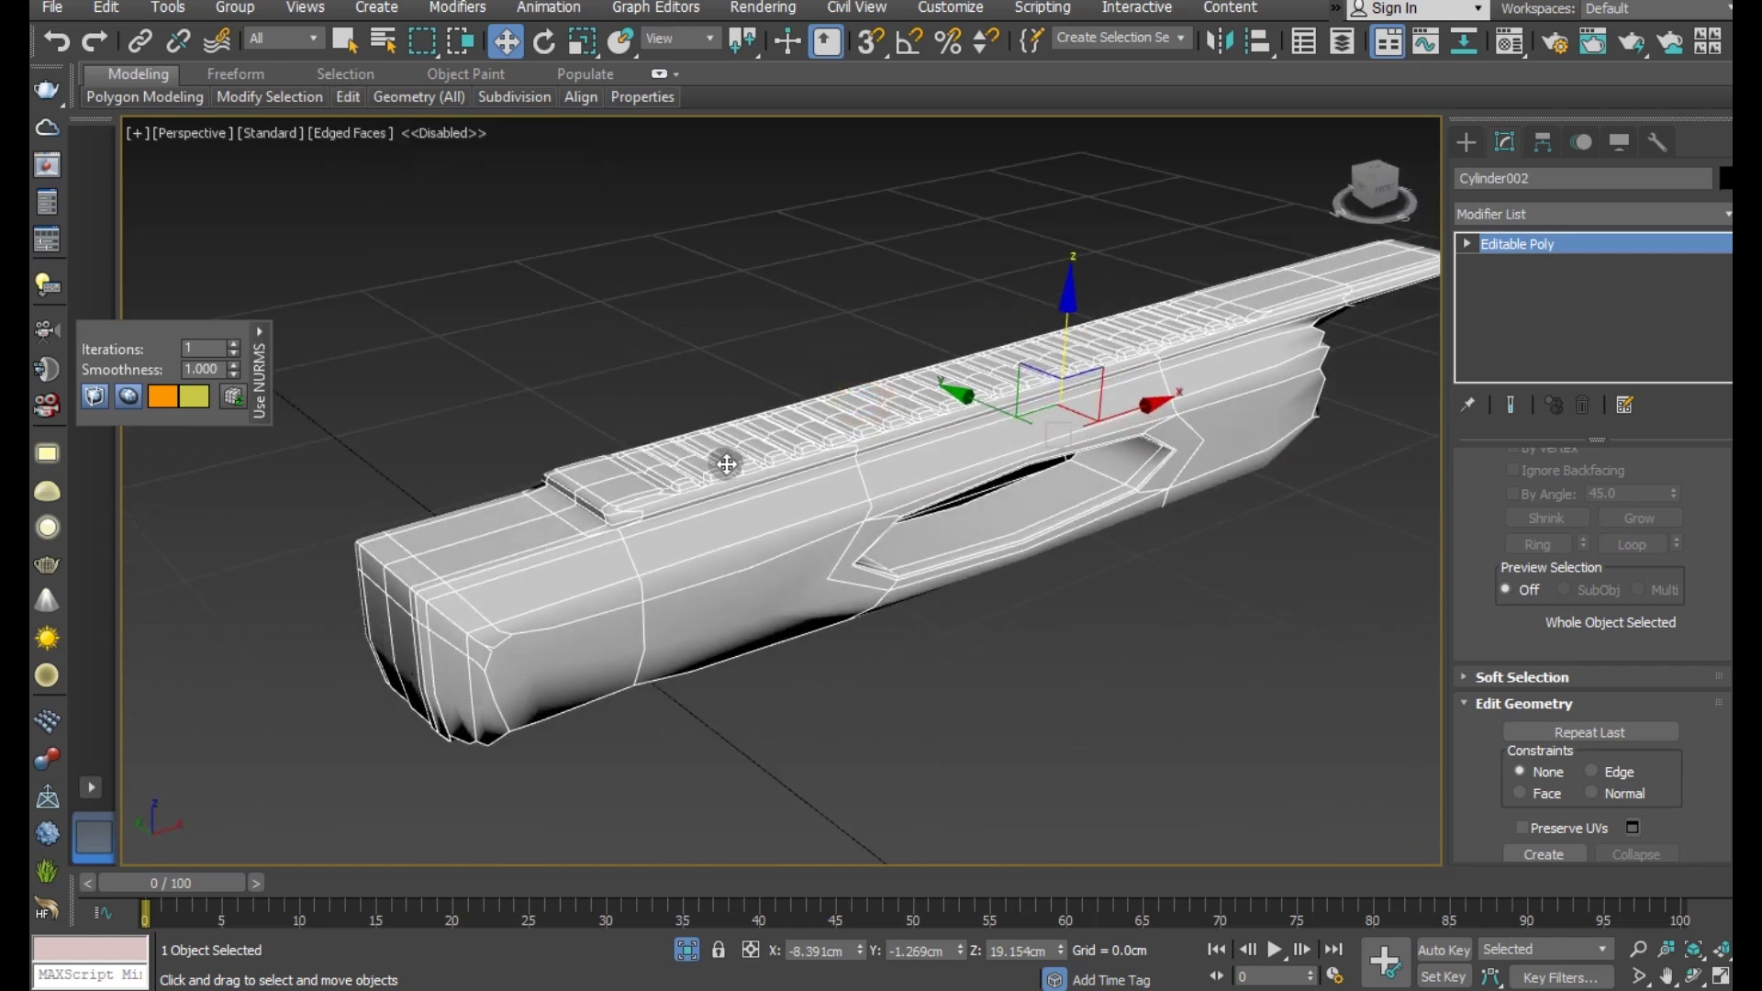
{"action": "scroll", "coordinate": [721, 459], "scroll_direction": "up", "scroll_amount": 5}
{"action": "scroll", "coordinate": [914, 401], "scroll_direction": "down", "scroll_amount": 3}
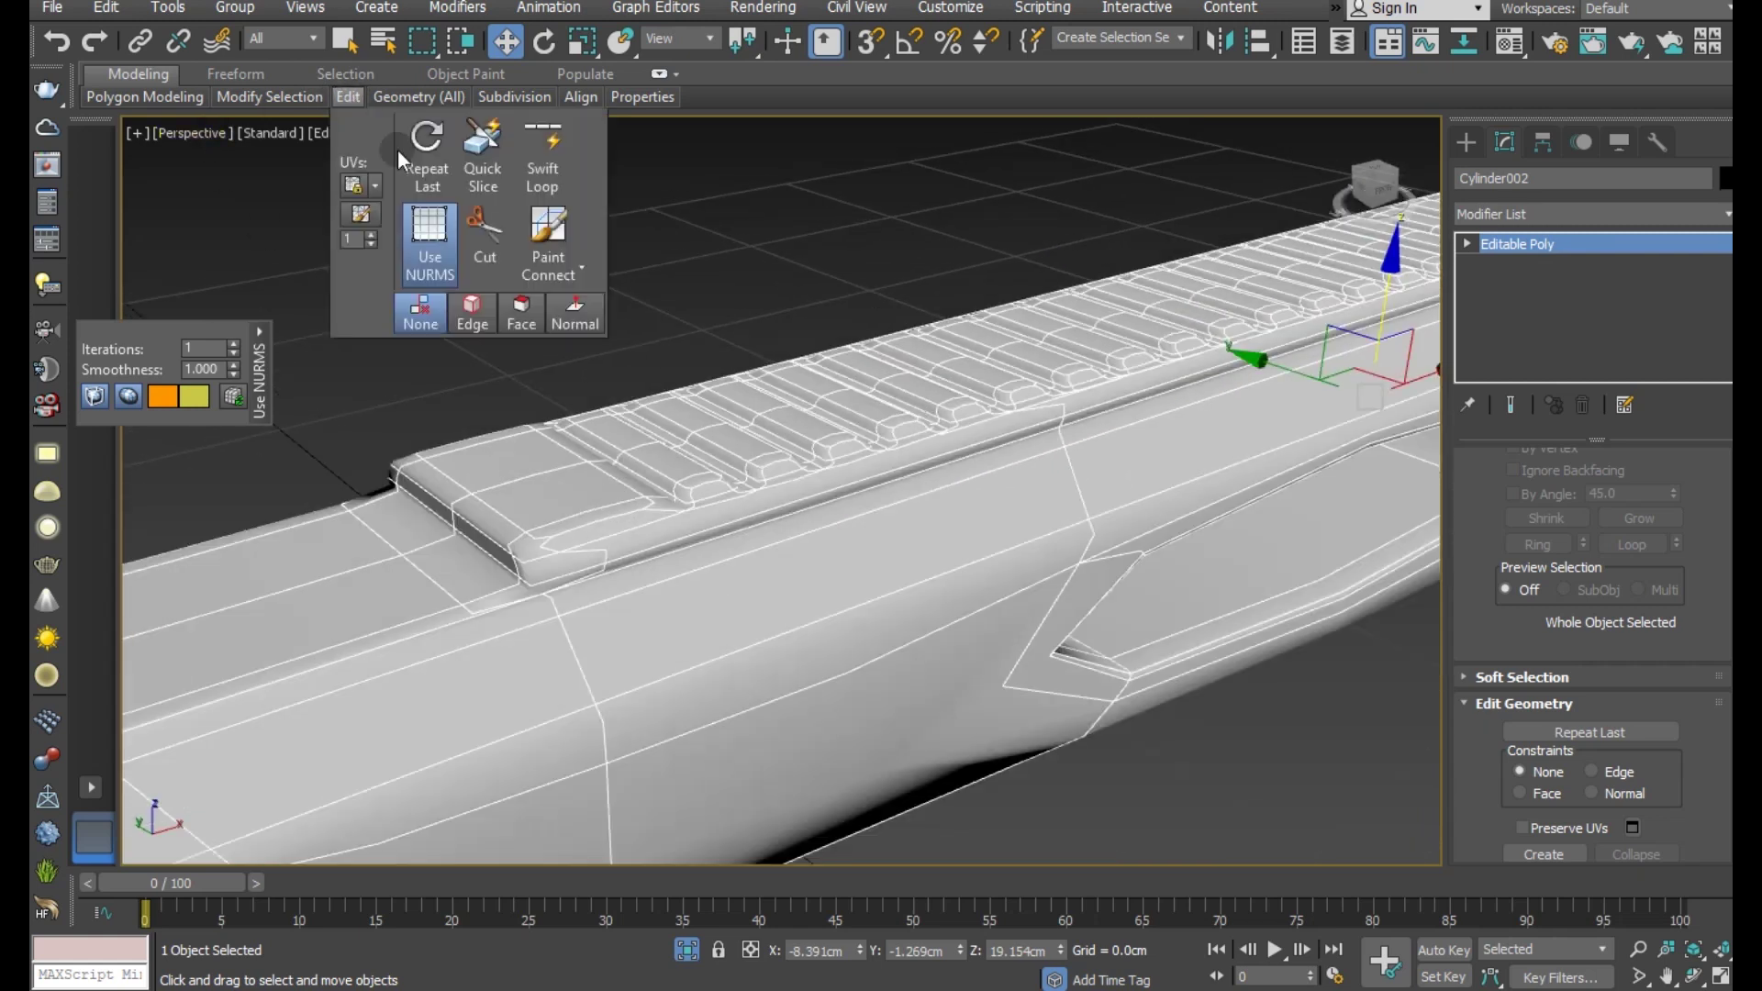
{"action": "mouse_move", "coordinate": [559, 413]}
{"action": "middle_mouse_down", "text": "alt"}
{"action": "mouse_move", "coordinate": [728, 413]}
{"action": "mouse_move", "coordinate": [712, 419]}
{"action": "middle_mouse_up", "text": "alt"}
{"action": "scroll", "coordinate": [712, 419], "scroll_direction": "down", "scroll_amount": 3}
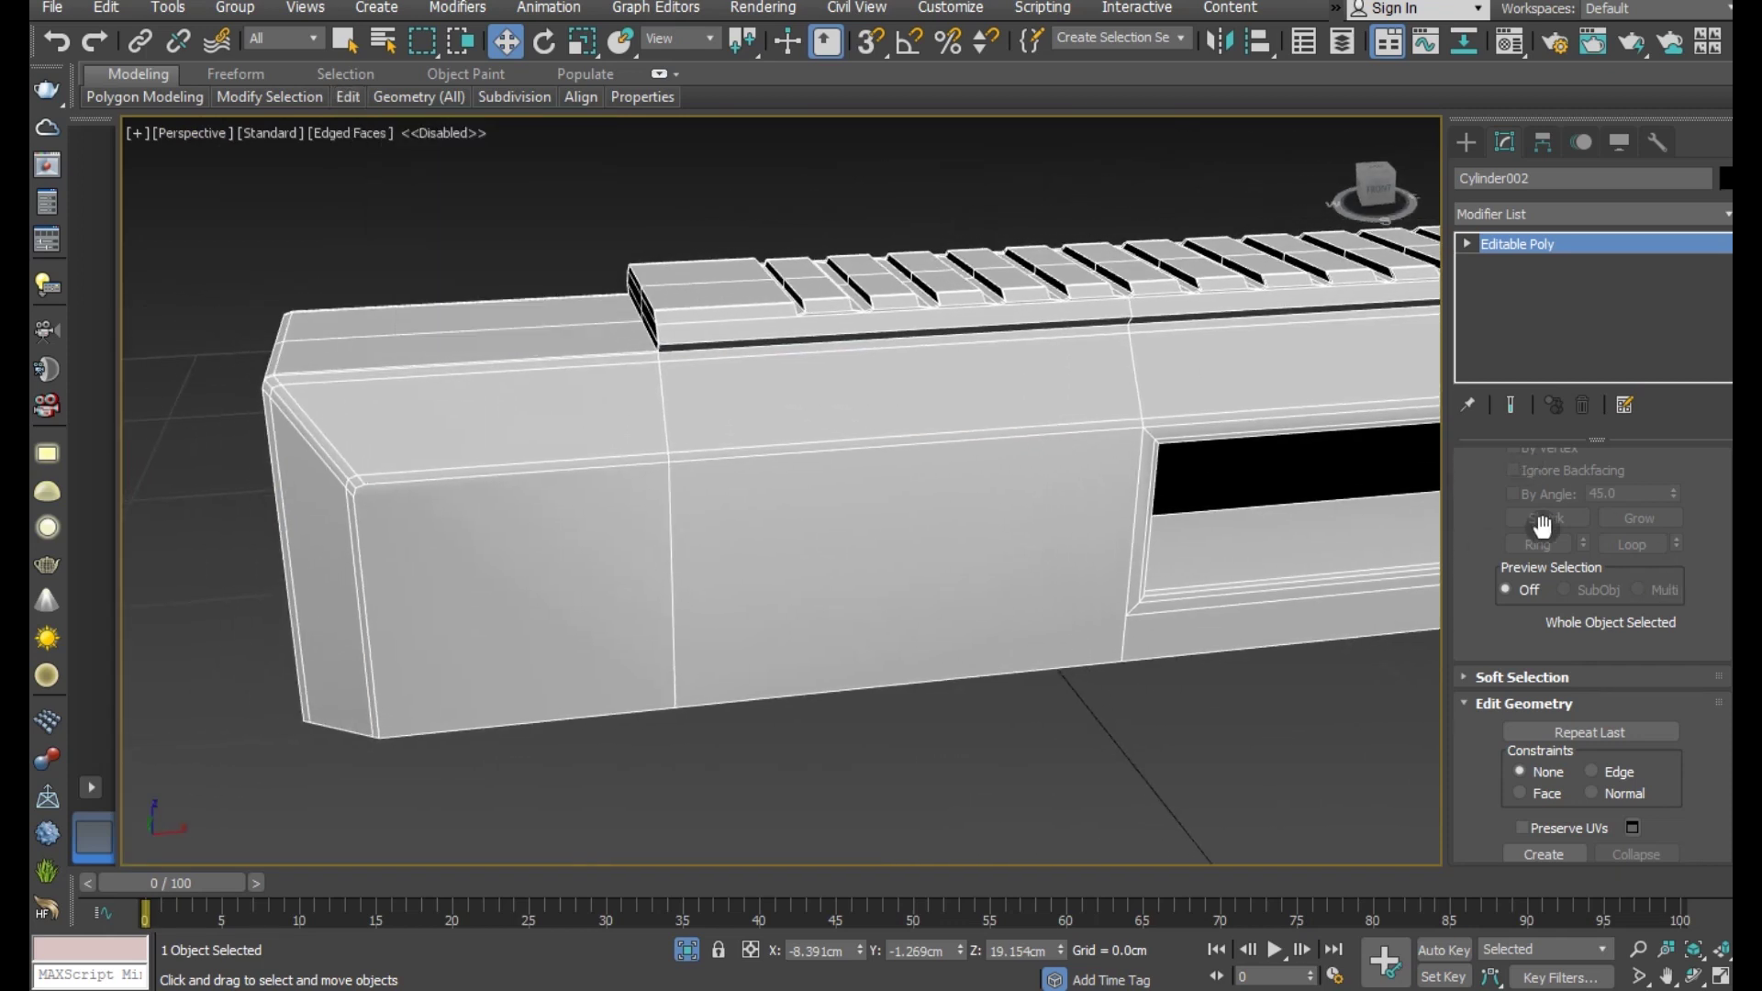
- Connect pinched support loops across one receiver section beside the side window
{"action": "scroll", "coordinate": [1561, 520], "scroll_direction": "up", "scroll_amount": 2}
{"action": "left_click", "coordinate": [1560, 489]}
{"action": "left_click", "coordinate": [771, 340]}
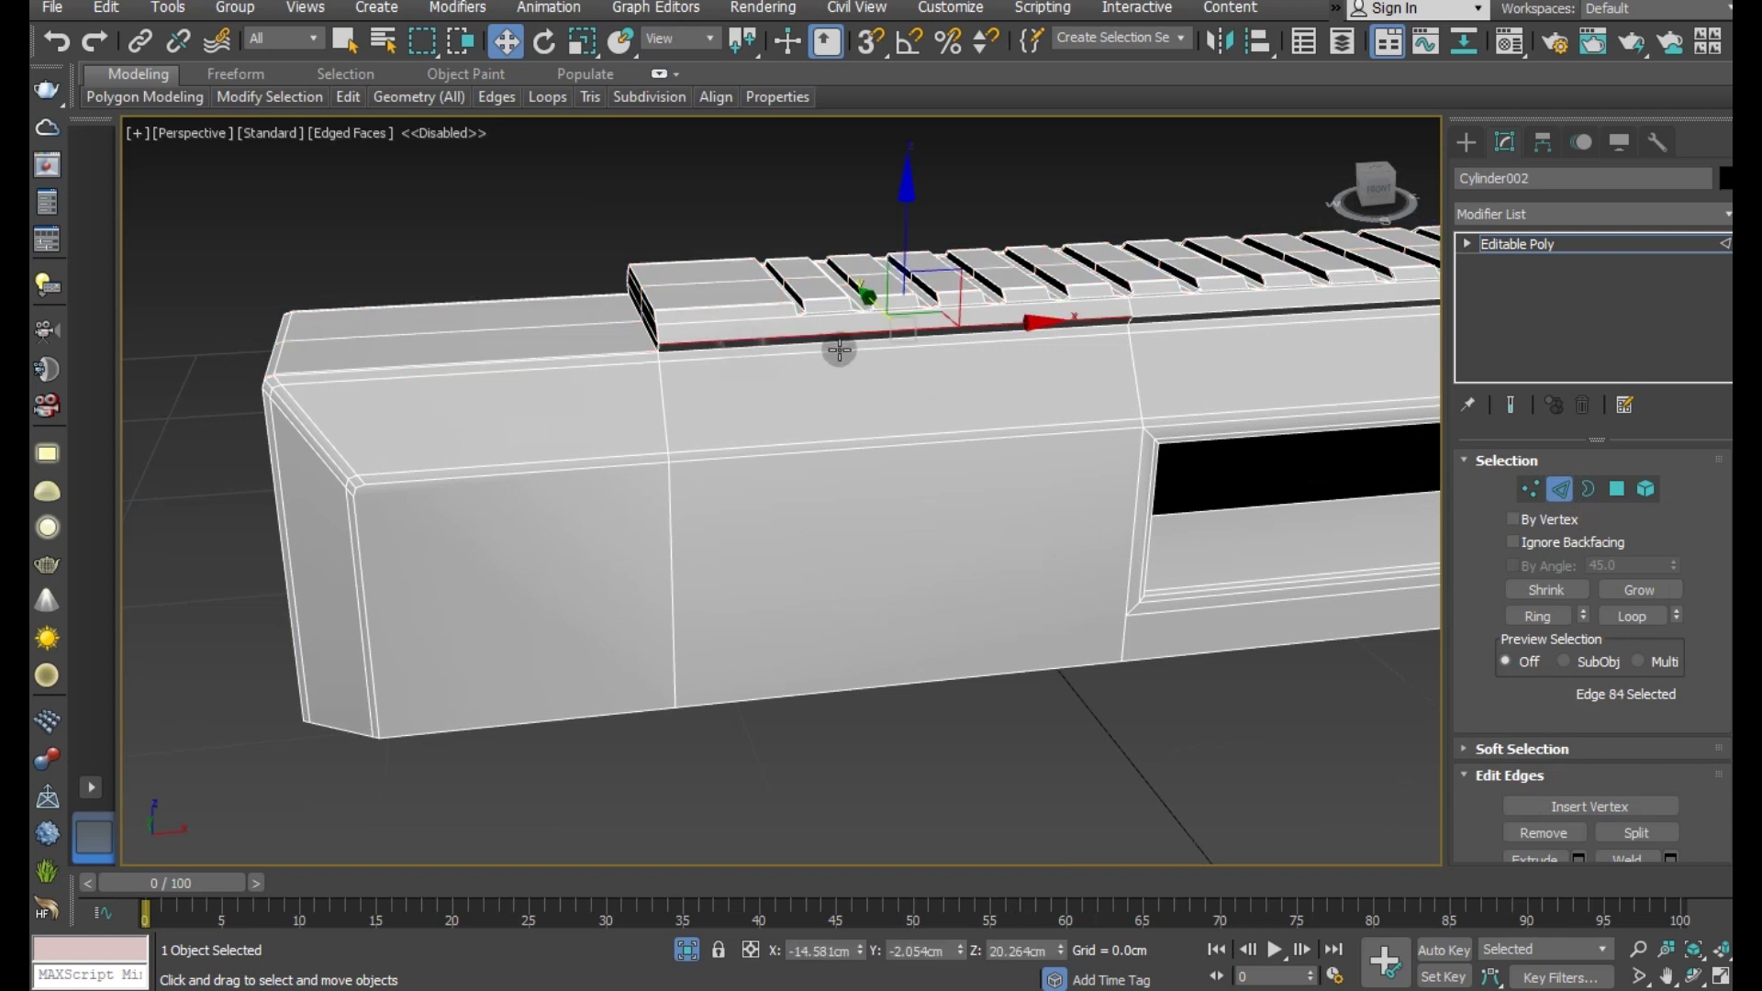
{"action": "middle_click_drag", "start_coordinate": [817, 340], "coordinate": [794, 283], "text": "alt"}
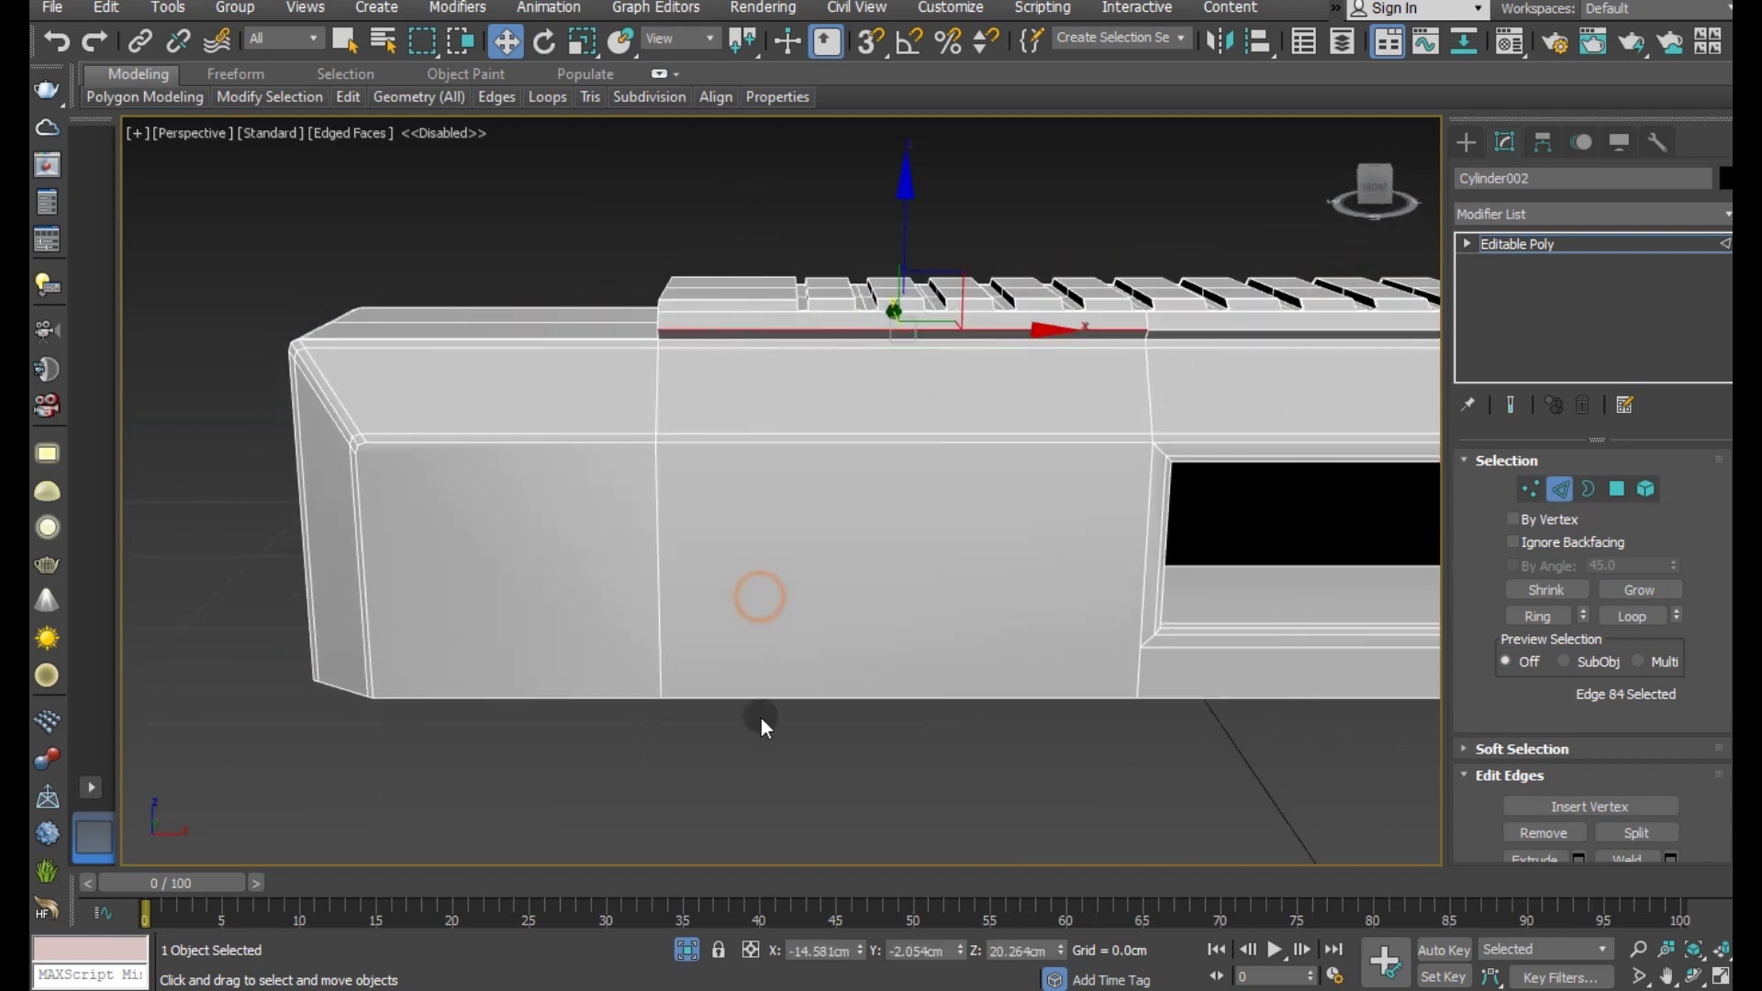
{"action": "left_click_drag", "start_coordinate": [808, 684], "coordinate": [791, 873]}
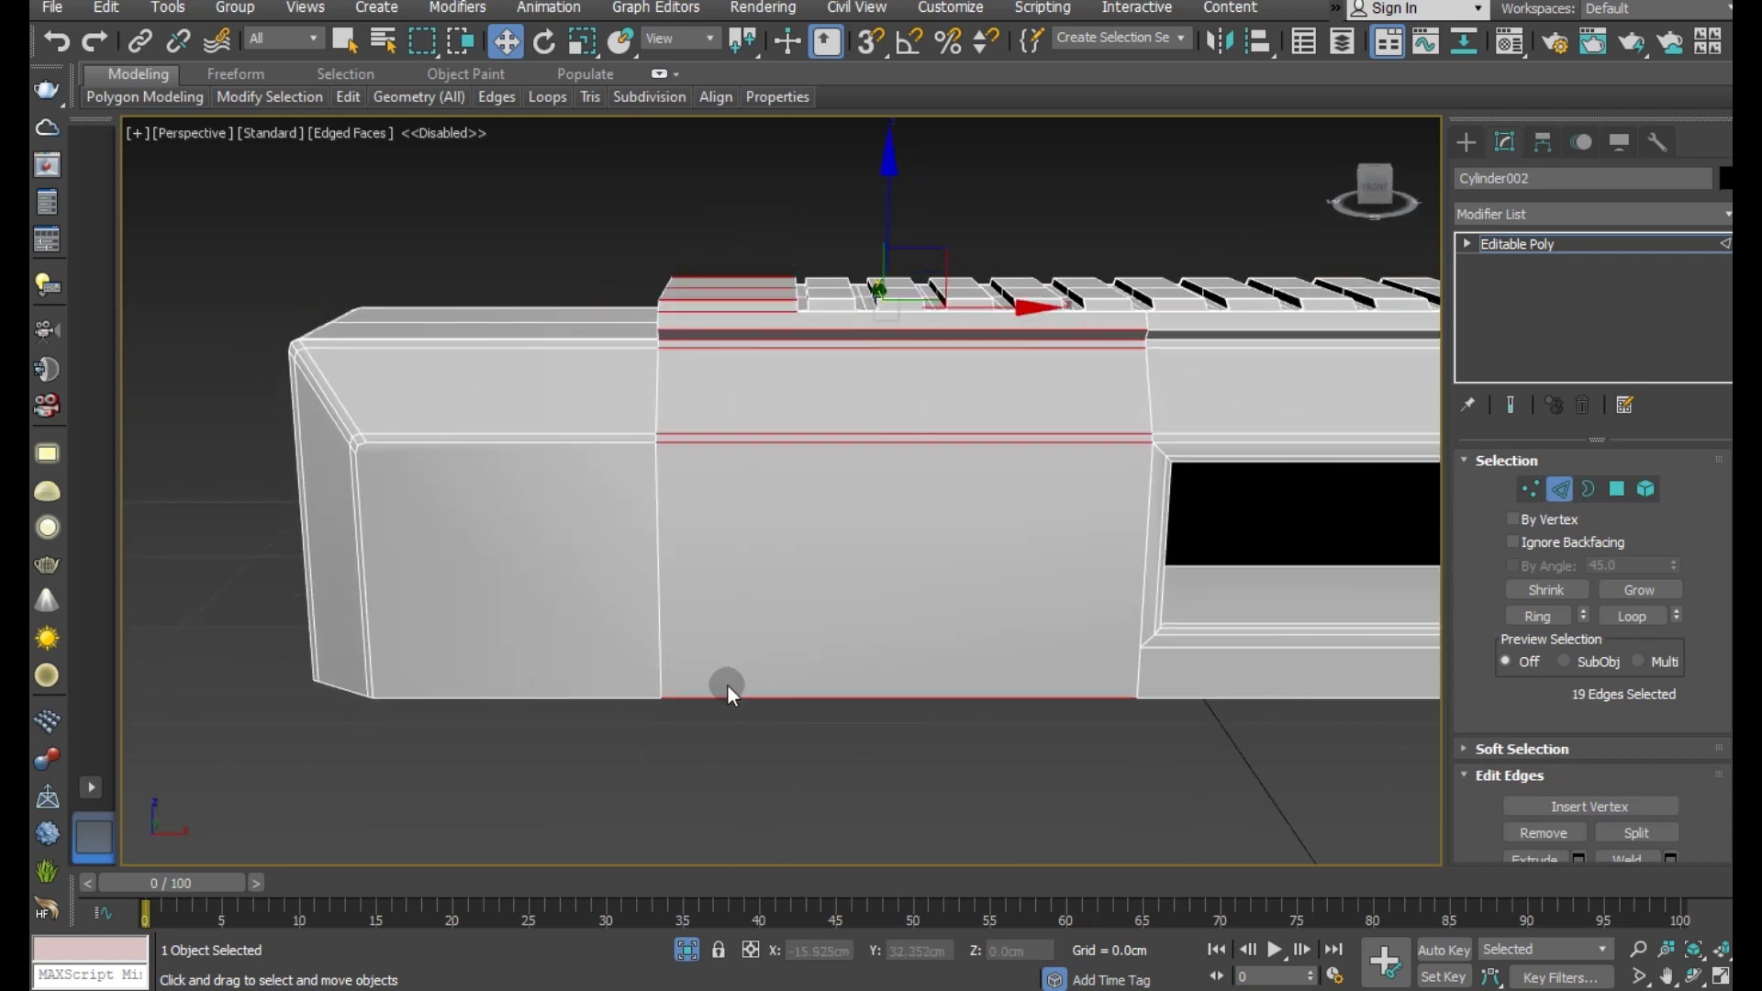
{"action": "left_click_drag", "start_coordinate": [918, 382], "coordinate": [849, 301]}
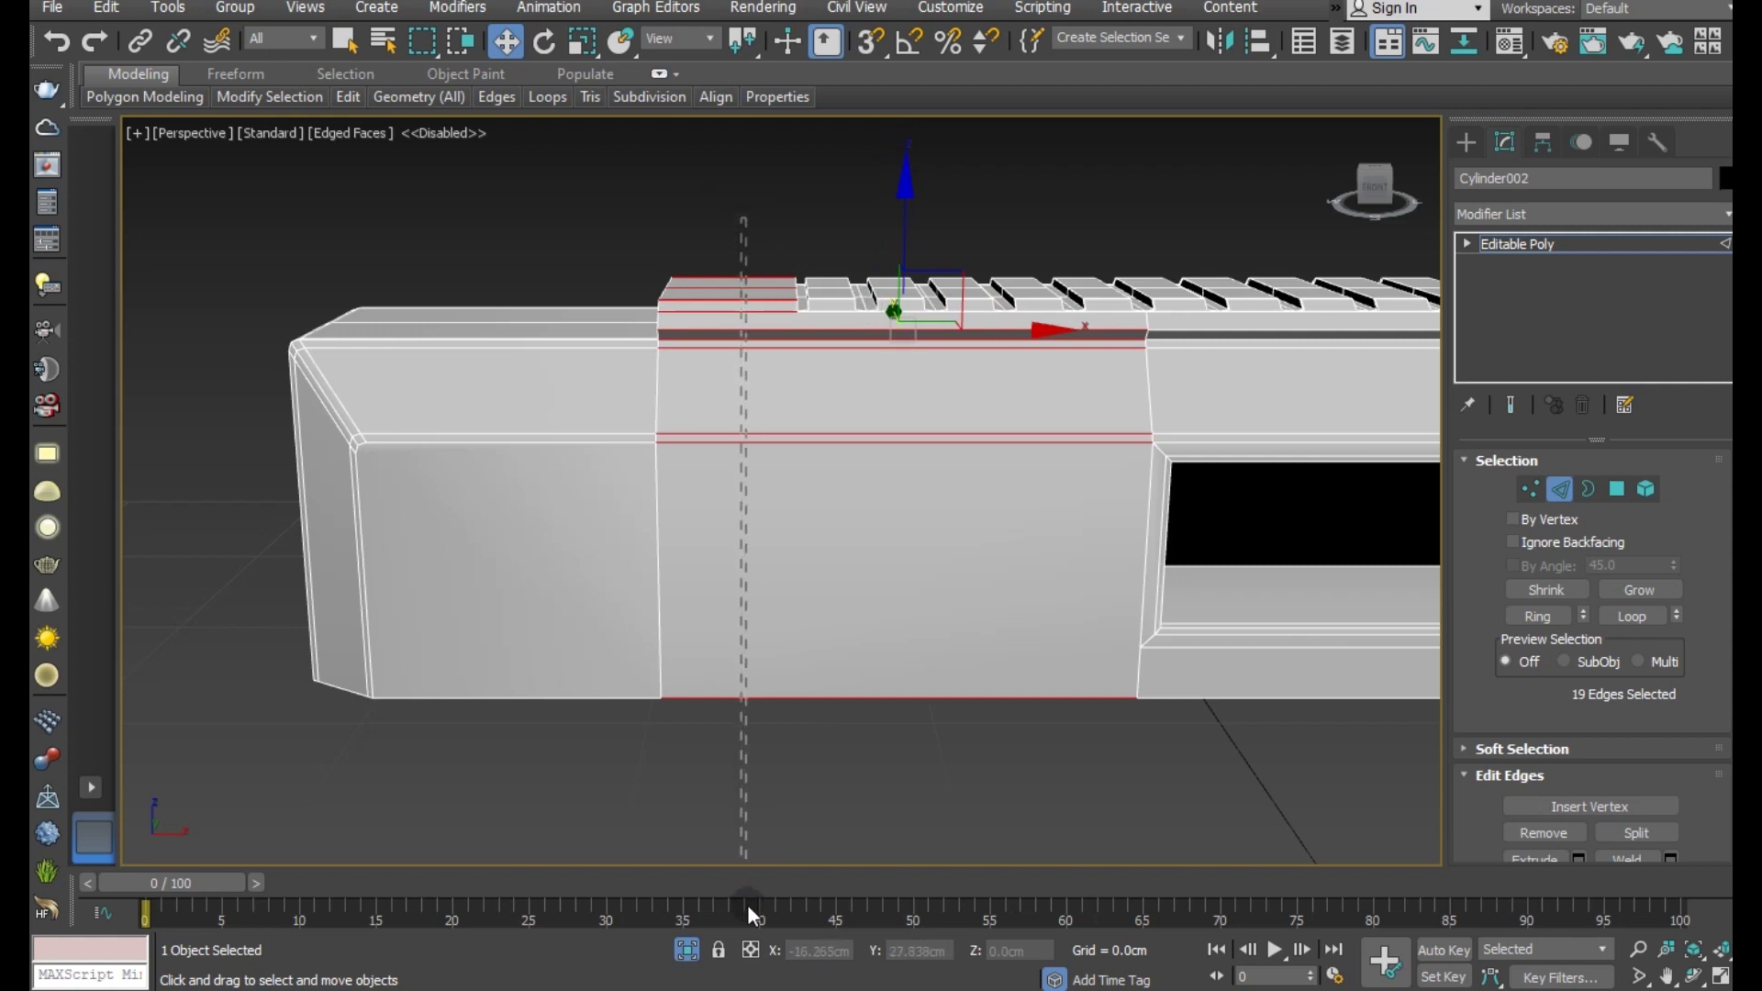
{"action": "scroll", "coordinate": [1681, 767], "scroll_direction": "down", "scroll_amount": 3}
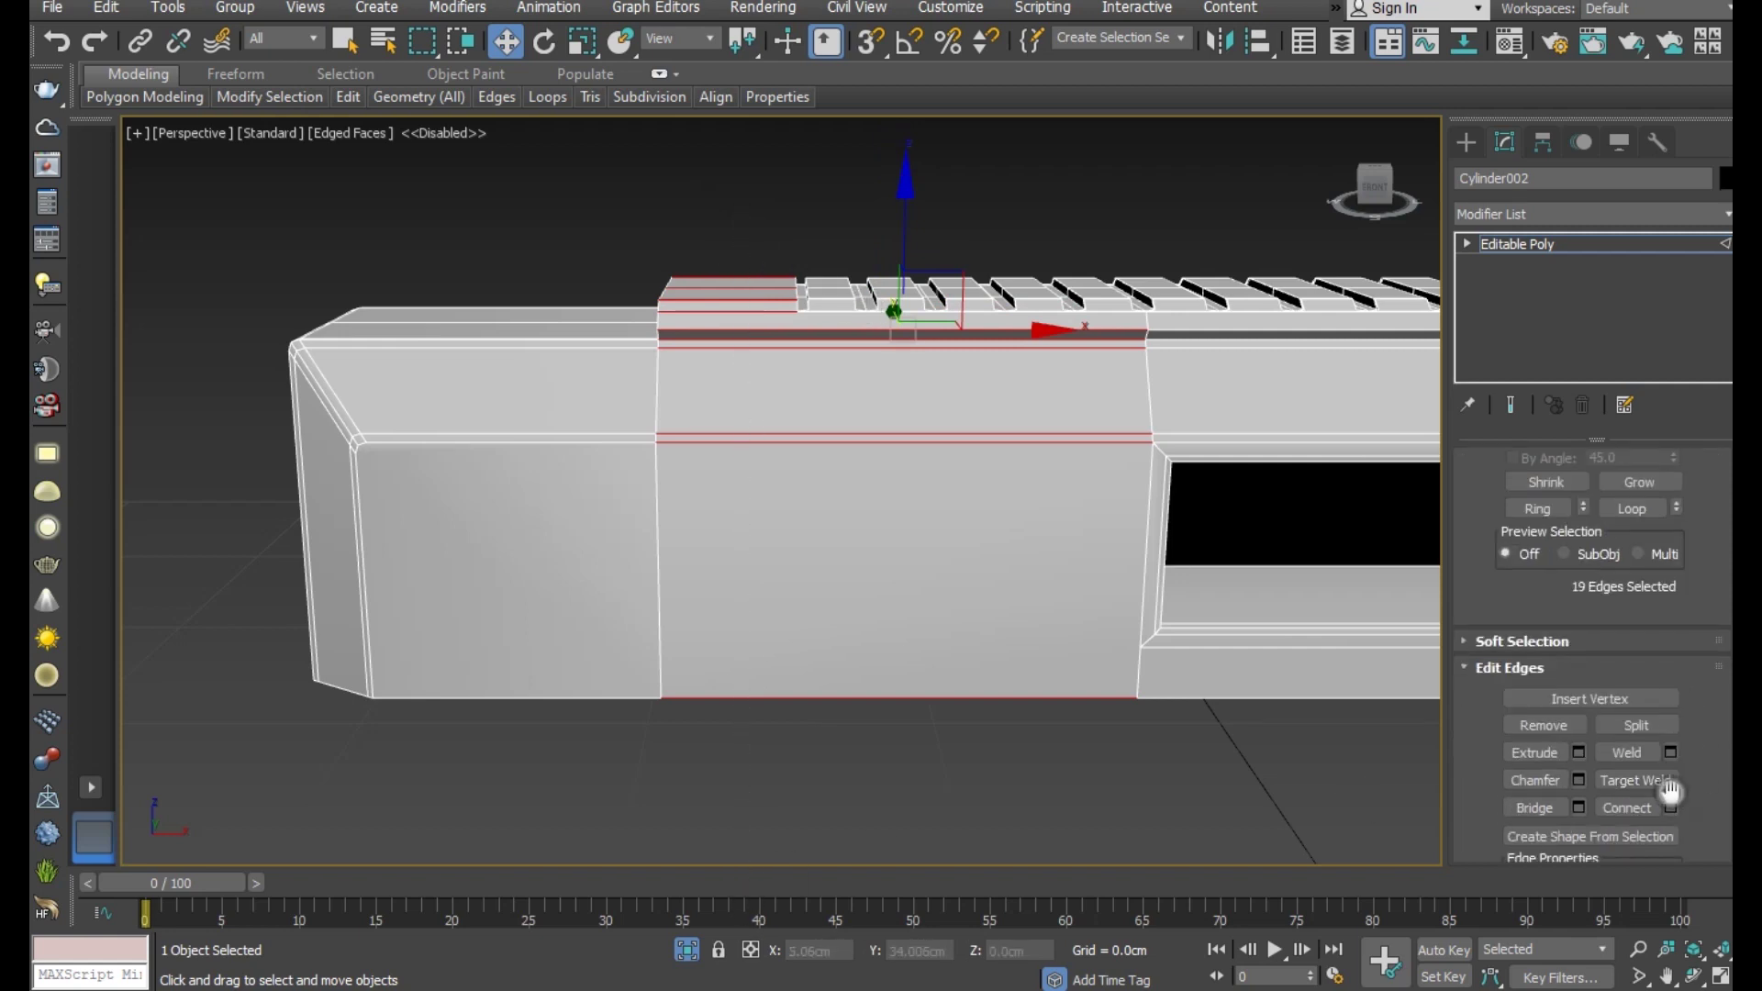
{"action": "left_click", "coordinate": [1670, 807]}
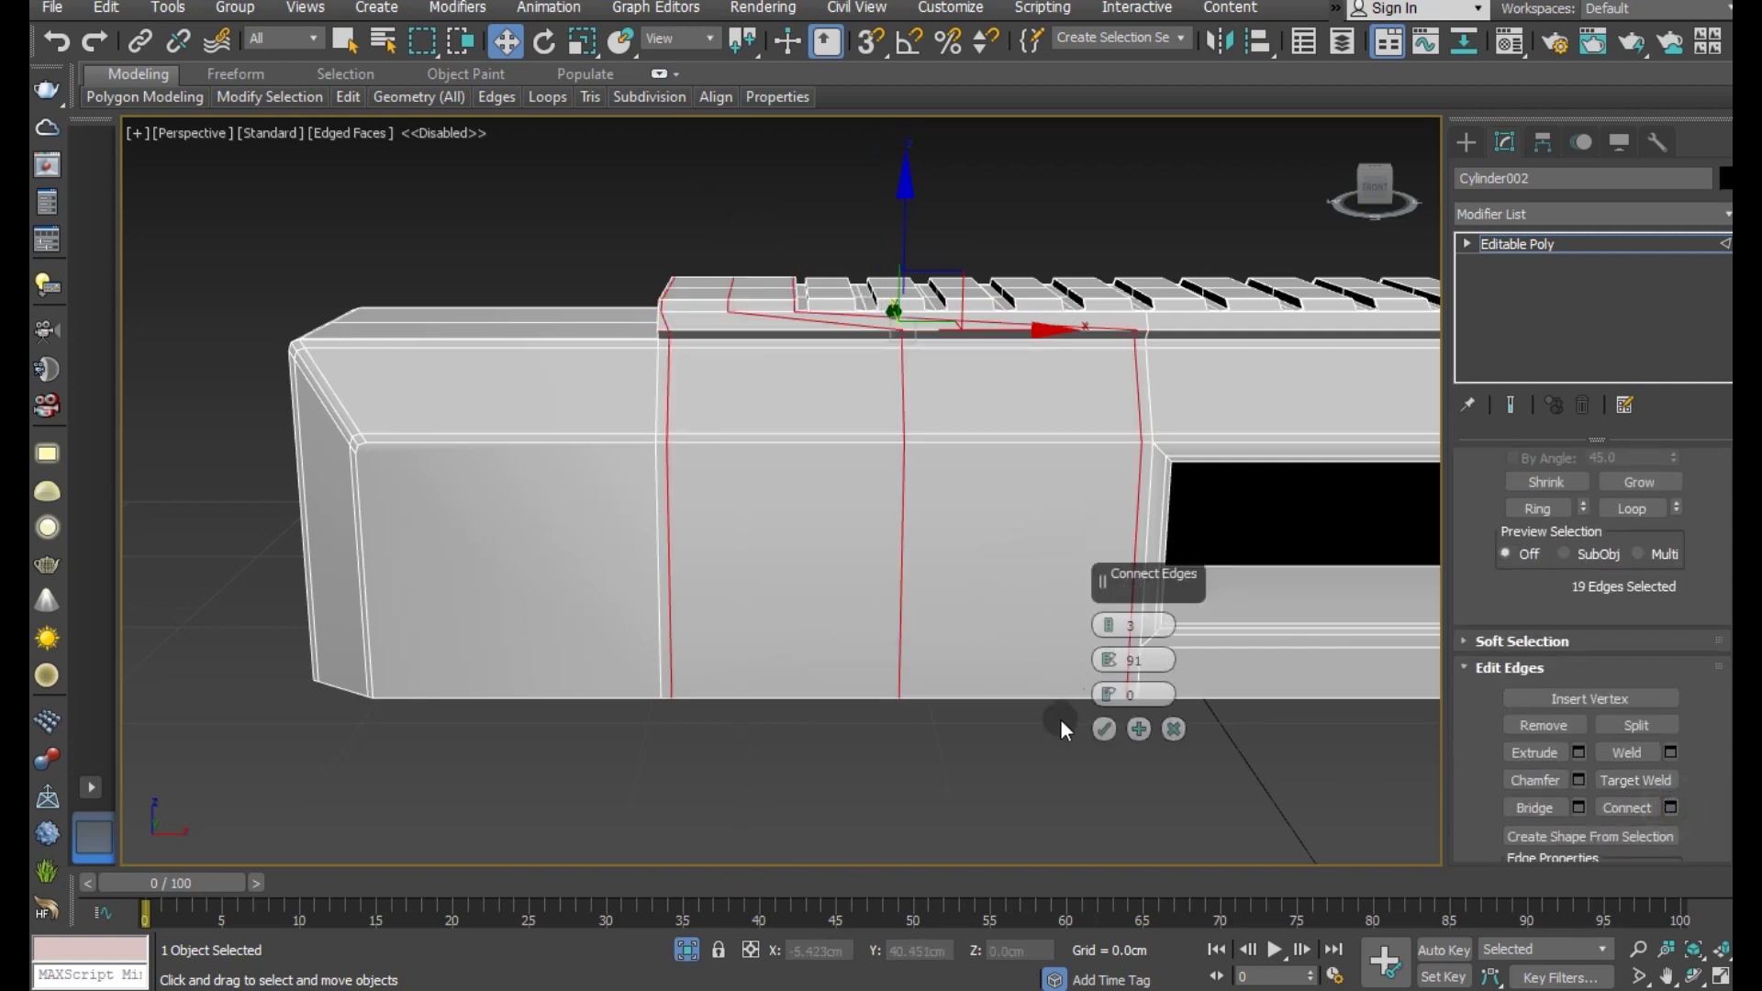
{"action": "left_click_drag", "start_coordinate": [1109, 660], "coordinate": [1101, 733]}
{"action": "left_click", "coordinate": [1103, 729]}
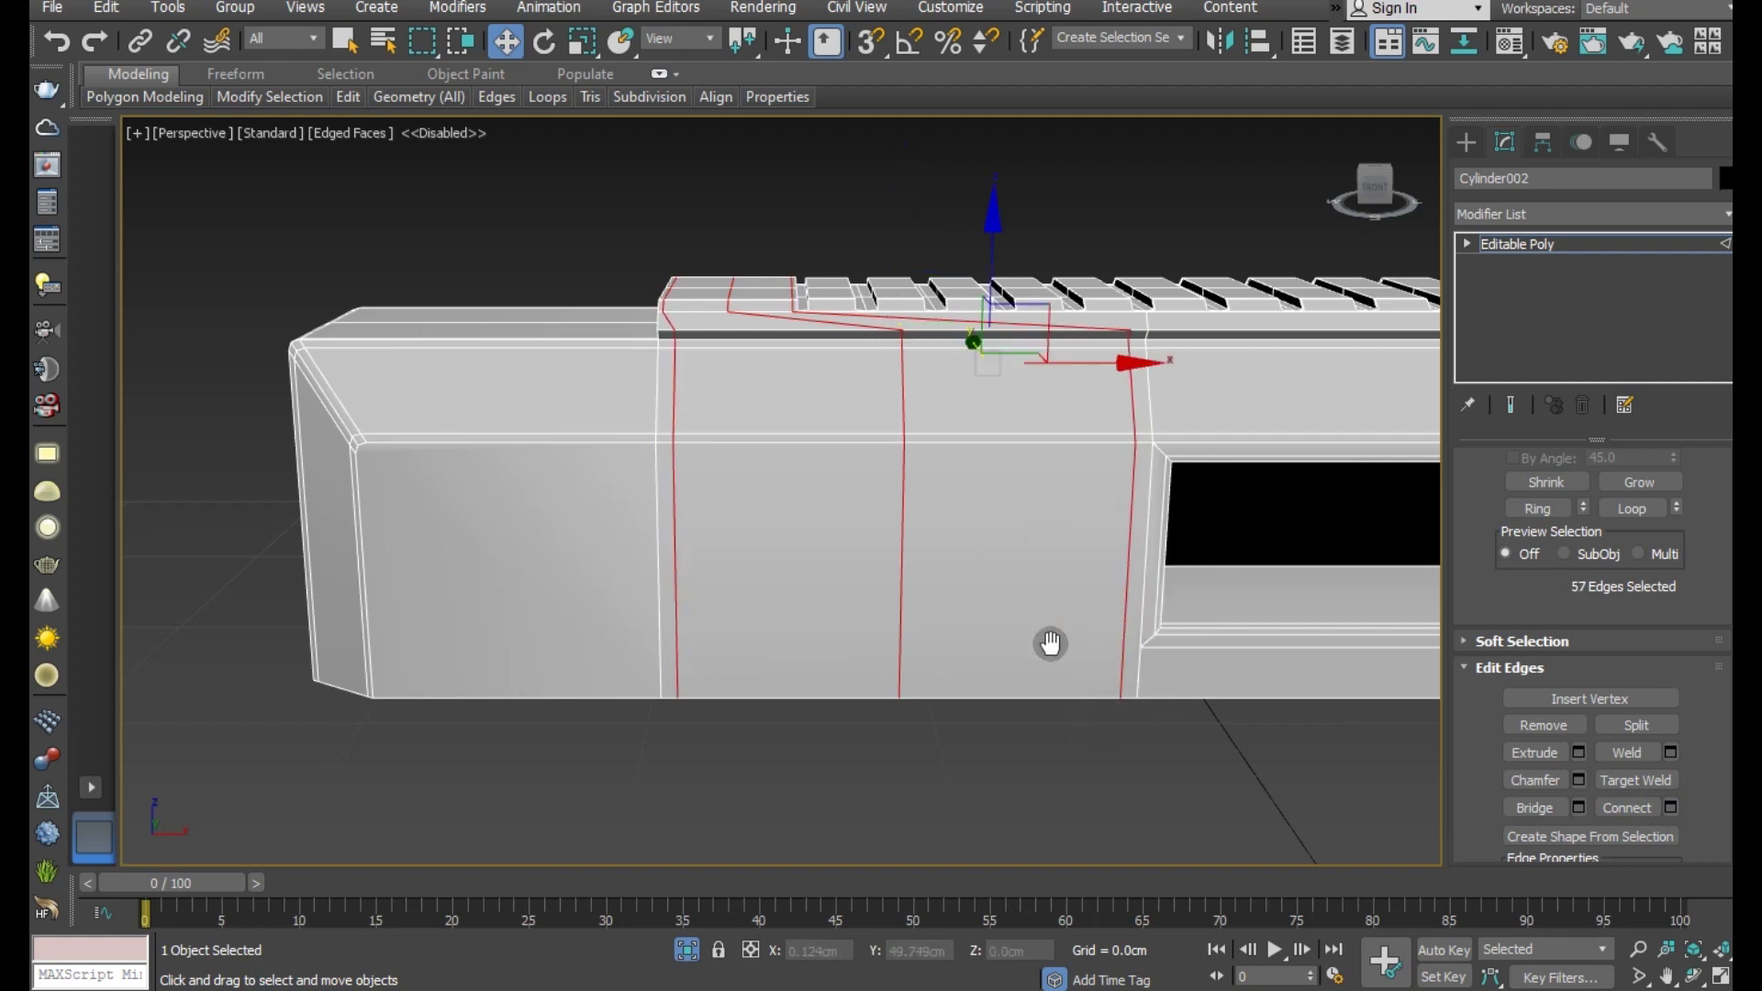
- Connect new vertical edges across the right section's horizontal edges
{"action": "scroll", "coordinate": [1051, 643], "scroll_direction": "down", "scroll_amount": 5}
{"action": "middle_click_drag", "start_coordinate": [795, 642], "coordinate": [1072, 520]}
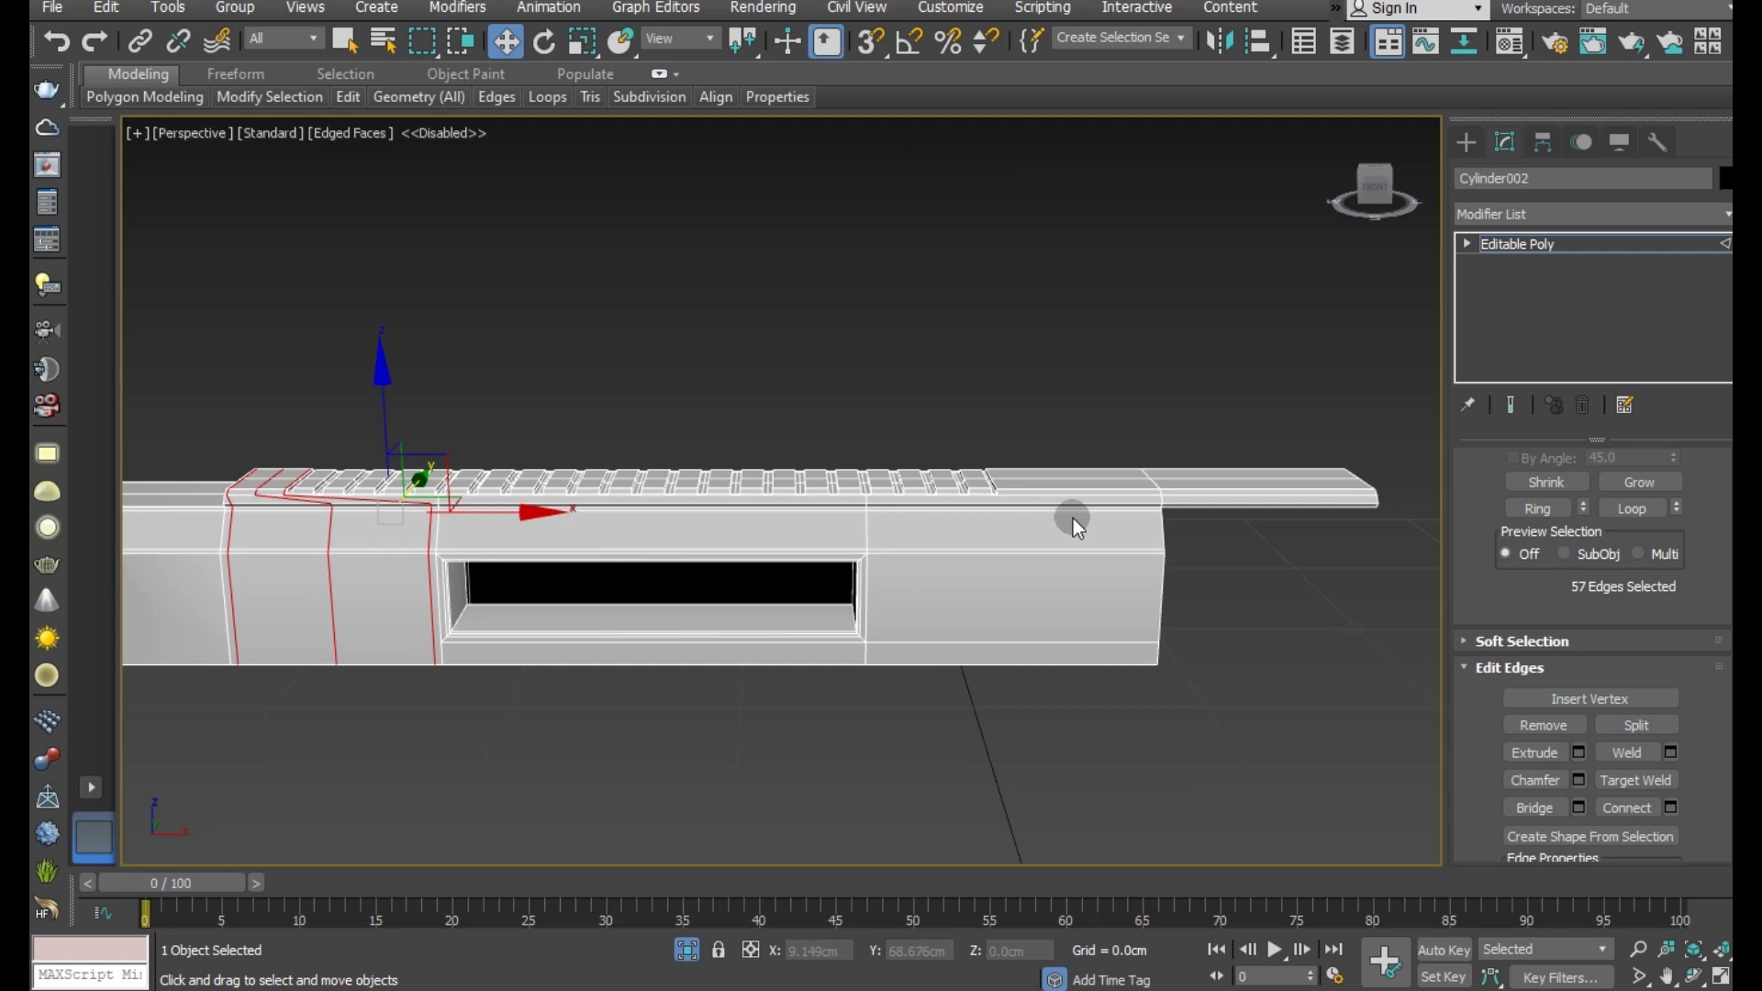
{"action": "left_click", "coordinate": [1053, 470]}
{"action": "left_click", "coordinate": [1627, 808]}
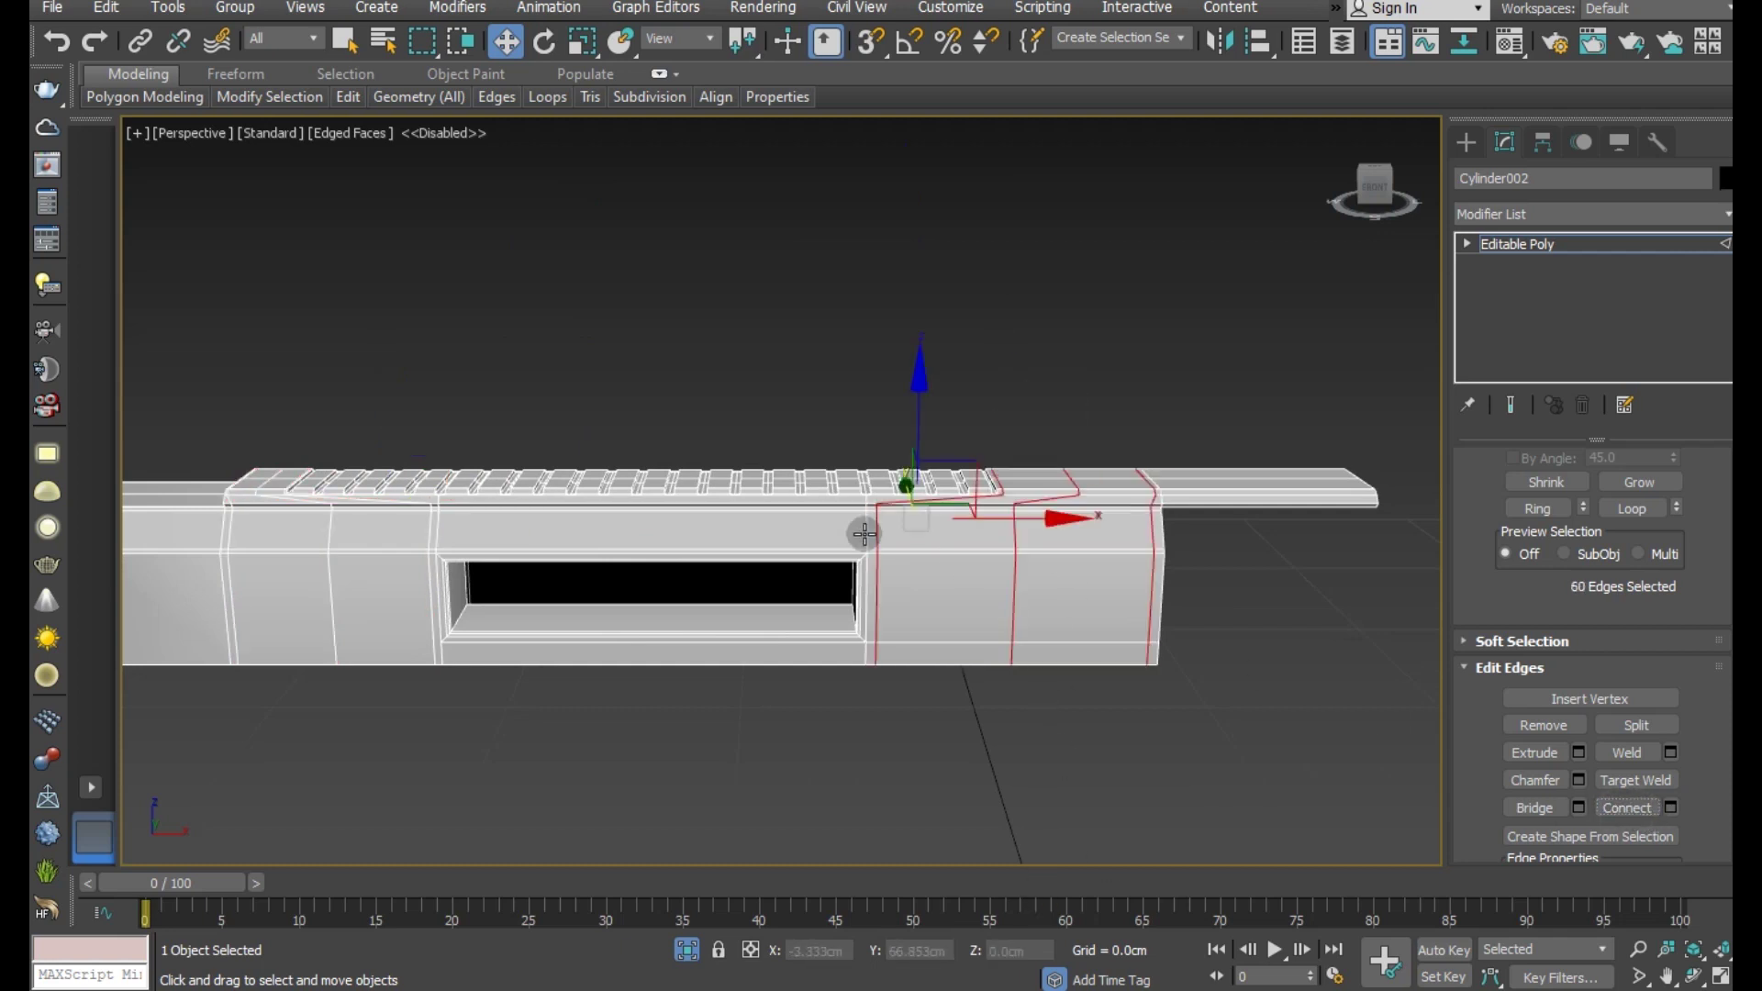
{"action": "middle_click_drag", "start_coordinate": [865, 535], "coordinate": [919, 573], "text": "alt"}
{"action": "scroll", "coordinate": [919, 573], "scroll_direction": "down", "scroll_amount": 3}
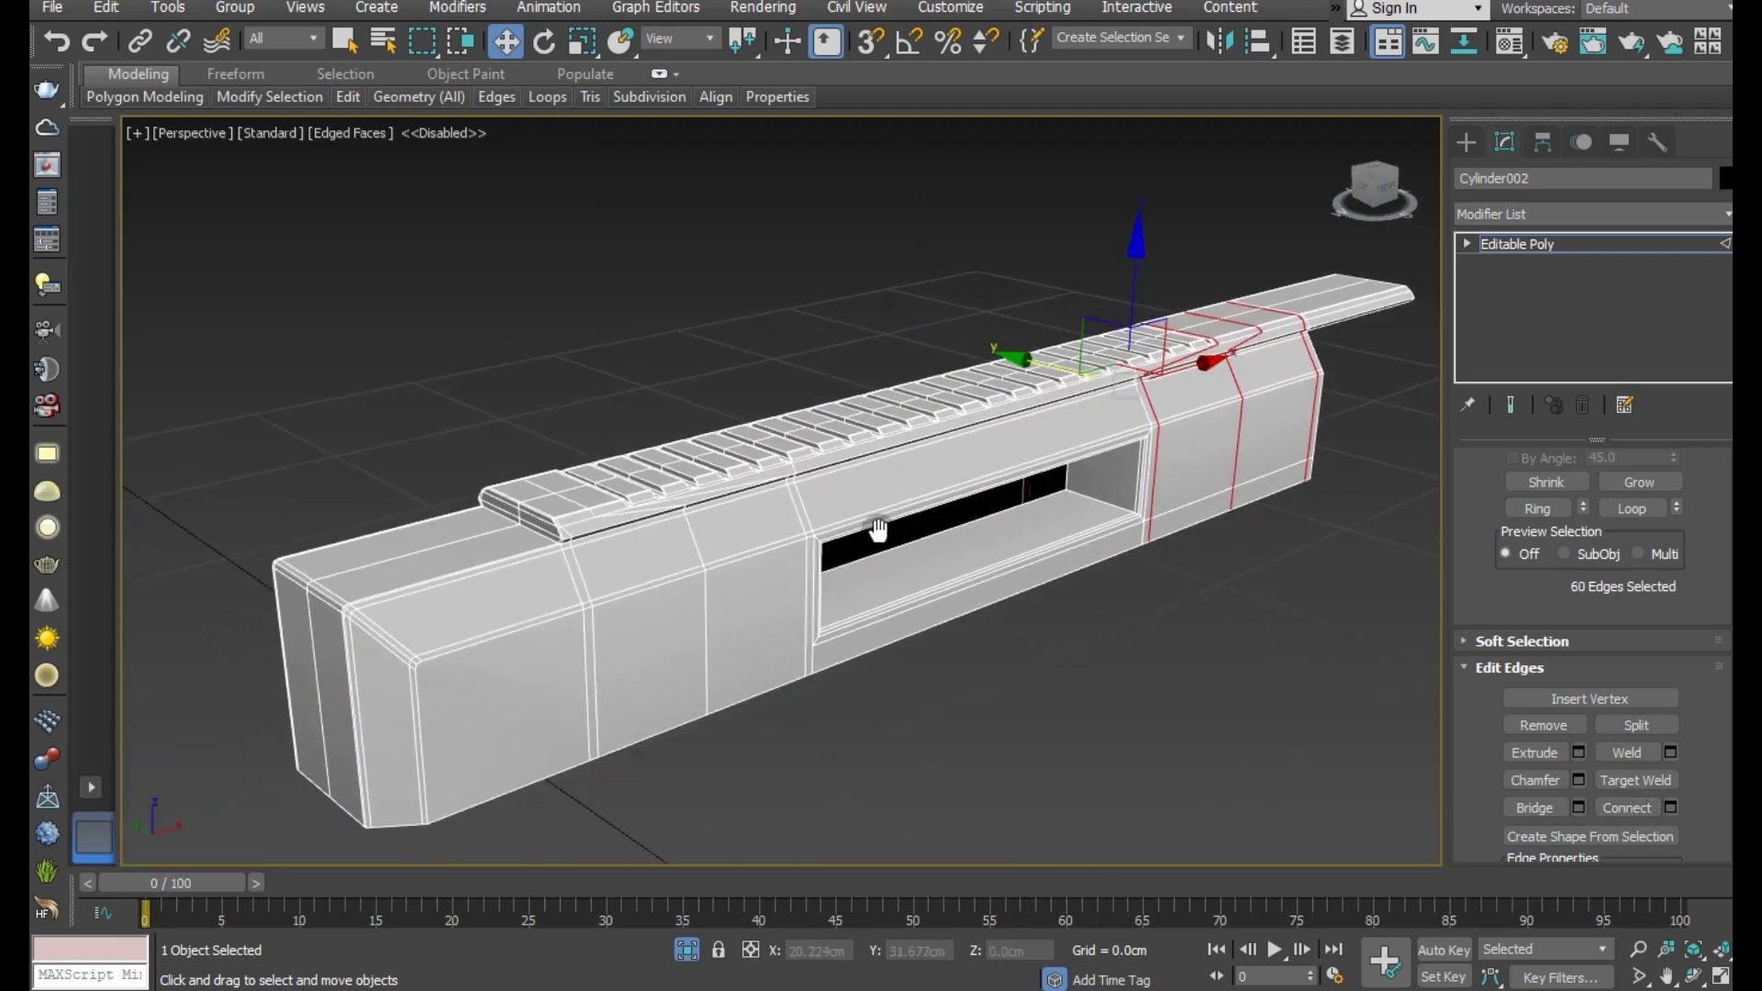
{"action": "middle_click_drag", "start_coordinate": [1011, 475], "coordinate": [632, 633], "text": "alt"}
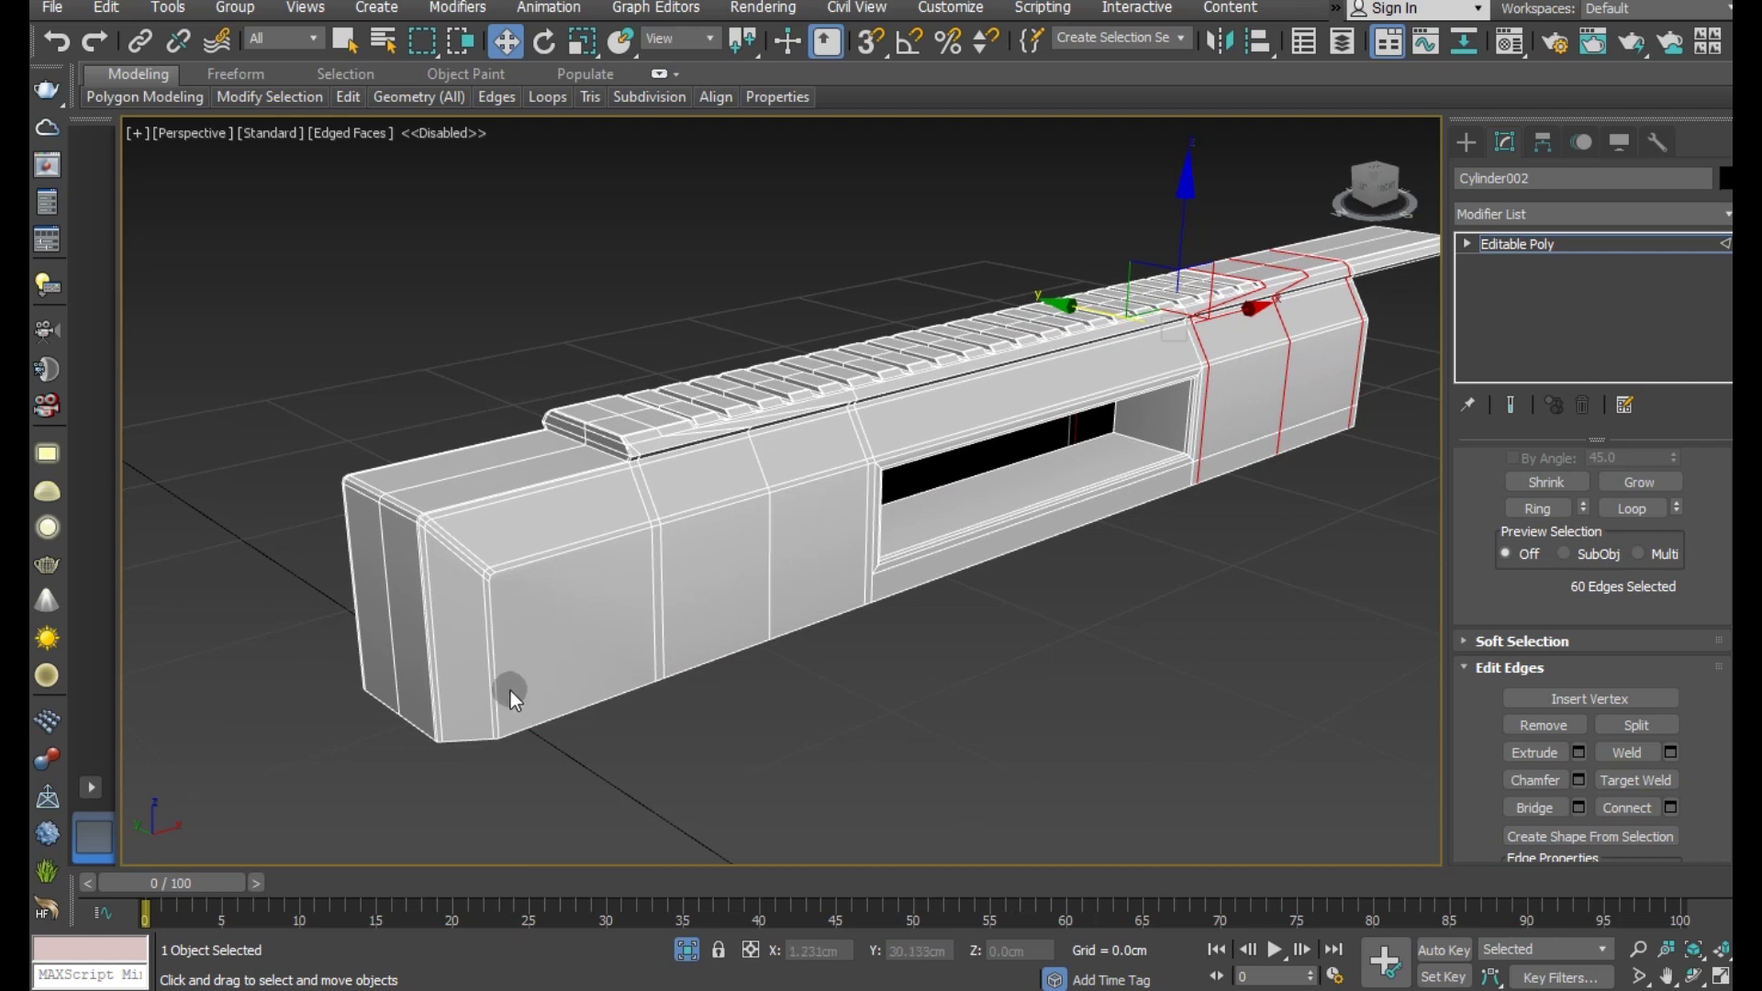
{"action": "mouse_move", "coordinate": [511, 690]}
{"action": "middle_mouse_down", "text": "alt"}
{"action": "mouse_move", "coordinate": [536, 621]}
{"action": "mouse_move", "coordinate": [426, 222]}
{"action": "middle_mouse_up", "text": "alt"}
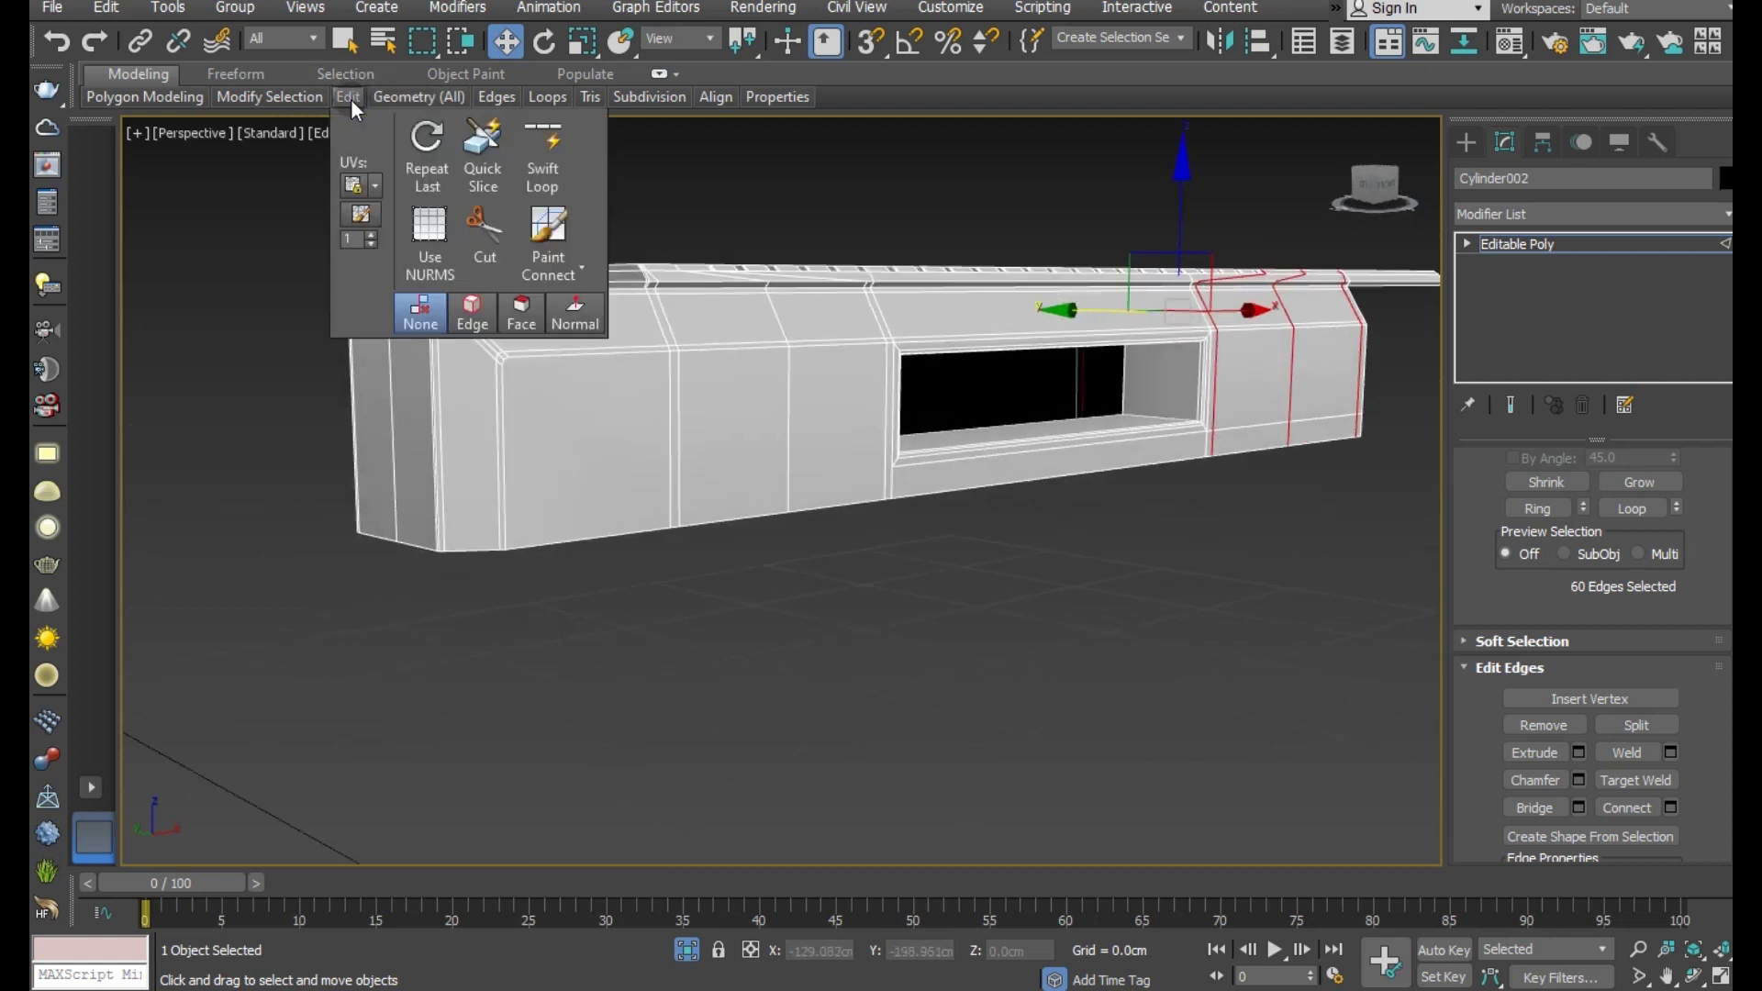
{"action": "left_click", "coordinate": [532, 151]}
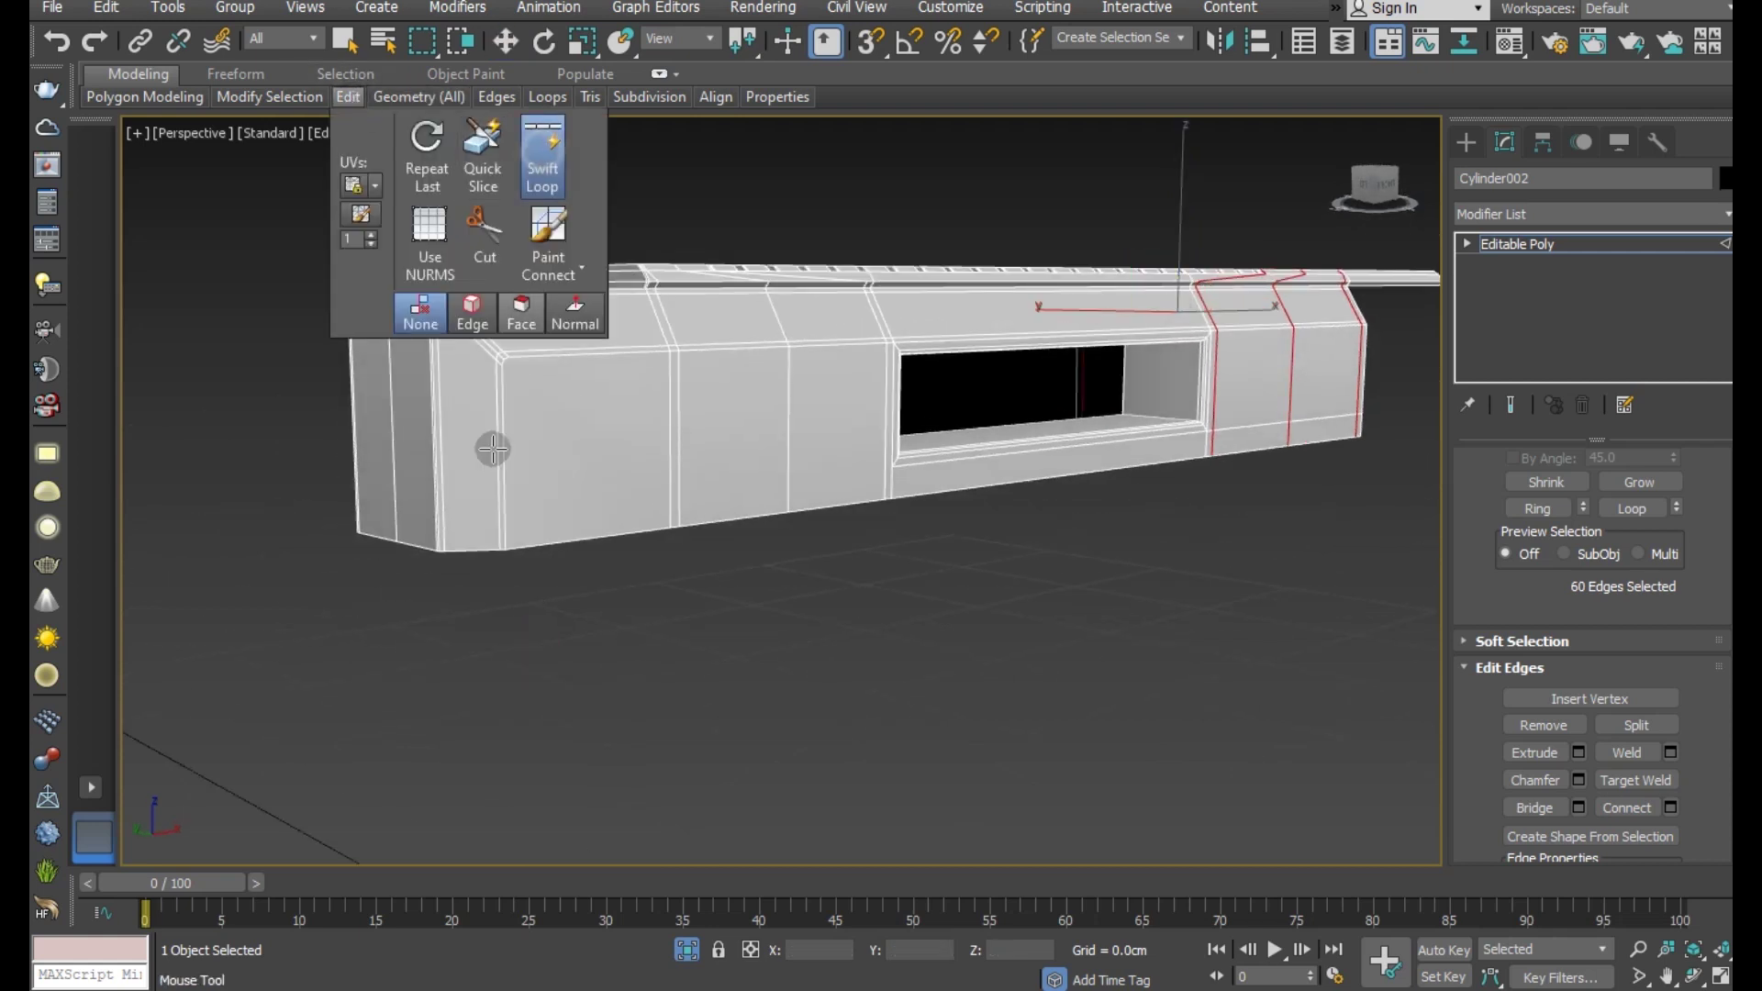
{"action": "right_click", "coordinate": [507, 545]}
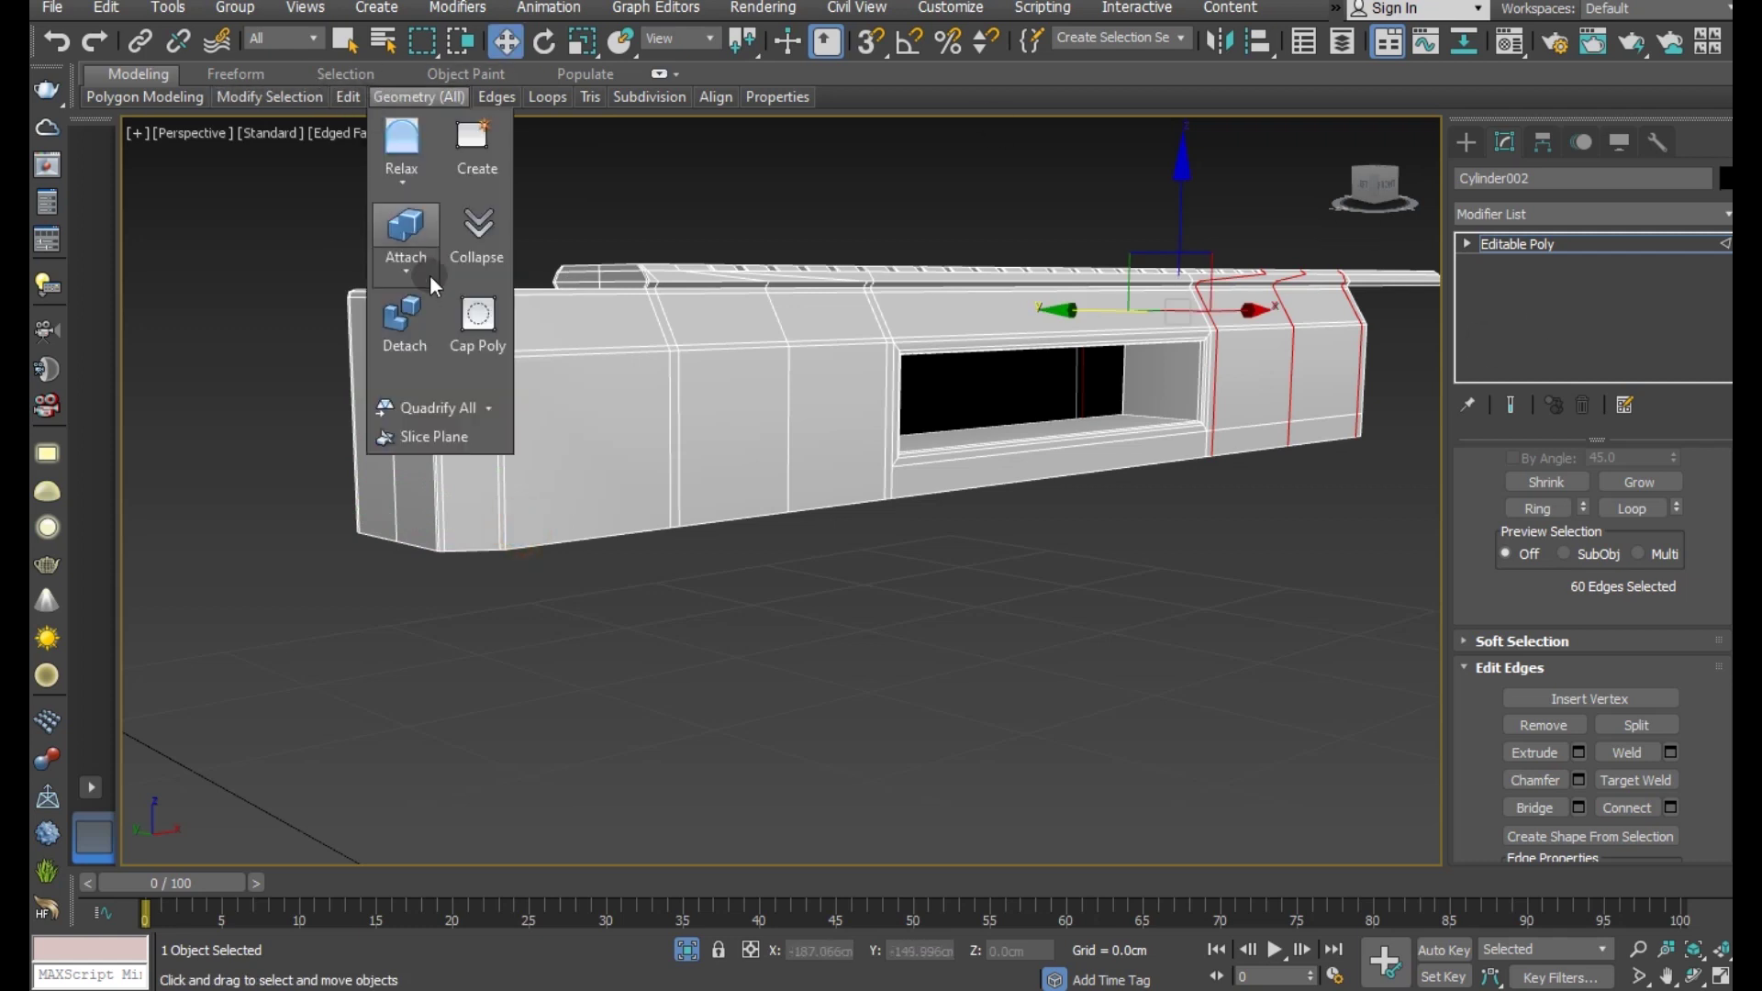
{"action": "left_click", "coordinate": [409, 241]}
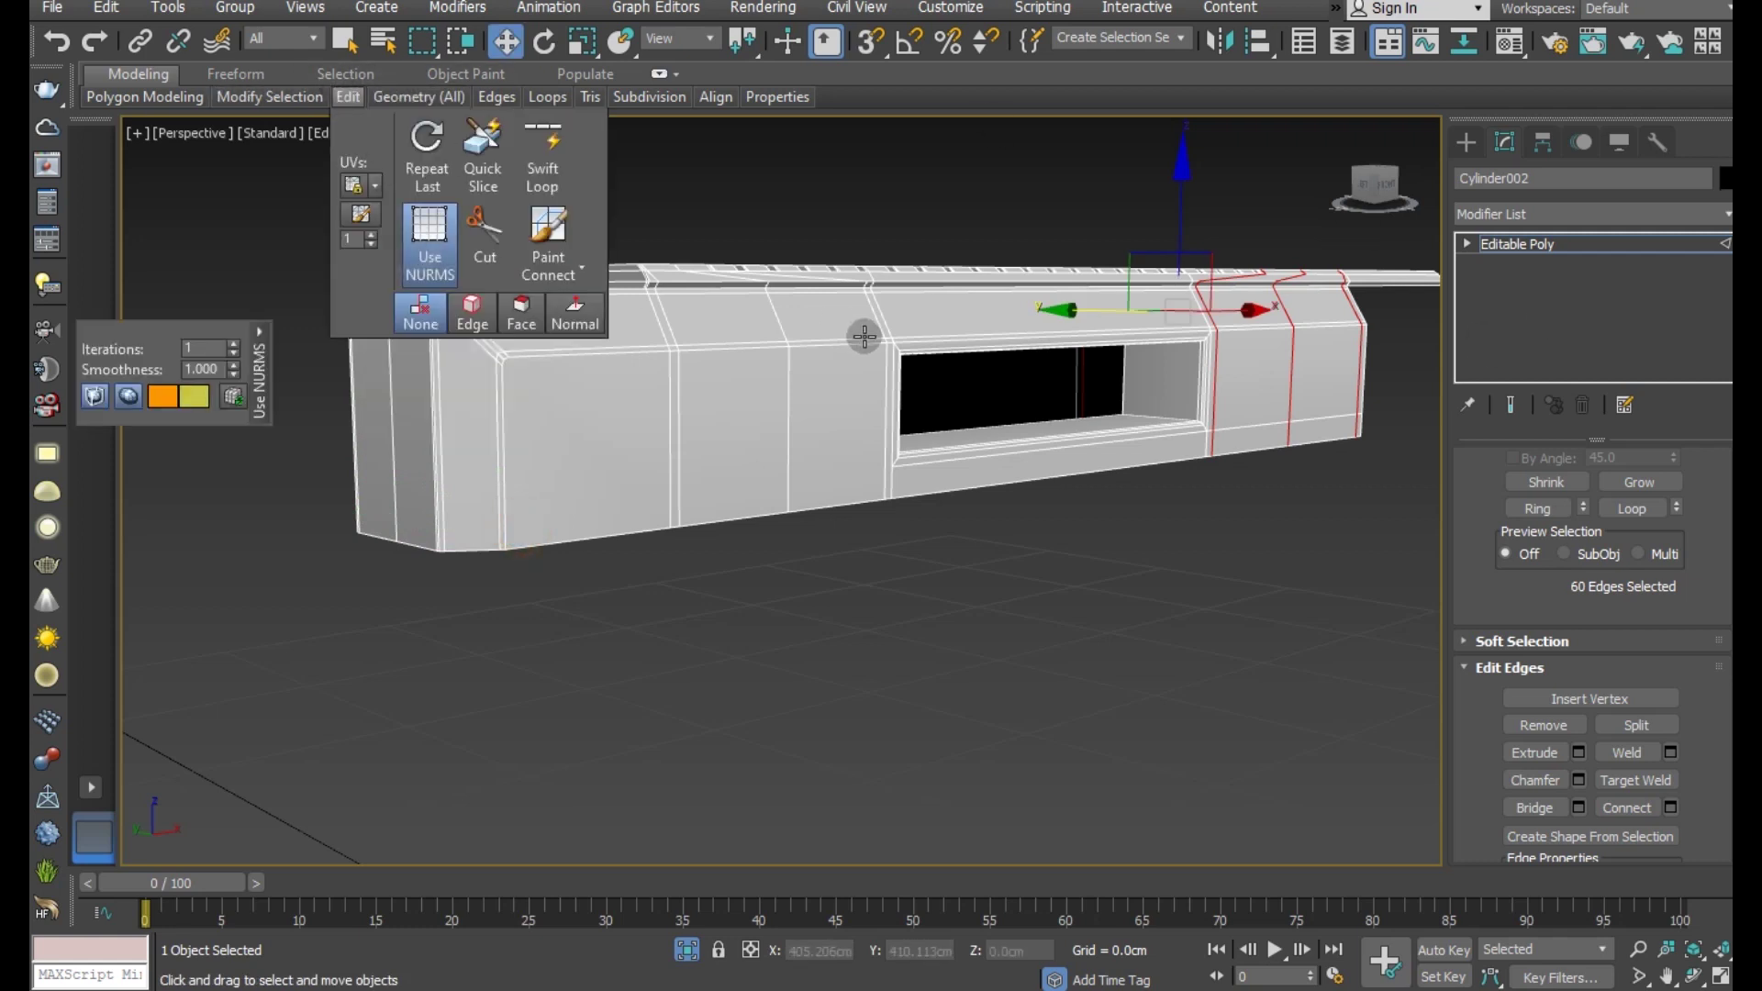
{"action": "left_click", "coordinate": [439, 261]}
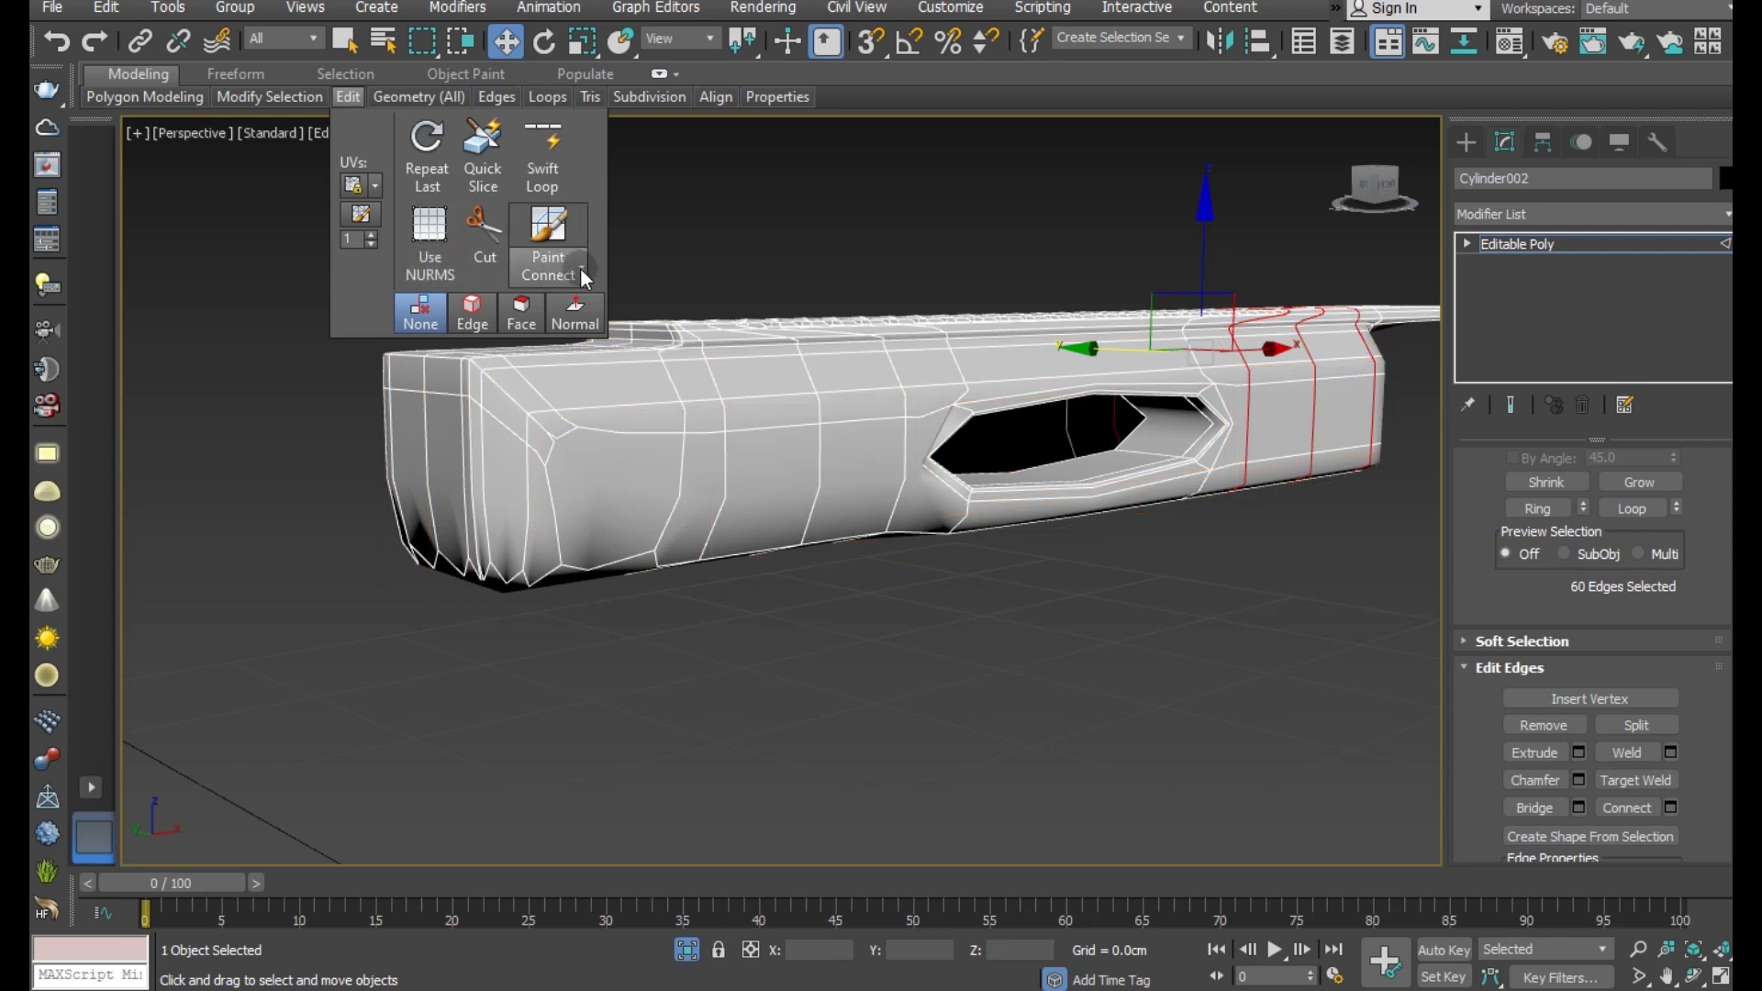
{"action": "mouse_move", "coordinate": [698, 405]}
{"action": "middle_mouse_down", "text": "alt"}
{"action": "mouse_move", "coordinate": [889, 314]}
{"action": "mouse_move", "coordinate": [1140, 409]}
{"action": "middle_mouse_up", "text": "alt"}
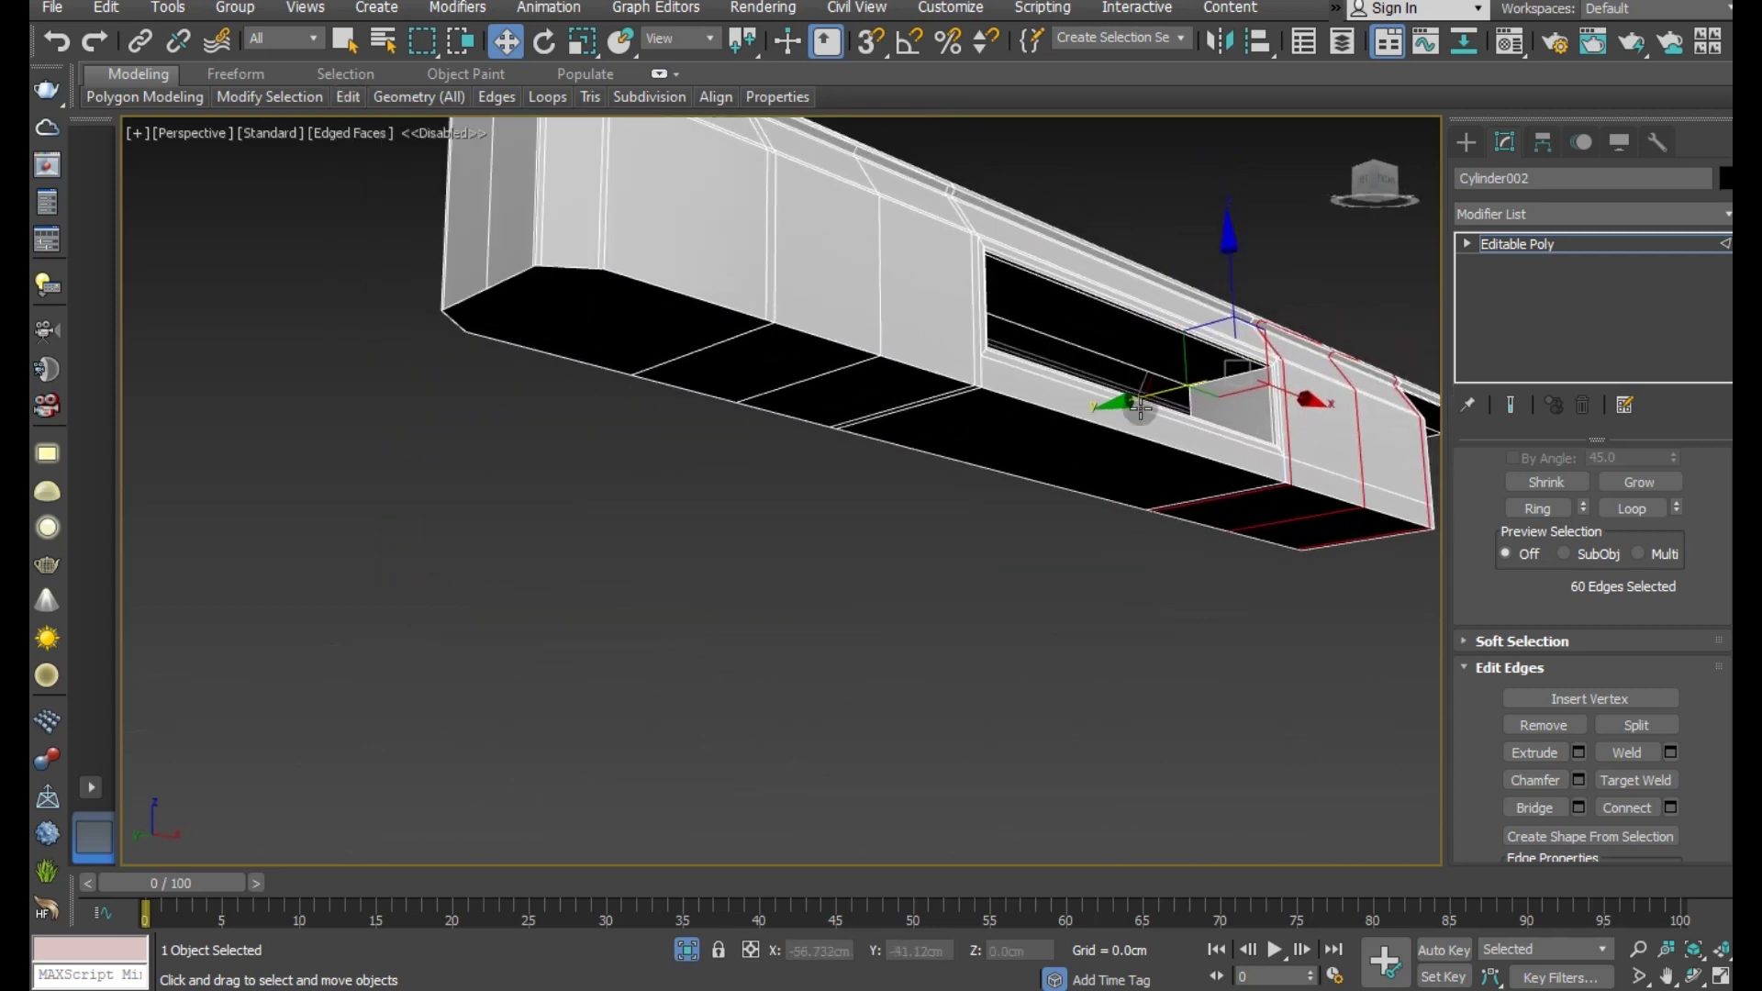
- Select the nine bottom polygons along the receiver's underside and delete them
{"action": "scroll", "coordinate": [1634, 470], "scroll_direction": "up", "scroll_amount": 2}
{"action": "left_click", "coordinate": [1618, 491]}
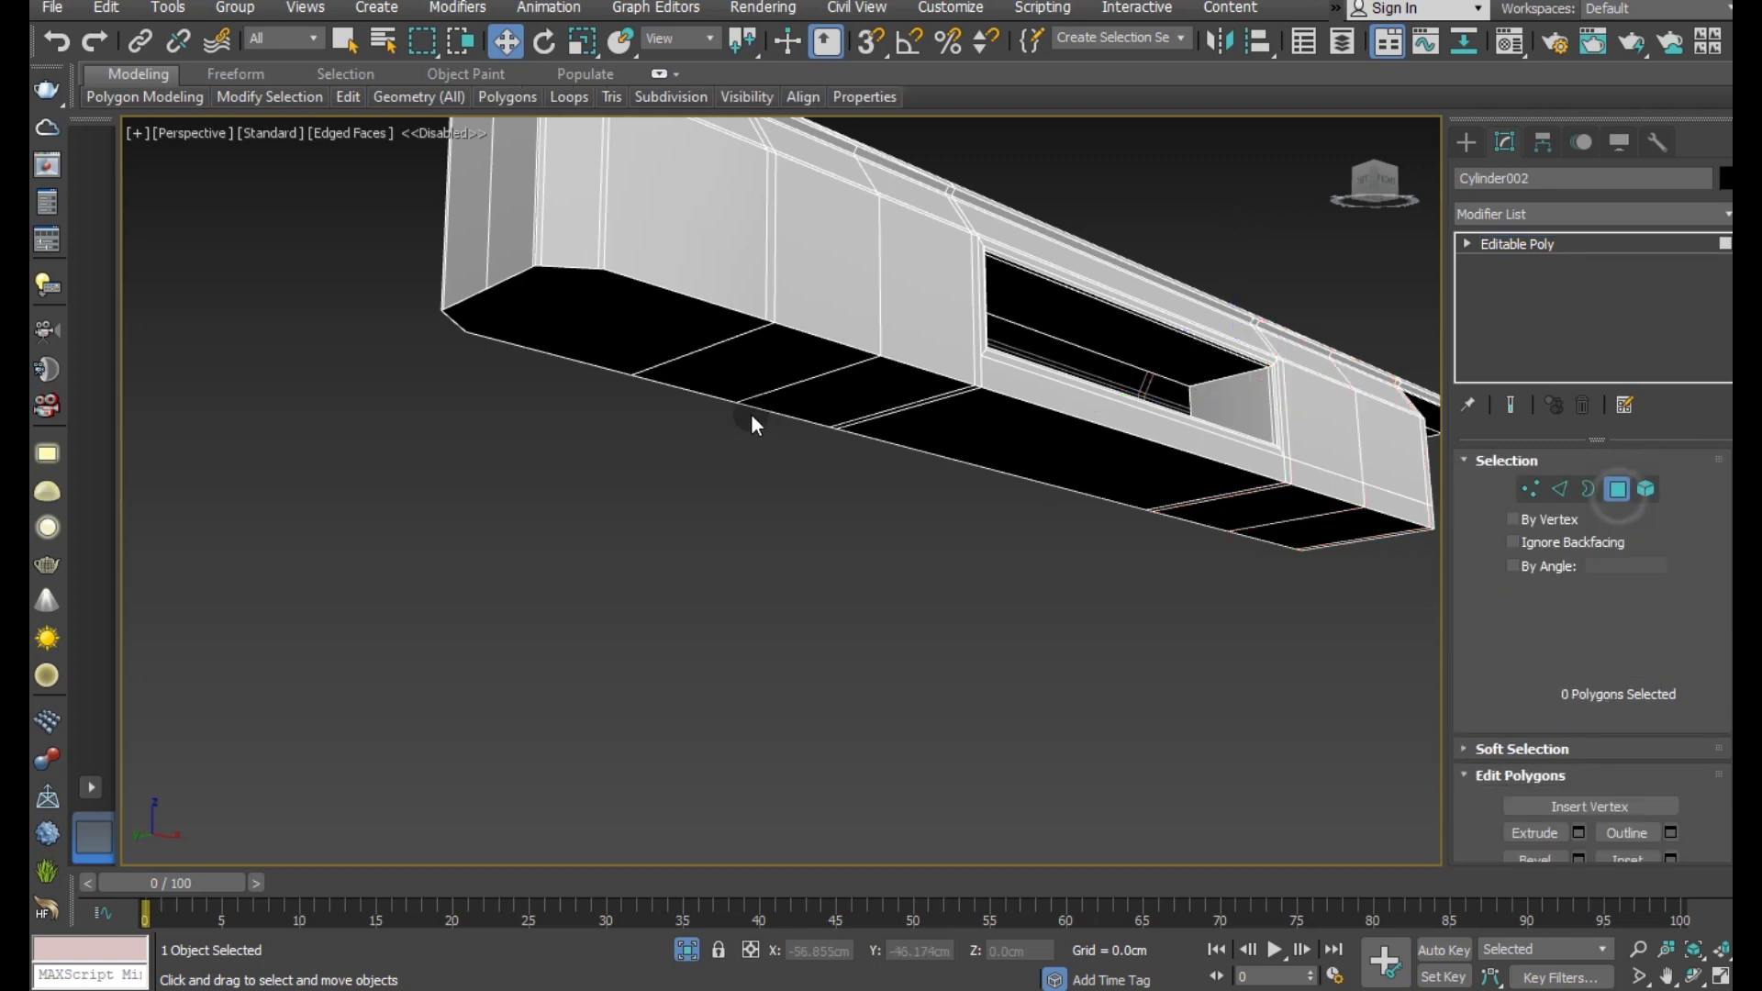
{"action": "left_click", "coordinate": [669, 310]}
{"action": "left_click", "coordinate": [770, 352], "text": "ctrl"}
{"action": "left_click", "coordinate": [918, 390], "text": "ctrl"}
{"action": "scroll", "coordinate": [1010, 395], "scroll_direction": "up", "scroll_amount": 3}
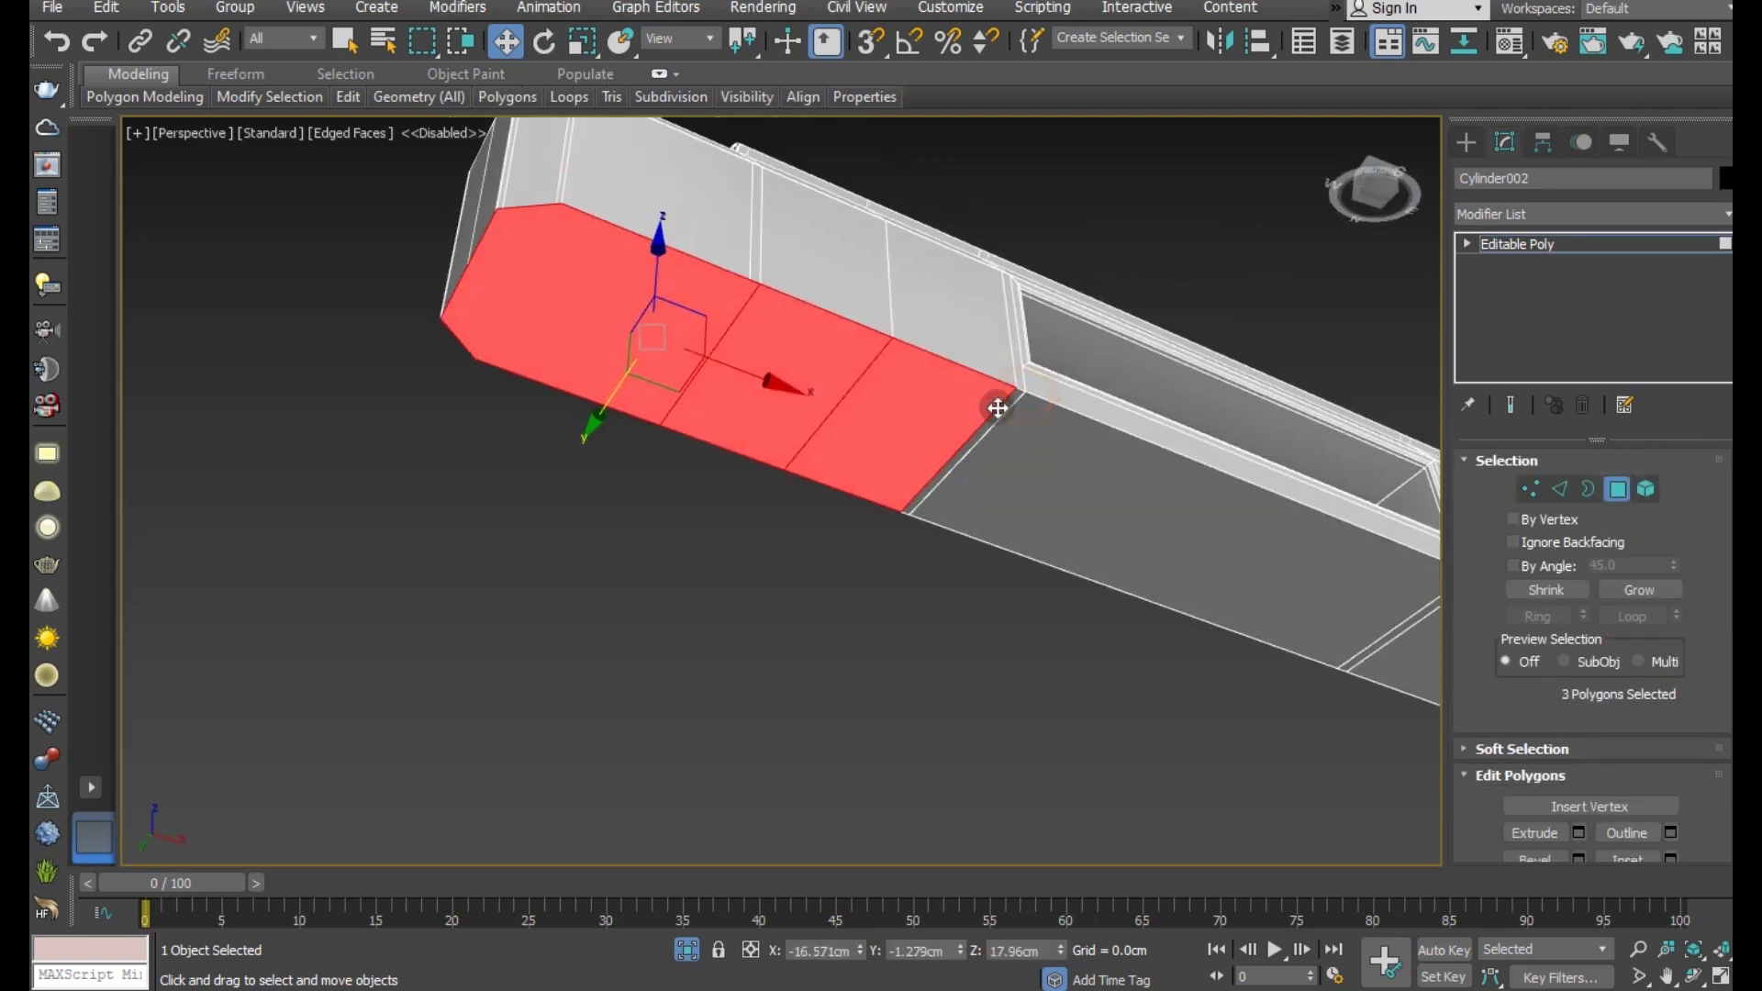
{"action": "scroll", "coordinate": [990, 404], "scroll_direction": "up", "scroll_amount": 3}
{"action": "left_click", "coordinate": [990, 405], "text": "ctrl"}
{"action": "left_click", "coordinate": [1105, 460], "text": "ctrl"}
{"action": "scroll", "coordinate": [425, 262], "scroll_direction": "down", "scroll_amount": 3}
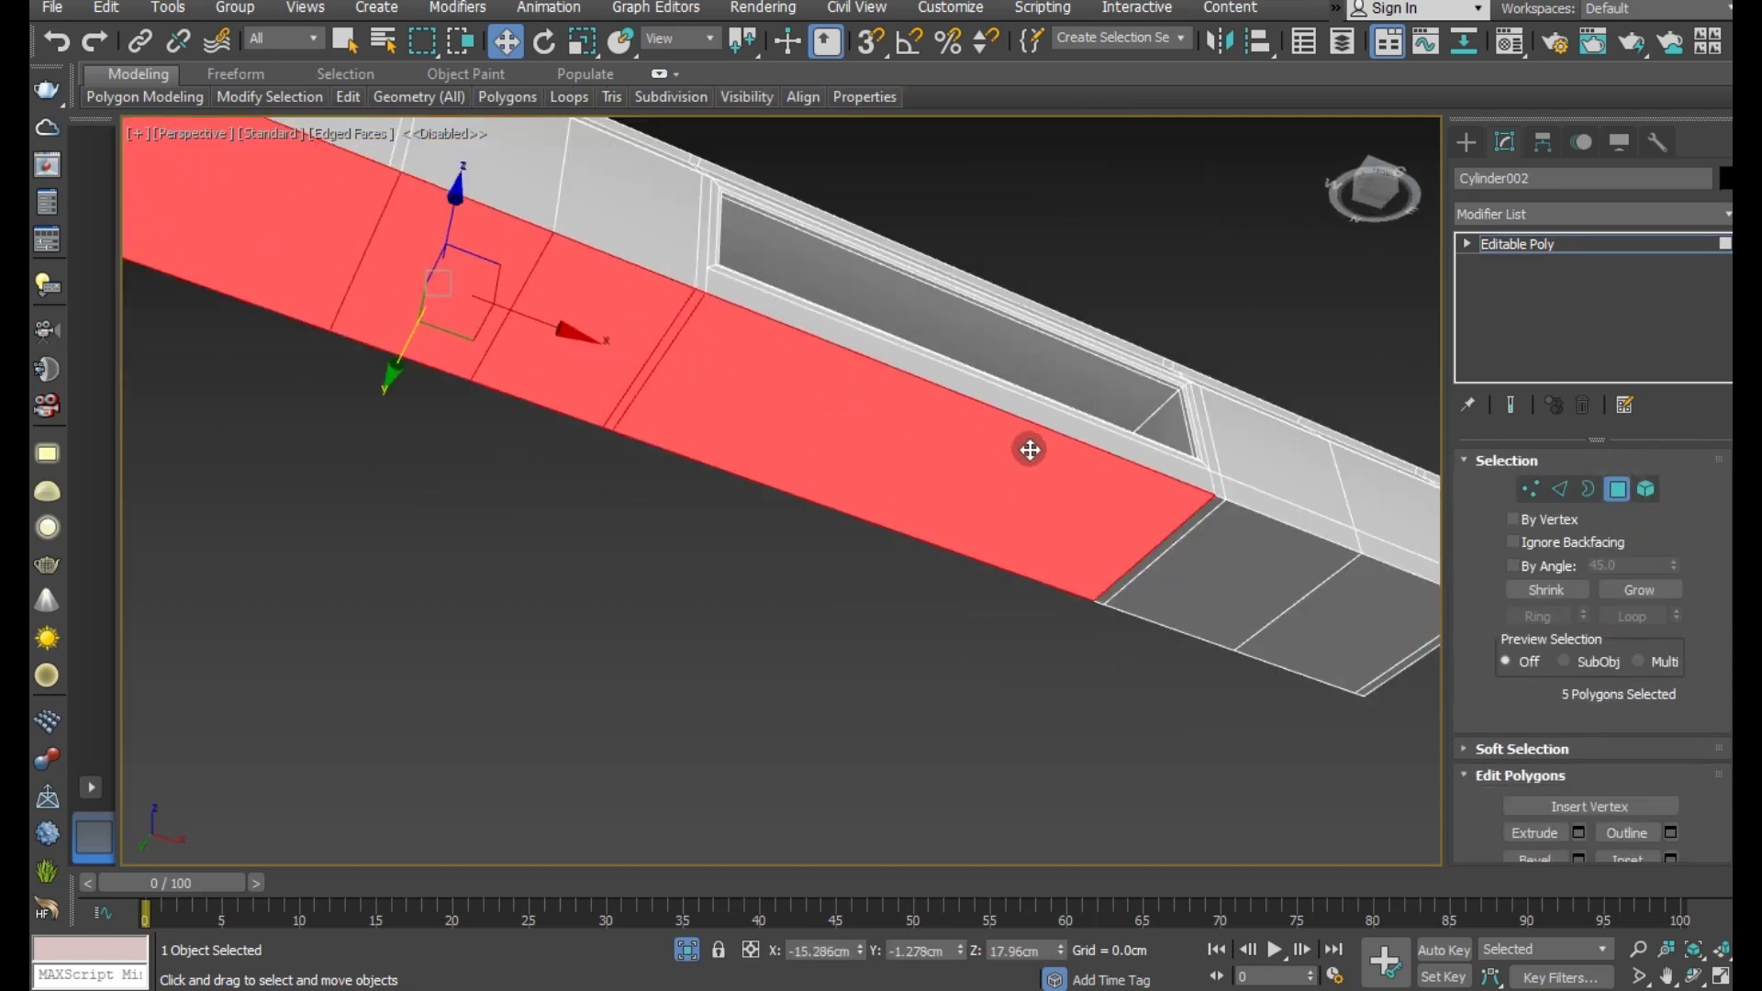
{"action": "left_click", "coordinate": [1193, 530], "text": "ctrl"}
{"action": "left_click", "coordinate": [1193, 530], "text": "ctrl"}
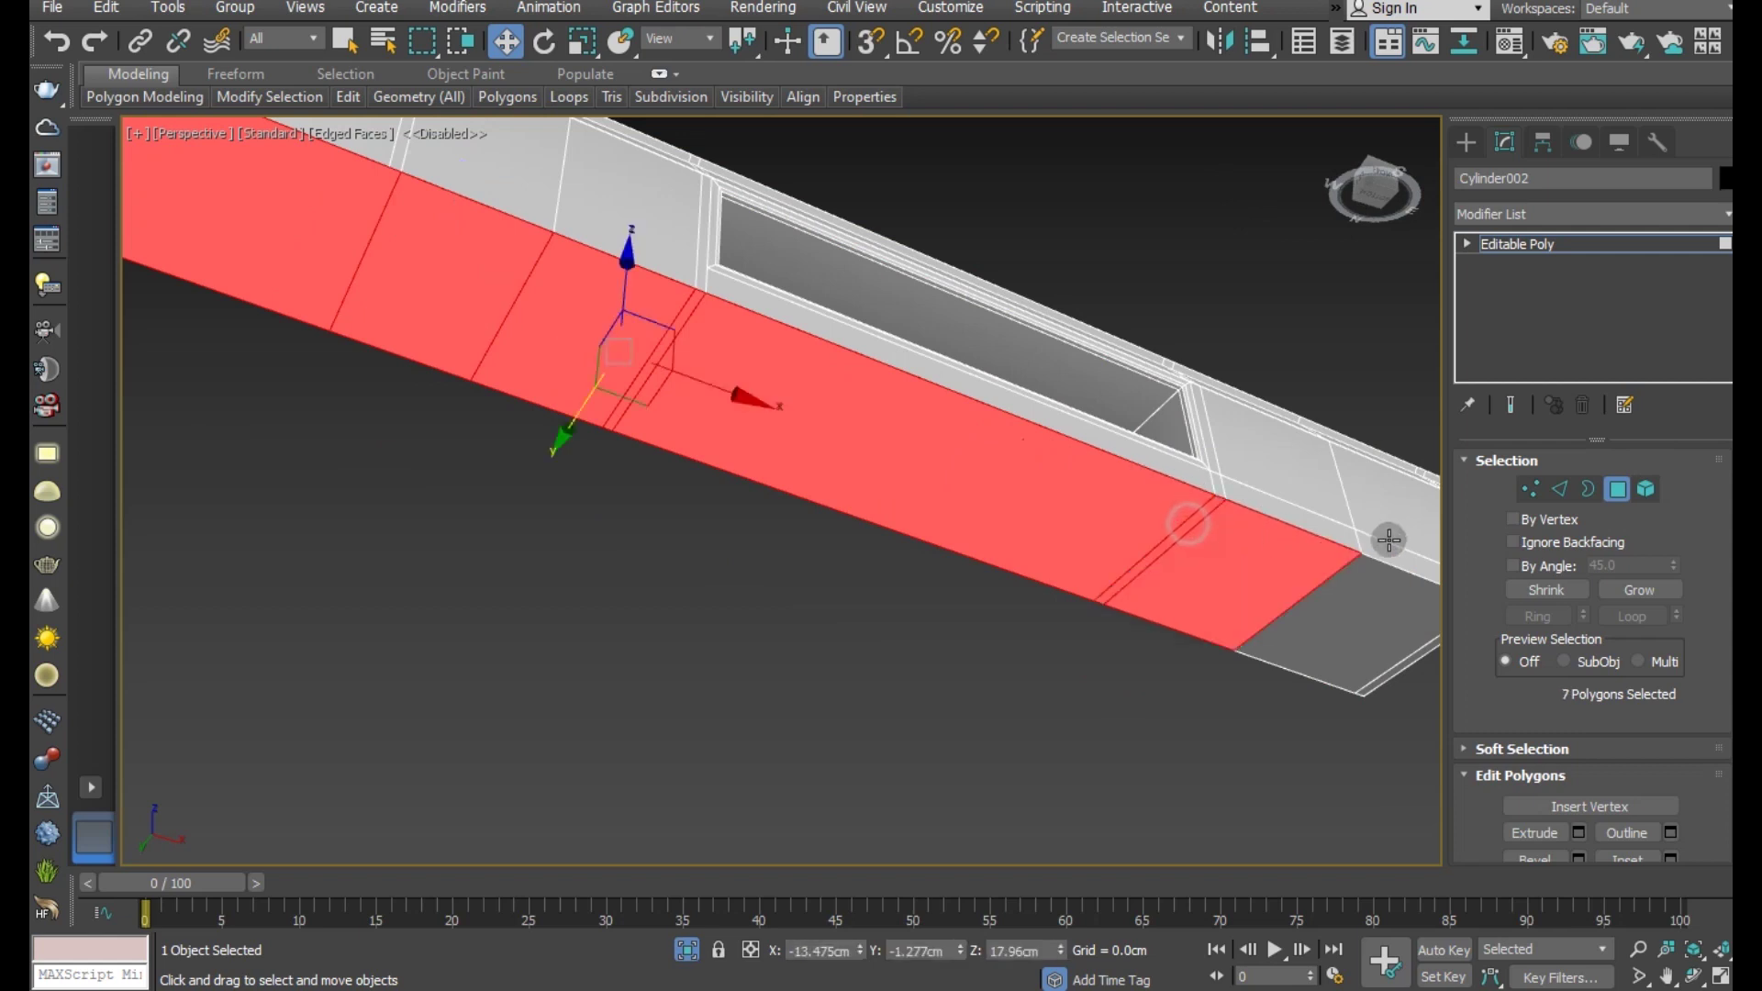
{"action": "left_click", "coordinate": [1365, 569], "text": "ctrl"}
{"action": "middle_click_drag", "start_coordinate": [1330, 523], "coordinate": [863, 396]}
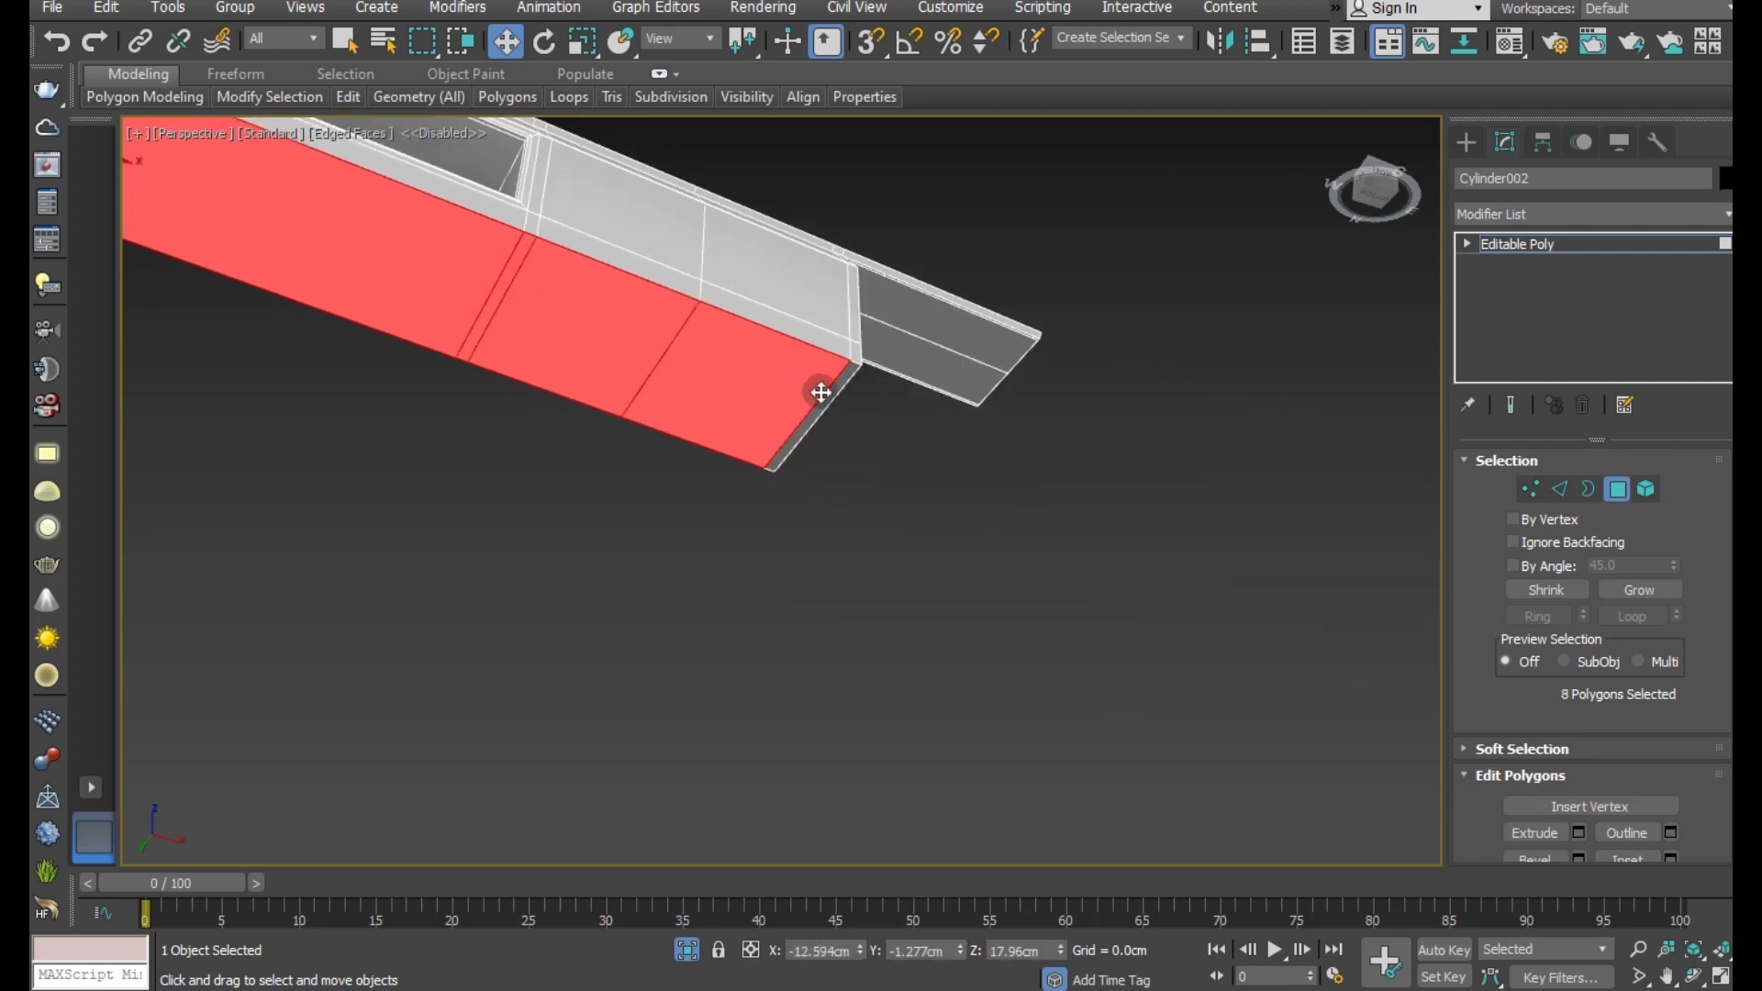
{"action": "scroll", "coordinate": [820, 392], "scroll_direction": "up", "scroll_amount": 2}
{"action": "left_click", "coordinate": [863, 385], "text": "ctrl"}
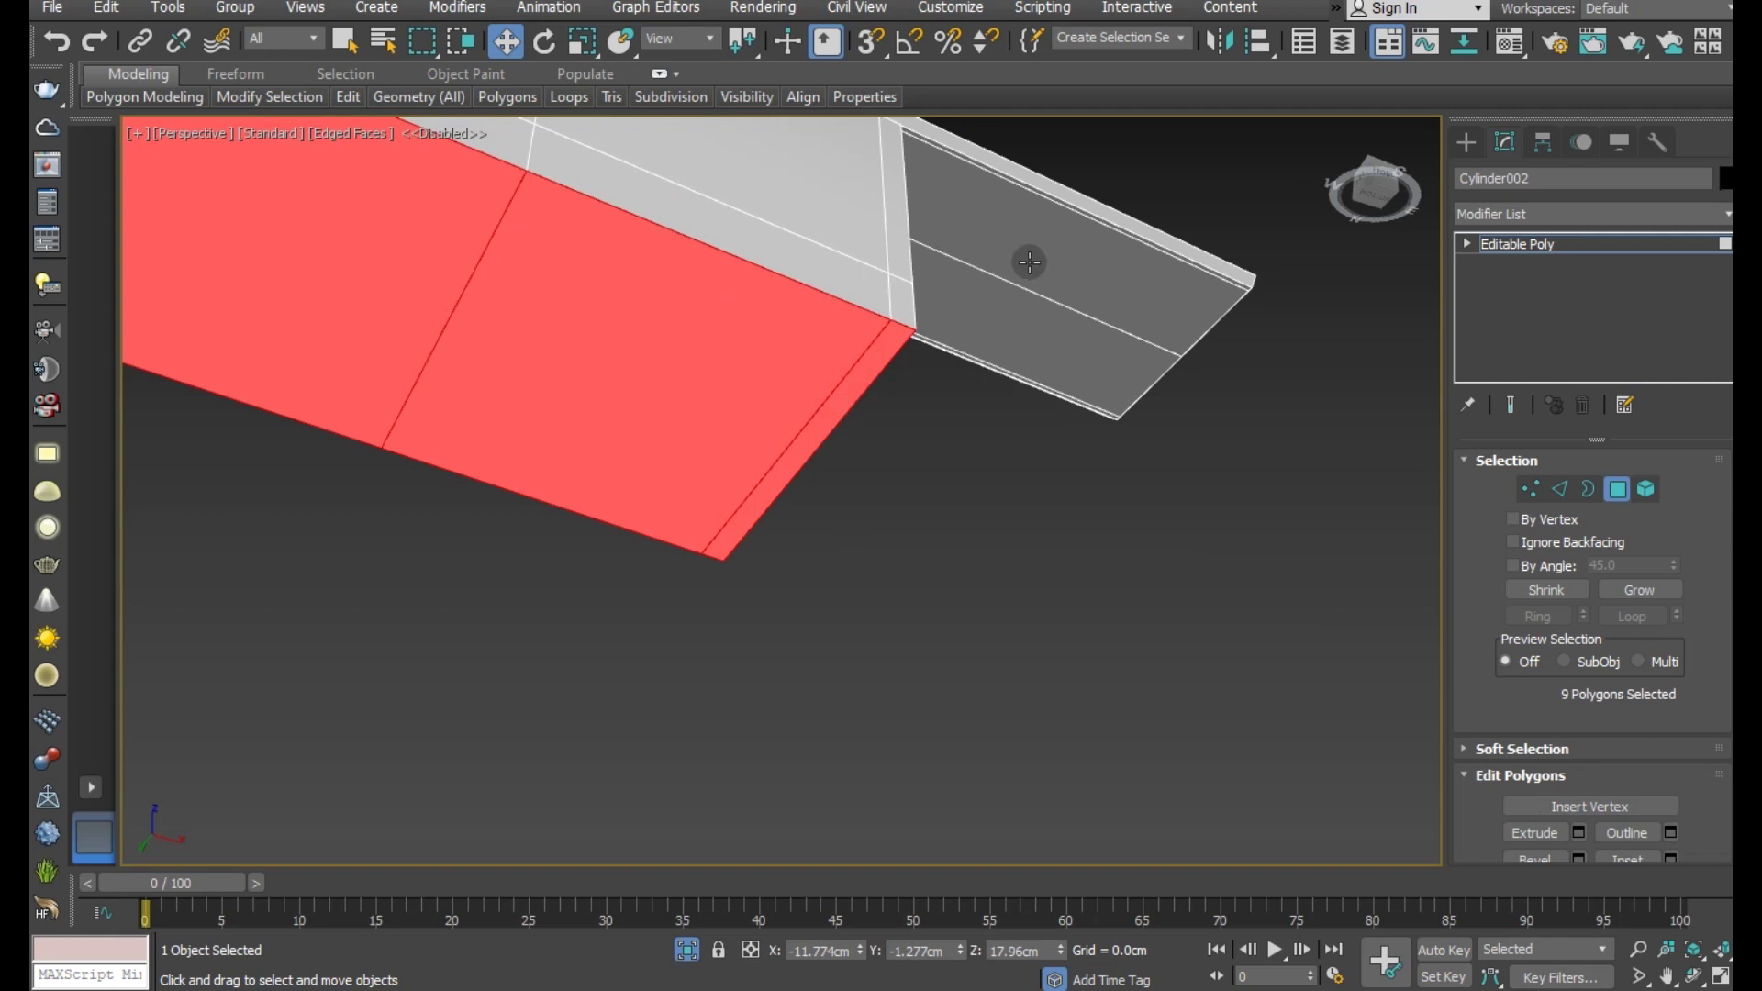
{"action": "key", "text": "Delete"}
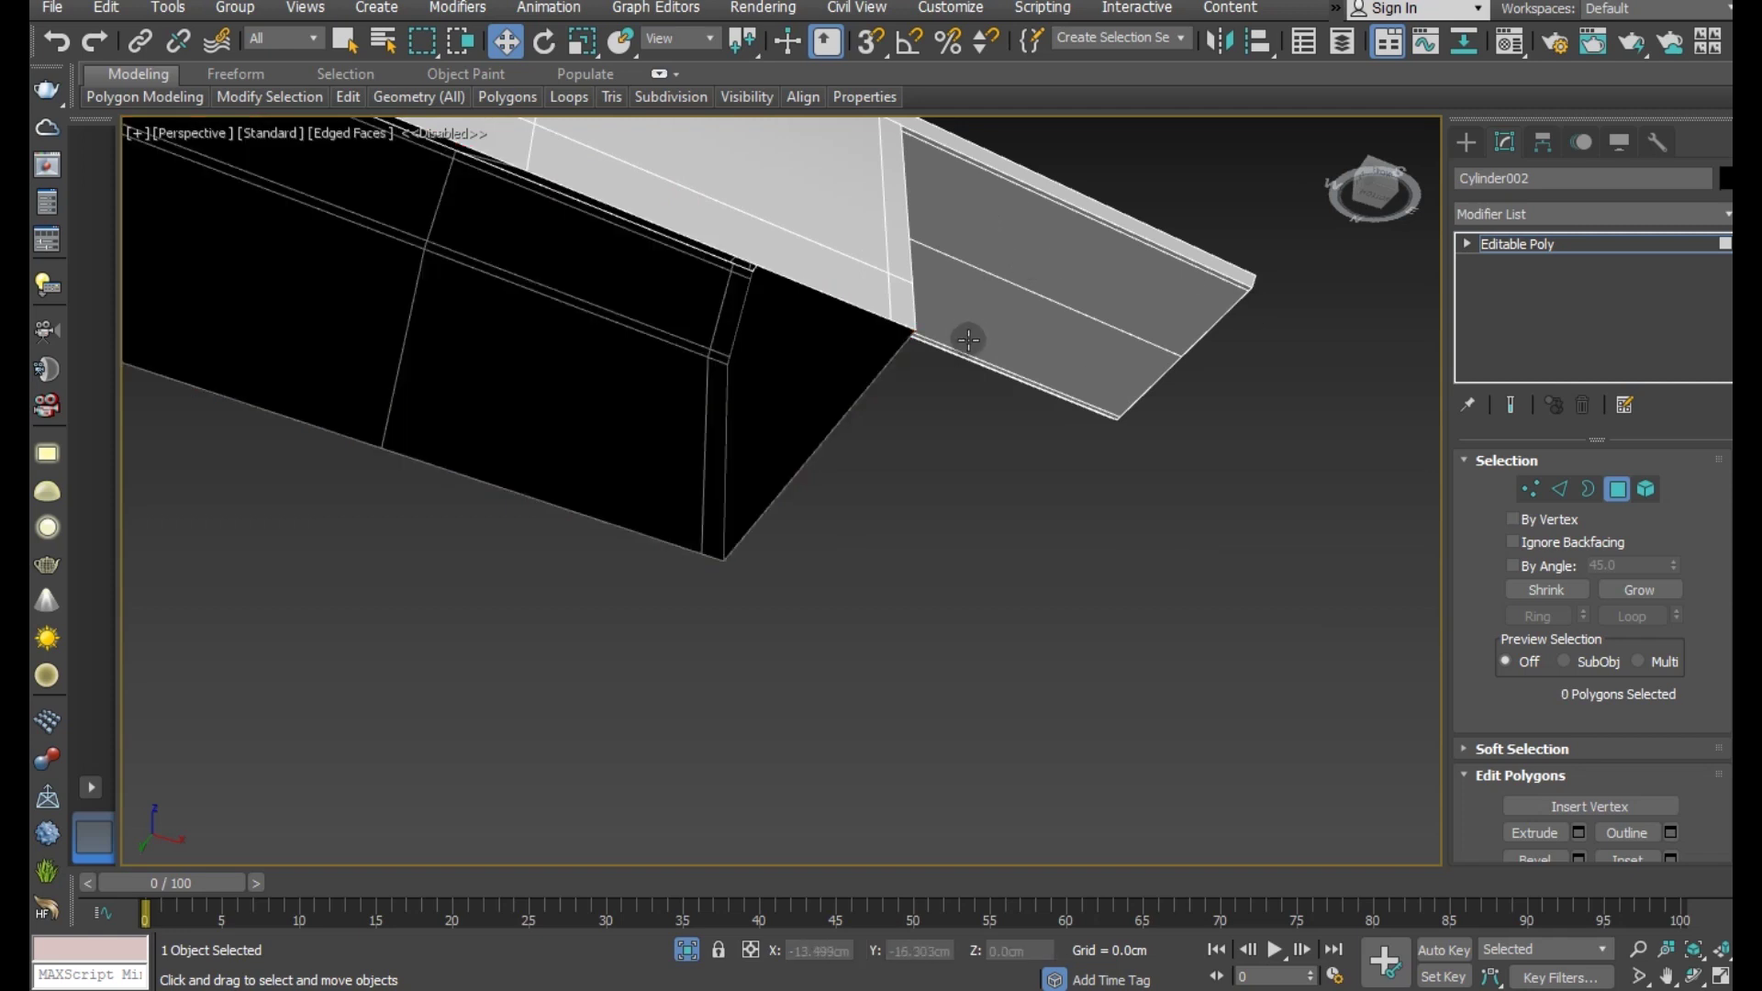
- Preview the open-bottomed receiver smoothed with Use NURMS, inspect its underside, then turn NURMS off
{"action": "scroll", "coordinate": [968, 340], "scroll_direction": "down", "scroll_amount": 5}
{"action": "scroll", "coordinate": [968, 340], "scroll_direction": "down", "scroll_amount": 3}
{"action": "mouse_move", "coordinate": [1052, 450]}
{"action": "middle_mouse_down", "text": "alt"}
{"action": "mouse_move", "coordinate": [773, 397]}
{"action": "mouse_move", "coordinate": [799, 409]}
{"action": "middle_mouse_up", "text": "alt"}
{"action": "scroll", "coordinate": [798, 409], "scroll_direction": "up", "scroll_amount": 2}
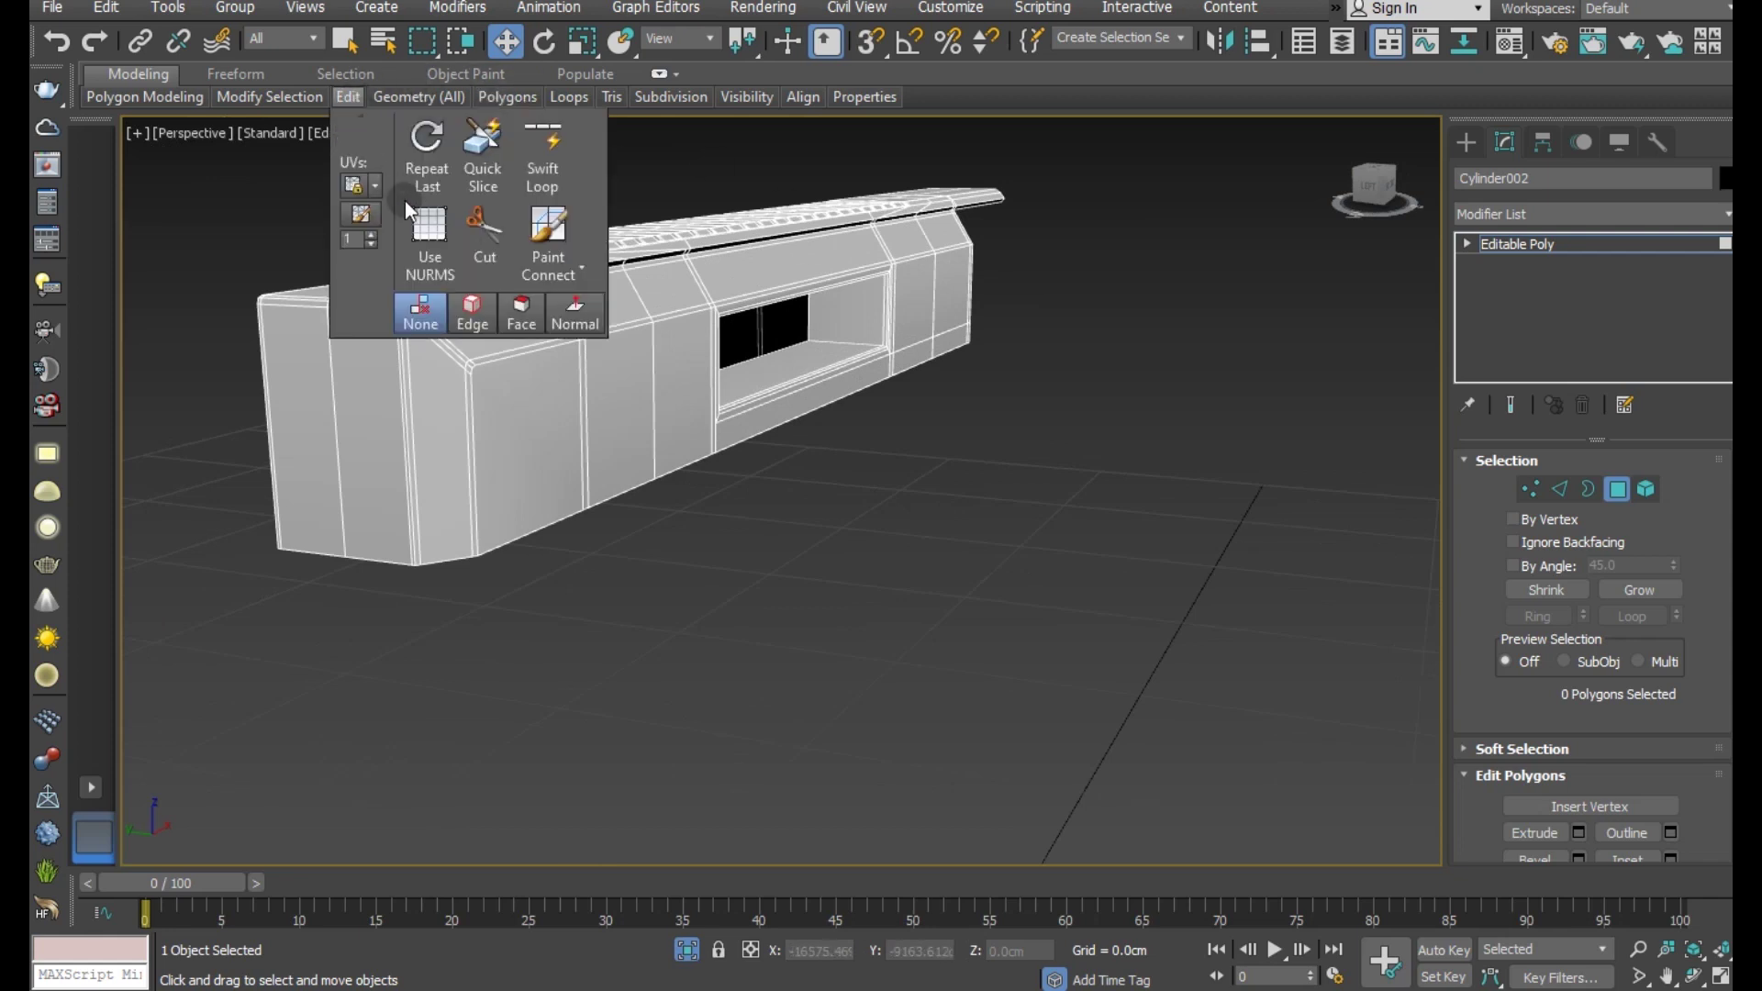
{"action": "left_click", "coordinate": [427, 237]}
{"action": "middle_click_drag", "start_coordinate": [427, 236], "coordinate": [840, 328], "text": "alt"}
{"action": "scroll", "coordinate": [683, 320], "scroll_direction": "up", "scroll_amount": 2}
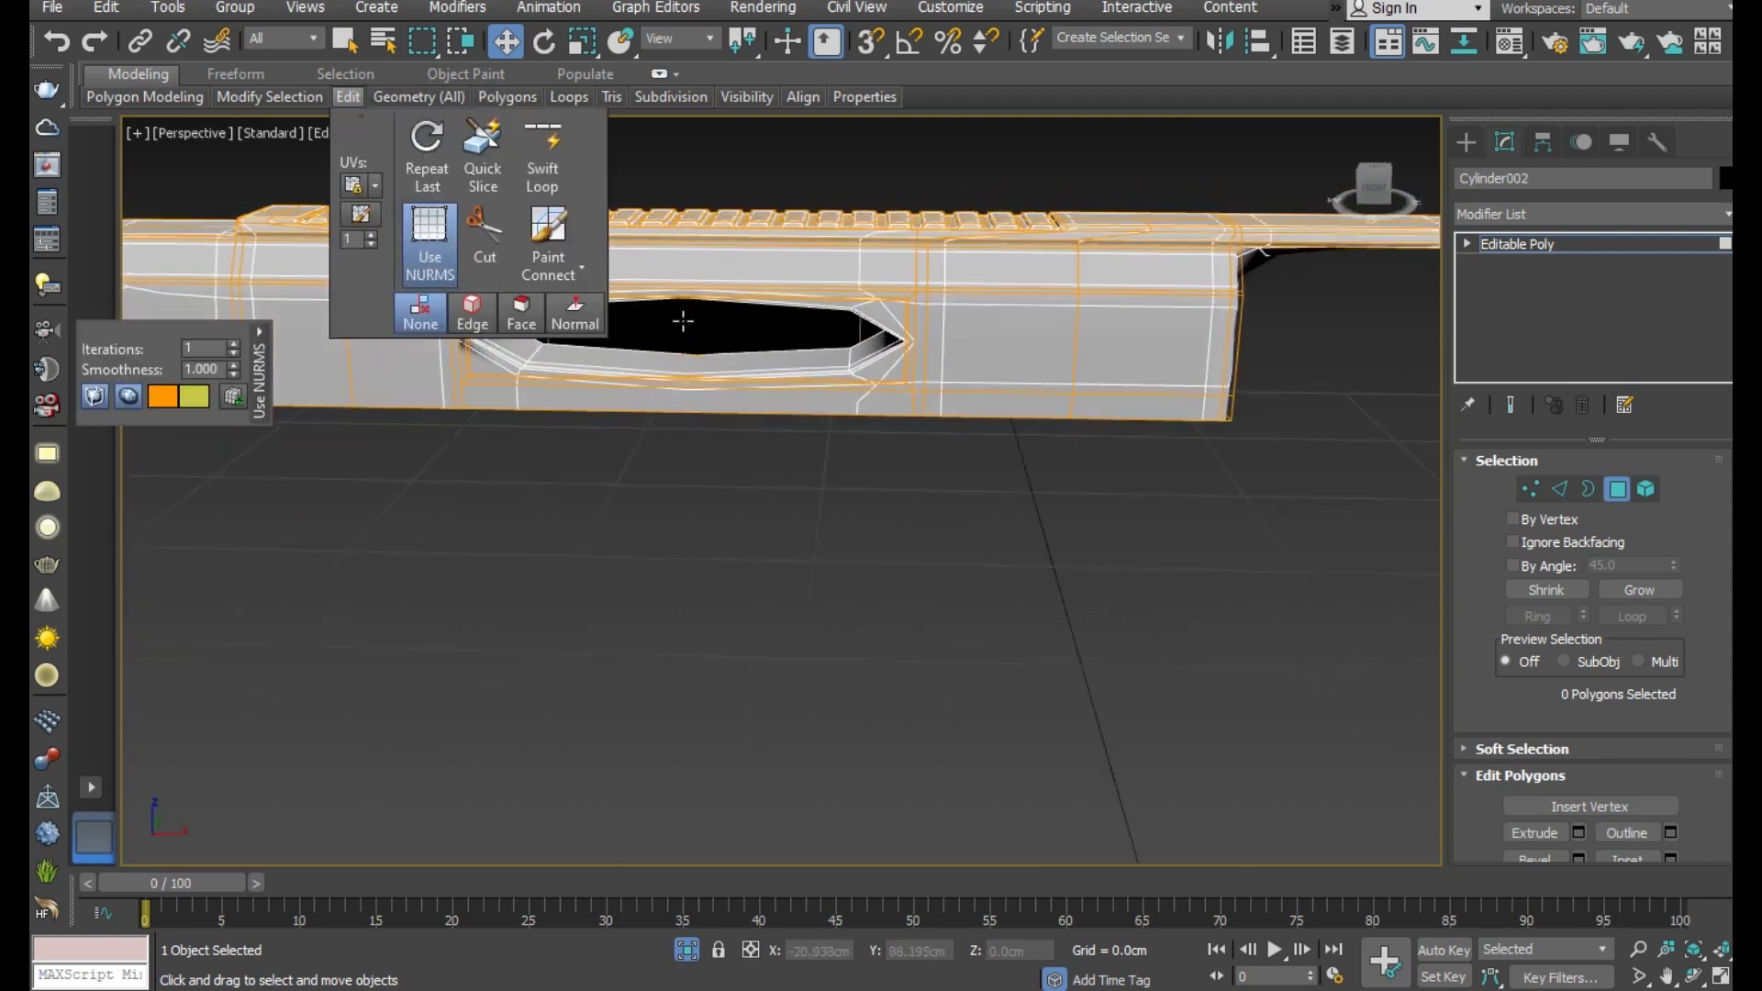
{"action": "mouse_move", "coordinate": [683, 321]}
{"action": "middle_mouse_down", "text": "alt"}
{"action": "mouse_move", "coordinate": [1058, 276]}
{"action": "mouse_move", "coordinate": [1046, 367]}
{"action": "middle_mouse_up", "text": "alt"}
{"action": "left_click", "coordinate": [437, 253]}
{"action": "mouse_move", "coordinate": [912, 295]}
{"action": "middle_mouse_down", "text": "alt"}
{"action": "mouse_move", "coordinate": [906, 361]}
{"action": "mouse_move", "coordinate": [956, 338]}
{"action": "middle_mouse_up", "text": "alt"}
- Inset the receiver's end-cap face by a reduced amount, leaving a thin border loop
{"action": "left_click", "coordinate": [1038, 317]}
{"action": "scroll", "coordinate": [1045, 298], "scroll_direction": "up", "scroll_amount": 5}
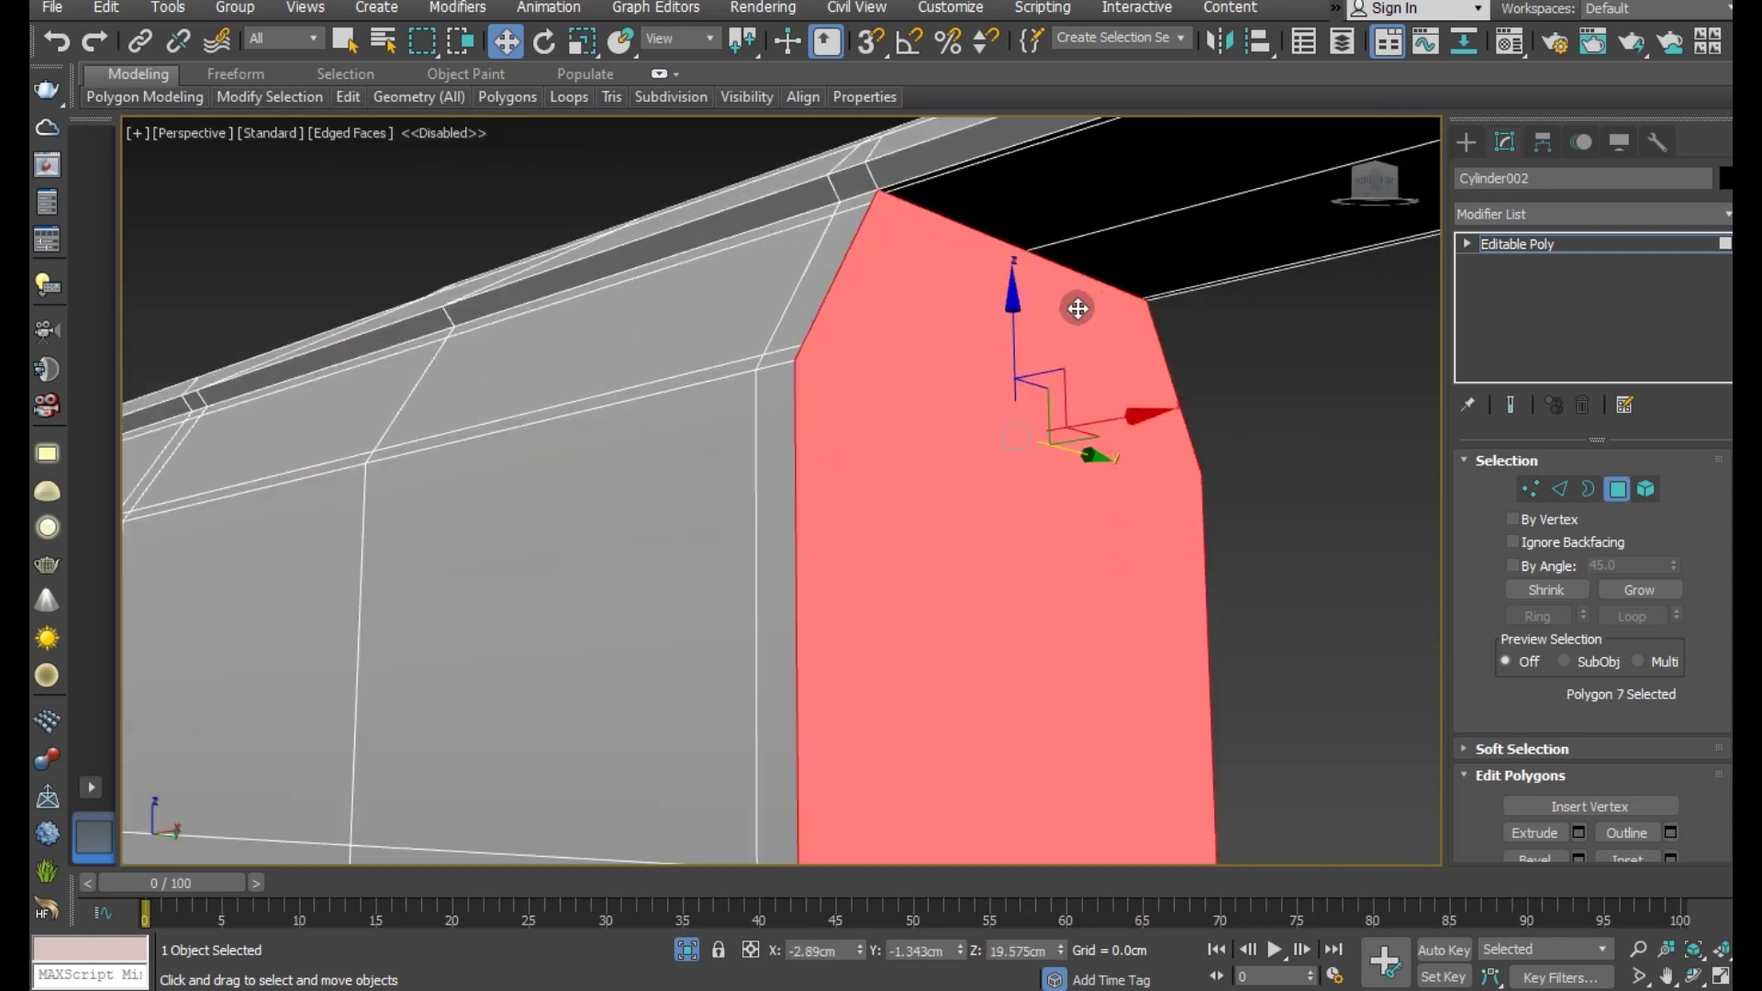
{"action": "scroll", "coordinate": [850, 315], "scroll_direction": "down", "scroll_amount": 1}
{"action": "scroll", "coordinate": [1693, 725], "scroll_direction": "down", "scroll_amount": 1}
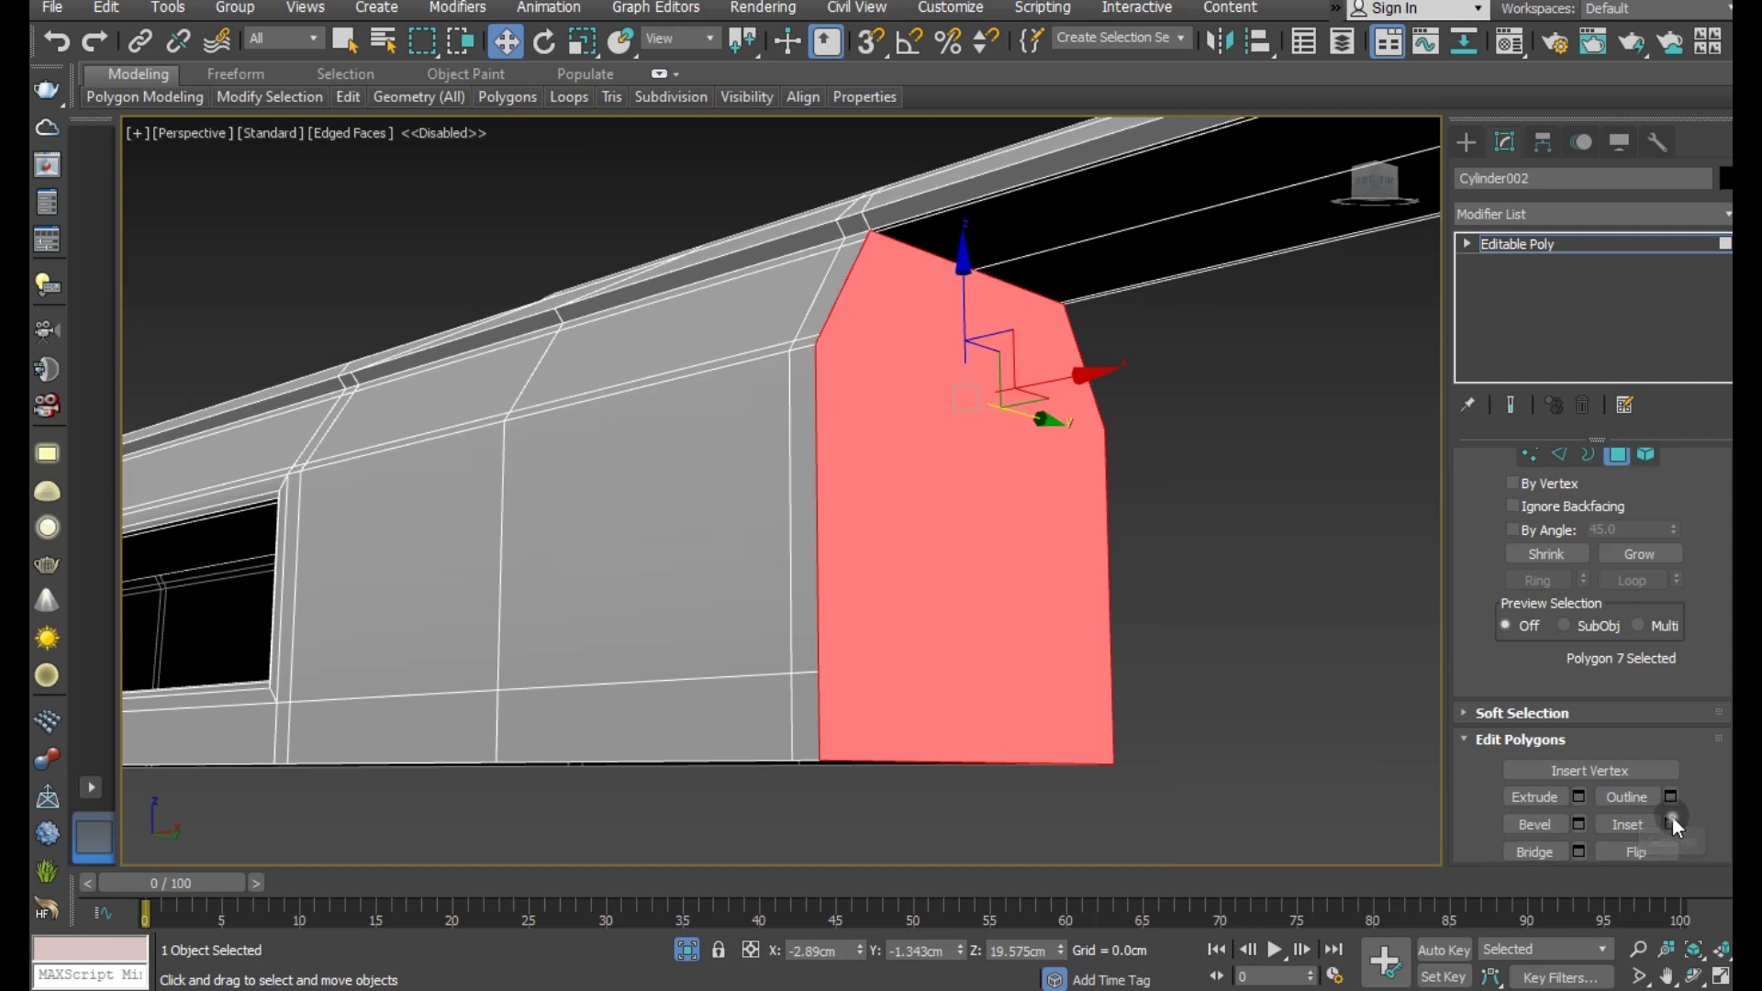
{"action": "left_click", "coordinate": [1672, 820]}
{"action": "mouse_move", "coordinate": [1028, 444]}
{"action": "middle_mouse_down", "text": "alt"}
{"action": "mouse_move", "coordinate": [1003, 464]}
{"action": "mouse_move", "coordinate": [928, 421]}
{"action": "middle_mouse_up", "text": "alt"}
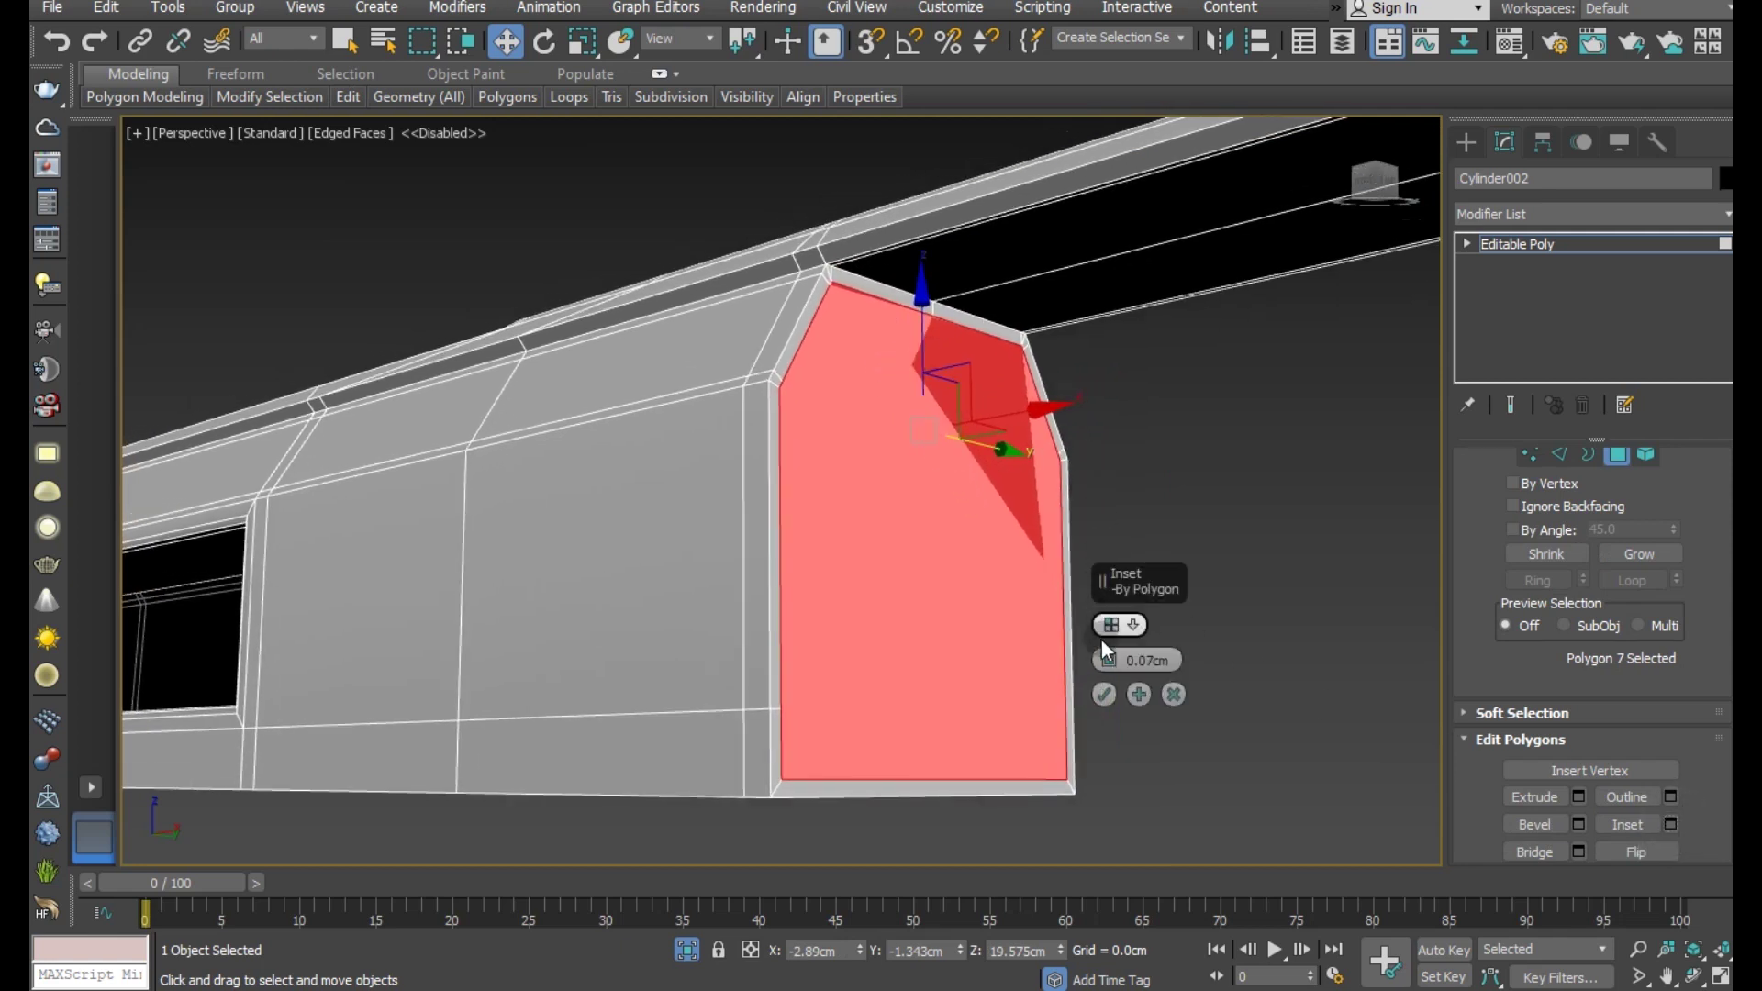
{"action": "left_click_drag", "start_coordinate": [1110, 657], "coordinate": [1110, 670]}
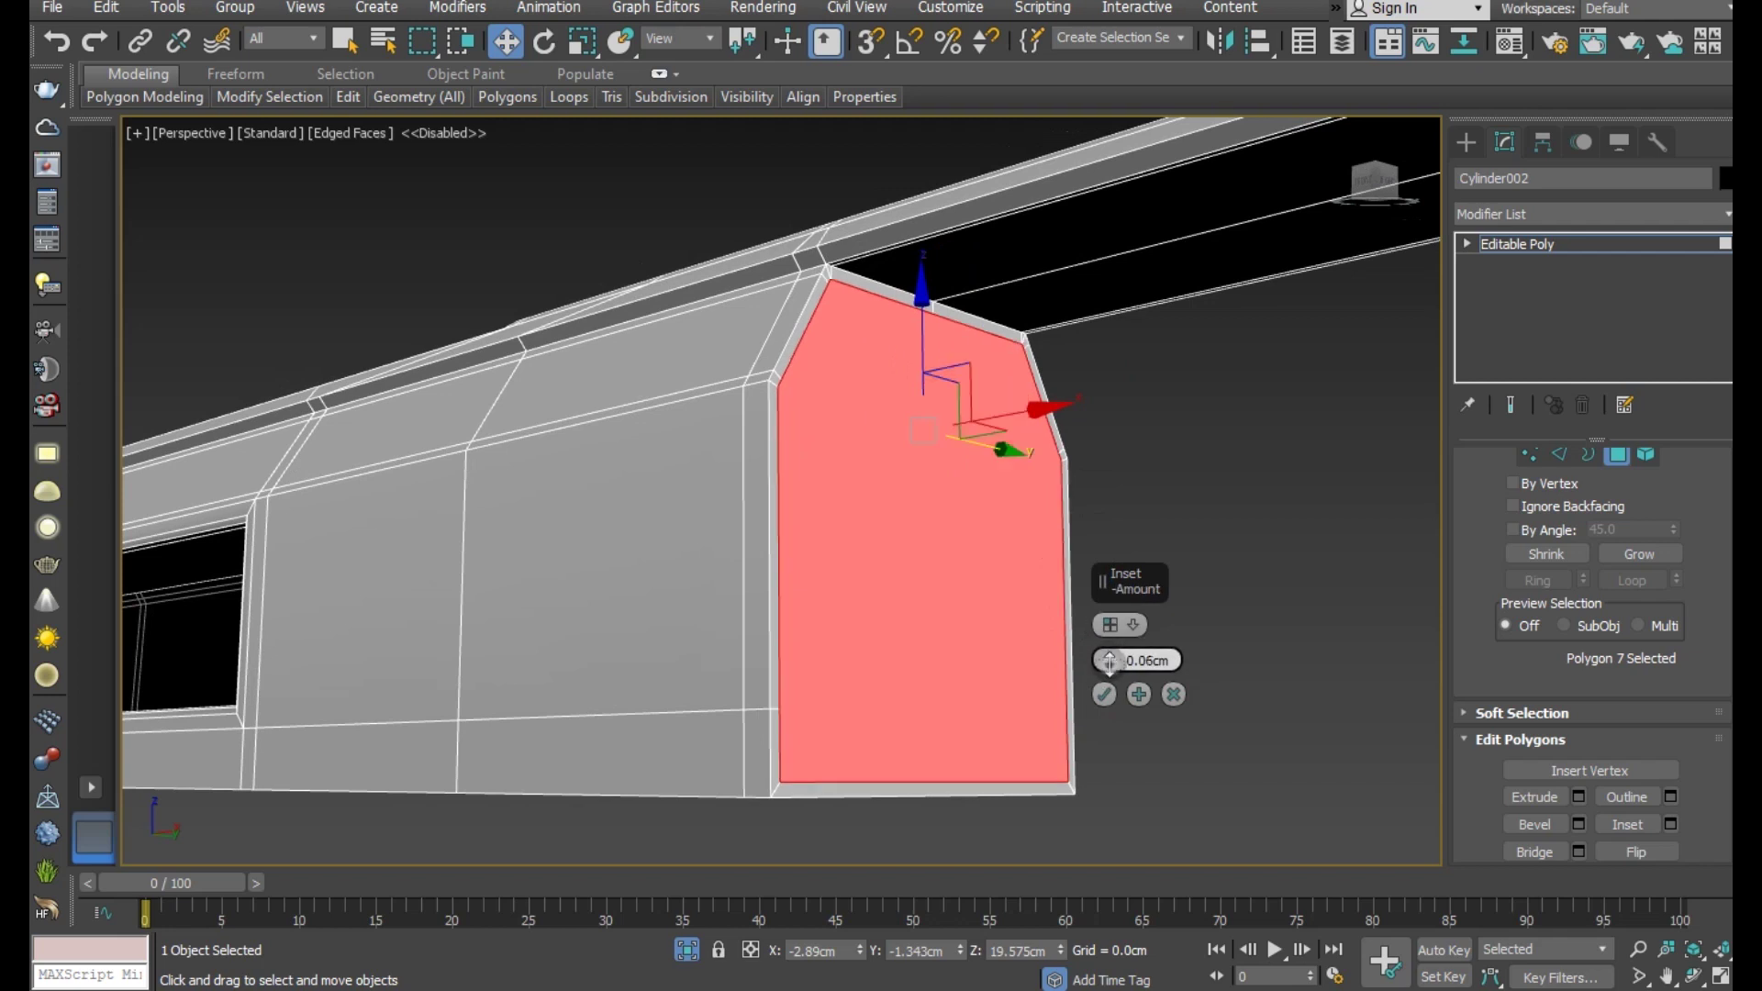
{"action": "left_click", "coordinate": [1106, 692]}
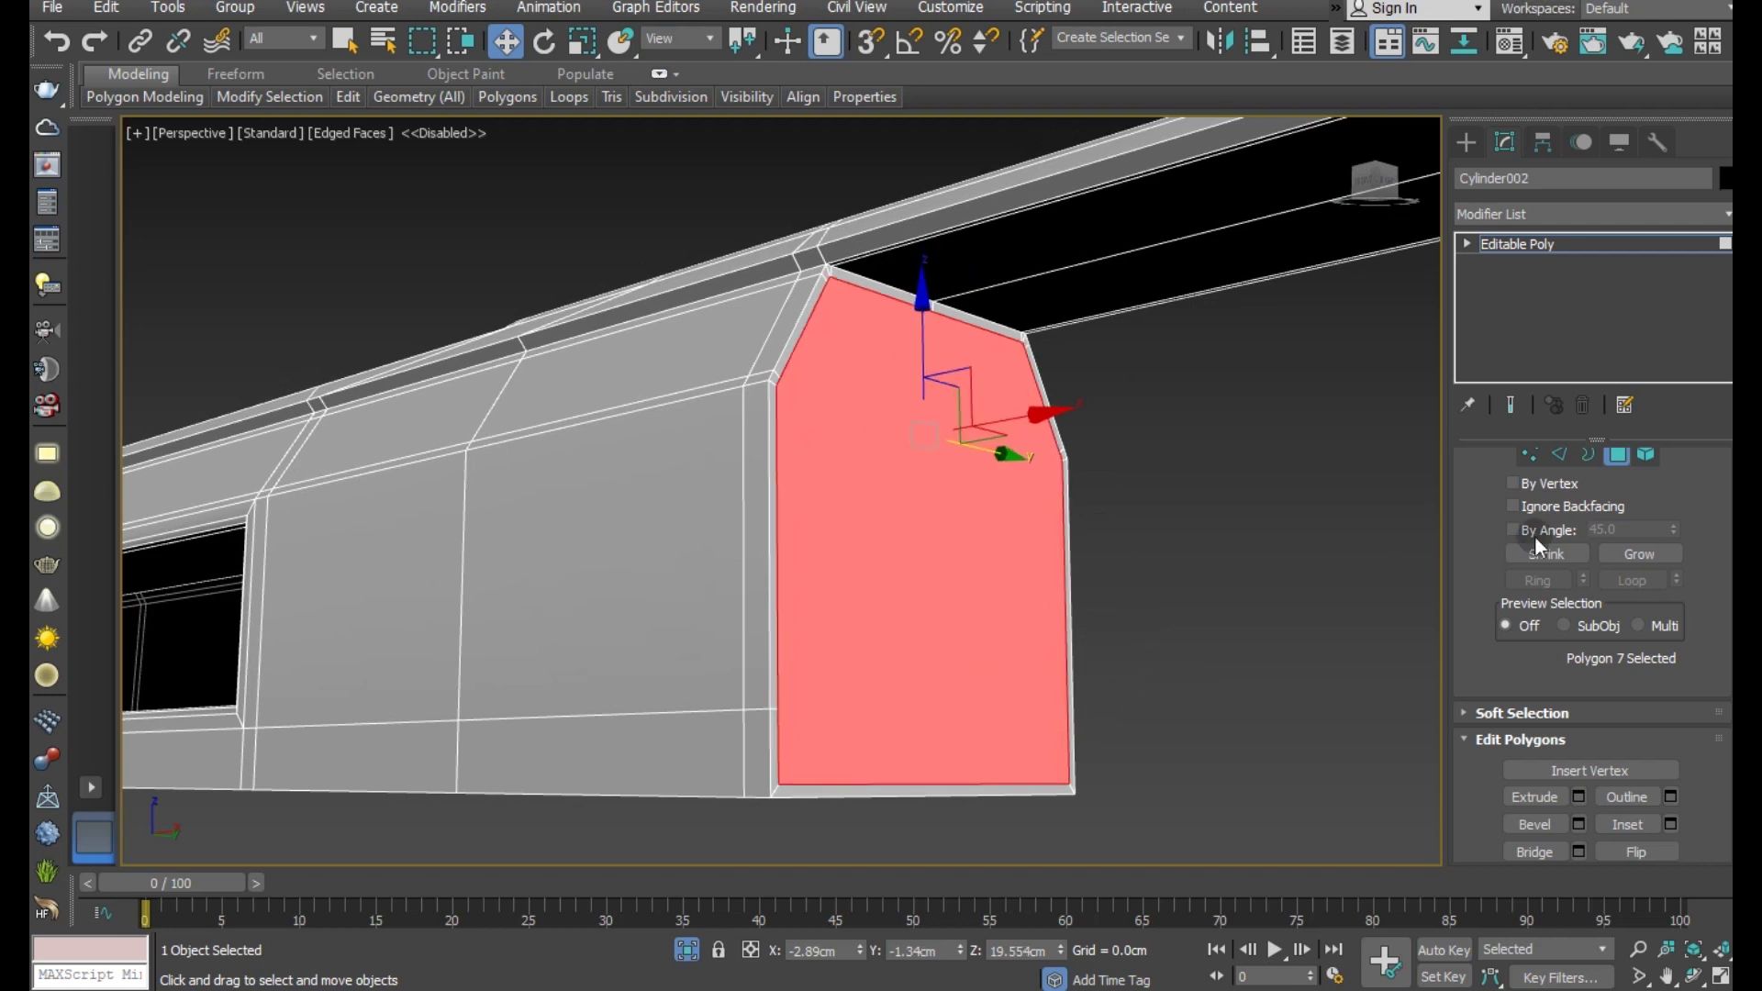
- Switch to Vertex mode and check a vertex near the inset border
{"action": "left_click", "coordinate": [1526, 457]}
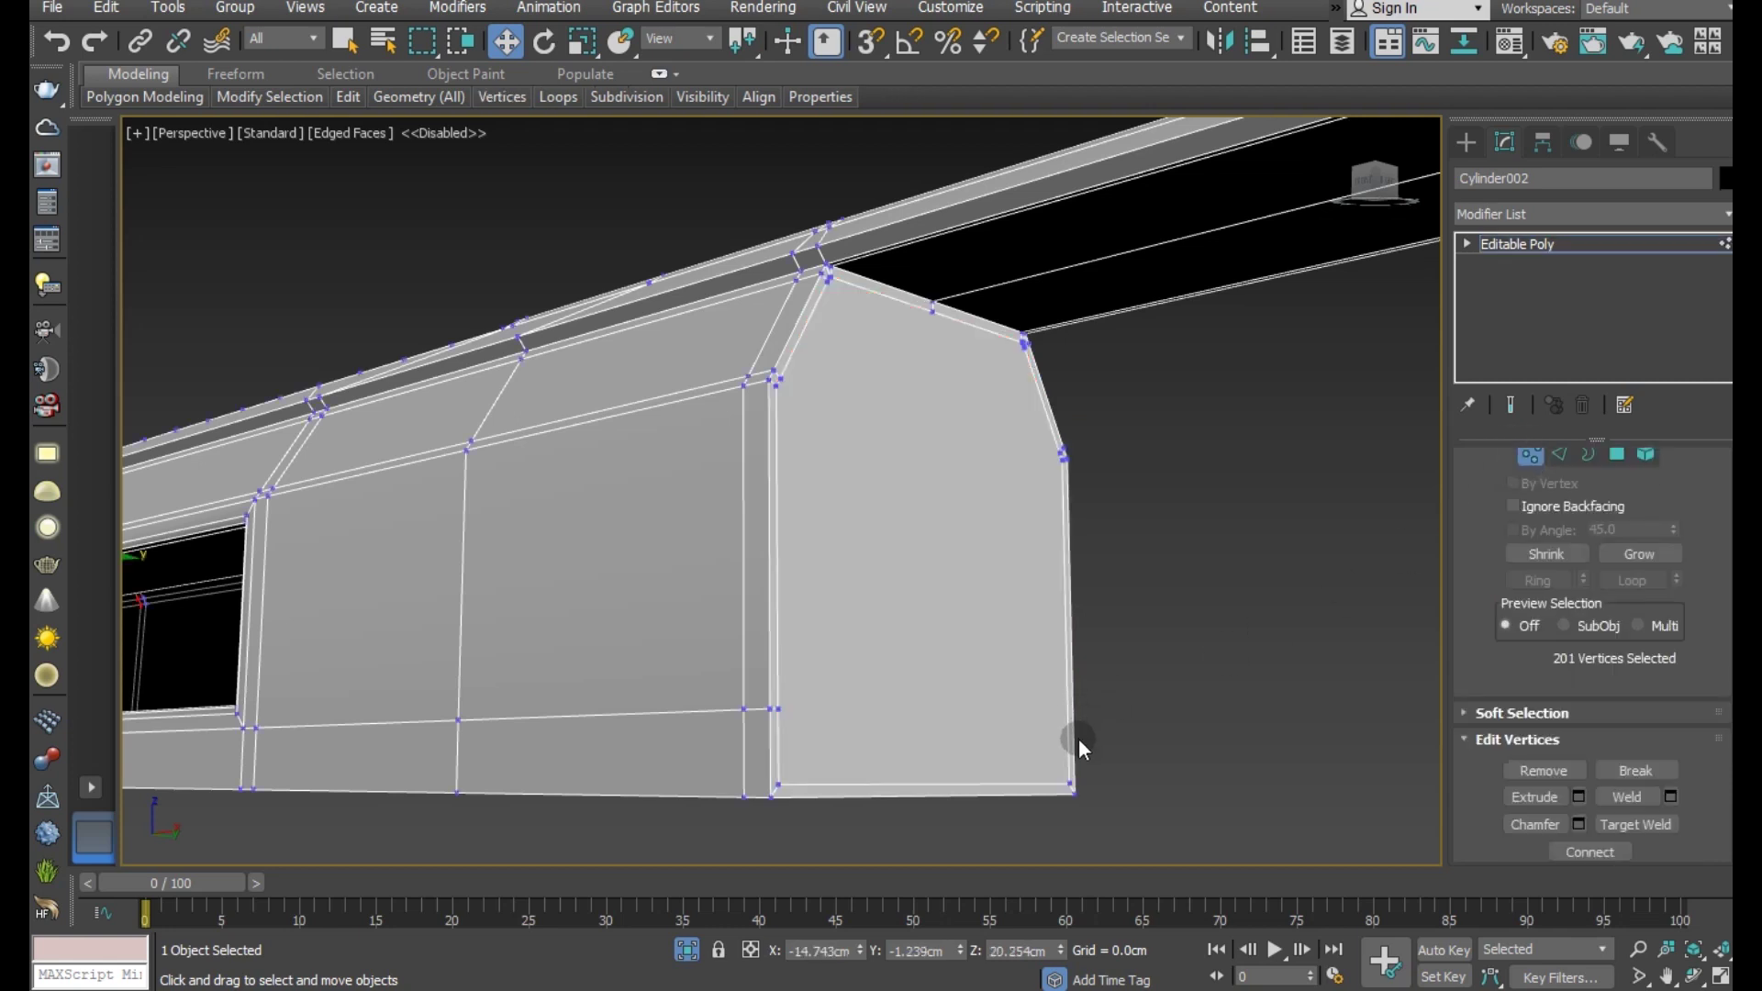
{"action": "left_click", "coordinate": [787, 714]}
{"action": "left_click", "coordinate": [1143, 647]}
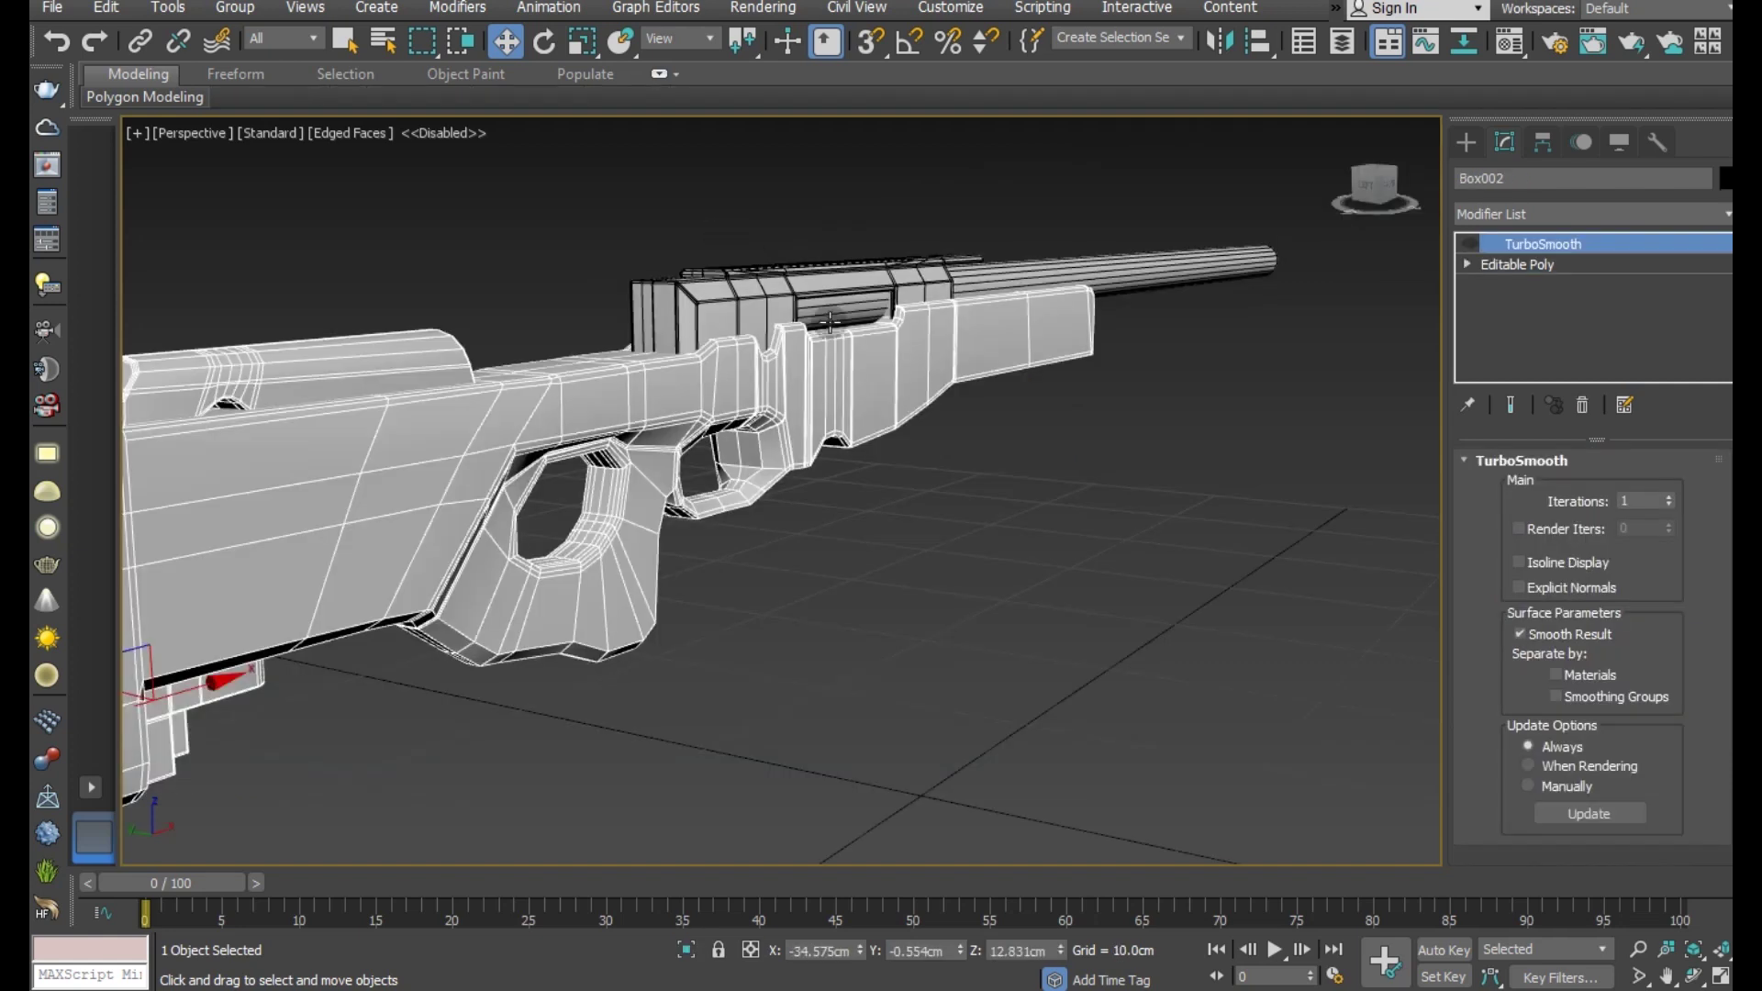
- Attach the receiver part to the rifle body Box002's editable mesh
{"action": "left_click", "coordinate": [1555, 266]}
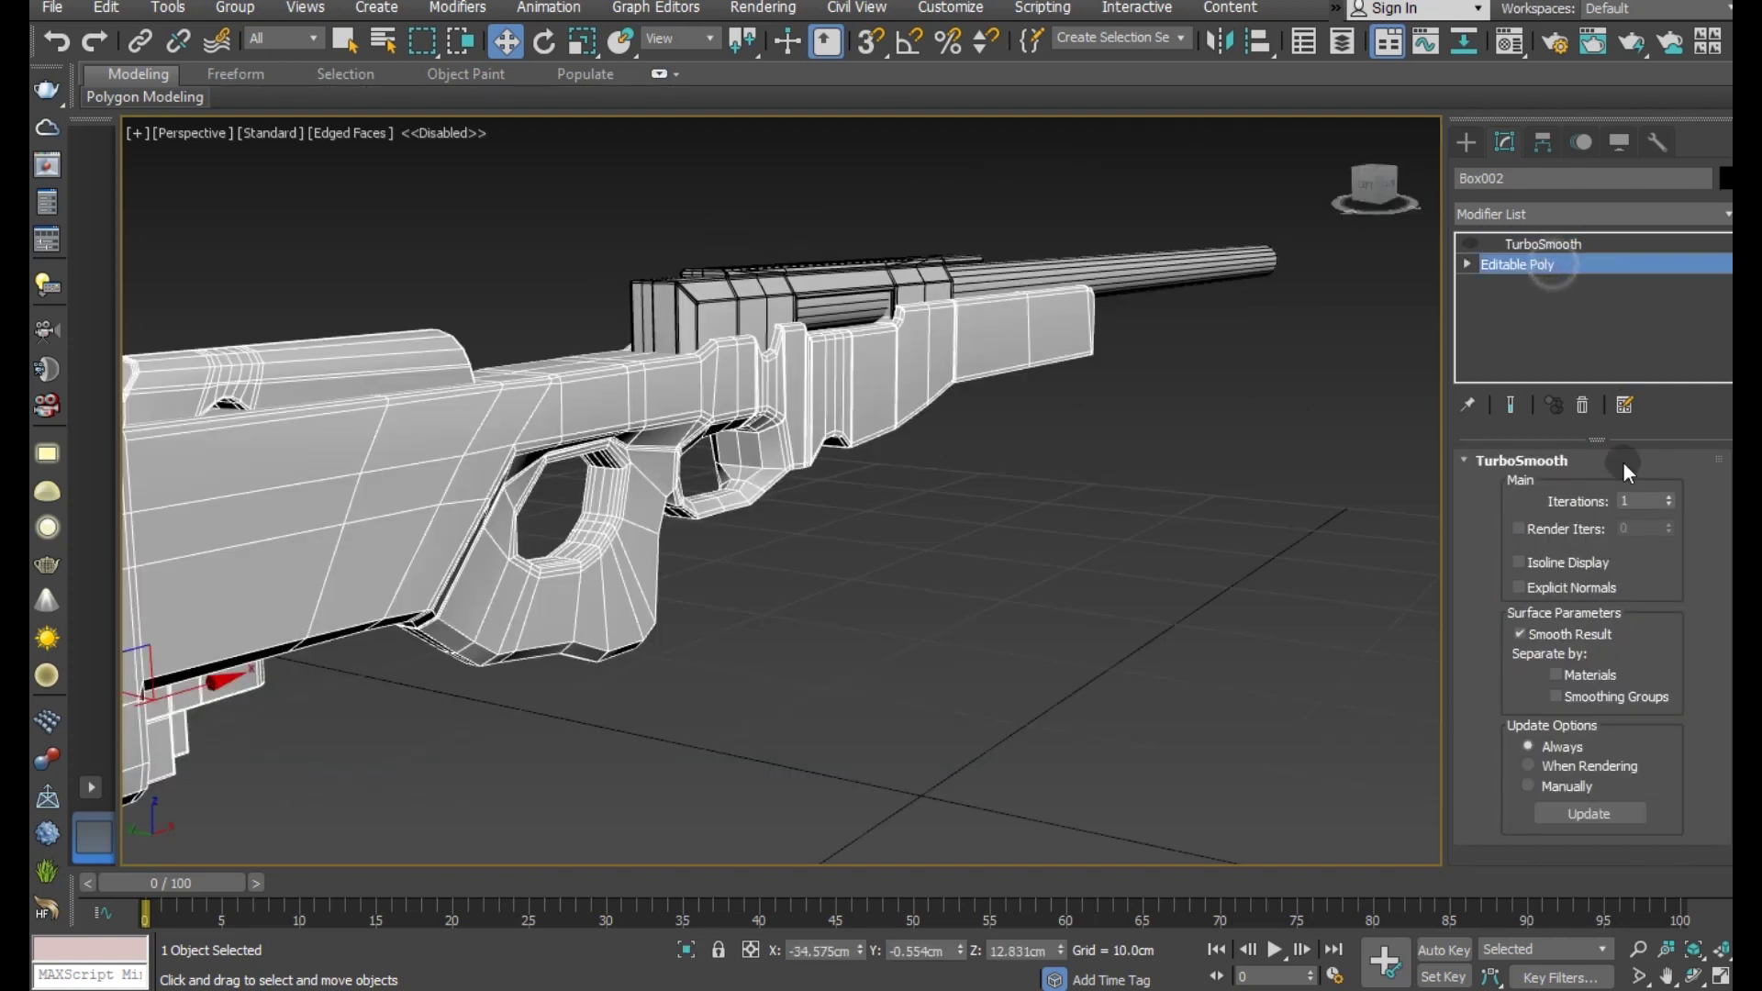
{"action": "scroll", "coordinate": [1543, 799], "scroll_direction": "down", "scroll_amount": 3}
{"action": "left_click", "coordinate": [1528, 845]}
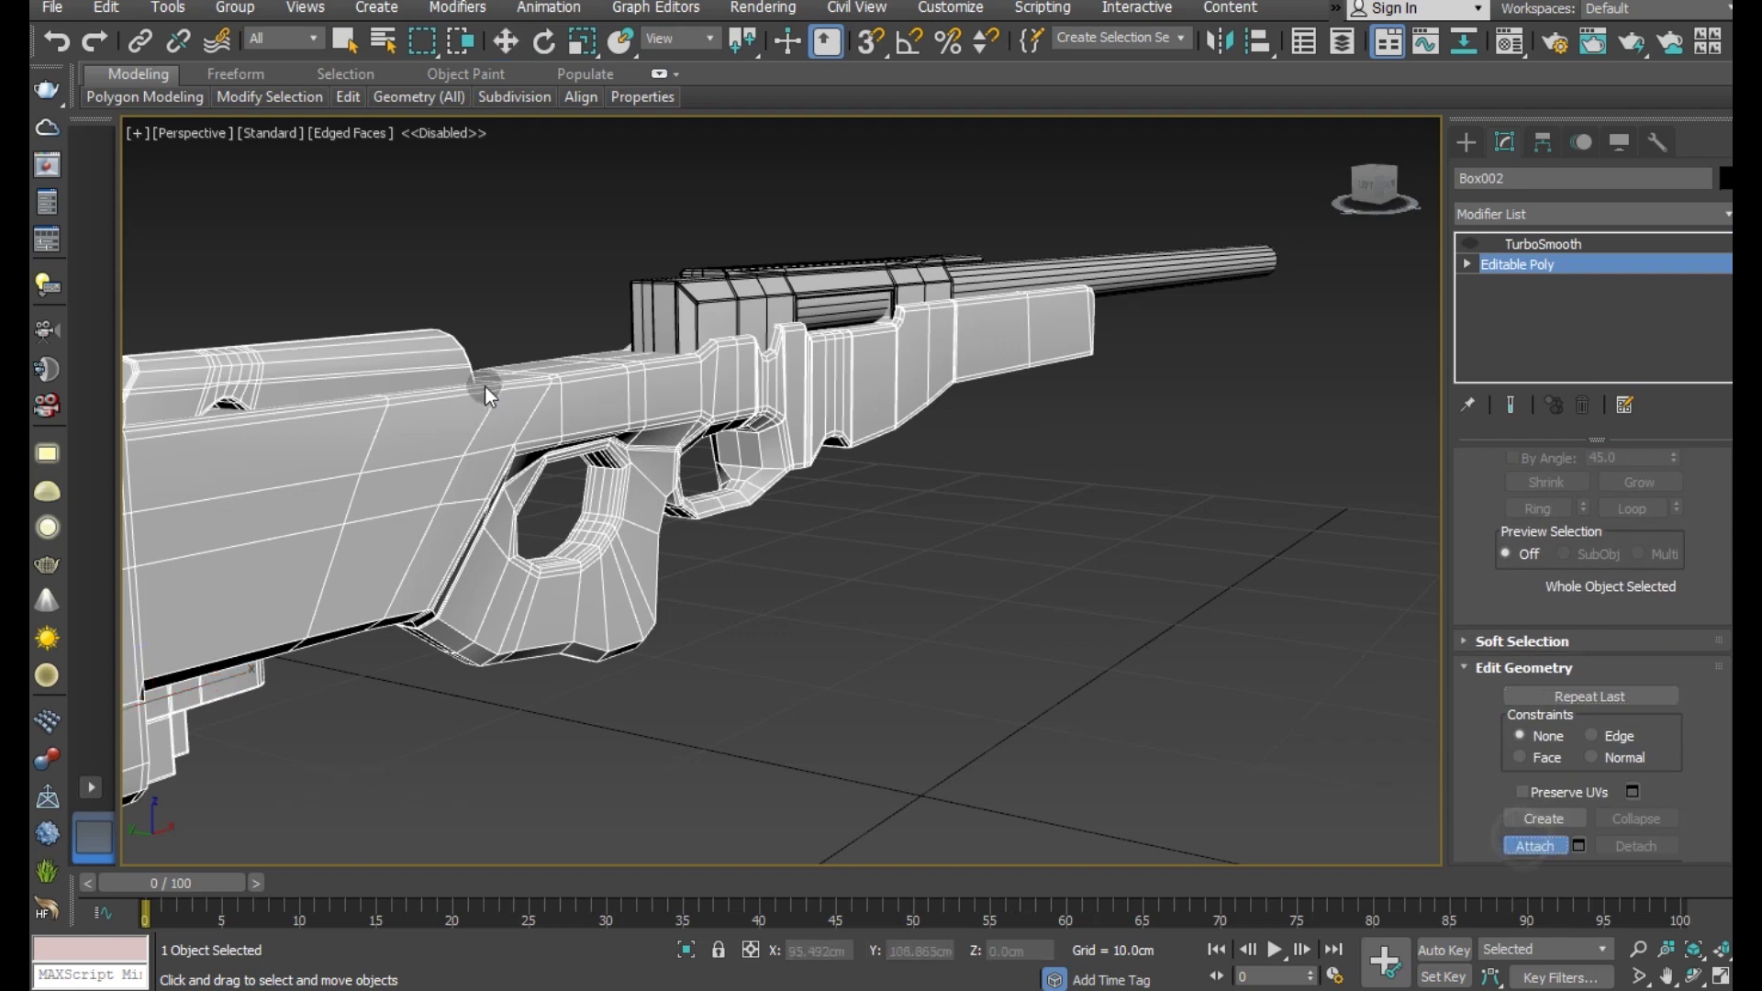
{"action": "scroll", "coordinate": [709, 347], "scroll_direction": "down", "scroll_amount": 3}
{"action": "scroll", "coordinate": [808, 376], "scroll_direction": "down", "scroll_amount": 2}
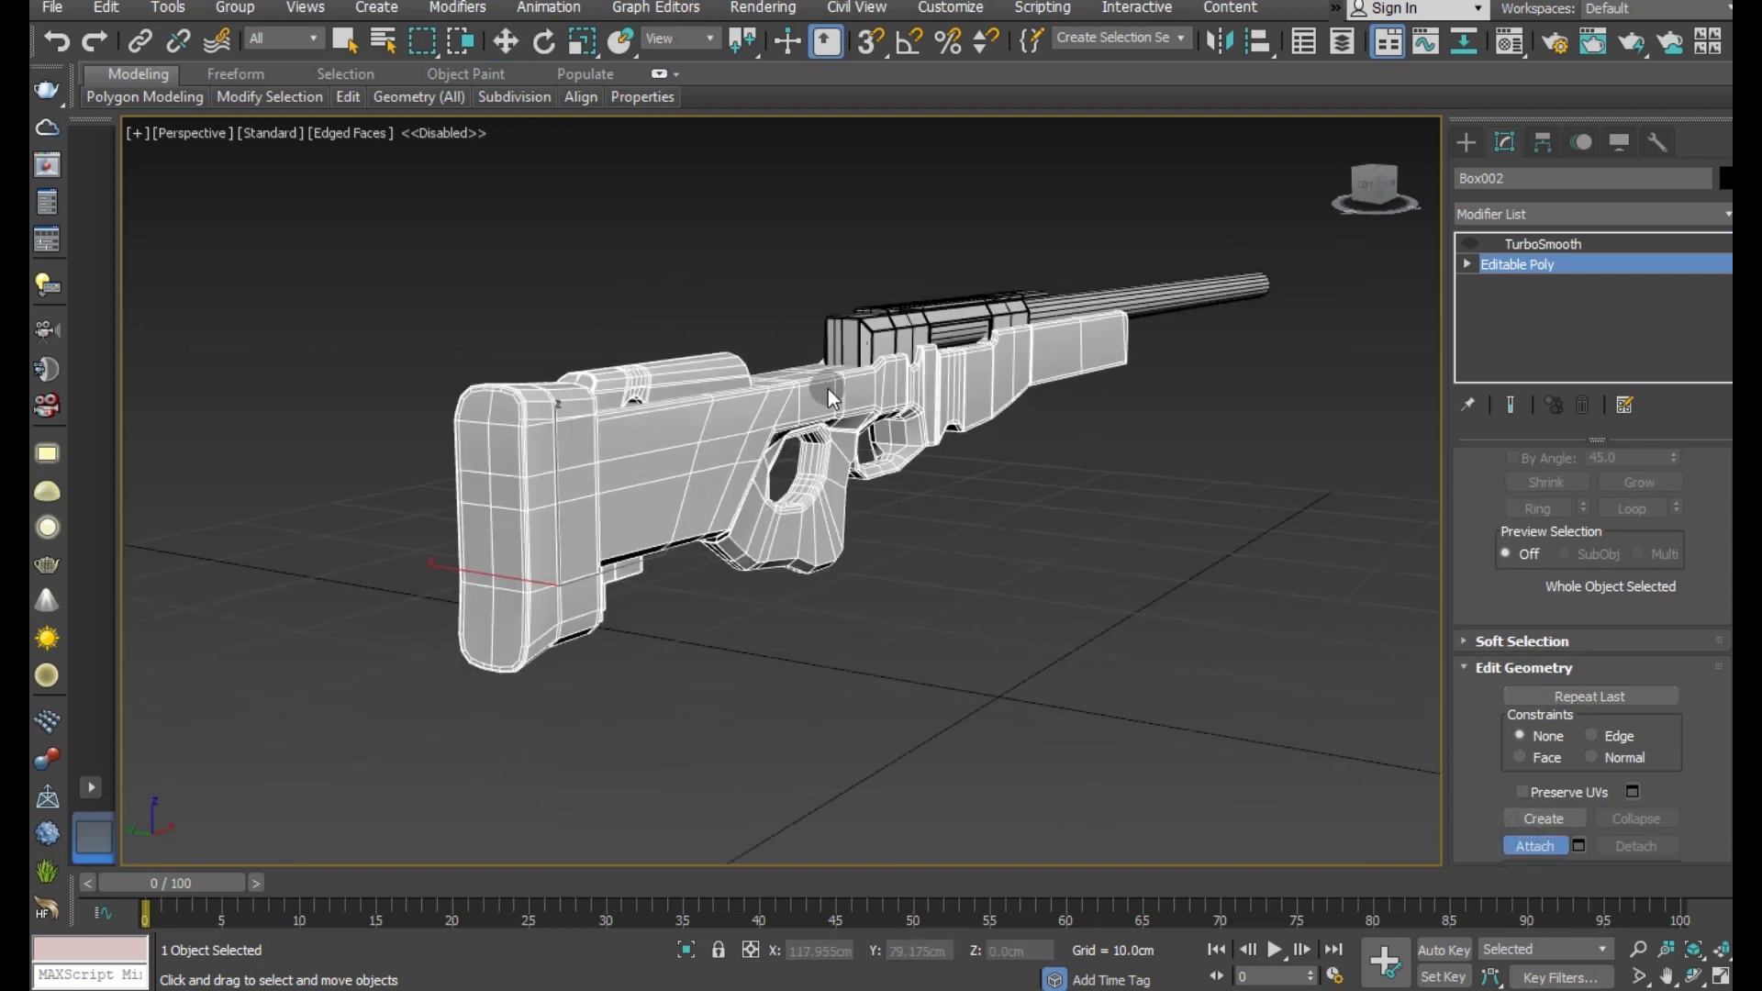
{"action": "left_click", "coordinate": [879, 327]}
{"action": "right_click", "coordinate": [1061, 373]}
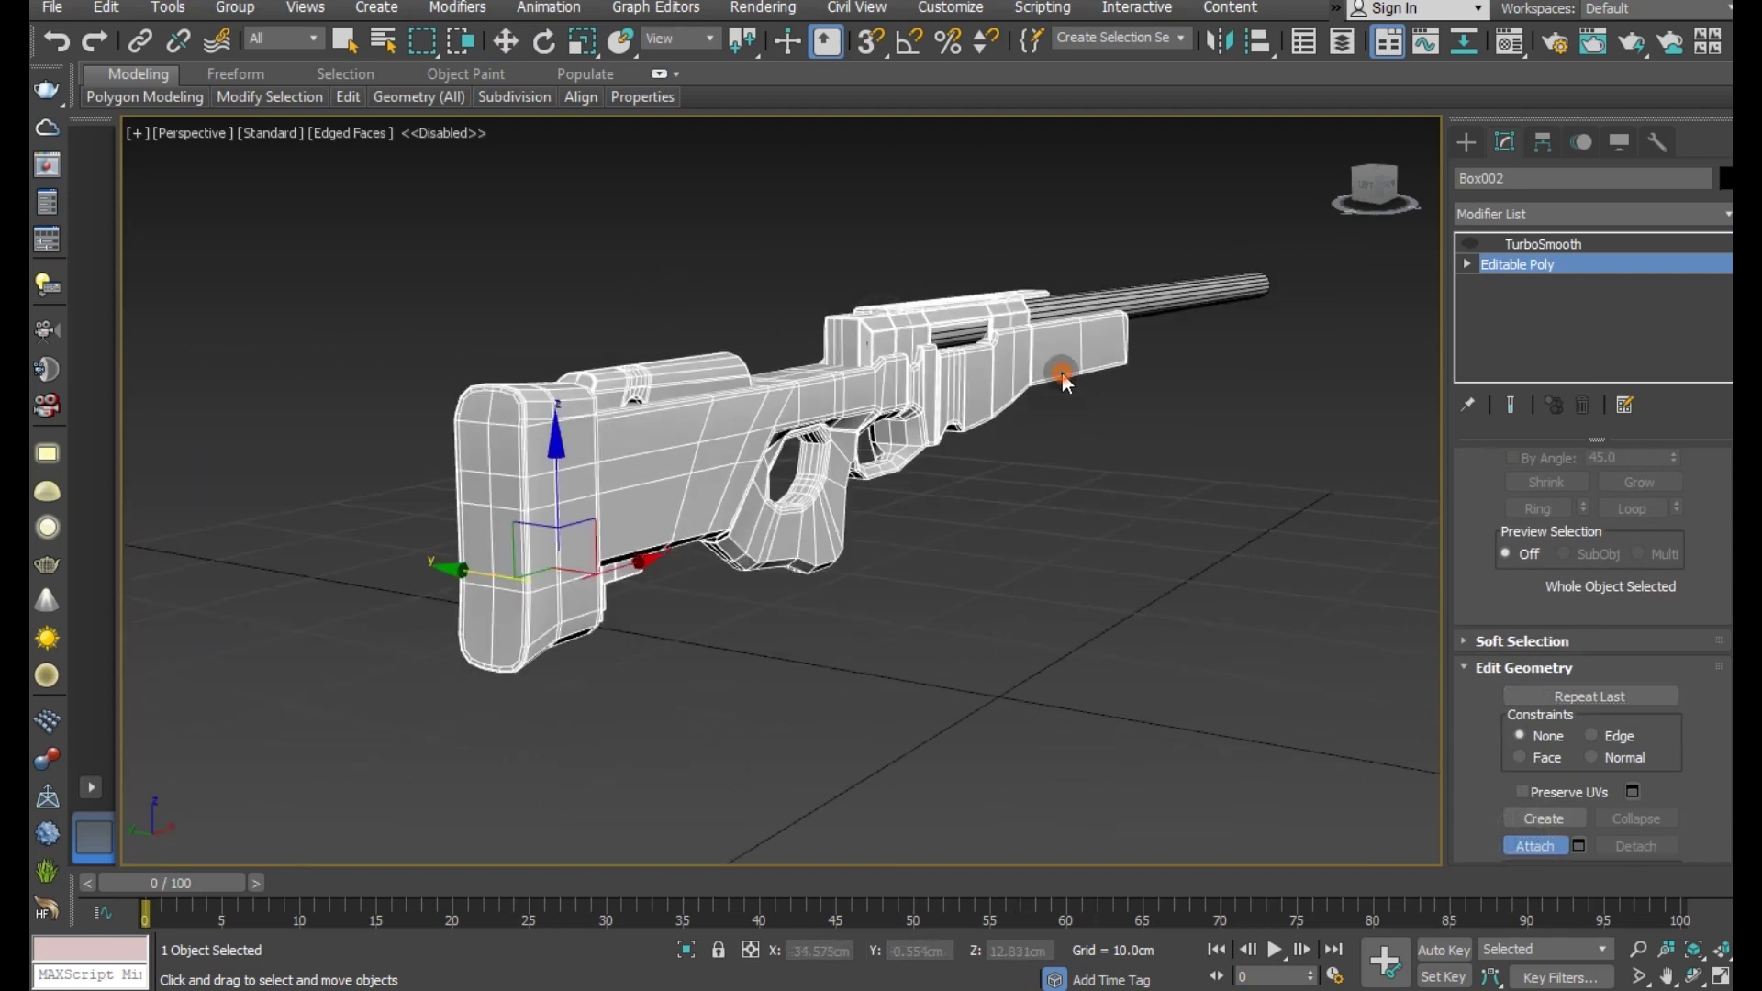
- Enable TurboSmooth on the rifle and orbit to inspect it from side and diagonal-top views
{"action": "left_click", "coordinate": [1472, 246]}
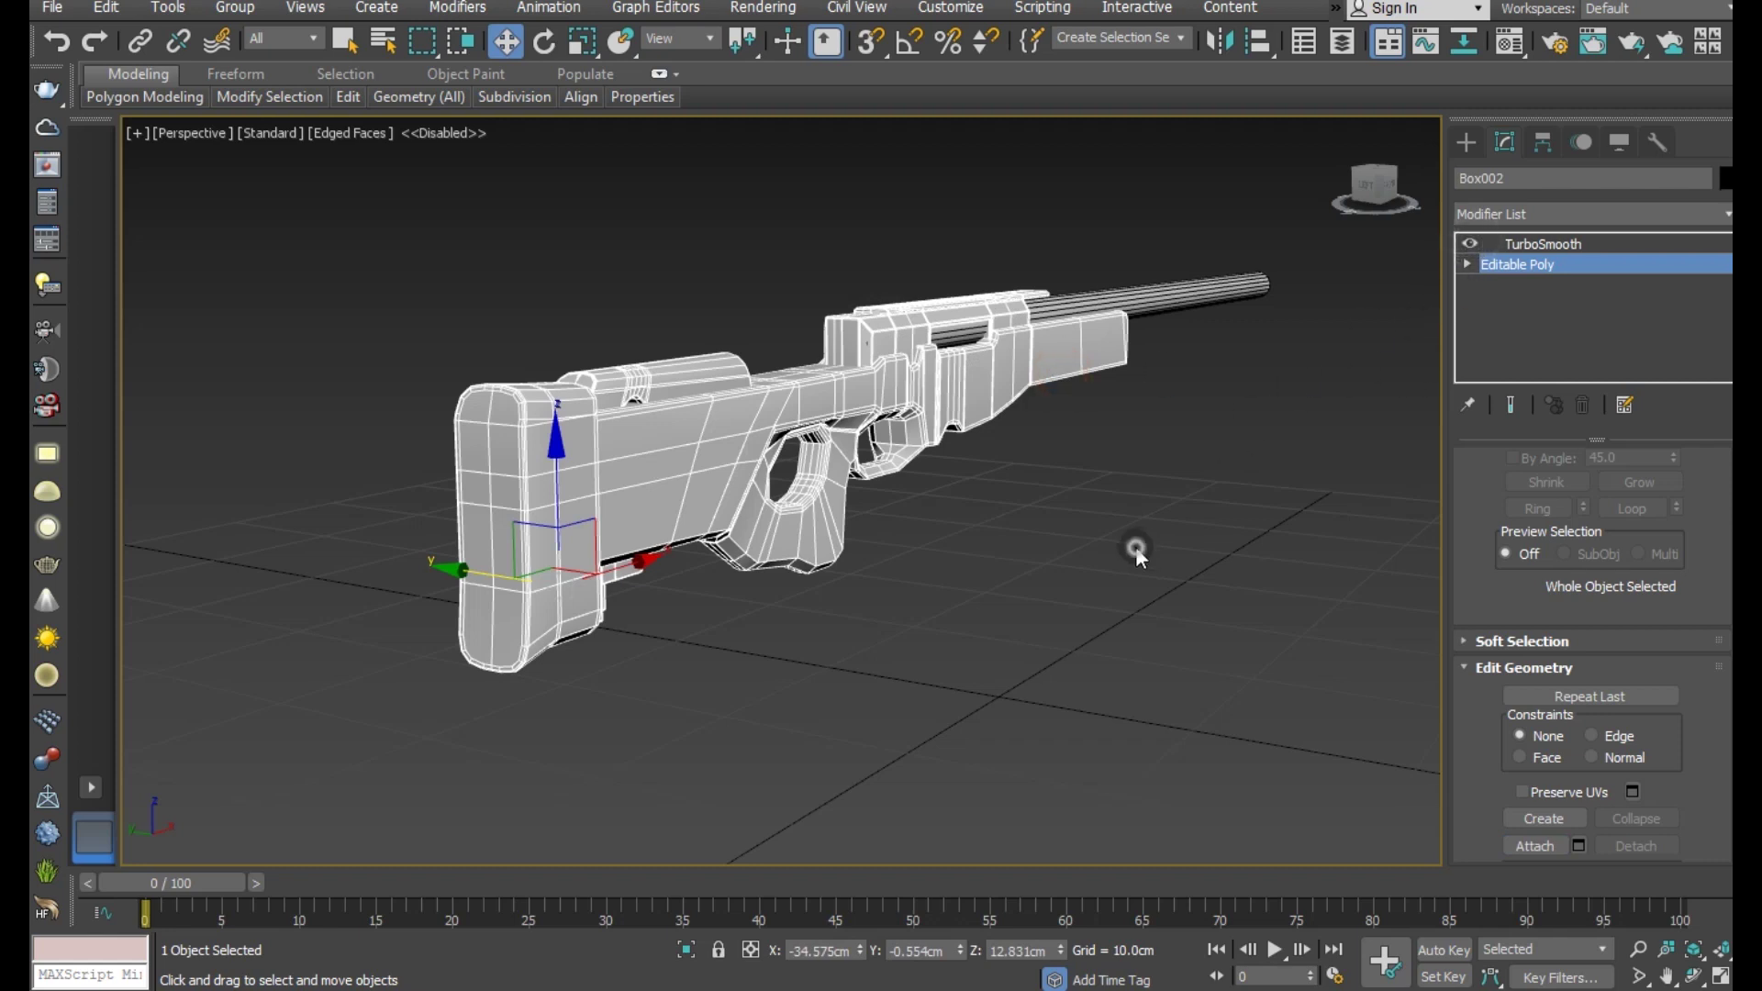
{"action": "left_click", "coordinate": [1137, 547]}
{"action": "scroll", "coordinate": [1123, 527], "scroll_direction": "up", "scroll_amount": 3}
{"action": "scroll", "coordinate": [1051, 547], "scroll_direction": "up", "scroll_amount": 3}
{"action": "scroll", "coordinate": [1026, 545], "scroll_direction": "down", "scroll_amount": 2}
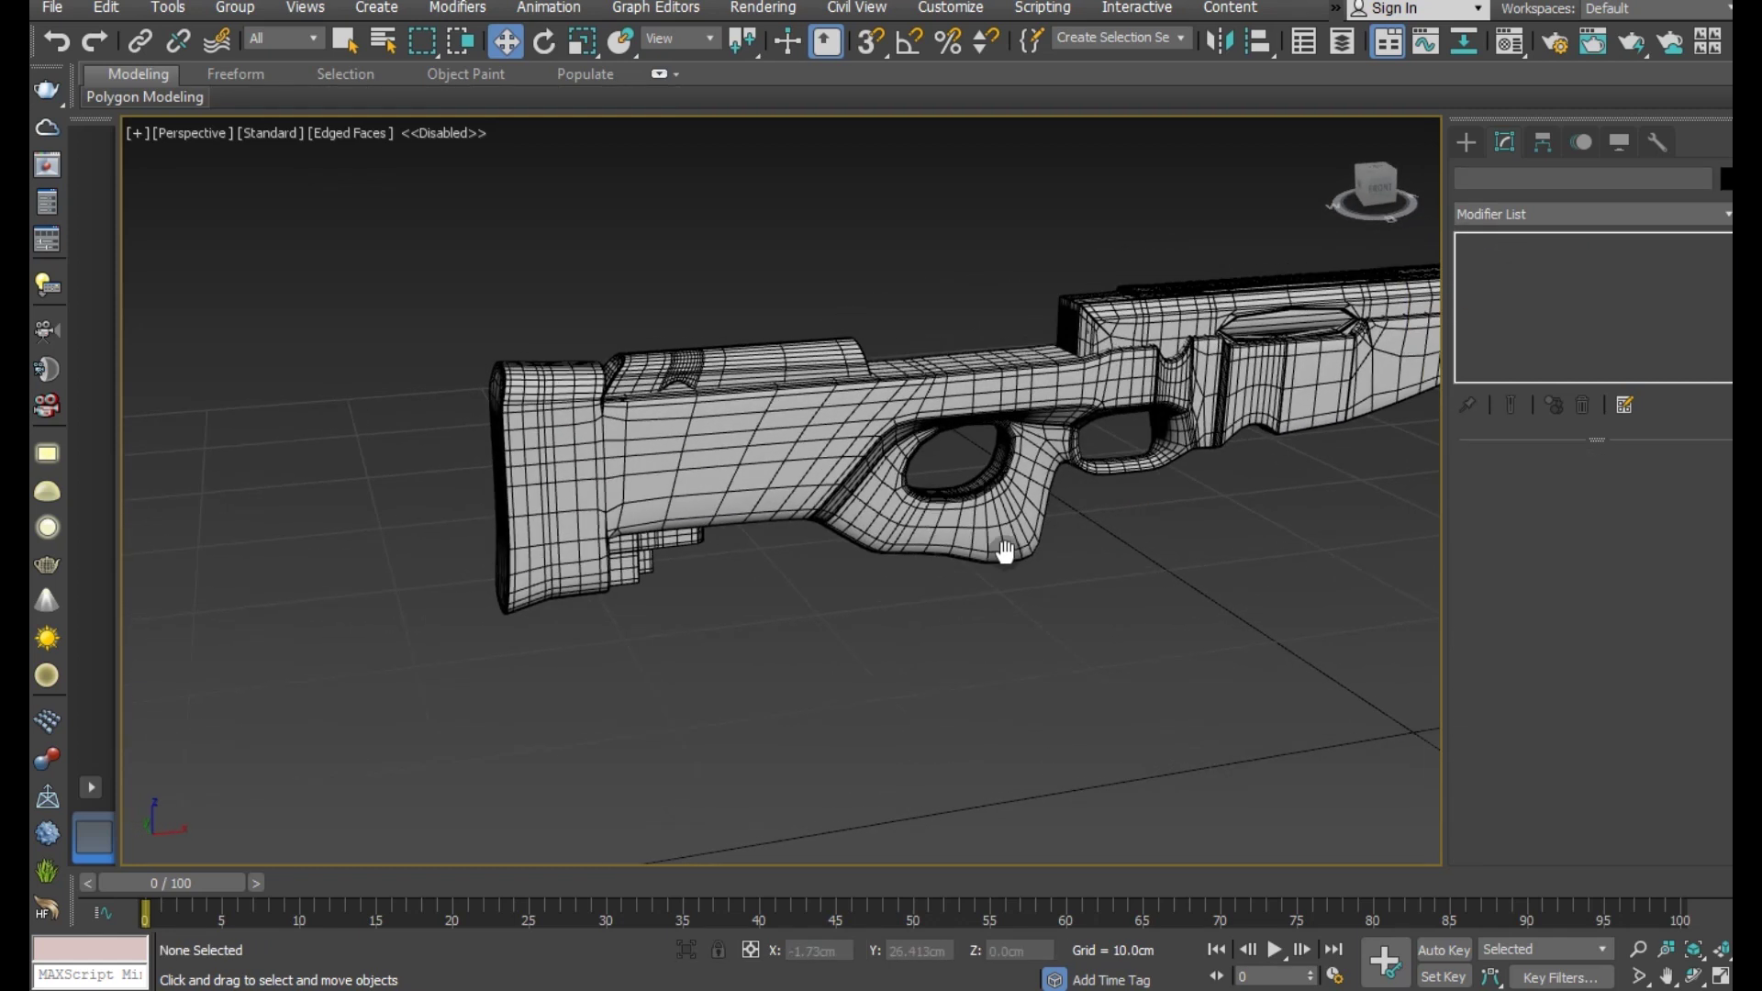
{"action": "middle_click_drag", "start_coordinate": [1007, 551], "coordinate": [677, 542], "text": "alt"}
{"action": "scroll", "coordinate": [960, 551], "scroll_direction": "down", "scroll_amount": 3}
{"action": "scroll", "coordinate": [810, 526], "scroll_direction": "up", "scroll_amount": 2}
{"action": "middle_click_drag", "start_coordinate": [811, 530], "coordinate": [1122, 542], "text": "alt"}
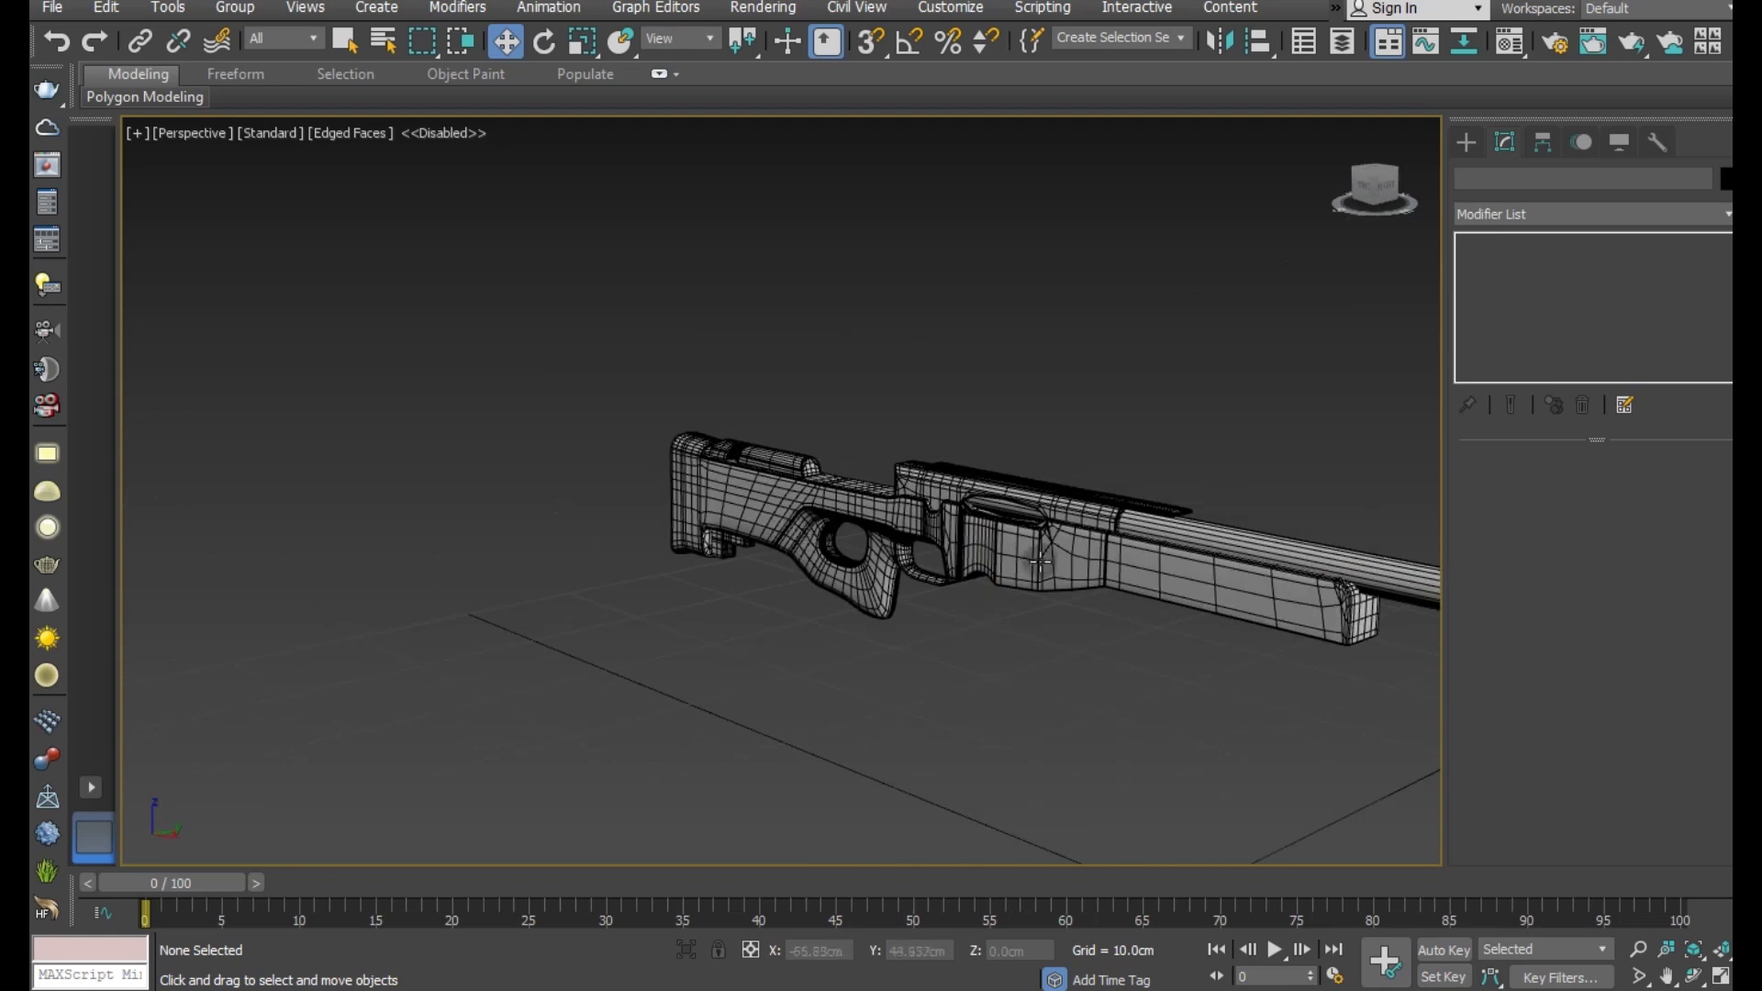
{"action": "scroll", "coordinate": [1092, 549], "scroll_direction": "up", "scroll_amount": 3}
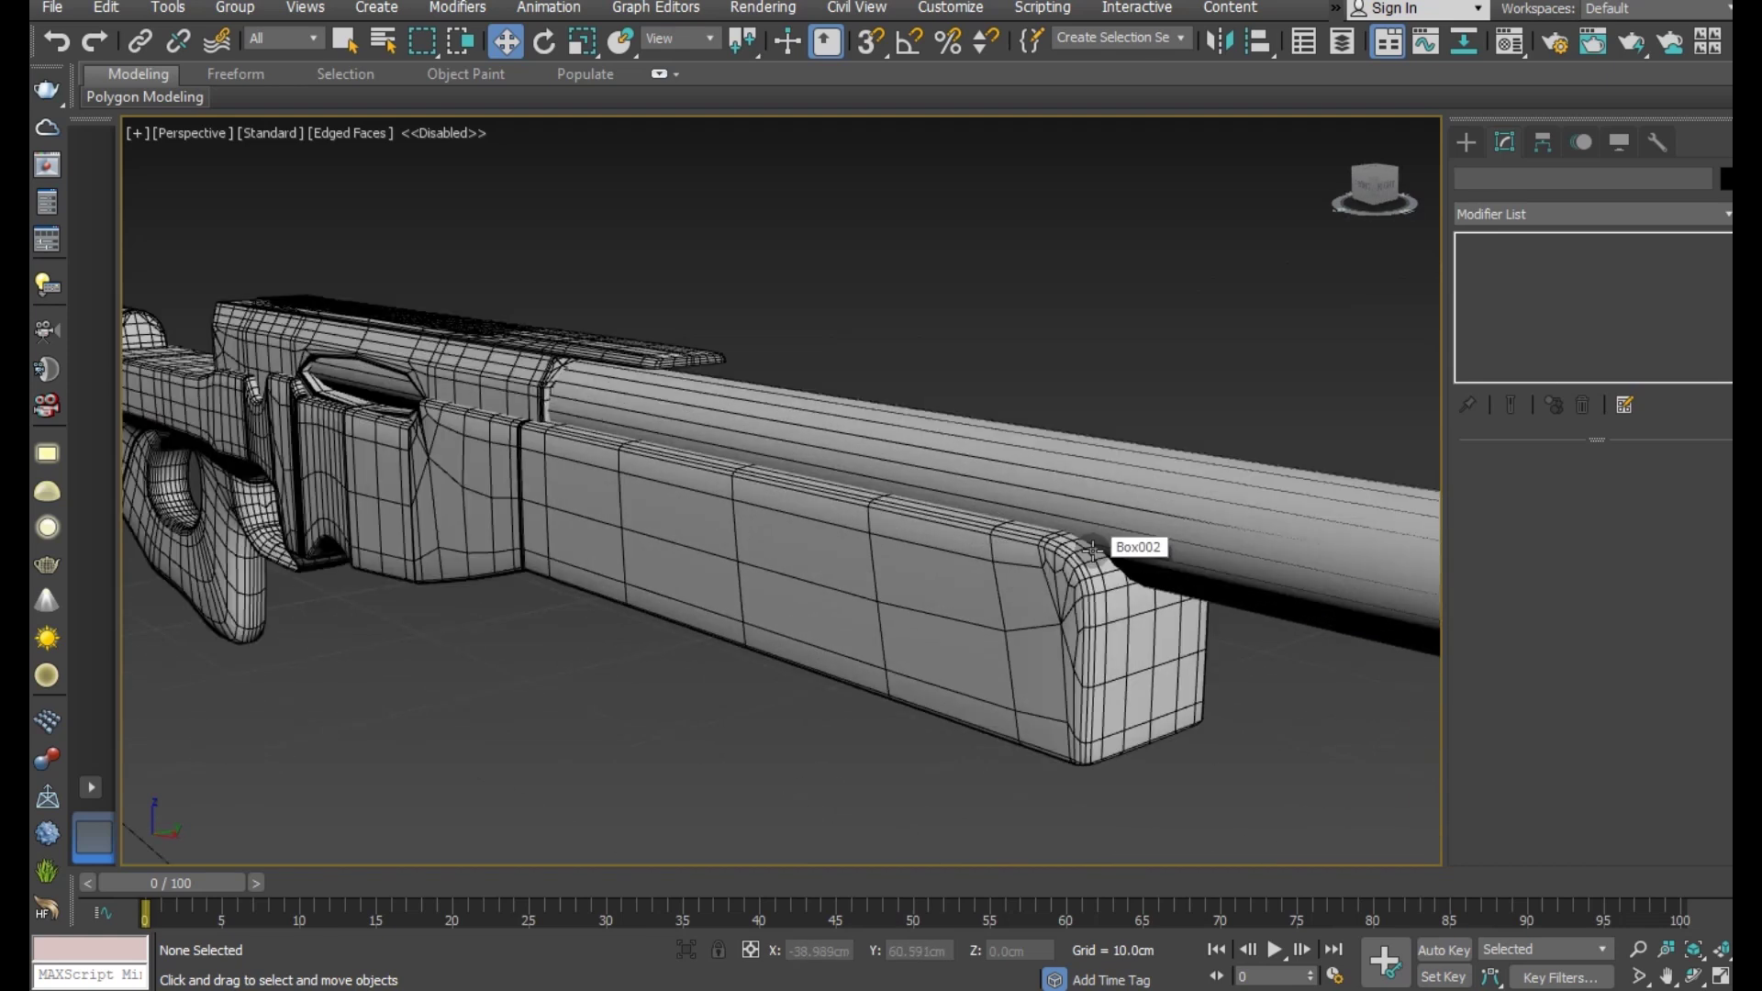
{"action": "scroll", "coordinate": [1101, 537], "scroll_direction": "down", "scroll_amount": 3}
{"action": "scroll", "coordinate": [966, 573], "scroll_direction": "up", "scroll_amount": 2}
{"action": "mouse_move", "coordinate": [966, 573]}
{"action": "middle_mouse_down", "text": "alt"}
{"action": "mouse_move", "coordinate": [1141, 542]}
{"action": "mouse_move", "coordinate": [1169, 524]}
{"action": "mouse_move", "coordinate": [1172, 431]}
{"action": "mouse_move", "coordinate": [1286, 449]}
{"action": "mouse_move", "coordinate": [1423, 397]}
{"action": "mouse_move", "coordinate": [1444, 471]}
{"action": "mouse_move", "coordinate": [665, 324]}
{"action": "middle_mouse_up", "text": "alt"}
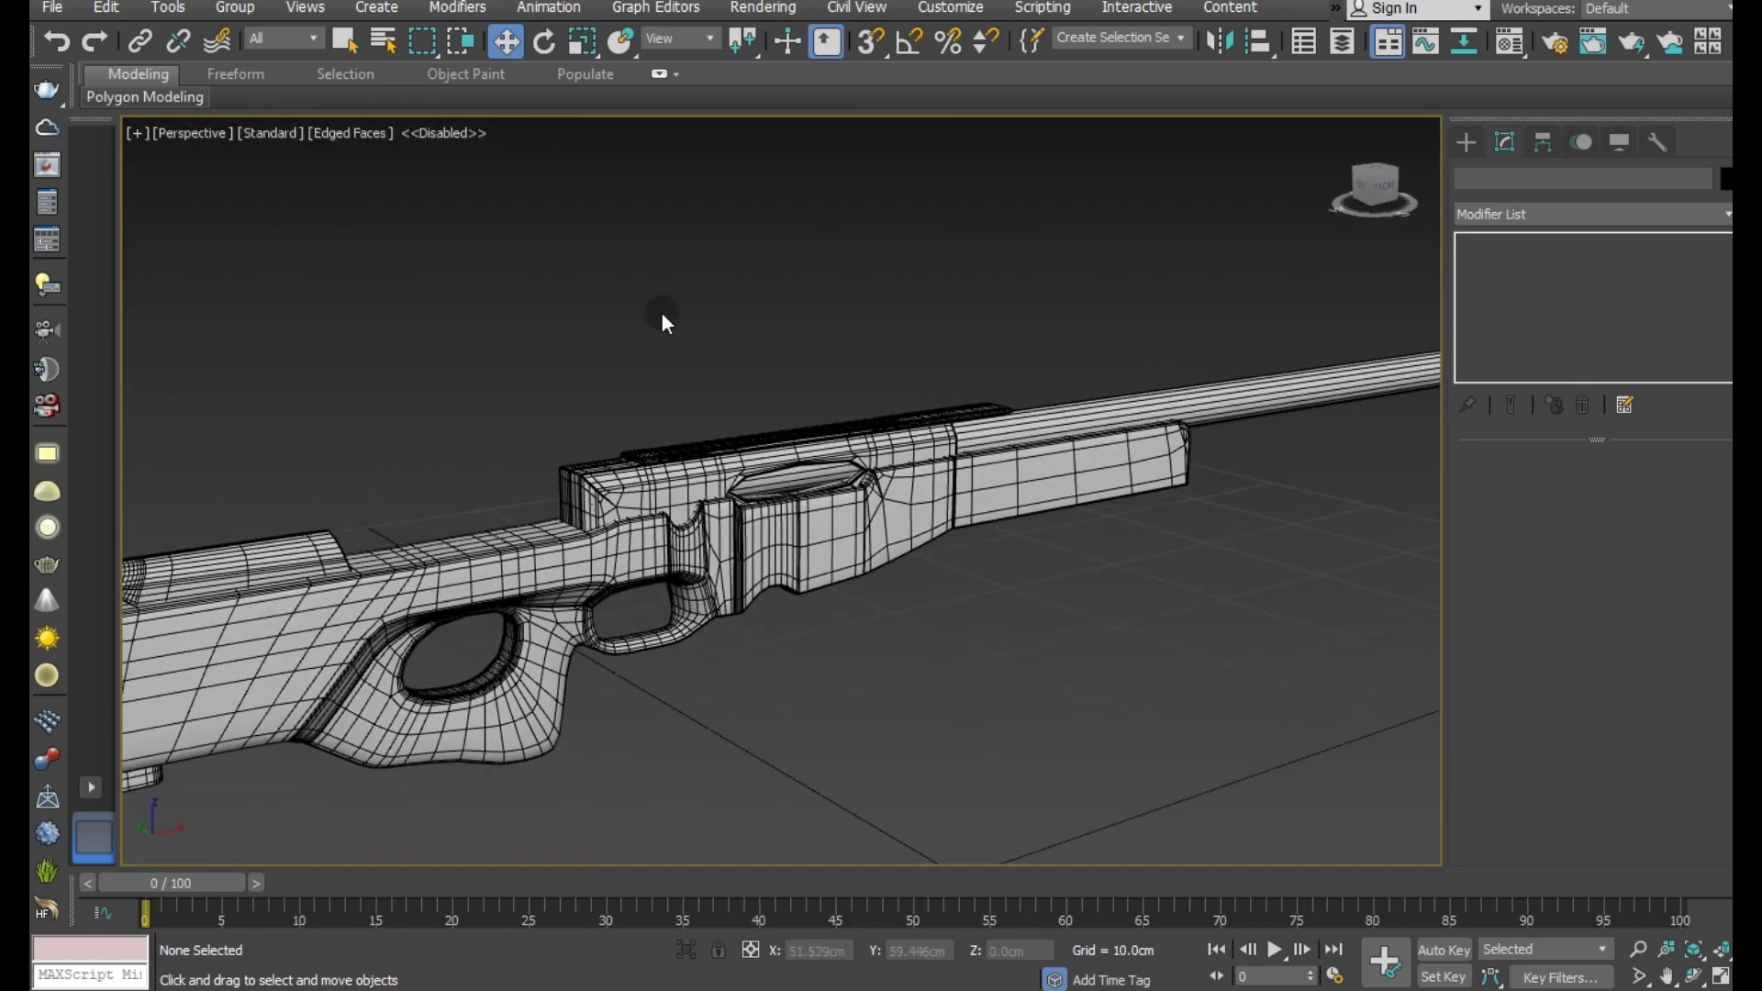
- Turn off Edged Faces to view the smoothed rifle plainly shaded, then restore edges with F4
{"action": "left_click", "coordinate": [367, 134]}
{"action": "left_click", "coordinate": [439, 402]}
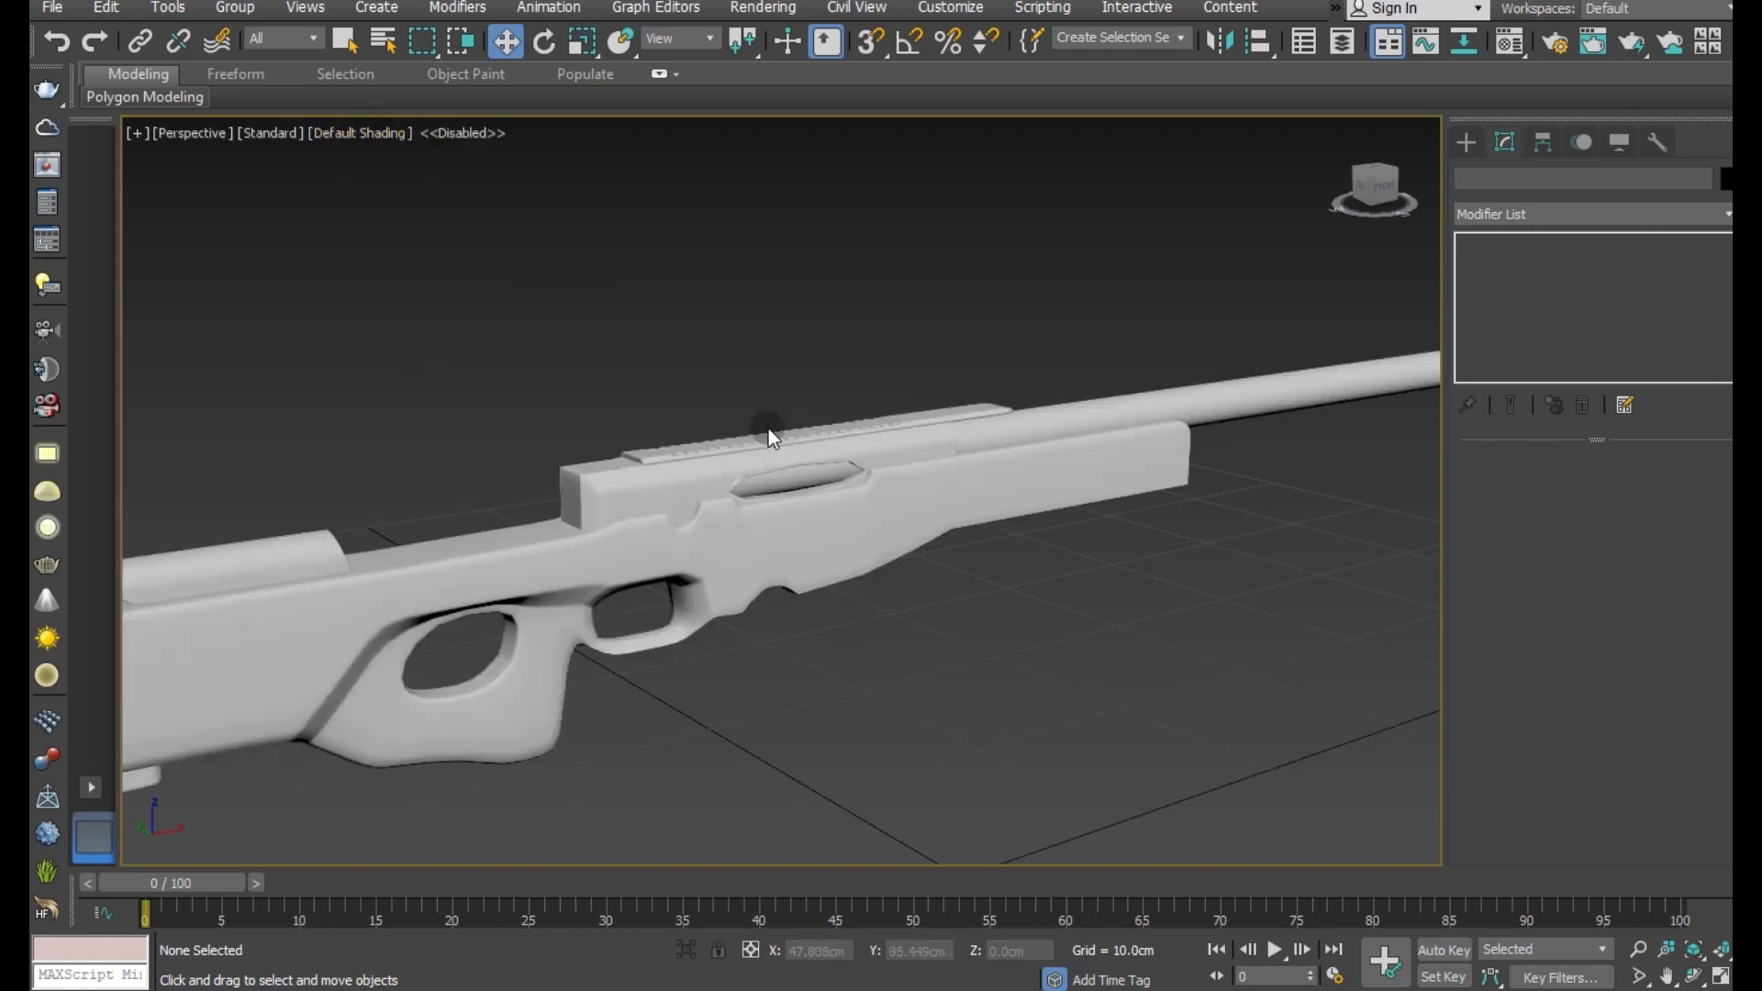
{"action": "scroll", "coordinate": [768, 433], "scroll_direction": "down", "scroll_amount": 5}
{"action": "mouse_move", "coordinate": [827, 472]}
{"action": "middle_mouse_down", "text": "alt"}
{"action": "mouse_move", "coordinate": [661, 472]}
{"action": "mouse_move", "coordinate": [735, 496]}
{"action": "mouse_move", "coordinate": [594, 481]}
{"action": "mouse_move", "coordinate": [720, 384]}
{"action": "mouse_move", "coordinate": [964, 484]}
{"action": "middle_mouse_up", "text": "alt"}
{"action": "scroll", "coordinate": [972, 567], "scroll_direction": "up", "scroll_amount": 3}
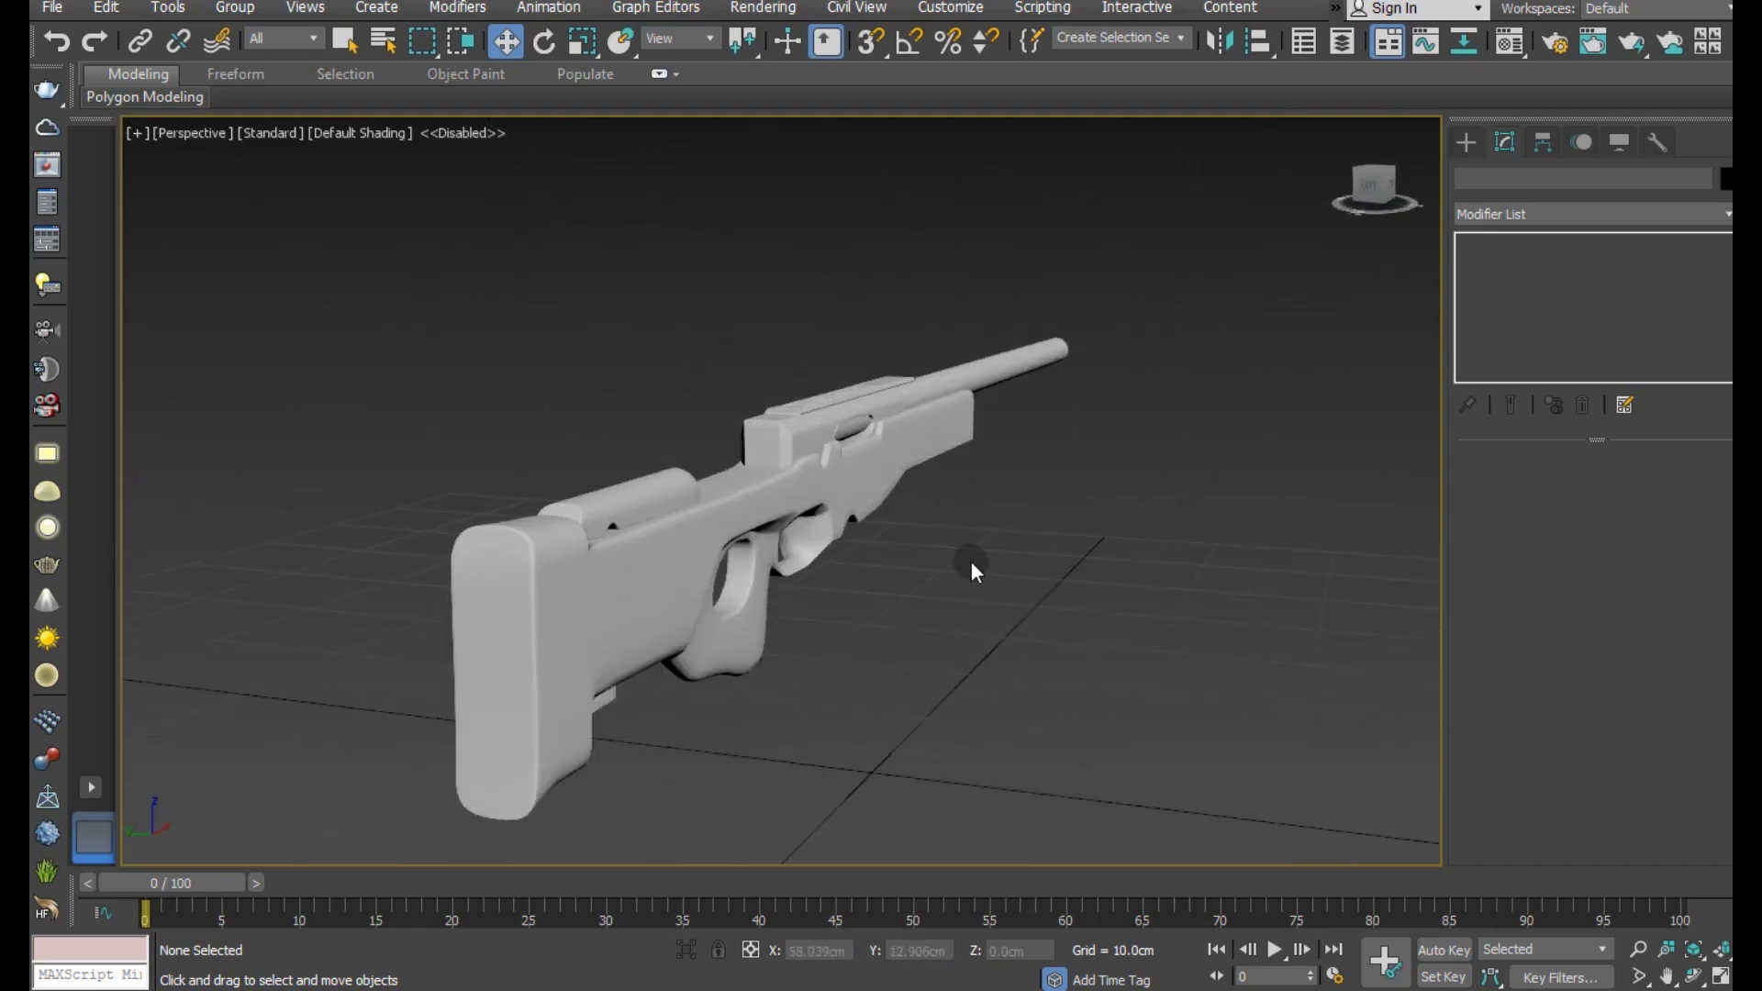
{"action": "scroll", "coordinate": [971, 560], "scroll_direction": "up", "scroll_amount": 10}
{"action": "key", "text": "F4"}
- Select the opening's border, grow it twice, delete those loops, and Cap the resulting hole
{"action": "left_click", "coordinate": [617, 569]}
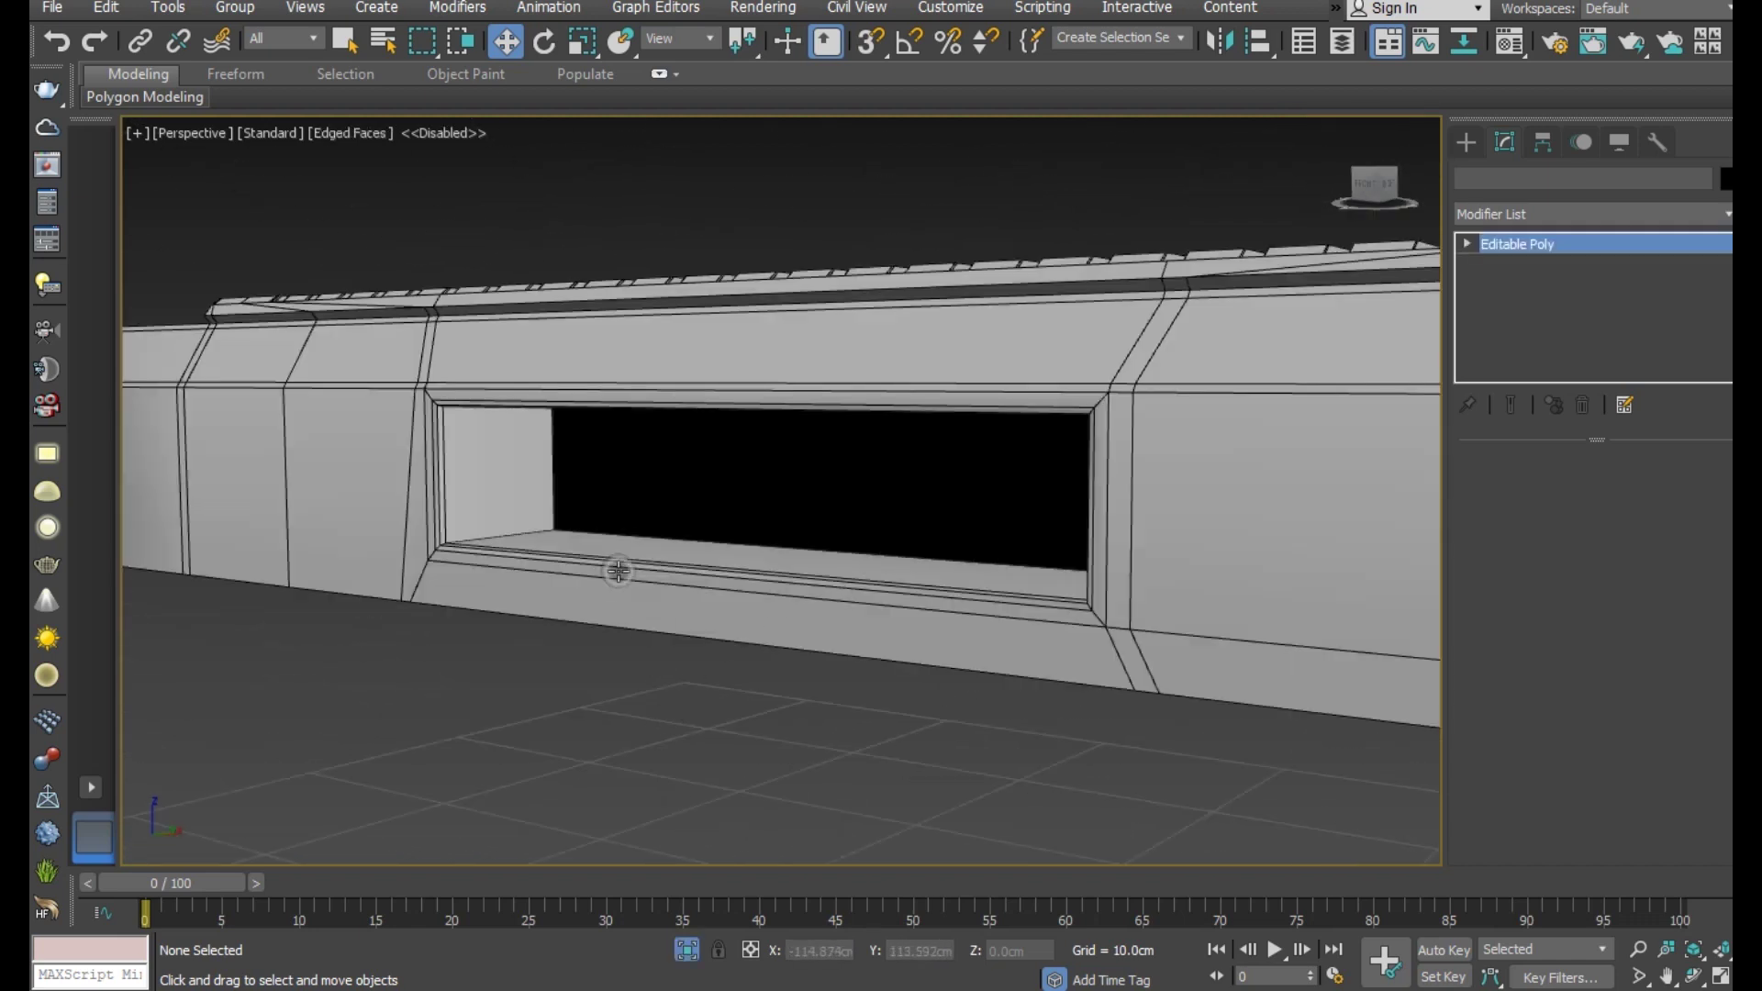
{"action": "scroll", "coordinate": [582, 486], "scroll_direction": "up", "scroll_amount": 2}
{"action": "left_click", "coordinate": [1591, 492]}
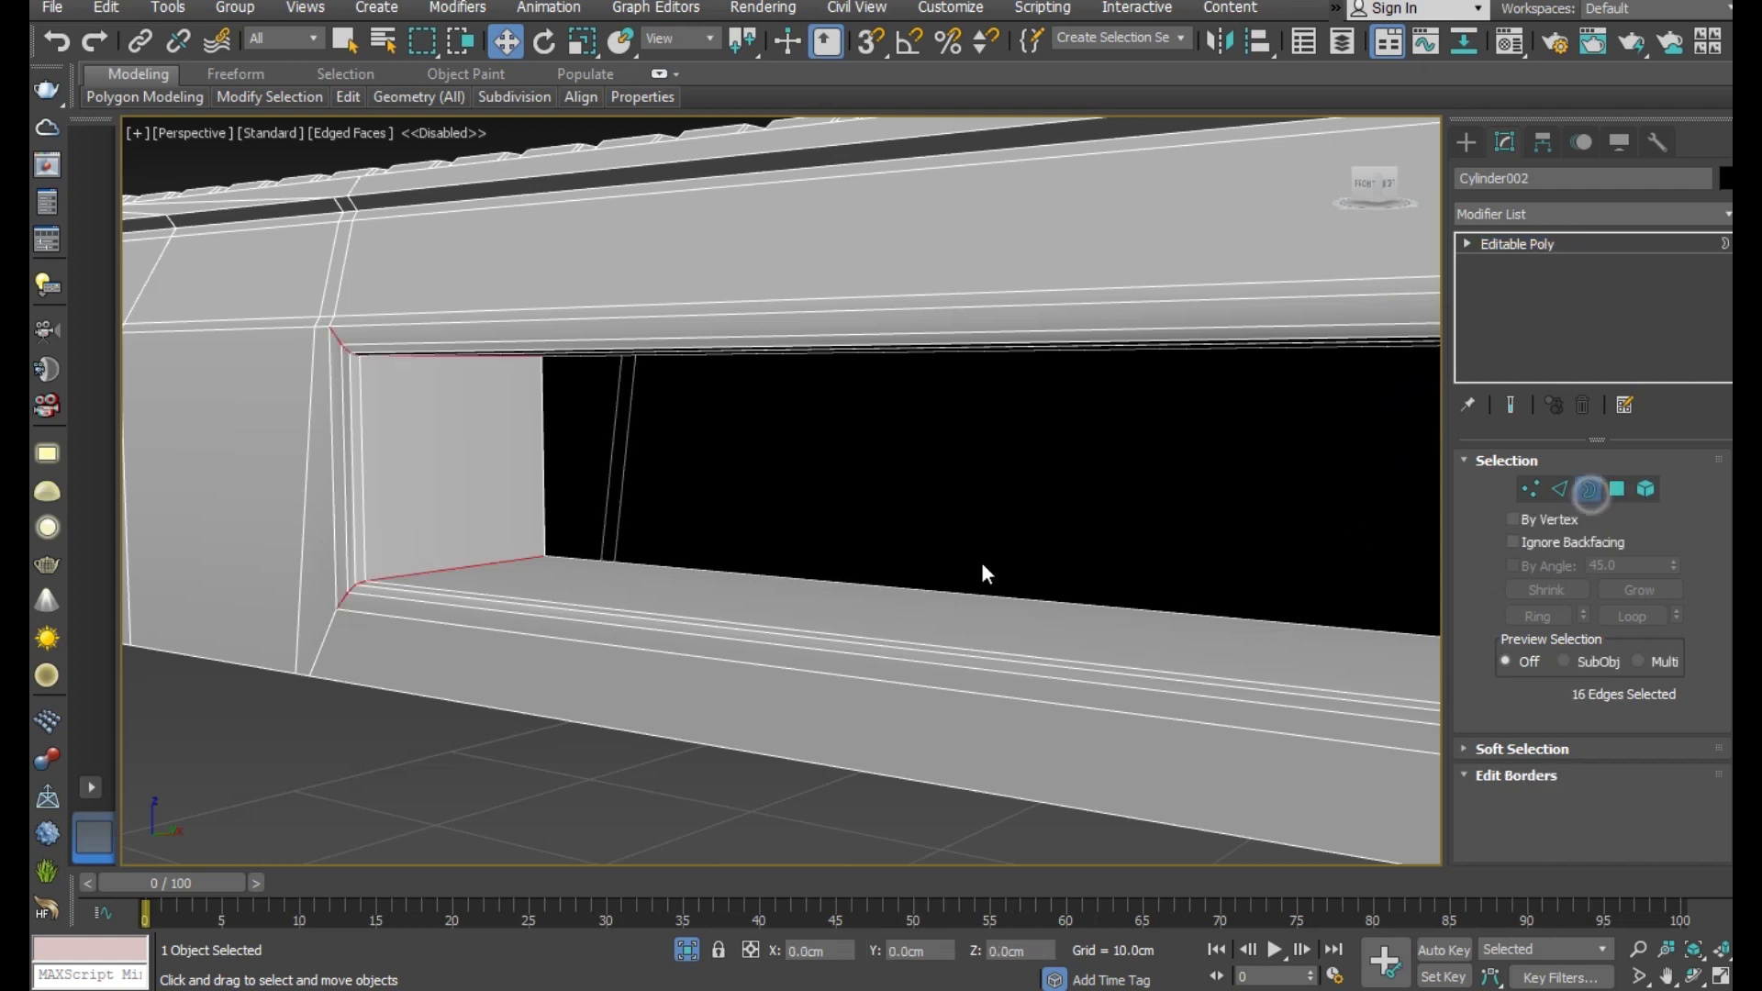
{"action": "left_click", "coordinate": [720, 576]}
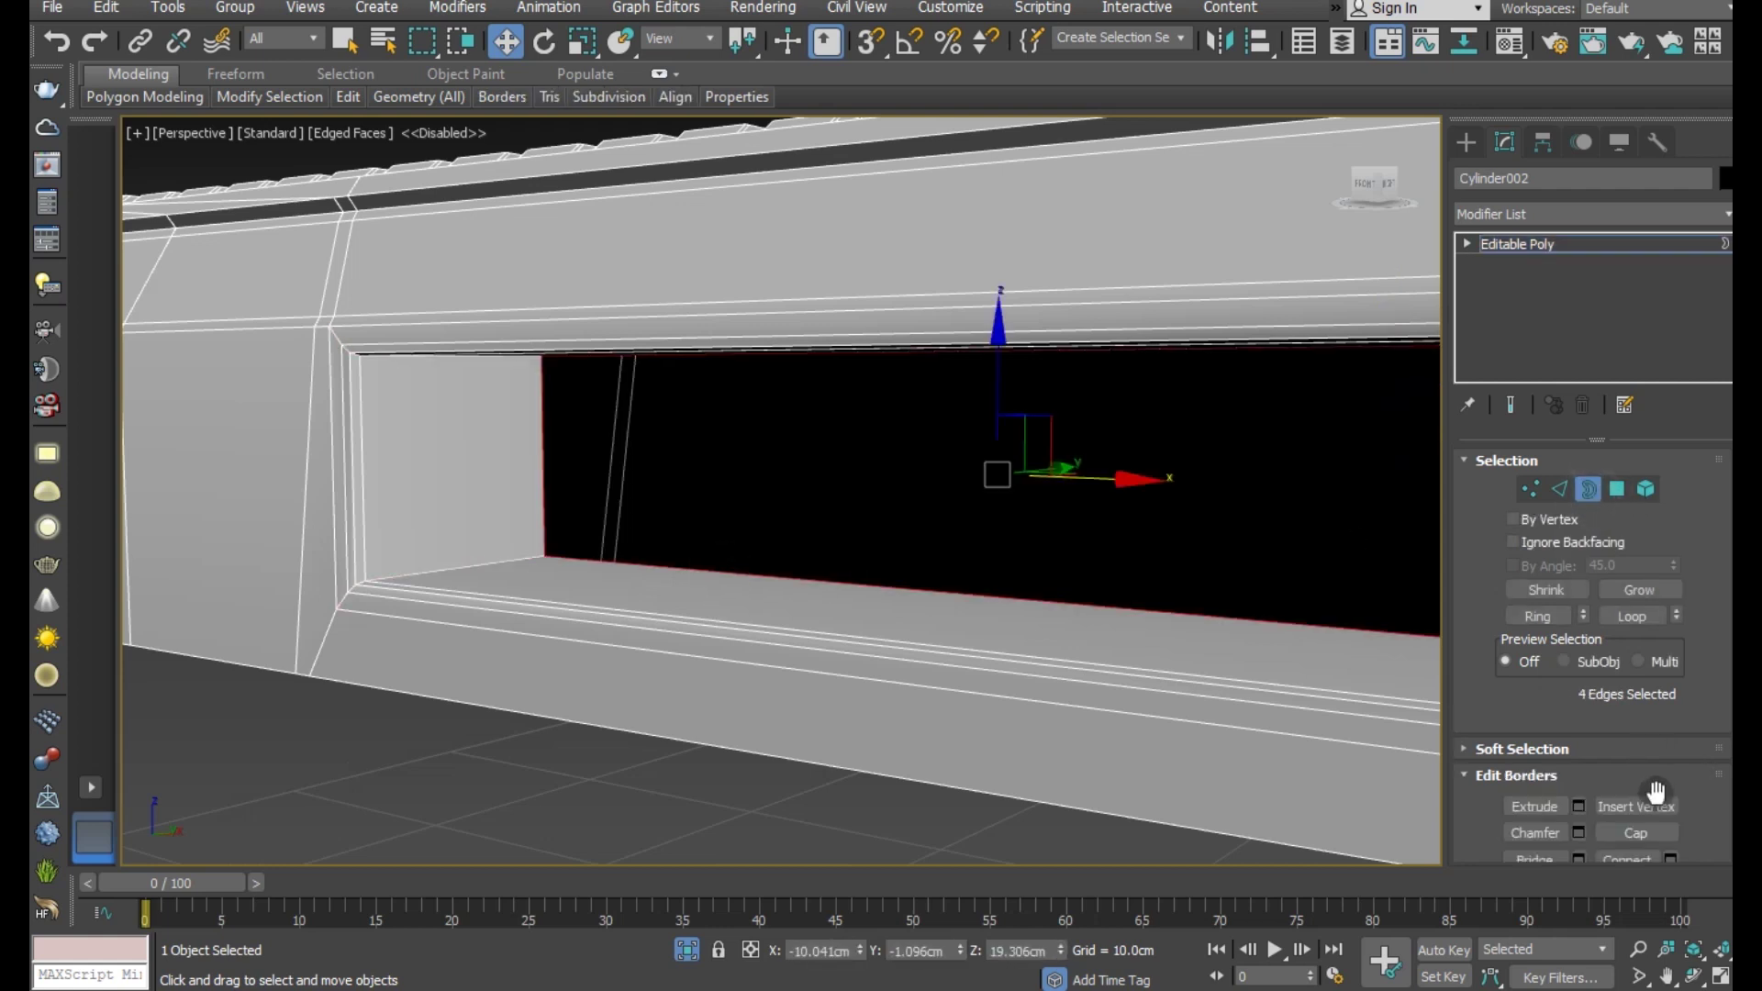
{"action": "left_click", "coordinate": [1637, 588]}
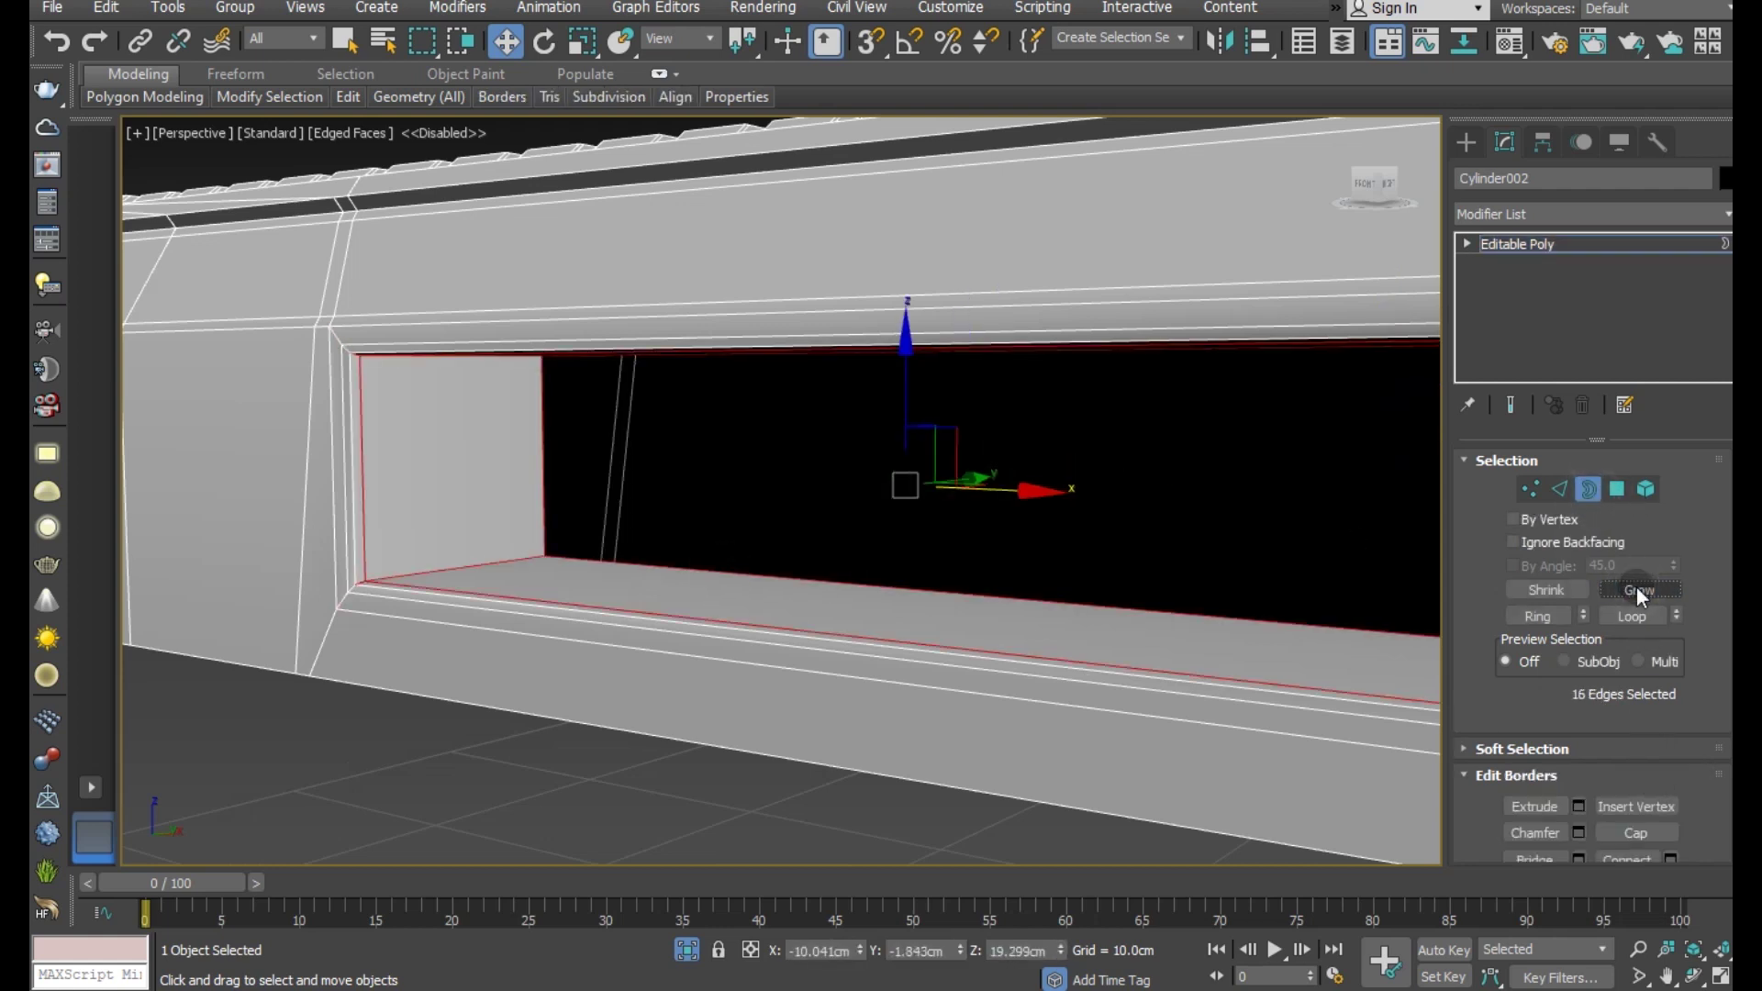
{"action": "left_click", "coordinate": [1637, 588]}
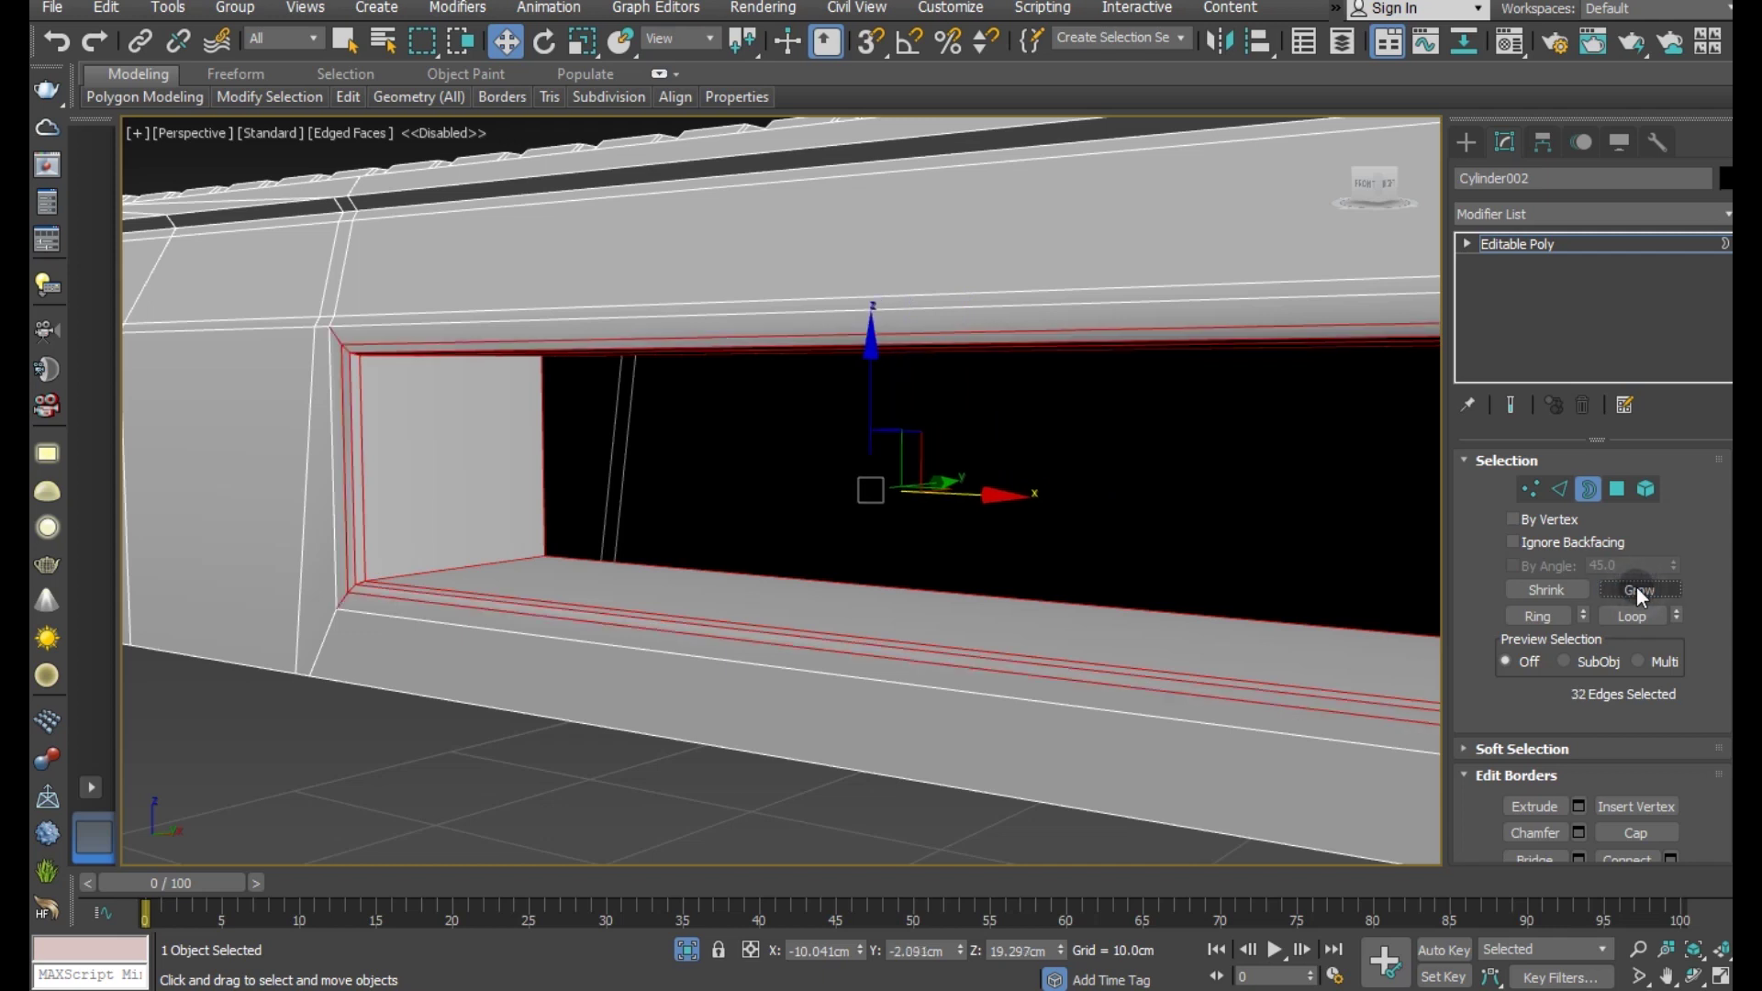
{"action": "key", "text": "Delete"}
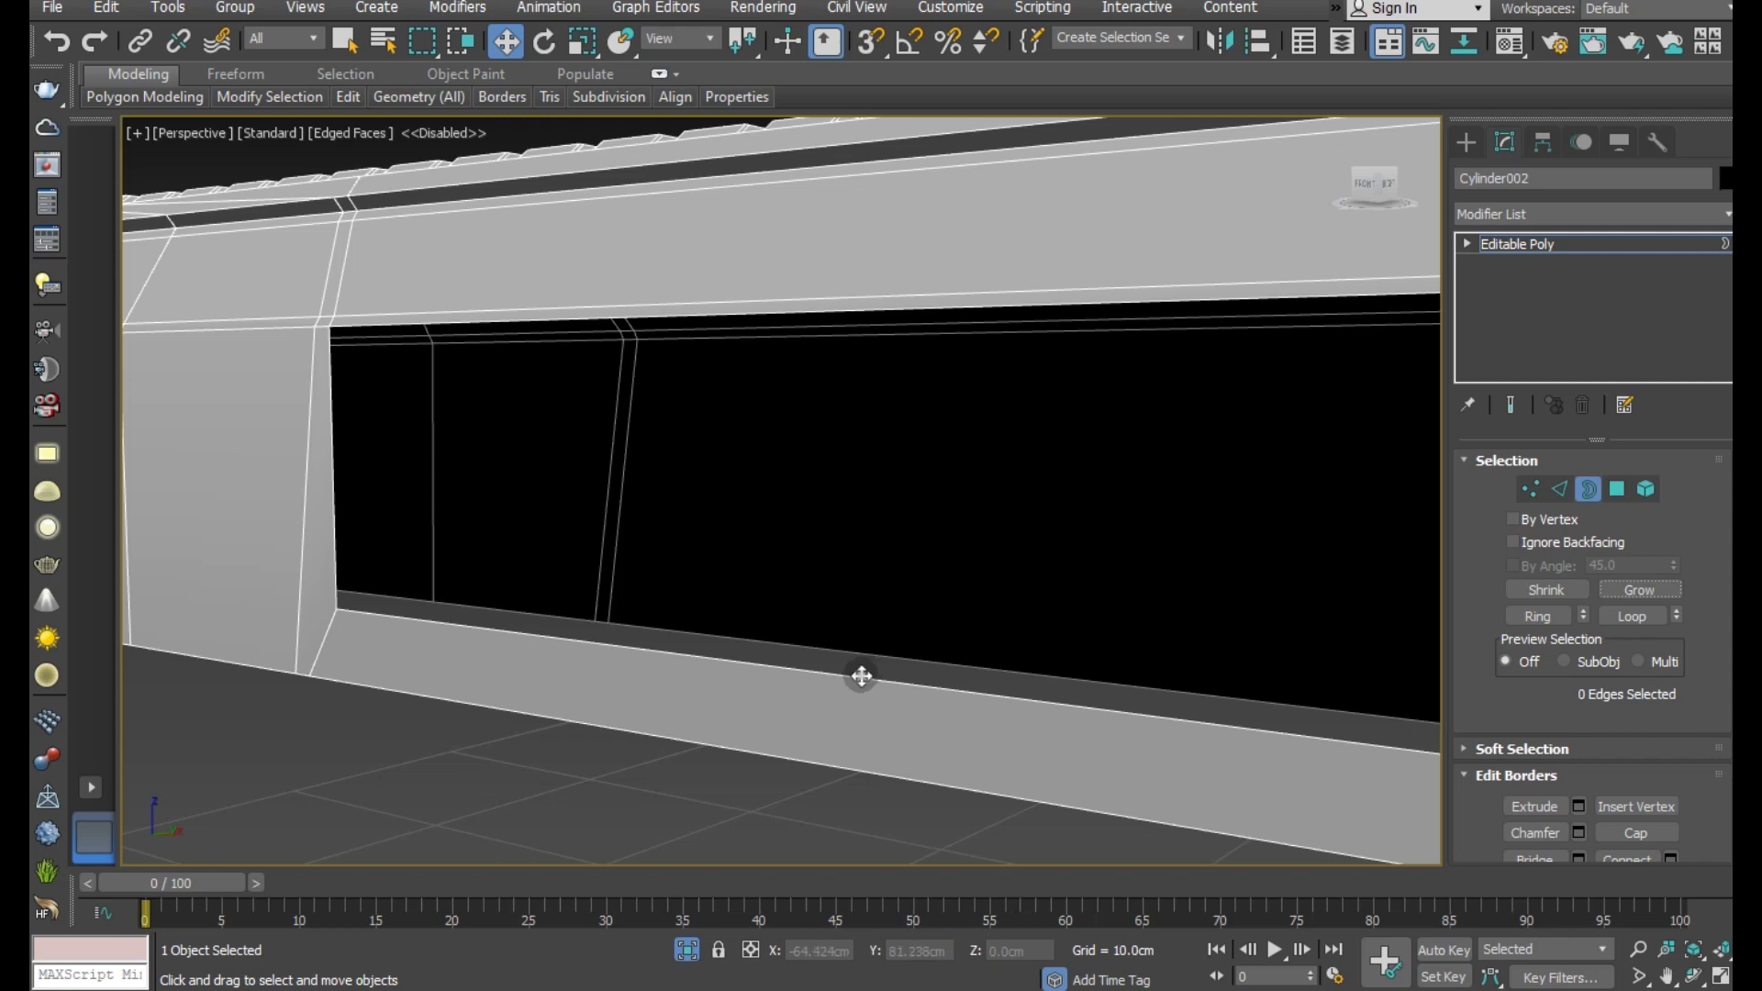
{"action": "left_click", "coordinate": [861, 676]}
{"action": "left_click", "coordinate": [1637, 833]}
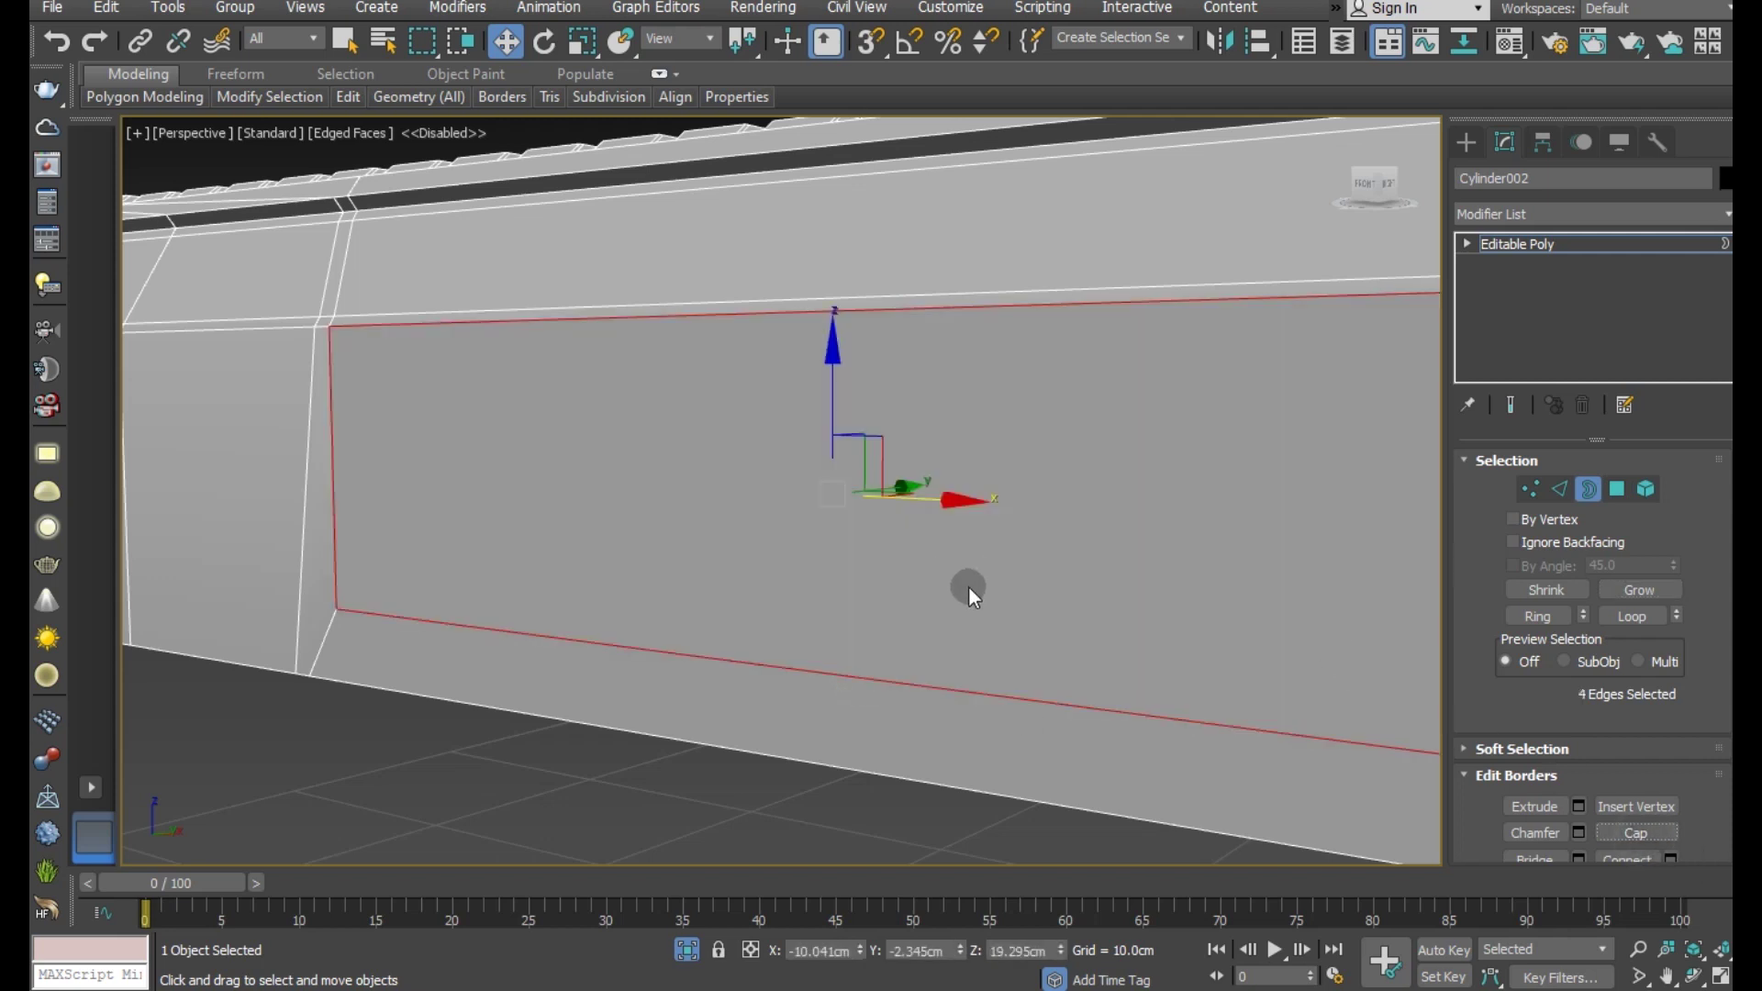
- Select the new cap face and grow the selection to three polygons
{"action": "left_click", "coordinate": [1625, 484]}
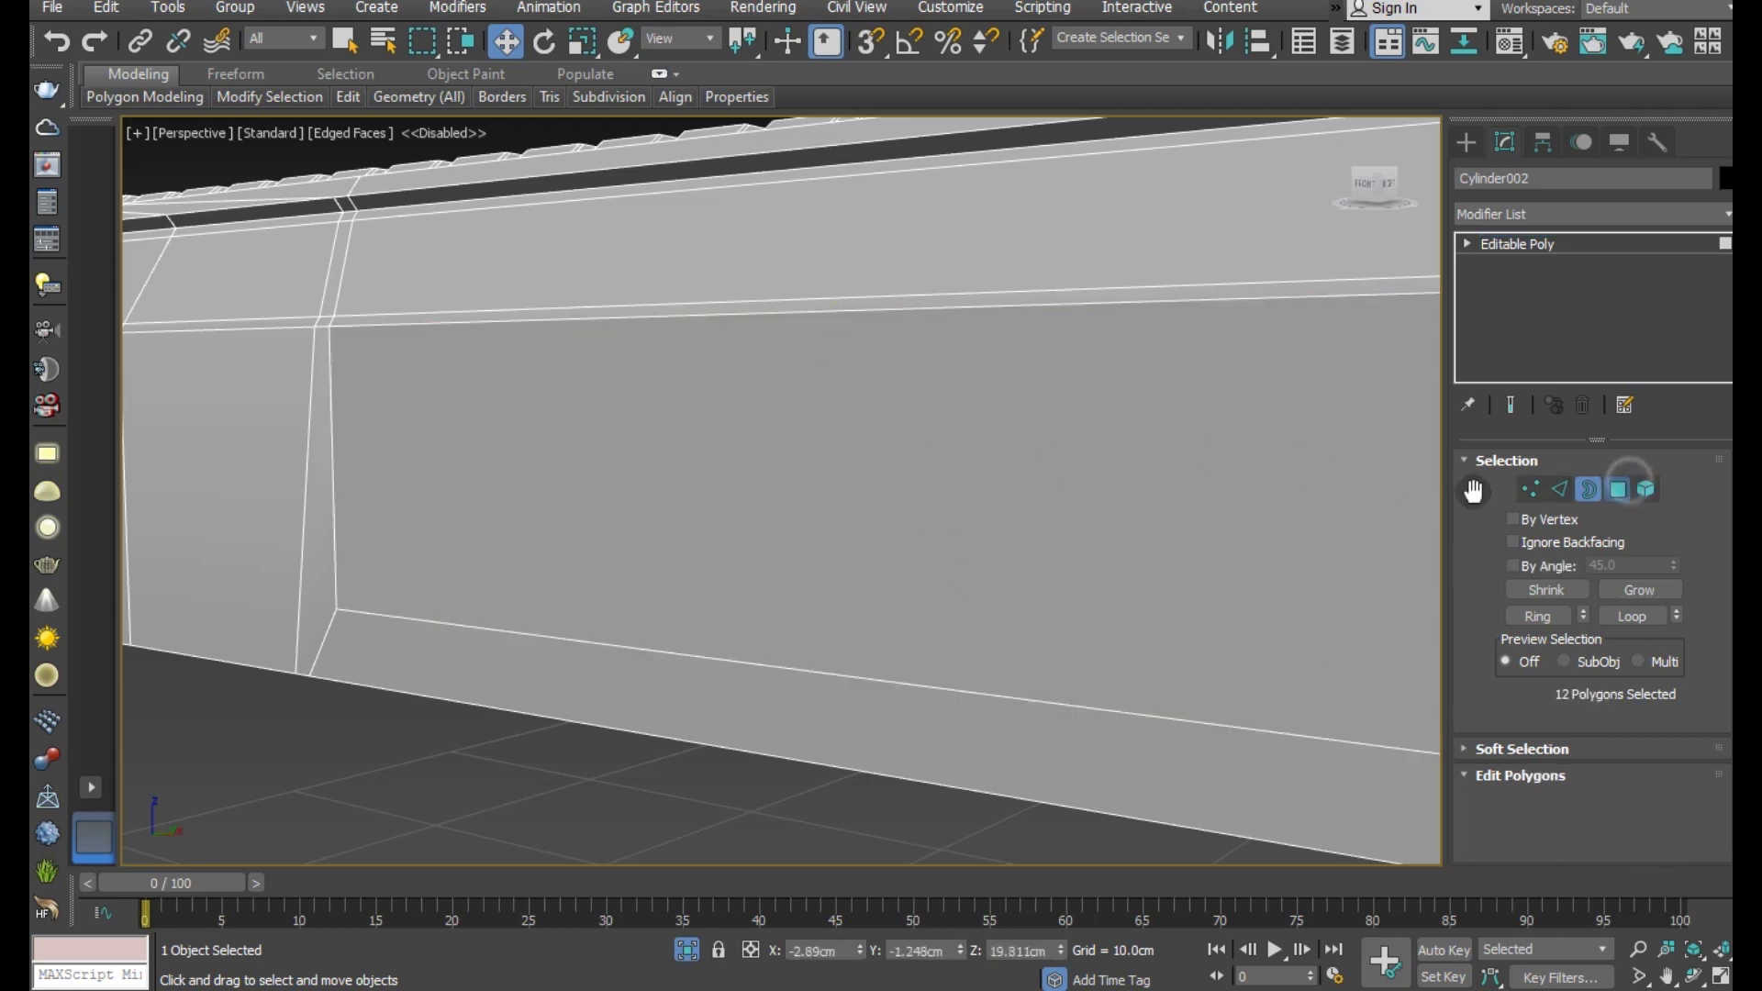
{"action": "left_click", "coordinate": [747, 488]}
{"action": "scroll", "coordinate": [700, 554], "scroll_direction": "down", "scroll_amount": 3}
{"action": "scroll", "coordinate": [719, 523], "scroll_direction": "up", "scroll_amount": 1}
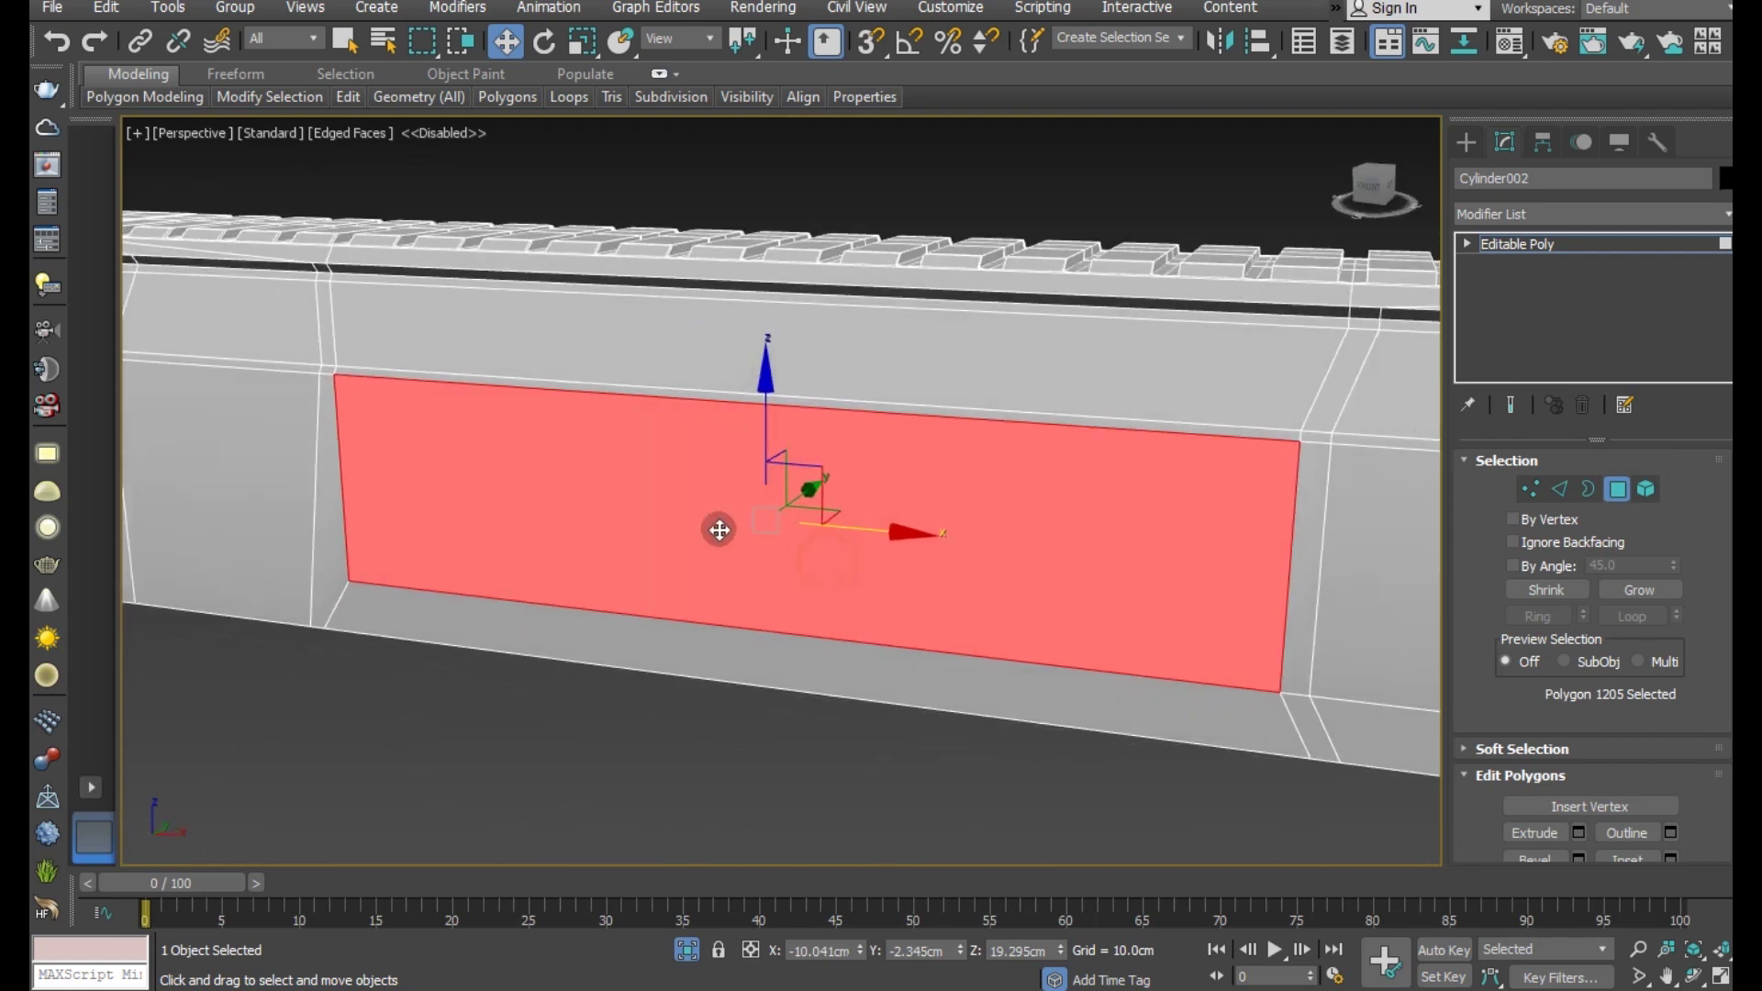
{"action": "scroll", "coordinate": [374, 373], "scroll_direction": "up", "scroll_amount": 2}
{"action": "left_click", "coordinate": [365, 374], "text": "ctrl"}
{"action": "left_click", "coordinate": [390, 345], "text": "ctrl"}
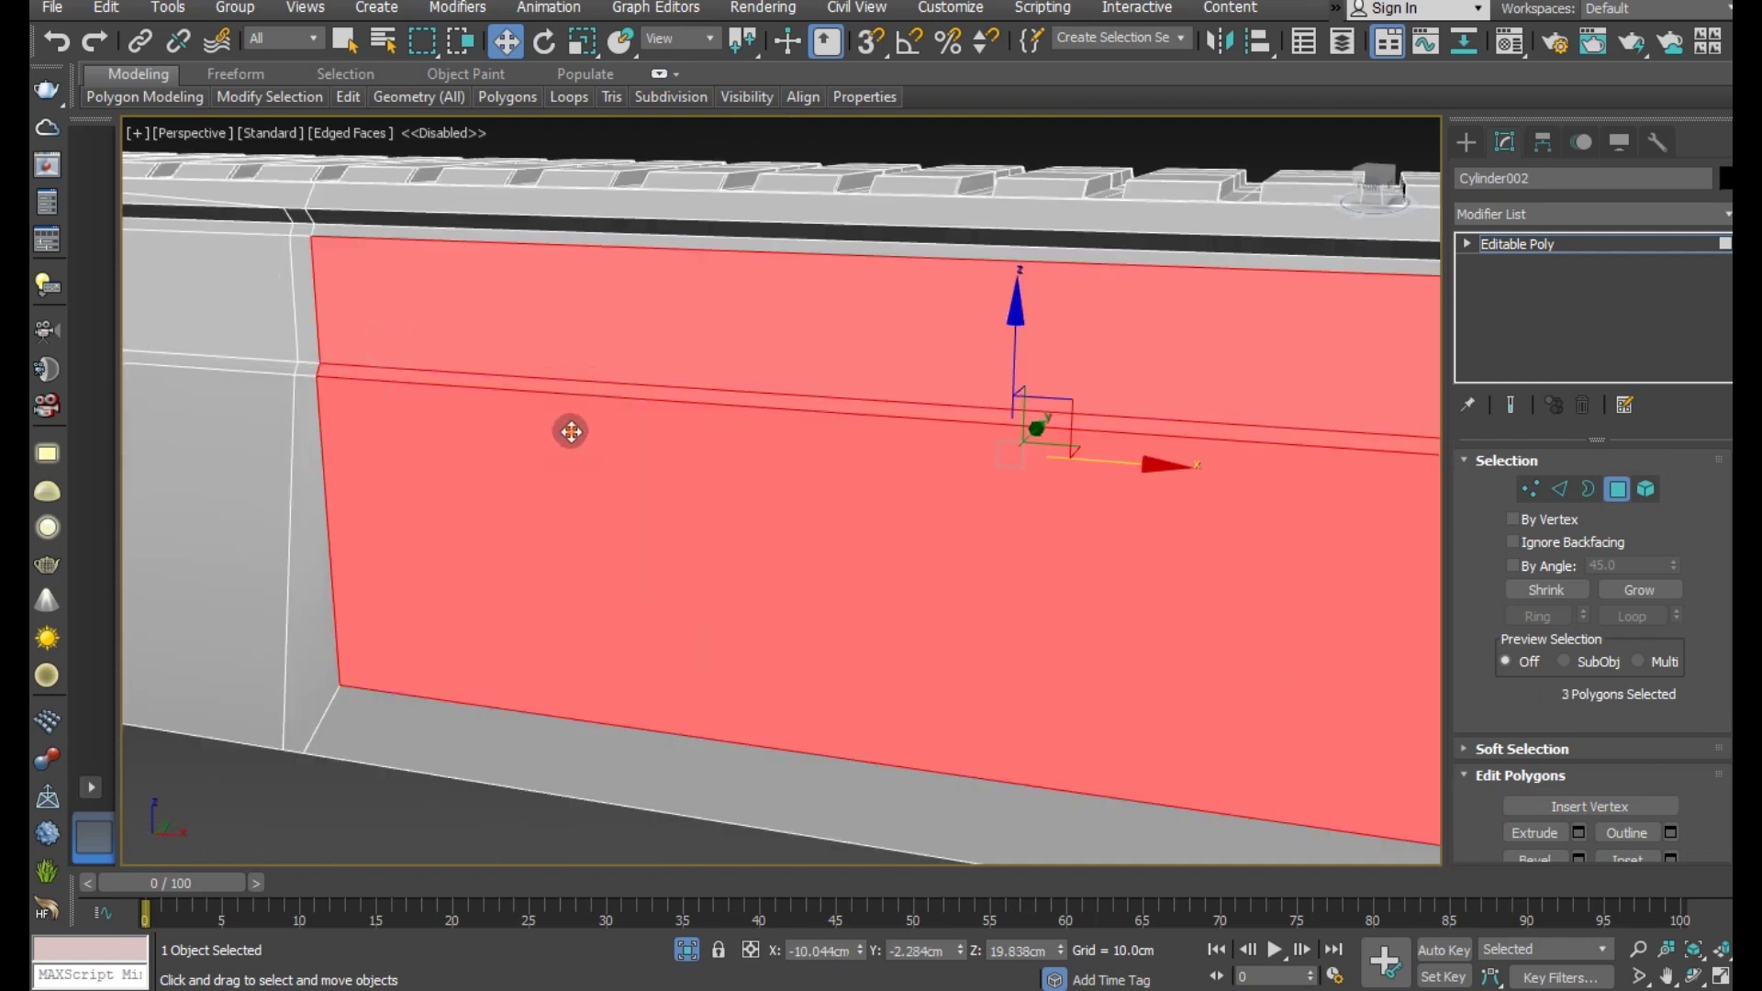
{"action": "scroll", "coordinate": [642, 425], "scroll_direction": "down", "scroll_amount": 2}
{"action": "scroll", "coordinate": [637, 445], "scroll_direction": "down", "scroll_amount": 2}
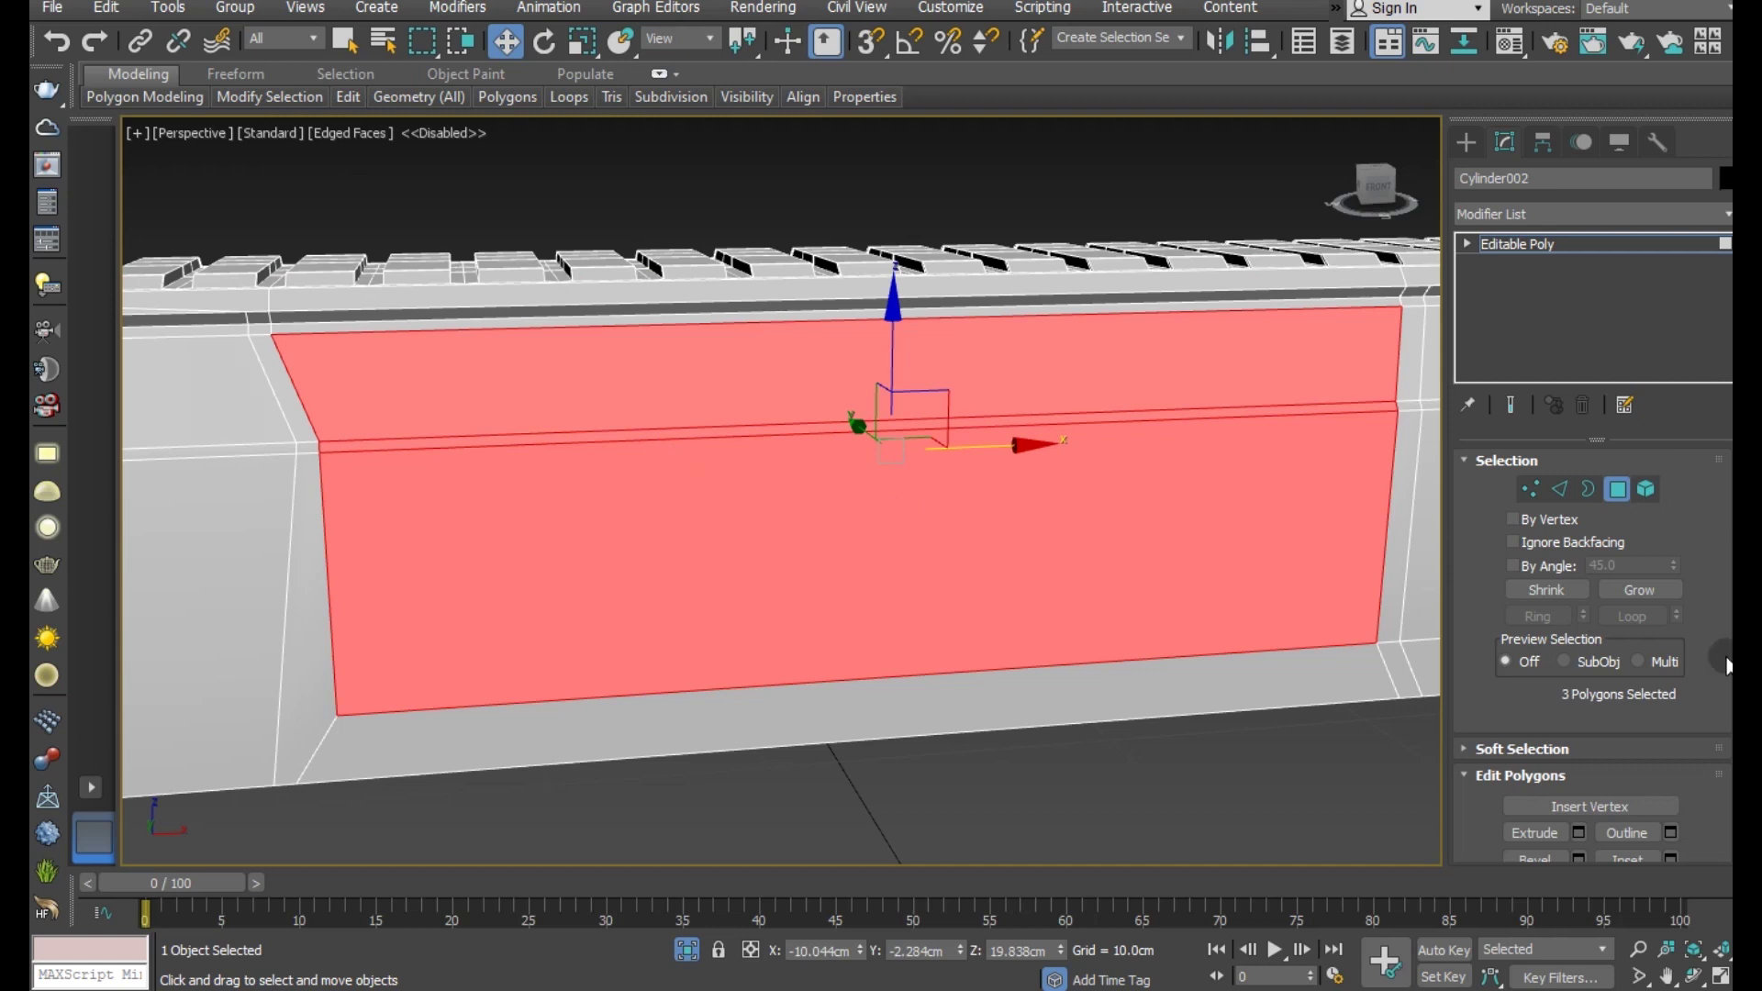
- Convert the three faces to their outline edges and back to the enclosed polygons
{"action": "left_click", "coordinate": [1560, 490]}
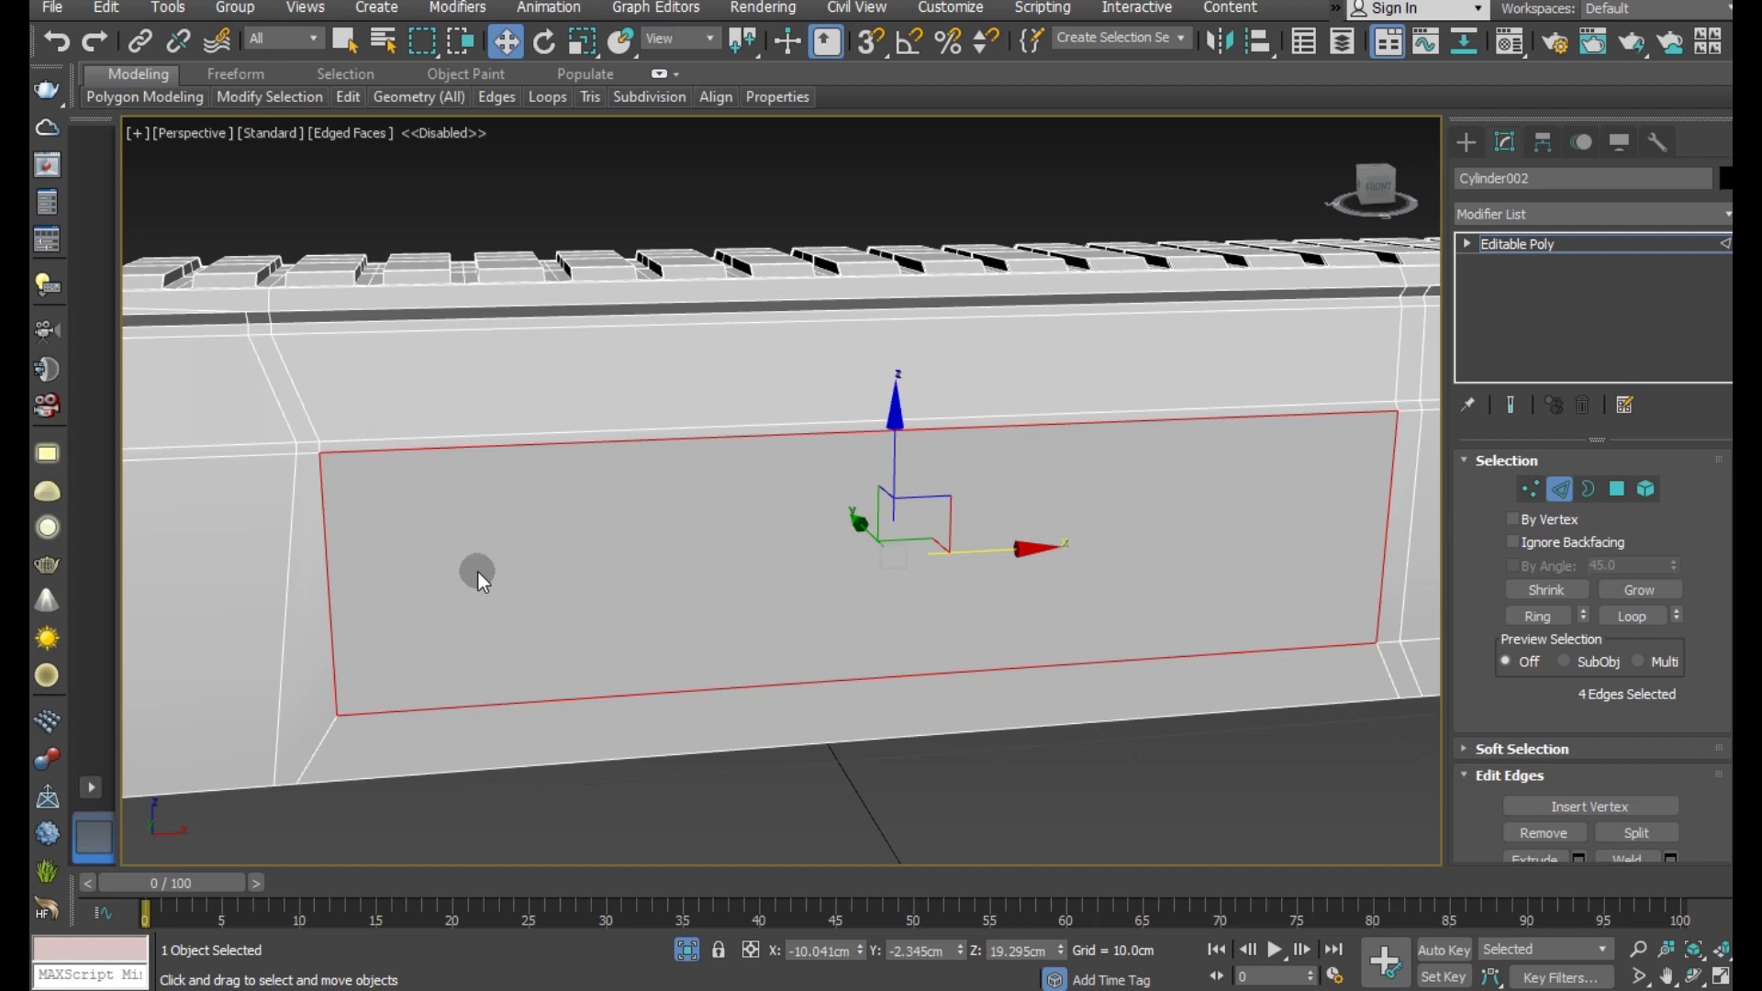
{"action": "key", "text": "ctrl+d"}
{"action": "scroll", "coordinate": [637, 591], "scroll_direction": "down", "scroll_amount": 2}
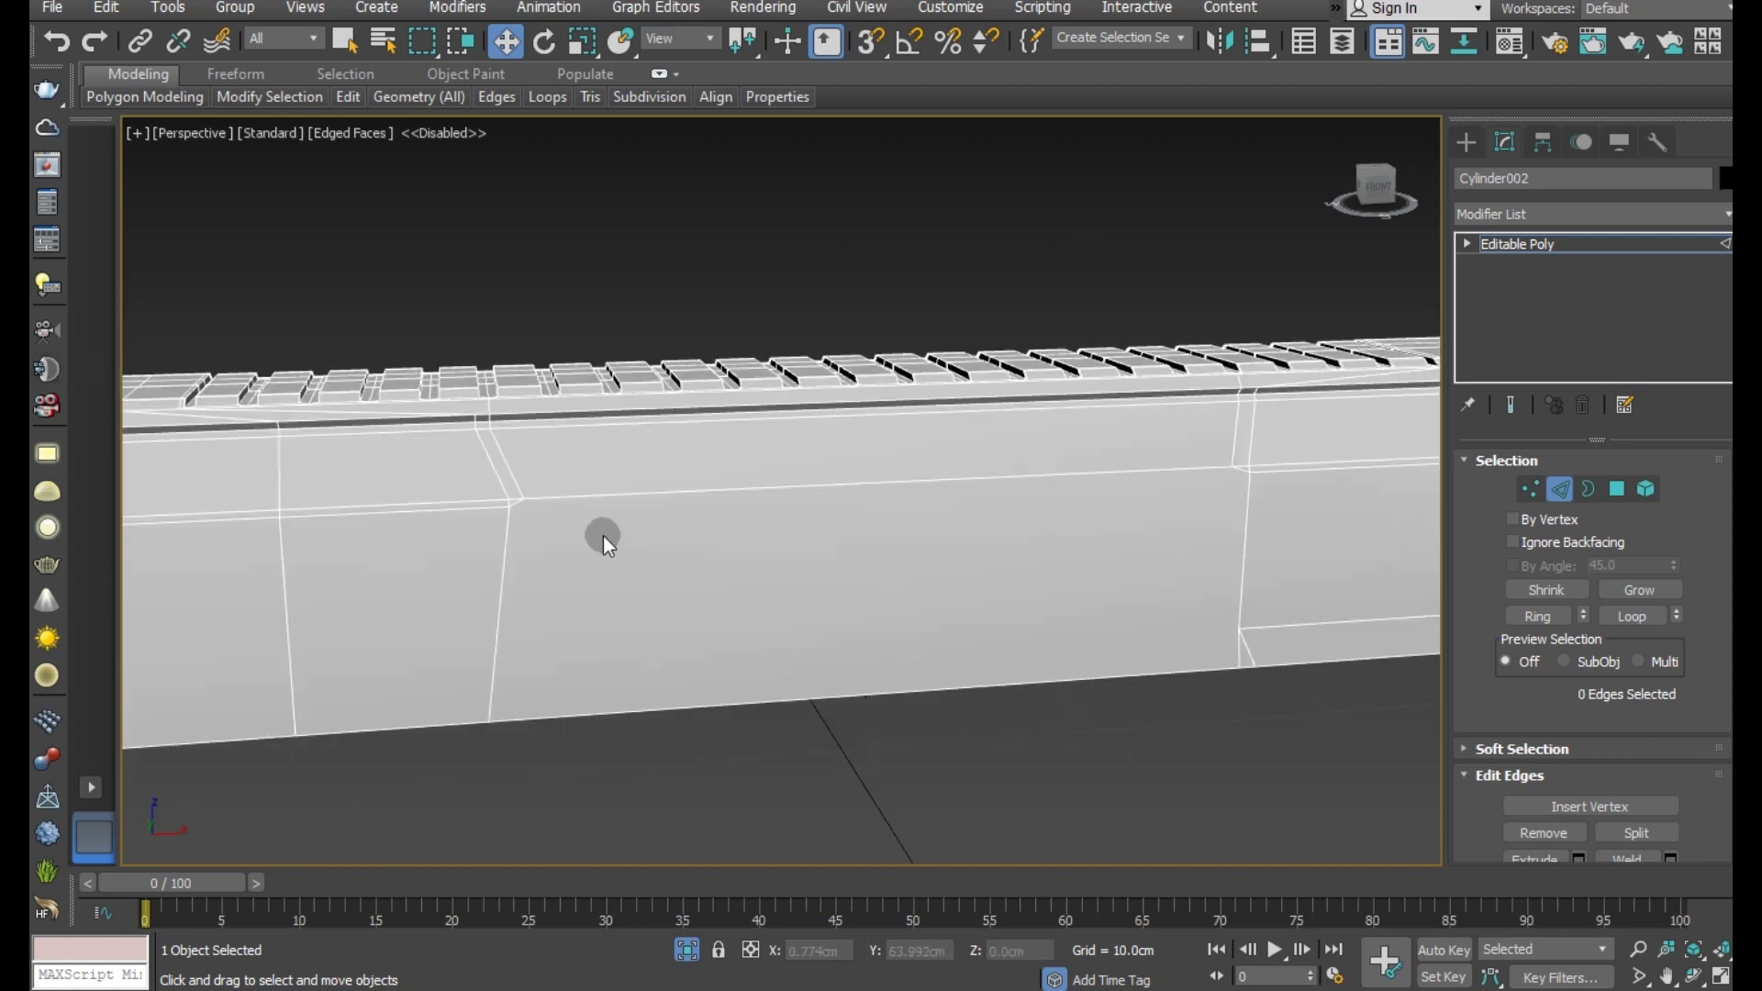
{"action": "scroll", "coordinate": [557, 507], "scroll_direction": "up", "scroll_amount": 1}
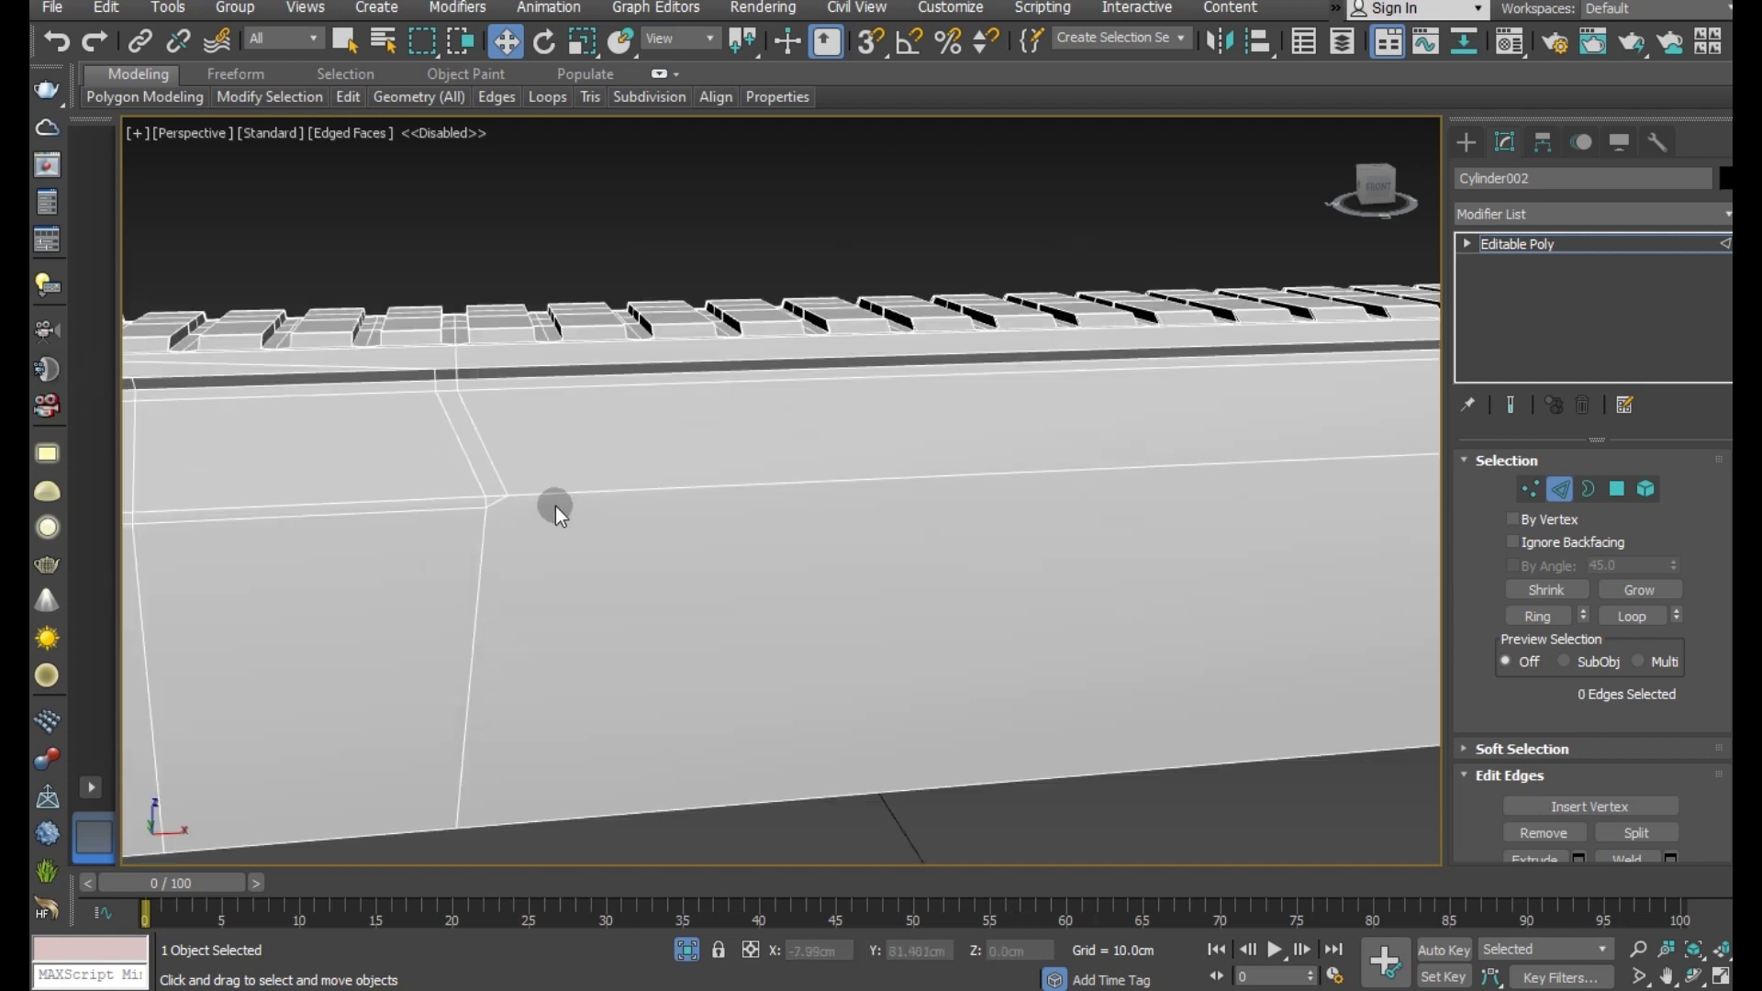
{"action": "left_click", "coordinate": [53, 37]}
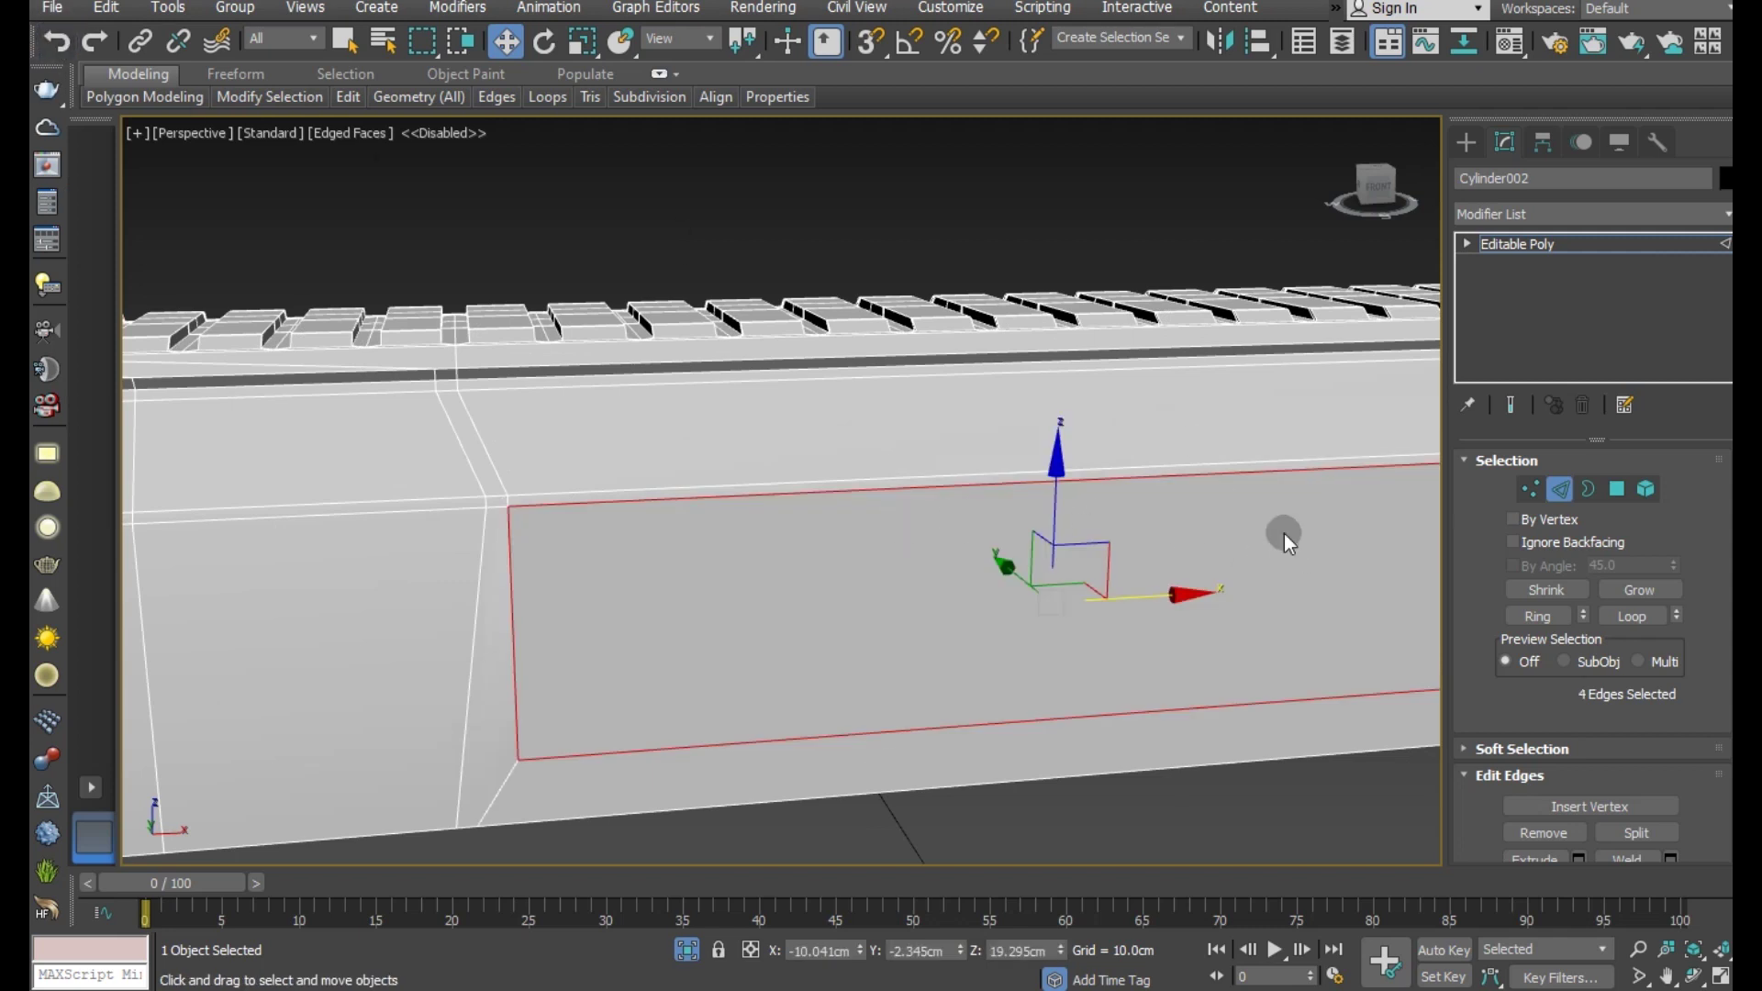
{"action": "left_click", "coordinate": [1615, 489], "text": "ctrl"}
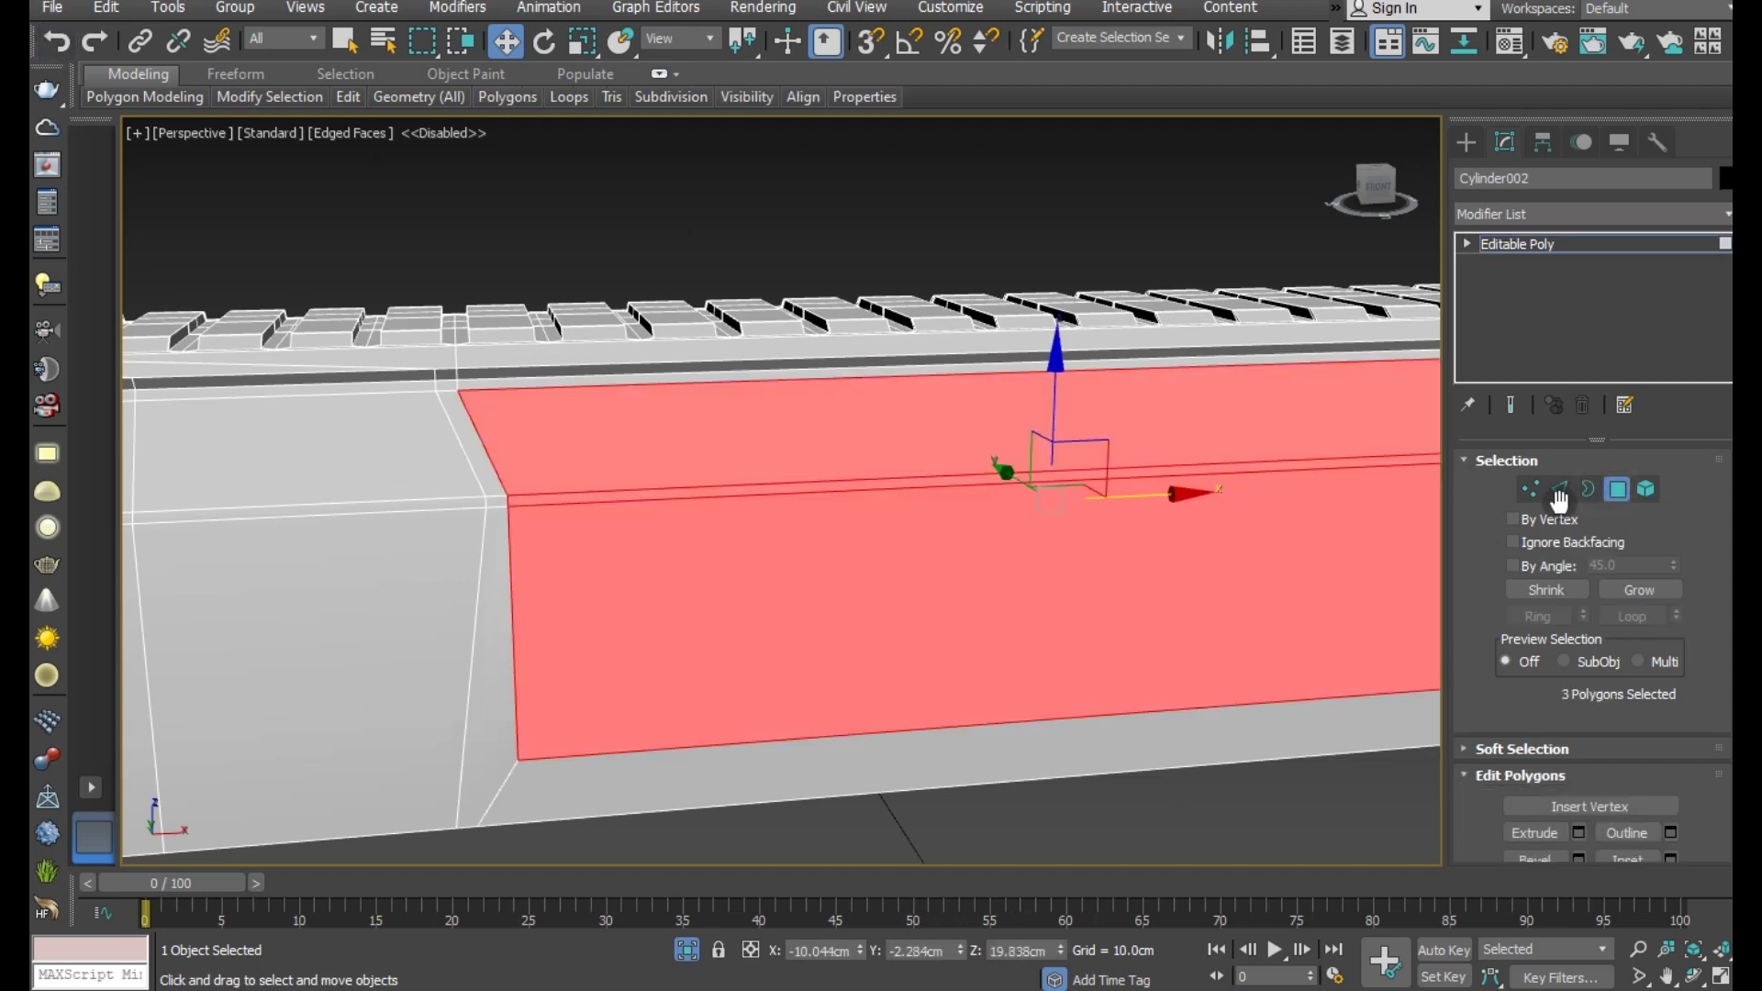
{"action": "scroll", "coordinate": [1689, 808], "scroll_direction": "down", "scroll_amount": 2}
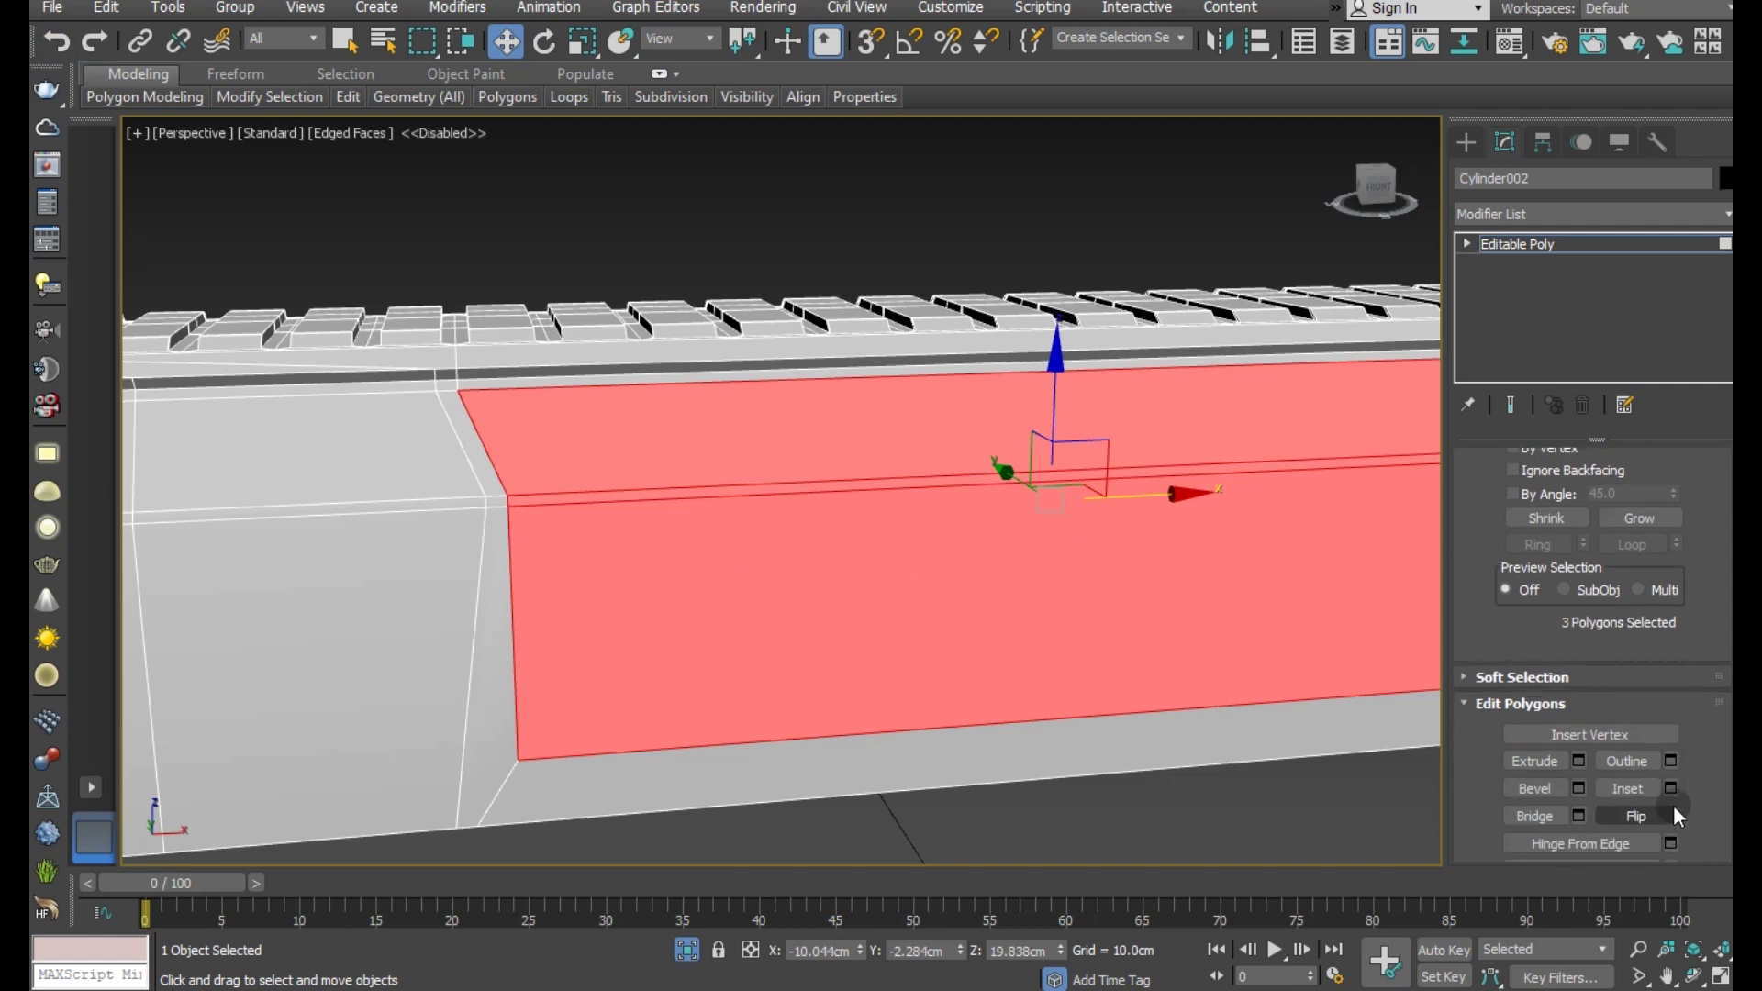
- Inset the three receiver polygons by a small amount, leaving a thin border ring
{"action": "left_click", "coordinate": [1670, 788]}
{"action": "middle_click_drag", "start_coordinate": [915, 657], "coordinate": [955, 634], "text": "alt"}
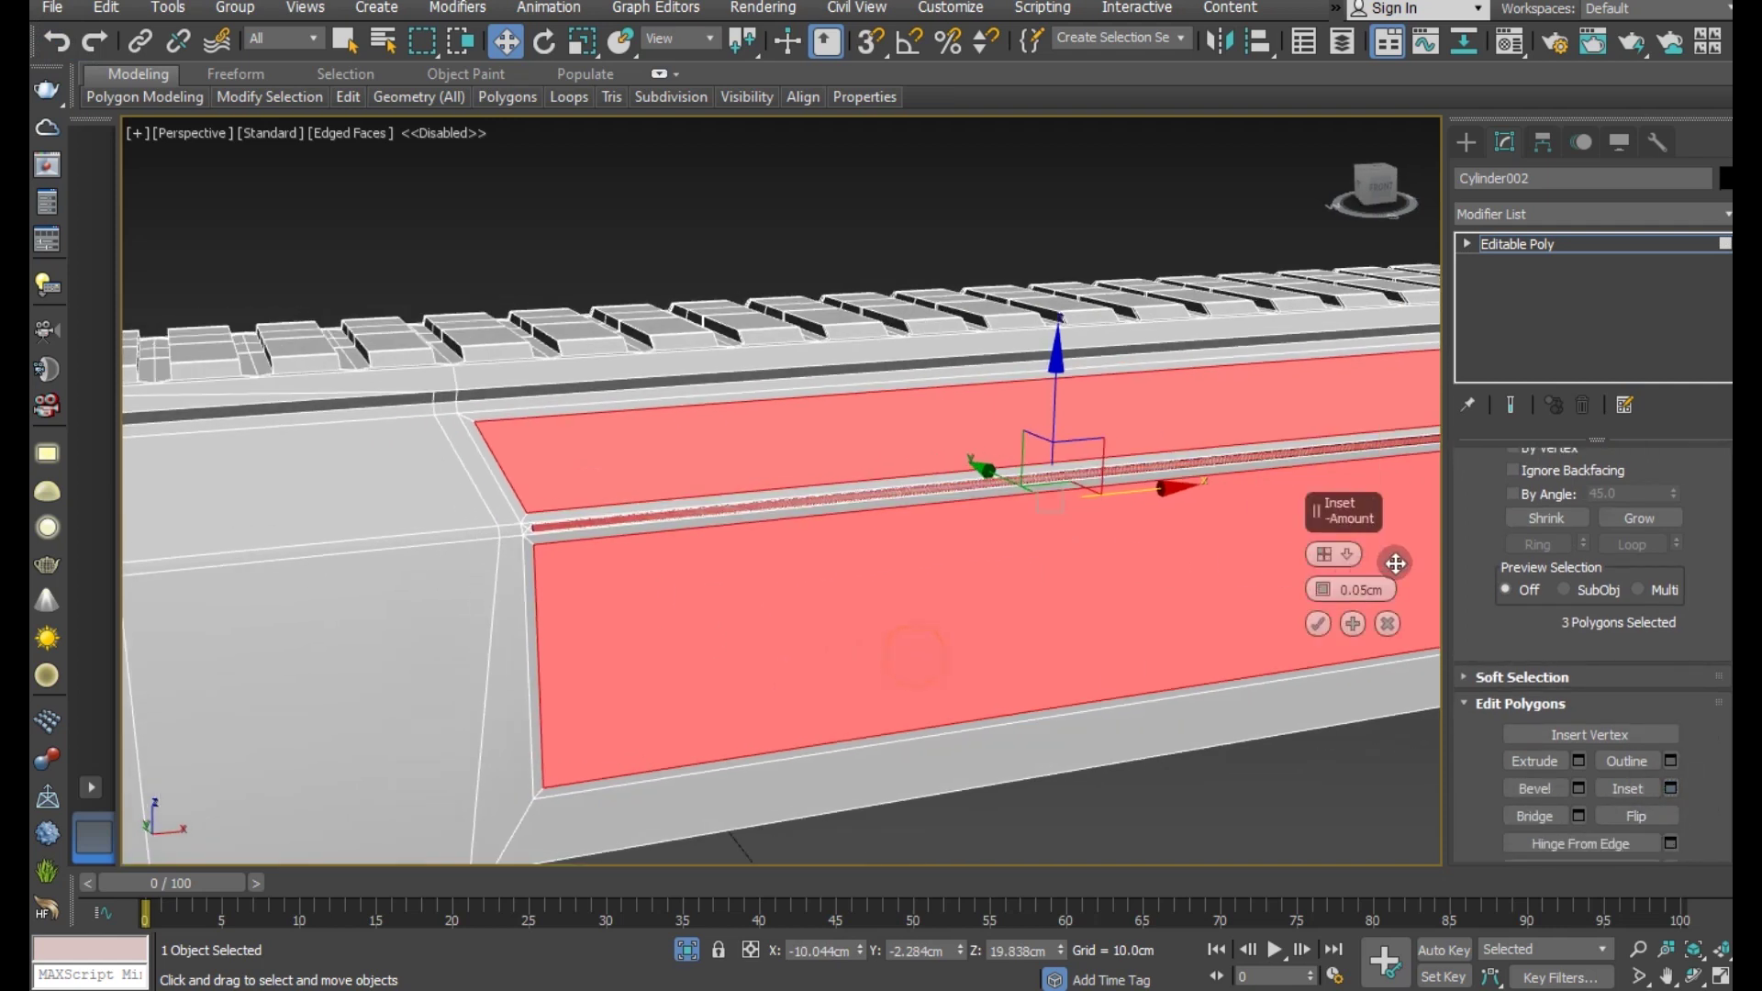
{"action": "left_click", "coordinate": [1323, 554]}
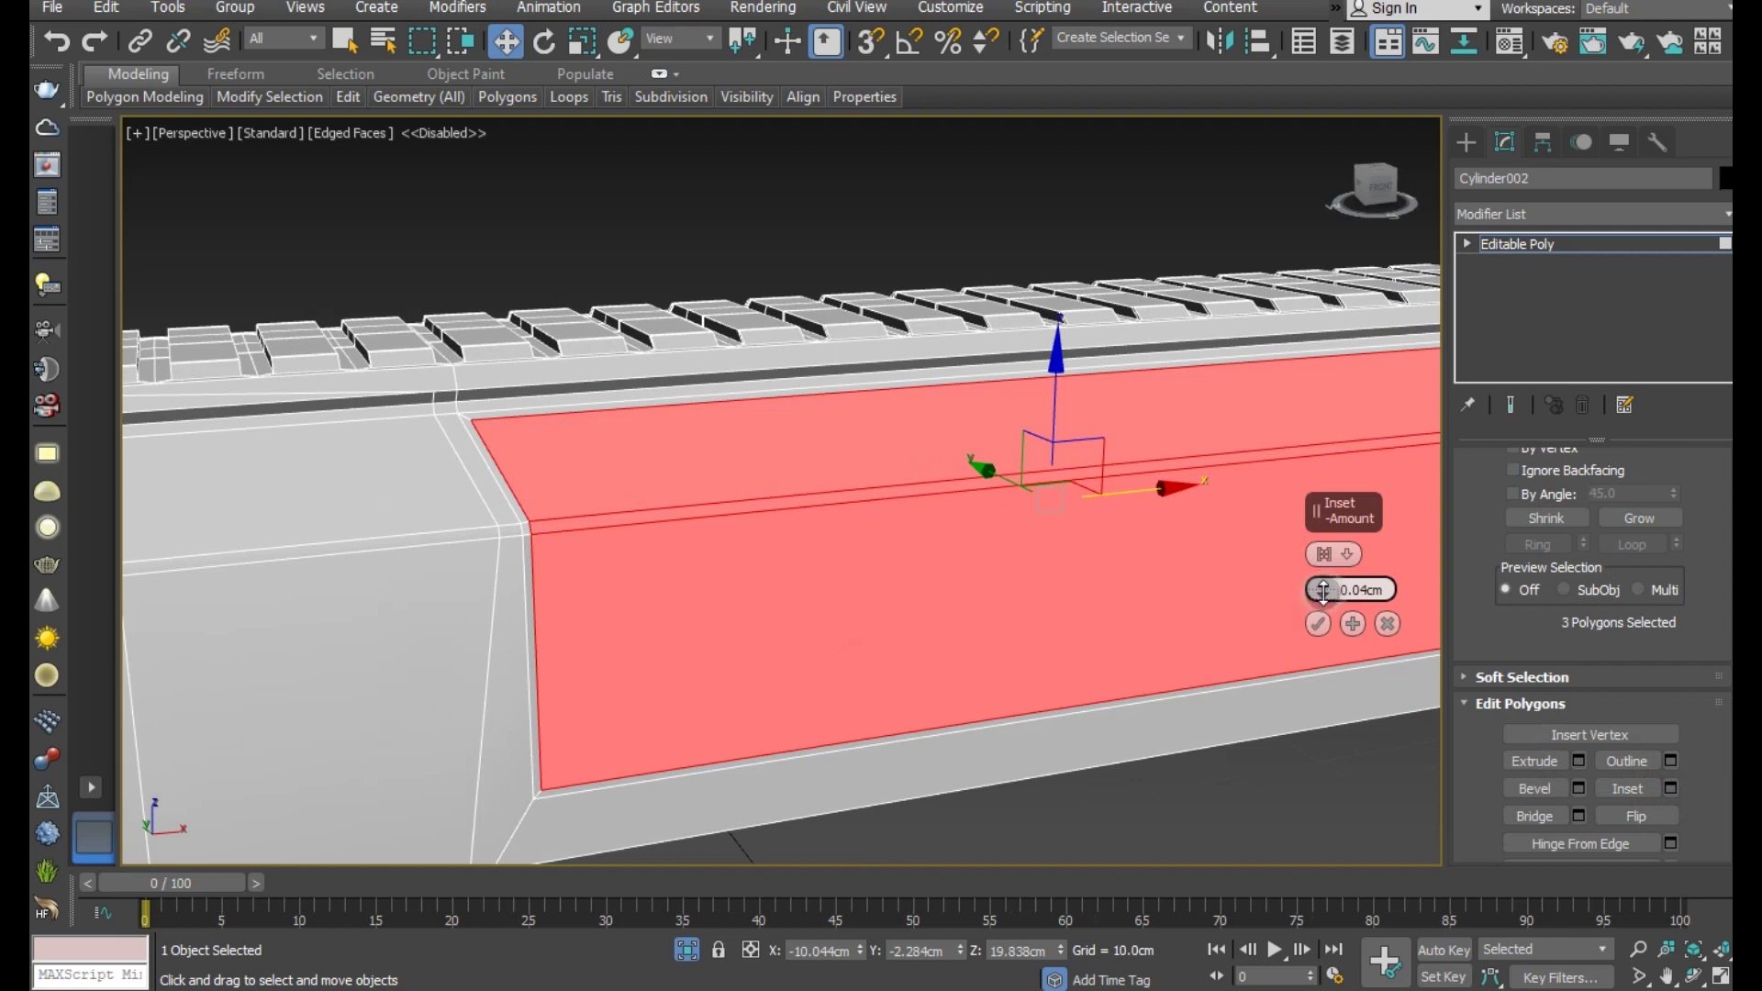
{"action": "left_click_drag", "start_coordinate": [1324, 591], "coordinate": [1014, 606]}
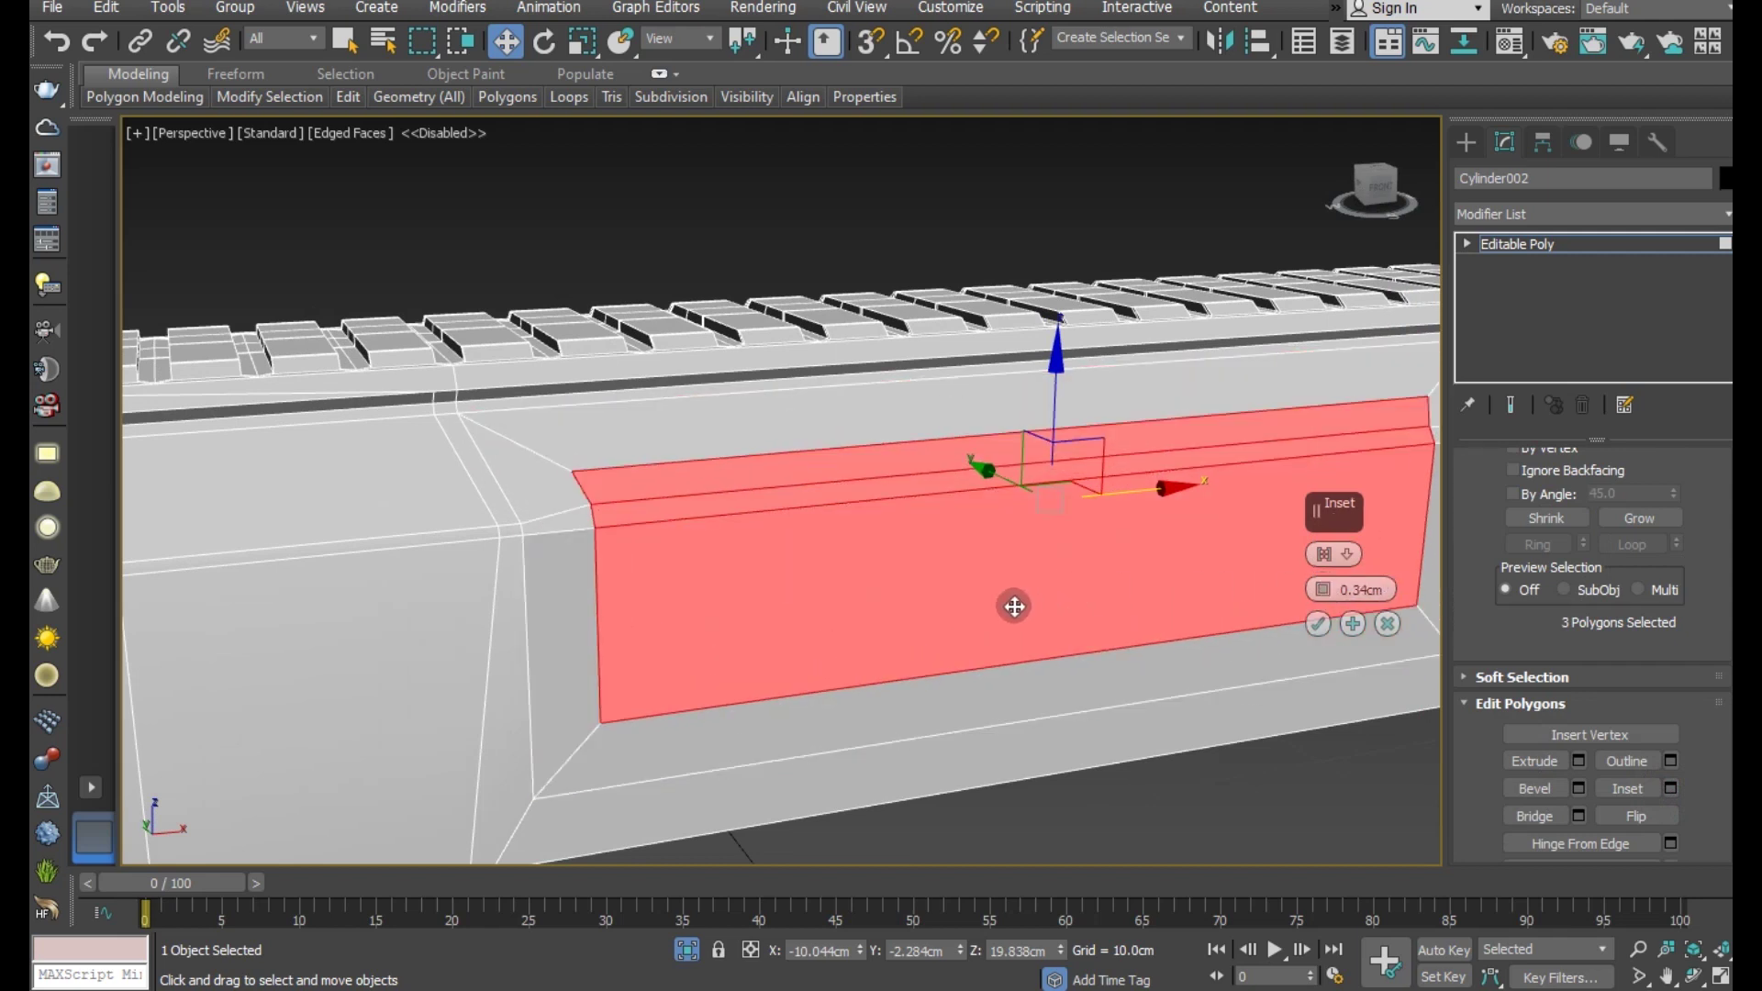
{"action": "middle_click_drag", "start_coordinate": [1014, 605], "coordinate": [1105, 618], "text": "alt"}
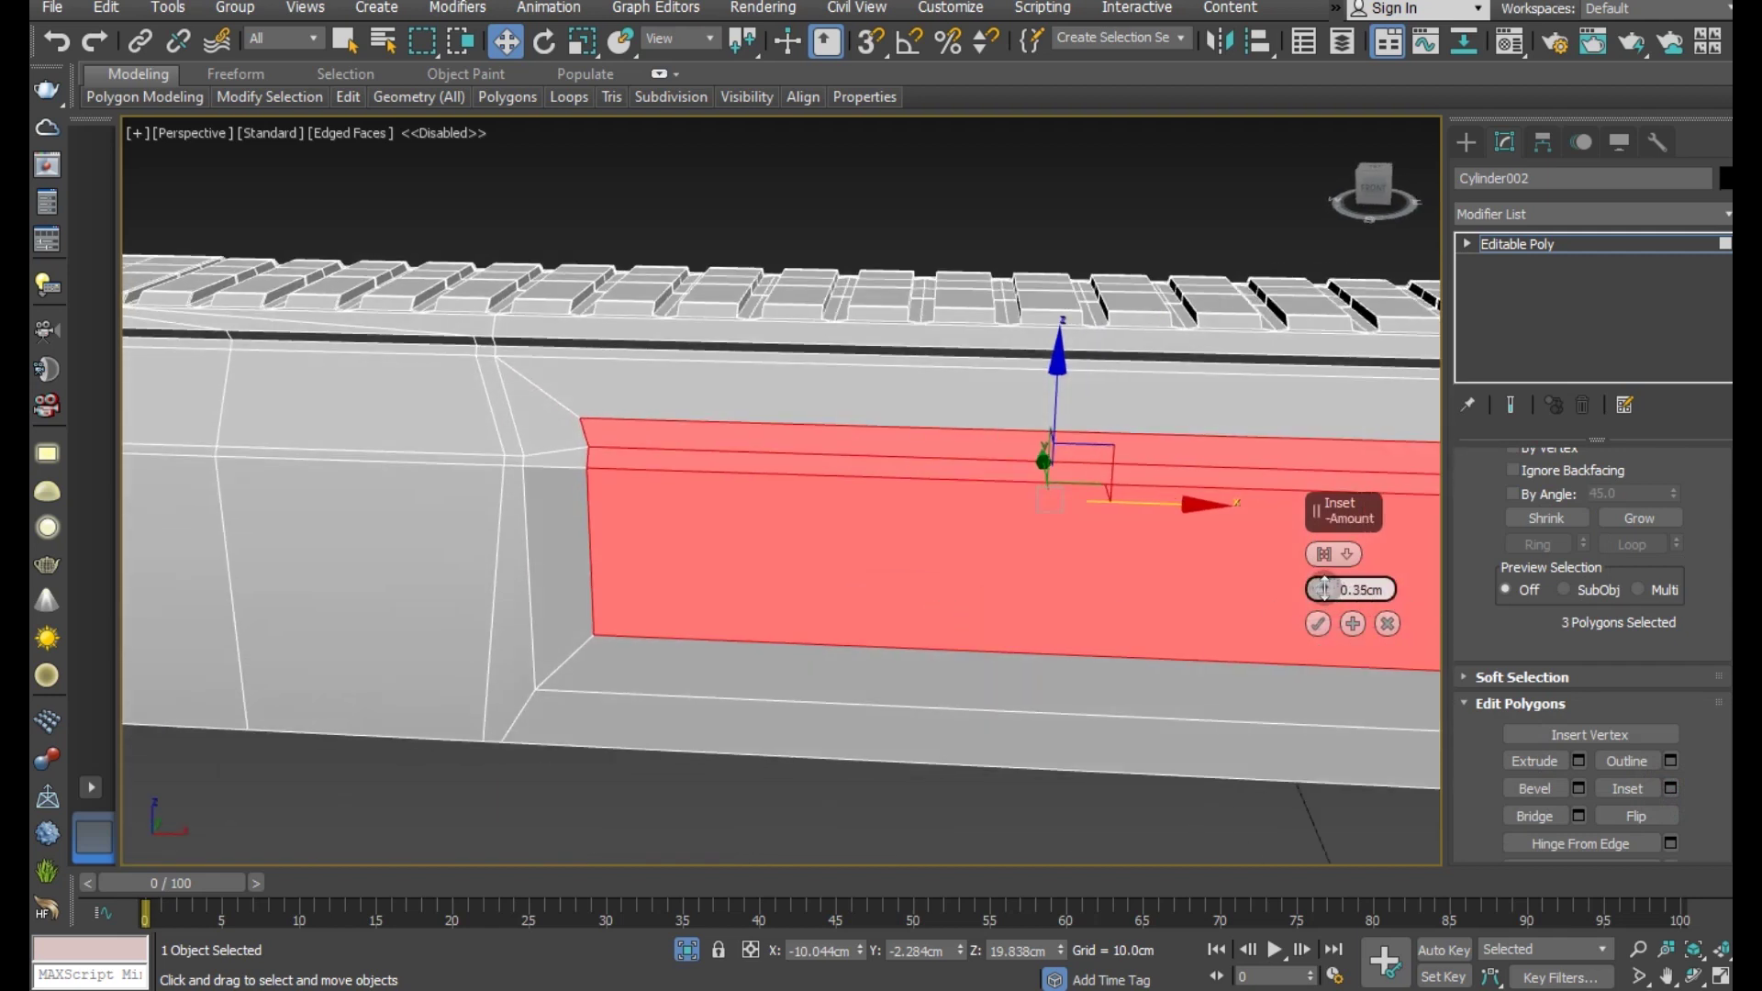
{"action": "left_click_drag", "start_coordinate": [1322, 590], "coordinate": [1321, 609]}
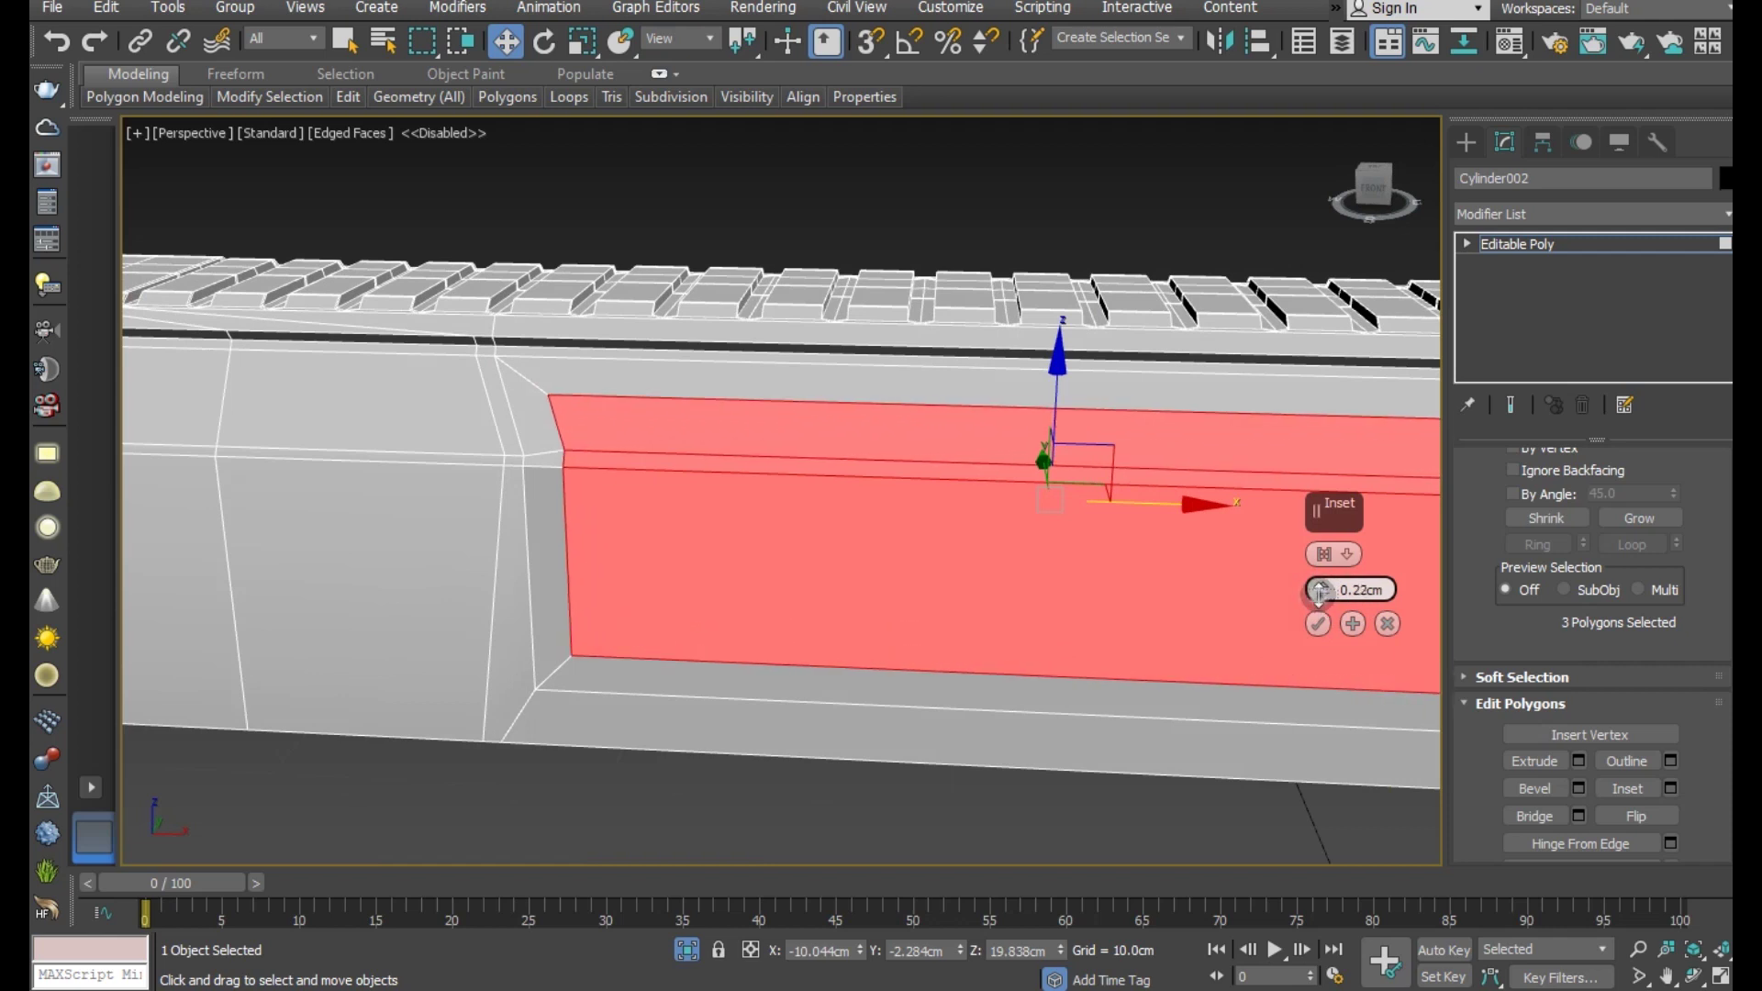
{"action": "left_click", "coordinate": [1319, 622]}
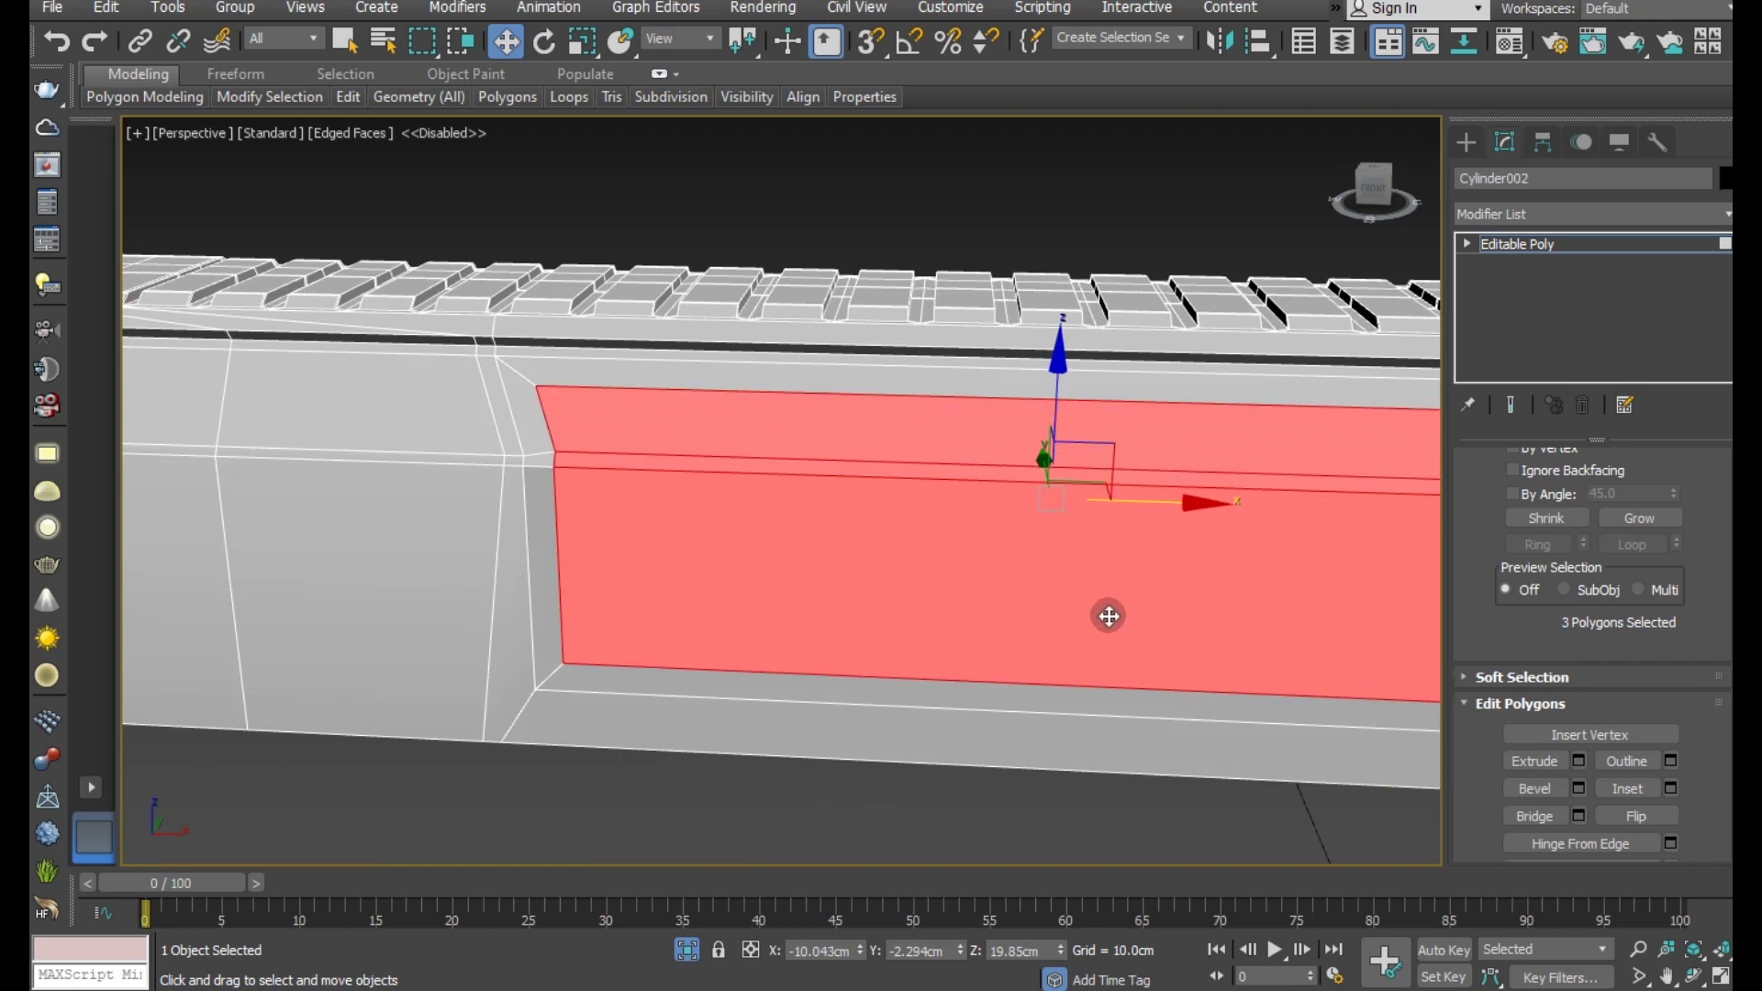
{"action": "middle_click_drag", "start_coordinate": [1109, 614], "coordinate": [1258, 610], "text": "alt"}
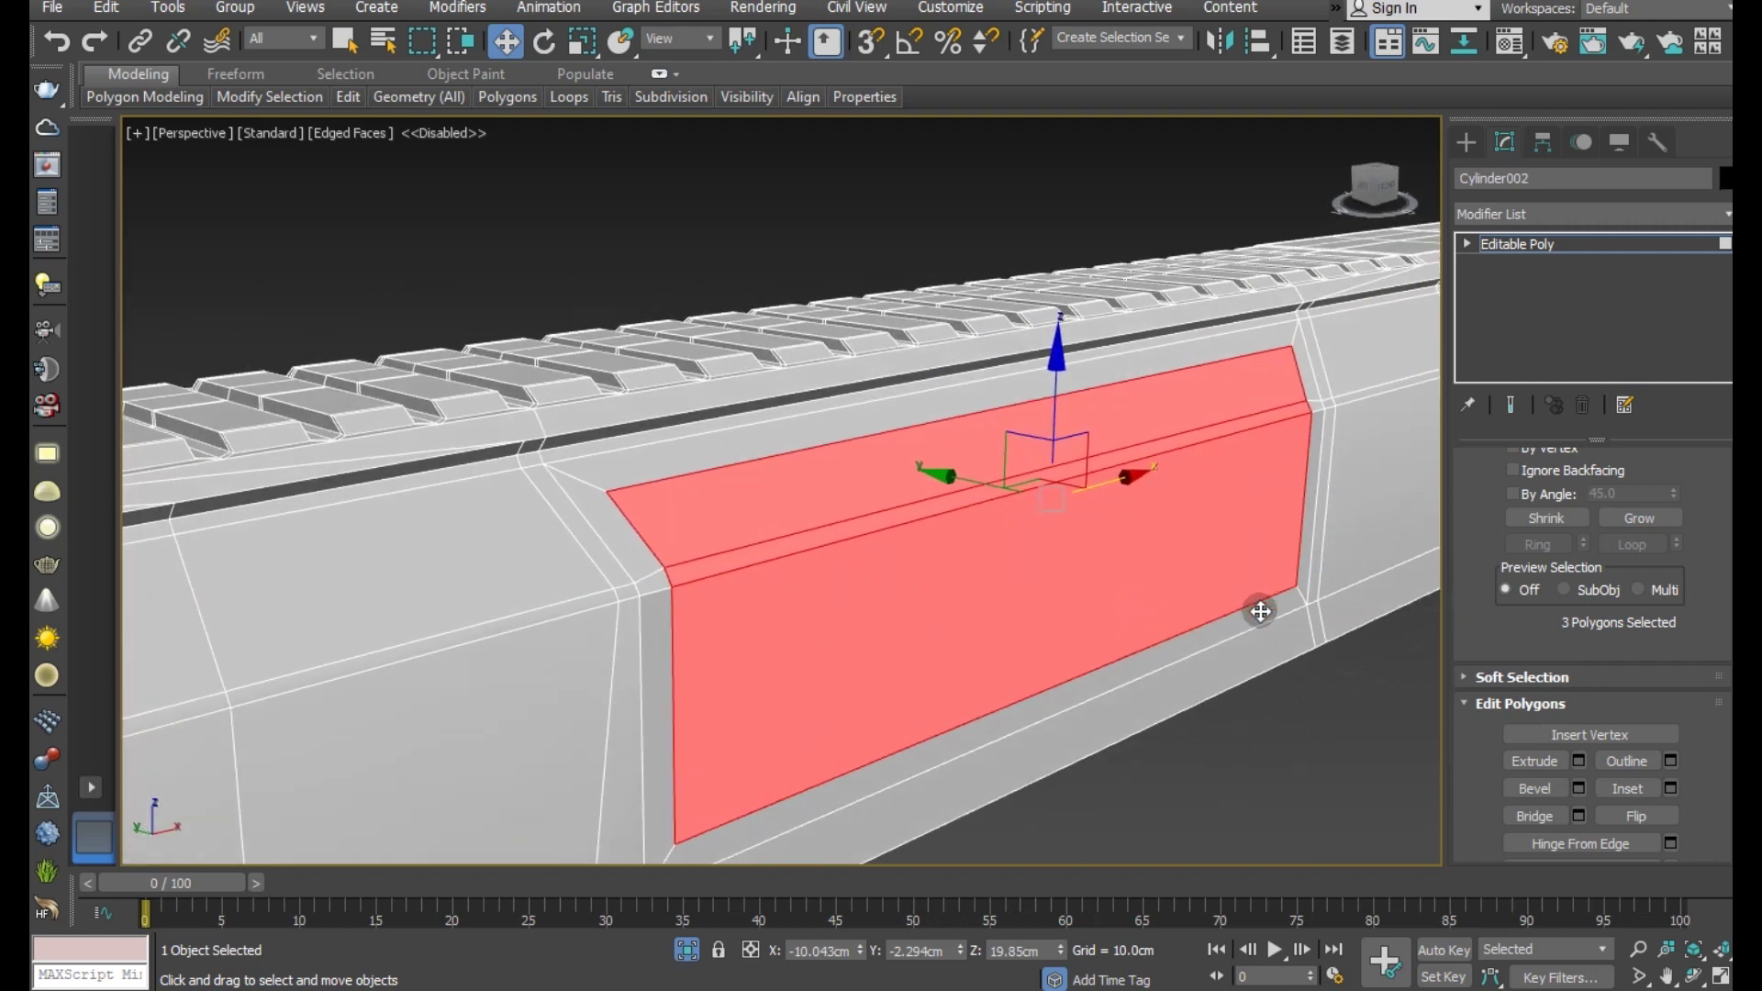
- Extrude the inset panel inward with a negative height, then delete it to open the port
{"action": "left_click", "coordinate": [1579, 761]}
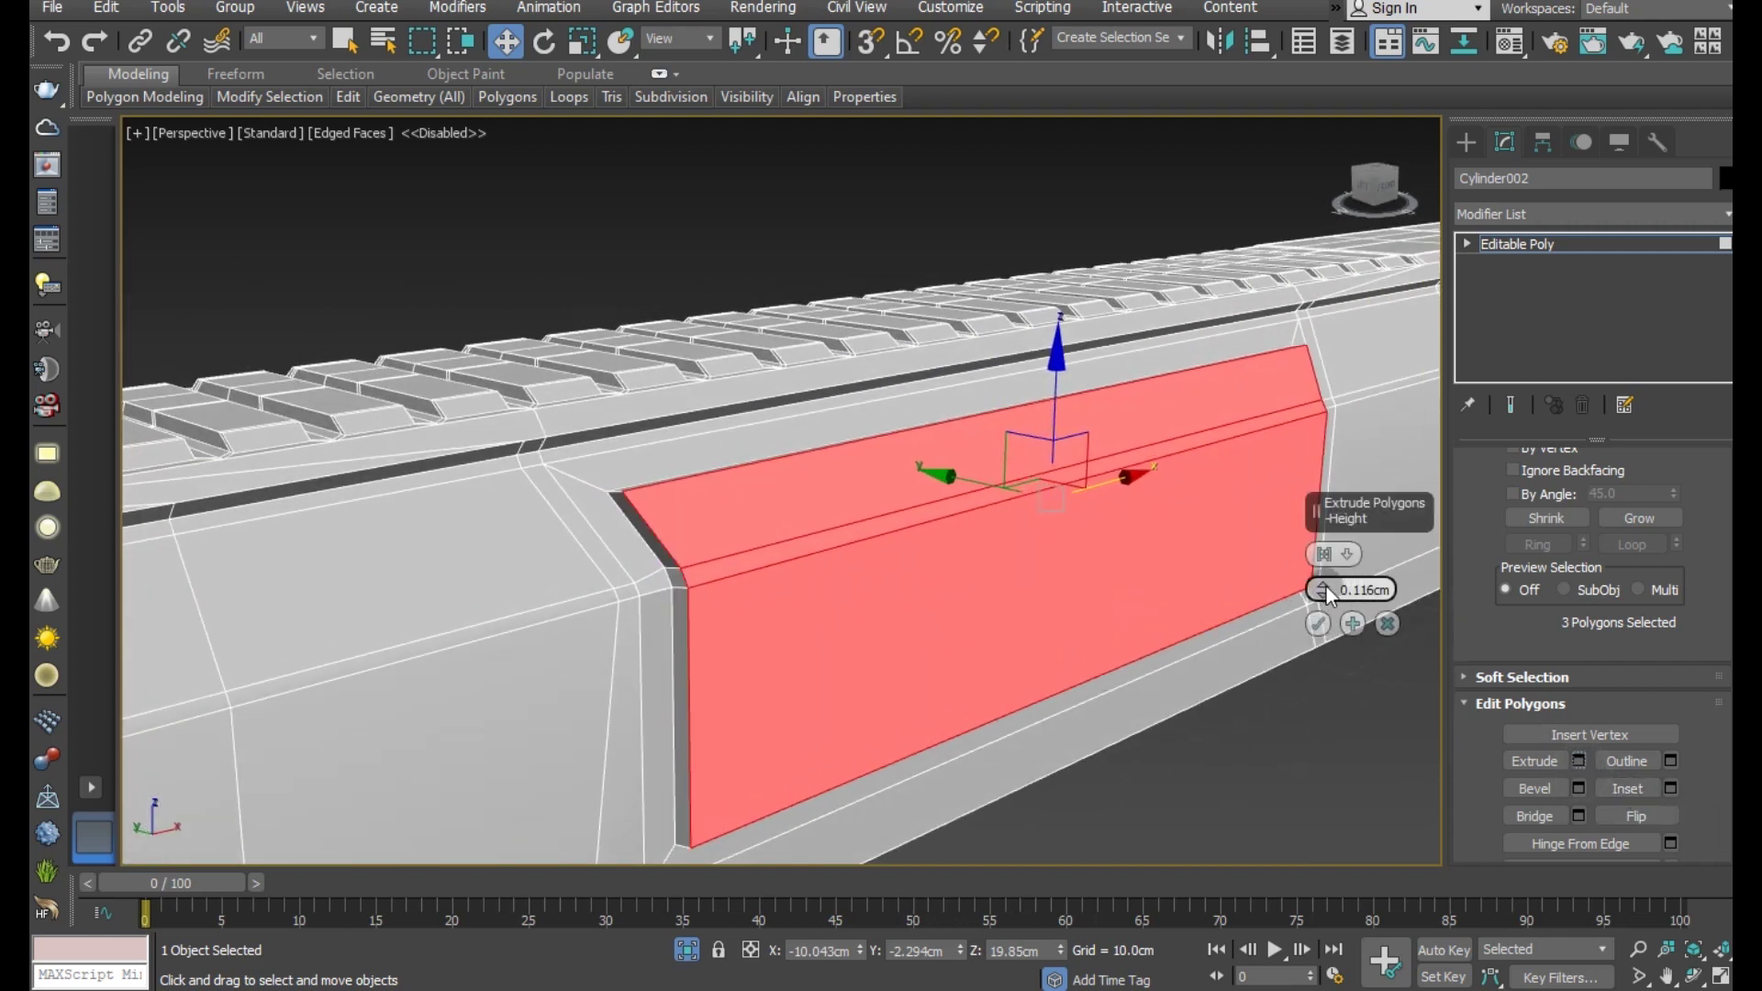
{"action": "mouse_move", "coordinate": [1323, 592]}
{"action": "left_mouse_down"}
{"action": "mouse_move", "coordinate": [1315, 612]}
{"action": "mouse_move", "coordinate": [1308, 589]}
{"action": "left_mouse_up"}
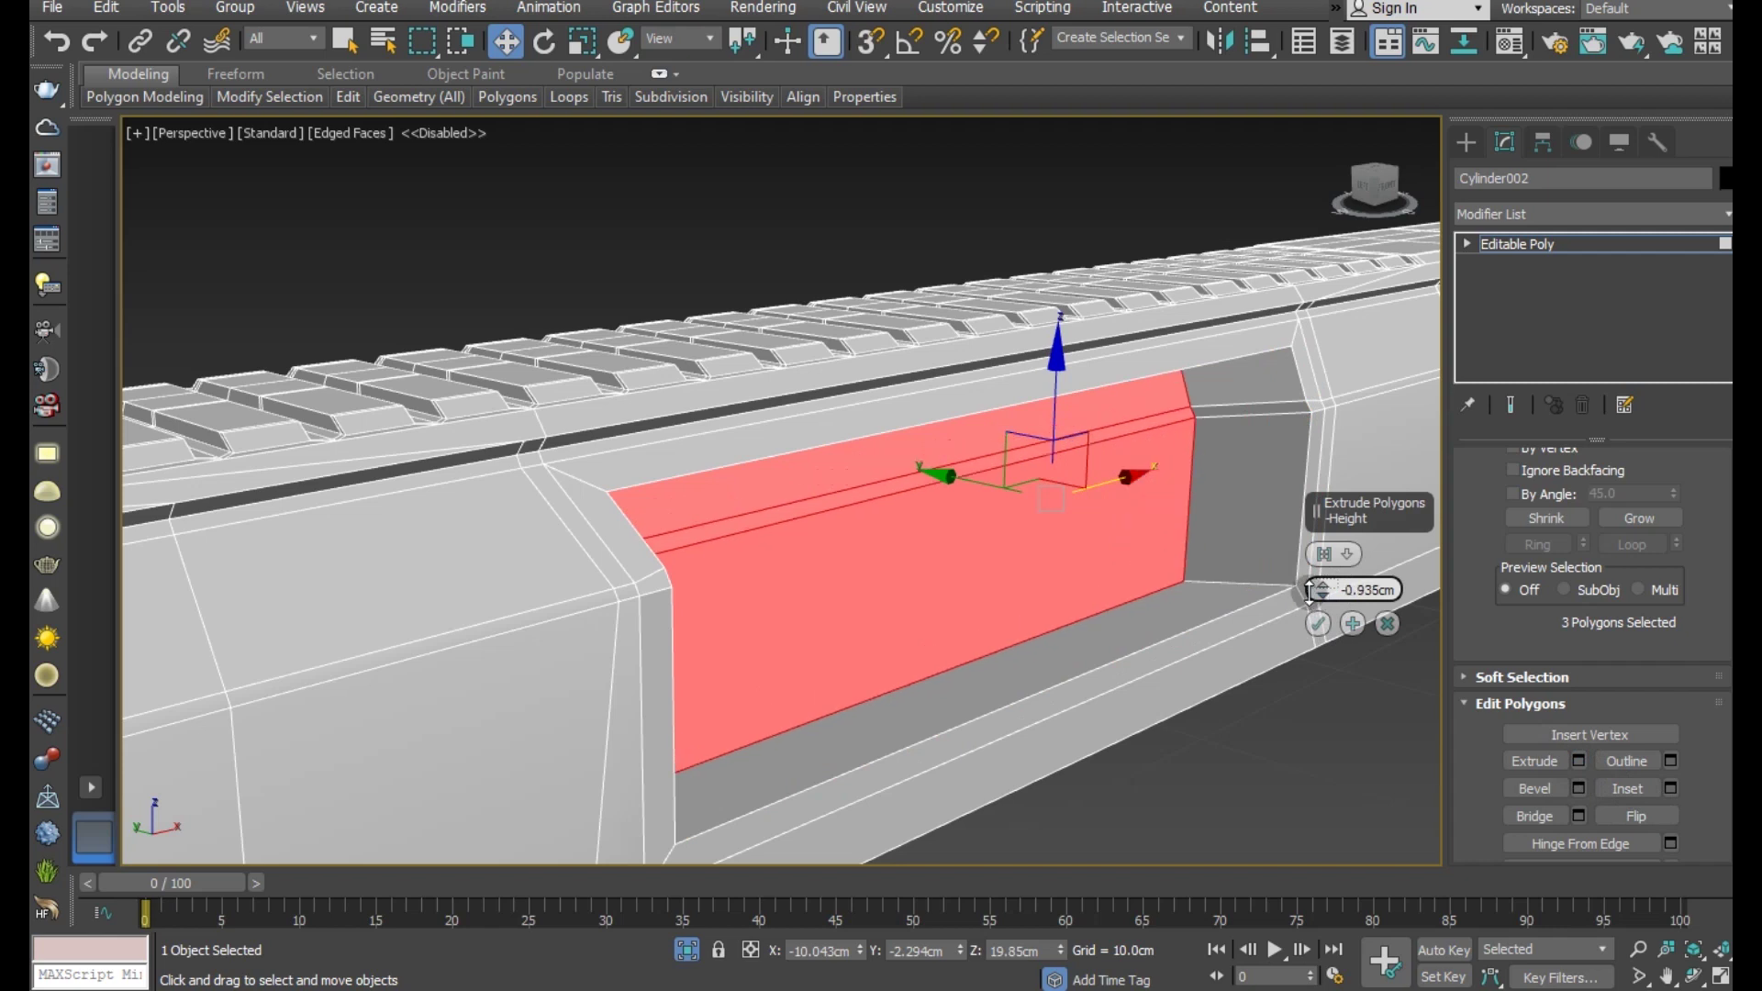
{"action": "left_click", "coordinate": [1315, 623]}
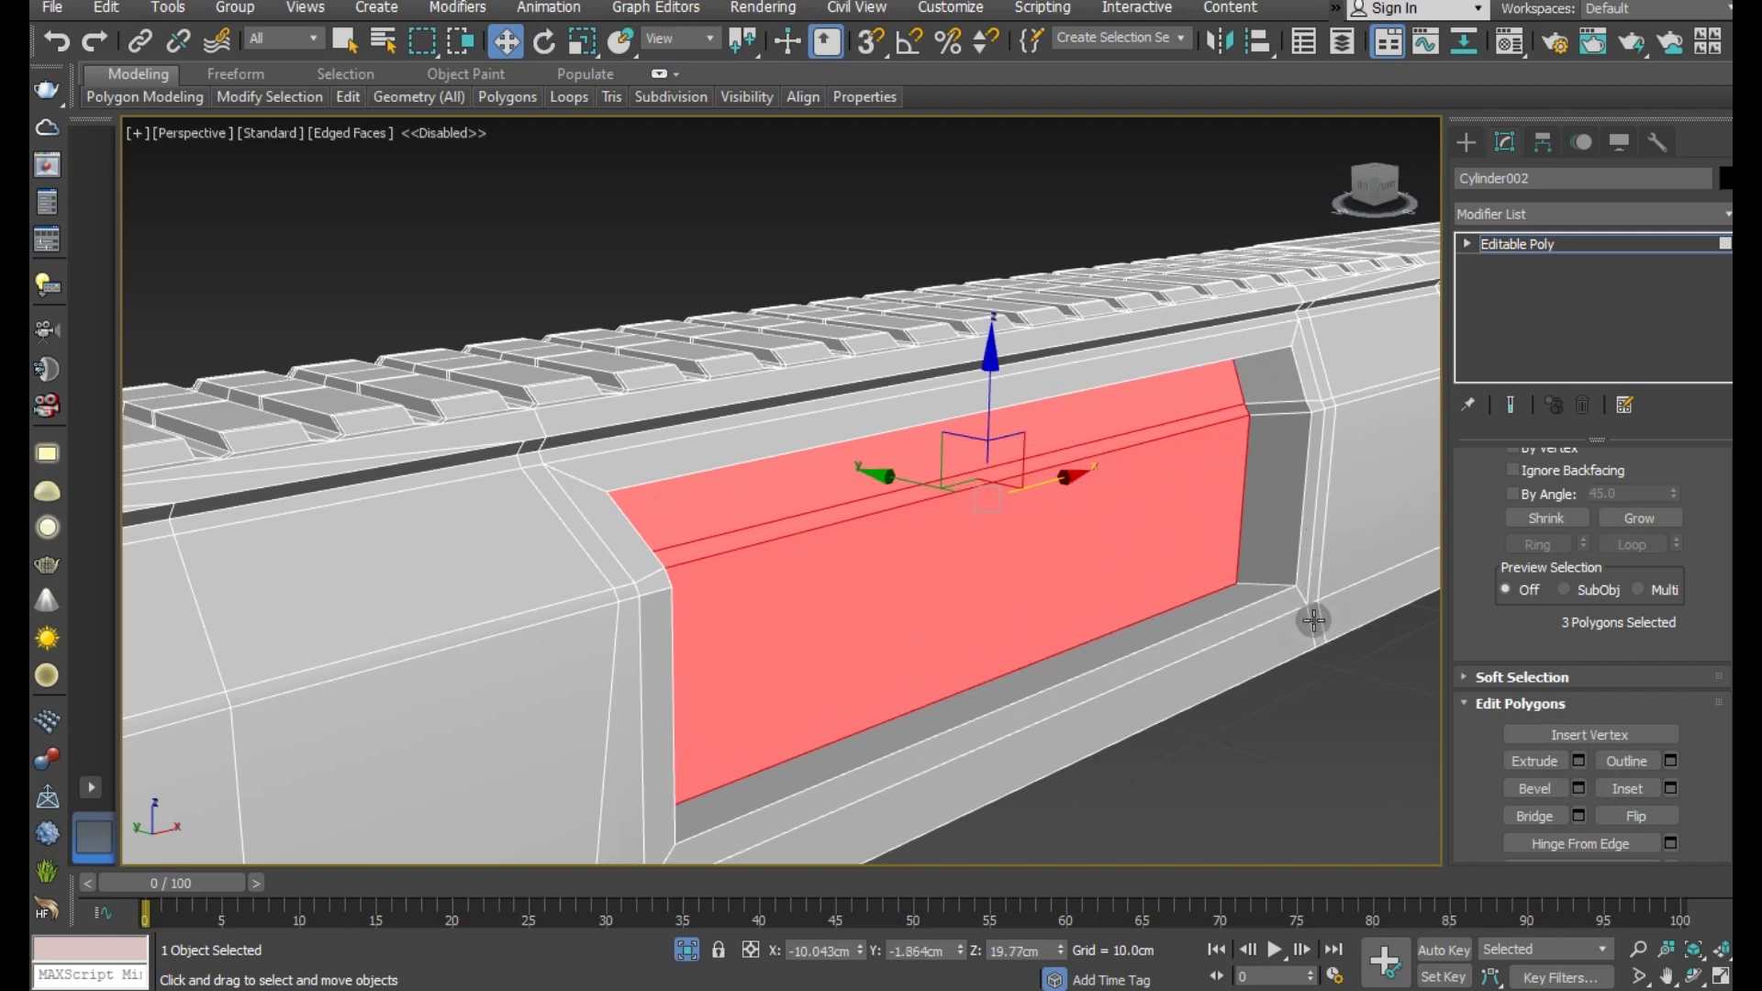
{"action": "key", "text": "Delete"}
{"action": "scroll", "coordinate": [1155, 566], "scroll_direction": "down", "scroll_amount": 5}
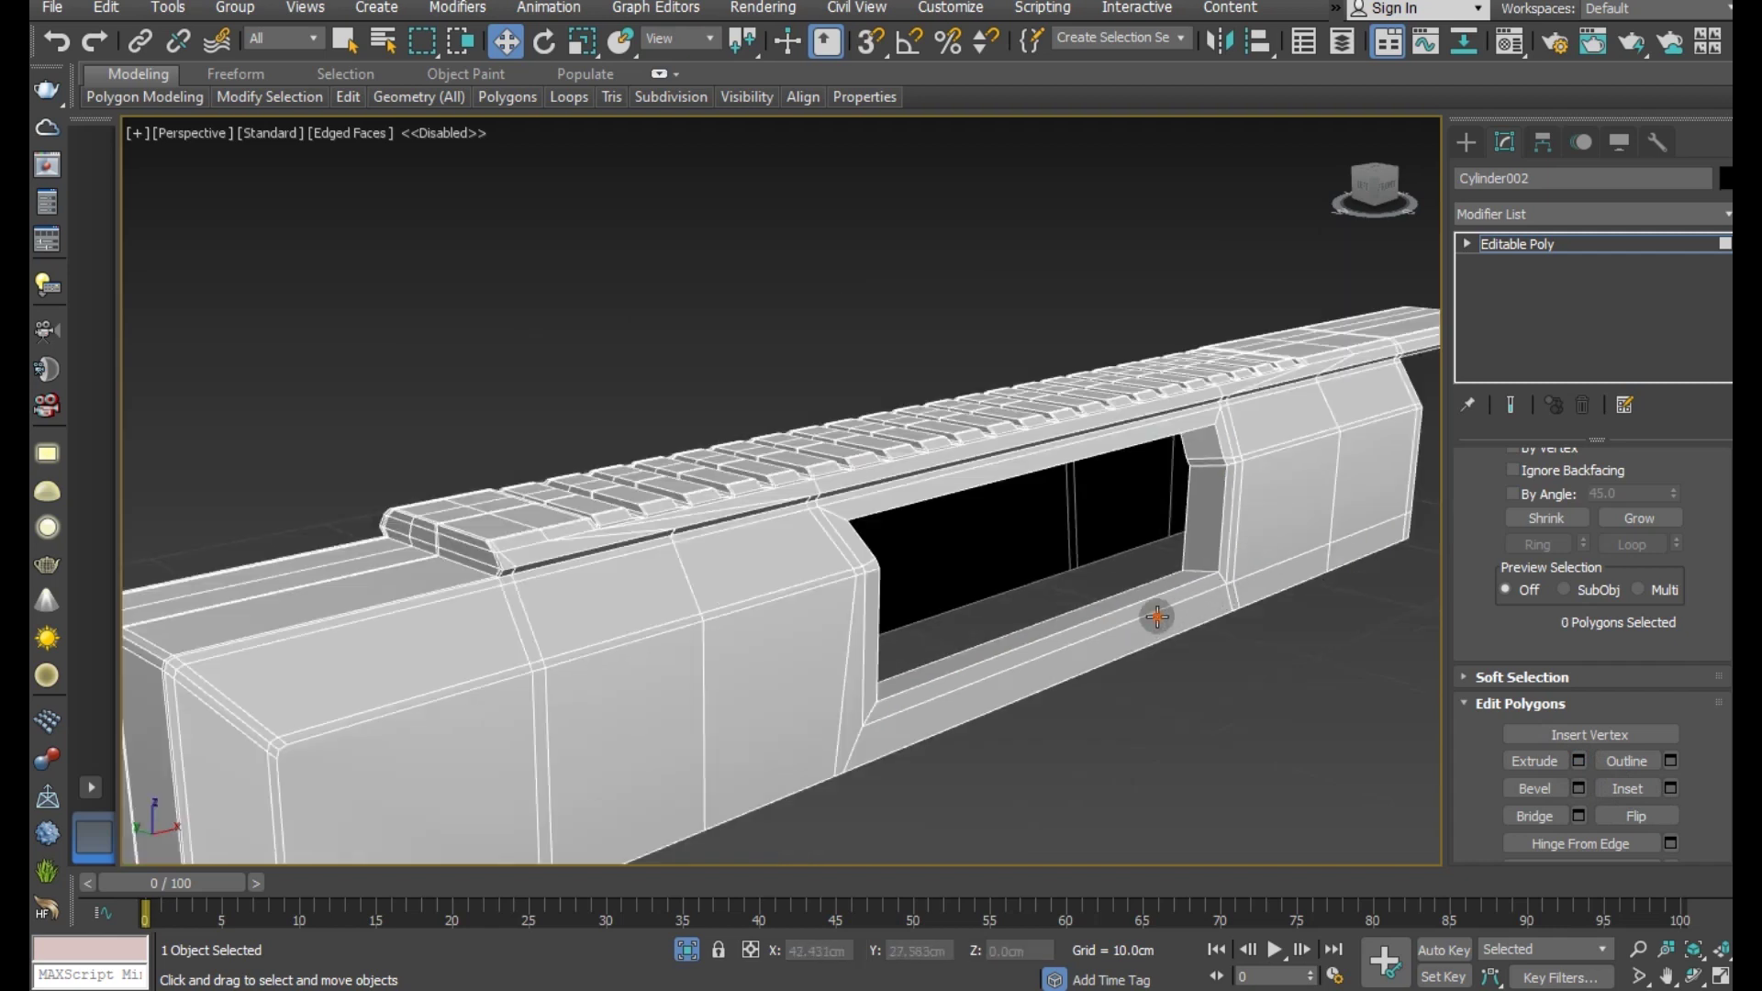
{"action": "middle_click_drag", "start_coordinate": [1162, 618], "coordinate": [988, 631], "text": "alt"}
{"action": "scroll", "coordinate": [899, 504], "scroll_direction": "up", "scroll_amount": 3}
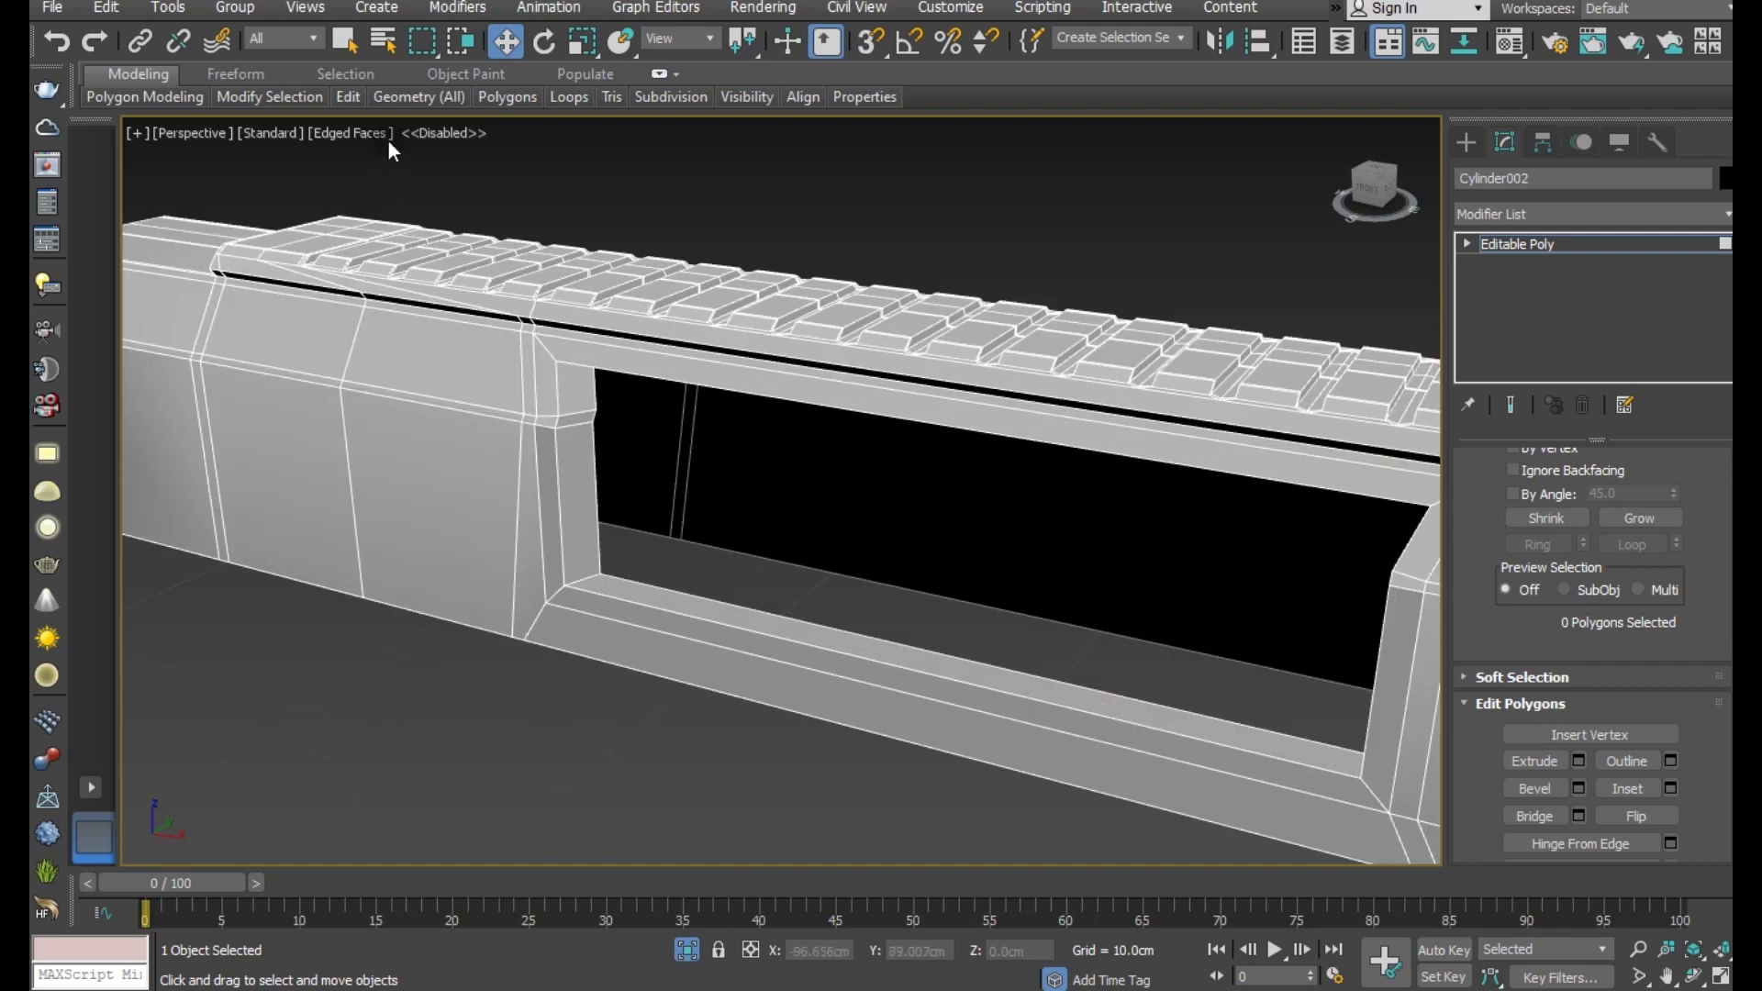
{"action": "middle_click_drag", "start_coordinate": [860, 486], "coordinate": [849, 491]}
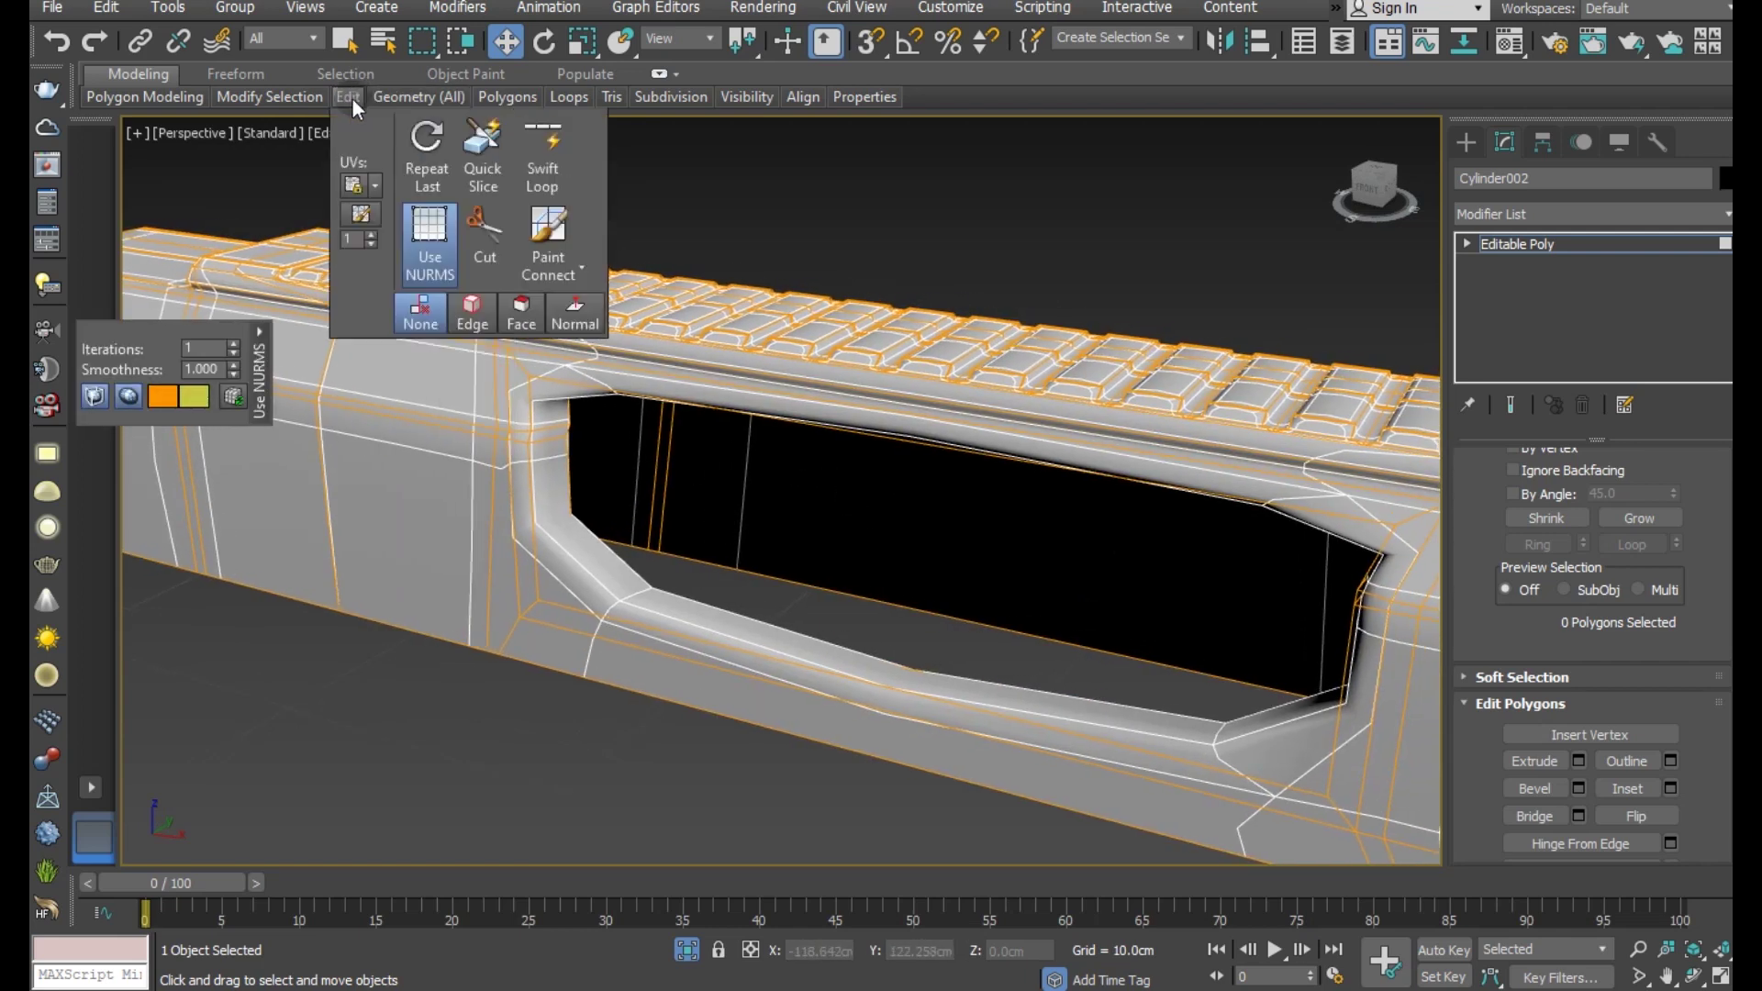
- Turn off the NURMS preview and pick a corner vertex at the opening's right end
{"action": "left_click", "coordinate": [429, 243]}
{"action": "scroll", "coordinate": [917, 511], "scroll_direction": "down", "scroll_amount": 3}
{"action": "middle_click_drag", "start_coordinate": [917, 511], "coordinate": [849, 532], "text": "alt"}
{"action": "scroll", "coordinate": [845, 524], "scroll_direction": "up", "scroll_amount": 4}
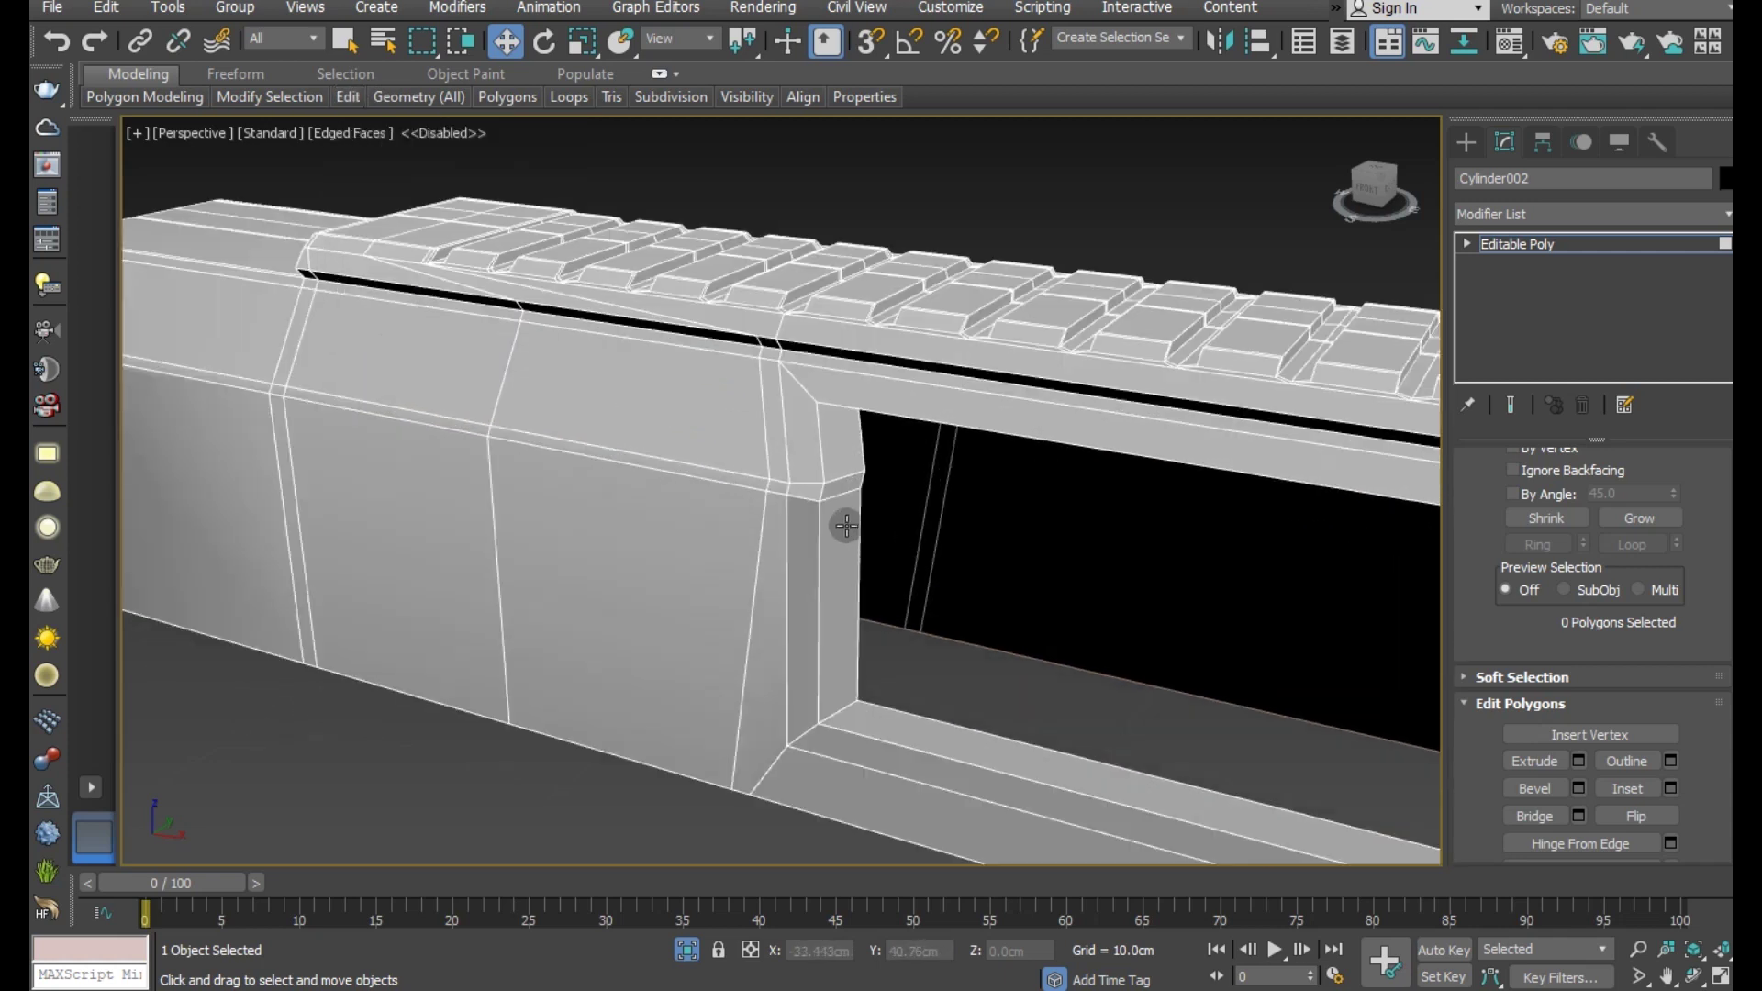
{"action": "scroll", "coordinate": [1589, 557], "scroll_direction": "up", "scroll_amount": 2}
{"action": "left_click", "coordinate": [1532, 488]}
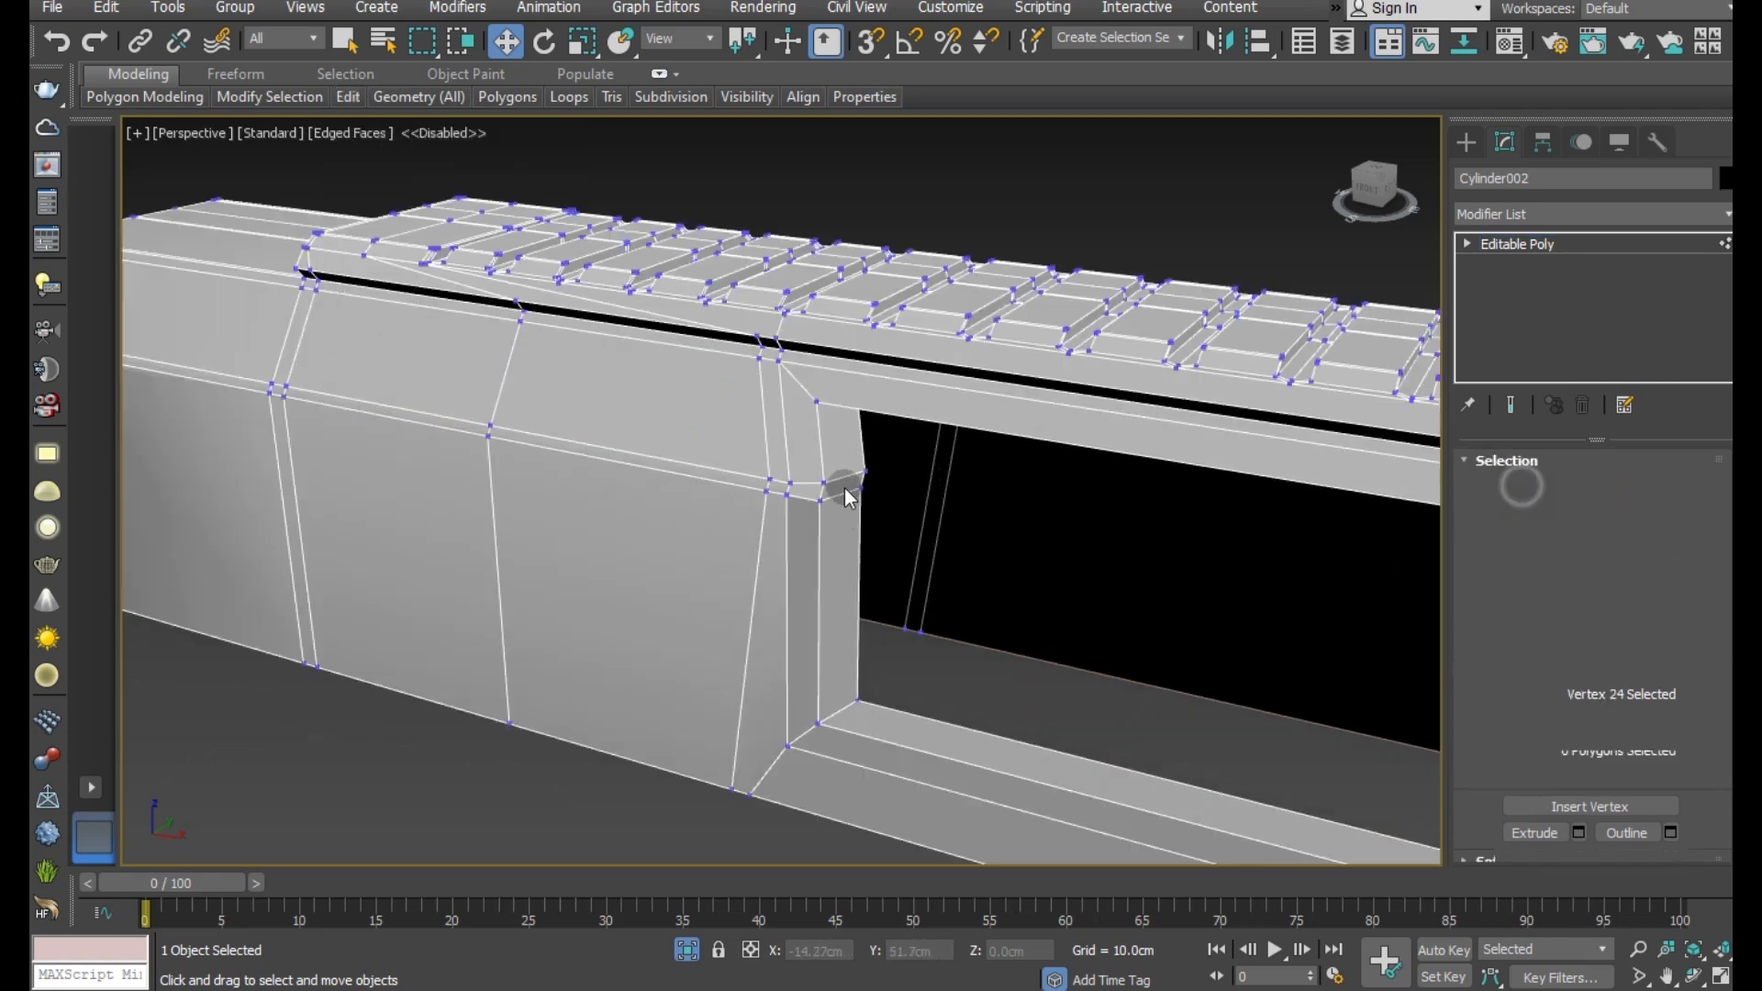
{"action": "left_click", "coordinate": [829, 503]}
{"action": "mouse_move", "coordinate": [946, 517]}
{"action": "middle_mouse_down", "text": "alt"}
{"action": "mouse_move", "coordinate": [1035, 500]}
{"action": "mouse_move", "coordinate": [916, 532]}
{"action": "mouse_move", "coordinate": [873, 501]}
{"action": "middle_mouse_up", "text": "alt"}
{"action": "scroll", "coordinate": [917, 531], "scroll_direction": "down", "scroll_amount": 2}
{"action": "scroll", "coordinate": [709, 510], "scroll_direction": "down", "scroll_amount": 2}
{"action": "middle_click_drag", "start_coordinate": [938, 560], "coordinate": [1092, 542], "text": "alt"}
{"action": "scroll", "coordinate": [1282, 504], "scroll_direction": "up", "scroll_amount": 4}
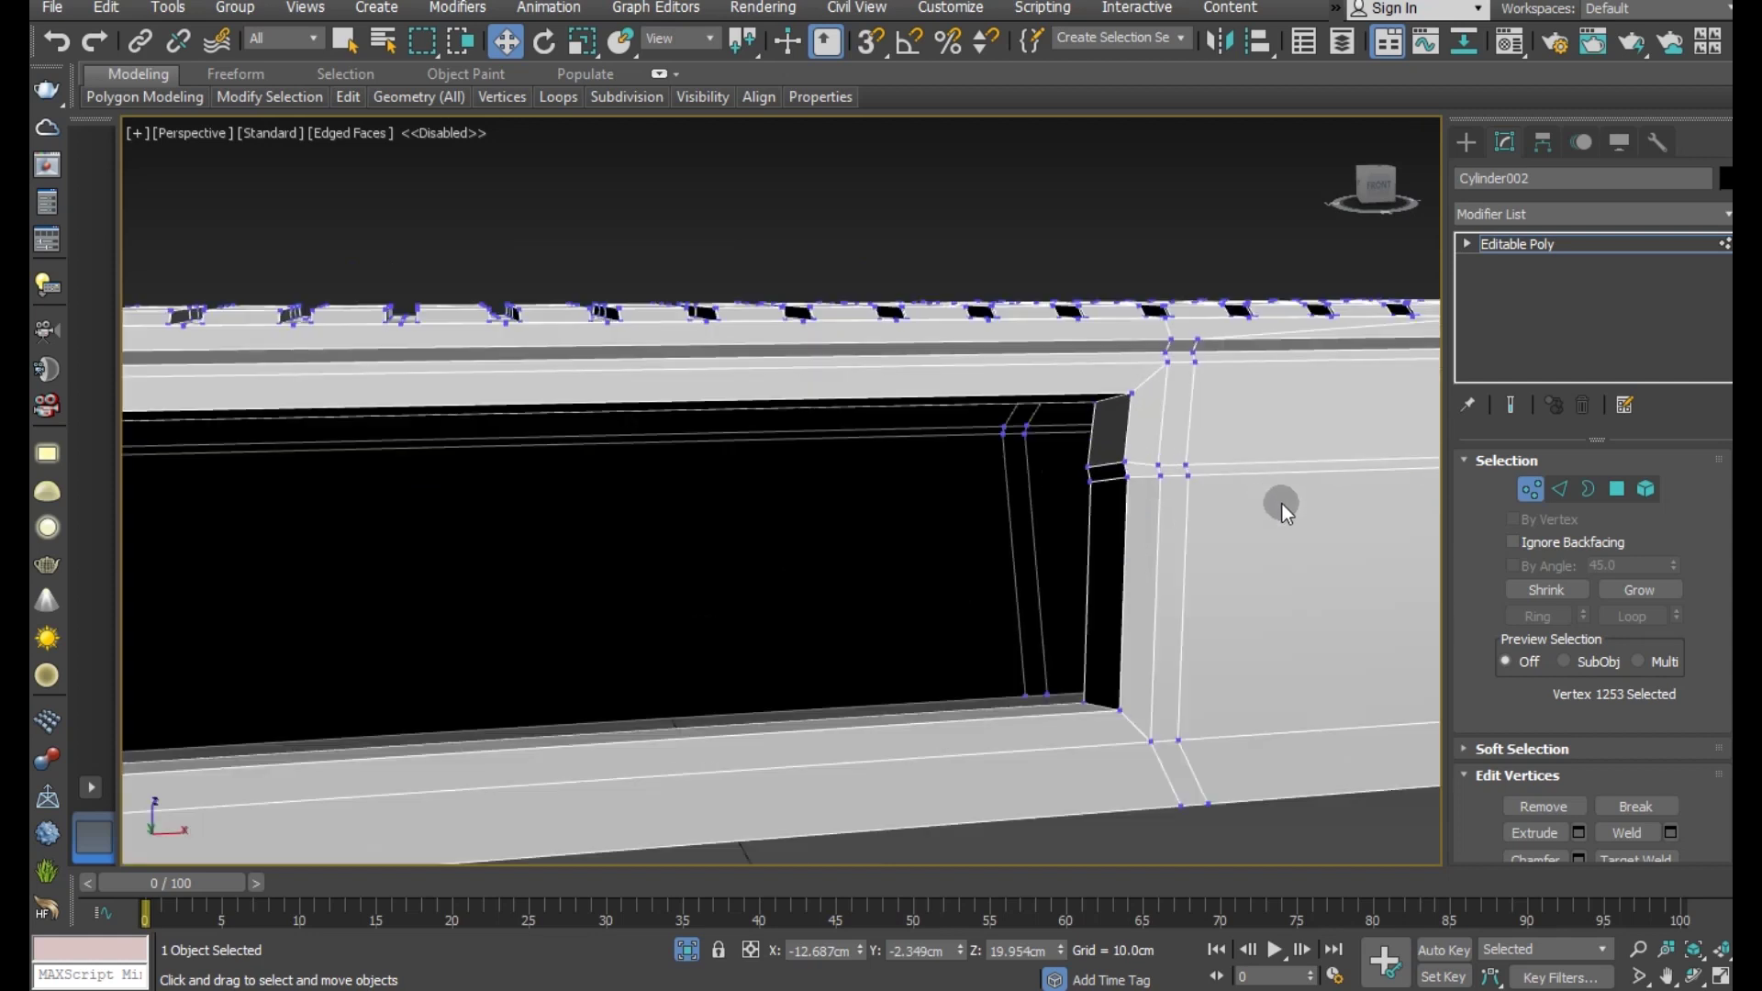
- Target Weld the stray corner vertex onto its neighbour and return to Editable Poly object level
{"action": "left_click", "coordinate": [1562, 494]}
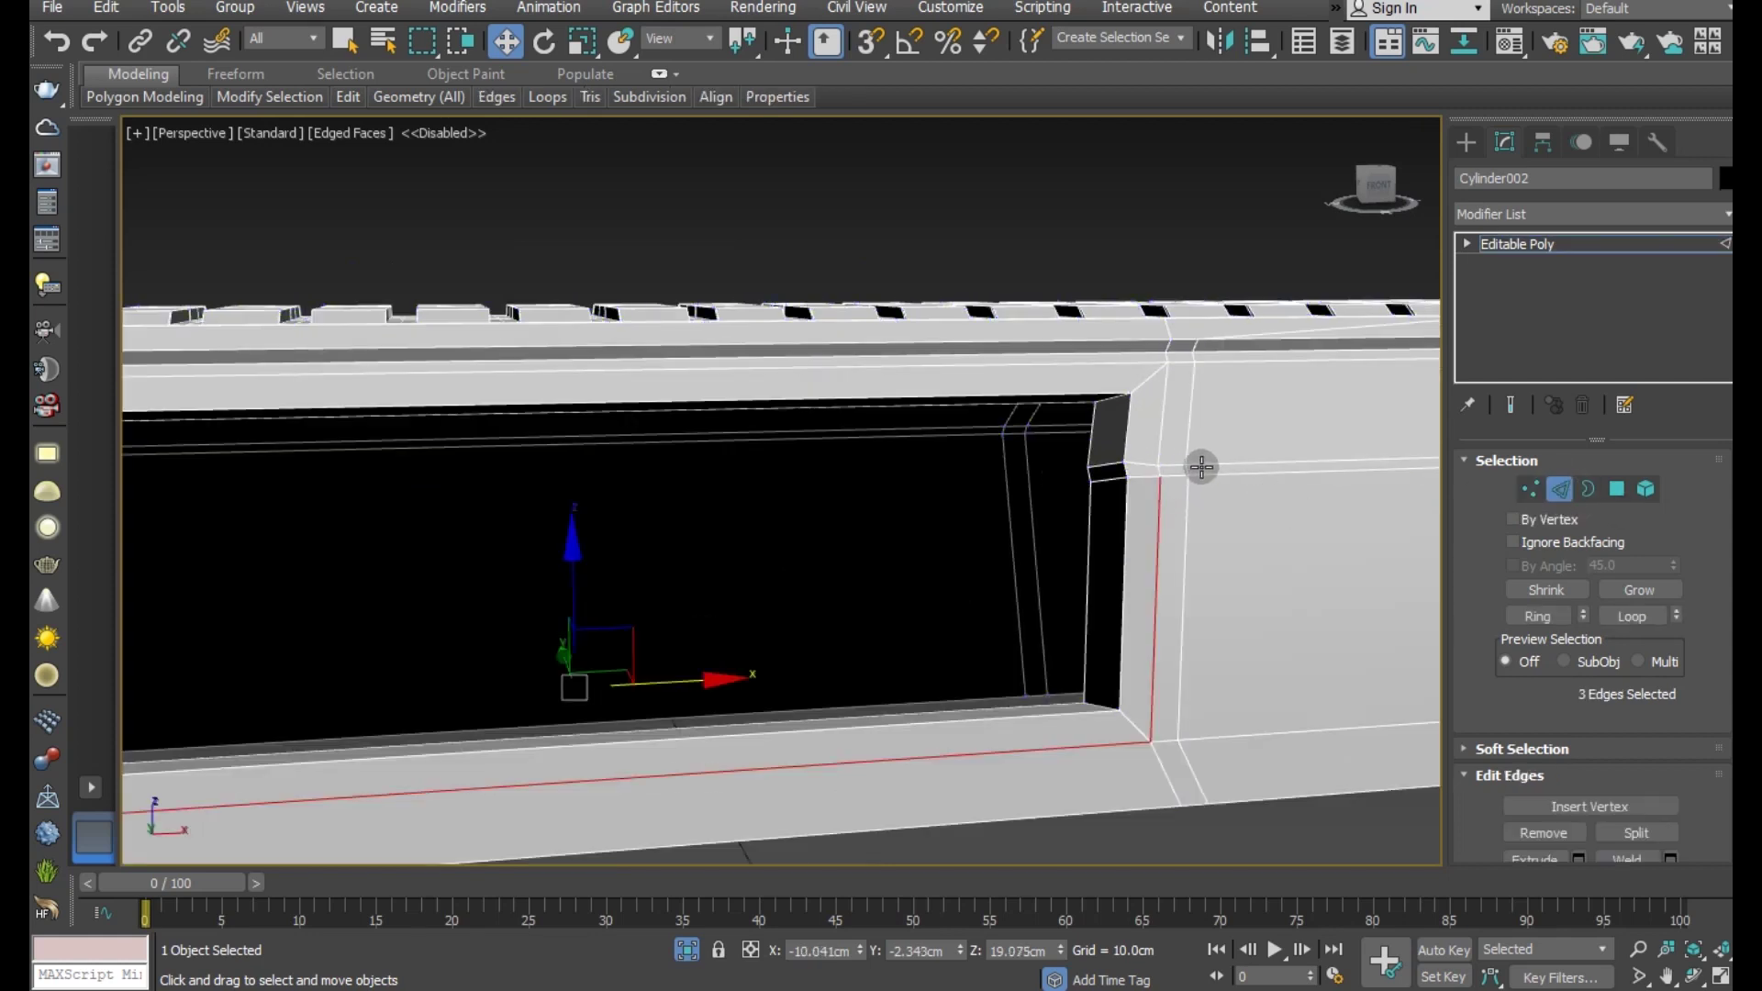
{"action": "scroll", "coordinate": [1137, 460], "scroll_direction": "up", "scroll_amount": 3}
{"action": "left_click", "coordinate": [1540, 490]}
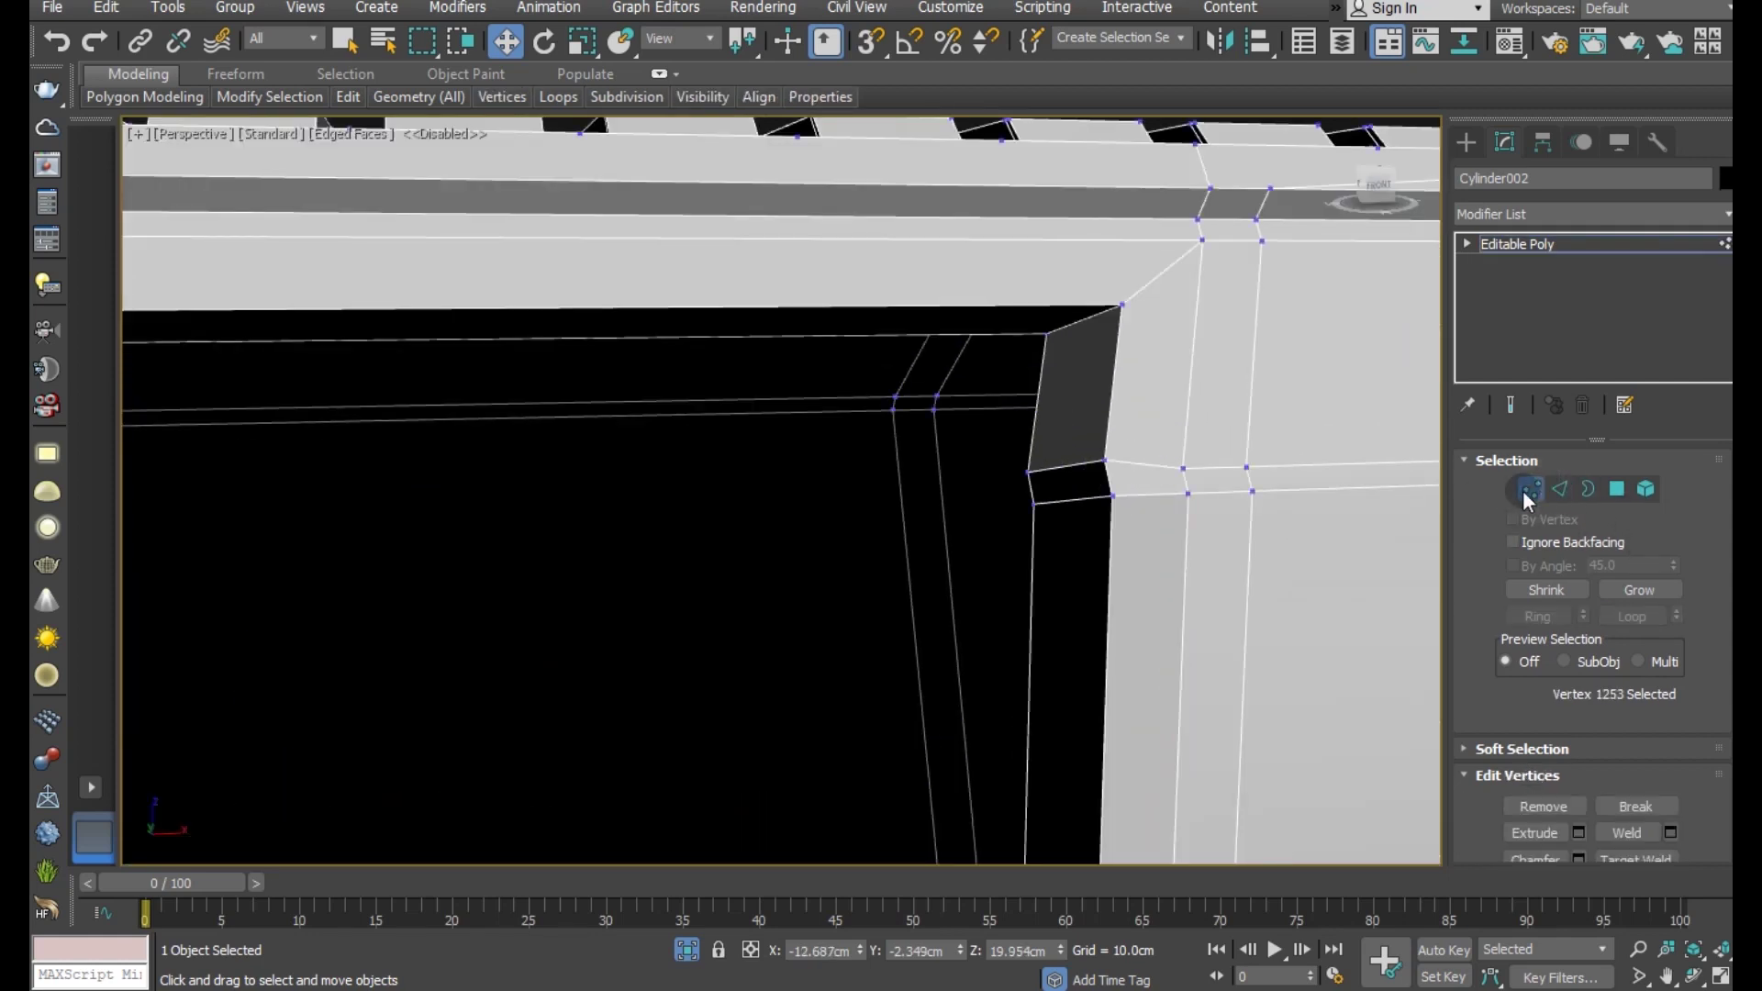
{"action": "right_click", "coordinate": [1225, 466]}
{"action": "left_click", "coordinate": [1087, 598]}
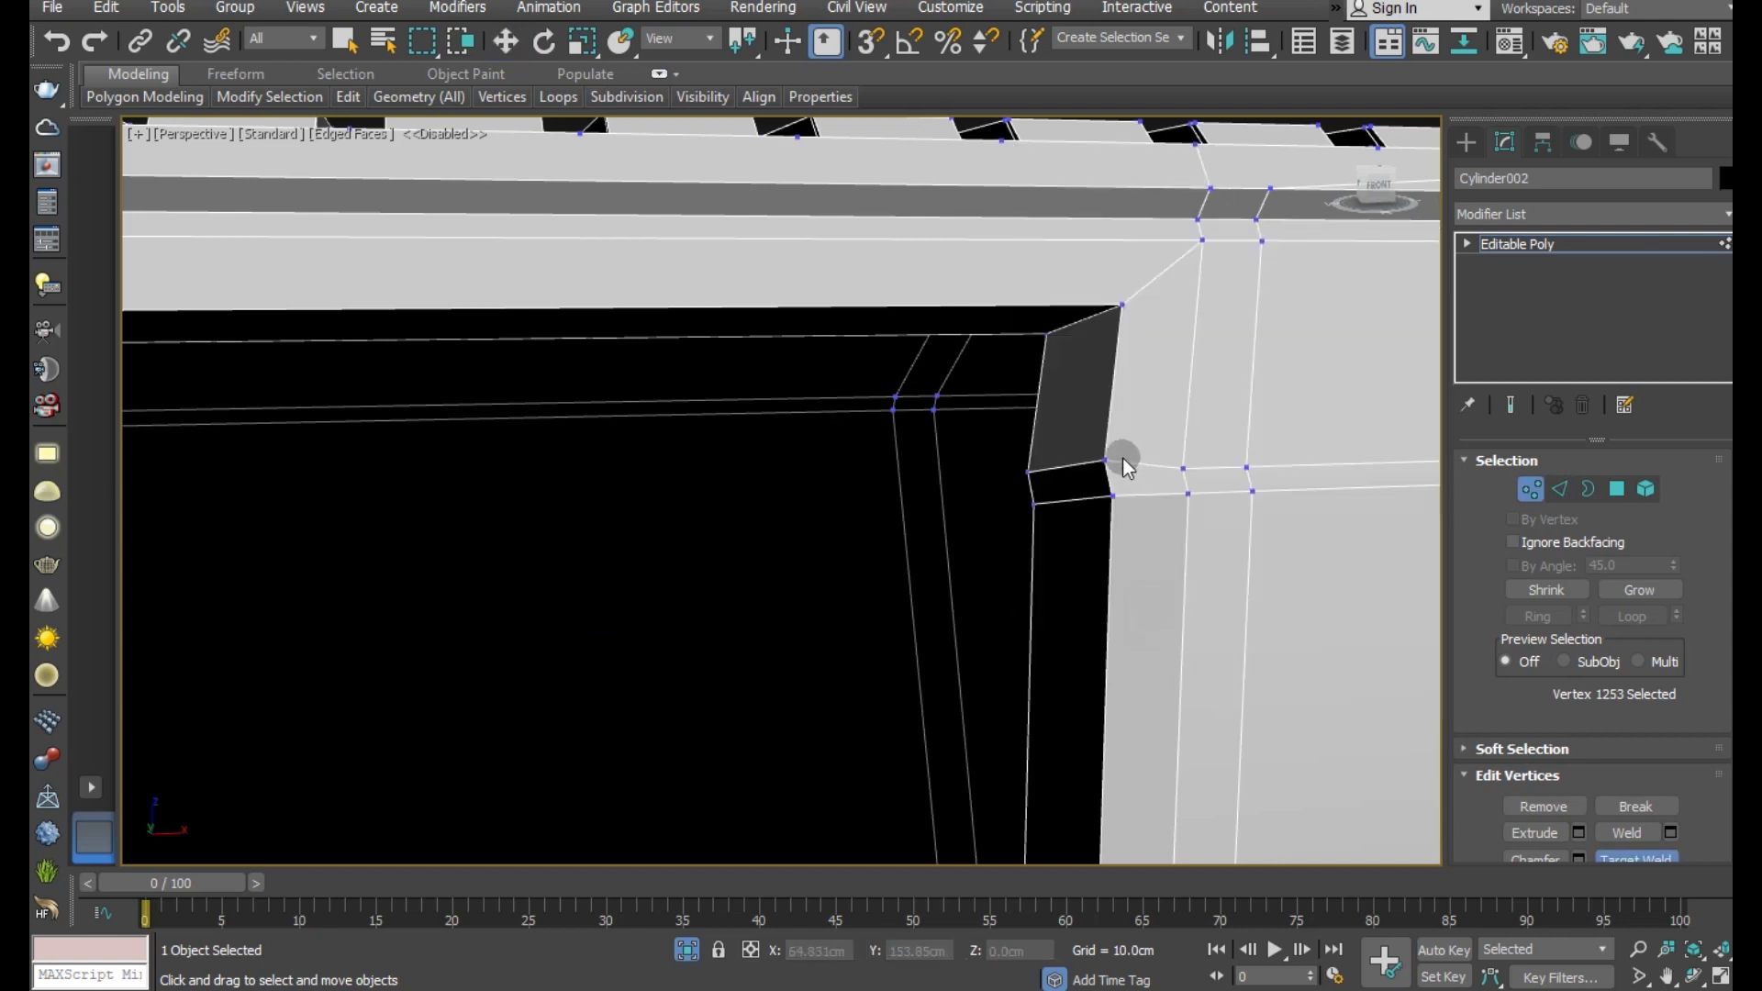
{"action": "scroll", "coordinate": [1076, 523], "scroll_direction": "down", "scroll_amount": 5}
{"action": "right_click", "coordinate": [1035, 516]}
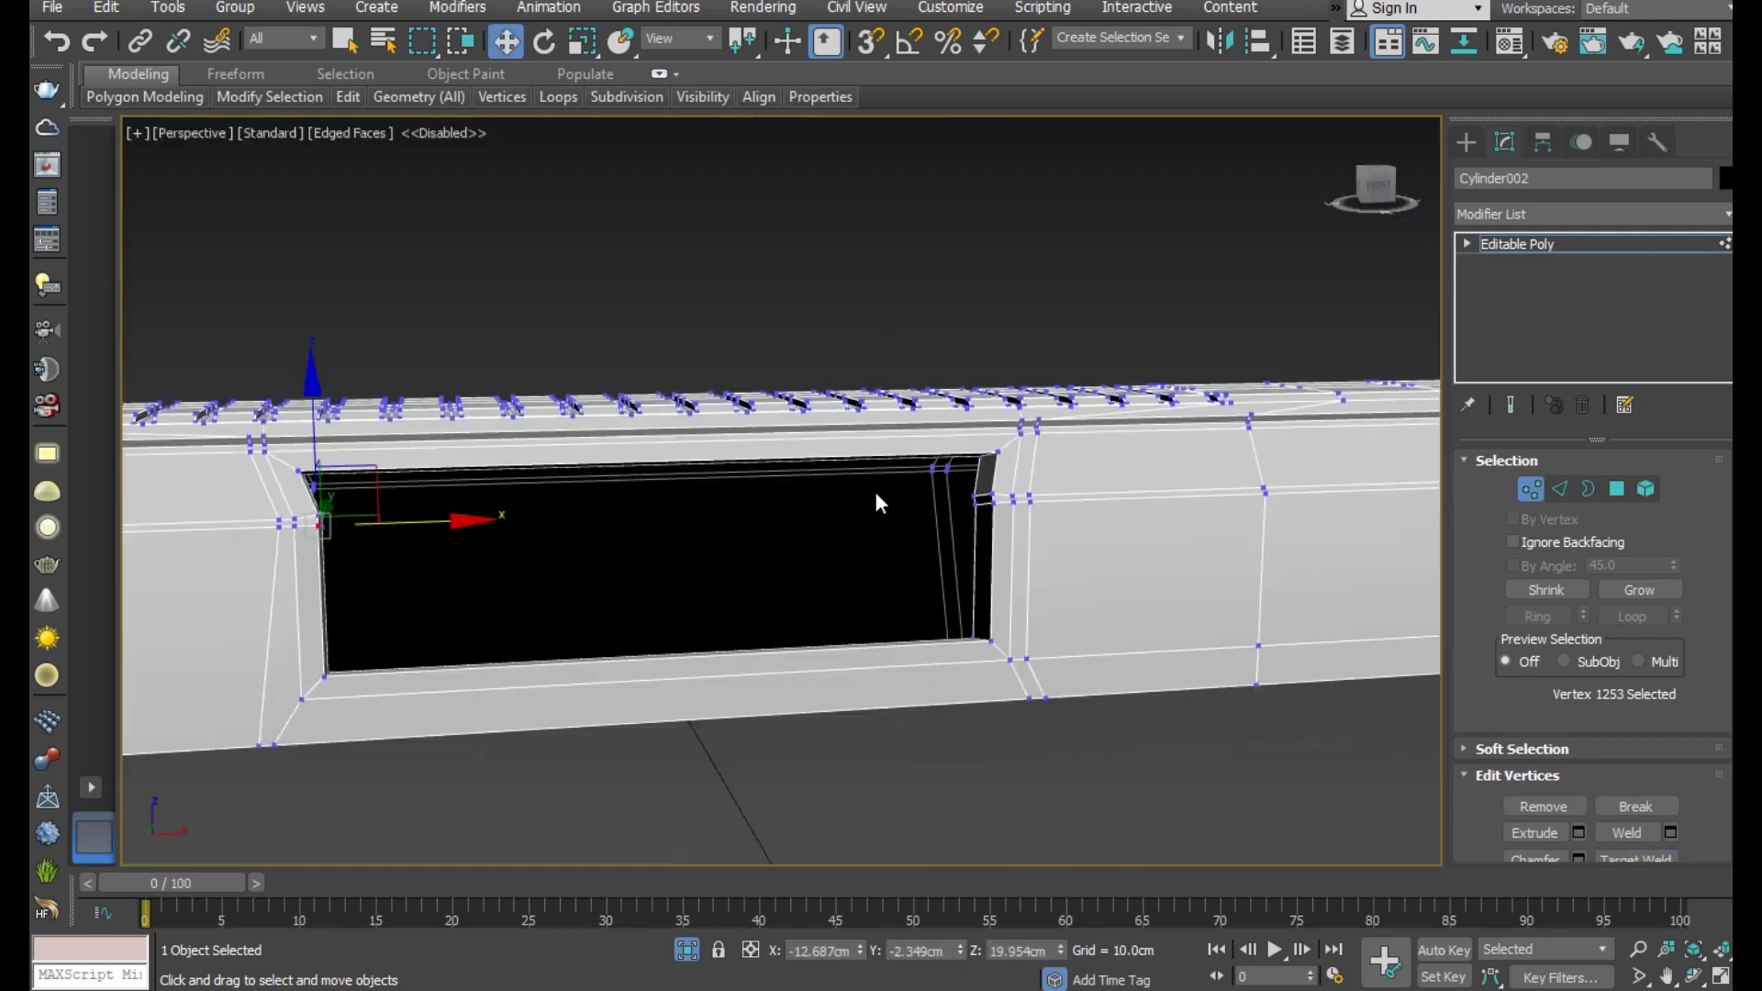
{"action": "middle_click_drag", "start_coordinate": [1035, 516], "coordinate": [981, 656], "text": "alt"}
{"action": "left_click", "coordinate": [689, 950]}
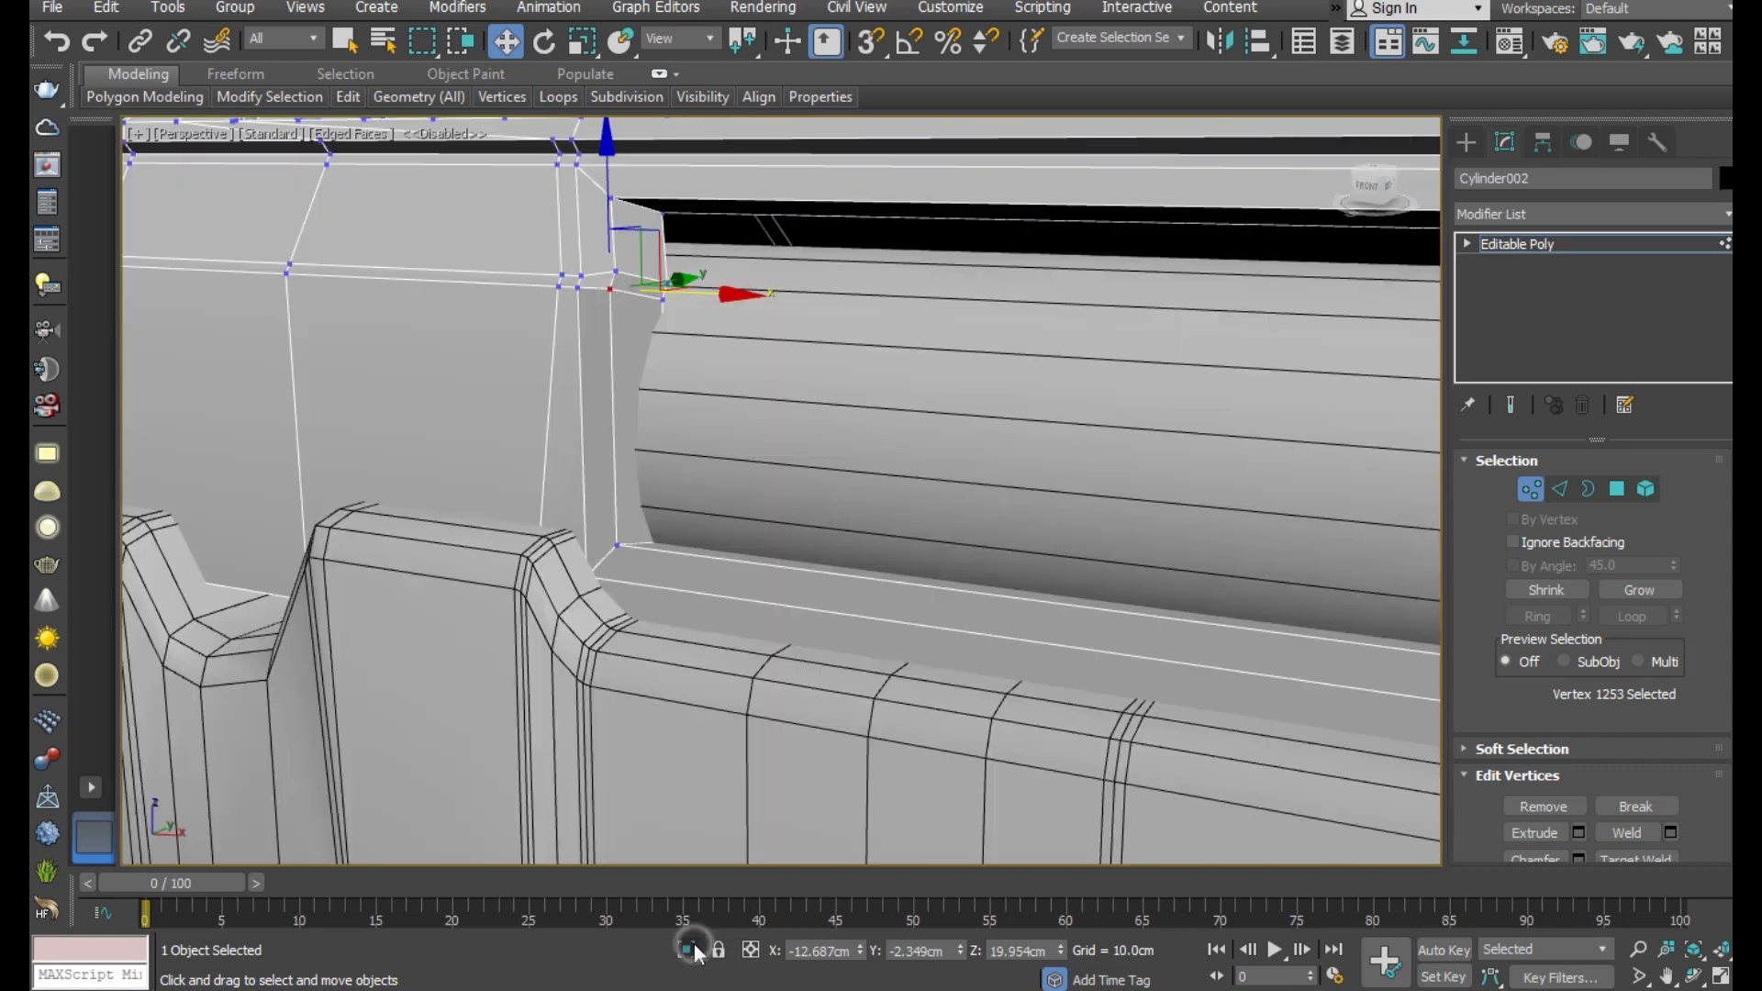
{"action": "scroll", "coordinate": [892, 623], "scroll_direction": "down", "scroll_amount": 5}
{"action": "mouse_move", "coordinate": [675, 565]}
{"action": "middle_mouse_down", "text": "alt"}
{"action": "mouse_move", "coordinate": [850, 656]}
{"action": "mouse_move", "coordinate": [824, 672]}
{"action": "middle_mouse_up", "text": "alt"}
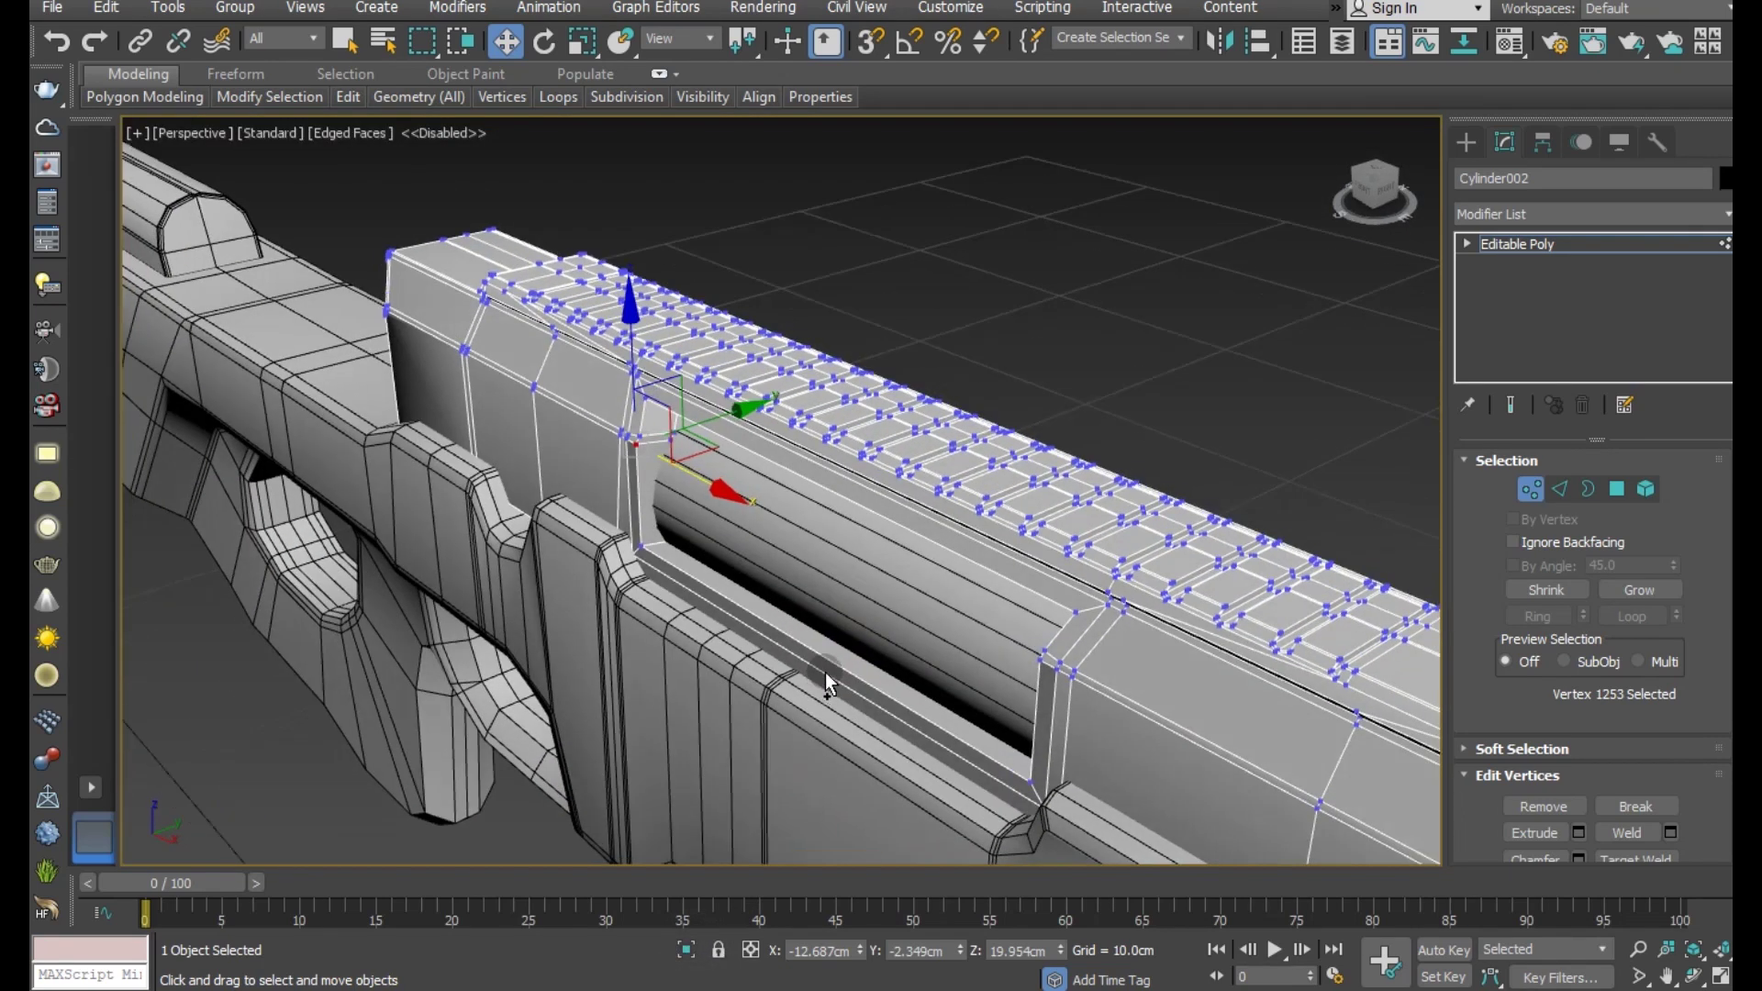
{"action": "left_click", "coordinate": [1518, 246]}
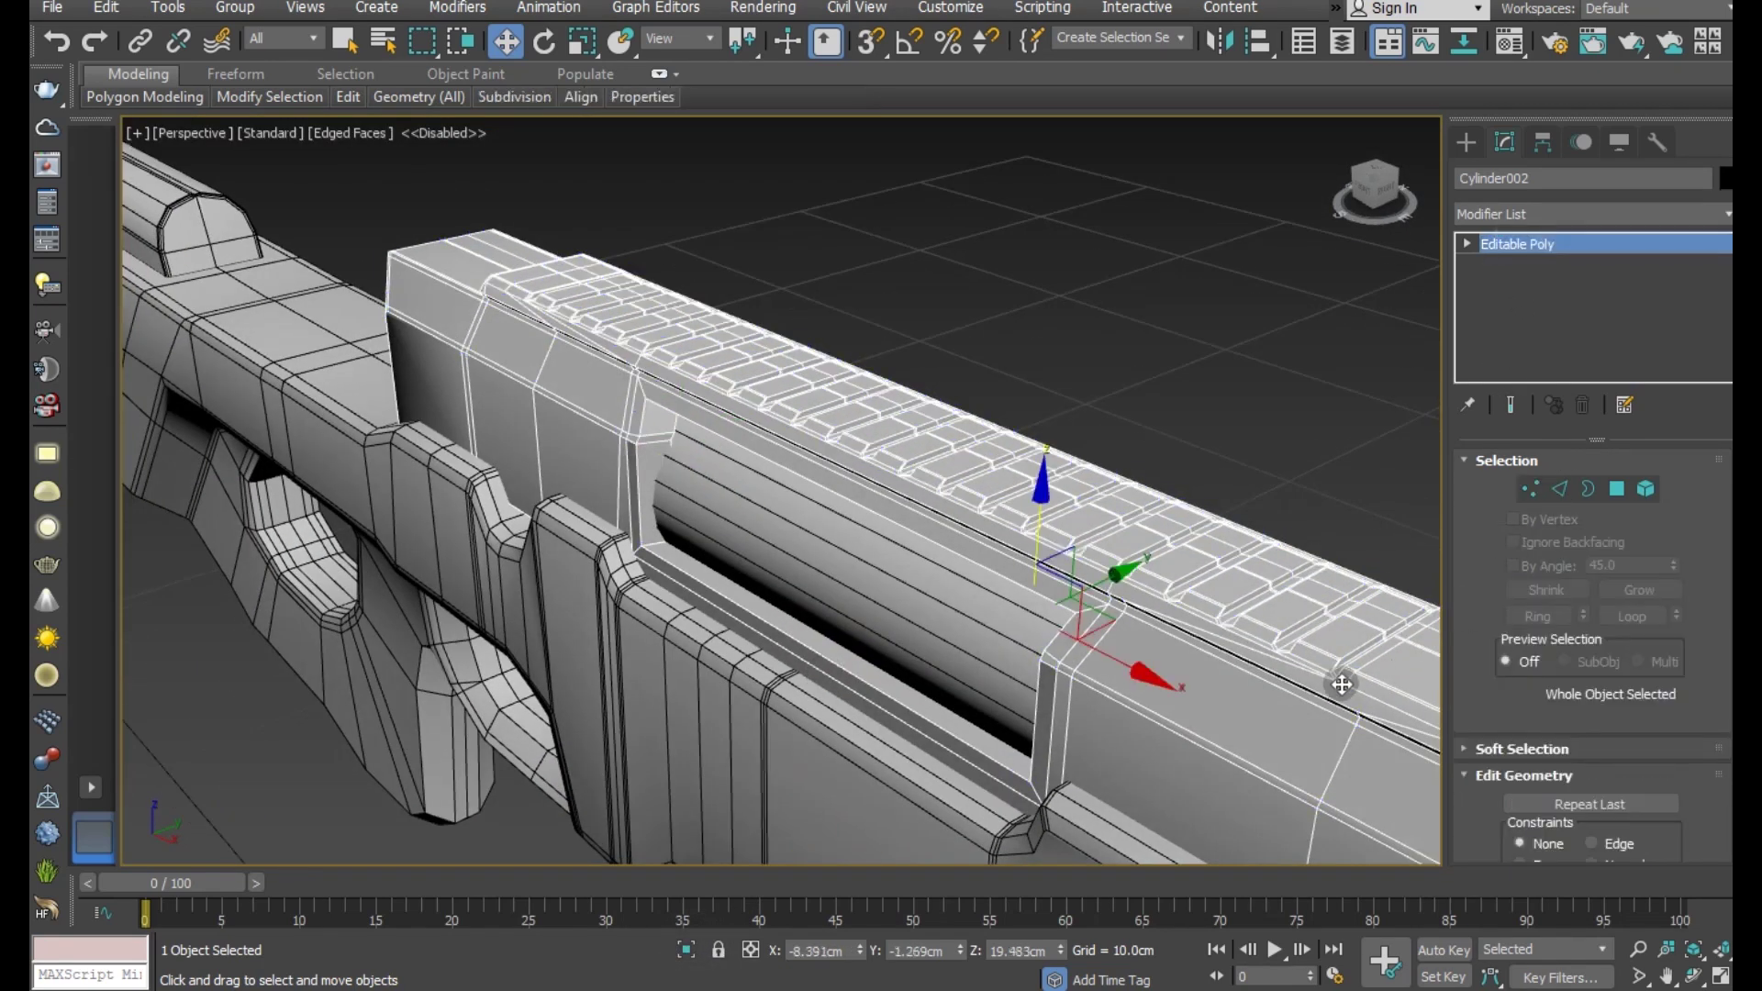
- Attach the receiver and rail to the rifle body's editable poly
{"action": "left_click", "coordinate": [904, 795]}
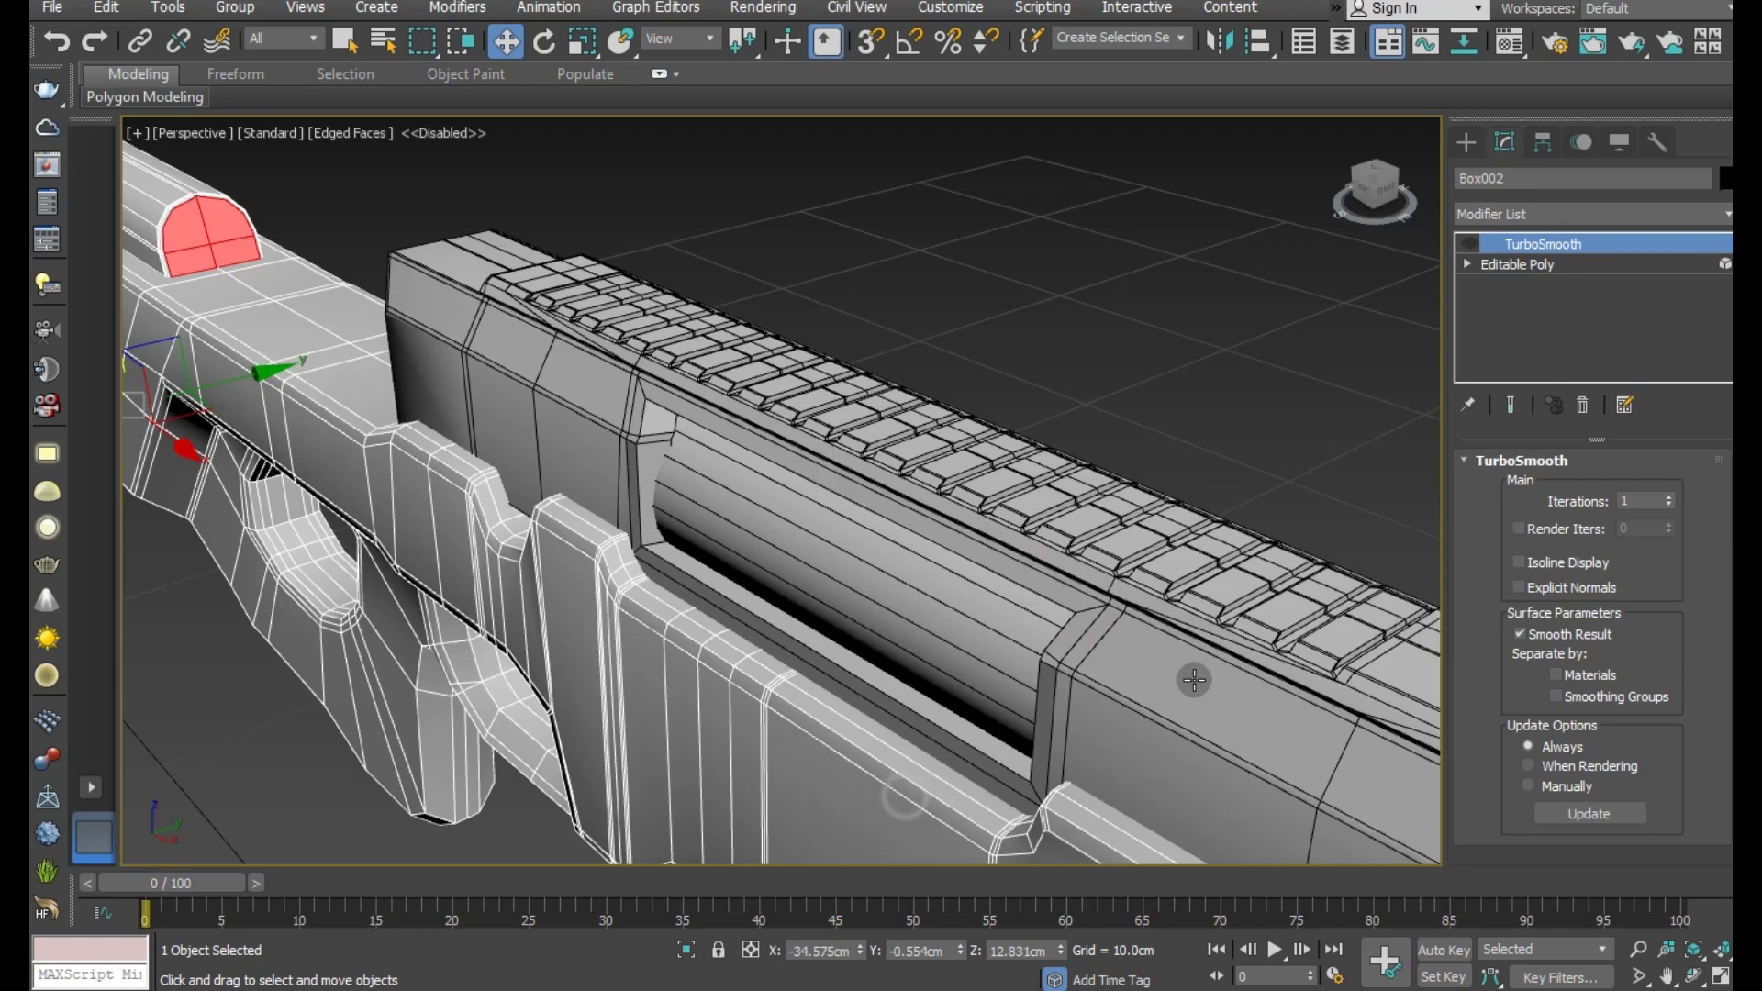
{"action": "left_click", "coordinate": [1520, 261]}
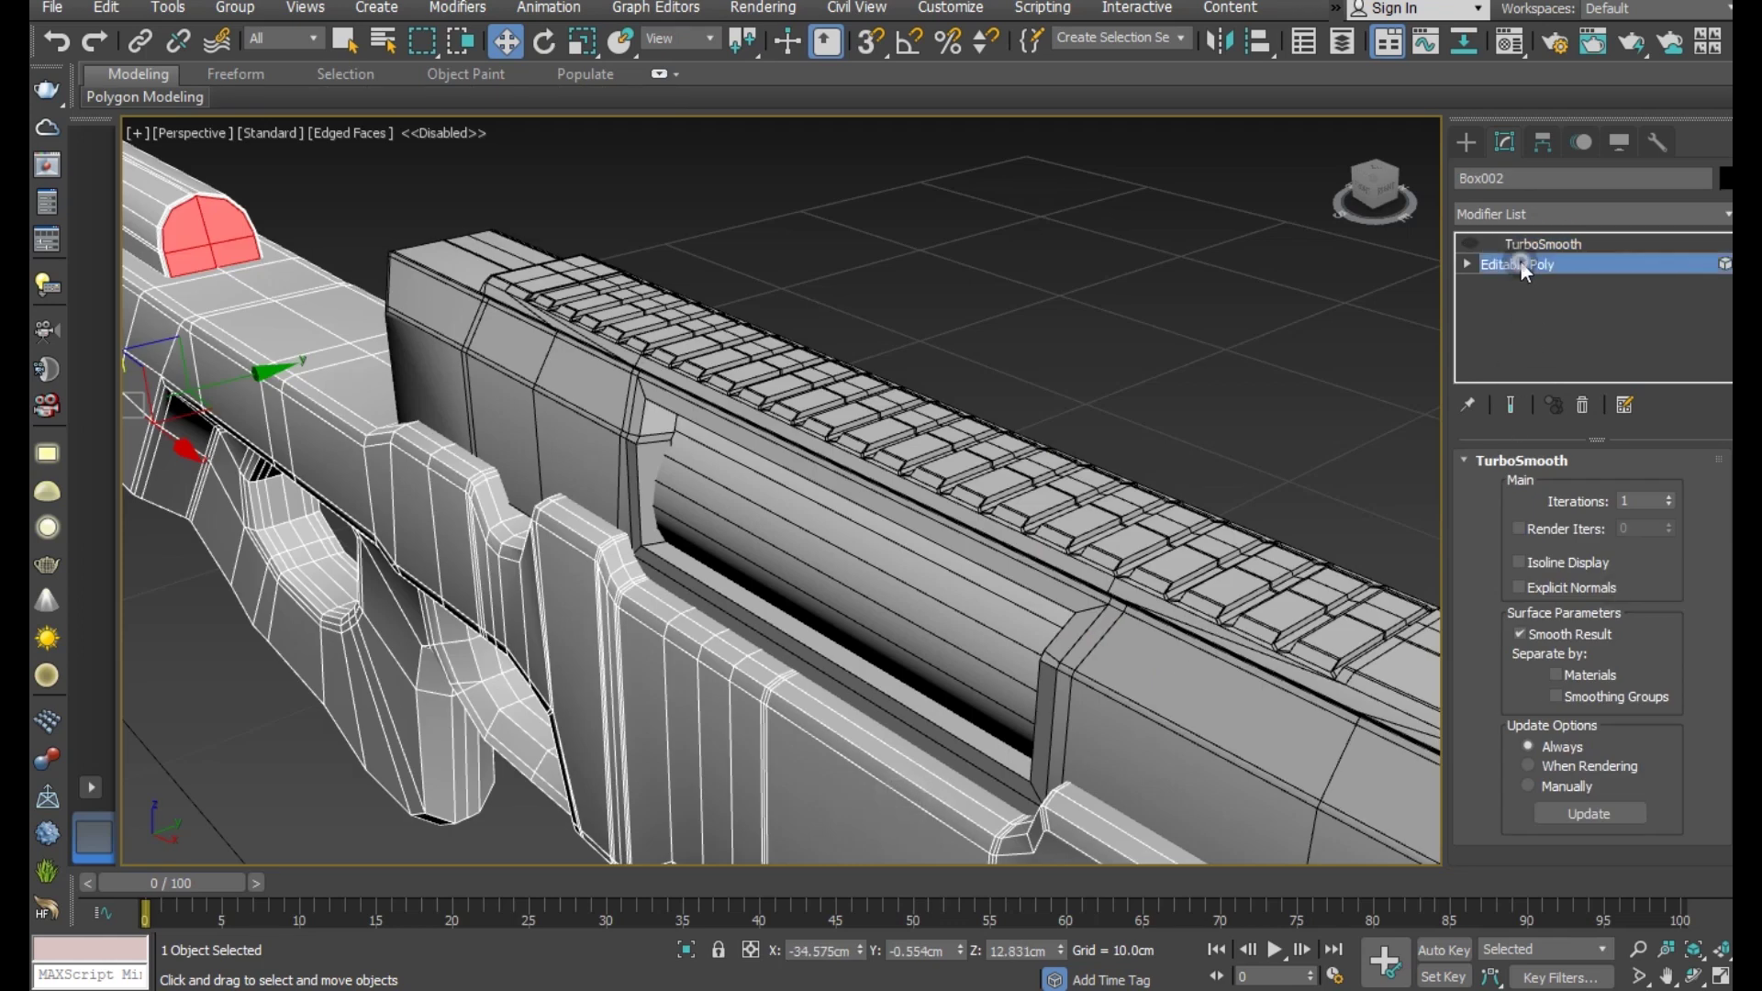
{"action": "left_click", "coordinate": [1123, 326]}
{"action": "scroll", "coordinate": [1597, 541], "scroll_direction": "down", "scroll_amount": 4}
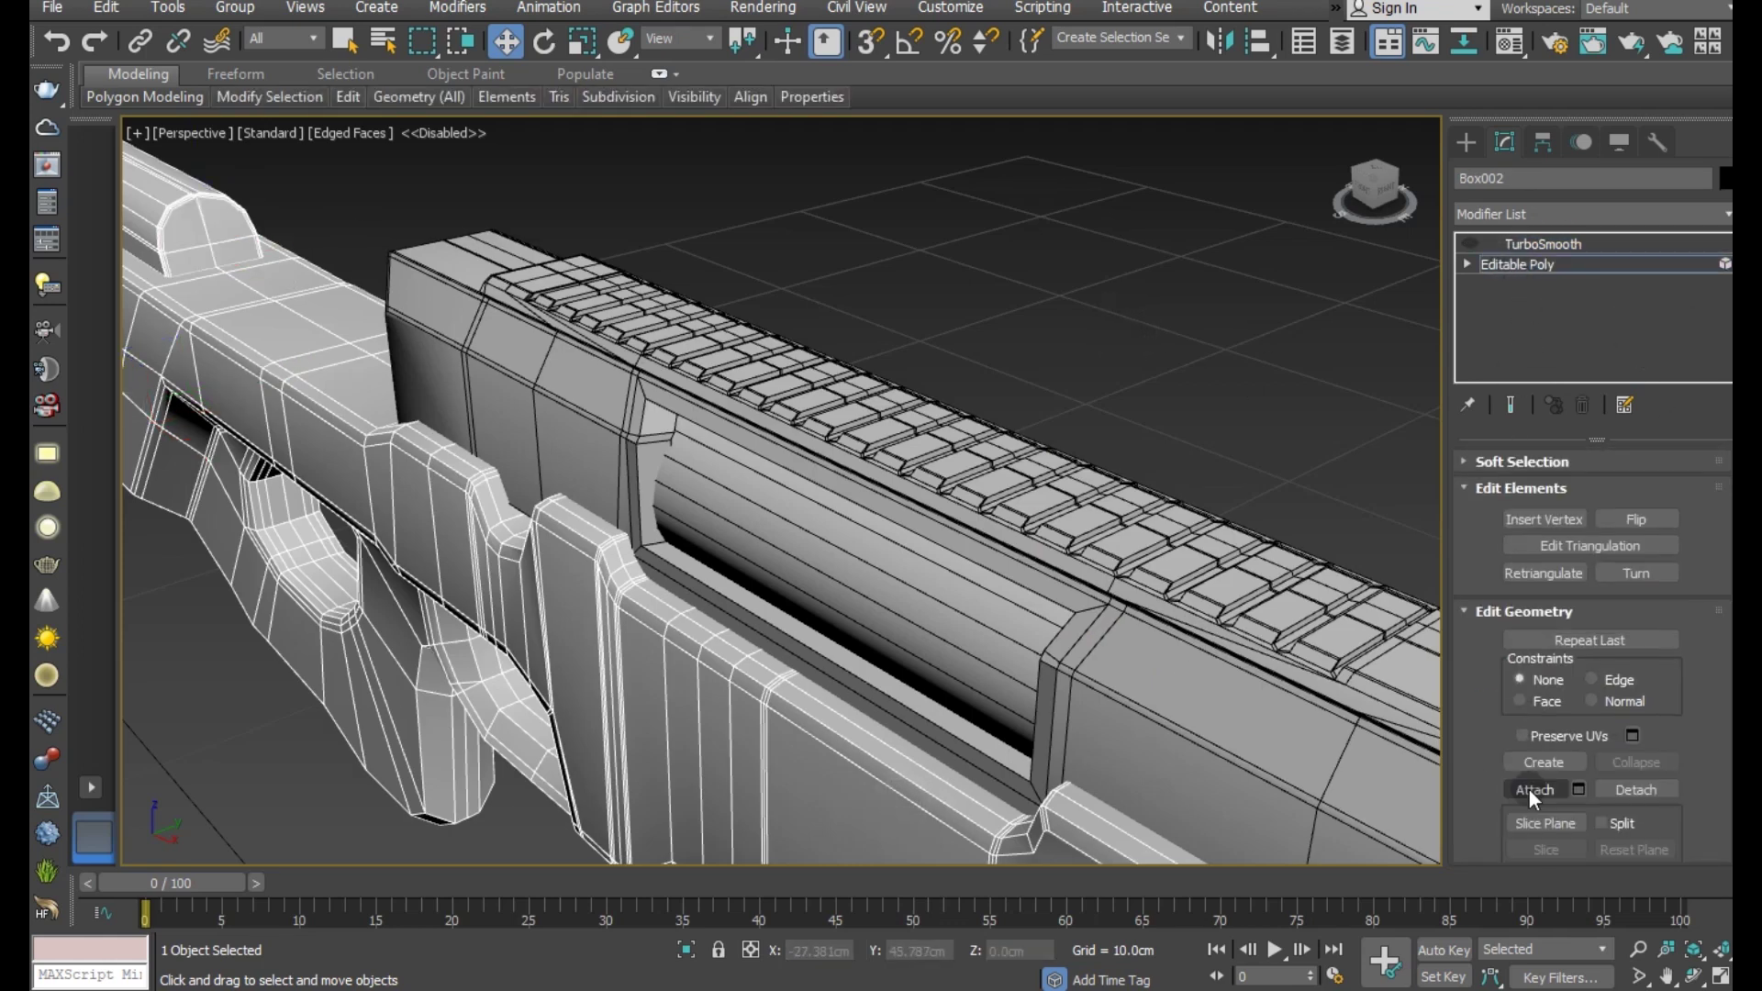
{"action": "left_click", "coordinate": [1529, 791]}
{"action": "left_click", "coordinate": [1124, 723]}
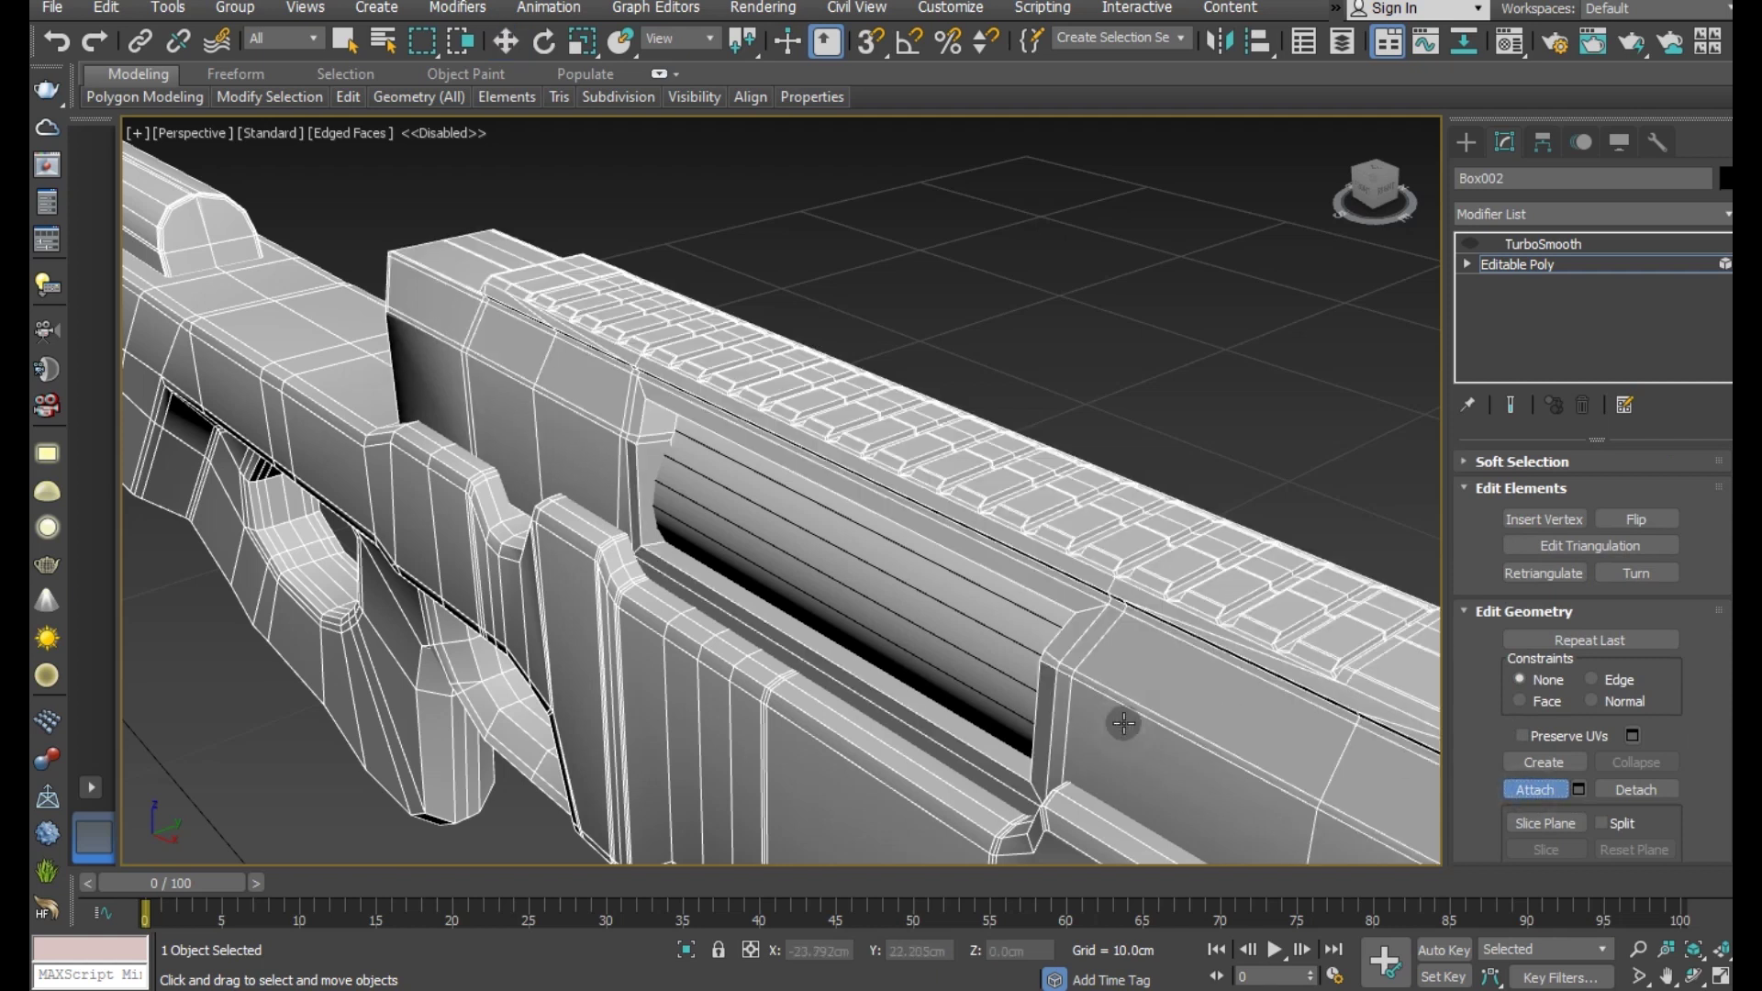
{"action": "right_click", "coordinate": [1124, 724]}
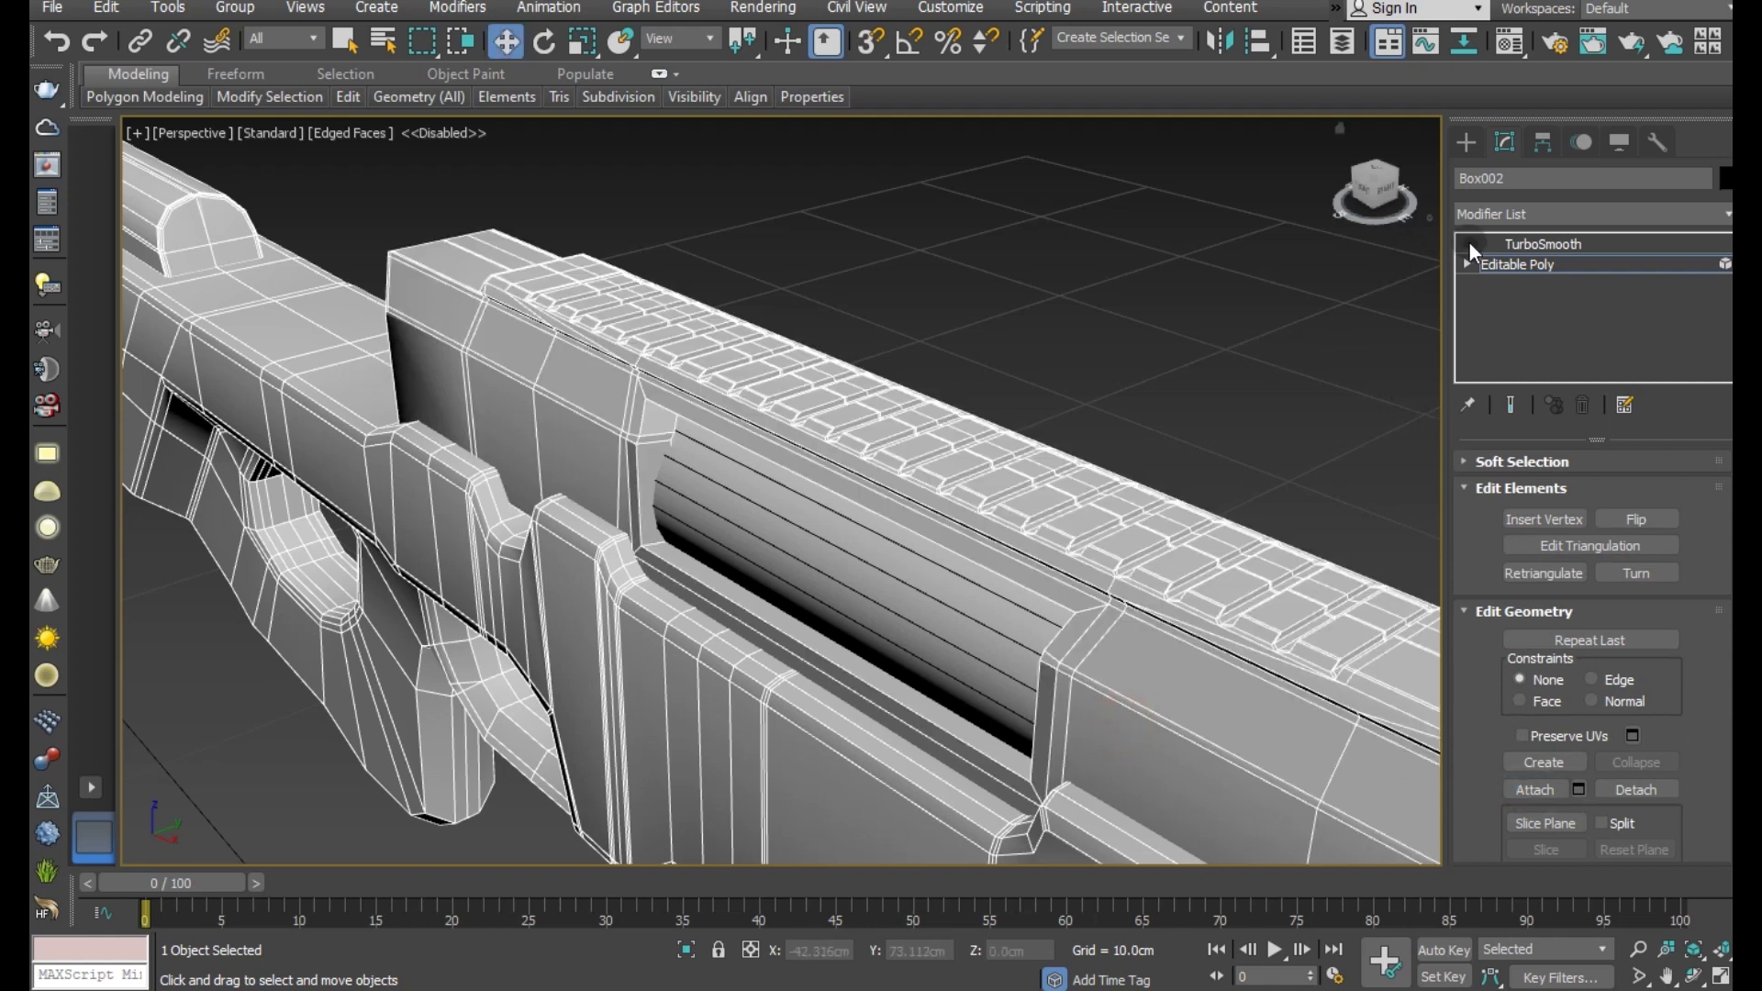
- Preview the whole rifle smoothed at 2 iterations, orbiting around the receiver opening
{"action": "left_click", "coordinate": [1516, 406]}
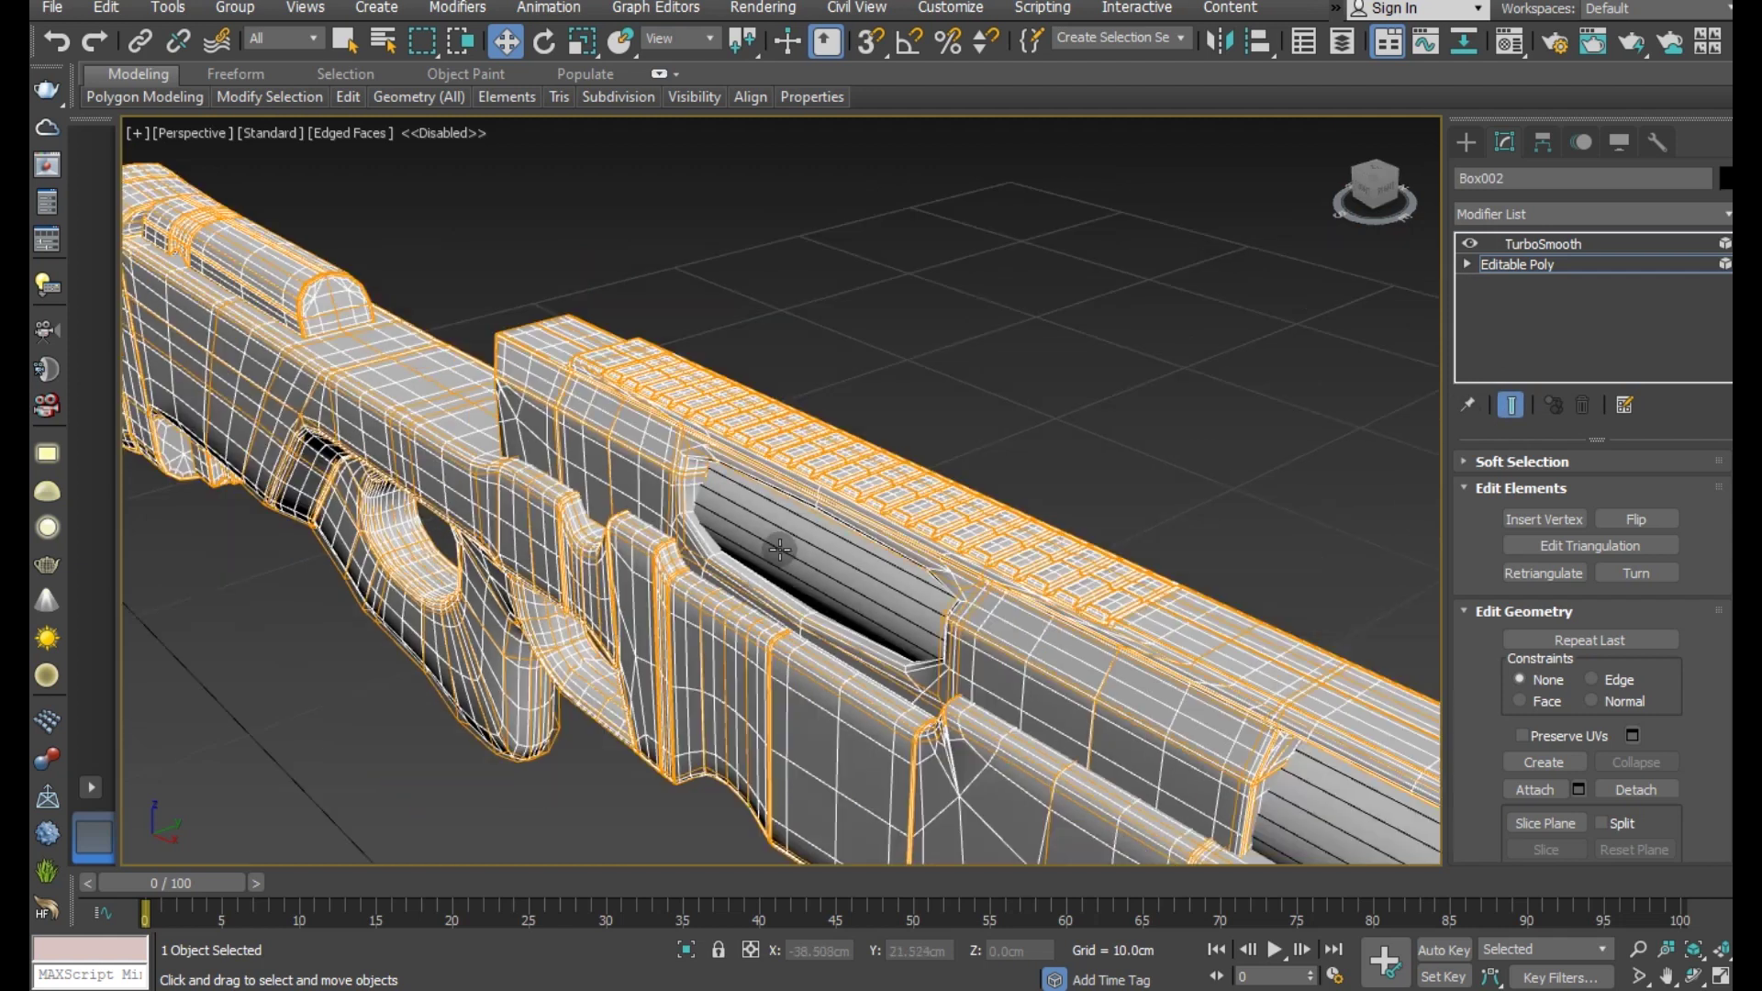
{"action": "mouse_move", "coordinate": [792, 594]}
{"action": "middle_mouse_down", "text": "alt"}
{"action": "mouse_move", "coordinate": [948, 558]}
{"action": "mouse_move", "coordinate": [1009, 464]}
{"action": "middle_mouse_up", "text": "alt"}
{"action": "scroll", "coordinate": [1009, 464], "scroll_direction": "up", "scroll_amount": 4}
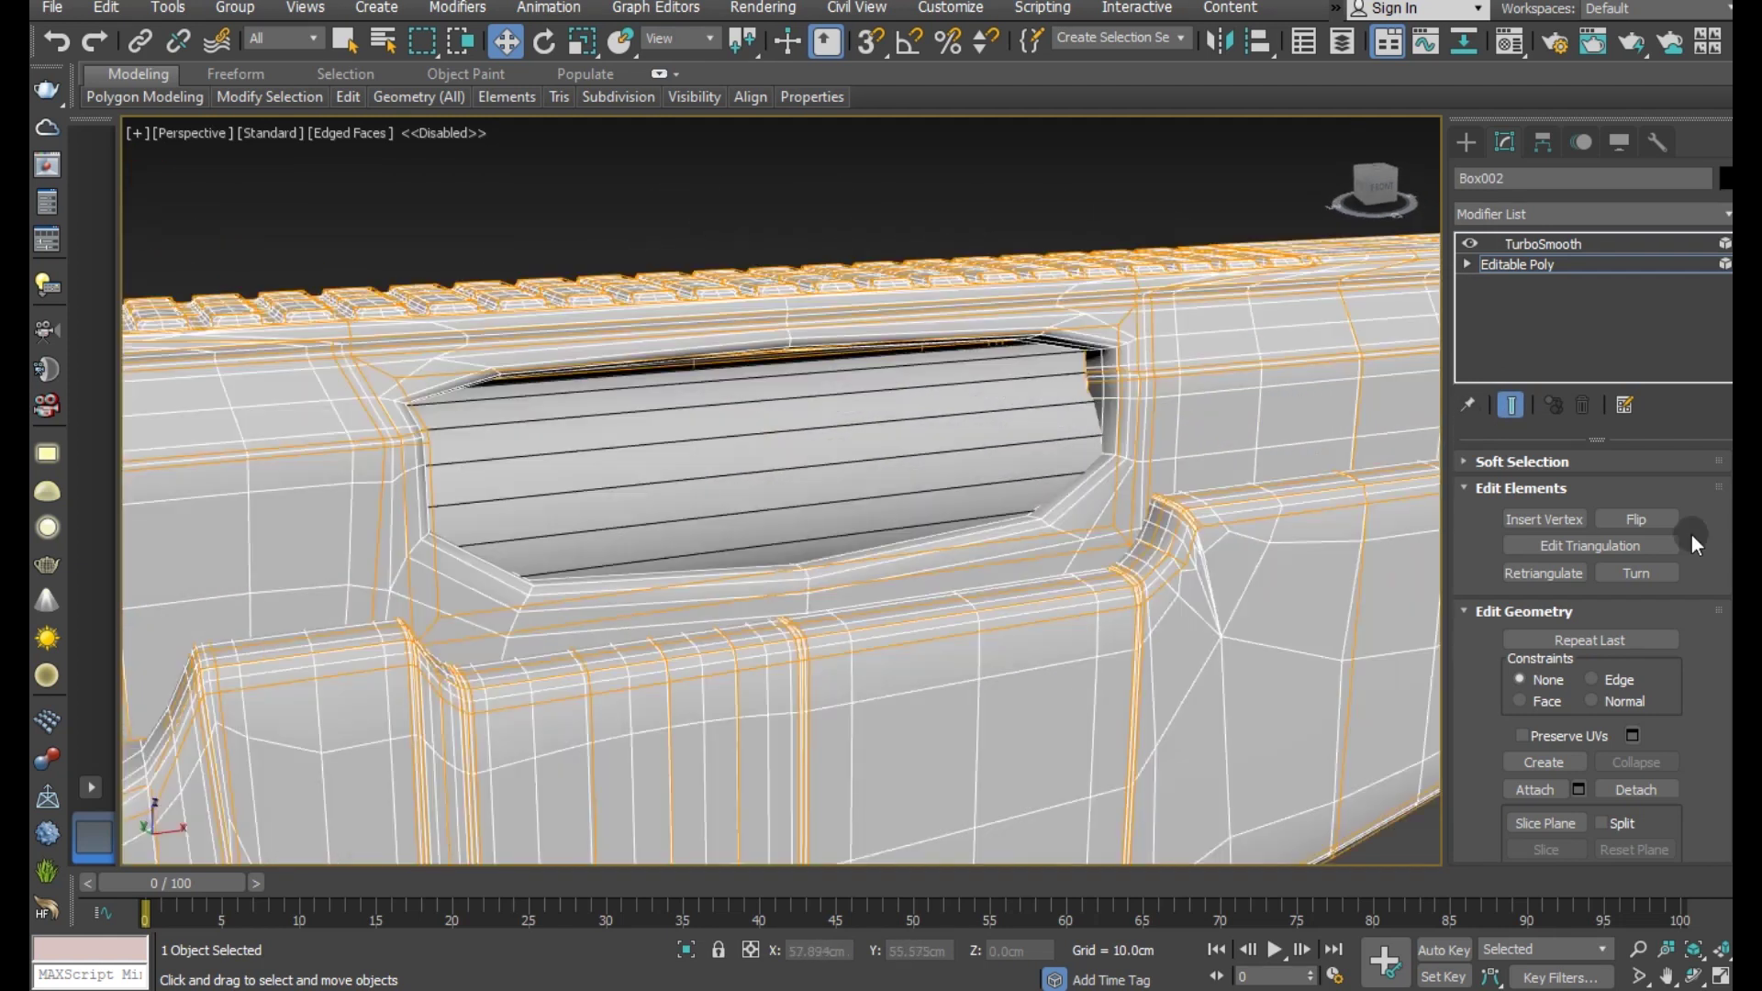
{"action": "left_click", "coordinate": [1535, 246]}
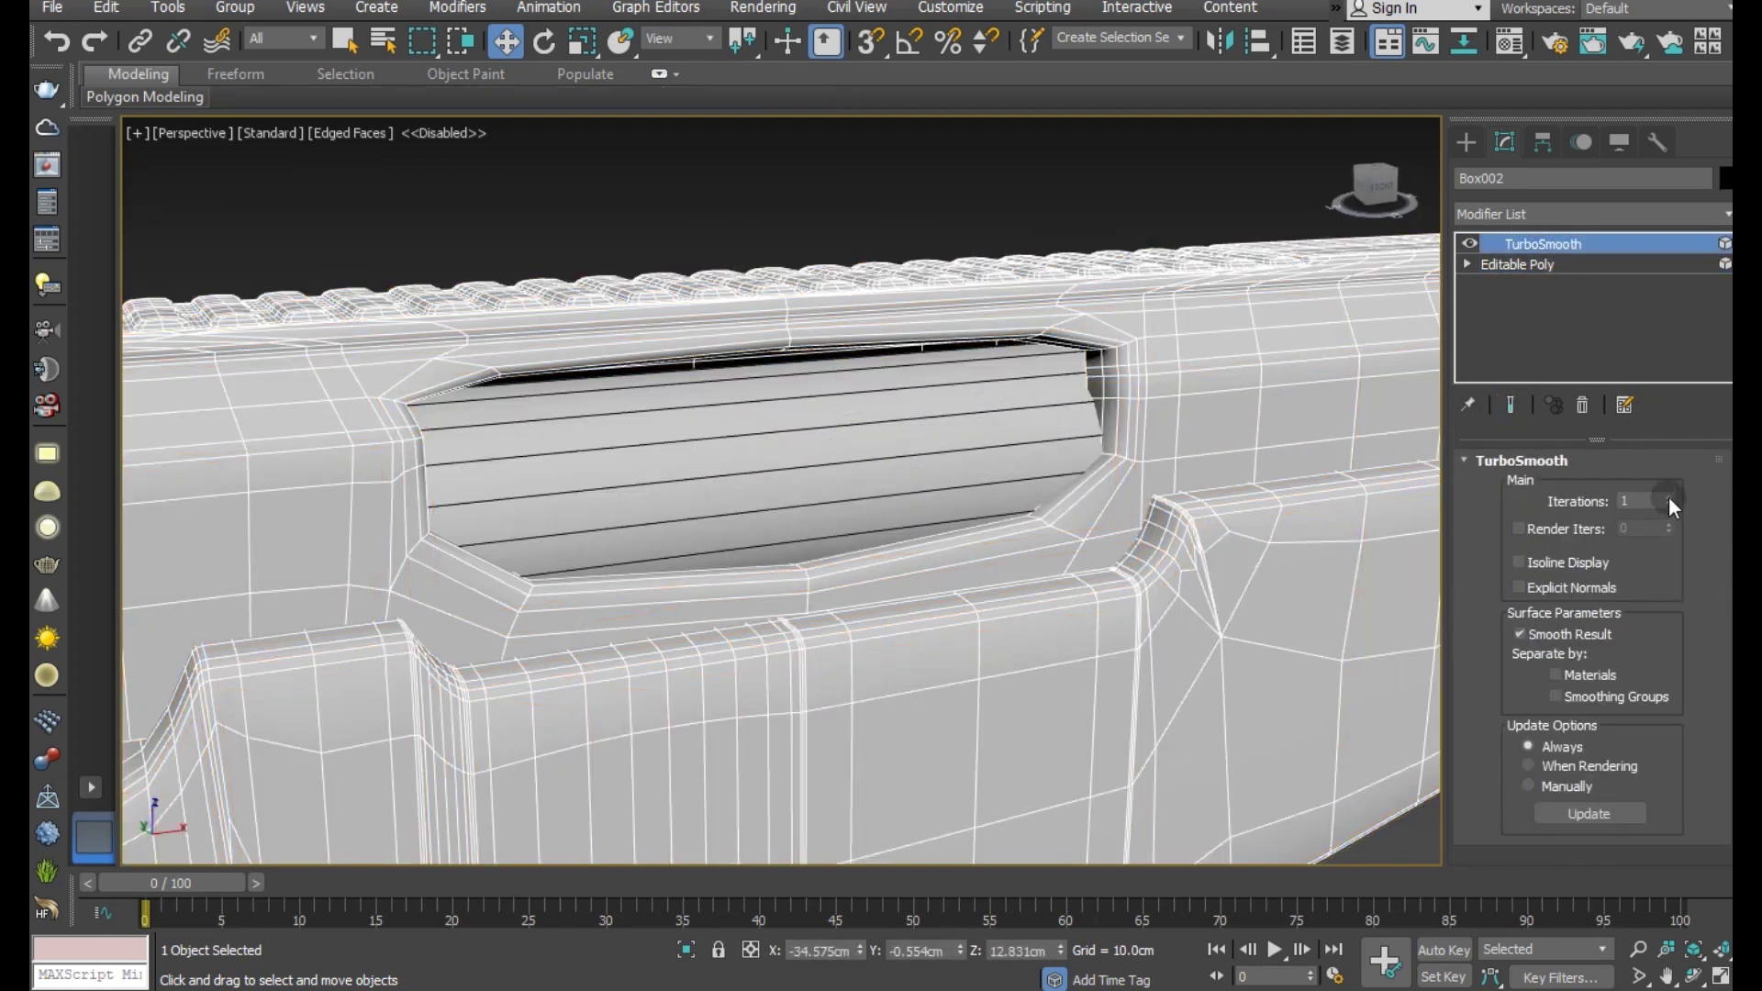
{"action": "left_click", "coordinate": [1669, 496]}
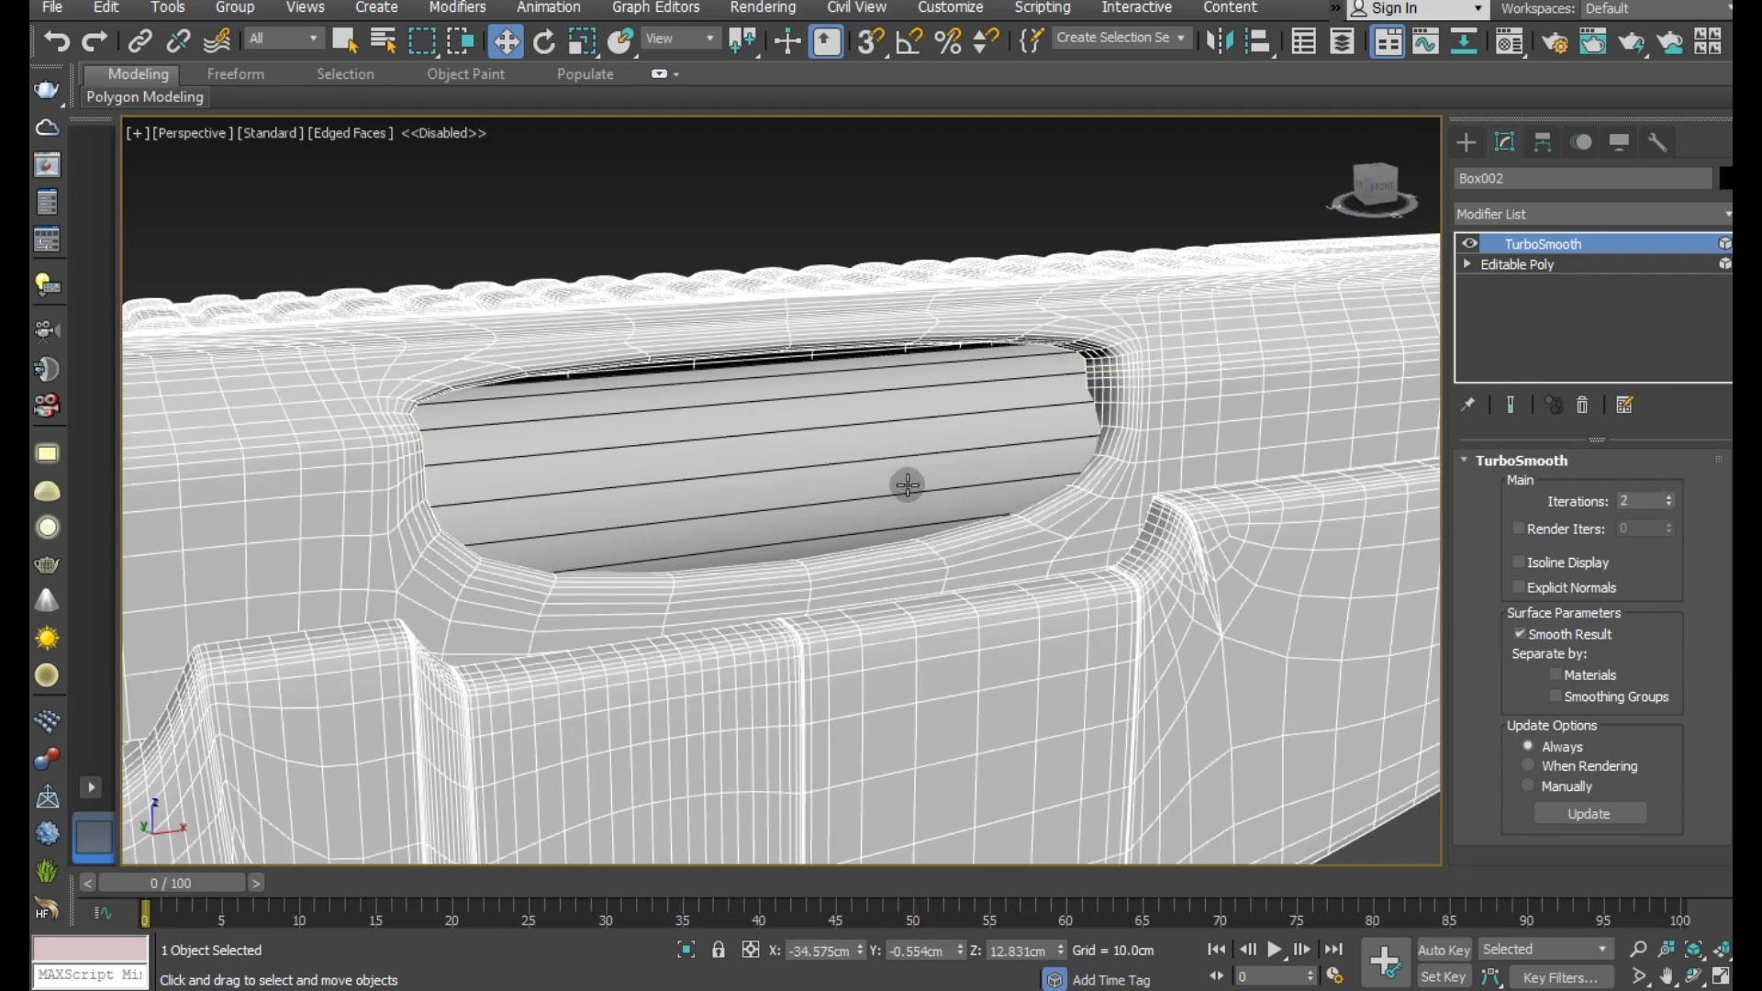
{"action": "middle_click_drag", "start_coordinate": [907, 484], "coordinate": [854, 537], "text": "alt"}
{"action": "scroll", "coordinate": [854, 537], "scroll_direction": "down", "scroll_amount": 3}
{"action": "scroll", "coordinate": [807, 504], "scroll_direction": "down", "scroll_amount": 3}
{"action": "mouse_move", "coordinate": [865, 404]}
{"action": "middle_mouse_down", "text": "alt"}
{"action": "mouse_move", "coordinate": [838, 472]}
{"action": "mouse_move", "coordinate": [1005, 376]}
{"action": "middle_mouse_up", "text": "alt"}
{"action": "scroll", "coordinate": [817, 522], "scroll_direction": "up", "scroll_amount": 2}
{"action": "scroll", "coordinate": [818, 521], "scroll_direction": "up", "scroll_amount": 3}
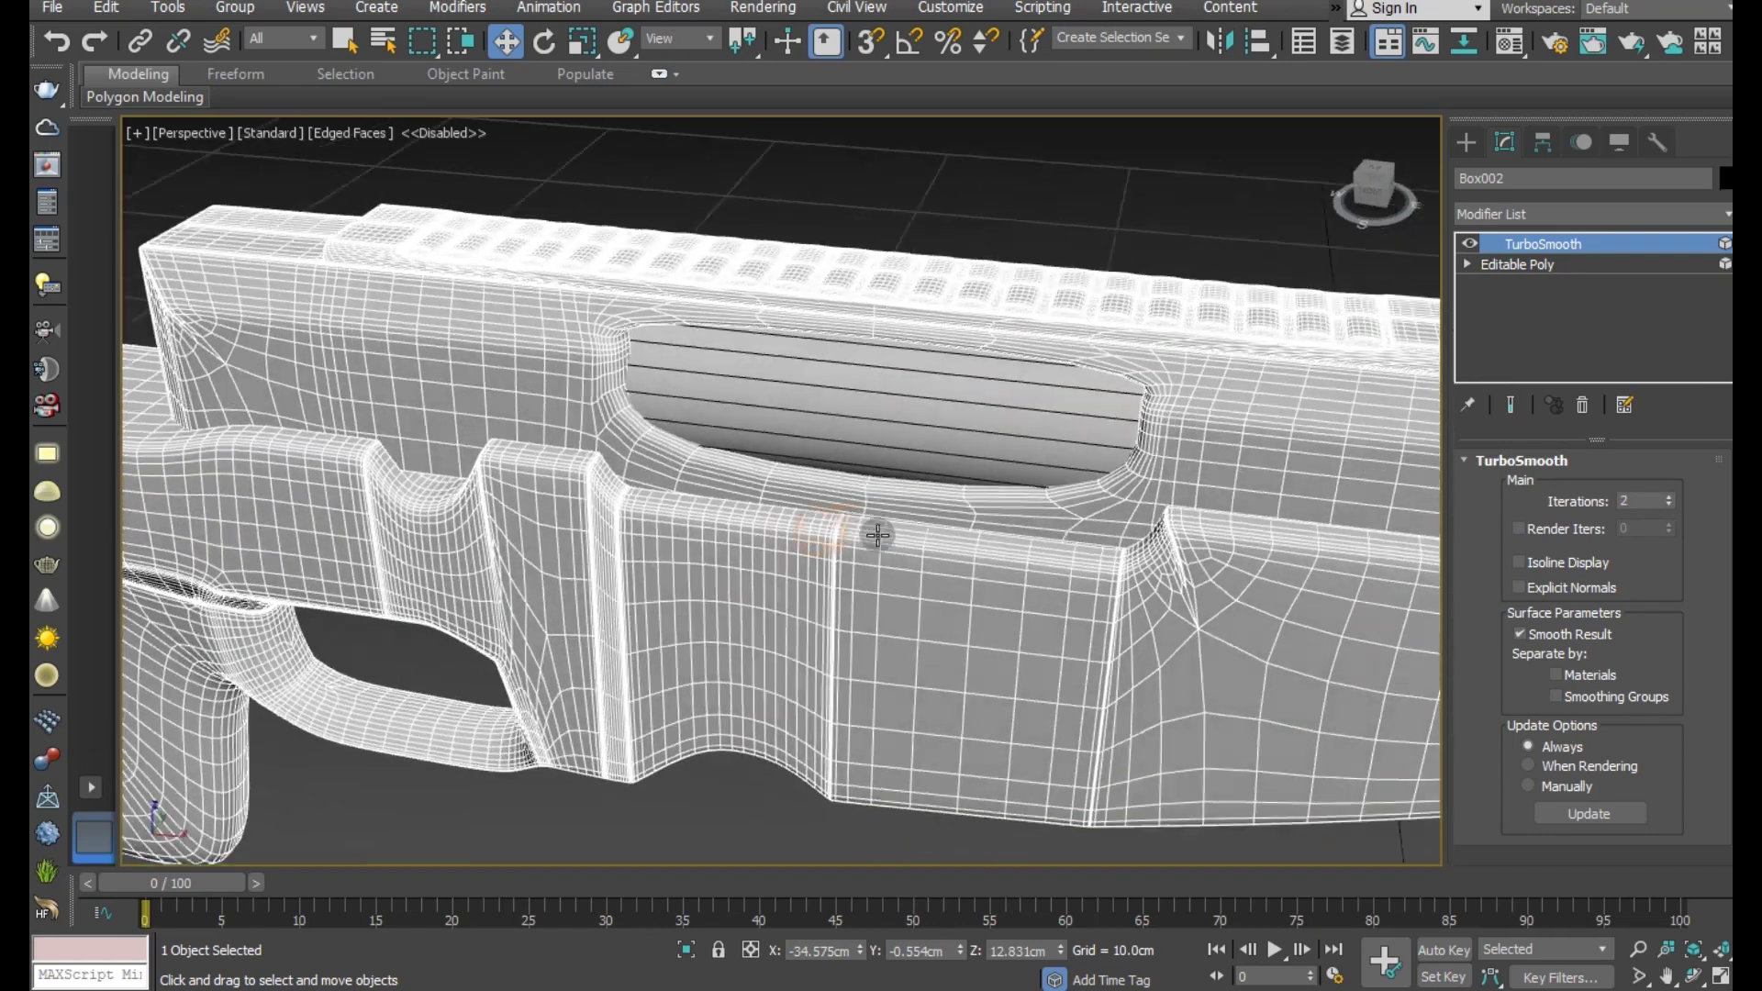
{"action": "scroll", "coordinate": [1005, 377], "scroll_direction": "up", "scroll_amount": 4}
- Return to the base mesh in Element mode with the smoothed preview off
{"action": "left_click", "coordinate": [1502, 265]}
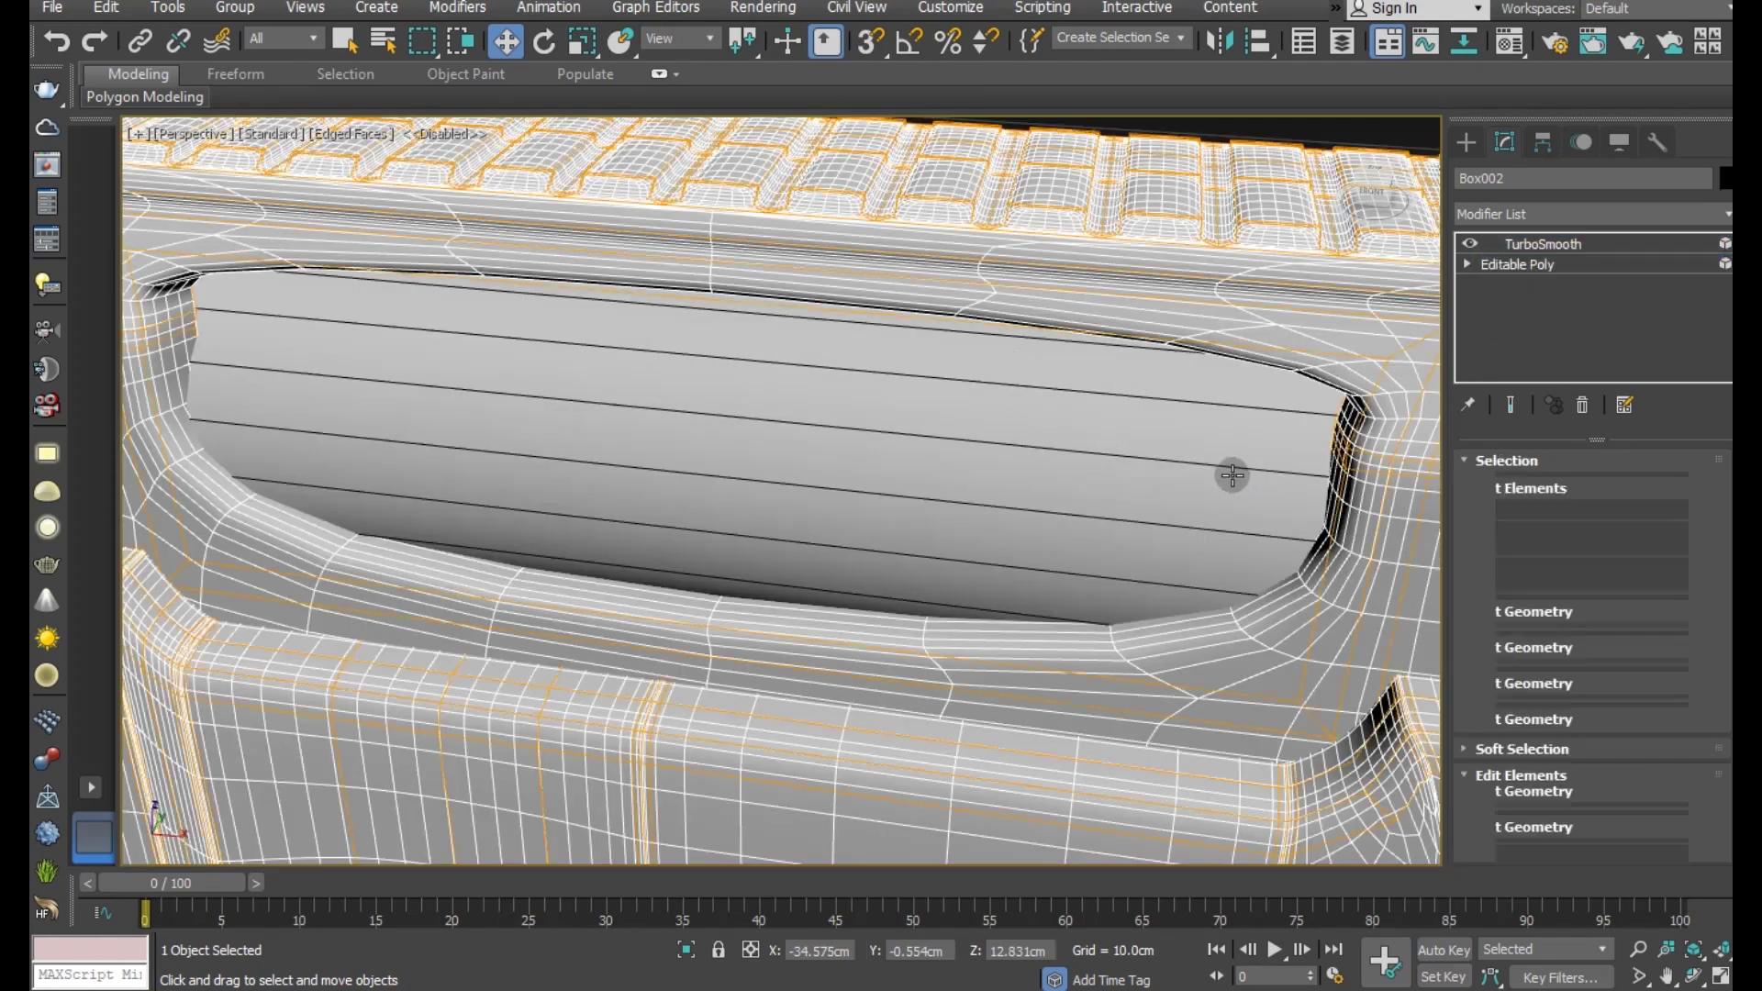
{"action": "key", "text": "5"}
{"action": "left_click", "coordinate": [1514, 403]}
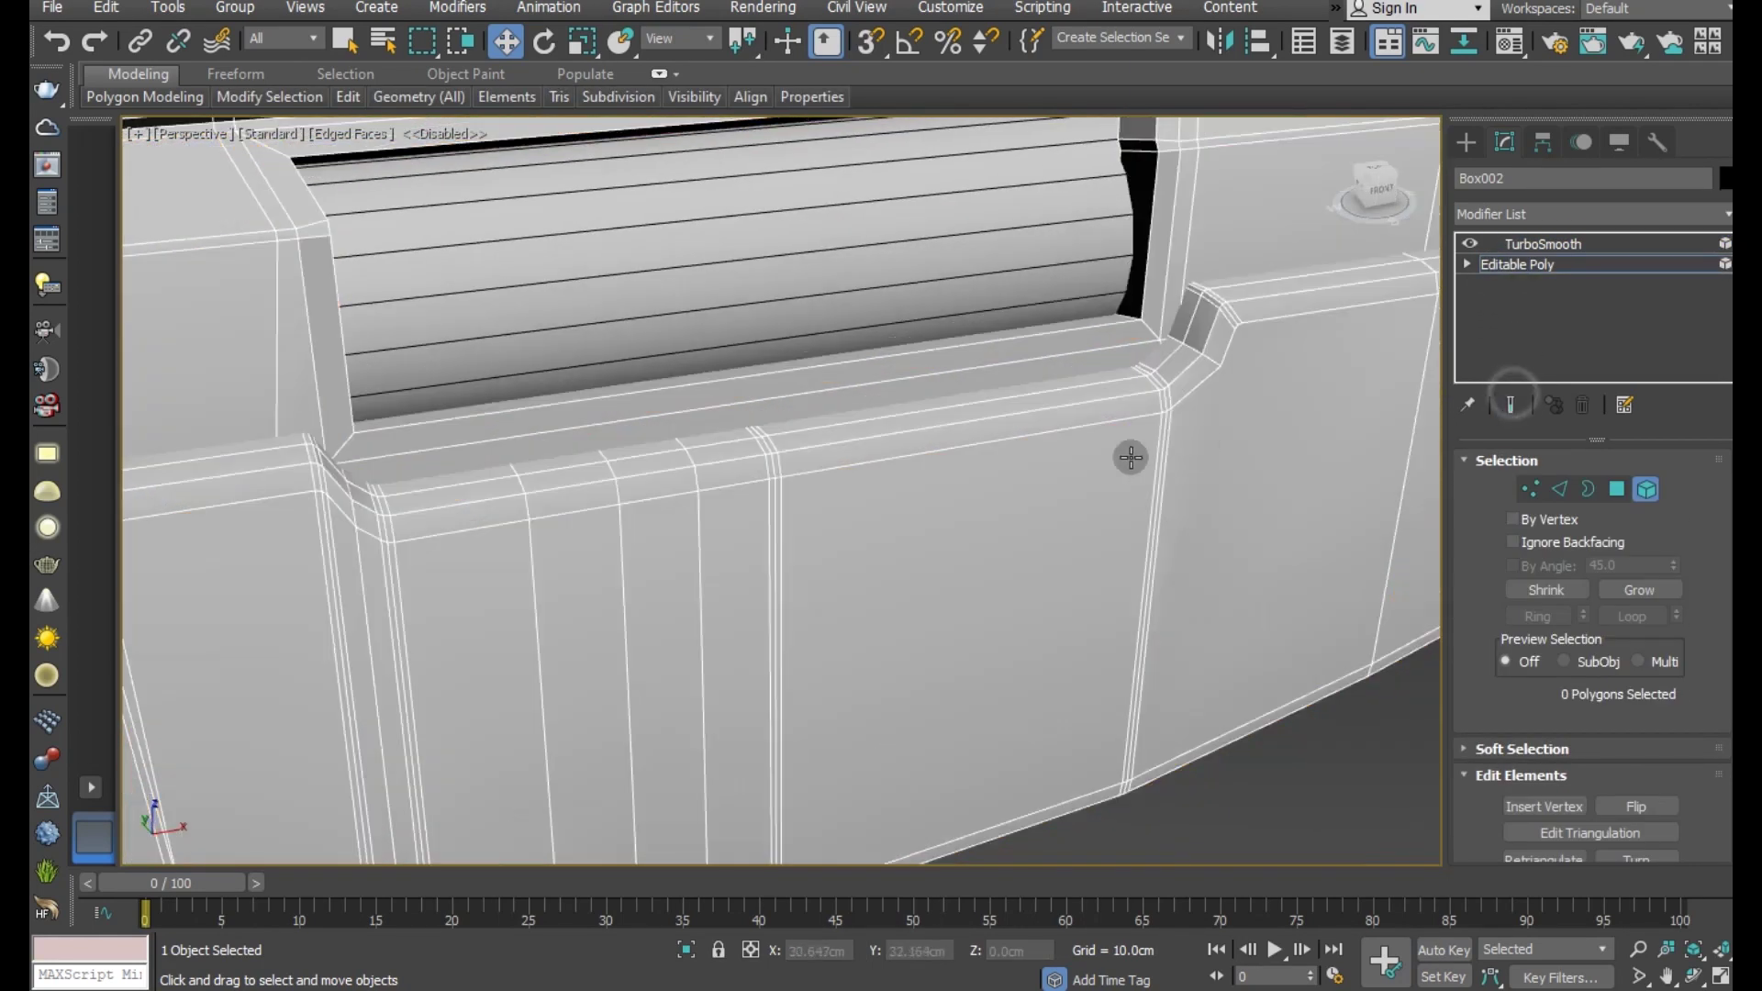
{"action": "middle_click_drag", "start_coordinate": [1129, 456], "coordinate": [1129, 564]}
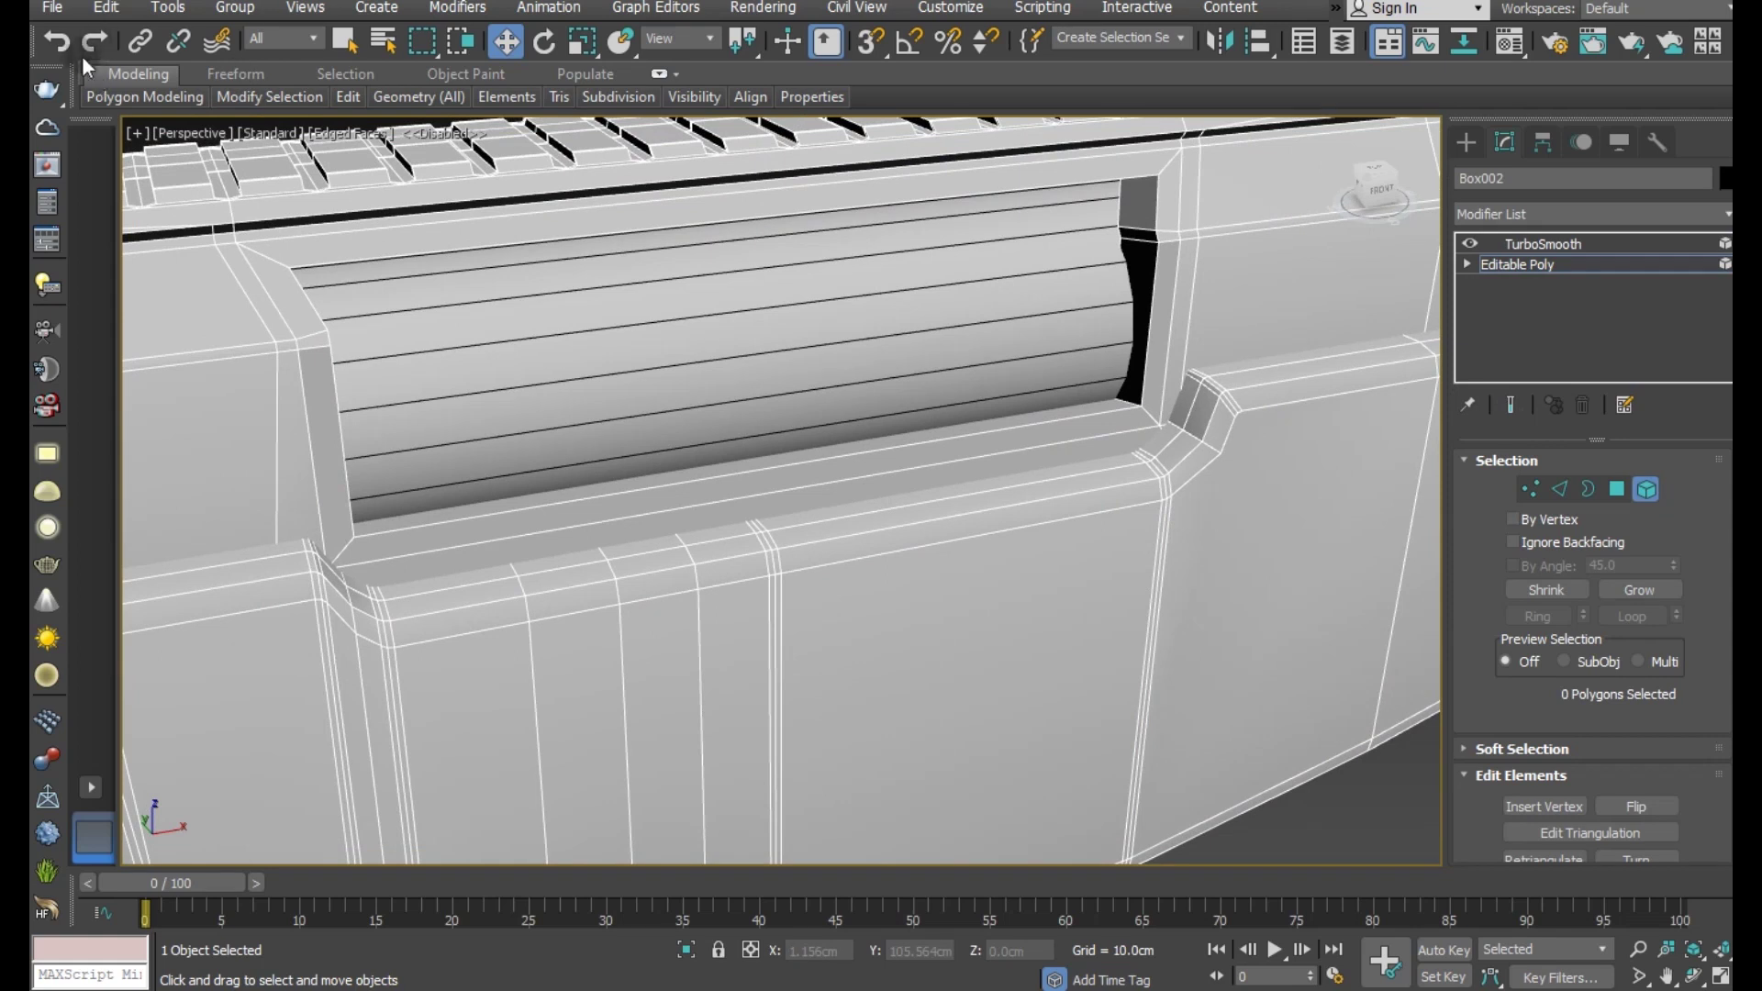
- Undo the last change and isolate the receiver Cylinder002 on its own
{"action": "left_click", "coordinate": [69, 47]}
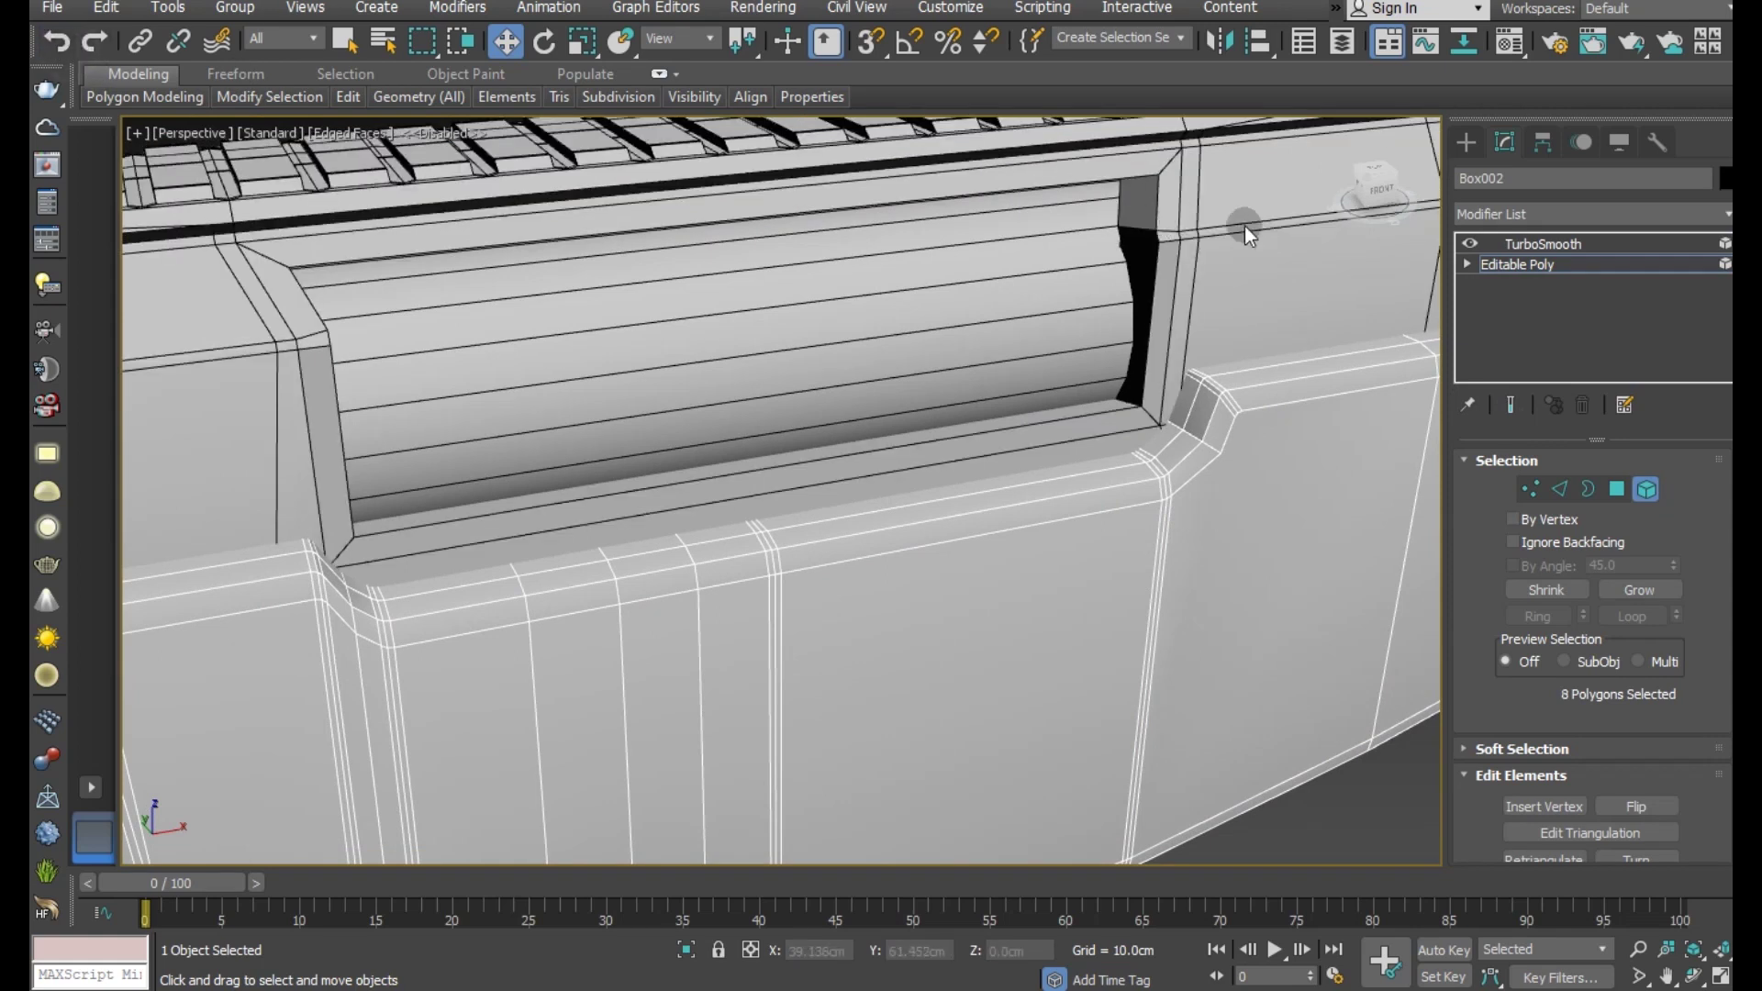
{"action": "left_click", "coordinate": [1511, 266]}
{"action": "left_click", "coordinate": [1242, 330]}
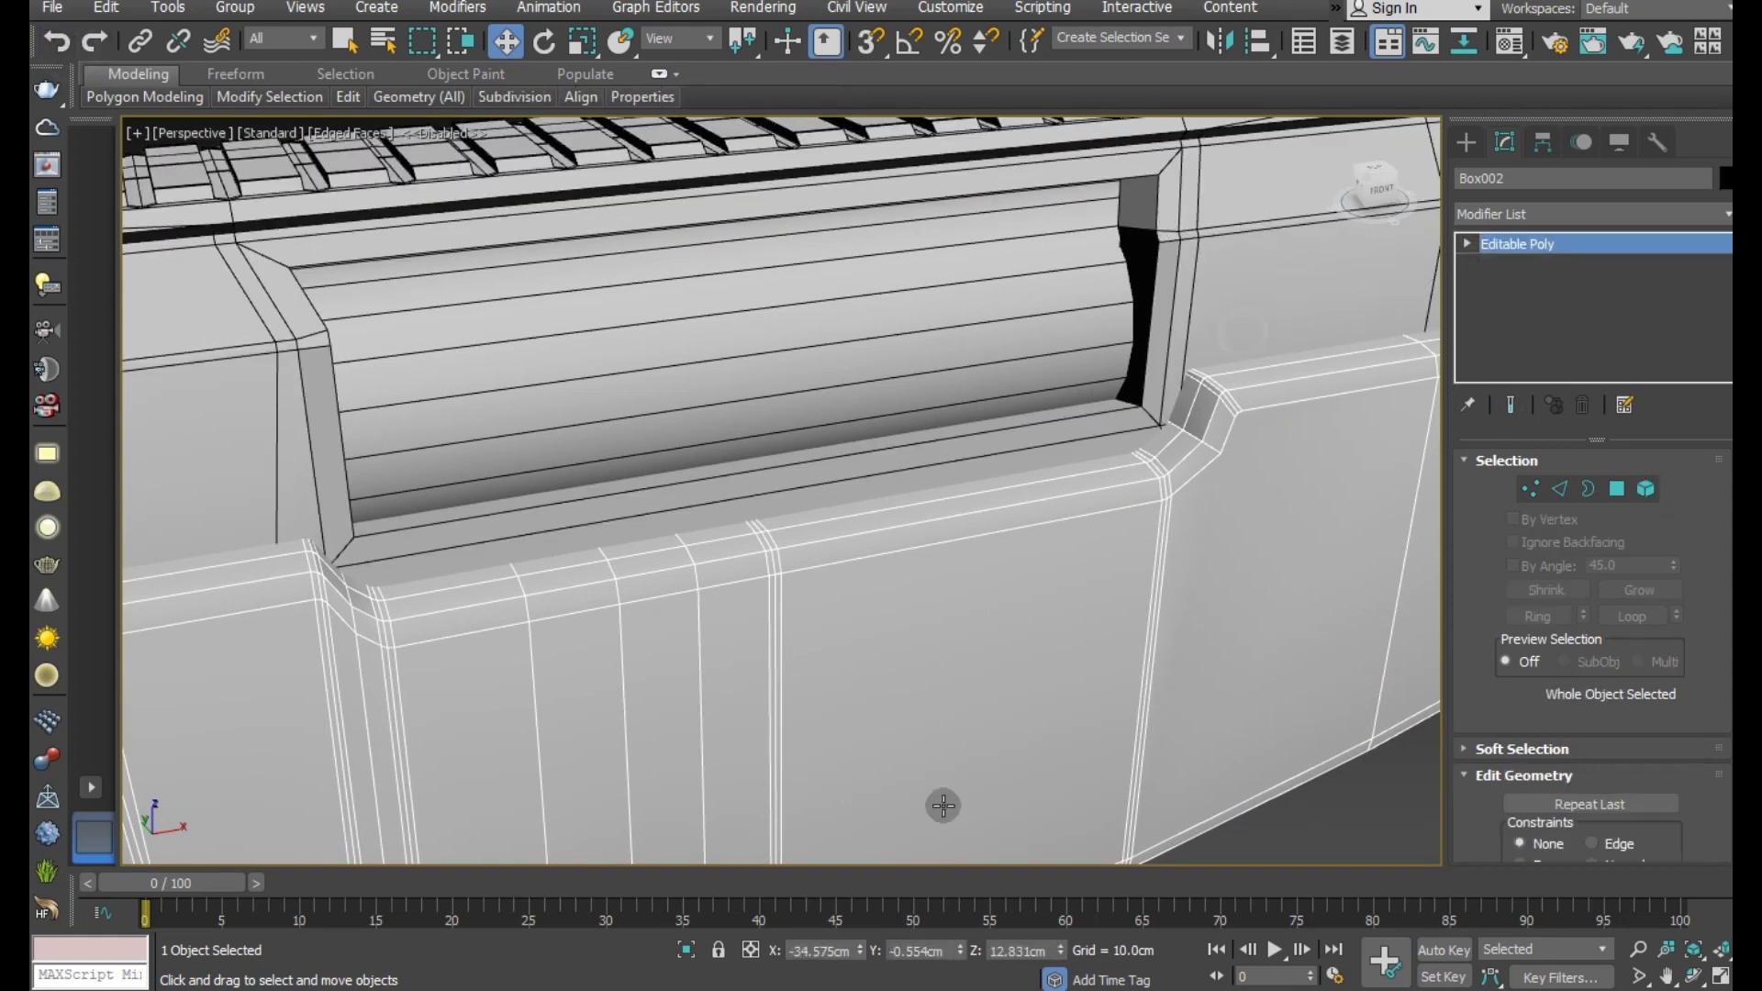
{"action": "left_click", "coordinate": [688, 948]}
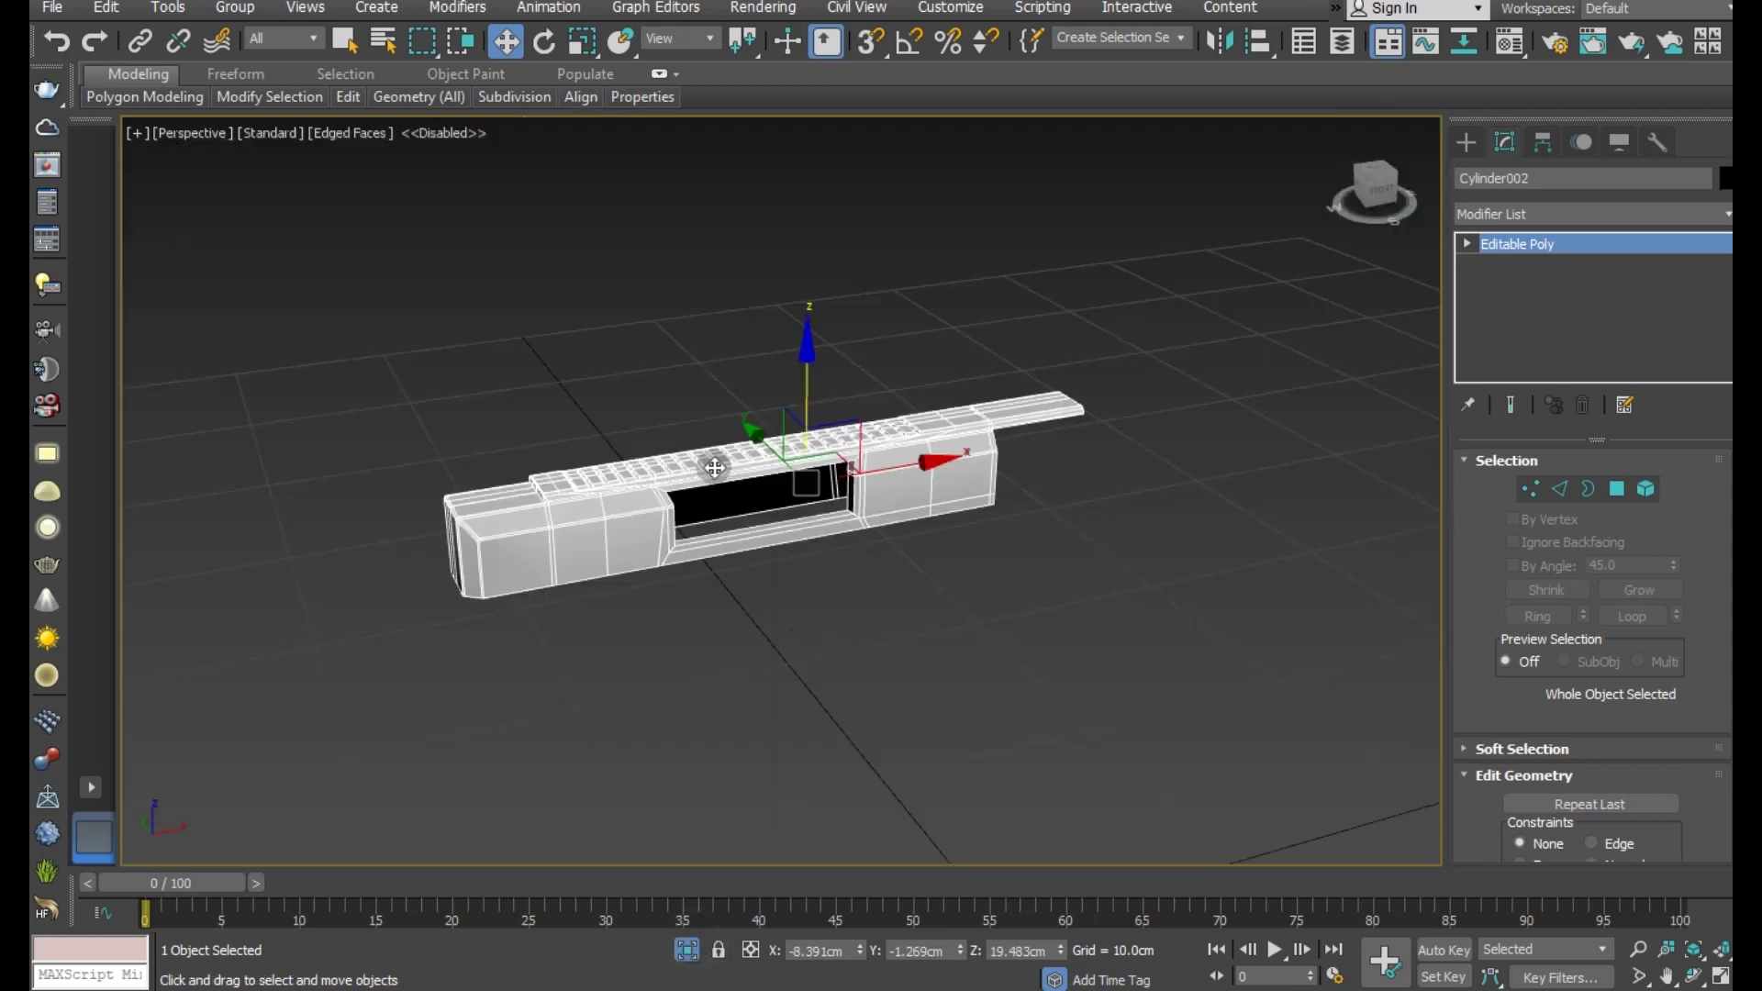
- Chamfer one lower corner of the opening at 0.03 cm with 1 segment
{"action": "scroll", "coordinate": [895, 520], "scroll_direction": "up", "scroll_amount": 3}
{"action": "scroll", "coordinate": [862, 537], "scroll_direction": "up", "scroll_amount": 3}
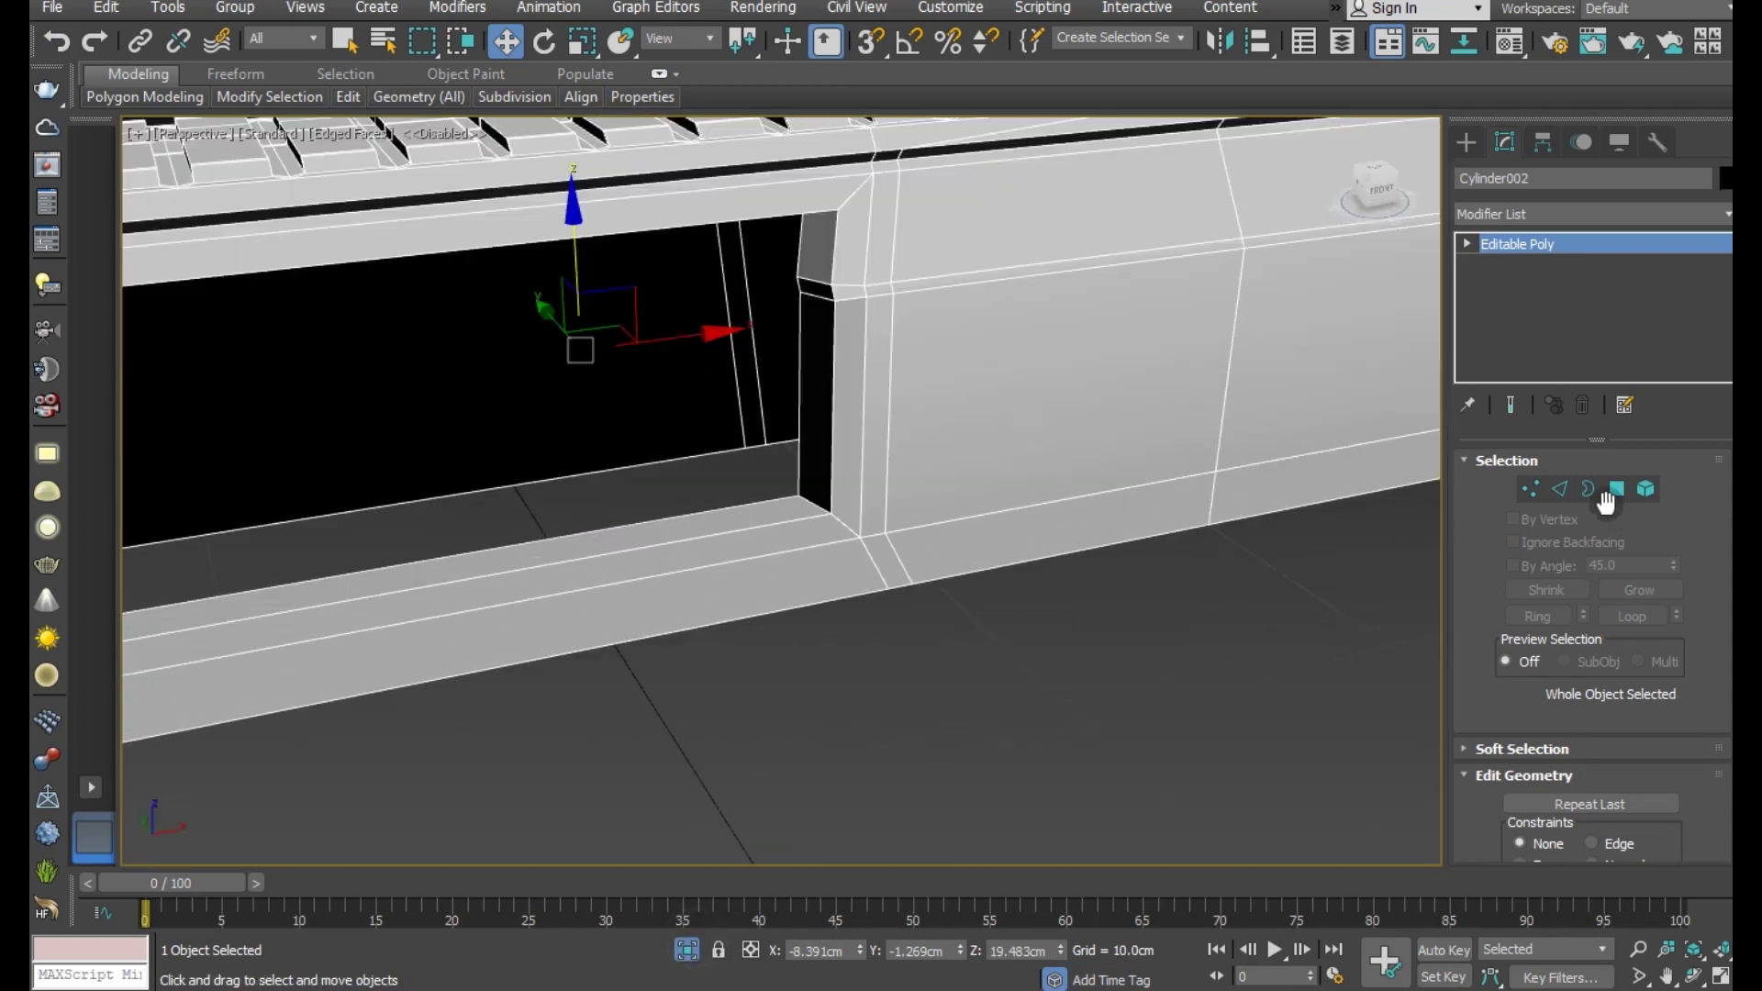
{"action": "left_click", "coordinate": [1558, 492]}
{"action": "left_click", "coordinate": [875, 560]}
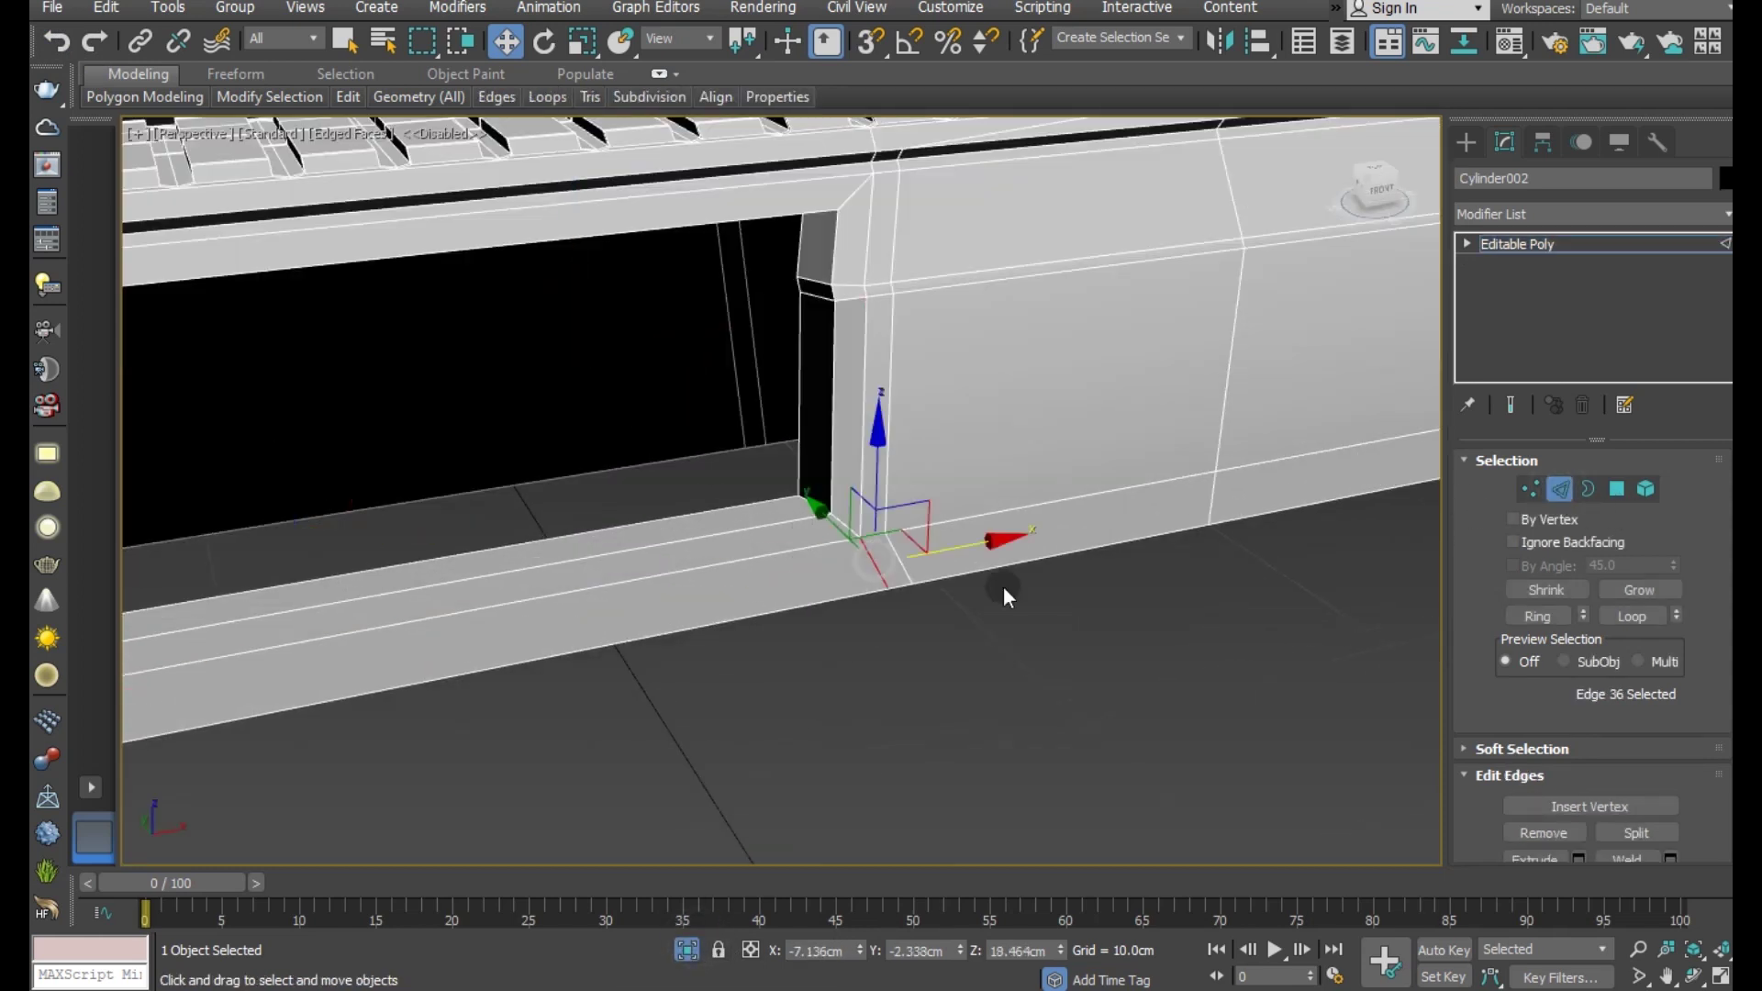
{"action": "scroll", "coordinate": [854, 536], "scroll_direction": "up", "scroll_amount": 2}
{"action": "double_click", "coordinate": [853, 526]}
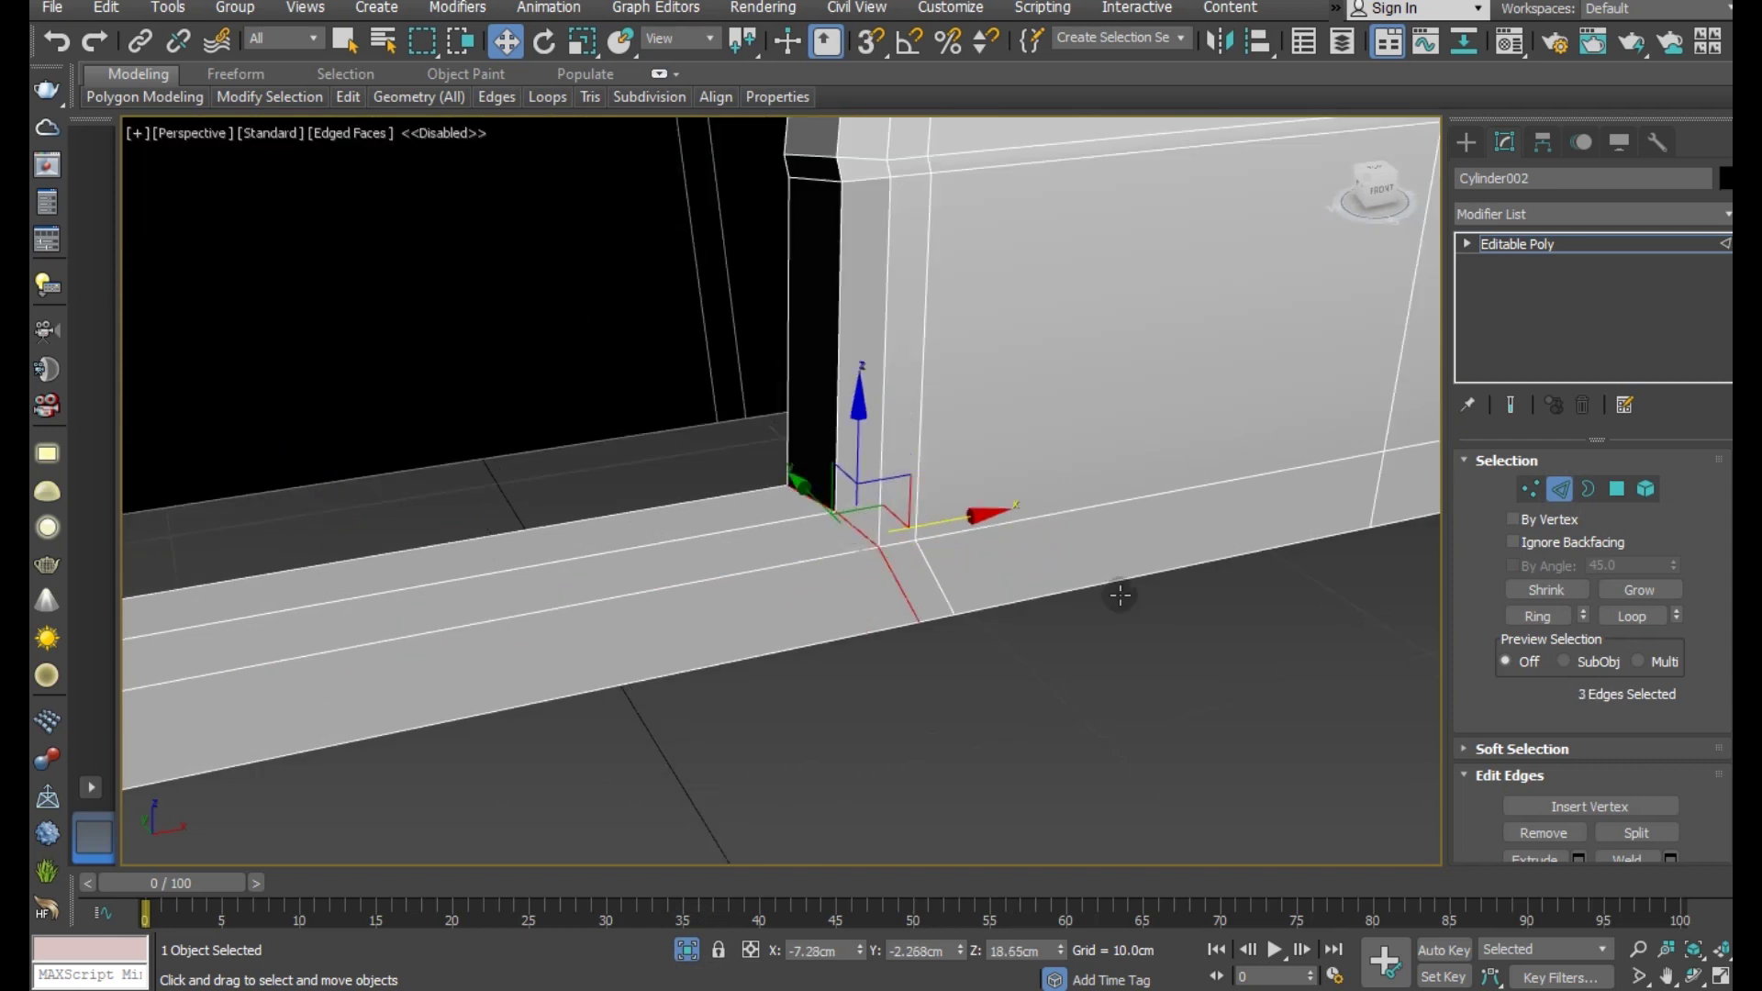
{"action": "scroll", "coordinate": [1611, 787], "scroll_direction": "down", "scroll_amount": 2}
{"action": "left_click", "coordinate": [1578, 816]}
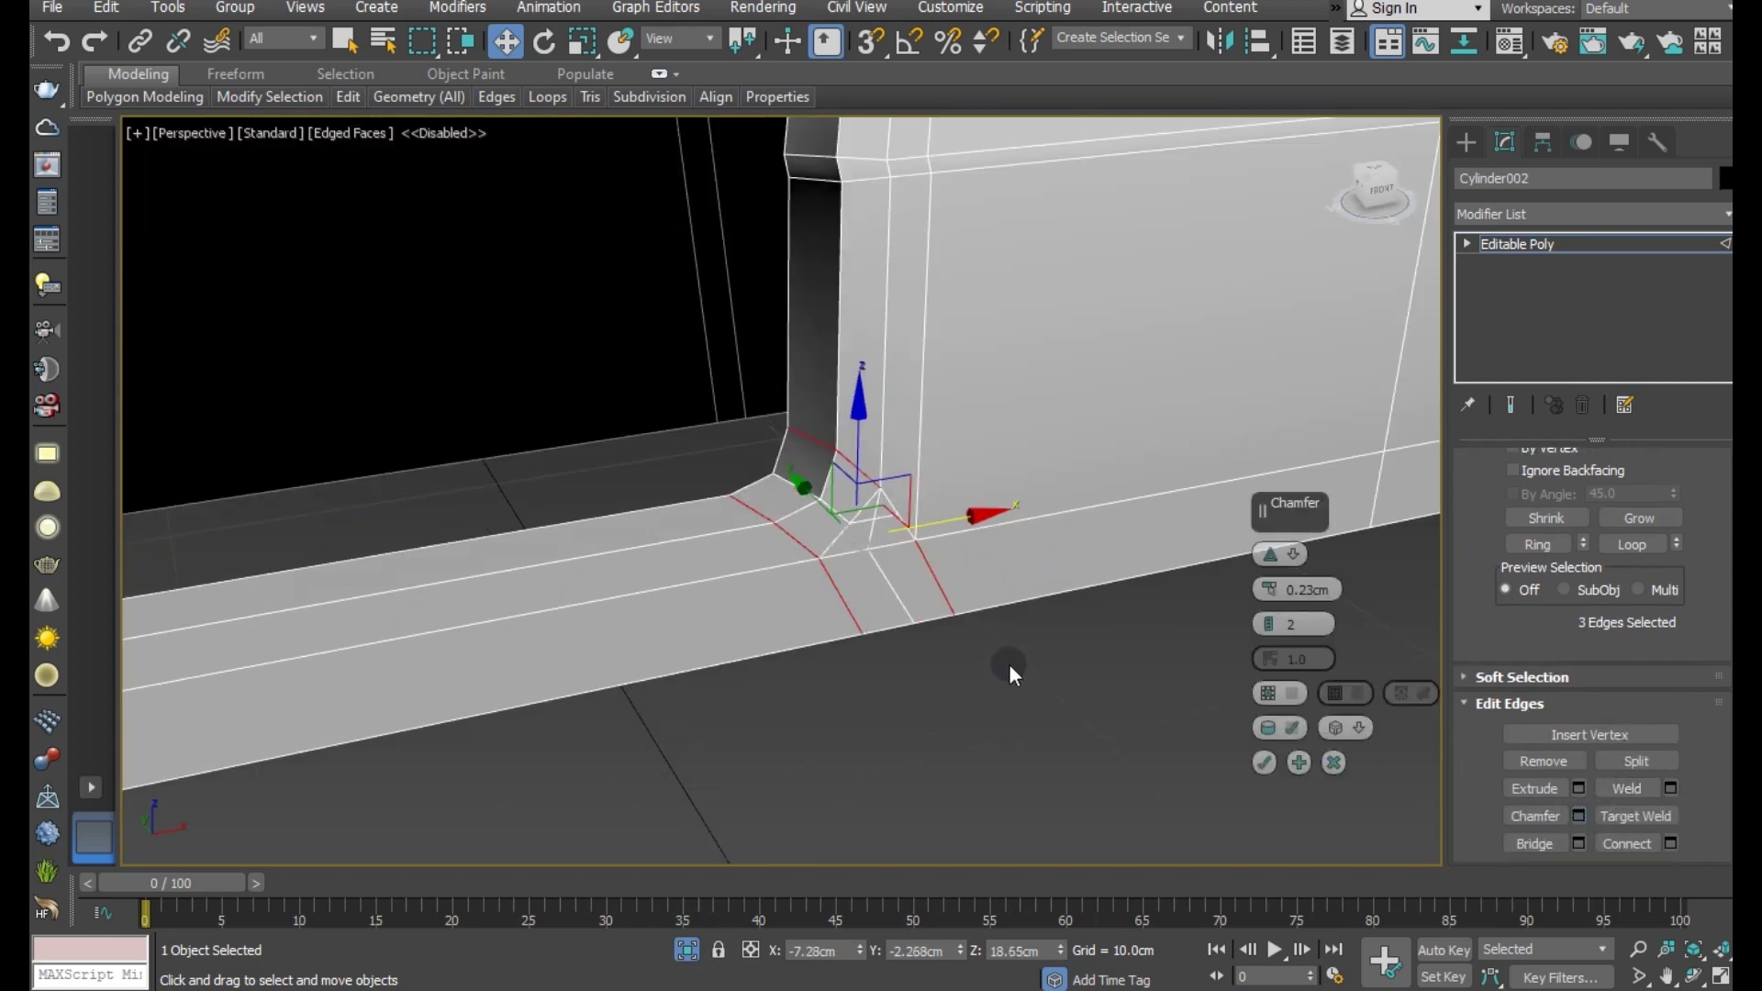
{"action": "left_click_drag", "start_coordinate": [1267, 590], "coordinate": [1267, 588]}
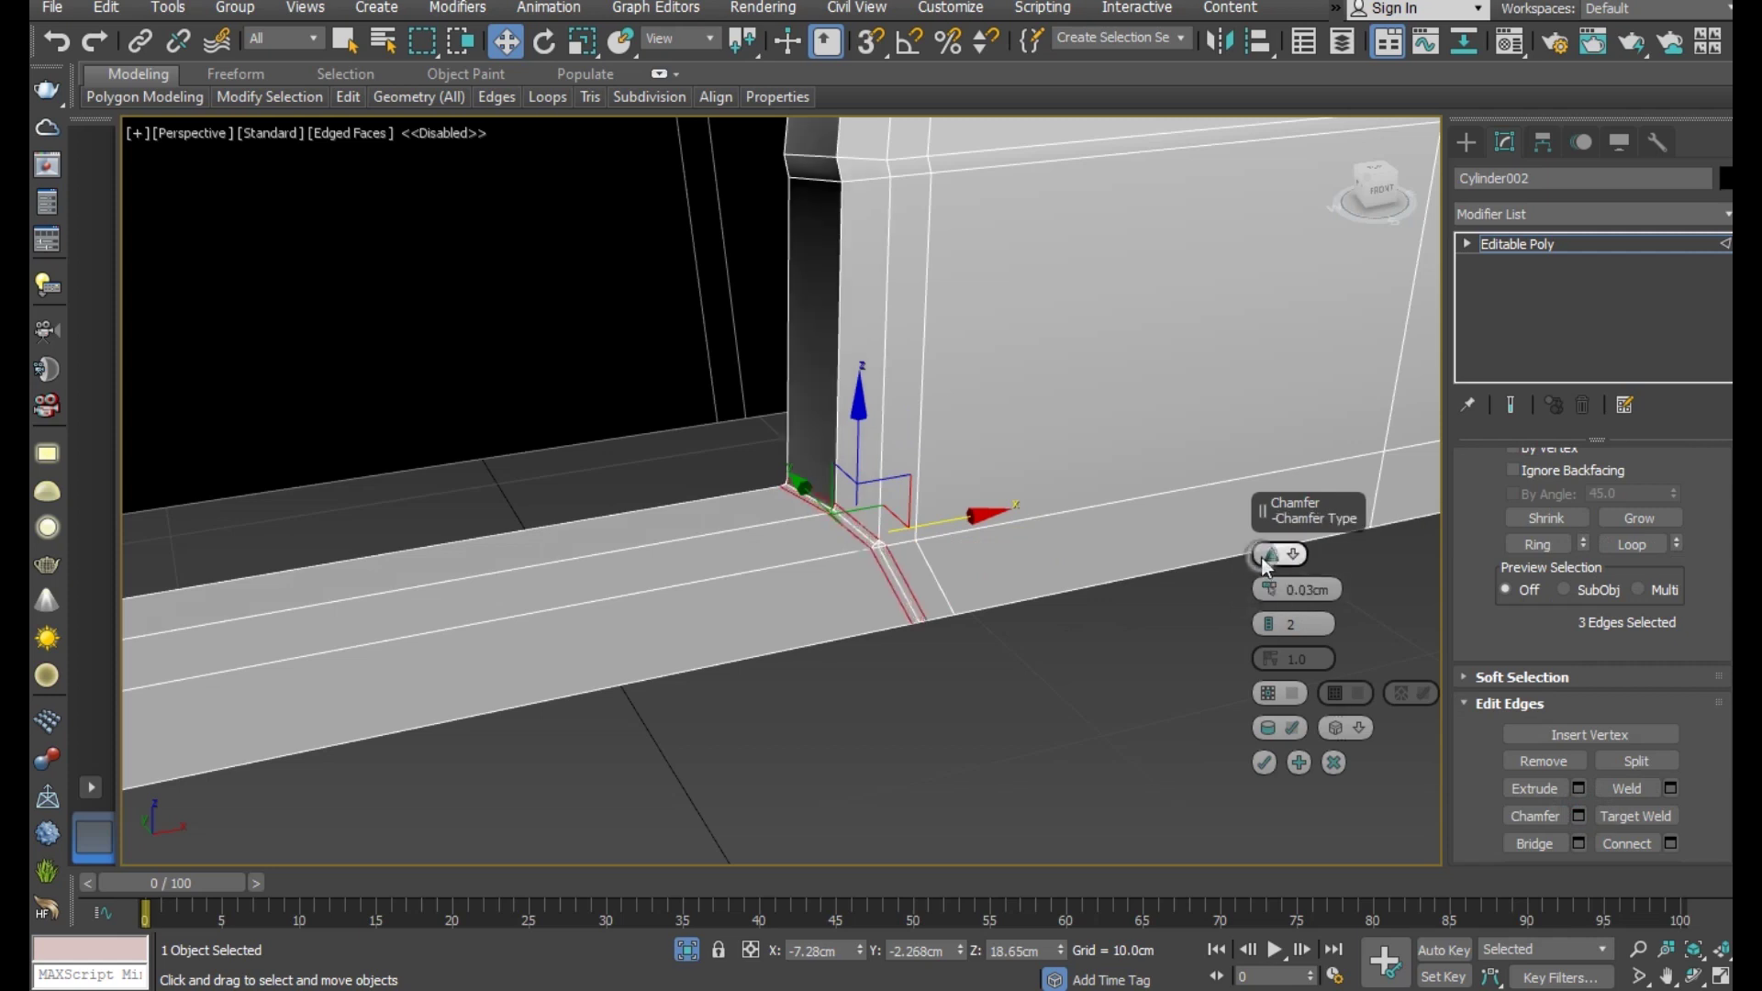
{"action": "left_click", "coordinate": [1269, 556]}
{"action": "scroll", "coordinate": [828, 550], "scroll_direction": "up", "scroll_amount": 2}
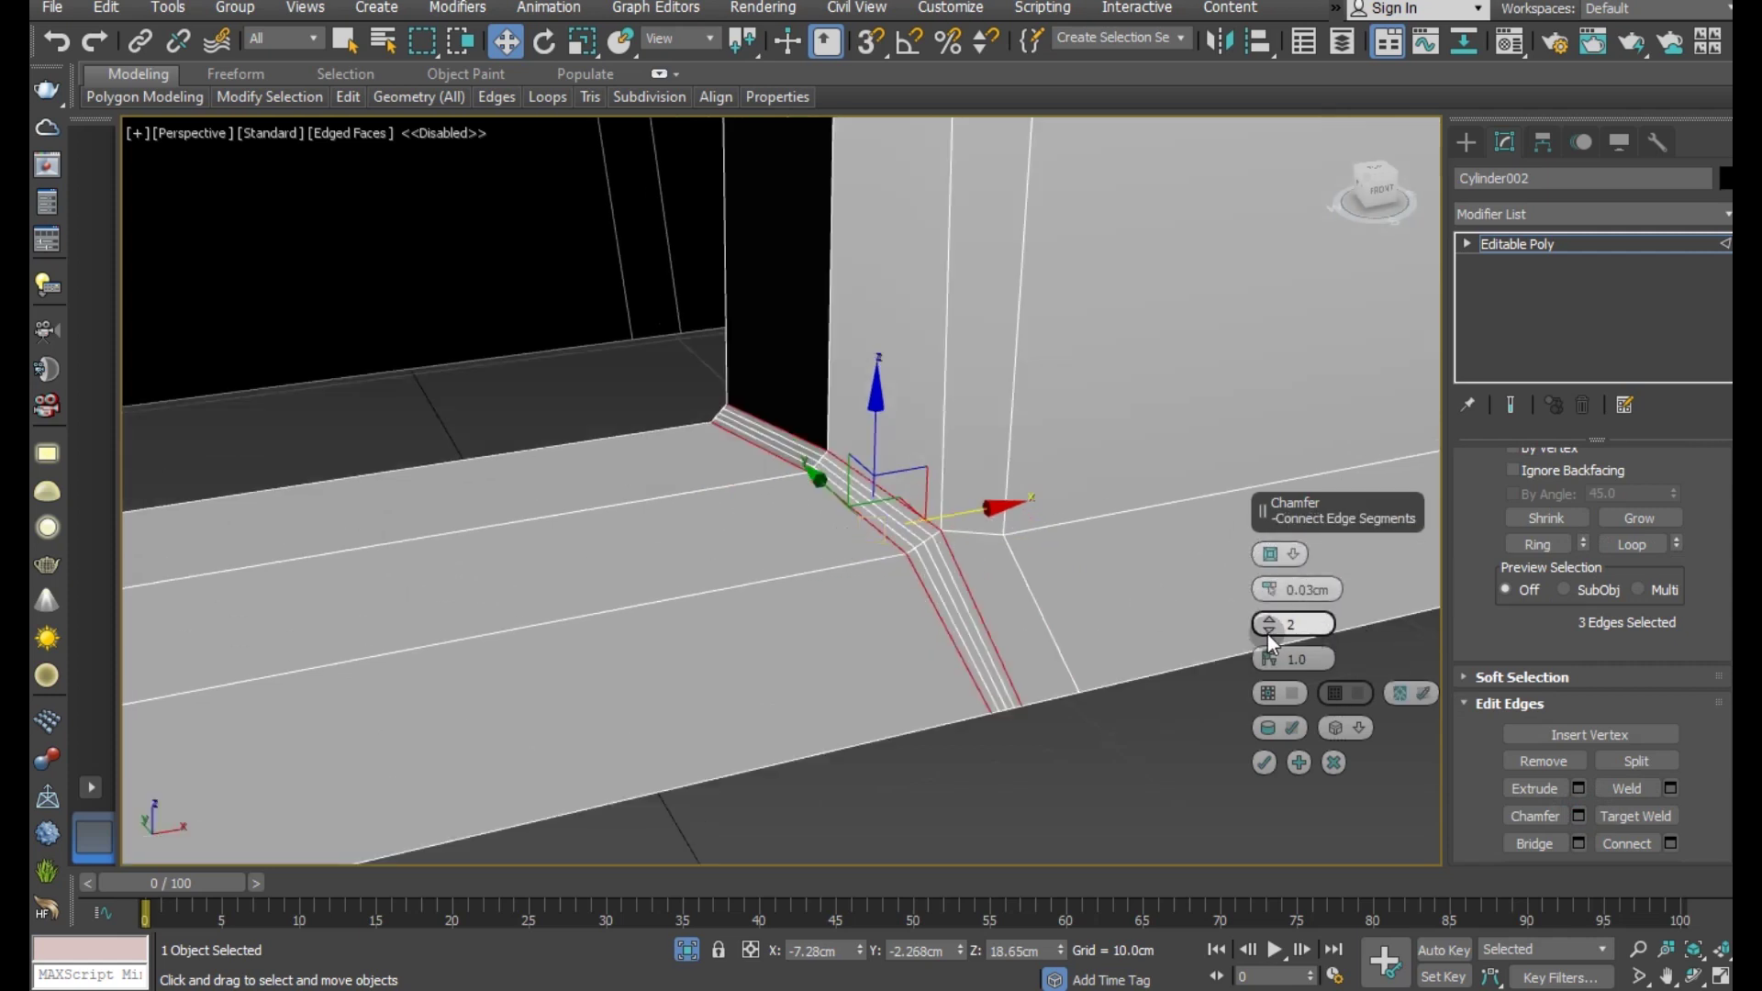
{"action": "left_click_drag", "start_coordinate": [1270, 640], "coordinate": [1279, 764]}
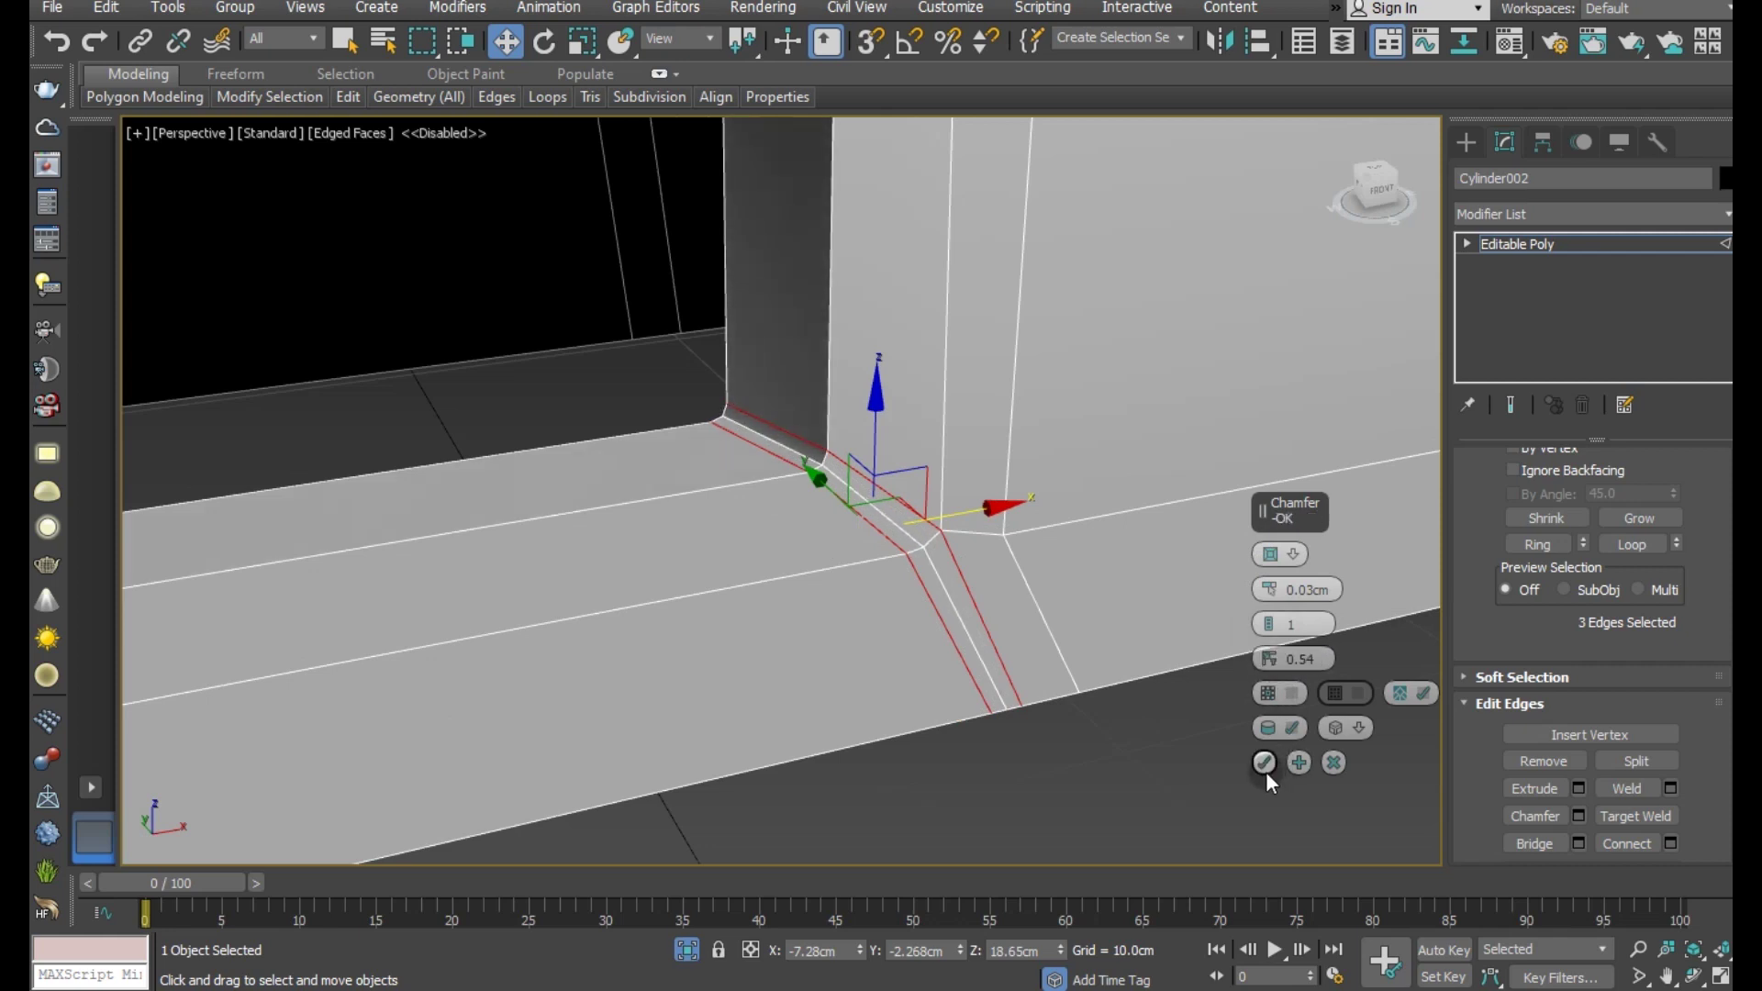
{"action": "left_click", "coordinate": [1265, 765]}
- Chamfer the opposite lower corner the same way, then select two upper-corner edges
{"action": "mouse_move", "coordinate": [1226, 542]}
{"action": "middle_mouse_down", "text": "alt"}
{"action": "mouse_move", "coordinate": [1083, 615]}
{"action": "mouse_move", "coordinate": [806, 538]}
{"action": "mouse_move", "coordinate": [1212, 700]}
{"action": "middle_mouse_up", "text": "alt"}
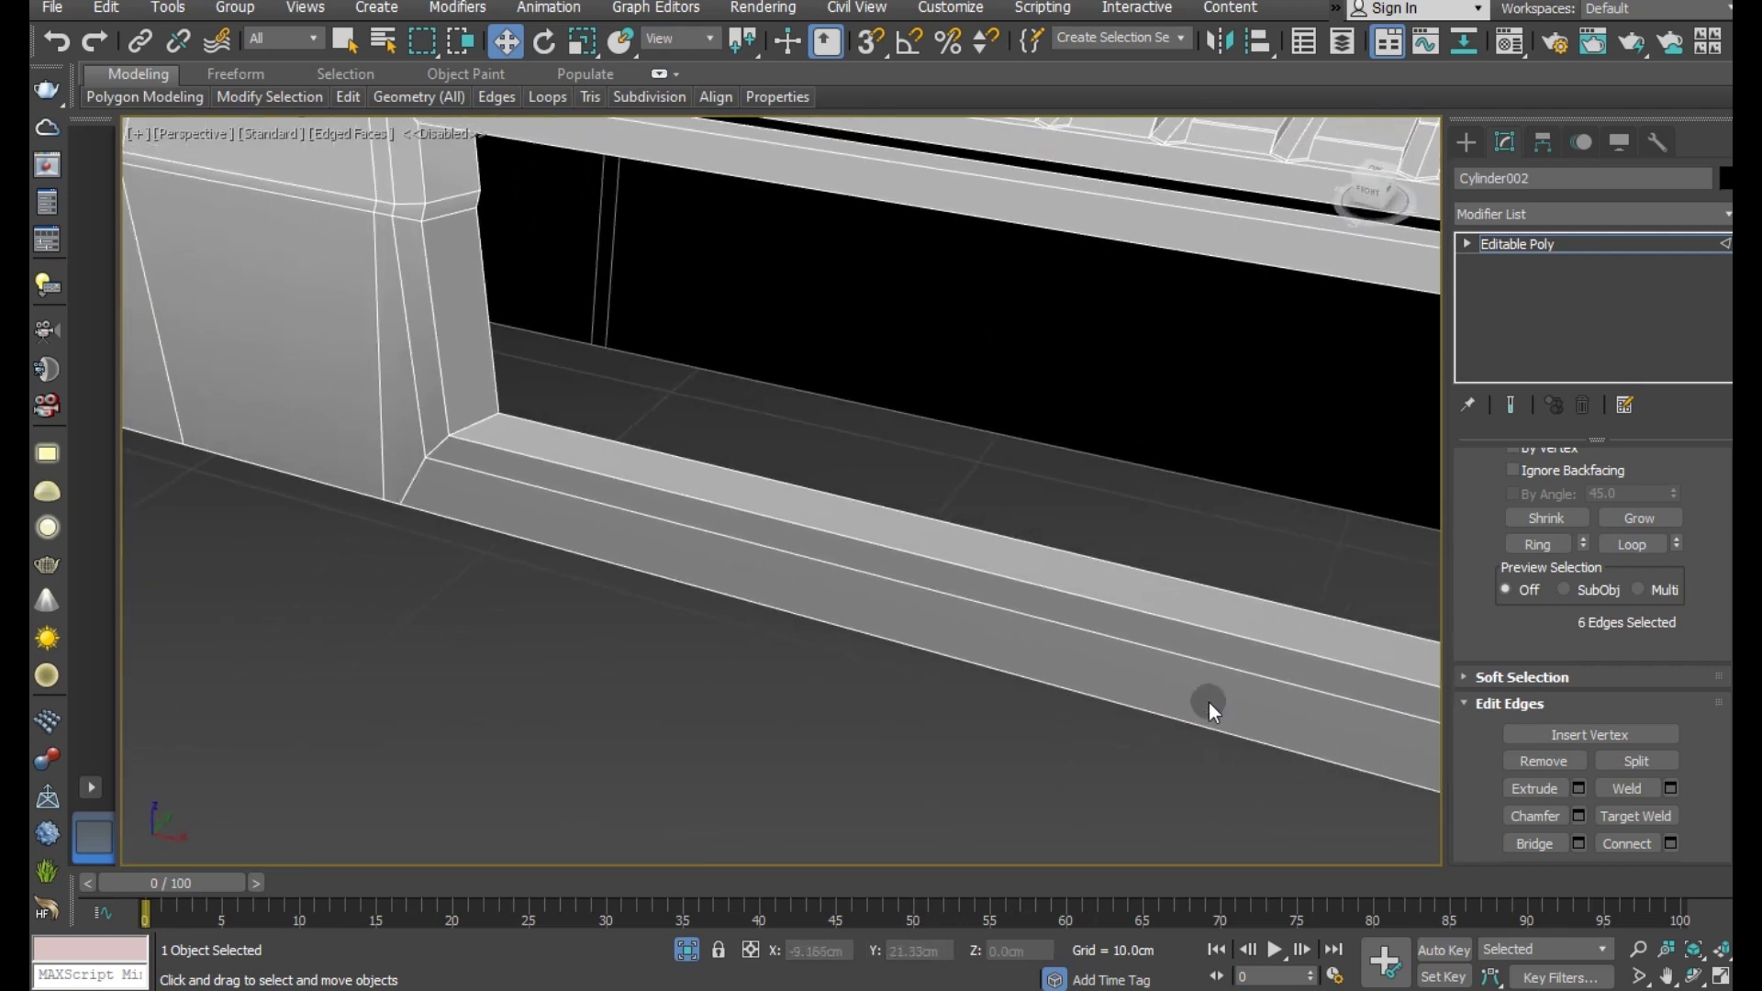
{"action": "double_click", "coordinate": [416, 471]}
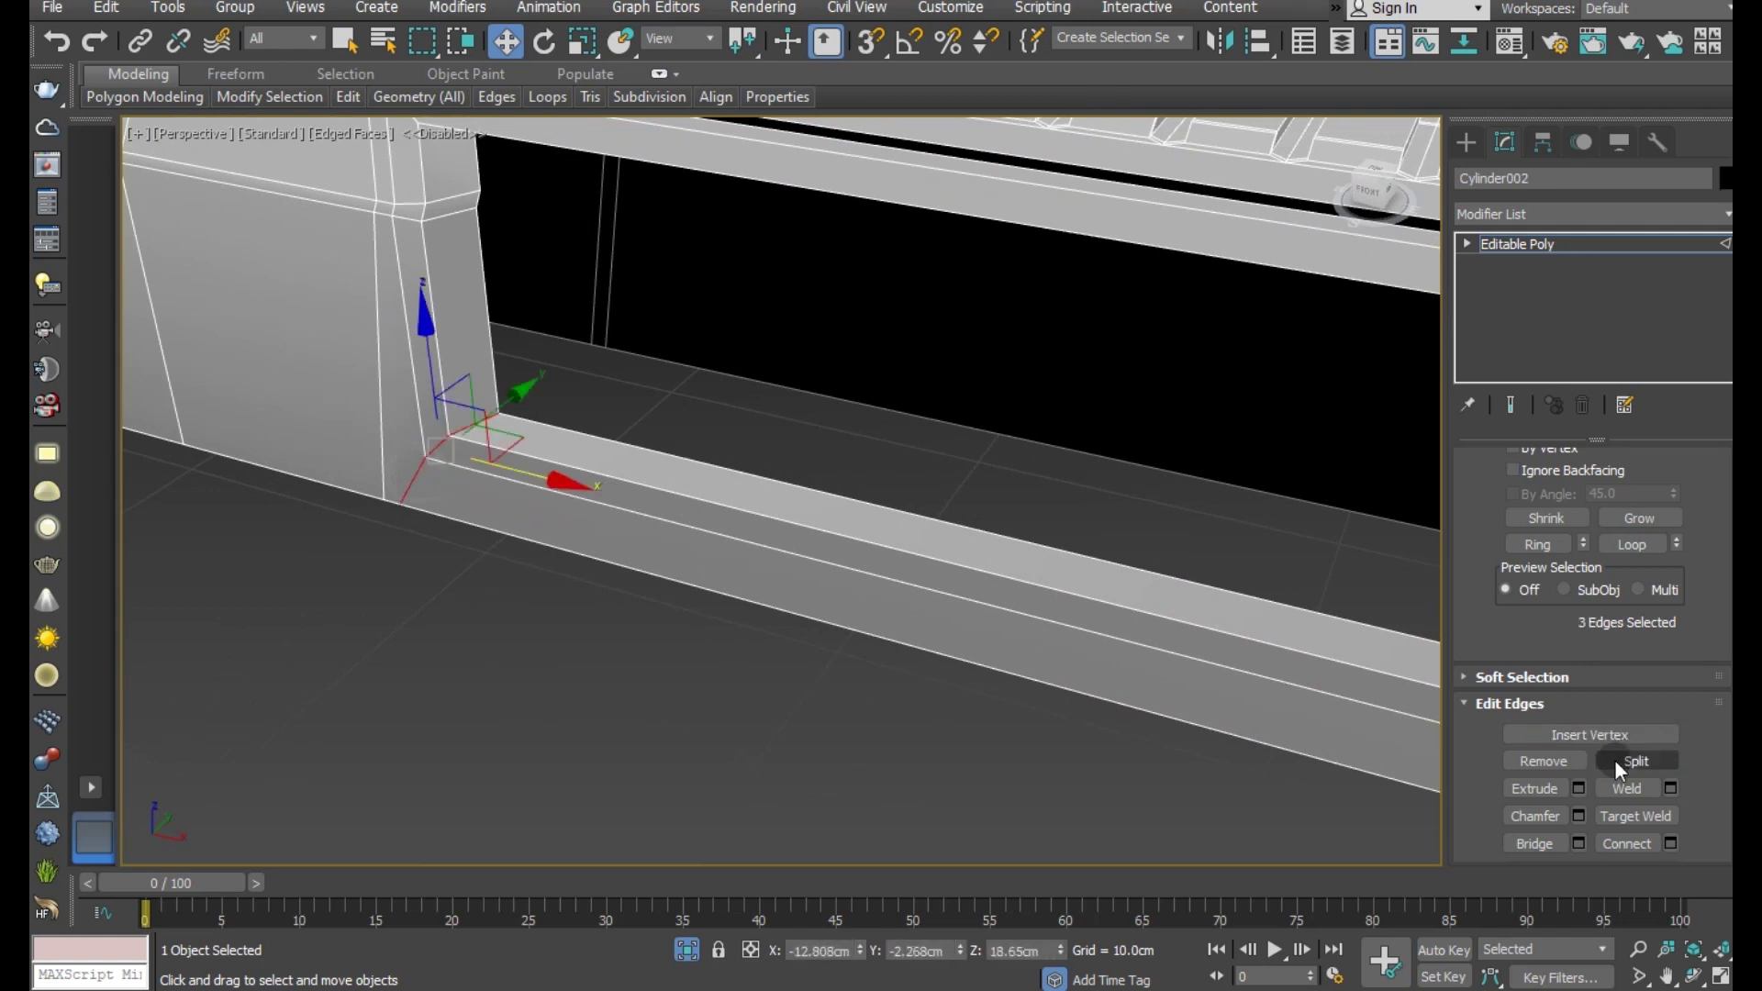
{"action": "left_click", "coordinate": [1573, 814]}
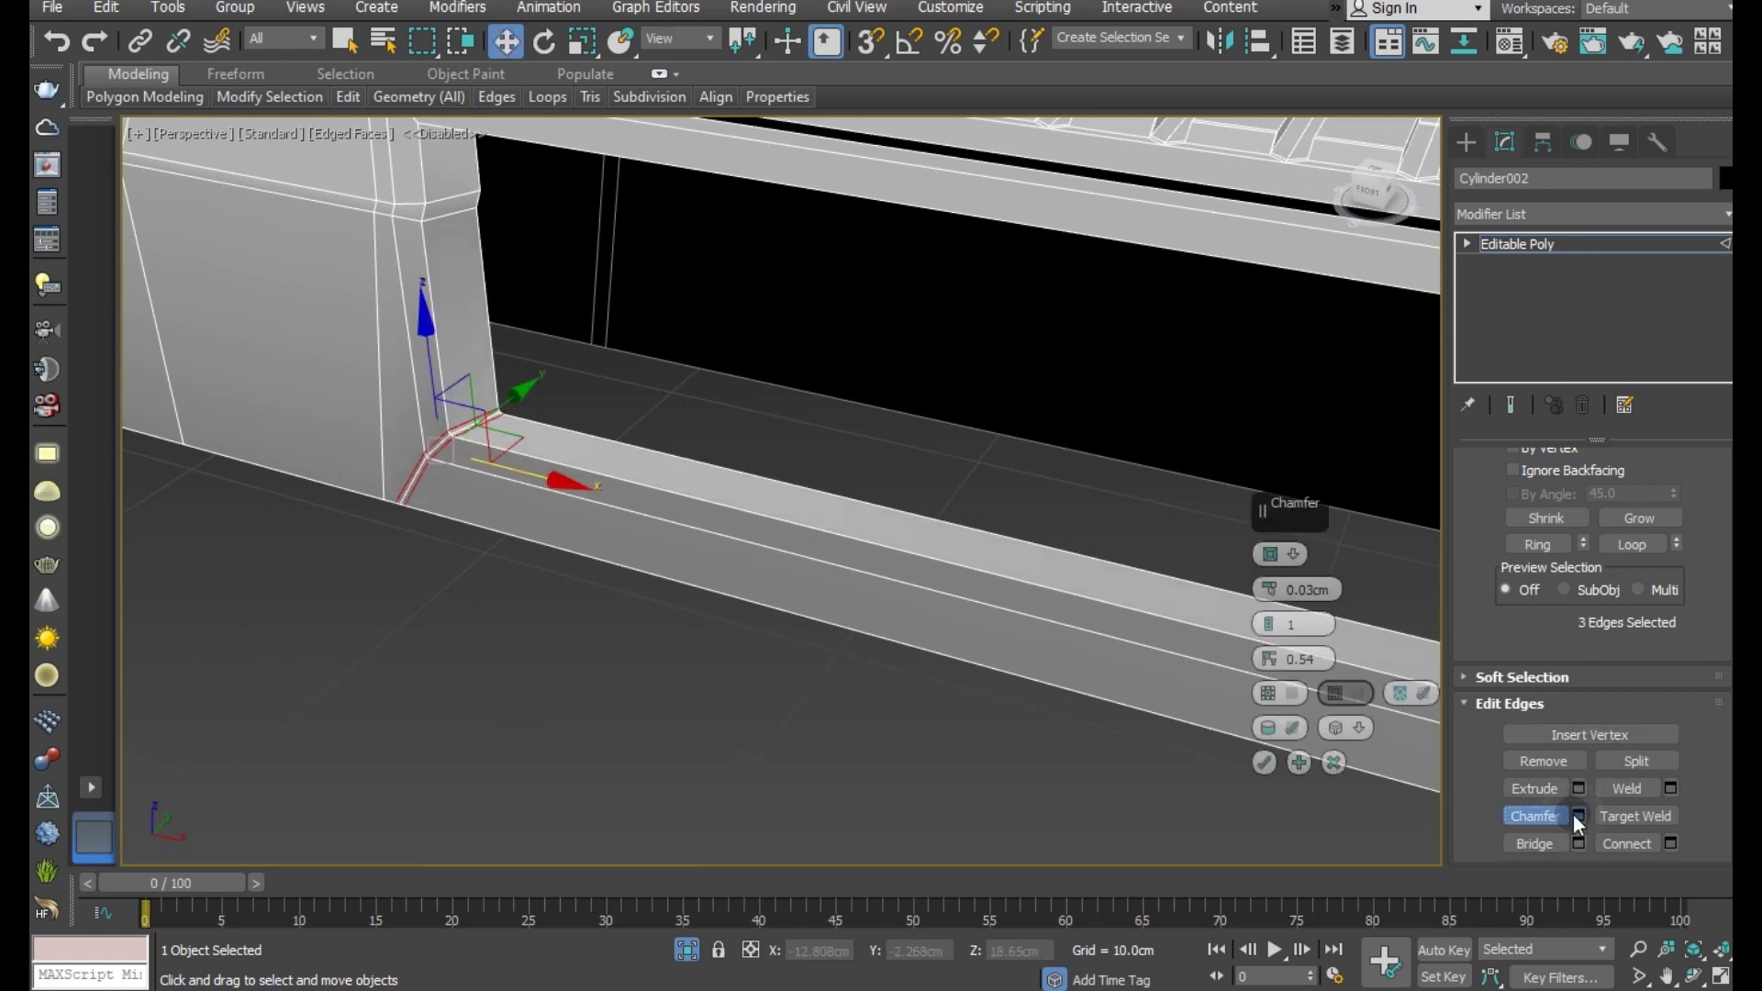
{"action": "left_click", "coordinate": [1267, 764]}
{"action": "mouse_move", "coordinate": [1016, 580]}
{"action": "middle_mouse_down", "text": "alt"}
{"action": "mouse_move", "coordinate": [901, 652]}
{"action": "mouse_move", "coordinate": [837, 597]}
{"action": "mouse_move", "coordinate": [941, 422]}
{"action": "mouse_move", "coordinate": [543, 196]}
{"action": "middle_mouse_up", "text": "alt"}
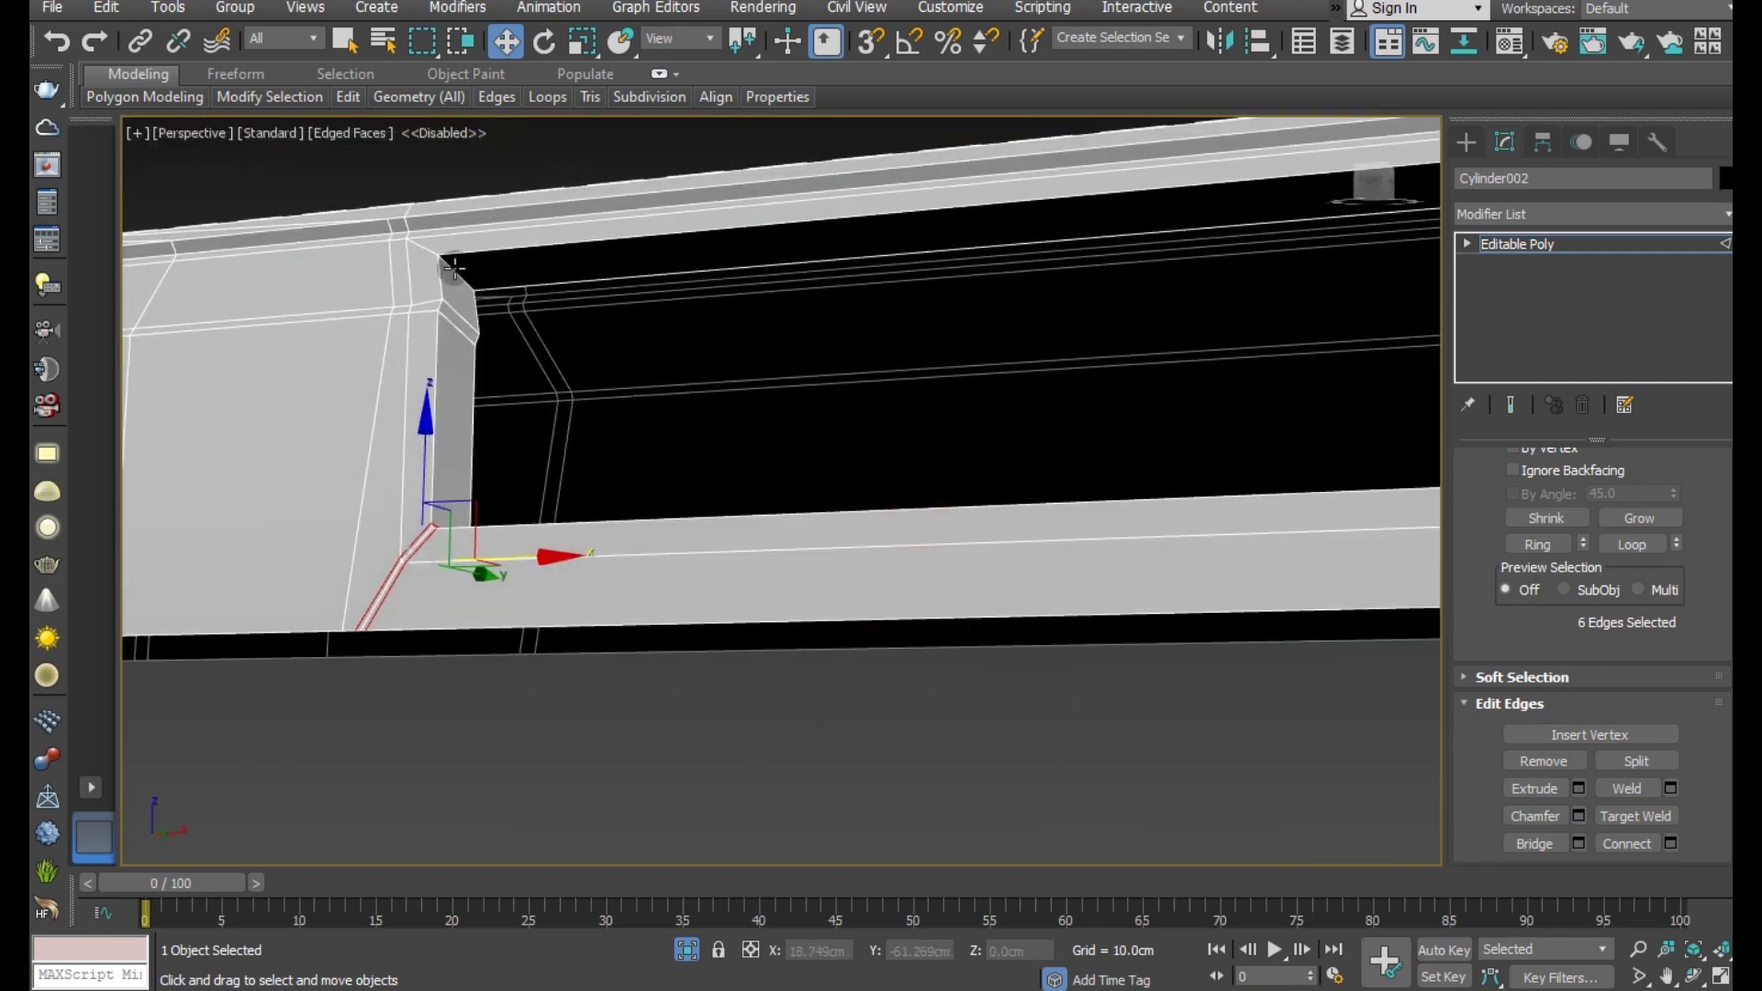
{"action": "scroll", "coordinate": [454, 268], "scroll_direction": "up", "scroll_amount": 3}
{"action": "left_click", "coordinate": [457, 267]}
{"action": "mouse_move", "coordinate": [349, 97]}
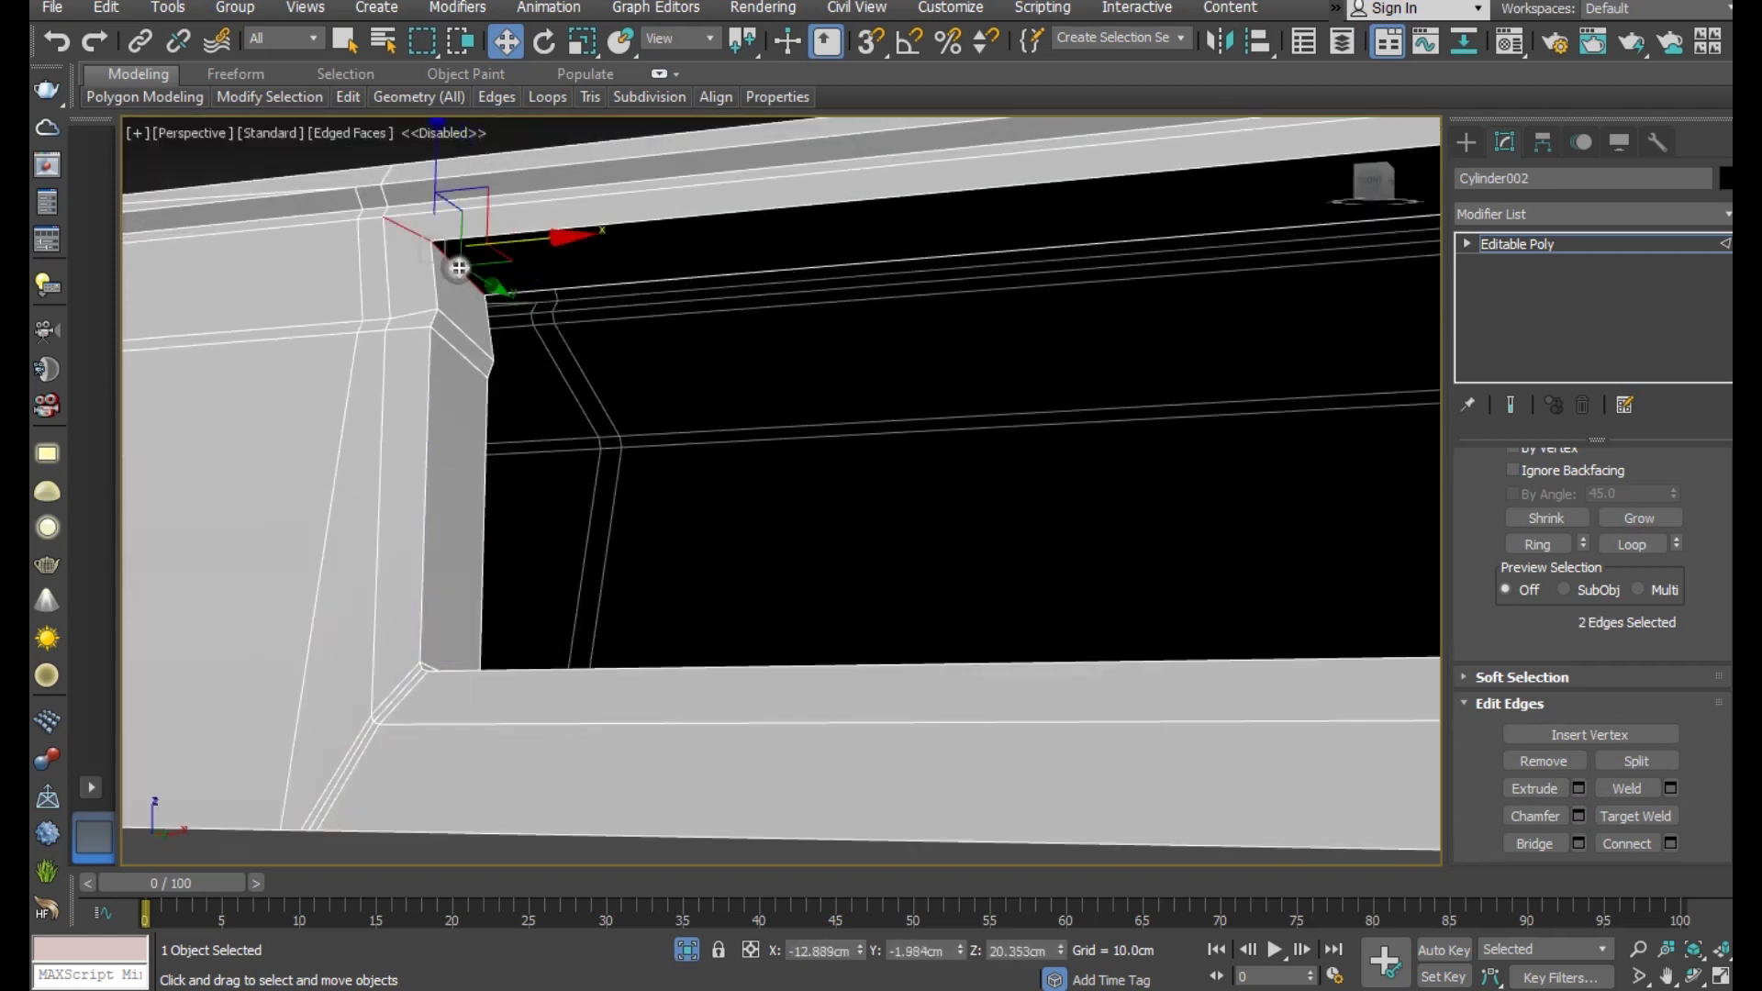
- Preview the receiver opening with NURMS smoothing from another angle, then undo it
{"action": "left_click", "coordinate": [437, 261]}
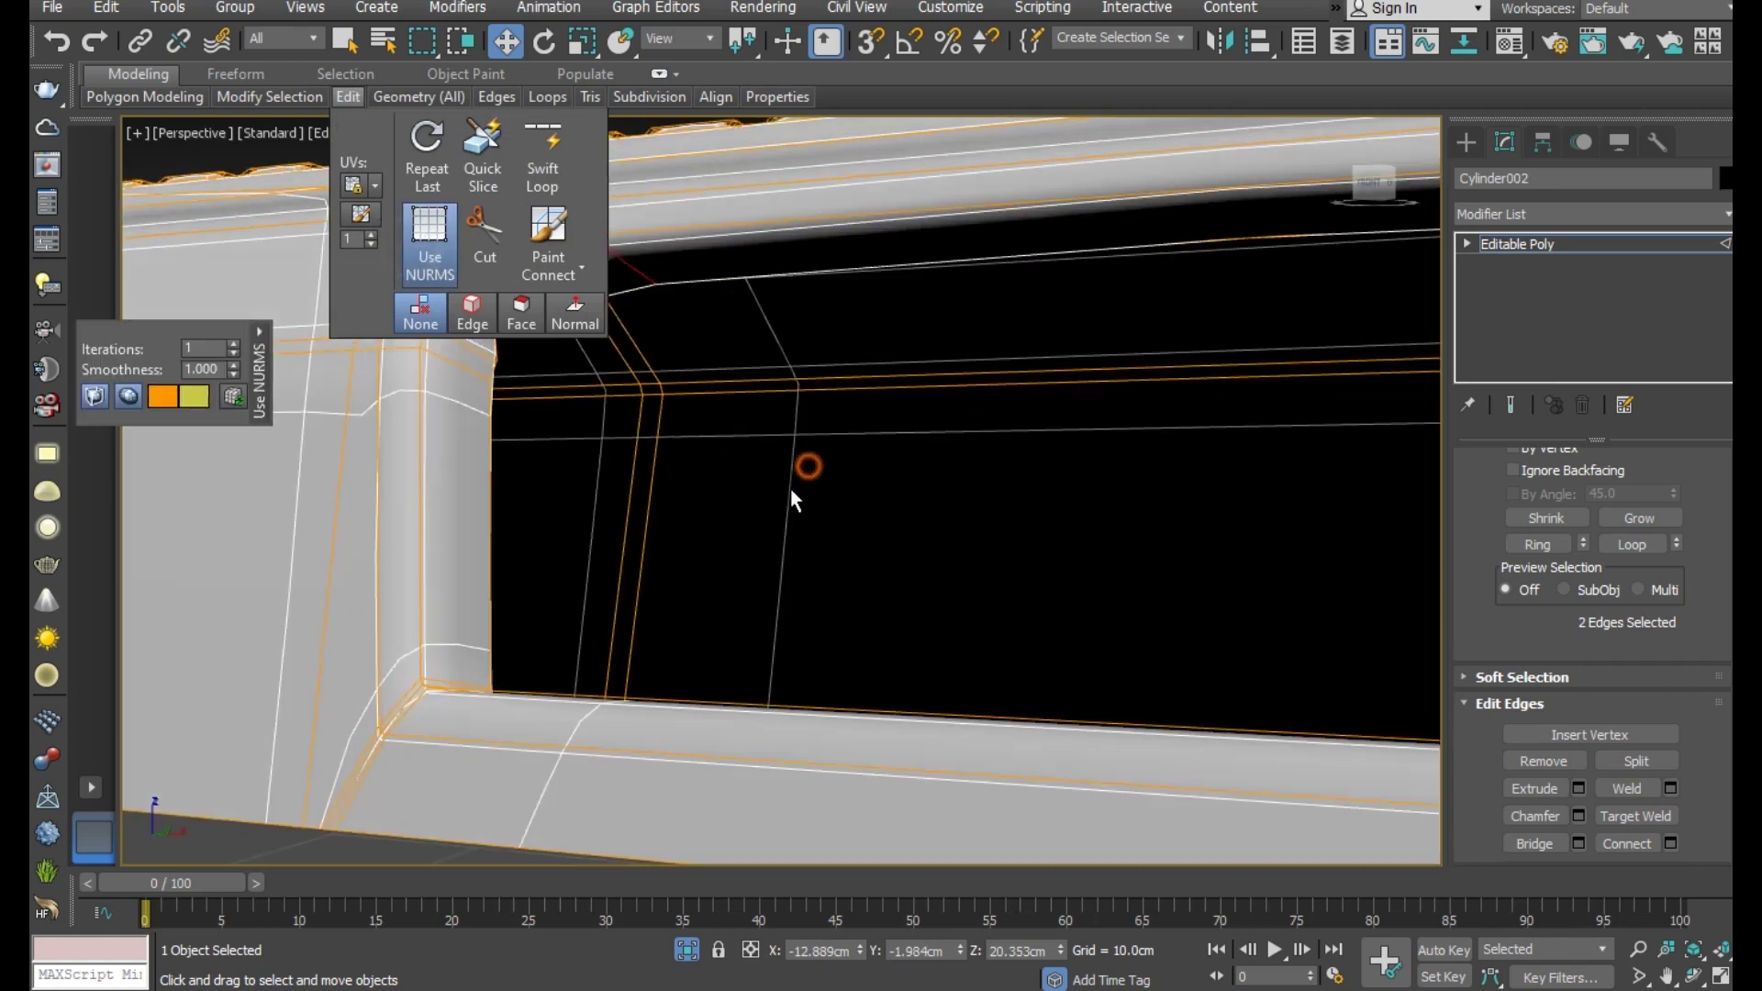
{"action": "scroll", "coordinate": [791, 488], "scroll_direction": "down", "scroll_amount": 3}
{"action": "scroll", "coordinate": [636, 514], "scroll_direction": "down", "scroll_amount": 5}
{"action": "scroll", "coordinate": [680, 575], "scroll_direction": "down", "scroll_amount": 1}
{"action": "middle_click_drag", "start_coordinate": [680, 576], "coordinate": [732, 567], "text": "alt"}
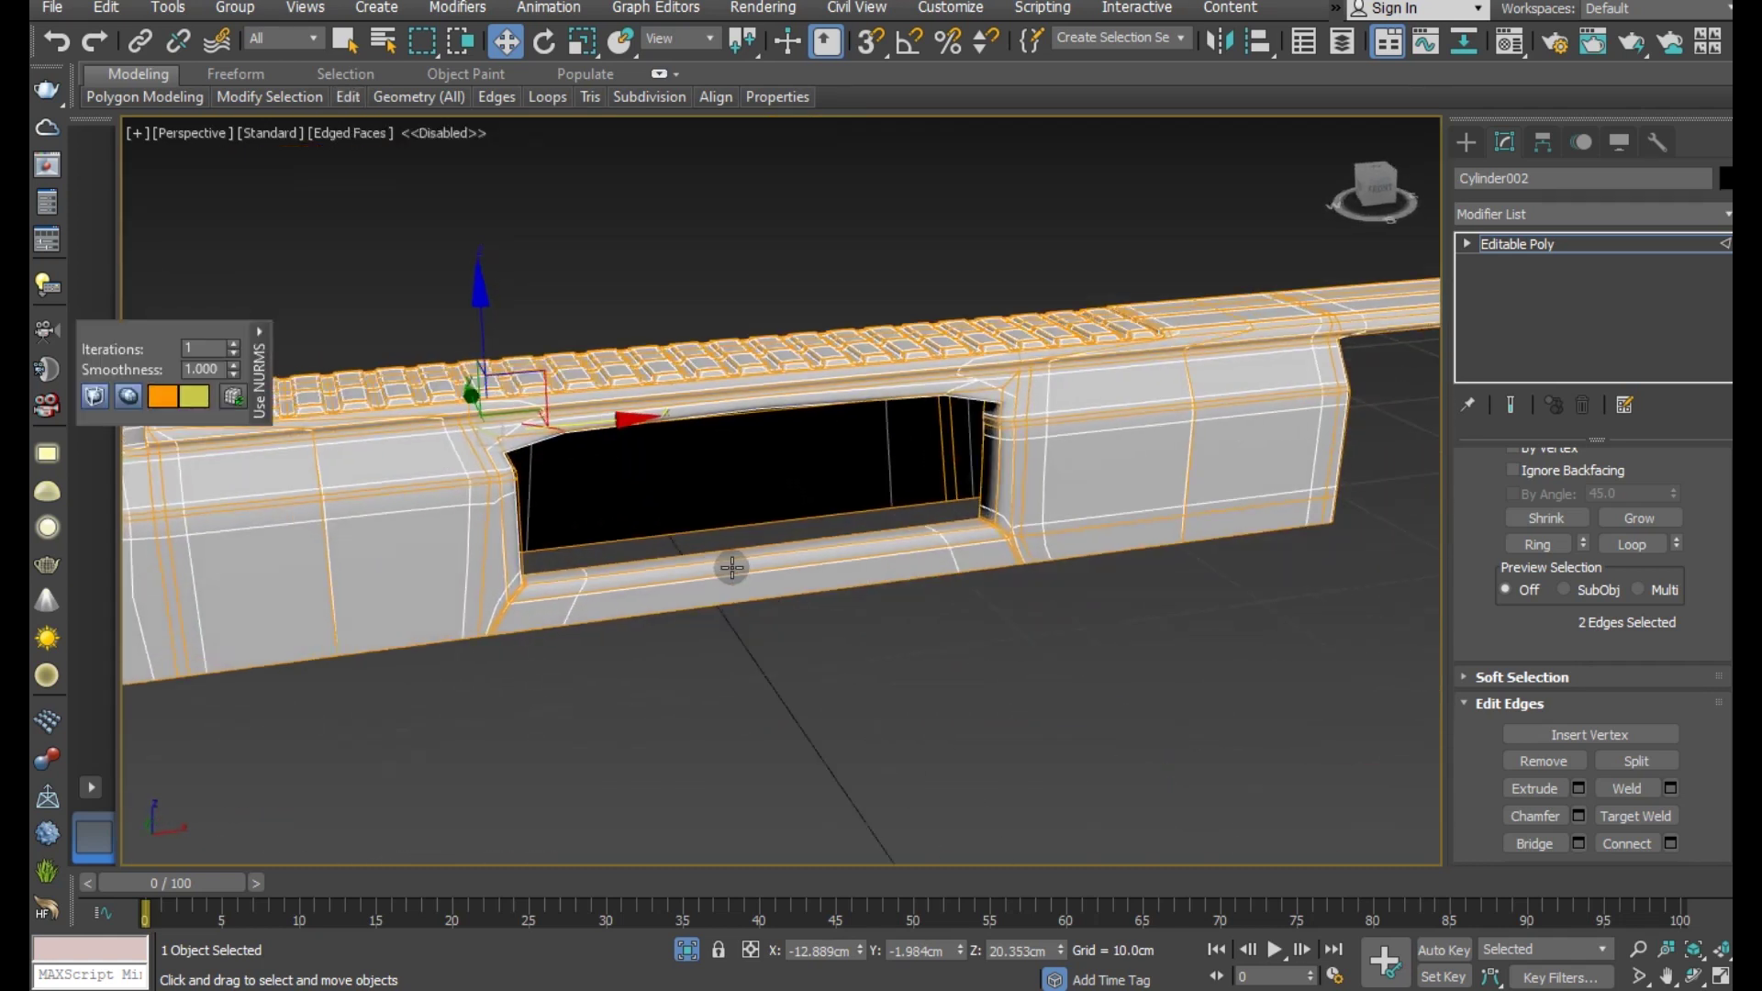
{"action": "scroll", "coordinate": [627, 410], "scroll_direction": "up", "scroll_amount": 3}
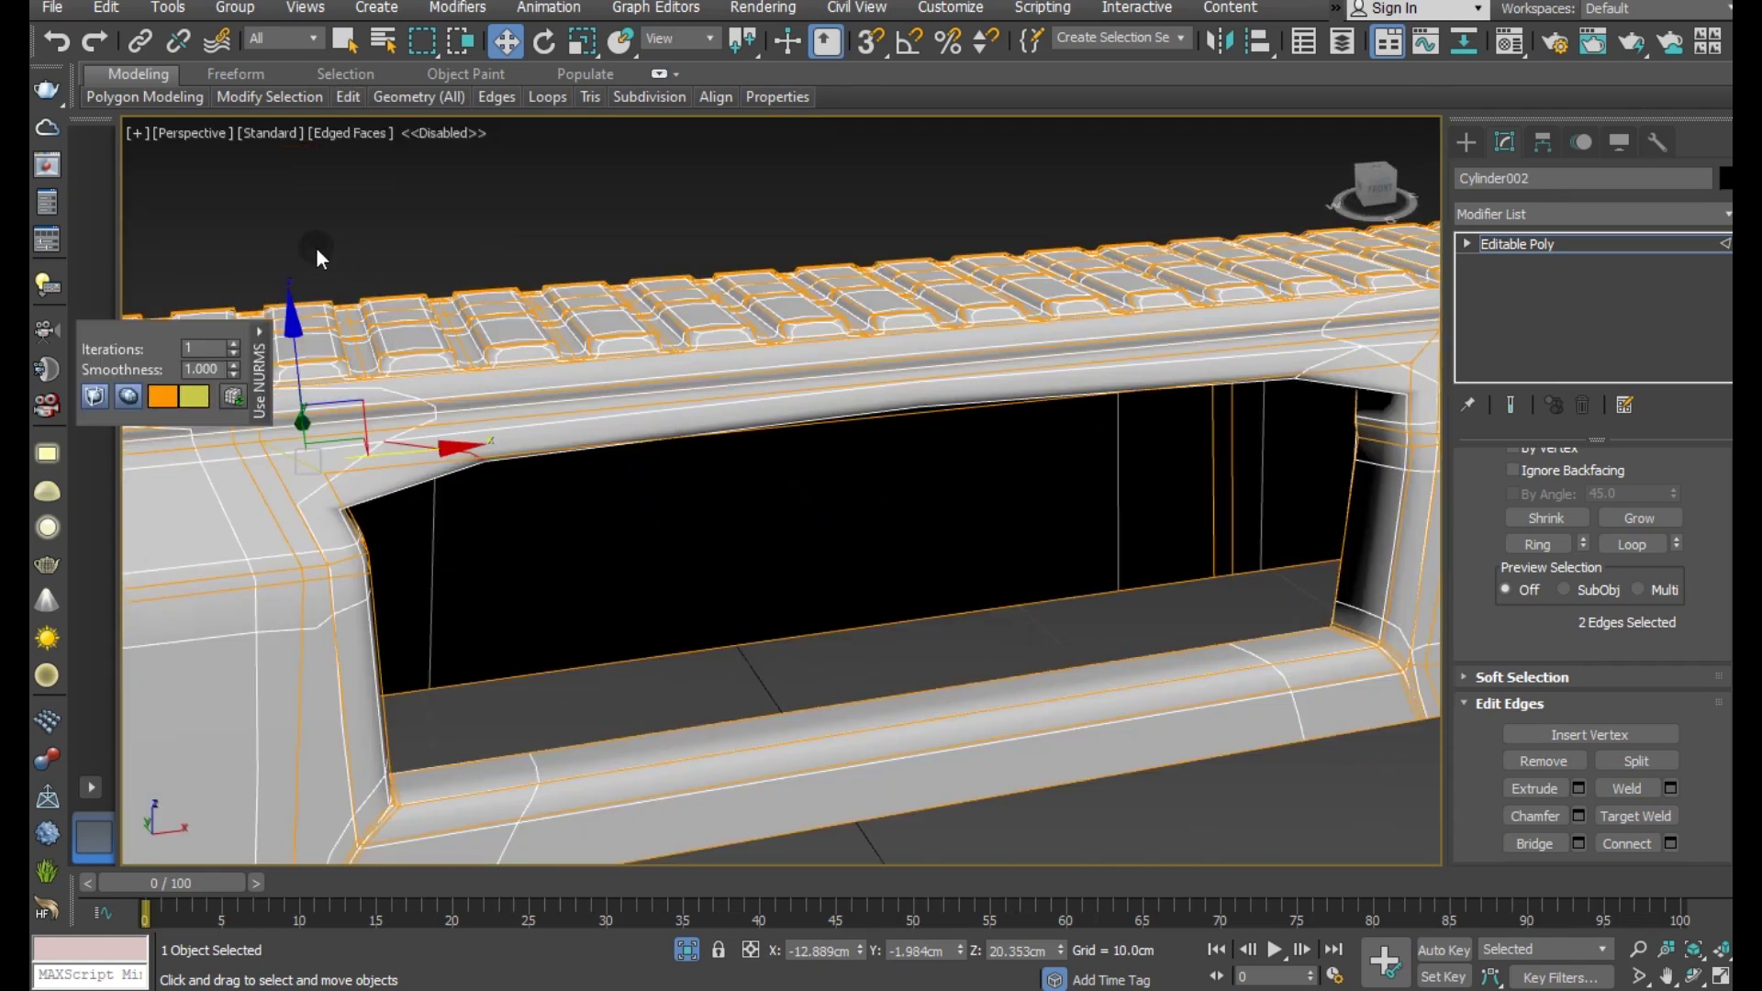
{"action": "mouse_move", "coordinate": [347, 96]}
{"action": "left_click", "coordinate": [406, 224]}
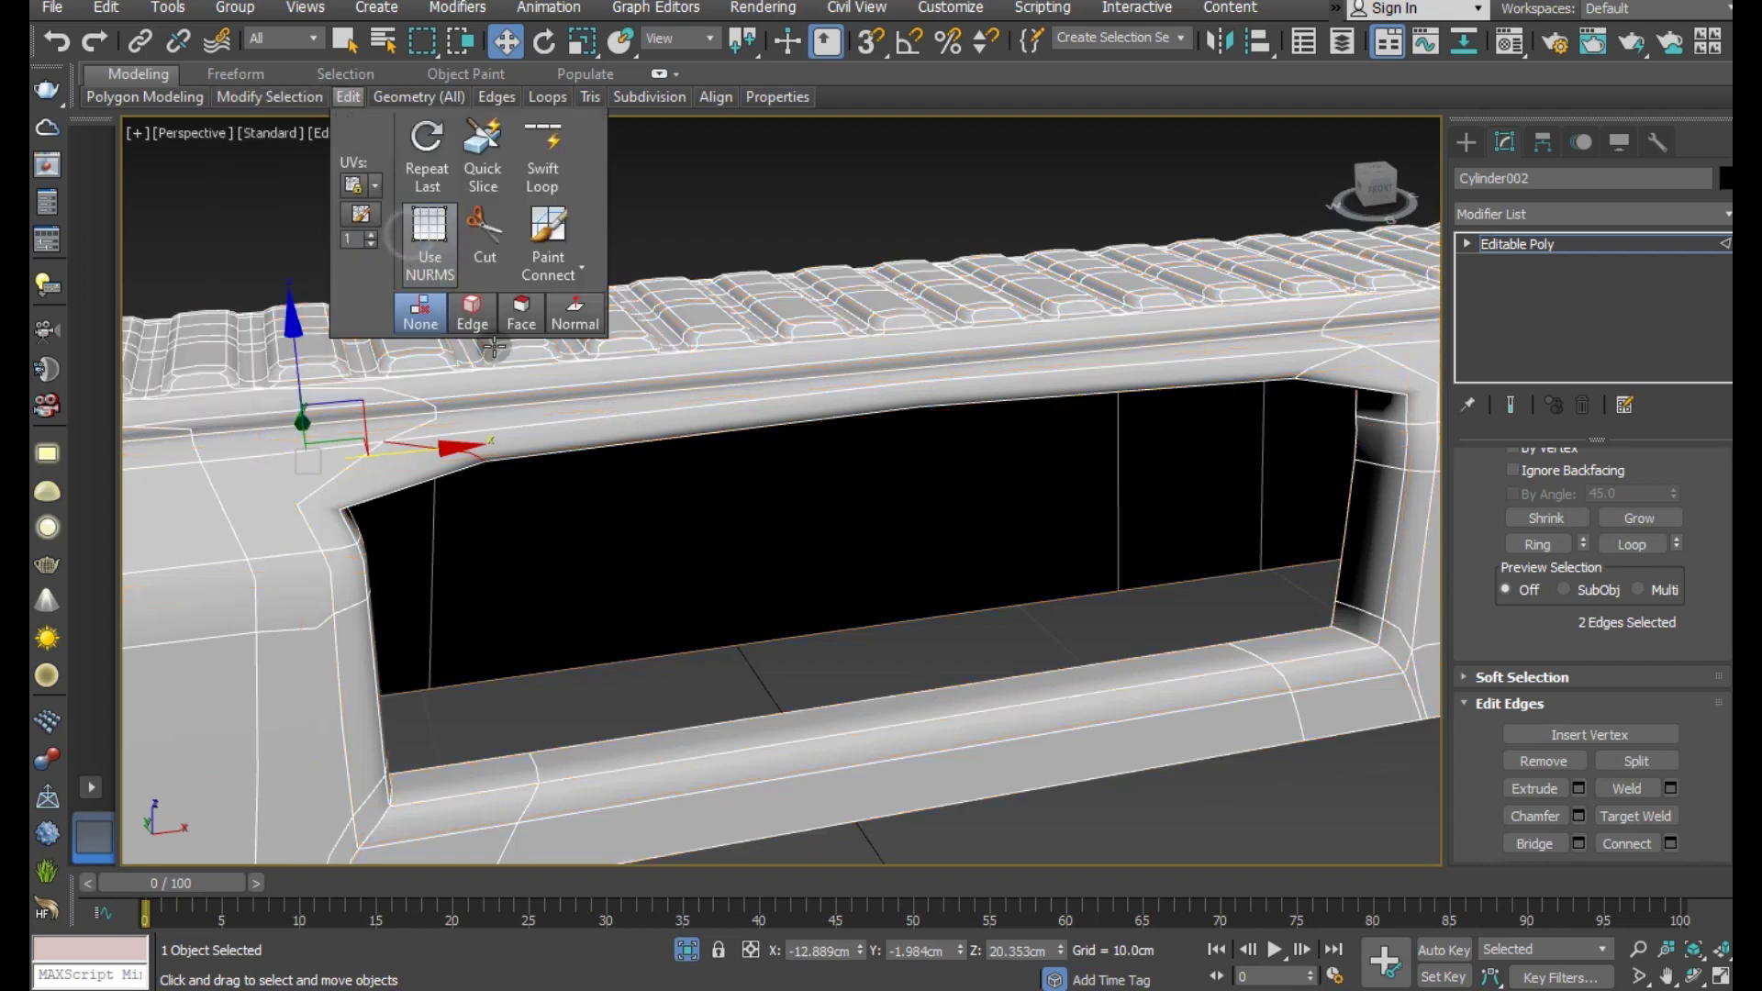
{"action": "scroll", "coordinate": [331, 216], "scroll_direction": "up", "scroll_amount": 3}
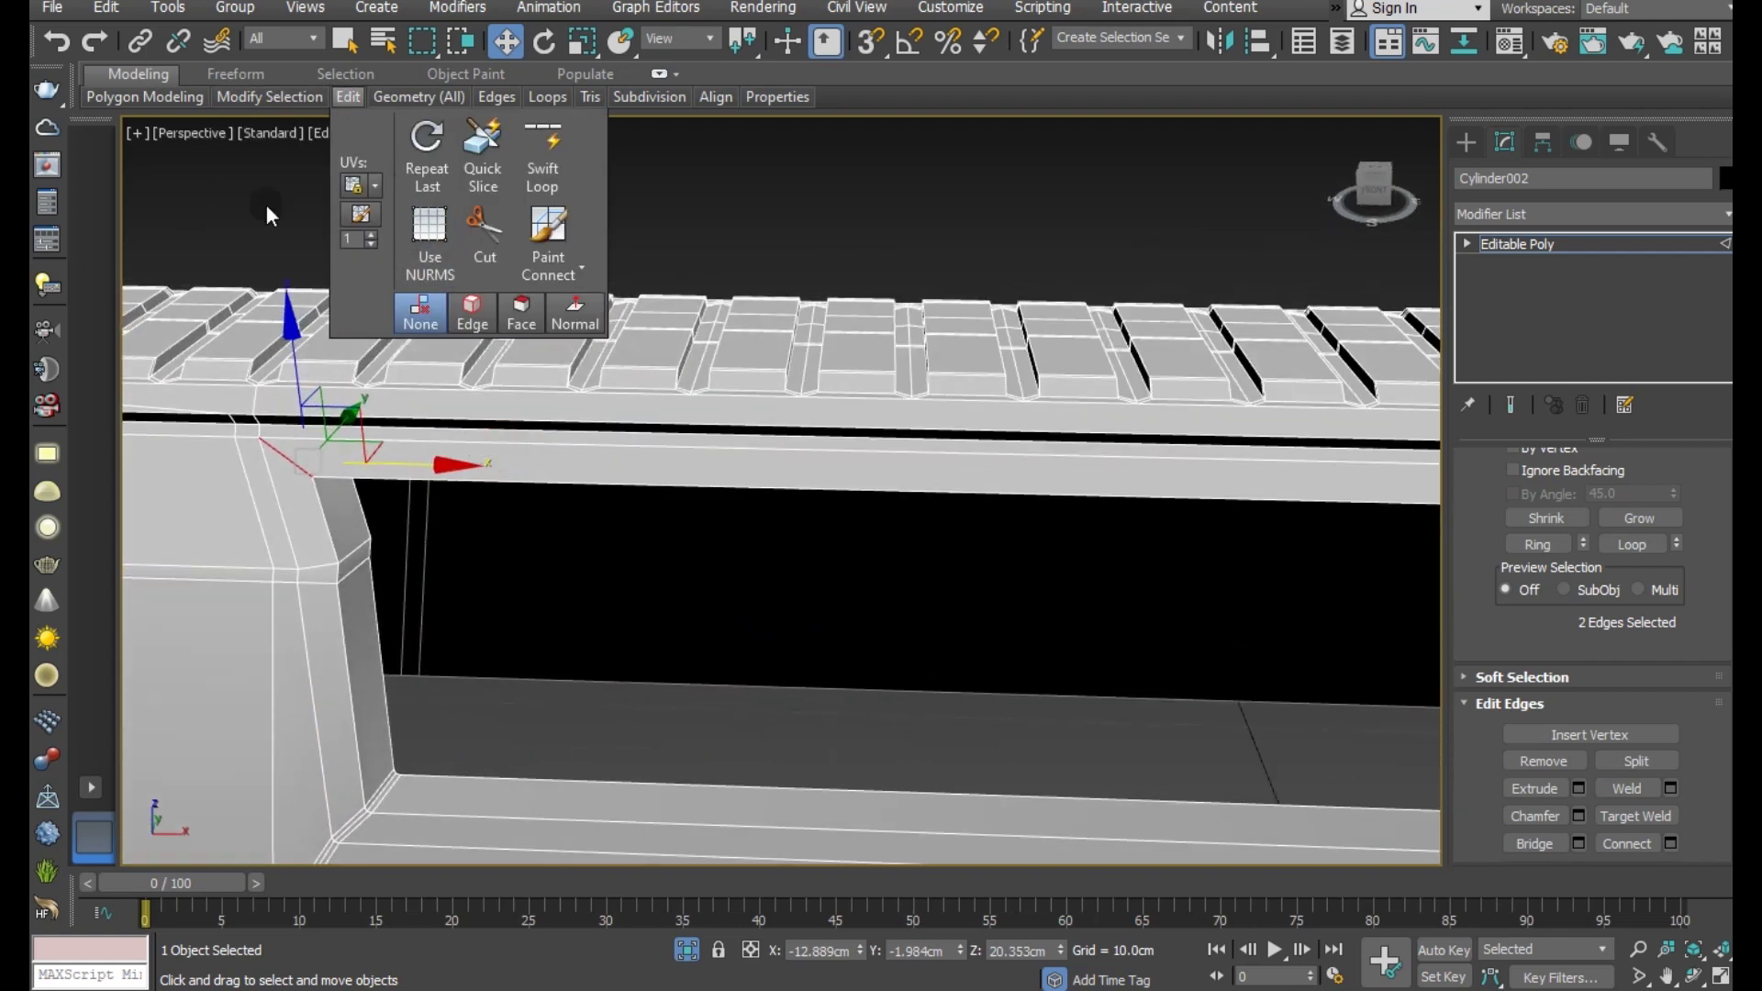
{"action": "left_click", "coordinate": [64, 38]}
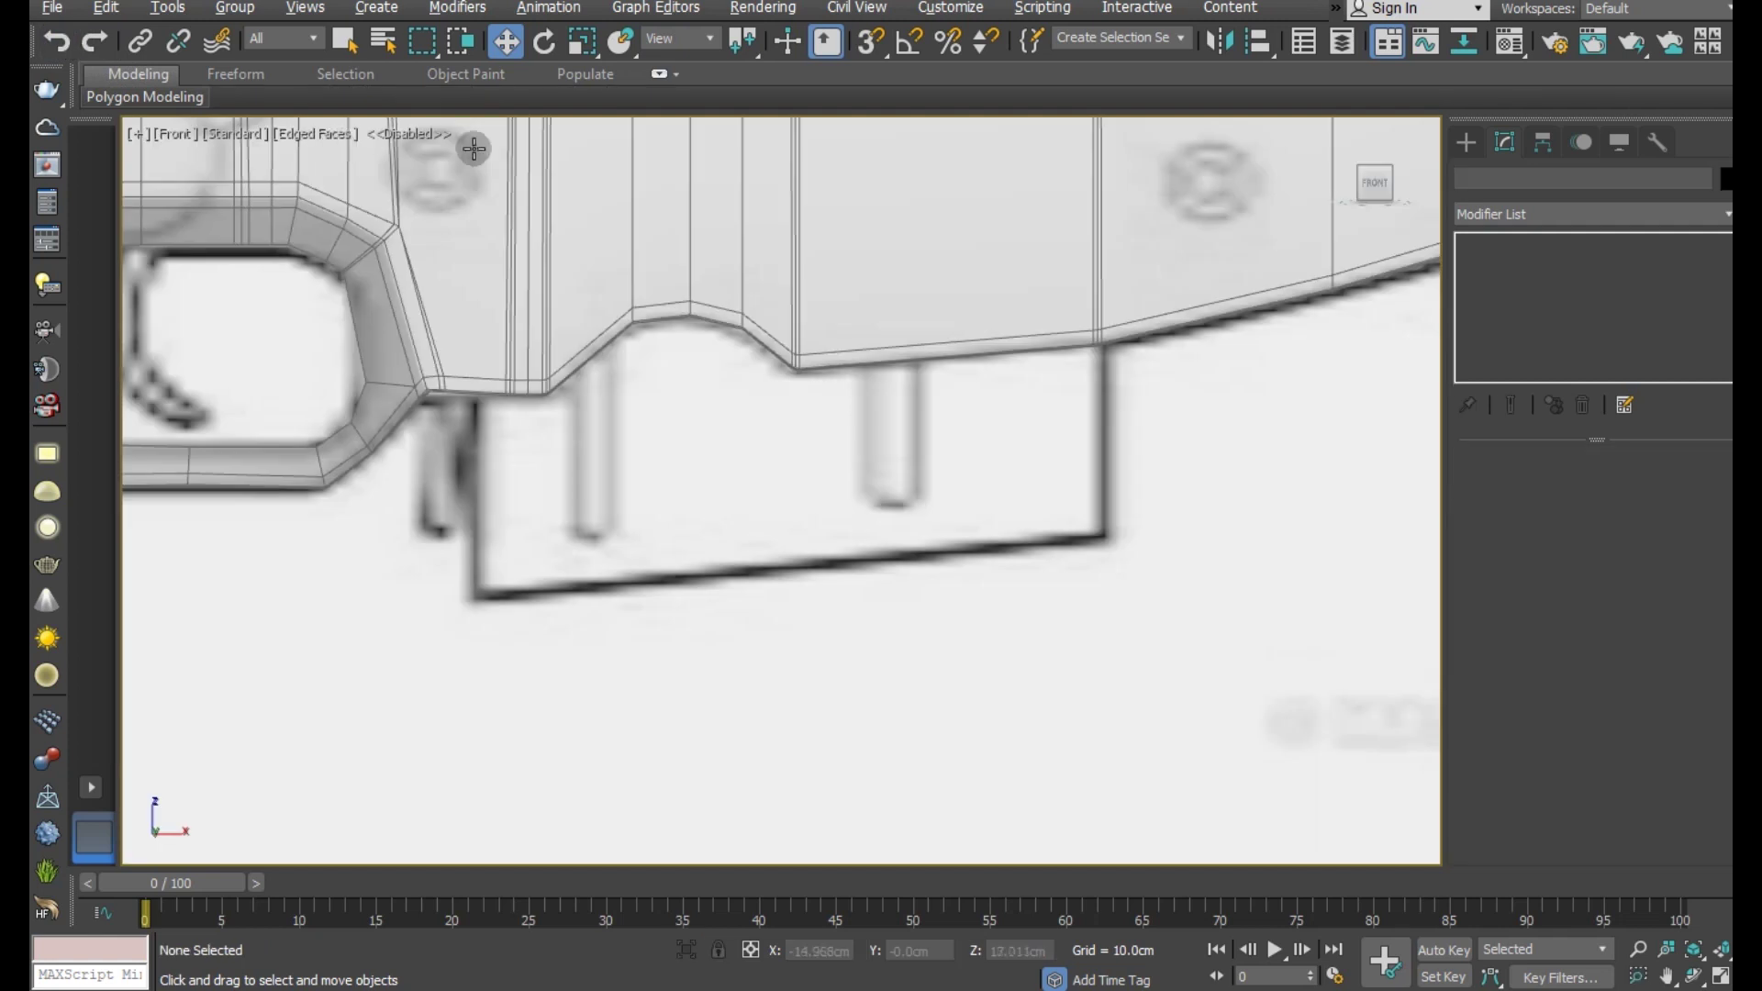
- Draw a box in the Front viewport over the rectangular reference shape beneath the rifle body
{"action": "left_click", "coordinate": [1465, 141]}
{"action": "left_click", "coordinate": [1565, 290]}
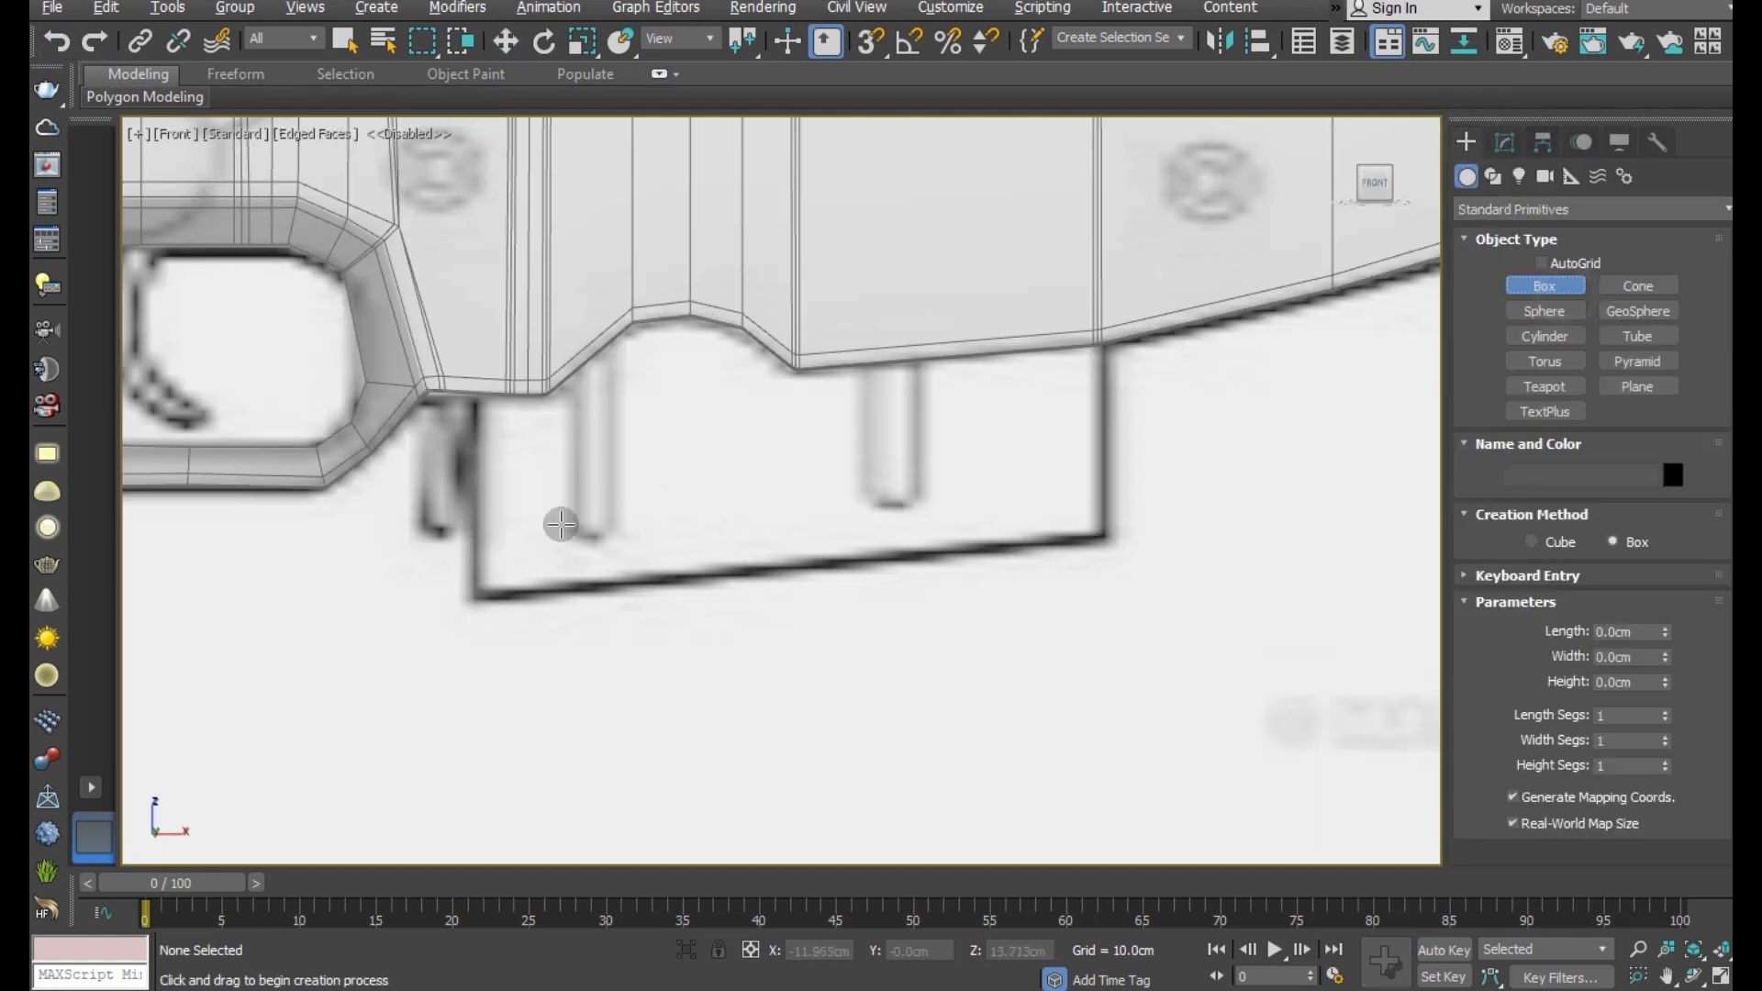
{"action": "left_click_drag", "start_coordinate": [478, 584], "coordinate": [1105, 179]}
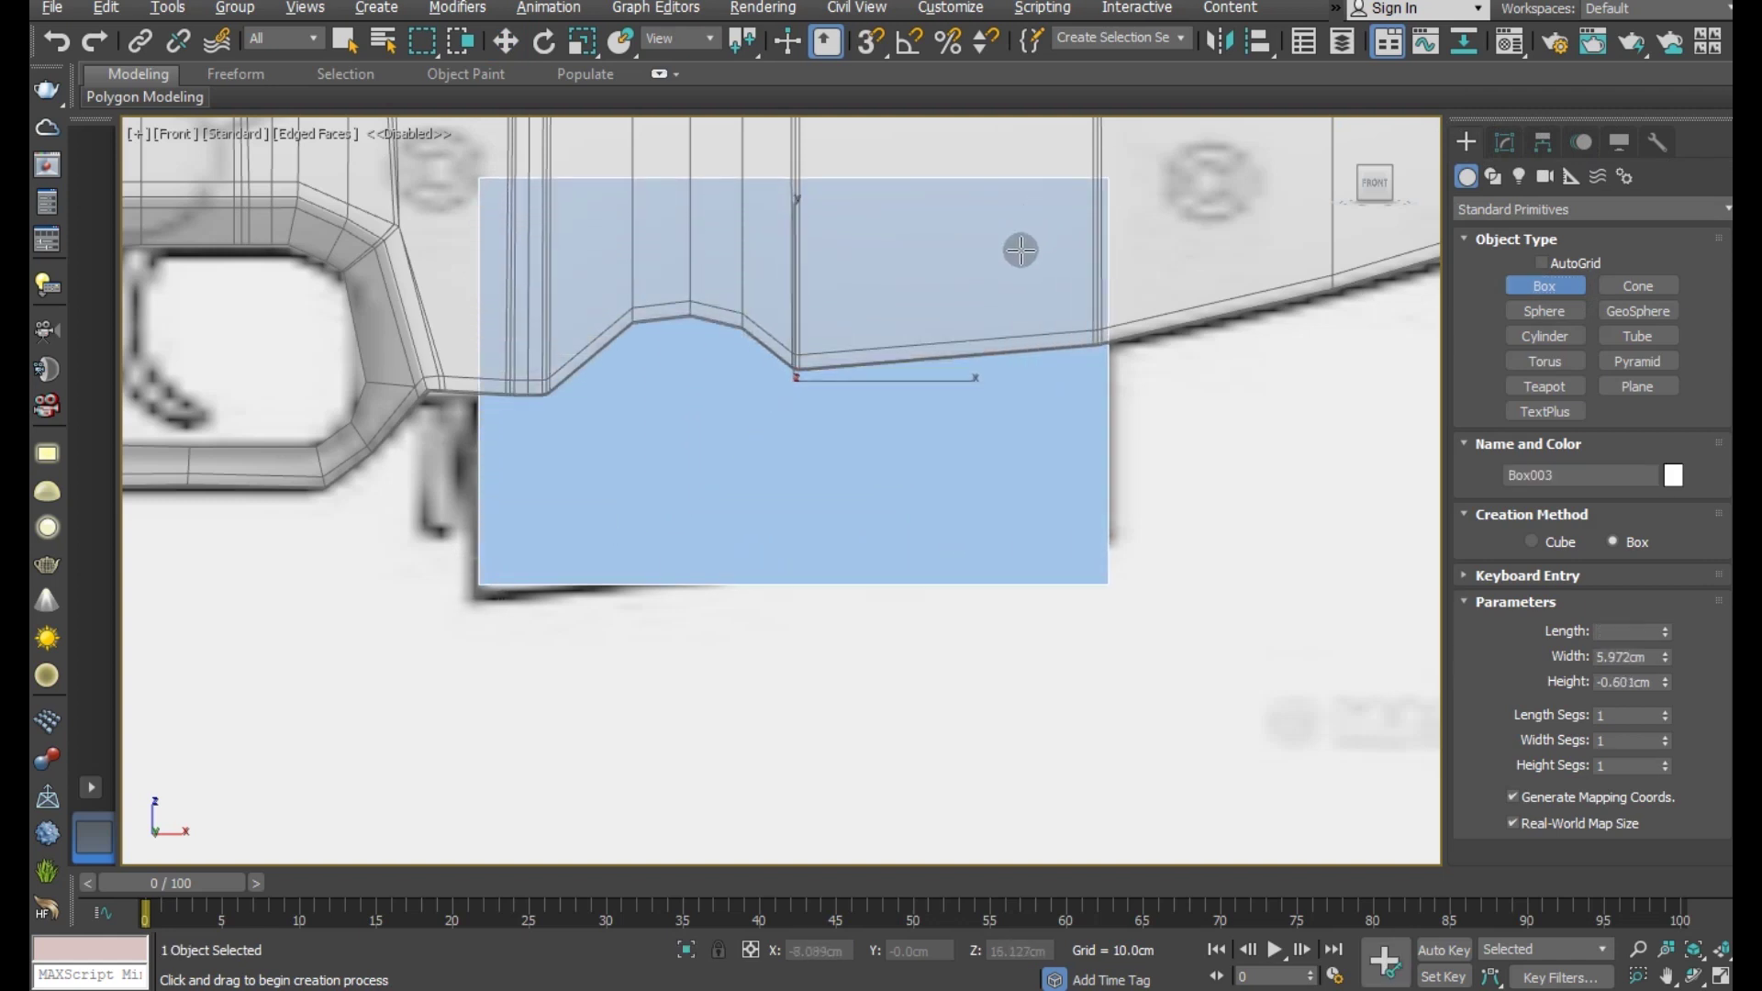
{"action": "left_click", "coordinate": [1020, 264]}
{"action": "right_click", "coordinate": [1020, 263]}
- Assign the default material to the new box and enable See-Through in its Object Properties
{"action": "key", "text": "m"}
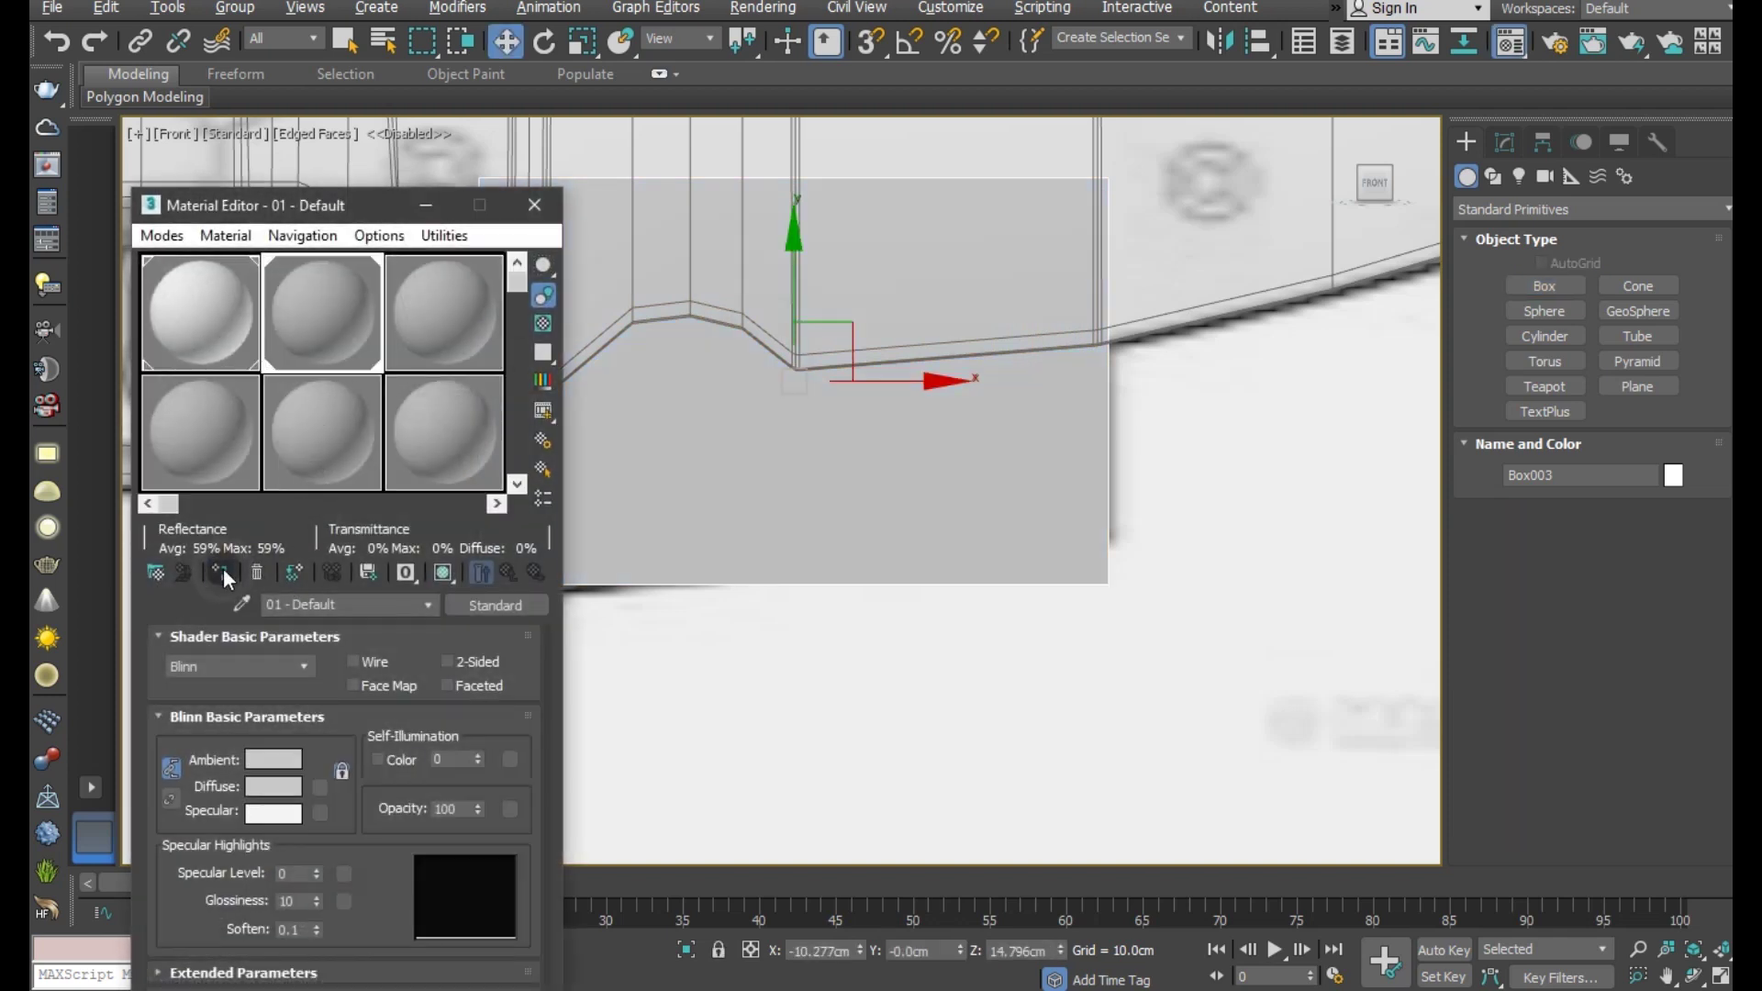
{"action": "left_click", "coordinate": [223, 569]}
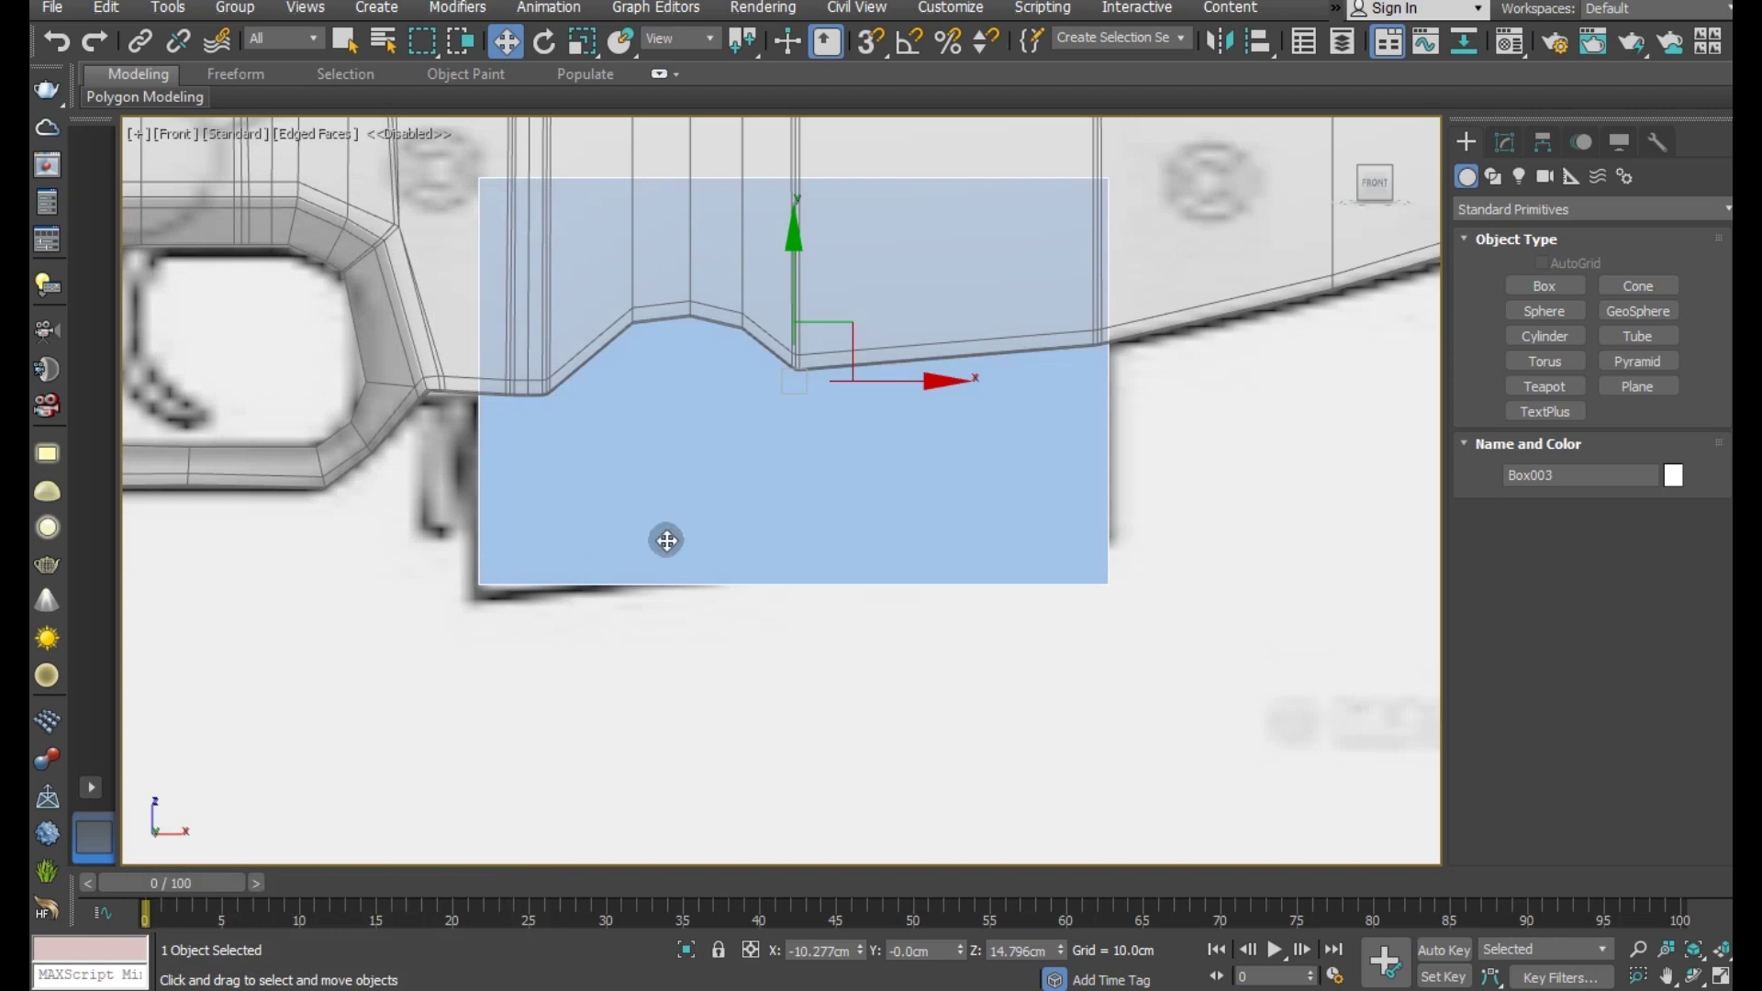
{"action": "right_click", "coordinate": [859, 494]}
{"action": "left_click", "coordinate": [909, 648]}
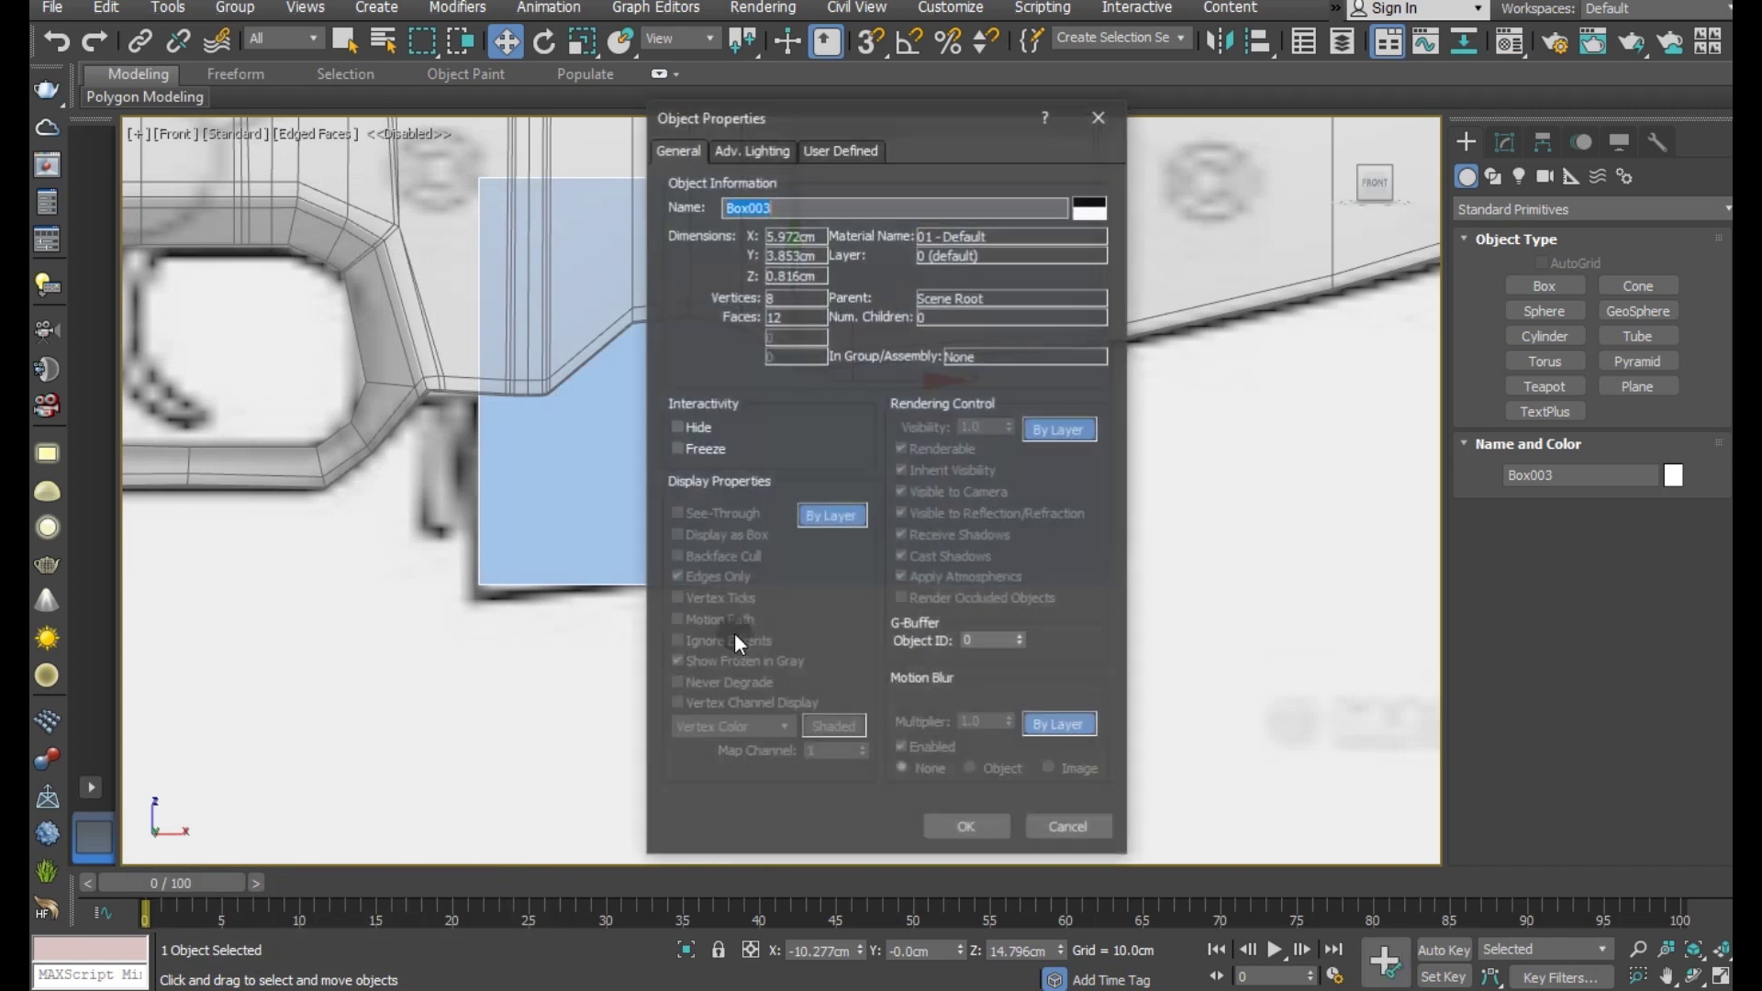
{"action": "left_click", "coordinate": [832, 515]}
{"action": "left_click", "coordinate": [953, 828]}
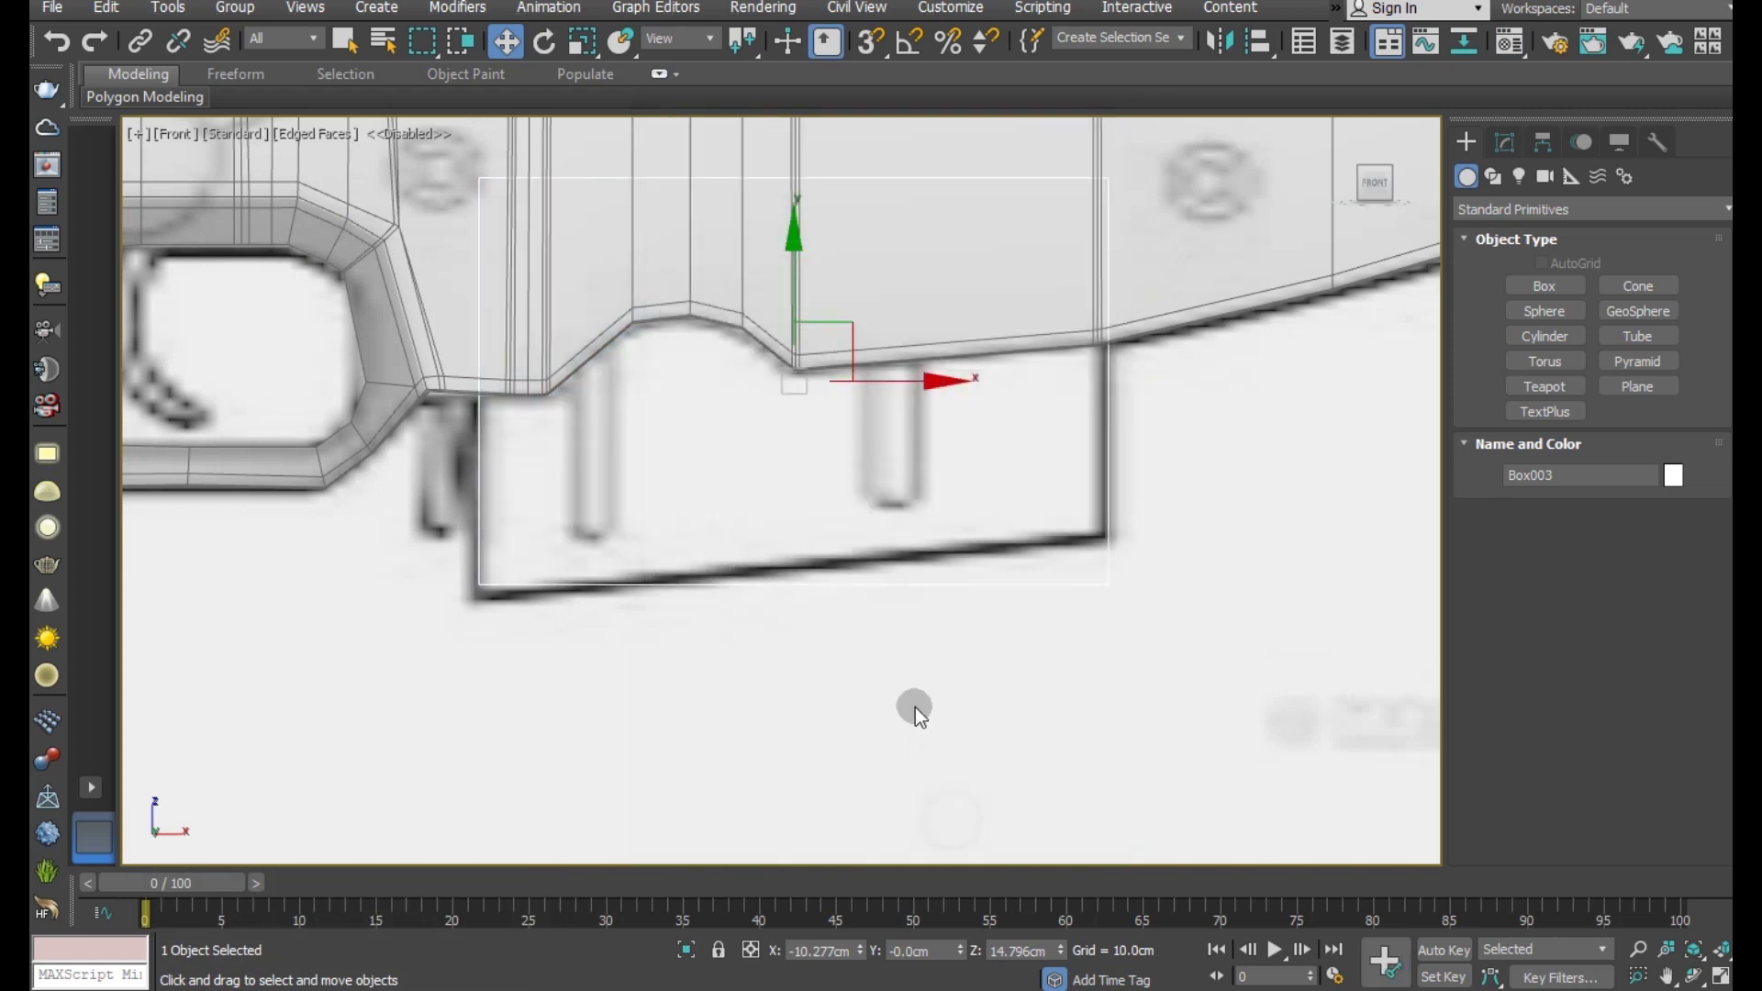
- In the Perspective view, slide Box003 along Y into line with the rifle body
{"action": "key", "text": "p"}
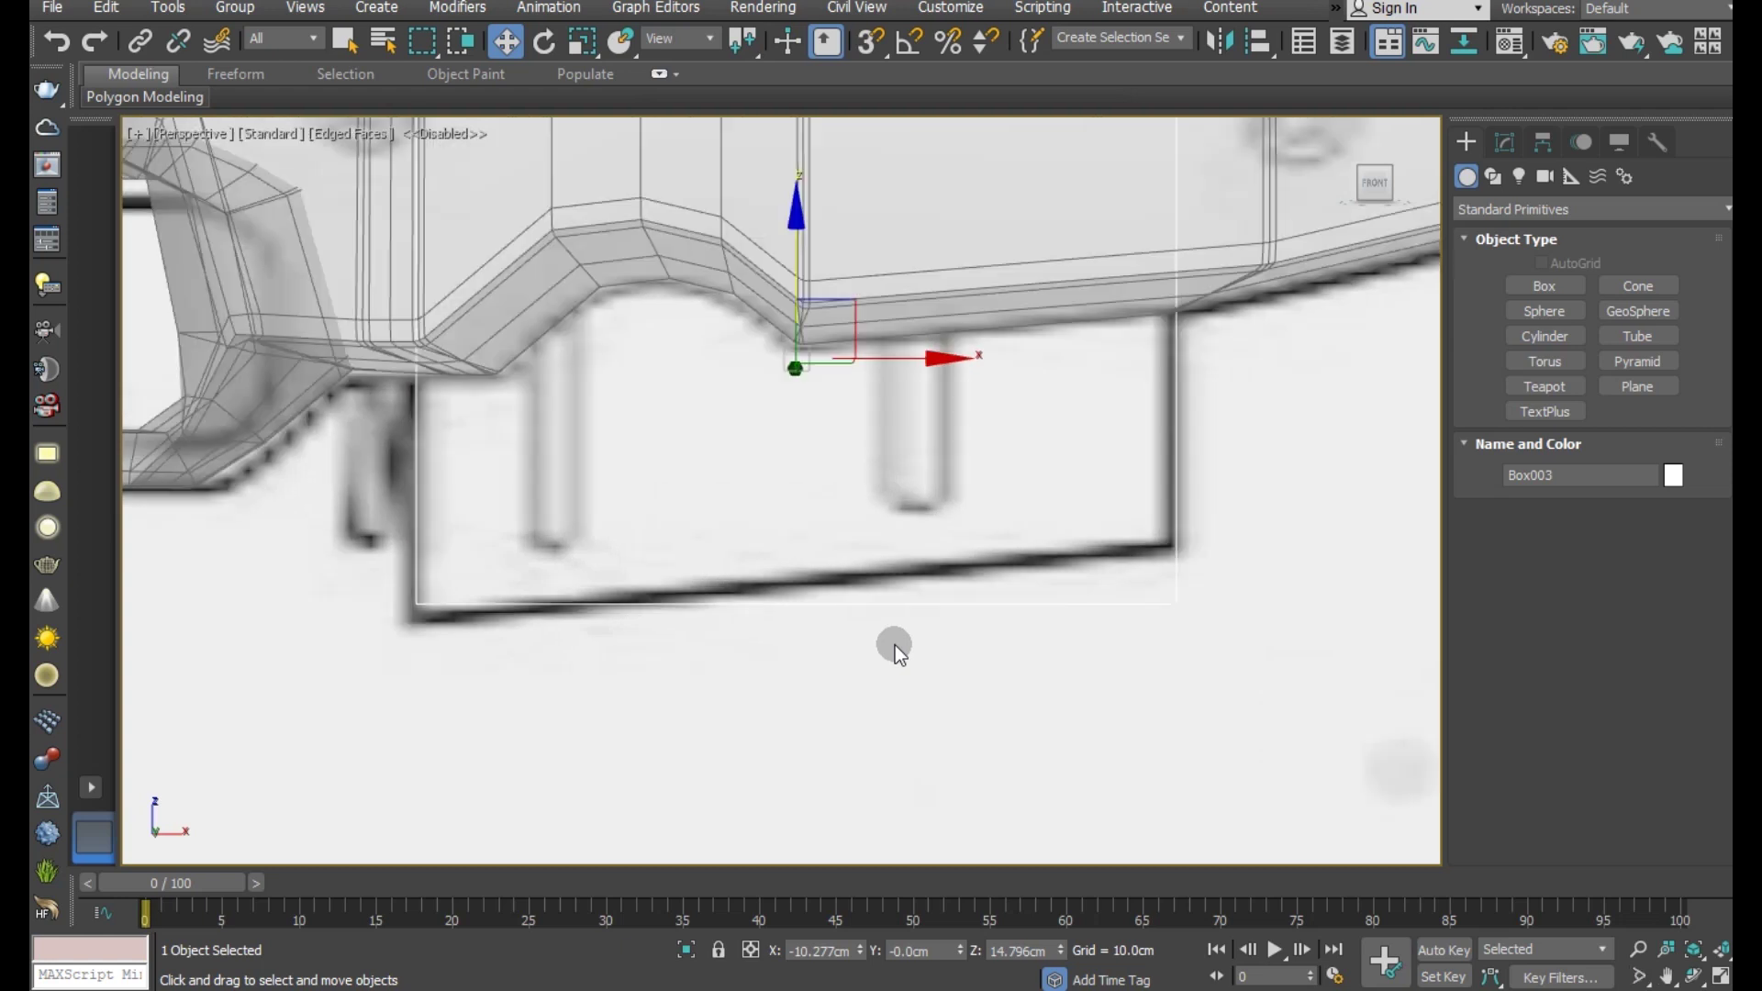
{"action": "middle_click_drag", "start_coordinate": [913, 635], "coordinate": [723, 587], "text": "alt"}
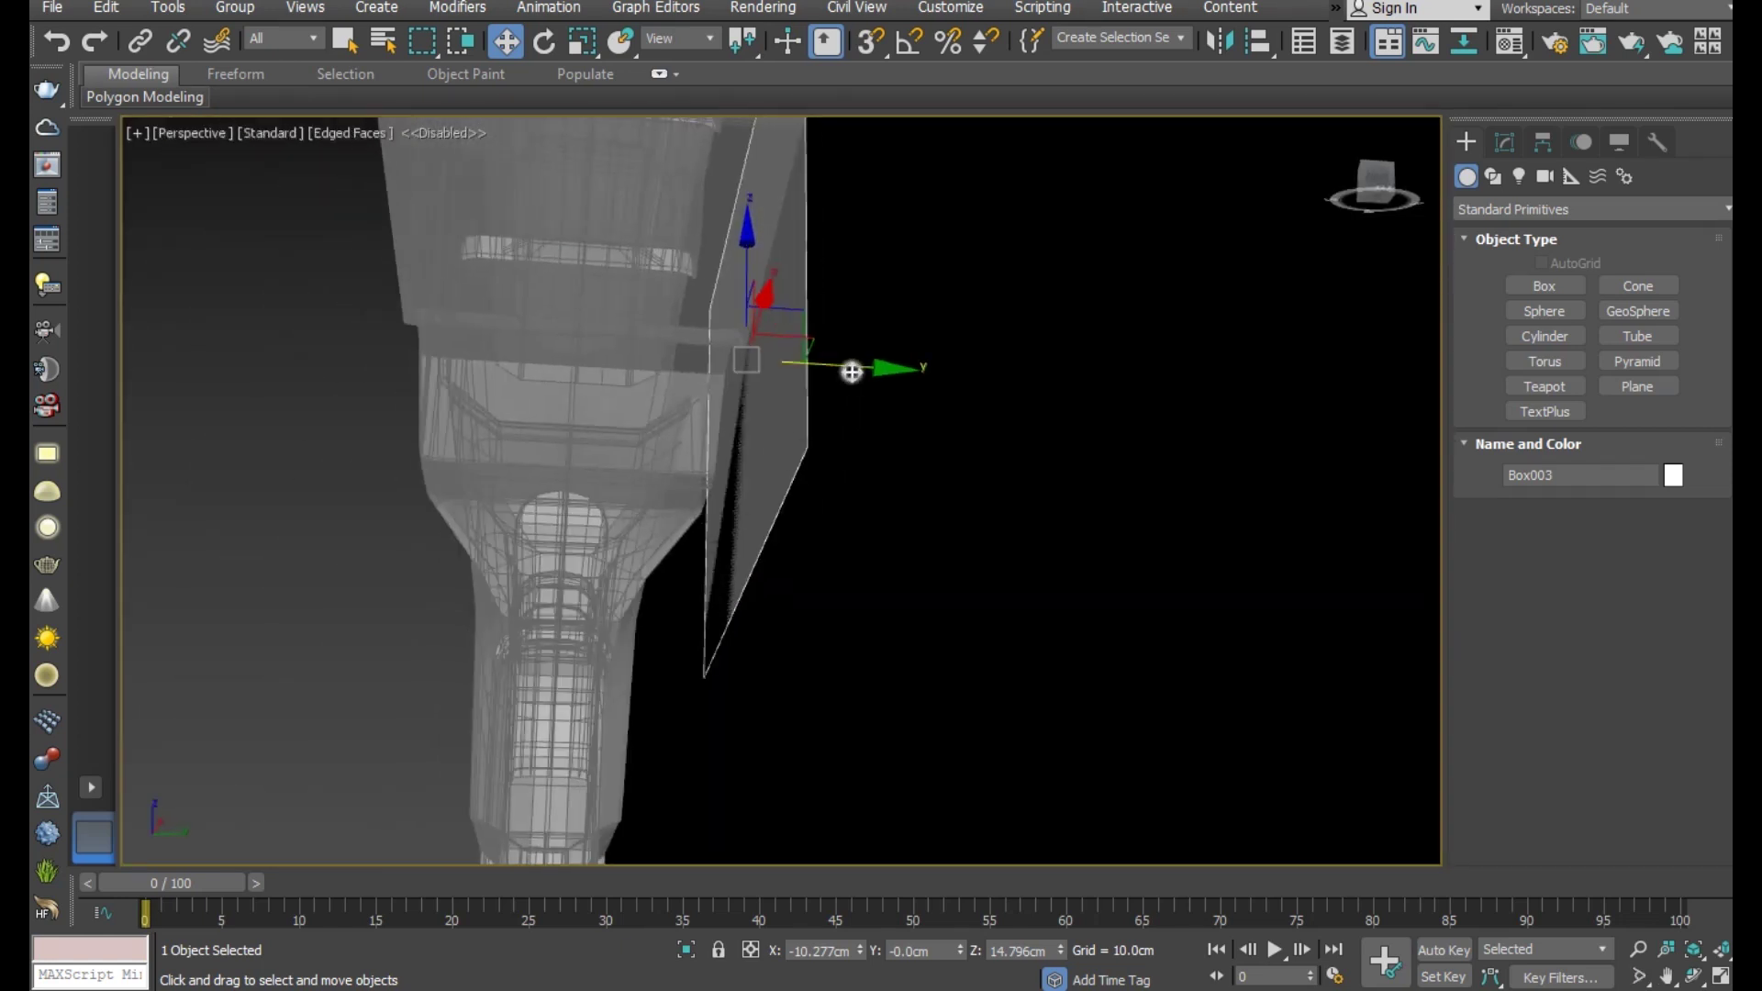
{"action": "left_click_drag", "start_coordinate": [852, 371], "coordinate": [616, 342]}
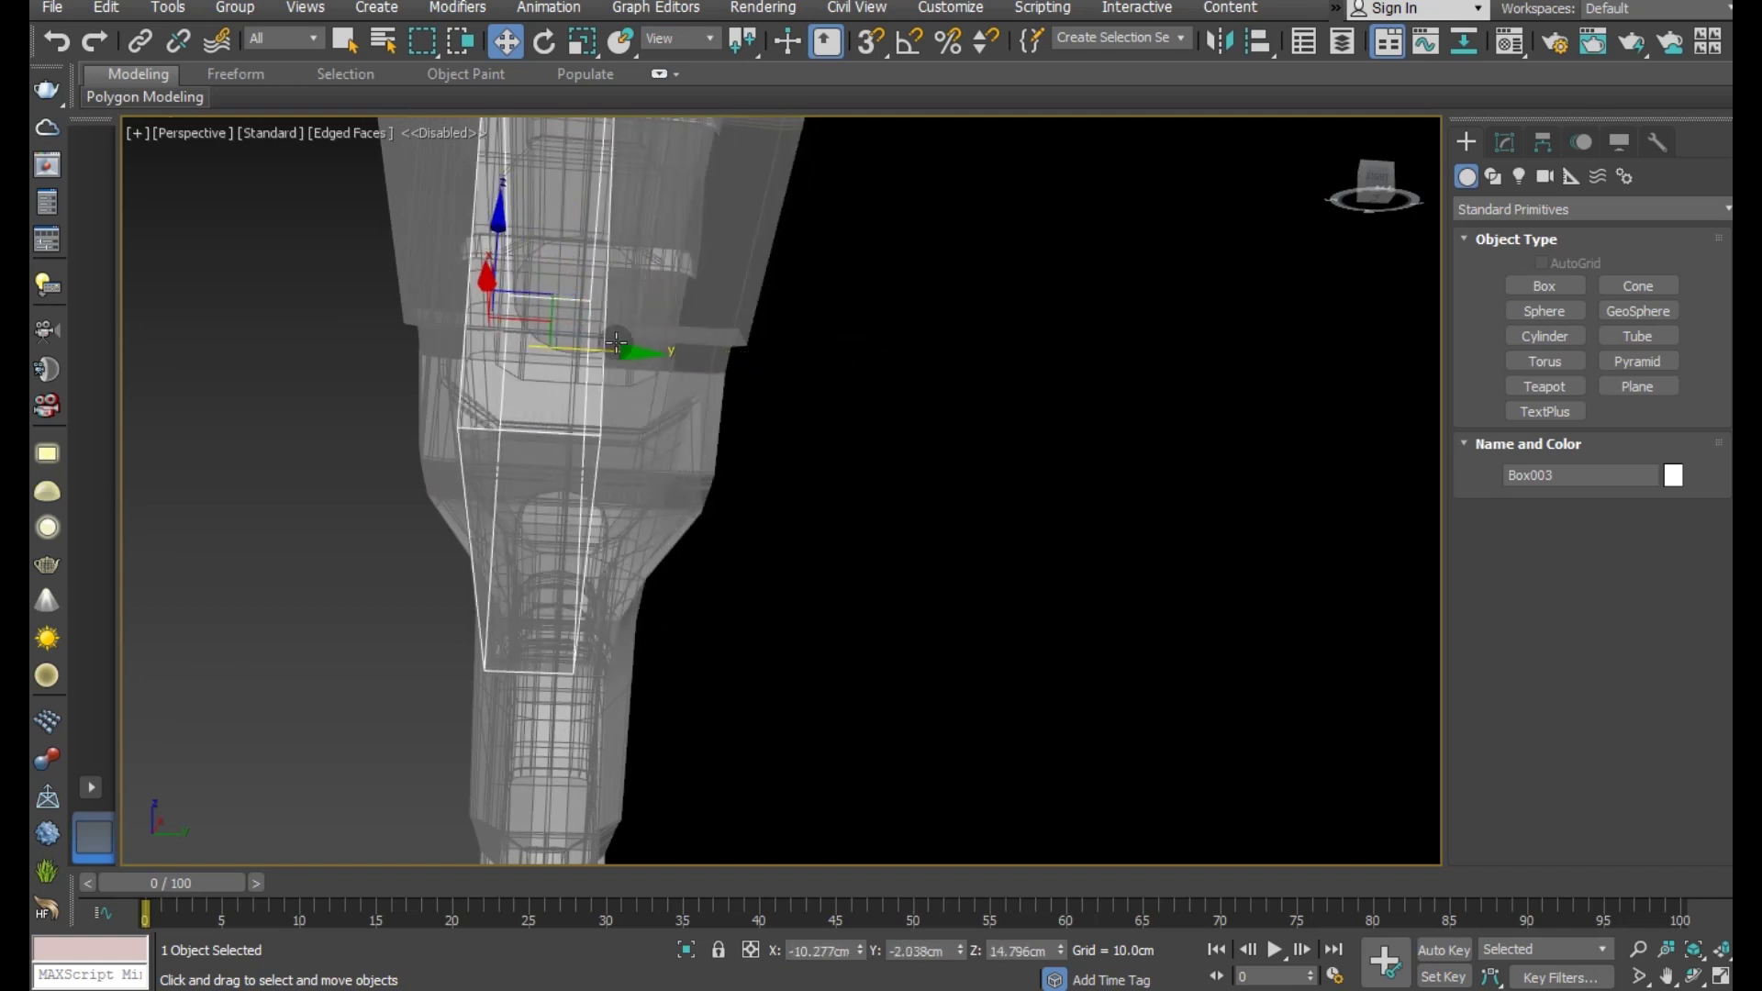
{"action": "scroll", "coordinate": [728, 362], "scroll_direction": "up", "scroll_amount": 3}
{"action": "scroll", "coordinate": [747, 358], "scroll_direction": "up", "scroll_amount": 2}
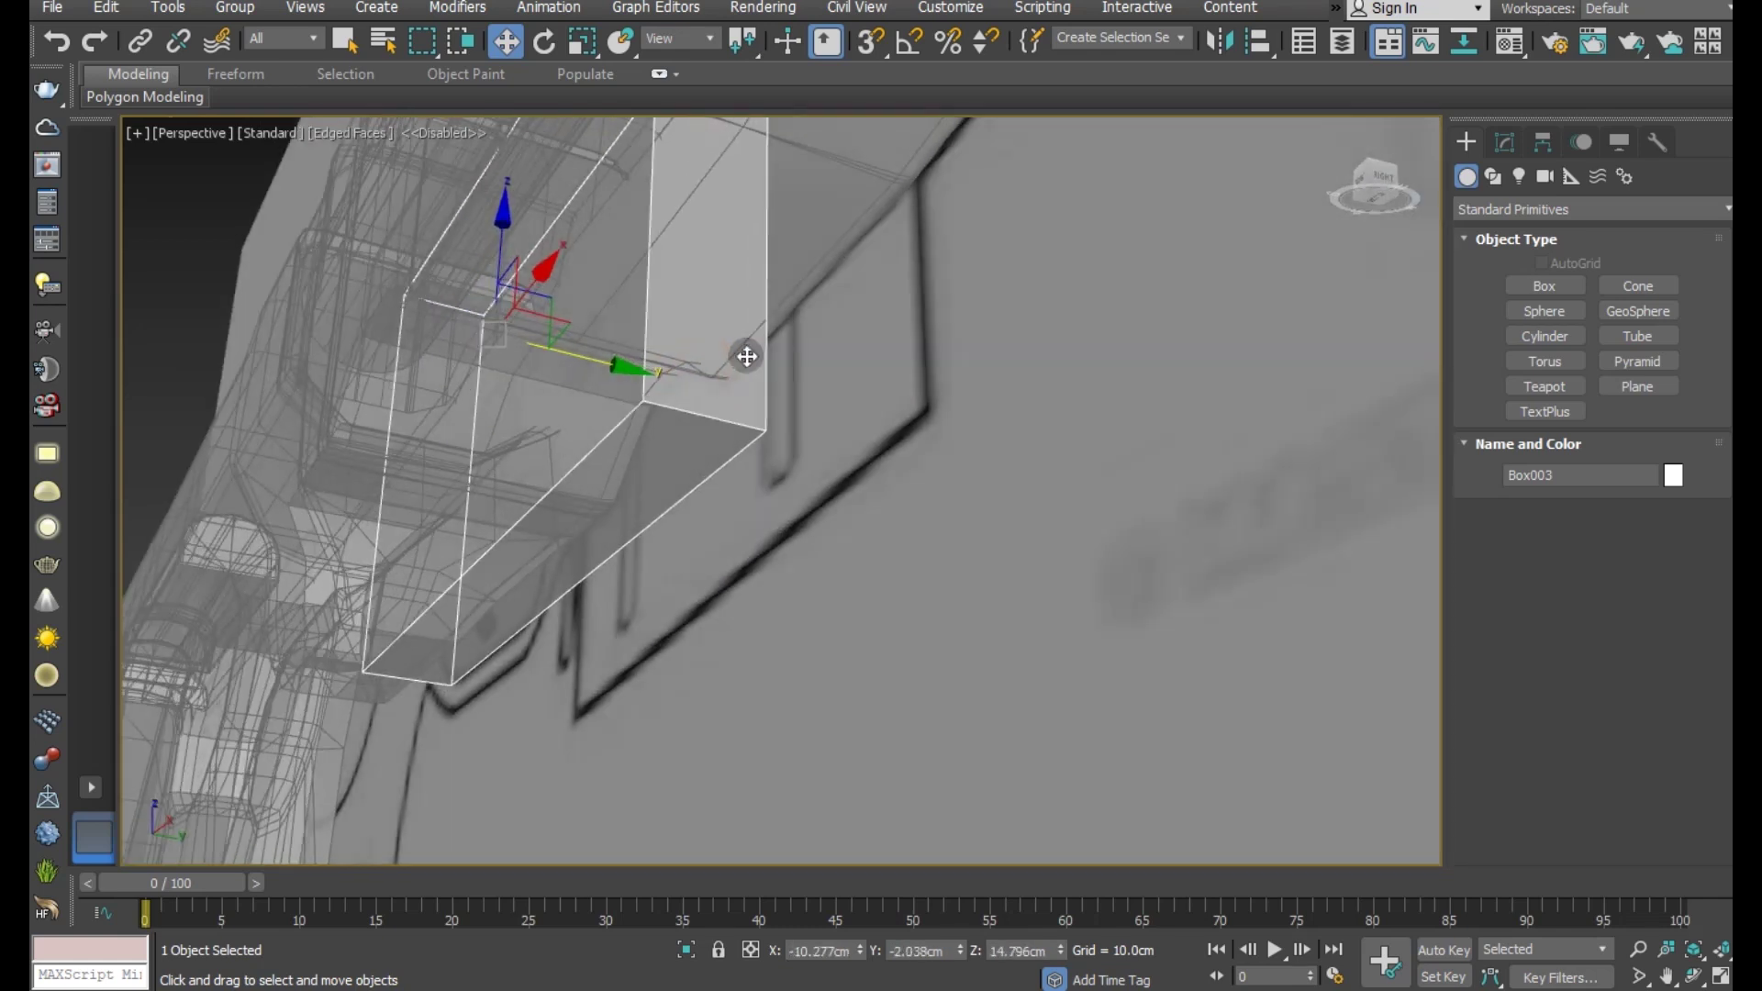
- With Box003 alone selected, set its Box Height to -1.196cm
{"action": "left_click", "coordinate": [291, 385]}
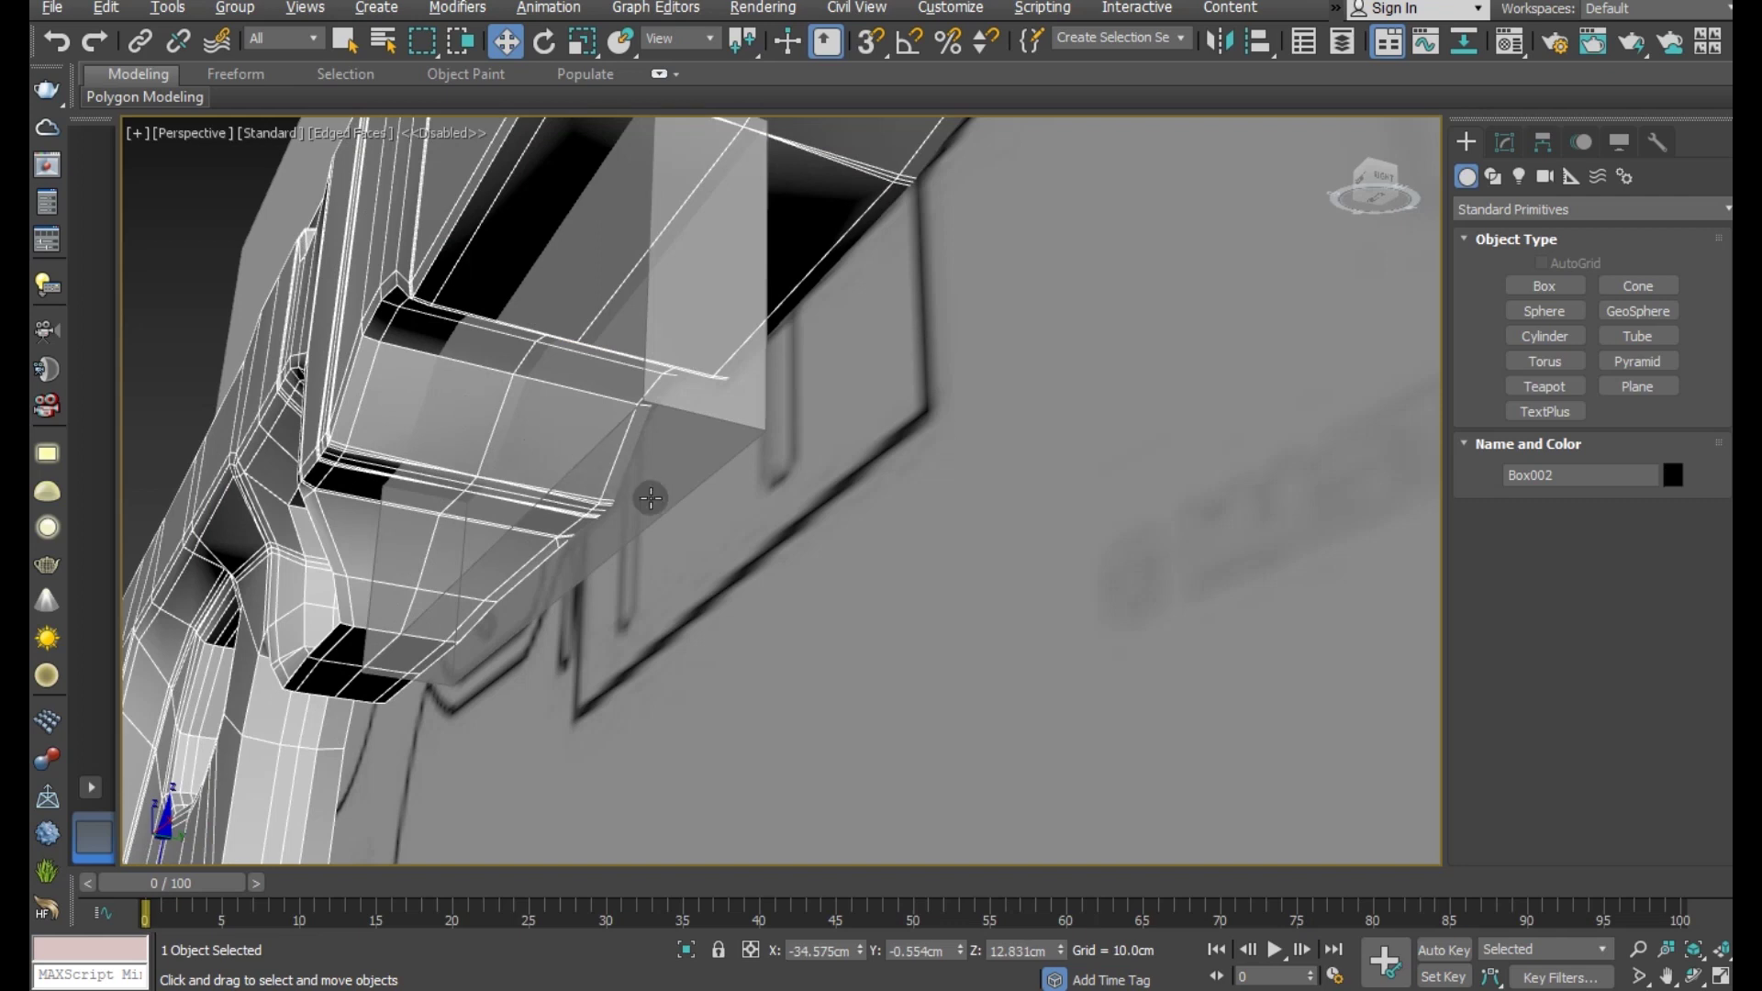
{"action": "left_click", "coordinate": [631, 459], "text": "ctrl"}
{"action": "scroll", "coordinate": [717, 507], "scroll_direction": "down", "scroll_amount": 3}
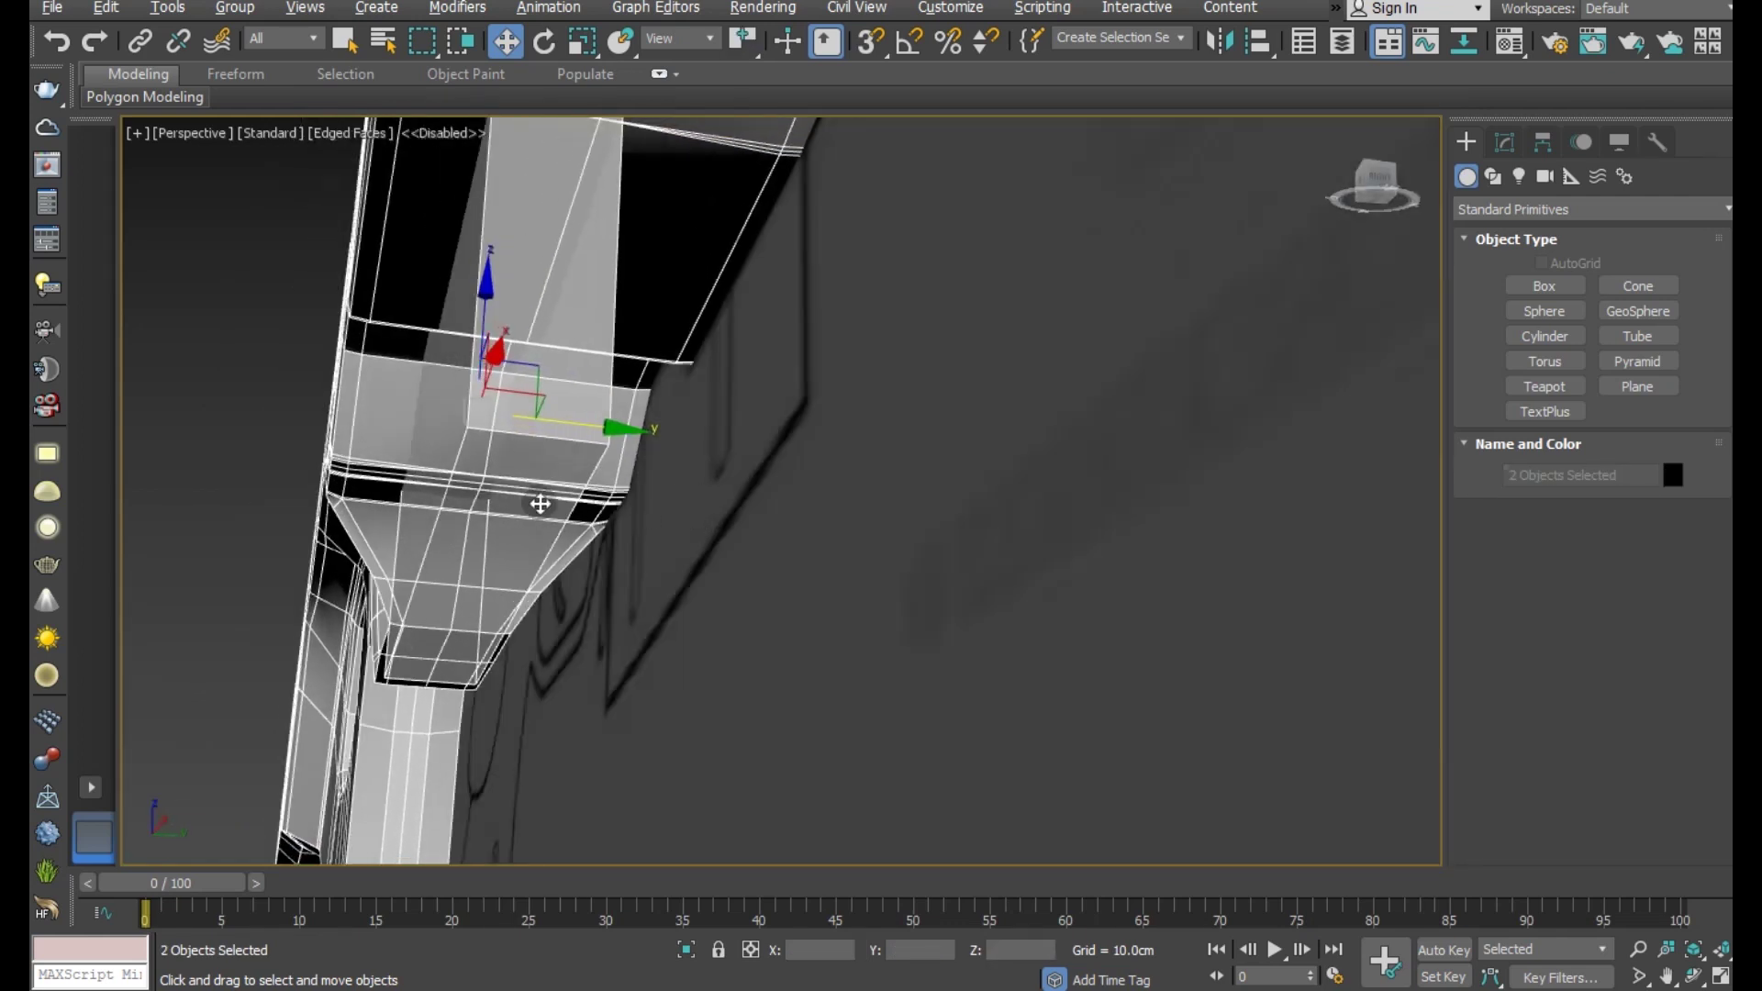
{"action": "left_click", "coordinate": [511, 499]}
{"action": "left_click", "coordinate": [1505, 142]}
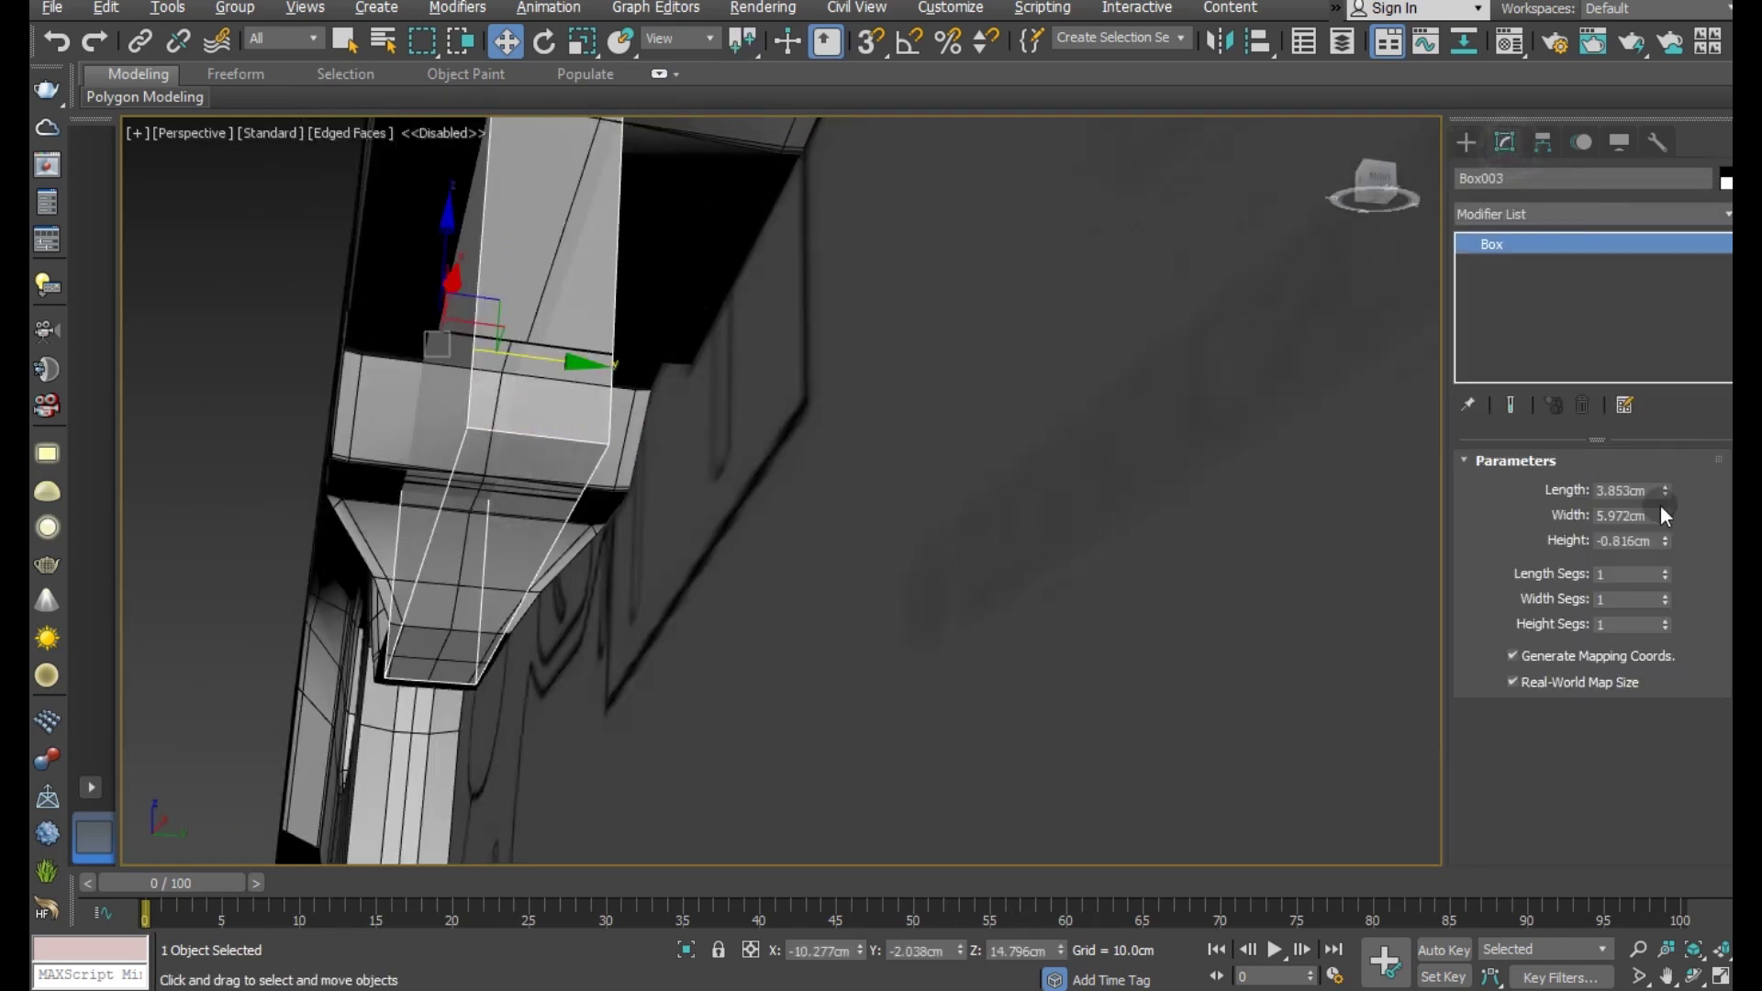
{"action": "left_click_drag", "start_coordinate": [1668, 551], "coordinate": [1669, 594]}
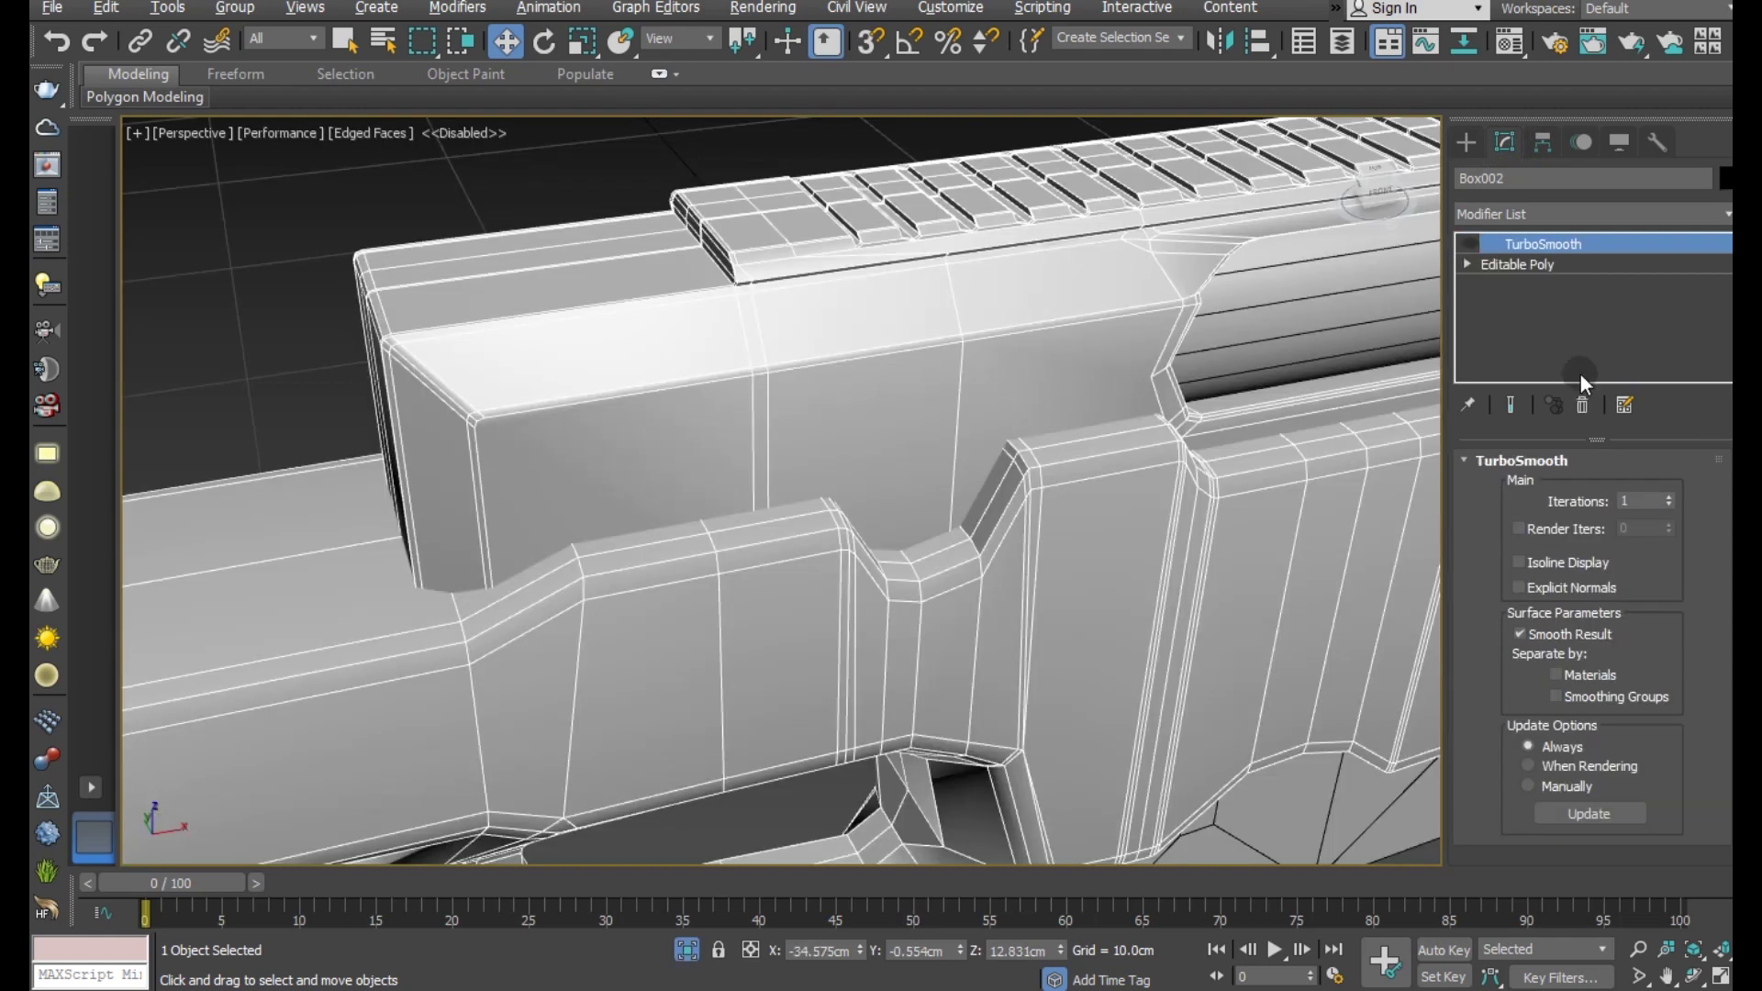
- On Box002's Editable Poly, select the three front polygons above the notch
{"action": "left_click", "coordinate": [1519, 268]}
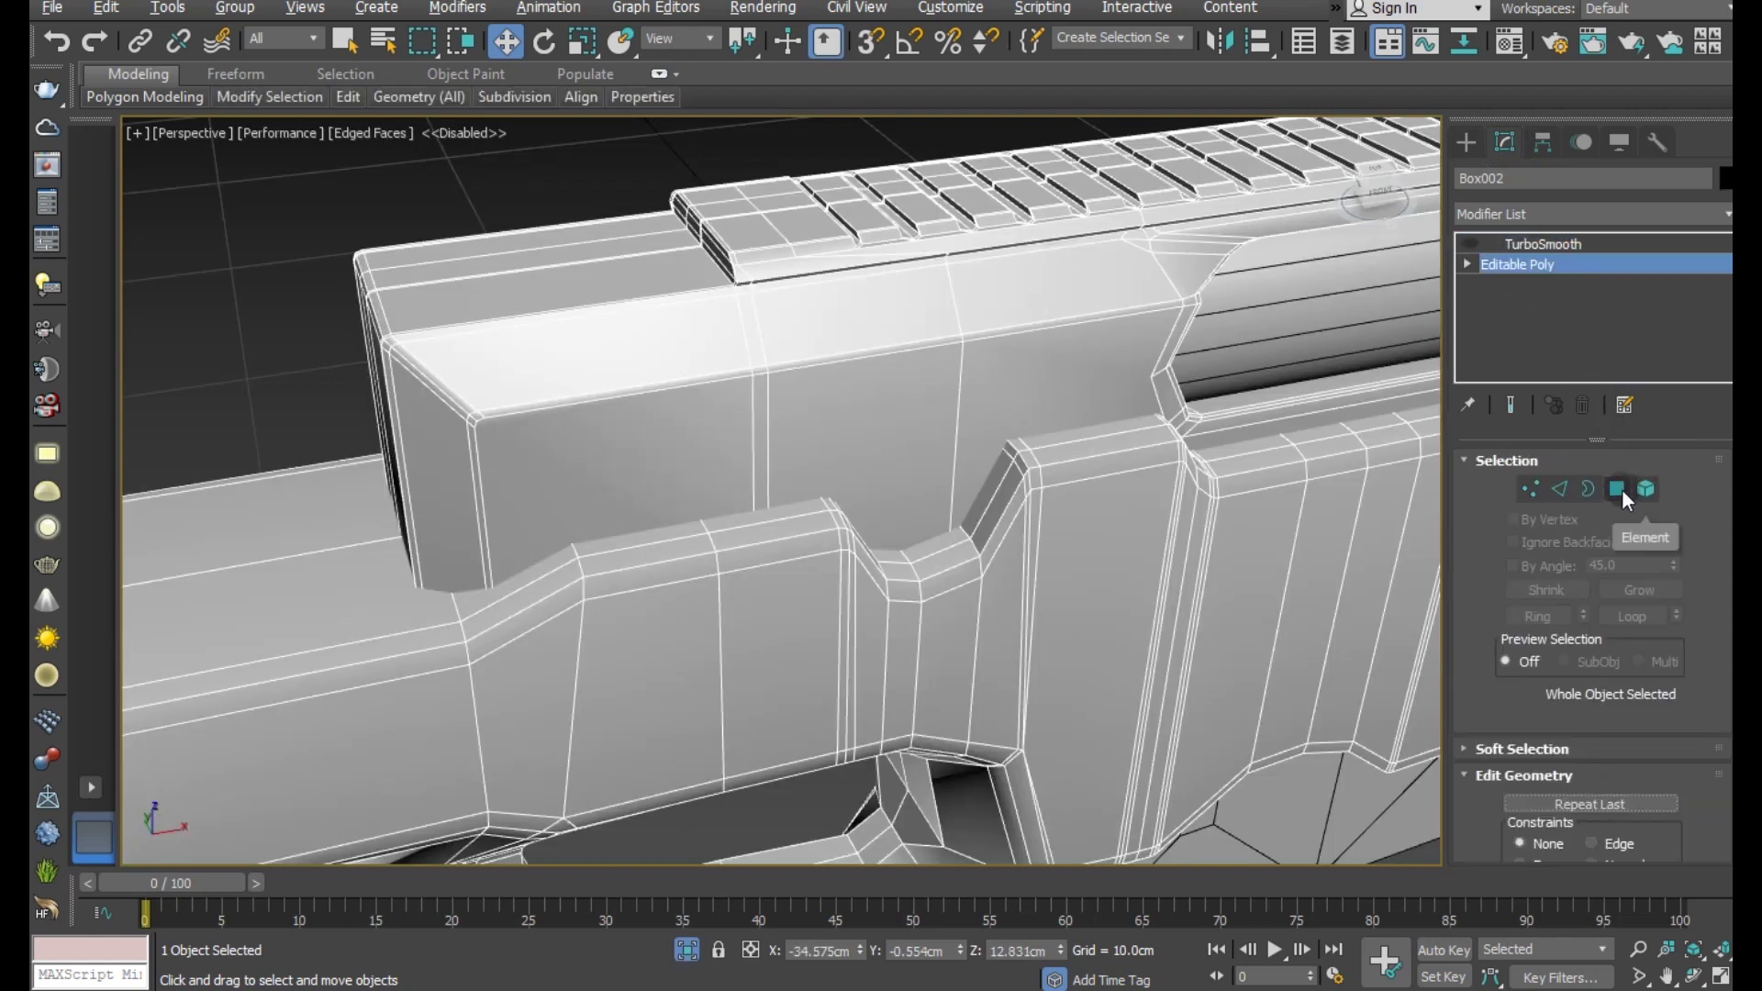
{"action": "left_click", "coordinate": [1617, 489]}
{"action": "left_click", "coordinate": [845, 404]}
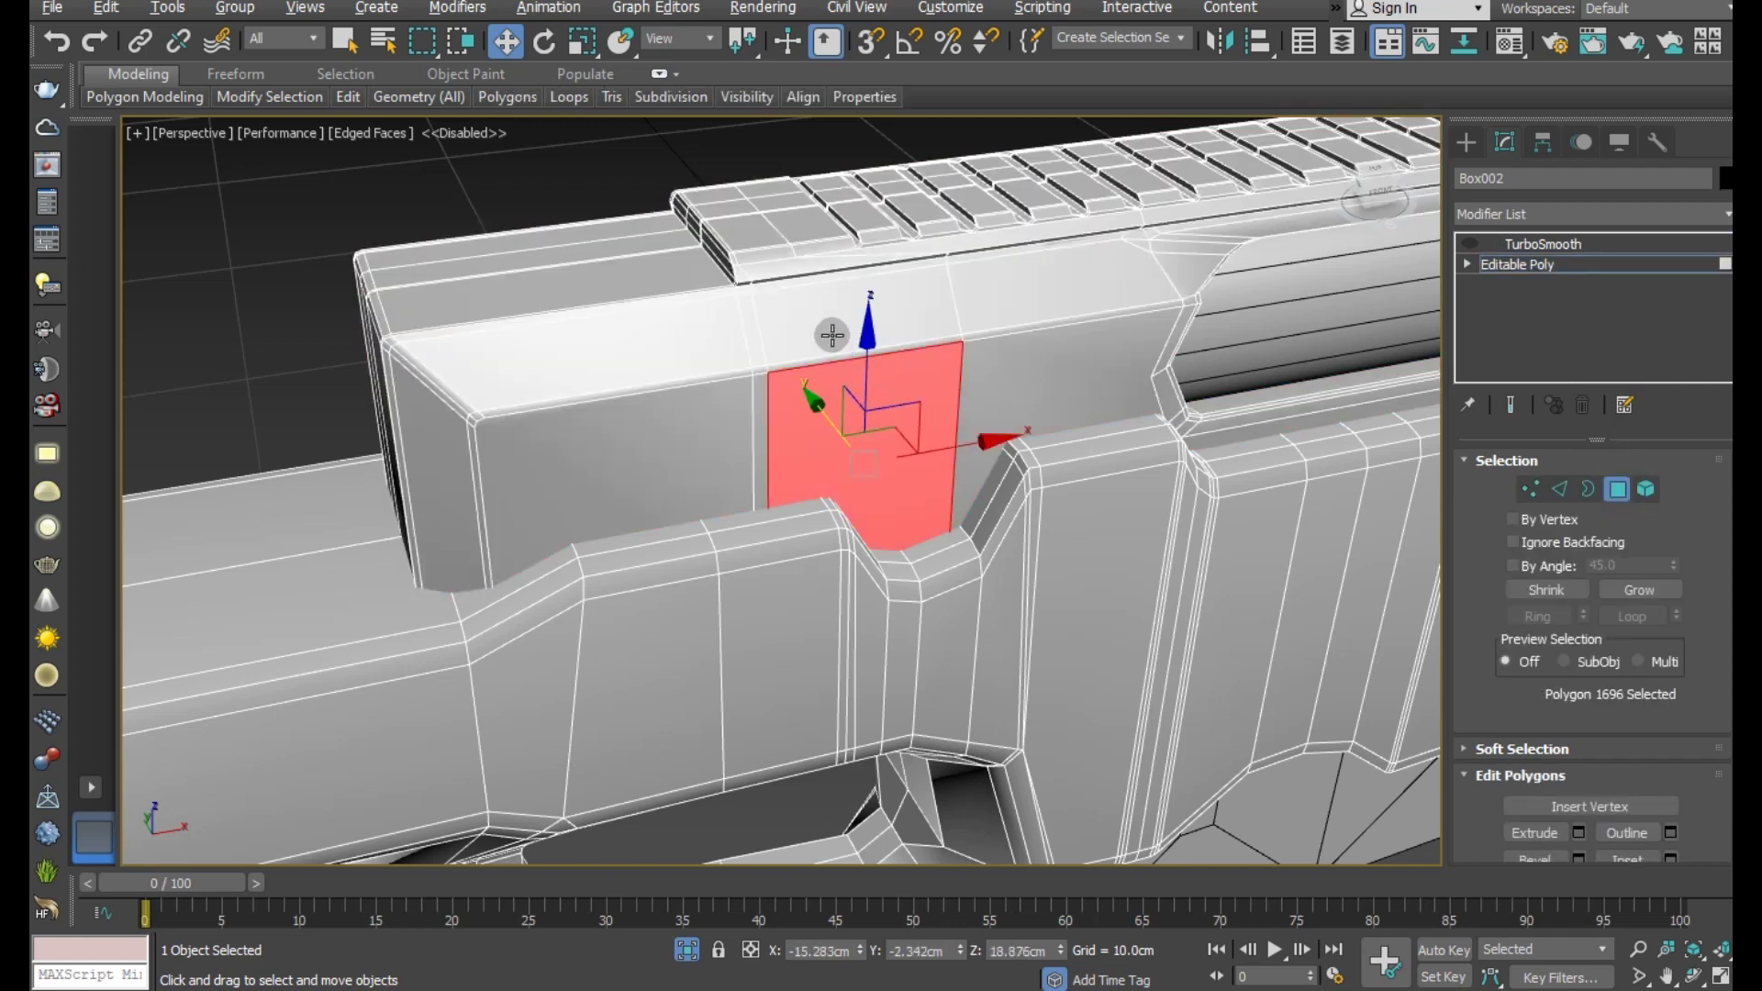
{"action": "left_click", "coordinate": [833, 335], "text": "ctrl"}
{"action": "scroll", "coordinate": [787, 362], "scroll_direction": "up", "scroll_amount": 3}
{"action": "left_click", "coordinate": [800, 370], "text": "ctrl"}
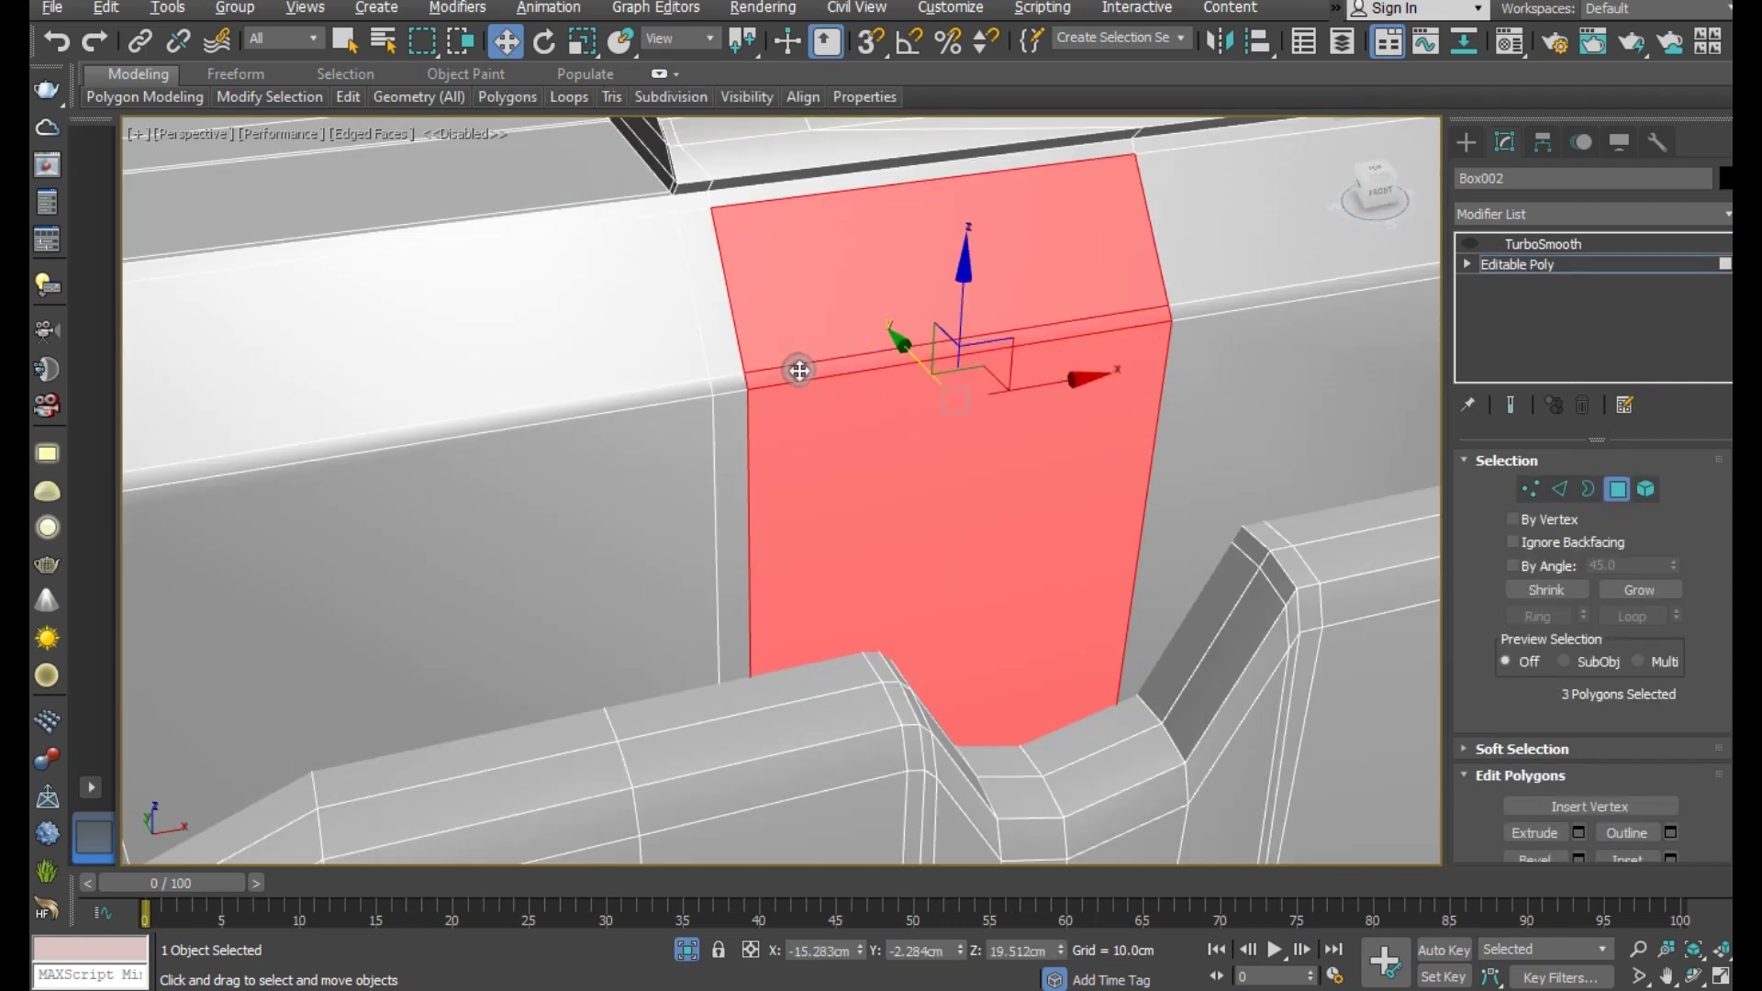
{"action": "scroll", "coordinate": [800, 370], "scroll_direction": "down", "scroll_amount": 3}
{"action": "middle_click_drag", "start_coordinate": [905, 437], "coordinate": [882, 335], "text": "alt"}
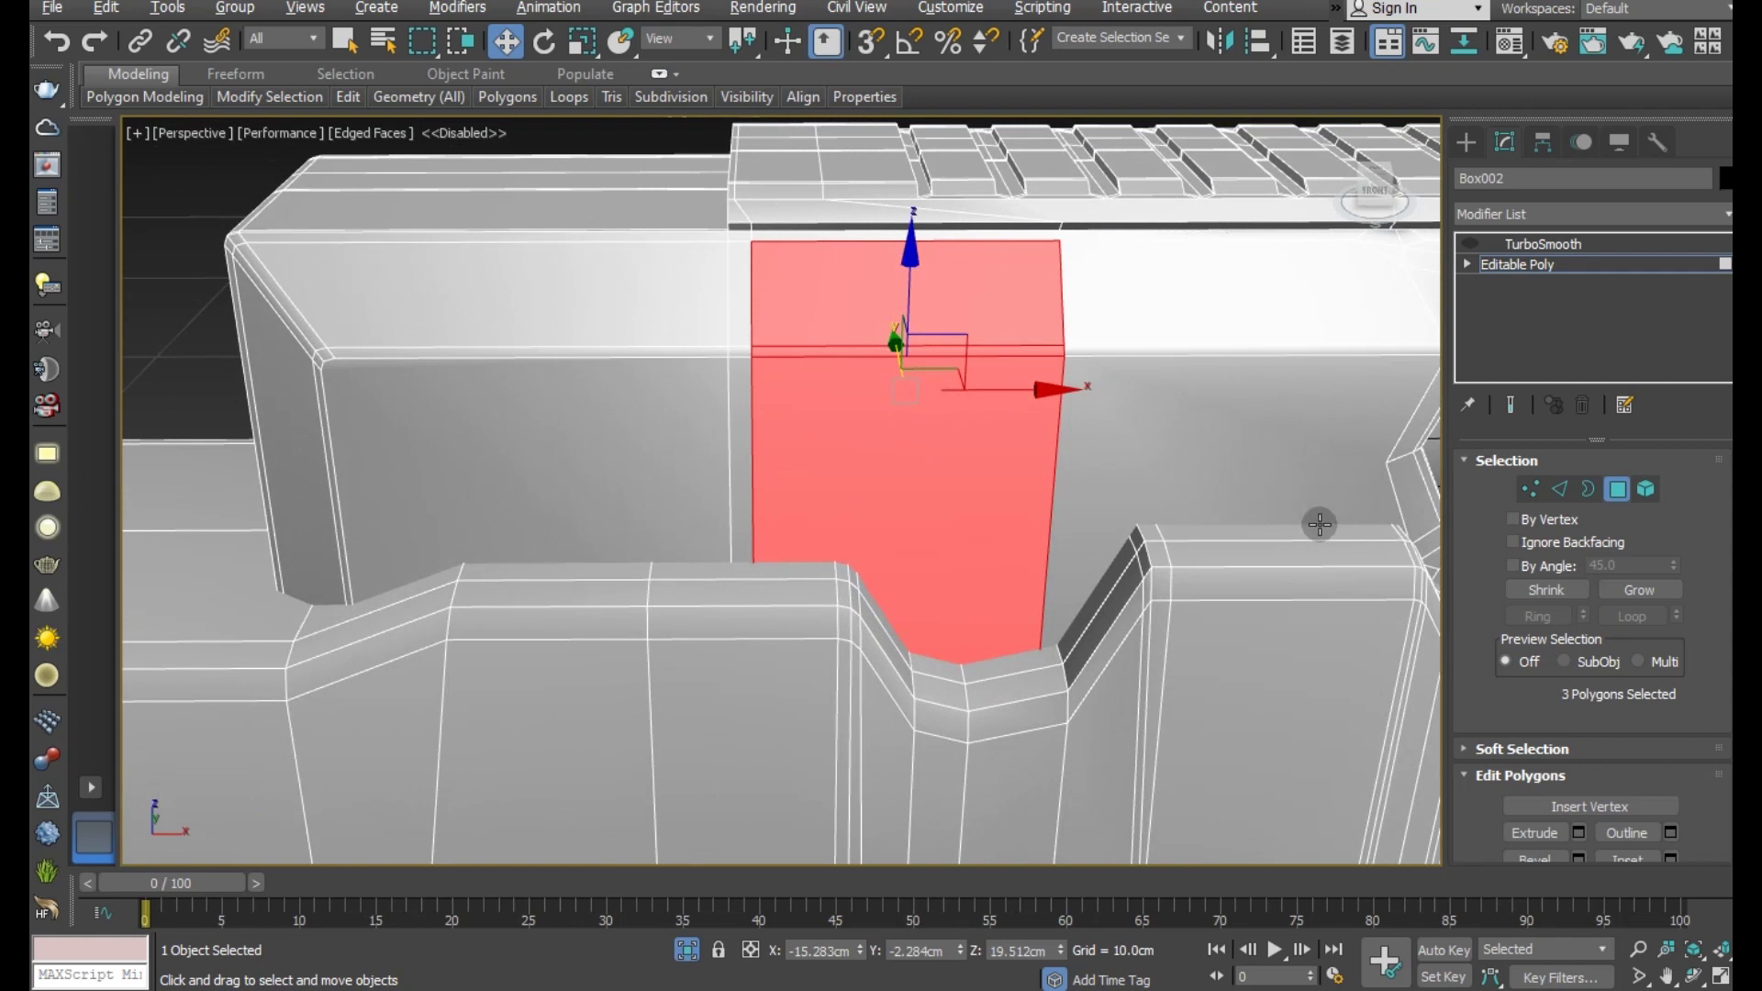
{"action": "scroll", "coordinate": [1643, 762], "scroll_direction": "down", "scroll_amount": 2}
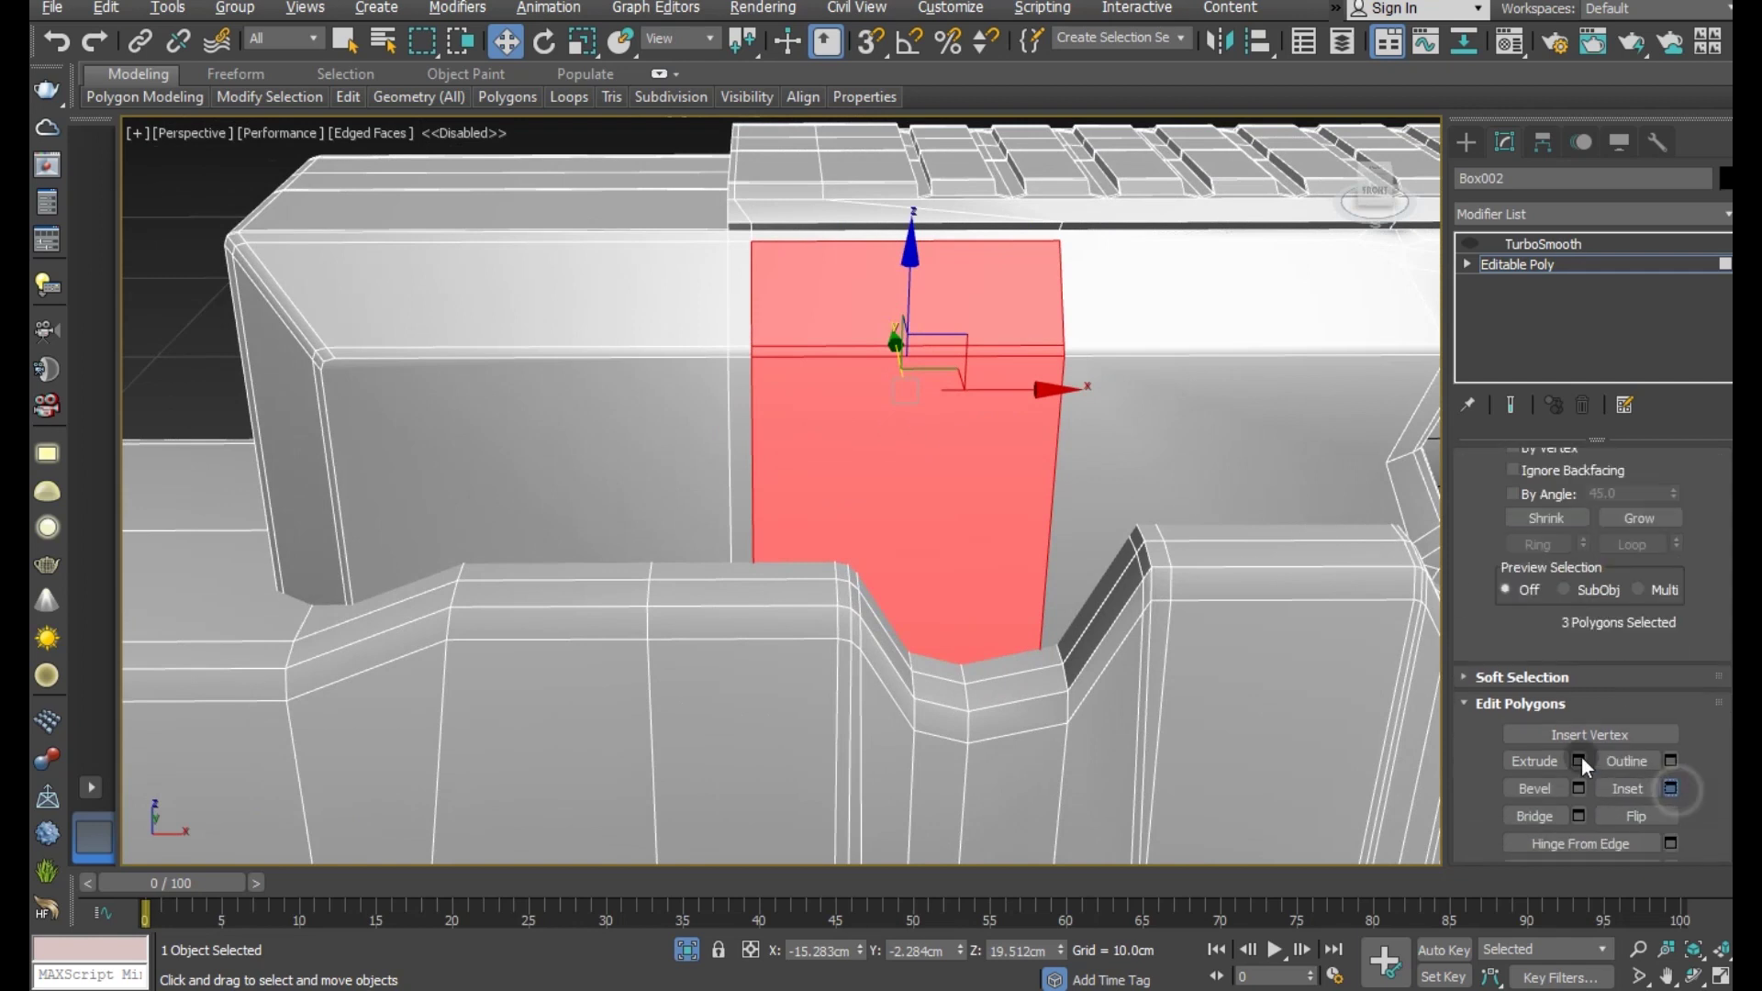
- Inset the three selected faces by 0.03cm
{"action": "left_click", "coordinate": [1670, 789]}
{"action": "left_click_drag", "start_coordinate": [1326, 597], "coordinate": [1331, 592]}
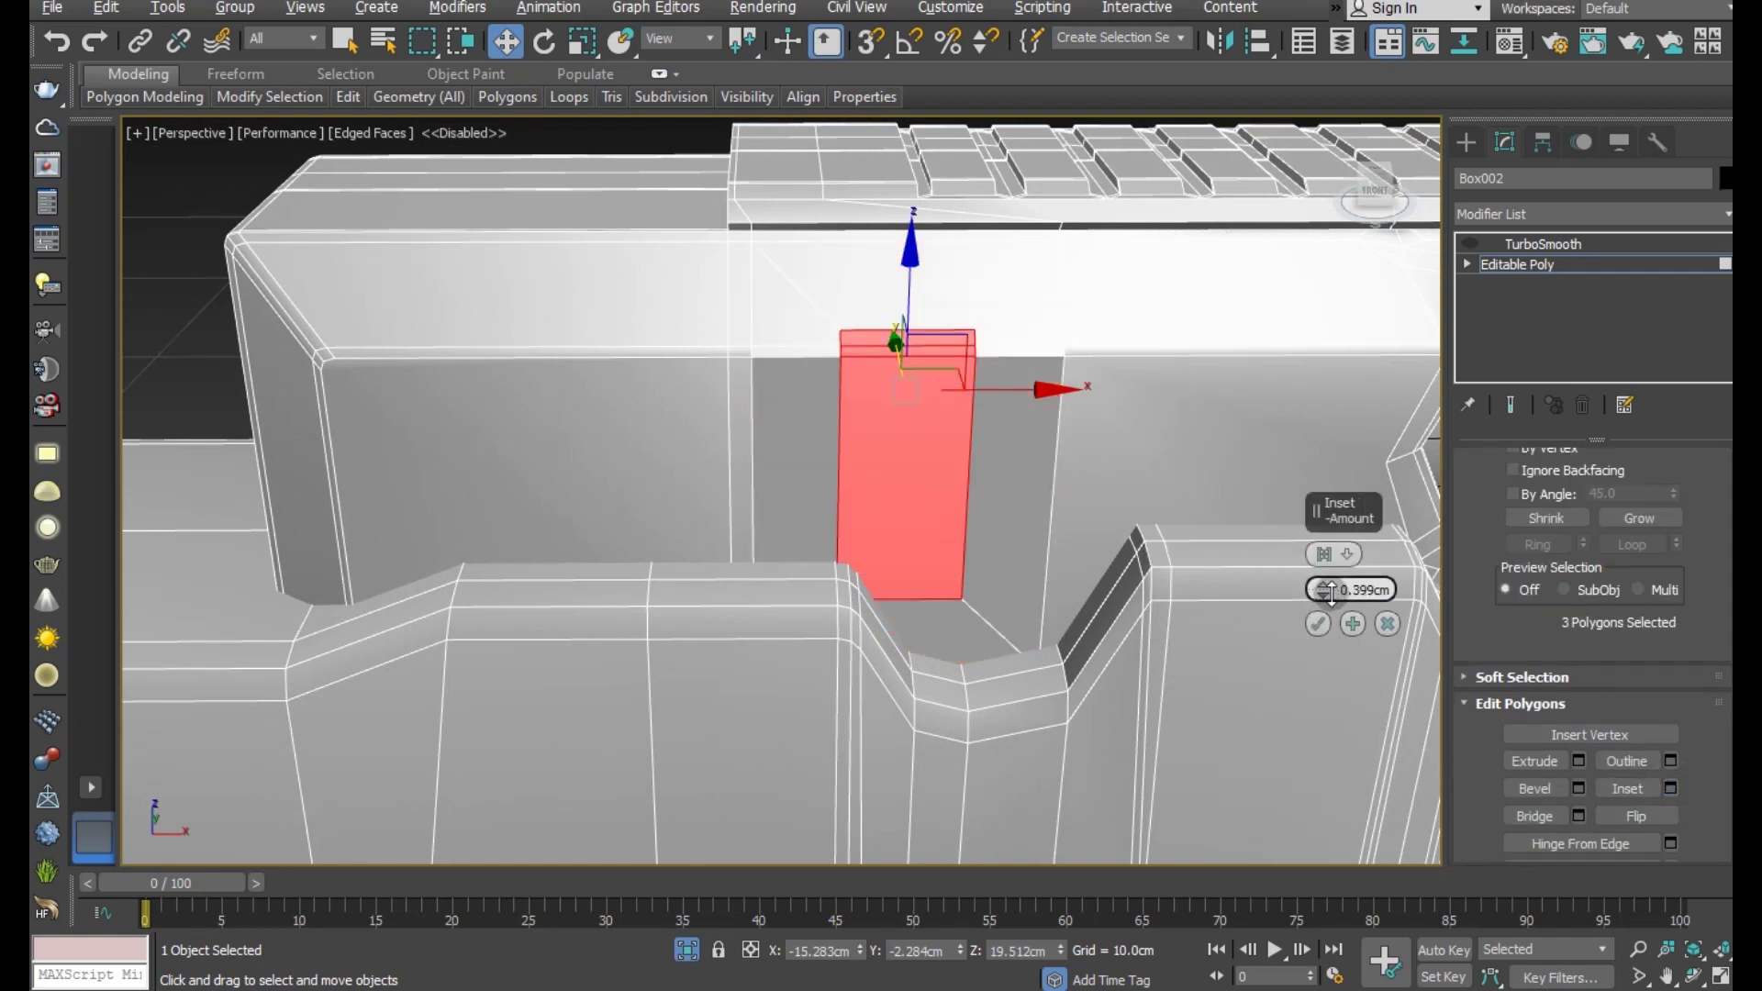
{"action": "right_click", "coordinate": [1339, 593]}
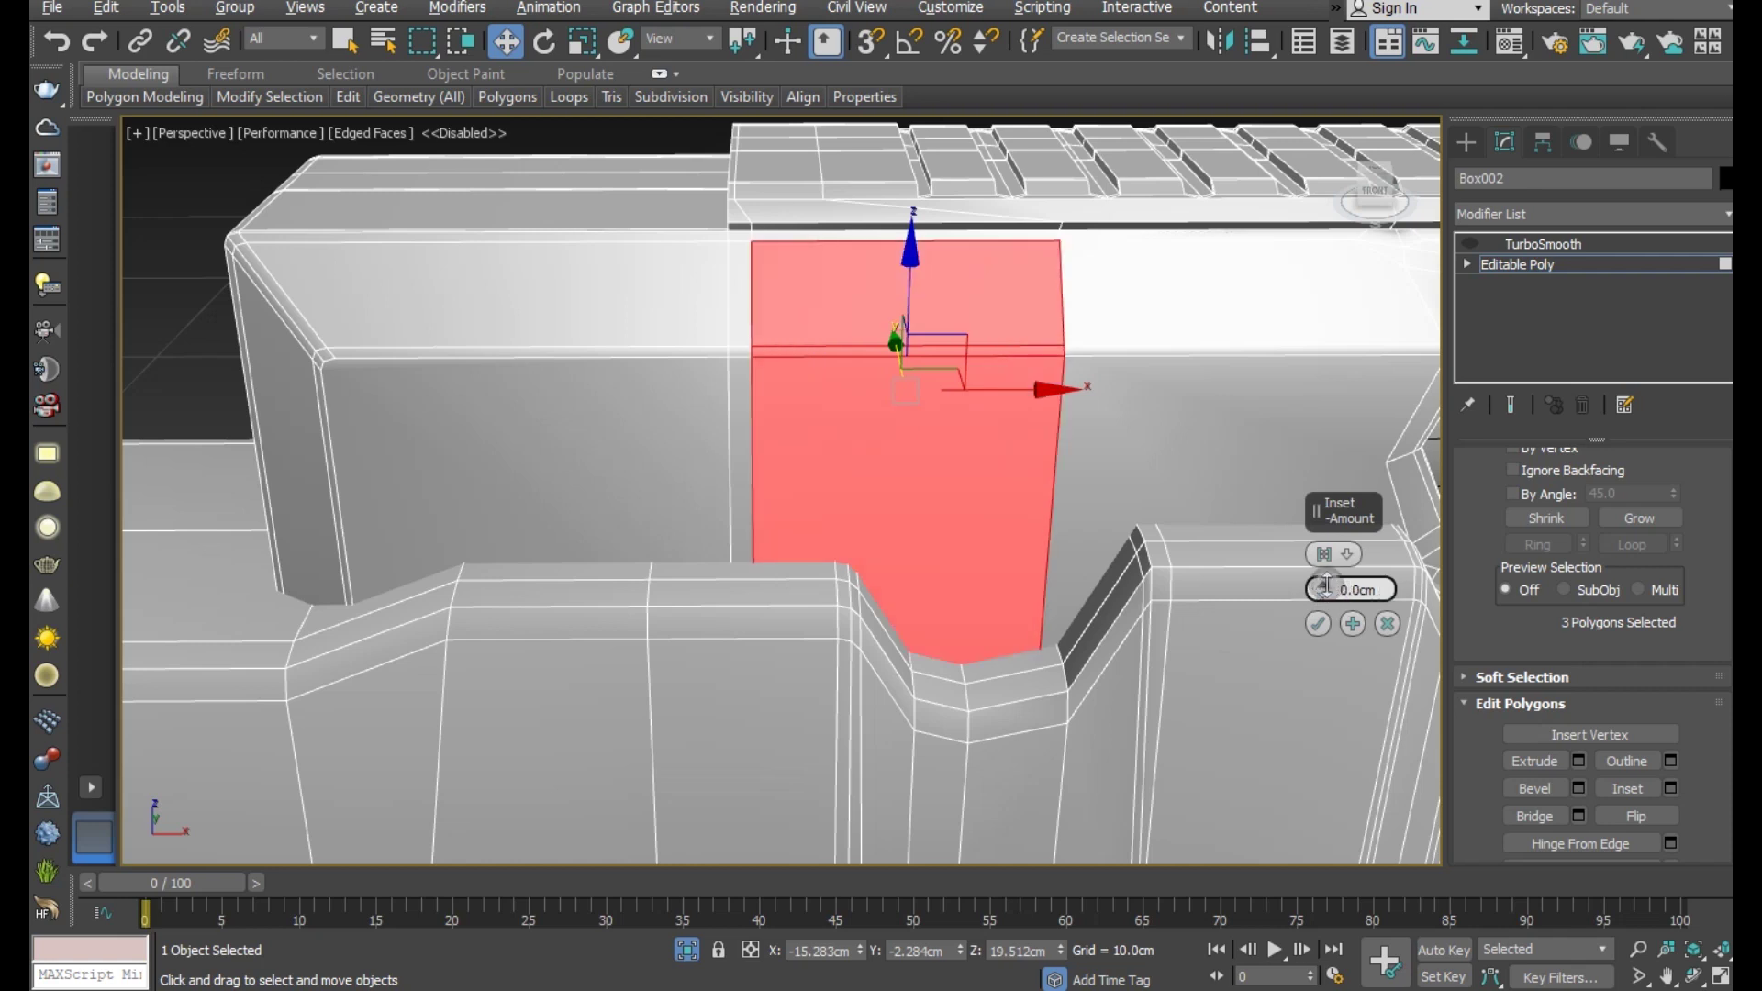
{"action": "left_click_drag", "start_coordinate": [1326, 586], "coordinate": [1327, 582]}
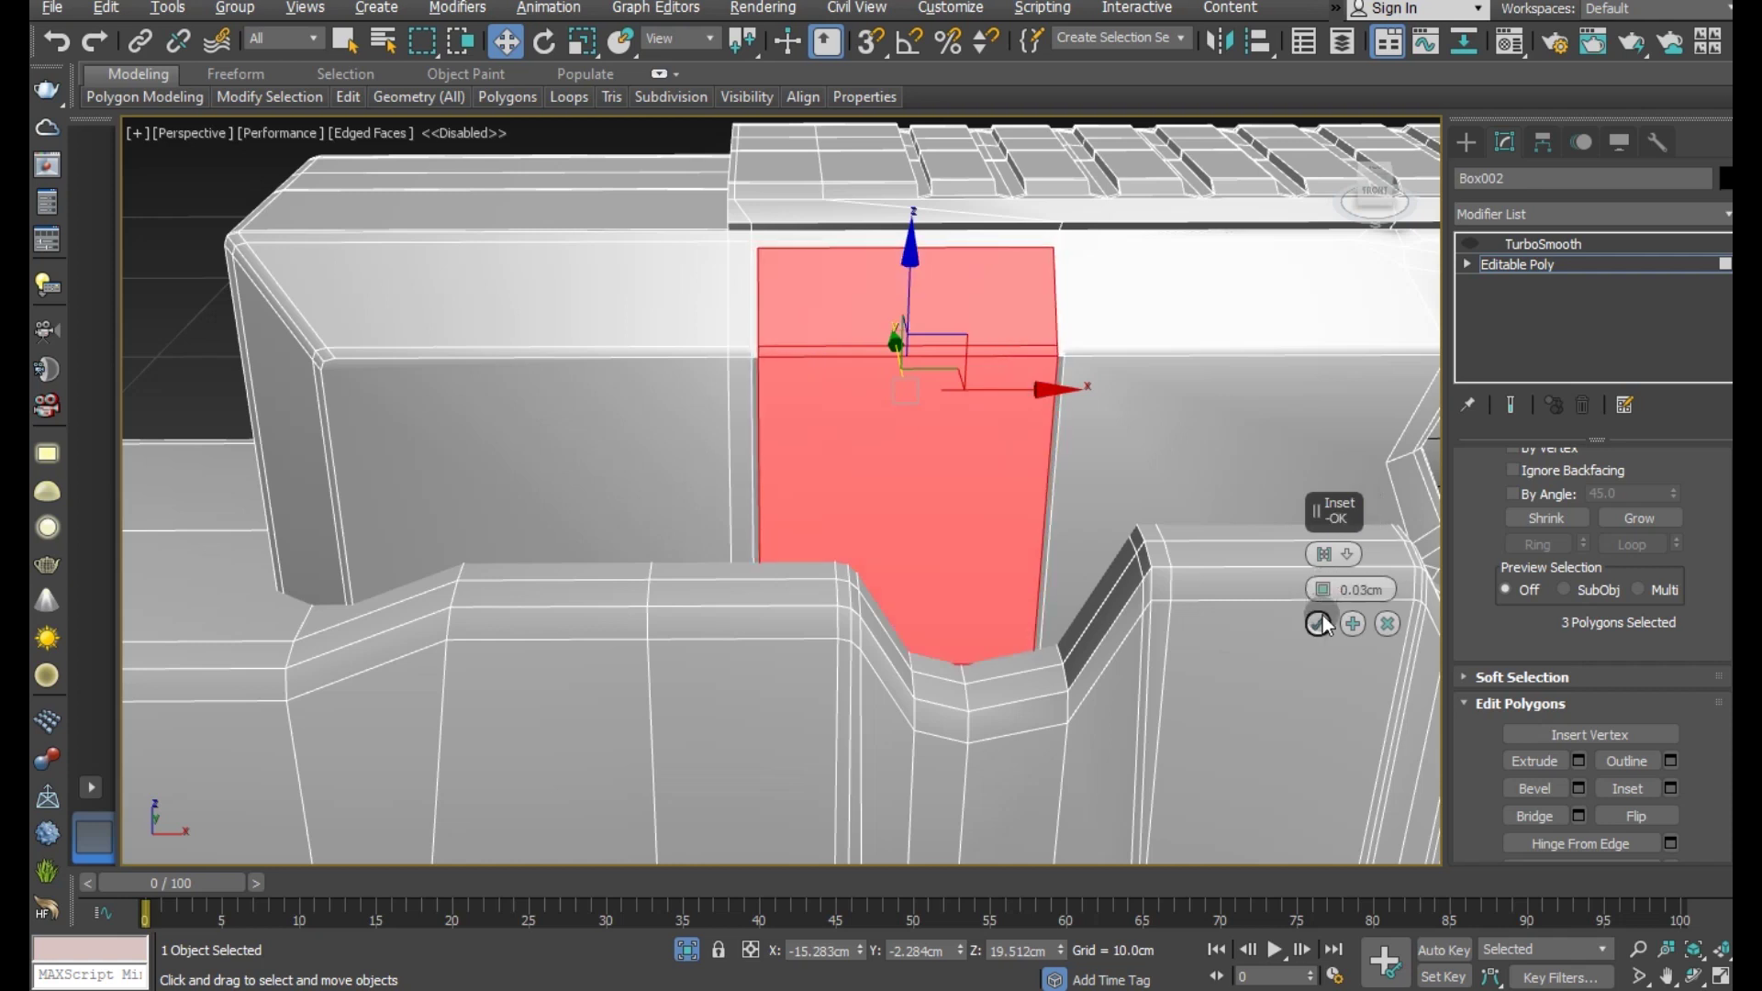
{"action": "left_click", "coordinate": [1319, 624]}
{"action": "mouse_move", "coordinate": [1121, 609]}
{"action": "middle_mouse_down", "text": "alt"}
{"action": "mouse_move", "coordinate": [1030, 557]}
{"action": "mouse_move", "coordinate": [984, 598]}
{"action": "mouse_move", "coordinate": [1207, 559]}
{"action": "middle_mouse_up", "text": "alt"}
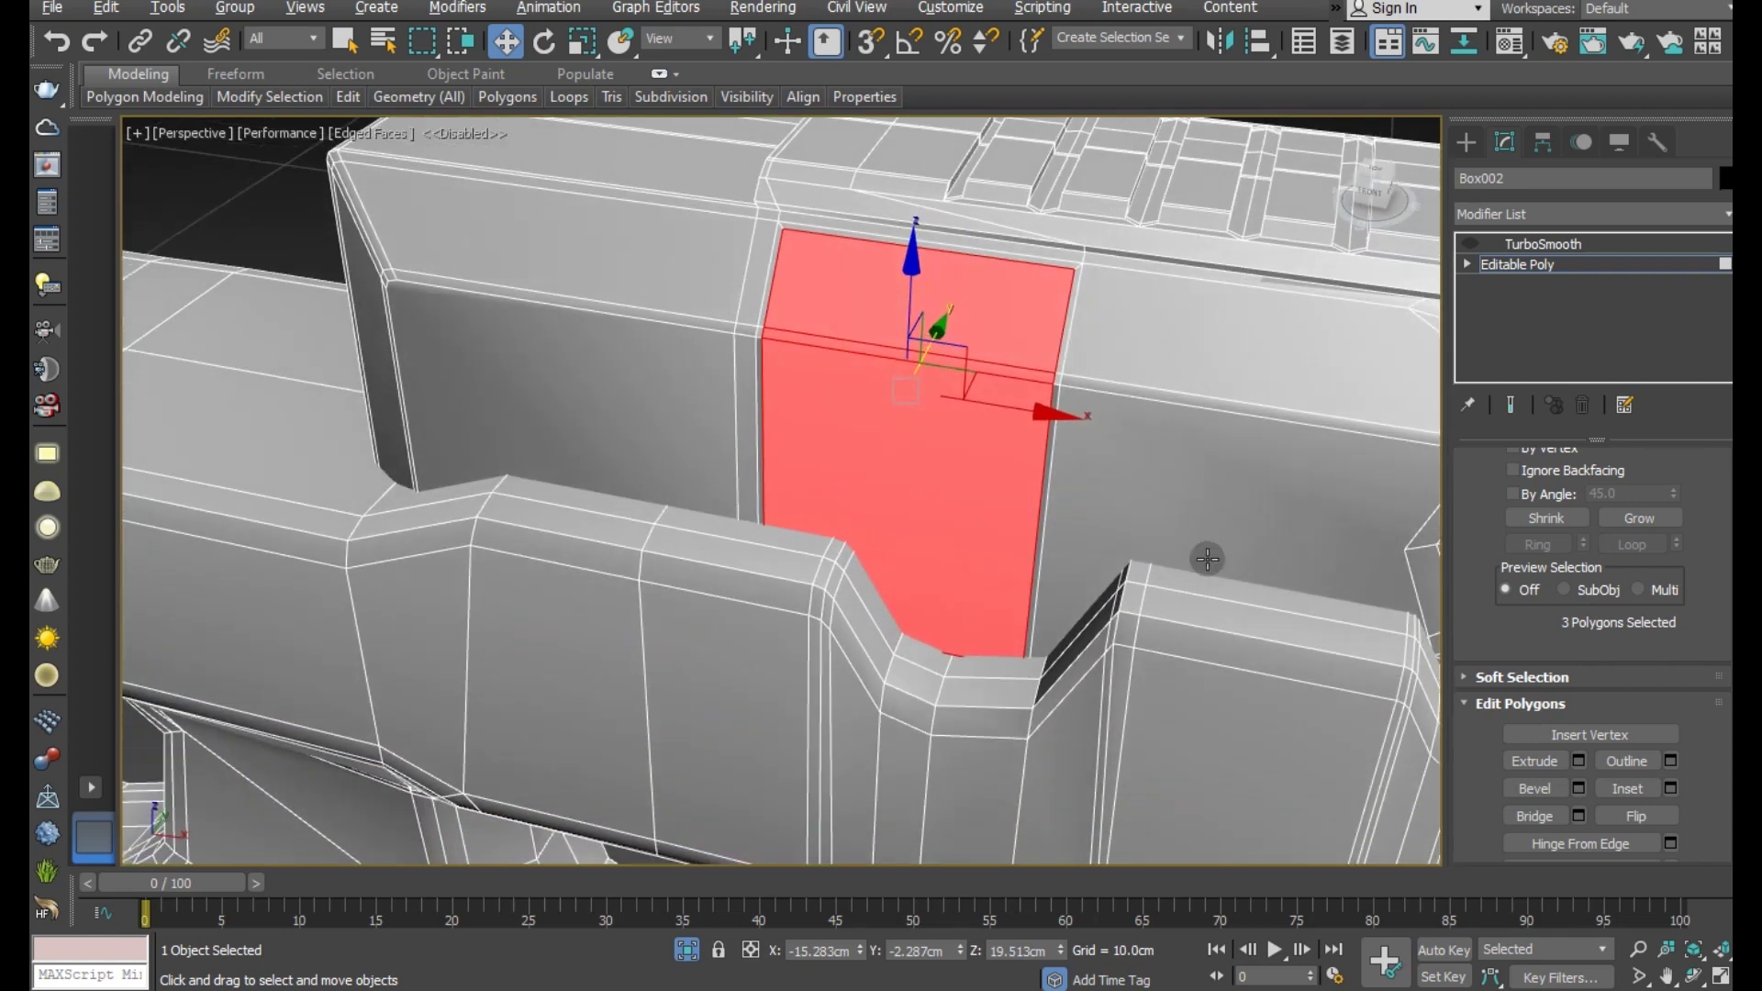
{"action": "scroll", "coordinate": [1560, 459], "scroll_direction": "up", "scroll_amount": 2}
- In wireframe view, select the edge at the bottom of the notch and raise it slightly
{"action": "left_click", "coordinate": [1560, 490]}
{"action": "scroll", "coordinate": [992, 661], "scroll_direction": "up", "scroll_amount": 3}
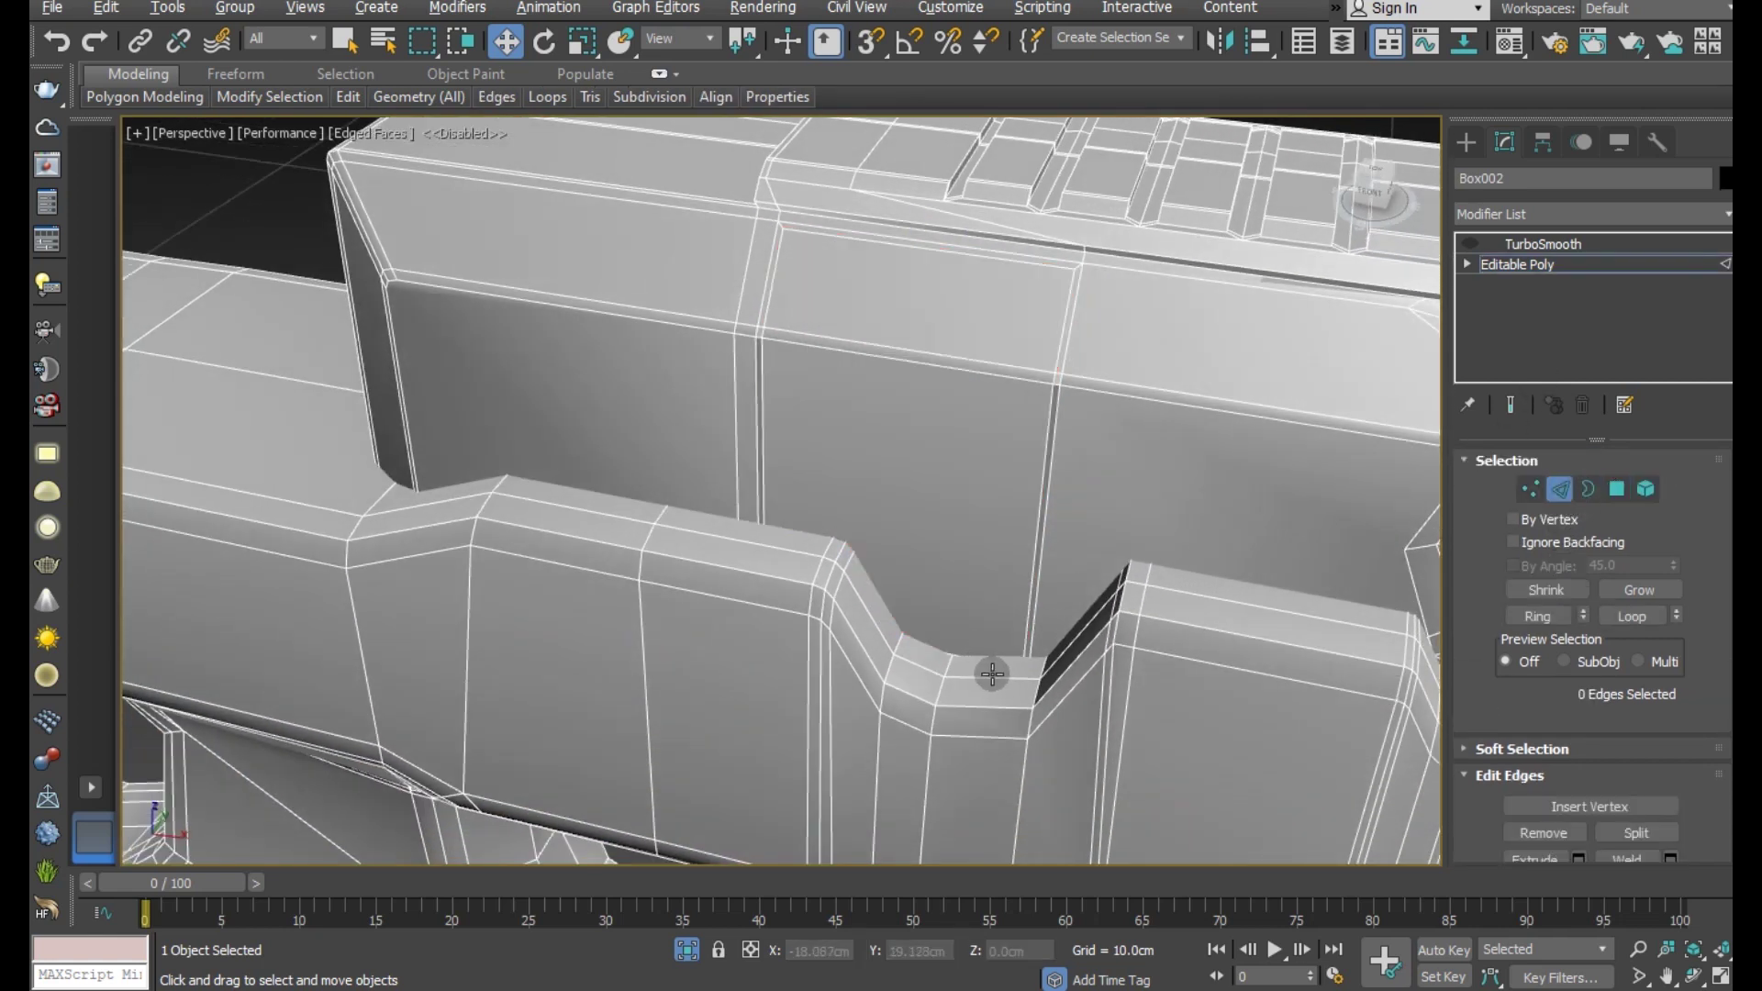
{"action": "scroll", "coordinate": [993, 661], "scroll_direction": "up", "scroll_amount": 3}
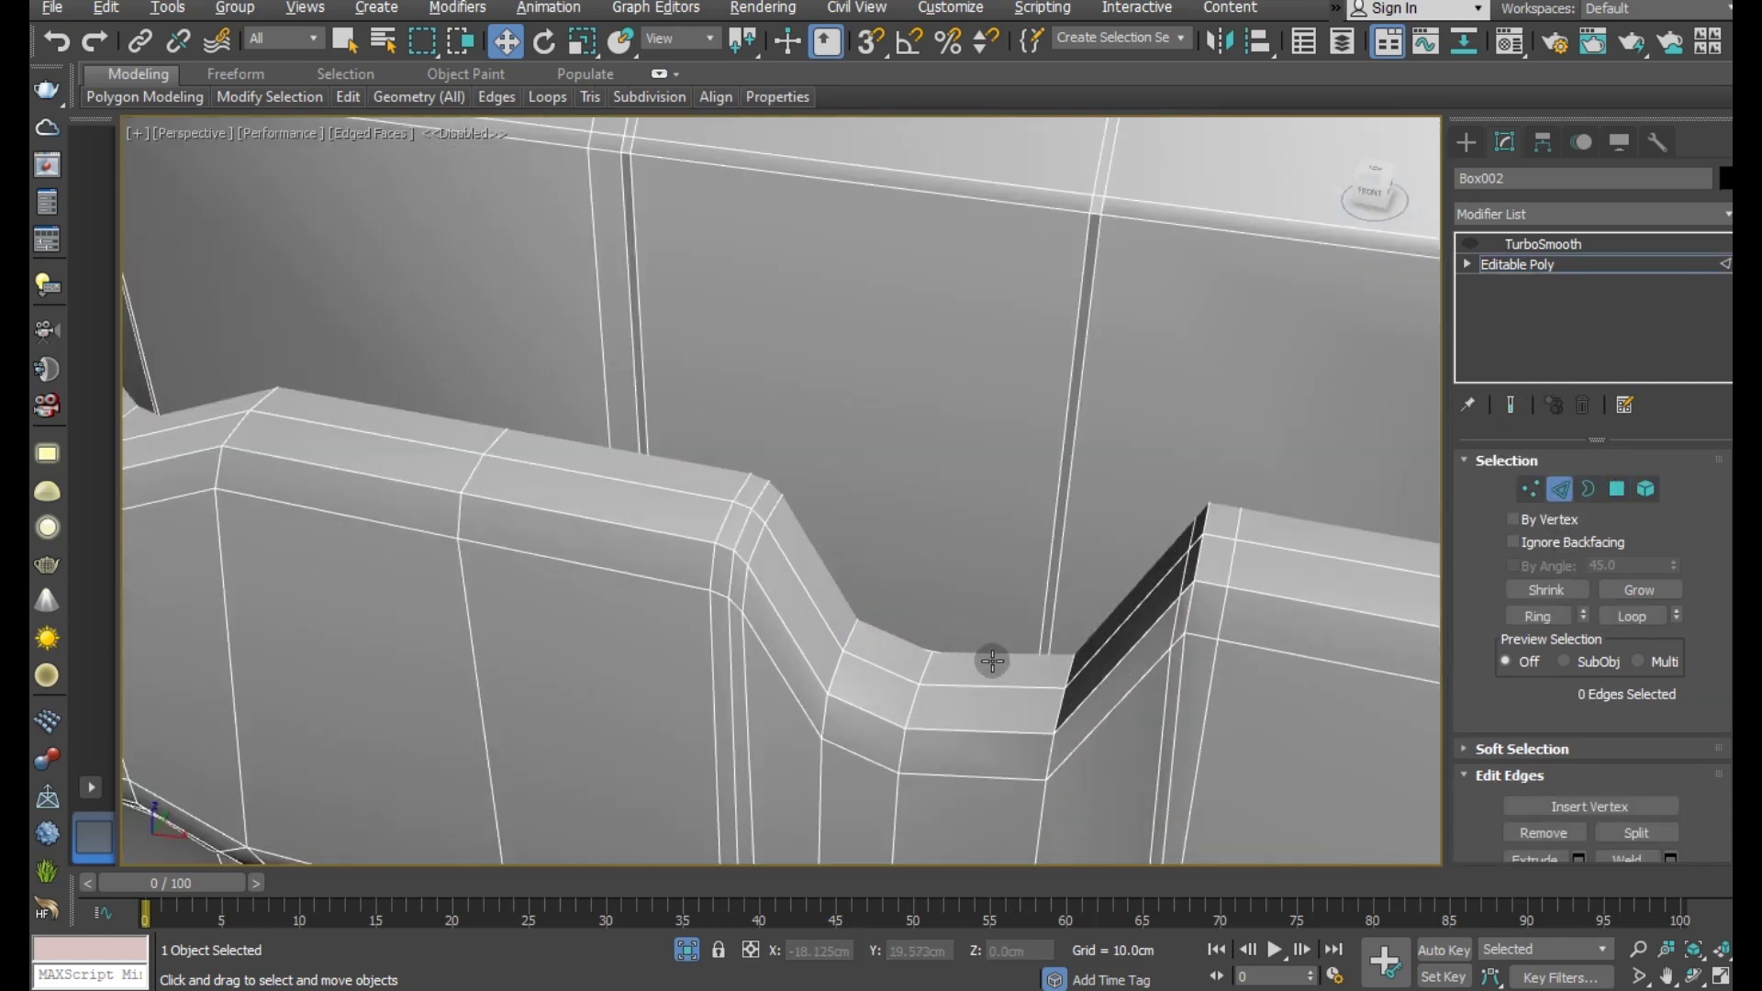
{"action": "left_click", "coordinate": [372, 136]}
{"action": "left_click", "coordinate": [471, 376]}
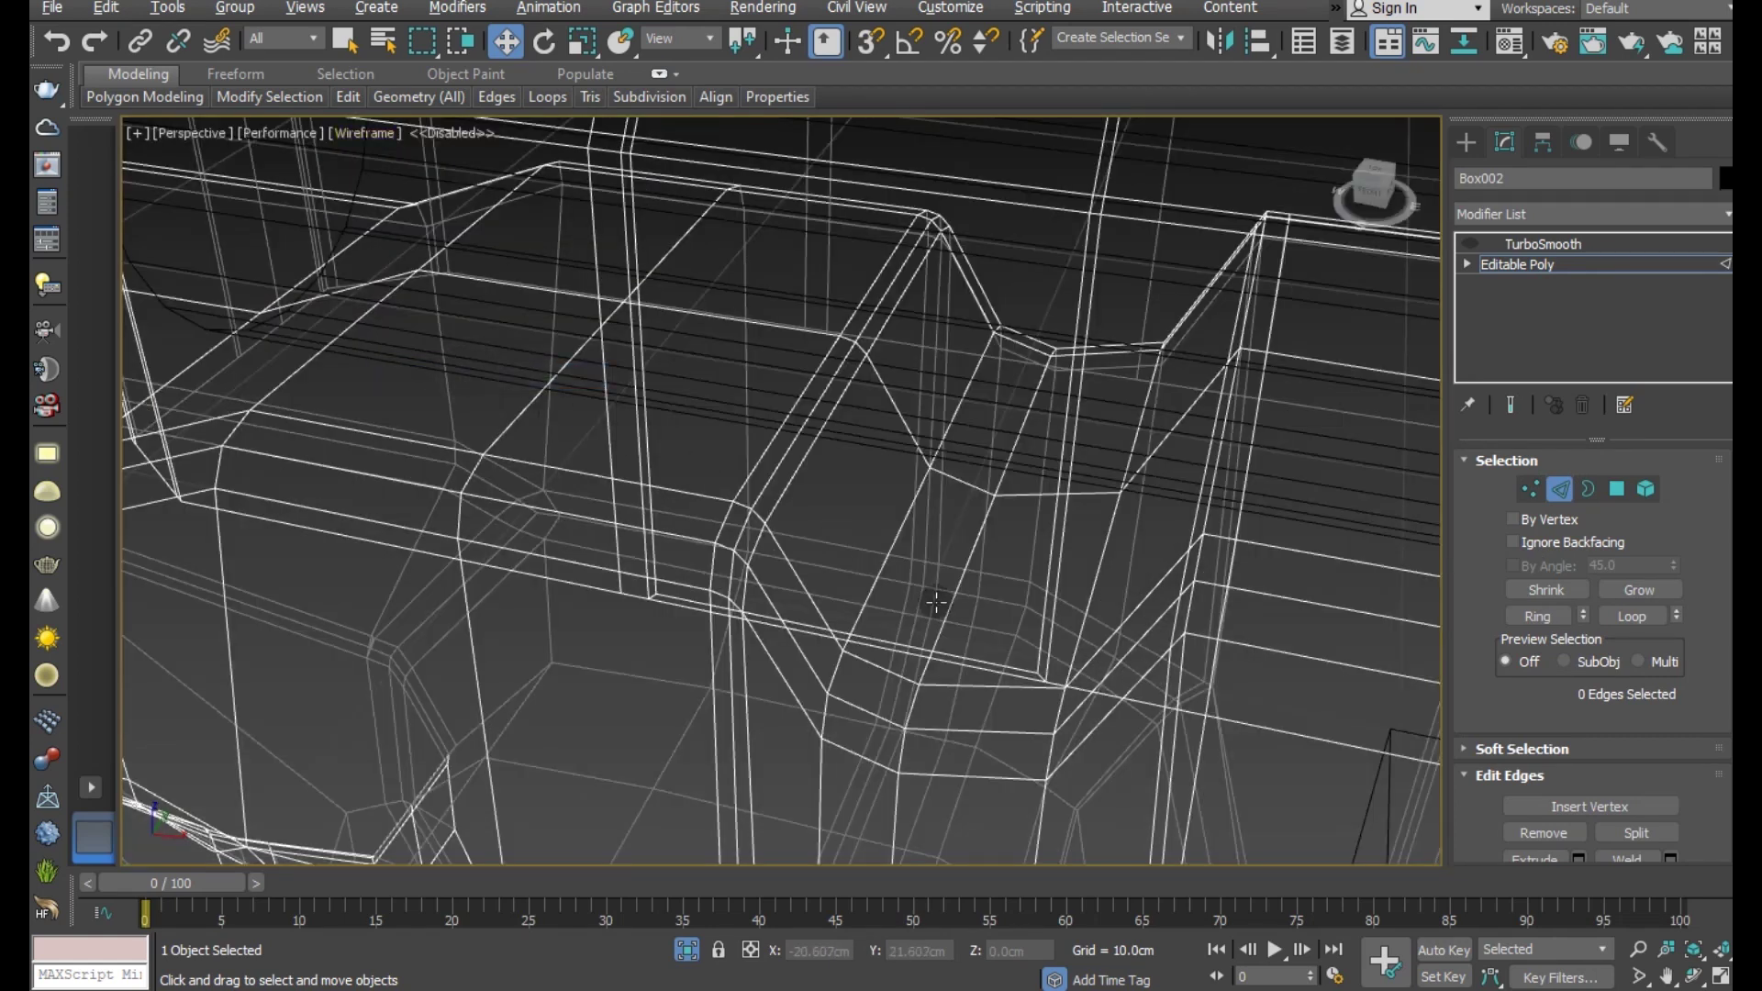
{"action": "left_click", "coordinate": [1008, 664]}
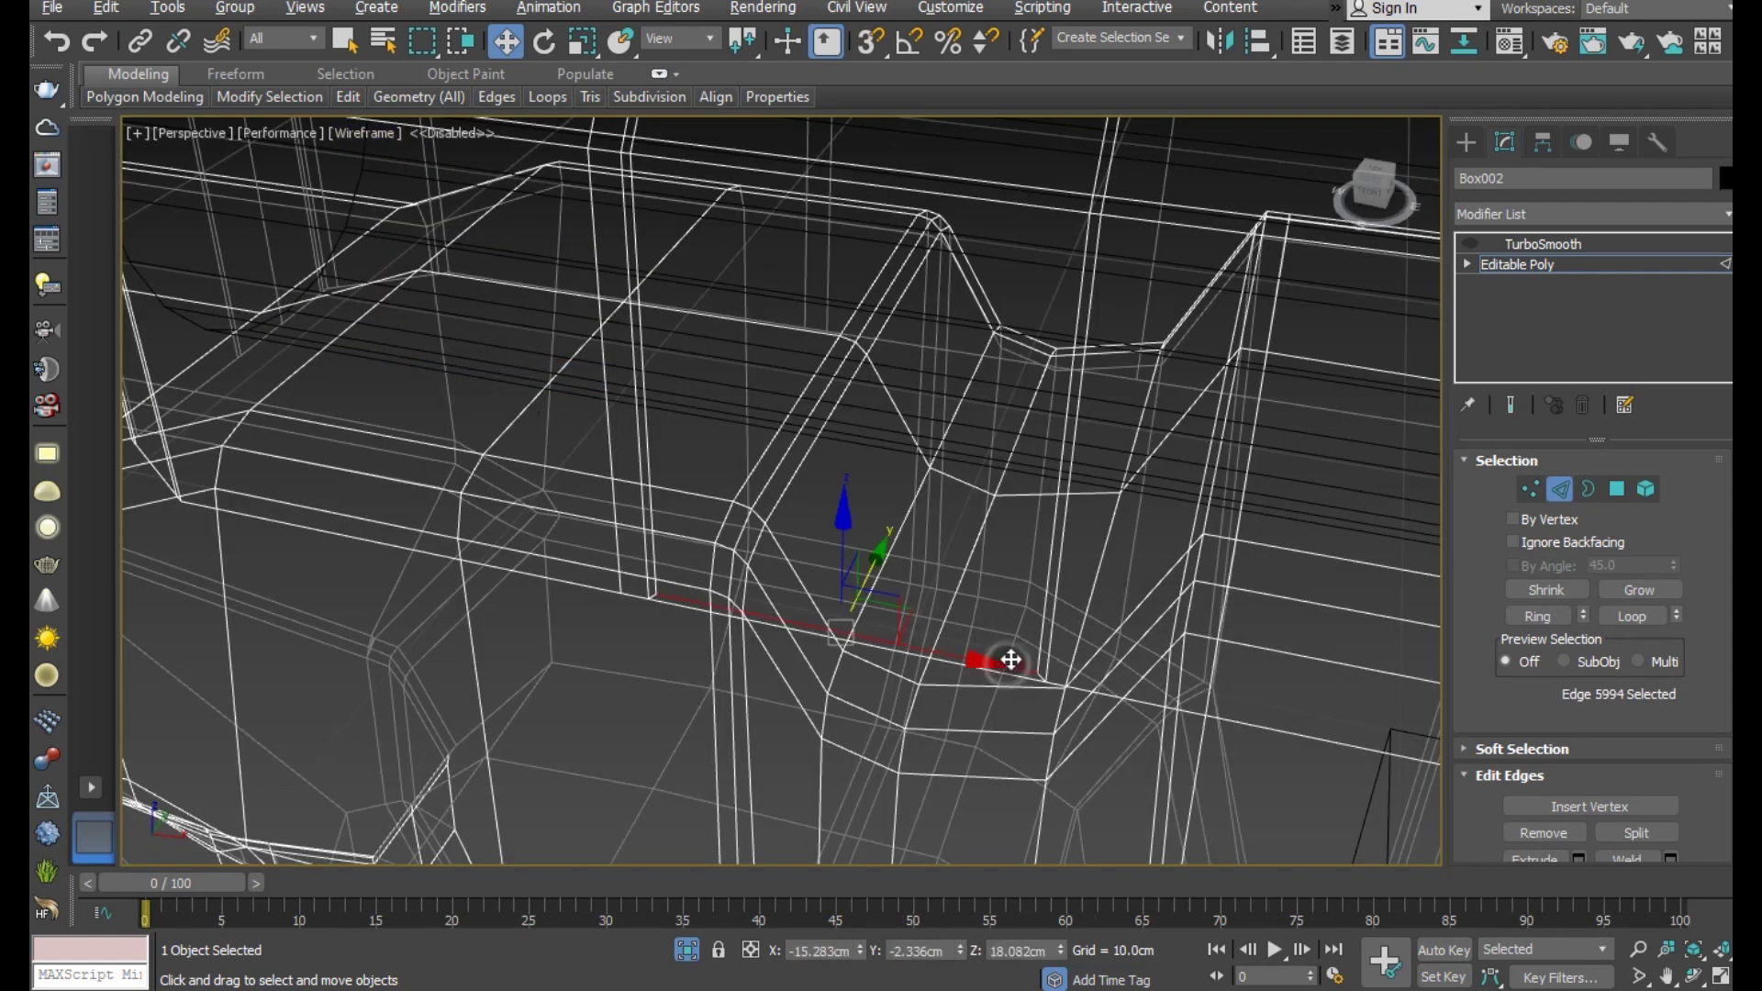
{"action": "mouse_move", "coordinate": [1003, 660]}
{"action": "middle_mouse_down", "text": "alt"}
{"action": "mouse_move", "coordinate": [1092, 562]}
{"action": "mouse_move", "coordinate": [962, 581]}
{"action": "middle_mouse_up", "text": "alt"}
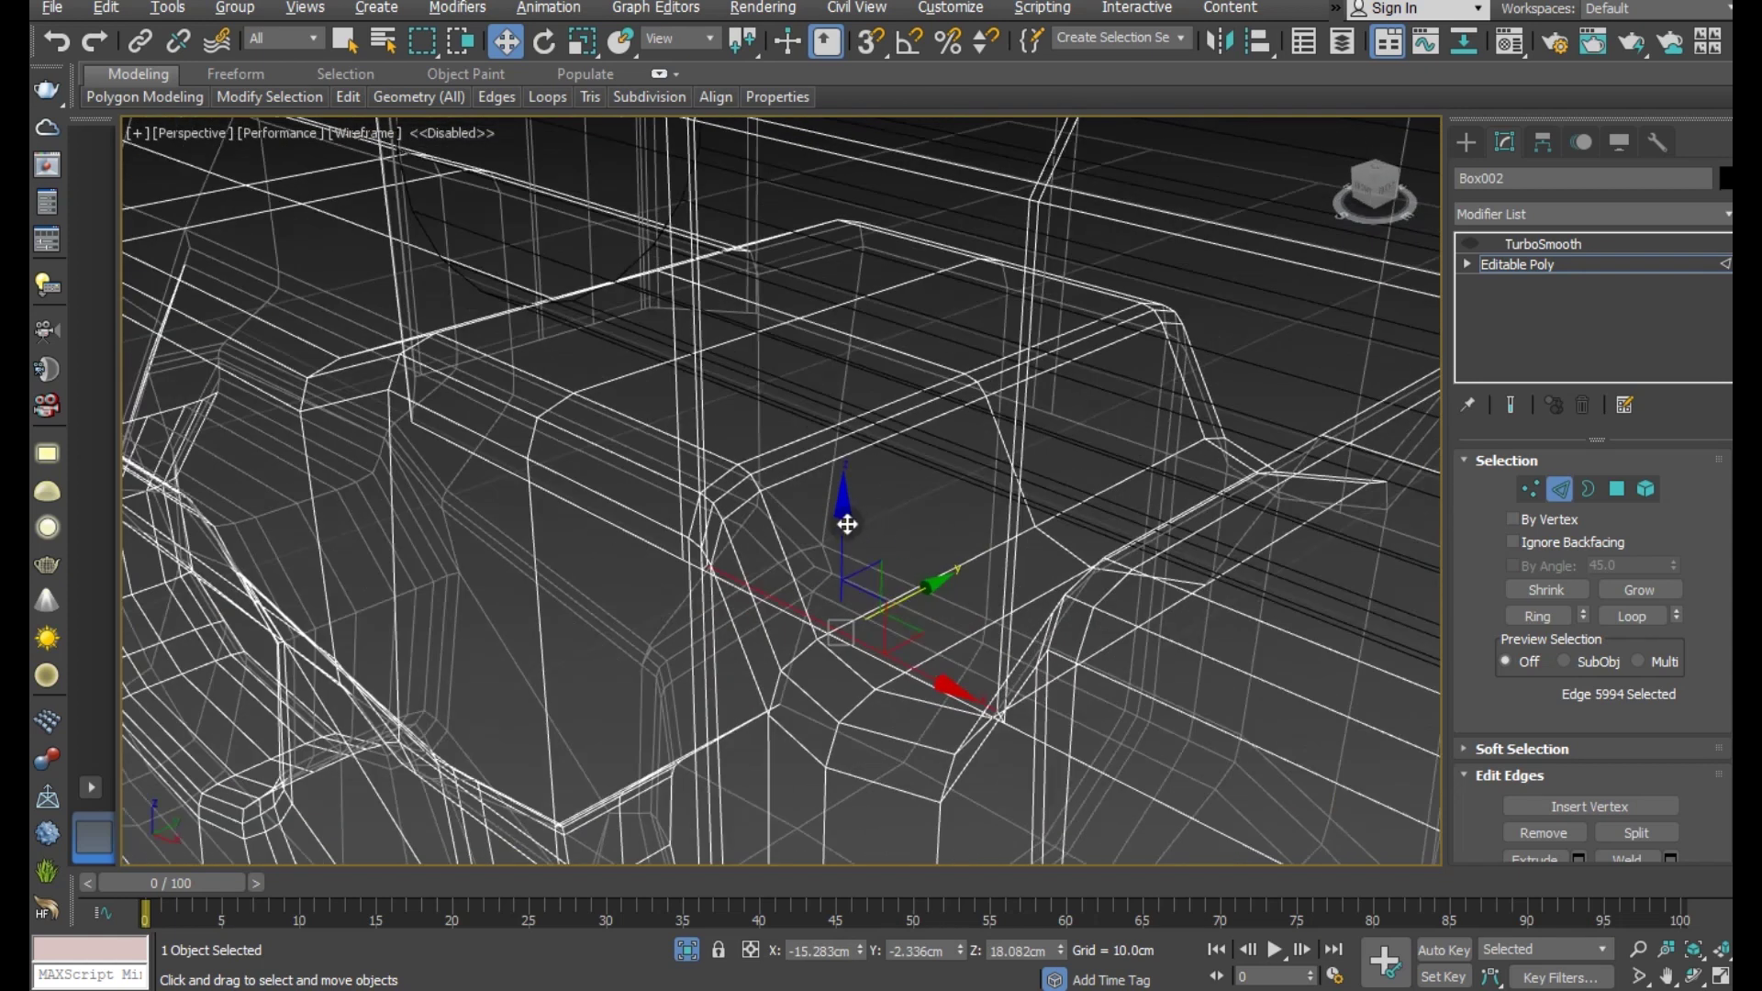
{"action": "left_click_drag", "start_coordinate": [844, 512], "coordinate": [853, 373]}
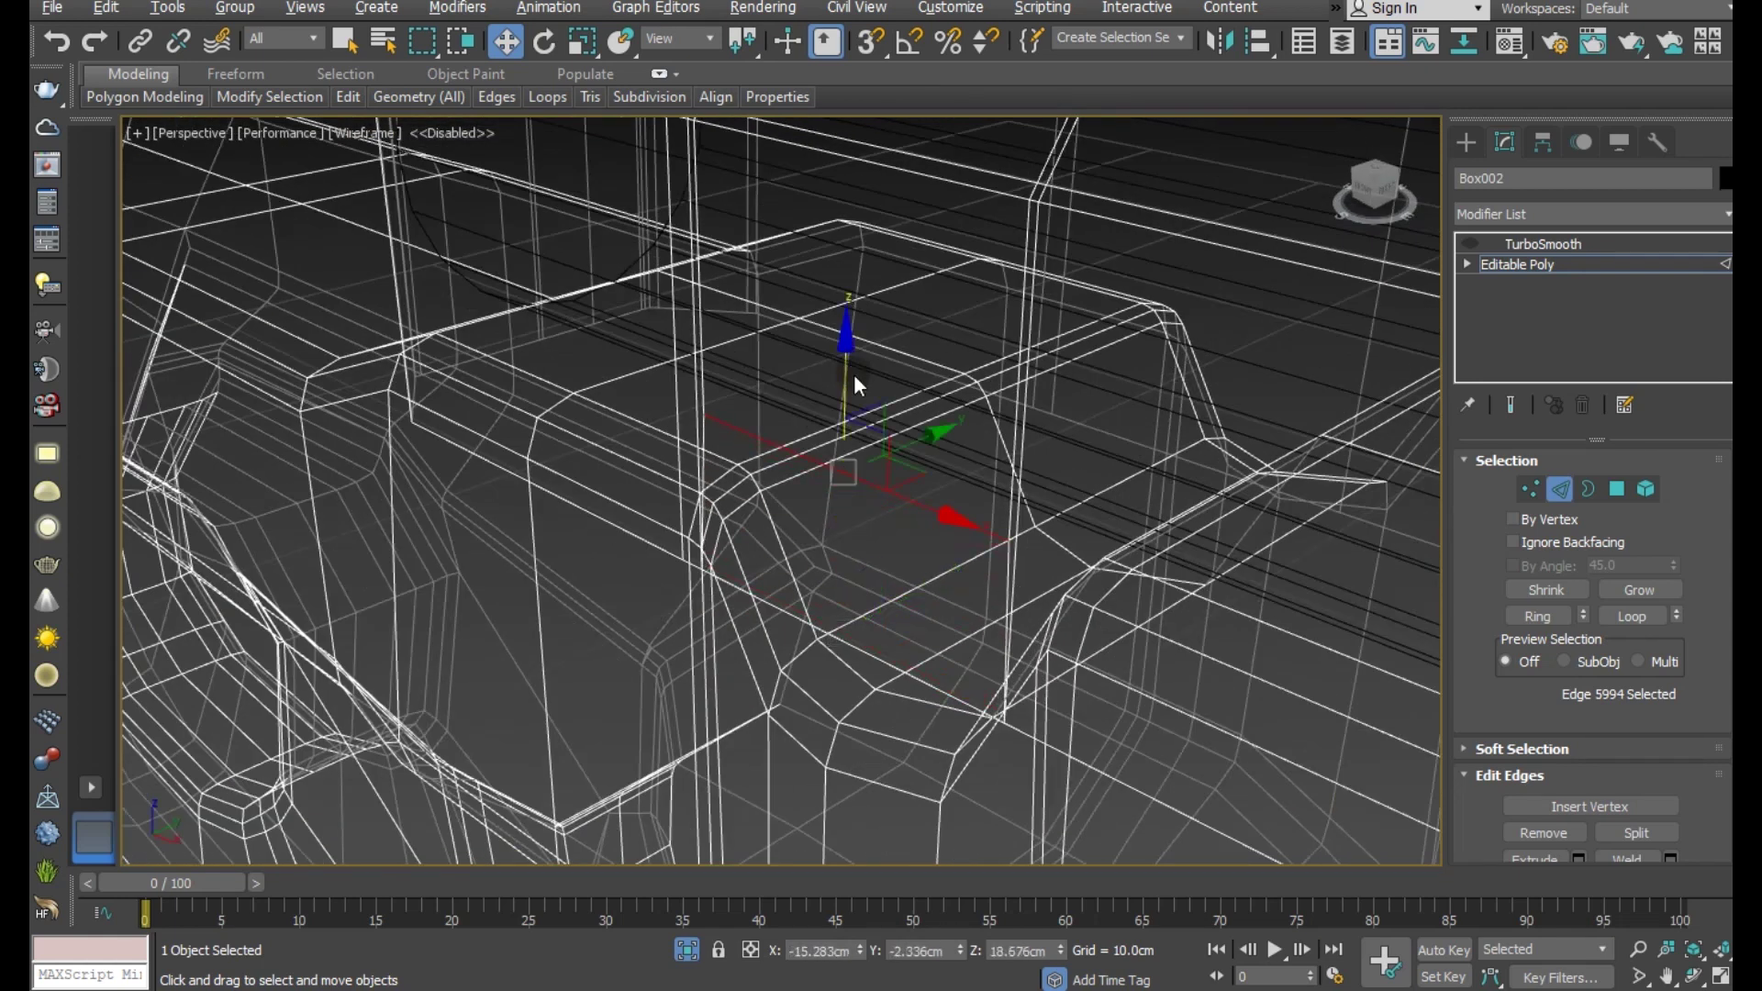
- Switch to Default Shading with edges, frame the notch from the front, and return to Polygon mode
{"action": "left_click", "coordinate": [347, 131]}
{"action": "left_click", "coordinate": [394, 154]}
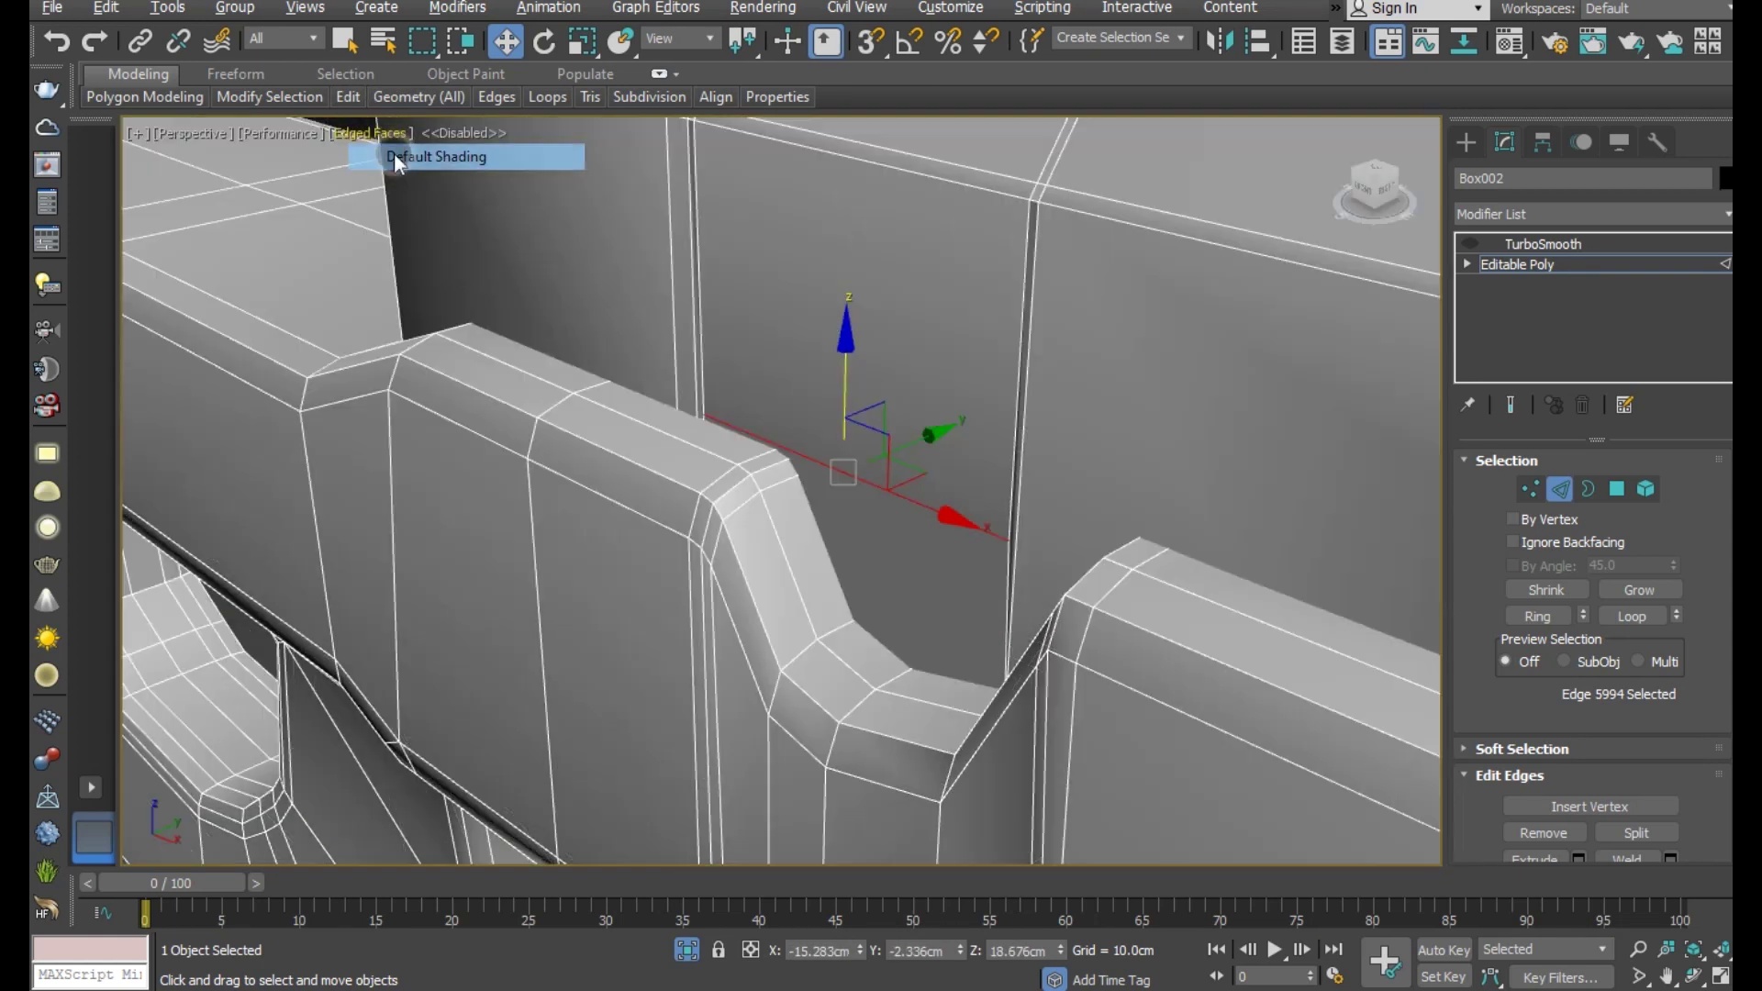
{"action": "mouse_move", "coordinate": [922, 454]}
{"action": "middle_mouse_down", "text": "alt"}
{"action": "mouse_move", "coordinate": [1046, 424]}
{"action": "mouse_move", "coordinate": [1032, 423]}
{"action": "middle_mouse_up", "text": "alt"}
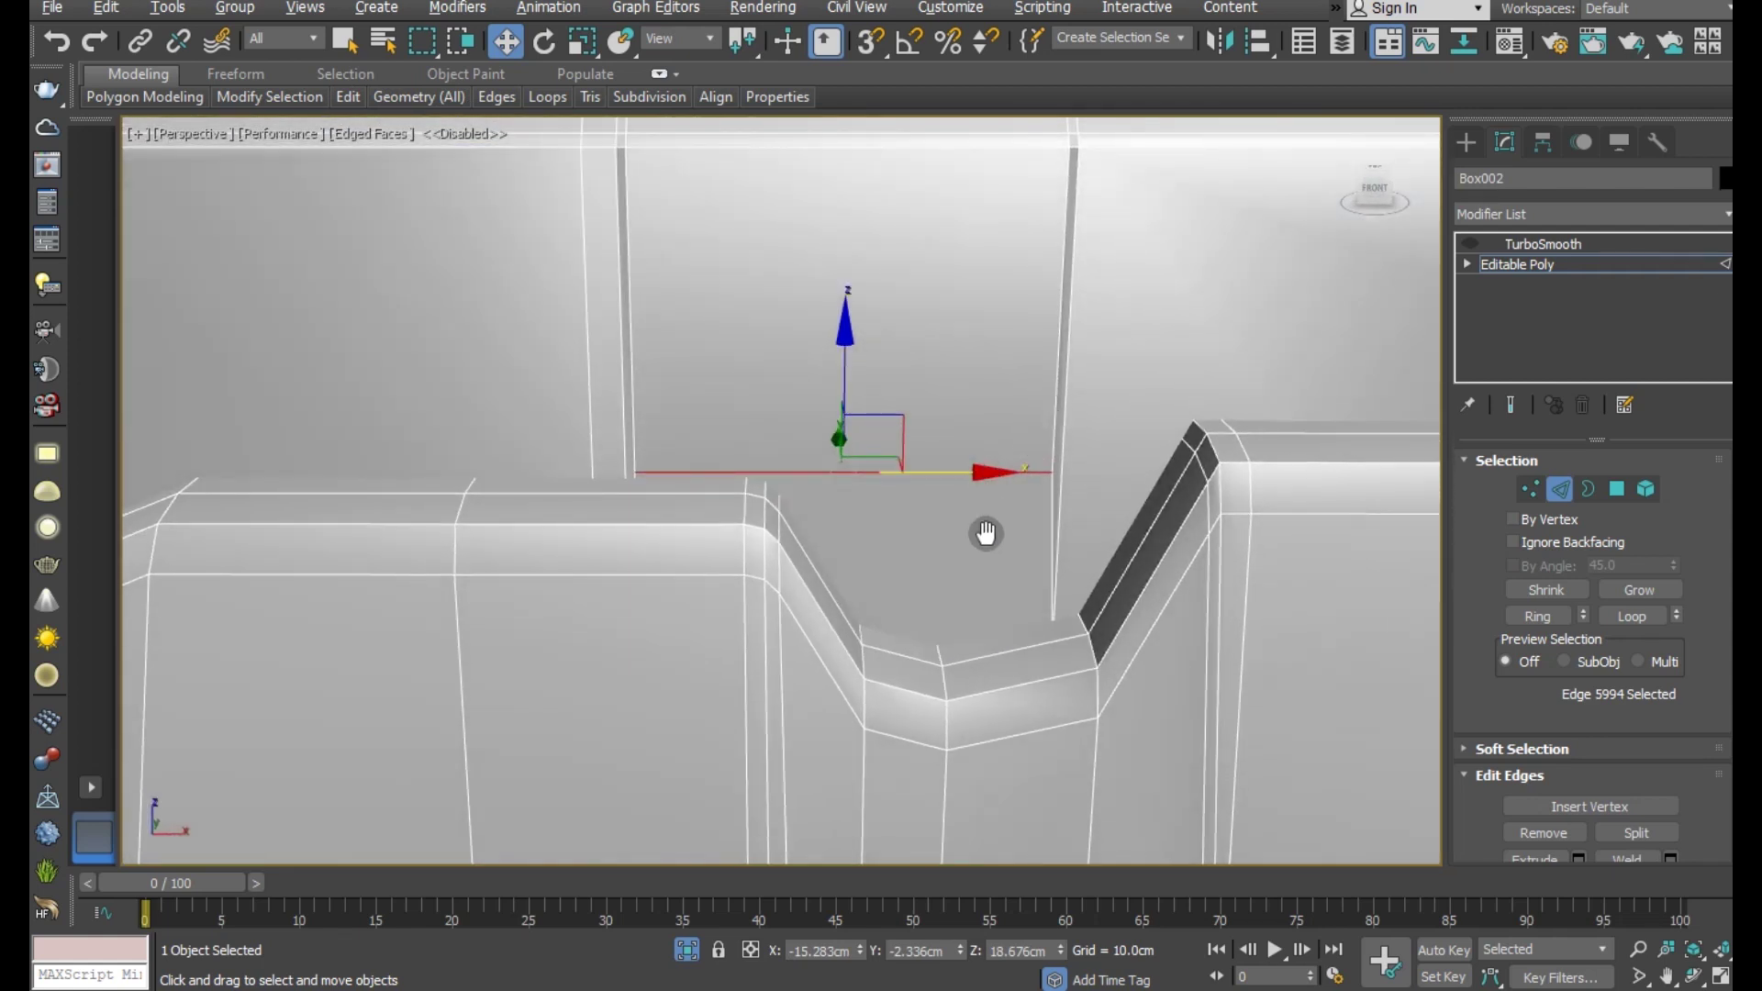
{"action": "middle_click_drag", "start_coordinate": [990, 532], "coordinate": [965, 621]}
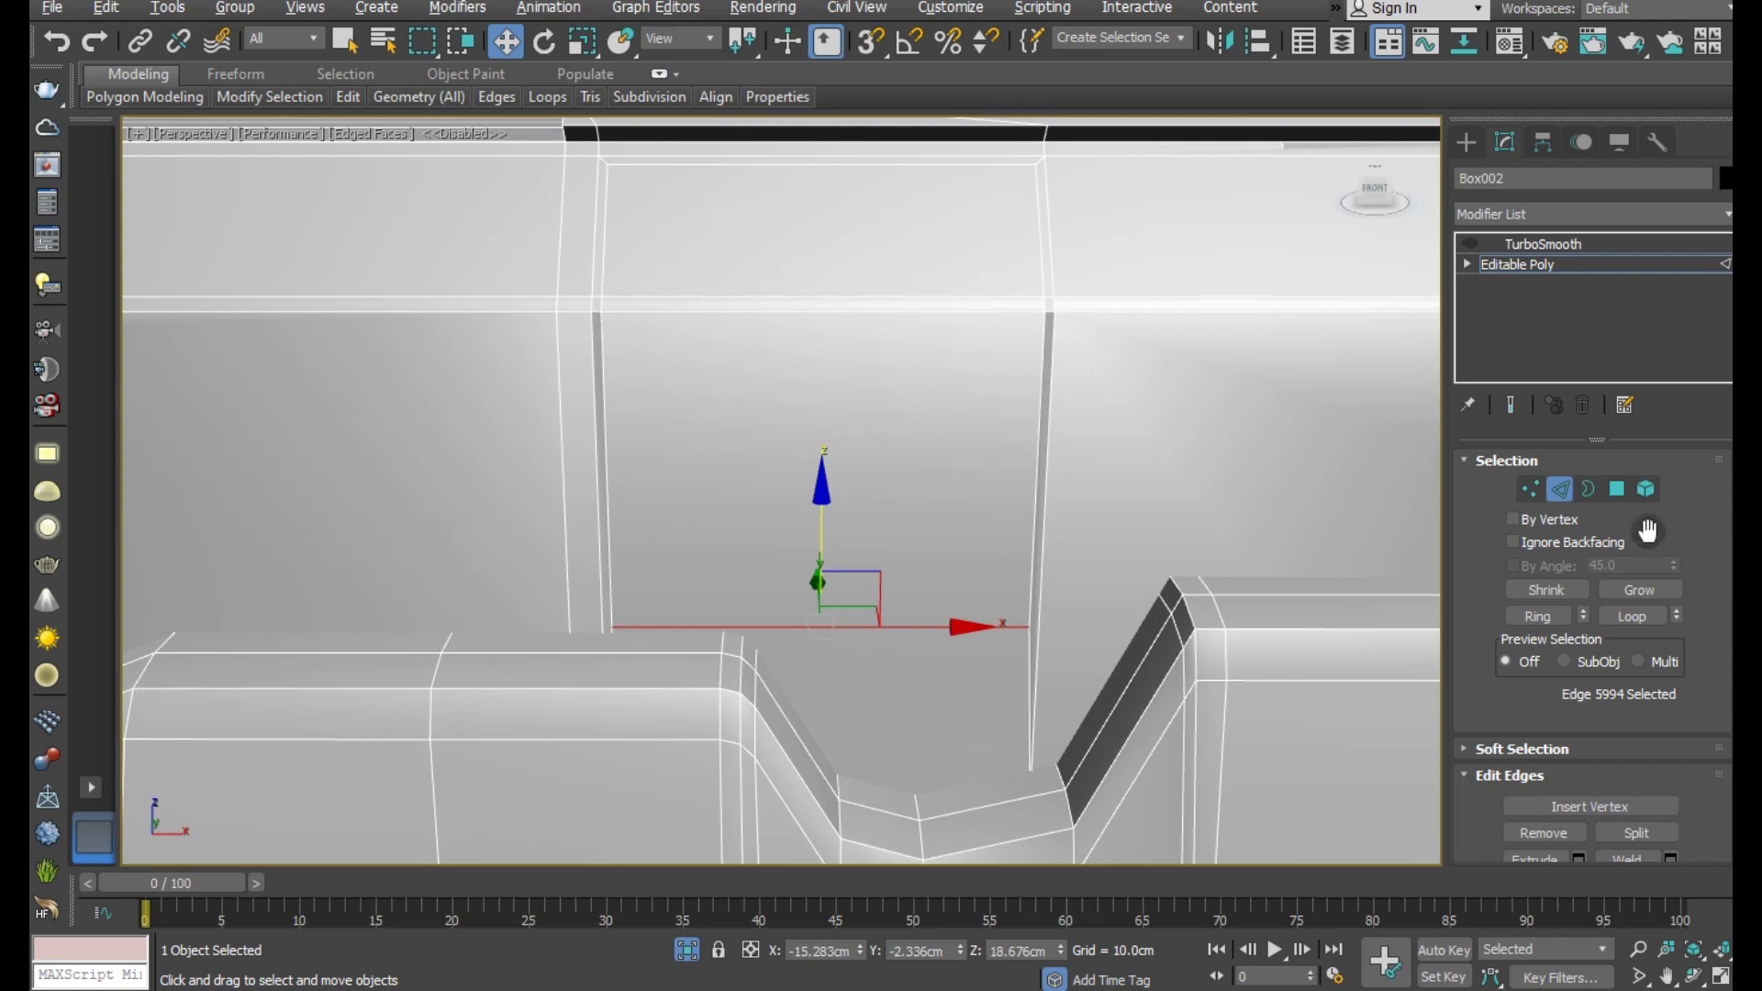
{"action": "left_click", "coordinate": [1616, 495]}
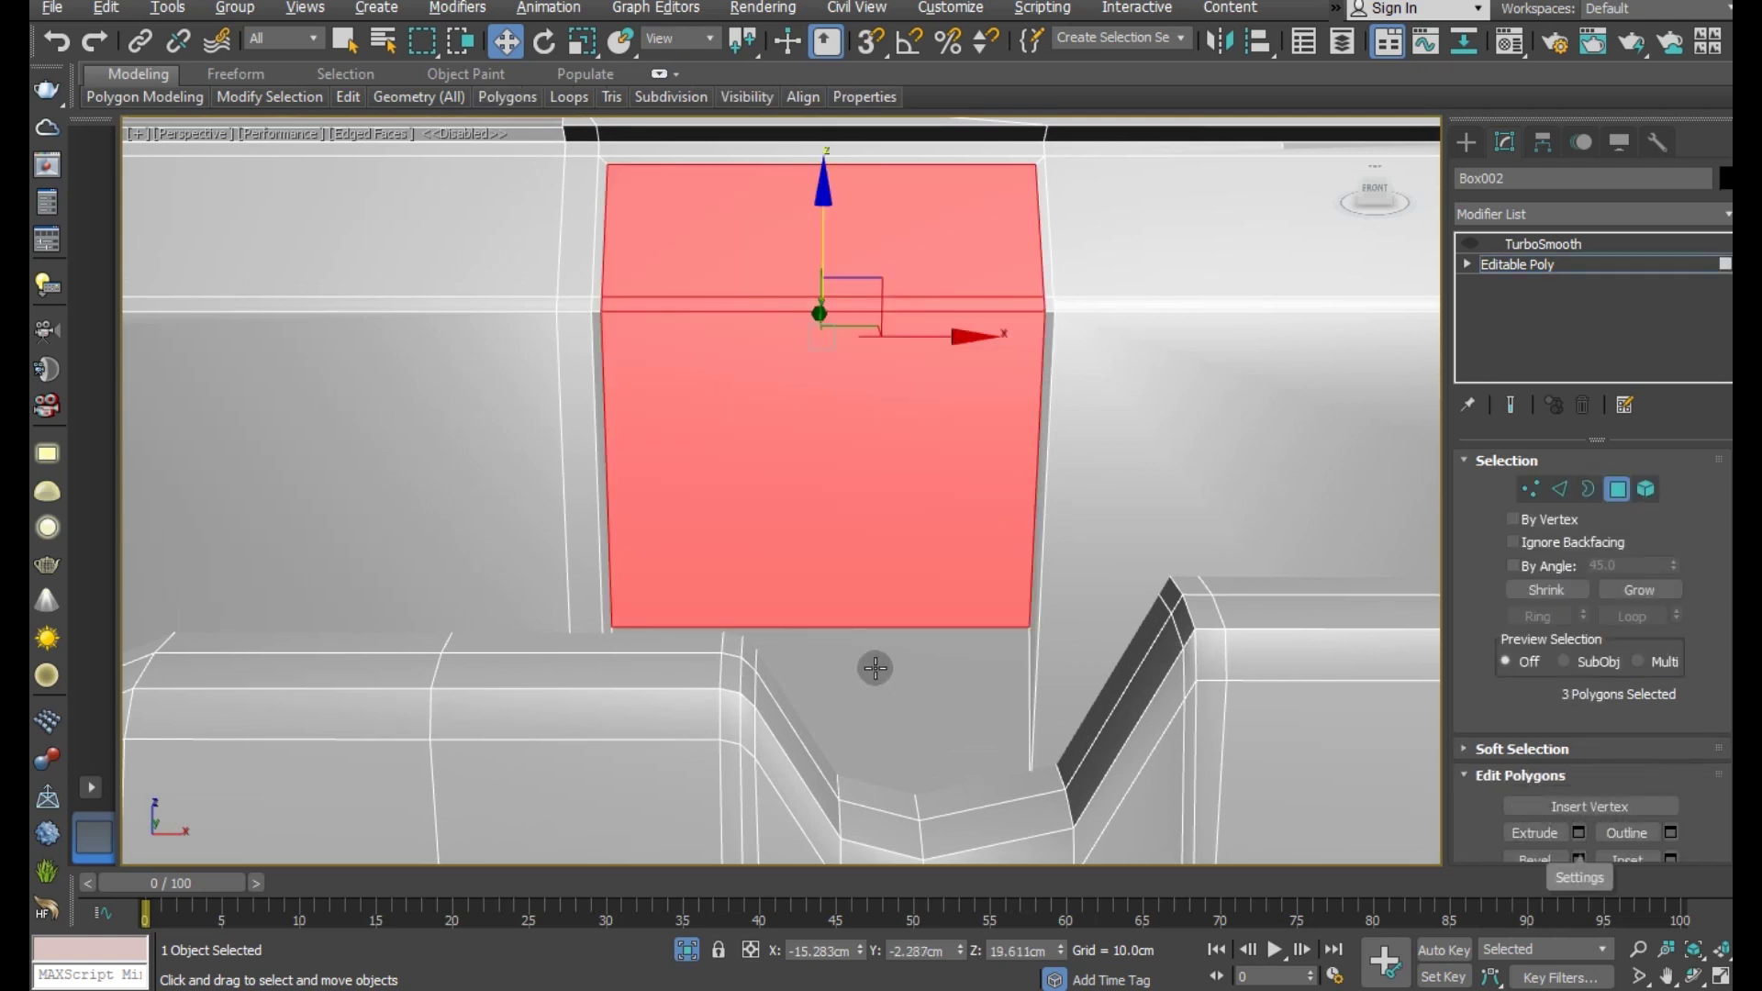
- Add an extra edge loop across the receiver side panel with Swift Loop
{"action": "scroll", "coordinate": [875, 667], "scroll_direction": "down", "scroll_amount": 3}
{"action": "scroll", "coordinate": [933, 620], "scroll_direction": "up", "scroll_amount": 1}
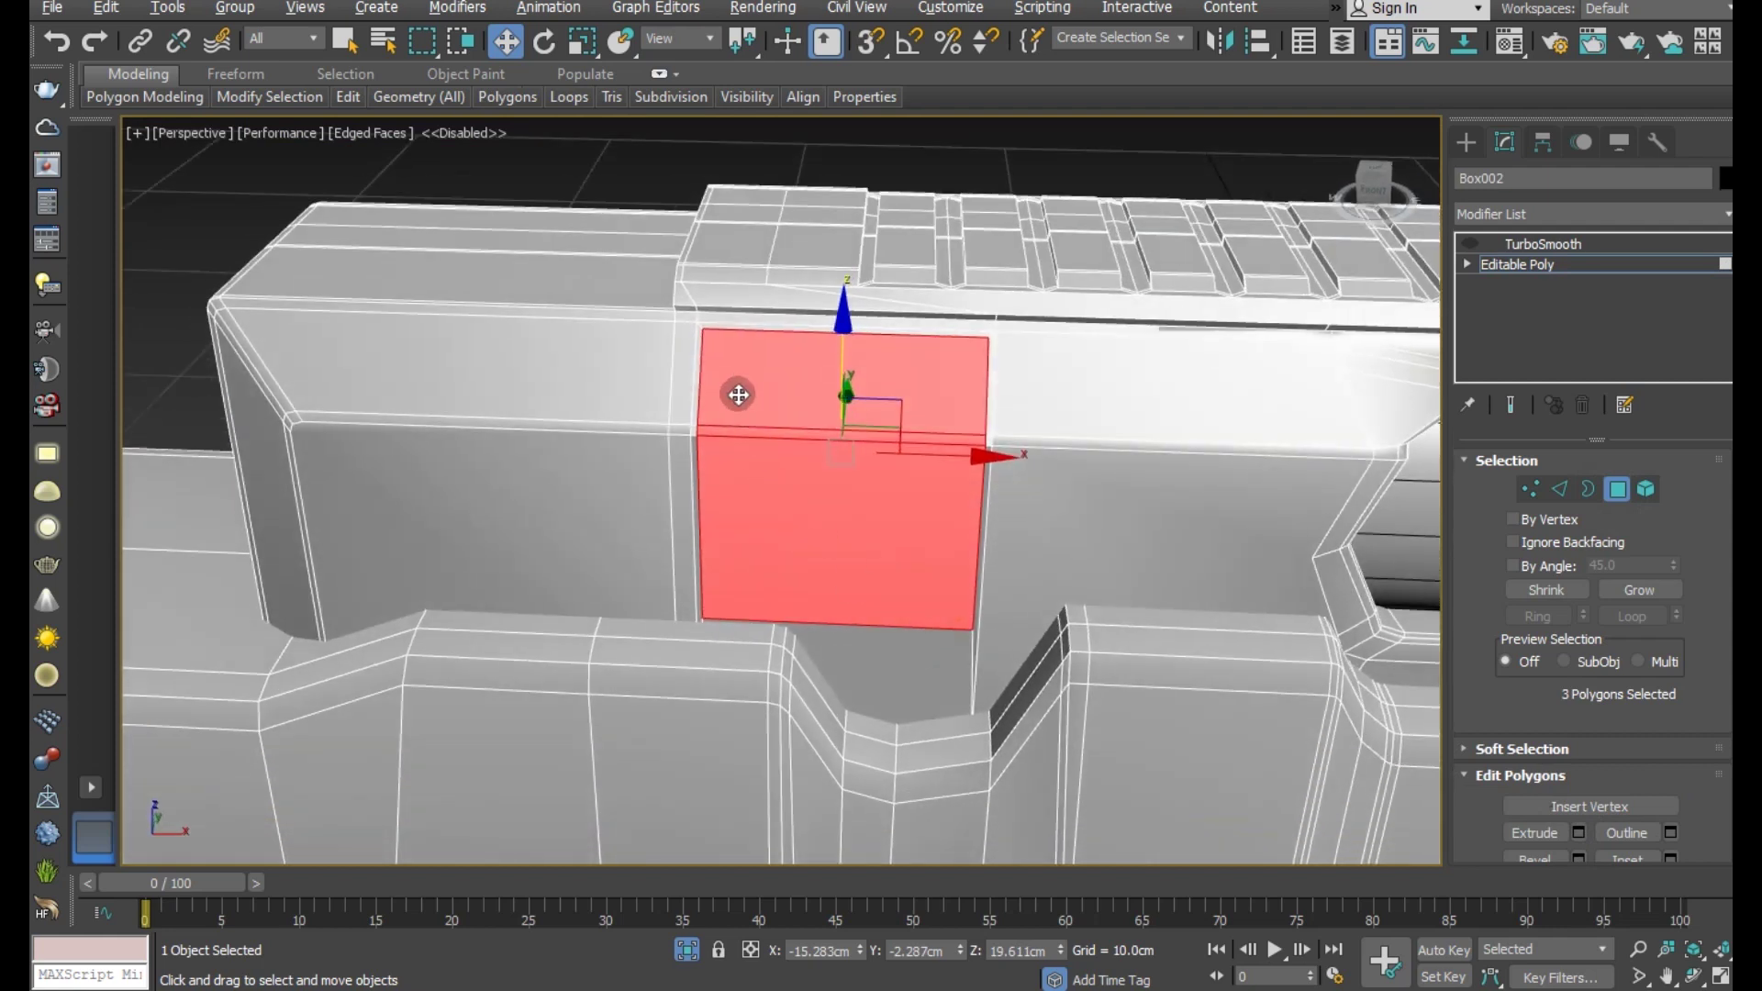
{"action": "scroll", "coordinate": [739, 395], "scroll_direction": "up", "scroll_amount": 3}
{"action": "middle_click_drag", "start_coordinate": [747, 440], "coordinate": [913, 472]}
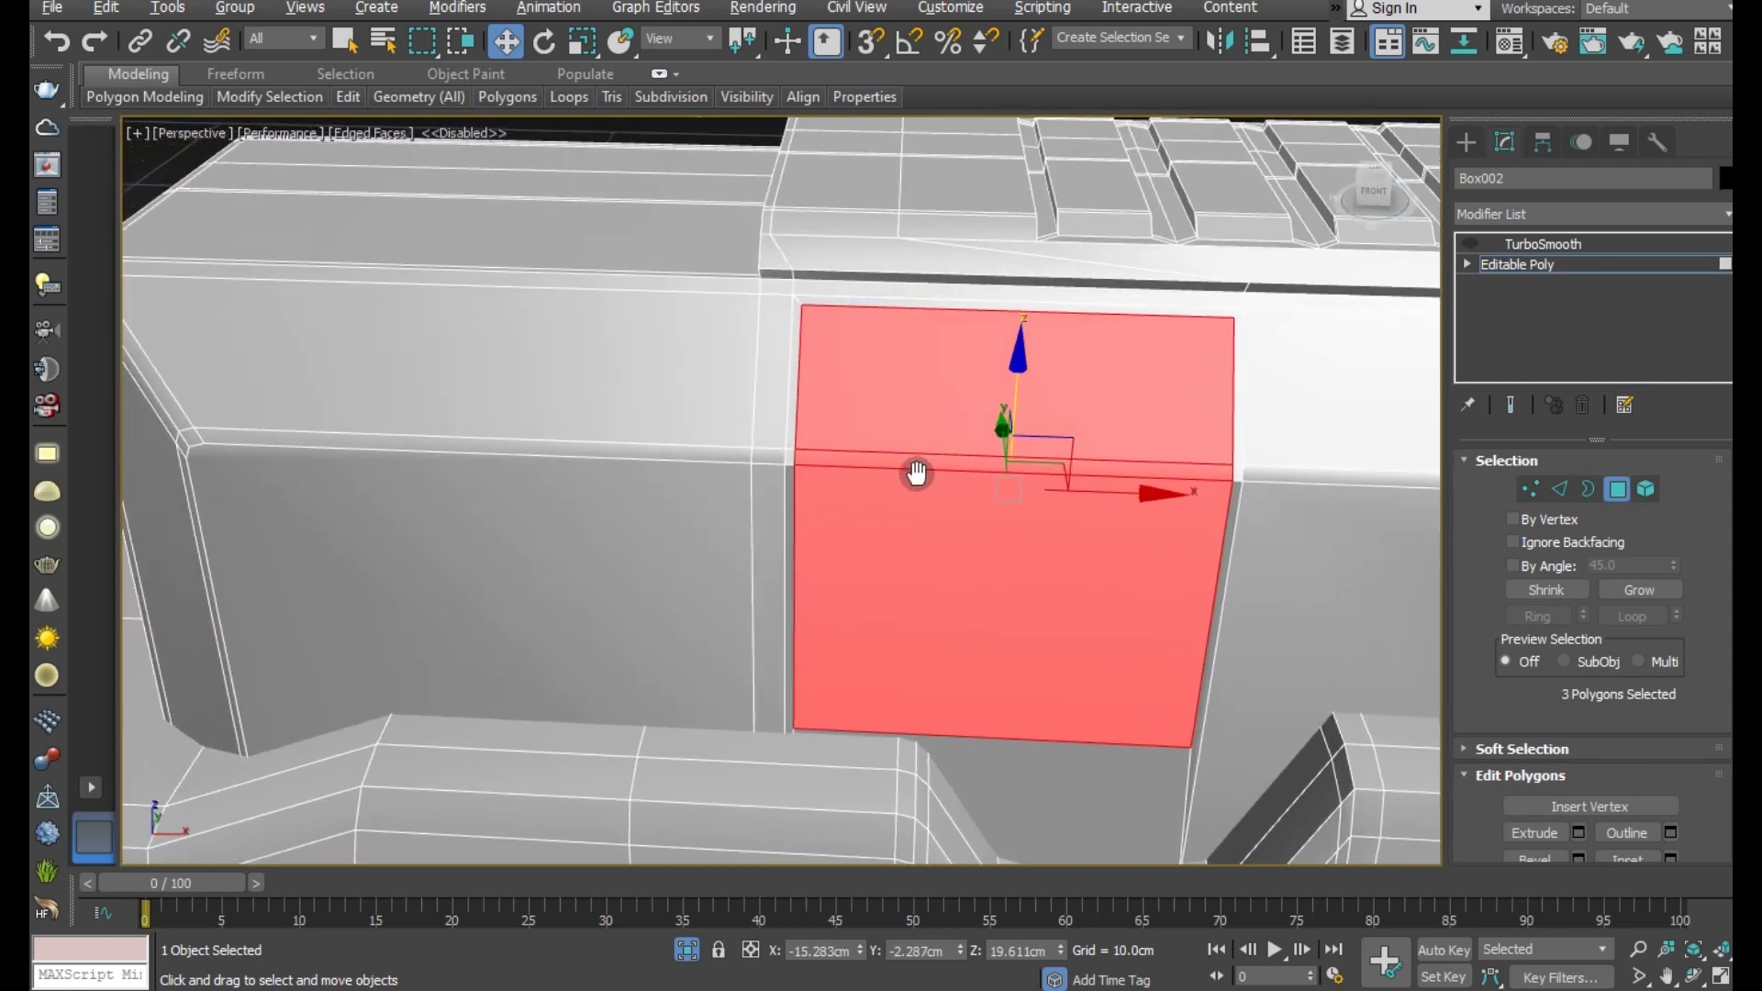
{"action": "left_click", "coordinate": [532, 165]}
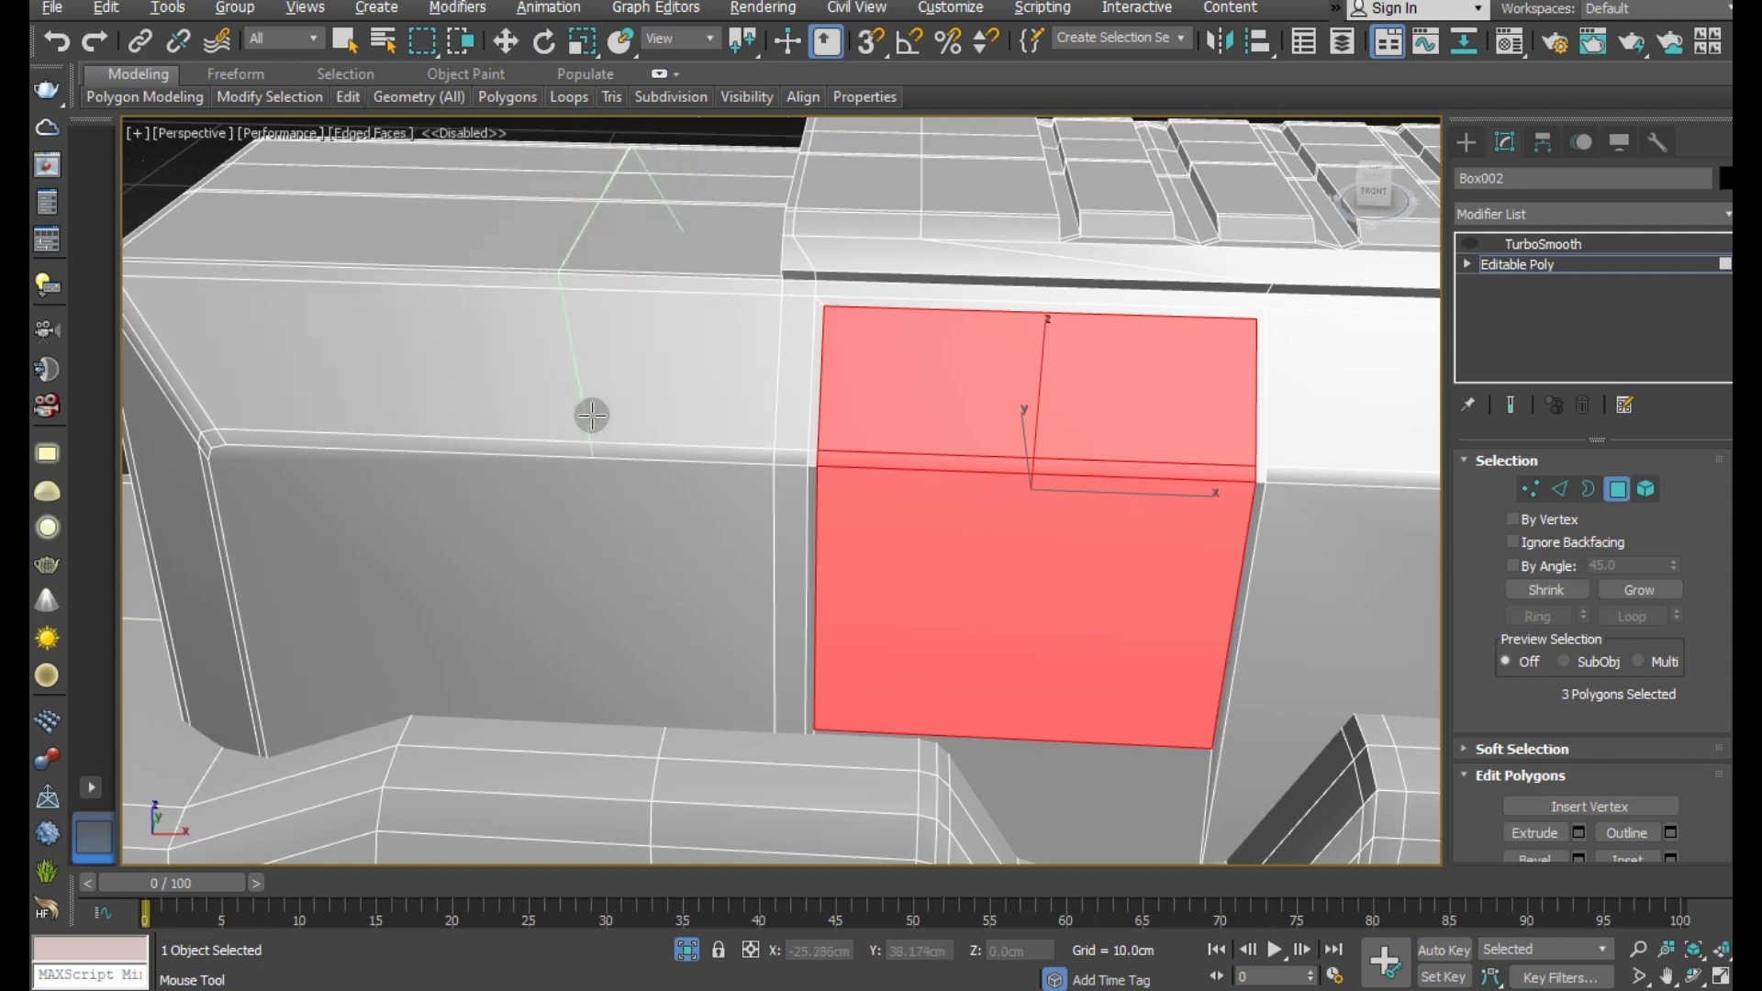
{"action": "key", "text": "w"}
- Select the six panel faces beside the notch
{"action": "left_click", "coordinate": [673, 410]}
{"action": "left_click", "coordinate": [802, 410], "text": "ctrl"}
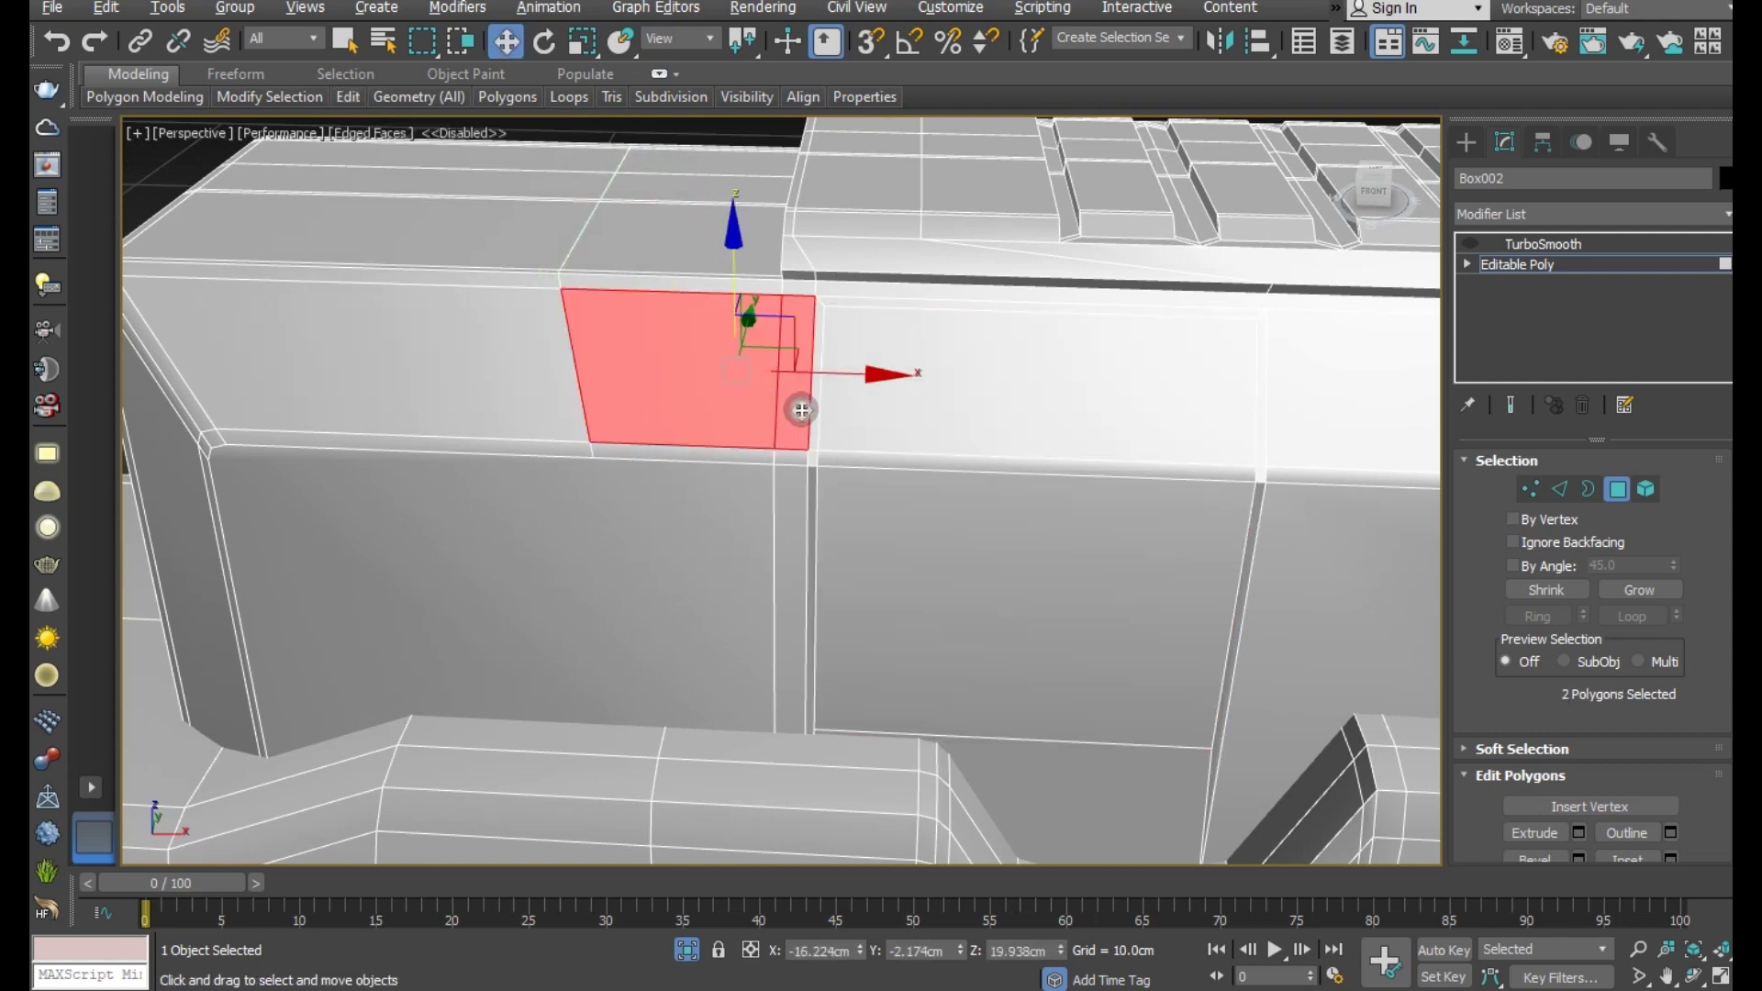
{"action": "left_click", "coordinate": [819, 418], "text": "ctrl"}
{"action": "left_click", "coordinate": [840, 459], "text": "ctrl"}
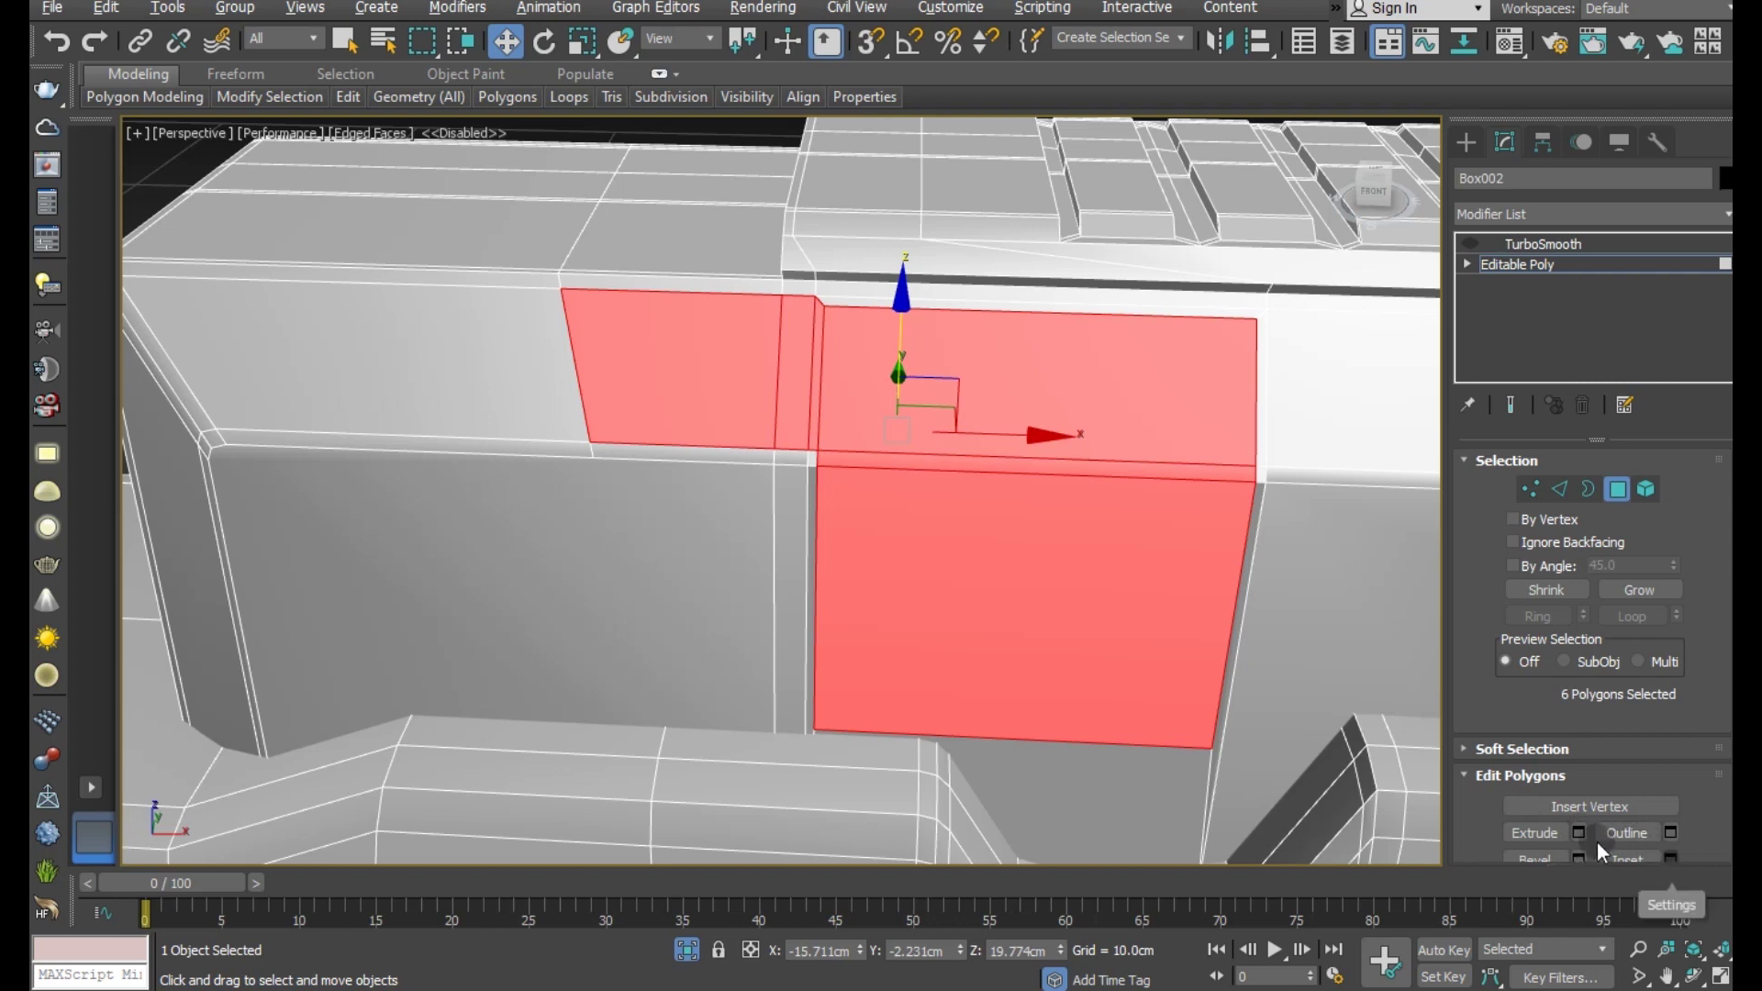
{"action": "scroll", "coordinate": [1669, 822], "scroll_direction": "down", "scroll_amount": 2}
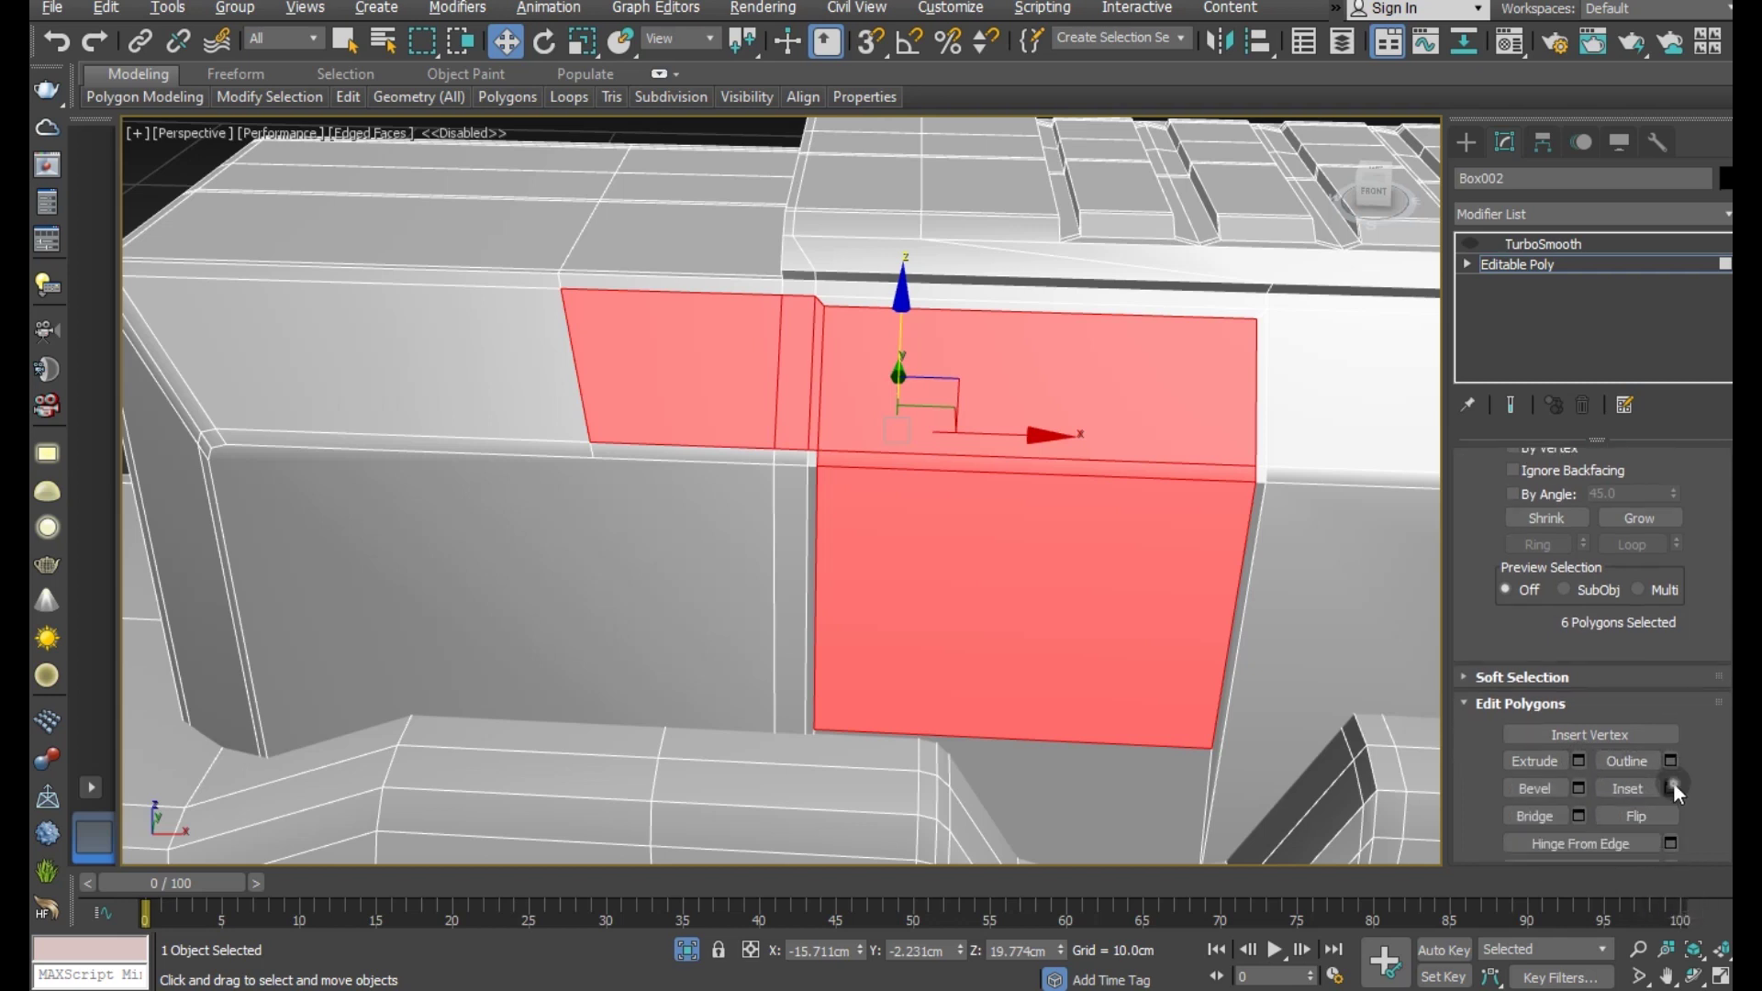
- Inset the six selected panel faces by about 0.03cm
{"action": "left_click", "coordinate": [1670, 787]}
{"action": "middle_click_drag", "start_coordinate": [1094, 598], "coordinate": [1030, 584], "text": "alt"}
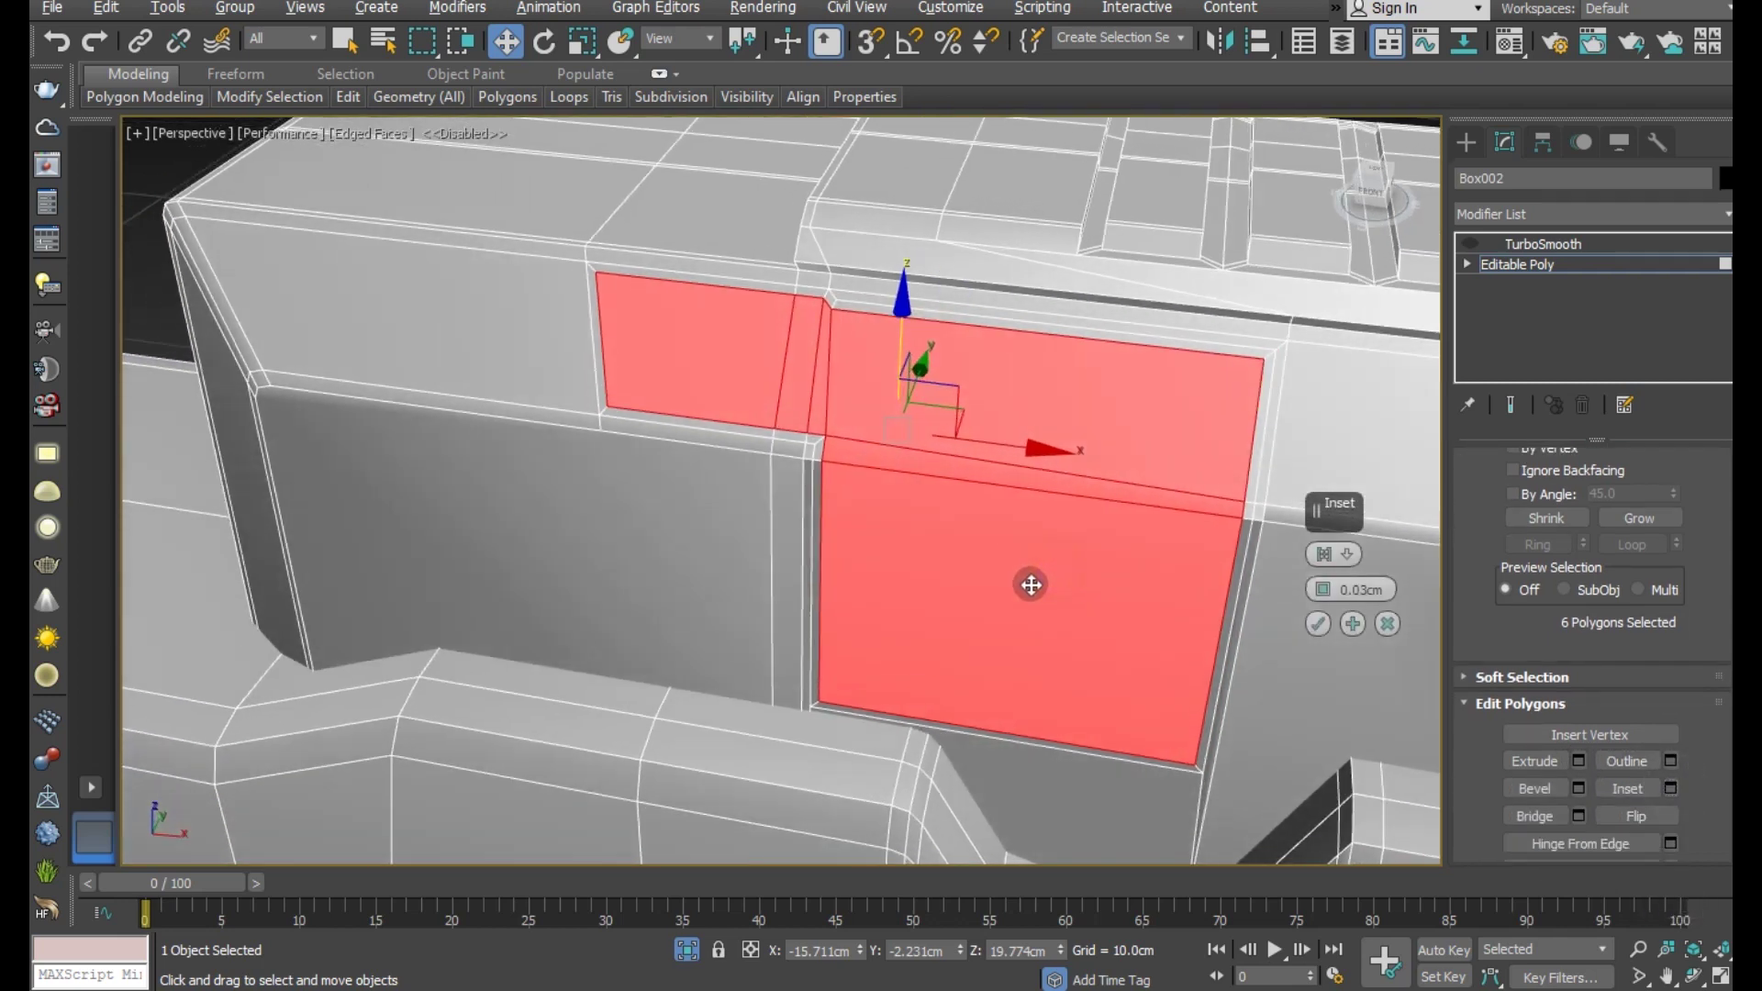
{"action": "left_click", "coordinate": [1388, 624]}
{"action": "left_click", "coordinate": [54, 41]}
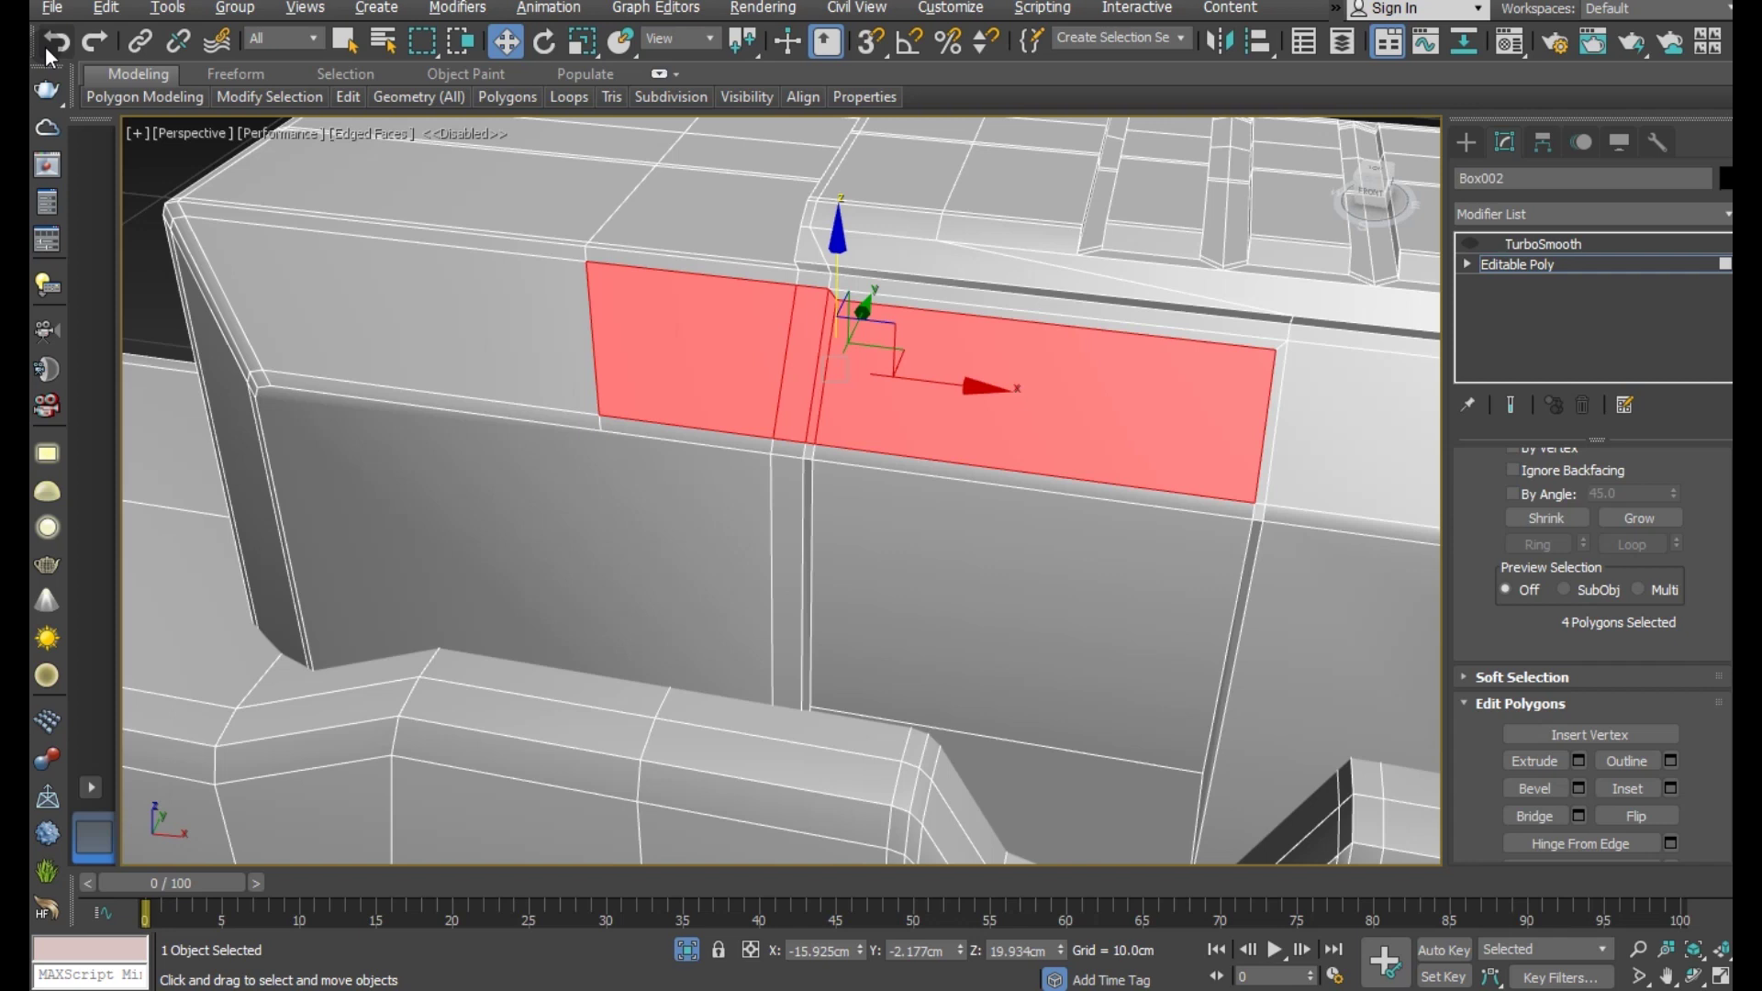
{"action": "left_click", "coordinate": [87, 52]}
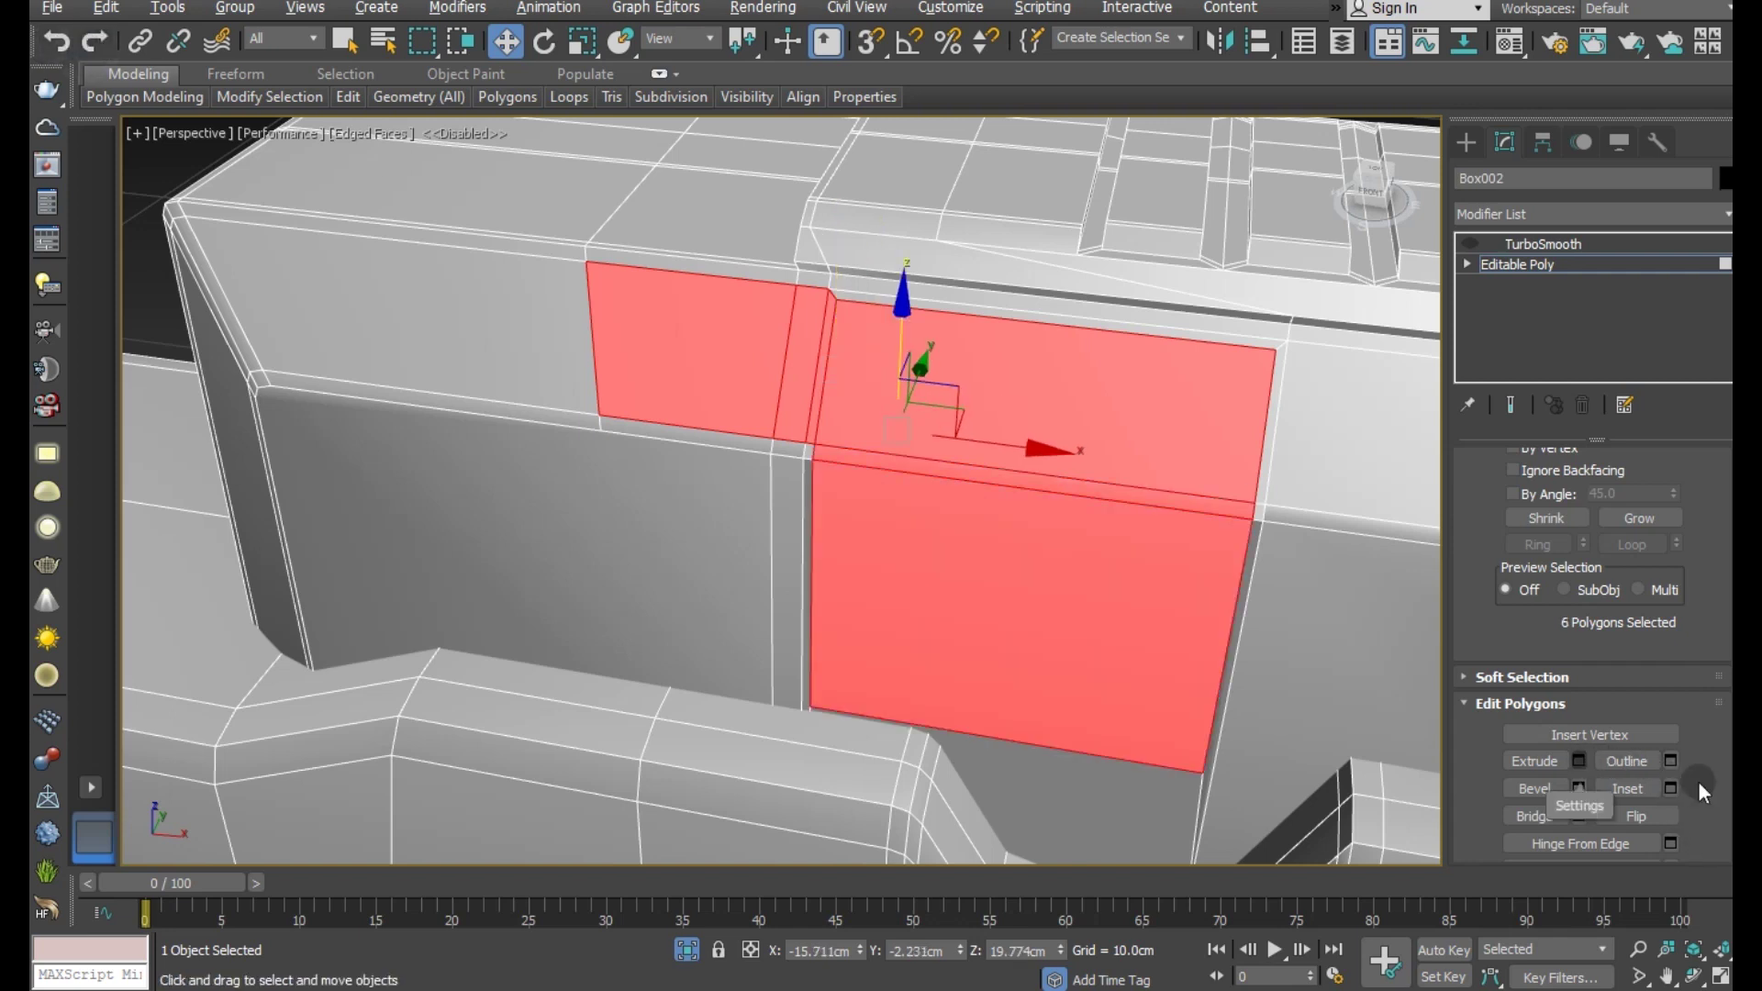
- Extrude the panel faces by about -0.485cm into a pocket and shift them along Y
{"action": "left_click", "coordinate": [1579, 761]}
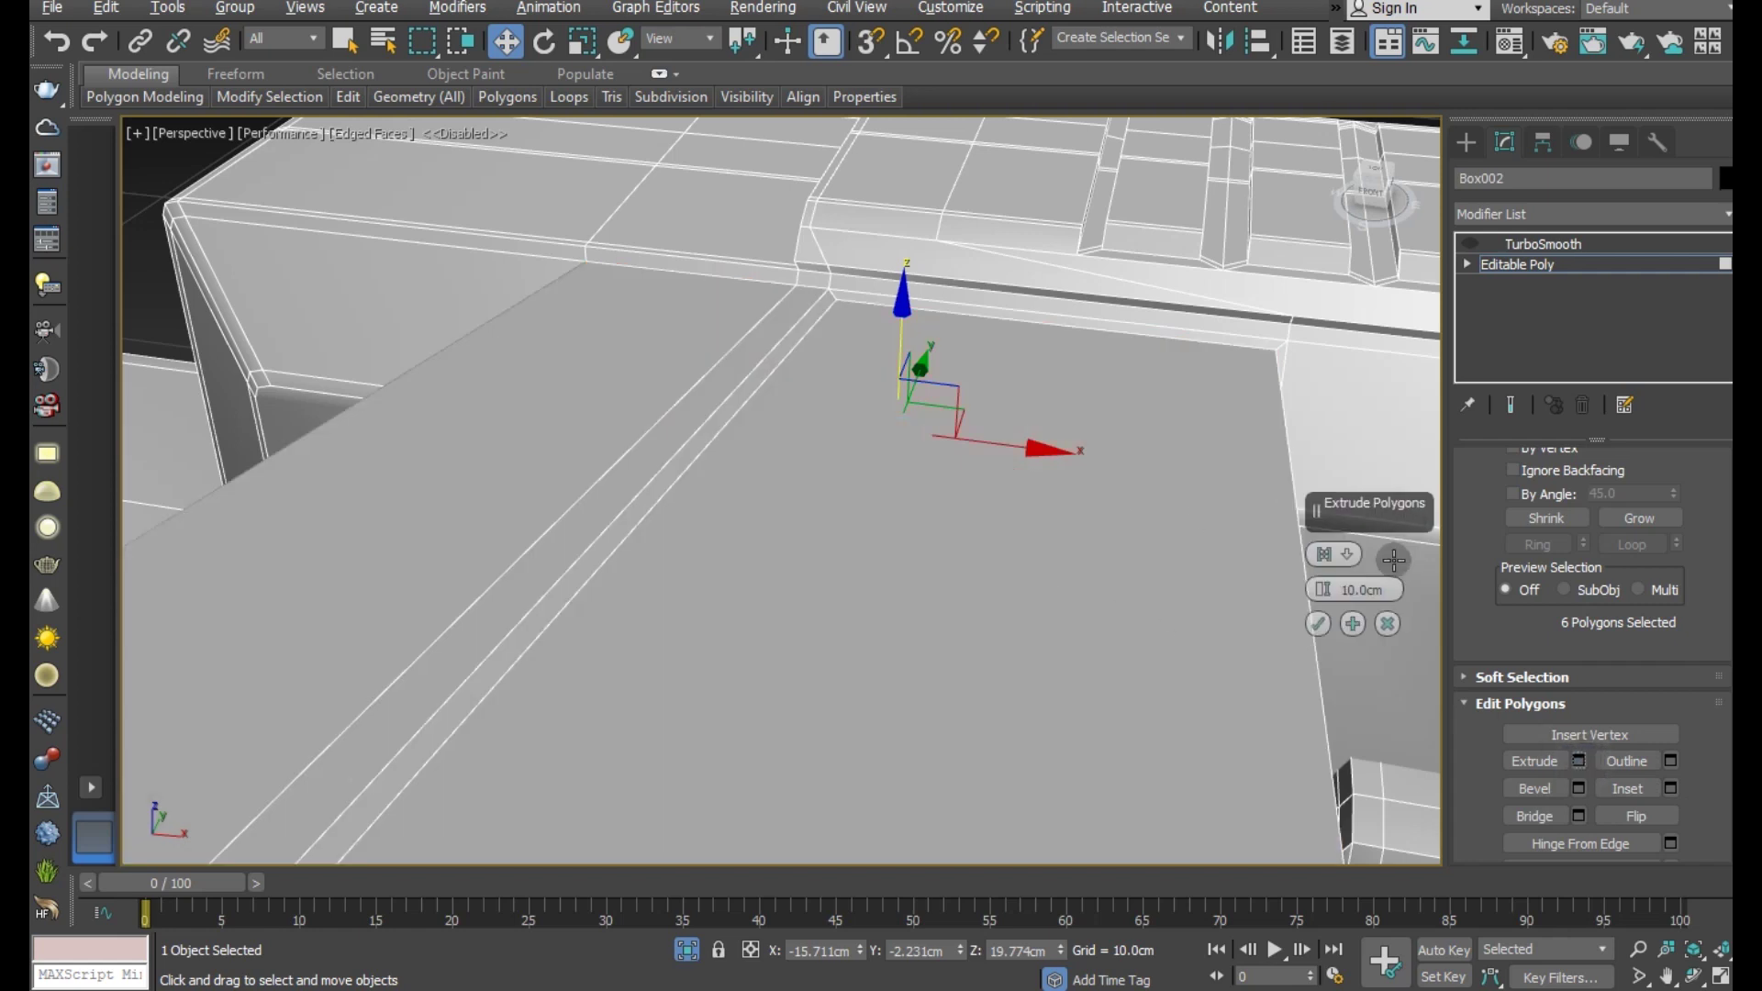
{"action": "left_click_drag", "start_coordinate": [1323, 589], "coordinate": [1318, 666]}
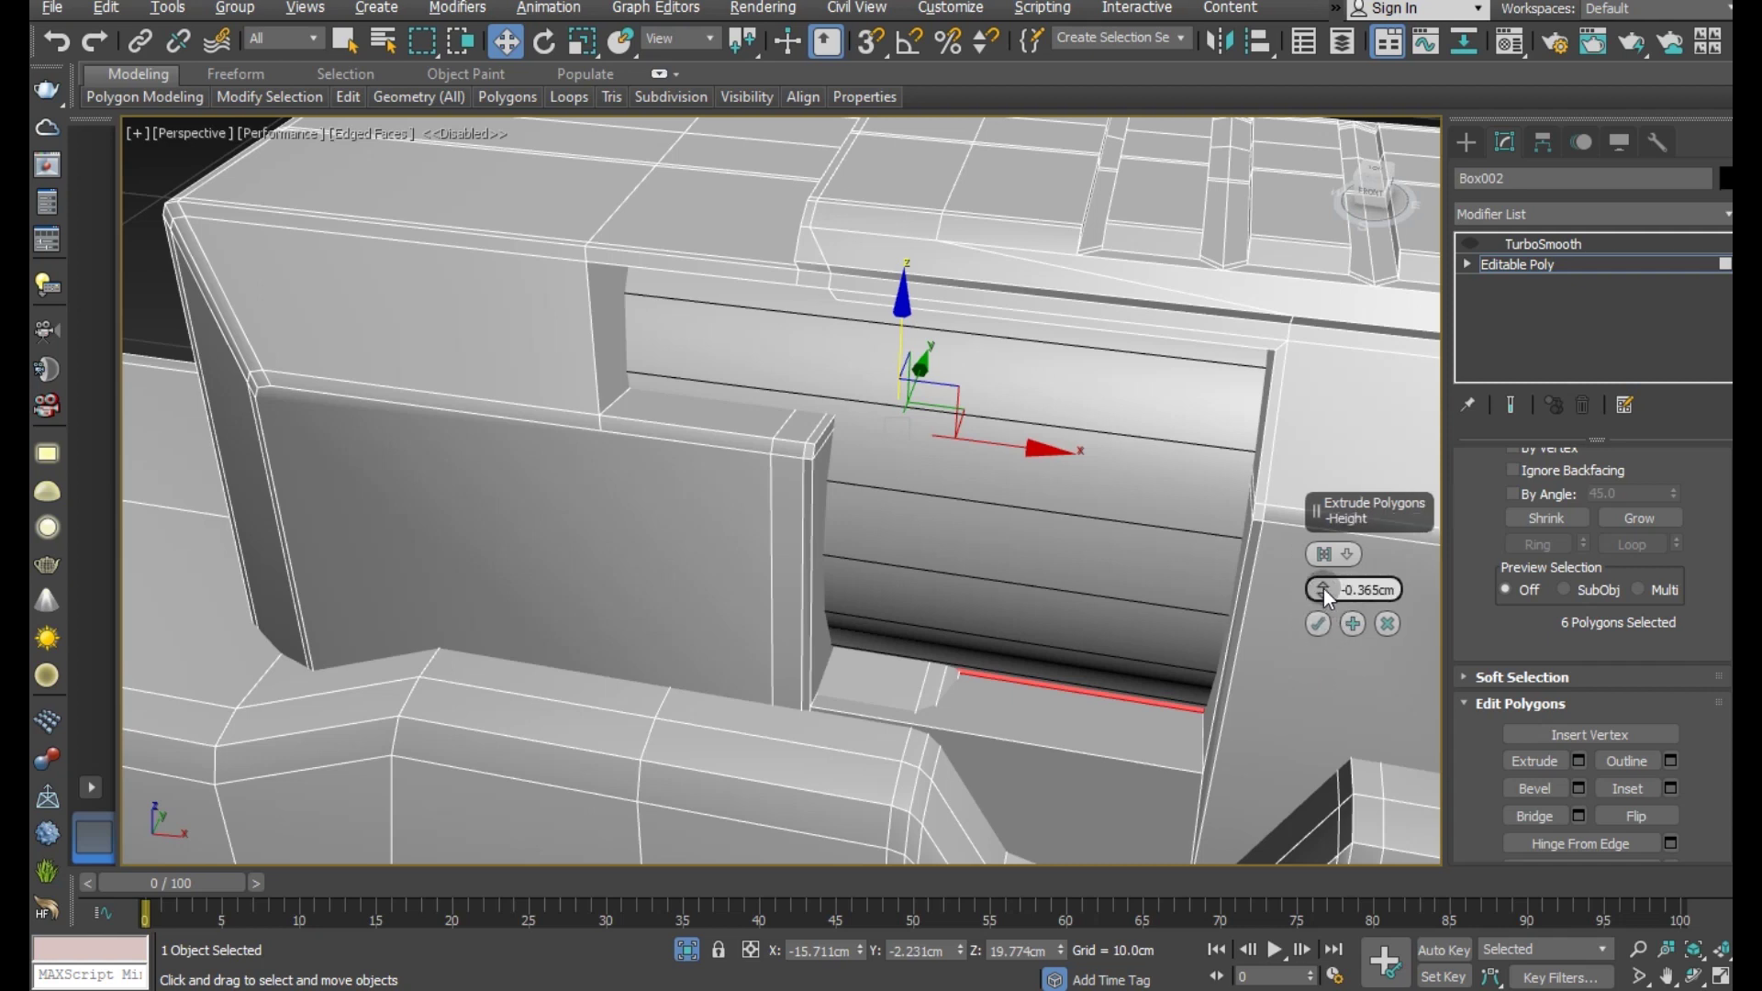
{"action": "left_click_drag", "start_coordinate": [1323, 589], "coordinate": [1325, 587]}
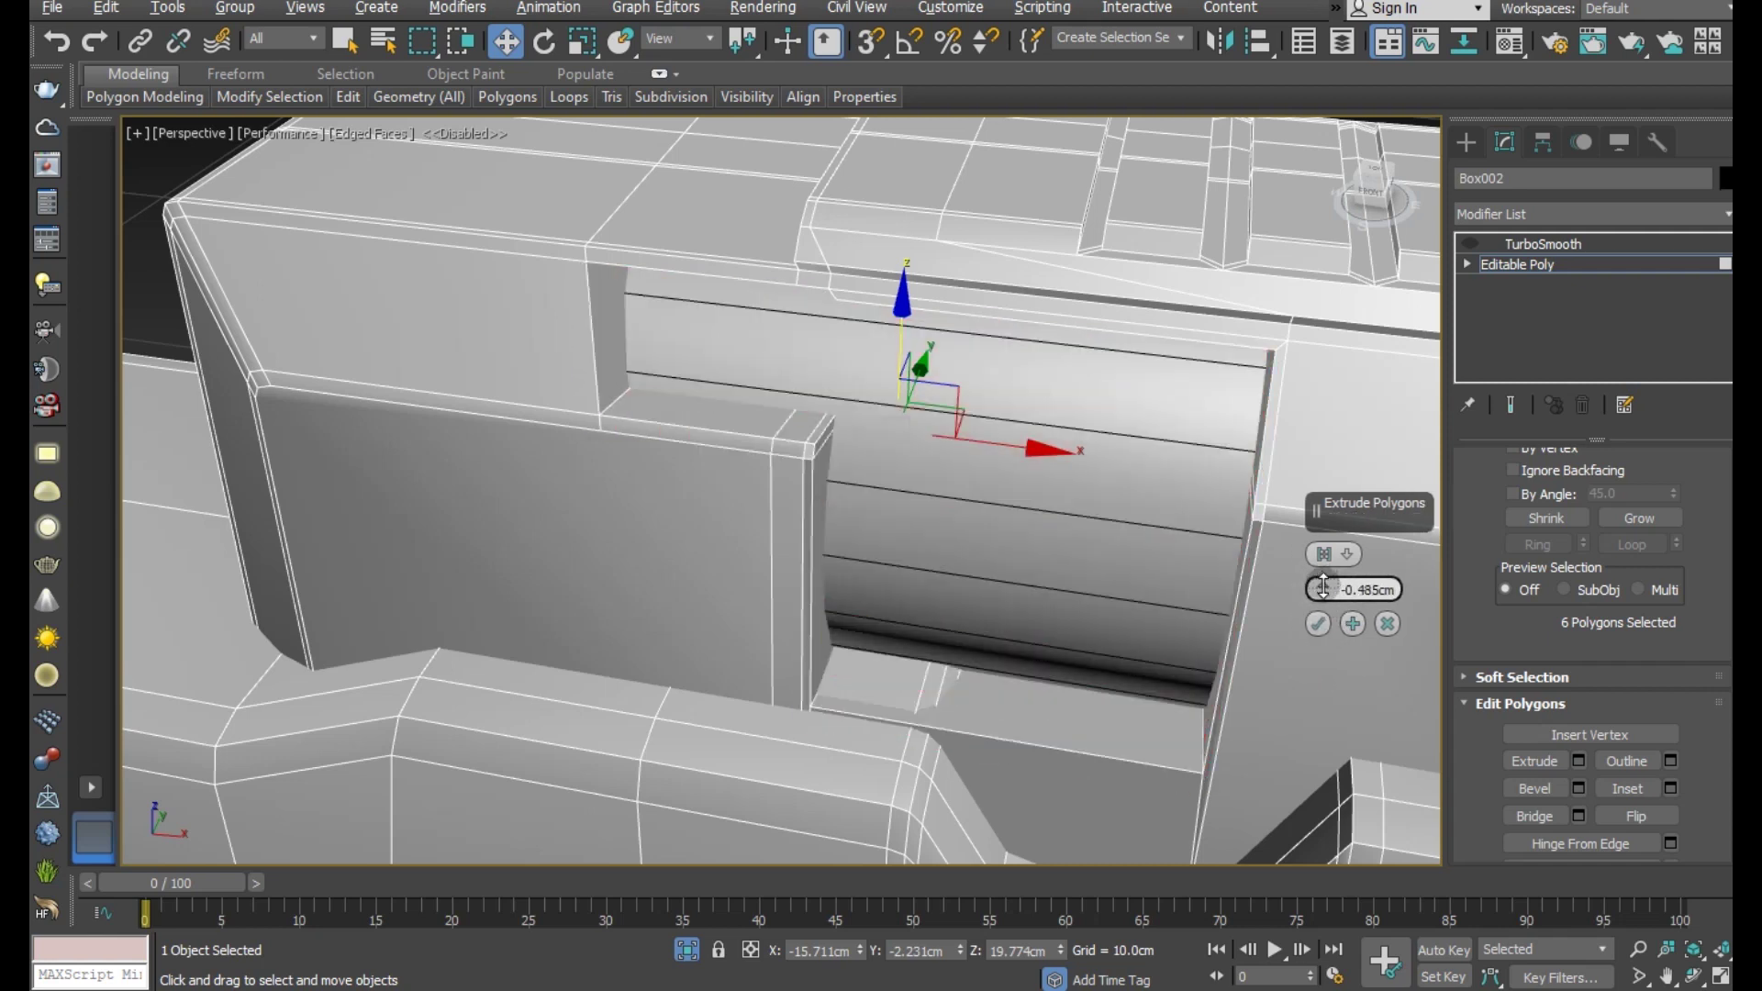
{"action": "left_click", "coordinate": [1318, 623]}
{"action": "middle_click_drag", "start_coordinate": [1223, 520], "coordinate": [1113, 416], "text": "alt"}
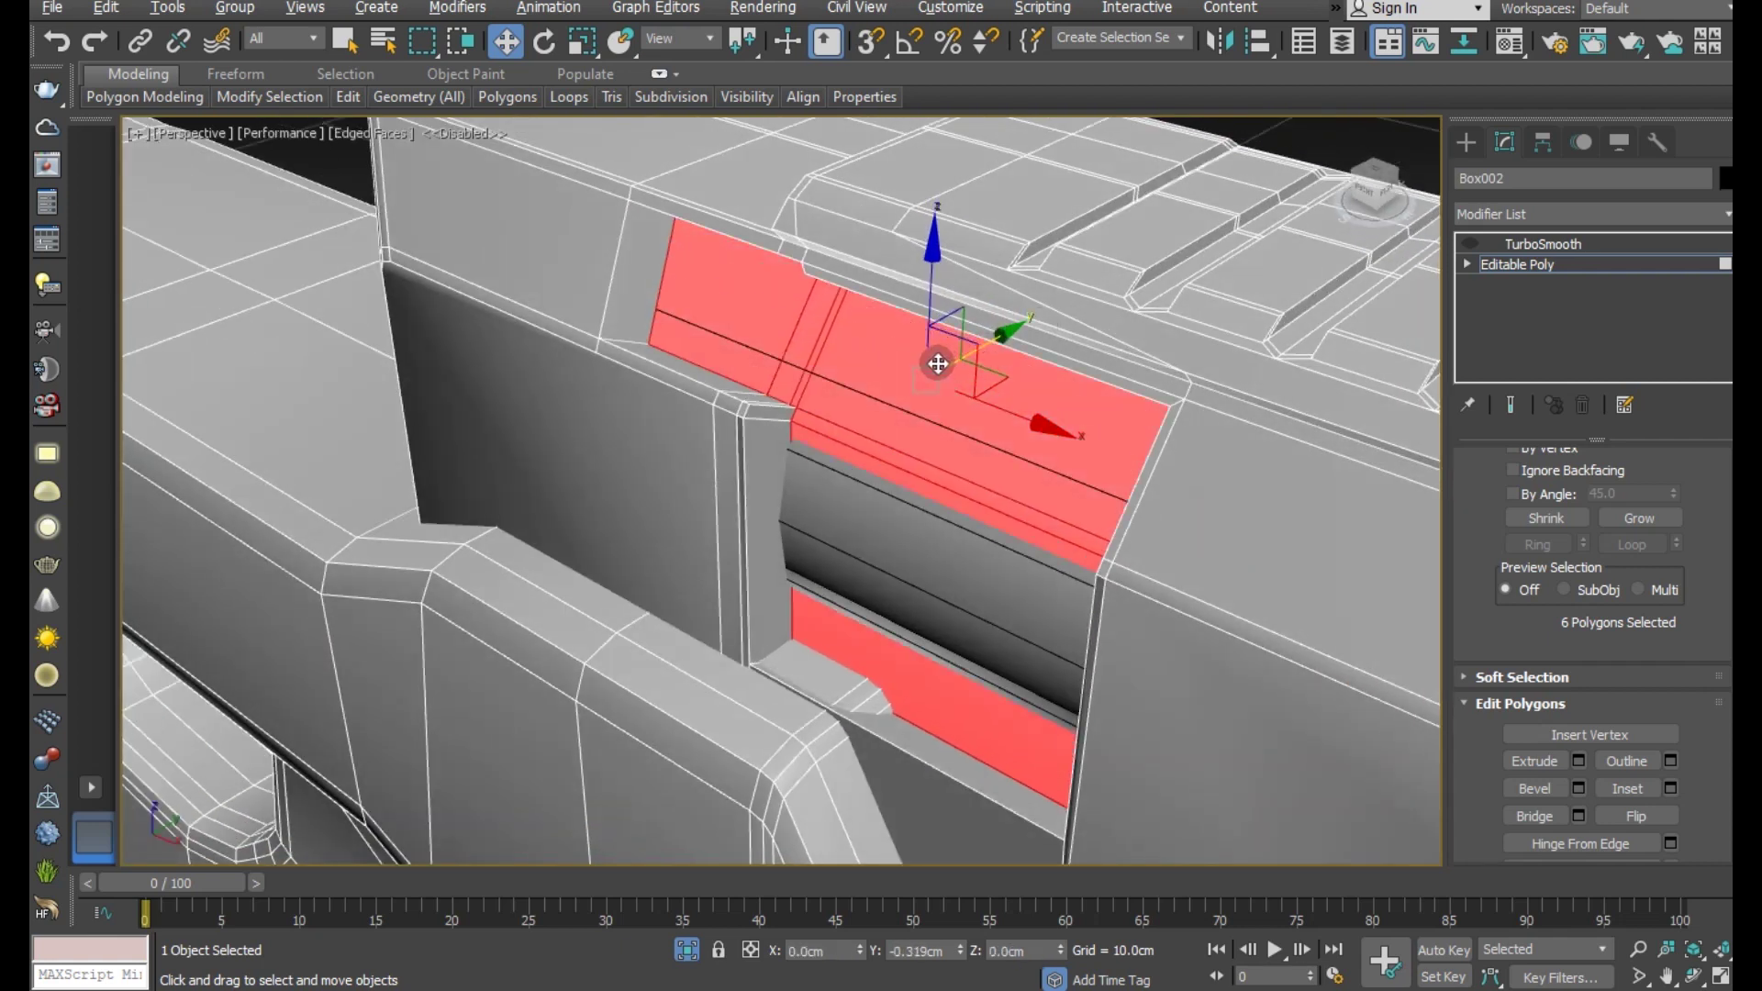
{"action": "left_click_drag", "start_coordinate": [931, 364], "coordinate": [942, 366]}
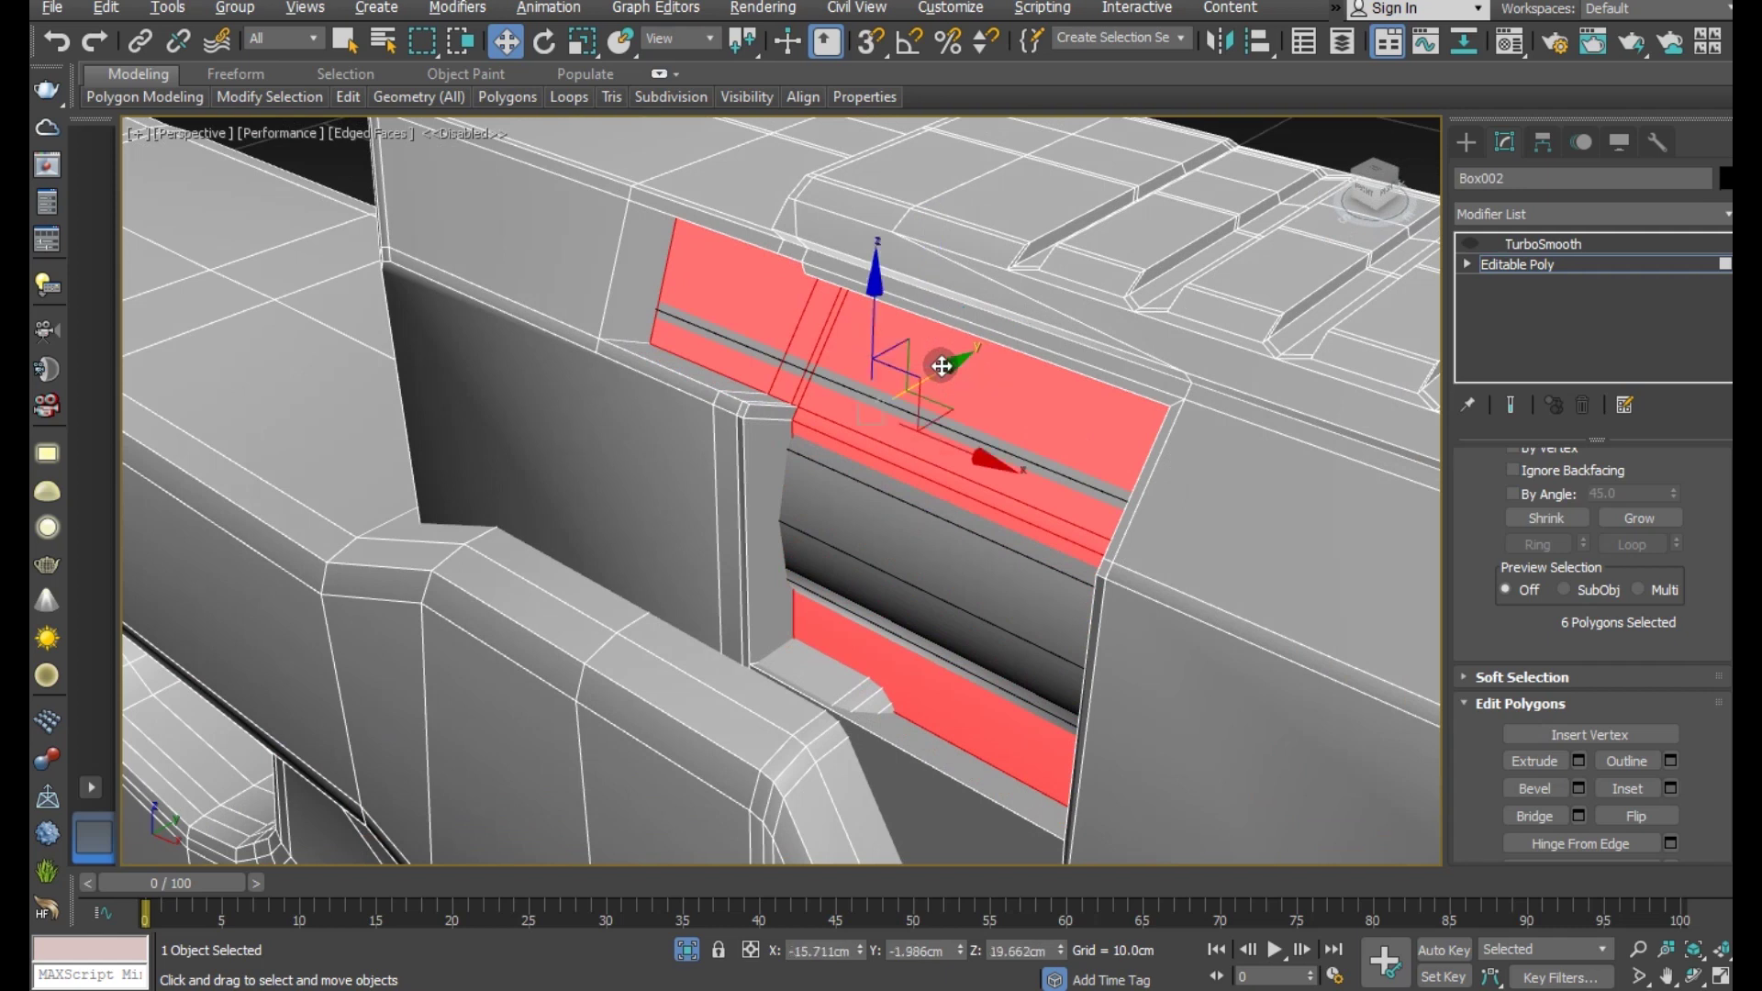
- Select only the pocket's bottom face and raise it slightly
{"action": "key", "text": "ctrl+d"}
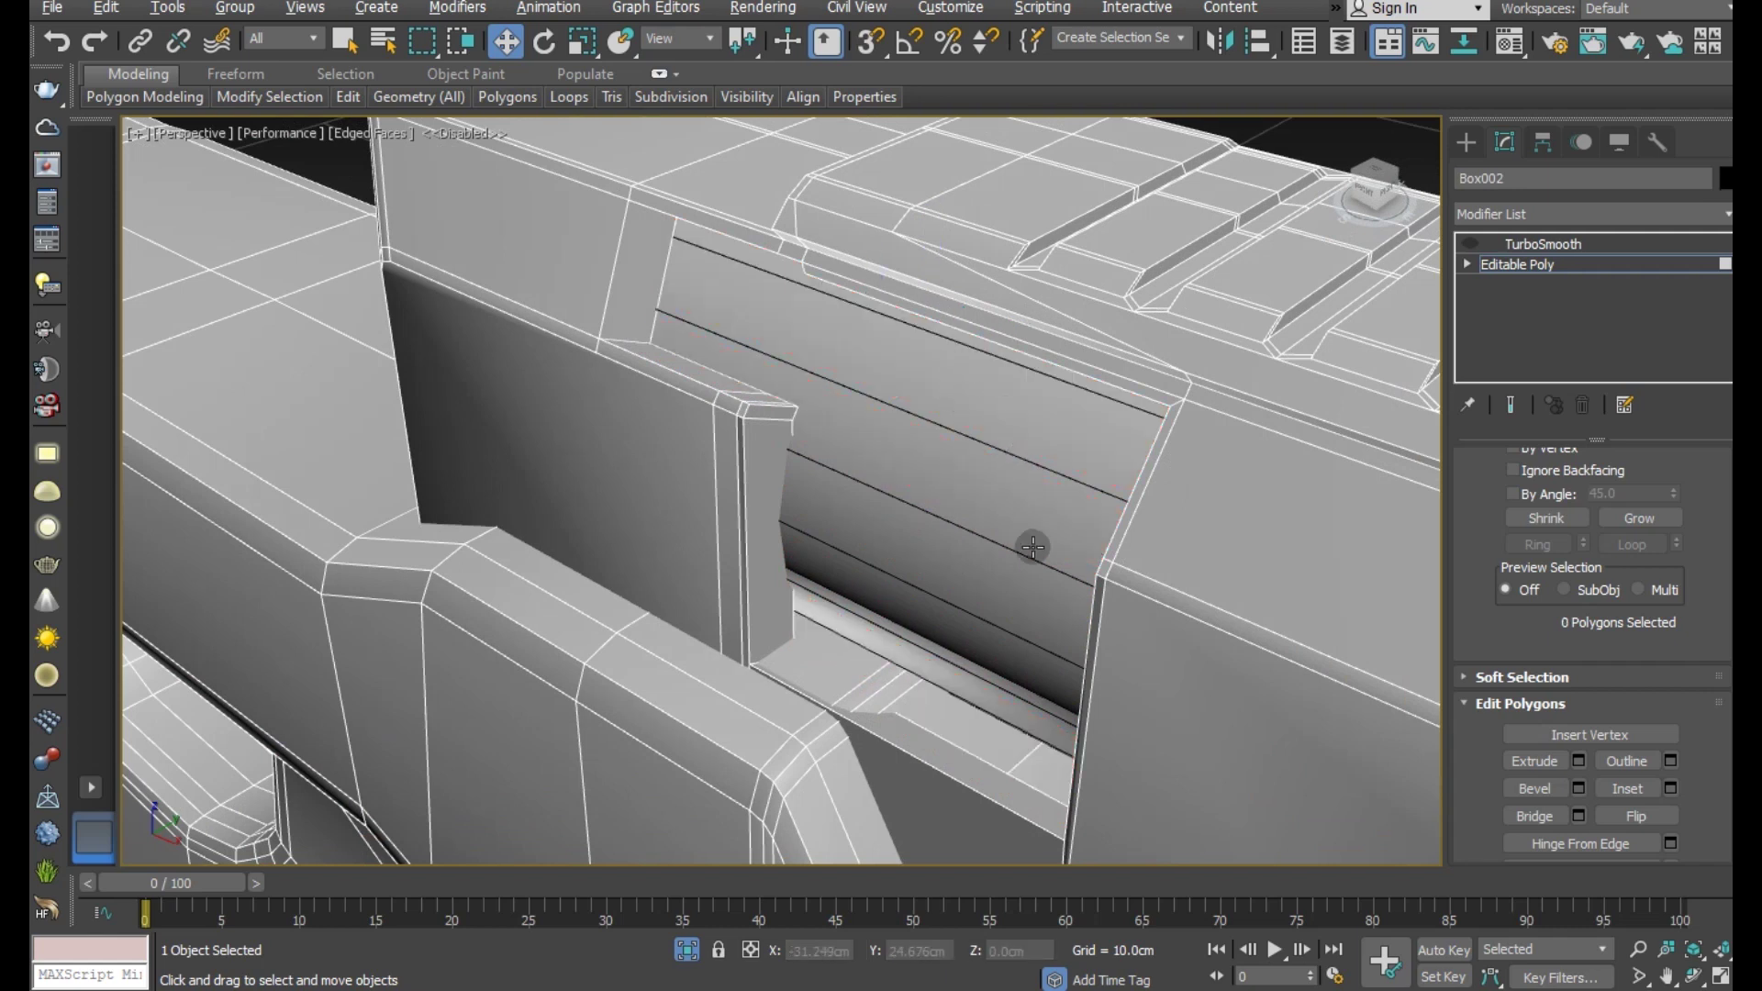
{"action": "left_click", "coordinate": [945, 736]}
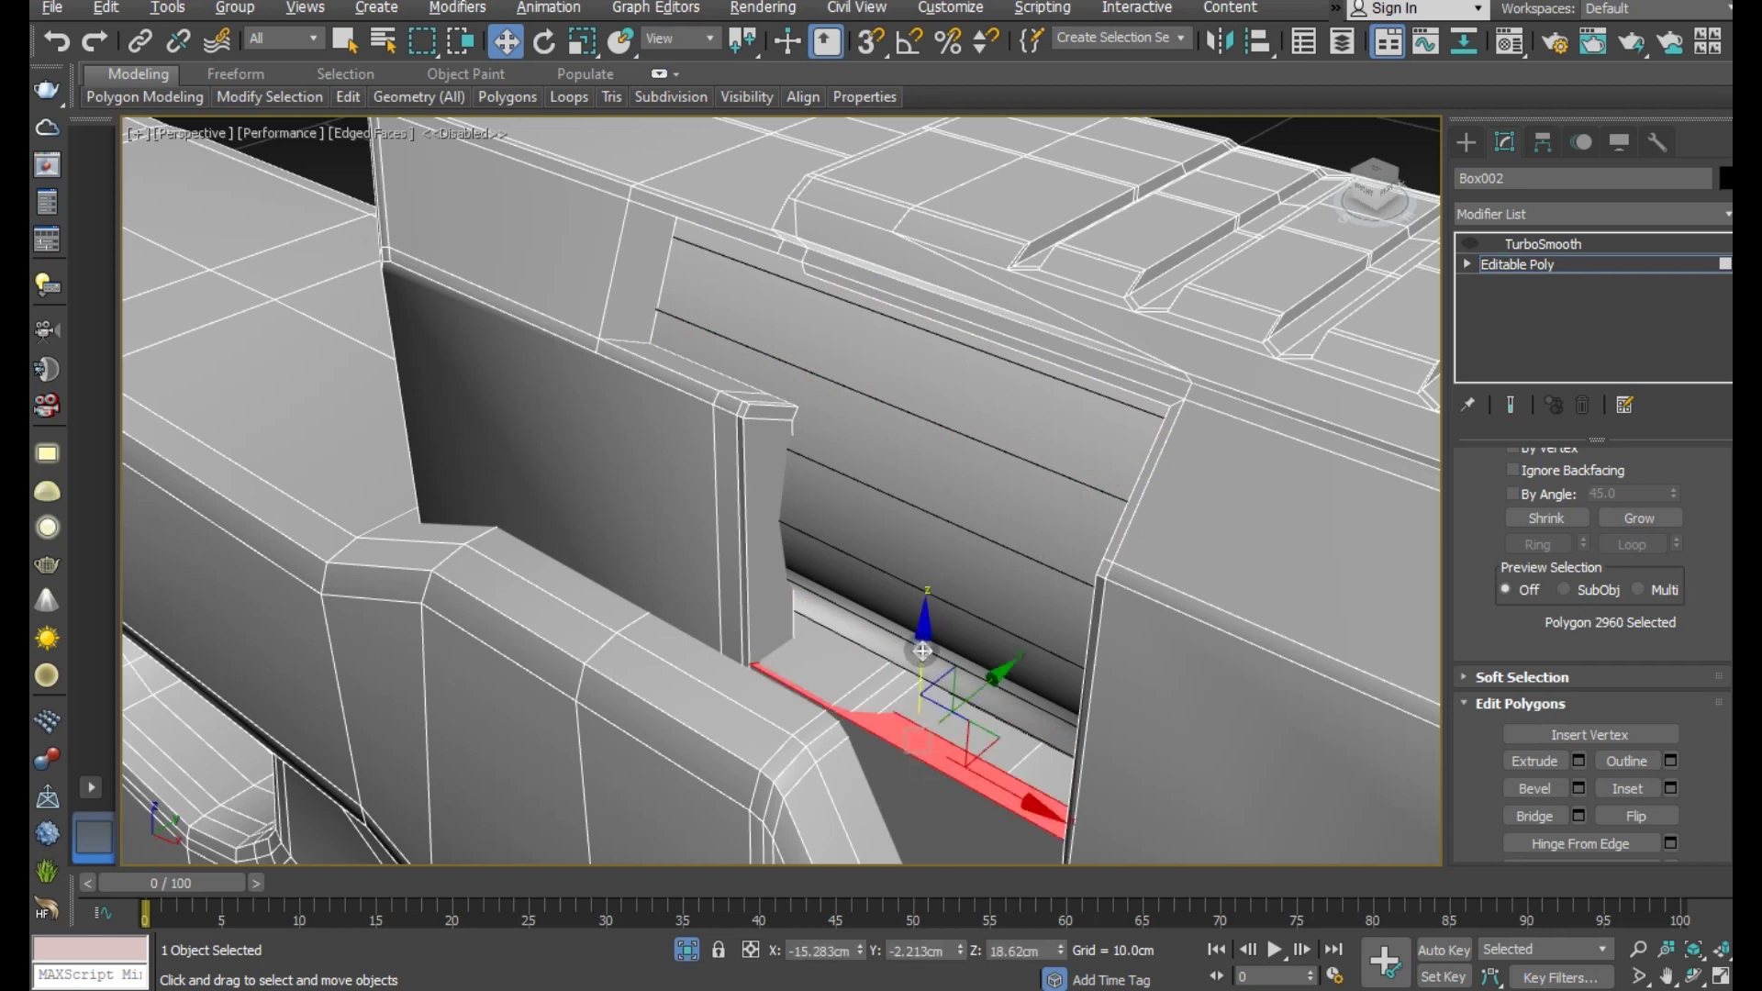
{"action": "left_click_drag", "start_coordinate": [922, 651], "coordinate": [917, 621]}
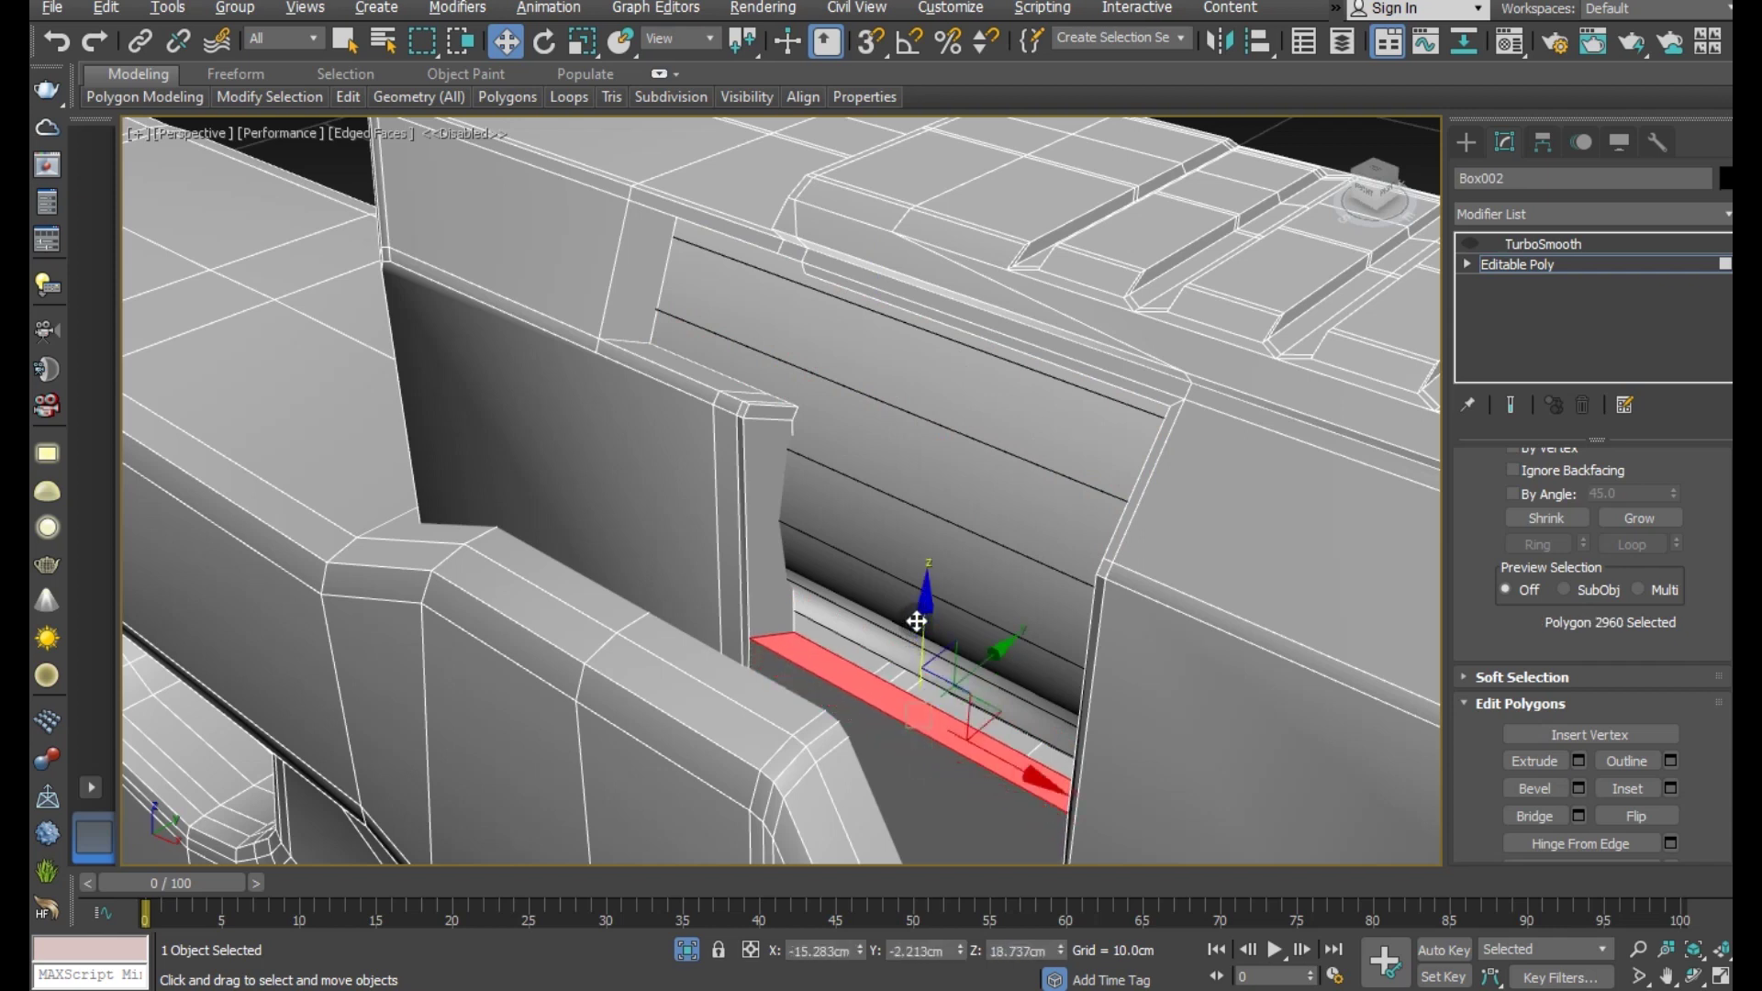
{"action": "scroll", "coordinate": [1579, 528], "scroll_direction": "up", "scroll_amount": 2}
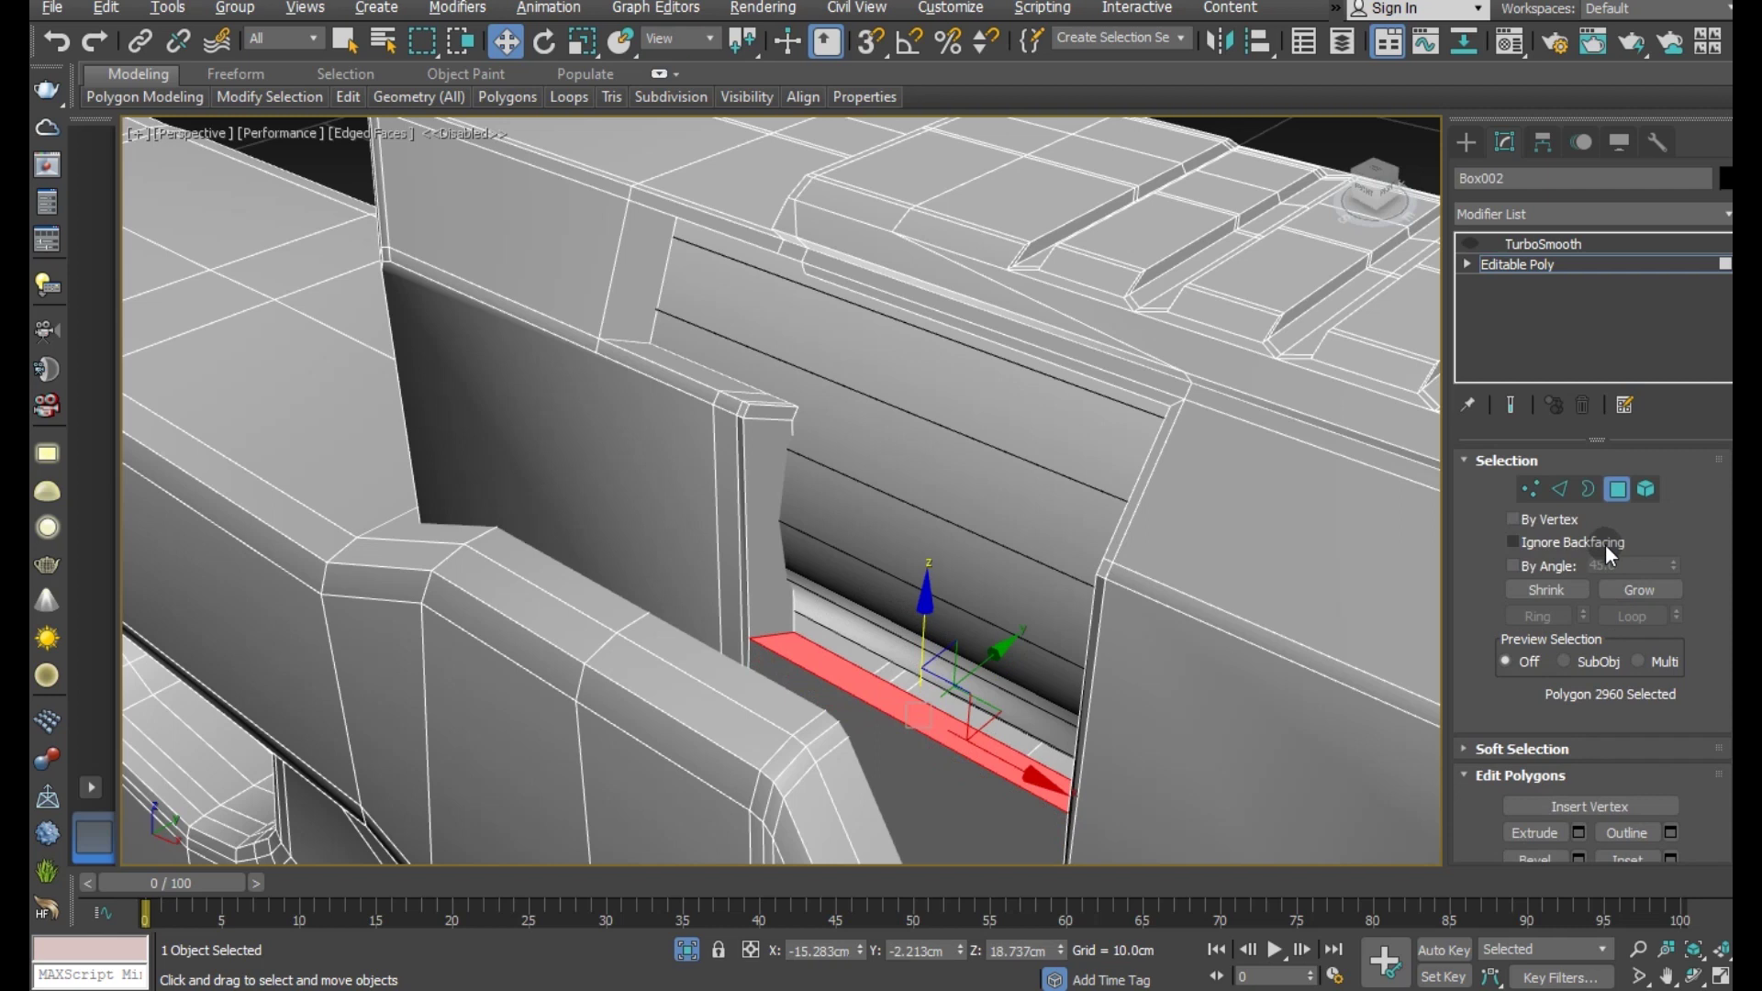
- Select the pocket's open border and nudge it slightly
{"action": "left_click", "coordinate": [1587, 490]}
{"action": "left_click", "coordinate": [809, 647]}
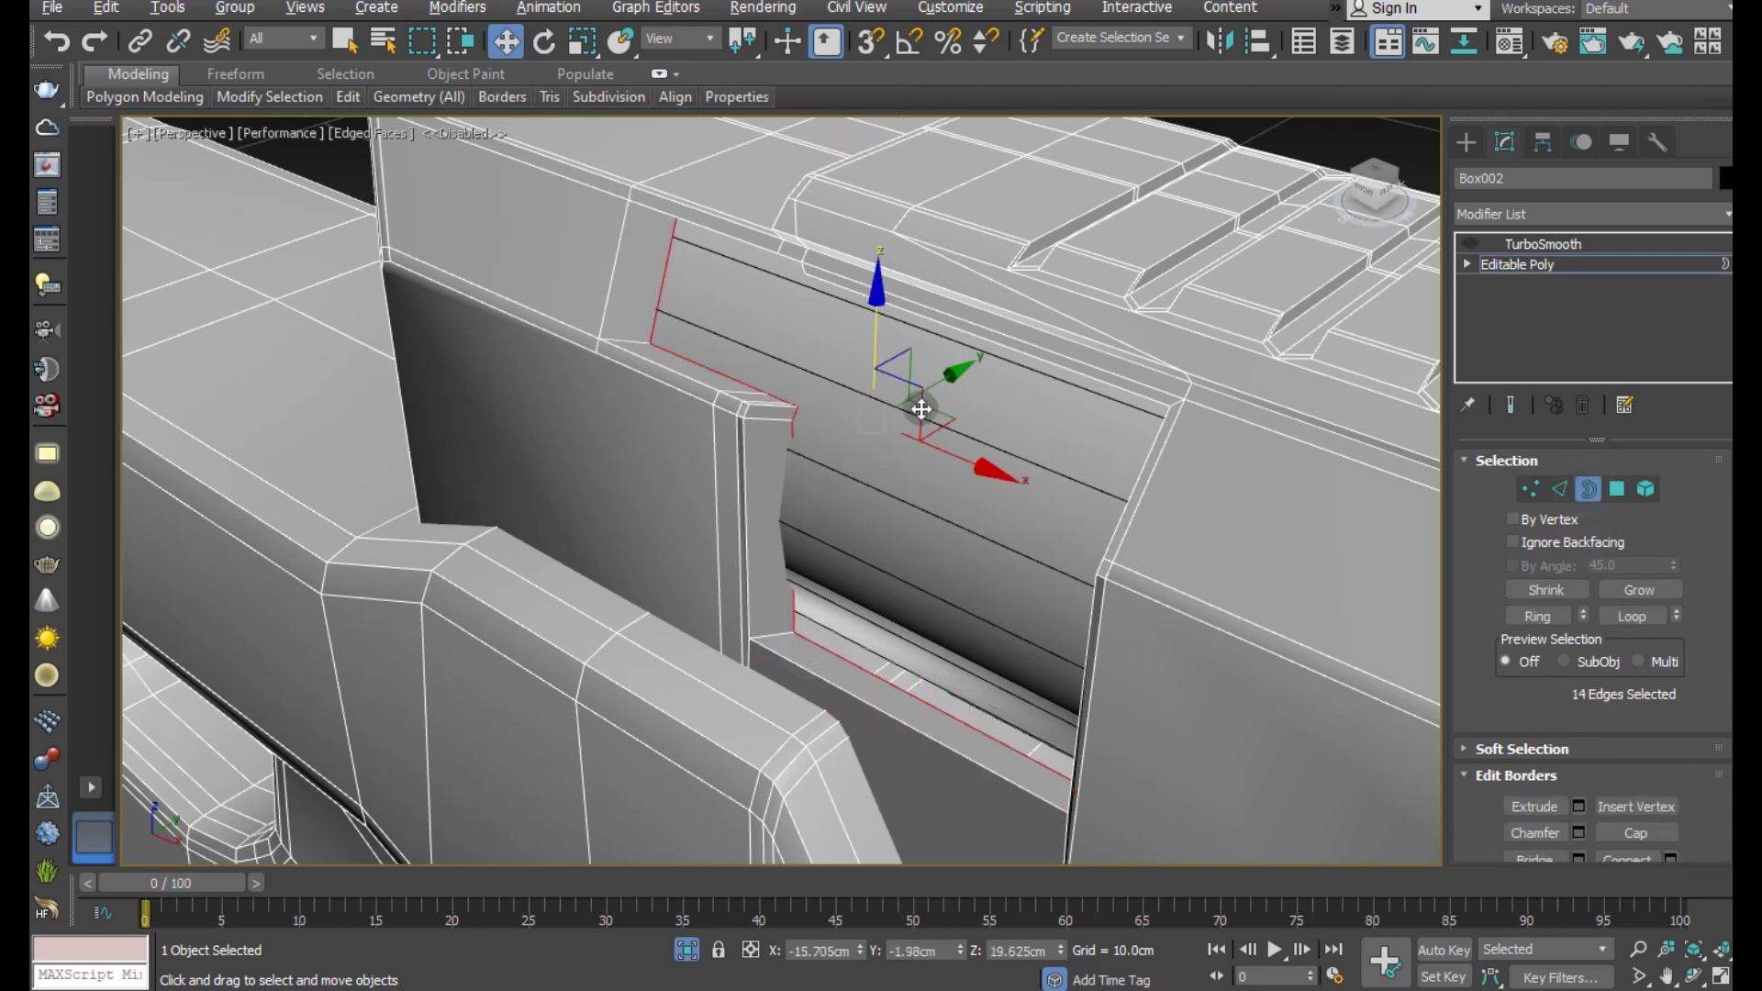
{"action": "left_click_drag", "start_coordinate": [945, 376], "coordinate": [967, 366], "text": "shift"}
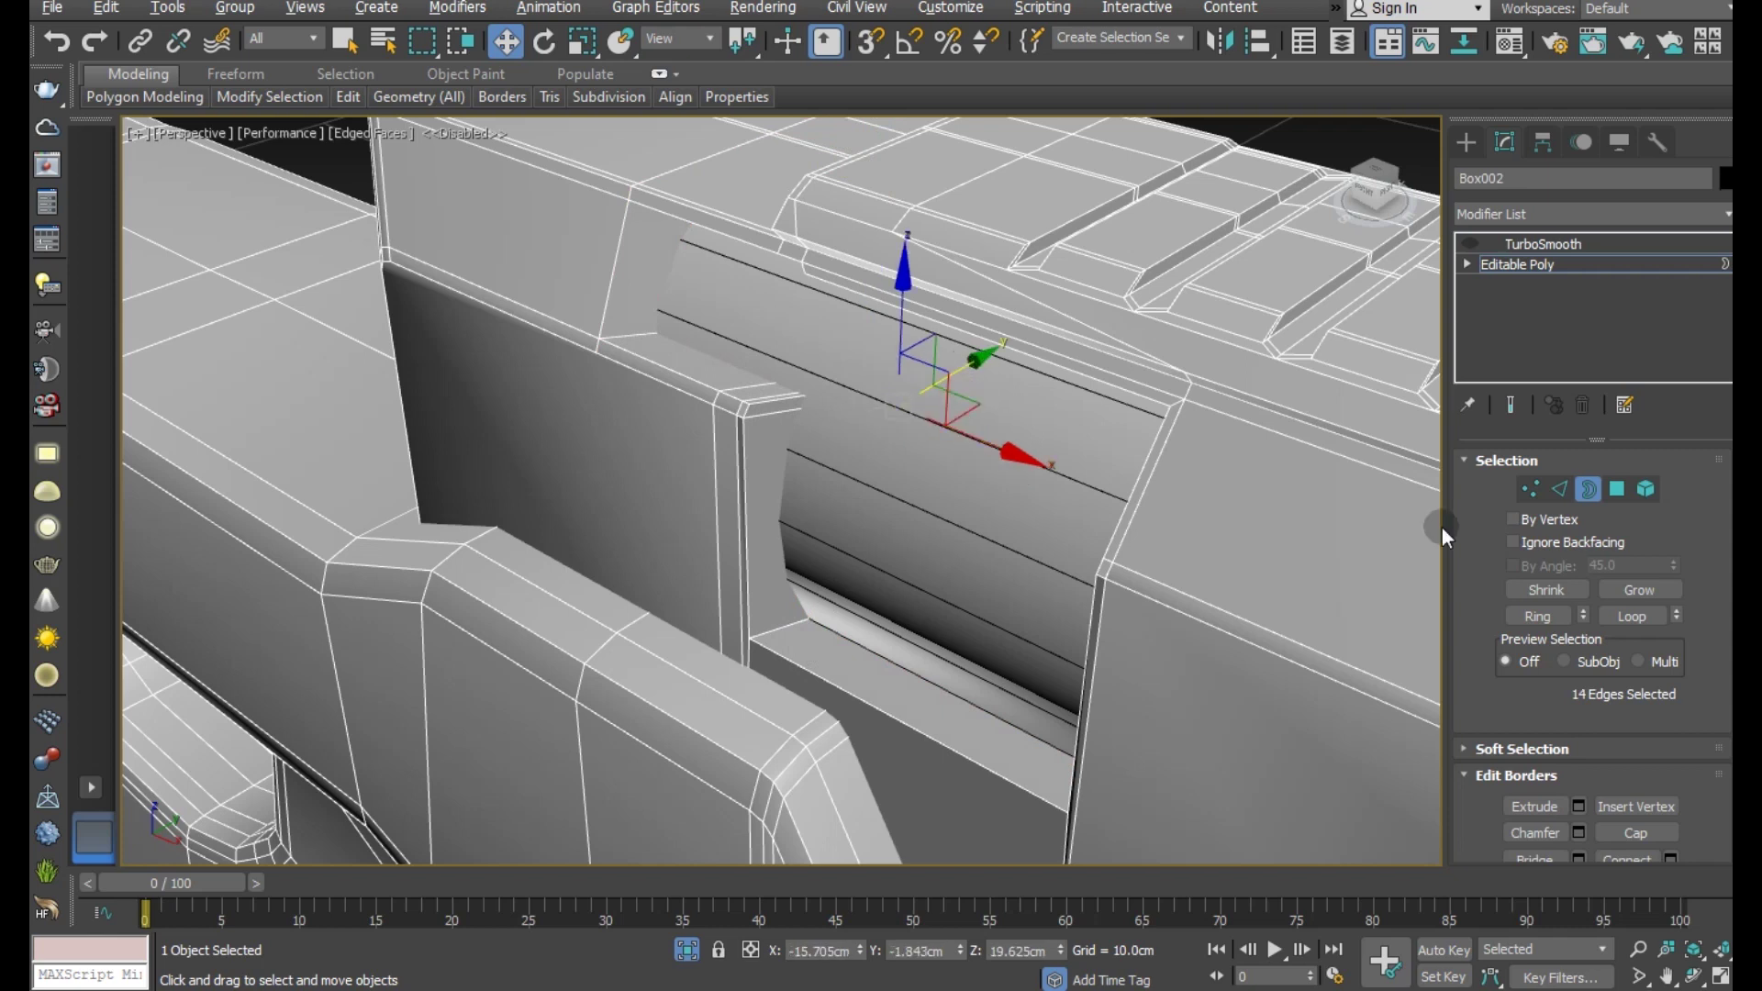
- In Edge mode, select the fourteen edges tracing the pocket rim
{"action": "left_click", "coordinate": [1561, 489]}
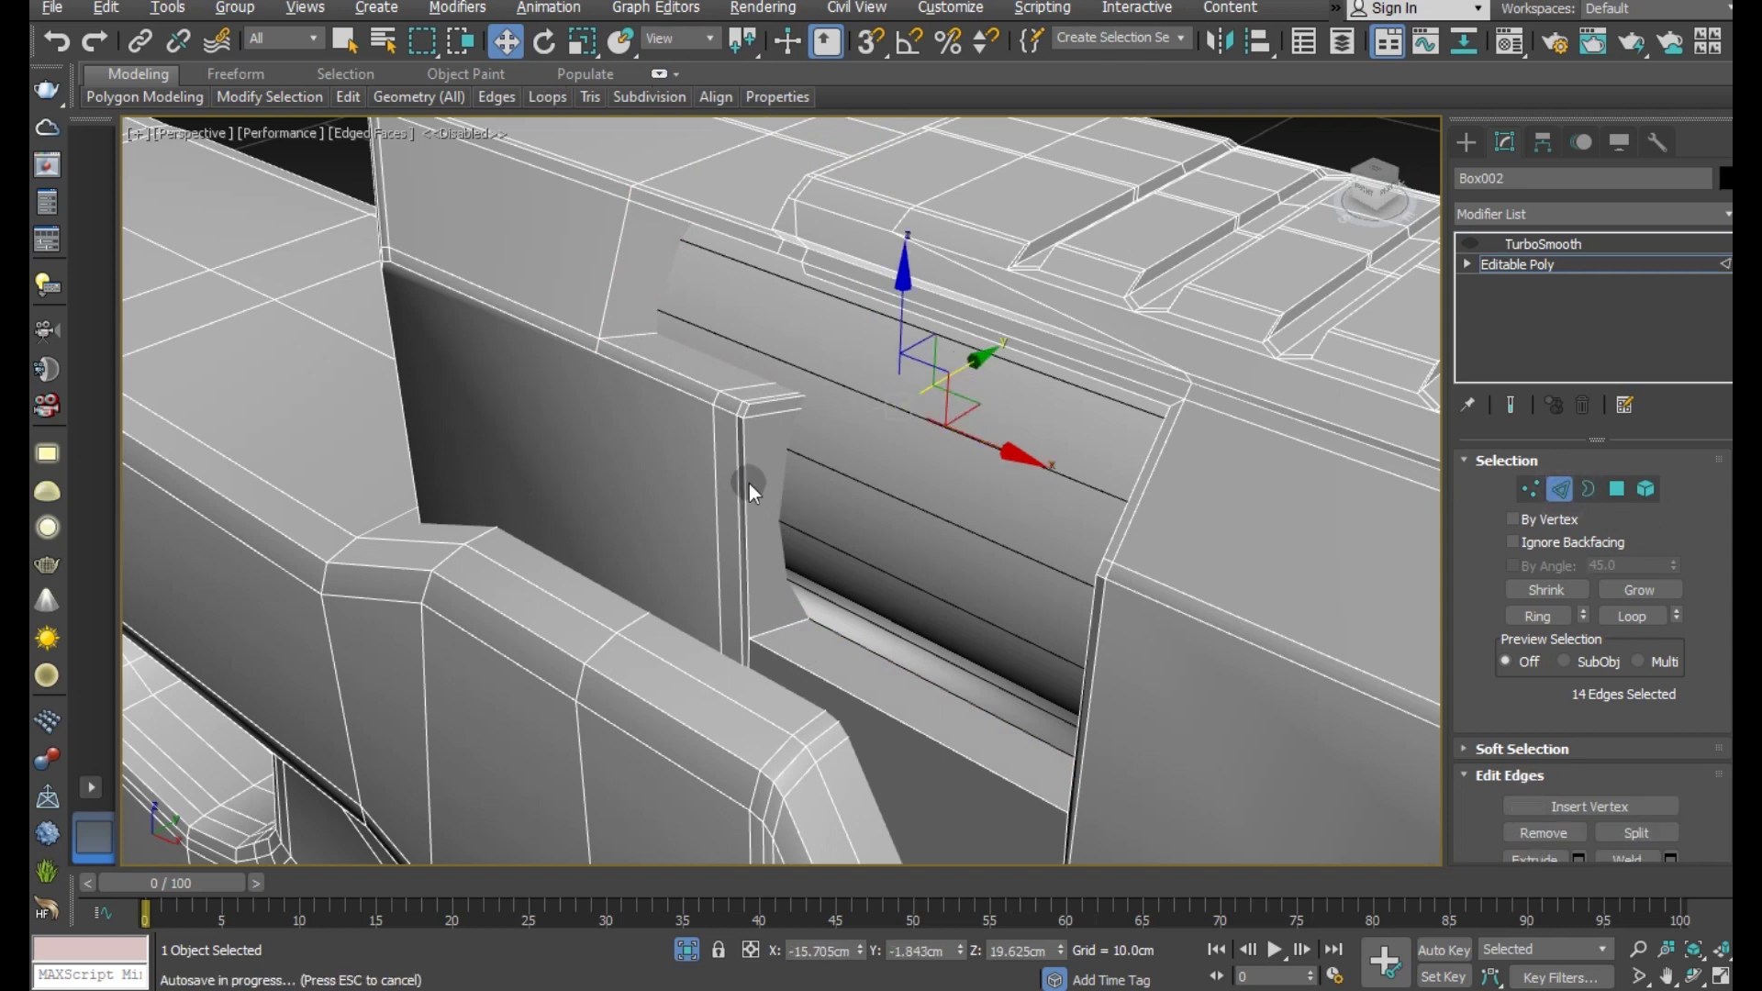
{"action": "double_click", "coordinate": [748, 483]}
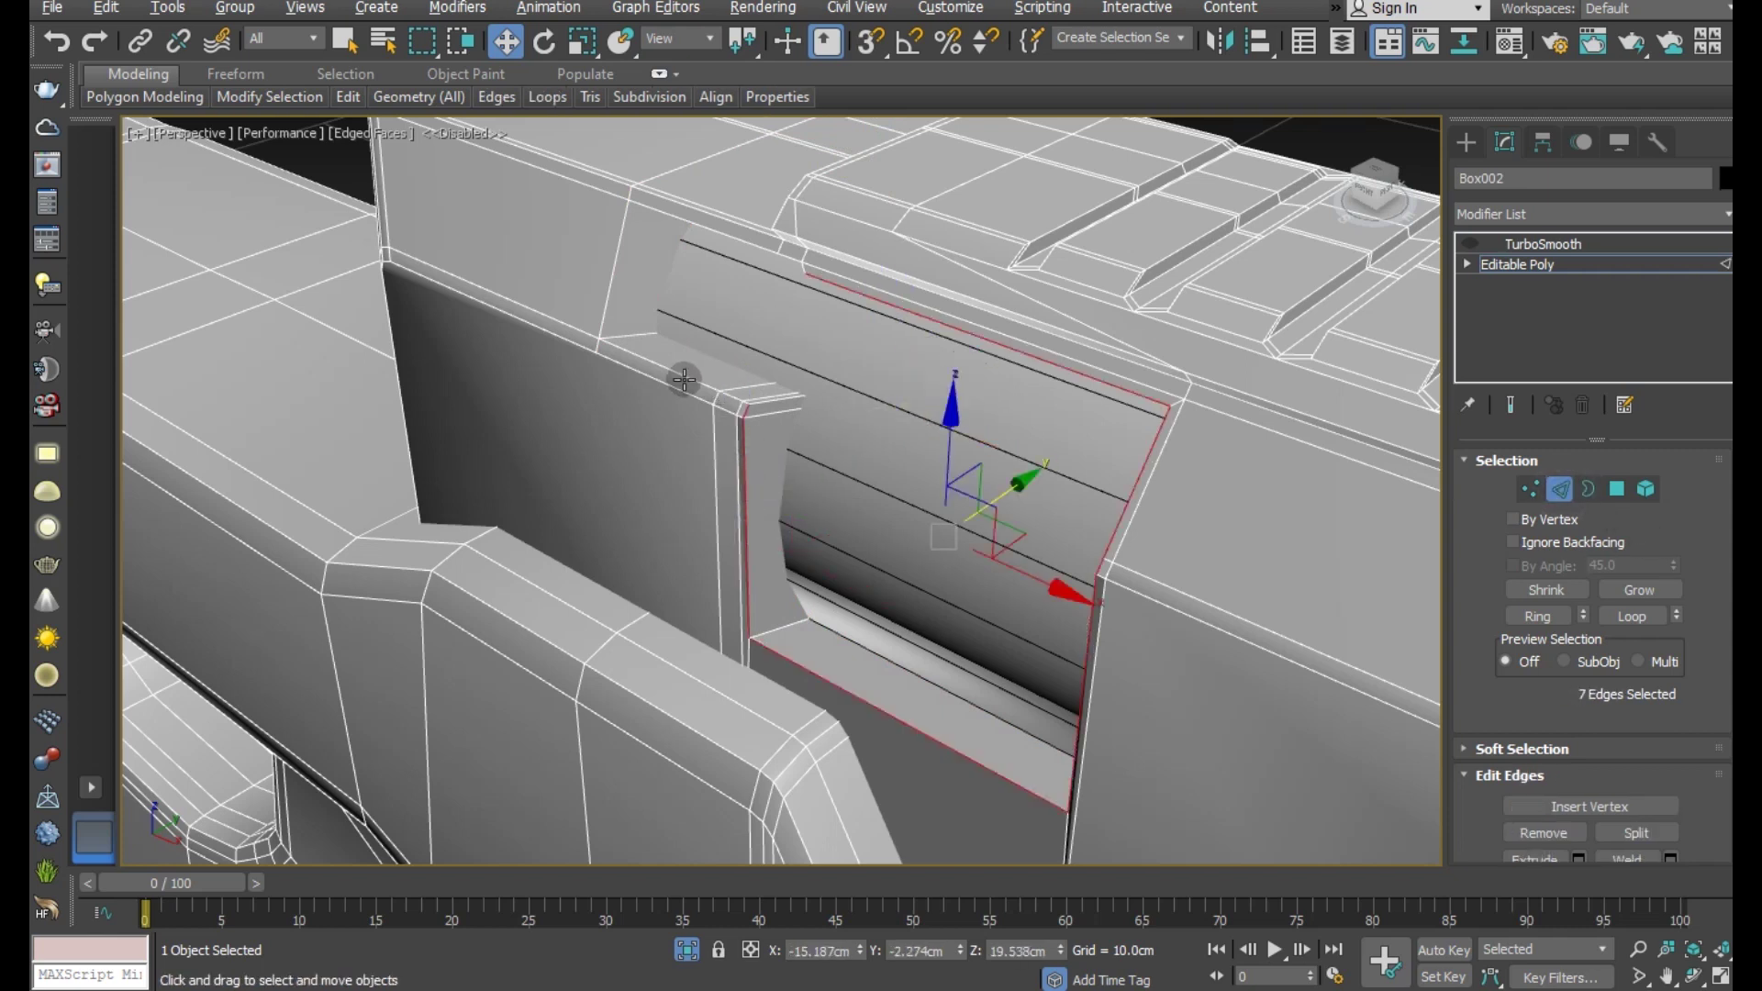
{"action": "double_click", "coordinate": [684, 380], "text": "ctrl"}
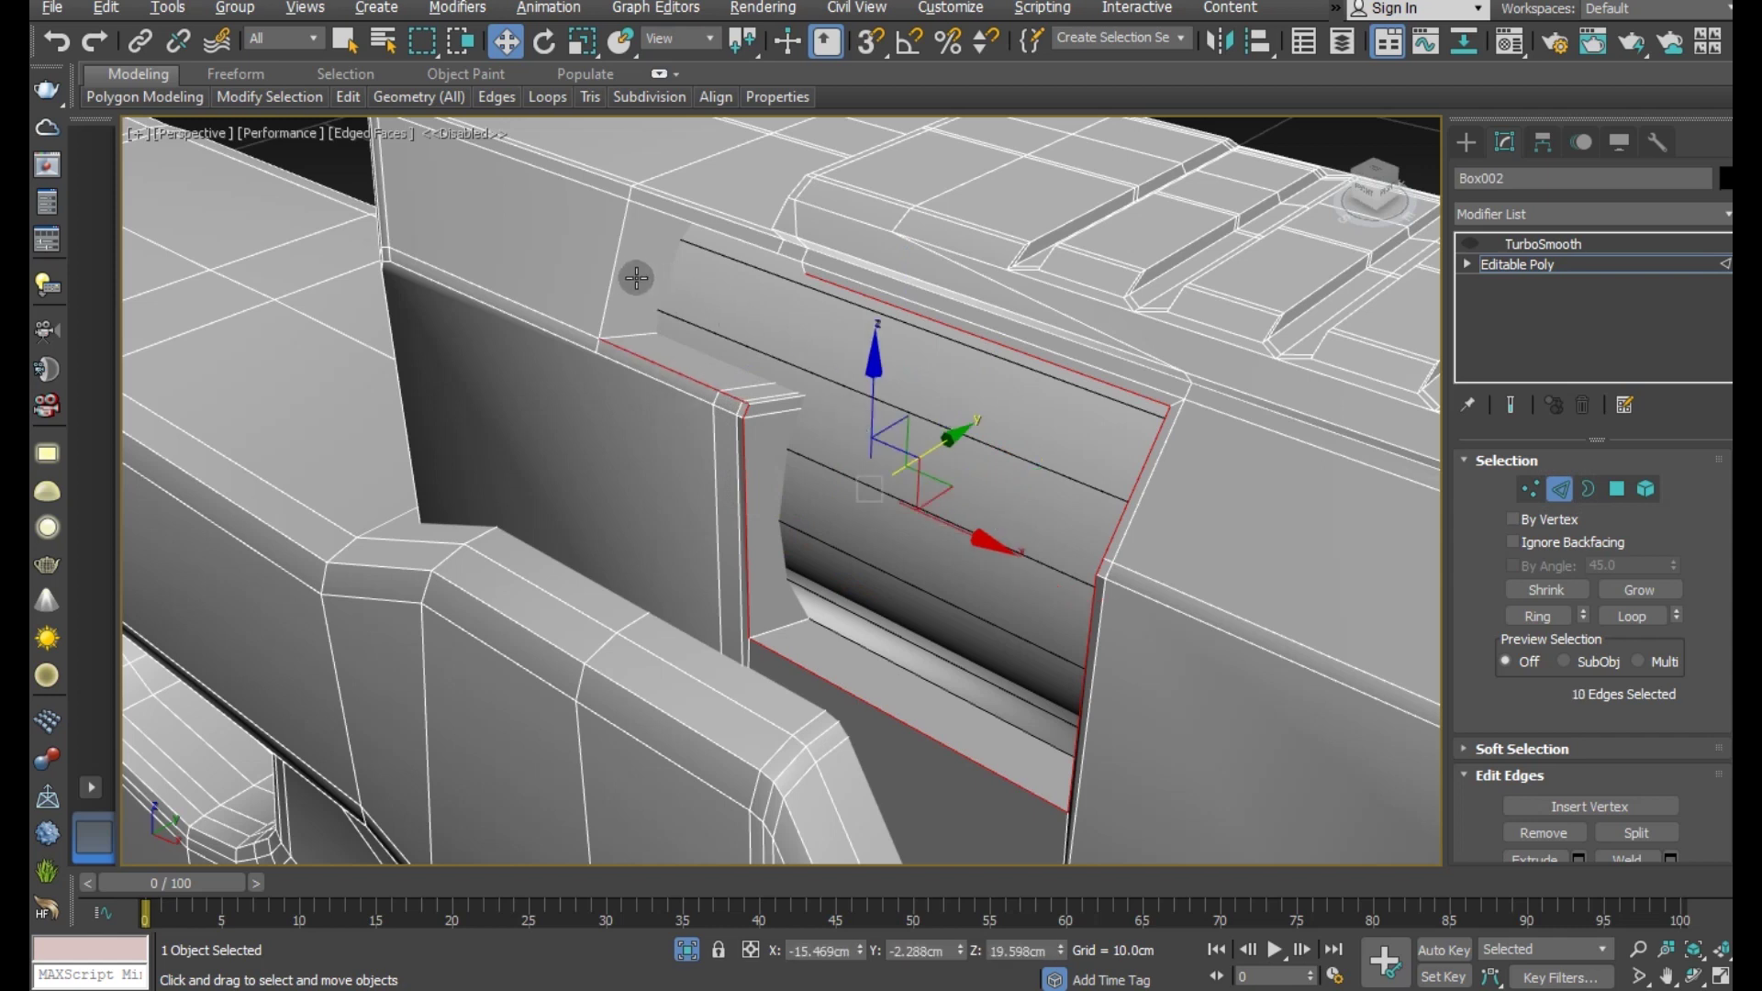
{"action": "left_click", "coordinate": [617, 268], "text": "ctrl"}
{"action": "mouse_move", "coordinate": [688, 275]}
{"action": "middle_mouse_down", "text": "alt"}
{"action": "mouse_move", "coordinate": [672, 291]}
{"action": "mouse_move", "coordinate": [800, 326]}
{"action": "middle_mouse_up", "text": "alt"}
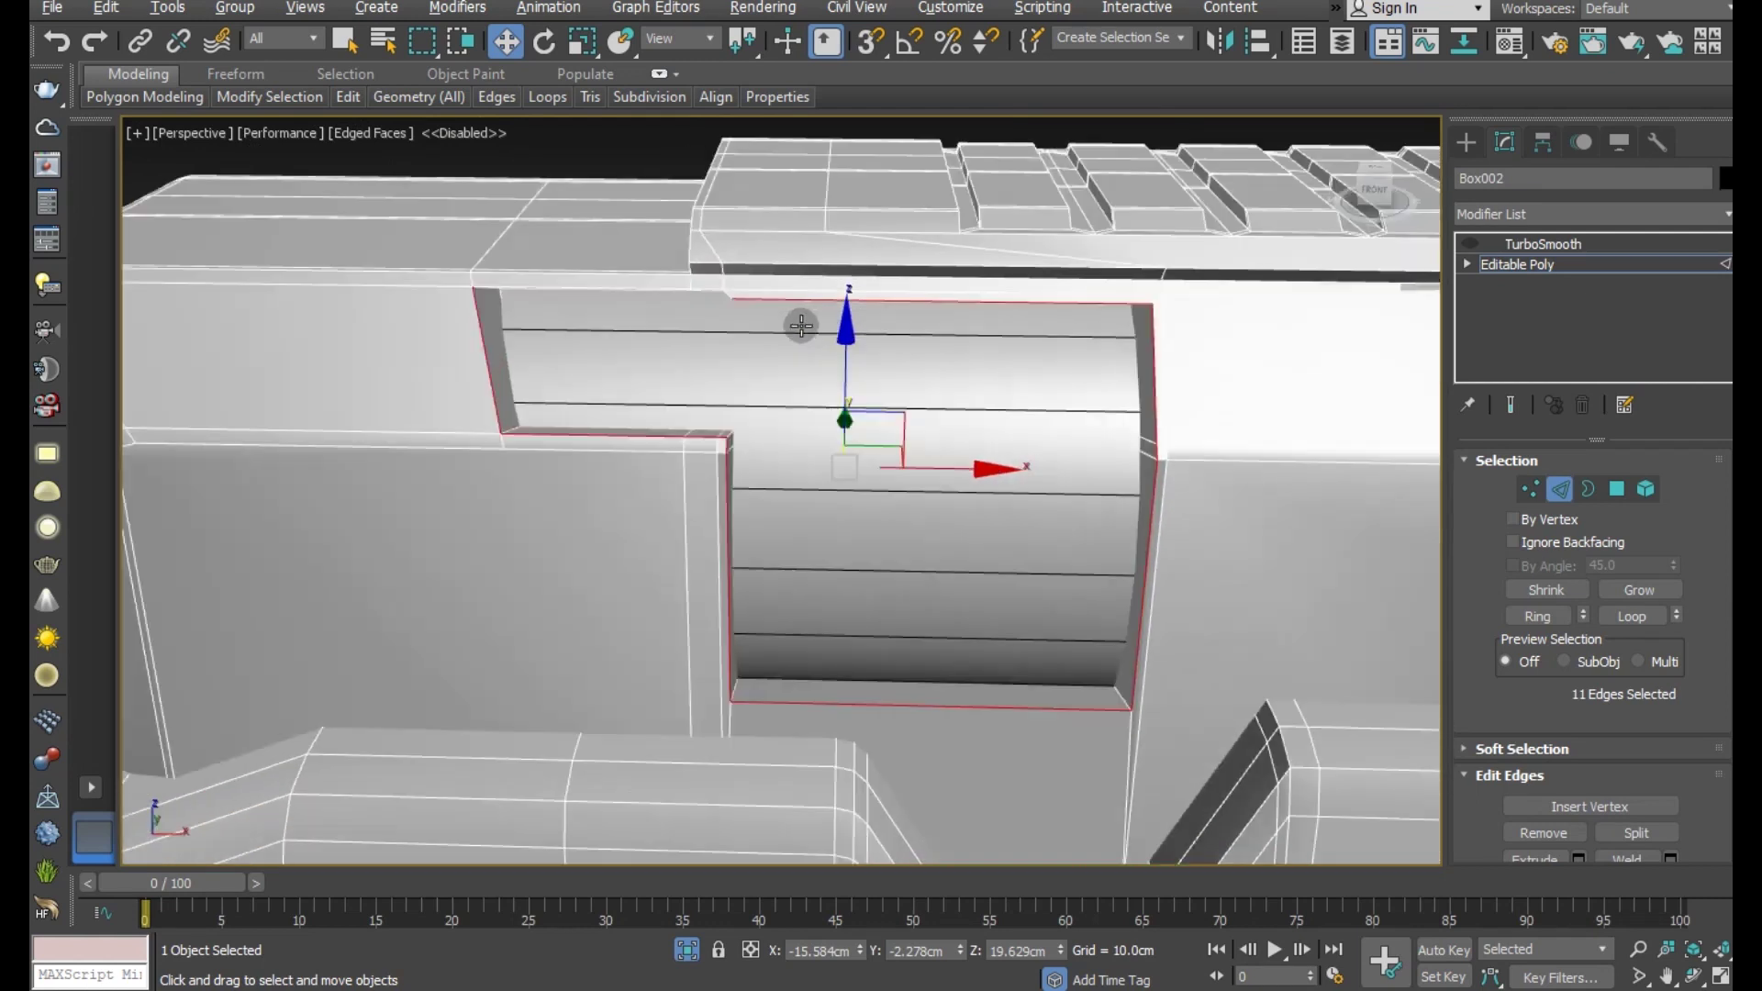
{"action": "left_click", "coordinate": [630, 283], "text": "ctrl"}
{"action": "left_click", "coordinate": [697, 301], "text": "ctrl"}
{"action": "mouse_move", "coordinate": [700, 303]}
{"action": "middle_mouse_down", "text": "alt"}
{"action": "mouse_move", "coordinate": [852, 312]}
{"action": "mouse_move", "coordinate": [739, 291]}
{"action": "middle_mouse_up", "text": "alt"}
{"action": "scroll", "coordinate": [725, 307], "scroll_direction": "up", "scroll_amount": 3}
{"action": "left_click", "coordinate": [692, 318], "text": "ctrl"}
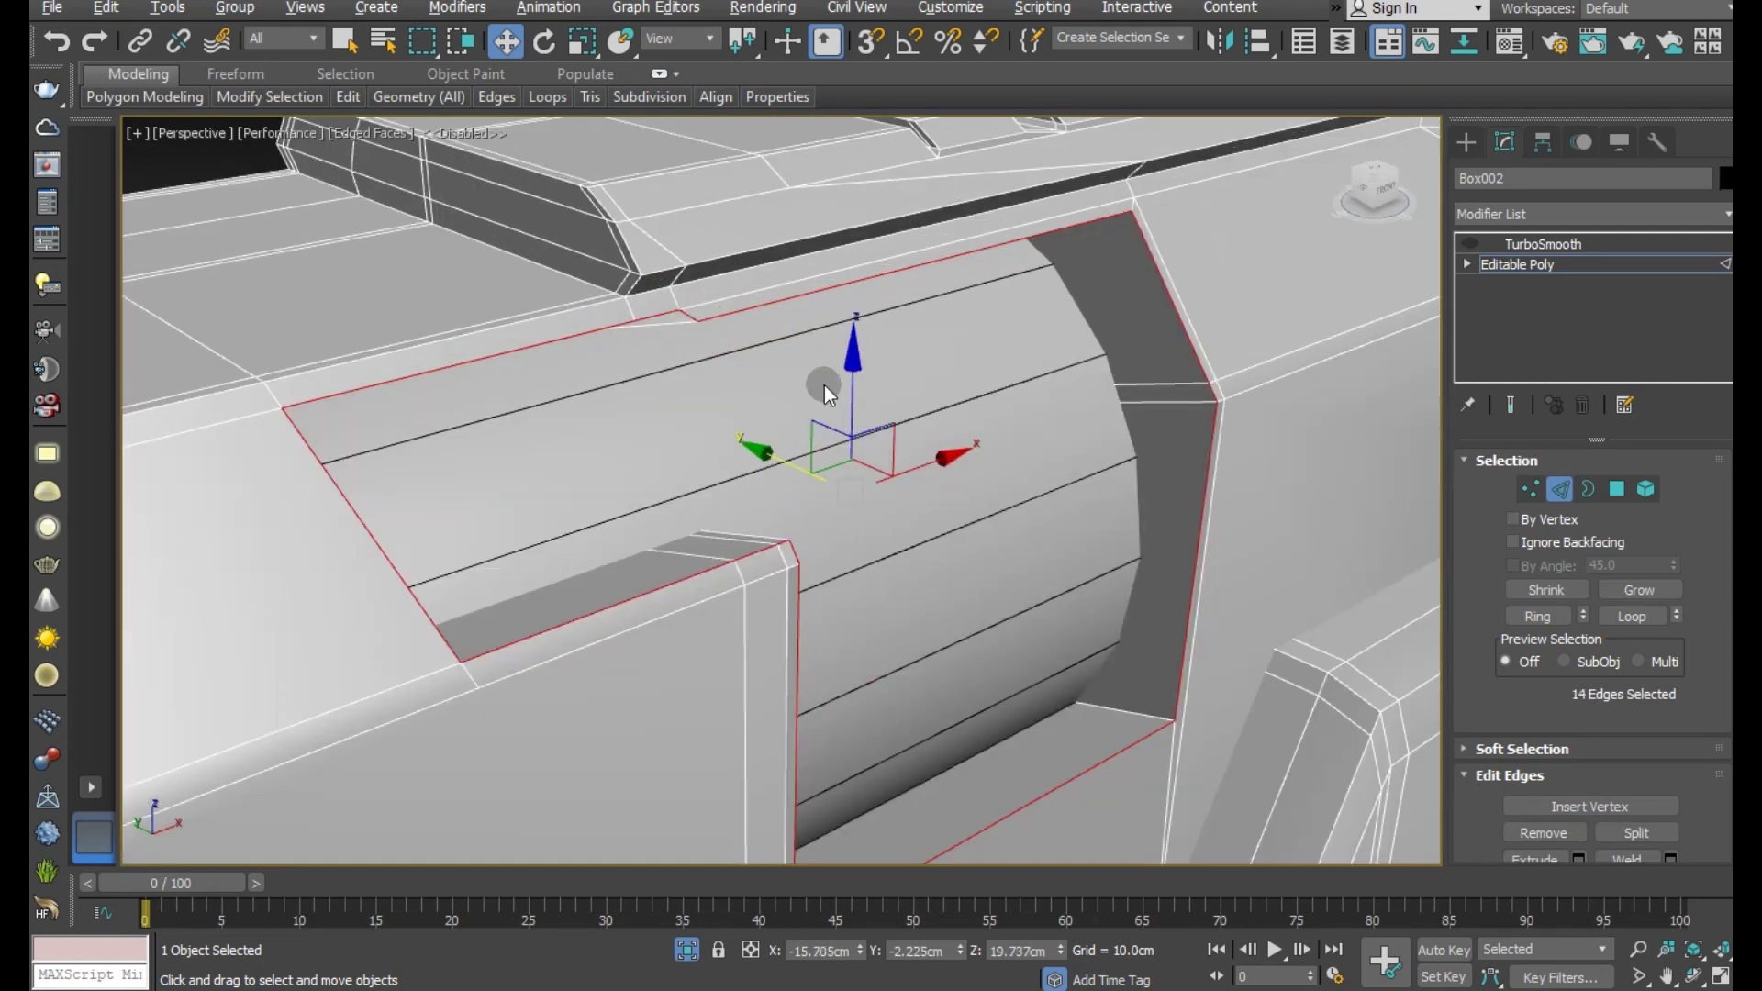
{"action": "scroll", "coordinate": [1579, 813], "scroll_direction": "down", "scroll_amount": 1}
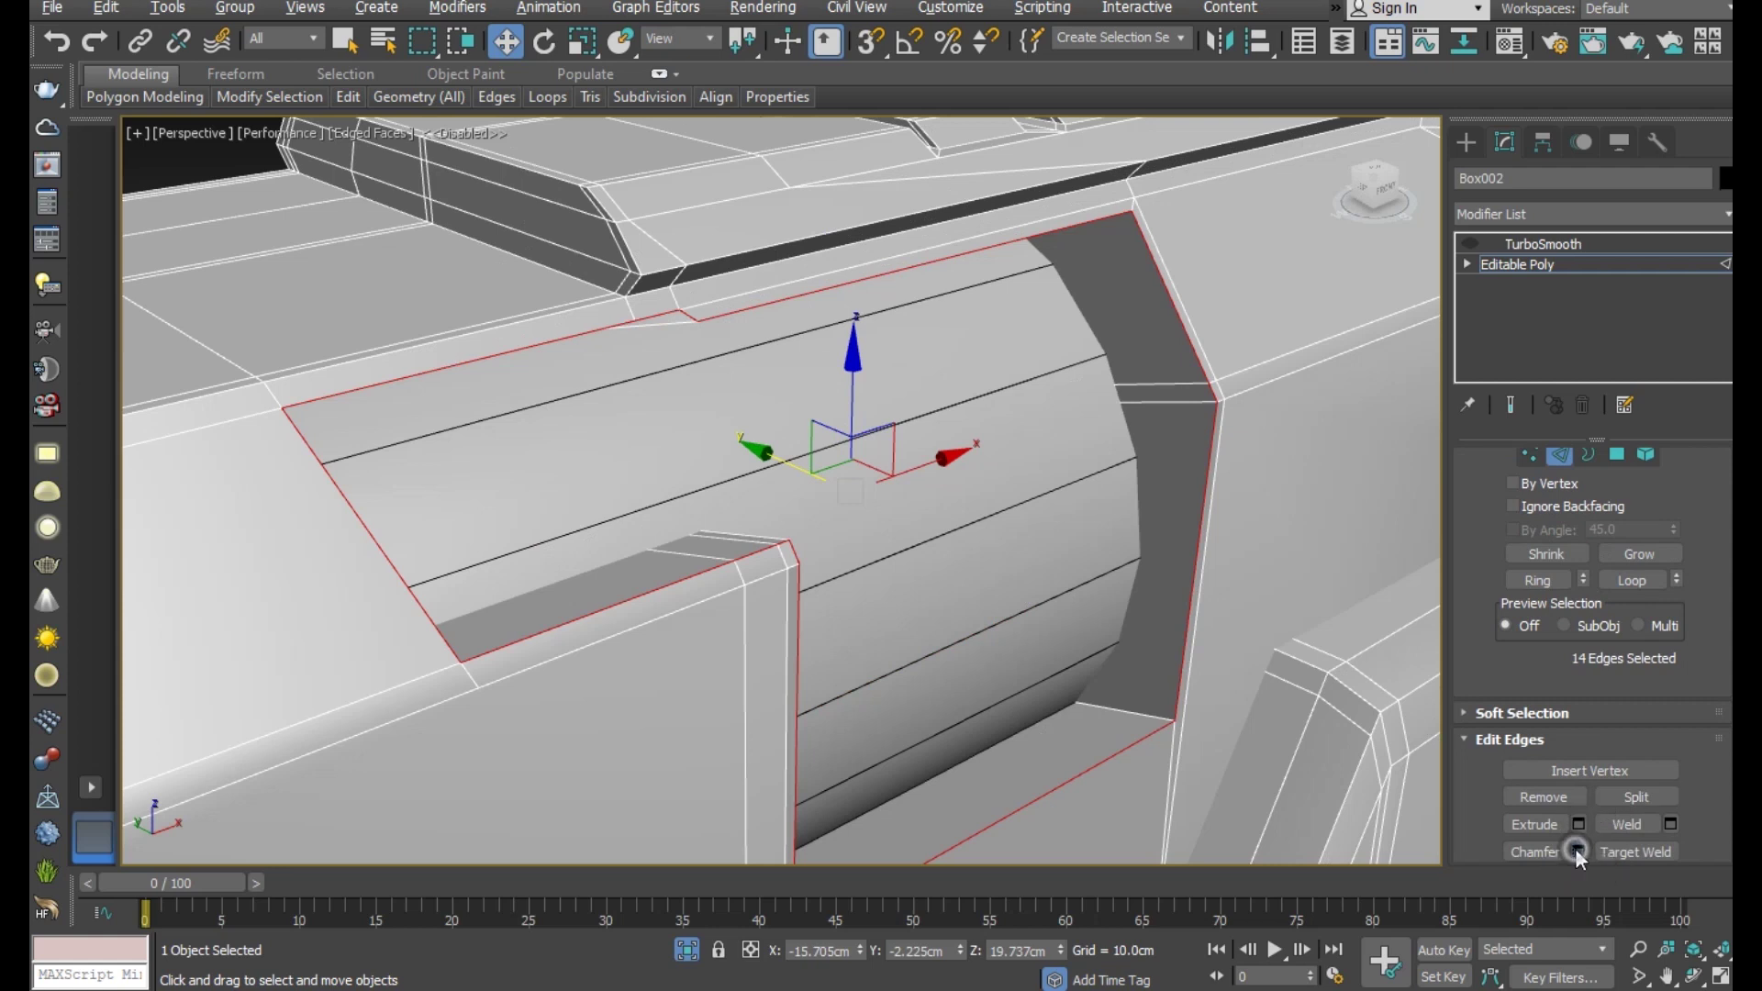
- Chamfer the pocket rim edges by 0.01cm with 2 segments
{"action": "left_click", "coordinate": [1578, 852]}
{"action": "left_click_drag", "start_coordinate": [1272, 593], "coordinate": [1265, 635]}
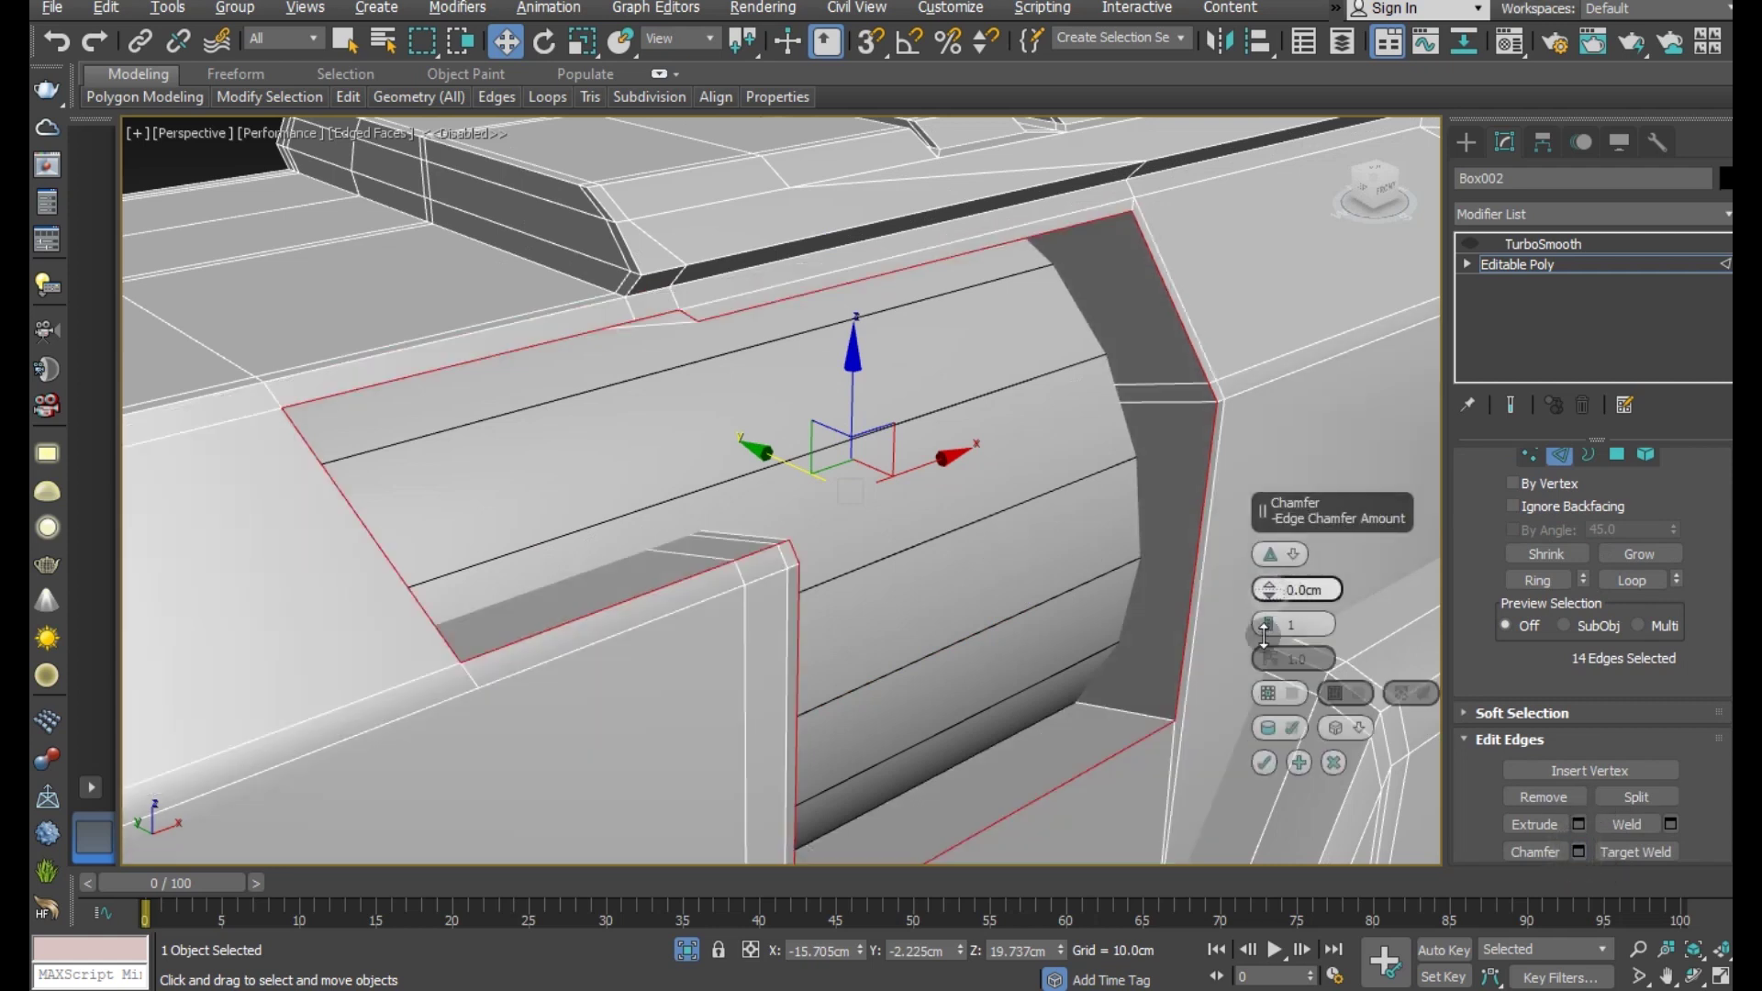
{"action": "left_click", "coordinate": [1268, 583]}
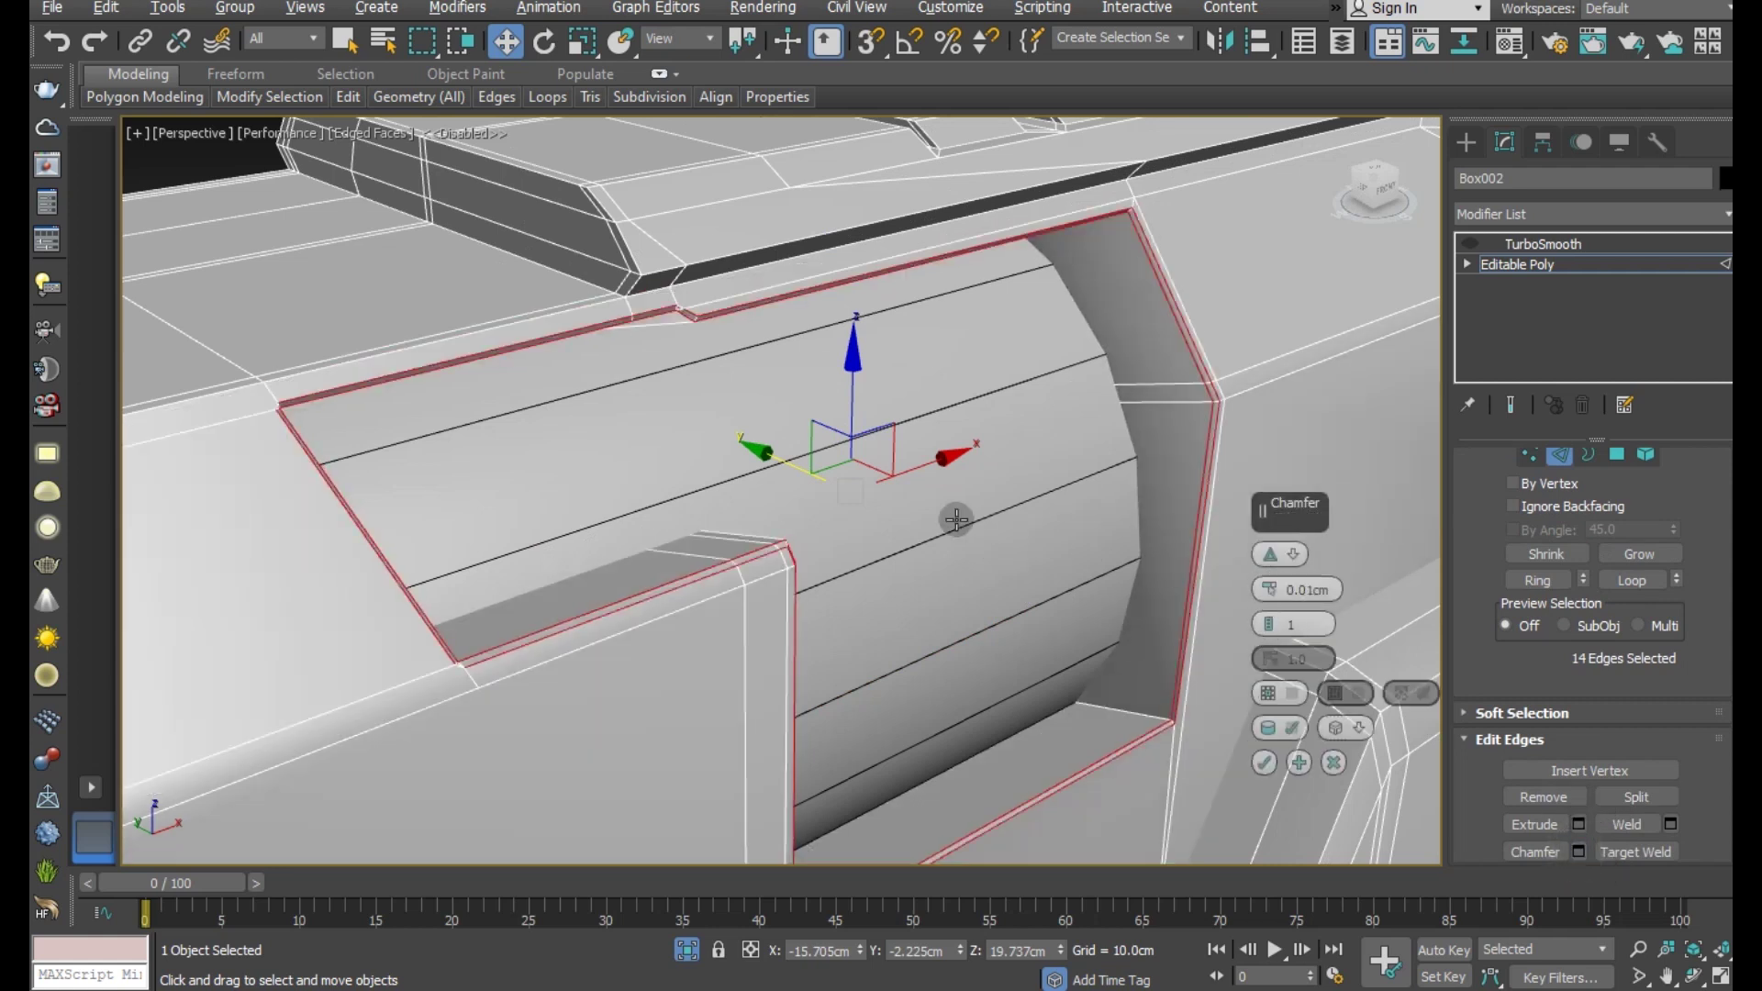
{"action": "scroll", "coordinate": [955, 423], "scroll_direction": "down", "scroll_amount": 3}
{"action": "scroll", "coordinate": [748, 315], "scroll_direction": "up", "scroll_amount": 5}
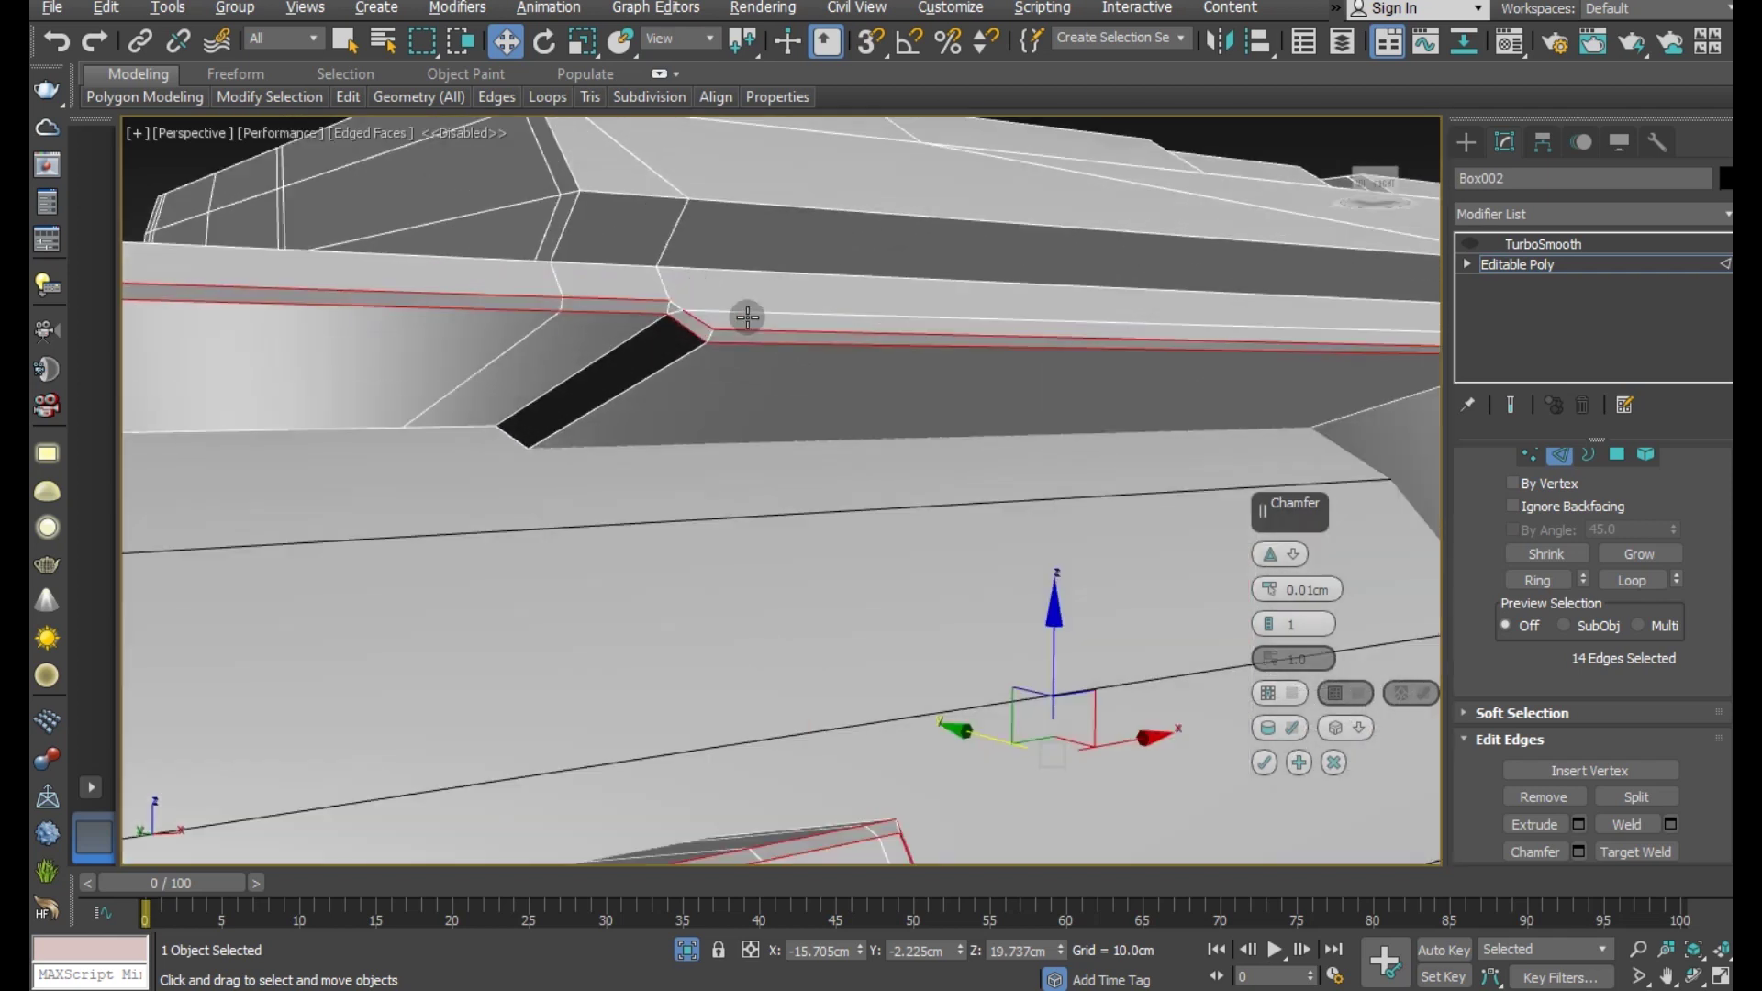
{"action": "left_click_drag", "start_coordinate": [1268, 617], "coordinate": [1031, 438]}
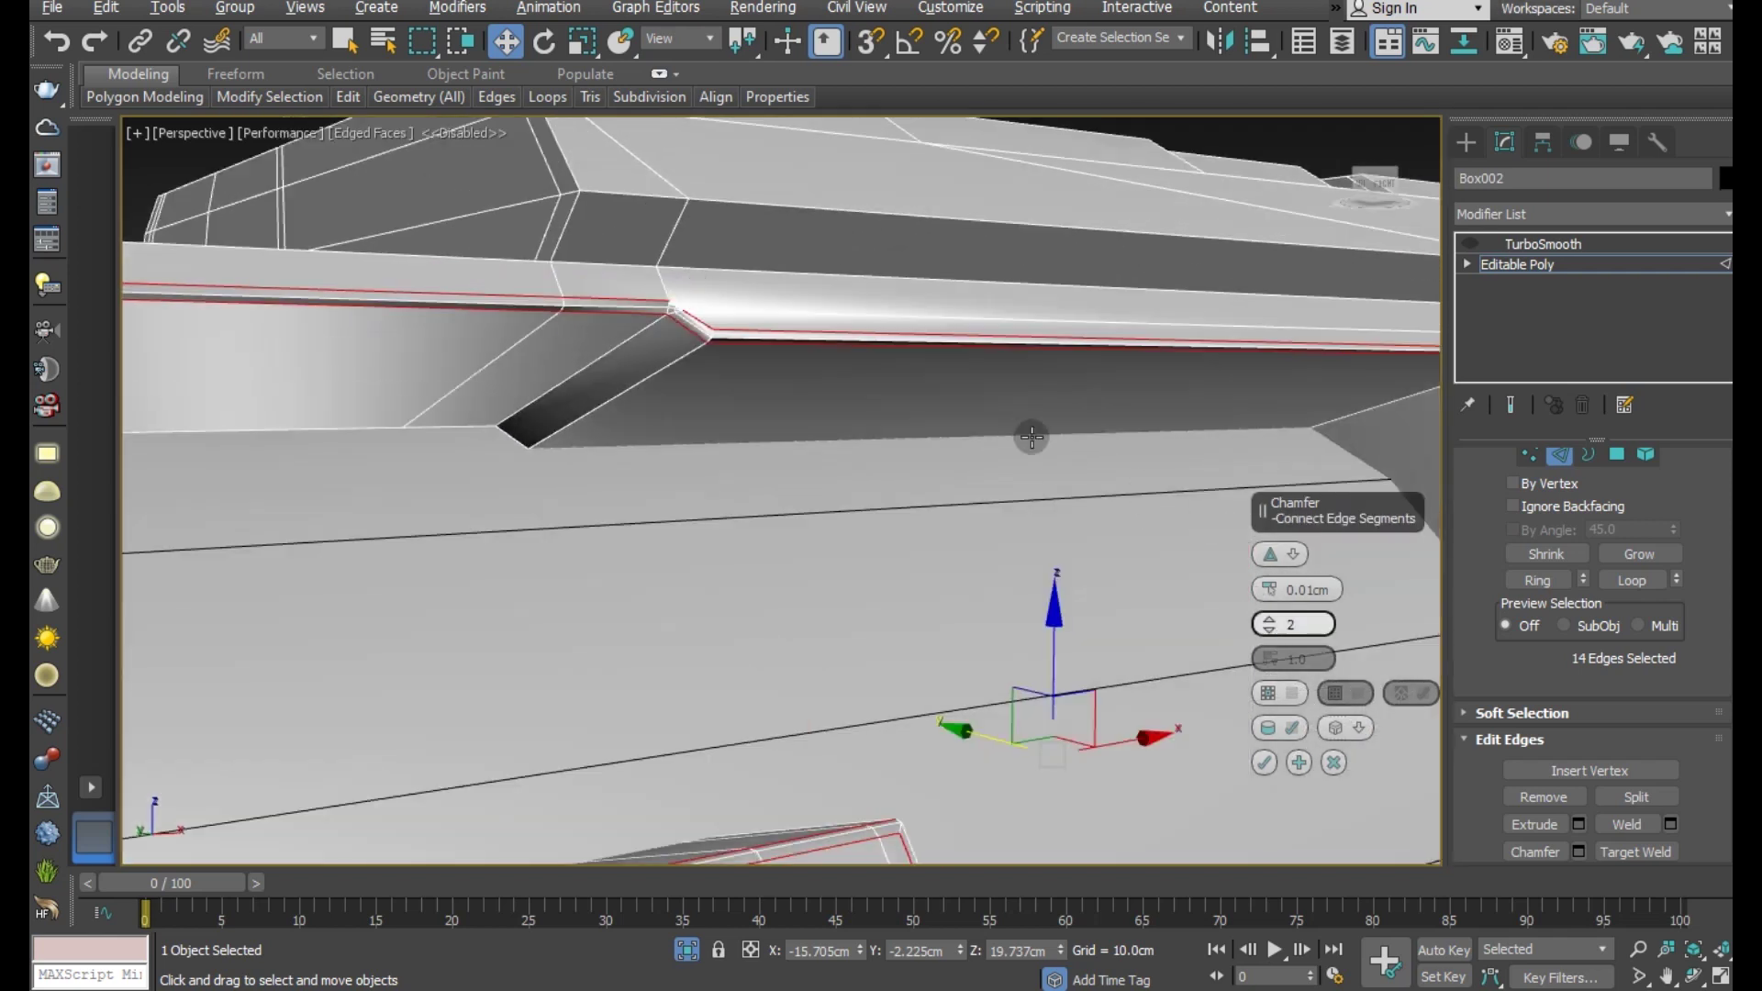
{"action": "scroll", "coordinate": [886, 338], "scroll_direction": "down", "scroll_amount": 2}
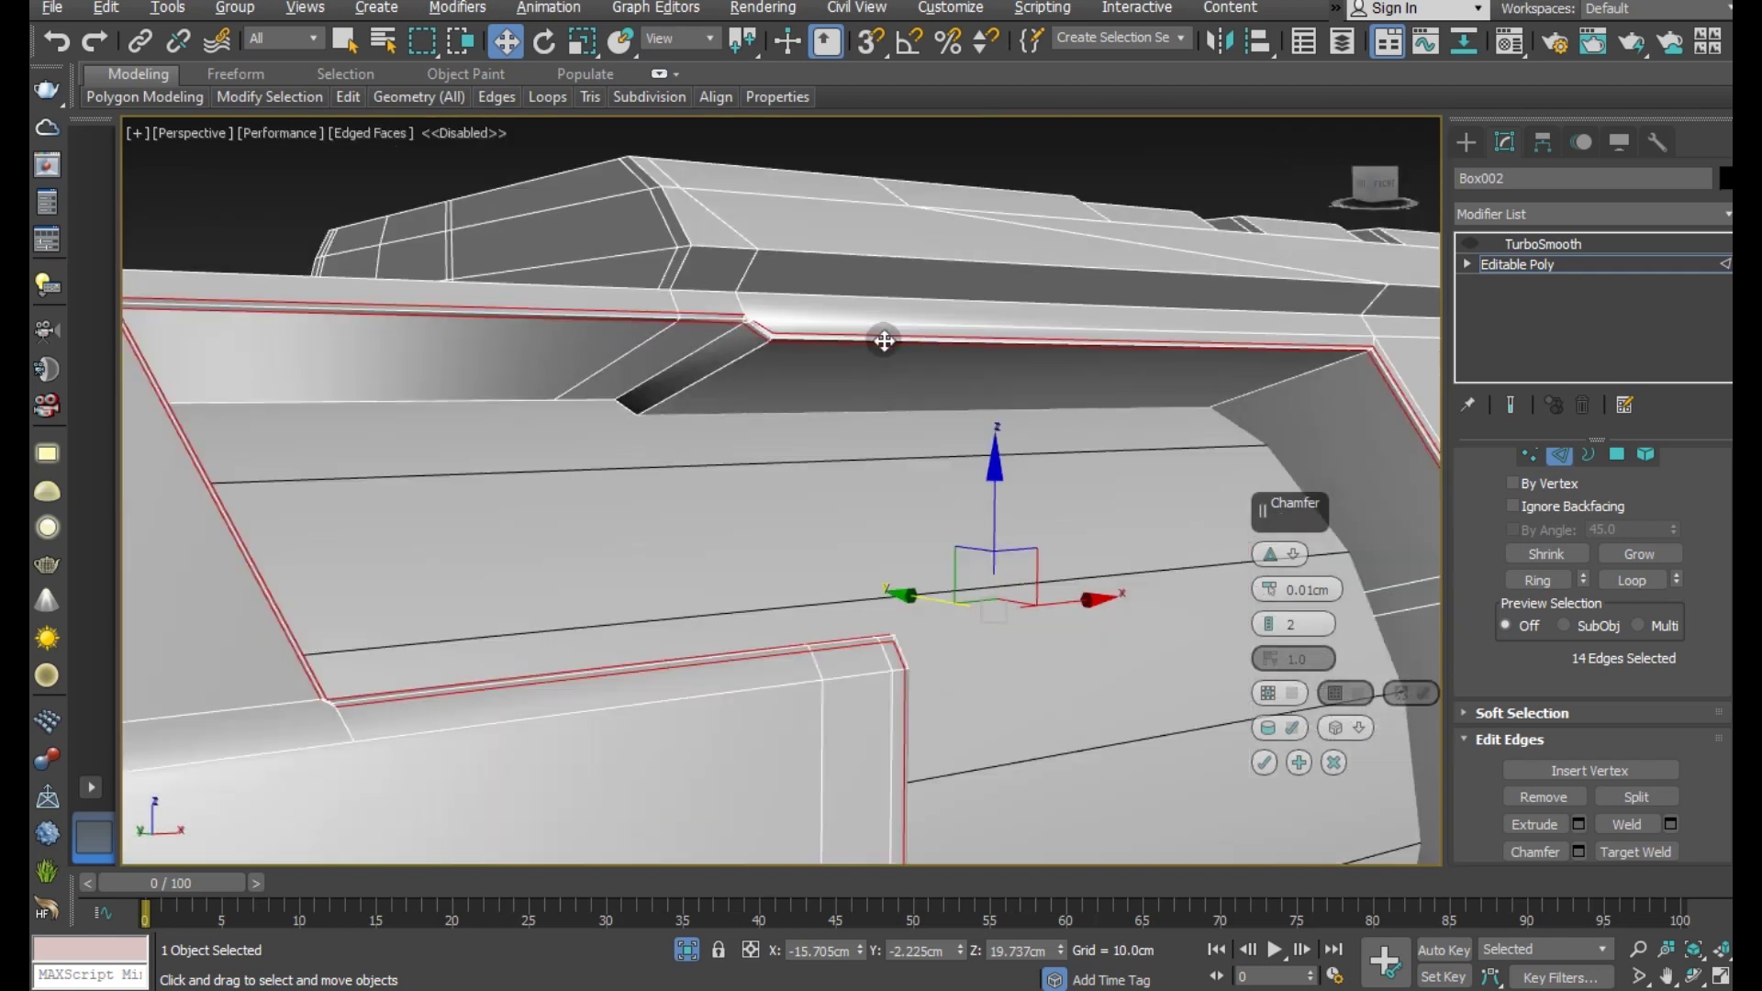
{"action": "left_click", "coordinate": [1262, 765]}
{"action": "scroll", "coordinate": [726, 422], "scroll_direction": "down", "scroll_amount": 3}
{"action": "mouse_move", "coordinate": [1070, 564]}
{"action": "middle_mouse_down", "text": "alt"}
{"action": "mouse_move", "coordinate": [1028, 628]}
{"action": "mouse_move", "coordinate": [894, 676]}
{"action": "mouse_move", "coordinate": [832, 440]}
{"action": "middle_mouse_up", "text": "alt"}
- Exit Edge sub-object level and centre the whole rifle in the Front view
{"action": "scroll", "coordinate": [833, 439], "scroll_direction": "down", "scroll_amount": 2}
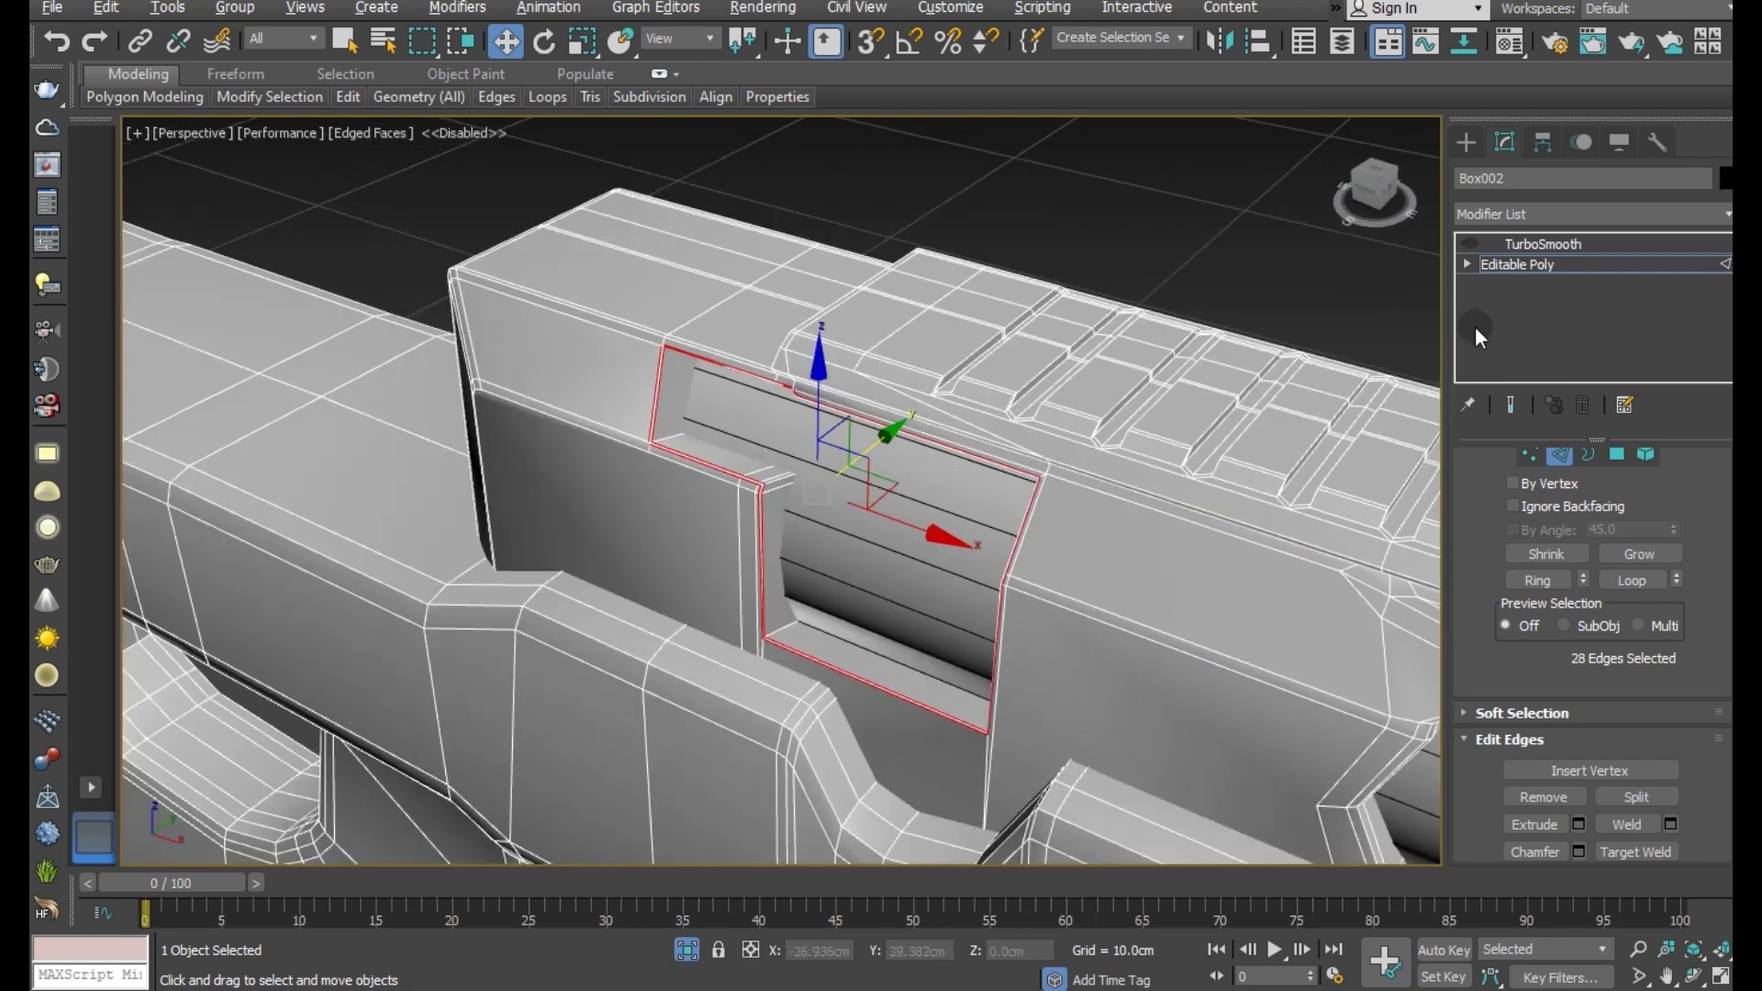
{"action": "left_click", "coordinate": [1494, 266]}
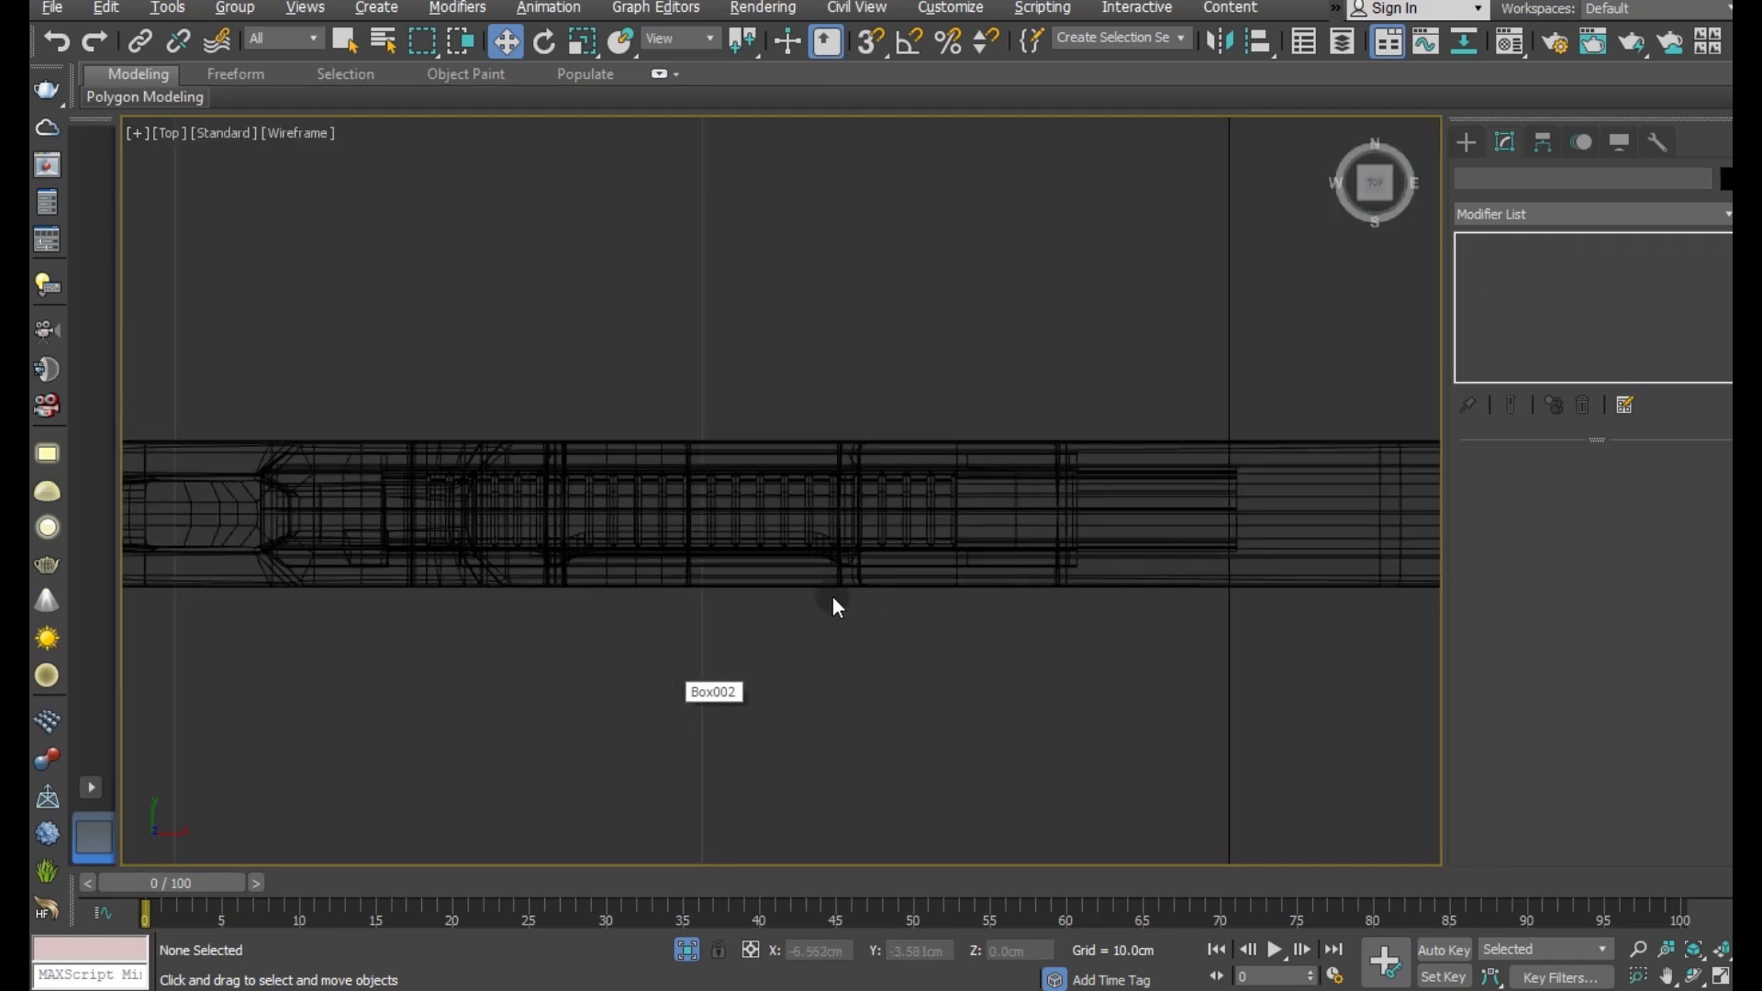
{"action": "scroll", "coordinate": [748, 453], "scroll_direction": "down", "scroll_amount": 3}
{"action": "scroll", "coordinate": [696, 558], "scroll_direction": "down", "scroll_amount": 1}
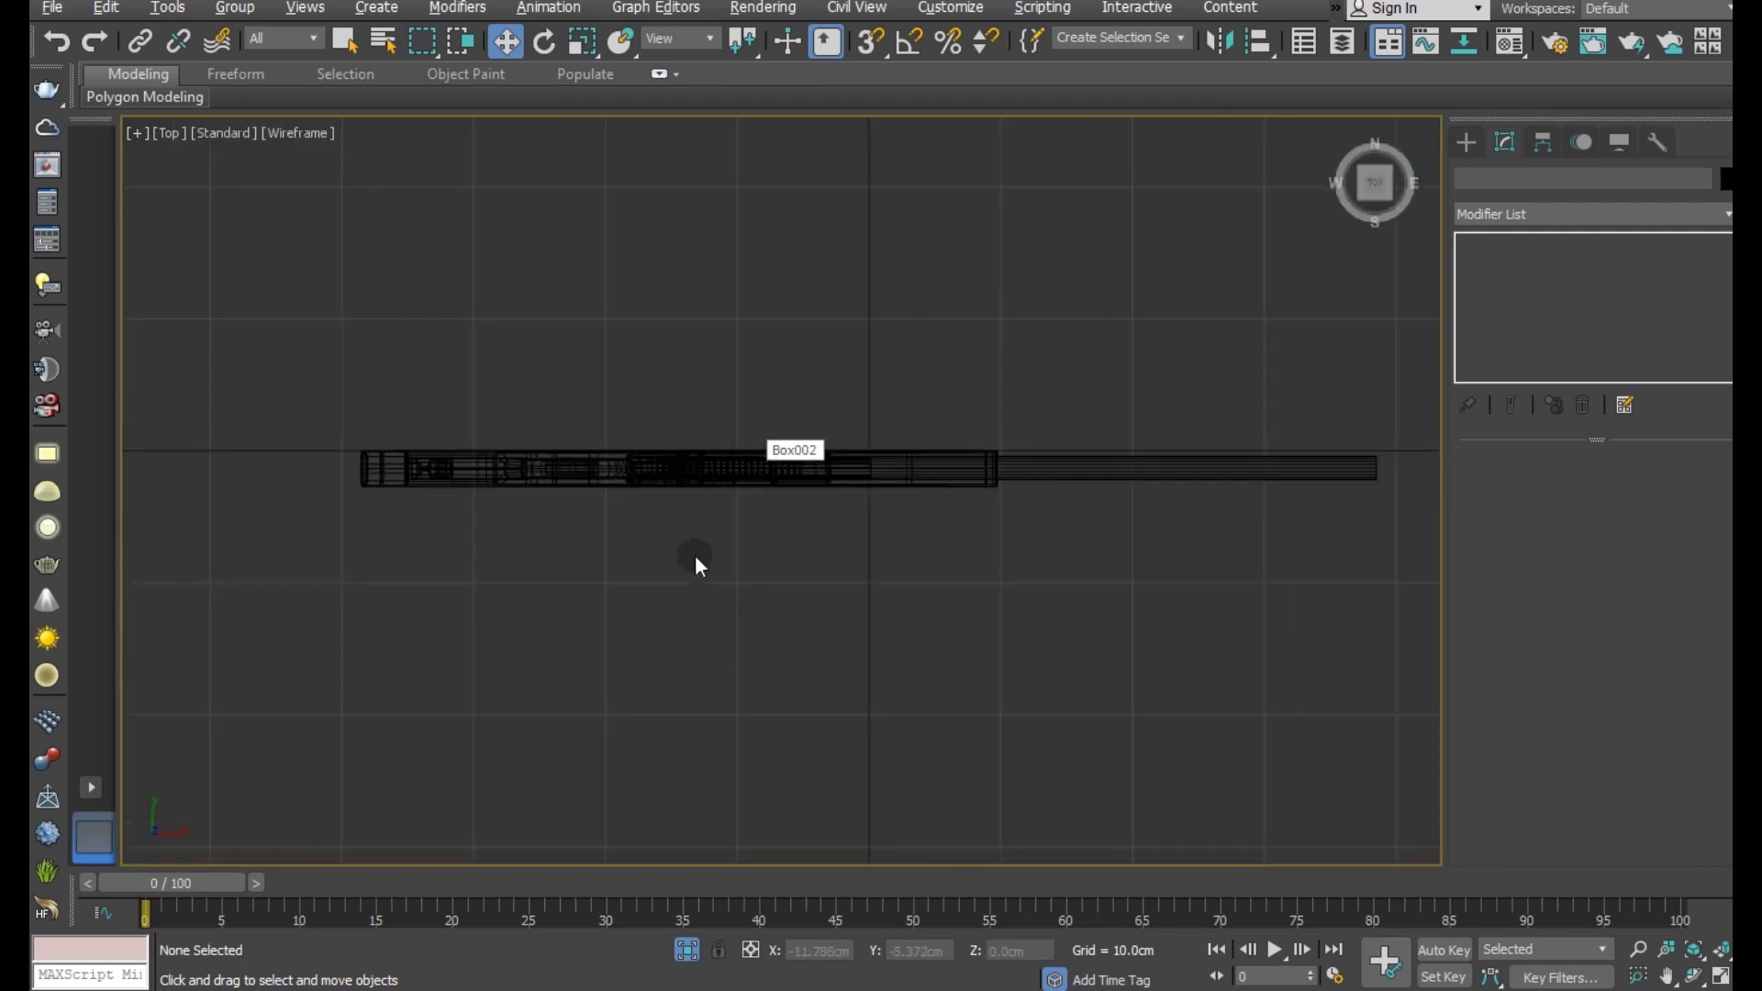
{"action": "mouse_move", "coordinate": [735, 558]}
{"action": "middle_mouse_down", "text": "alt"}
{"action": "mouse_move", "coordinate": [810, 399]}
{"action": "mouse_move", "coordinate": [733, 302]}
{"action": "middle_mouse_up", "text": "alt"}
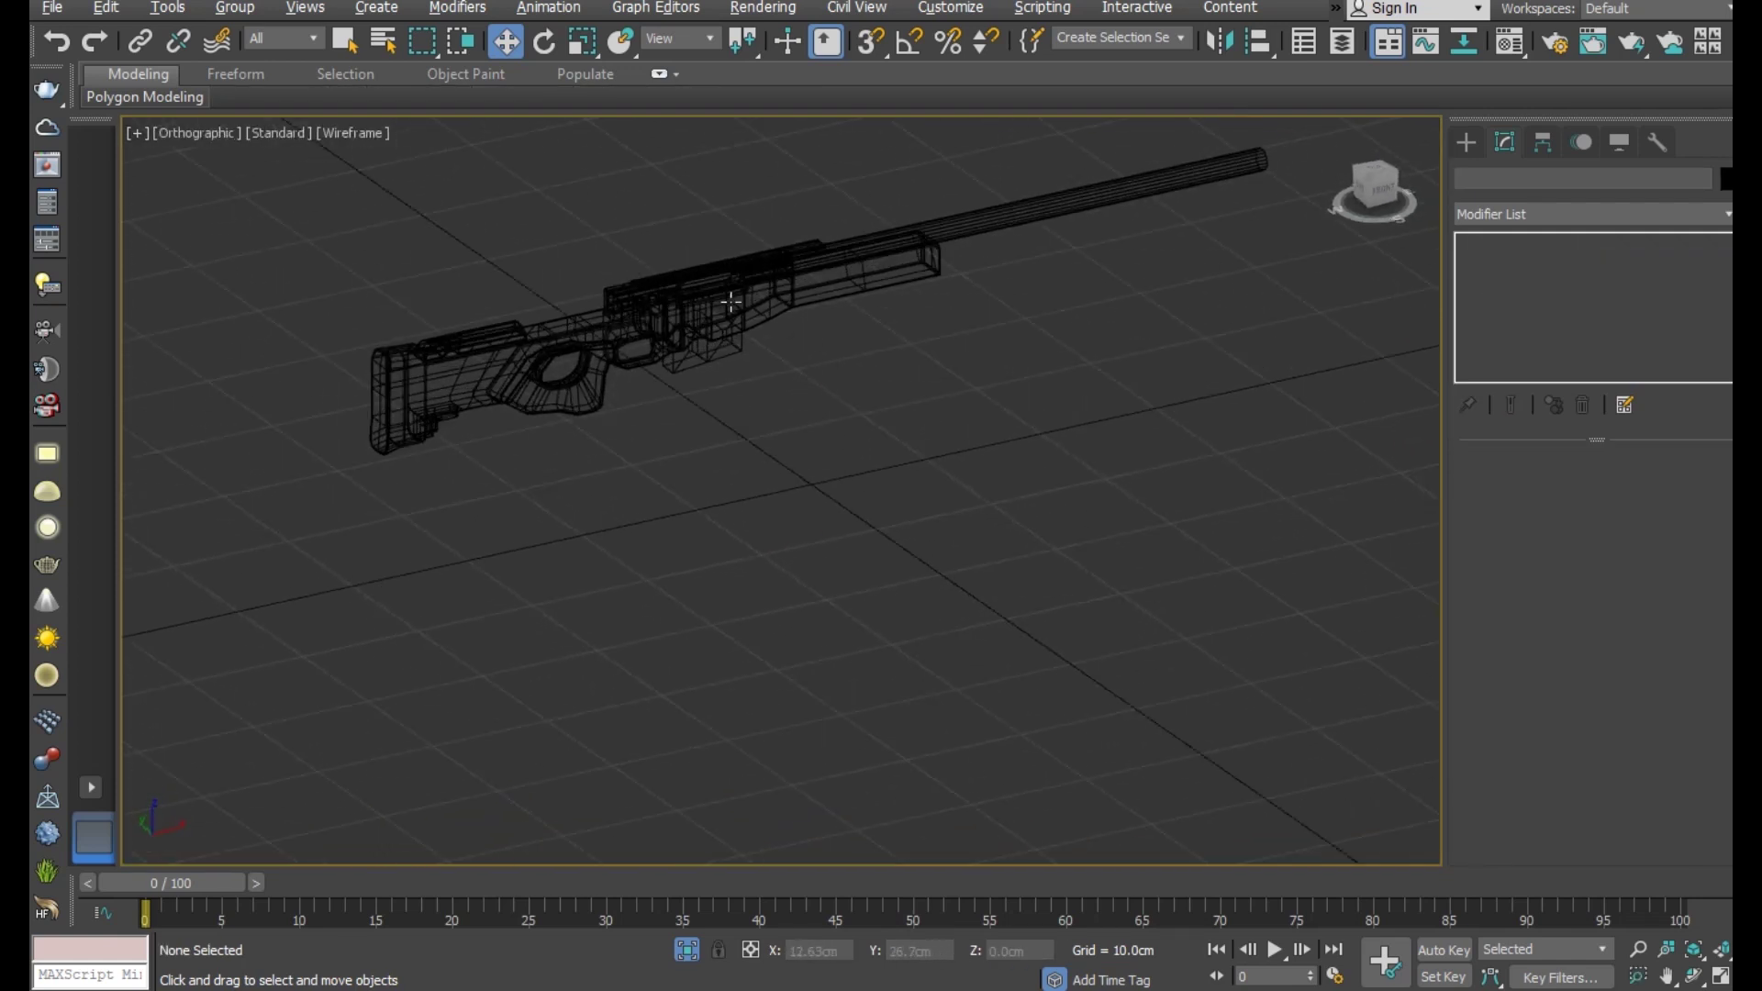
{"action": "scroll", "coordinate": [703, 292], "scroll_direction": "up", "scroll_amount": 2}
{"action": "key", "text": "t"}
{"action": "scroll", "coordinate": [725, 486], "scroll_direction": "up", "scroll_amount": 3}
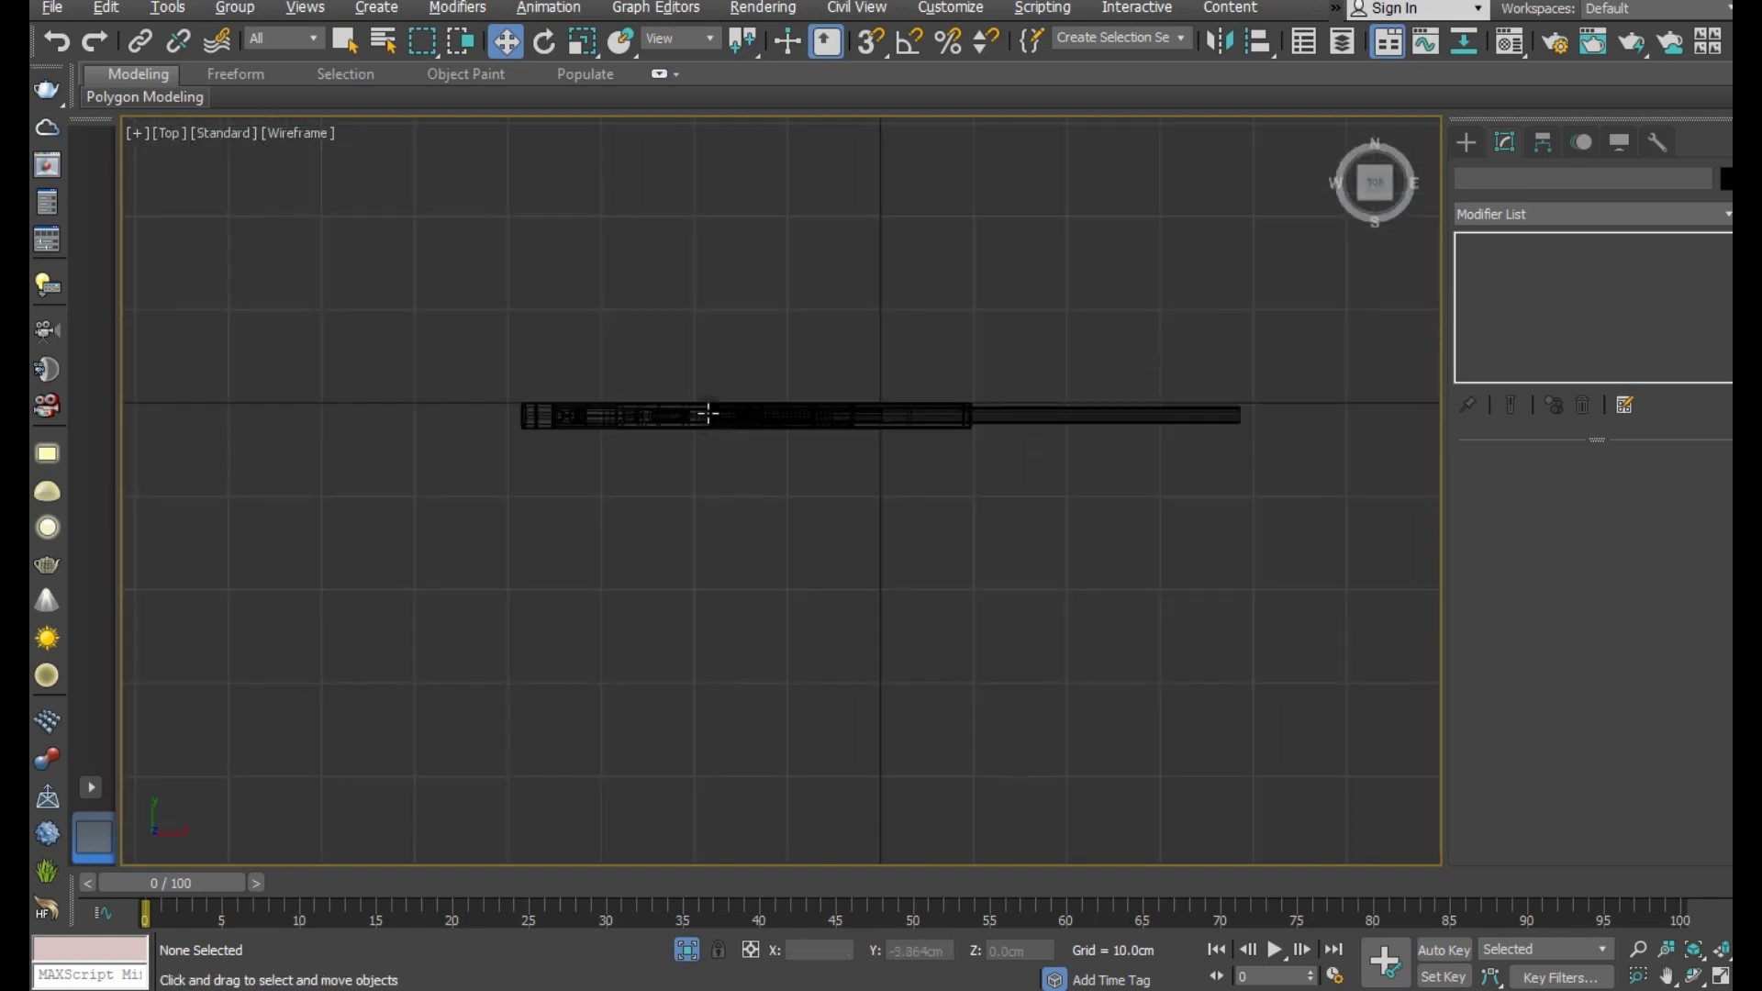
{"action": "scroll", "coordinate": [705, 413], "scroll_direction": "up", "scroll_amount": 2}
{"action": "key", "text": "f"}
{"action": "middle_click_drag", "start_coordinate": [708, 355], "coordinate": [954, 597]}
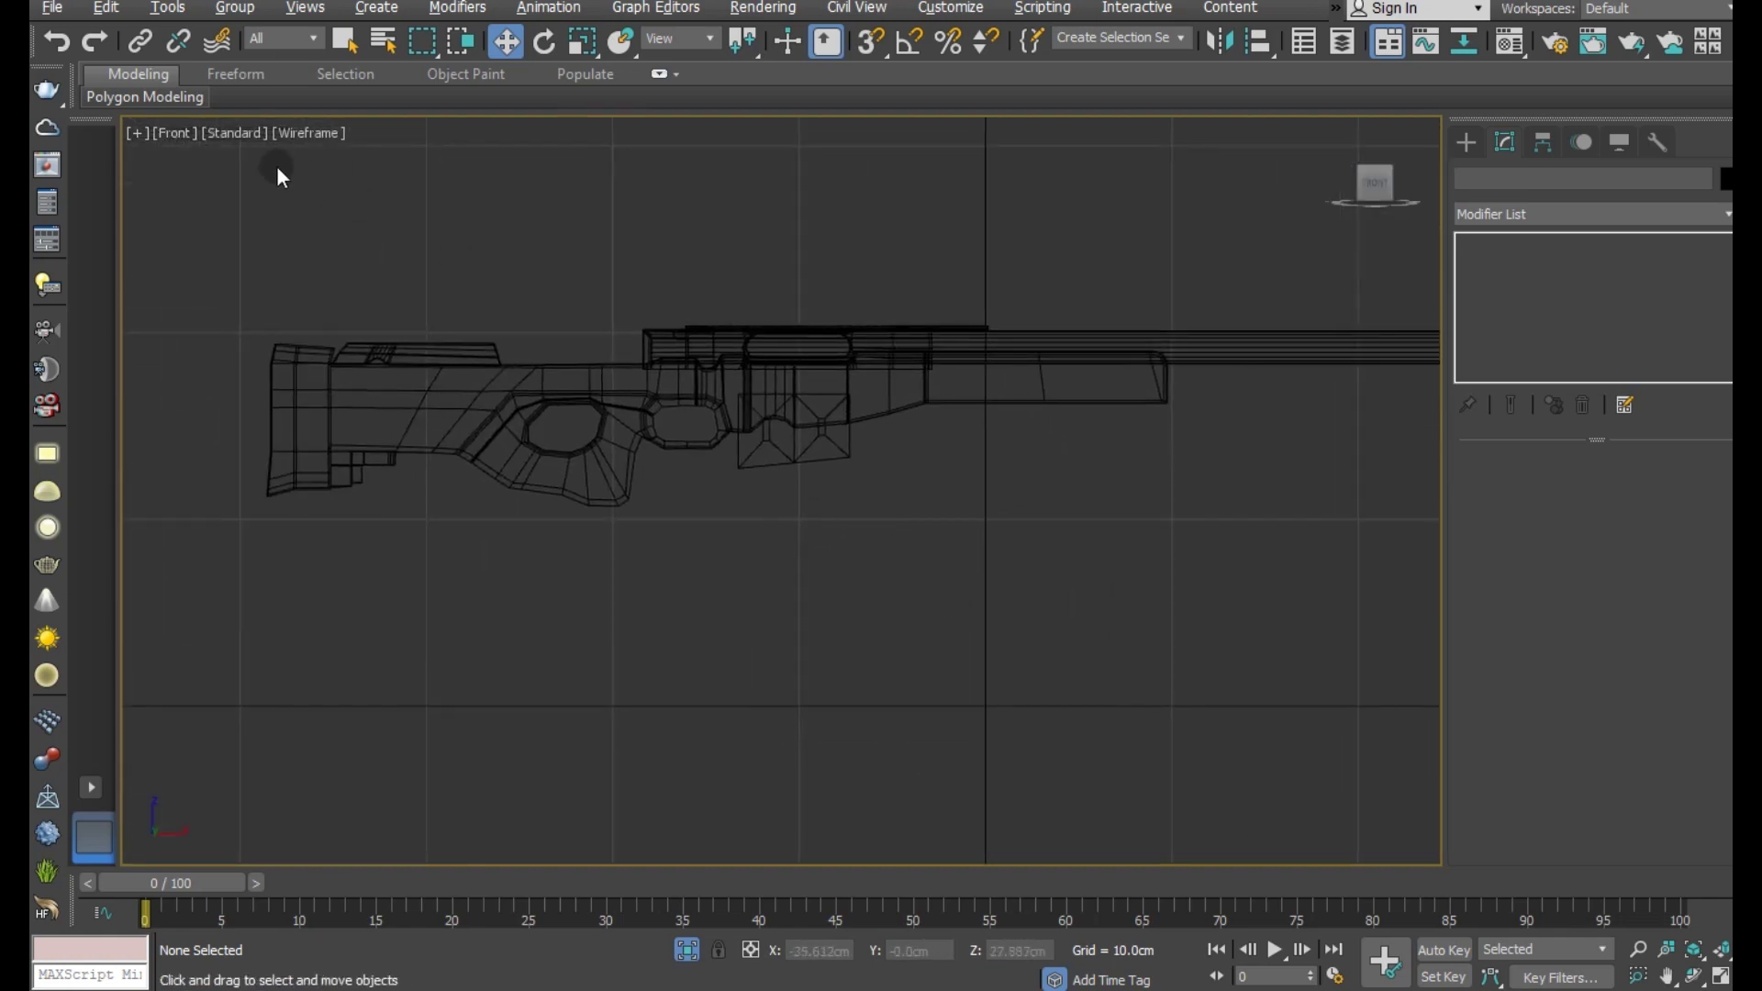
- Set the viewport to Default Shading with Edged Faces
{"action": "left_click", "coordinate": [311, 130]}
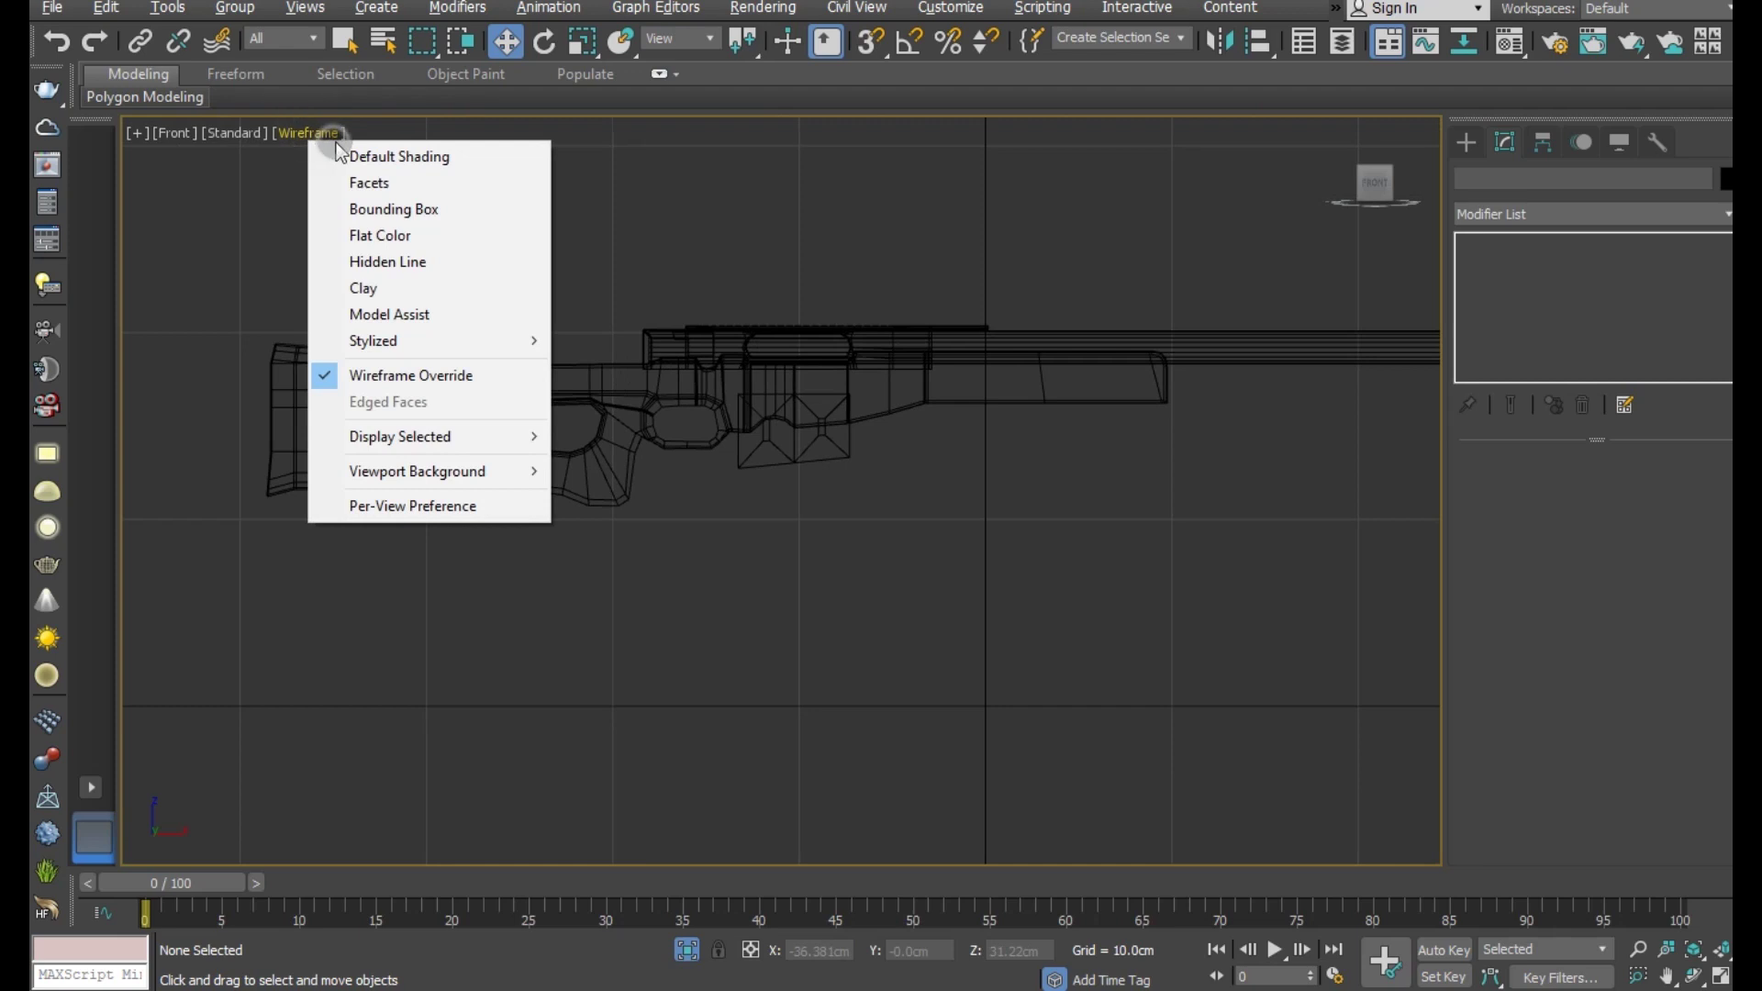
{"action": "left_click", "coordinate": [339, 148]}
{"action": "scroll", "coordinate": [459, 241], "scroll_direction": "up", "scroll_amount": 2}
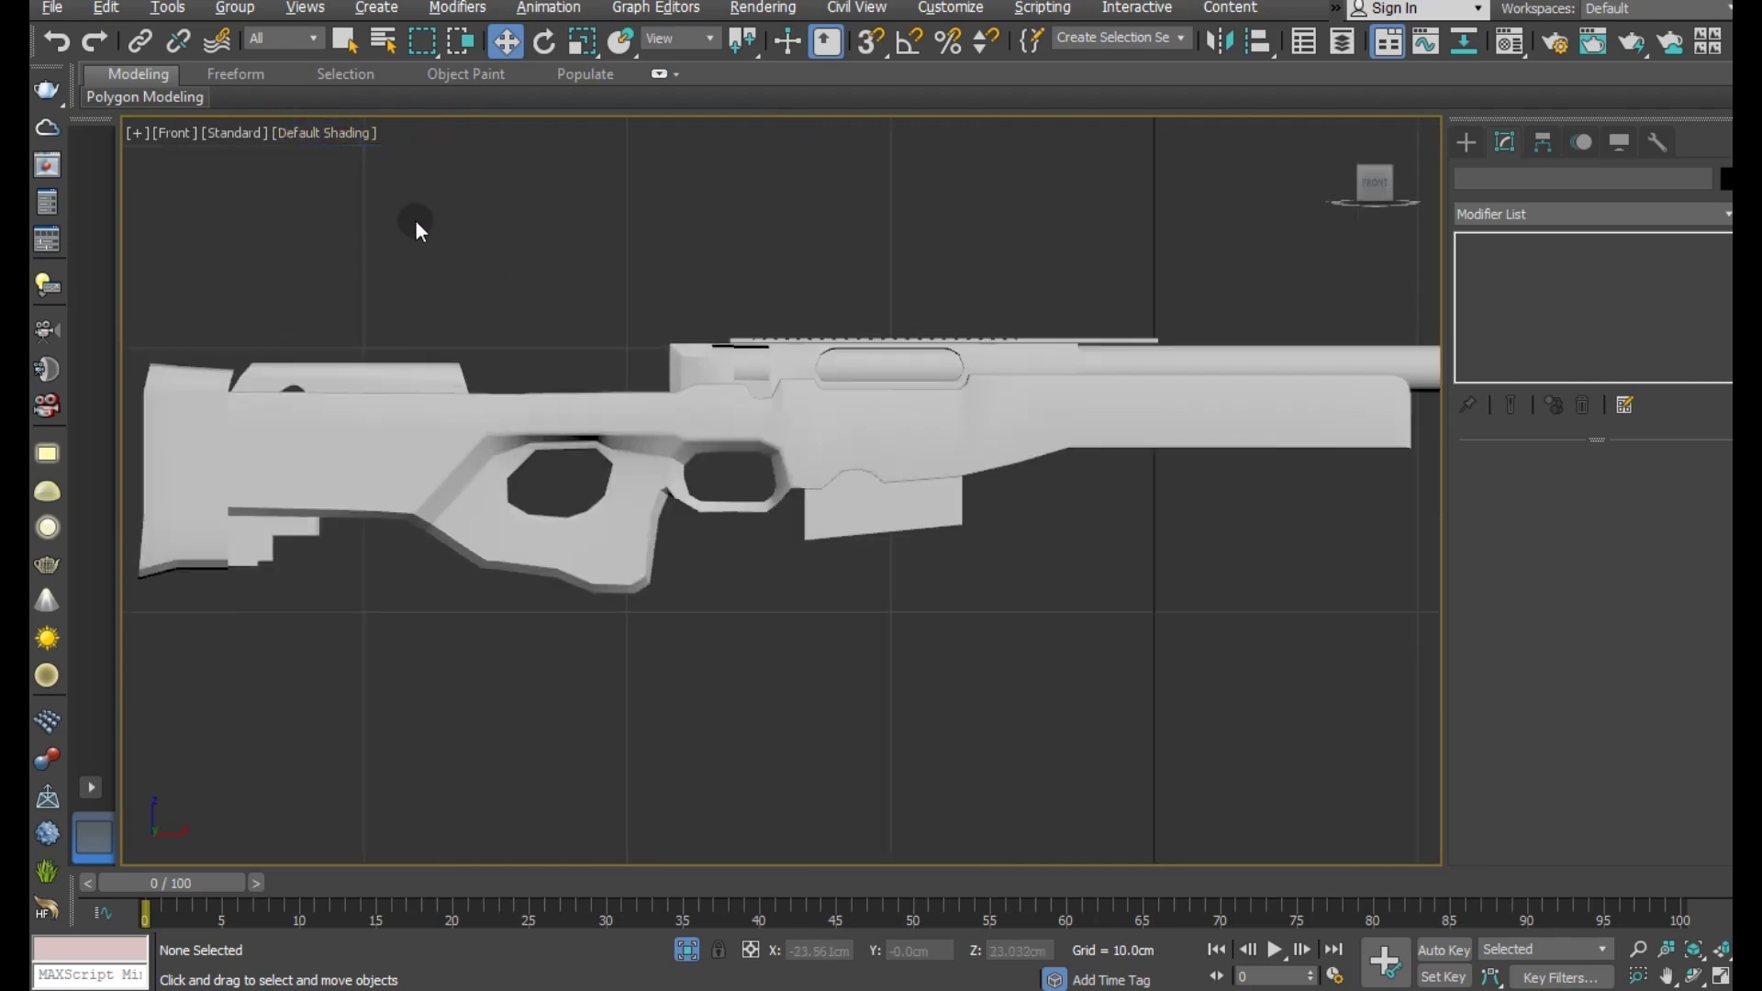
{"action": "left_click", "coordinate": [328, 142]}
{"action": "left_click", "coordinate": [394, 404]}
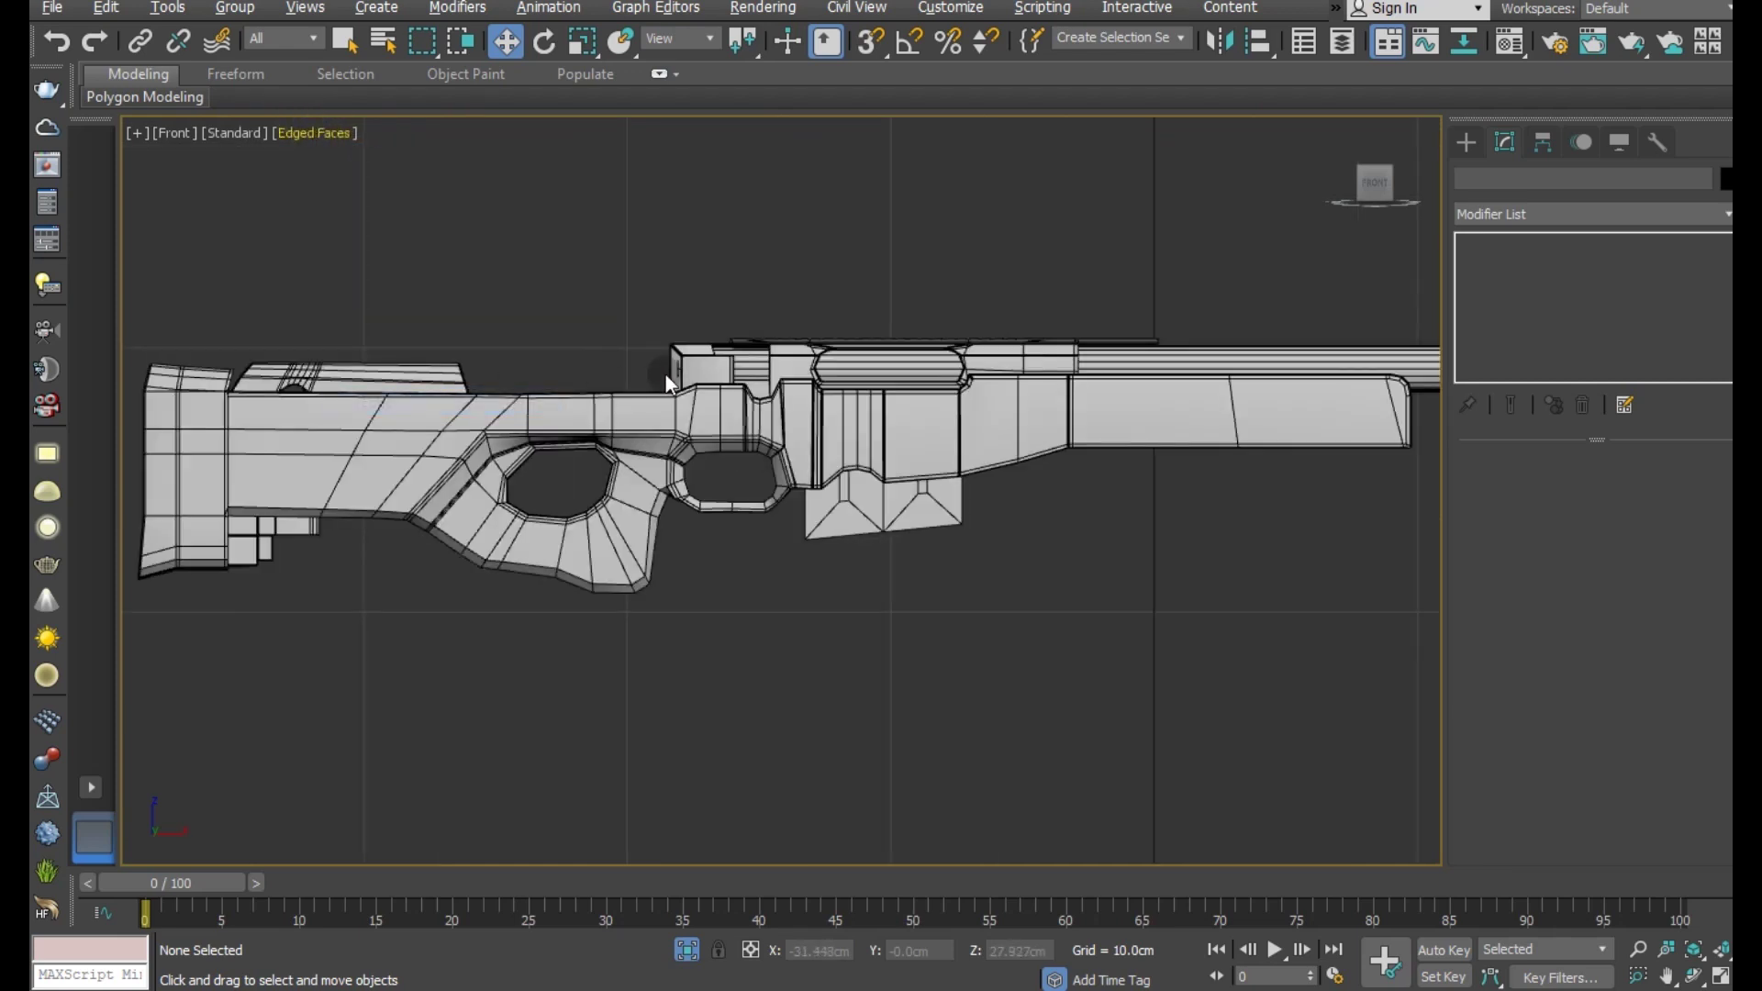
{"action": "scroll", "coordinate": [665, 375], "scroll_direction": "up", "scroll_amount": 3}
{"action": "left_click", "coordinate": [1467, 144]}
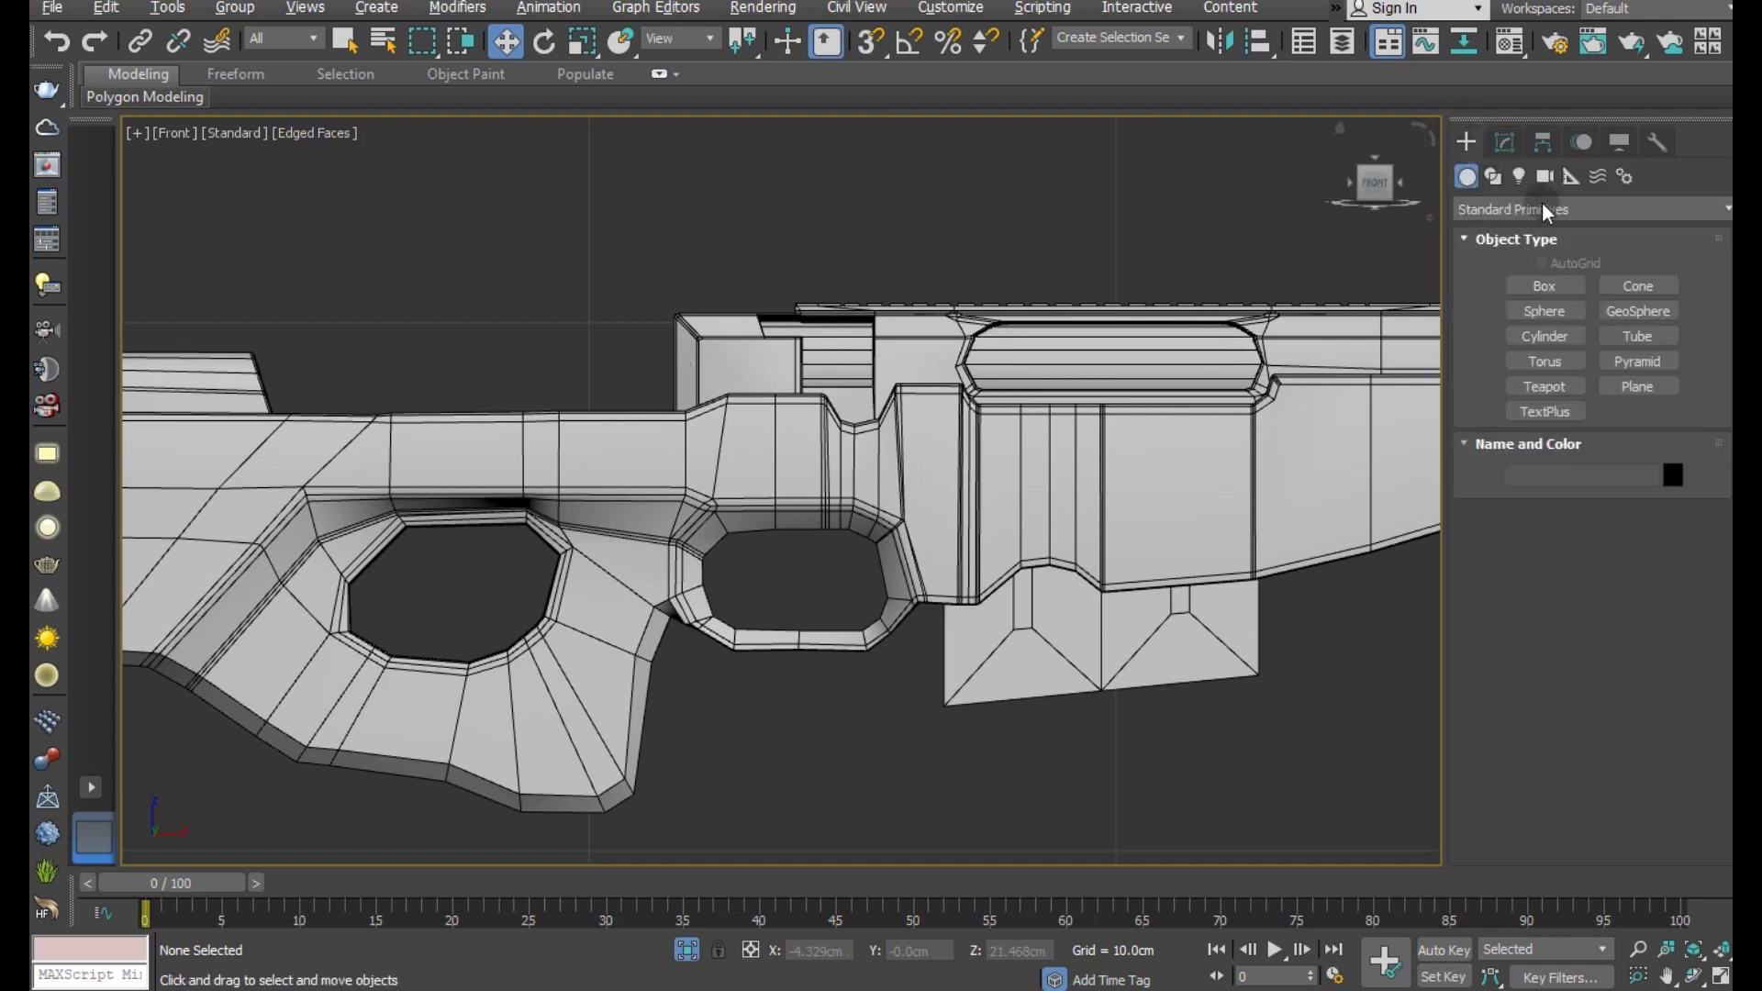
- Start a Line shape and switch the viewport to wireframe
{"action": "left_click", "coordinate": [1493, 176]}
{"action": "left_click", "coordinate": [1545, 305]}
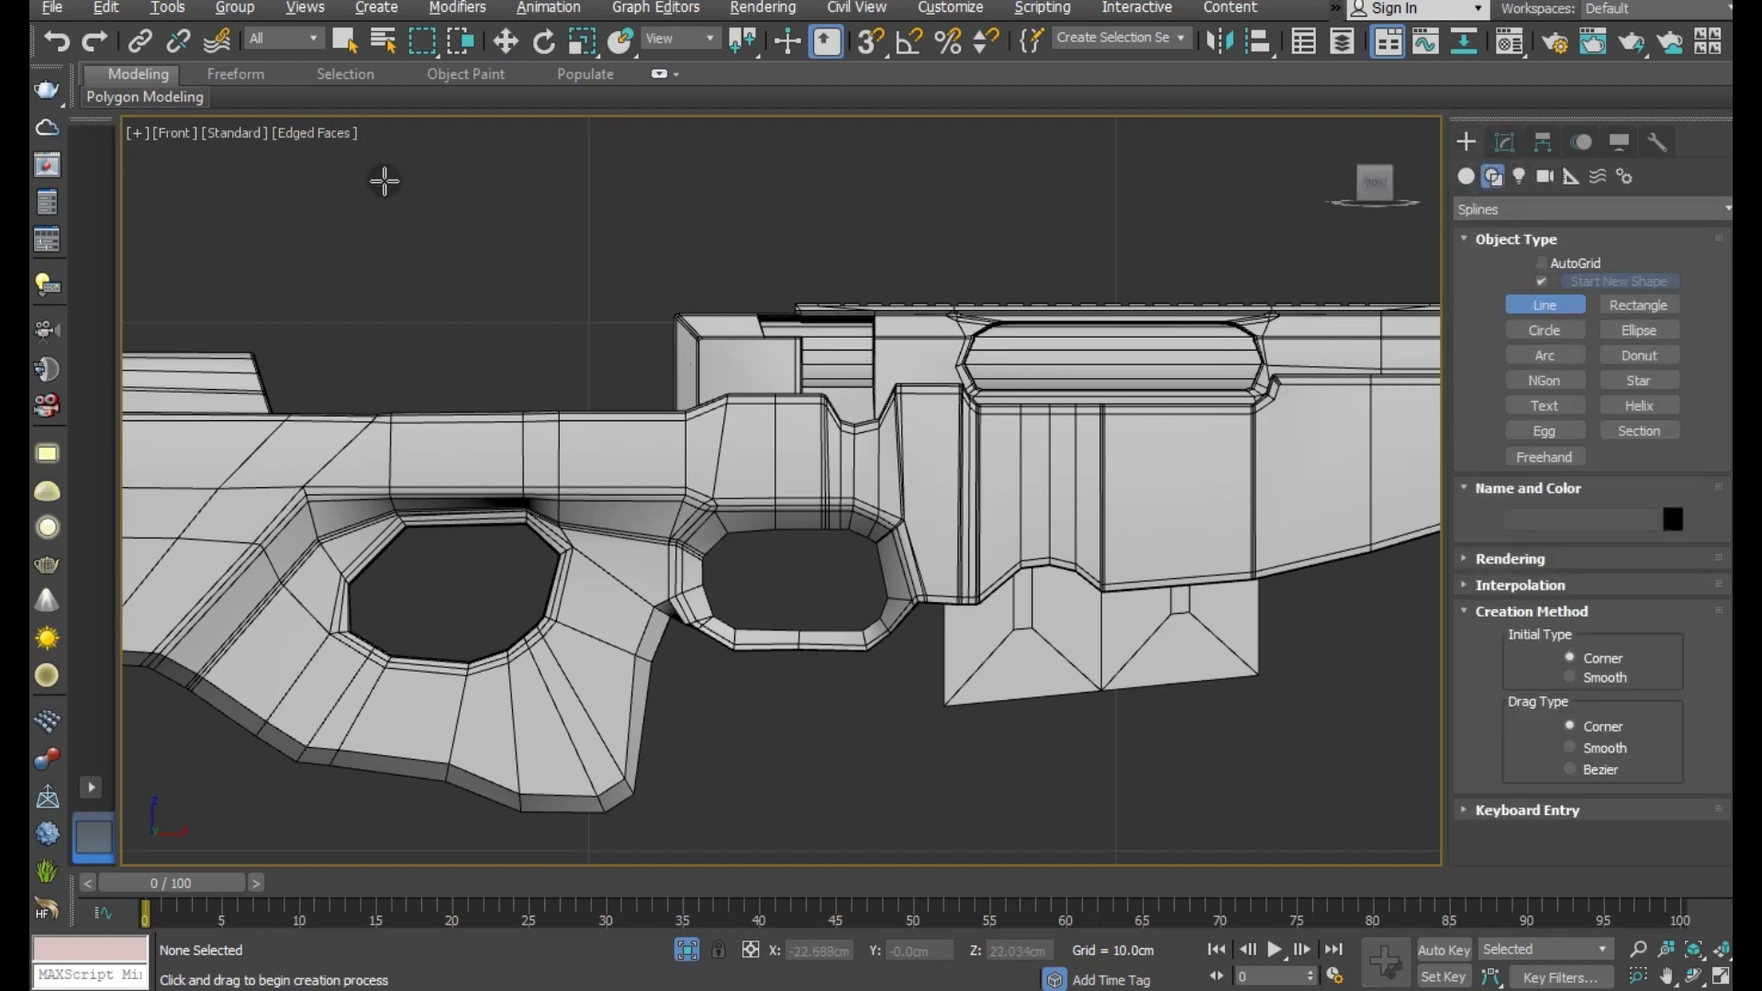
{"action": "left_click", "coordinate": [343, 134]}
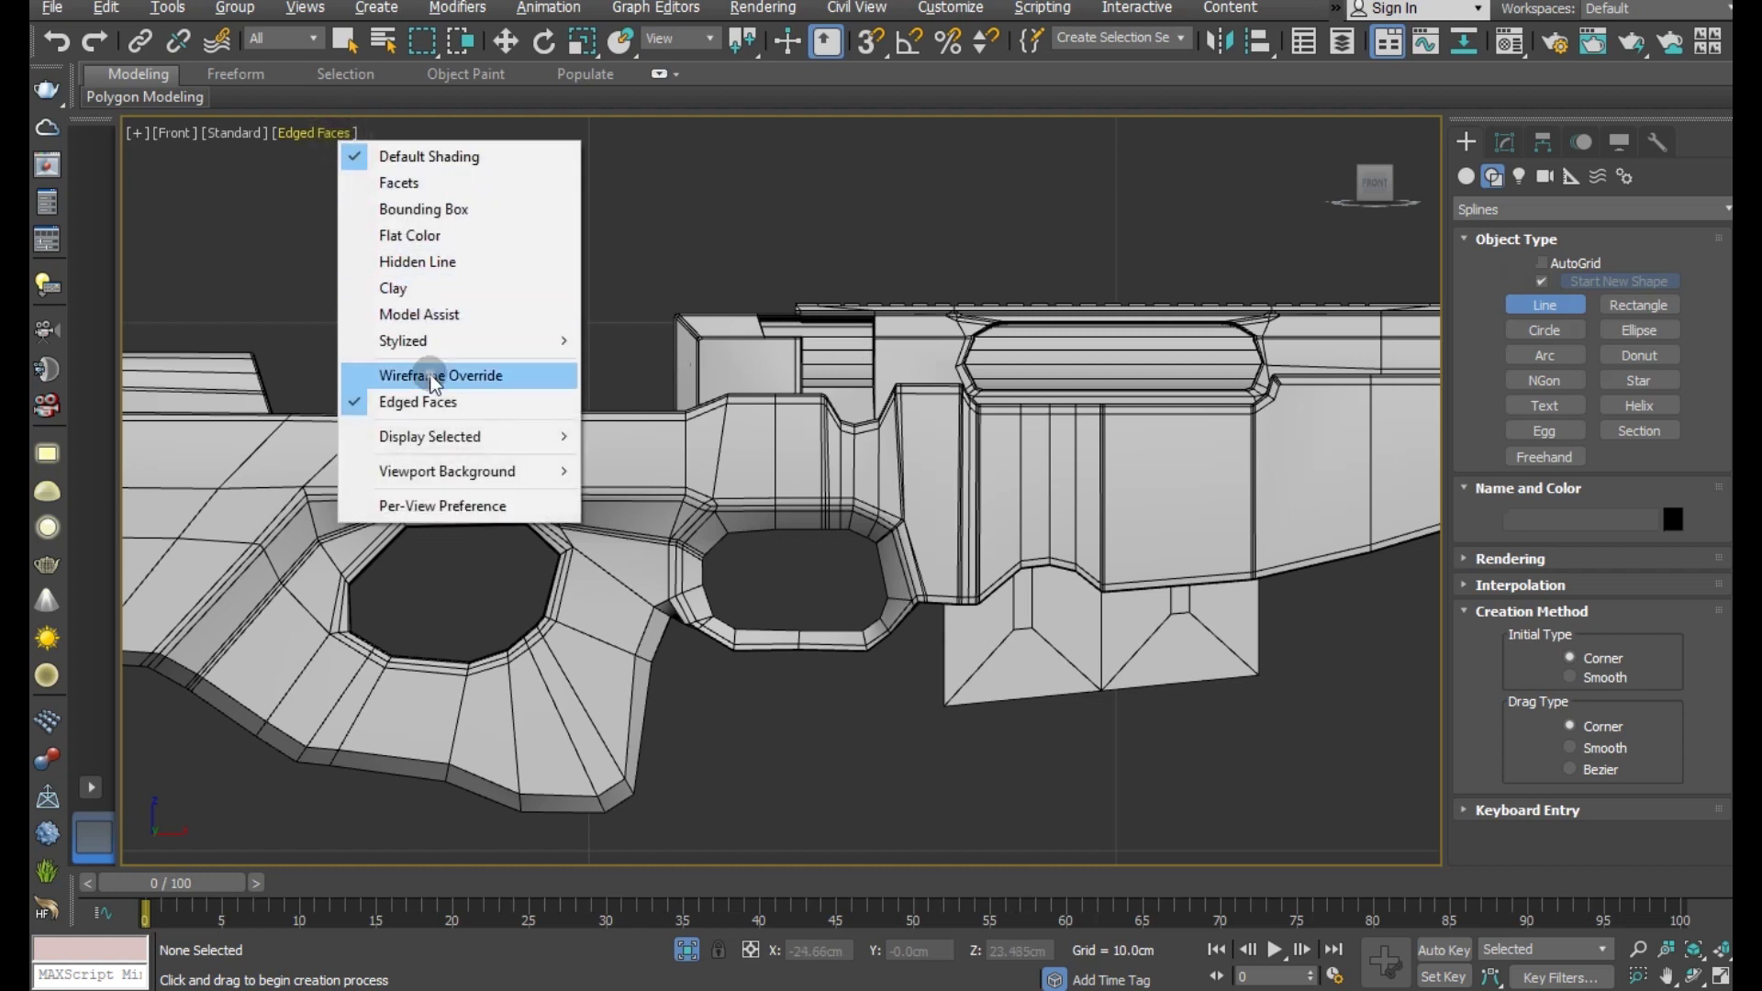
{"action": "left_click", "coordinate": [404, 376]}
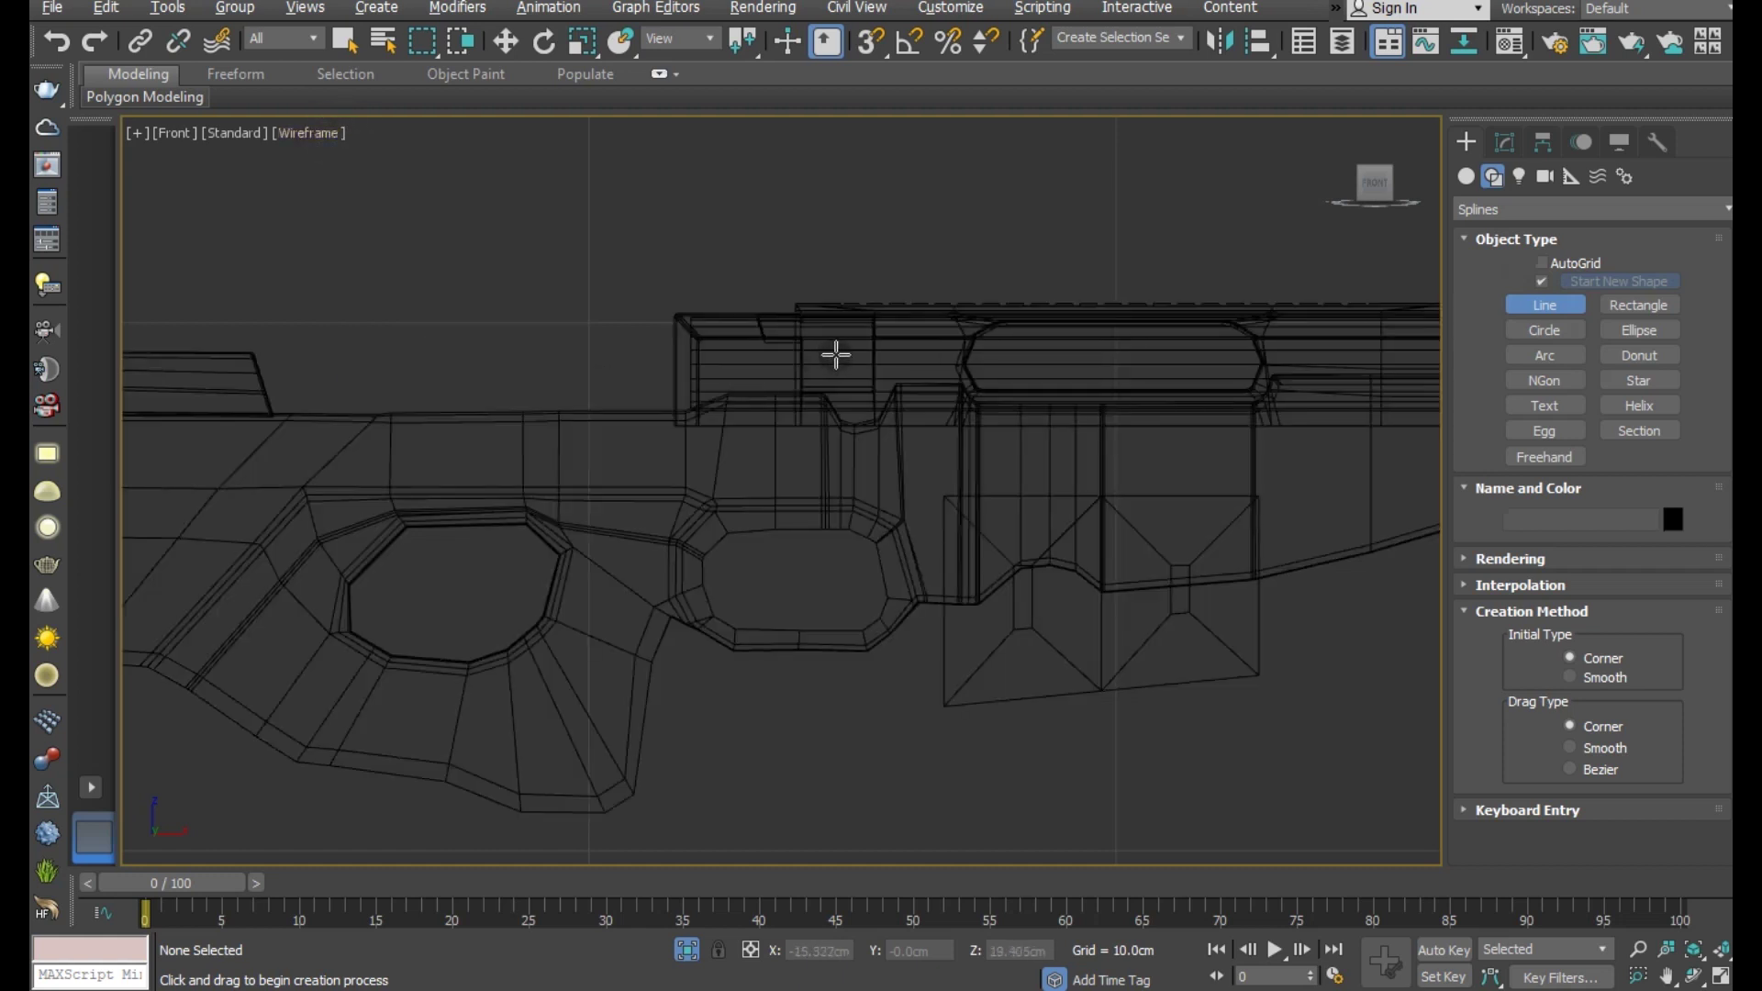
{"action": "left_click", "coordinate": [836, 354]}
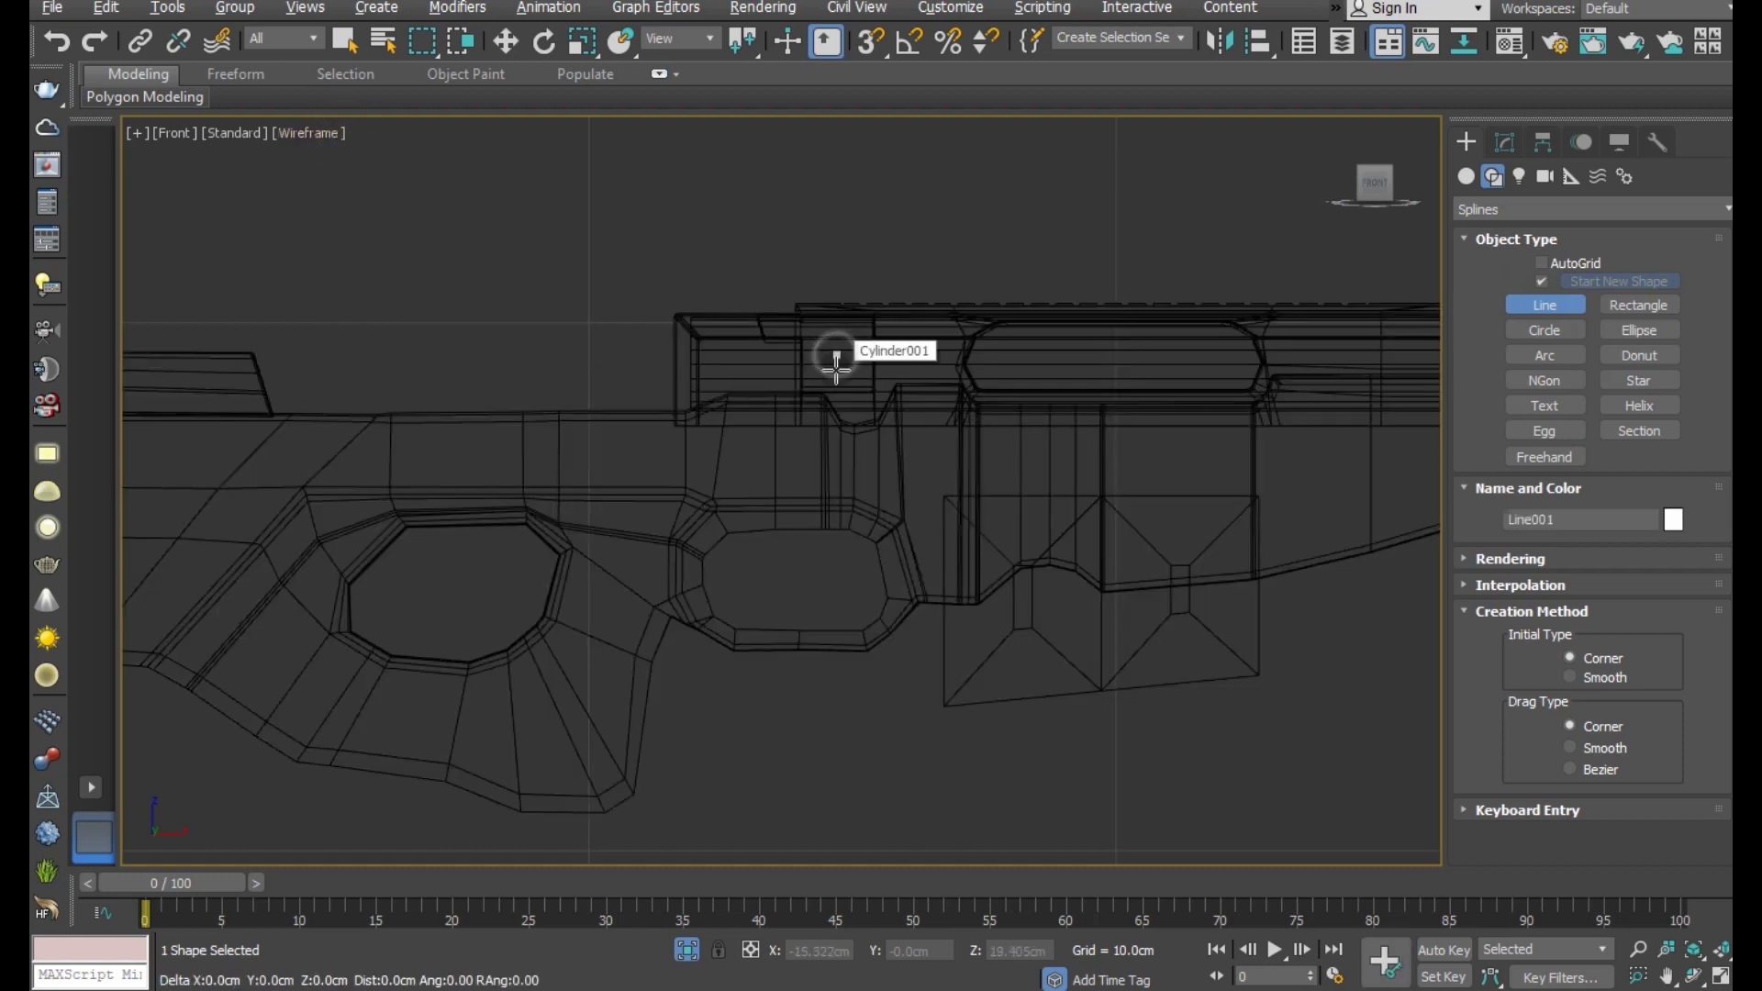
{"action": "right_click", "coordinate": [833, 464]}
- In the Top view, draw Line001 as a two-point line beside the rifle's receiver
{"action": "key", "text": "t"}
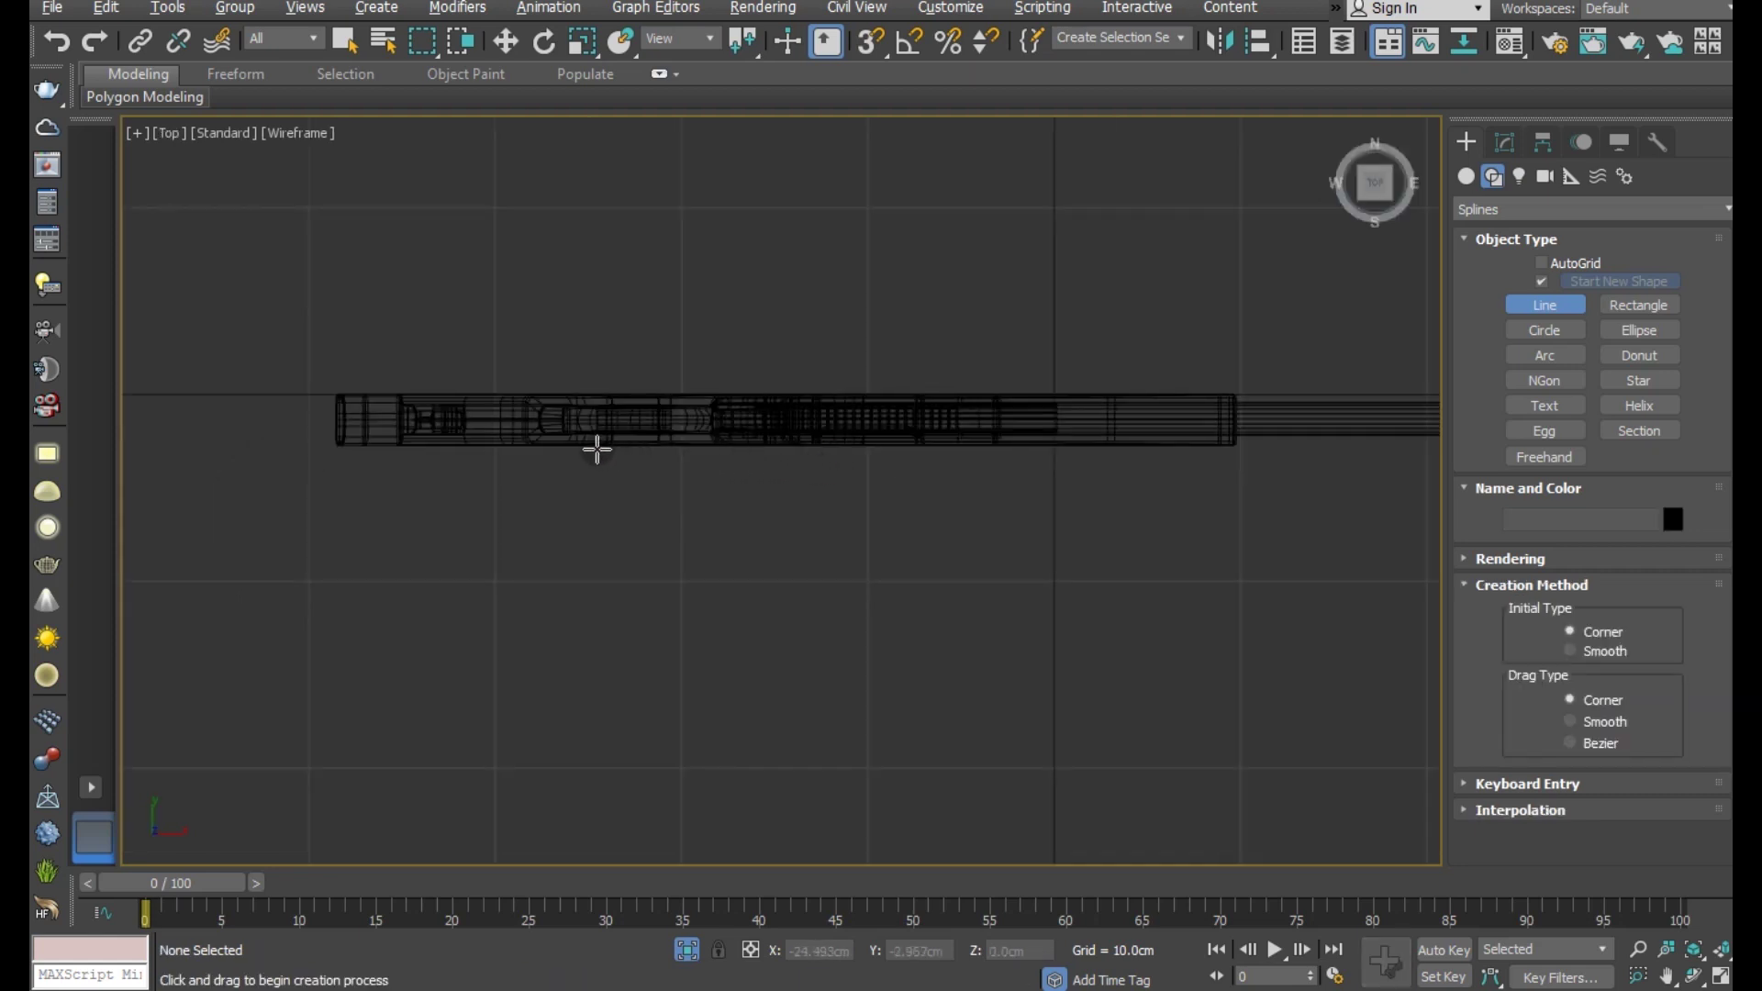
{"action": "left_click", "coordinate": [578, 444]}
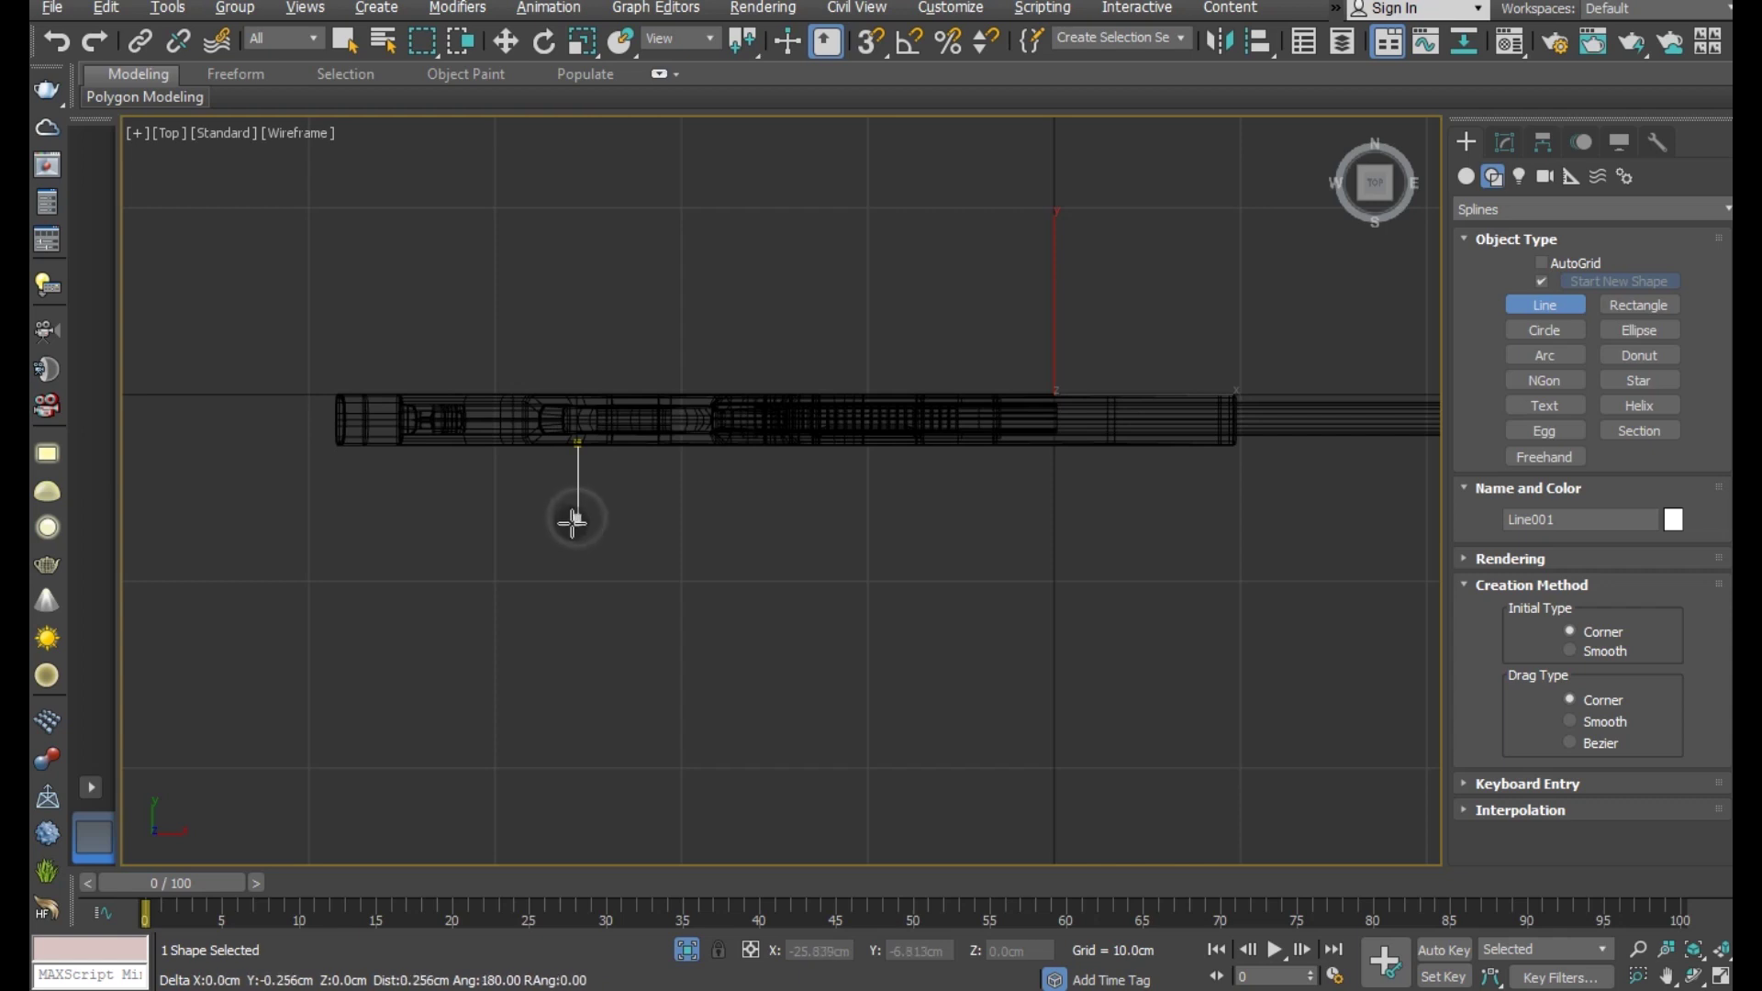
{"action": "left_click", "coordinate": [578, 518]}
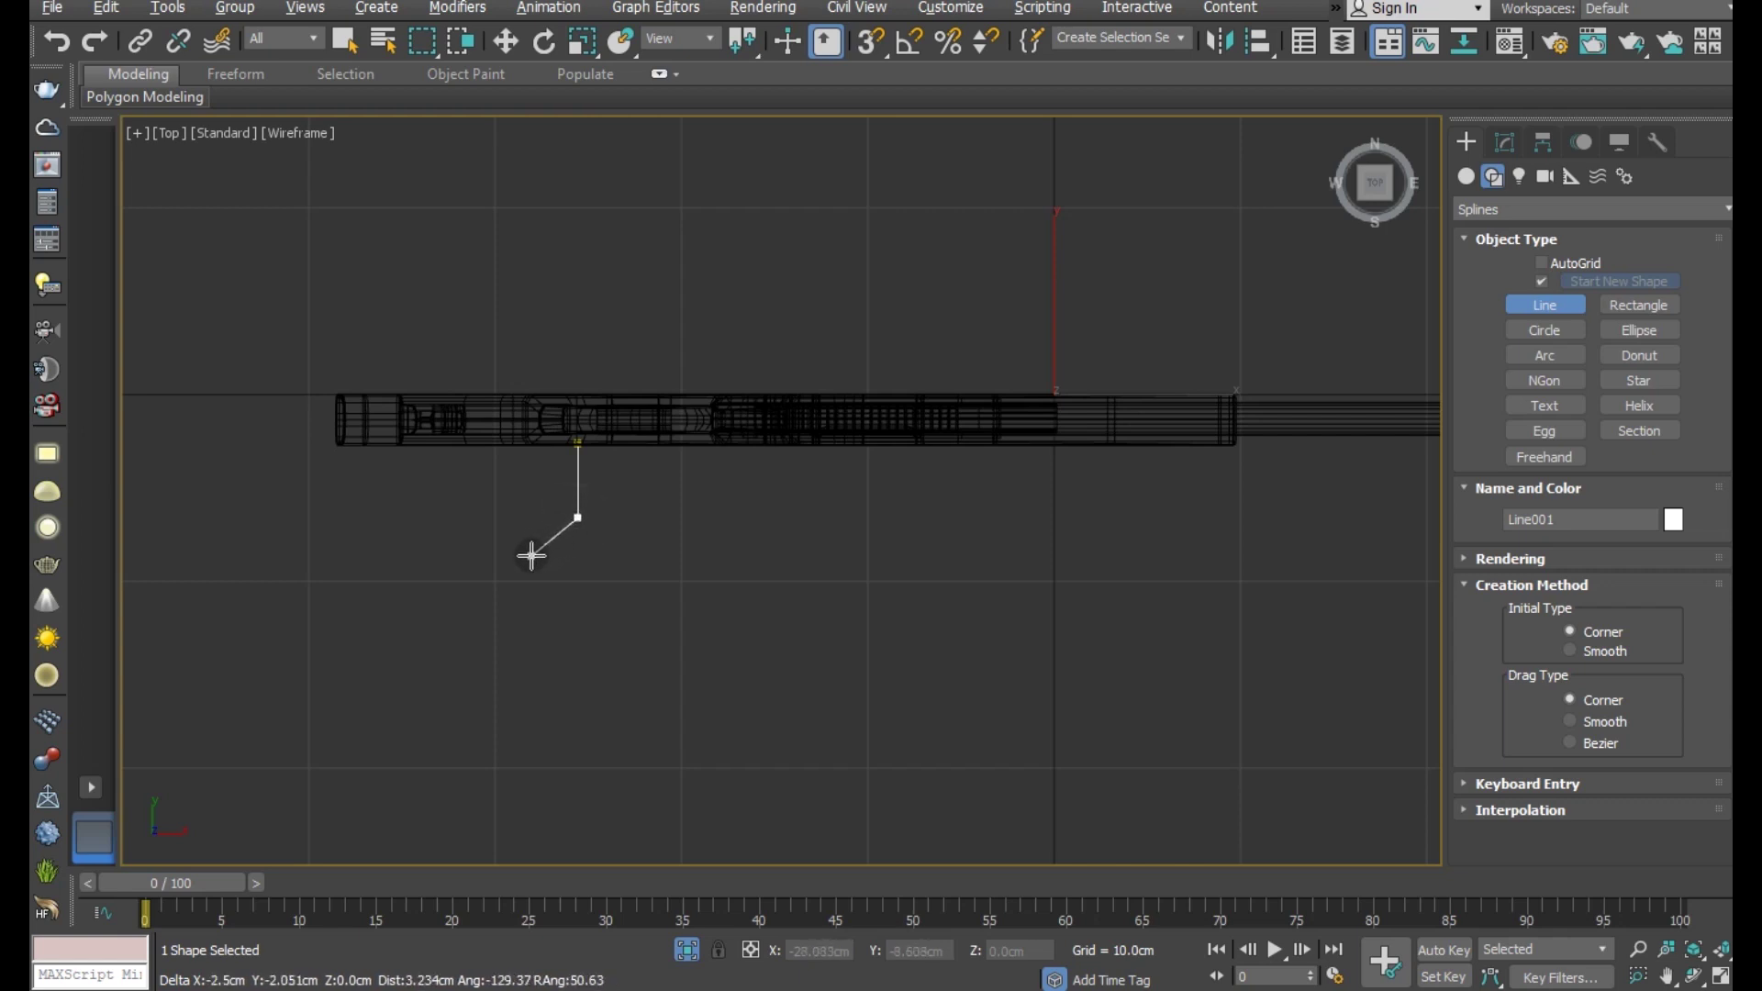
{"action": "right_click", "coordinate": [538, 488]}
{"action": "key", "text": "w"}
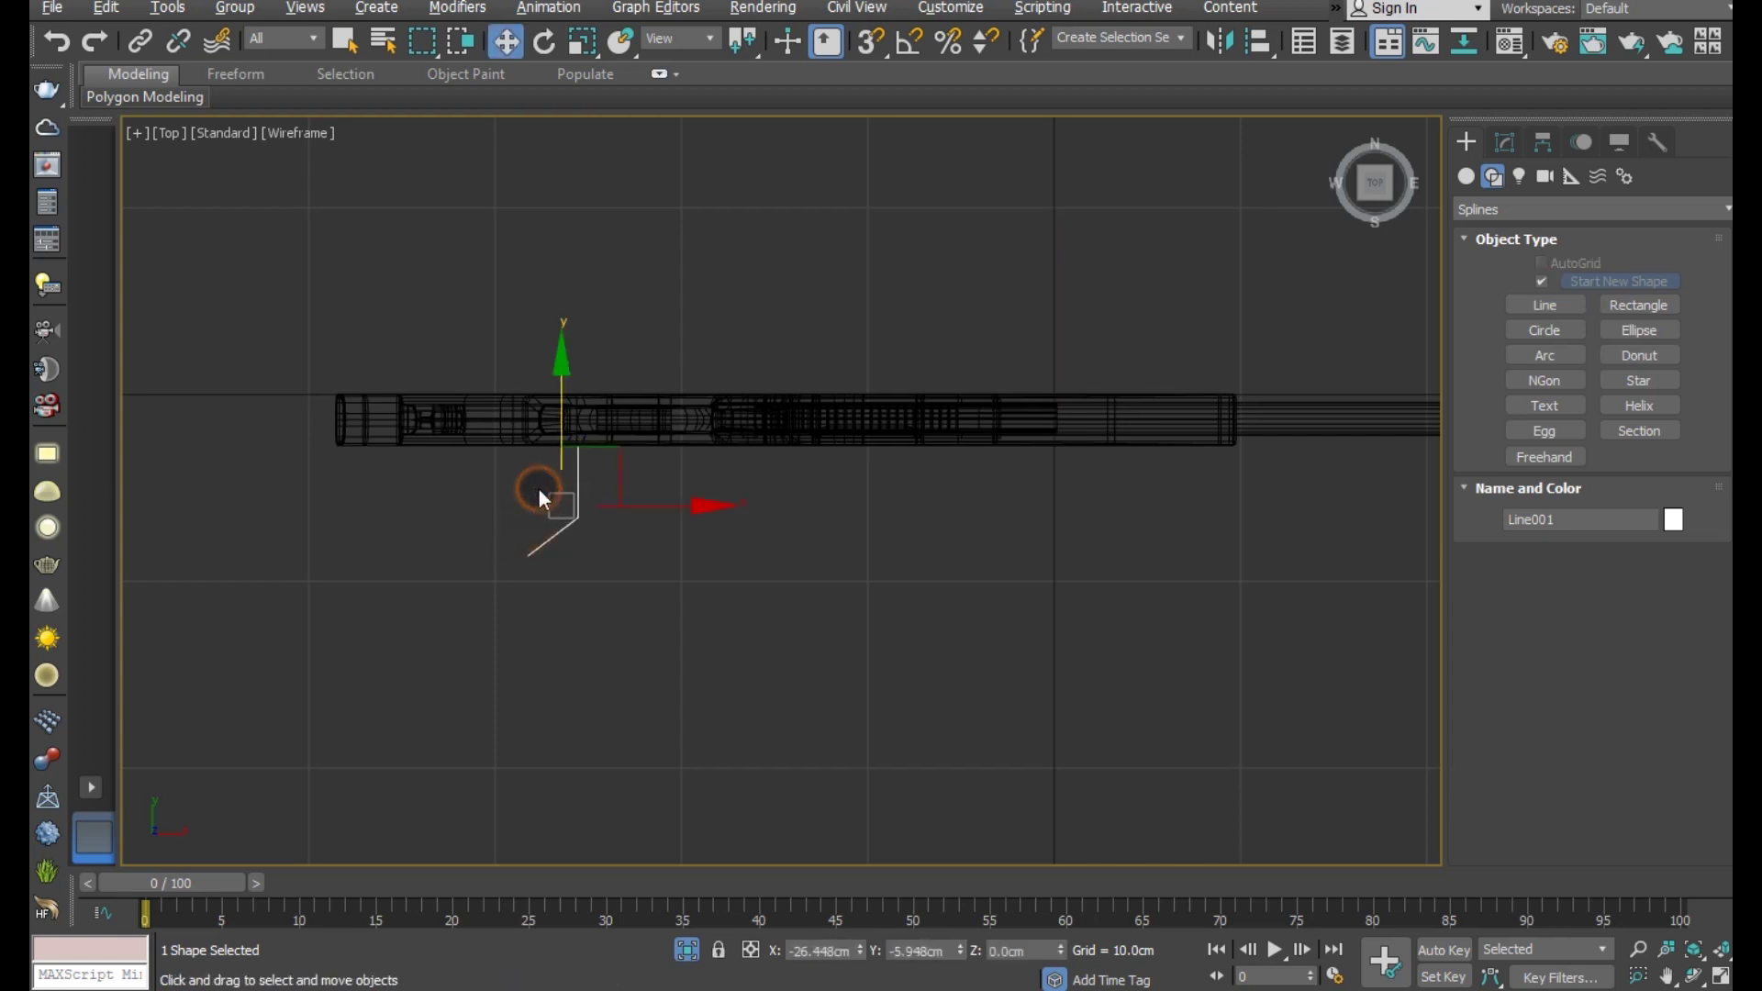
{"action": "scroll", "coordinate": [593, 431], "scroll_direction": "down", "scroll_amount": 6}
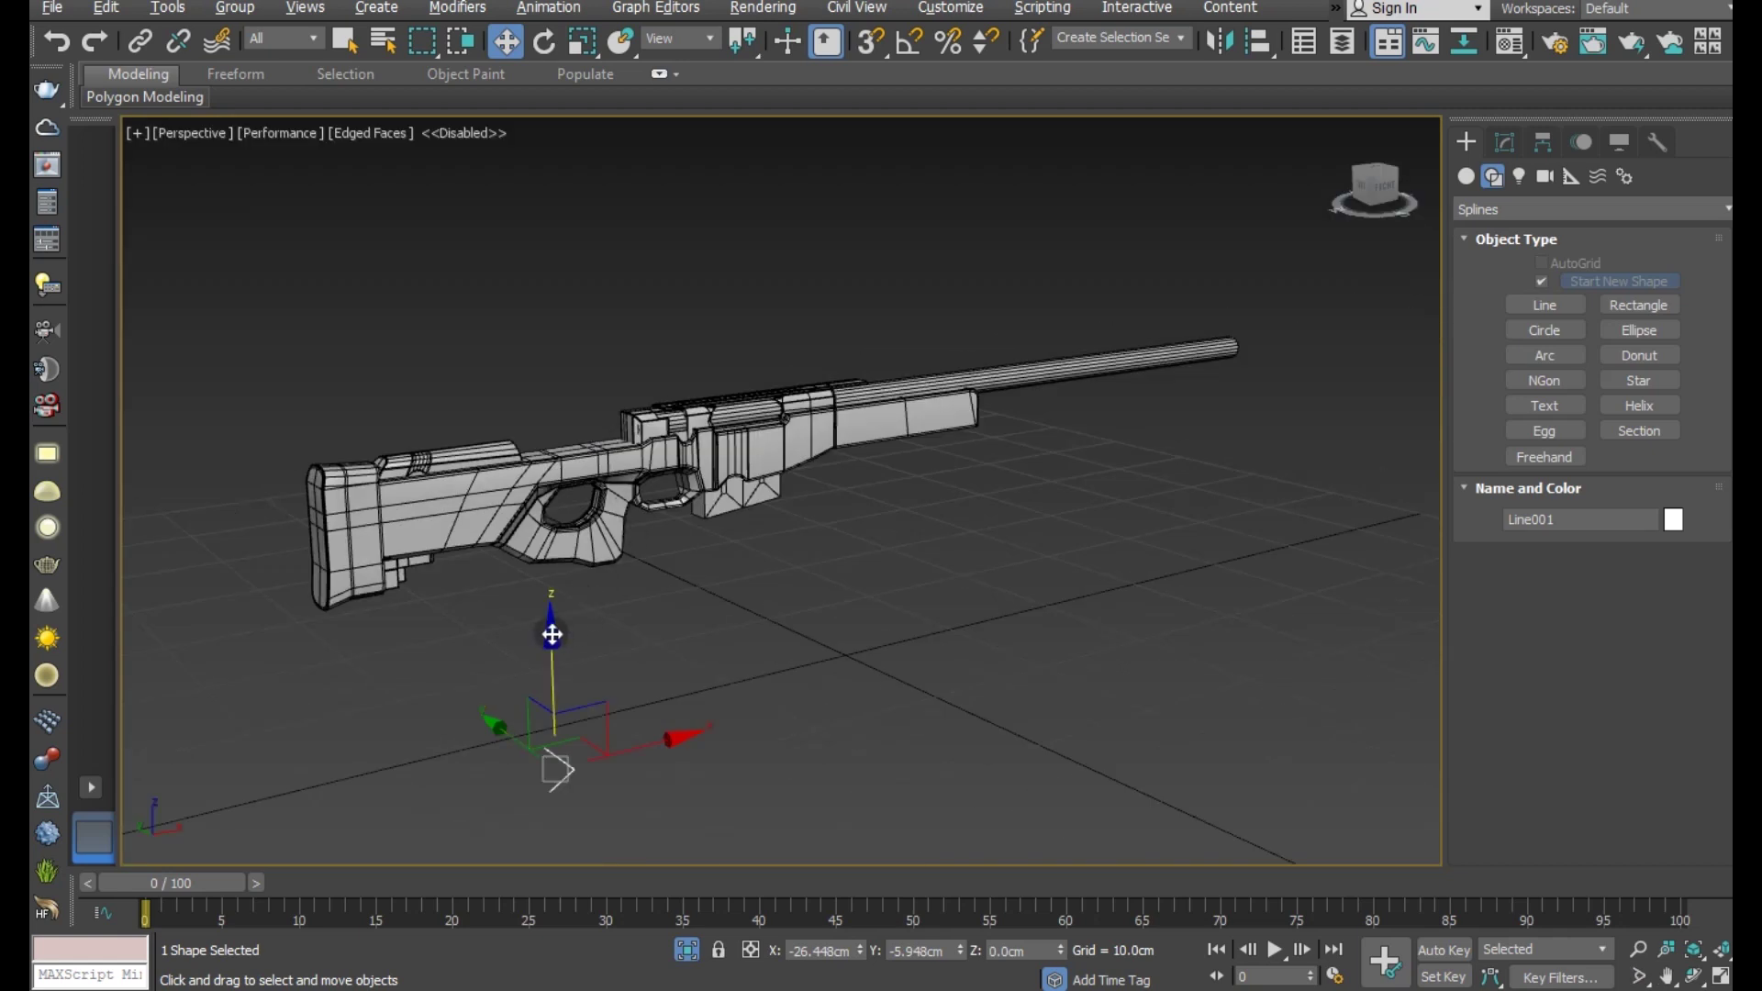
- Raise Line001 to the rifle's height and slide it against the receiver side
{"action": "mouse_move", "coordinate": [552, 635]}
{"action": "left_mouse_down"}
{"action": "mouse_move", "coordinate": [605, 450]}
{"action": "mouse_move", "coordinate": [679, 422]}
{"action": "left_mouse_up"}
{"action": "scroll", "coordinate": [678, 418], "scroll_direction": "up", "scroll_amount": 3}
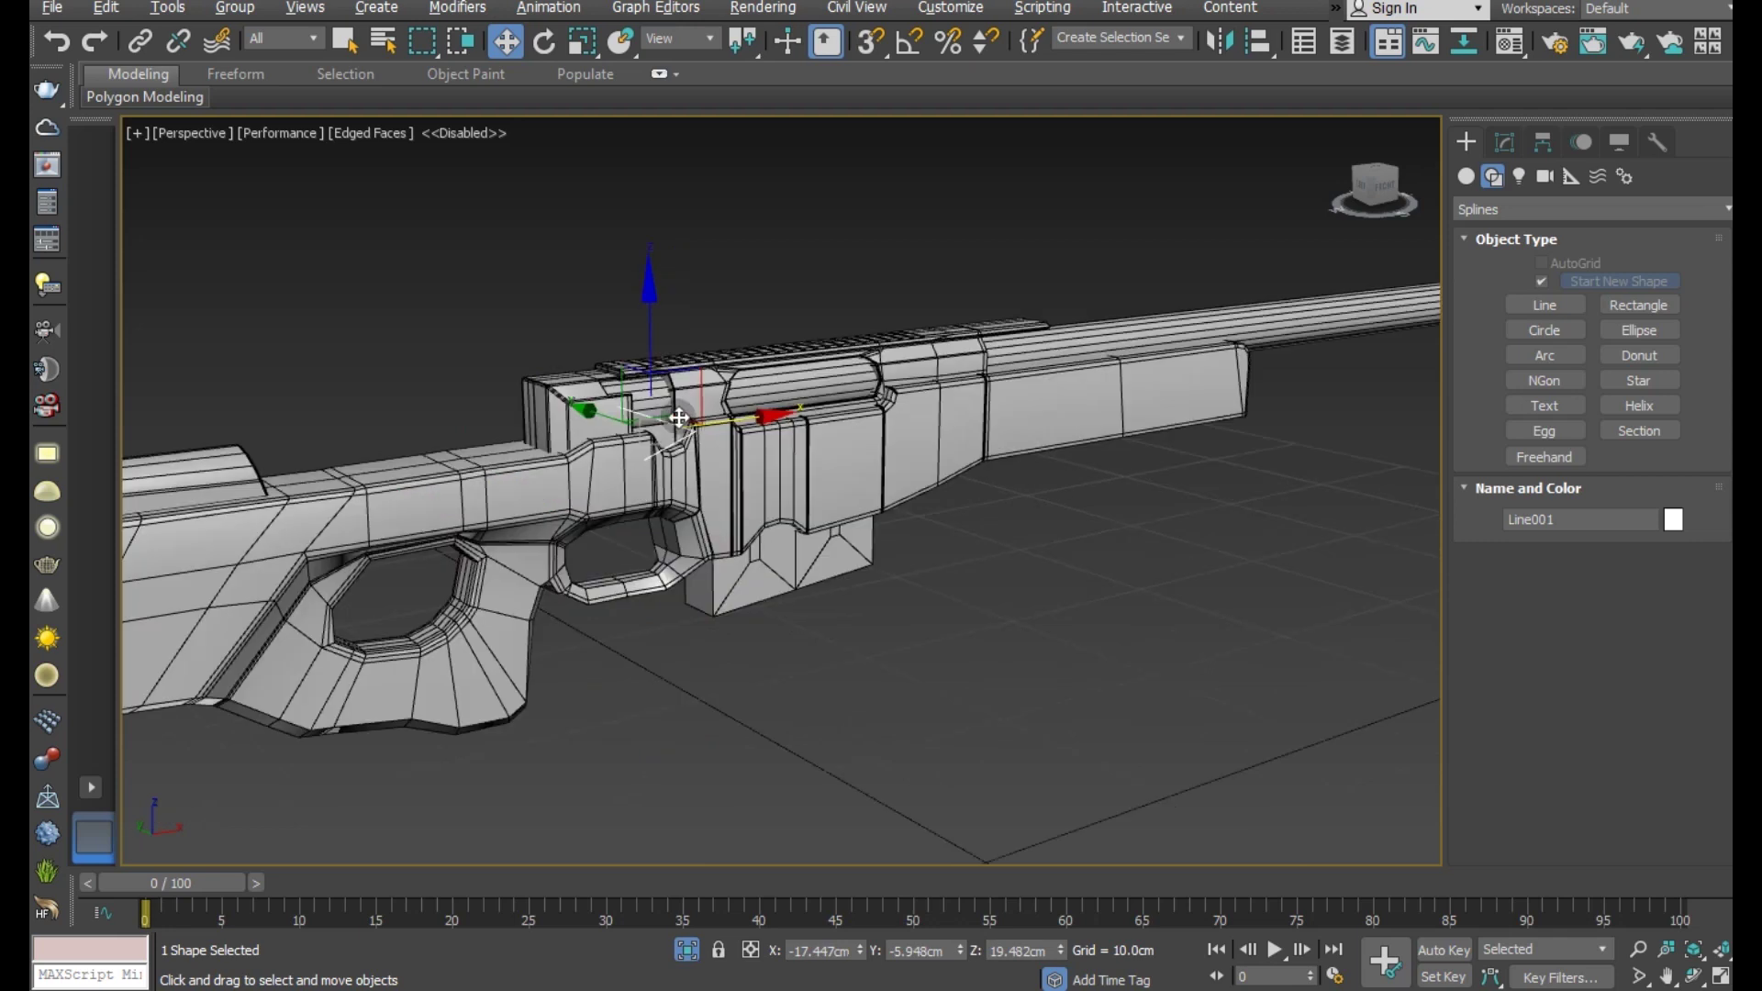
{"action": "scroll", "coordinate": [679, 418], "scroll_direction": "up", "scroll_amount": 2}
{"action": "scroll", "coordinate": [698, 441], "scroll_direction": "up", "scroll_amount": 3}
{"action": "scroll", "coordinate": [633, 427], "scroll_direction": "up", "scroll_amount": 2}
{"action": "left_click_drag", "start_coordinate": [635, 424], "coordinate": [748, 382]}
{"action": "scroll", "coordinate": [642, 512], "scroll_direction": "down", "scroll_amount": 4}
{"action": "scroll", "coordinate": [737, 562], "scroll_direction": "up", "scroll_amount": 2}
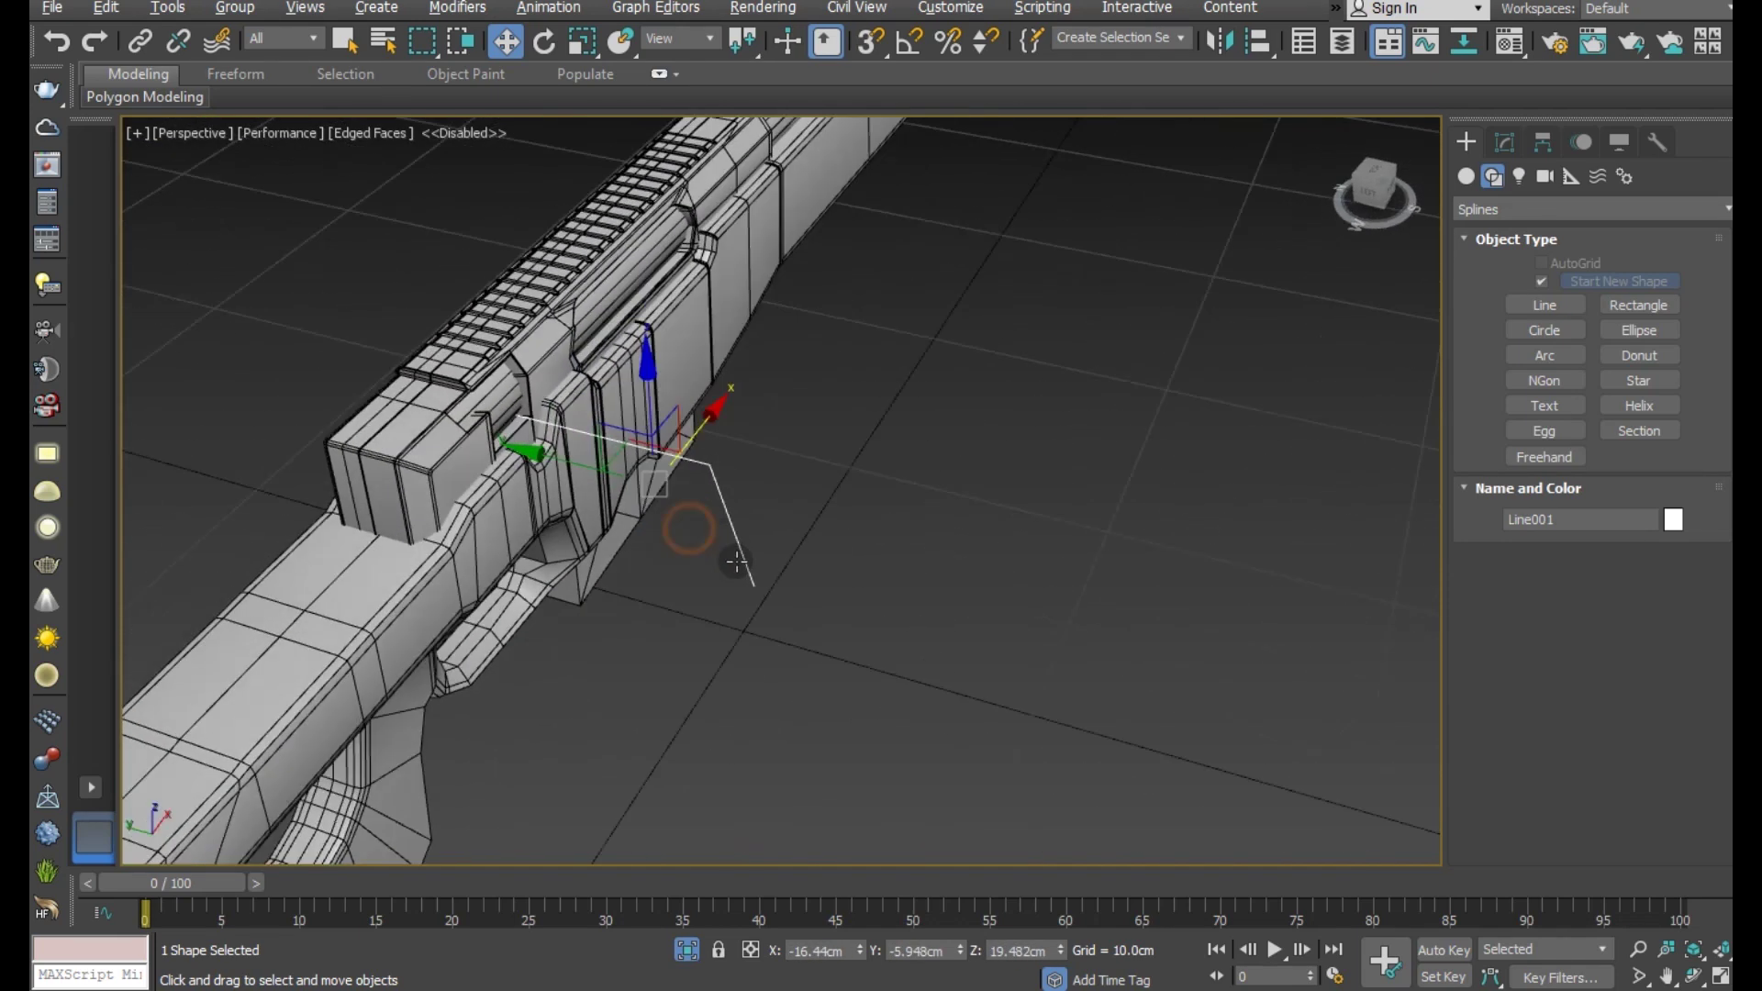
{"action": "middle_click_drag", "start_coordinate": [737, 562], "coordinate": [643, 459], "text": "alt"}
{"action": "left_click_drag", "start_coordinate": [578, 461], "coordinate": [524, 441]}
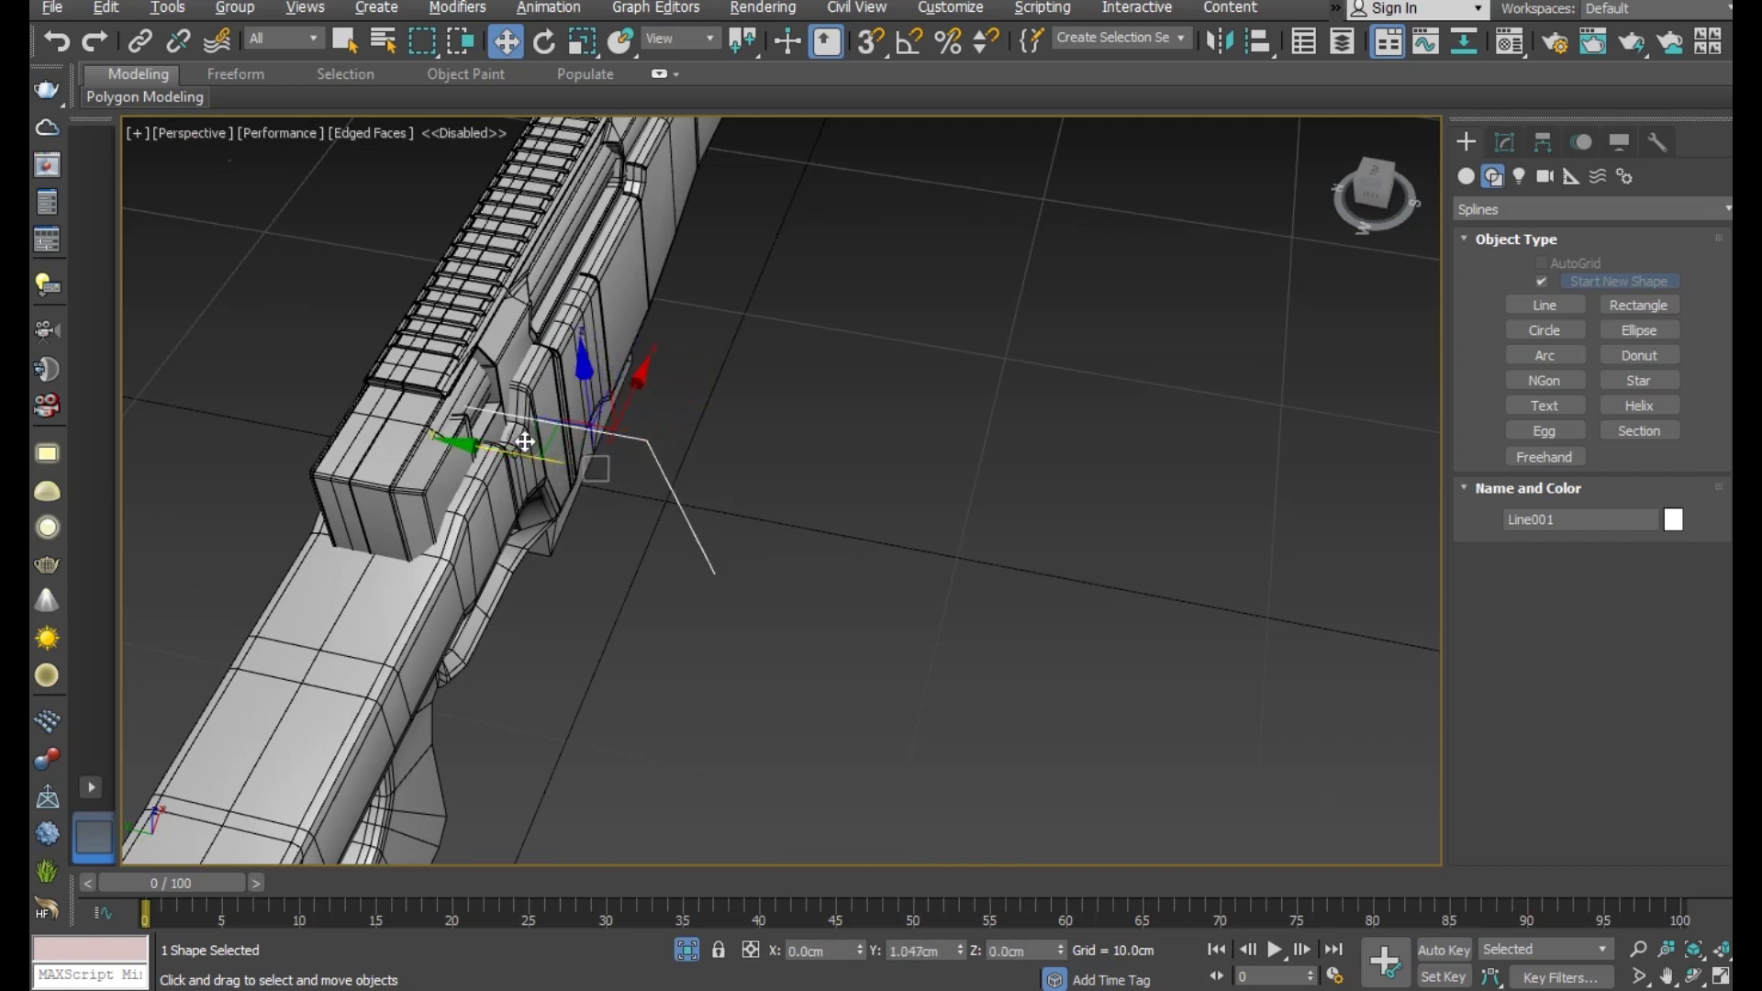
{"action": "mouse_move", "coordinate": [524, 441]}
{"action": "middle_mouse_down", "text": "alt"}
{"action": "mouse_move", "coordinate": [634, 431]}
{"action": "mouse_move", "coordinate": [678, 383]}
{"action": "middle_mouse_up", "text": "alt"}
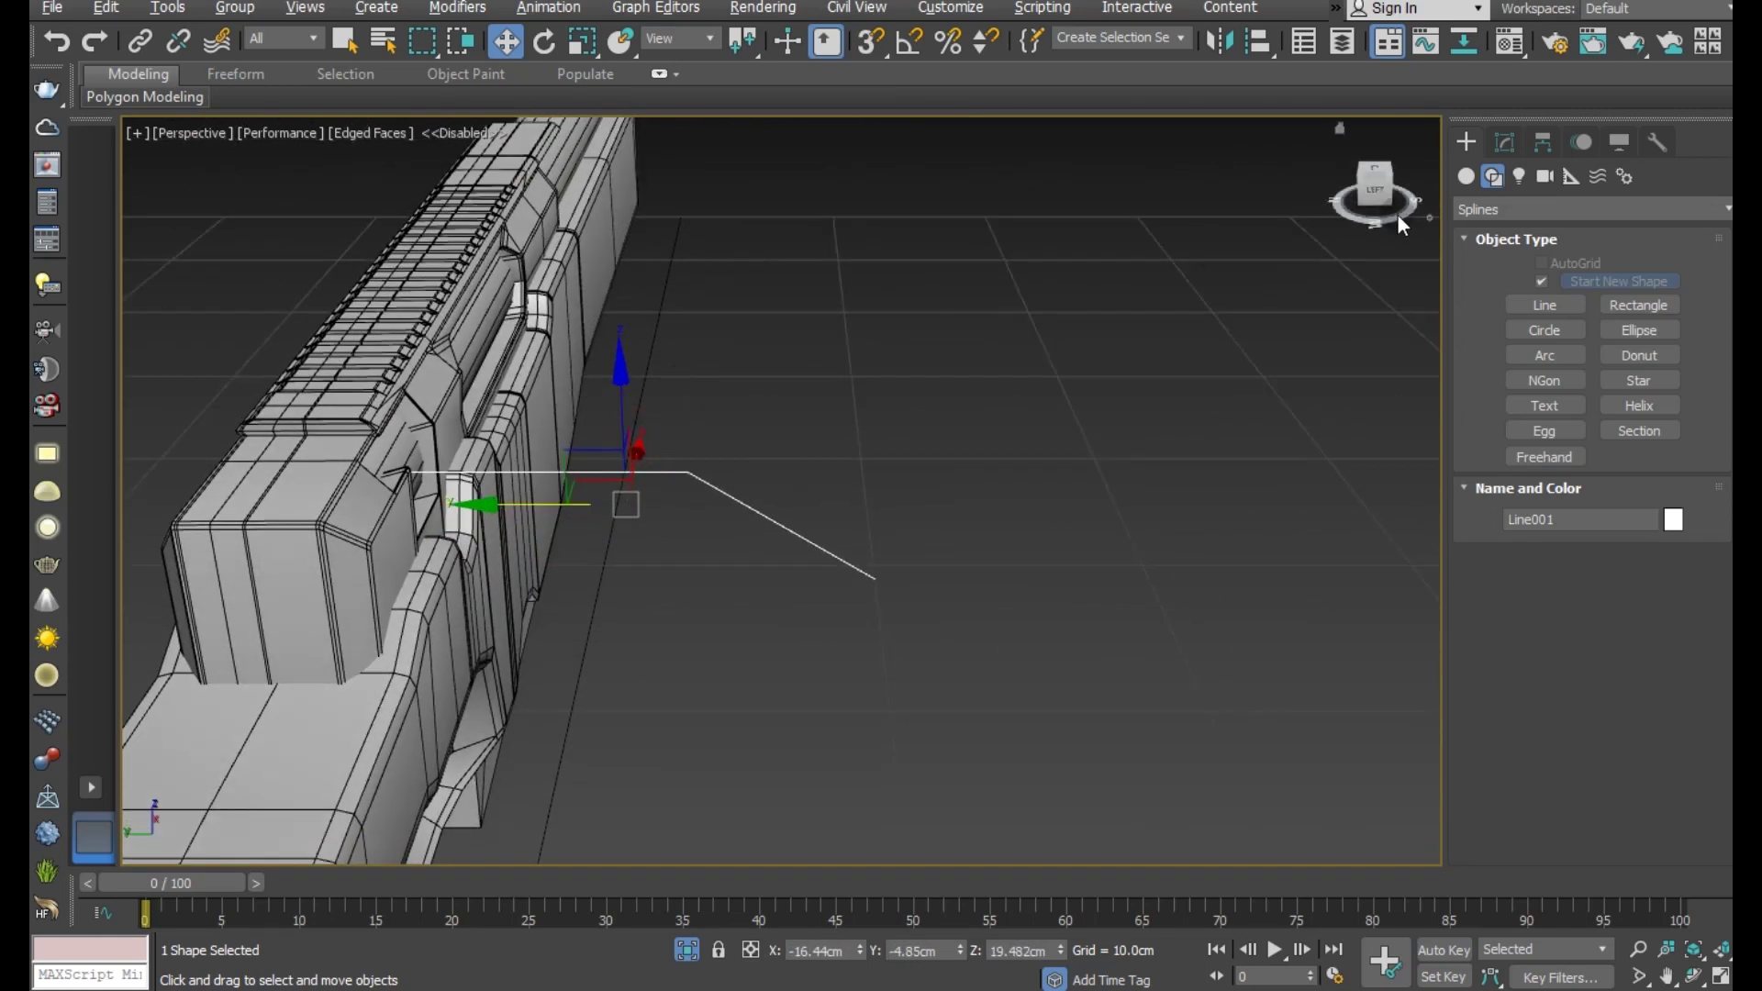
- In vertex mode, move and lower the line's vertices to bend it out from the receiver
{"action": "left_click", "coordinate": [1504, 142]}
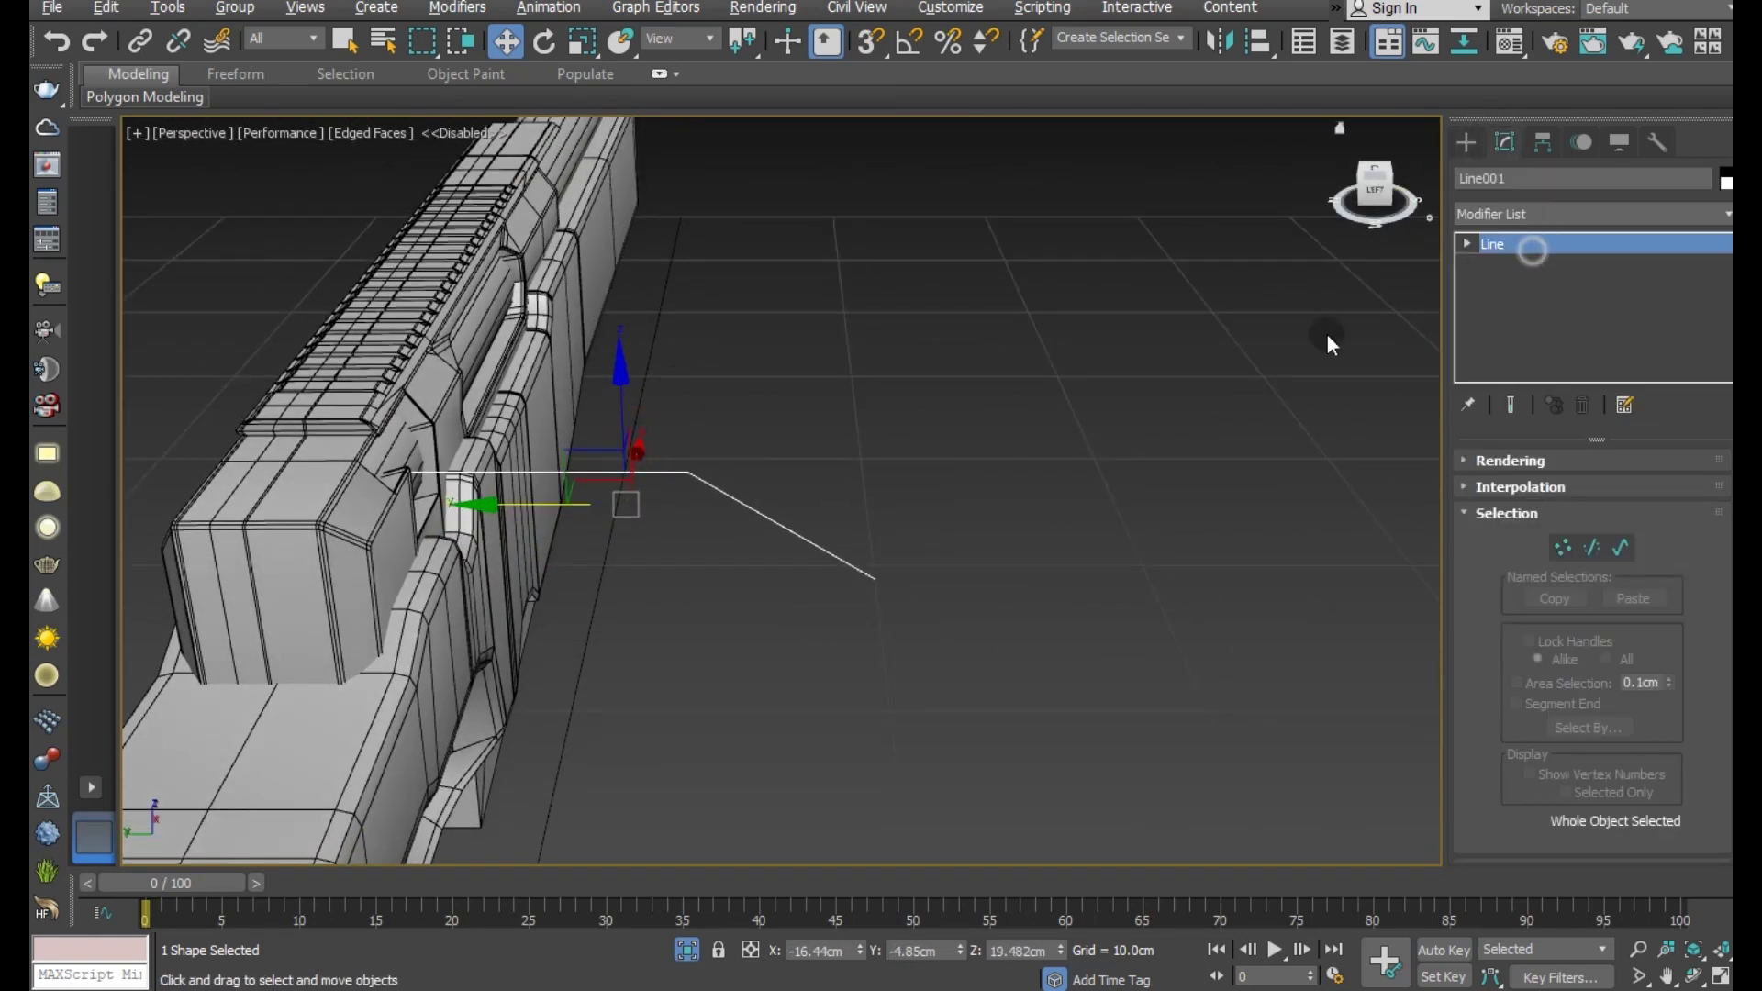
{"action": "key", "text": "1"}
{"action": "left_click_drag", "start_coordinate": [966, 662], "coordinate": [964, 661]}
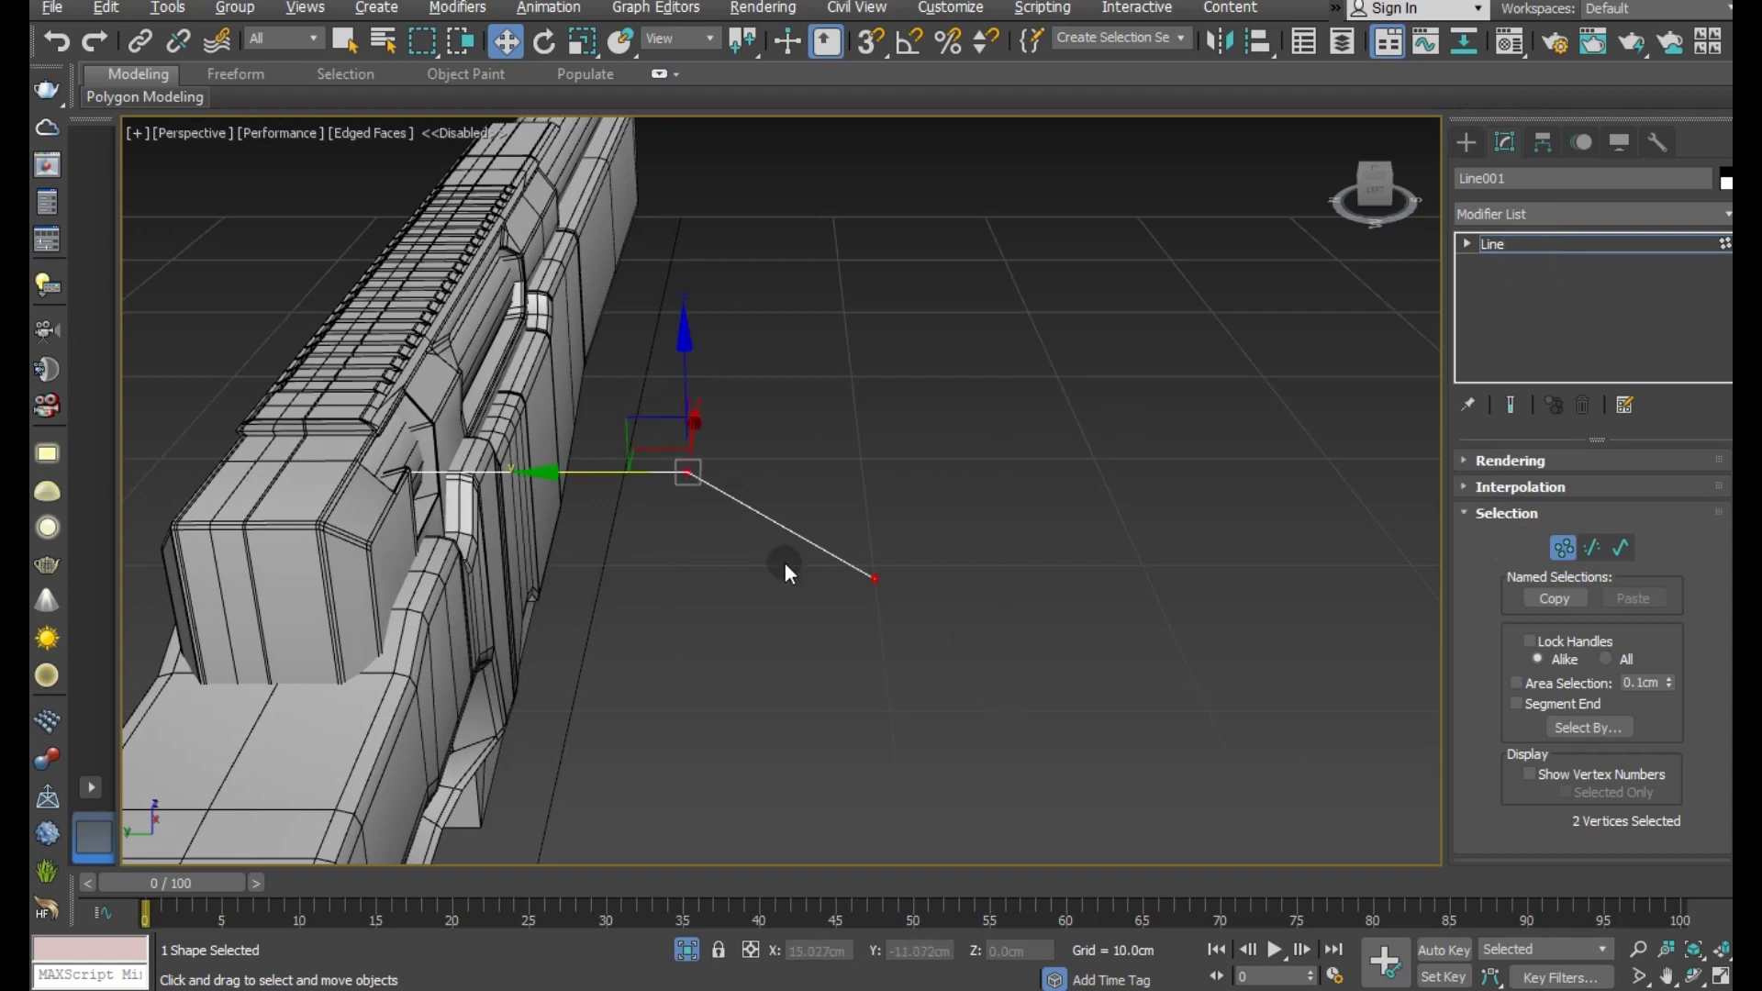
{"action": "left_click_drag", "start_coordinate": [562, 476], "coordinate": [549, 533]}
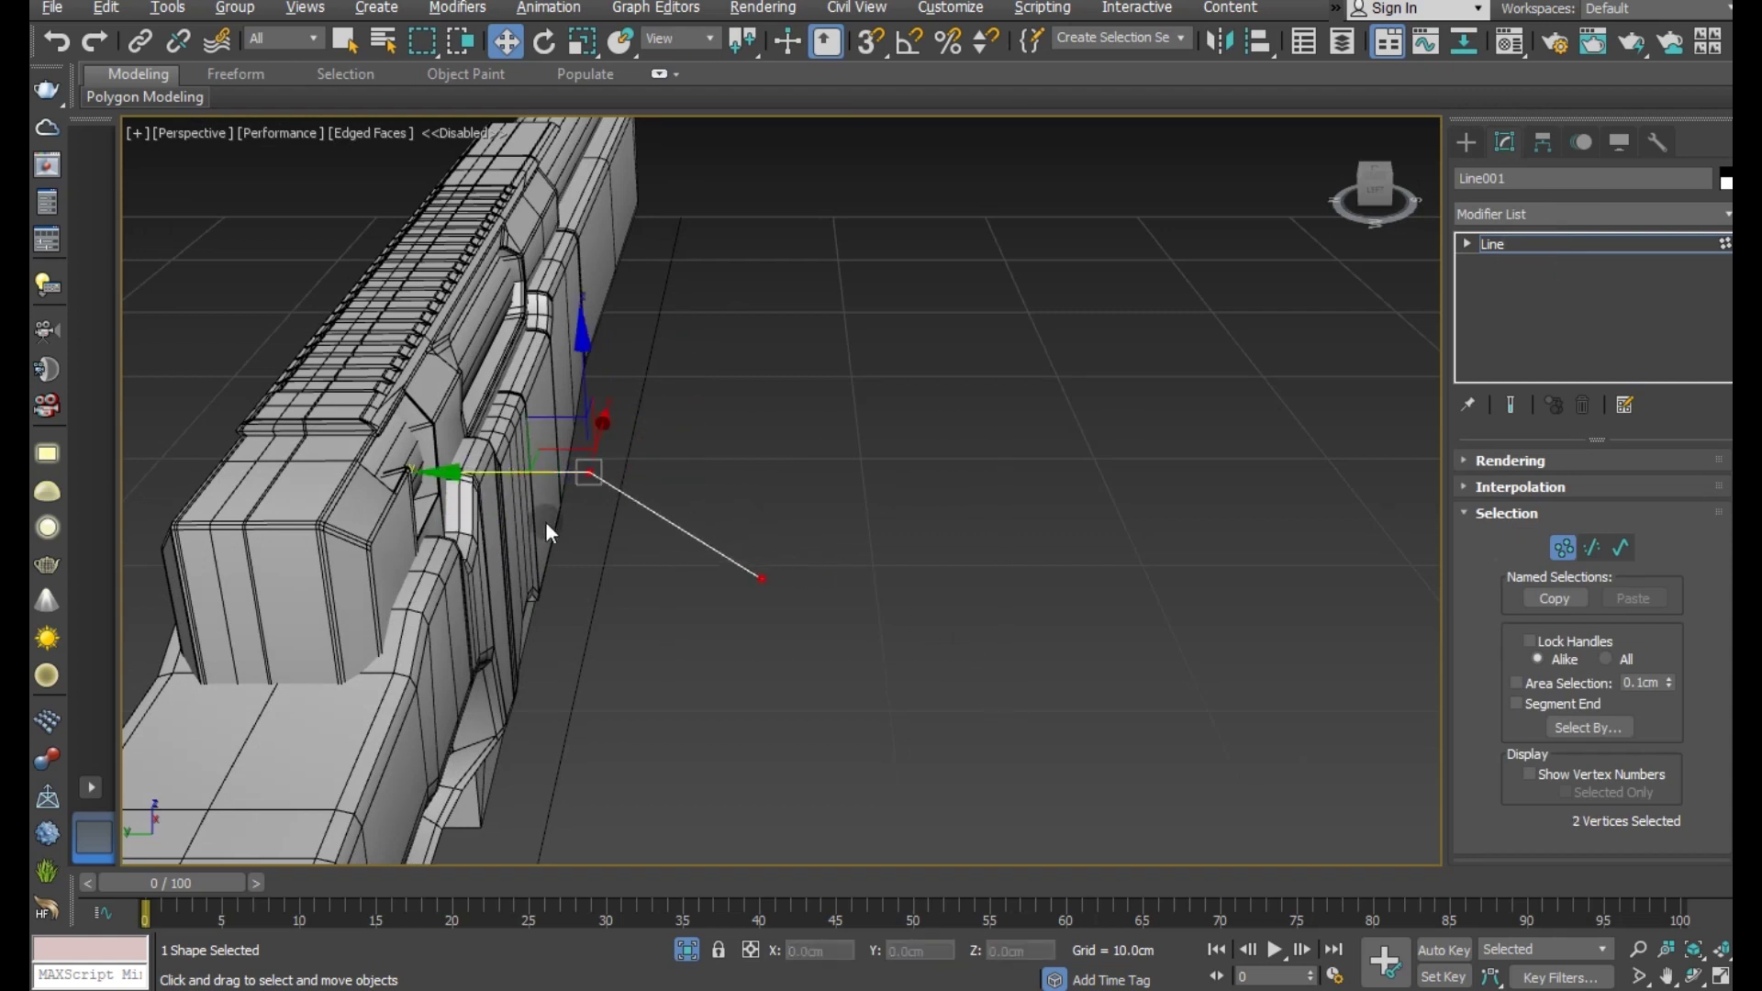
{"action": "left_click_drag", "start_coordinate": [655, 621], "coordinate": [554, 578]}
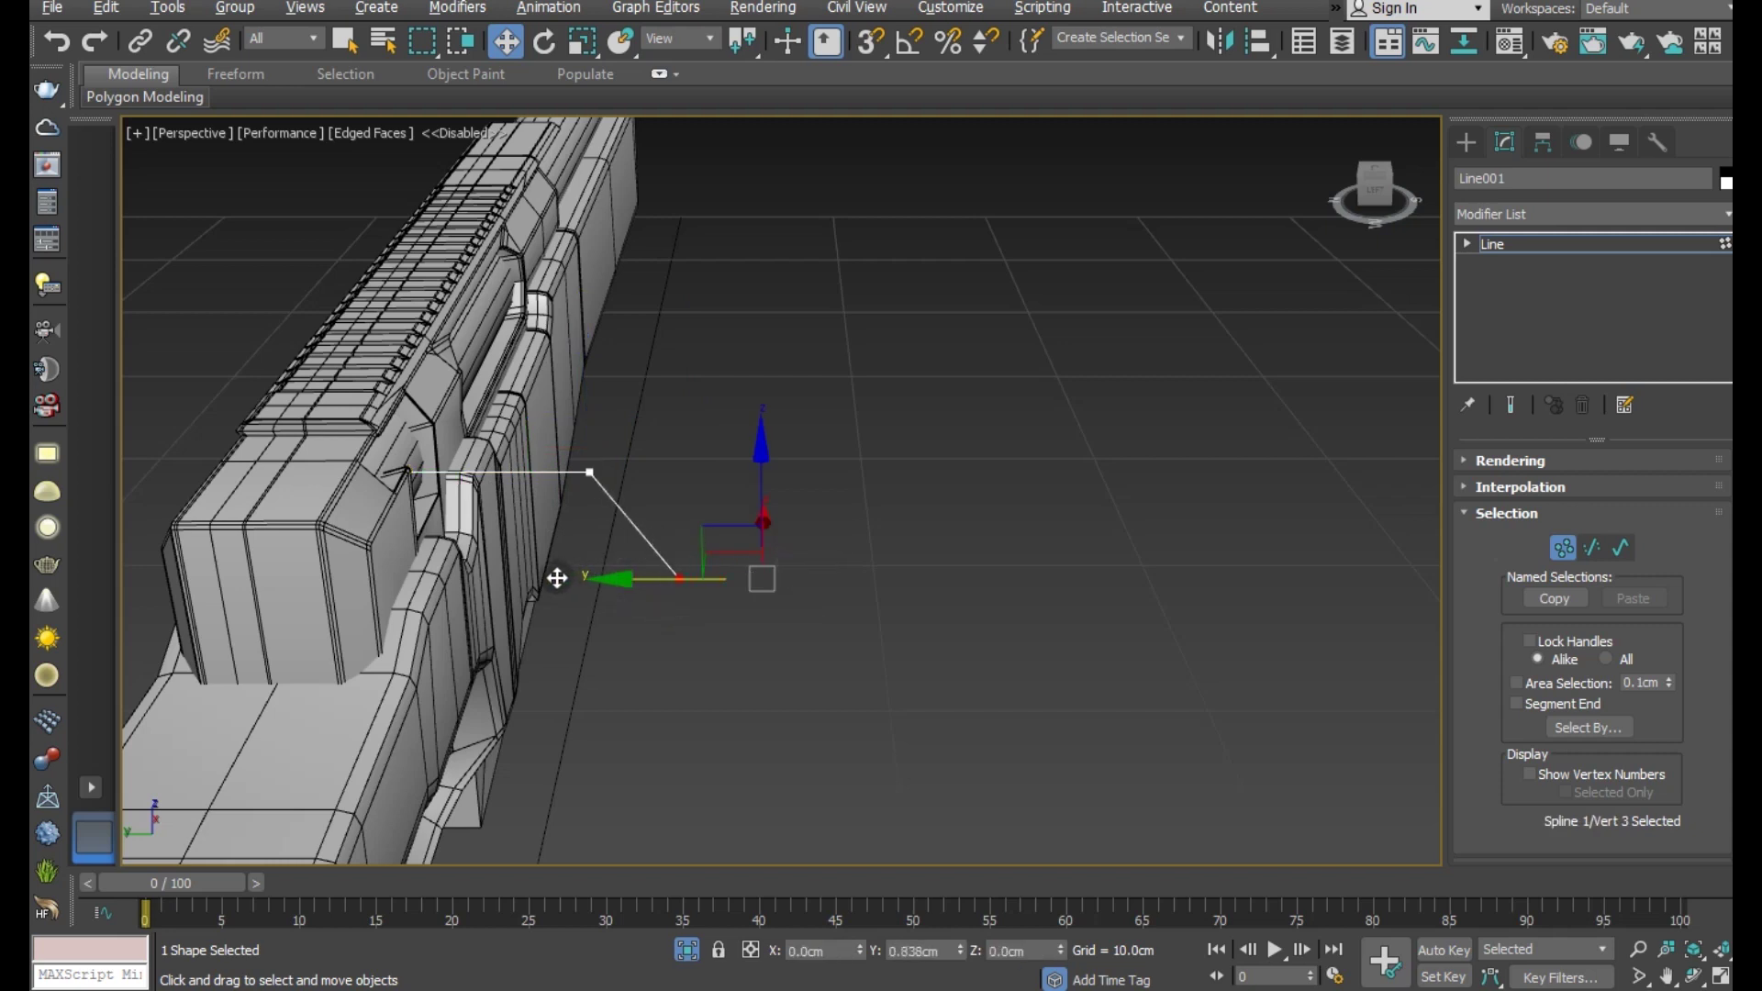
{"action": "left_click_drag", "start_coordinate": [793, 638], "coordinate": [560, 450]}
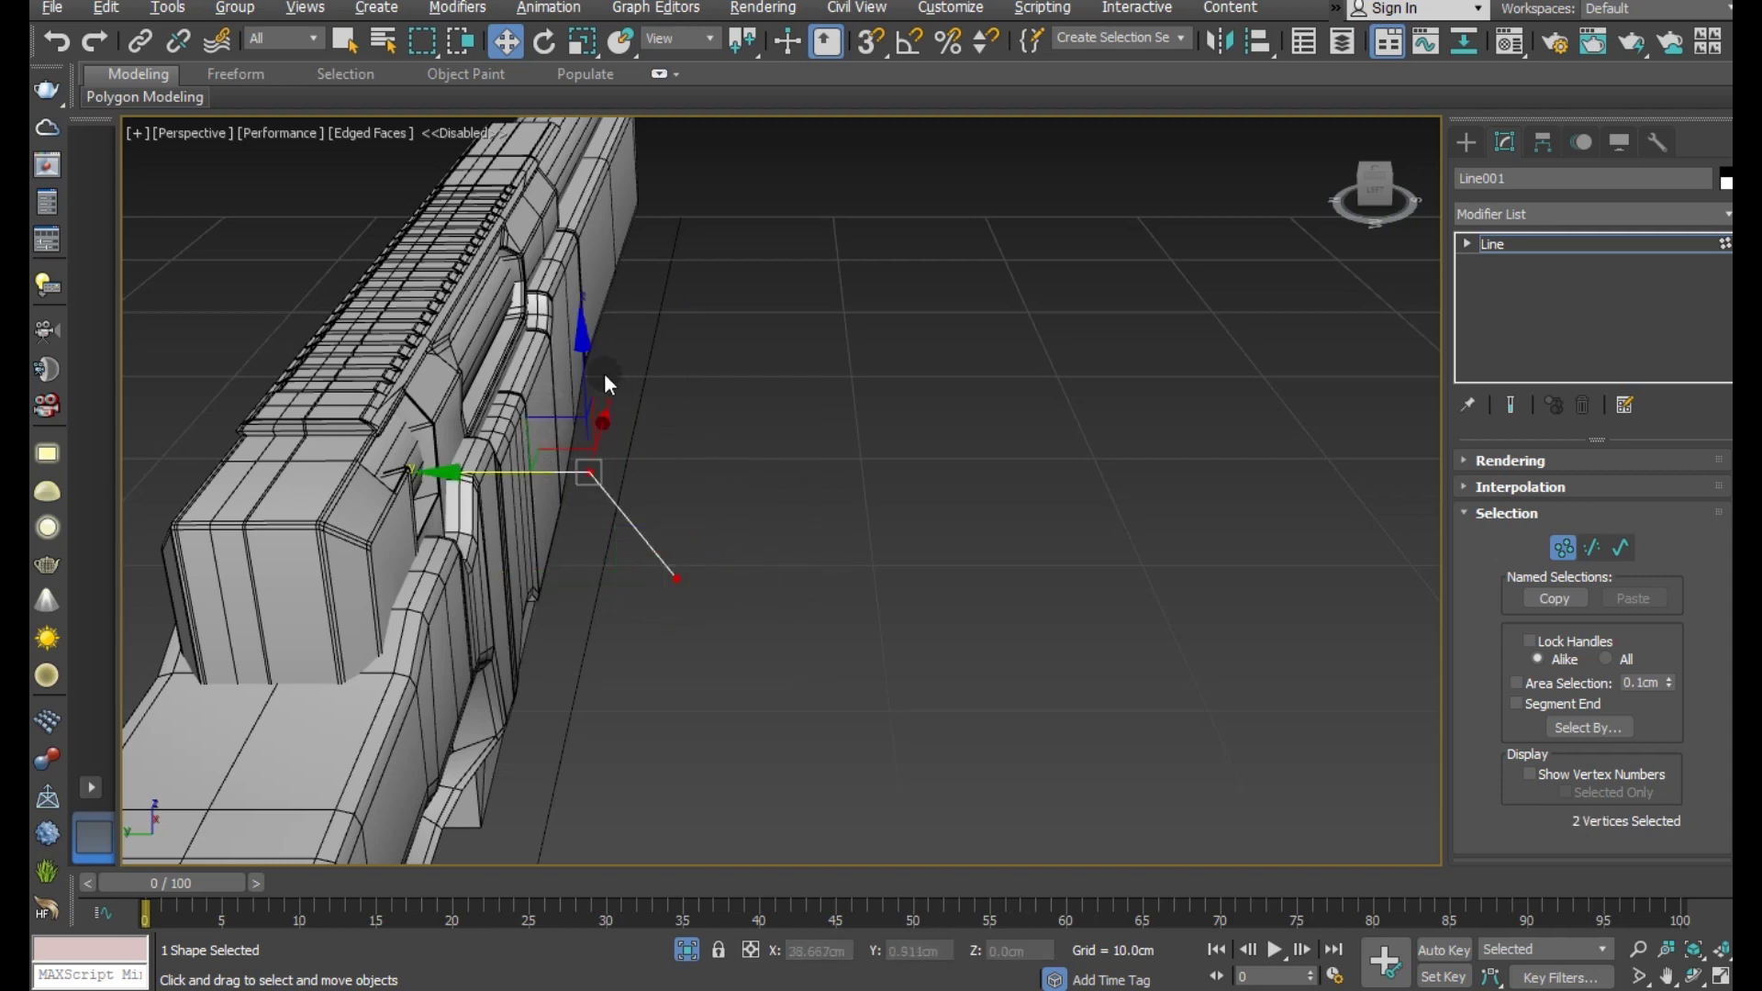
{"action": "left_click_drag", "start_coordinate": [586, 381], "coordinate": [578, 442]}
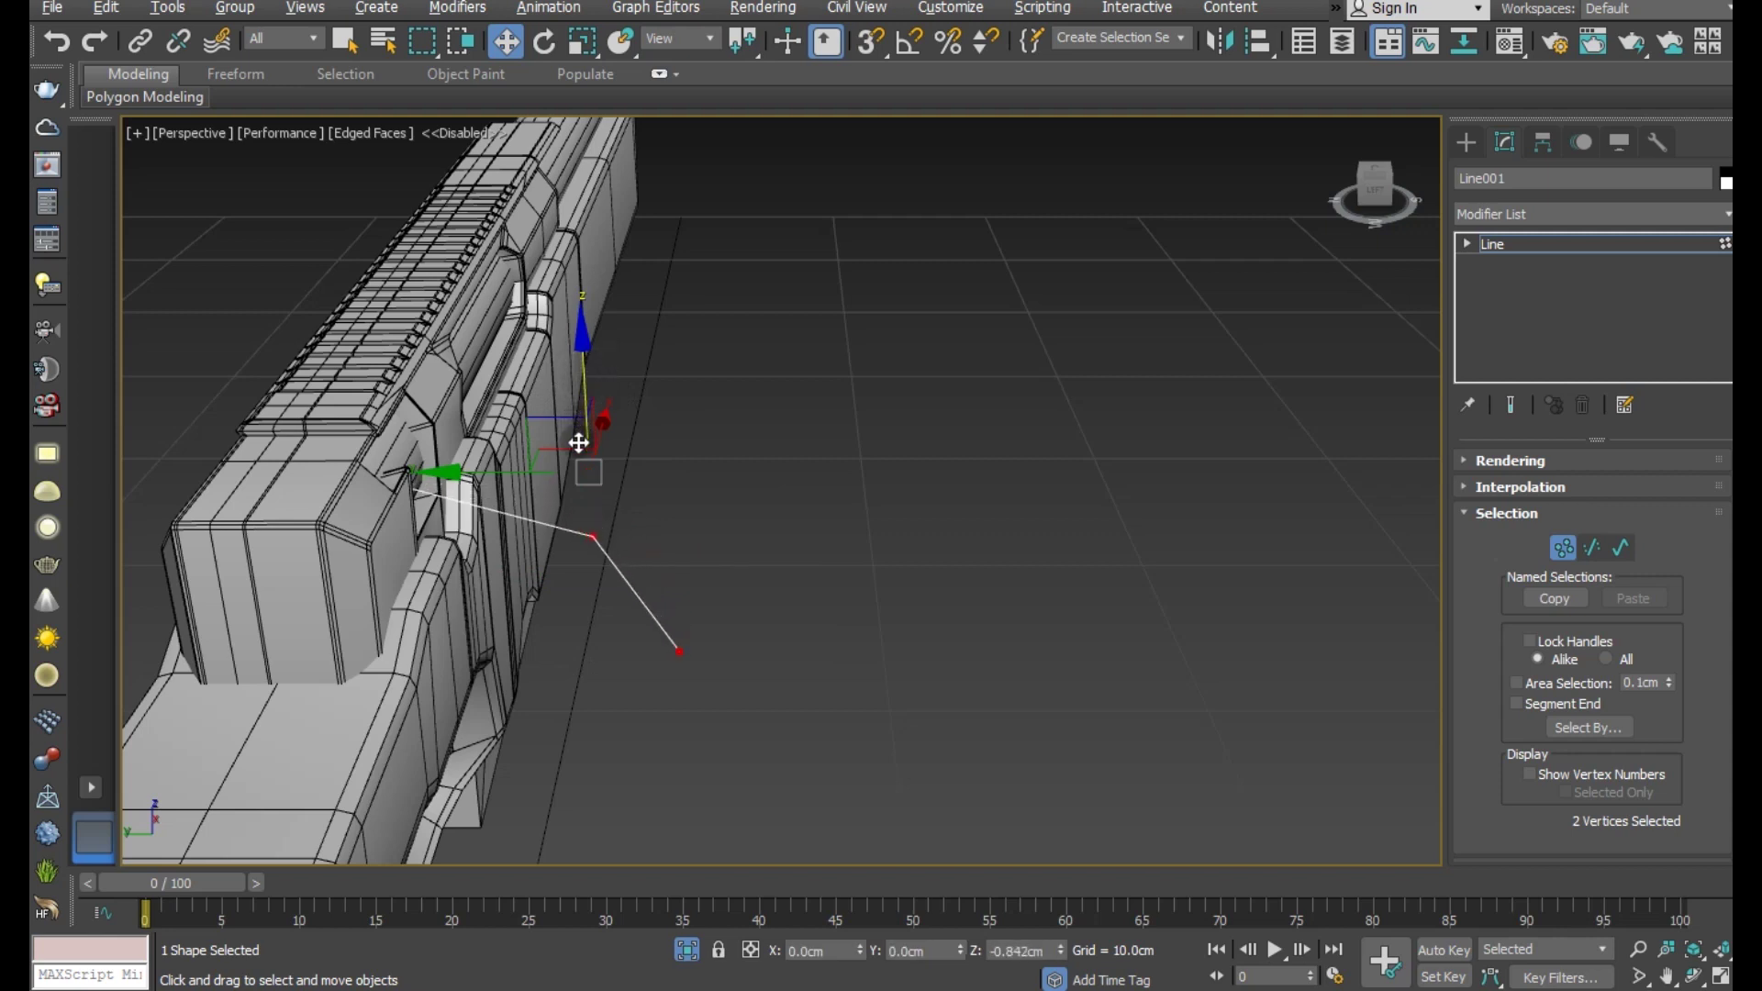
- Nudge the bend vertex and neighbouring vertices to refine the line's outward bend
{"action": "left_click", "coordinate": [580, 544]}
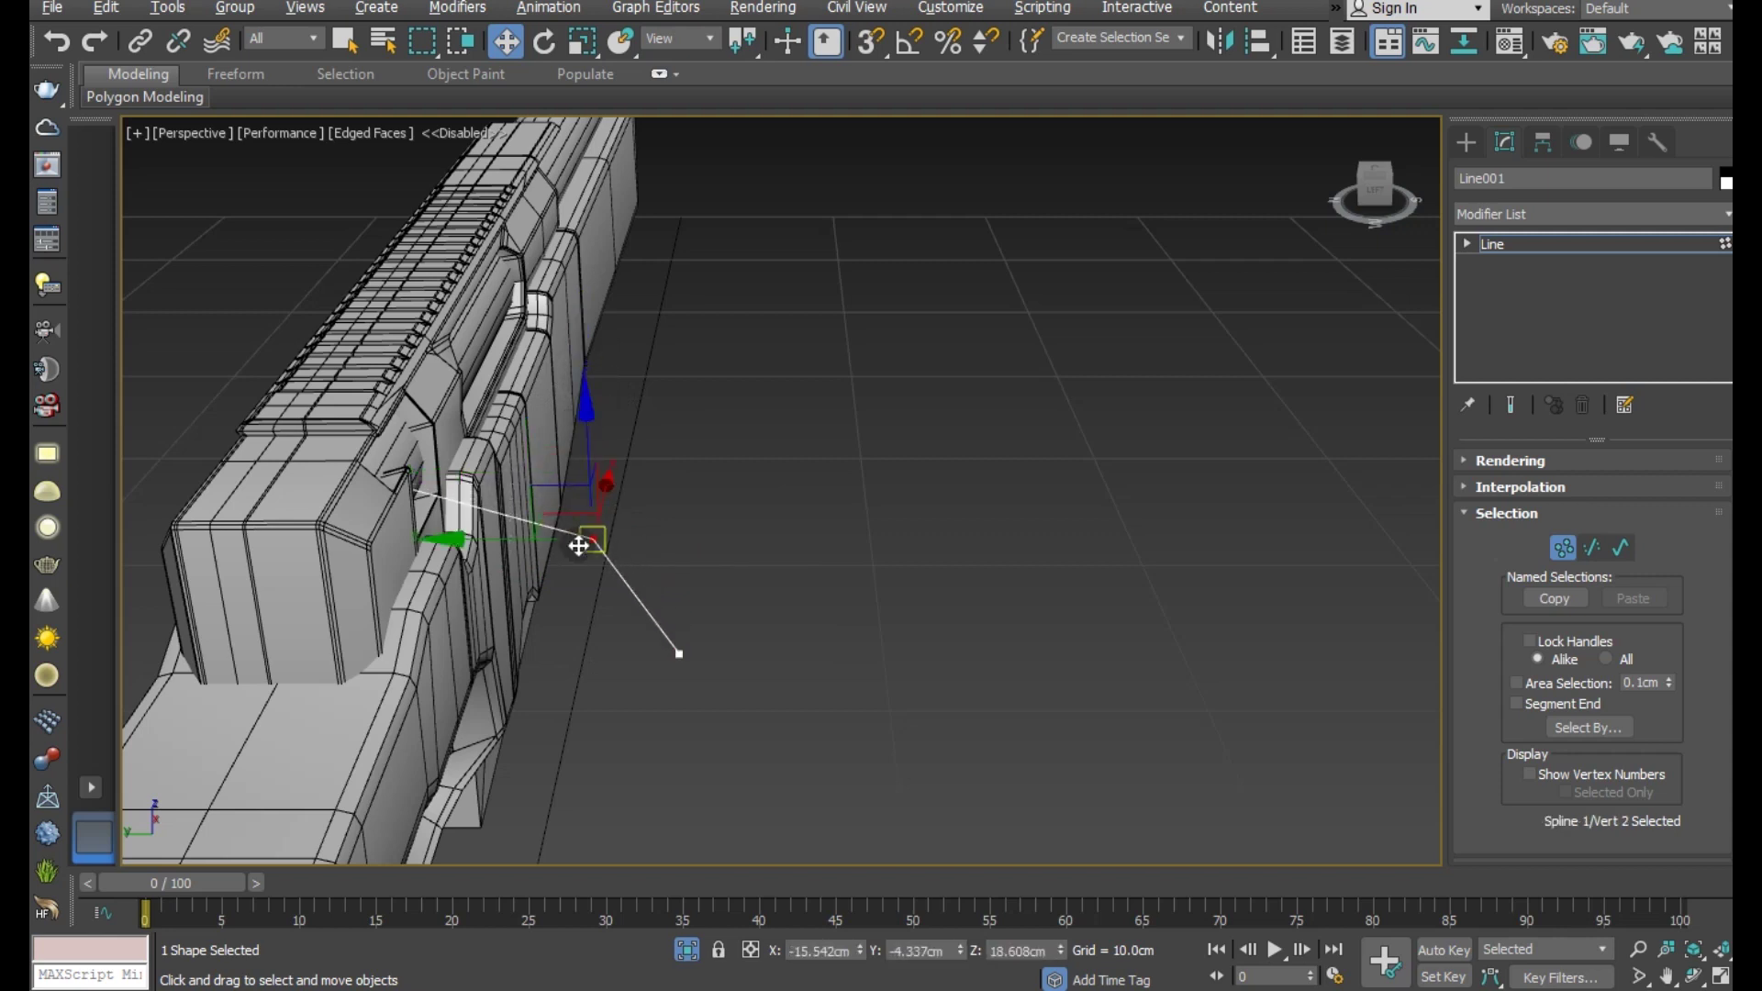
{"action": "left_click_drag", "start_coordinate": [511, 548], "coordinate": [531, 559]}
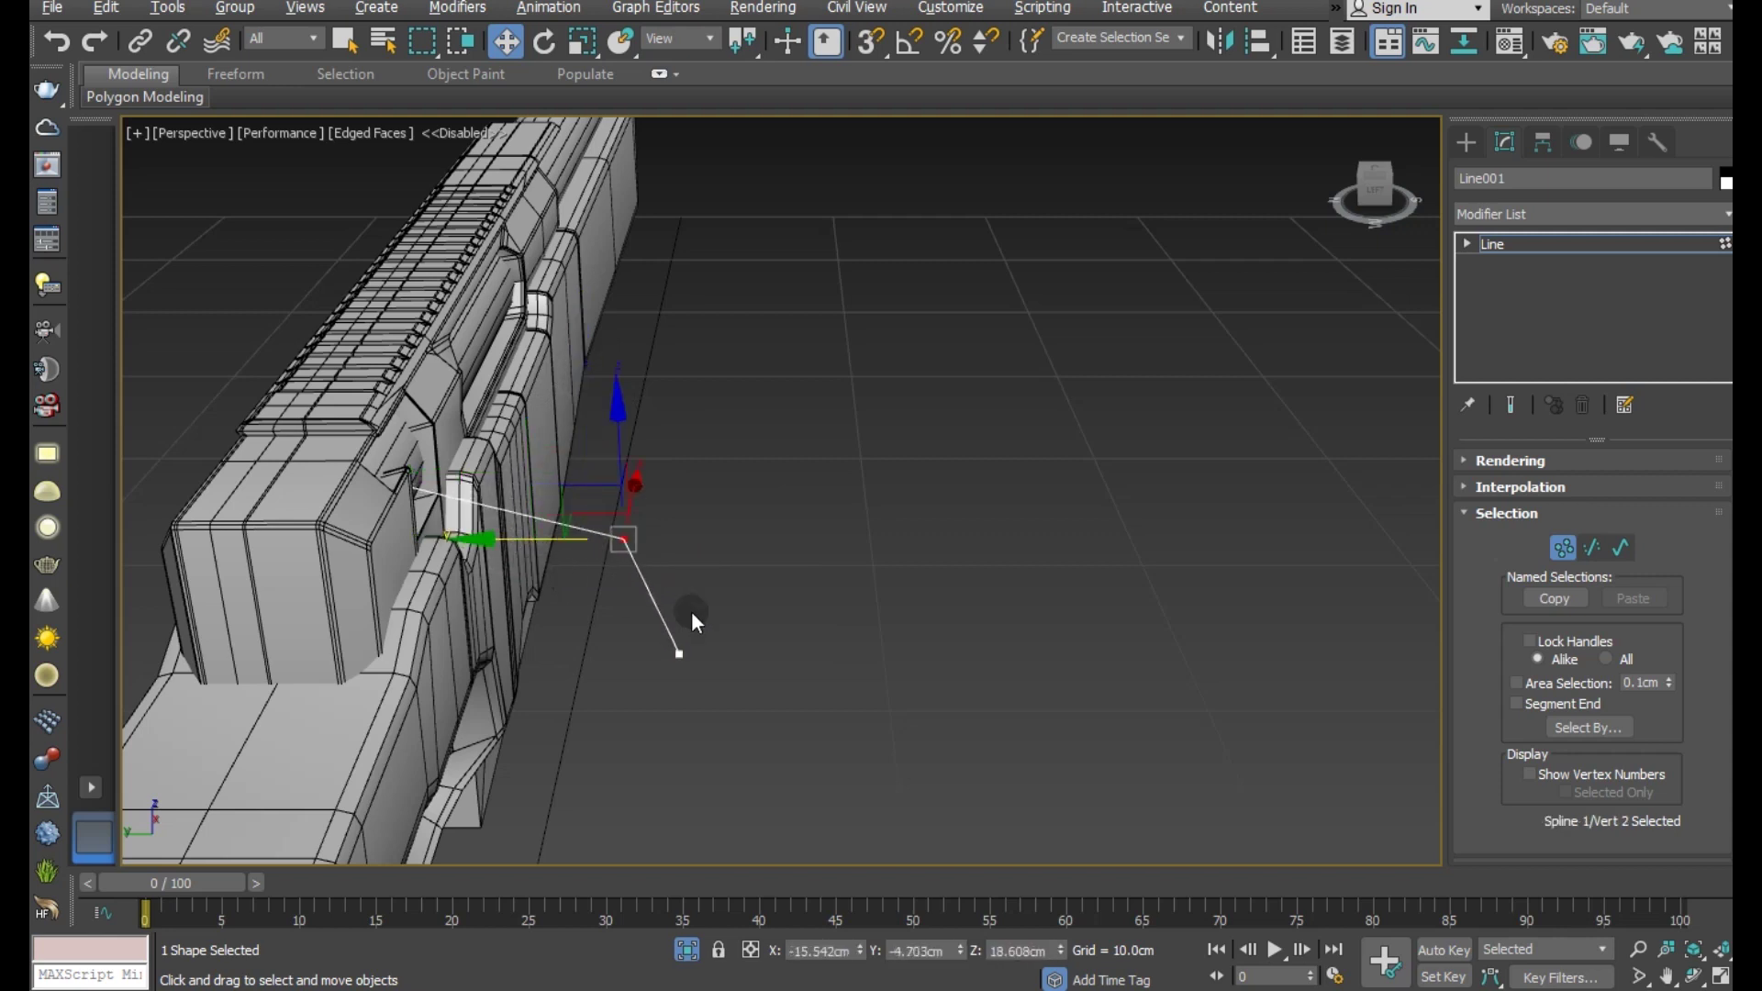
{"action": "mouse_move", "coordinate": [692, 611]}
{"action": "middle_mouse_down", "text": "alt"}
{"action": "mouse_move", "coordinate": [677, 630]}
{"action": "mouse_move", "coordinate": [698, 592]}
{"action": "mouse_move", "coordinate": [679, 560]}
{"action": "middle_mouse_up", "text": "alt"}
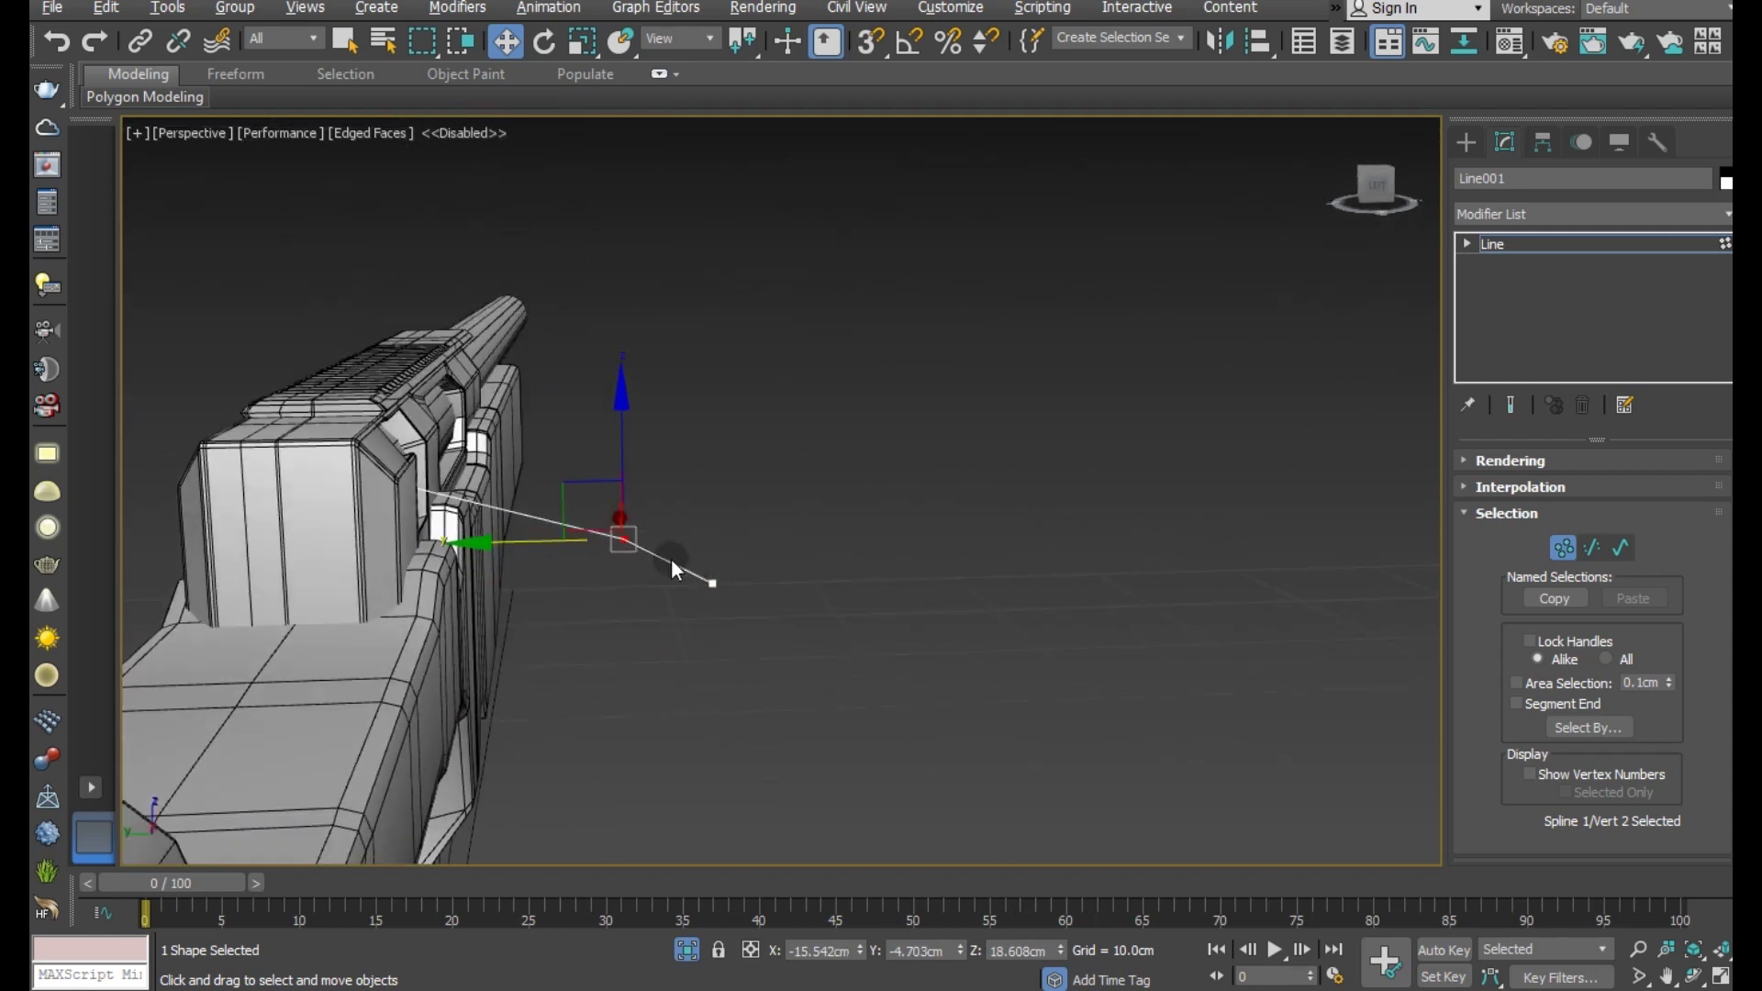
{"action": "left_click_drag", "start_coordinate": [688, 551], "coordinate": [808, 653], "text": "ctrl"}
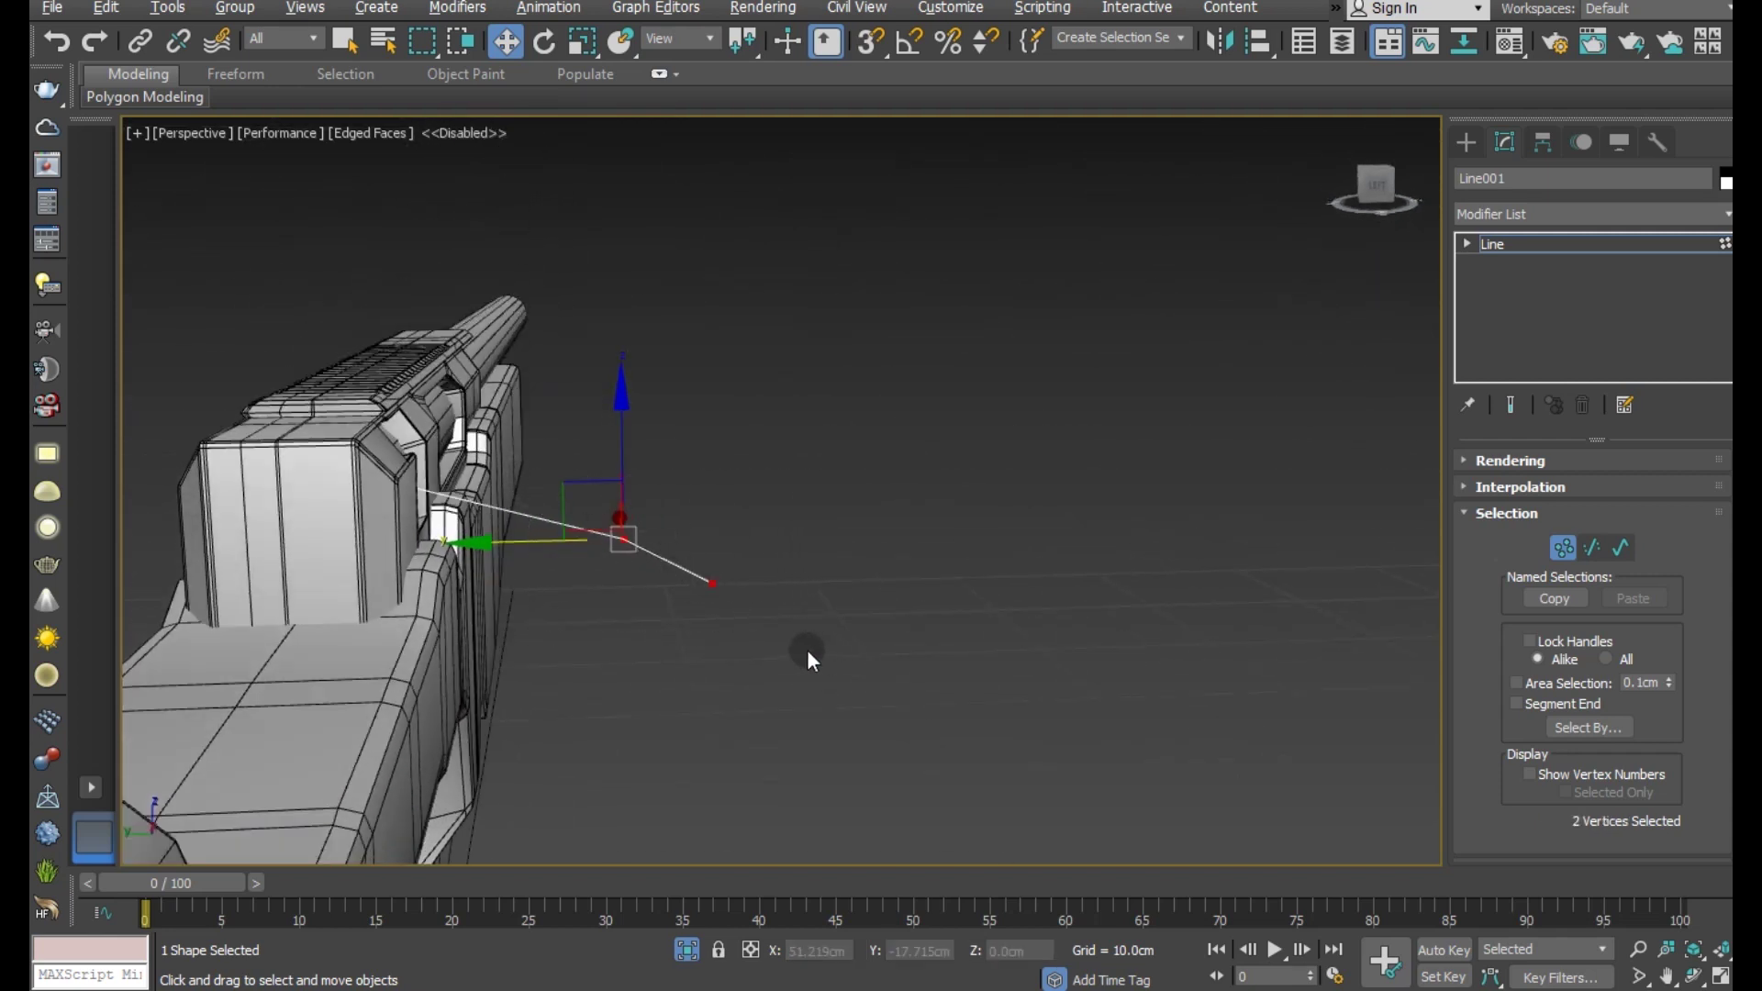
{"action": "left_click_drag", "start_coordinate": [545, 542], "coordinate": [477, 532]}
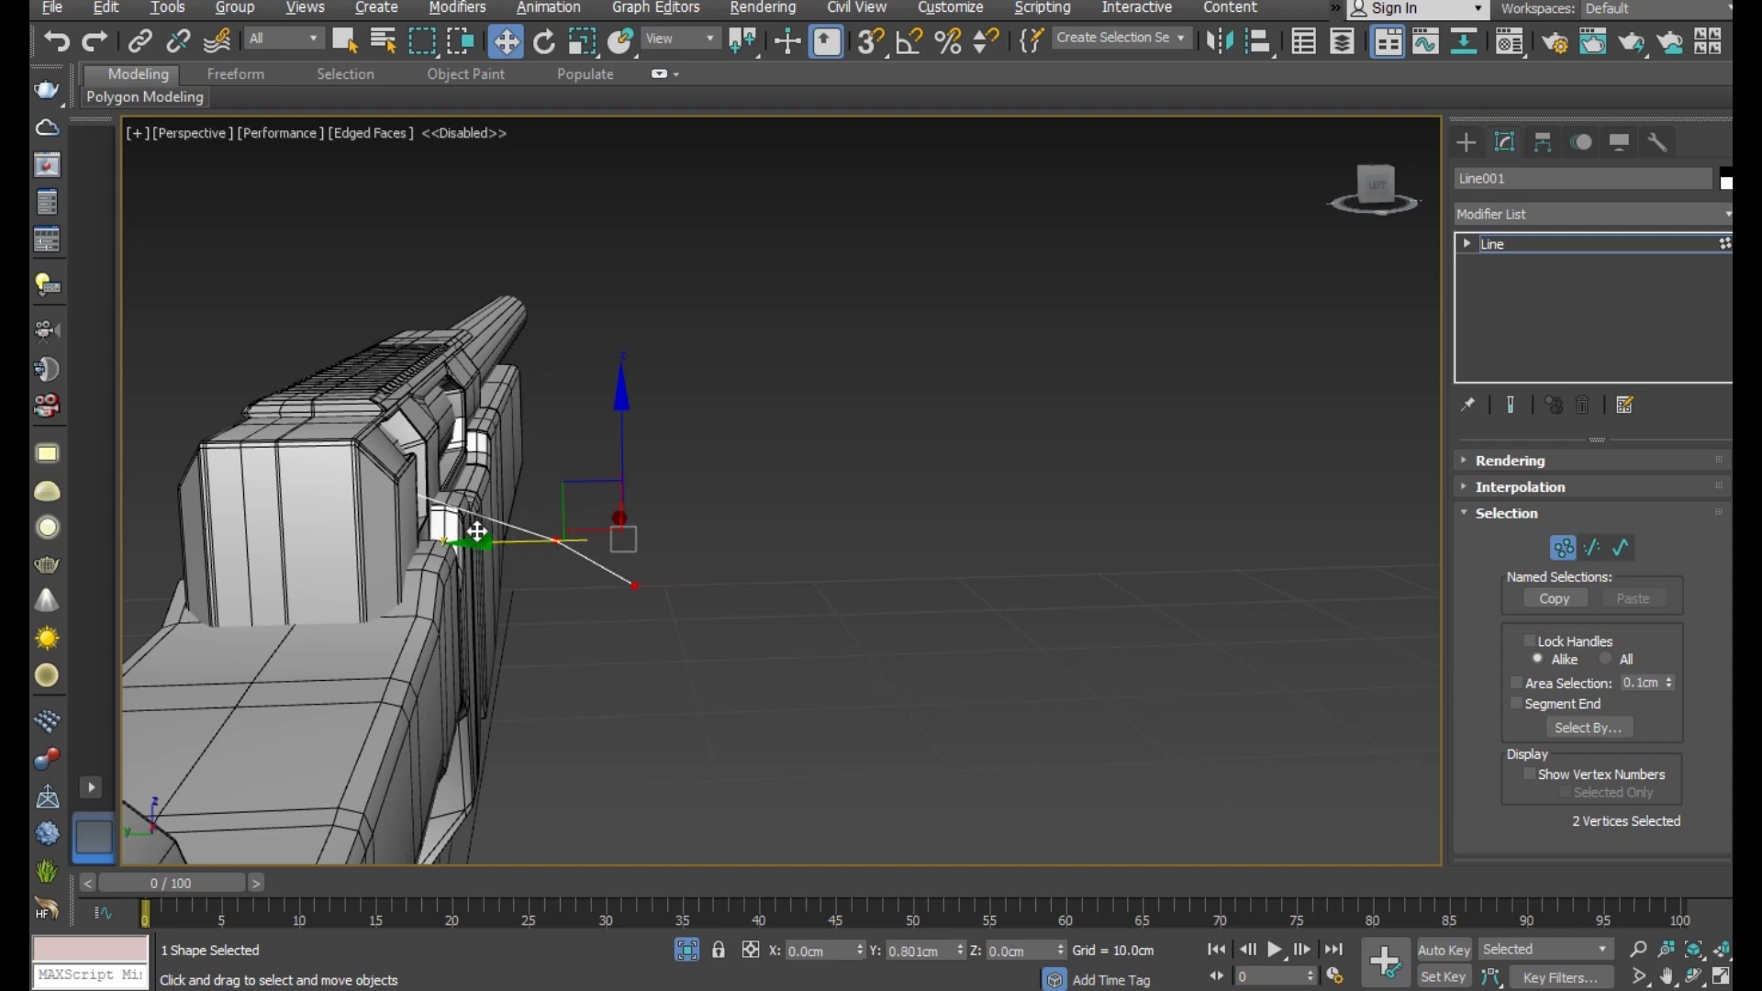
{"action": "mouse_move", "coordinate": [584, 596]}
{"action": "middle_mouse_down", "text": "alt"}
{"action": "mouse_move", "coordinate": [400, 717]}
{"action": "mouse_move", "coordinate": [365, 648]}
{"action": "middle_mouse_up", "text": "alt"}
{"action": "left_click_drag", "start_coordinate": [516, 687], "coordinate": [738, 509]}
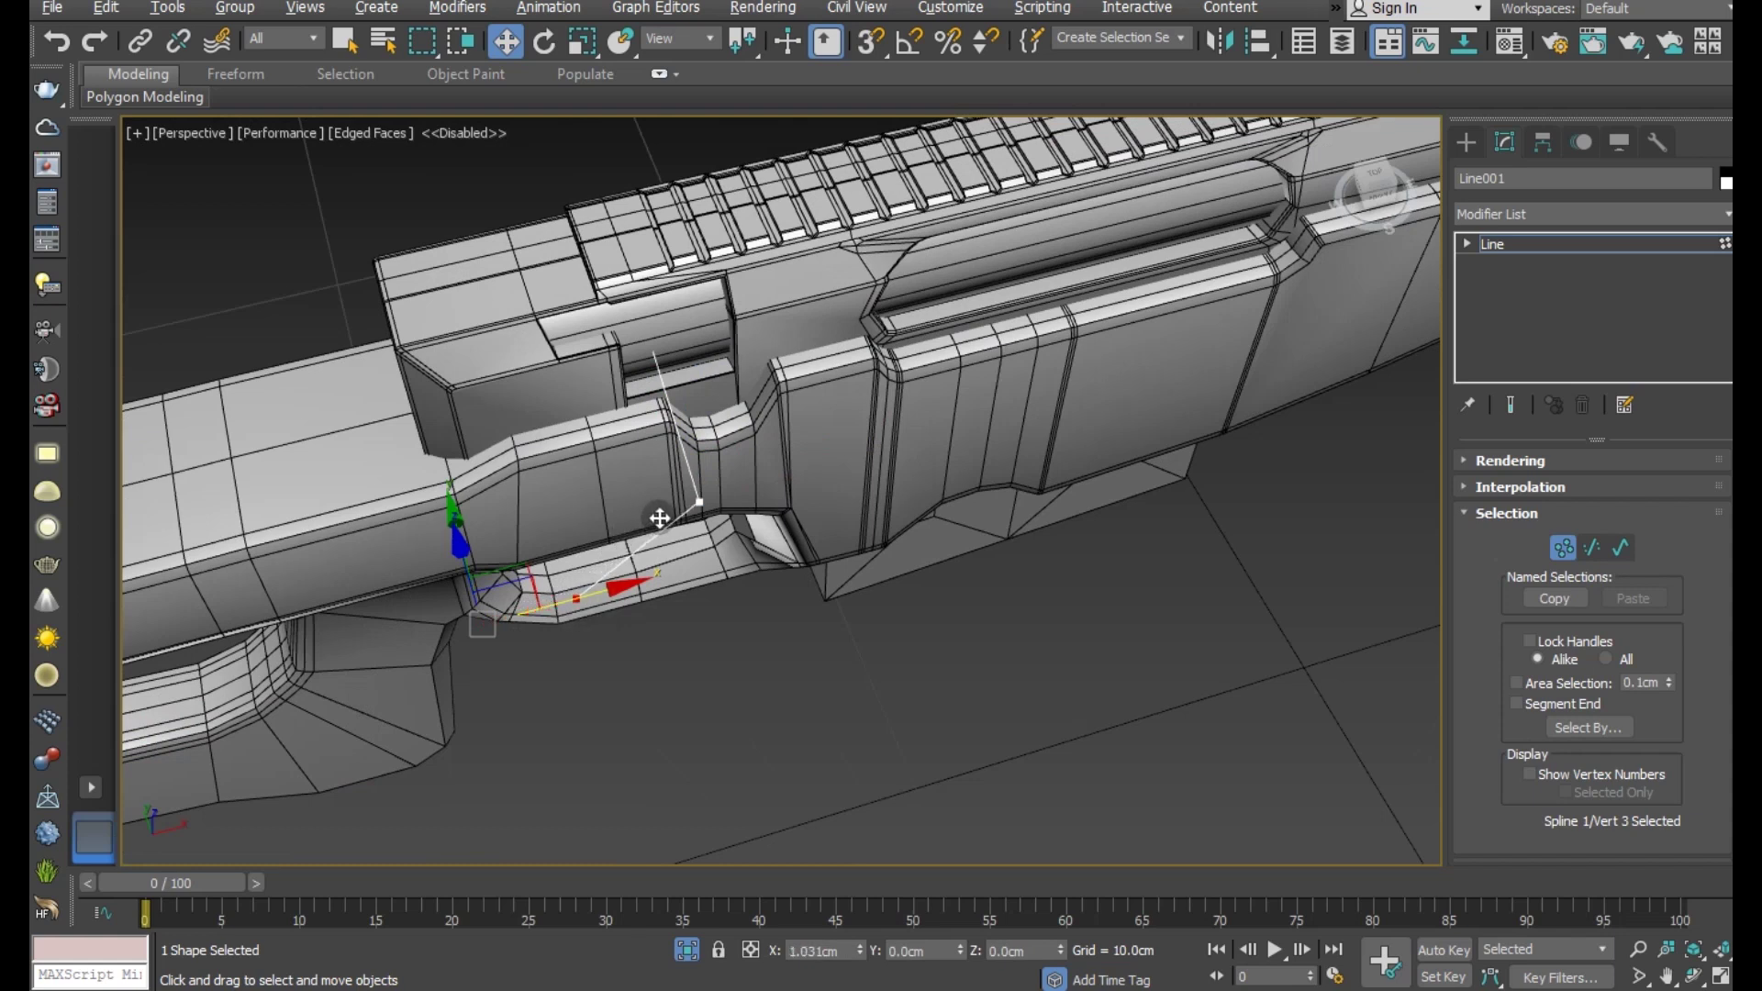
- Preview the line as a tube with Enable In Viewport, turn it back off, and reach the Geometry rollout
{"action": "left_click", "coordinate": [690, 507]}
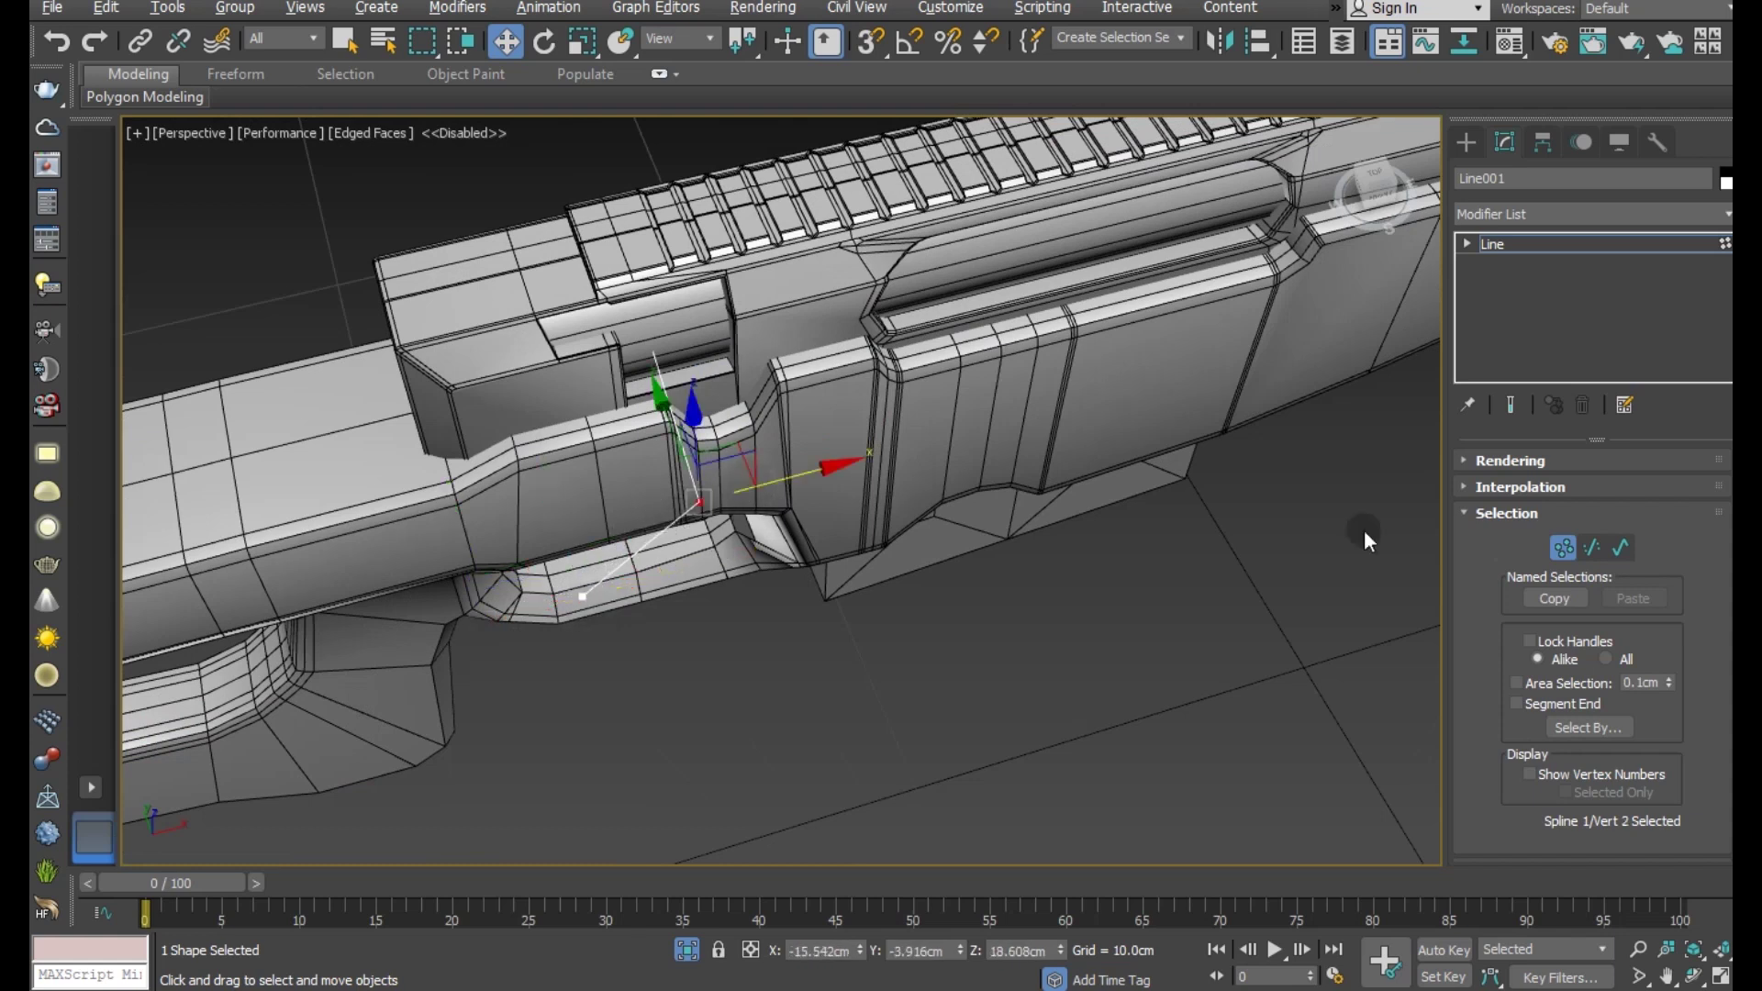
{"action": "left_click", "coordinate": [1533, 463]}
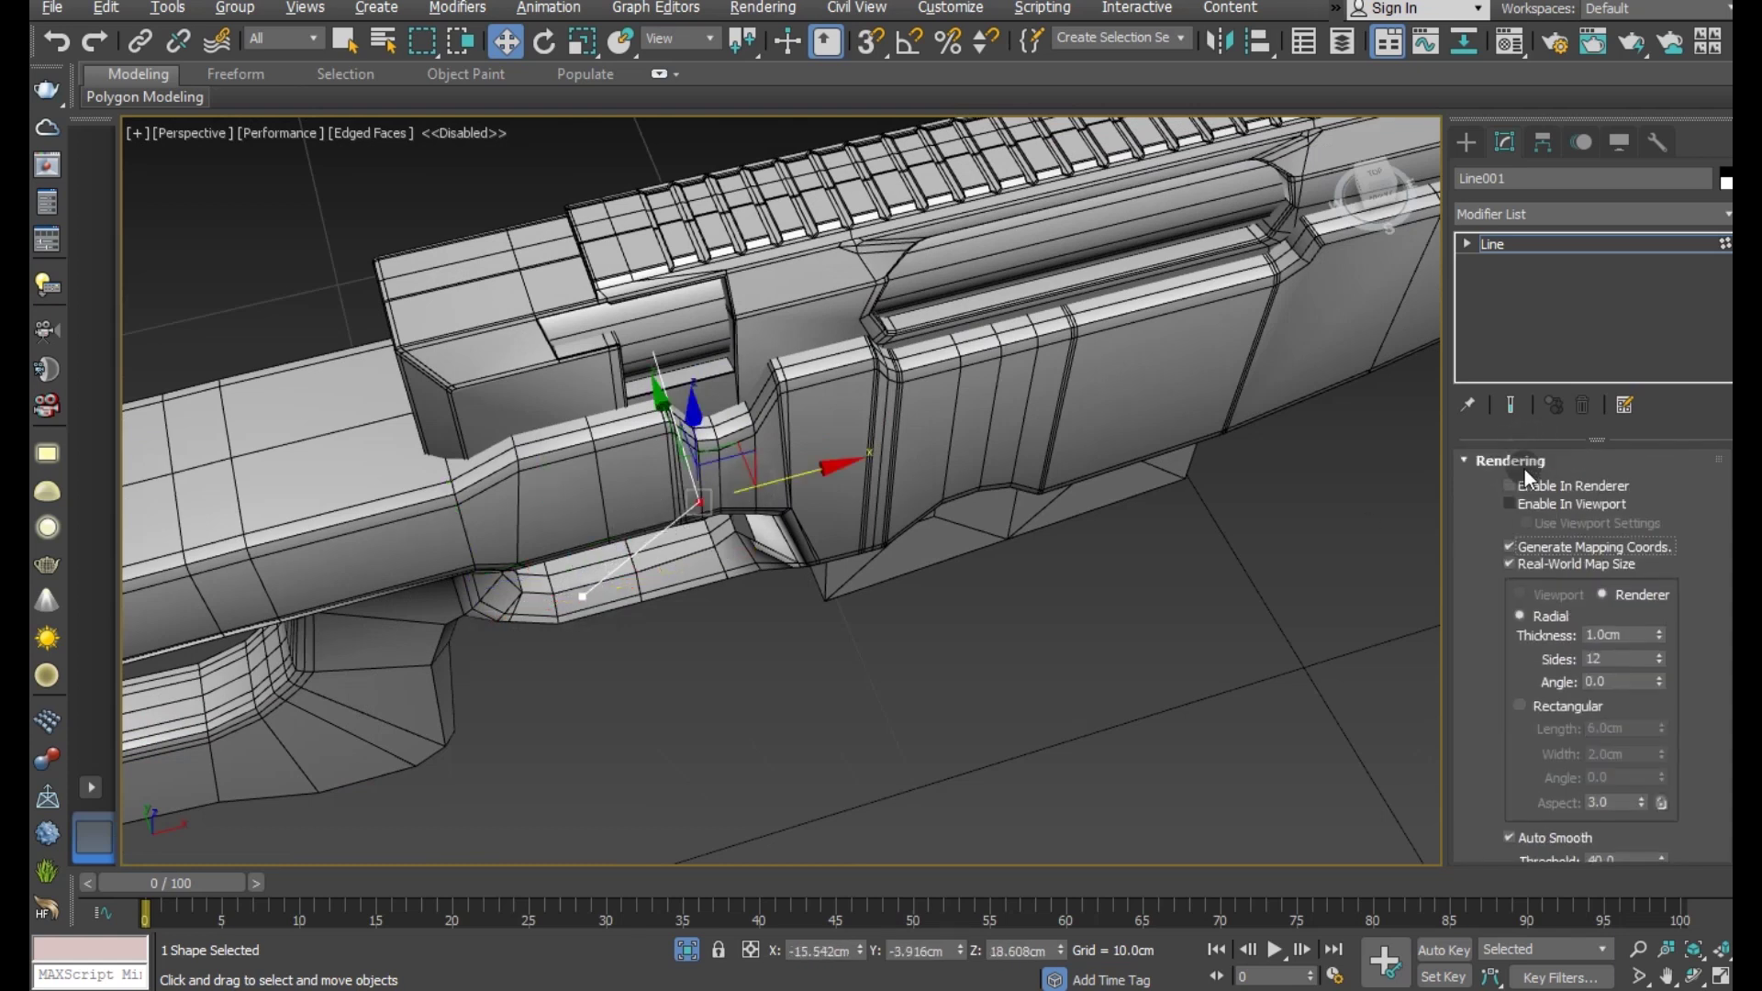
{"action": "left_click", "coordinate": [1536, 505]}
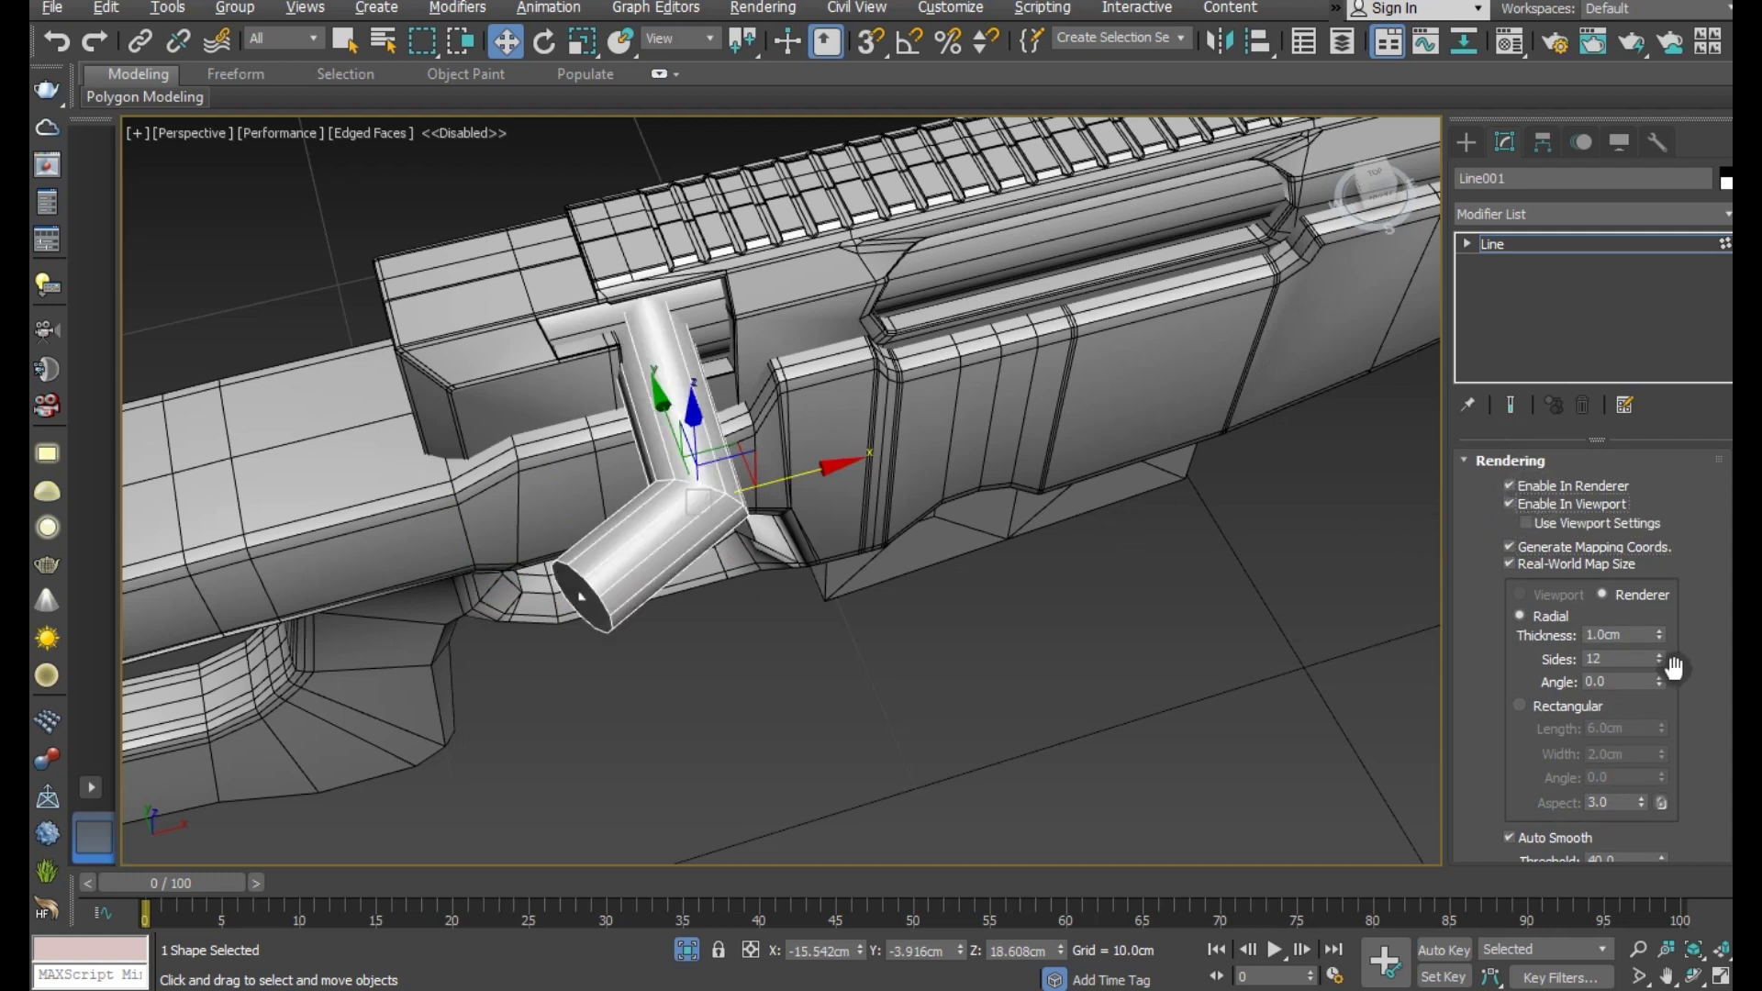
{"action": "left_click", "coordinate": [1572, 507]}
{"action": "scroll", "coordinate": [1572, 758], "scroll_direction": "down", "scroll_amount": 5}
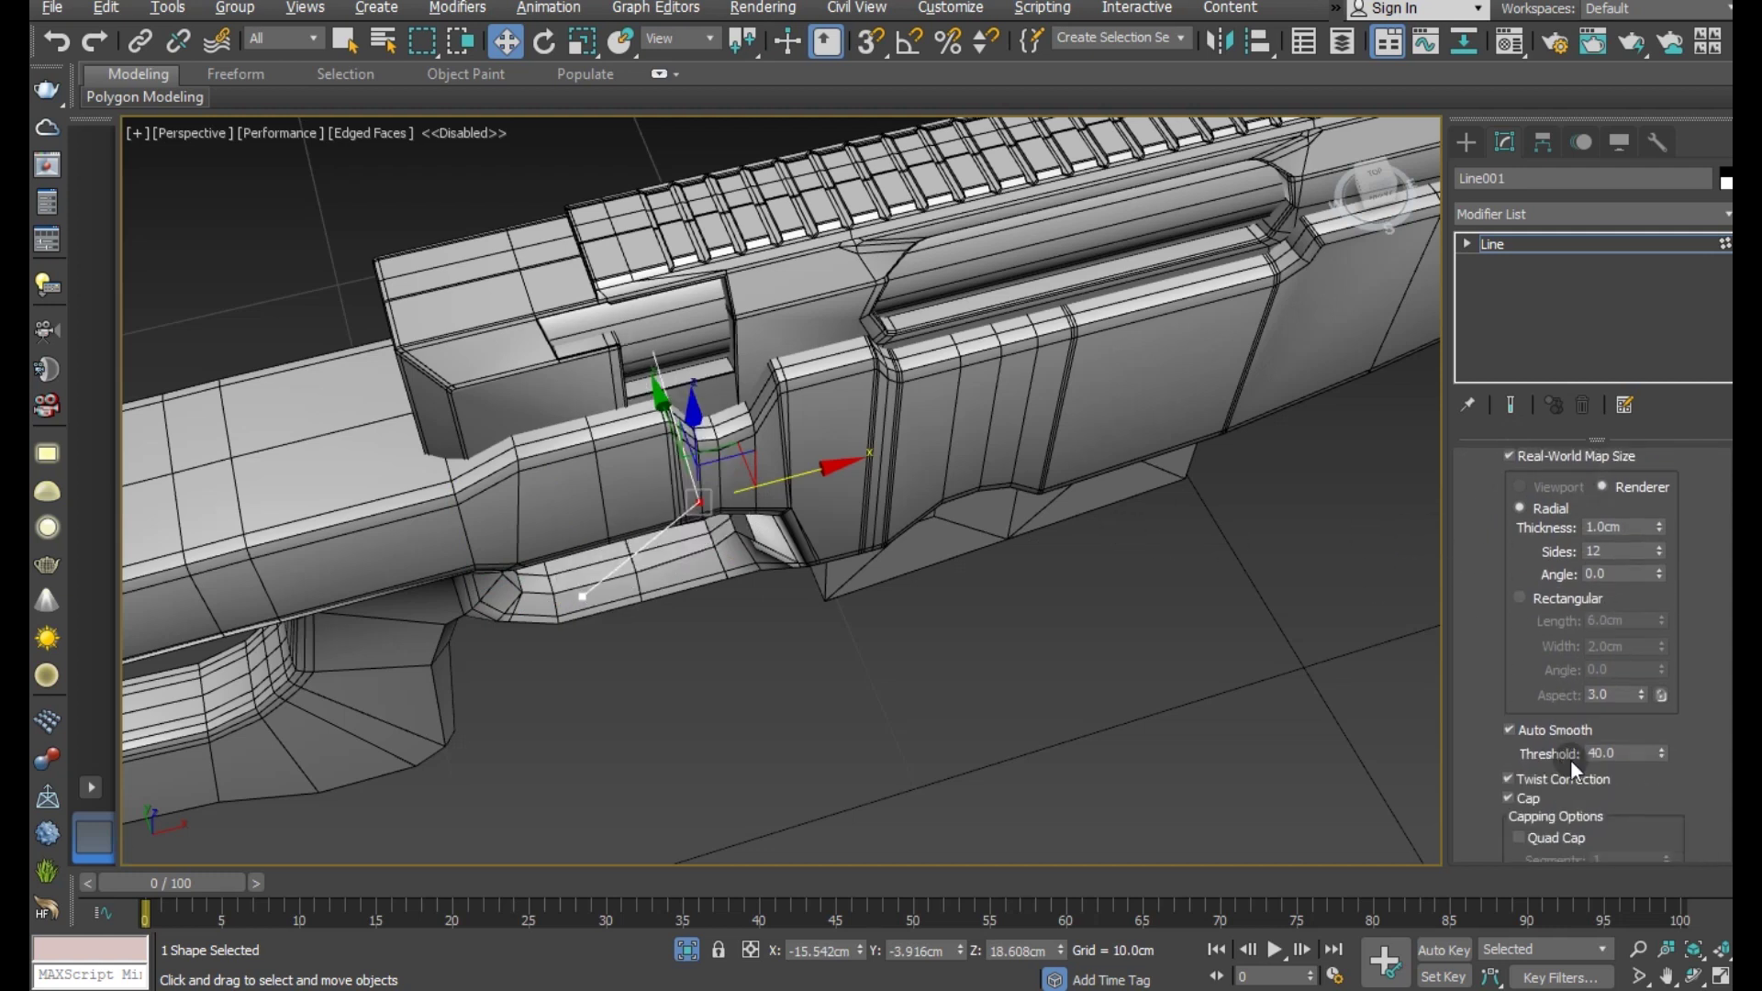
{"action": "scroll", "coordinate": [1571, 758], "scroll_direction": "down", "scroll_amount": 5}
{"action": "scroll", "coordinate": [1572, 759], "scroll_direction": "down", "scroll_amount": 5}
{"action": "scroll", "coordinate": [1571, 758], "scroll_direction": "down", "scroll_amount": 5}
{"action": "scroll", "coordinate": [1592, 759], "scroll_direction": "down", "scroll_amount": 3}
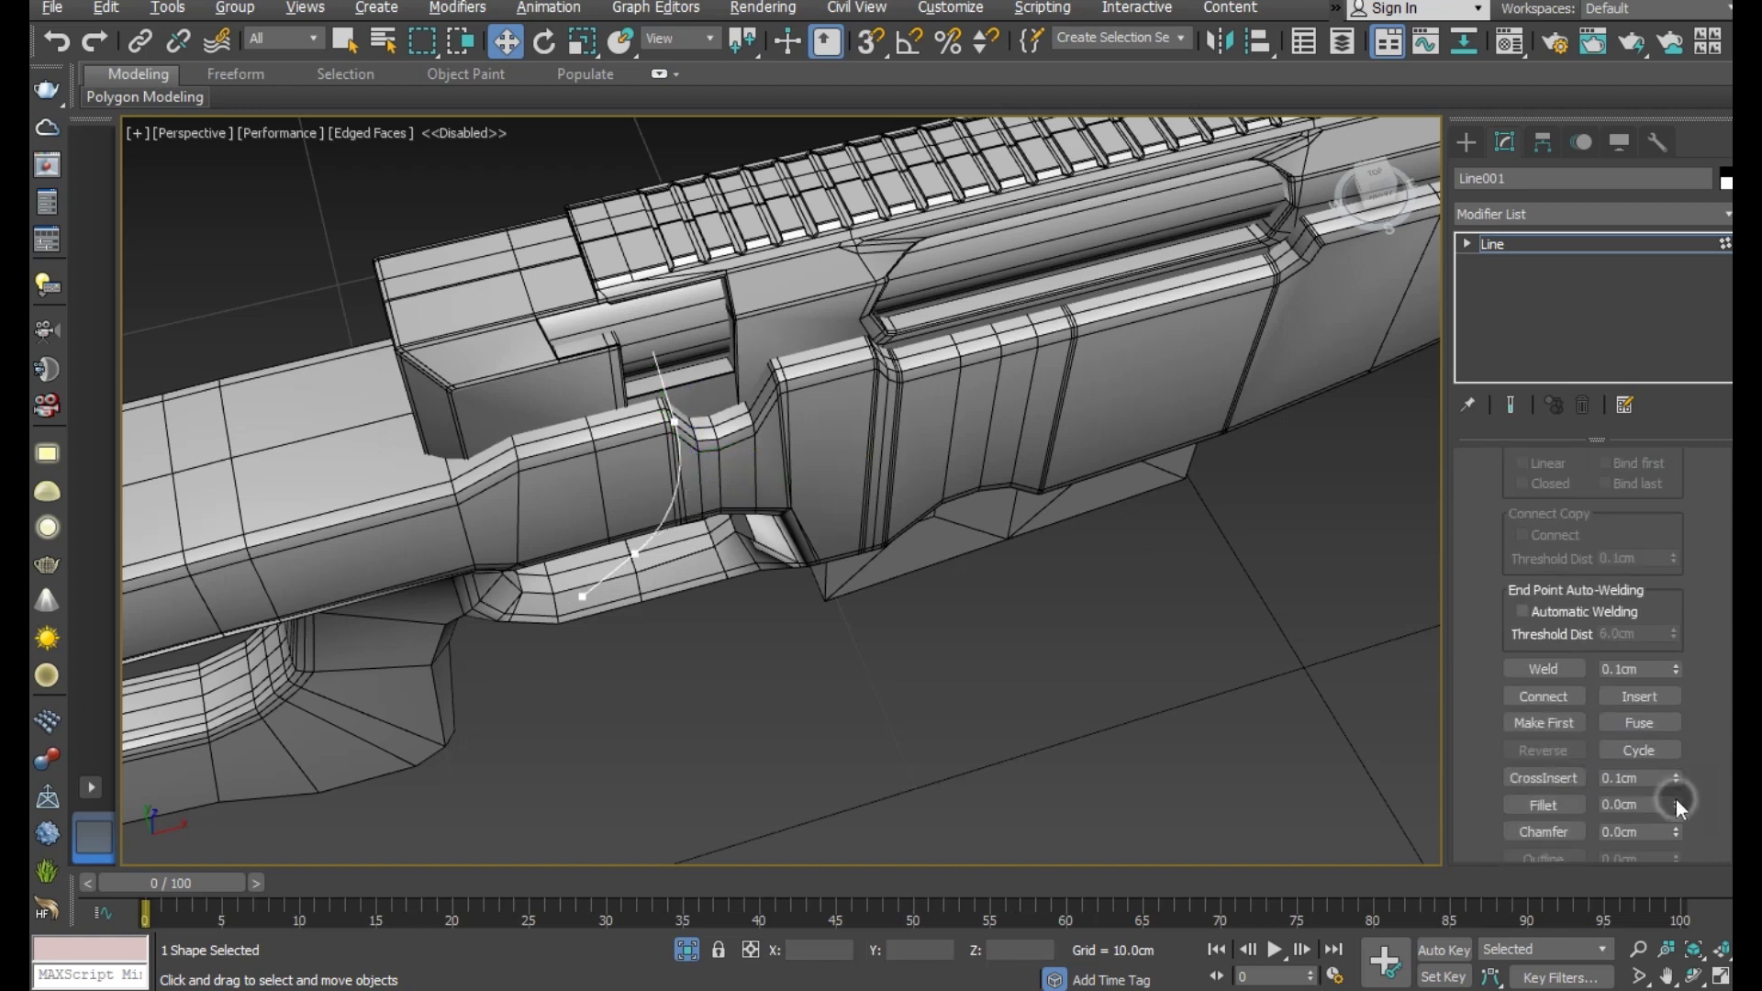
- Reposition the line's lower vertex to refine the bolt-handle bend
{"action": "mouse_move", "coordinate": [1432, 696]}
{"action": "middle_mouse_down", "text": "alt"}
{"action": "mouse_move", "coordinate": [1210, 629]}
{"action": "mouse_move", "coordinate": [1307, 591]}
{"action": "middle_mouse_up", "text": "alt"}
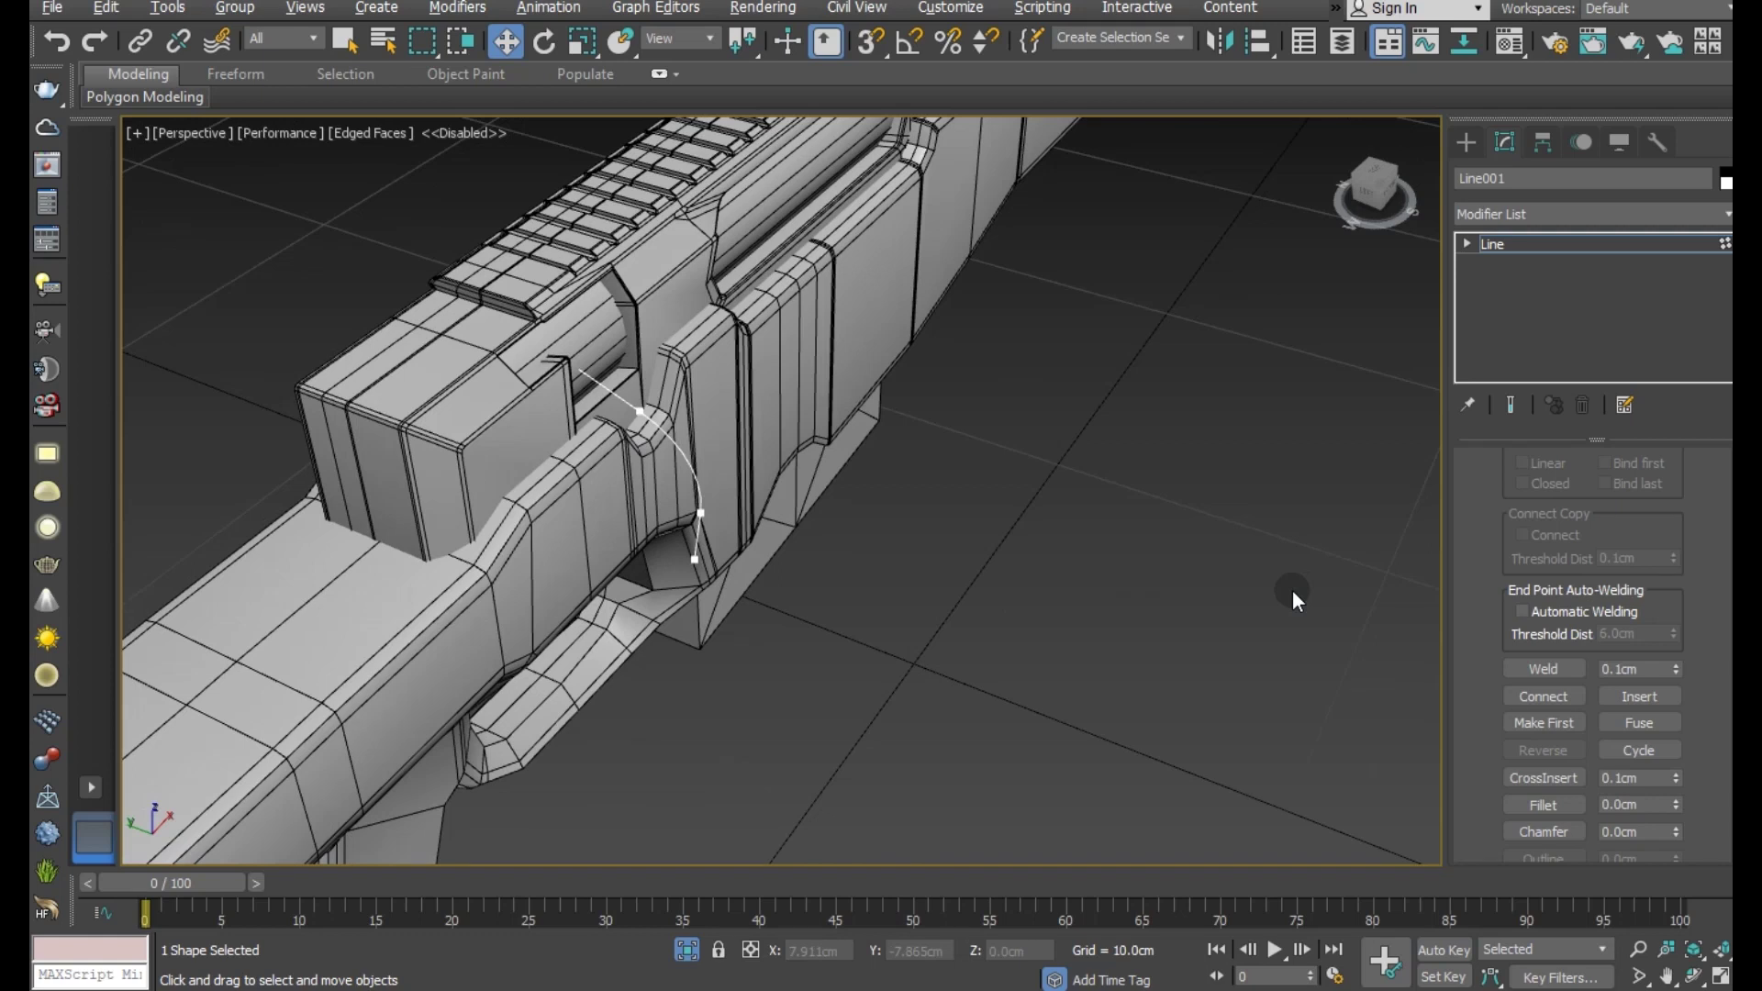
{"action": "left_click_drag", "start_coordinate": [702, 513], "coordinate": [699, 366]}
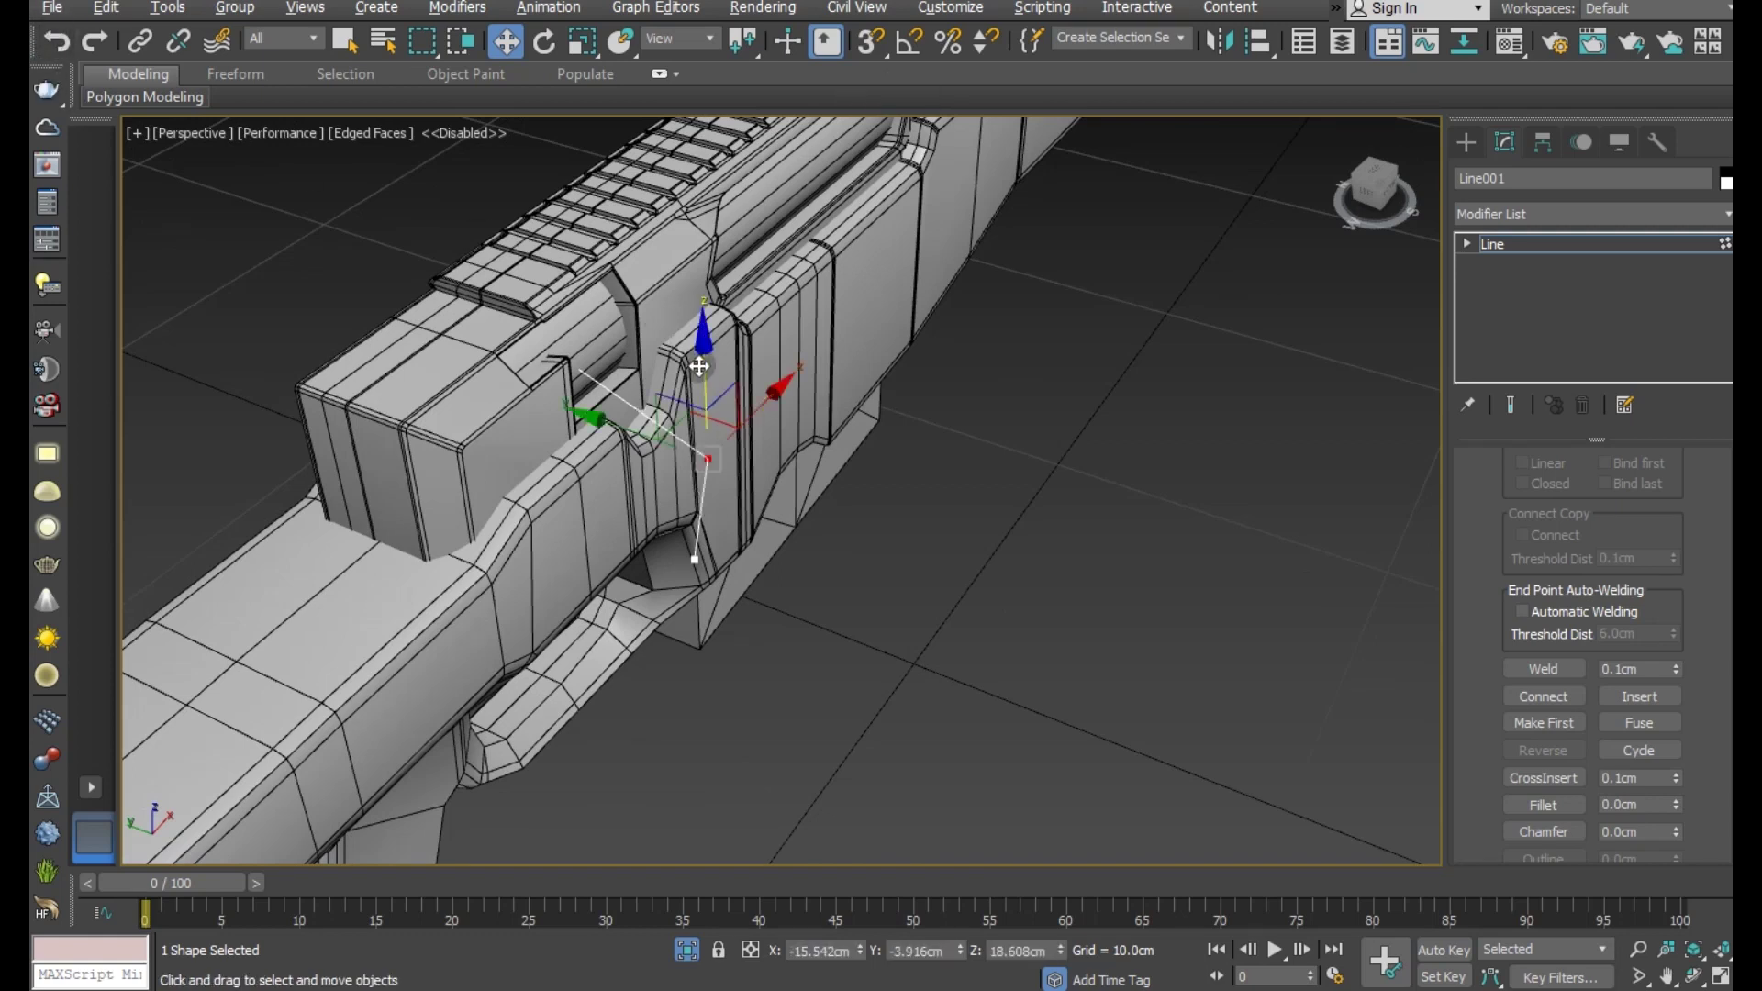
{"action": "left_click", "coordinate": [693, 556]}
{"action": "mouse_move", "coordinate": [754, 575]}
{"action": "middle_mouse_down", "text": "alt"}
{"action": "mouse_move", "coordinate": [675, 607]}
{"action": "mouse_move", "coordinate": [799, 509]}
{"action": "middle_mouse_up", "text": "alt"}
{"action": "left_click_drag", "start_coordinate": [808, 507], "coordinate": [828, 459]}
- Test a Fillet on the upper corner vertex, then undo it to keep the sharp corner
{"action": "left_click", "coordinate": [778, 455]}
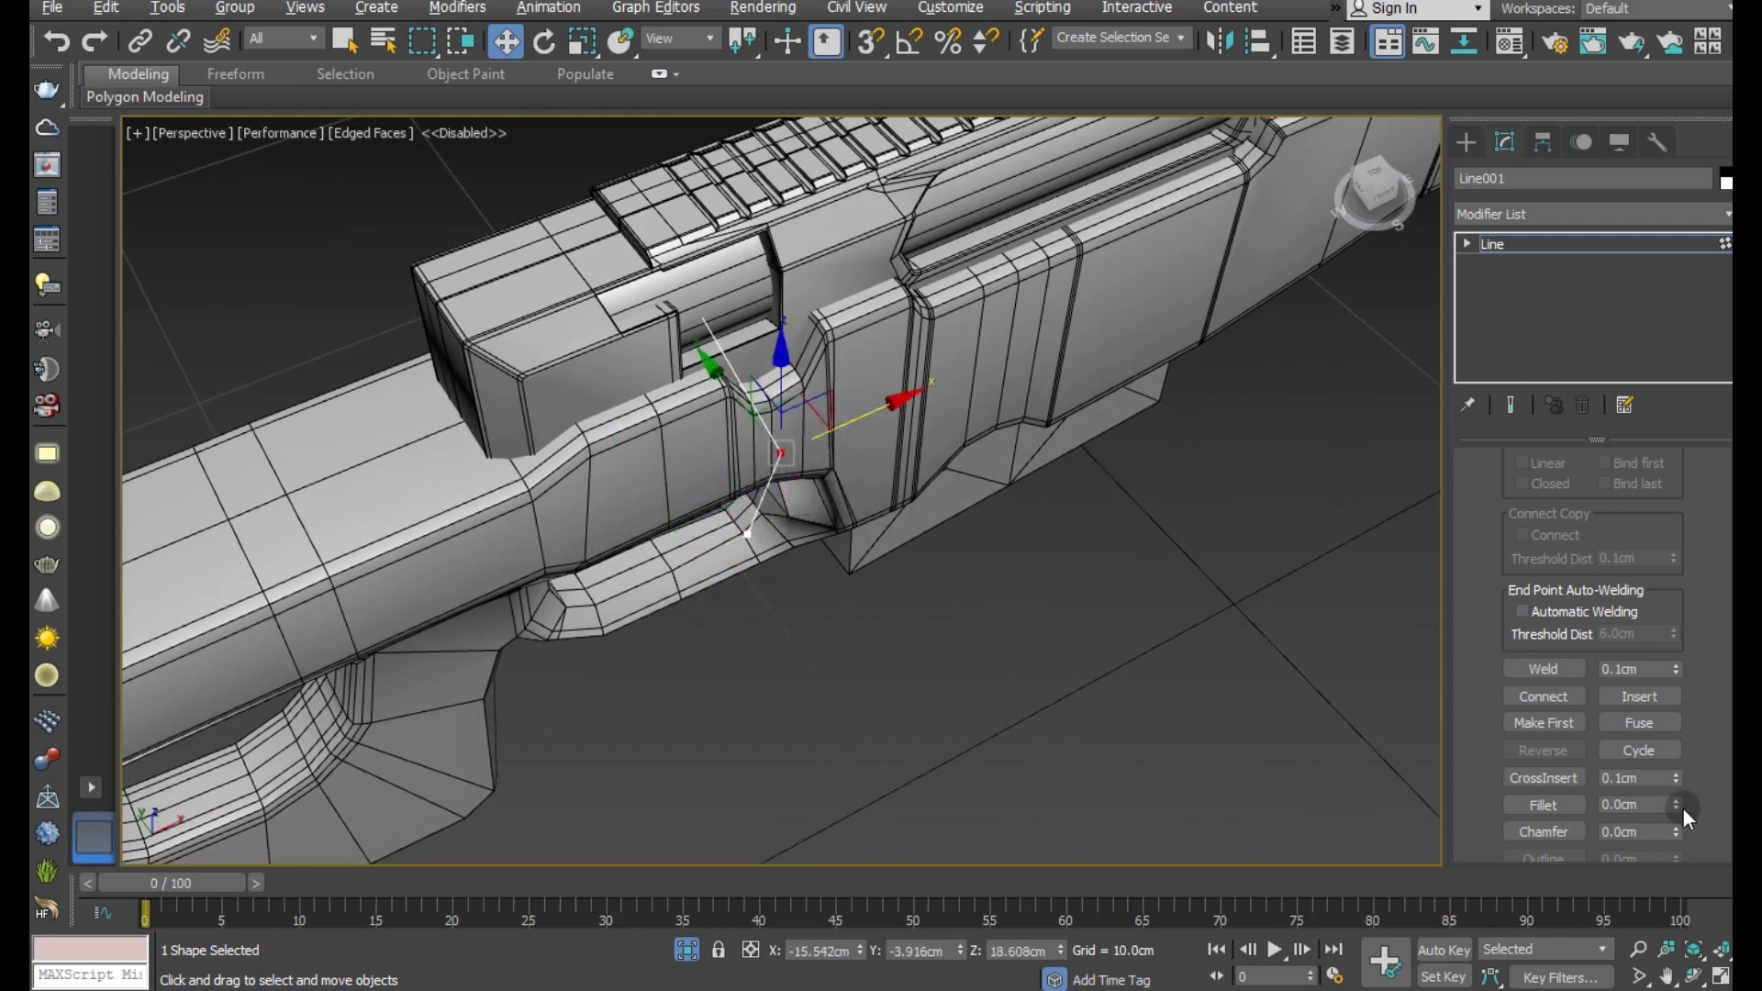
{"action": "left_click_drag", "start_coordinate": [1675, 798], "coordinate": [1676, 795]}
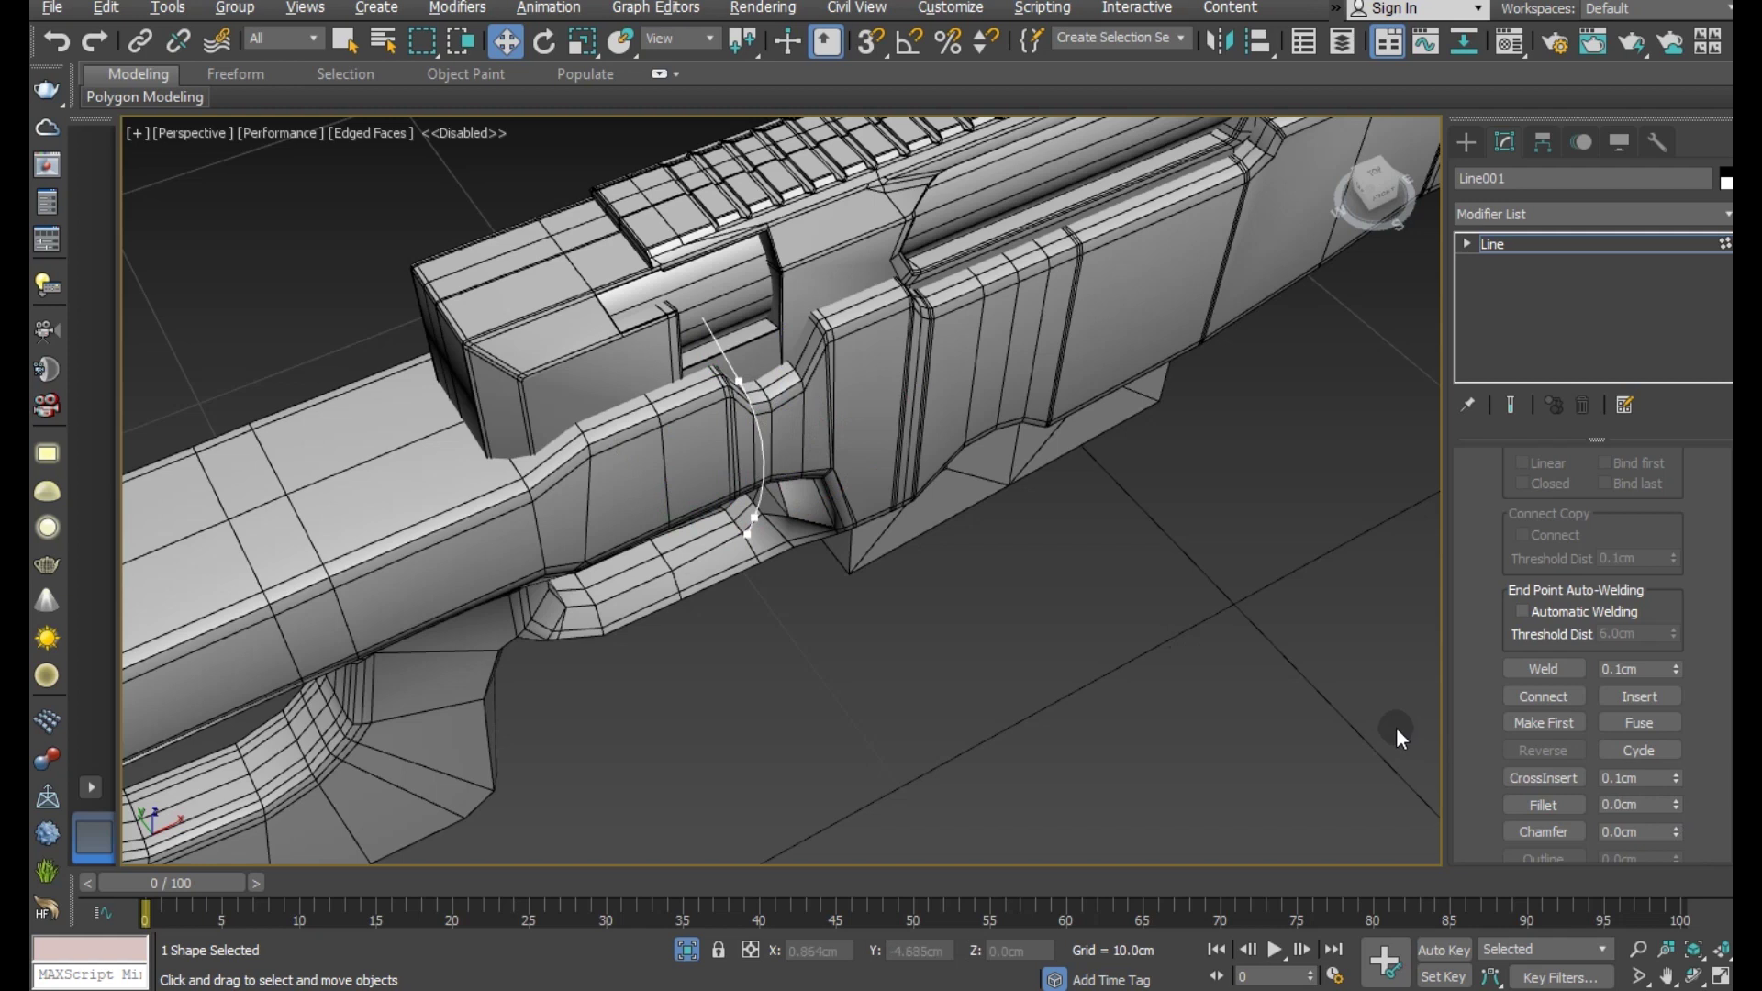
{"action": "left_click", "coordinate": [66, 39]}
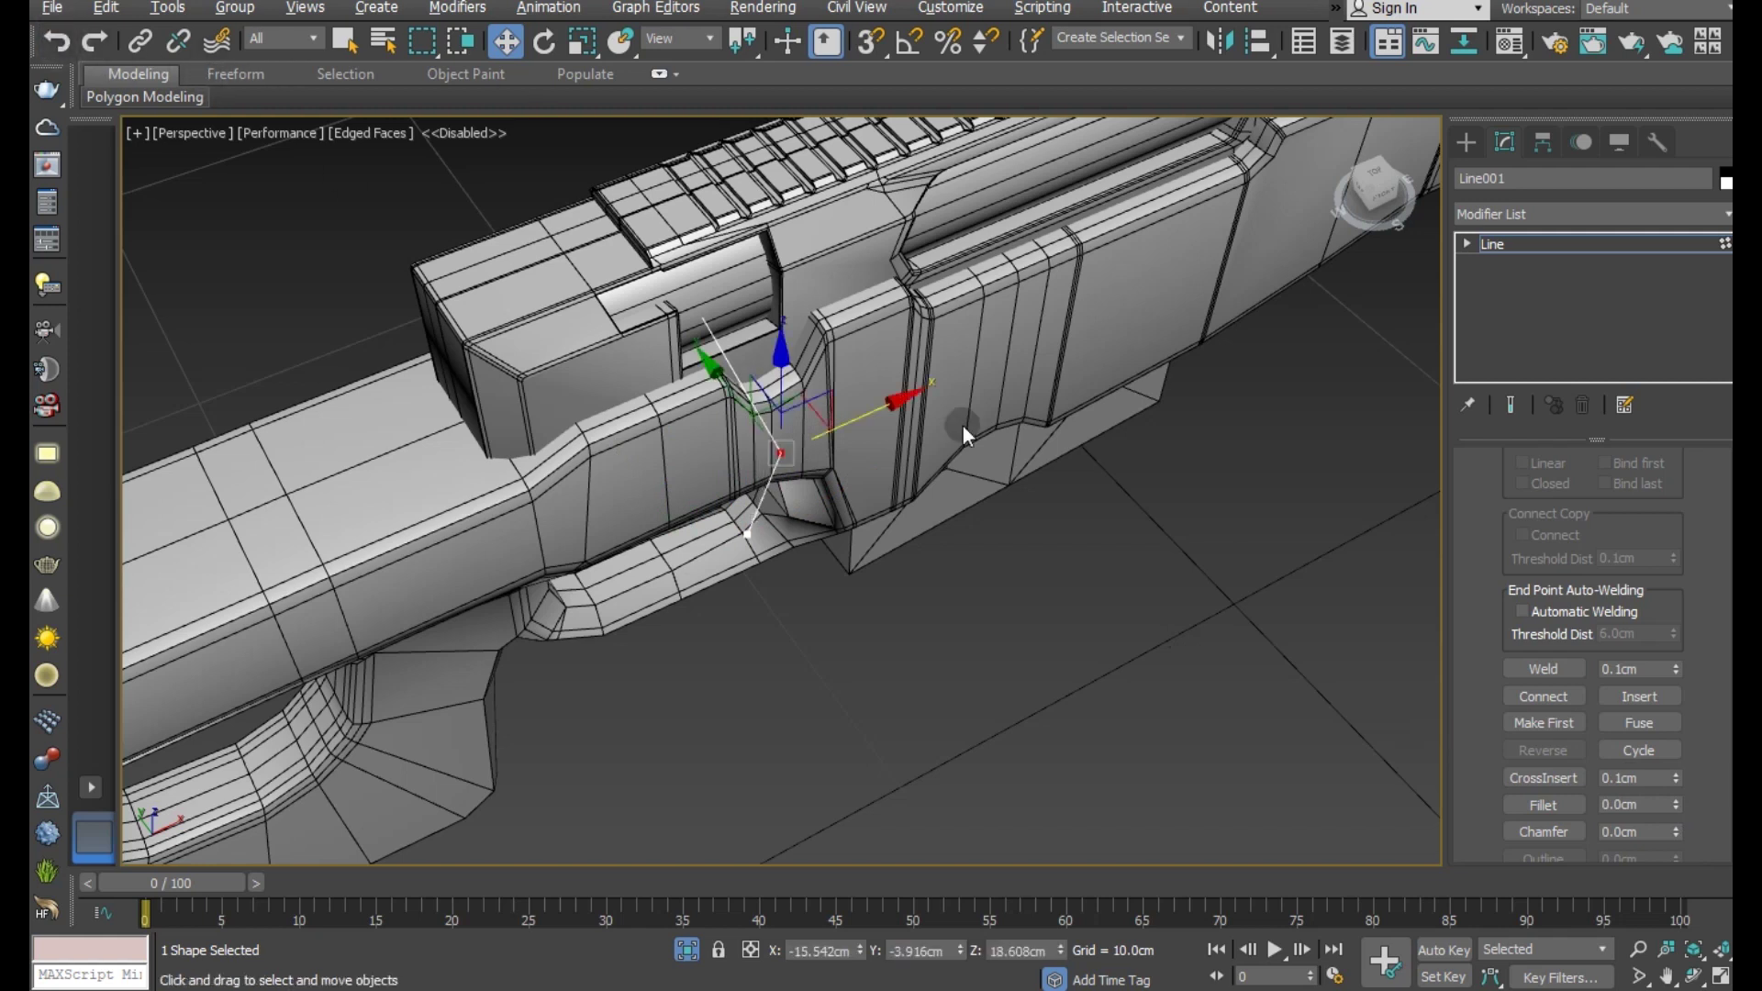
{"action": "left_click_drag", "start_coordinate": [1676, 798], "coordinate": [1676, 793]}
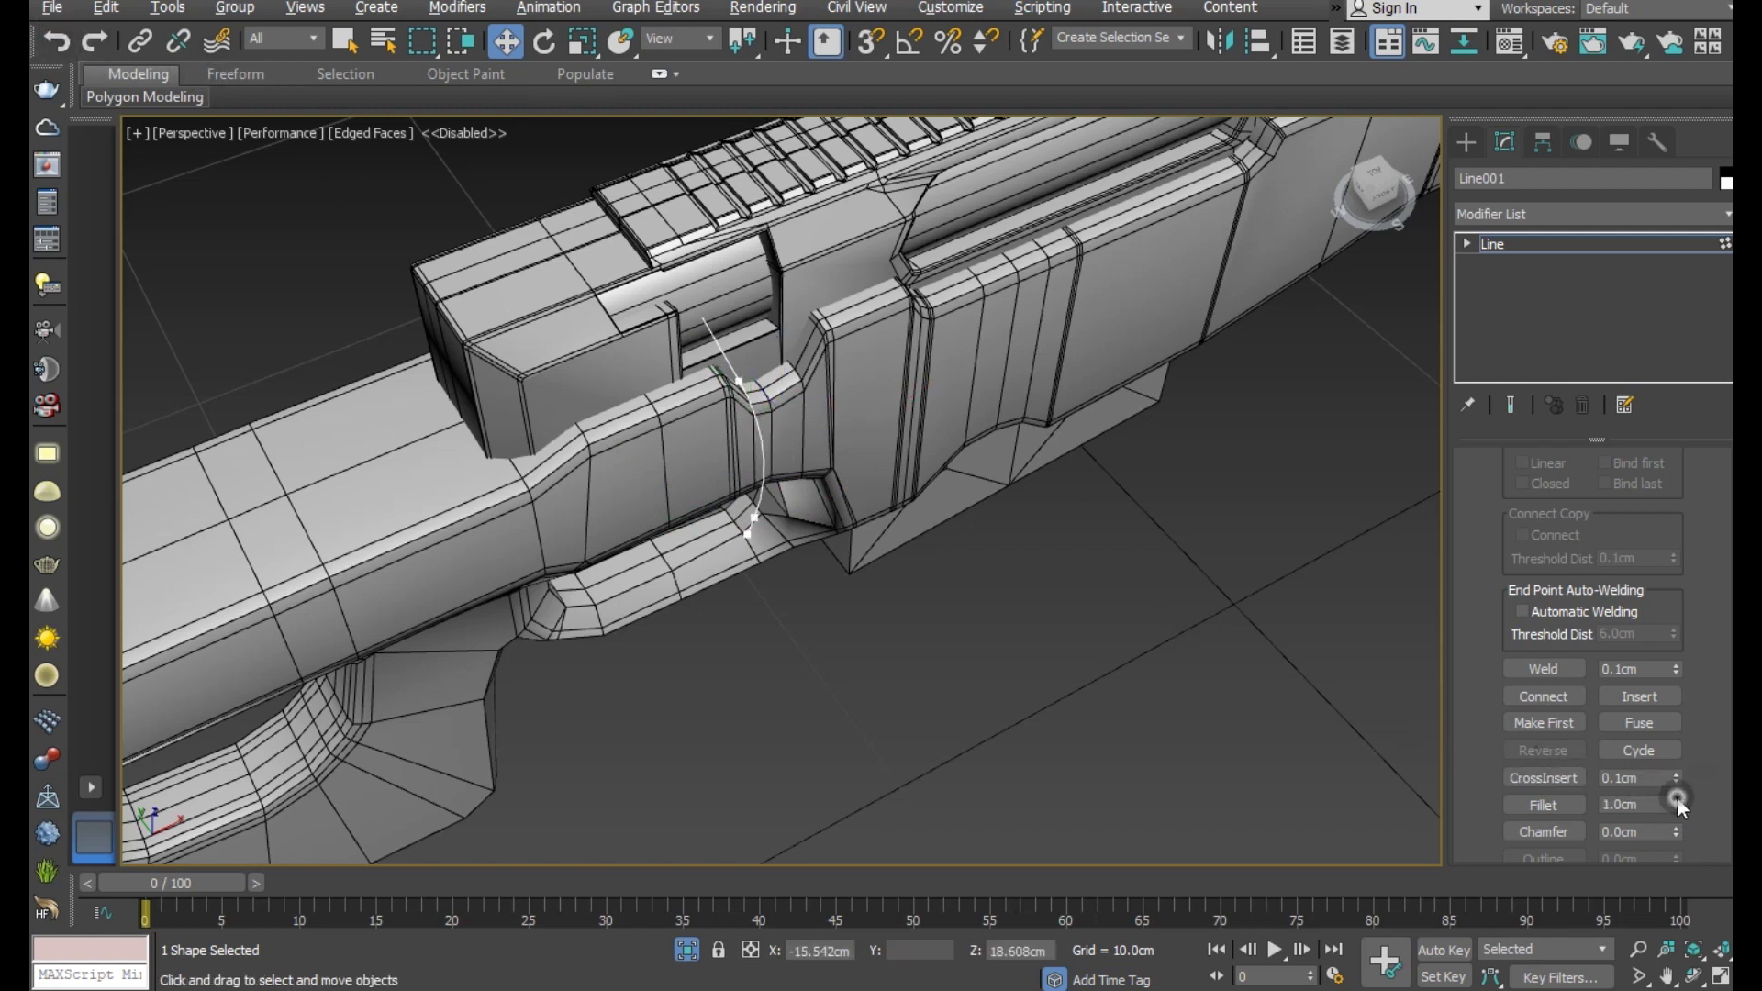
{"action": "left_click", "coordinate": [49, 32]}
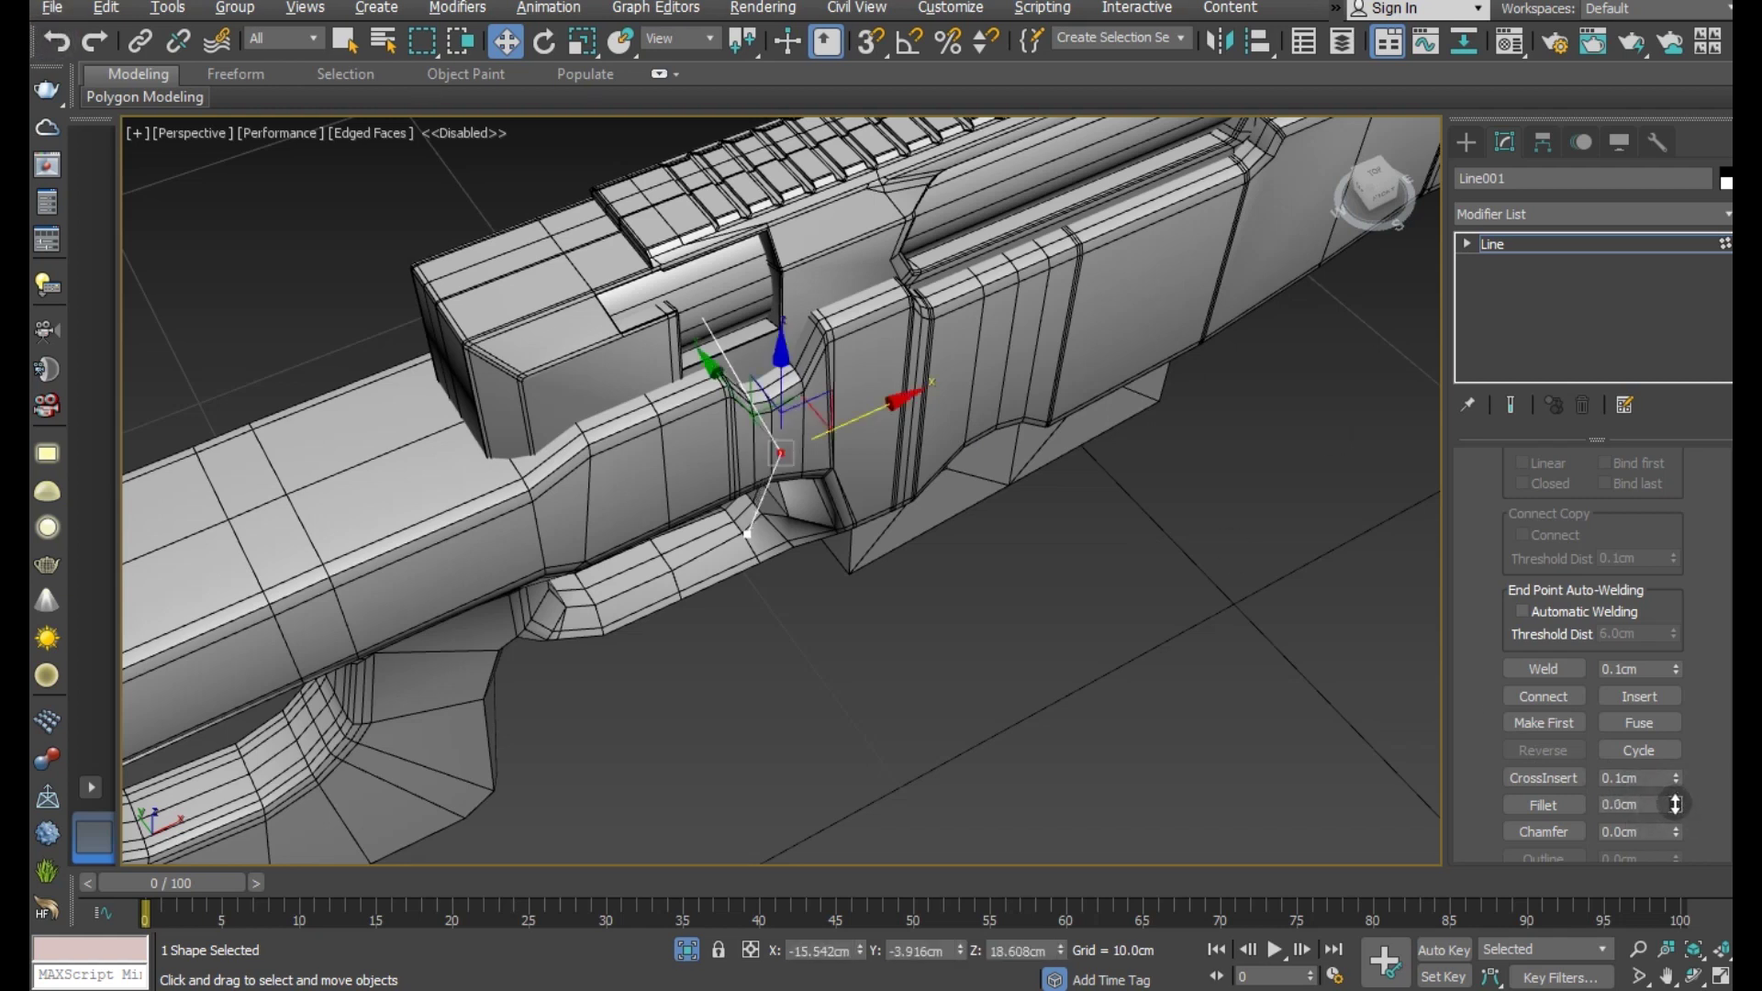
{"action": "left_click_drag", "start_coordinate": [1675, 803], "coordinate": [1675, 800]}
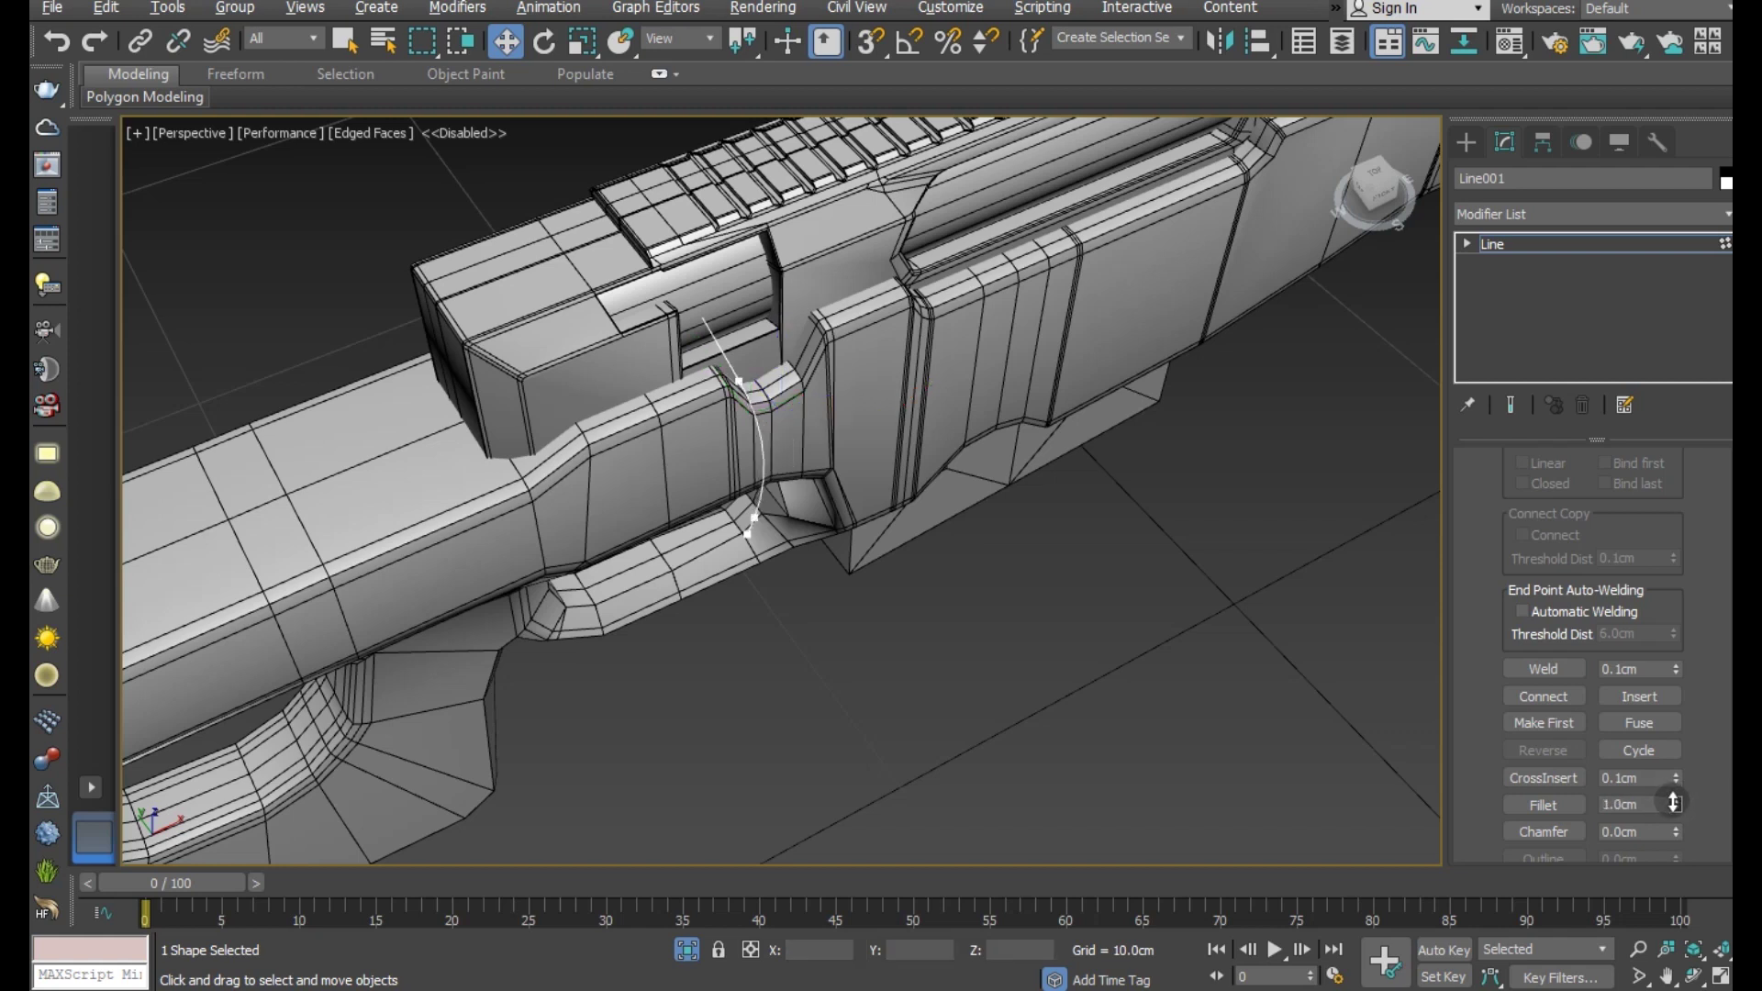
{"action": "right_click", "coordinate": [1675, 803]}
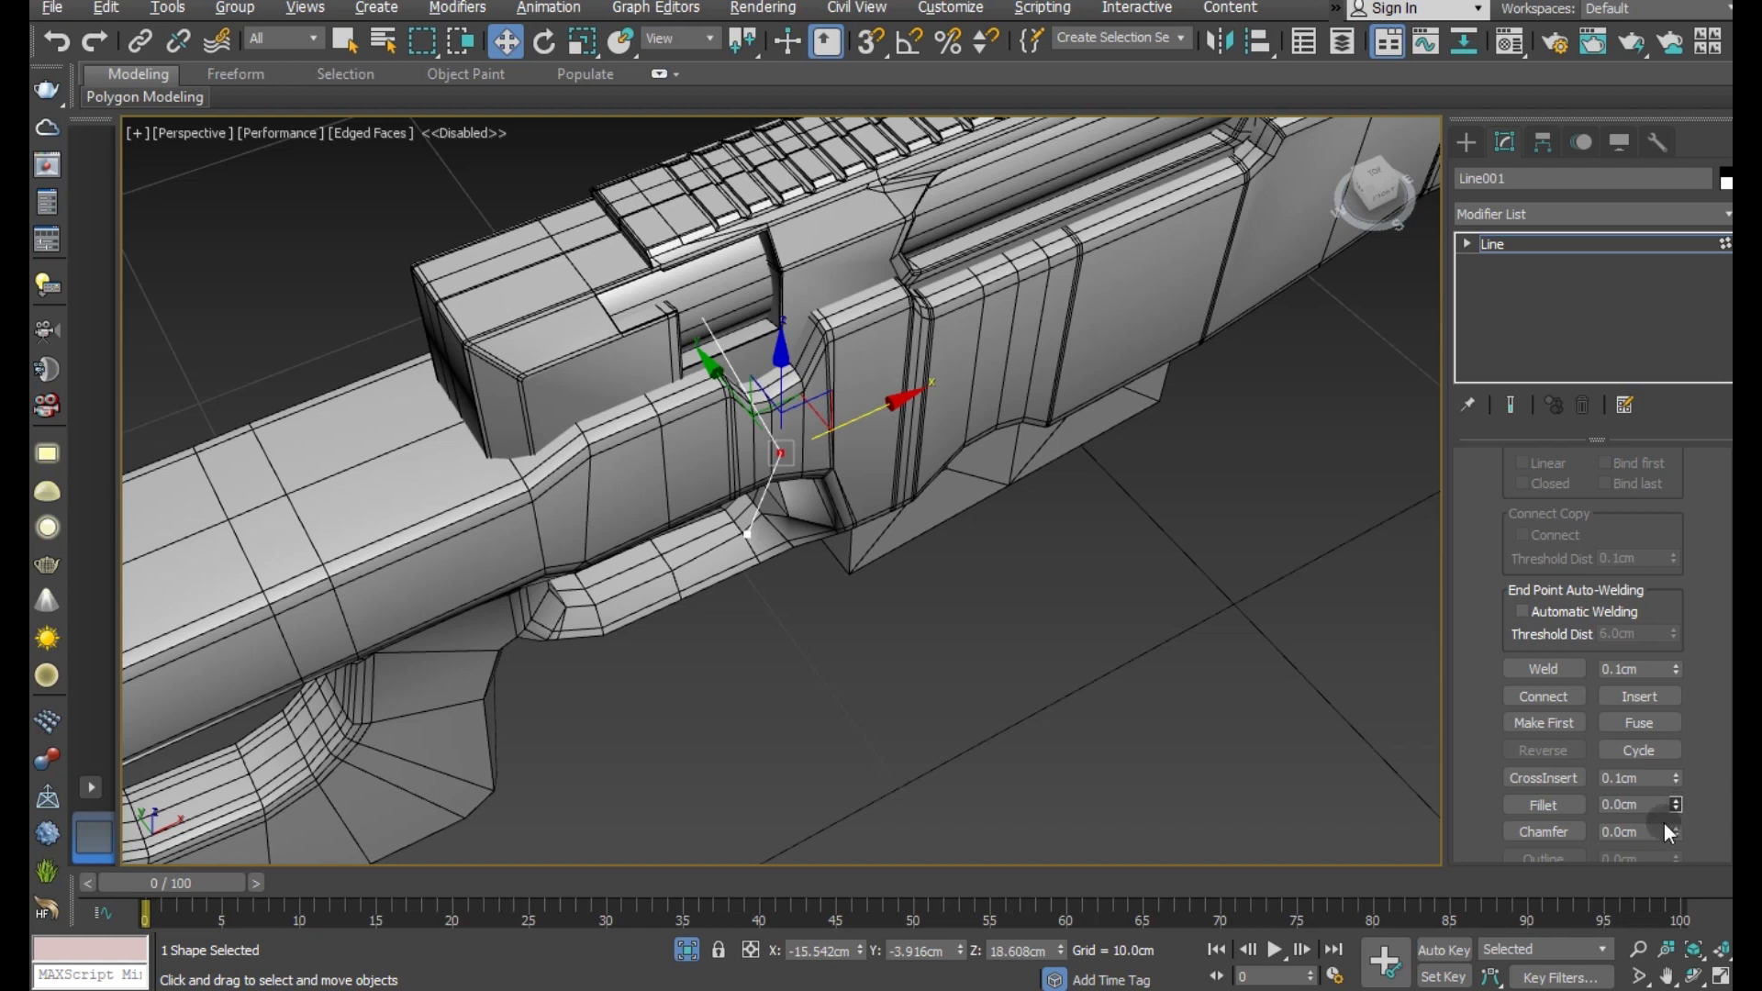
{"action": "scroll", "coordinate": [1648, 632], "scroll_direction": "up", "scroll_amount": 5}
{"action": "scroll", "coordinate": [1649, 630], "scroll_direction": "up", "scroll_amount": 5}
{"action": "scroll", "coordinate": [1648, 629], "scroll_direction": "up", "scroll_amount": 5}
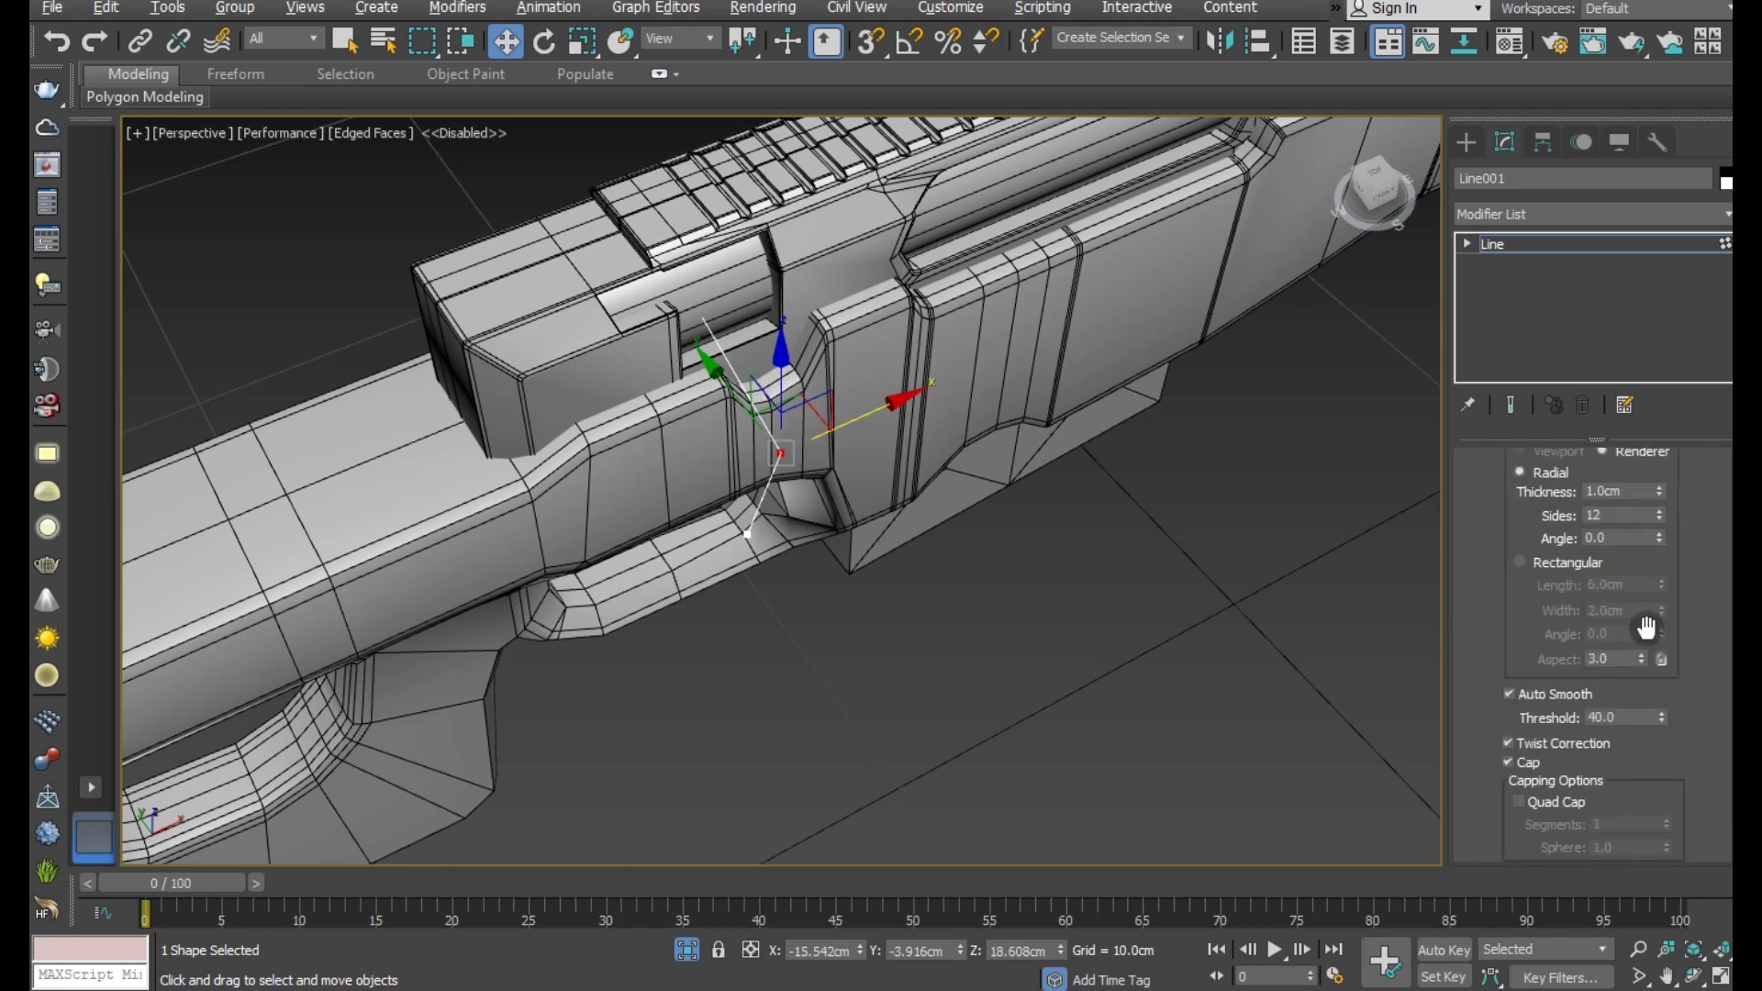
{"action": "scroll", "coordinate": [1577, 483], "scroll_direction": "up", "scroll_amount": 5}
- Render the line as a viewport tube, thin it to 0.42 cm, and bend its tip
{"action": "left_click", "coordinate": [1558, 516]}
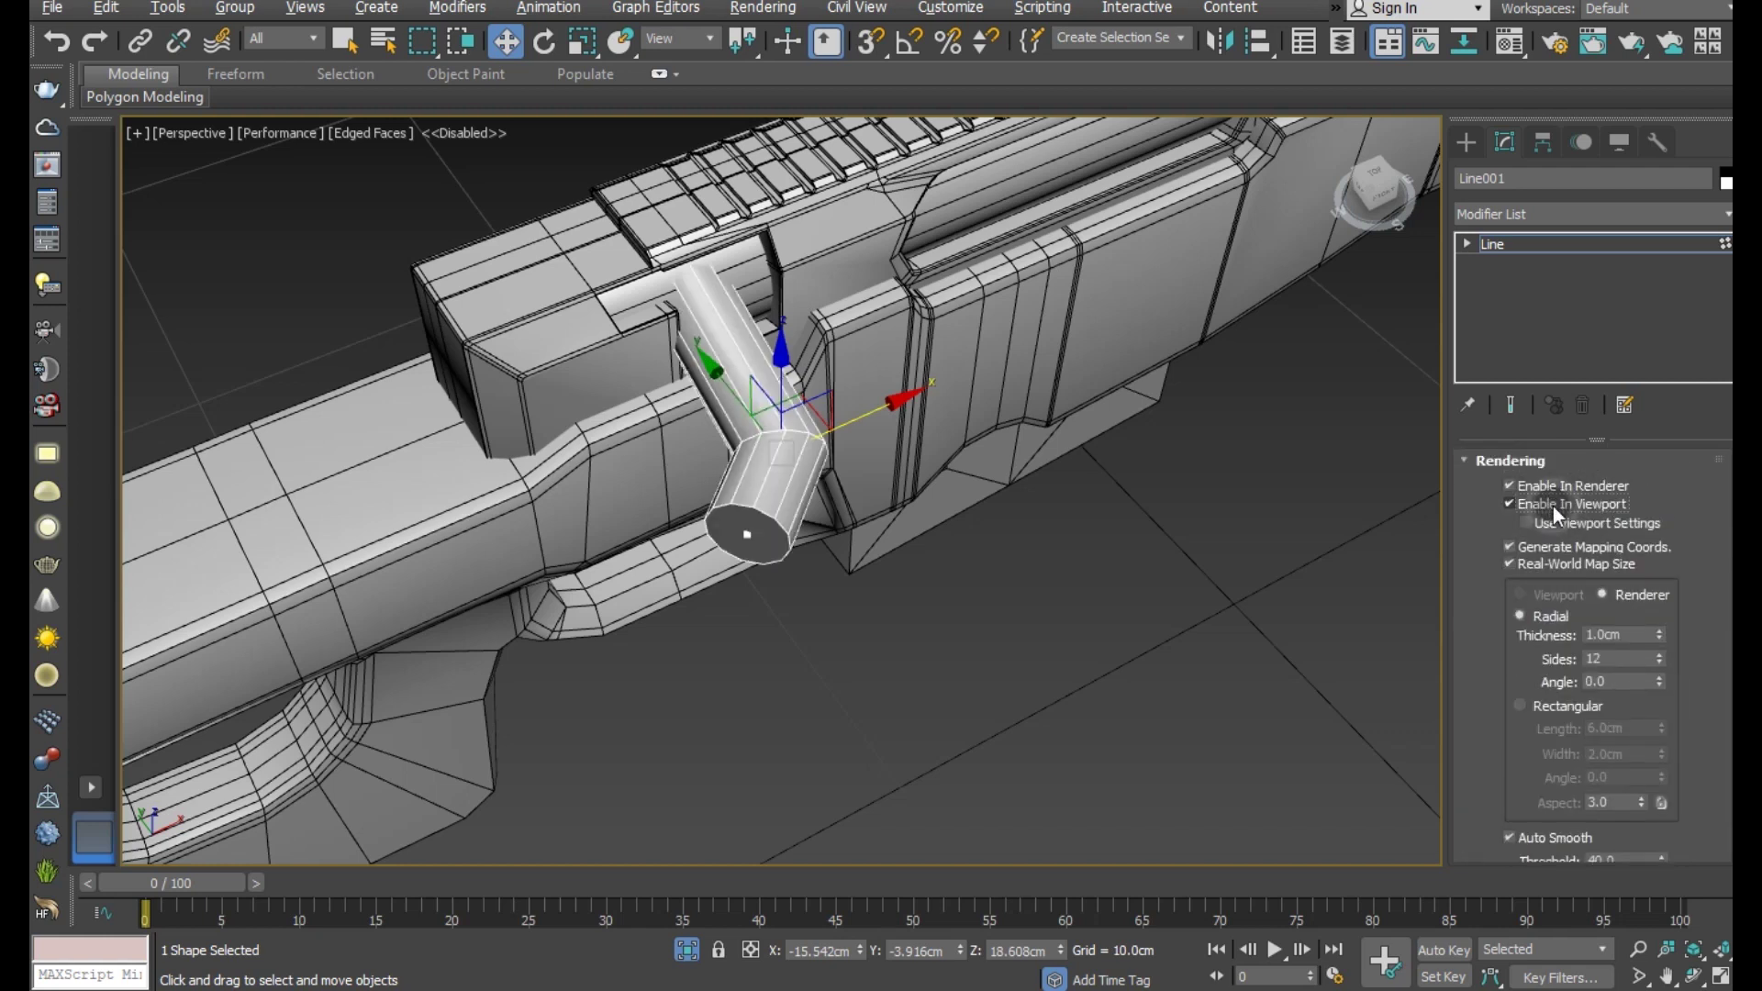
{"action": "middle_click_drag", "start_coordinate": [1008, 536], "coordinate": [1717, 668], "text": "alt"}
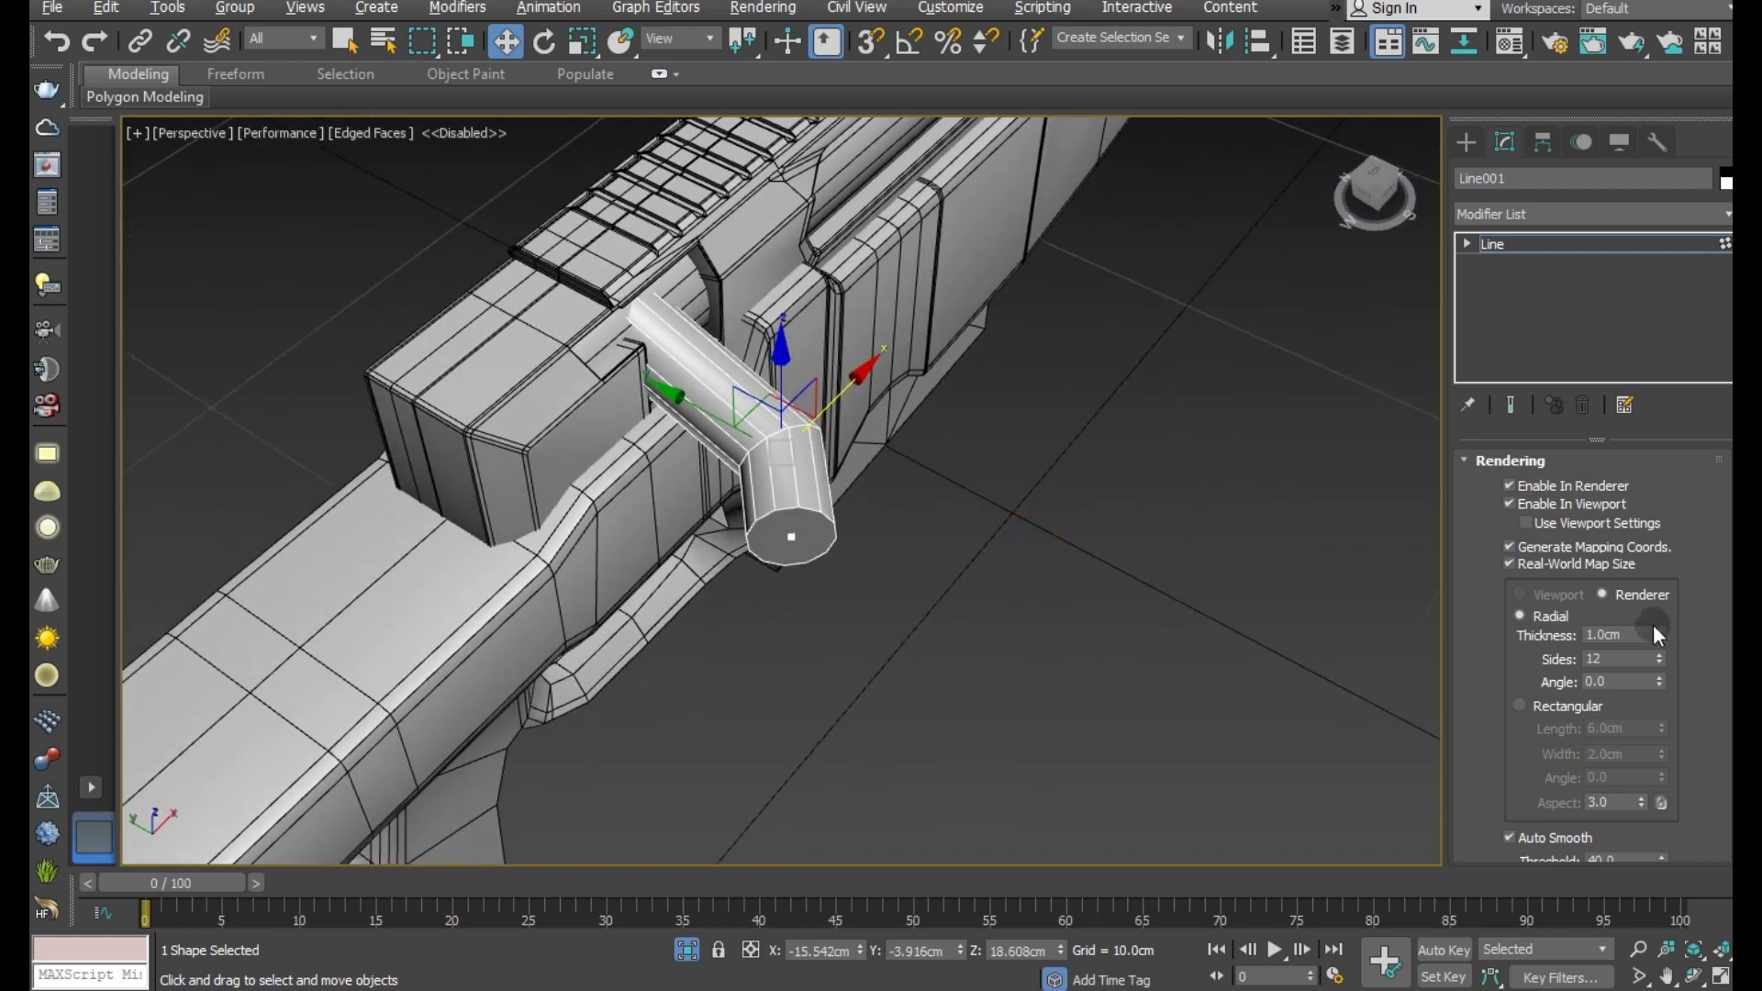
{"action": "left_click_drag", "start_coordinate": [1658, 633], "coordinate": [1657, 698]}
{"action": "mouse_move", "coordinate": [1265, 602]}
{"action": "middle_mouse_down", "text": "alt"}
{"action": "mouse_move", "coordinate": [1043, 488]}
{"action": "mouse_move", "coordinate": [1083, 450]}
{"action": "mouse_move", "coordinate": [1059, 472]}
{"action": "mouse_move", "coordinate": [850, 493]}
{"action": "middle_mouse_up", "text": "alt"}
{"action": "left_click_drag", "start_coordinate": [847, 487], "coordinate": [830, 430]}
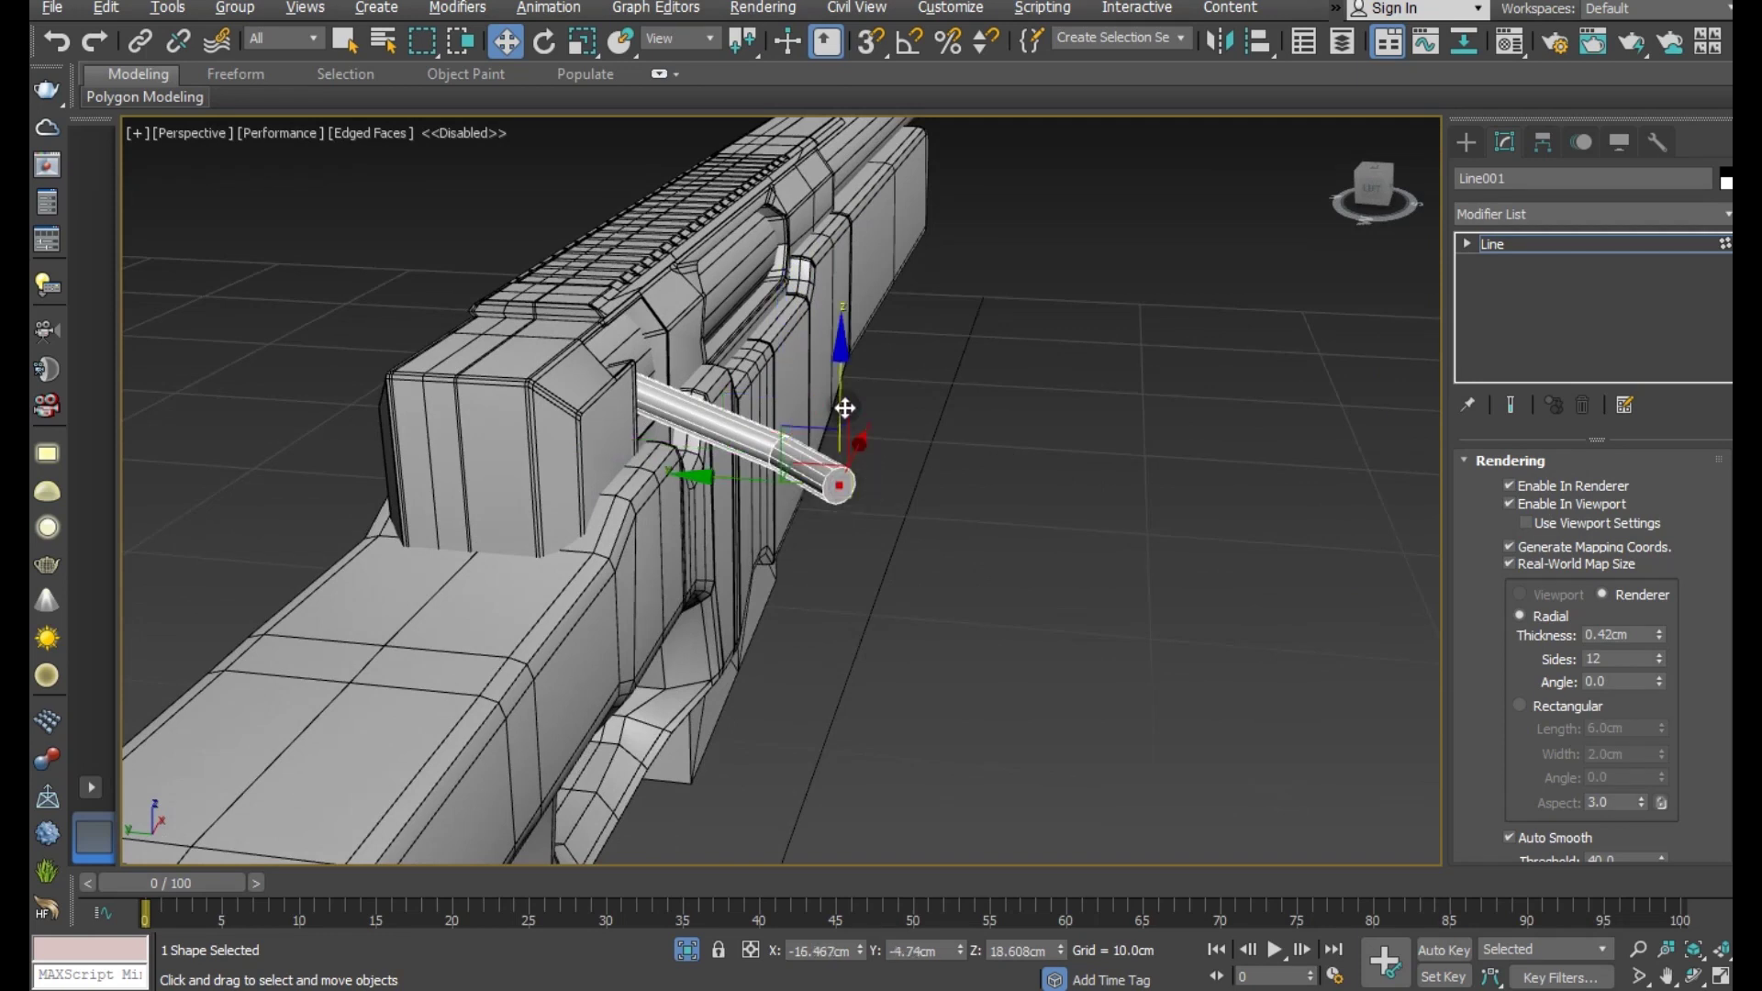
{"action": "mouse_move", "coordinate": [881, 521]}
{"action": "middle_mouse_down", "text": "alt"}
{"action": "mouse_move", "coordinate": [825, 566]}
{"action": "mouse_move", "coordinate": [742, 503]}
{"action": "mouse_move", "coordinate": [767, 400]}
{"action": "mouse_move", "coordinate": [780, 445]}
{"action": "middle_mouse_up", "text": "alt"}
{"action": "scroll", "coordinate": [768, 400], "scroll_direction": "up", "scroll_amount": 3}
- Convert the tube to an editable poly and enter Edge mode
{"action": "right_click", "coordinate": [1528, 292]}
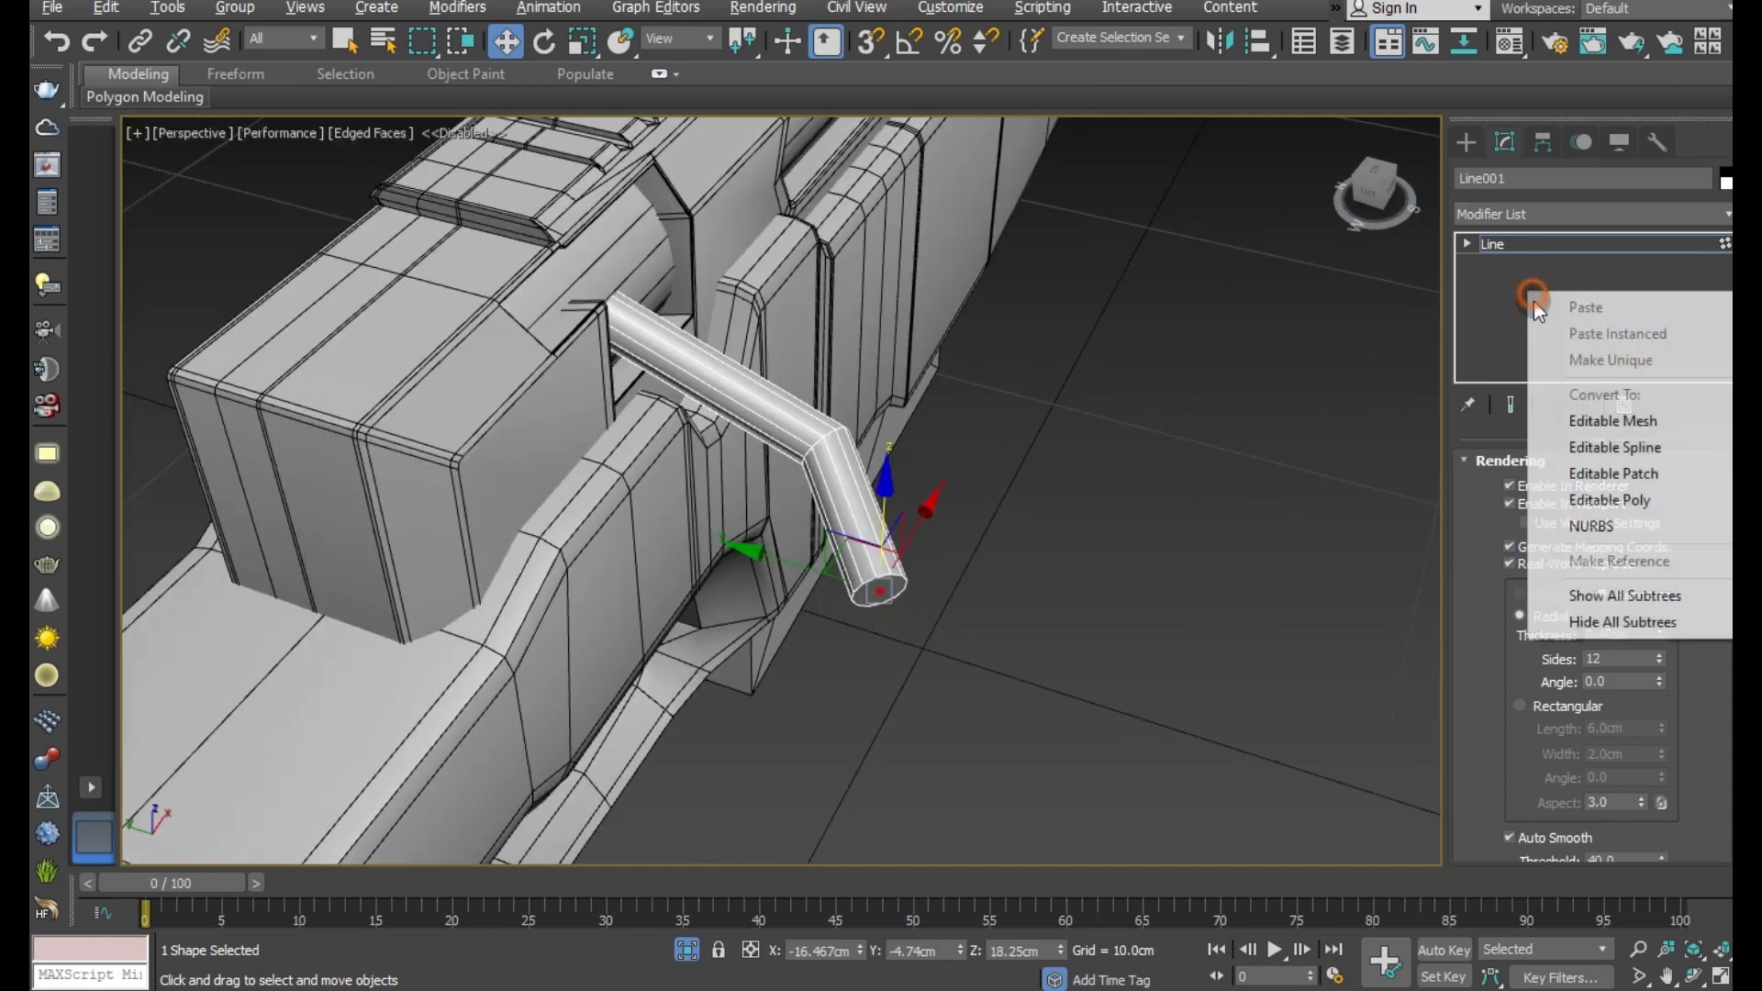
{"action": "left_click", "coordinate": [1566, 499]}
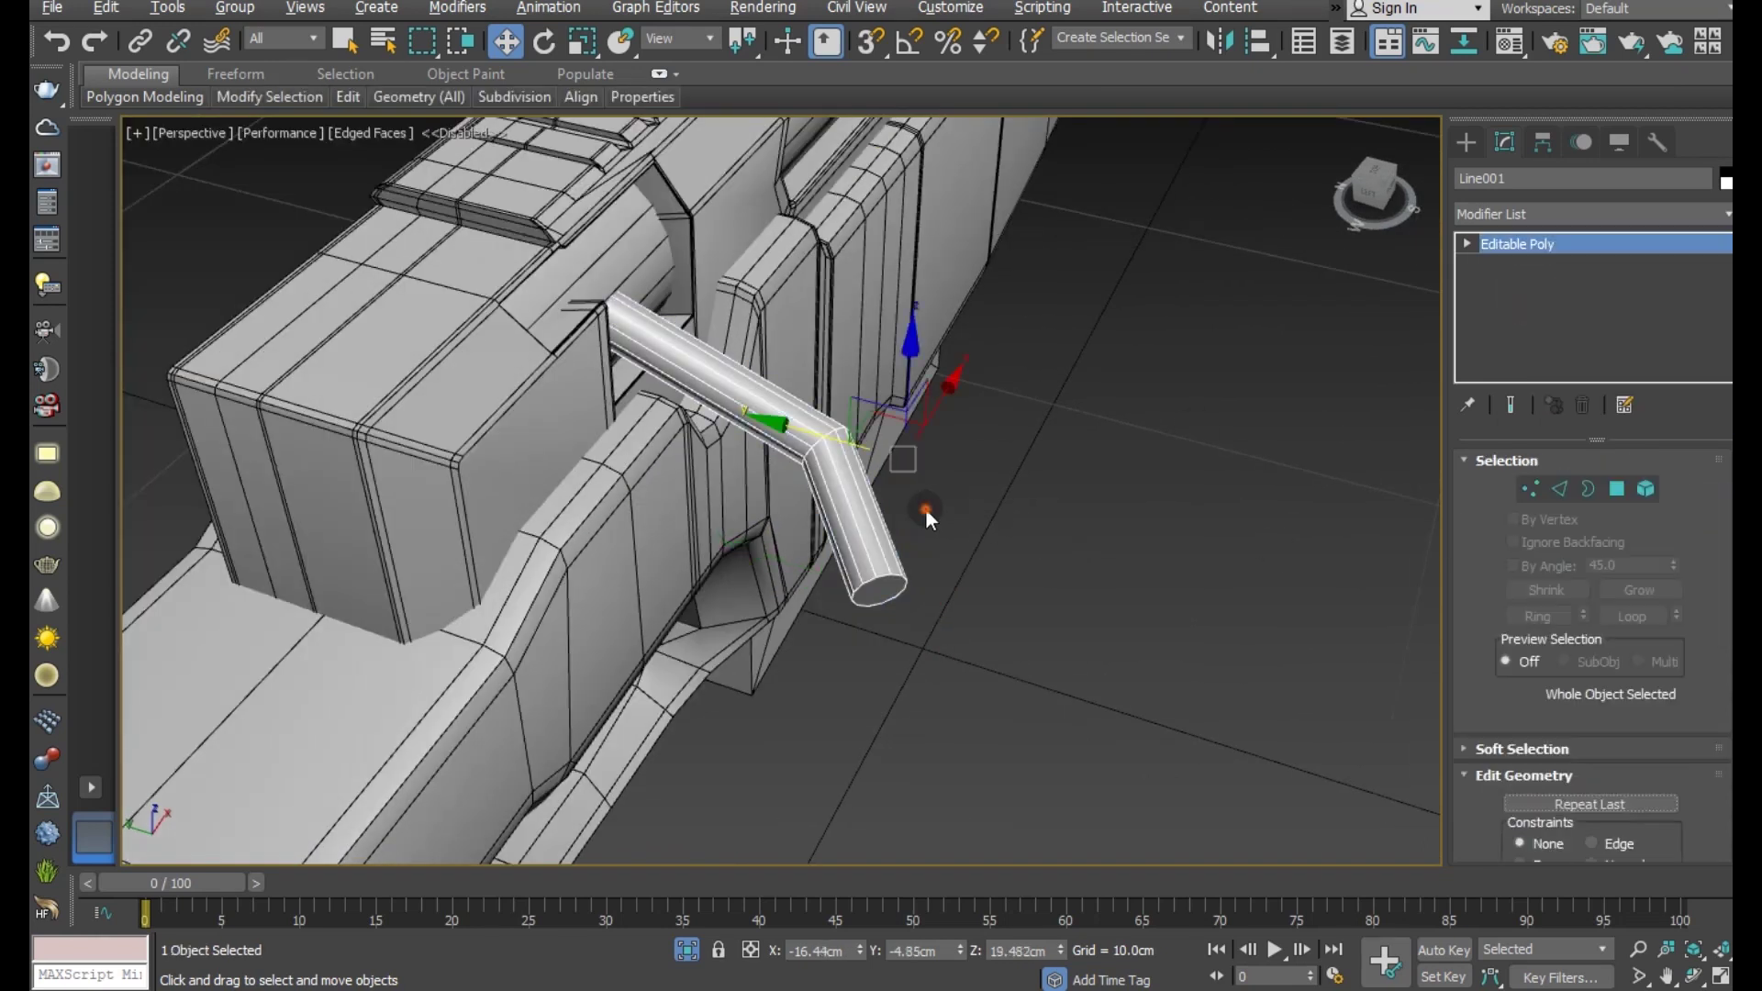
{"action": "middle_click_drag", "start_coordinate": [925, 508], "coordinate": [982, 489], "text": "alt"}
{"action": "left_click", "coordinate": [1552, 491]}
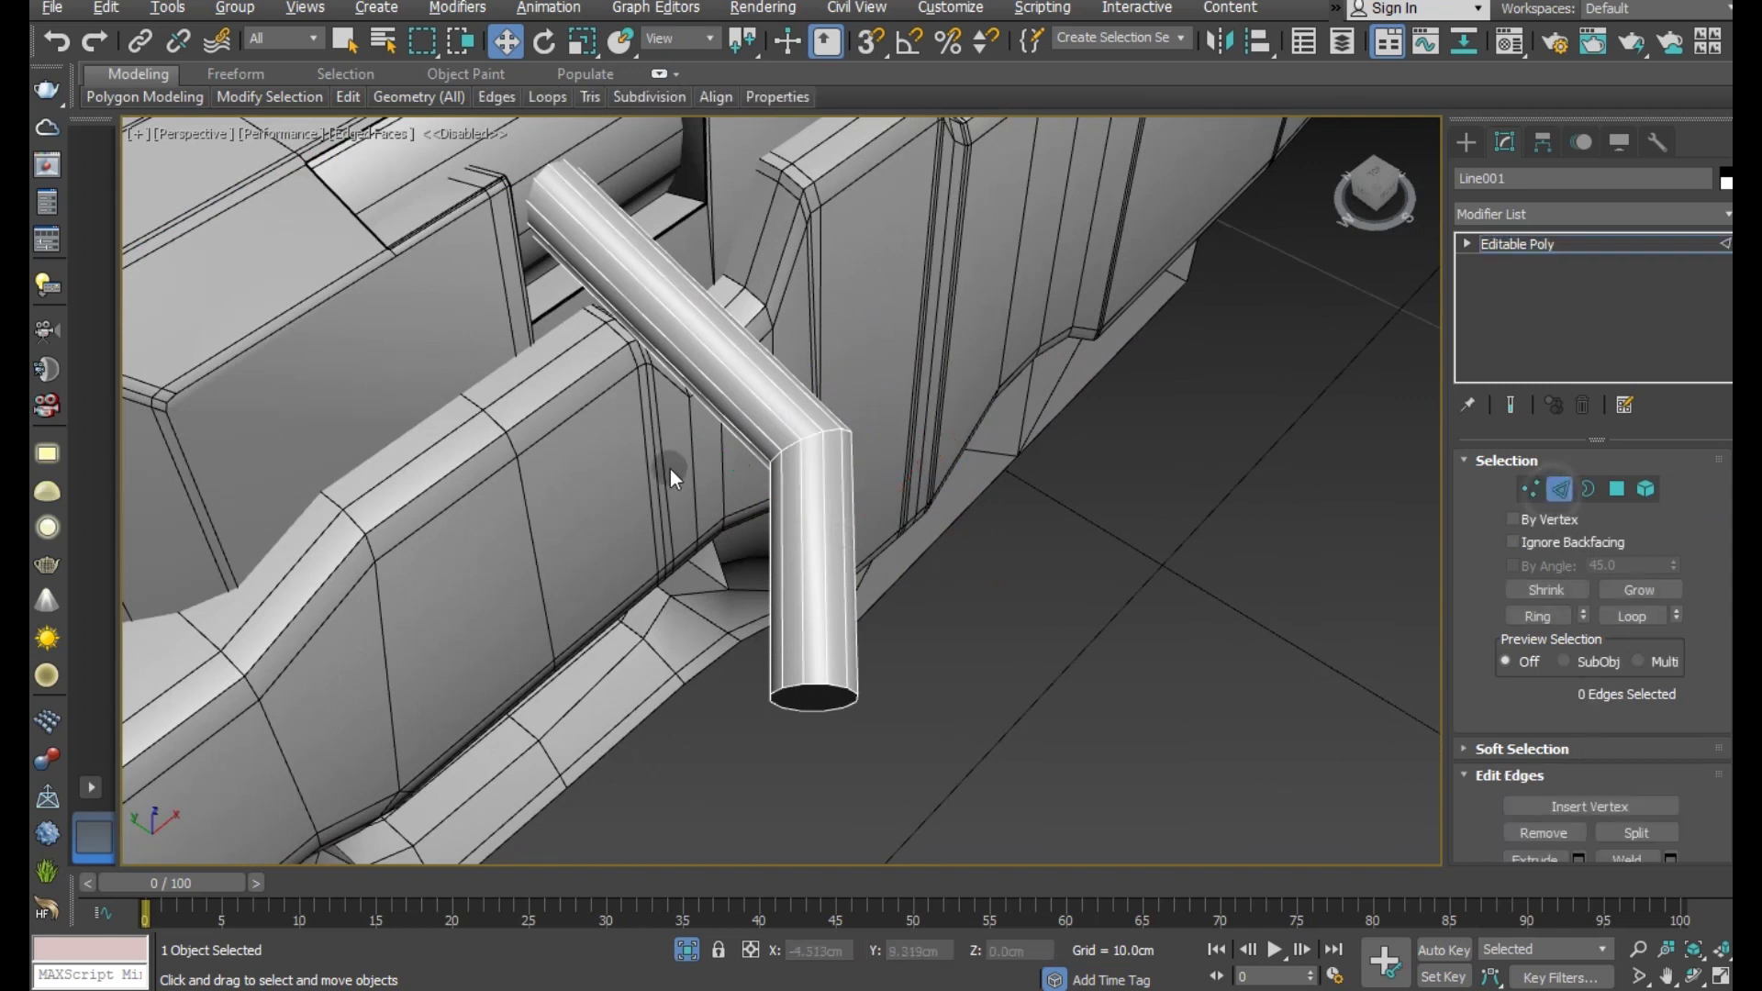
- Chamfer the elbow edge loop with 4 segments and about 0.38 cm amount
{"action": "double_click", "coordinate": [791, 445]}
{"action": "scroll", "coordinate": [1632, 757], "scroll_direction": "down", "scroll_amount": 2}
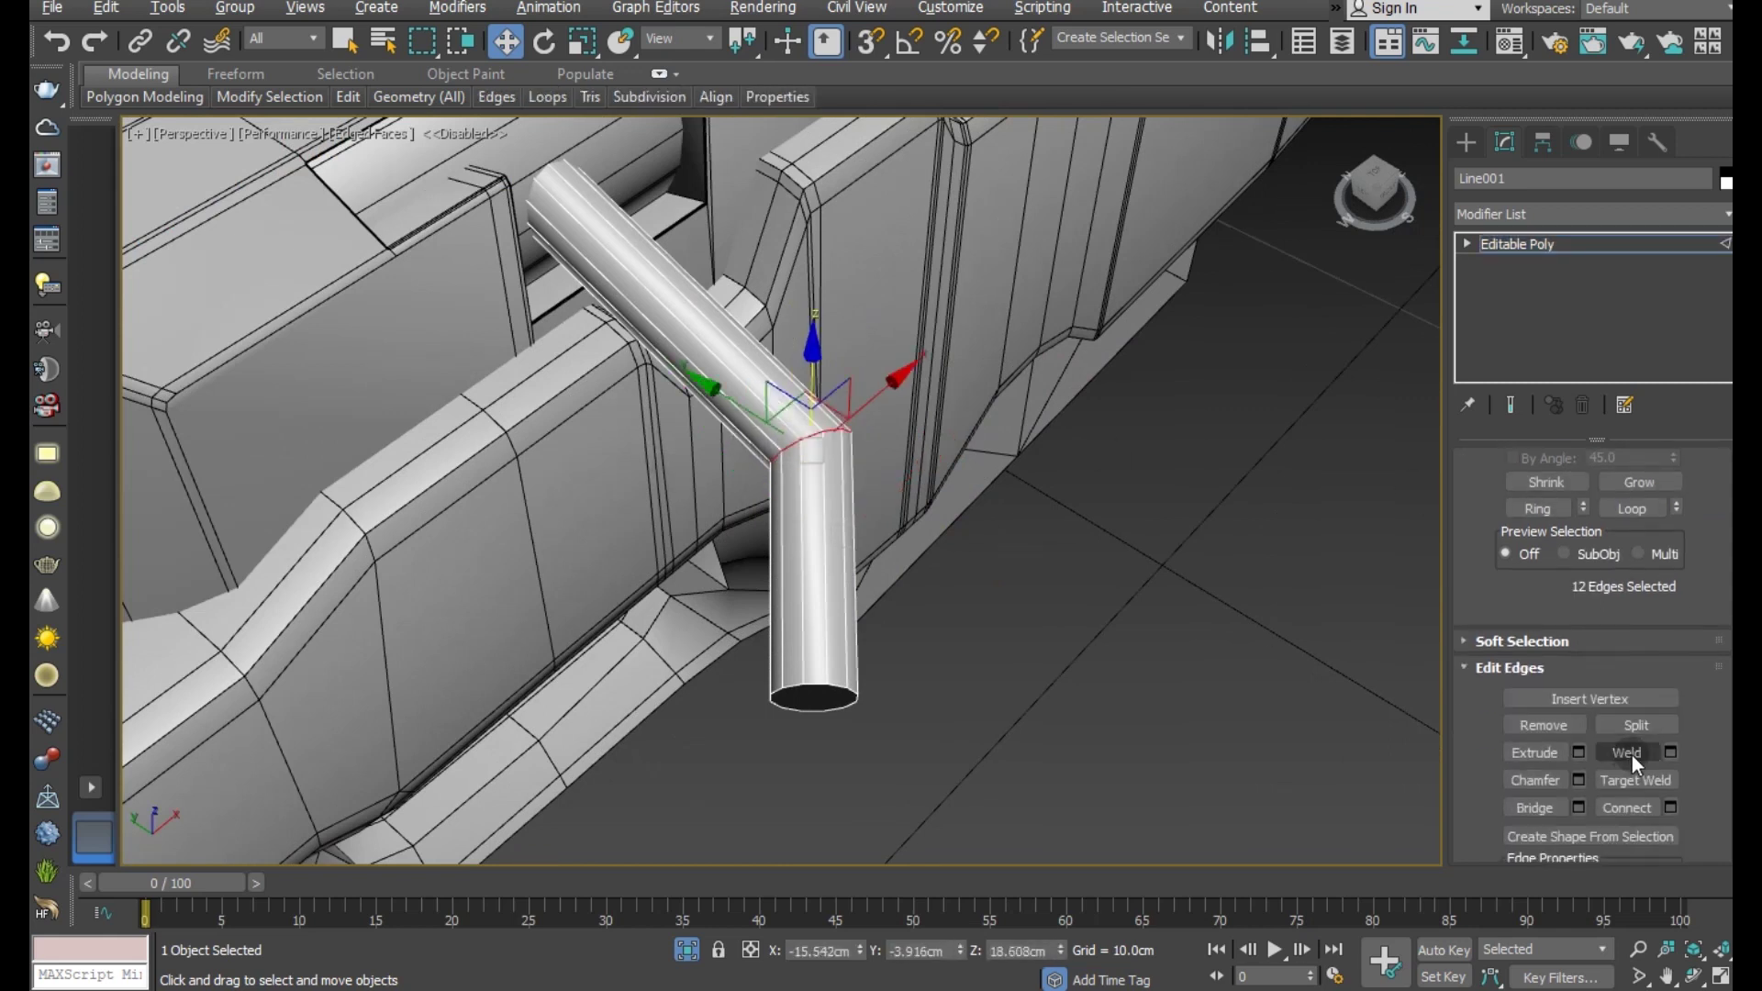
{"action": "left_click", "coordinate": [1577, 778]}
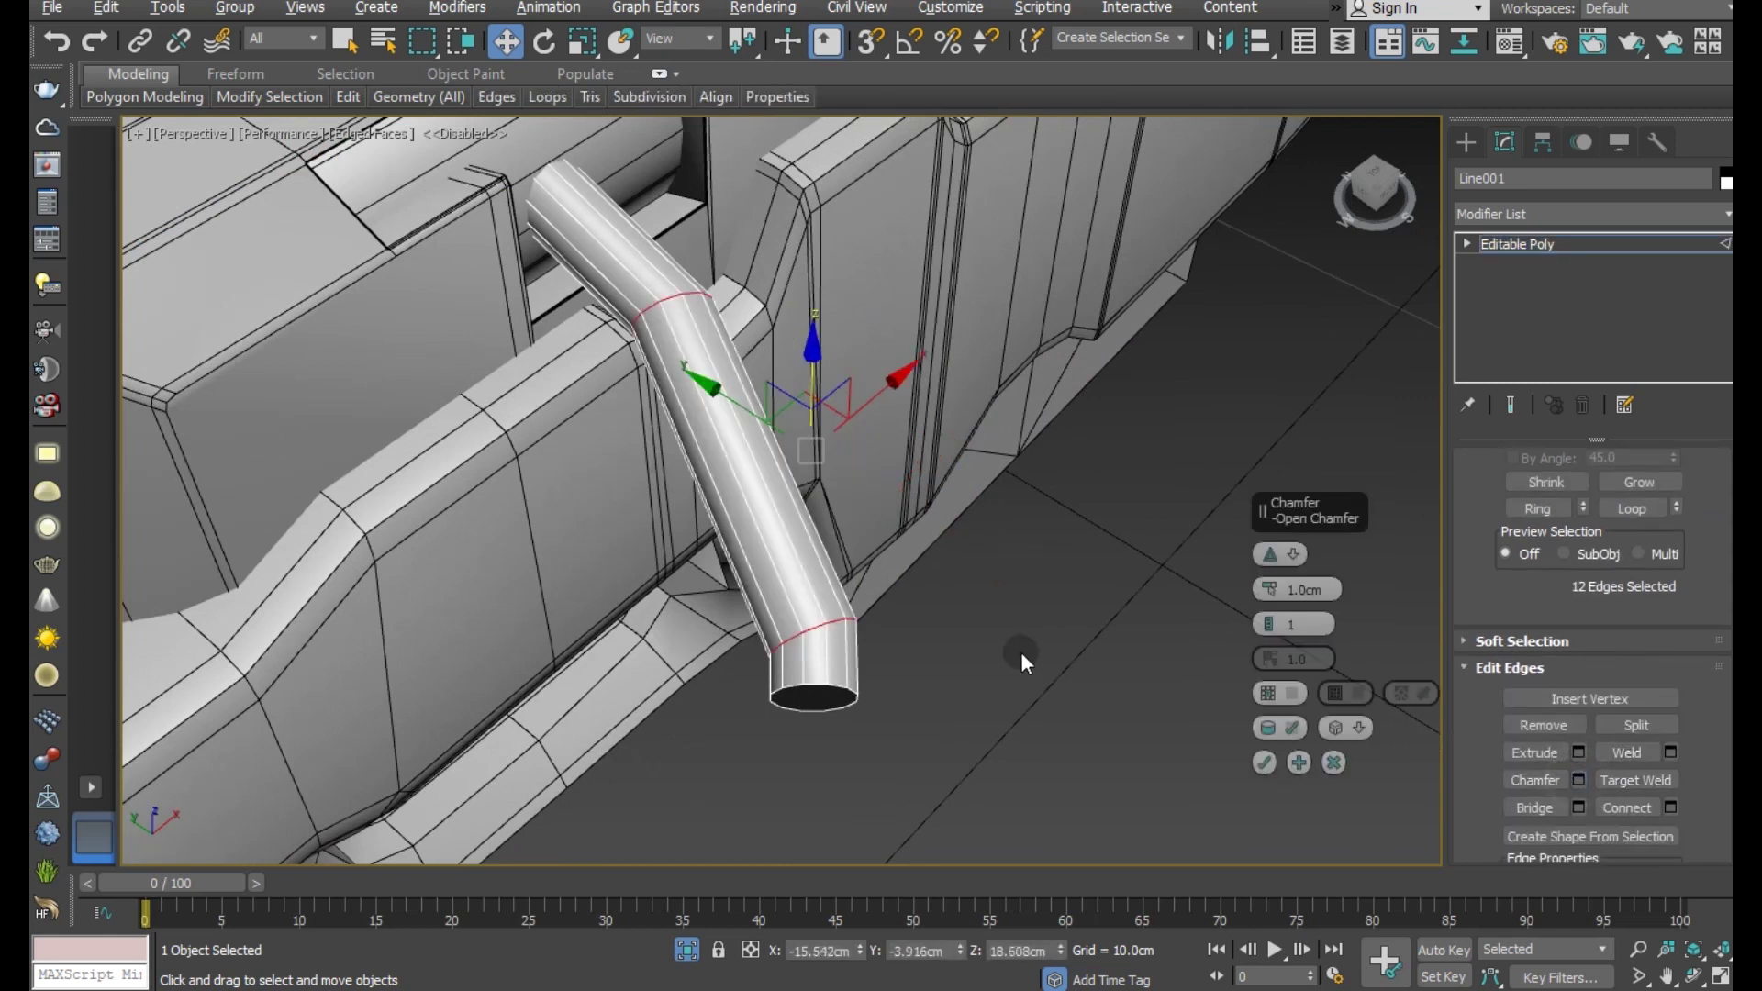
{"action": "left_click_drag", "start_coordinate": [1275, 615], "coordinate": [1267, 583]}
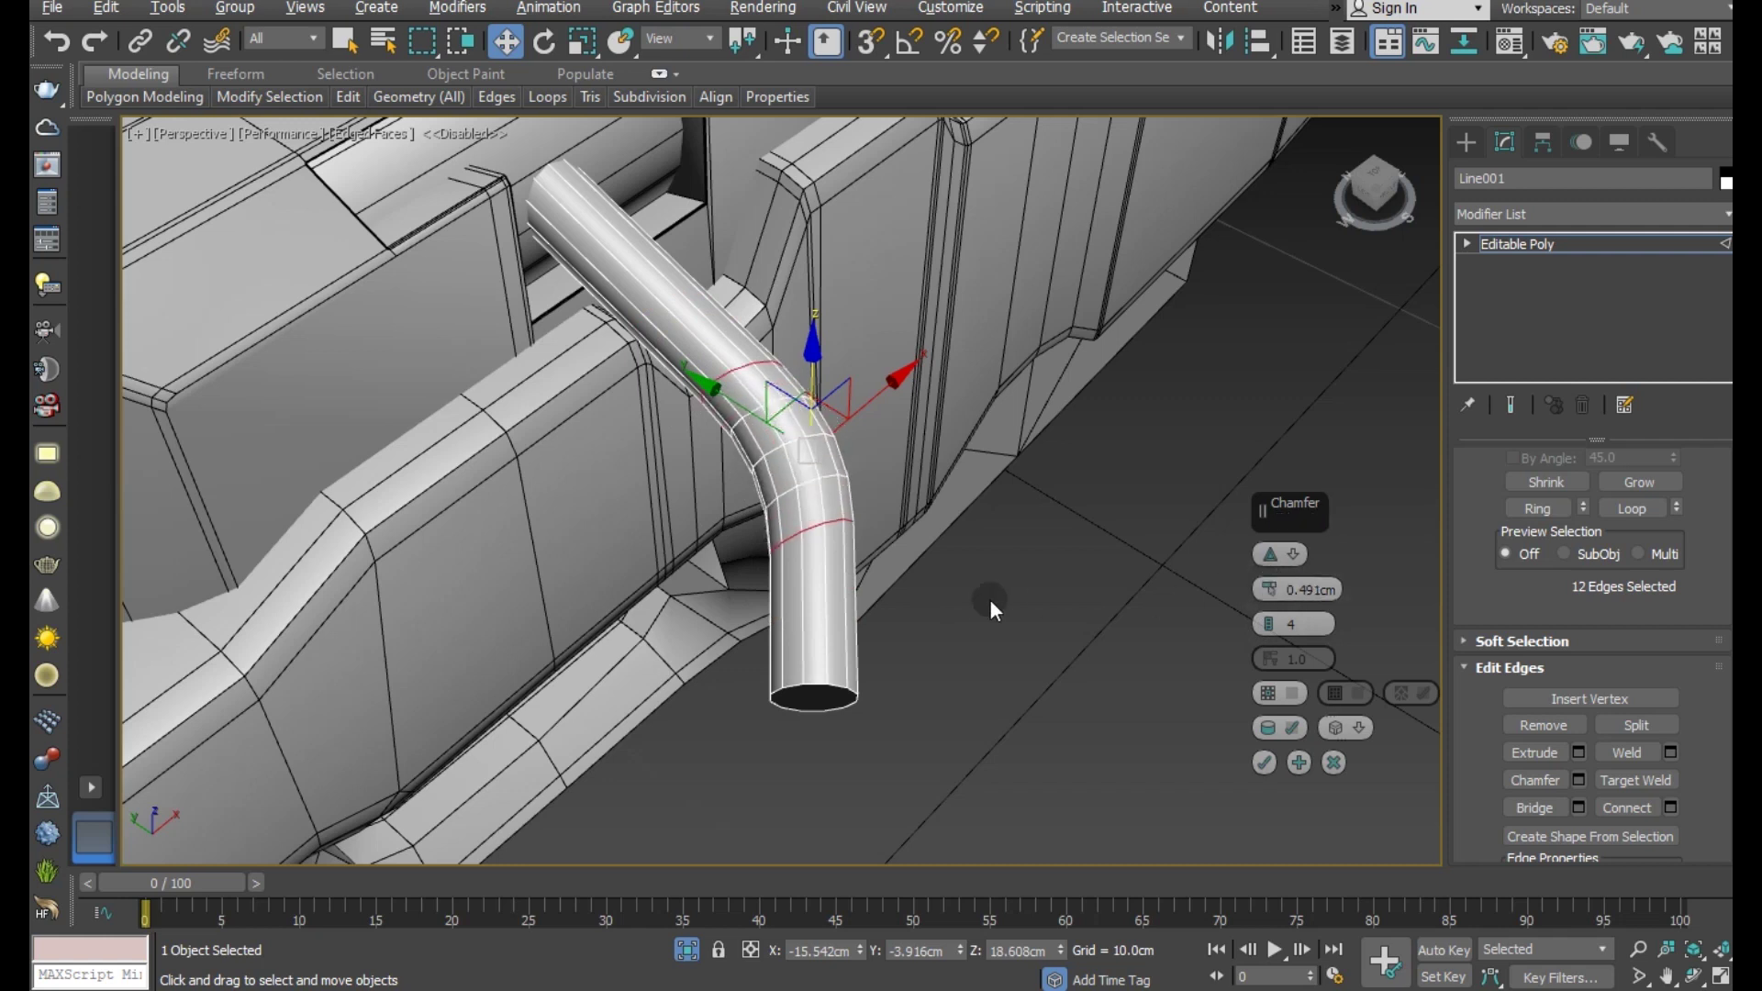
{"action": "left_click_drag", "start_coordinate": [1265, 595], "coordinate": [1265, 602]}
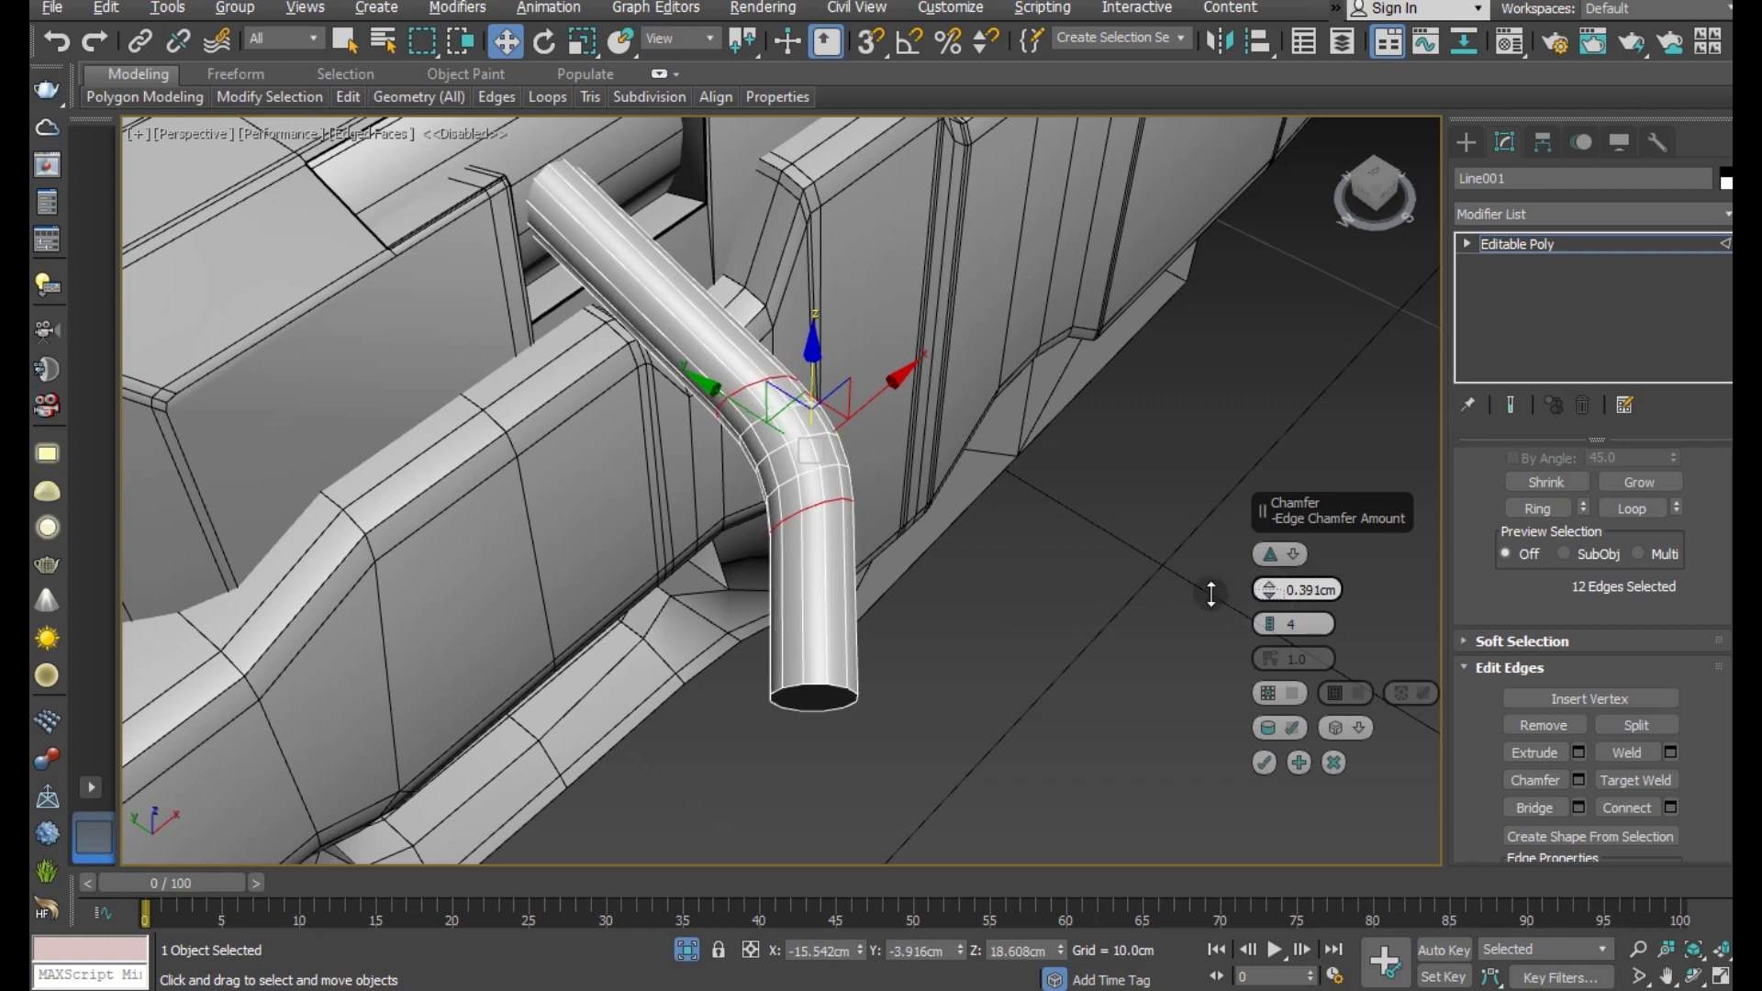
{"action": "middle_click_drag", "start_coordinate": [844, 606], "coordinate": [802, 598], "text": "alt"}
{"action": "middle_click_drag", "start_coordinate": [878, 640], "coordinate": [916, 654], "text": "alt"}
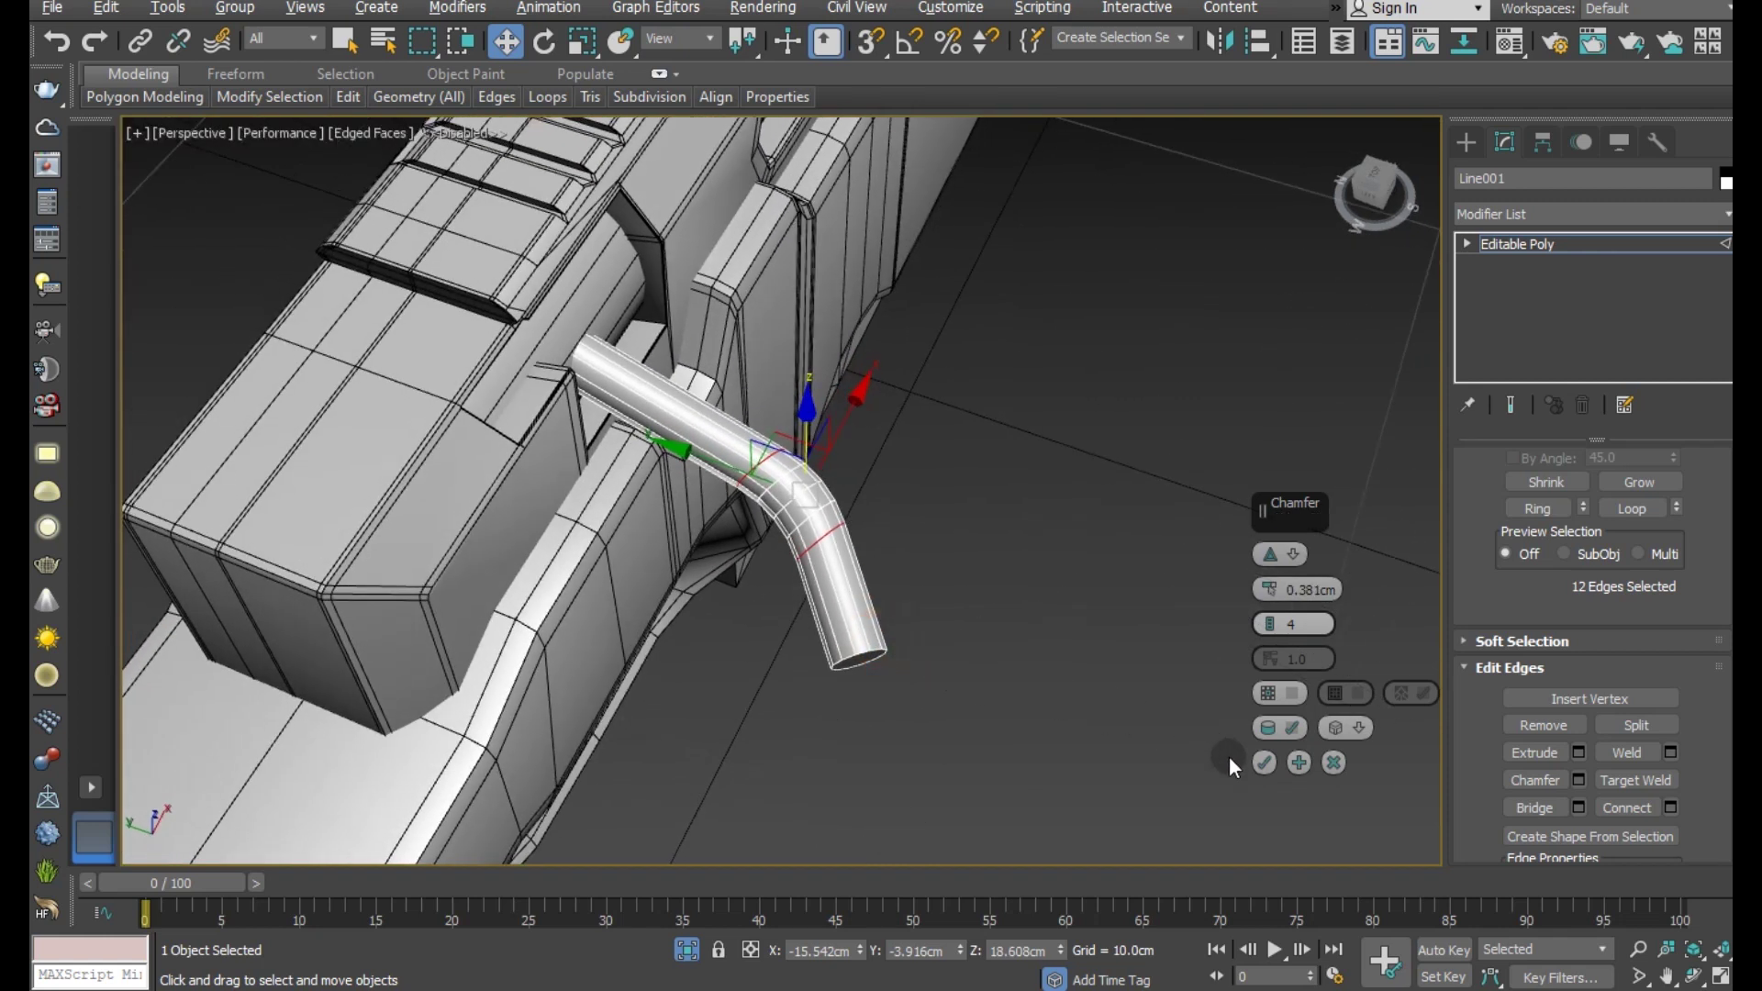
- Confirm the elbow chamfer and shift the pipe's open-end vertices slightly along Y
{"action": "left_click", "coordinate": [1258, 763]}
{"action": "scroll", "coordinate": [1561, 596], "scroll_direction": "up", "scroll_amount": 3}
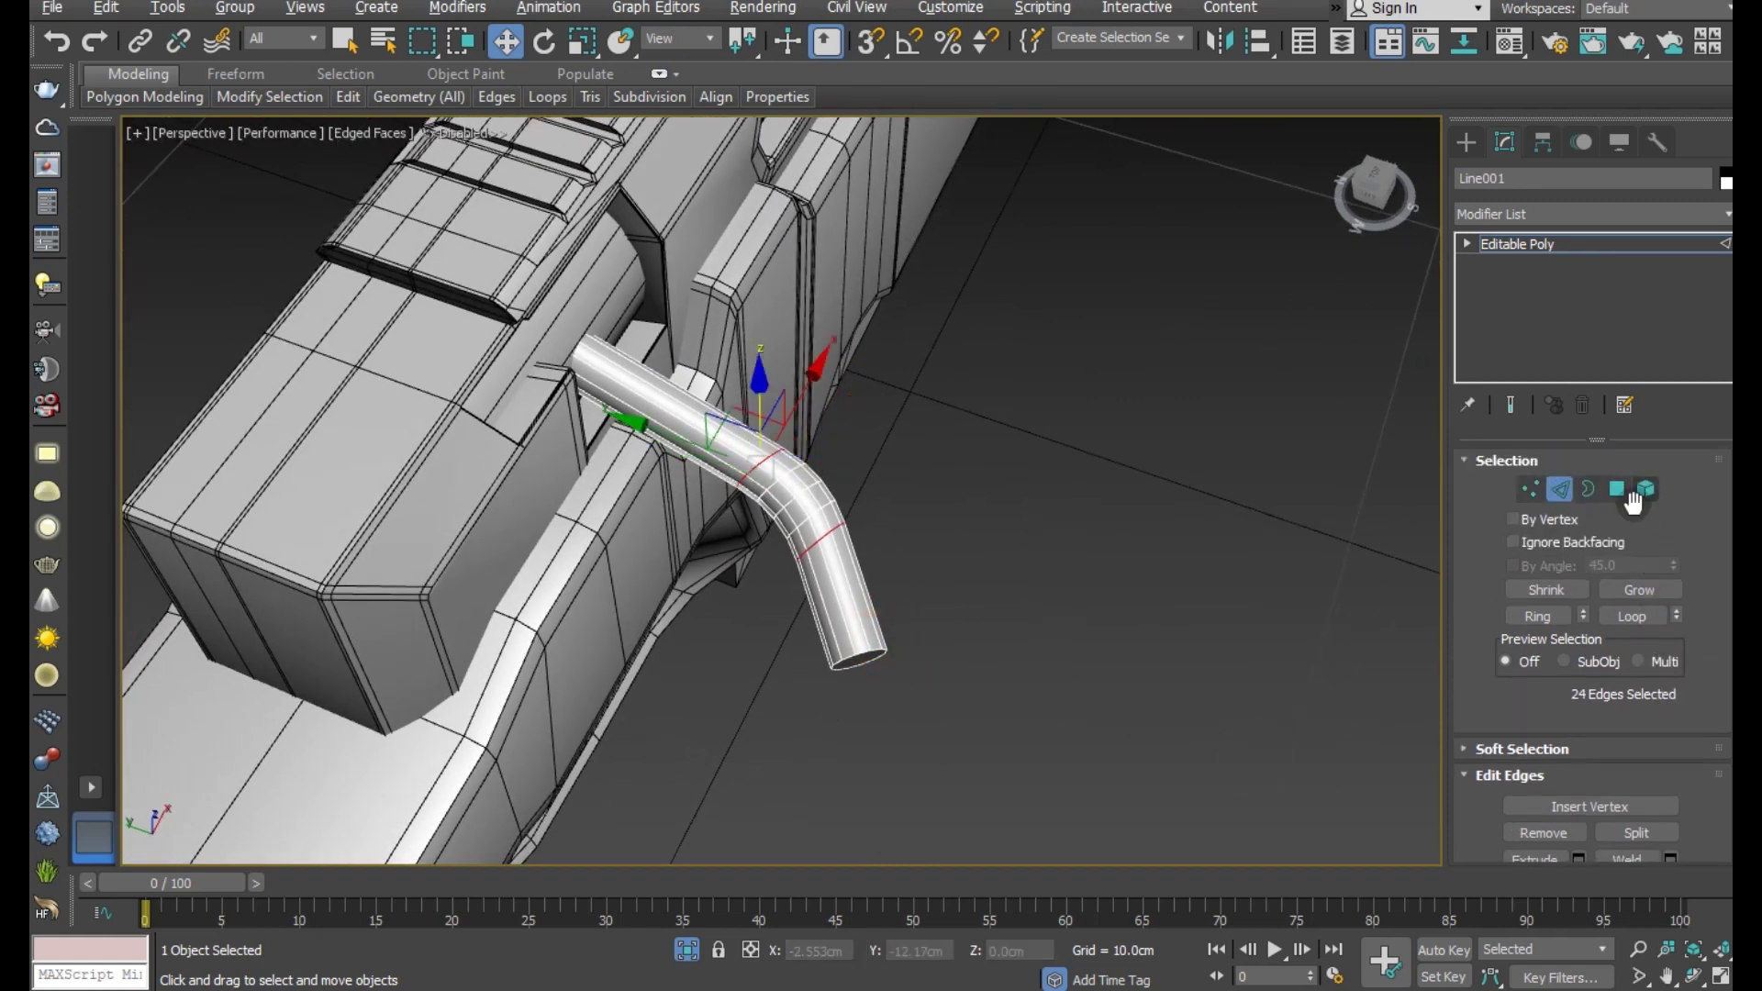
{"action": "key", "text": "1"}
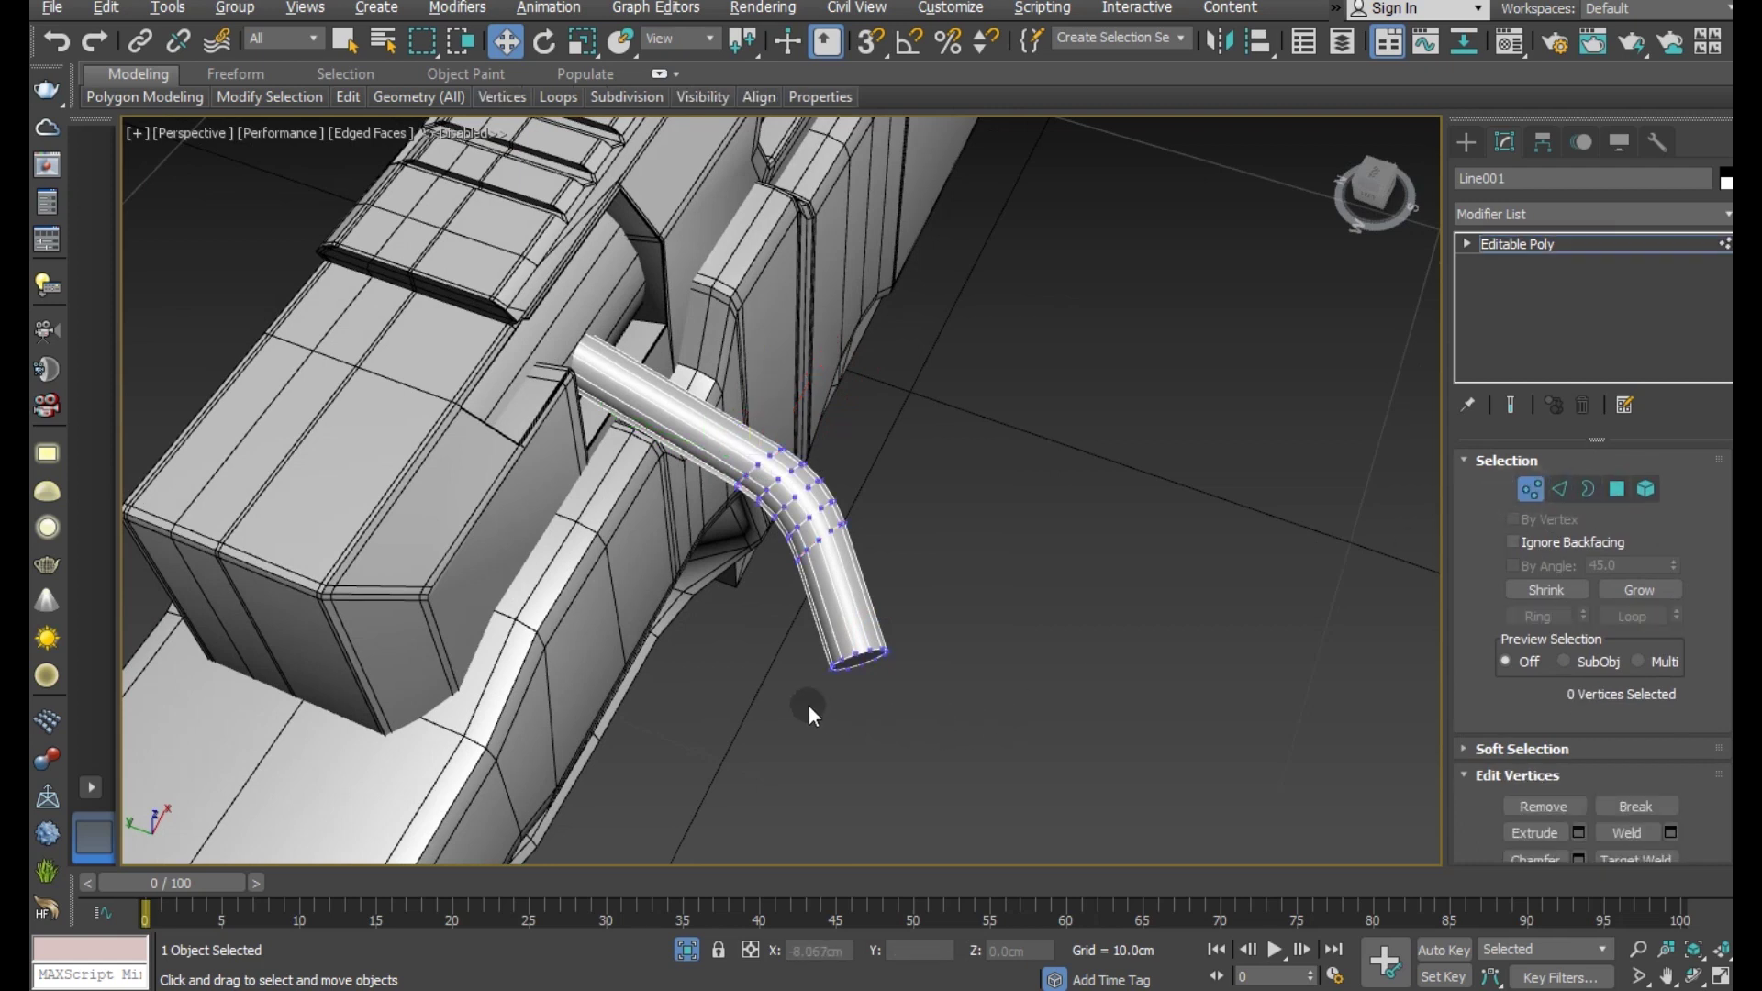
{"action": "left_click_drag", "start_coordinate": [806, 707], "coordinate": [958, 628]}
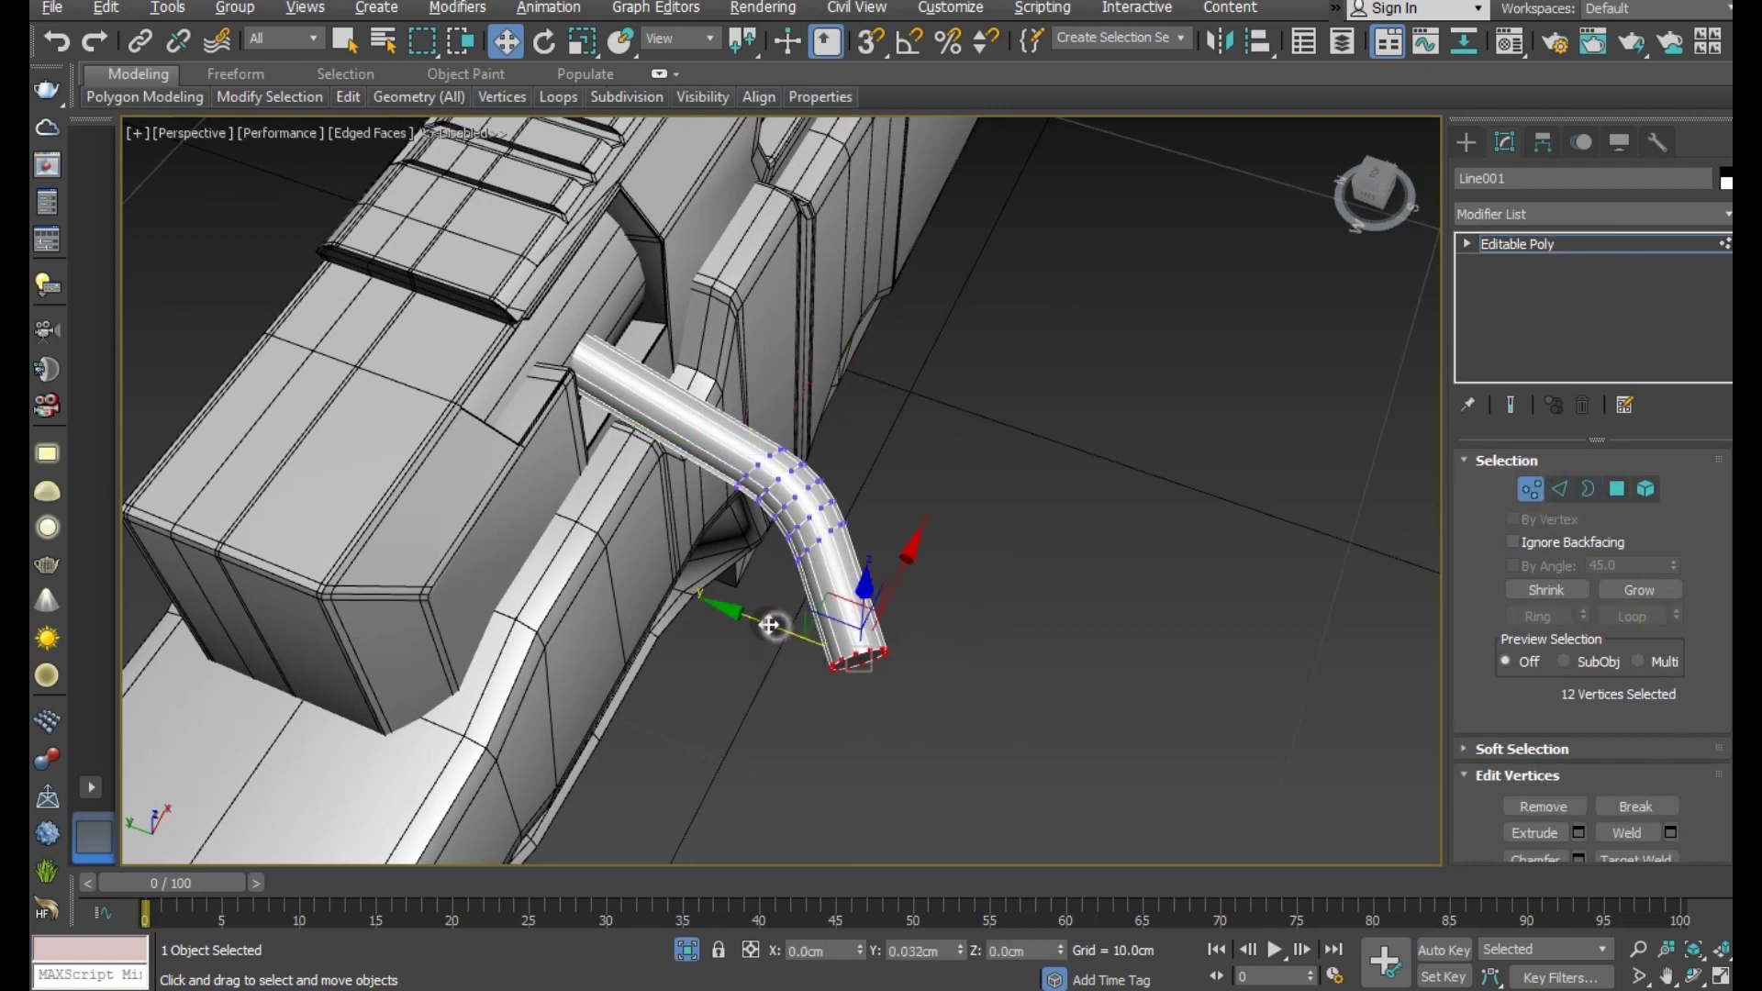
{"action": "left_click_drag", "start_coordinate": [777, 630], "coordinate": [769, 626]}
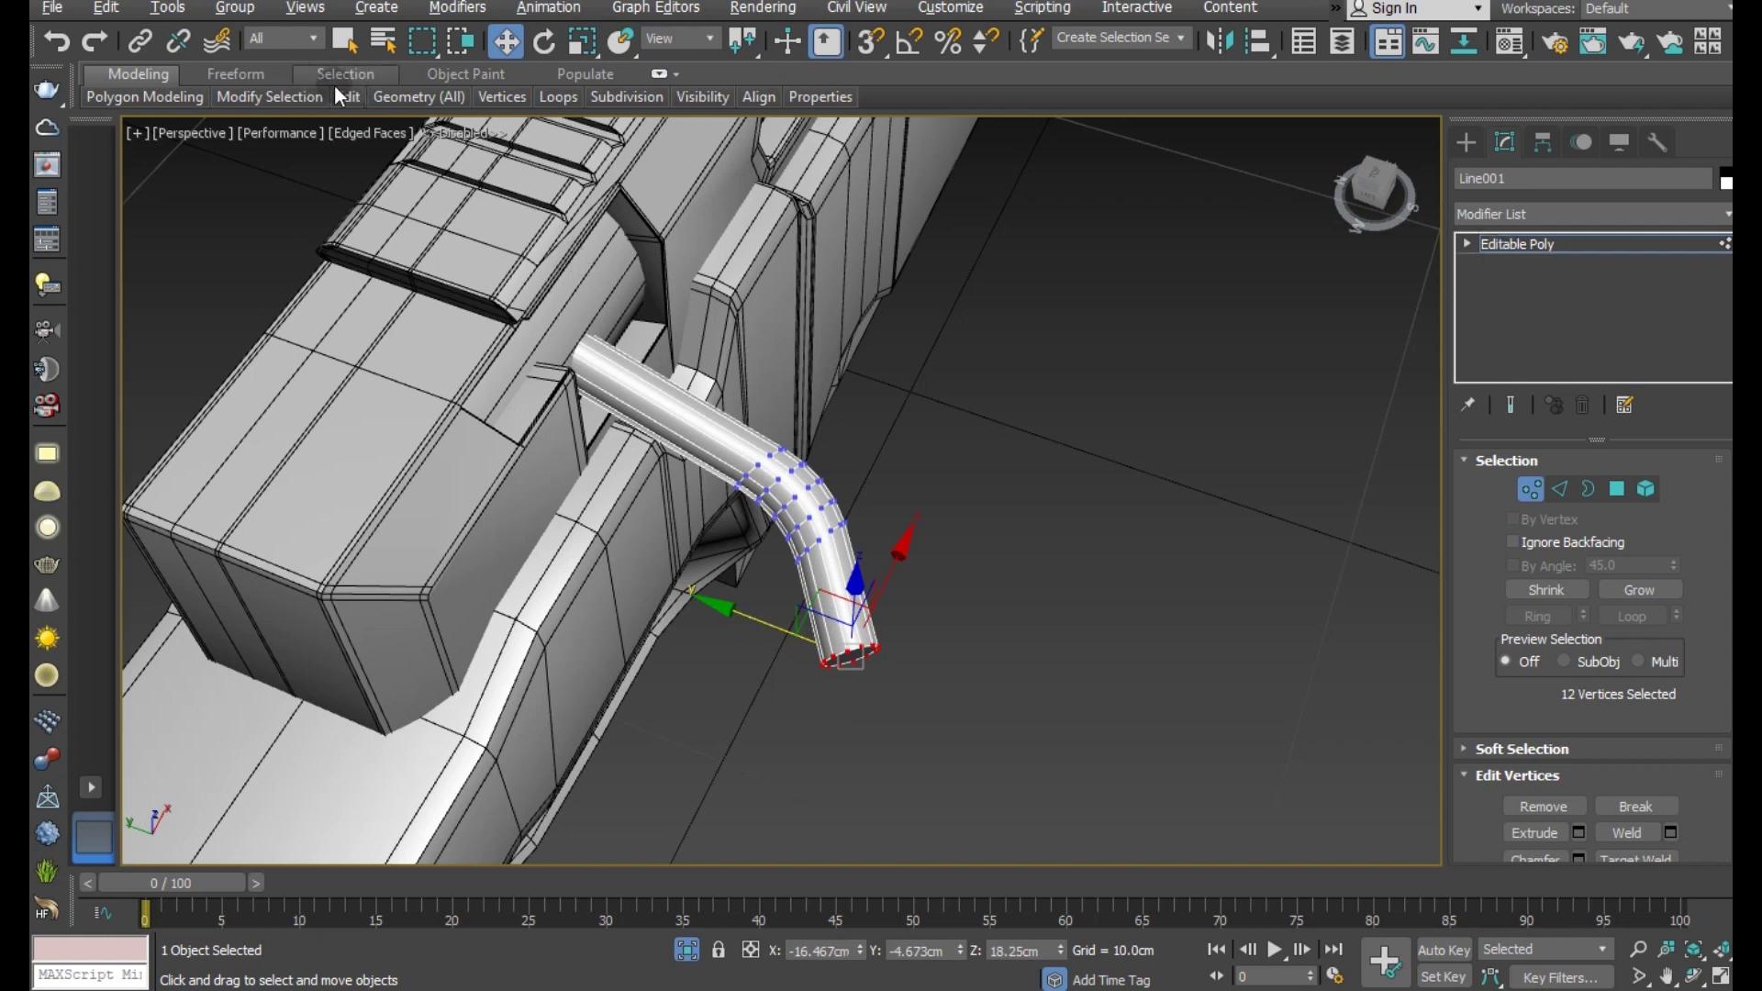
{"action": "left_click", "coordinate": [529, 174]}
{"action": "middle_click_drag", "start_coordinate": [888, 353], "coordinate": [860, 483], "text": "alt"}
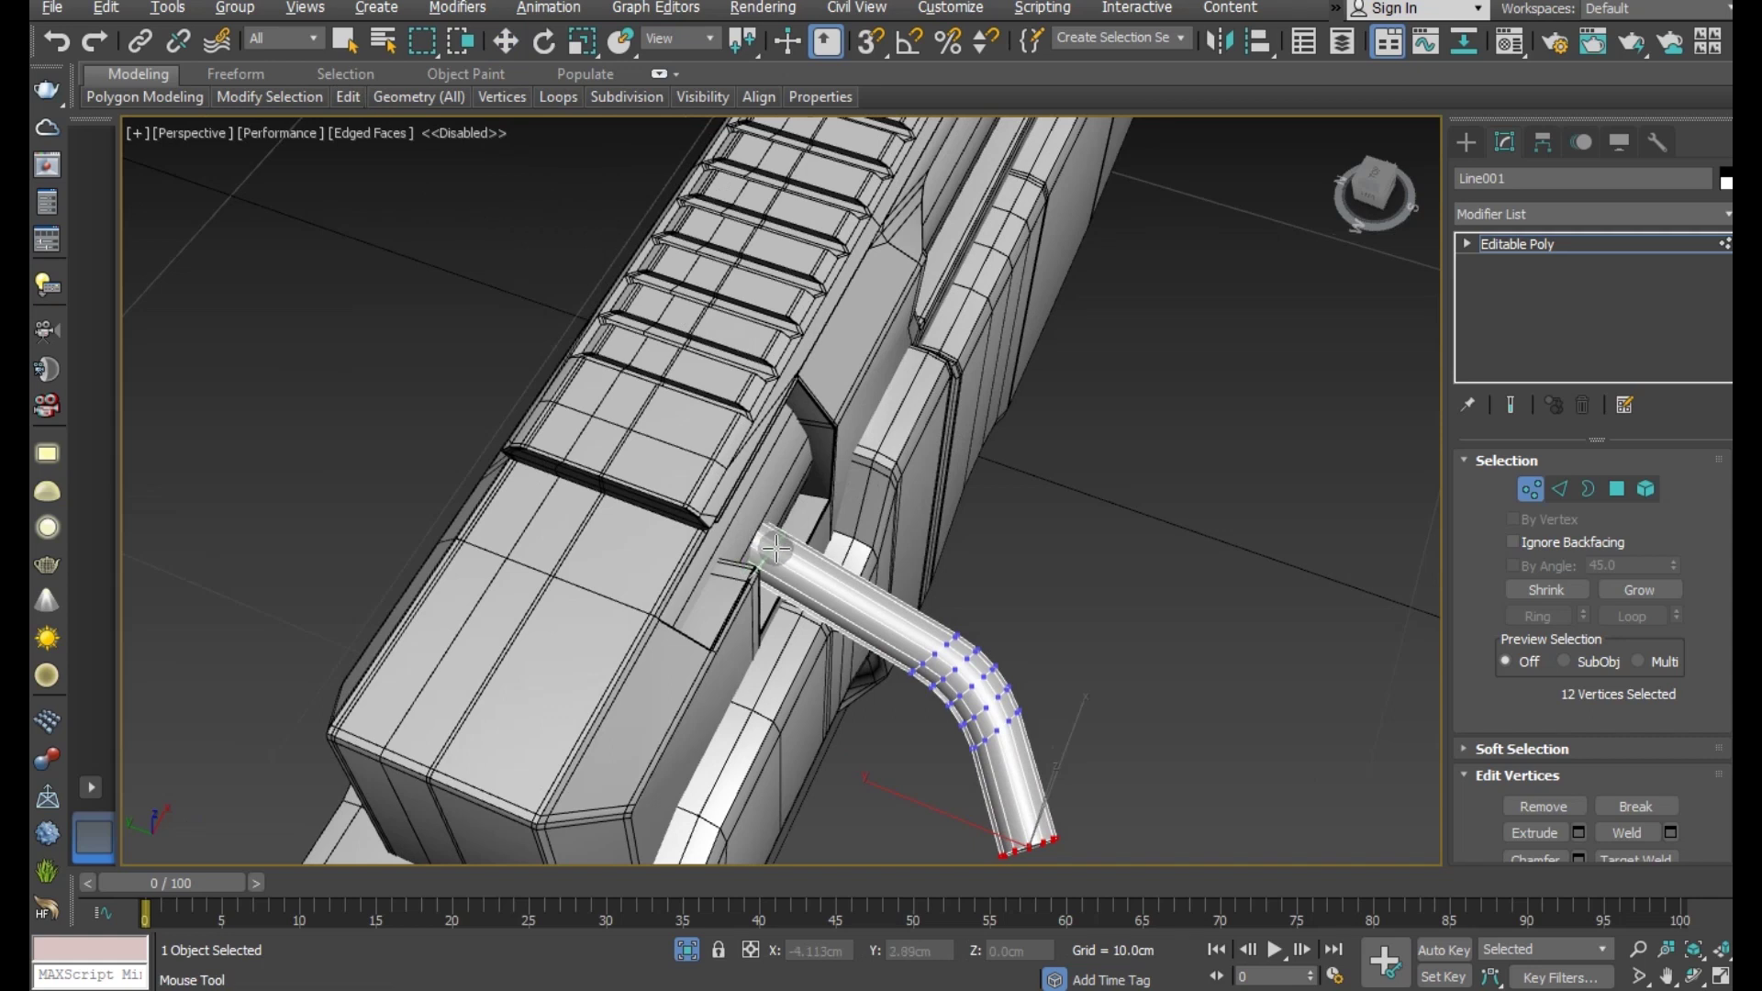
{"action": "key", "text": "w"}
{"action": "middle_click_drag", "start_coordinate": [776, 548], "coordinate": [880, 507]}
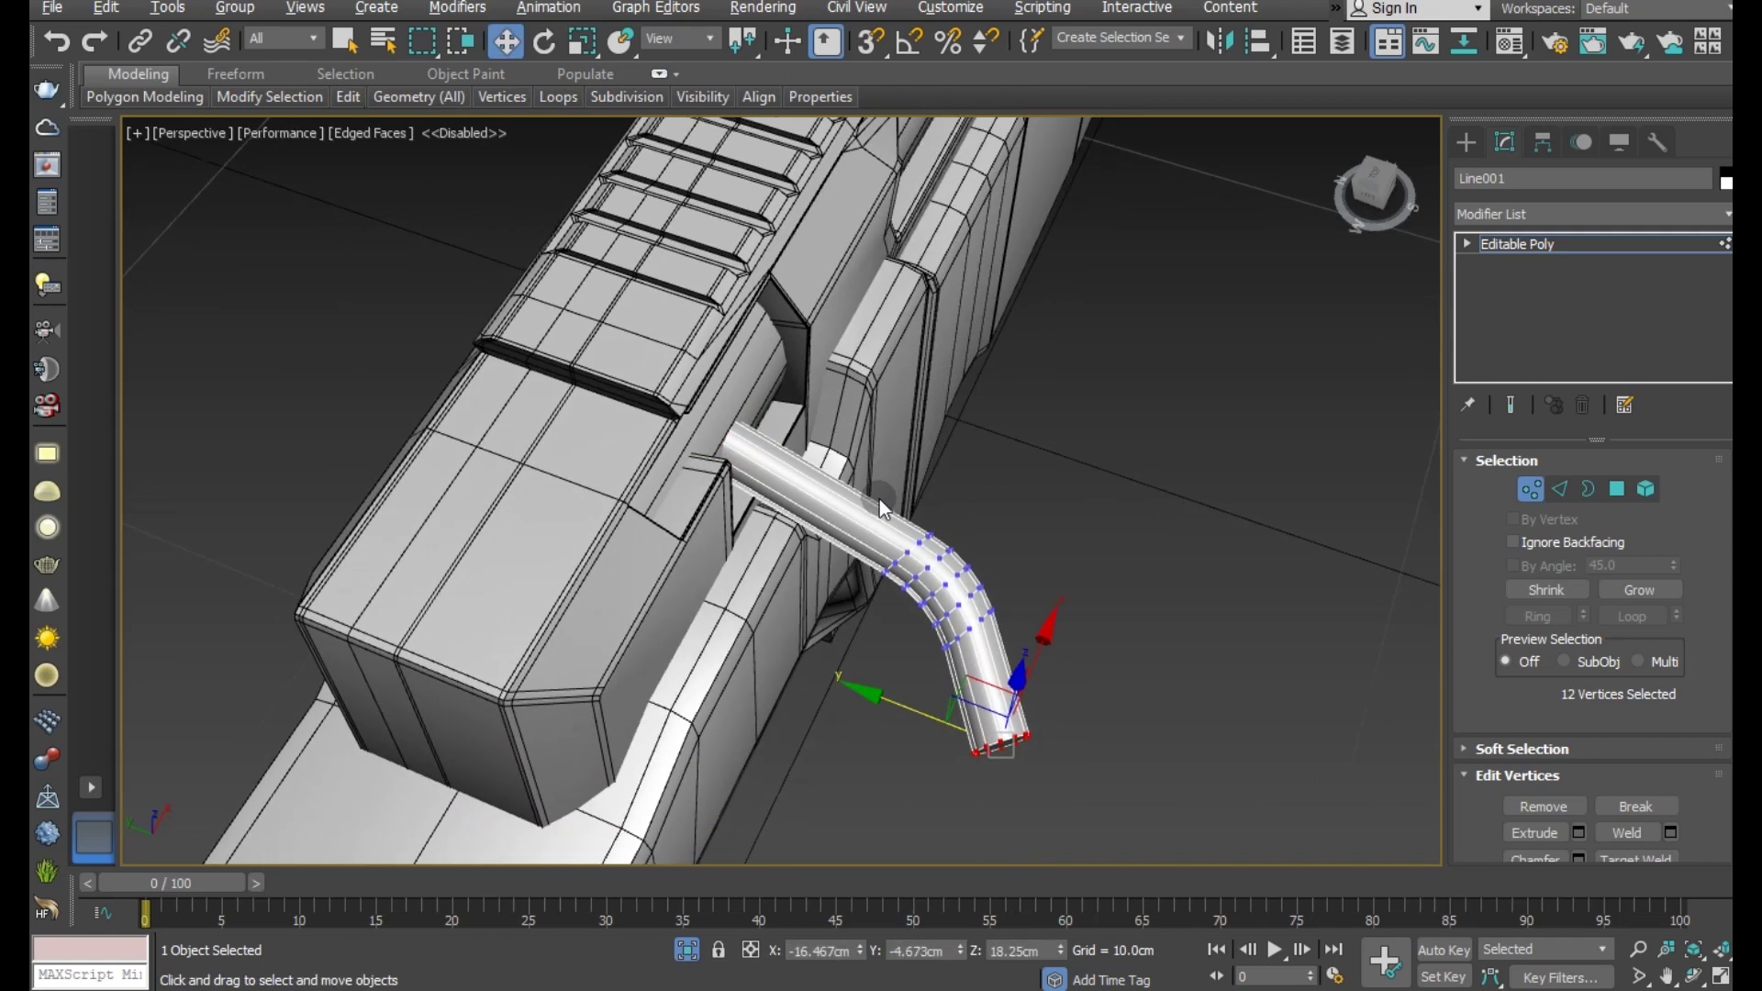
- In Top view, create a standard-primitive sphere at the pipe's end
{"action": "key", "text": "t"}
{"action": "left_click", "coordinate": [1522, 246]}
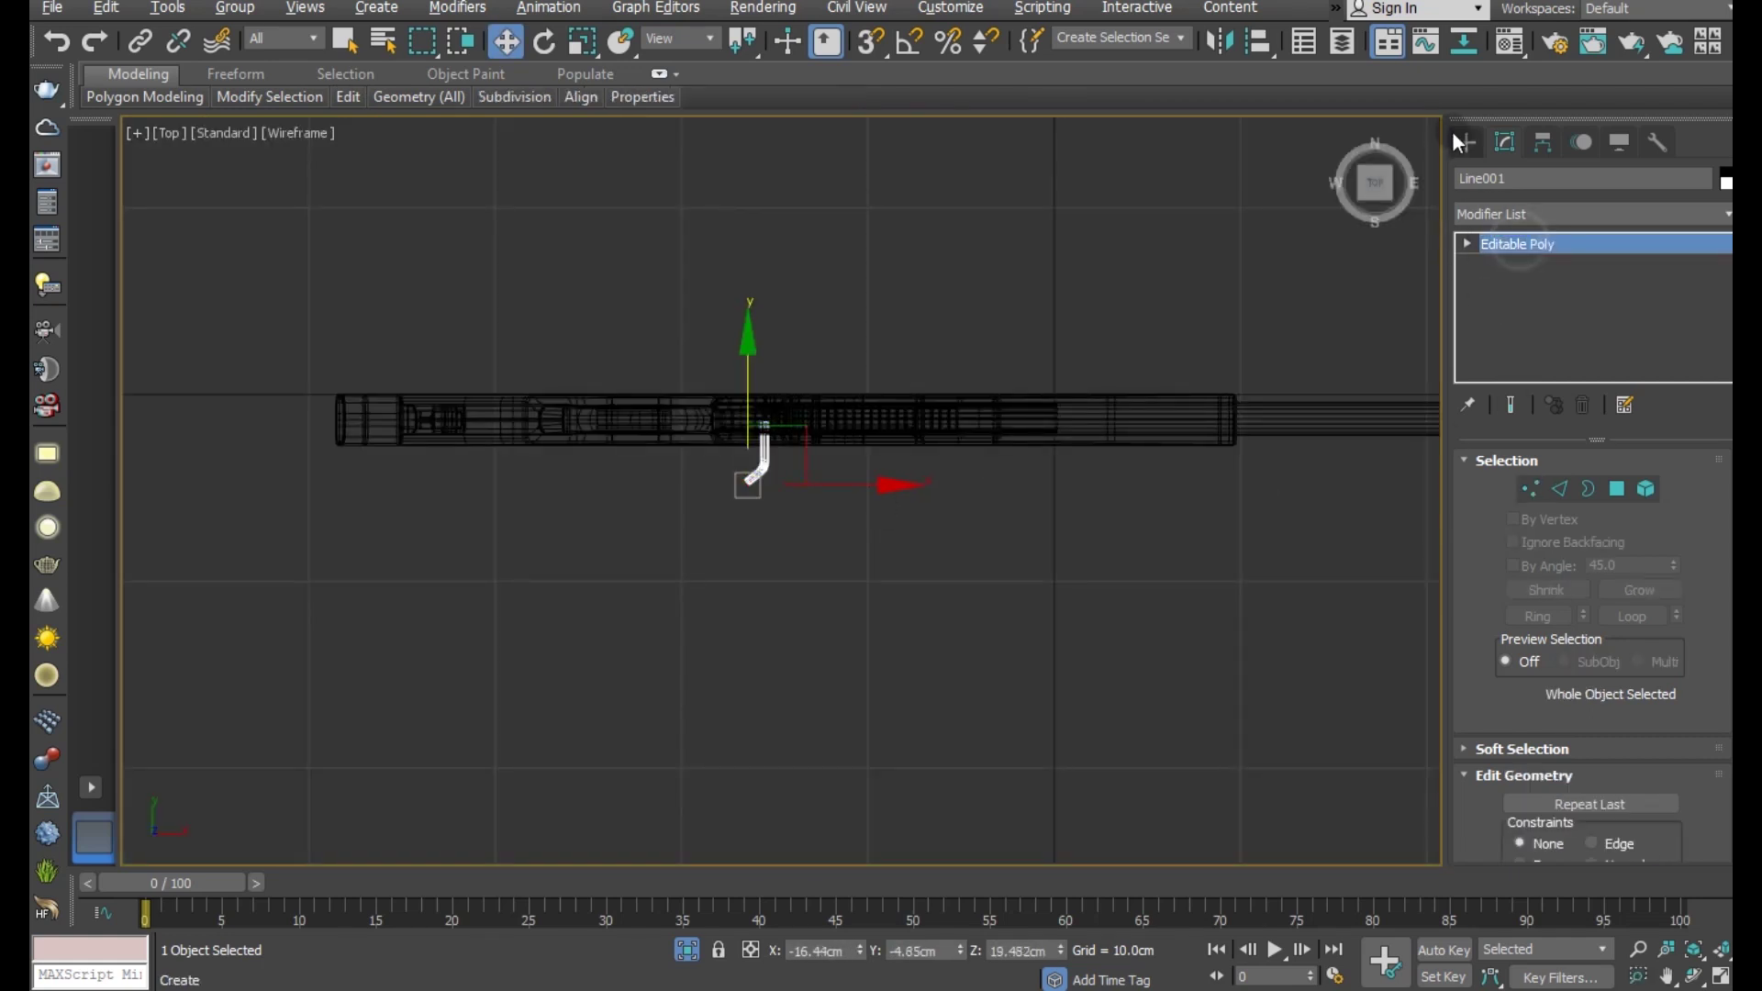
{"action": "left_click", "coordinate": [1466, 141]}
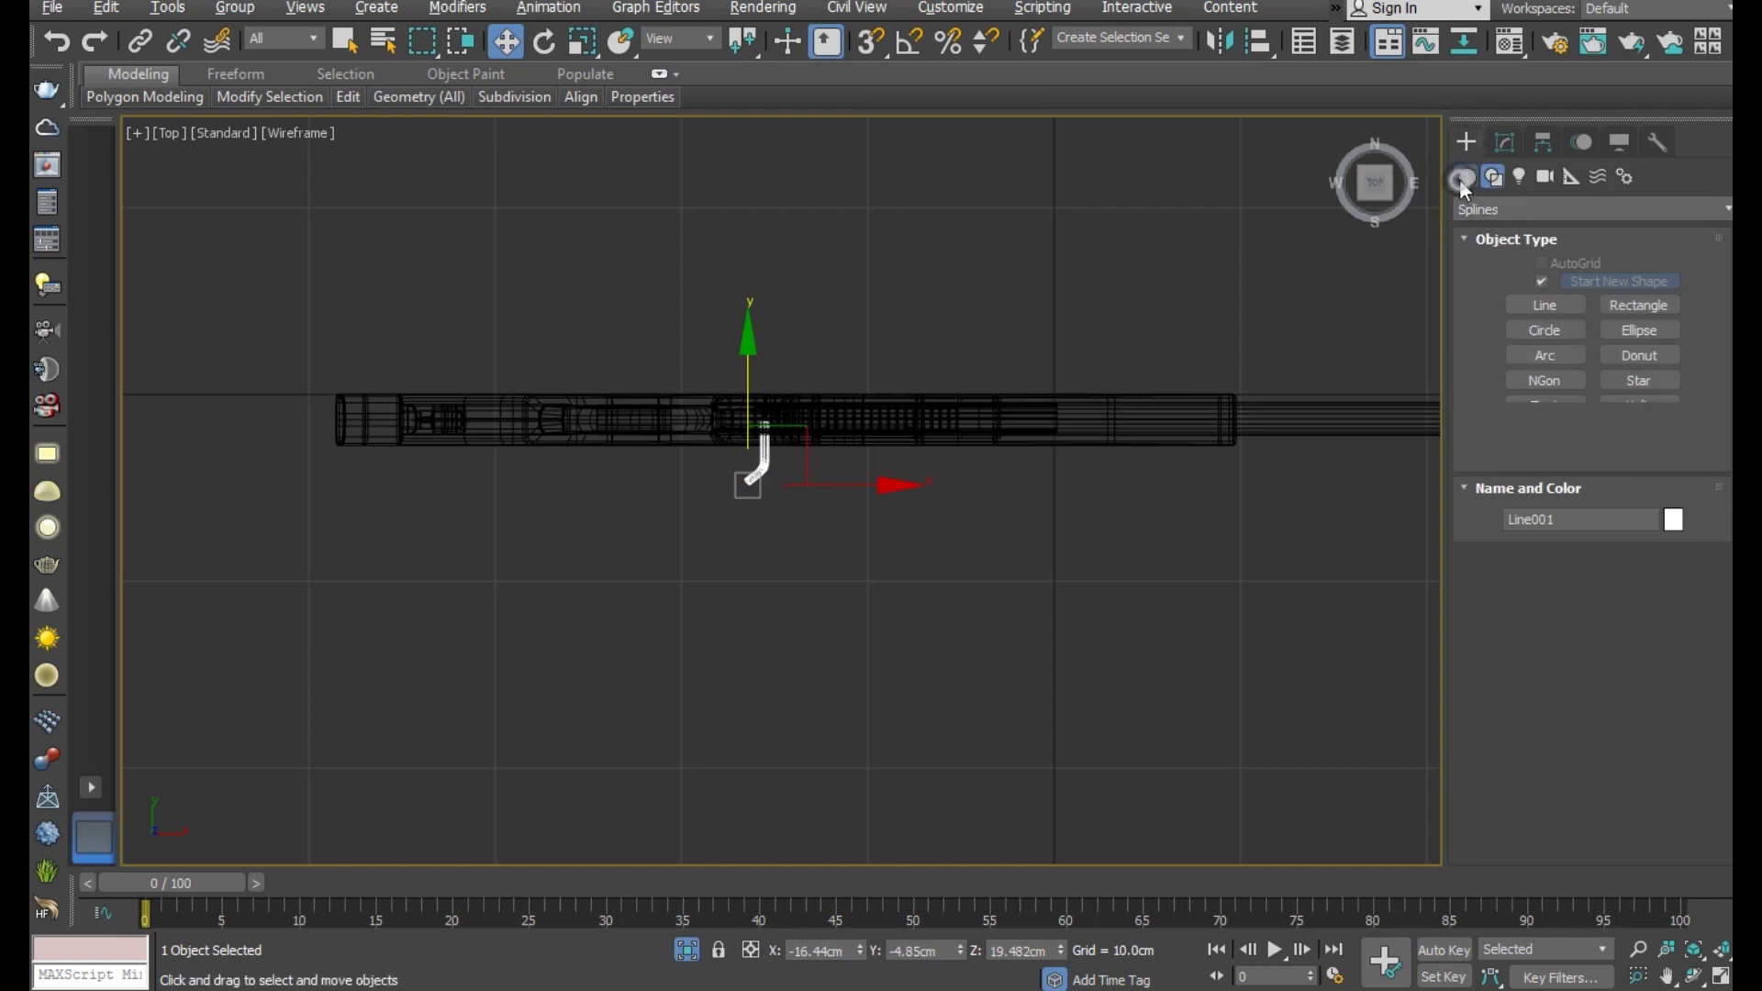
{"action": "left_click", "coordinate": [1466, 176]}
{"action": "left_click", "coordinate": [1549, 312]}
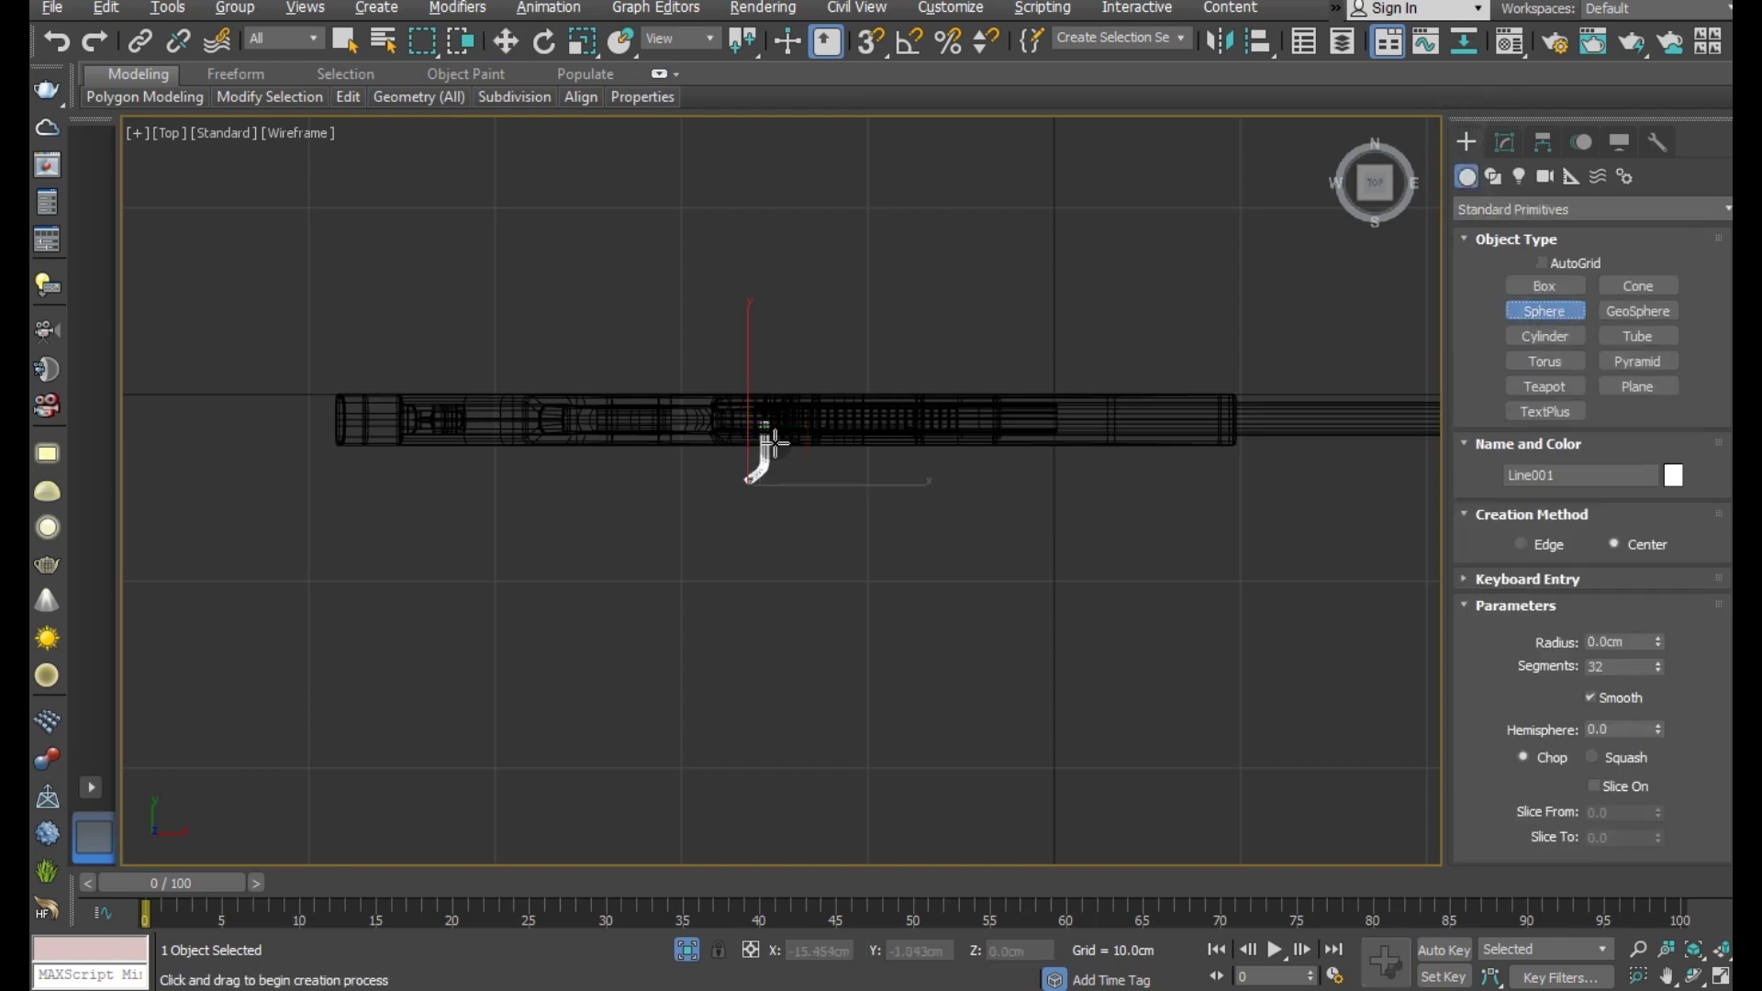
{"action": "scroll", "coordinate": [732, 471], "scroll_direction": "up", "scroll_amount": 2}
{"action": "scroll", "coordinate": [785, 510], "scroll_direction": "up", "scroll_amount": 2}
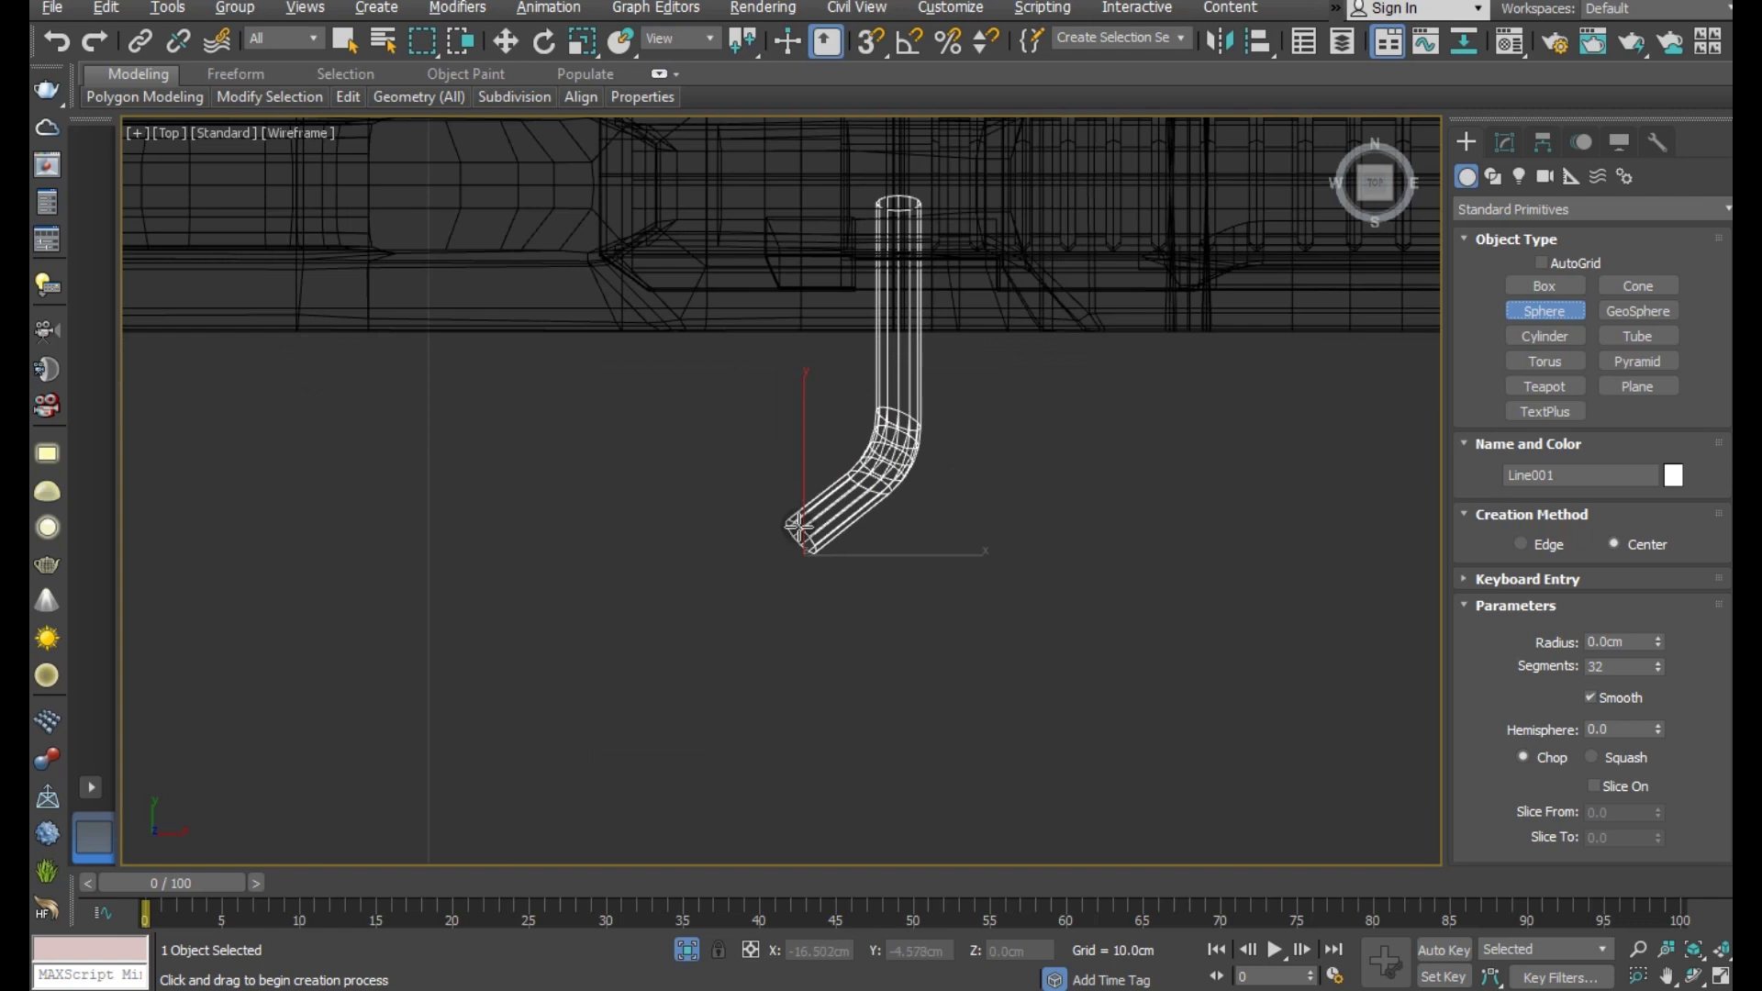
{"action": "left_click_drag", "start_coordinate": [799, 528], "coordinate": [877, 548]}
{"action": "key", "text": "w"}
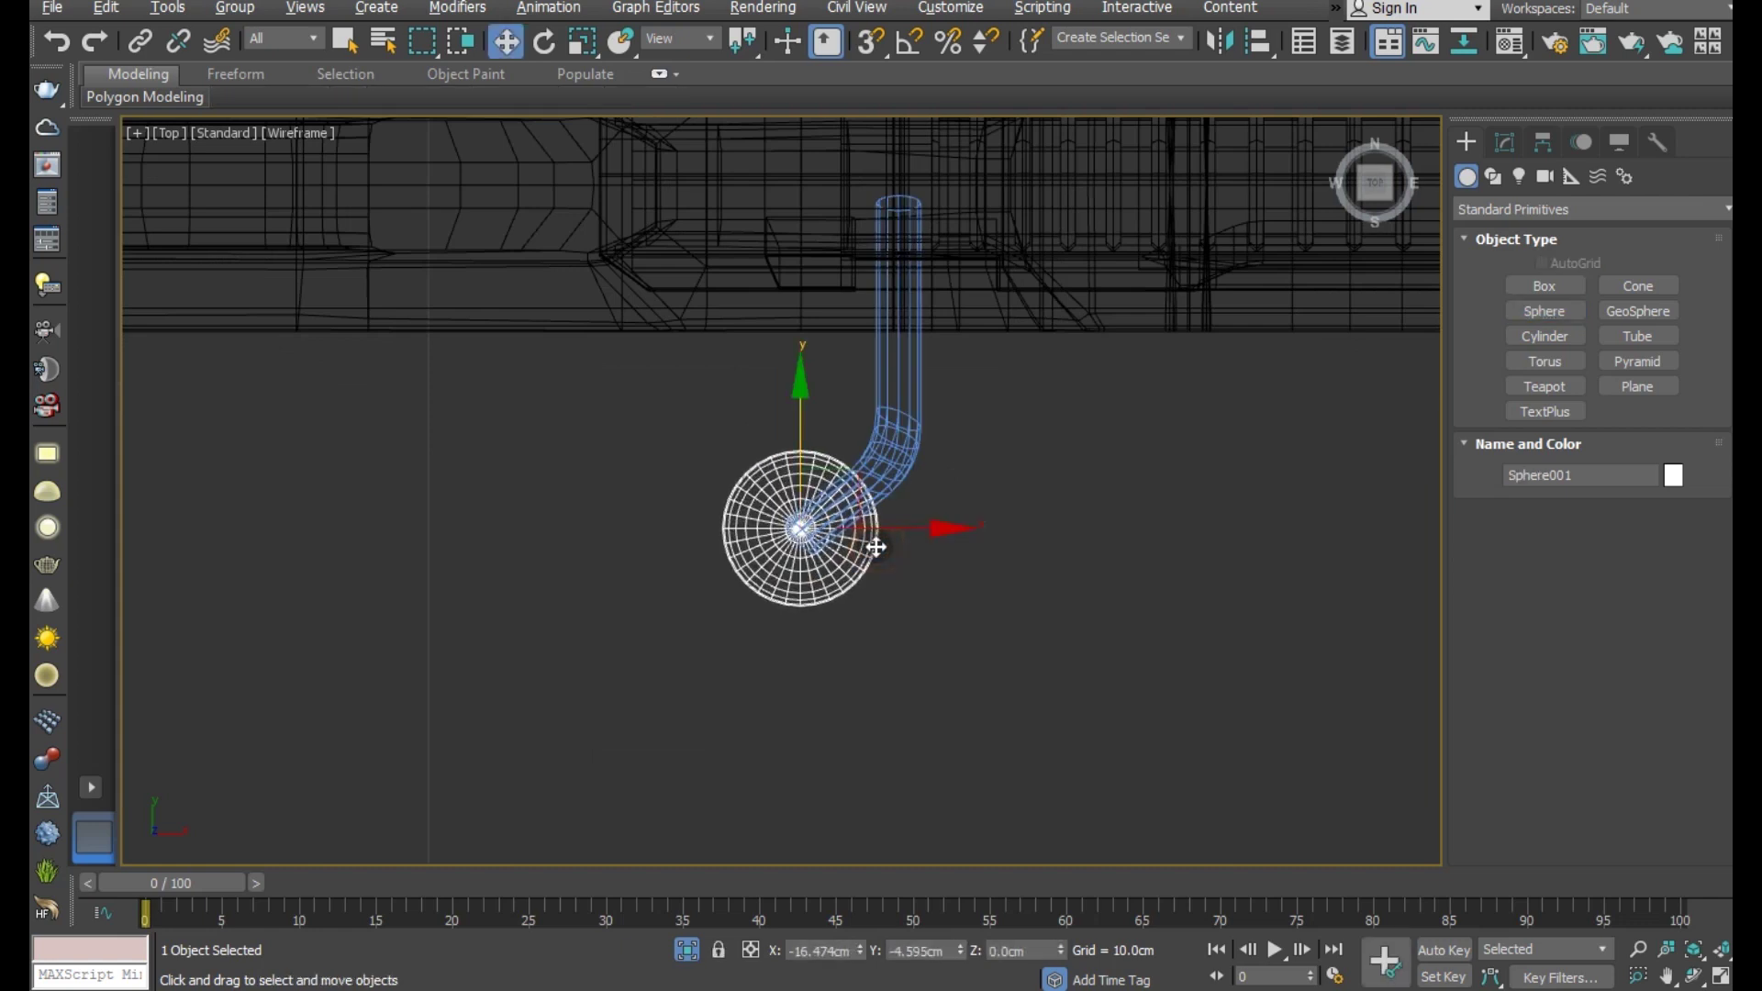
- Raise the sphere in perspective view to meet the pipe's height
{"action": "key", "text": "alt+w"}
{"action": "key", "text": "alt+w"}
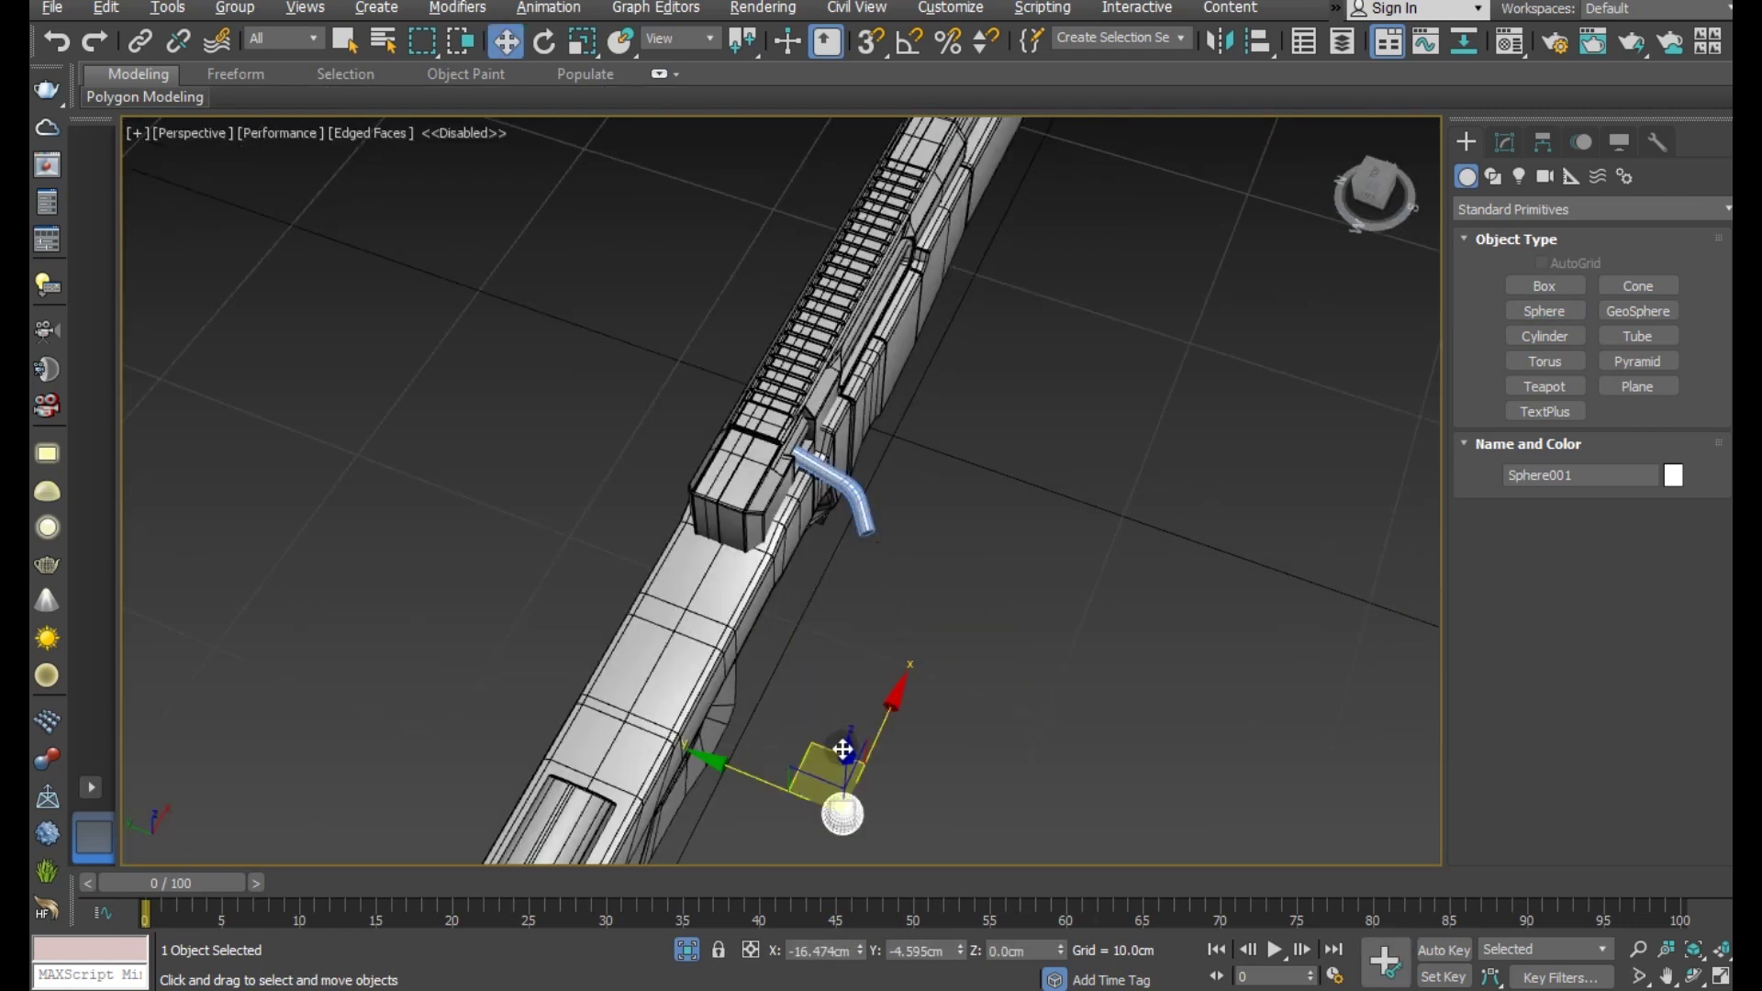
{"action": "middle_click_drag", "start_coordinate": [889, 669], "coordinate": [881, 697], "text": "alt"}
{"action": "mouse_move", "coordinate": [844, 725]}
{"action": "left_mouse_down"}
{"action": "mouse_move", "coordinate": [863, 340]}
{"action": "mouse_move", "coordinate": [845, 321]}
{"action": "left_mouse_up"}
{"action": "scroll", "coordinate": [848, 417], "scroll_direction": "up", "scroll_amount": 3}
{"action": "scroll", "coordinate": [849, 418], "scroll_direction": "up", "scroll_amount": 4}
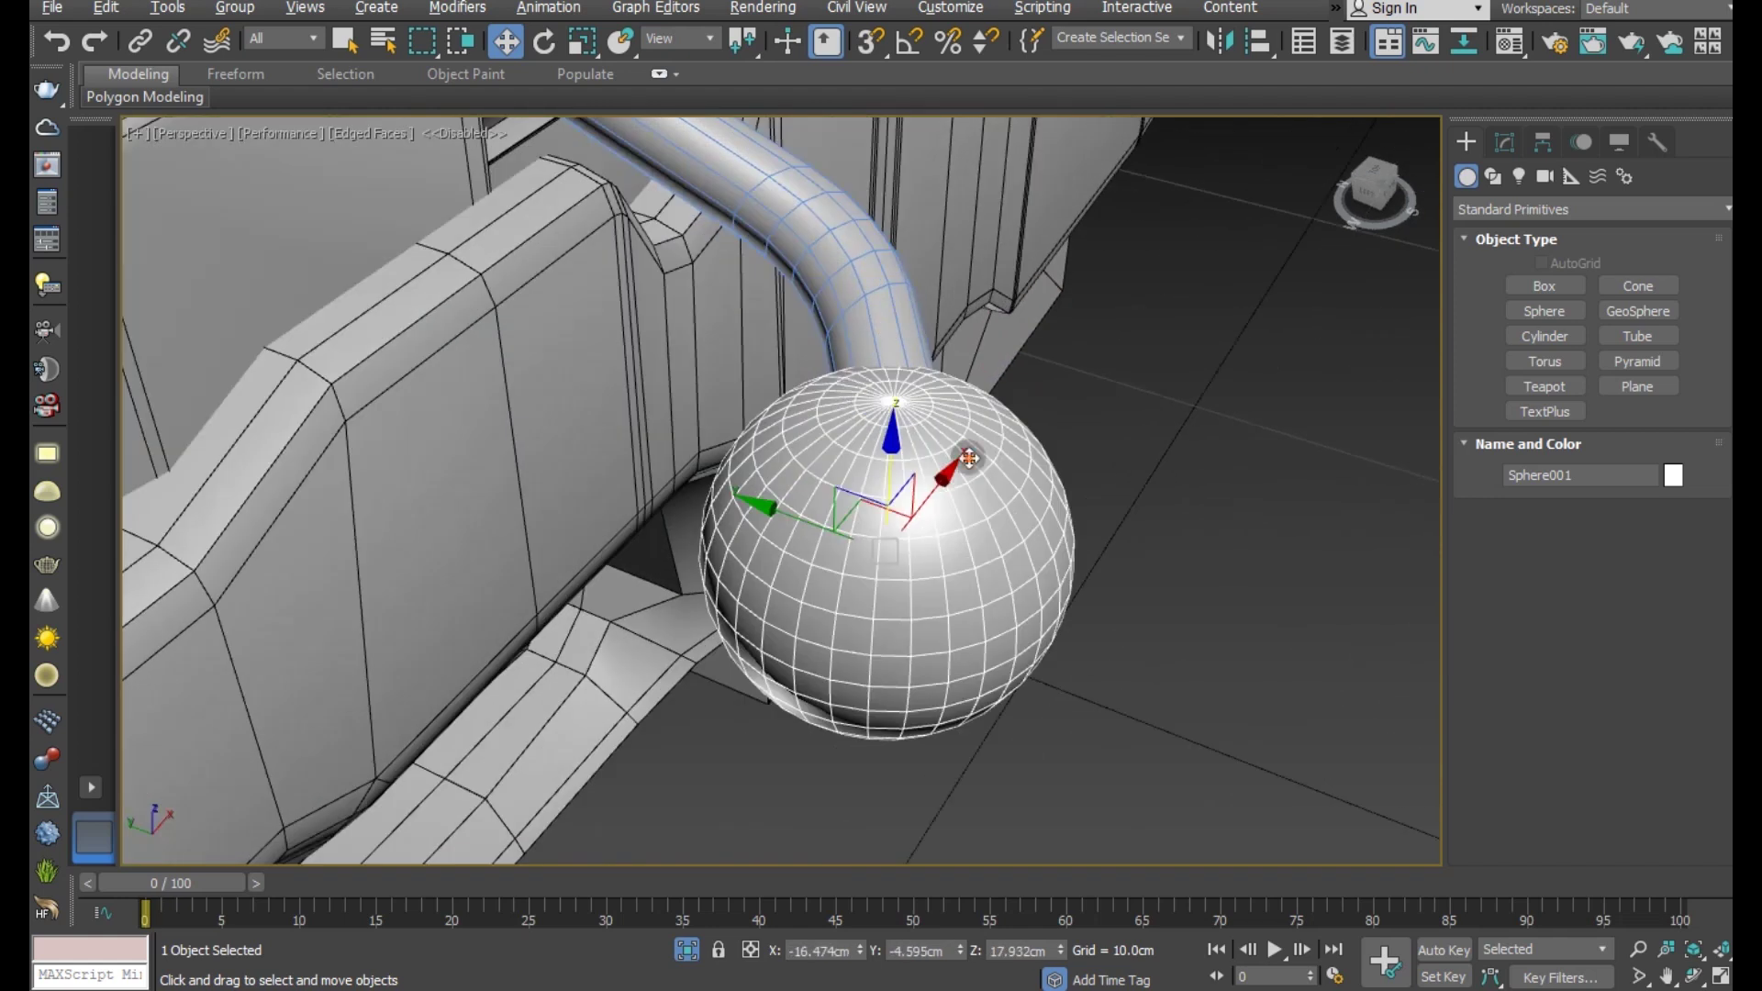
{"action": "scroll", "coordinate": [848, 418], "scroll_direction": "up", "scroll_amount": 3}
{"action": "middle_click_drag", "start_coordinate": [848, 418], "coordinate": [880, 458], "text": "alt"}
{"action": "left_click_drag", "start_coordinate": [888, 429], "coordinate": [886, 390]}
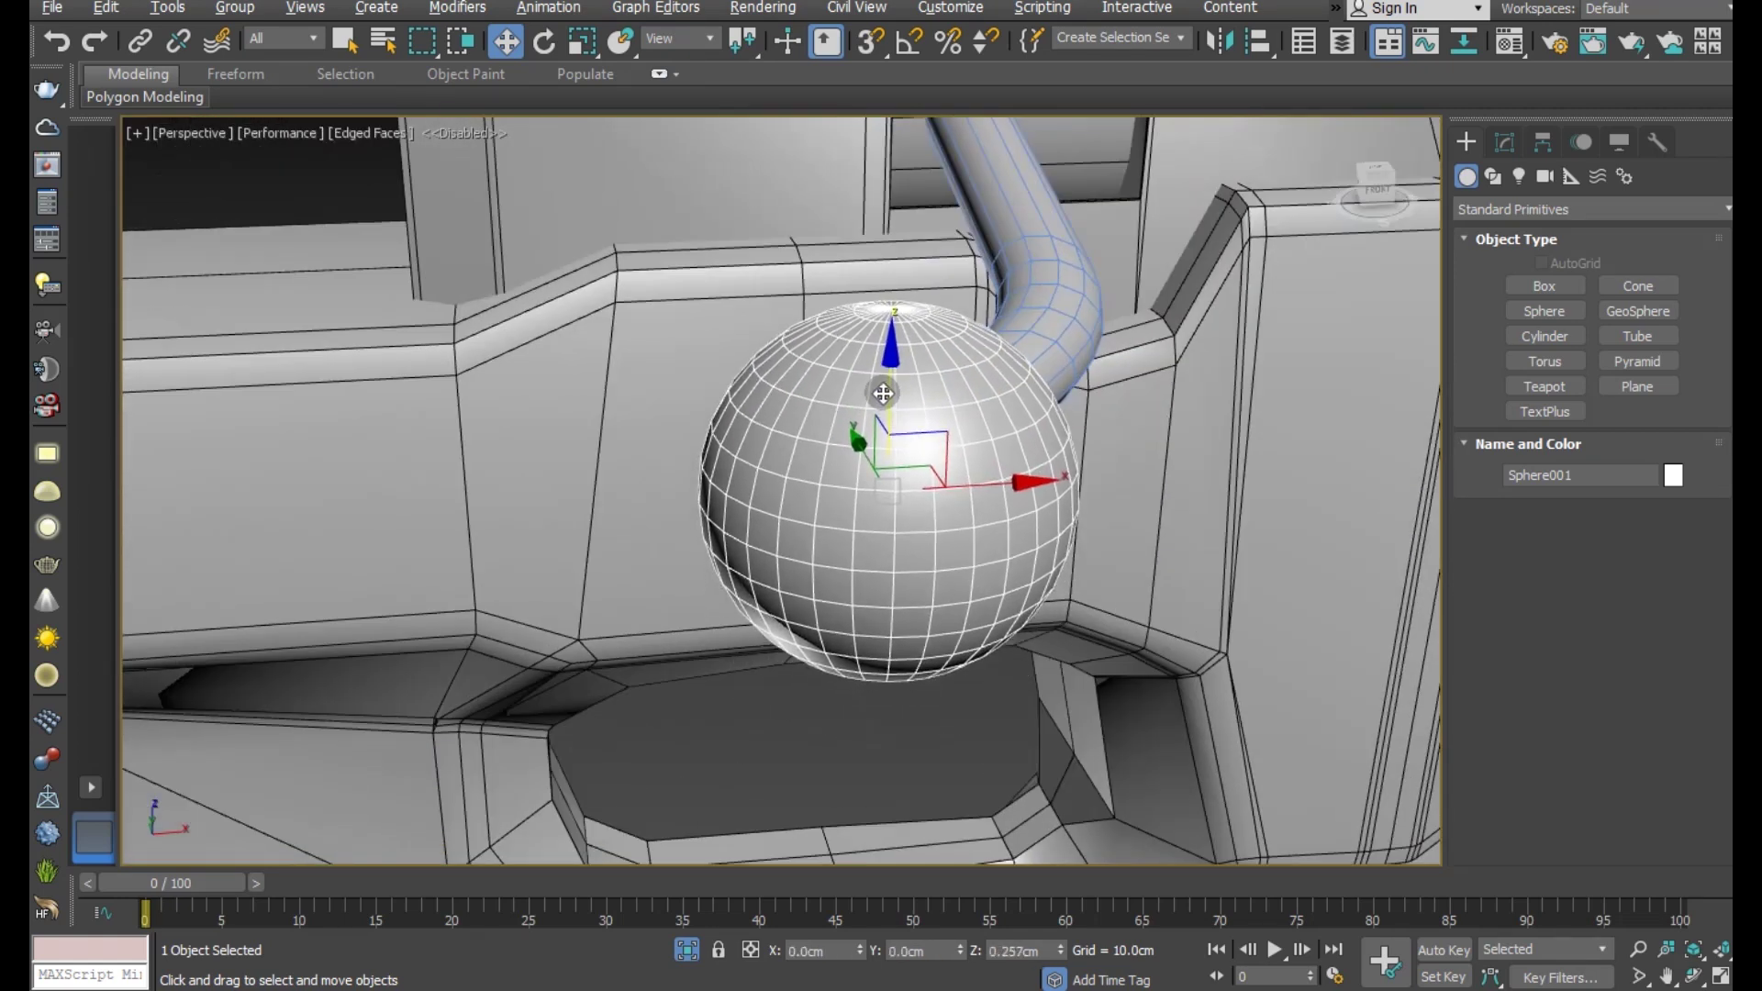
{"action": "mouse_move", "coordinate": [918, 406]}
{"action": "middle_mouse_down", "text": "alt"}
{"action": "mouse_move", "coordinate": [867, 433]}
{"action": "mouse_move", "coordinate": [760, 412]}
{"action": "mouse_move", "coordinate": [660, 440]}
{"action": "middle_mouse_up", "text": "alt"}
- Set the sphere to 15 segments, align it with the pipe end, and convert to editable poly
{"action": "left_click", "coordinate": [1494, 151]}
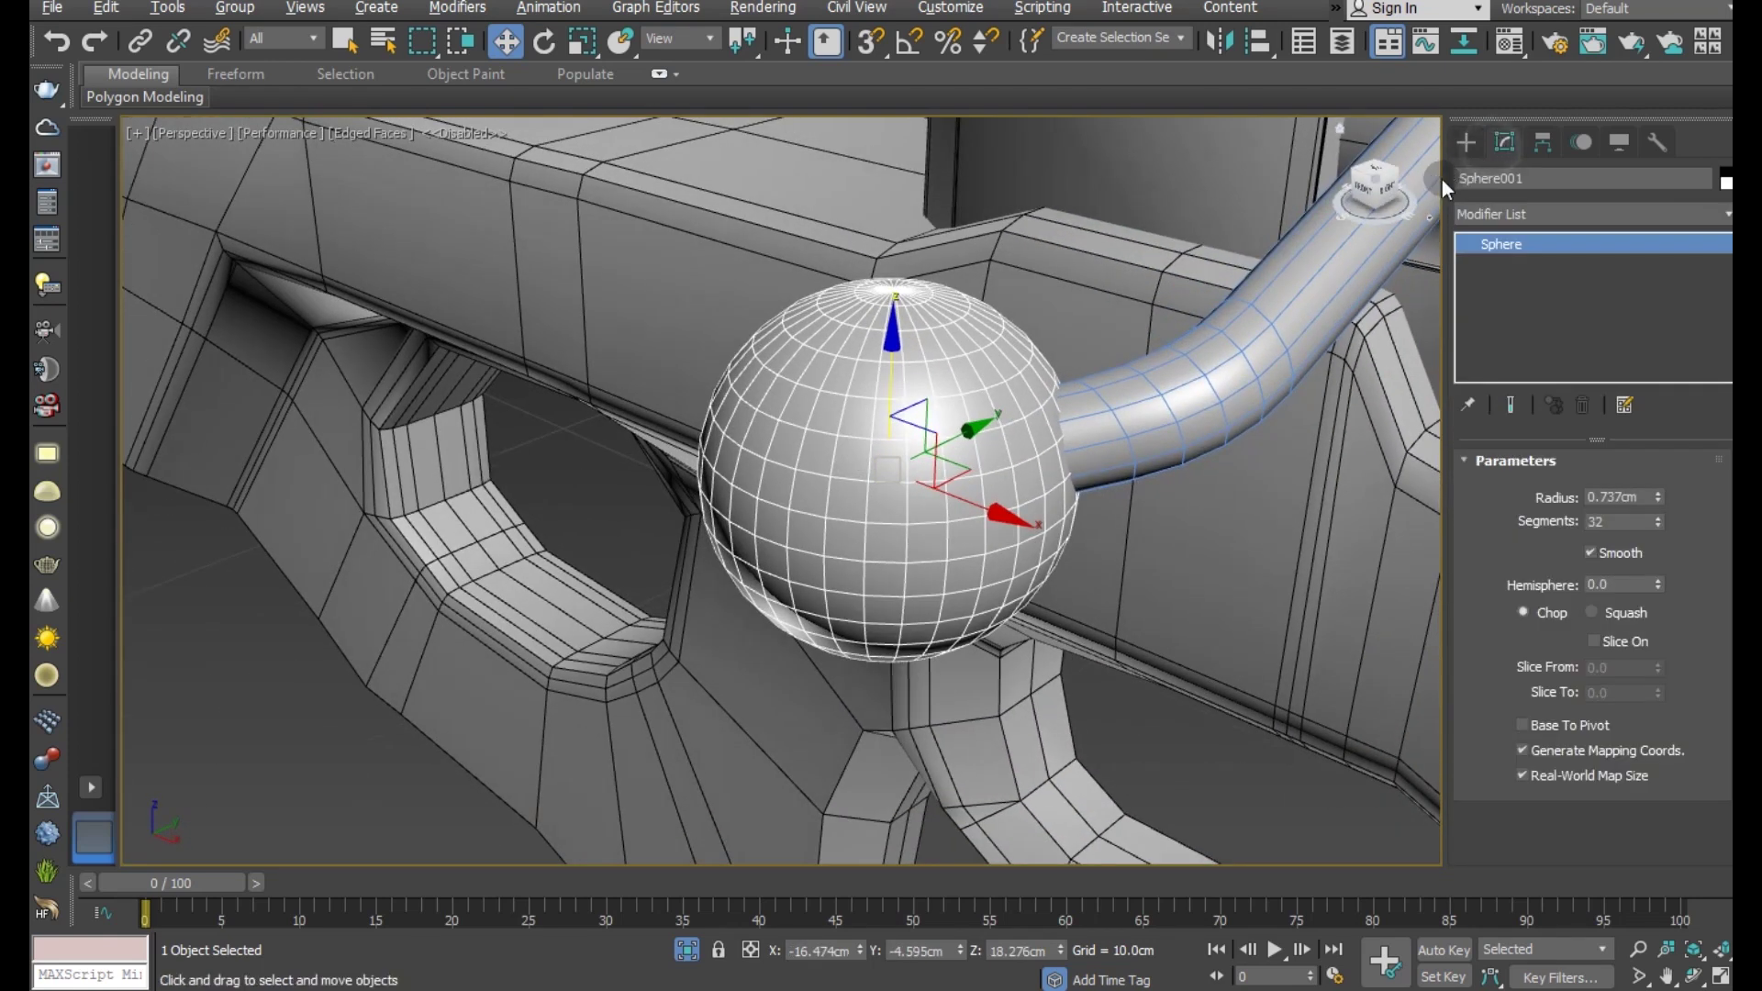
{"action": "left_click_drag", "start_coordinate": [1675, 515], "coordinate": [1652, 472]}
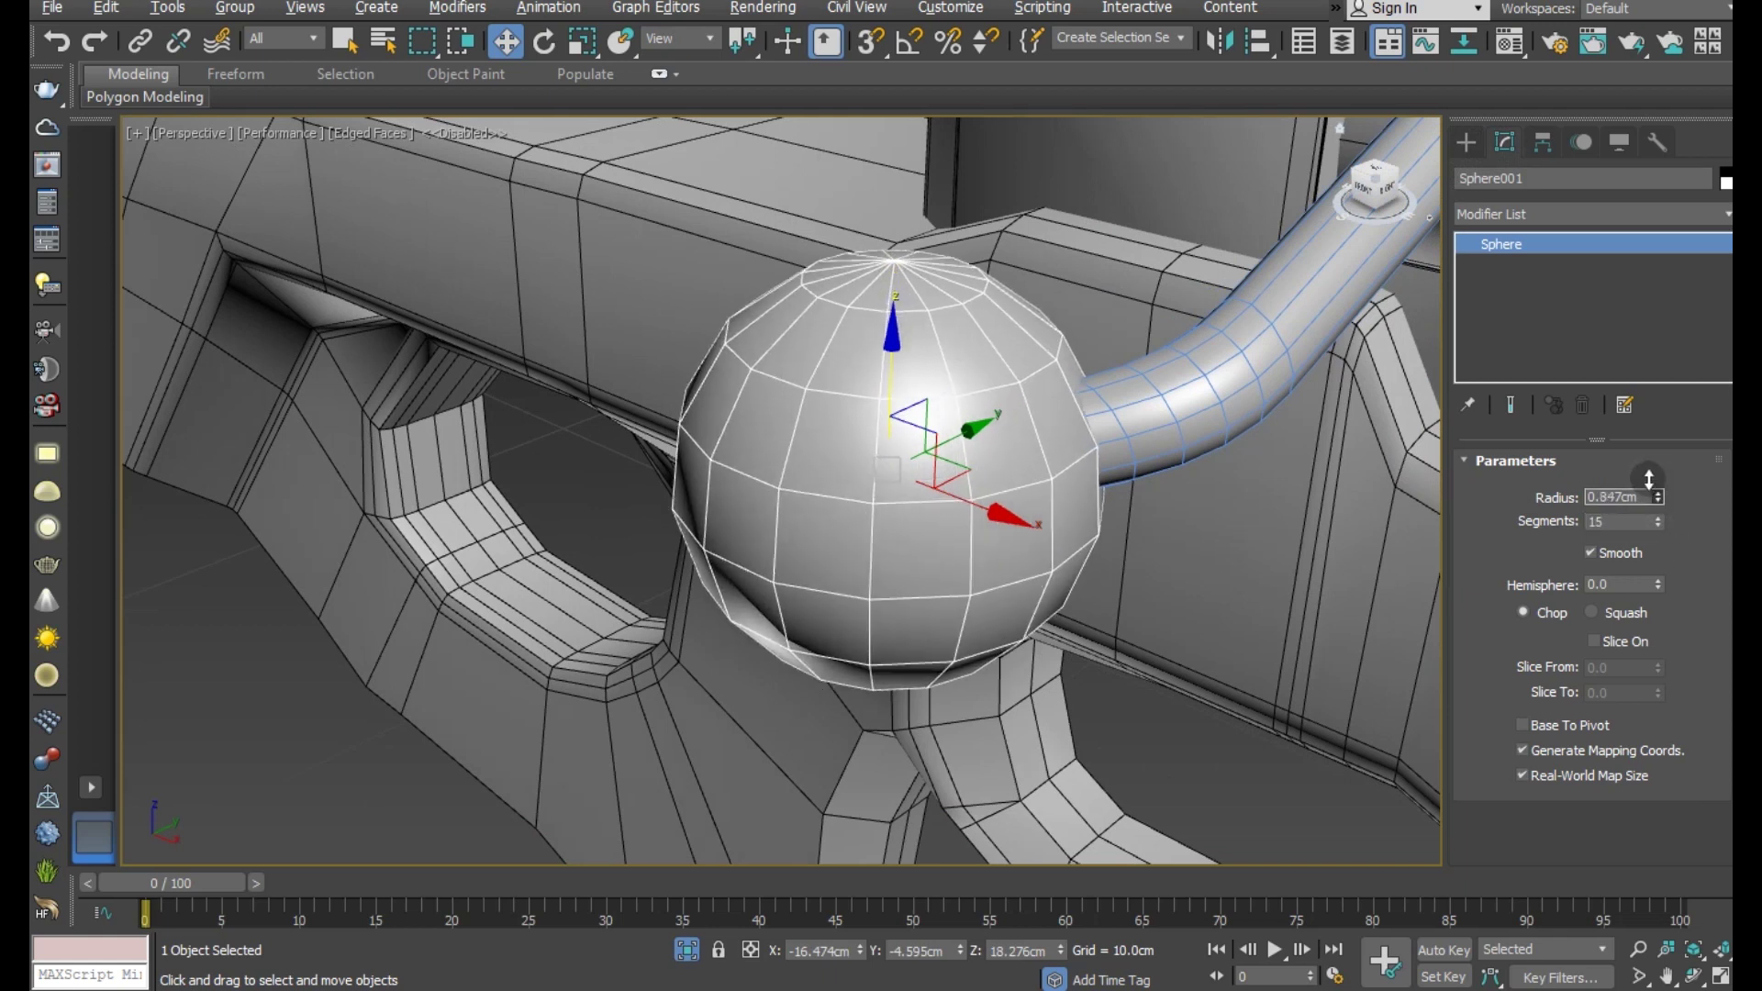
{"action": "scroll", "coordinate": [1056, 532], "scroll_direction": "down", "scroll_amount": 3}
{"action": "middle_click_drag", "start_coordinate": [1056, 532], "coordinate": [1368, 637], "text": "alt"}
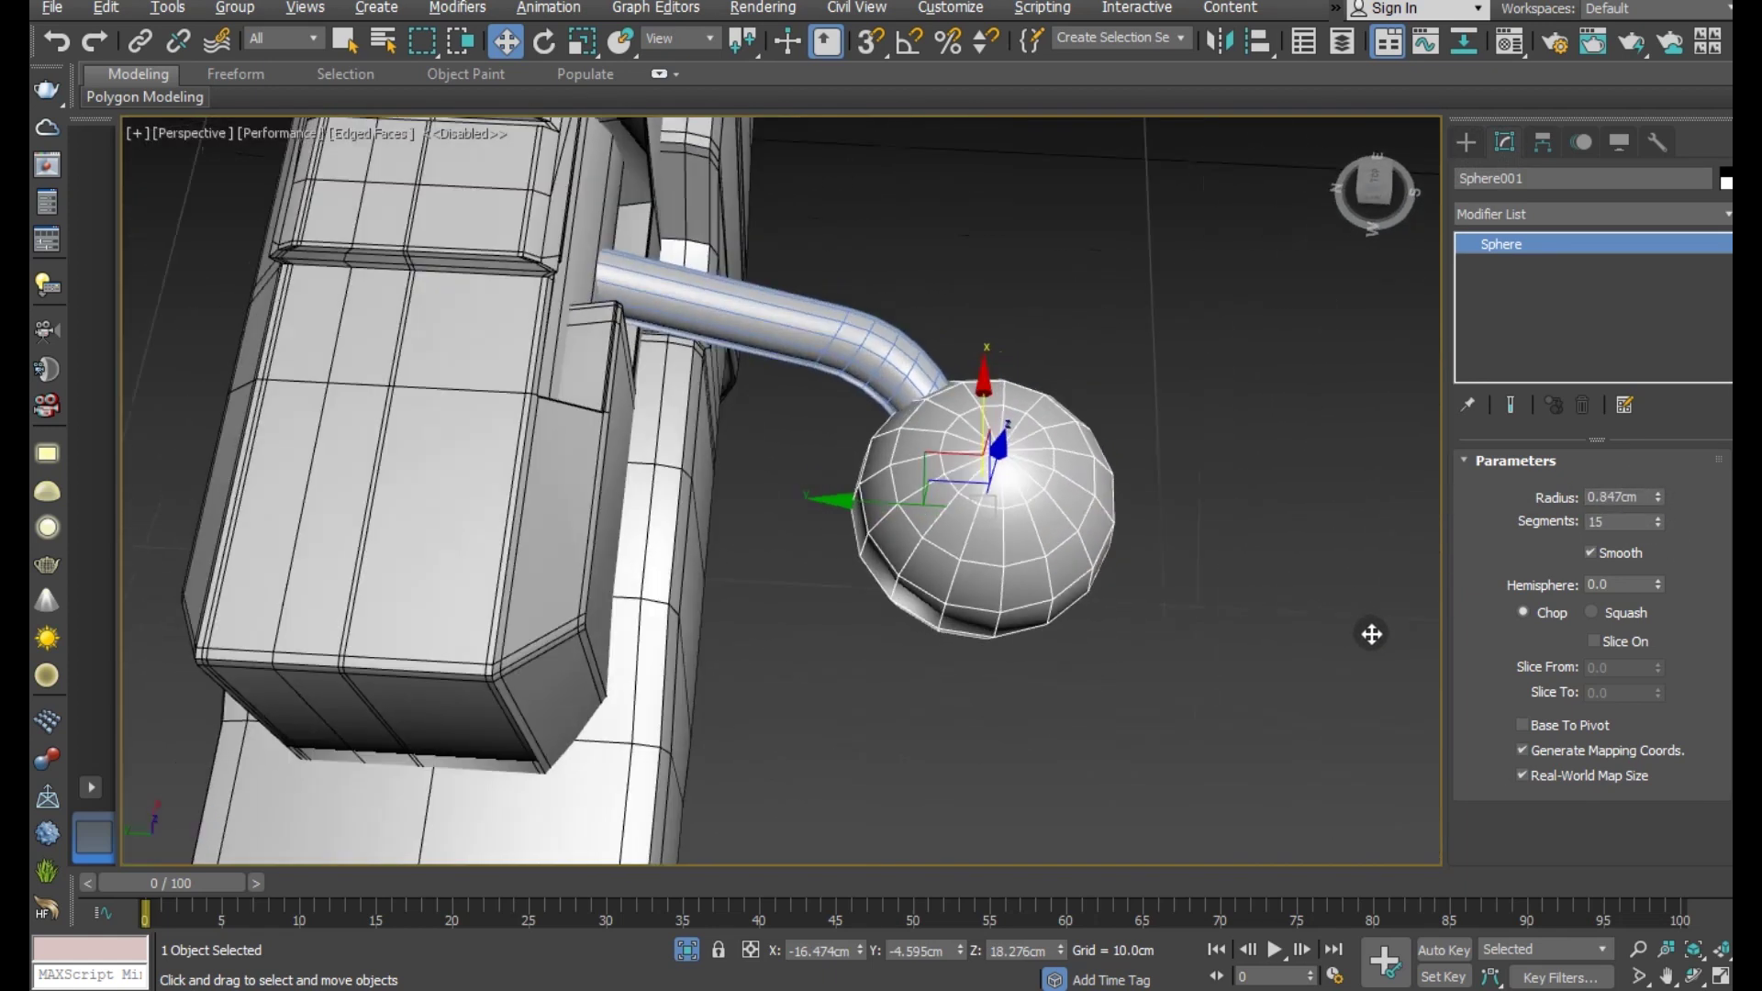
{"action": "left_click_drag", "start_coordinate": [858, 503], "coordinate": [844, 500]}
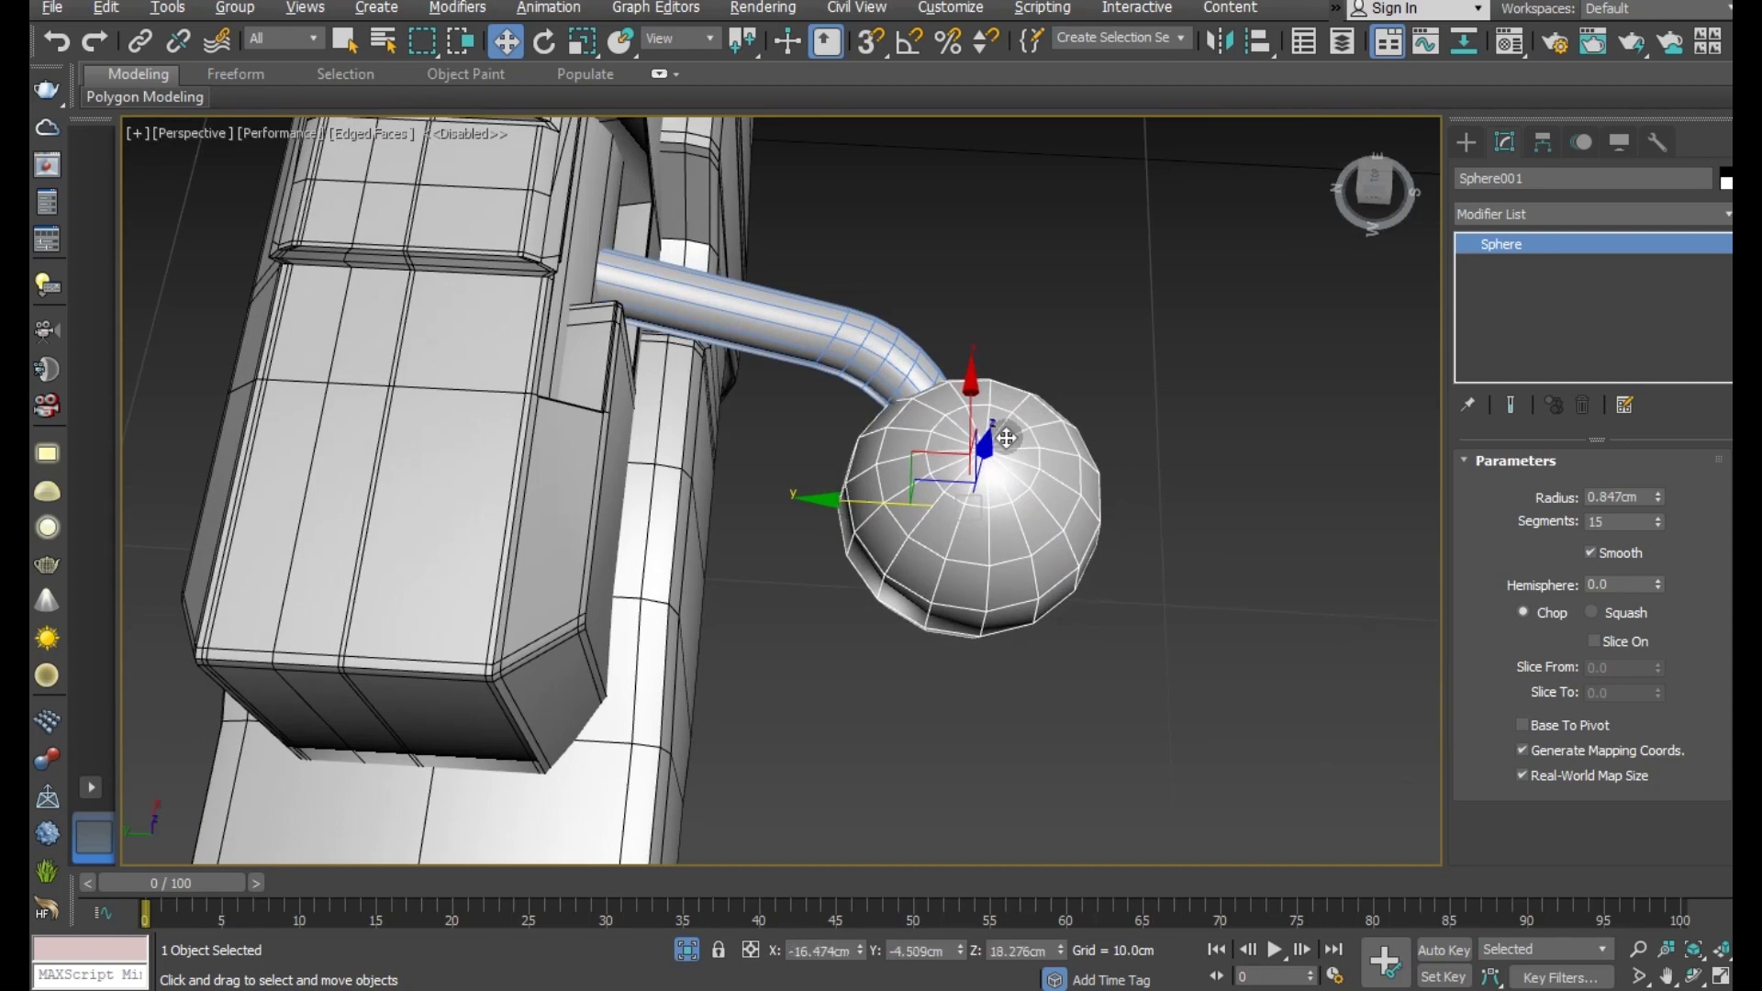
{"action": "right_click", "coordinate": [1706, 312]}
{"action": "left_click", "coordinate": [1623, 495]}
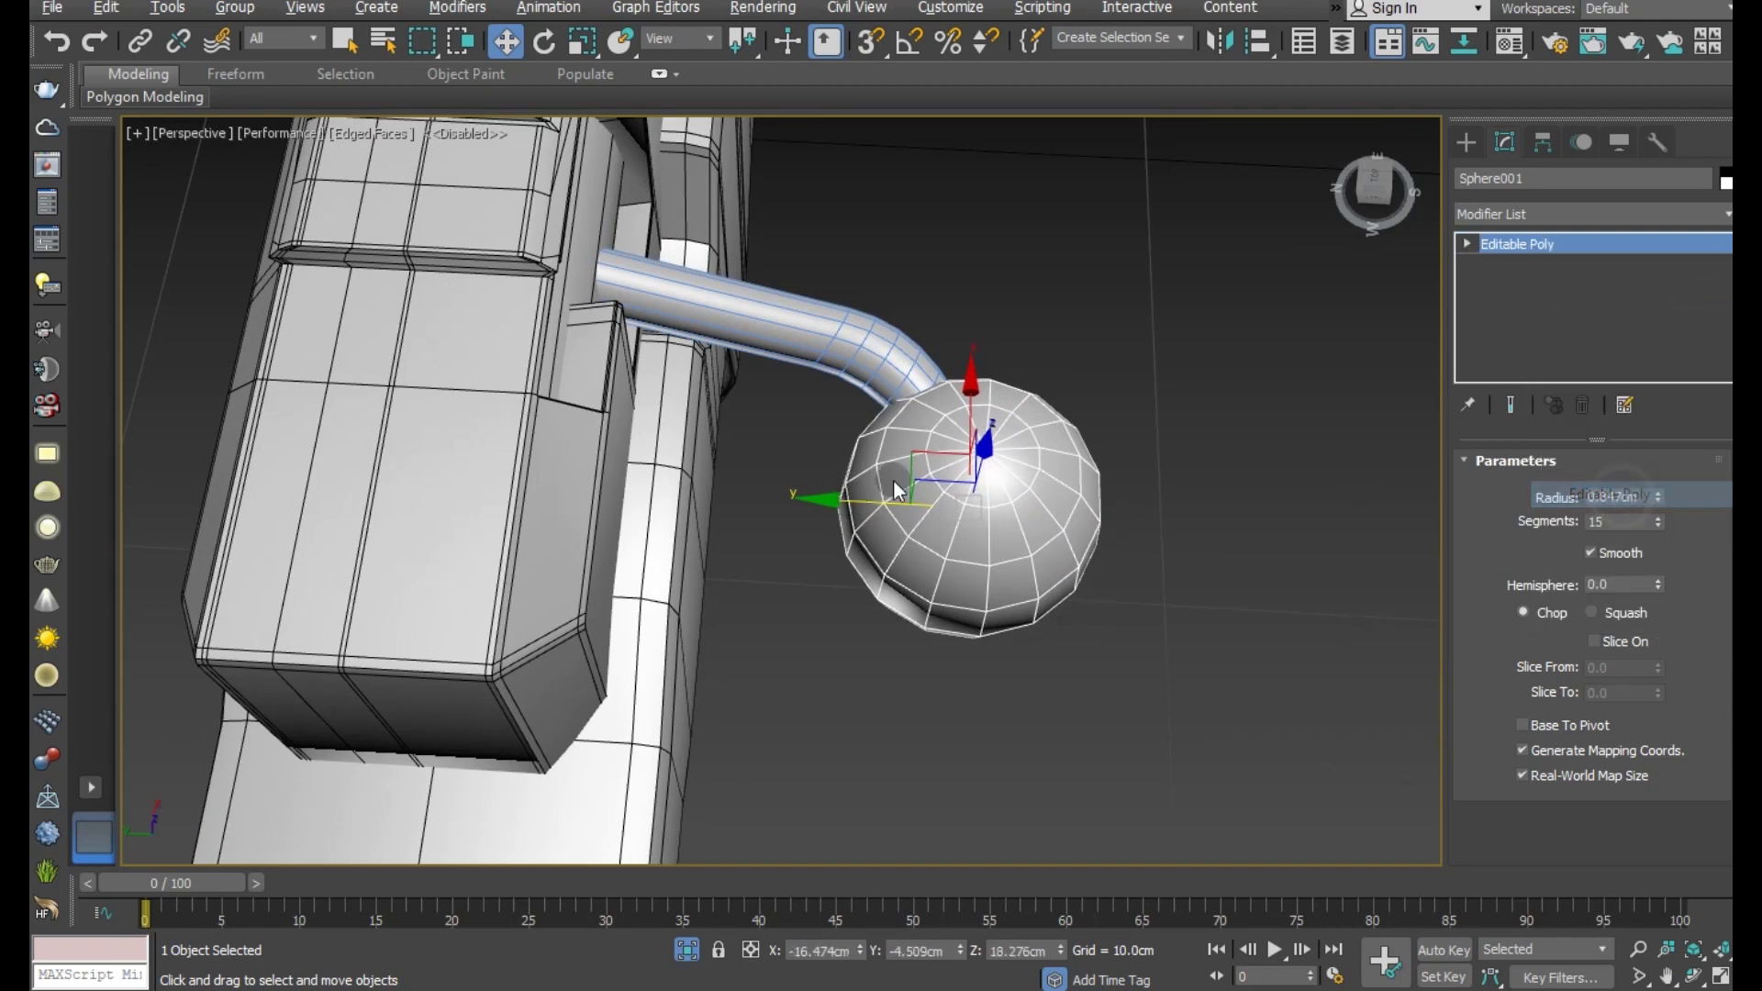
- Nudge the sphere knob lower and onto the pipe's end
{"action": "mouse_move", "coordinate": [1070, 508]}
{"action": "middle_mouse_down", "text": "alt"}
{"action": "mouse_move", "coordinate": [928, 504]}
{"action": "mouse_move", "coordinate": [842, 476]}
{"action": "mouse_move", "coordinate": [939, 496]}
{"action": "middle_mouse_up", "text": "alt"}
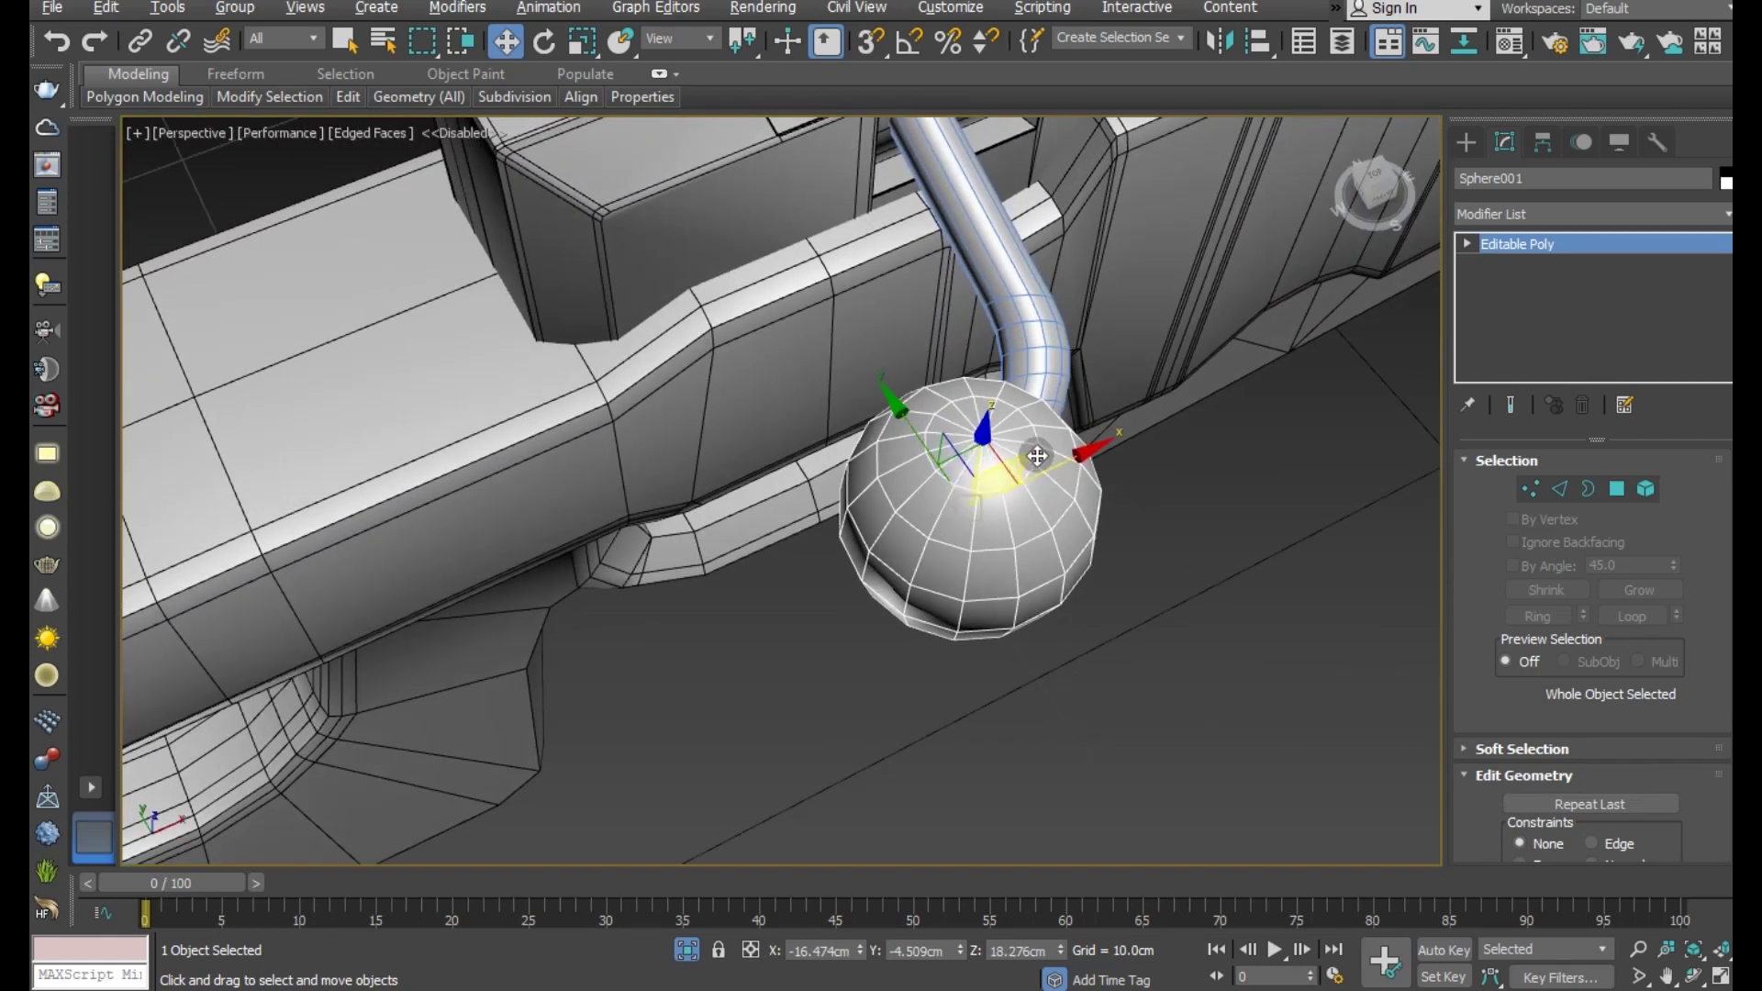
{"action": "mouse_move", "coordinate": [1035, 464]}
{"action": "left_mouse_down"}
{"action": "mouse_move", "coordinate": [1008, 493]}
{"action": "mouse_move", "coordinate": [1046, 509]}
{"action": "left_mouse_up"}
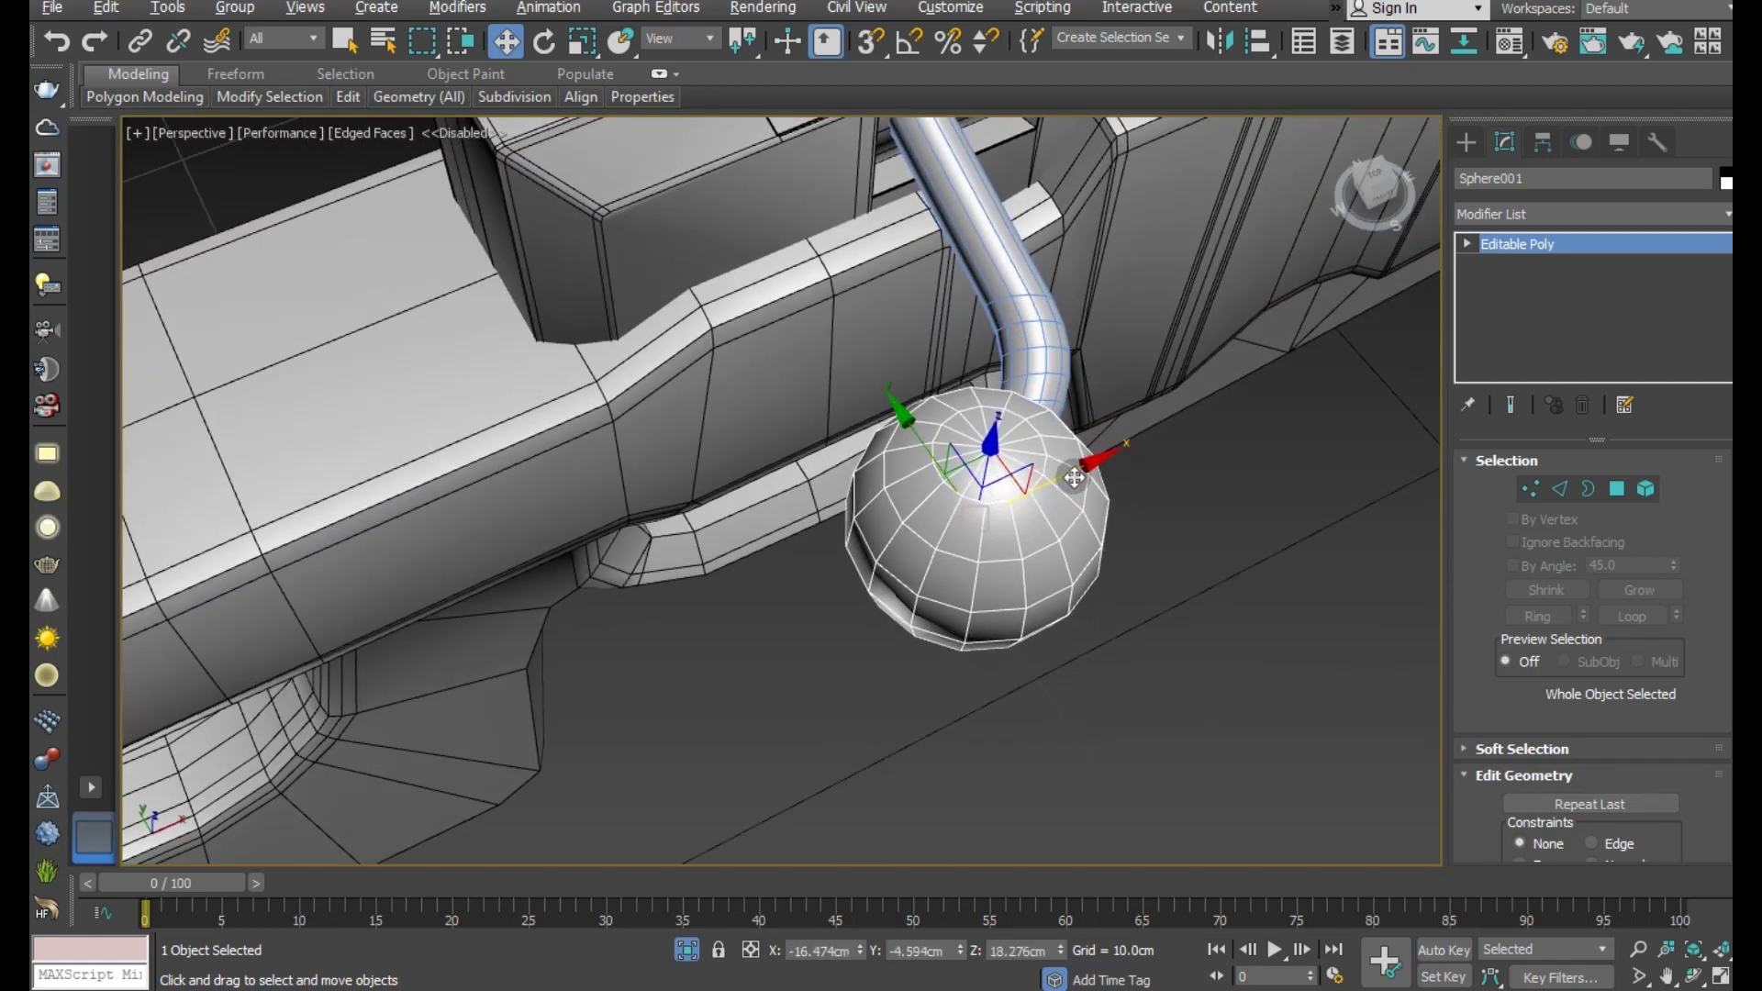
{"action": "middle_click_drag", "start_coordinate": [1123, 537], "coordinate": [921, 403], "text": "alt"}
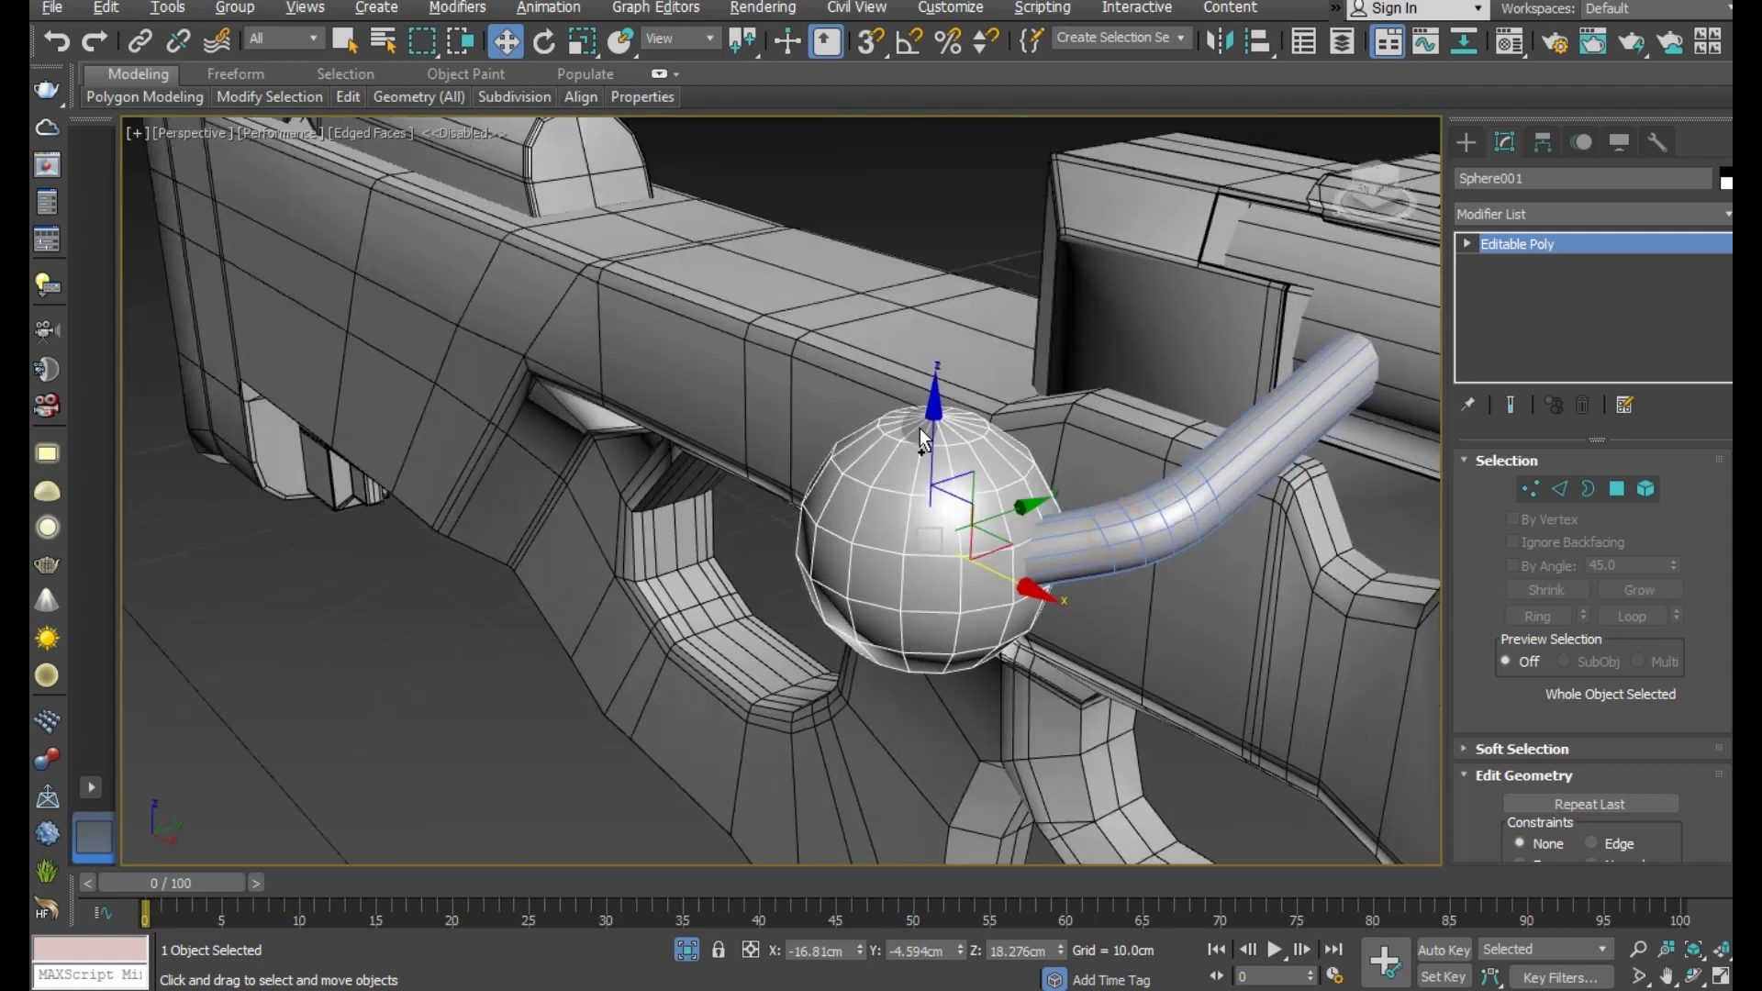
{"action": "left_click_drag", "start_coordinate": [1016, 575], "coordinate": [884, 430]}
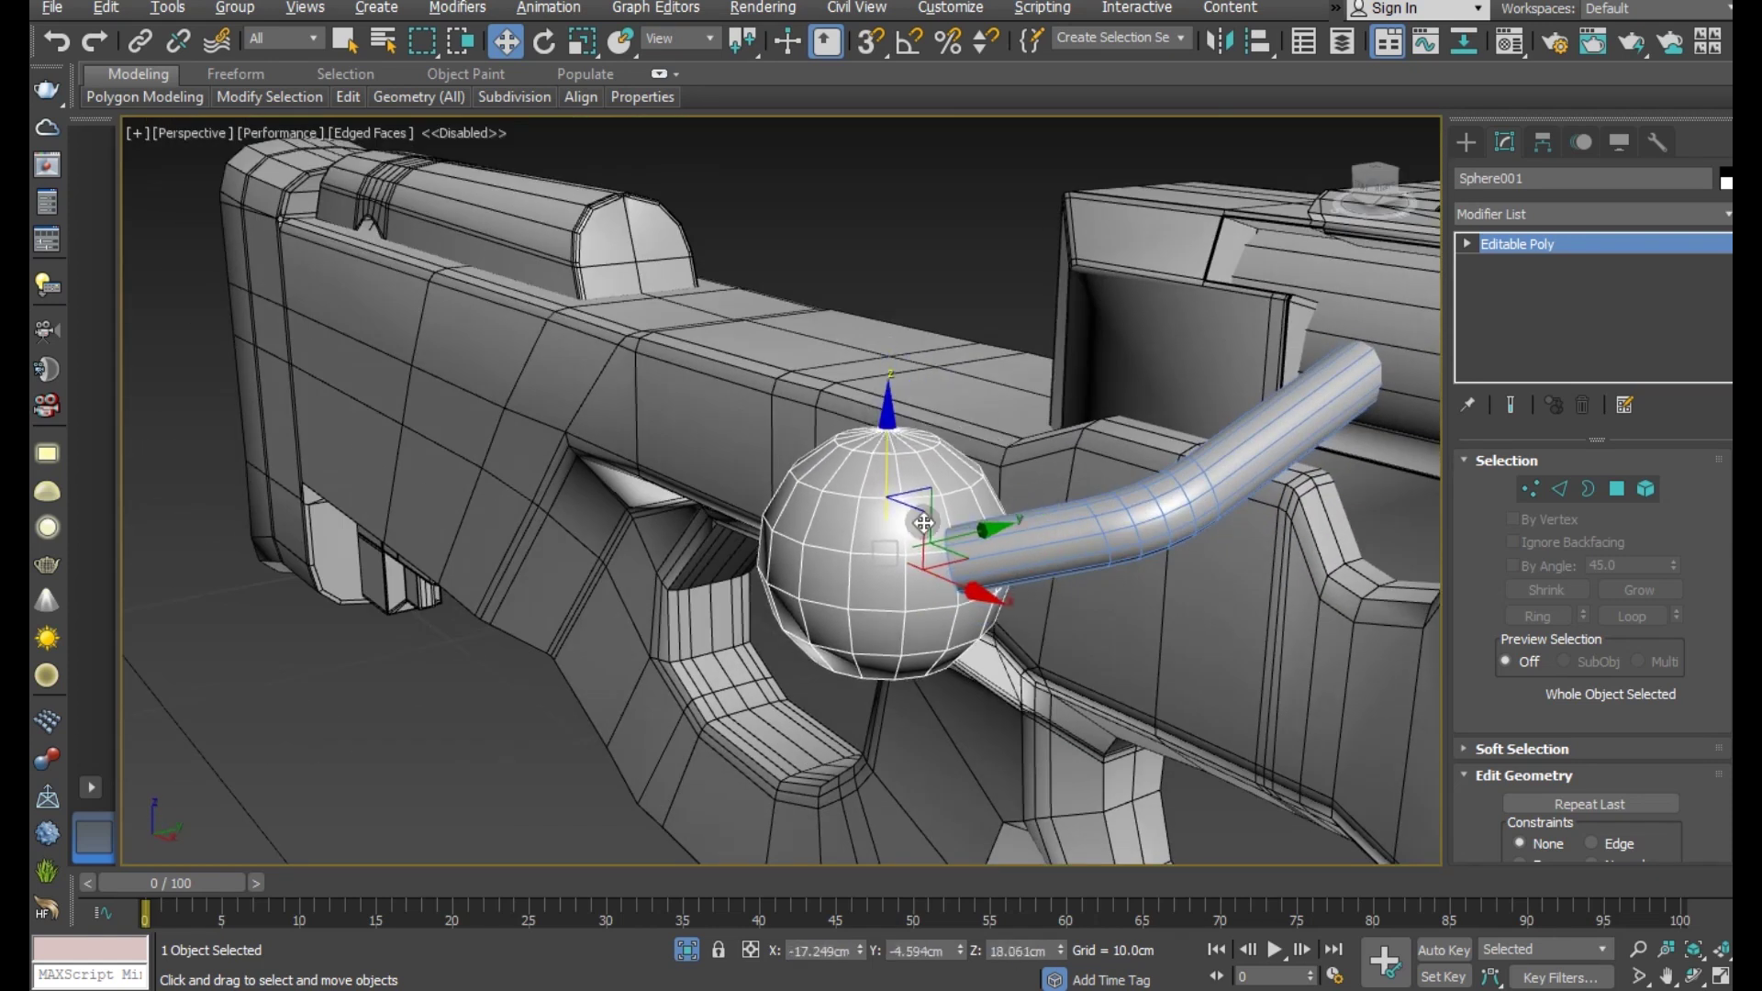
{"action": "left_click_drag", "start_coordinate": [971, 564], "coordinate": [999, 589]}
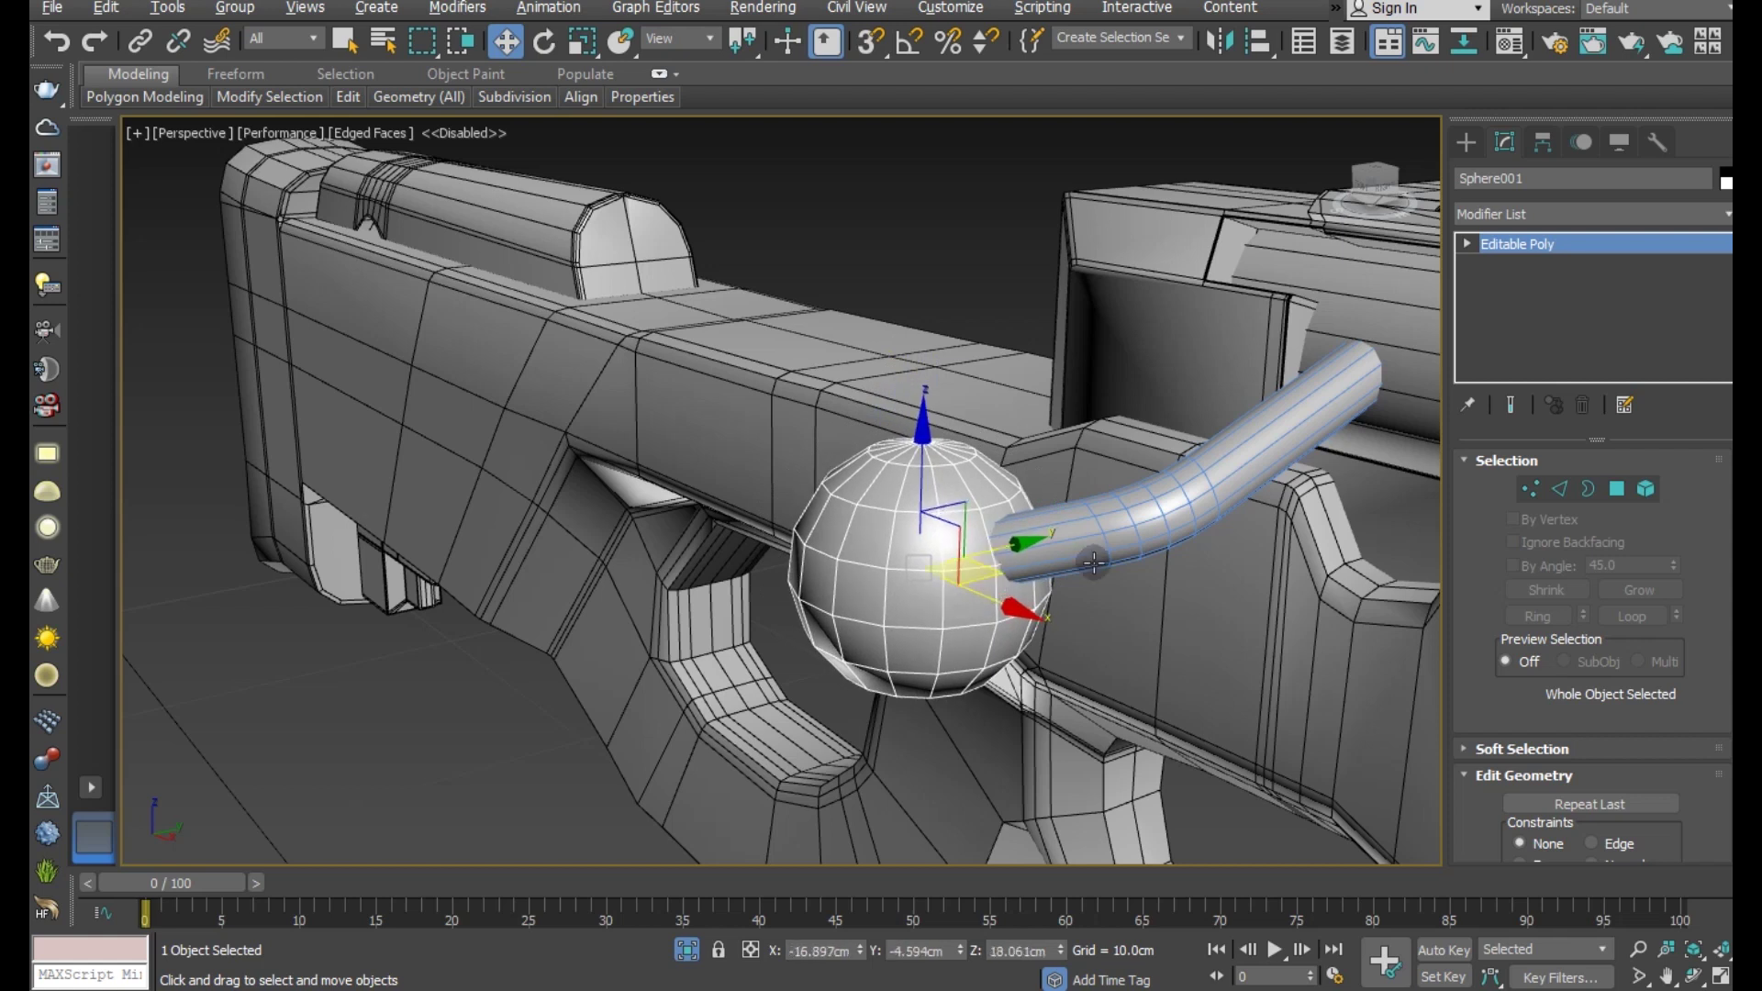
{"action": "scroll", "coordinate": [1634, 643], "scroll_direction": "down", "scroll_amount": 3}
{"action": "scroll", "coordinate": [1597, 725], "scroll_direction": "down", "scroll_amount": 3}
- Attach the bent bolt tube to the knob sphere as one object
{"action": "left_click", "coordinate": [1534, 703]}
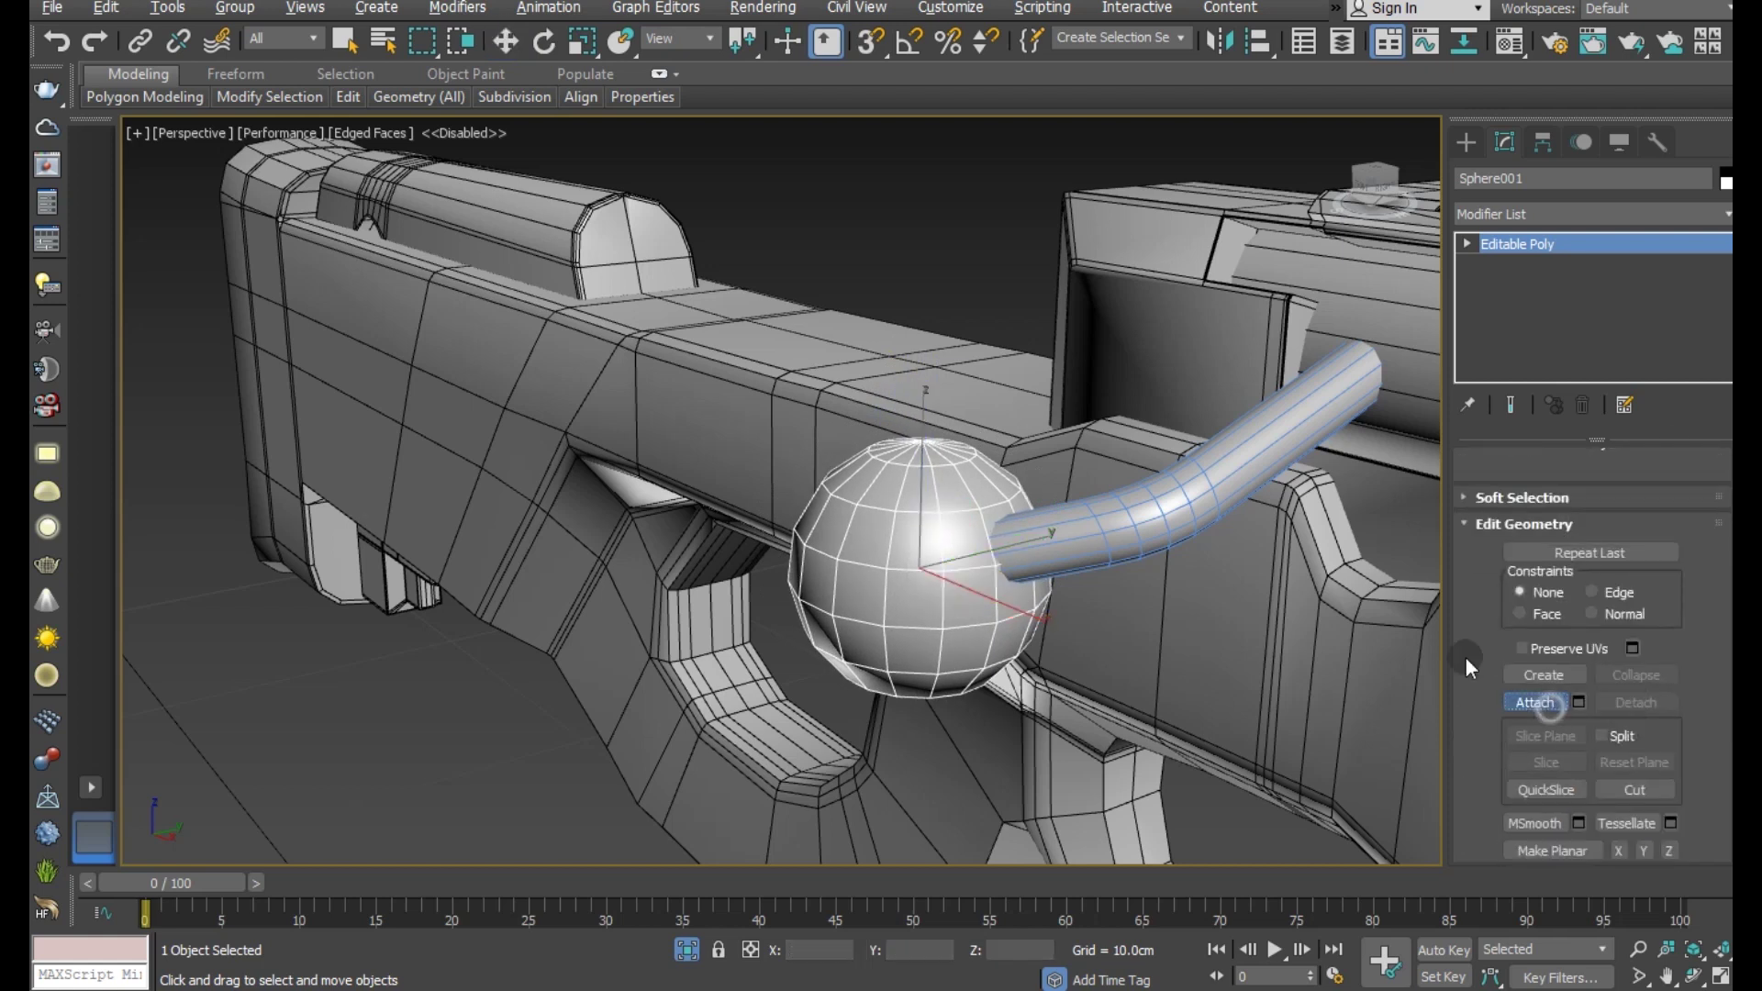
{"action": "left_click", "coordinate": [1163, 512]}
{"action": "key", "text": "w"}
{"action": "mouse_move", "coordinate": [1223, 512]}
{"action": "middle_mouse_down", "text": "alt"}
{"action": "mouse_move", "coordinate": [1357, 510]}
{"action": "mouse_move", "coordinate": [1194, 643]}
{"action": "middle_mouse_up", "text": "alt"}
{"action": "scroll", "coordinate": [598, 214], "scroll_direction": "up", "scroll_amount": 3}
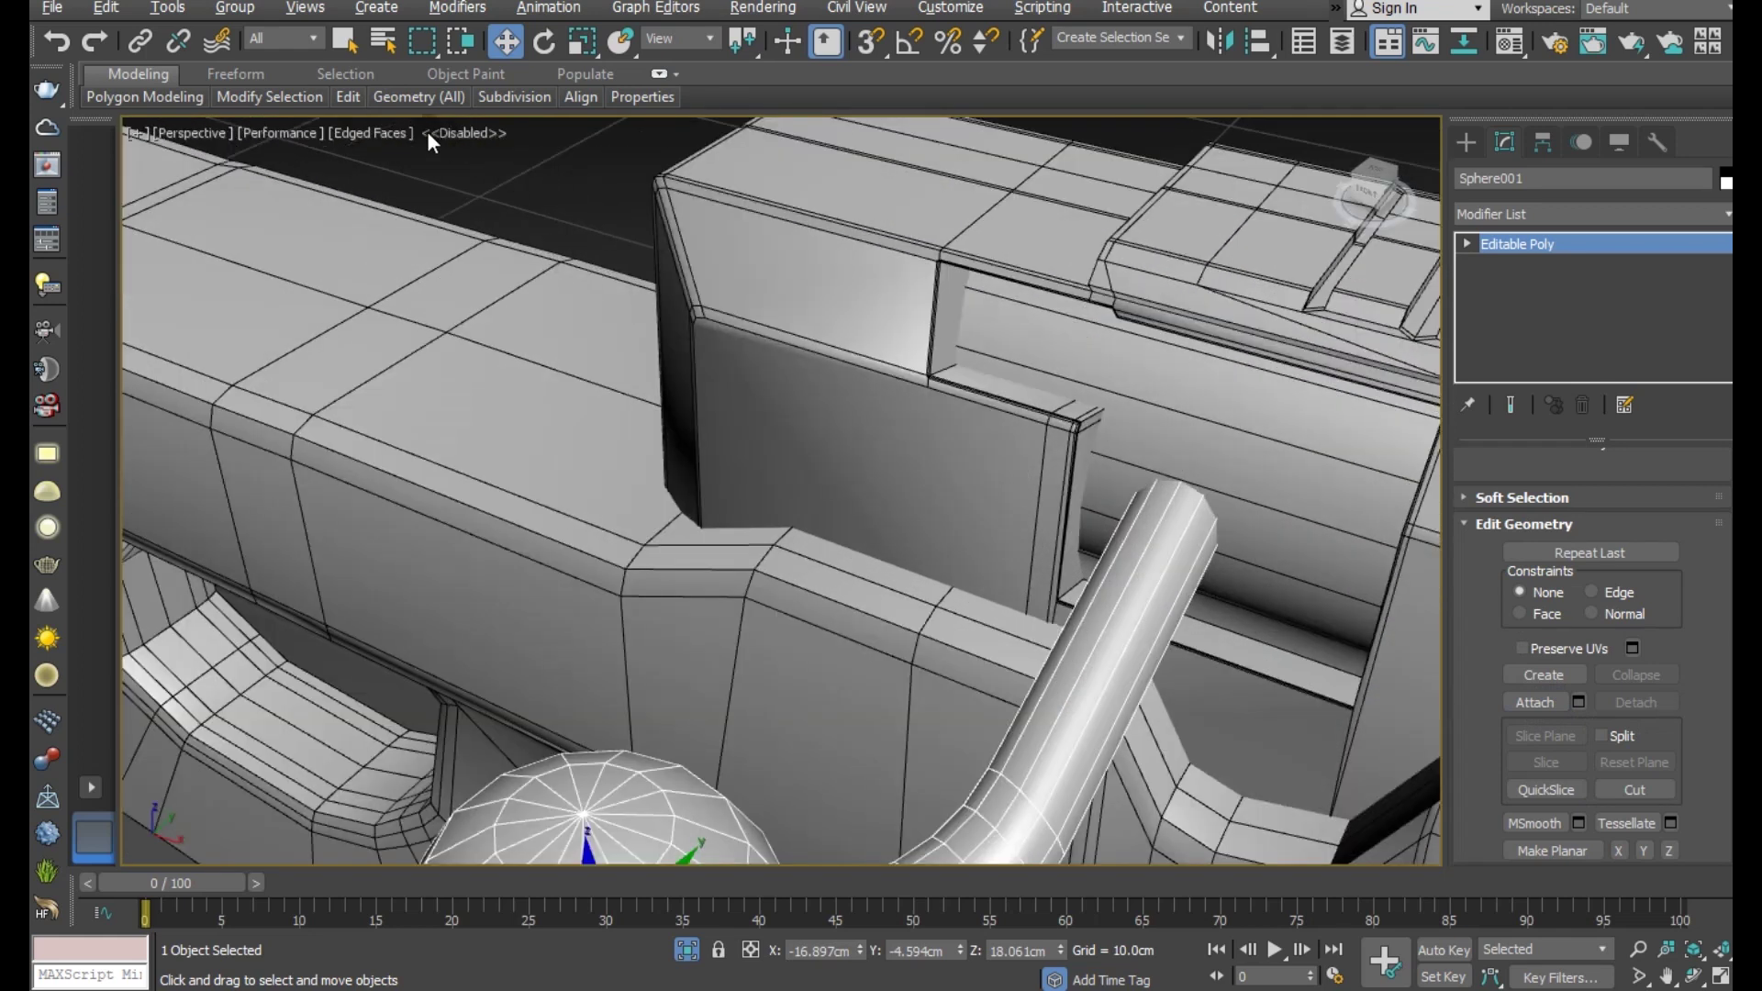
- Select the tube's tip face in Polygon mode and isolate the handle for a close view
{"action": "mouse_move", "coordinate": [349, 96]}
{"action": "left_click", "coordinate": [543, 167]}
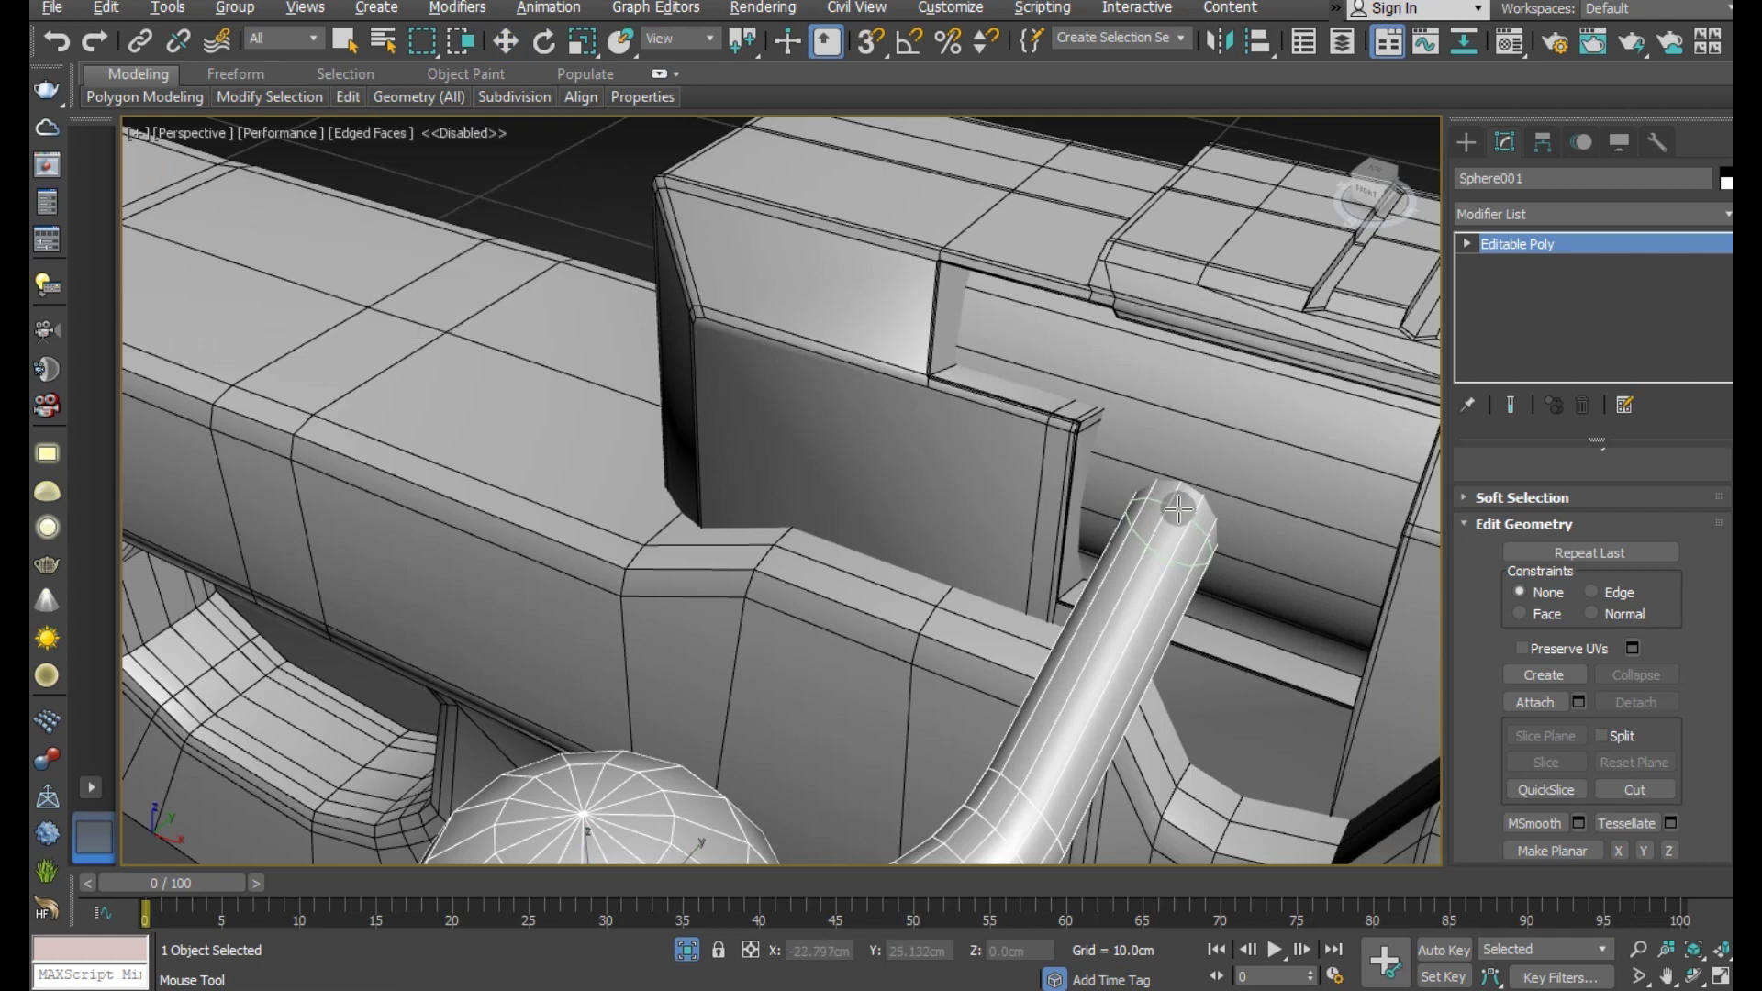
{"action": "right_click", "coordinate": [1180, 516]}
{"action": "scroll", "coordinate": [1674, 629], "scroll_direction": "up", "scroll_amount": 4}
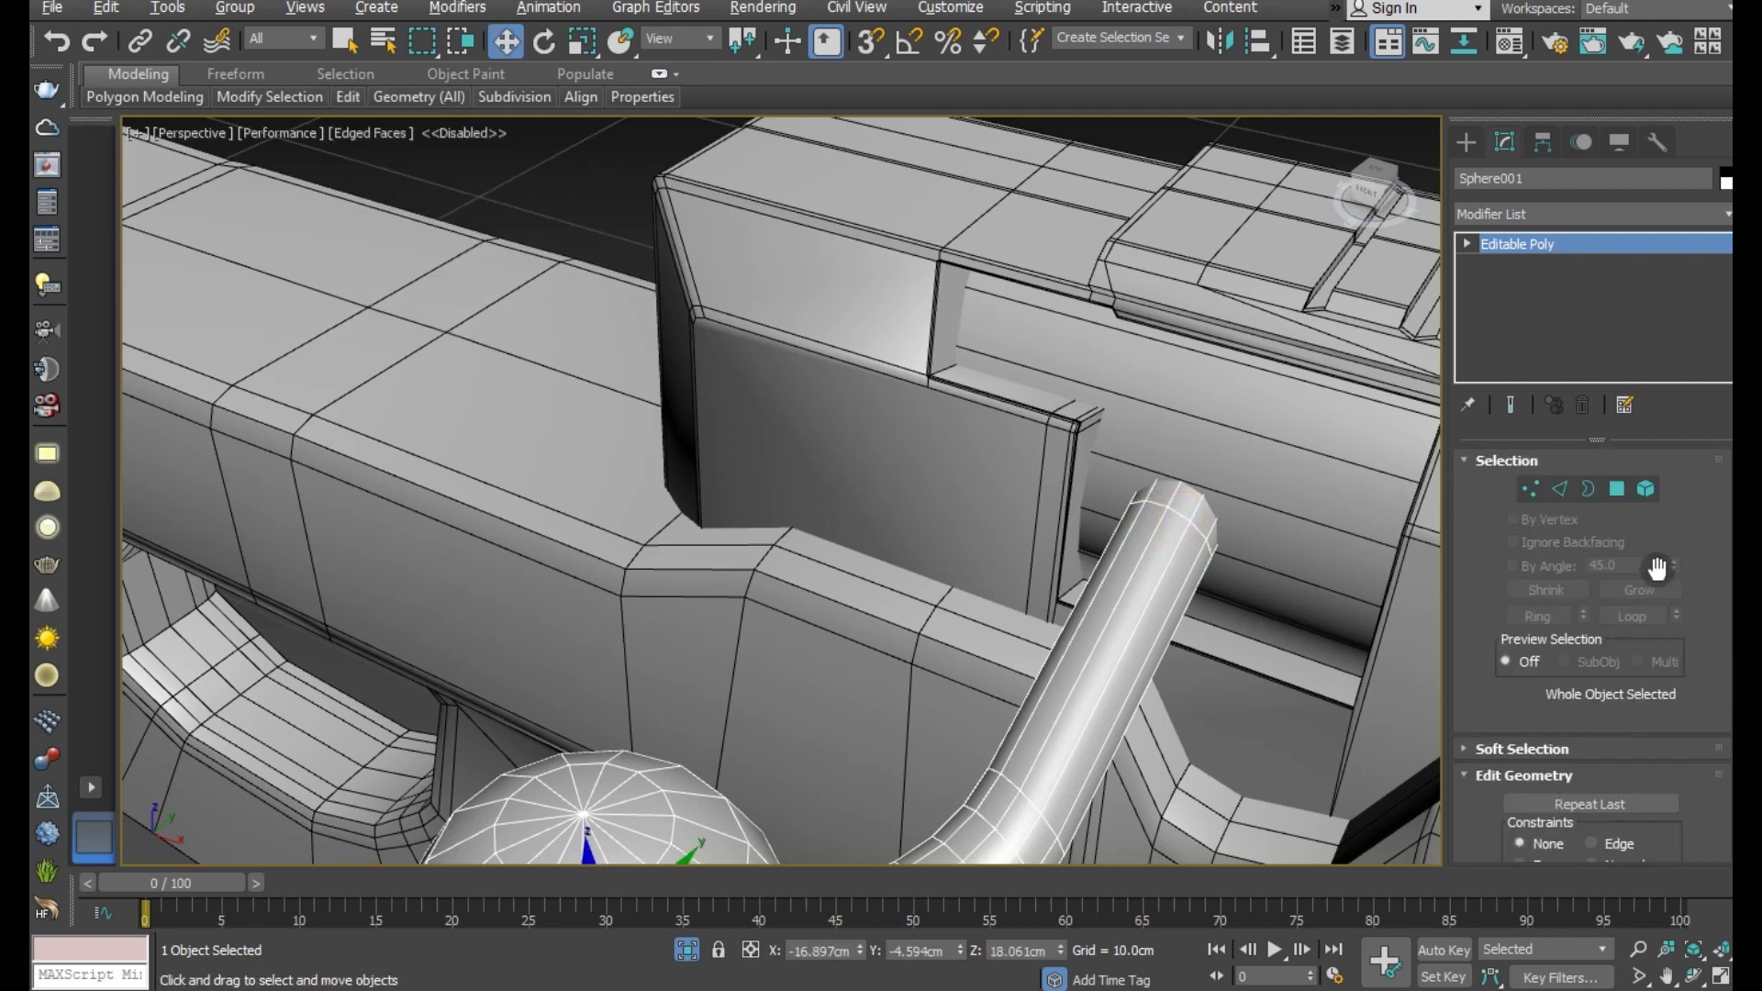
{"action": "left_click", "coordinate": [1625, 497]}
{"action": "left_click", "coordinate": [1210, 510]}
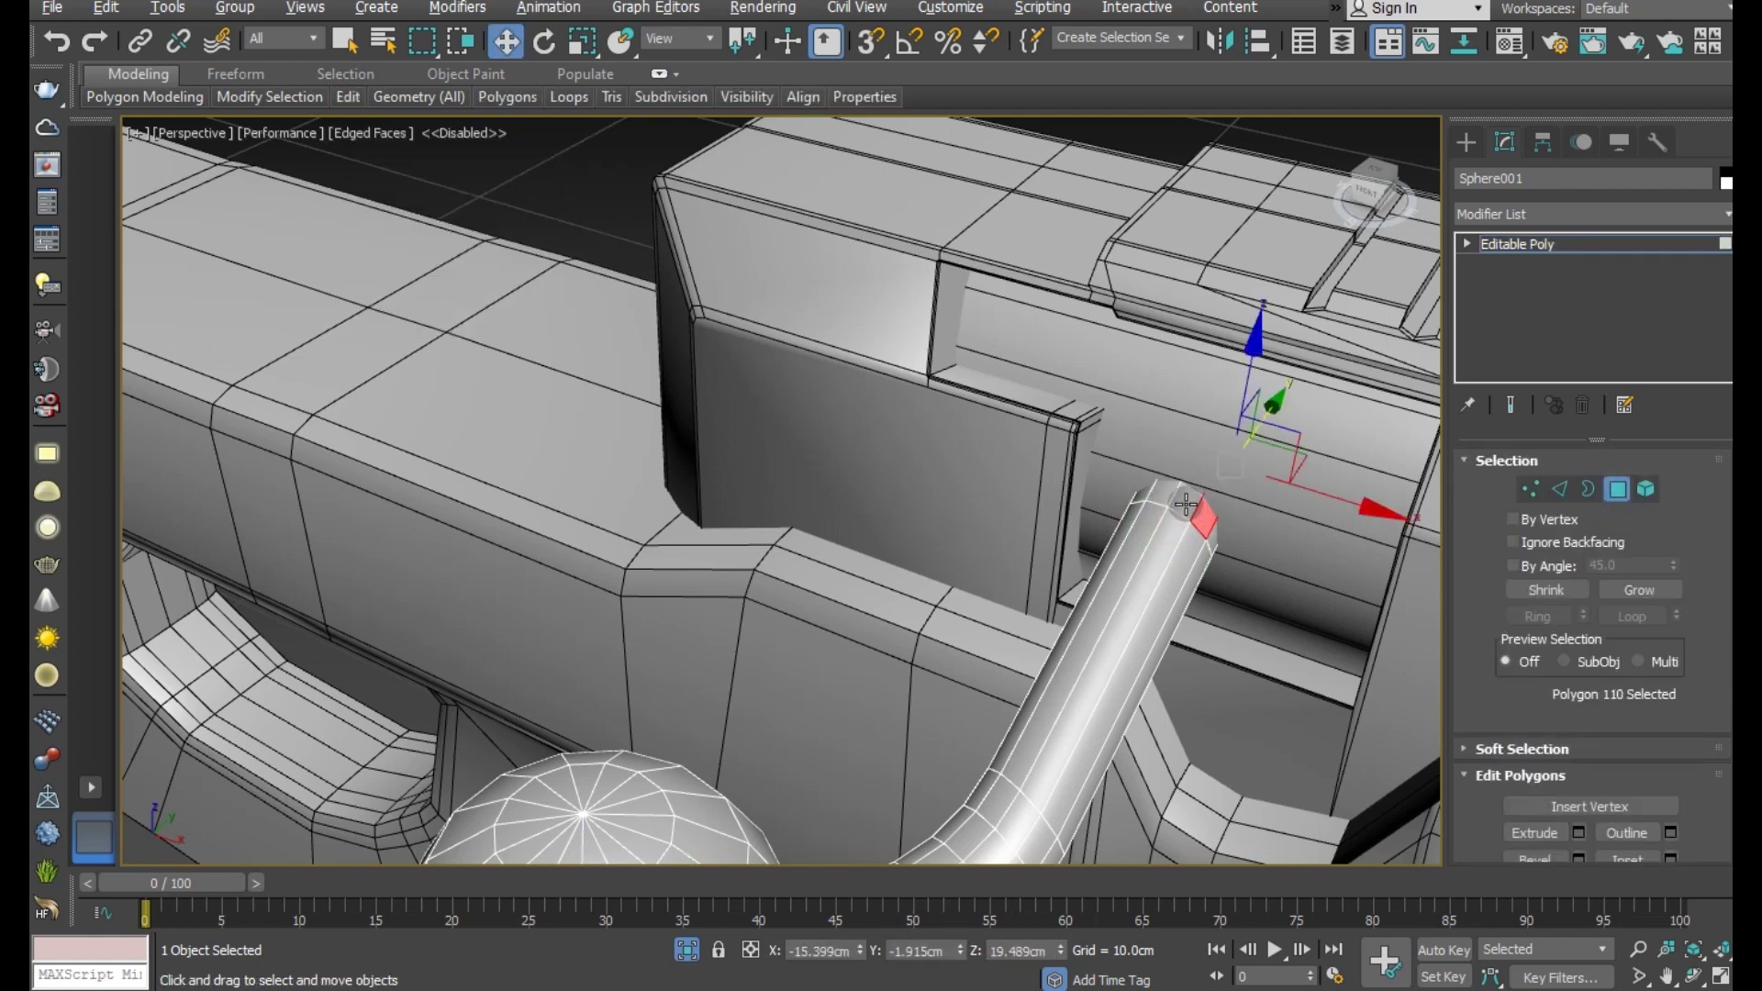
{"action": "left_click", "coordinate": [687, 946]}
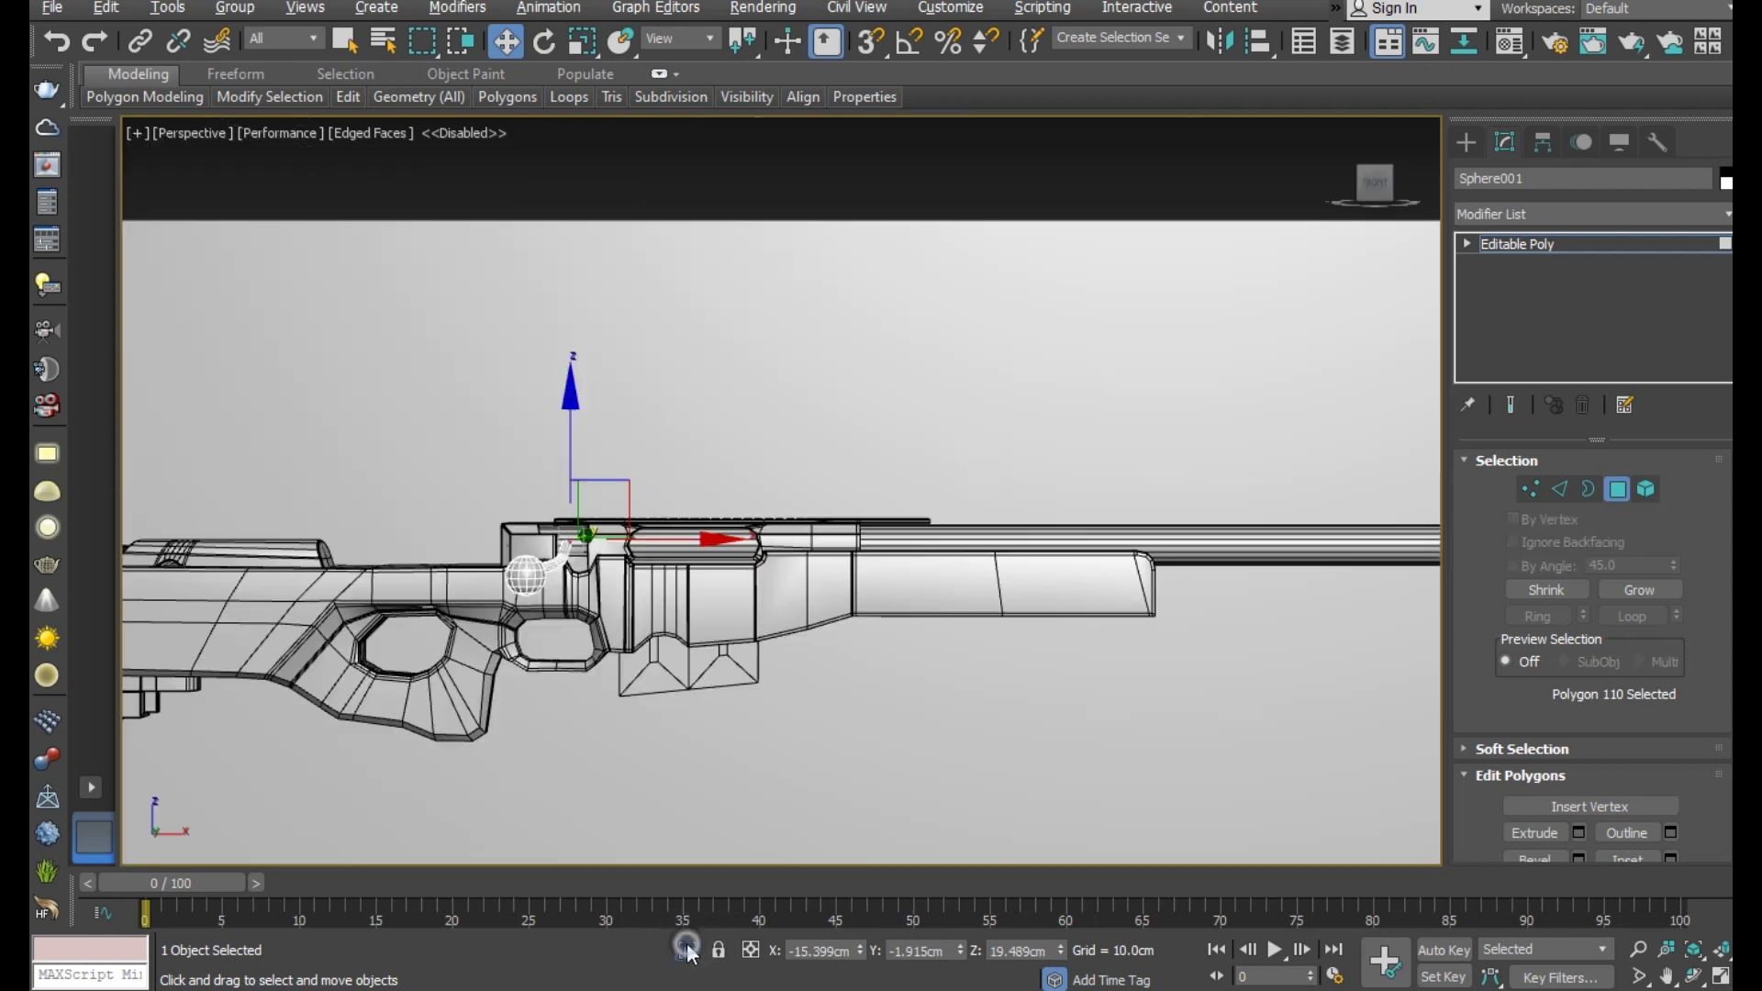
{"action": "key", "text": "z"}
- Inspect the tube's end cap up close, briefly trying Edge mode then undoing
{"action": "scroll", "coordinate": [808, 490], "scroll_direction": "down", "scroll_amount": 5}
{"action": "middle_click_drag", "start_coordinate": [880, 615], "coordinate": [735, 675], "text": "alt"}
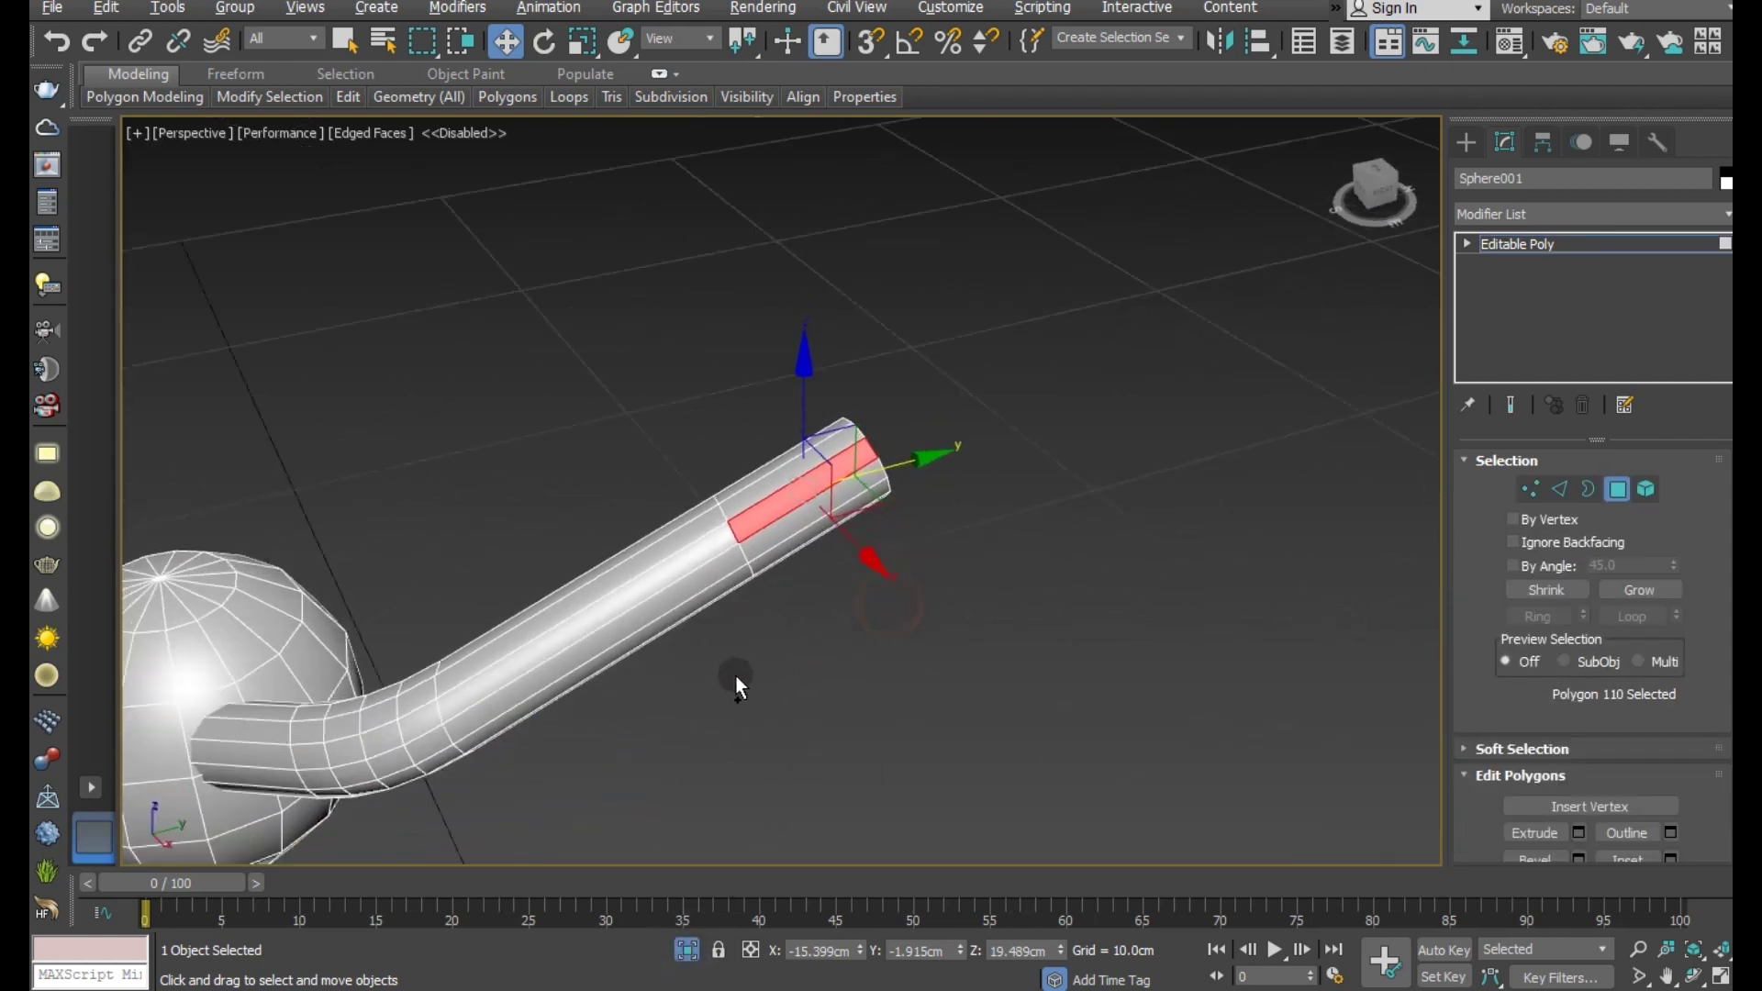
{"action": "scroll", "coordinate": [771, 504], "scroll_direction": "up", "scroll_amount": 4}
{"action": "middle_click_drag", "start_coordinate": [945, 594], "coordinate": [898, 607], "text": "alt"}
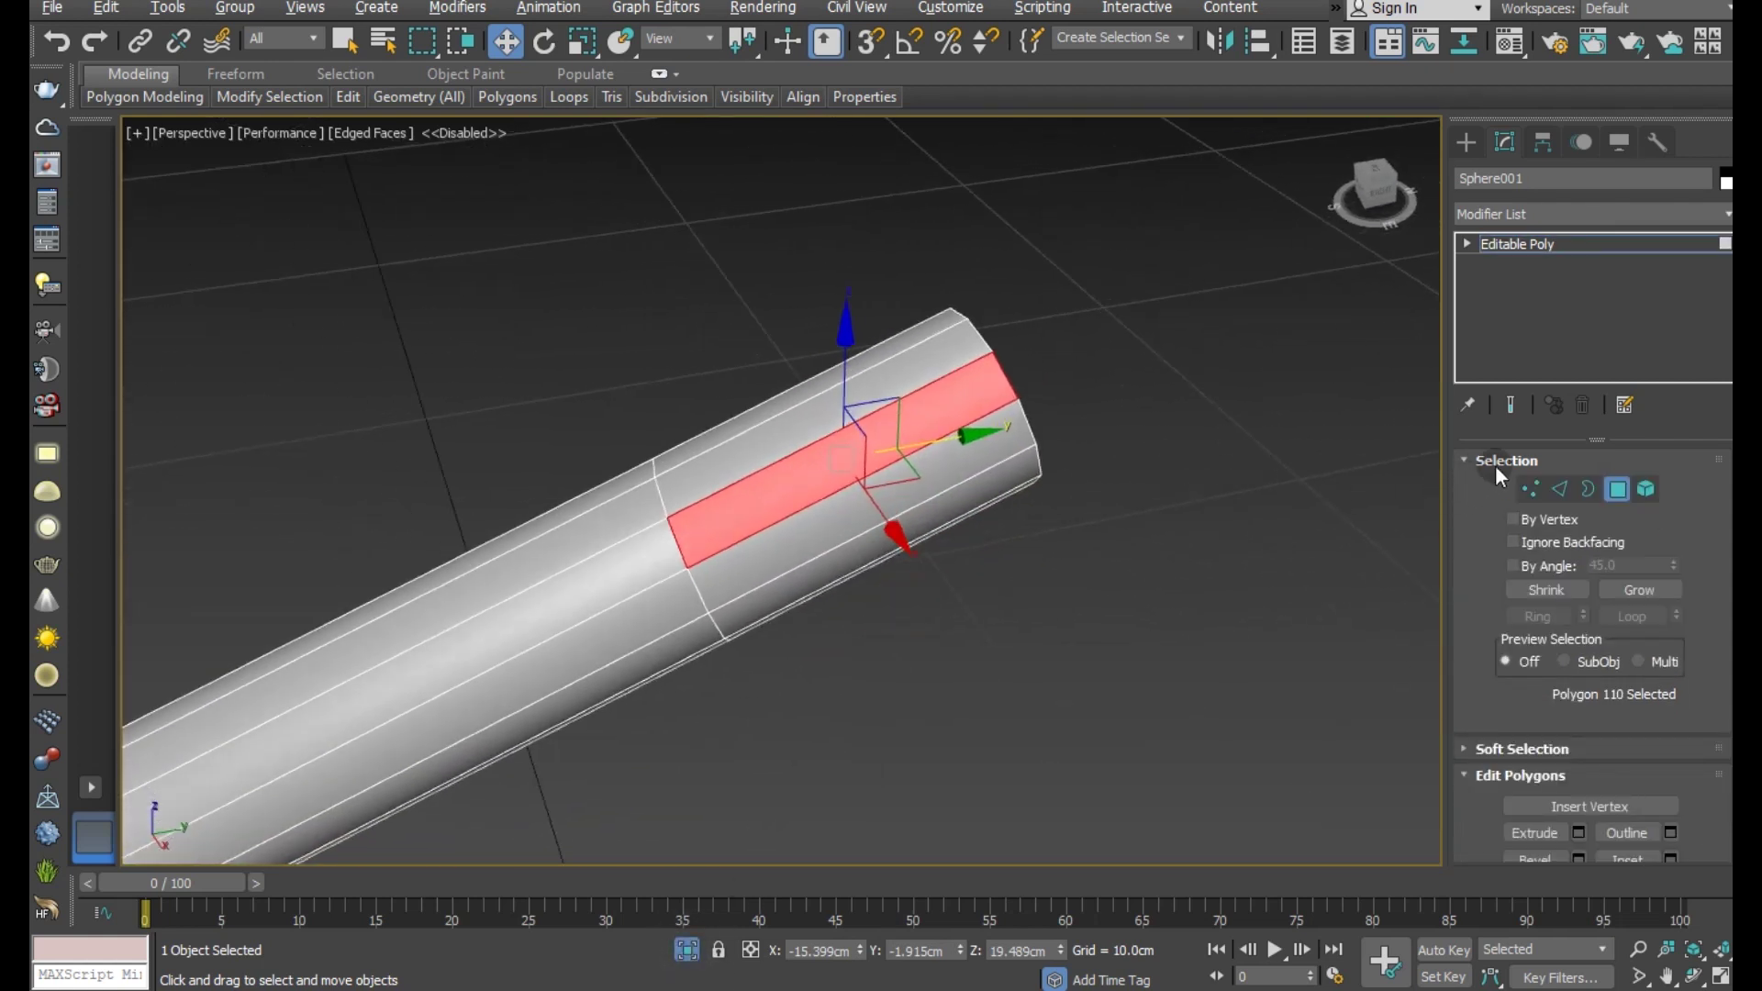
{"action": "left_click", "coordinate": [1560, 488]}
{"action": "key", "text": "ctrl+z"}
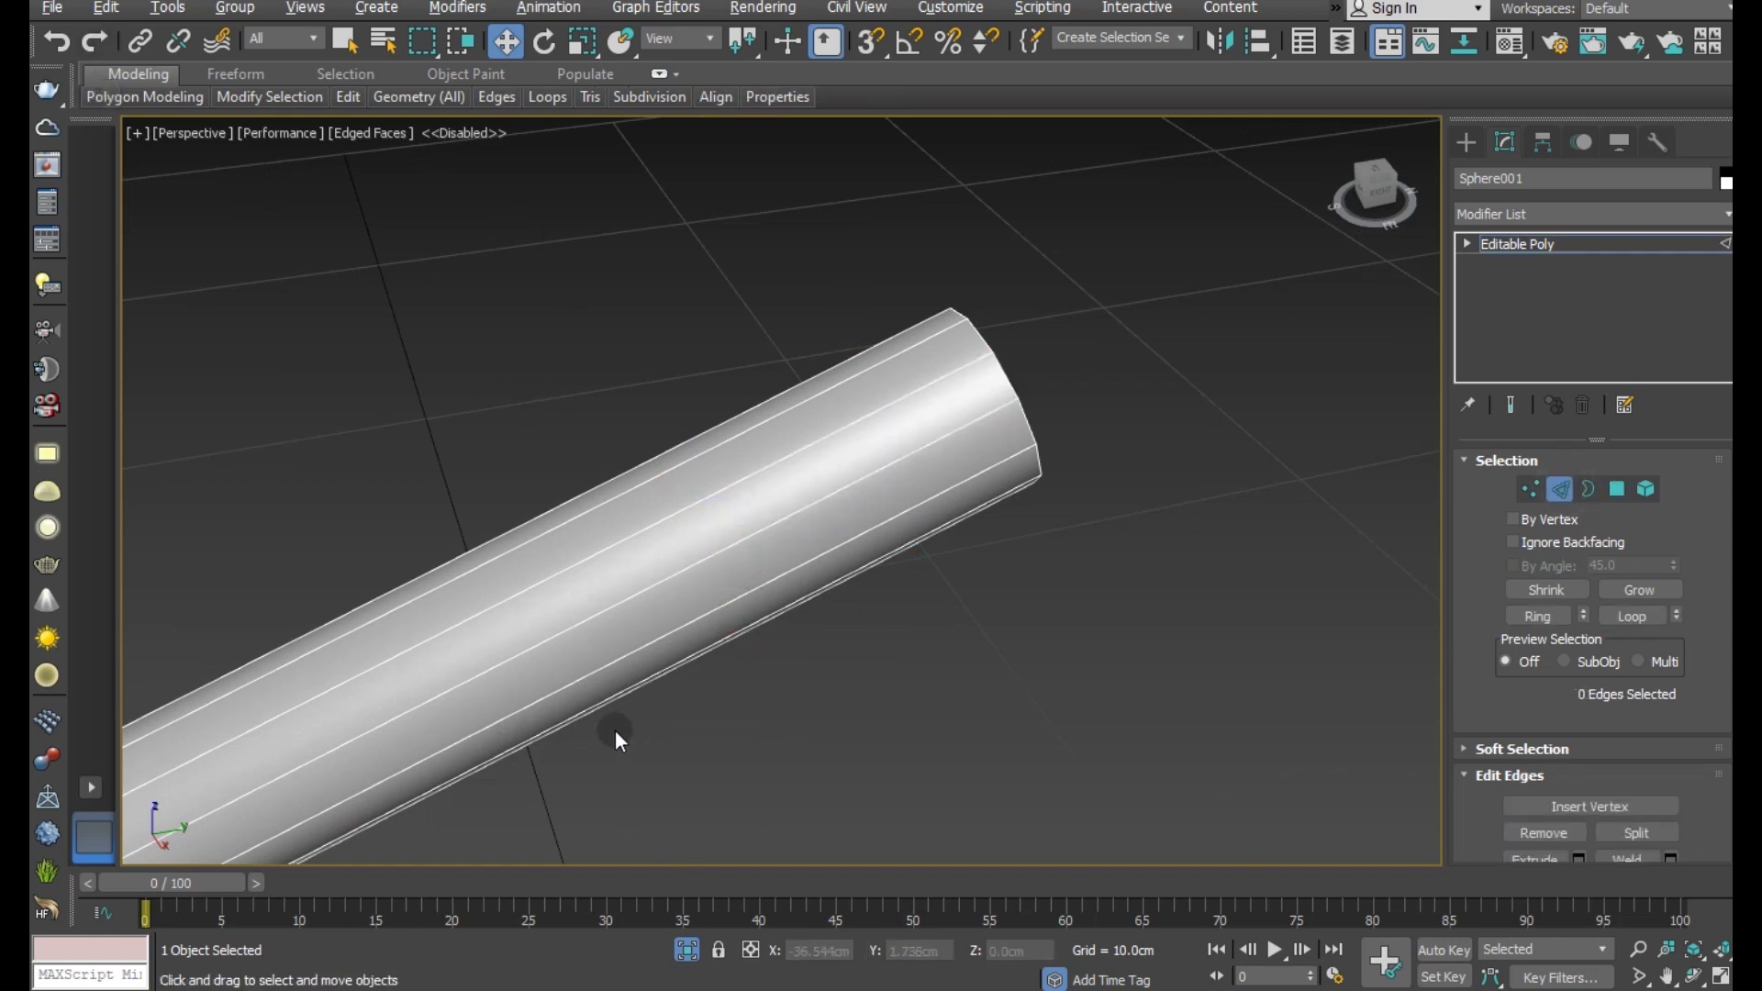
{"action": "middle_click_drag", "start_coordinate": [1226, 547], "coordinate": [1132, 554], "text": "alt"}
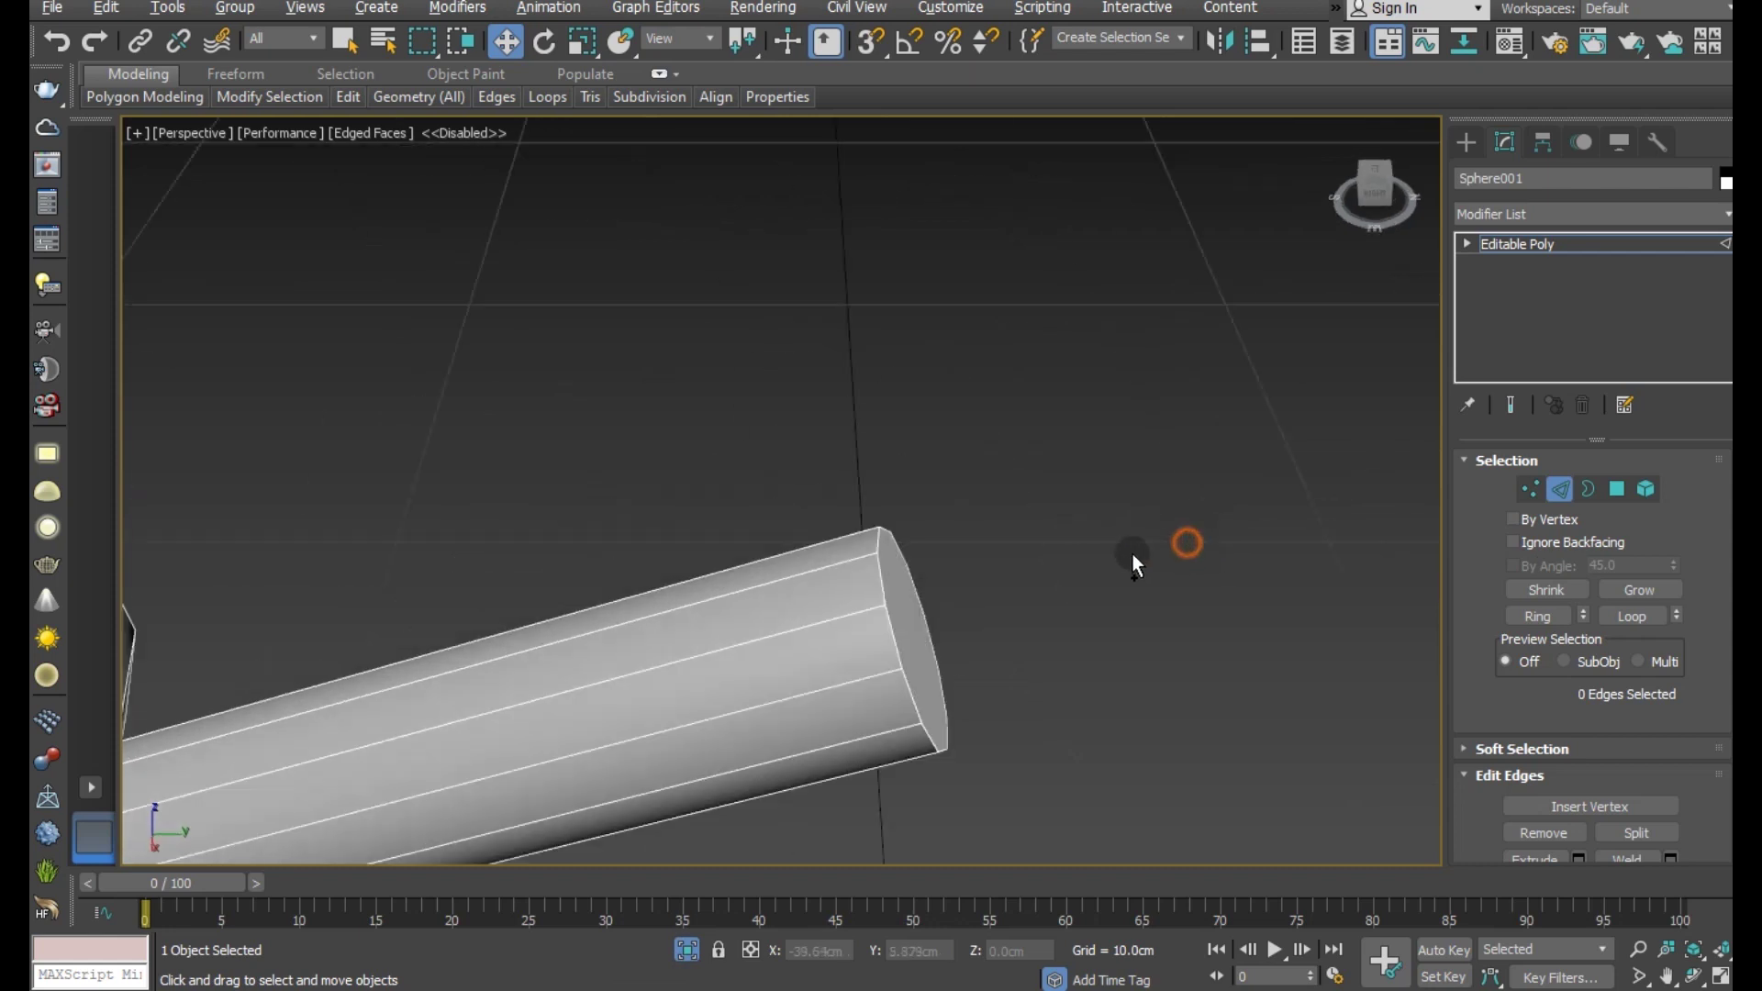
{"action": "middle_click_drag", "start_coordinate": [1015, 597], "coordinate": [1353, 543], "text": "alt"}
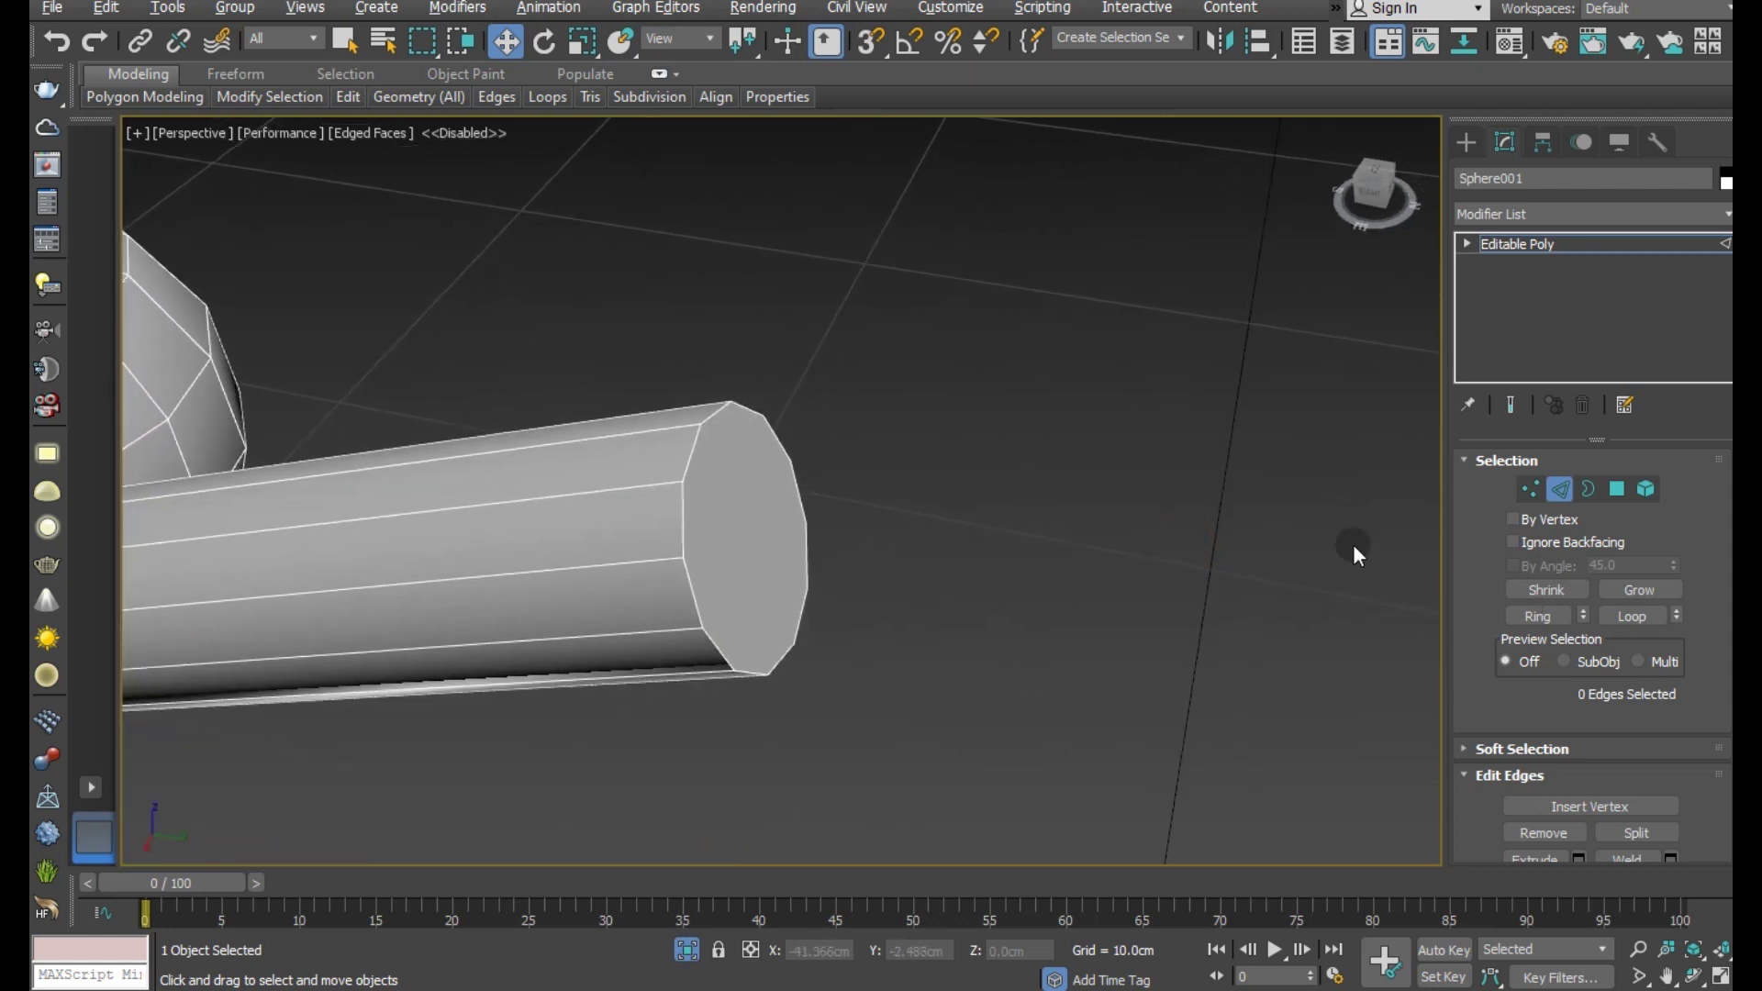
- Select the tube's end cap face and nudge it slightly along Y and Z
{"action": "left_click", "coordinate": [1617, 490]}
{"action": "left_click", "coordinate": [787, 544]}
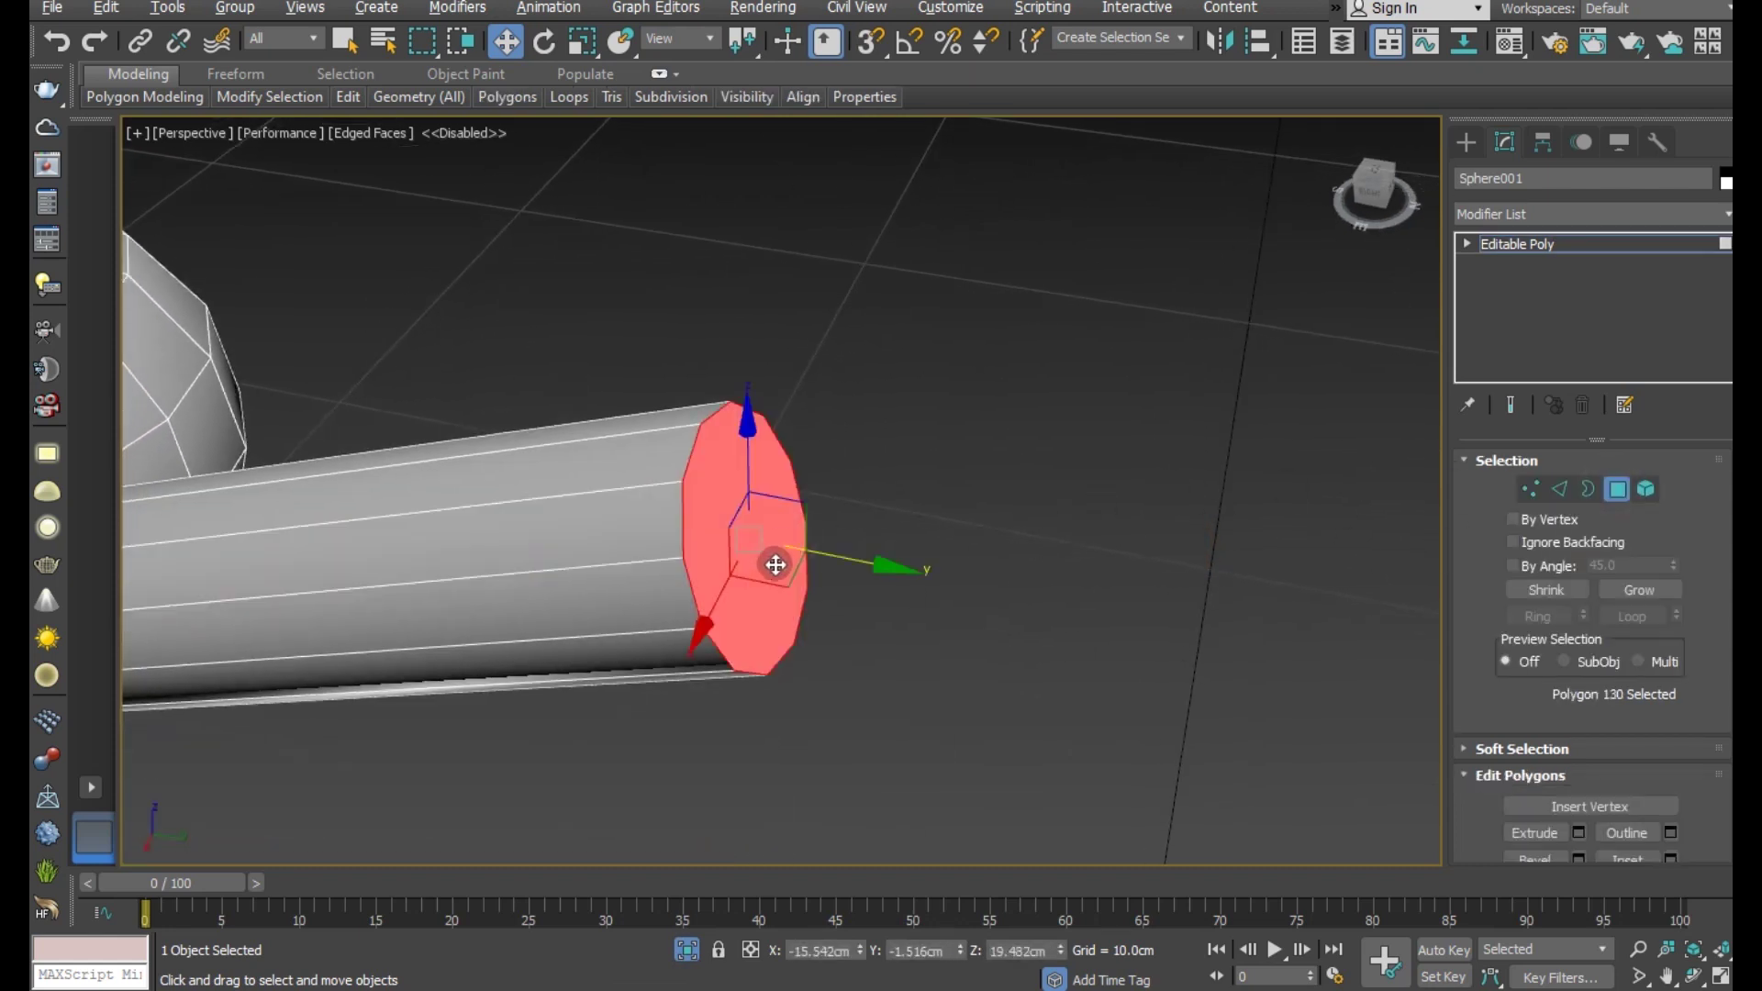
{"action": "left_click", "coordinate": [679, 948]}
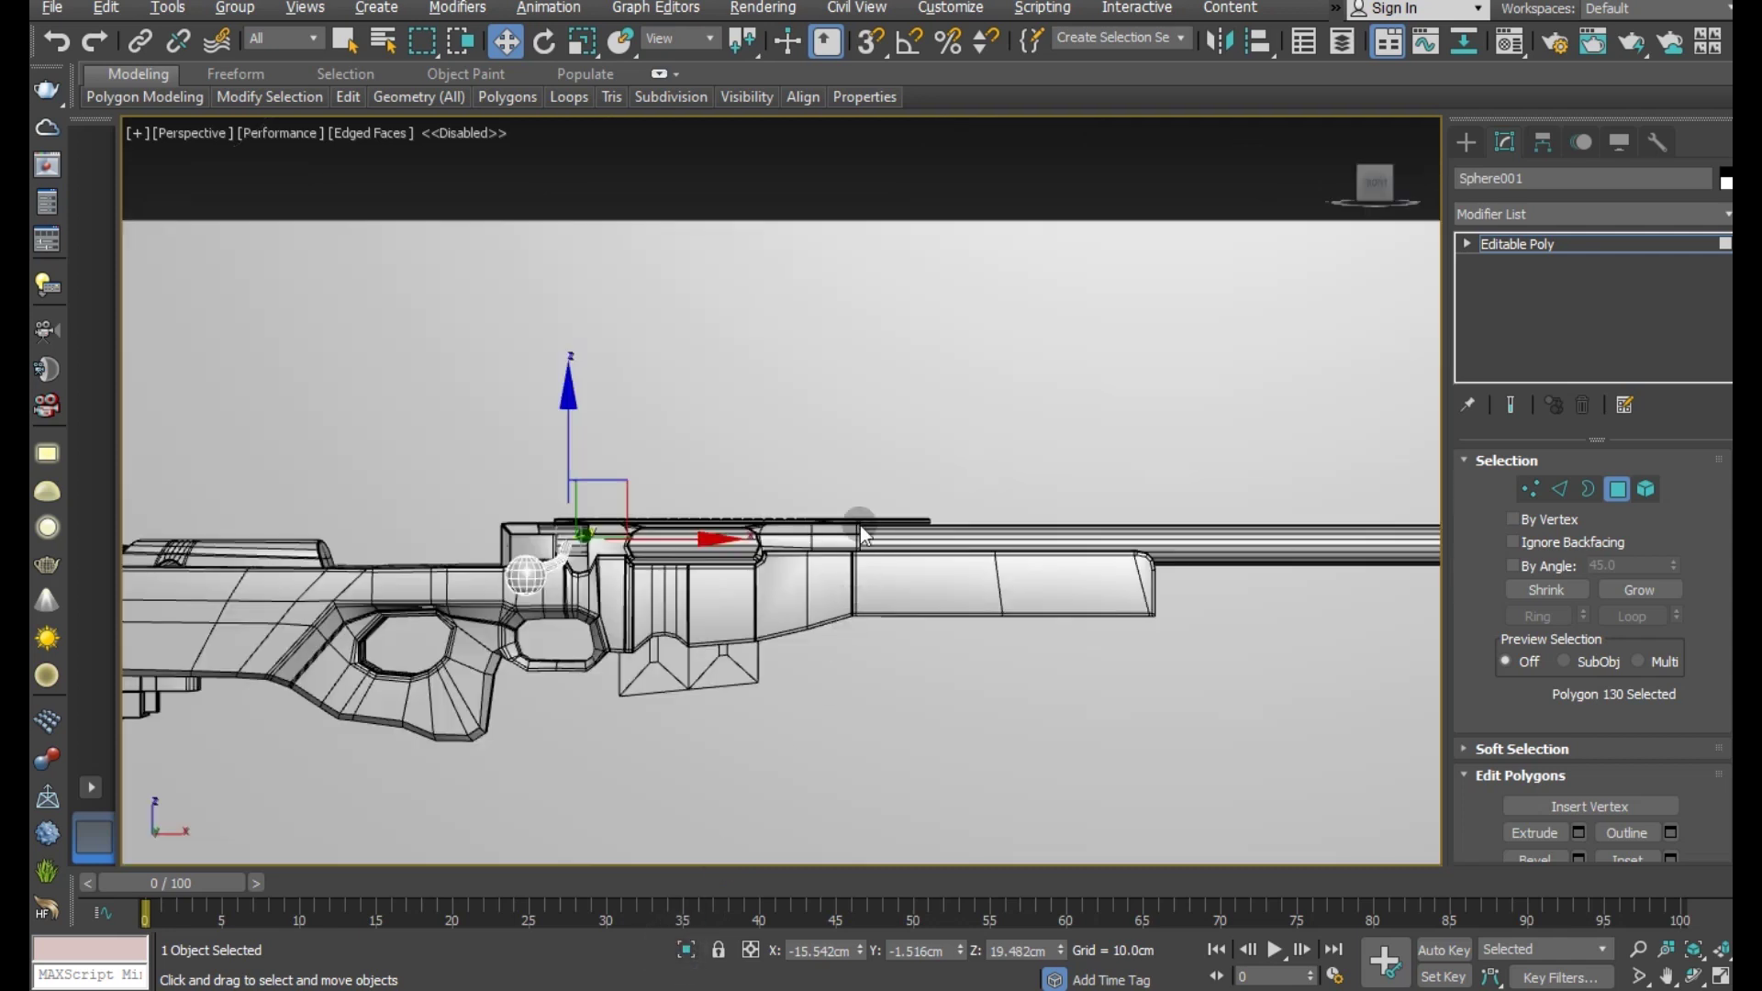
{"action": "mouse_move", "coordinate": [850, 569]}
{"action": "middle_mouse_down", "text": "alt"}
{"action": "mouse_move", "coordinate": [770, 707]}
{"action": "mouse_move", "coordinate": [582, 541]}
{"action": "middle_mouse_up", "text": "alt"}
{"action": "scroll", "coordinate": [582, 541], "scroll_direction": "up", "scroll_amount": 5}
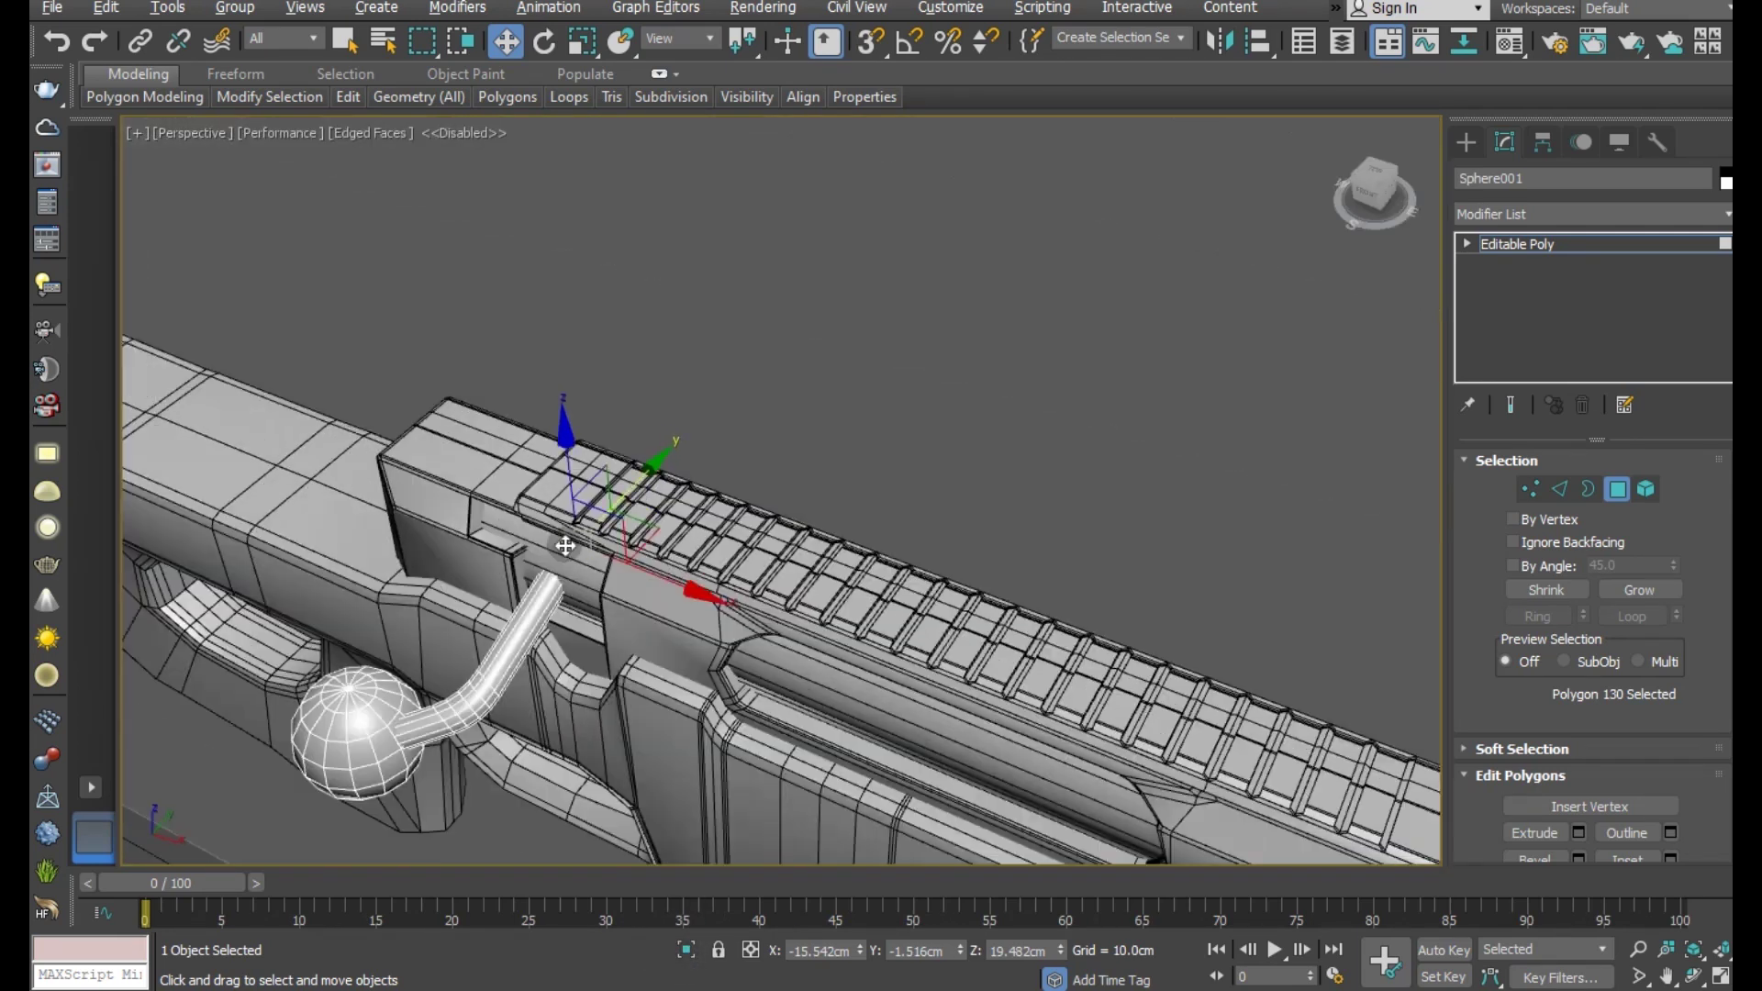
{"action": "scroll", "coordinate": [582, 541], "scroll_direction": "up", "scroll_amount": 3}
{"action": "left_click_drag", "start_coordinate": [661, 462], "coordinate": [614, 550]}
{"action": "mouse_move", "coordinate": [614, 544]}
{"action": "middle_mouse_down", "text": "alt"}
{"action": "mouse_move", "coordinate": [592, 569]}
{"action": "mouse_move", "coordinate": [527, 541]}
{"action": "middle_mouse_up", "text": "alt"}
{"action": "mouse_move", "coordinate": [547, 511]}
{"action": "left_mouse_down"}
{"action": "mouse_move", "coordinate": [649, 591]}
{"action": "mouse_move", "coordinate": [680, 590]}
{"action": "left_mouse_up"}
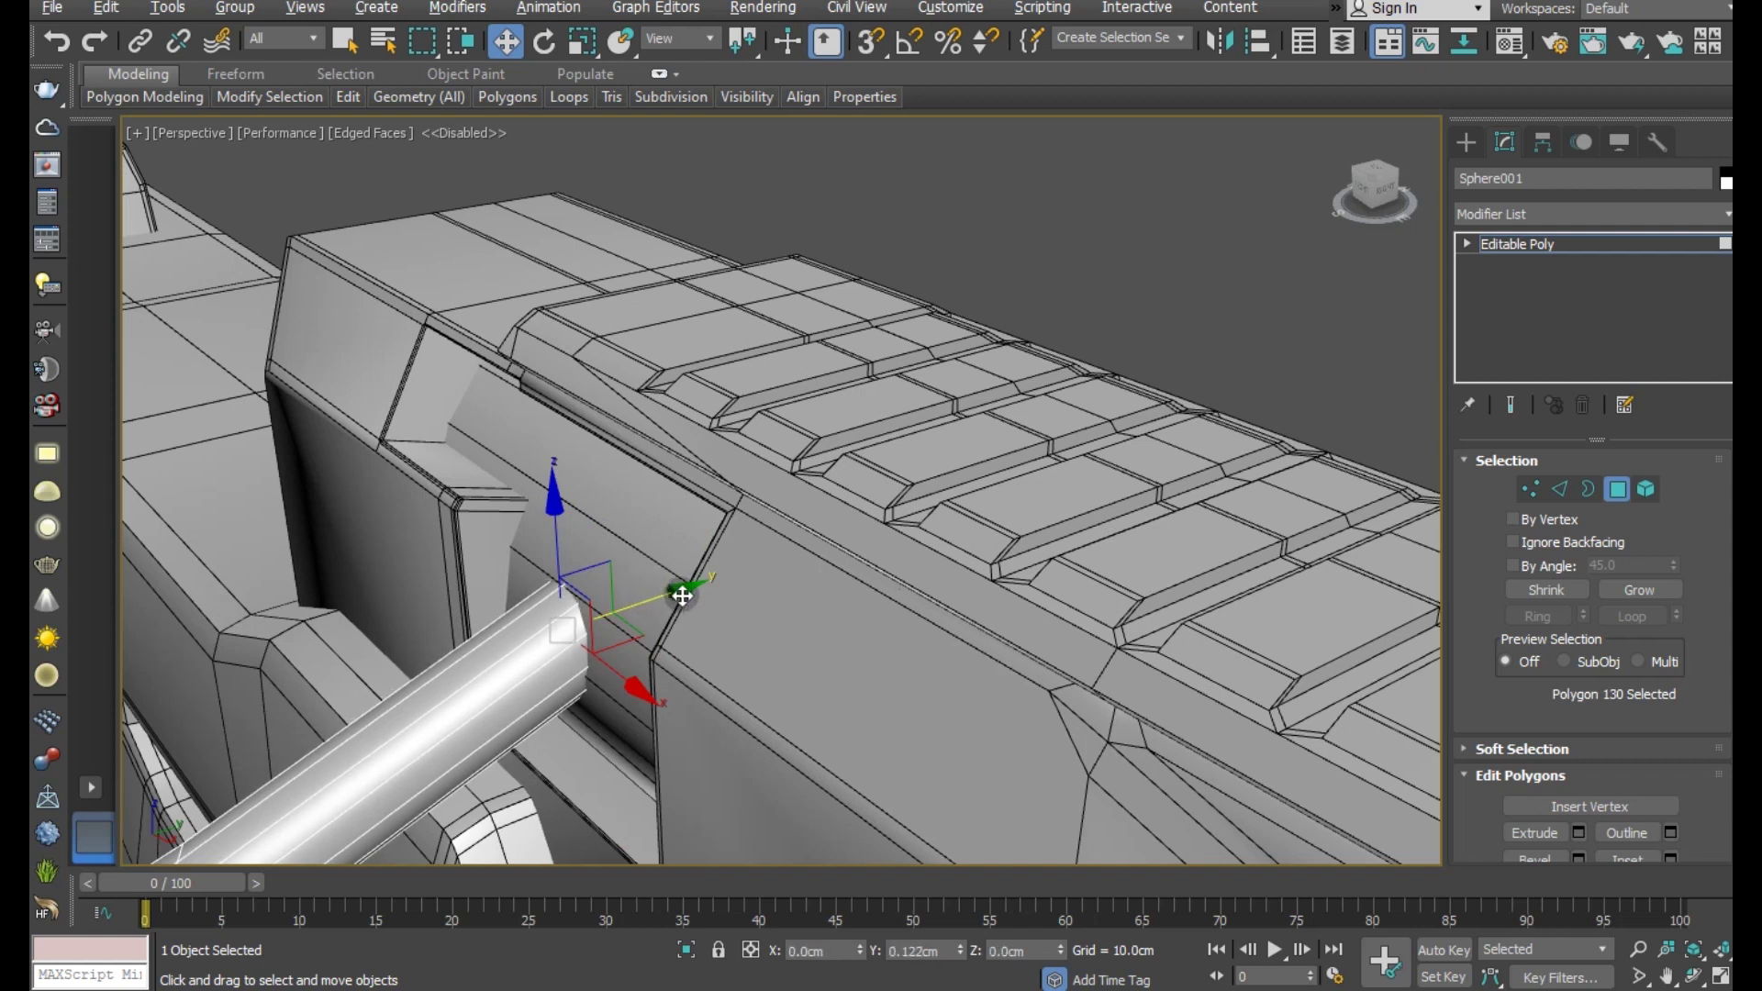
{"action": "left_click", "coordinate": [342, 97]}
{"action": "left_click", "coordinate": [542, 156]}
- Cut an edge loop near the tube end and extrude the 12-face end ring by 0.086 cm
{"action": "left_click", "coordinate": [533, 659]}
{"action": "key", "text": "w"}
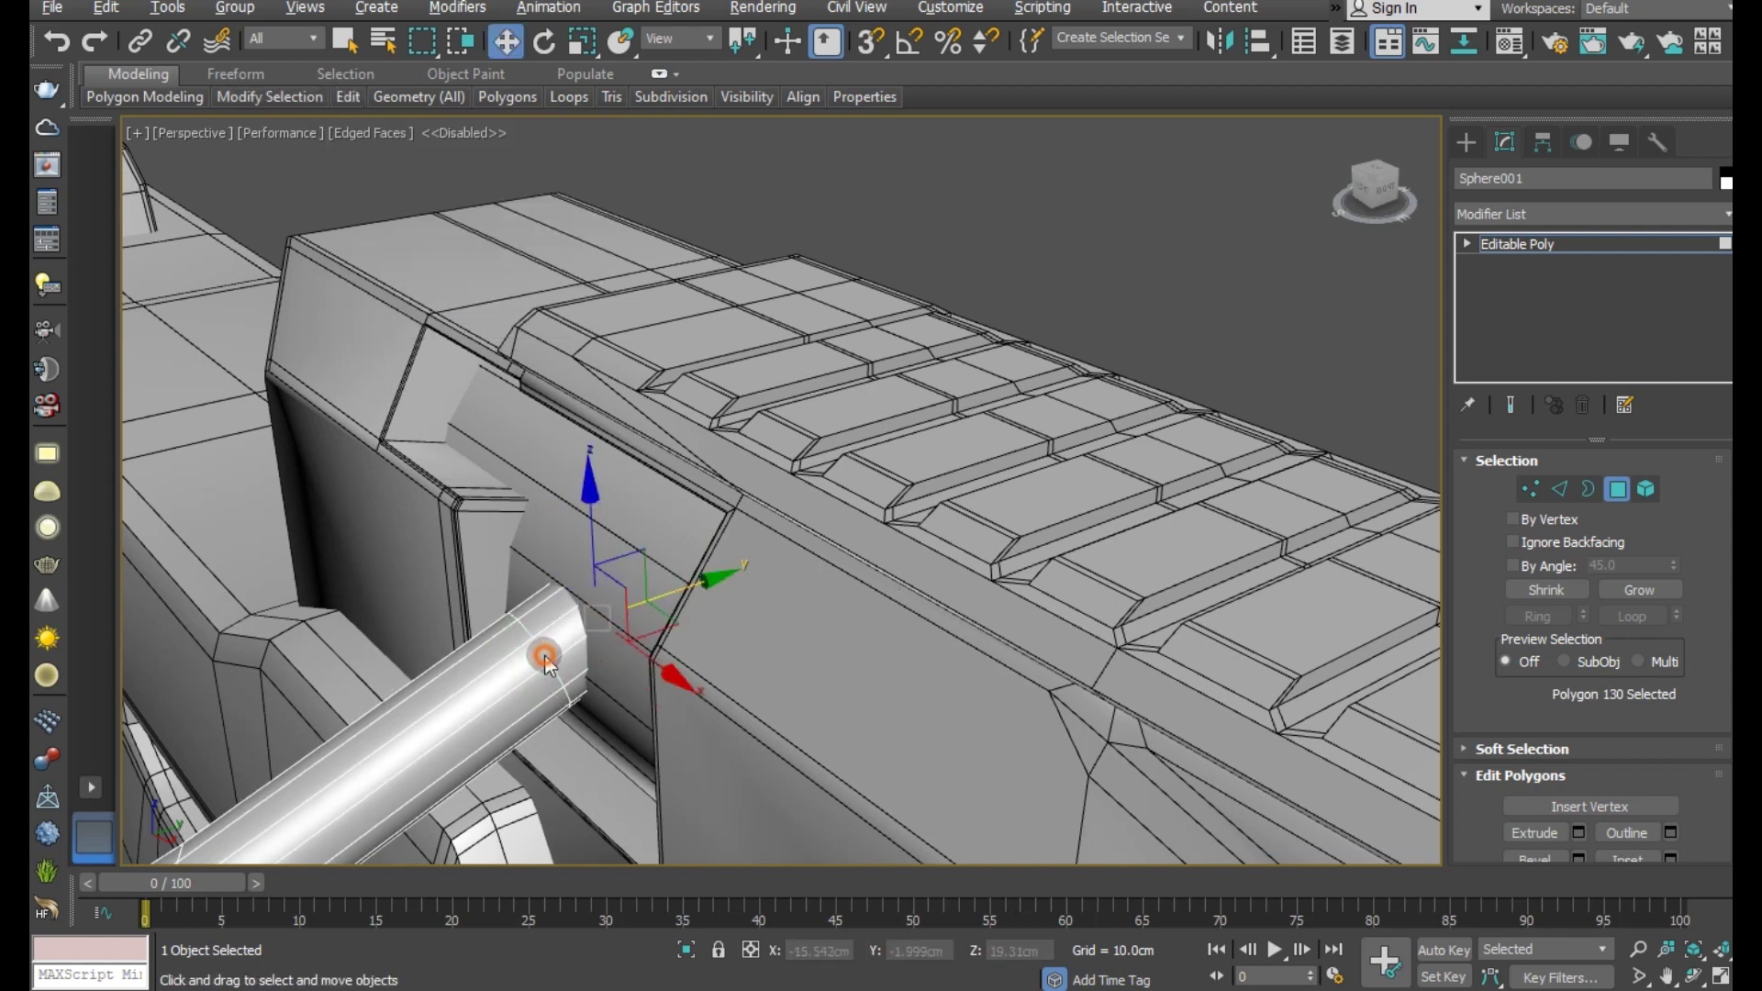
{"action": "left_click", "coordinate": [558, 635], "text": "shift"}
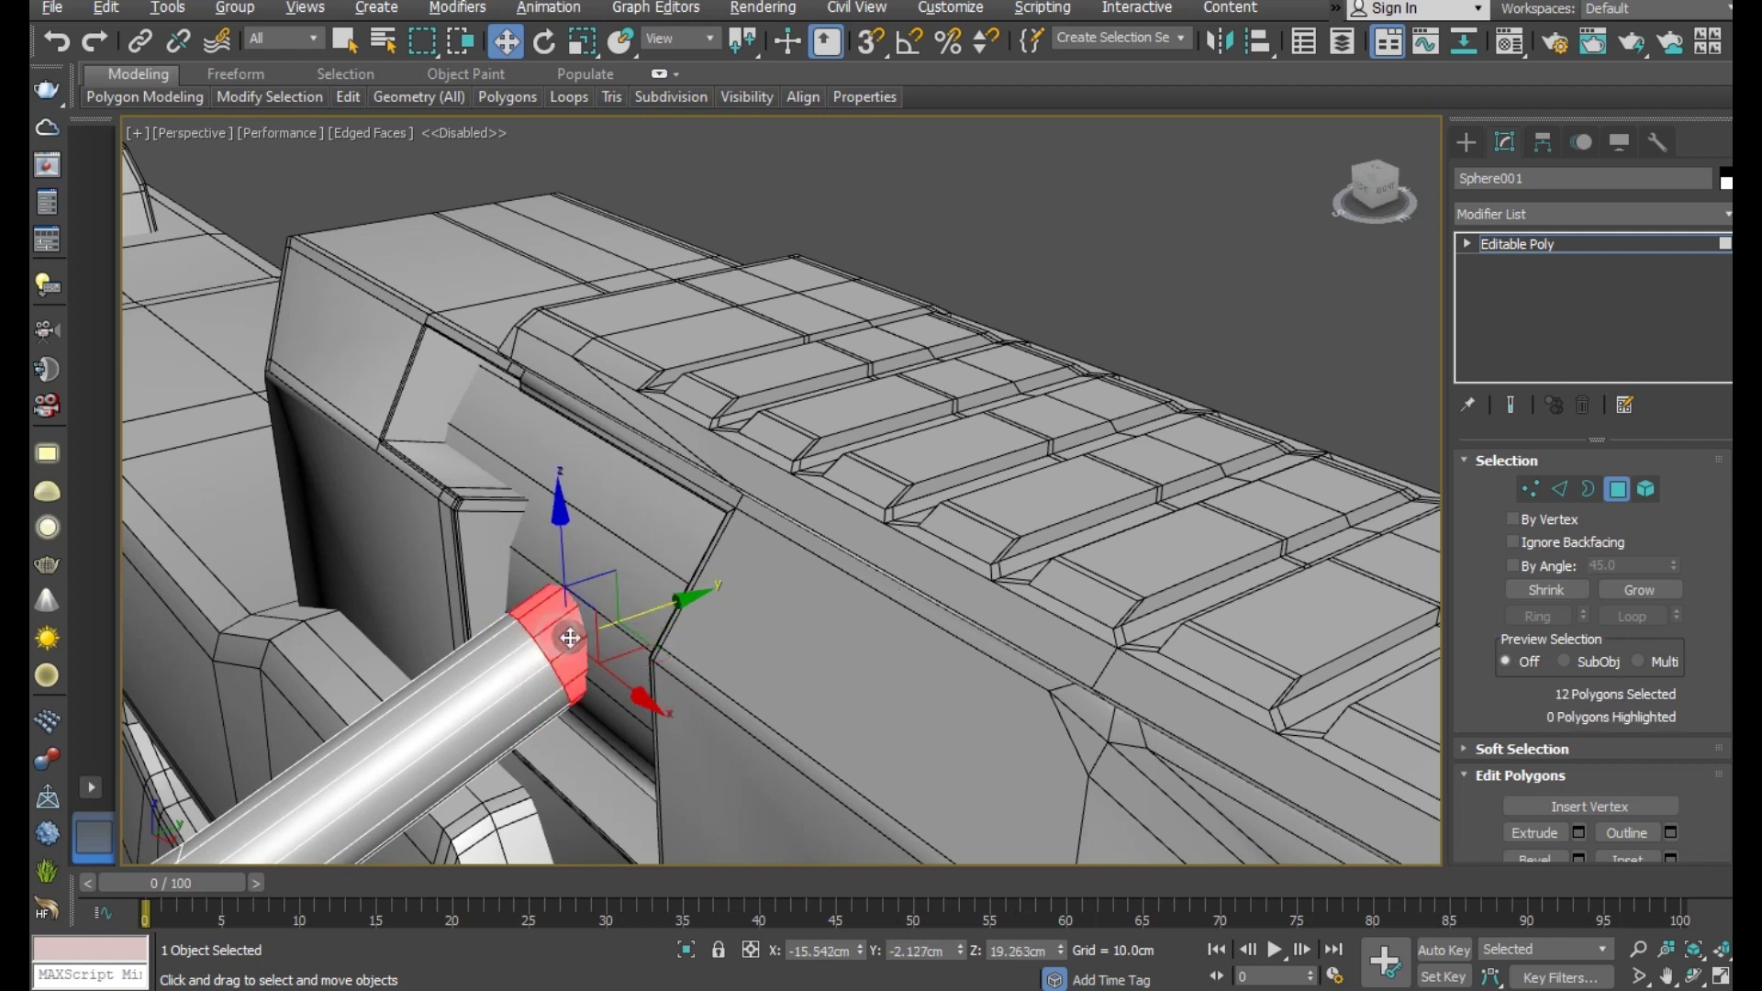
{"action": "left_click", "coordinate": [1577, 834]}
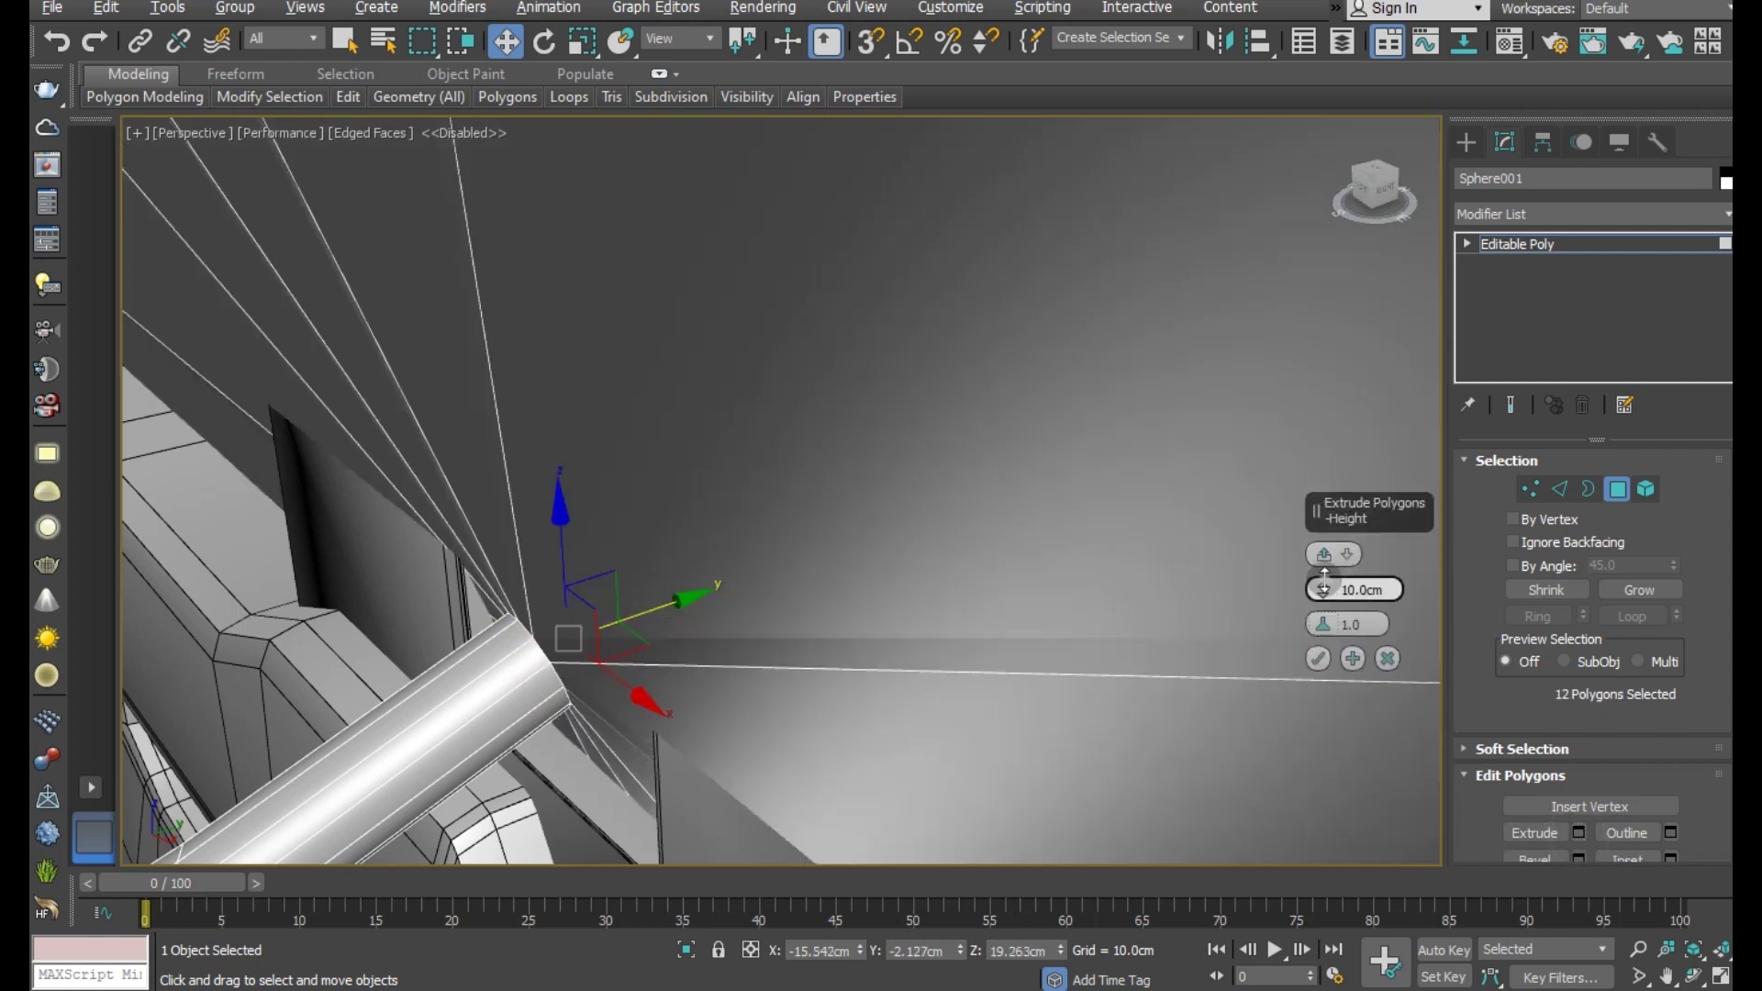
{"action": "left_click_drag", "start_coordinate": [1322, 589], "coordinate": [1306, 659]}
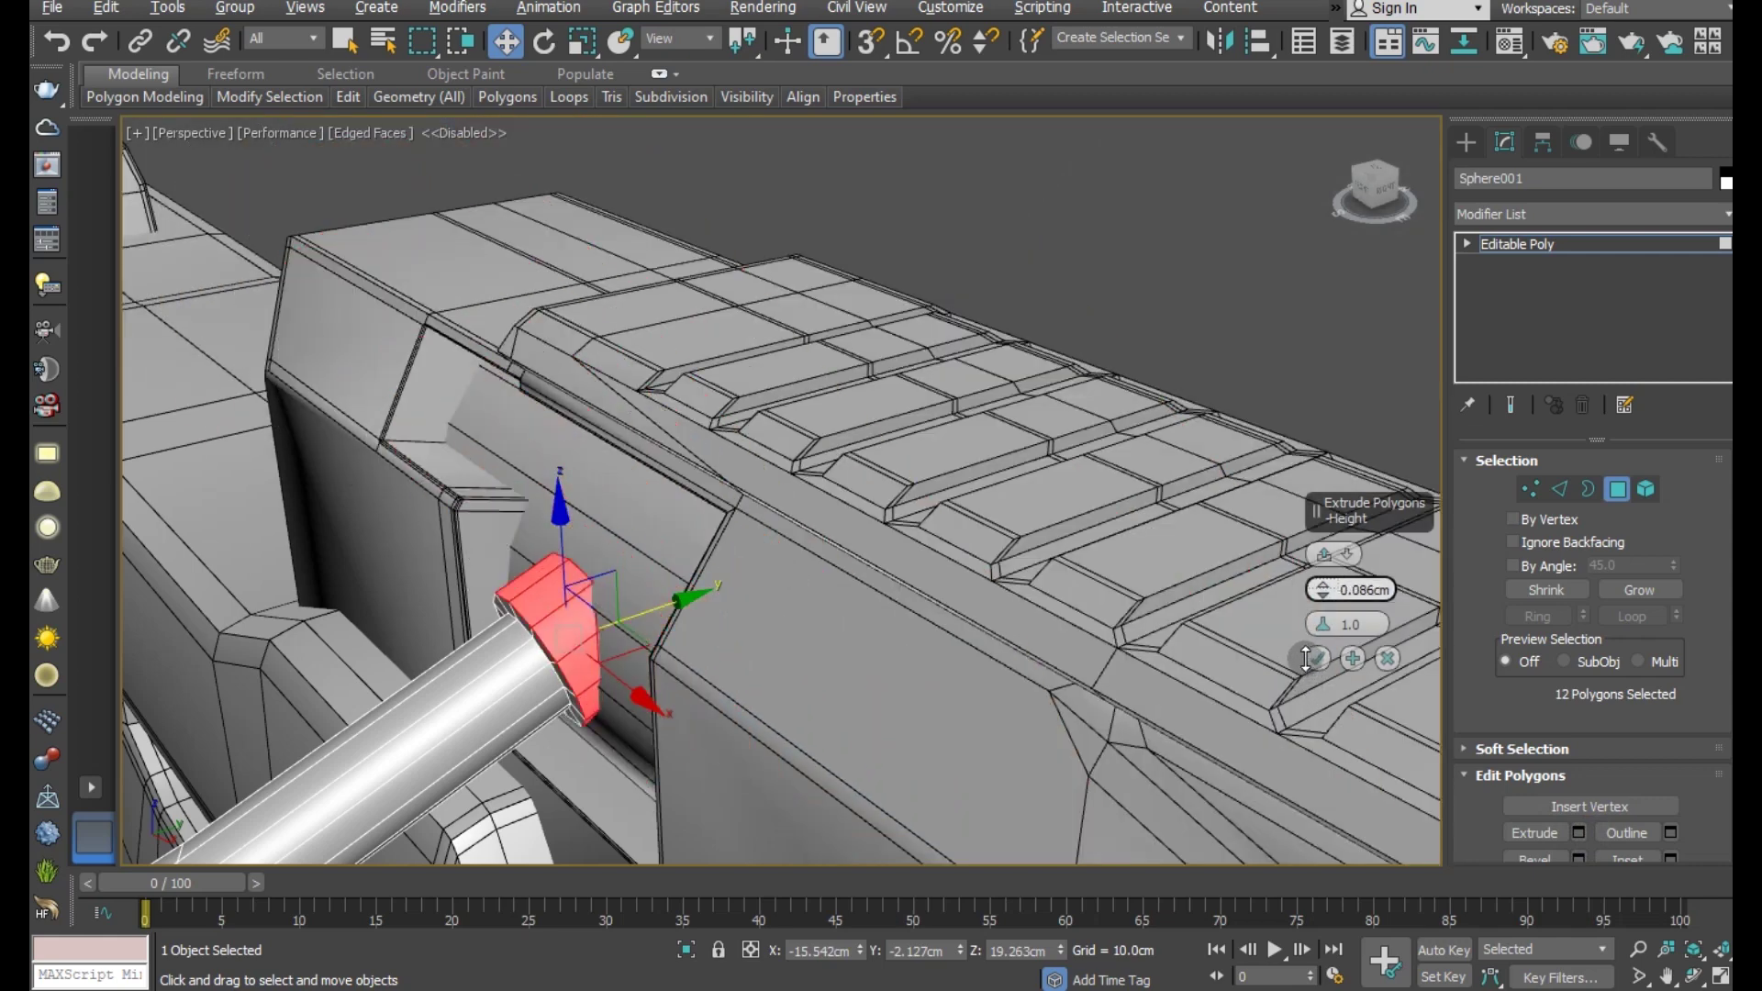
{"action": "middle_click_drag", "start_coordinate": [587, 565], "coordinate": [895, 611], "text": "alt"}
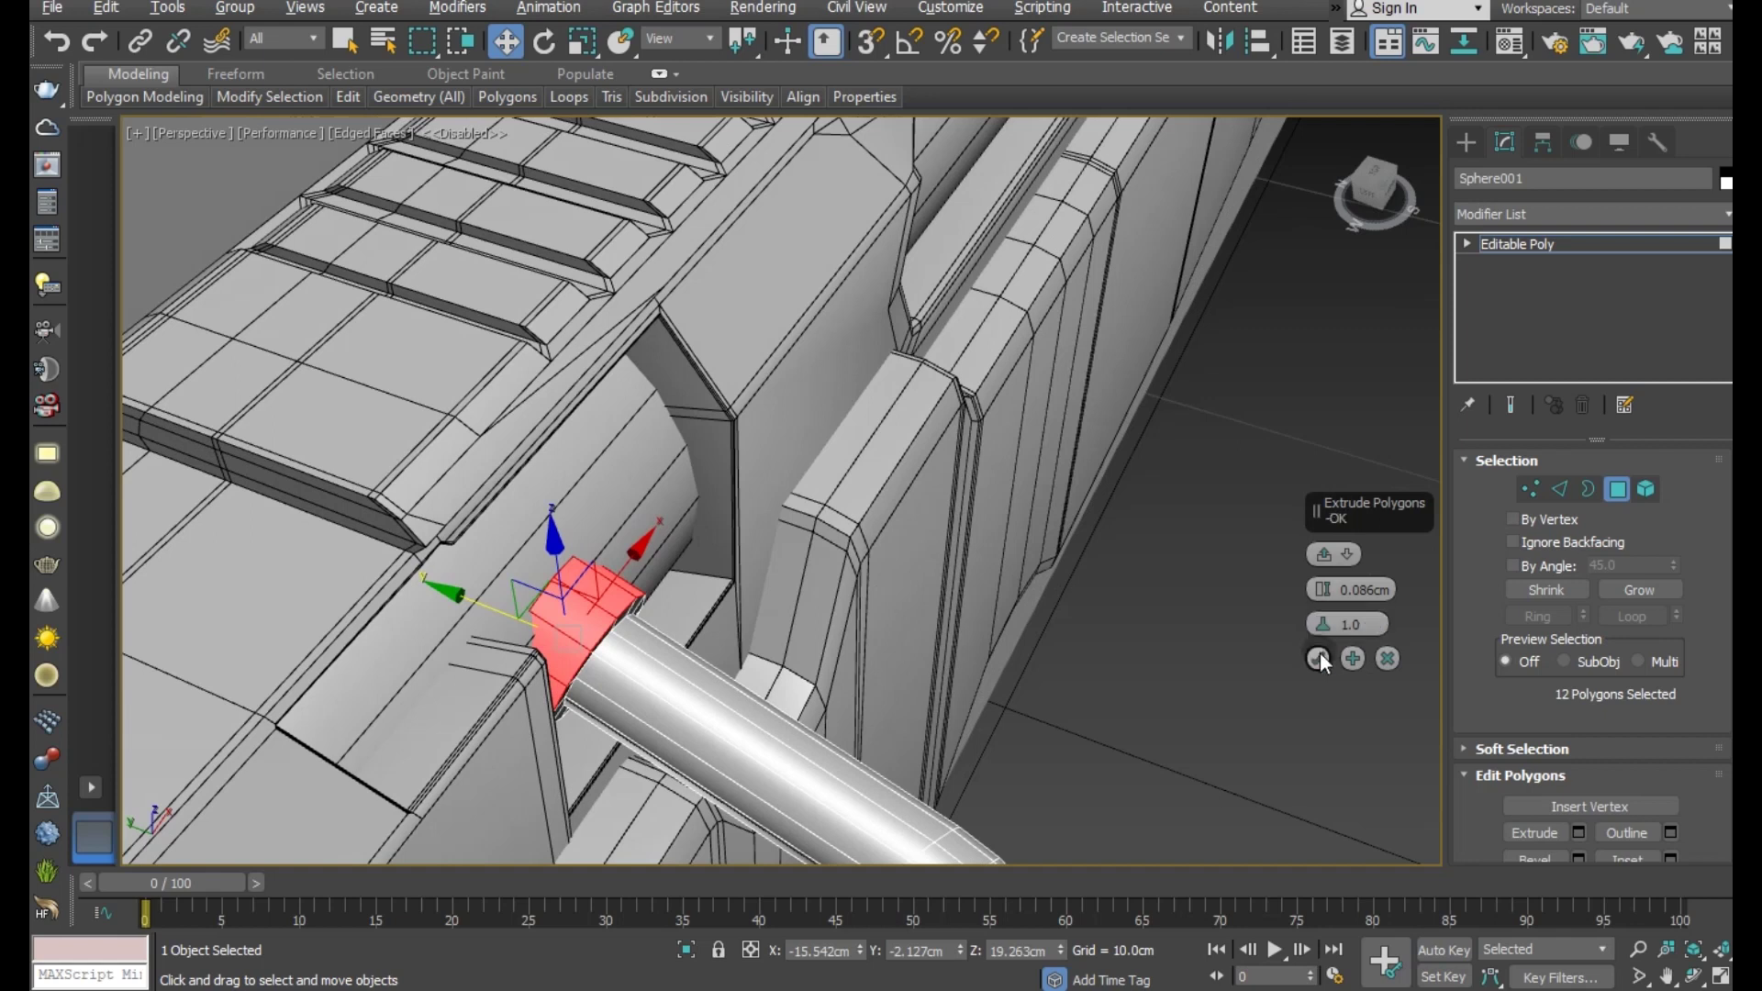
{"action": "left_click", "coordinate": [1318, 658]}
- Inspect the new collar close up from a high angle, picking one of its faces
{"action": "middle_click_drag", "start_coordinate": [826, 551], "coordinate": [587, 611], "text": "alt"}
{"action": "scroll", "coordinate": [533, 592], "scroll_direction": "up", "scroll_amount": 5}
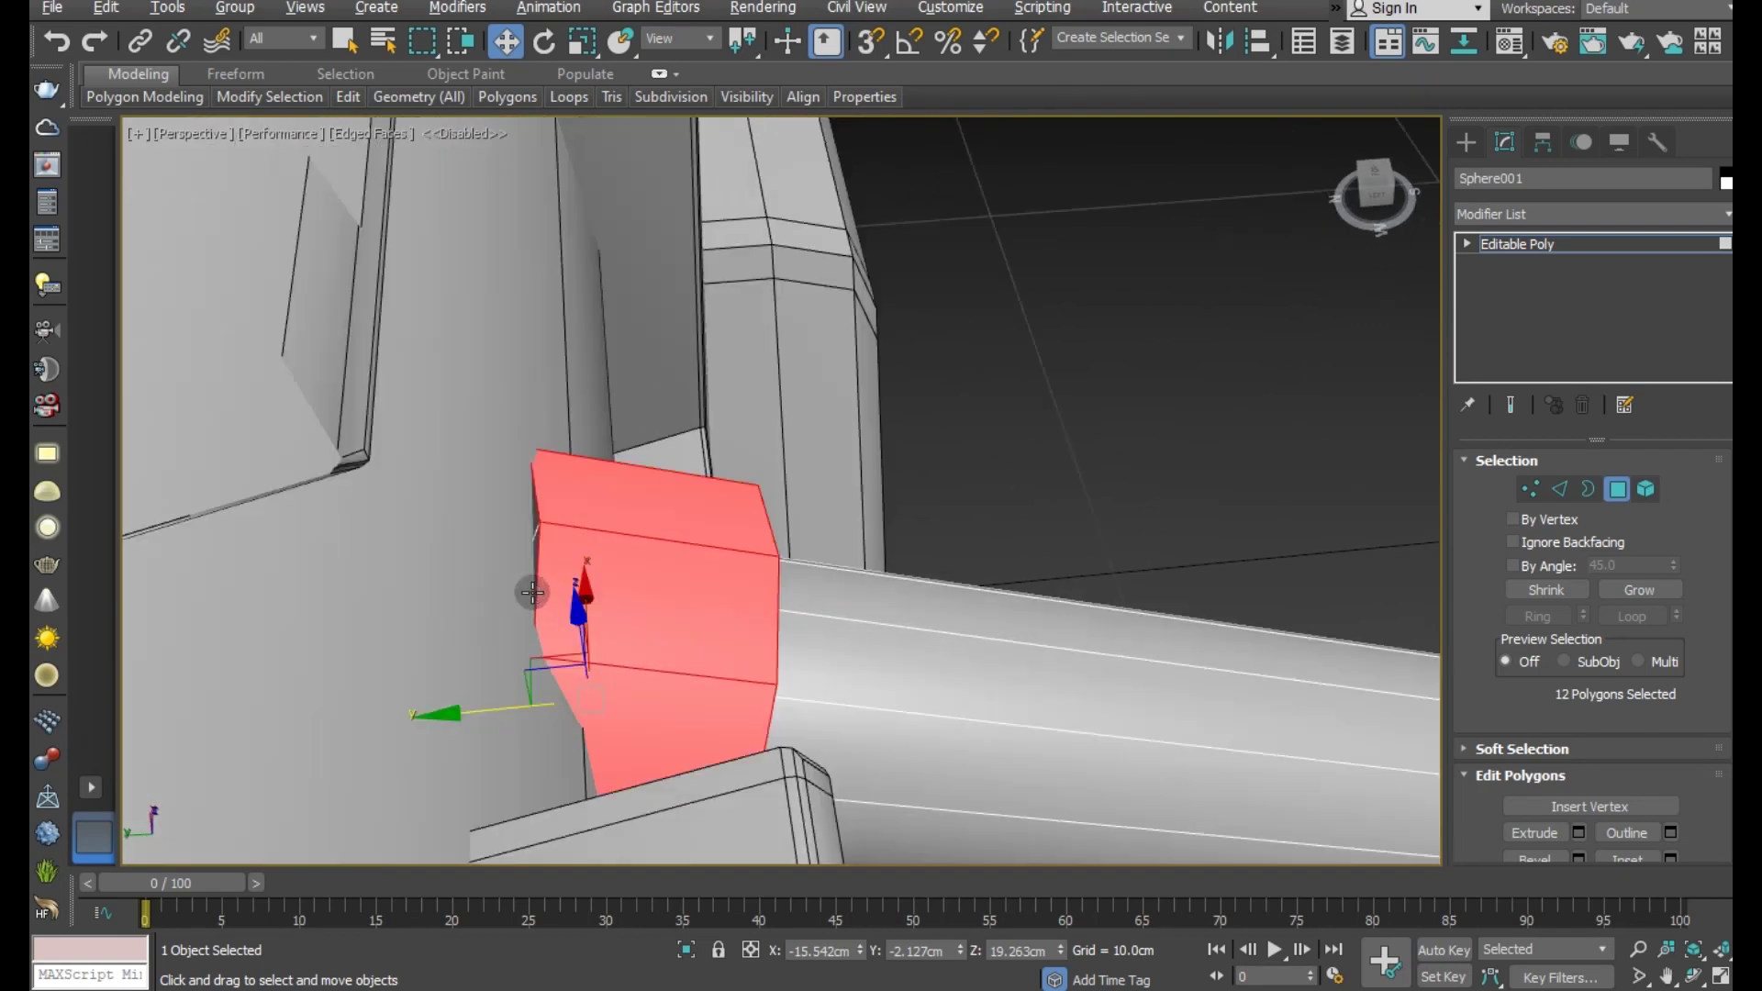
{"action": "left_click", "coordinate": [525, 585]}
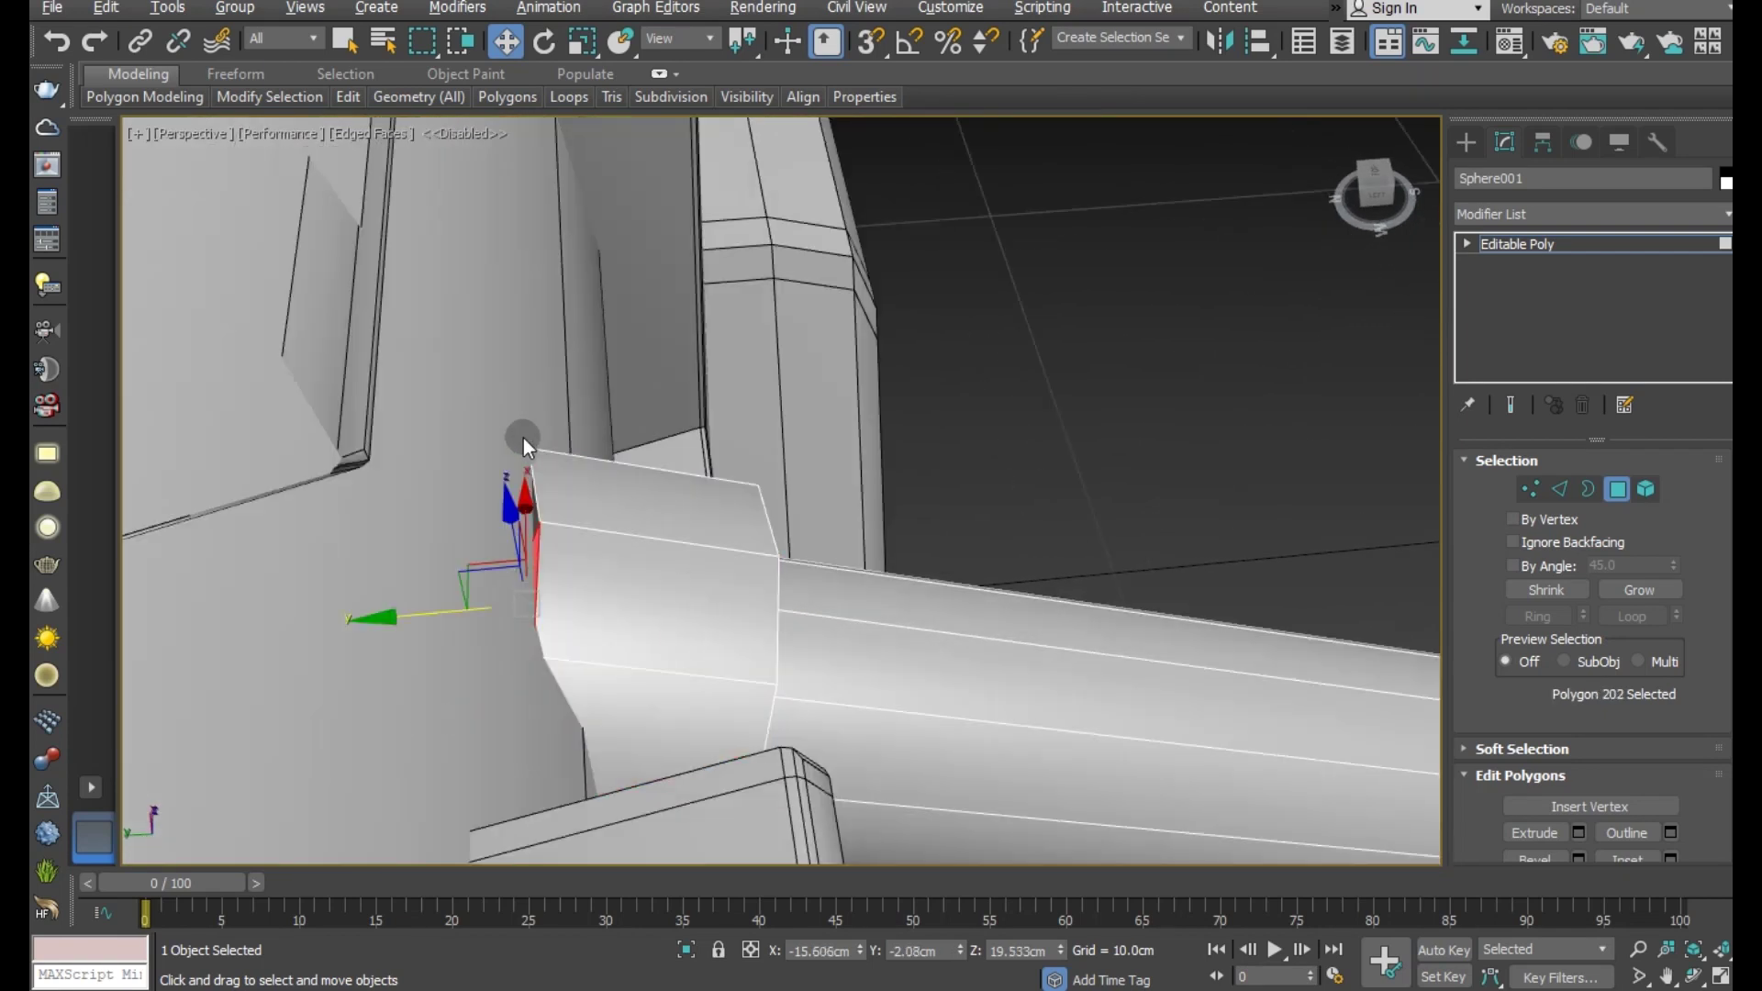
{"action": "scroll", "coordinate": [518, 441], "scroll_direction": "up", "scroll_amount": 2}
{"action": "middle_click_drag", "start_coordinate": [747, 579], "coordinate": [934, 415], "text": "alt"}
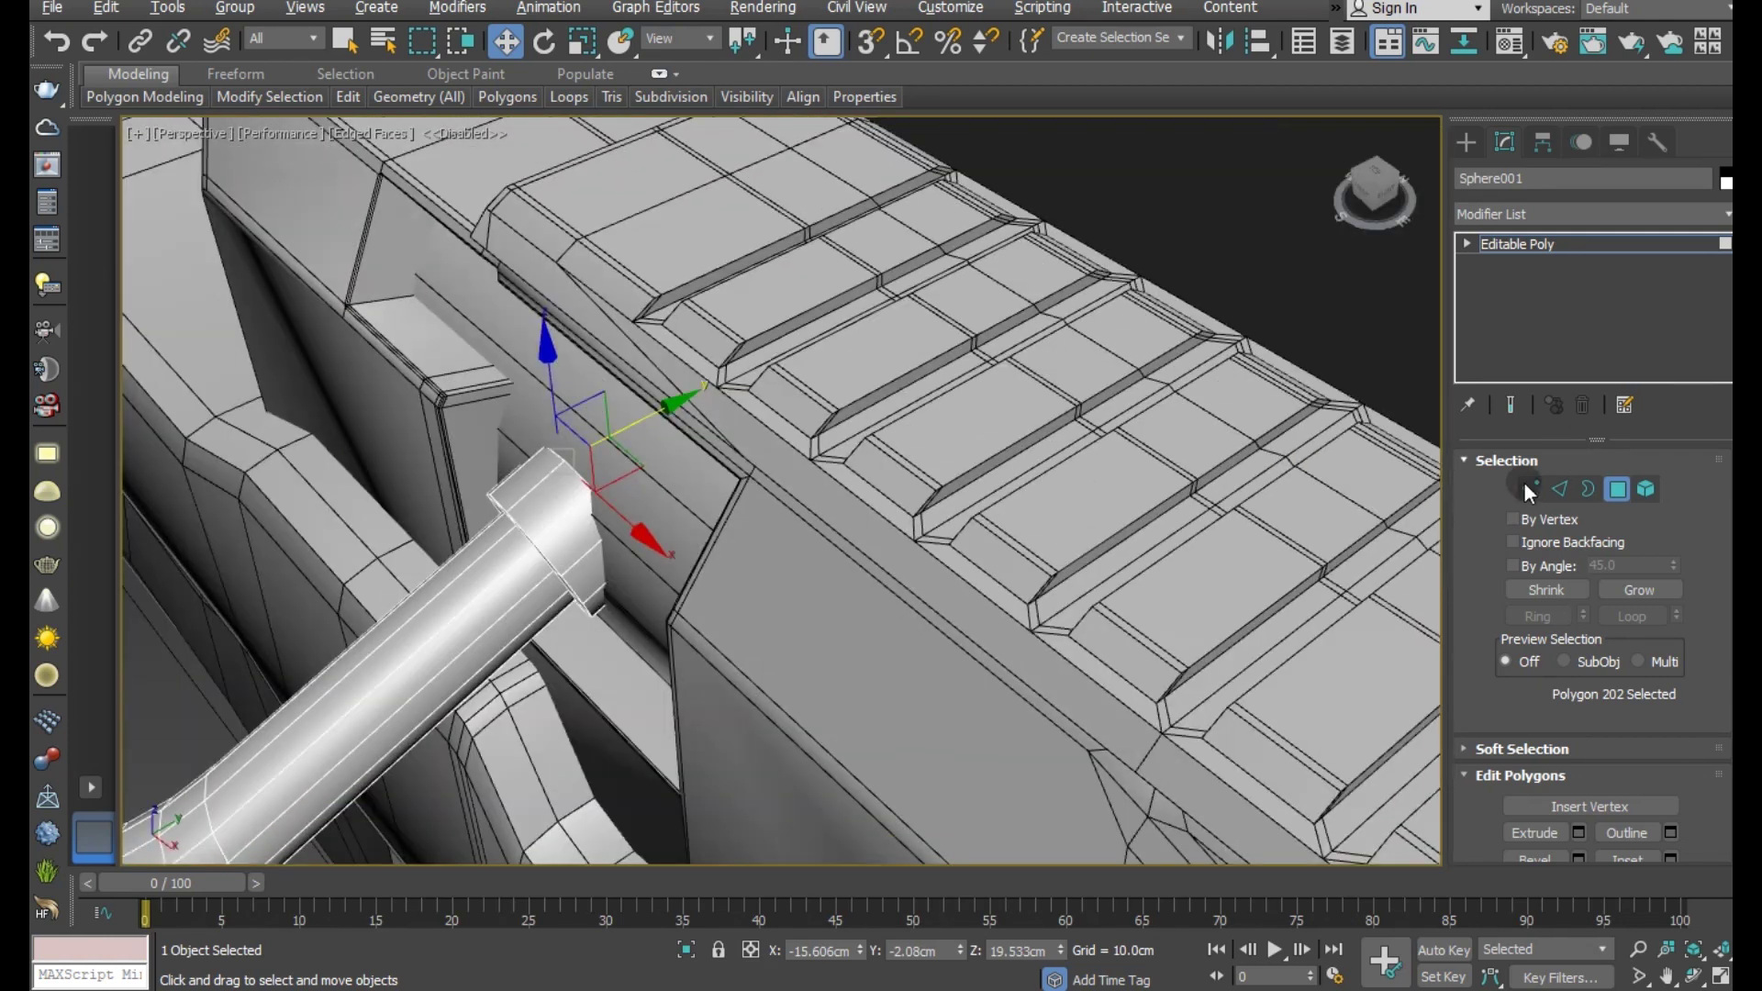
{"action": "left_click", "coordinate": [1527, 487]}
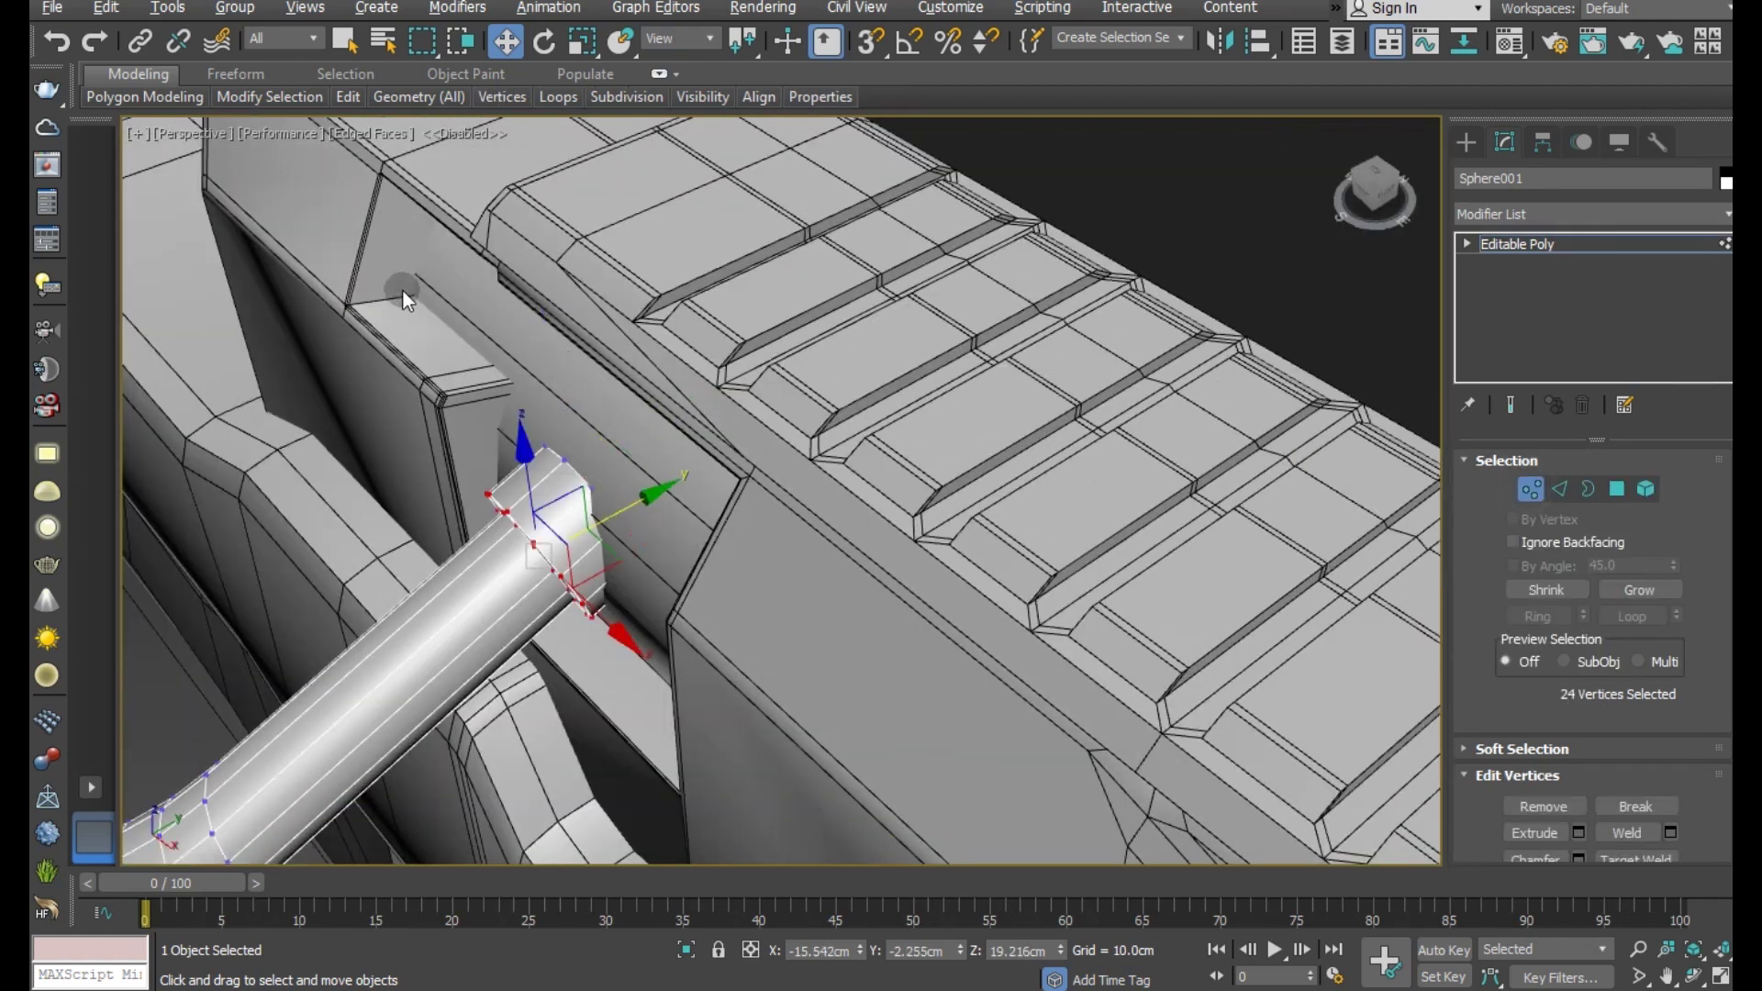
- Add the collar's end vertices to the selection and nudge them slightly
{"action": "left_click_drag", "start_coordinate": [1006, 745], "coordinate": [1006, 746], "text": "ctrl"}
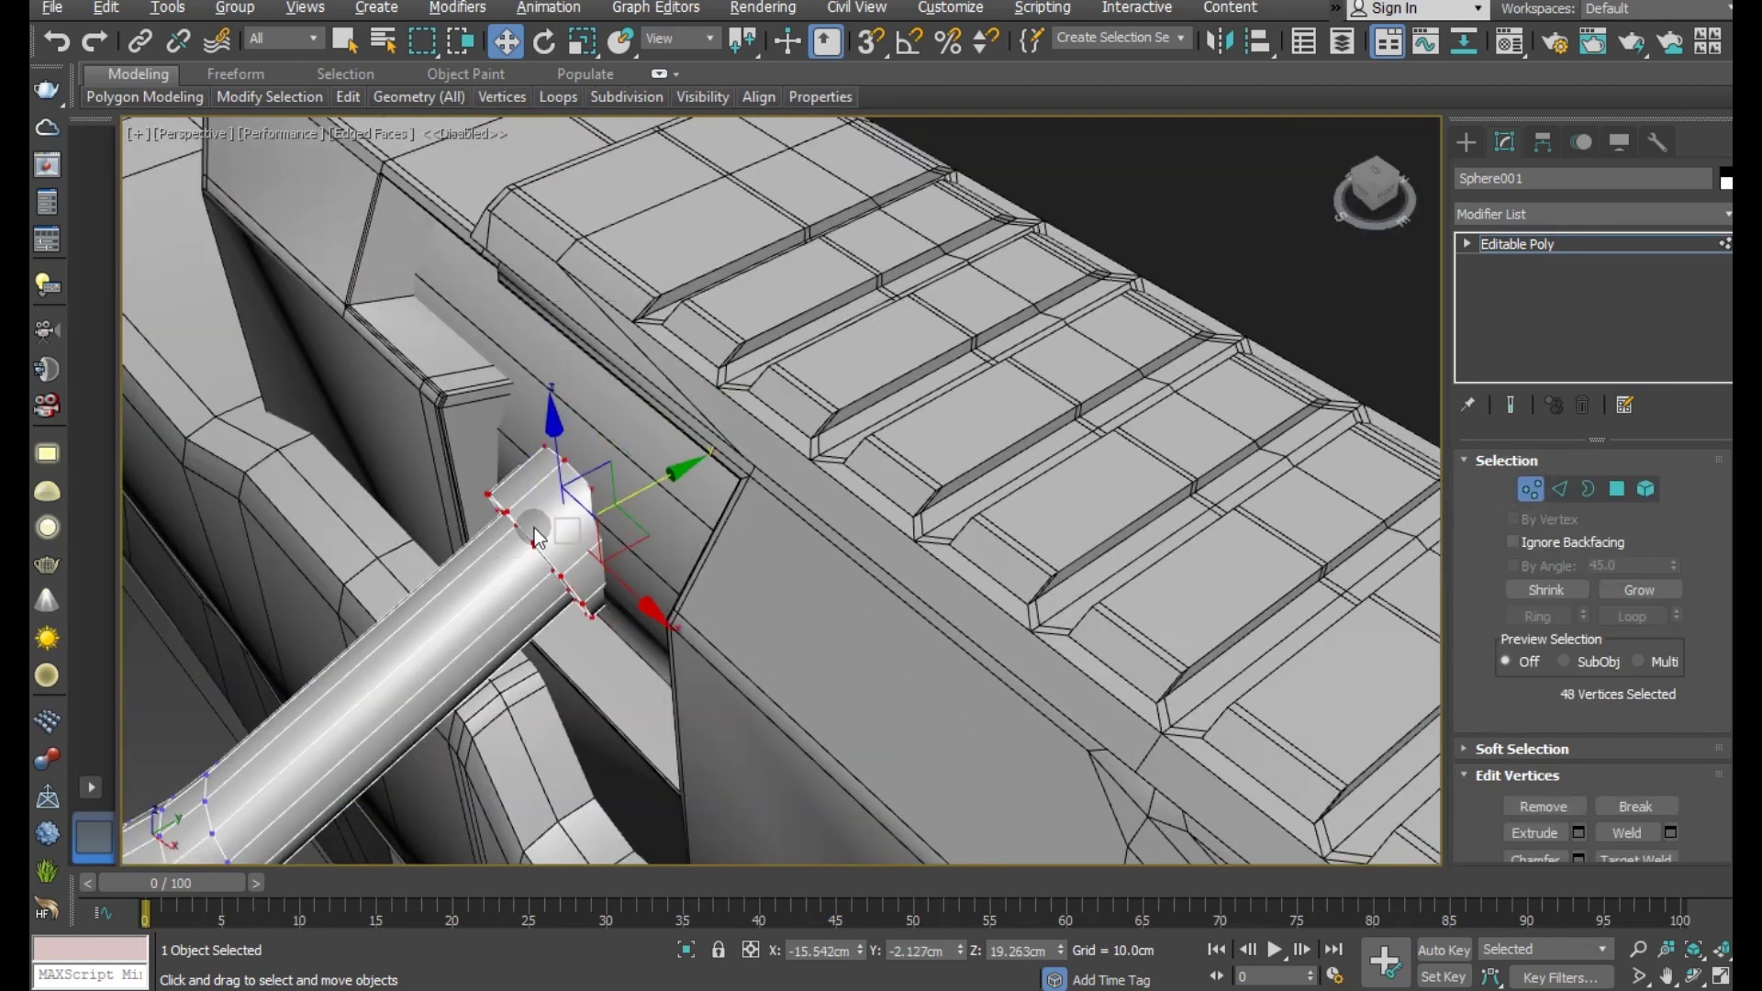
{"action": "scroll", "coordinate": [534, 527], "scroll_direction": "up", "scroll_amount": 3}
{"action": "left_click_drag", "start_coordinate": [679, 488], "coordinate": [695, 475]}
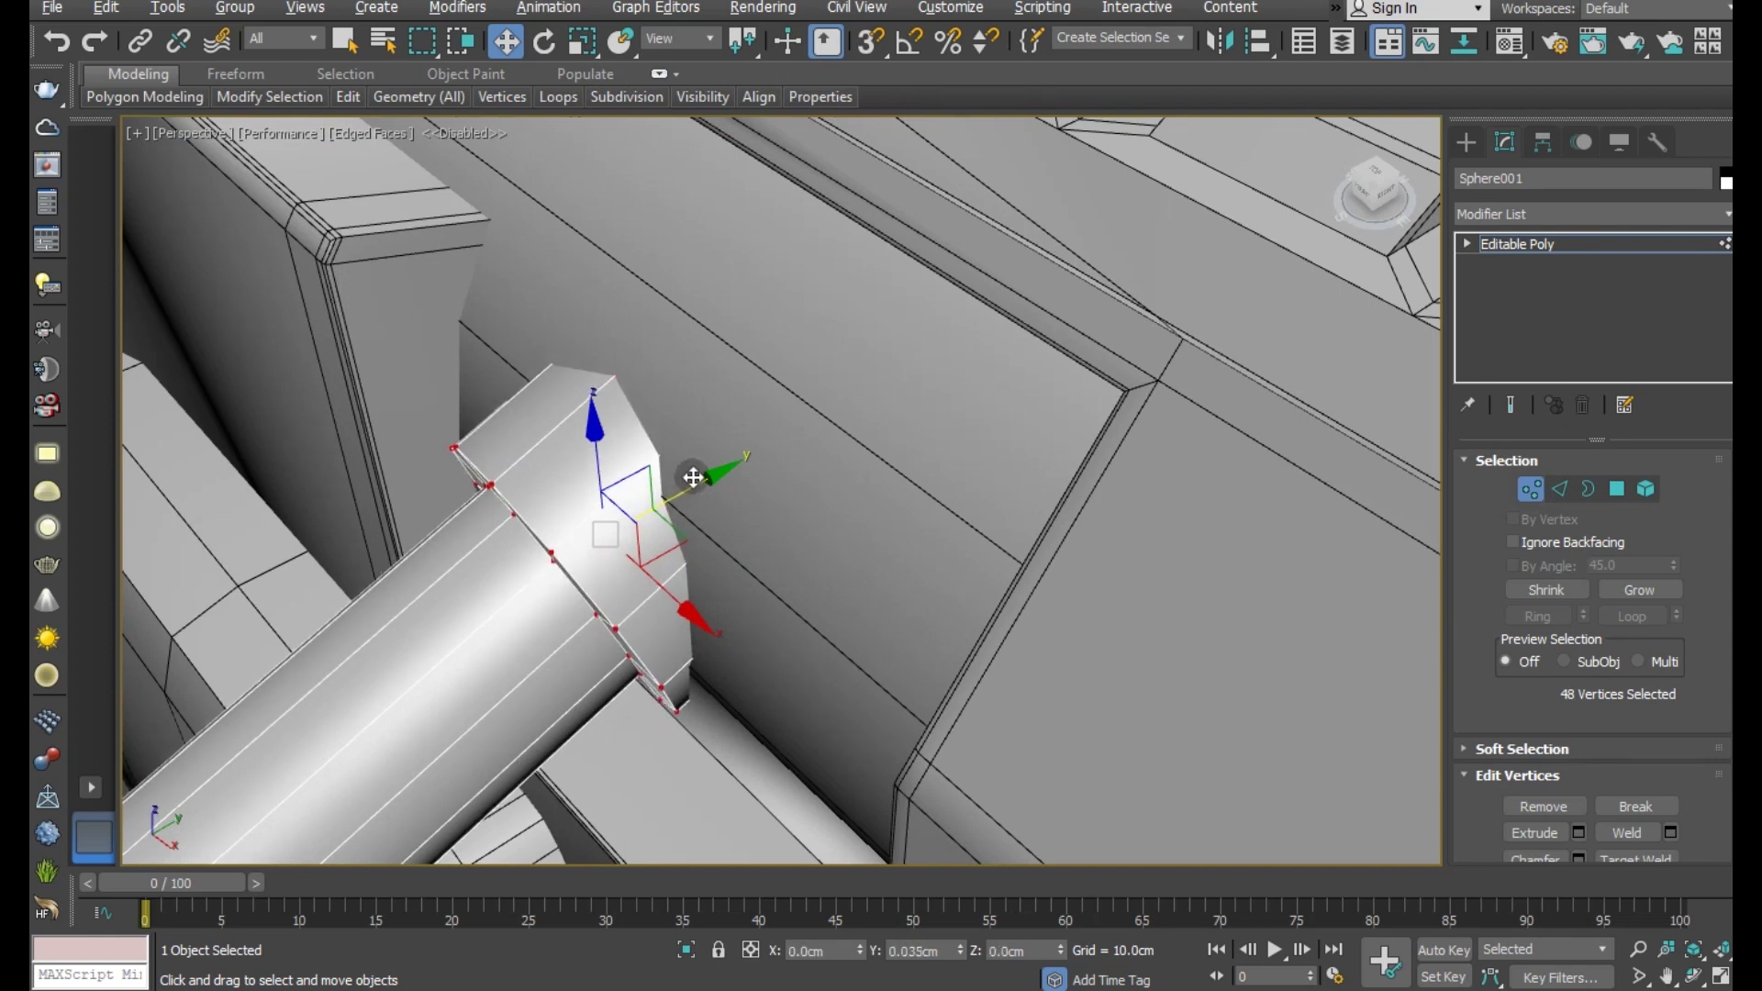
{"action": "middle_click_drag", "start_coordinate": [743, 503], "coordinate": [782, 428], "text": "alt"}
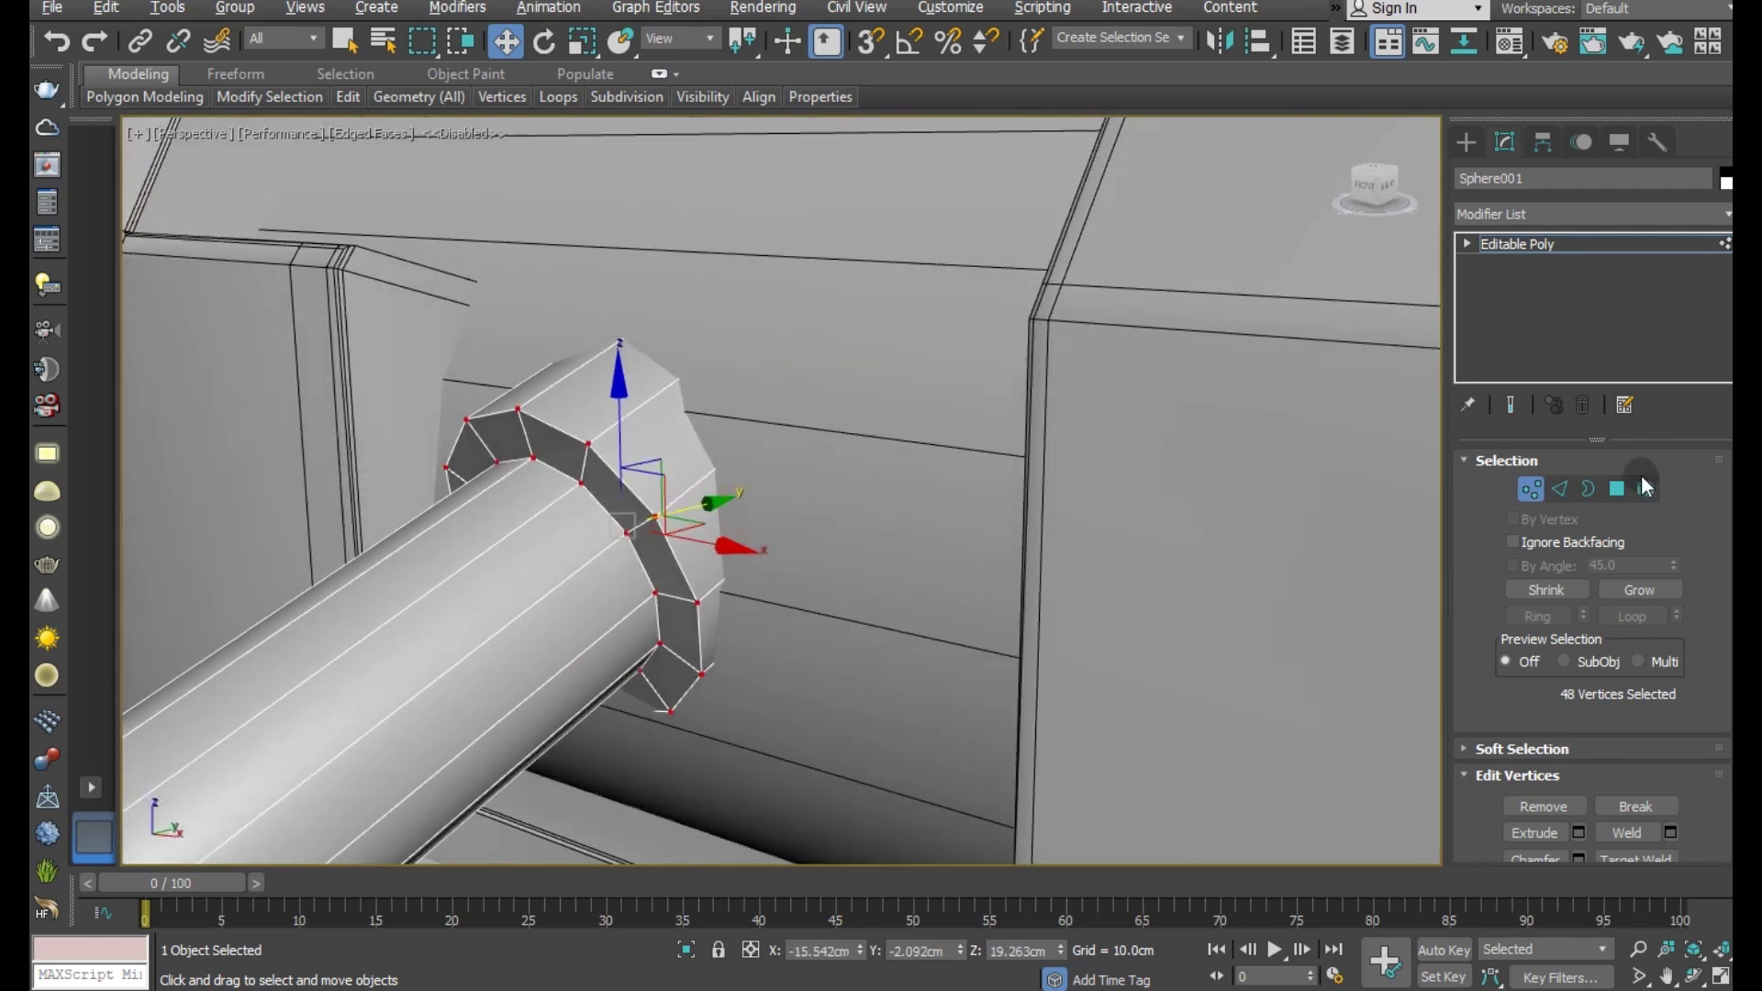
- Chamfer the collar's rim edge loop by 0.01 cm with 2 segments
{"action": "left_click", "coordinate": [1562, 488]}
{"action": "left_click", "coordinate": [627, 479]}
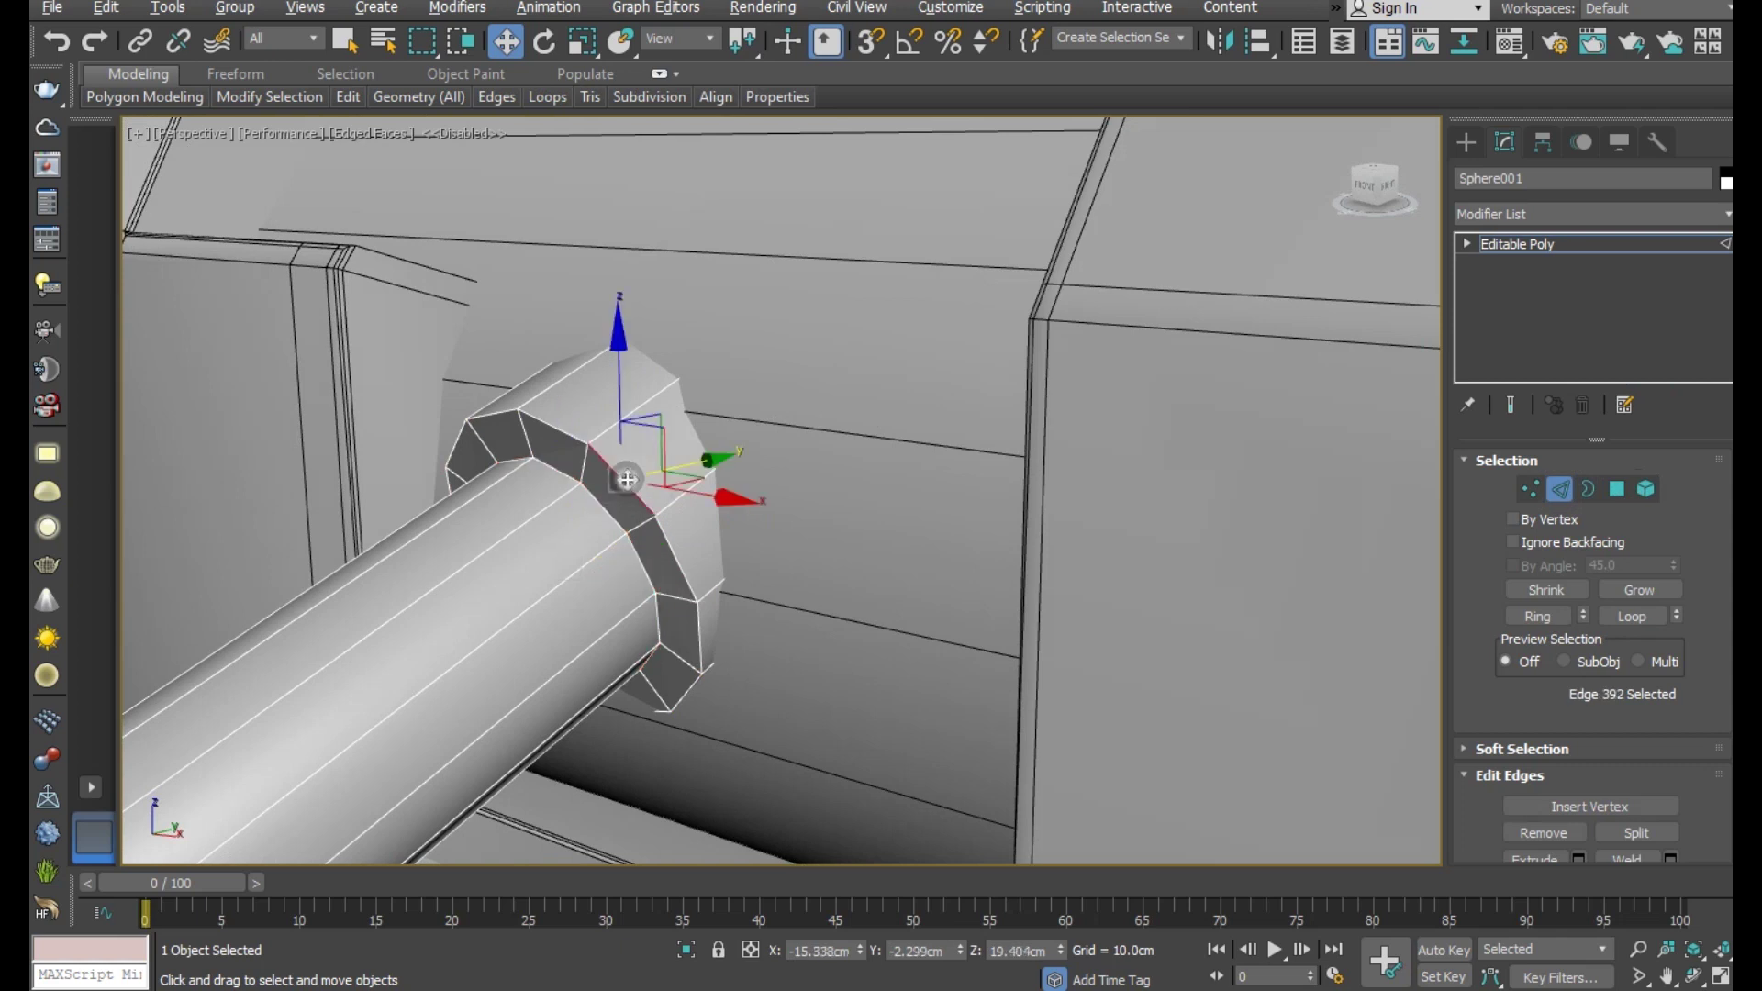
{"action": "double_click", "coordinate": [626, 479]}
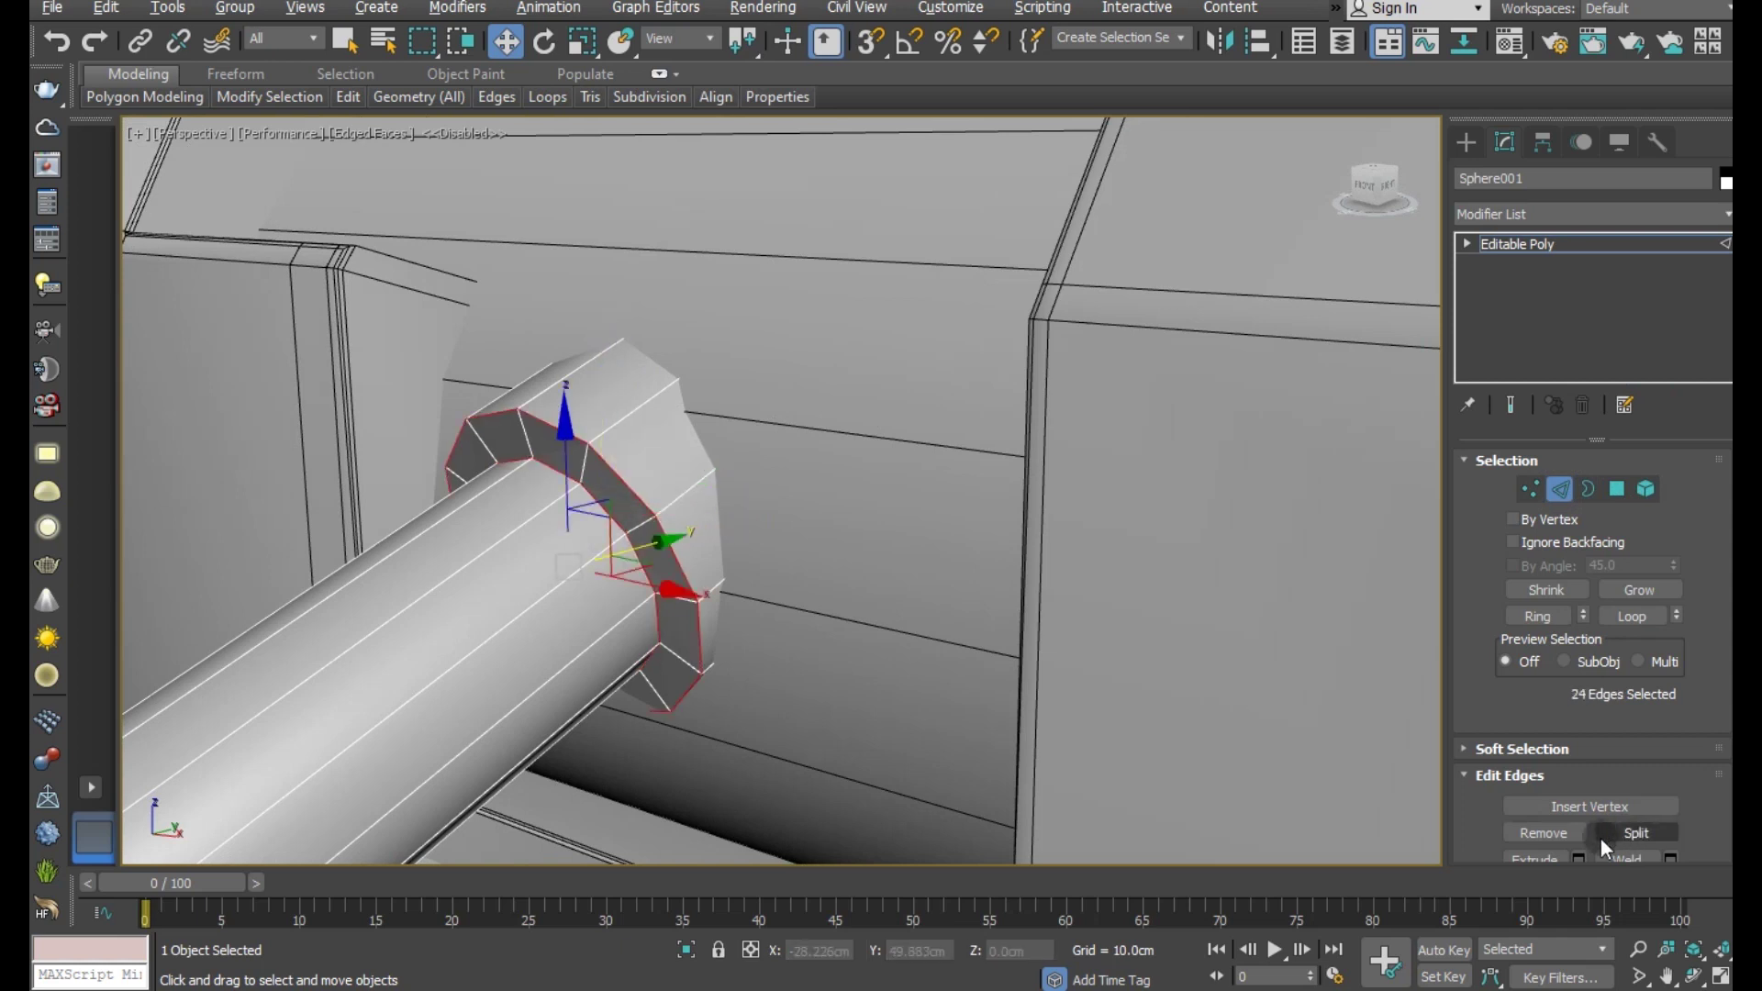
{"action": "scroll", "coordinate": [1601, 839], "scroll_direction": "down", "scroll_amount": 2}
{"action": "left_click", "coordinate": [1579, 817]}
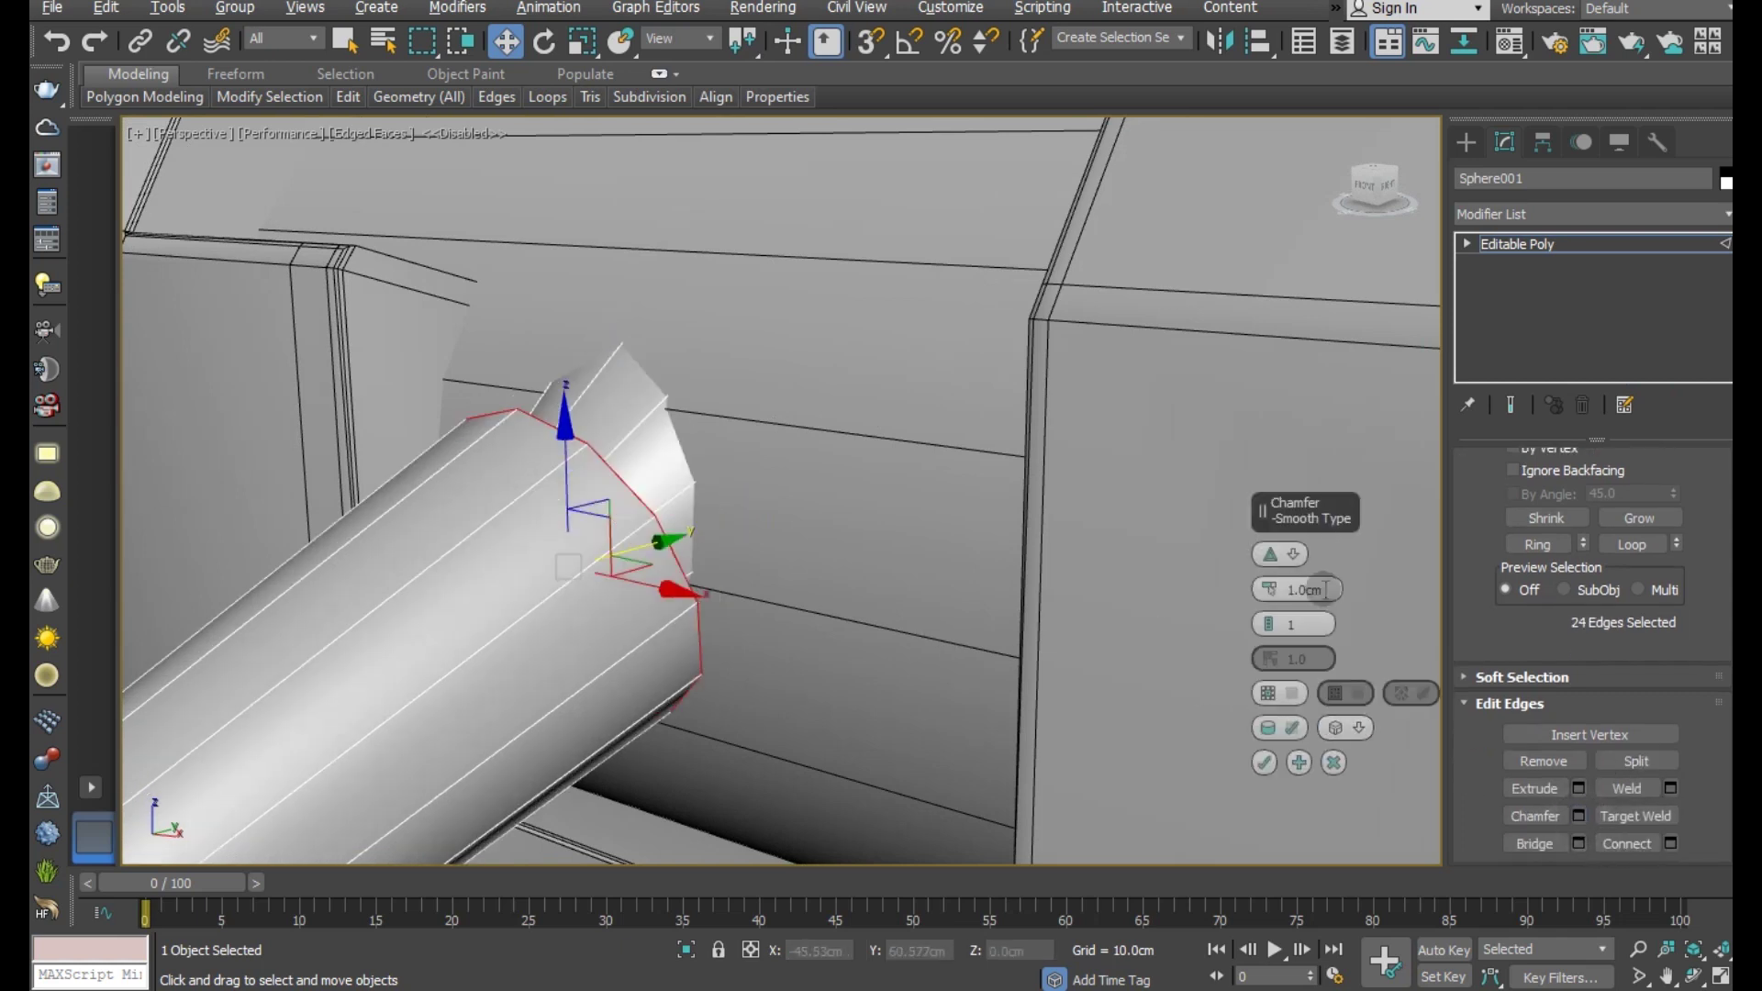
{"action": "right_click", "coordinate": [1271, 588]}
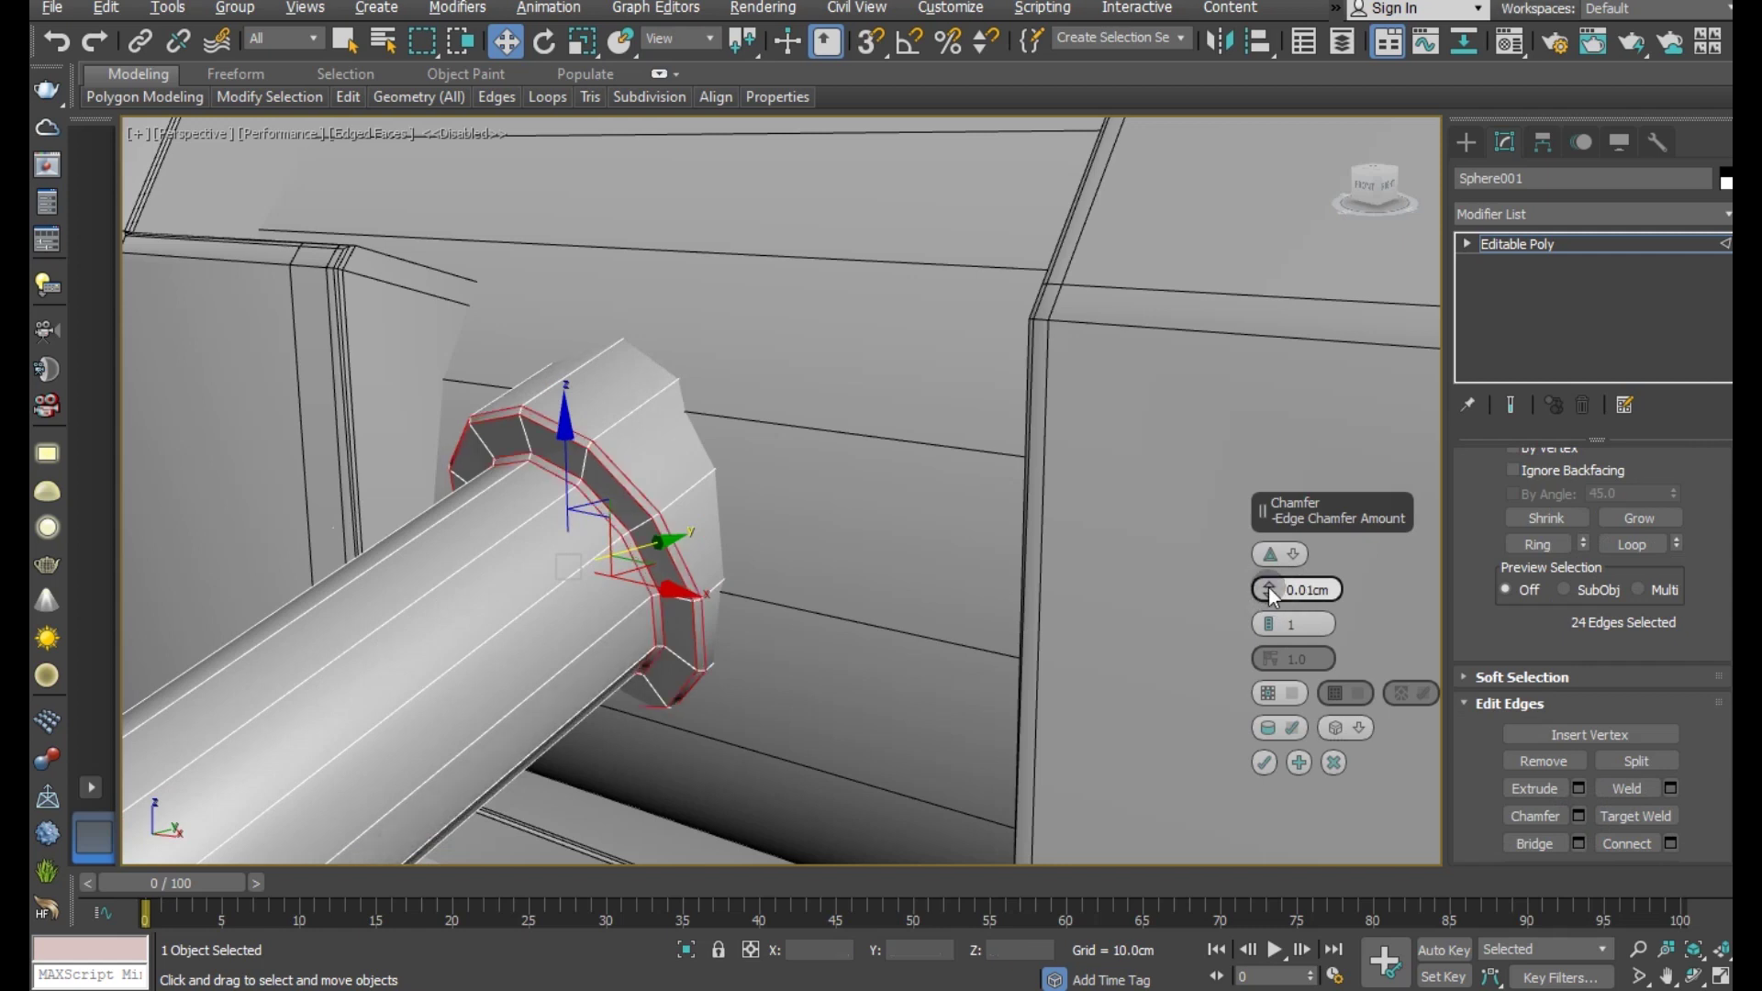
{"action": "left_click", "coordinate": [1270, 622]}
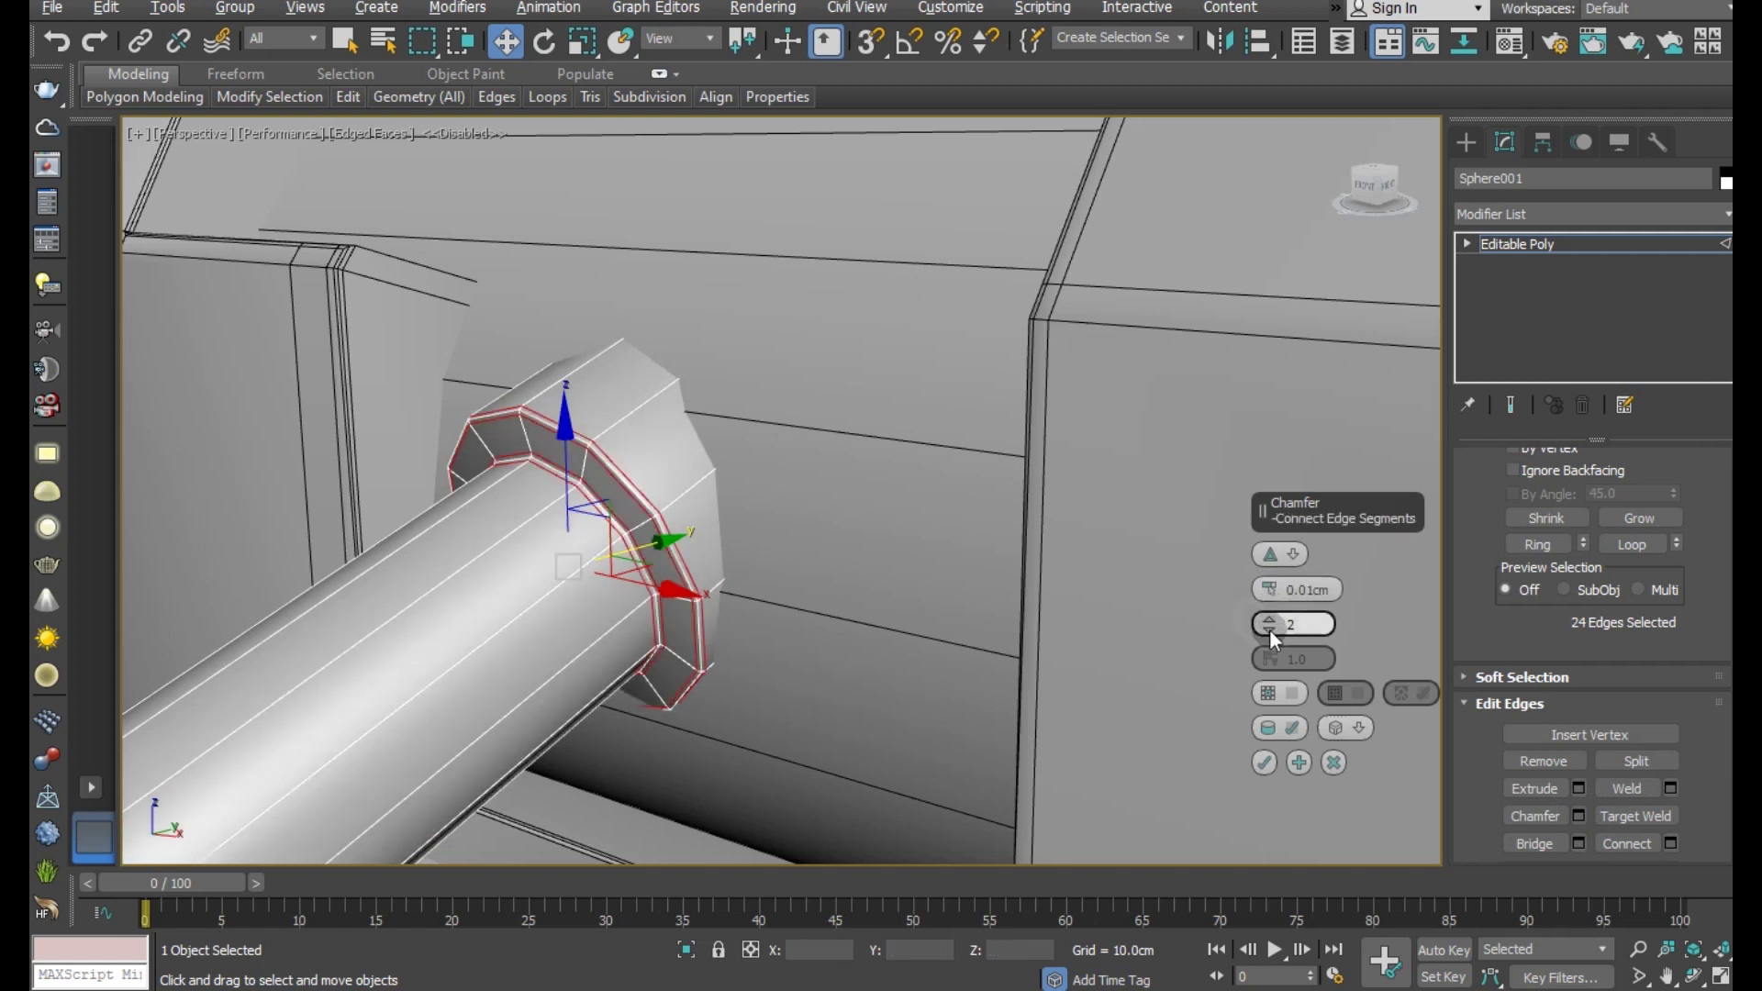
{"action": "left_click", "coordinate": [1267, 765]}
- Isolate the bolt handle to inspect the chamfered tube, then restore the full scene
{"action": "left_click", "coordinate": [691, 949]}
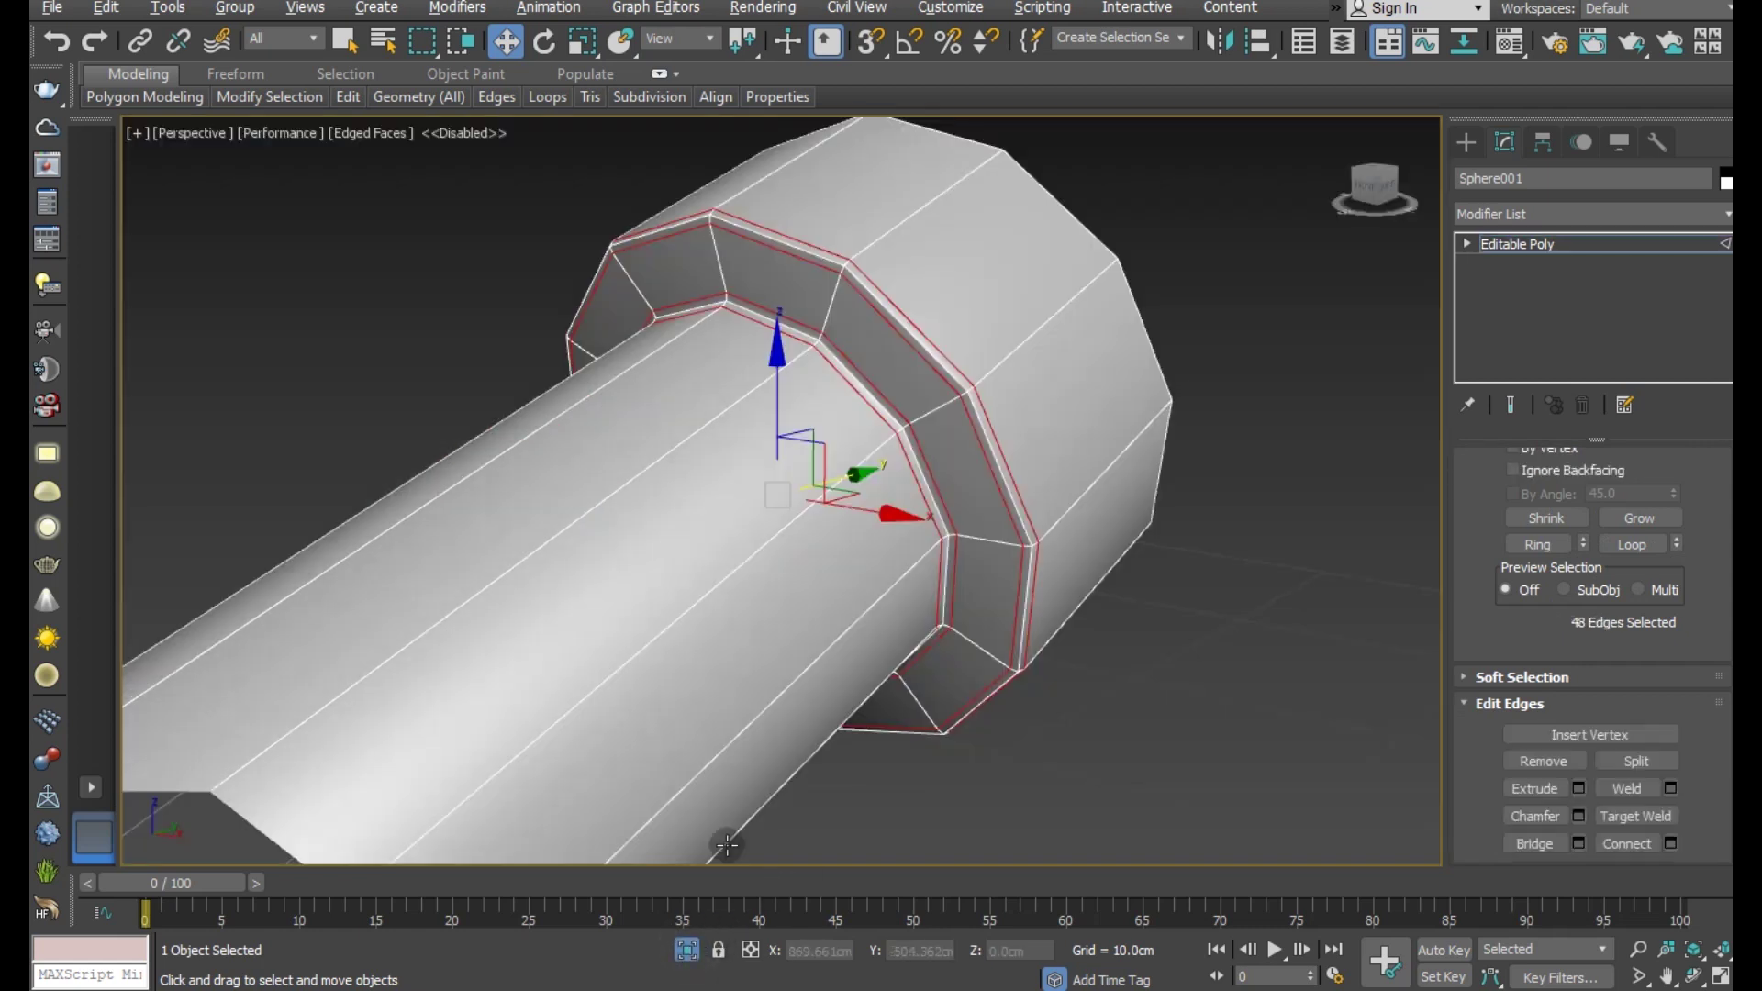
{"action": "scroll", "coordinate": [1053, 526], "scroll_direction": "down", "scroll_amount": 3}
{"action": "mouse_move", "coordinate": [1065, 533]}
{"action": "middle_mouse_down", "text": "alt"}
{"action": "mouse_move", "coordinate": [854, 520]}
{"action": "mouse_move", "coordinate": [1027, 474]}
{"action": "middle_mouse_up", "text": "alt"}
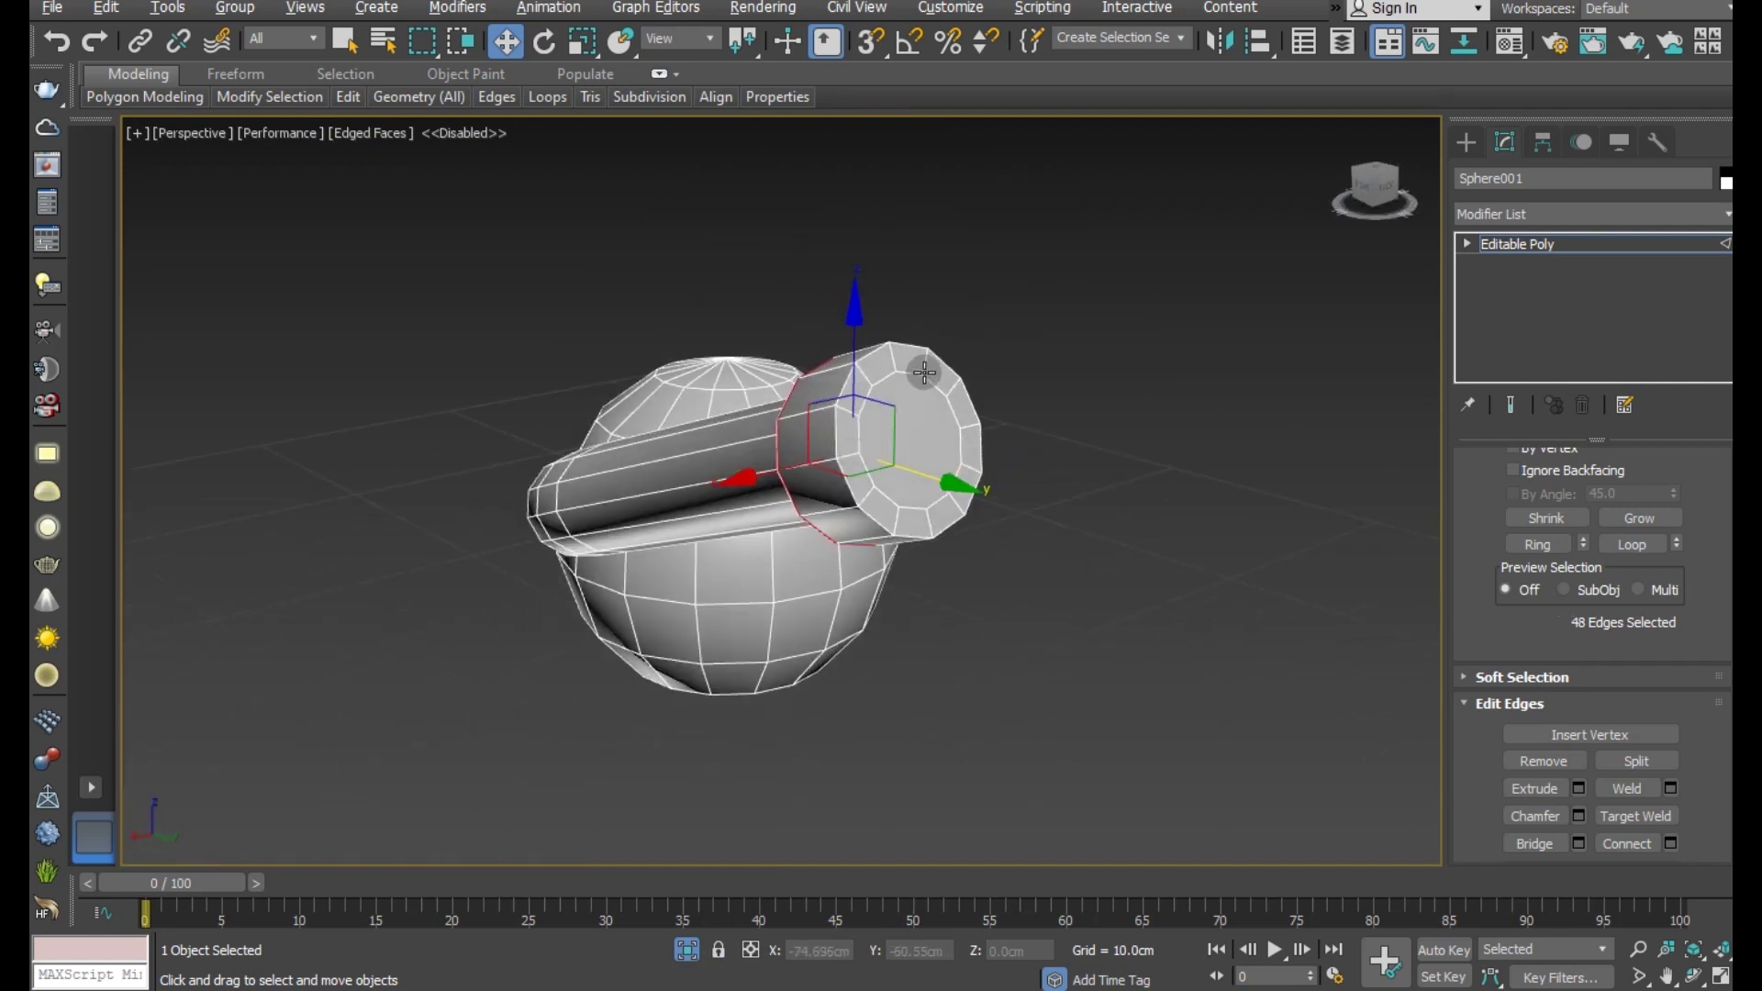
{"action": "key", "text": "4"}
{"action": "left_click", "coordinate": [895, 350]}
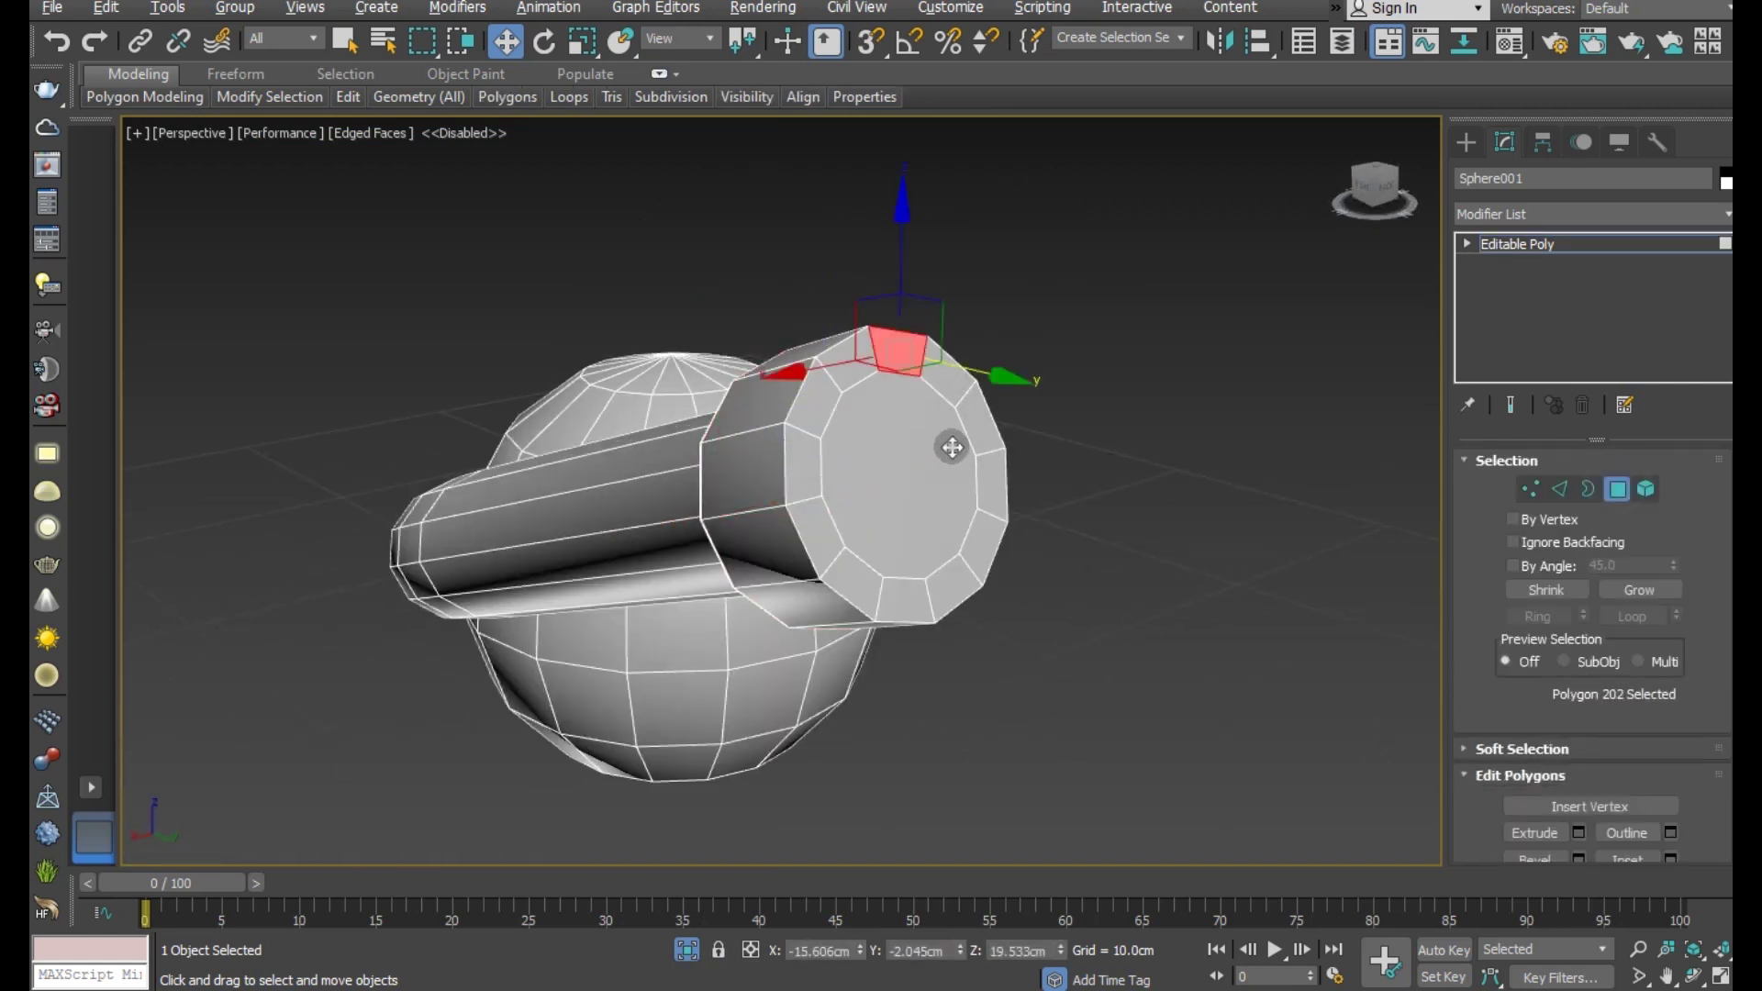
{"action": "left_click", "coordinate": [952, 447]}
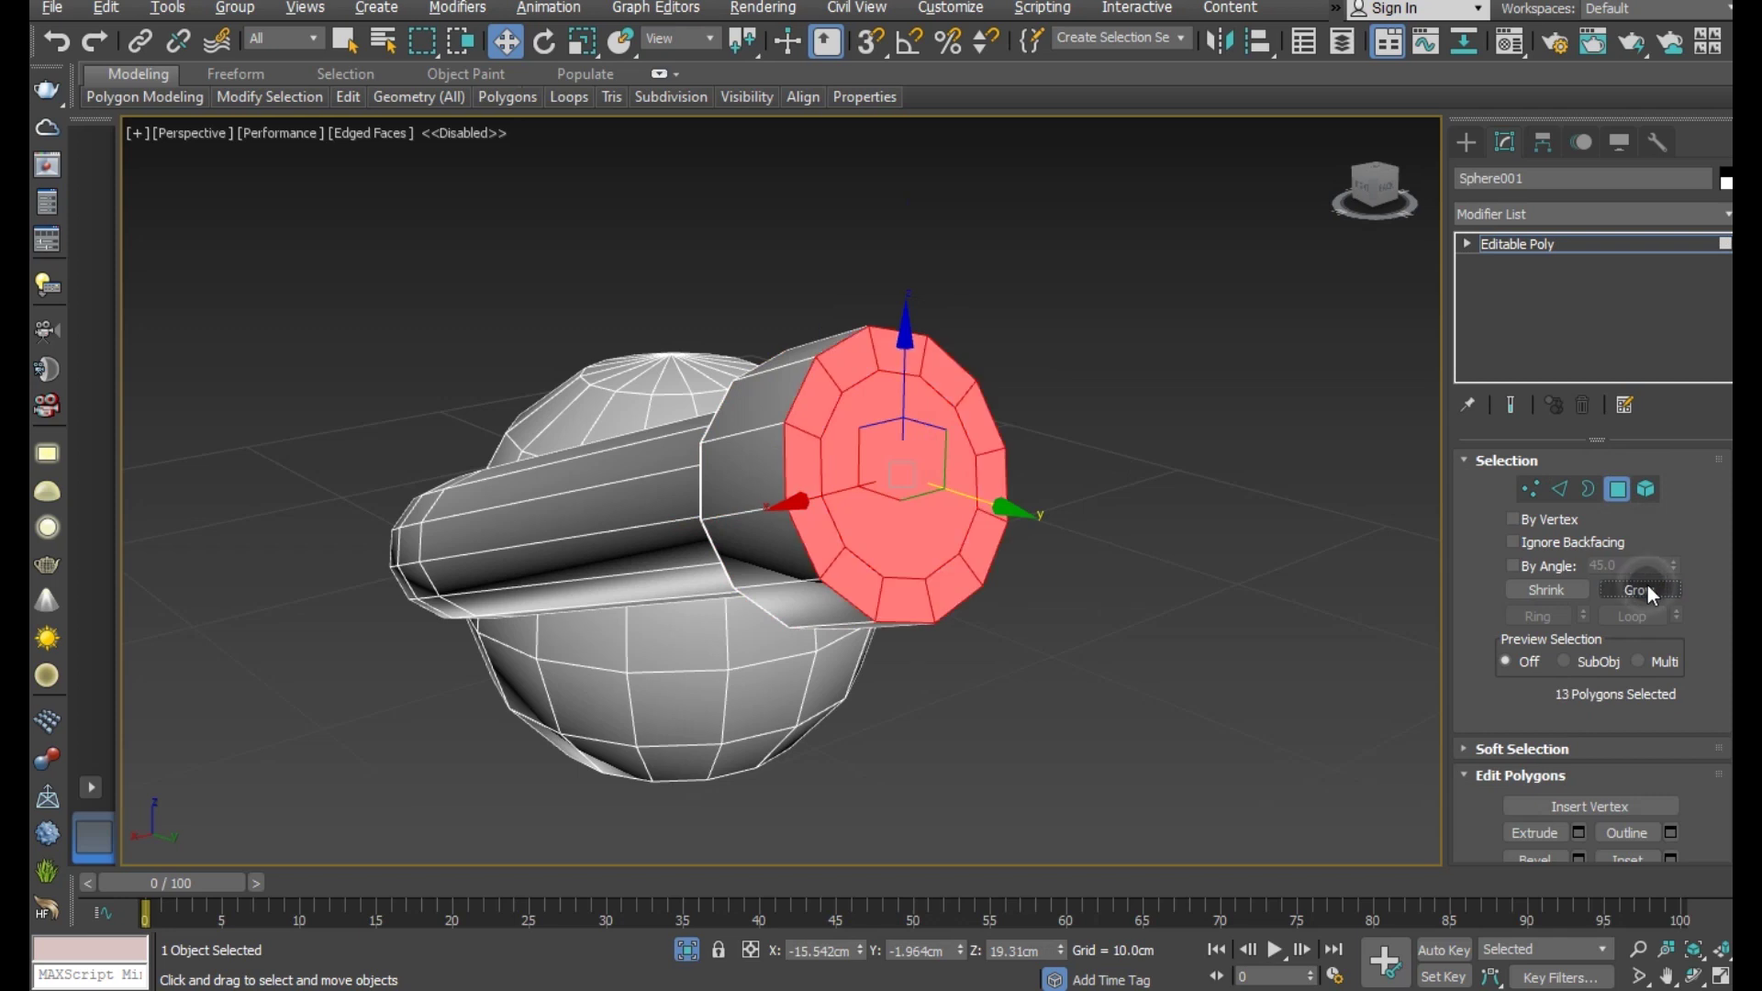
{"action": "left_click", "coordinate": [1147, 643]}
{"action": "scroll", "coordinate": [943, 632], "scroll_direction": "down", "scroll_amount": 3}
{"action": "scroll", "coordinate": [943, 632], "scroll_direction": "down", "scroll_amount": 3}
{"action": "mouse_move", "coordinate": [944, 633]}
{"action": "middle_mouse_down", "text": "alt"}
{"action": "mouse_move", "coordinate": [1138, 613]}
{"action": "mouse_move", "coordinate": [1142, 593]}
{"action": "middle_mouse_up", "text": "alt"}
{"action": "left_click", "coordinate": [694, 945]}
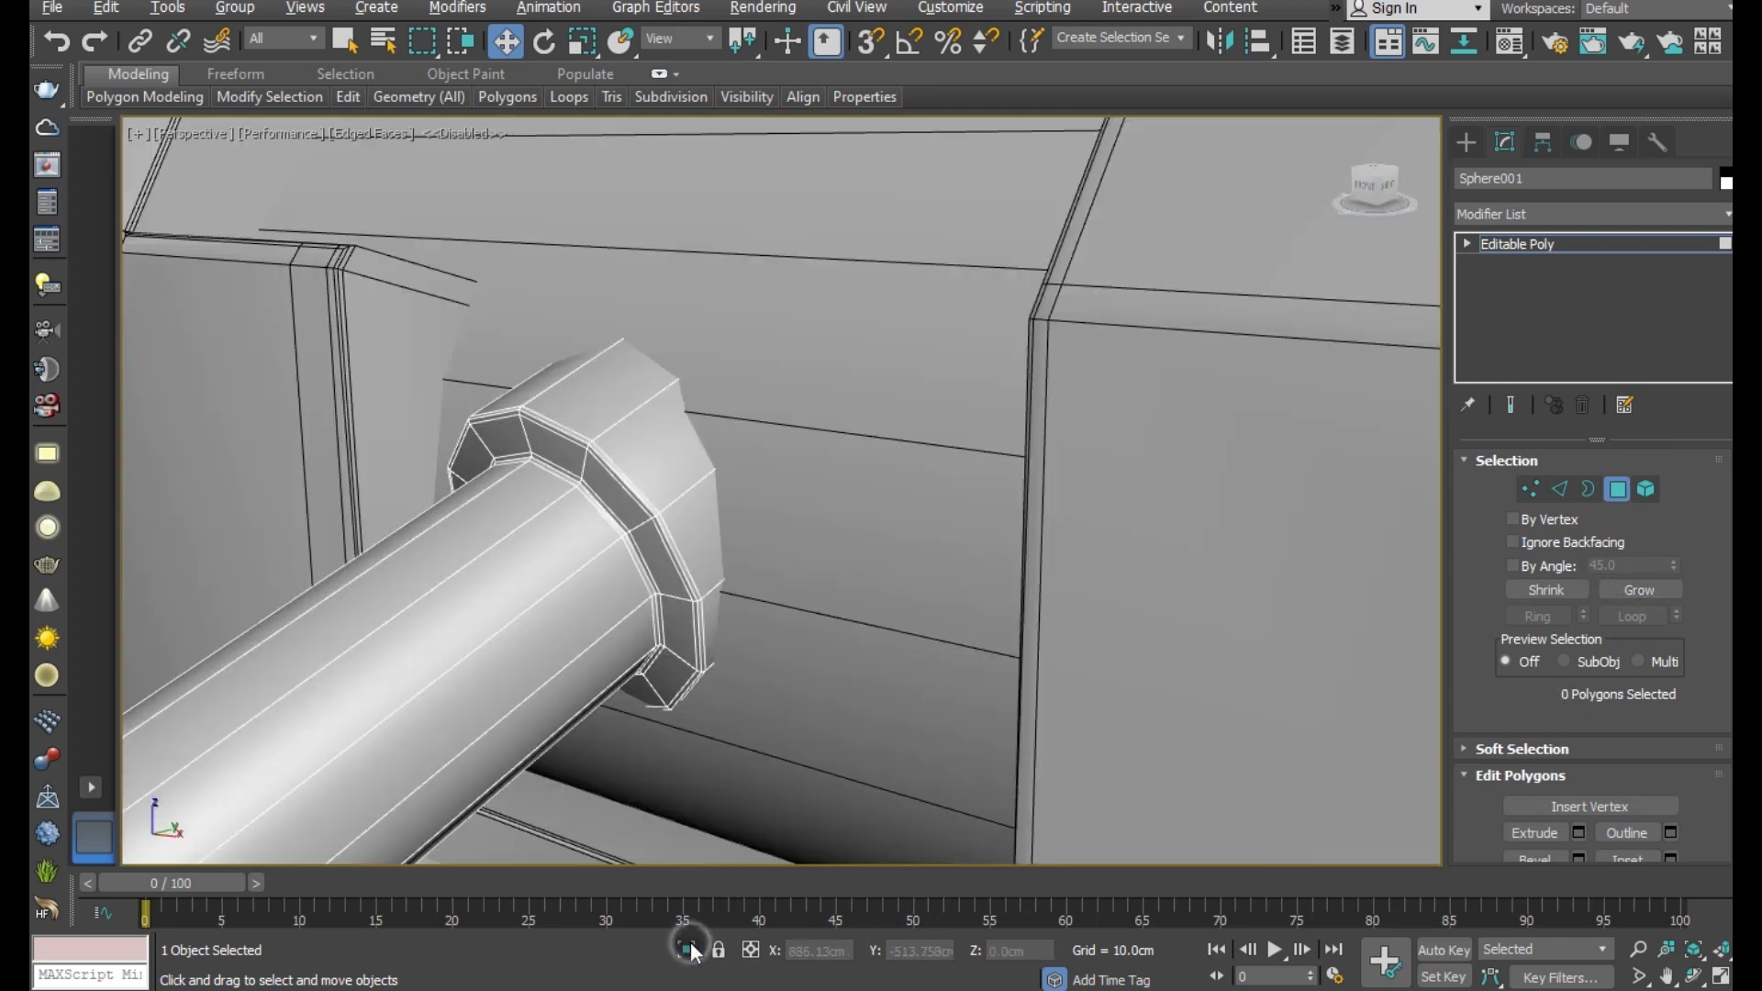
- Insert a first Swift Loop edge loop across the Cylinder001 barrel
{"action": "left_click", "coordinate": [1498, 242]}
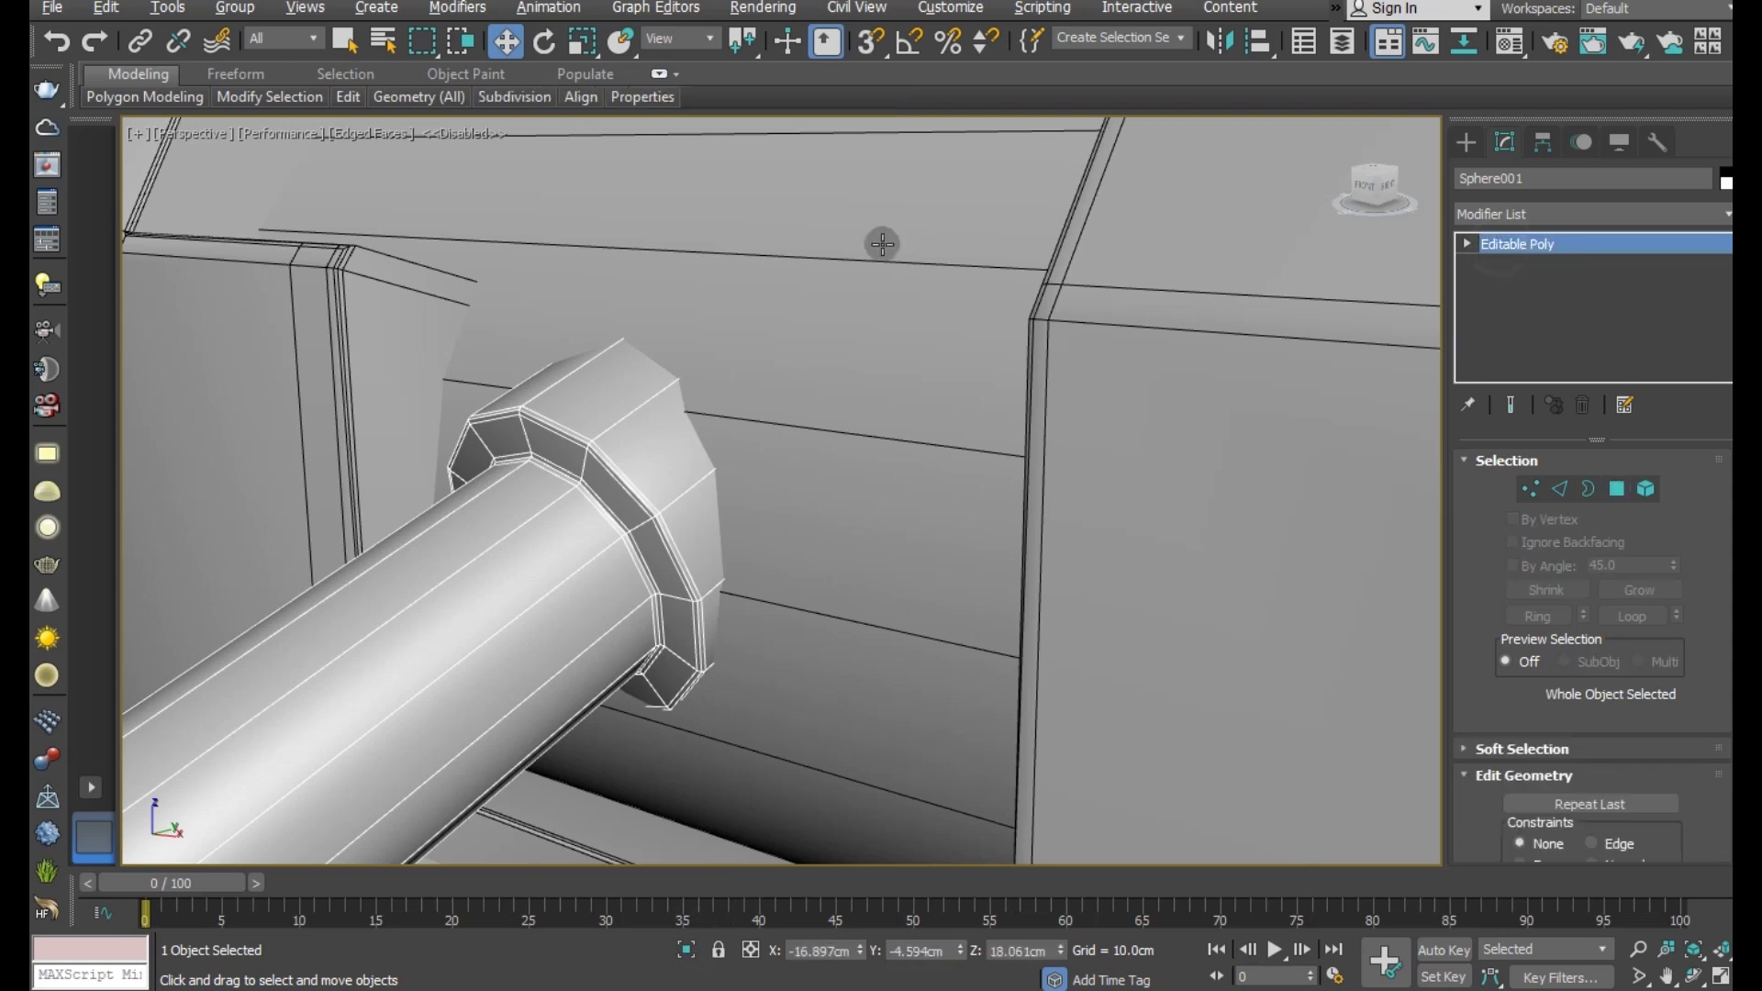
{"action": "scroll", "coordinate": [1096, 426], "scroll_direction": "down", "scroll_amount": 5}
{"action": "scroll", "coordinate": [1096, 425], "scroll_direction": "up", "scroll_amount": 2}
{"action": "mouse_move", "coordinate": [1096, 426]}
{"action": "middle_mouse_down", "text": "alt"}
{"action": "mouse_move", "coordinate": [954, 388]}
{"action": "mouse_move", "coordinate": [951, 404]}
{"action": "mouse_move", "coordinate": [1050, 466]}
{"action": "mouse_move", "coordinate": [995, 432]}
{"action": "mouse_move", "coordinate": [911, 515]}
{"action": "middle_mouse_up", "text": "alt"}
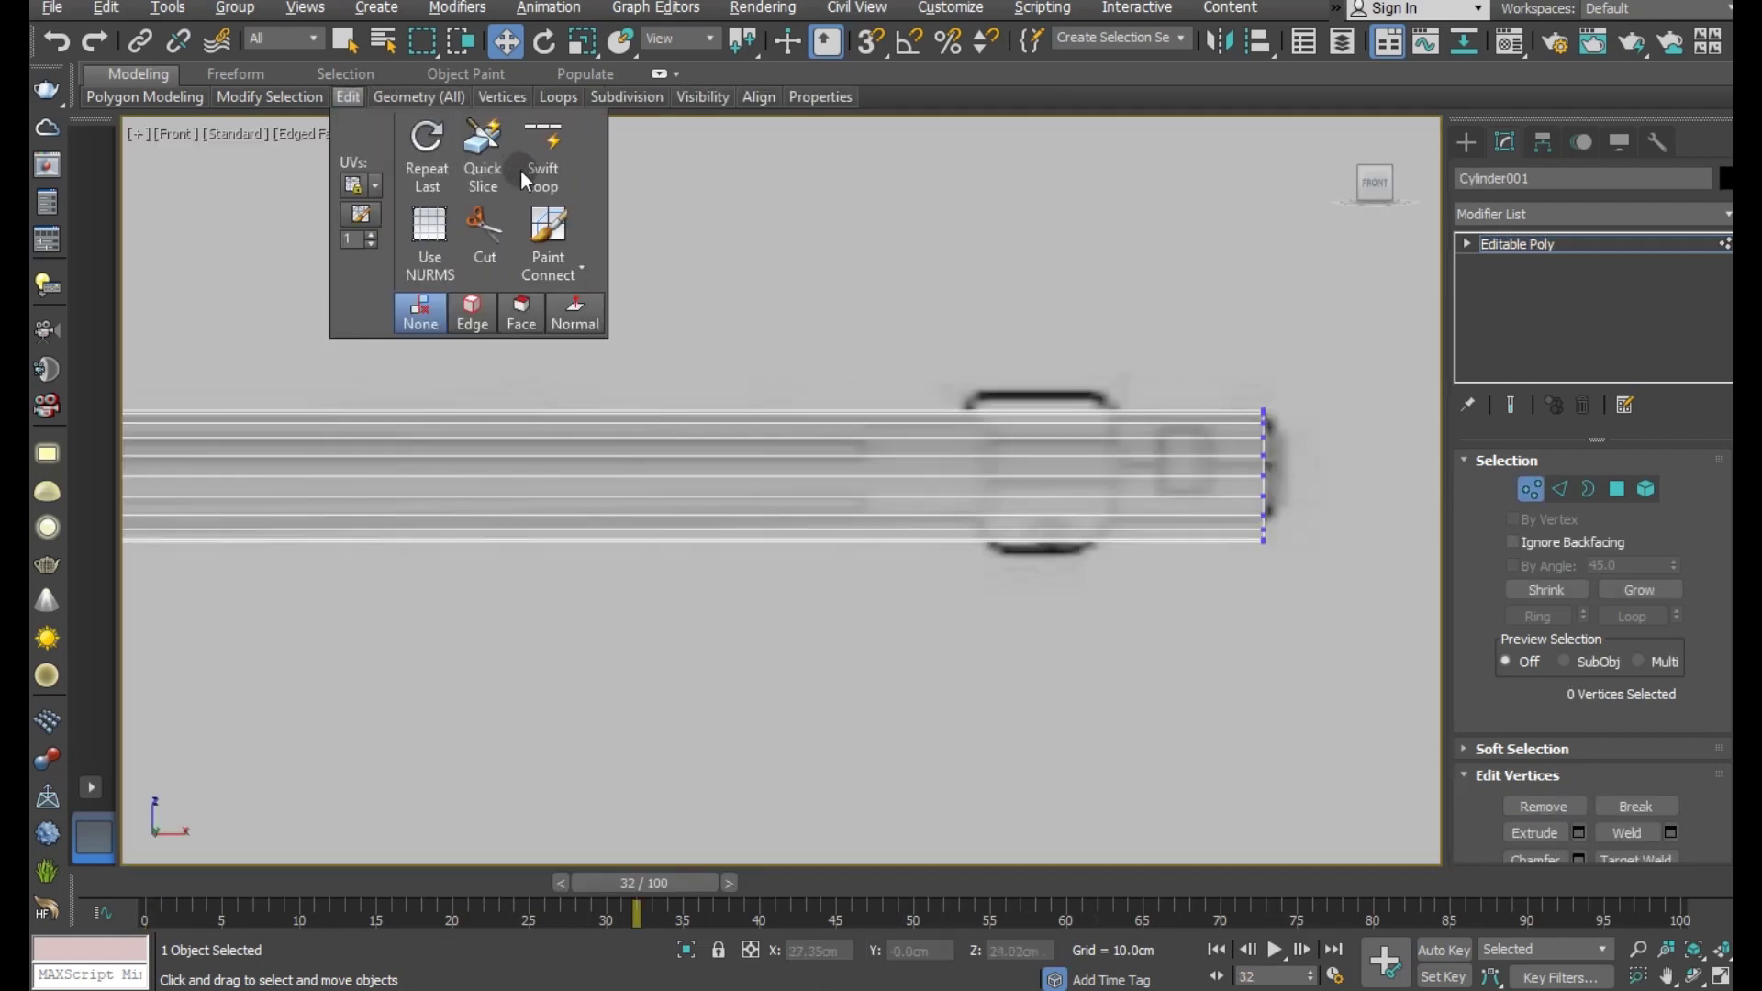
{"action": "left_click", "coordinate": [557, 197]}
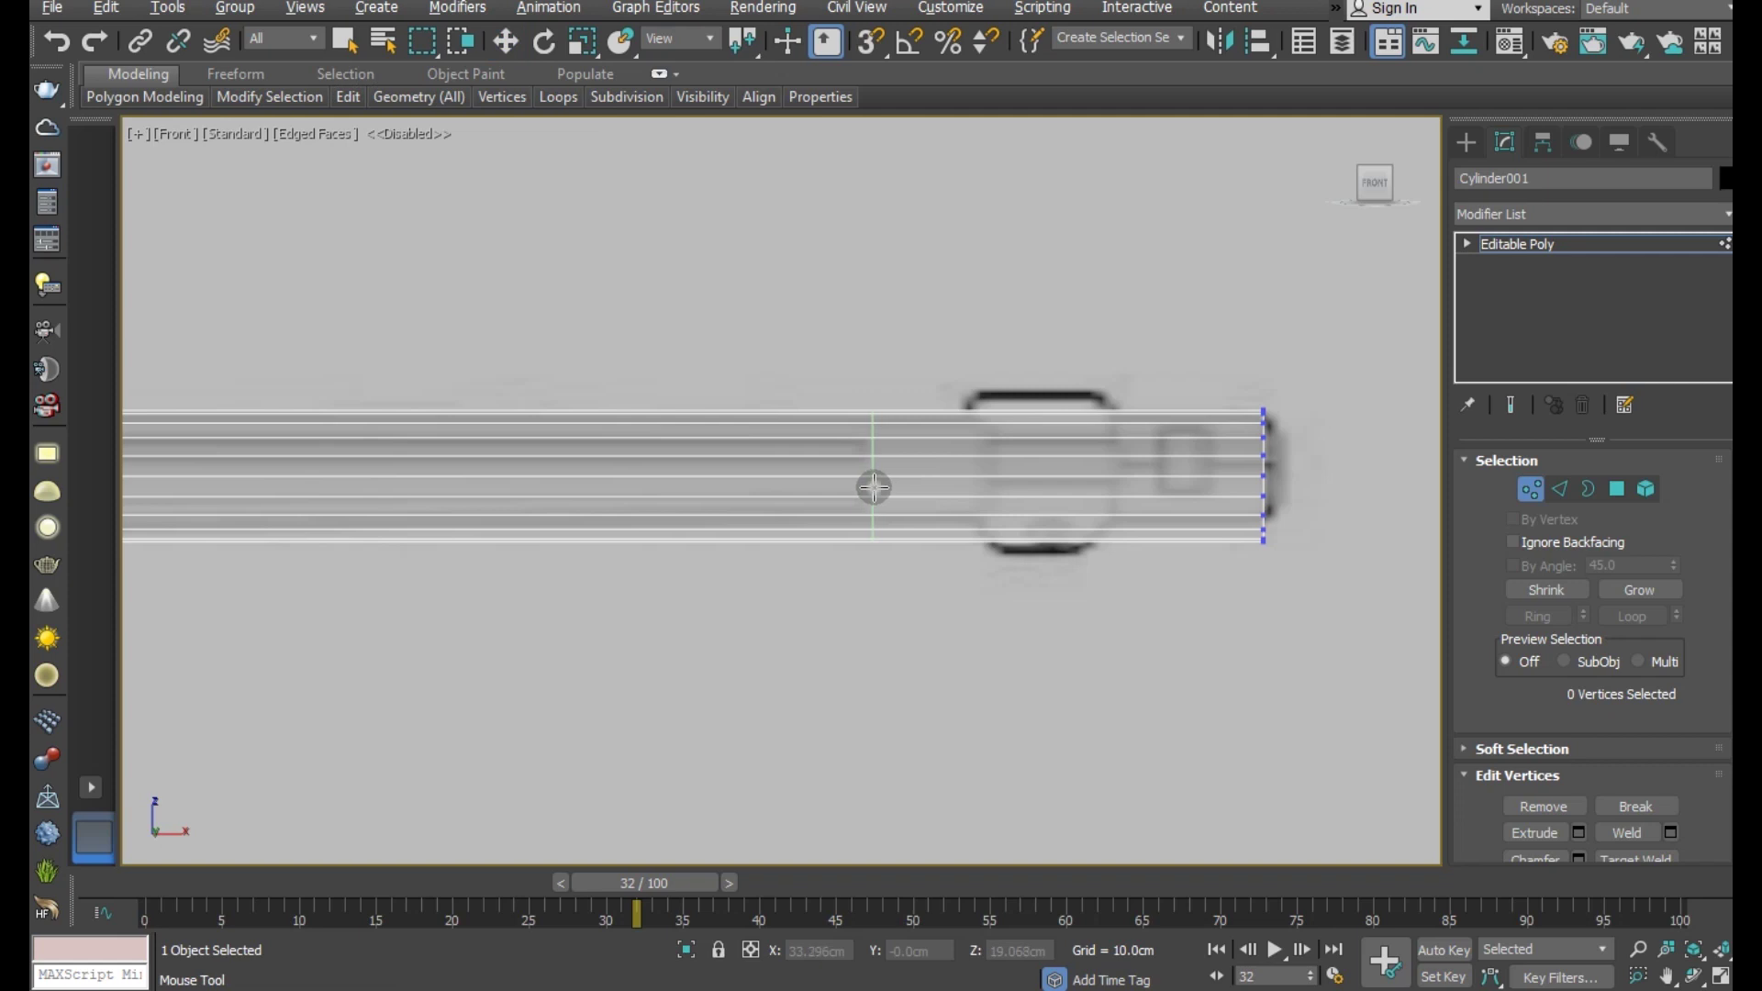
{"action": "left_click", "coordinate": [874, 486]}
{"action": "middle_click_drag", "start_coordinate": [876, 486], "coordinate": [1021, 479]}
{"action": "middle_click_drag", "start_coordinate": [690, 460], "coordinate": [1047, 465]}
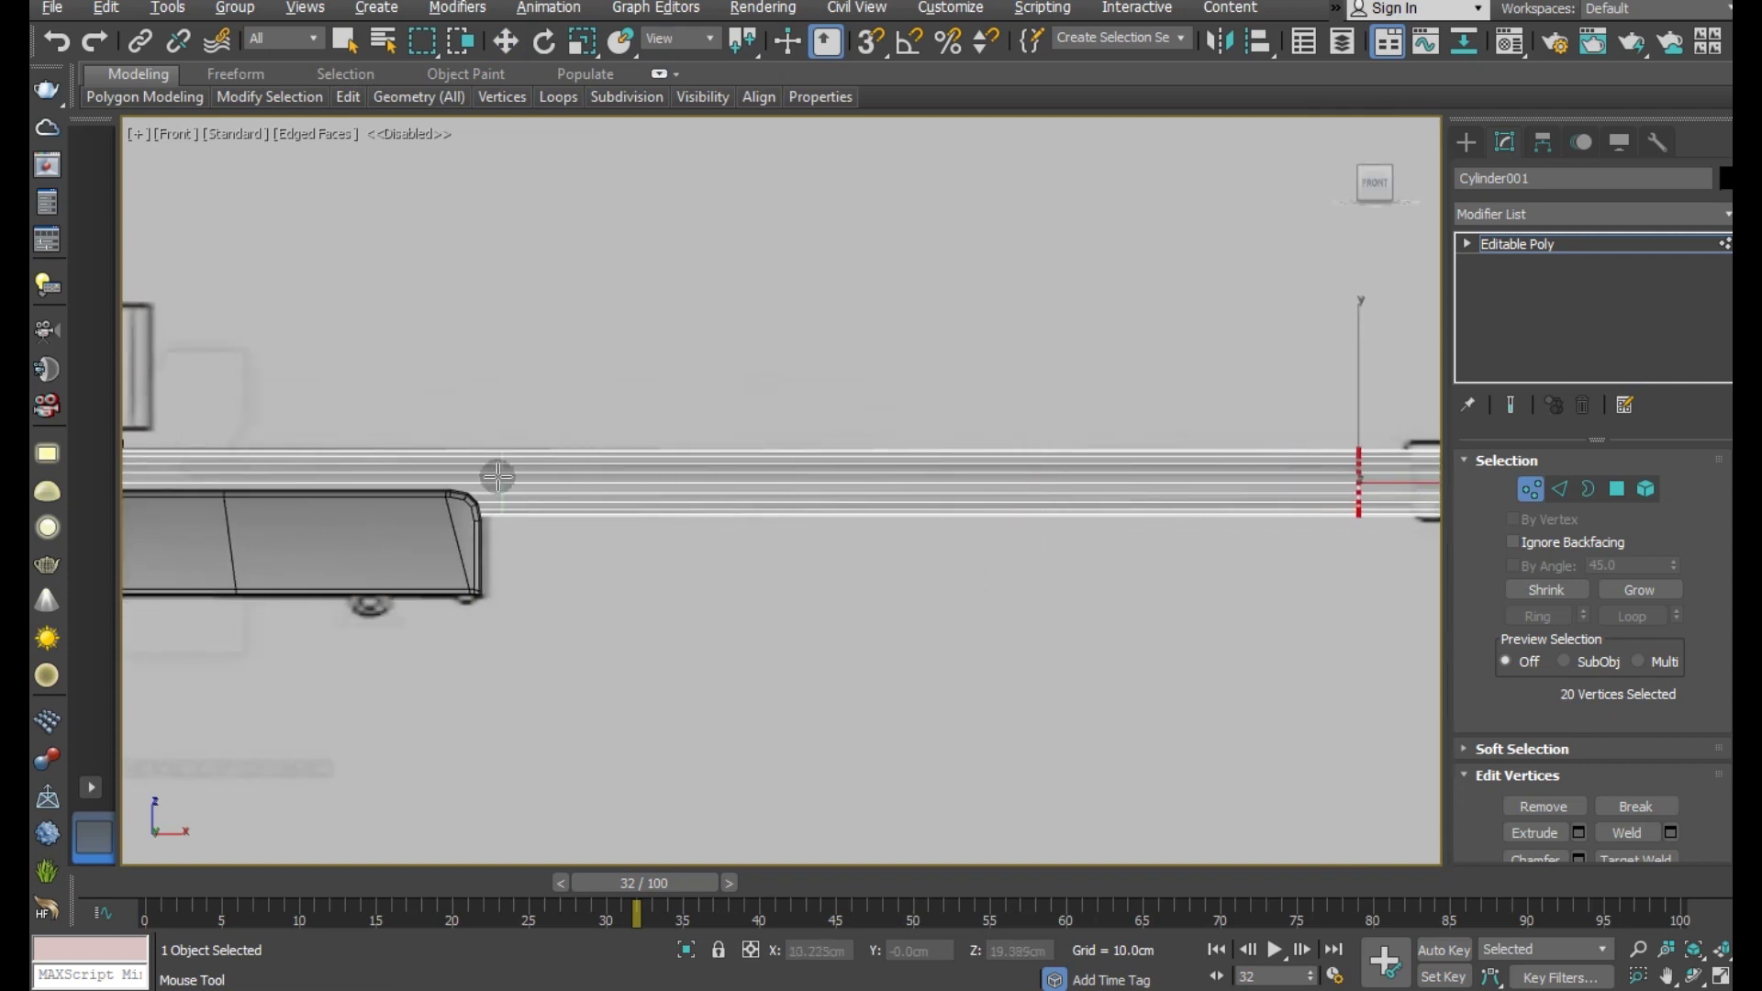
{"action": "middle_click_drag", "start_coordinate": [498, 476], "coordinate": [881, 476]}
{"action": "scroll", "coordinate": [505, 476], "scroll_direction": "up", "scroll_amount": 2}
{"action": "scroll", "coordinate": [550, 478], "scroll_direction": "up", "scroll_amount": 2}
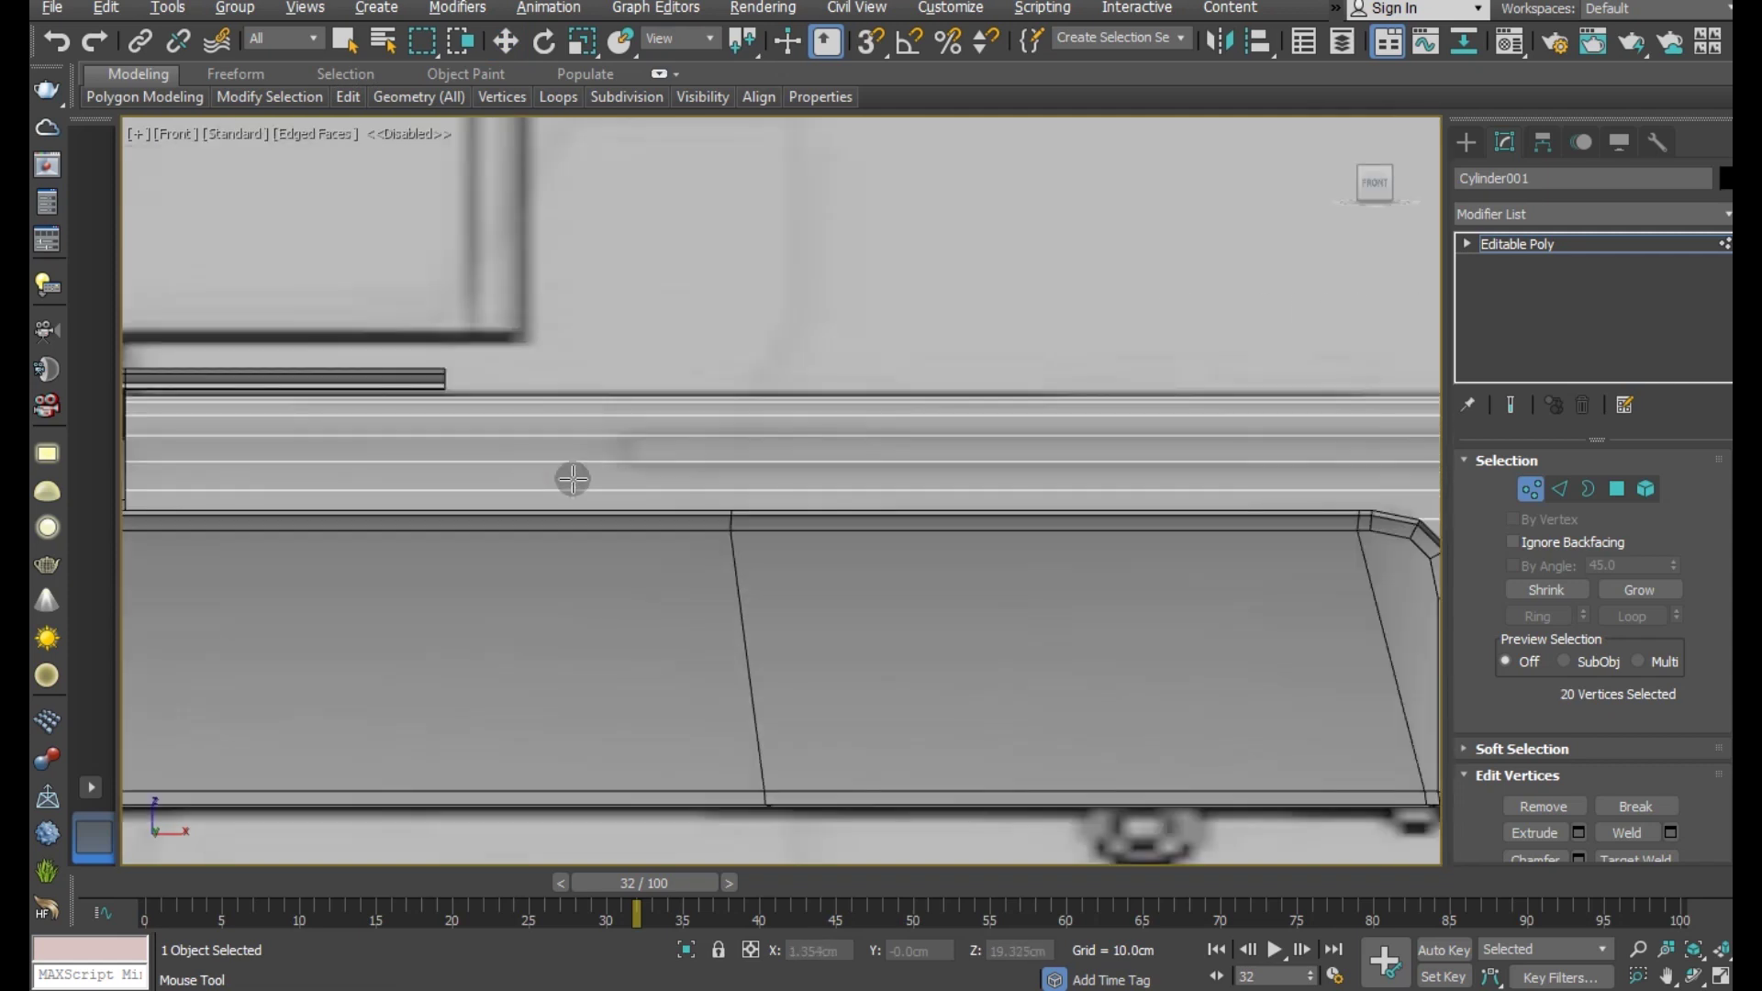
{"action": "right_click", "coordinate": [625, 478]}
- Add three more edge loops near the barrel end, bounding the collar area
{"action": "key", "text": "w"}
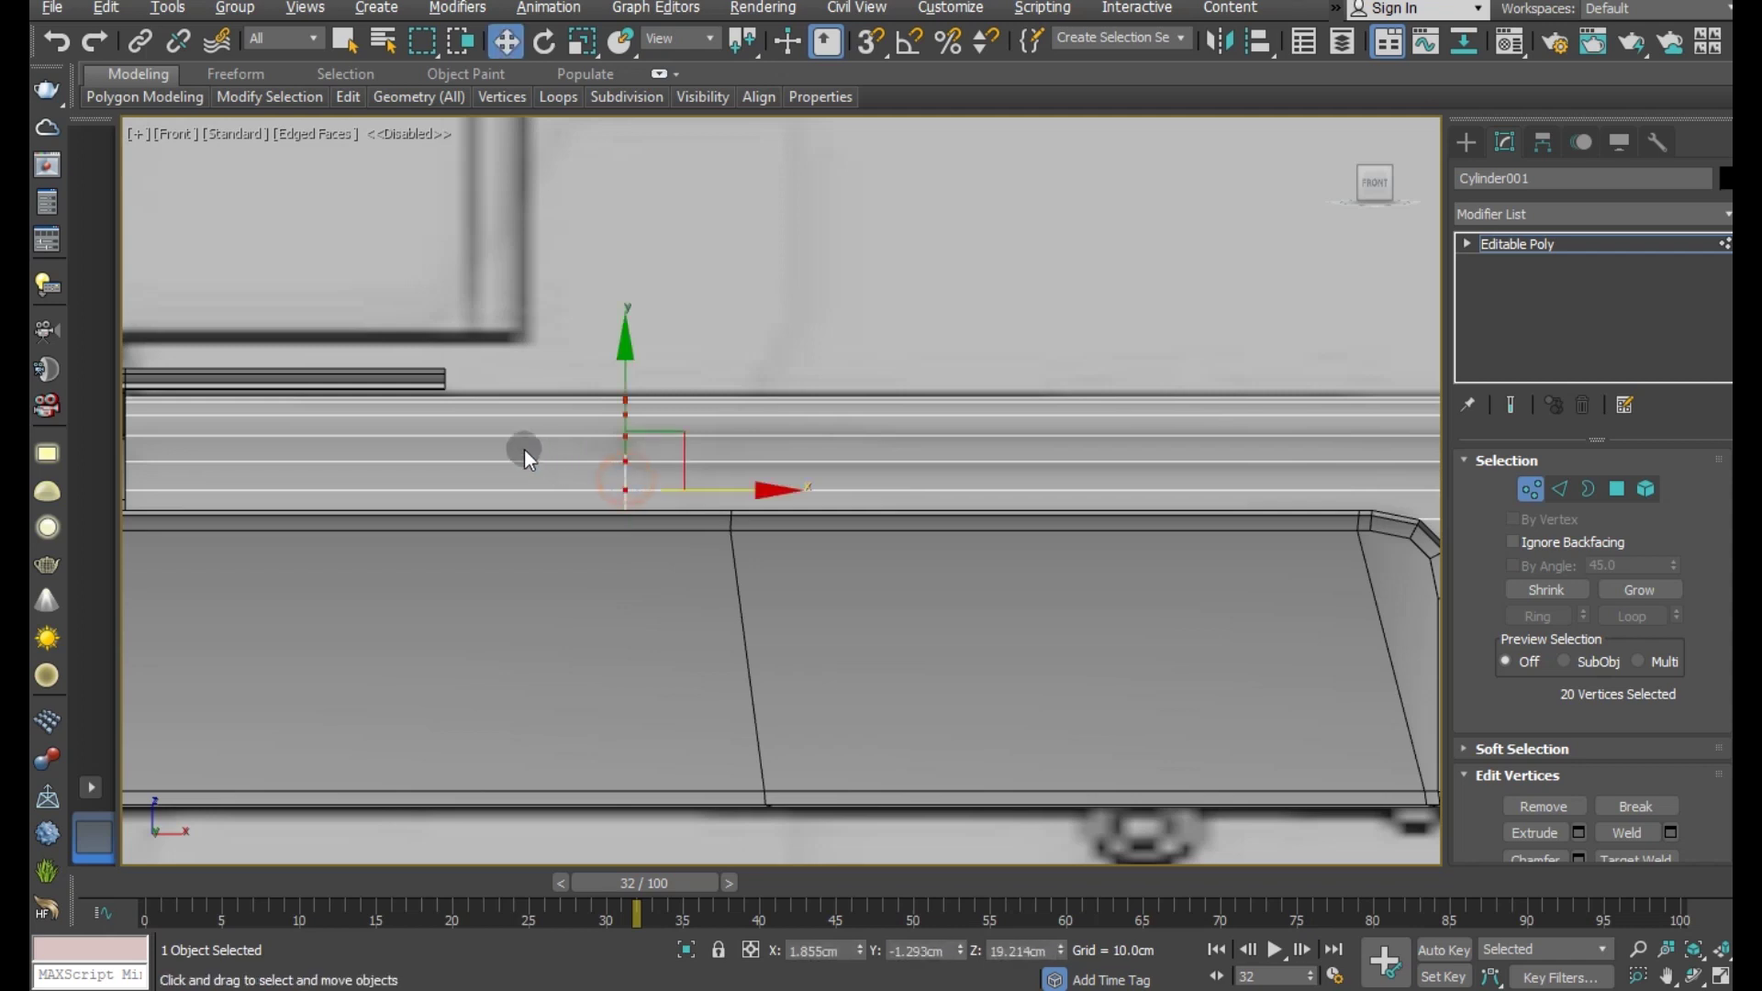
{"action": "scroll", "coordinate": [525, 450], "scroll_direction": "down", "scroll_amount": 4}
{"action": "middle_click_drag", "start_coordinate": [599, 461], "coordinate": [493, 526]}
{"action": "scroll", "coordinate": [1060, 488], "scroll_direction": "up", "scroll_amount": 6}
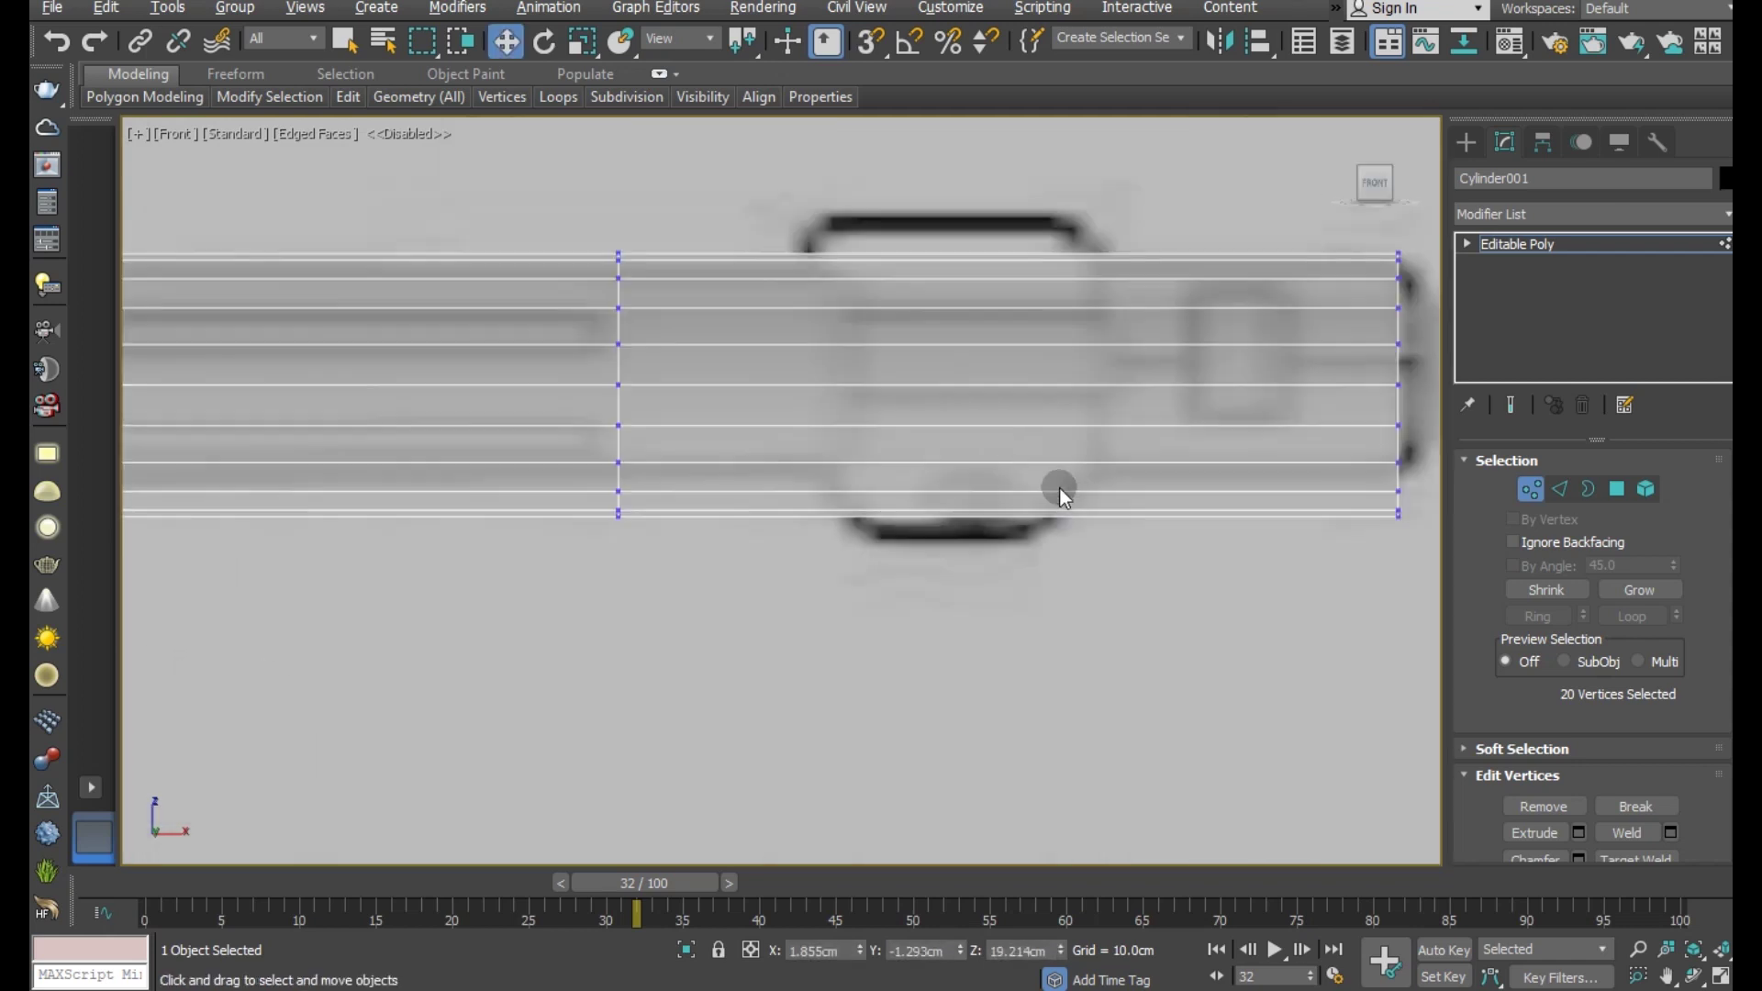
{"action": "mouse_move", "coordinate": [347, 96]}
{"action": "left_click", "coordinate": [539, 172]}
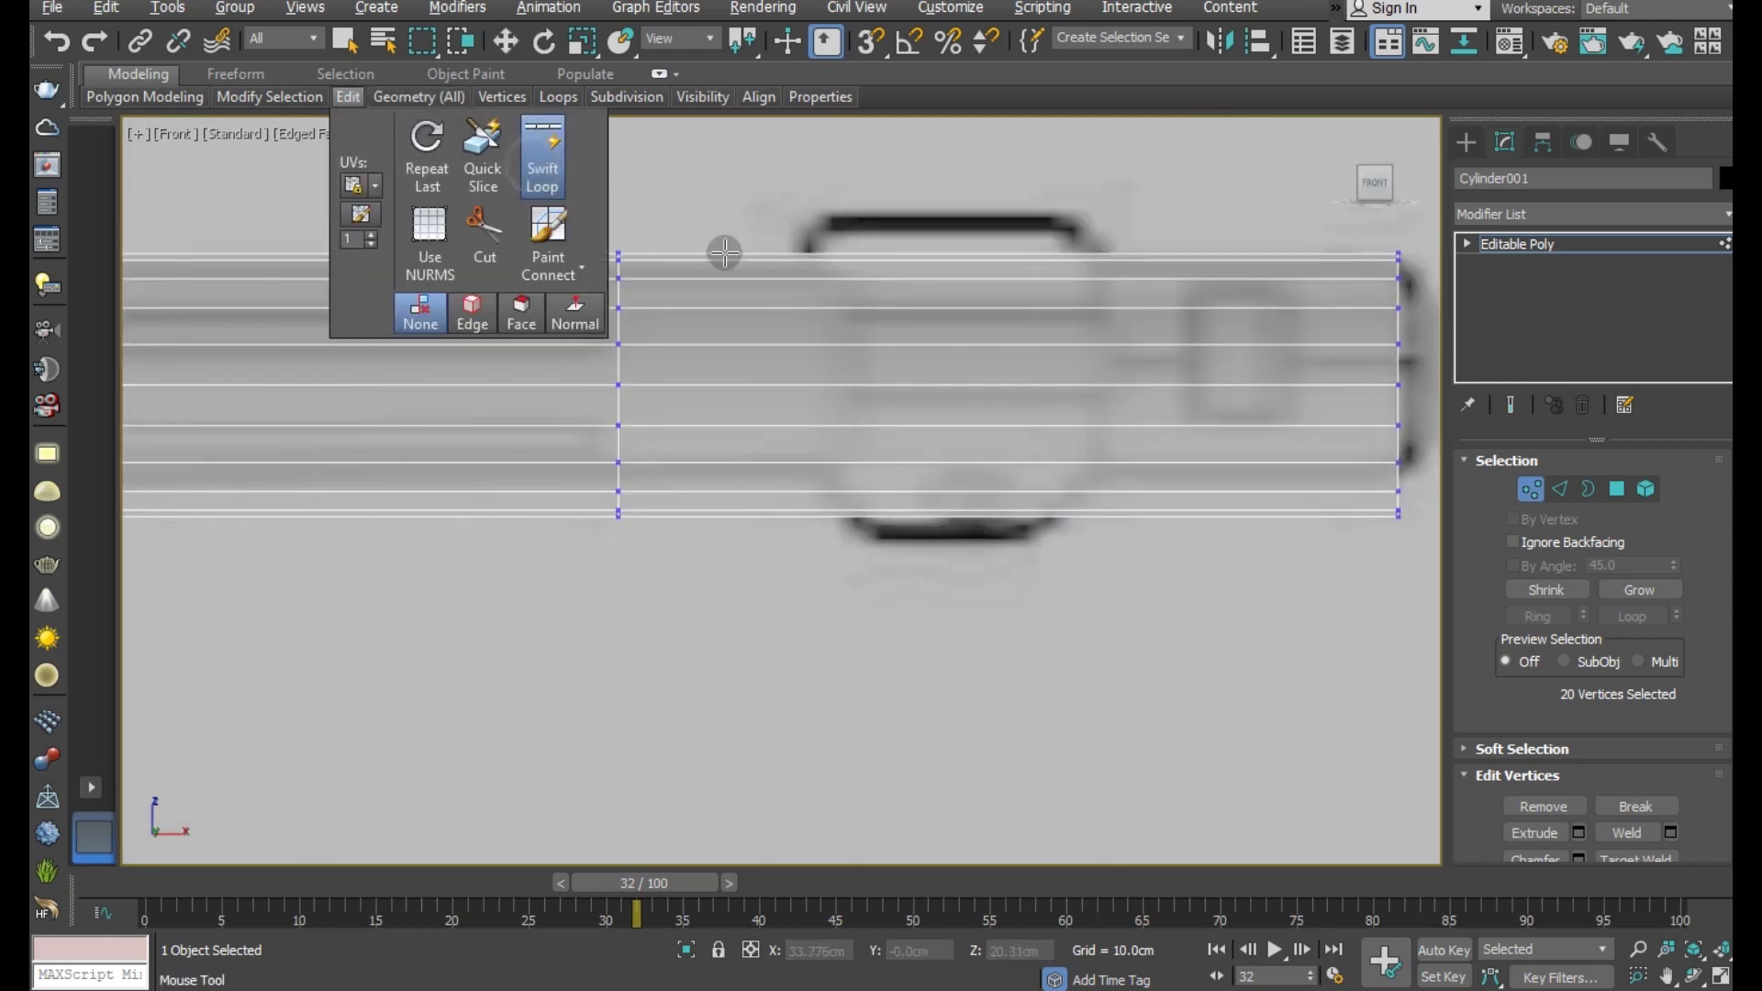
{"action": "left_click", "coordinate": [808, 365]}
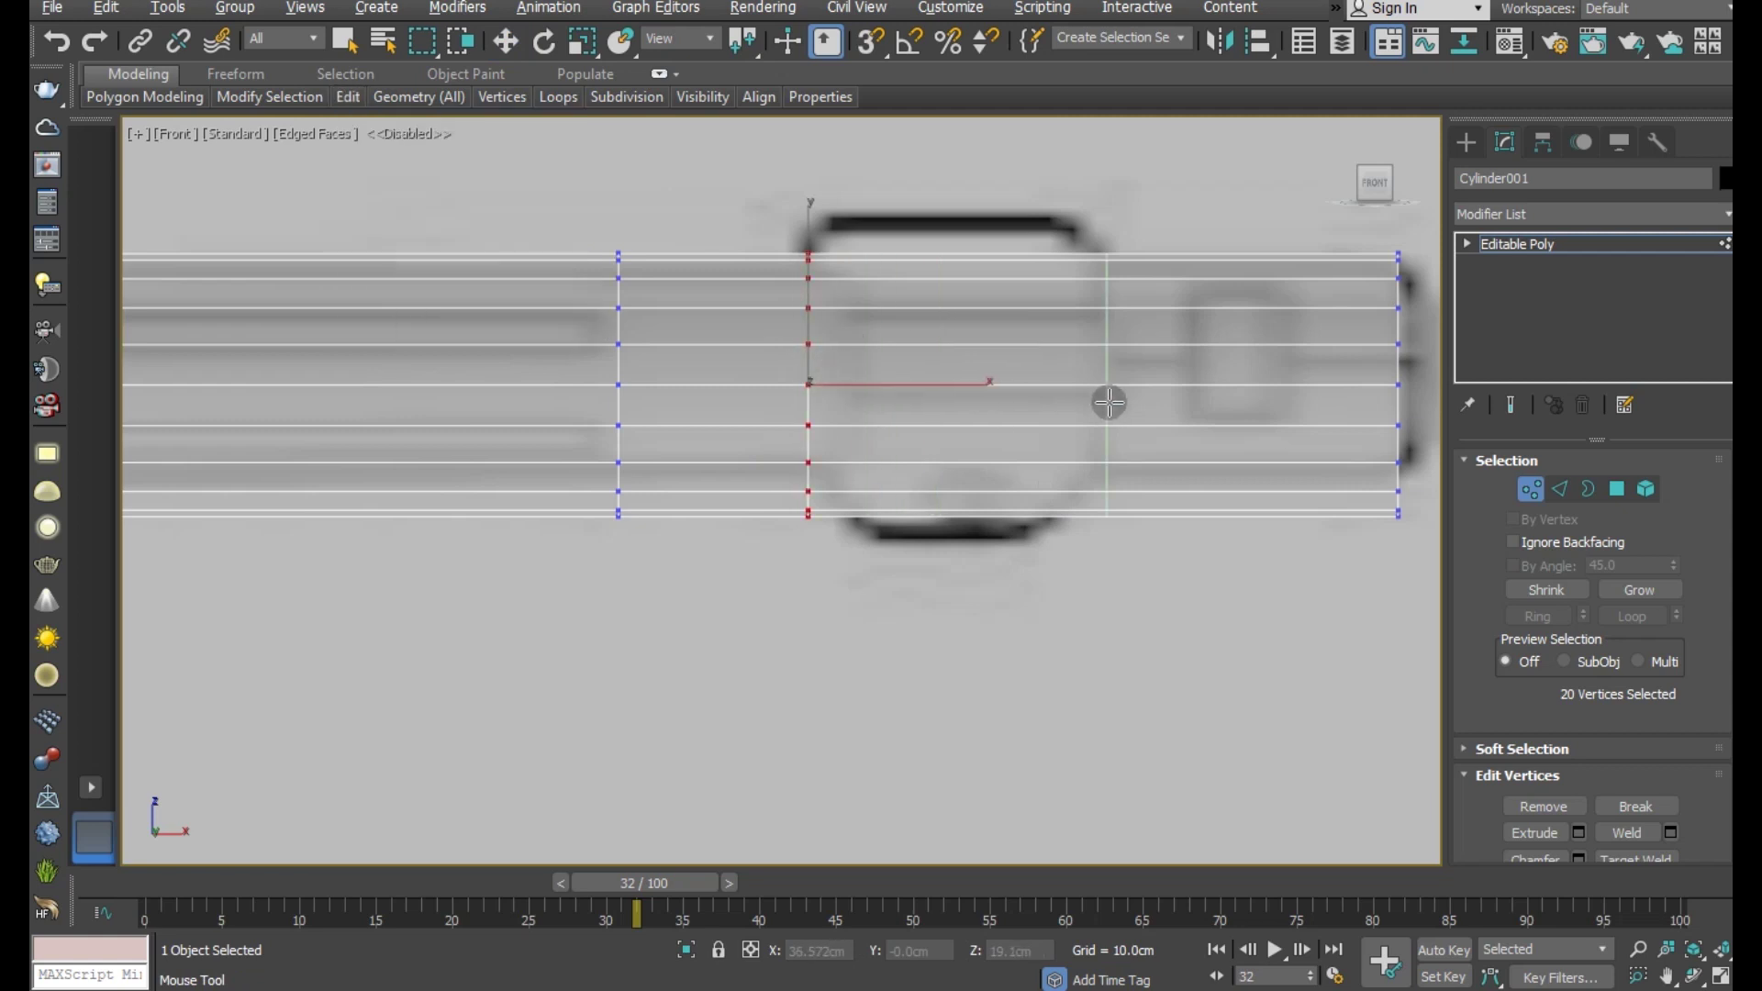
{"action": "middle_click_drag", "start_coordinate": [1146, 393], "coordinate": [994, 431]}
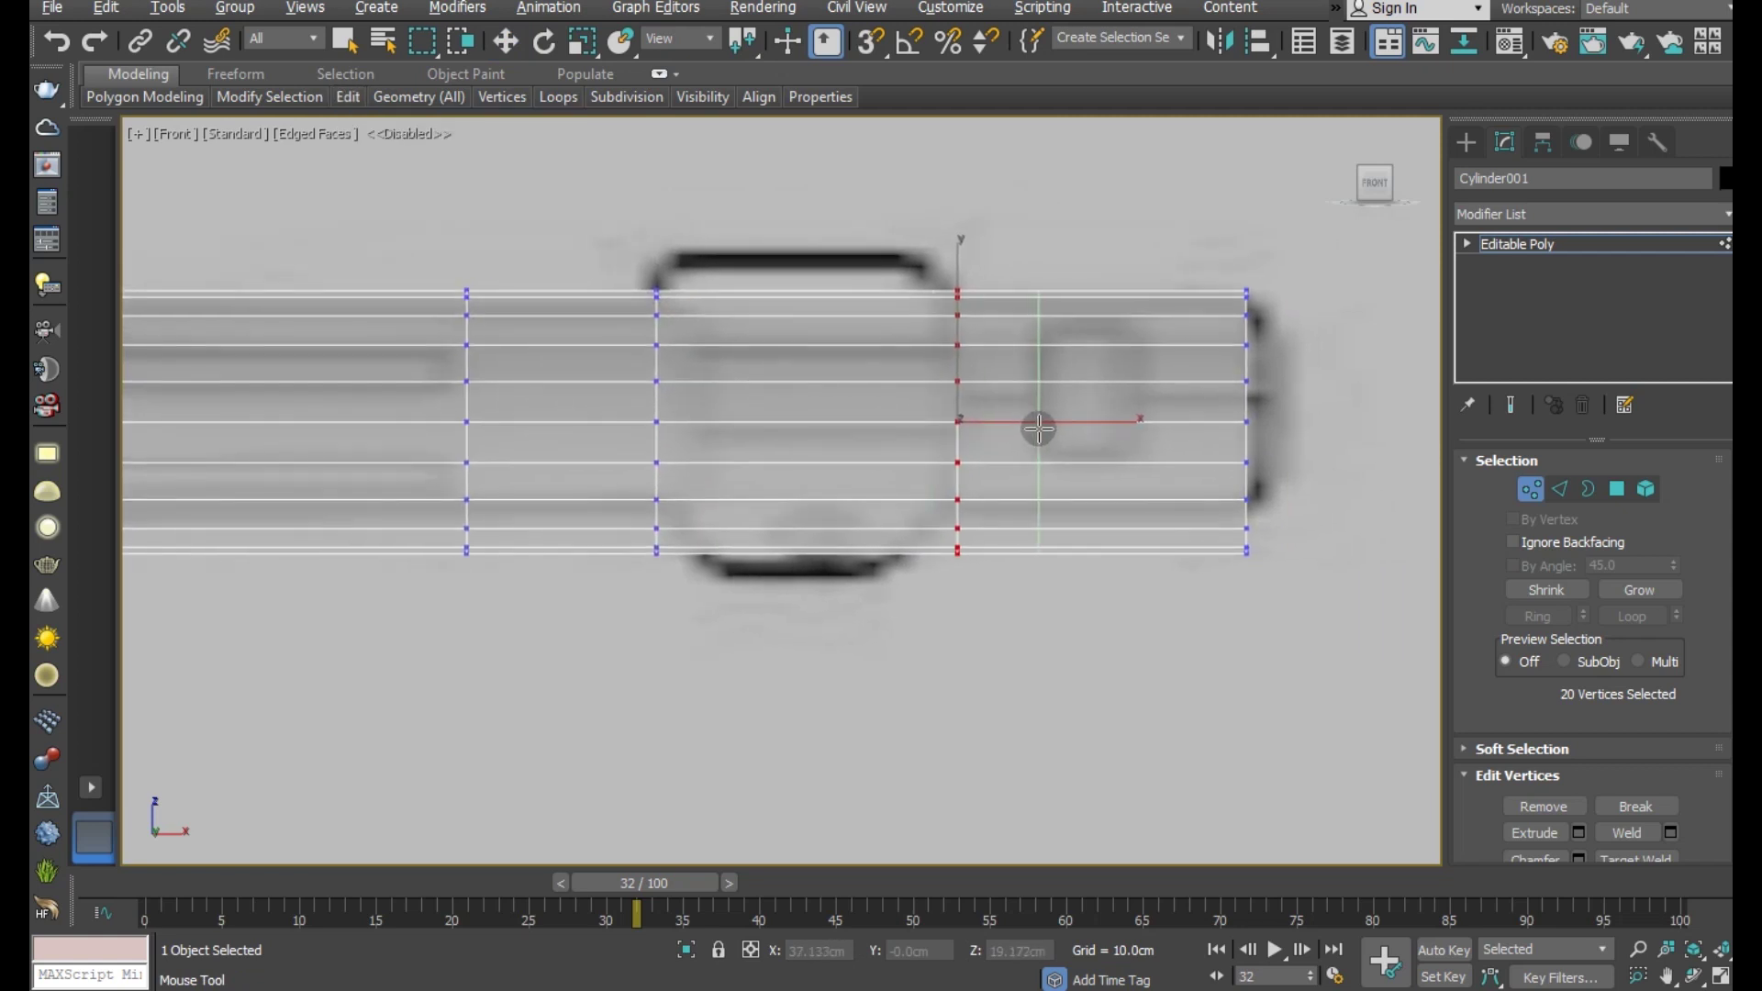
{"action": "left_click", "coordinate": [1035, 424]}
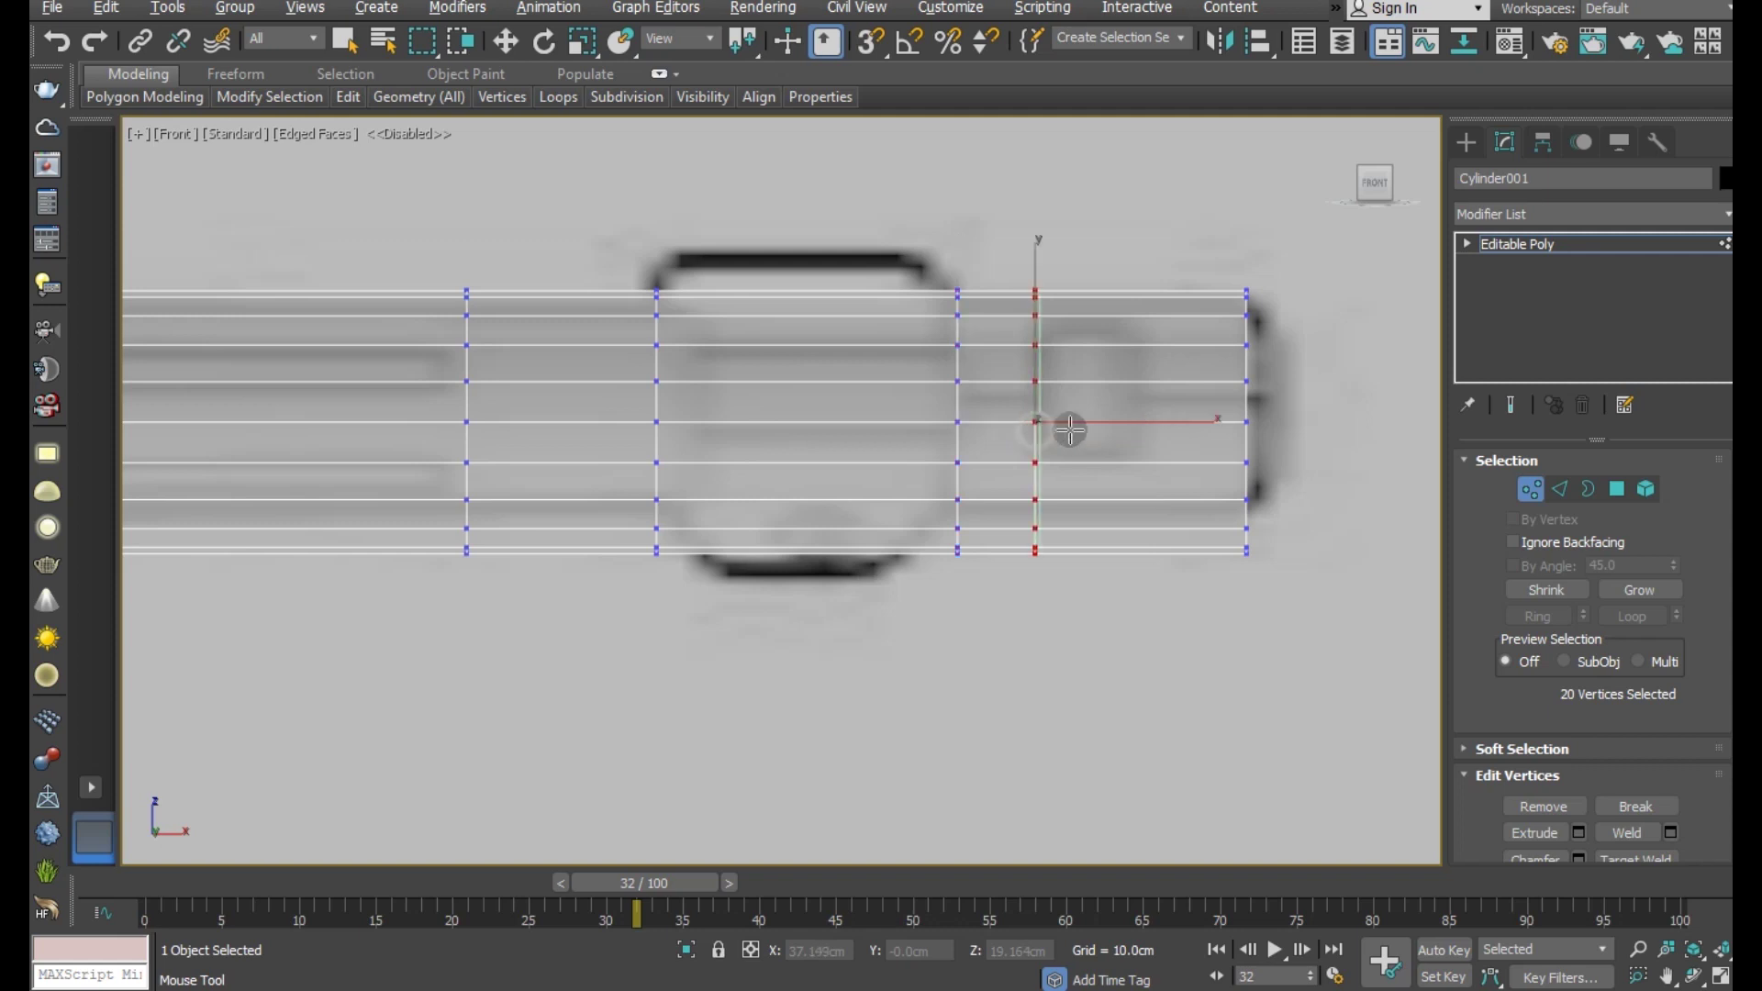
{"action": "left_click", "coordinate": [1150, 430]}
{"action": "key", "text": "w"}
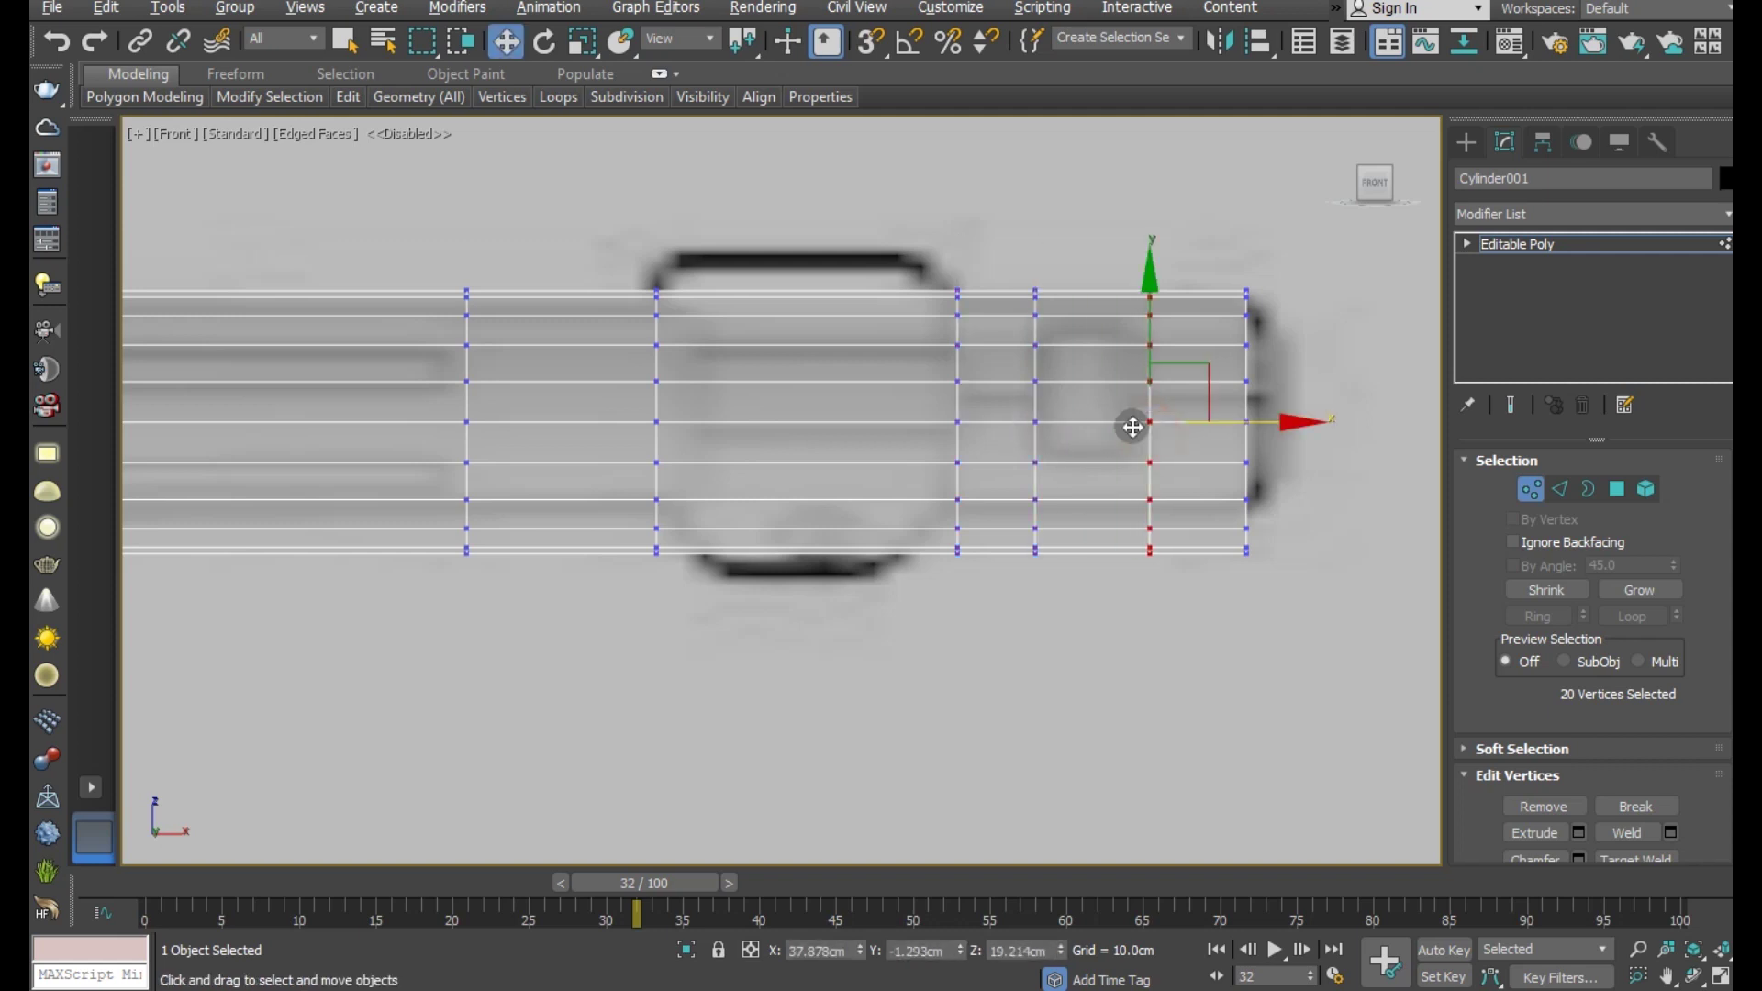
{"action": "left_click", "coordinate": [1618, 489]}
- Extrude the 20-face barrel ring by Local Normal about 0.25 cm into a raised band
{"action": "left_click", "coordinate": [892, 479]}
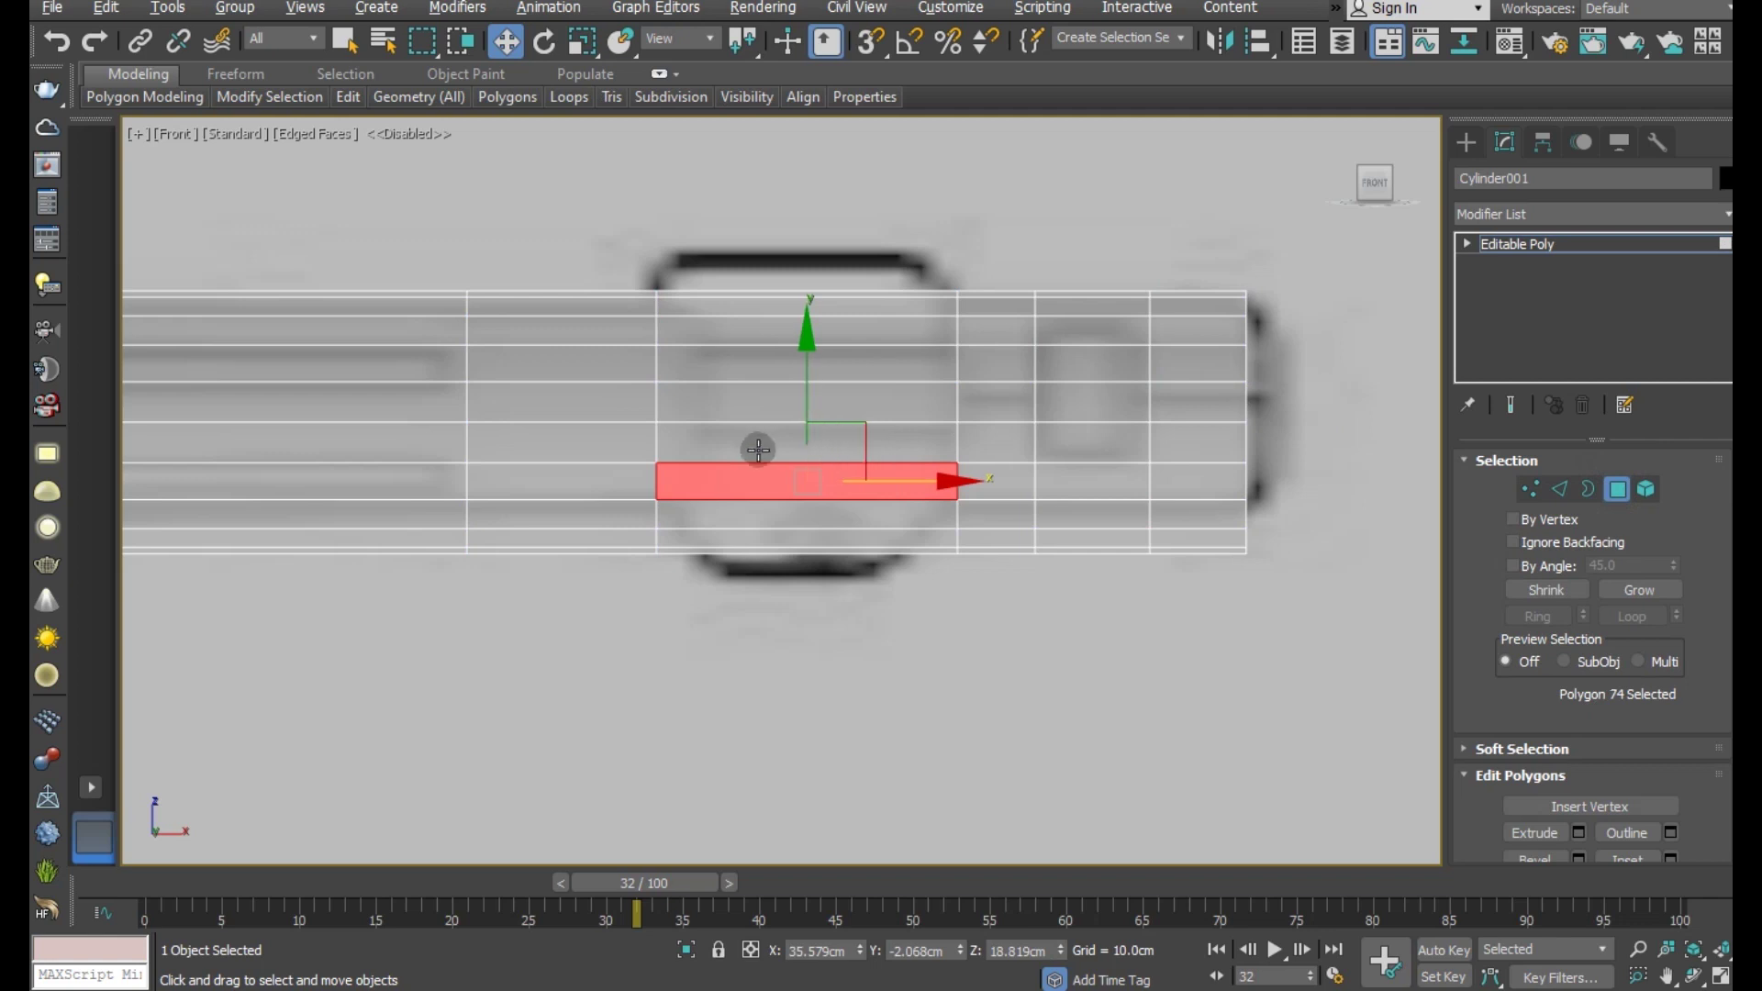
{"action": "left_click", "coordinate": [748, 458], "text": "shift"}
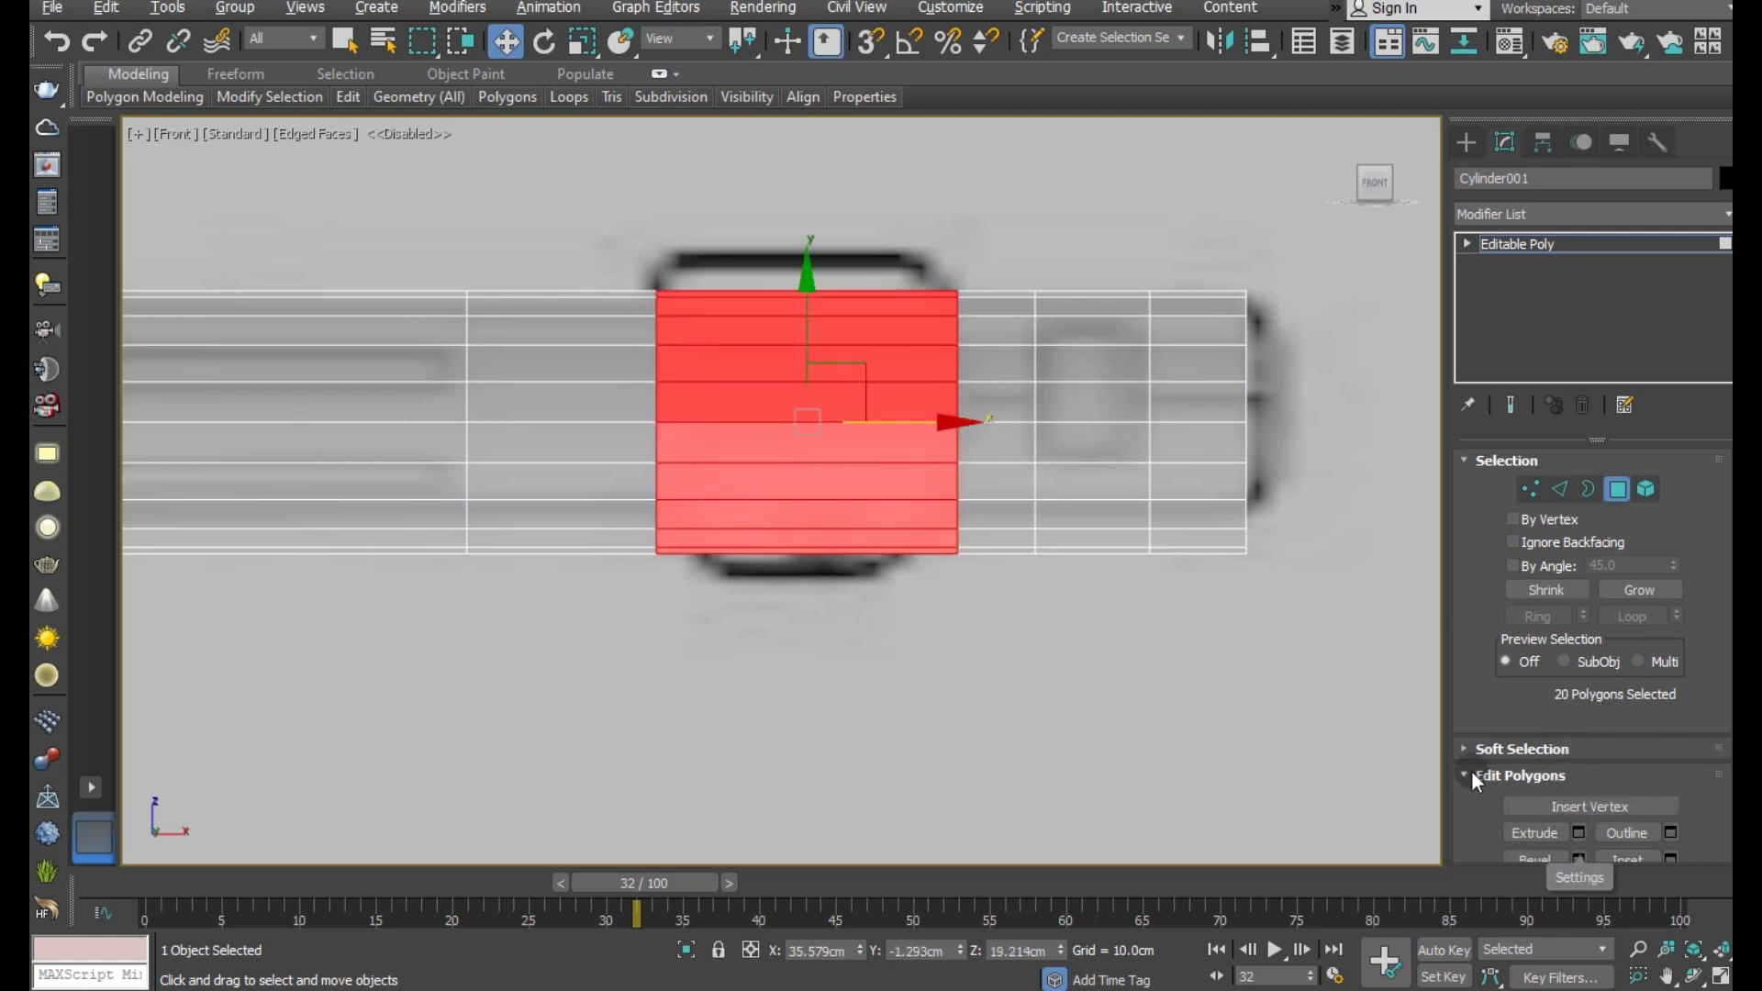
{"action": "left_click", "coordinate": [1579, 832]}
{"action": "left_click", "coordinate": [1340, 560]}
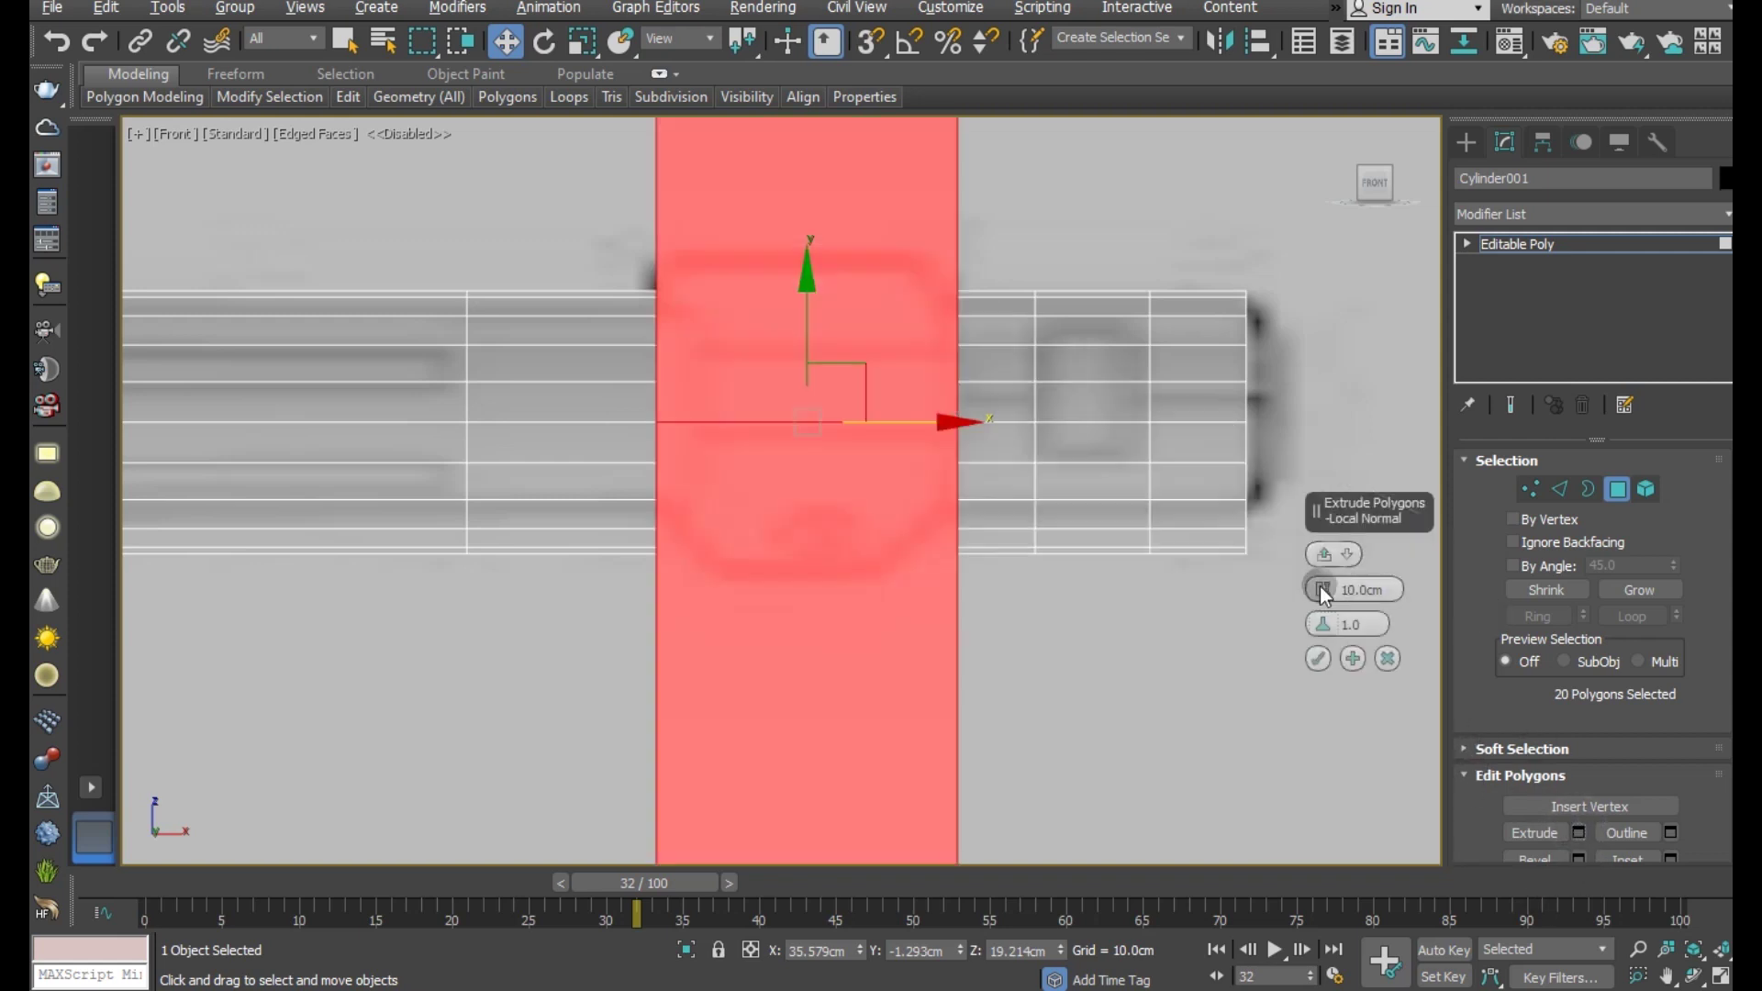
{"action": "left_click_drag", "start_coordinate": [1320, 588], "coordinate": [1324, 767]}
{"action": "left_click_drag", "start_coordinate": [1324, 595], "coordinate": [1276, 822]}
{"action": "left_click_drag", "start_coordinate": [1315, 602], "coordinate": [1315, 698]}
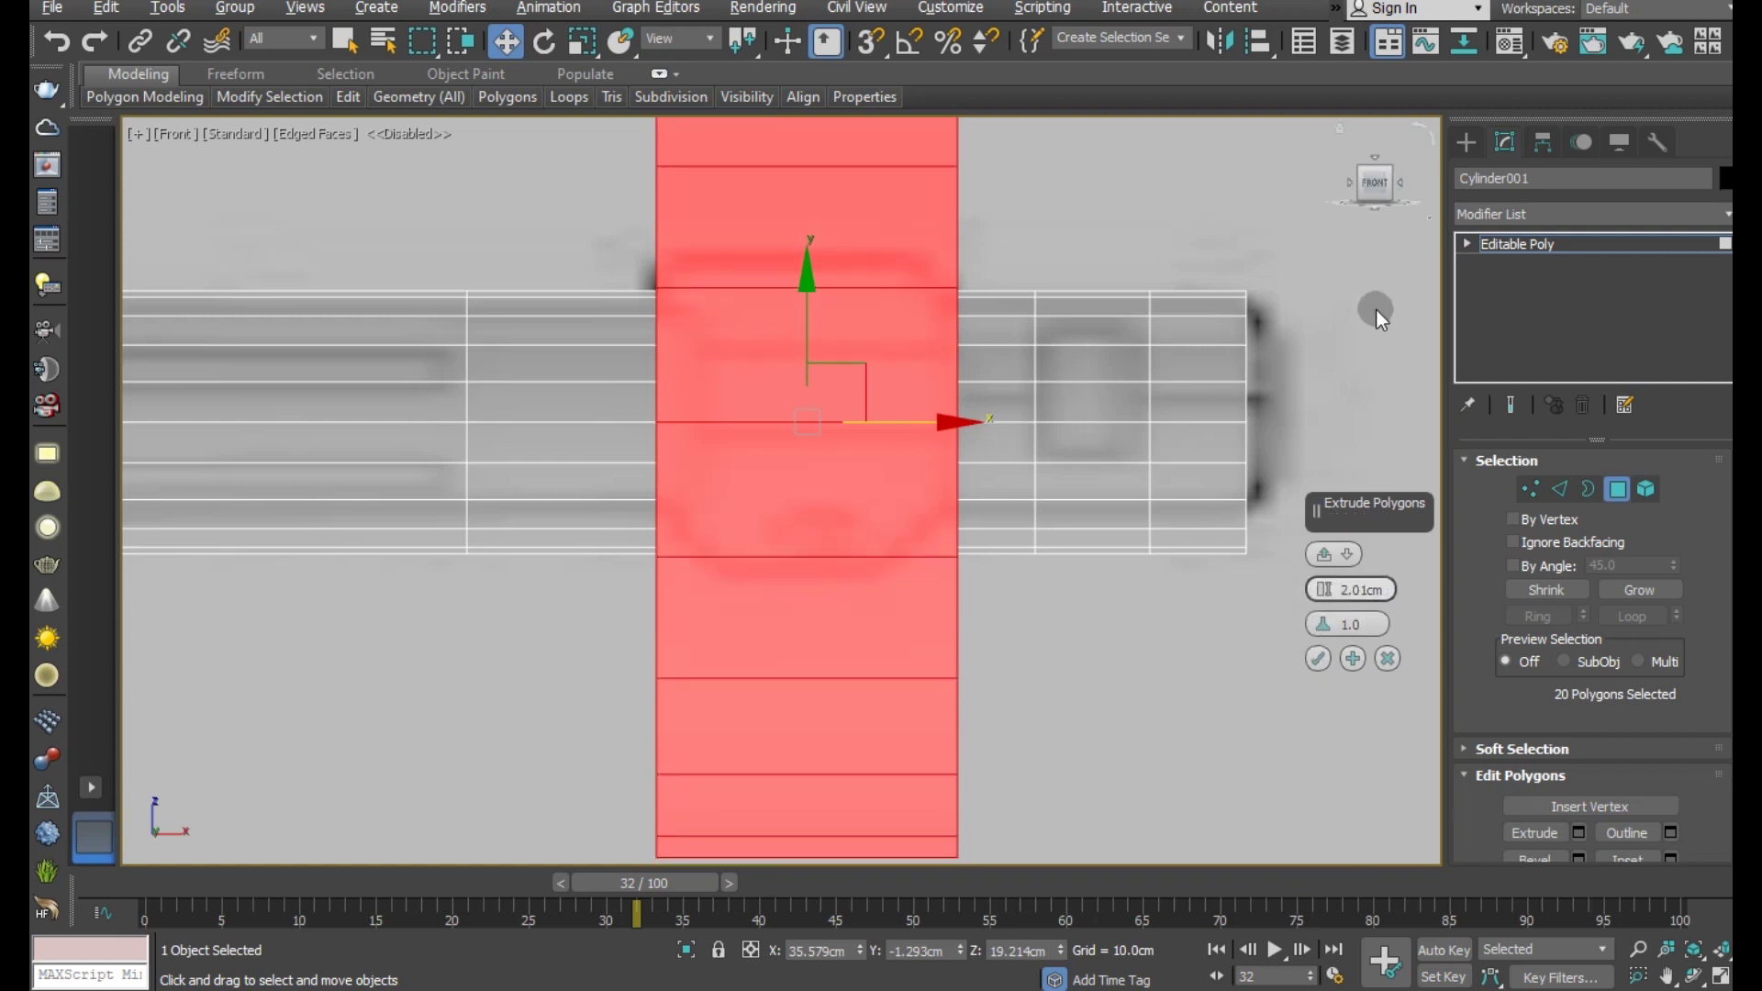
{"action": "mouse_move", "coordinate": [1330, 595]}
{"action": "left_mouse_down"}
{"action": "mouse_move", "coordinate": [1273, 874]}
{"action": "mouse_move", "coordinate": [1263, 832]}
{"action": "left_mouse_up"}
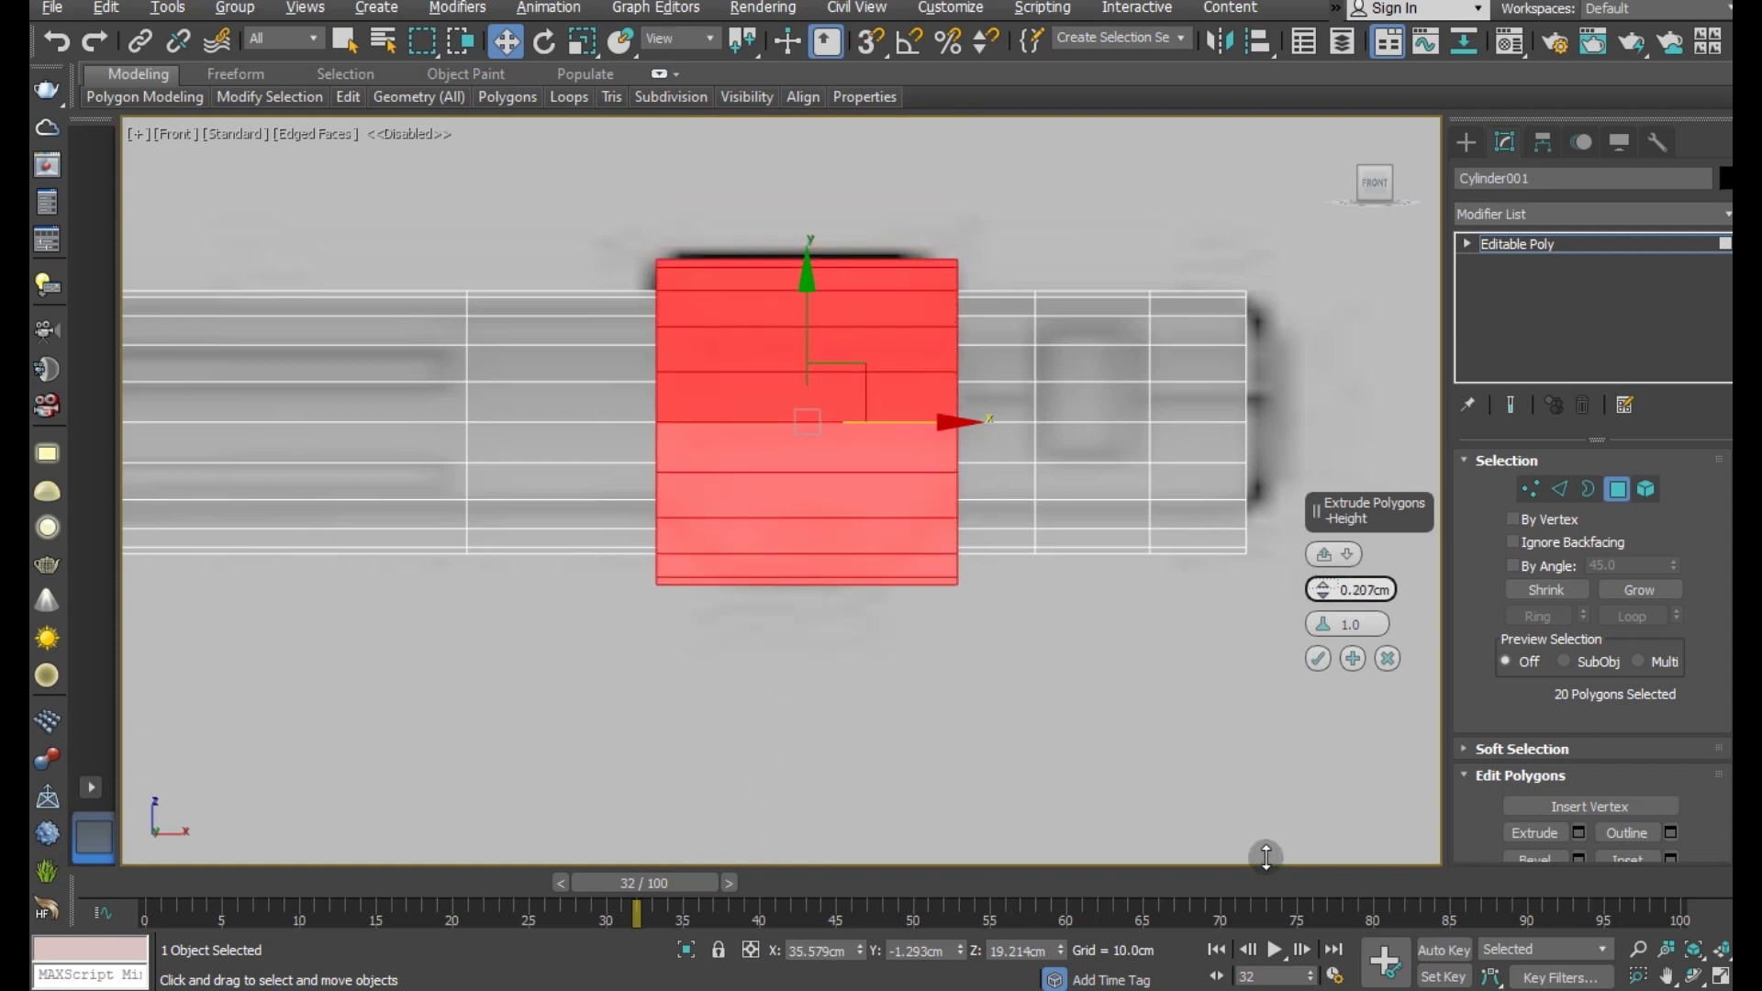
{"action": "left_click", "coordinate": [1317, 658]}
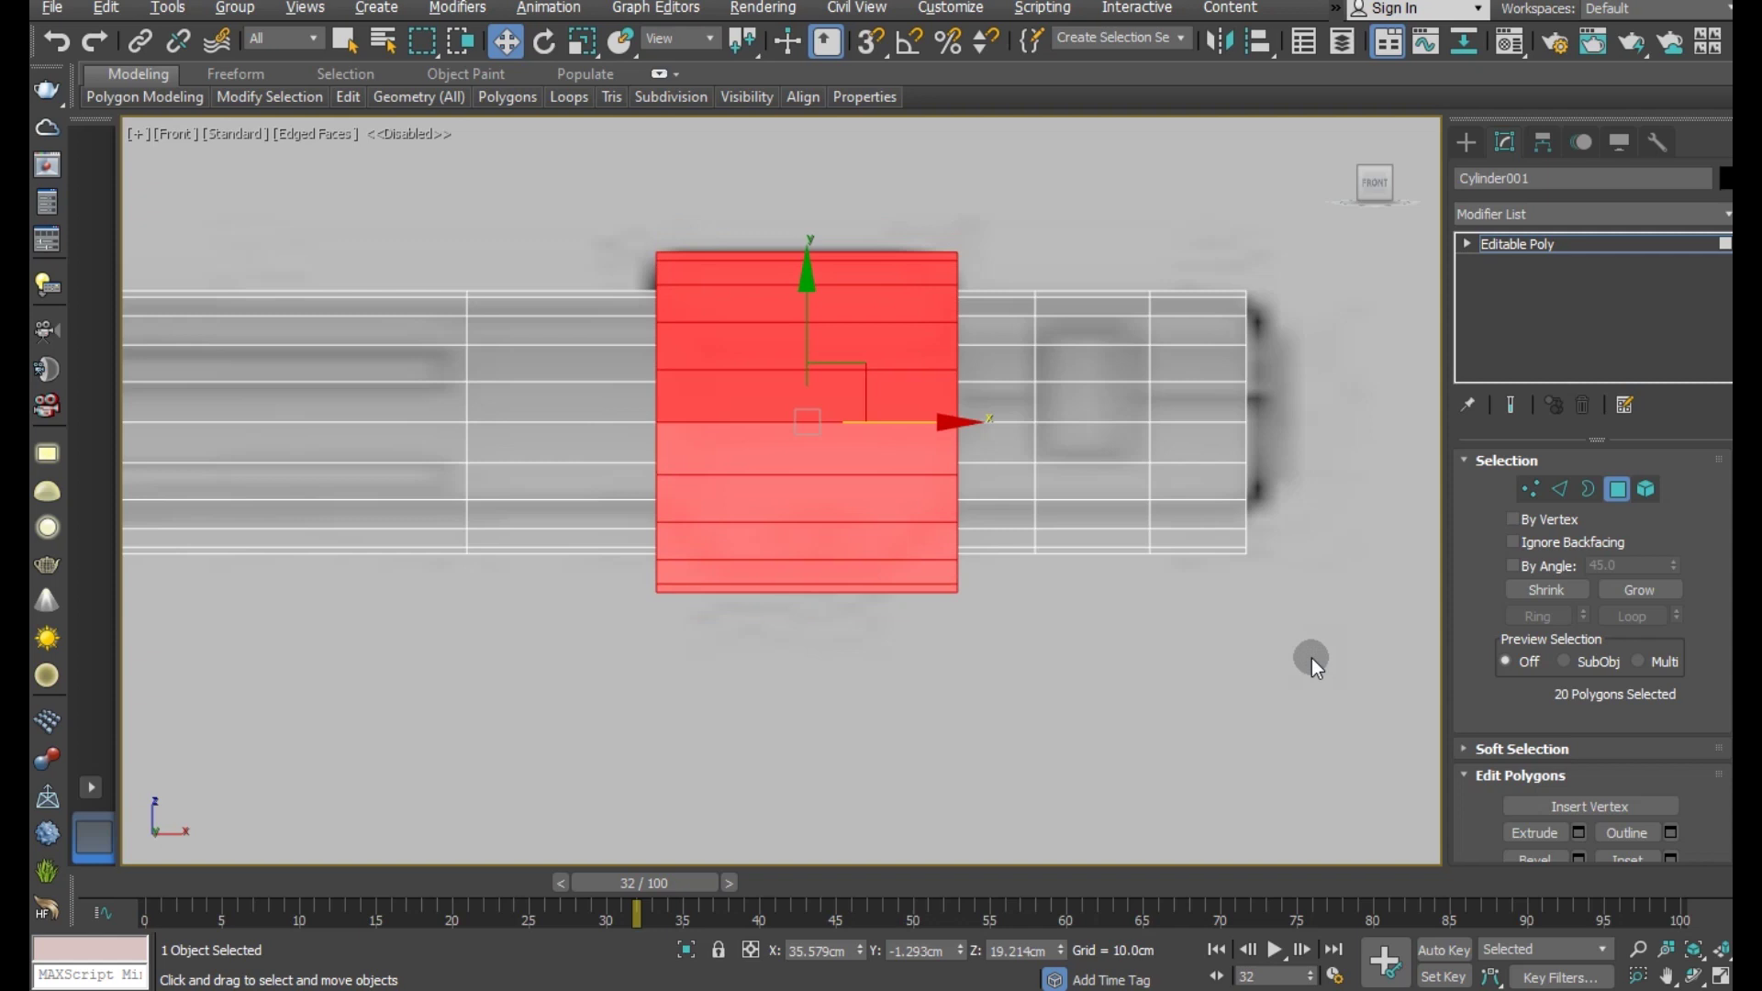
- Isolate the barrel in Perspective view and begin selecting the collar's crosswise edges
{"action": "key", "text": "p"}
{"action": "left_click", "coordinate": [687, 949]}
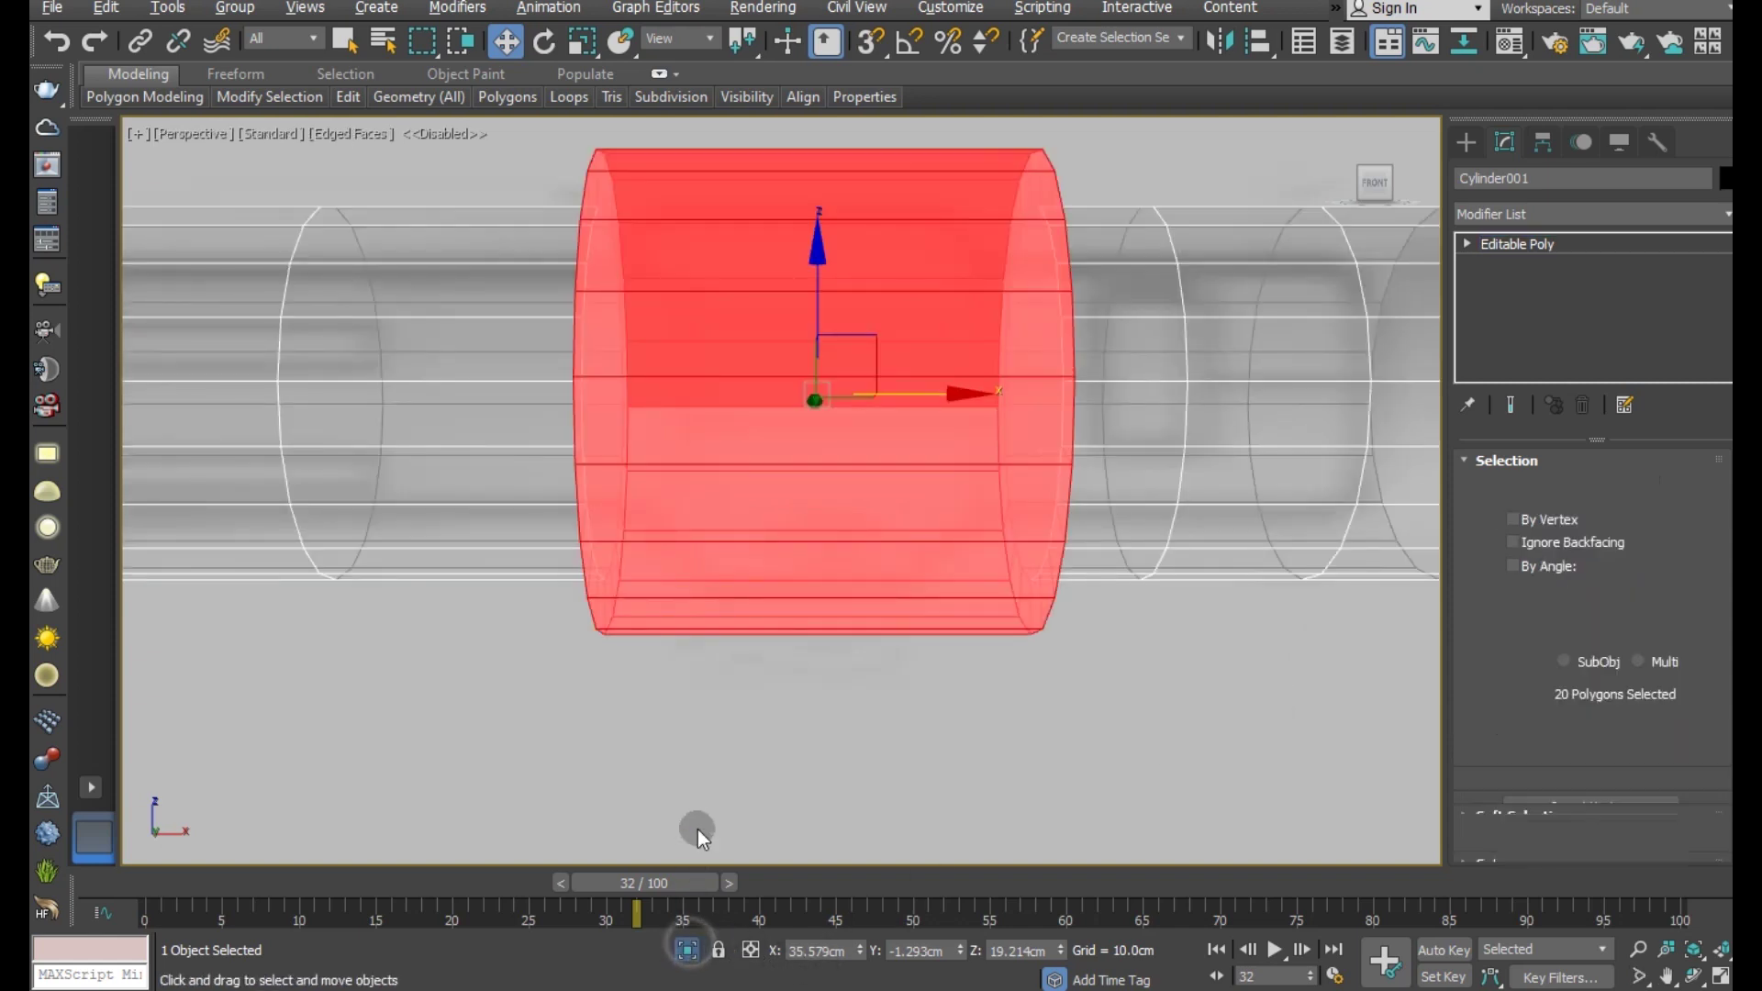
{"action": "scroll", "coordinate": [736, 574], "scroll_direction": "down", "scroll_amount": 2}
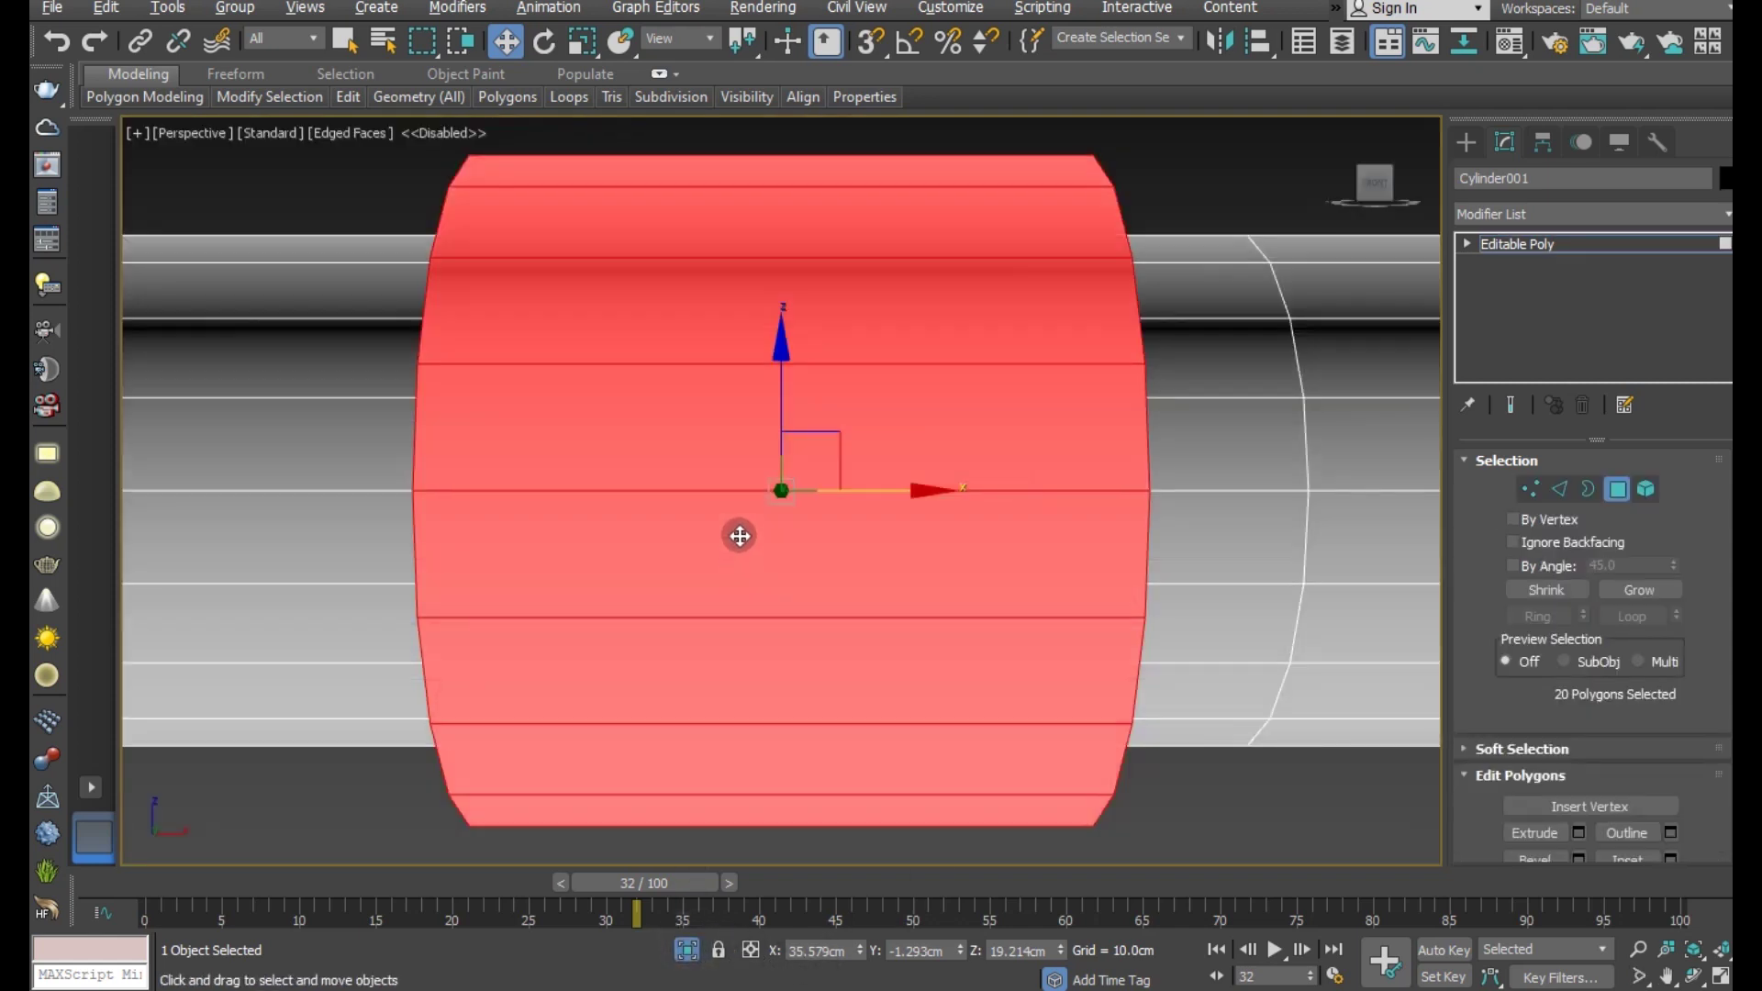
{"action": "scroll", "coordinate": [739, 551], "scroll_direction": "down", "scroll_amount": 5}
{"action": "scroll", "coordinate": [743, 541], "scroll_direction": "down", "scroll_amount": 3}
{"action": "middle_click_drag", "start_coordinate": [820, 580], "coordinate": [720, 602], "text": "alt"}
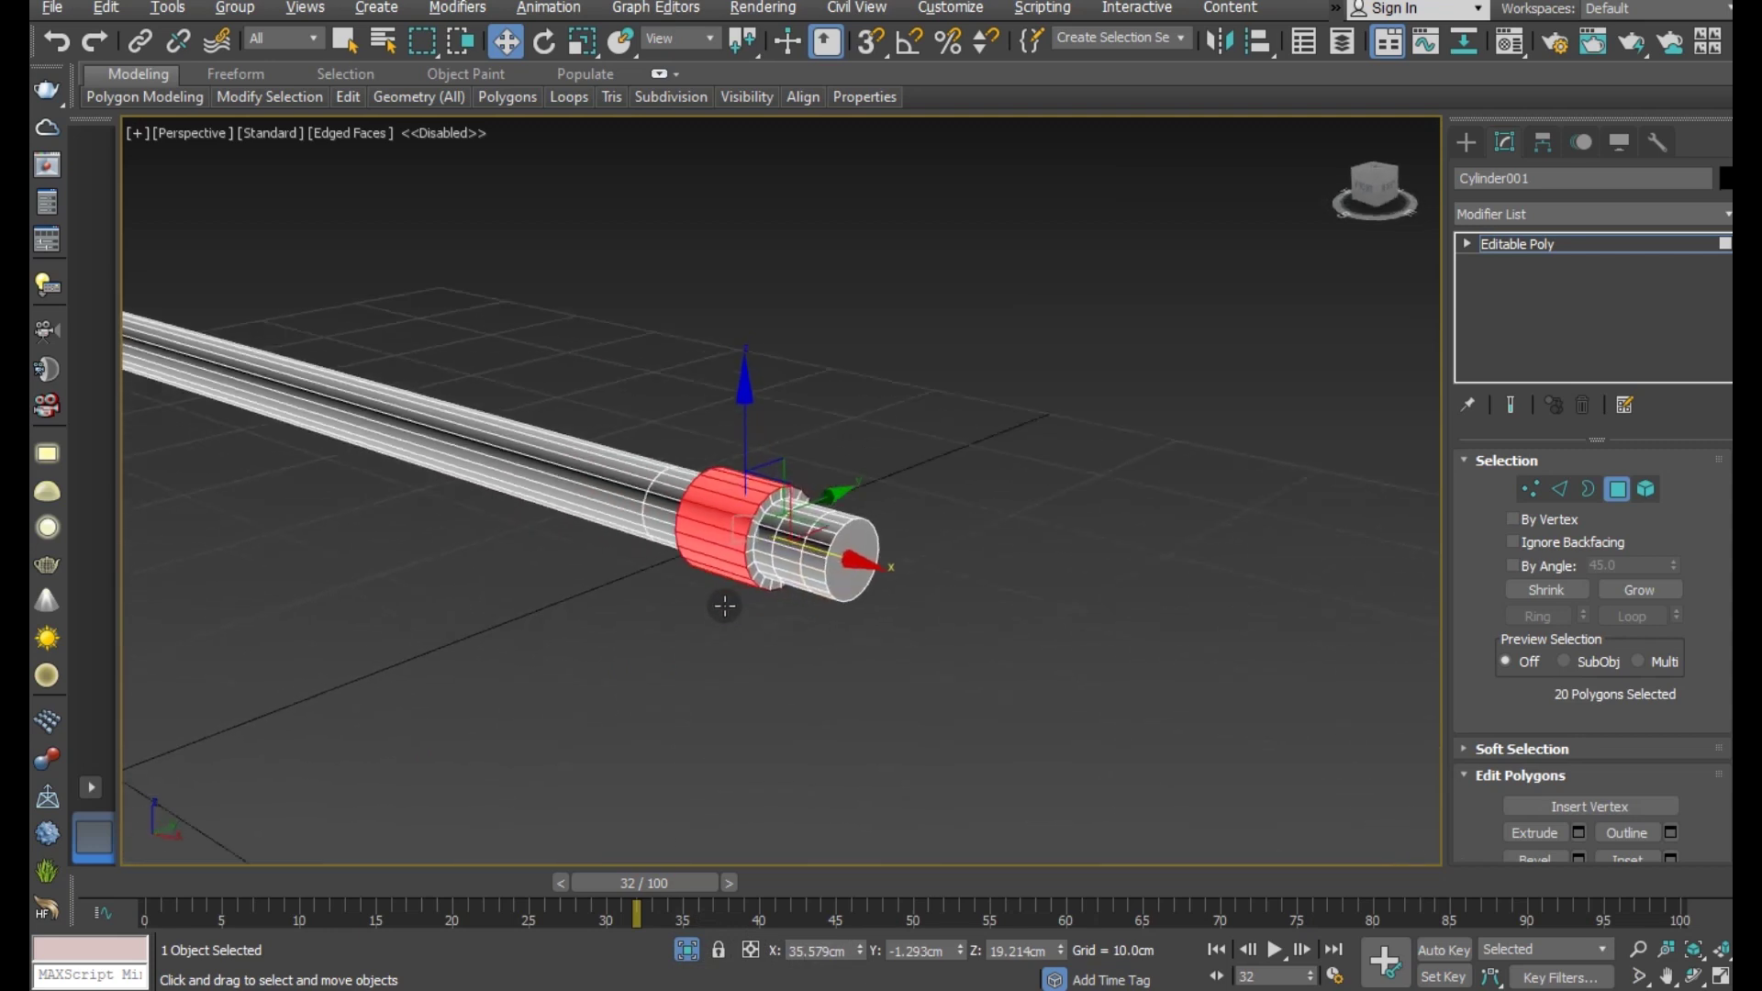
{"action": "scroll", "coordinate": [739, 551], "scroll_direction": "up", "scroll_amount": 5}
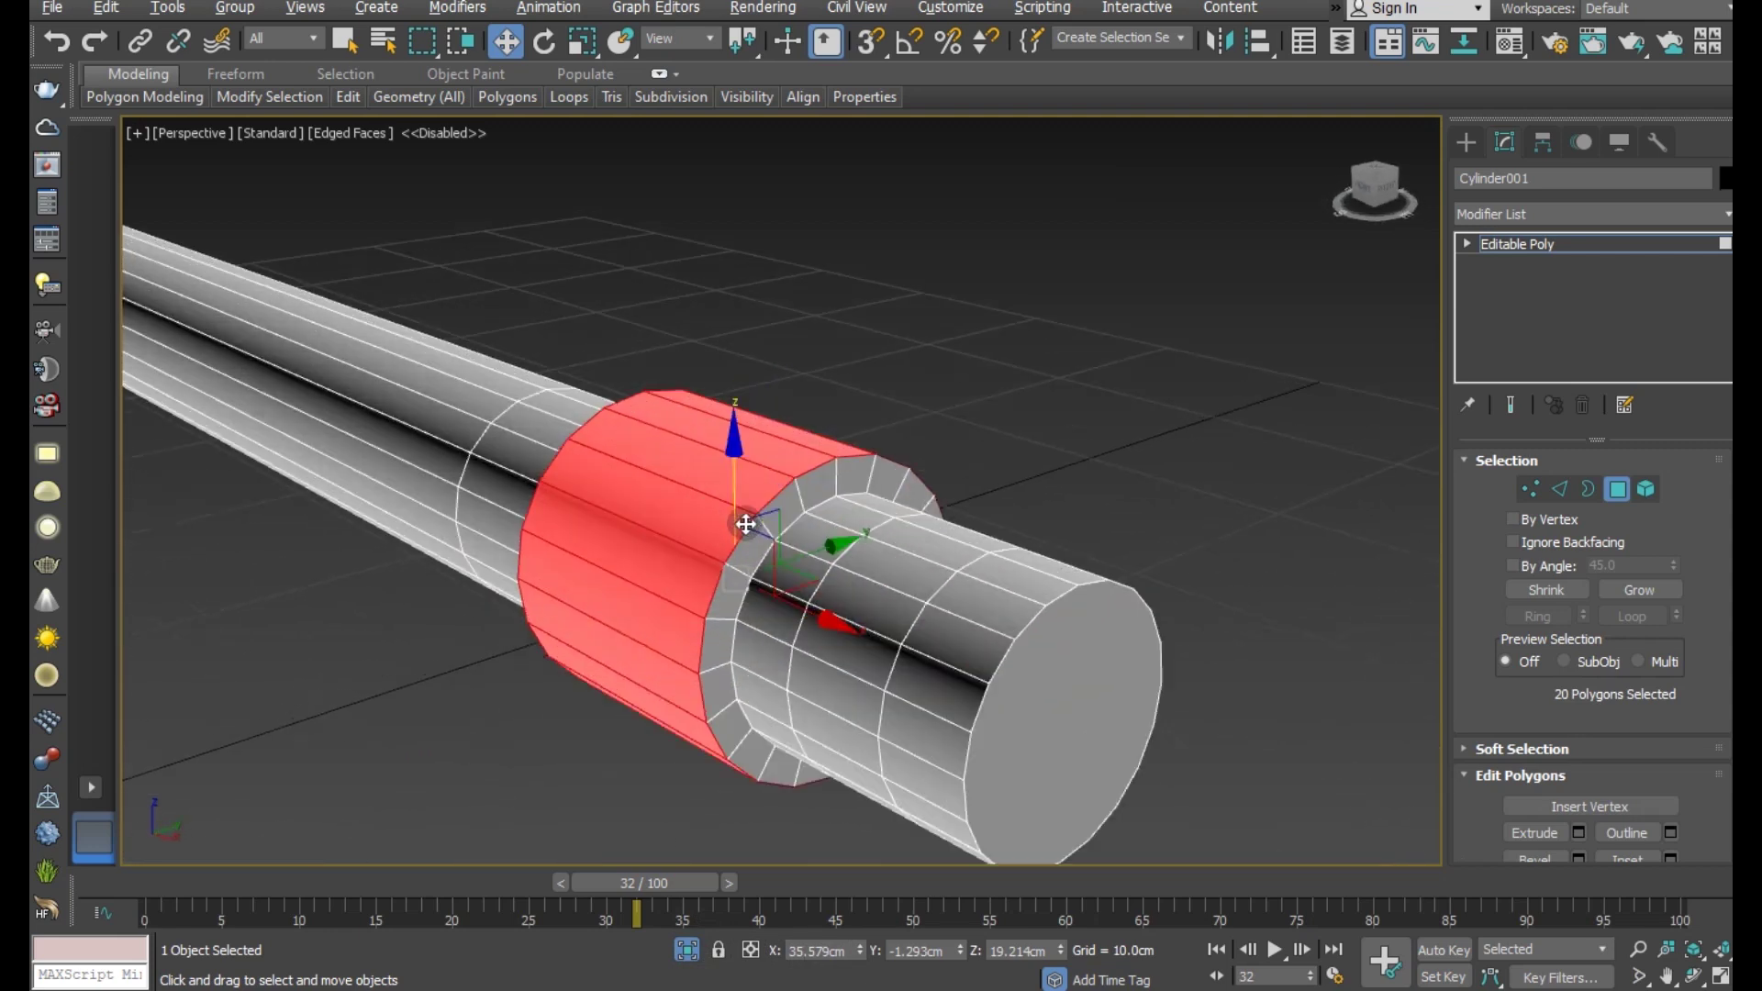
{"action": "left_click", "coordinate": [1558, 489]}
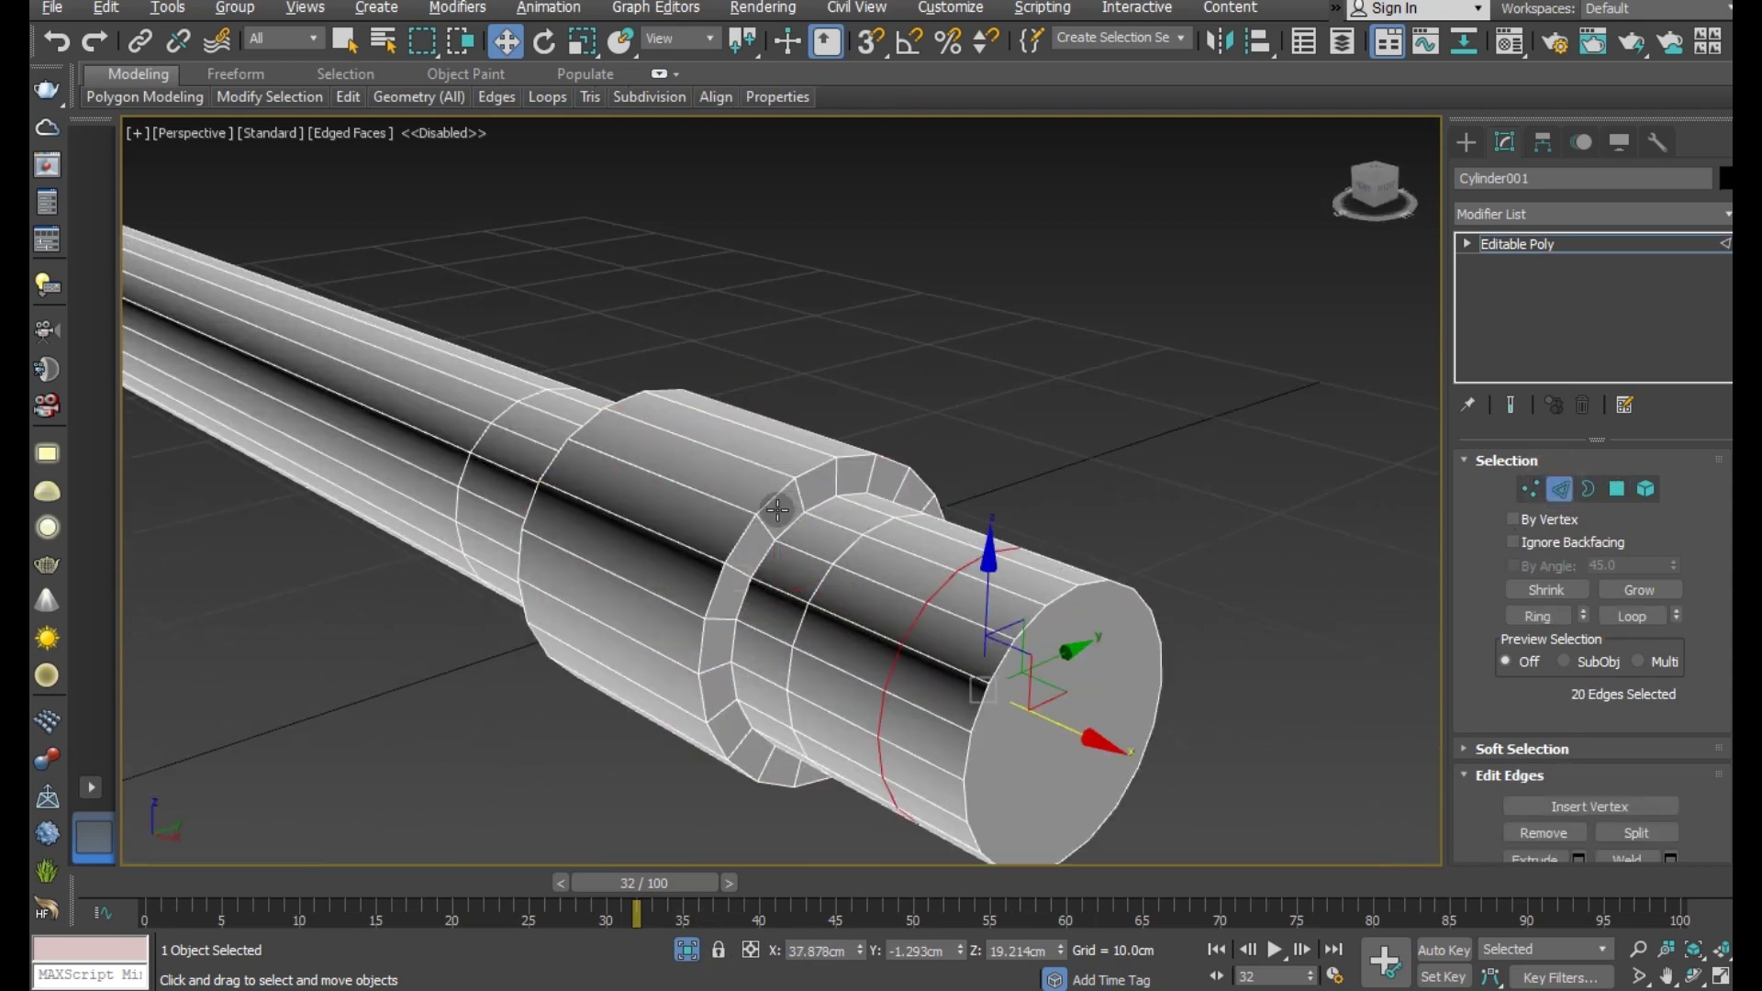
{"action": "left_click", "coordinate": [670, 653]}
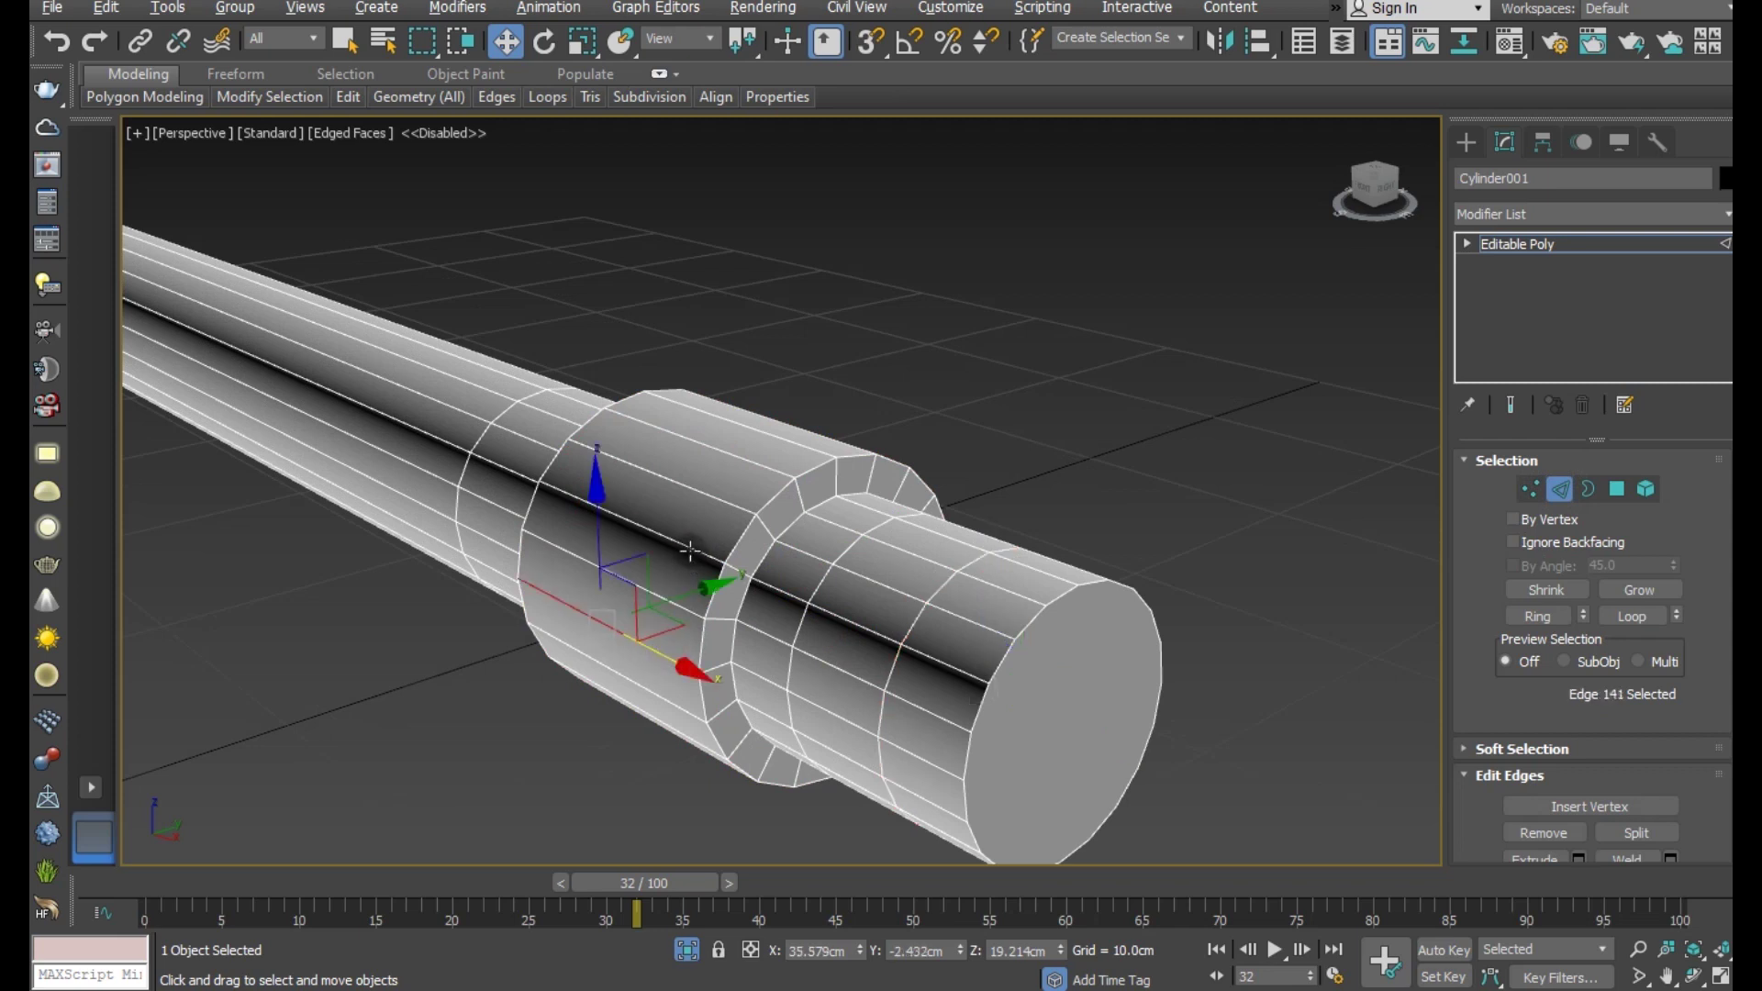
{"action": "left_click", "coordinate": [725, 514], "text": "ctrl"}
{"action": "left_click", "coordinate": [766, 482], "text": "ctrl"}
{"action": "middle_click_drag", "start_coordinate": [766, 482], "coordinate": [751, 513], "text": "alt"}
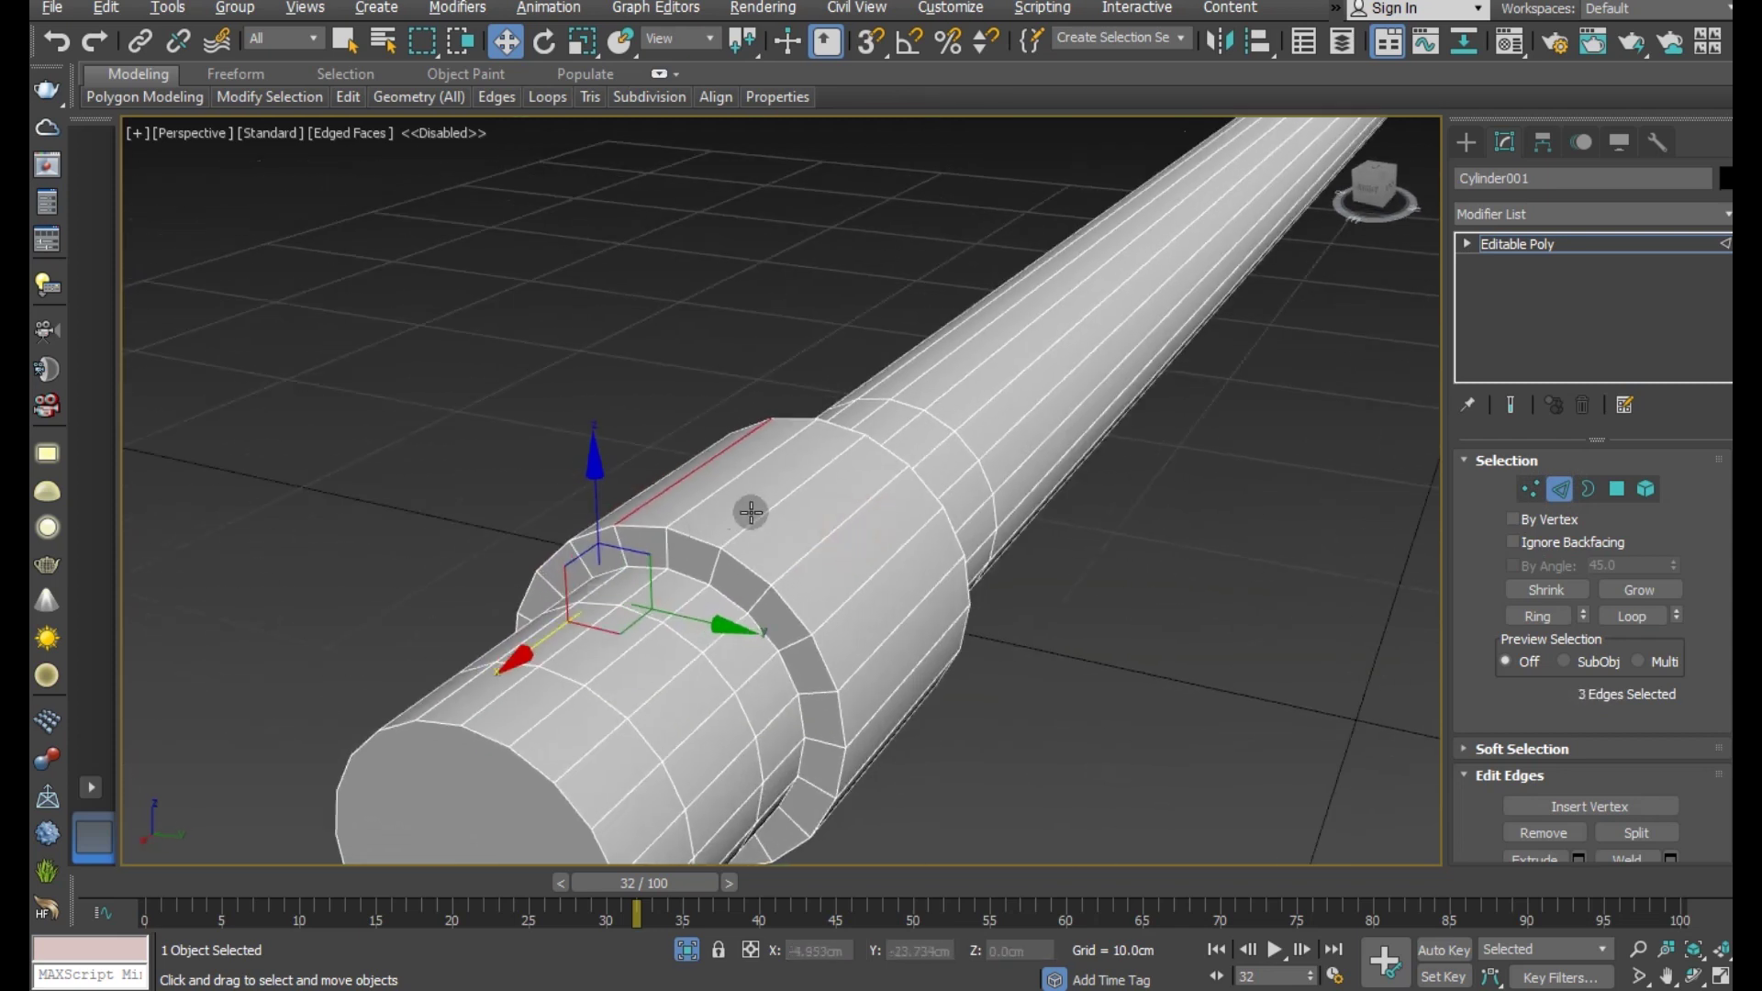
{"action": "left_click", "coordinate": [763, 515], "text": "ctrl"}
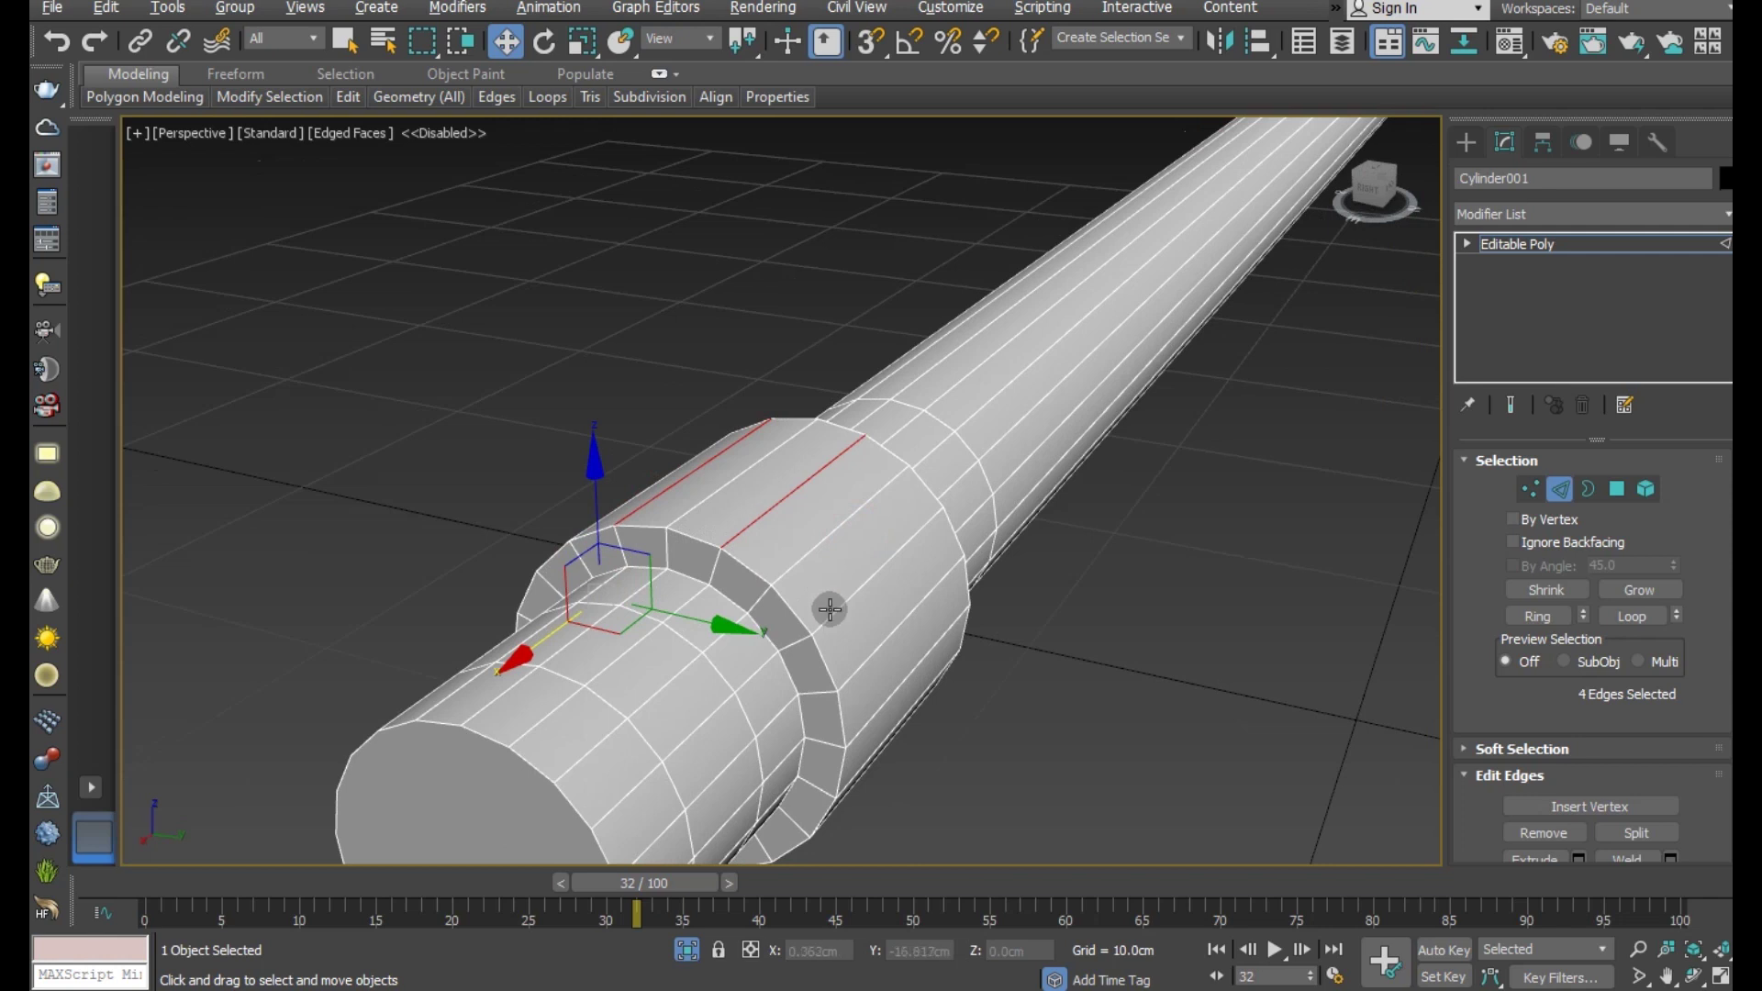
{"action": "left_click", "coordinate": [830, 612], "text": "ctrl"}
{"action": "mouse_move", "coordinate": [898, 688]}
{"action": "middle_mouse_down", "text": "alt"}
{"action": "mouse_move", "coordinate": [920, 630]}
{"action": "mouse_move", "coordinate": [858, 730]}
{"action": "mouse_move", "coordinate": [916, 622]}
{"action": "mouse_move", "coordinate": [897, 610]}
{"action": "mouse_move", "coordinate": [934, 603]}
{"action": "middle_mouse_up", "text": "alt"}
{"action": "left_click", "coordinate": [853, 737], "text": "ctrl"}
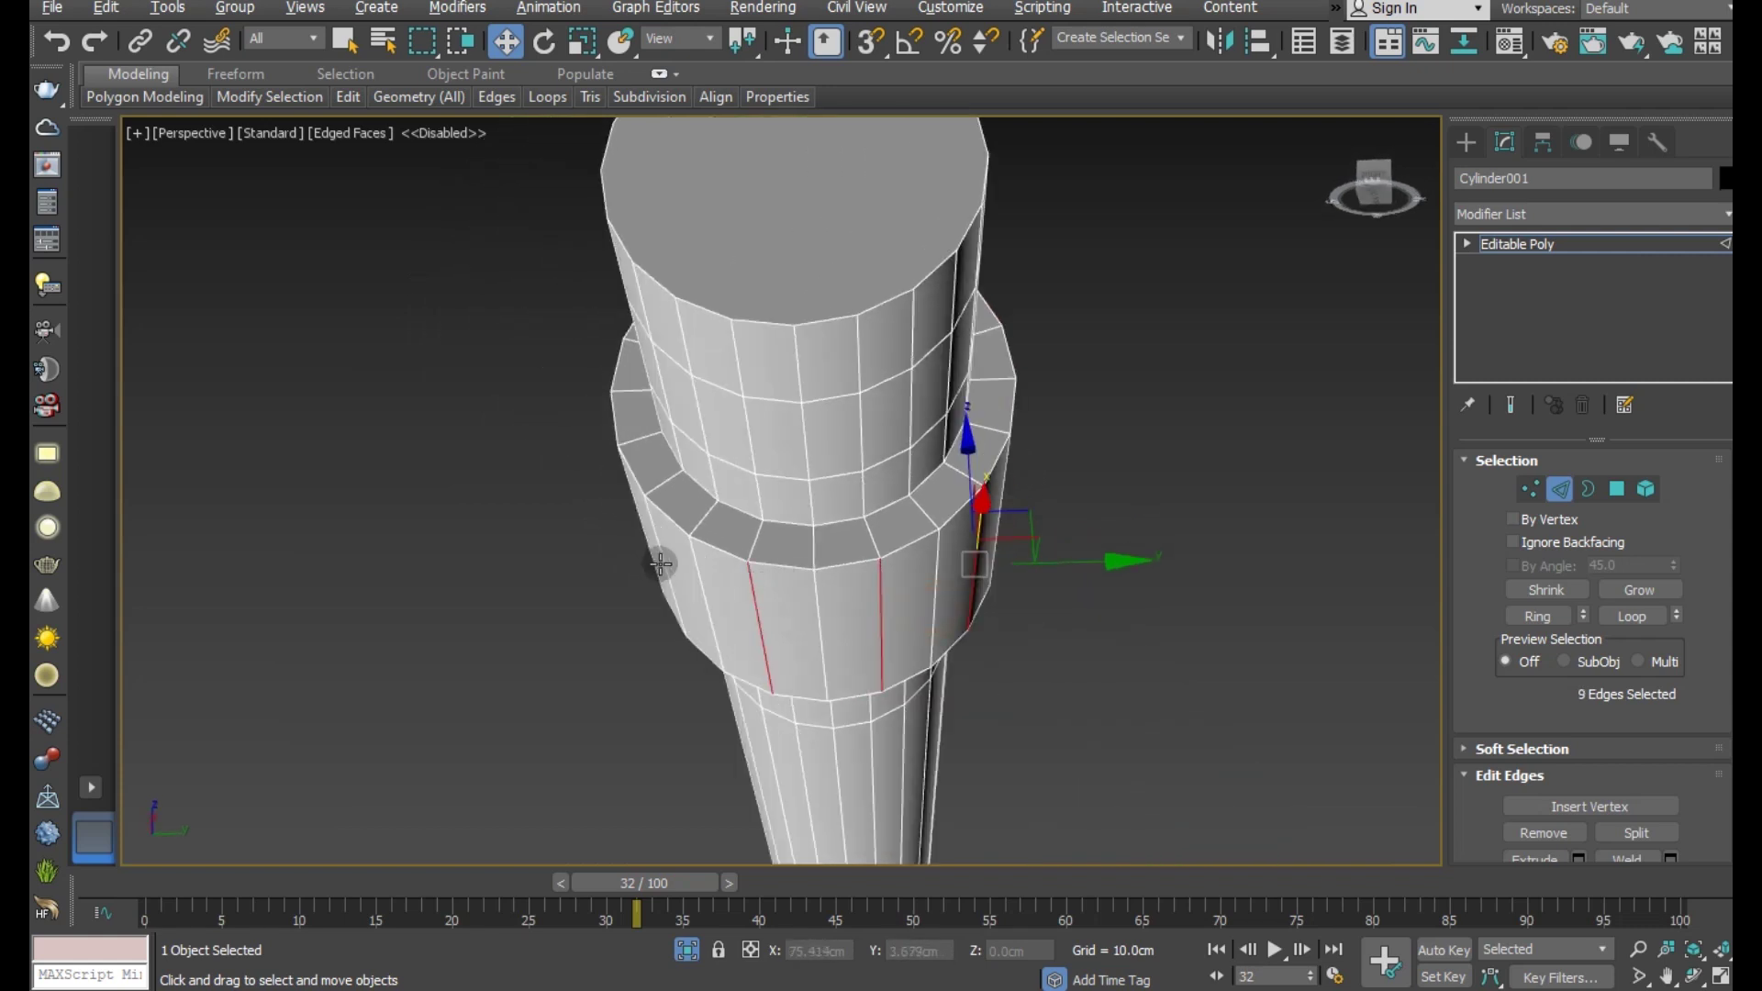
- Restart the crosswise edge selection from a diagonal top-down view of the collar
{"action": "middle_click_drag", "start_coordinate": [728, 551], "coordinate": [739, 564], "text": "alt"}
{"action": "left_click", "coordinate": [869, 558]}
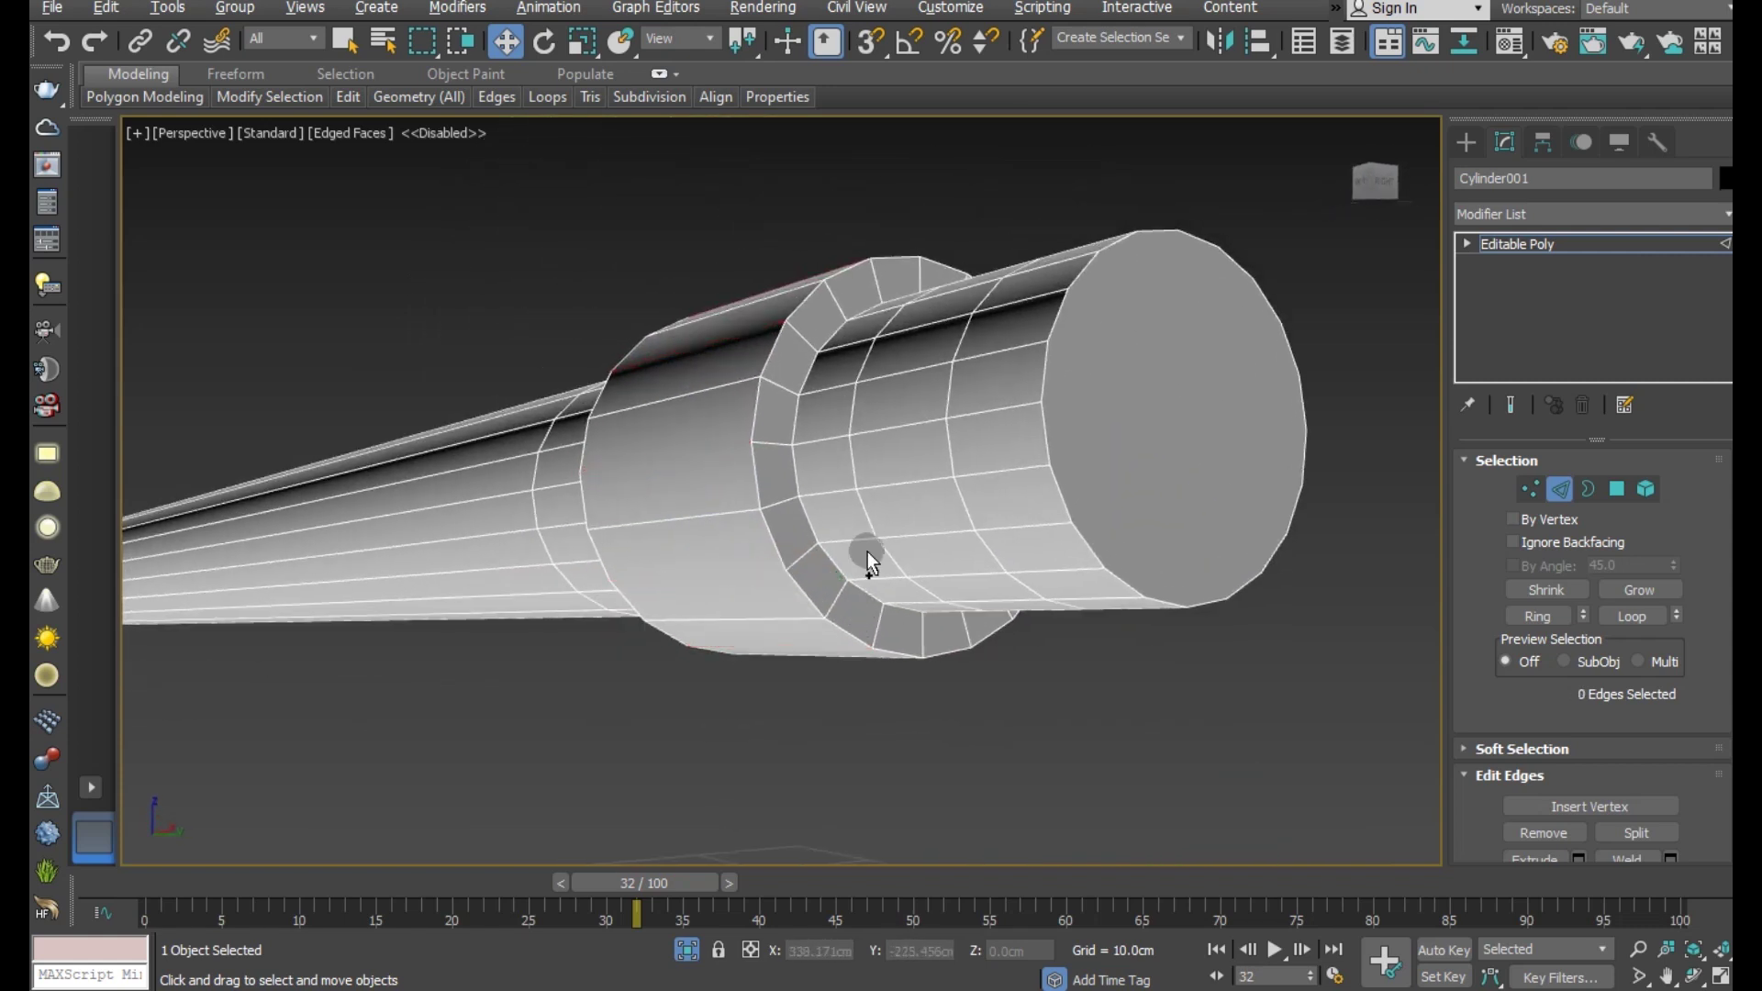
{"action": "left_click", "coordinate": [738, 518]}
{"action": "mouse_move", "coordinate": [937, 570]}
{"action": "middle_mouse_down", "text": "alt"}
{"action": "mouse_move", "coordinate": [857, 618]}
{"action": "mouse_move", "coordinate": [823, 473]}
{"action": "mouse_move", "coordinate": [836, 432]}
{"action": "middle_mouse_up", "text": "alt"}
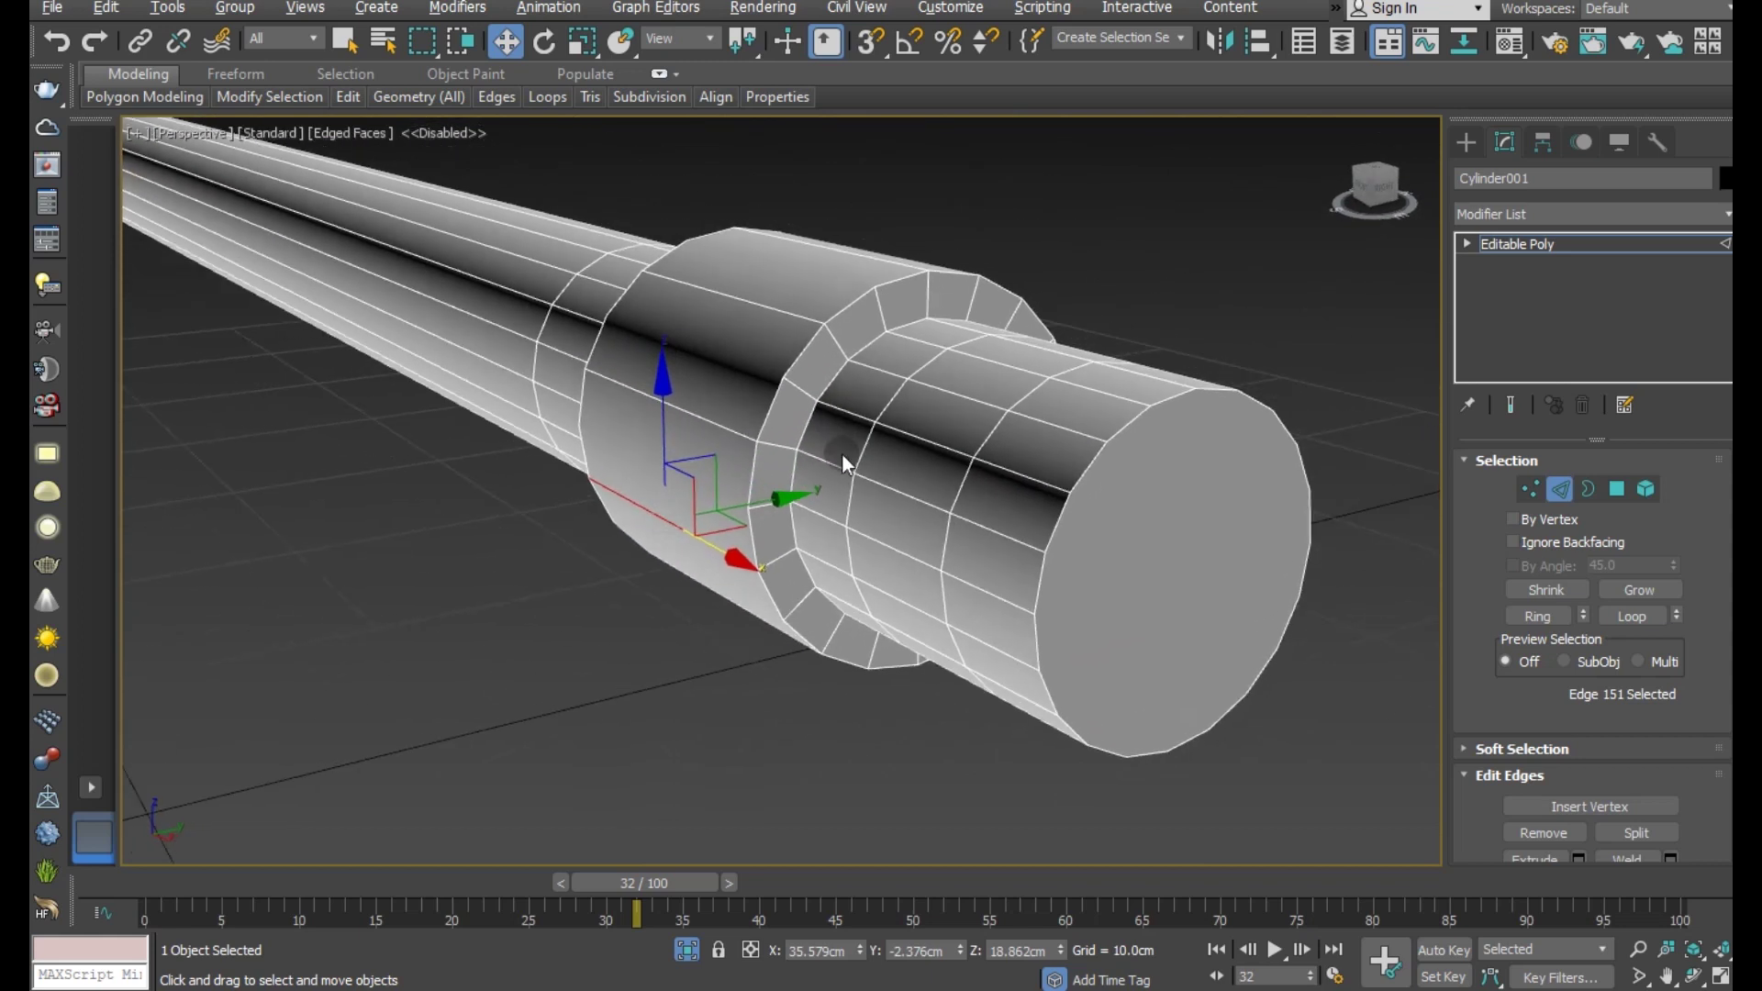
{"action": "left_click", "coordinate": [750, 303], "text": "ctrl"}
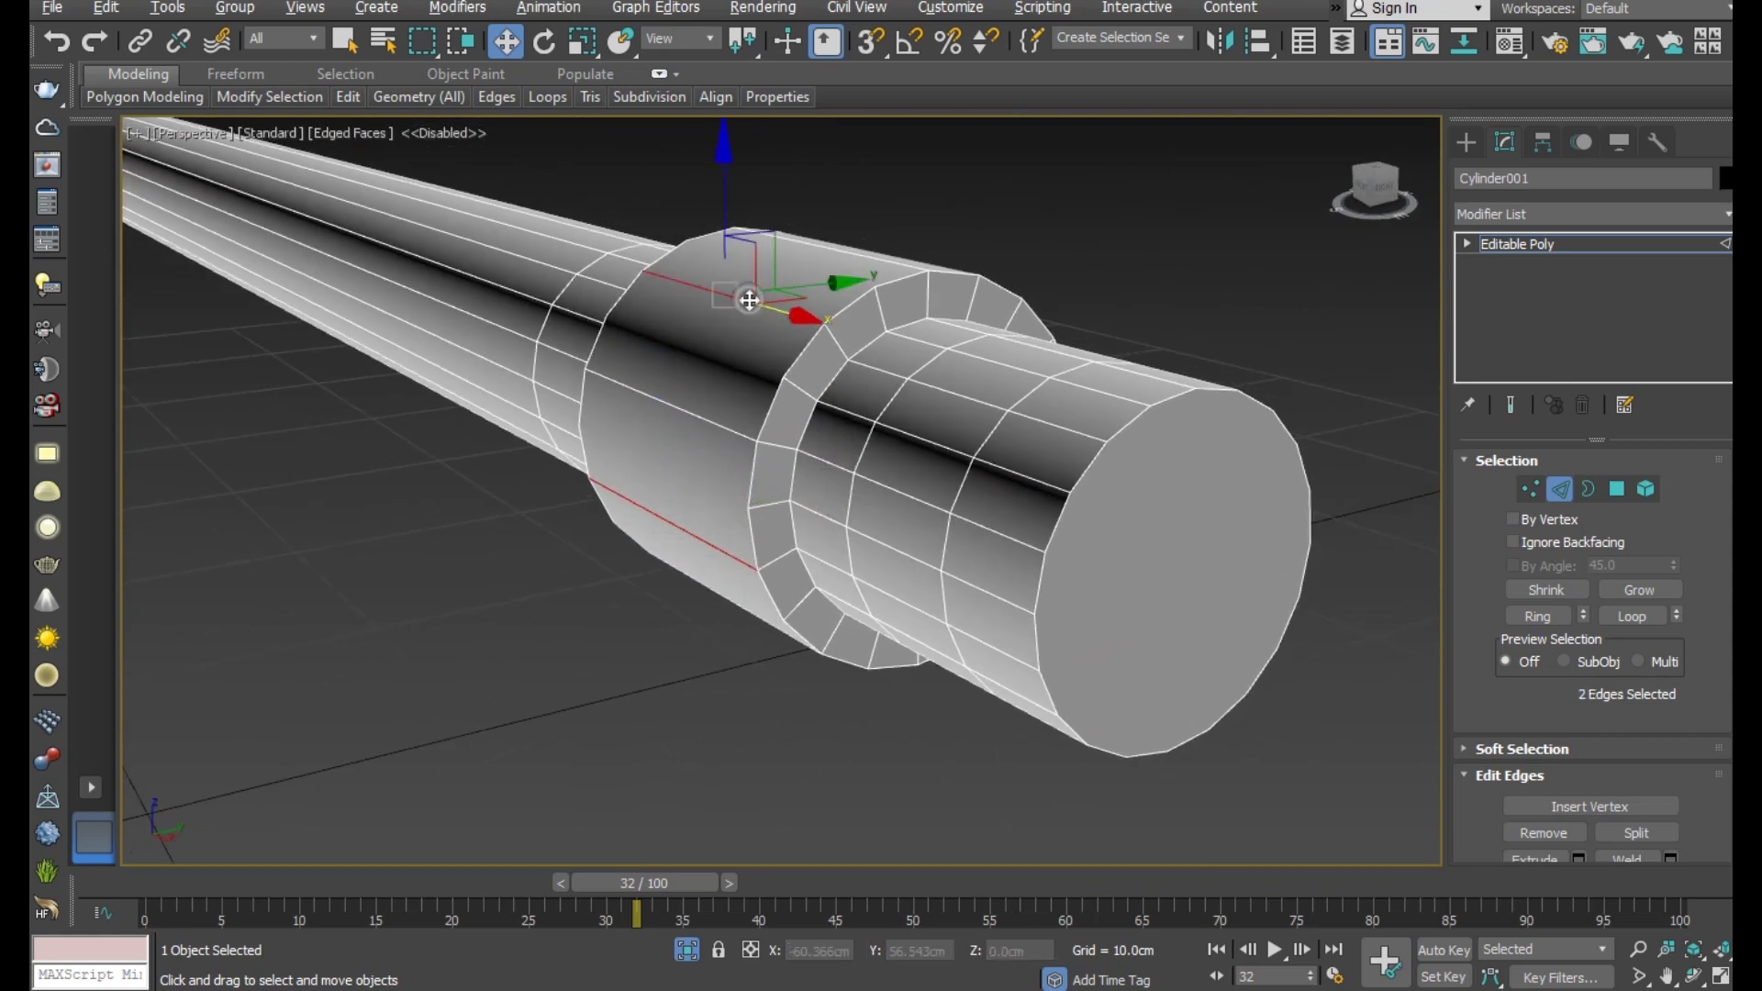
{"action": "mouse_move", "coordinate": [750, 303]}
{"action": "middle_mouse_down", "text": "alt"}
{"action": "mouse_move", "coordinate": [874, 432]}
{"action": "mouse_move", "coordinate": [790, 440]}
{"action": "mouse_move", "coordinate": [903, 369]}
{"action": "middle_mouse_up", "text": "alt"}
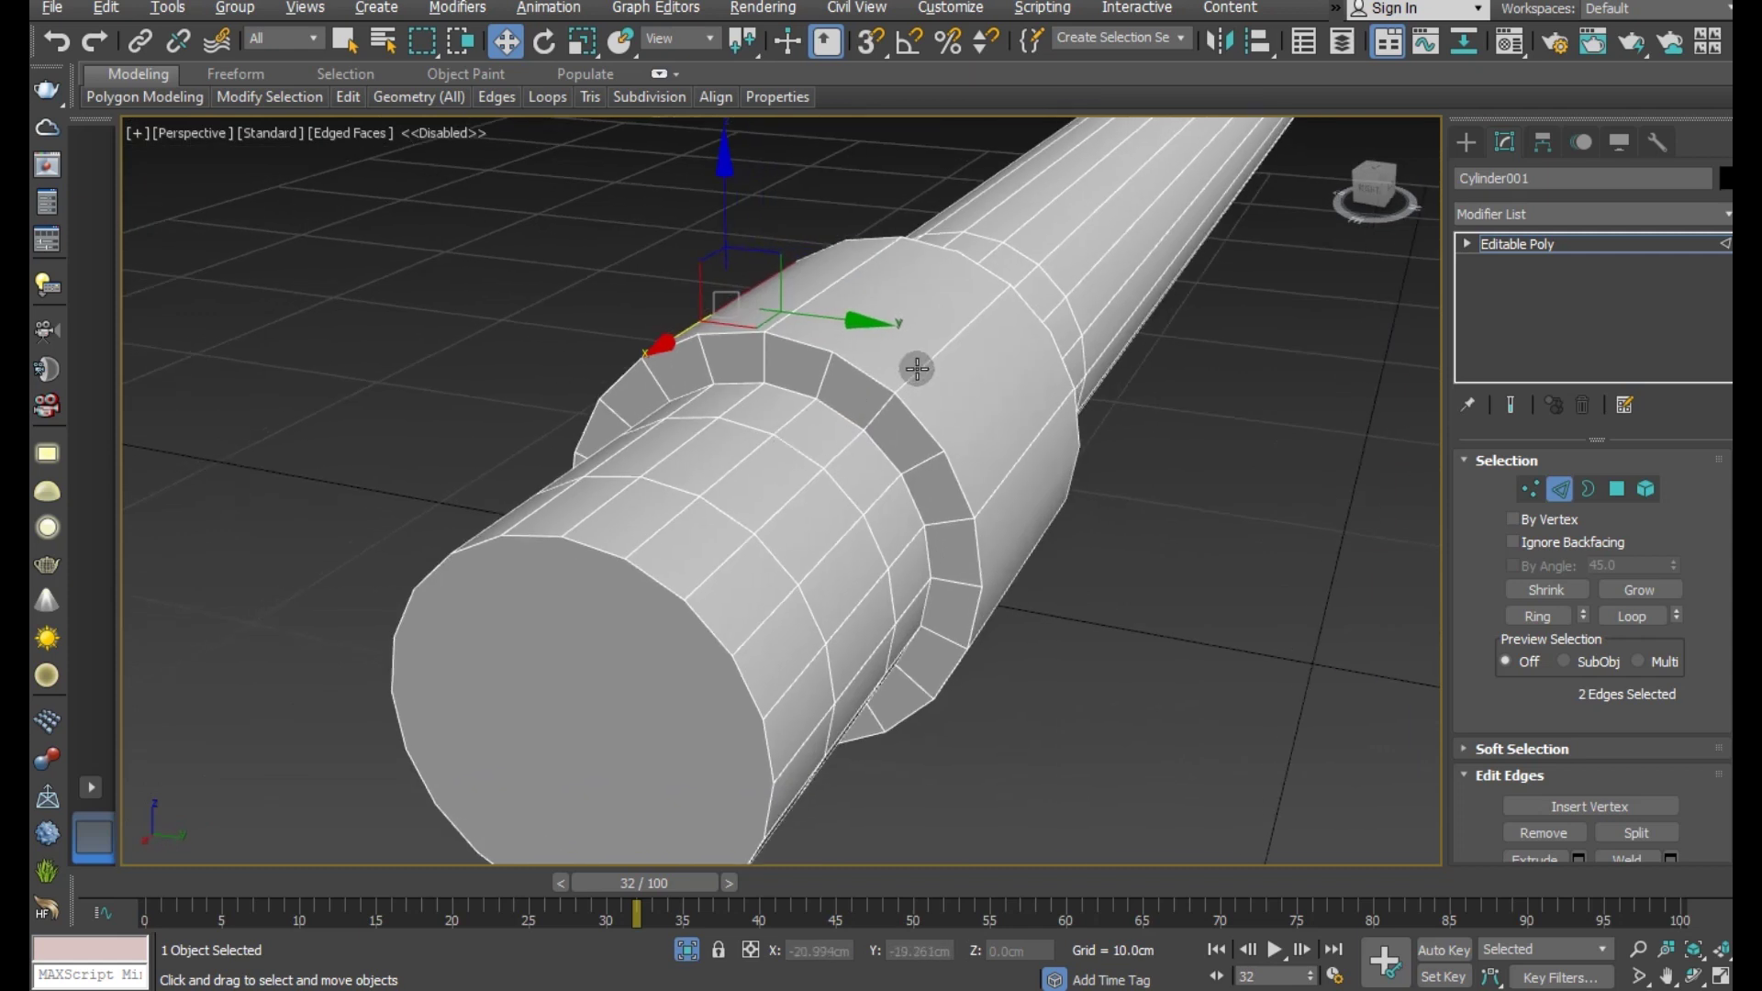
{"action": "left_click", "coordinate": [1017, 580], "text": "ctrl"}
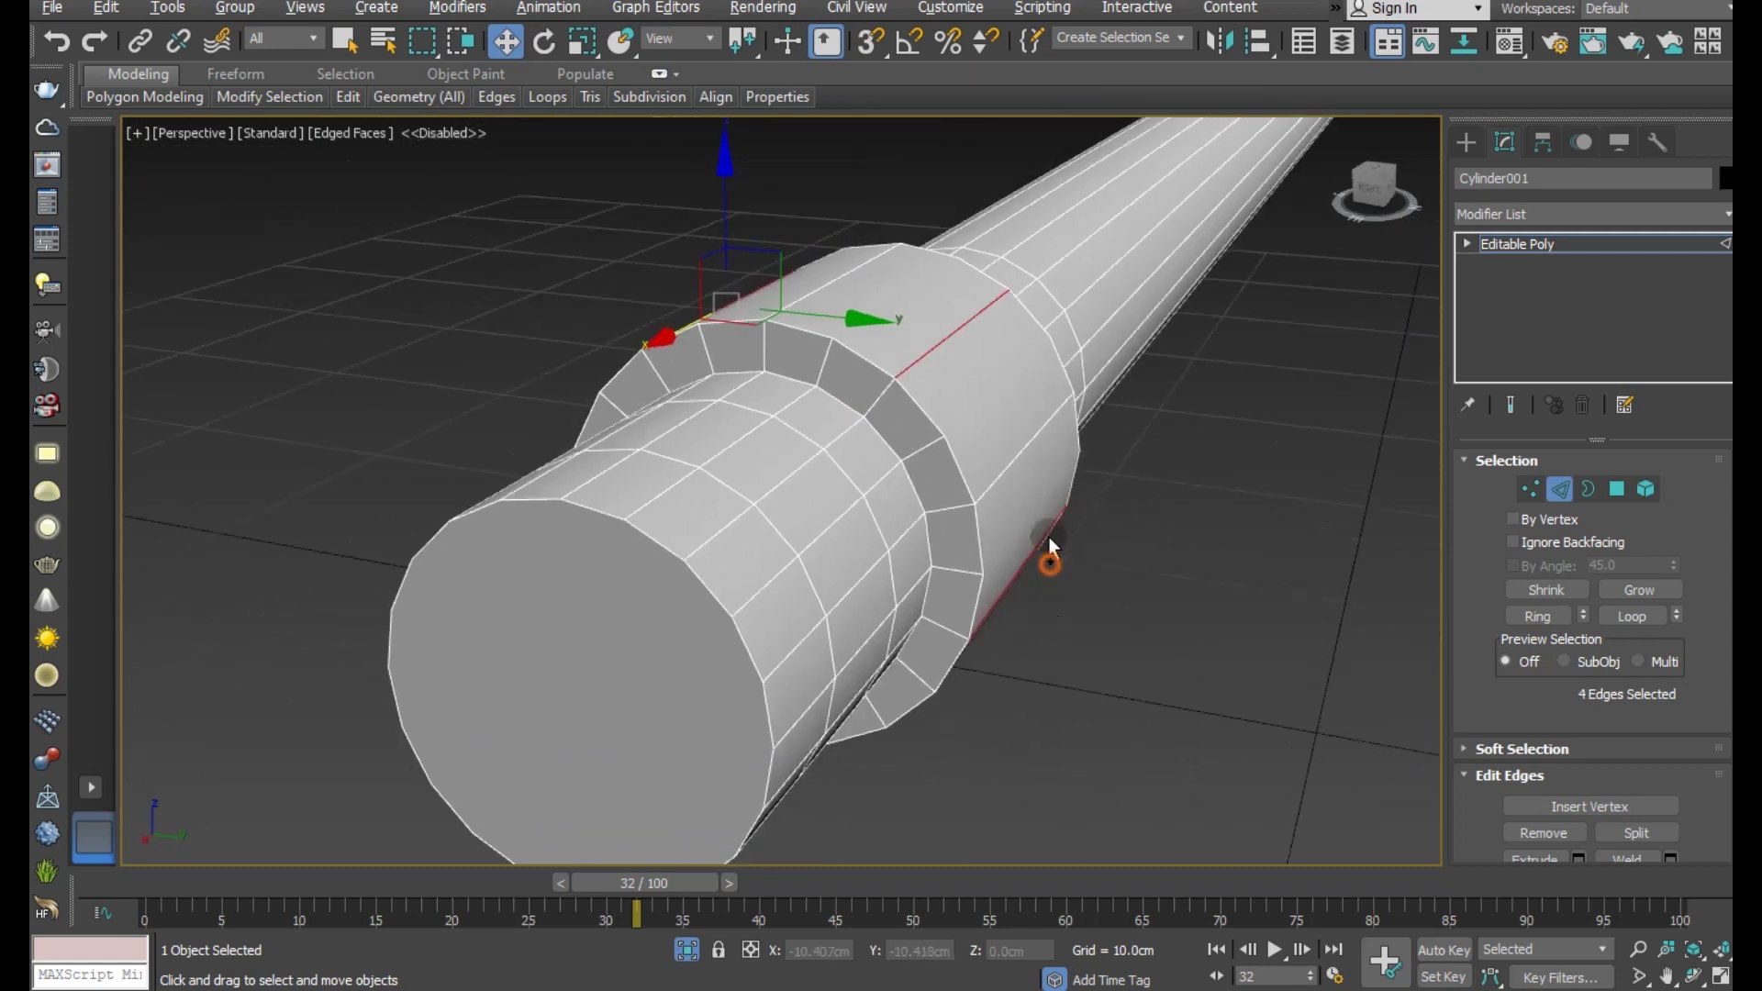
{"action": "middle_click_drag", "start_coordinate": [1048, 537], "coordinate": [1066, 453], "text": "alt"}
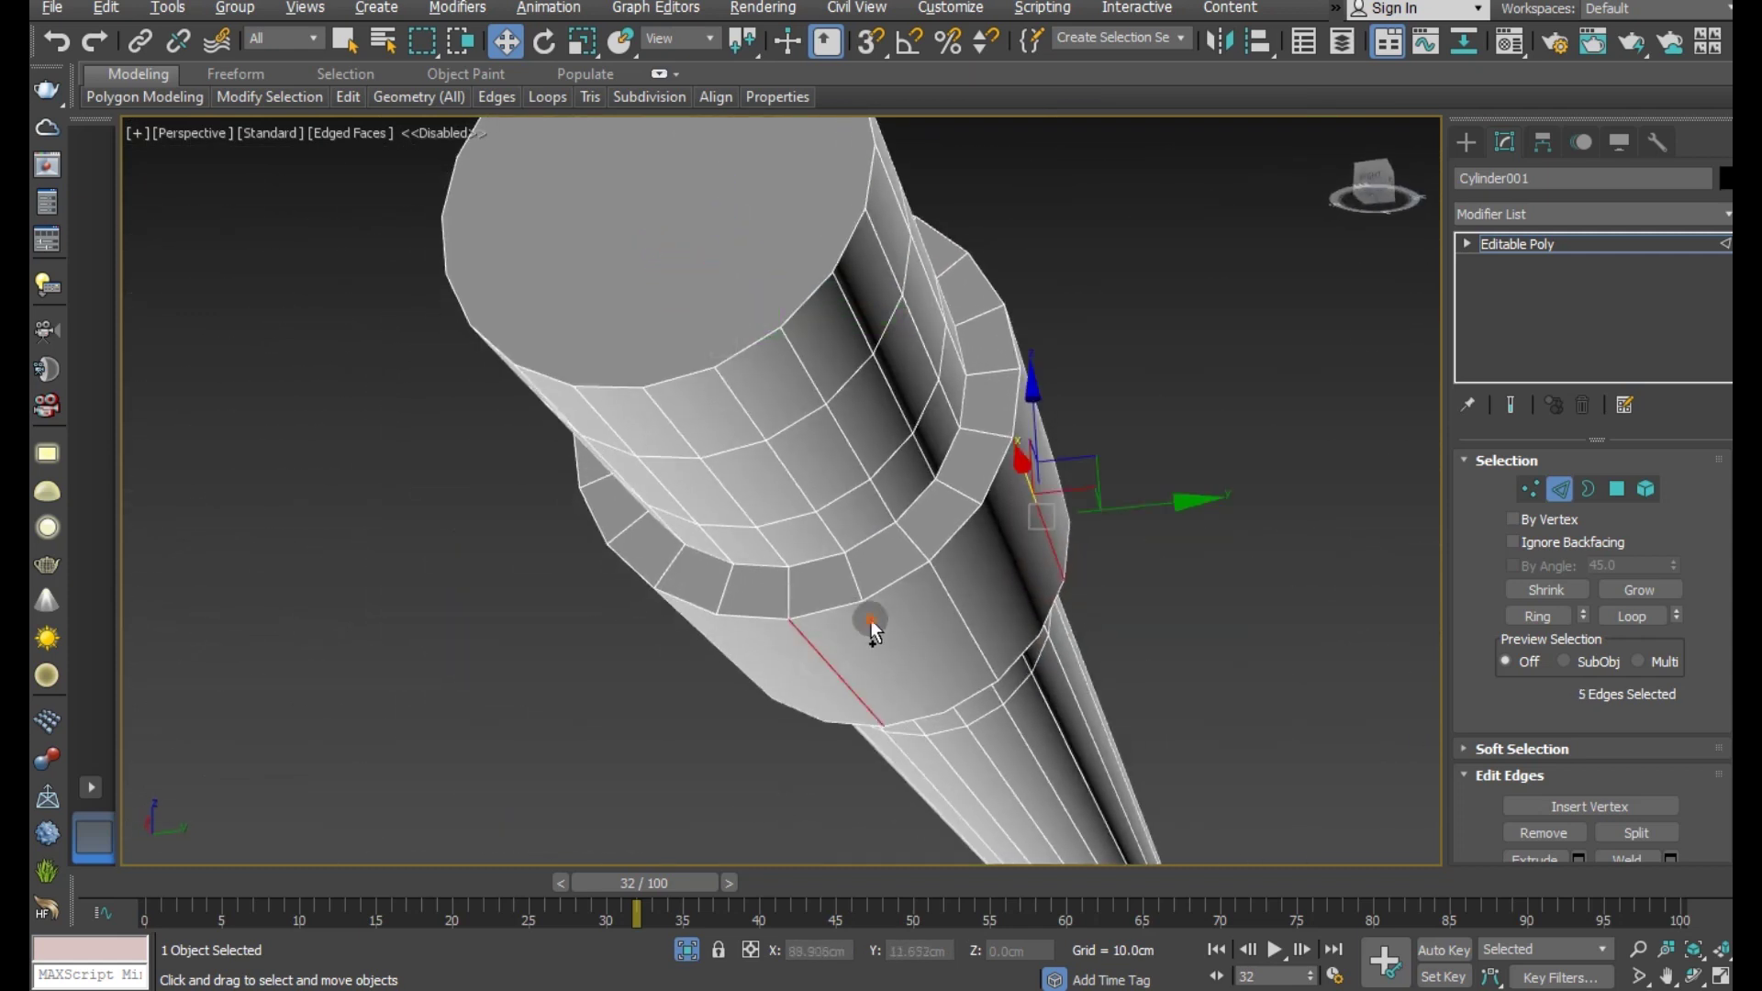
{"action": "middle_click_drag", "start_coordinate": [872, 620], "coordinate": [956, 626], "text": "alt"}
{"action": "left_click", "coordinate": [956, 626]}
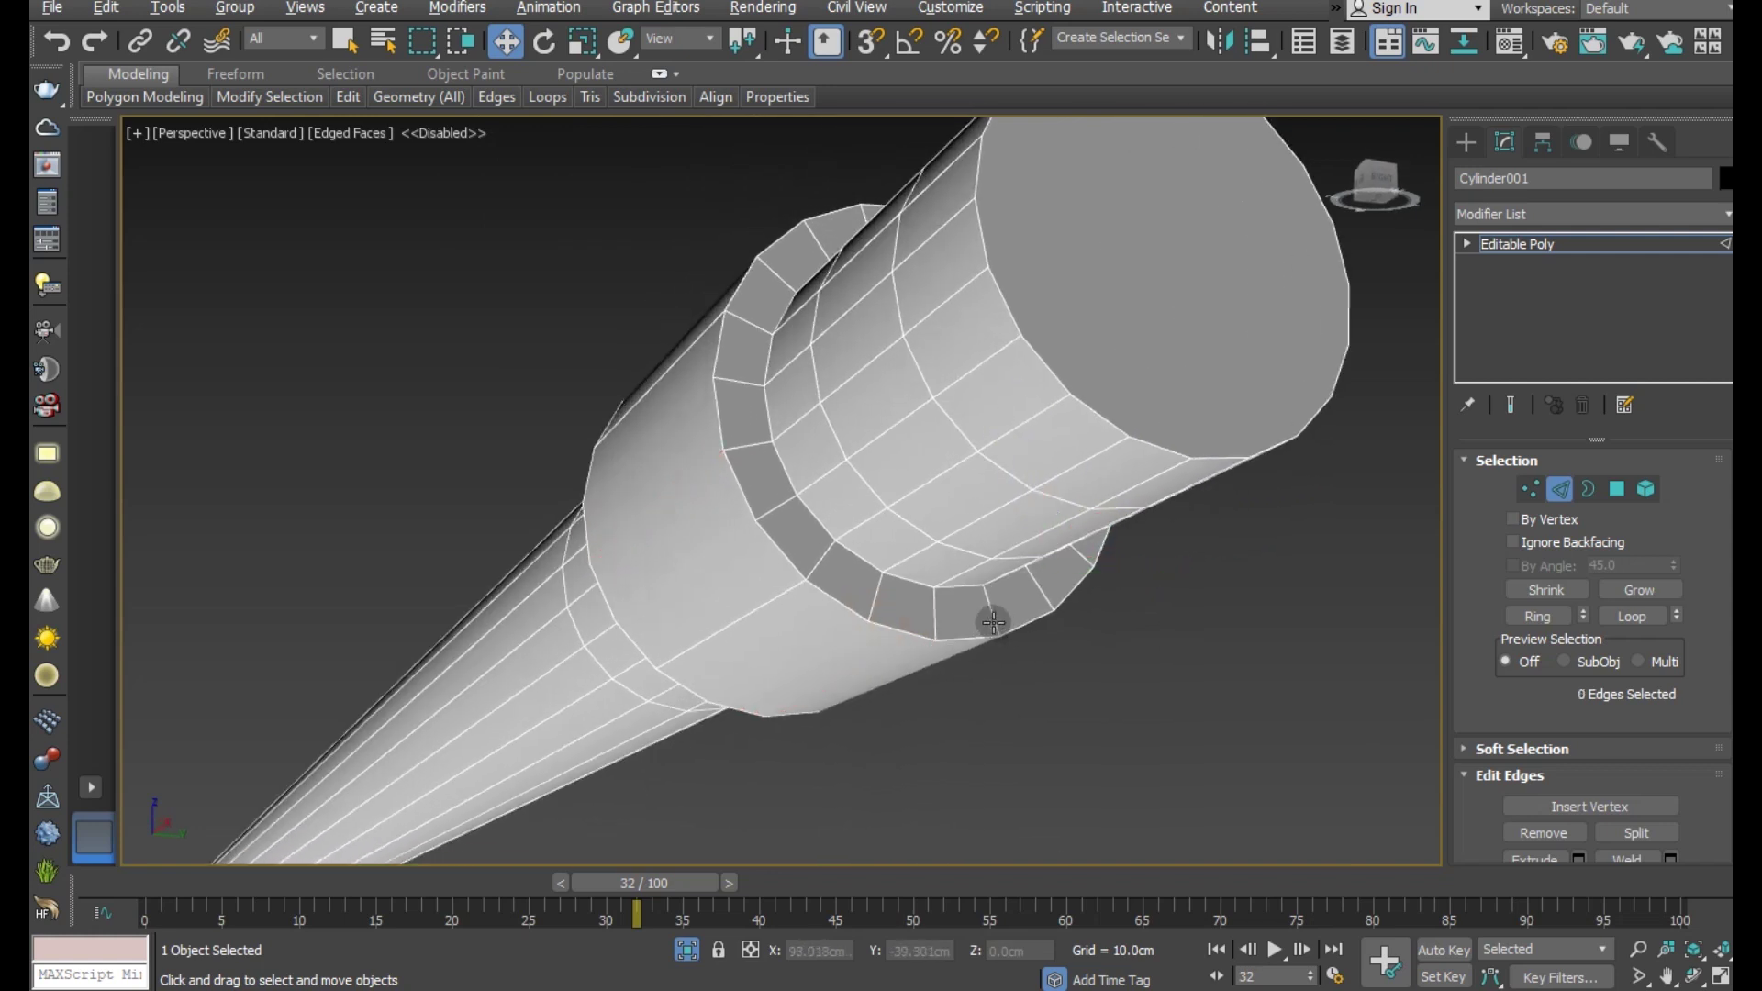
- Select fifteen crosswise collar edges all the way around the barrel
{"action": "left_click", "coordinate": [878, 600]}
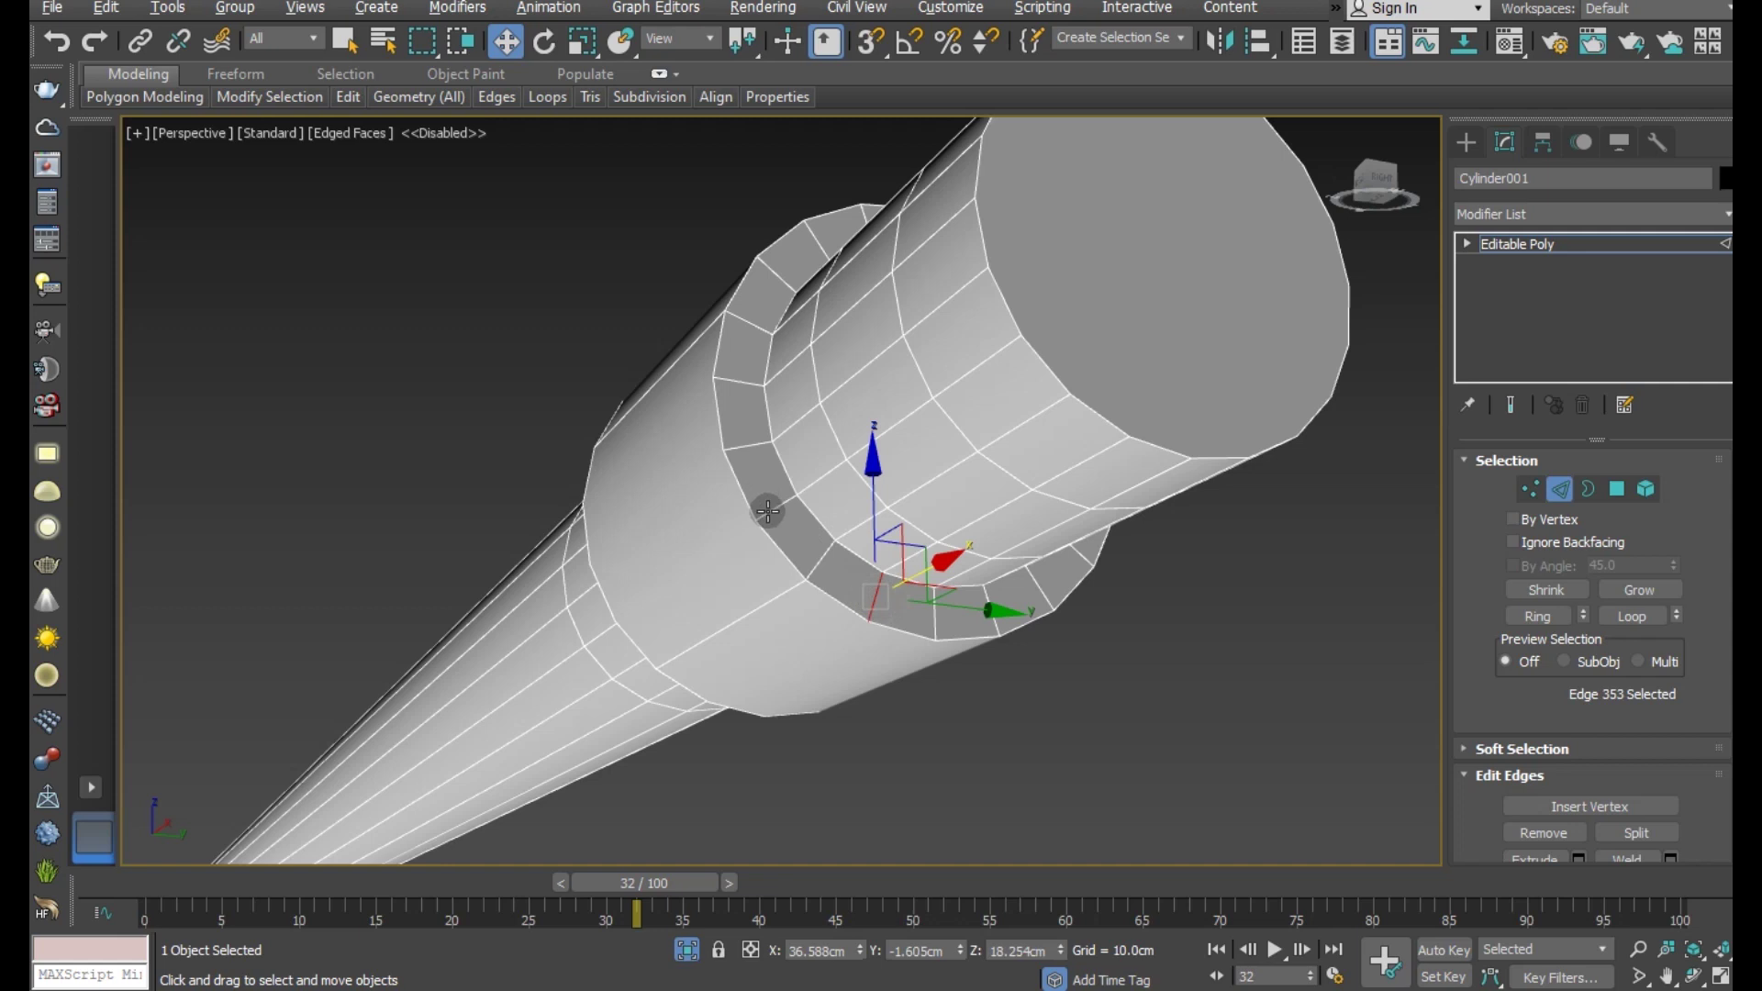
{"action": "left_click", "coordinate": [769, 511], "text": "ctrl"}
{"action": "left_click", "coordinate": [748, 447], "text": "ctrl"}
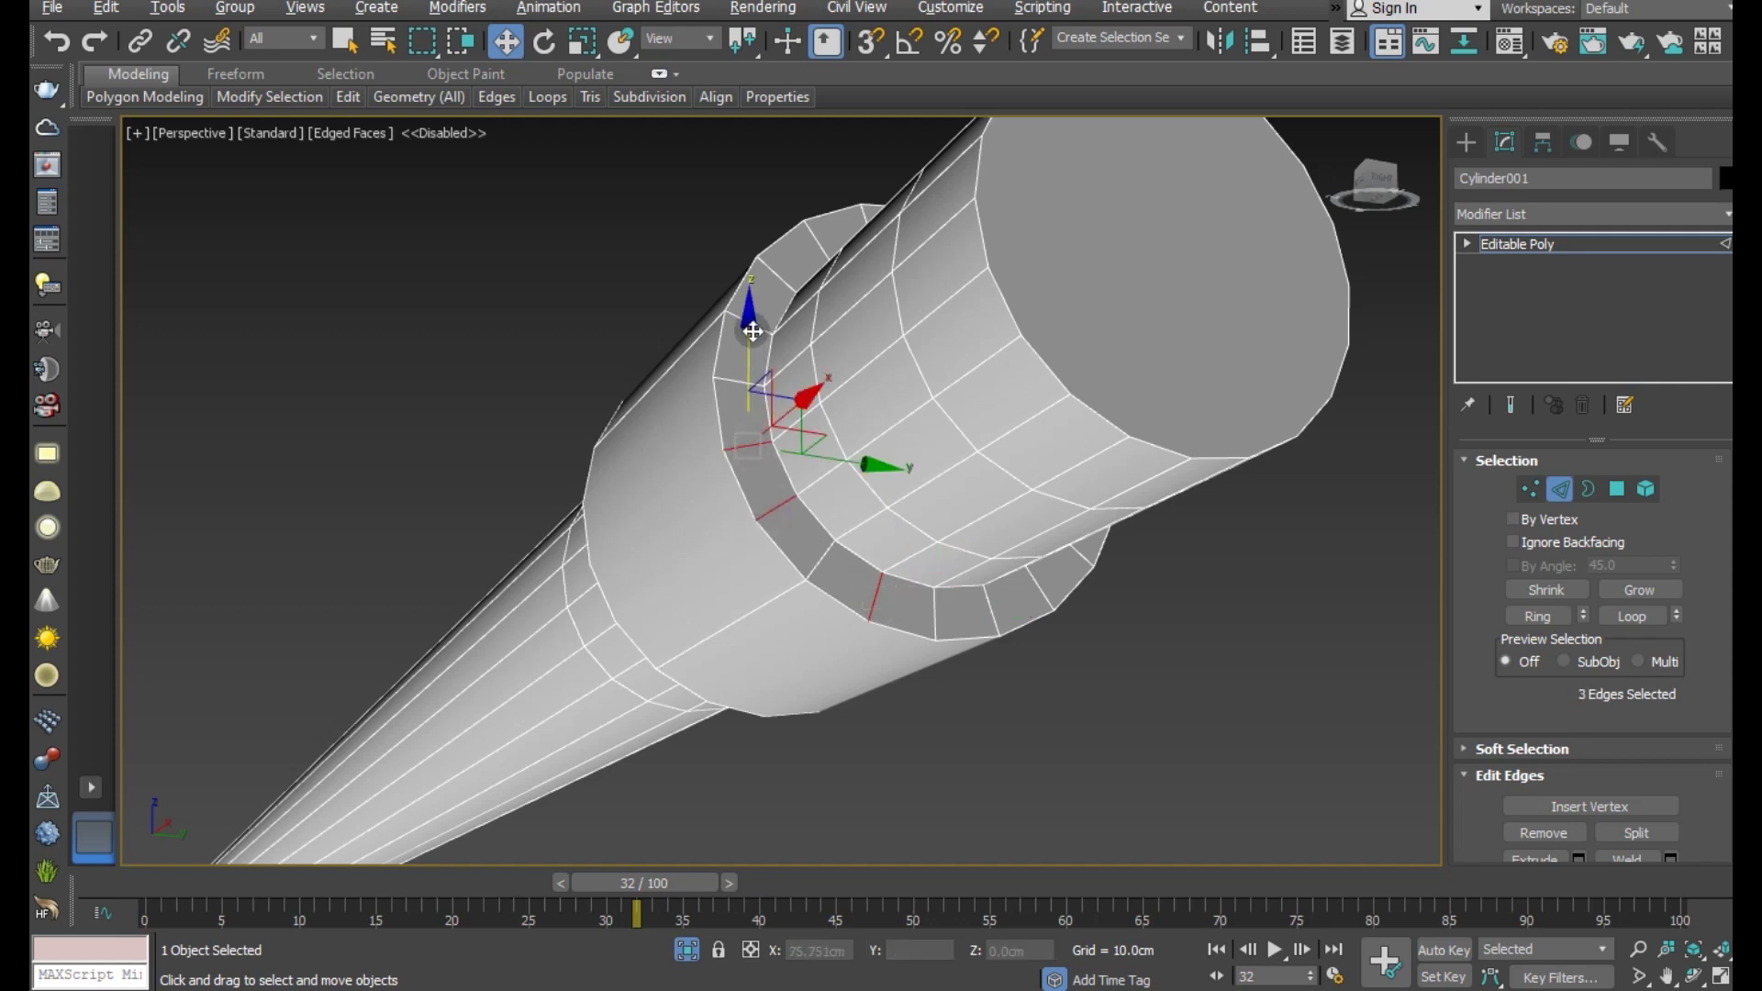
{"action": "left_click", "coordinate": [929, 617], "text": "ctrl"}
{"action": "mouse_move", "coordinate": [931, 619]}
{"action": "middle_mouse_down", "text": "alt"}
{"action": "mouse_move", "coordinate": [976, 653]}
{"action": "mouse_move", "coordinate": [881, 669]}
{"action": "mouse_move", "coordinate": [960, 642]}
{"action": "mouse_move", "coordinate": [850, 712]}
{"action": "mouse_move", "coordinate": [929, 626]}
{"action": "mouse_move", "coordinate": [904, 525]}
{"action": "middle_mouse_up", "text": "alt"}
{"action": "left_click", "coordinate": [899, 440], "text": "ctrl"}
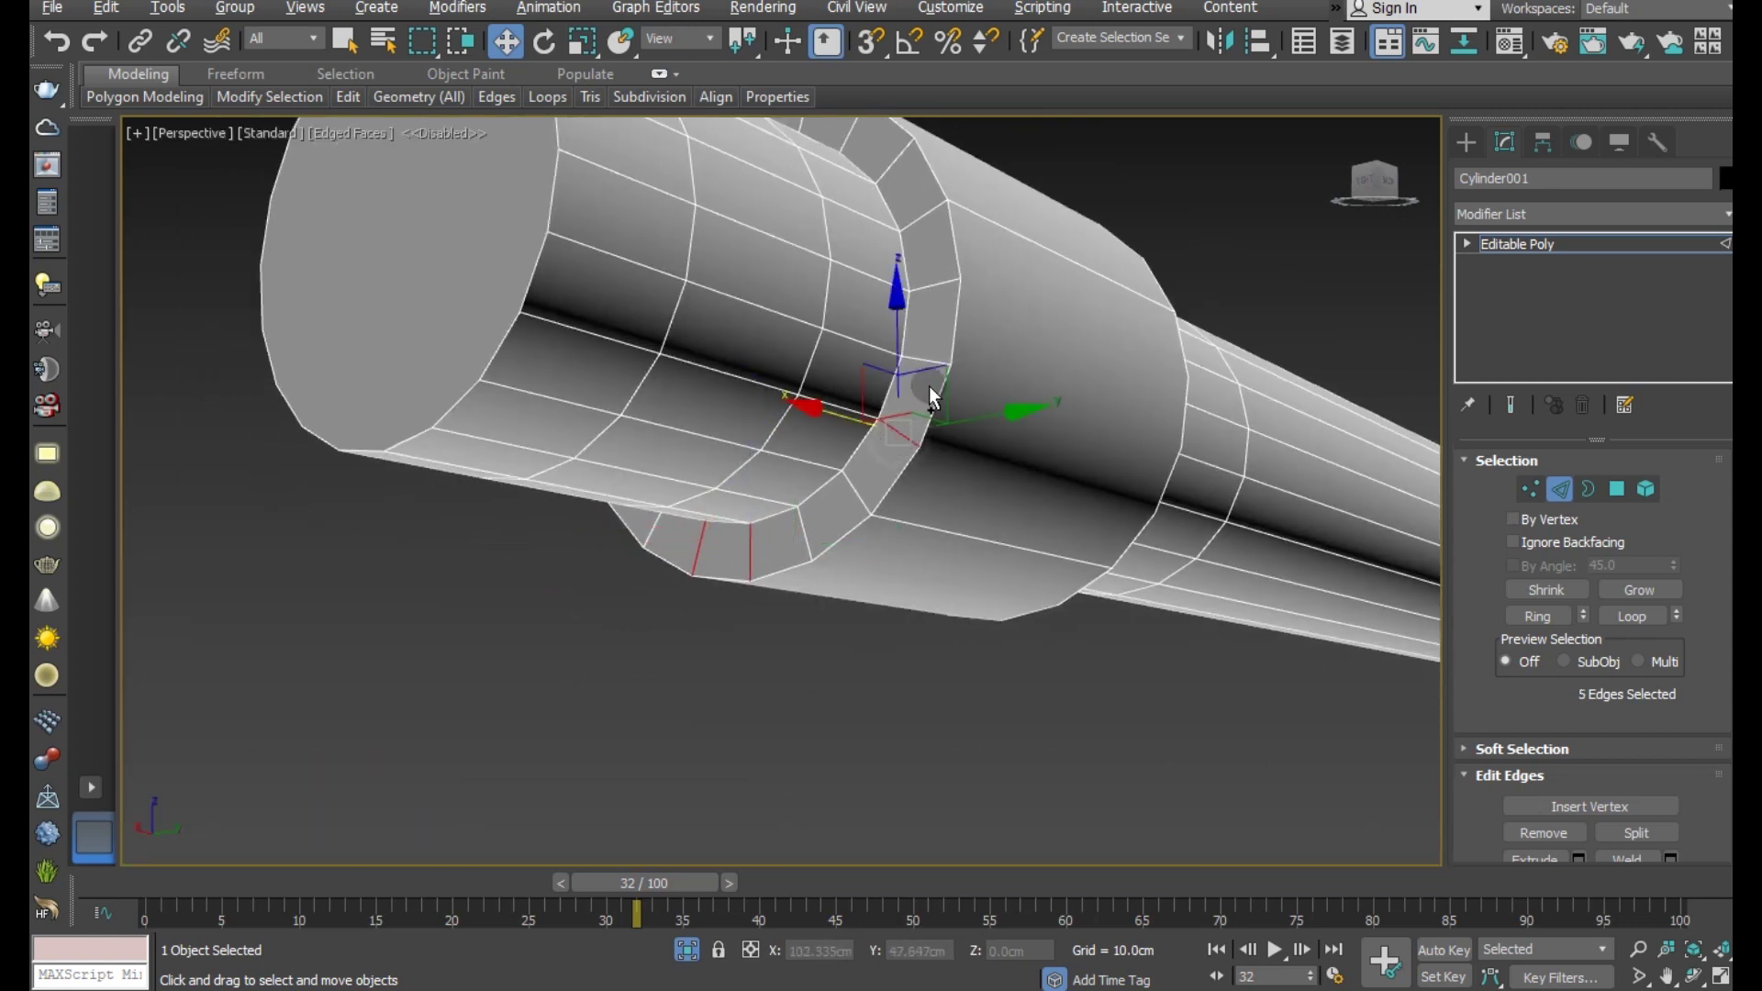
{"action": "left_click", "coordinate": [927, 356], "text": "ctrl"}
{"action": "mouse_move", "coordinate": [960, 301]}
{"action": "middle_mouse_down", "text": "alt"}
{"action": "mouse_move", "coordinate": [1065, 422]}
{"action": "mouse_move", "coordinate": [1062, 452]}
{"action": "middle_mouse_up", "text": "alt"}
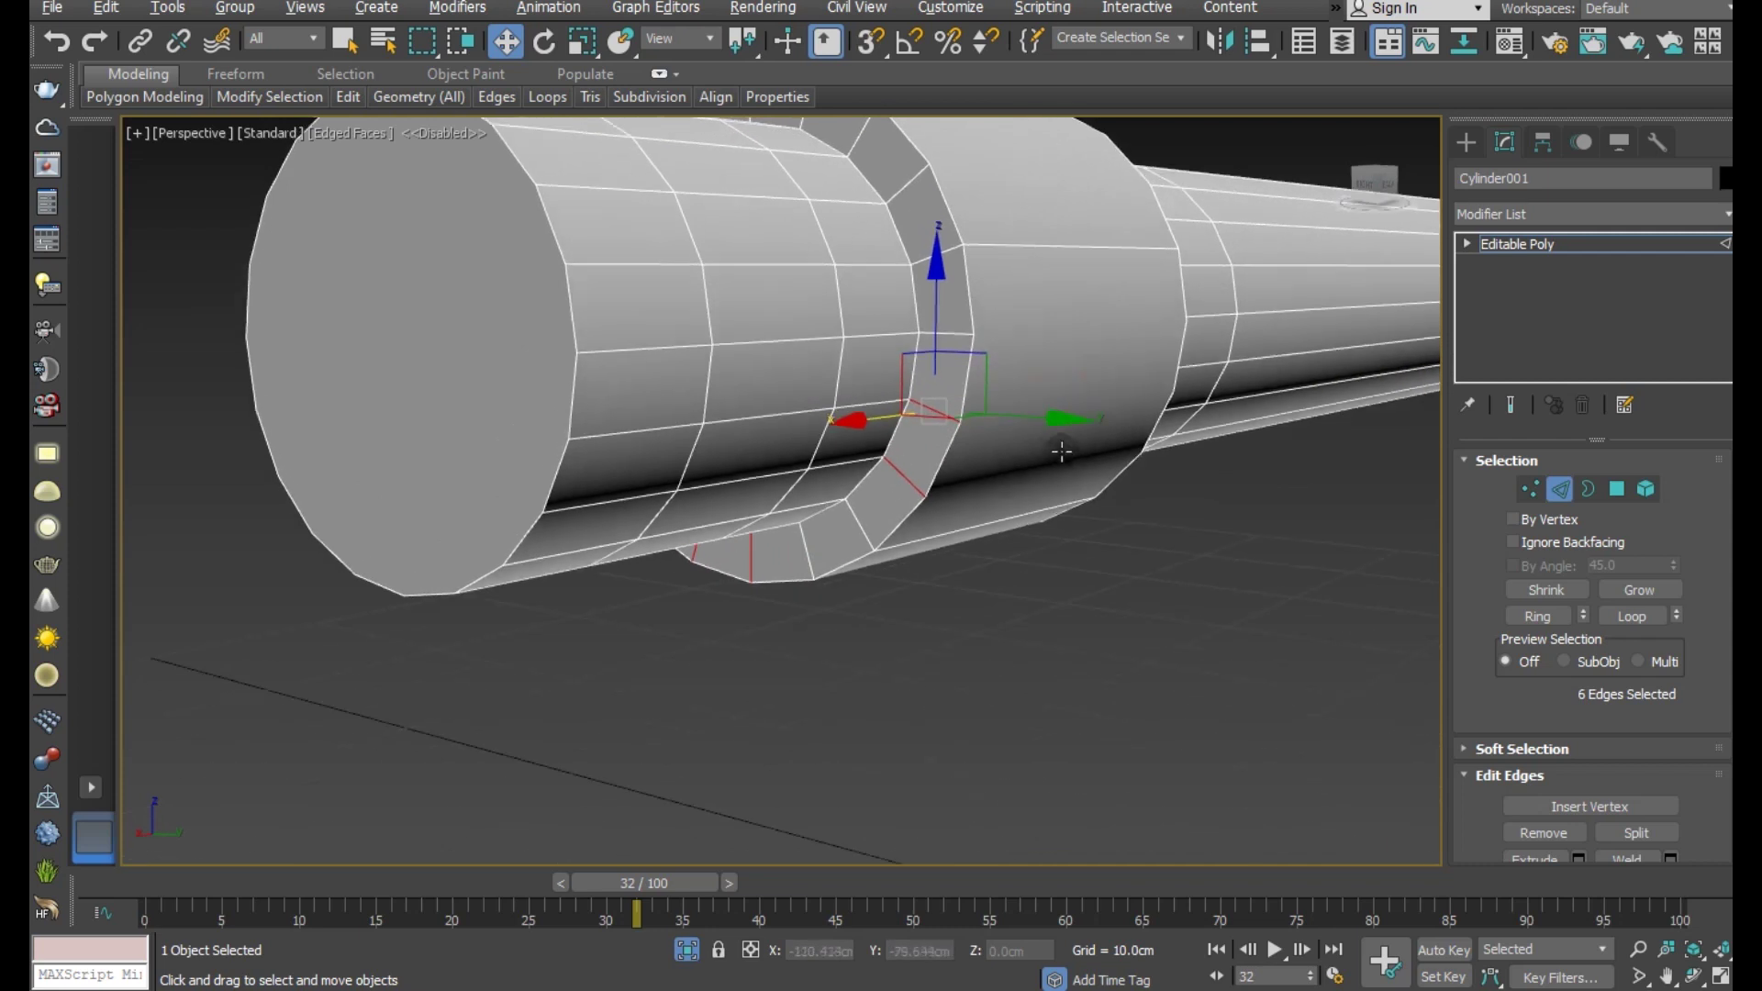
{"action": "left_click", "coordinate": [952, 334], "text": "ctrl"}
{"action": "mouse_move", "coordinate": [952, 334]}
{"action": "middle_mouse_down", "text": "alt"}
{"action": "mouse_move", "coordinate": [1067, 339]}
{"action": "mouse_move", "coordinate": [1110, 290]}
{"action": "mouse_move", "coordinate": [1152, 290]}
{"action": "mouse_move", "coordinate": [981, 466]}
{"action": "middle_mouse_up", "text": "alt"}
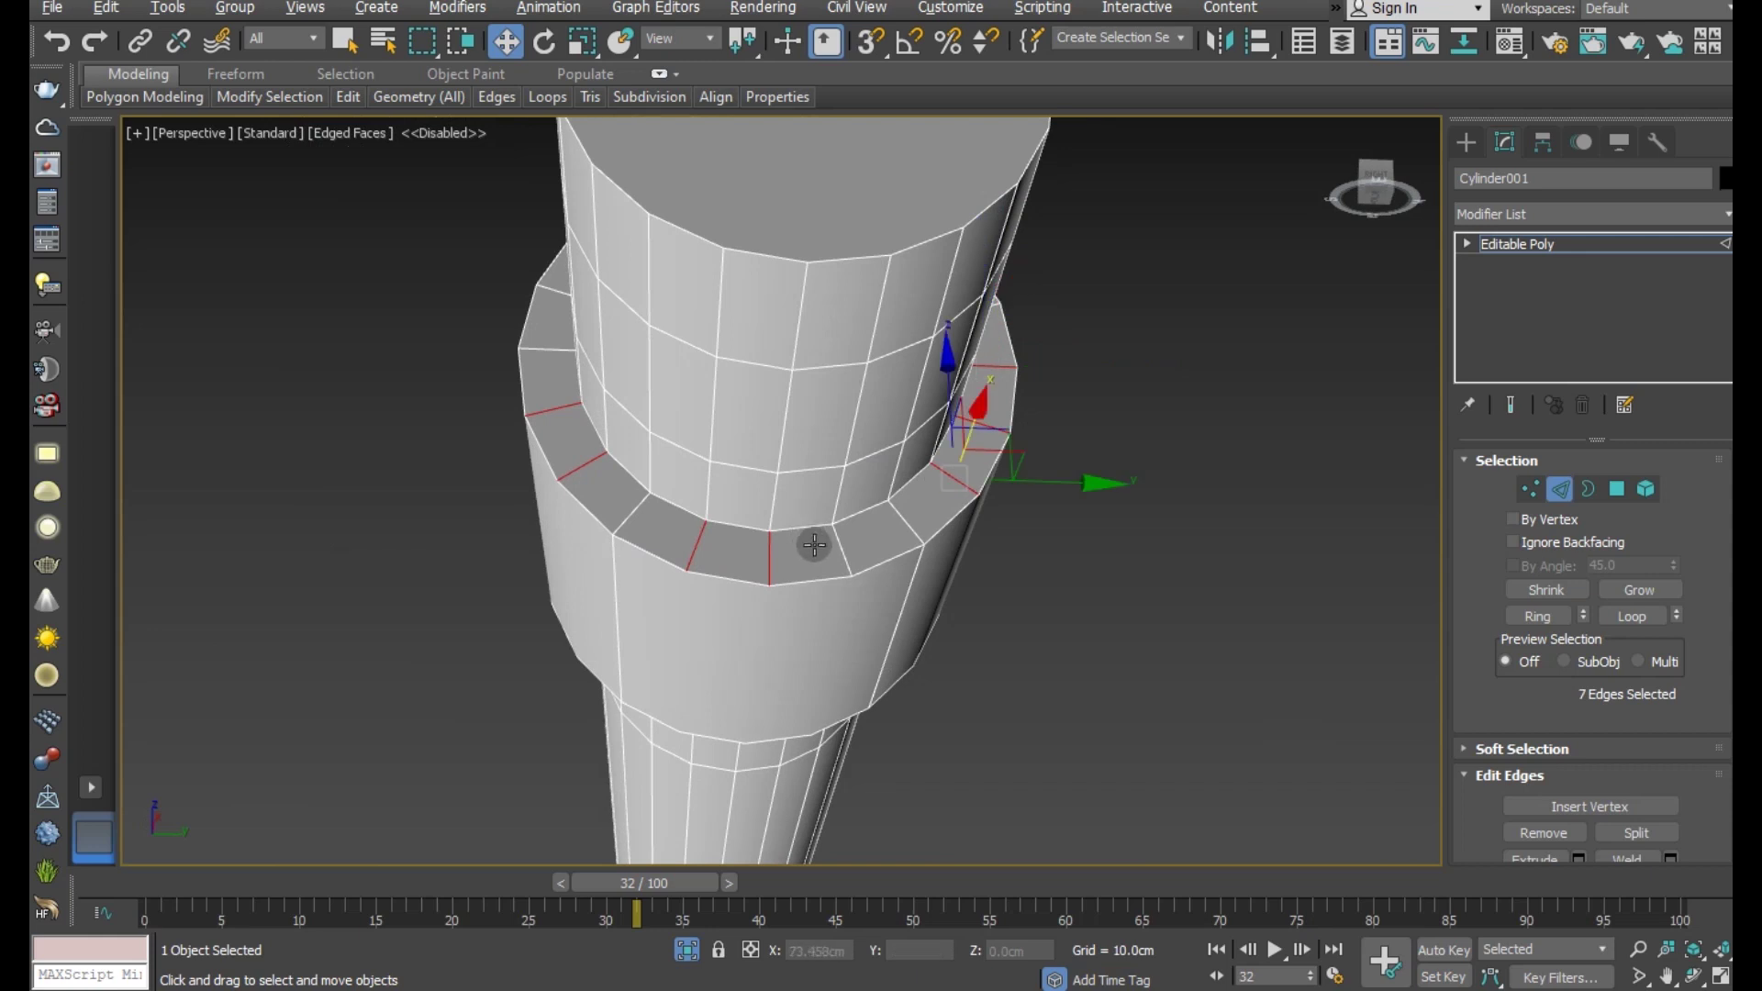
{"action": "middle_click_drag", "start_coordinate": [592, 390], "coordinate": [564, 319], "text": "alt"}
{"action": "mouse_move", "coordinate": [676, 327]}
{"action": "middle_mouse_down", "text": "alt"}
{"action": "mouse_move", "coordinate": [676, 380]}
{"action": "mouse_move", "coordinate": [676, 284]}
{"action": "mouse_move", "coordinate": [639, 365]}
{"action": "middle_mouse_up", "text": "alt"}
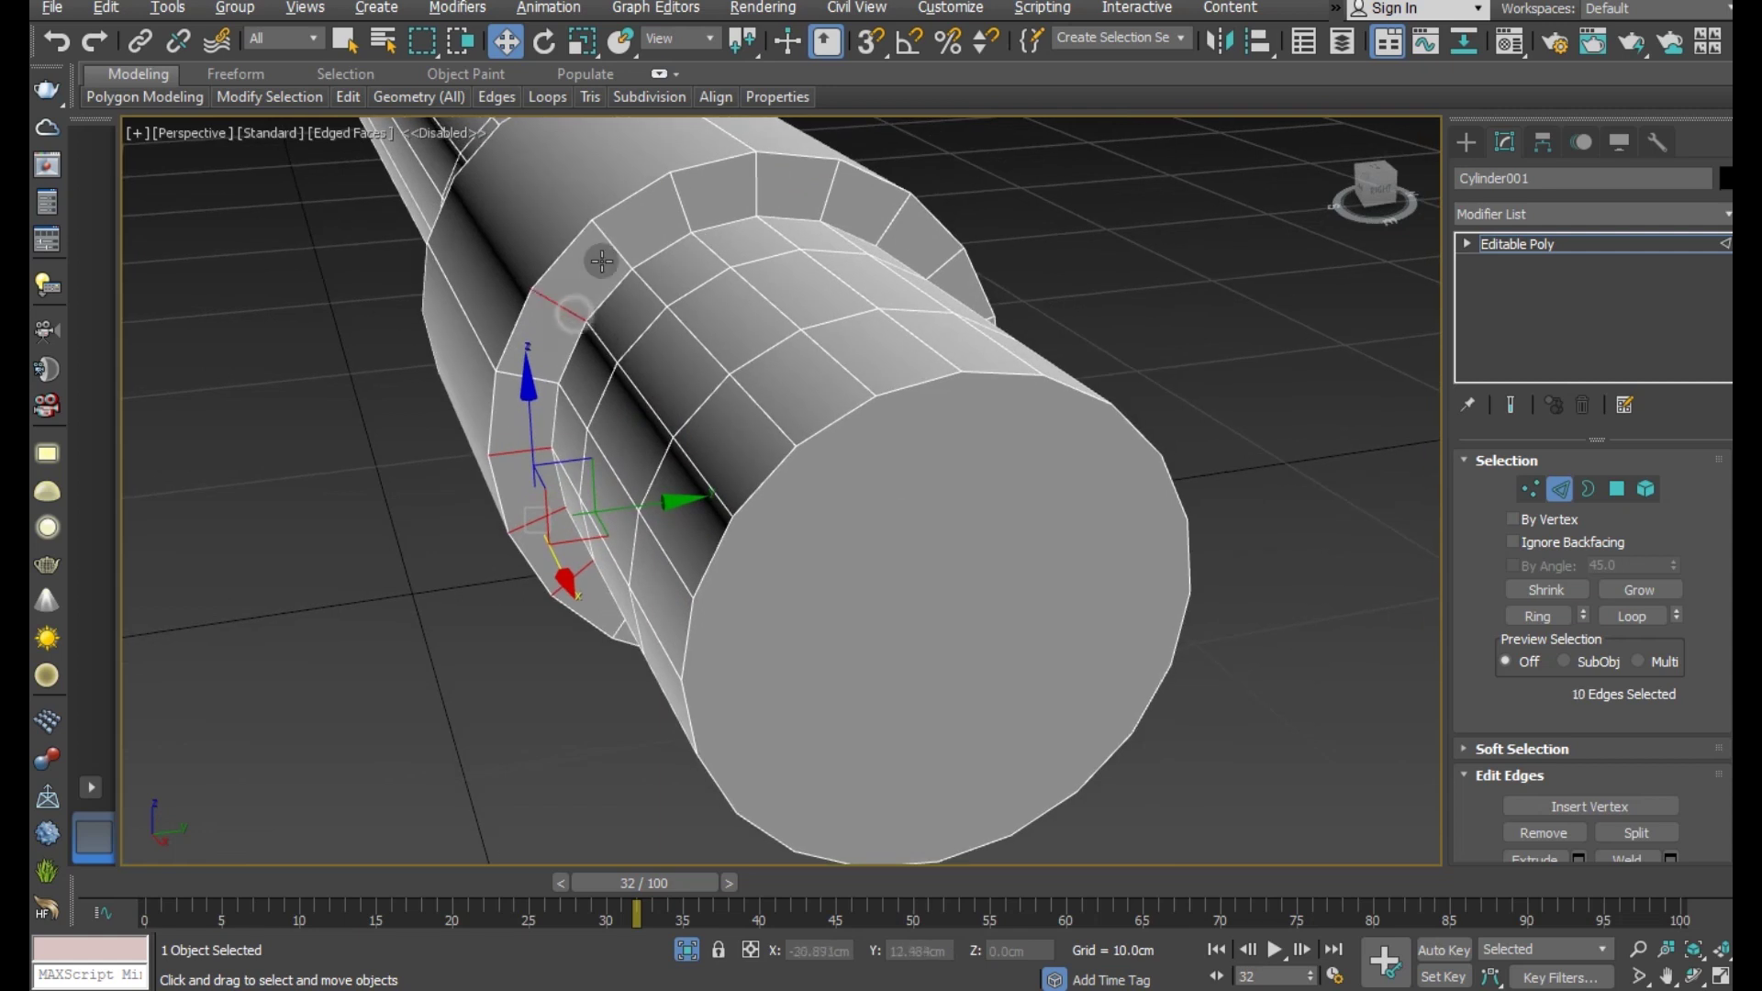
{"action": "left_click", "coordinate": [626, 237], "text": "ctrl"}
{"action": "left_click", "coordinate": [681, 212], "text": "ctrl"}
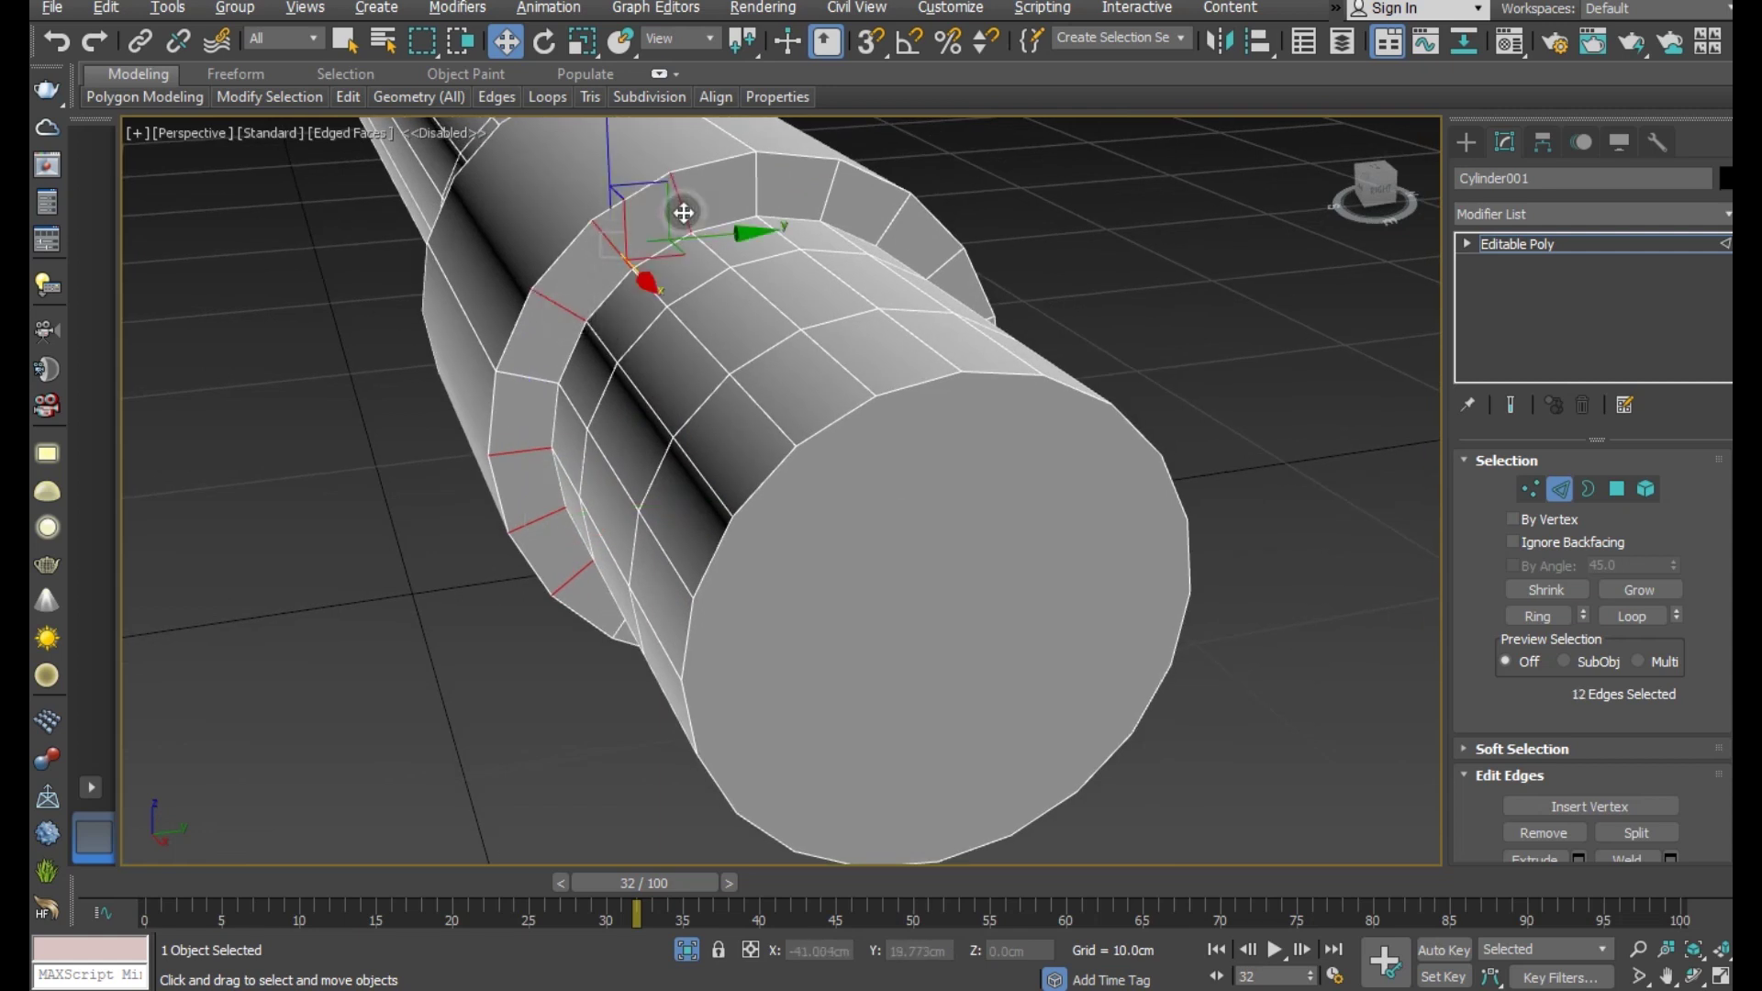
{"action": "left_click", "coordinate": [829, 191], "text": "ctrl"}
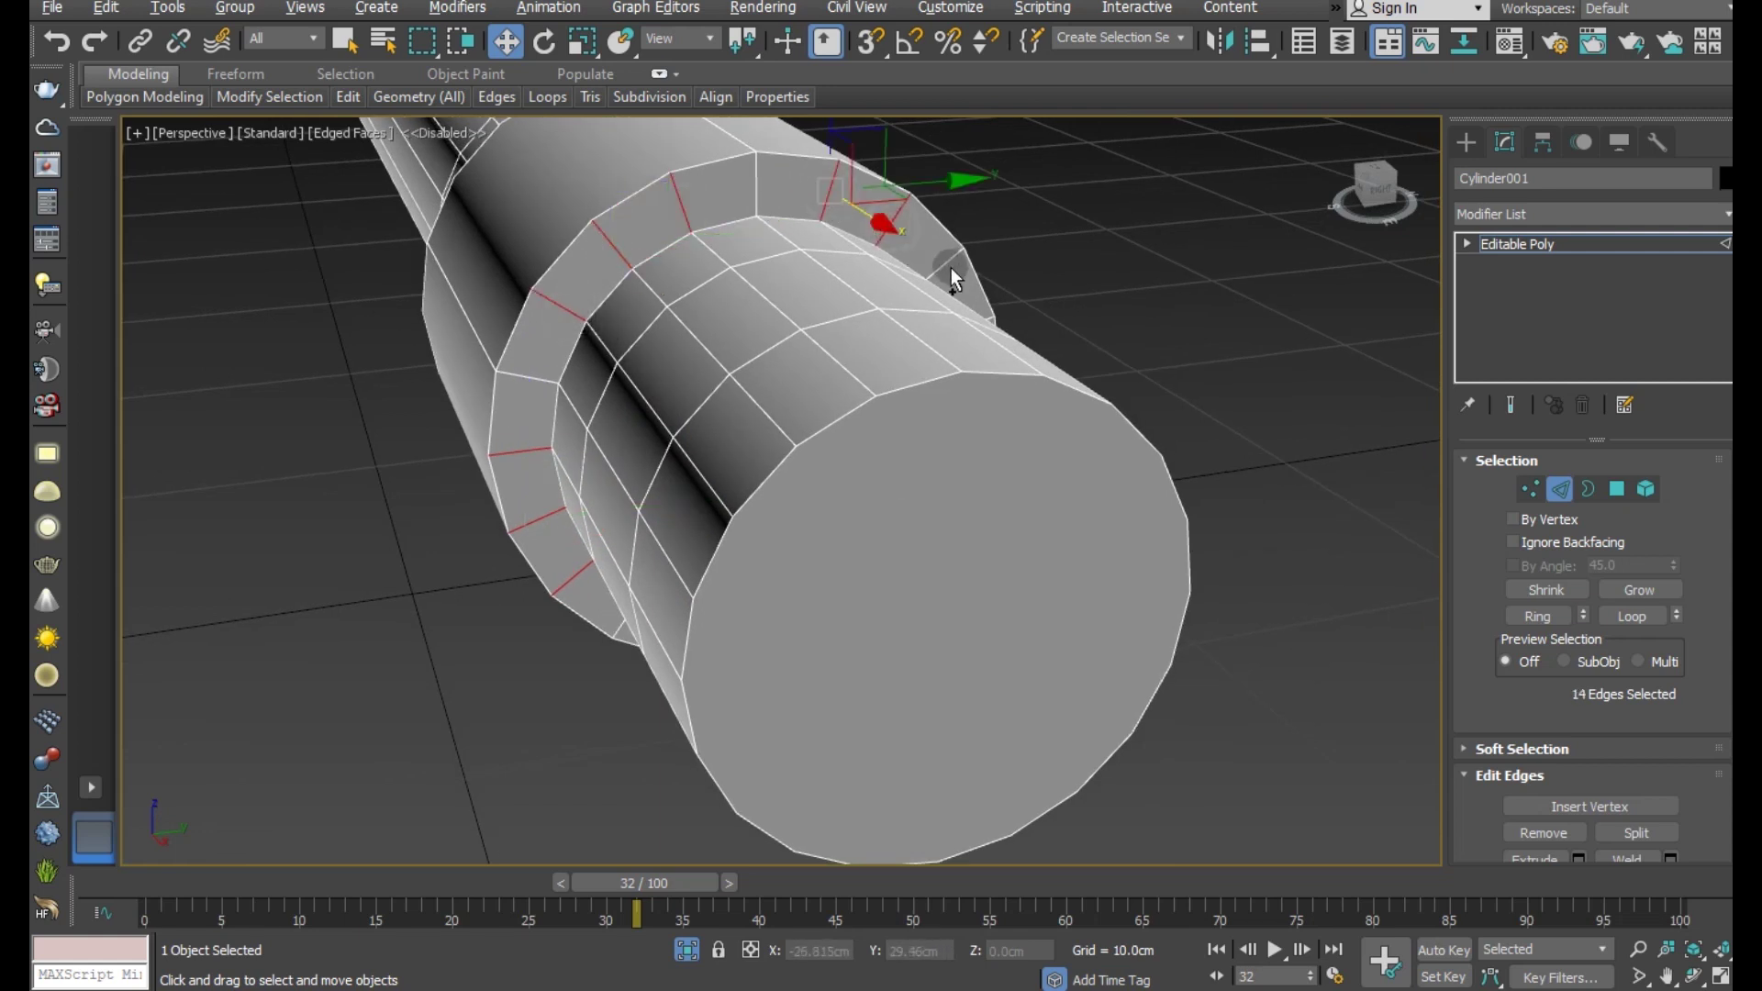
{"action": "middle_click_drag", "start_coordinate": [918, 266], "coordinate": [846, 275], "text": "alt"}
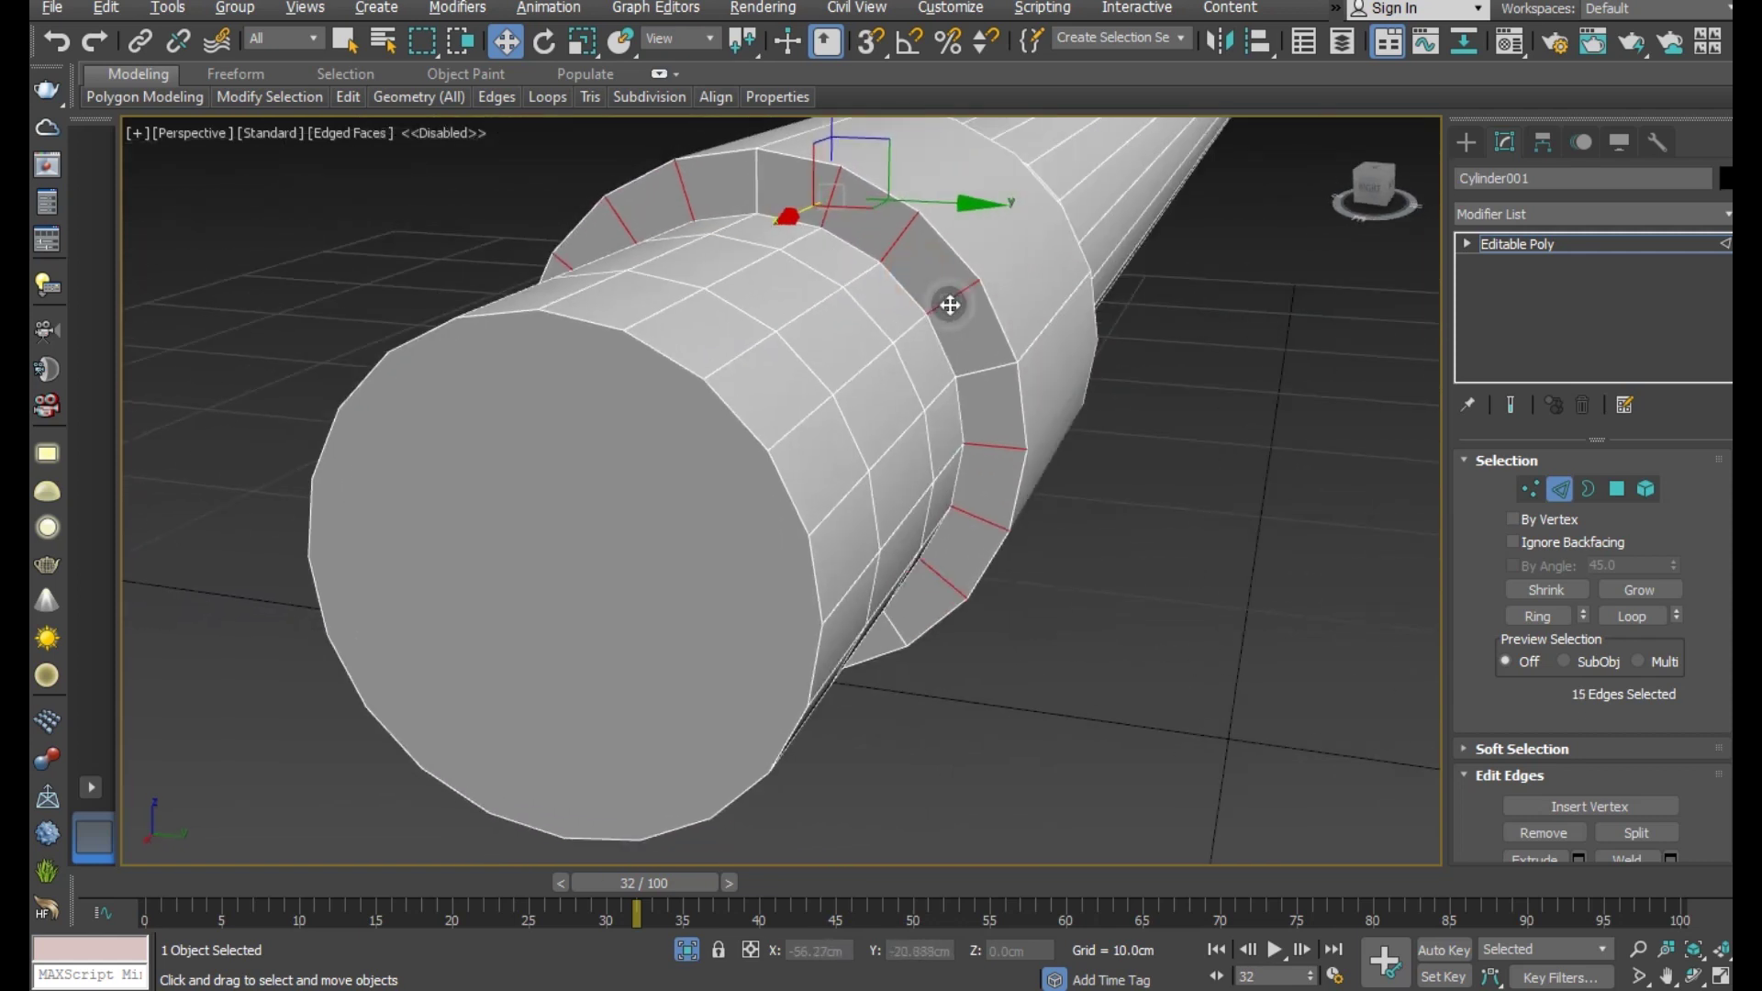
{"action": "key", "text": "BackSpace"}
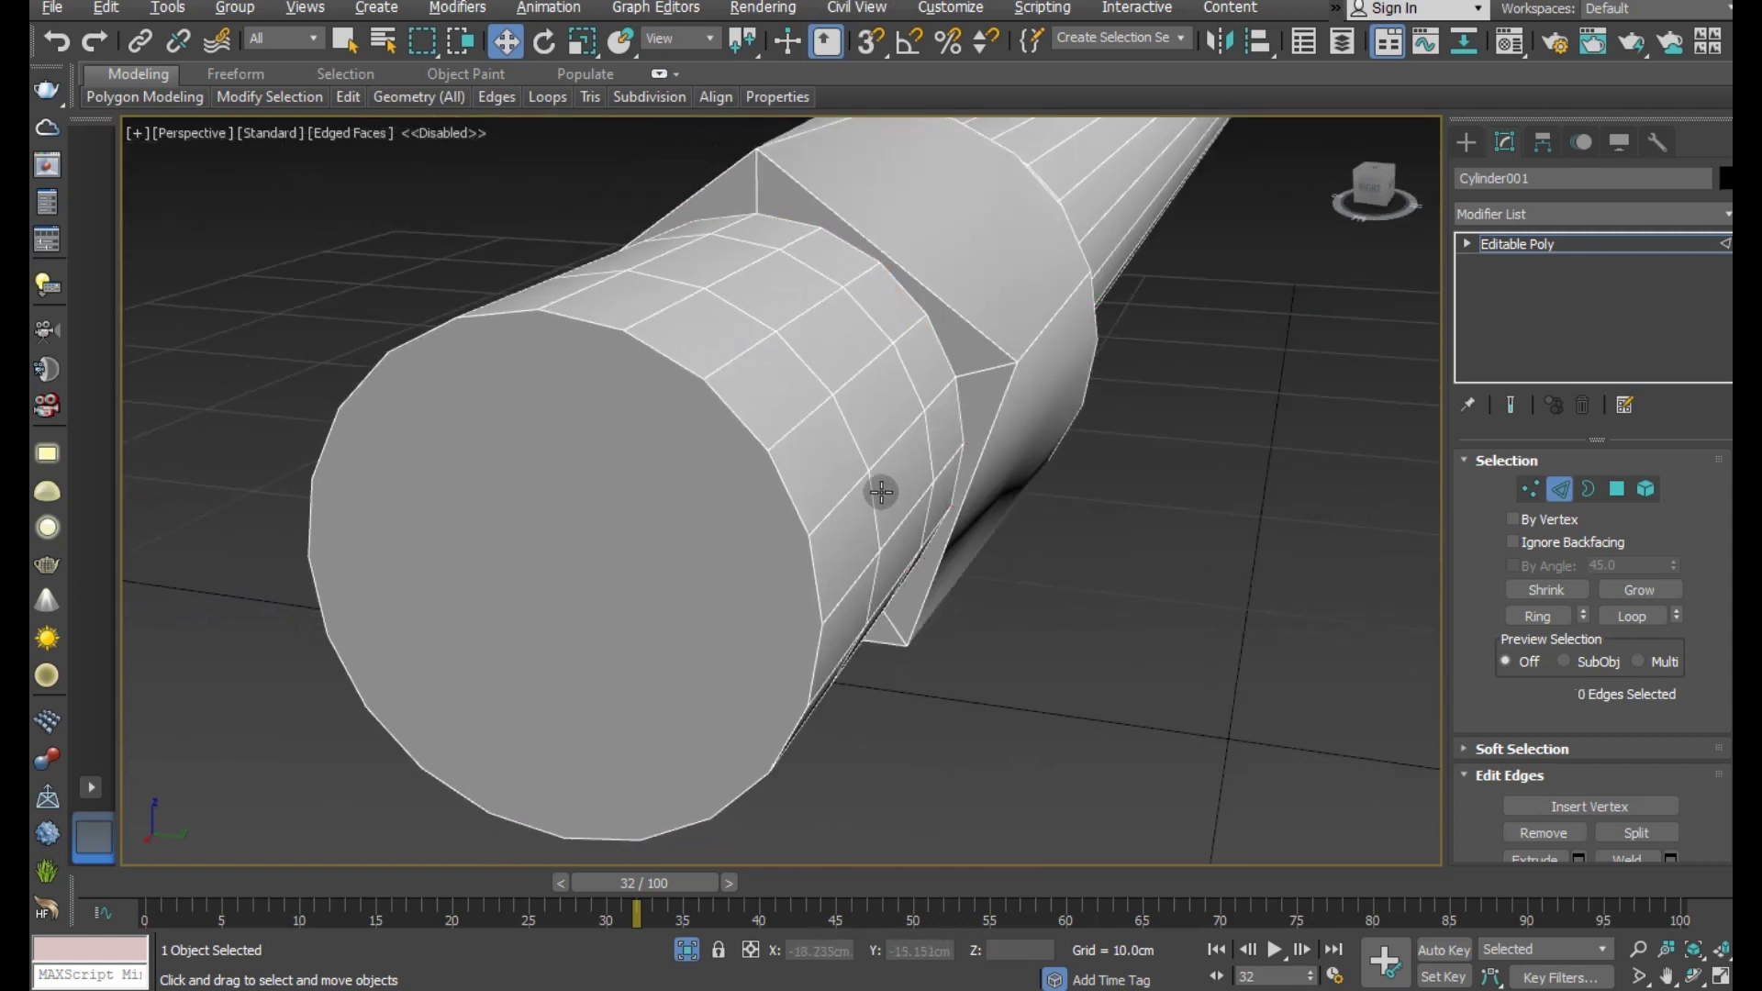
{"action": "scroll", "coordinate": [881, 492], "scroll_direction": "down", "scroll_amount": 2}
{"action": "mouse_move", "coordinate": [914, 504]}
{"action": "middle_mouse_down", "text": "alt"}
{"action": "mouse_move", "coordinate": [983, 539]}
{"action": "mouse_move", "coordinate": [898, 528]}
{"action": "mouse_move", "coordinate": [845, 398]}
{"action": "middle_mouse_up", "text": "alt"}
{"action": "left_click", "coordinate": [855, 321]}
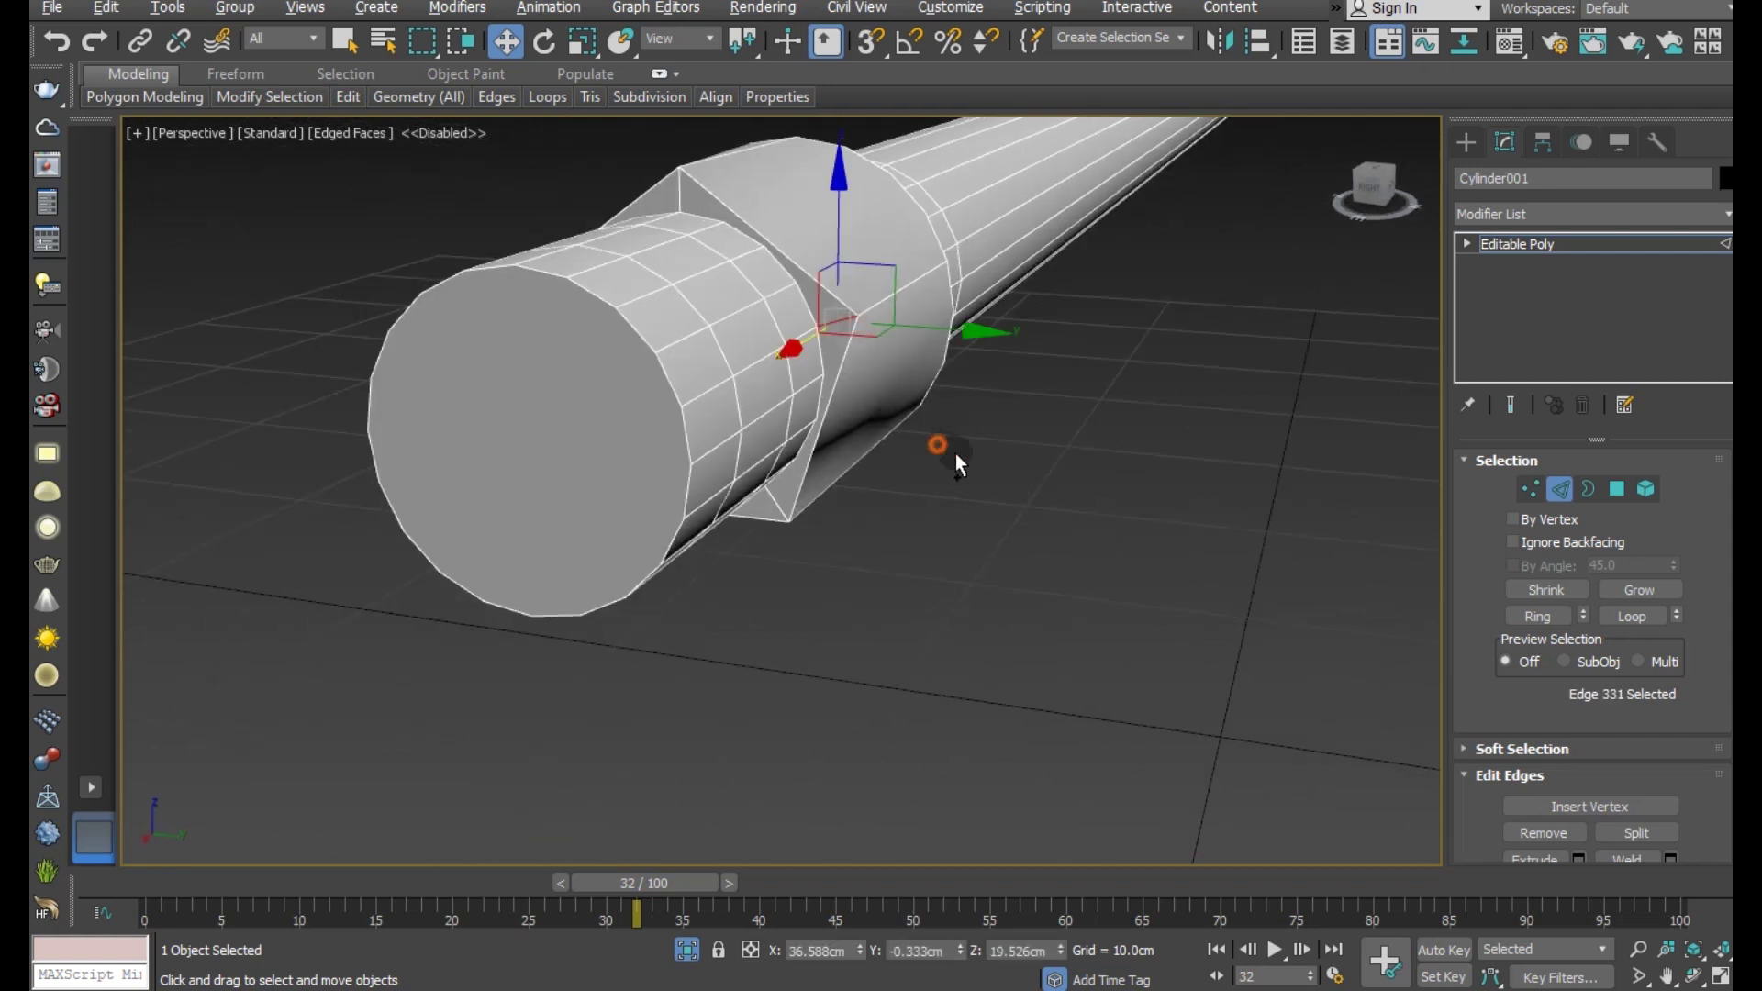
{"action": "mouse_move", "coordinate": [956, 453]}
{"action": "middle_mouse_down", "text": "alt"}
{"action": "mouse_move", "coordinate": [1342, 437]}
{"action": "mouse_move", "coordinate": [1340, 460]}
{"action": "mouse_move", "coordinate": [1259, 490]}
{"action": "mouse_move", "coordinate": [969, 437]}
{"action": "middle_mouse_up", "text": "alt"}
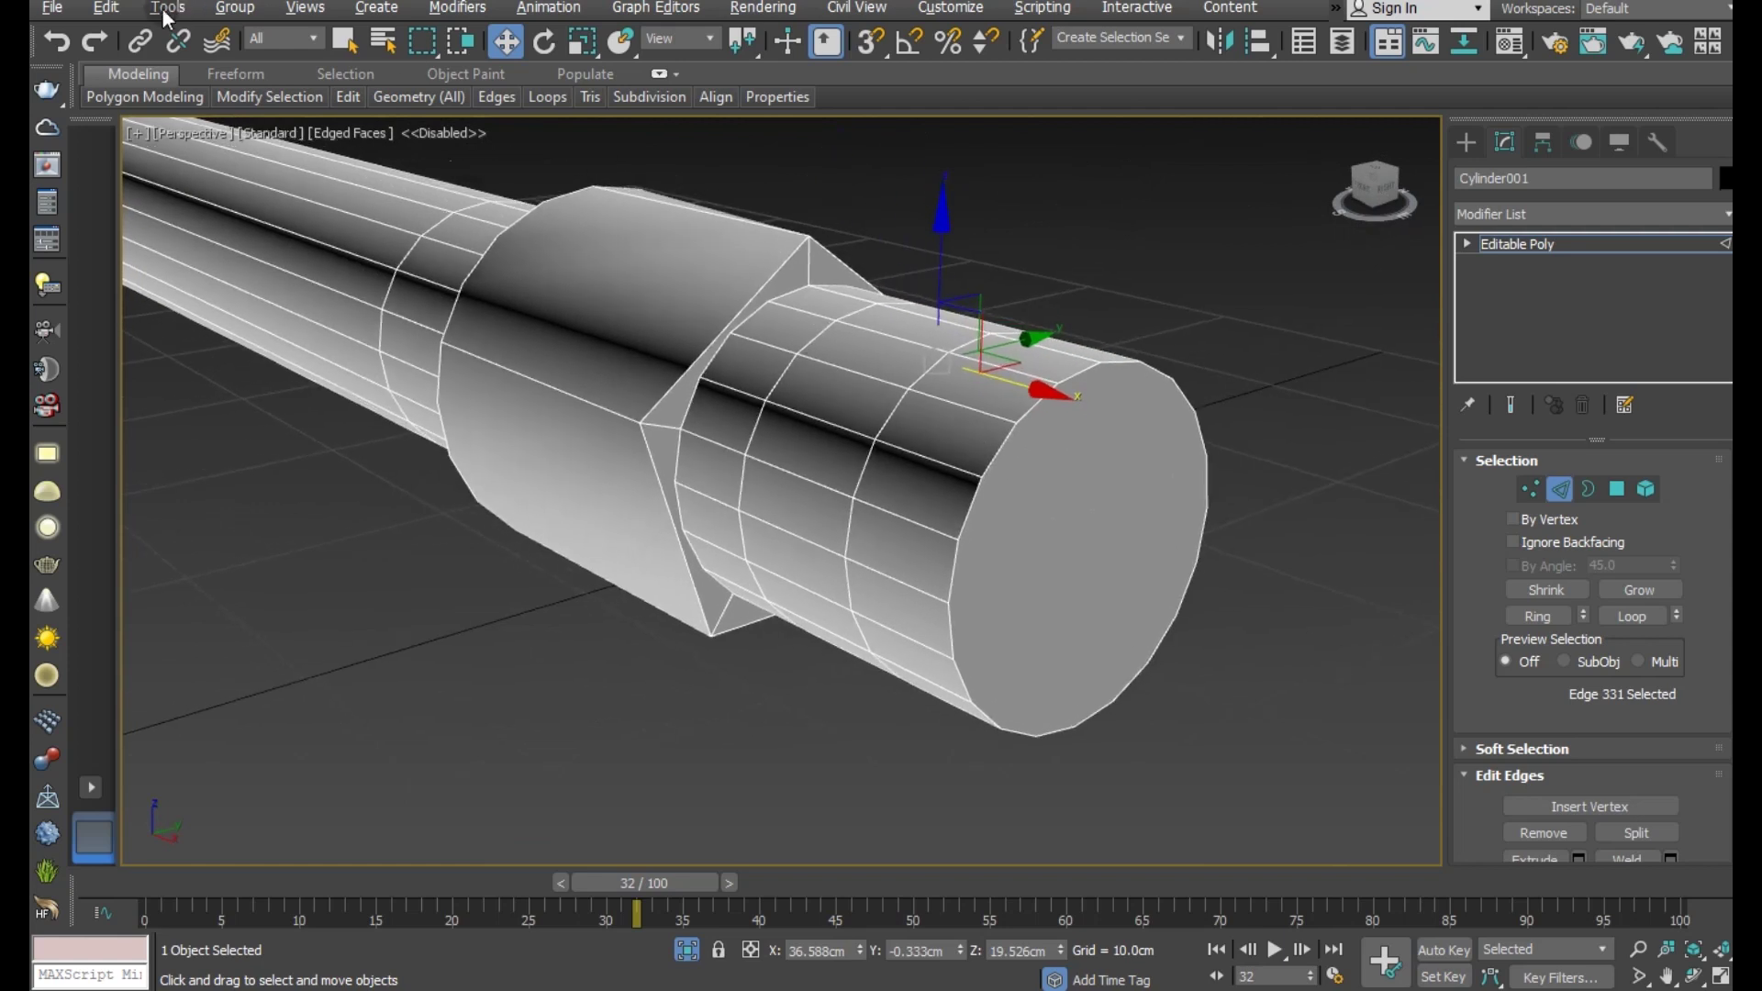
{"action": "left_click", "coordinate": [56, 43]}
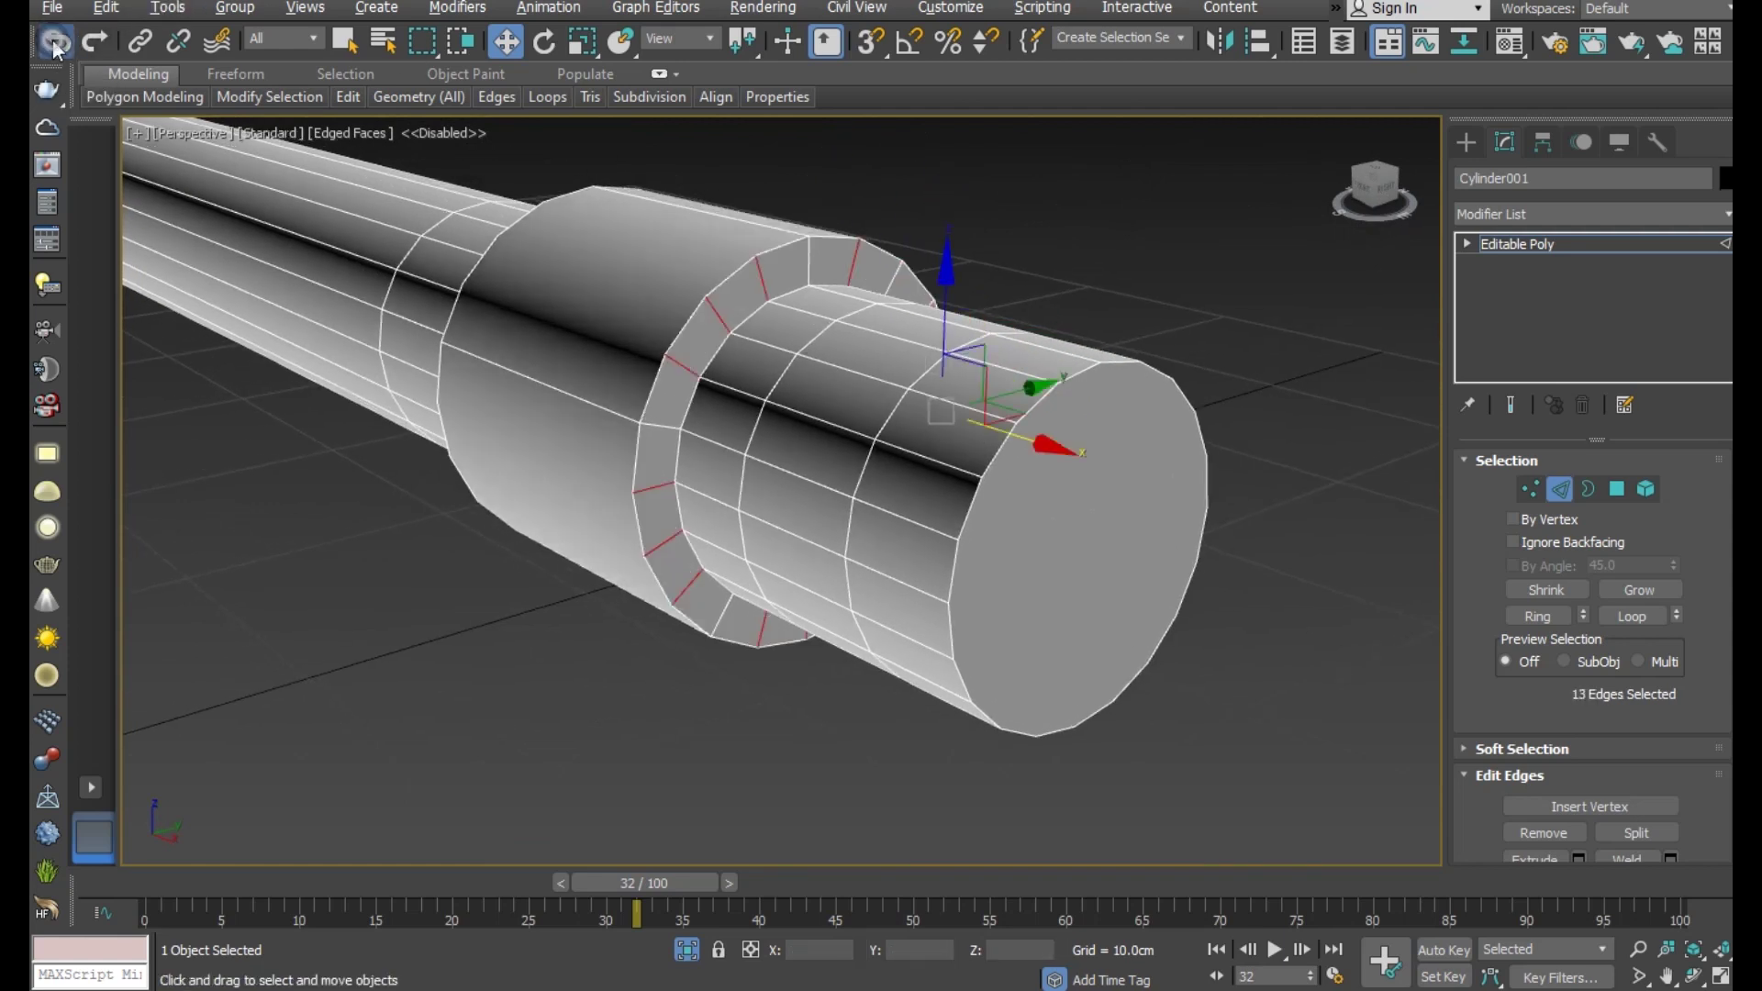
{"action": "left_click", "coordinate": [54, 41]}
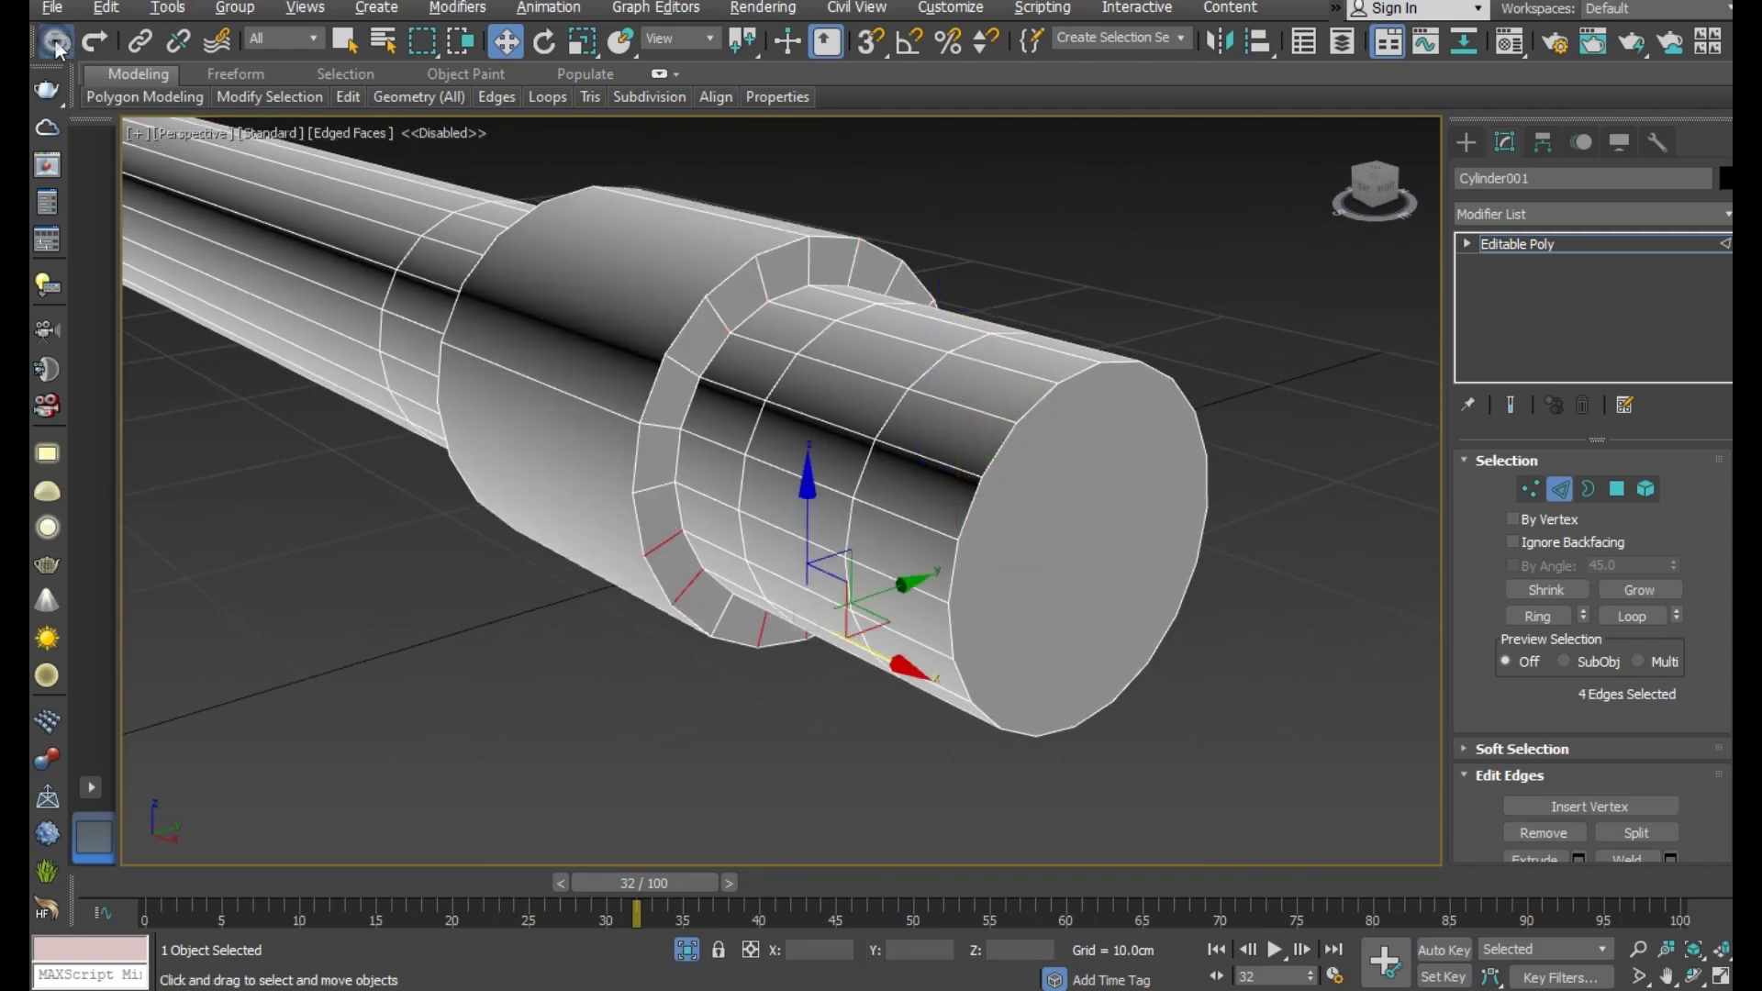
{"action": "left_click", "coordinate": [54, 40]}
{"action": "left_click", "coordinate": [55, 43]}
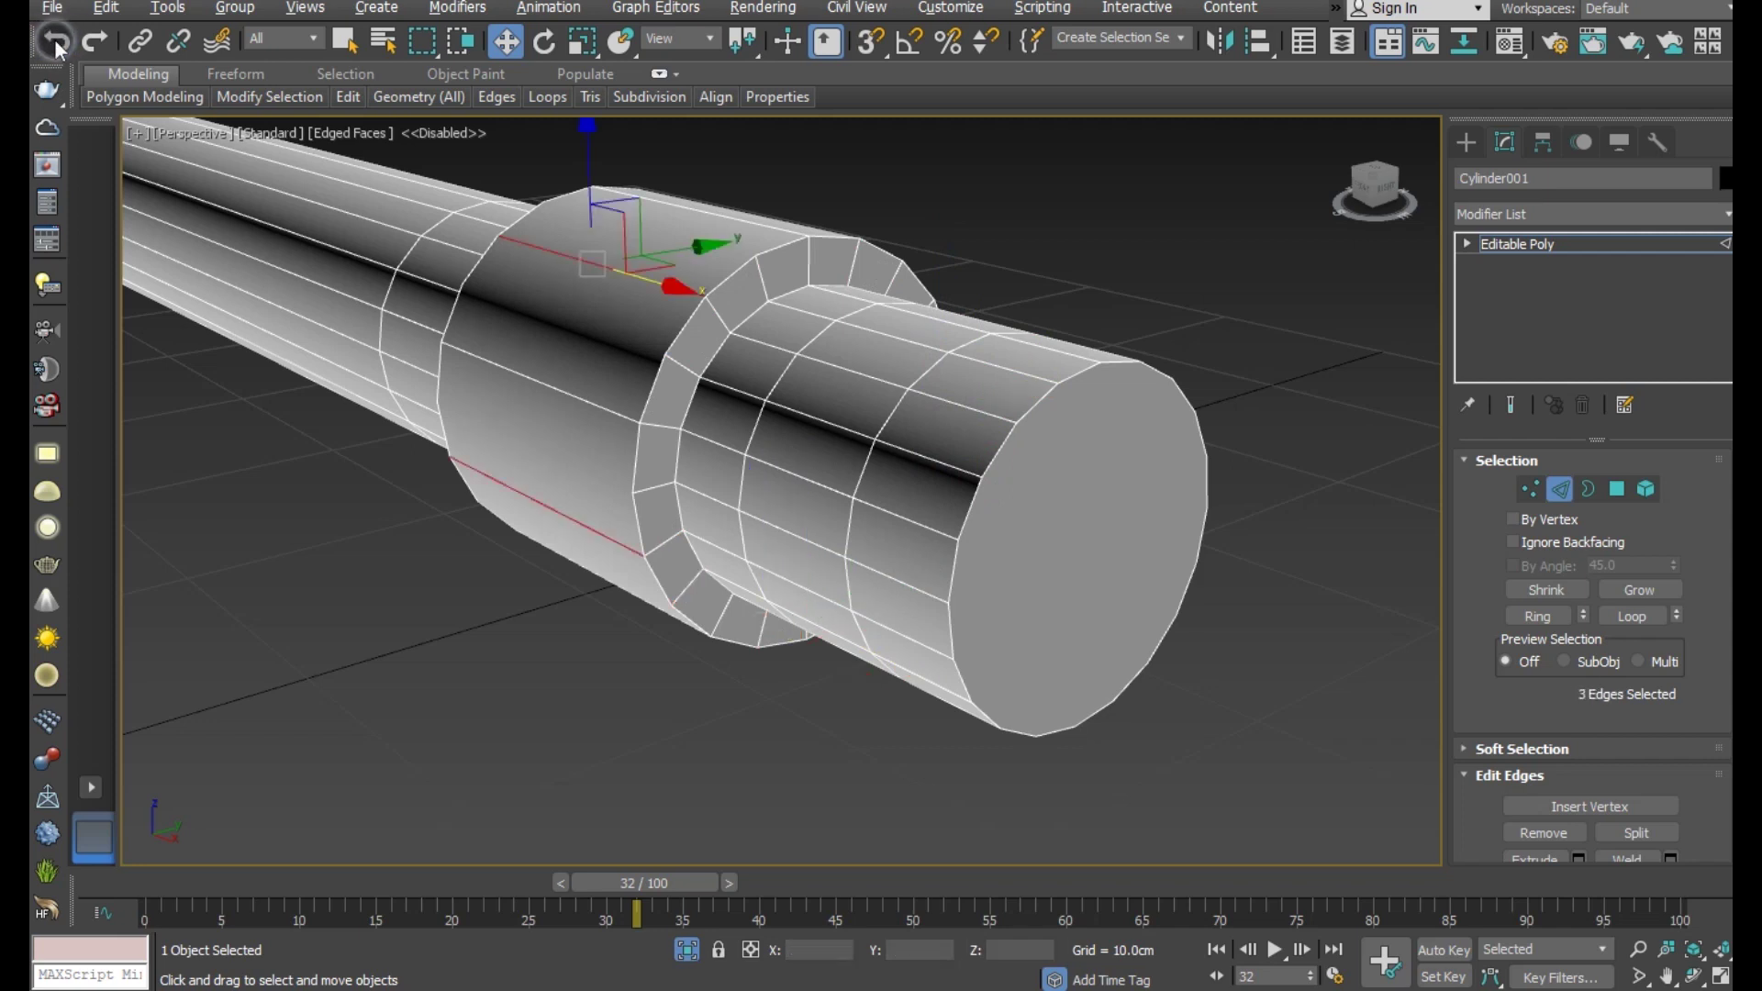
- Select alternating vertical edges on the first half of the collar's outer band
{"action": "left_click", "coordinate": [686, 358]}
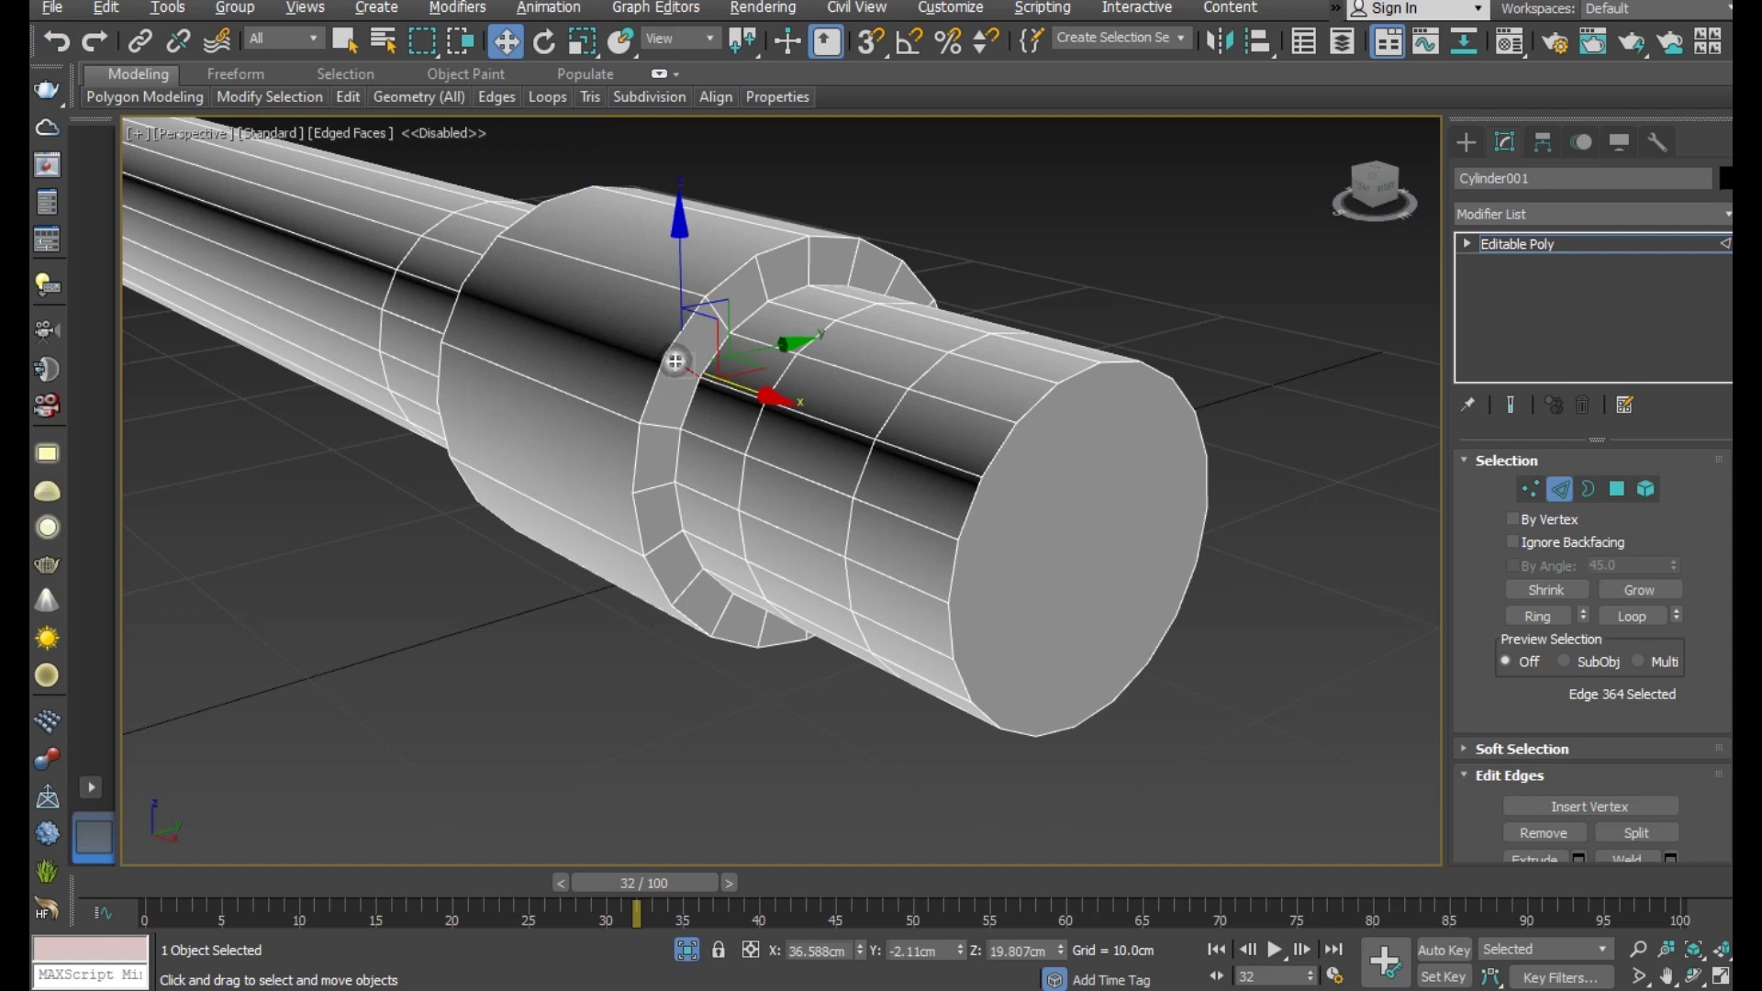
{"action": "left_click", "coordinate": [658, 496], "text": "ctrl"}
{"action": "mouse_move", "coordinate": [769, 562]}
{"action": "middle_mouse_down", "text": "alt"}
{"action": "mouse_move", "coordinate": [717, 507]}
{"action": "mouse_move", "coordinate": [723, 642]}
{"action": "middle_mouse_up", "text": "alt"}
{"action": "left_click", "coordinate": [666, 627], "text": "ctrl"}
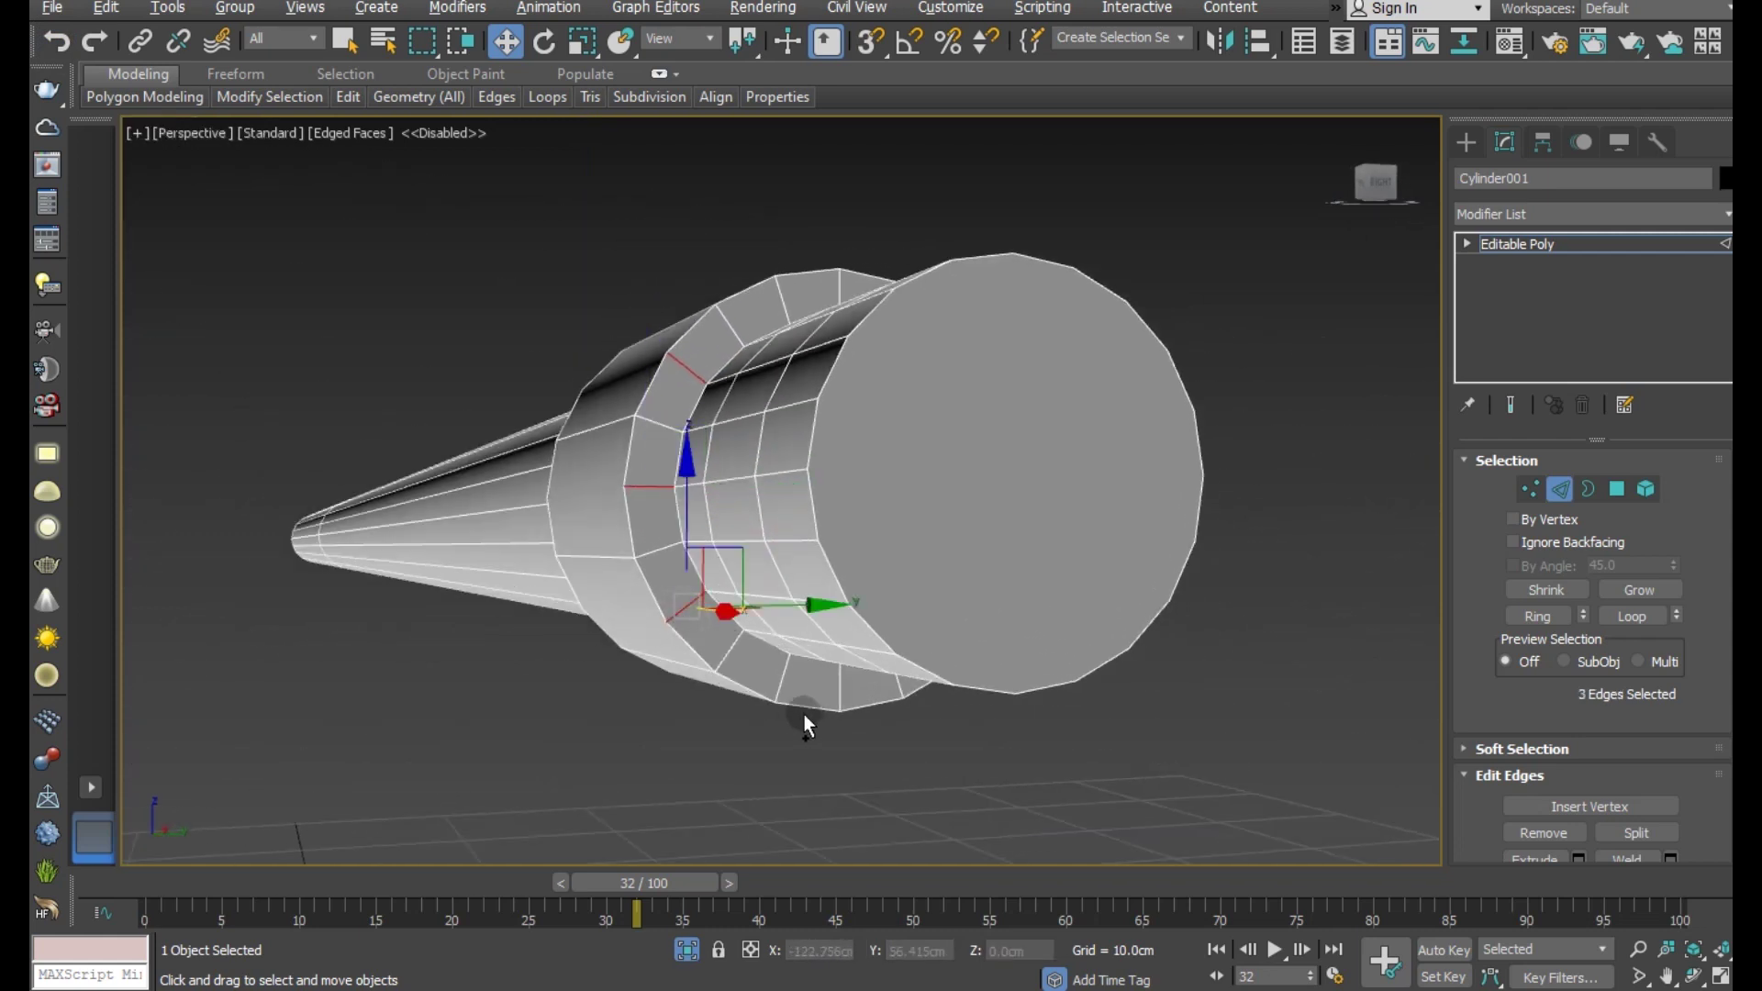
{"action": "middle_click_drag", "start_coordinate": [806, 720], "coordinate": [759, 670], "text": "alt"}
{"action": "left_click", "coordinate": [790, 679], "text": "ctrl"}
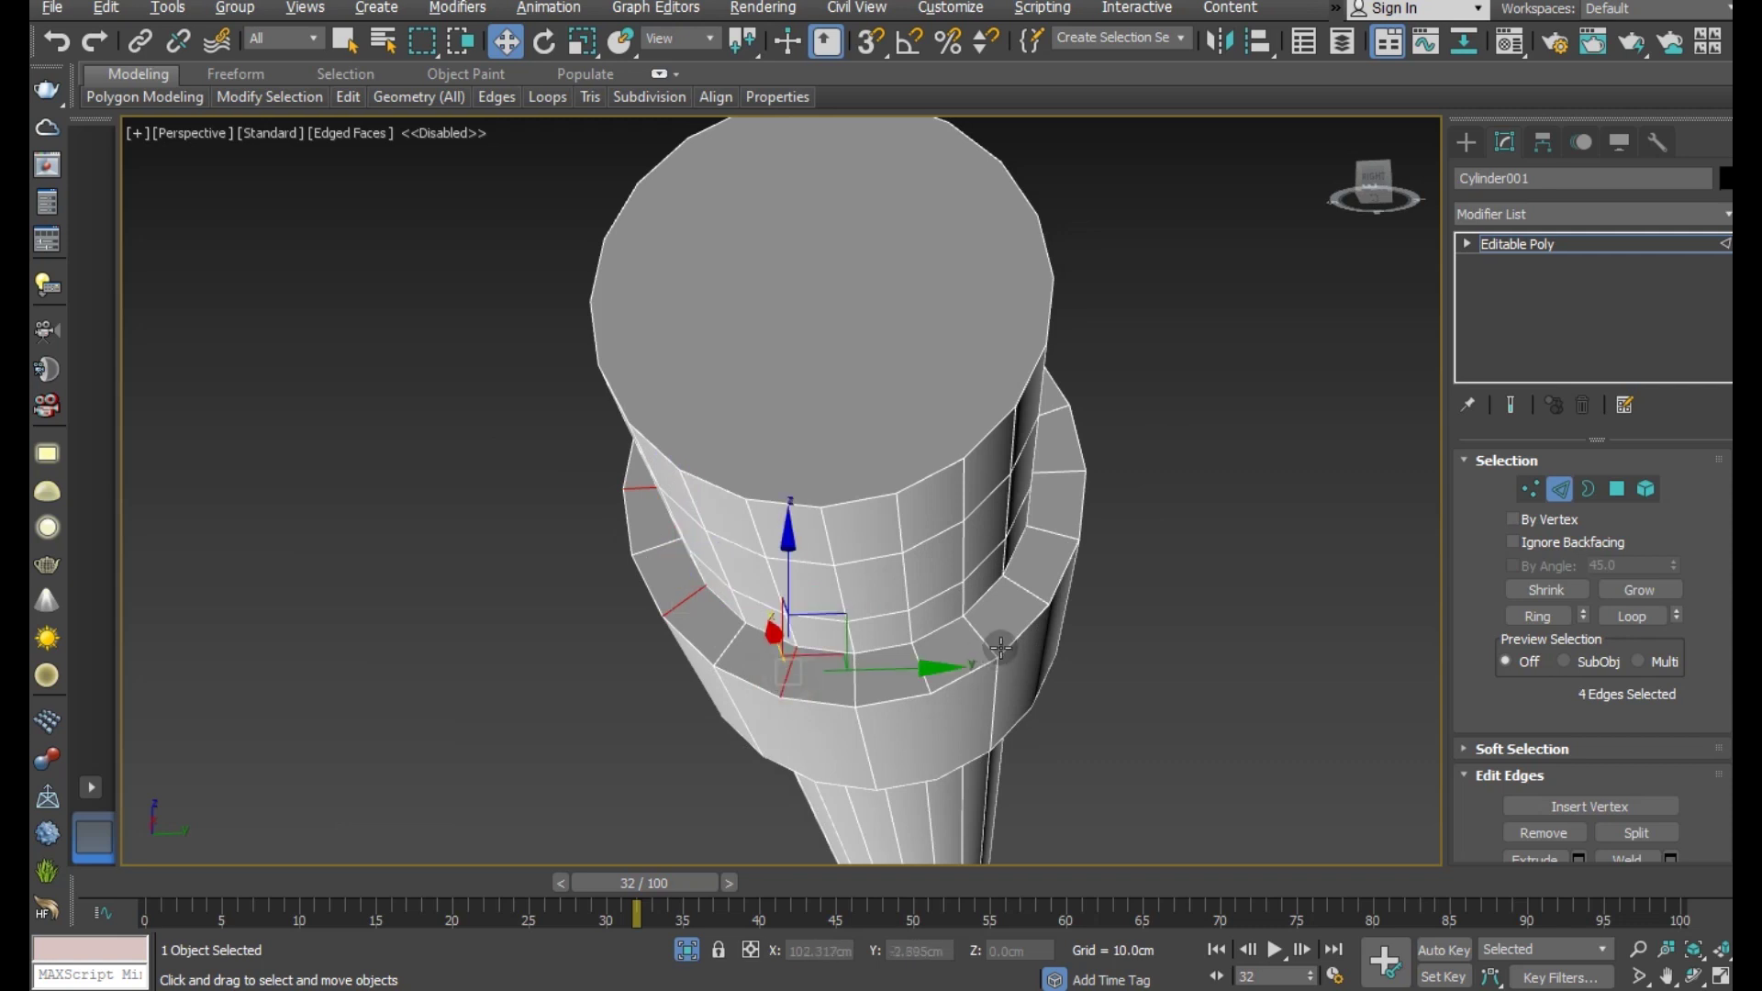
{"action": "left_click", "coordinate": [923, 669], "text": "ctrl"}
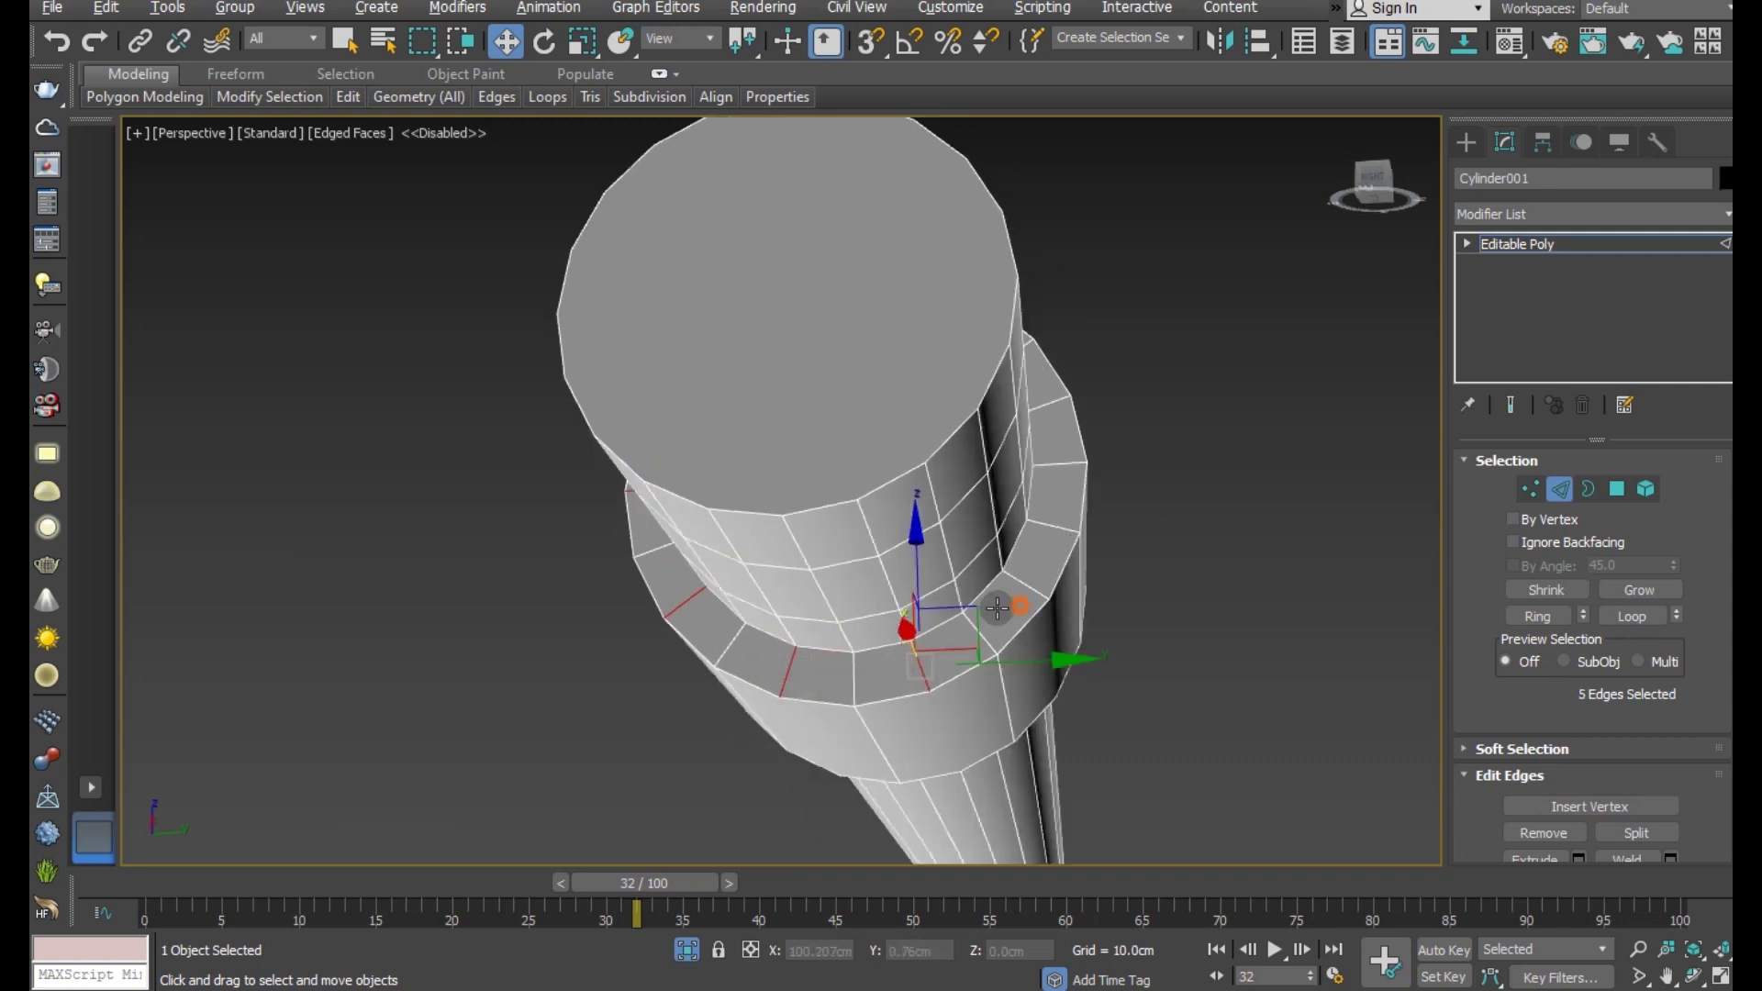
- Add the remaining alternating collar-band edges and remove them all
{"action": "middle_click_drag", "start_coordinate": [1060, 543], "coordinate": [1004, 587], "text": "alt"}
{"action": "left_click", "coordinate": [1014, 569], "text": "ctrl"}
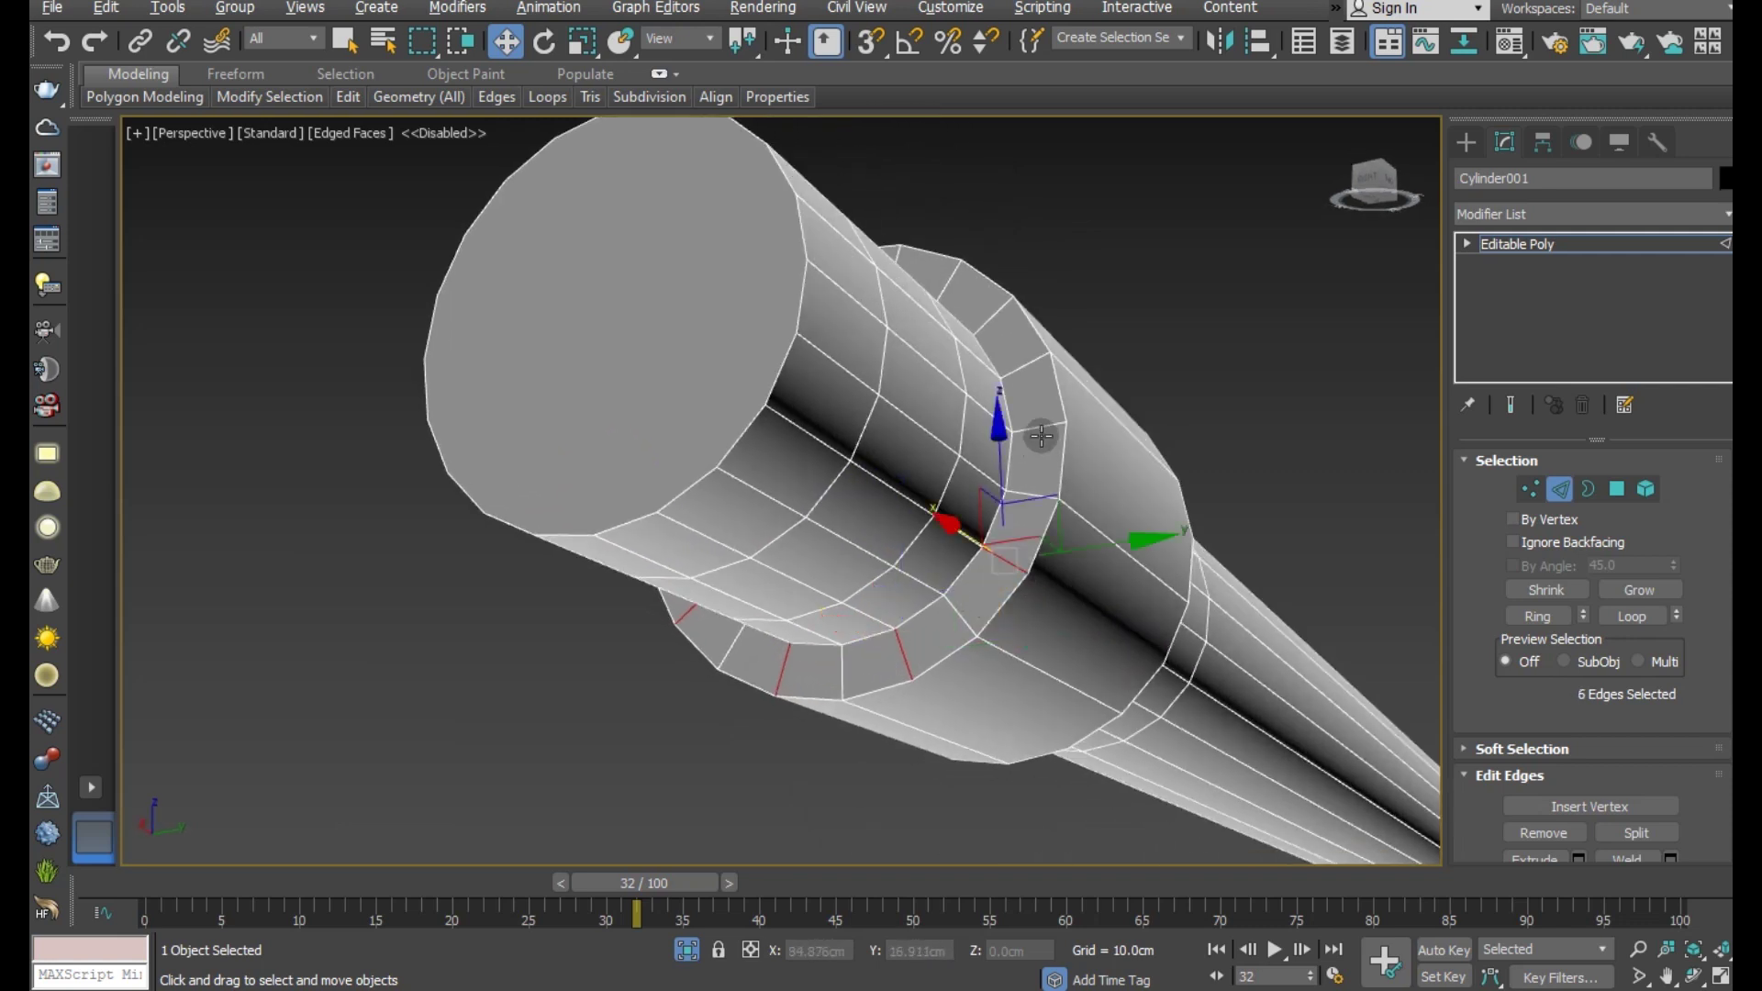
{"action": "left_click", "coordinate": [1041, 427], "text": "ctrl"}
{"action": "mouse_move", "coordinate": [1041, 426]}
{"action": "middle_mouse_down", "text": "alt"}
{"action": "mouse_move", "coordinate": [1060, 548]}
{"action": "mouse_move", "coordinate": [1010, 363]}
{"action": "mouse_move", "coordinate": [900, 296]}
{"action": "middle_mouse_up", "text": "alt"}
{"action": "left_click", "coordinate": [1005, 372], "text": "ctrl"}
{"action": "left_click", "coordinate": [907, 297], "text": "ctrl"}
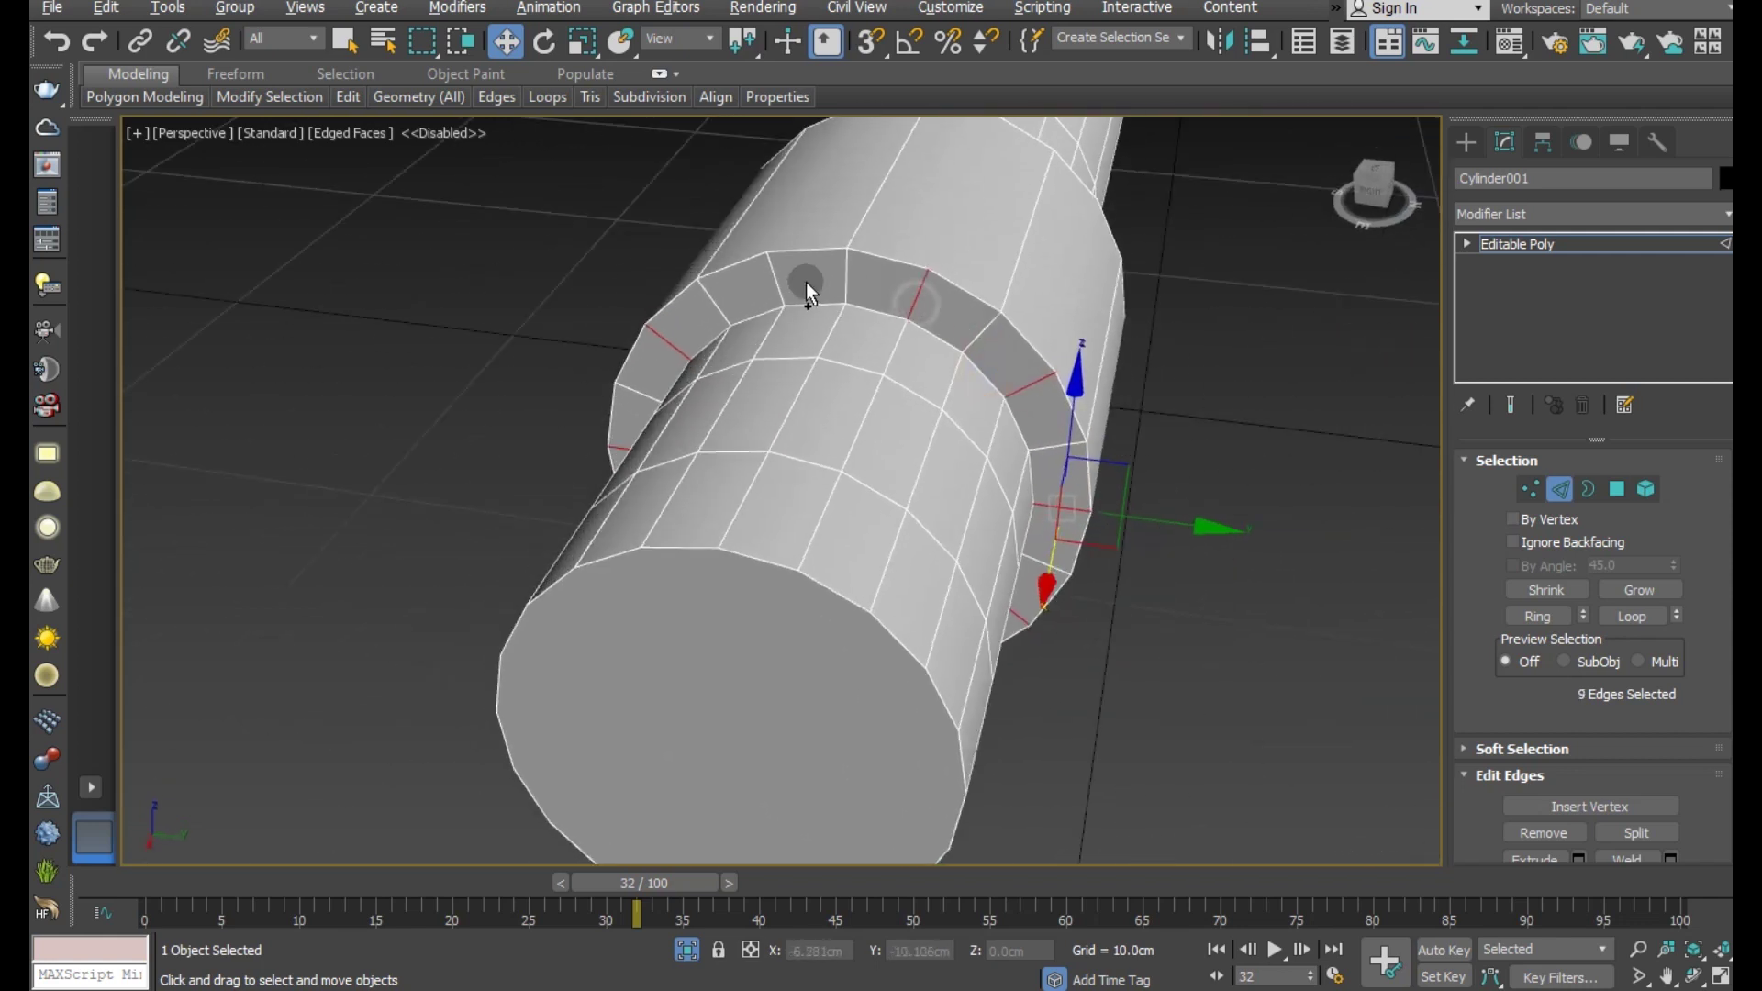
{"action": "middle_click_drag", "start_coordinate": [786, 290], "coordinate": [915, 313], "text": "alt"}
{"action": "left_click", "coordinate": [915, 313]}
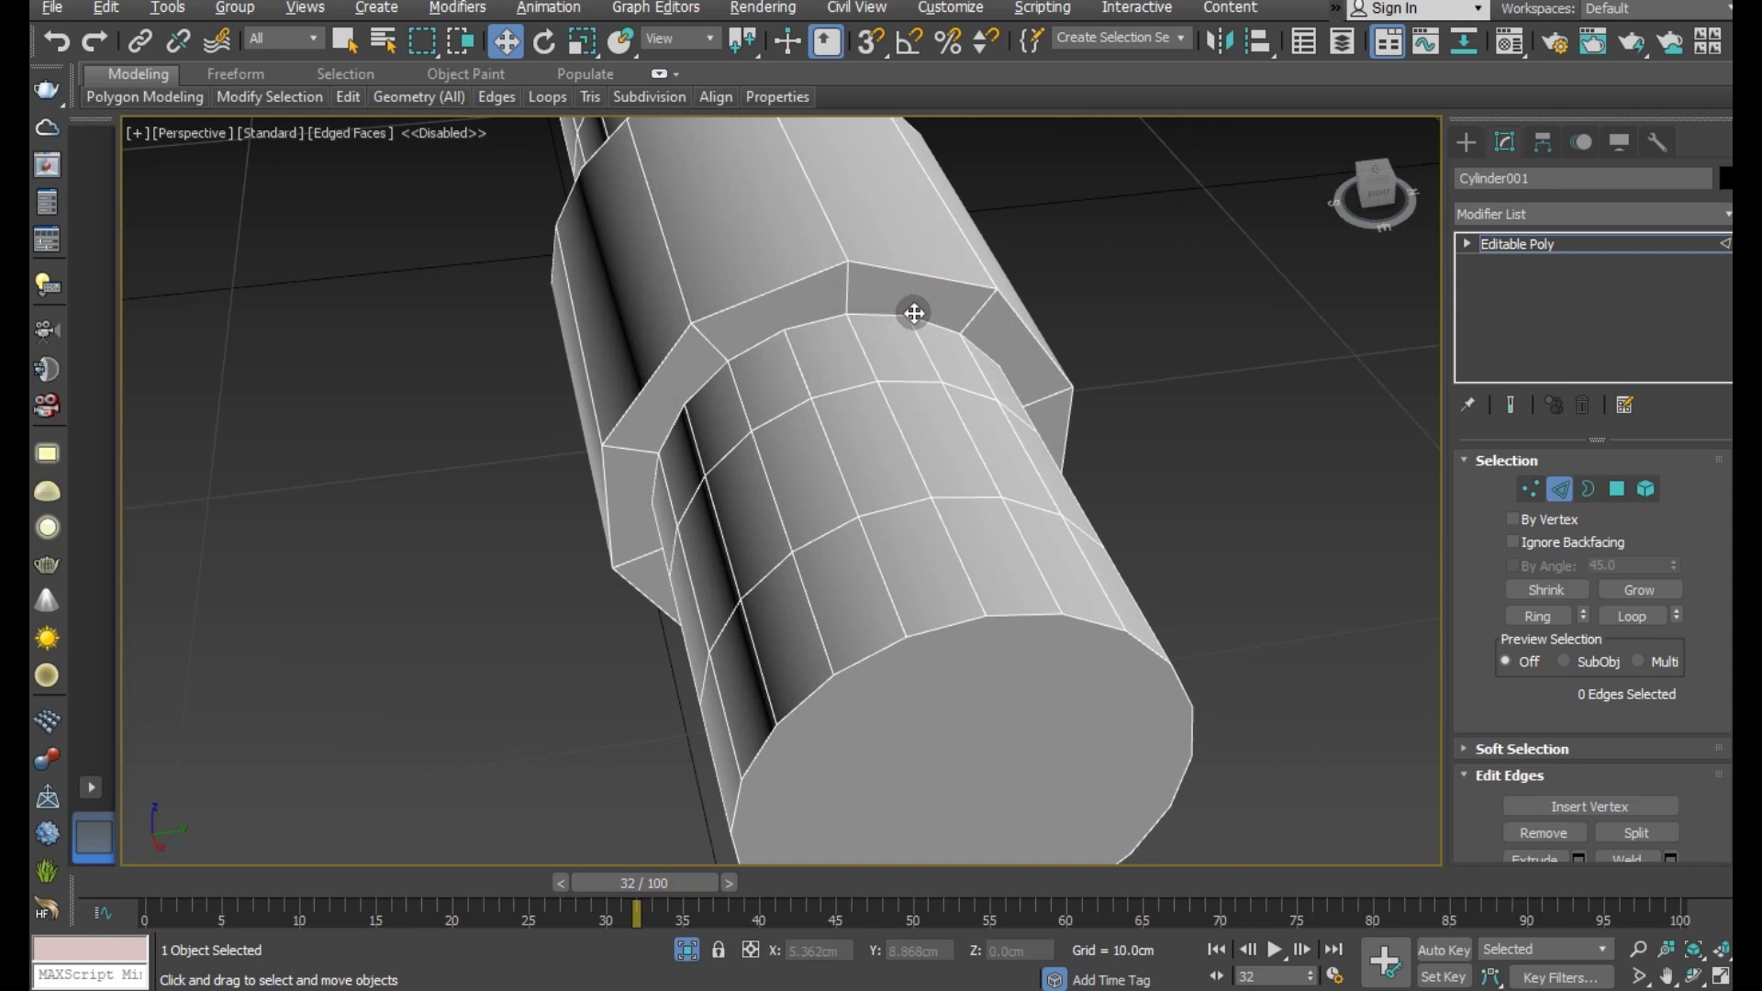
- Select alternating edges on one side of the collar's flat ring faces
{"action": "scroll", "coordinate": [885, 528], "scroll_direction": "down", "scroll_amount": 2}
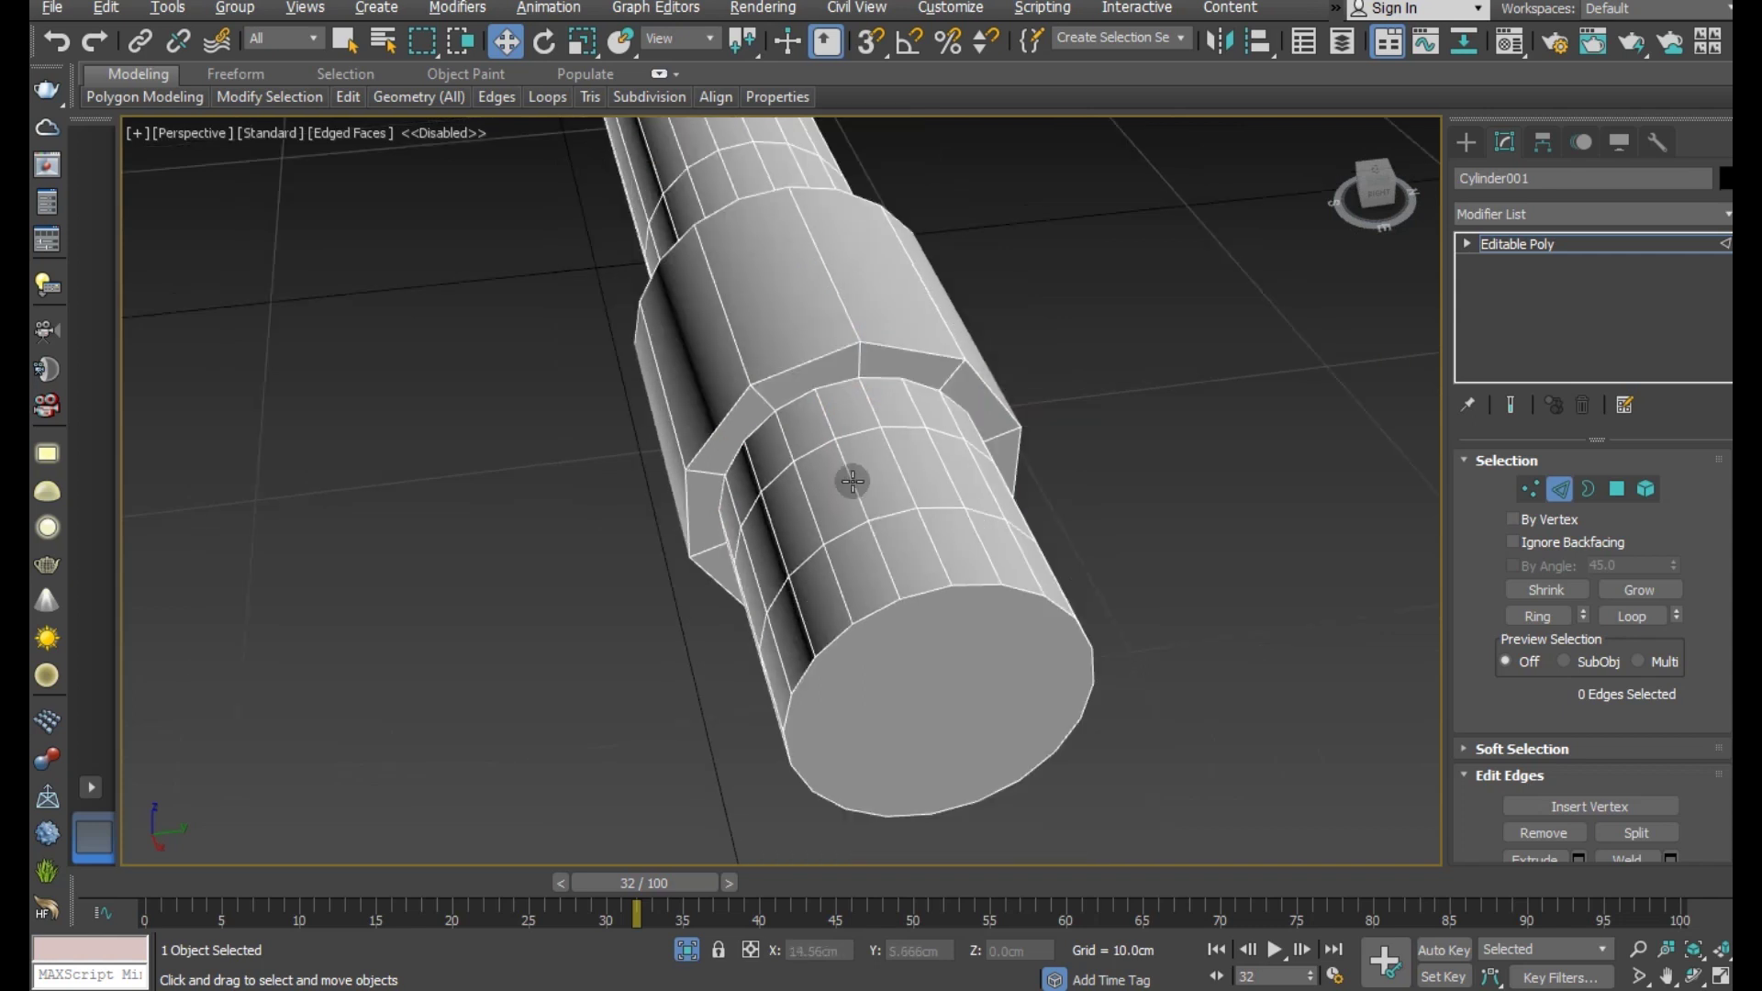
{"action": "left_click", "coordinate": [764, 404]}
{"action": "mouse_move", "coordinate": [764, 403]}
{"action": "middle_mouse_down", "text": "alt"}
{"action": "mouse_move", "coordinate": [1004, 463]}
{"action": "mouse_move", "coordinate": [1193, 439]}
{"action": "mouse_move", "coordinate": [727, 535]}
{"action": "middle_mouse_up", "text": "alt"}
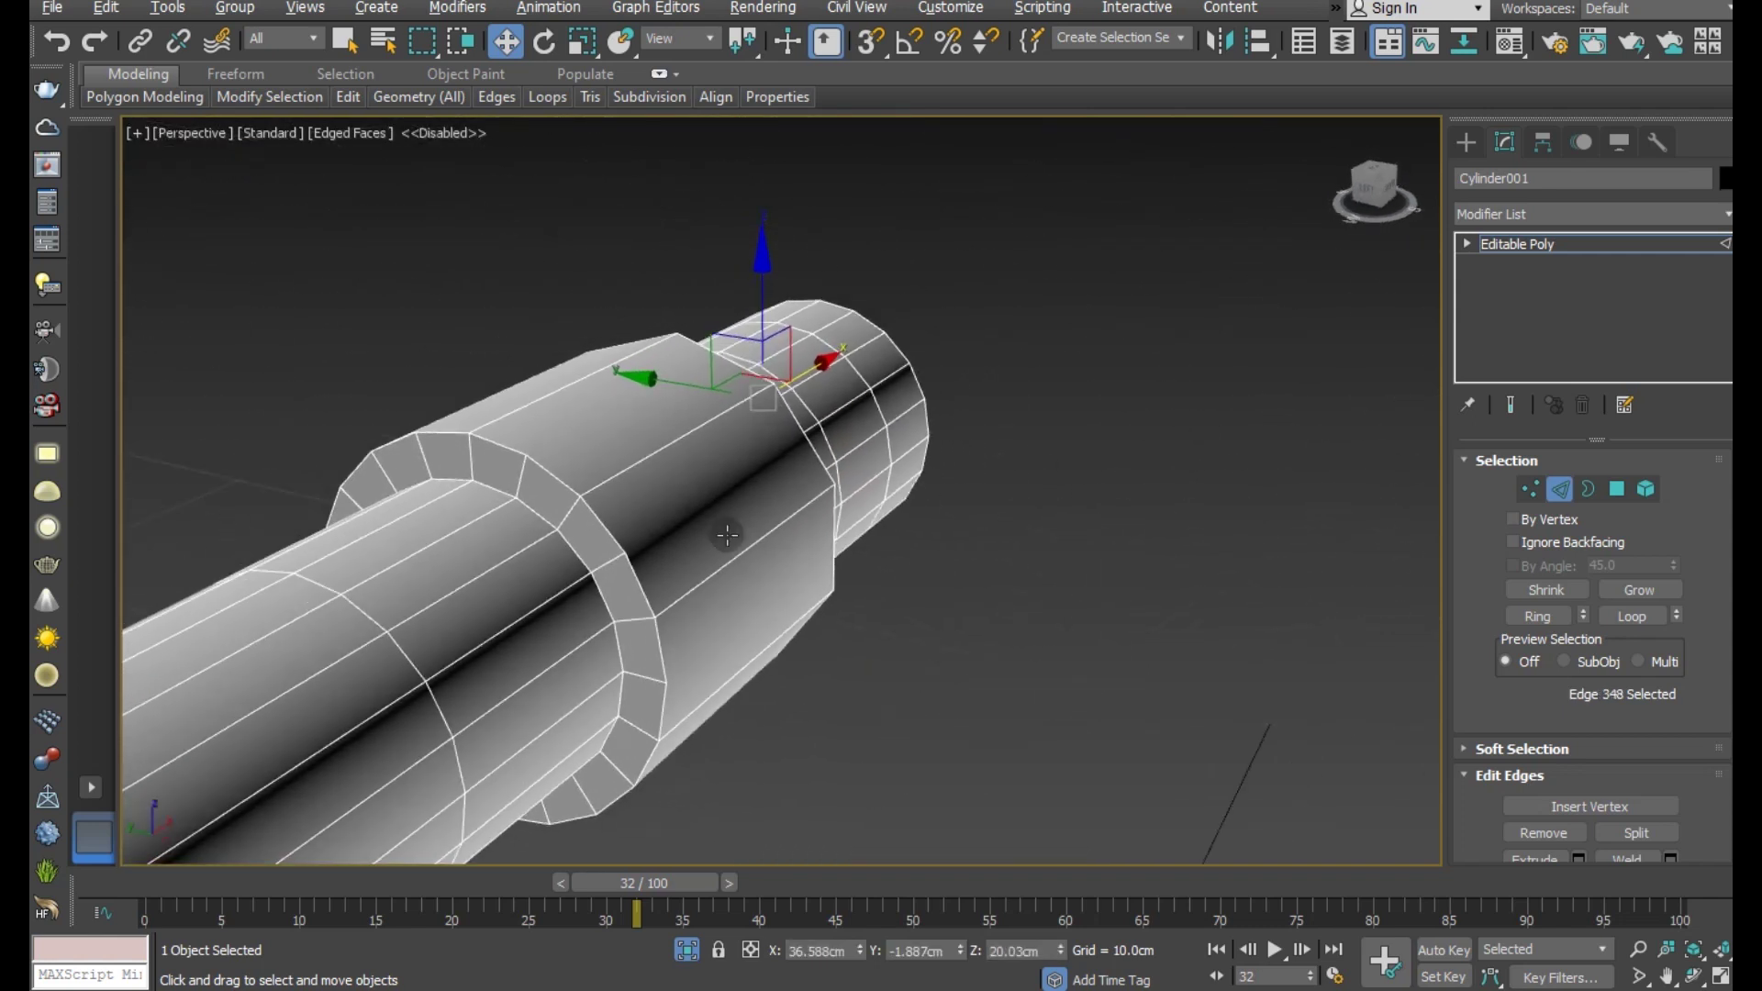
{"action": "left_click", "coordinate": [610, 565]}
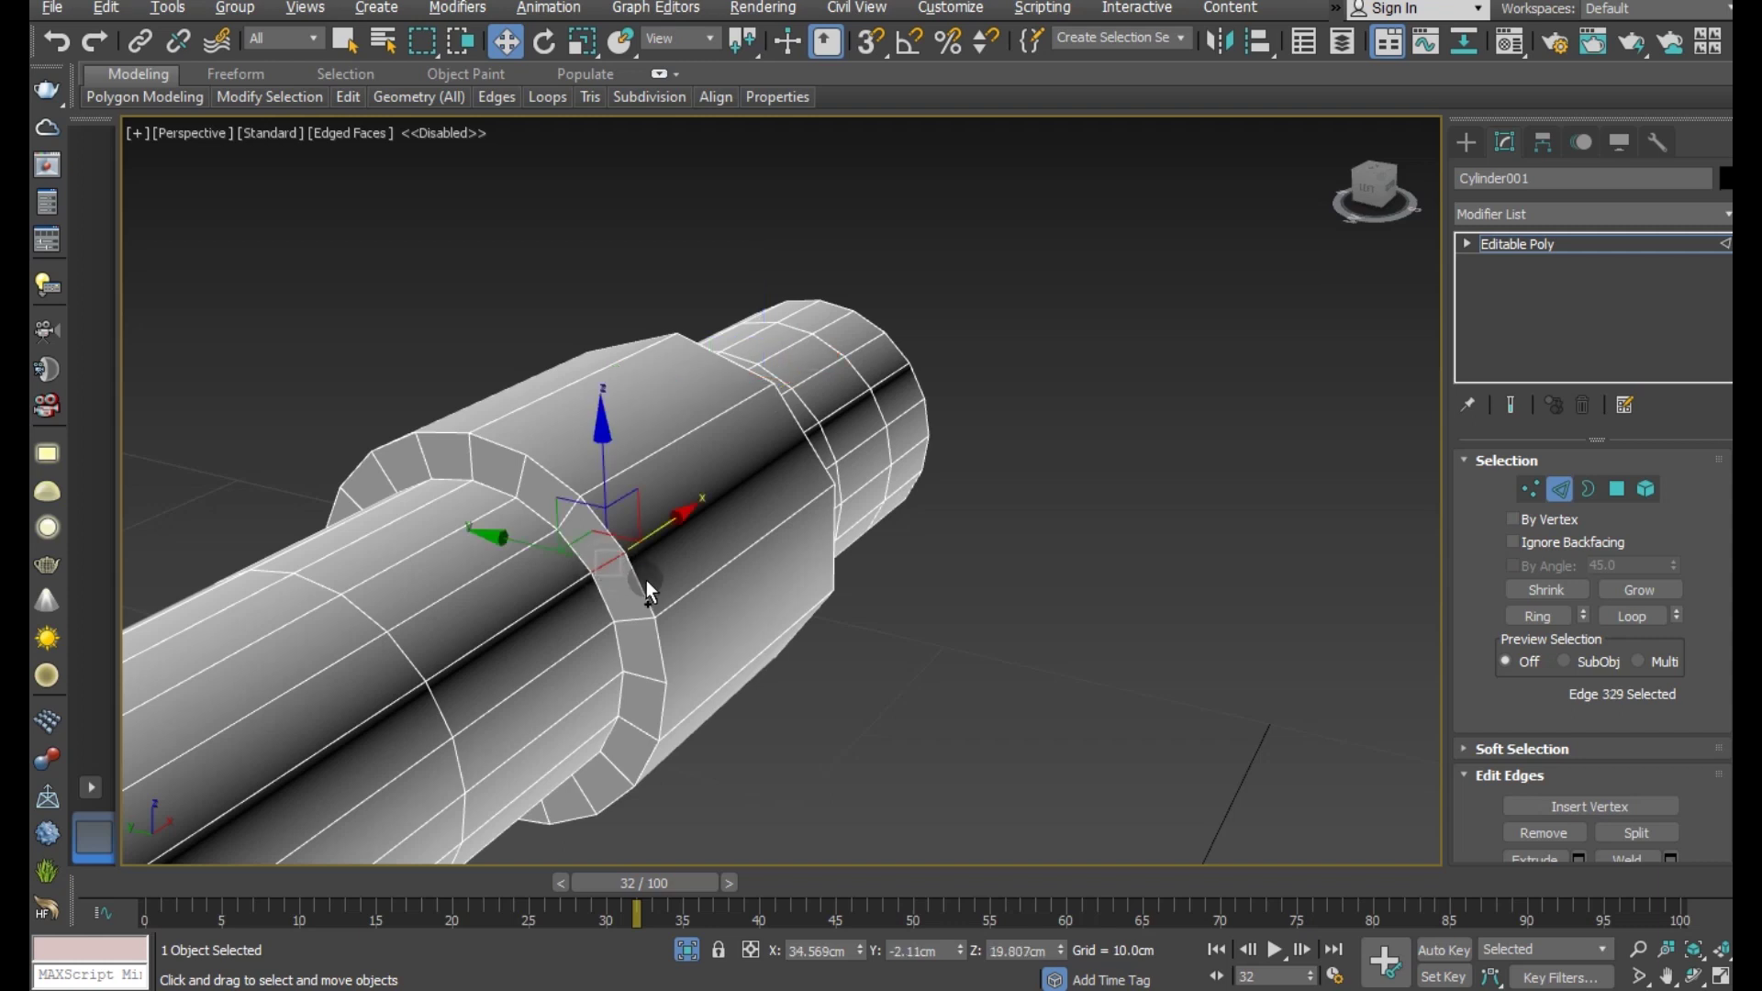
{"action": "middle_click_drag", "start_coordinate": [646, 580], "coordinate": [663, 532], "text": "alt"}
{"action": "left_click", "coordinate": [642, 681], "text": "ctrl"}
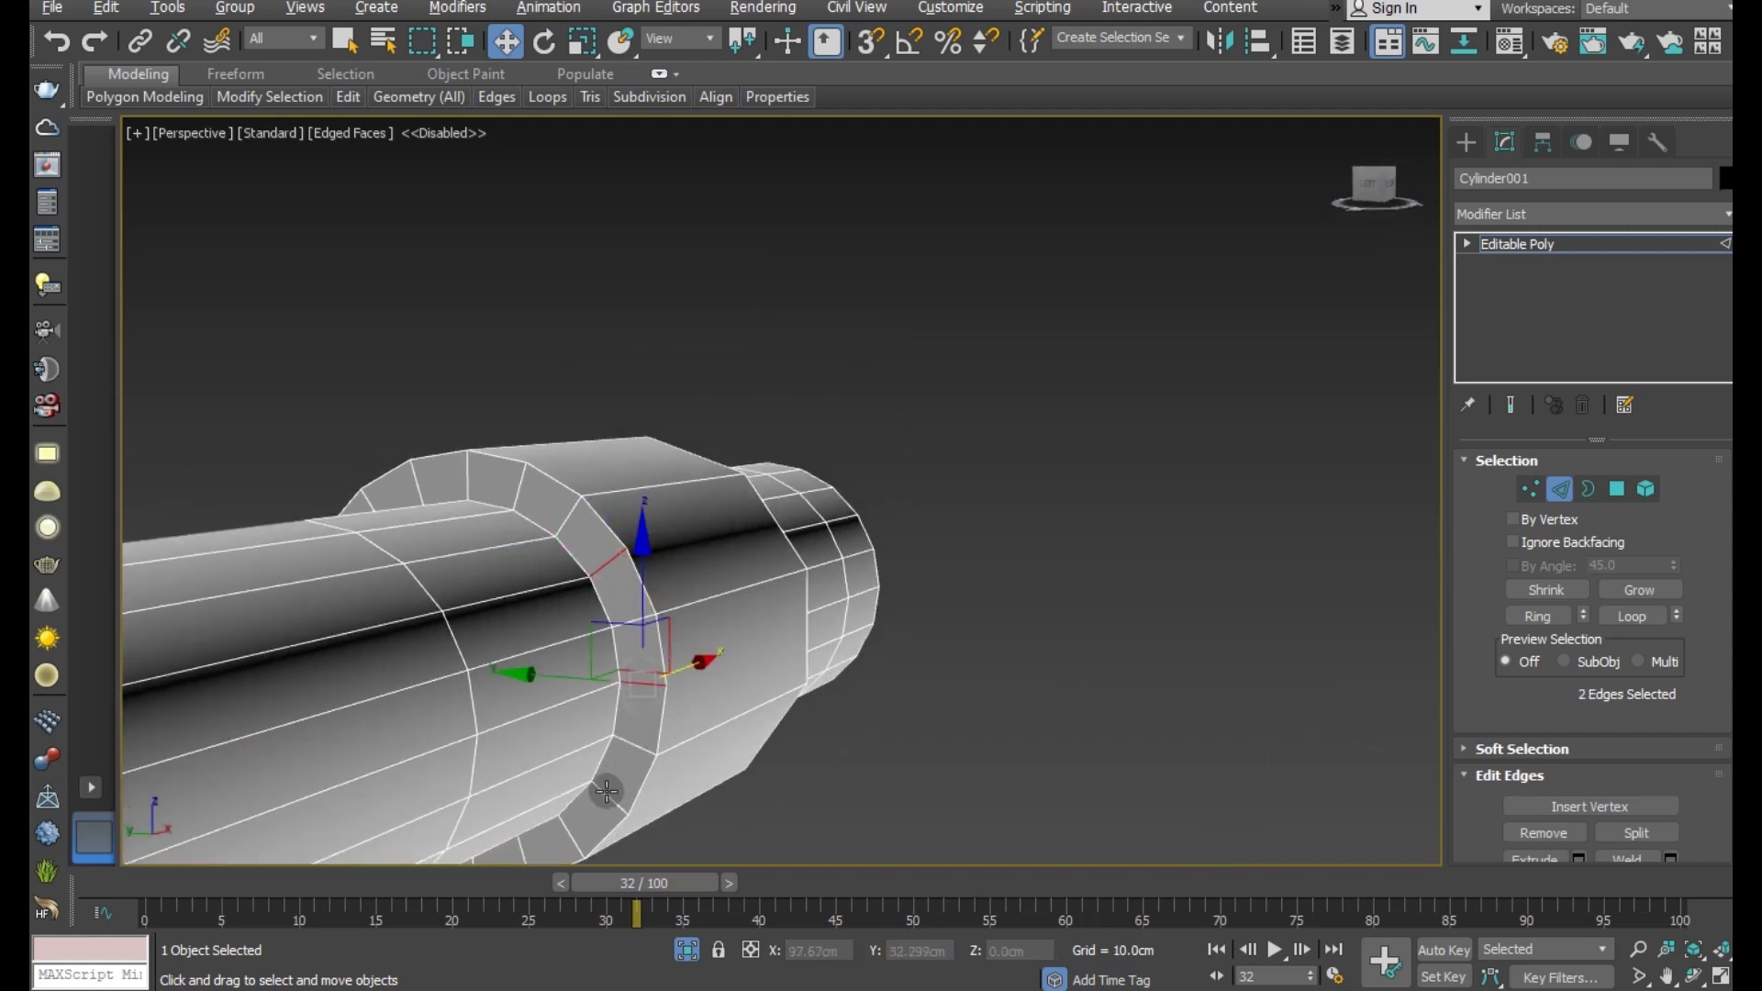
{"action": "left_click", "coordinate": [607, 791], "text": "ctrl"}
{"action": "middle_click_drag", "start_coordinate": [607, 791], "coordinate": [731, 590], "text": "alt"}
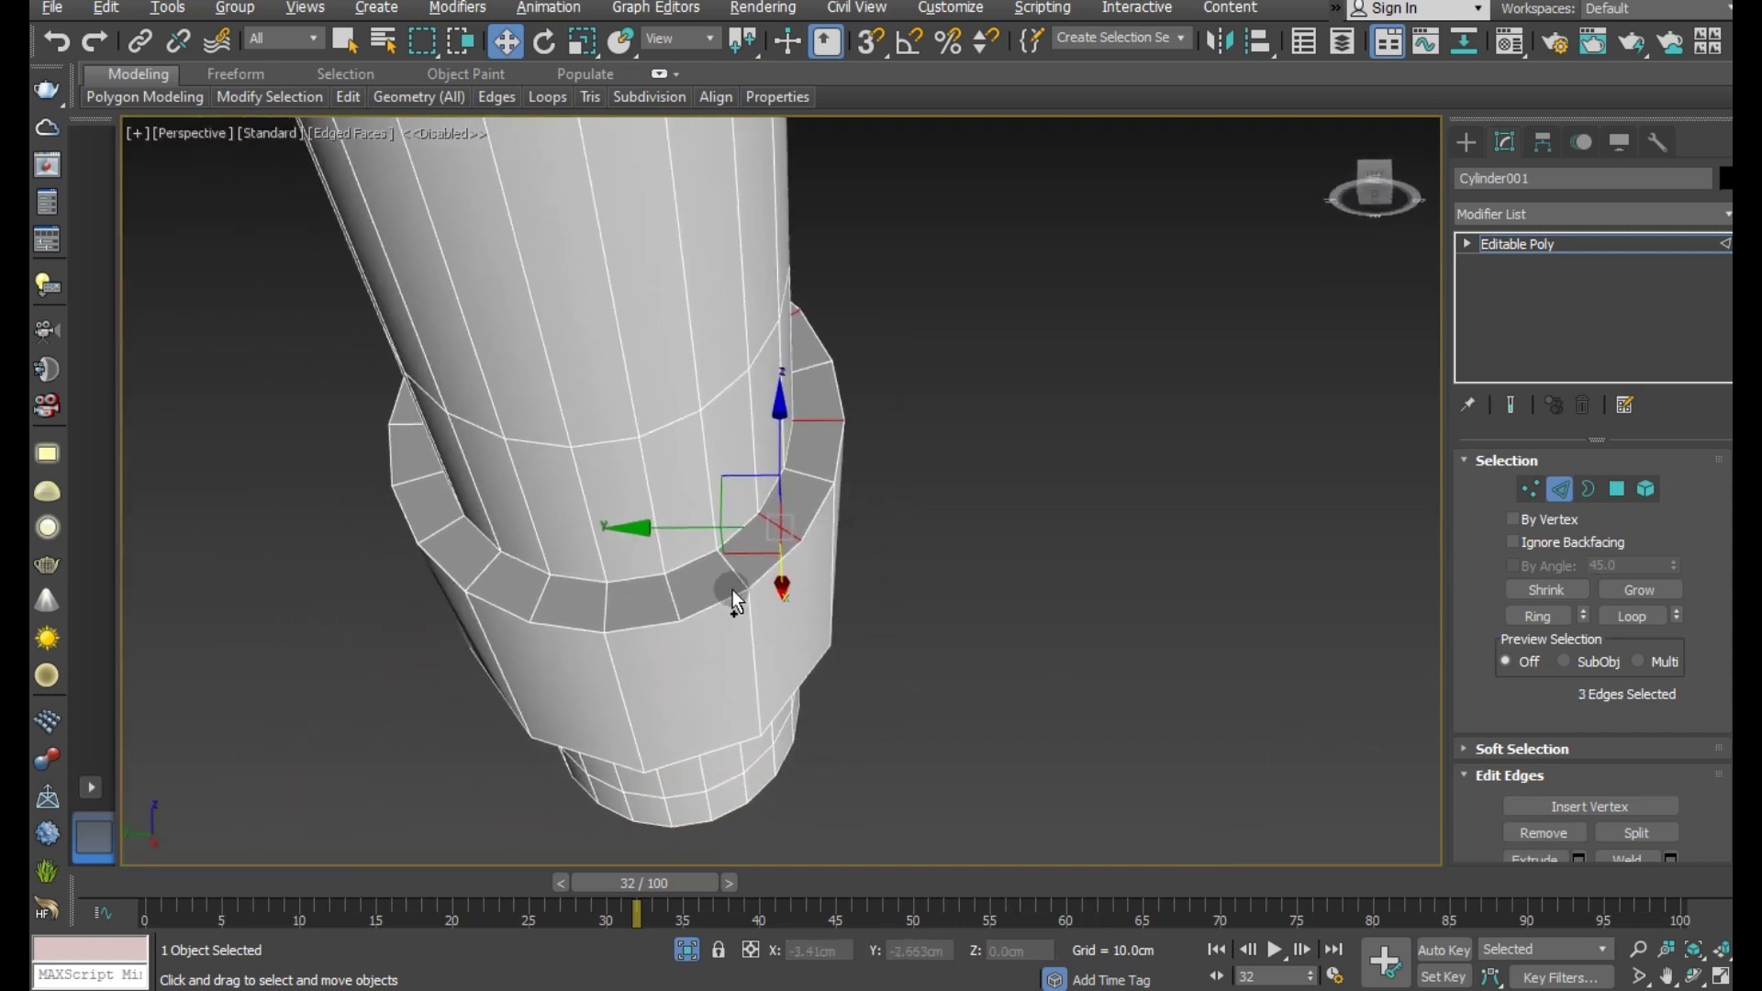
{"action": "left_click", "coordinate": [670, 590], "text": "ctrl"}
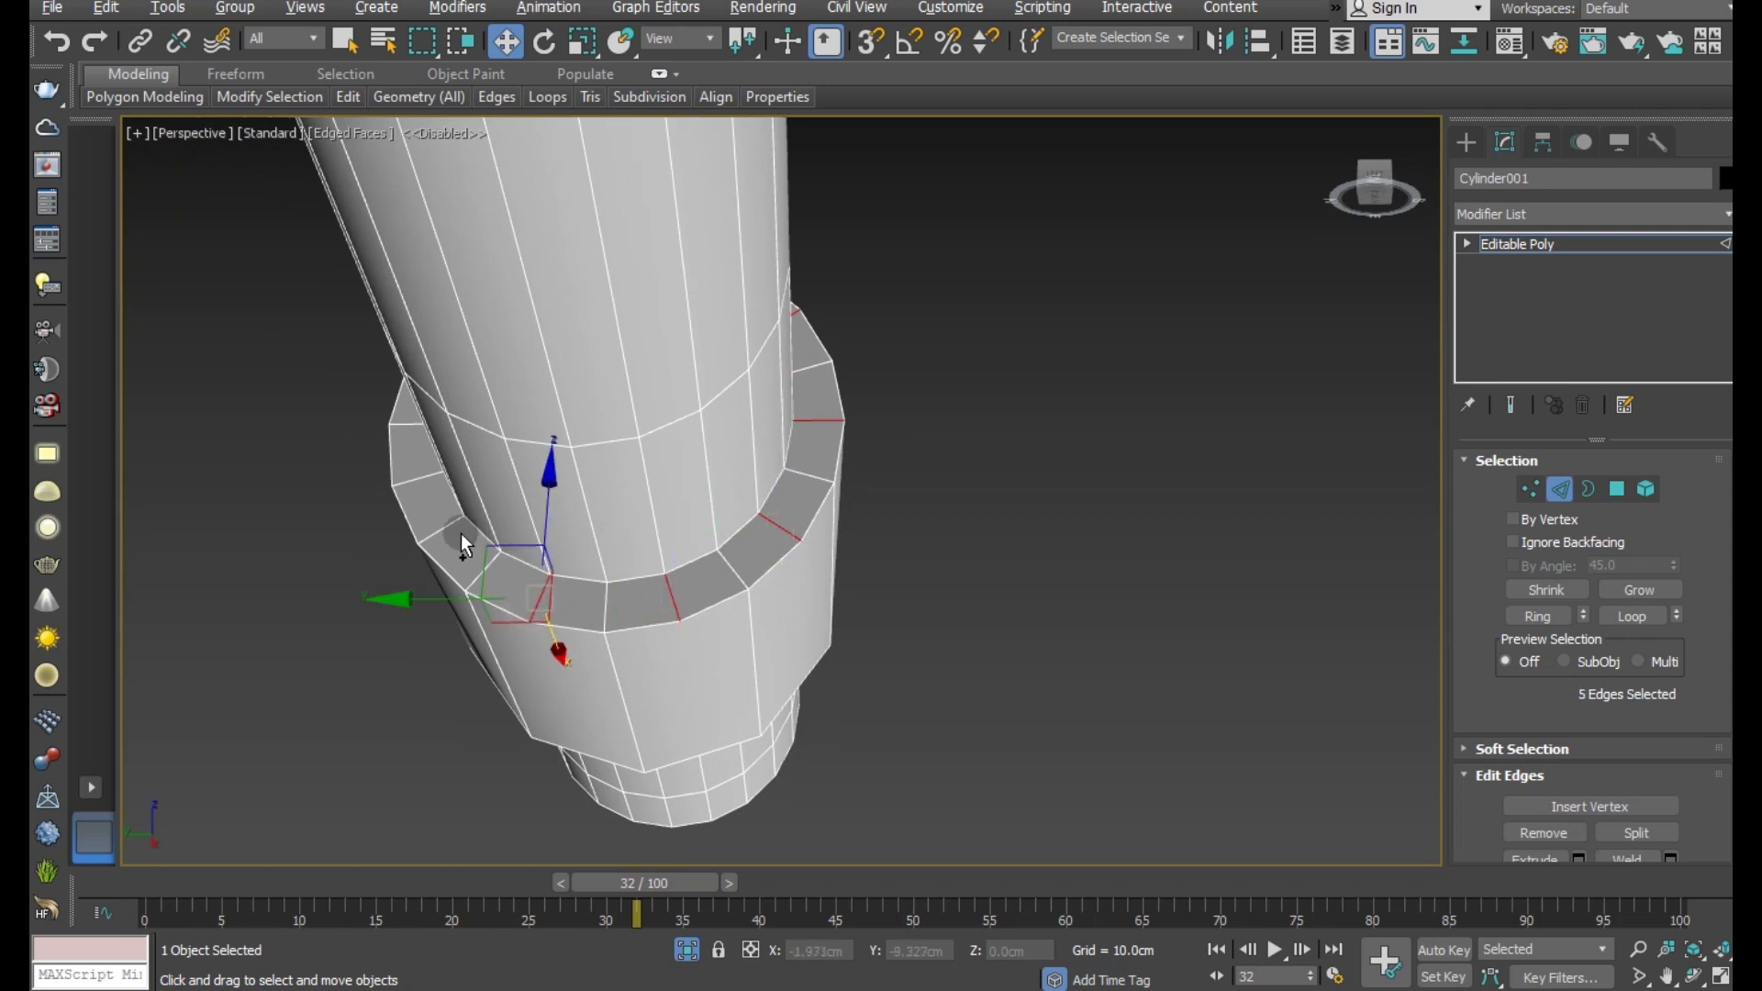
- Add ring edges on the collar's far side and delete all selected edges with Backspace
{"action": "middle_click_drag", "start_coordinate": [448, 530], "coordinate": [528, 519], "text": "alt"}
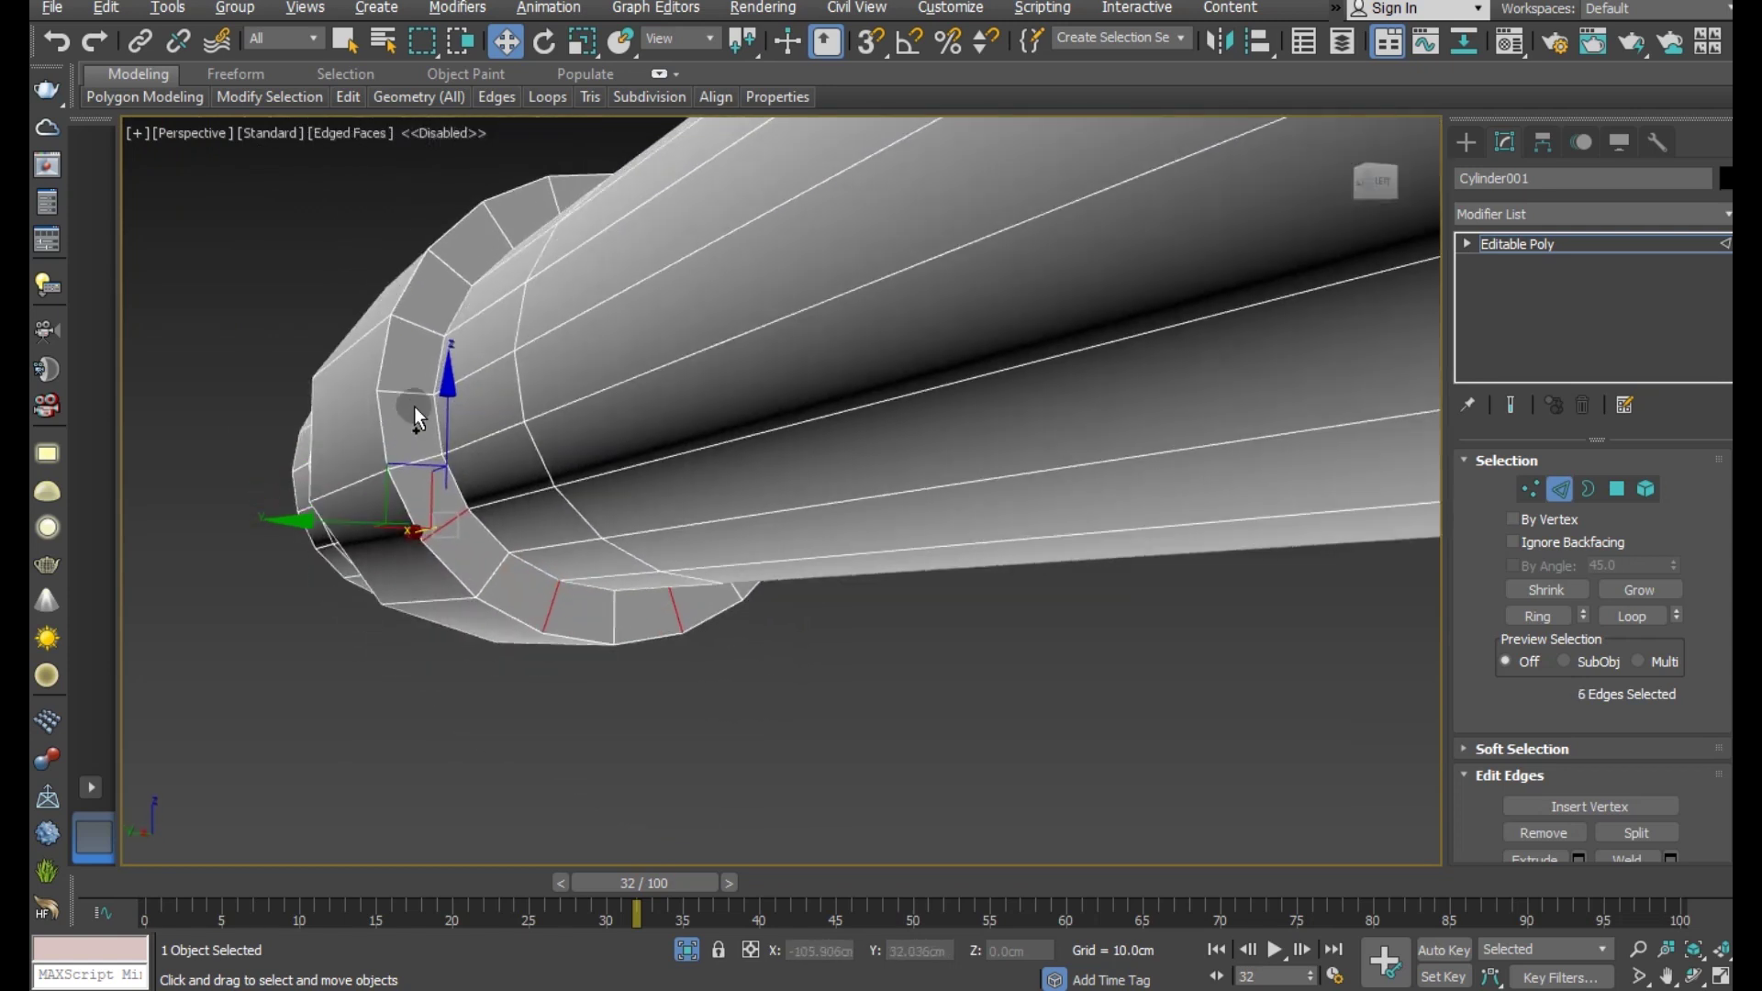
{"action": "left_click", "coordinate": [412, 393], "text": "ctrl"}
{"action": "middle_click_drag", "start_coordinate": [412, 393], "coordinate": [473, 375], "text": "alt"}
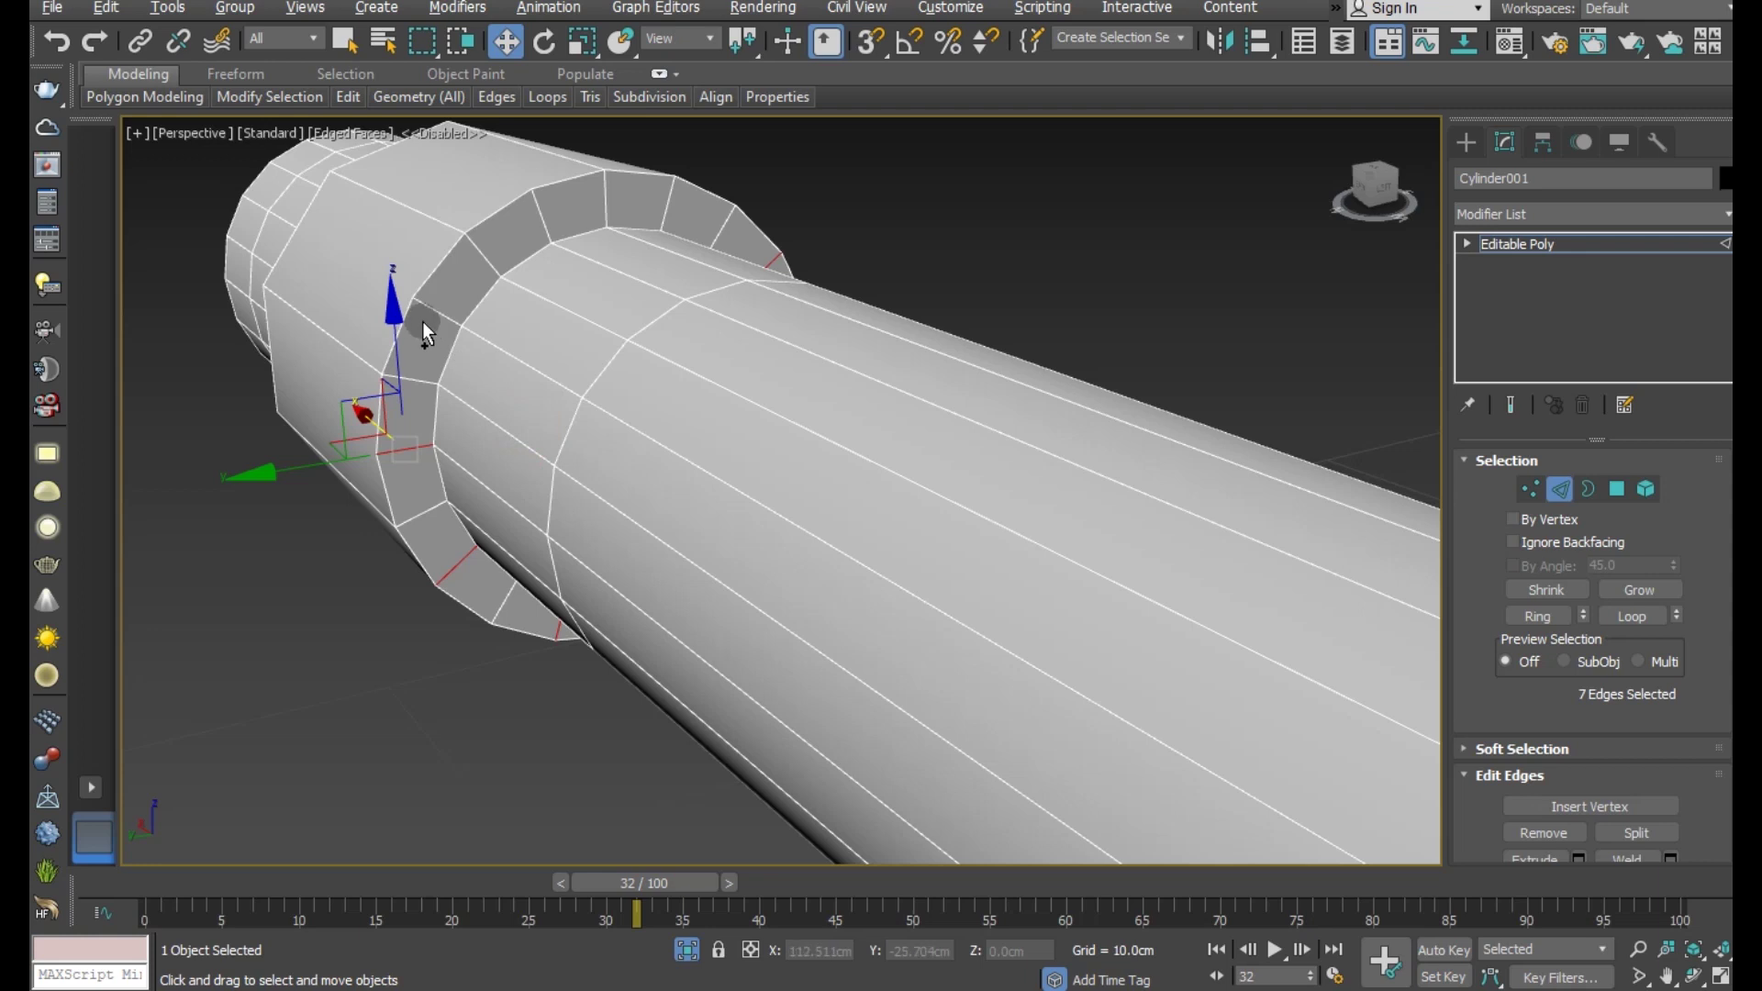
{"action": "middle_click_drag", "start_coordinate": [666, 377], "coordinate": [583, 358], "text": "alt"}
{"action": "left_click", "coordinate": [532, 242], "text": "ctrl"}
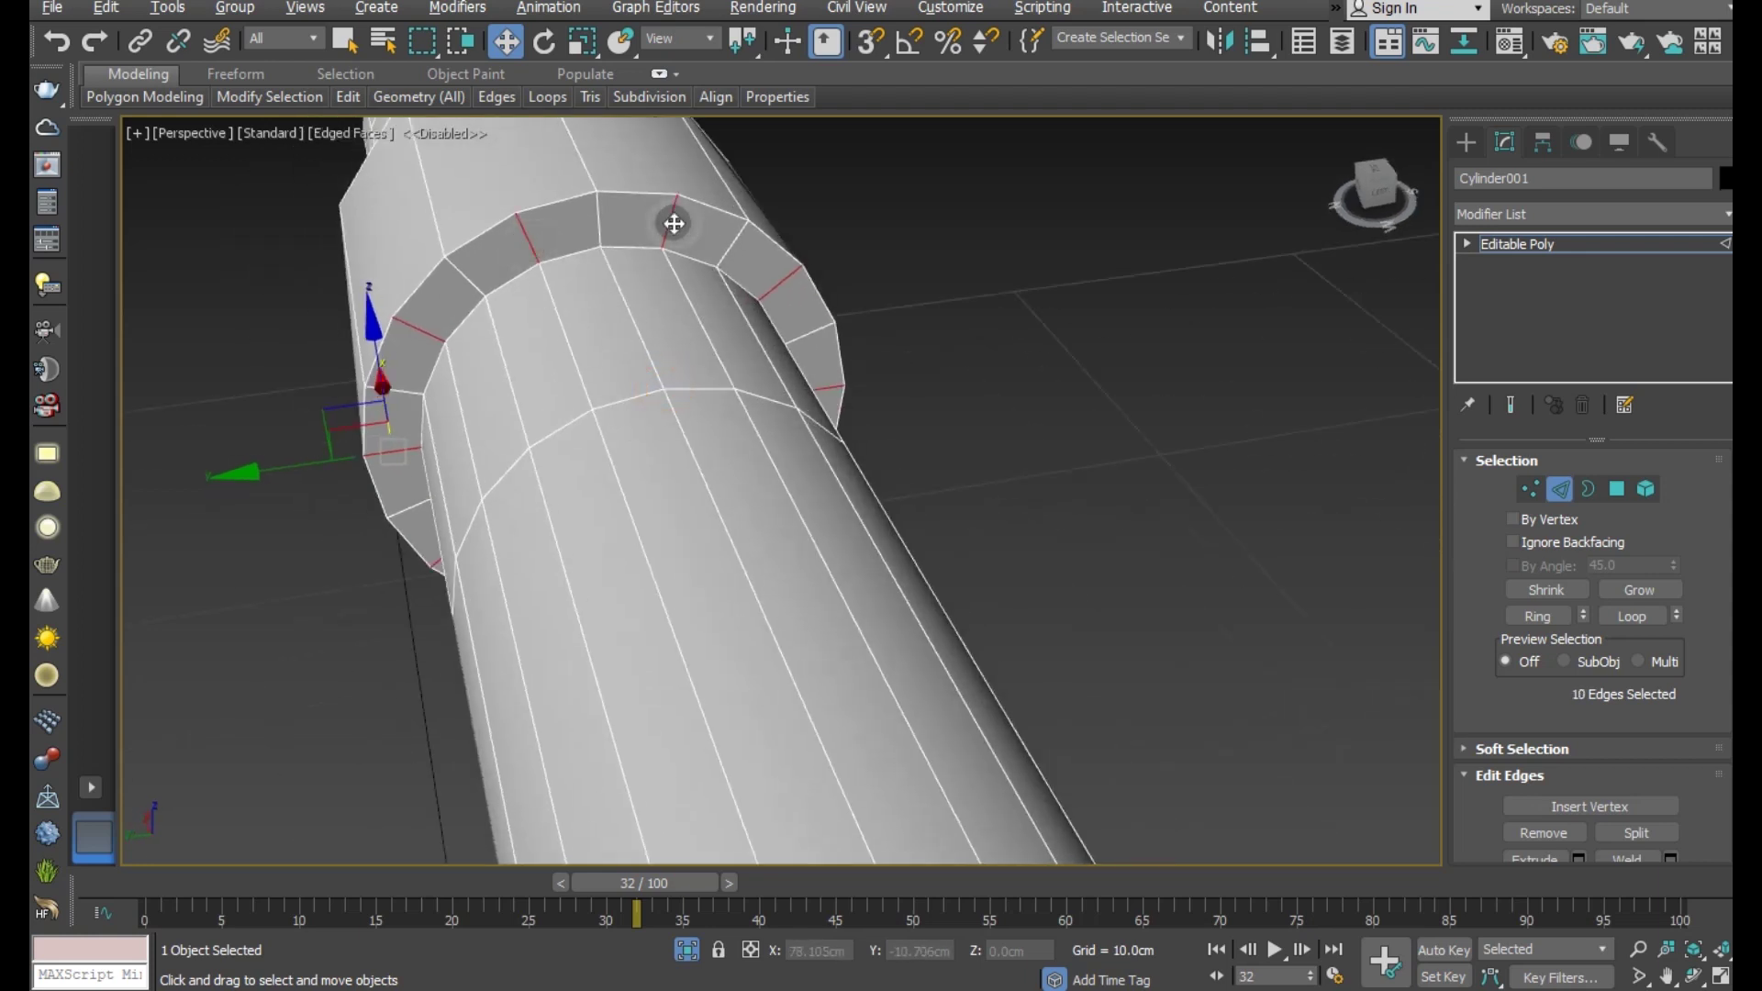
{"action": "key", "text": "BackSpace"}
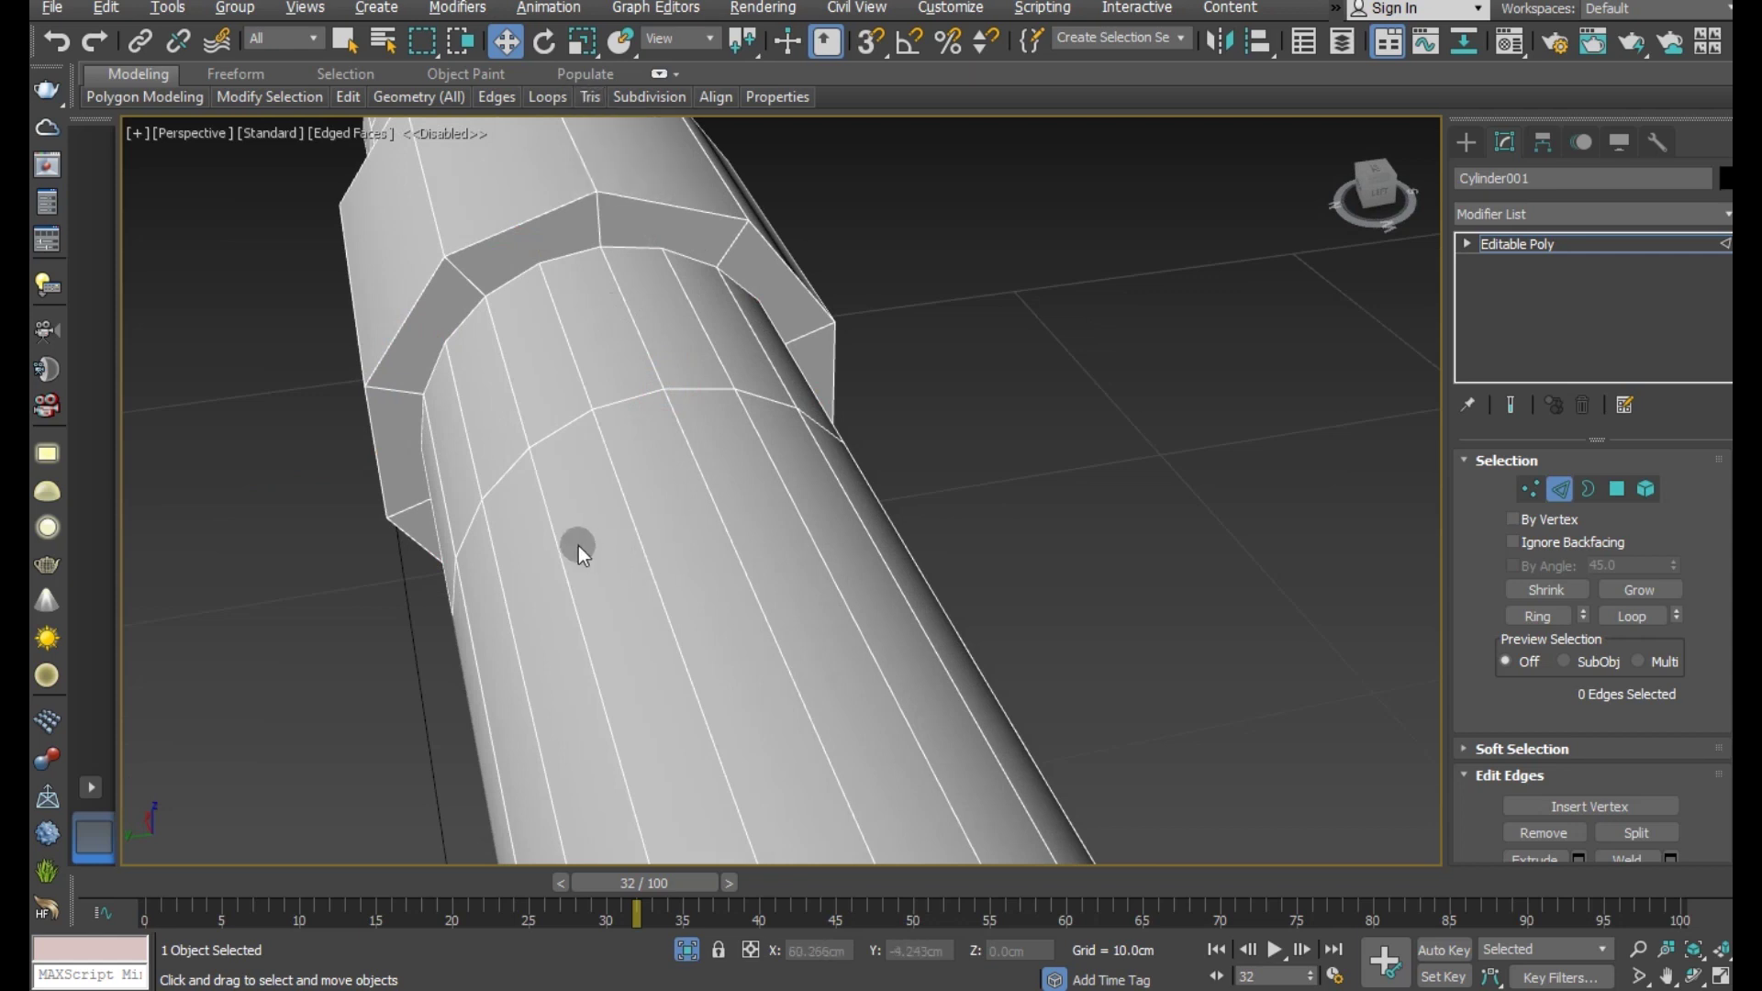
{"action": "scroll", "coordinate": [582, 550], "scroll_direction": "down", "scroll_amount": 2}
{"action": "mouse_move", "coordinate": [707, 421]}
{"action": "middle_mouse_down", "text": "alt"}
{"action": "mouse_move", "coordinate": [708, 446]}
{"action": "mouse_move", "coordinate": [637, 478]}
{"action": "middle_mouse_up", "text": "alt"}
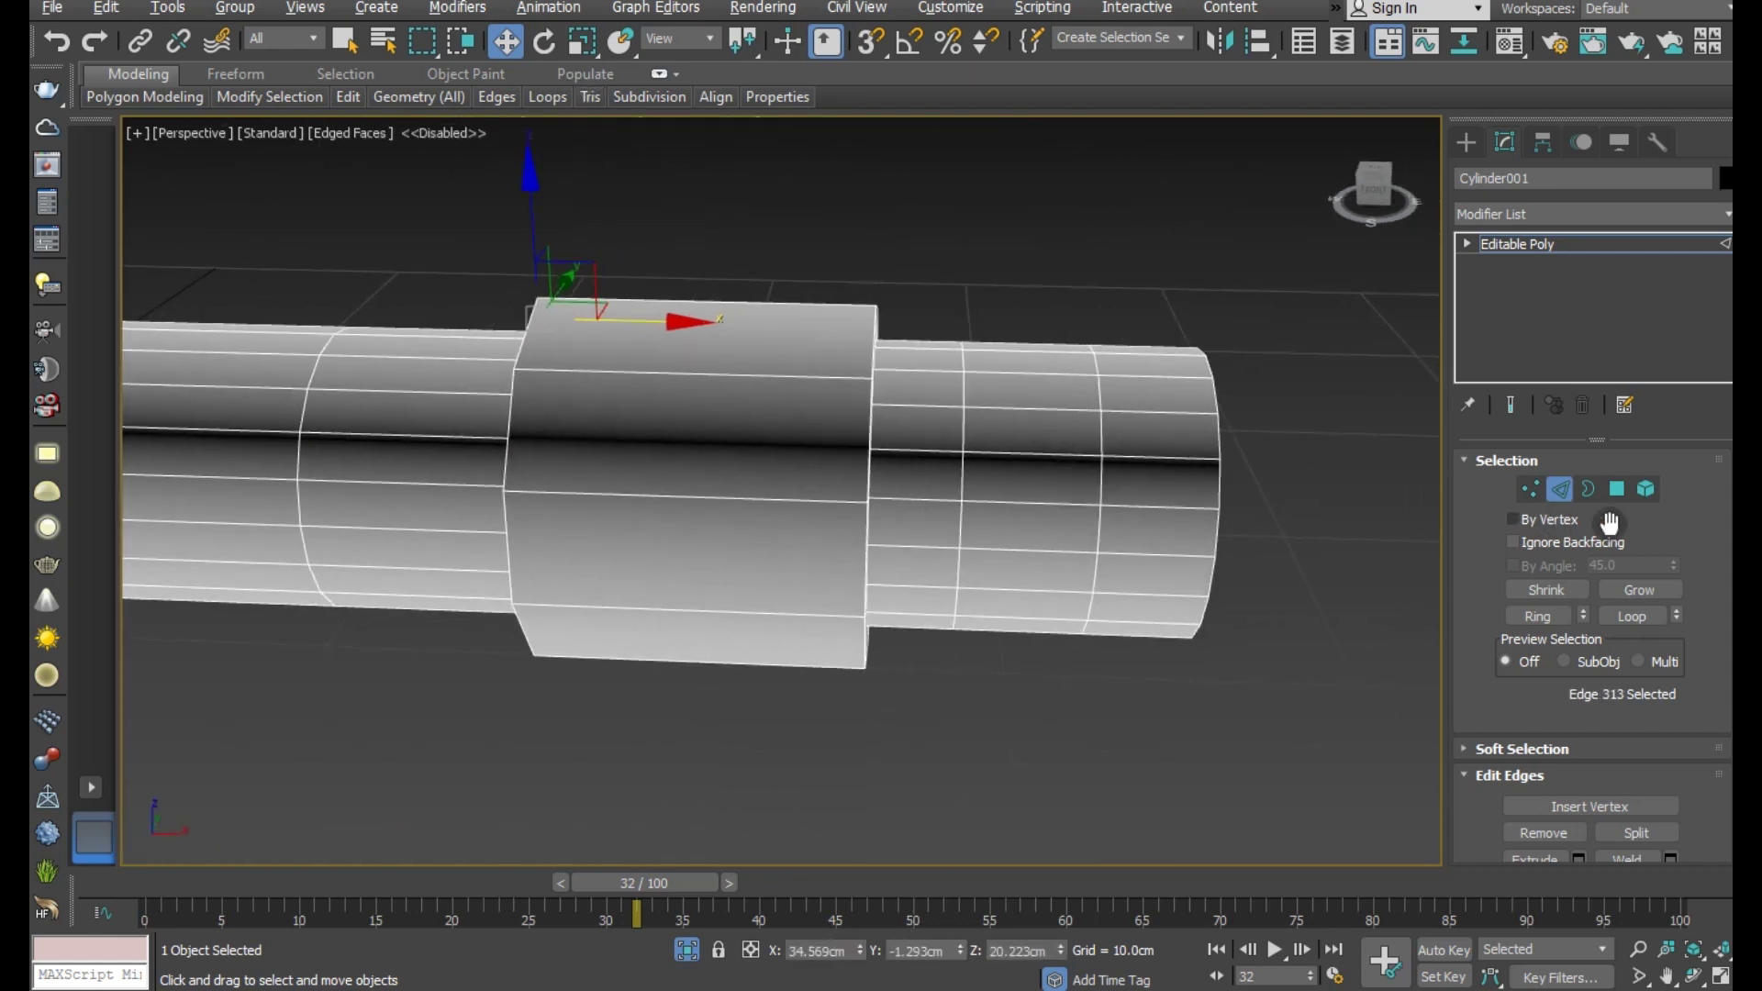
- Switch to Polygon level and select the first three faces on the narrow section
{"action": "left_click", "coordinate": [1159, 551]}
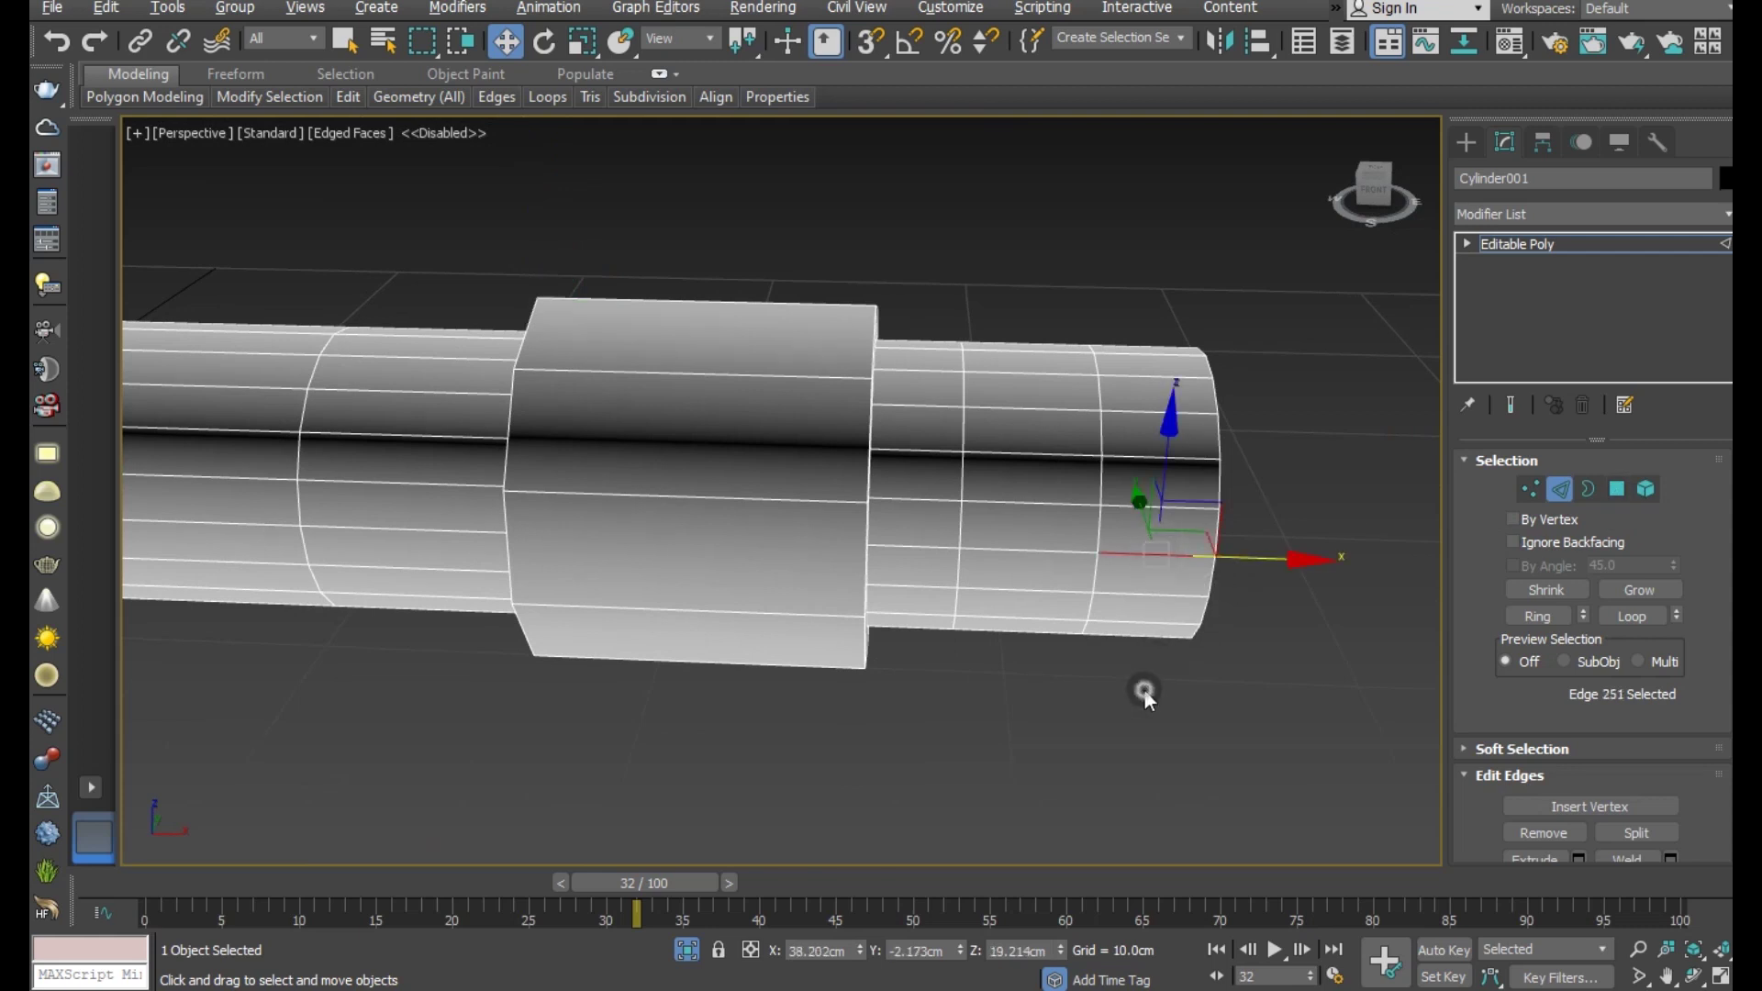
{"action": "left_click", "coordinate": [1144, 688]}
{"action": "middle_click_drag", "start_coordinate": [1144, 688], "coordinate": [1531, 525], "text": "alt"}
{"action": "left_click", "coordinate": [1621, 492]}
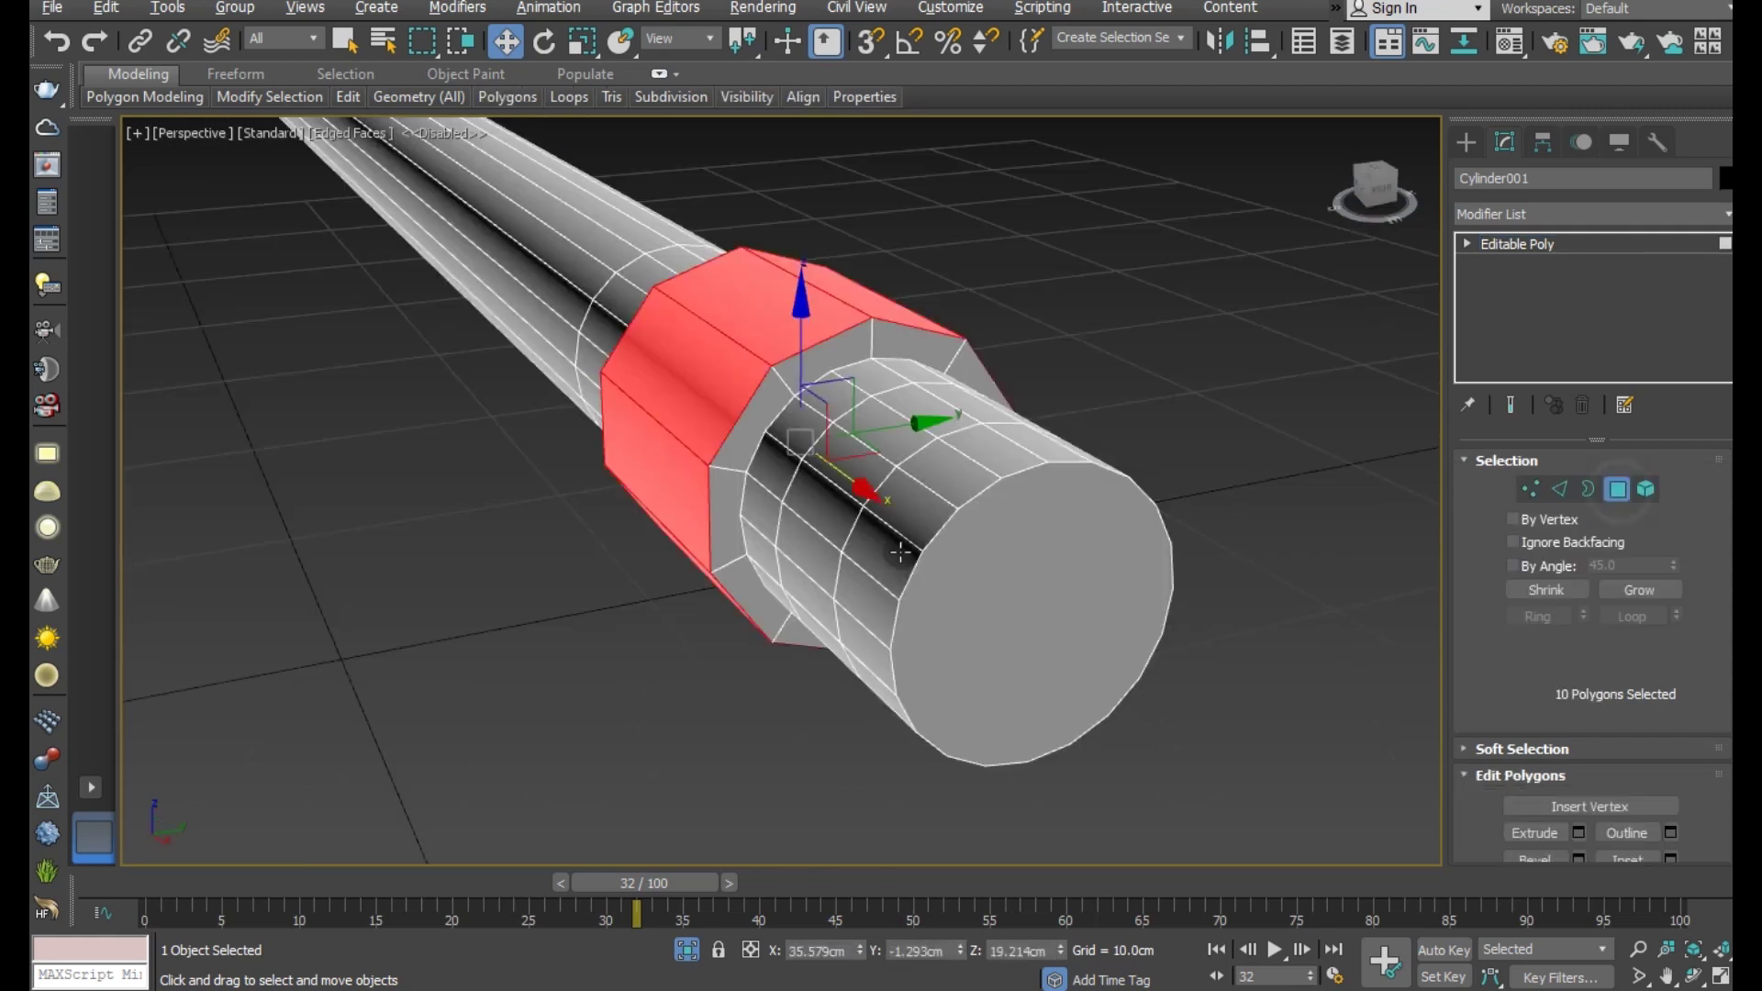
{"action": "left_click", "coordinate": [813, 597]}
{"action": "middle_click_drag", "start_coordinate": [887, 575], "coordinate": [826, 569], "text": "alt"}
{"action": "left_click", "coordinate": [810, 551], "text": "ctrl"}
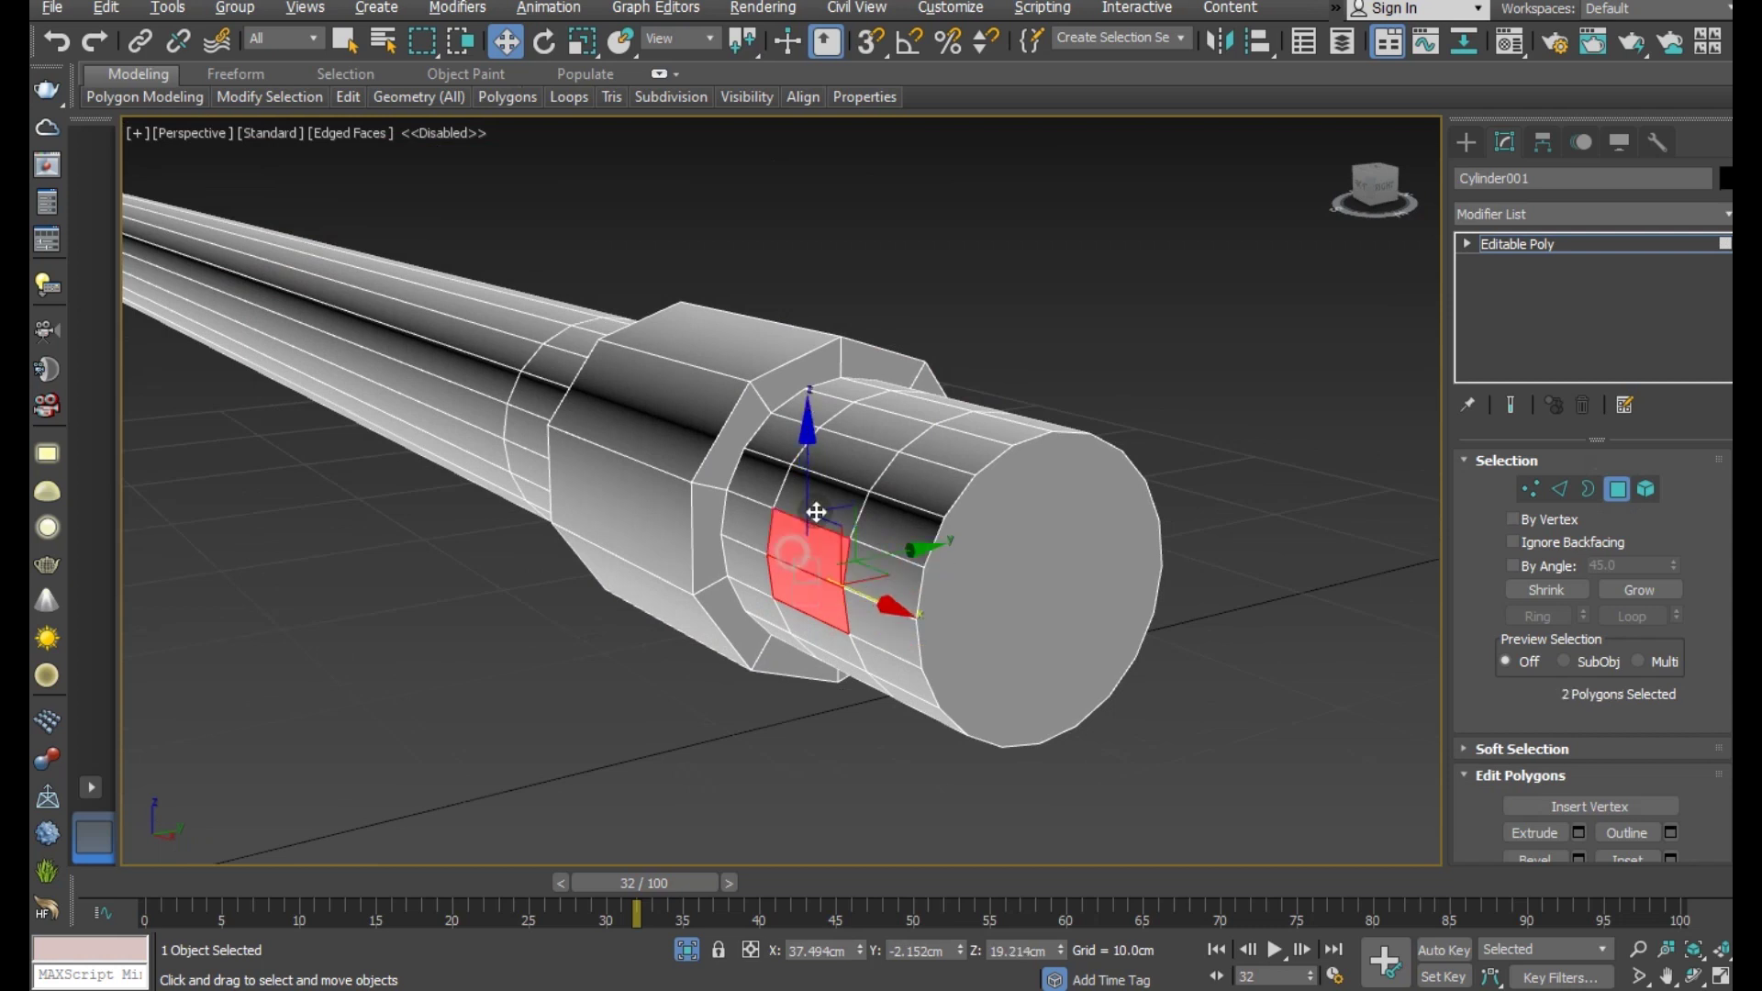
{"action": "left_click", "coordinate": [817, 495], "text": "ctrl"}
- Add paired faces around the other sides to reach ten selected faces
{"action": "mouse_move", "coordinate": [975, 572]}
{"action": "middle_mouse_down", "text": "alt"}
{"action": "mouse_move", "coordinate": [908, 587]}
{"action": "mouse_move", "coordinate": [1165, 618]}
{"action": "mouse_move", "coordinate": [1115, 564]}
{"action": "middle_mouse_up", "text": "alt"}
{"action": "left_click", "coordinate": [1071, 625], "text": "ctrl"}
{"action": "left_click", "coordinate": [1071, 579], "text": "ctrl"}
{"action": "left_click", "coordinate": [976, 450], "text": "ctrl"}
{"action": "left_click", "coordinate": [949, 501], "text": "ctrl"}
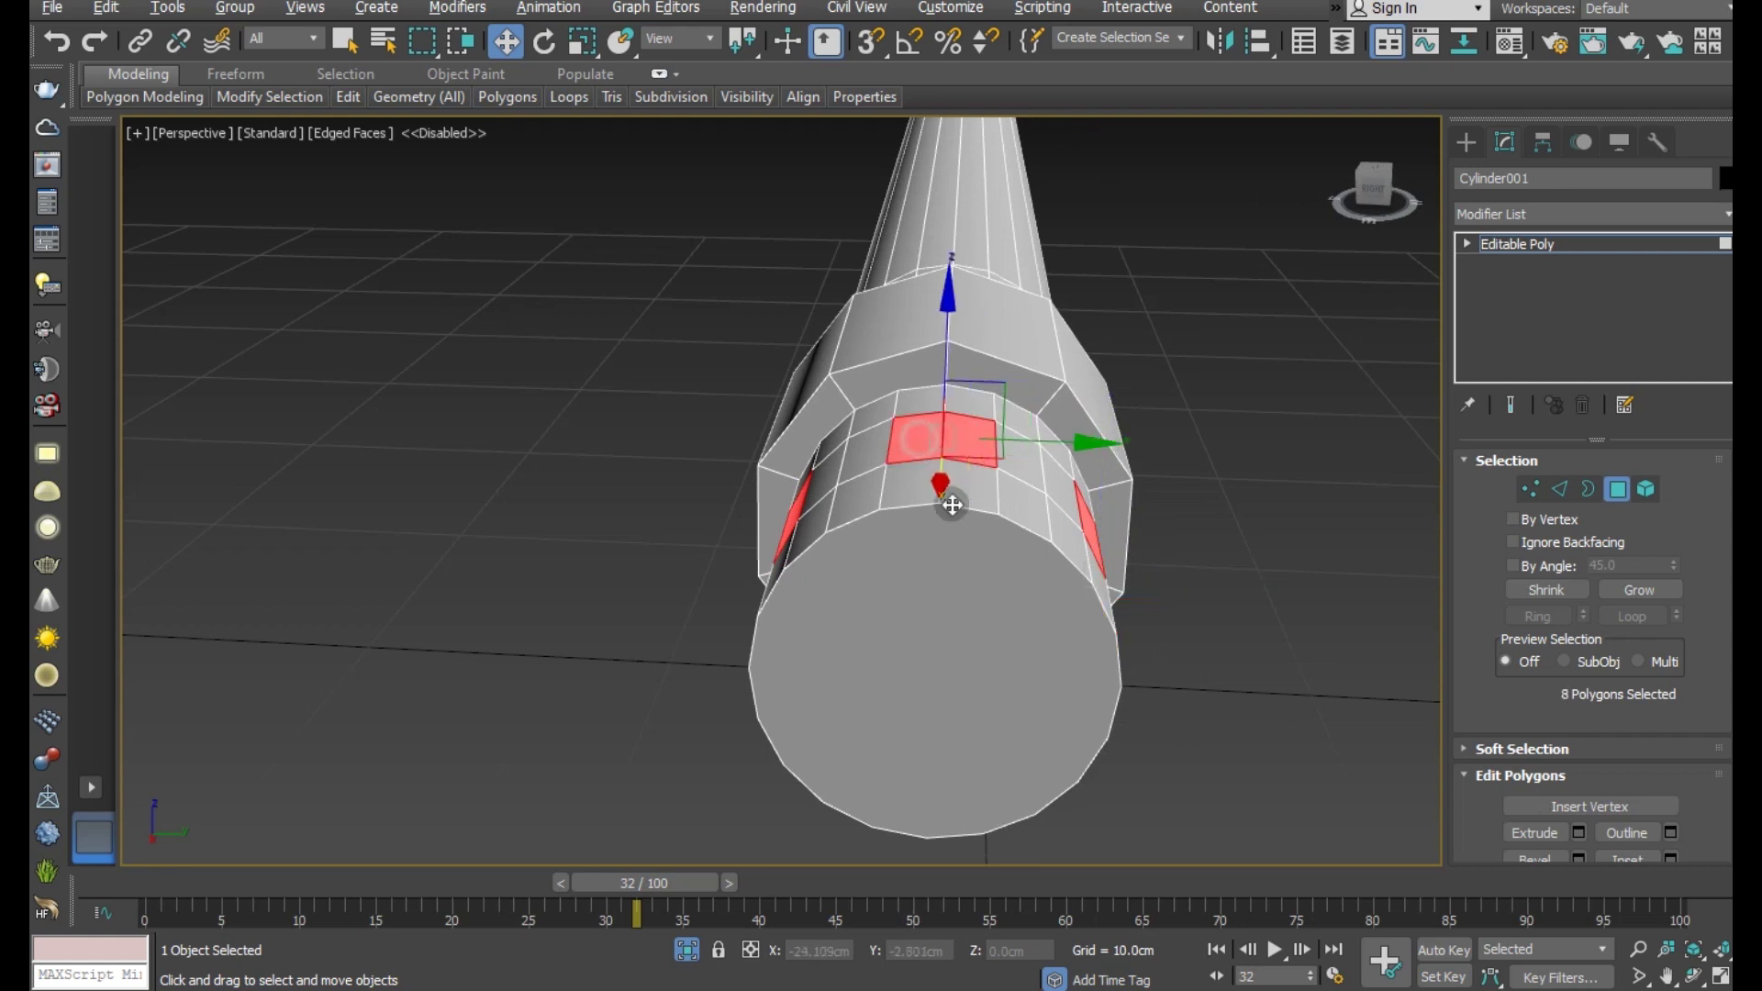
{"action": "mouse_move", "coordinate": [949, 500]}
{"action": "middle_mouse_down", "text": "alt"}
{"action": "mouse_move", "coordinate": [1015, 465]}
{"action": "mouse_move", "coordinate": [994, 699]}
{"action": "mouse_move", "coordinate": [1106, 753]}
{"action": "mouse_move", "coordinate": [1120, 840]}
{"action": "middle_mouse_up", "text": "alt"}
{"action": "left_click", "coordinate": [994, 700], "text": "ctrl"}
{"action": "left_click", "coordinate": [922, 695], "text": "ctrl"}
{"action": "scroll", "coordinate": [1575, 786], "scroll_direction": "down", "scroll_amount": 3}
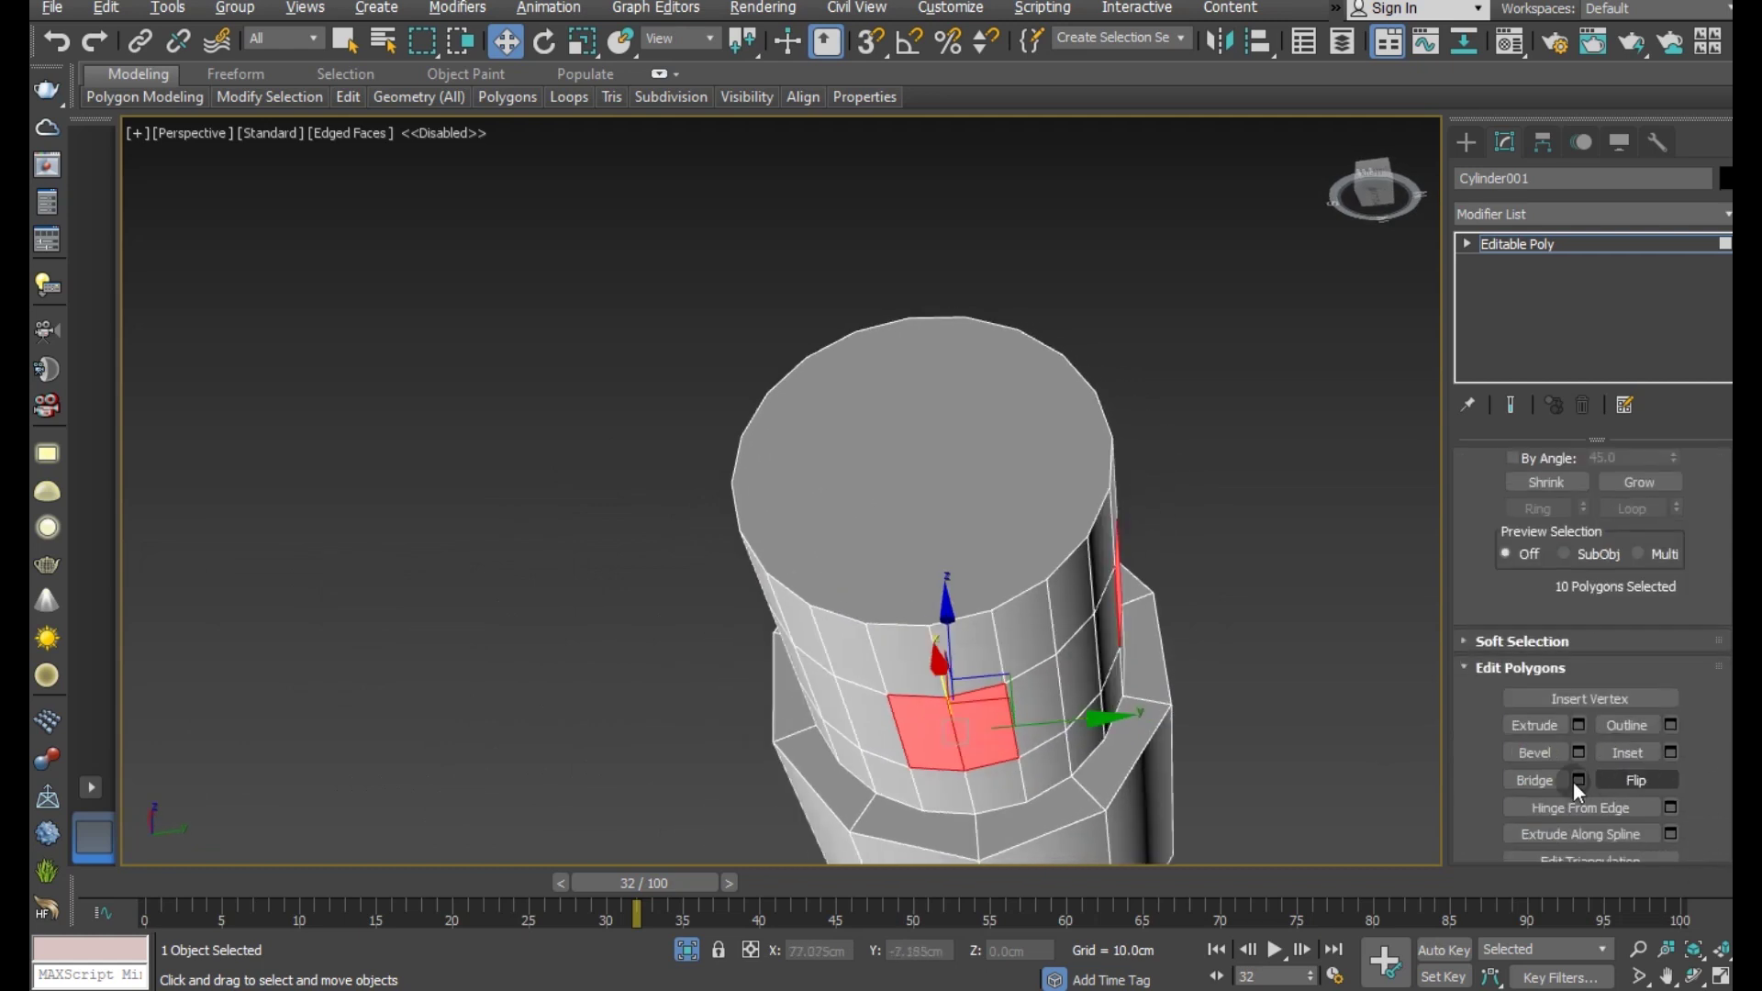
- Apply a very small inset to the ten selected side faces
{"action": "left_click", "coordinate": [1671, 754]}
{"action": "middle_click_drag", "start_coordinate": [1395, 679], "coordinate": [1312, 607], "text": "alt"}
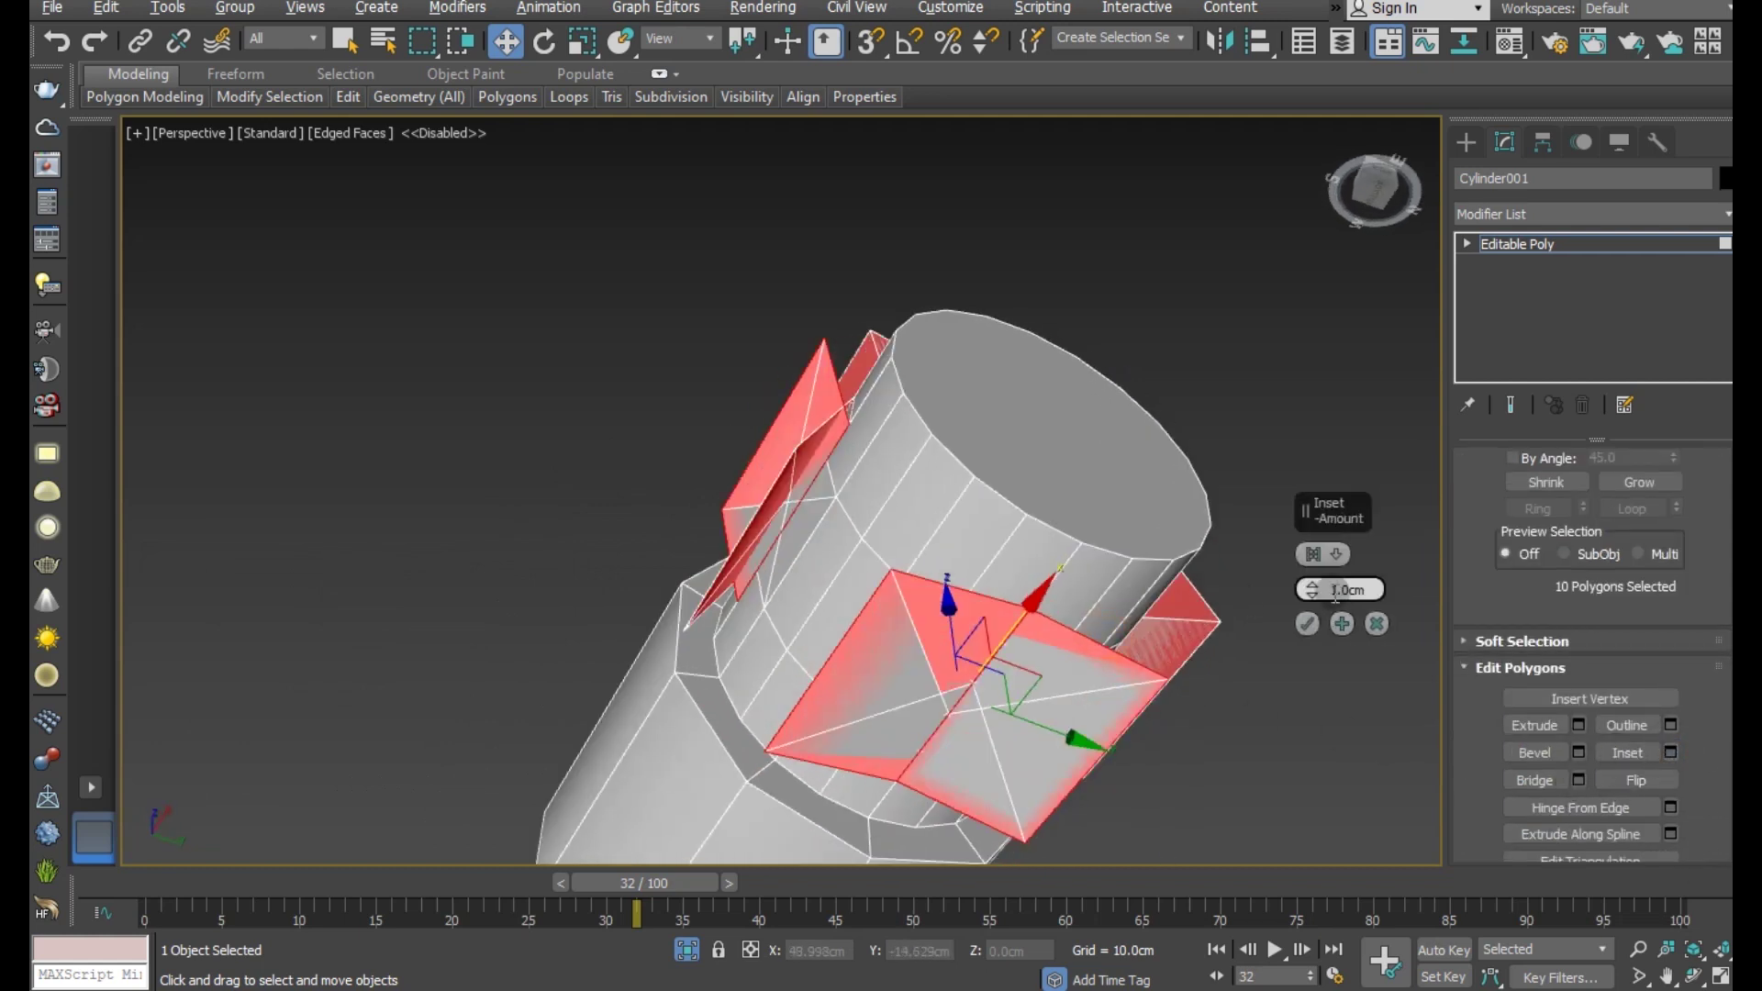
{"action": "left_click_drag", "start_coordinate": [1308, 592], "coordinate": [1304, 606]}
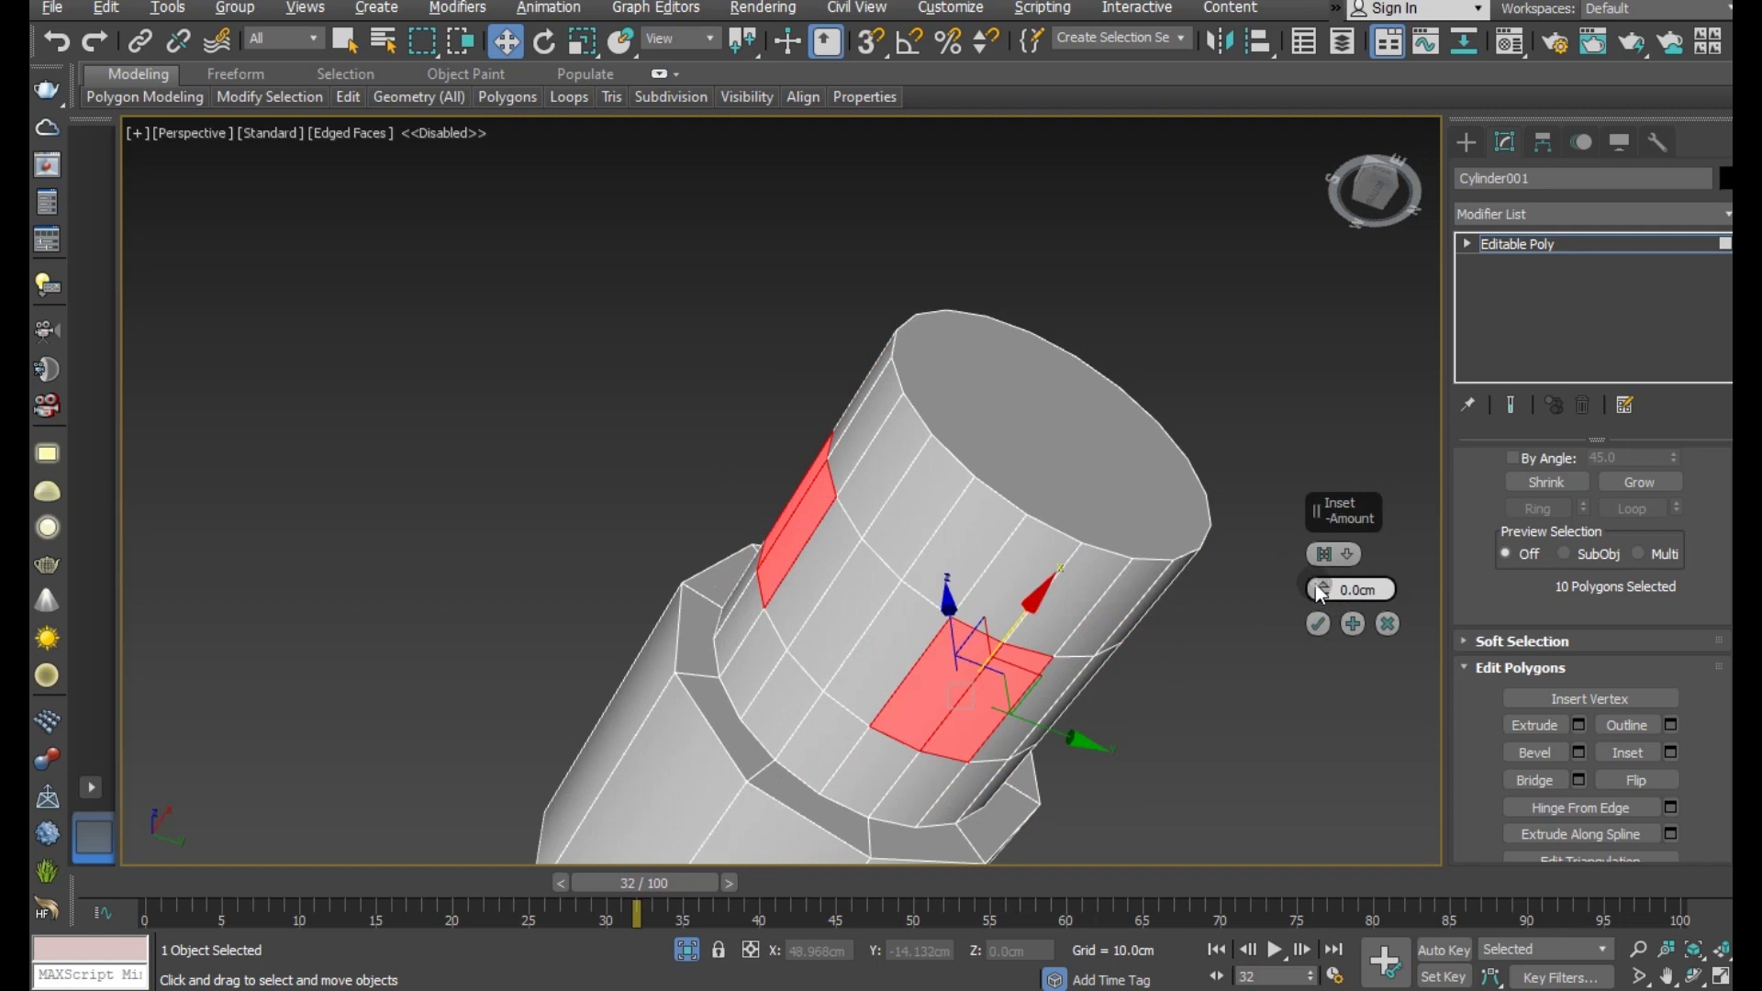
{"action": "left_click", "coordinate": [1318, 586]}
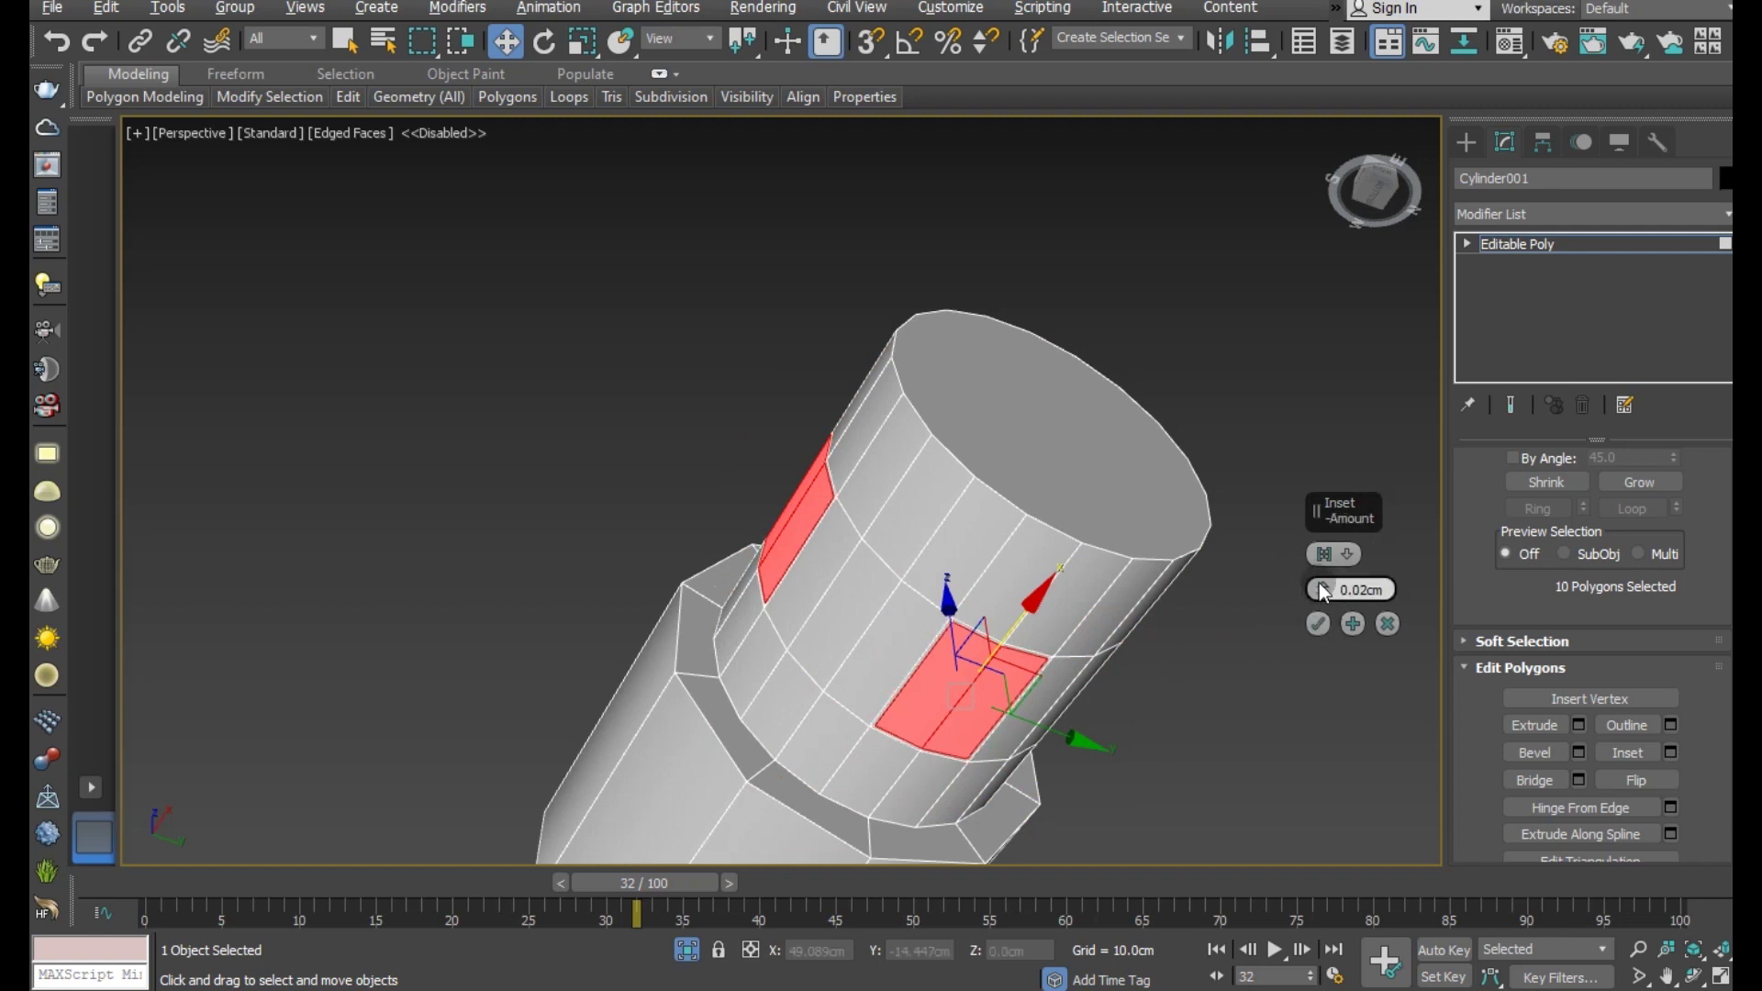
{"action": "left_click", "coordinate": [1319, 583]}
{"action": "left_click", "coordinate": [1318, 624]}
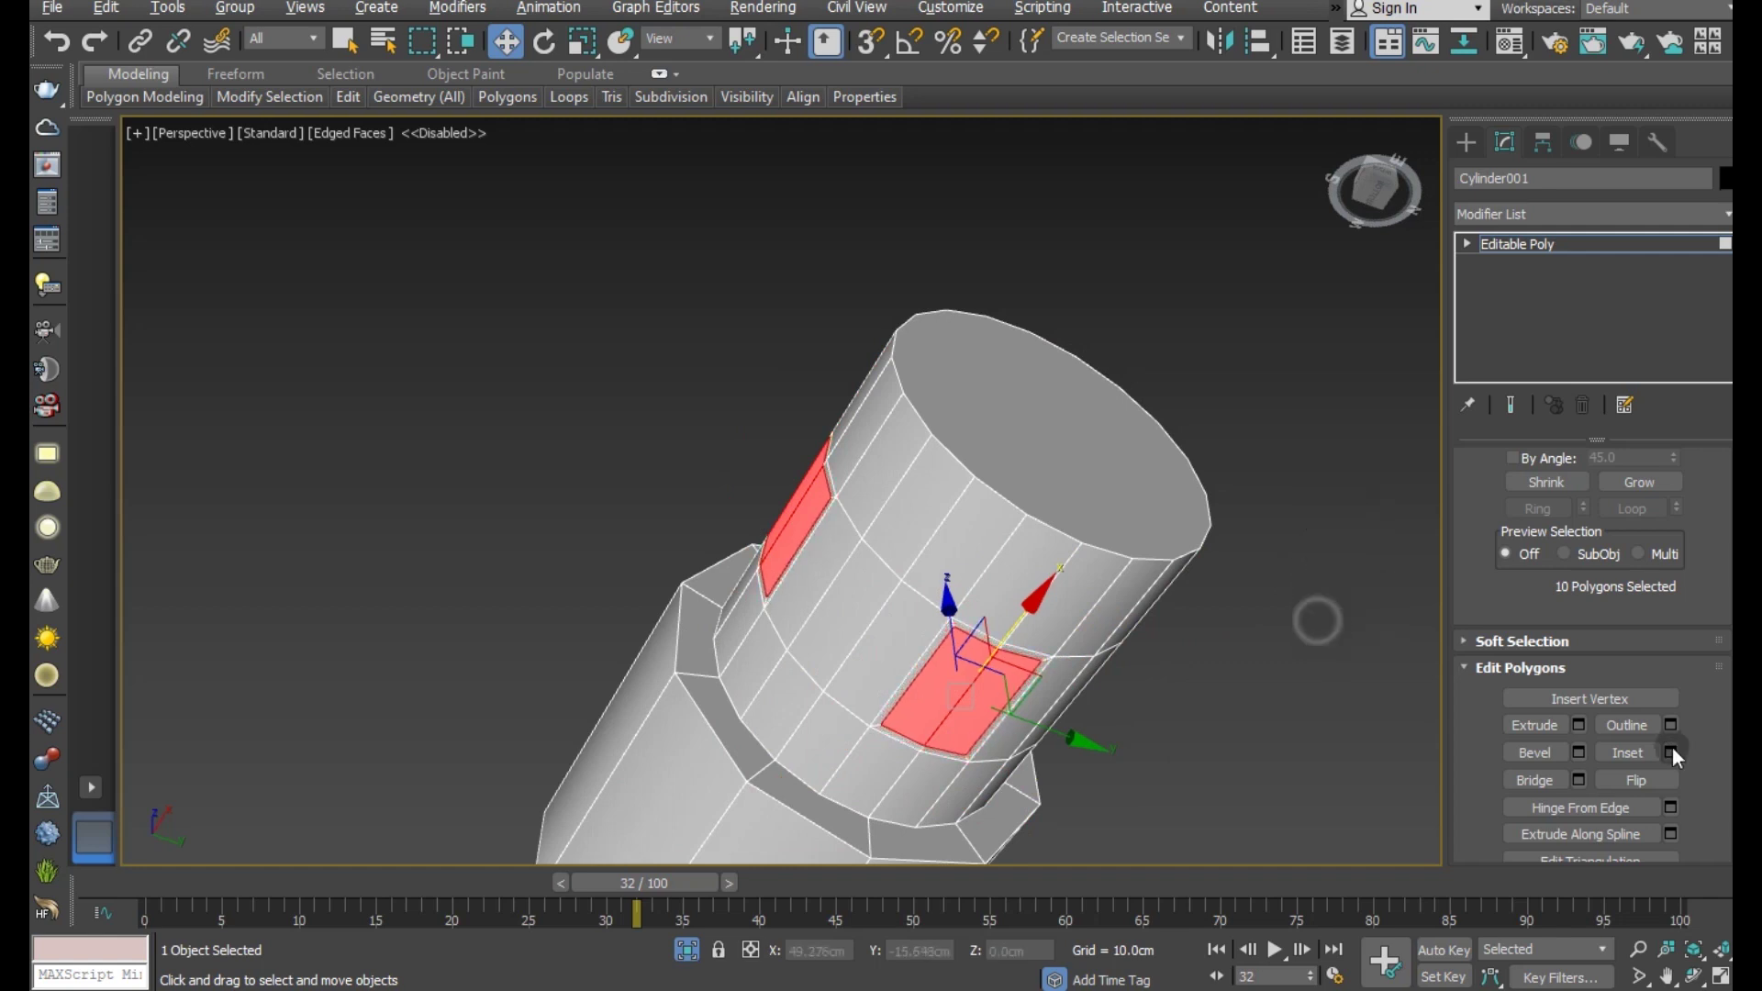
- Extrude the inset faces inward about -0.35cm to form shallow recessed slots
{"action": "left_click", "coordinate": [1578, 725]}
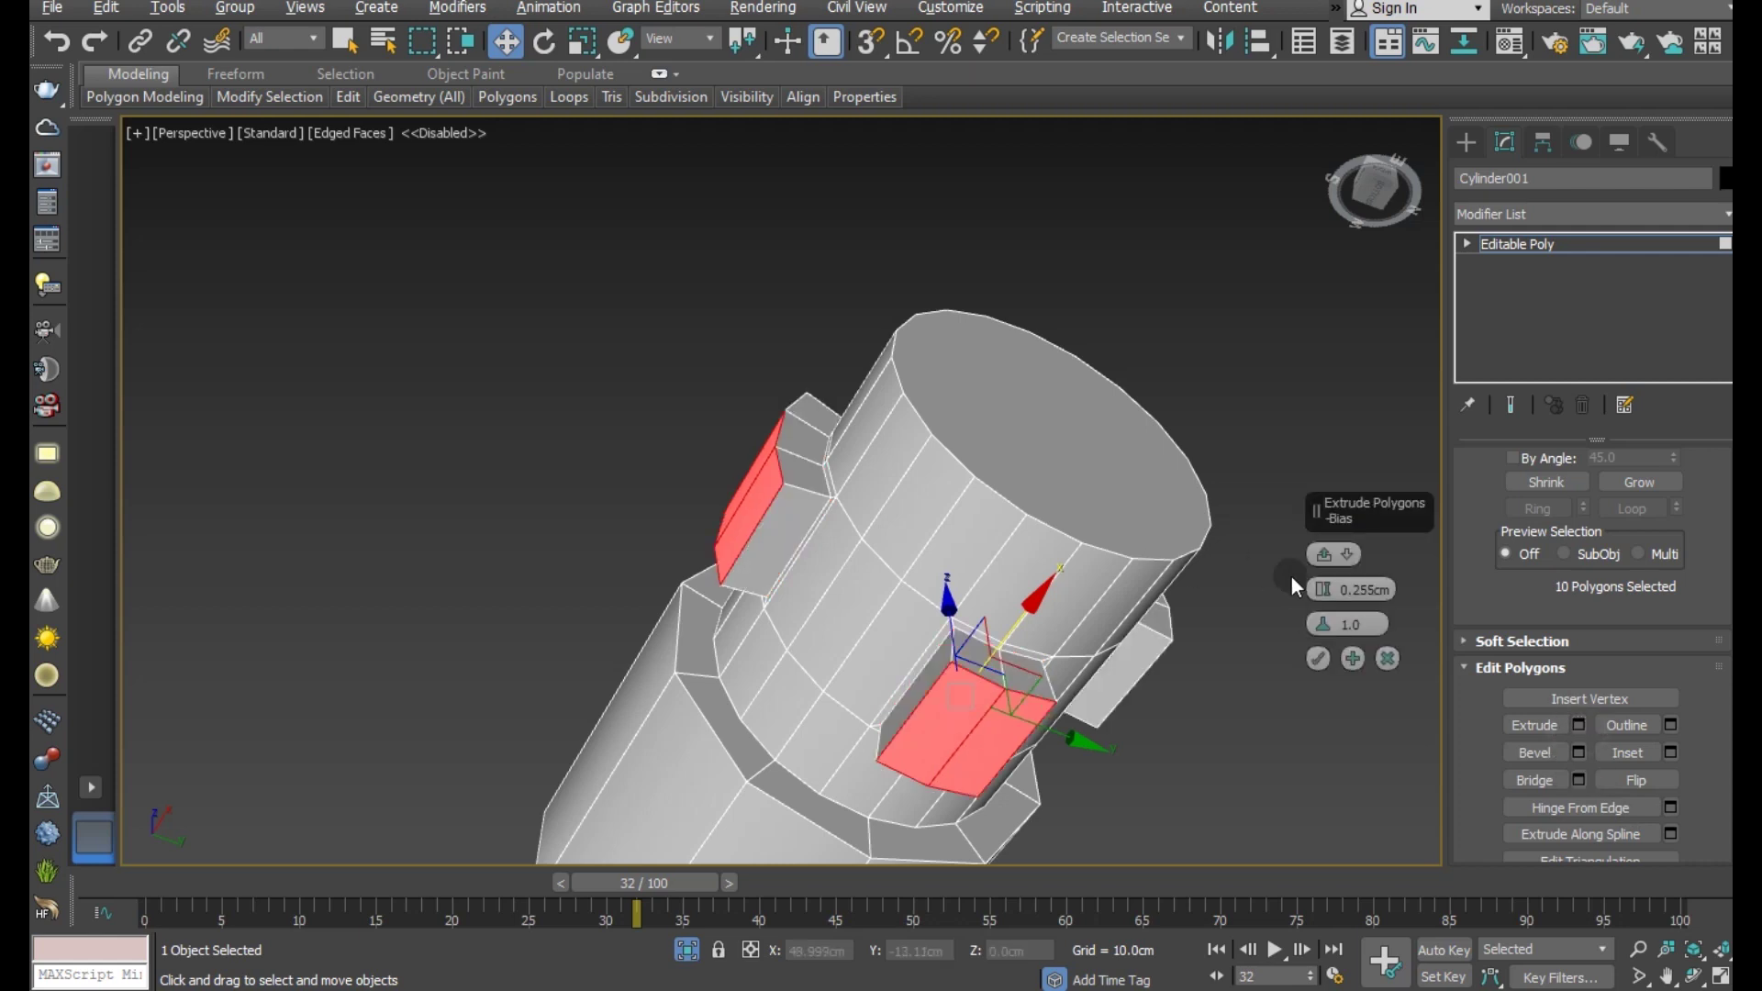
{"action": "left_click_drag", "start_coordinate": [1327, 582], "coordinate": [1327, 590]}
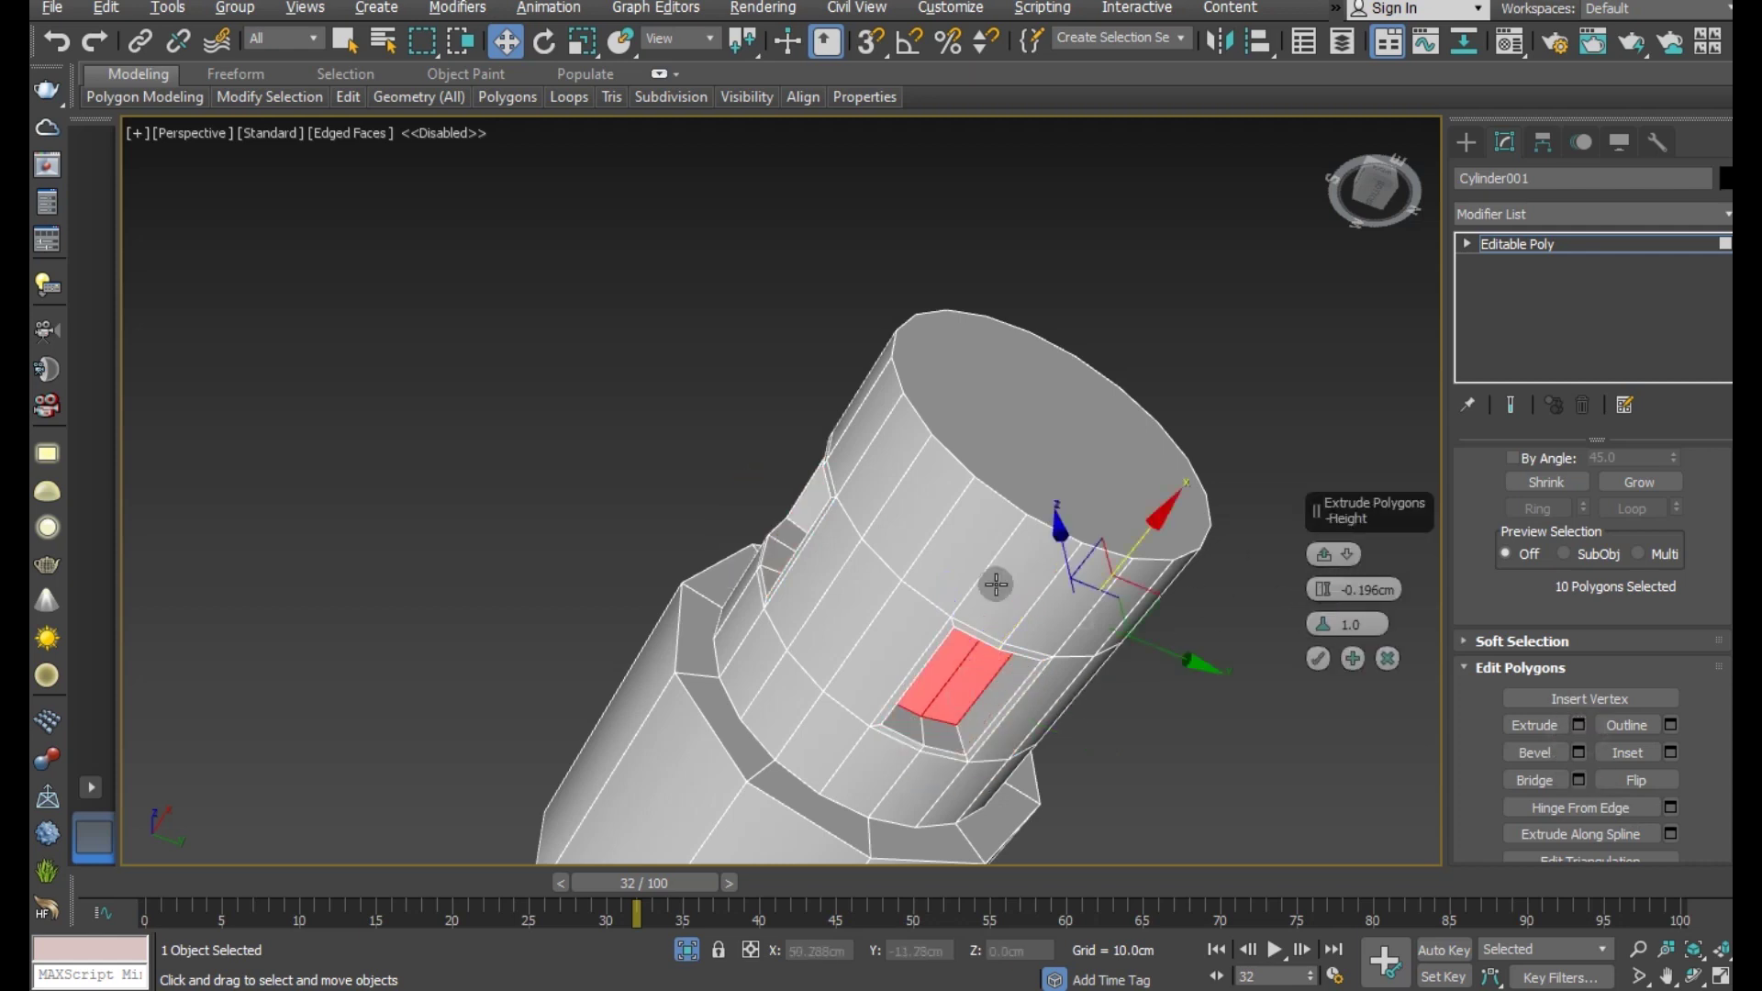
{"action": "mouse_move", "coordinate": [992, 606]}
{"action": "middle_mouse_down", "text": "alt"}
{"action": "mouse_move", "coordinate": [1019, 615]}
{"action": "mouse_move", "coordinate": [1073, 702]}
{"action": "middle_mouse_up", "text": "alt"}
{"action": "middle_click_drag", "start_coordinate": [1166, 669], "coordinate": [1142, 684], "text": "alt"}
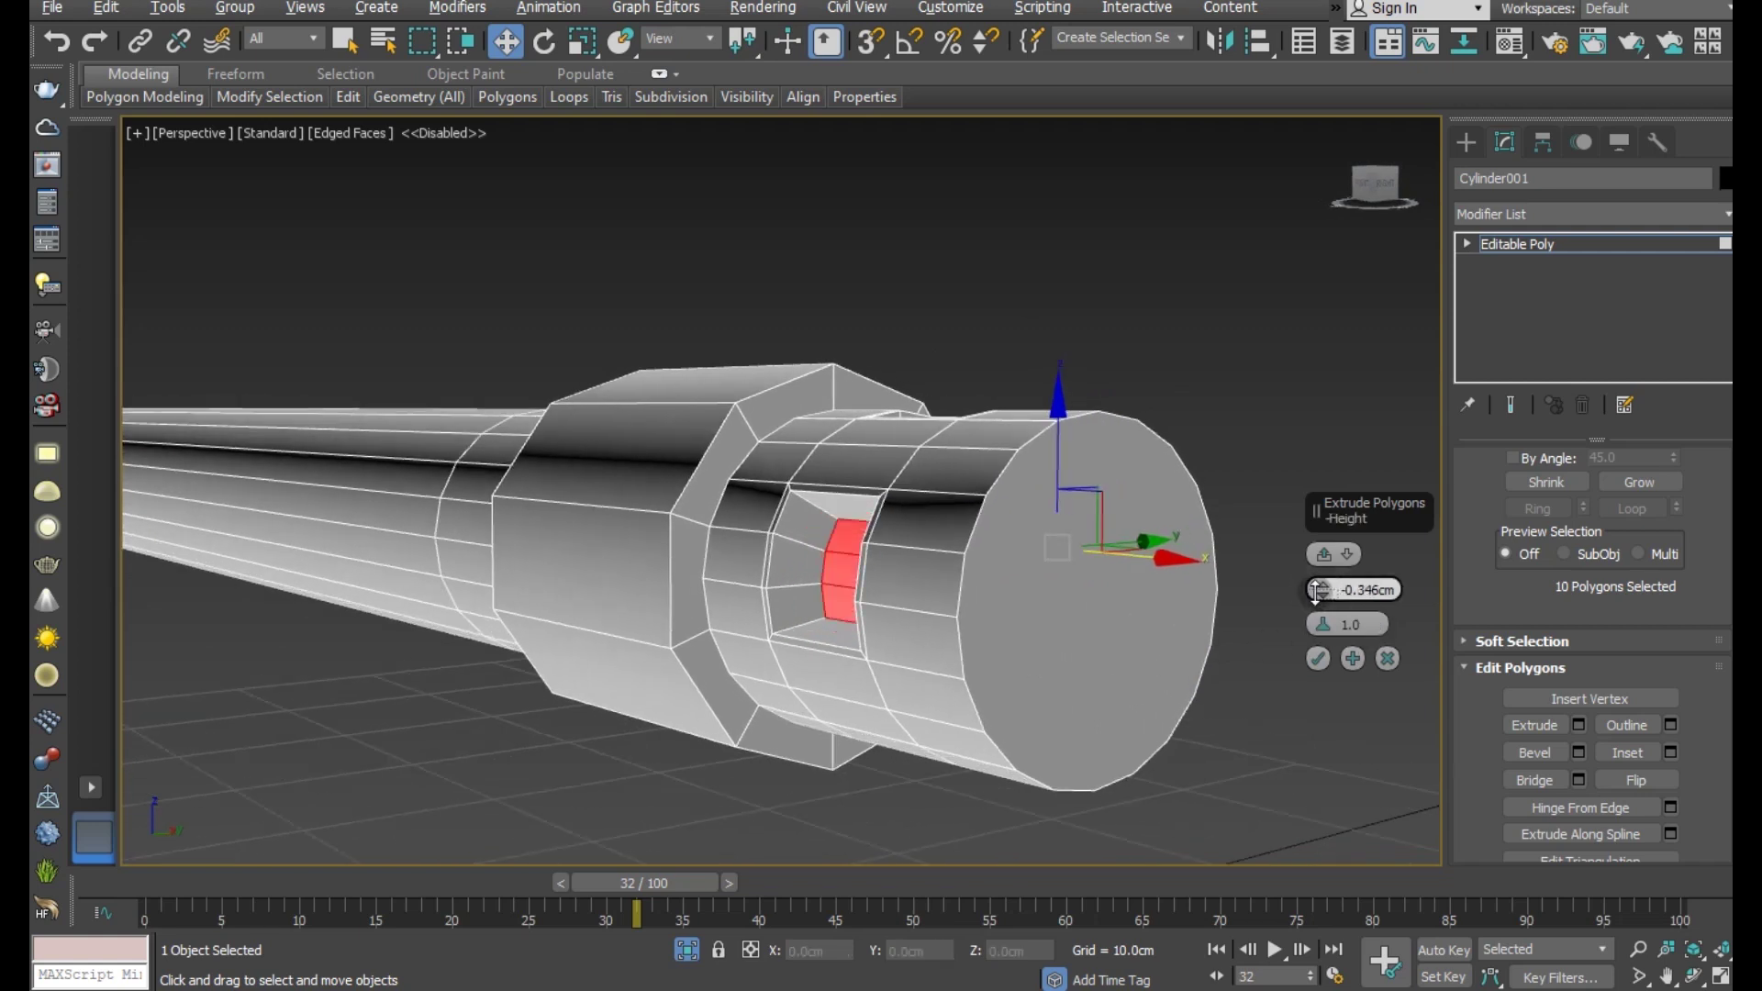
{"action": "left_click", "coordinate": [1319, 659]}
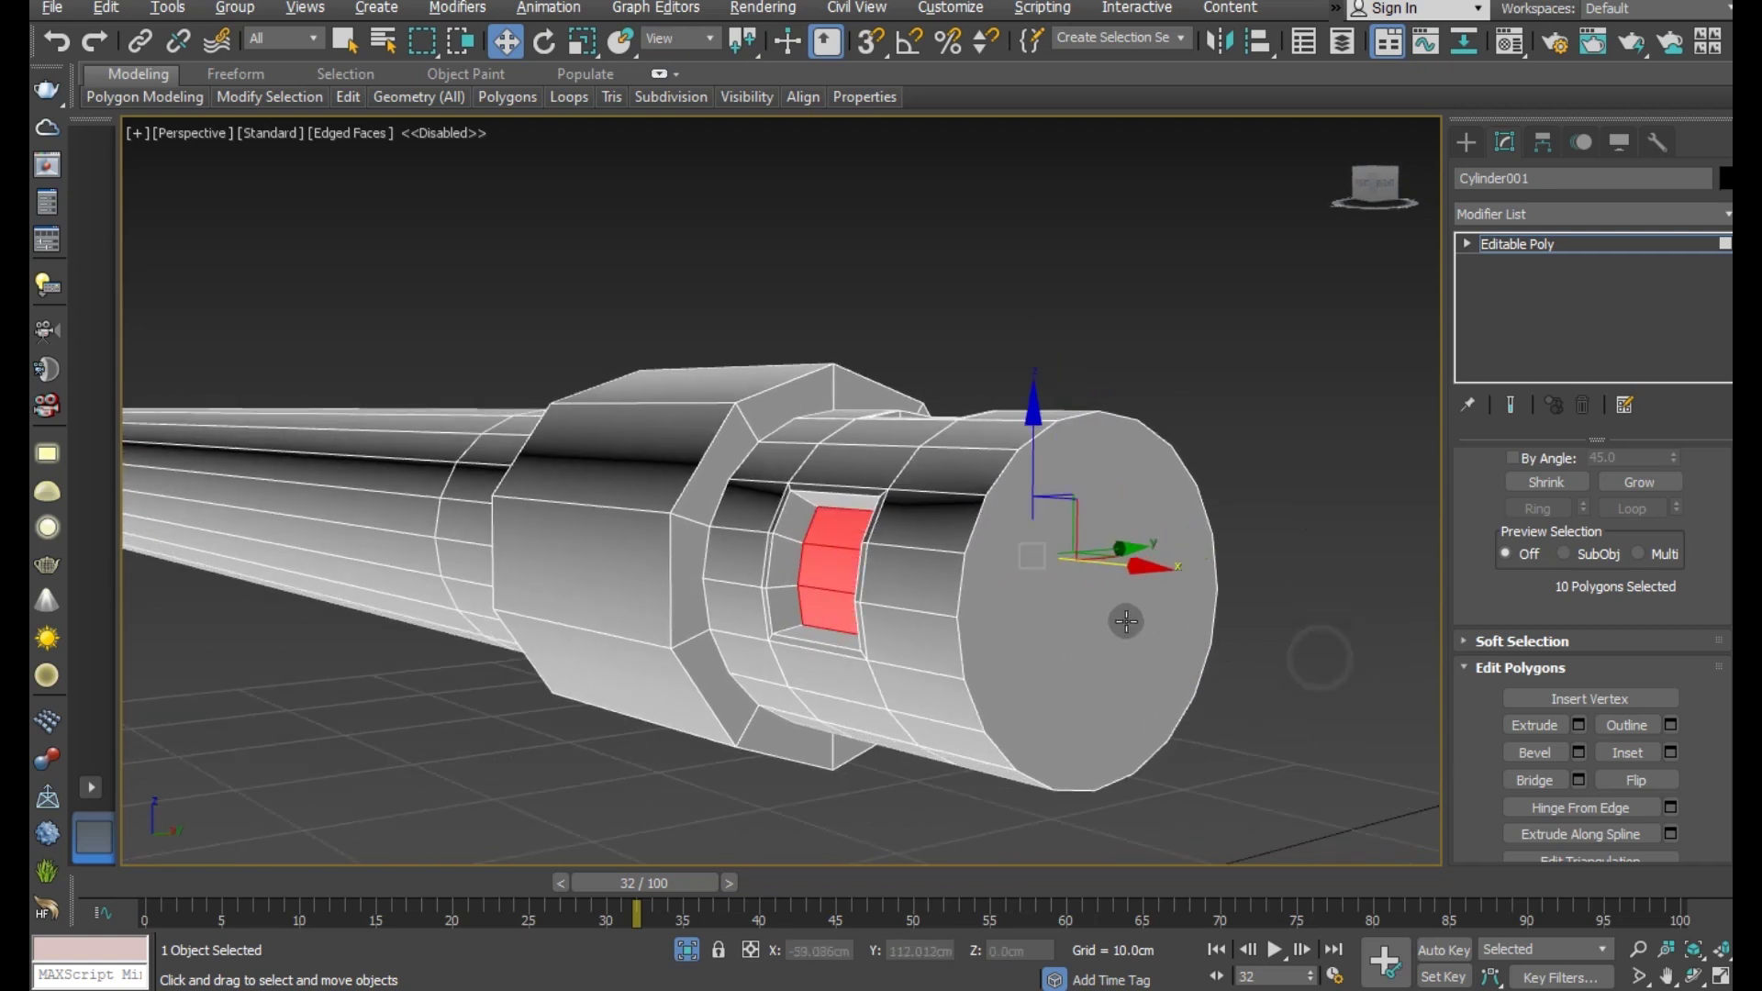
{"action": "mouse_move", "coordinate": [1126, 622]}
{"action": "middle_mouse_down", "text": "alt"}
{"action": "mouse_move", "coordinate": [1233, 685]}
{"action": "mouse_move", "coordinate": [1172, 692]}
{"action": "mouse_move", "coordinate": [1121, 653]}
{"action": "middle_mouse_up", "text": "alt"}
- Inset the barrel's flat end cap into a smaller face
{"action": "left_click", "coordinate": [1120, 653]}
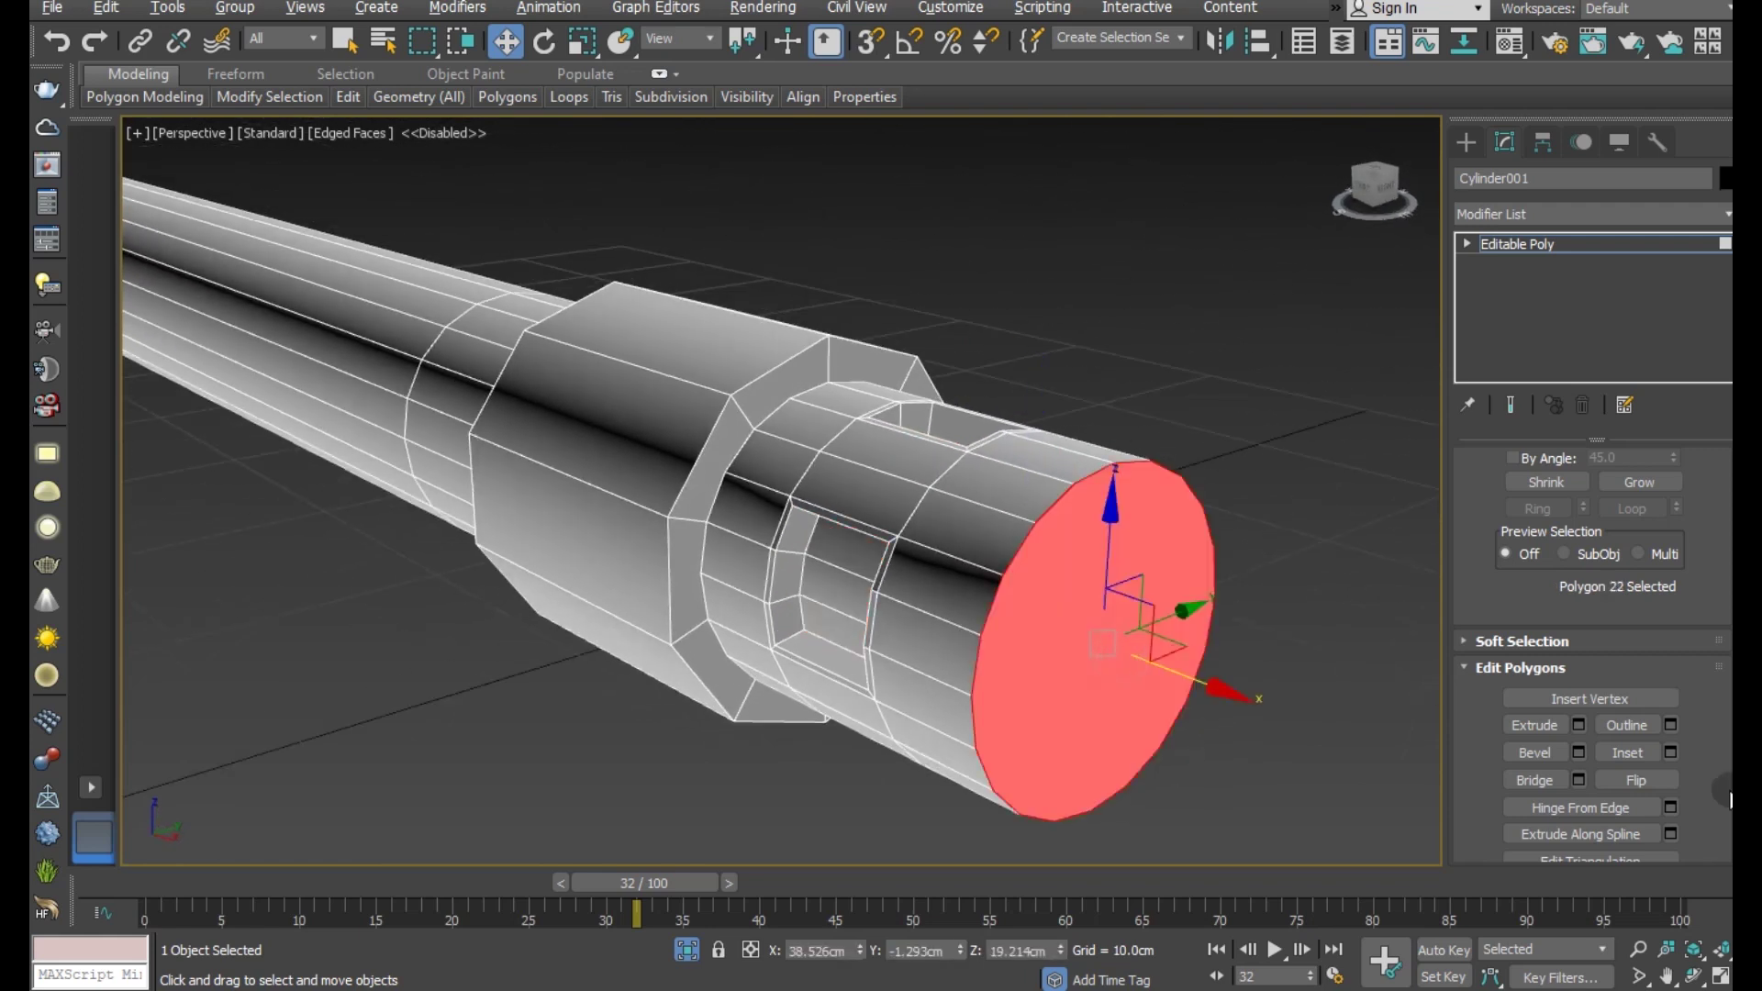
{"action": "left_click", "coordinate": [1670, 752]}
{"action": "left_click_drag", "start_coordinate": [1319, 590], "coordinate": [1329, 619]}
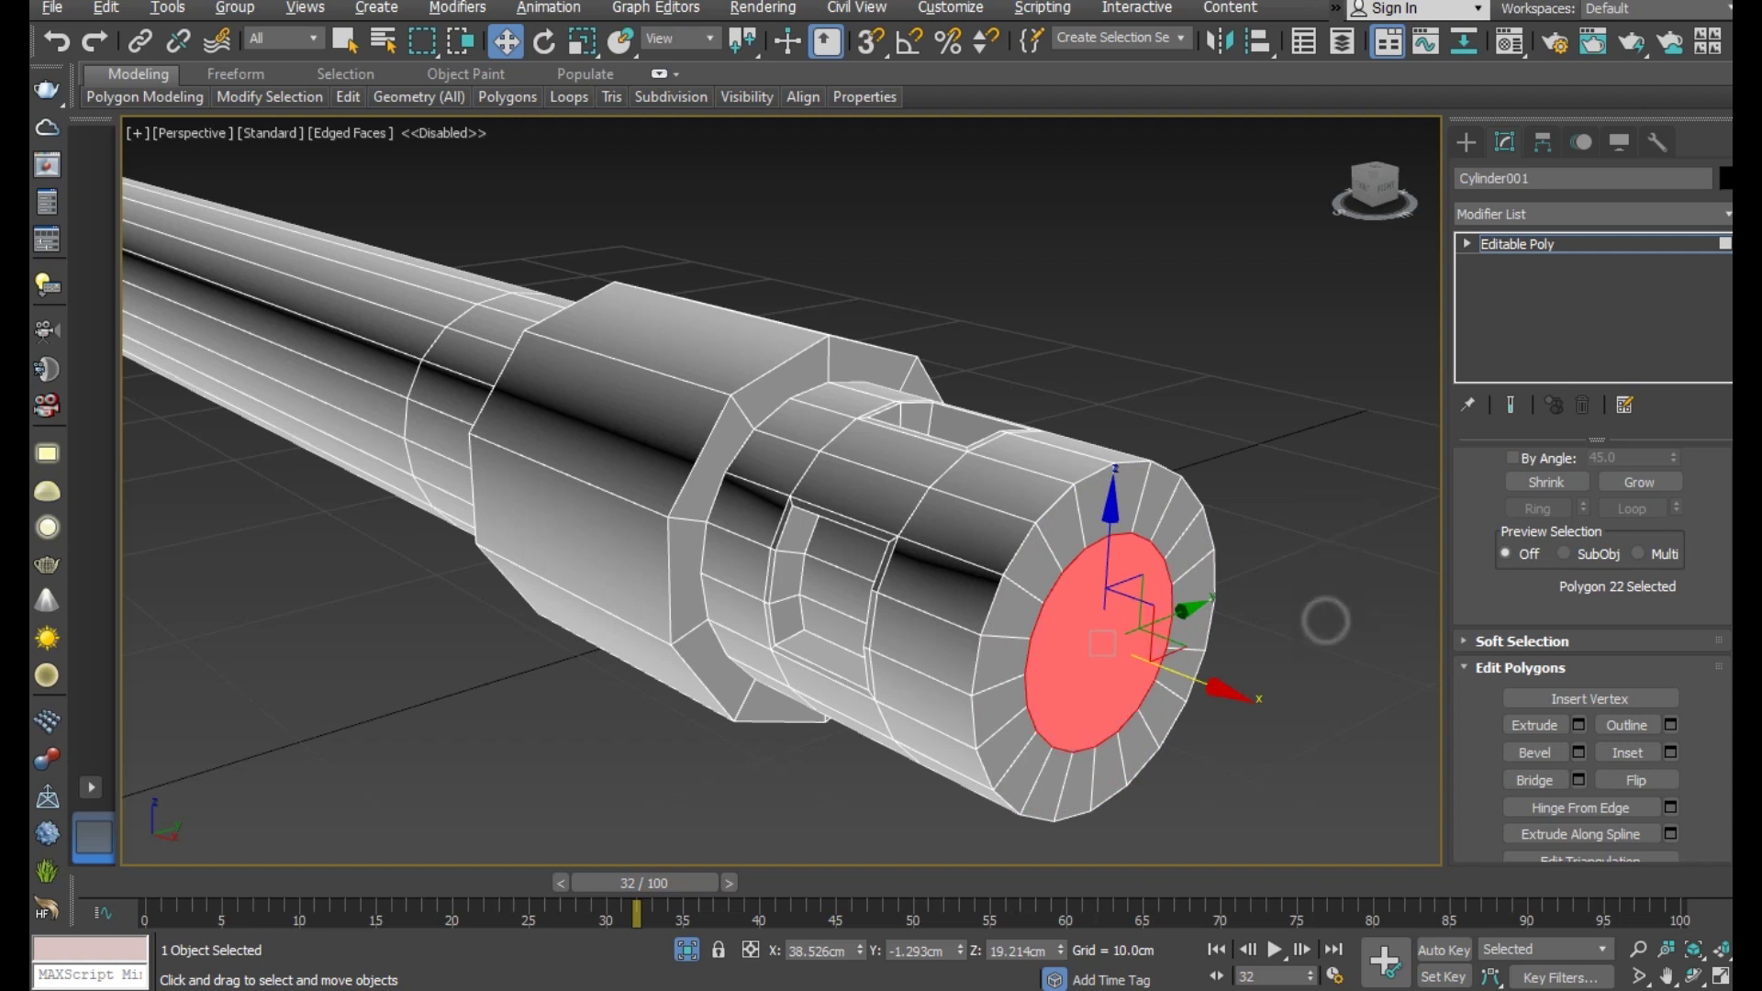
{"action": "left_click", "coordinate": [1318, 624]}
- Extrude the inset end face inward about -1.1cm to hollow the muzzle
{"action": "left_click", "coordinate": [1579, 726]}
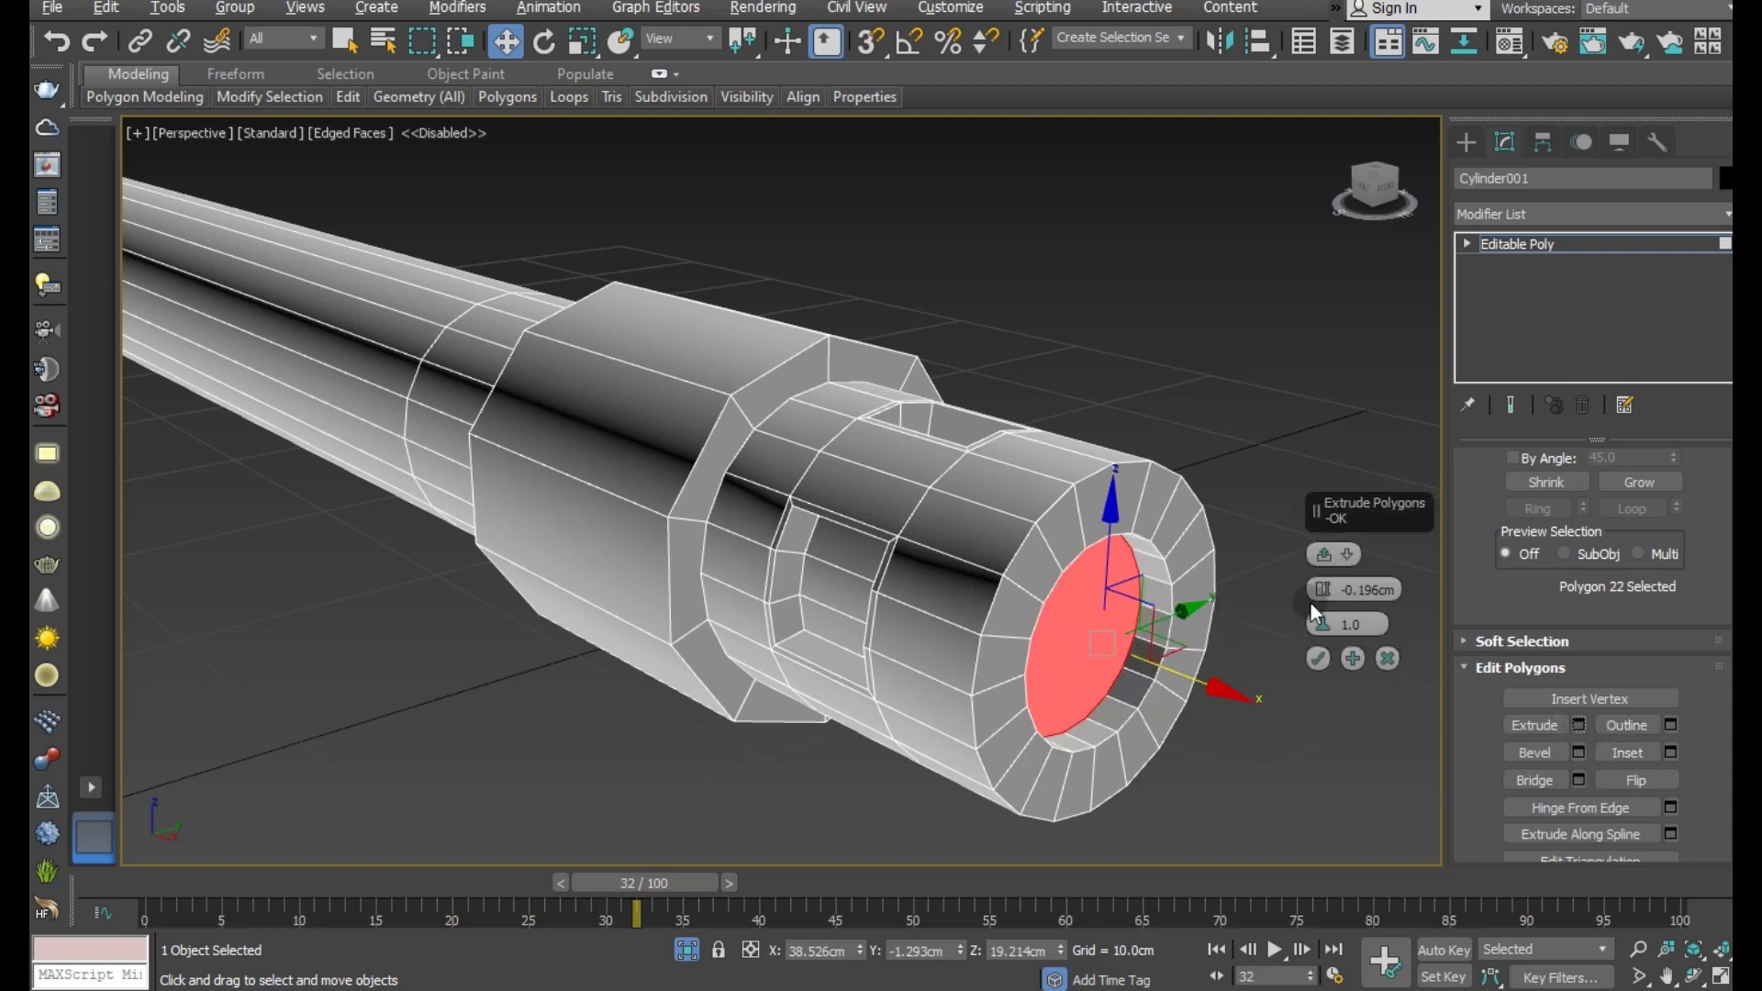
{"action": "left_click_drag", "start_coordinate": [1327, 587], "coordinate": [1328, 593]}
{"action": "mouse_move", "coordinate": [1142, 633]}
{"action": "middle_mouse_down", "text": "alt"}
{"action": "mouse_move", "coordinate": [1066, 614]}
{"action": "mouse_move", "coordinate": [1091, 696]}
{"action": "mouse_move", "coordinate": [1110, 634]}
{"action": "mouse_move", "coordinate": [1236, 640]}
{"action": "mouse_move", "coordinate": [1171, 696]}
{"action": "mouse_move", "coordinate": [1180, 659]}
{"action": "middle_mouse_up", "text": "alt"}
{"action": "left_click", "coordinate": [1318, 663]}
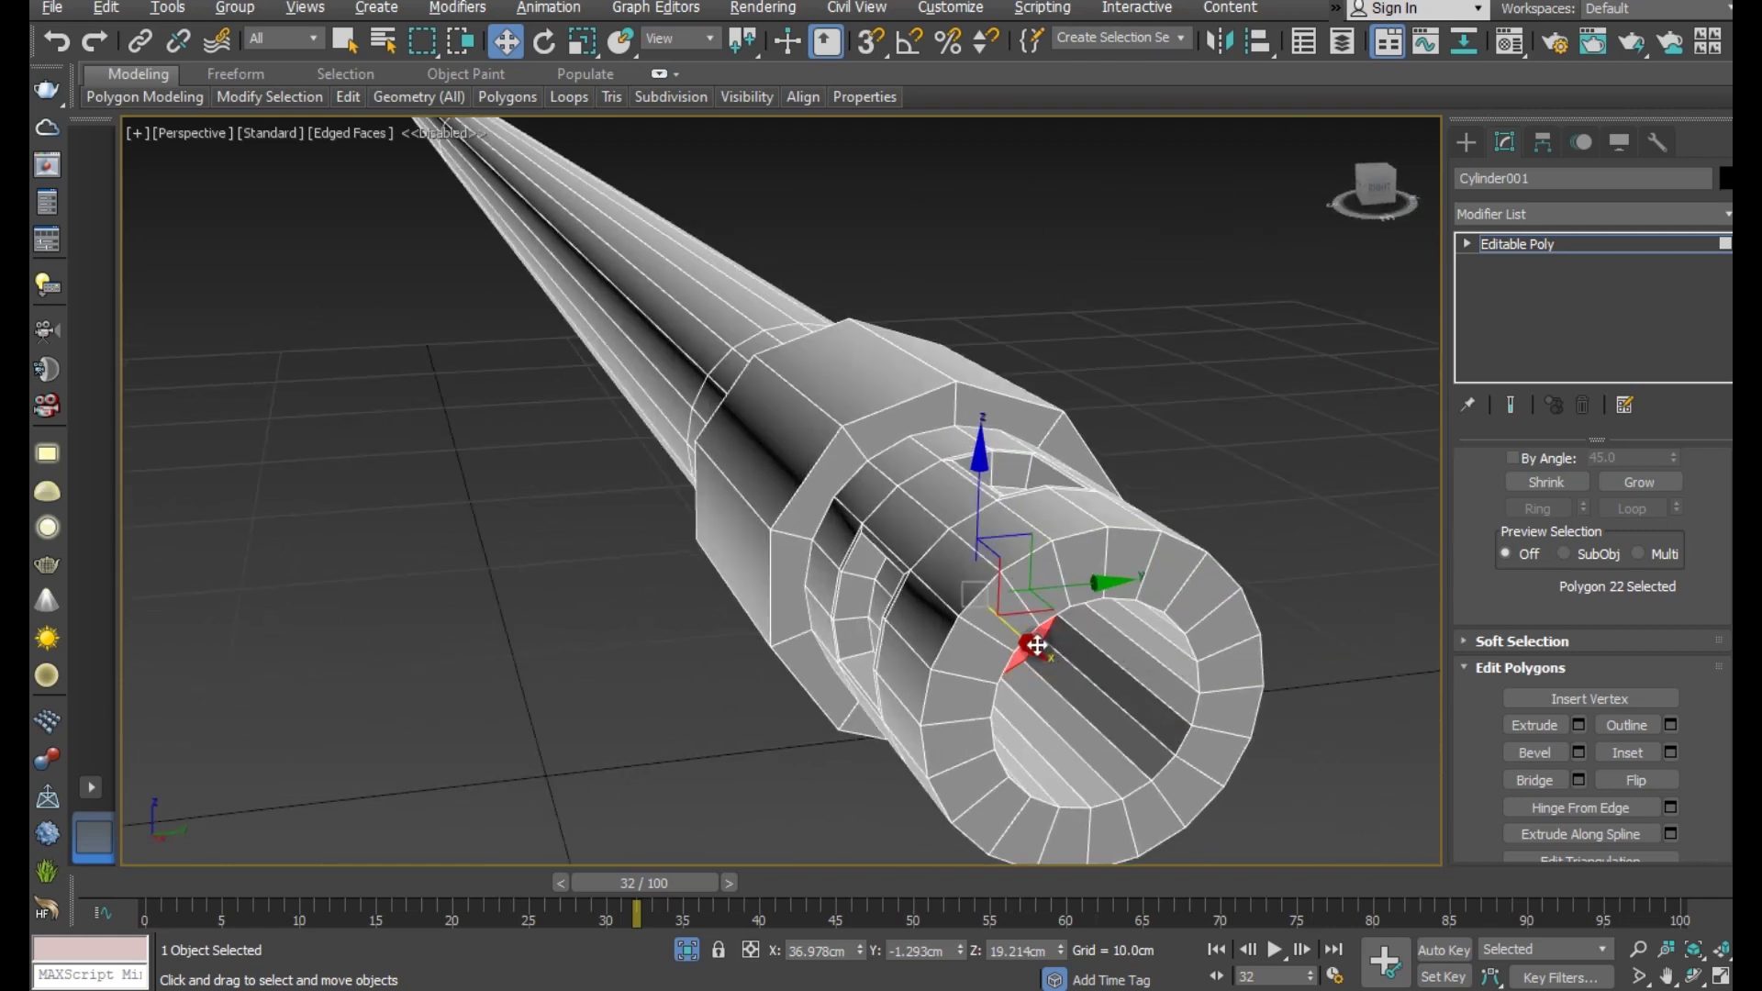
{"action": "mouse_move", "coordinate": [1037, 646]}
{"action": "left_mouse_down"}
{"action": "mouse_move", "coordinate": [1113, 724]}
{"action": "mouse_move", "coordinate": [1016, 588]}
{"action": "left_mouse_up"}
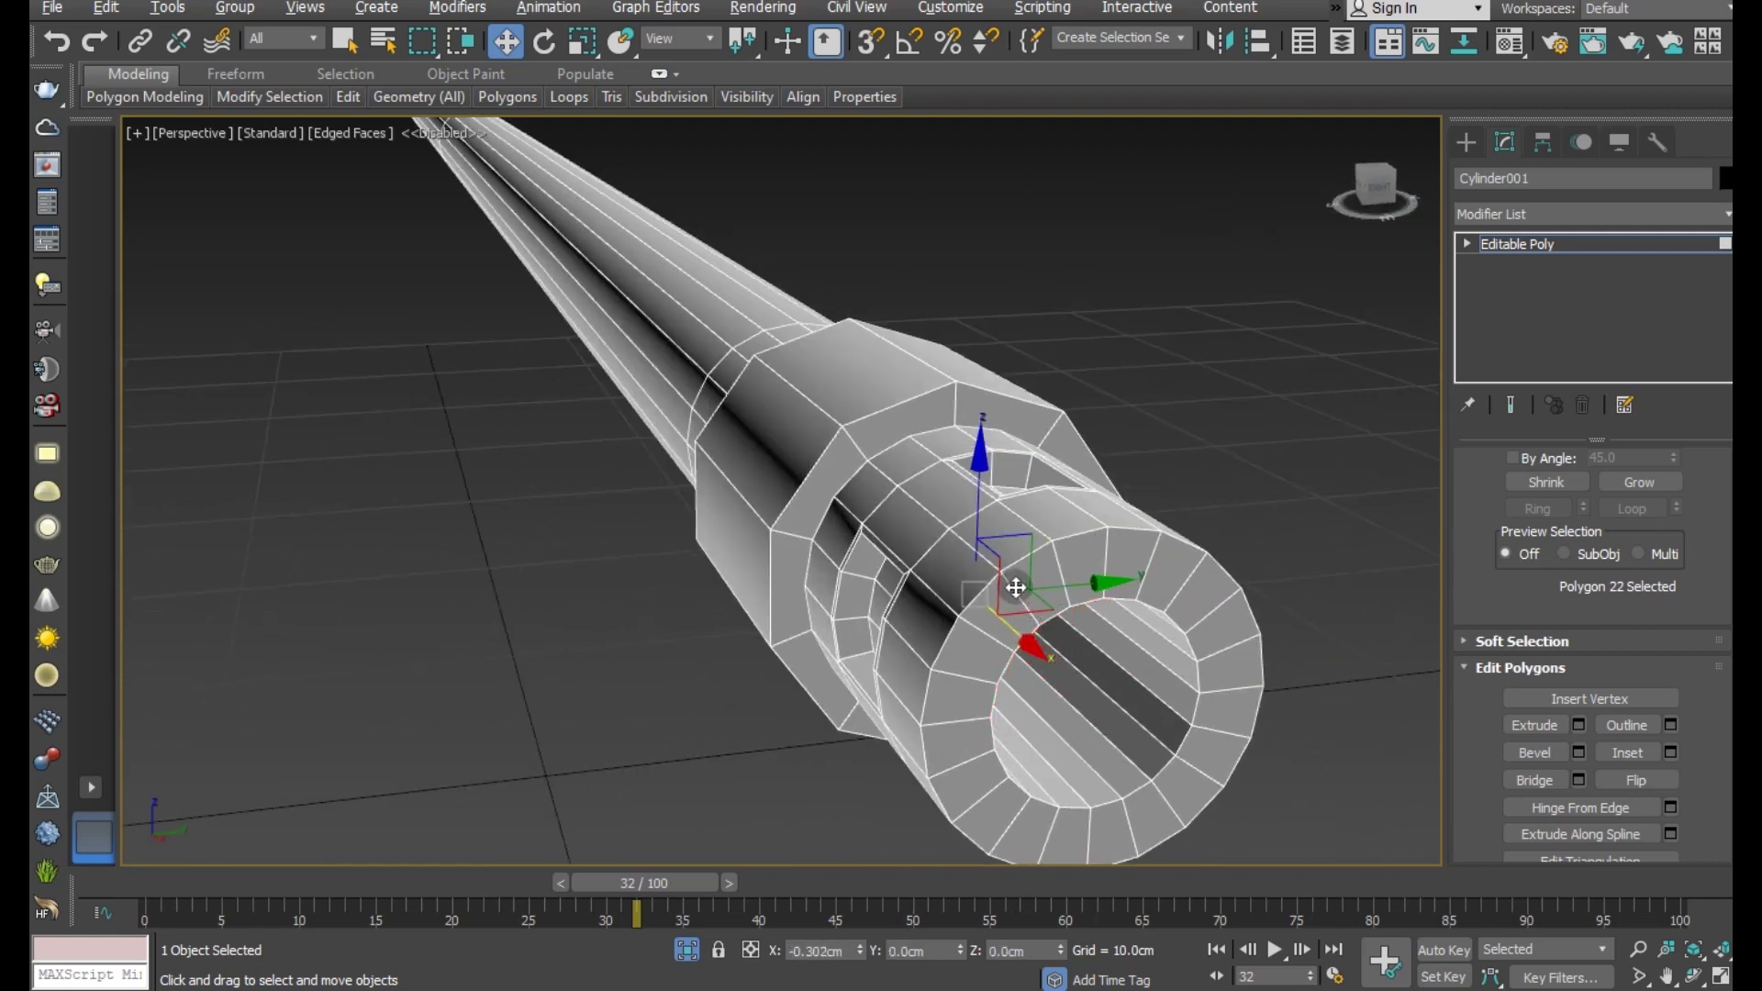
{"action": "middle_click_drag", "start_coordinate": [1017, 589], "coordinate": [1221, 693], "text": "alt"}
- Loop-select the inner and outer muzzle rim edges and chamfer them by 0.03cm
{"action": "scroll", "coordinate": [1594, 639], "scroll_direction": "up", "scroll_amount": 2}
{"action": "left_click", "coordinate": [1559, 489]}
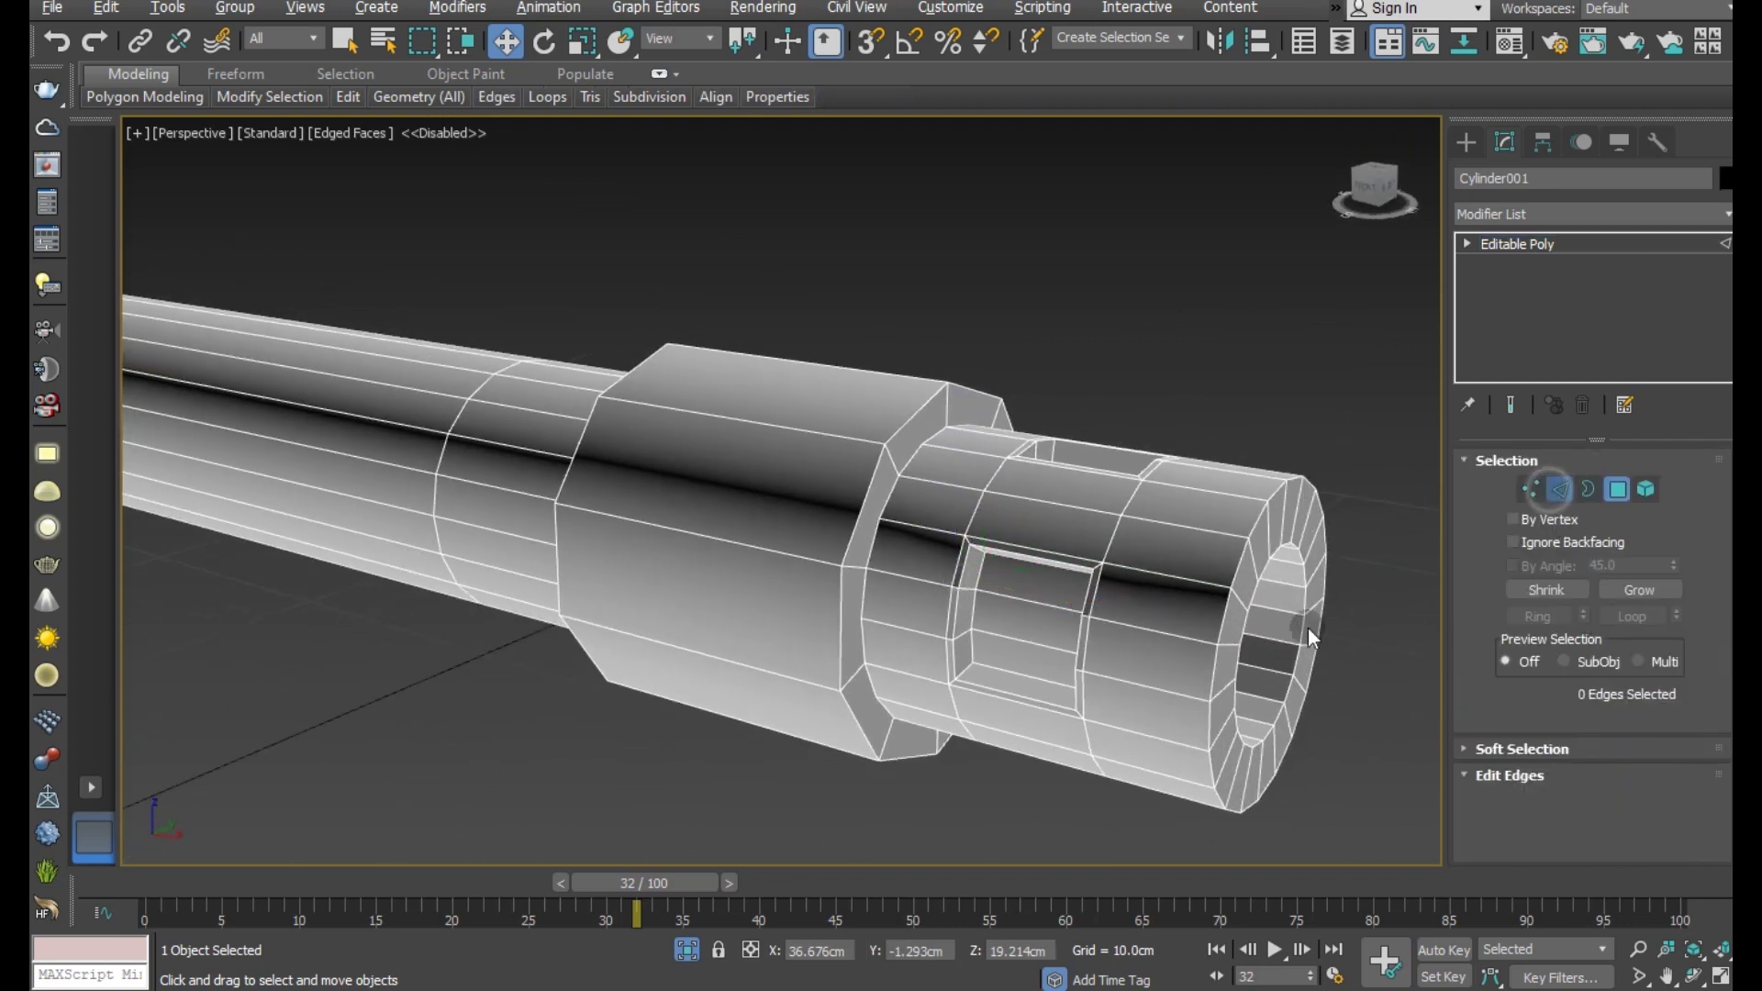
{"action": "double_click", "coordinate": [1207, 706]}
{"action": "double_click", "coordinate": [1243, 729], "text": "ctrl"}
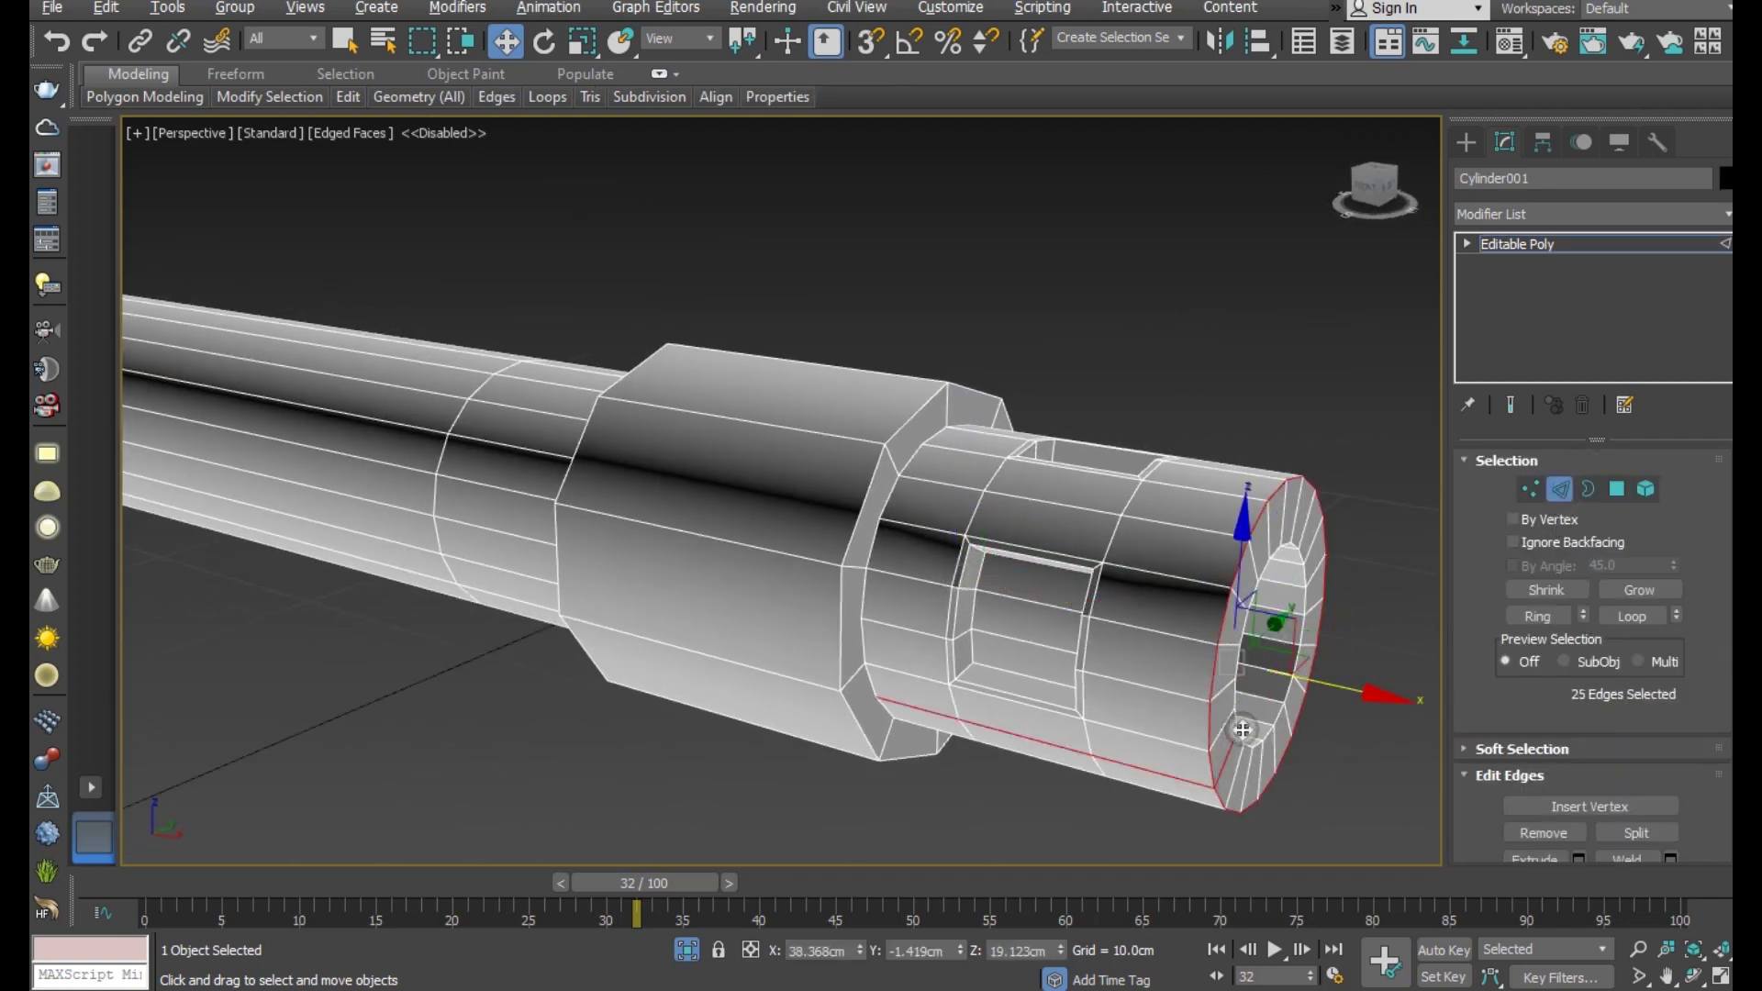
{"action": "double_click", "coordinate": [1243, 736]}
{"action": "double_click", "coordinate": [1212, 766], "text": "ctrl"}
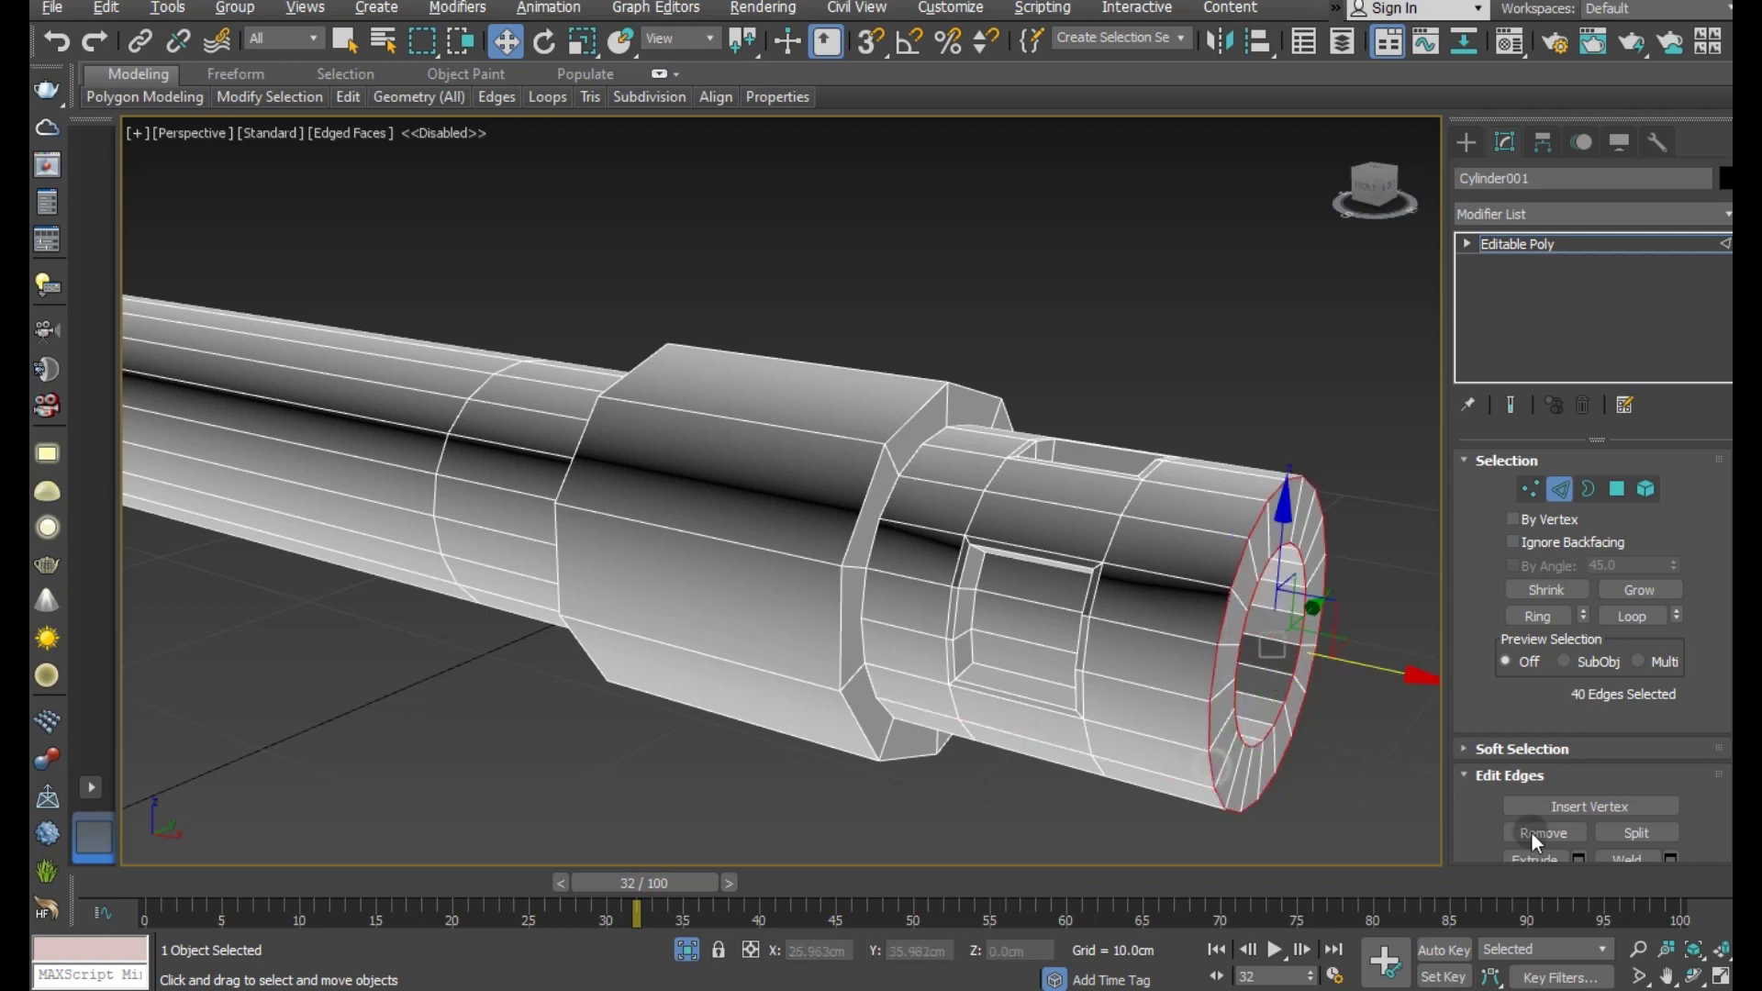
{"action": "scroll", "coordinate": [1623, 806], "scroll_direction": "down", "scroll_amount": 2}
{"action": "scroll", "coordinate": [1622, 806], "scroll_direction": "down", "scroll_amount": 1}
{"action": "left_click", "coordinate": [1579, 815]}
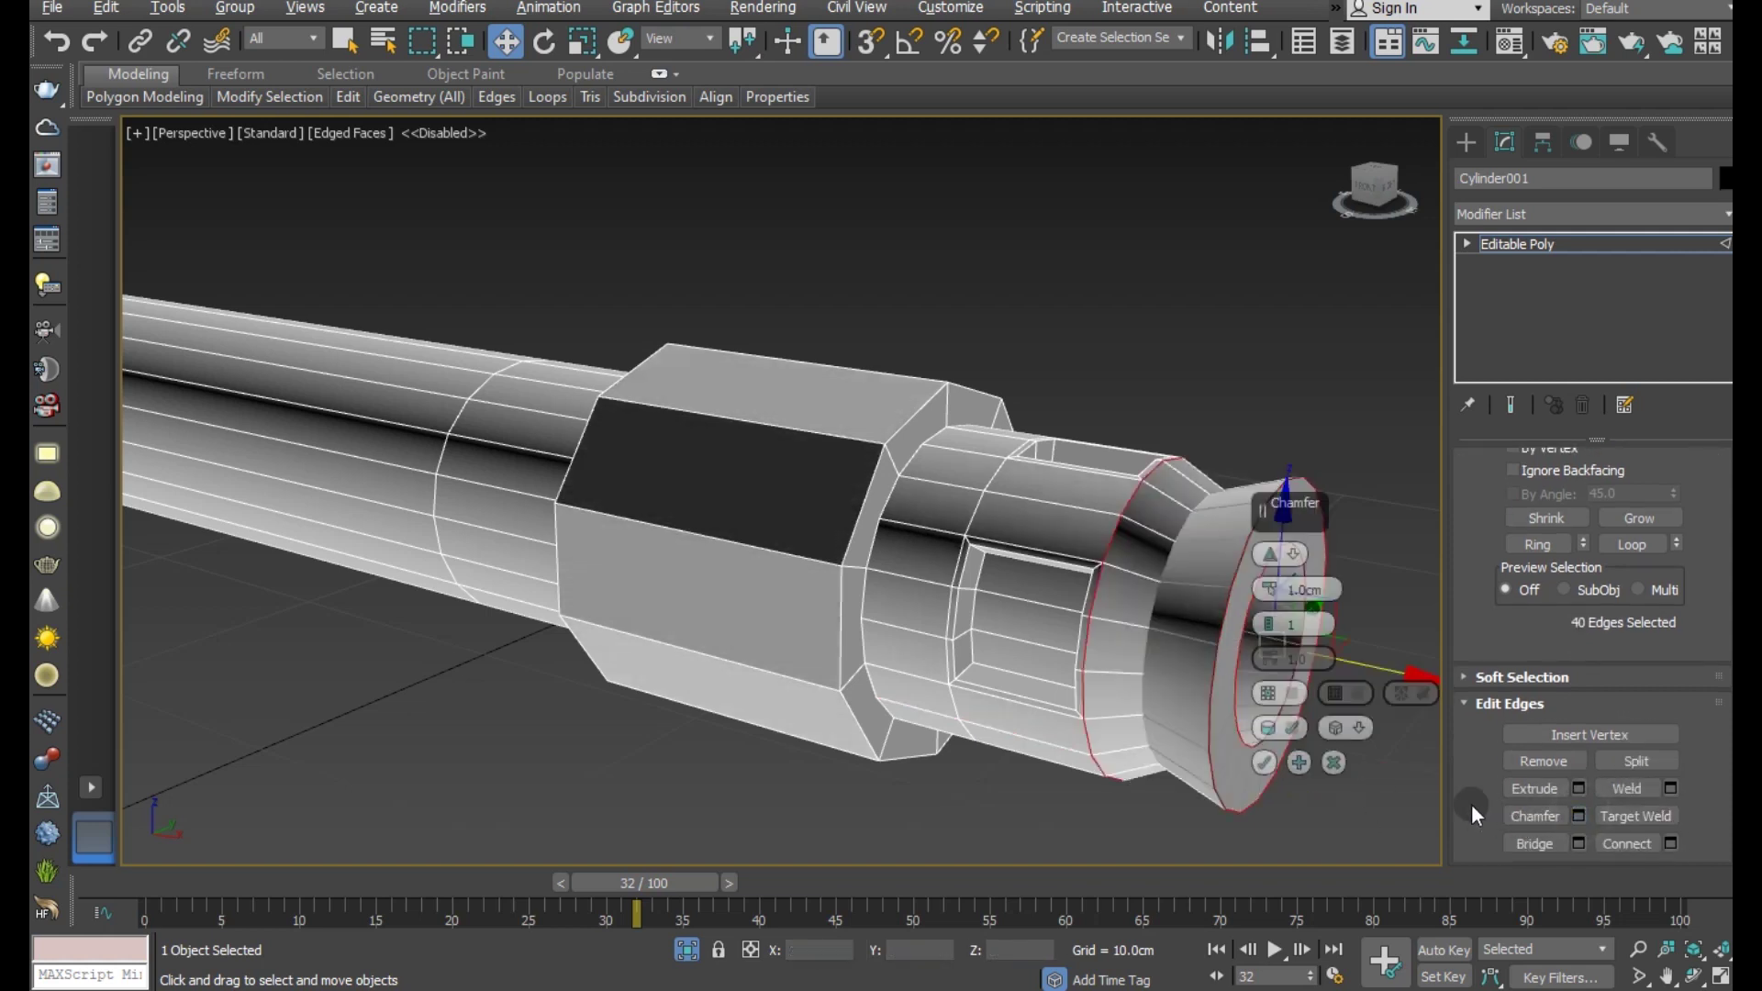
{"action": "left_click_drag", "start_coordinate": [1268, 589], "coordinate": [1268, 620]}
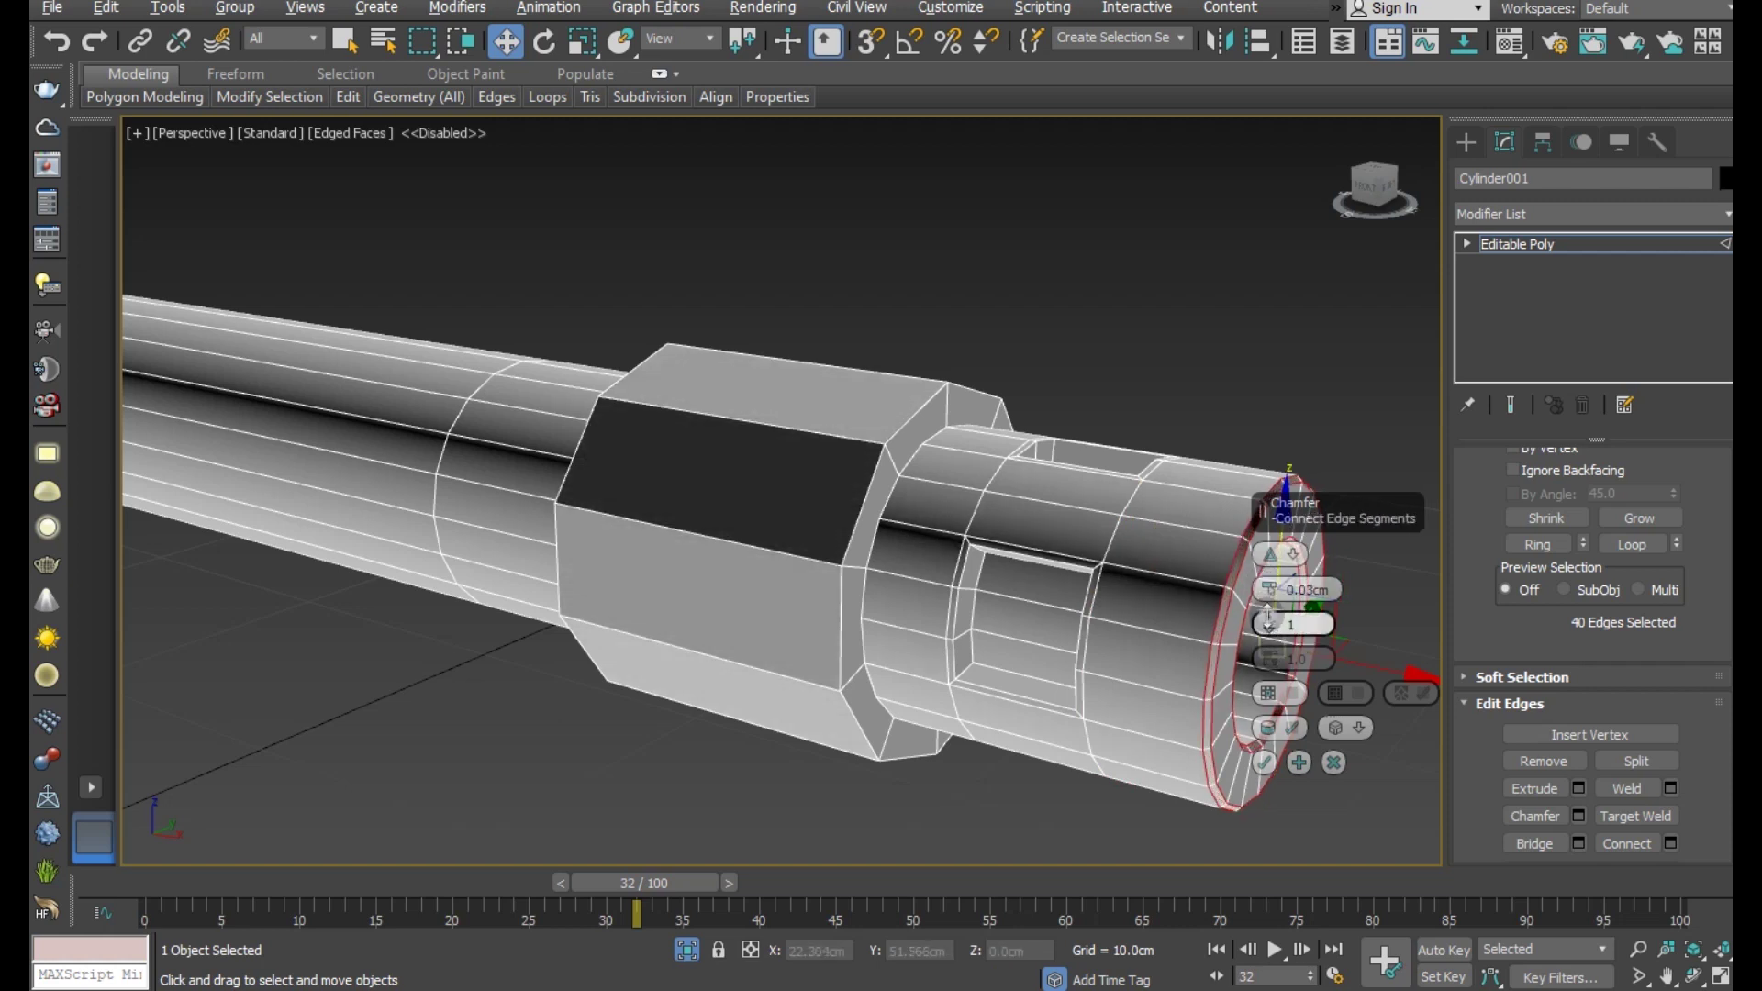
{"action": "left_click", "coordinate": [1277, 764]}
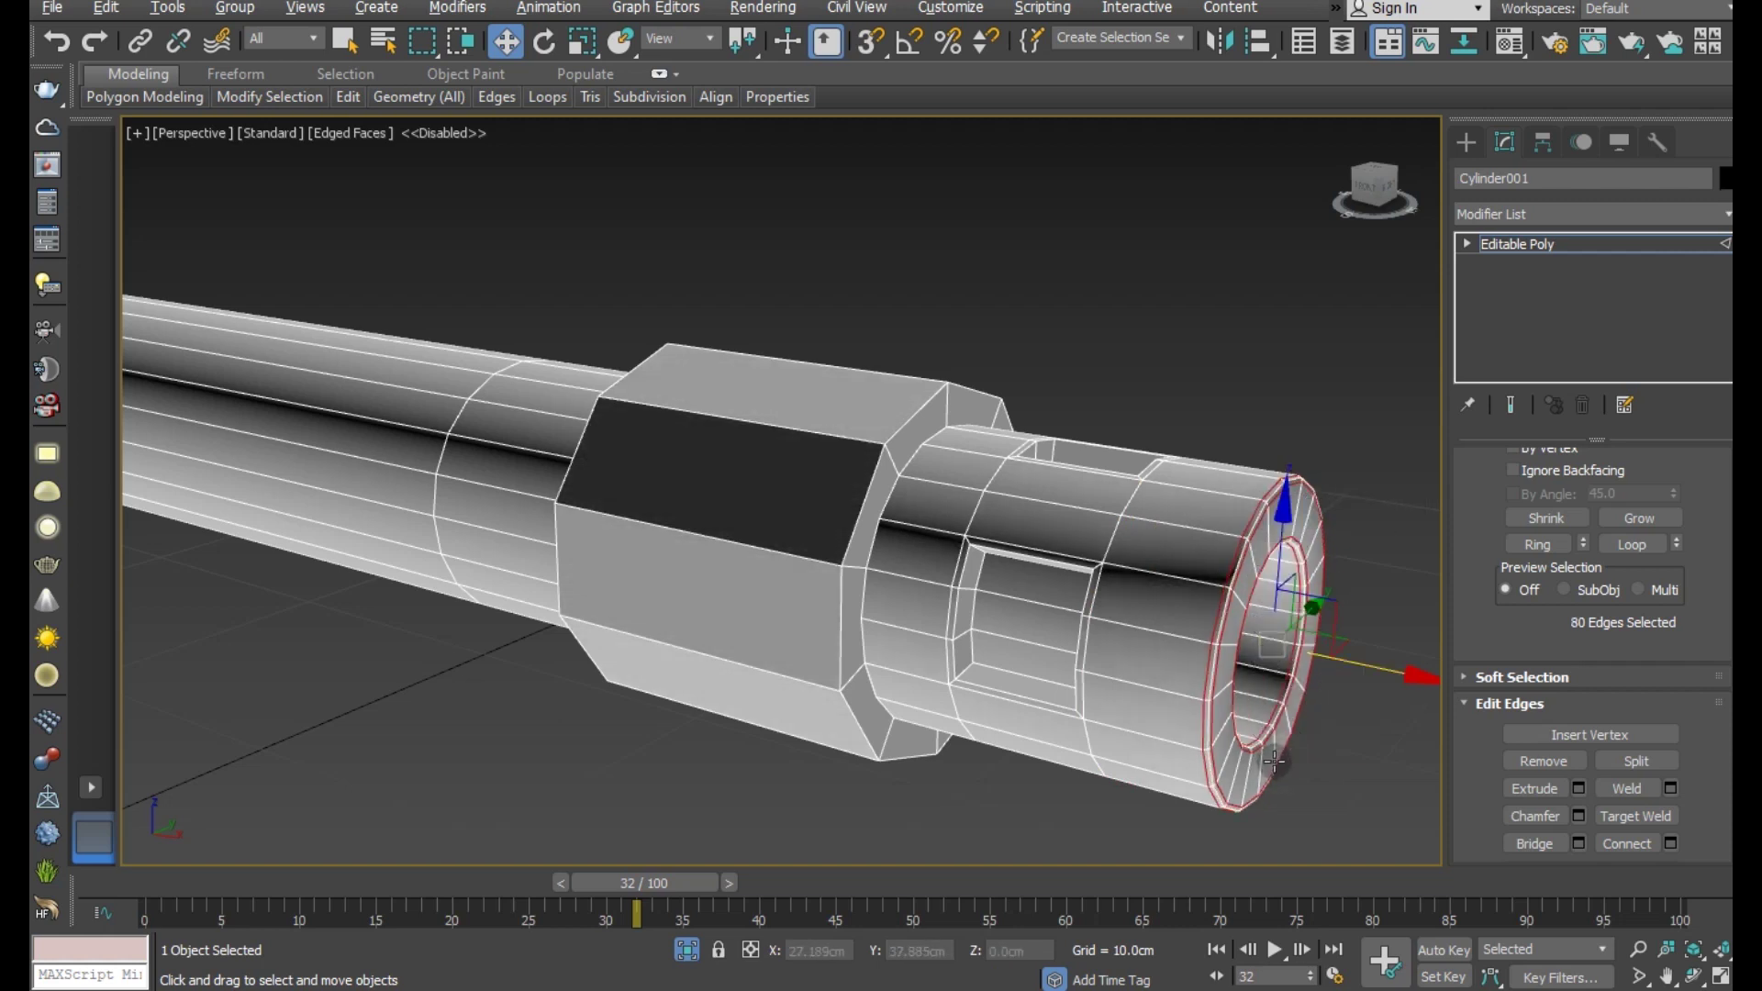
- Chamfer the edge loops around each recessed slot by 0.03cm with 2 segments
{"action": "double_click", "coordinate": [1017, 691]}
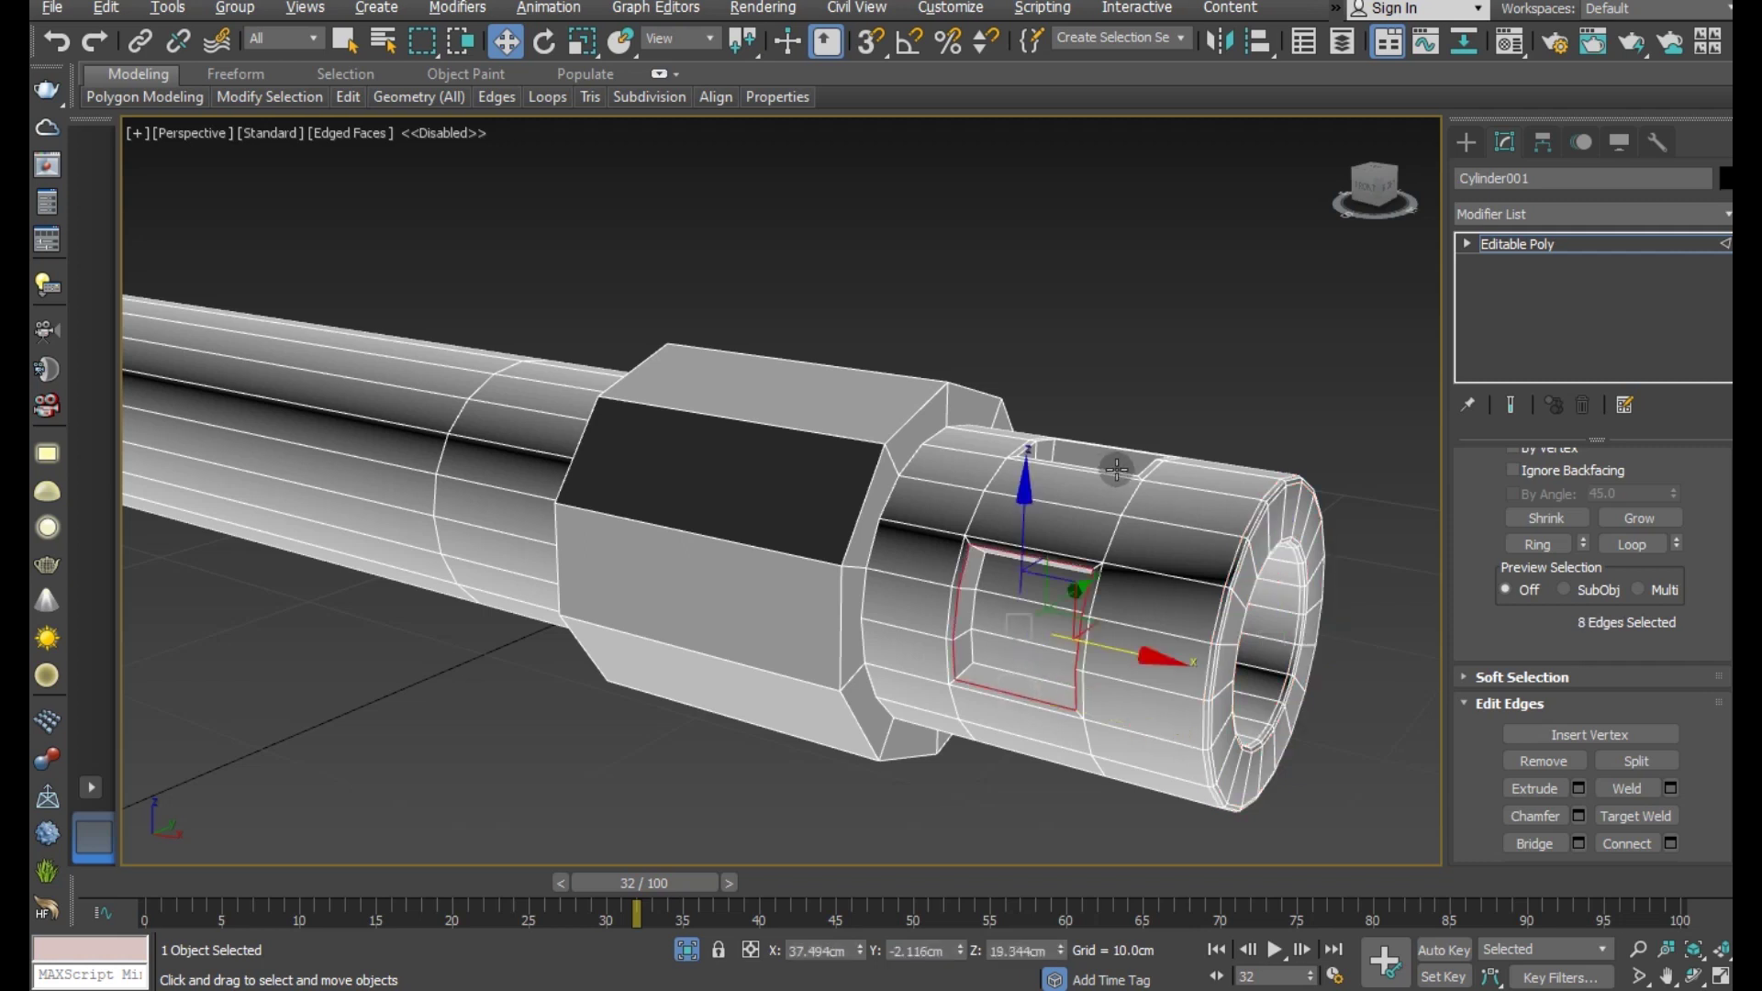
{"action": "middle_click_drag", "start_coordinate": [1116, 470], "coordinate": [1132, 518], "text": "alt"}
{"action": "double_click", "coordinate": [1122, 439], "text": "ctrl"}
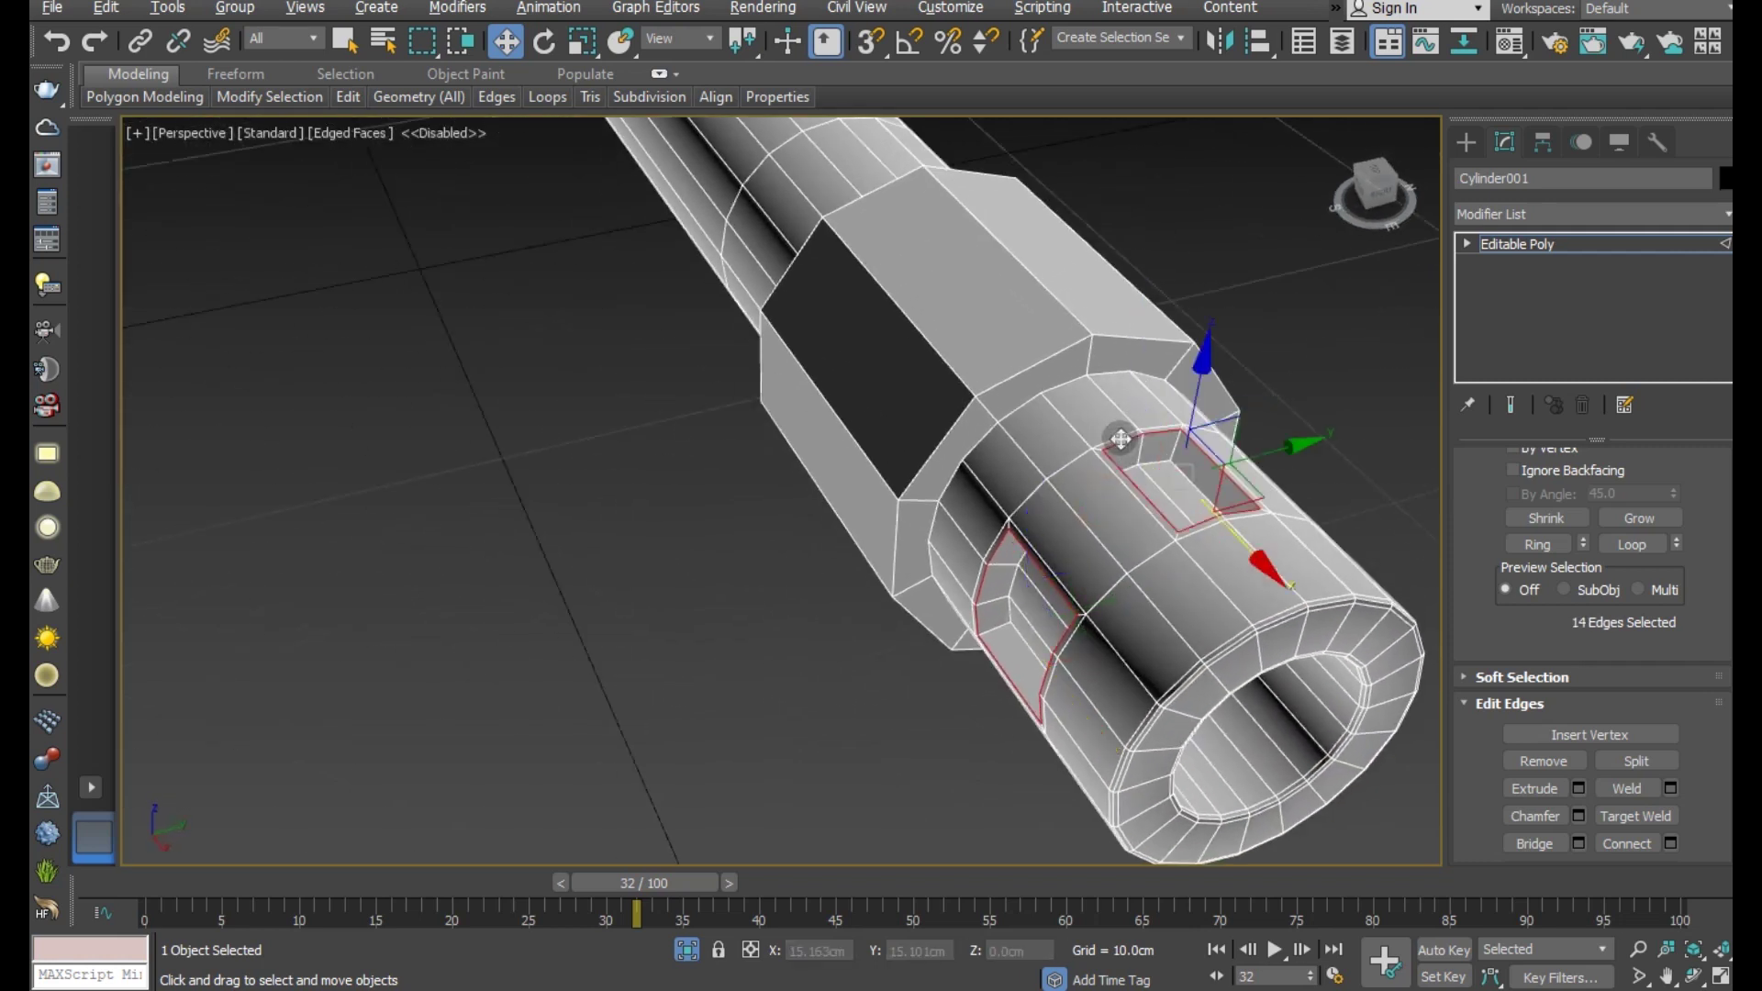
{"action": "middle_click_drag", "start_coordinate": [1122, 441], "coordinate": [984, 500], "text": "alt"}
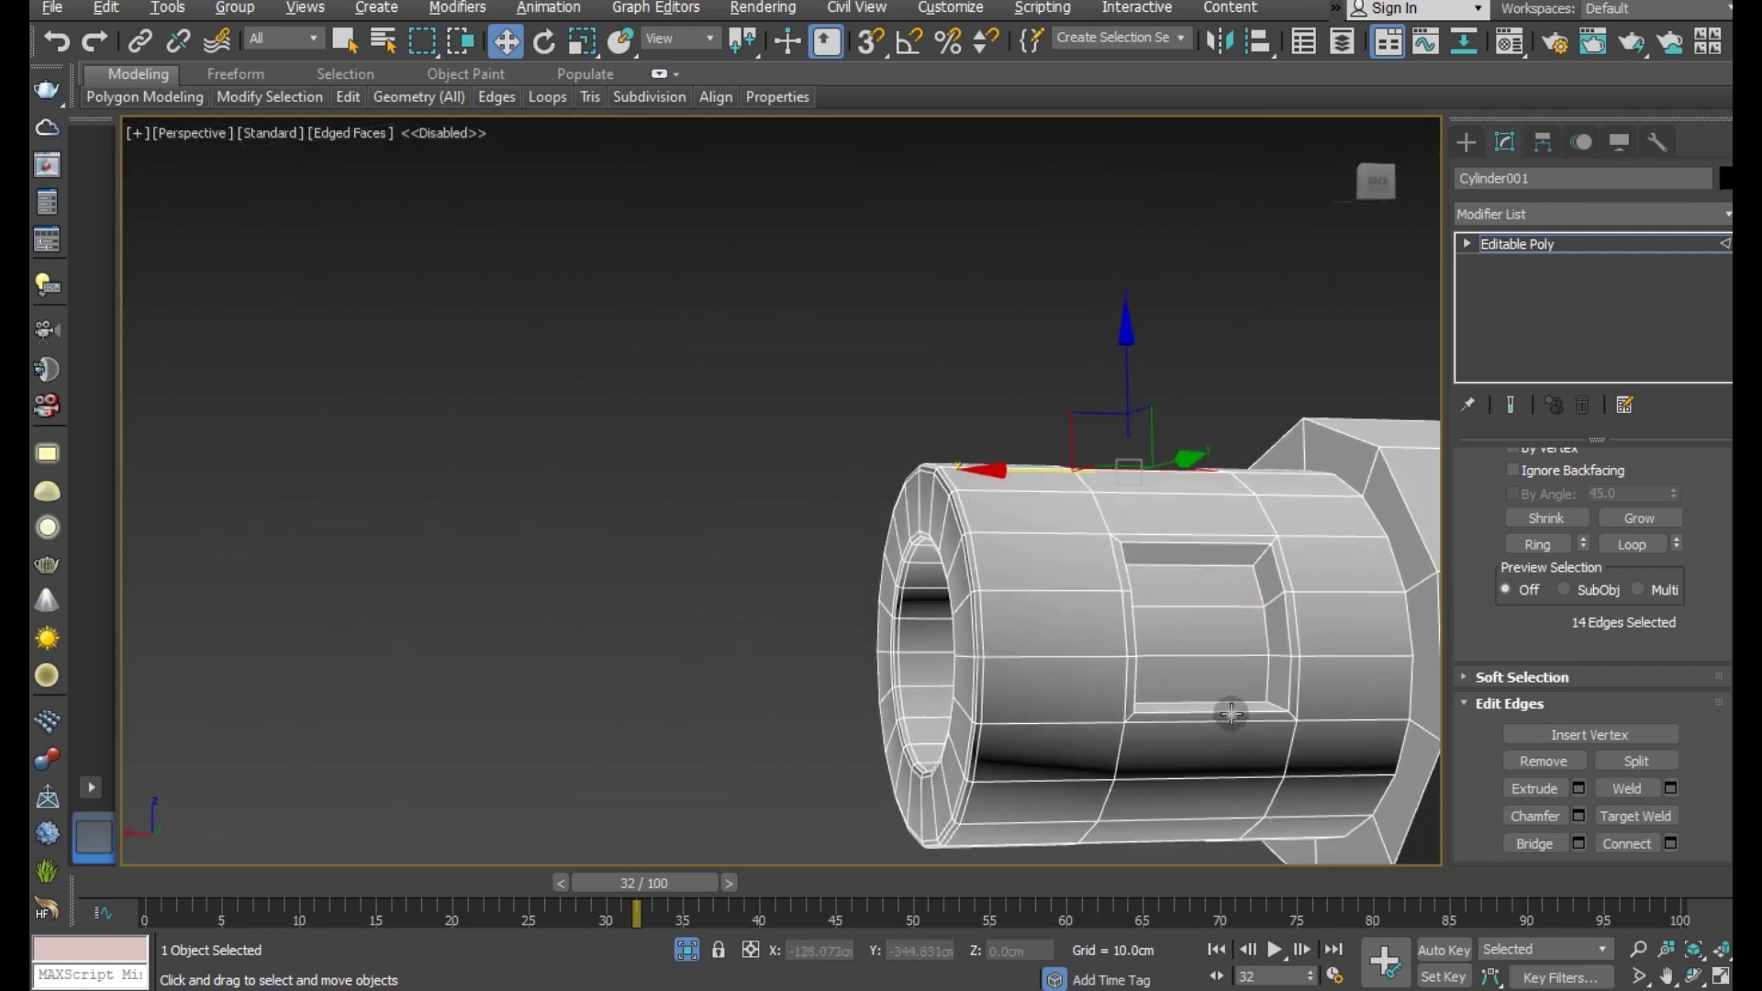
{"action": "double_click", "coordinate": [1232, 714], "text": "ctrl"}
{"action": "middle_click_drag", "start_coordinate": [1232, 714], "coordinate": [1224, 871], "text": "alt"}
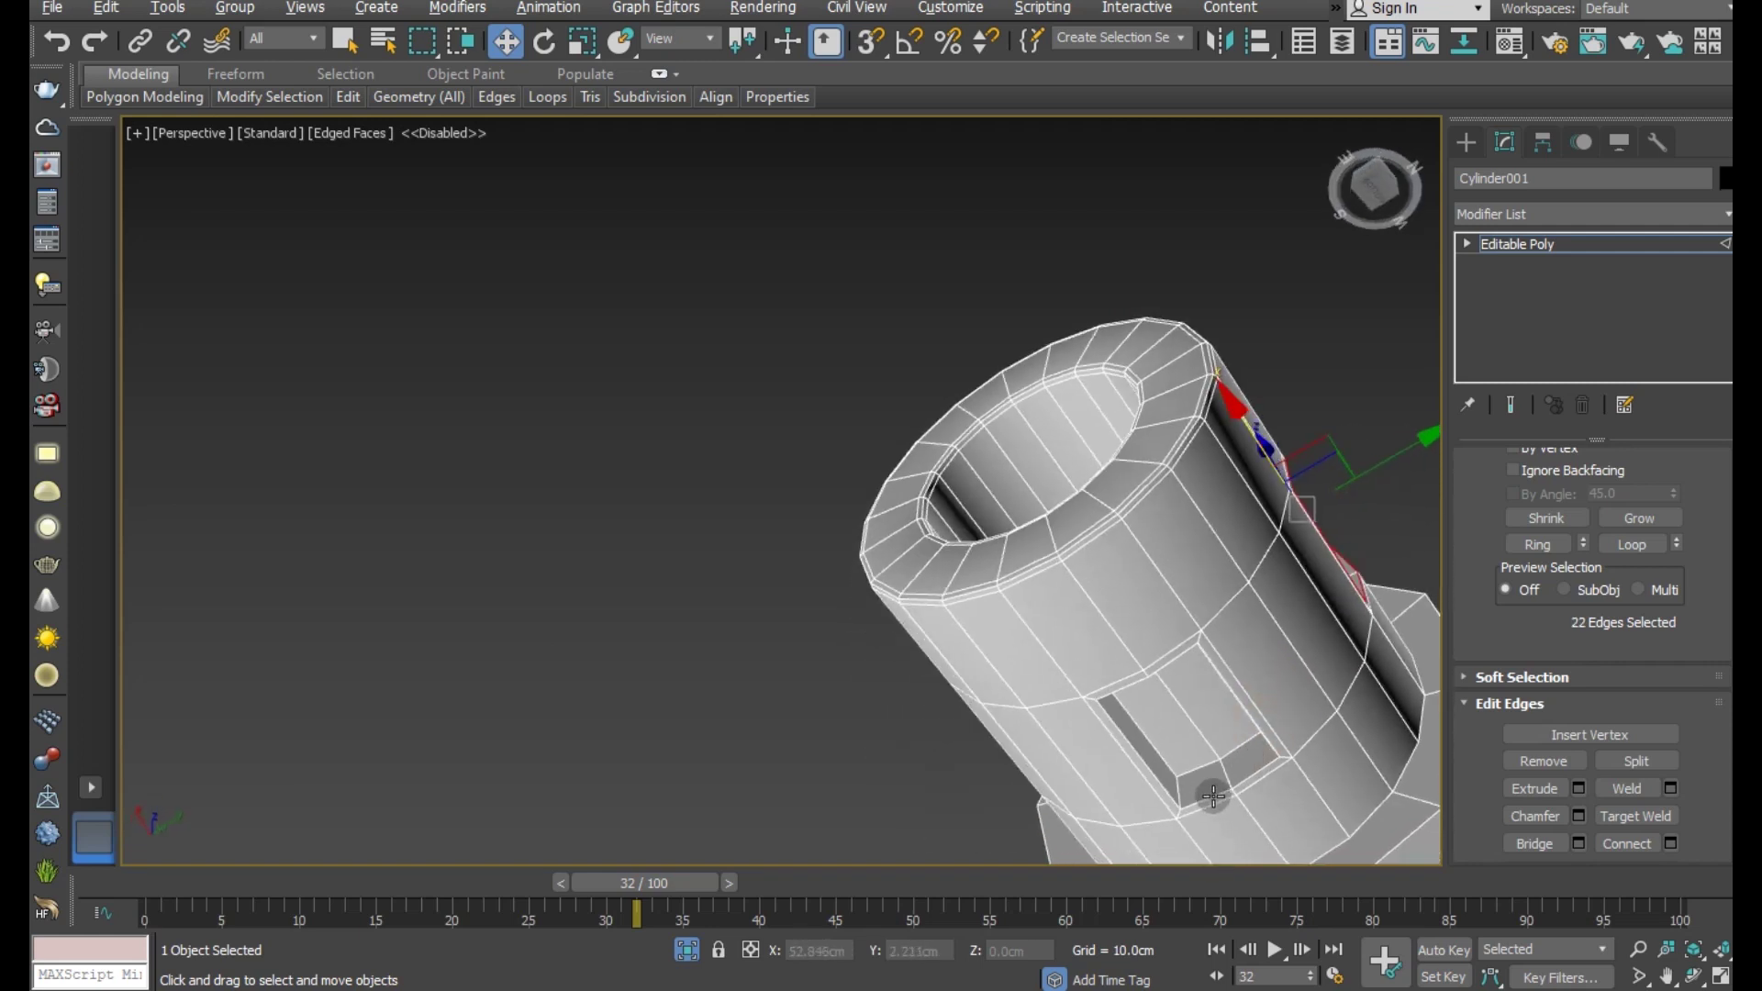
{"action": "mouse_move", "coordinate": [1211, 797]}
{"action": "middle_mouse_down", "text": "alt"}
{"action": "mouse_move", "coordinate": [1334, 775]}
{"action": "mouse_move", "coordinate": [1437, 807]}
{"action": "middle_mouse_up", "text": "alt"}
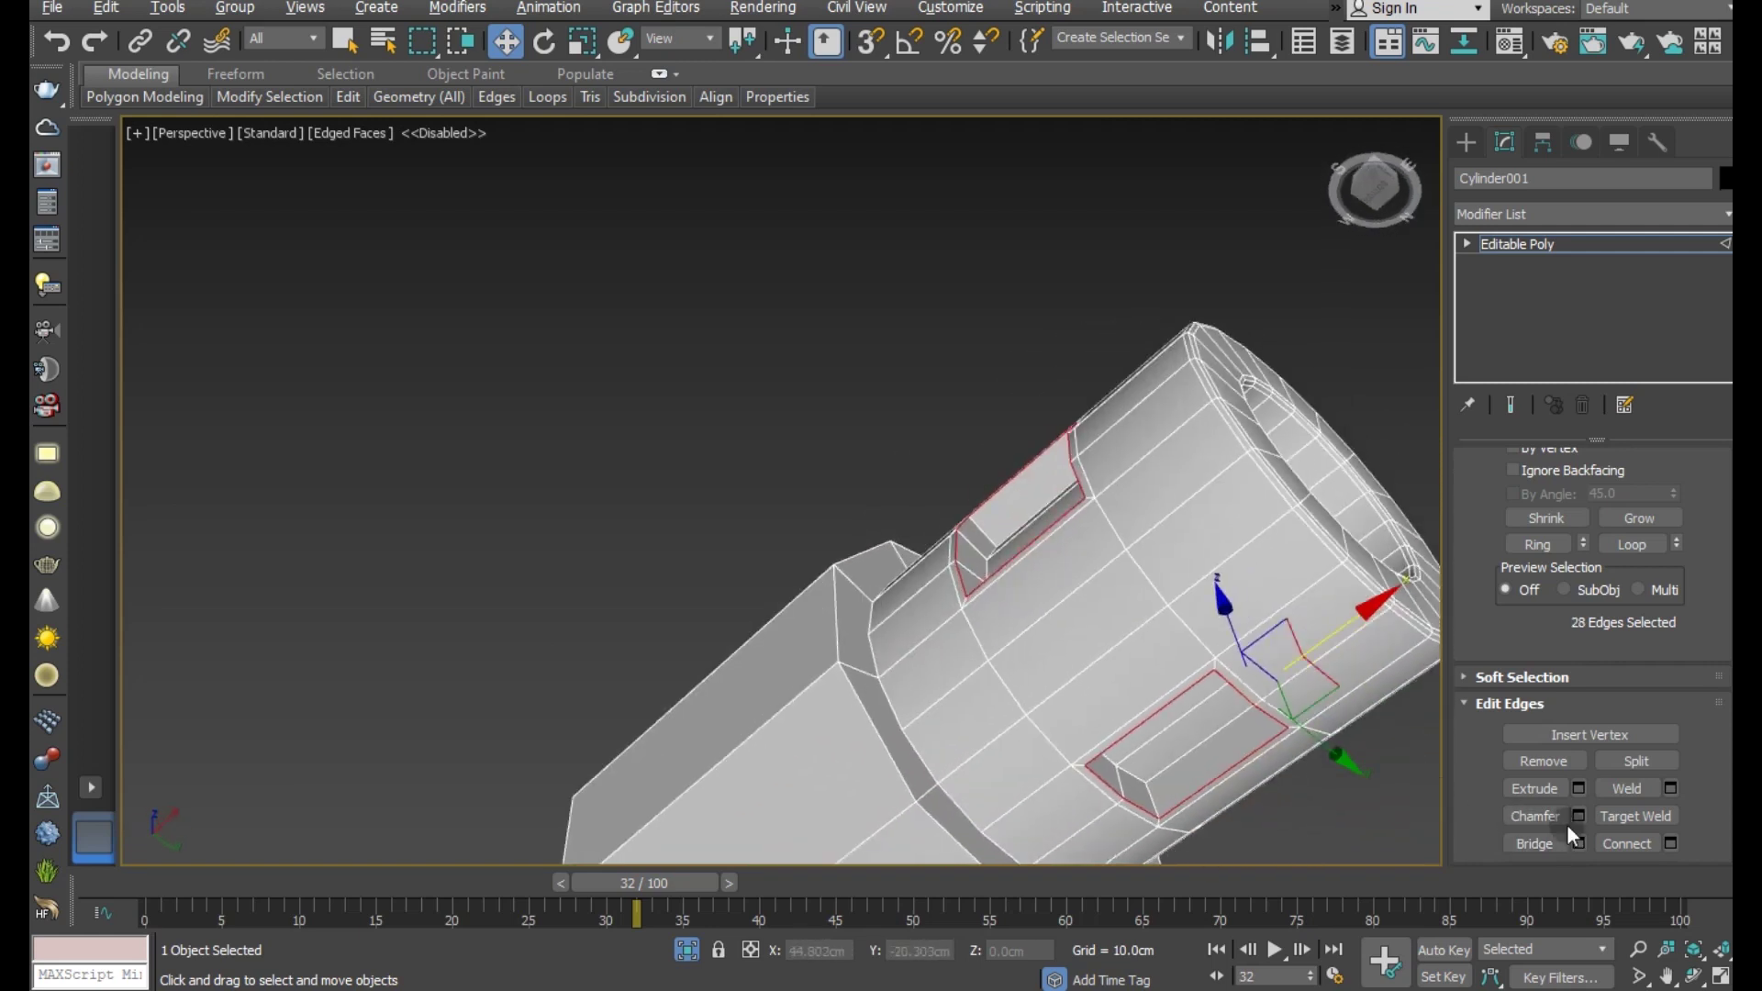
{"action": "scroll", "coordinate": [1184, 812], "scroll_direction": "up", "scroll_amount": 2}
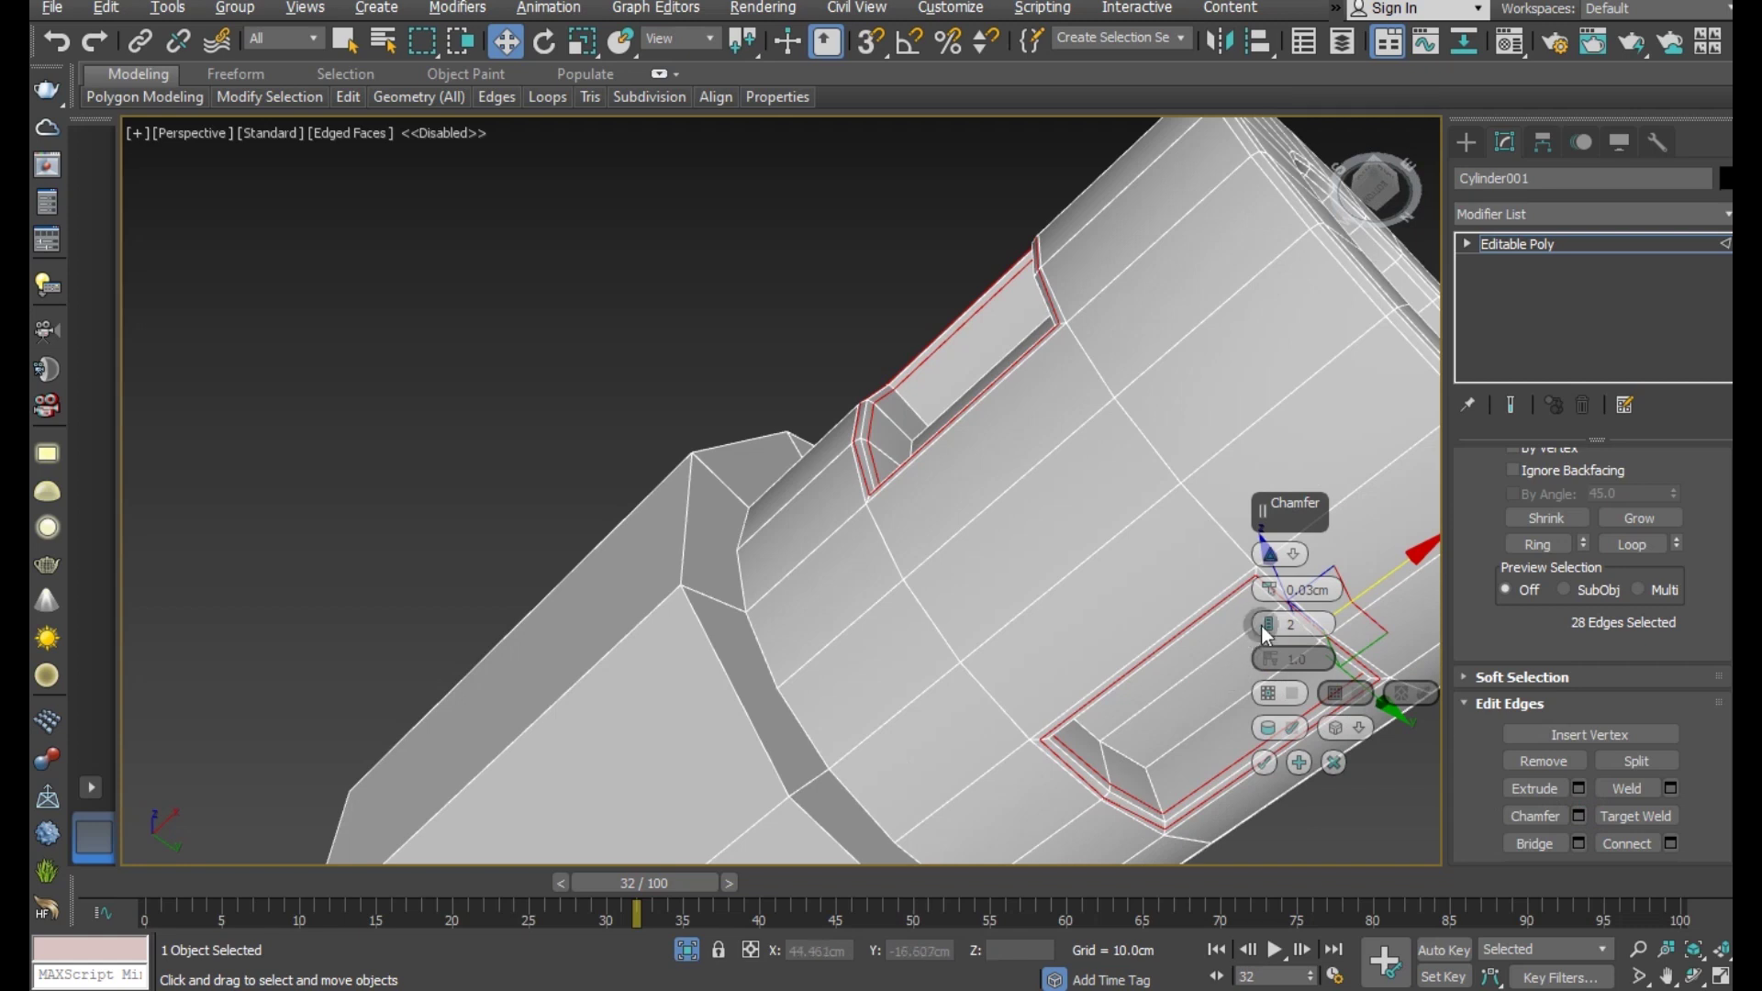
{"action": "left_click_drag", "start_coordinate": [1268, 588], "coordinate": [1266, 571]}
{"action": "left_click", "coordinate": [1267, 760]}
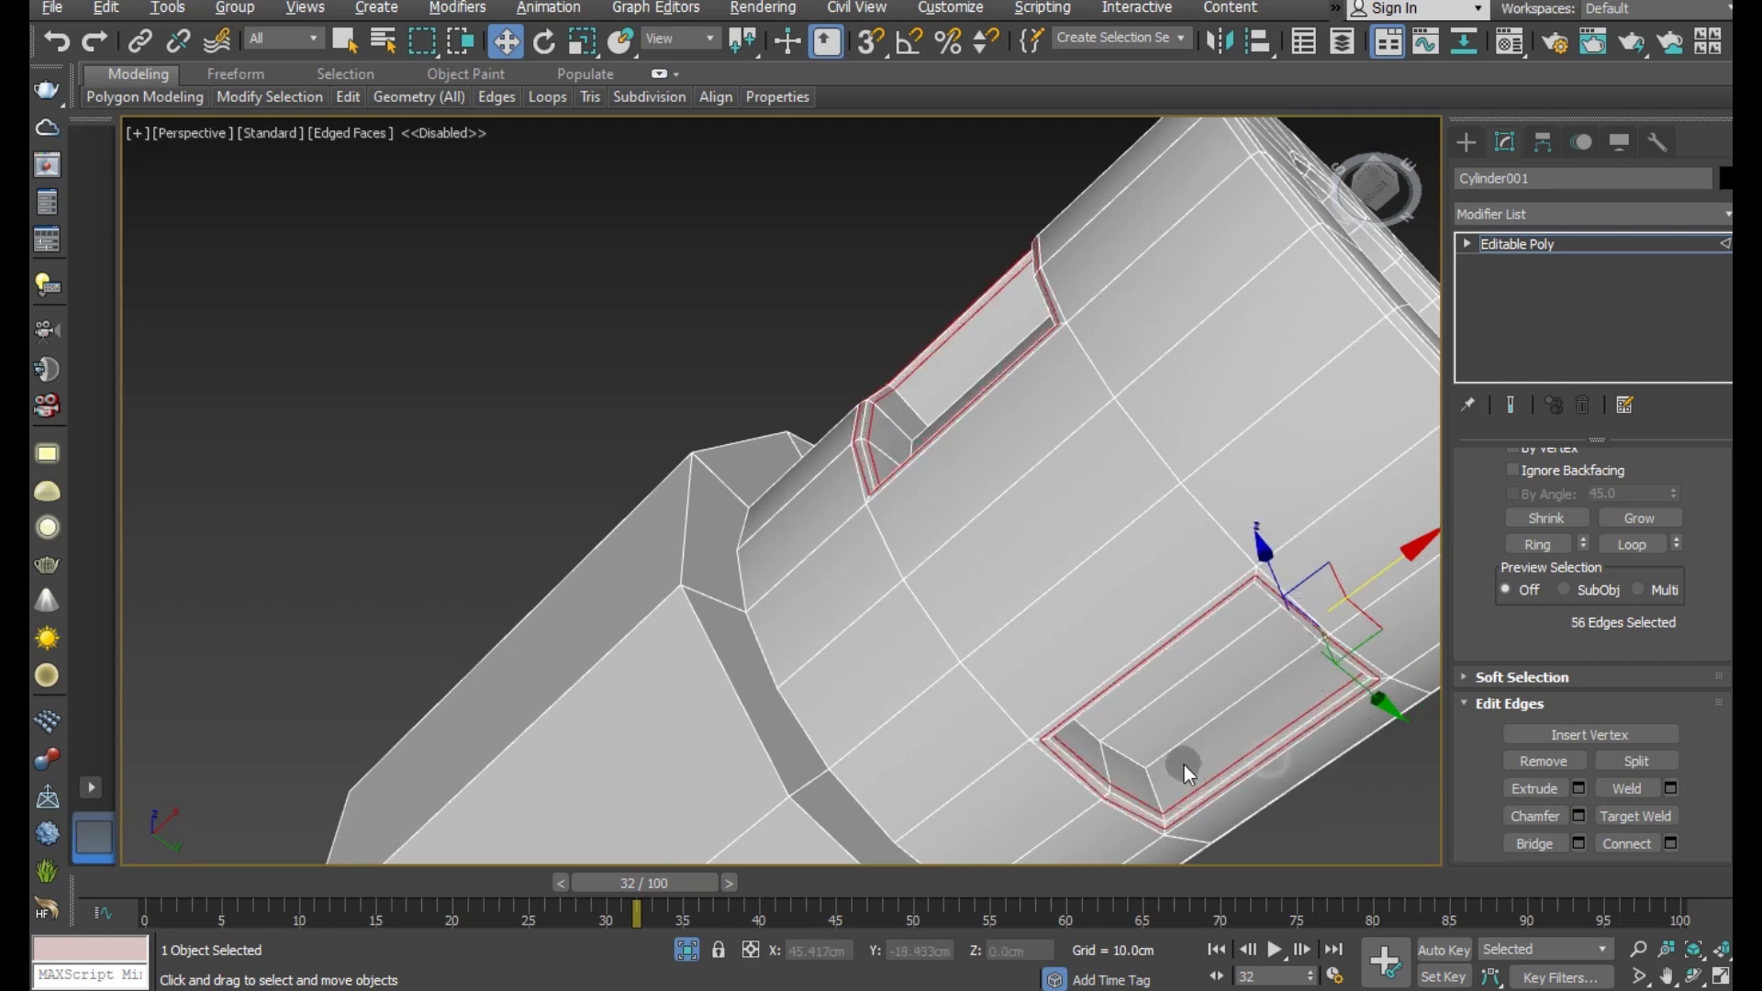
{"action": "scroll", "coordinate": [997, 610], "scroll_direction": "down", "scroll_amount": 3}
{"action": "scroll", "coordinate": [954, 597], "scroll_direction": "down", "scroll_amount": 2}
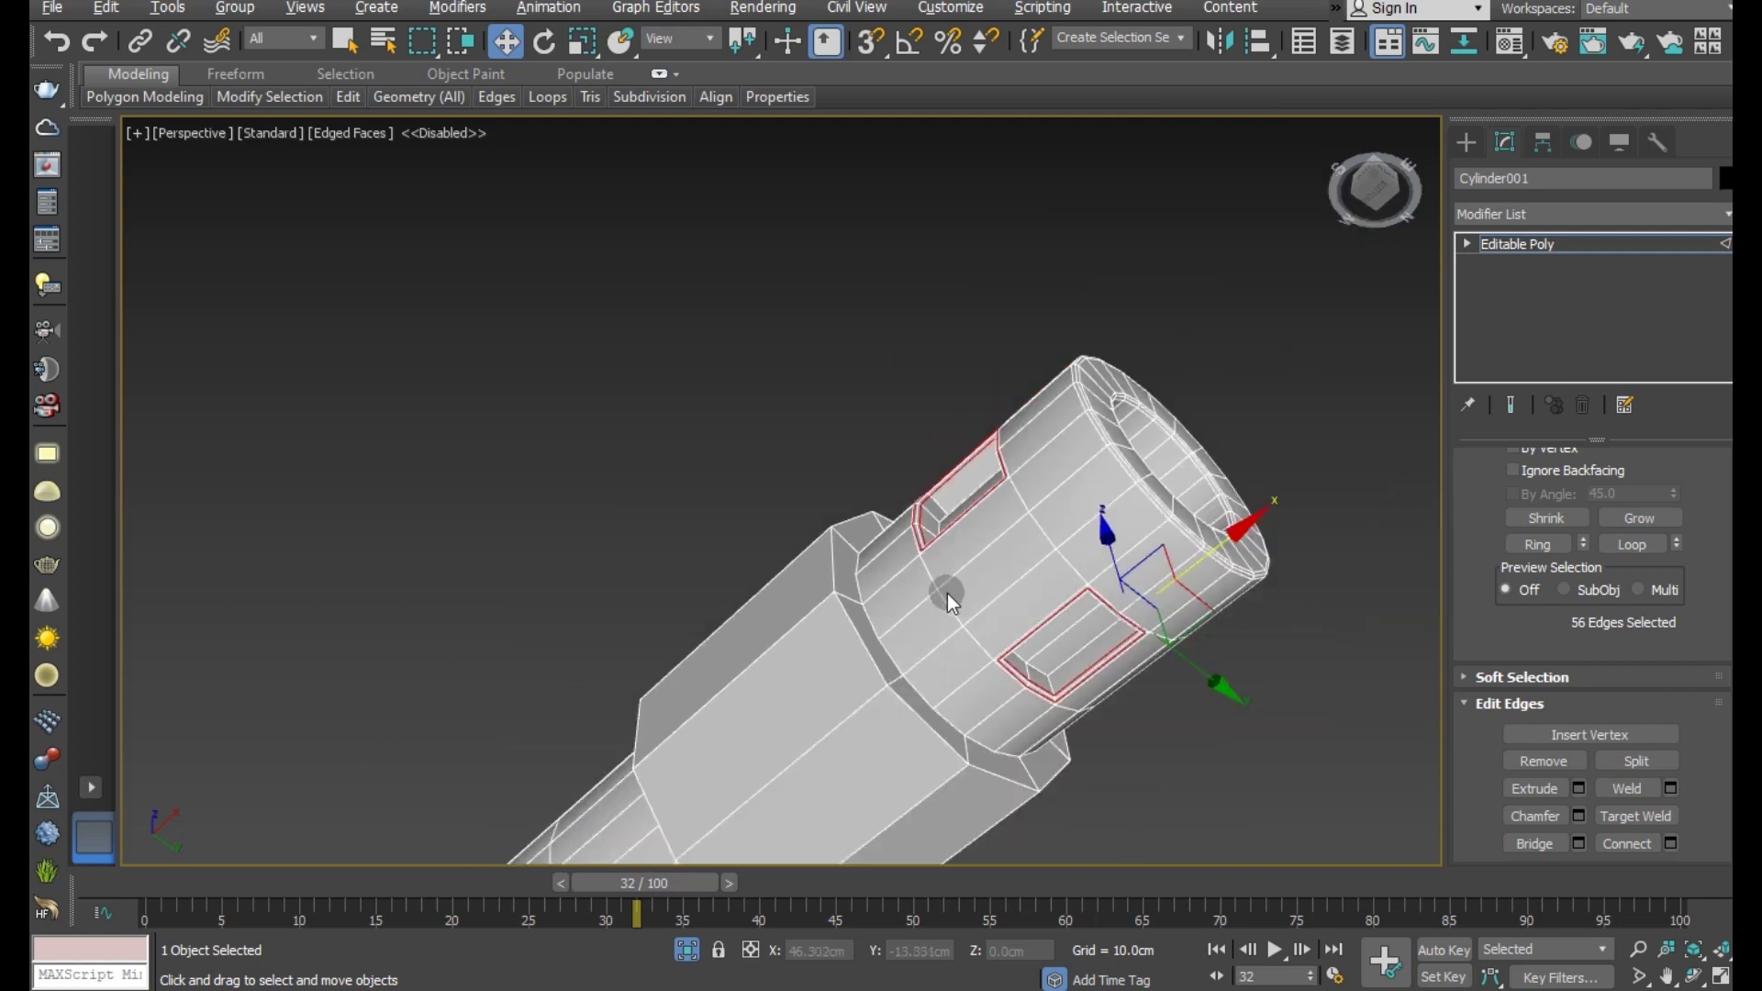
- Ring-select the end section's edges and connect them with two pinched edge loops
{"action": "left_click", "coordinate": [936, 709]}
{"action": "left_click", "coordinate": [938, 718], "text": "ctrl"}
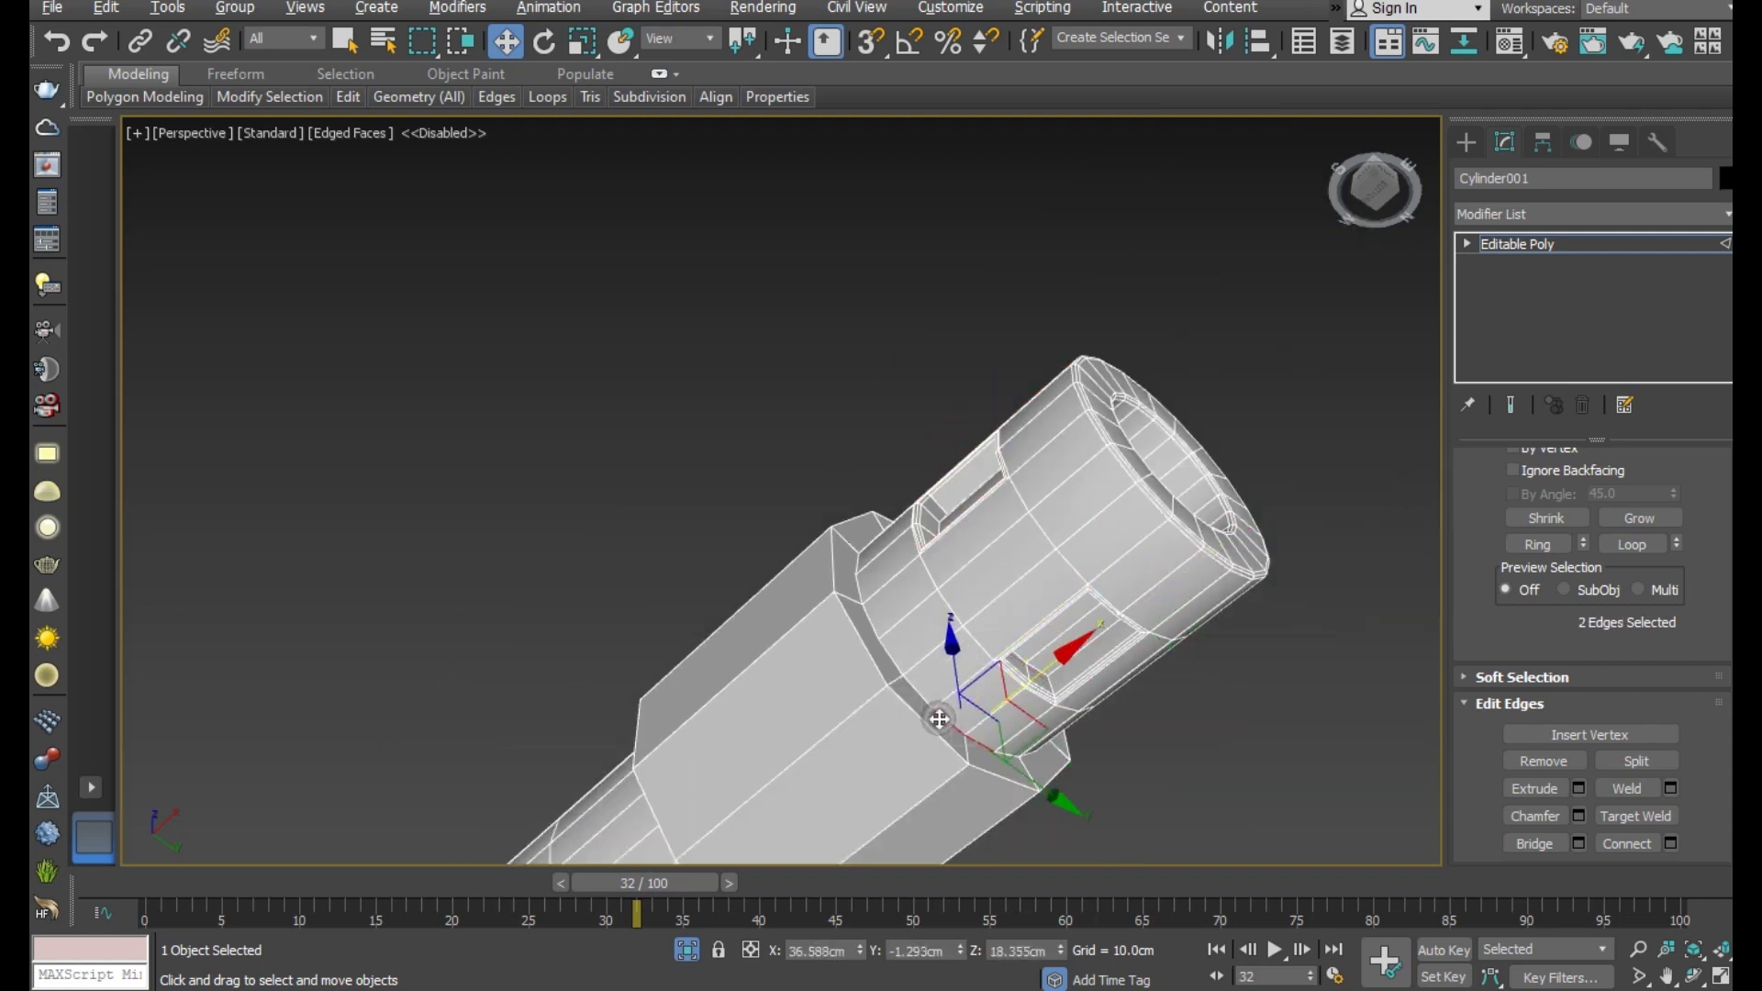
{"action": "middle_click_drag", "start_coordinate": [959, 727], "coordinate": [950, 676], "text": "alt"}
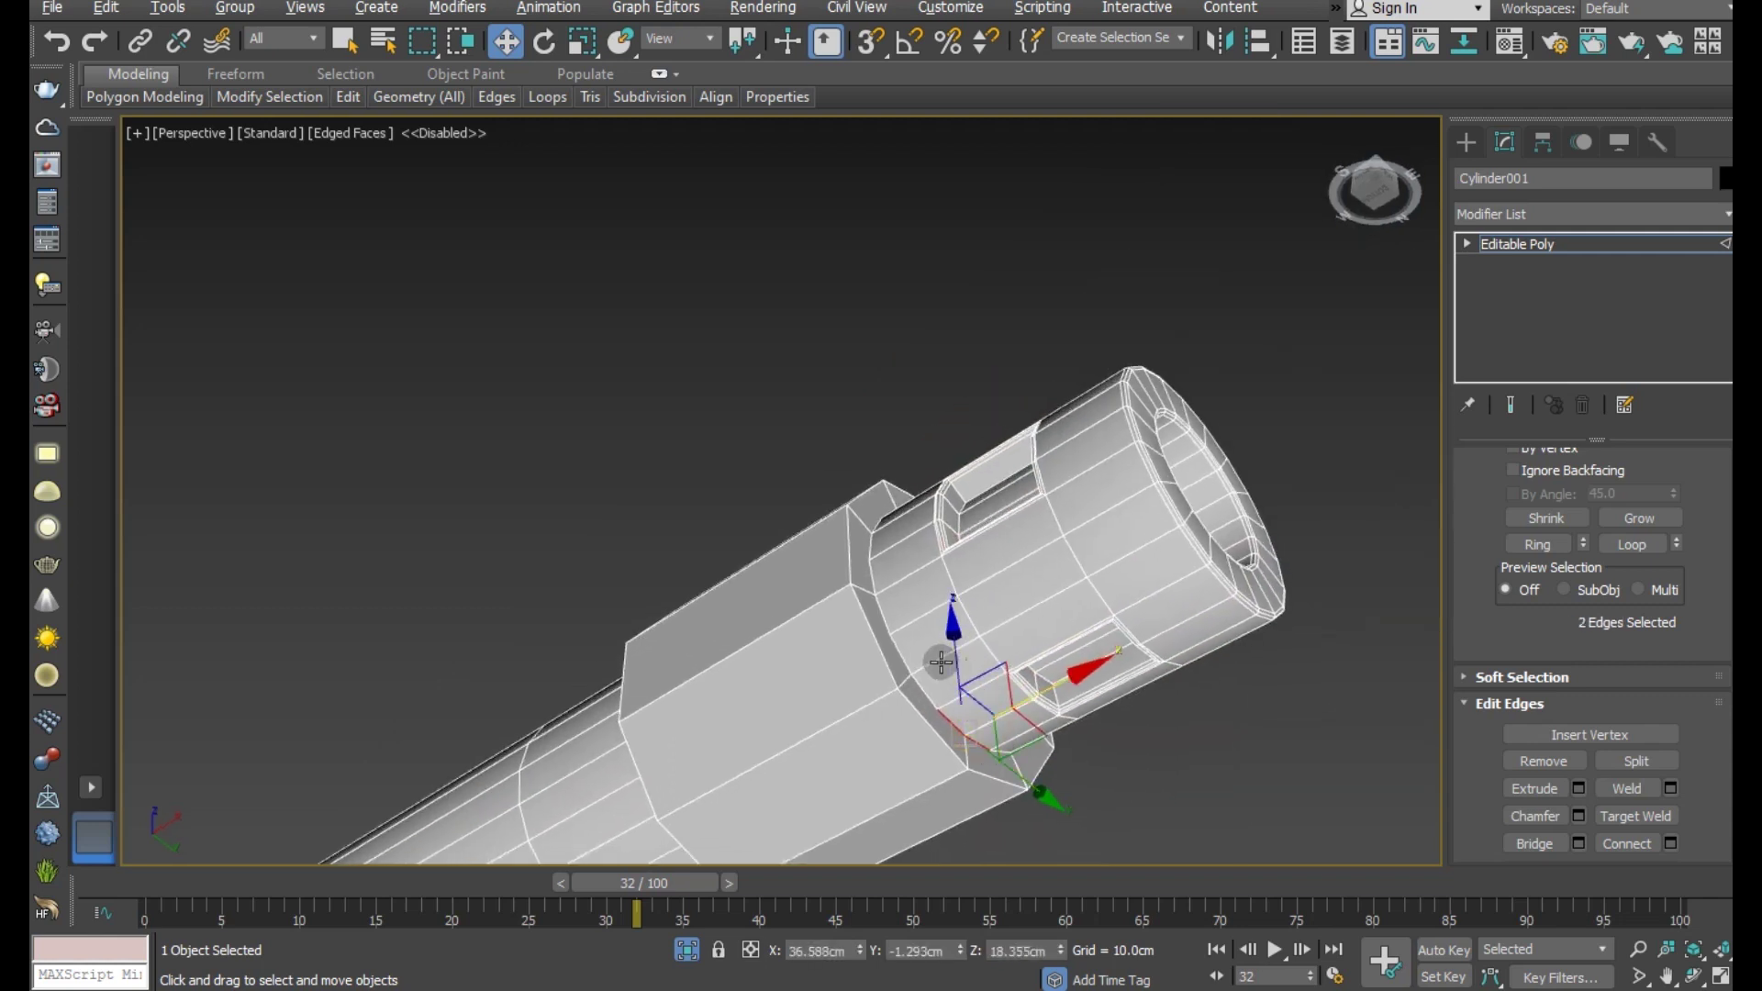
{"action": "left_click", "coordinate": [942, 662]}
{"action": "scroll", "coordinate": [935, 690], "scroll_direction": "up", "scroll_amount": 2}
{"action": "left_click", "coordinate": [1537, 544]}
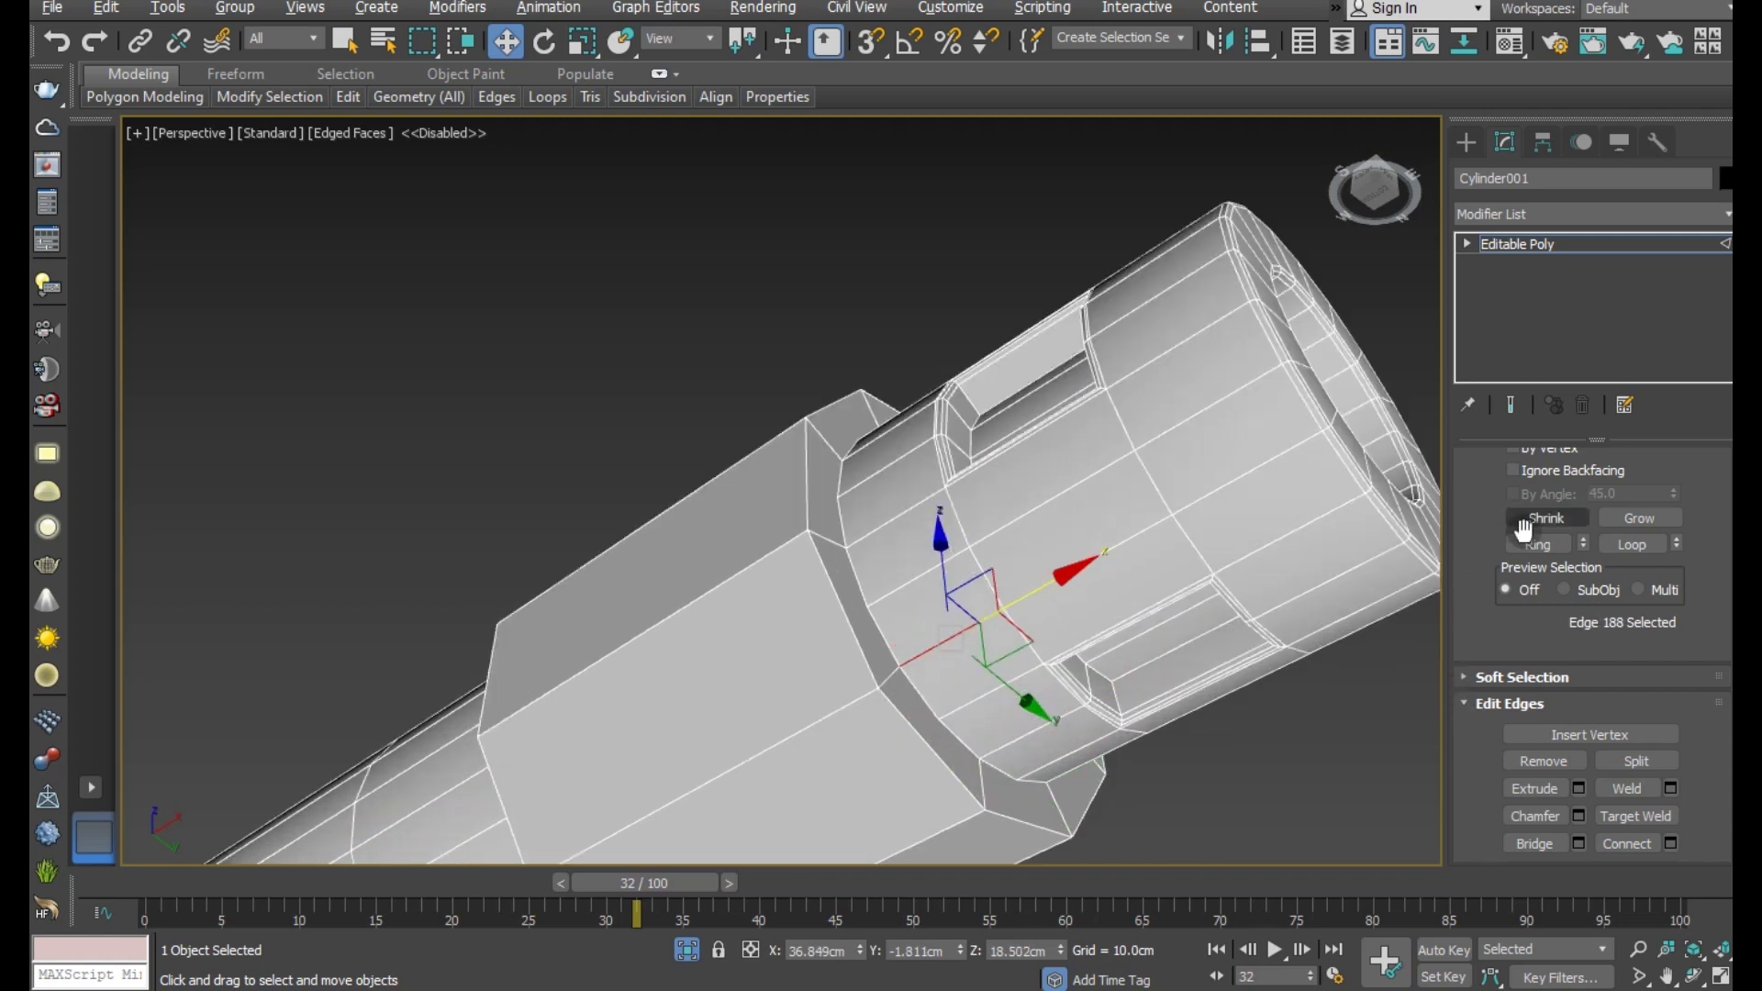
{"action": "left_click", "coordinate": [1671, 837]}
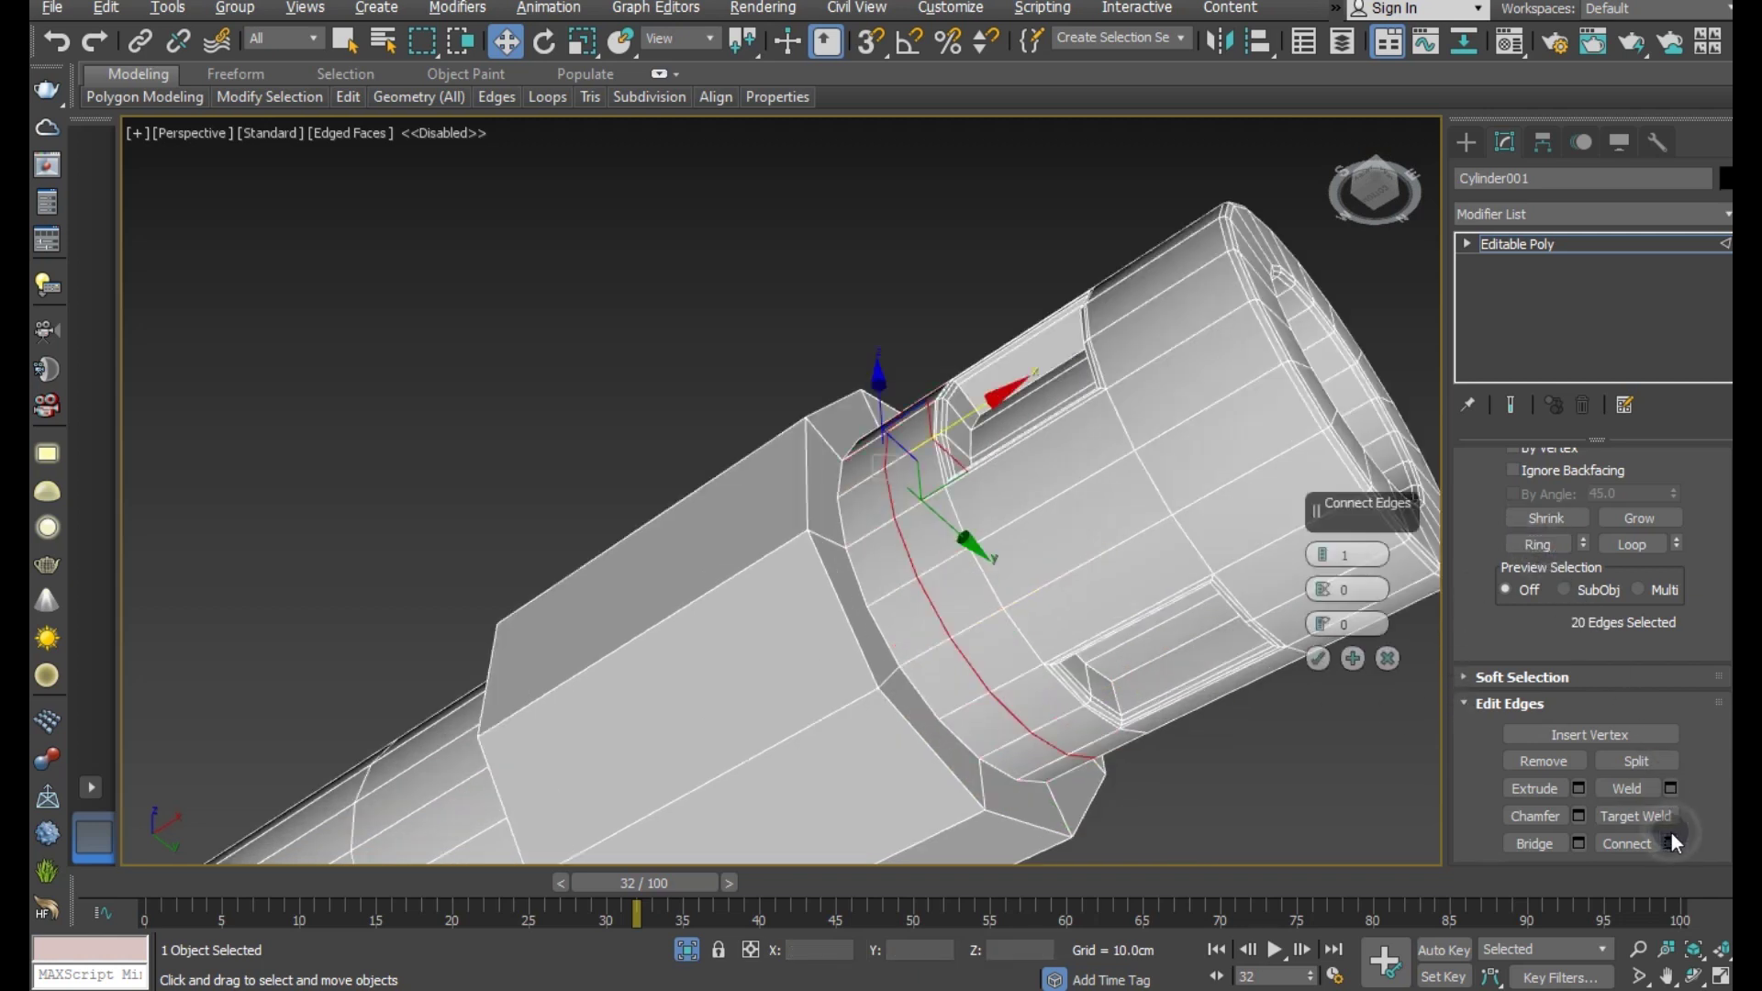
{"action": "left_click", "coordinate": [1320, 552]}
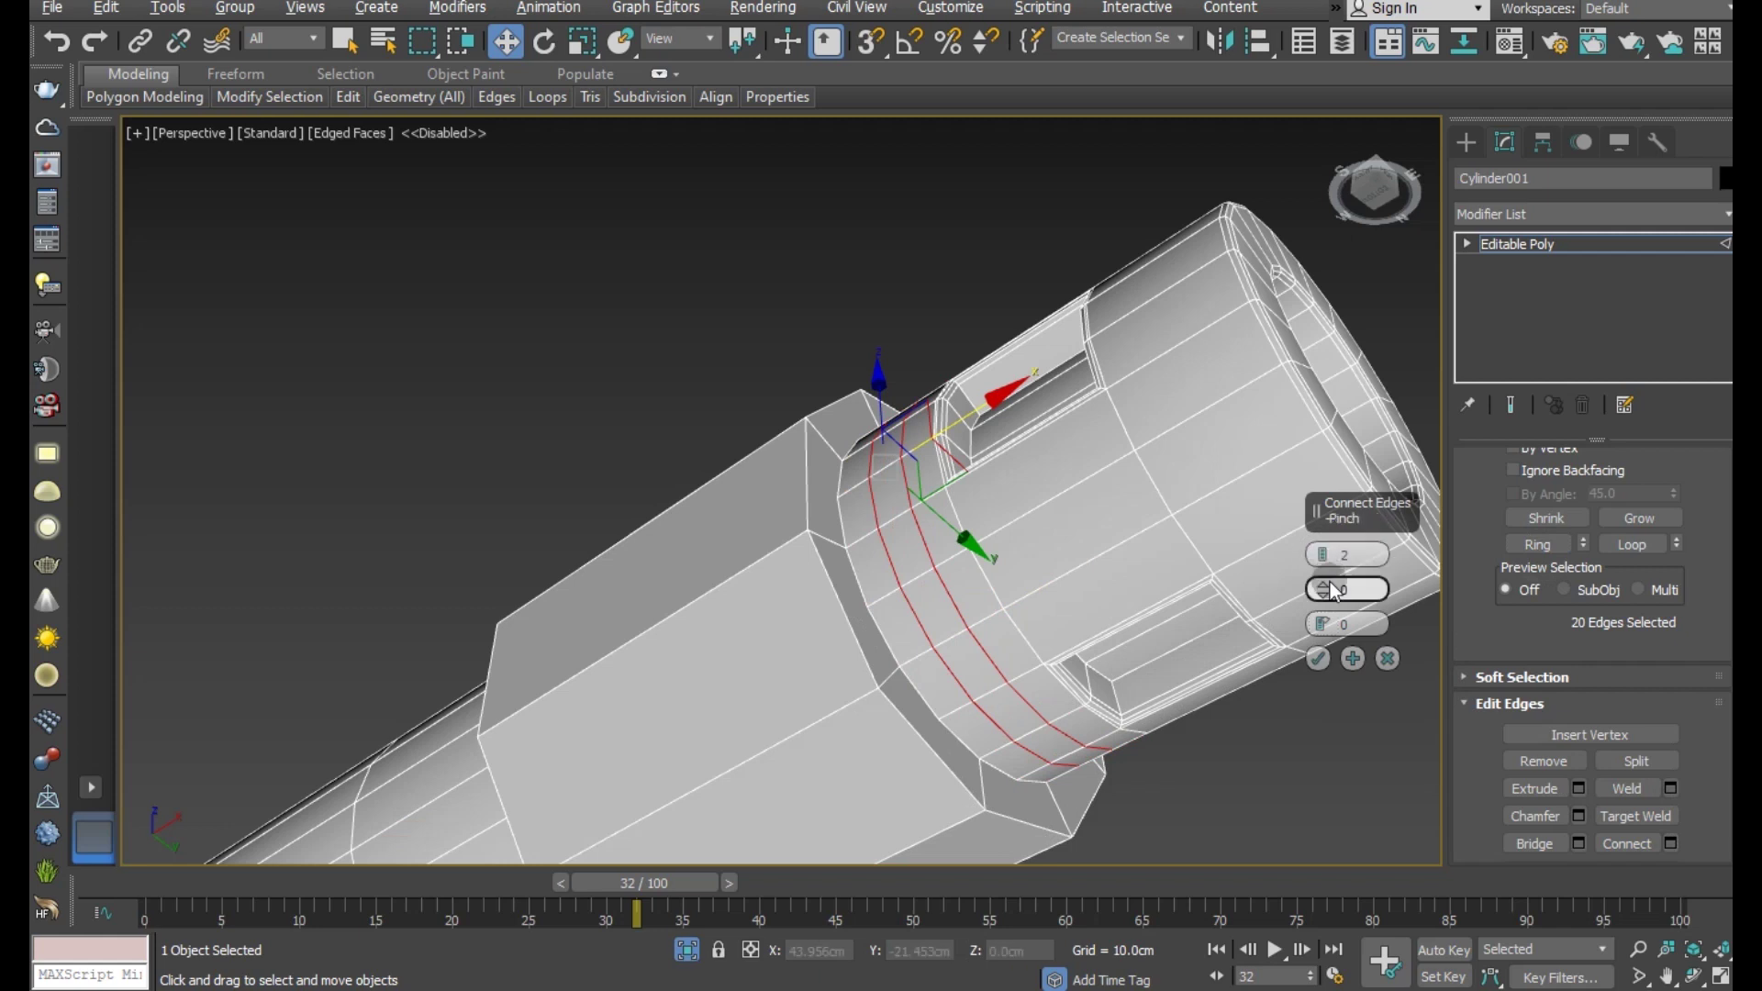
{"action": "mouse_move", "coordinate": [1322, 589]}
{"action": "left_mouse_down"}
{"action": "mouse_move", "coordinate": [1284, 364]}
{"action": "mouse_move", "coordinate": [1330, 483]}
{"action": "left_mouse_up"}
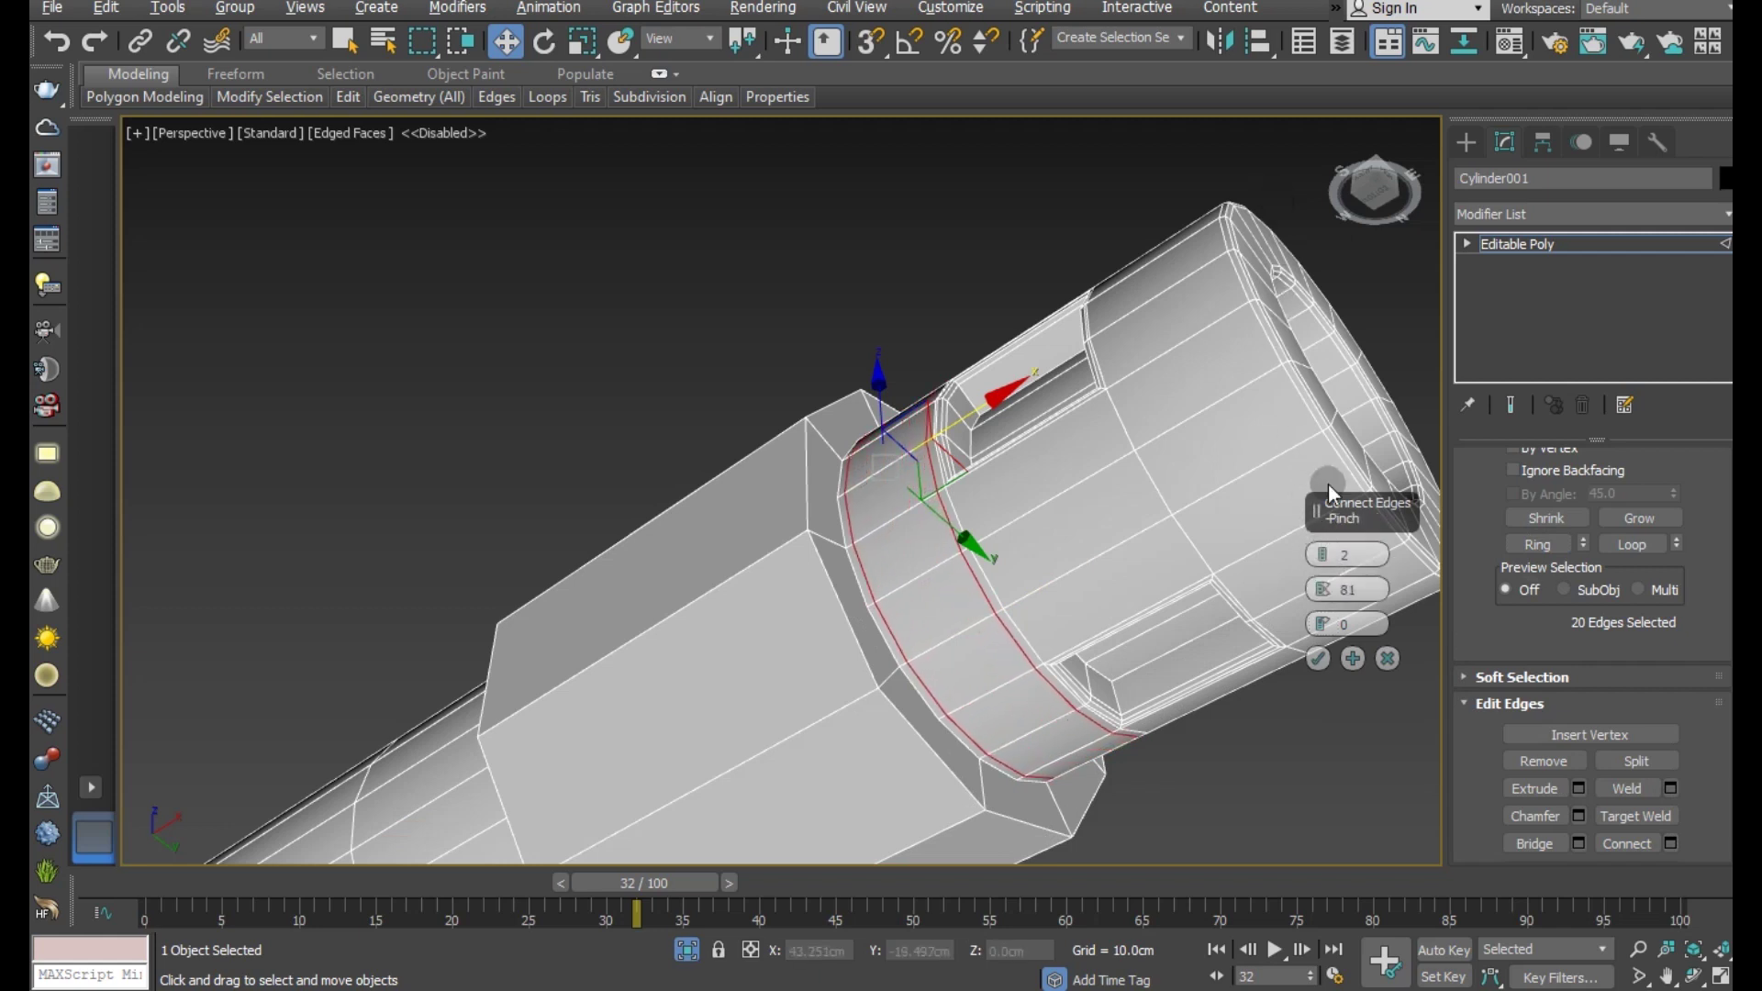
{"action": "left_click", "coordinate": [1319, 659]}
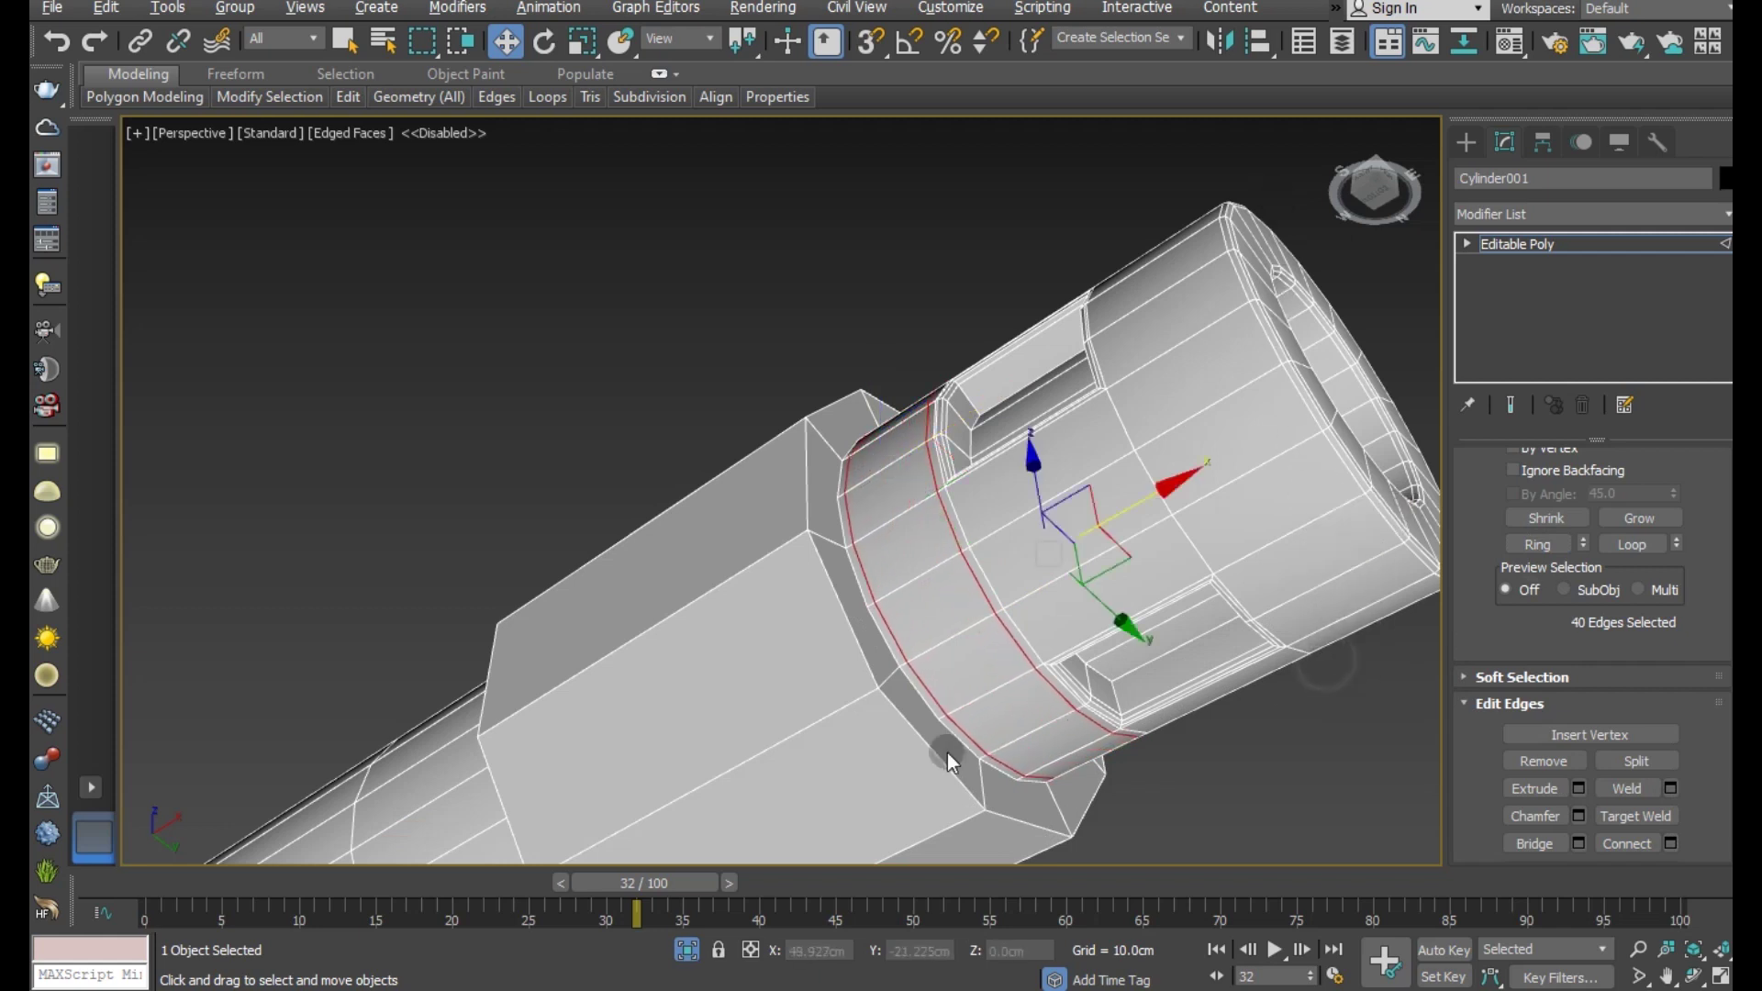
- Give the two octagonal collar edge loops a tiny two-segment chamfer
{"action": "double_click", "coordinate": [940, 753]}
{"action": "middle_click_drag", "start_coordinate": [937, 673], "coordinate": [925, 505], "text": "alt"}
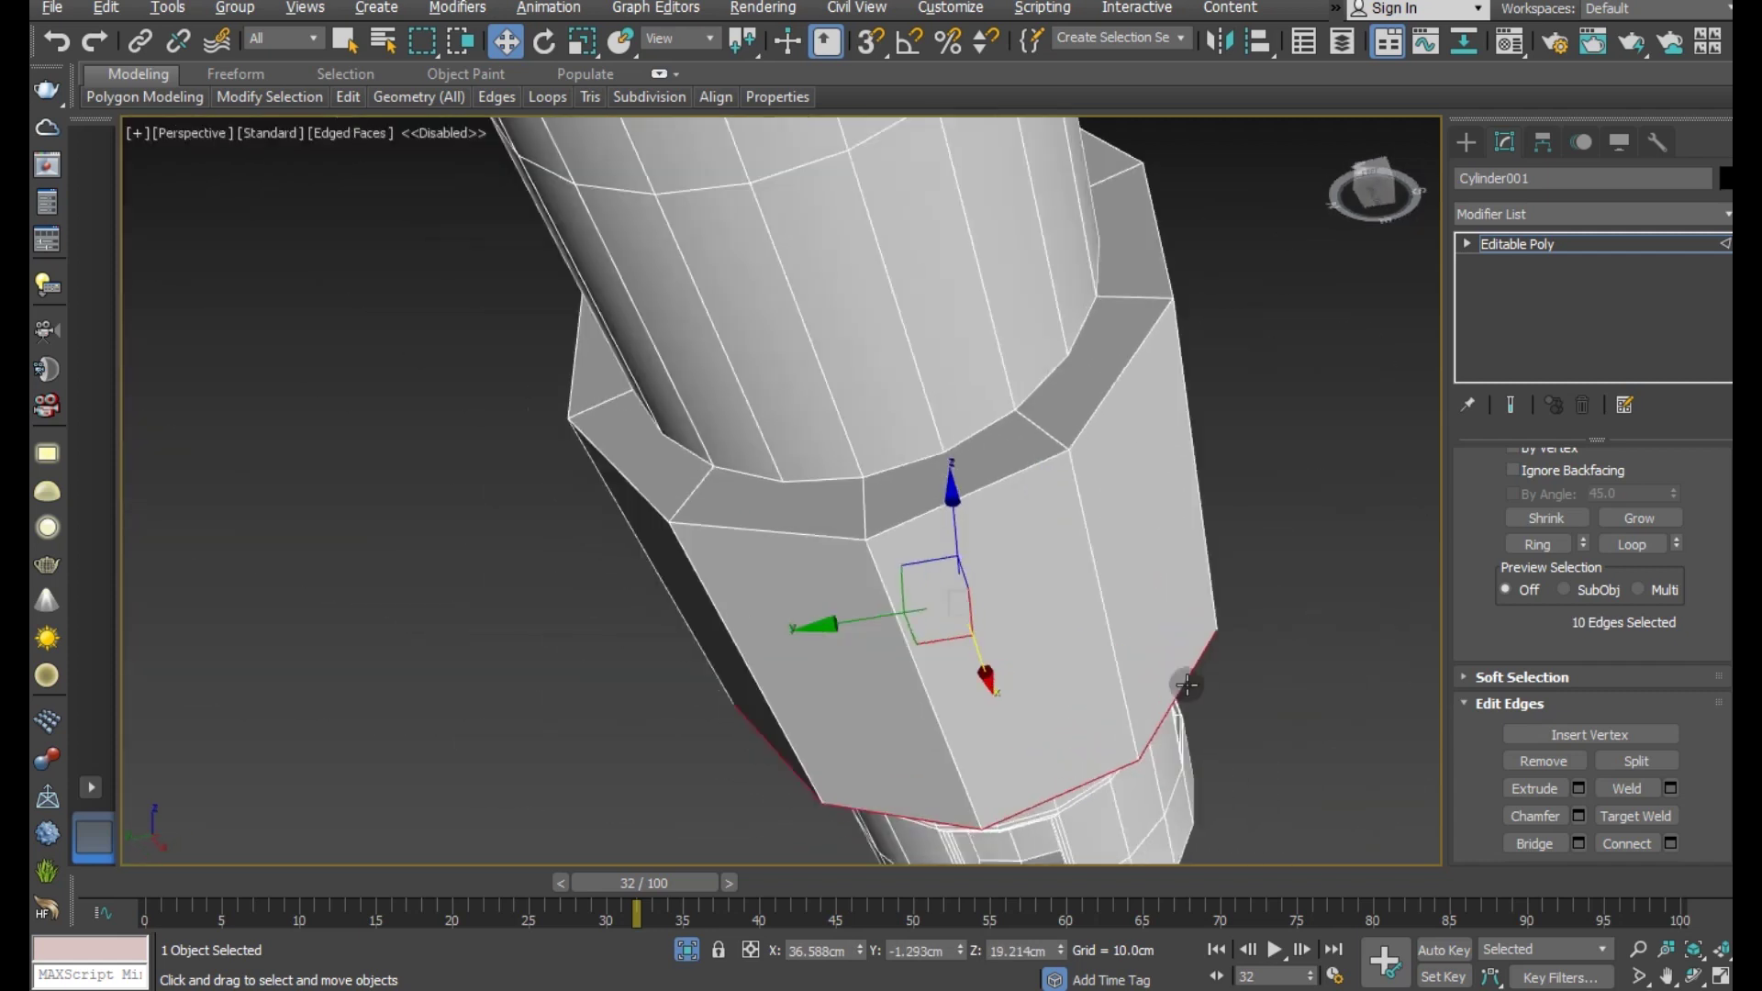
{"action": "double_click", "coordinate": [925, 509], "text": "ctrl"}
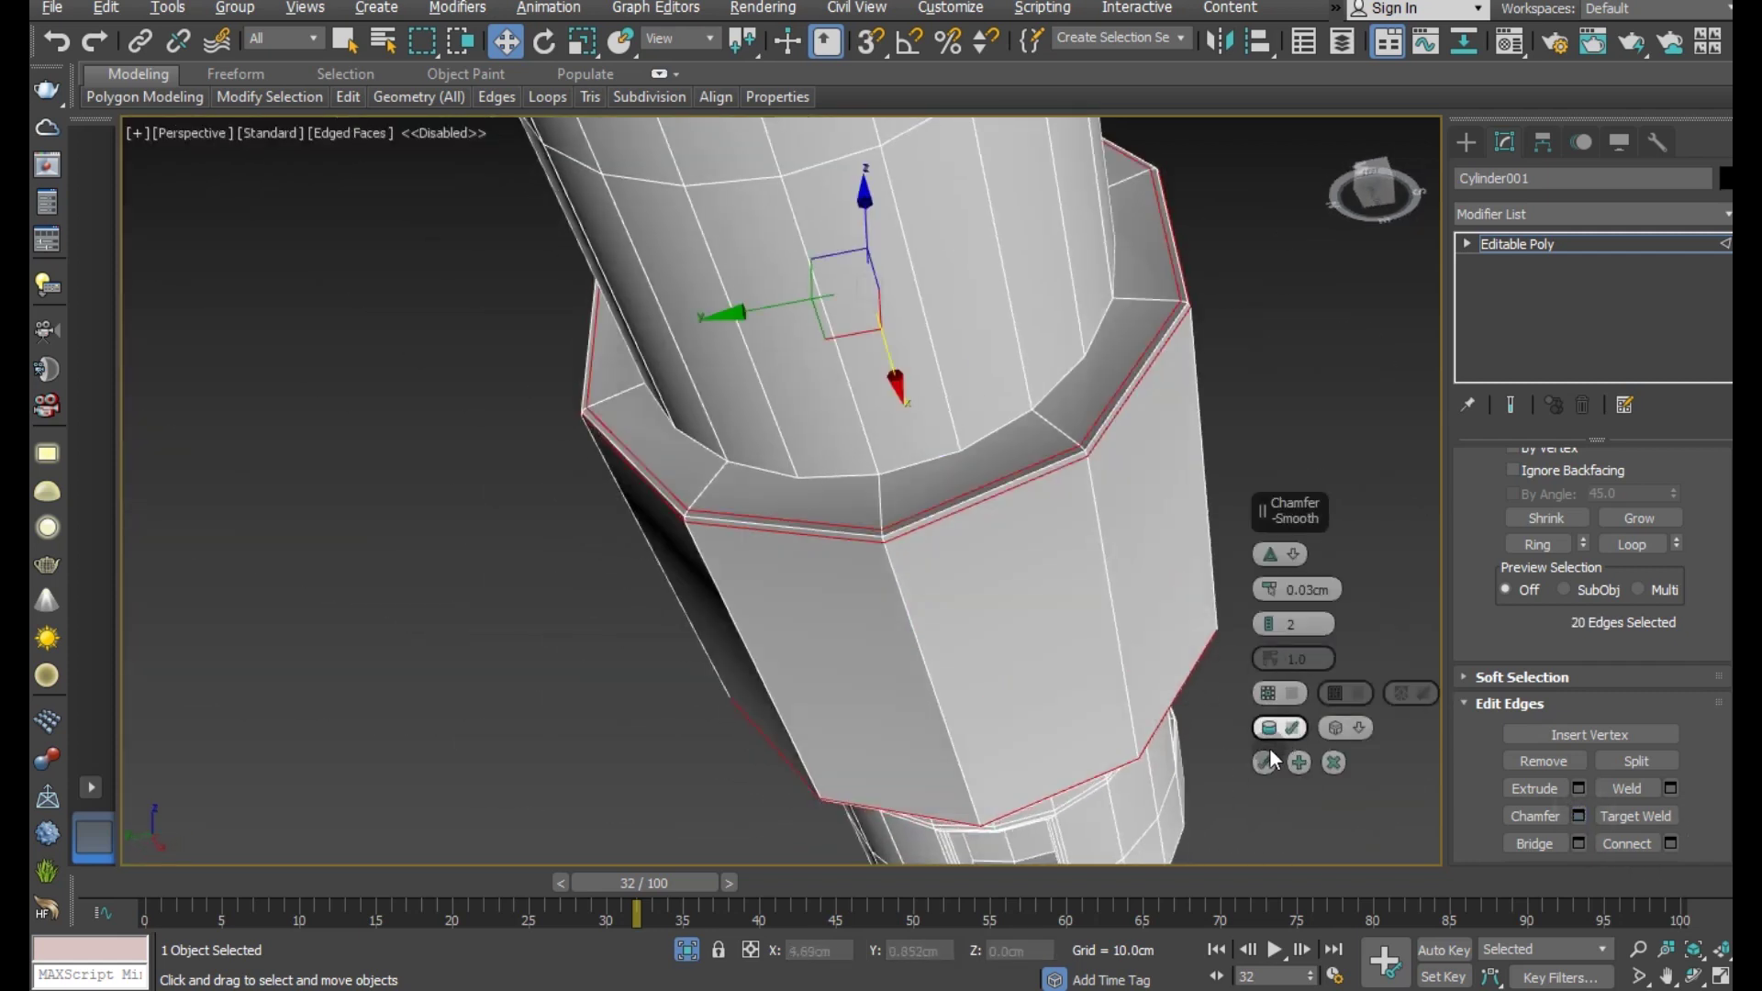
{"action": "left_click", "coordinate": [1267, 760]}
- Connect the barrel's edge ring above the collar with 2 segments, pinch about 92
{"action": "left_click", "coordinate": [864, 438]}
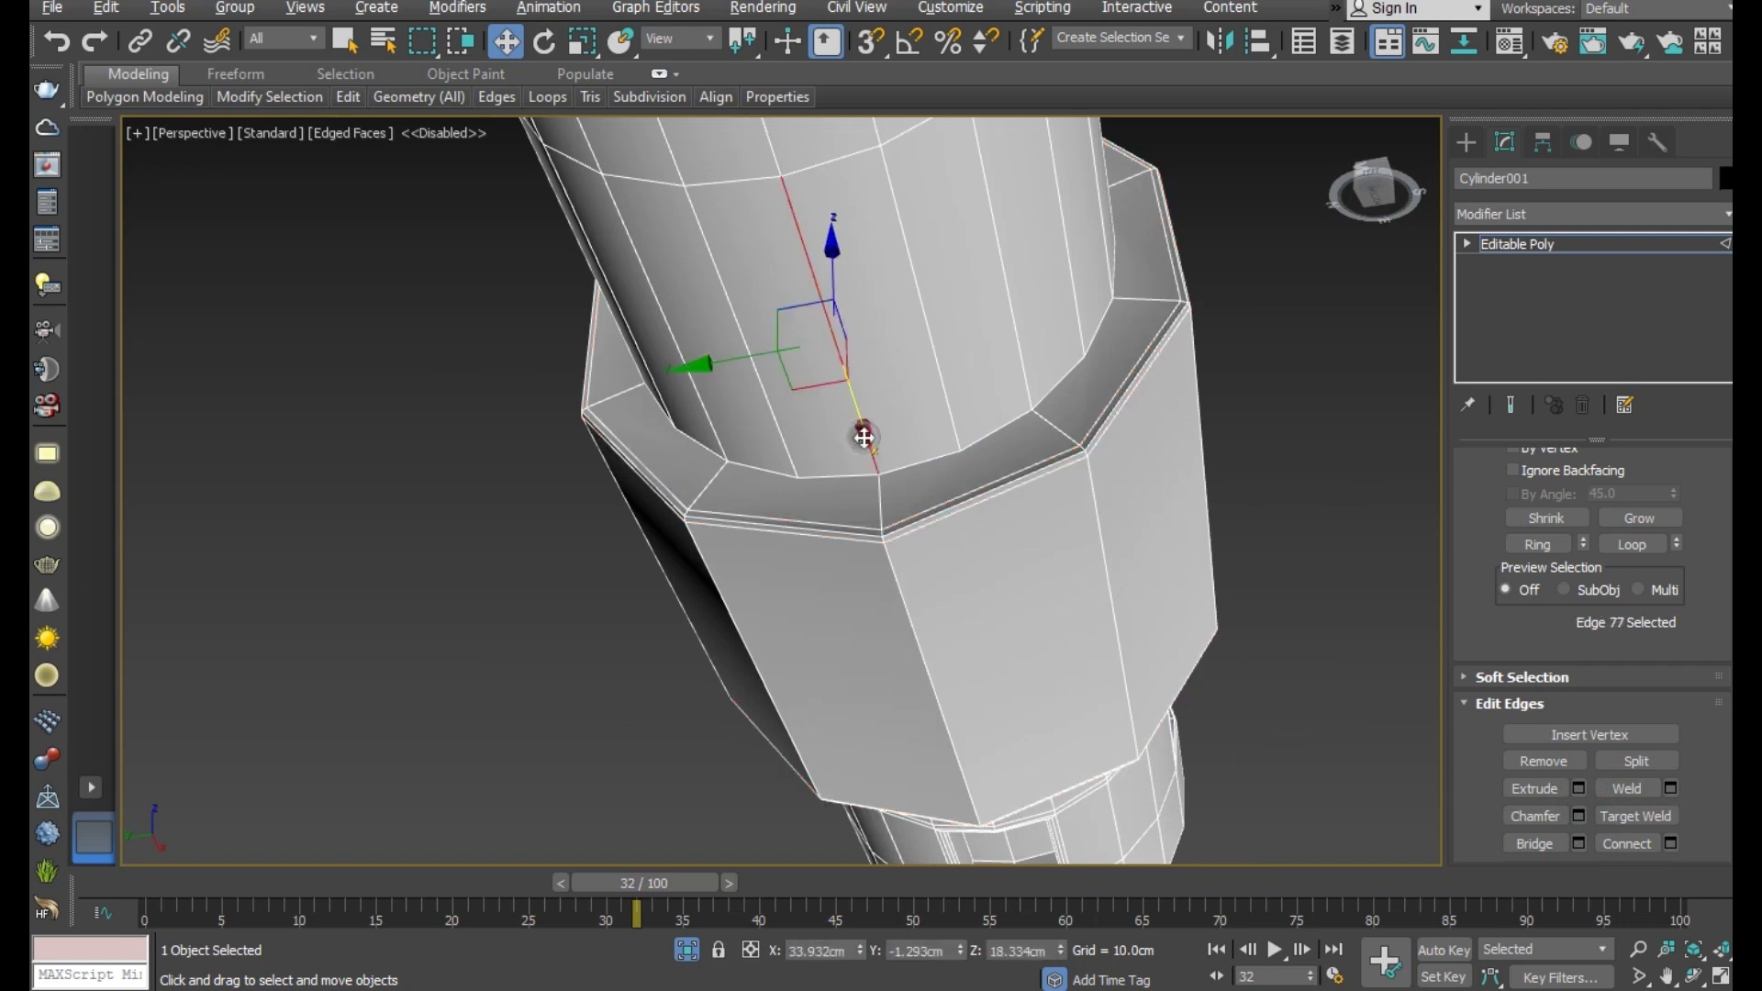
{"action": "left_click", "coordinate": [1548, 548]}
{"action": "left_click", "coordinate": [1643, 845]}
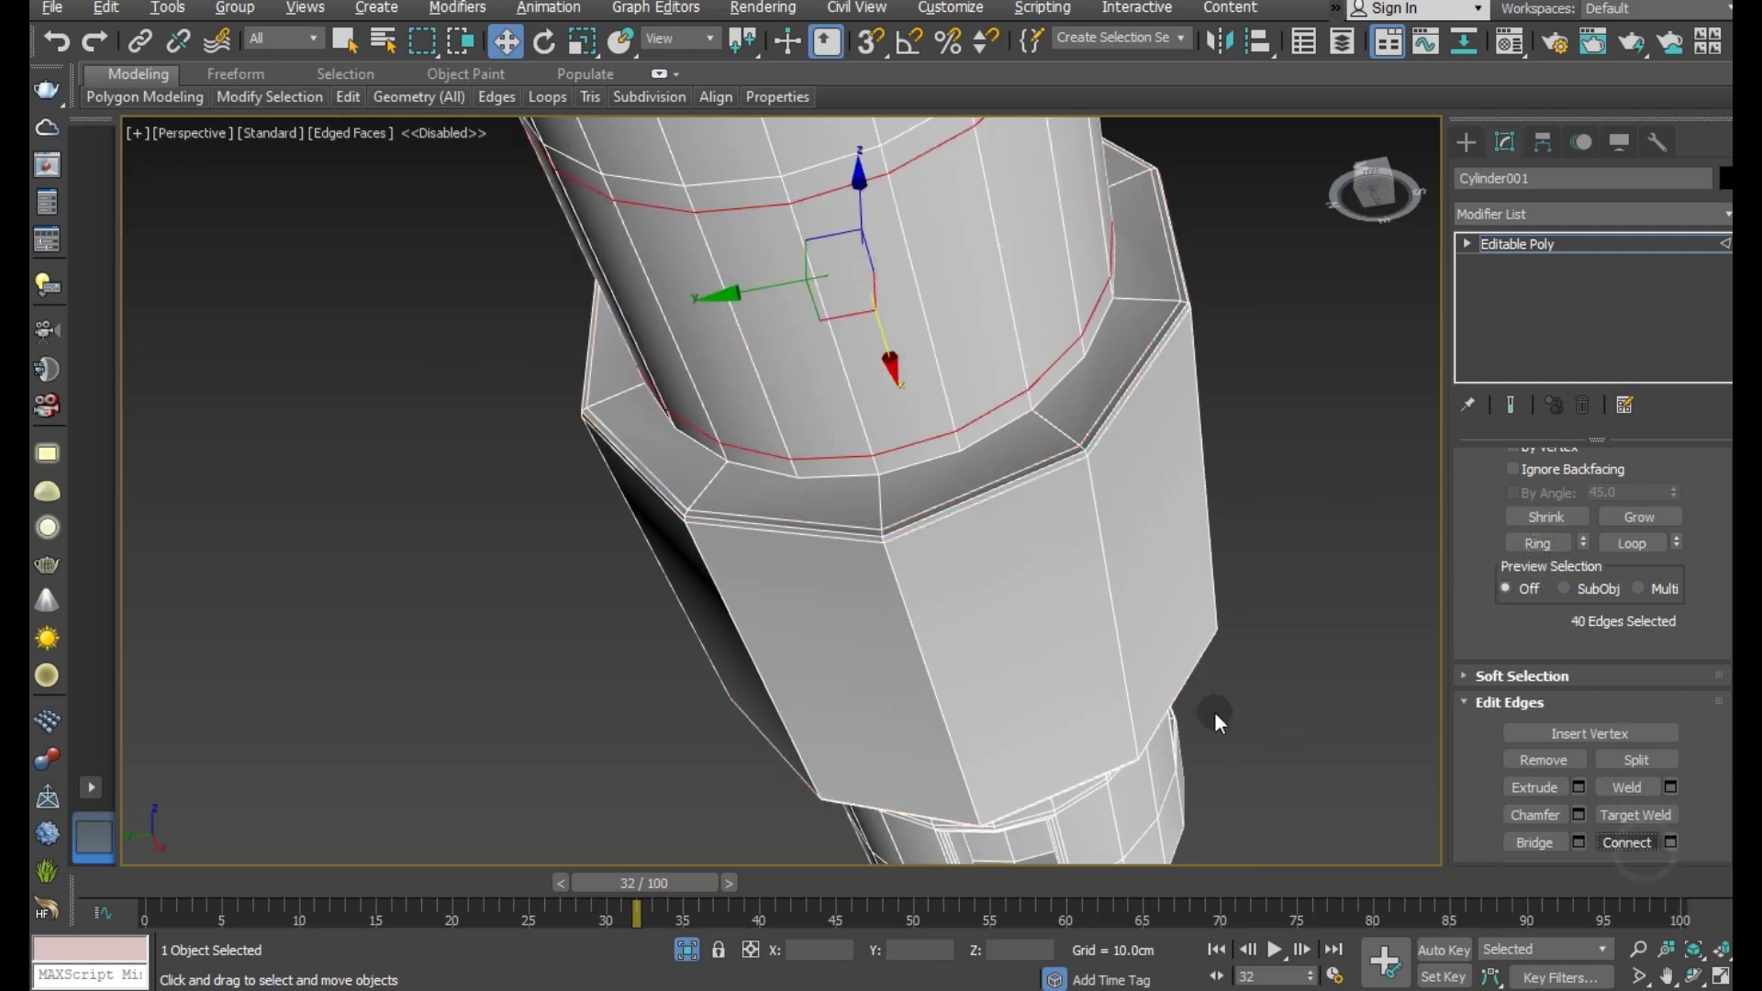
{"action": "scroll", "coordinate": [826, 621], "scroll_direction": "down", "scroll_amount": 4}
{"action": "left_click", "coordinate": [56, 42]}
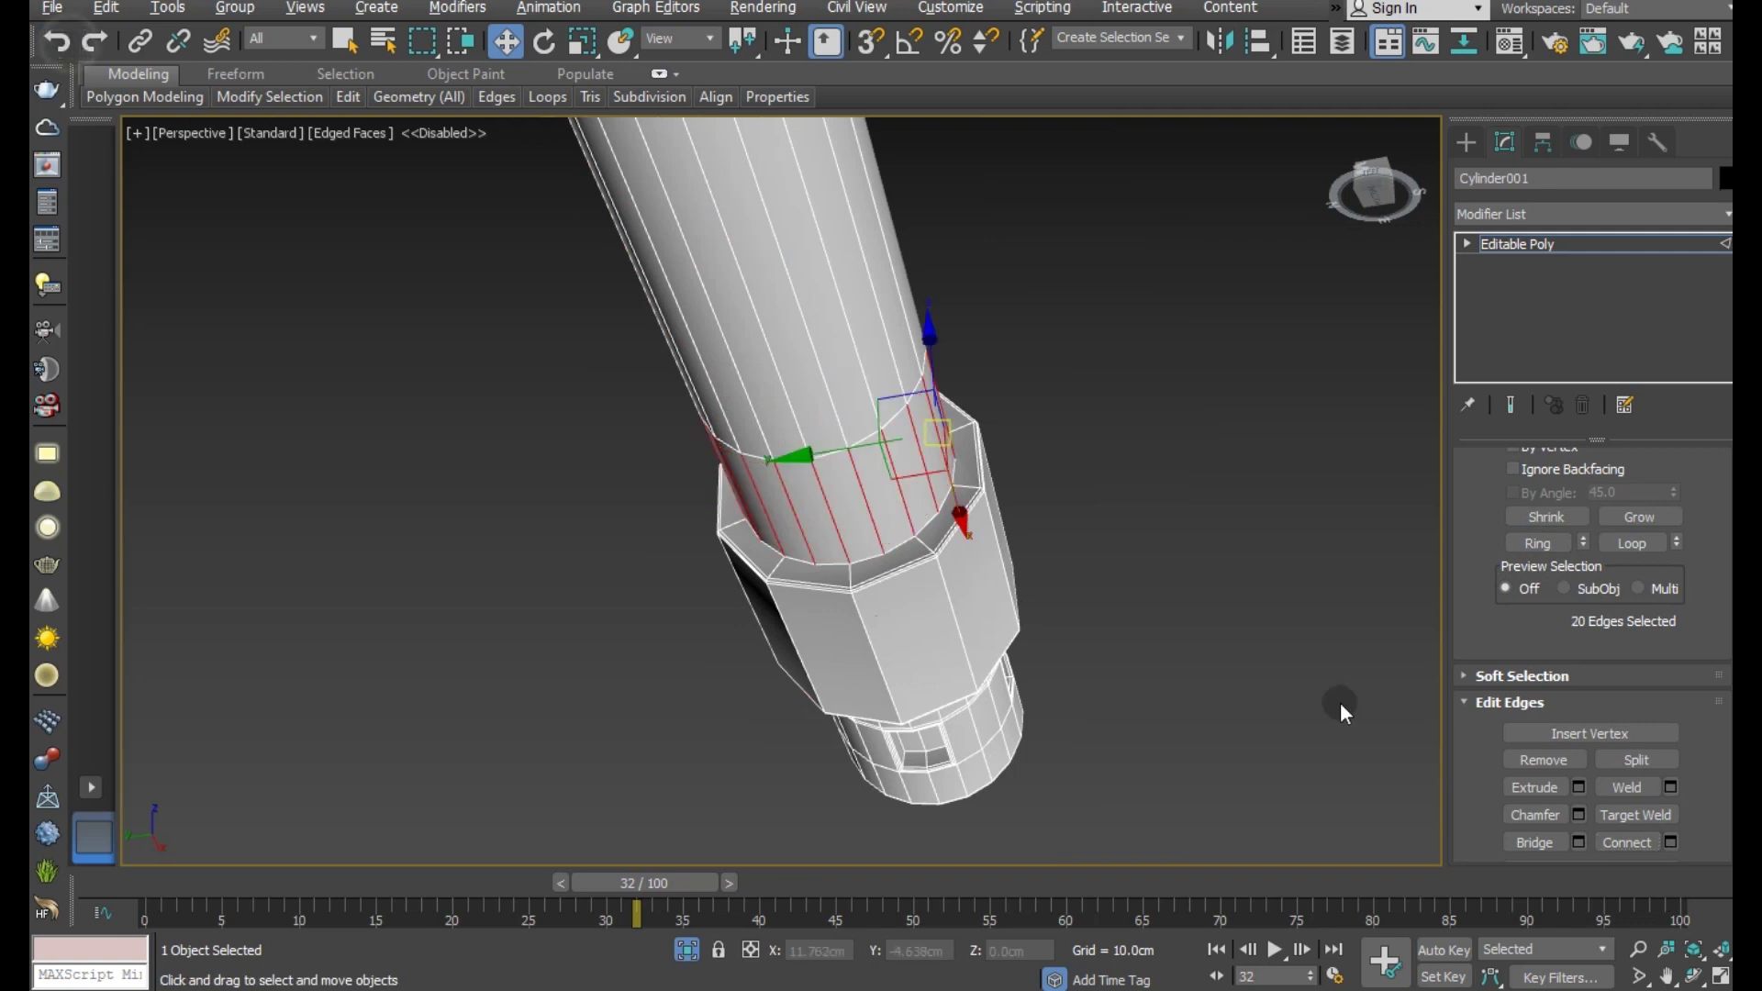
{"action": "left_click", "coordinate": [1669, 841]}
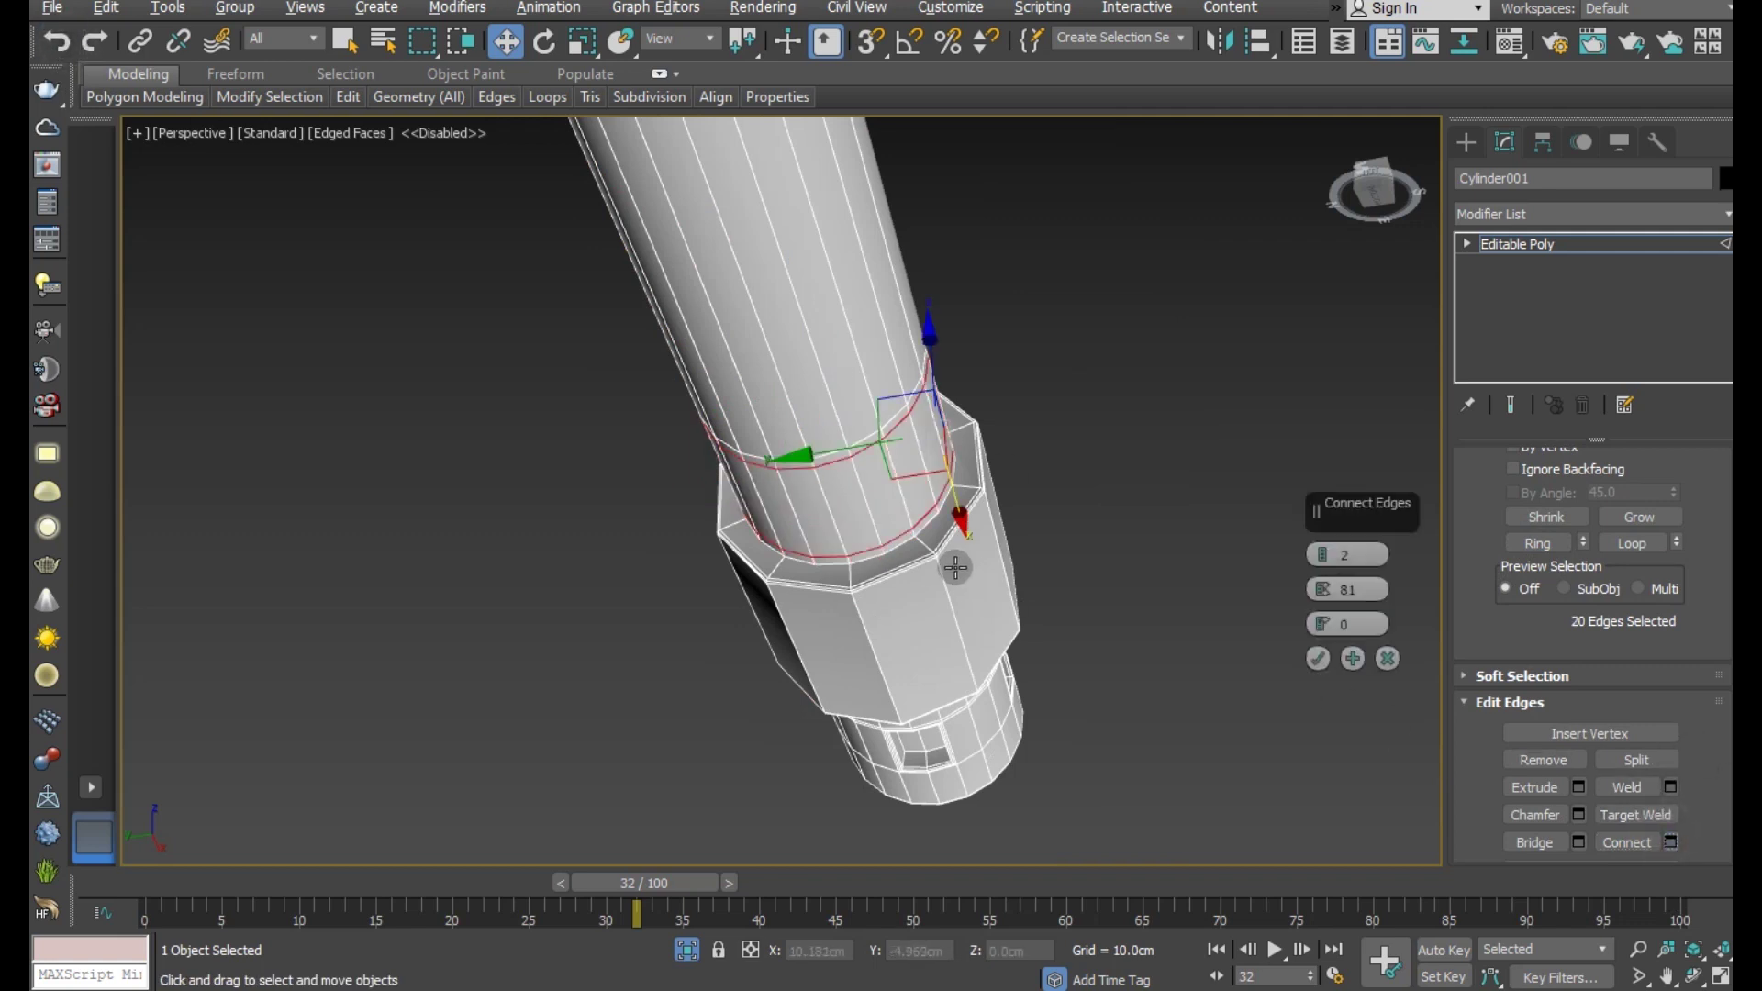
{"action": "left_click_drag", "start_coordinate": [1322, 588], "coordinate": [1301, 530]}
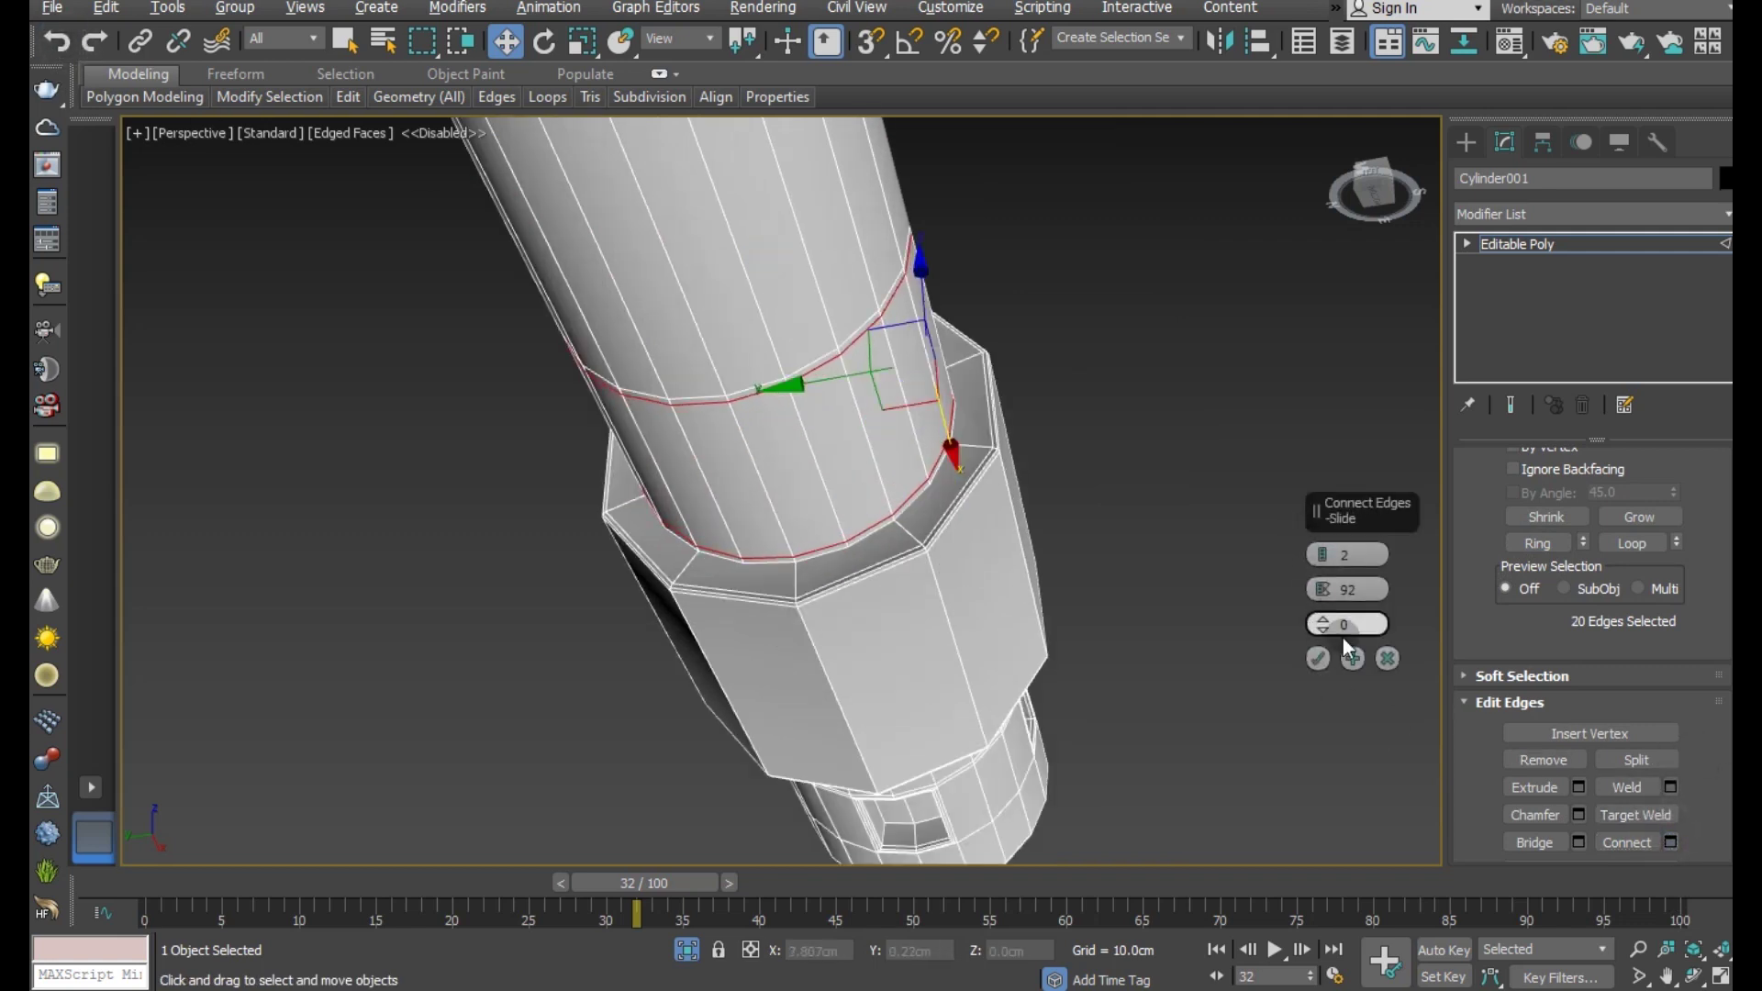
{"action": "left_click", "coordinate": [1318, 658]}
{"action": "mouse_move", "coordinate": [1279, 637]}
{"action": "middle_mouse_down", "text": "alt"}
{"action": "mouse_move", "coordinate": [960, 650]}
{"action": "mouse_move", "coordinate": [987, 530]}
{"action": "middle_mouse_up", "text": "alt"}
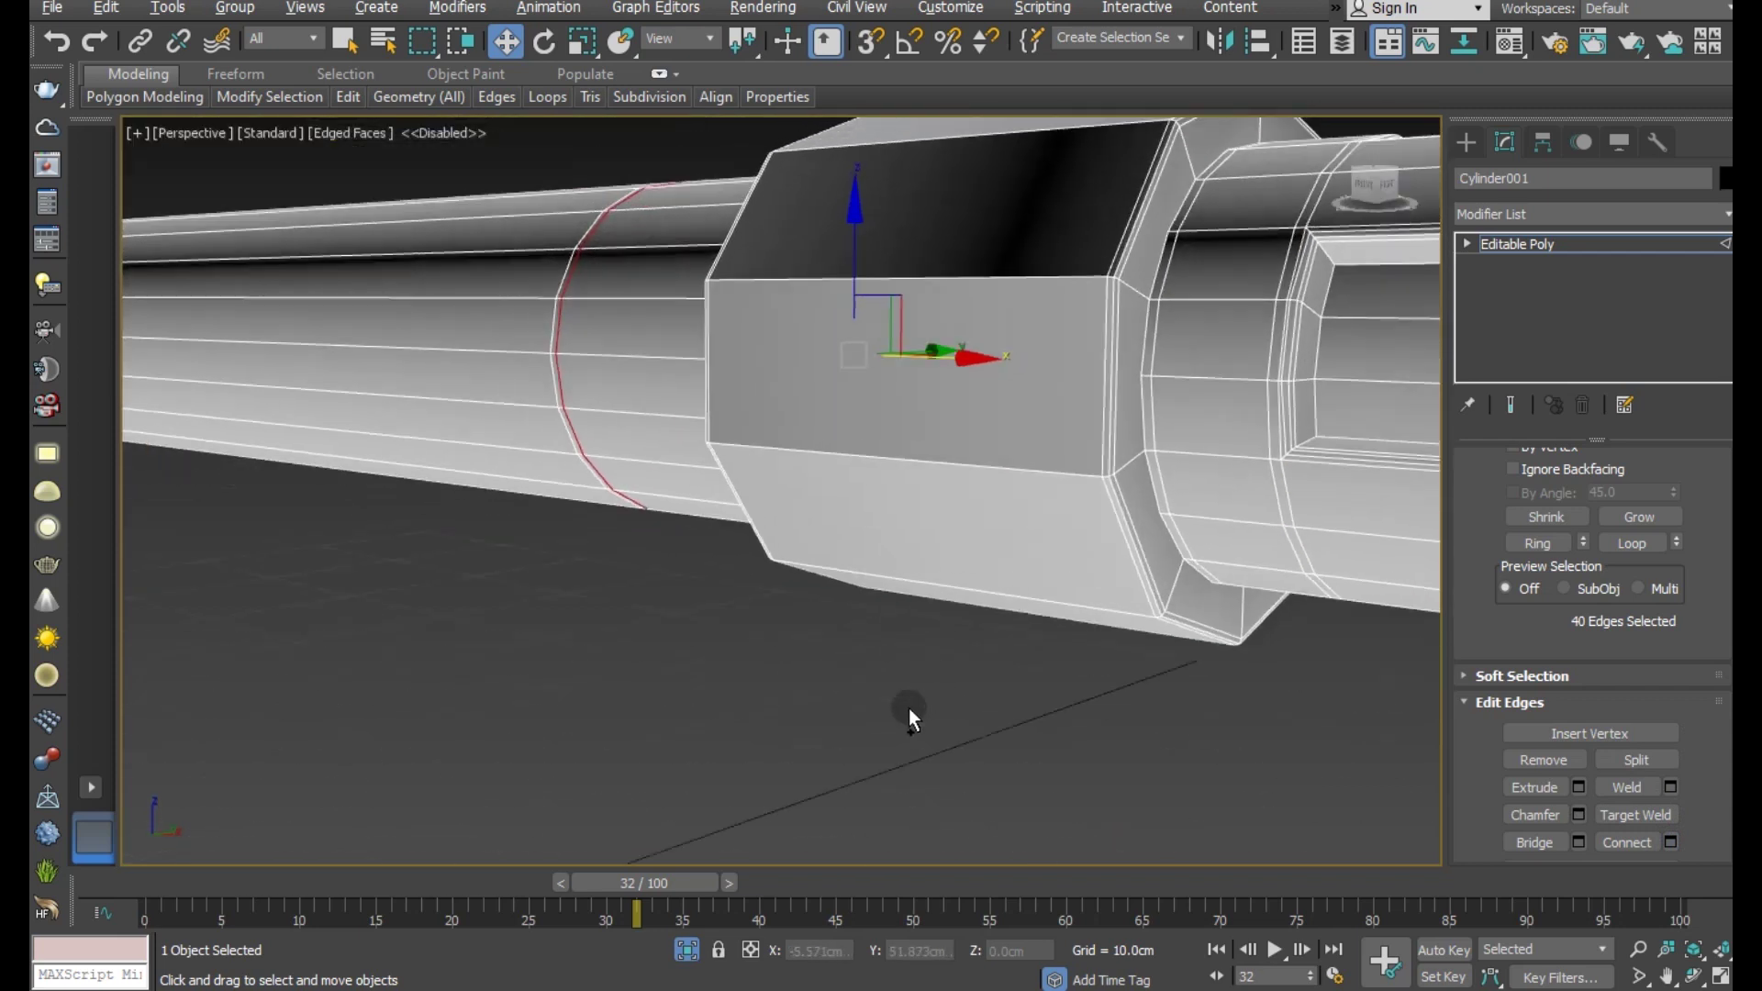
- Frame the whole barrel and set the viewport display to Performance
{"action": "scroll", "coordinate": [988, 530], "scroll_direction": "down", "scroll_amount": 5}
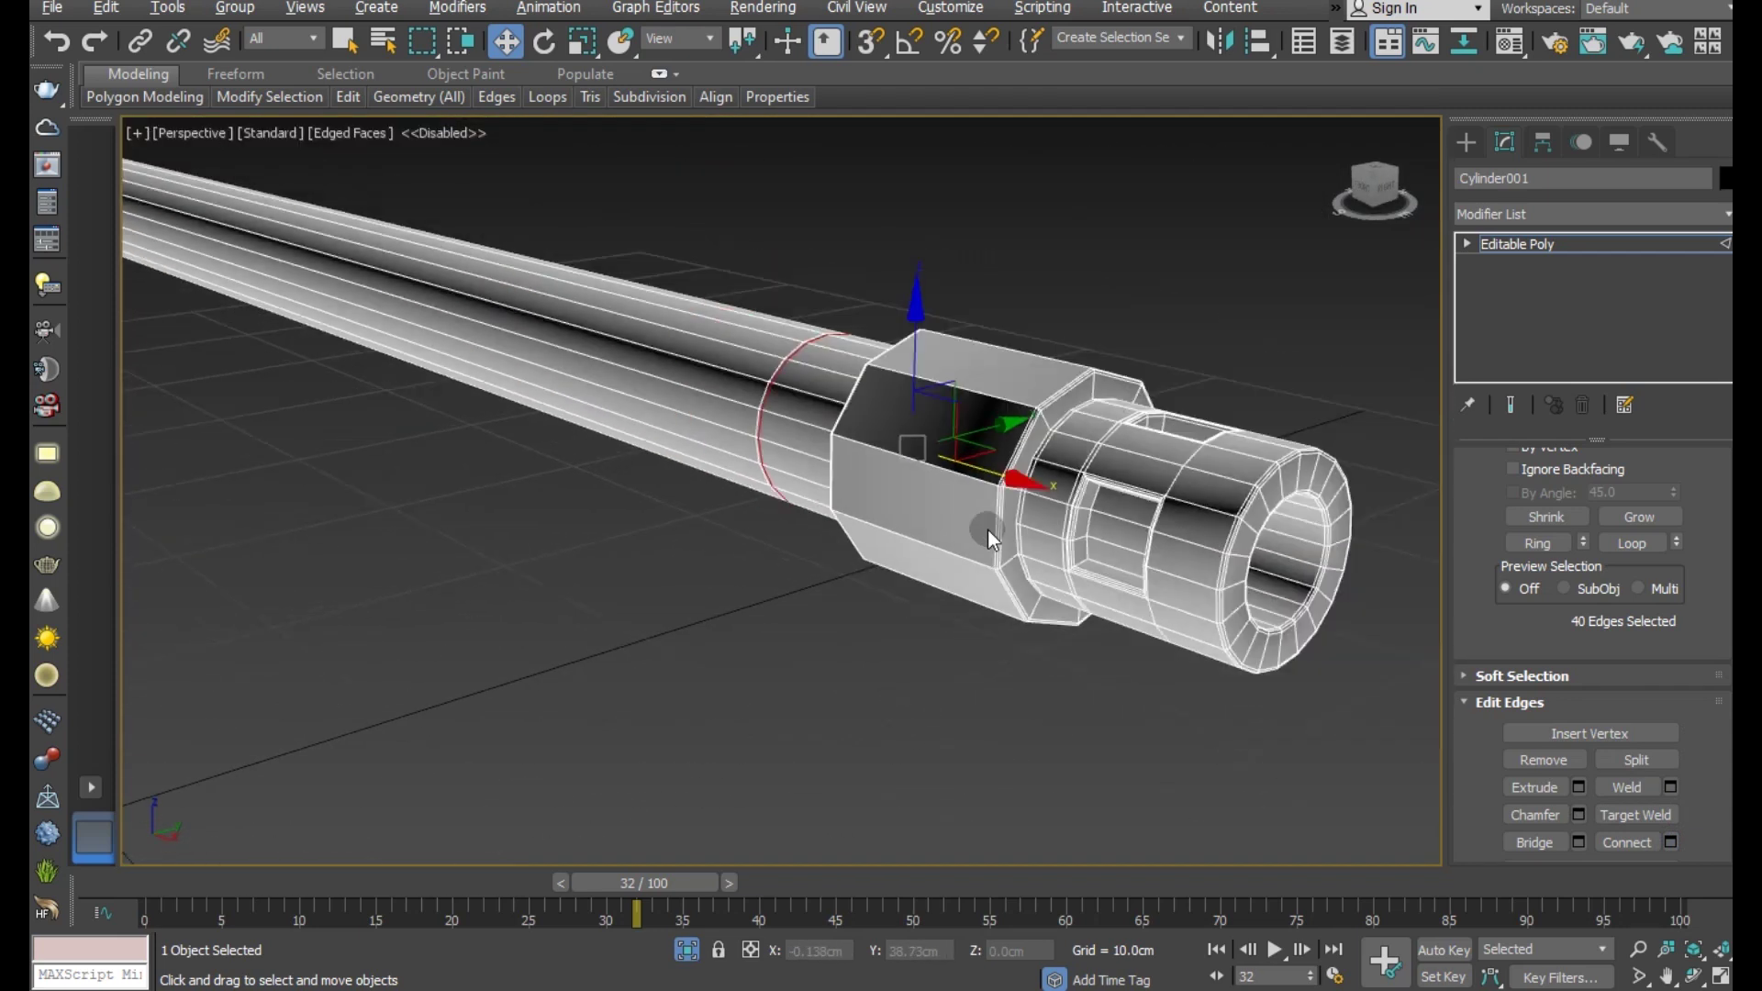
{"action": "scroll", "coordinate": [988, 530], "scroll_direction": "down", "scroll_amount": 3}
{"action": "mouse_move", "coordinate": [987, 530]}
{"action": "middle_mouse_down", "text": "alt"}
{"action": "mouse_move", "coordinate": [1177, 582]}
{"action": "mouse_move", "coordinate": [1090, 570]}
{"action": "mouse_move", "coordinate": [350, 220]}
{"action": "middle_mouse_up", "text": "alt"}
{"action": "left_click", "coordinate": [311, 134]}
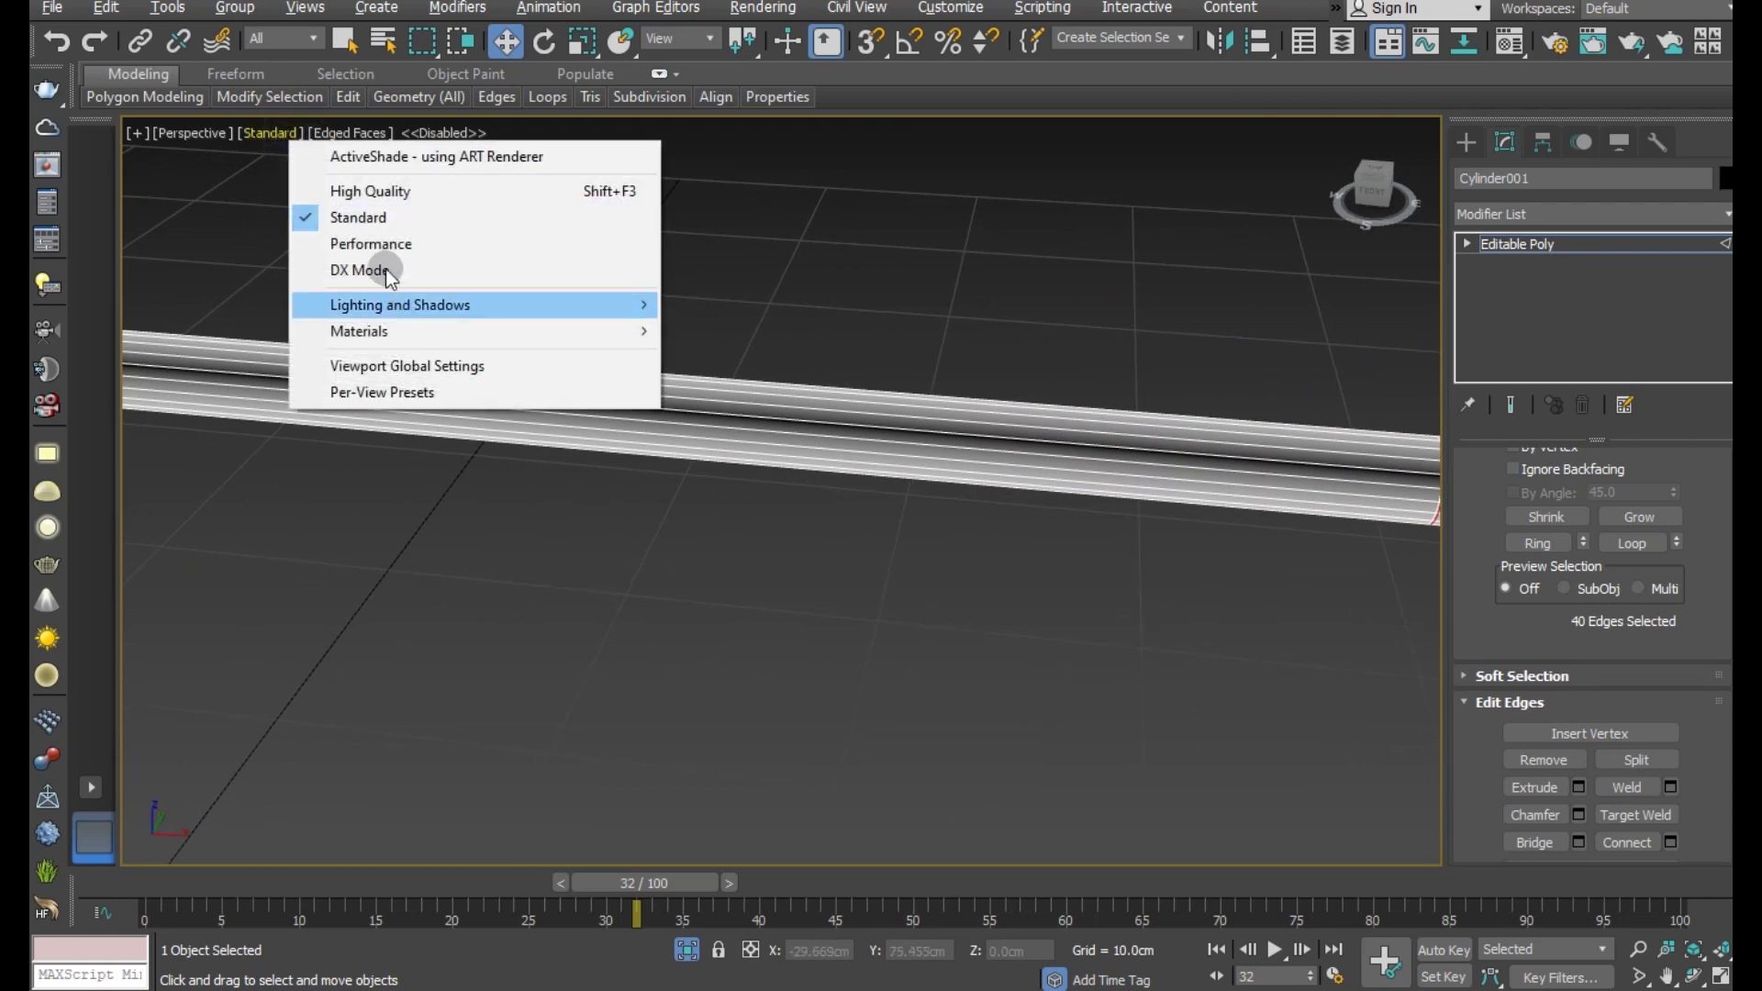
{"action": "left_click", "coordinate": [379, 246]}
- Clear the barrel edge selection and switch to Polygon sub-object level
{"action": "left_click", "coordinate": [940, 430]}
{"action": "scroll", "coordinate": [940, 430], "scroll_direction": "down", "scroll_amount": 3}
{"action": "mouse_move", "coordinate": [940, 429]}
{"action": "middle_mouse_down", "text": "alt"}
{"action": "mouse_move", "coordinate": [969, 448]}
{"action": "mouse_move", "coordinate": [1021, 422]}
{"action": "mouse_move", "coordinate": [940, 470]}
{"action": "middle_mouse_up", "text": "alt"}
{"action": "left_click", "coordinate": [944, 476]}
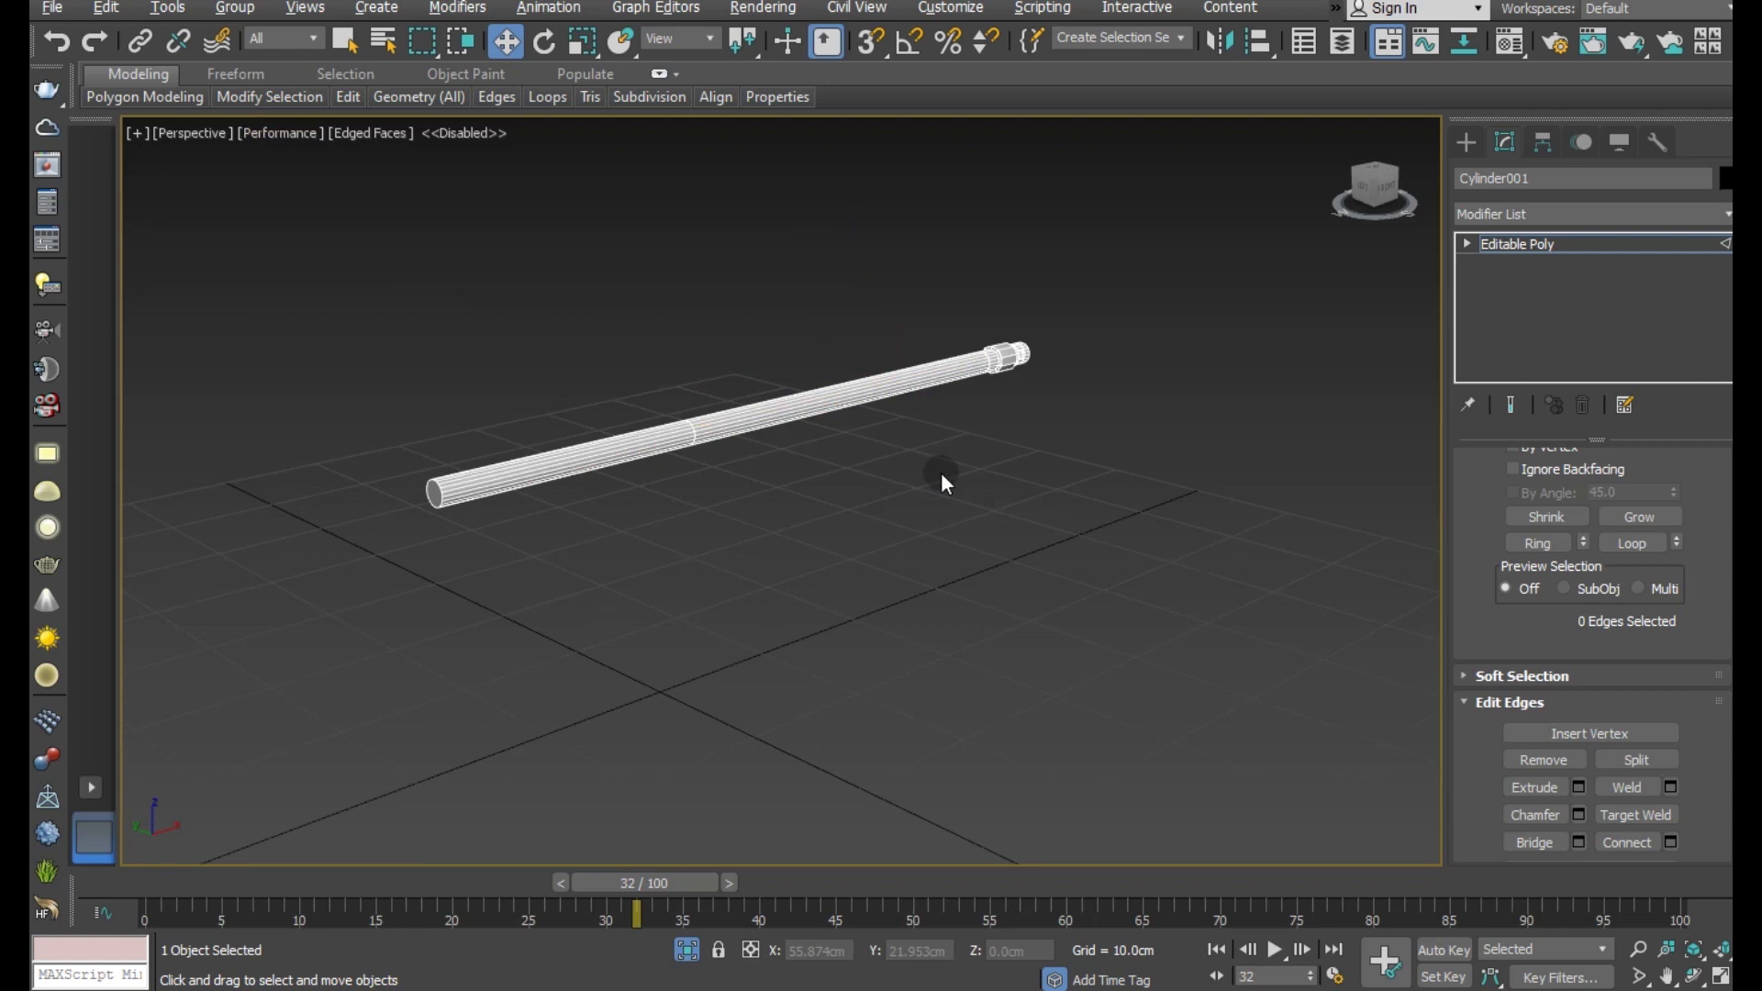
{"action": "scroll", "coordinate": [1606, 629], "scroll_direction": "up", "scroll_amount": 2}
{"action": "scroll", "coordinate": [1605, 630], "scroll_direction": "up", "scroll_amount": 2}
{"action": "left_click", "coordinate": [1619, 490]}
- Select the first four alternating lengthwise strips around the barrel's front section
{"action": "left_click", "coordinate": [450, 520]}
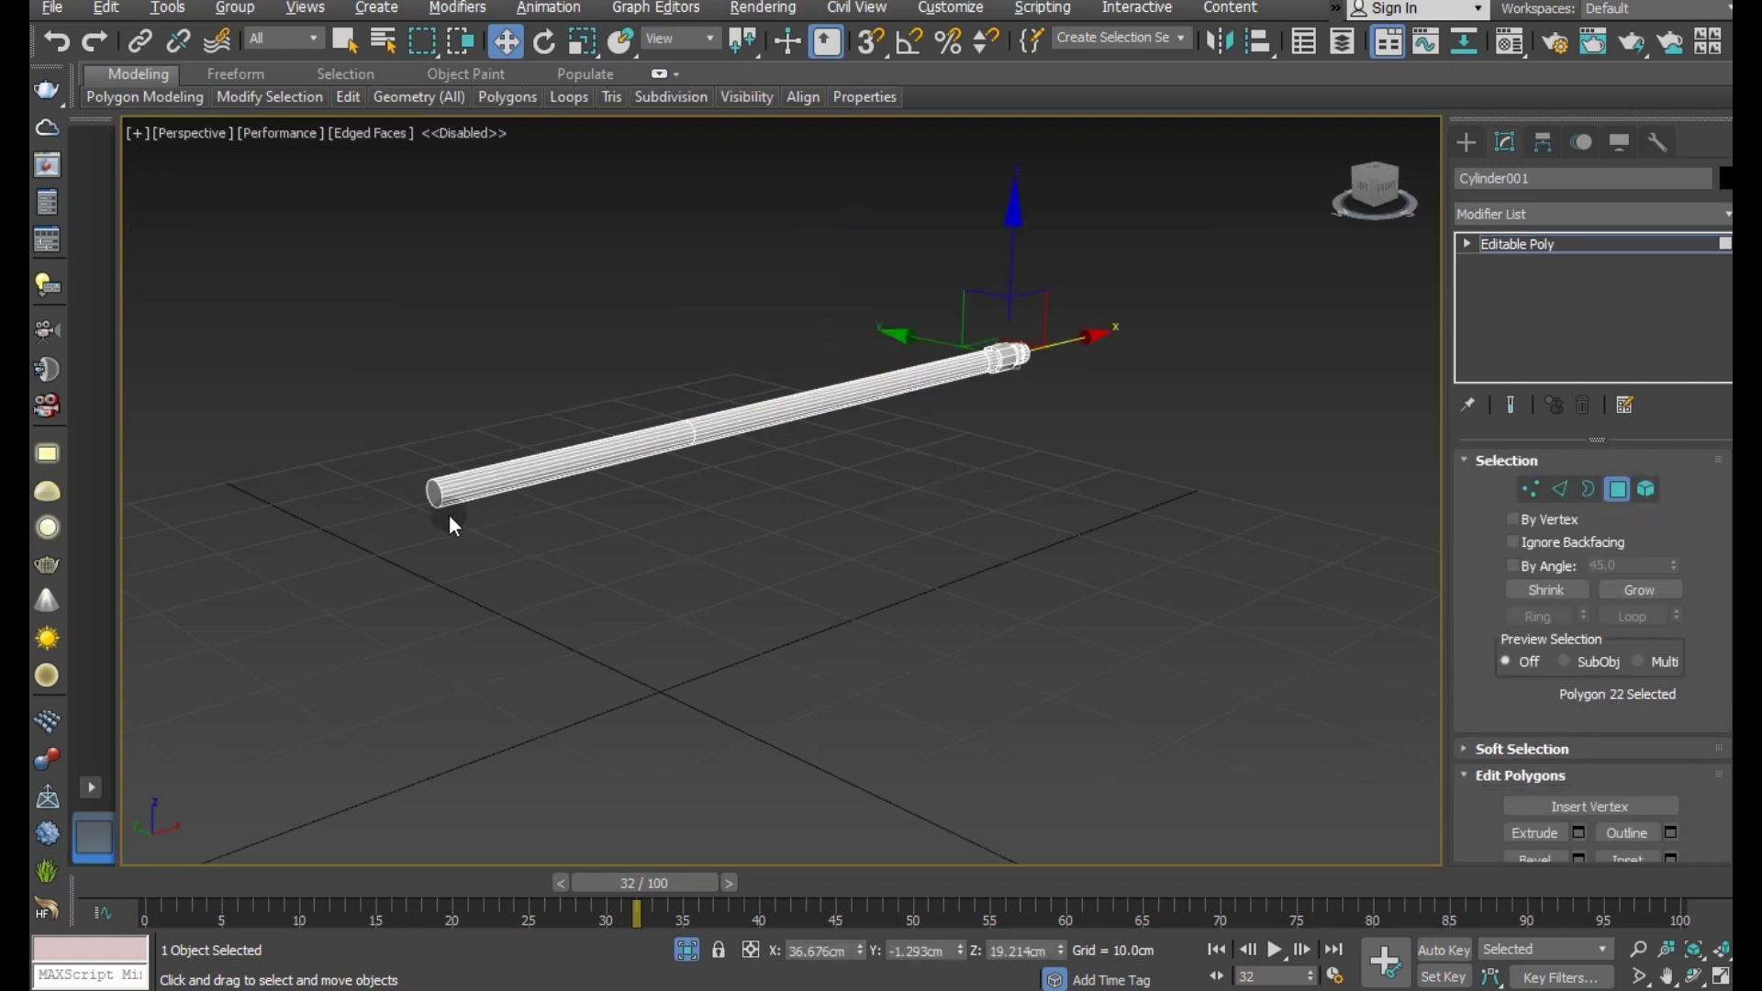
{"action": "scroll", "coordinate": [444, 491], "scroll_direction": "up", "scroll_amount": 3}
{"action": "left_click", "coordinate": [428, 488]}
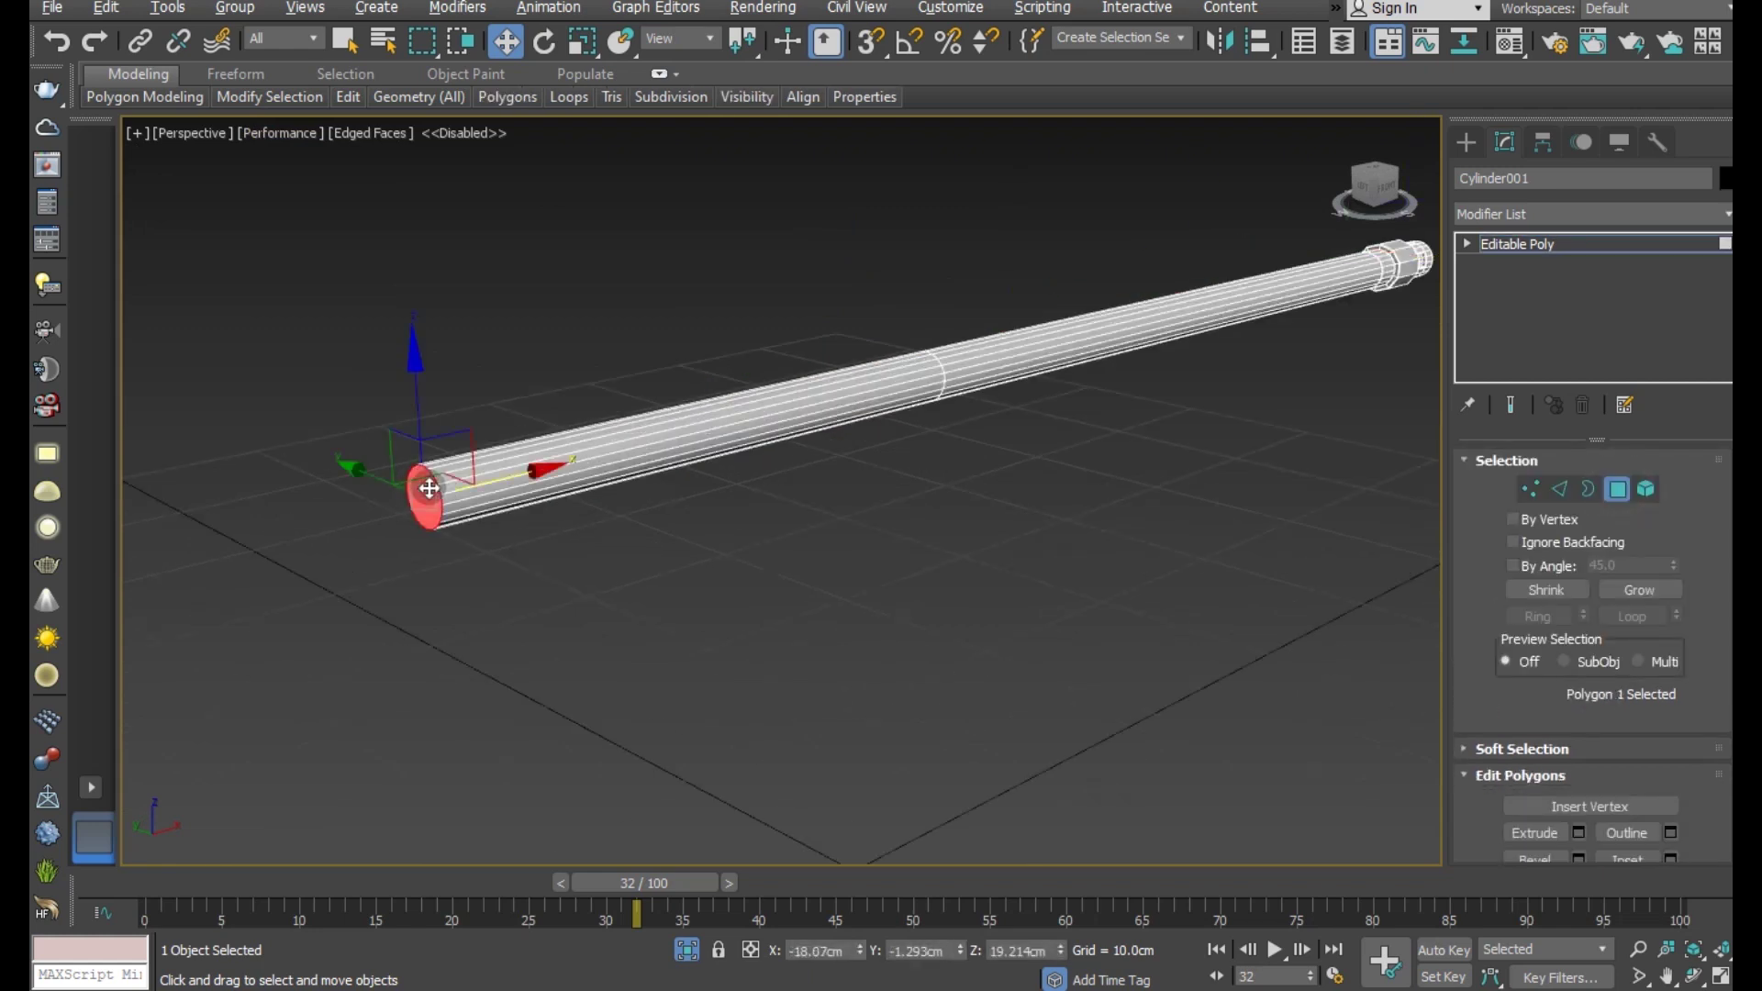
{"action": "left_click", "coordinate": [647, 538]}
{"action": "middle_click_drag", "start_coordinate": [647, 538], "coordinate": [544, 583]}
{"action": "scroll", "coordinate": [680, 450], "scroll_direction": "up", "scroll_amount": 3}
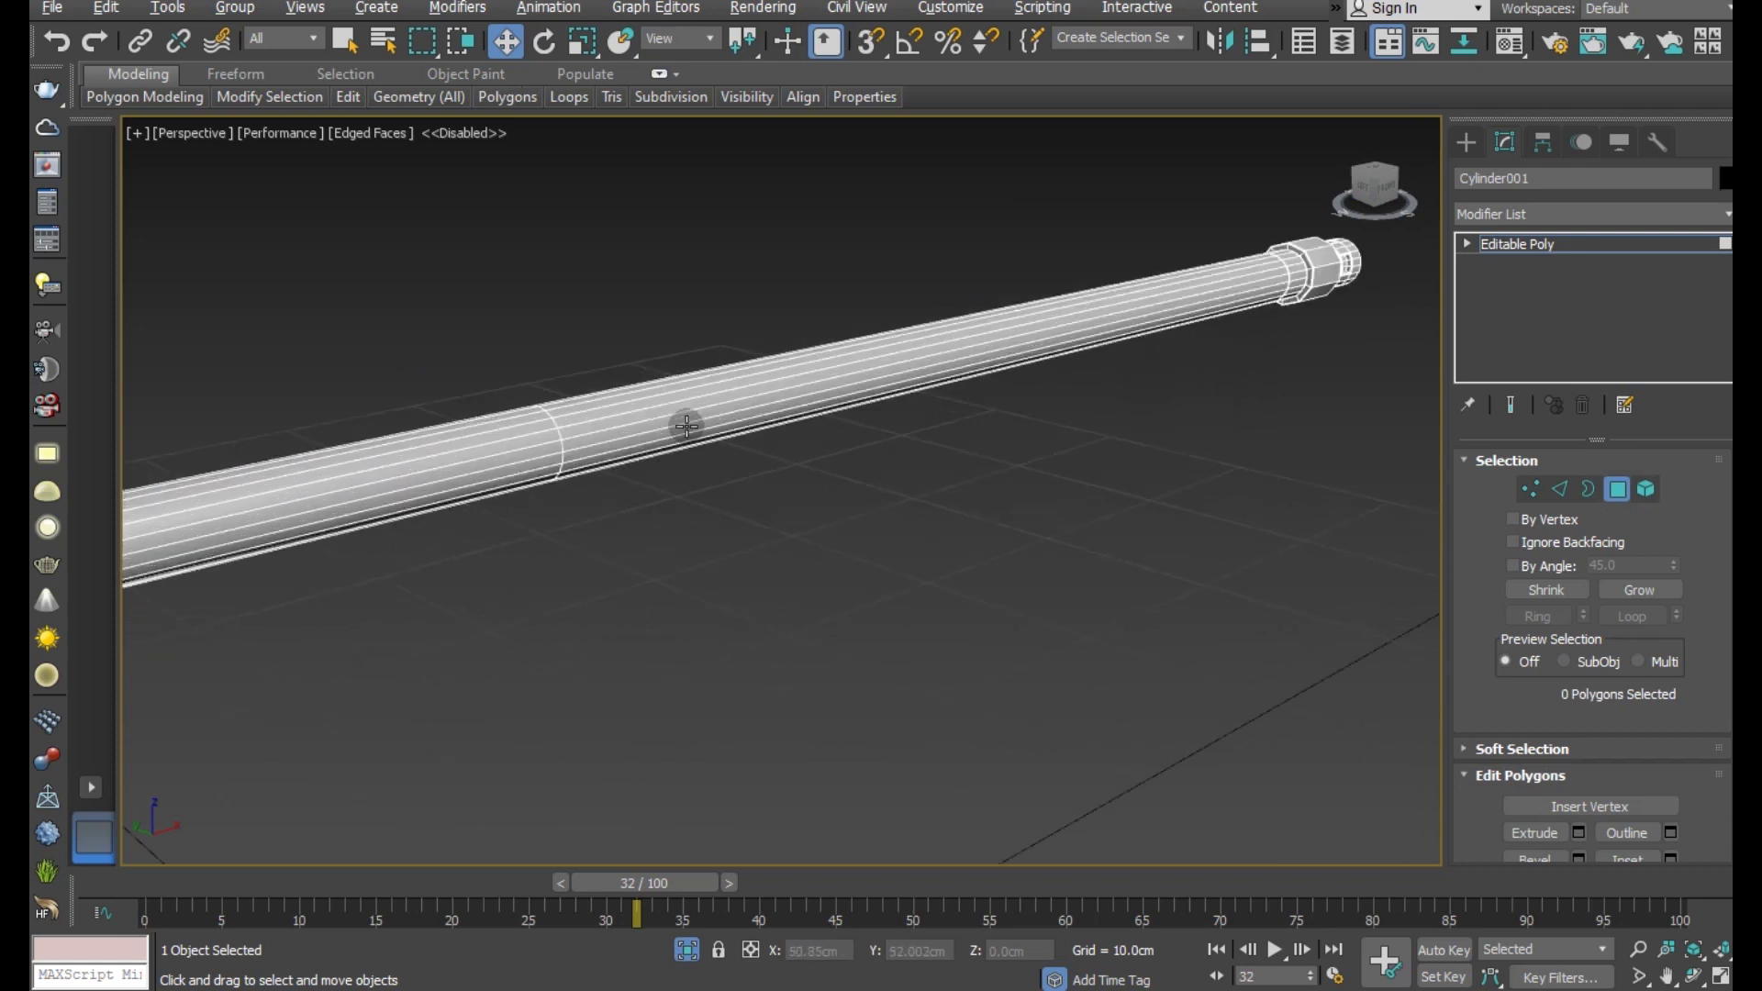
{"action": "left_click", "coordinate": [686, 425]}
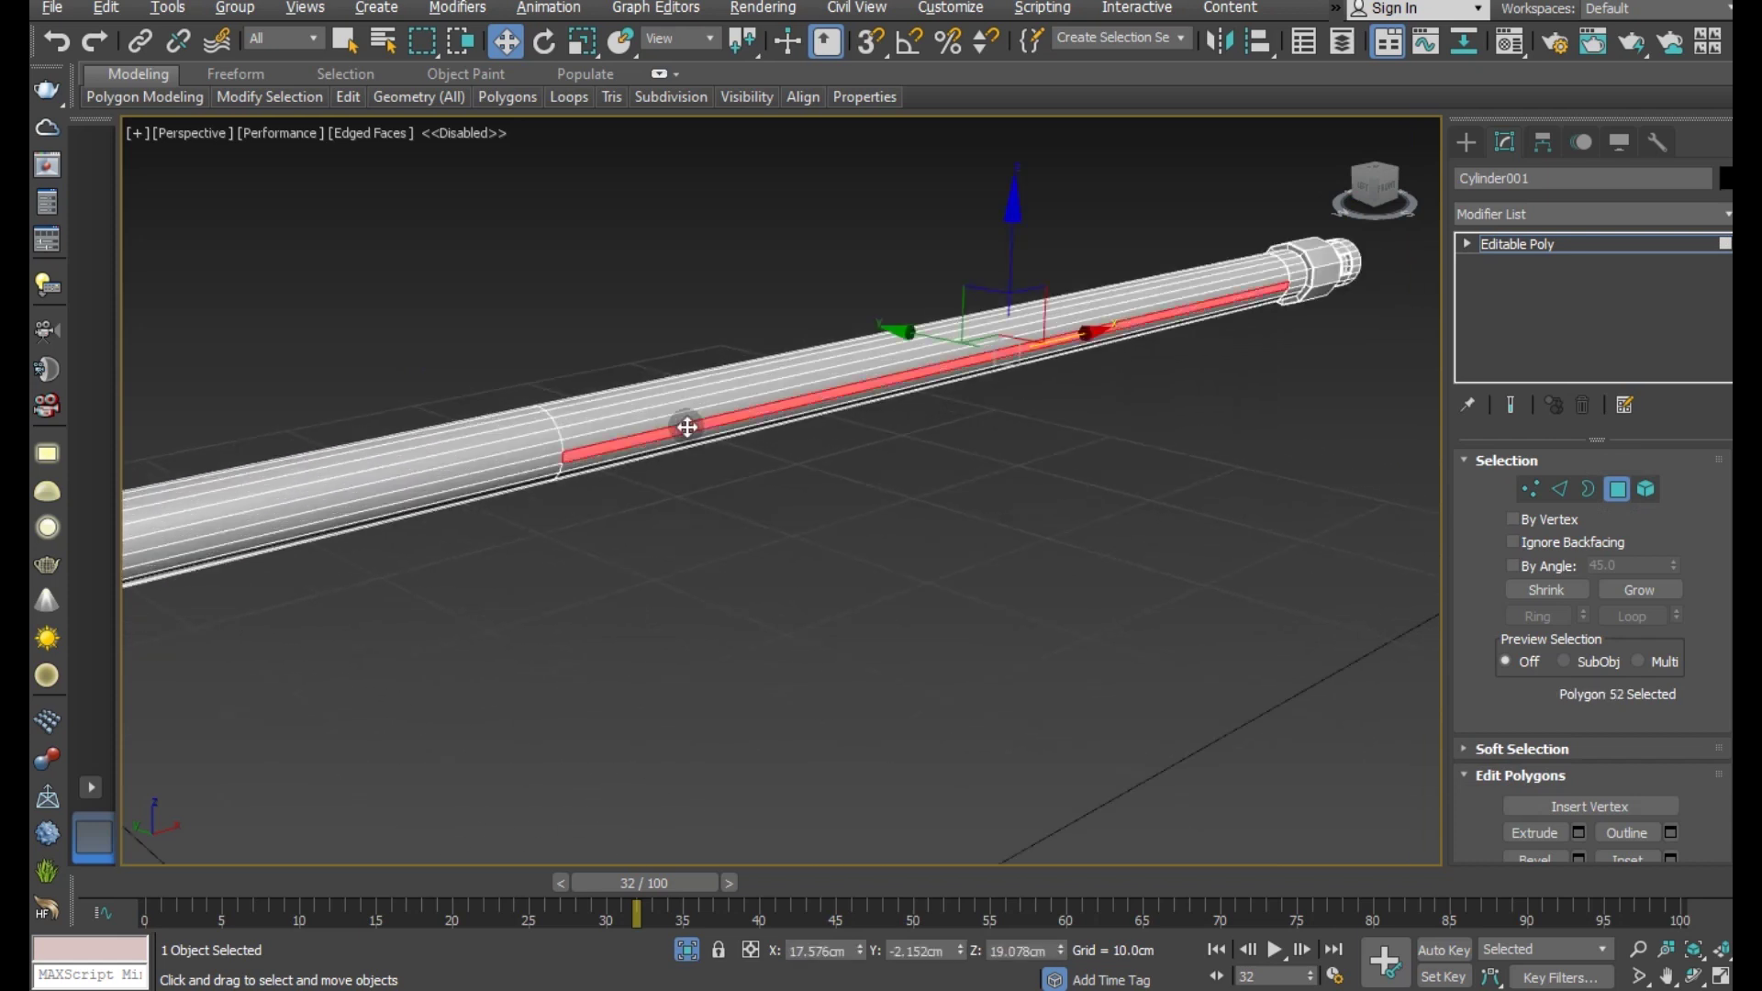
{"action": "scroll", "coordinate": [687, 427], "scroll_direction": "up", "scroll_amount": 2}
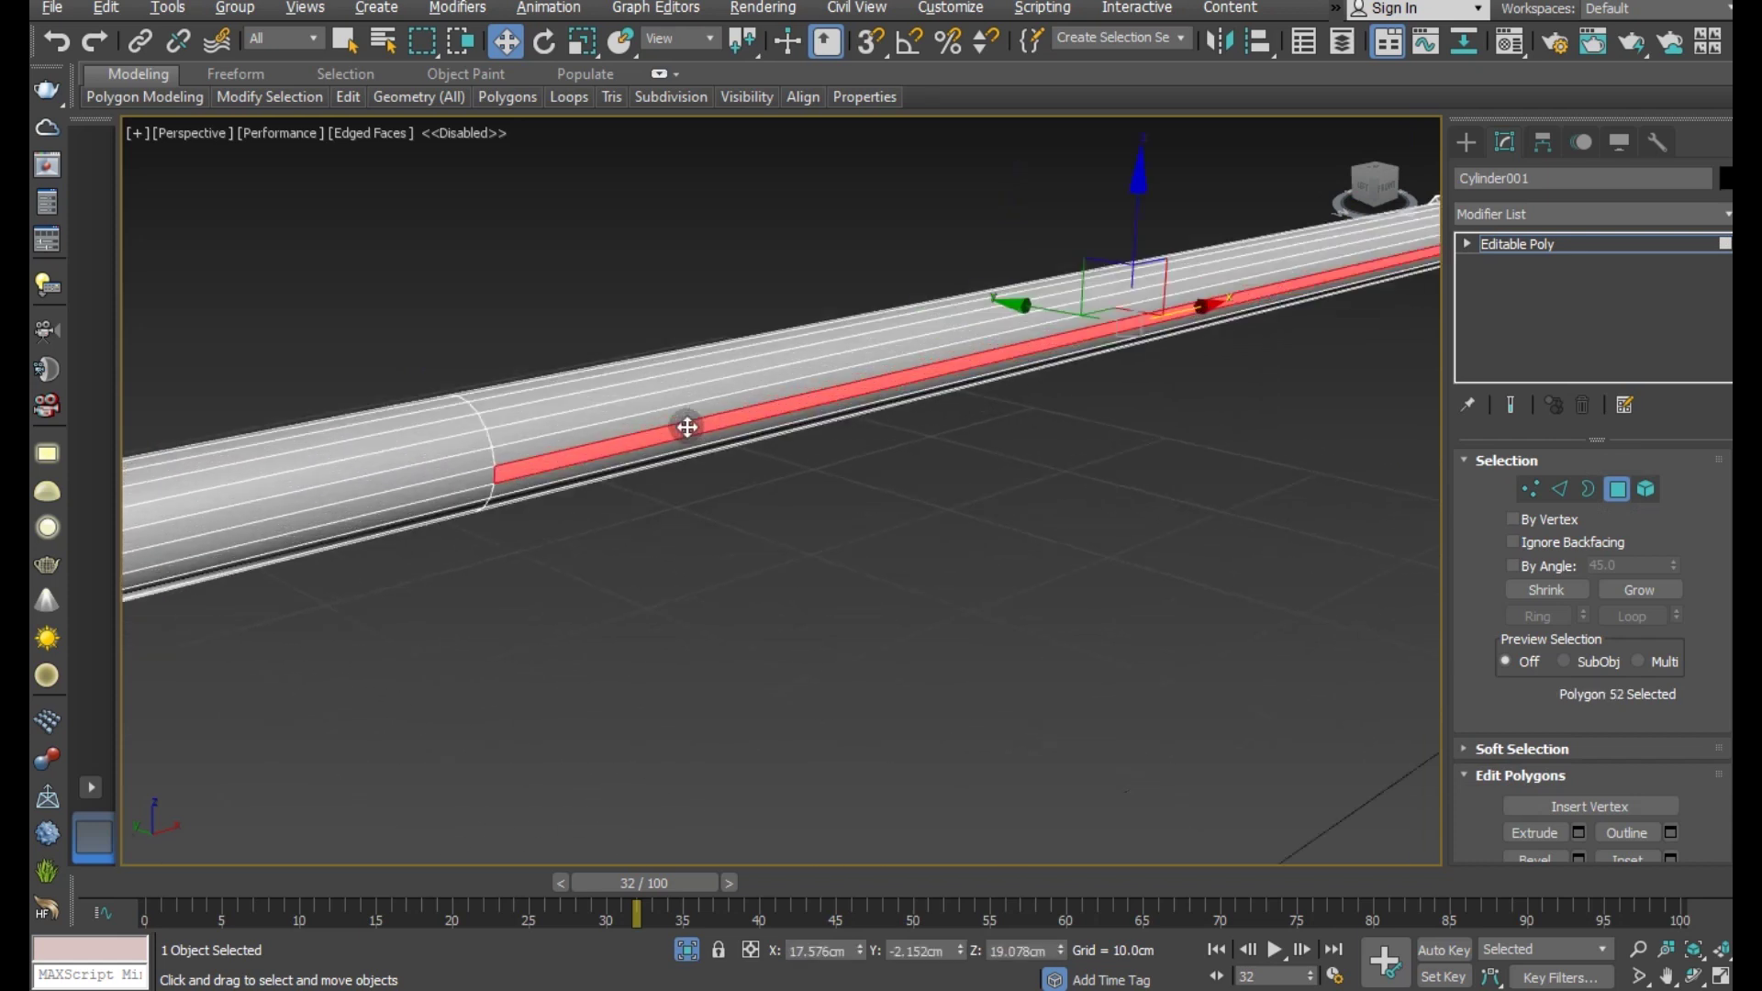
{"action": "scroll", "coordinate": [610, 433], "scroll_direction": "up", "scroll_amount": 1}
{"action": "left_click", "coordinate": [611, 434], "text": "ctrl"}
{"action": "middle_click_drag", "start_coordinate": [702, 460], "coordinate": [729, 491], "text": "alt"}
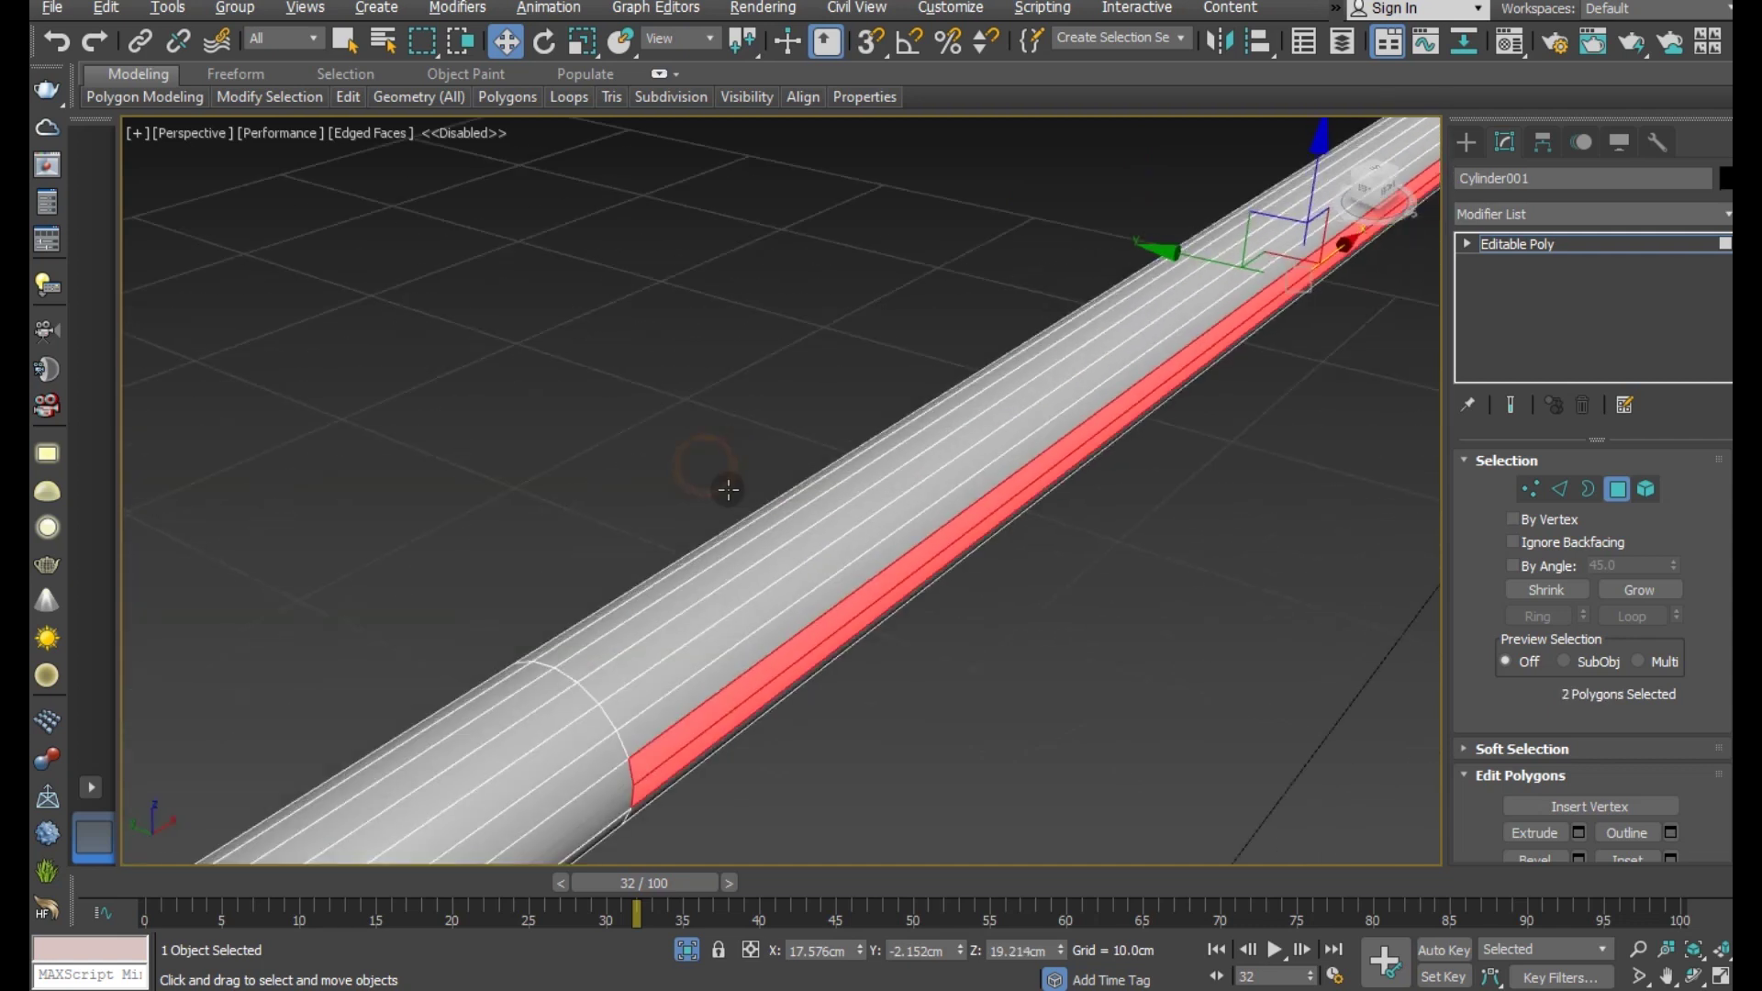
{"action": "left_click", "coordinate": [664, 663], "text": "ctrl"}
{"action": "left_click", "coordinate": [647, 661], "text": "ctrl"}
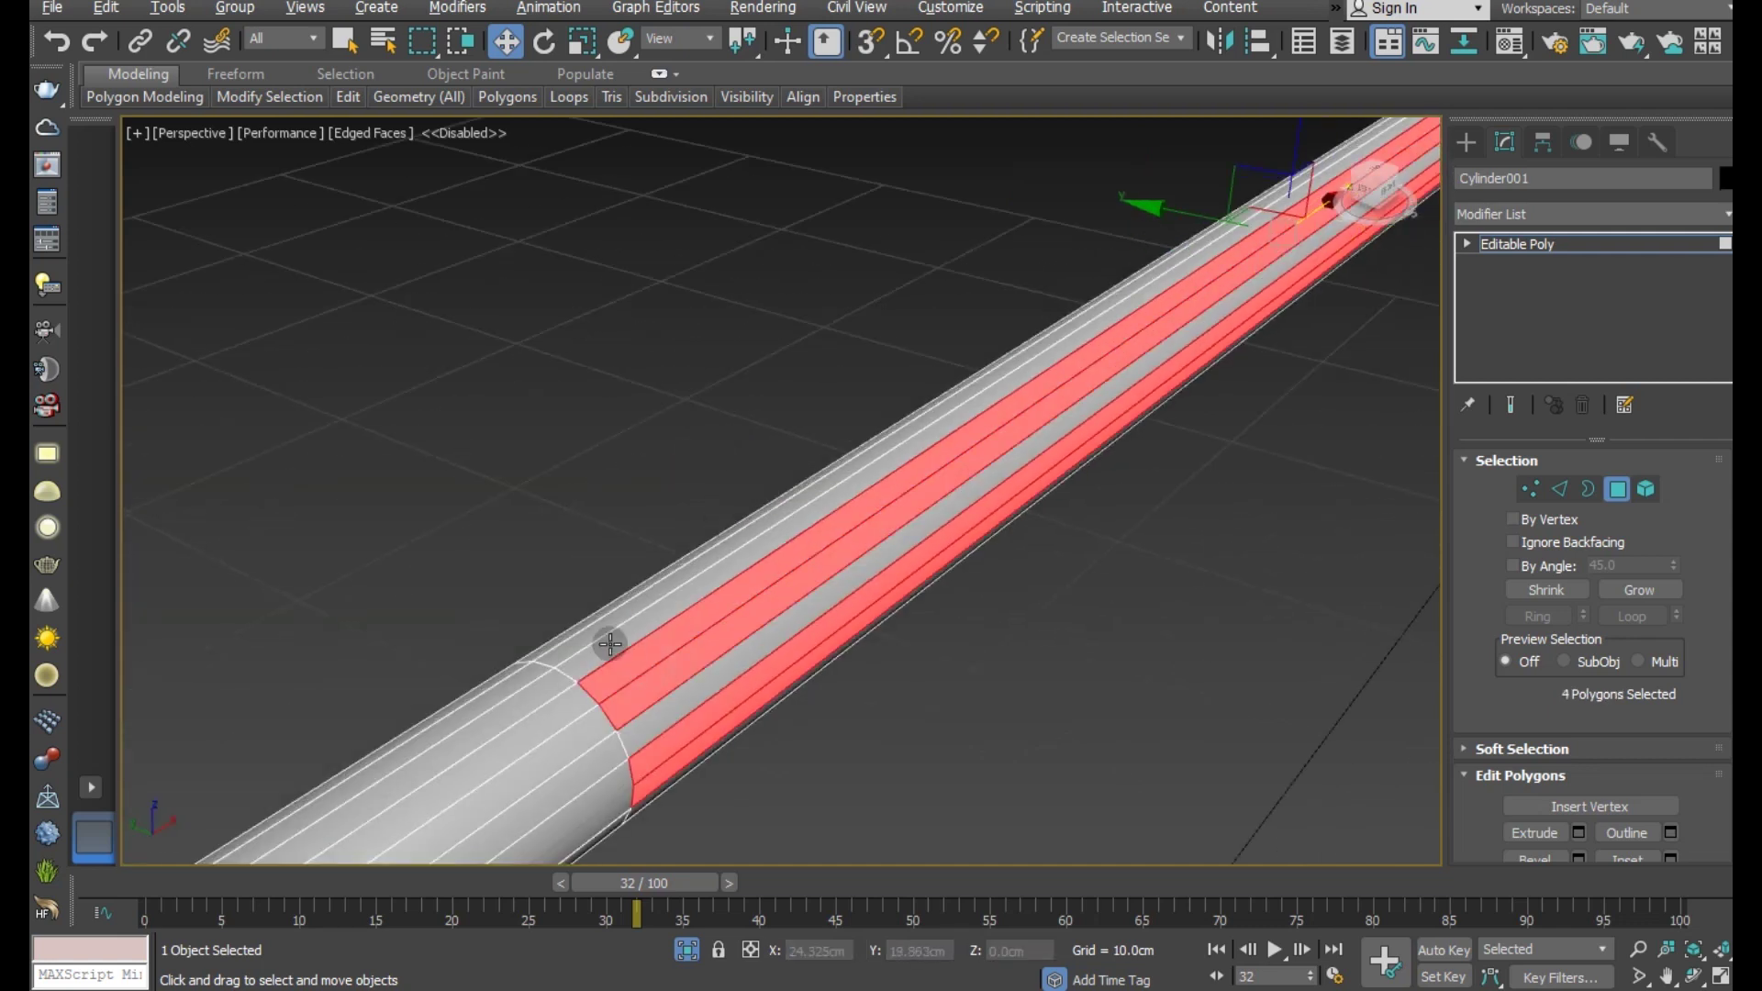
- Add more alternating strips, including underside ones, working around the barrel
{"action": "mouse_move", "coordinate": [610, 637]}
{"action": "middle_mouse_down", "text": "alt"}
{"action": "mouse_move", "coordinate": [1105, 708]}
{"action": "mouse_move", "coordinate": [983, 575]}
{"action": "middle_mouse_up", "text": "alt"}
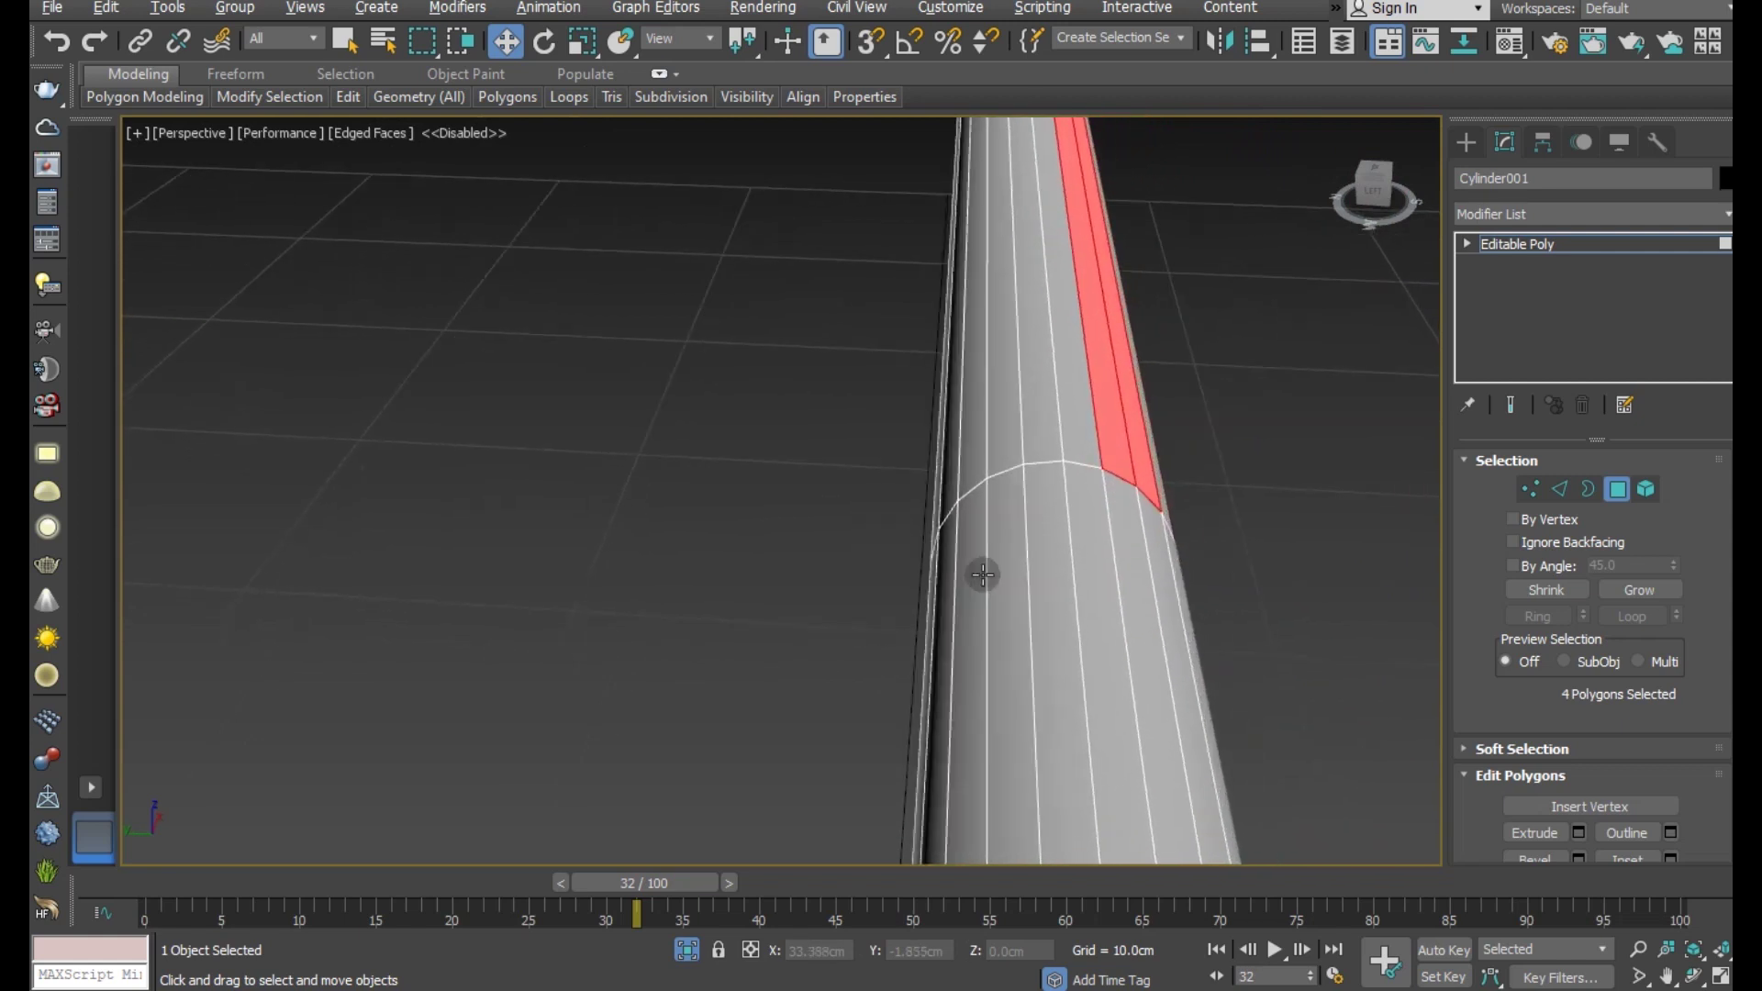
{"action": "mouse_move", "coordinate": [1110, 493]}
{"action": "middle_mouse_down", "text": "alt"}
{"action": "mouse_move", "coordinate": [1082, 484]}
{"action": "mouse_move", "coordinate": [1105, 496]}
{"action": "mouse_move", "coordinate": [1045, 533]}
{"action": "middle_mouse_up", "text": "alt"}
{"action": "left_click", "coordinate": [987, 549], "text": "ctrl"}
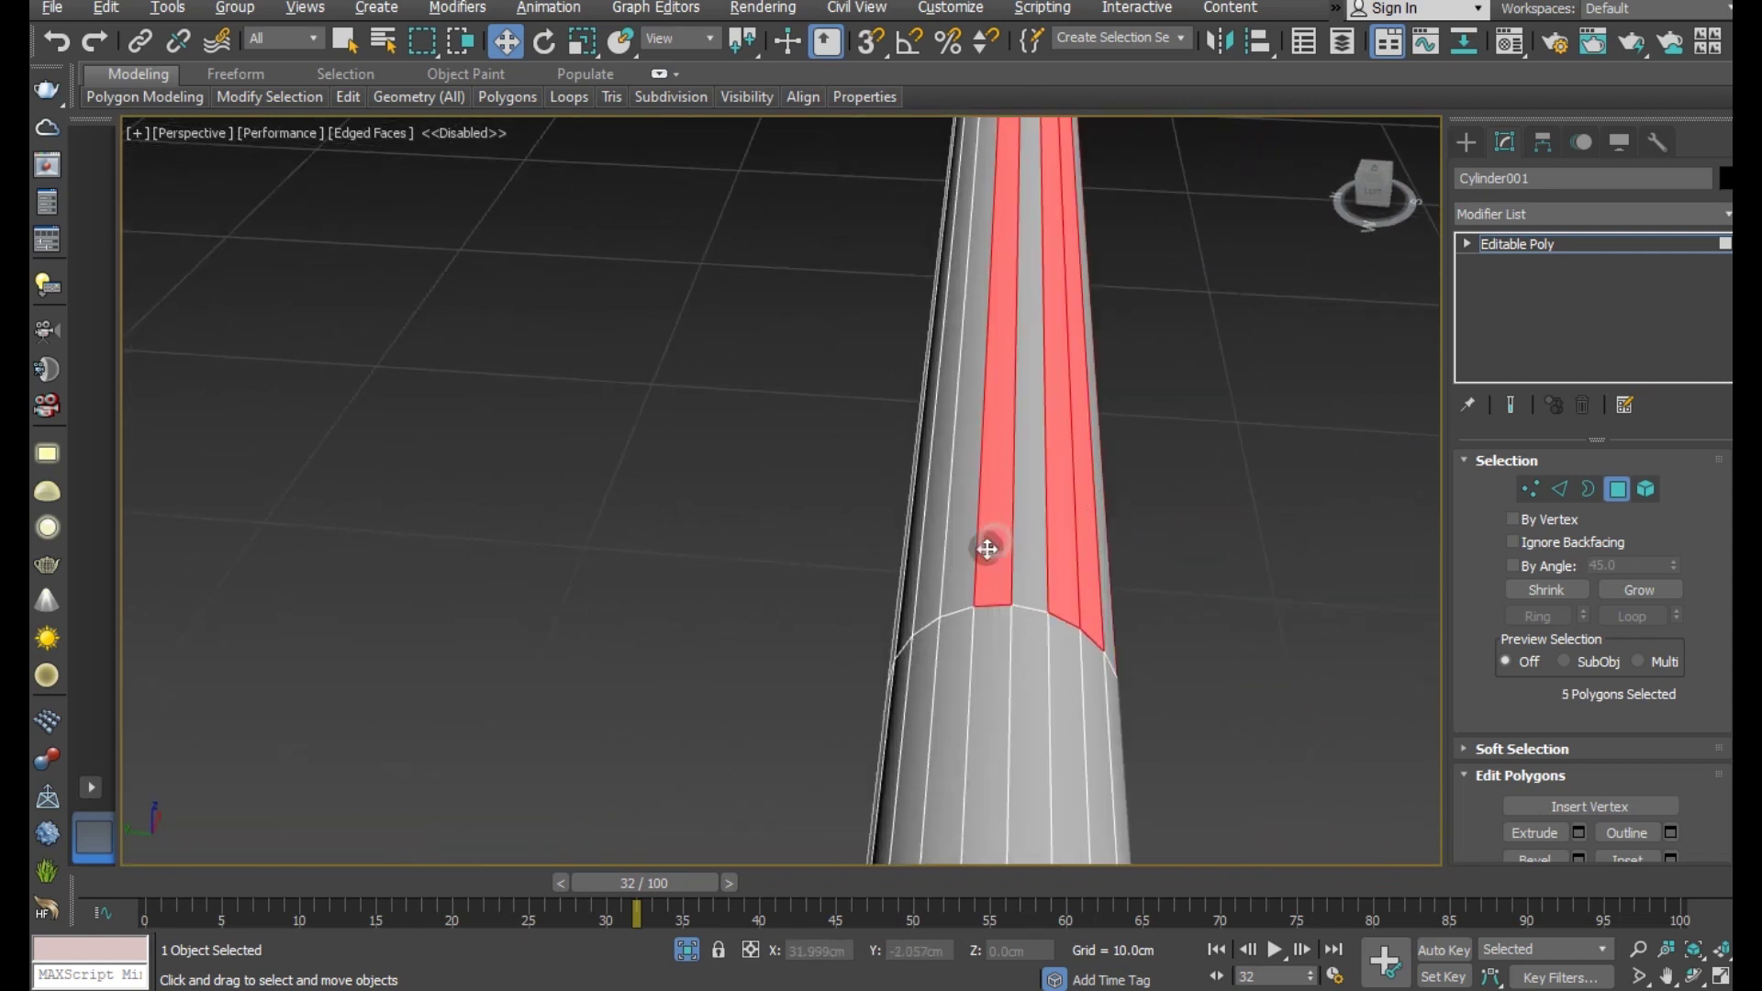
{"action": "left_click", "coordinate": [963, 559], "text": "ctrl"}
{"action": "mouse_move", "coordinate": [1027, 570]}
{"action": "middle_mouse_down", "text": "alt"}
{"action": "mouse_move", "coordinate": [996, 571]}
{"action": "mouse_move", "coordinate": [1281, 549]}
{"action": "mouse_move", "coordinate": [1330, 480]}
{"action": "mouse_move", "coordinate": [1325, 417]}
{"action": "mouse_move", "coordinate": [1161, 487]}
{"action": "middle_mouse_up", "text": "alt"}
{"action": "left_click", "coordinate": [1375, 545], "text": "ctrl"}
{"action": "mouse_move", "coordinate": [1056, 480]}
{"action": "middle_mouse_down", "text": "alt"}
{"action": "mouse_move", "coordinate": [1063, 459]}
{"action": "mouse_move", "coordinate": [1159, 428]}
{"action": "mouse_move", "coordinate": [1156, 390]}
{"action": "mouse_move", "coordinate": [1062, 398]}
{"action": "mouse_move", "coordinate": [865, 551]}
{"action": "mouse_move", "coordinate": [966, 709]}
{"action": "mouse_move", "coordinate": [1043, 550]}
{"action": "middle_mouse_up", "text": "alt"}
{"action": "left_click", "coordinate": [1062, 457], "text": "ctrl"}
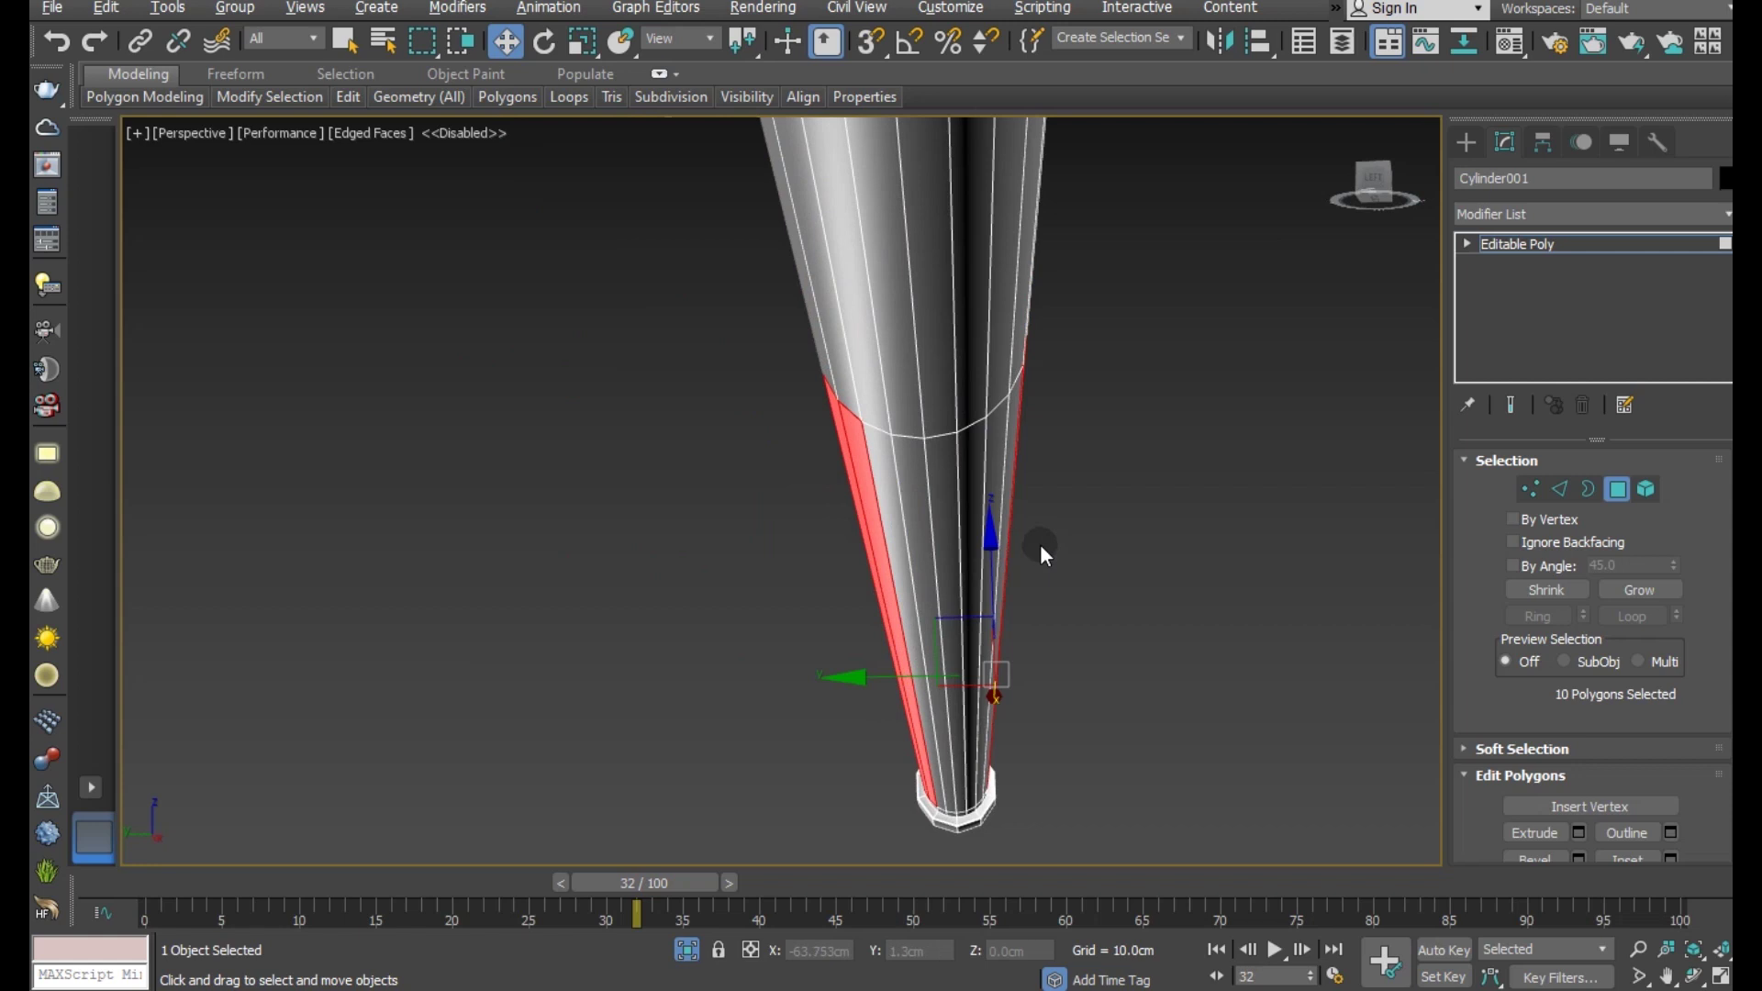
{"action": "left_click", "coordinate": [916, 489], "text": "ctrl"}
{"action": "mouse_move", "coordinate": [937, 498]}
{"action": "middle_mouse_down", "text": "alt"}
{"action": "mouse_move", "coordinate": [948, 547]}
{"action": "mouse_move", "coordinate": [965, 543]}
{"action": "middle_mouse_up", "text": "alt"}
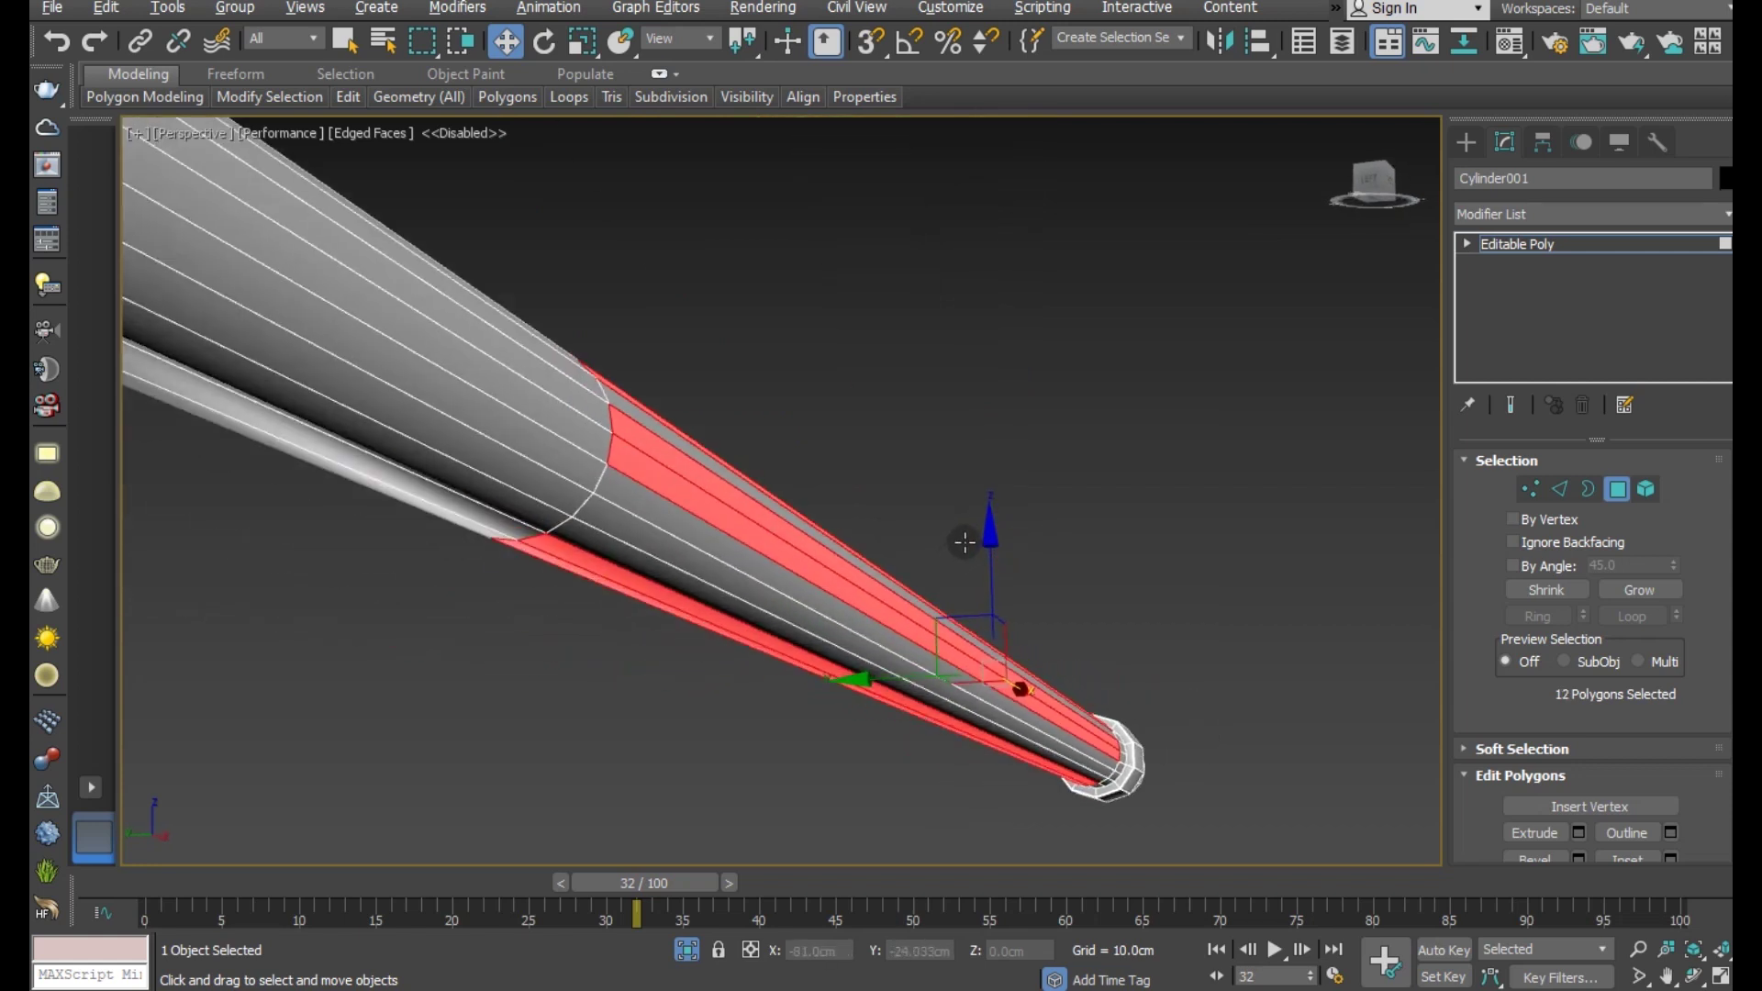
- Recover the earlier eleven-strip selection after a reset, then add a twelfth strip
{"action": "left_click", "coordinate": [657, 538]}
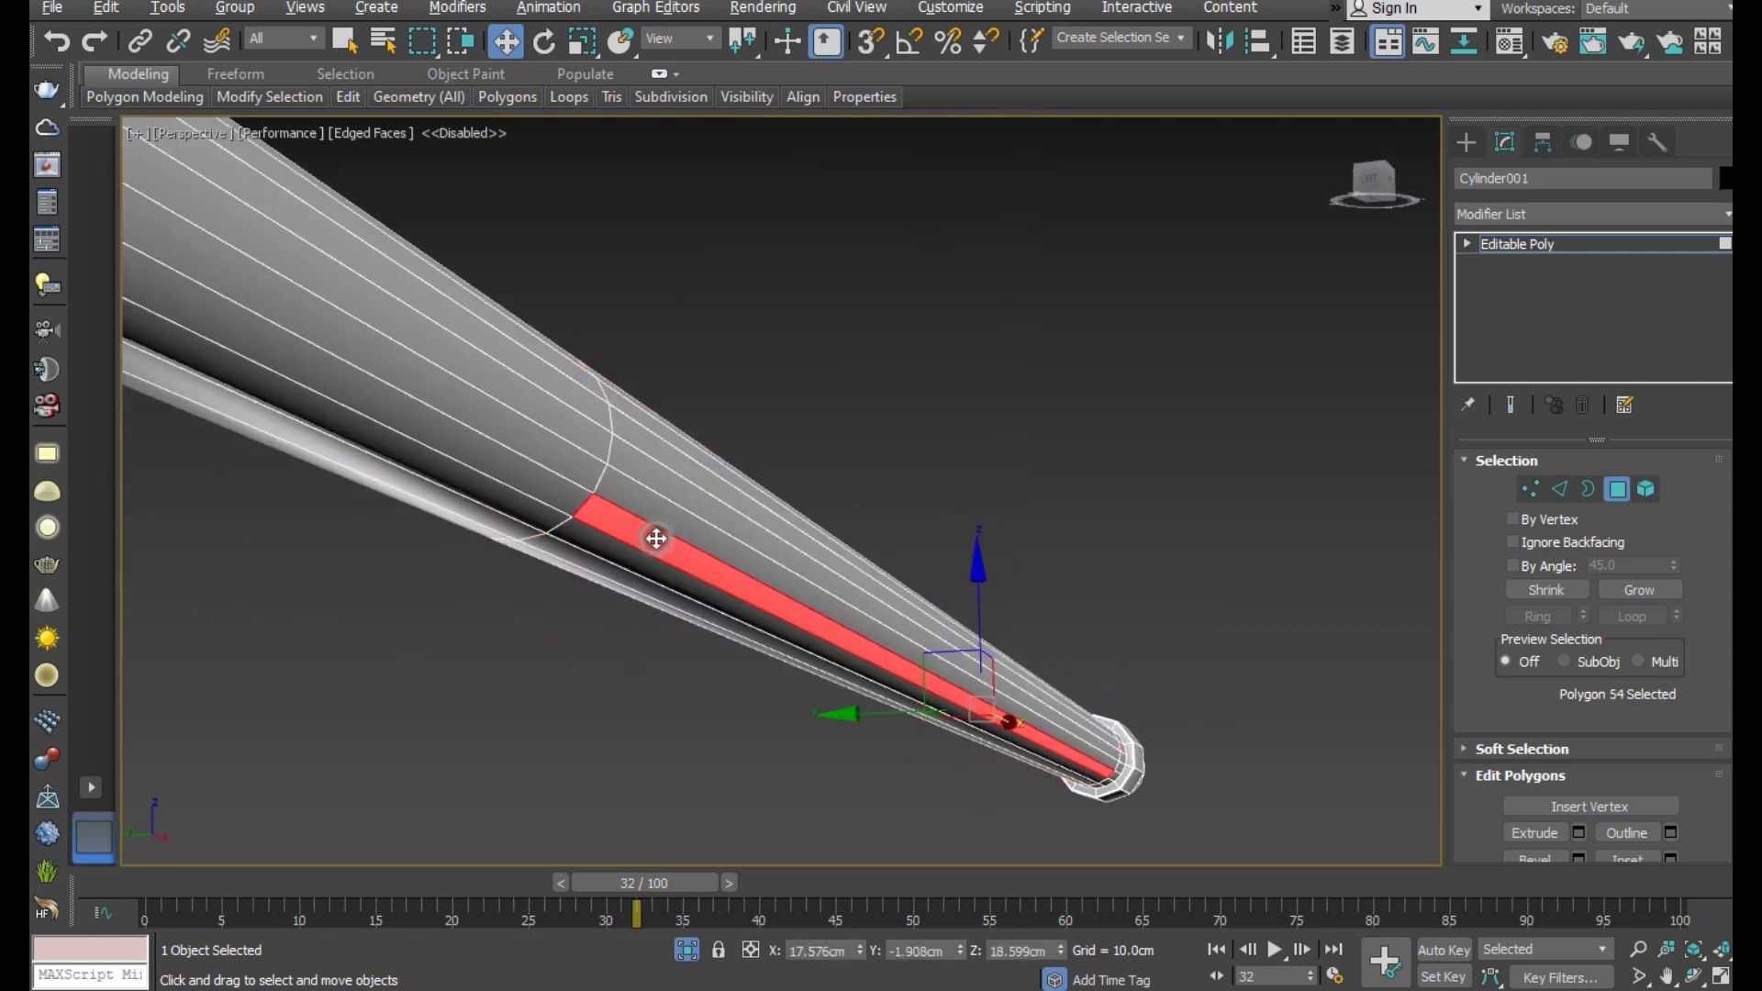
{"action": "left_click", "coordinate": [676, 494], "text": "ctrl"}
{"action": "mouse_move", "coordinate": [680, 491]}
{"action": "middle_mouse_down", "text": "alt"}
{"action": "mouse_move", "coordinate": [771, 550]}
{"action": "mouse_move", "coordinate": [653, 688]}
{"action": "mouse_move", "coordinate": [685, 604]}
{"action": "middle_mouse_up", "text": "alt"}
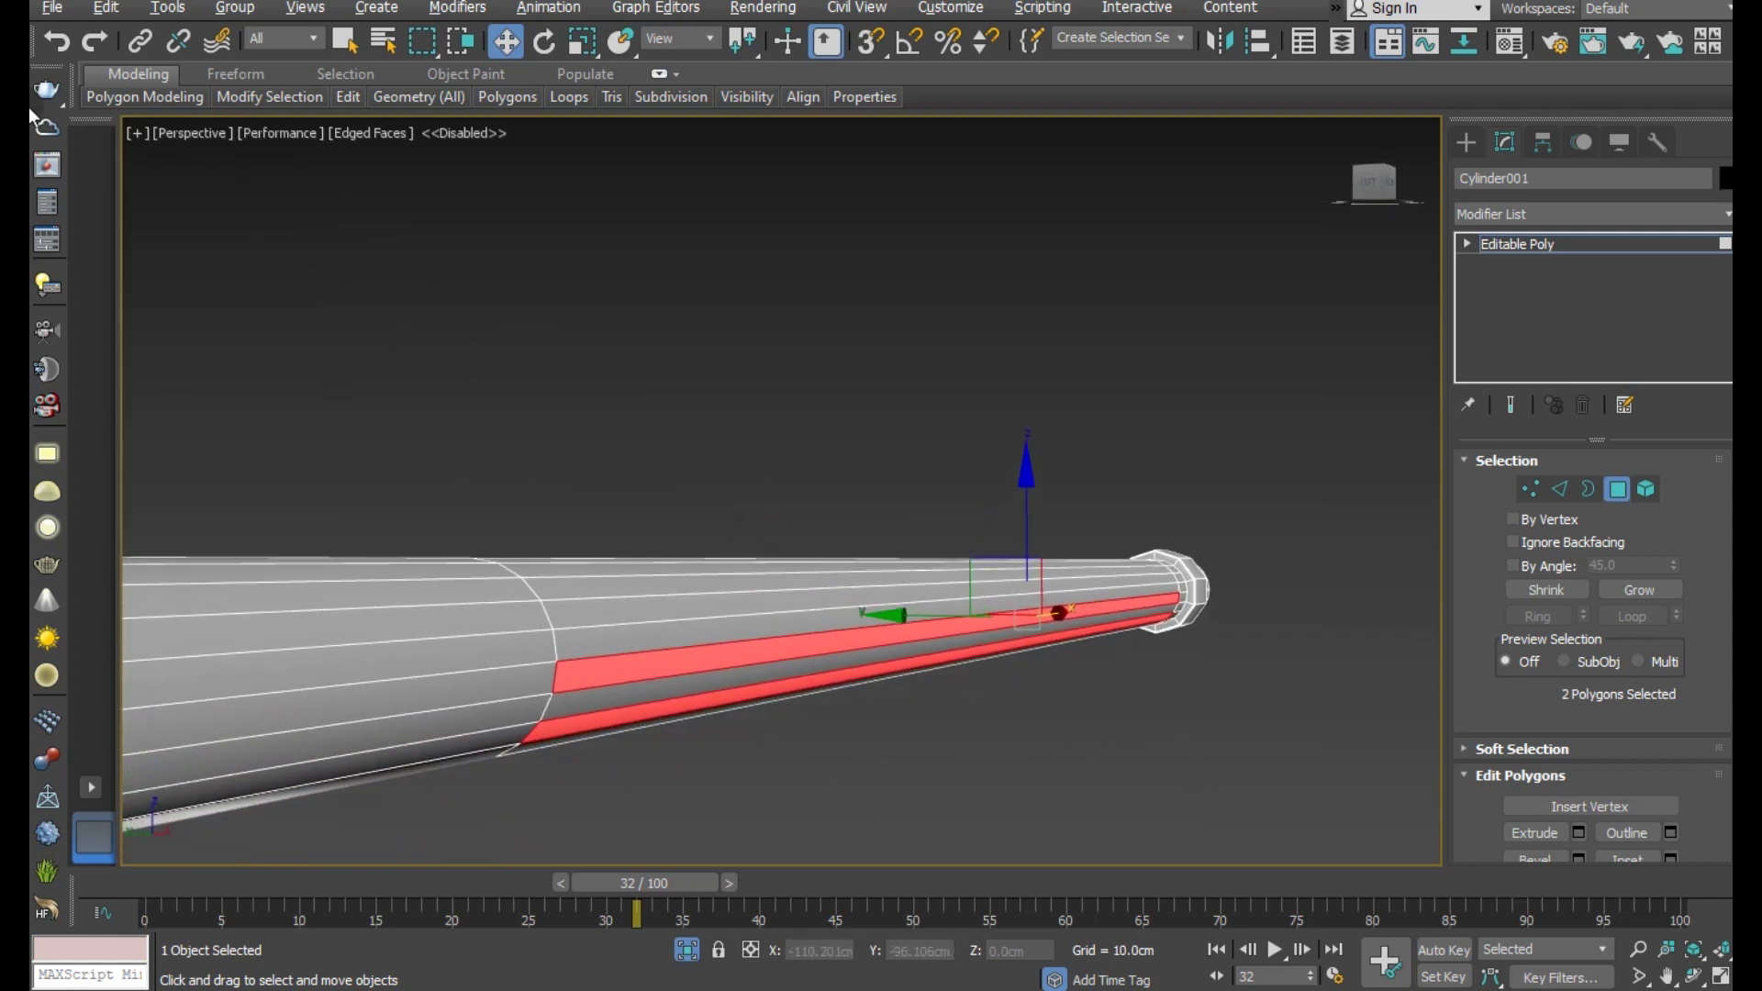
{"action": "left_click", "coordinate": [47, 46]}
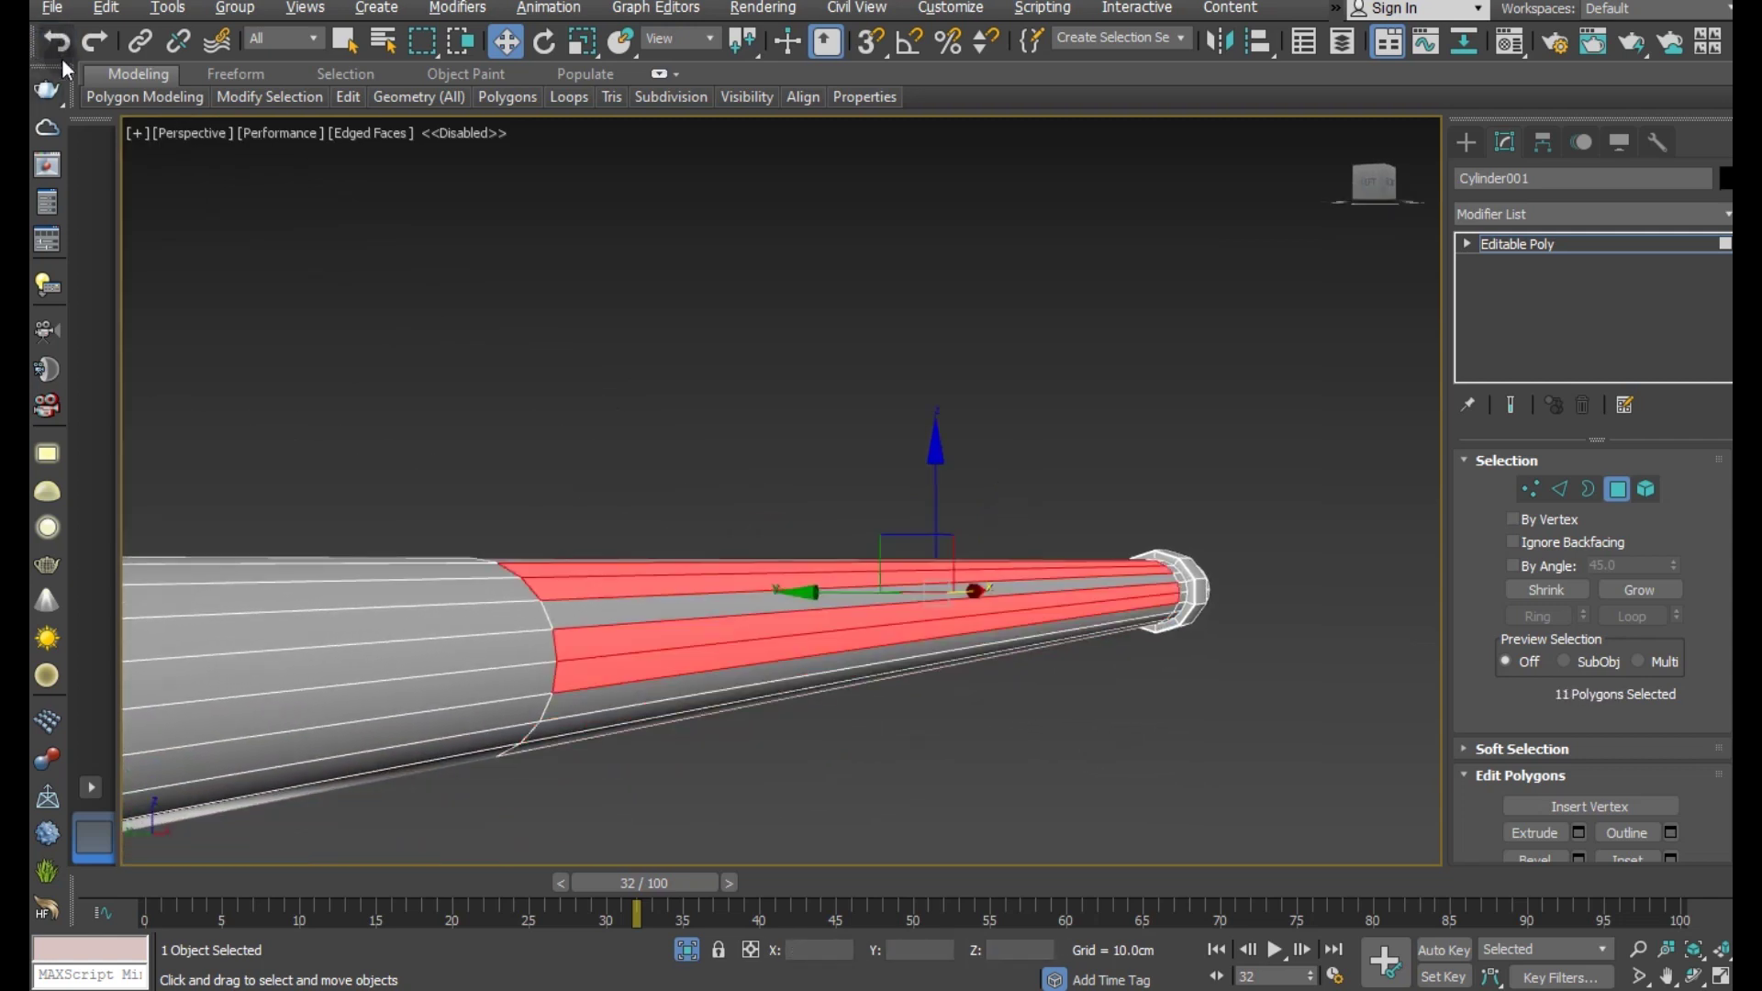
{"action": "mouse_move", "coordinate": [763, 383]}
{"action": "middle_mouse_down", "text": "alt"}
{"action": "mouse_move", "coordinate": [762, 426]}
{"action": "mouse_move", "coordinate": [592, 487]}
{"action": "mouse_move", "coordinate": [426, 452]}
{"action": "mouse_move", "coordinate": [512, 411]}
{"action": "mouse_move", "coordinate": [601, 407]}
{"action": "mouse_move", "coordinate": [587, 382]}
{"action": "mouse_move", "coordinate": [669, 382]}
{"action": "mouse_move", "coordinate": [689, 323]}
{"action": "mouse_move", "coordinate": [842, 319]}
{"action": "mouse_move", "coordinate": [552, 498]}
{"action": "mouse_move", "coordinate": [741, 525]}
{"action": "middle_mouse_up", "text": "alt"}
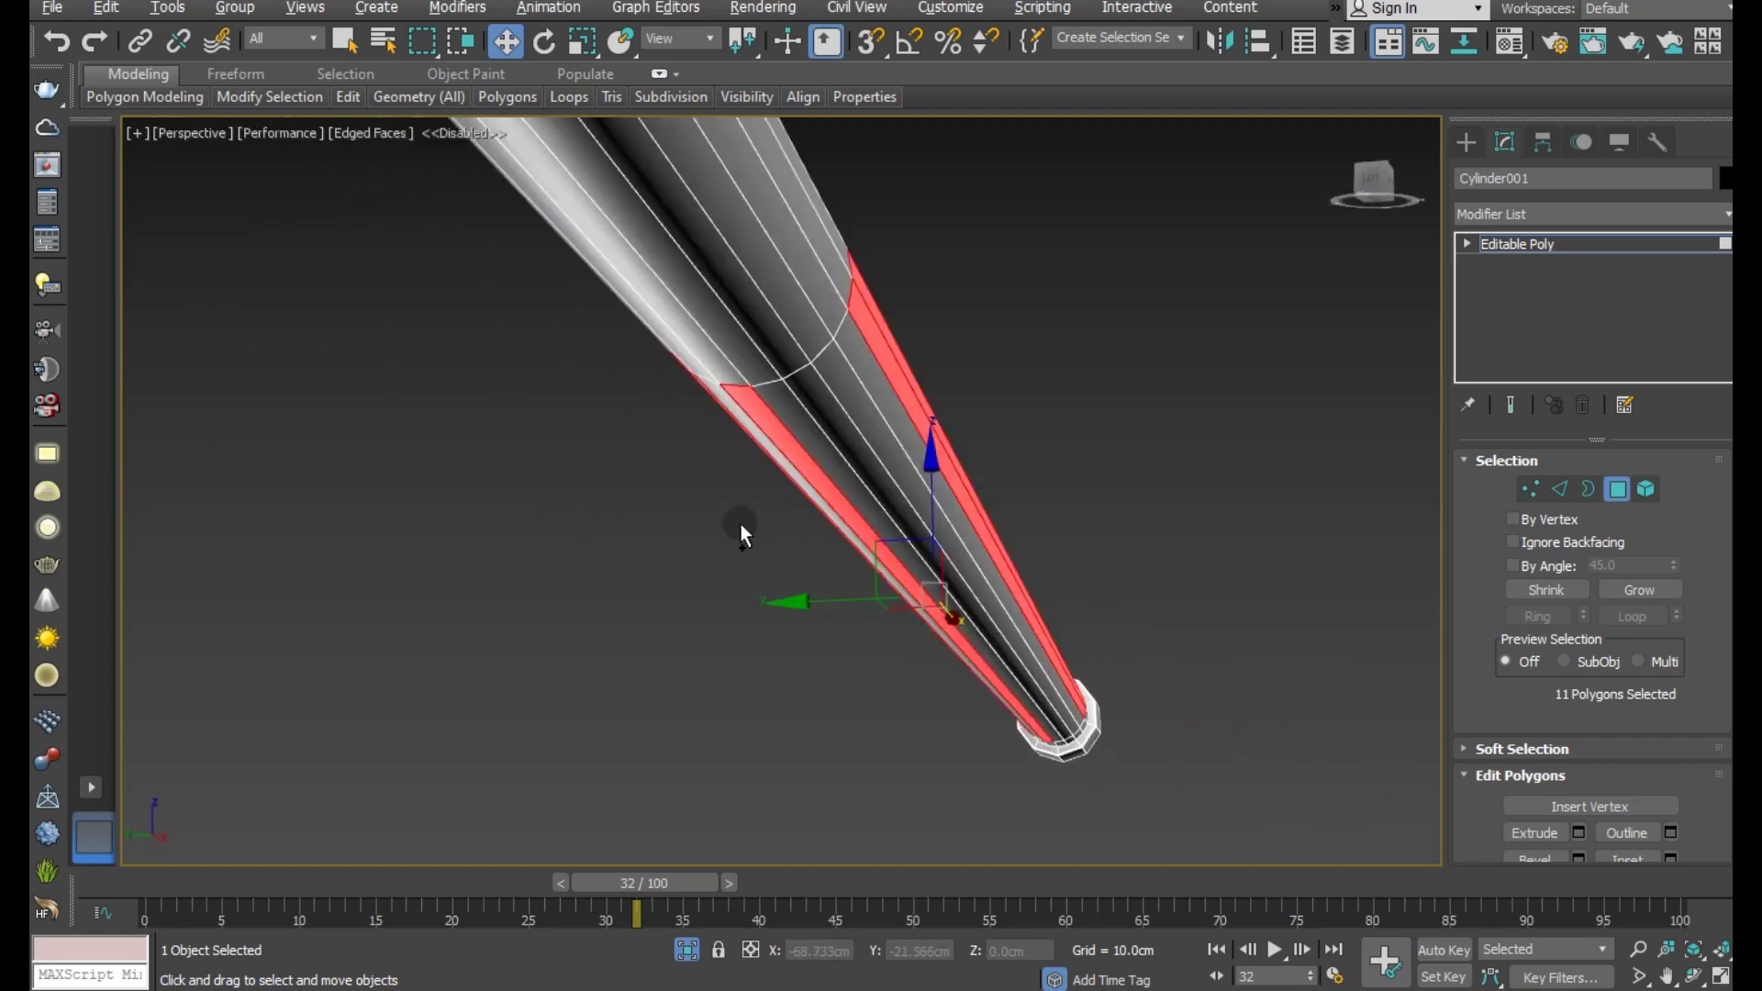
{"action": "left_click", "coordinate": [839, 404], "text": "ctrl"}
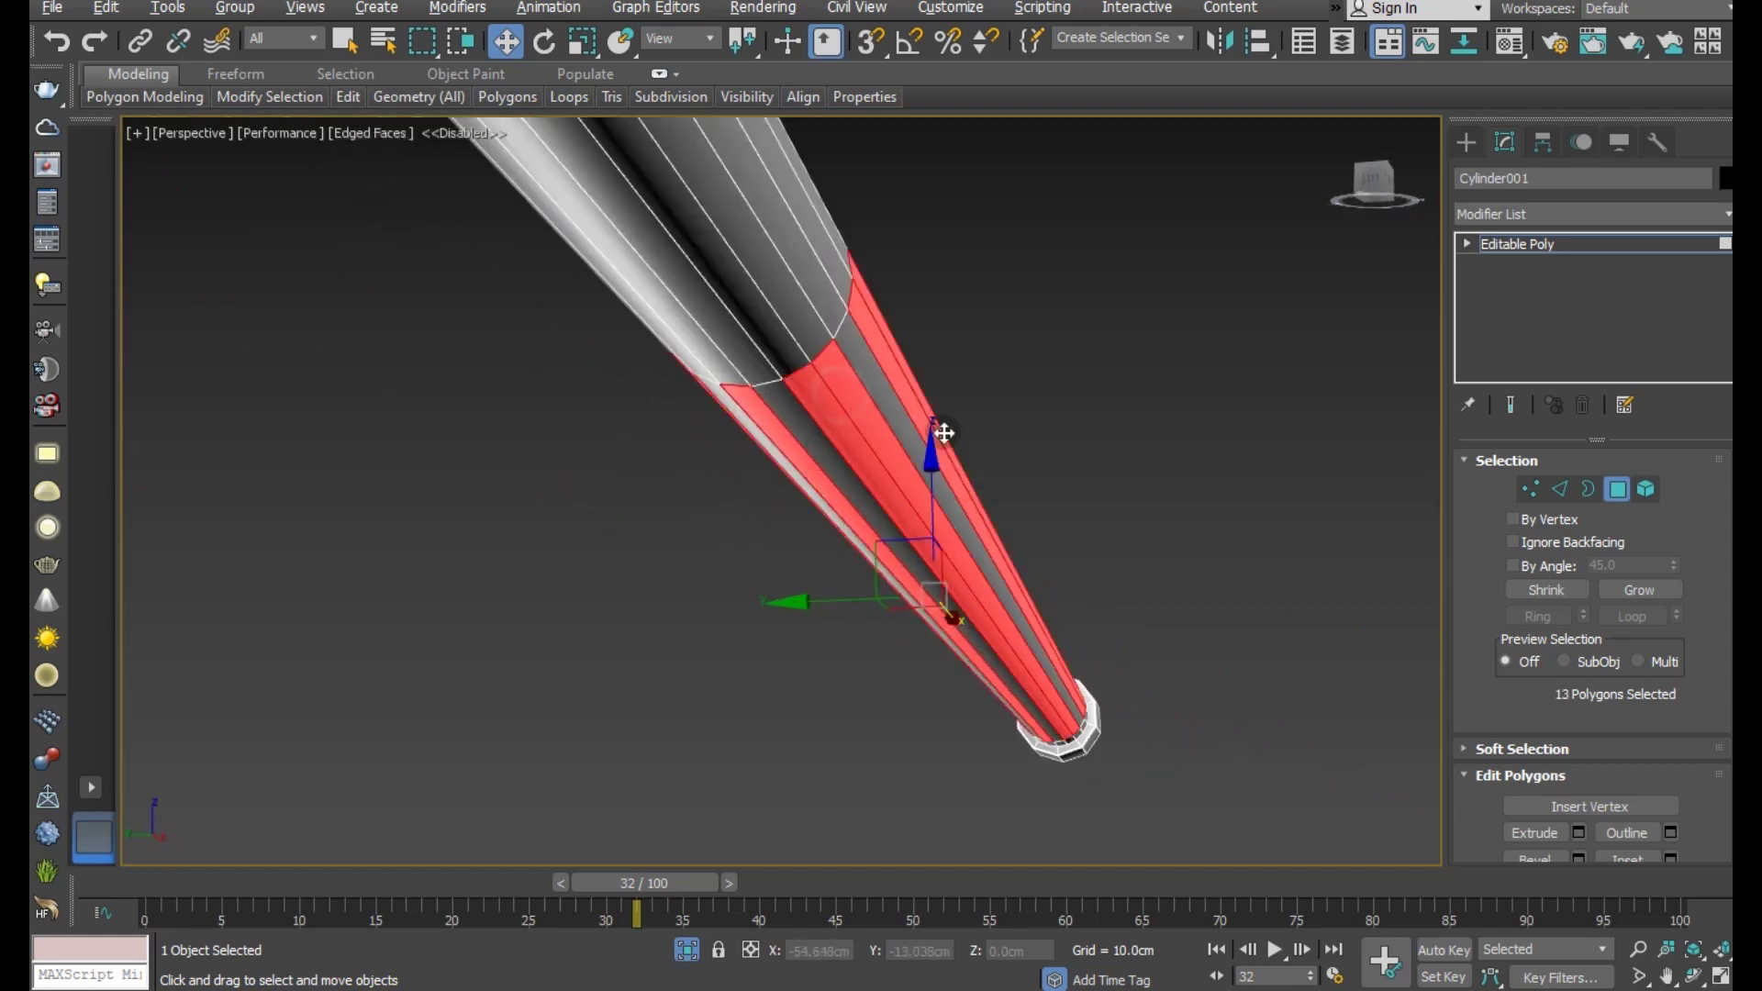
- Add the thirteenth strip and apply a small inset to the selected strips
{"action": "left_click", "coordinate": [928, 459], "text": "ctrl"}
{"action": "middle_click_drag", "start_coordinate": [928, 460], "coordinate": [912, 467], "text": "alt"}
{"action": "mouse_move", "coordinate": [608, 619]}
{"action": "middle_mouse_down", "text": "alt"}
{"action": "mouse_move", "coordinate": [531, 689]}
{"action": "mouse_move", "coordinate": [882, 477]}
{"action": "middle_mouse_up", "text": "alt"}
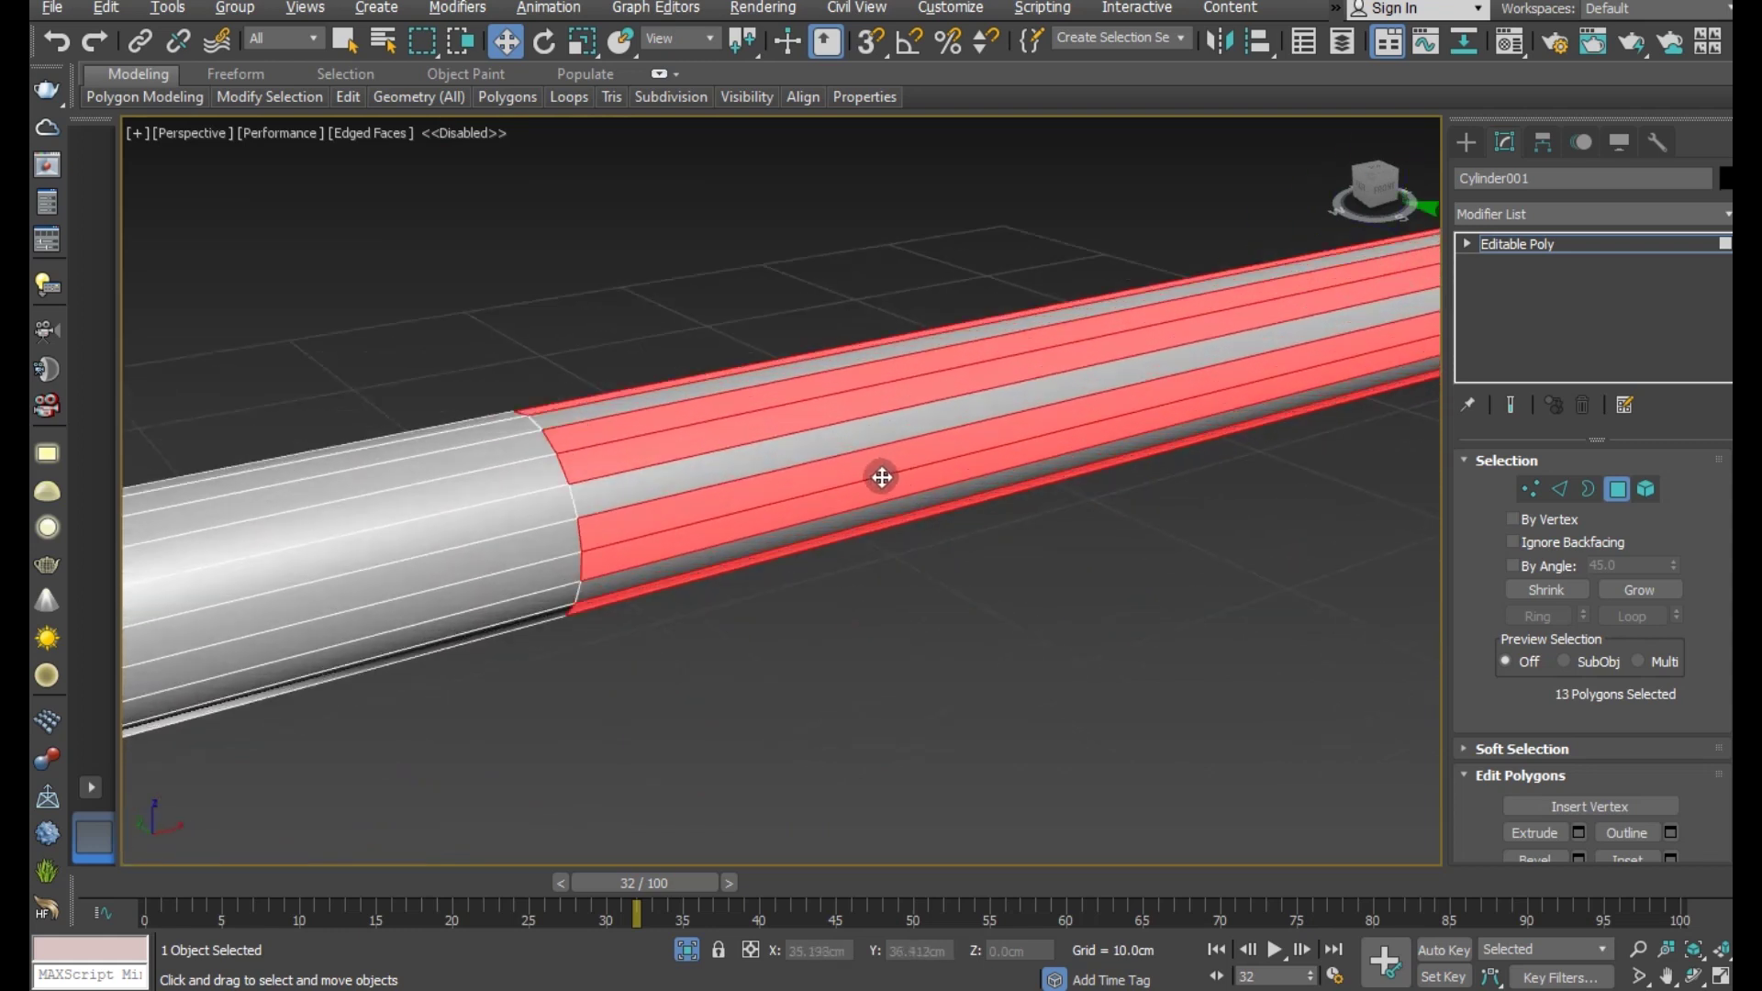
{"action": "left_click", "coordinate": [1672, 859]}
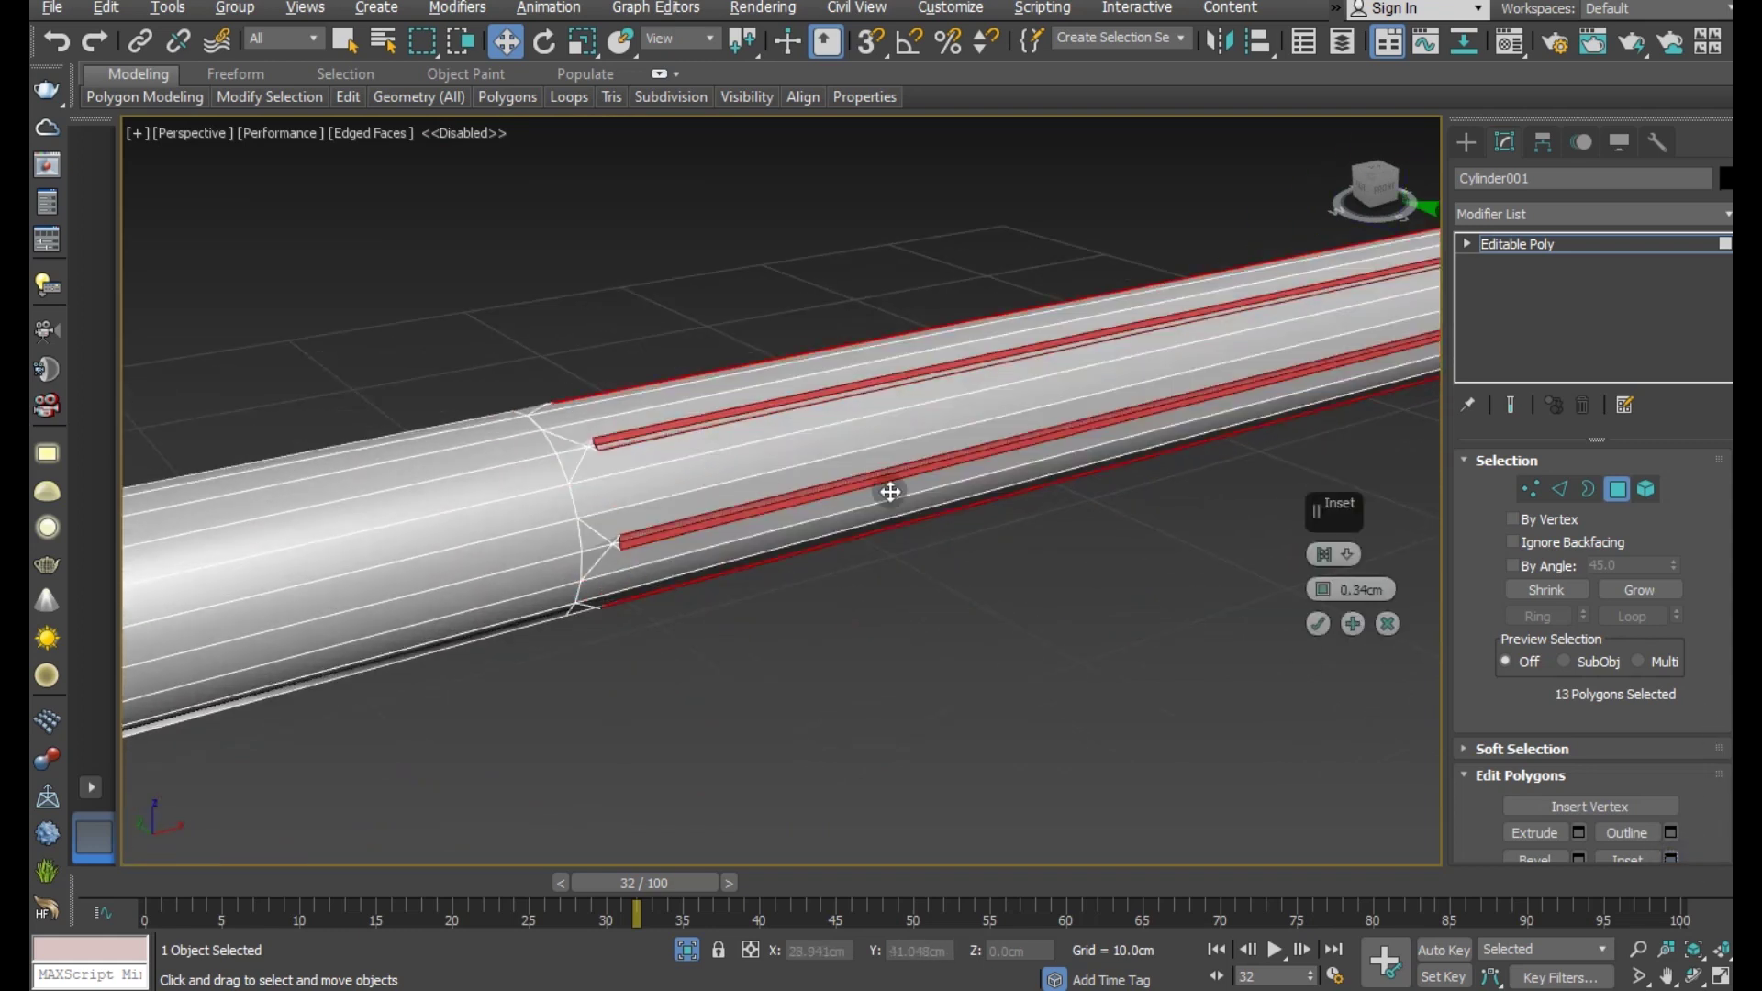
{"action": "left_click_drag", "start_coordinate": [1310, 589], "coordinate": [1322, 583]}
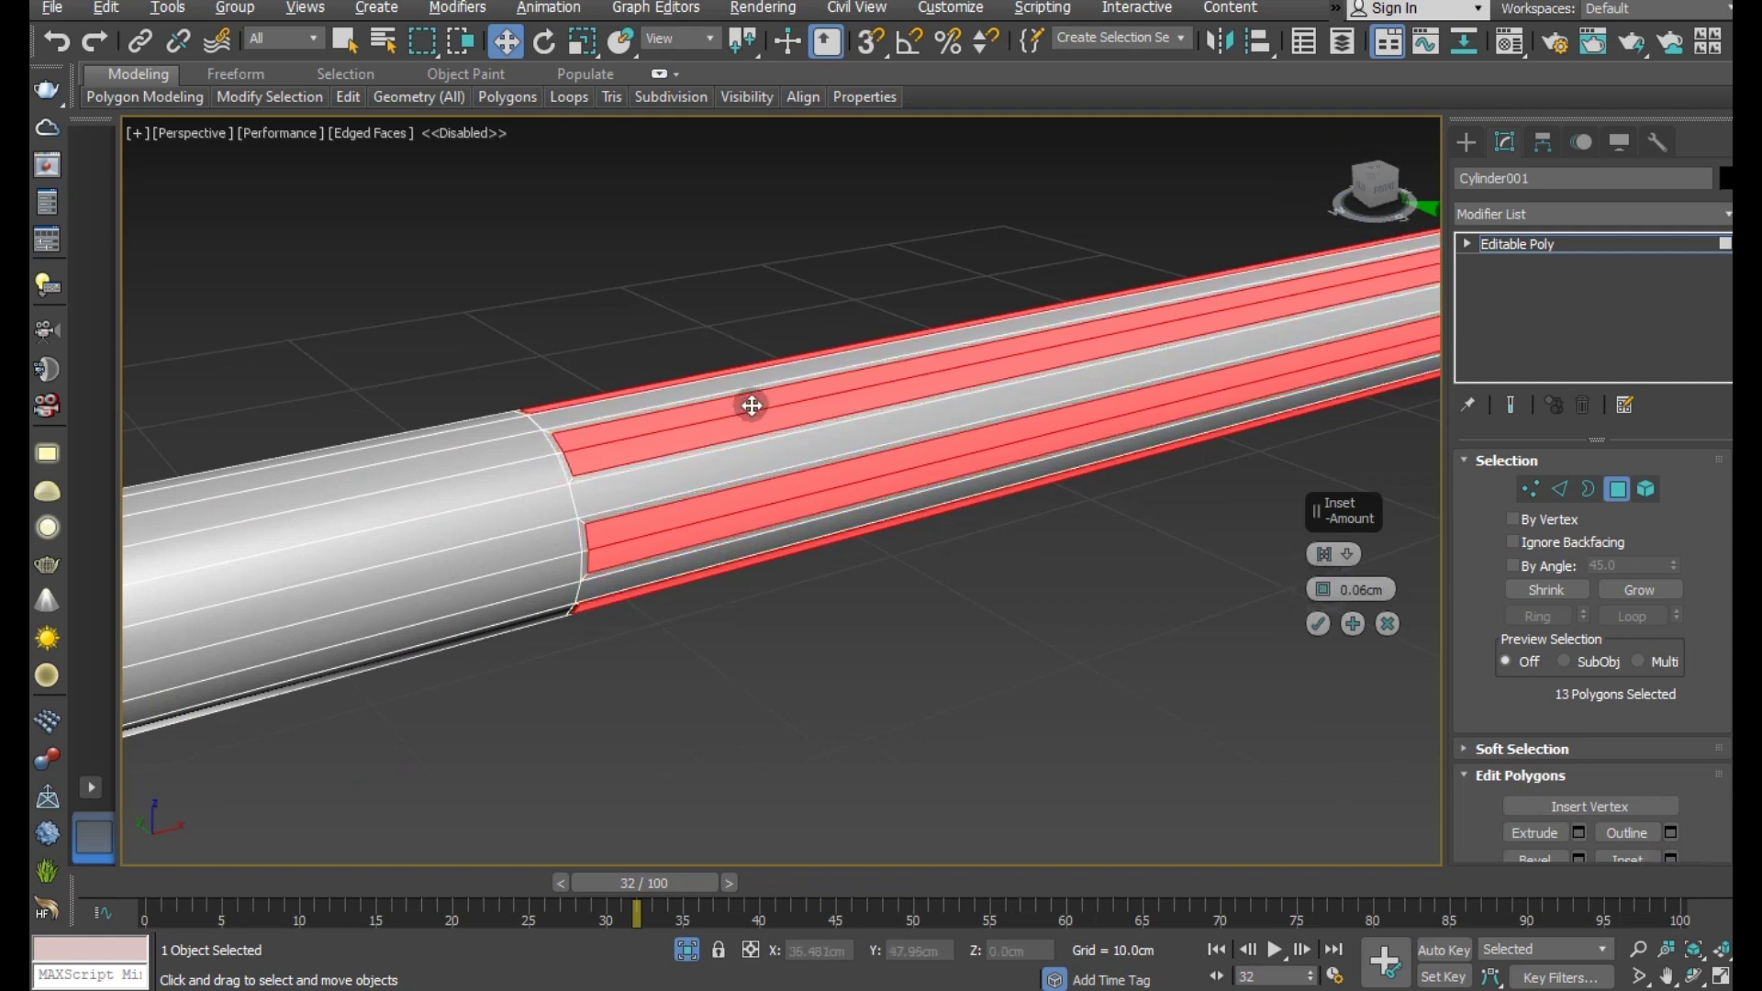
{"action": "mouse_move", "coordinate": [751, 405]}
{"action": "middle_mouse_down", "text": "alt"}
{"action": "mouse_move", "coordinate": [625, 463]}
{"action": "mouse_move", "coordinate": [1367, 786]}
{"action": "middle_mouse_up", "text": "alt"}
{"action": "left_click", "coordinate": [1318, 625]}
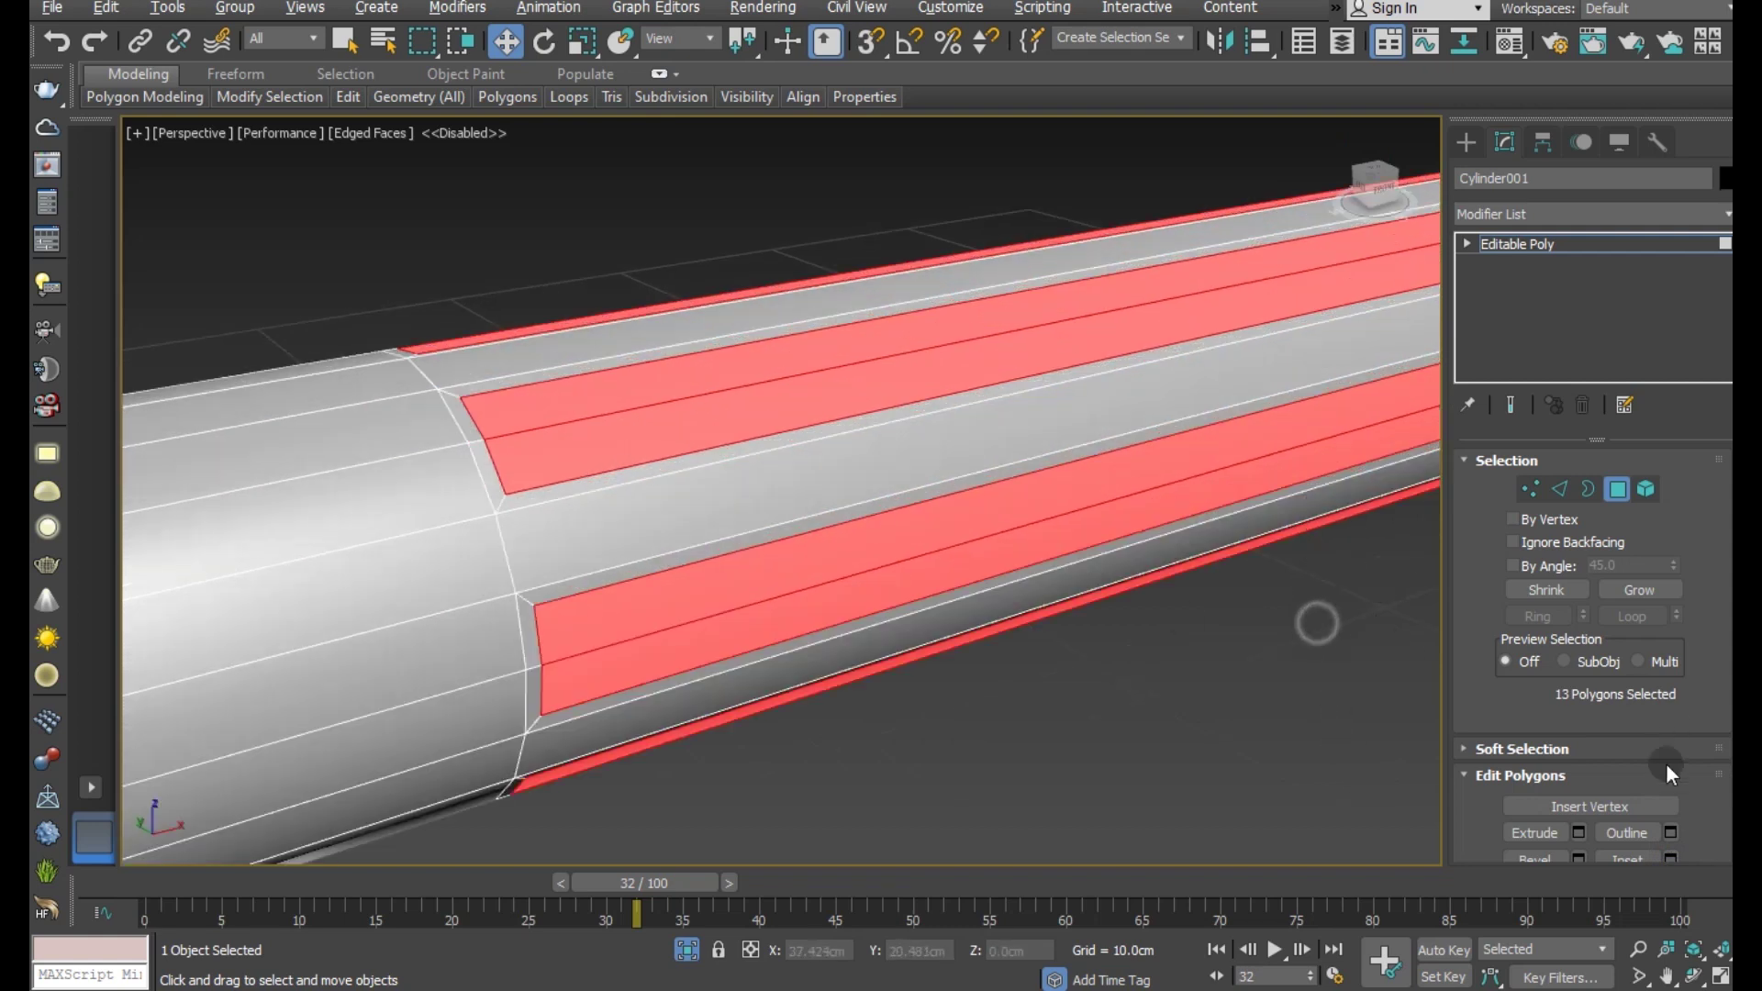
- Extrude the thirteen strips inward by about -0.086cm to form shallow flutes
{"action": "scroll", "coordinate": [1666, 763], "scroll_direction": "down", "scroll_amount": 1}
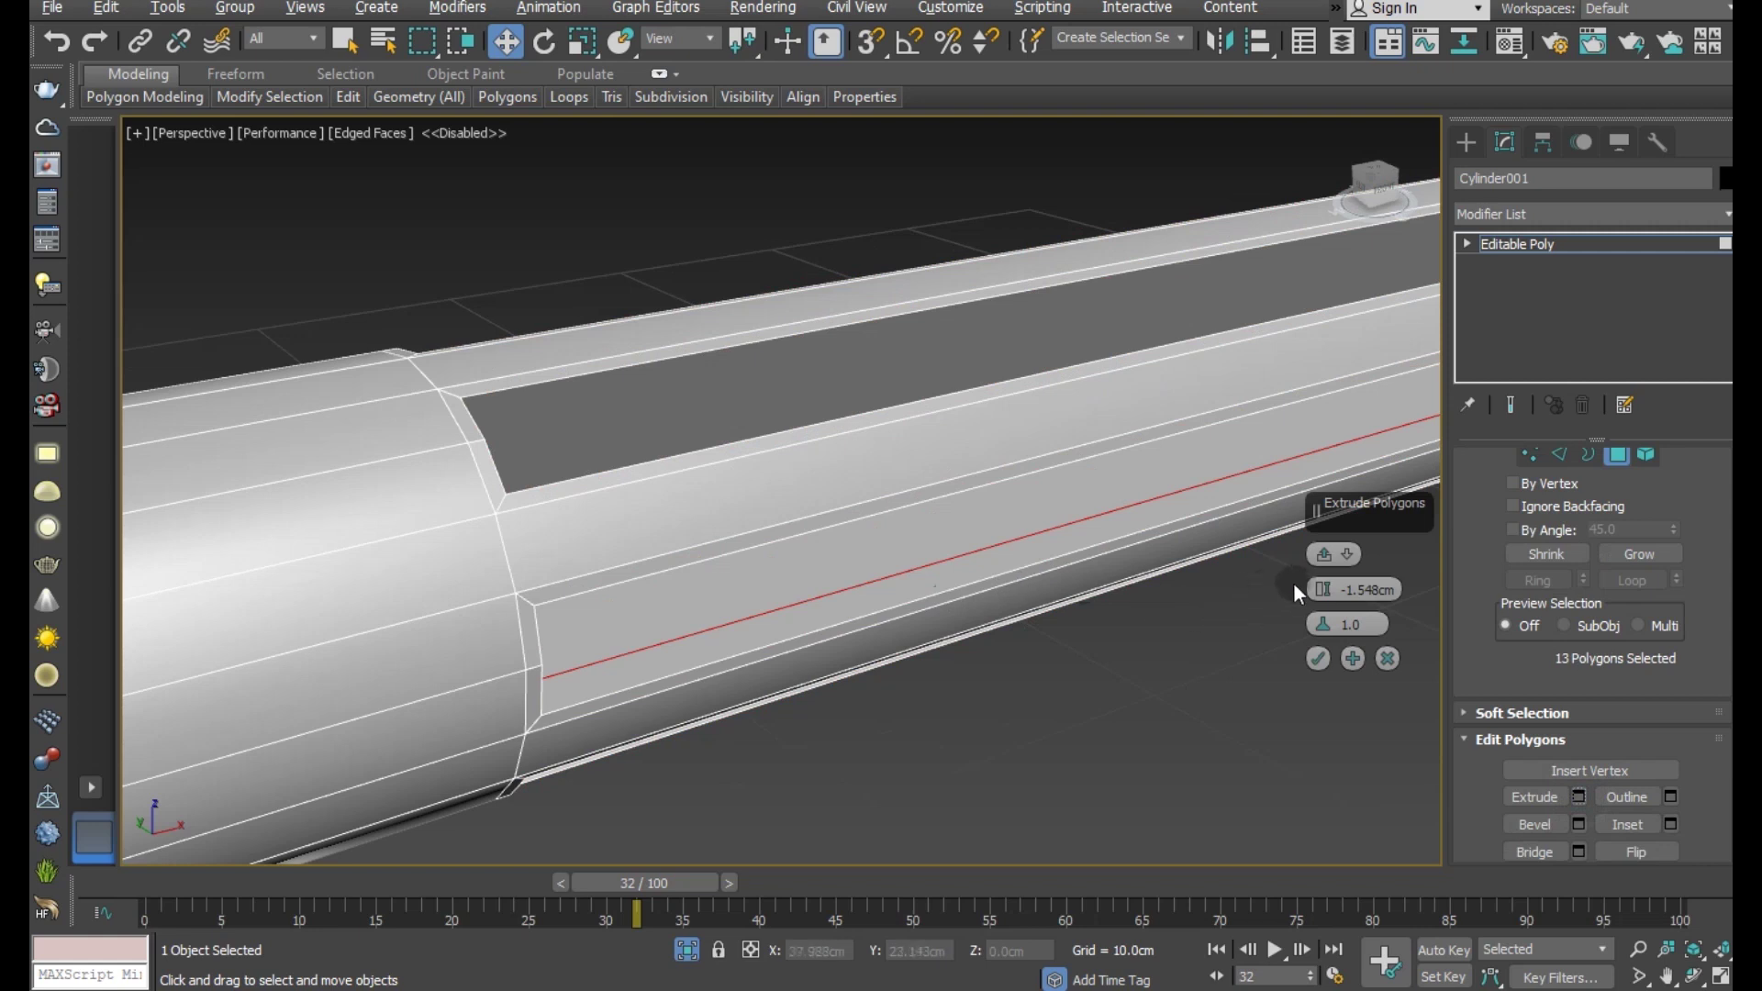
{"action": "mouse_move", "coordinate": [1320, 590]}
{"action": "left_mouse_down"}
{"action": "mouse_move", "coordinate": [1315, 603]}
{"action": "mouse_move", "coordinate": [1300, 577]}
{"action": "mouse_move", "coordinate": [1313, 589]}
{"action": "left_mouse_up"}
{"action": "mouse_move", "coordinate": [1070, 563]}
{"action": "middle_mouse_down", "text": "alt"}
{"action": "mouse_move", "coordinate": [940, 578]}
{"action": "mouse_move", "coordinate": [857, 492]}
{"action": "mouse_move", "coordinate": [838, 760]}
{"action": "mouse_move", "coordinate": [482, 463]}
{"action": "middle_mouse_up", "text": "alt"}
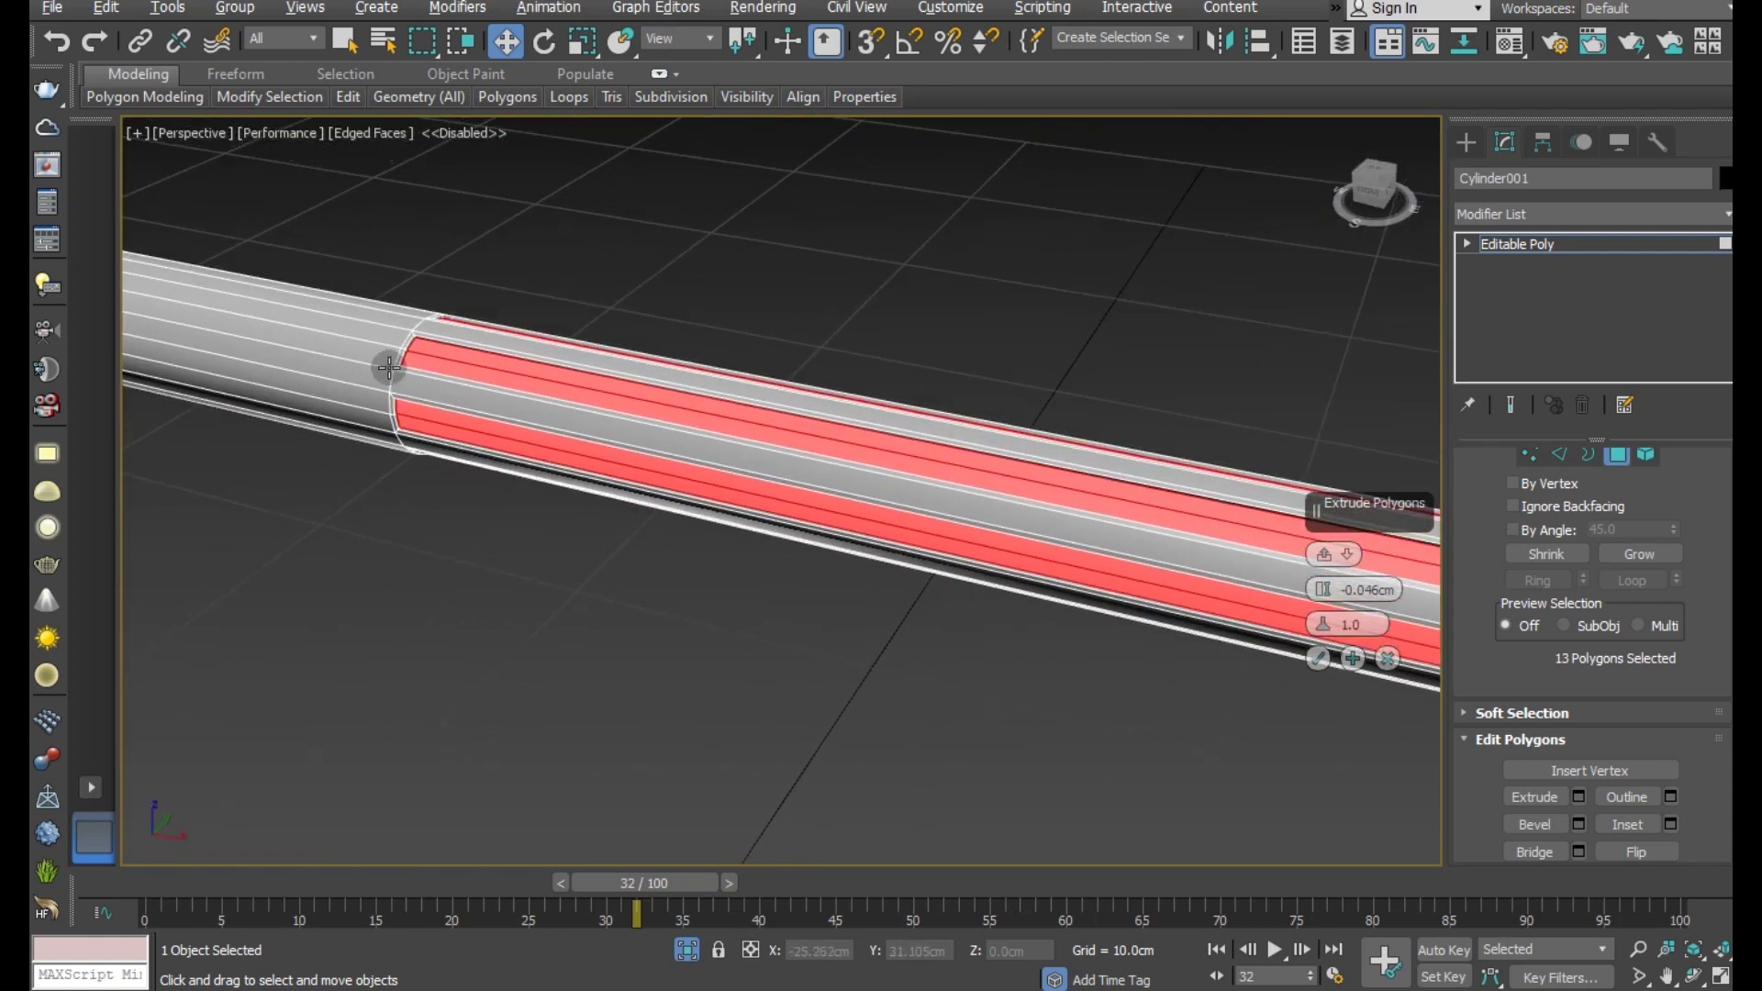
{"action": "scroll", "coordinate": [404, 381], "scroll_direction": "up", "scroll_amount": 5}
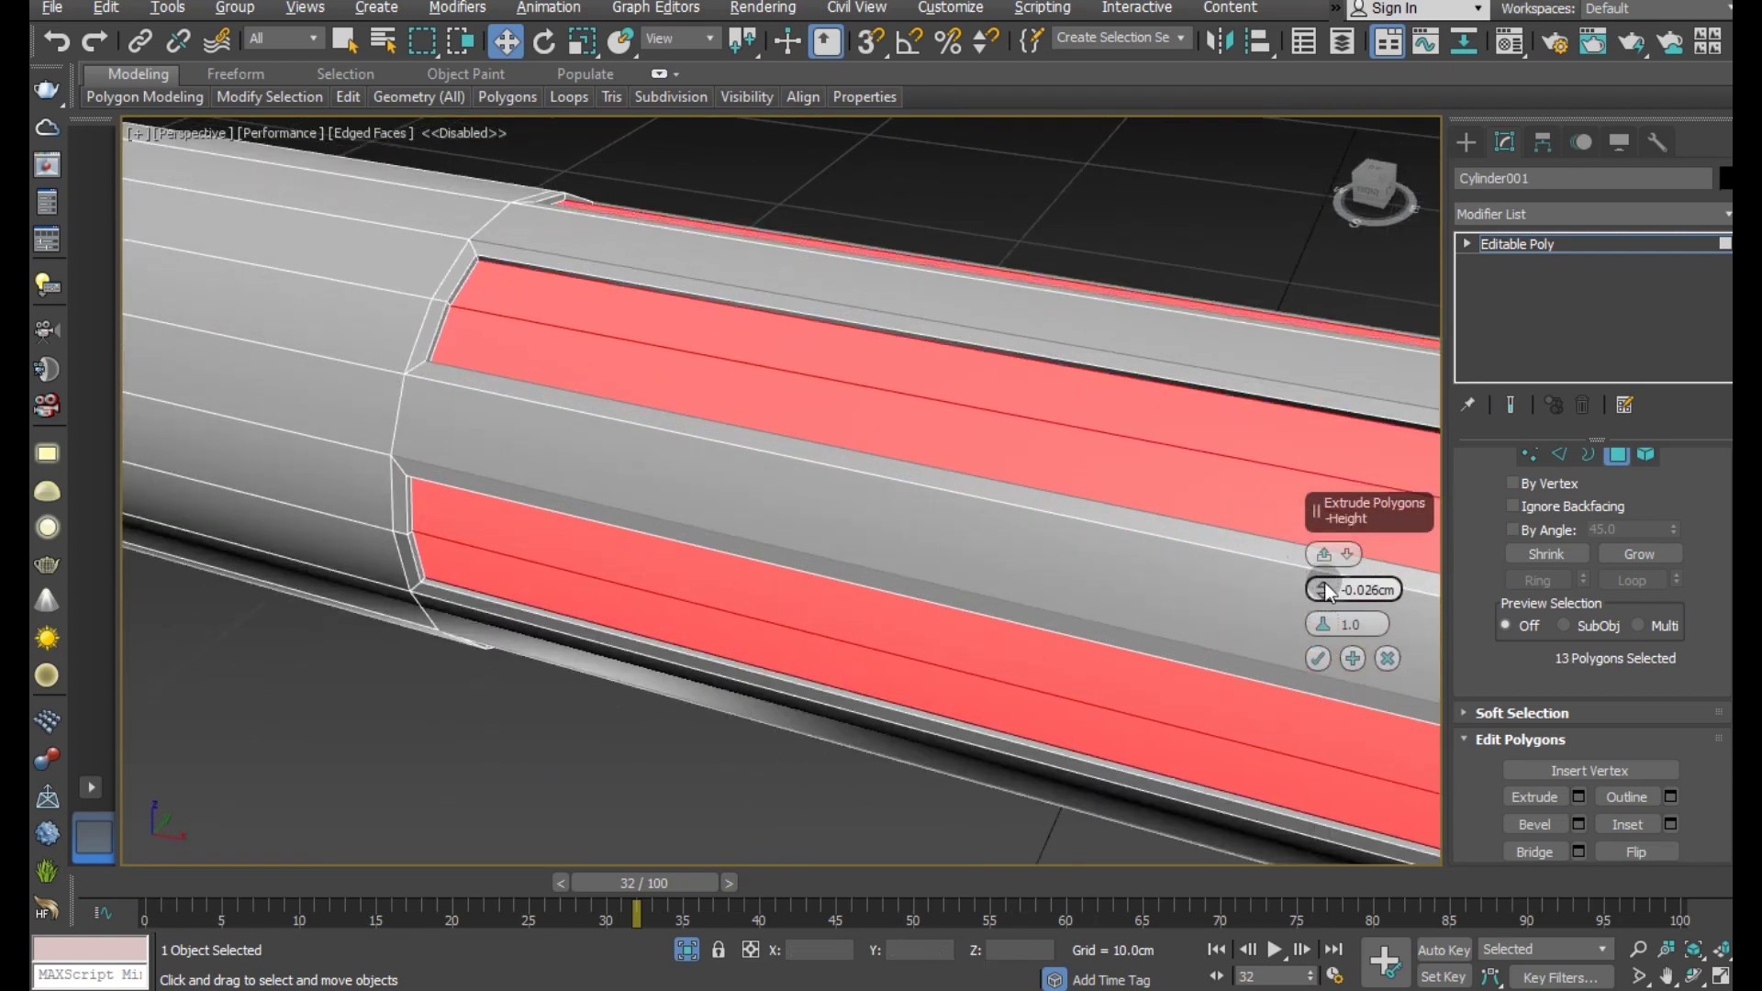
{"action": "left_click_drag", "start_coordinate": [1324, 582], "coordinate": [1327, 598]}
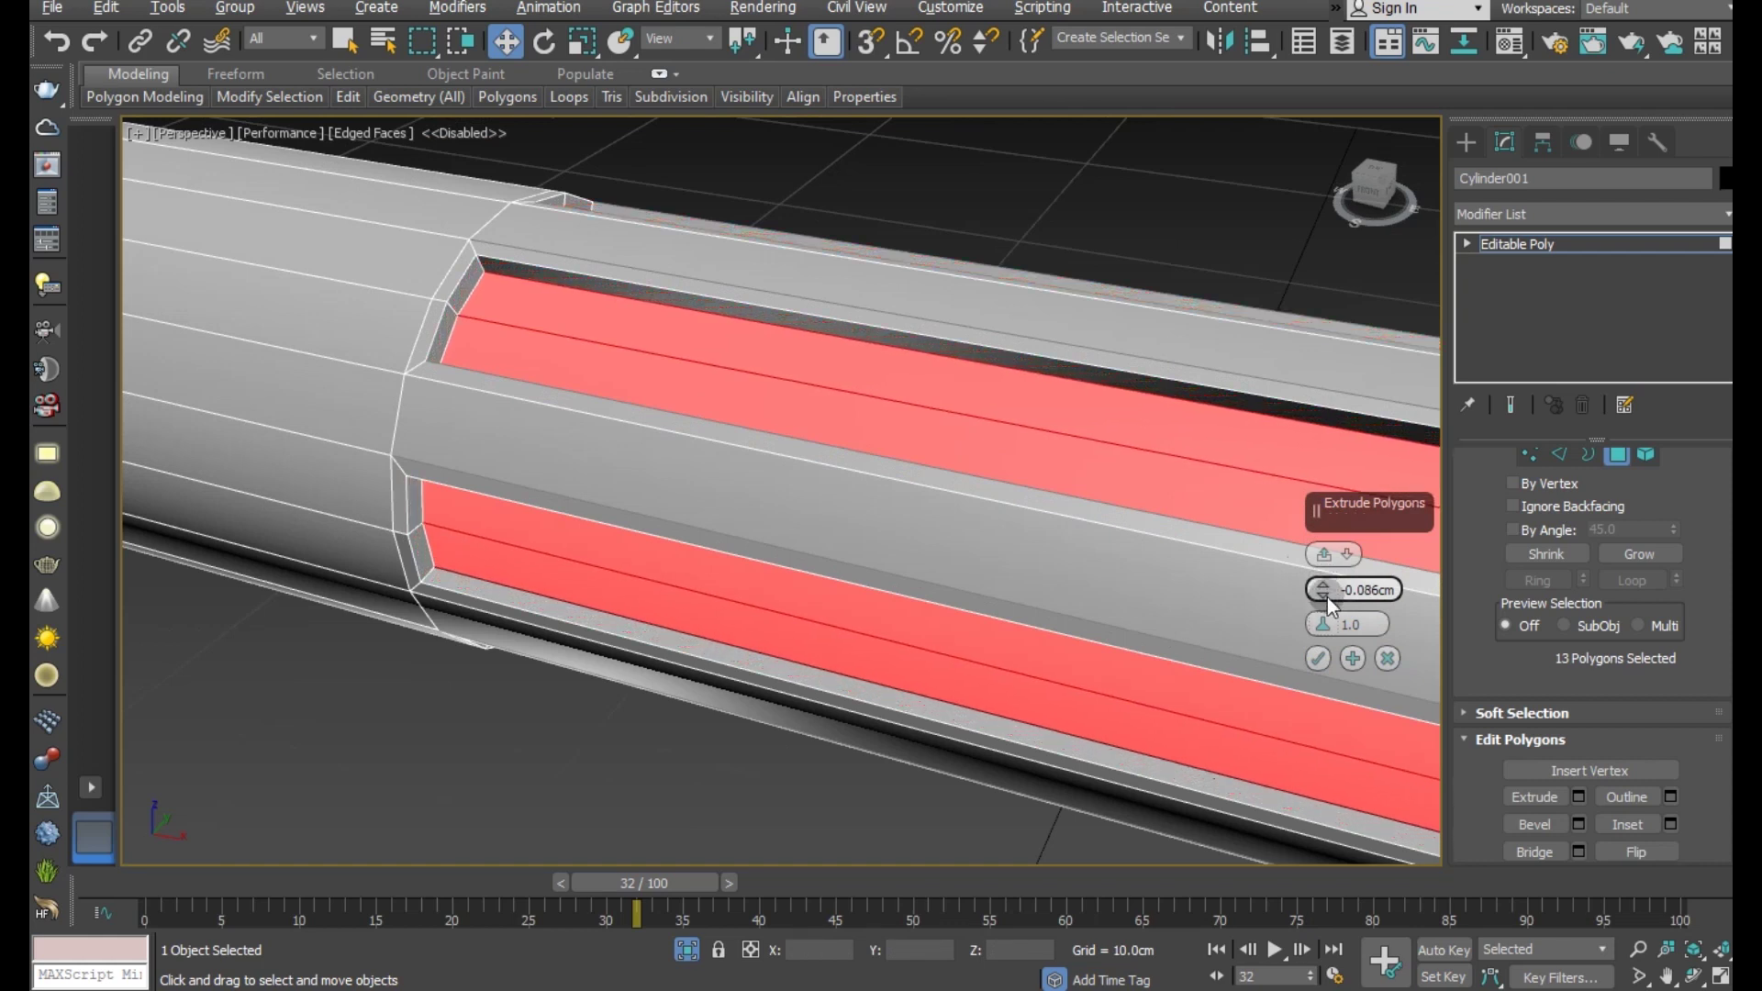
{"action": "left_click", "coordinate": [1307, 657]}
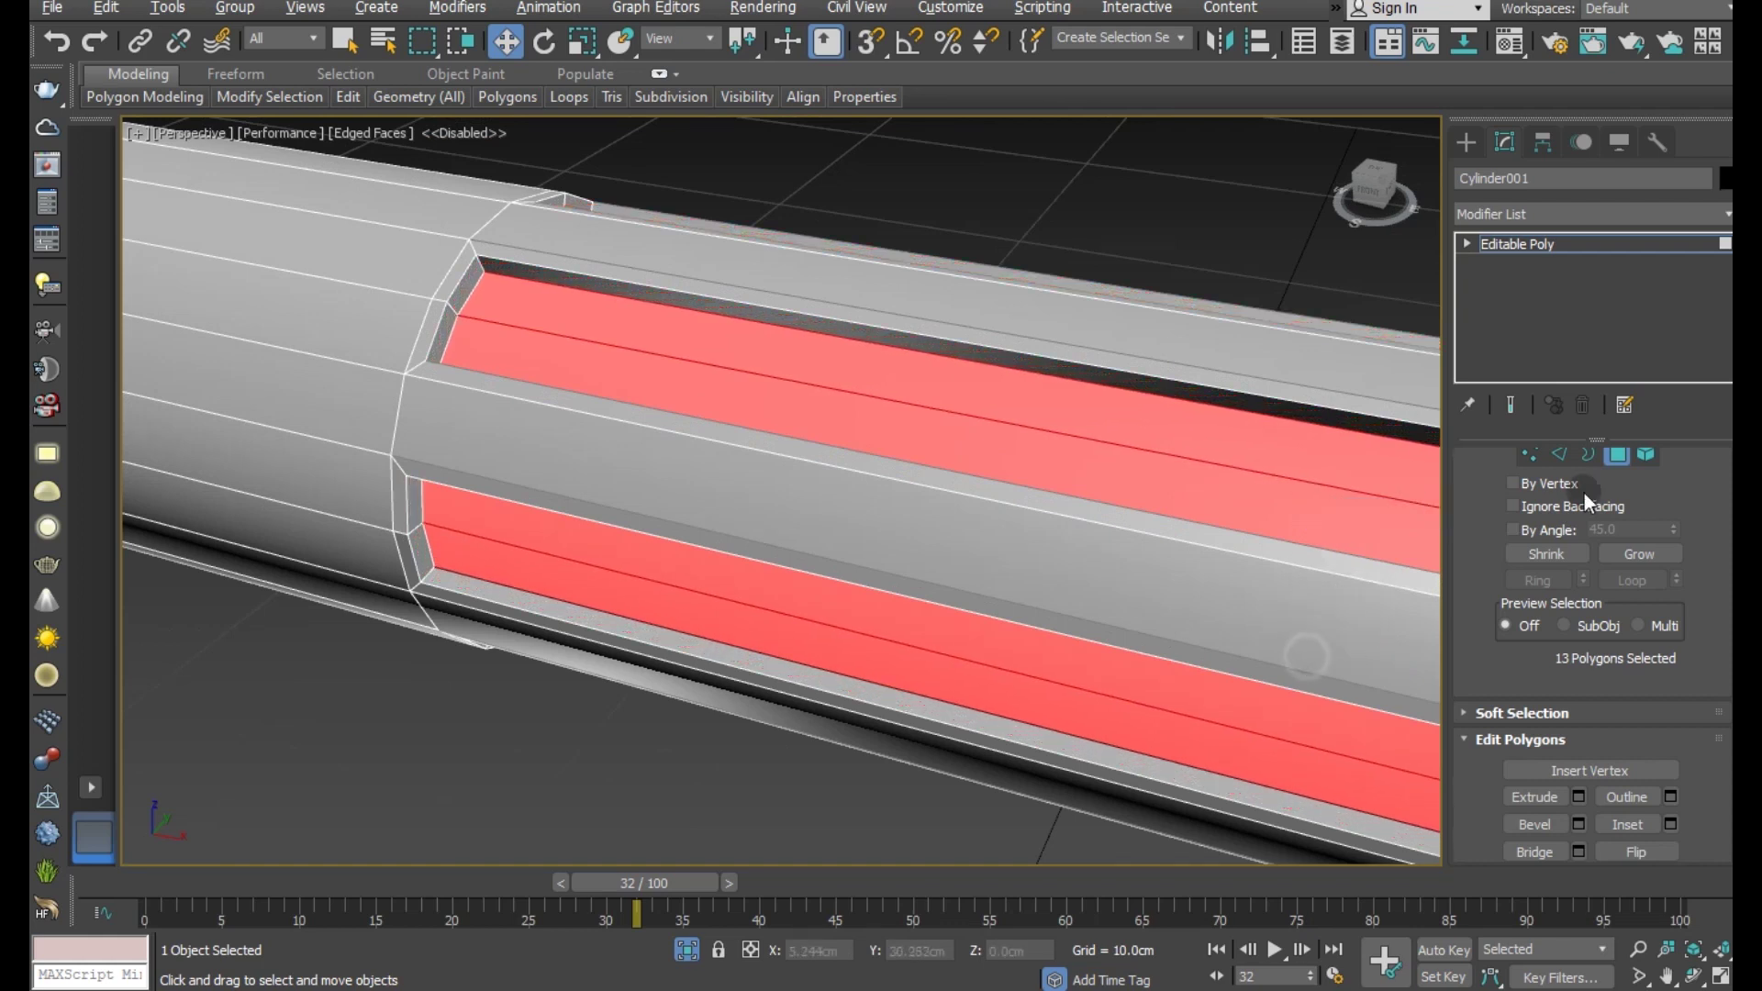
- Exit polygon mode, preview the fluted barrel with NURMS on, then turn it off and undo
{"action": "left_click", "coordinate": [1560, 245]}
{"action": "scroll", "coordinate": [1106, 426], "scroll_direction": "down", "scroll_amount": 5}
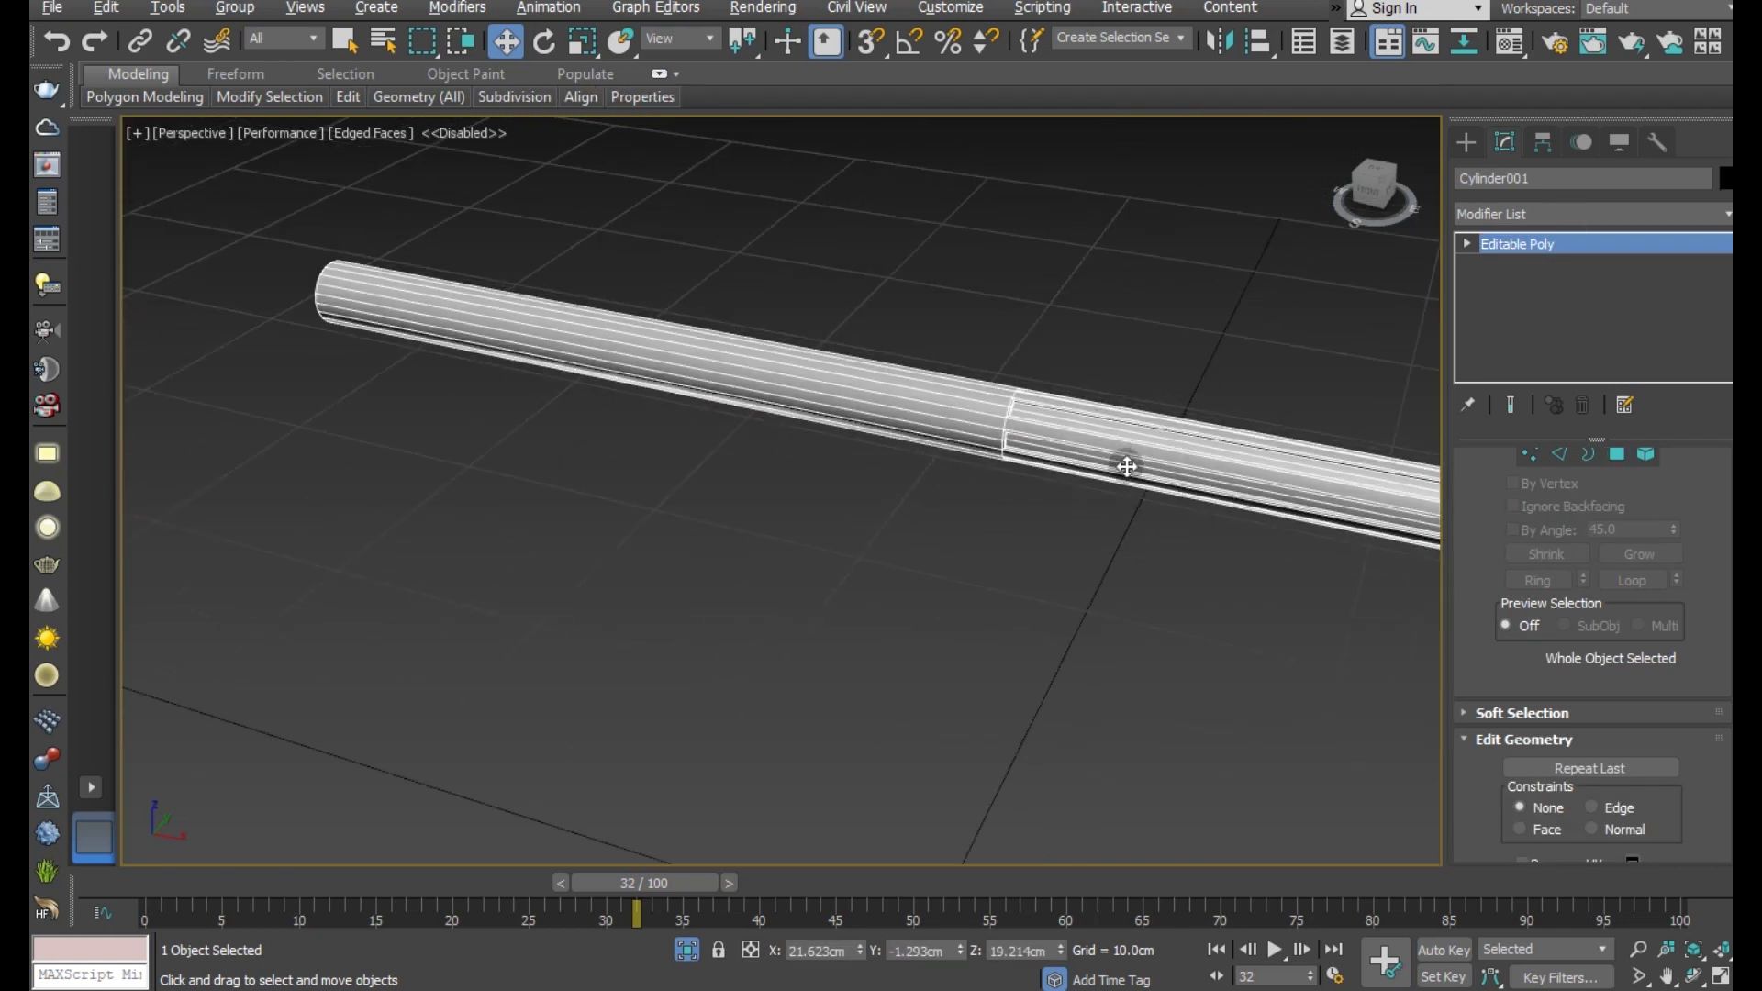
{"action": "scroll", "coordinate": [1127, 467], "scroll_direction": "up", "scroll_amount": 3}
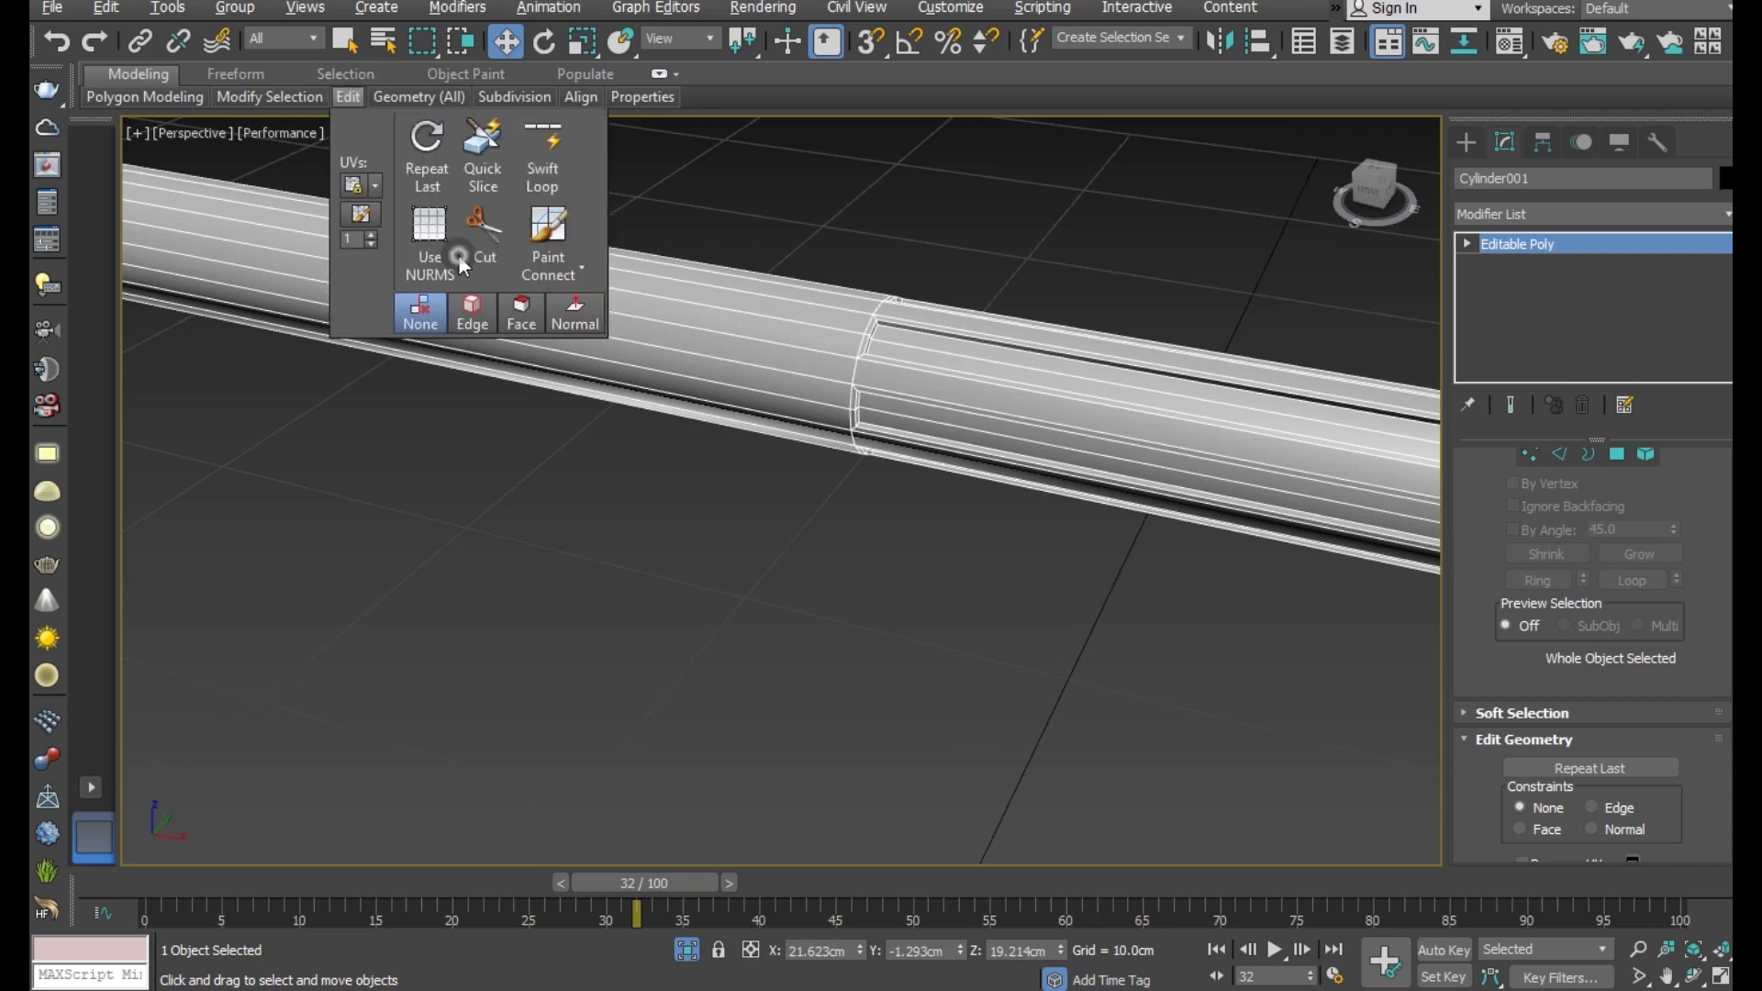
{"action": "left_click", "coordinate": [454, 253]}
{"action": "middle_click_drag", "start_coordinate": [968, 415], "coordinate": [866, 453]}
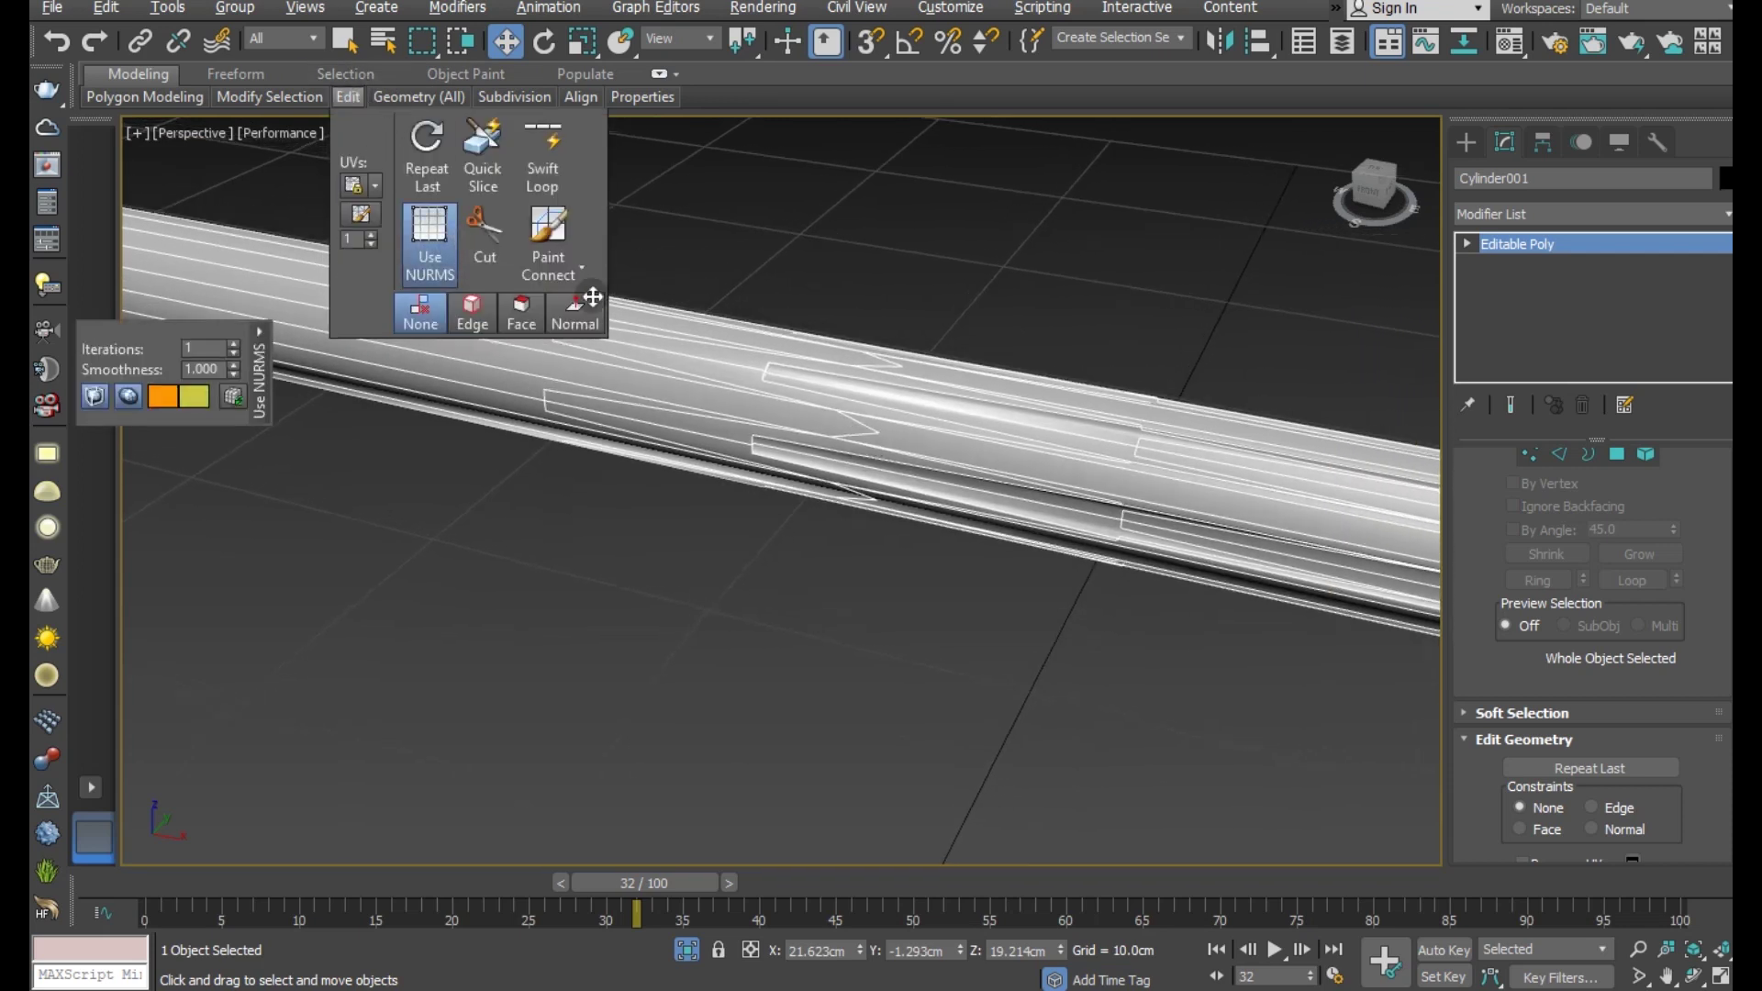
{"action": "left_click", "coordinate": [430, 240]}
{"action": "scroll", "coordinate": [845, 425], "scroll_direction": "down", "scroll_amount": 3}
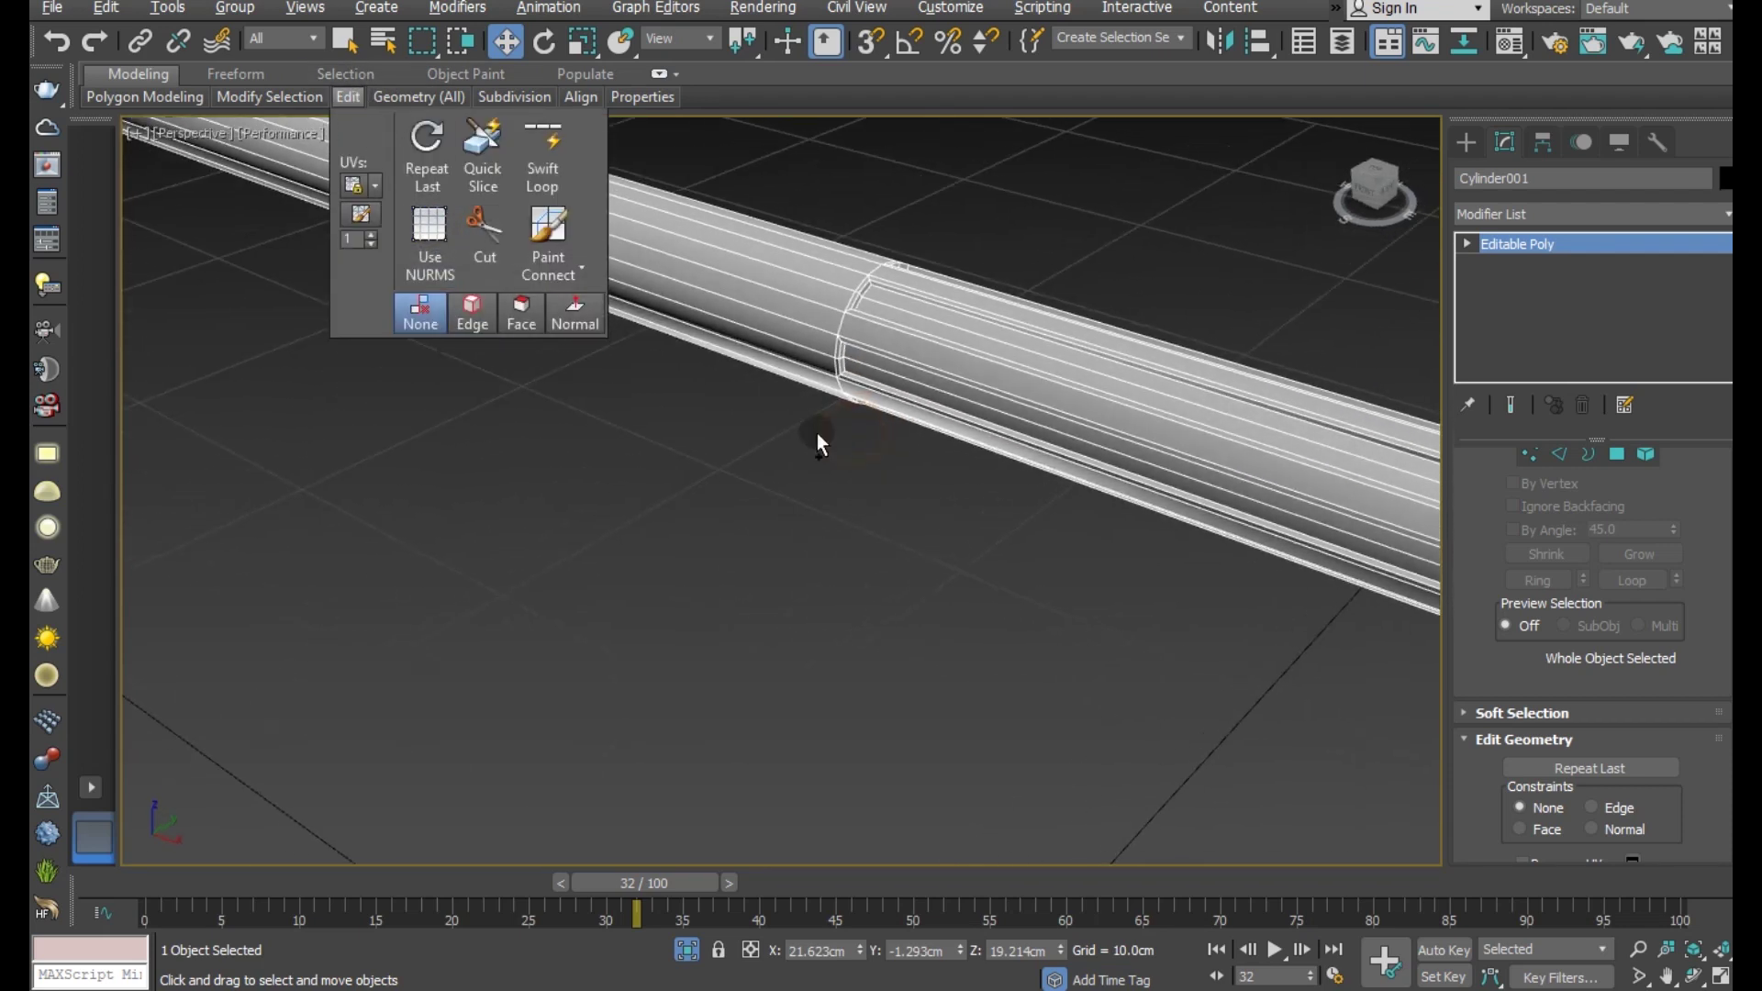
{"action": "scroll", "coordinate": [888, 420], "scroll_direction": "up", "scroll_amount": 2}
{"action": "scroll", "coordinate": [747, 379], "scroll_direction": "up", "scroll_amount": 2}
{"action": "scroll", "coordinate": [790, 321], "scroll_direction": "up", "scroll_amount": 2}
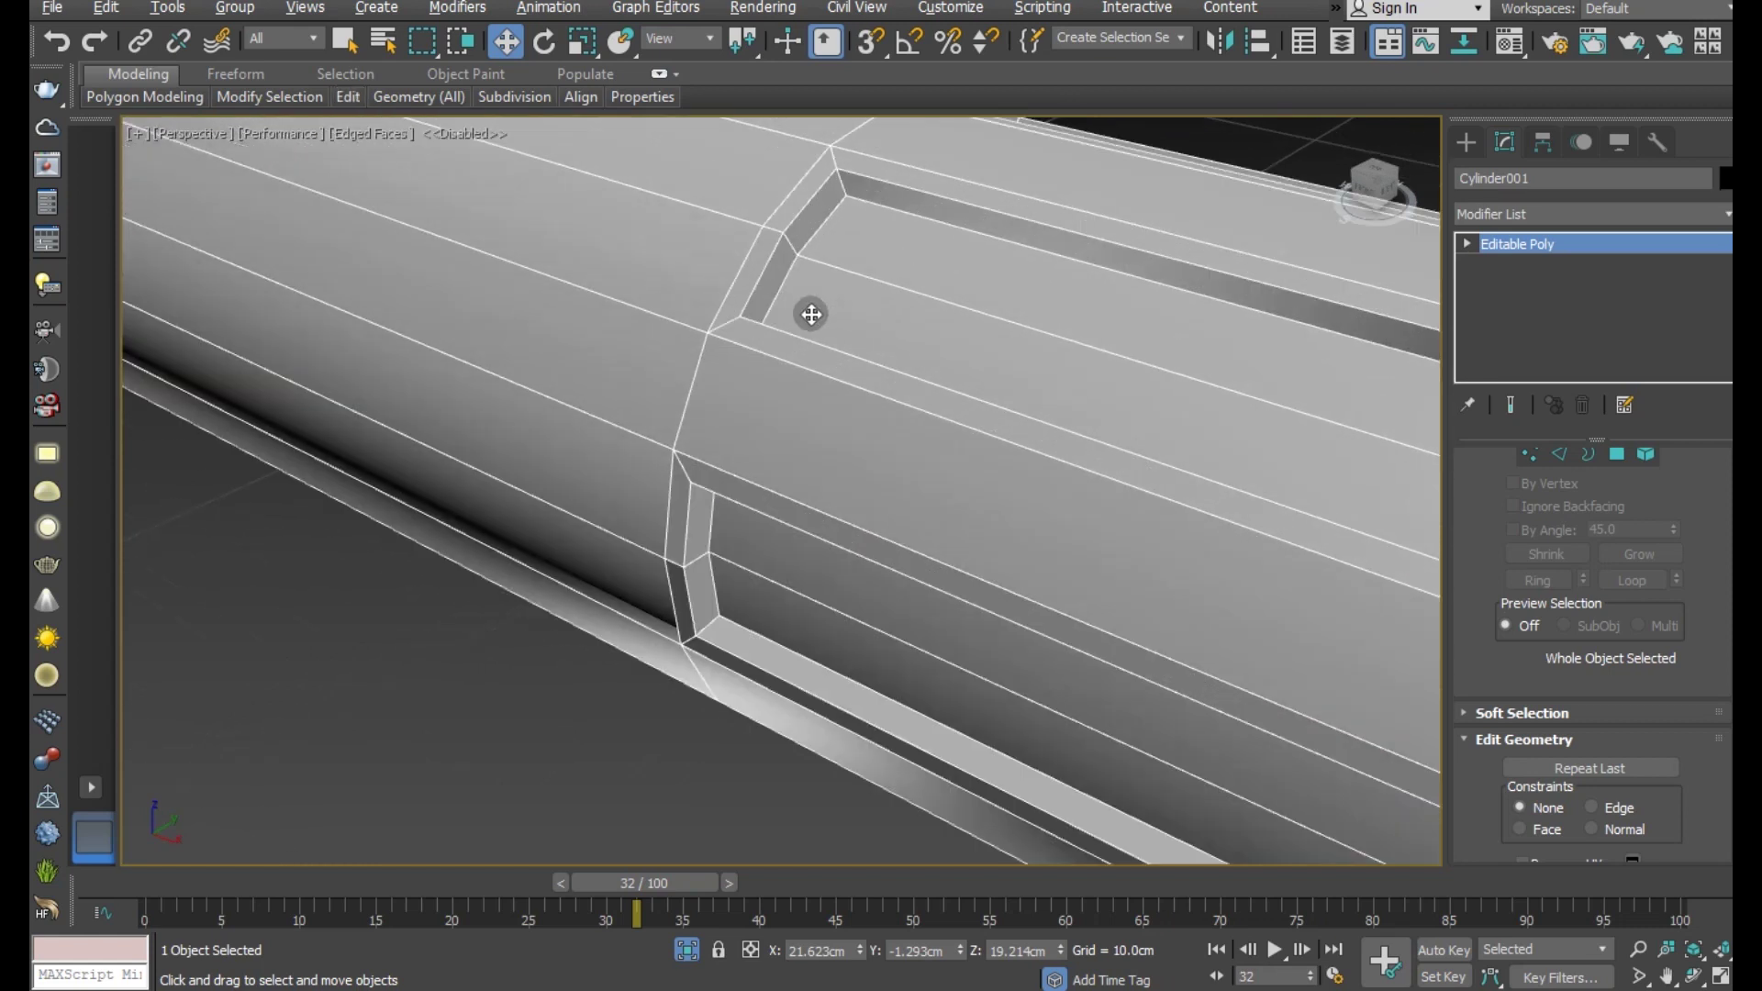
{"action": "scroll", "coordinate": [539, 293], "scroll_direction": "down", "scroll_amount": 2}
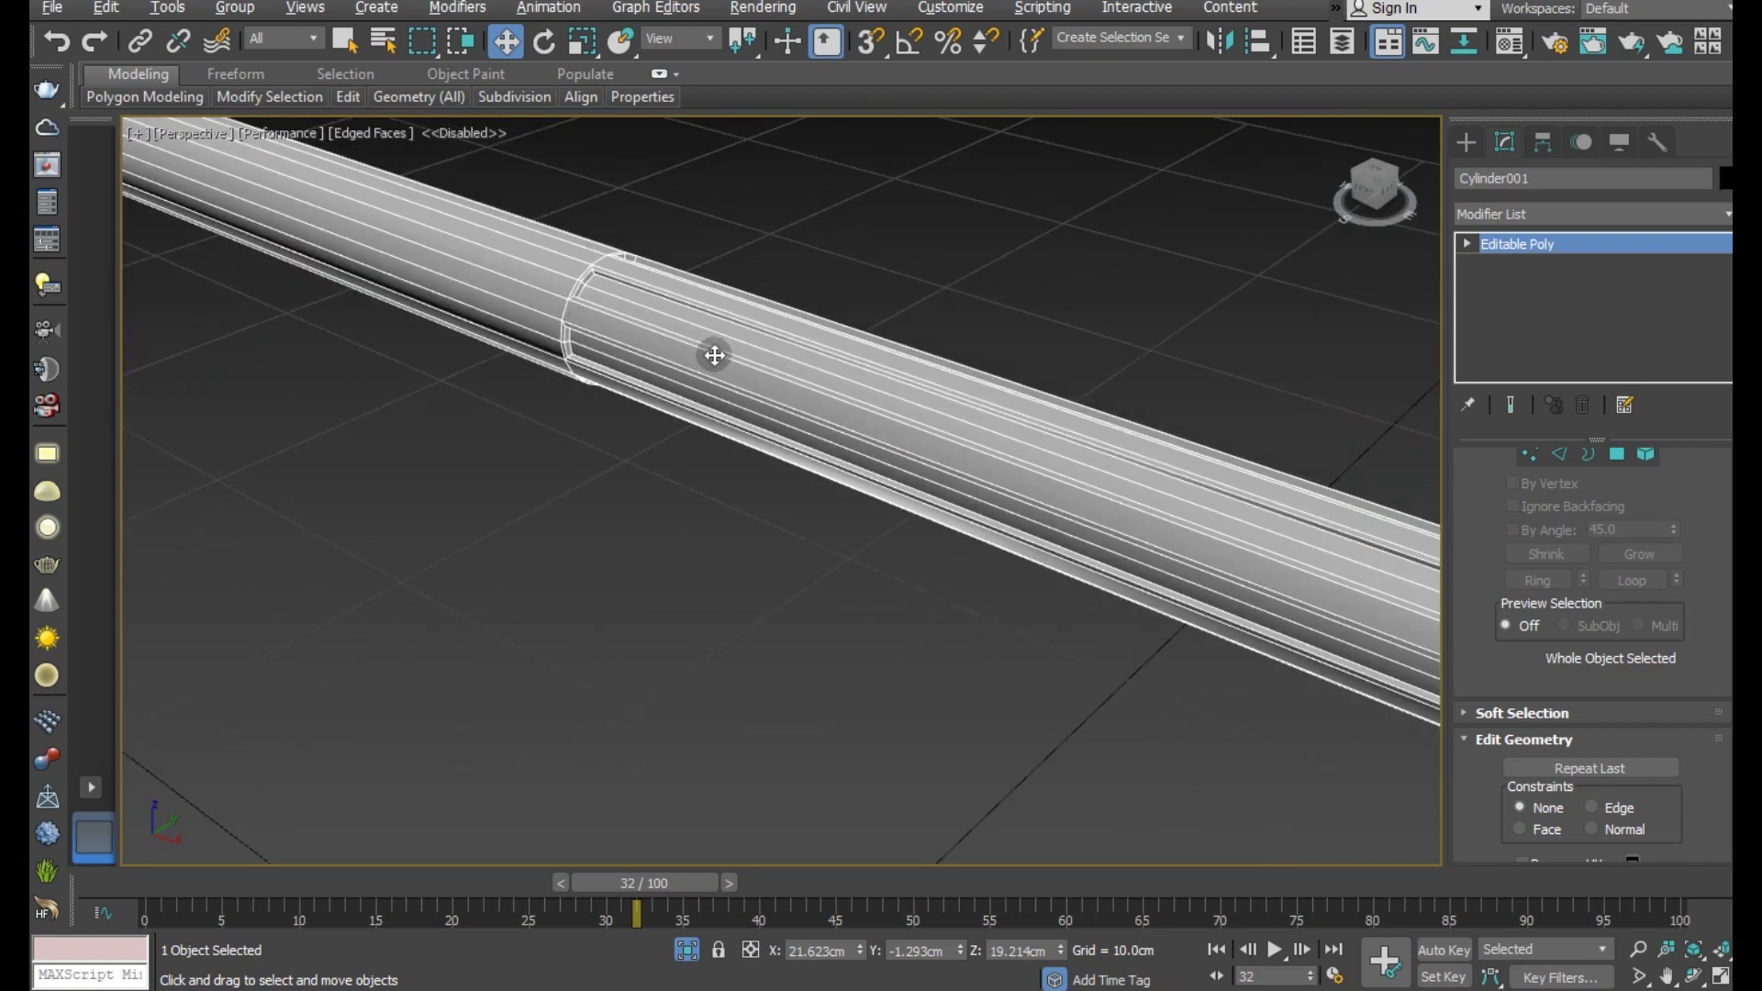
{"action": "left_click", "coordinate": [53, 39]}
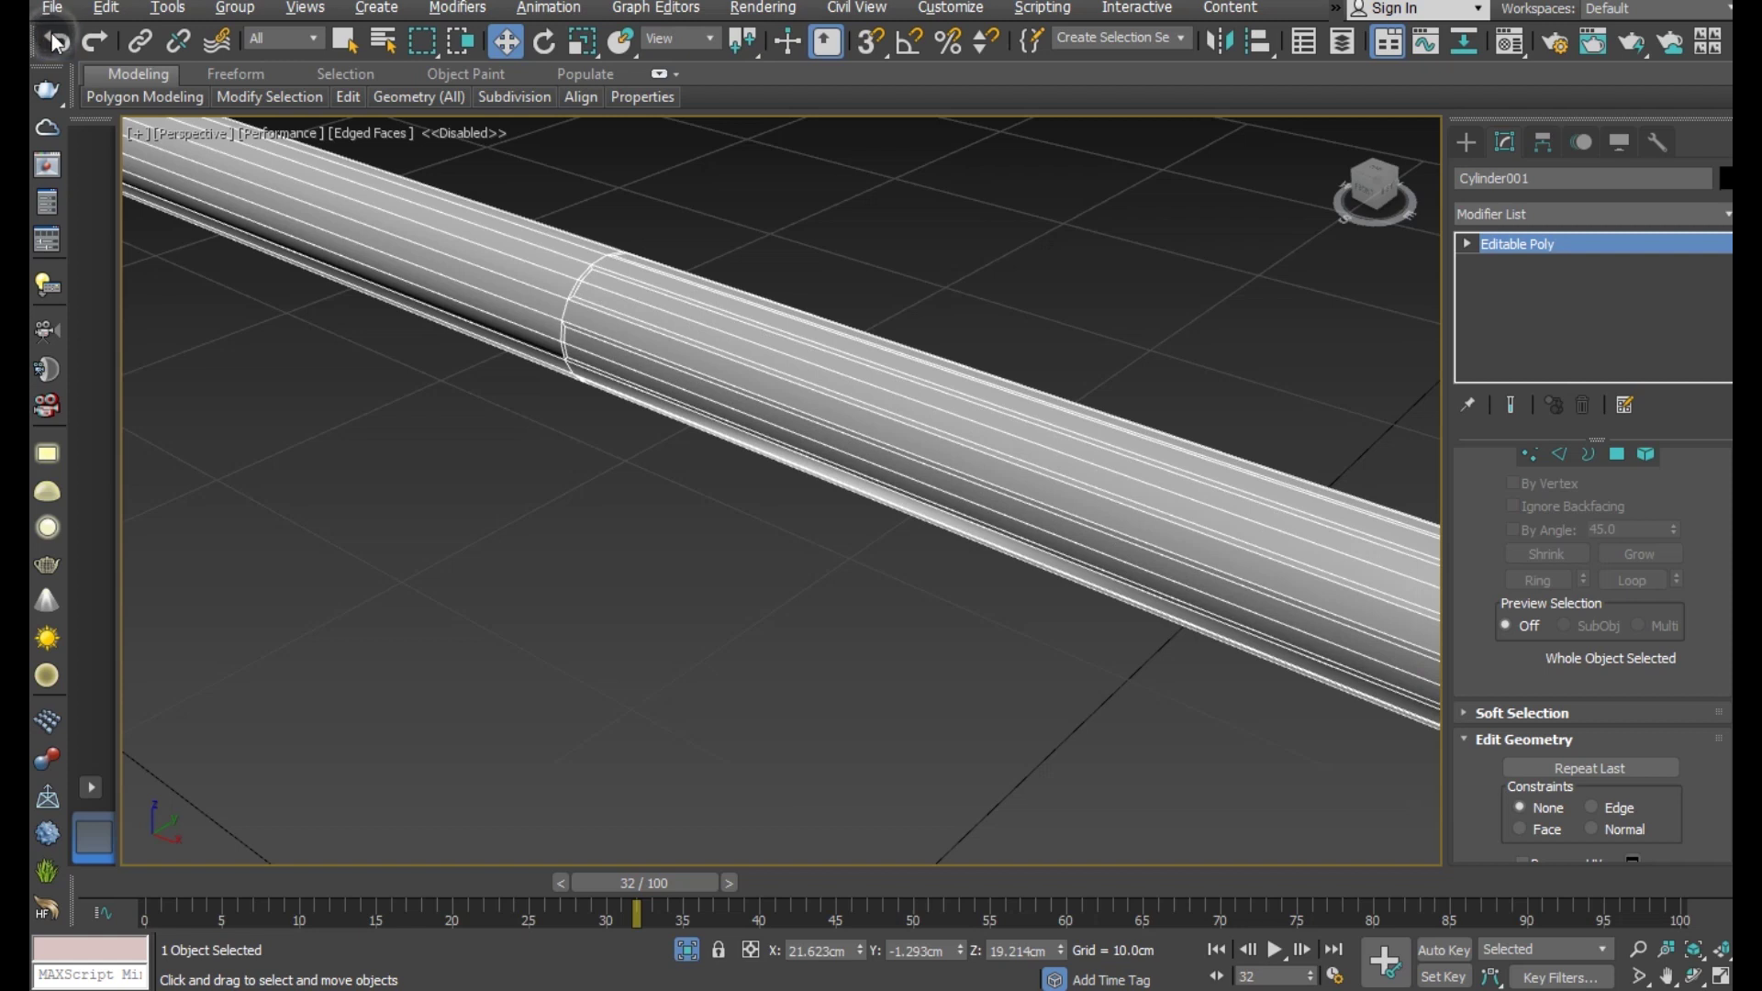
{"action": "scroll", "coordinate": [652, 339], "scroll_direction": "up", "scroll_amount": 2}
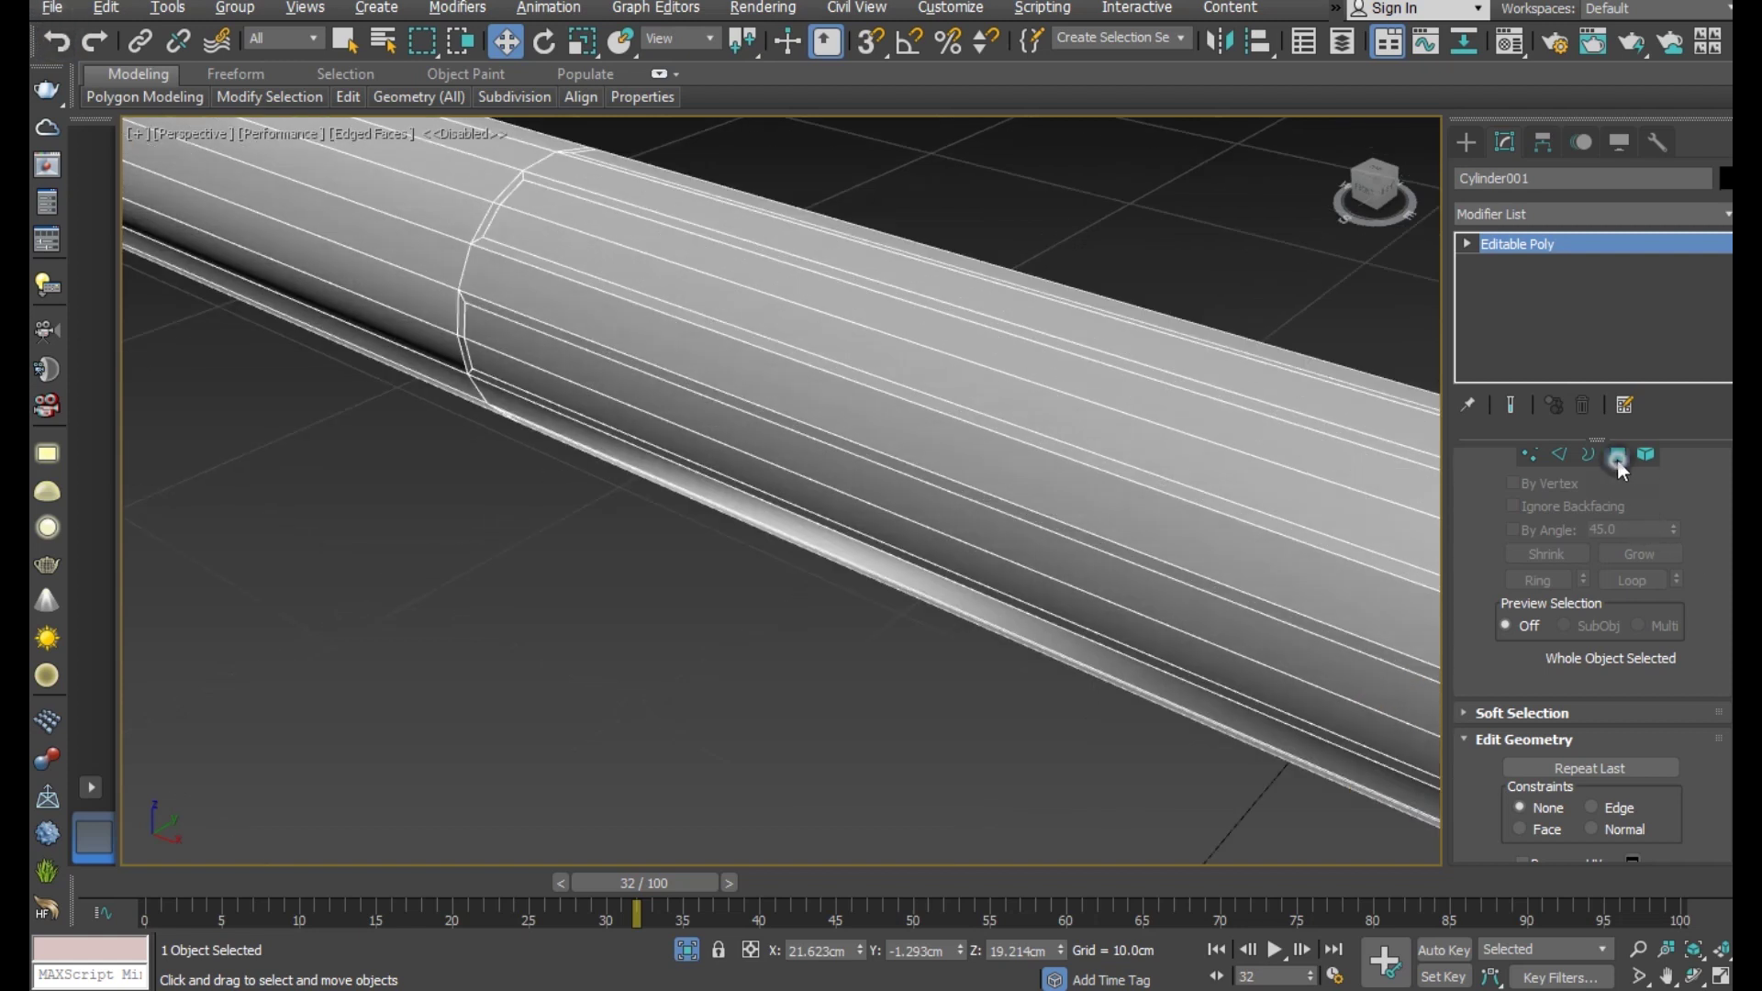
- Extrude the groove polygons further inward to a height of about -0.216cm
{"action": "left_click", "coordinate": [1617, 454]}
{"action": "left_click", "coordinate": [1578, 797]}
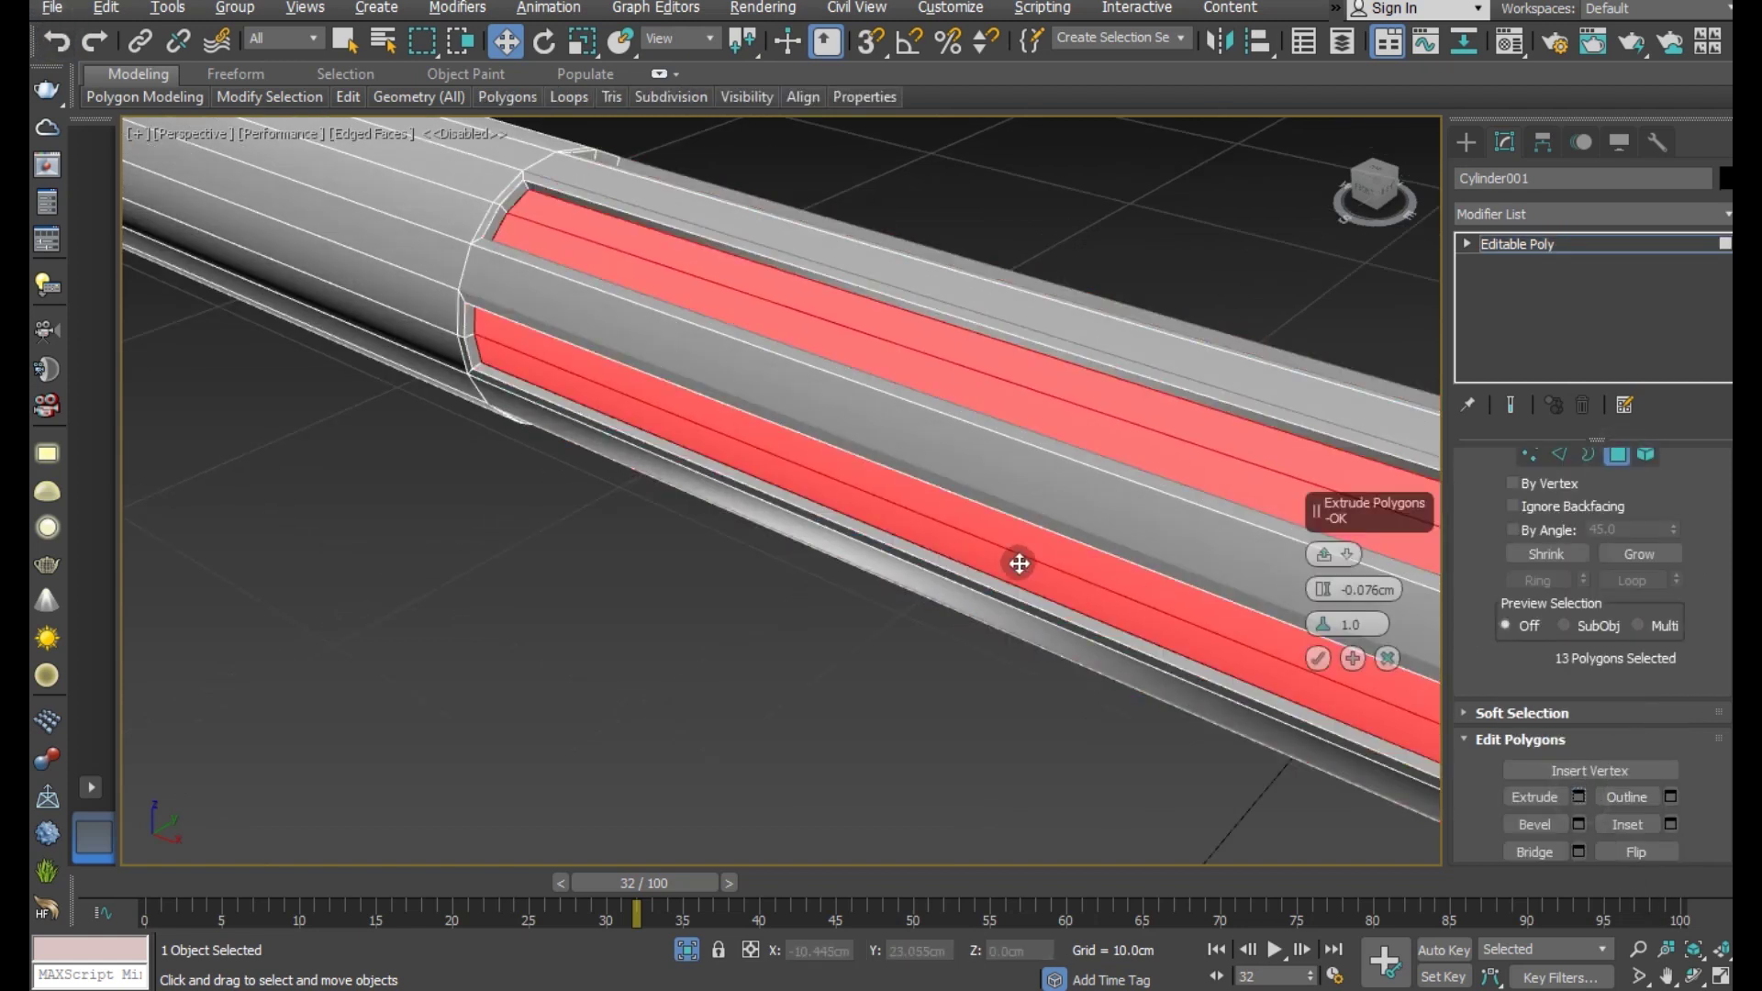
{"action": "left_click_drag", "start_coordinate": [1316, 592], "coordinate": [1316, 592]}
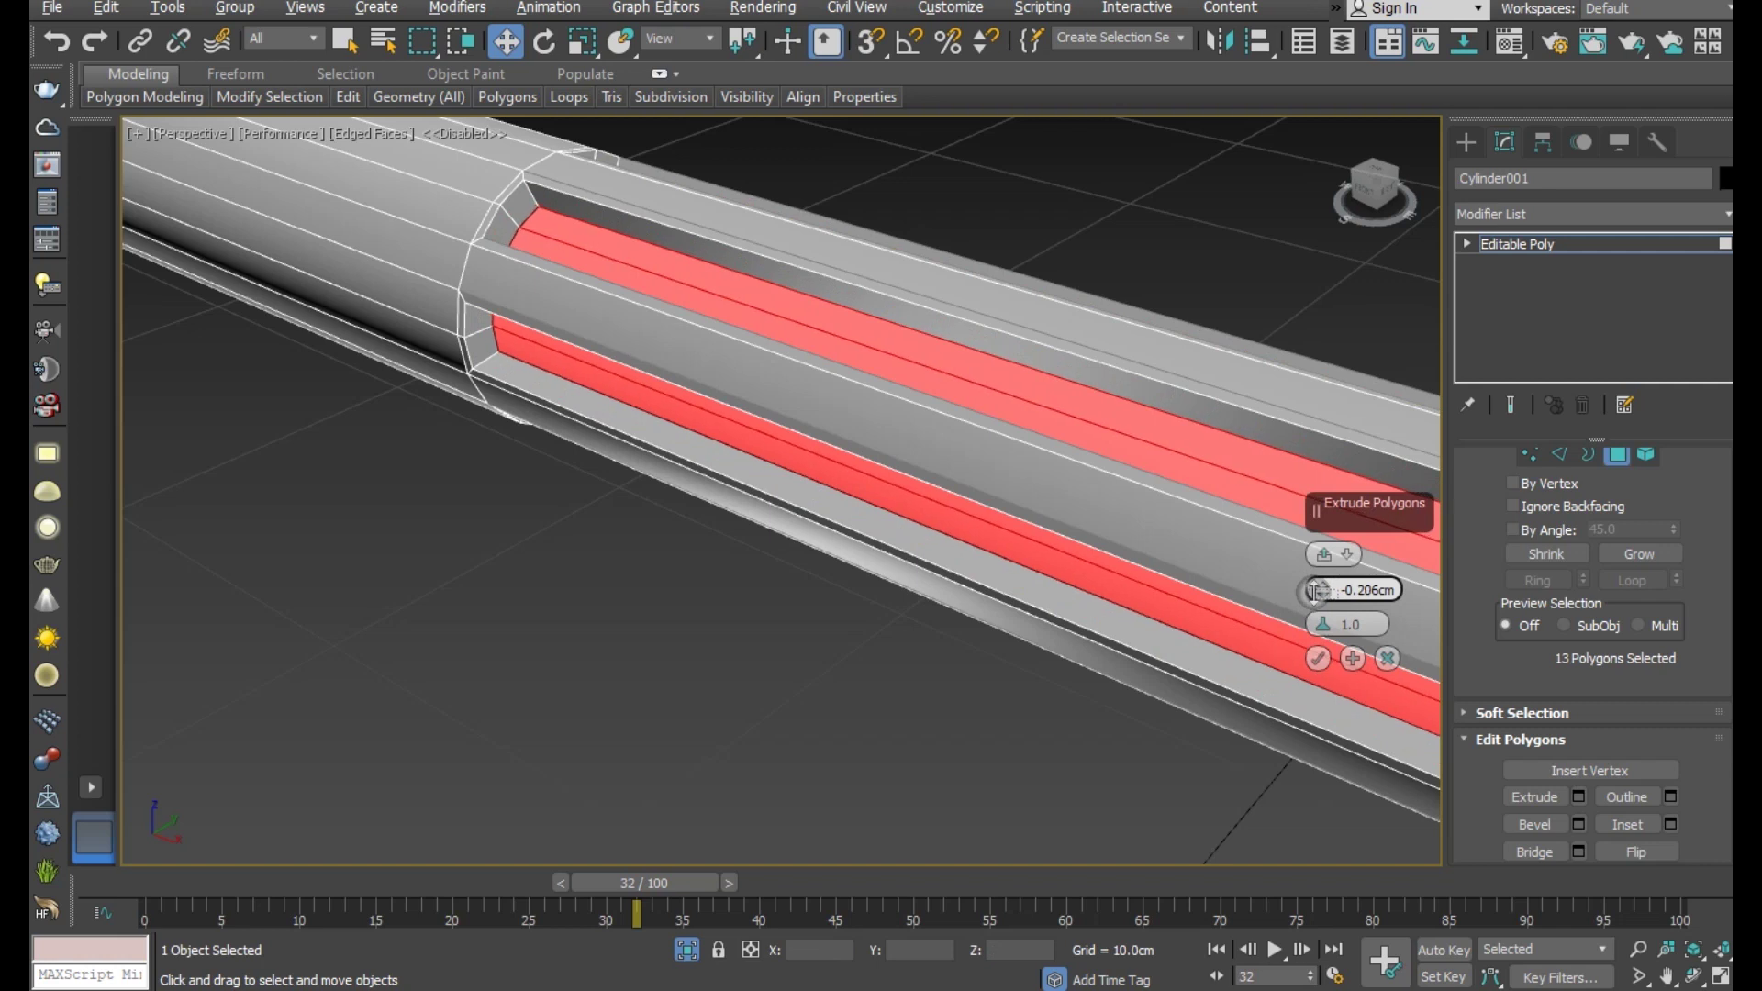
{"action": "left_click", "coordinate": [1319, 657]}
- Give the grooves a thin 0.03cm inset border
{"action": "scroll", "coordinate": [558, 210], "scroll_direction": "up", "scroll_amount": 5}
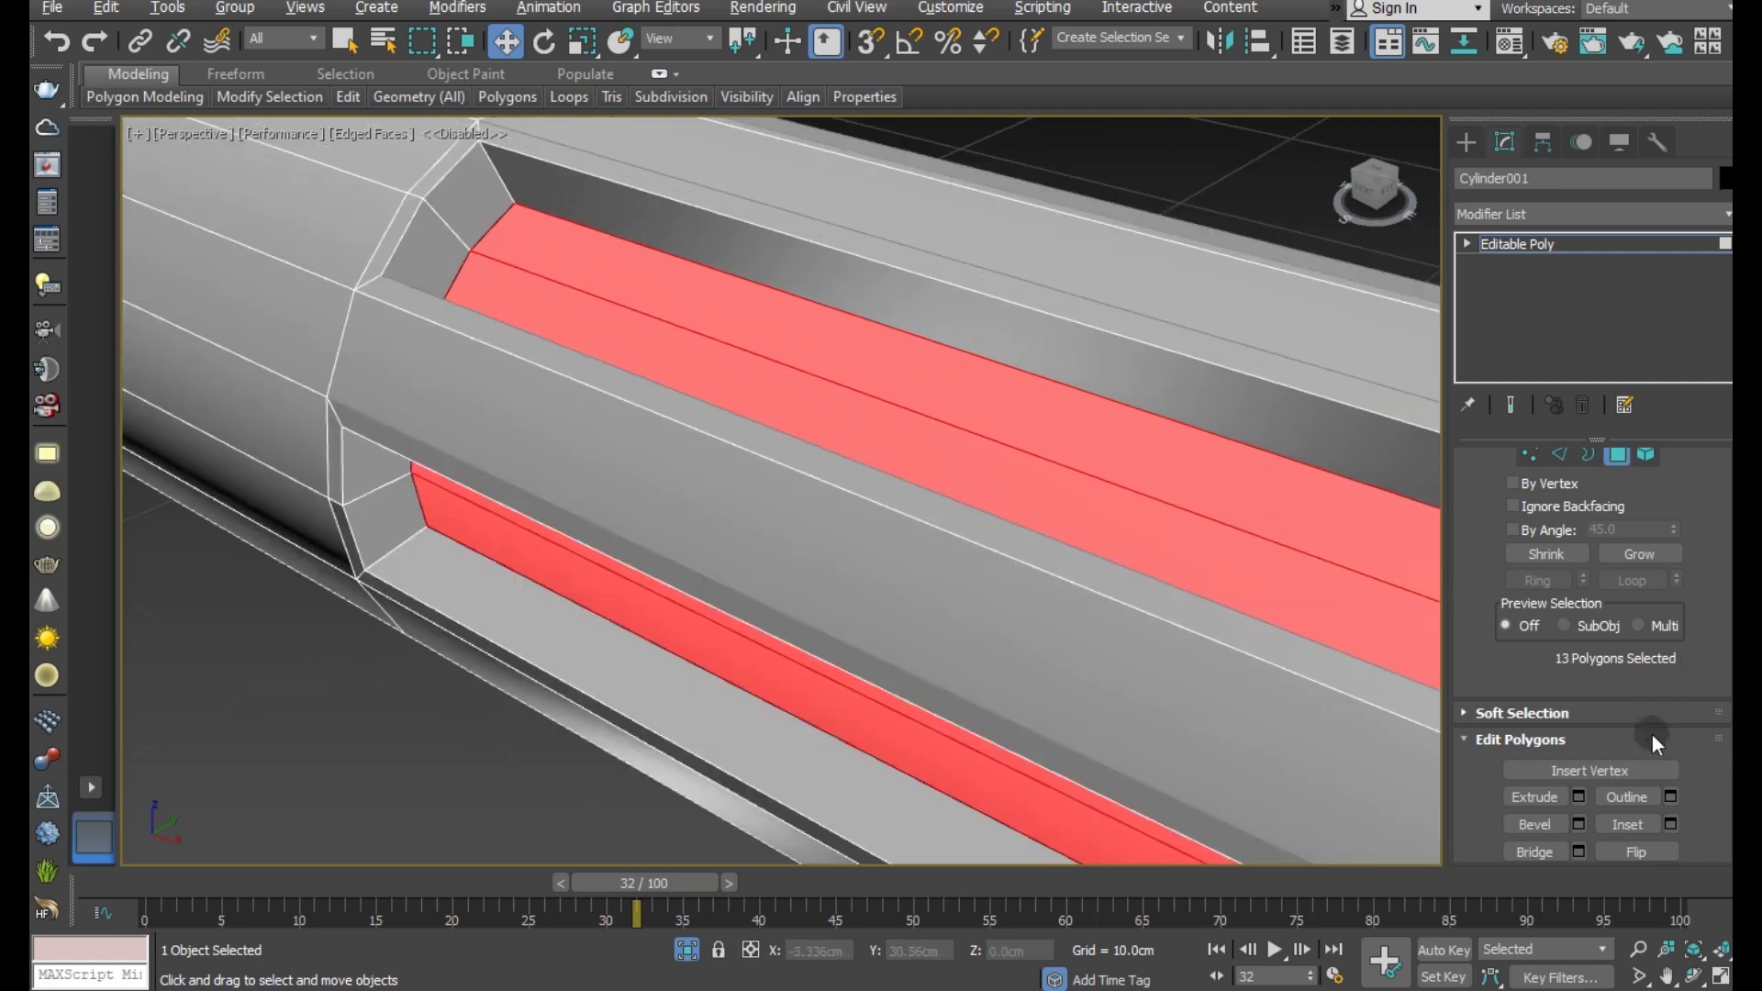
{"action": "scroll", "coordinate": [1652, 742], "scroll_direction": "down", "scroll_amount": 2}
{"action": "left_click", "coordinate": [1672, 753]}
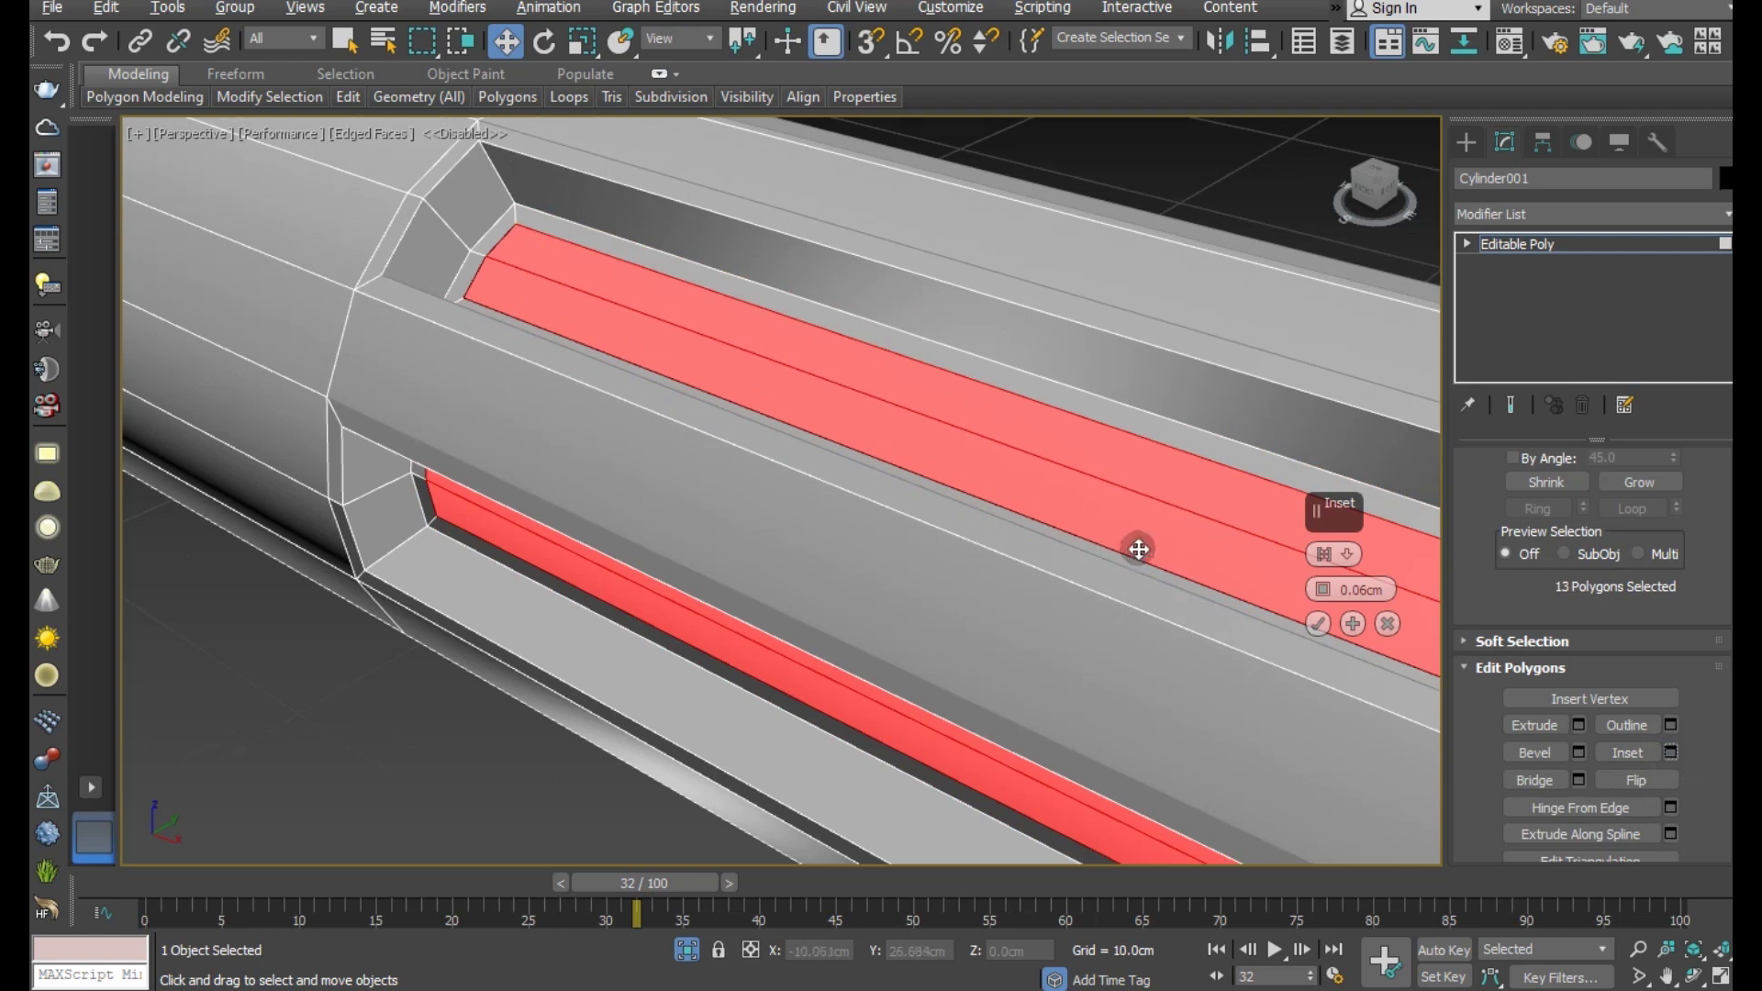
{"action": "left_click_drag", "start_coordinate": [1323, 590], "coordinate": [1331, 601]}
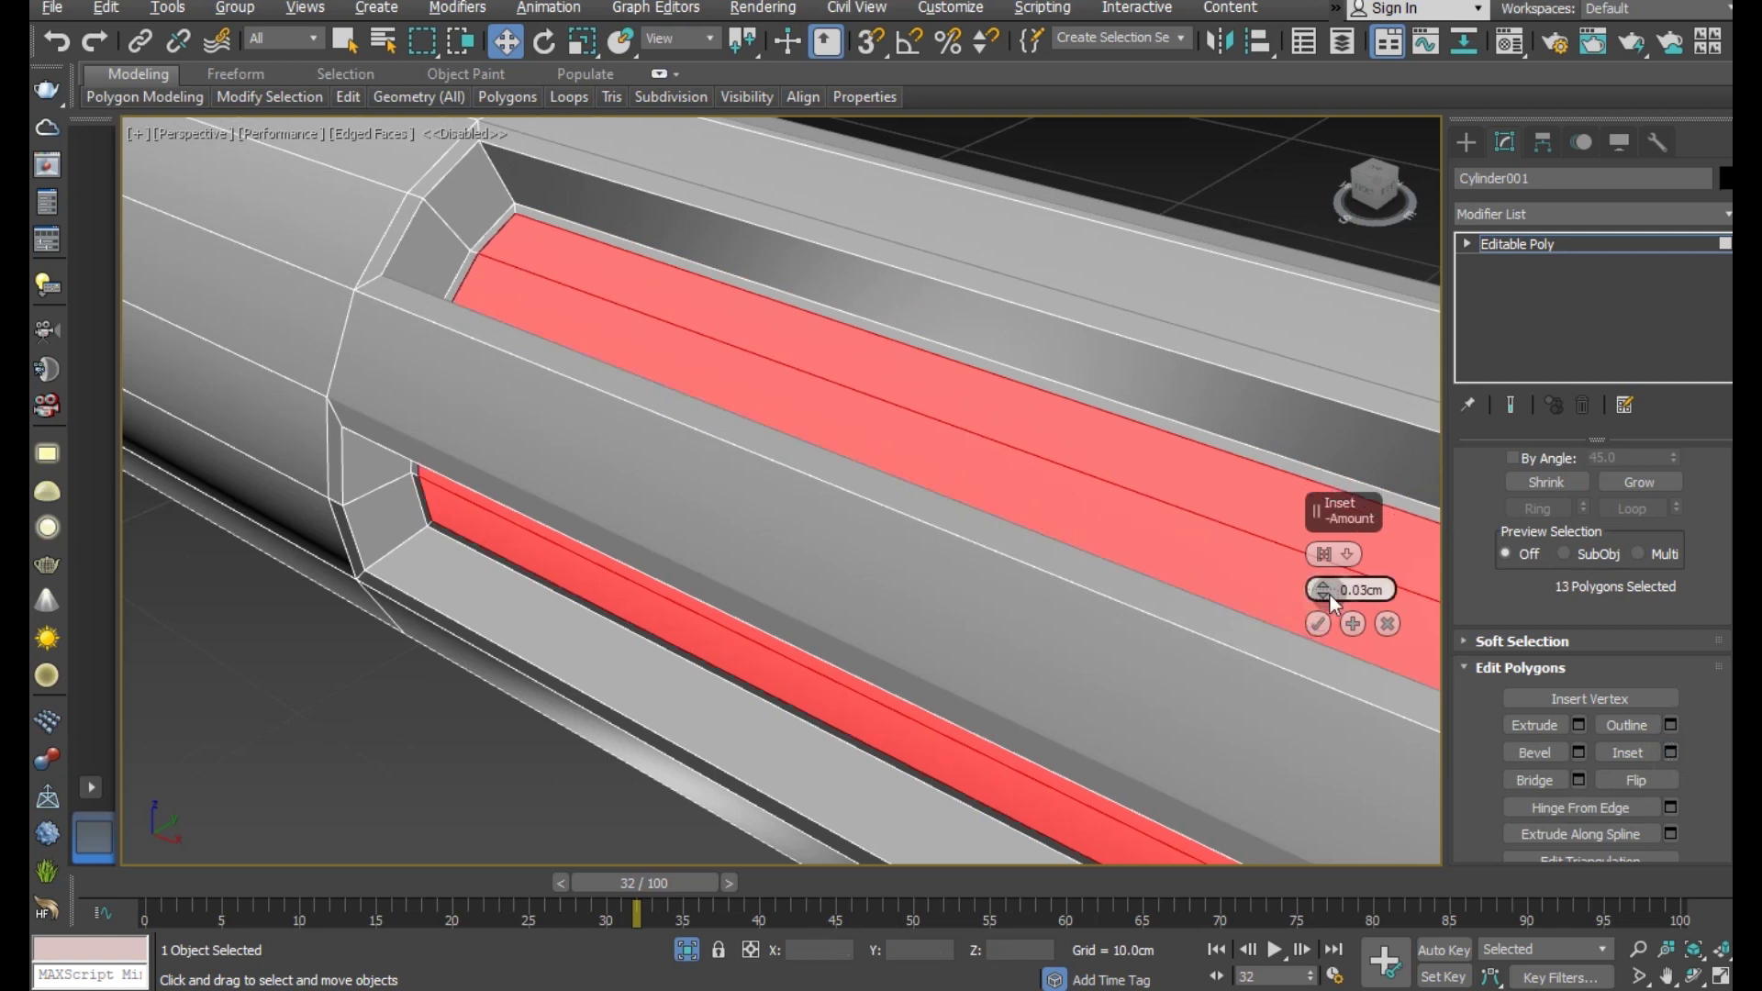
{"action": "left_click", "coordinate": [1318, 624]}
{"action": "scroll", "coordinate": [799, 394], "scroll_direction": "down", "scroll_amount": 4}
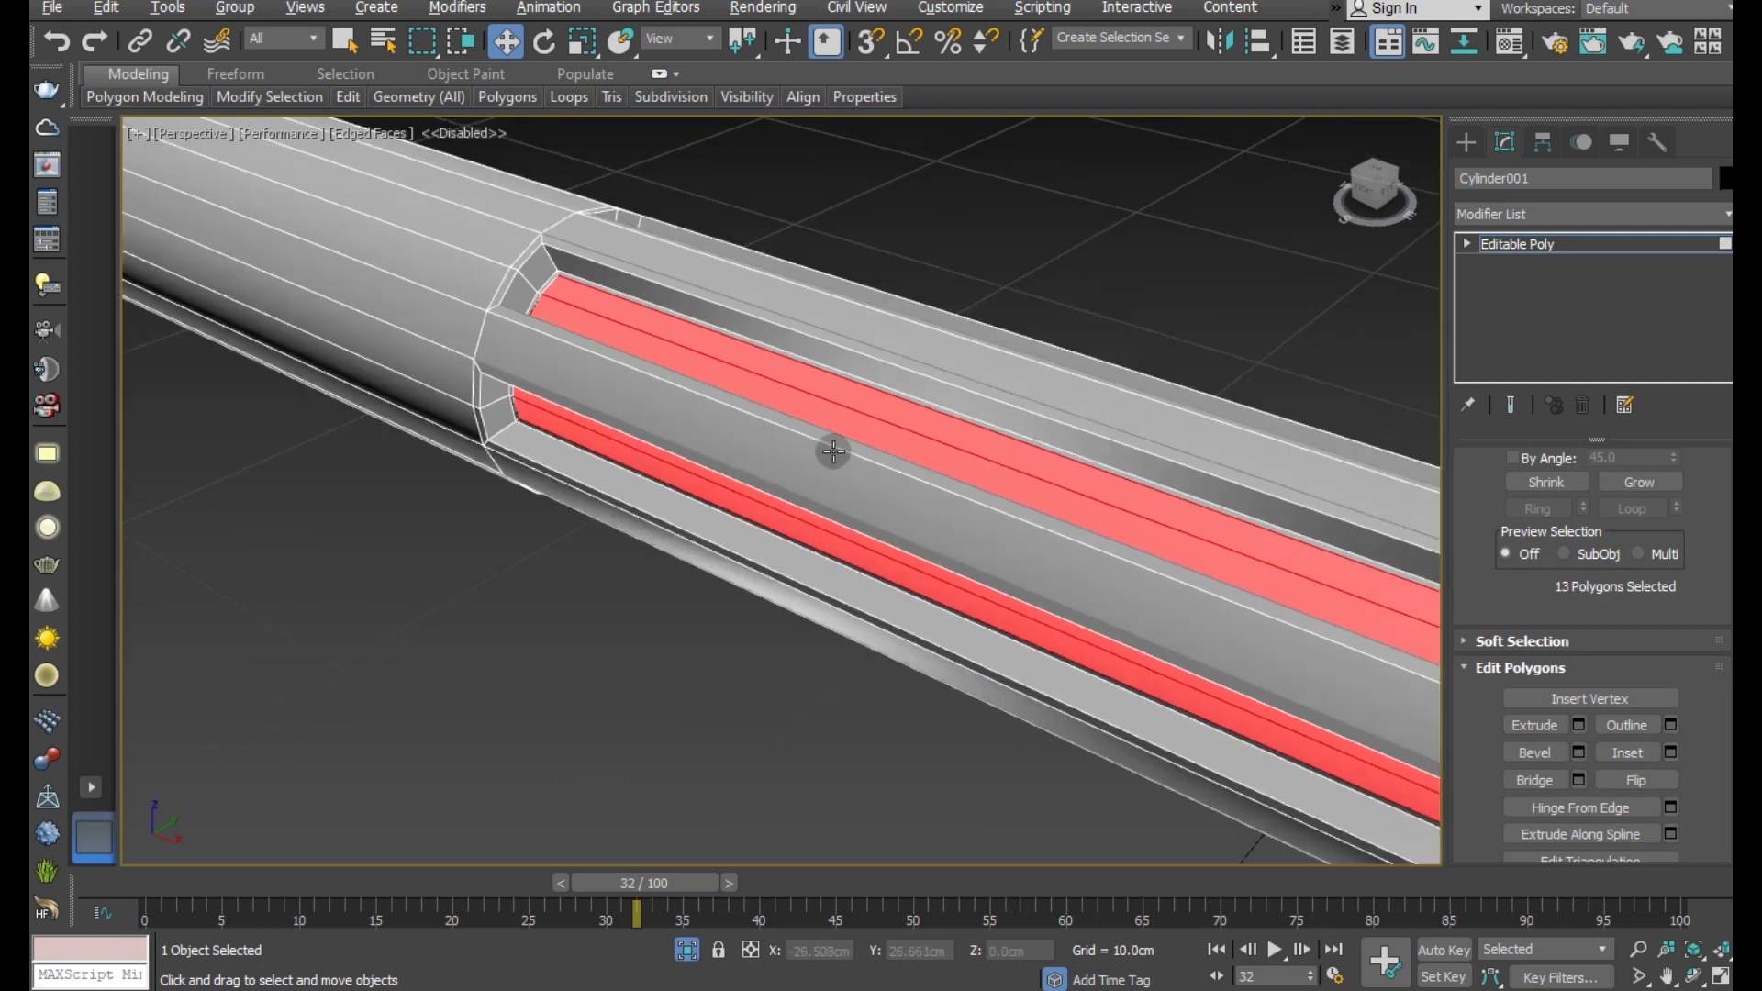
{"action": "mouse_move", "coordinate": [830, 453]}
{"action": "middle_mouse_down", "text": "alt"}
{"action": "mouse_move", "coordinate": [959, 466]}
{"action": "mouse_move", "coordinate": [845, 327]}
{"action": "middle_mouse_up", "text": "alt"}
{"action": "scroll", "coordinate": [845, 327], "scroll_direction": "down", "scroll_amount": 3}
- Box-select the edges across the grooved section in Edge mode
{"action": "scroll", "coordinate": [1571, 488], "scroll_direction": "up", "scroll_amount": 2}
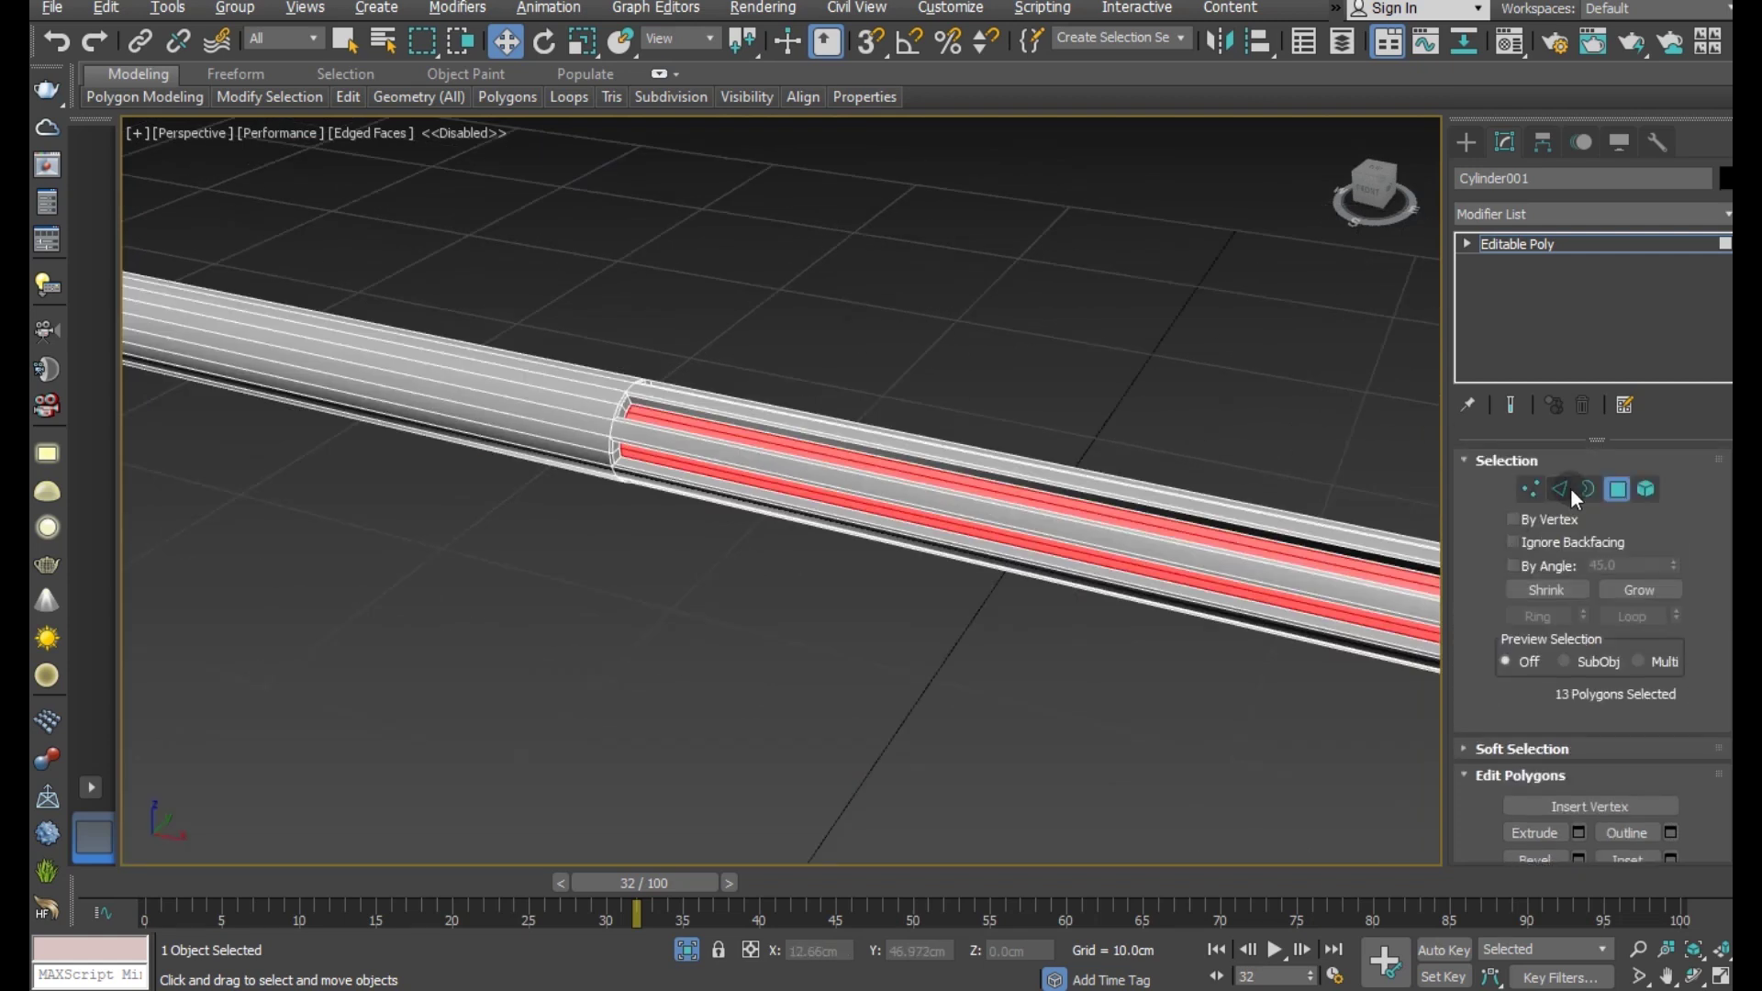
{"action": "left_click", "coordinate": [1560, 488]}
{"action": "left_click_drag", "start_coordinate": [1167, 390], "coordinate": [1110, 799]}
{"action": "scroll", "coordinate": [755, 476], "scroll_direction": "up", "scroll_amount": 2}
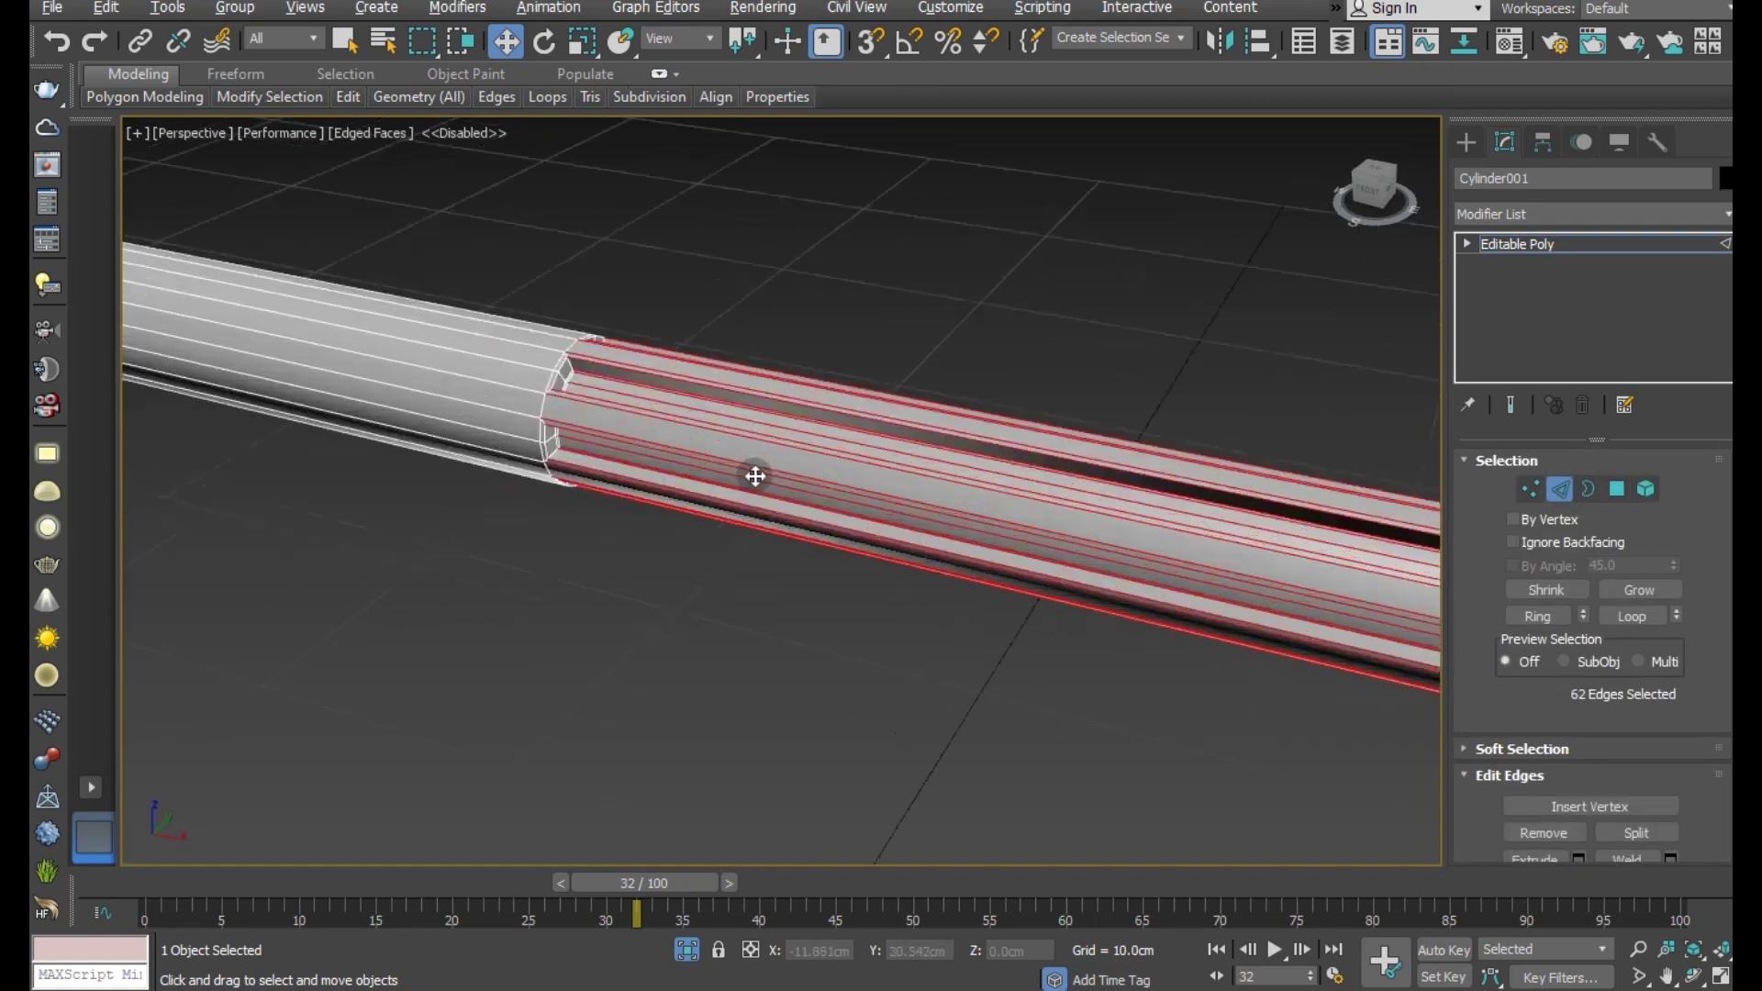
{"action": "scroll", "coordinate": [756, 476], "scroll_direction": "up", "scroll_amount": 2}
{"action": "scroll", "coordinate": [1671, 769], "scroll_direction": "down", "scroll_amount": 2}
- Connect them with 2 segments at Pinch about 99 so loops hug the groove ends
{"action": "left_click", "coordinate": [1670, 807]}
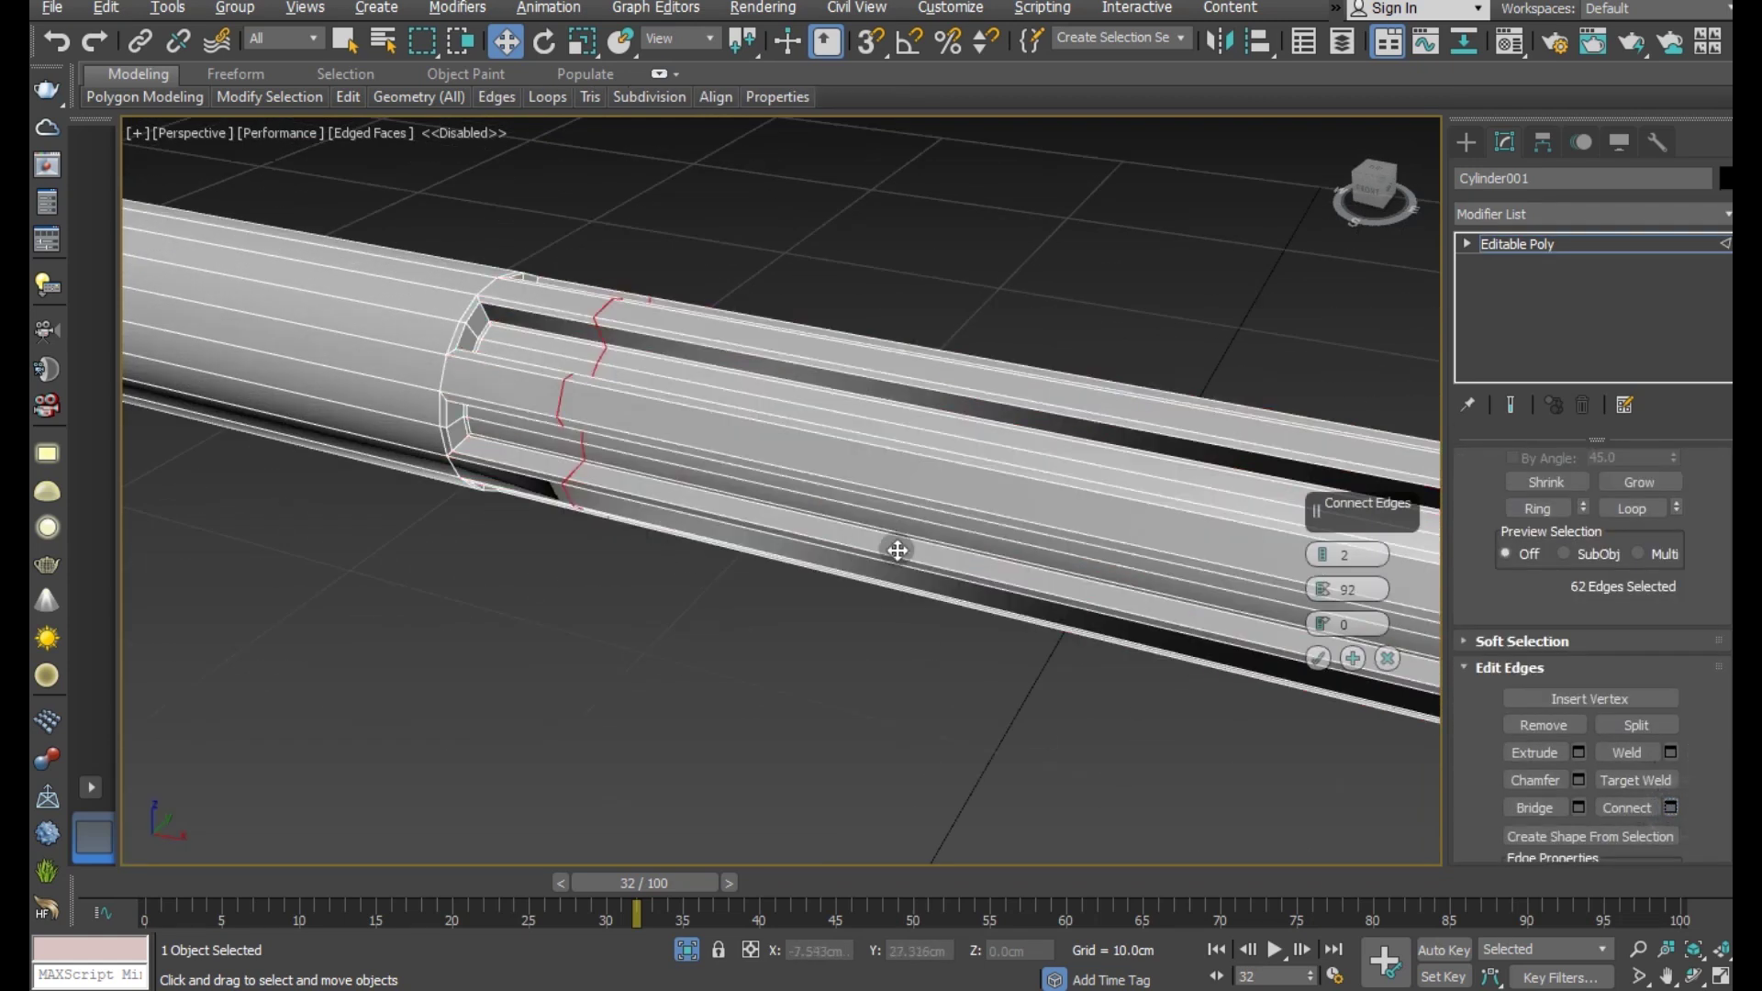
{"action": "left_click_drag", "start_coordinate": [1337, 573], "coordinate": [1295, 540]}
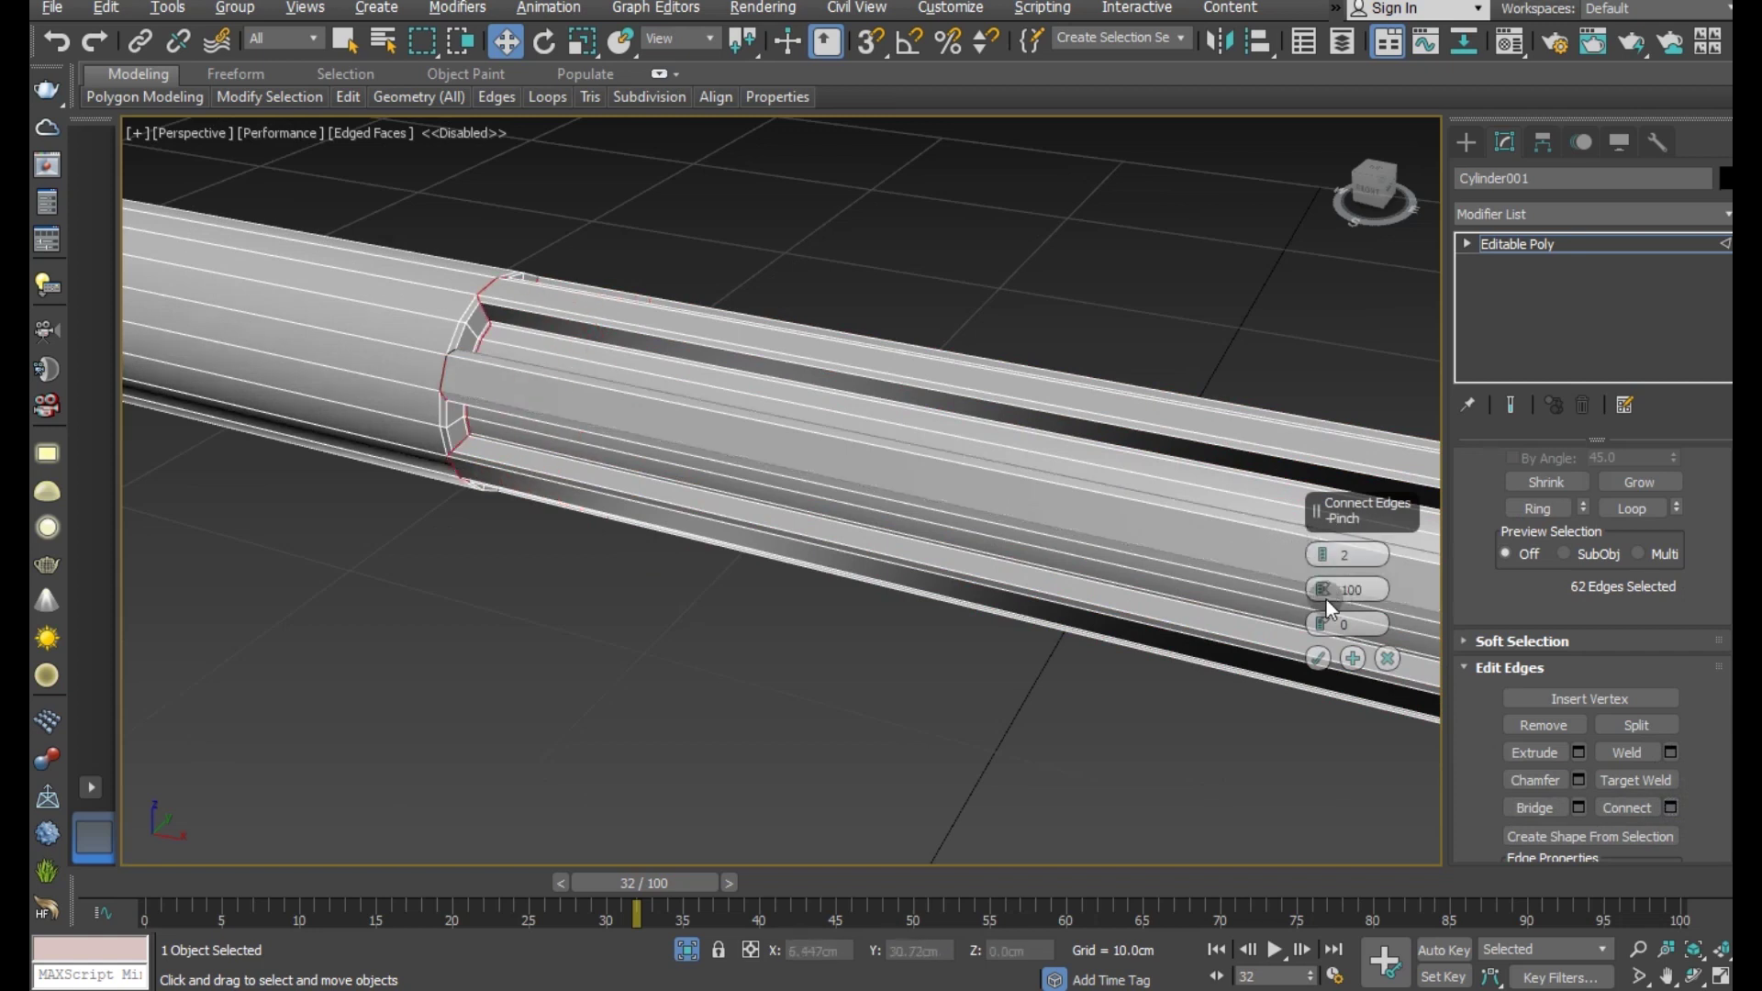
{"action": "left_click_drag", "start_coordinate": [1324, 595], "coordinate": [1324, 591]}
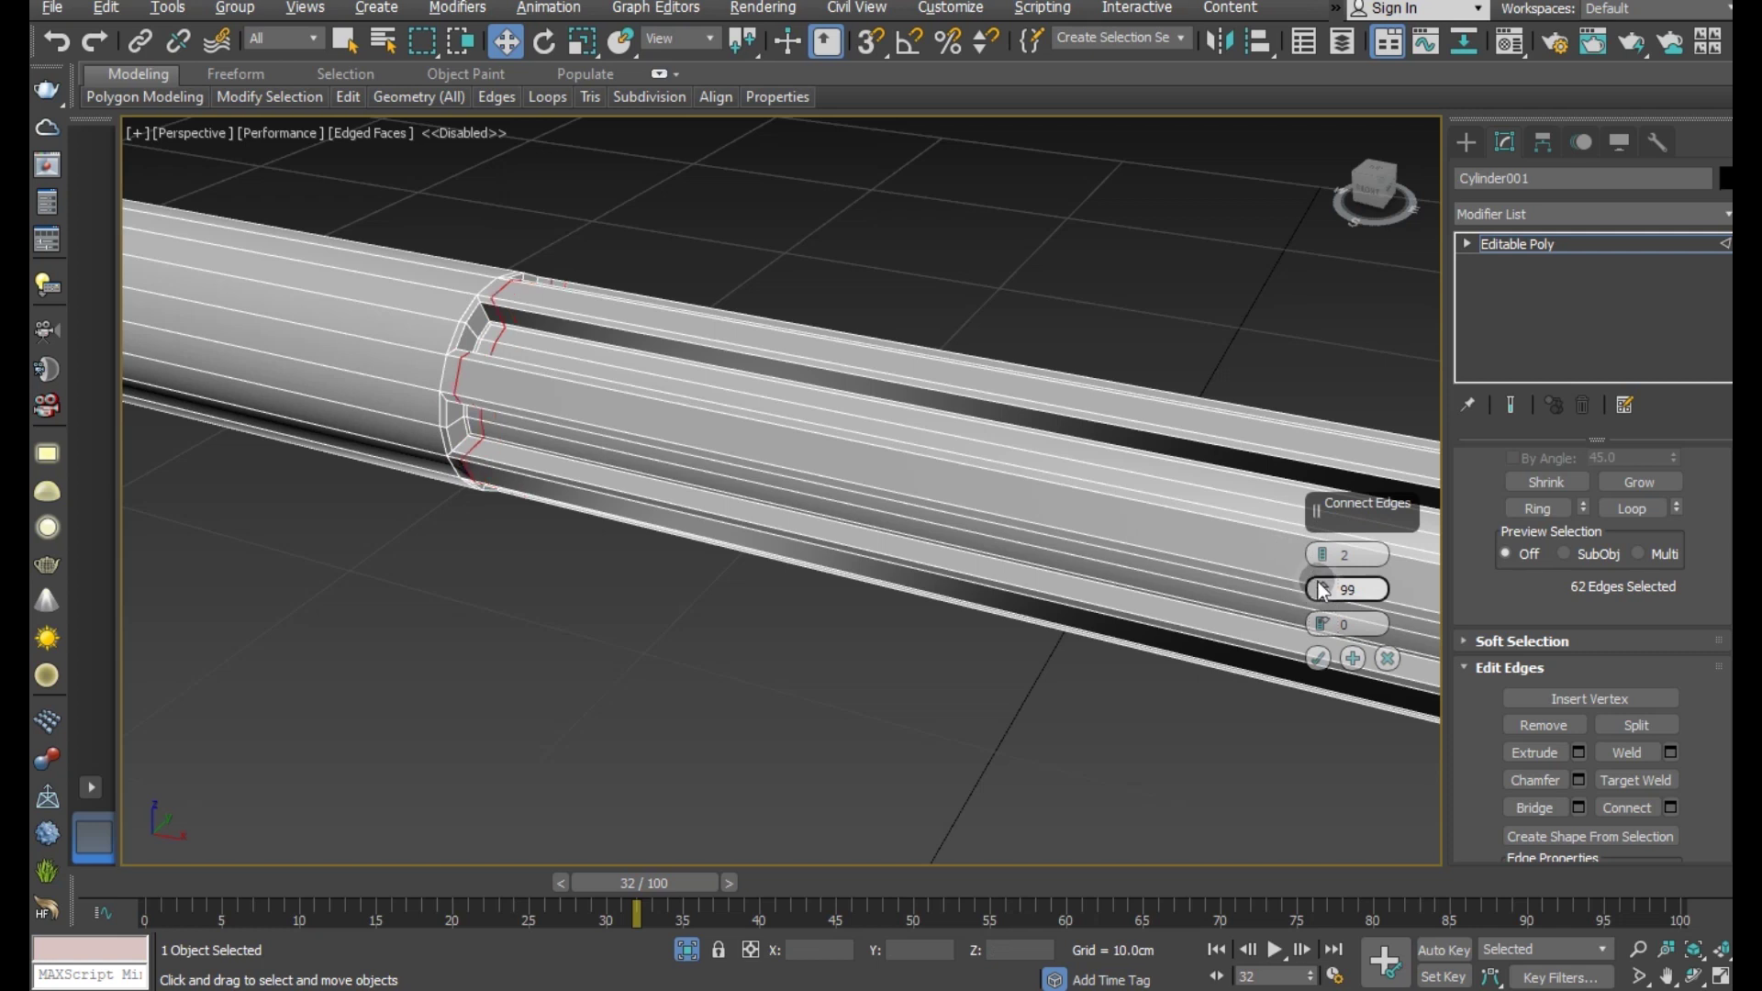
{"action": "left_click", "coordinate": [1319, 659]}
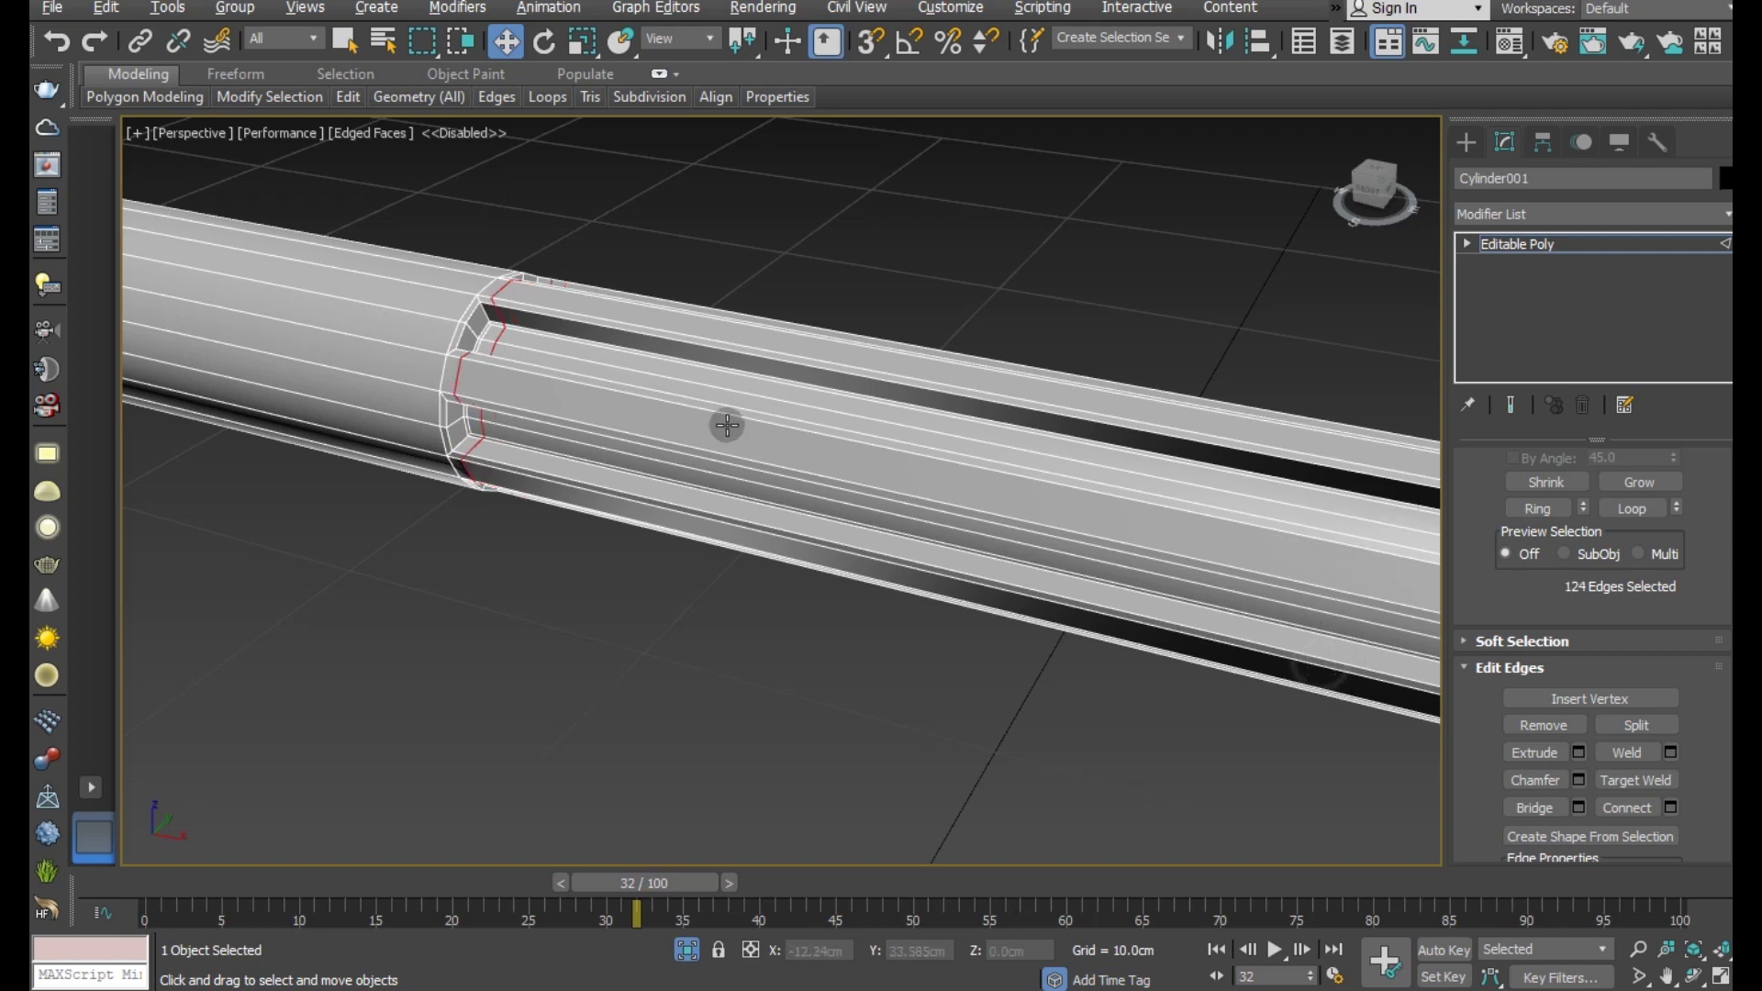
{"action": "scroll", "coordinate": [755, 440], "scroll_direction": "down", "scroll_amount": 3}
{"action": "scroll", "coordinate": [786, 463], "scroll_direction": "down", "scroll_amount": 3}
{"action": "middle_click_drag", "start_coordinate": [896, 462], "coordinate": [1554, 317], "text": "alt"}
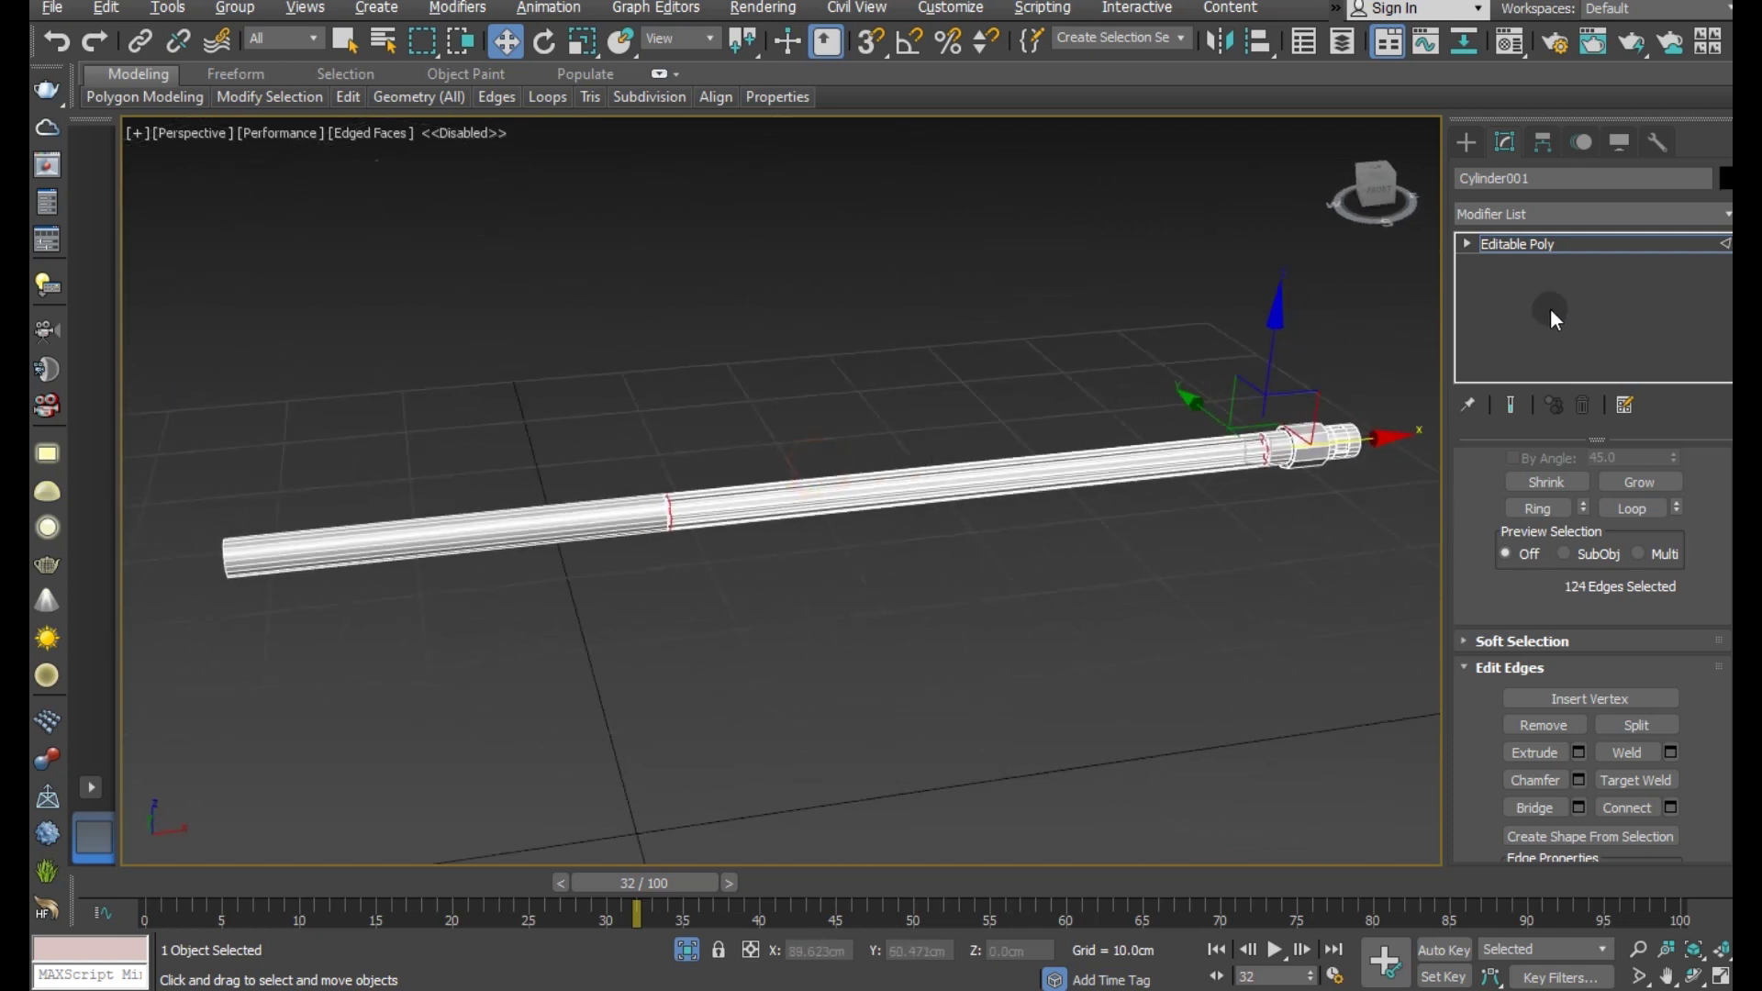
{"action": "scroll", "coordinate": [1008, 467], "scroll_direction": "up", "scroll_amount": 2}
{"action": "scroll", "coordinate": [933, 472], "scroll_direction": "up", "scroll_amount": 2}
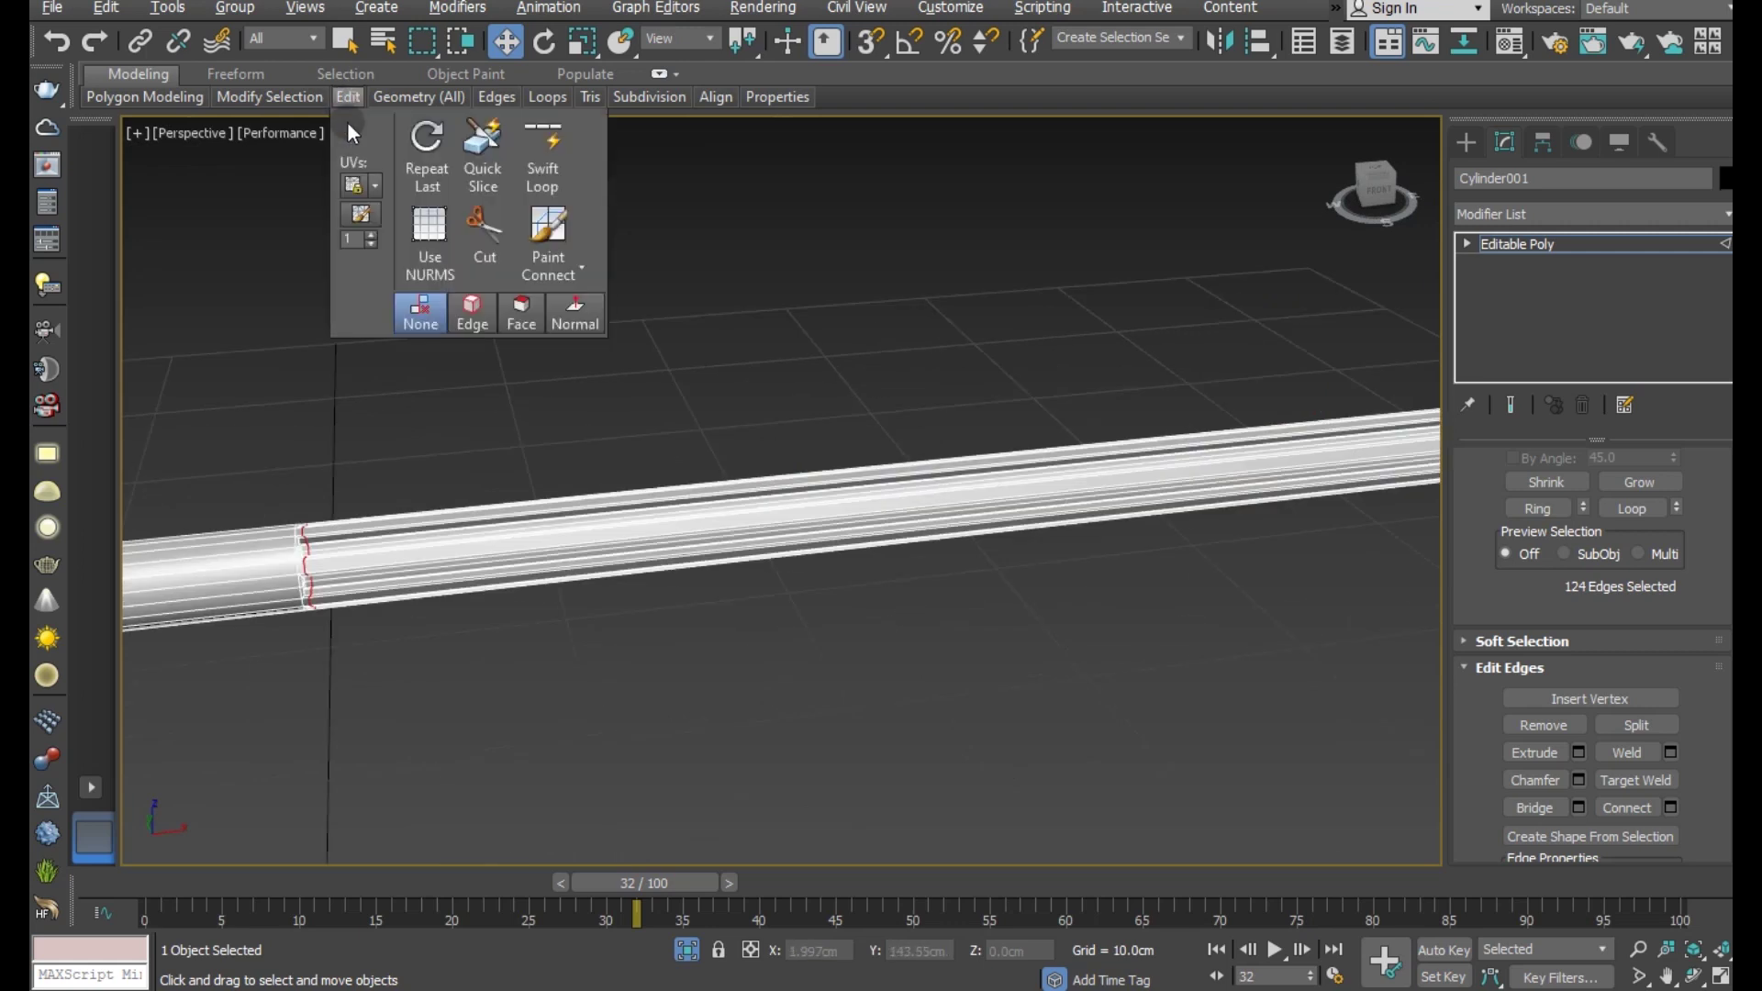
{"action": "left_click", "coordinate": [437, 250]}
{"action": "mouse_move", "coordinate": [675, 486]}
{"action": "middle_mouse_down", "text": "alt"}
{"action": "mouse_move", "coordinate": [492, 418]}
{"action": "mouse_move", "coordinate": [554, 416]}
{"action": "middle_mouse_up", "text": "alt"}
{"action": "key", "text": "F4"}
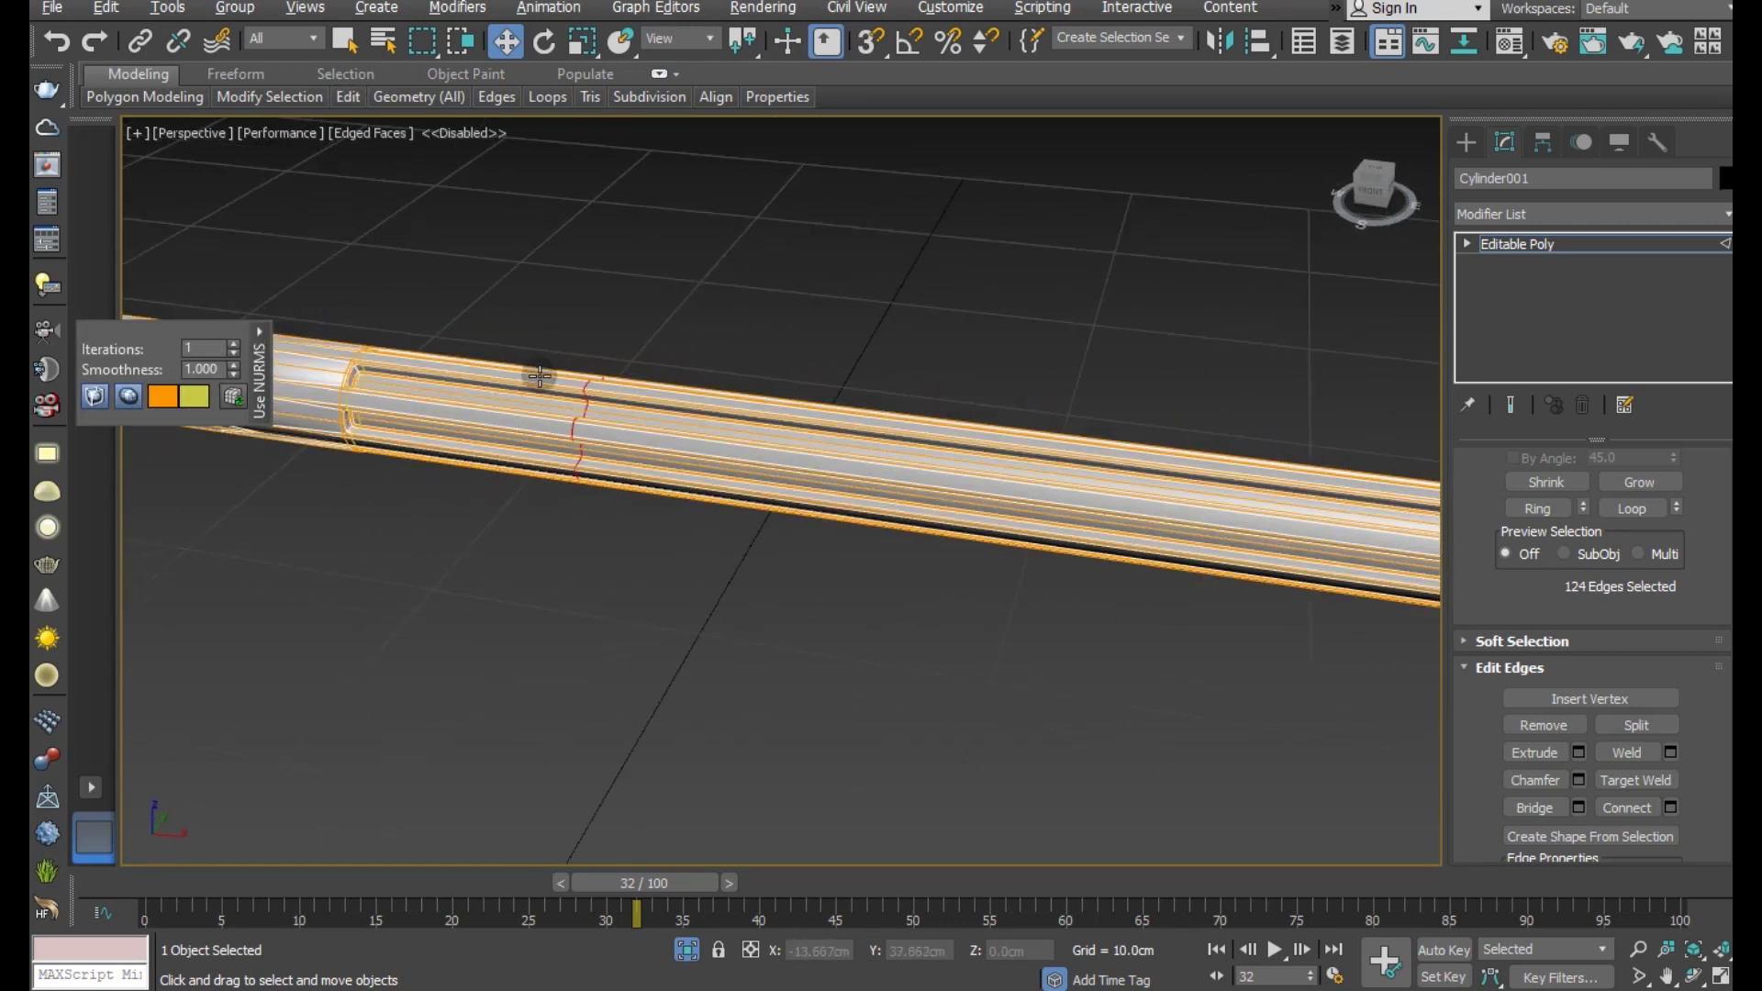
{"action": "scroll", "coordinate": [922, 525], "scroll_direction": "down", "scroll_amount": 2}
{"action": "scroll", "coordinate": [562, 524], "scroll_direction": "down", "scroll_amount": 1}
{"action": "scroll", "coordinate": [563, 523], "scroll_direction": "down", "scroll_amount": 1}
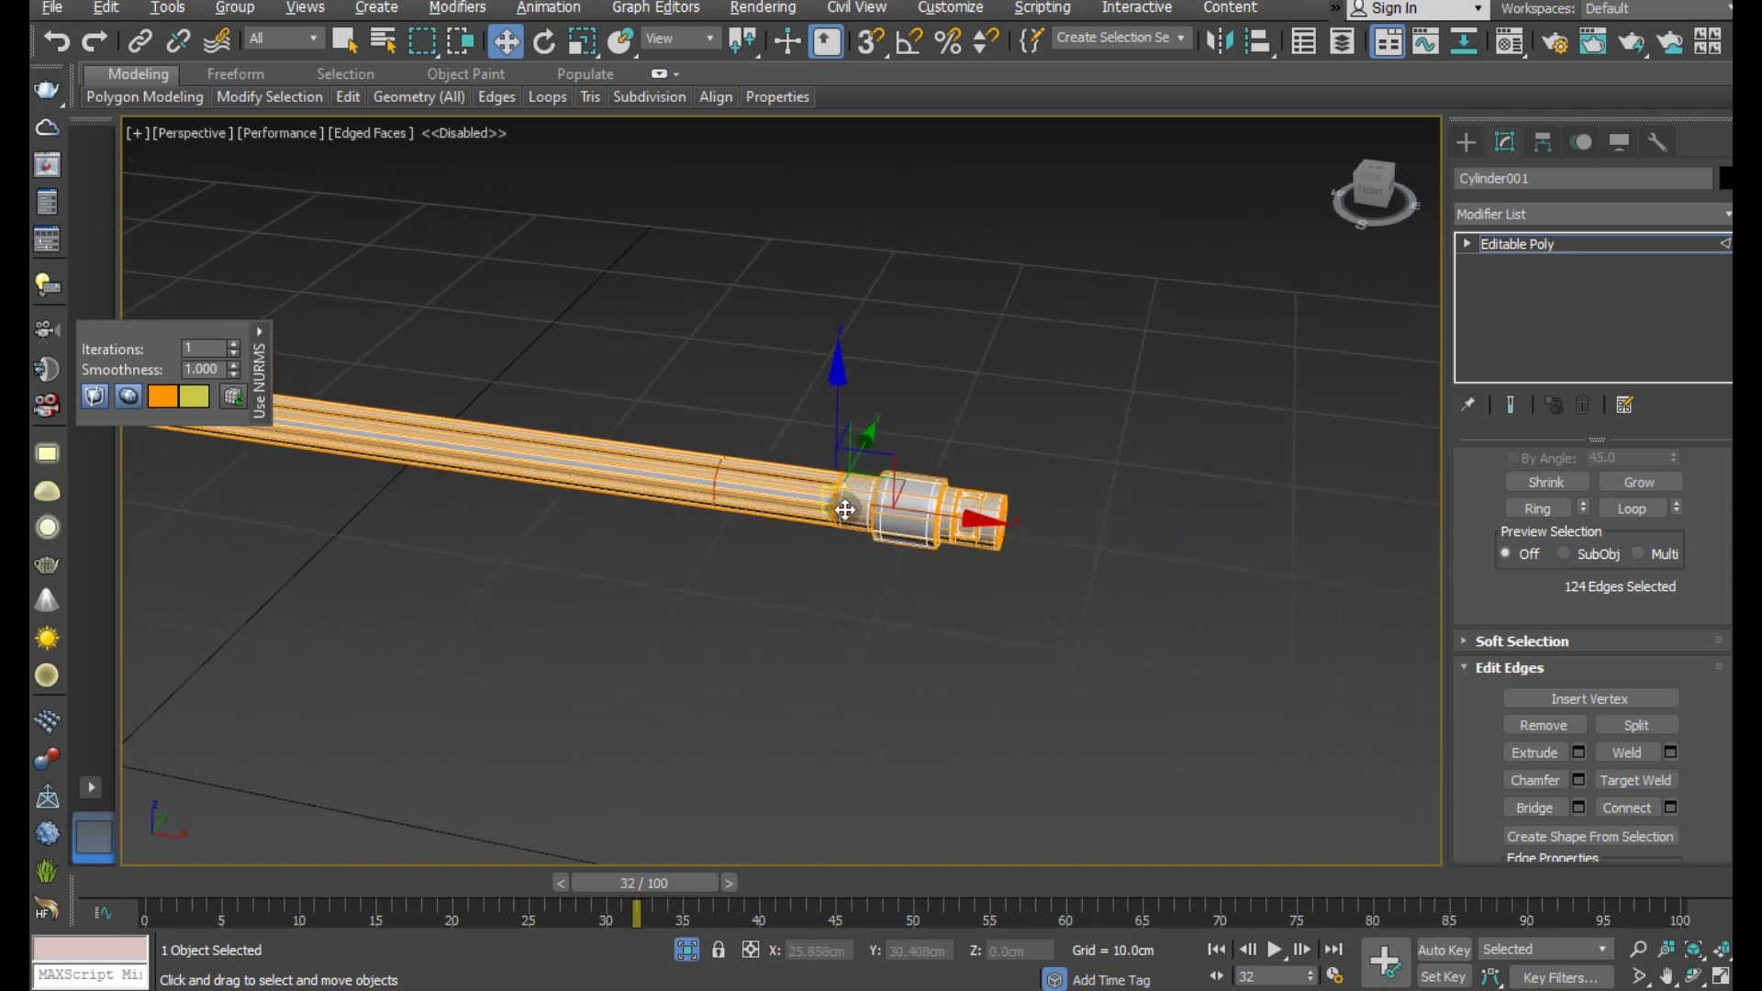
{"action": "scroll", "coordinate": [845, 509], "scroll_direction": "up", "scroll_amount": 3}
{"action": "scroll", "coordinate": [1102, 538], "scroll_direction": "up", "scroll_amount": 1}
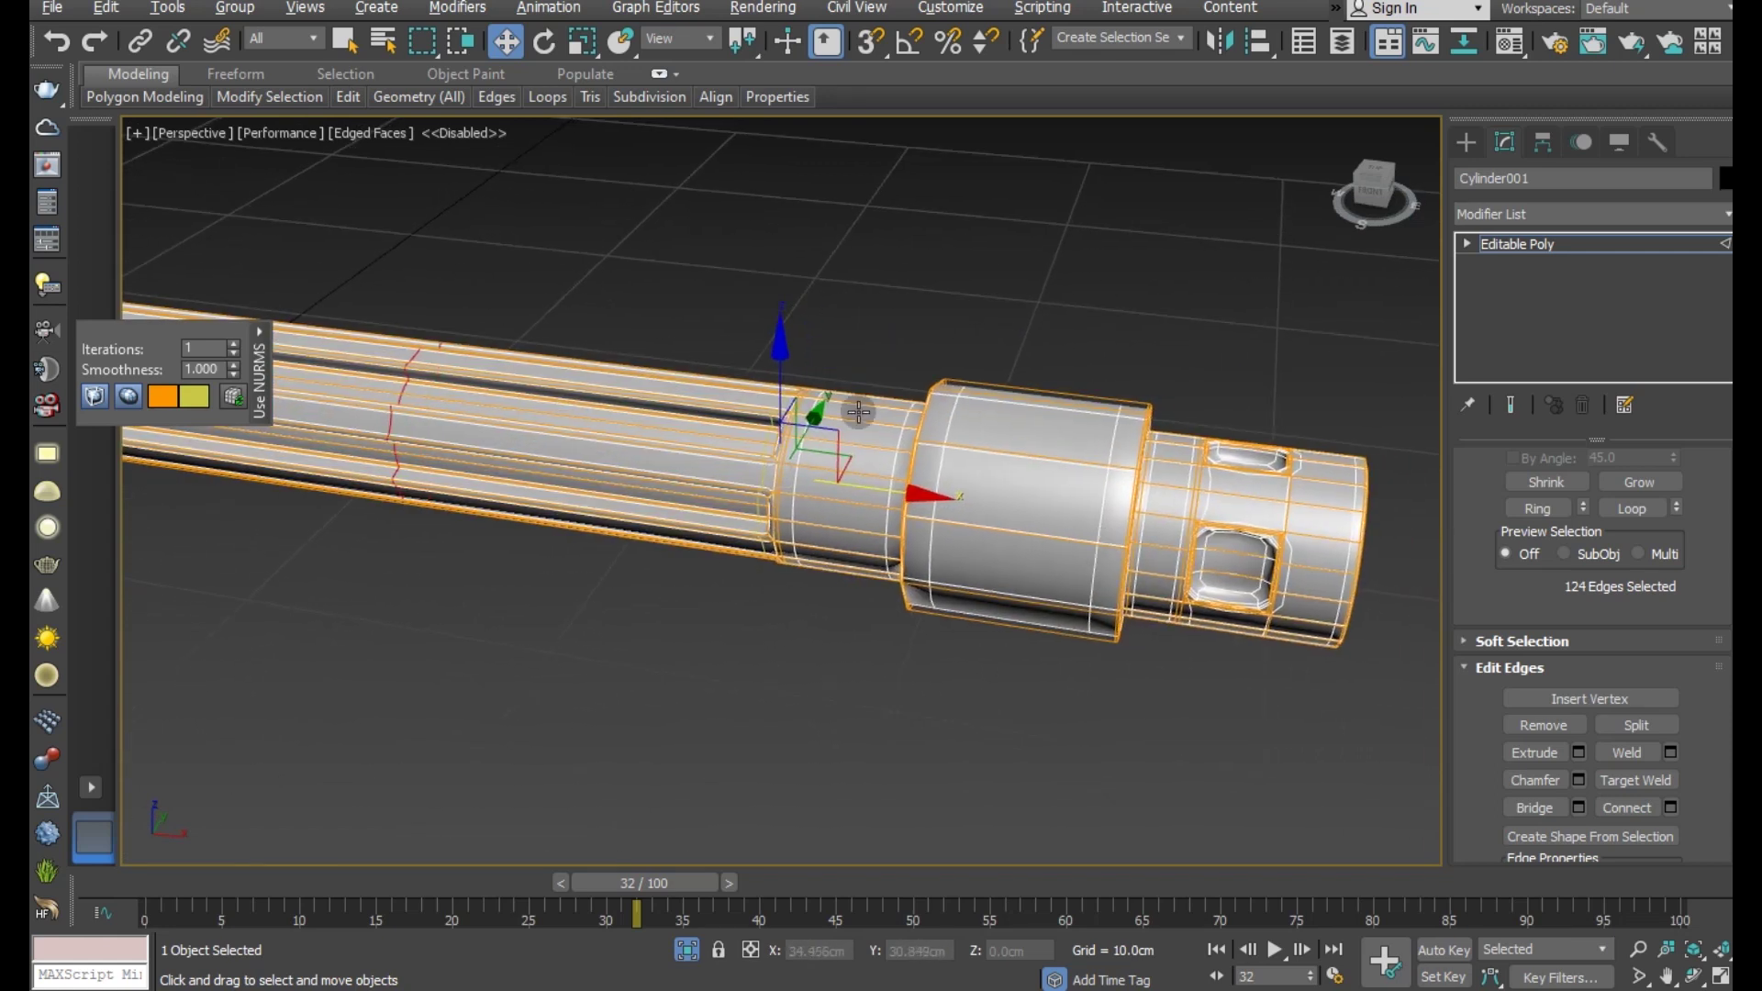
{"action": "left_click", "coordinate": [443, 266]}
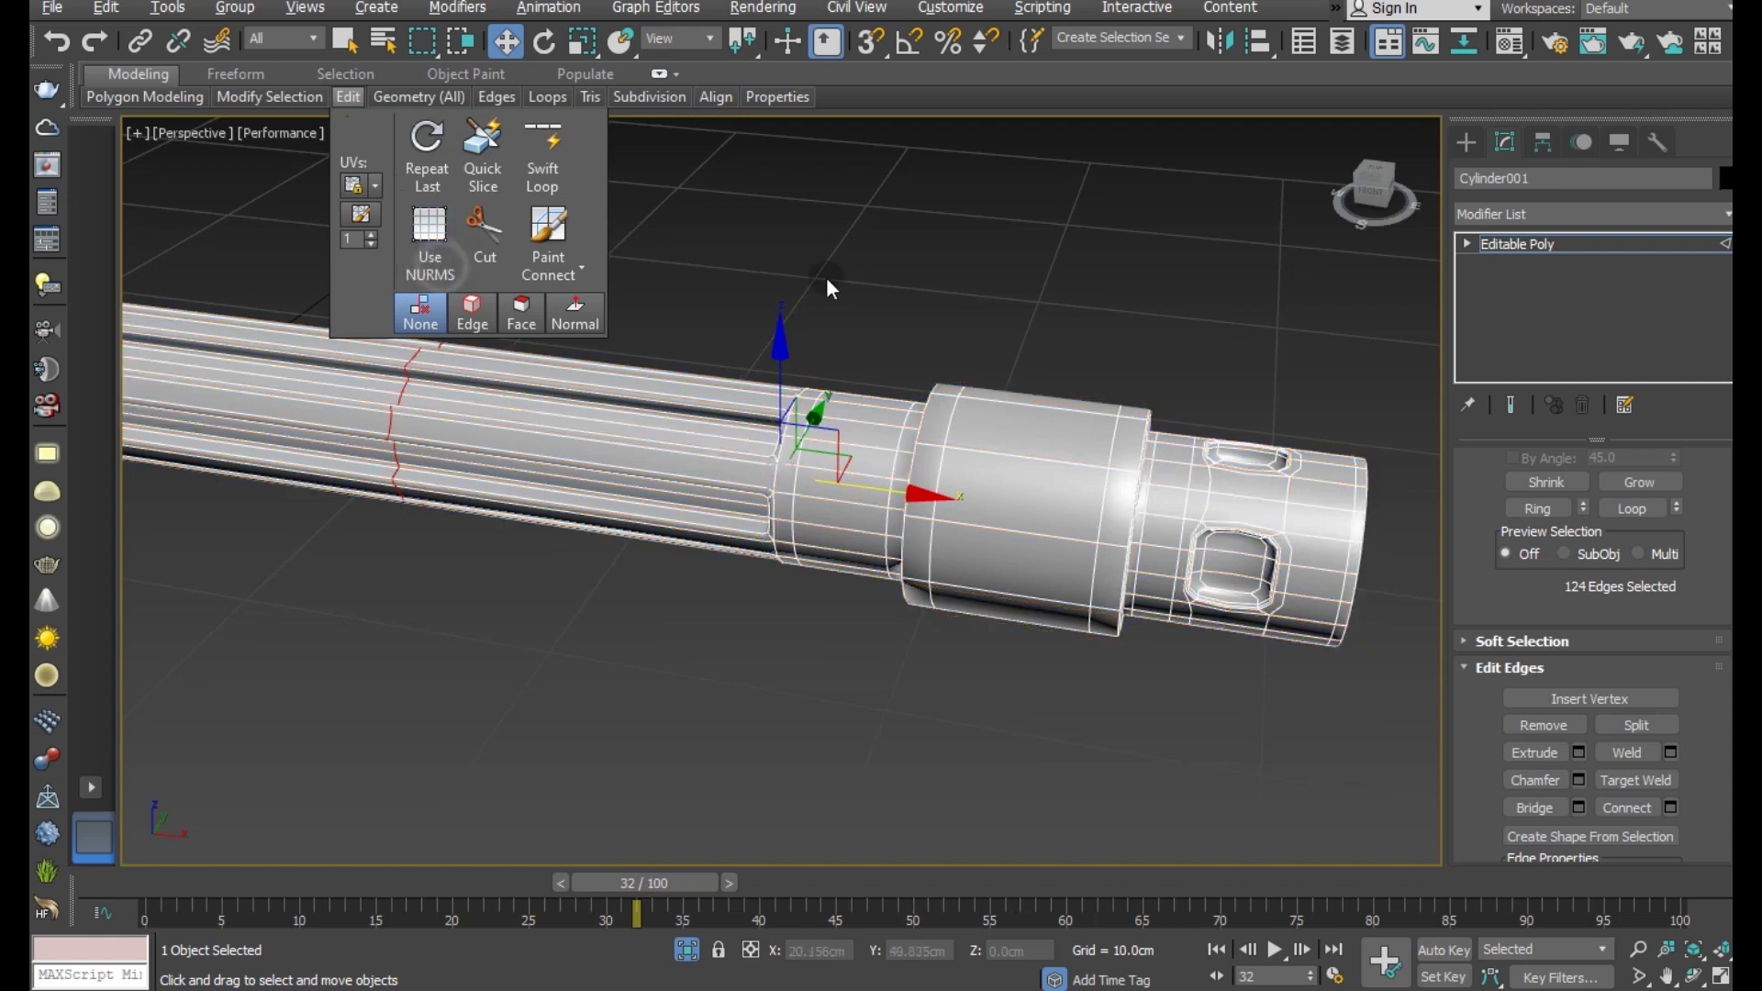
{"action": "left_click", "coordinate": [826, 277]}
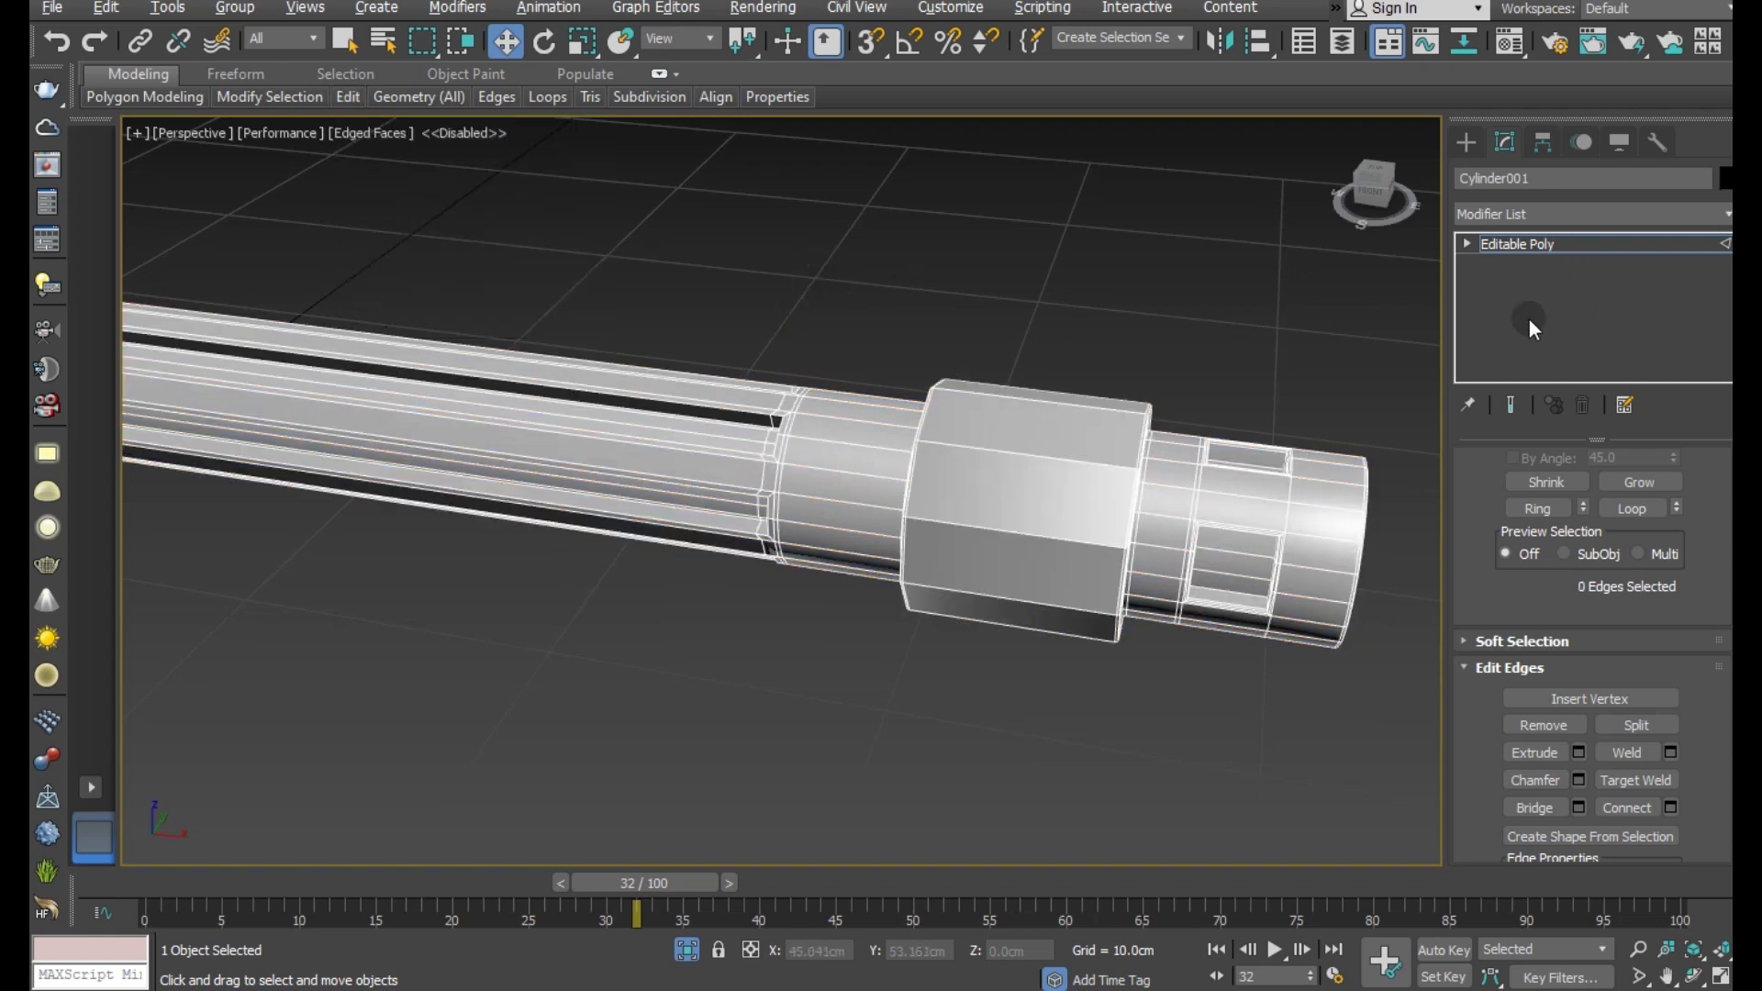
{"action": "middle_click_drag", "start_coordinate": [1221, 537], "coordinate": [995, 574], "text": "alt"}
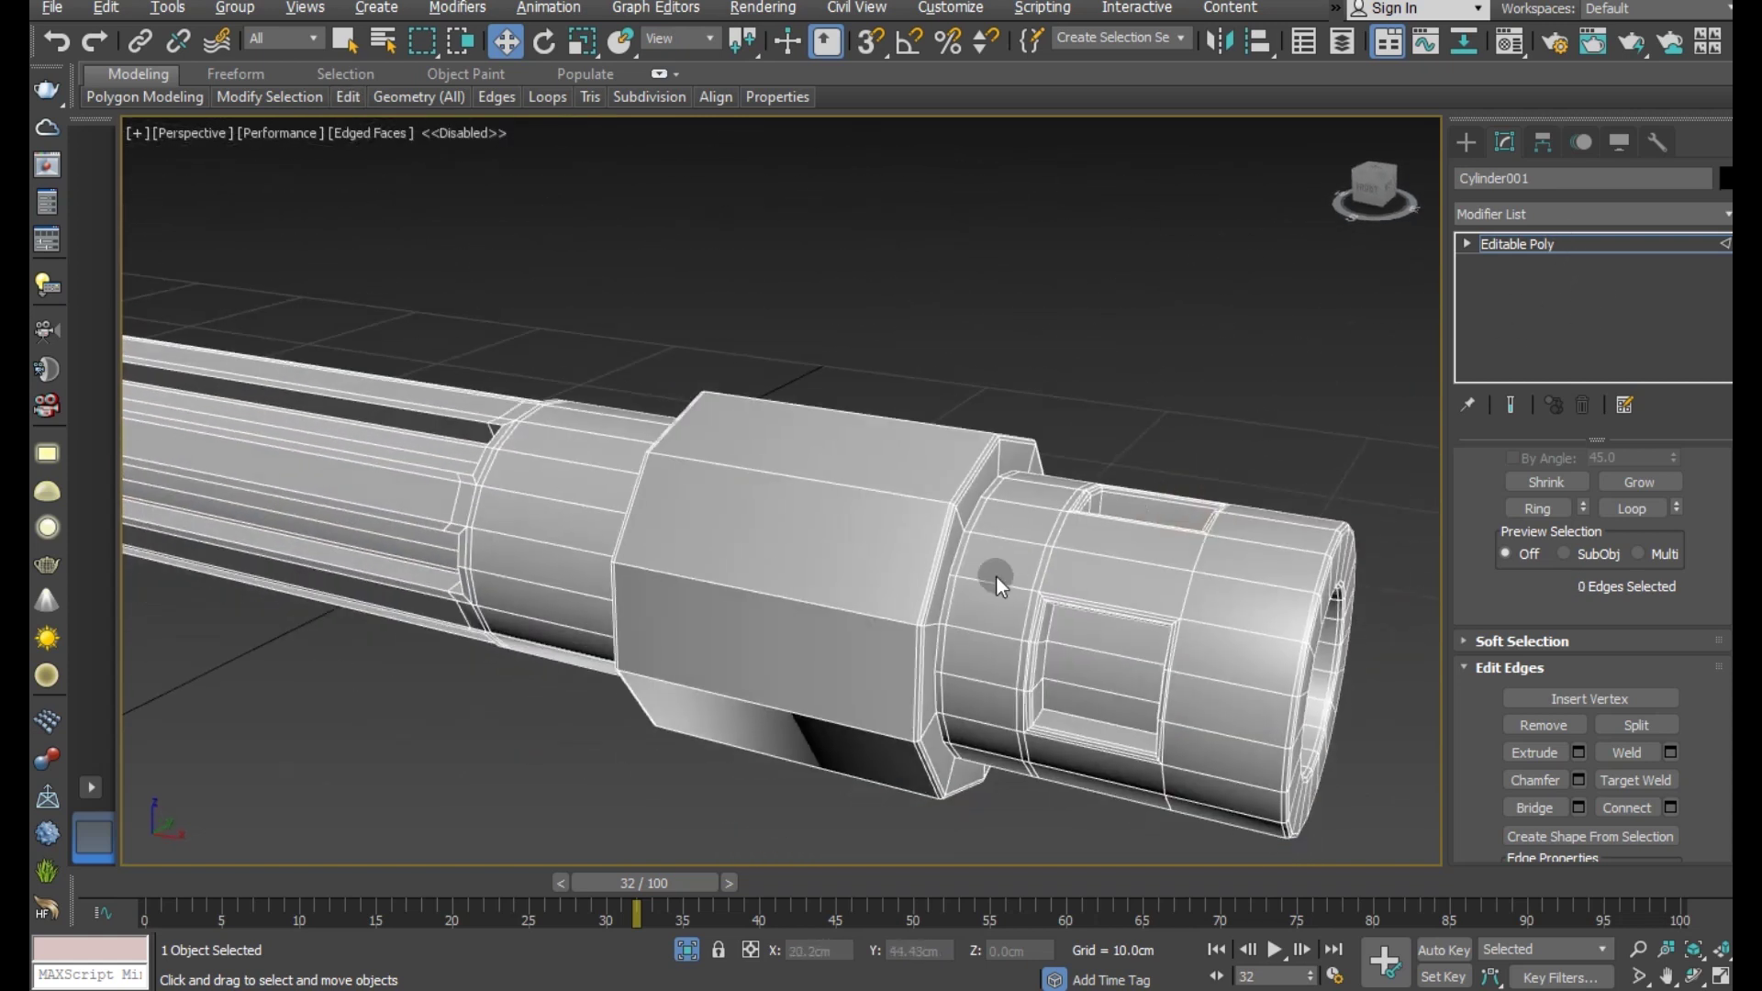
{"action": "scroll", "coordinate": [1581, 503], "scroll_direction": "up", "scroll_amount": 2}
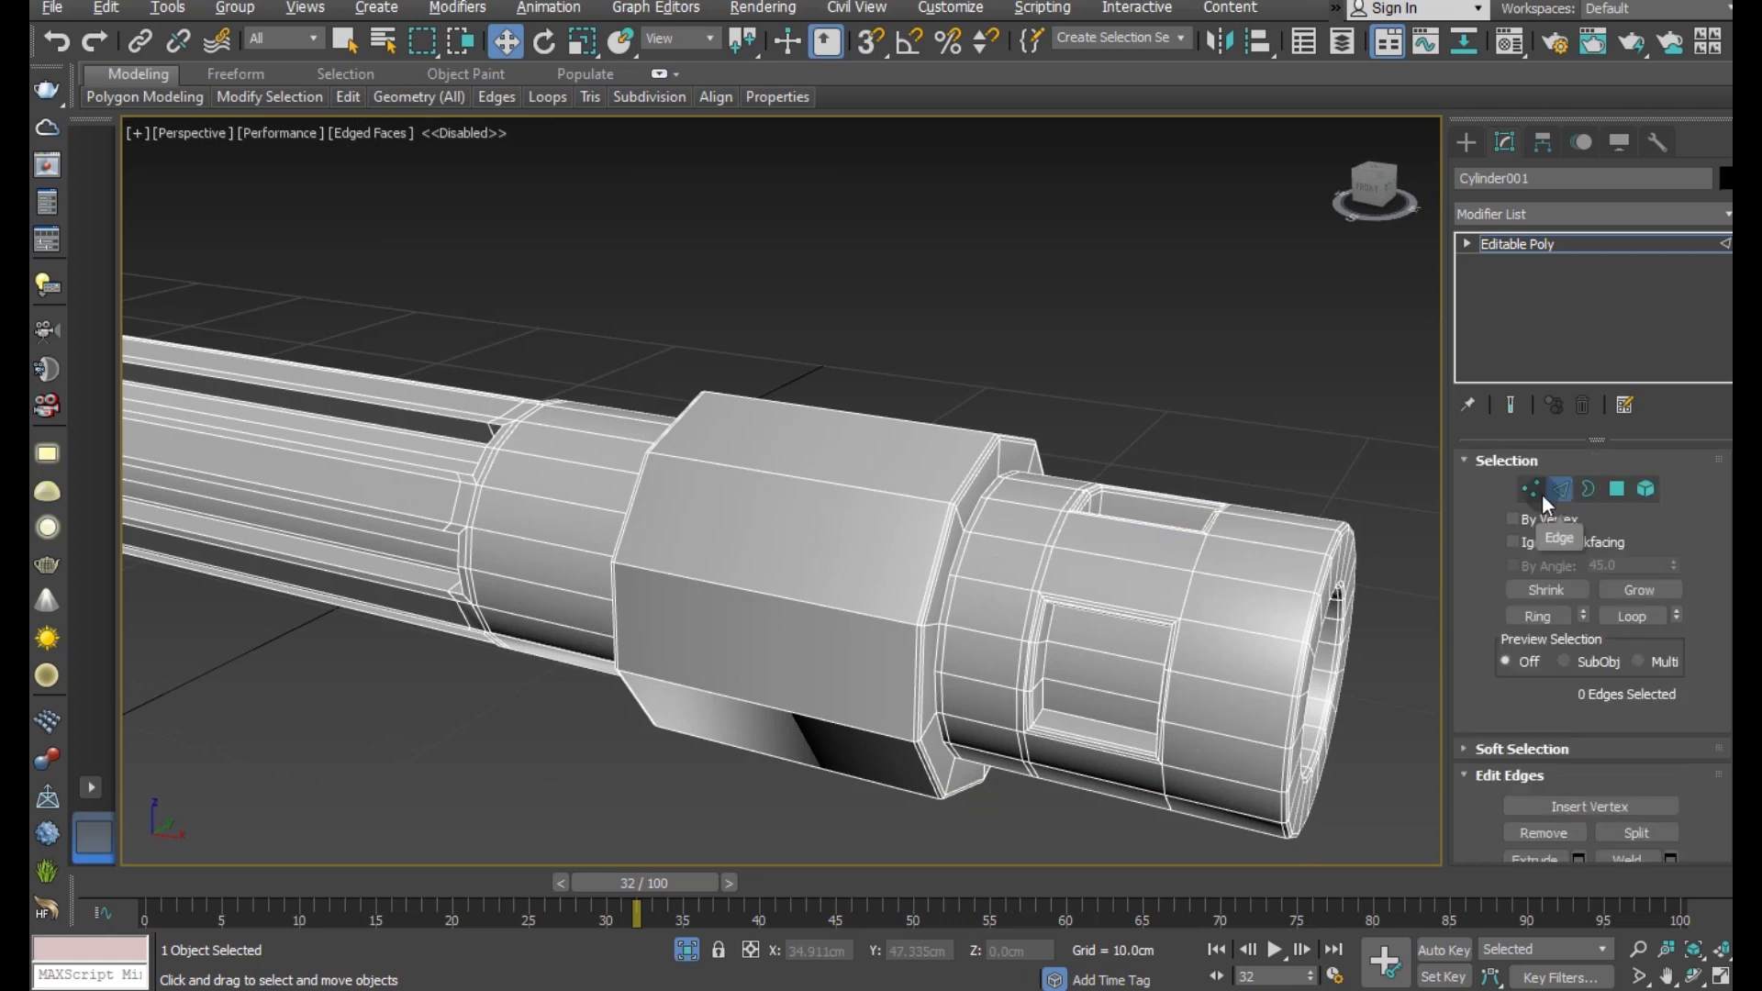
- Loop-select the 29-edge lengthwise loop on the barrel, then return to Editable Poly object level
{"action": "double_click", "coordinate": [800, 607]}
{"action": "mouse_move", "coordinate": [800, 607]}
{"action": "middle_mouse_down", "text": "alt"}
{"action": "mouse_move", "coordinate": [739, 665]}
{"action": "mouse_move", "coordinate": [668, 560]}
{"action": "middle_mouse_up", "text": "alt"}
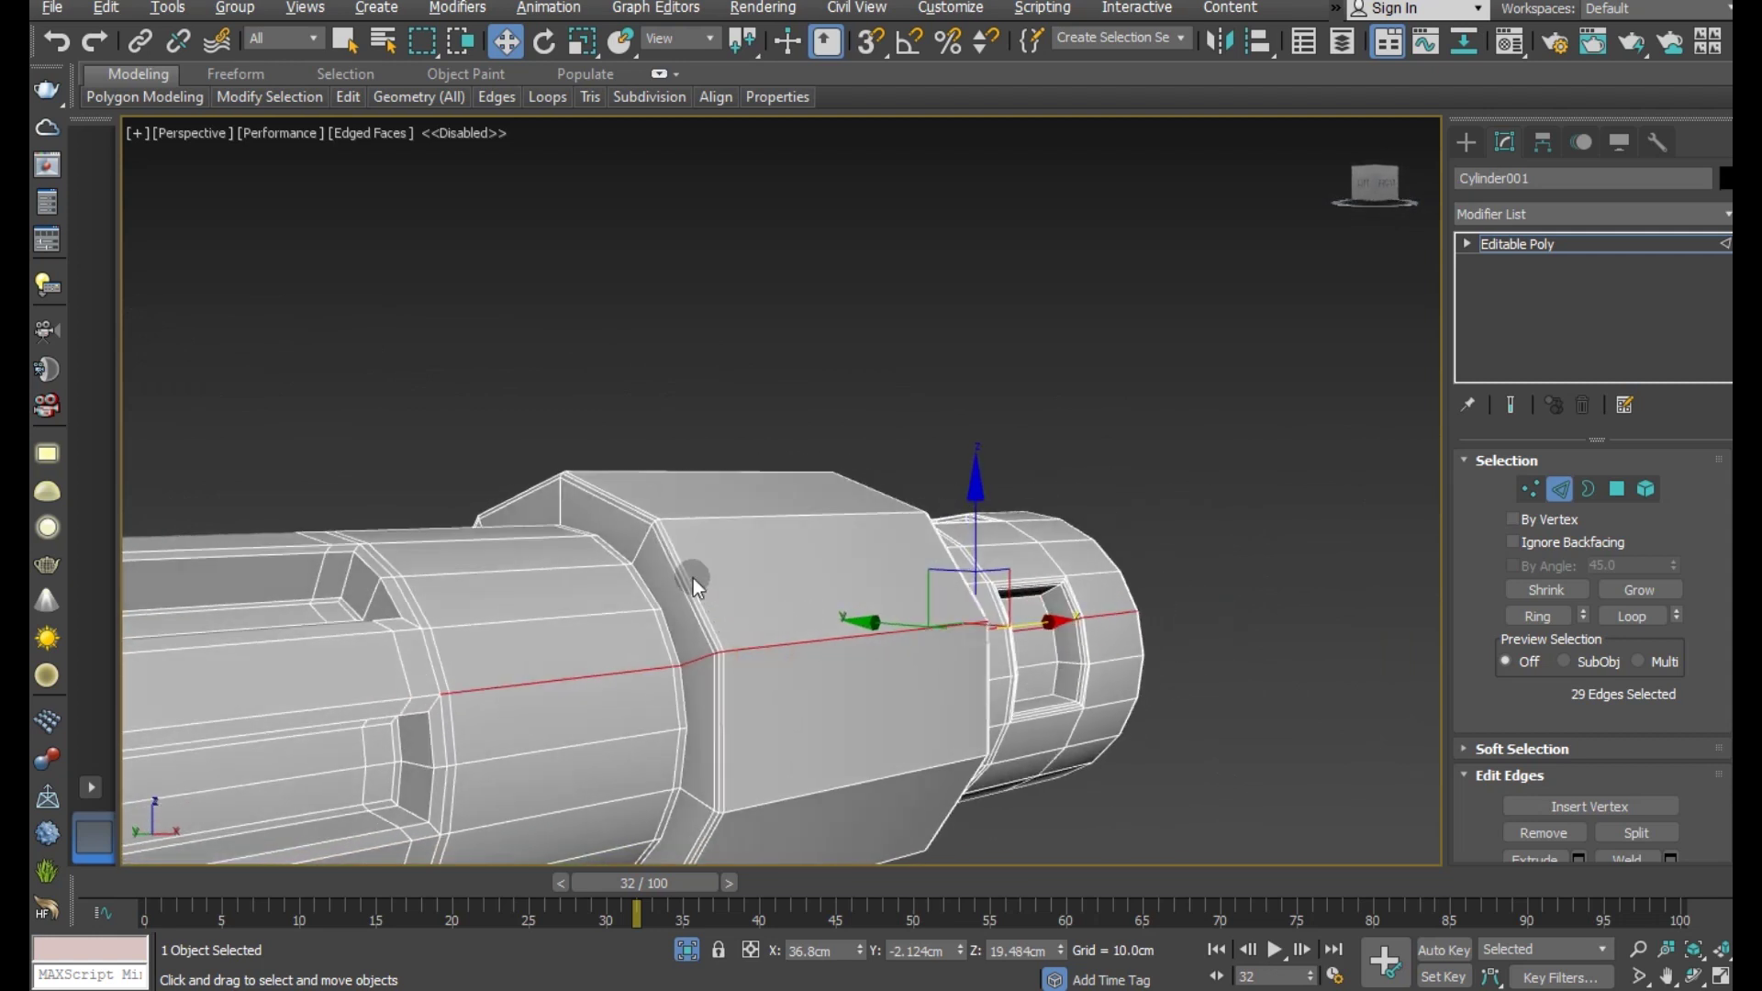
{"action": "scroll", "coordinate": [761, 511], "scroll_direction": "down", "scroll_amount": 2}
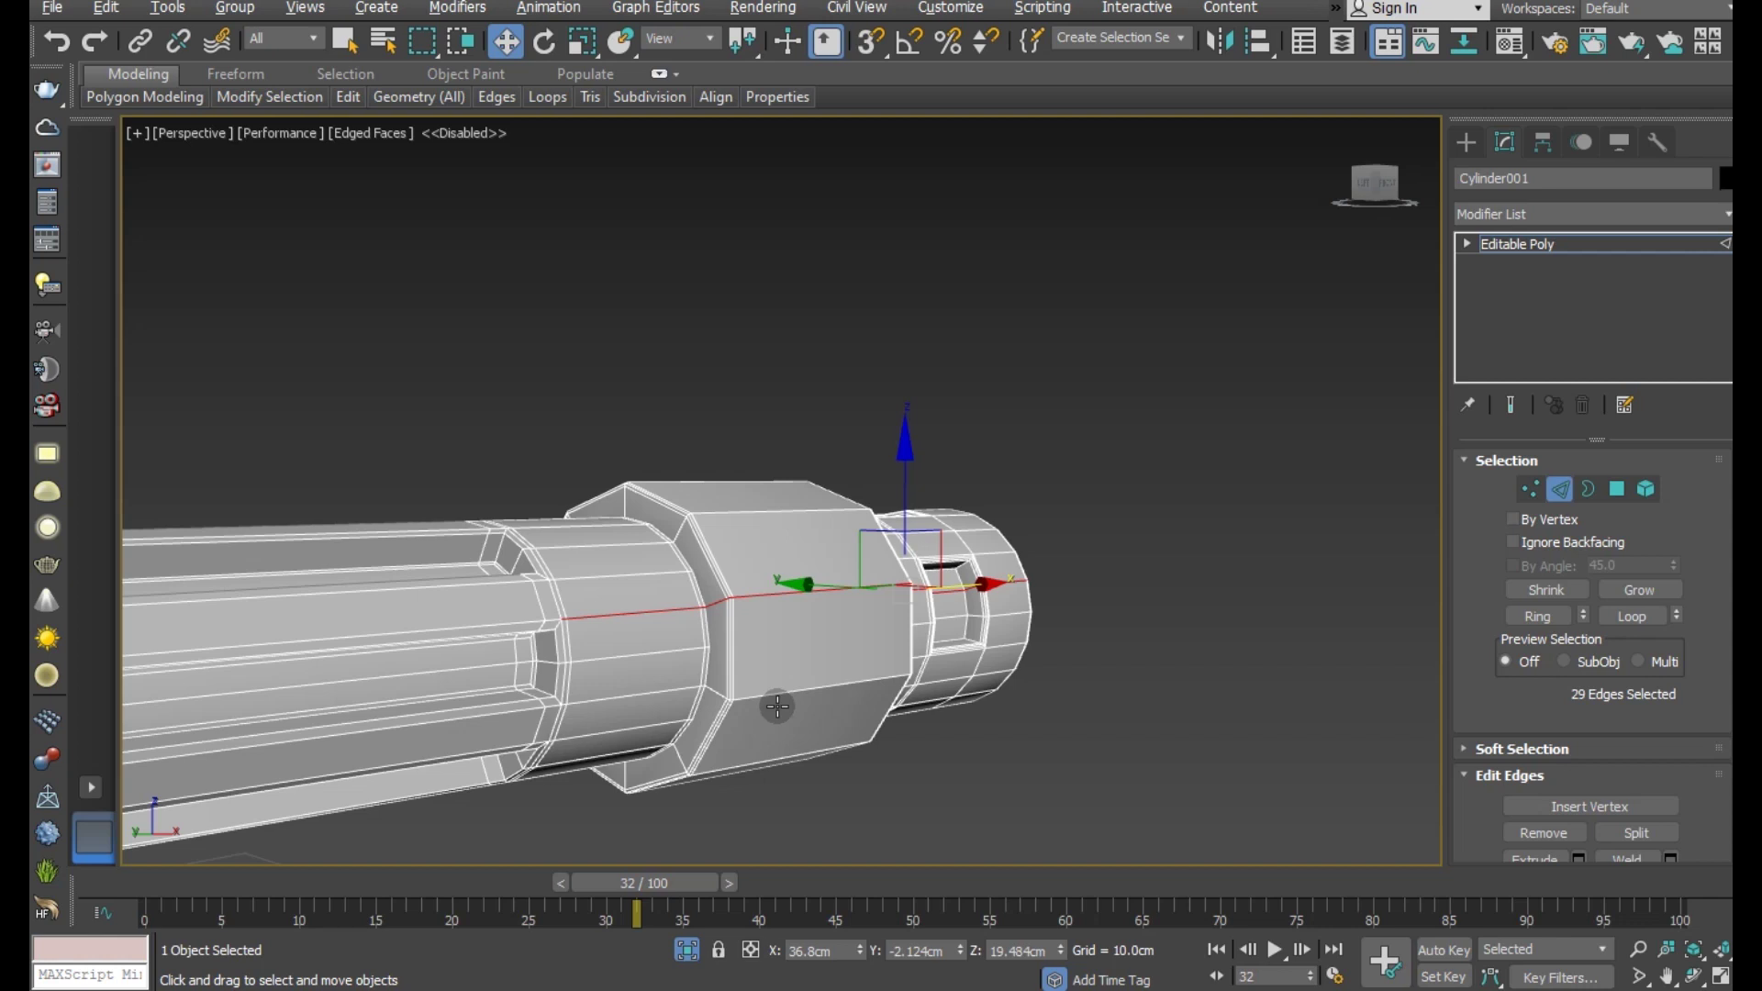
{"action": "mouse_move", "coordinate": [777, 705]}
{"action": "middle_mouse_down"}
{"action": "mouse_move", "coordinate": [826, 668]}
{"action": "mouse_move", "coordinate": [806, 661]}
{"action": "middle_mouse_up"}
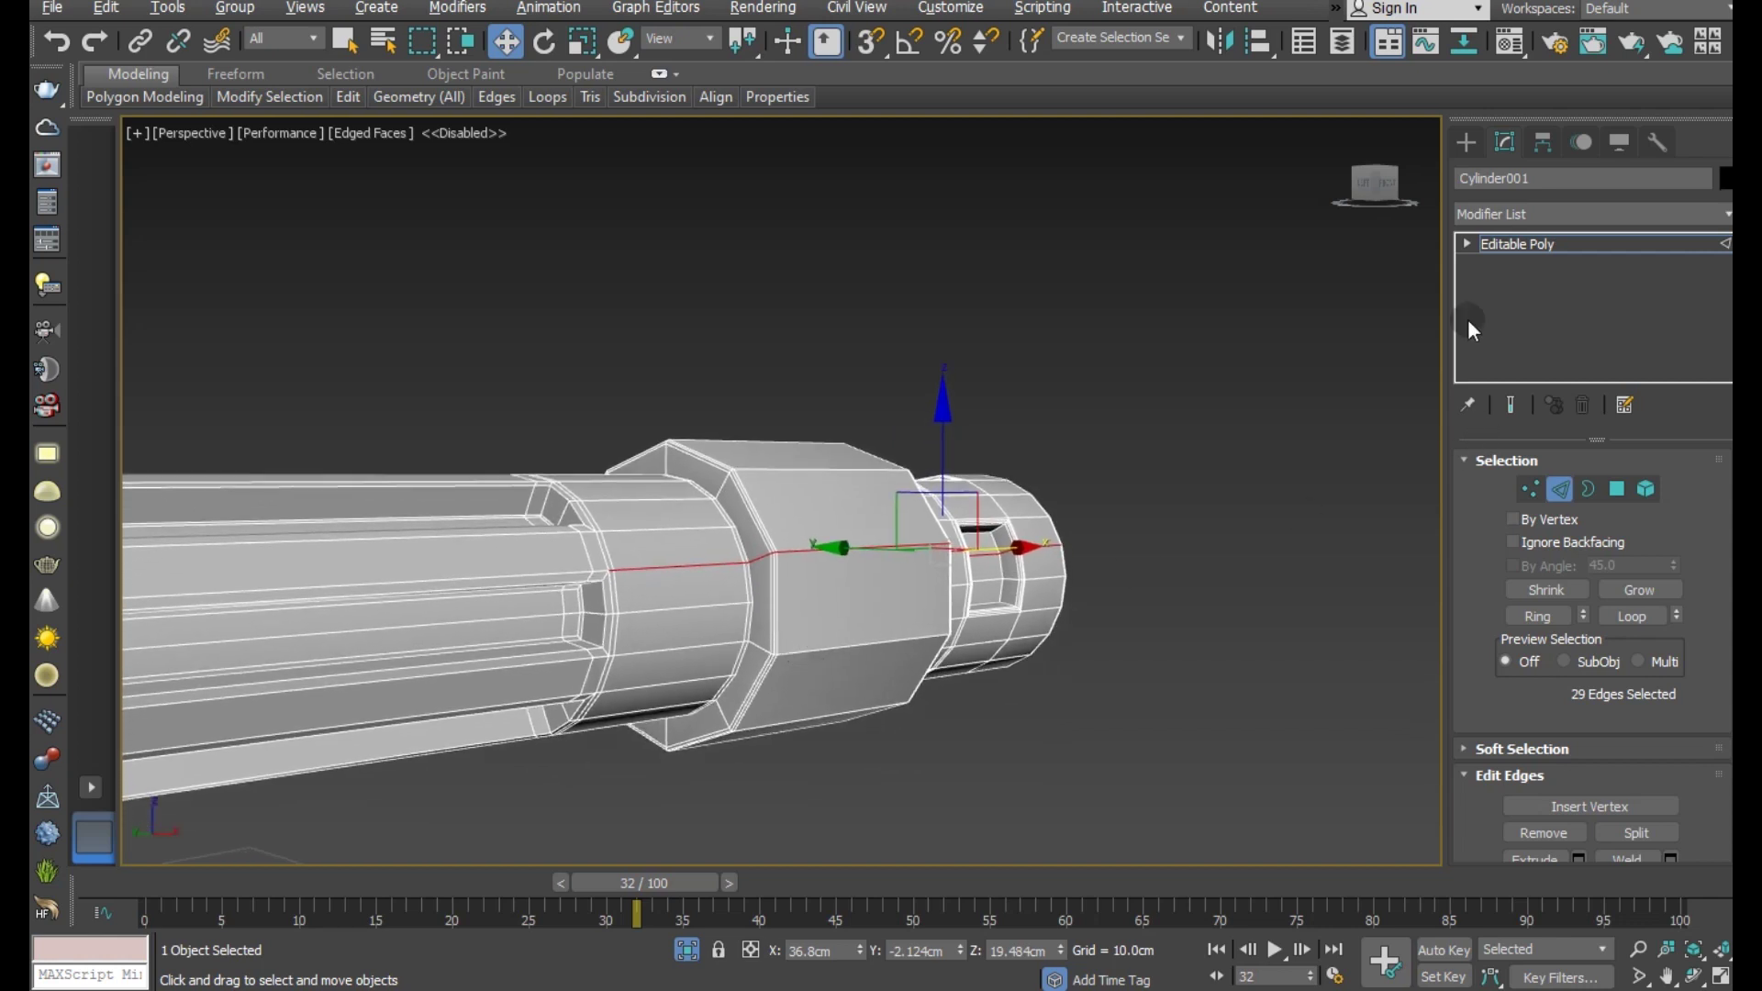
{"action": "left_click", "coordinate": [1494, 246]}
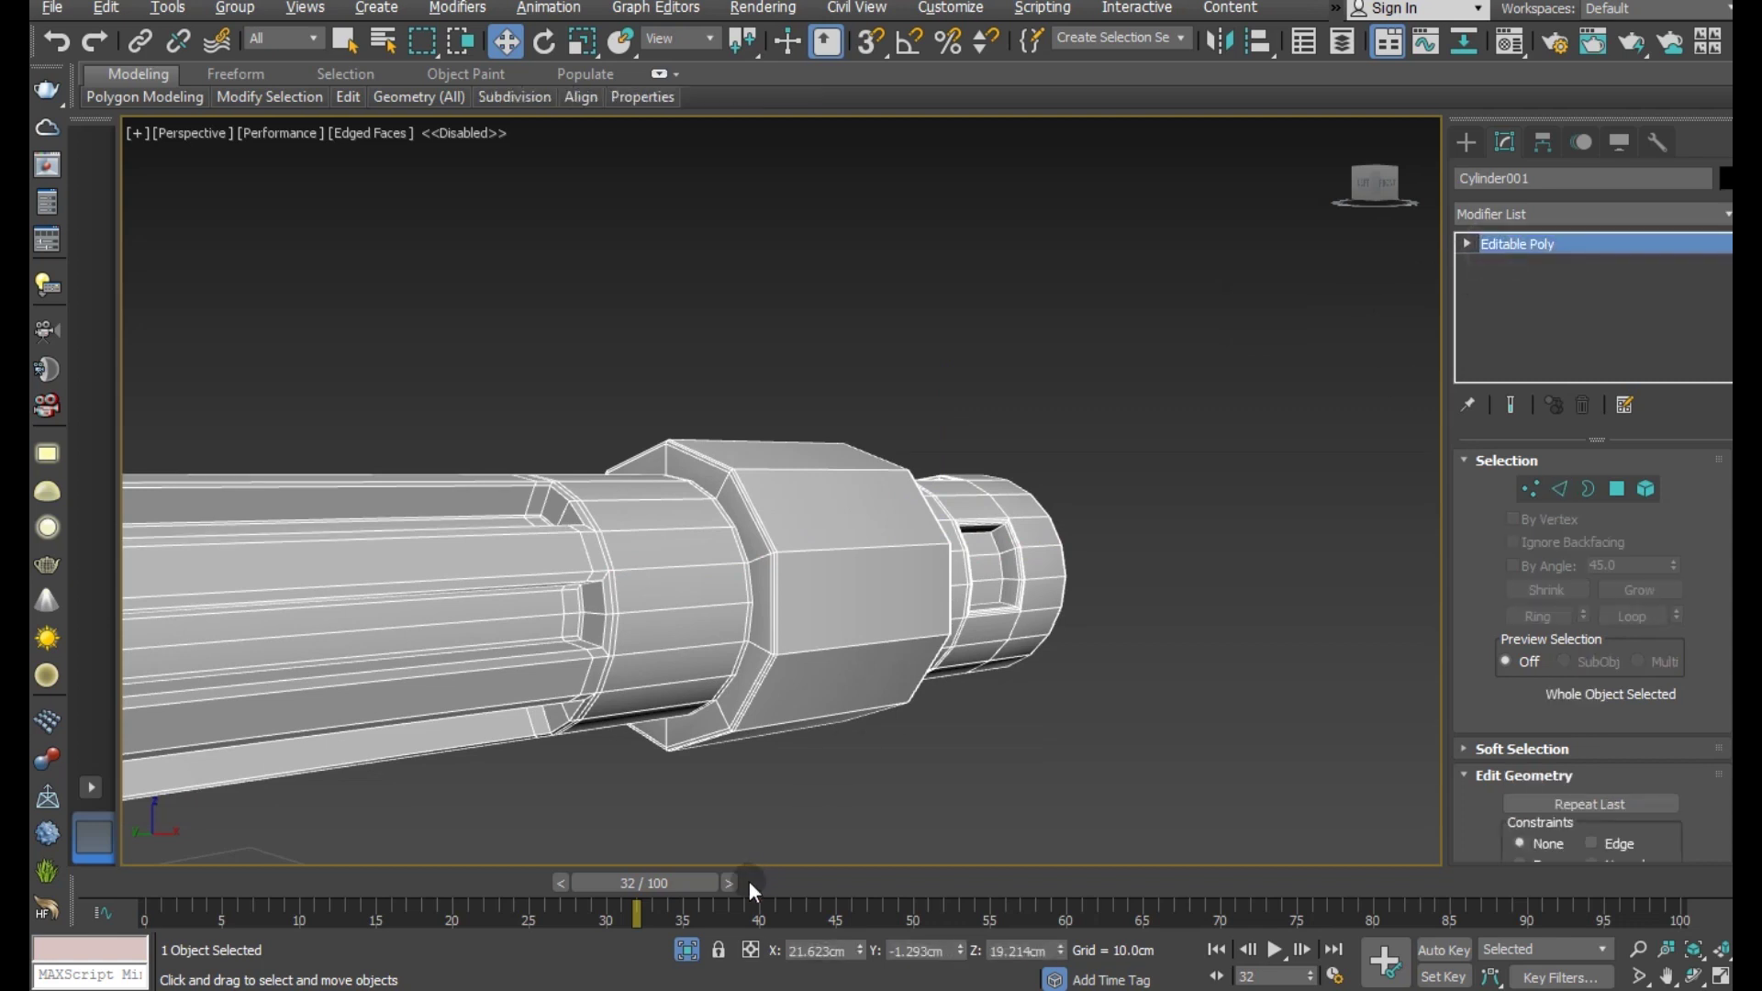
- Toggle isolation, select the top rail Box002, and open its Editable Poly beneath TurboSmooth
{"action": "left_click", "coordinate": [687, 951]}
{"action": "scroll", "coordinate": [918, 624], "scroll_direction": "down", "scroll_amount": 5}
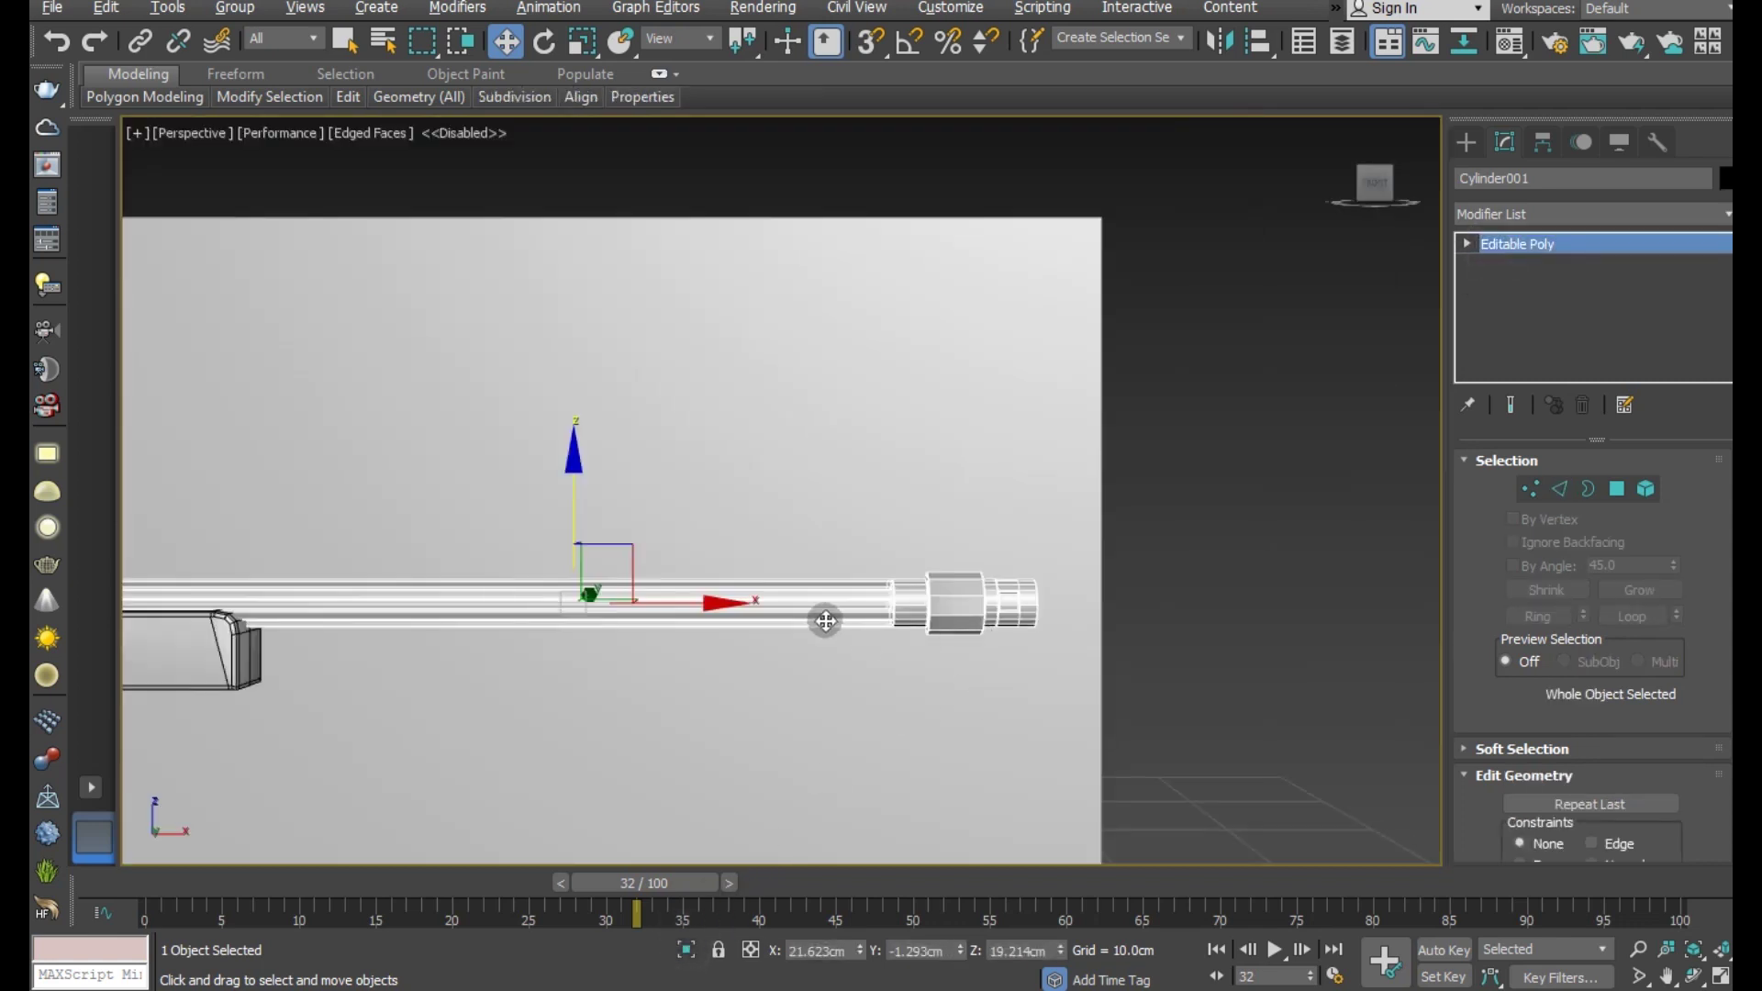
{"action": "scroll", "coordinate": [822, 617], "scroll_direction": "down", "scroll_amount": 2}
{"action": "scroll", "coordinate": [853, 548], "scroll_direction": "up", "scroll_amount": 3}
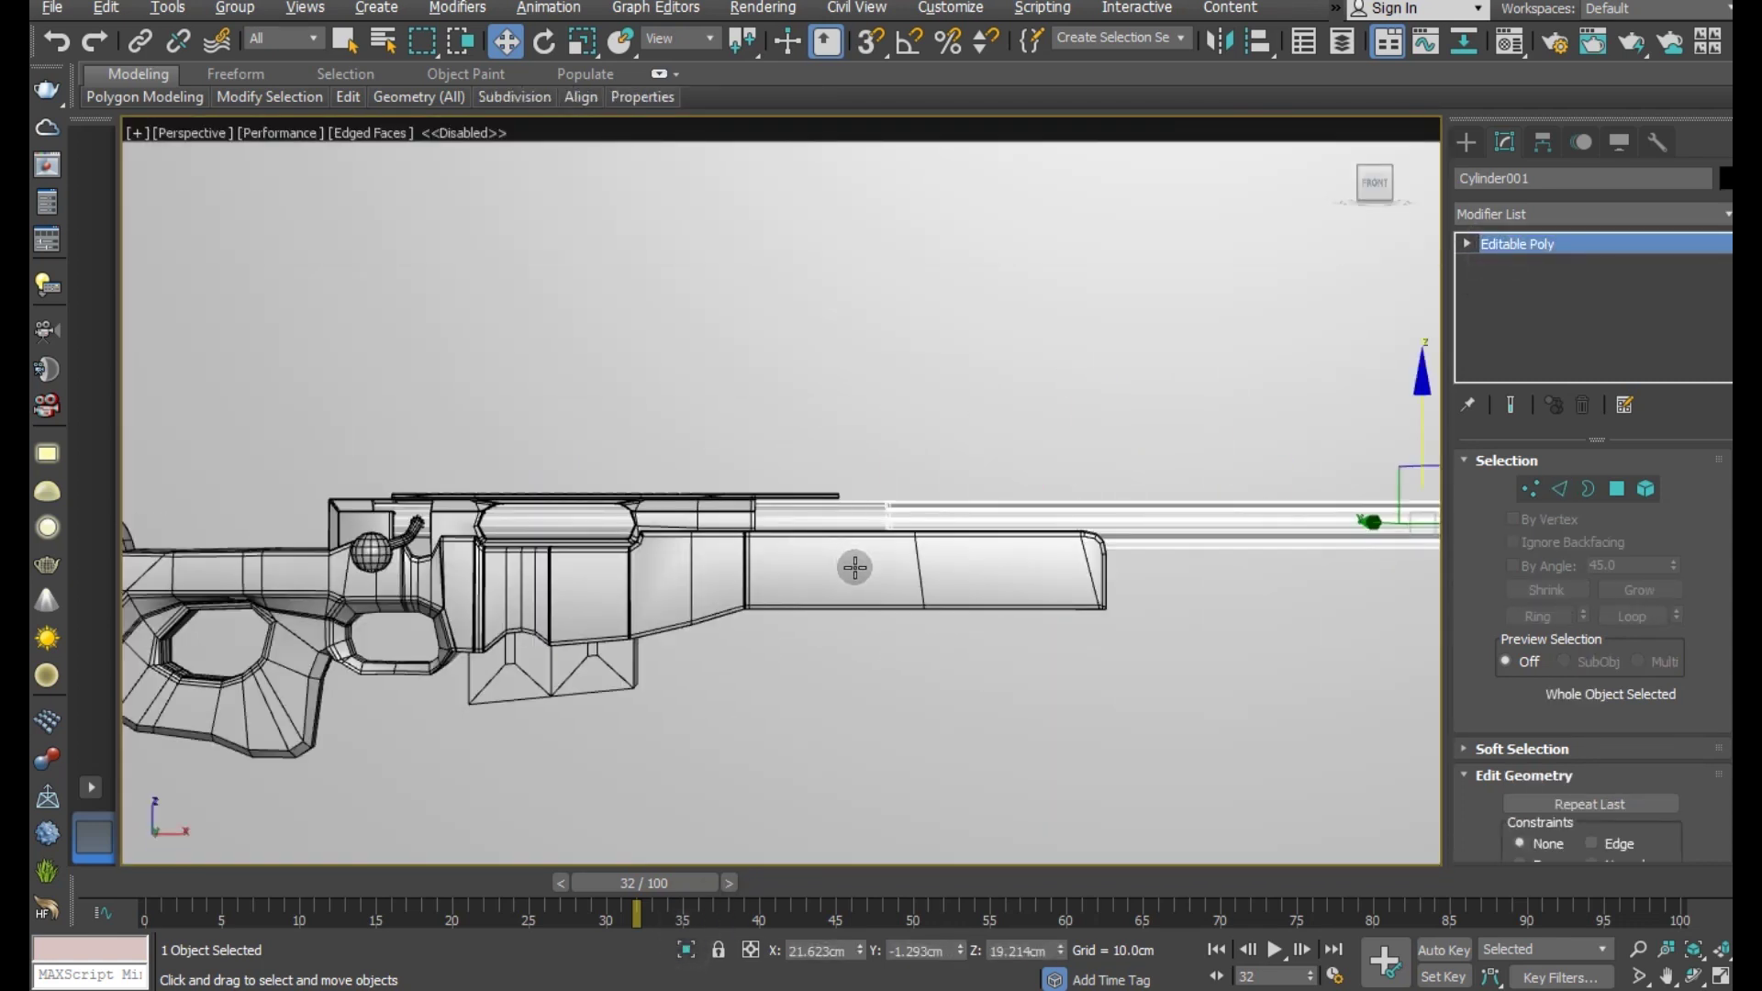
{"action": "scroll", "coordinate": [826, 500], "scroll_direction": "up", "scroll_amount": 1}
{"action": "scroll", "coordinate": [731, 452], "scroll_direction": "up", "scroll_amount": 3}
{"action": "scroll", "coordinate": [732, 480], "scroll_direction": "up", "scroll_amount": 2}
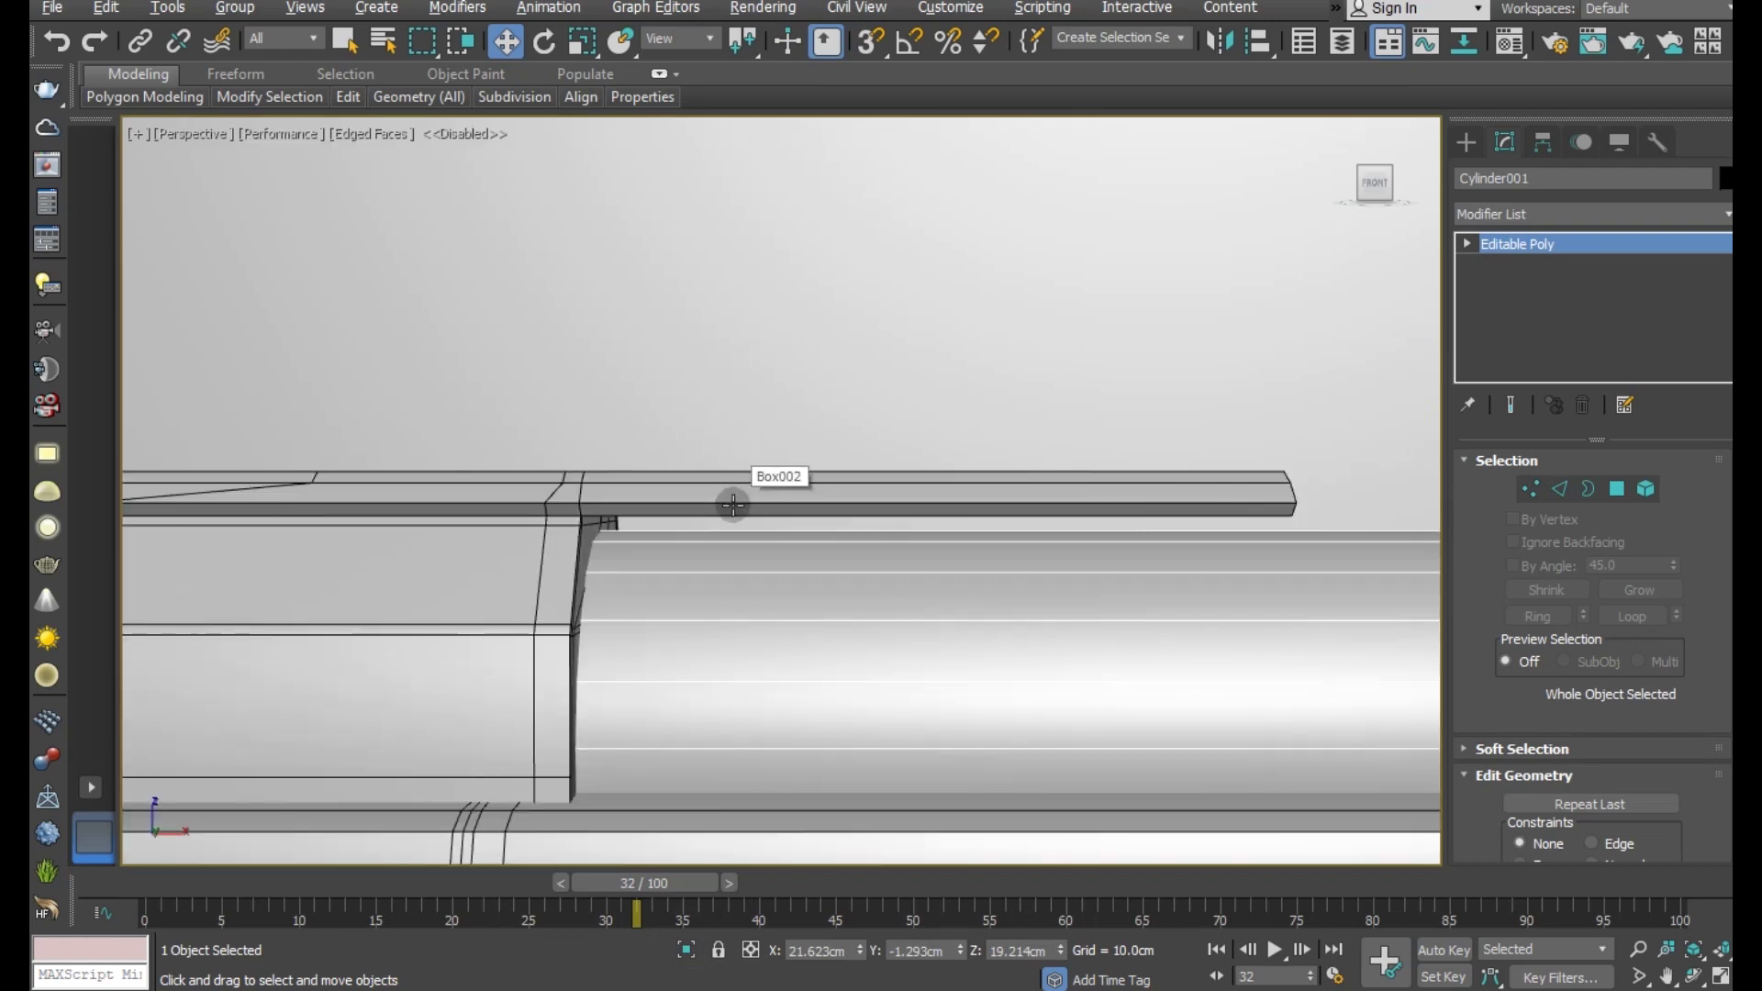
{"action": "left_click", "coordinate": [733, 504]}
{"action": "mouse_move", "coordinate": [886, 512]}
{"action": "middle_mouse_down"}
{"action": "mouse_move", "coordinate": [845, 540]}
{"action": "mouse_move", "coordinate": [873, 590]}
{"action": "middle_mouse_up"}
{"action": "left_click", "coordinate": [1494, 266]}
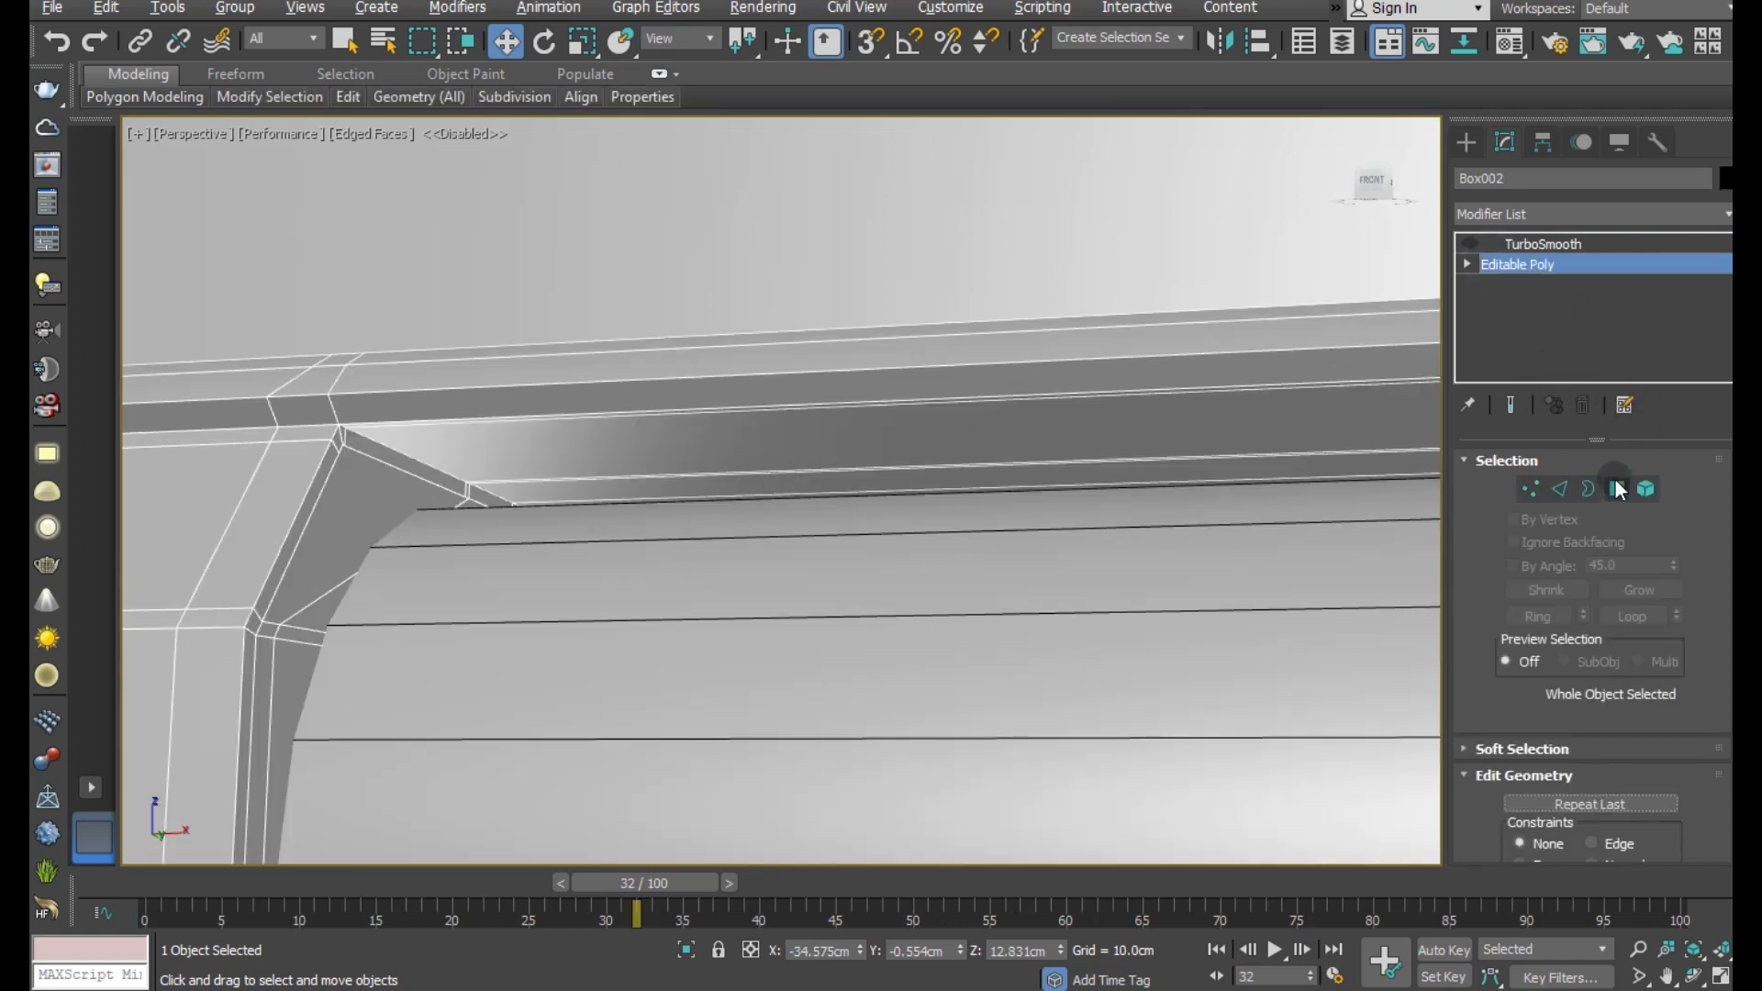
- In Polygon mode, select the first four long strip faces along the rail
{"action": "left_click", "coordinate": [1618, 489]}
{"action": "left_click", "coordinate": [421, 442]}
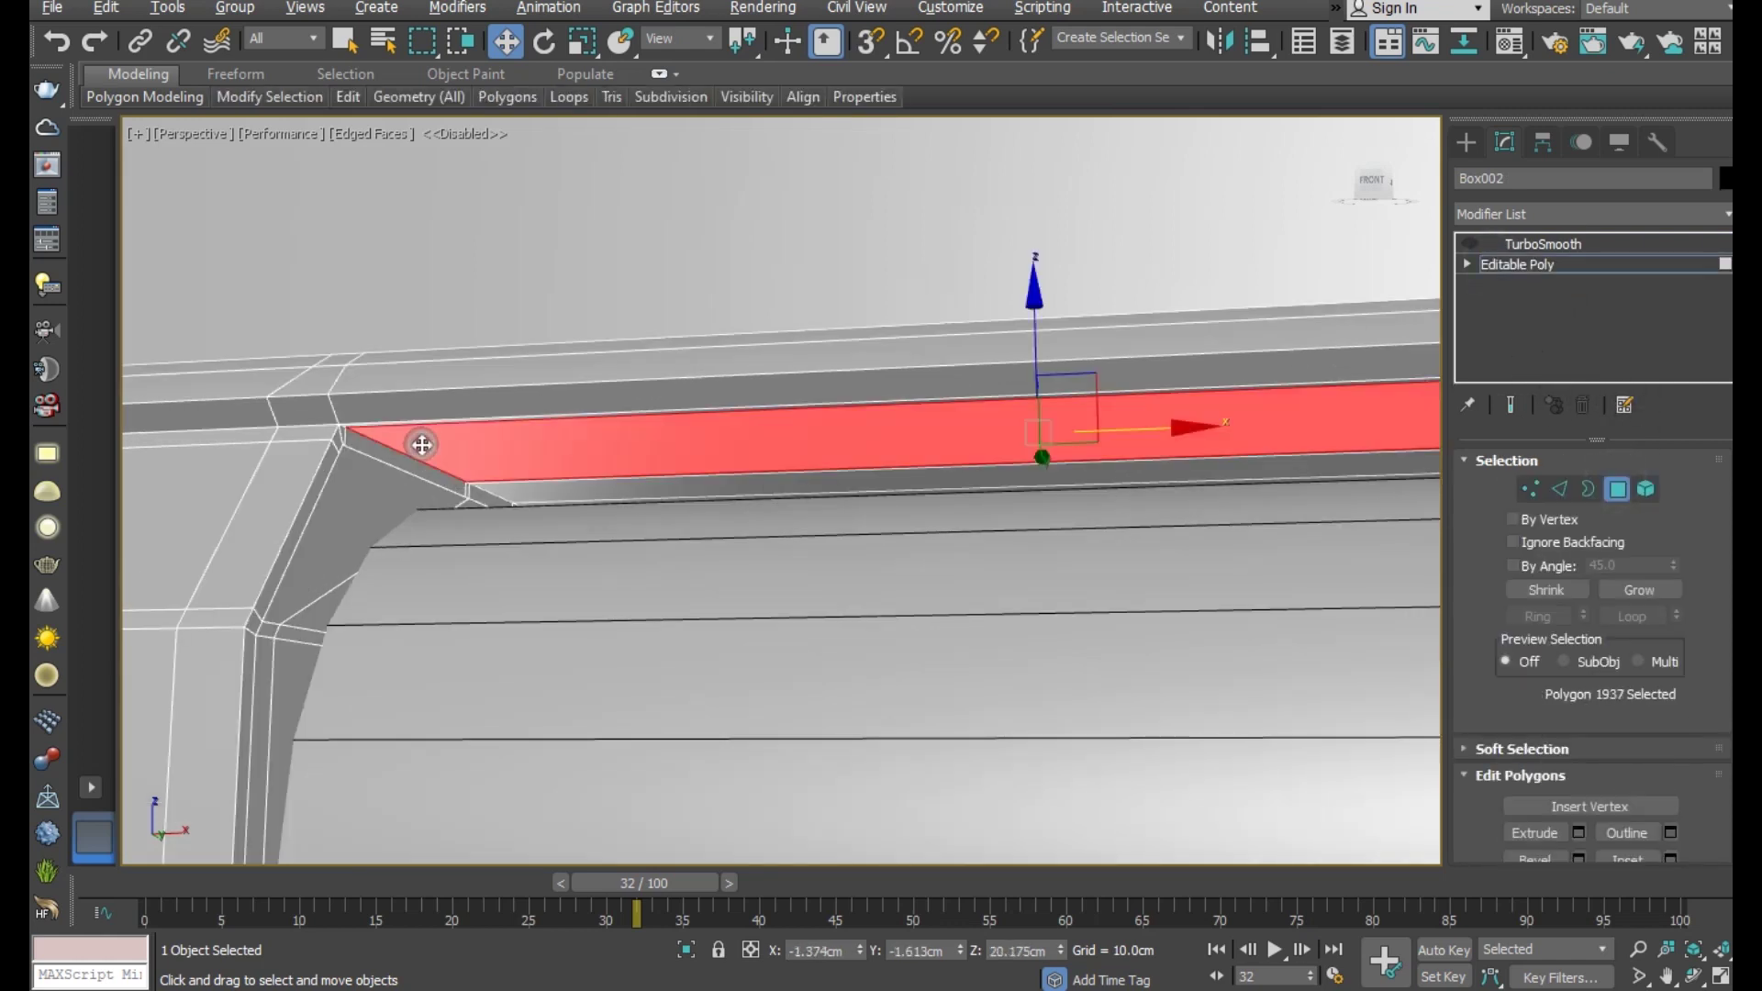
{"action": "left_click", "coordinate": [554, 496], "text": "ctrl"}
{"action": "middle_click_drag", "start_coordinate": [556, 484], "coordinate": [661, 421], "text": "alt"}
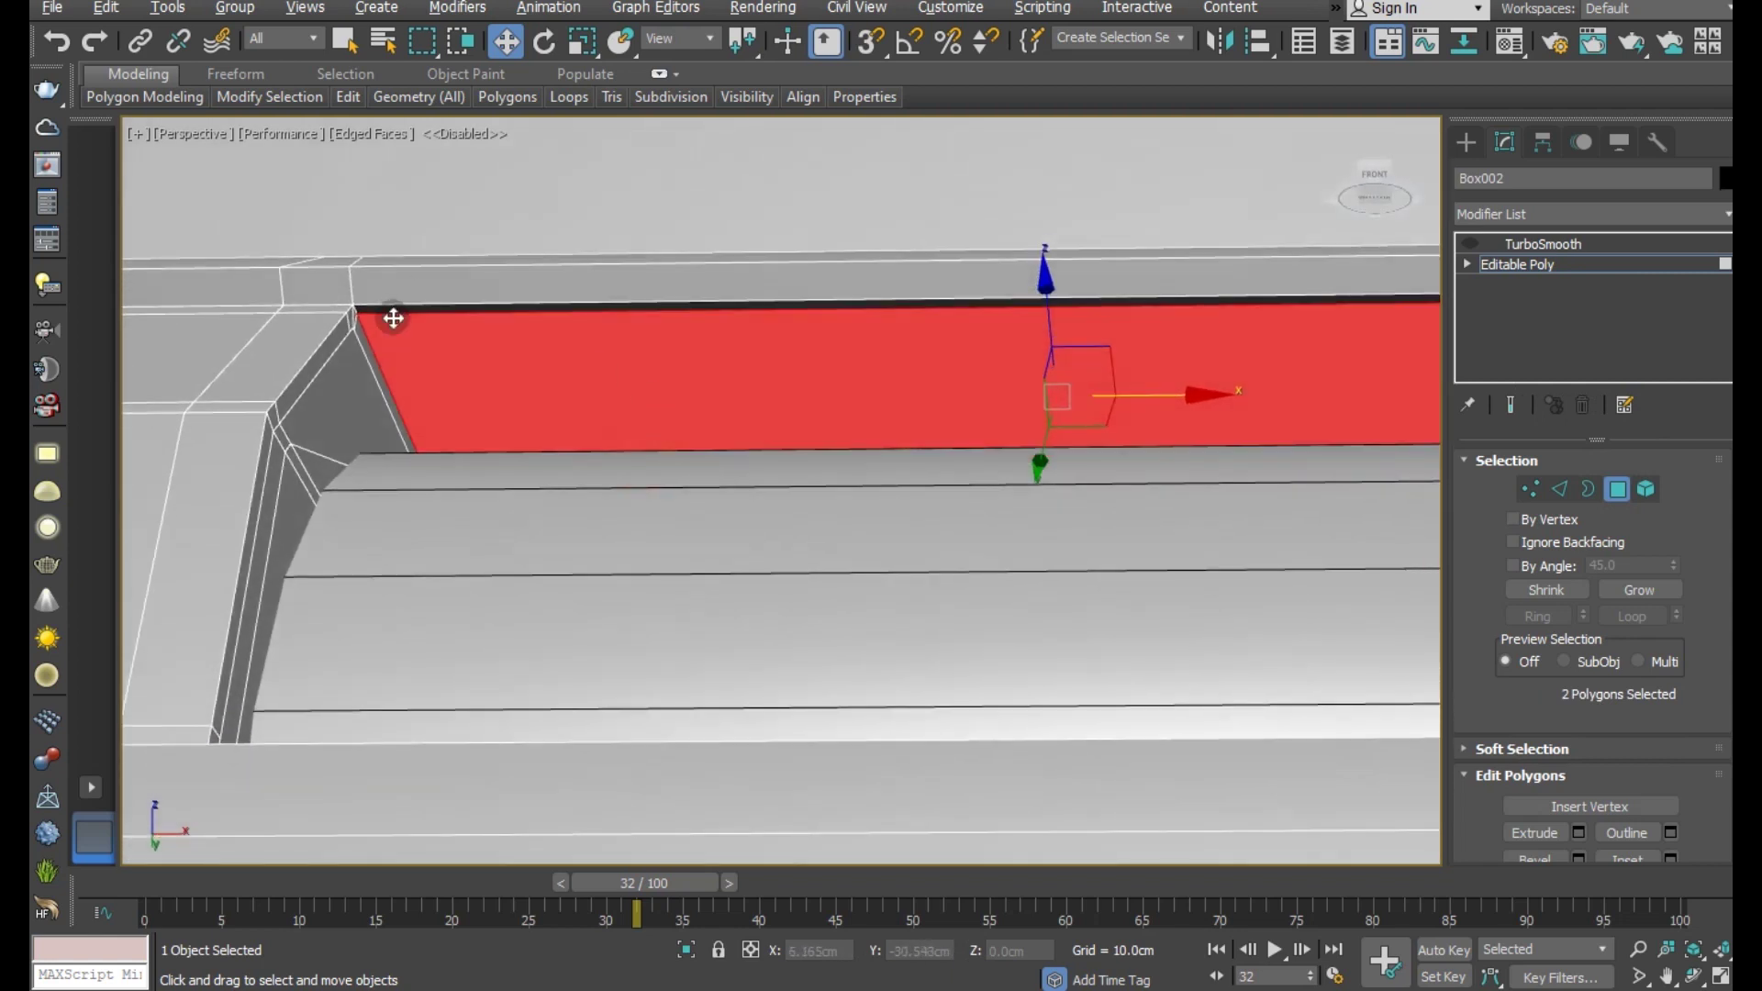
{"action": "scroll", "coordinate": [390, 314], "scroll_direction": "up", "scroll_amount": 1}
{"action": "left_click", "coordinate": [372, 305], "text": "ctrl"}
{"action": "scroll", "coordinate": [356, 360], "scroll_direction": "up", "scroll_amount": 2}
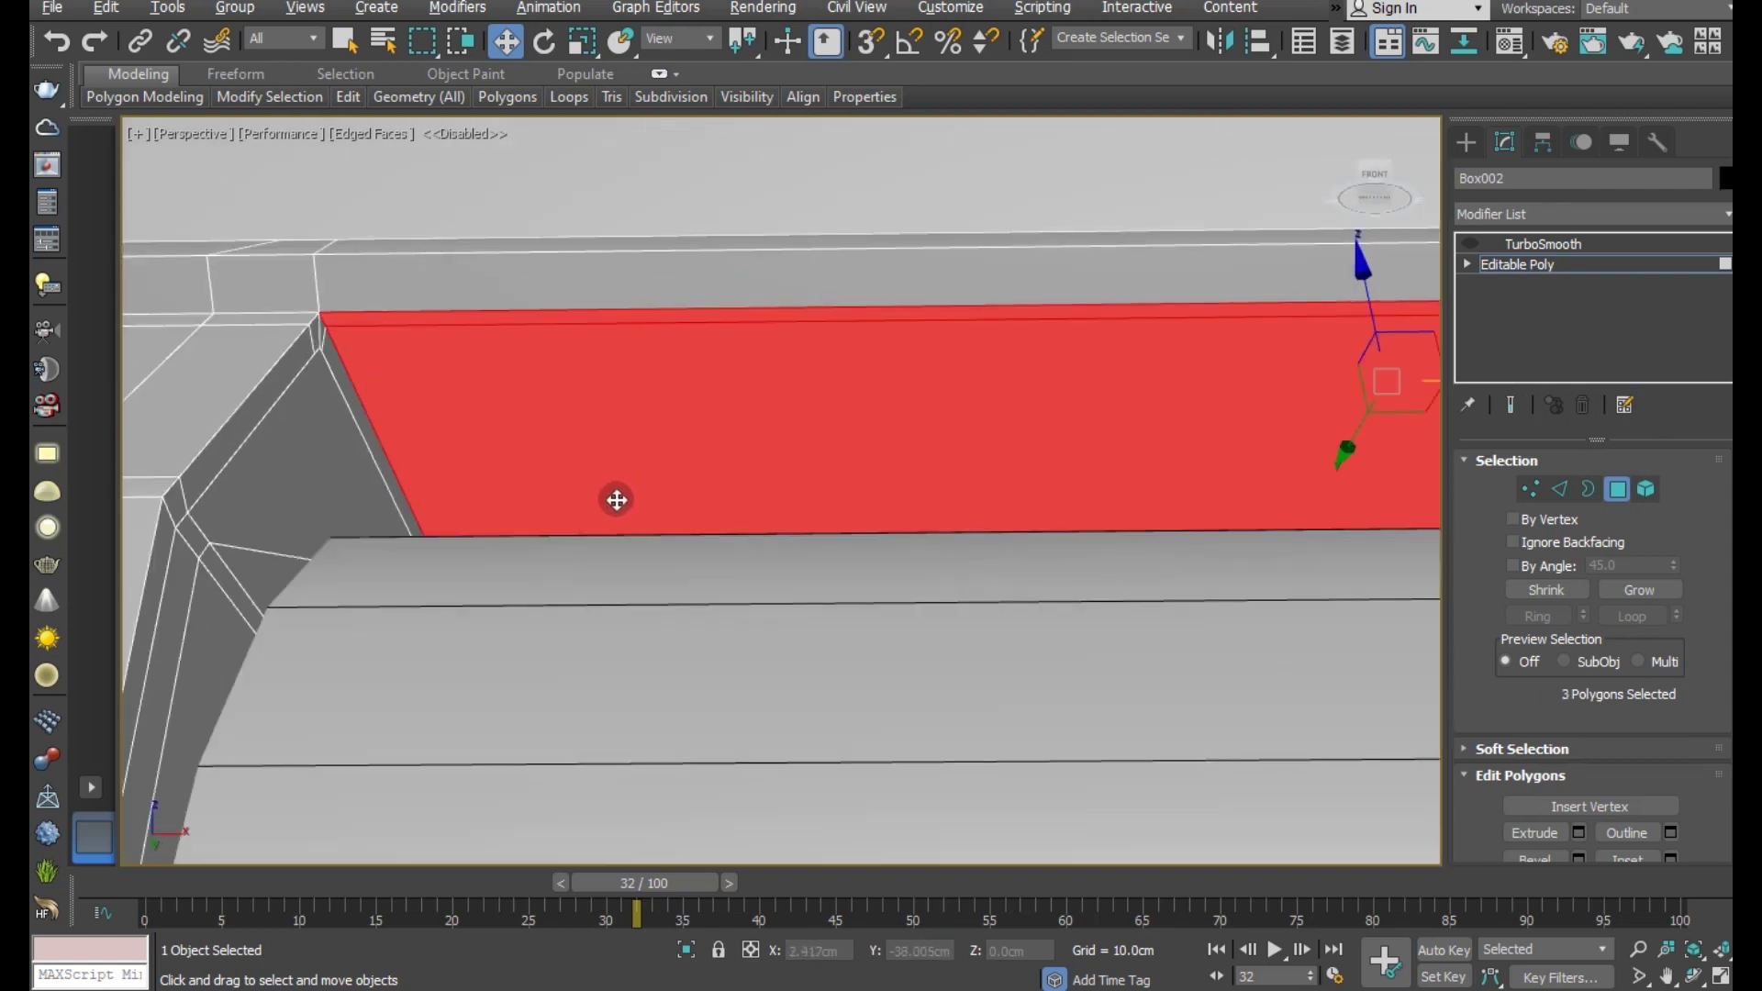
{"action": "mouse_move", "coordinate": [617, 500]}
{"action": "middle_mouse_down", "text": "alt"}
{"action": "mouse_move", "coordinate": [575, 532]}
{"action": "mouse_move", "coordinate": [570, 590]}
{"action": "mouse_move", "coordinate": [835, 614]}
{"action": "mouse_move", "coordinate": [624, 602]}
{"action": "mouse_move", "coordinate": [684, 592]}
{"action": "middle_mouse_up", "text": "alt"}
{"action": "scroll", "coordinate": [563, 579], "scroll_direction": "up", "scroll_amount": 2}
{"action": "left_click", "coordinate": [551, 567], "text": "ctrl"}
- Add the remaining rail strip faces for seven selected in total
{"action": "scroll", "coordinate": [698, 581], "scroll_direction": "up", "scroll_amount": 2}
{"action": "scroll", "coordinate": [711, 571], "scroll_direction": "up", "scroll_amount": 2}
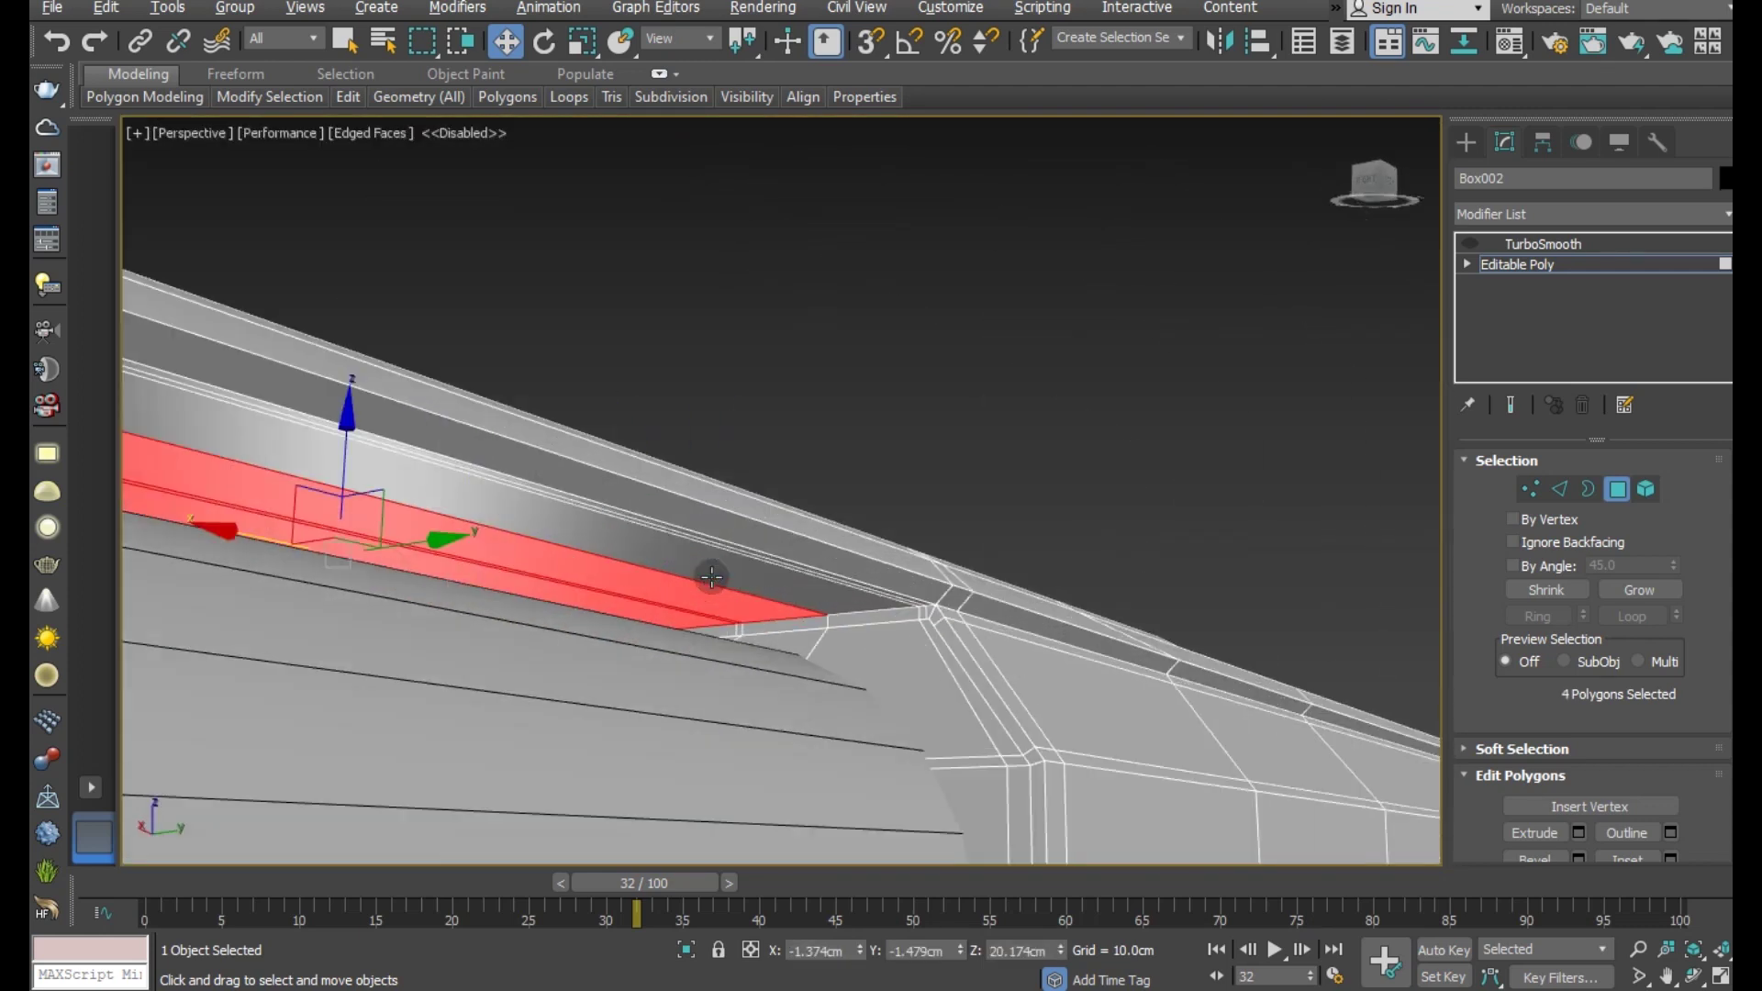
{"action": "left_click", "coordinate": [692, 554], "text": "ctrl"}
{"action": "scroll", "coordinate": [854, 592], "scroll_direction": "up", "scroll_amount": 2}
{"action": "left_click", "coordinate": [917, 598], "text": "ctrl"}
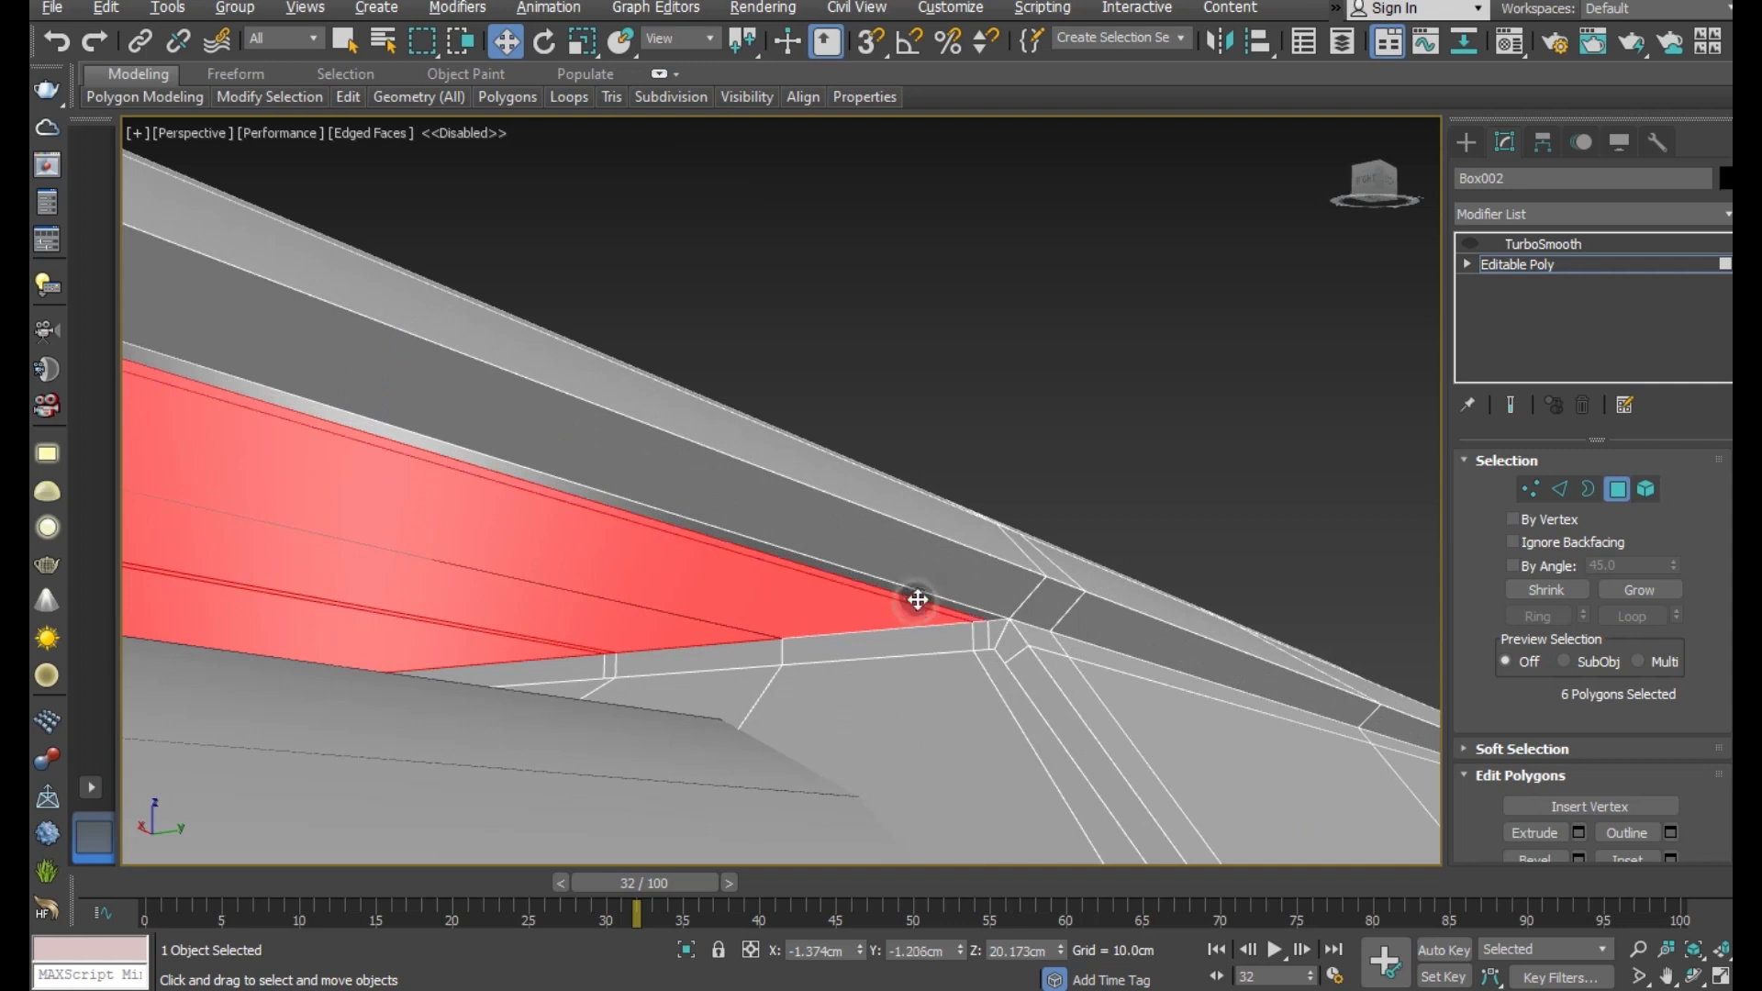
{"action": "scroll", "coordinate": [918, 602], "scroll_direction": "down", "scroll_amount": 2}
{"action": "scroll", "coordinate": [936, 569], "scroll_direction": "down", "scroll_amount": 2}
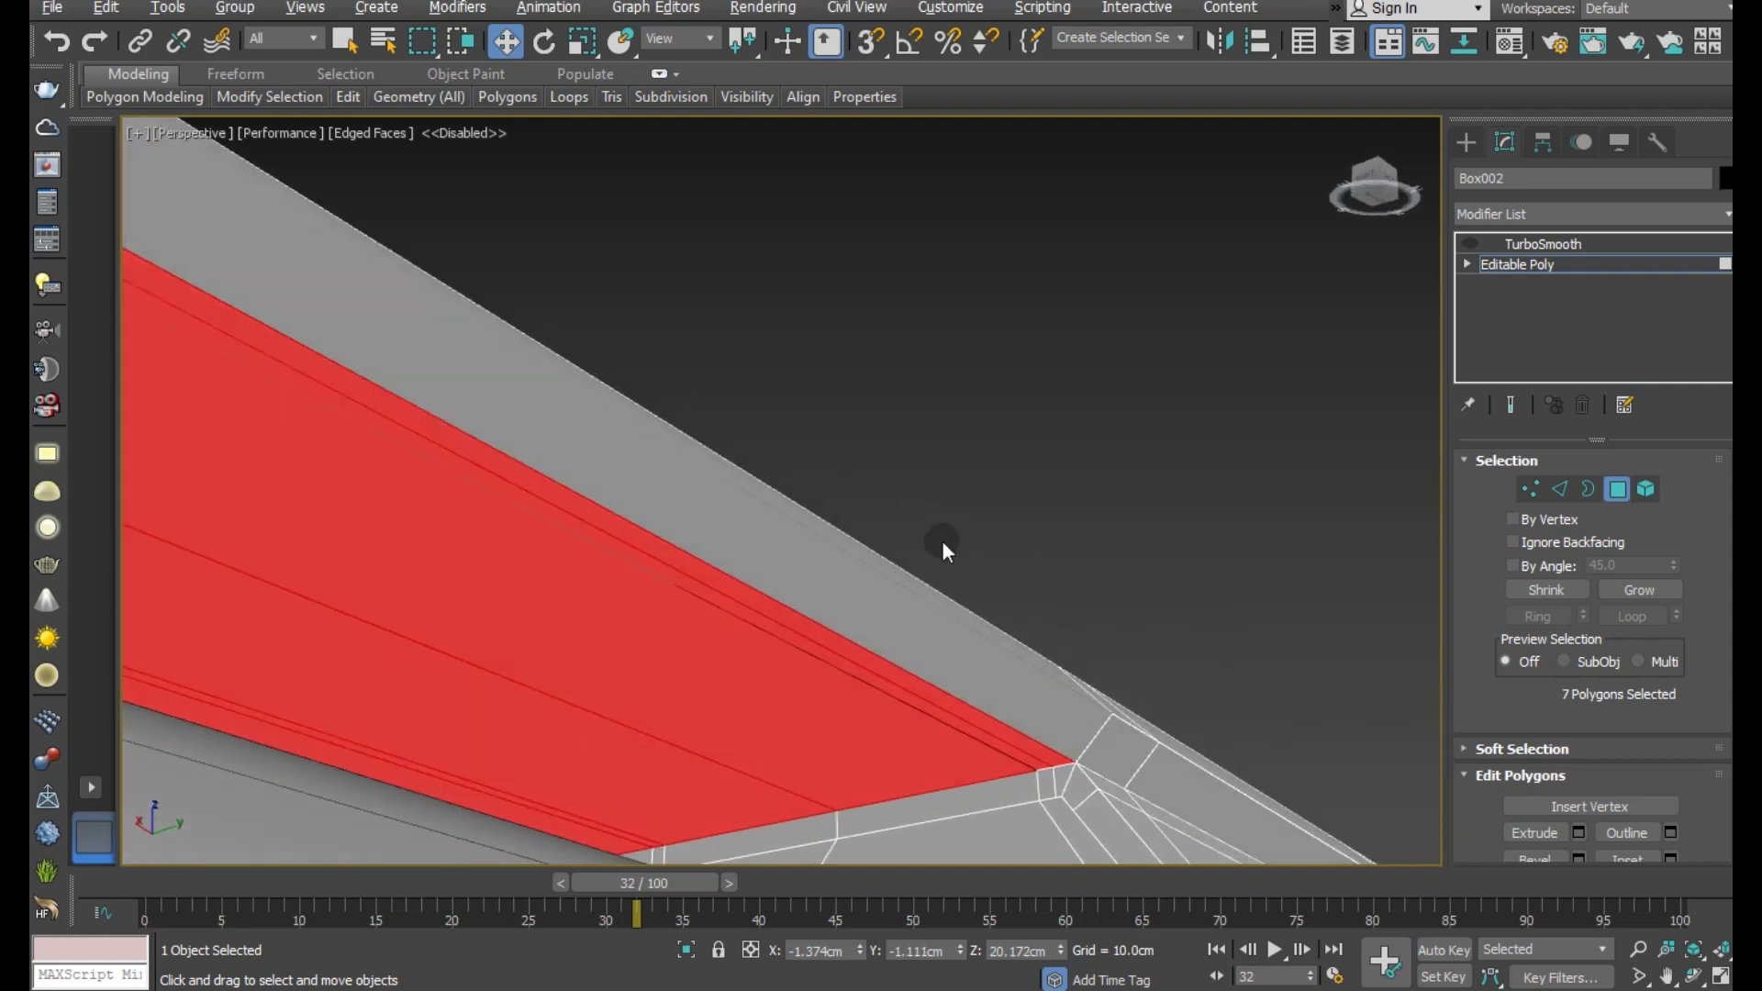
{"action": "scroll", "coordinate": [944, 551], "scroll_direction": "down", "scroll_amount": 3}
{"action": "scroll", "coordinate": [944, 614], "scroll_direction": "down", "scroll_amount": 2}
{"action": "scroll", "coordinate": [934, 556], "scroll_direction": "up", "scroll_amount": 3}
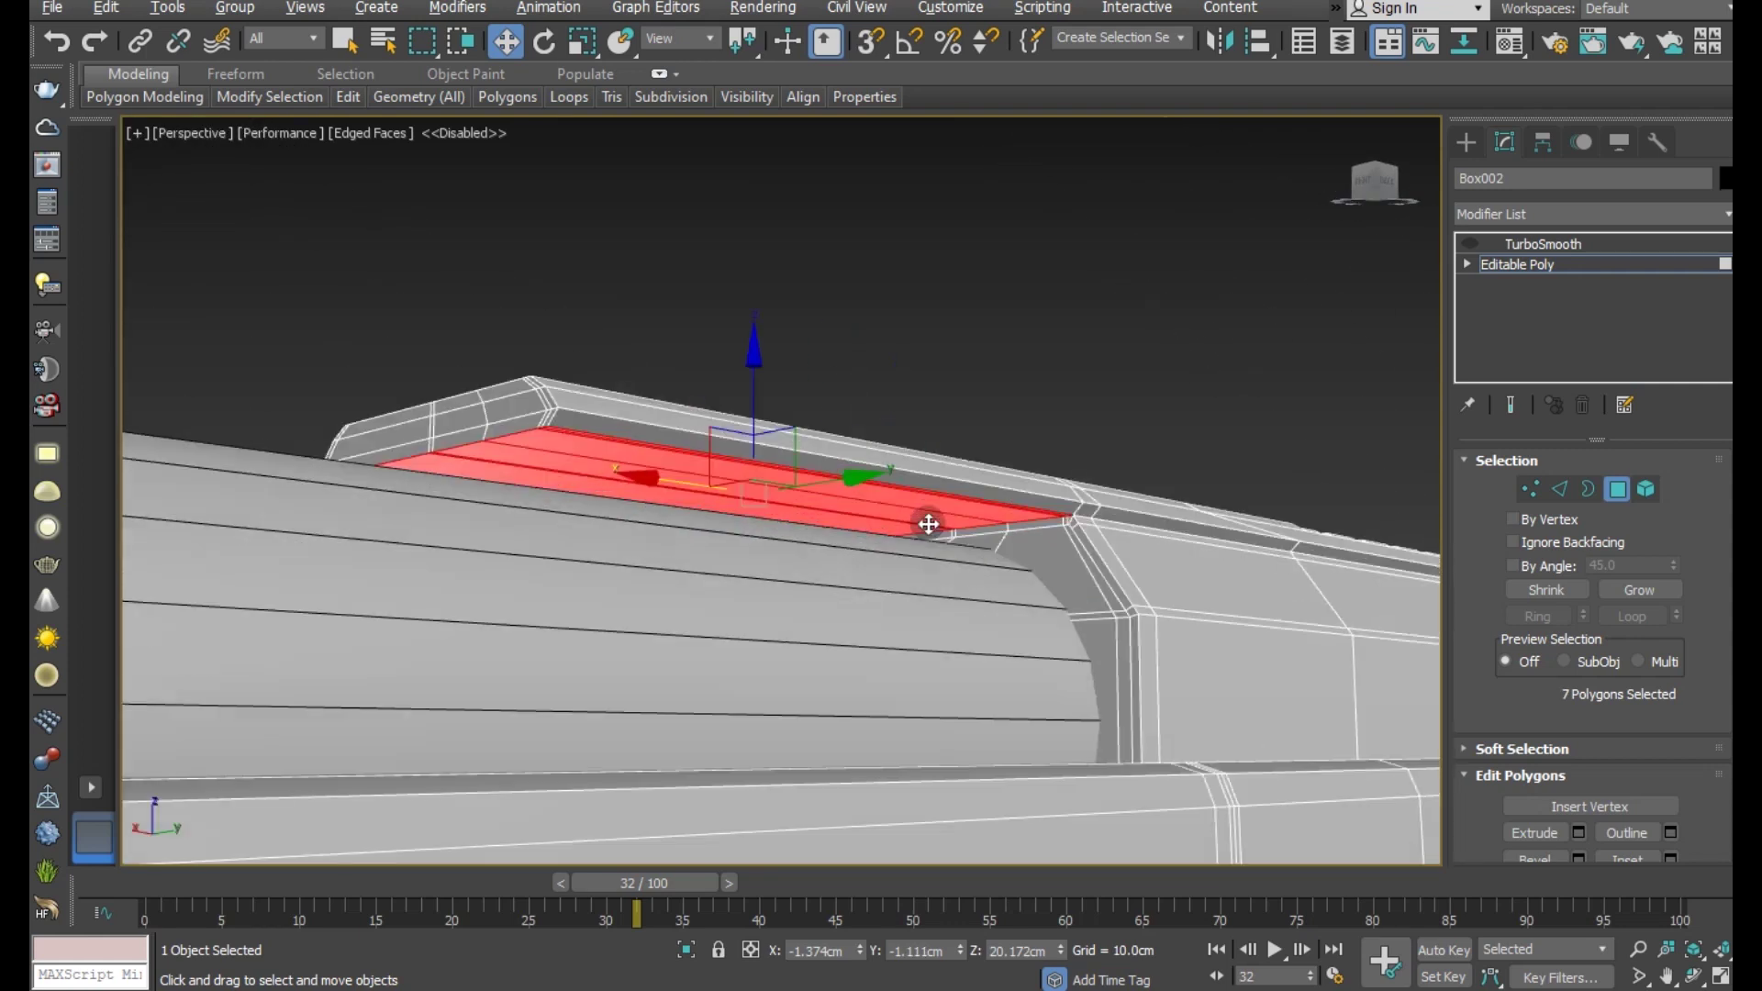
{"action": "scroll", "coordinate": [928, 523], "scroll_direction": "up", "scroll_amount": 2}
- Extrude the seven strips 0.566cm and move them slightly down on Z
{"action": "left_click", "coordinate": [1579, 832]}
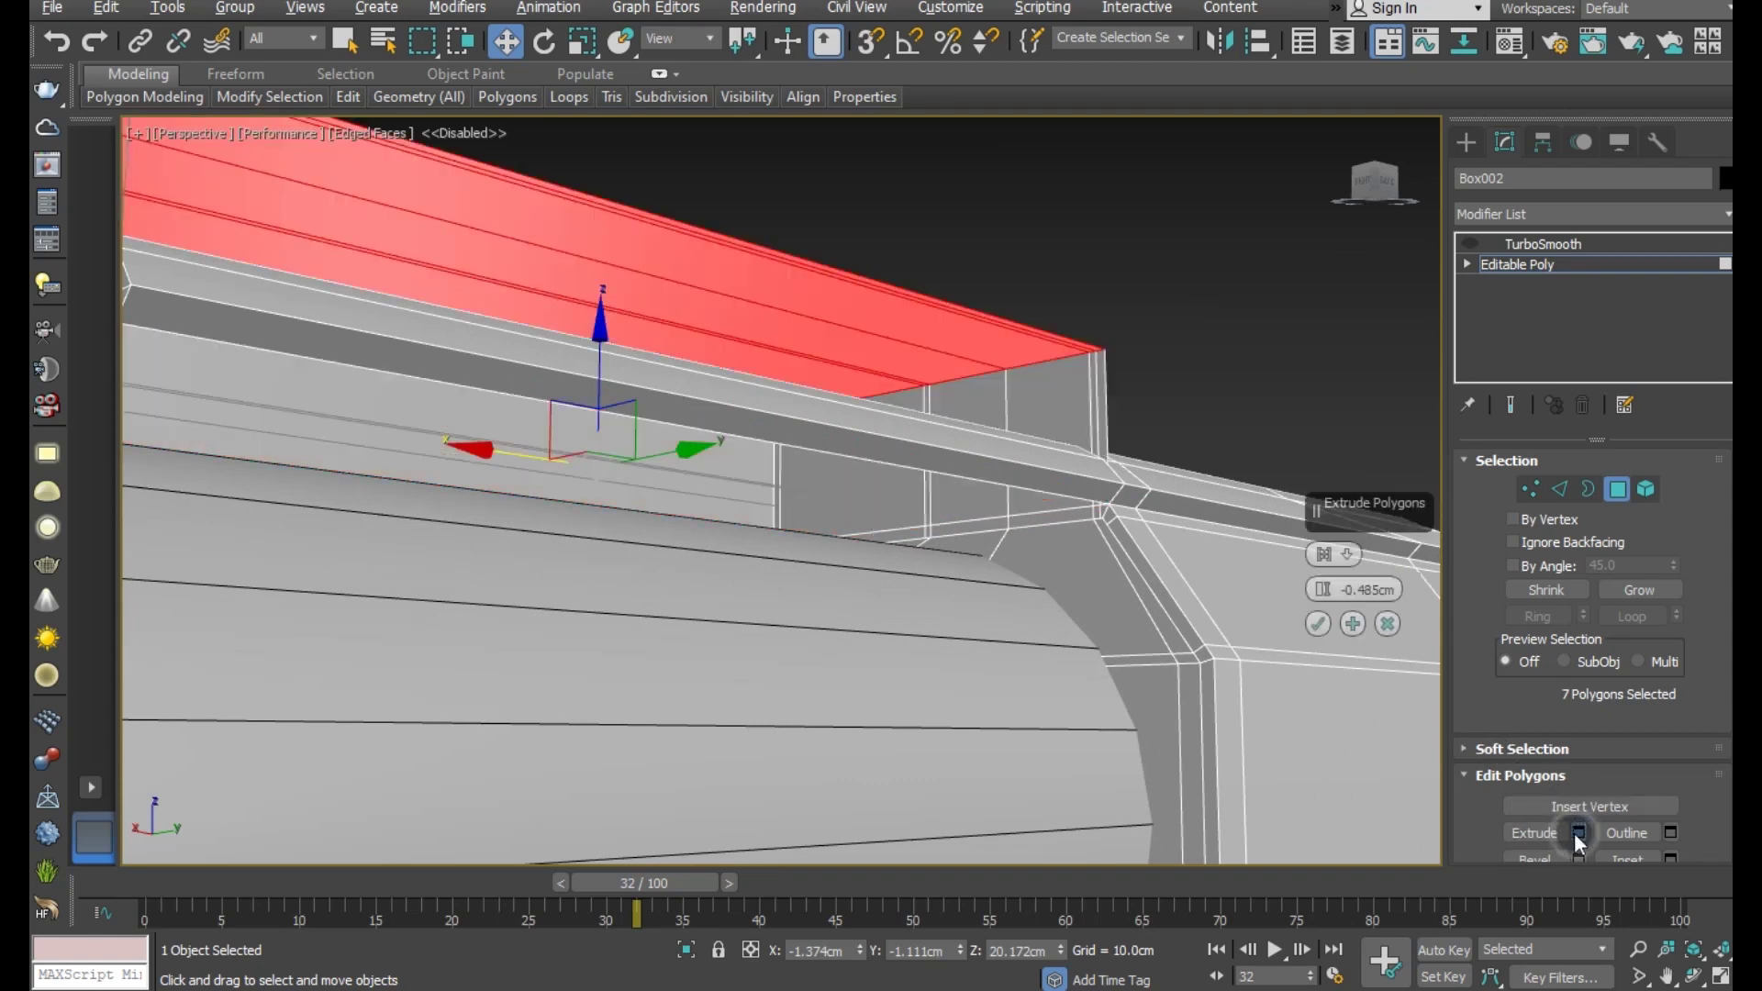
{"action": "left_click_drag", "start_coordinate": [1329, 597], "coordinate": [1325, 598]}
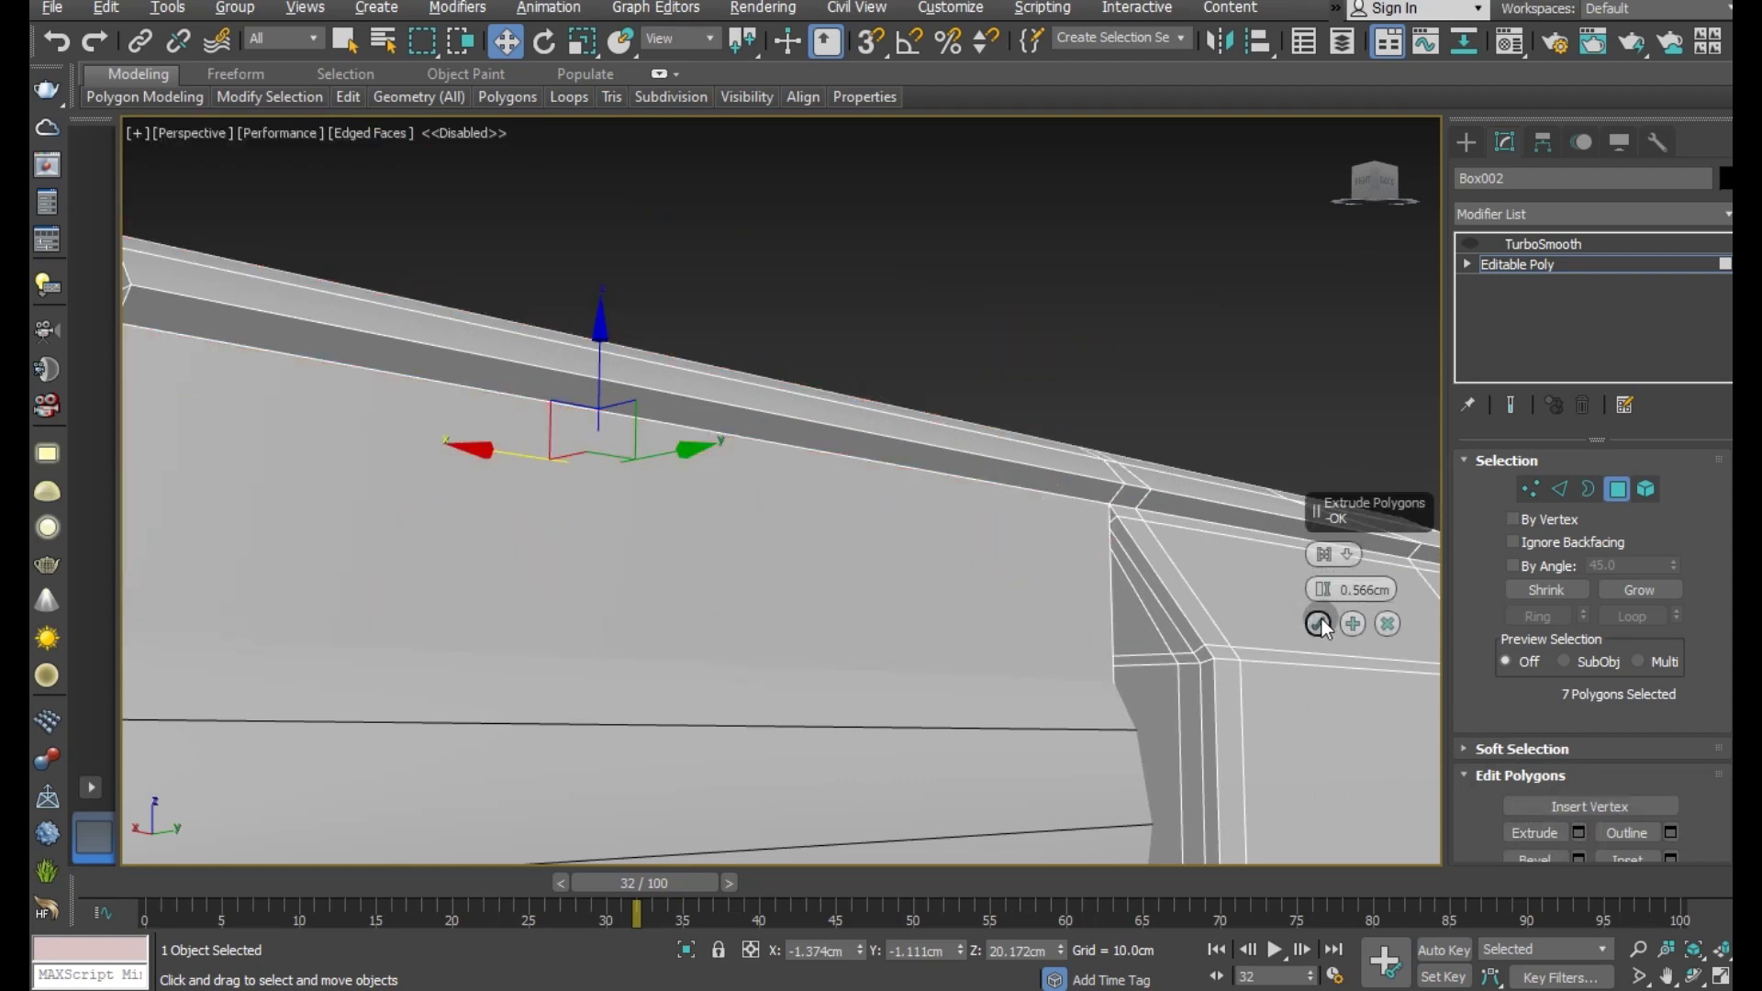
{"action": "left_click", "coordinate": [1319, 624]}
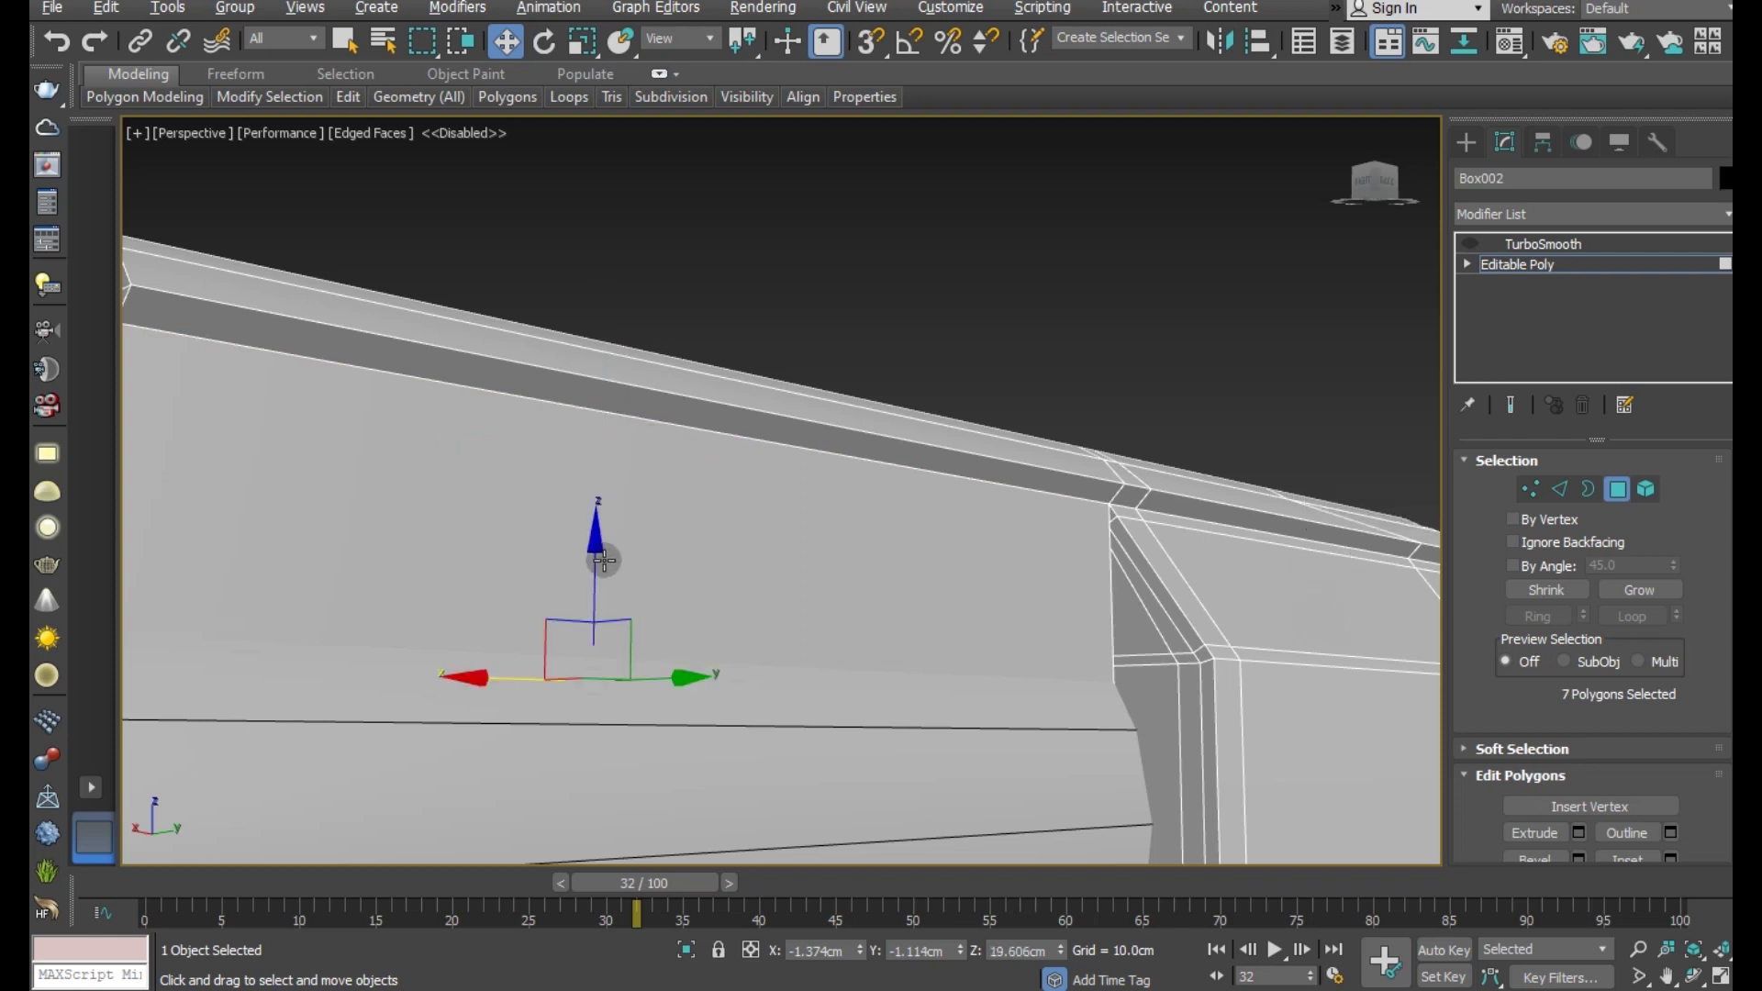
{"action": "left_click_drag", "start_coordinate": [595, 553], "coordinate": [595, 602]}
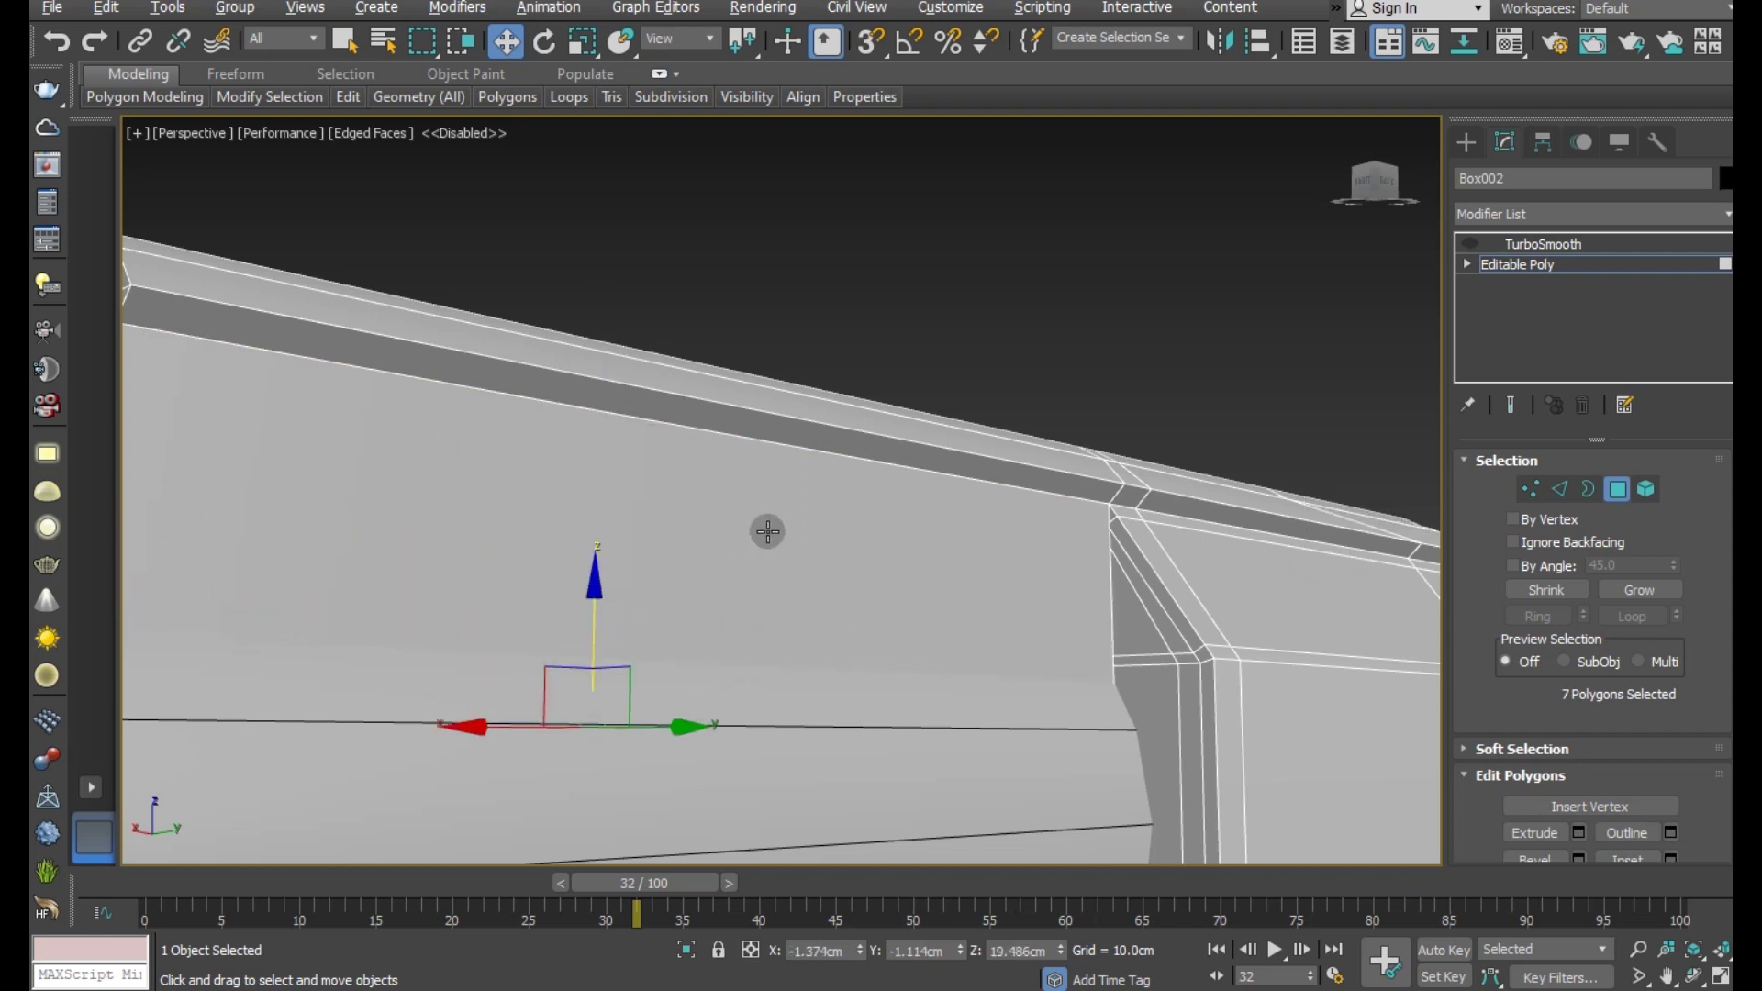
{"action": "mouse_move", "coordinate": [775, 532]}
{"action": "middle_mouse_down", "text": "alt"}
{"action": "mouse_move", "coordinate": [897, 590]}
{"action": "mouse_move", "coordinate": [1133, 573]}
{"action": "mouse_move", "coordinate": [1098, 578]}
{"action": "middle_mouse_up", "text": "alt"}
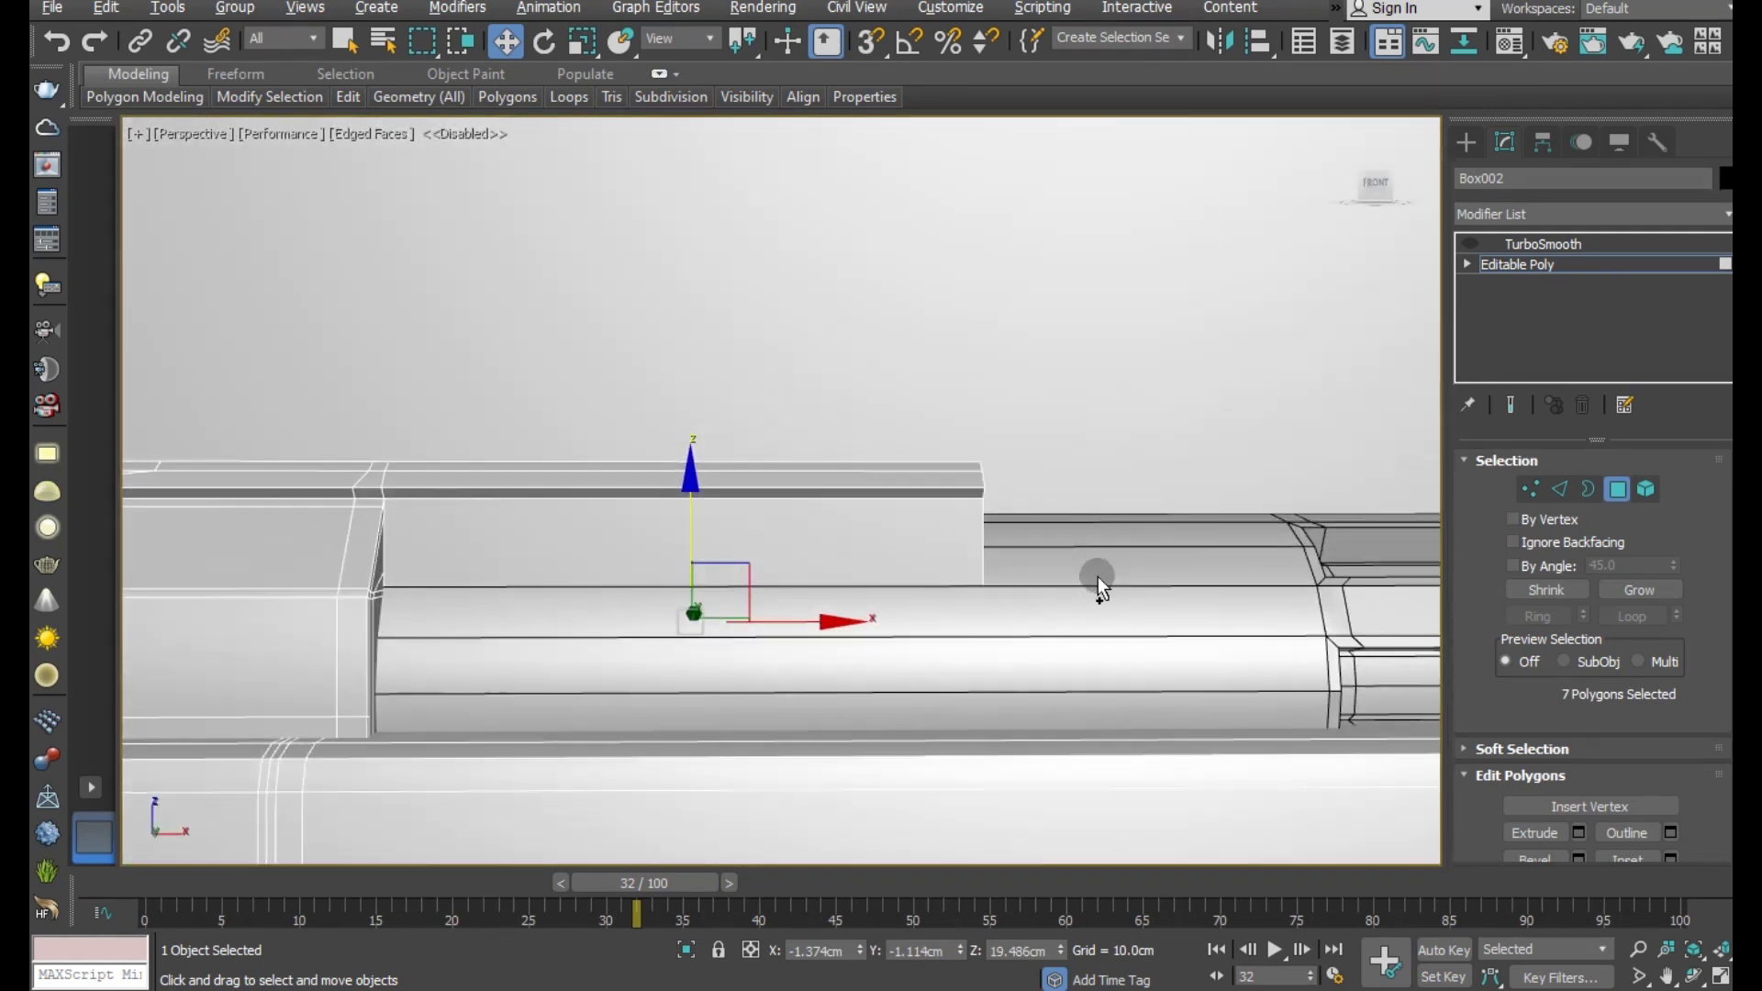
- Isolate the rail and connect a ring of its side edges with two spread-apart cut loops
{"action": "left_click", "coordinate": [692, 959]}
{"action": "mouse_move", "coordinate": [679, 567]}
{"action": "middle_mouse_down", "text": "alt"}
{"action": "mouse_move", "coordinate": [718, 583]}
{"action": "mouse_move", "coordinate": [646, 580]}
{"action": "mouse_move", "coordinate": [661, 582]}
{"action": "middle_mouse_up", "text": "alt"}
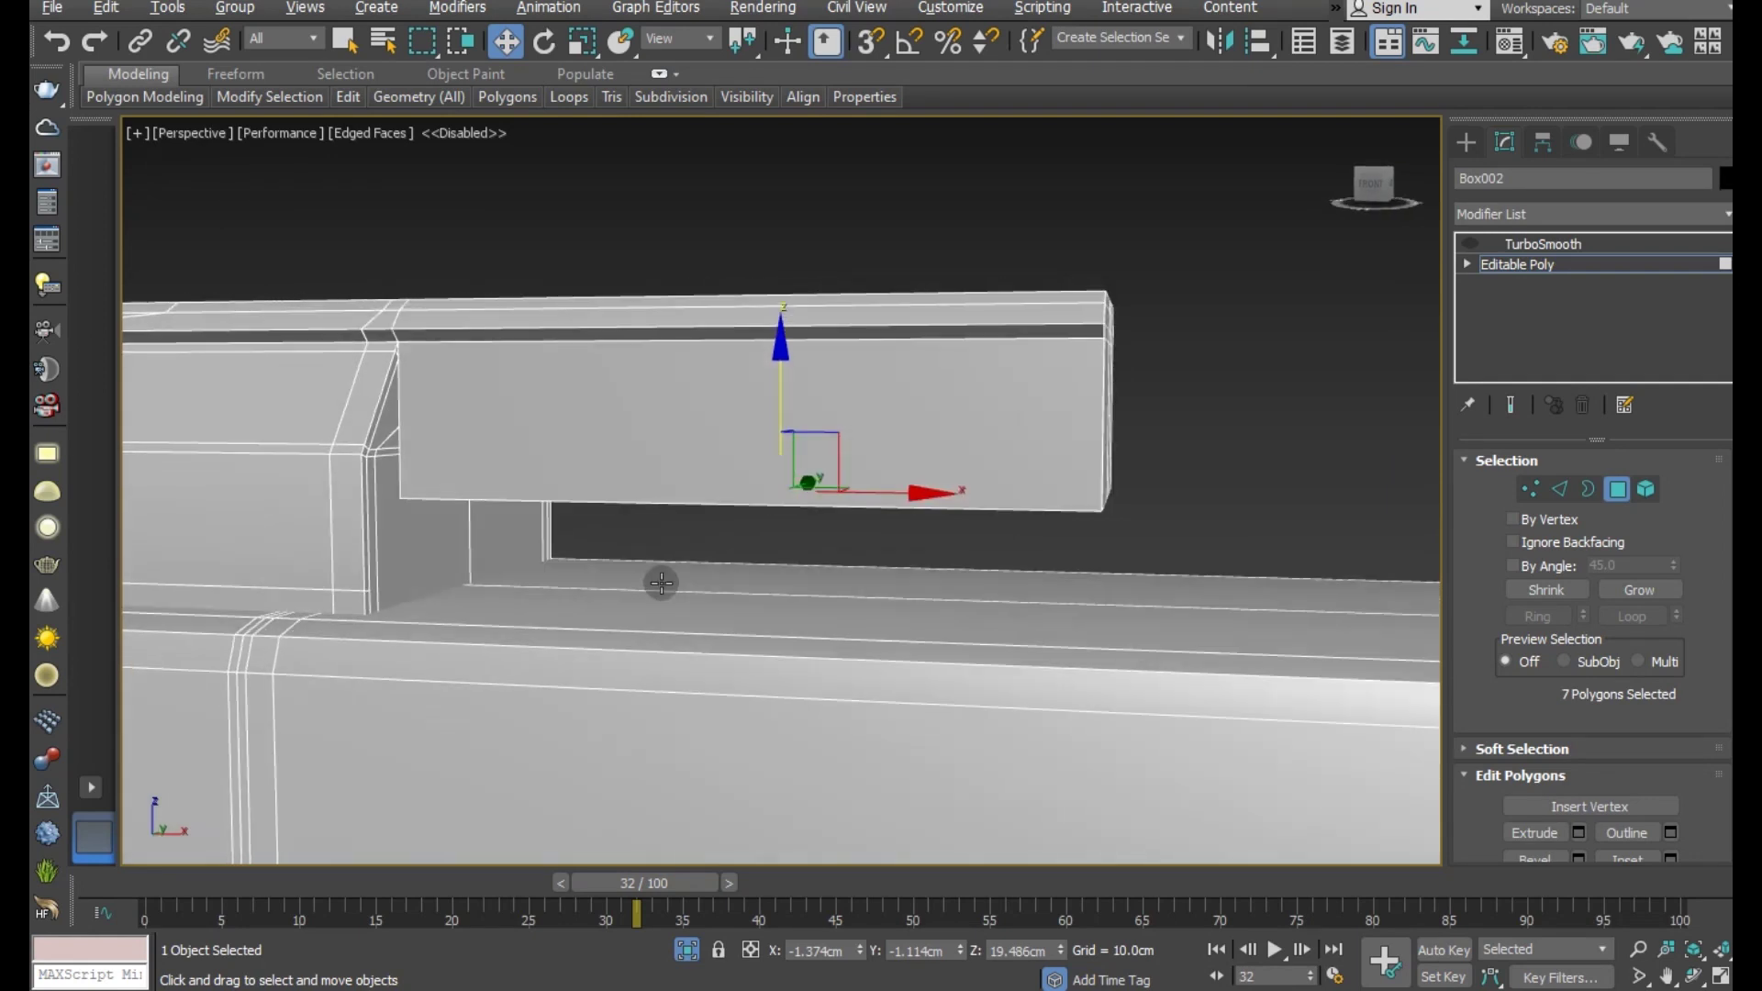
{"action": "middle_click_drag", "start_coordinate": [1047, 563], "coordinate": [1148, 569], "text": "alt"}
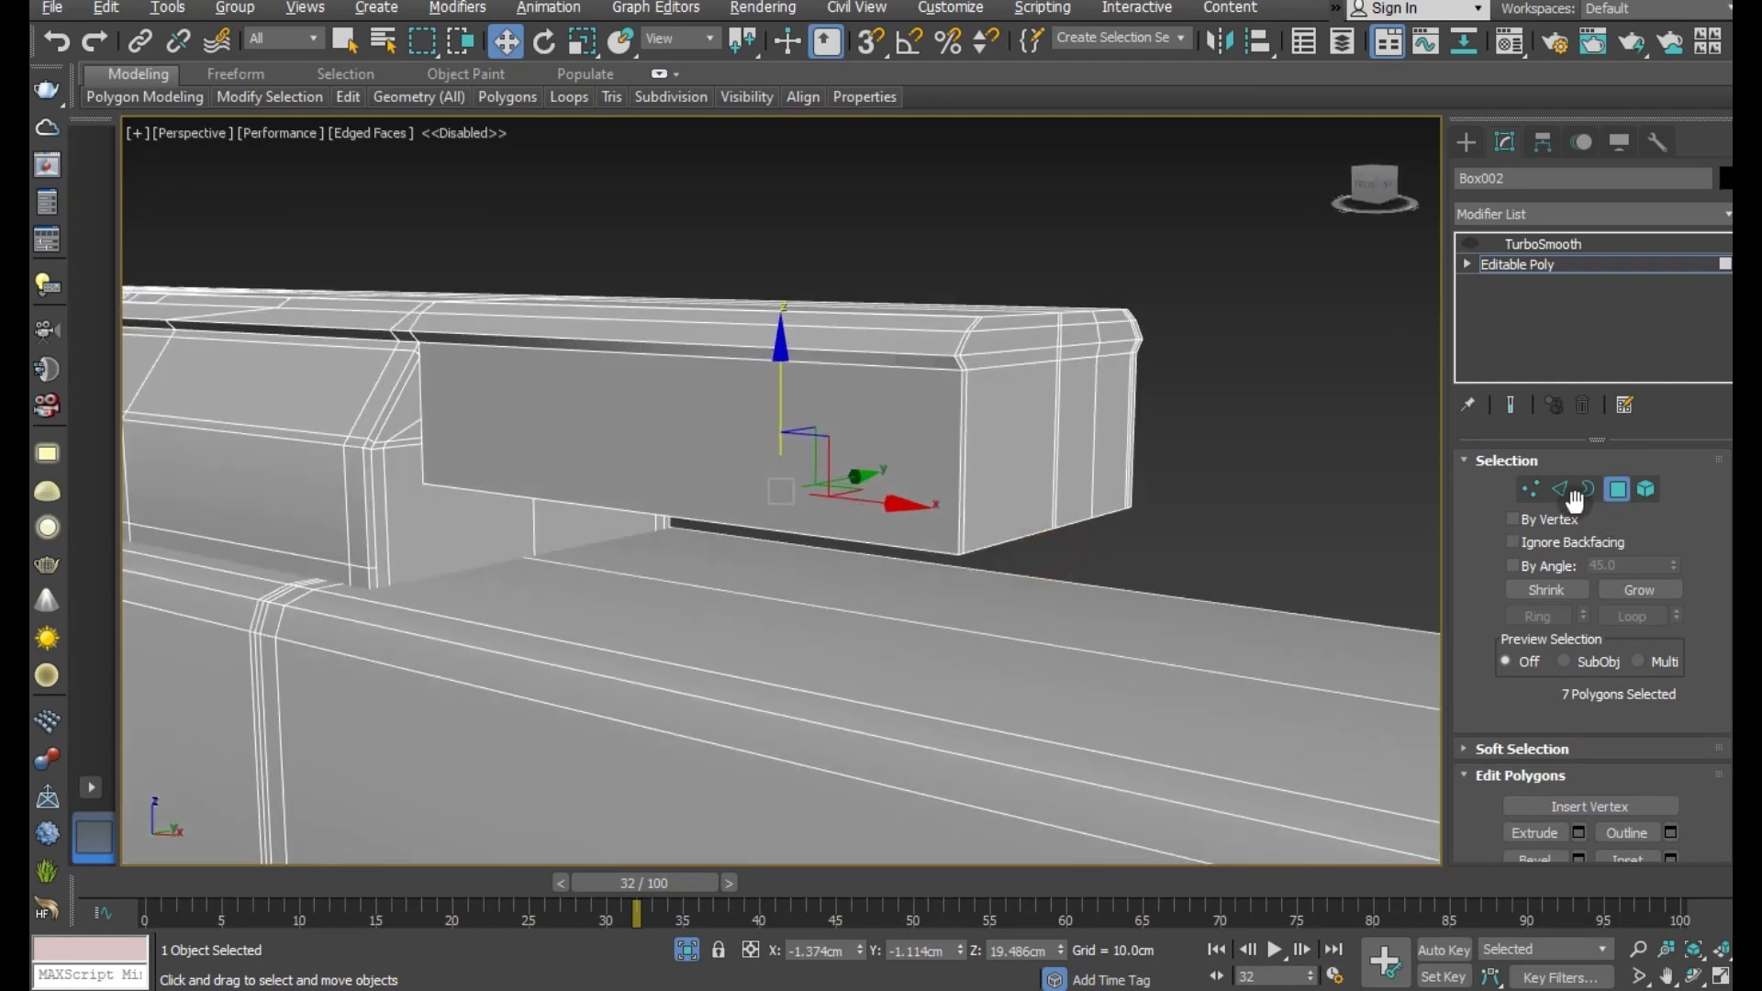
{"action": "left_click", "coordinate": [965, 459]}
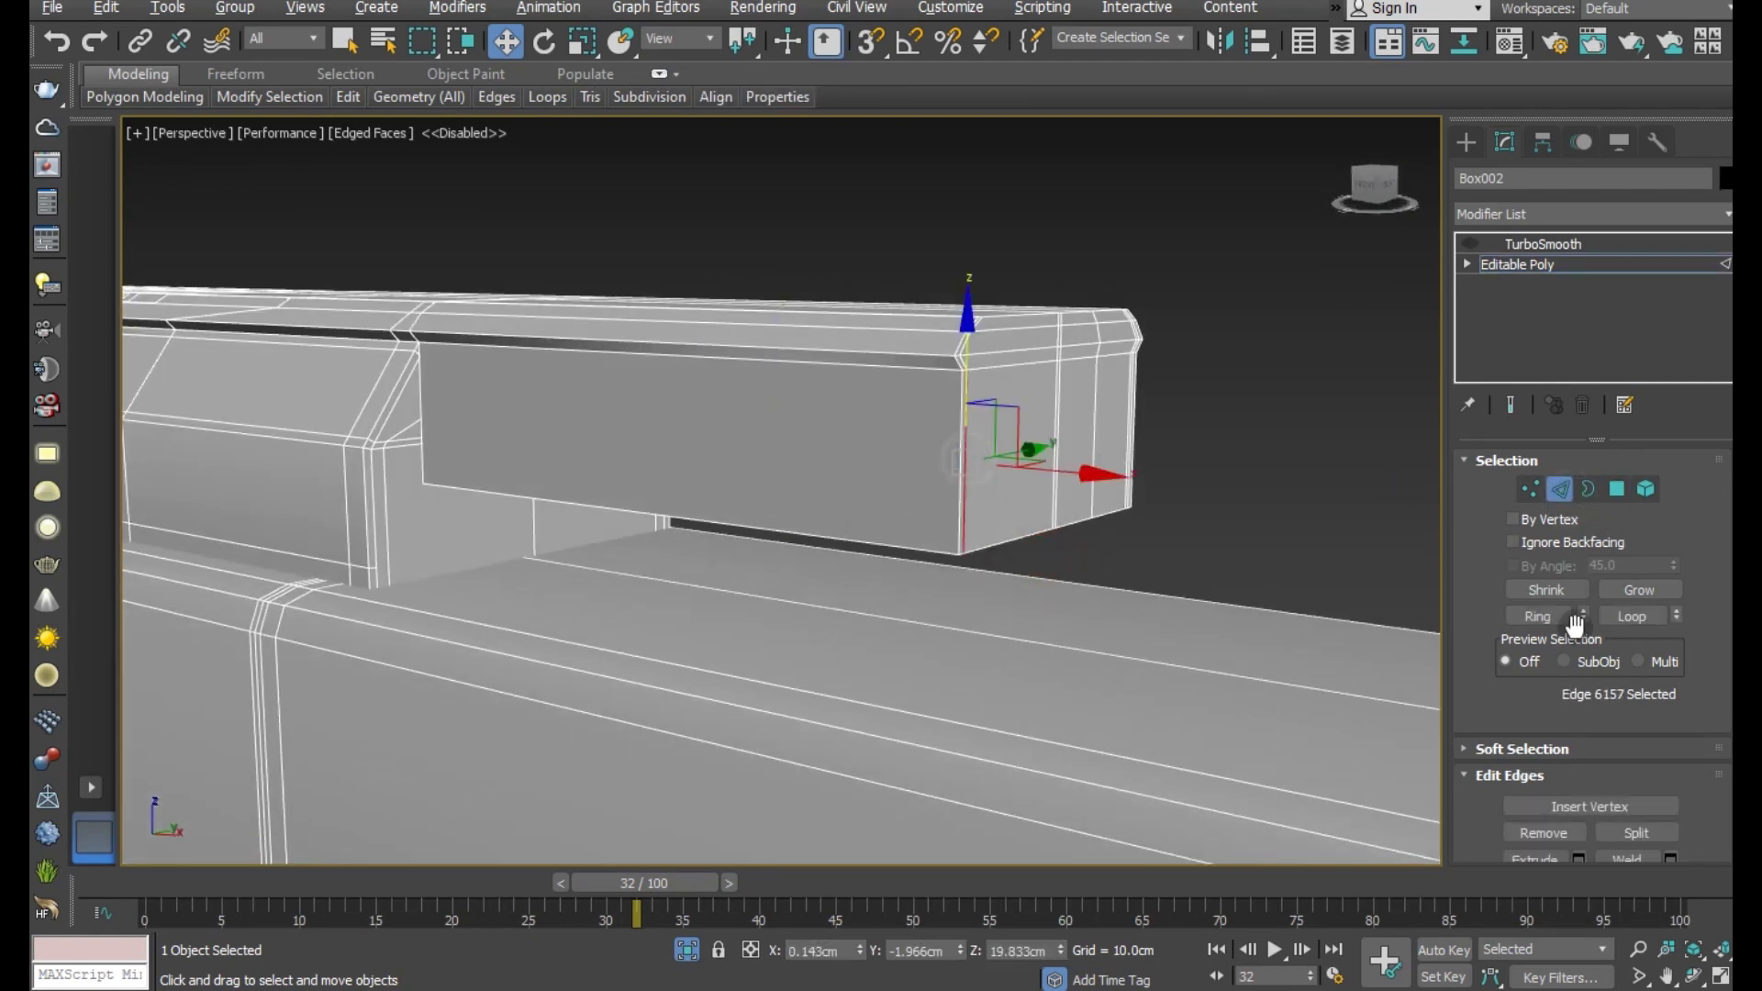
{"action": "left_click", "coordinate": [1546, 608]}
{"action": "scroll", "coordinate": [1722, 857], "scroll_direction": "down", "scroll_amount": 2}
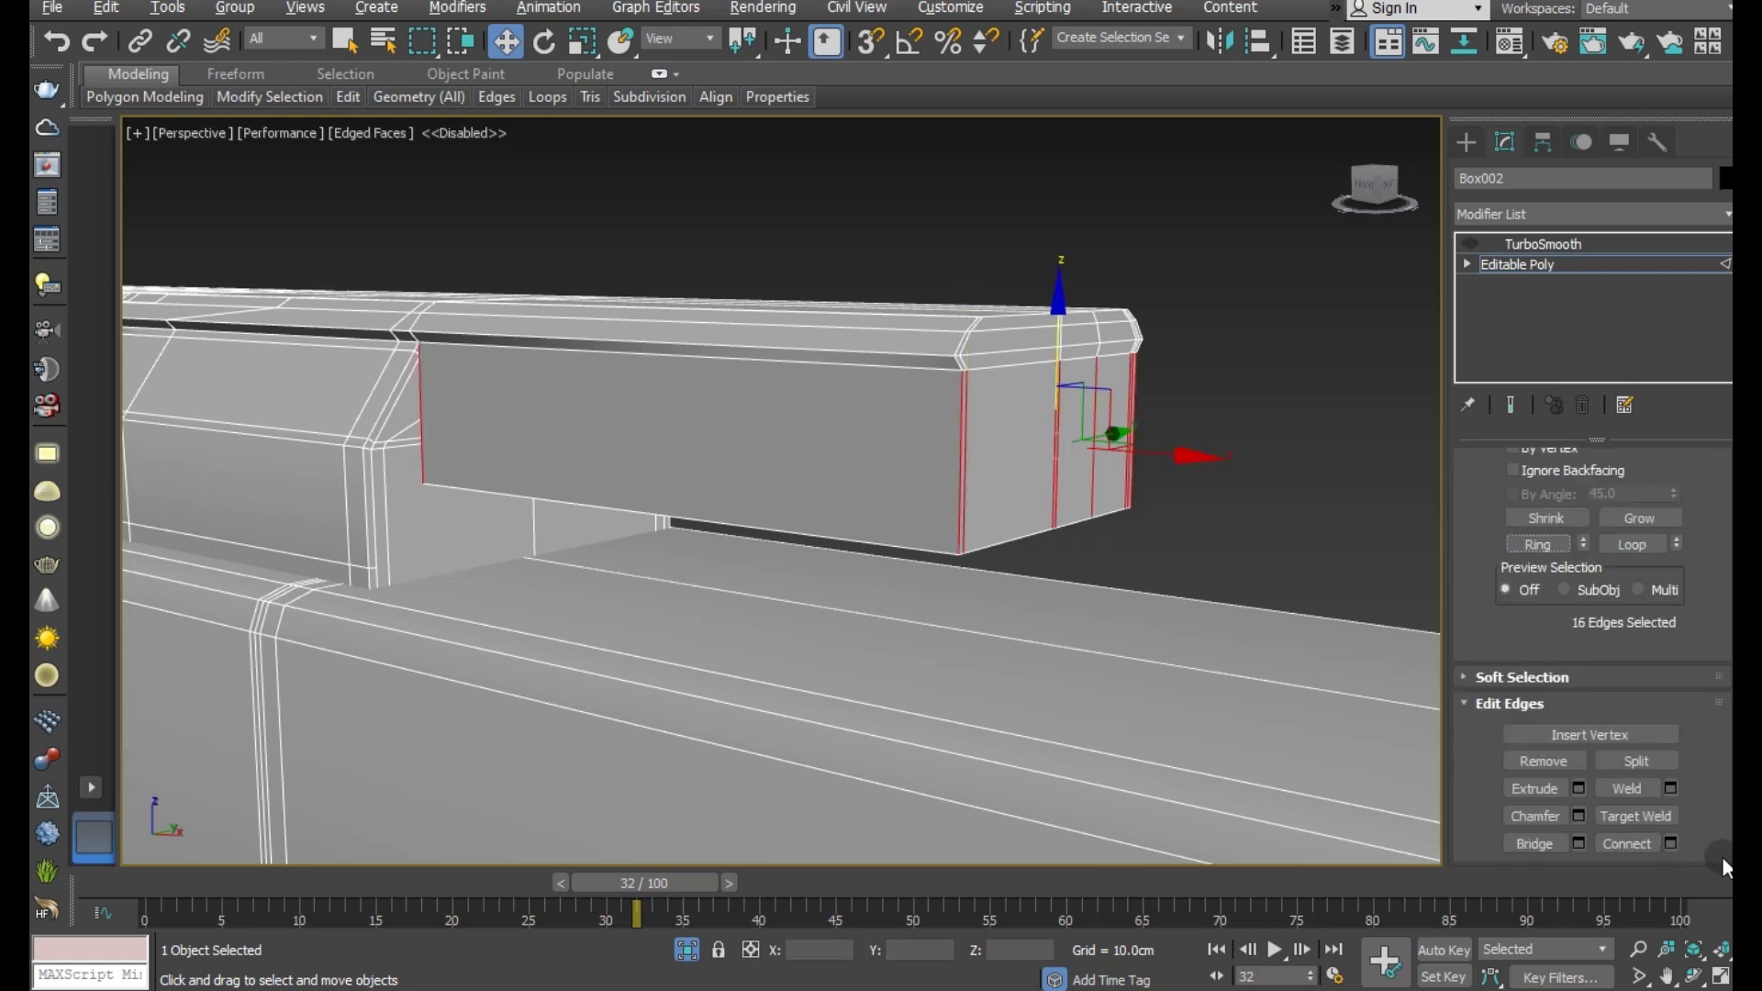
{"action": "left_click", "coordinate": [1671, 843]}
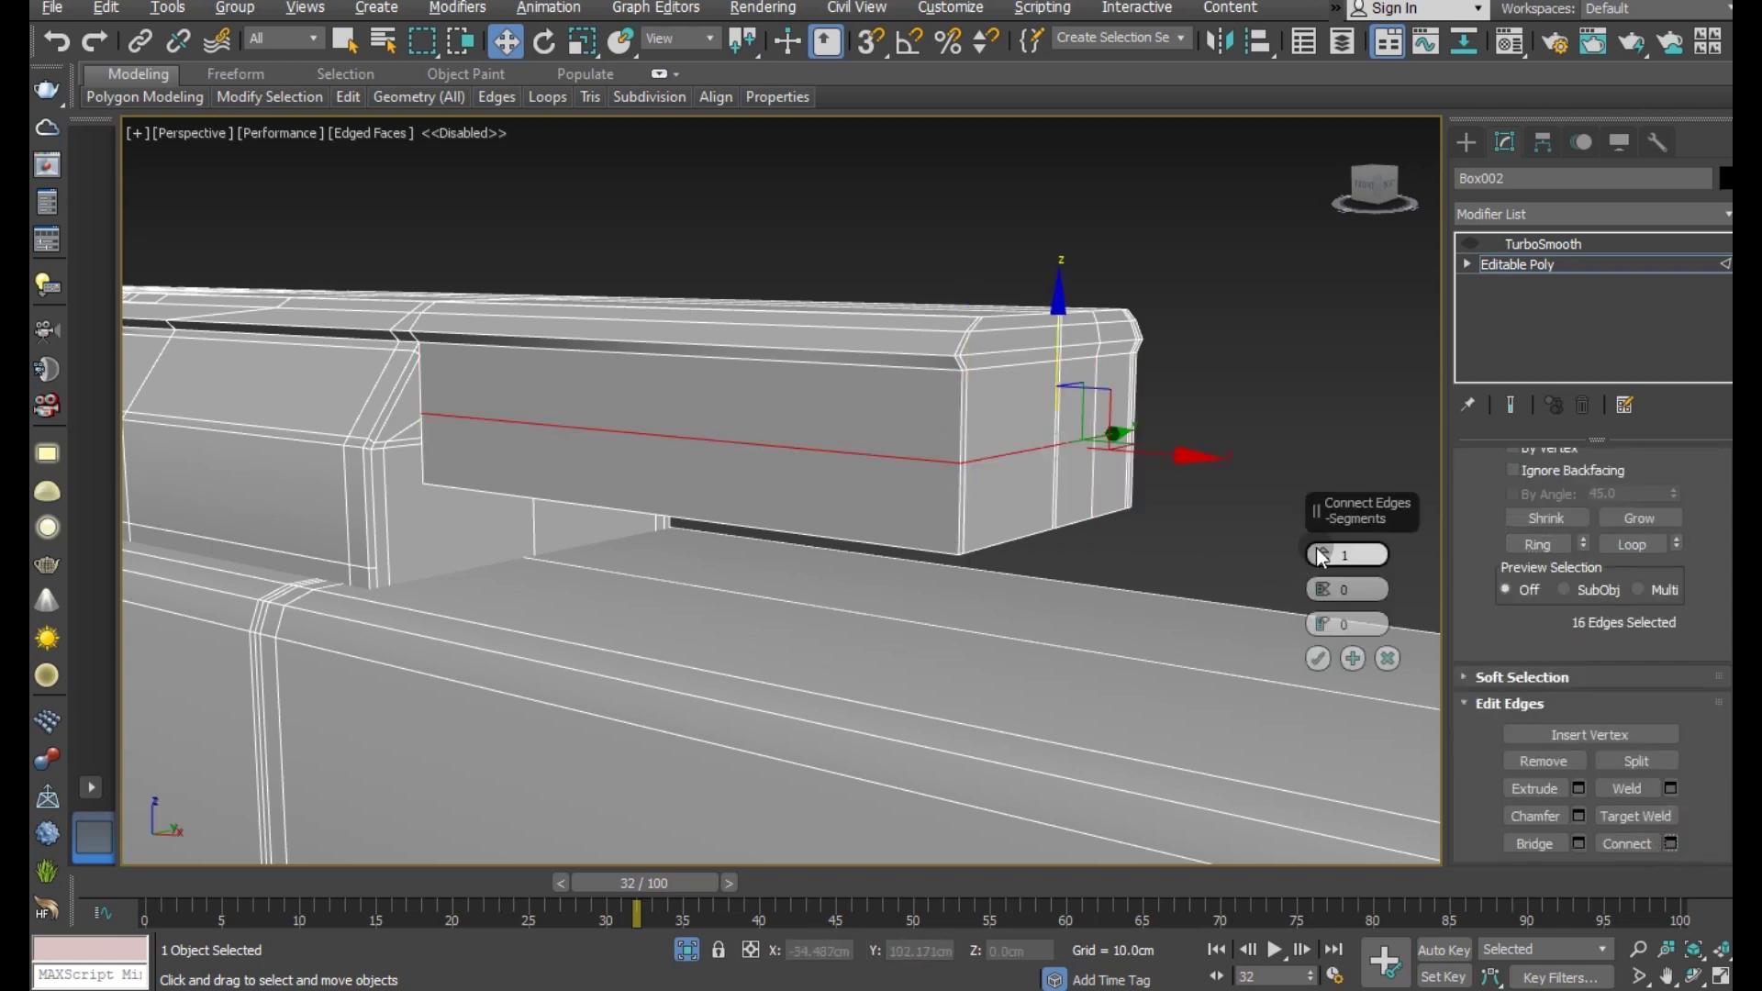
{"action": "left_click_drag", "start_coordinate": [1320, 554], "coordinate": [1310, 165]}
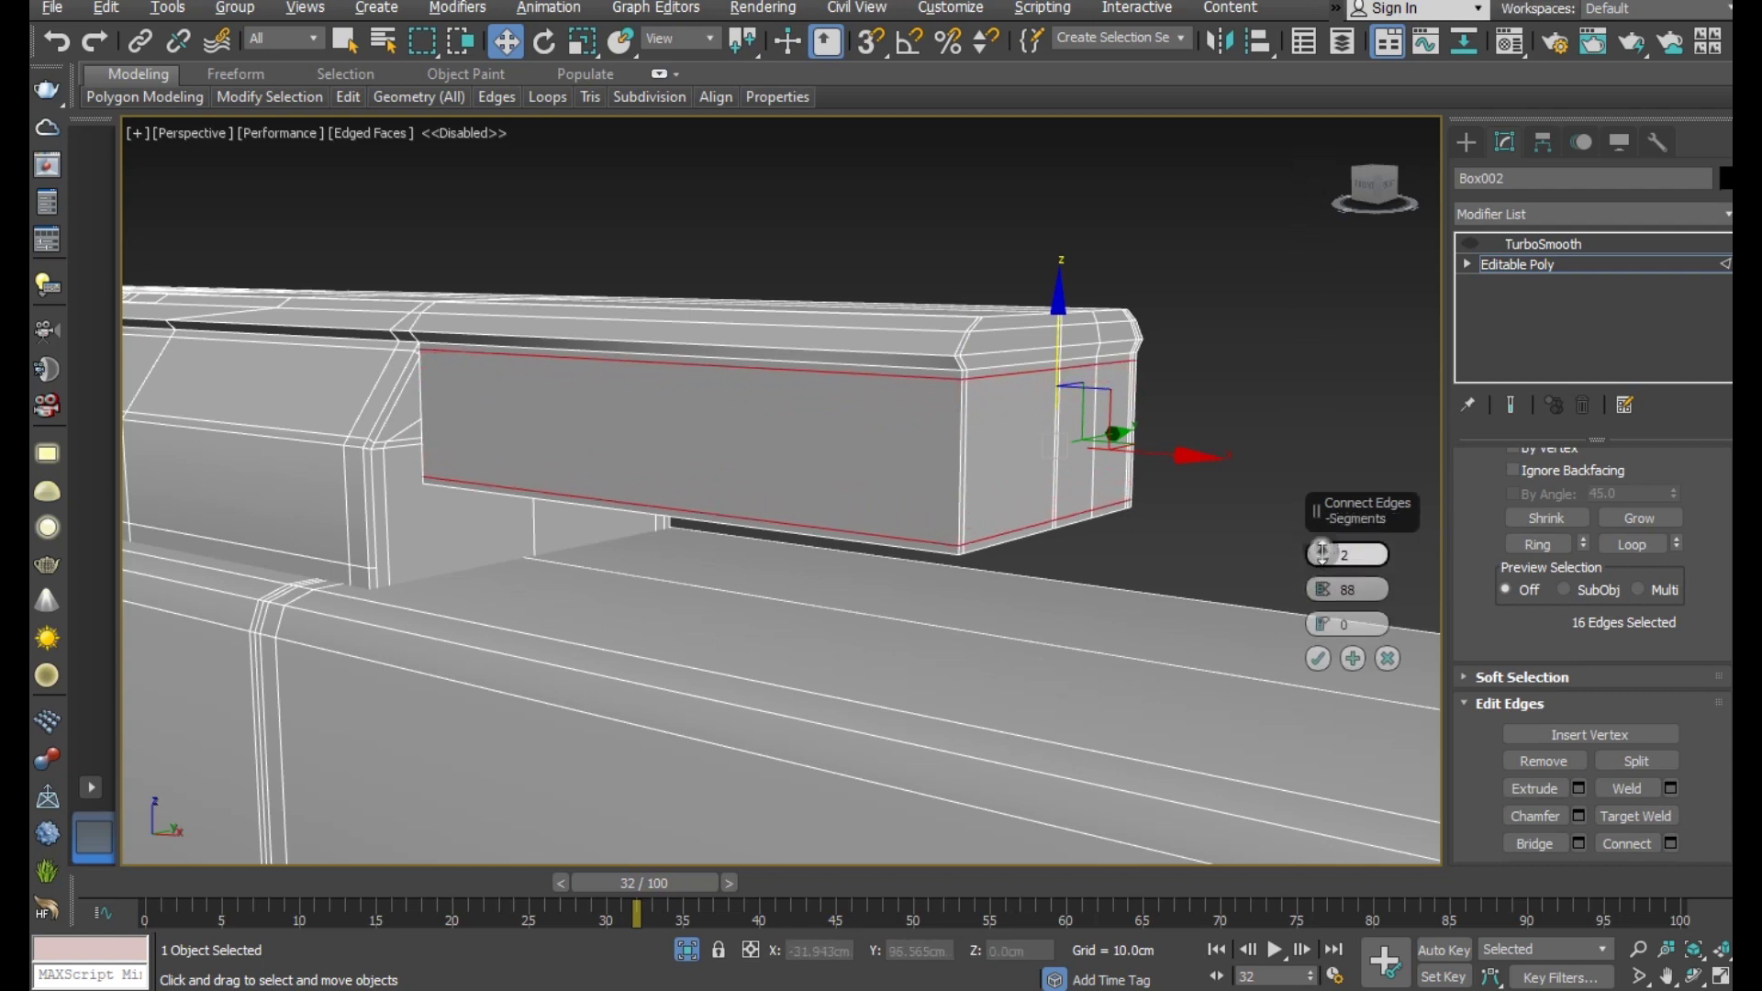
{"action": "left_click", "coordinate": [1318, 658]}
- Connect the long edges with 3 segments pinched to about 96, then exit Edge mode and toggle isolation
{"action": "middle_click_drag", "start_coordinate": [1197, 609], "coordinate": [1114, 354], "text": "alt"}
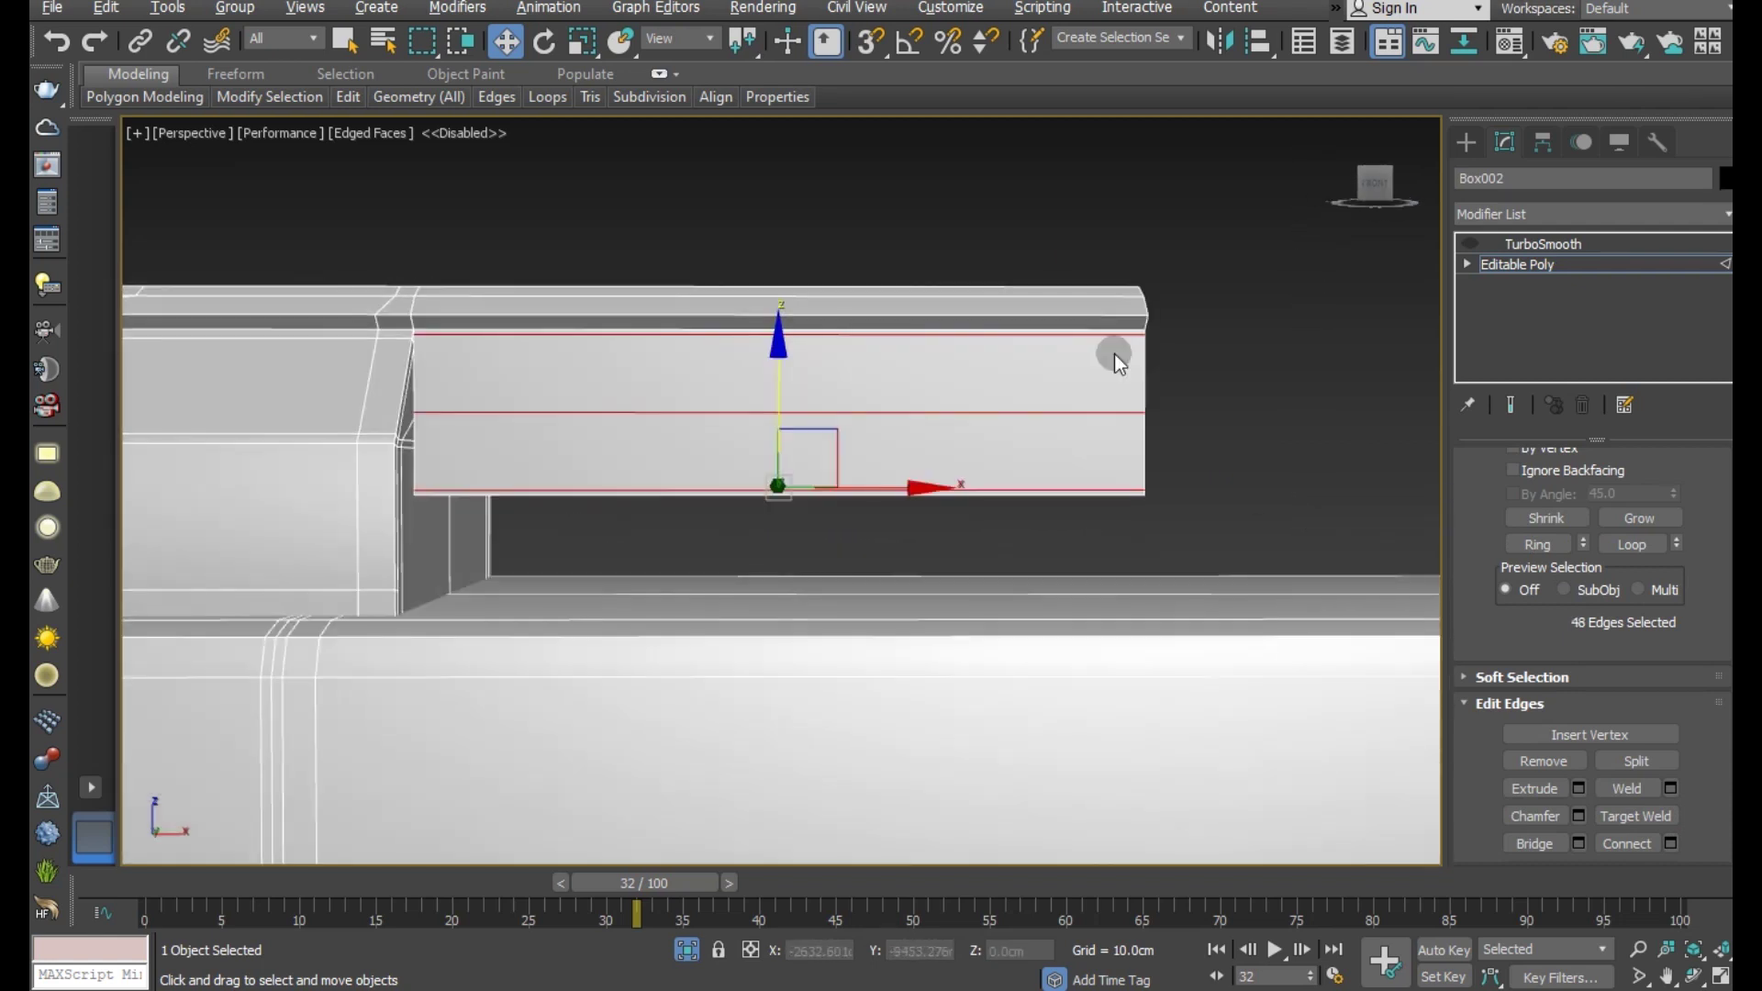
{"action": "left_click_drag", "start_coordinate": [1054, 230], "coordinate": [965, 535]}
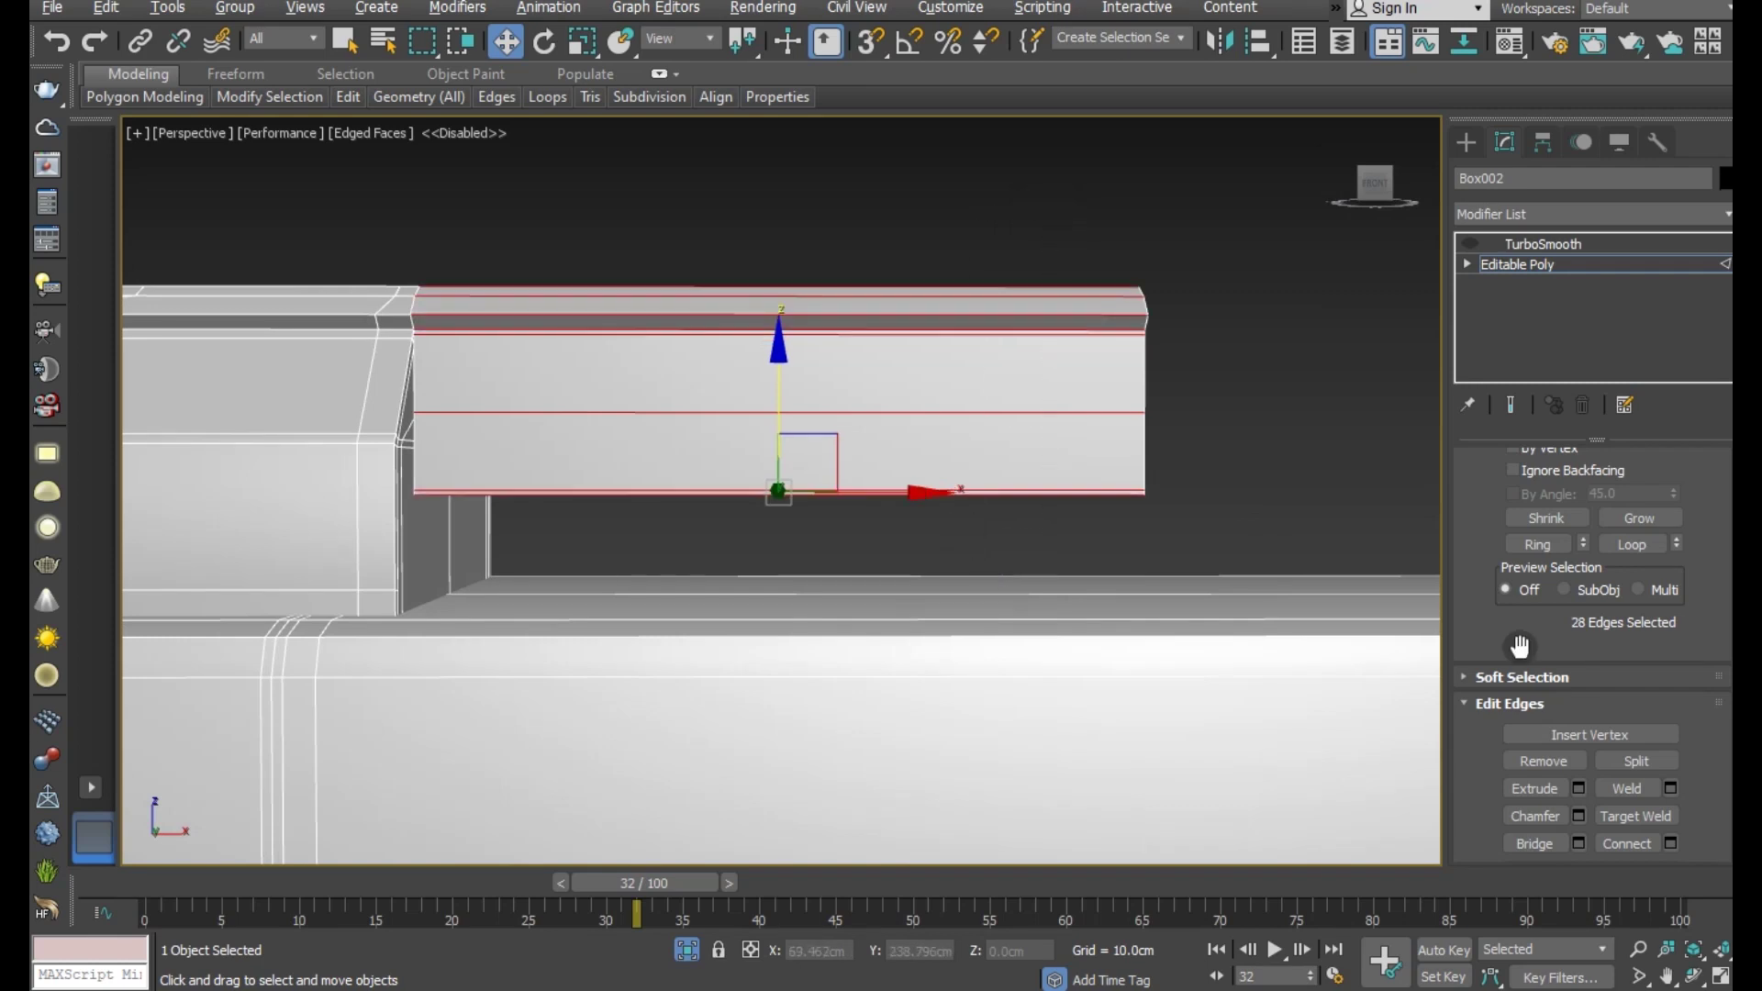
{"action": "middle_click_drag", "start_coordinate": [966, 535], "coordinate": [929, 548], "text": "alt"}
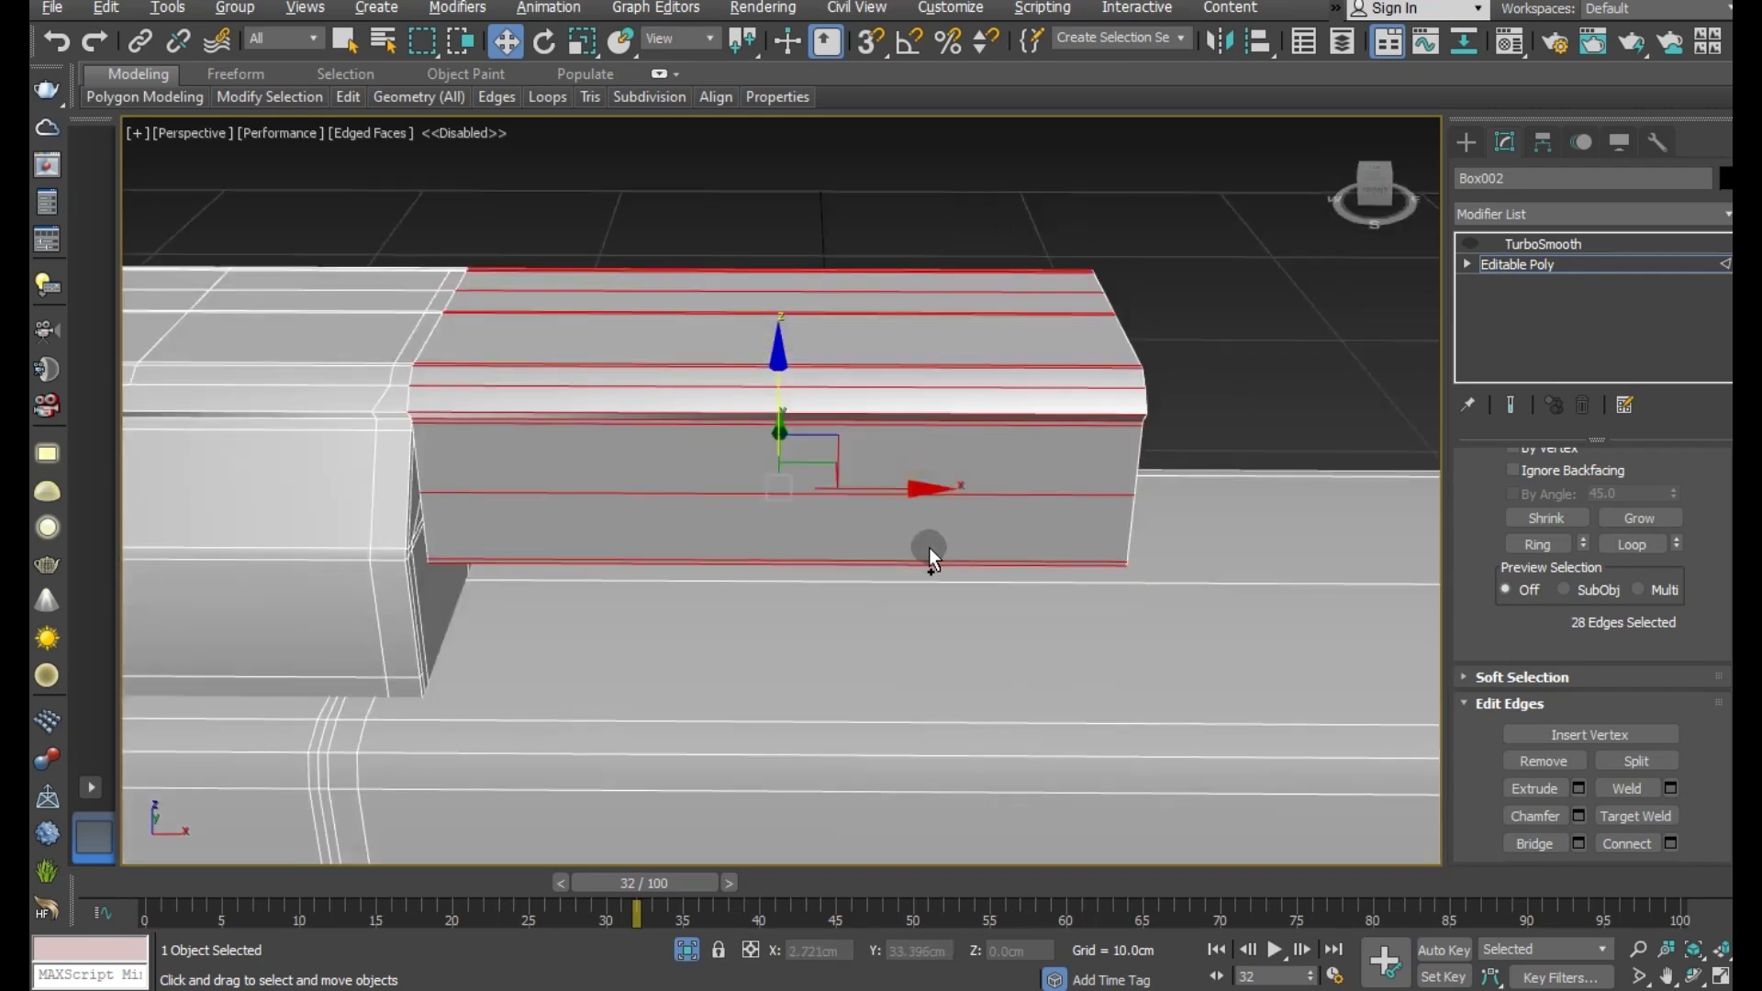
{"action": "left_click", "coordinate": [1671, 841]}
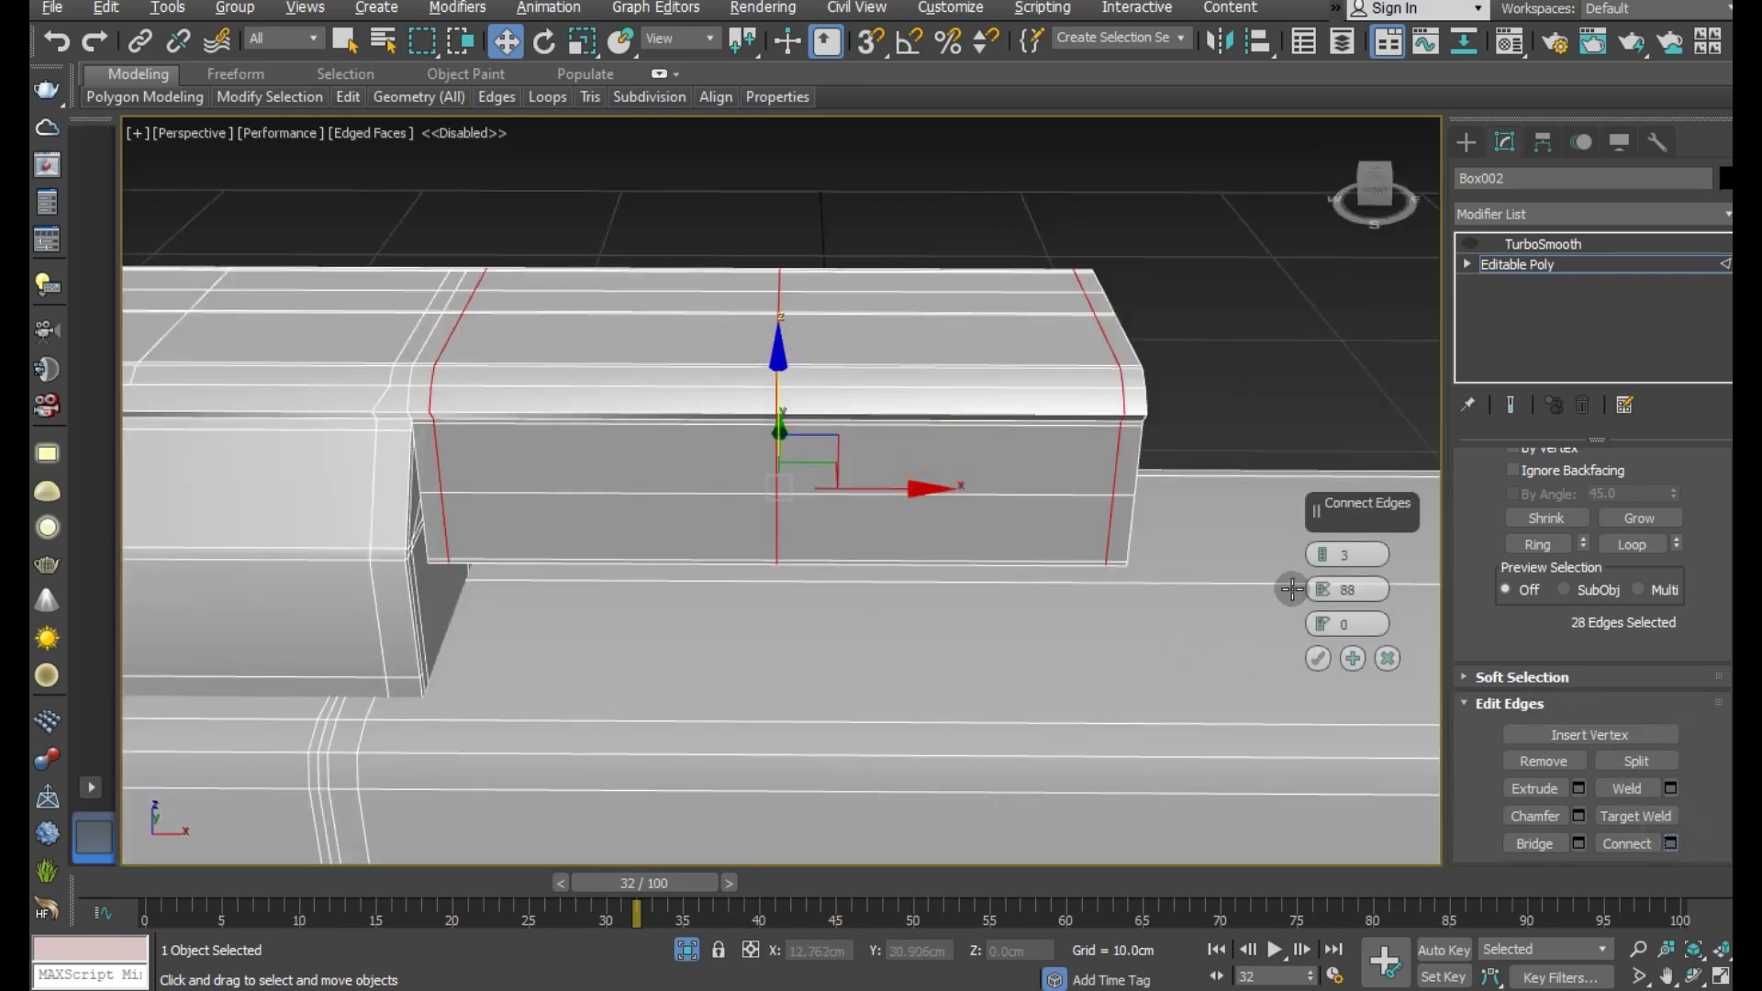
{"action": "left_click_drag", "start_coordinate": [1313, 580], "coordinate": [1311, 549]}
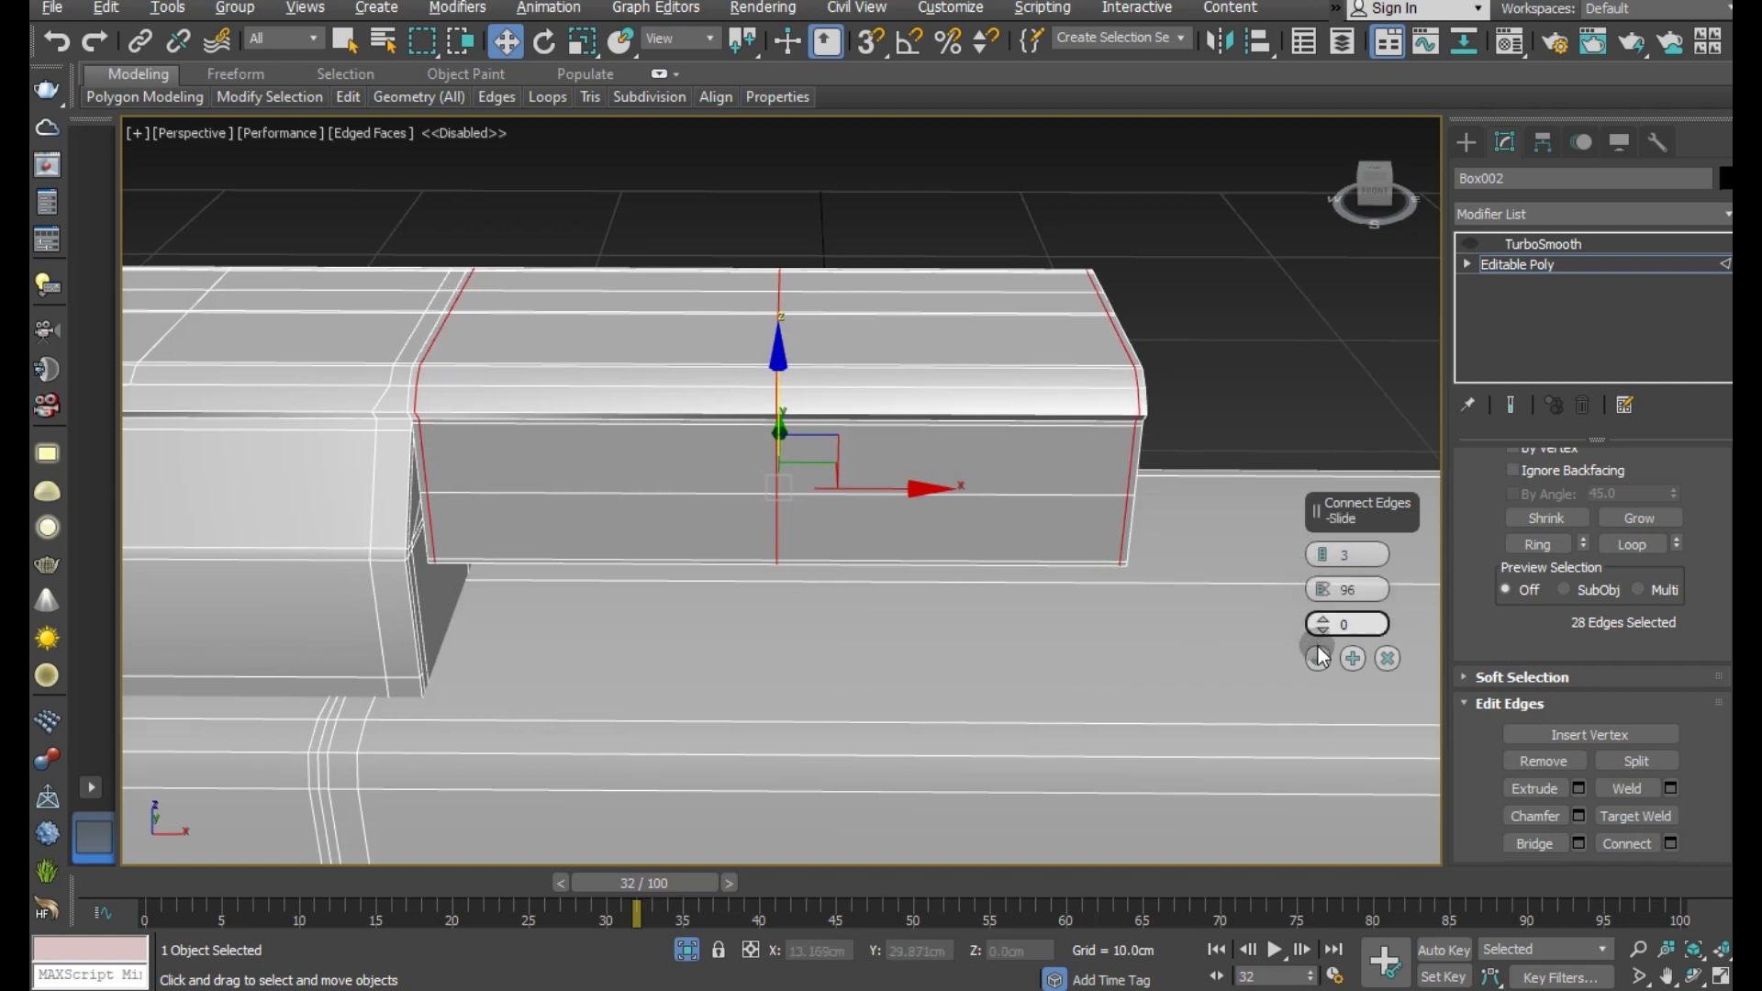
{"action": "left_click", "coordinate": [1318, 658]}
{"action": "left_click", "coordinate": [1481, 270]}
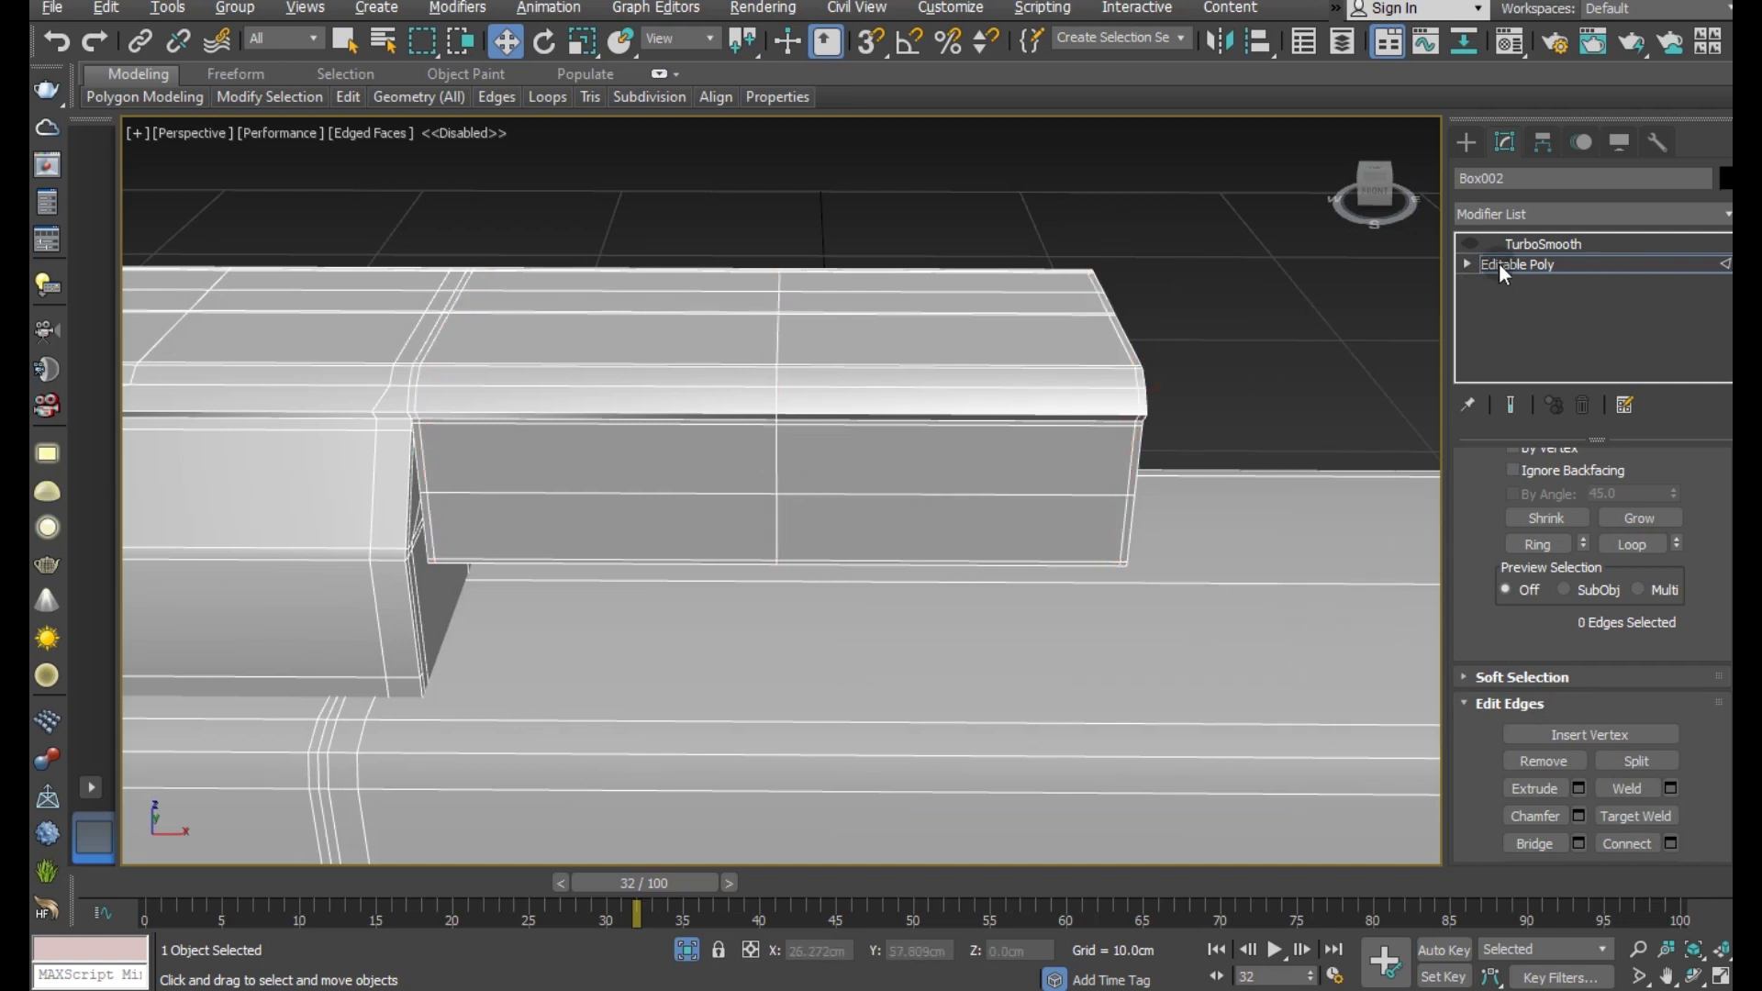
{"action": "left_click", "coordinate": [697, 948]}
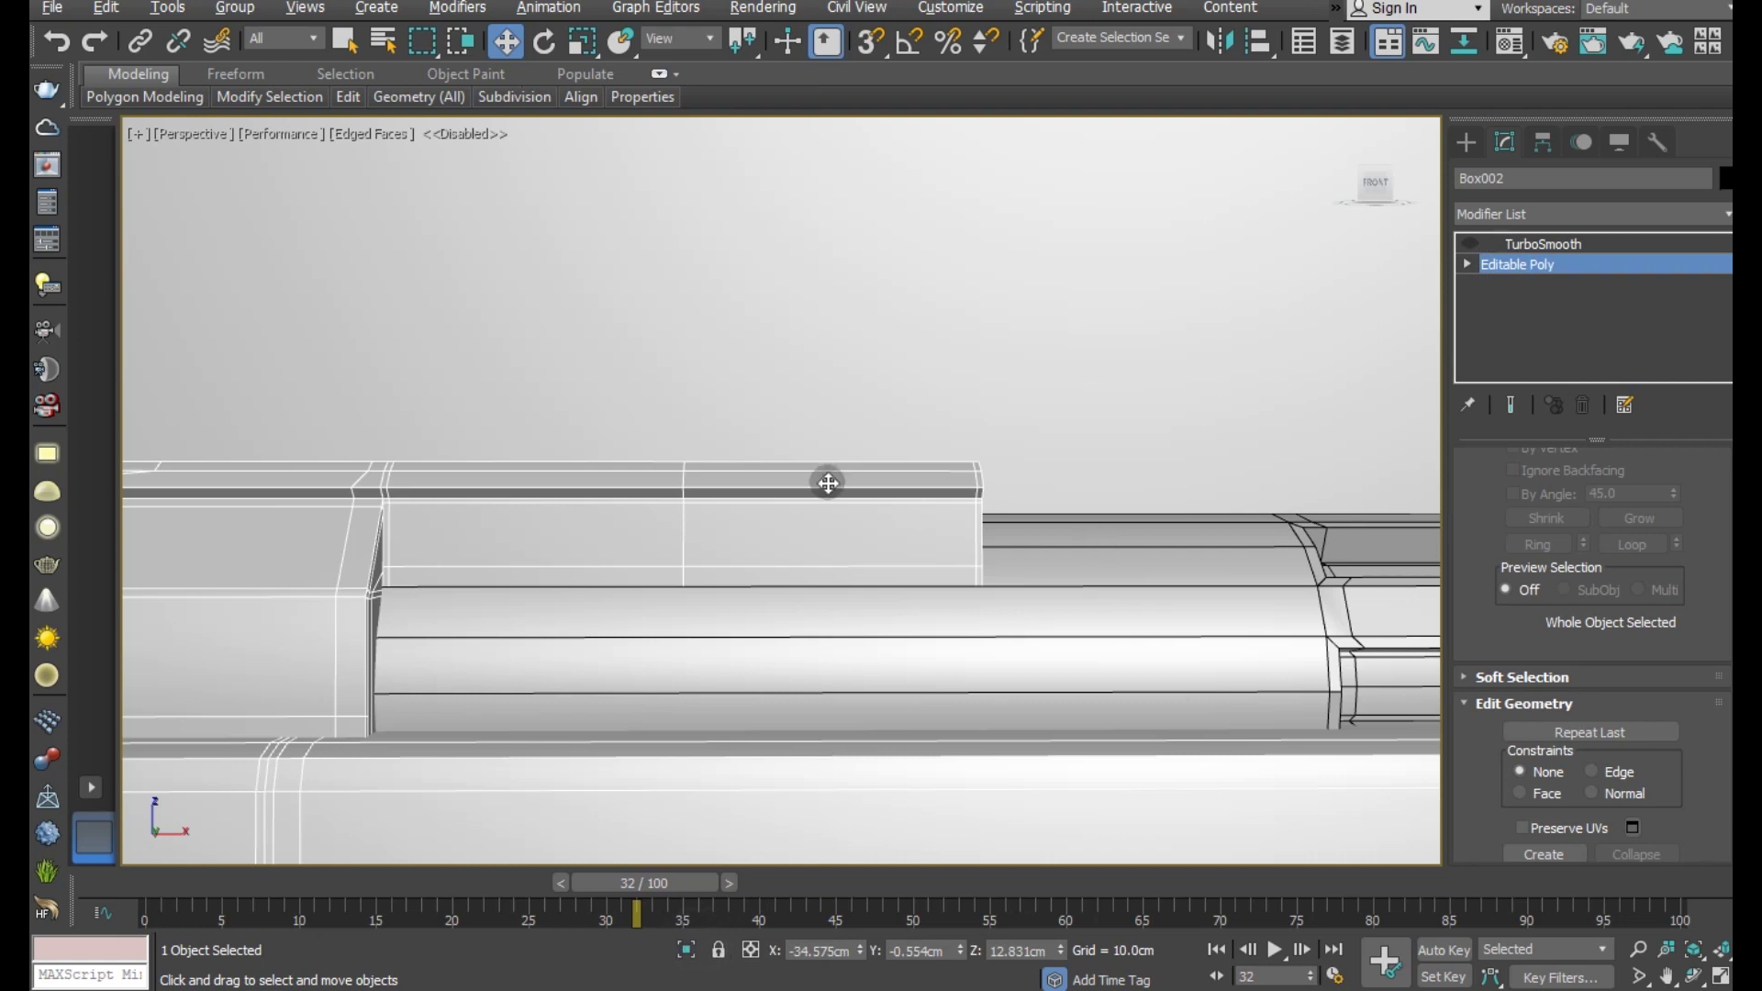
- Attach the barrel and the bolt handle to the rifle body
{"action": "scroll", "coordinate": [1637, 463], "scroll_direction": "down", "scroll_amount": 3}
{"action": "scroll", "coordinate": [1558, 567], "scroll_direction": "down", "scroll_amount": 3}
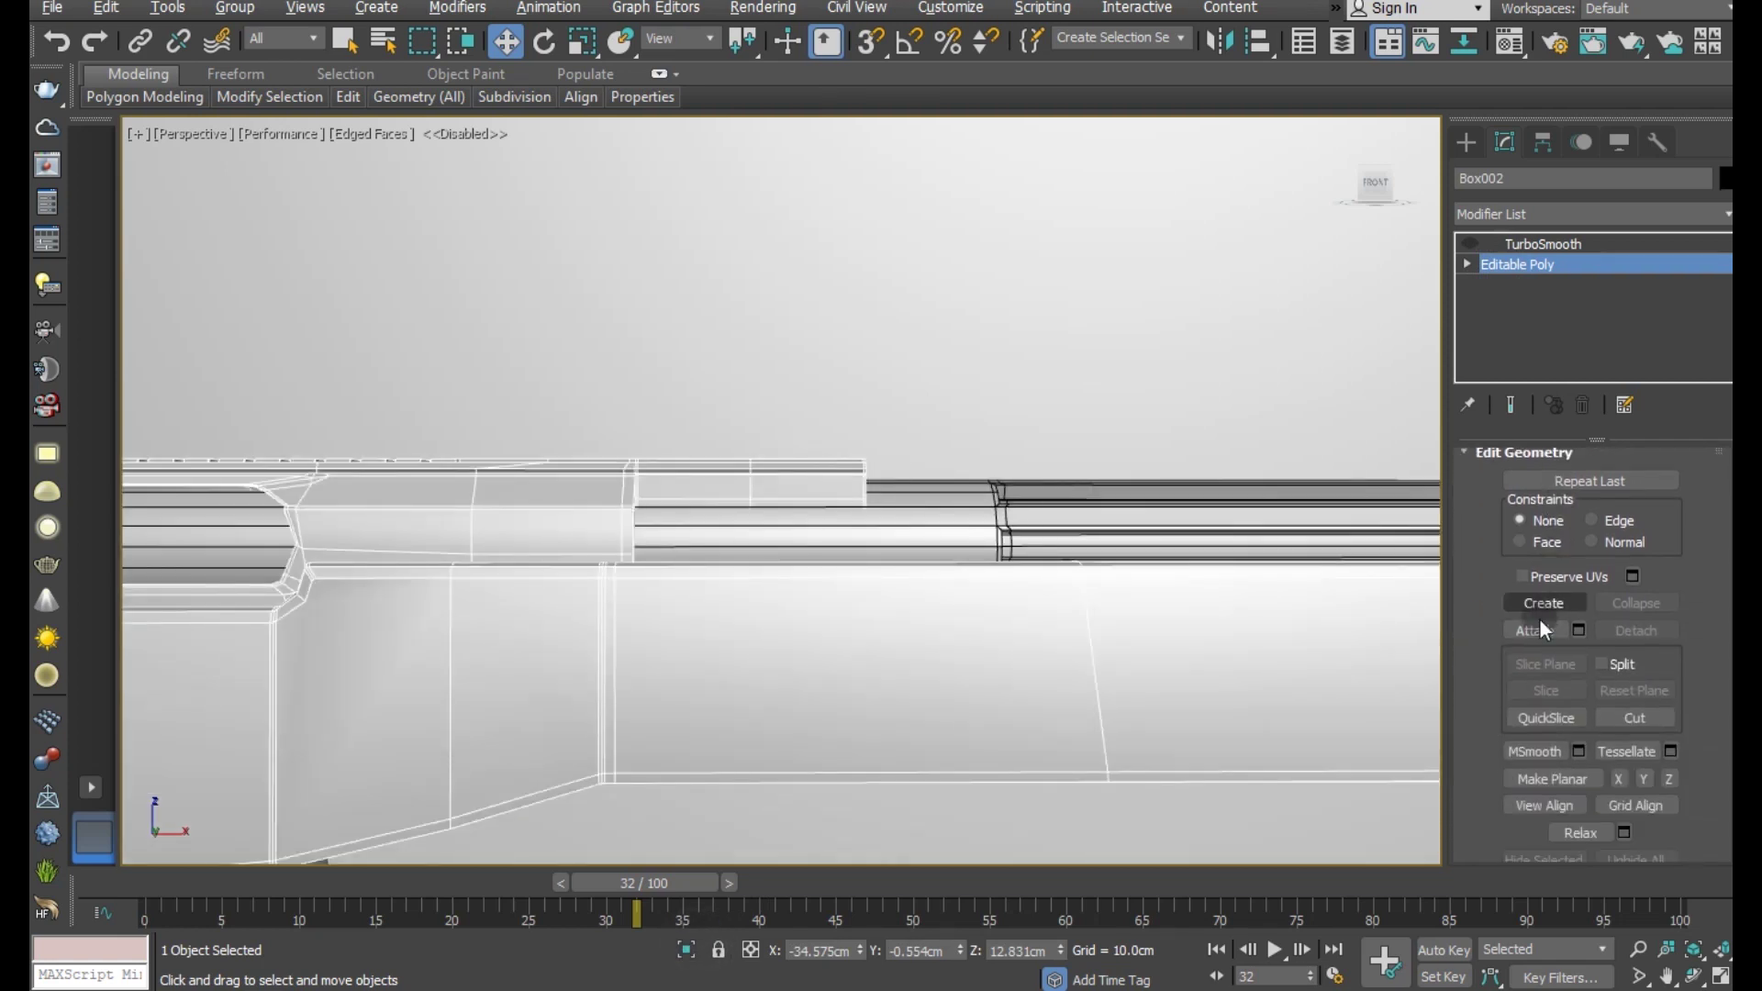
{"action": "left_click", "coordinate": [1535, 630]}
{"action": "scroll", "coordinate": [886, 597], "scroll_direction": "down", "scroll_amount": 4}
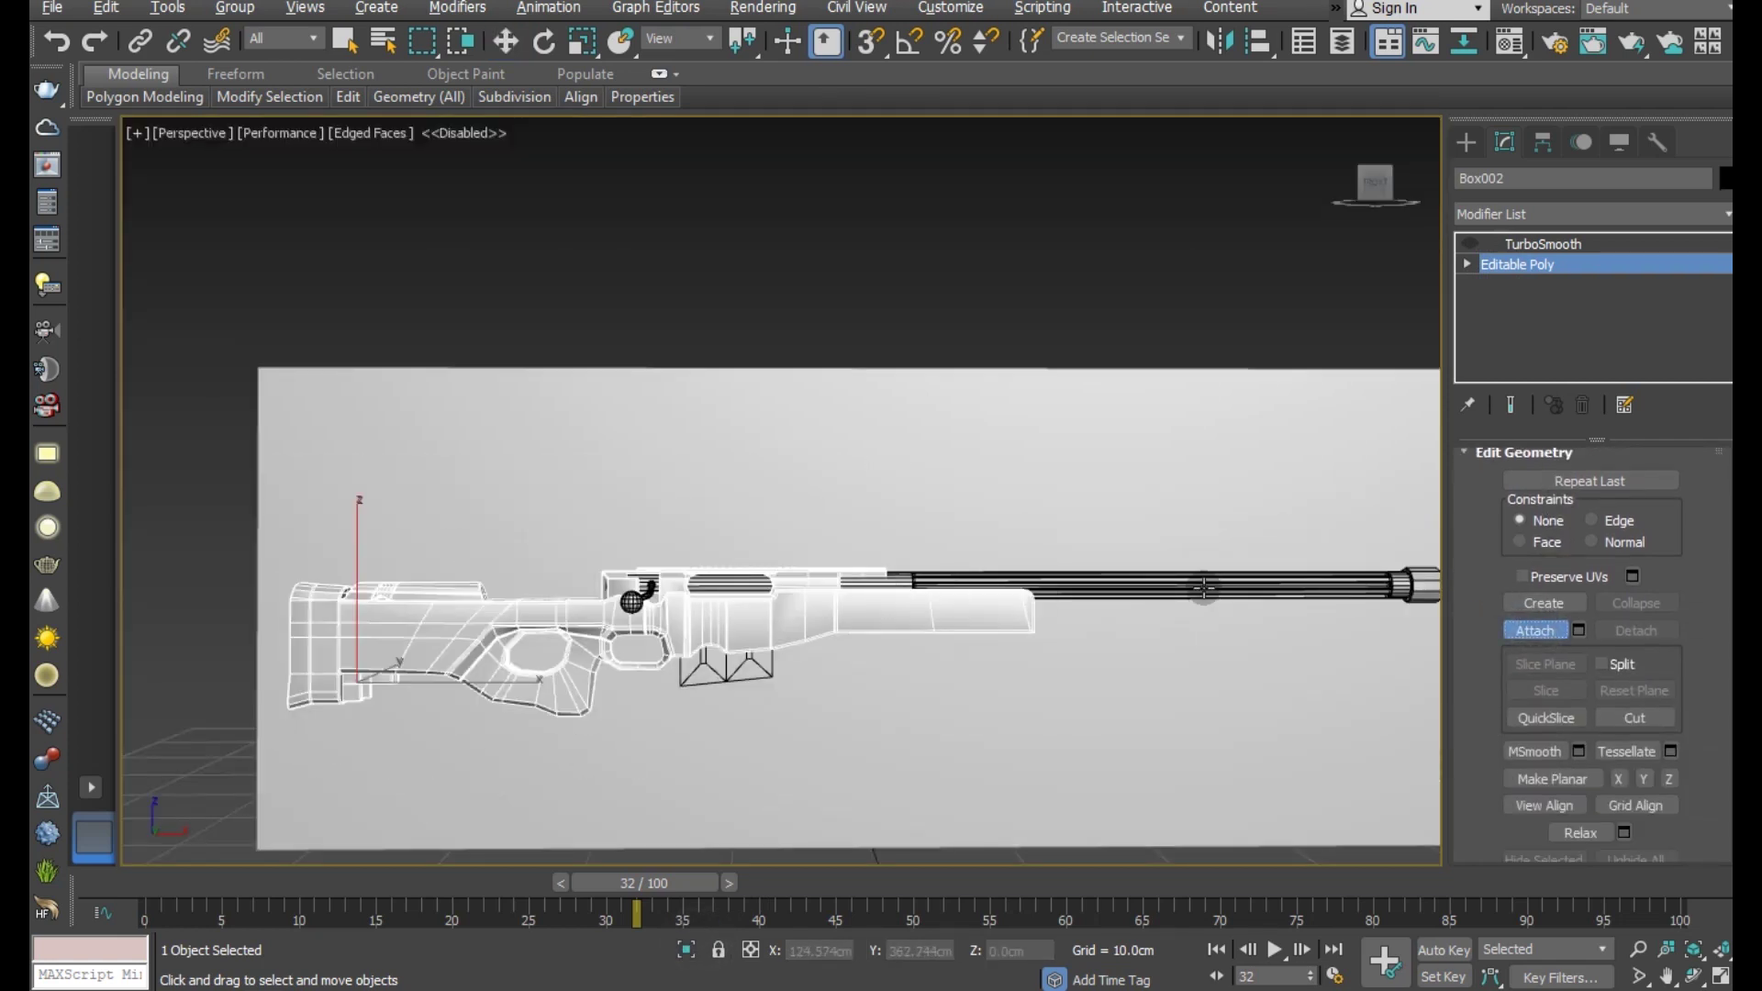
{"action": "left_click", "coordinate": [1204, 587]}
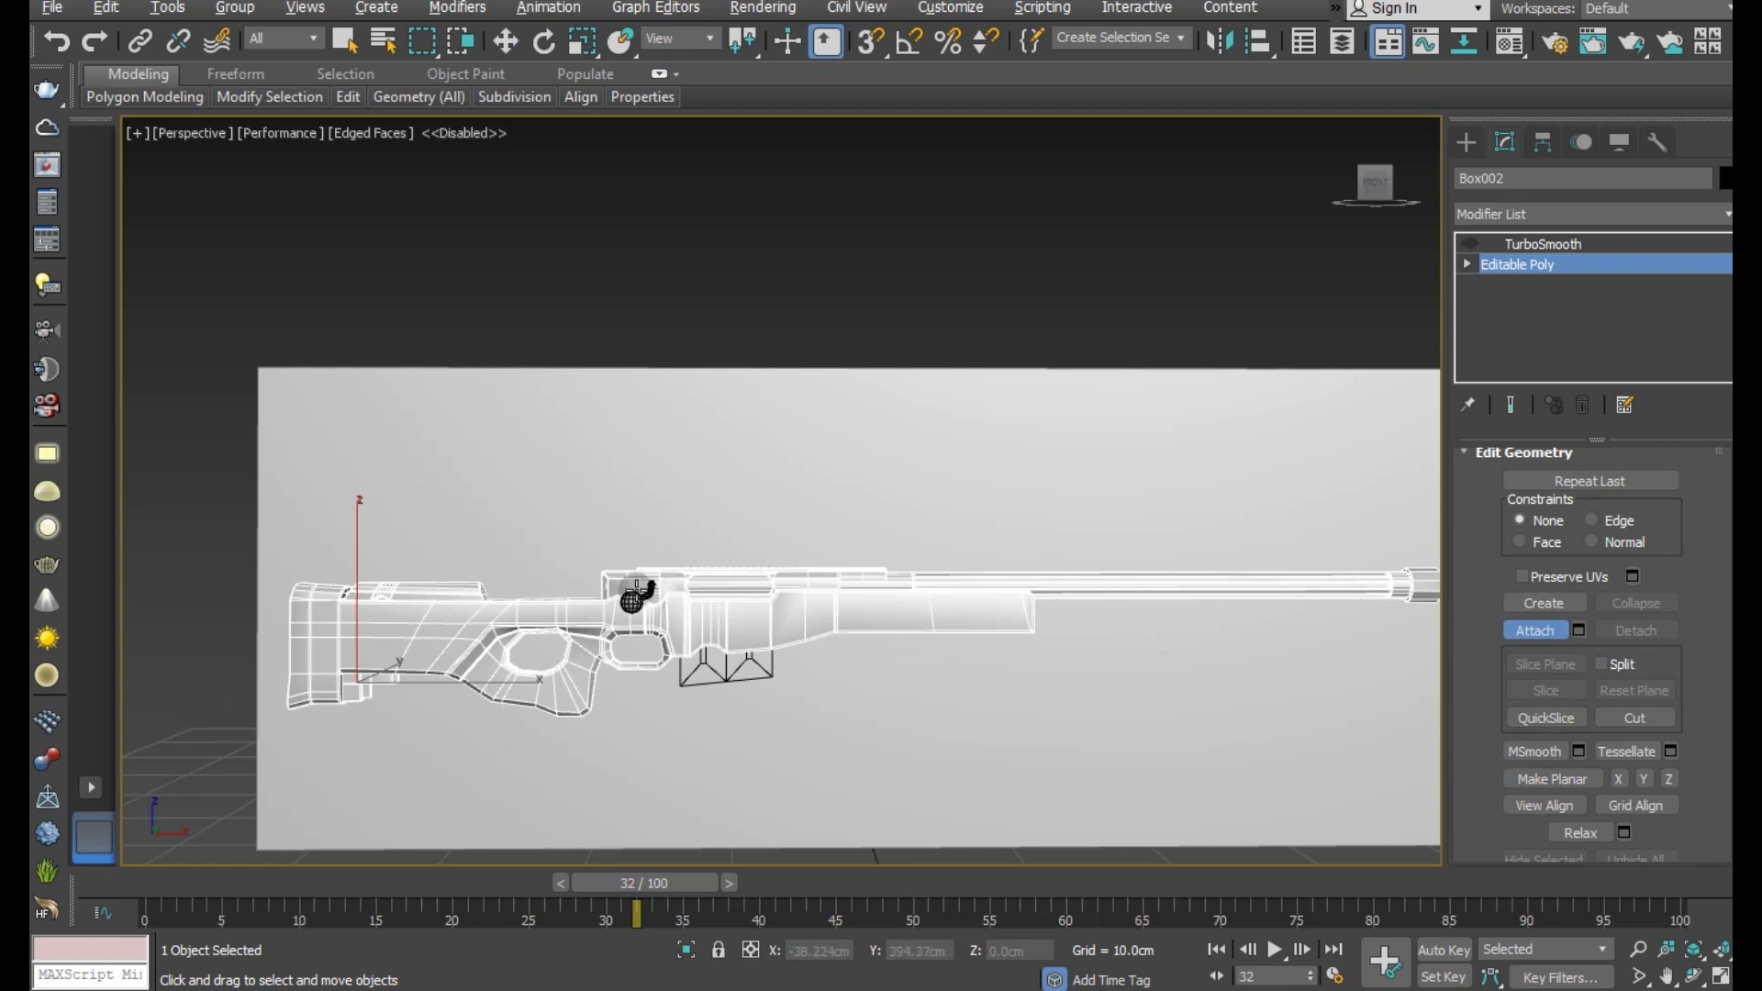
{"action": "left_click", "coordinate": [631, 602]}
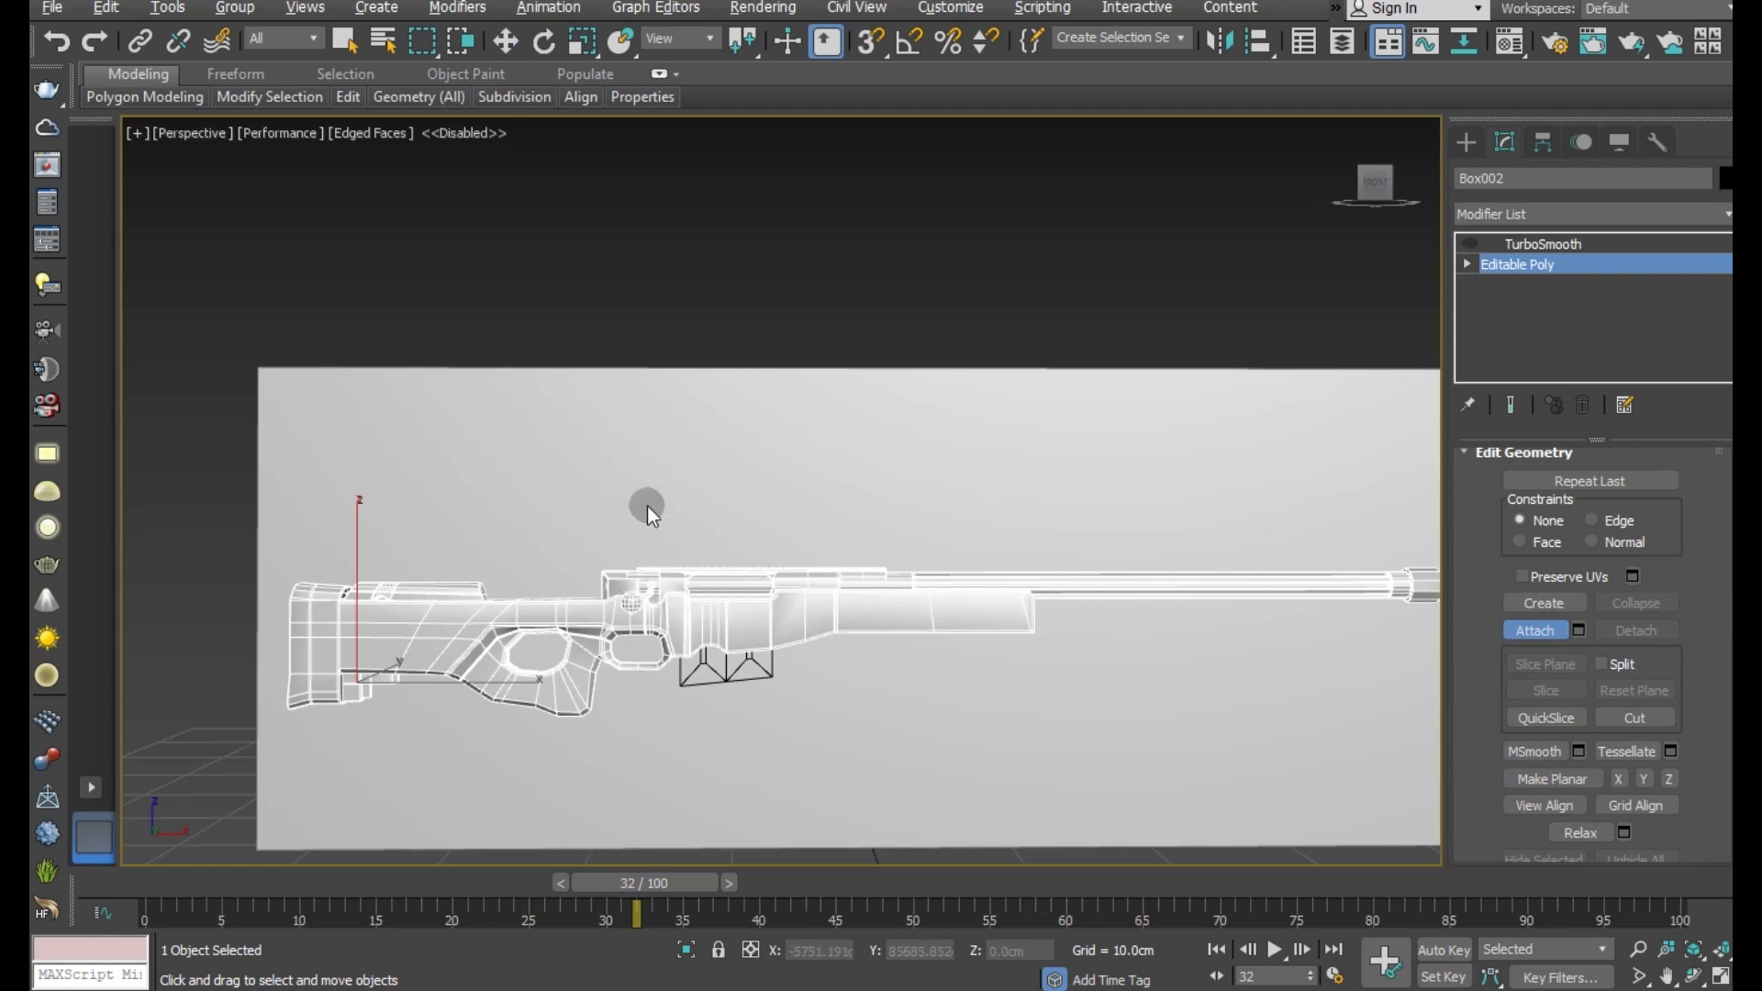
{"action": "right_click", "coordinate": [1082, 735]}
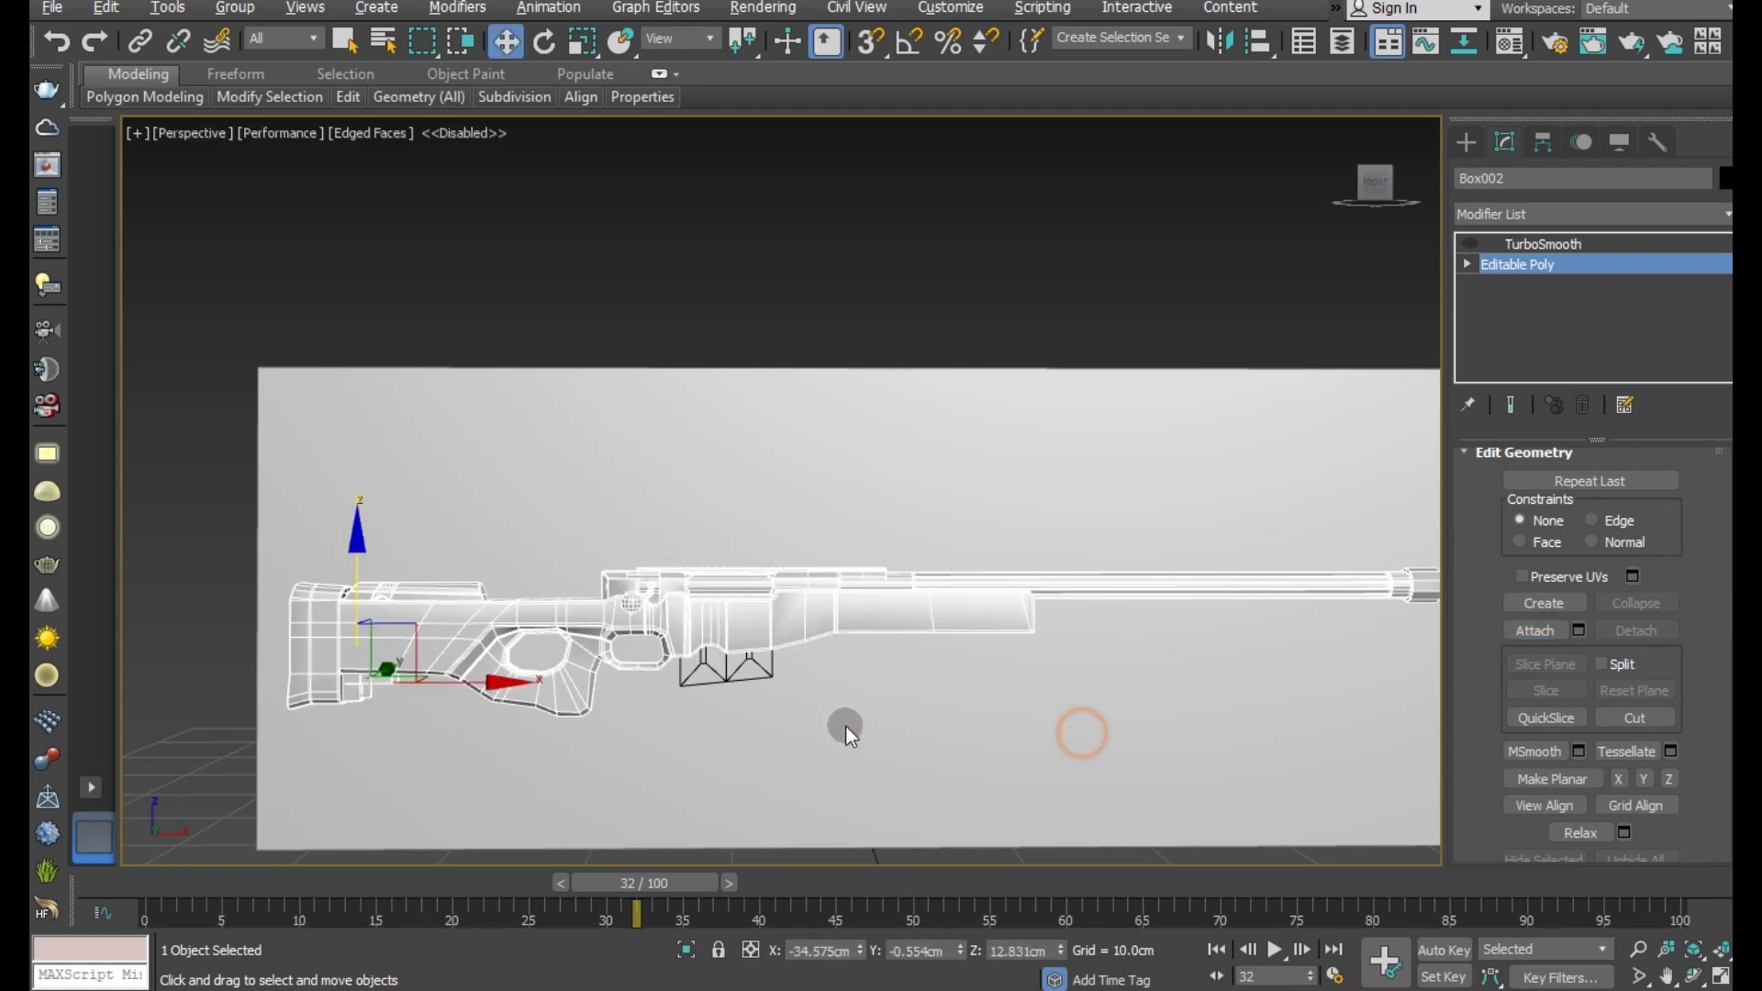
- Hide everything except the selected rifle parts, then select the magazine block alone
{"action": "left_click", "coordinate": [828, 654], "text": "ctrl"}
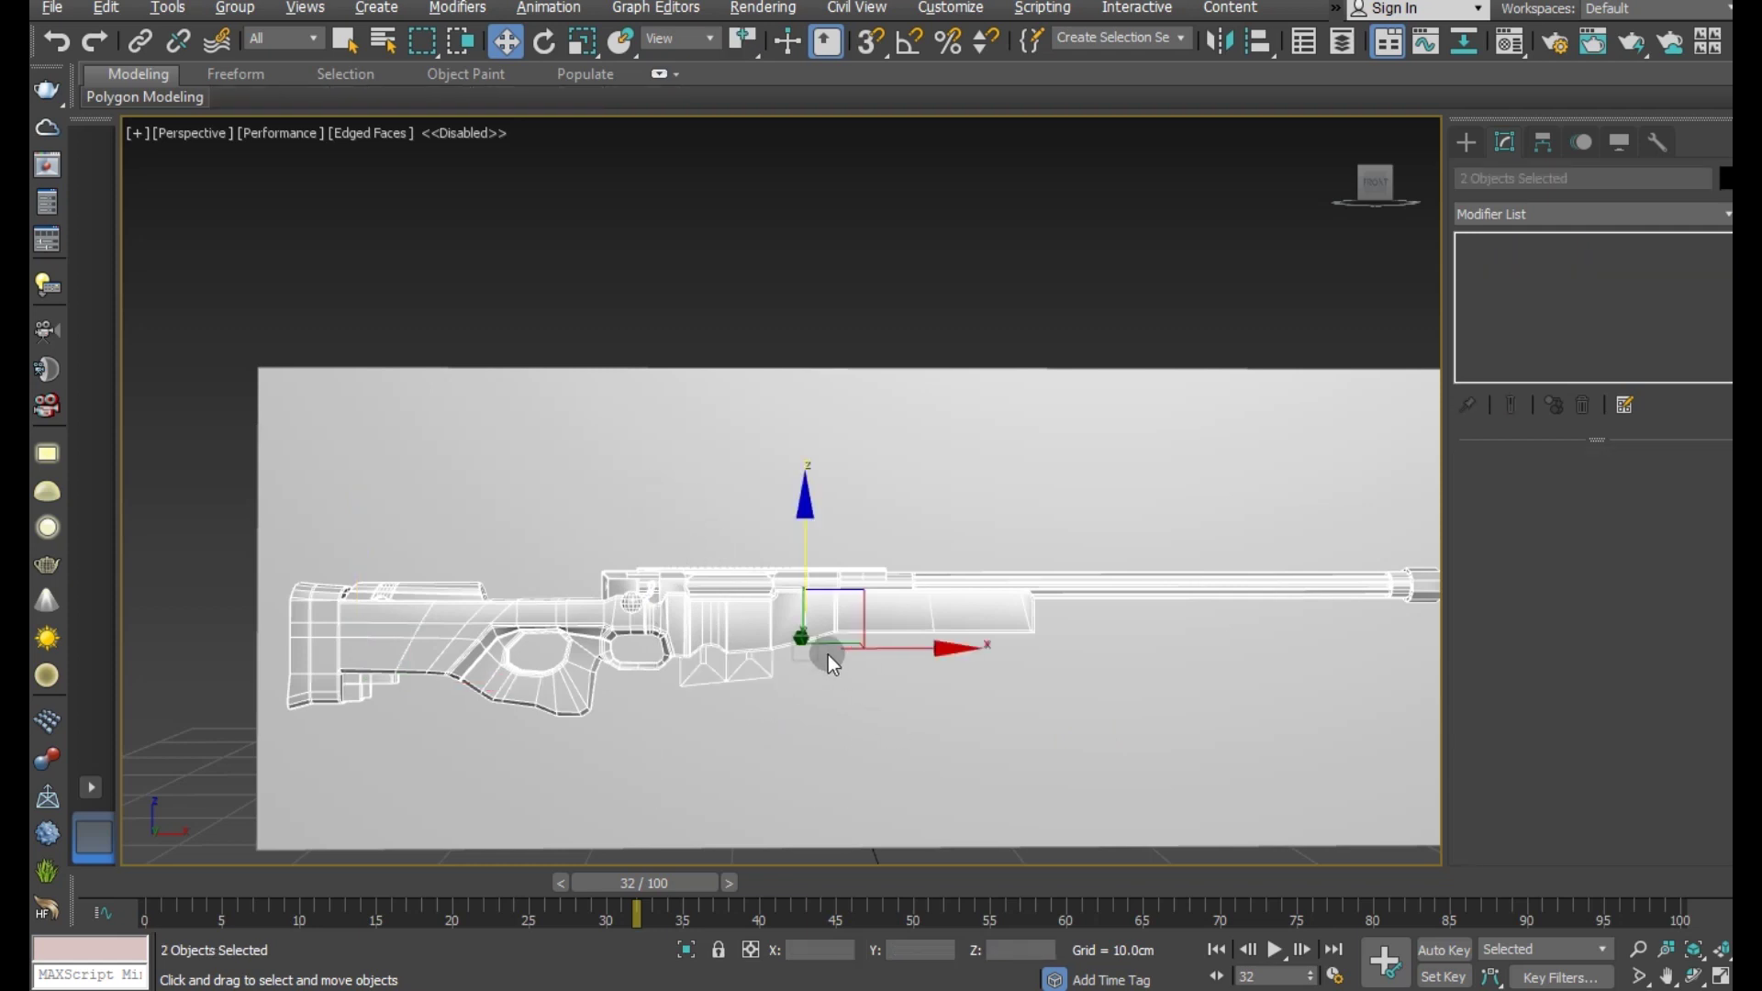
{"action": "right_click", "coordinate": [780, 596]}
{"action": "left_click", "coordinate": [855, 497]}
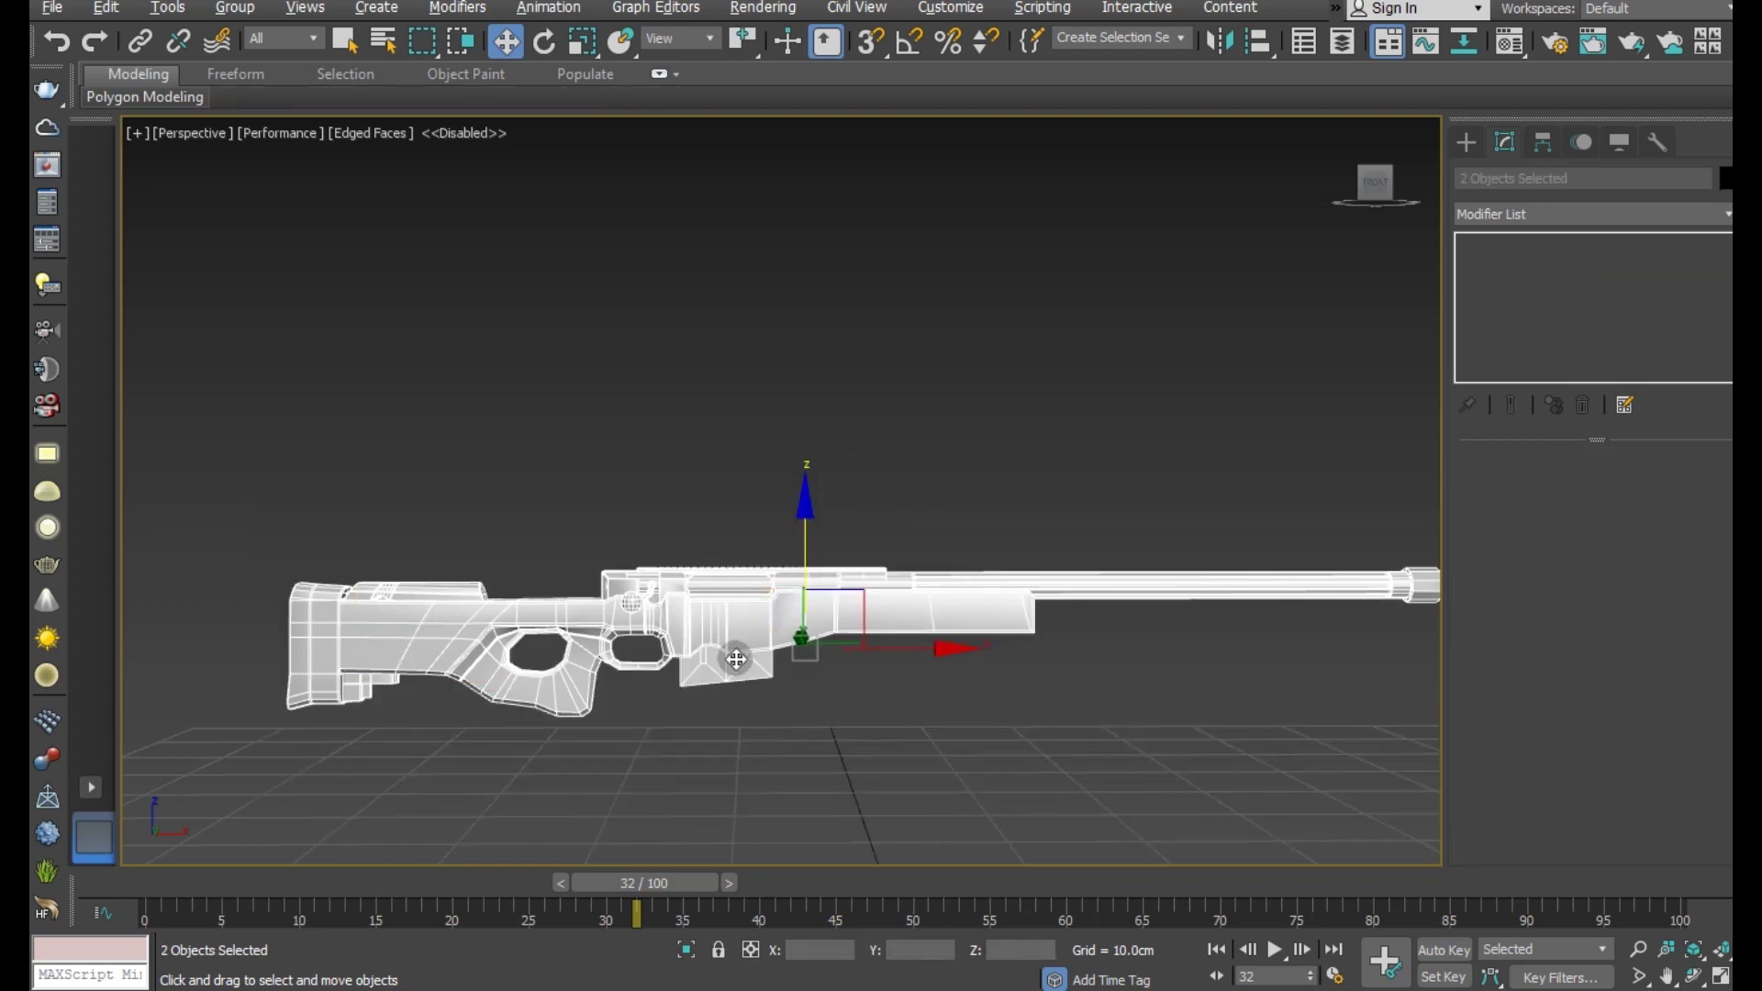
{"action": "scroll", "coordinate": [734, 661], "scroll_direction": "up", "scroll_amount": 5}
{"action": "scroll", "coordinate": [733, 675], "scroll_direction": "down", "scroll_amount": 3}
{"action": "left_click", "coordinate": [882, 692]}
- Isolate the magazine block and select its notch edge loops and left box edges
{"action": "middle_click_drag", "start_coordinate": [881, 692], "coordinate": [1012, 606], "text": "alt"}
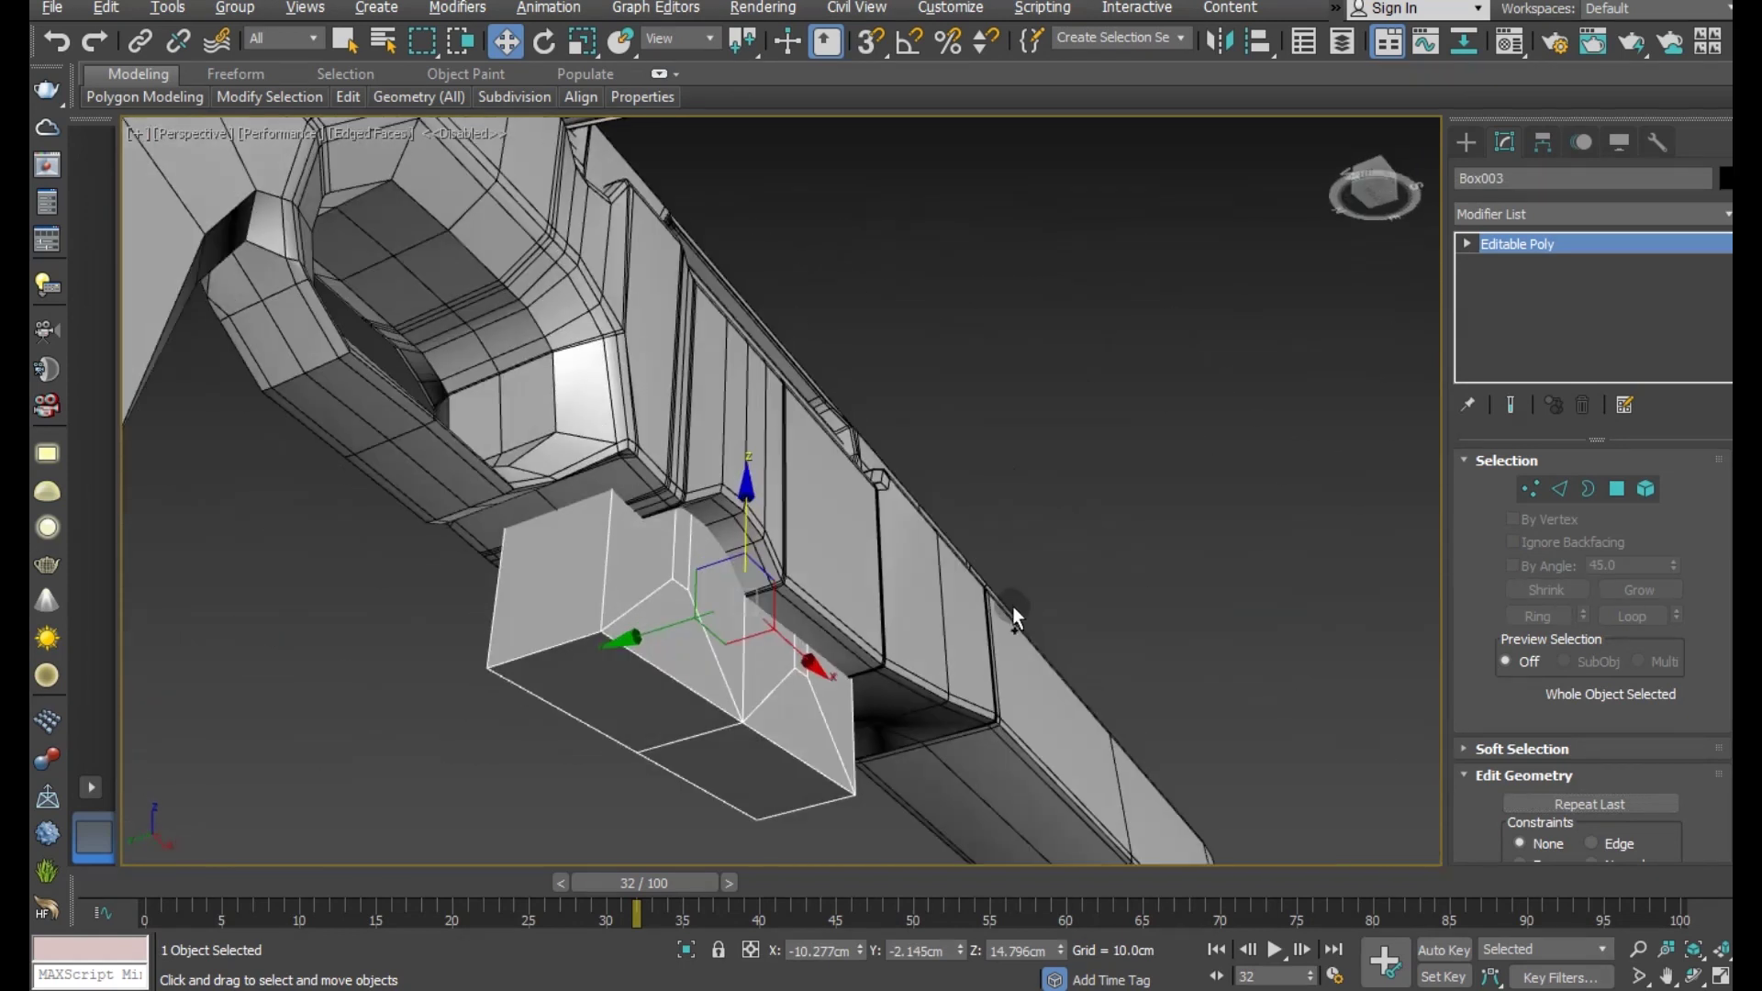
{"action": "left_click", "coordinate": [689, 950]}
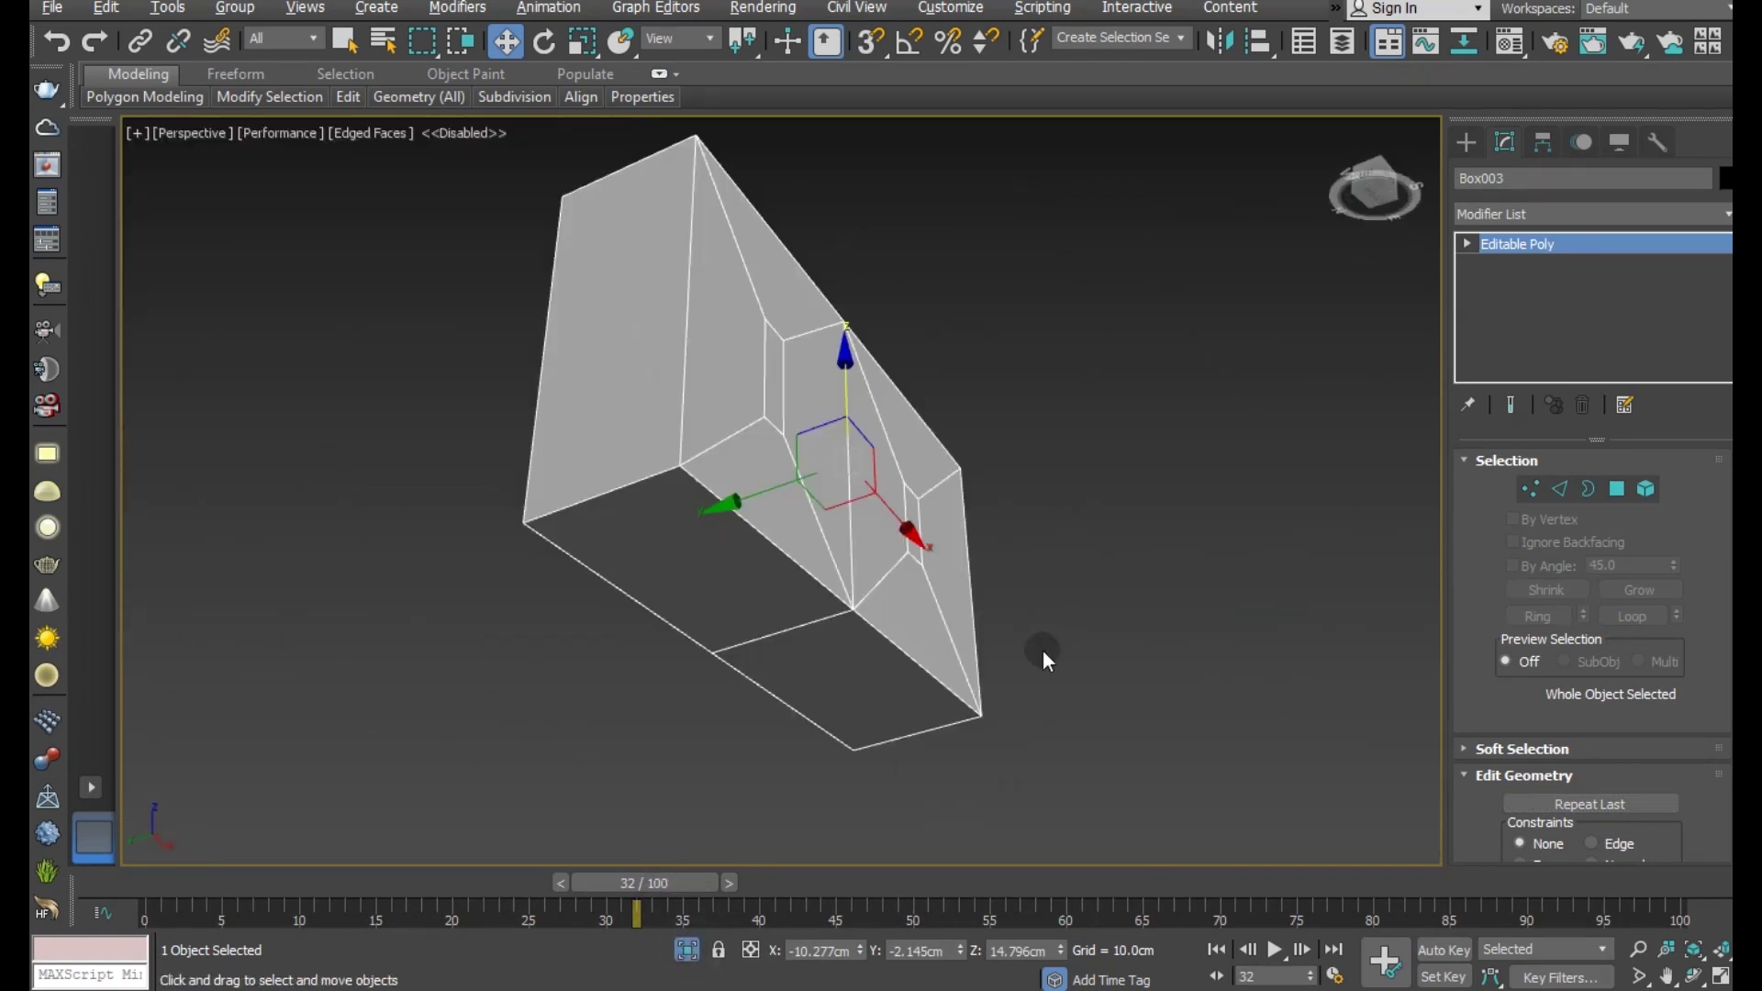
{"action": "left_click", "coordinate": [1560, 489]}
{"action": "double_click", "coordinate": [849, 514]}
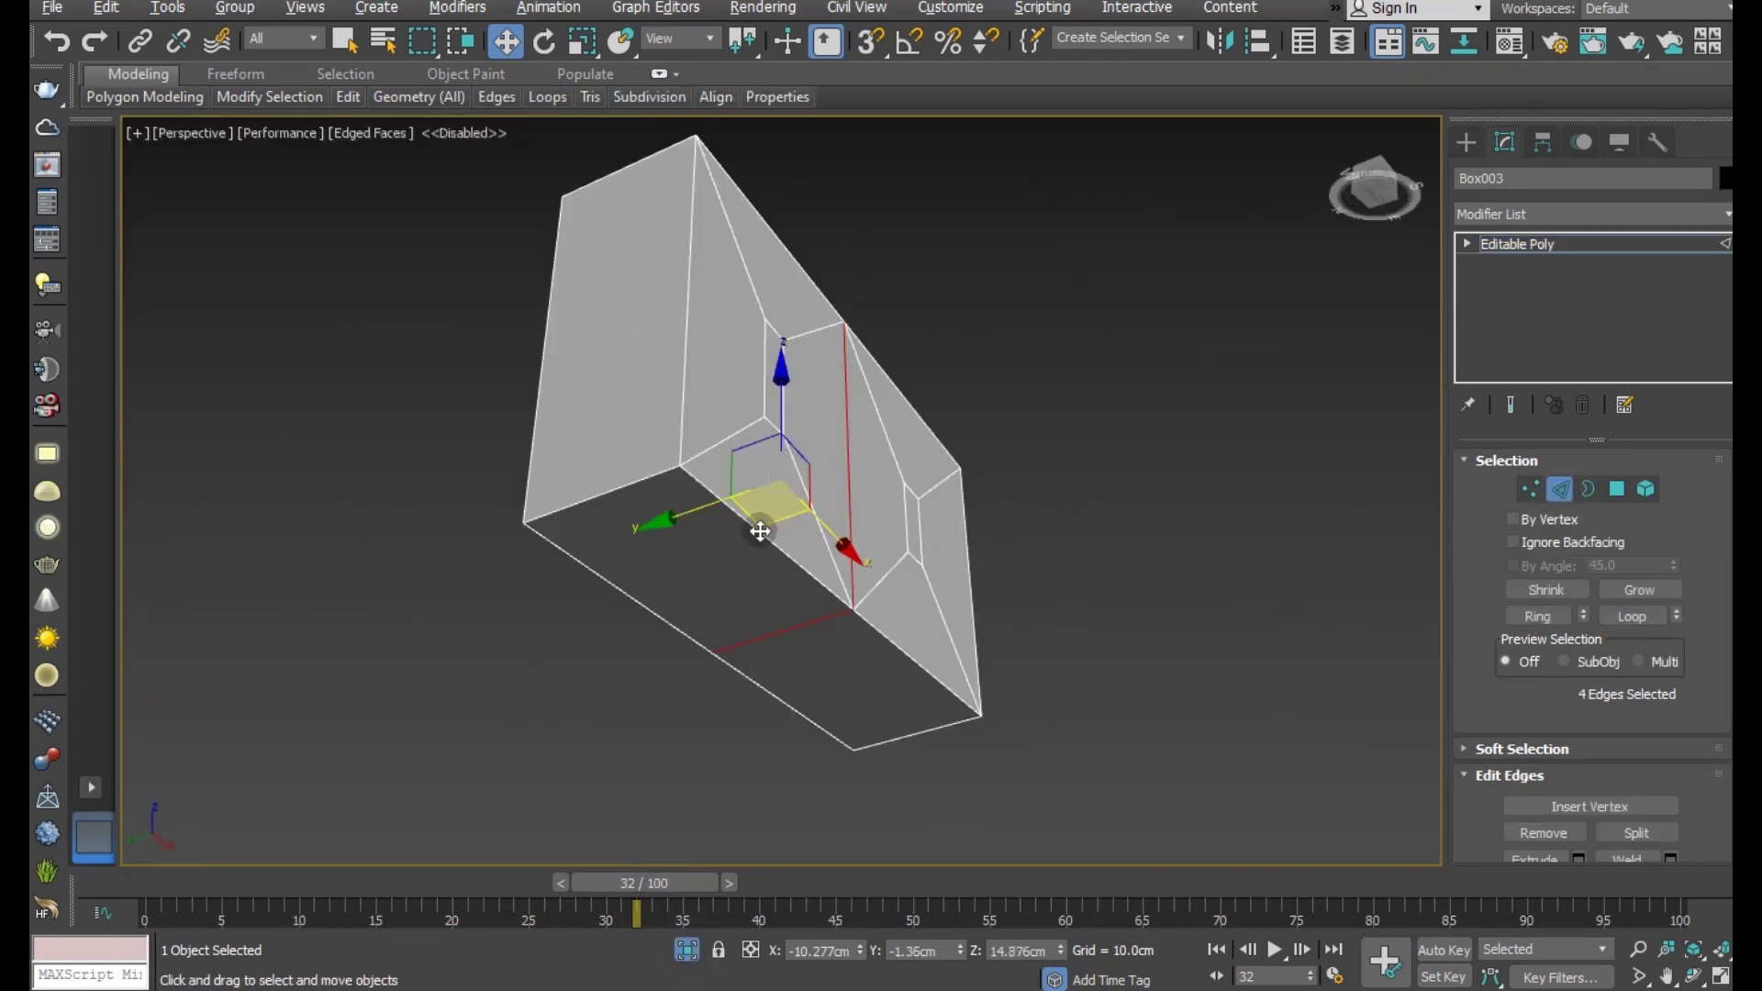
{"action": "double_click", "coordinate": [758, 532]}
{"action": "double_click", "coordinate": [873, 625], "text": "ctrl"}
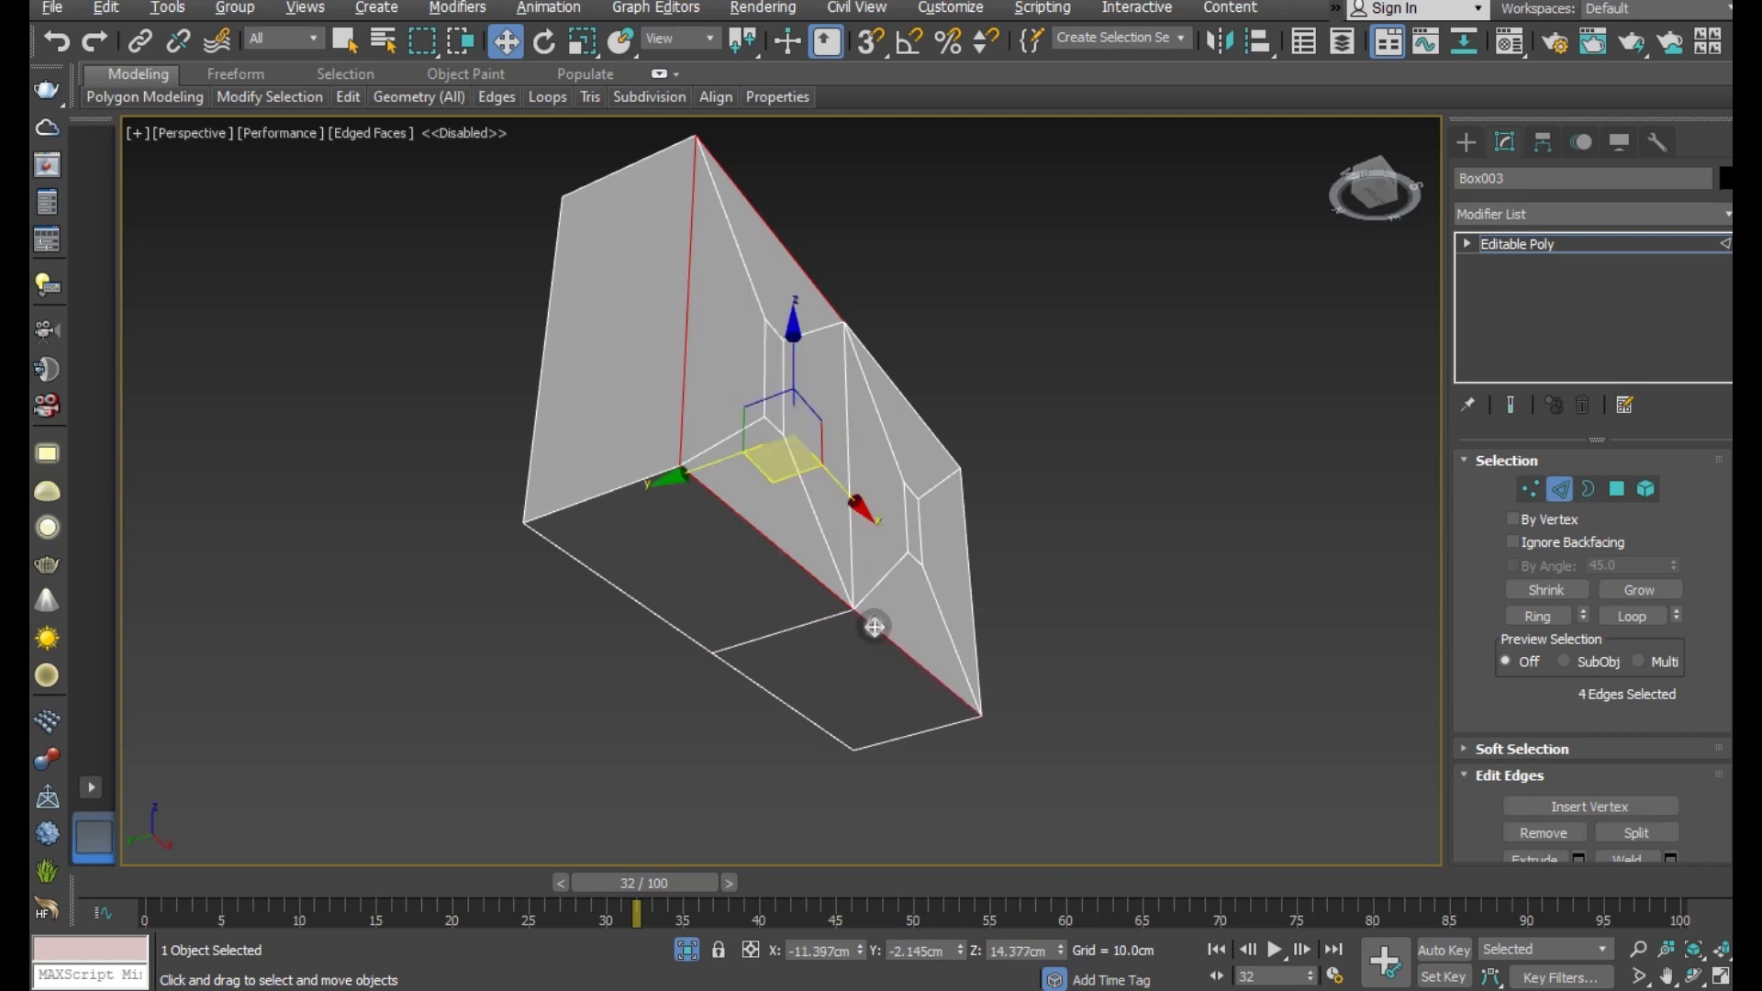
{"action": "left_click", "coordinate": [691, 637], "text": "ctrl"}
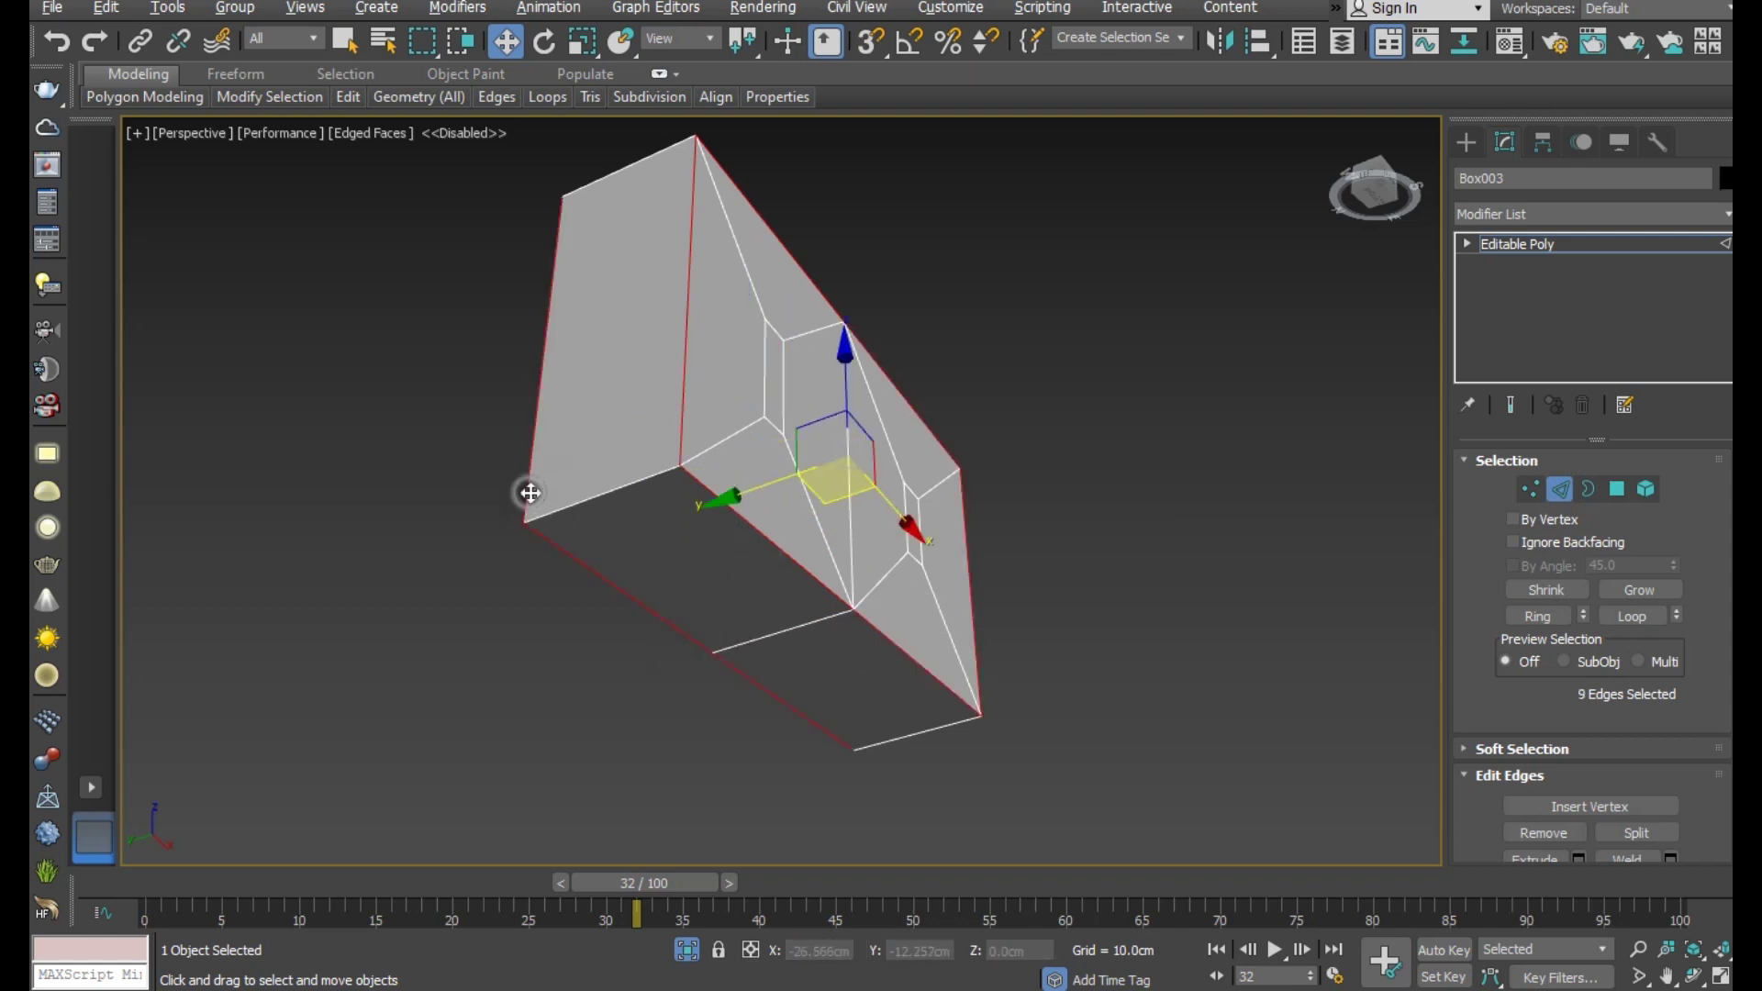
{"action": "left_click", "coordinate": [570, 510], "text": "ctrl"}
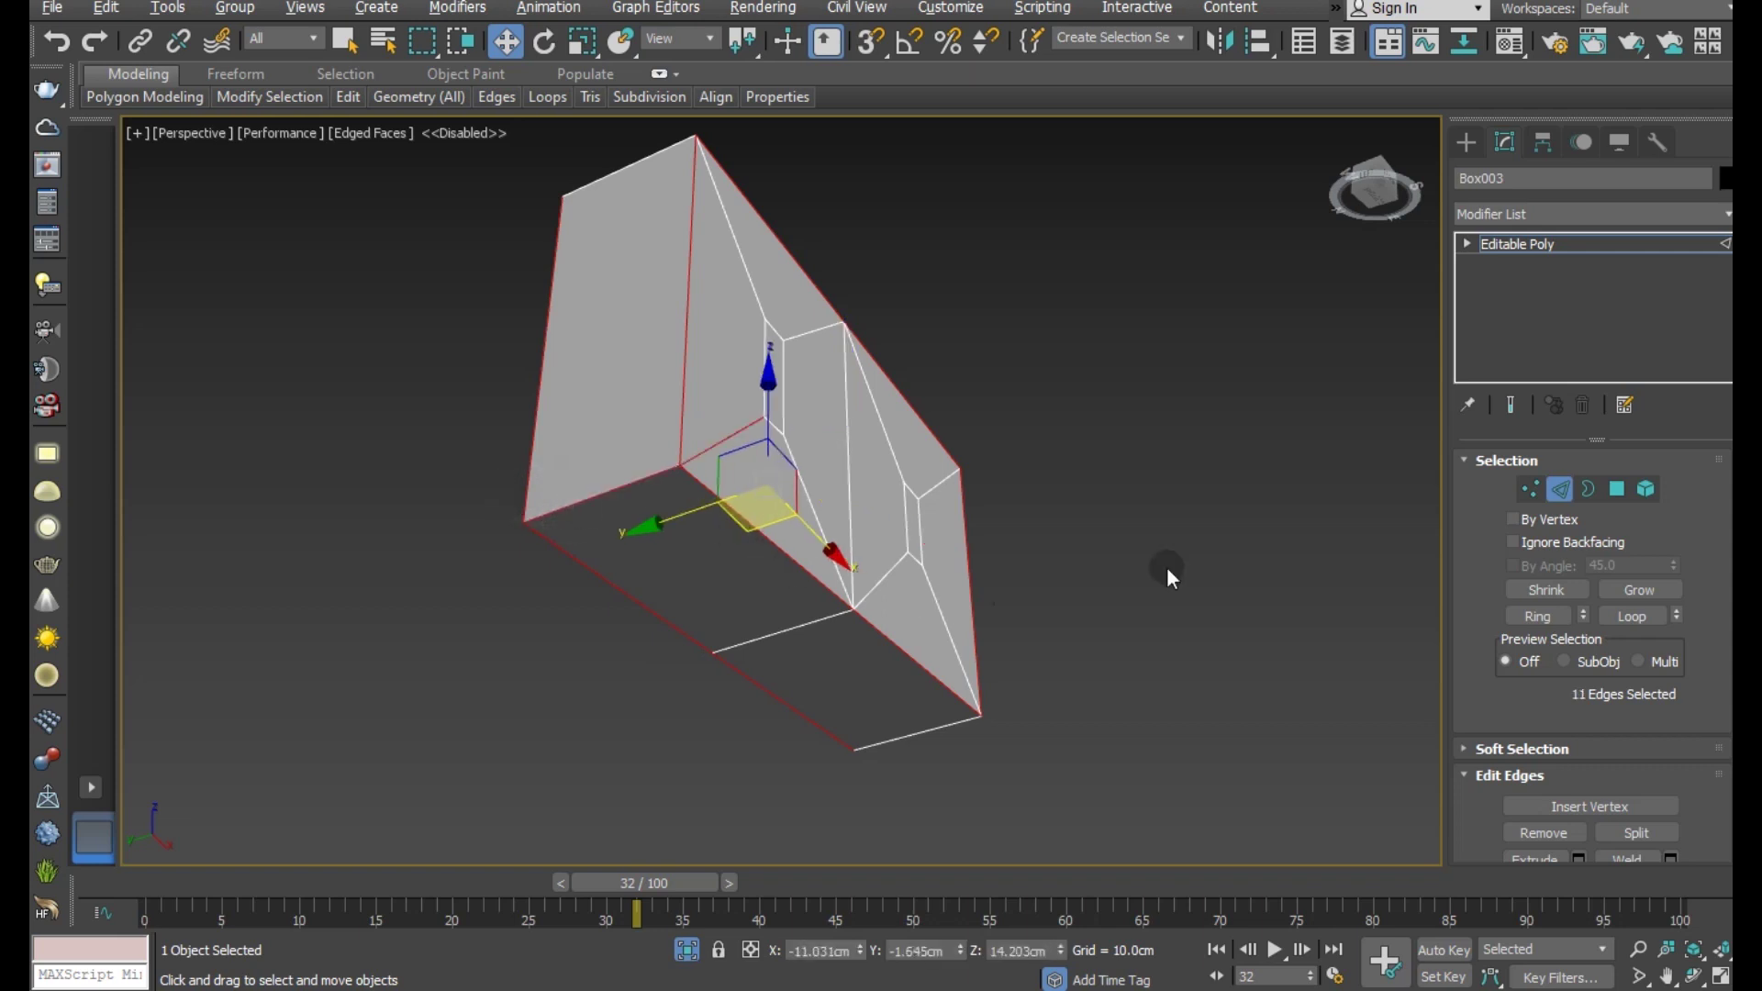
- Select the two thin notch faces, then clear the edge selection and view from above
{"action": "left_click", "coordinate": [1618, 492]}
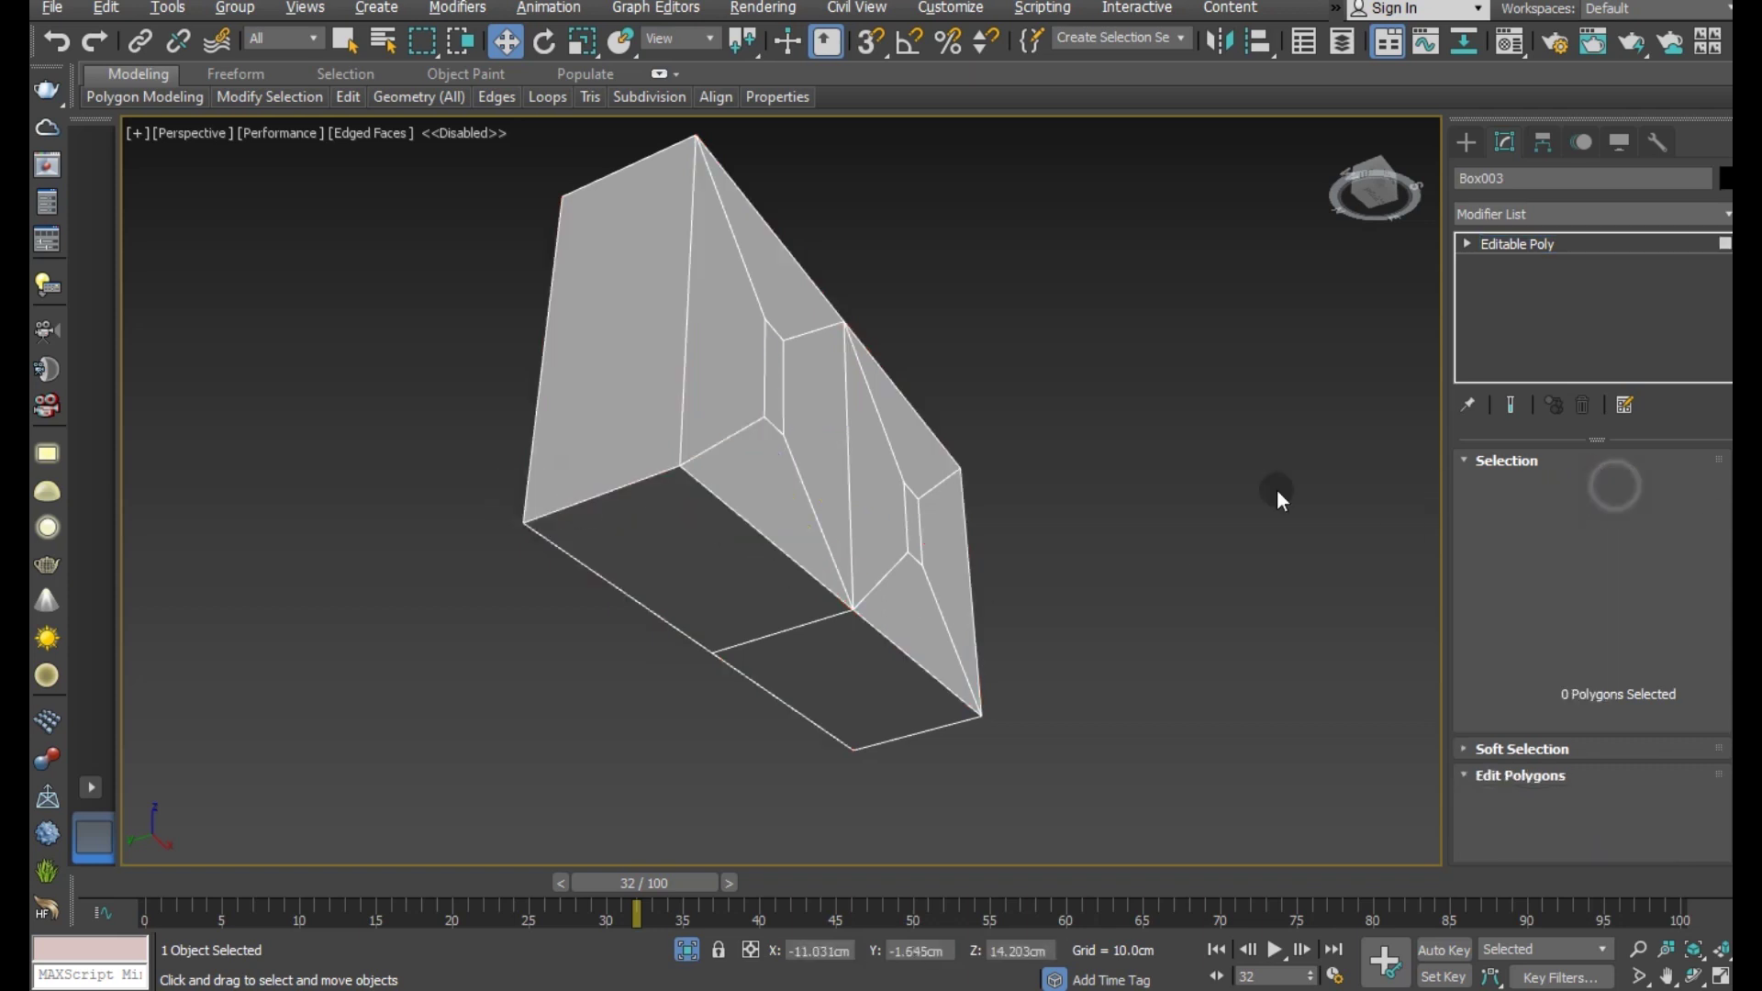
{"action": "left_click", "coordinate": [775, 384]}
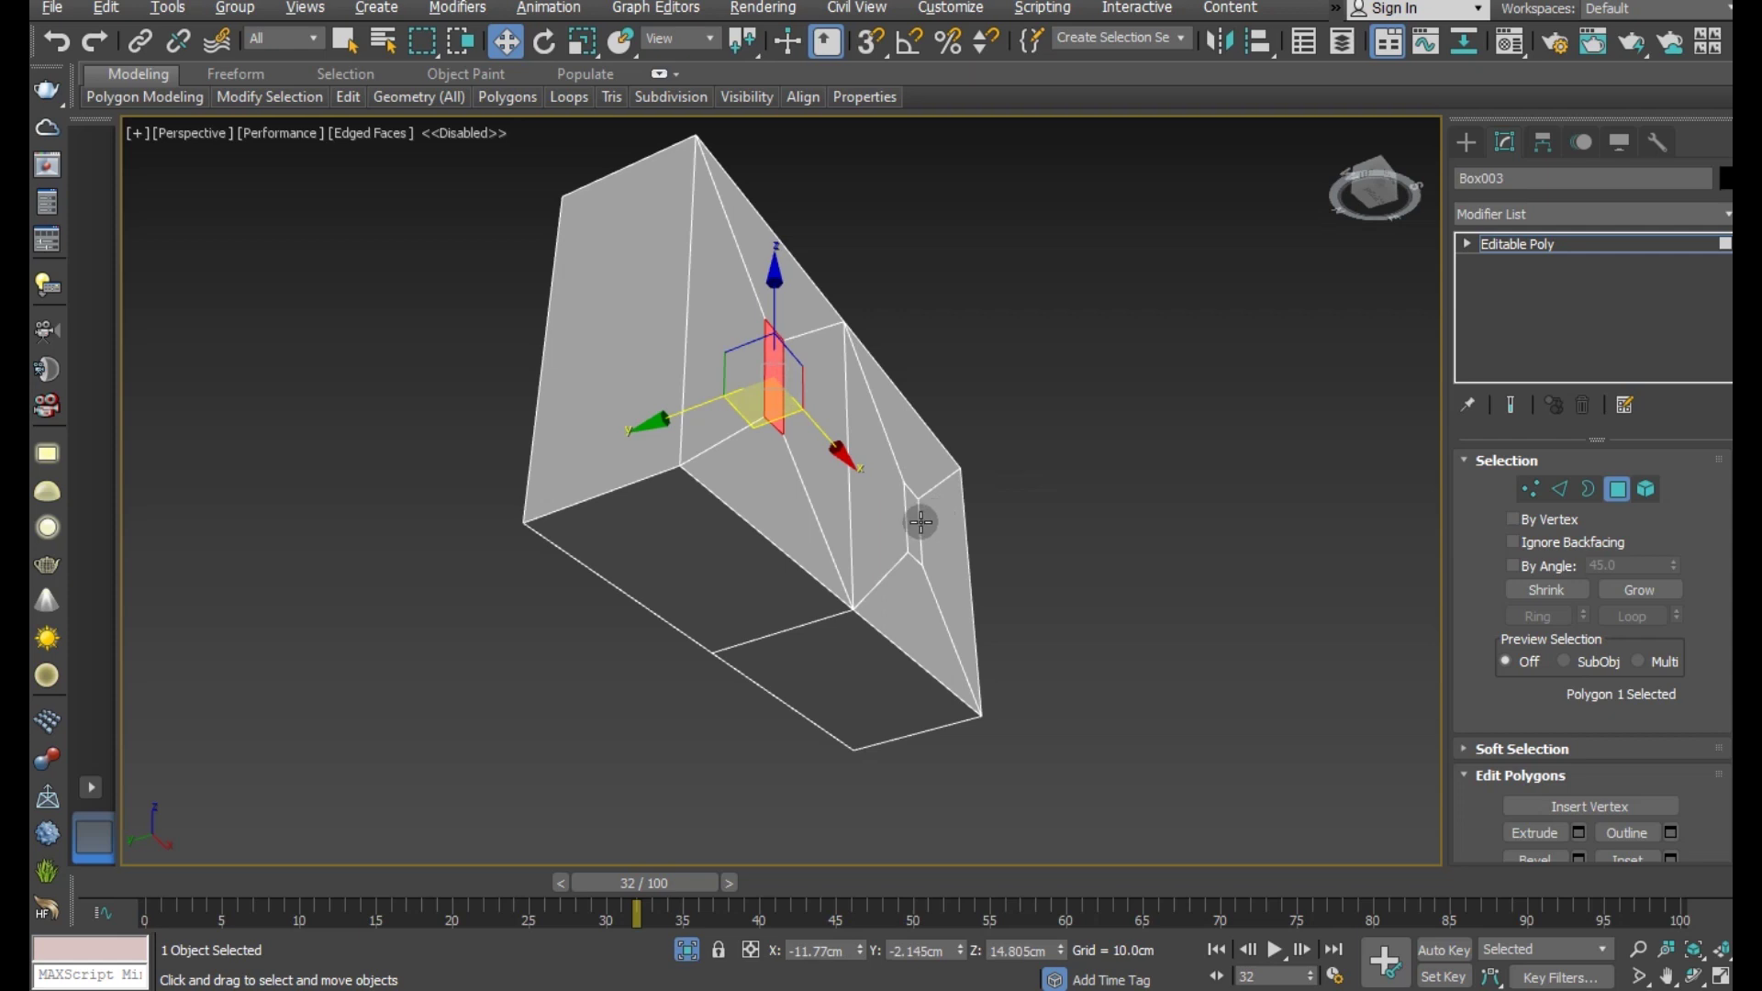
{"action": "left_click", "coordinate": [920, 522], "text": "ctrl"}
{"action": "left_click", "coordinate": [1551, 487]}
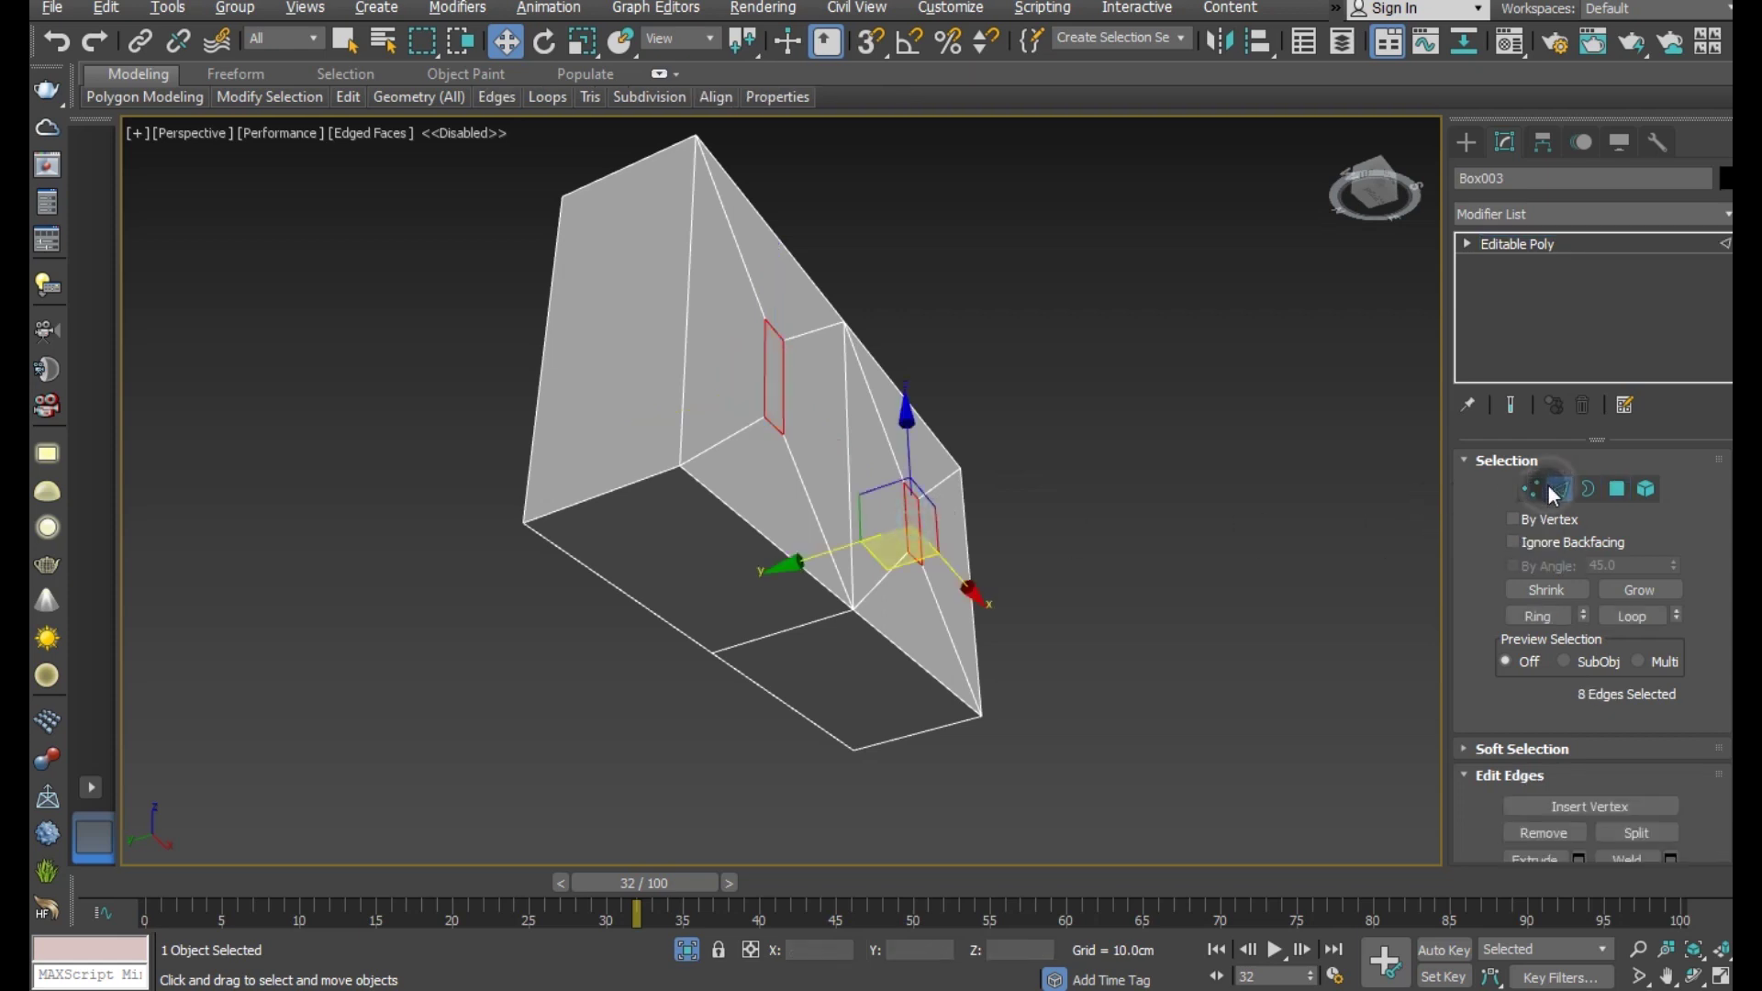
{"action": "left_click", "coordinate": [1353, 400]}
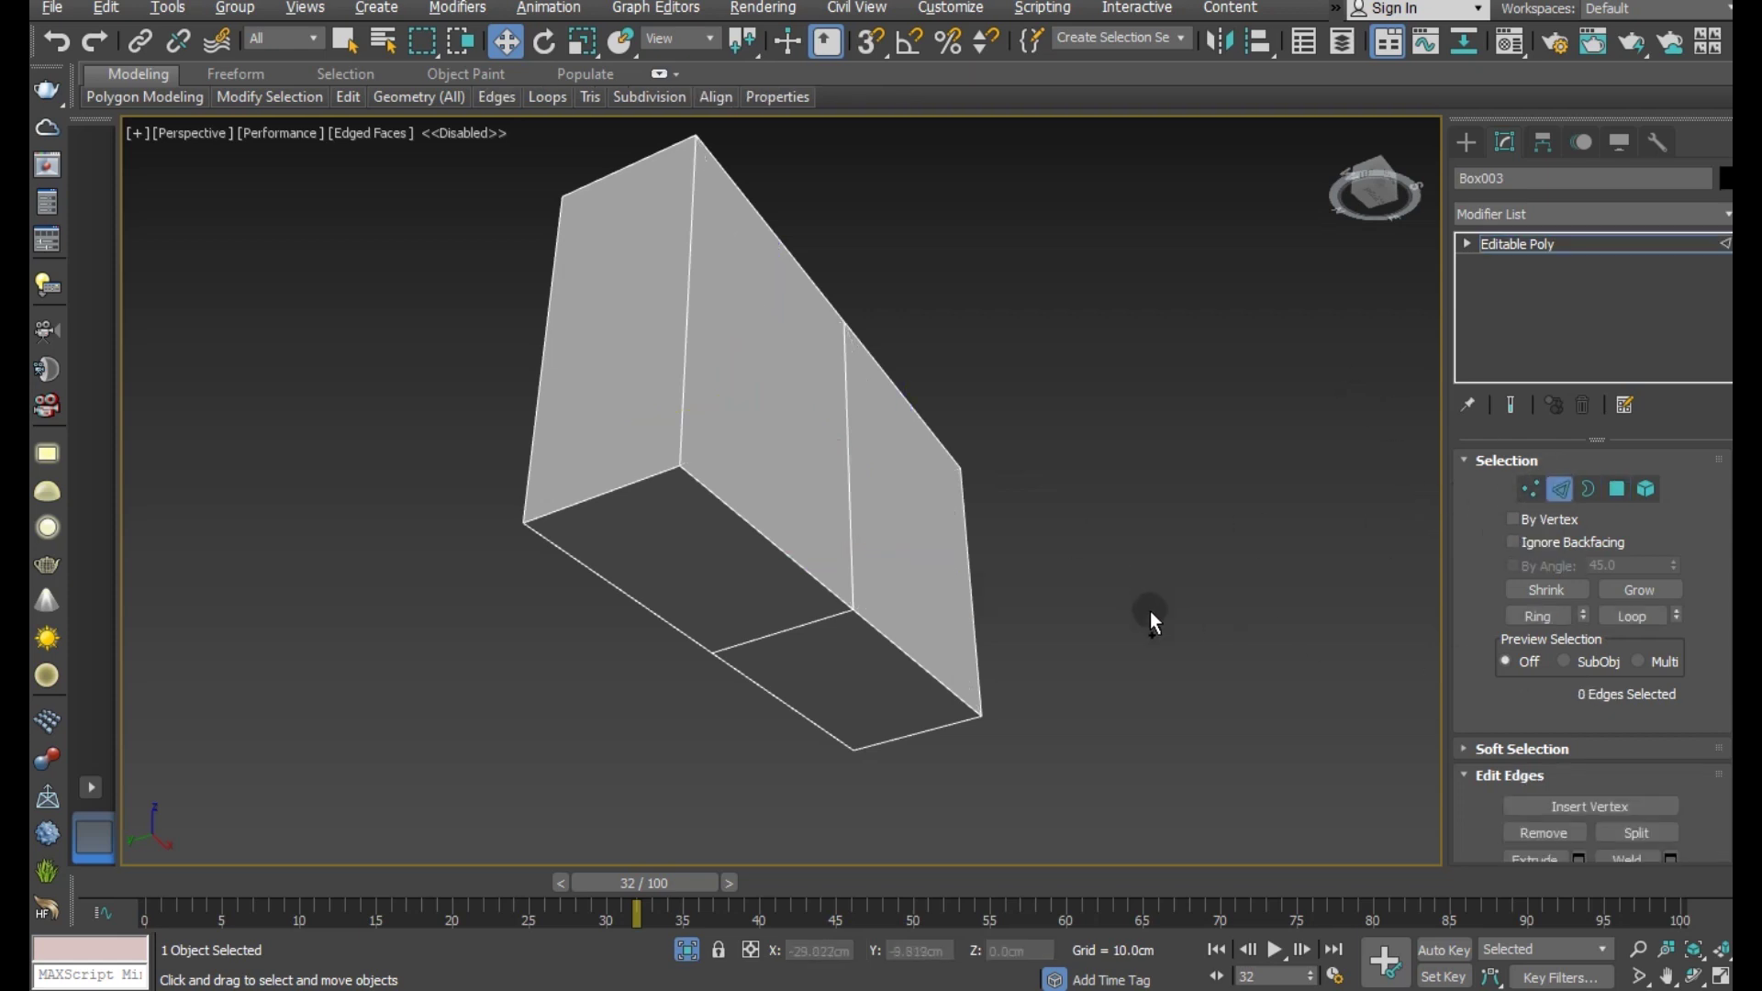
{"action": "mouse_move", "coordinate": [1153, 617]}
{"action": "middle_mouse_down", "text": "alt"}
{"action": "mouse_move", "coordinate": [1093, 747]}
{"action": "mouse_move", "coordinate": [945, 624]}
{"action": "middle_mouse_up", "text": "alt"}
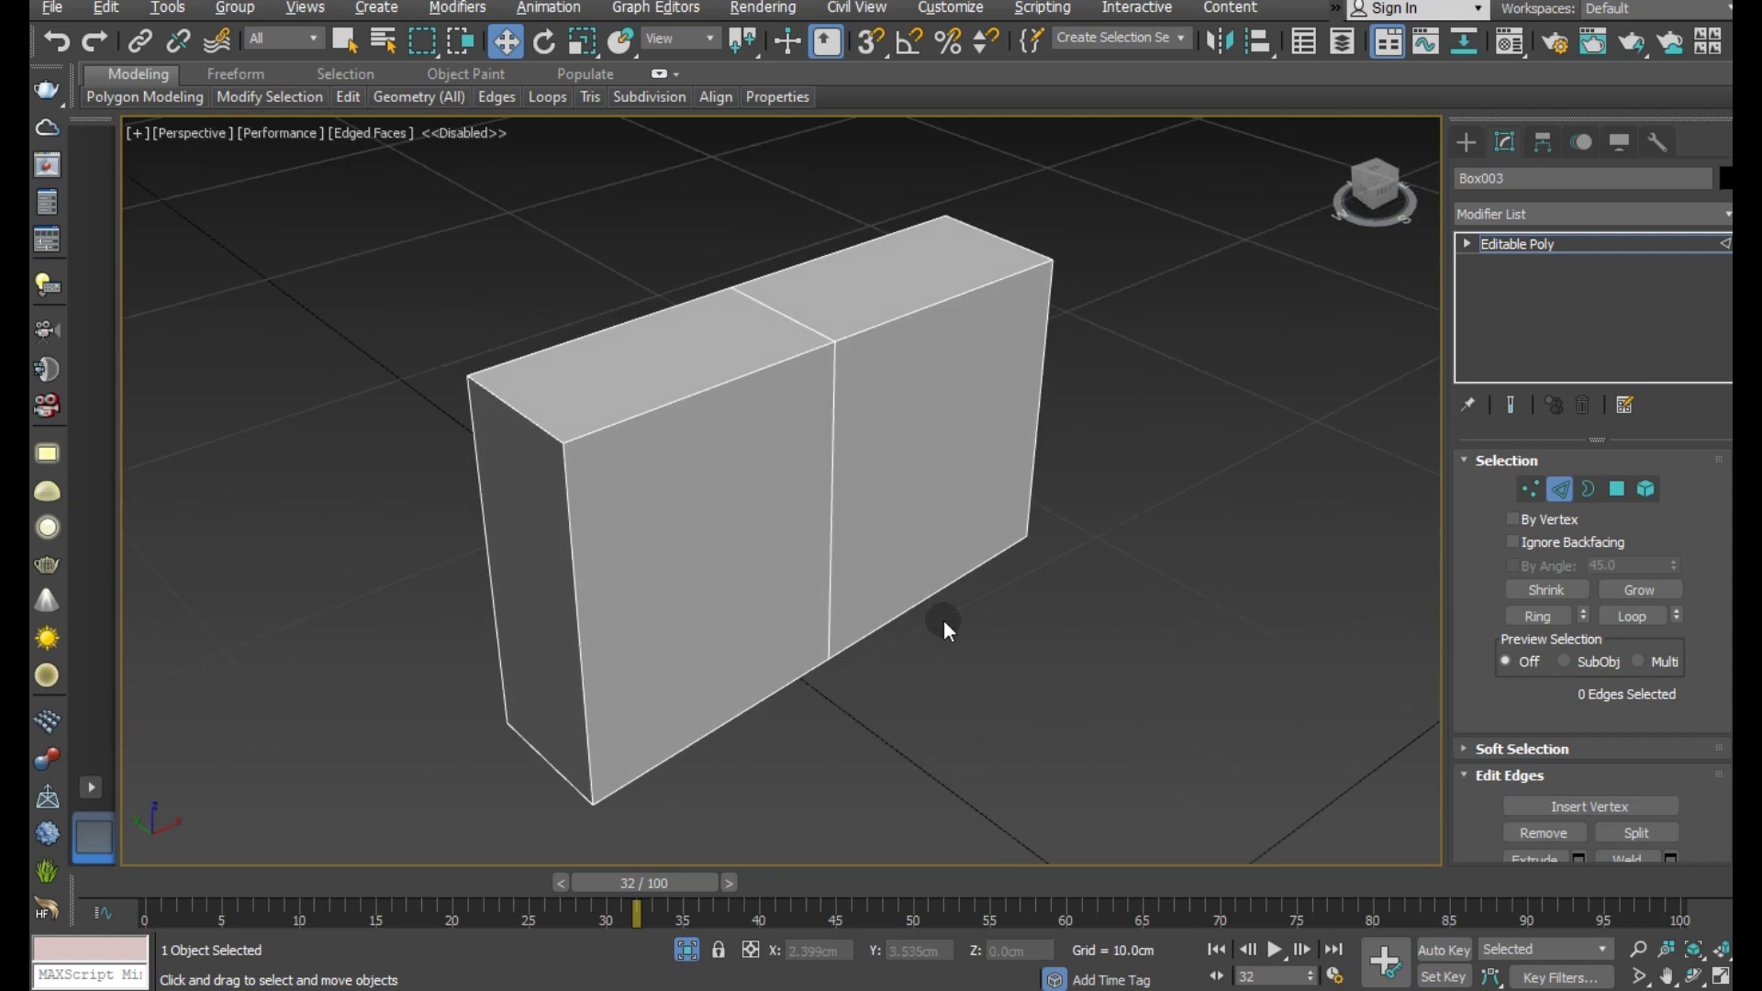
- Remove the middle seam loop and select all of the box's edges
{"action": "double_click", "coordinate": [829, 550]}
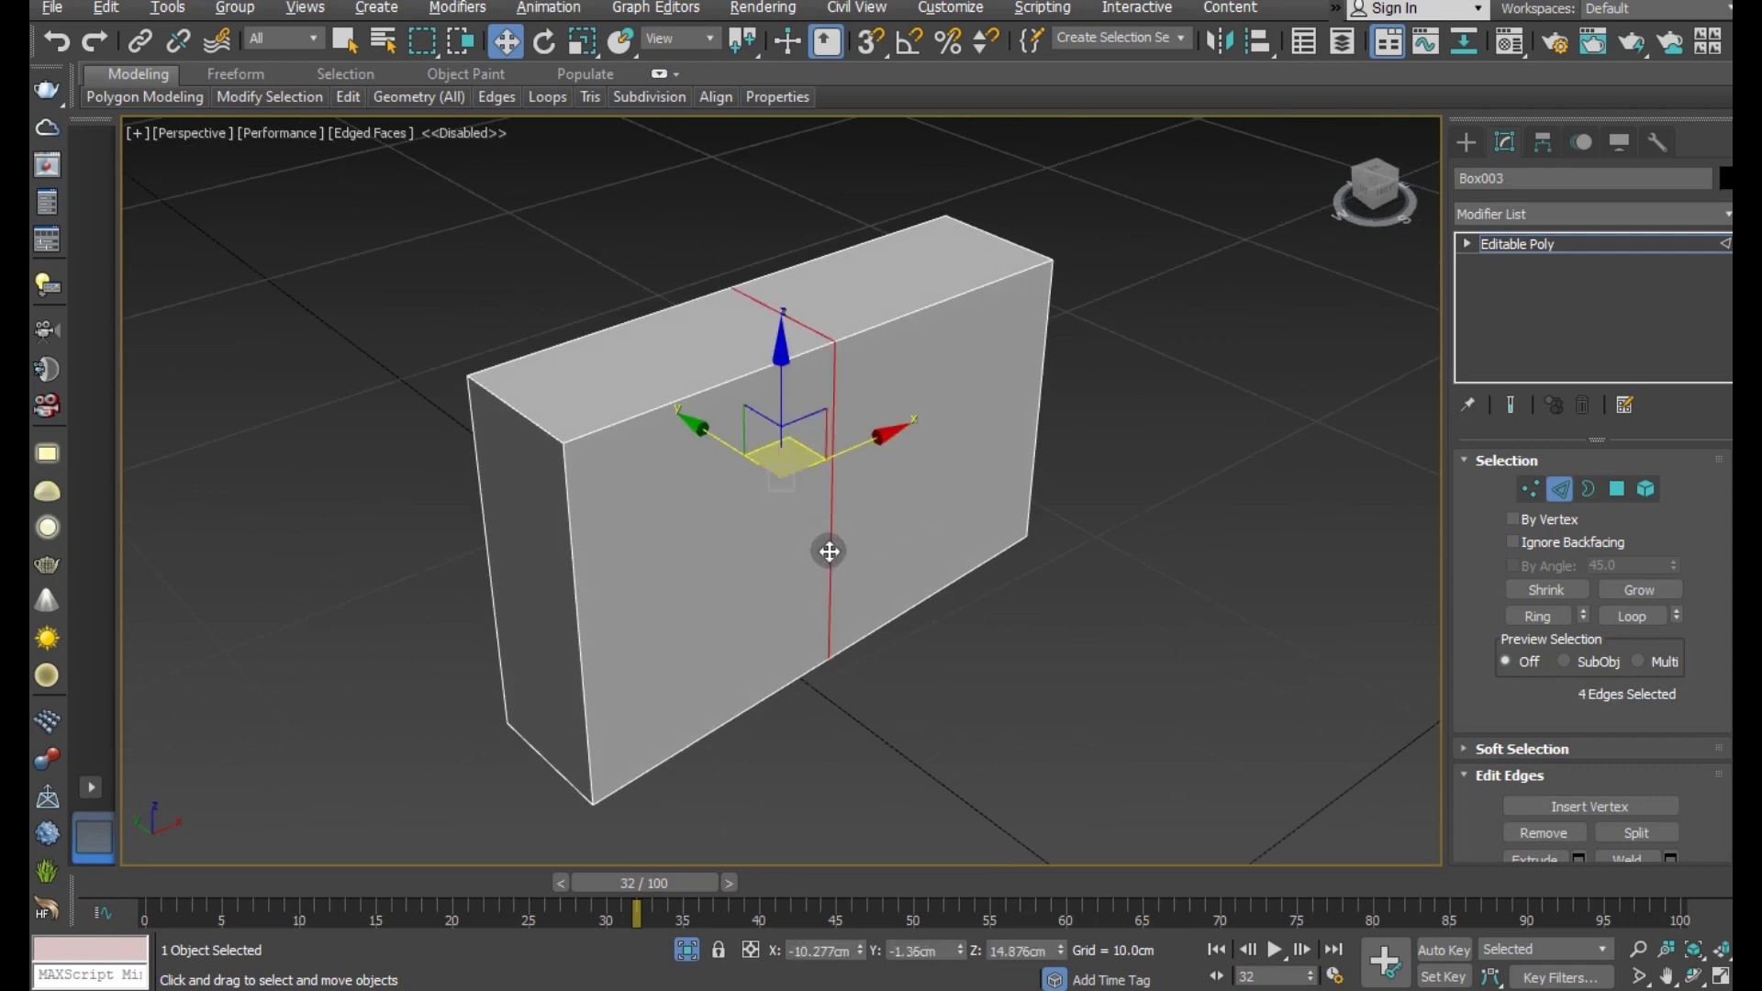
{"action": "key", "text": "ctrl+BackSpace"}
{"action": "scroll", "coordinate": [808, 413], "scroll_direction": "down", "scroll_amount": 3}
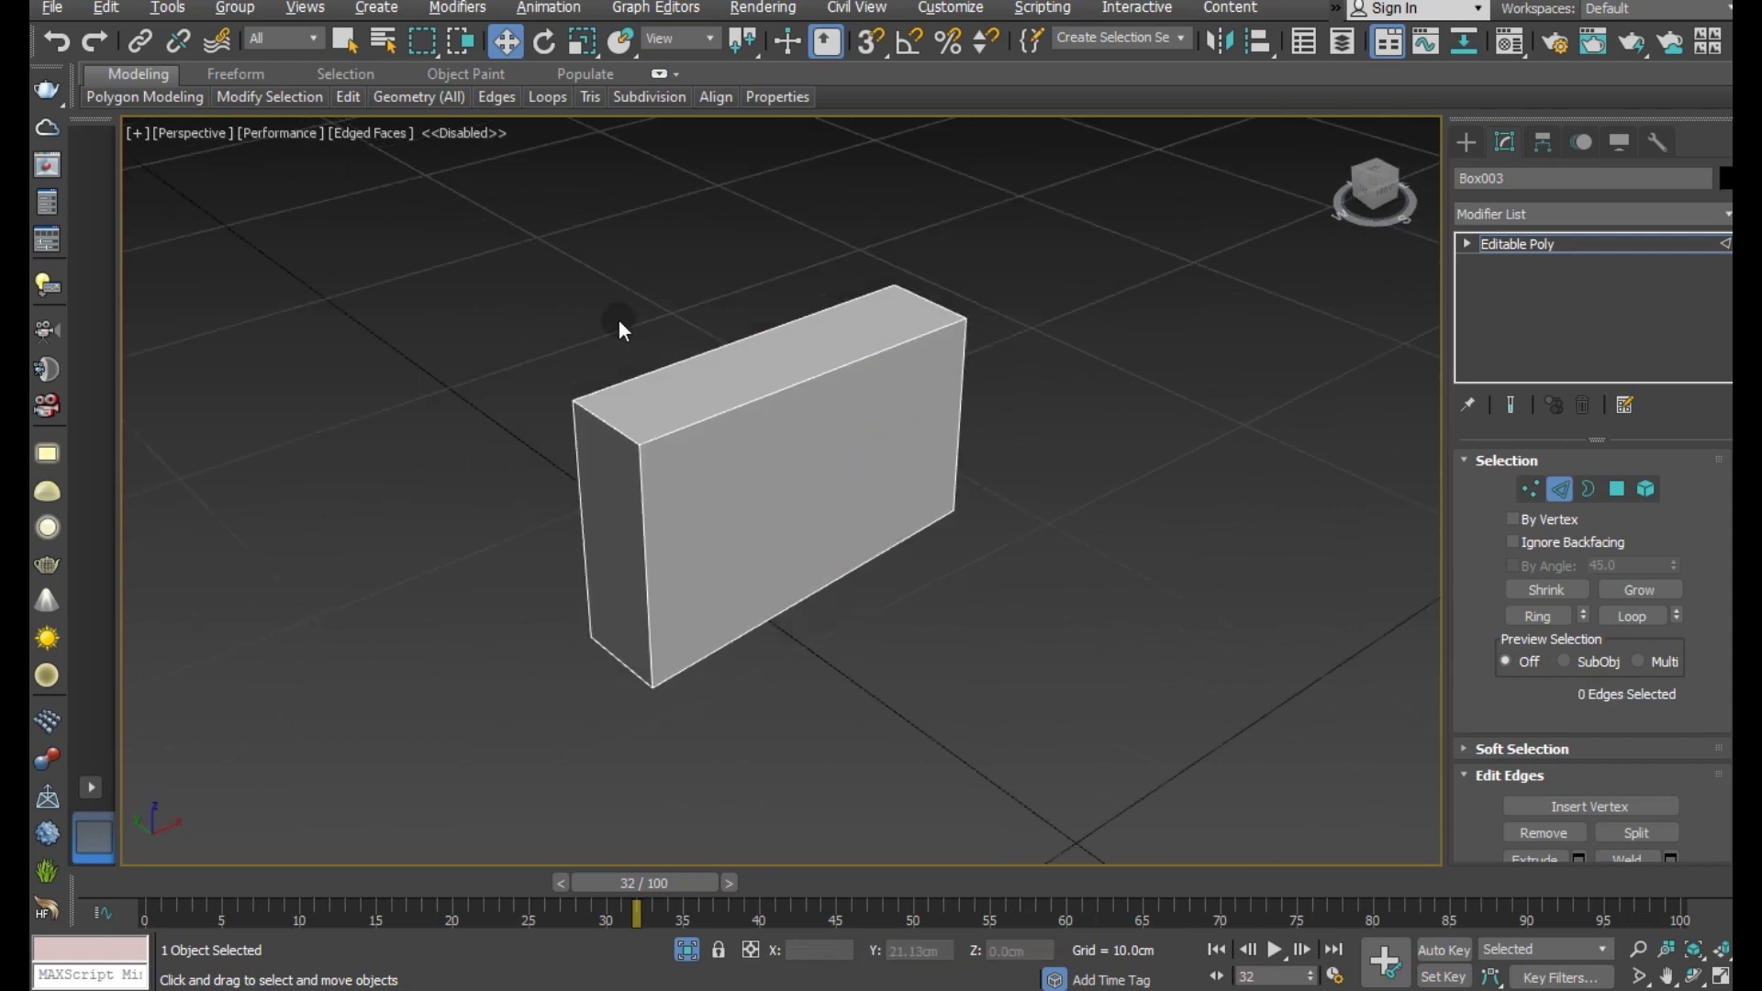
{"action": "left_click_drag", "start_coordinate": [569, 227], "coordinate": [1416, 841]}
{"action": "scroll", "coordinate": [828, 413], "scroll_direction": "up", "scroll_amount": 4}
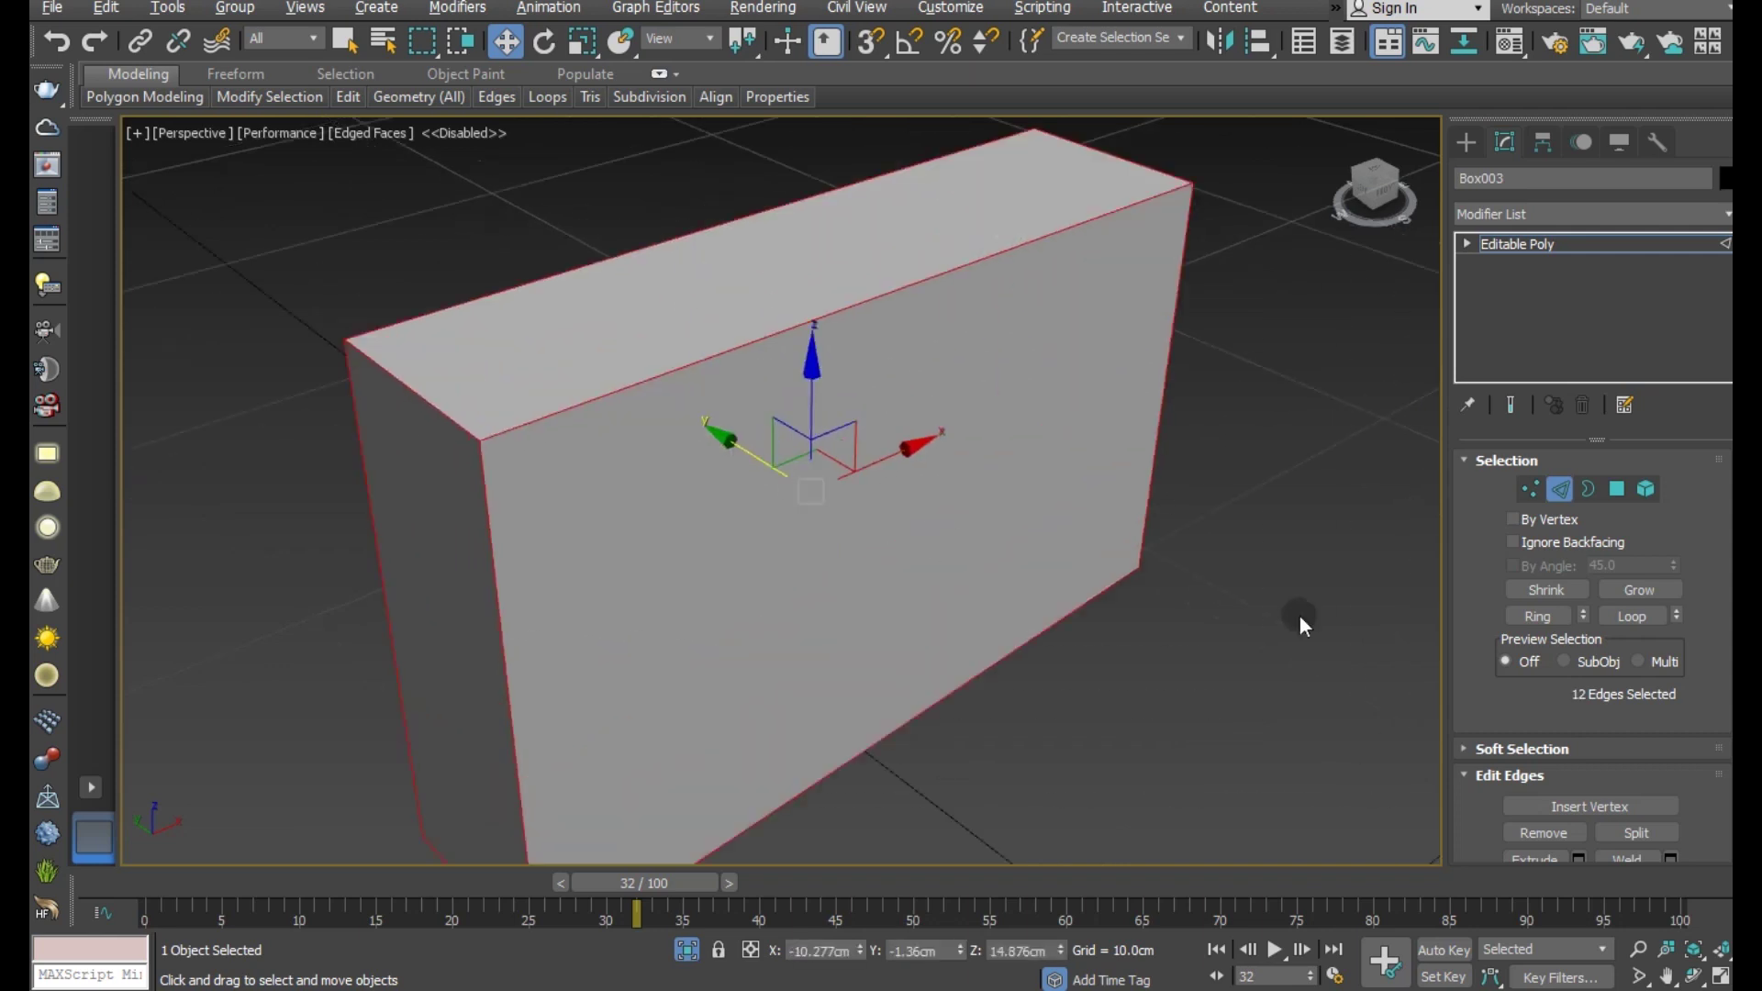
{"action": "scroll", "coordinate": [1637, 711], "scroll_direction": "down", "scroll_amount": 2}
- Give the twelve box edges a thin chamfer and show the full model again
{"action": "left_click", "coordinate": [1578, 816]}
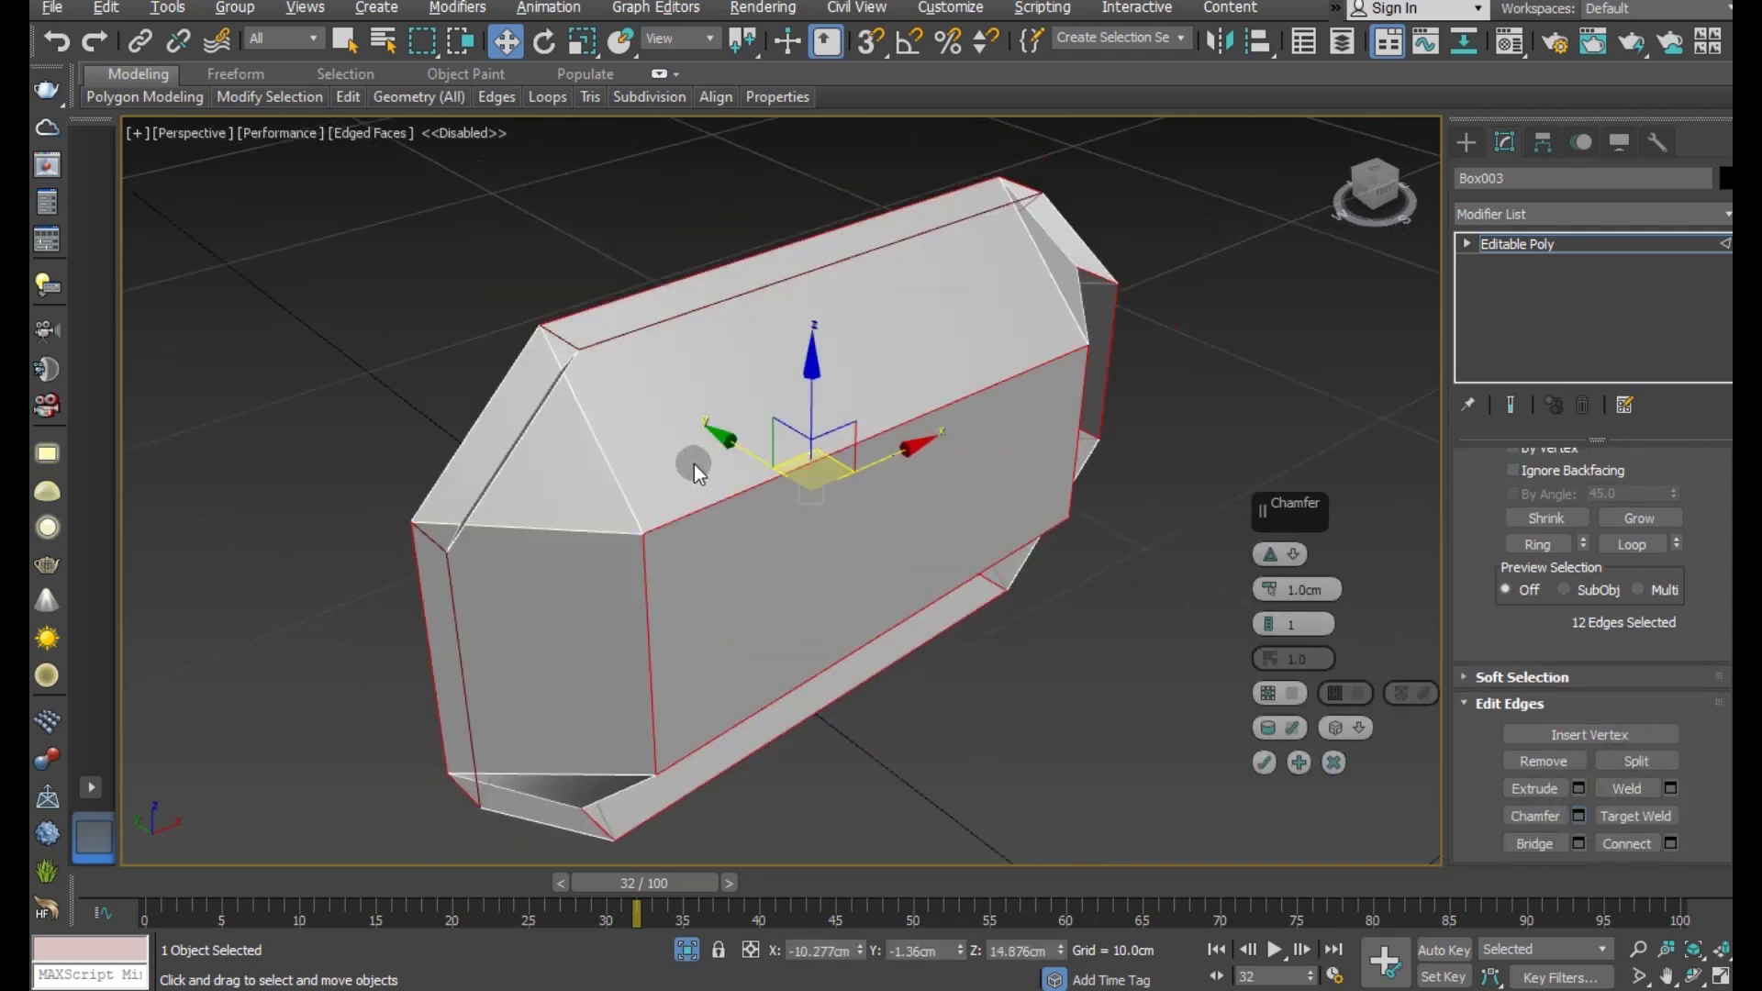
{"action": "mouse_move", "coordinate": [1267, 589]}
{"action": "left_mouse_down"}
{"action": "mouse_move", "coordinate": [1267, 617]}
{"action": "mouse_move", "coordinate": [1269, 580]}
{"action": "left_mouse_up"}
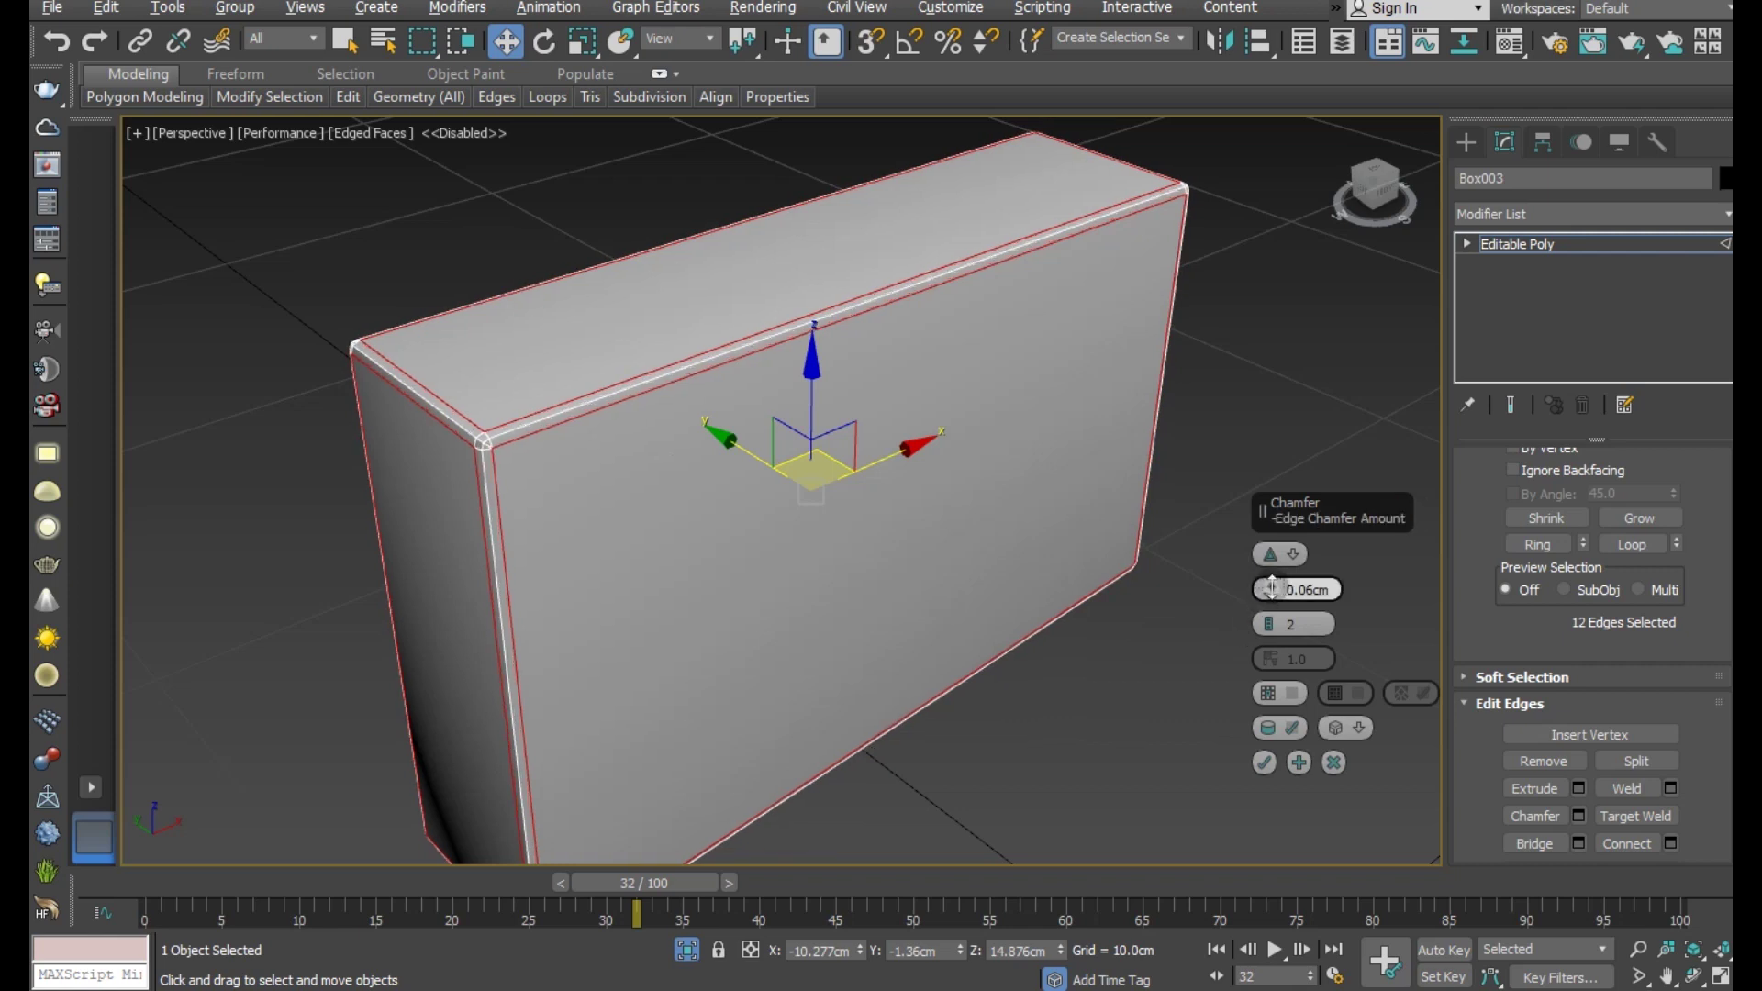
{"action": "left_click", "coordinate": [1264, 760]}
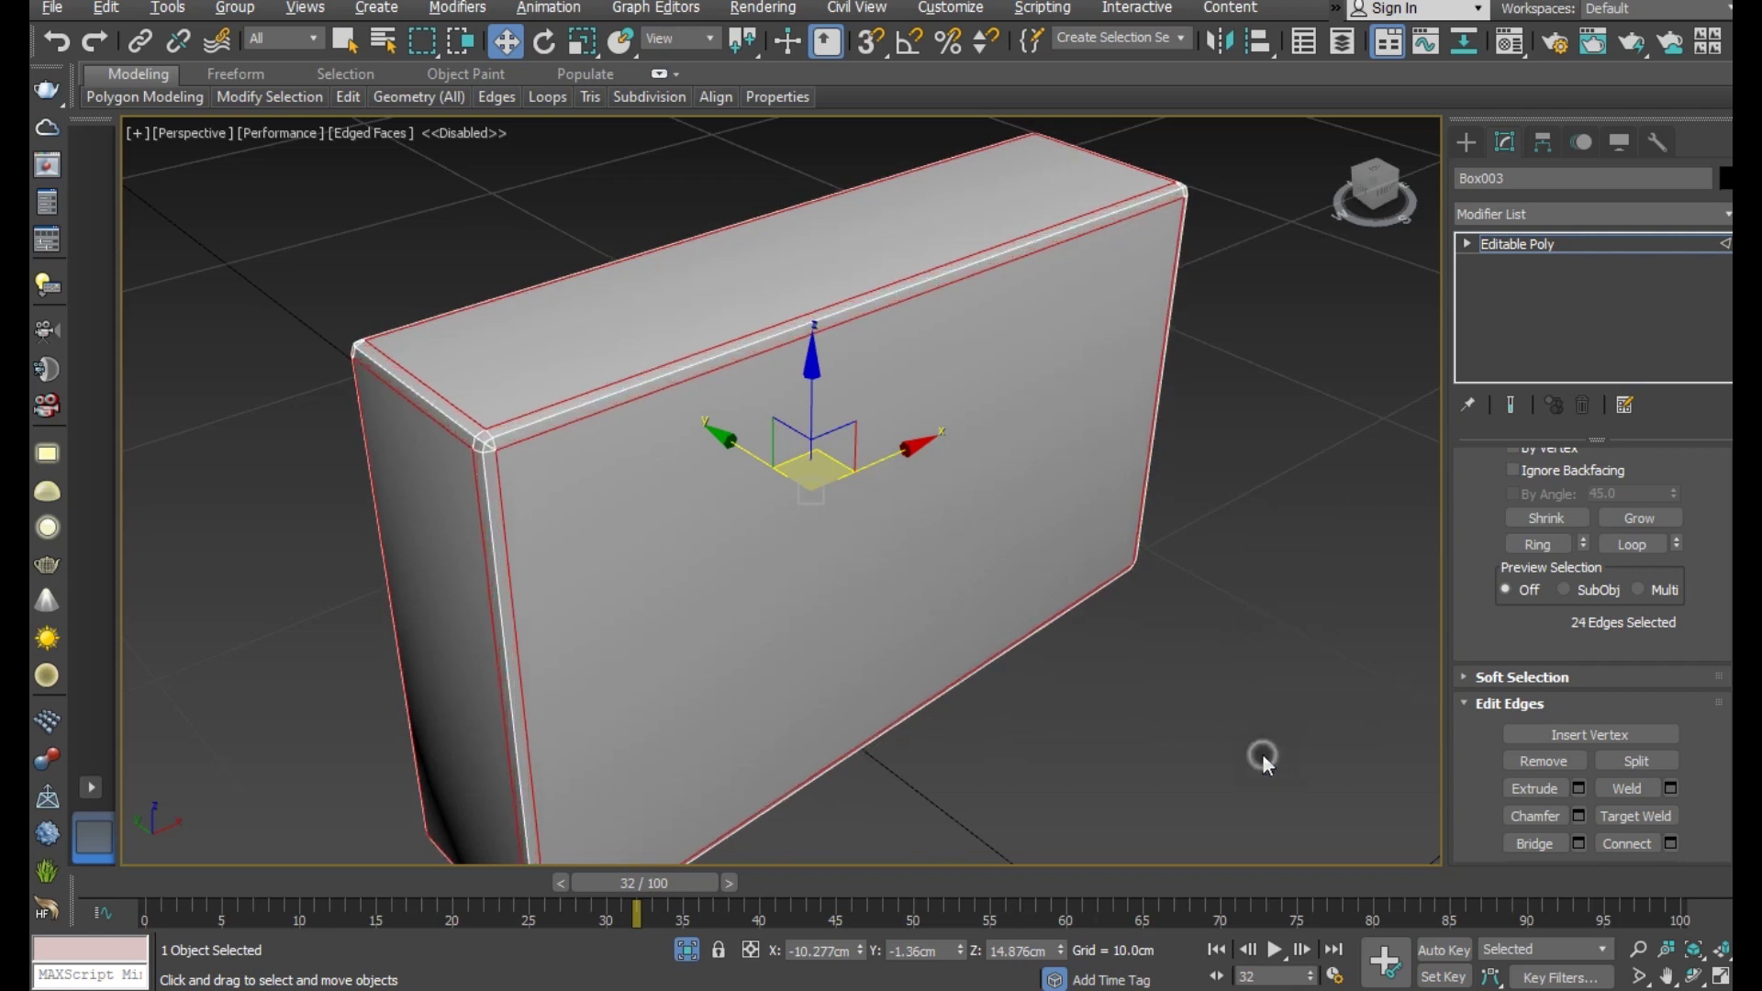
{"action": "left_click", "coordinate": [1597, 244]}
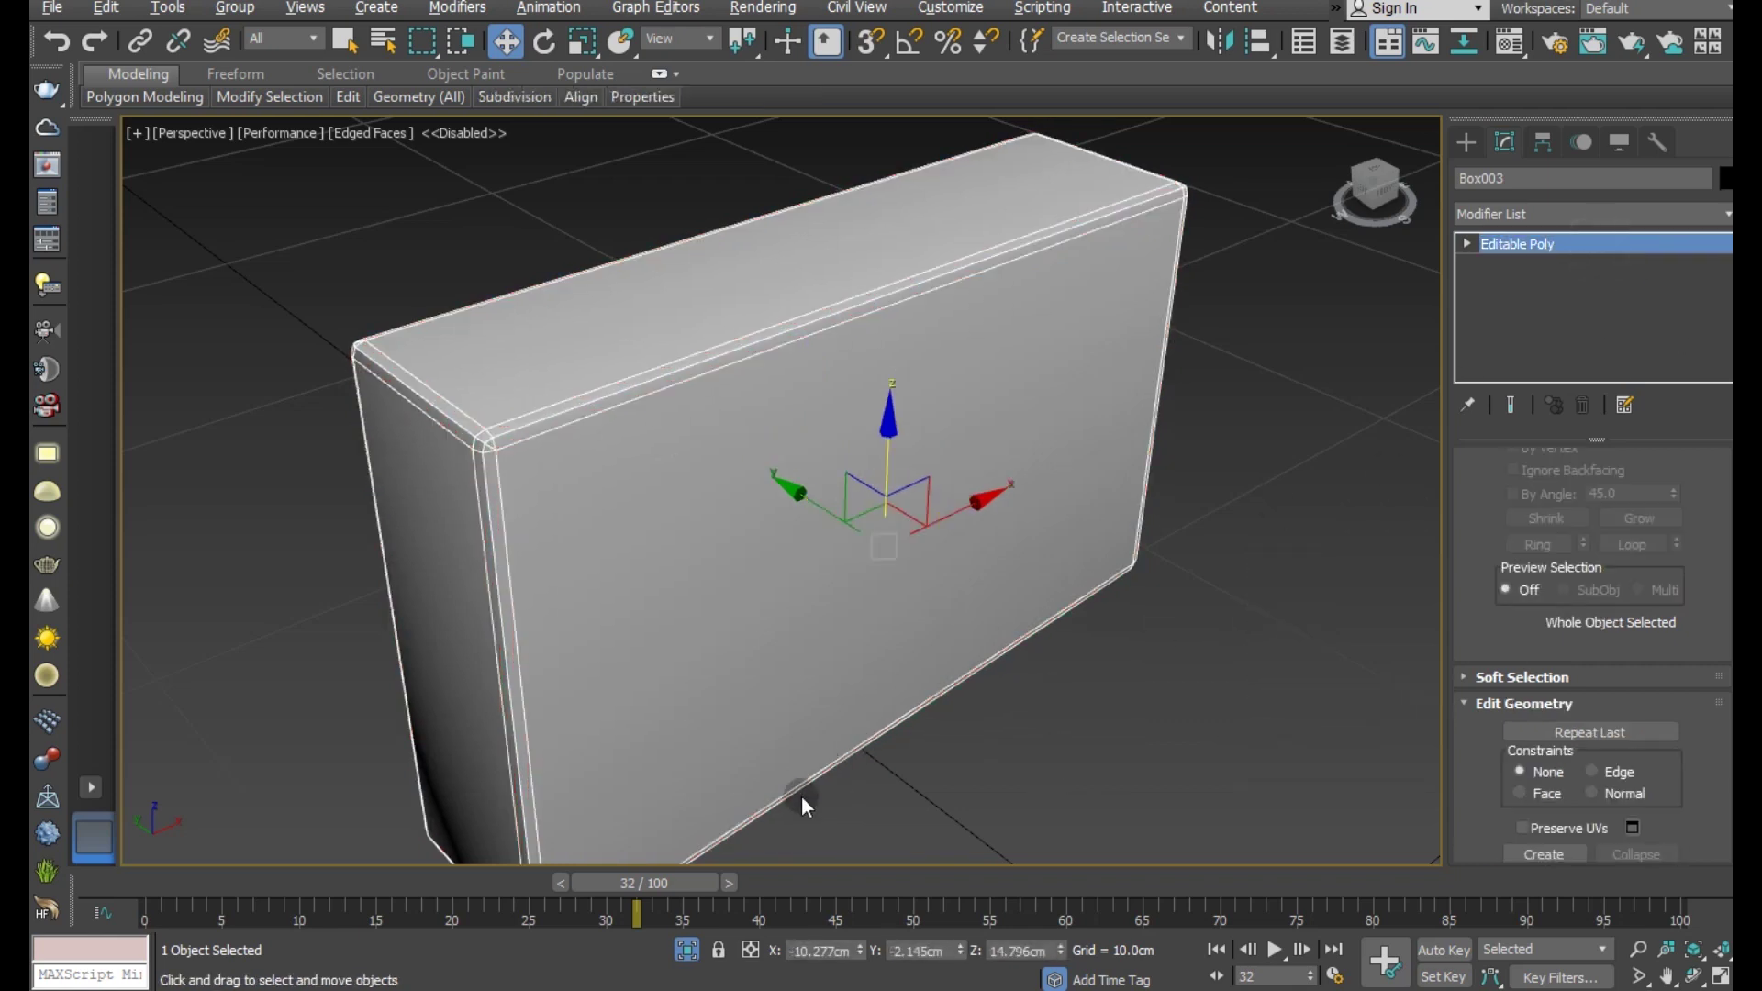
{"action": "left_click", "coordinate": [690, 951]}
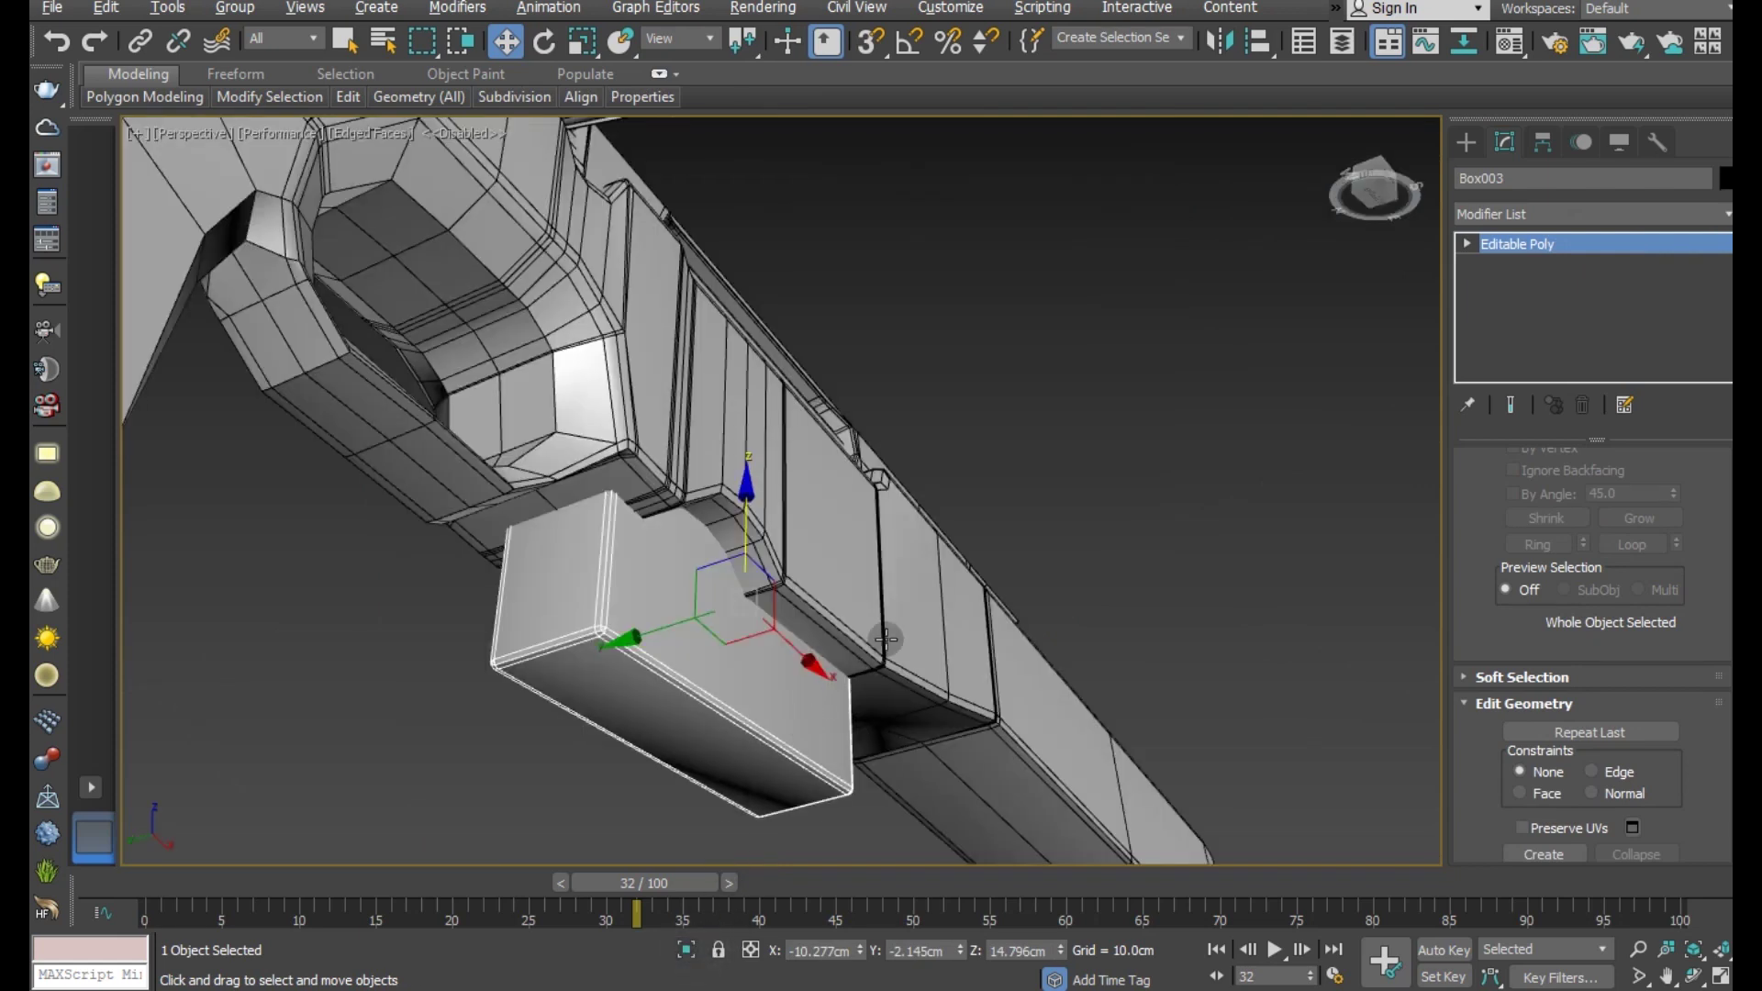
- Attach the chamfered Box003 to the Box002 rifle body as one Editable Poly
{"action": "left_click", "coordinate": [885, 640]}
{"action": "left_click", "coordinate": [1495, 265]}
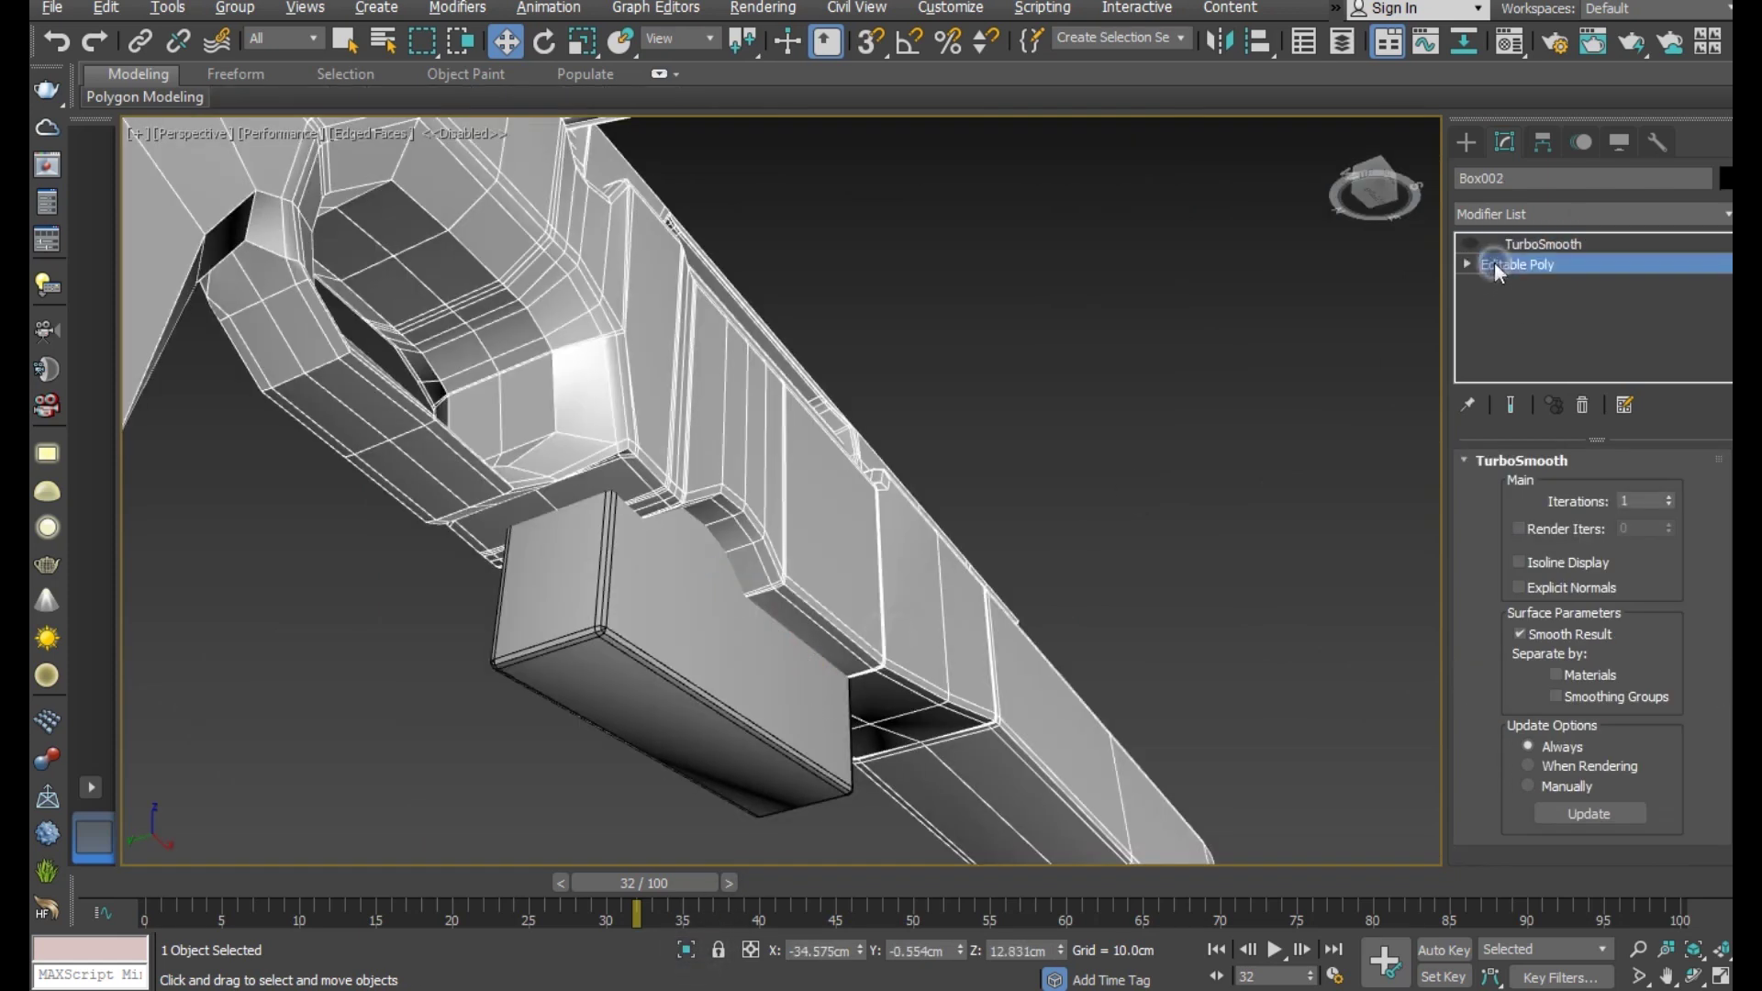
{"action": "scroll", "coordinate": [1588, 643], "scroll_direction": "down", "scroll_amount": 3}
{"action": "left_click", "coordinate": [1518, 844]}
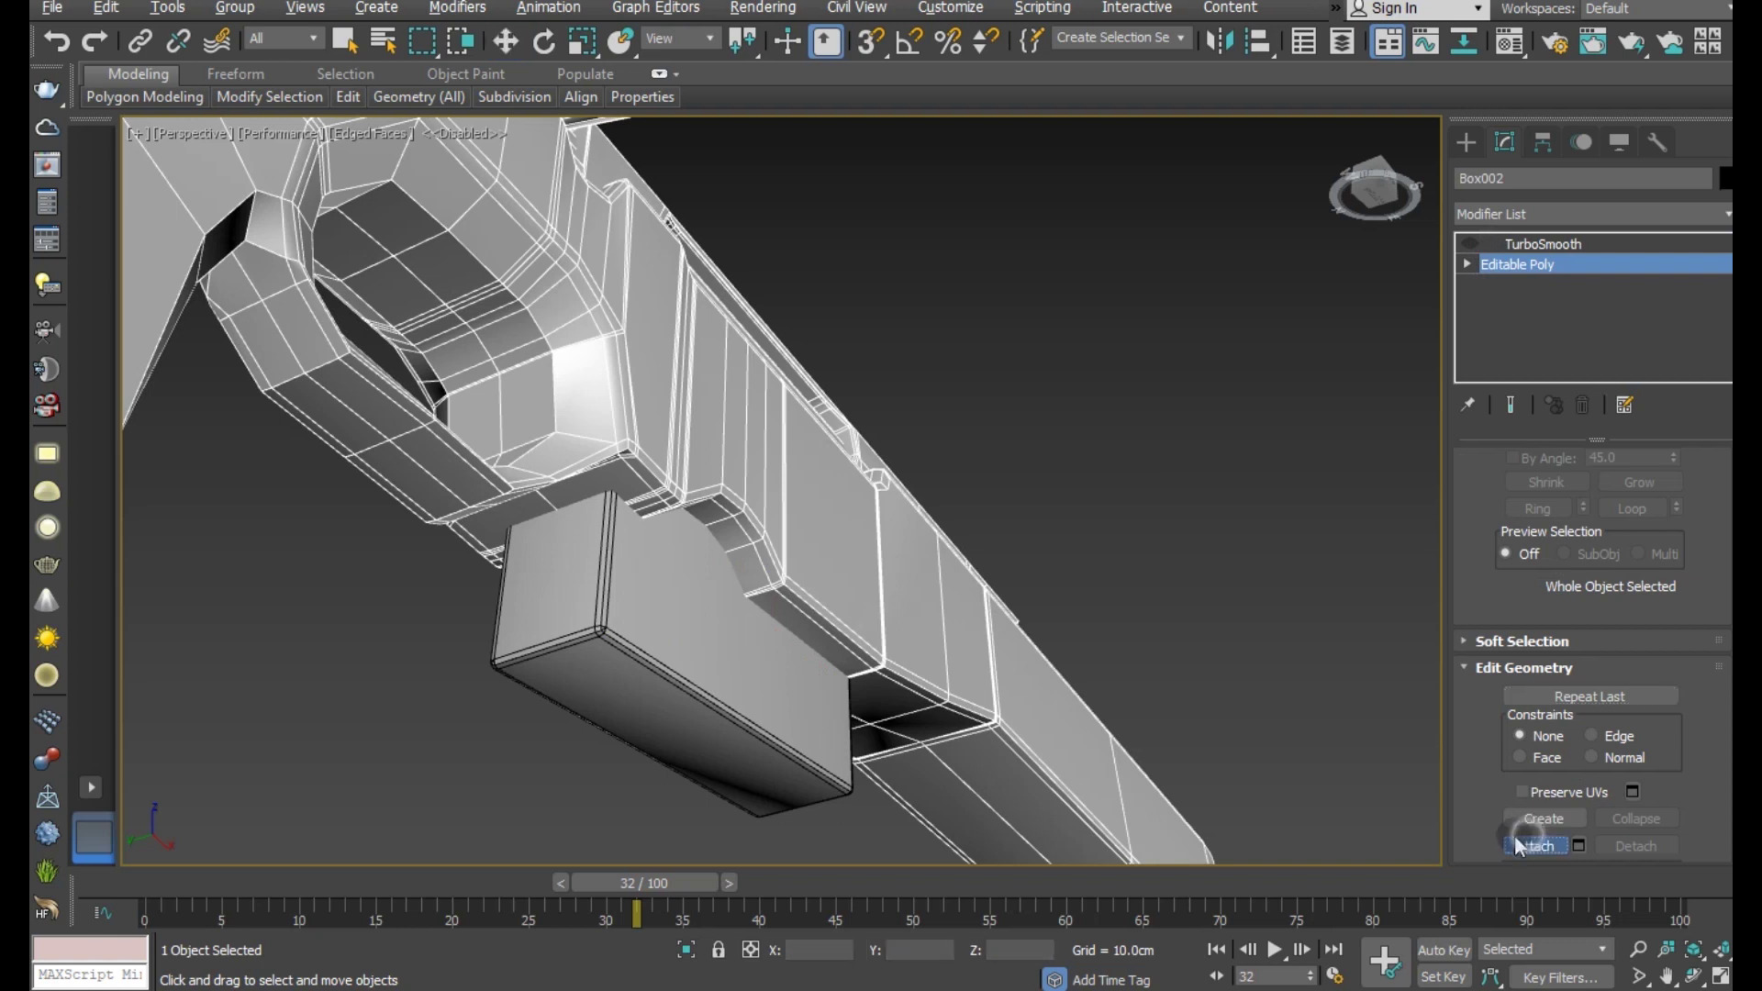
{"action": "left_click", "coordinate": [819, 652]}
{"action": "scroll", "coordinate": [809, 499], "scroll_direction": "down", "scroll_amount": 2}
{"action": "scroll", "coordinate": [807, 474], "scroll_direction": "down", "scroll_amount": 5}
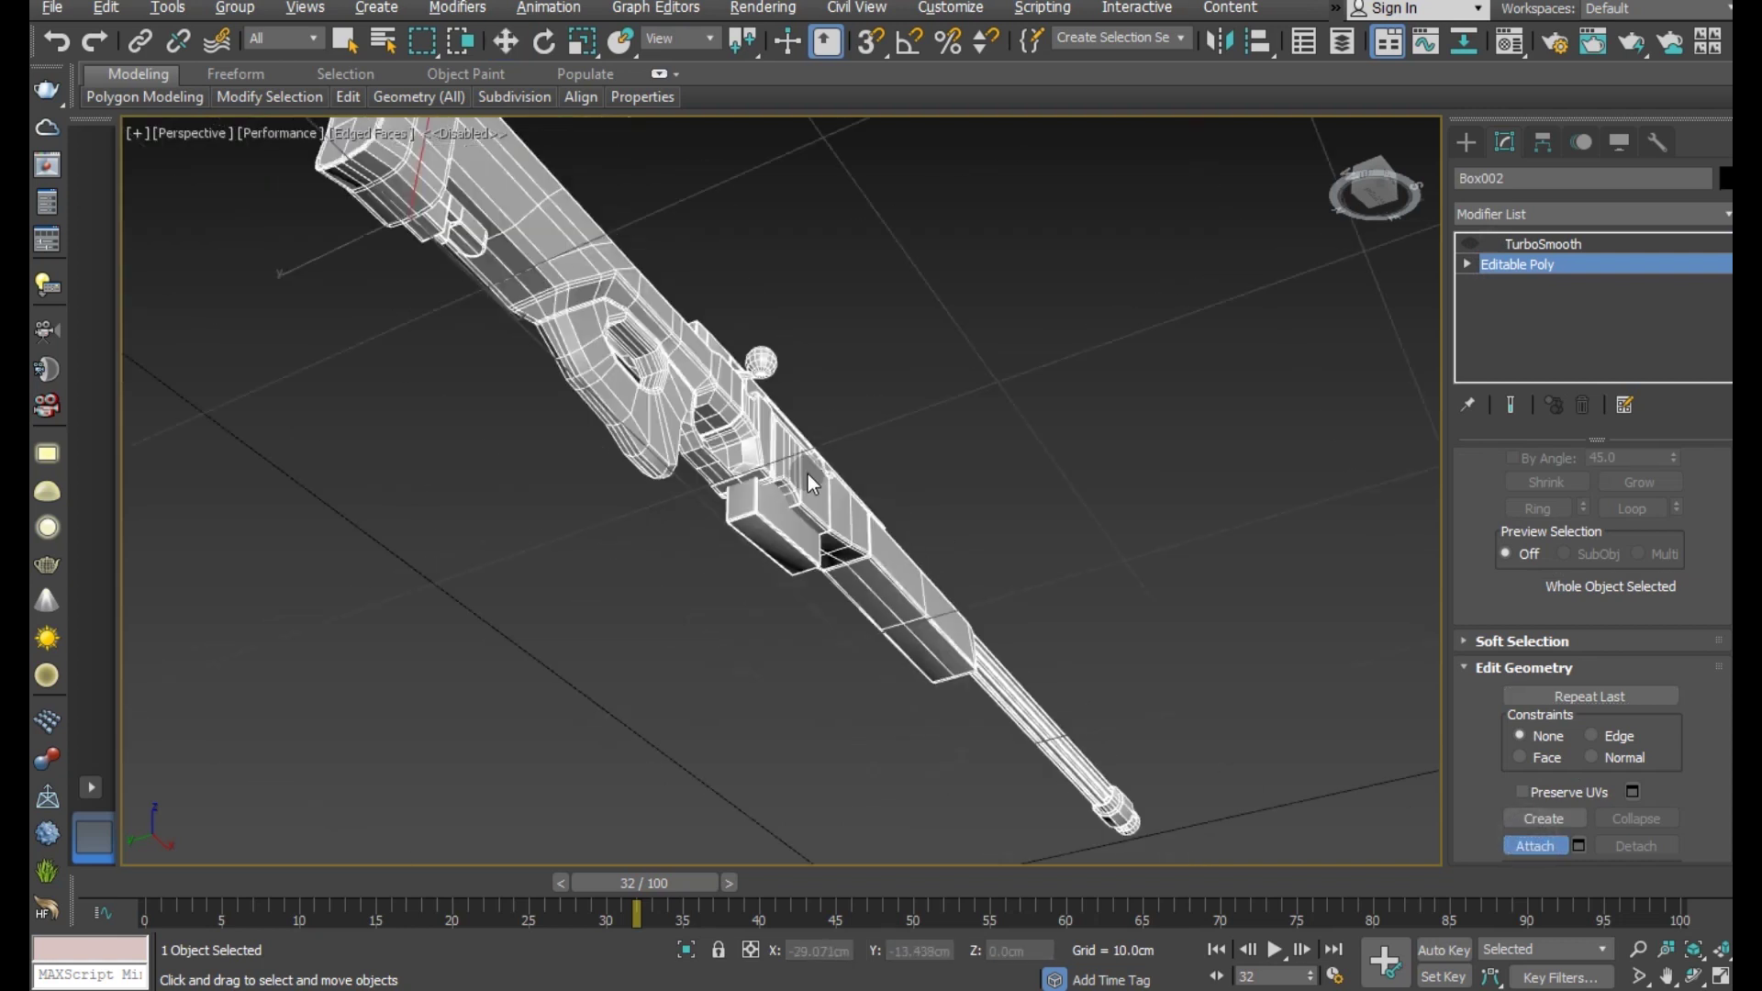
{"action": "scroll", "coordinate": [808, 474], "scroll_direction": "down", "scroll_amount": 3}
{"action": "key", "text": "w"}
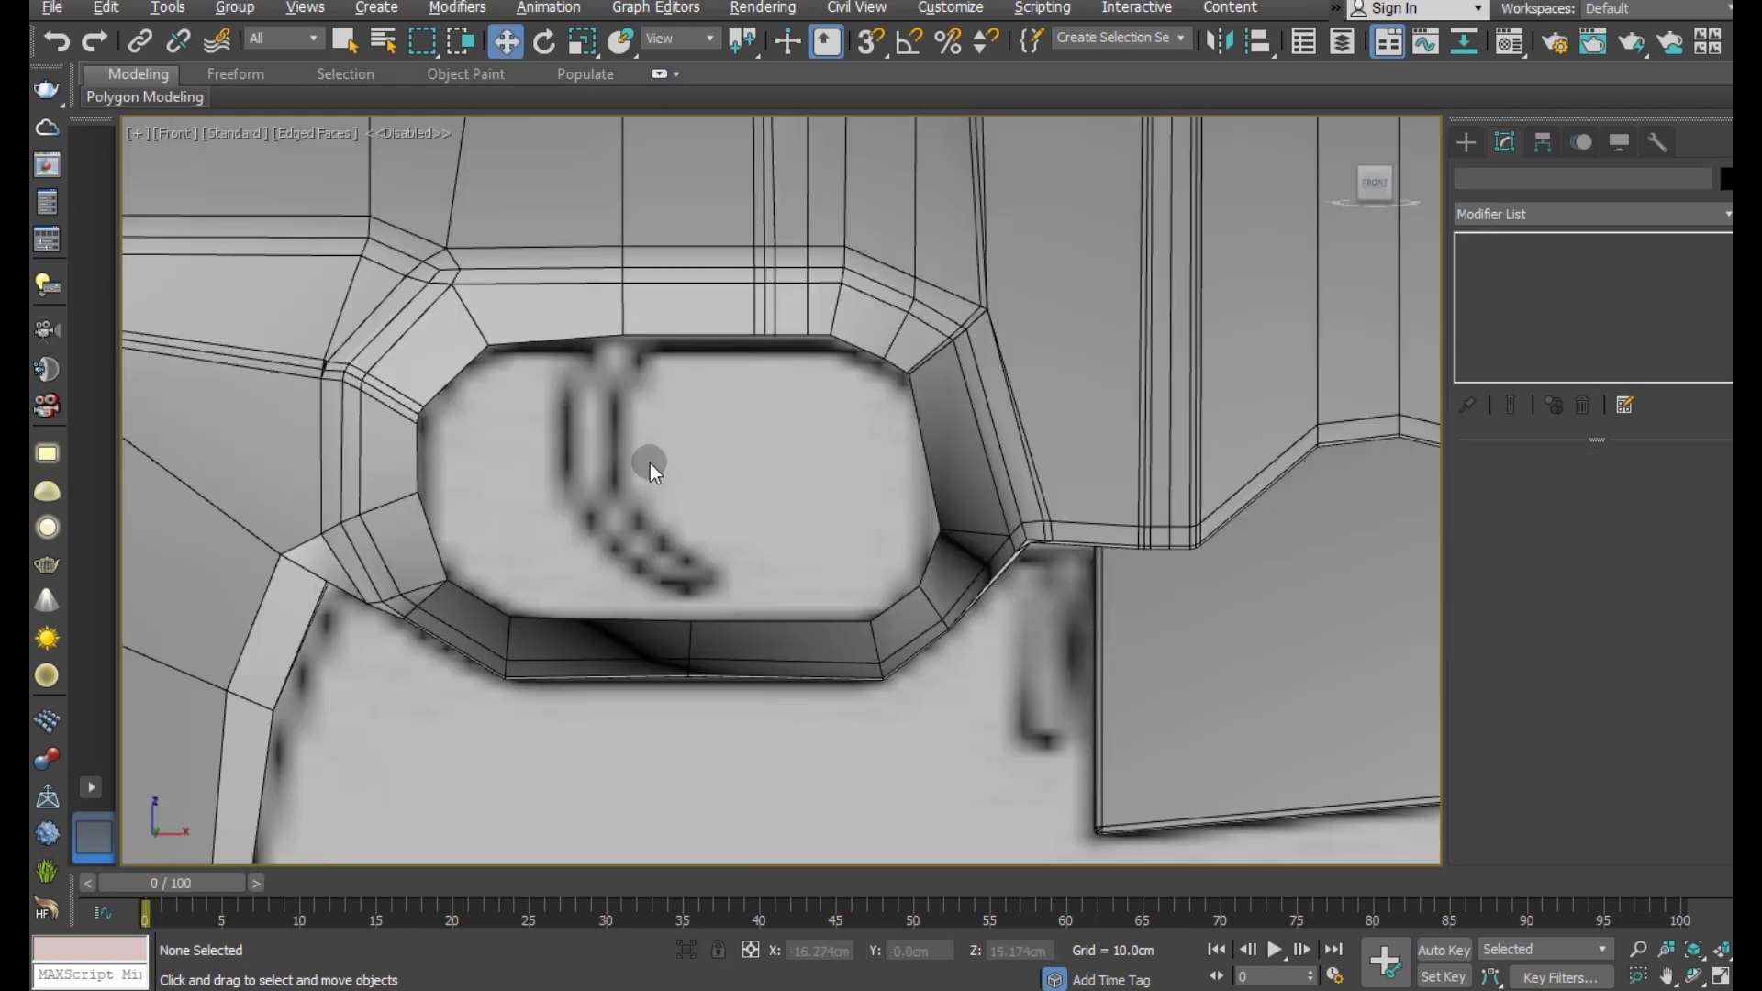
- Draw a thin upright box inside the trigger guard opening
{"action": "left_click", "coordinate": [1465, 141]}
{"action": "left_click", "coordinate": [1535, 282]}
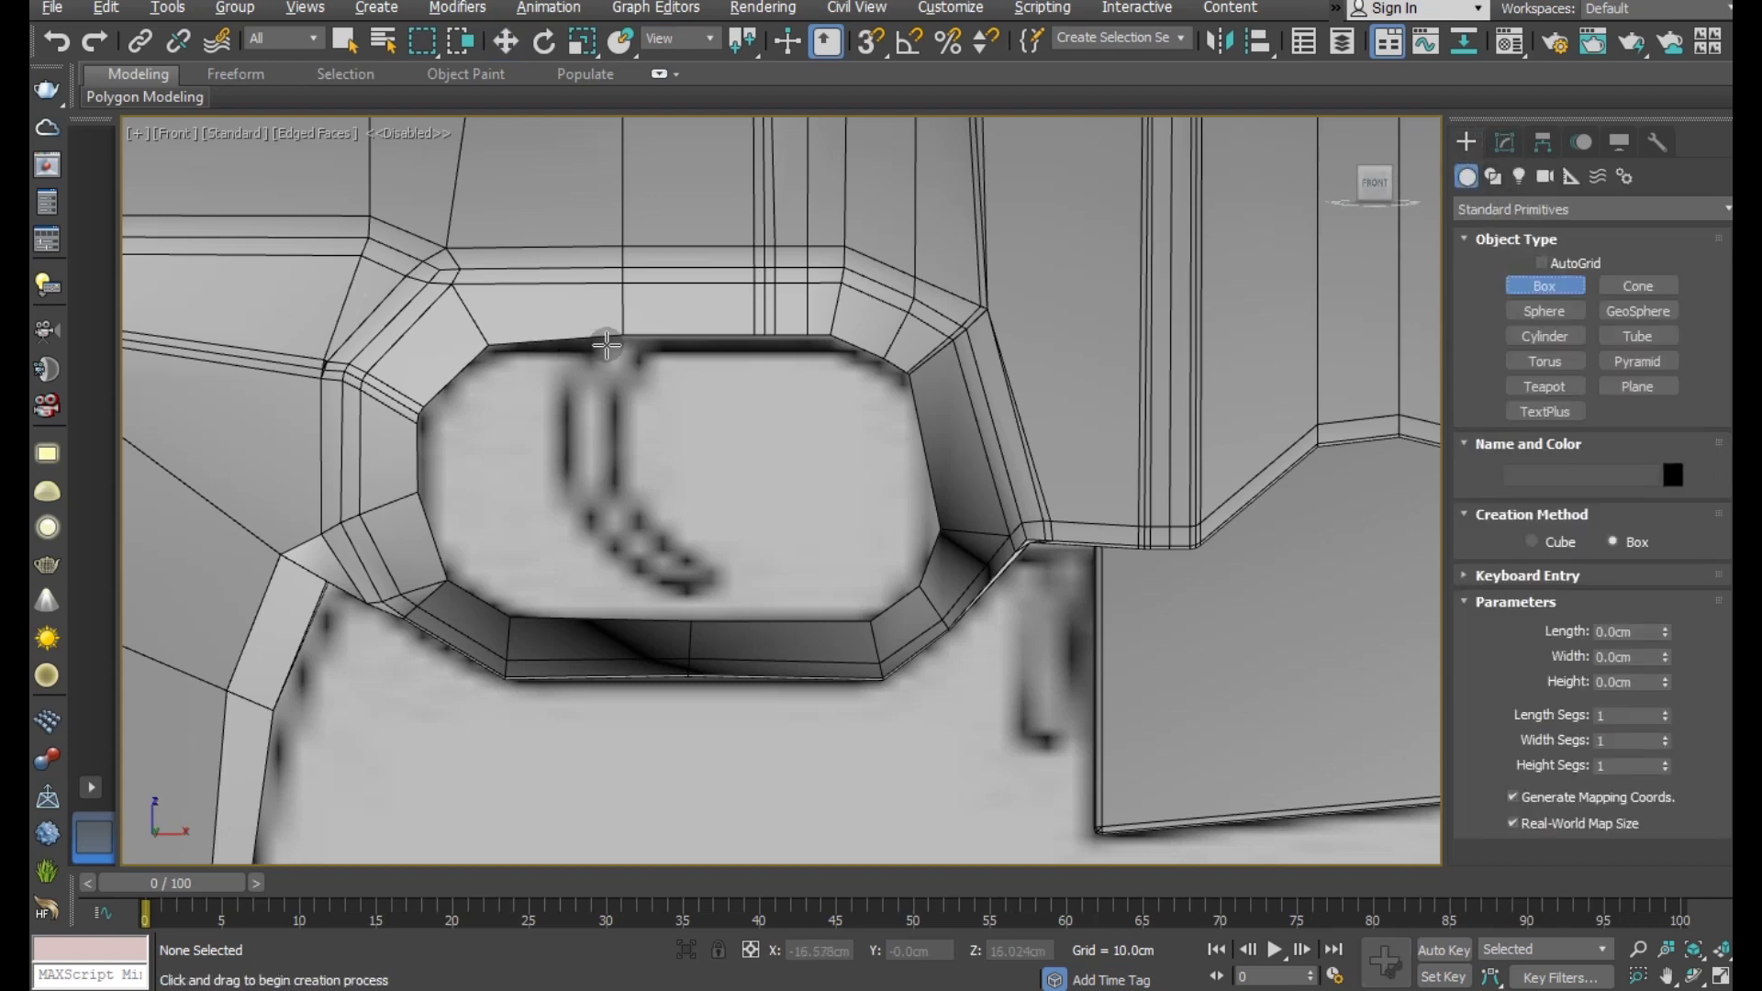
{"action": "left_click_drag", "start_coordinate": [606, 344], "coordinate": [654, 633]}
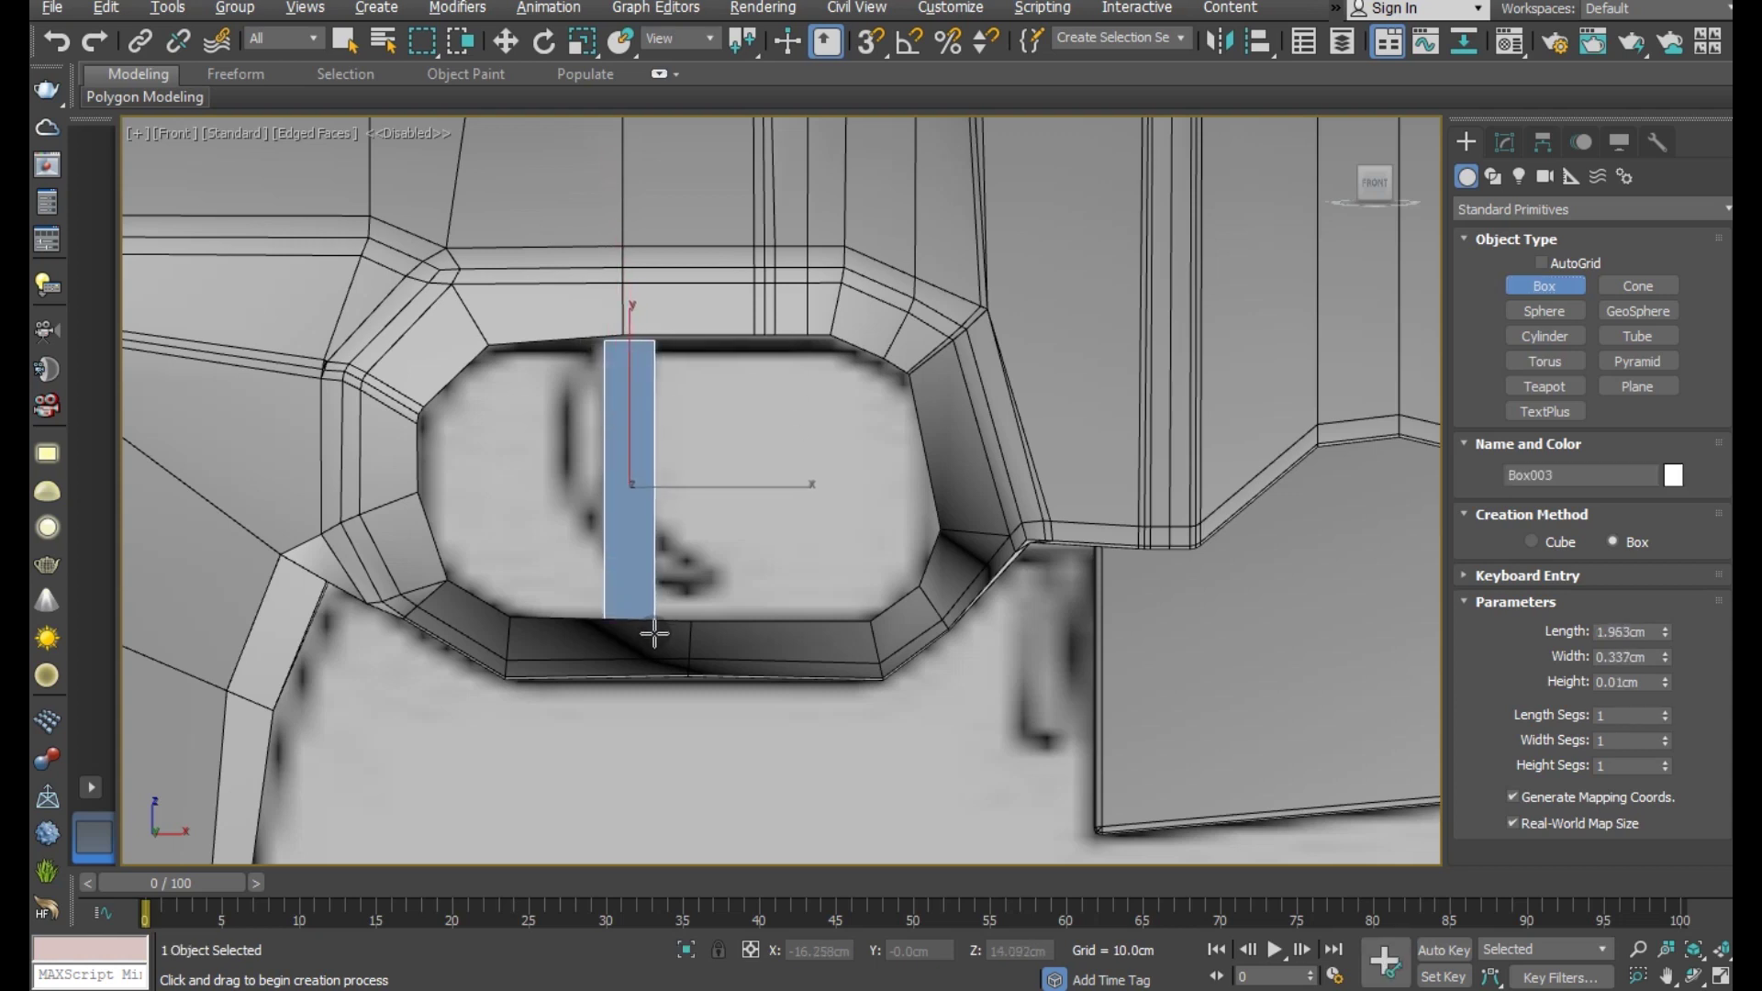
{"action": "left_click", "coordinate": [650, 592]}
{"action": "key", "text": "w"}
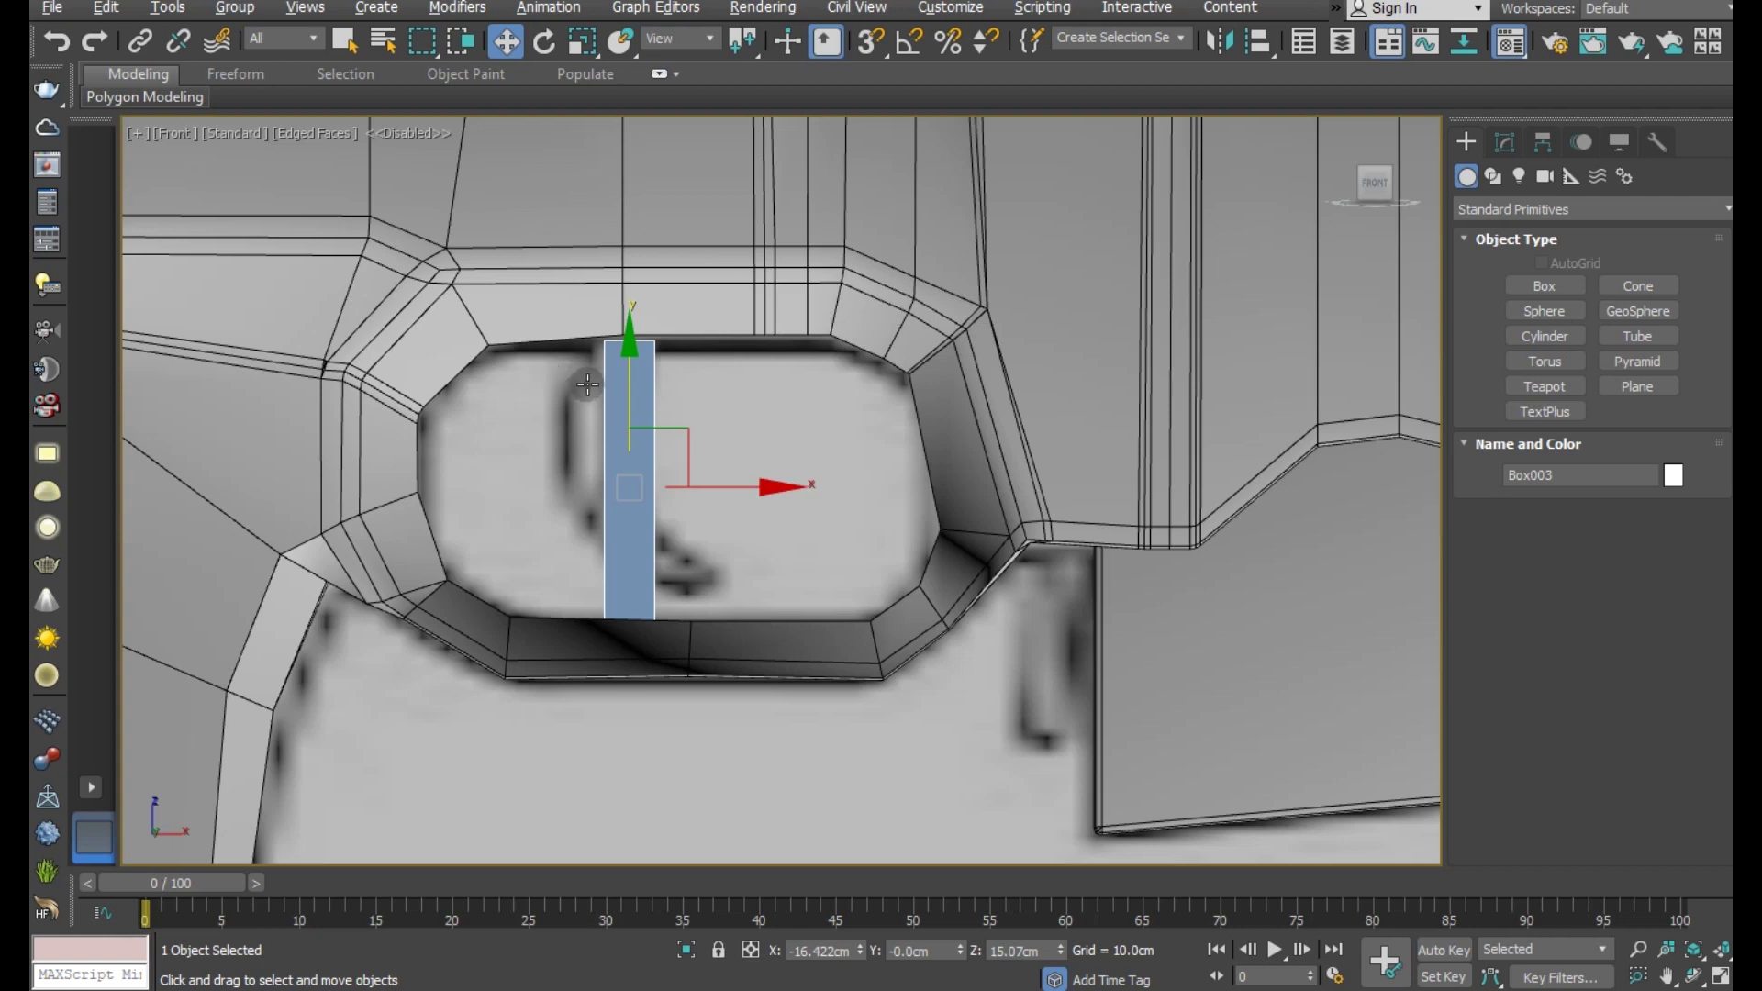
- Apply the 01 - Default material and set the box to display Edges Only
{"action": "key", "text": "m"}
{"action": "left_click", "coordinate": [221, 574]}
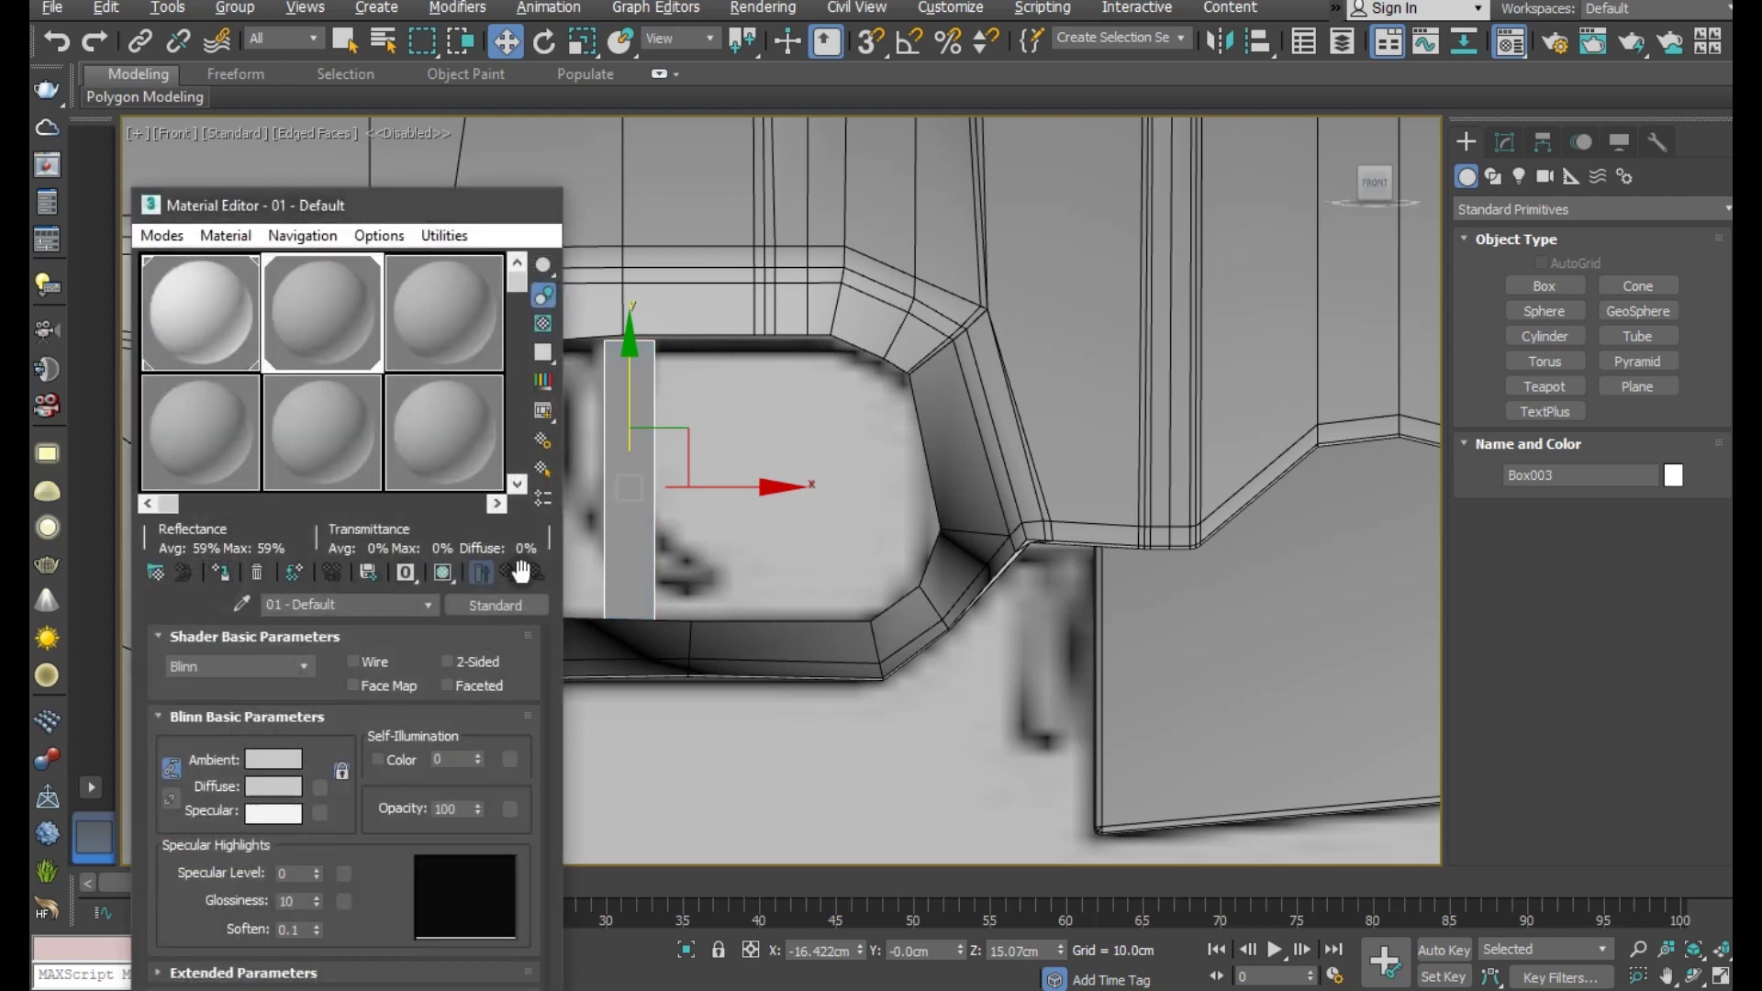
{"action": "left_click", "coordinate": [535, 204]}
{"action": "right_click", "coordinate": [653, 562]}
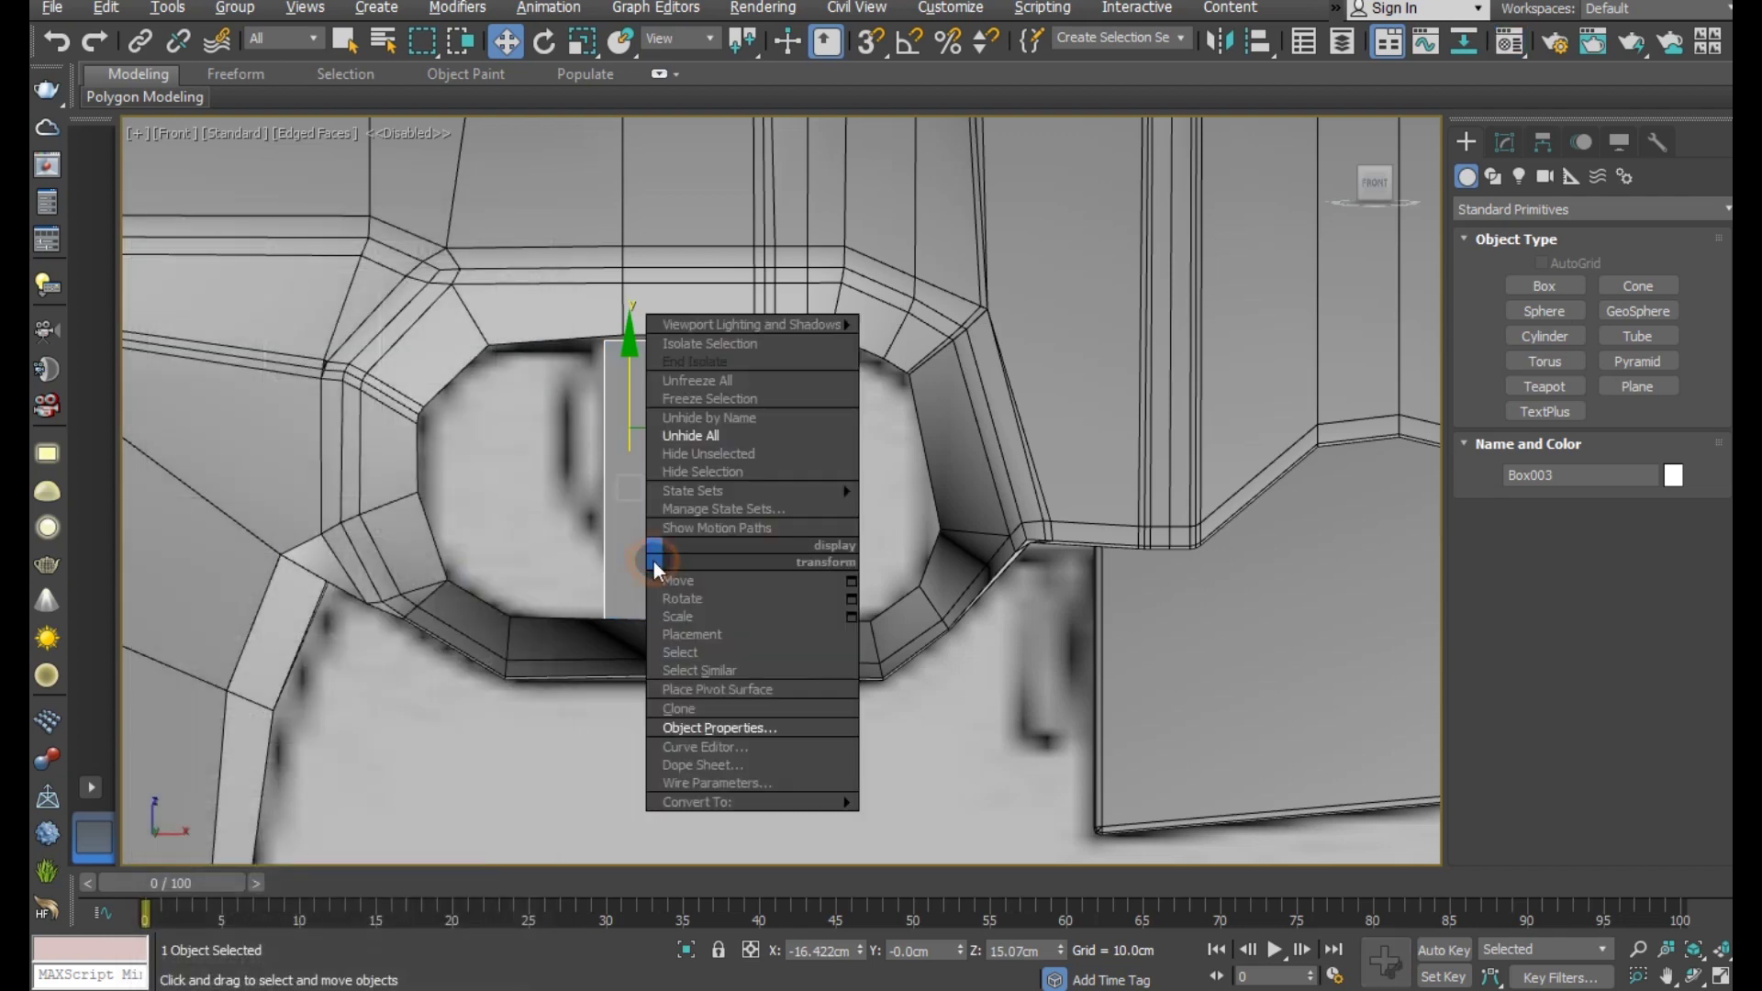
{"action": "left_click", "coordinate": [730, 725]}
{"action": "left_click", "coordinate": [833, 521]}
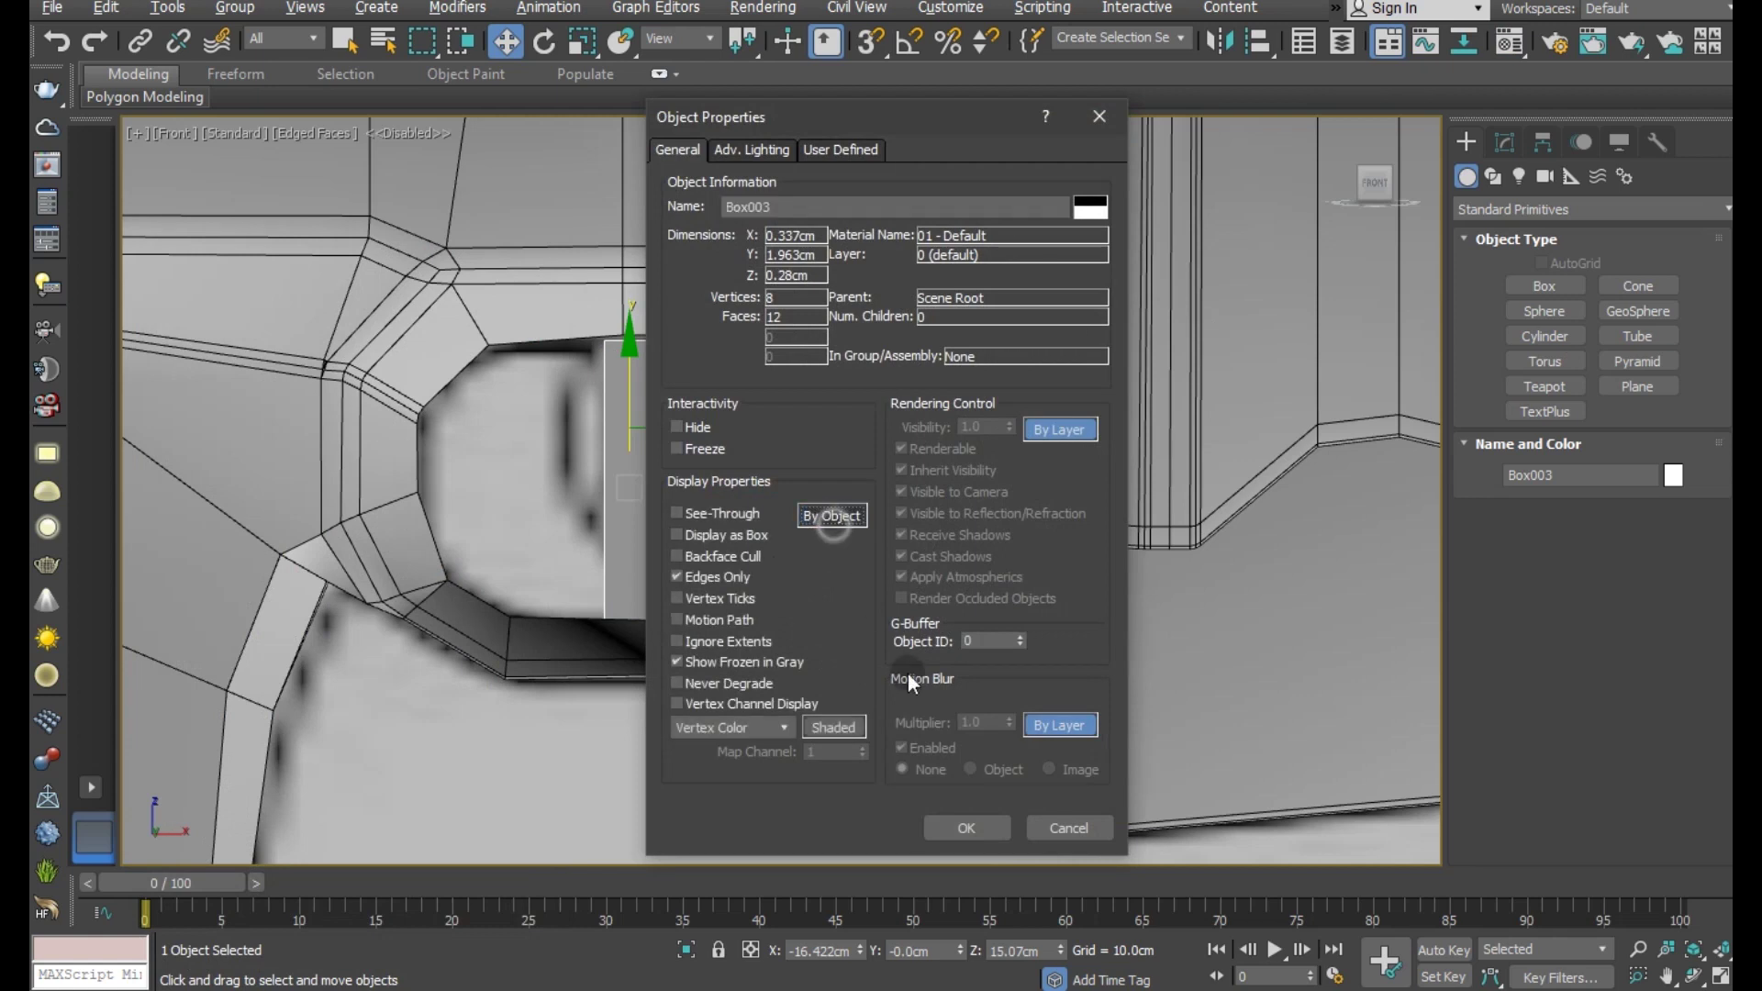
{"action": "left_click", "coordinate": [938, 823]}
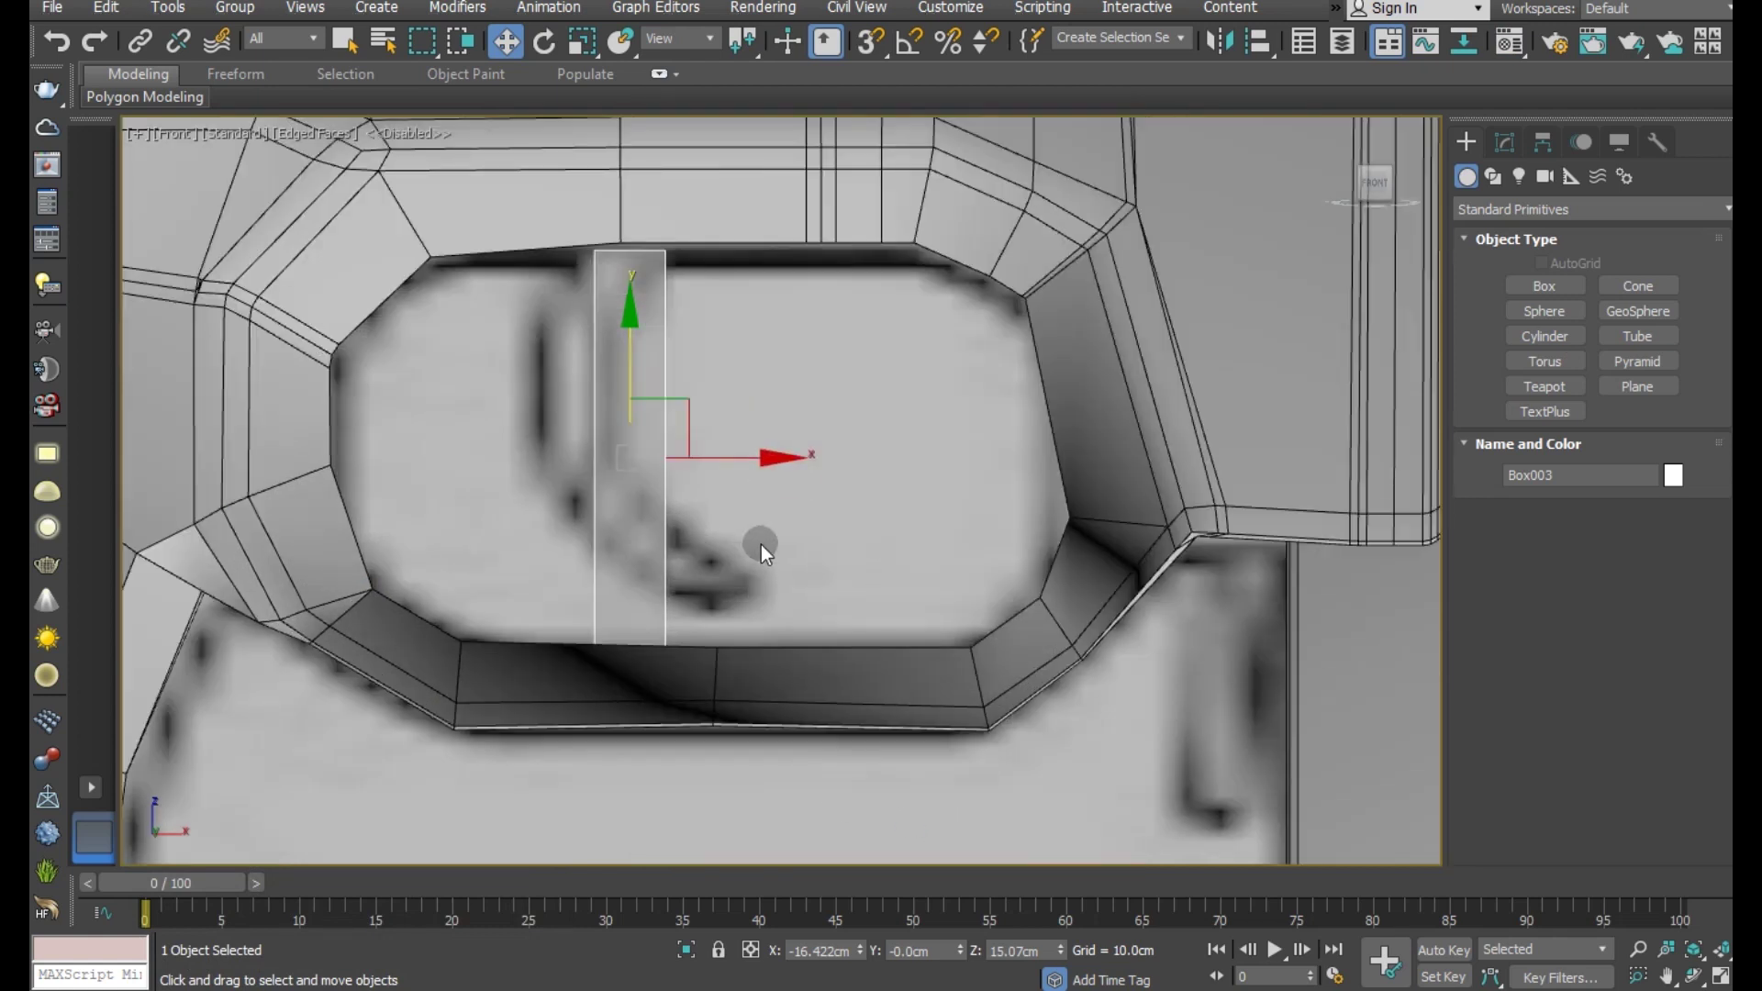
{"action": "mouse_move", "coordinate": [762, 544]}
{"action": "middle_mouse_down", "text": "alt"}
{"action": "mouse_move", "coordinate": [625, 543]}
{"action": "mouse_move", "coordinate": [642, 507]}
{"action": "mouse_move", "coordinate": [582, 433]}
{"action": "mouse_move", "coordinate": [640, 422]}
{"action": "middle_mouse_up", "text": "alt"}
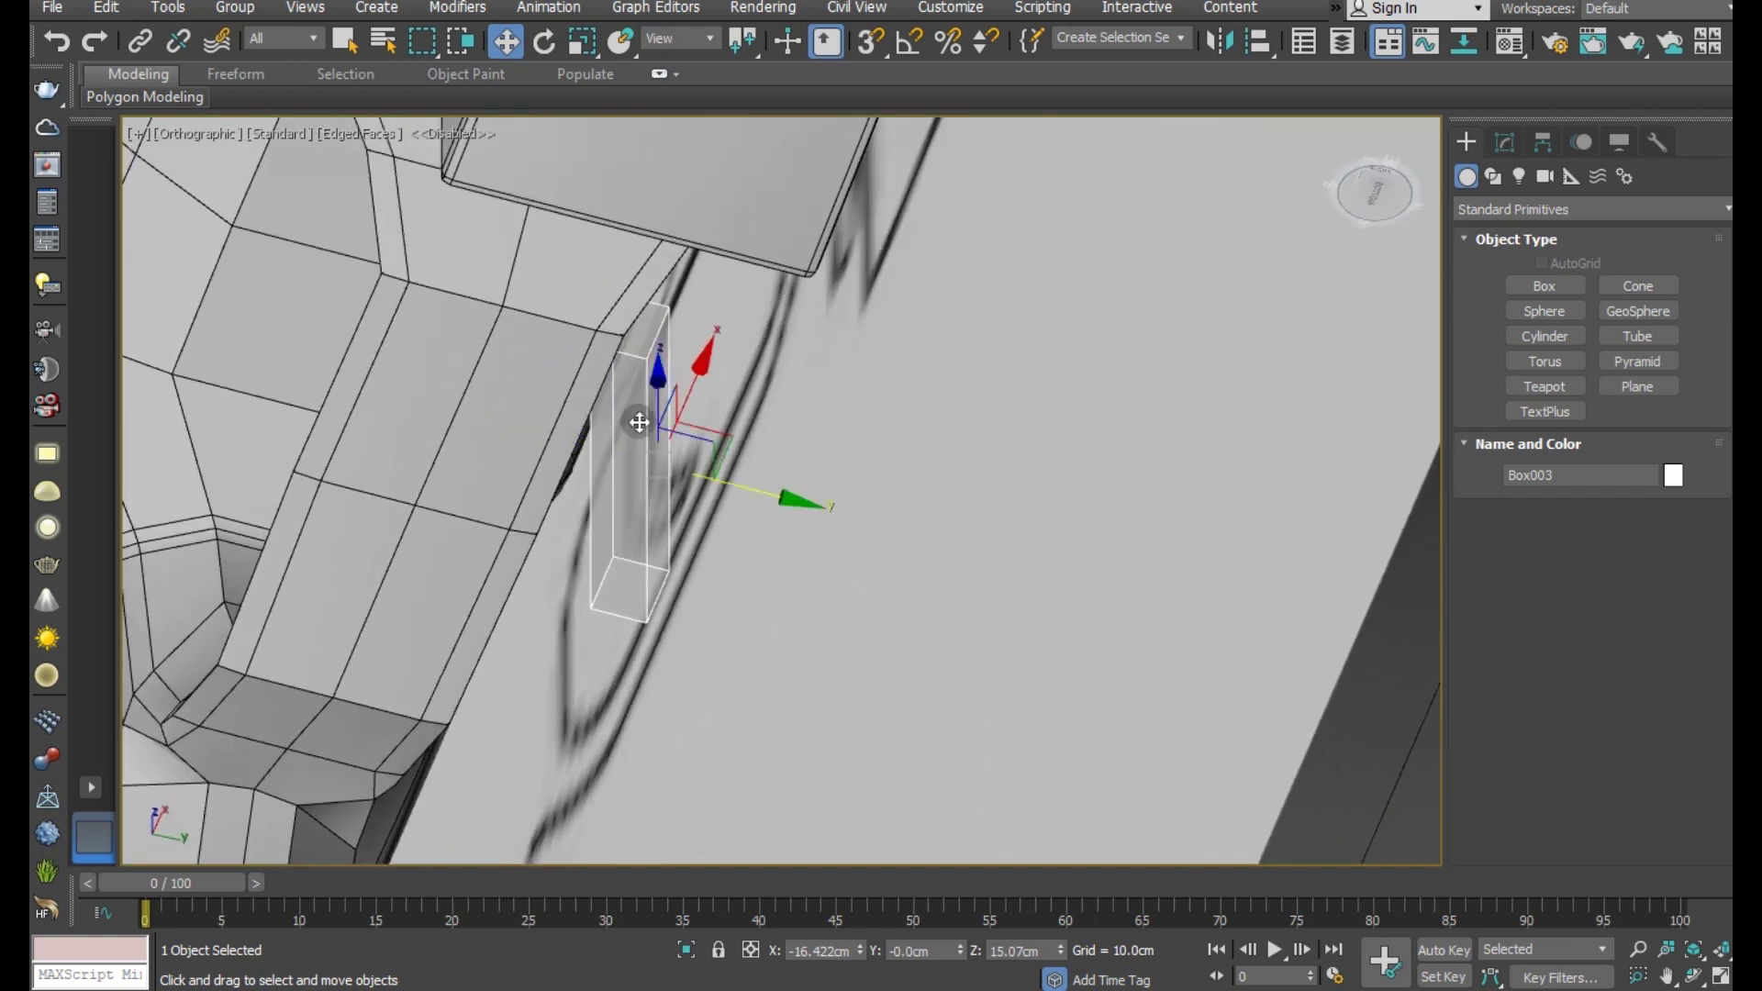
- Increase the box height to 0.48cm and convert it to Editable Poly
{"action": "left_click", "coordinate": [1508, 145]}
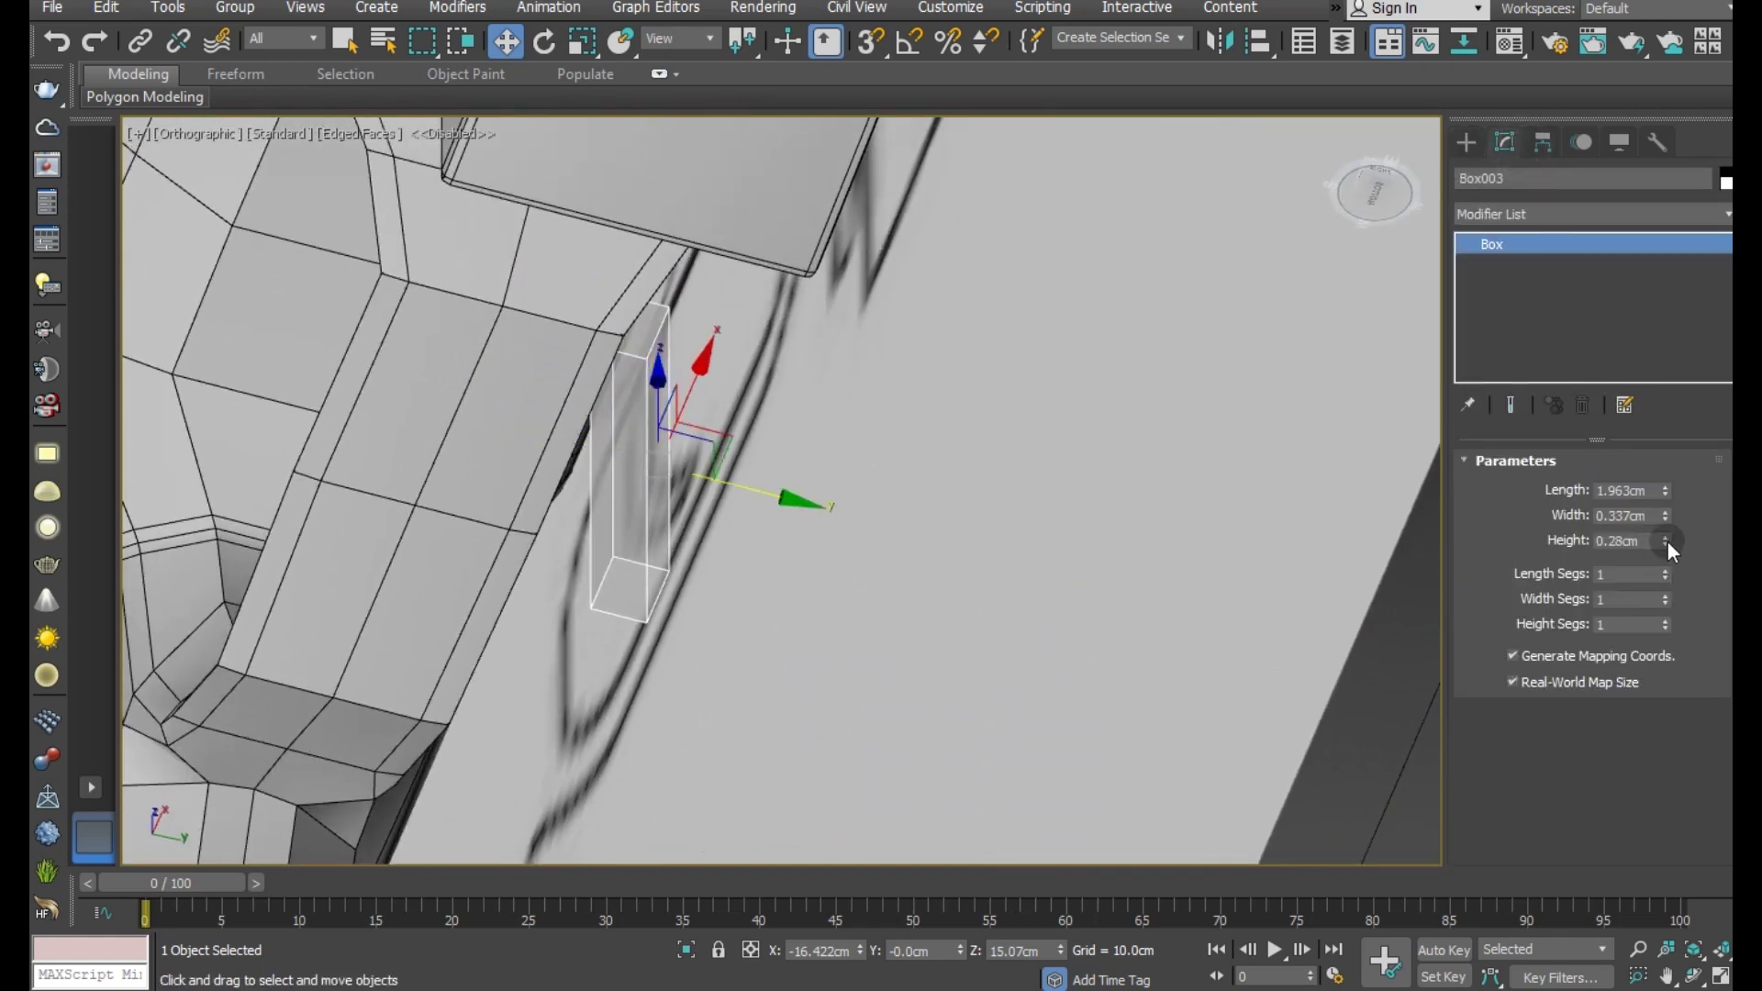
{"action": "left_click_drag", "start_coordinate": [1667, 542], "coordinate": [1663, 505]}
{"action": "right_click", "coordinate": [1637, 304]}
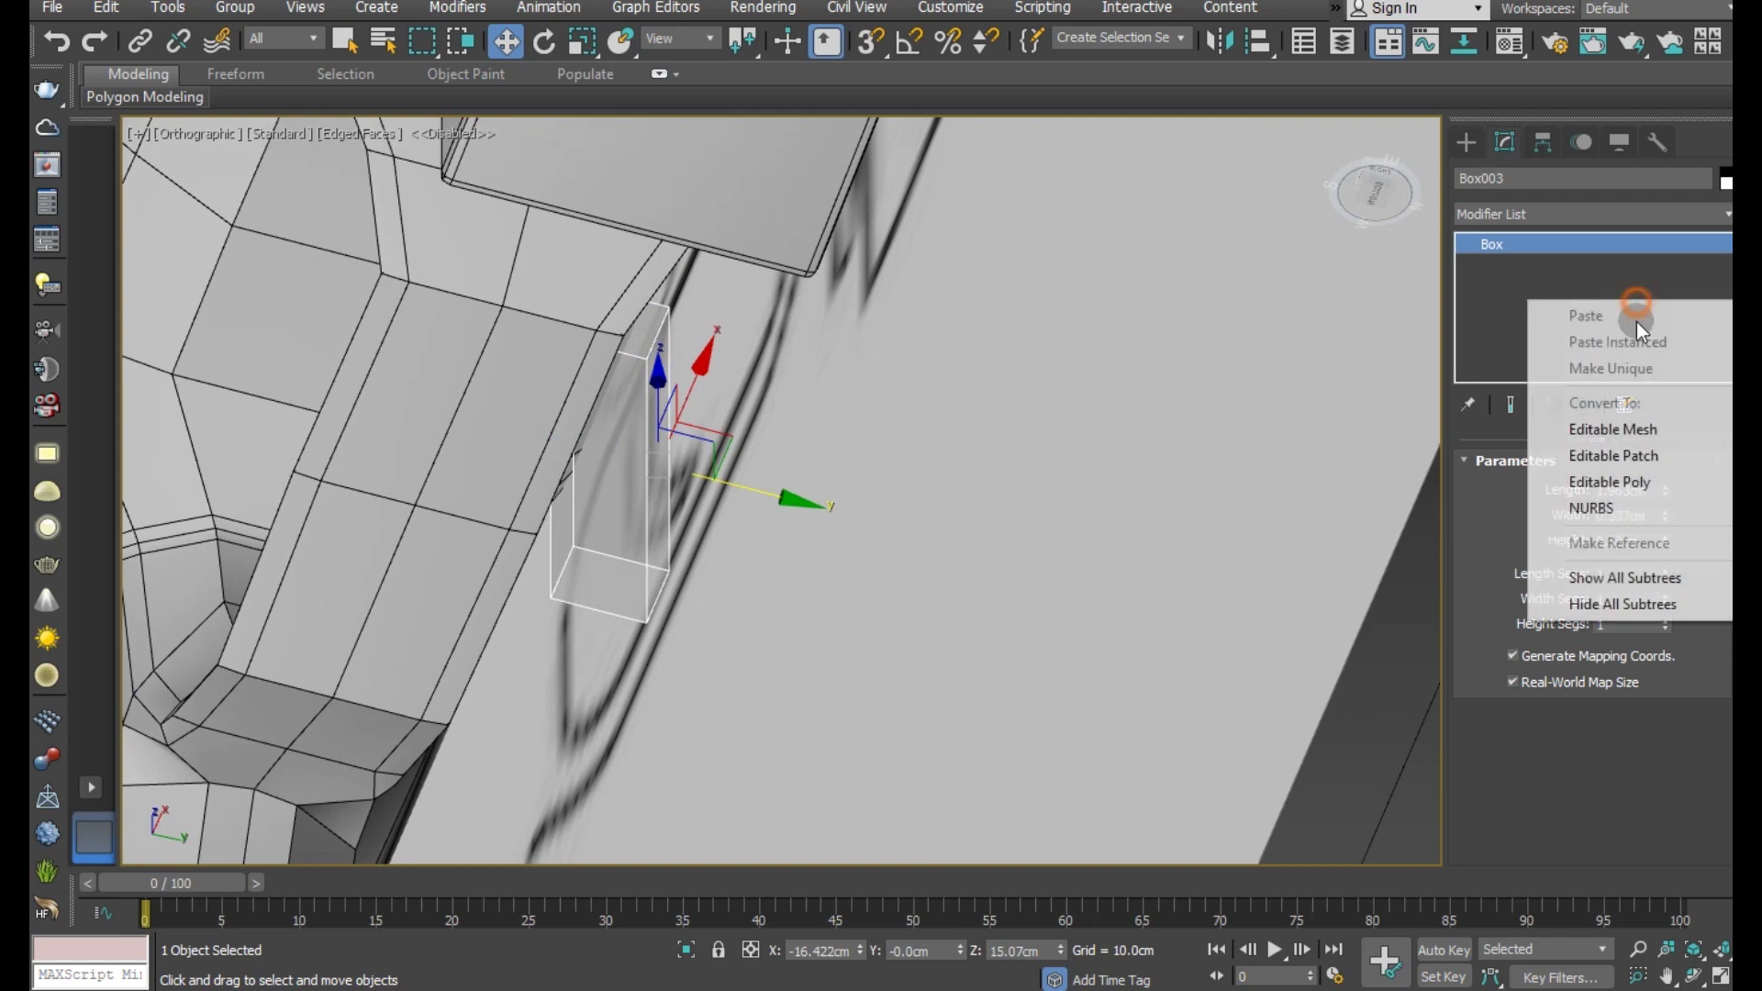
{"action": "left_click", "coordinate": [1651, 477]}
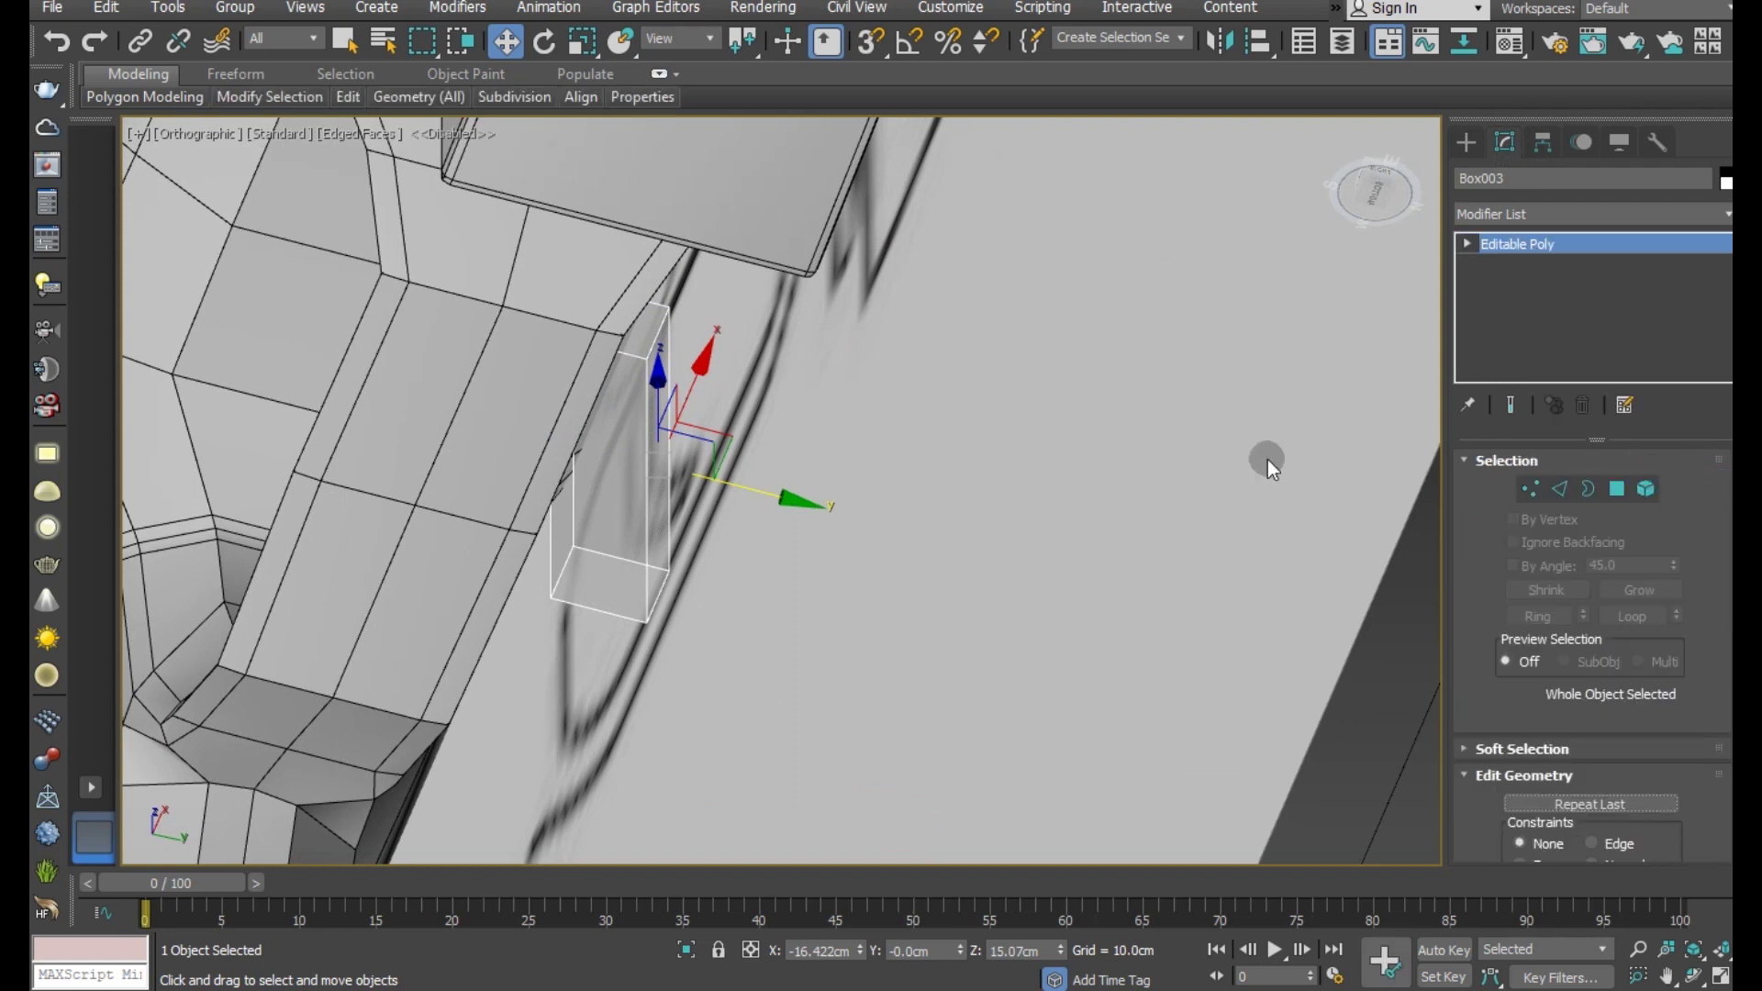
{"action": "middle_click_drag", "start_coordinate": [967, 564], "coordinate": [1066, 569]}
{"action": "key", "text": "f"}
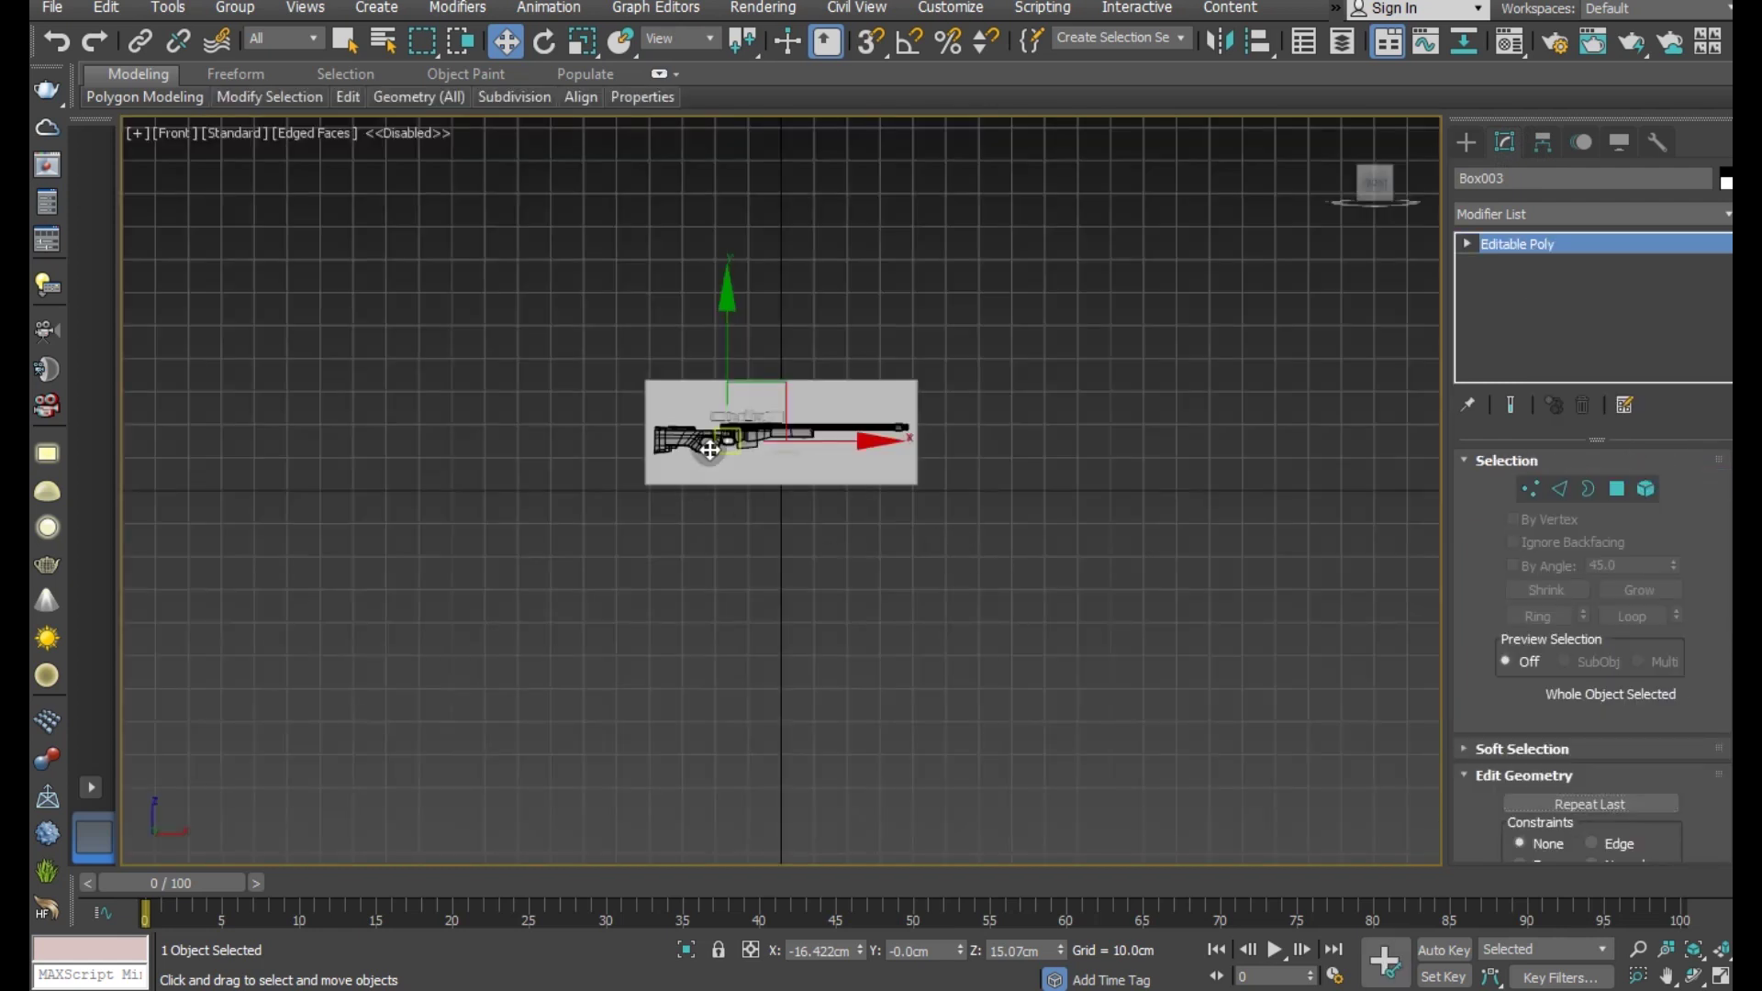
{"action": "scroll", "coordinate": [710, 450], "scroll_direction": "up", "scroll_amount": 3}
{"action": "scroll", "coordinate": [784, 400], "scroll_direction": "up", "scroll_amount": 2}
{"action": "scroll", "coordinate": [784, 401], "scroll_direction": "up", "scroll_amount": 3}
{"action": "scroll", "coordinate": [790, 404], "scroll_direction": "up", "scroll_amount": 3}
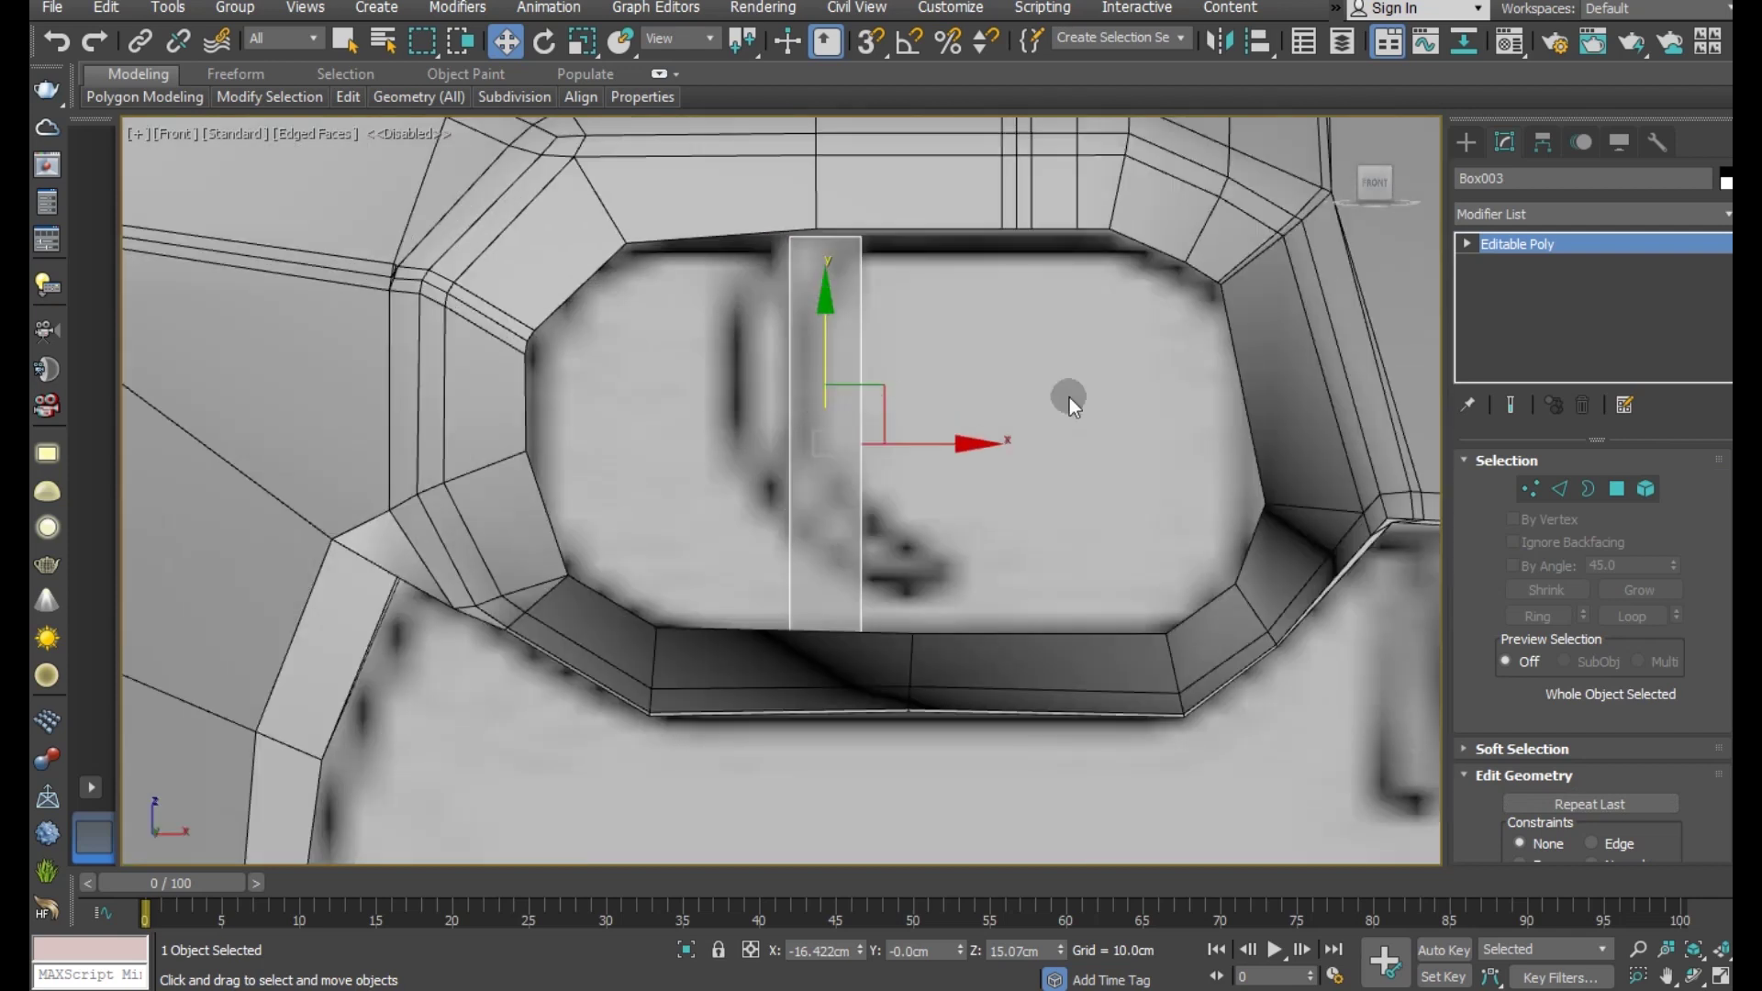
- Revert to the parametric box and set its Length Segs to 6
{"action": "left_click", "coordinate": [56, 40]}
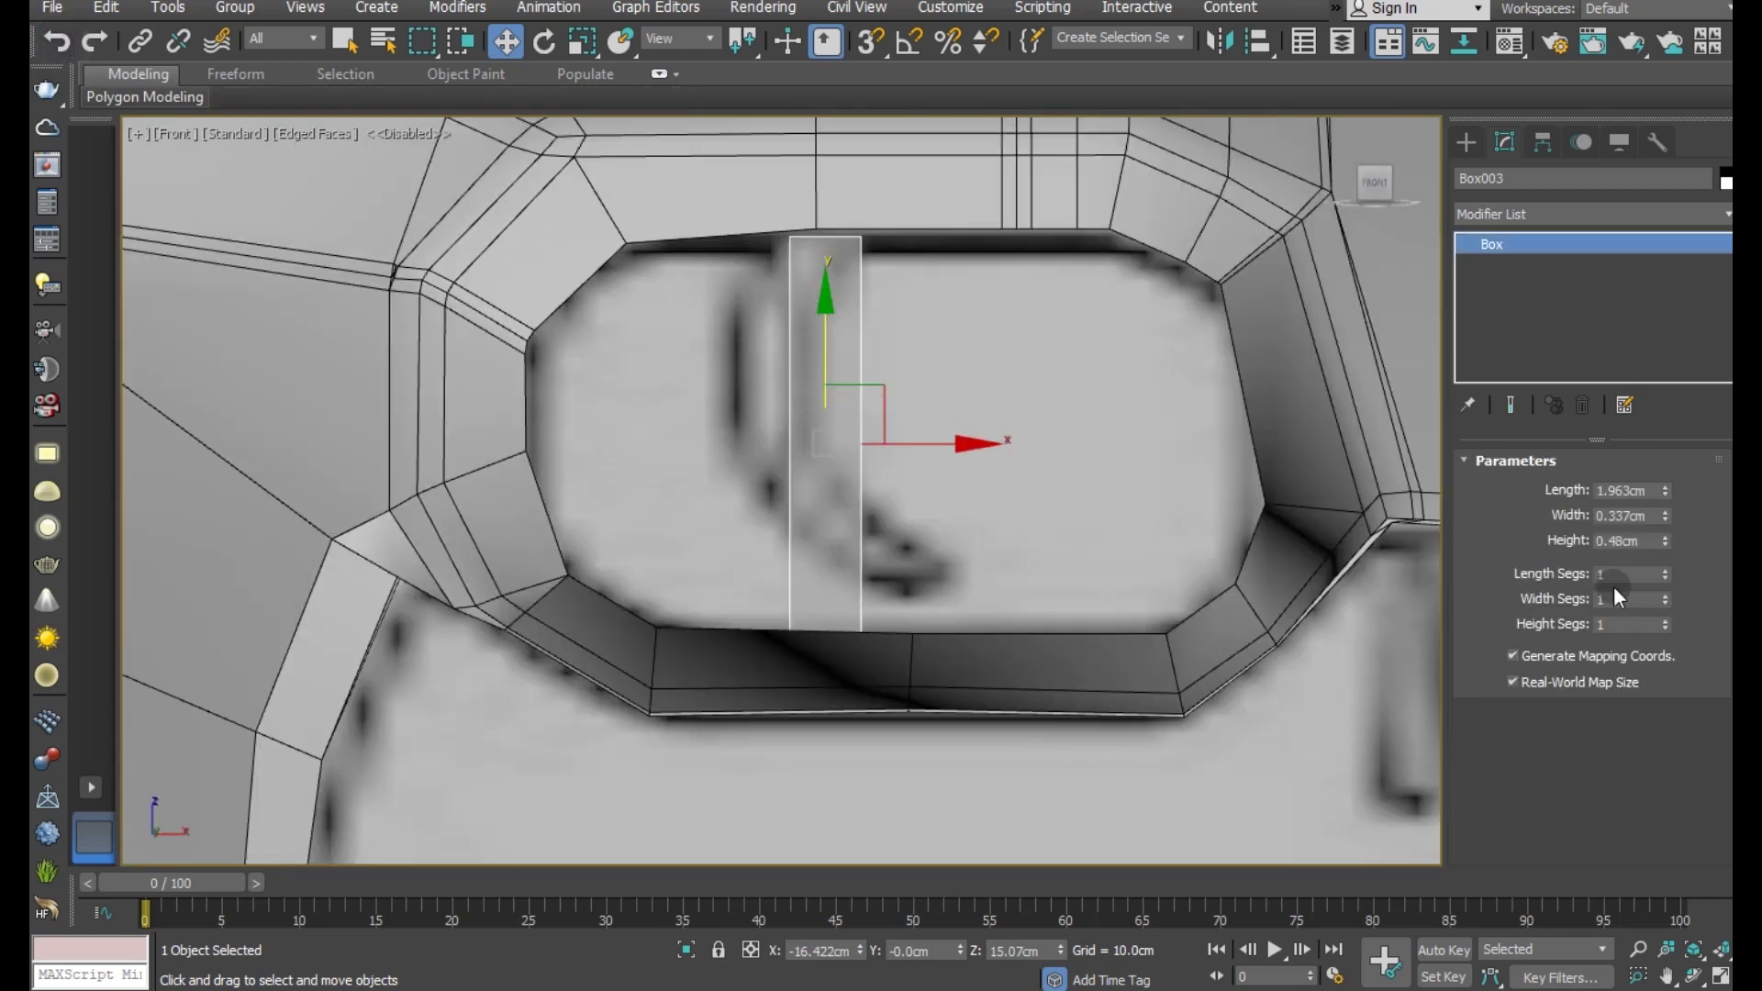
{"action": "left_click", "coordinate": [1666, 594]}
{"action": "right_click", "coordinate": [1601, 284]}
{"action": "left_click", "coordinate": [1589, 471]}
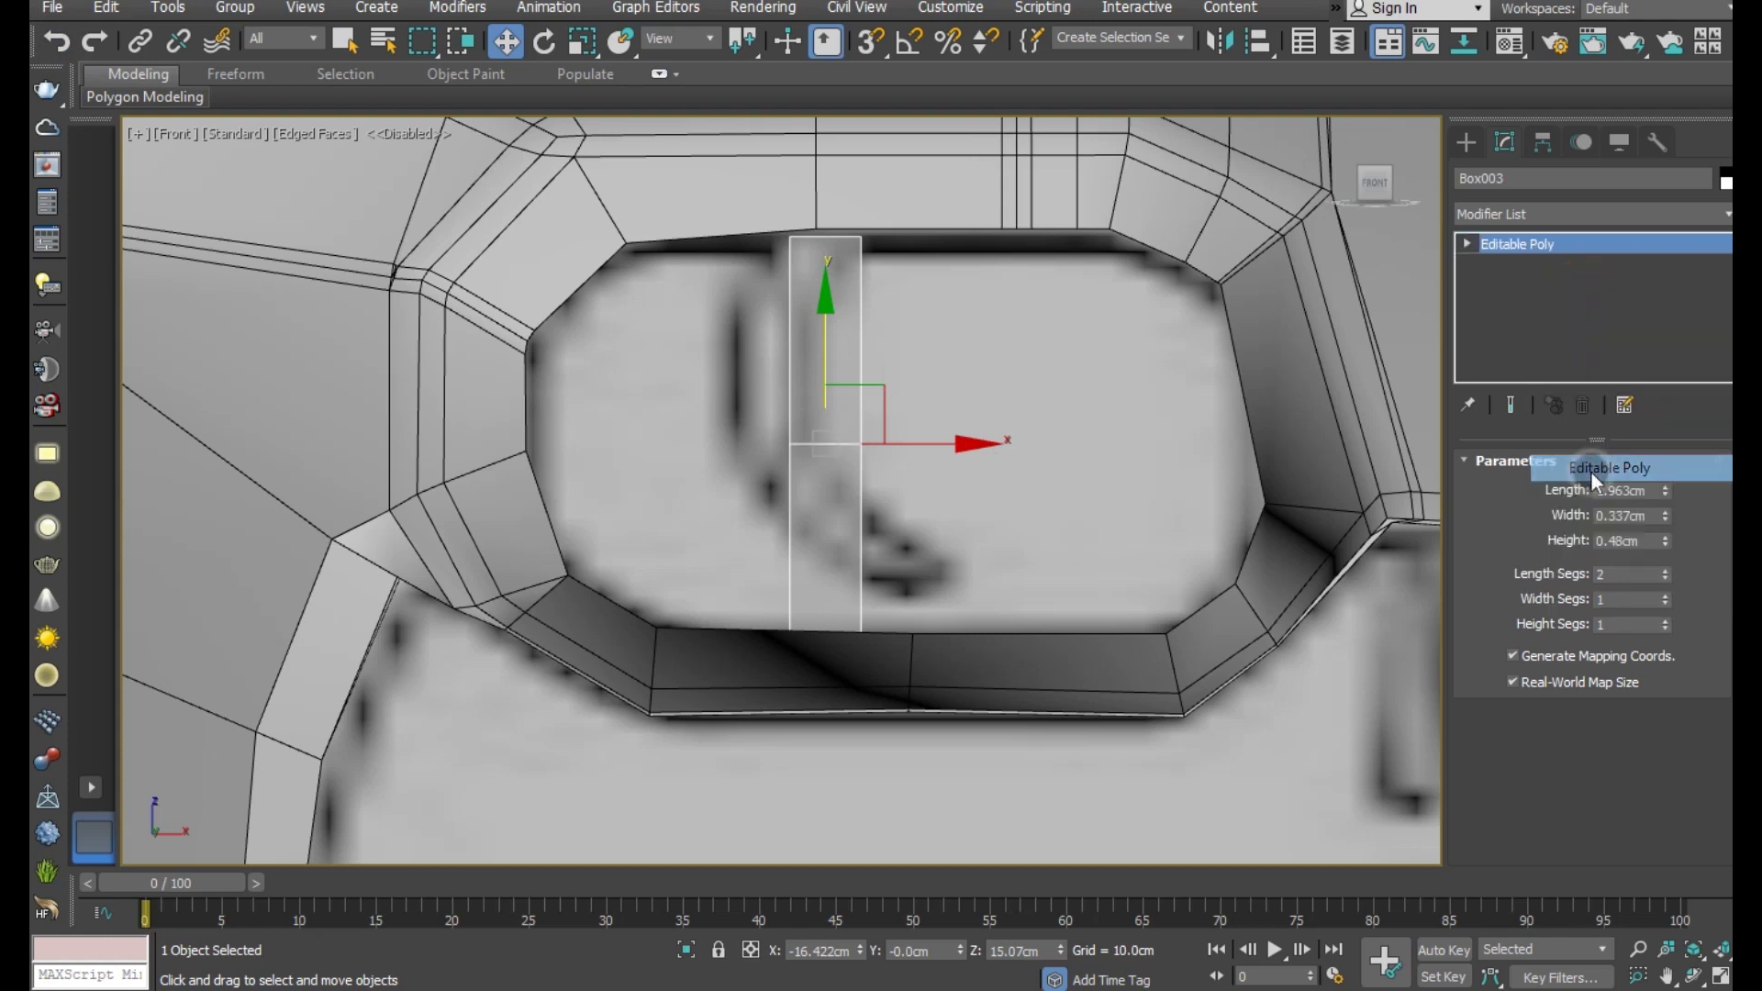
{"action": "left_click", "coordinate": [1531, 488]}
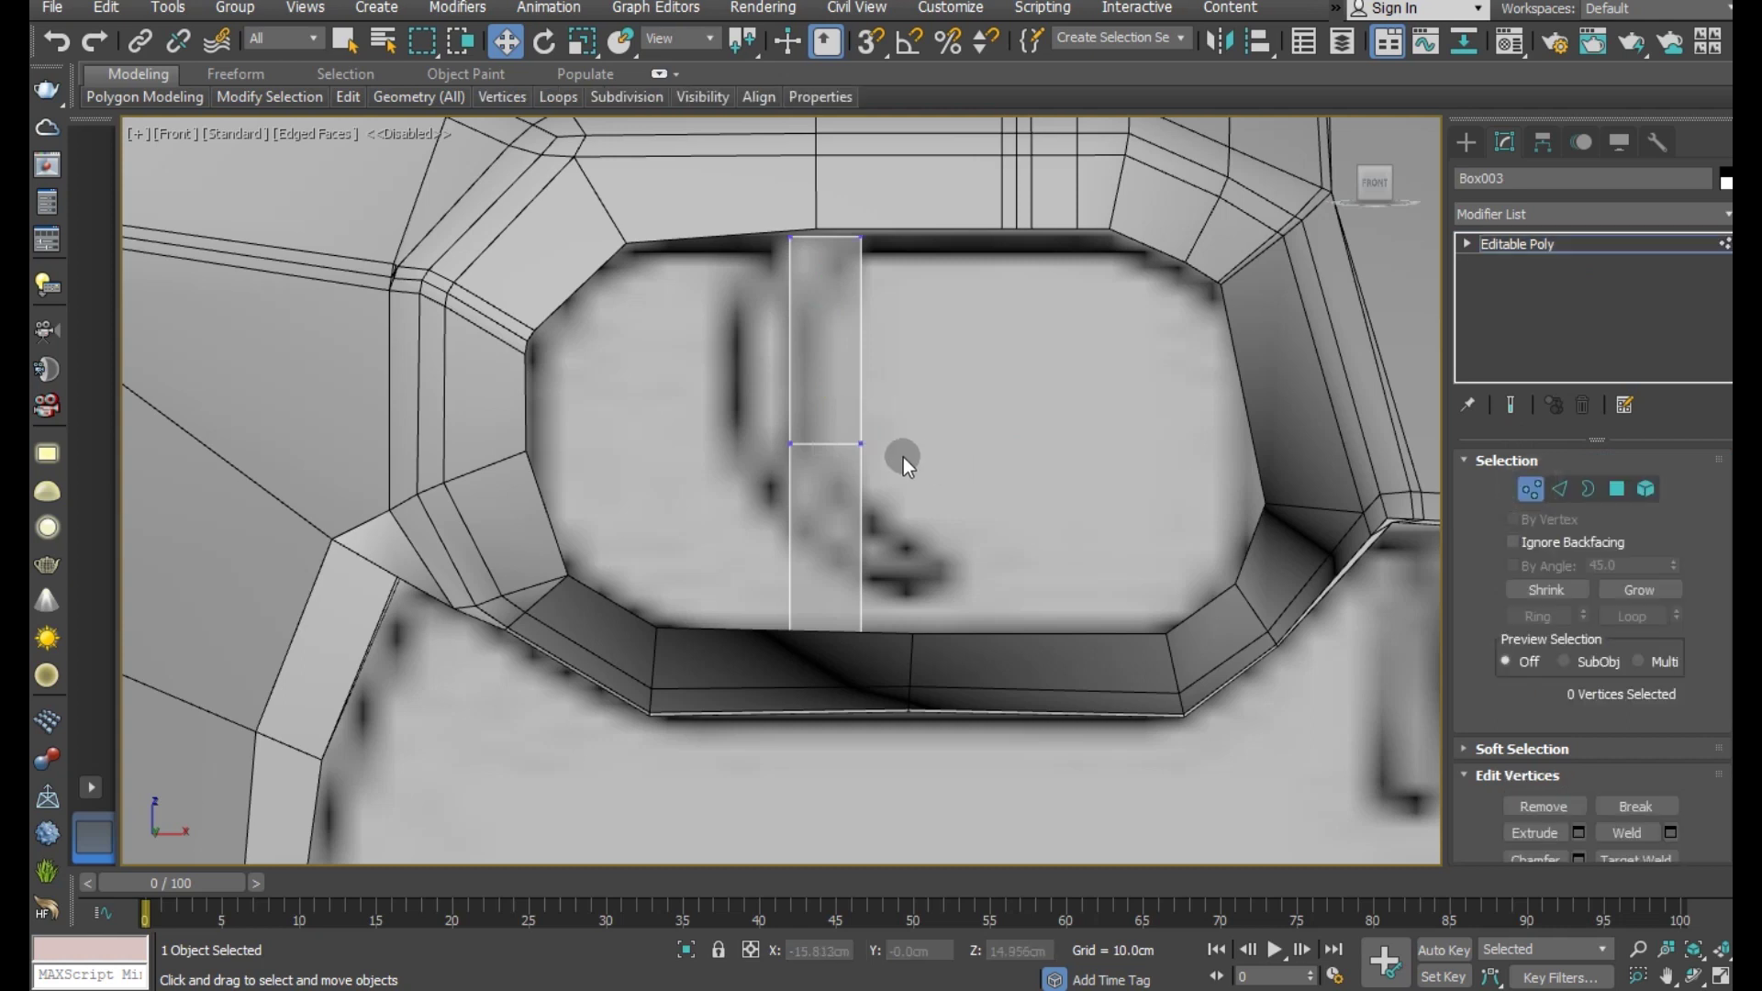
{"action": "left_click_drag", "start_coordinate": [756, 400], "coordinate": [967, 486]}
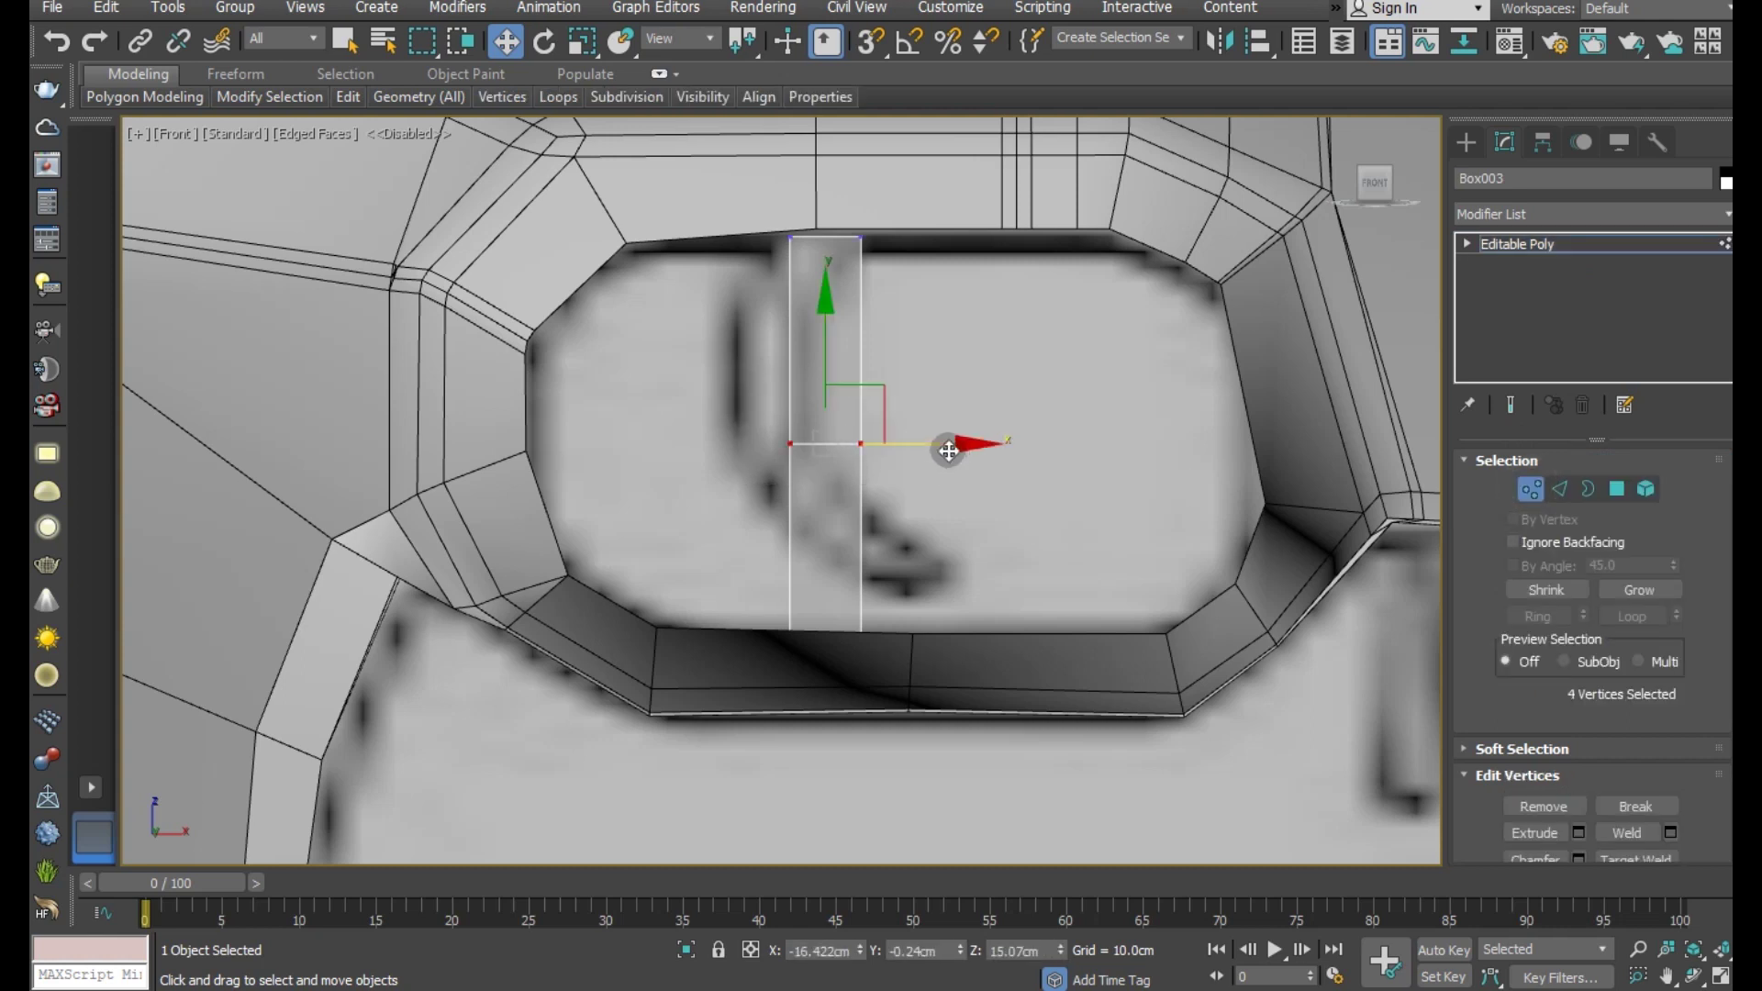
{"action": "left_click", "coordinate": [70, 40]}
{"action": "left_click", "coordinate": [68, 41]}
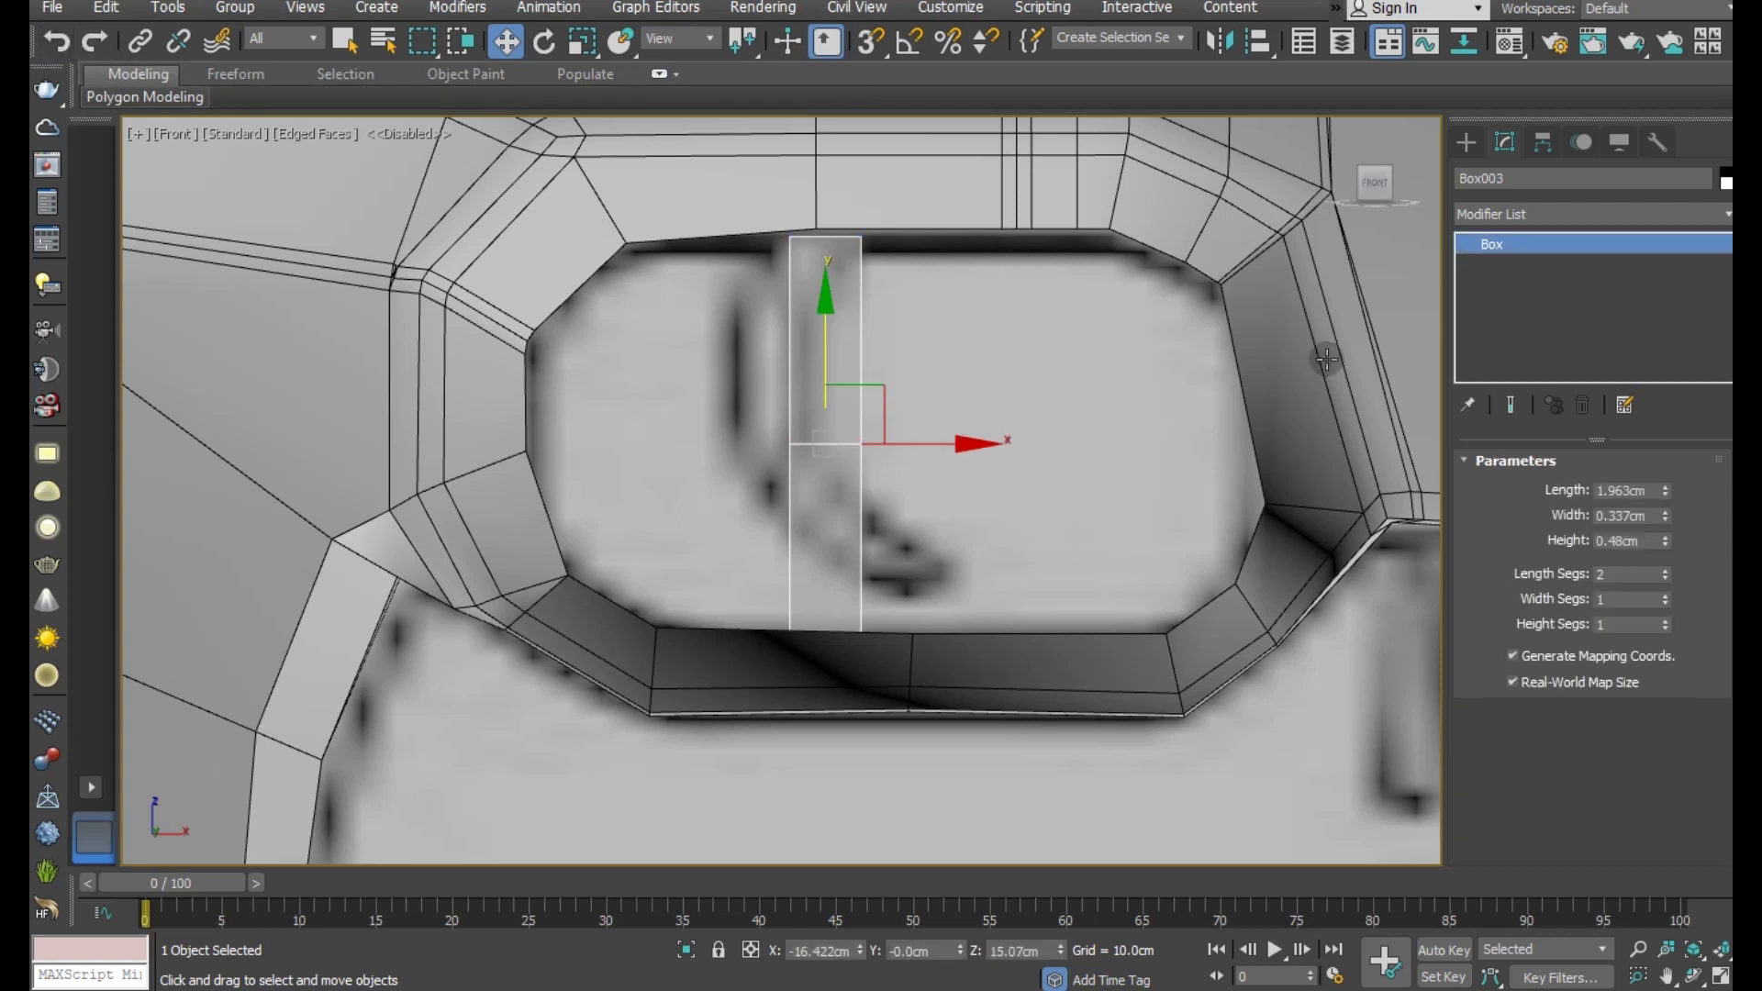
{"action": "left_click", "coordinate": [1665, 569]}
{"action": "left_click", "coordinate": [1665, 569]}
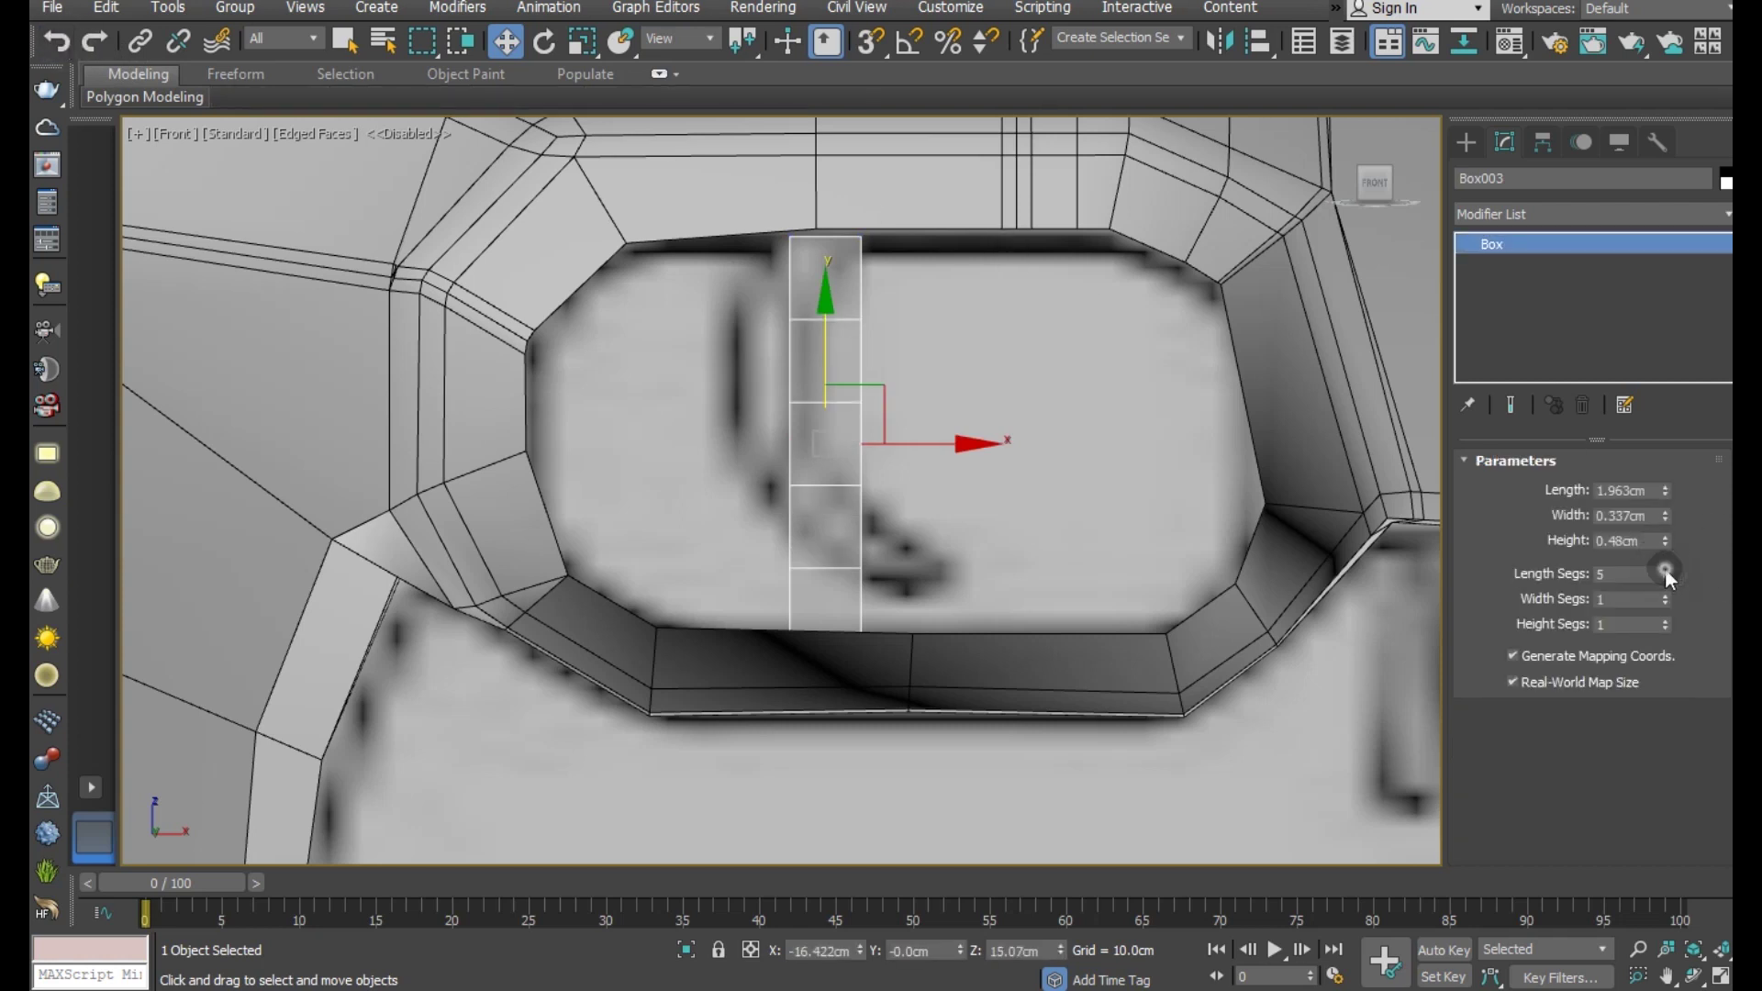
{"action": "left_click", "coordinate": [1729, 220]}
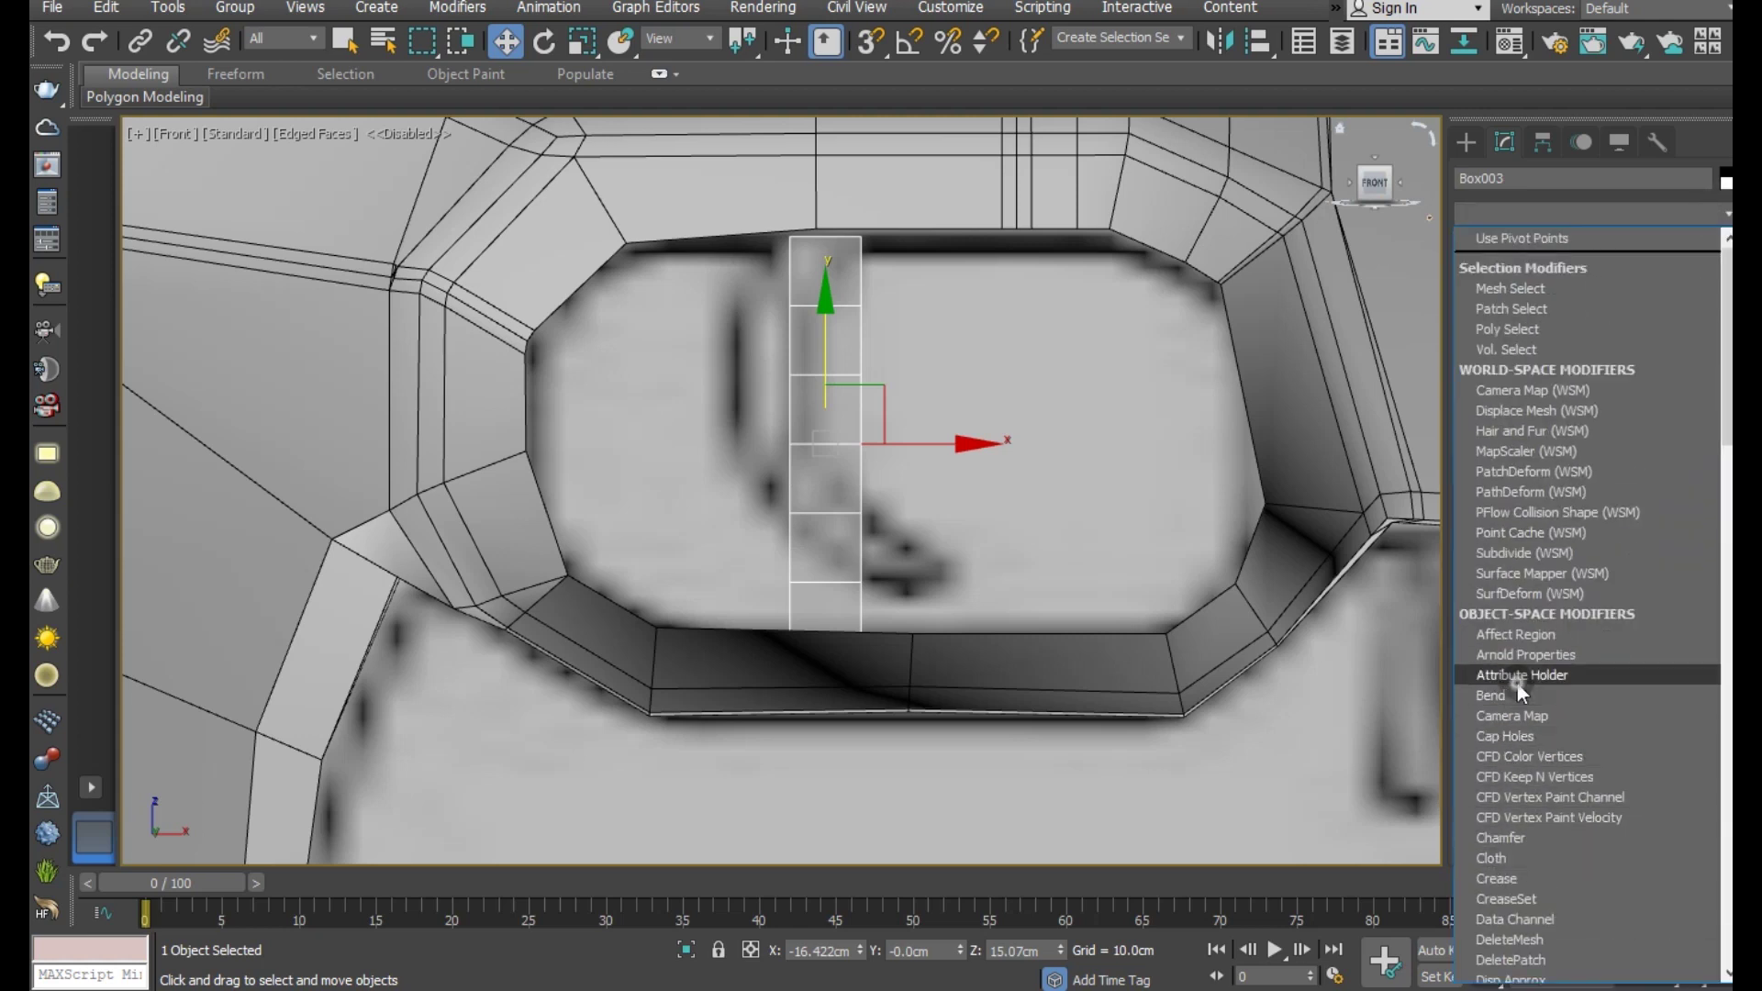
- Add a Bend modifier on the Y axis, settling the angle at 74.5
{"action": "left_click", "coordinate": [1513, 692]}
{"action": "left_click_drag", "start_coordinate": [1661, 504], "coordinate": [1633, 507]}
{"action": "left_click", "coordinate": [1587, 595]}
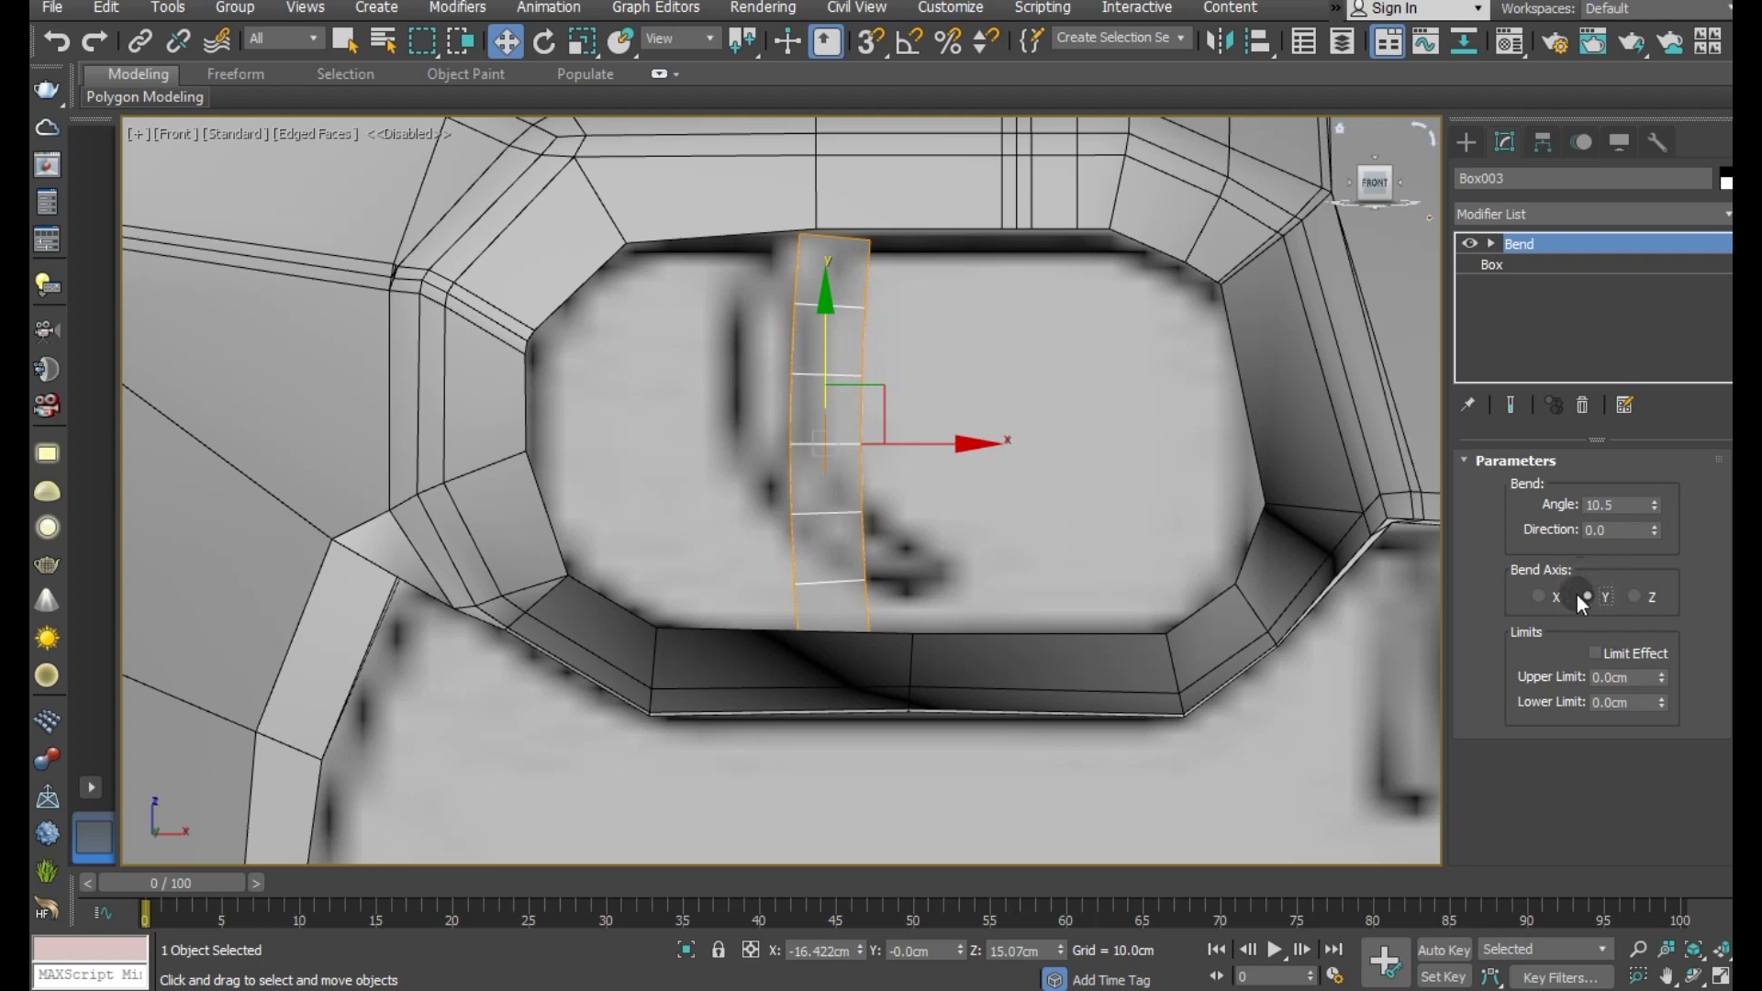
{"action": "left_click_drag", "start_coordinate": [1655, 506], "coordinate": [1584, 331]}
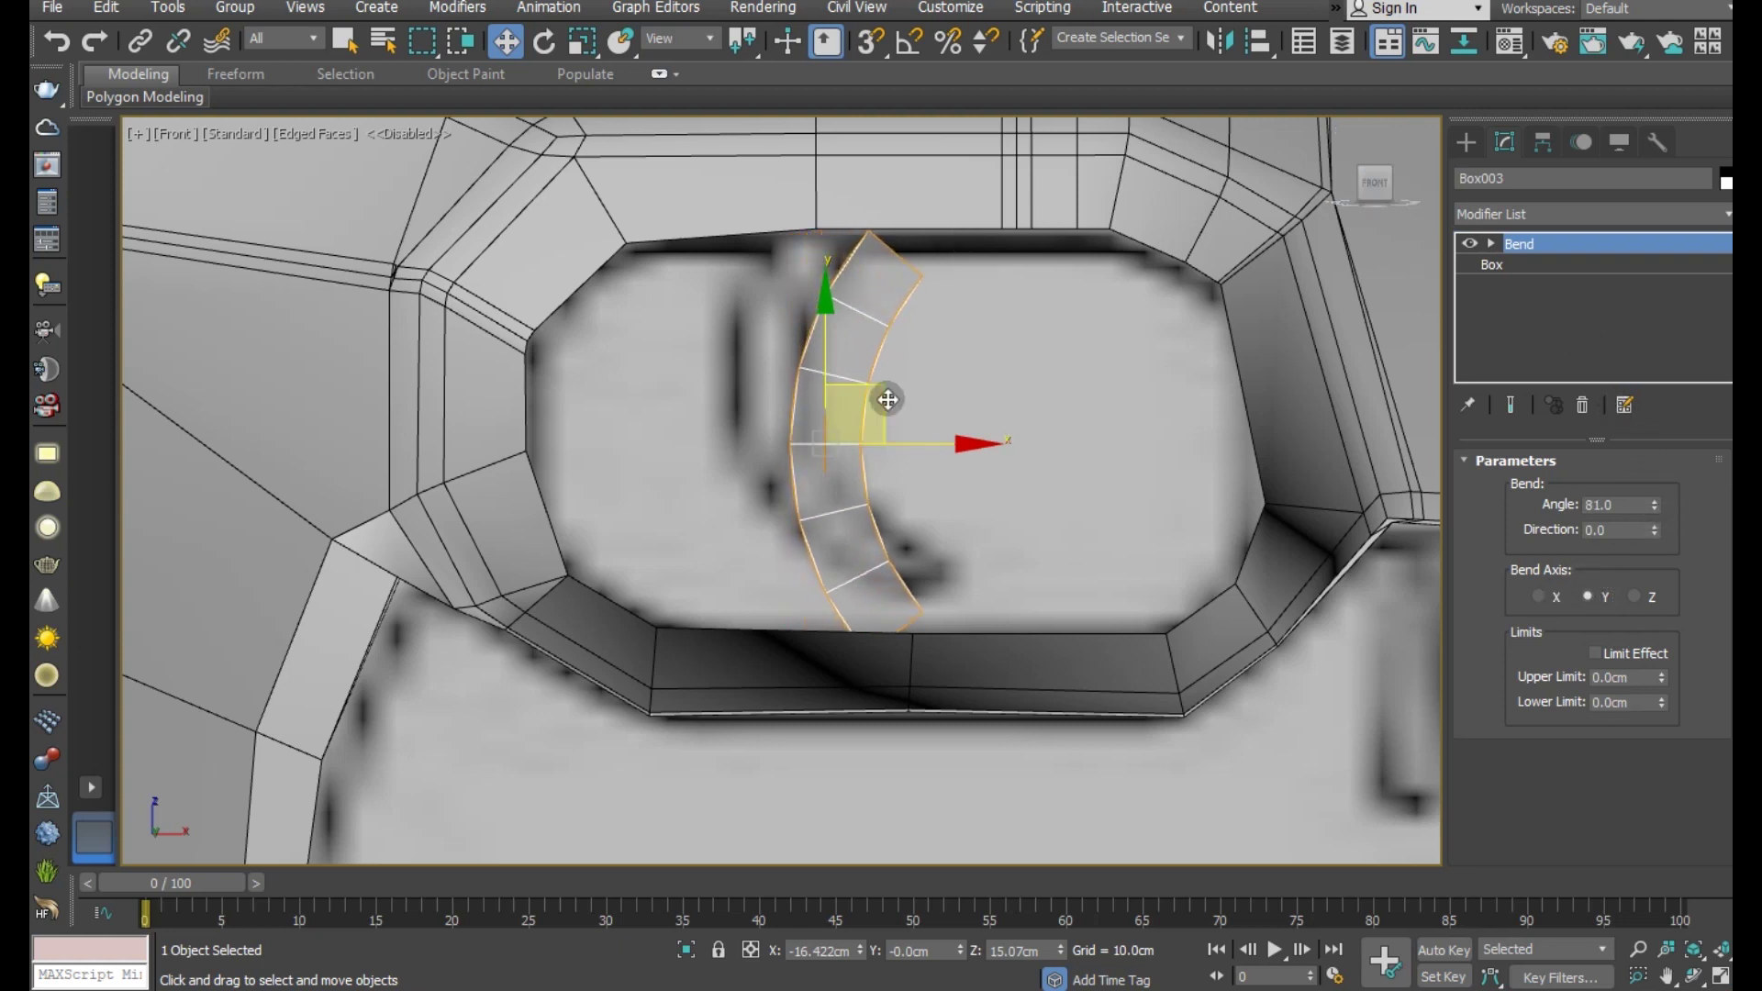
{"action": "left_click_drag", "start_coordinate": [888, 399], "coordinate": [835, 384]}
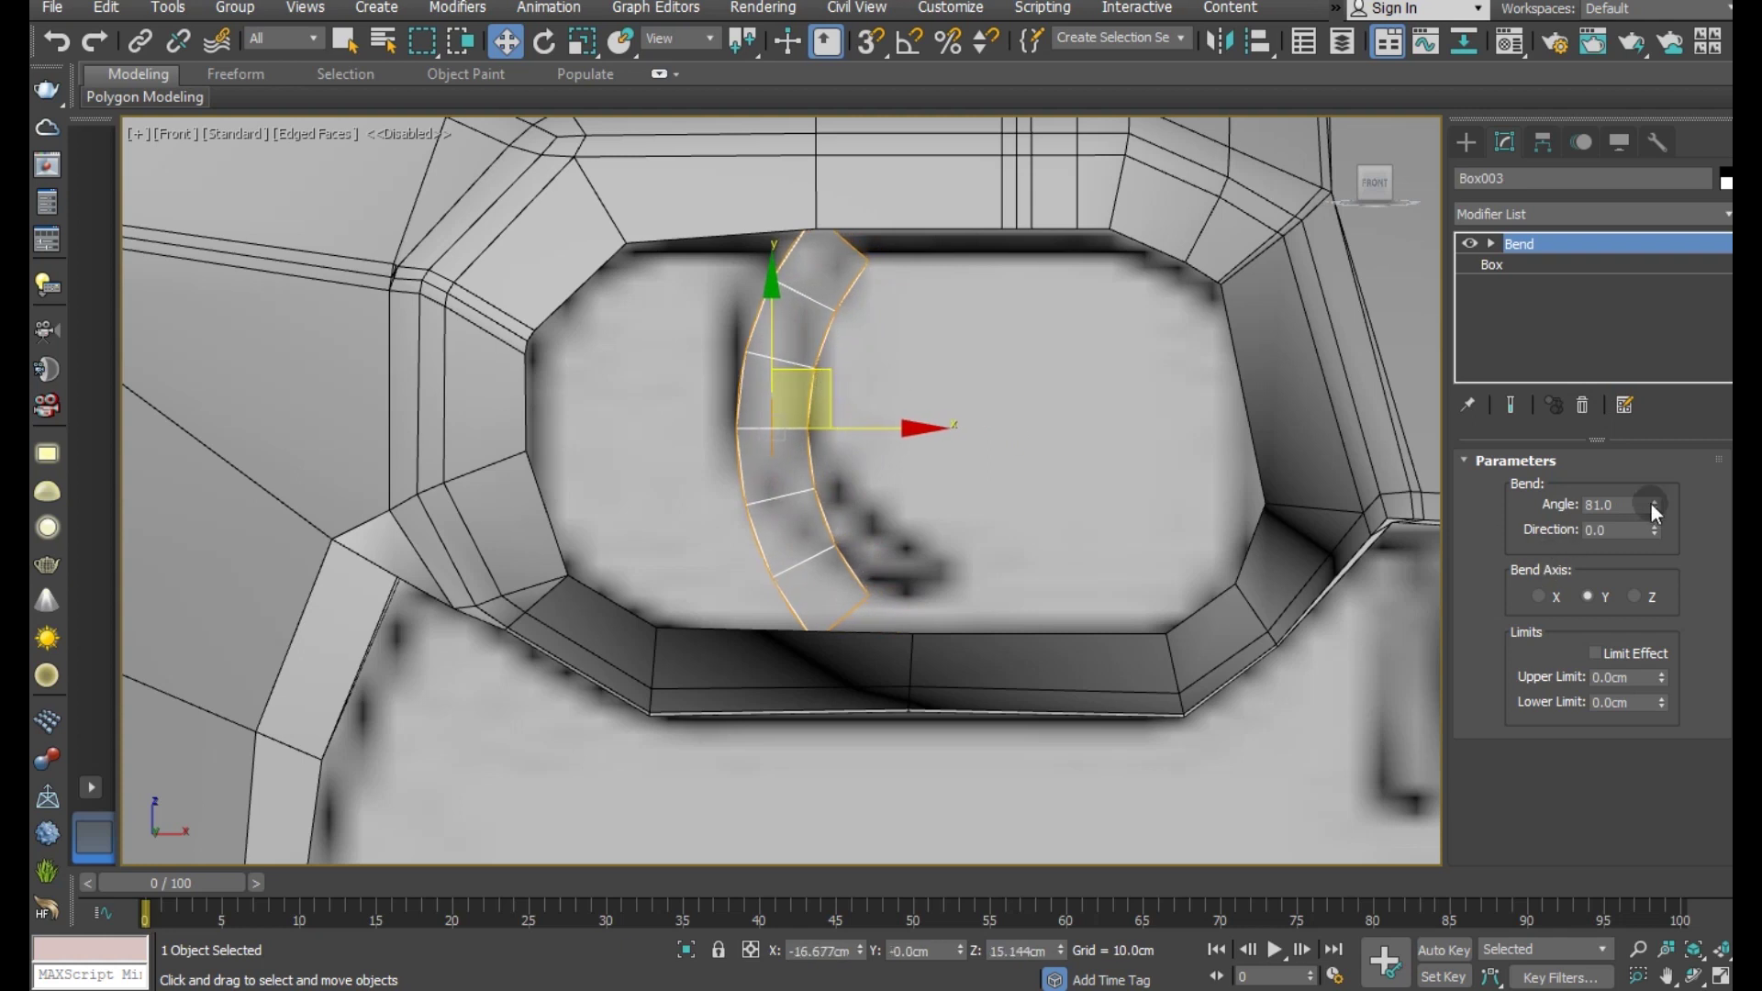
{"action": "left_click_drag", "start_coordinate": [1655, 506], "coordinate": [1638, 528]}
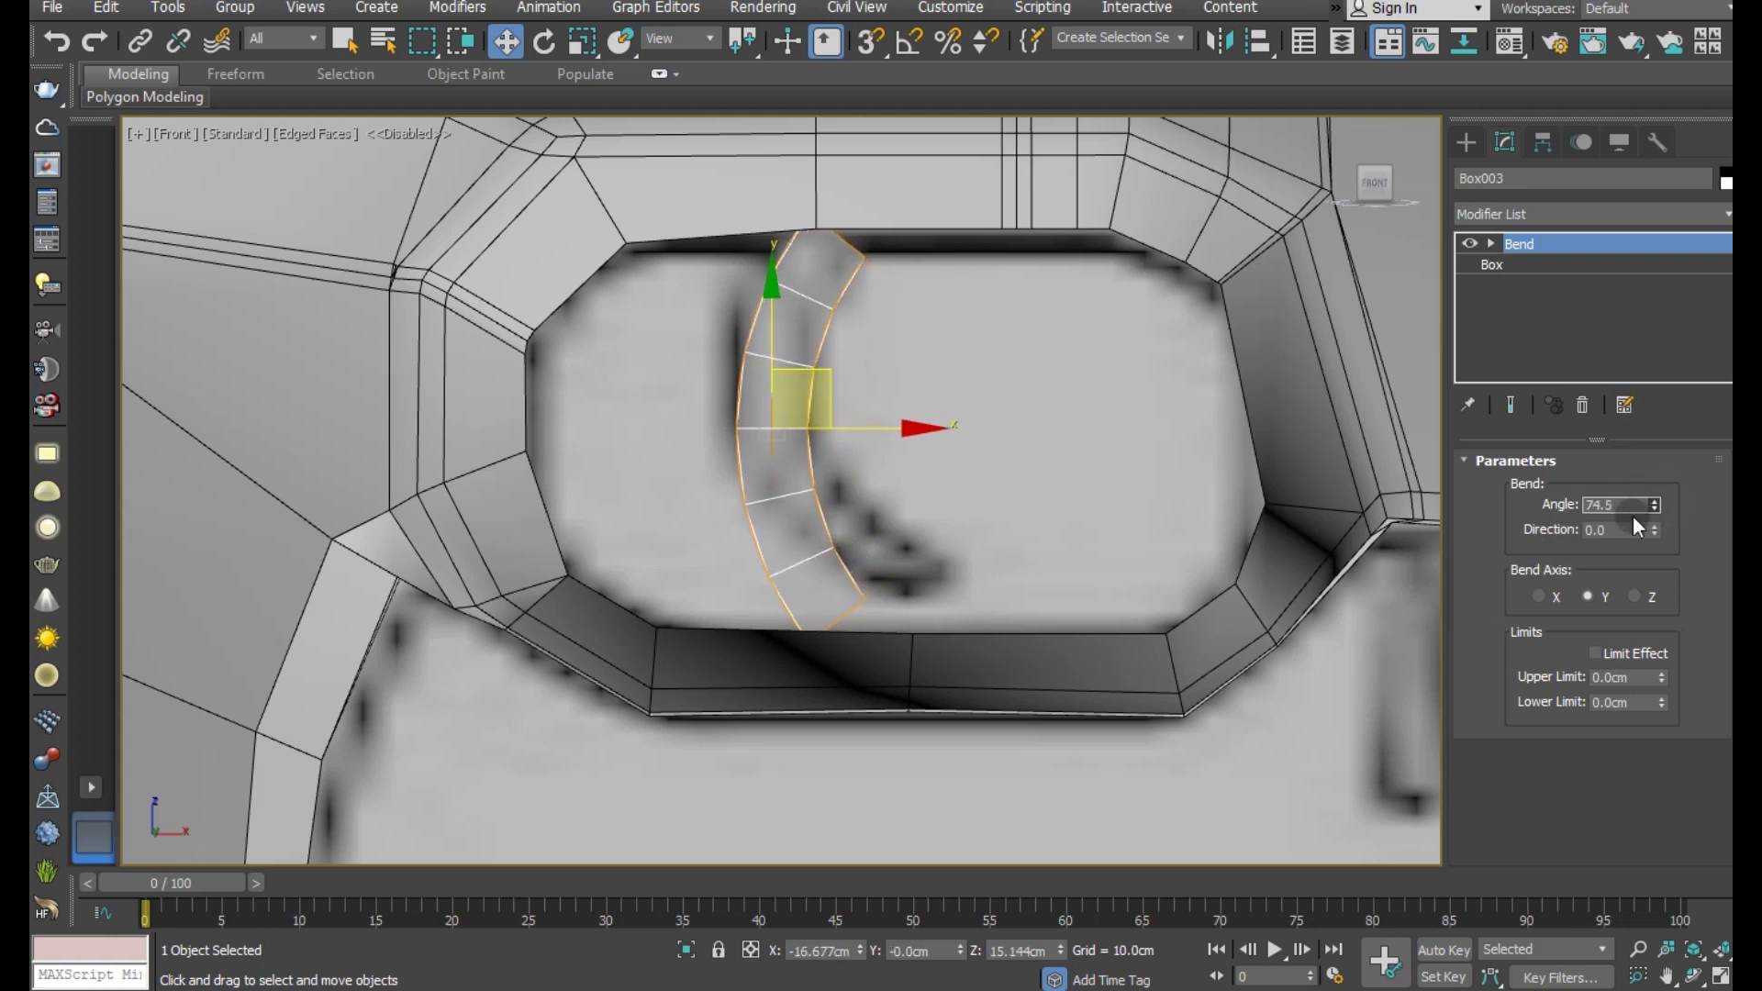
- Tilt the bent strip a few degrees and set the bend angle to about 100
{"action": "left_click", "coordinate": [559, 51]}
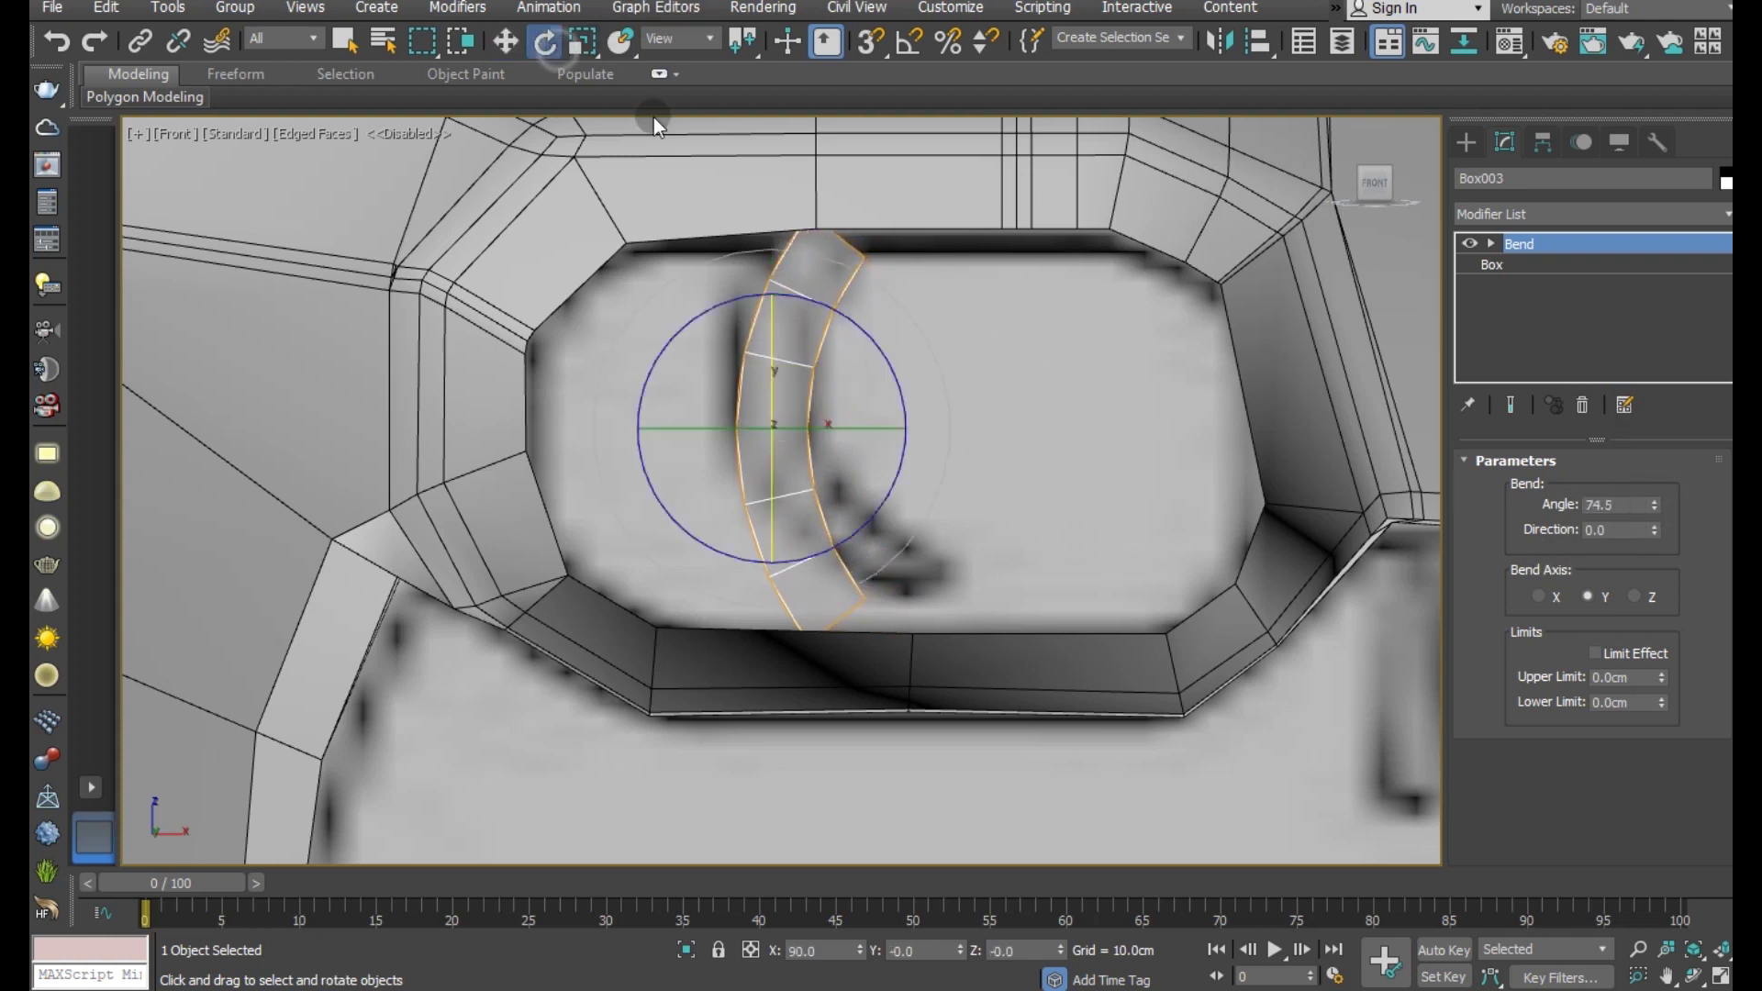
{"action": "left_click_drag", "start_coordinate": [861, 335], "coordinate": [825, 296]}
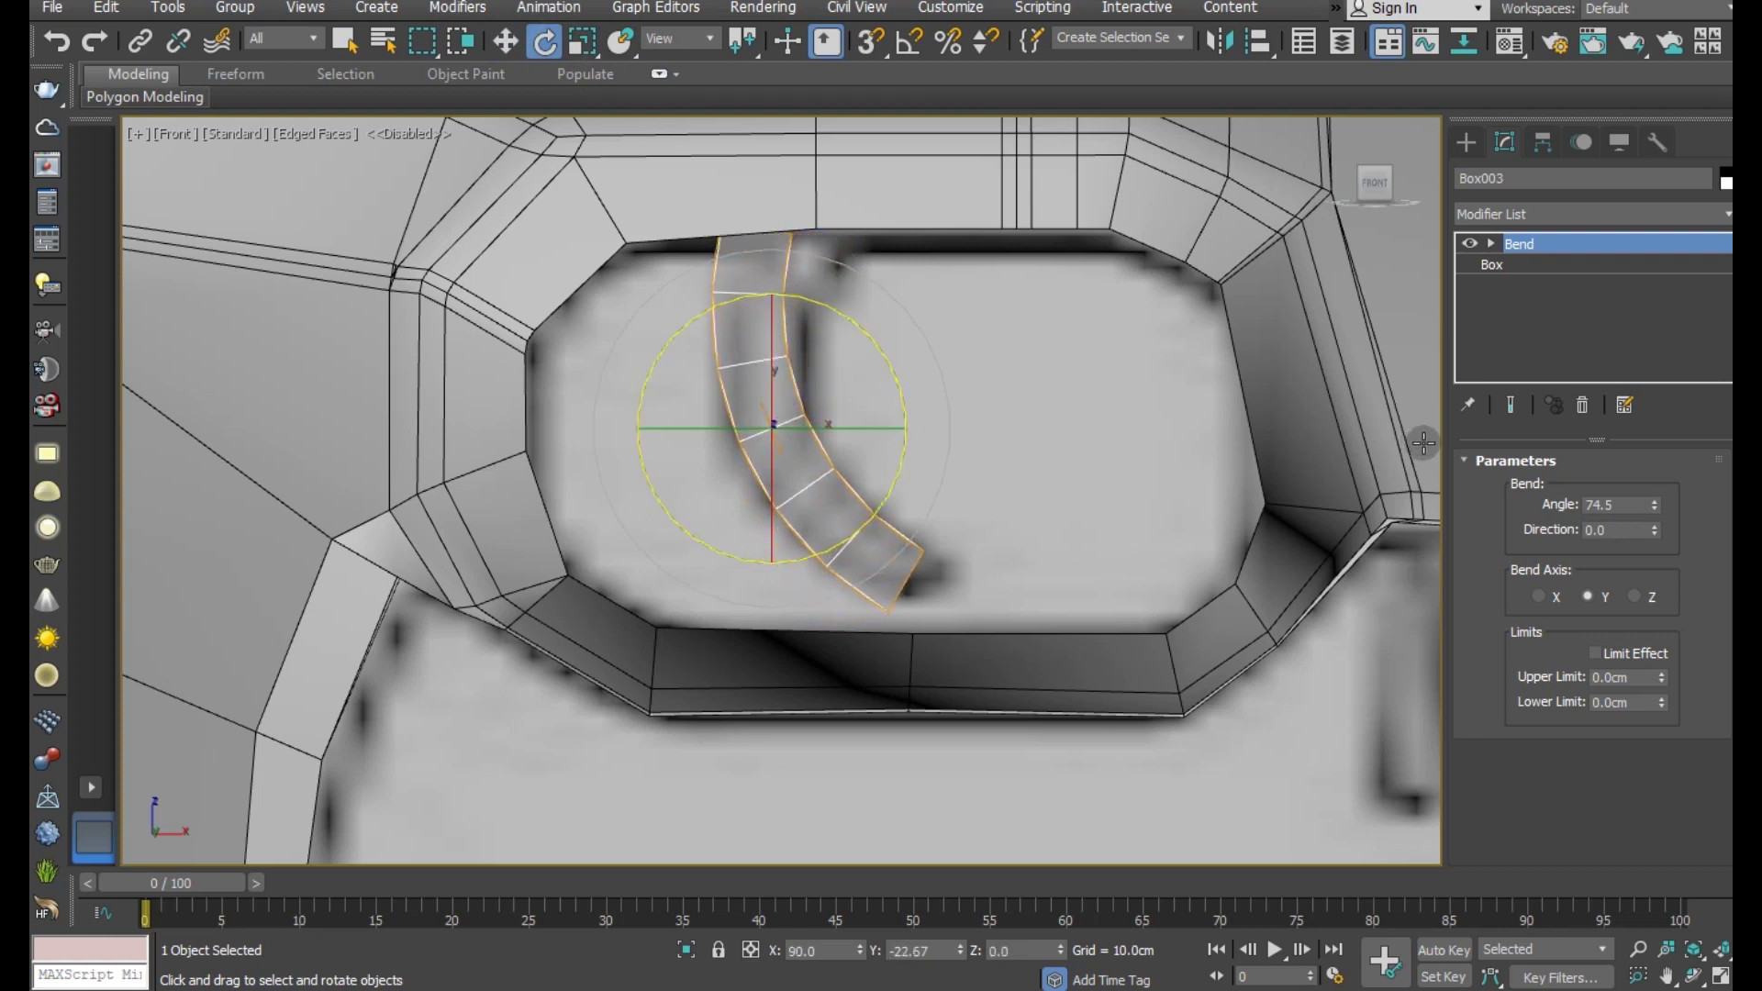
{"action": "left_click_drag", "start_coordinate": [1653, 503], "coordinate": [1625, 418]}
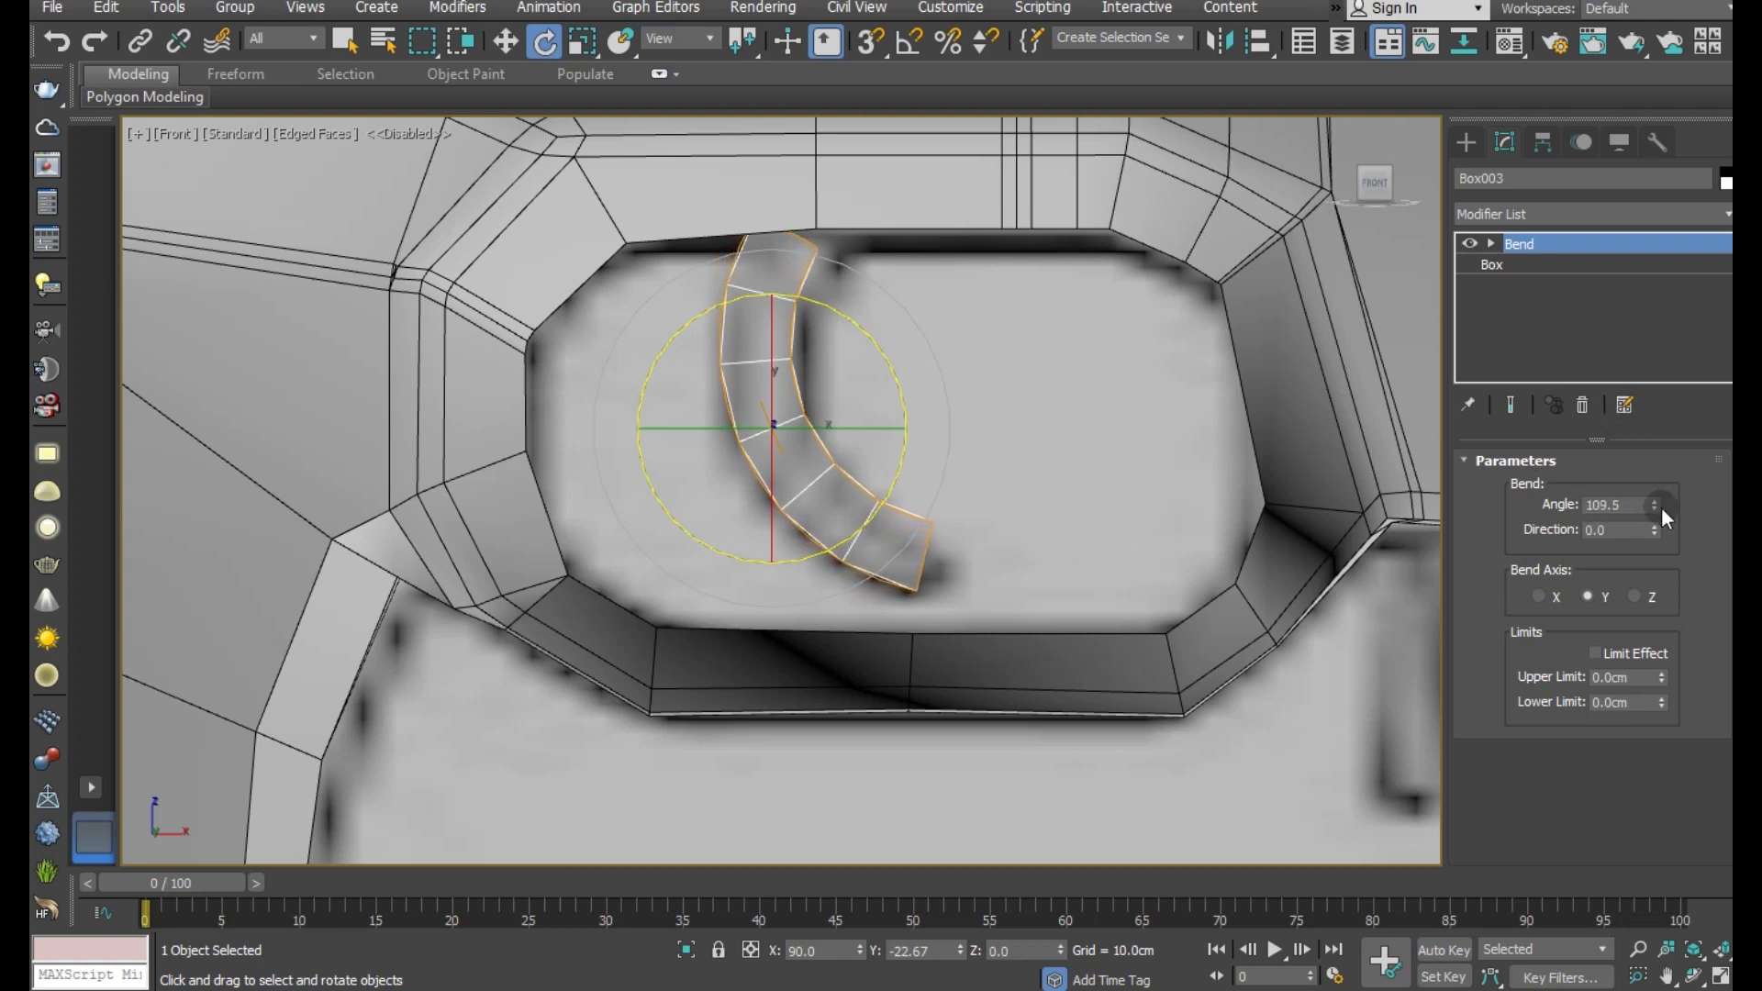
{"action": "left_click_drag", "start_coordinate": [1660, 506], "coordinate": [1659, 527]}
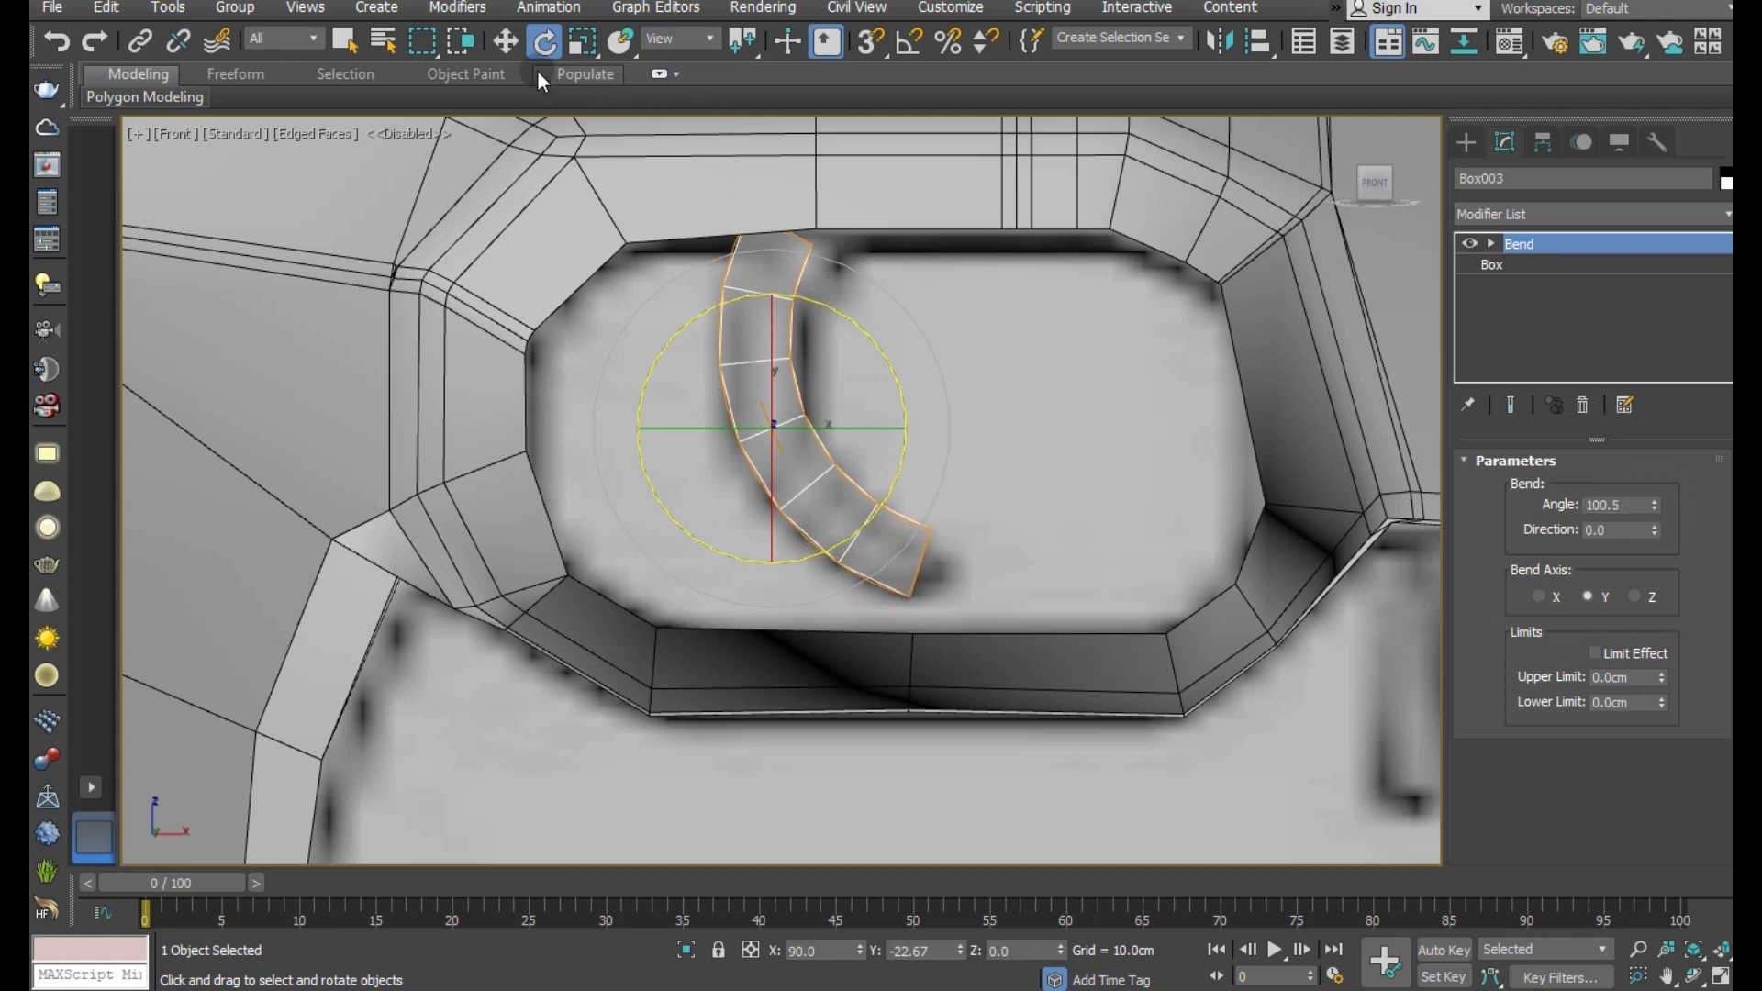
{"action": "left_click", "coordinate": [511, 53]}
{"action": "right_click", "coordinate": [1606, 352]}
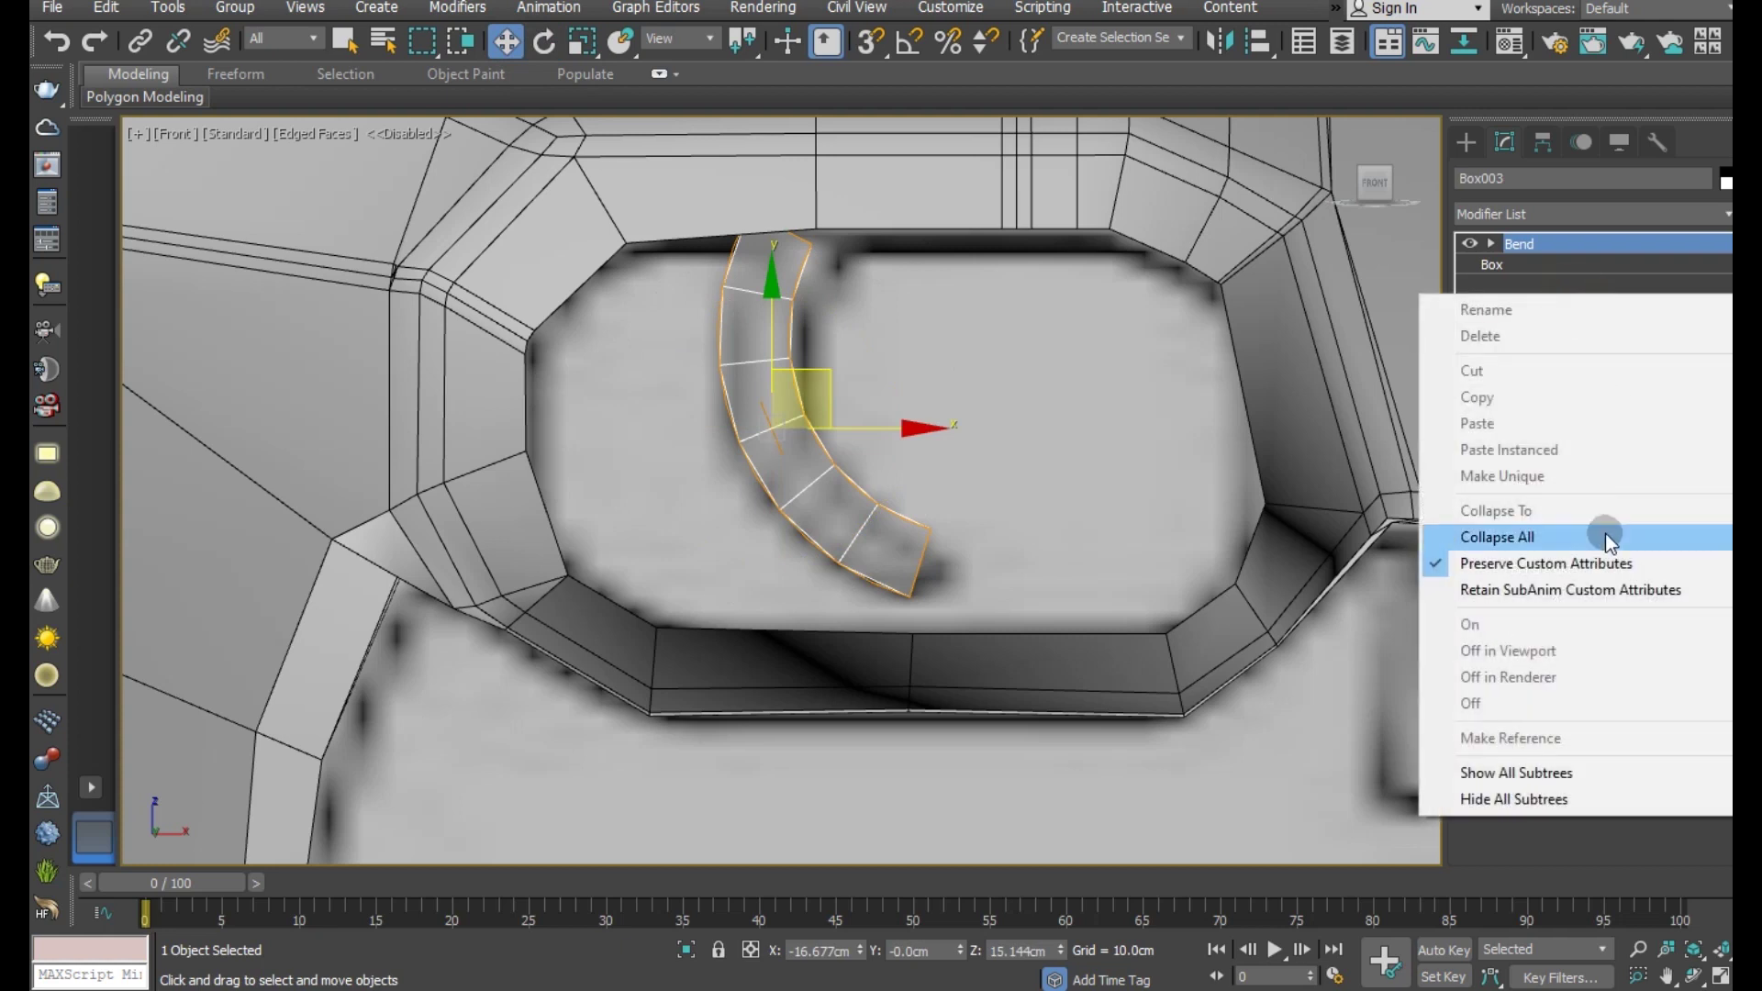
- Collapse the Bend into an Editable Poly and pull the tip vertices downward
{"action": "left_click", "coordinate": [1606, 533]}
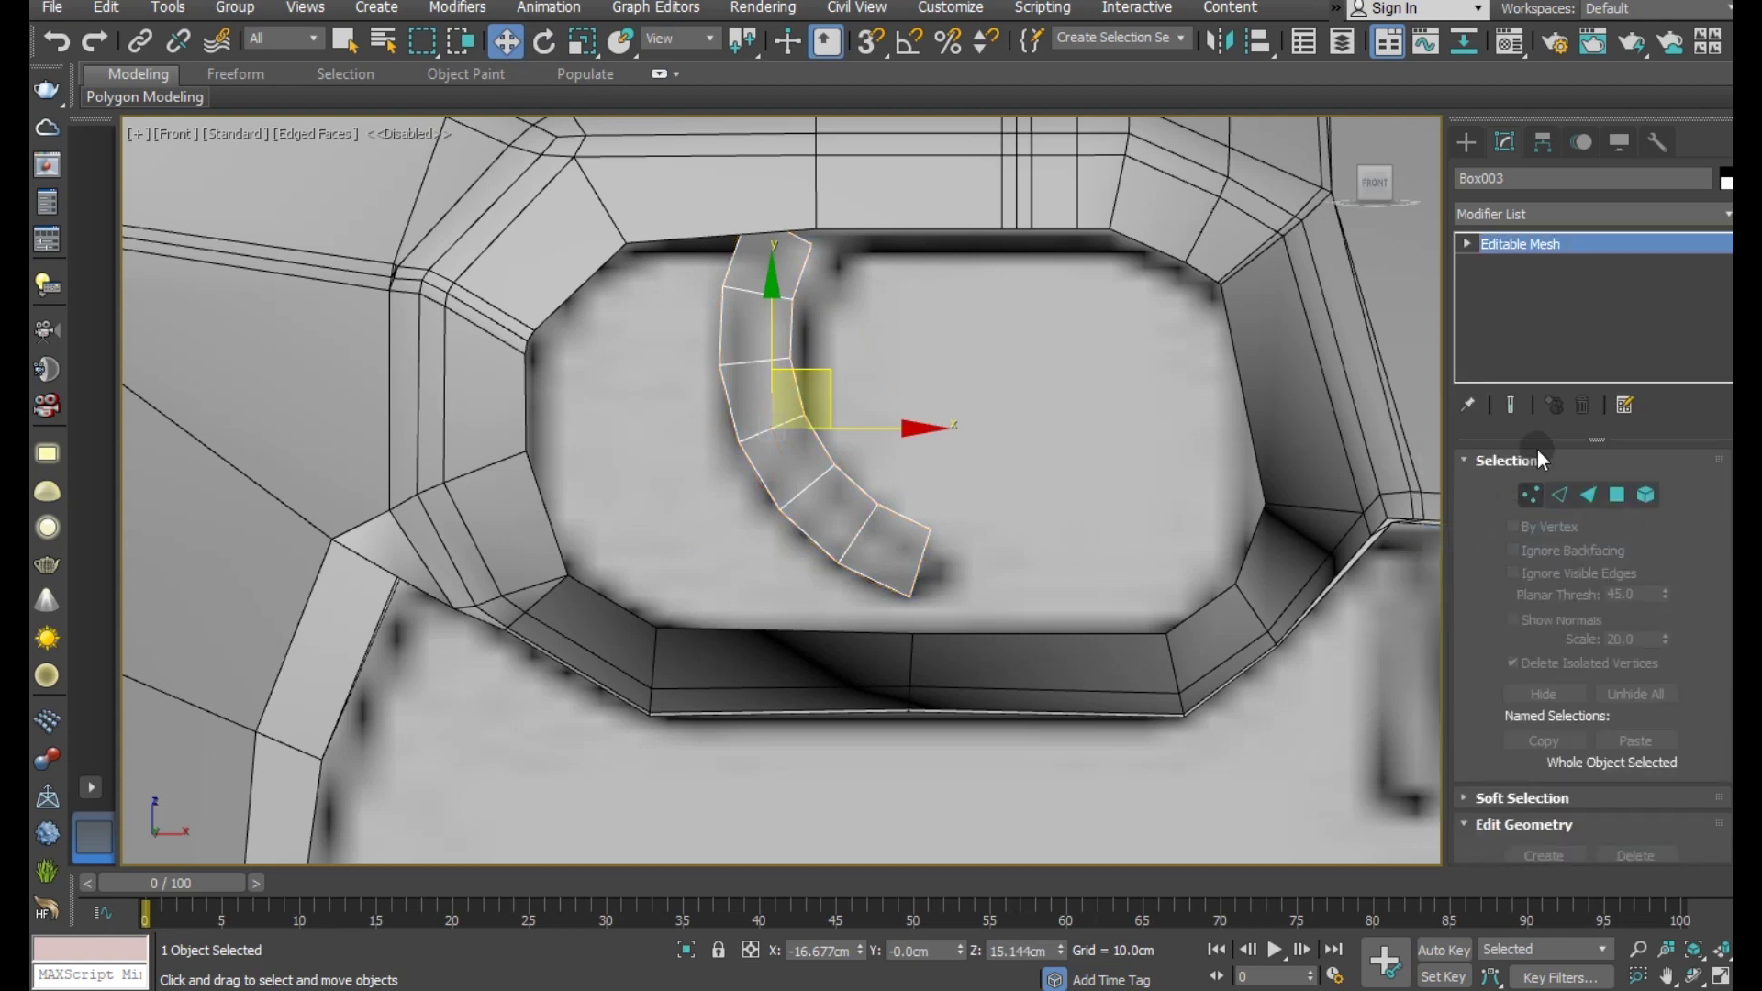
{"action": "right_click", "coordinate": [1531, 377]}
{"action": "left_click", "coordinate": [1574, 559]}
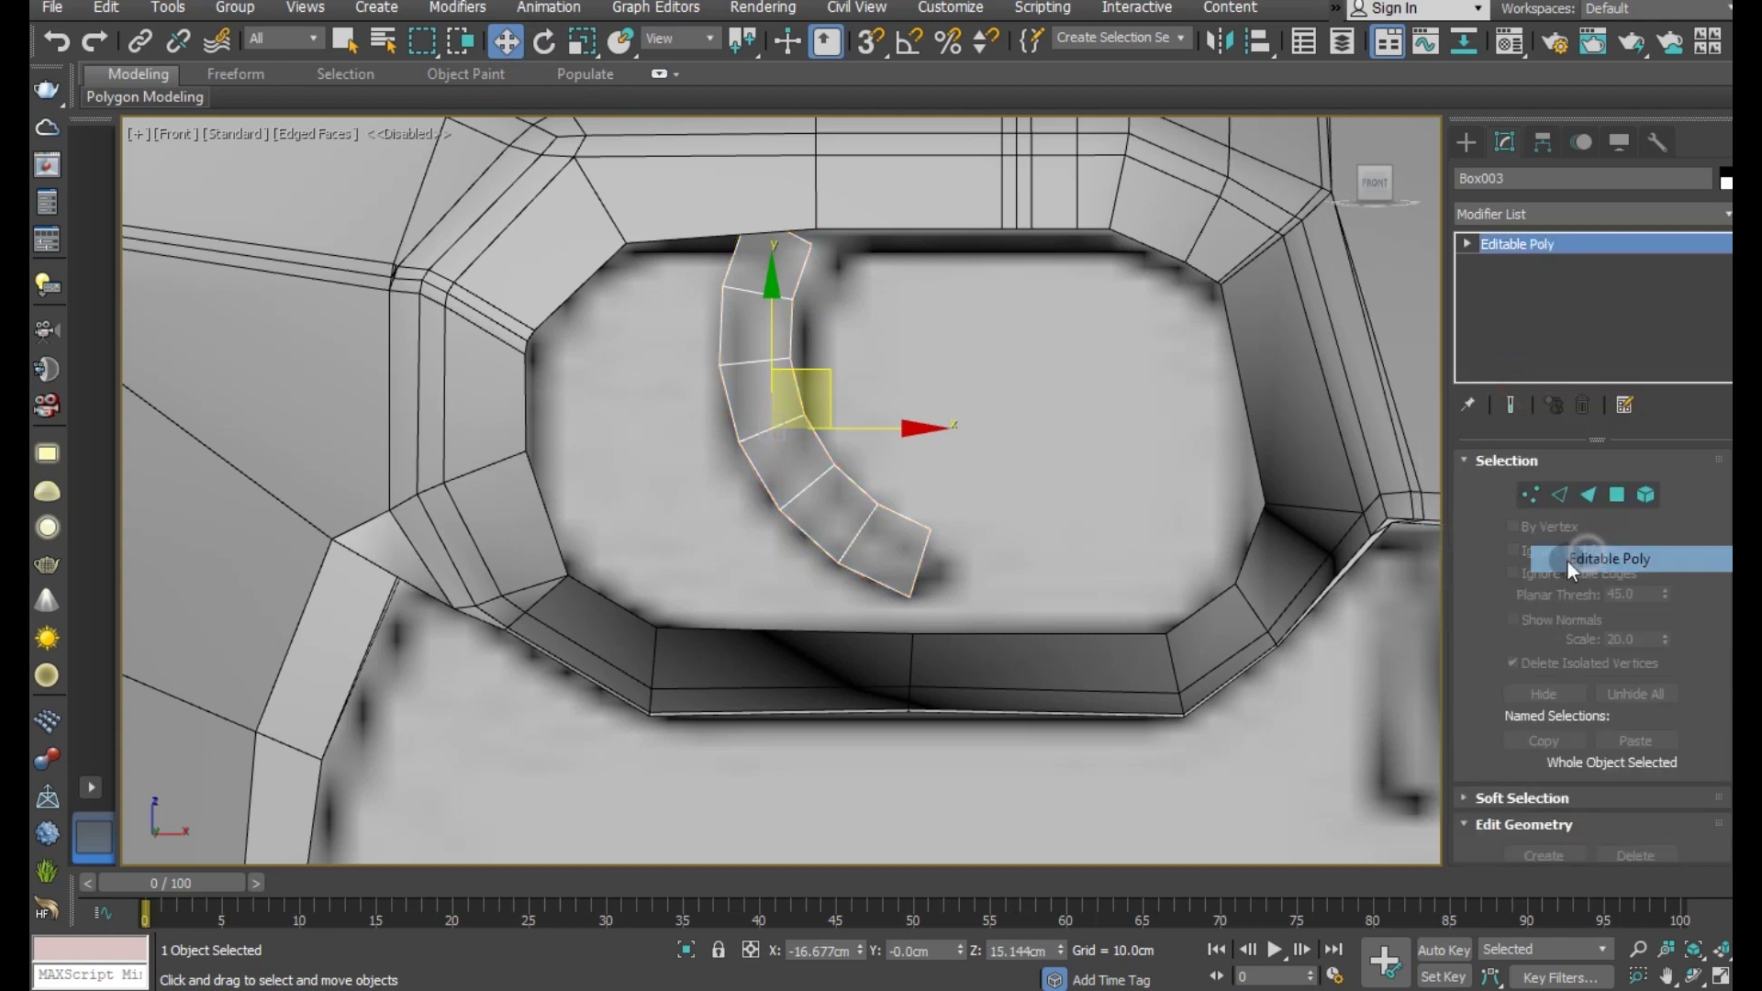
{"action": "scroll", "coordinate": [889, 543], "scroll_direction": "up", "scroll_amount": 2}
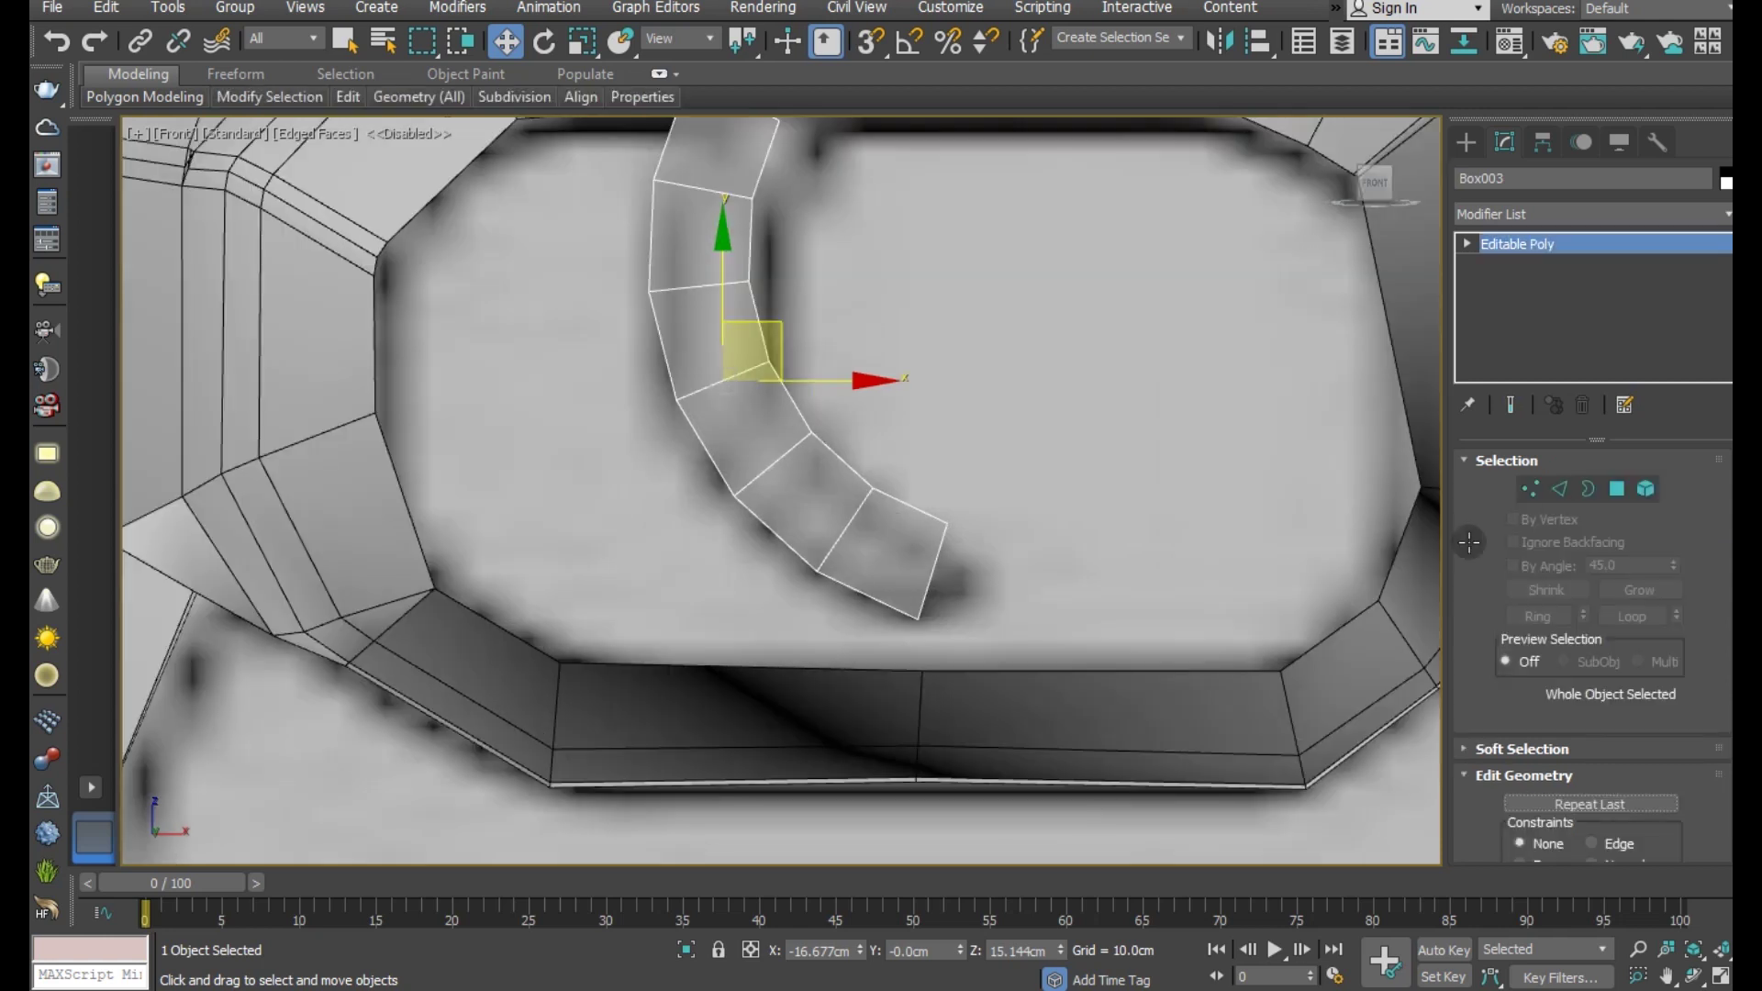
{"action": "left_click", "coordinate": [1527, 486]}
{"action": "left_click_drag", "start_coordinate": [929, 509], "coordinate": [995, 537]}
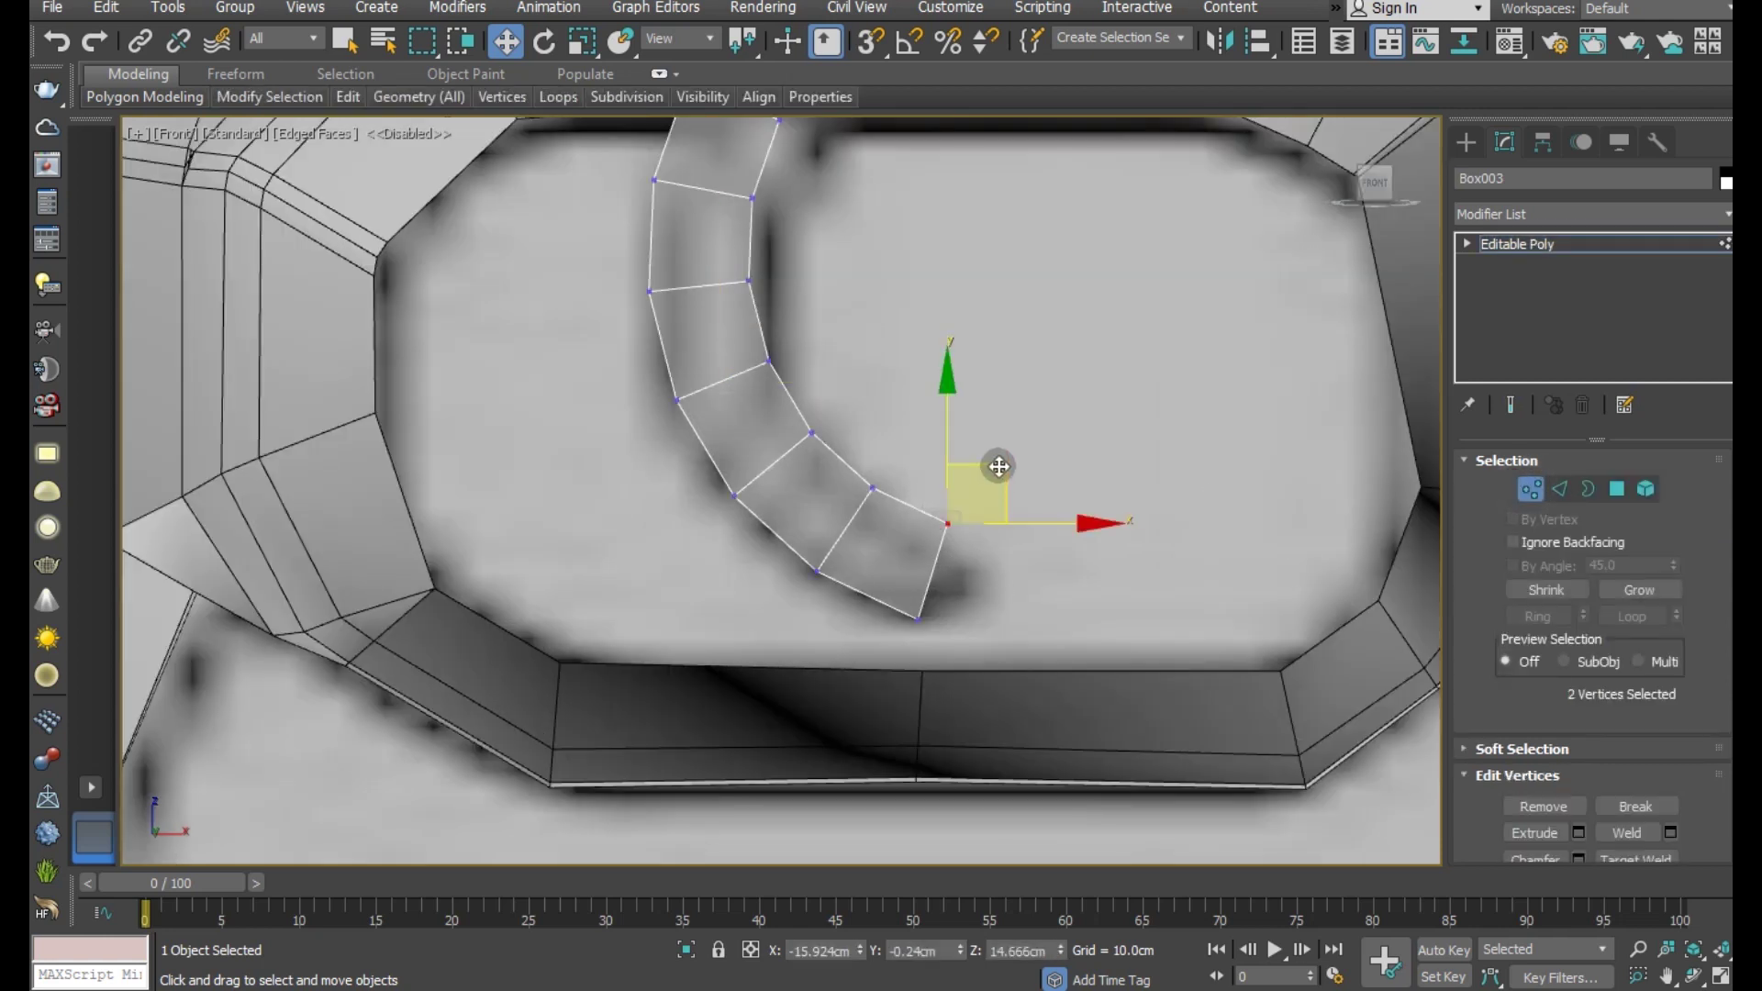
{"action": "left_click_drag", "start_coordinate": [996, 465], "coordinate": [1007, 522]}
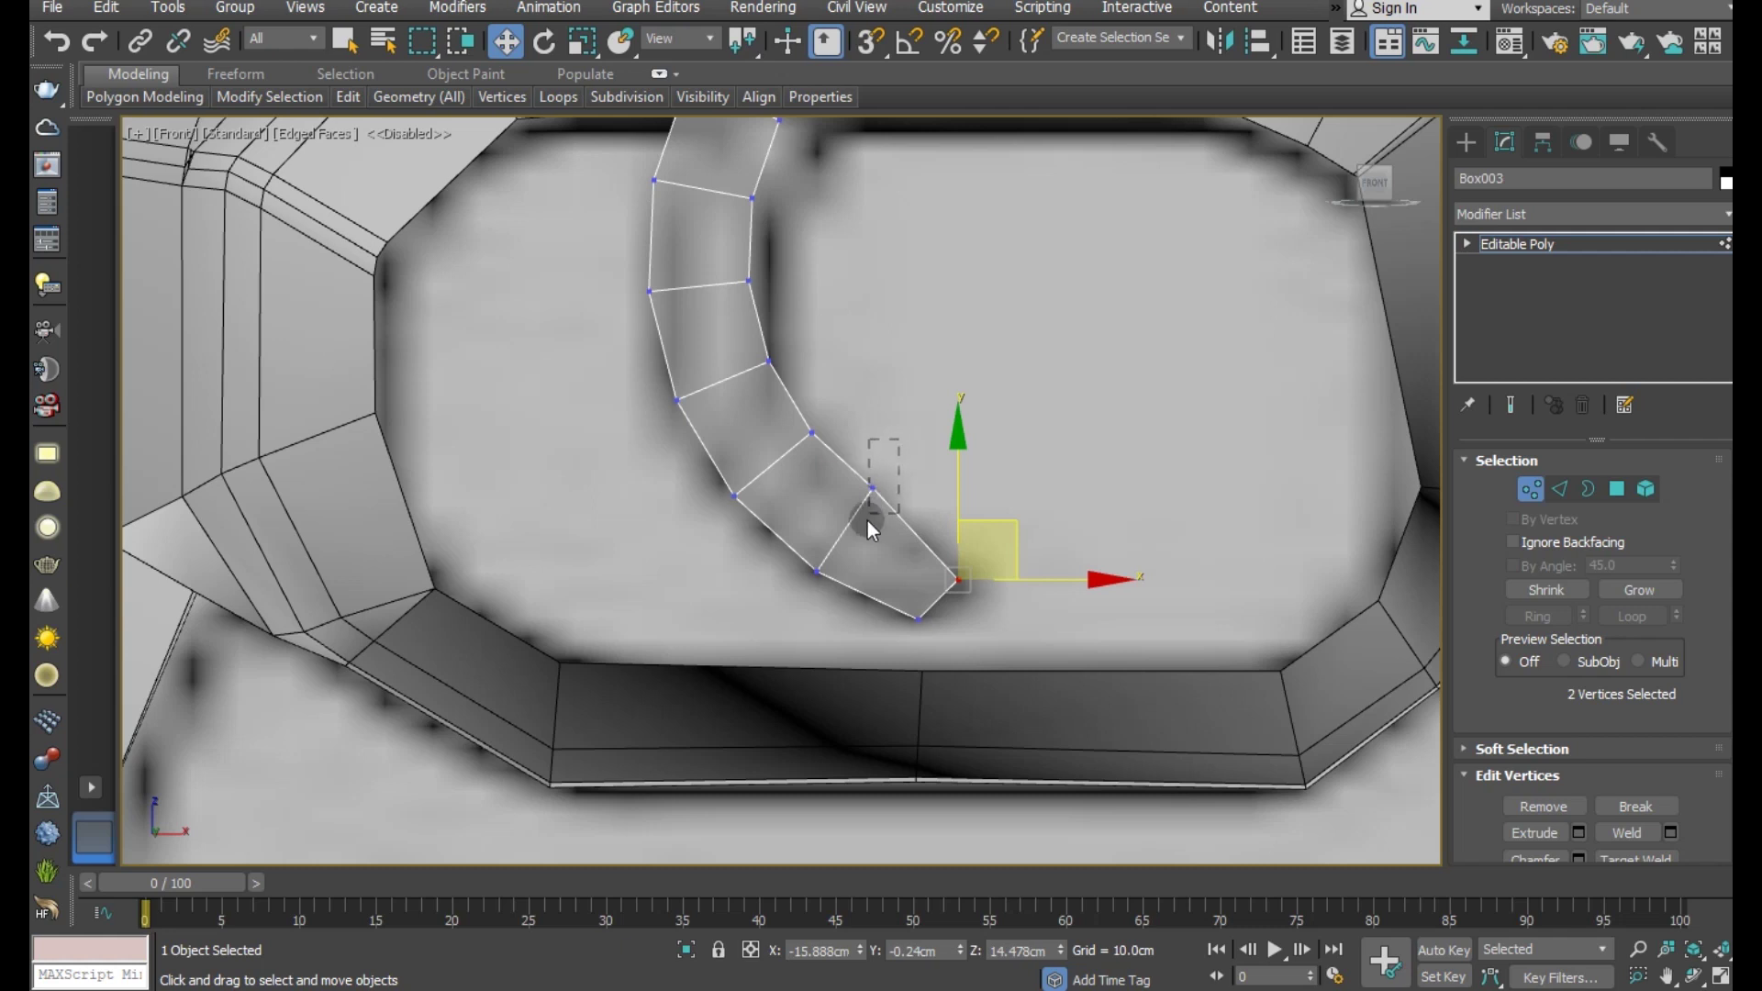
- Nudge the top, left and inner-curve vertices to refine the trigger curve
{"action": "left_click_drag", "start_coordinate": [867, 521], "coordinate": [869, 516]}
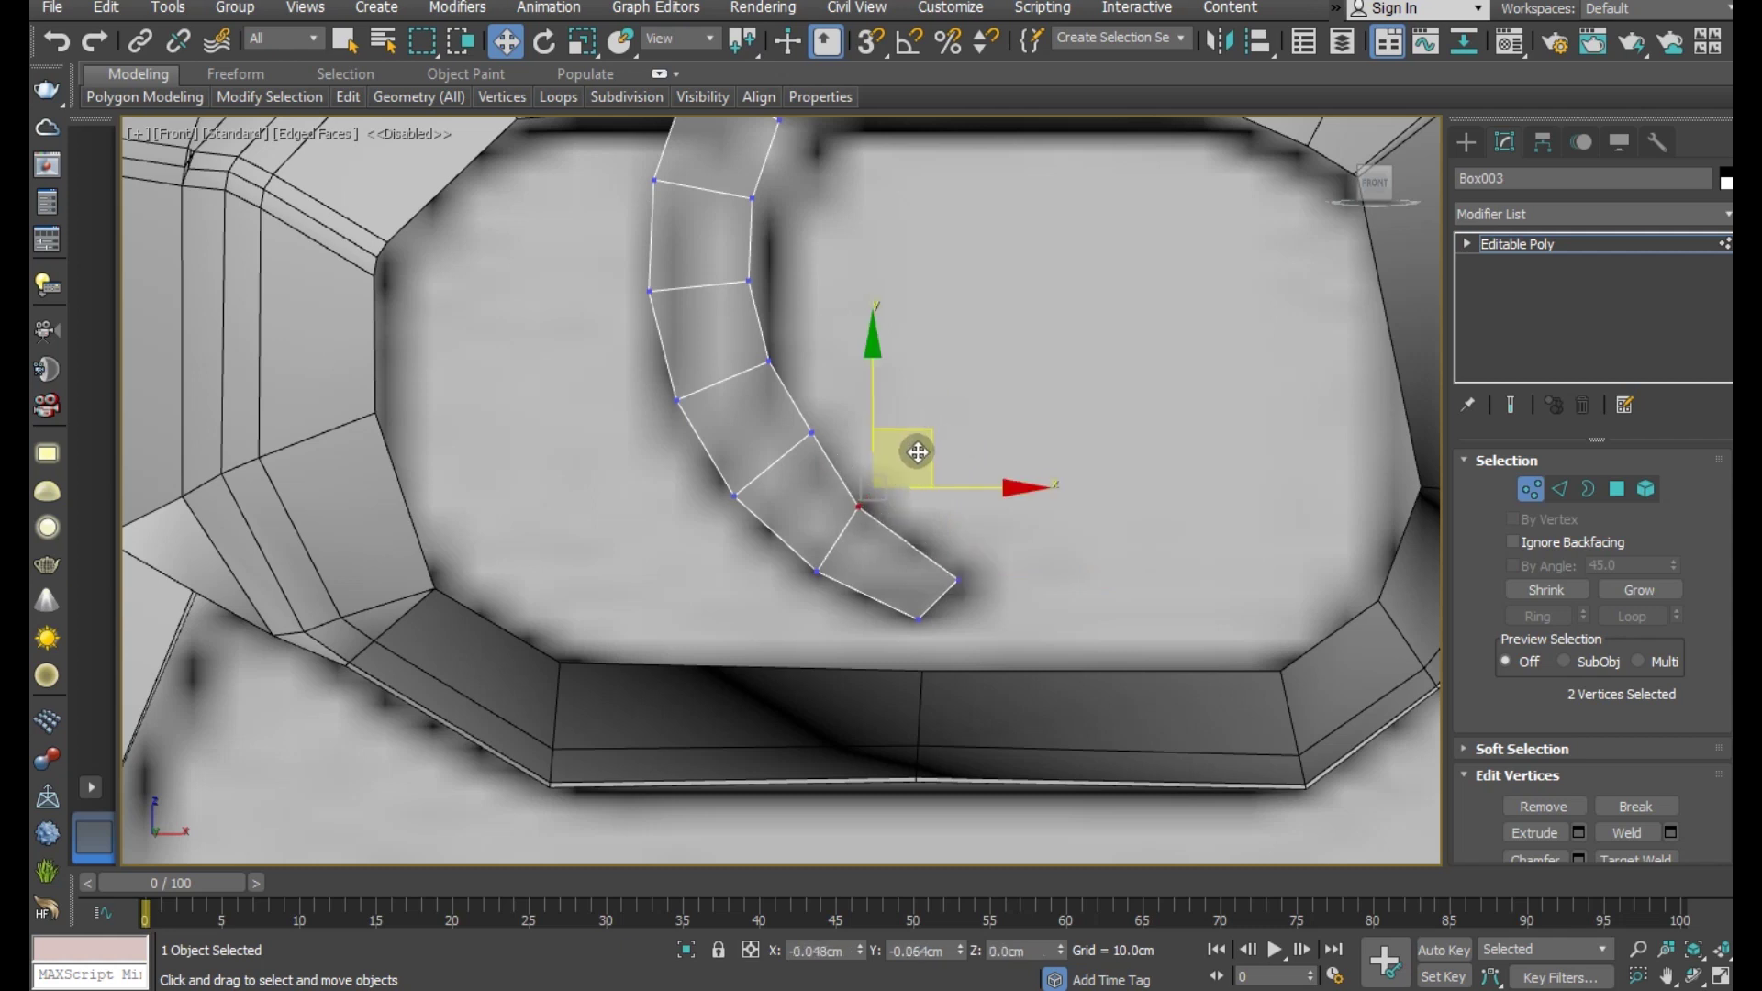
{"action": "left_click_drag", "start_coordinate": [929, 439], "coordinate": [925, 443]}
{"action": "middle_click_drag", "start_coordinate": [942, 422], "coordinate": [1007, 562]}
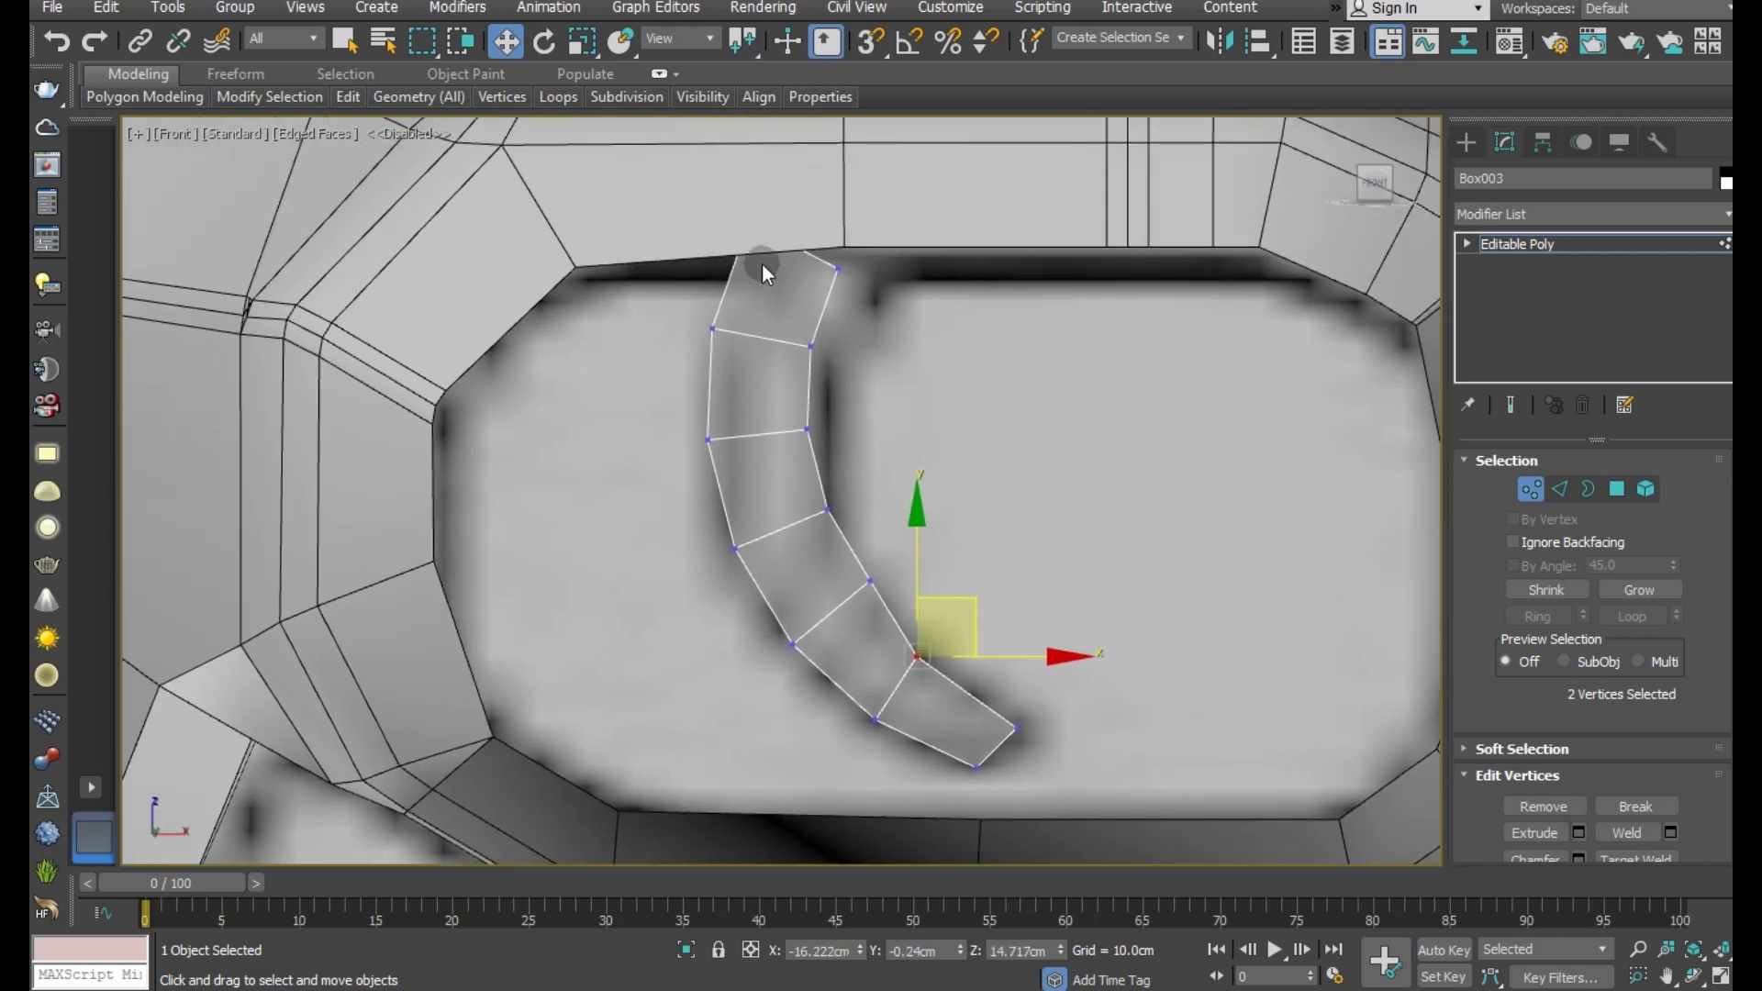
{"action": "mouse_move", "coordinate": [885, 297]}
{"action": "left_mouse_down"}
{"action": "mouse_move", "coordinate": [1001, 238]}
{"action": "mouse_move", "coordinate": [973, 191]}
{"action": "left_mouse_up"}
{"action": "left_click_drag", "start_coordinate": [867, 373], "coordinate": [940, 354]}
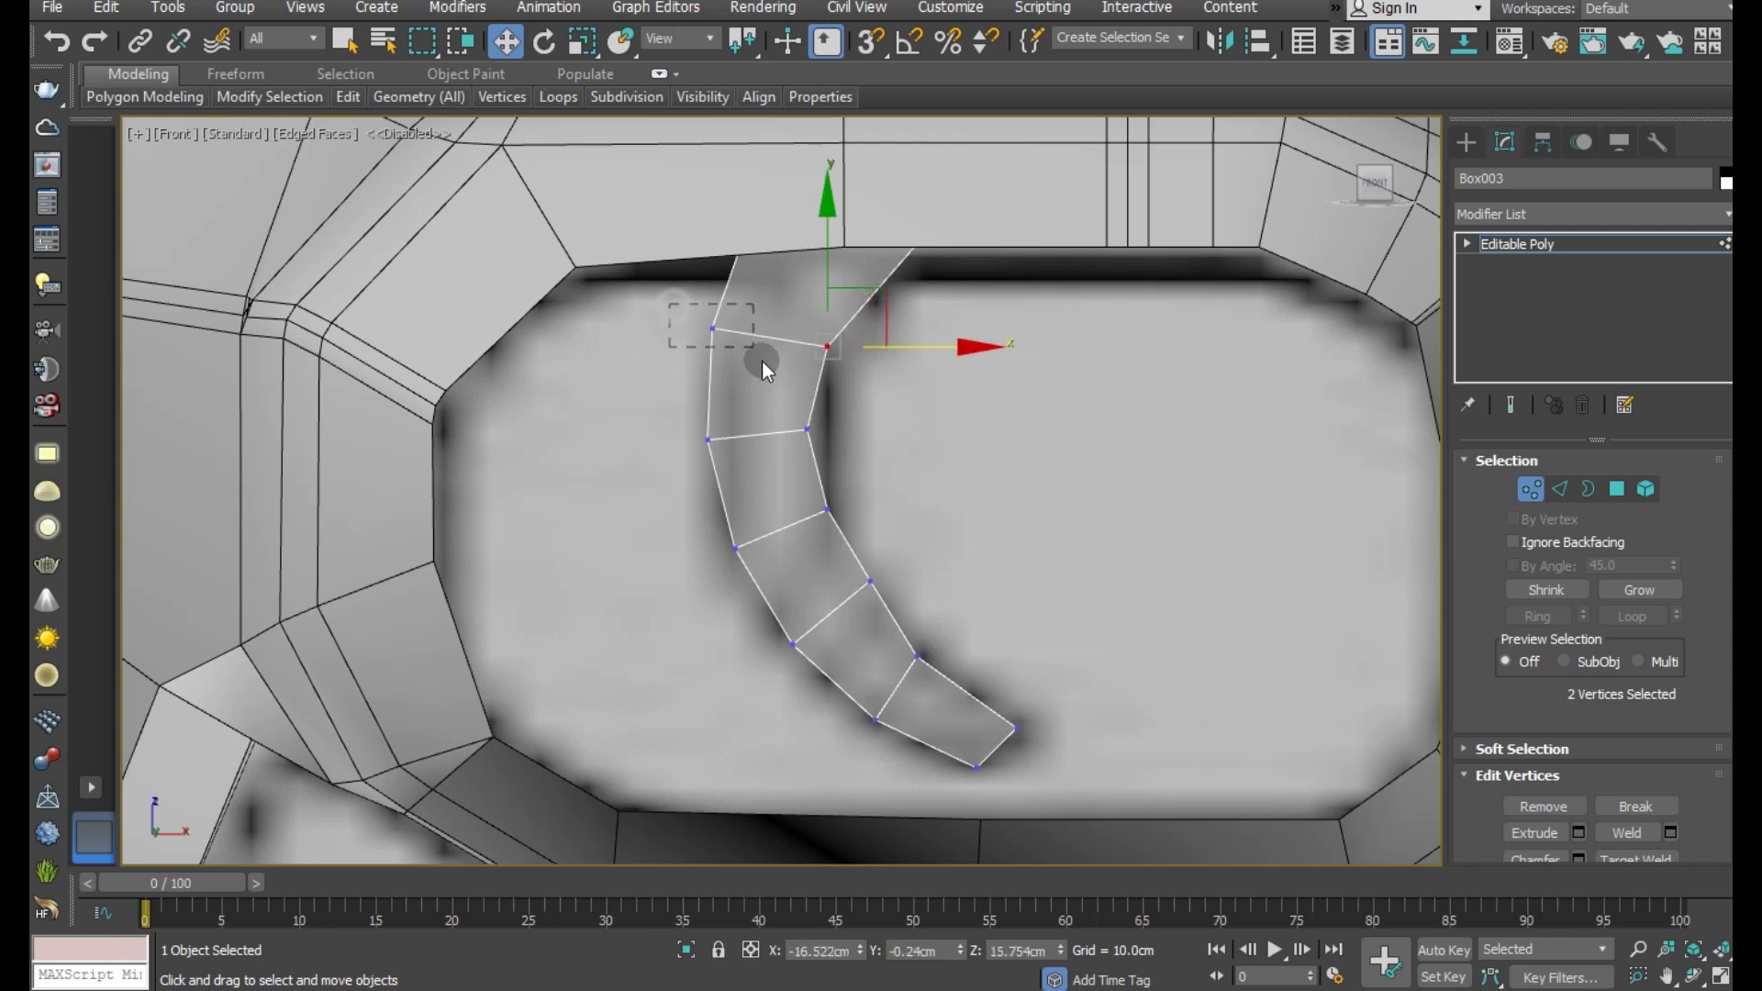
{"action": "left_click_drag", "start_coordinate": [767, 465], "coordinate": [767, 462]}
{"action": "mouse_move", "coordinate": [791, 386]}
{"action": "left_mouse_down"}
{"action": "mouse_move", "coordinate": [811, 386]}
{"action": "mouse_move", "coordinate": [846, 464]}
{"action": "mouse_move", "coordinate": [925, 432]}
{"action": "left_mouse_up"}
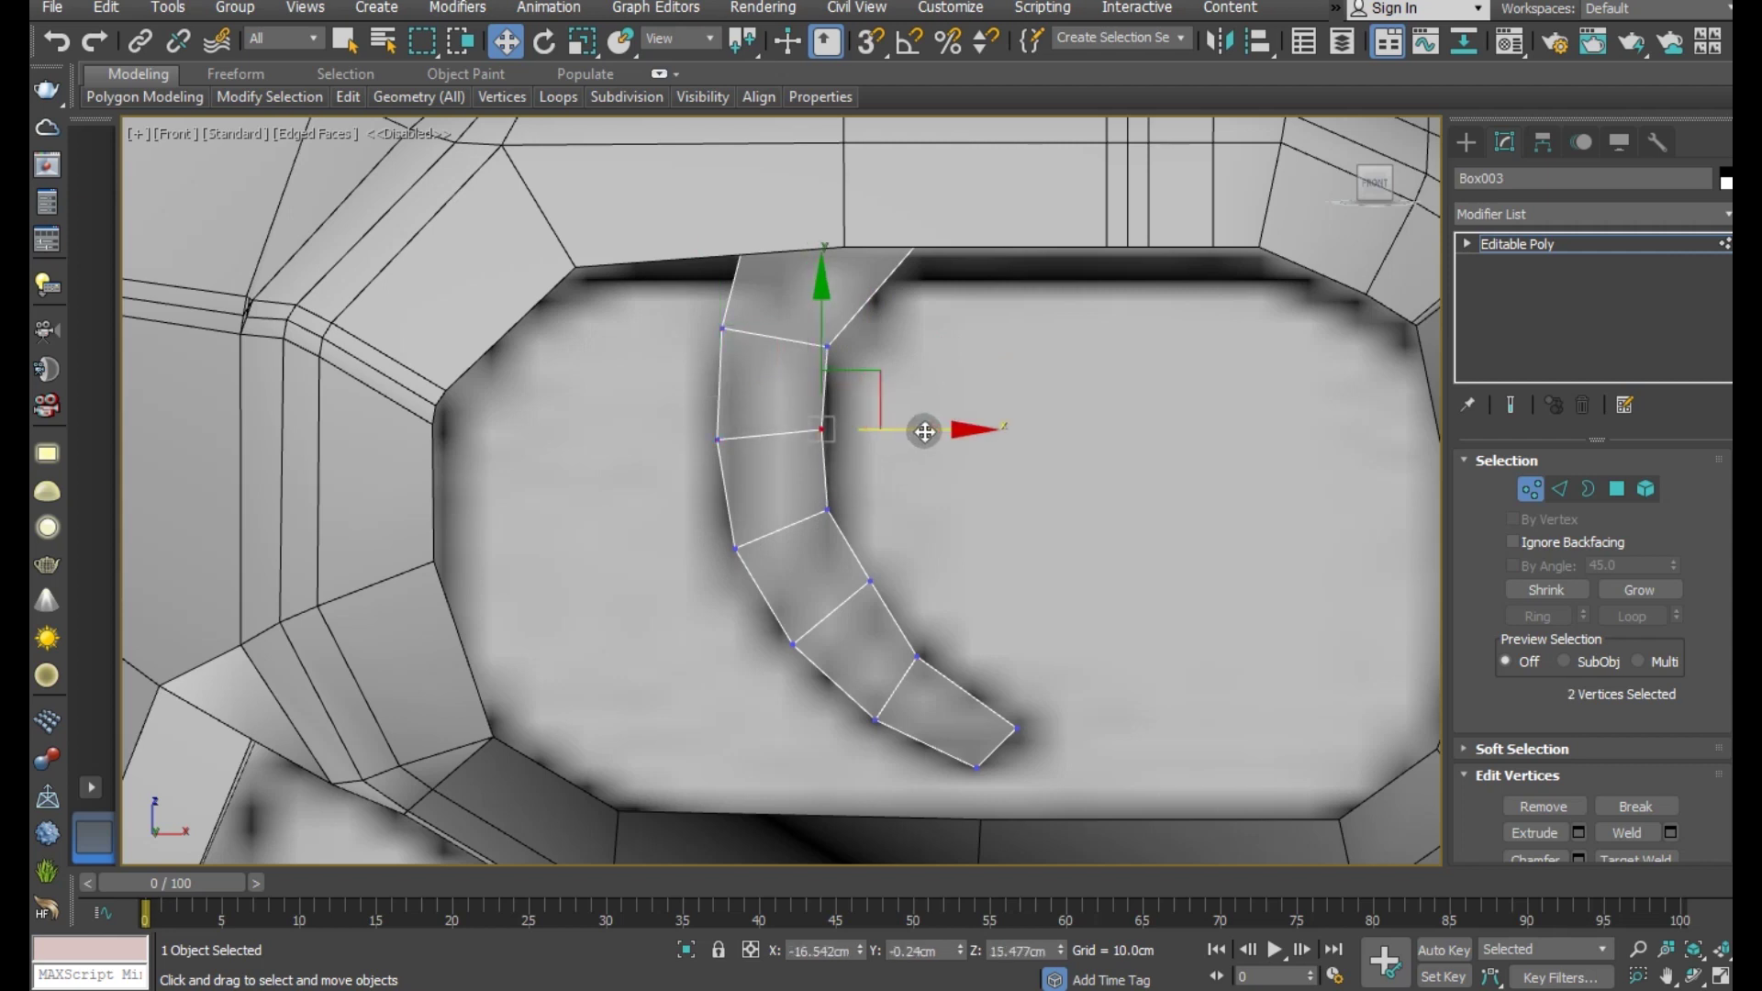
{"action": "left_click_drag", "start_coordinate": [790, 369], "coordinate": [790, 369]}
{"action": "left_click_drag", "start_coordinate": [921, 342], "coordinate": [936, 347]}
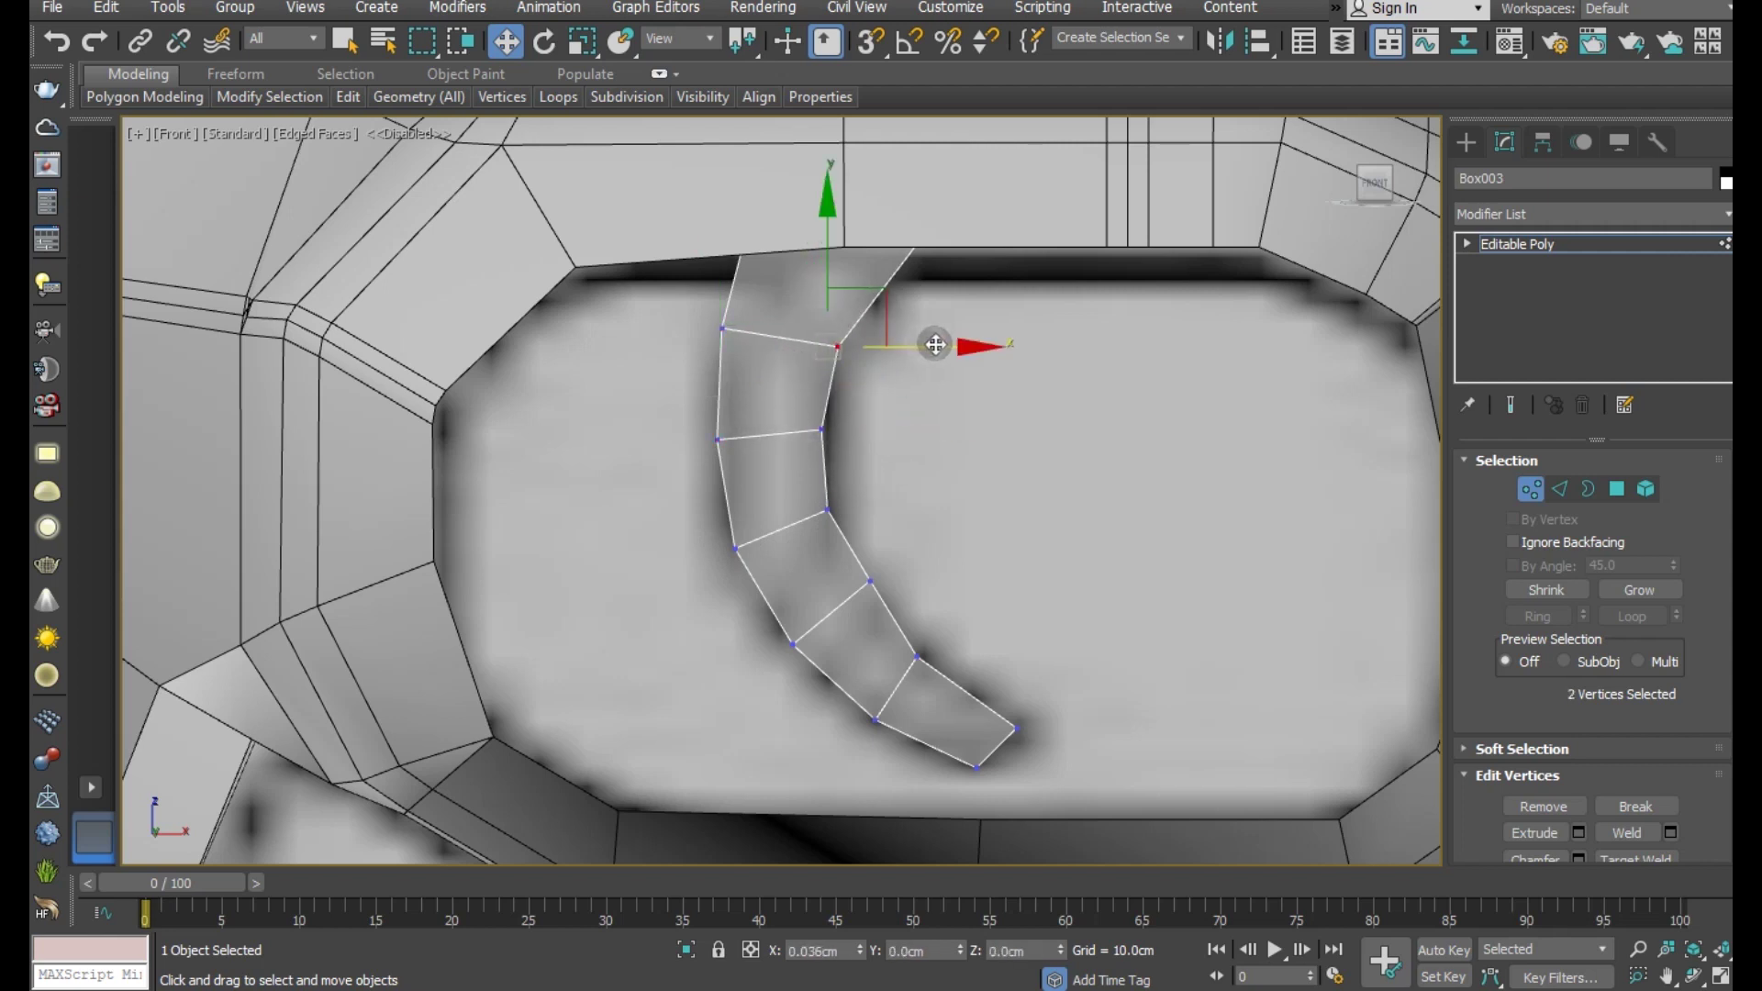
{"action": "left_click_drag", "start_coordinate": [845, 602], "coordinate": [846, 602]}
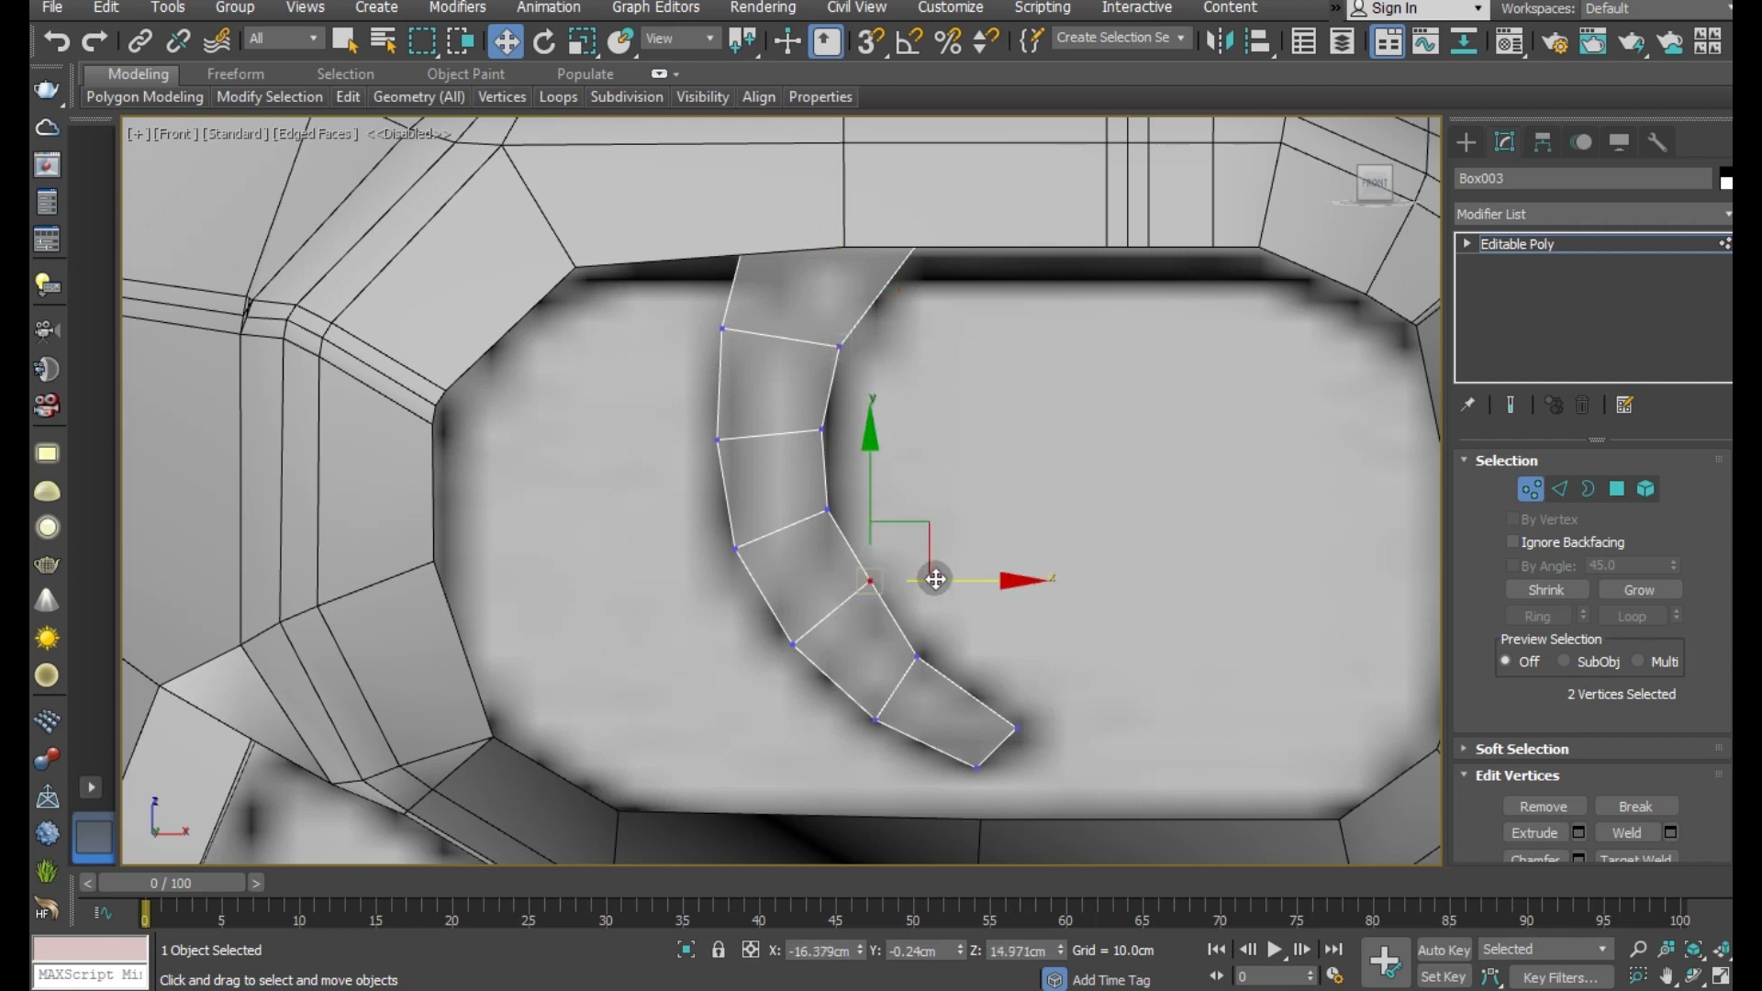
{"action": "left_click_drag", "start_coordinate": [932, 537], "coordinate": [924, 539]}
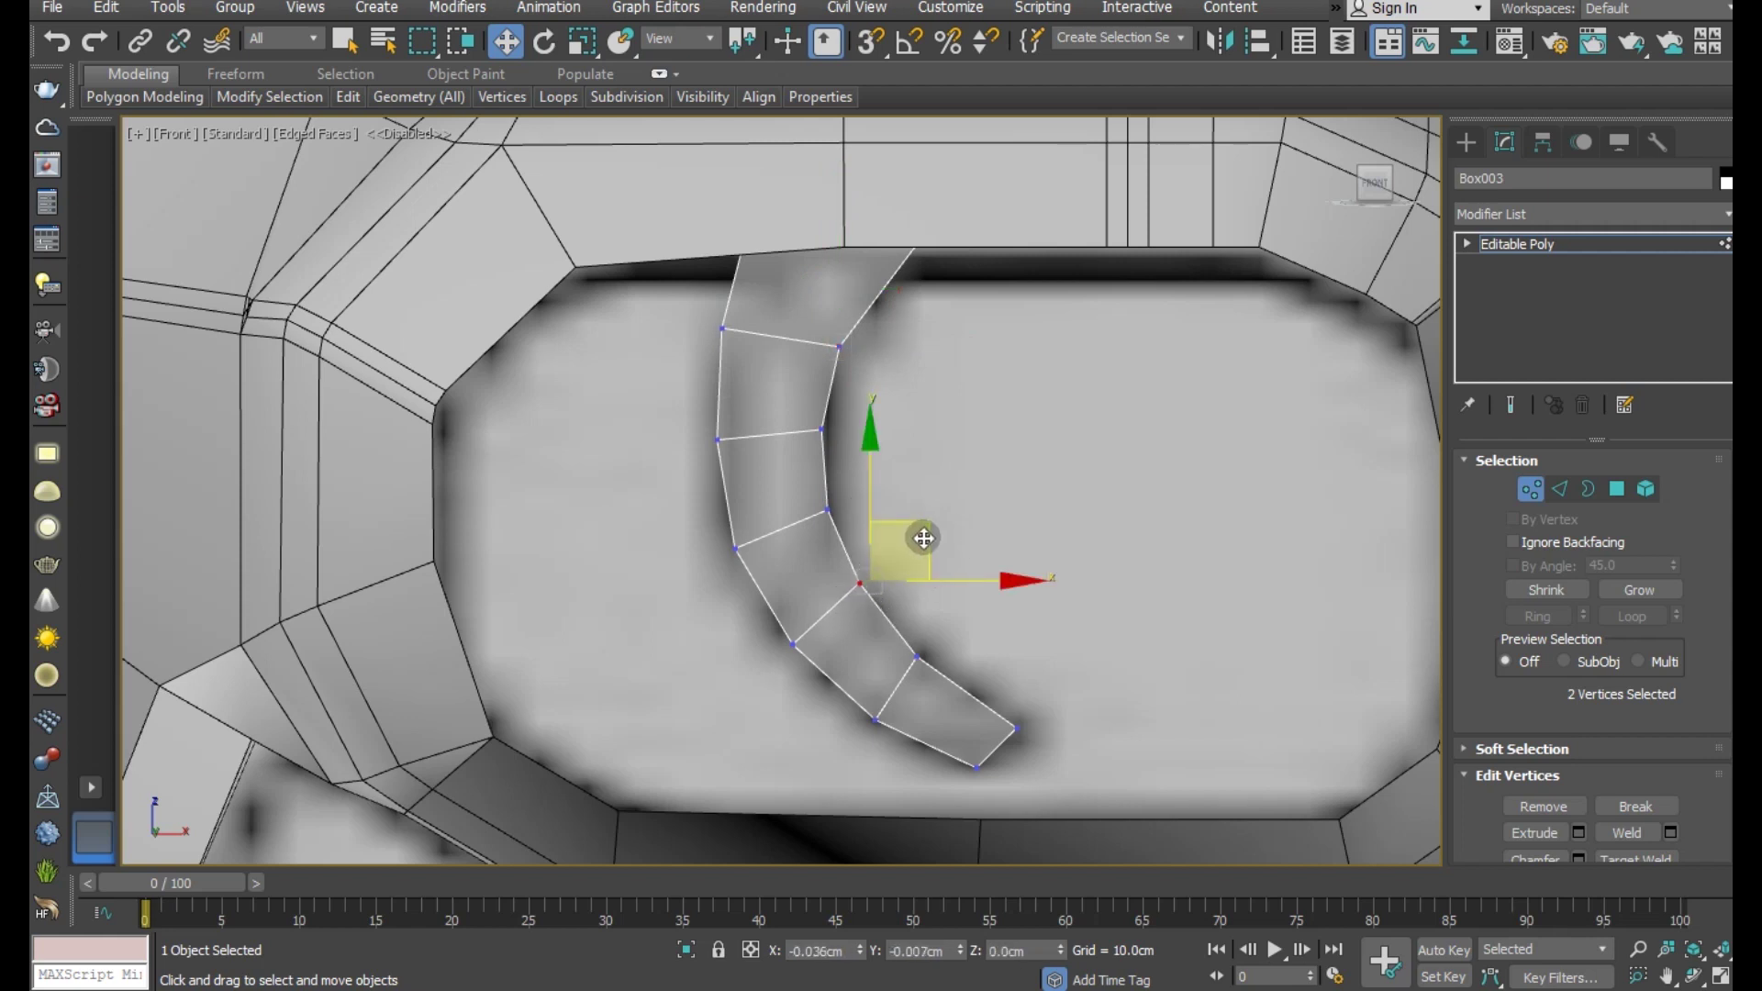
{"action": "scroll", "coordinate": [826, 593], "scroll_direction": "down", "scroll_amount": 2}
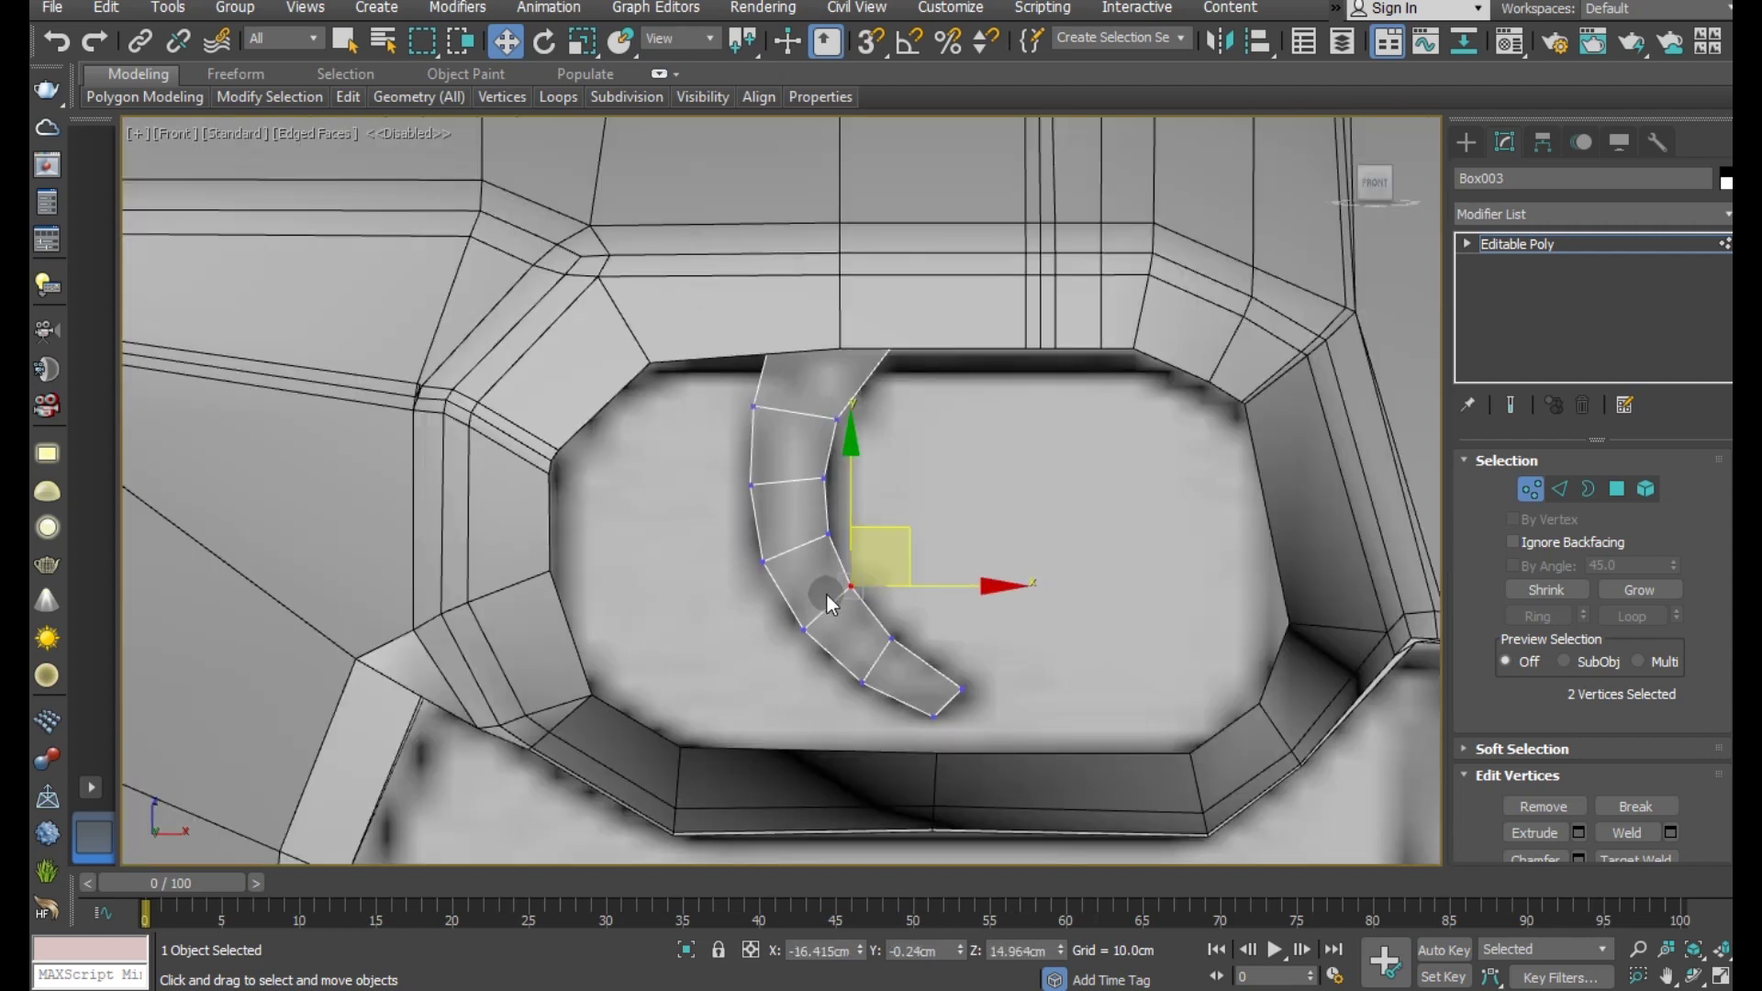
{"action": "mouse_move", "coordinate": [868, 552]}
{"action": "middle_mouse_down", "text": "alt"}
{"action": "mouse_move", "coordinate": [611, 548]}
{"action": "mouse_move", "coordinate": [681, 554]}
{"action": "mouse_move", "coordinate": [712, 499]}
{"action": "mouse_move", "coordinate": [670, 464]}
{"action": "mouse_move", "coordinate": [615, 881]}
{"action": "middle_mouse_up", "text": "alt"}
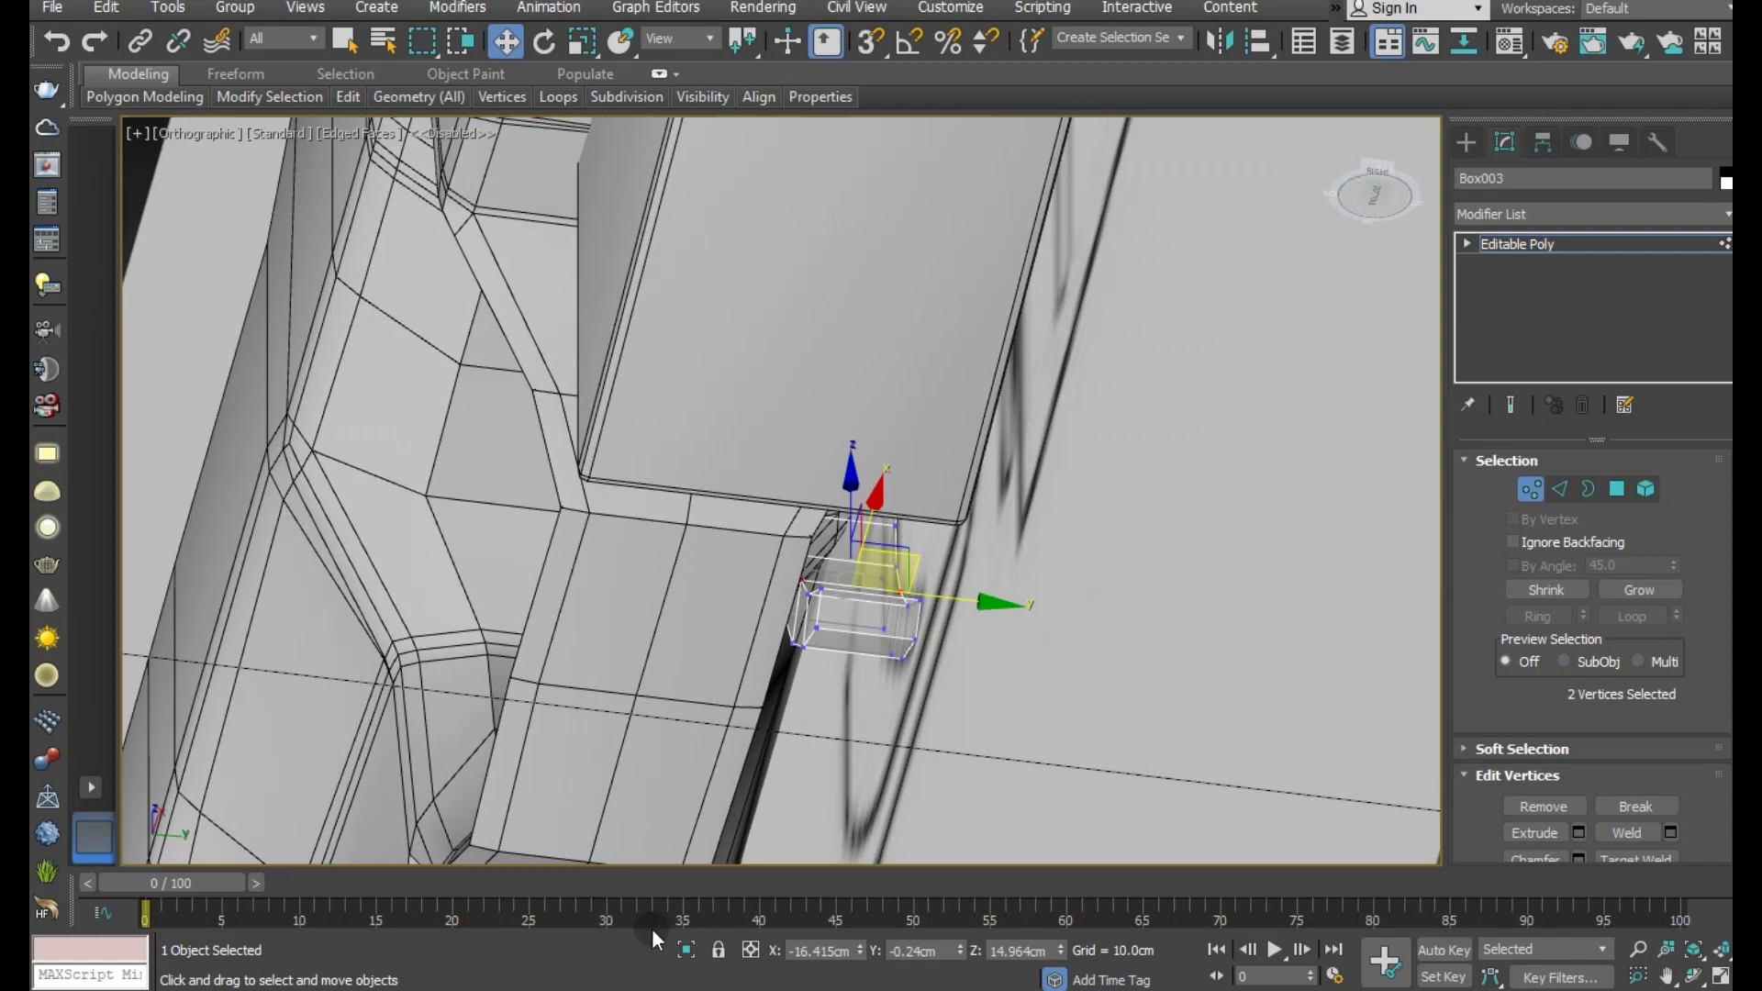
- Isolate the trigger strip and scale down its bottom face
{"action": "left_click", "coordinate": [687, 950]}
{"action": "scroll", "coordinate": [765, 497], "scroll_direction": "down", "scroll_amount": 5}
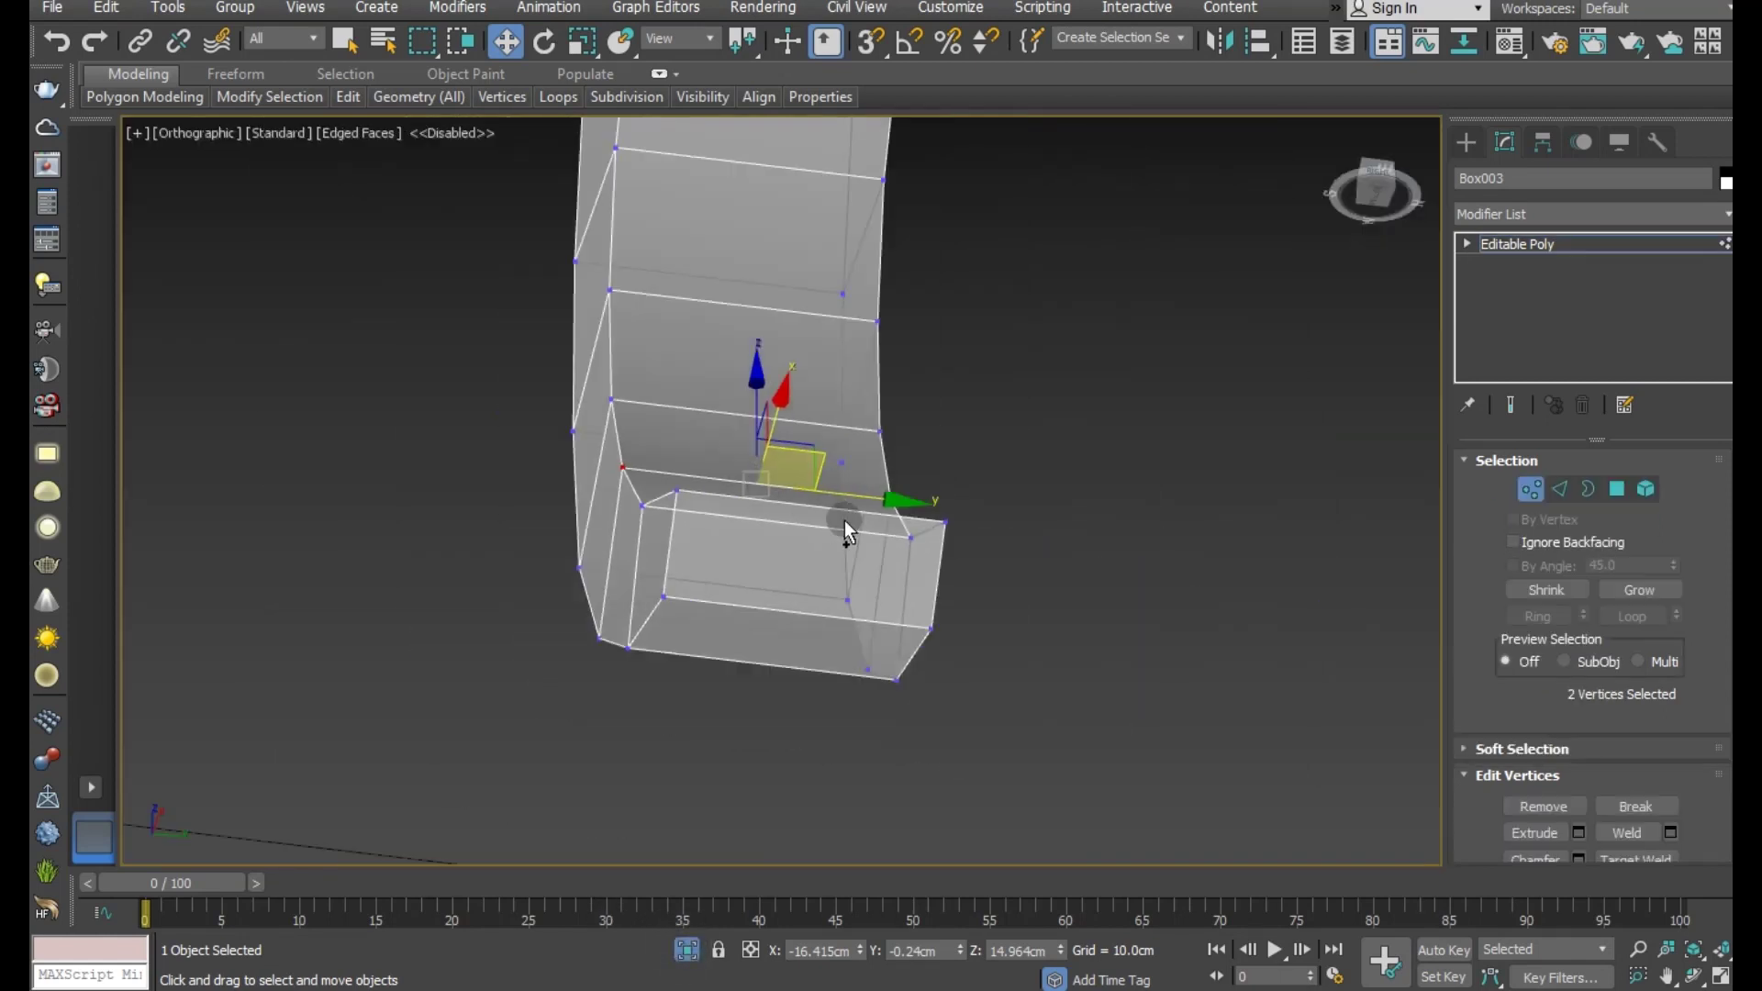
{"action": "mouse_move", "coordinate": [845, 520]}
{"action": "middle_mouse_down", "text": "alt"}
{"action": "mouse_move", "coordinate": [841, 668]}
{"action": "mouse_move", "coordinate": [885, 661]}
{"action": "middle_mouse_up", "text": "alt"}
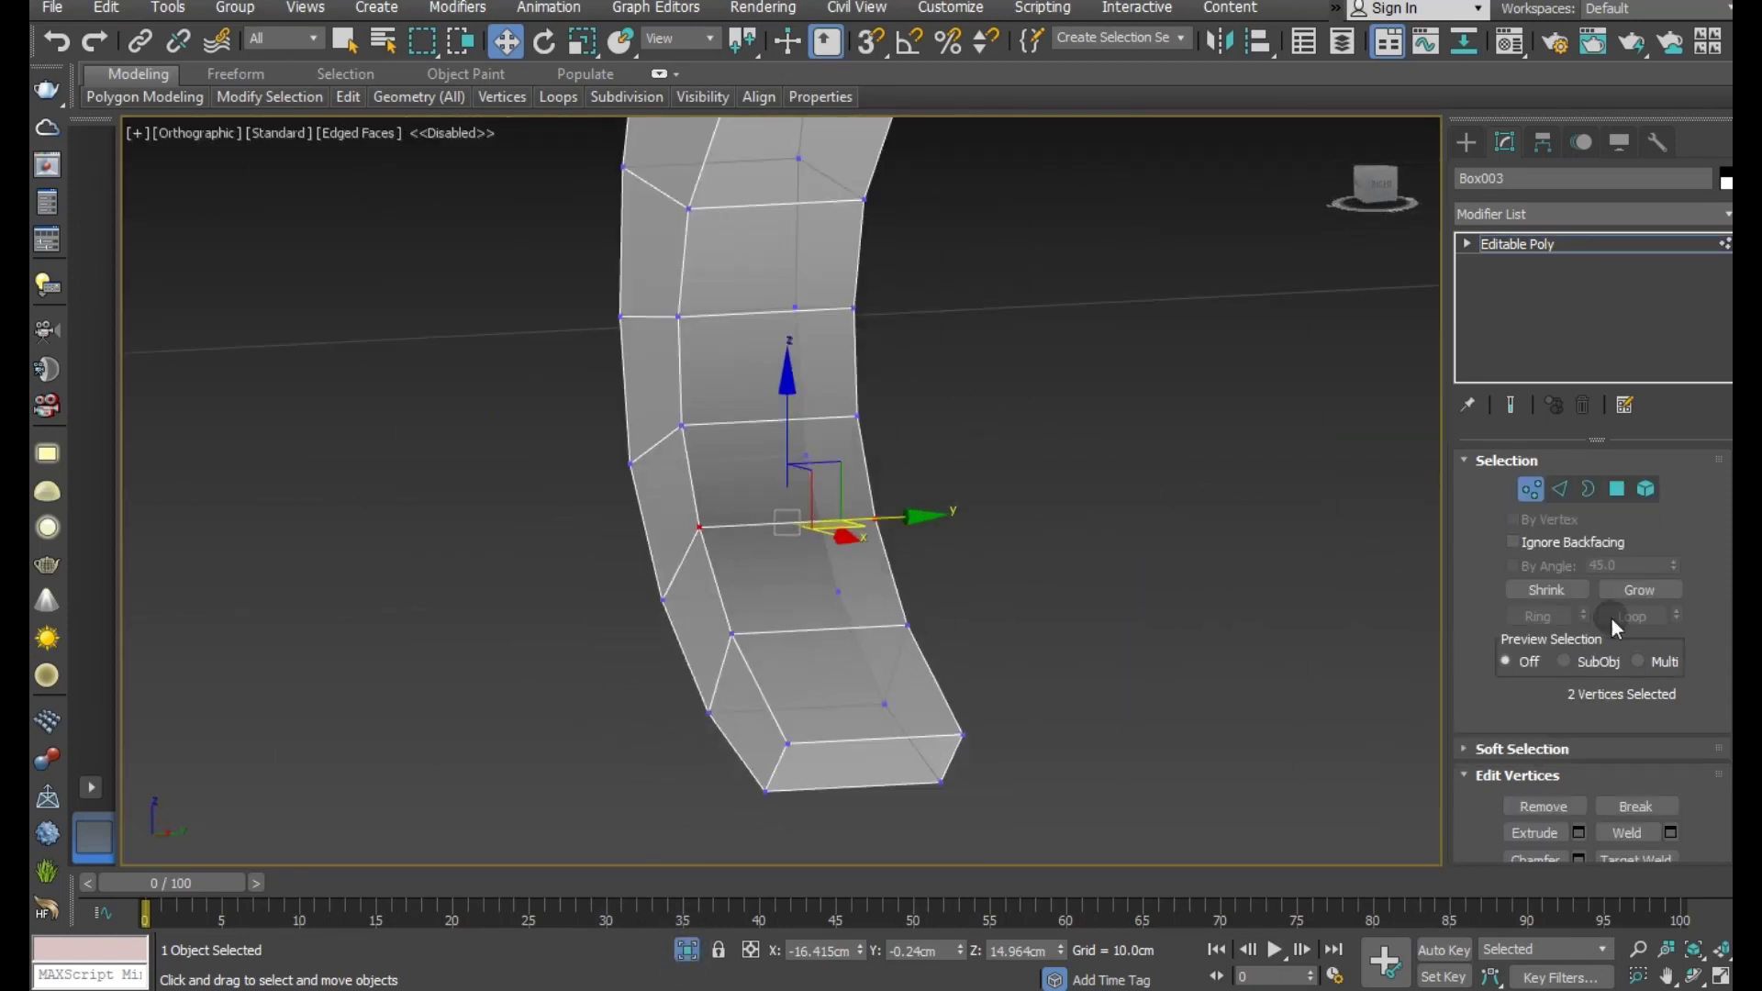
{"action": "left_click", "coordinate": [1614, 491]}
{"action": "left_click", "coordinate": [871, 779]}
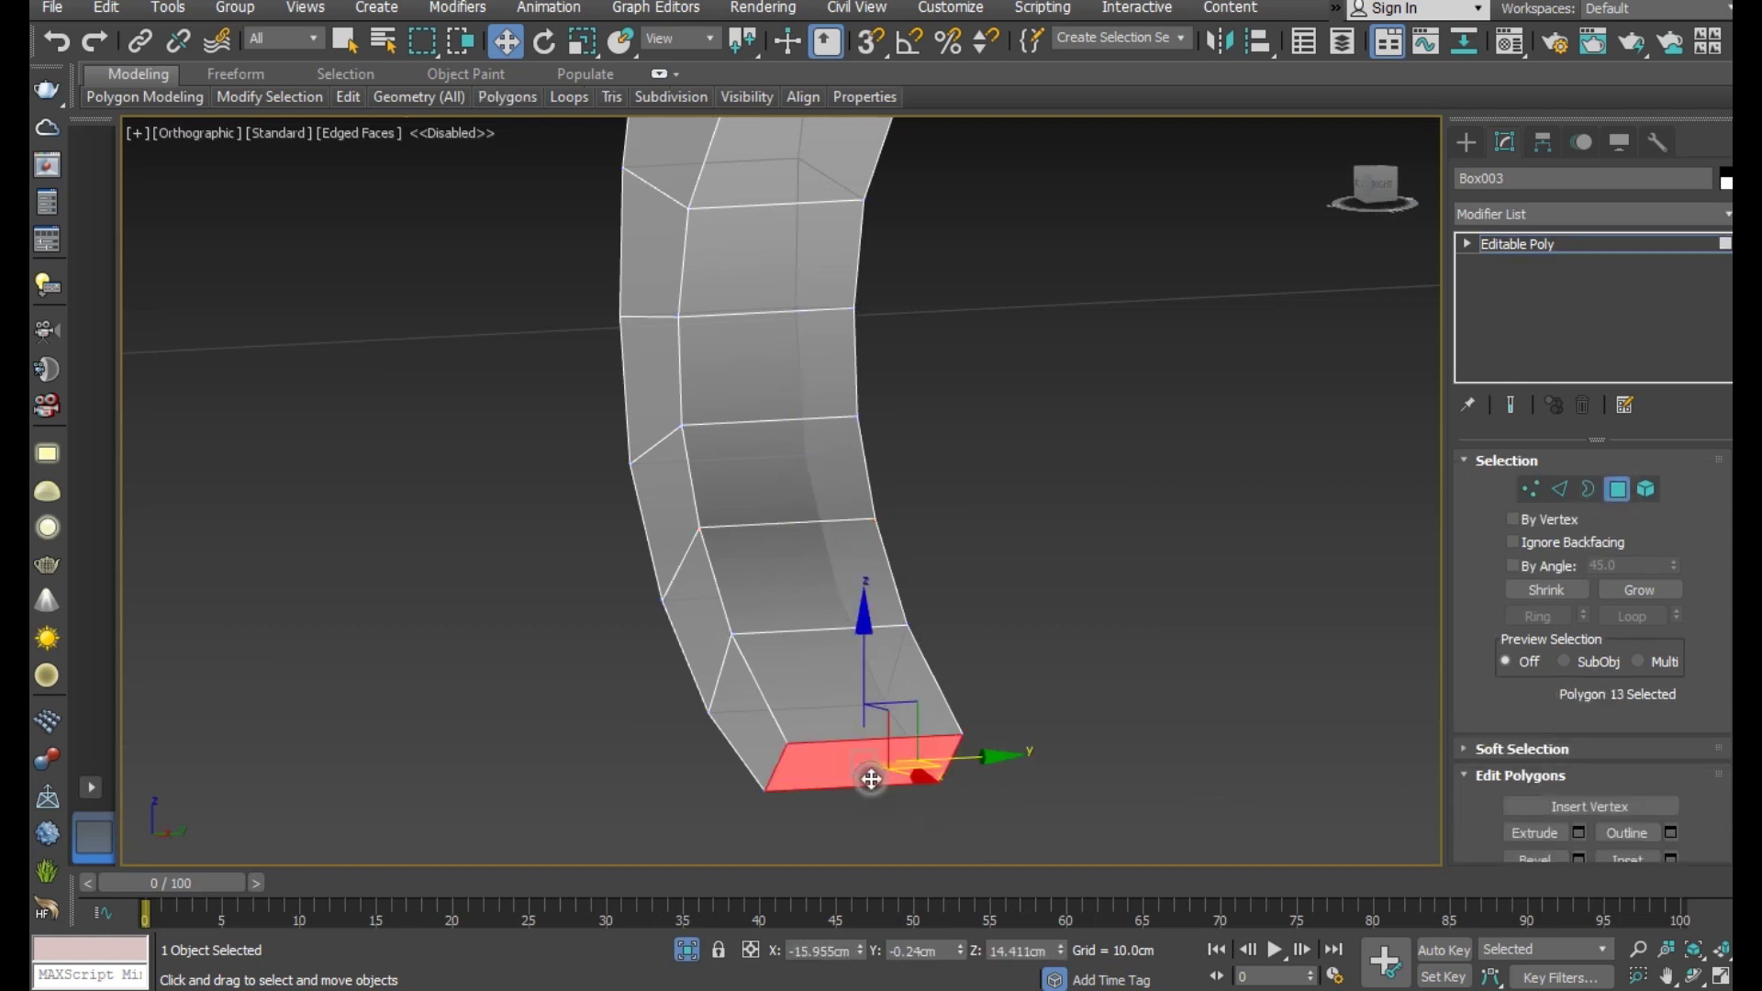
{"action": "left_click", "coordinate": [586, 46]}
{"action": "mouse_move", "coordinate": [713, 776]}
{"action": "left_mouse_down"}
{"action": "mouse_move", "coordinate": [771, 799]}
{"action": "mouse_move", "coordinate": [752, 791]}
{"action": "left_mouse_up"}
- Grow the face selection, scale the end faces into a taper, then clear the selection
{"action": "left_click", "coordinate": [1637, 590]}
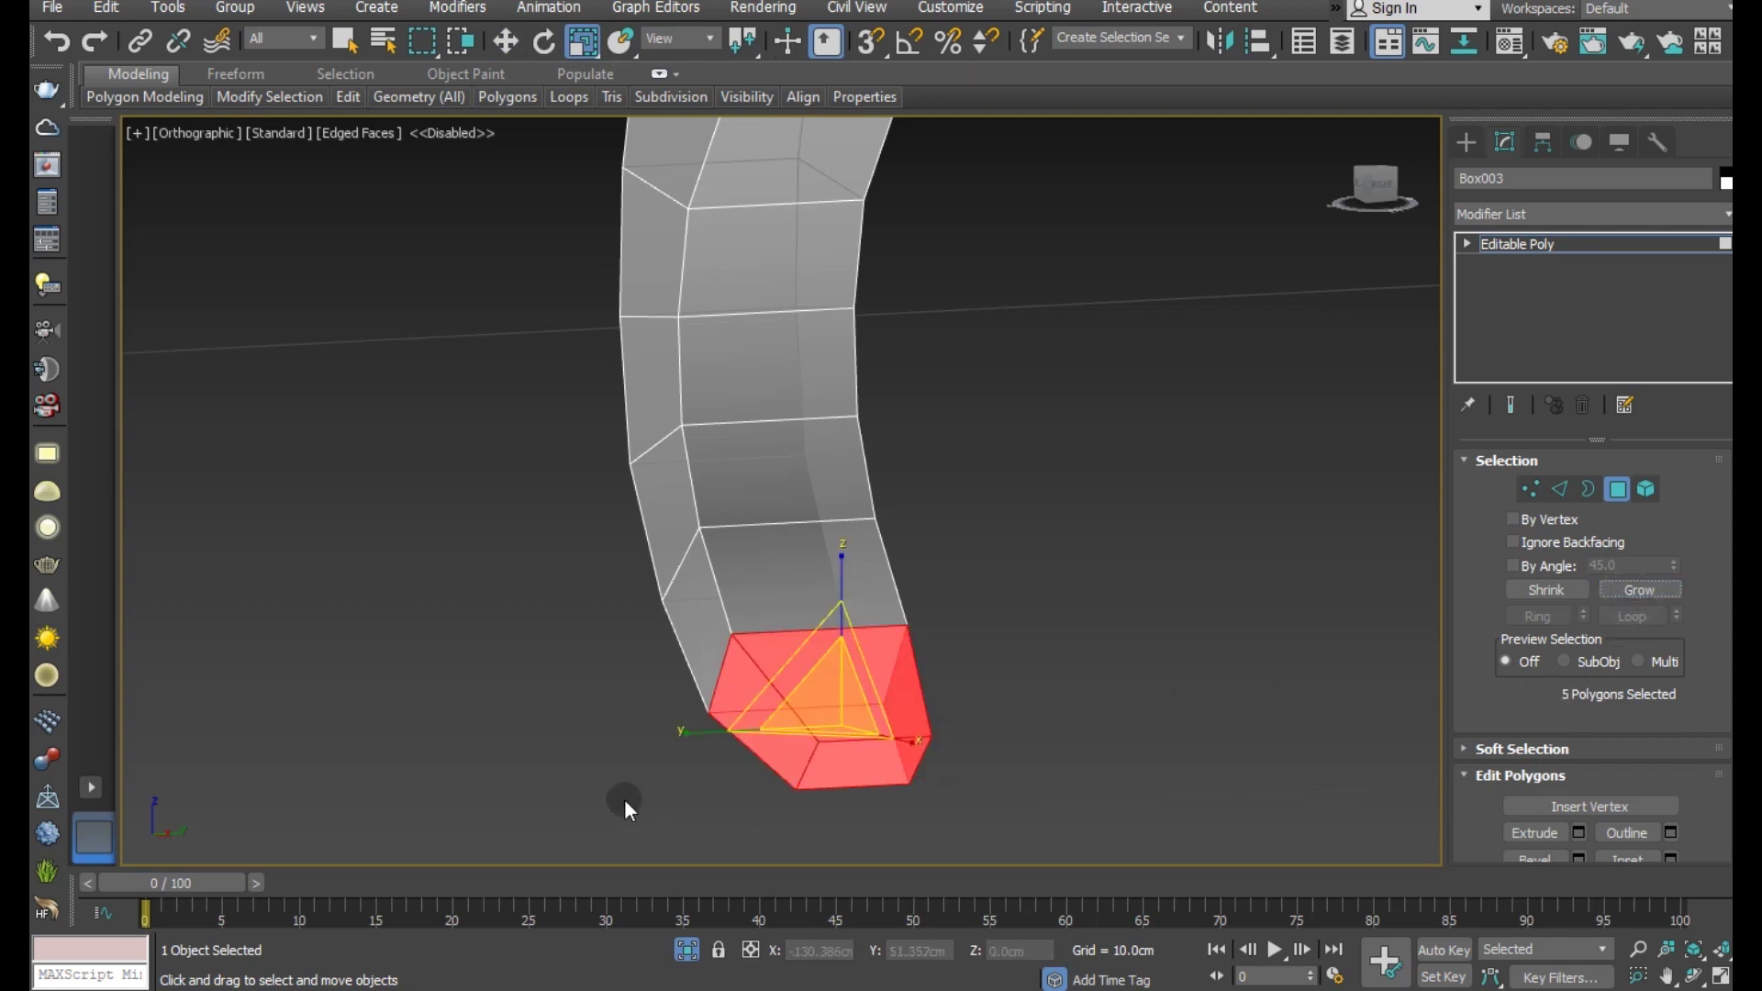
{"action": "mouse_move", "coordinate": [707, 734]}
{"action": "left_mouse_down"}
{"action": "mouse_move", "coordinate": [689, 732]}
{"action": "mouse_move", "coordinate": [729, 742]}
{"action": "left_mouse_up"}
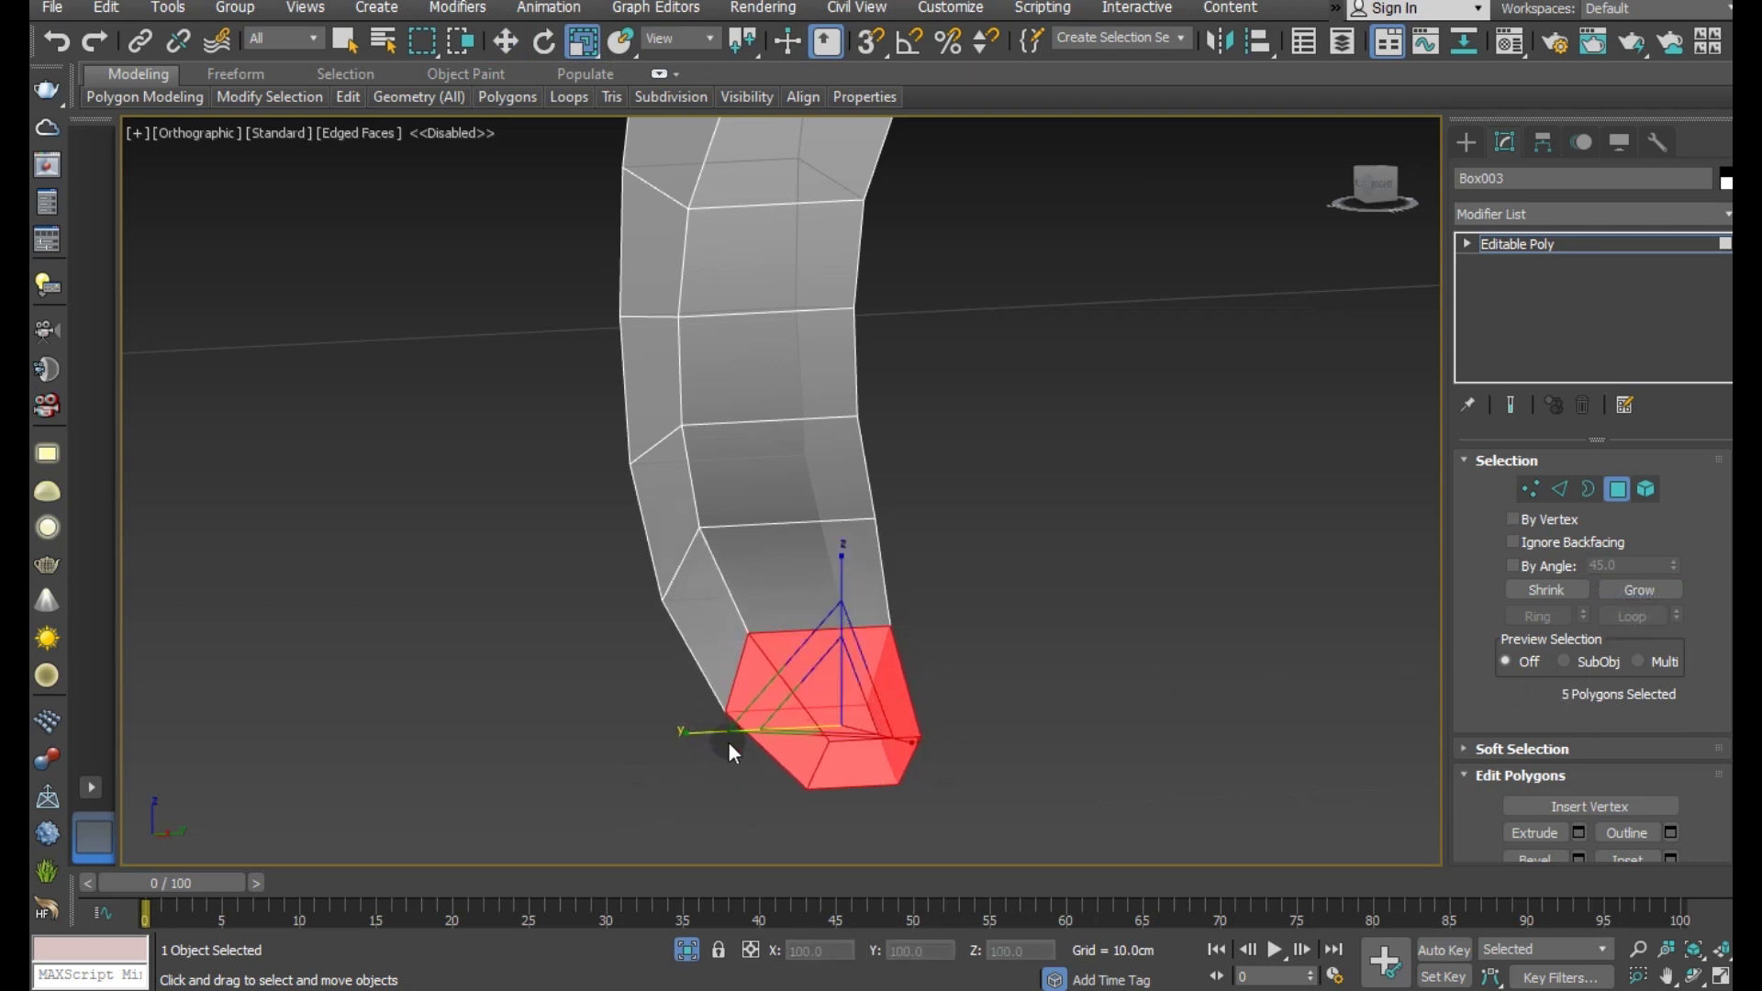
{"action": "left_click", "coordinate": [1641, 592]}
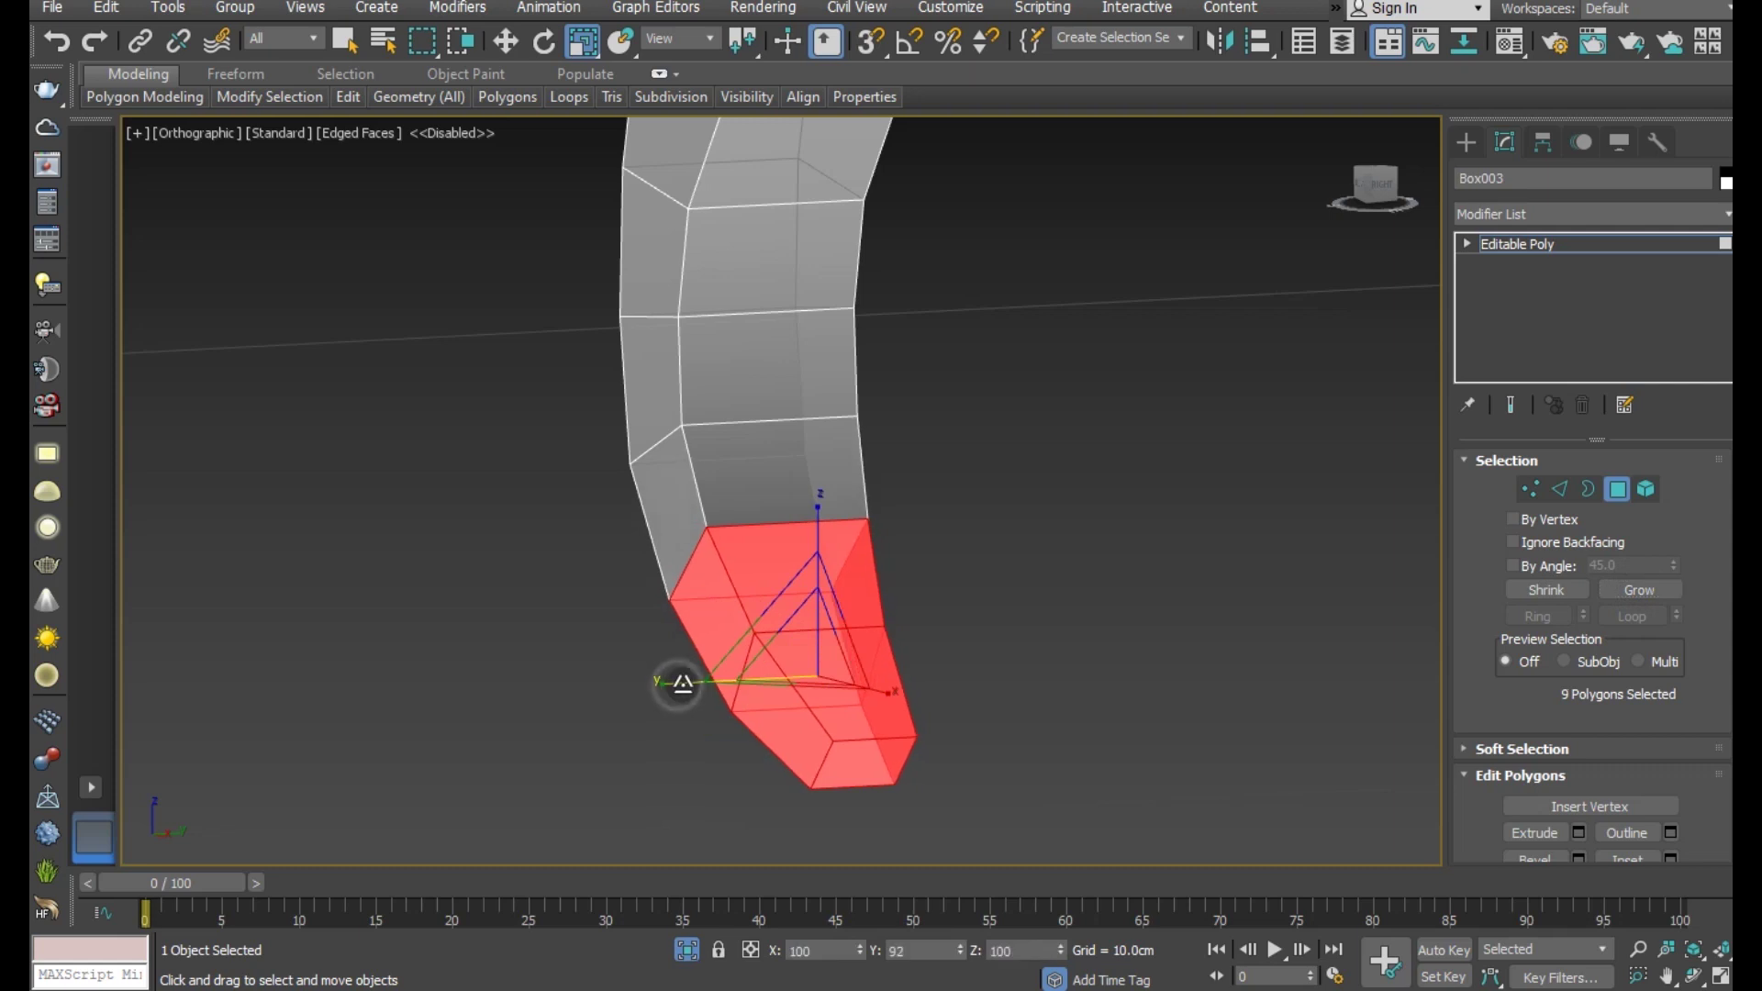
{"action": "middle_click_drag", "start_coordinate": [862, 688], "coordinate": [918, 692], "text": "alt"}
{"action": "right_click", "coordinate": [872, 697]}
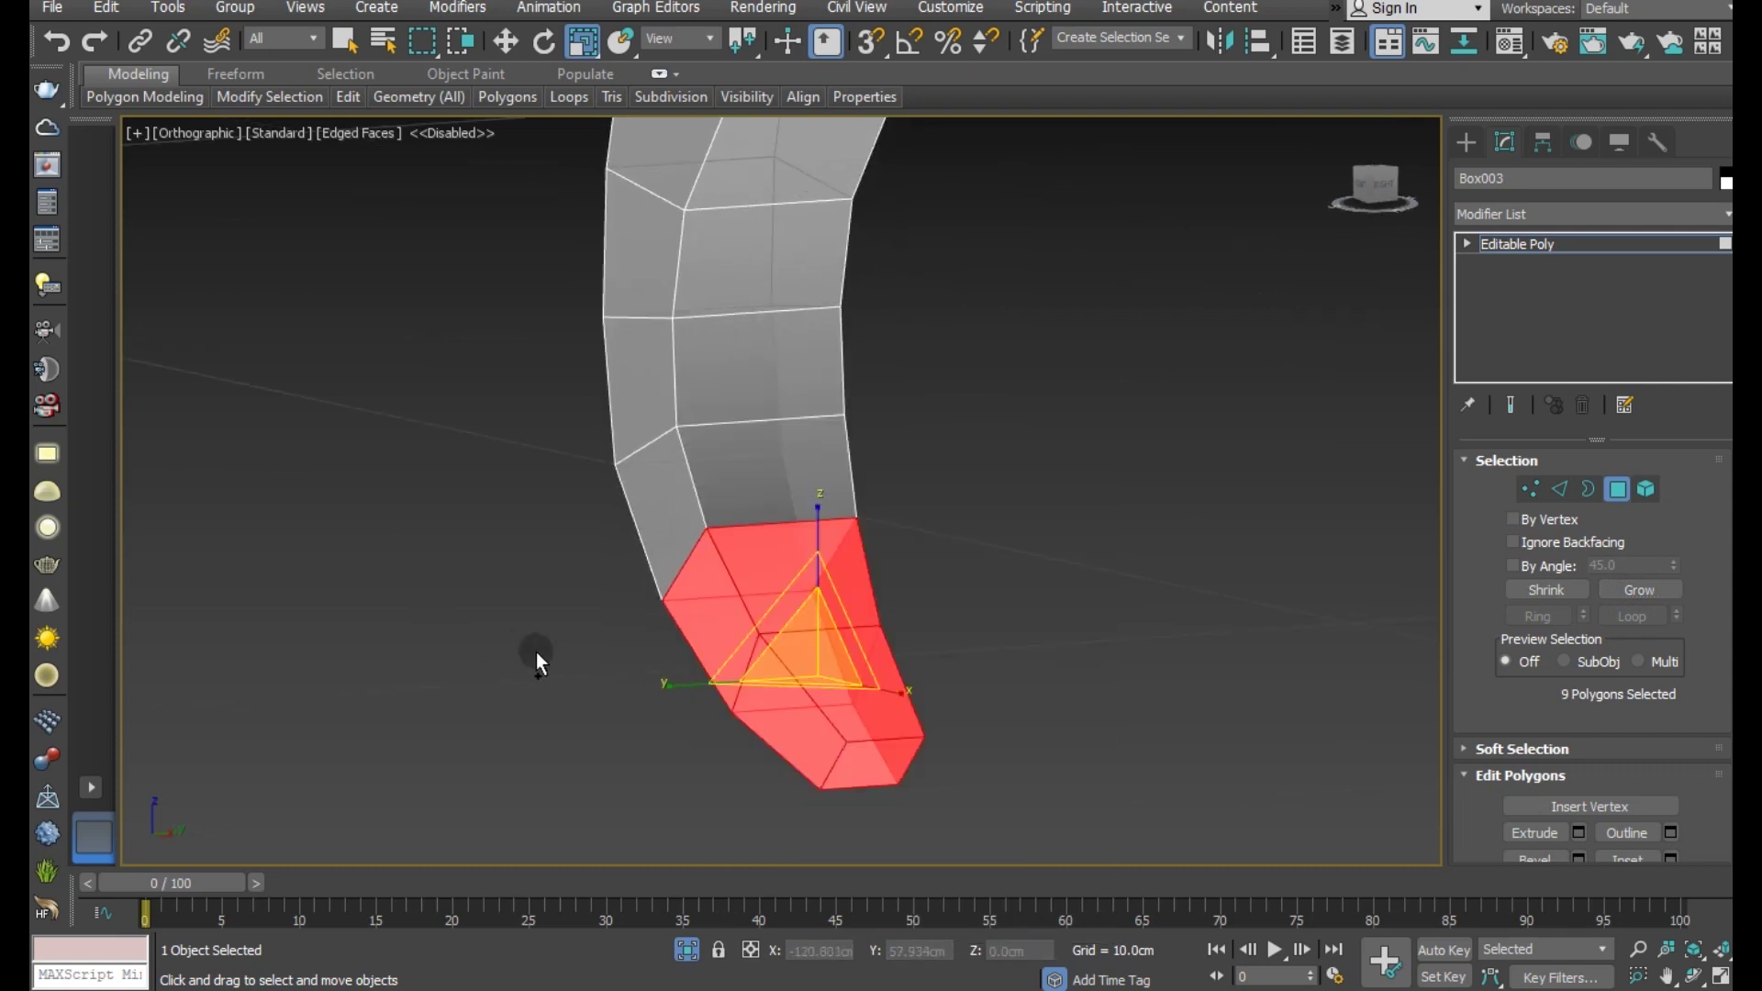
{"action": "mouse_move", "coordinate": [551, 652]}
{"action": "middle_mouse_down", "text": "alt"}
{"action": "mouse_move", "coordinate": [663, 617]}
{"action": "mouse_move", "coordinate": [544, 562]}
{"action": "mouse_move", "coordinate": [529, 594]}
{"action": "mouse_move", "coordinate": [785, 730]}
{"action": "mouse_move", "coordinate": [1129, 651]}
{"action": "middle_mouse_up", "text": "alt"}
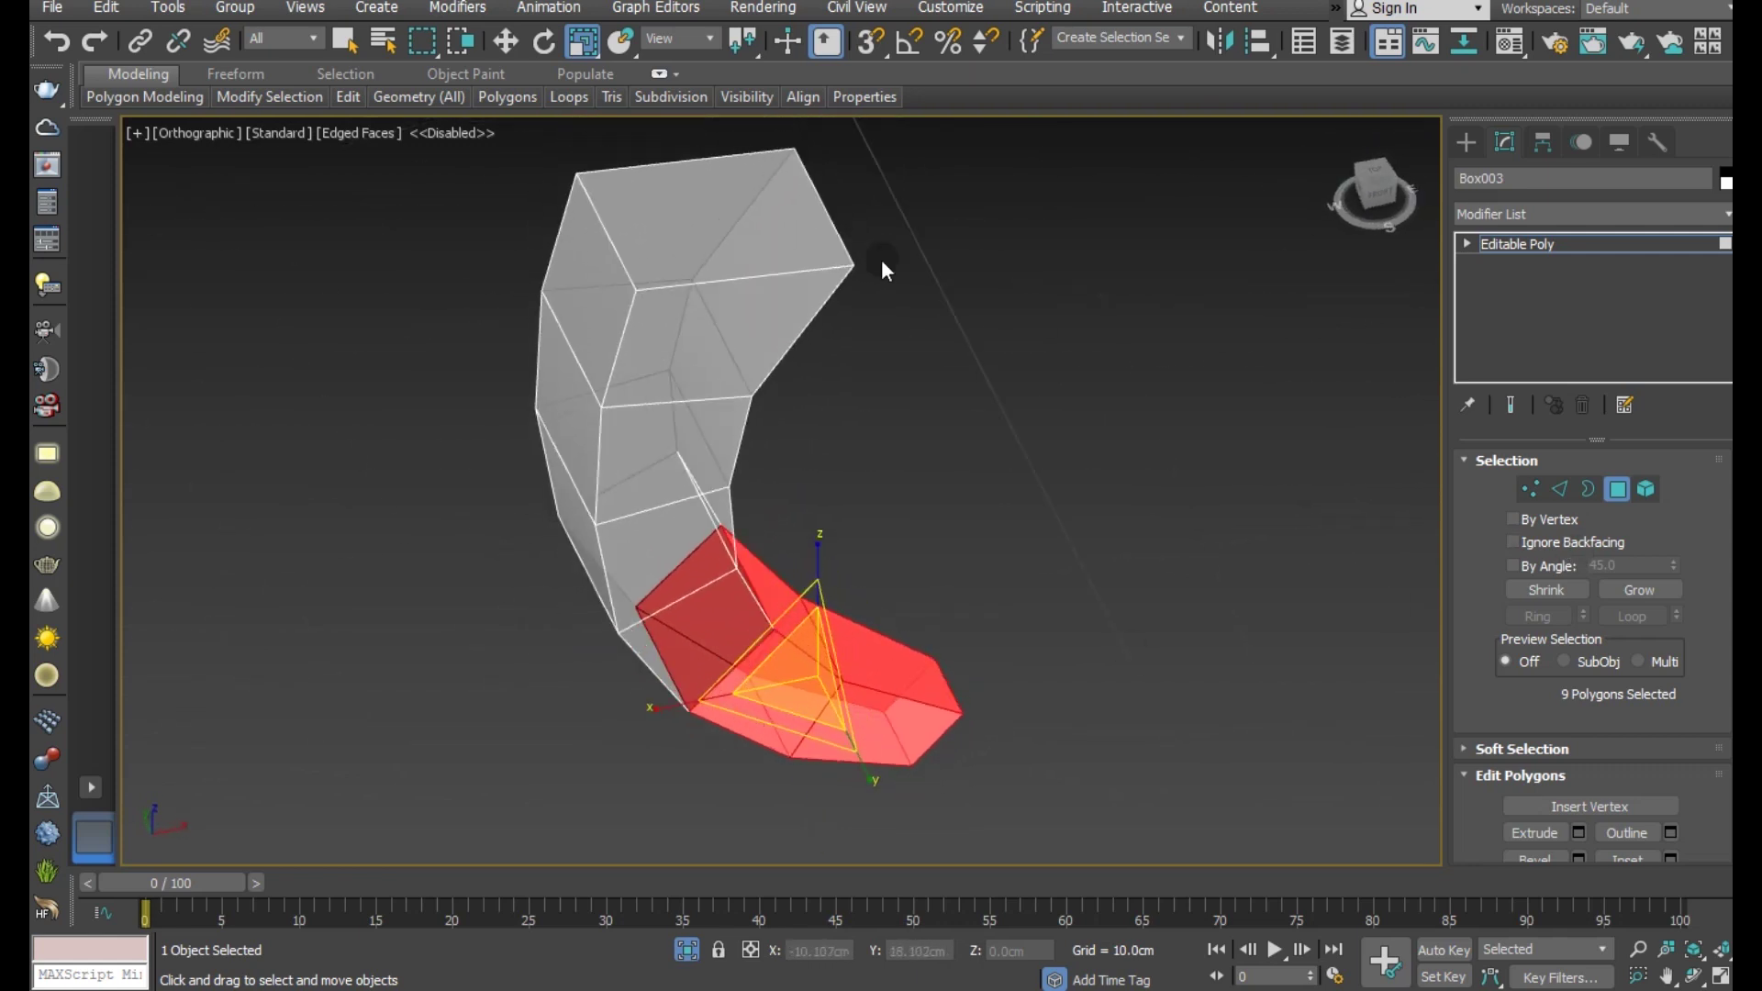
{"action": "left_click", "coordinate": [753, 230]}
{"action": "key", "text": "ctrl+d"}
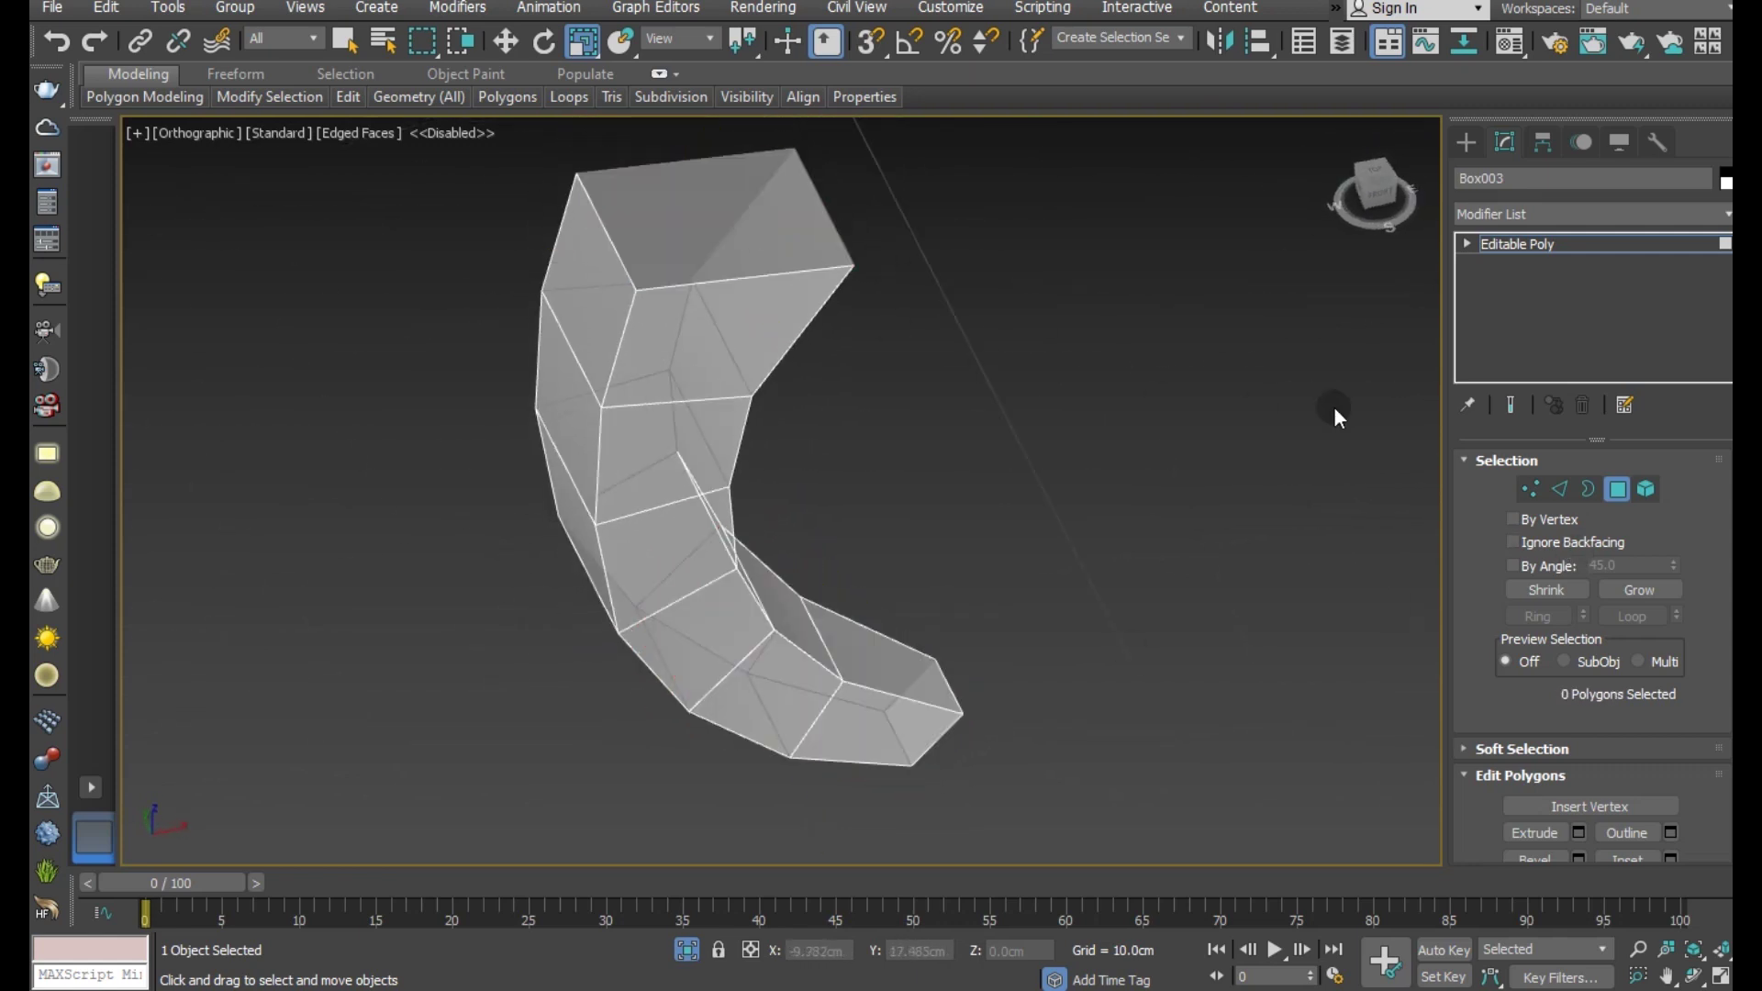
- Select the ring of long edges along the curved trigger strip, including its bottom-end edges
{"action": "left_click", "coordinate": [1560, 489]}
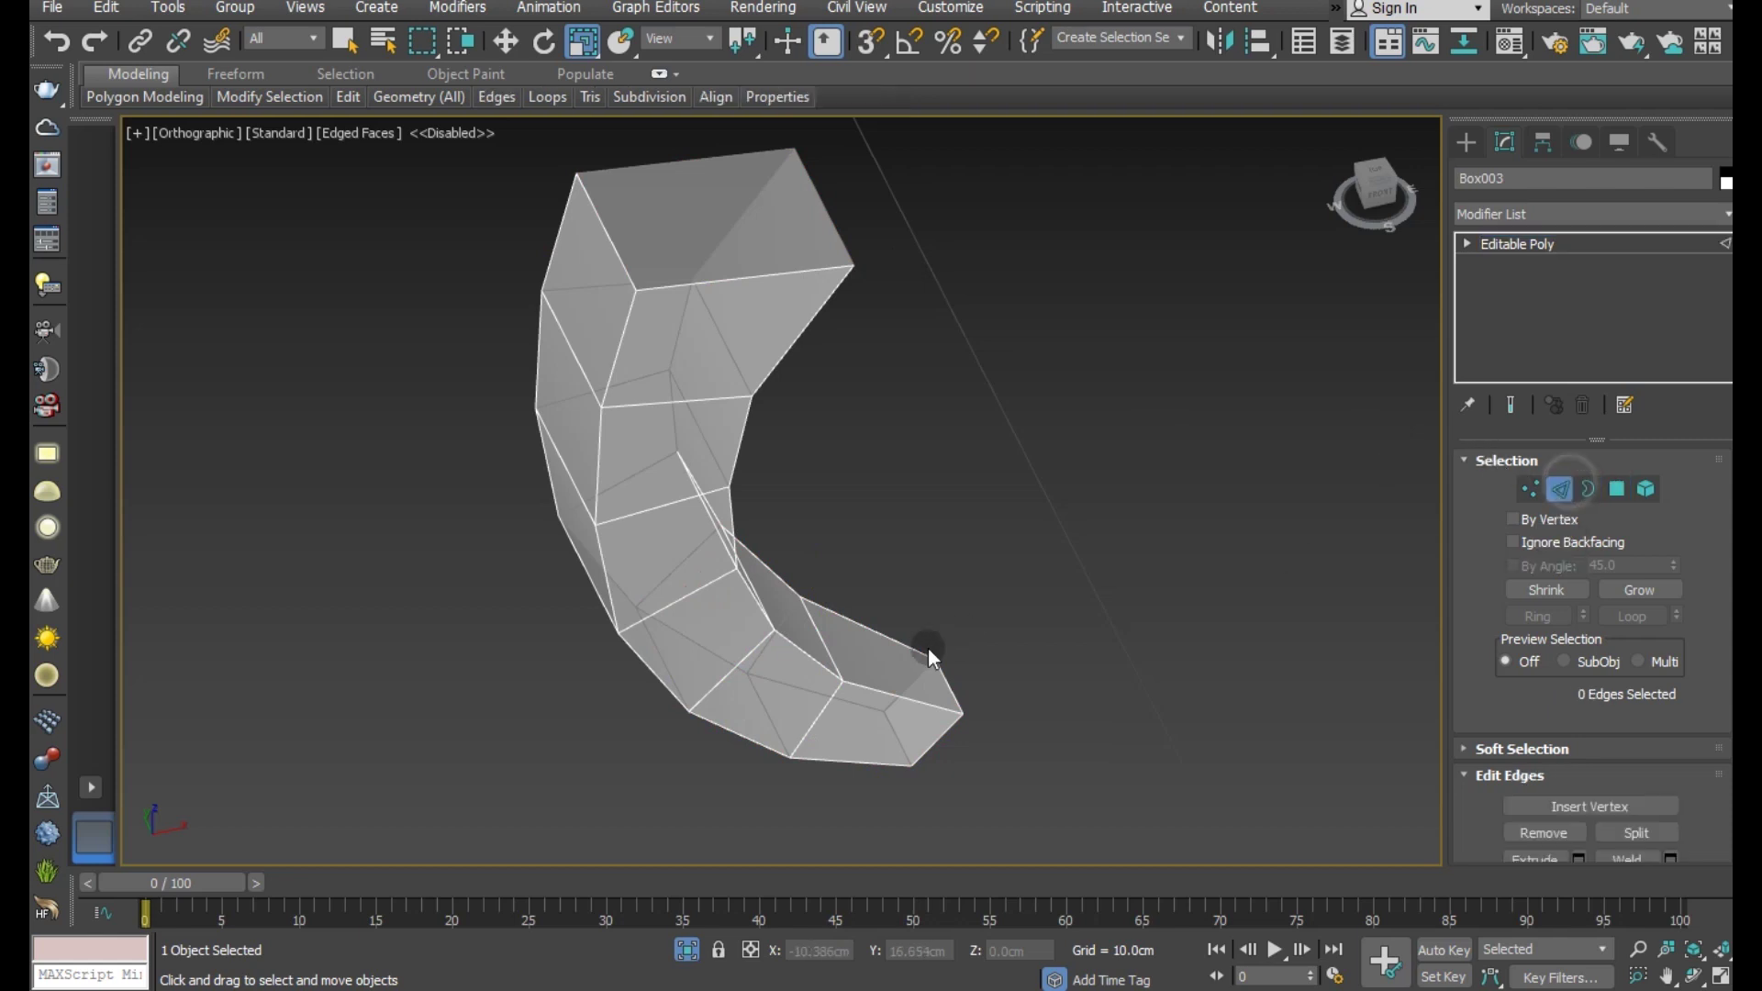
{"action": "double_click", "coordinate": [857, 681]}
{"action": "left_click", "coordinate": [505, 41]}
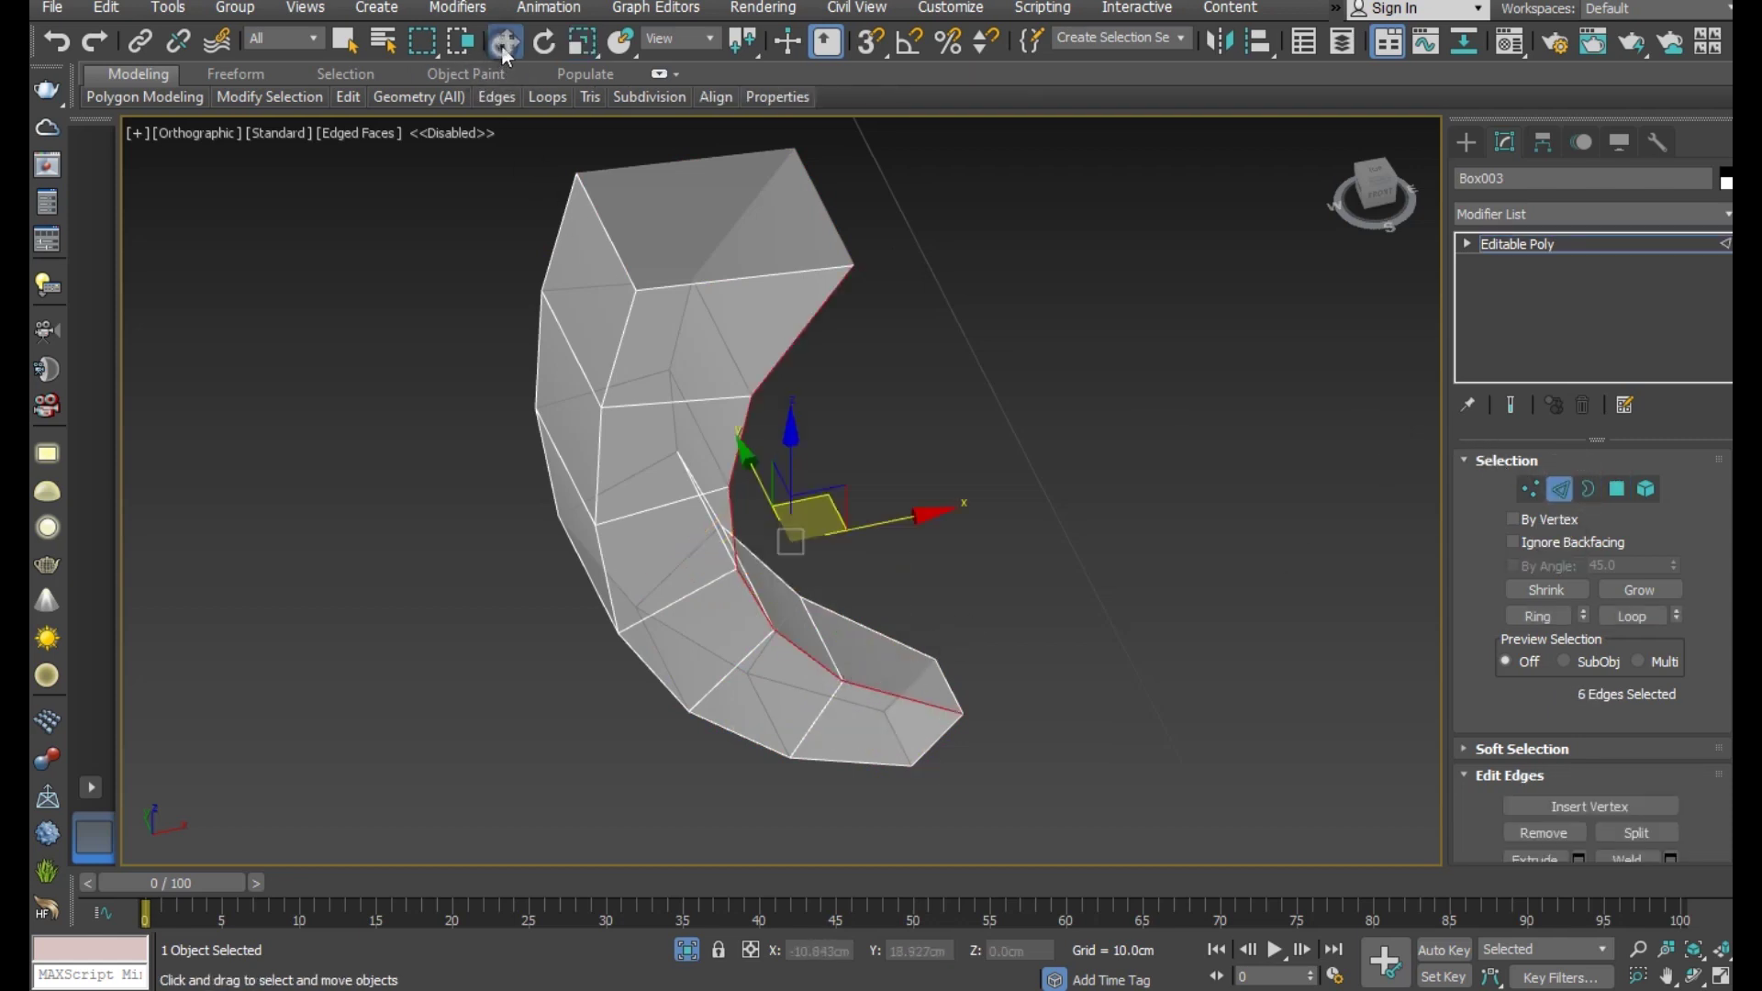
{"action": "middle_click_drag", "start_coordinate": [813, 477], "coordinate": [1331, 588], "text": "alt"}
{"action": "left_click", "coordinate": [1538, 616]}
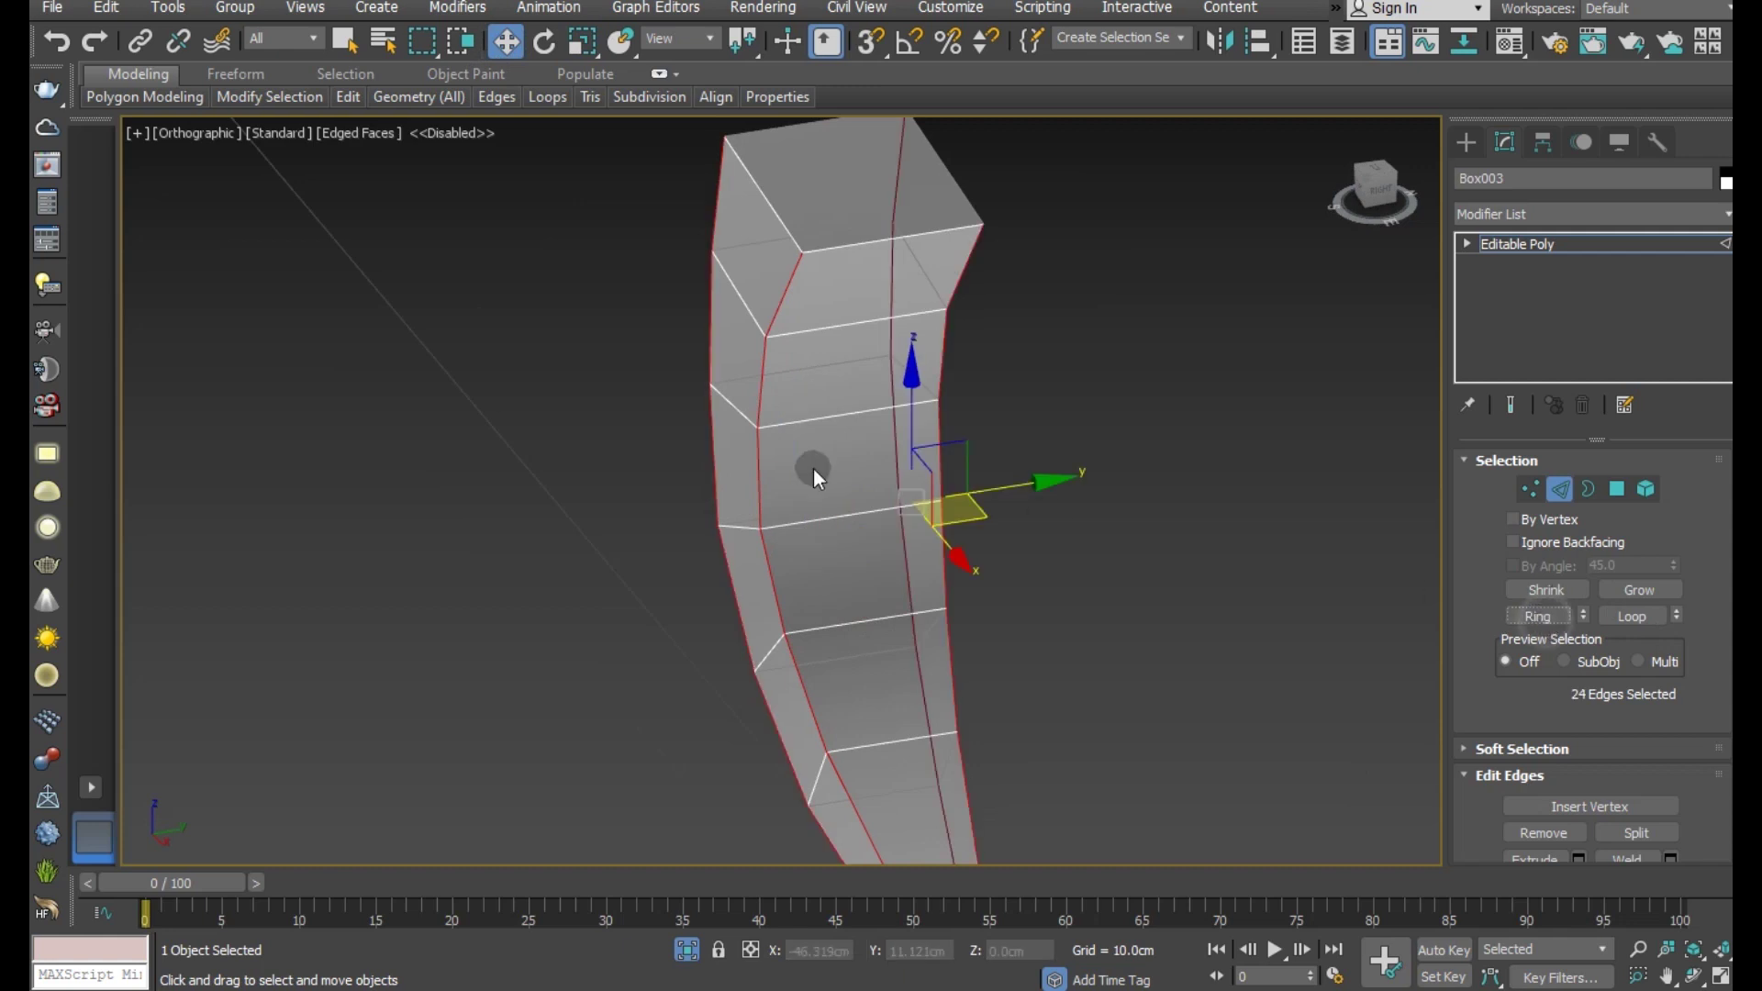
{"action": "mouse_move", "coordinate": [813, 466]}
{"action": "middle_mouse_down", "text": "alt"}
{"action": "mouse_move", "coordinate": [976, 548]}
{"action": "mouse_move", "coordinate": [1039, 507]}
{"action": "mouse_move", "coordinate": [984, 719]}
{"action": "middle_mouse_up", "text": "alt"}
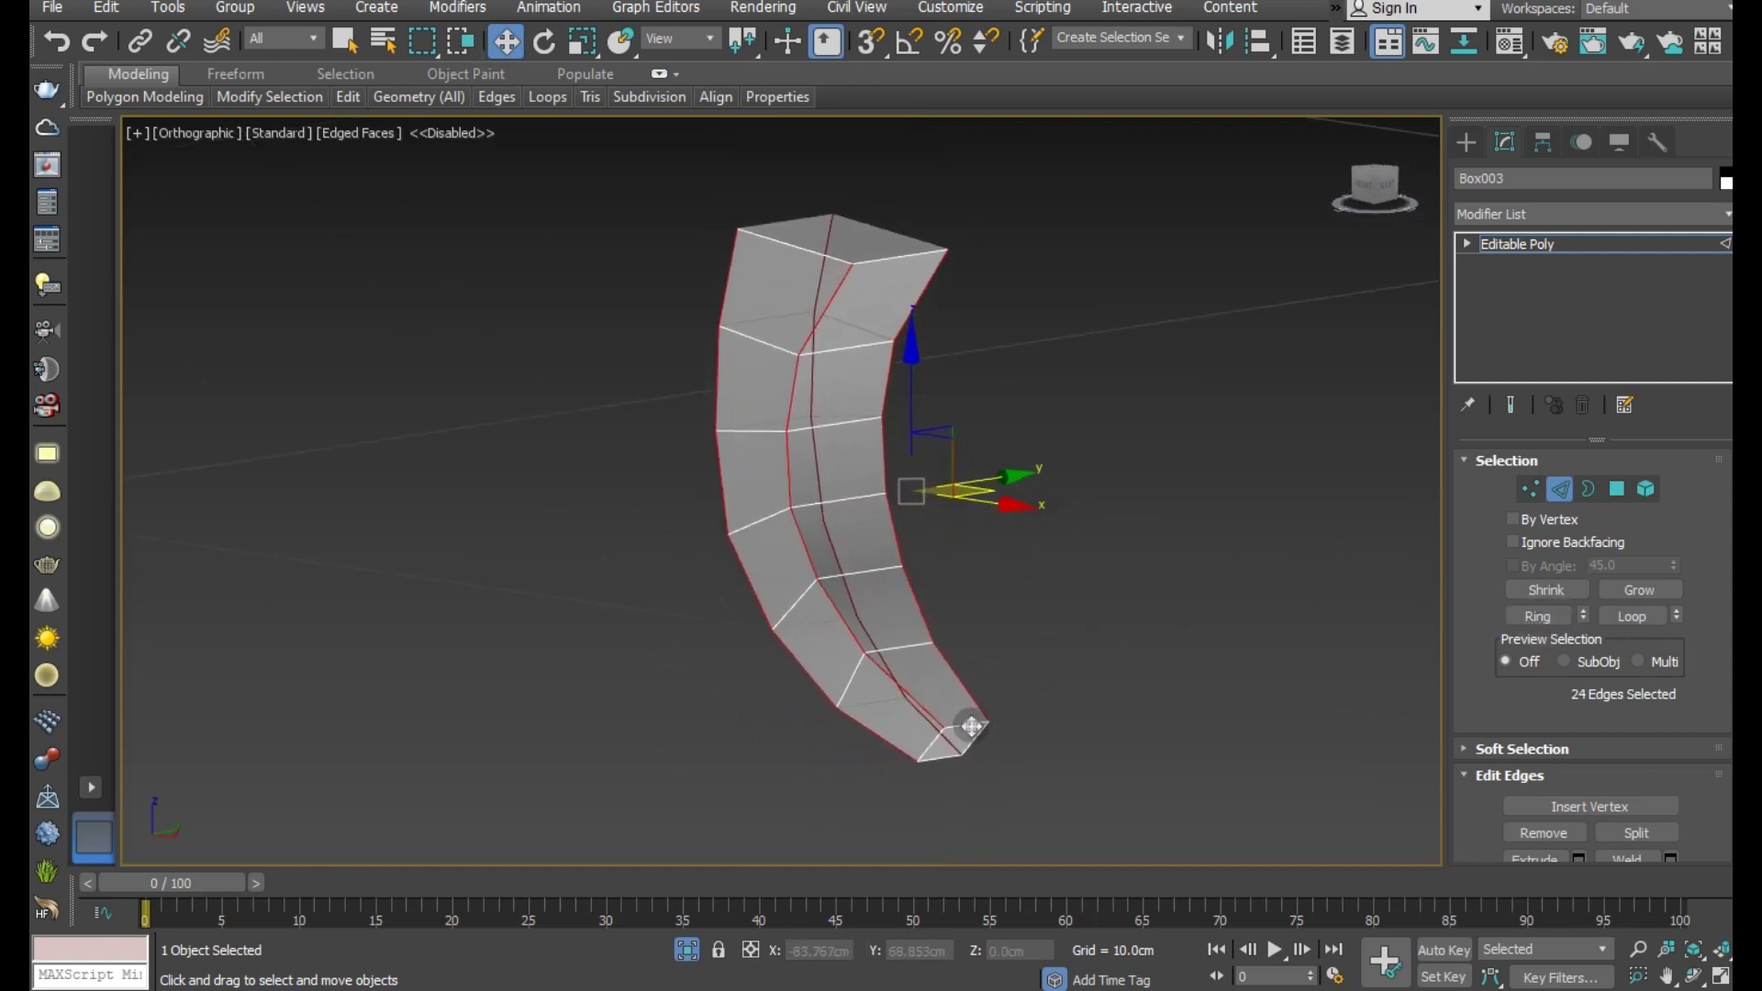
{"action": "left_click", "coordinate": [972, 728], "text": "ctrl"}
{"action": "left_click", "coordinate": [931, 755], "text": "ctrl"}
{"action": "left_click", "coordinate": [982, 748], "text": "ctrl"}
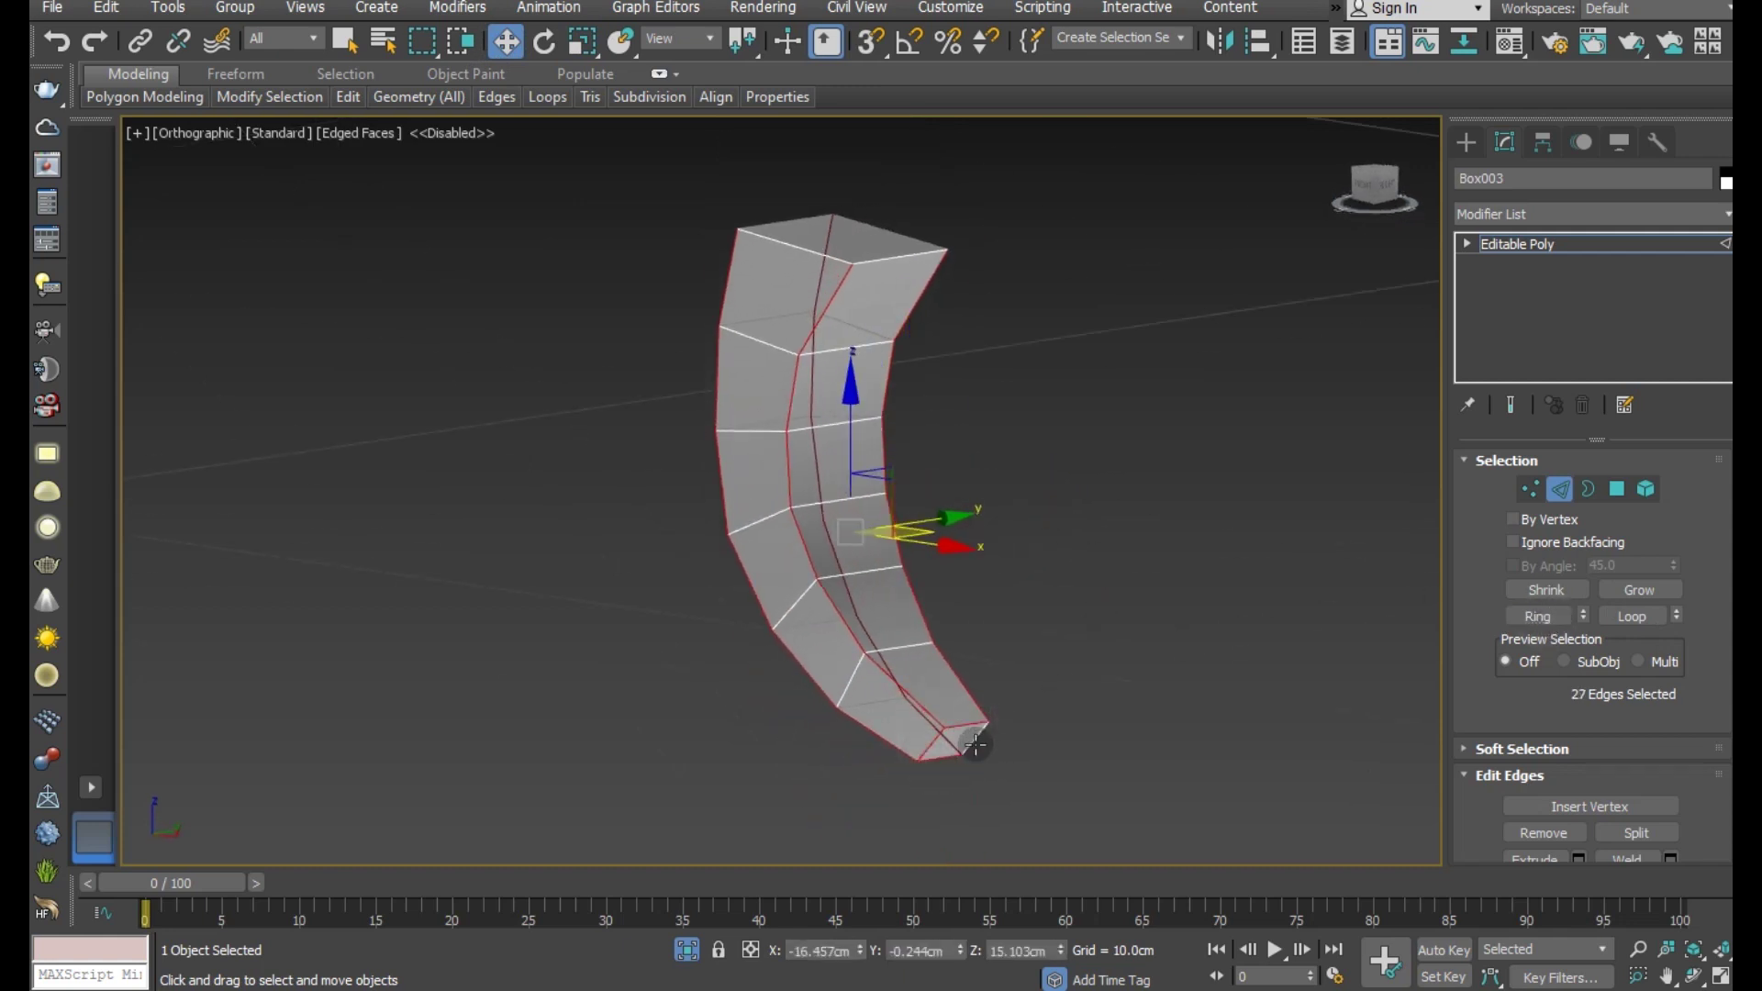
{"action": "scroll", "coordinate": [1561, 808], "scroll_direction": "down", "scroll_amount": 1}
{"action": "scroll", "coordinate": [1568, 812], "scroll_direction": "down", "scroll_amount": 1}
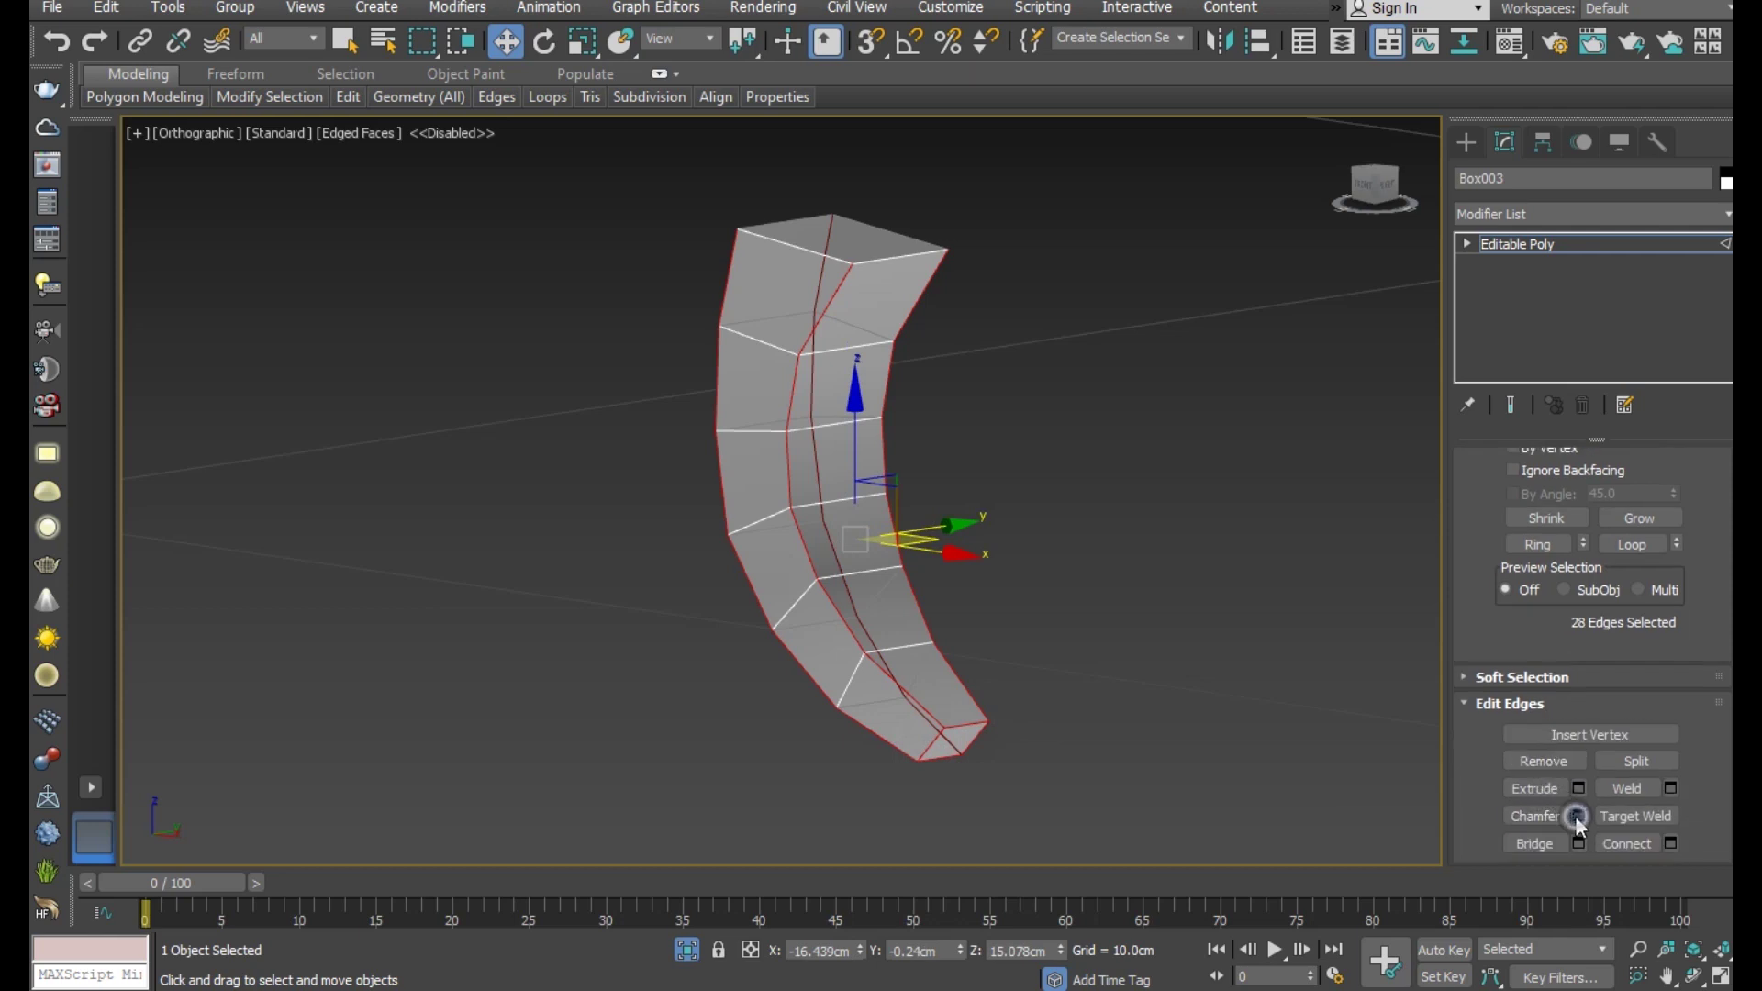
- Chamfer the selected edges by 0.02 cm with 2 segments and return to object level
{"action": "left_click", "coordinate": [1575, 815]}
{"action": "mouse_move", "coordinate": [1269, 590]}
{"action": "left_mouse_down"}
{"action": "mouse_move", "coordinate": [1263, 653]}
{"action": "mouse_move", "coordinate": [1038, 799]}
{"action": "left_mouse_up"}
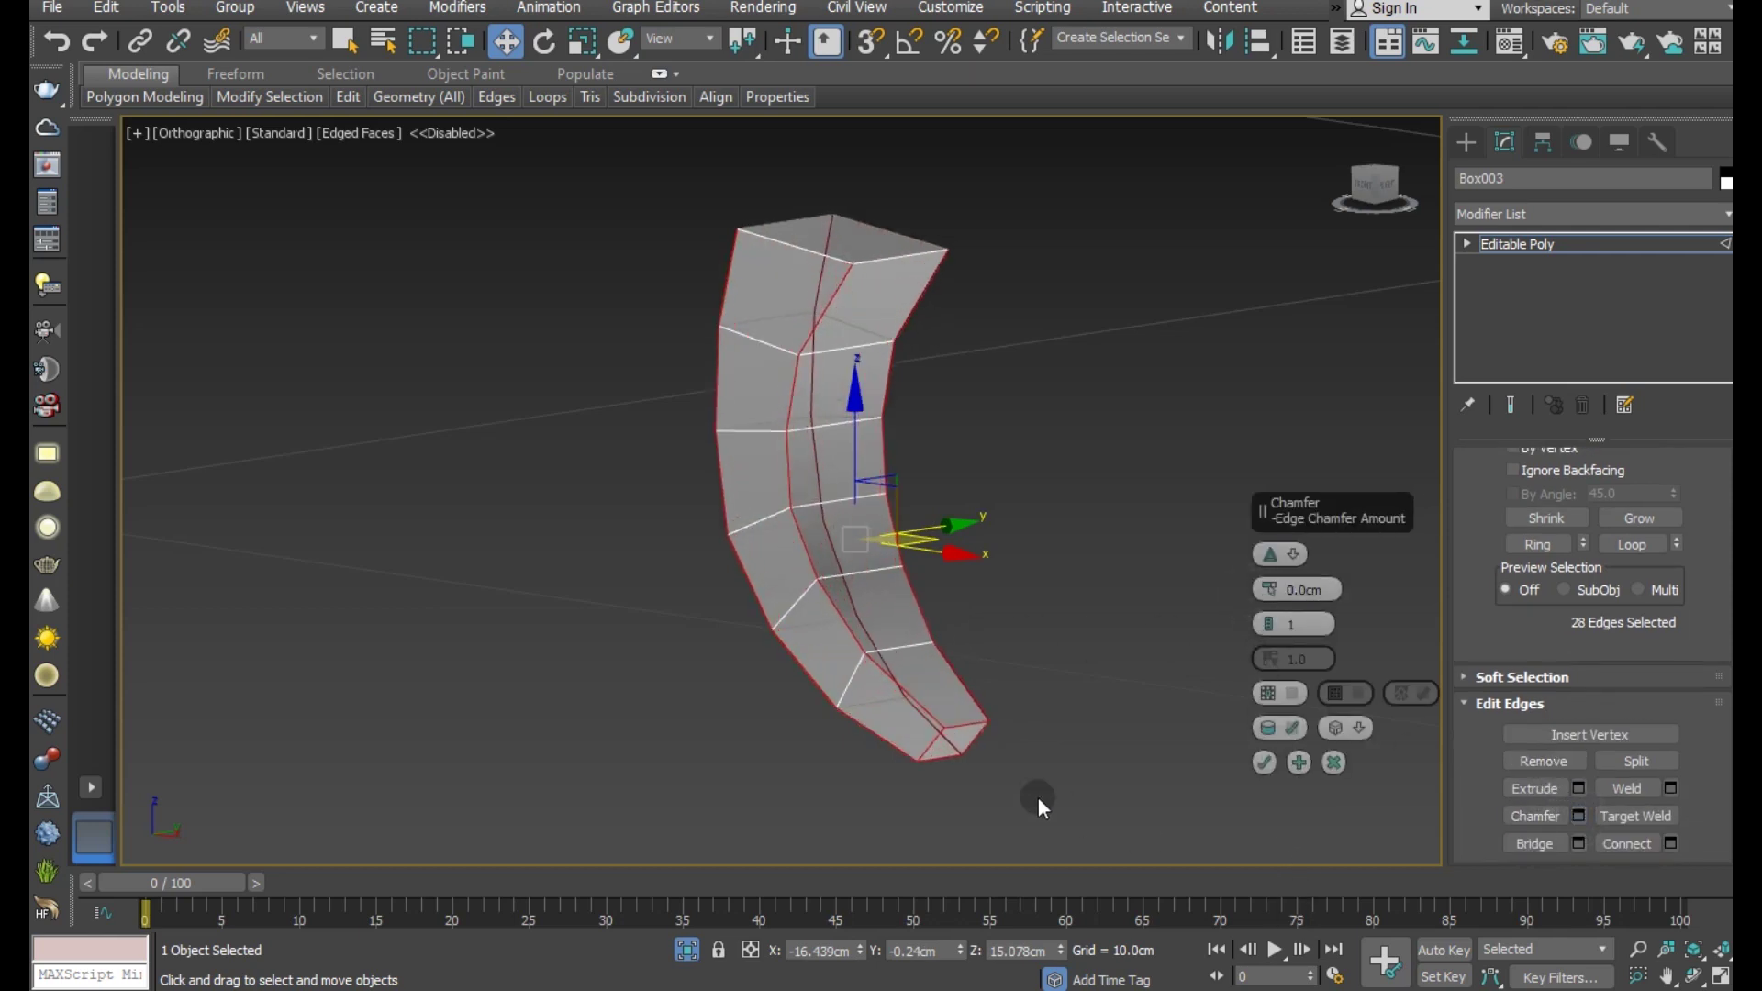
{"action": "scroll", "coordinate": [948, 732], "scroll_direction": "up", "scroll_amount": 3}
{"action": "left_click_drag", "start_coordinate": [1263, 590], "coordinate": [1272, 613]}
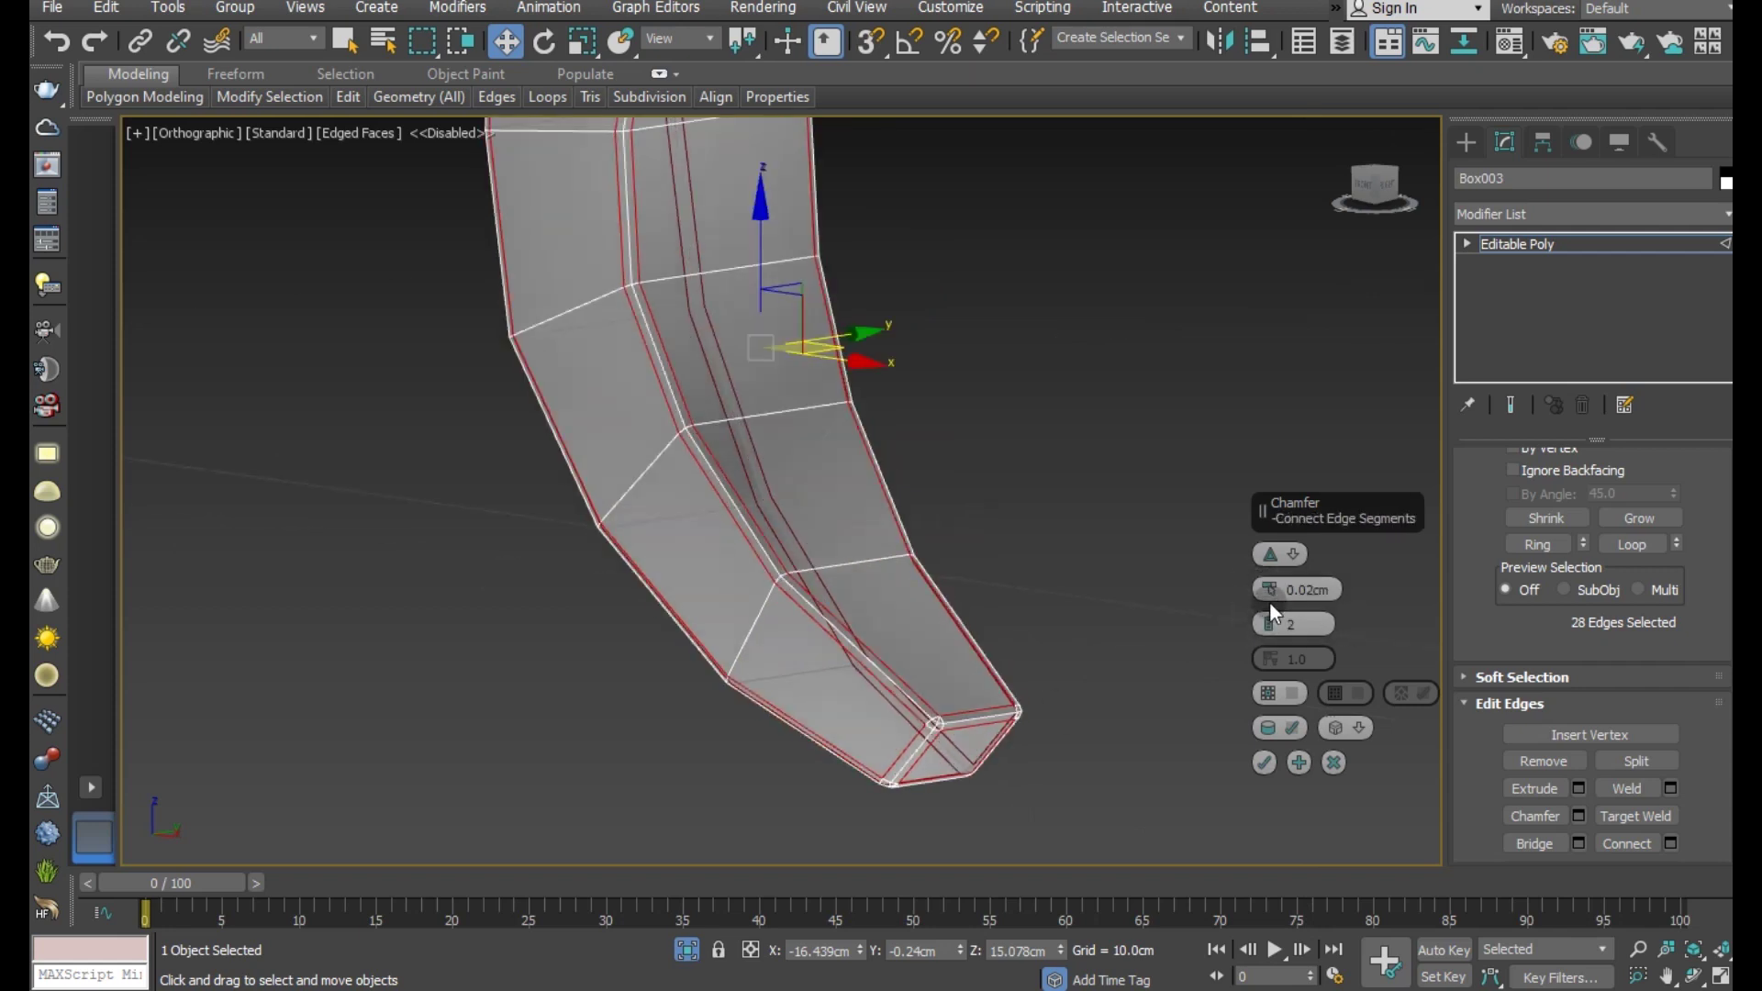
{"action": "left_click", "coordinate": [1266, 765]}
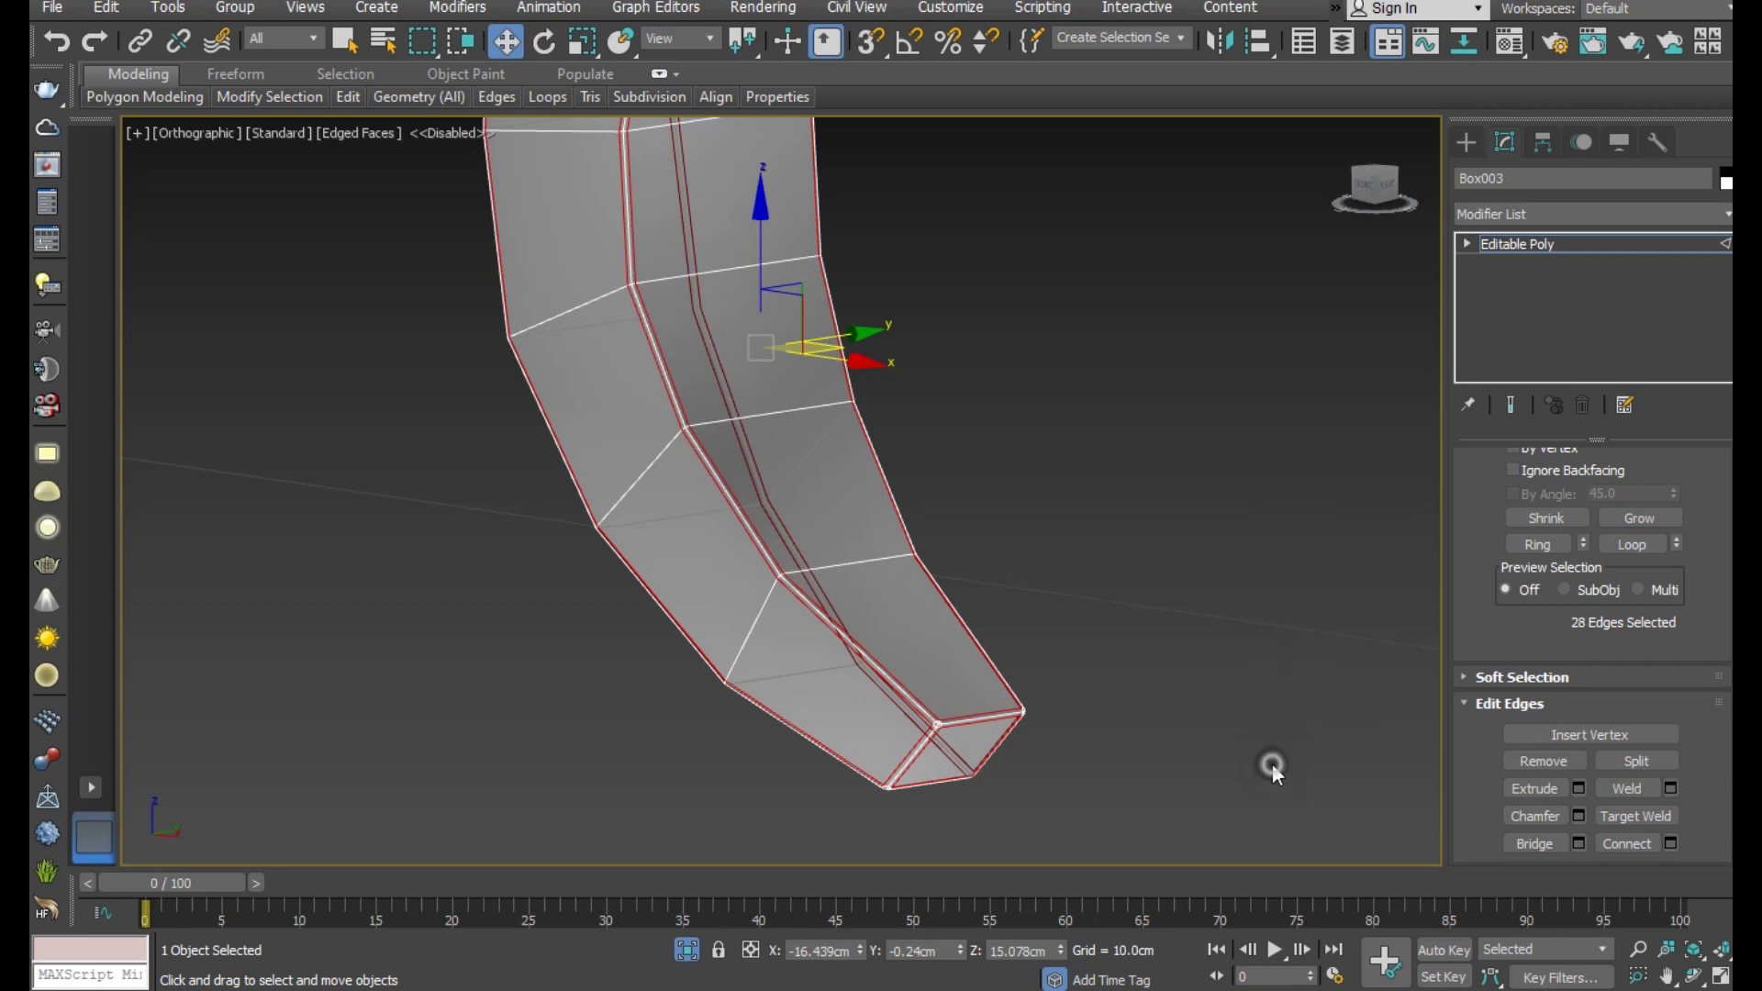
{"action": "left_click", "coordinate": [1572, 253]}
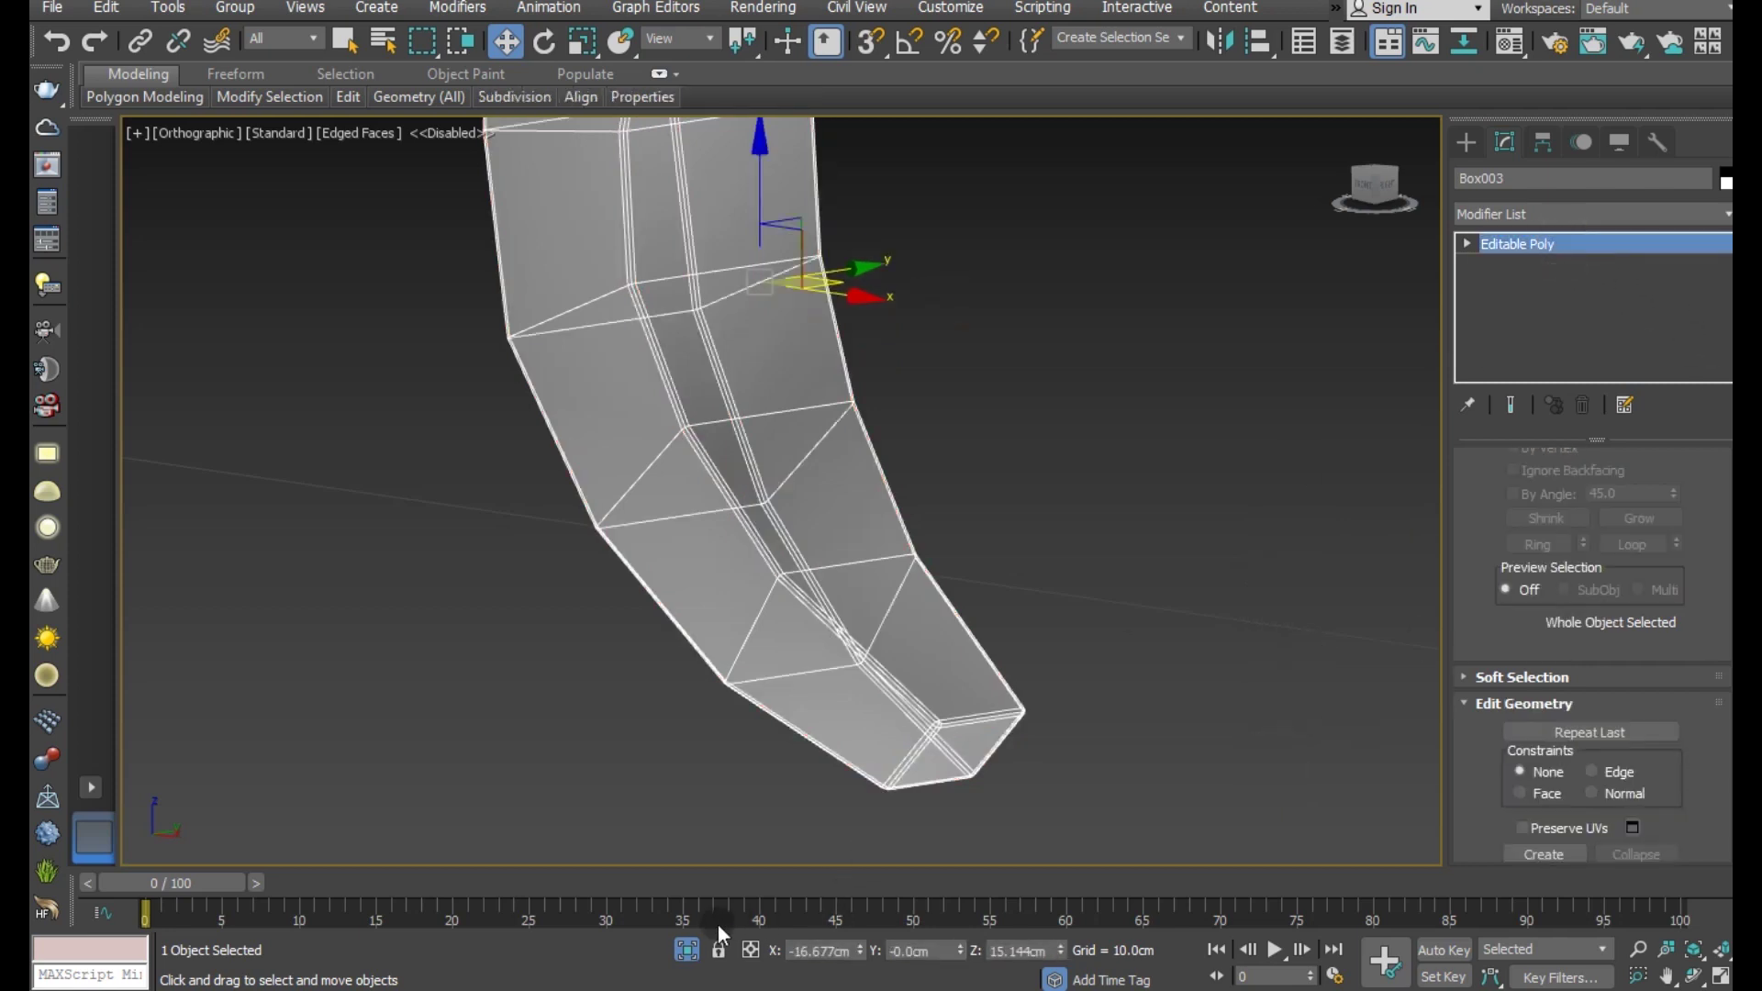
- Exit Isolate mode, slide Box003 along Y into the trigger guard opening, and select Box002
{"action": "left_click", "coordinate": [689, 951]}
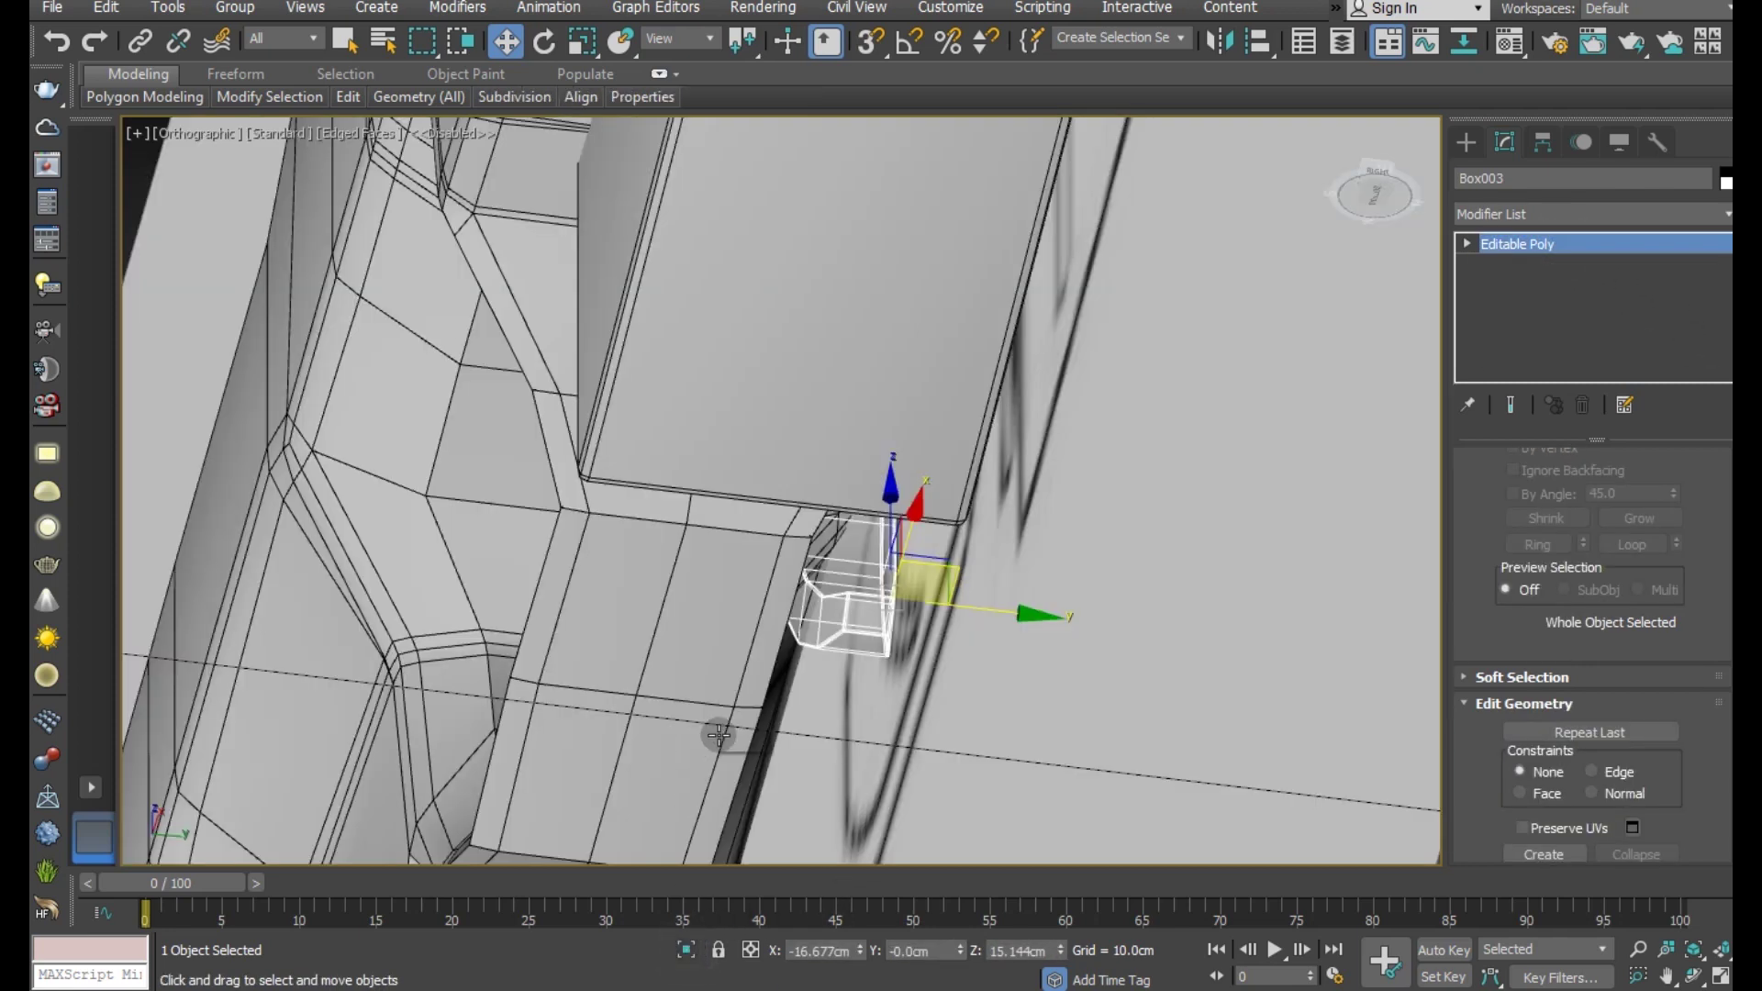
{"action": "left_click_drag", "start_coordinate": [991, 613], "coordinate": [668, 515]}
{"action": "scroll", "coordinate": [693, 609], "scroll_direction": "up", "scroll_amount": 4}
{"action": "middle_click_drag", "start_coordinate": [758, 637], "coordinate": [514, 587], "text": "alt"}
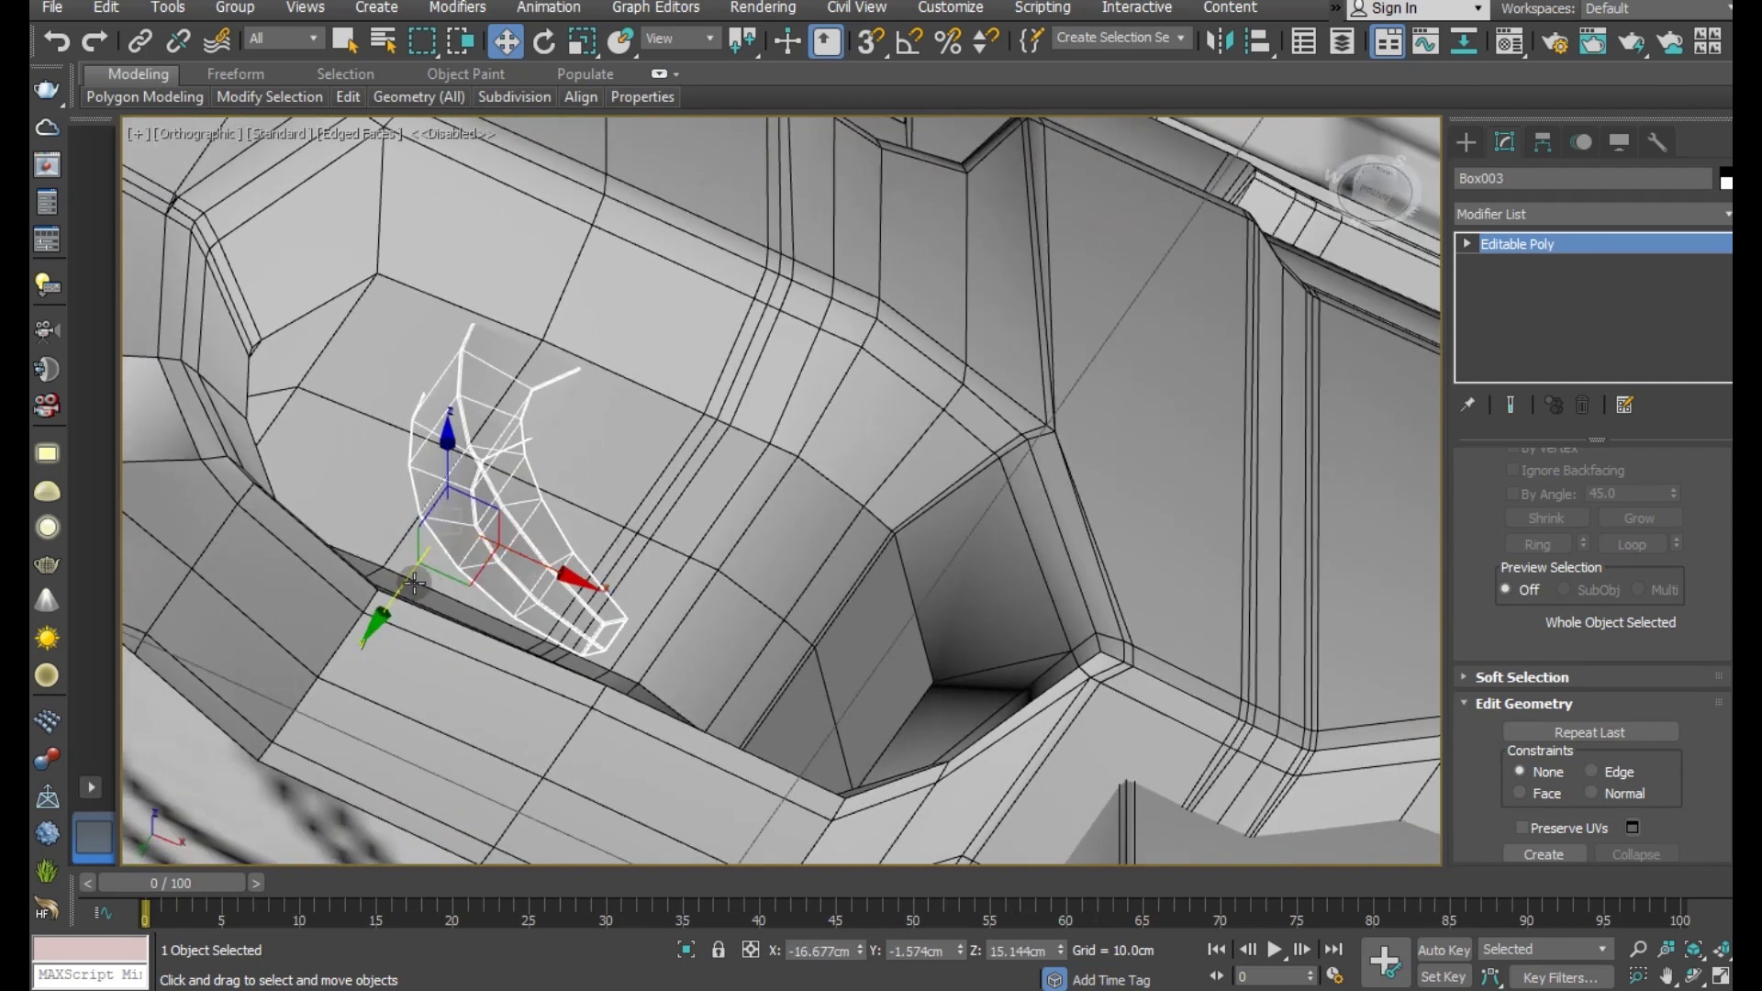
{"action": "left_click_drag", "start_coordinate": [404, 581], "coordinate": [353, 646]}
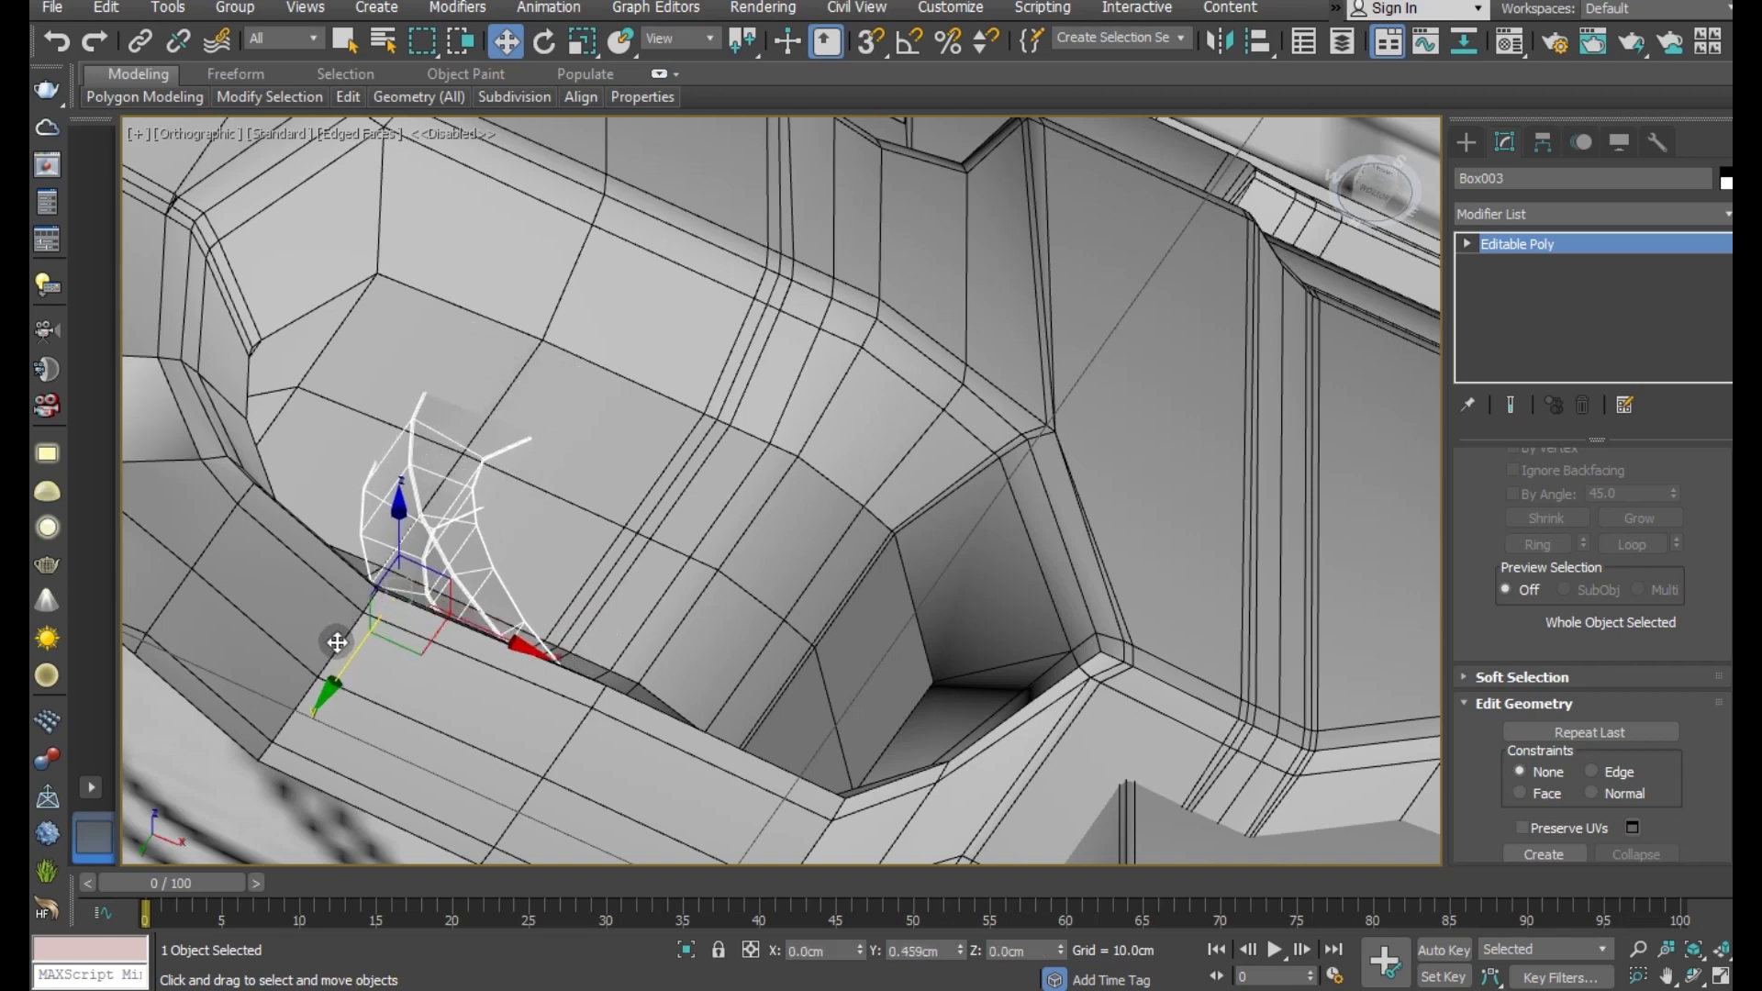
{"action": "middle_click_drag", "start_coordinate": [597, 585], "coordinate": [455, 775], "text": "alt"}
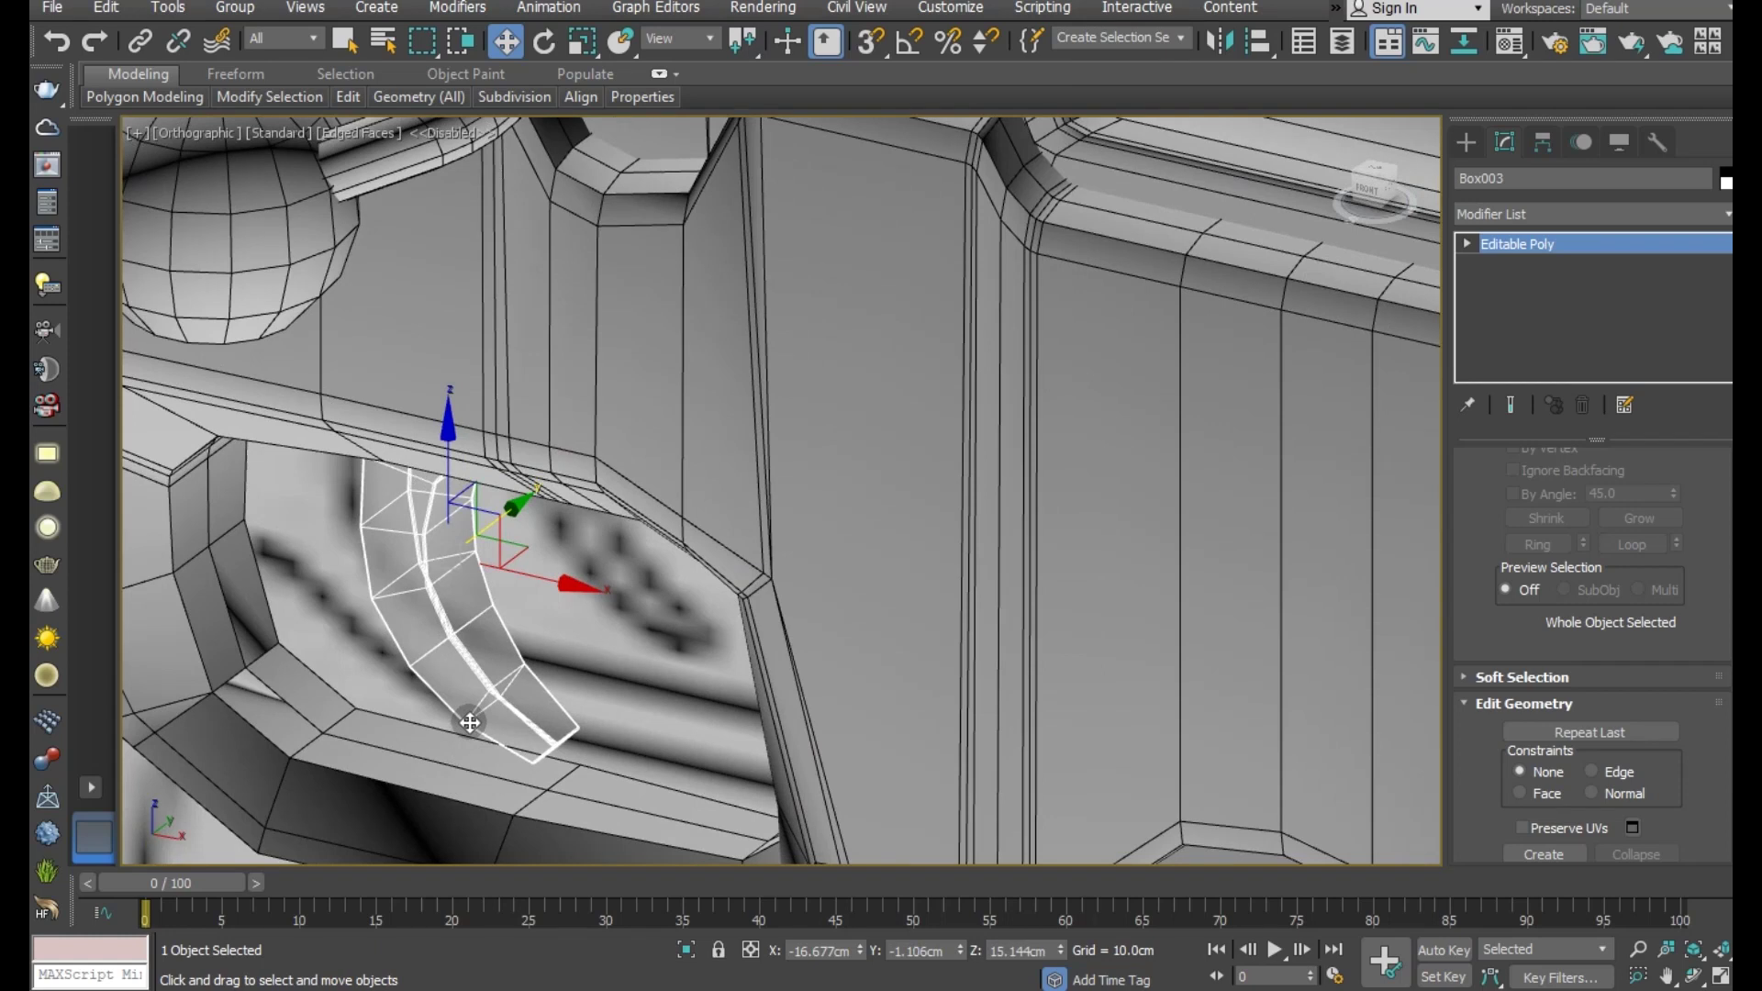
{"action": "left_click", "coordinate": [1004, 484]}
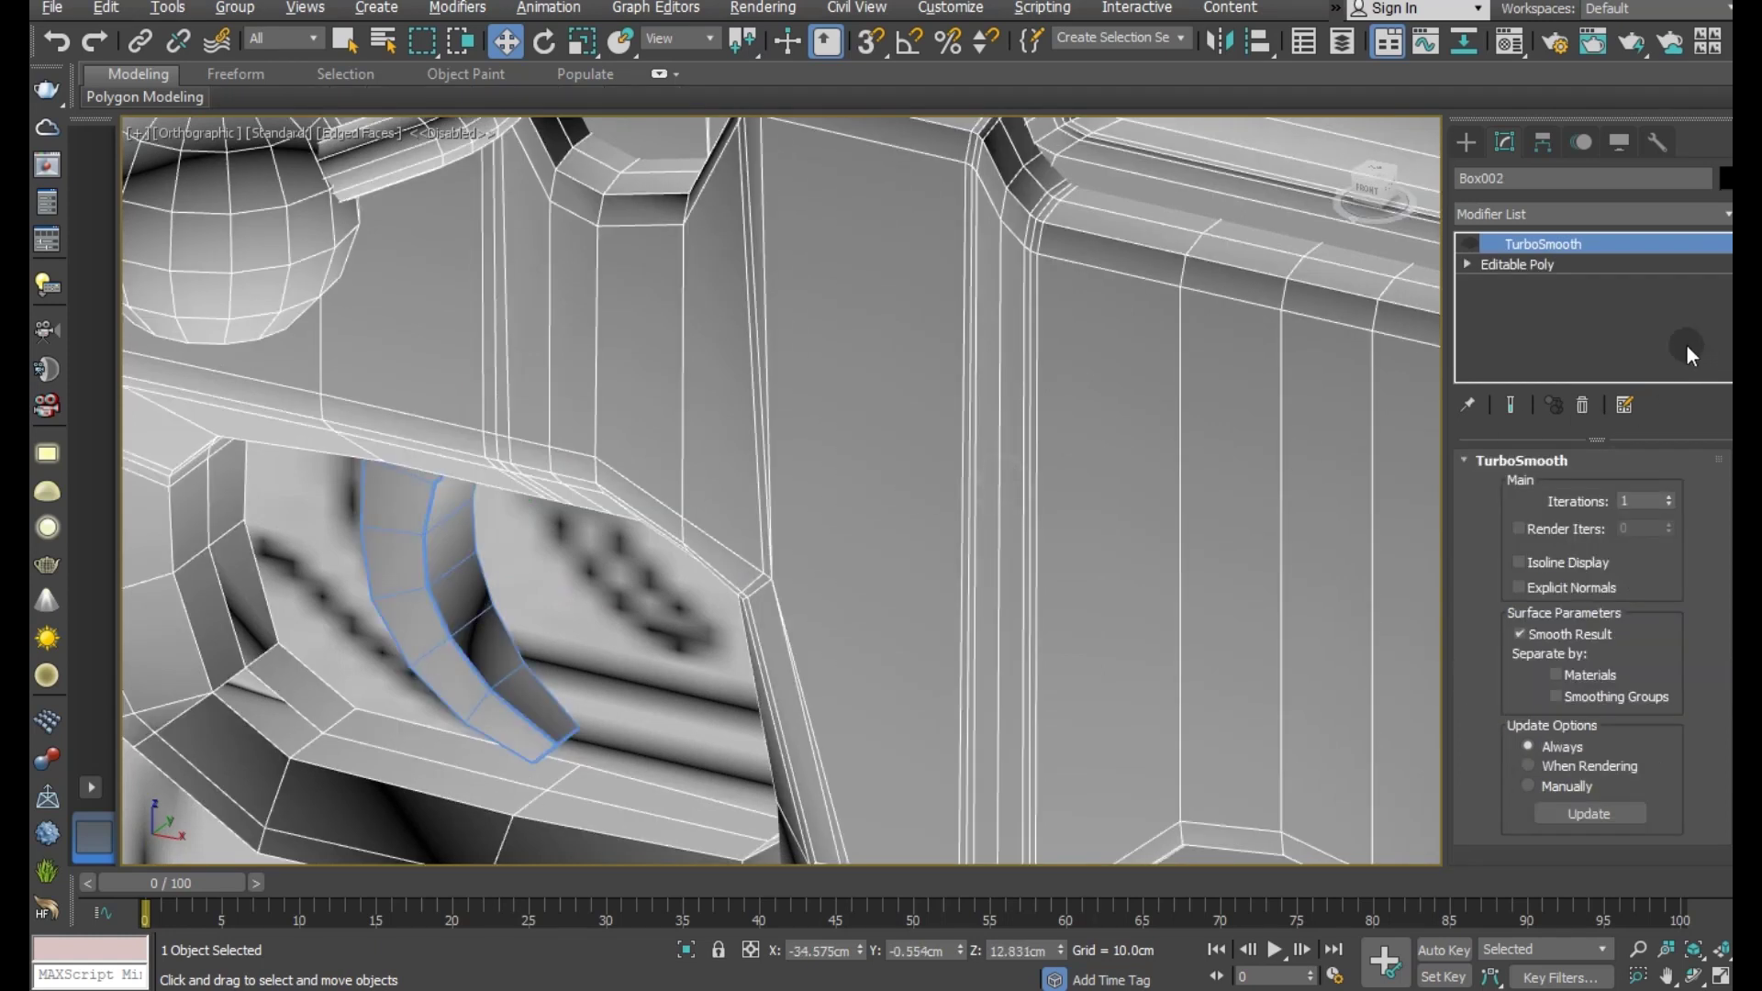
- Attach the trigger strip into Box002's Editable Poly beneath TurboSmooth
{"action": "left_click", "coordinate": [1558, 263]}
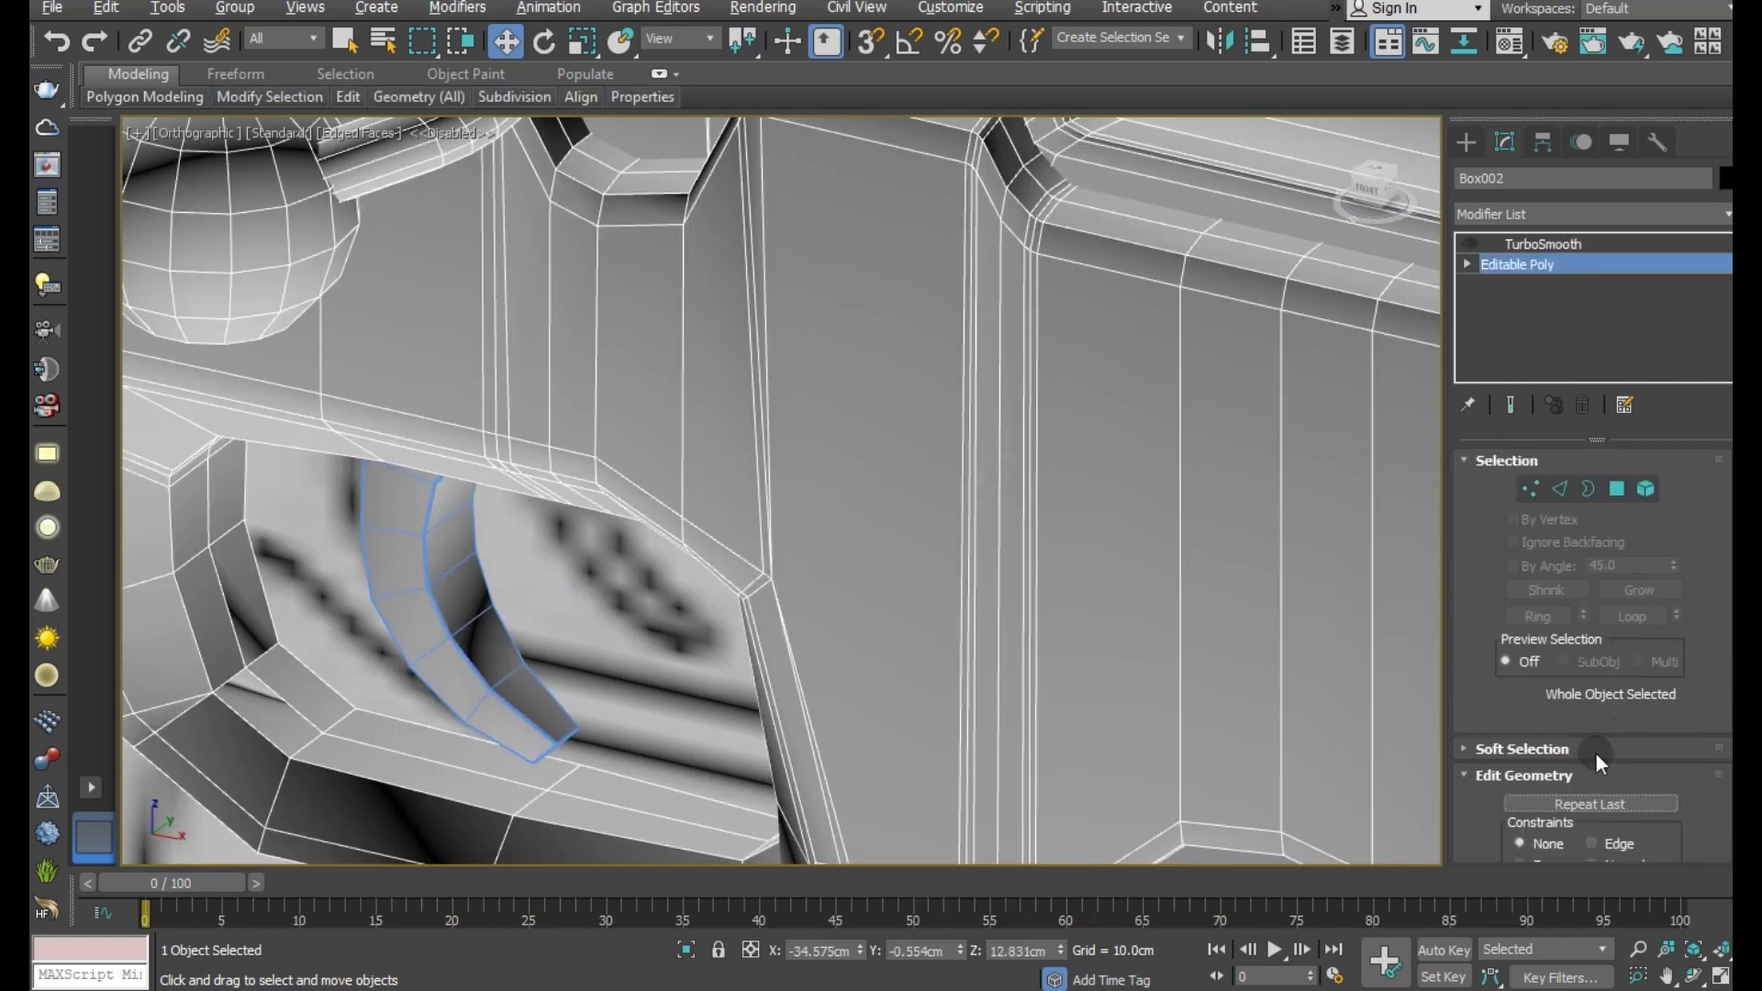
{"action": "scroll", "coordinate": [1551, 806], "scroll_direction": "down", "scroll_amount": 2}
{"action": "scroll", "coordinate": [1533, 834], "scroll_direction": "down", "scroll_amount": 2}
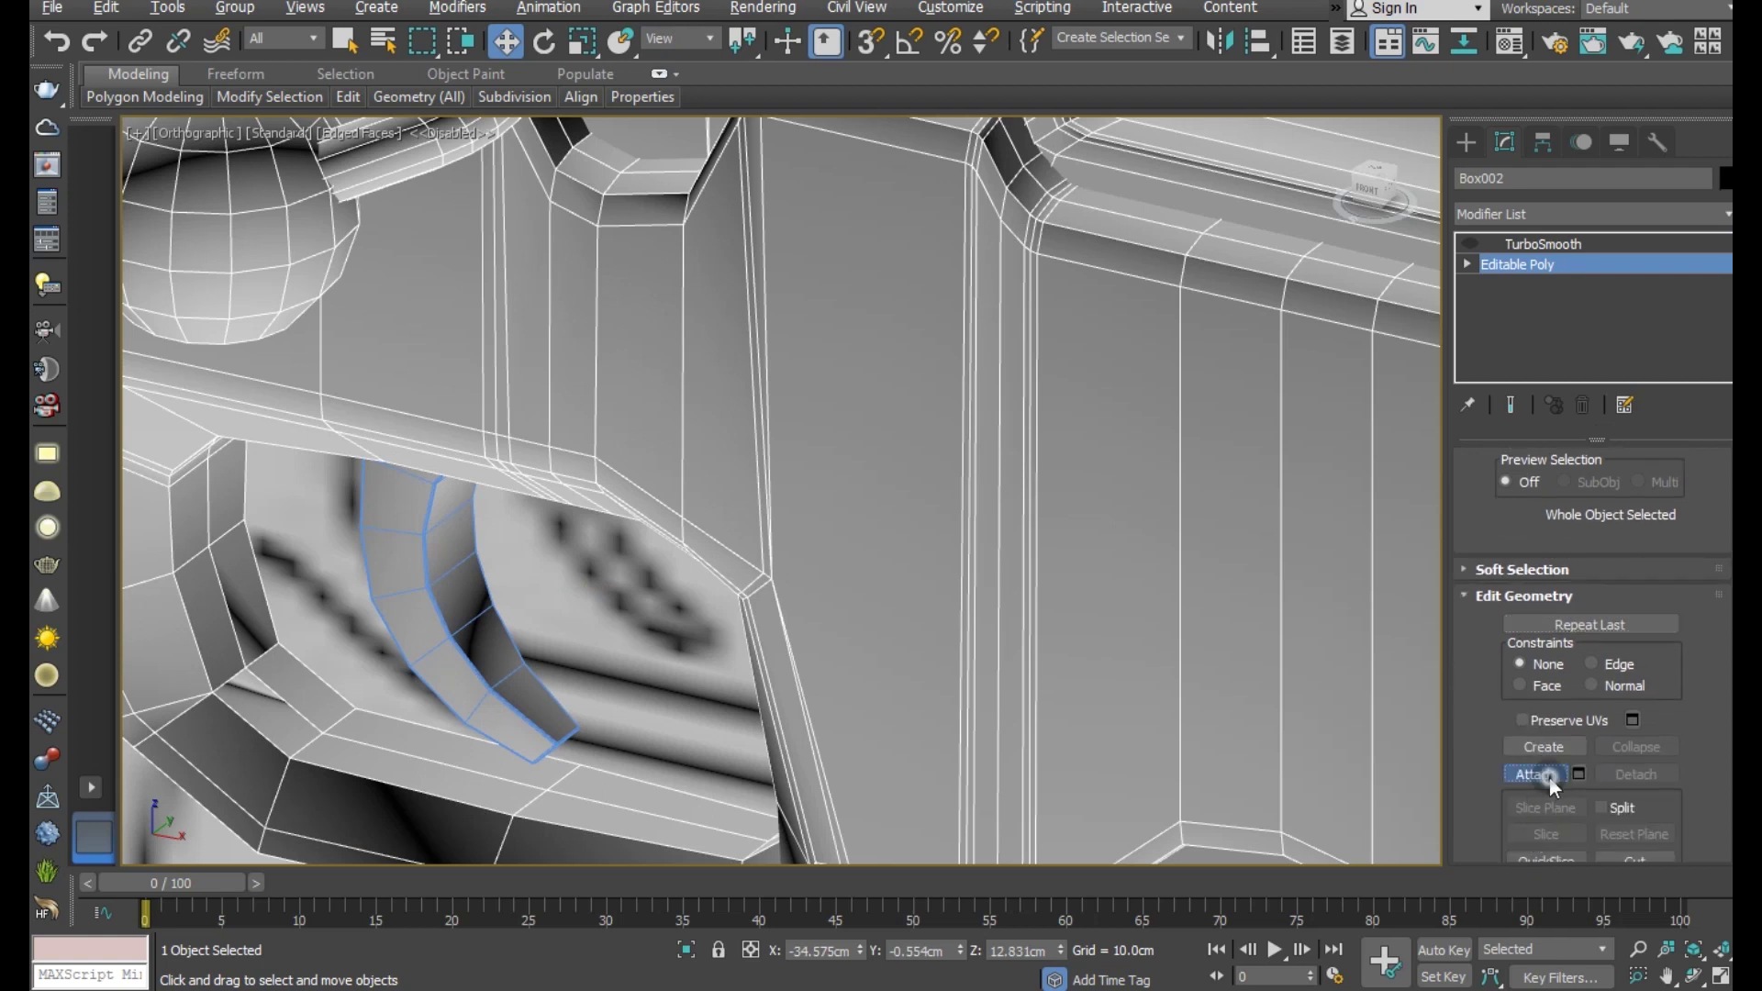
{"action": "left_click", "coordinate": [1547, 776]}
{"action": "left_click", "coordinate": [504, 709]}
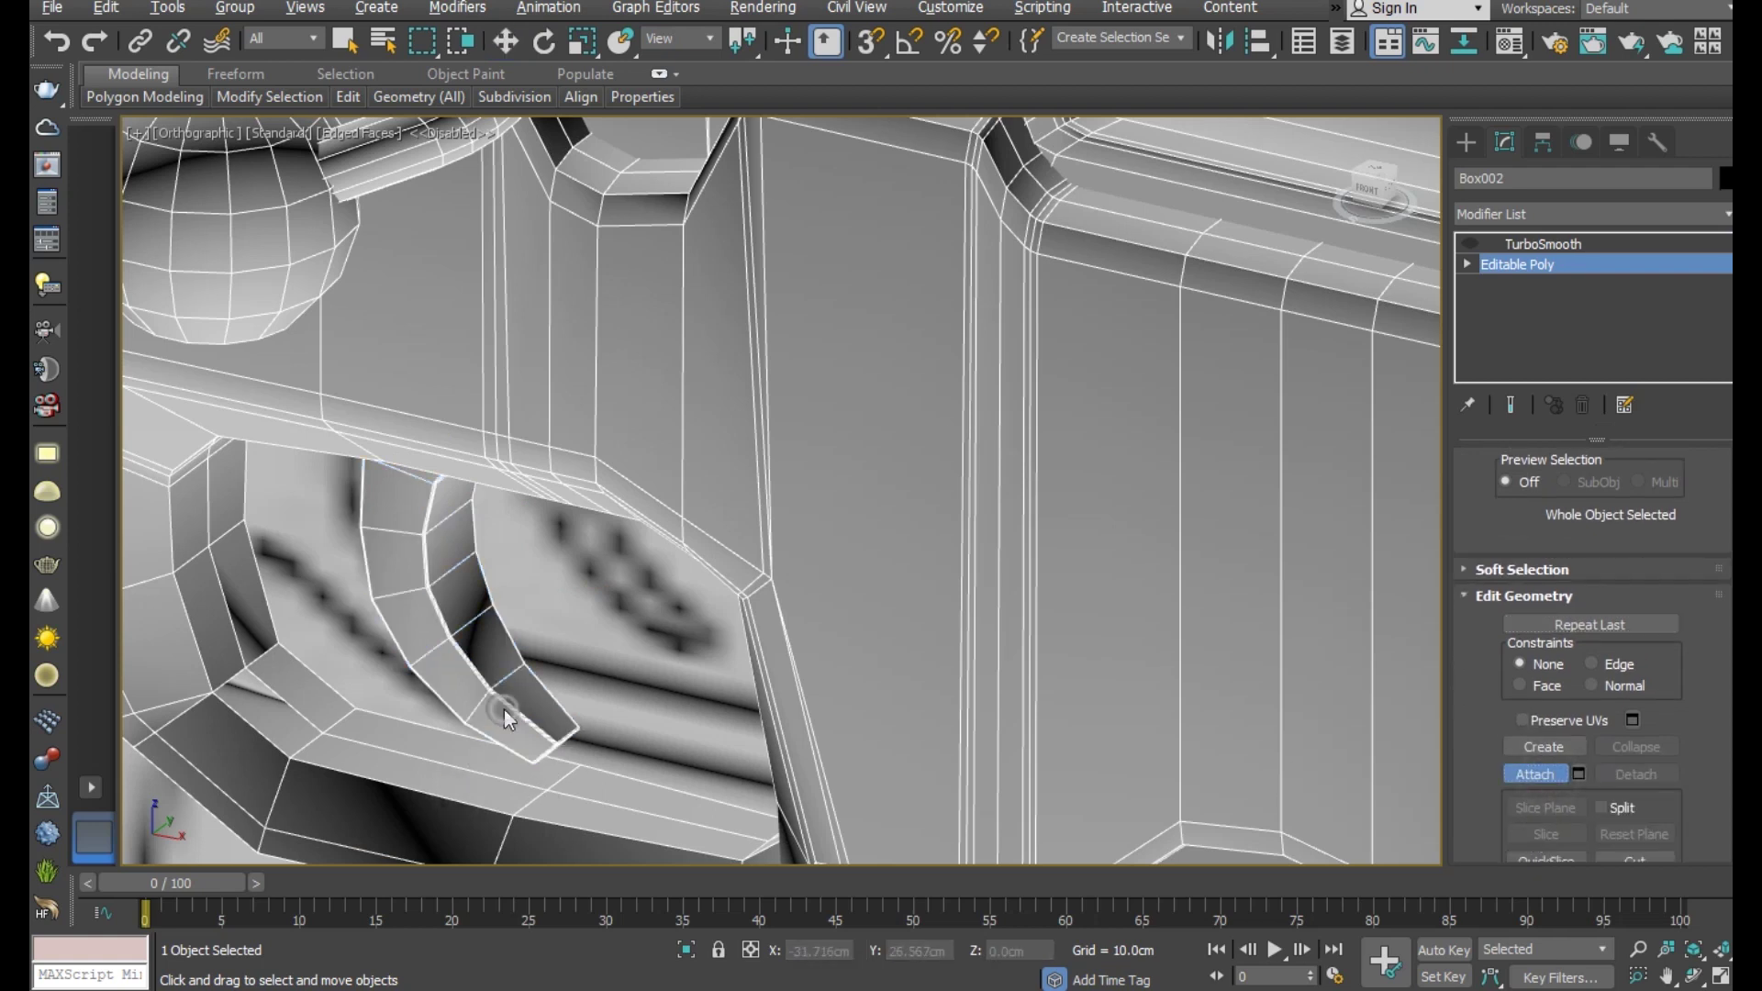
{"action": "right_click", "coordinate": [588, 641]}
{"action": "scroll", "coordinate": [587, 615], "scroll_direction": "up", "scroll_amount": 3}
{"action": "scroll", "coordinate": [441, 624], "scroll_direction": "up", "scroll_amount": 2}
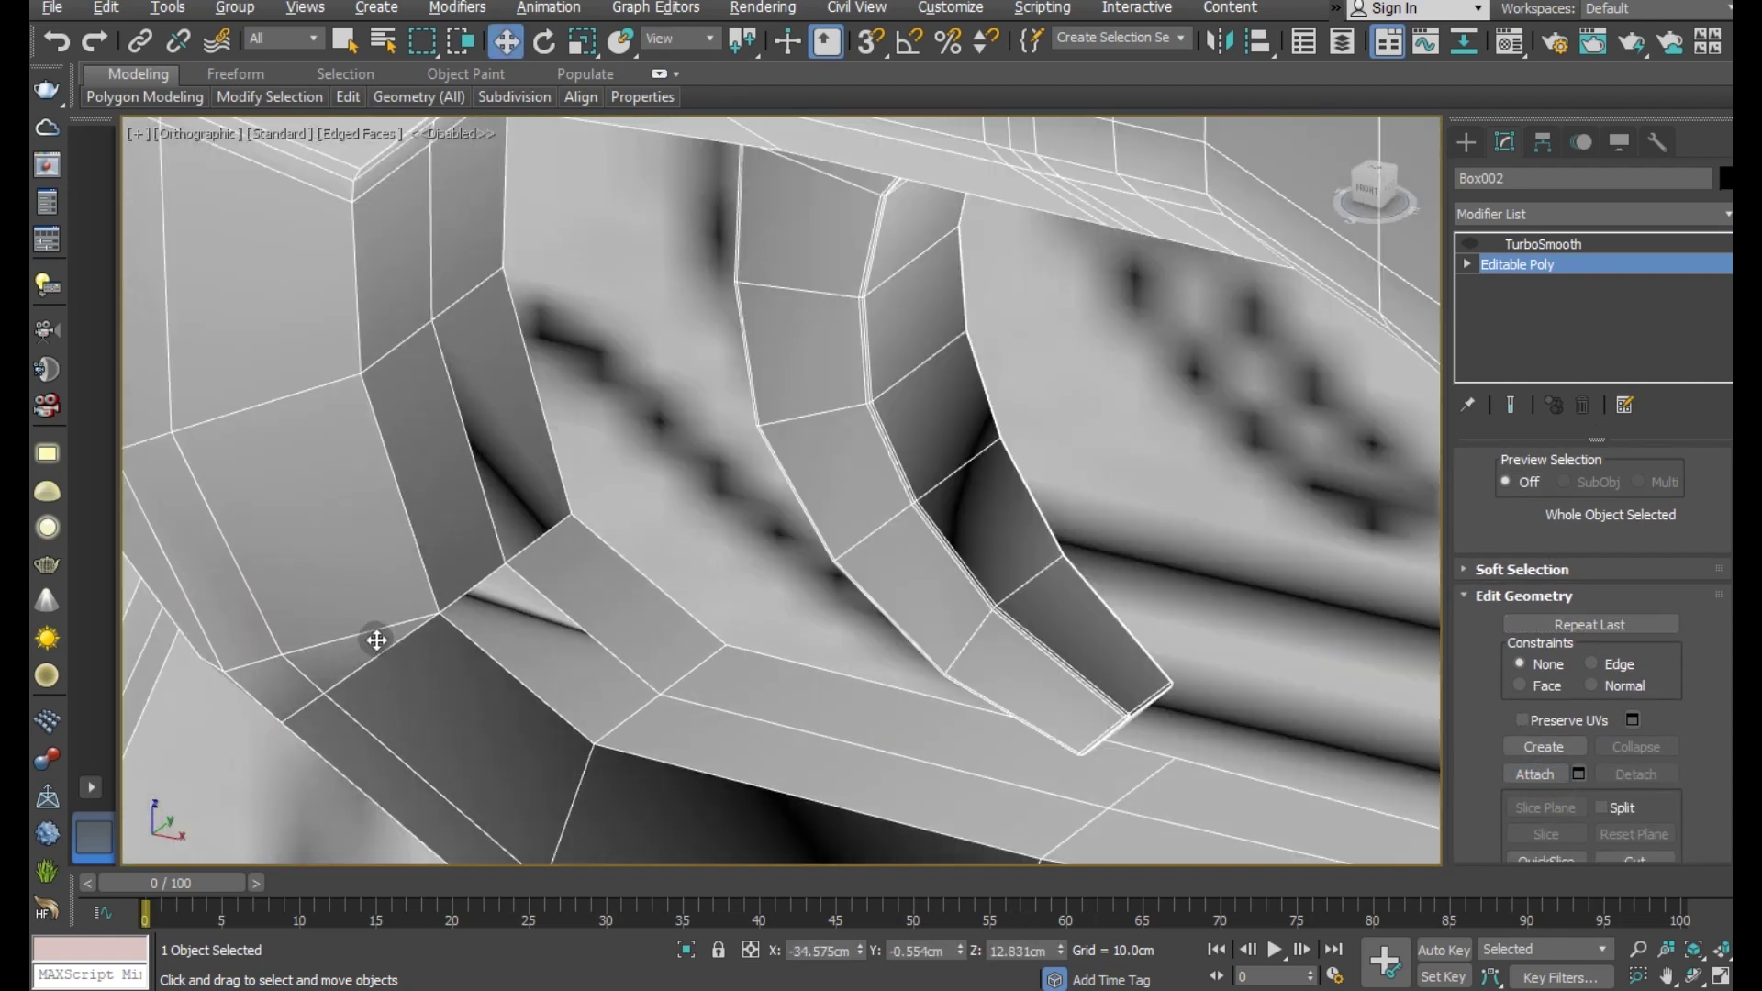
{"action": "scroll", "coordinate": [1542, 592], "scroll_direction": "up", "scroll_amount": 3}
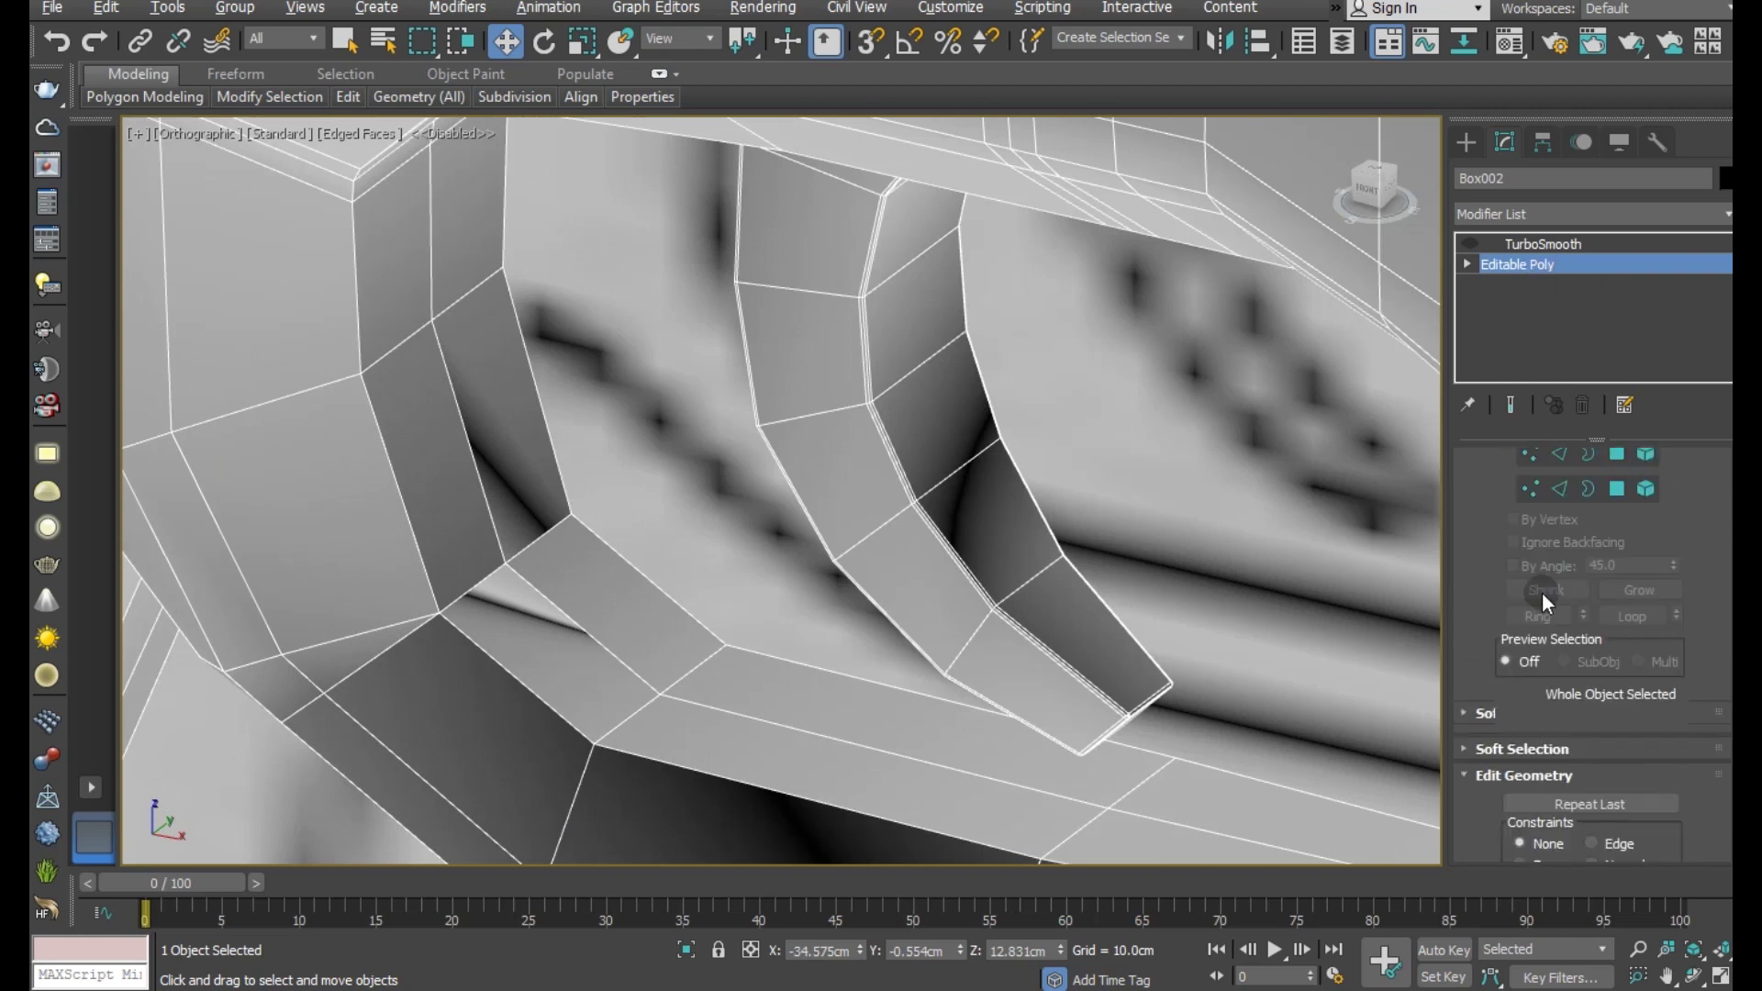
{"action": "left_click", "coordinate": [1562, 492]}
- Save the scene and delete the stray edge loop beside the trigger
{"action": "left_click", "coordinate": [53, 8]}
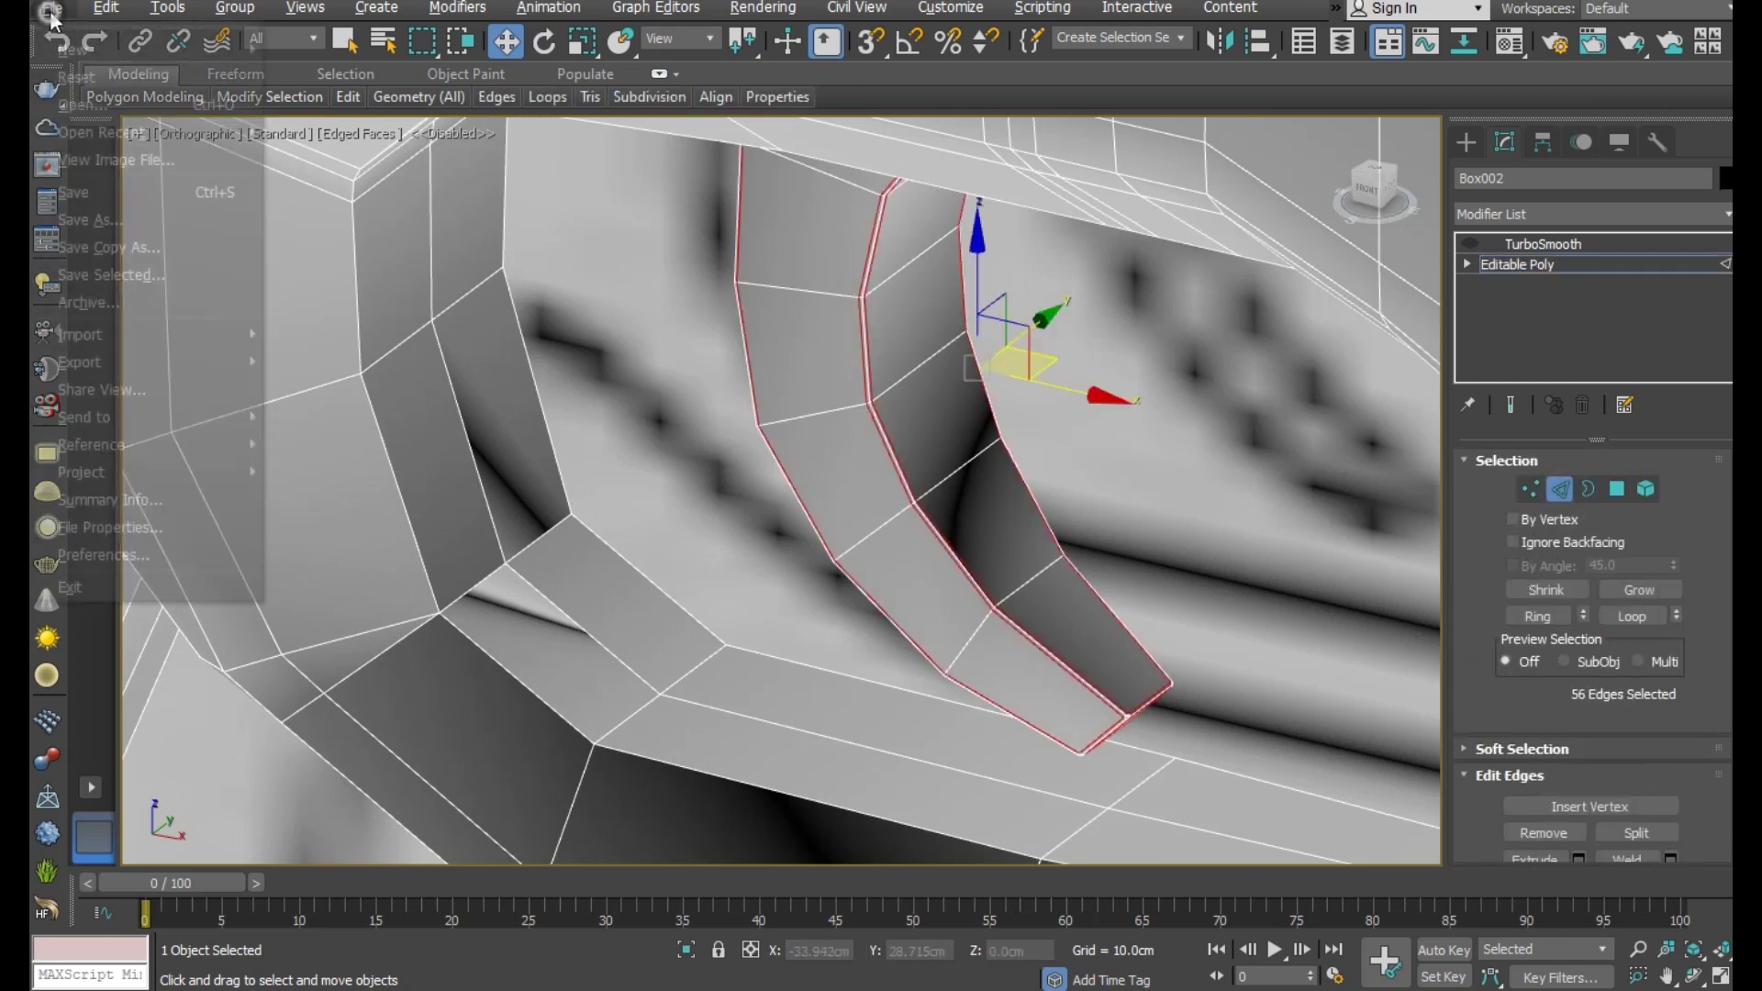
{"action": "left_click", "coordinate": [73, 185]}
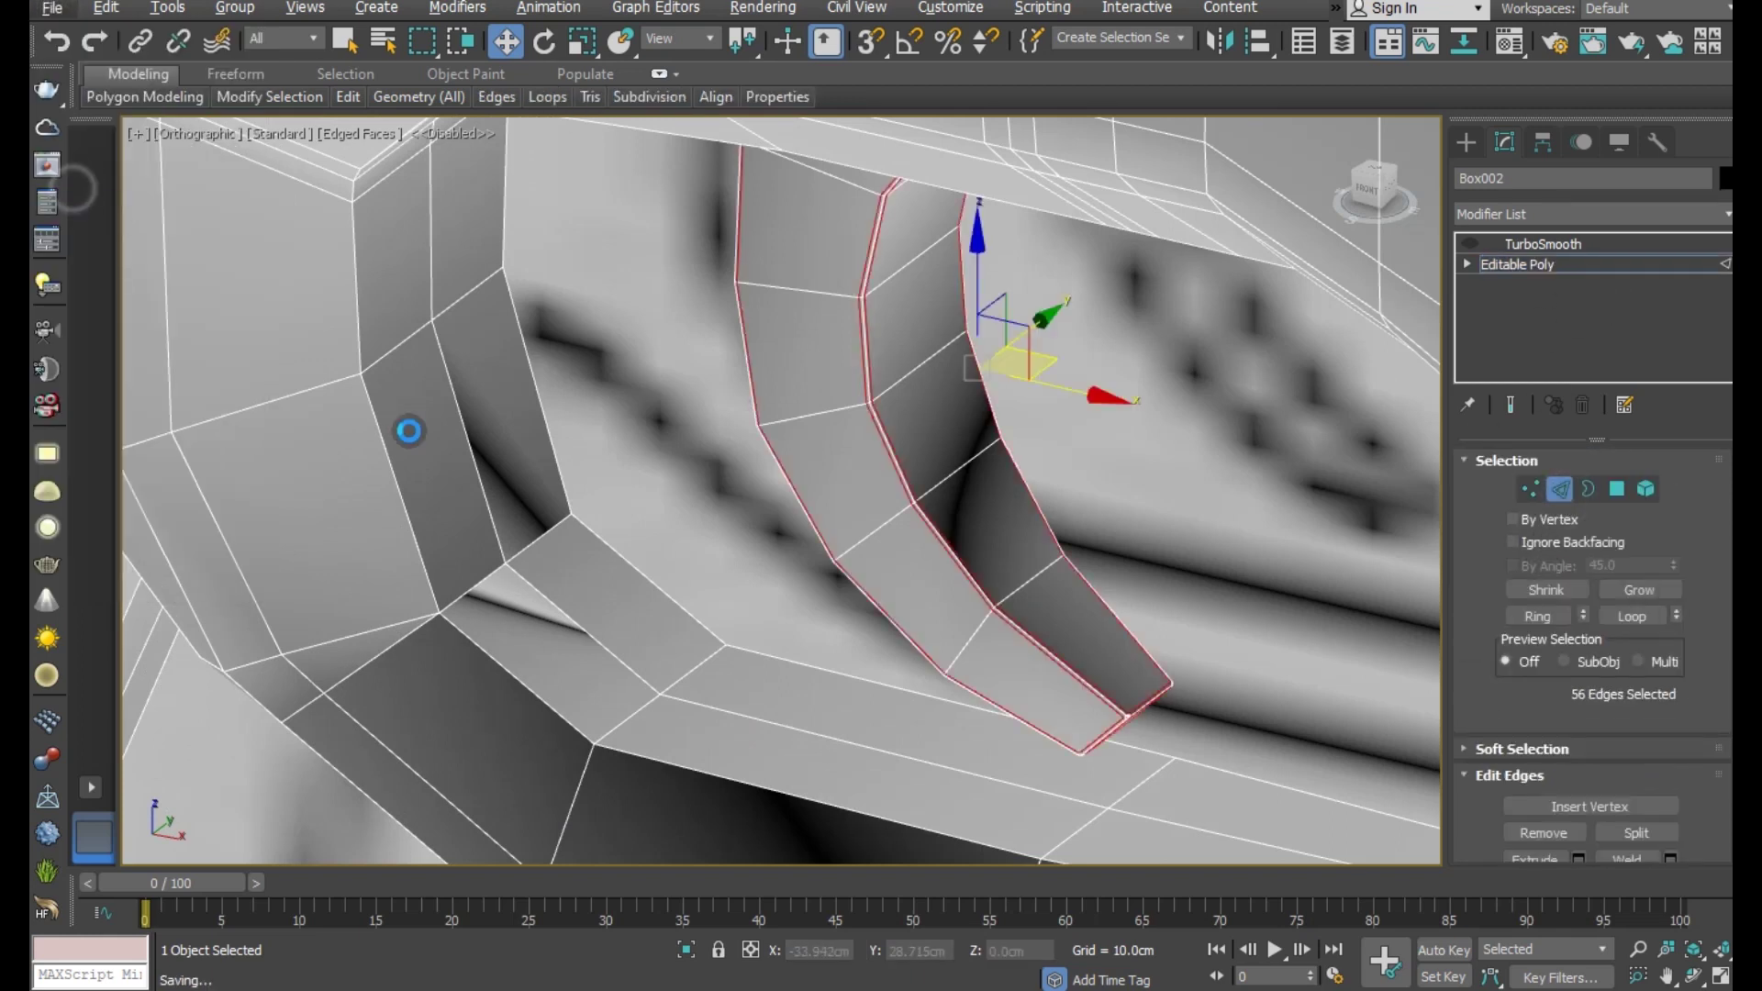
{"action": "double_click", "coordinate": [377, 657]}
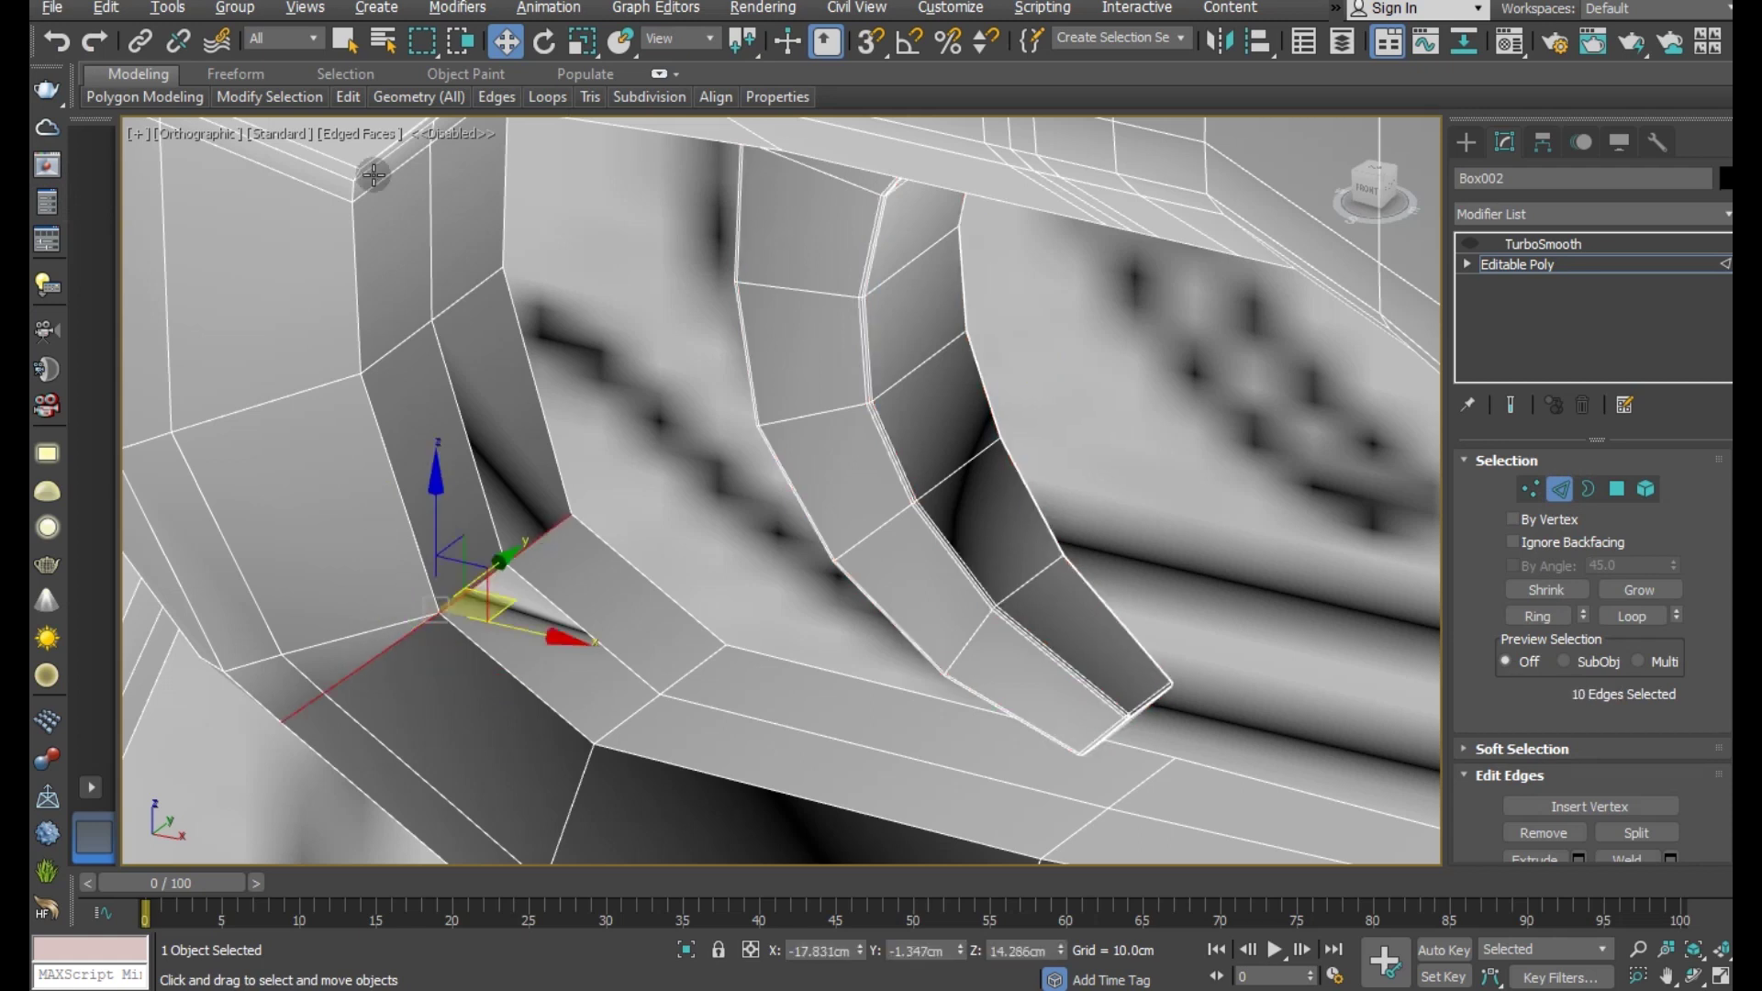
{"action": "key", "text": "BackSpace"}
- Select an edge near the trigger guard and enable TurboSmooth on the stock
{"action": "scroll", "coordinate": [796, 609], "scroll_direction": "down", "scroll_amount": 3}
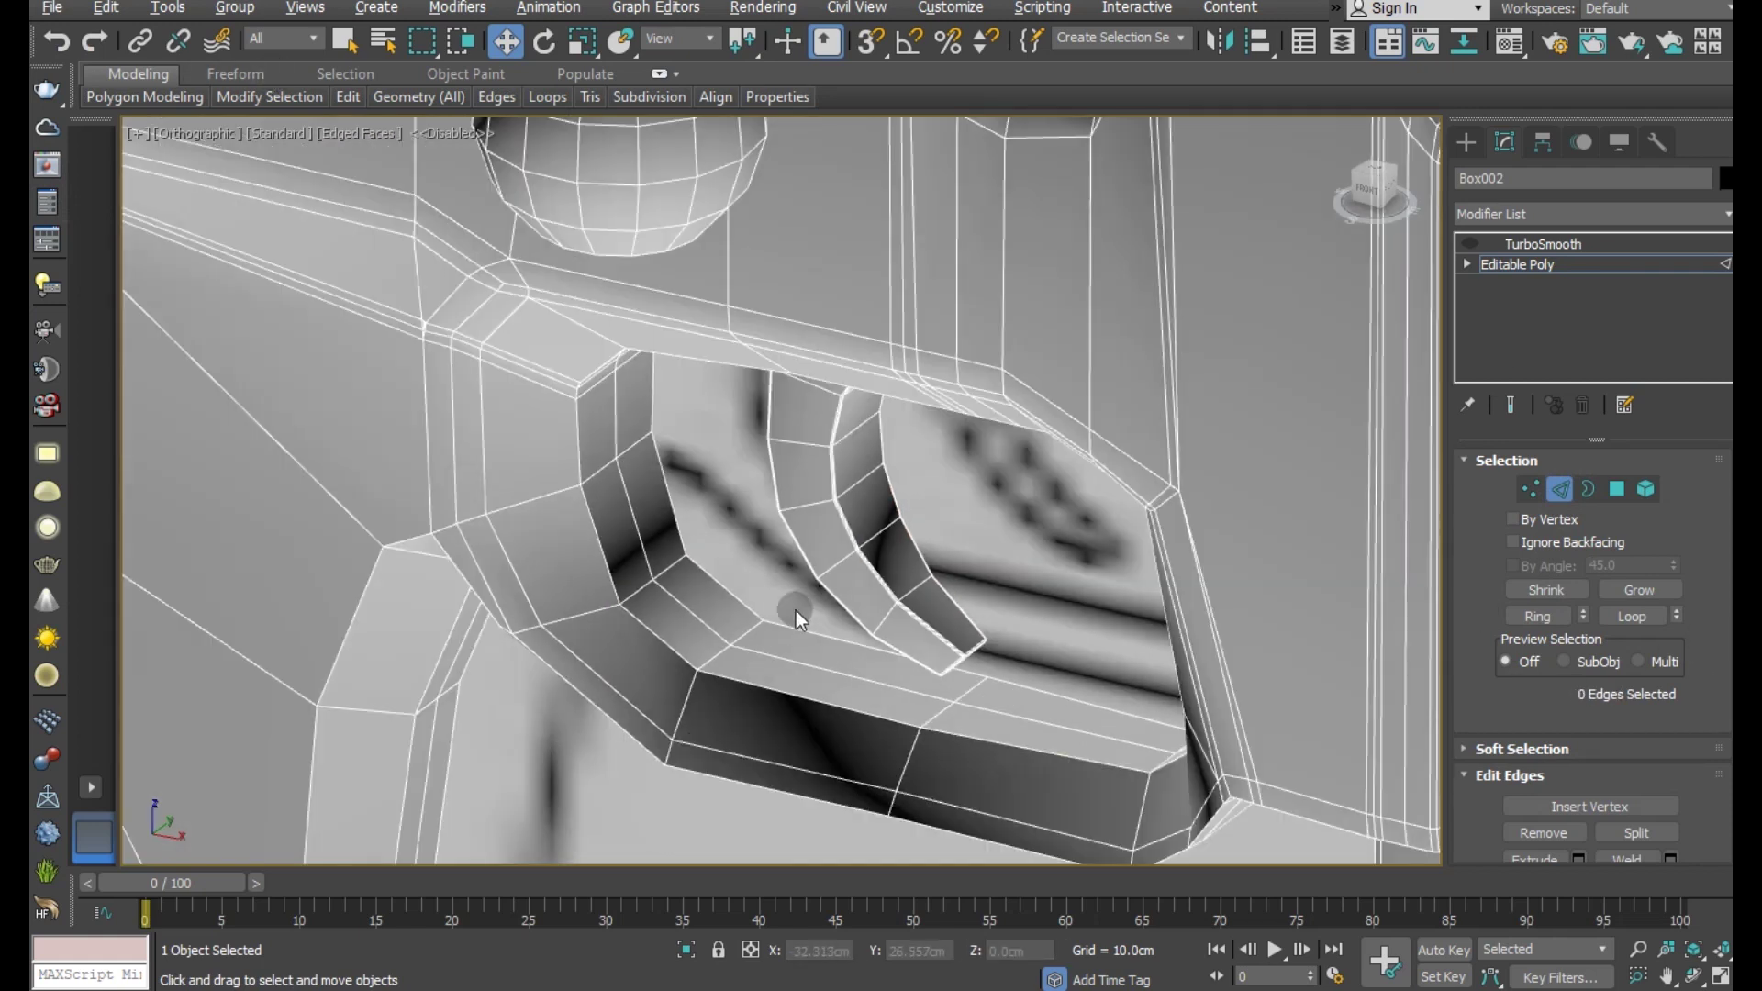
{"action": "scroll", "coordinate": [762, 633], "scroll_direction": "down", "scroll_amount": 3}
{"action": "mouse_move", "coordinate": [697, 531]}
{"action": "middle_mouse_down"}
{"action": "mouse_move", "coordinate": [721, 571]}
{"action": "mouse_move", "coordinate": [1000, 290]}
{"action": "middle_mouse_up"}
{"action": "scroll", "coordinate": [720, 571], "scroll_direction": "up", "scroll_amount": 2}
{"action": "scroll", "coordinate": [666, 578], "scroll_direction": "up", "scroll_amount": 3}
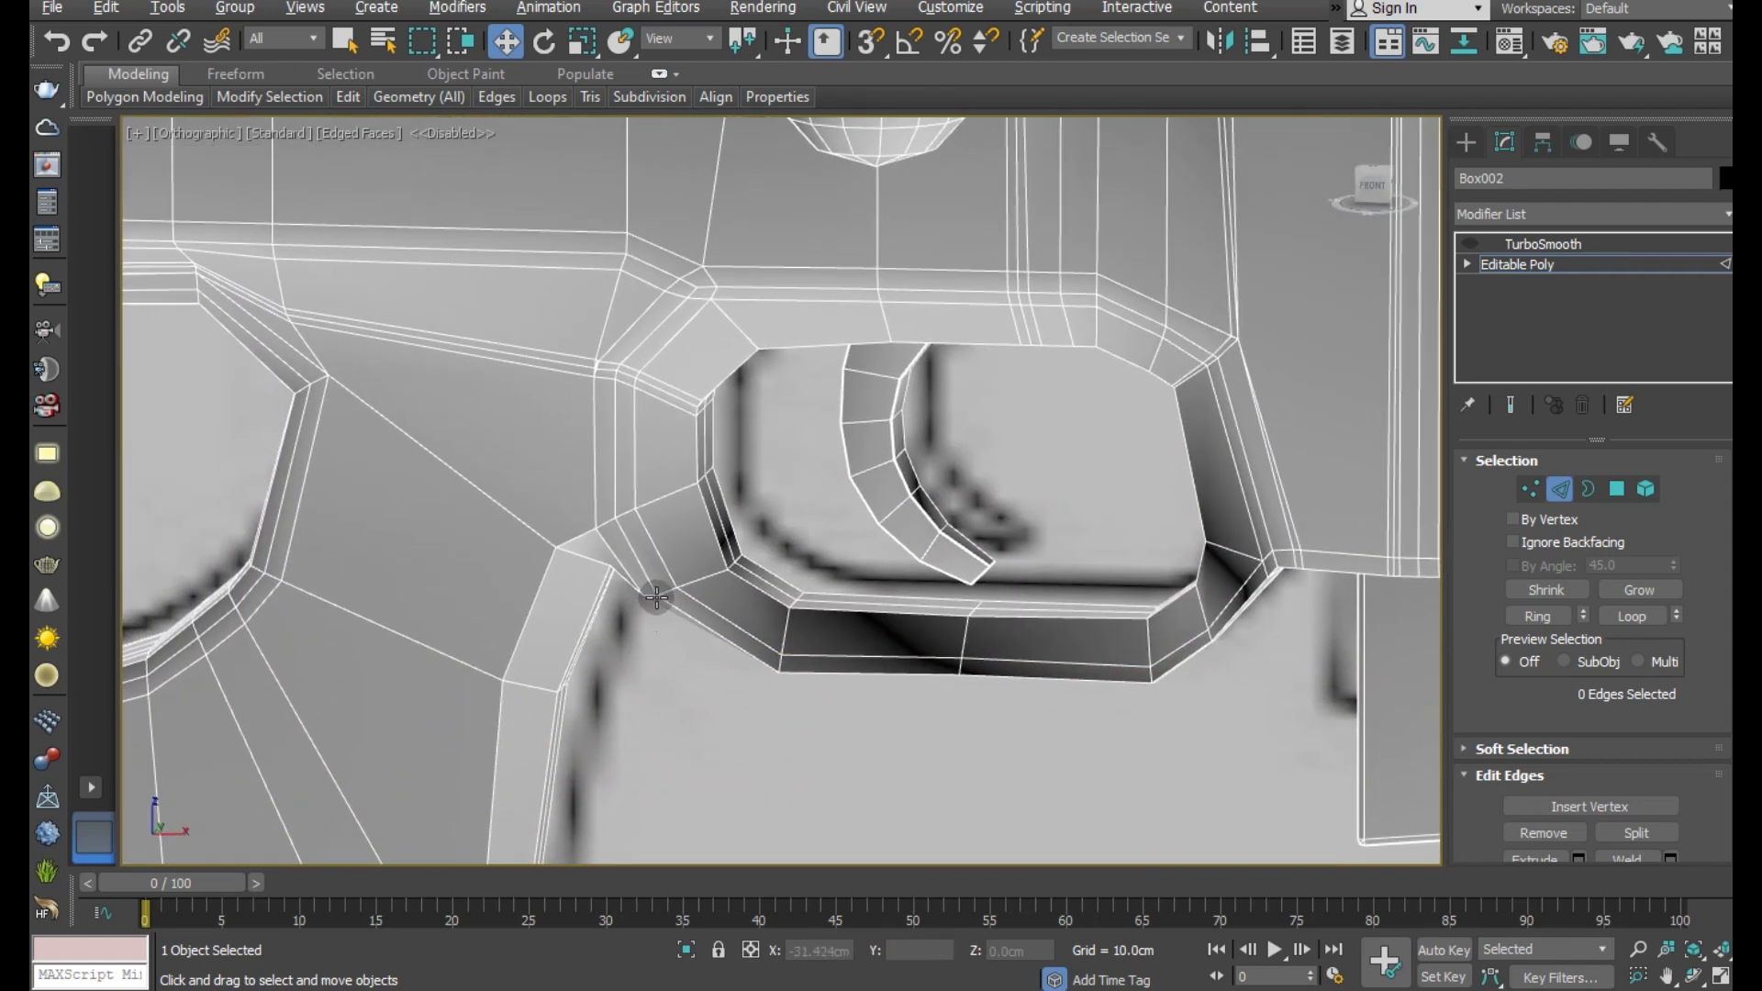
{"action": "scroll", "coordinate": [656, 597], "scroll_direction": "up", "scroll_amount": 2}
{"action": "left_click", "coordinate": [674, 578]}
{"action": "mouse_move", "coordinate": [674, 579]}
{"action": "middle_mouse_down", "text": "alt"}
{"action": "mouse_move", "coordinate": [857, 504]}
{"action": "mouse_move", "coordinate": [767, 531]}
{"action": "mouse_move", "coordinate": [740, 582]}
{"action": "mouse_move", "coordinate": [637, 476]}
{"action": "middle_mouse_up", "text": "alt"}
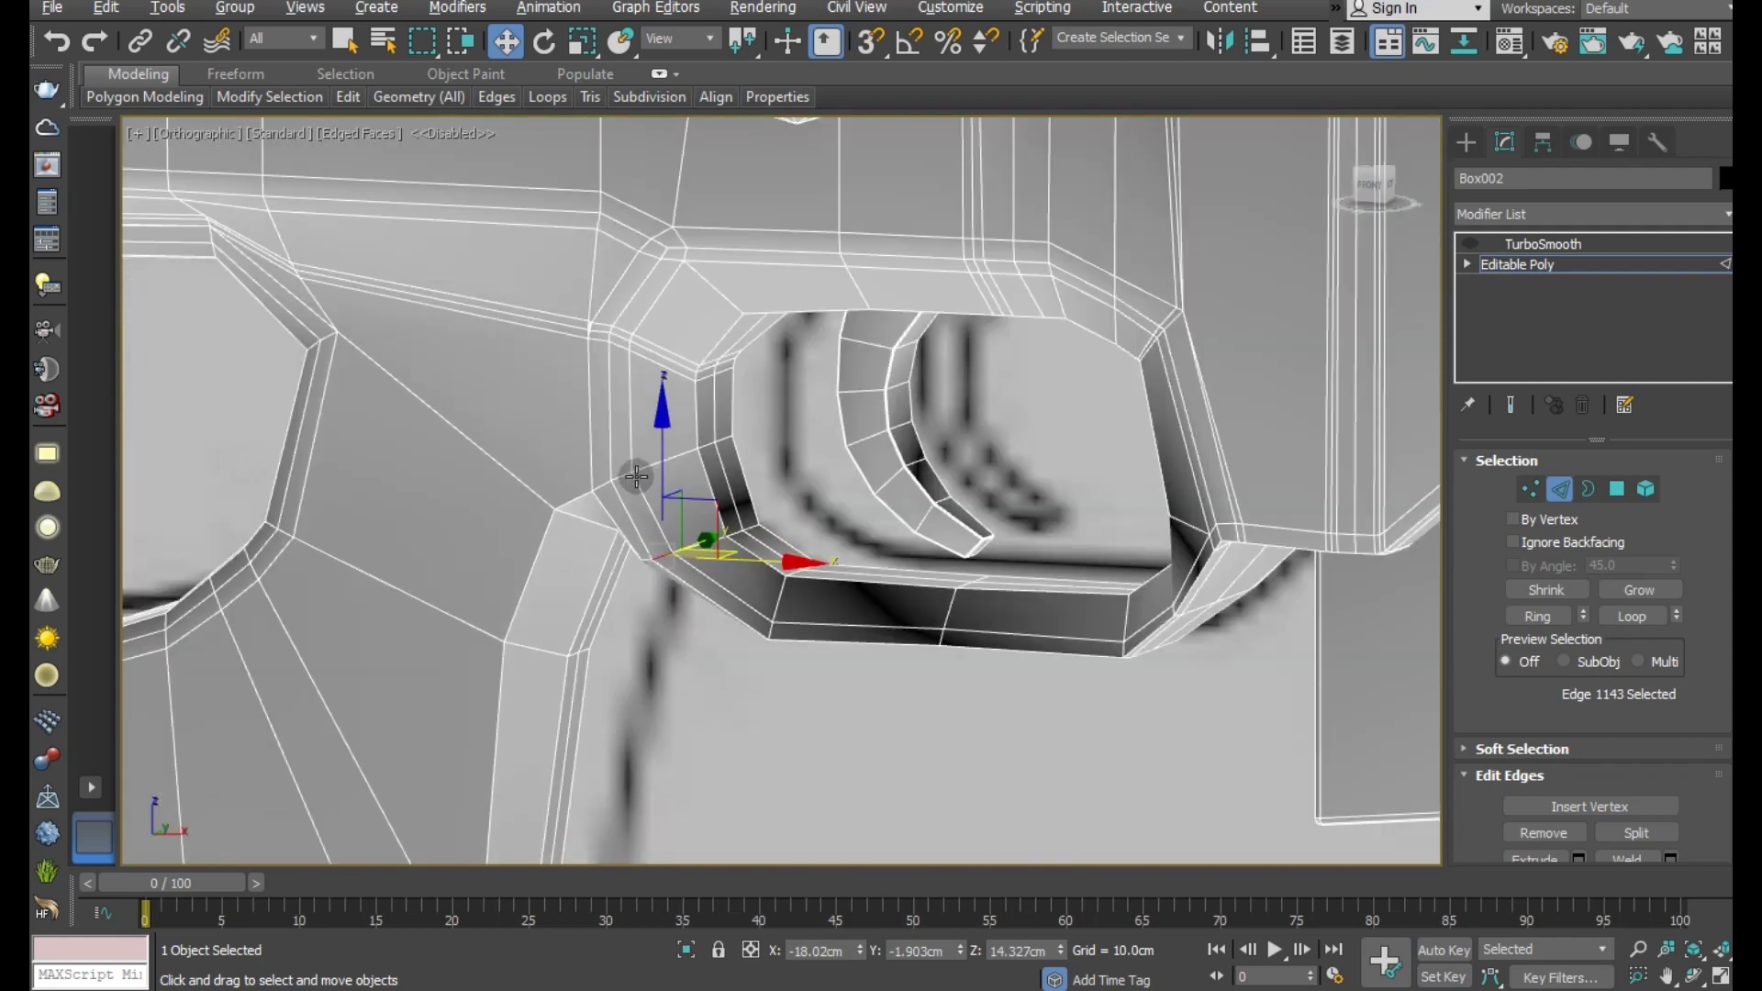
{"action": "scroll", "coordinate": [636, 476], "scroll_direction": "down", "scroll_amount": 3}
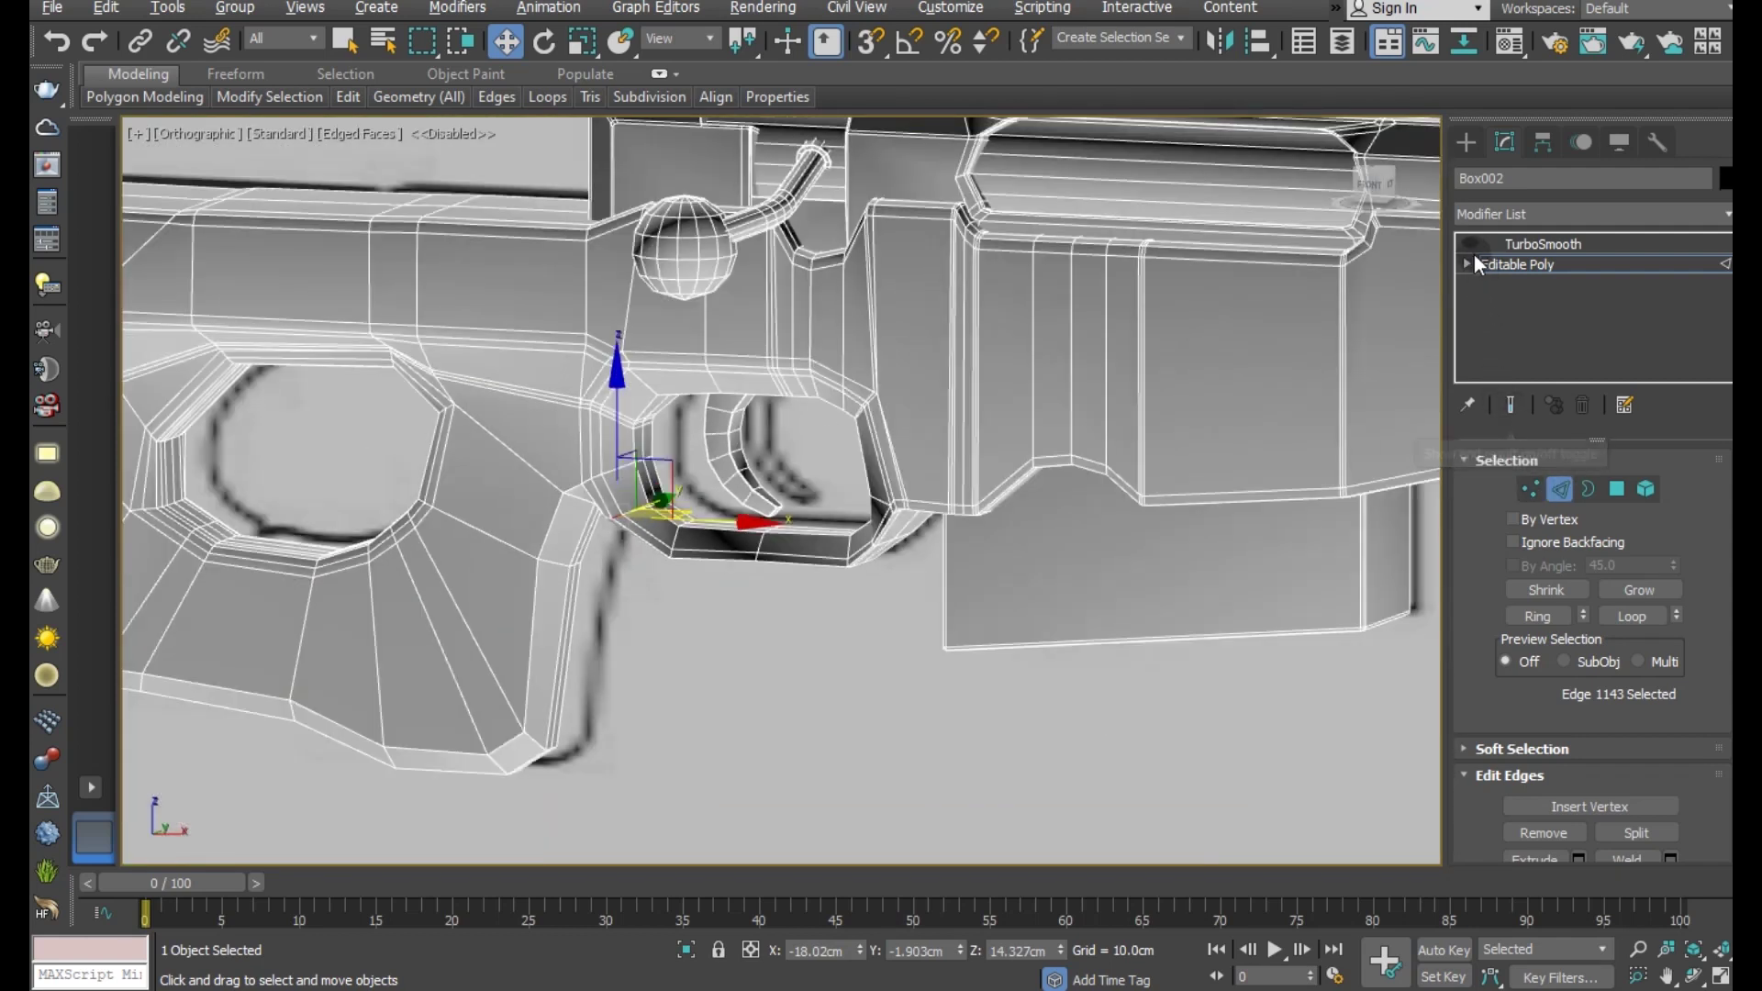
{"action": "left_click", "coordinate": [1471, 244]}
- Preview the stock's smoothed end result, then switch back to the base mesh
{"action": "left_click", "coordinate": [1507, 406]}
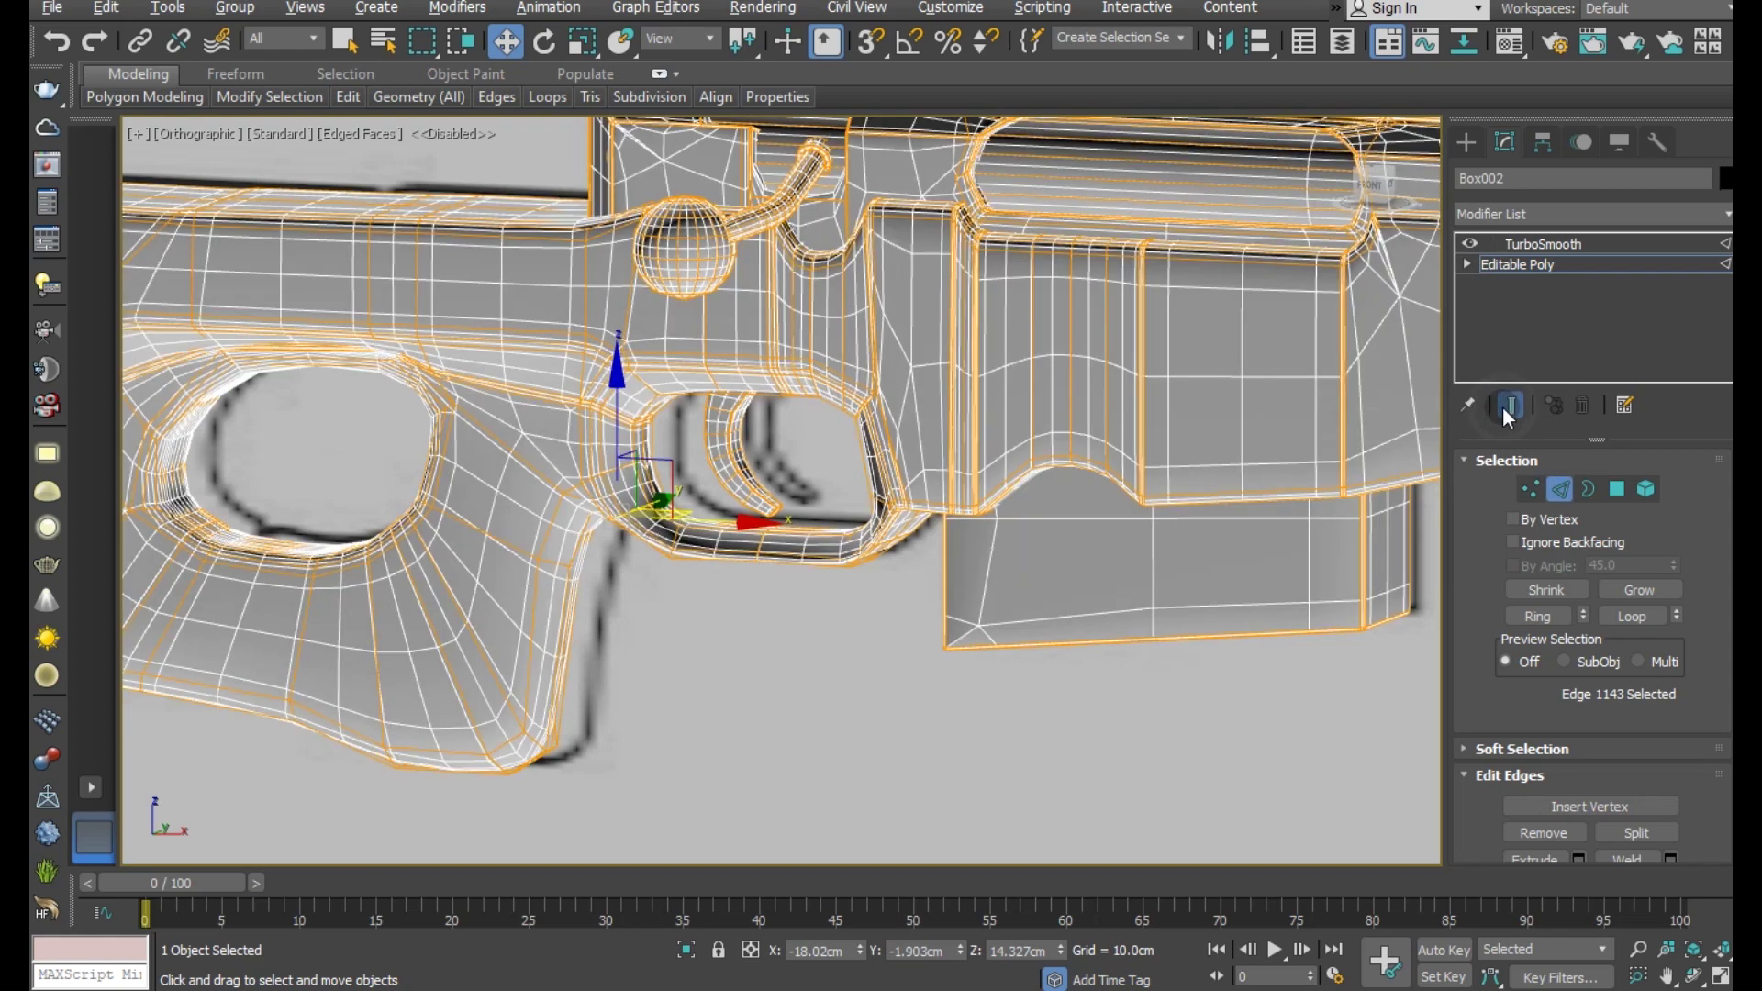
{"action": "middle_click_drag", "start_coordinate": [696, 593], "coordinate": [659, 515], "text": "alt"}
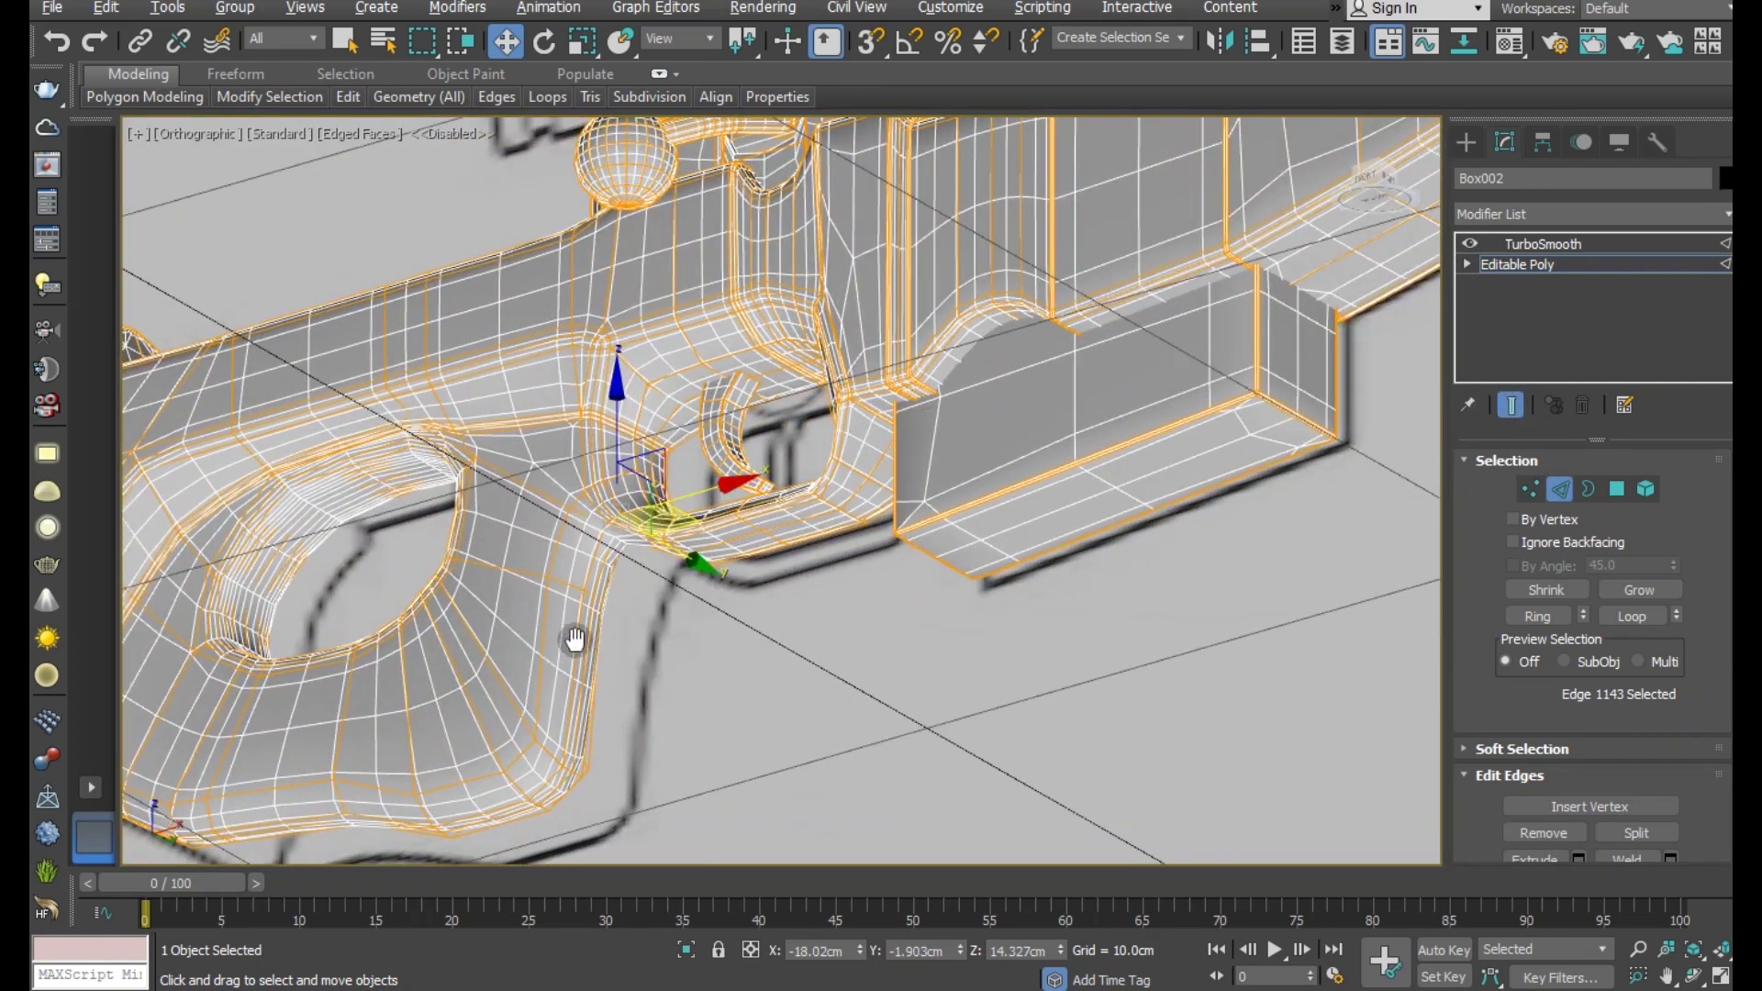
{"action": "middle_click_drag", "start_coordinate": [574, 640], "coordinate": [851, 601]}
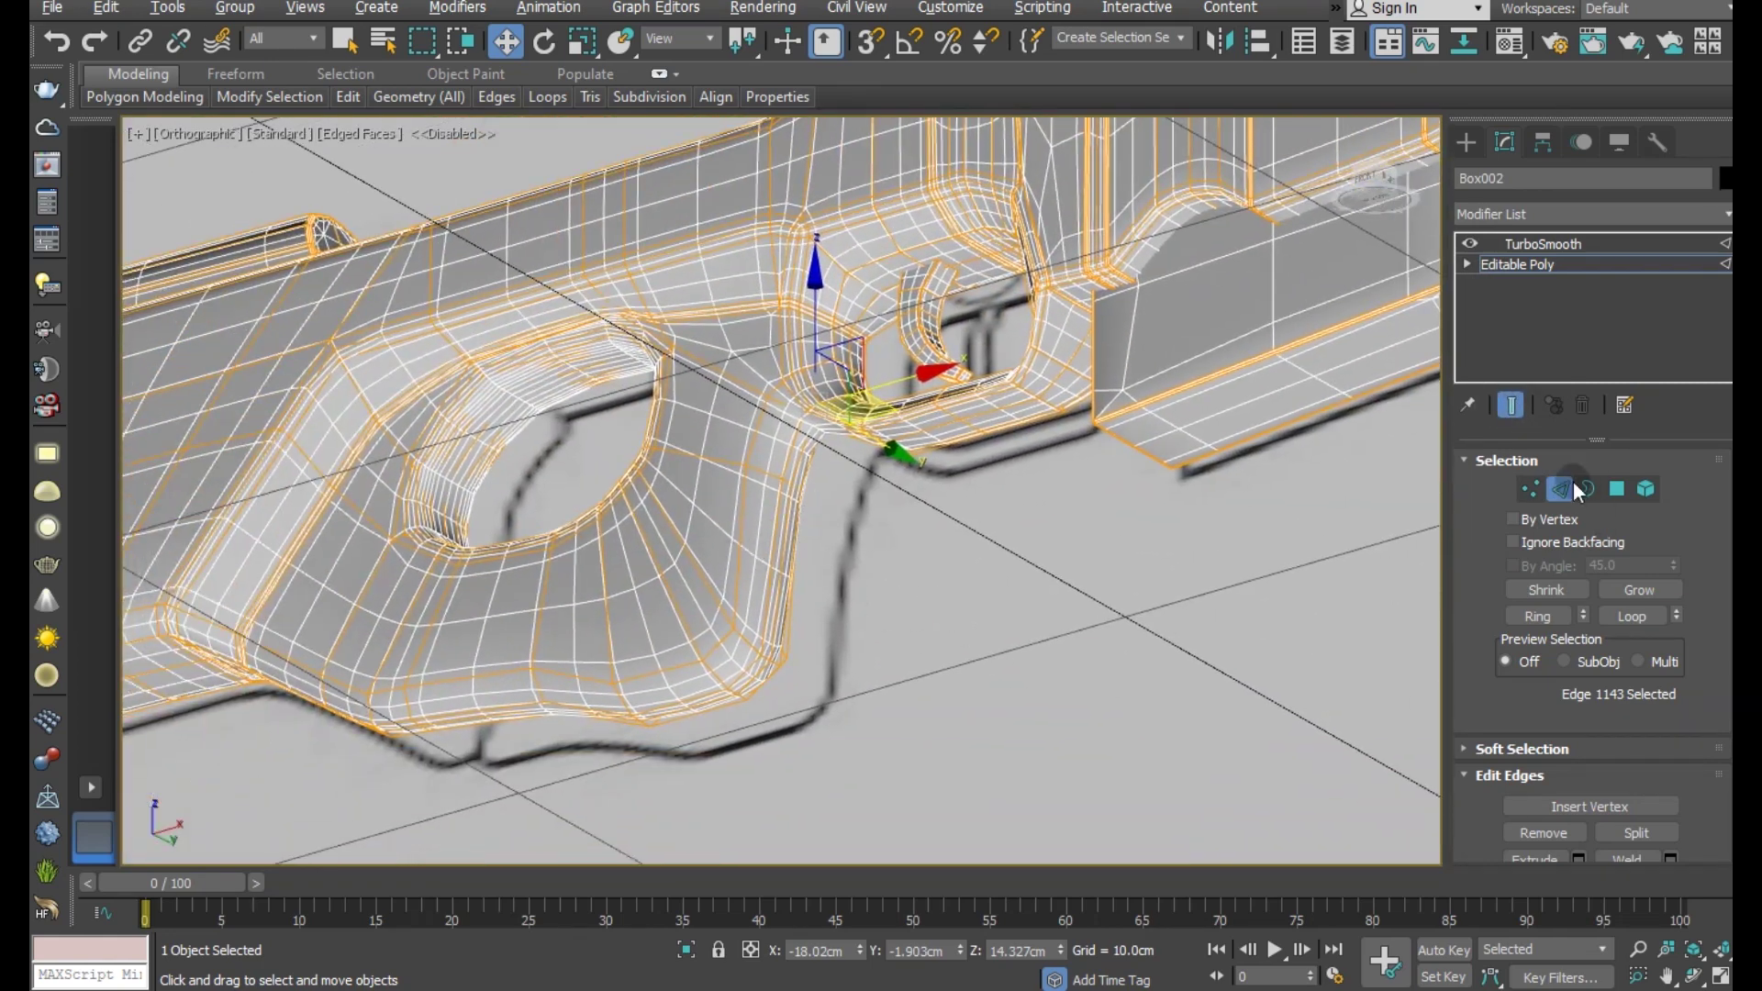
{"action": "left_click", "coordinate": [1509, 406]}
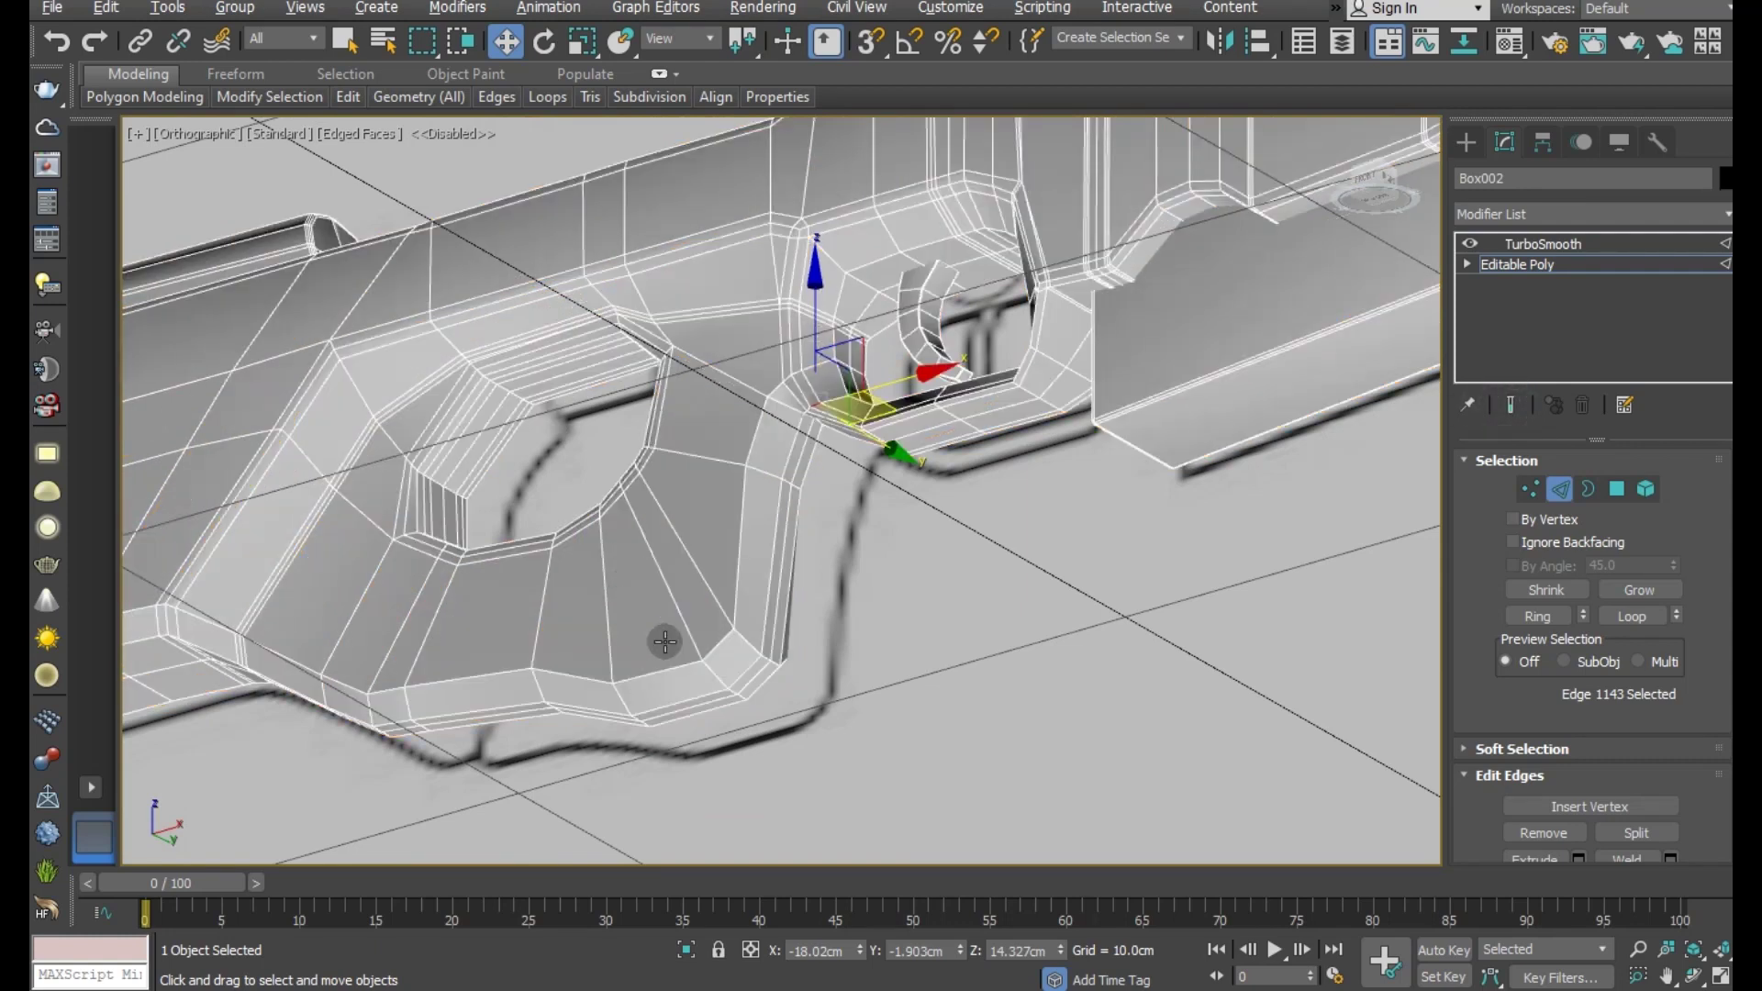
- Select the two edge loops outlining the grip
{"action": "double_click", "coordinate": [707, 652]}
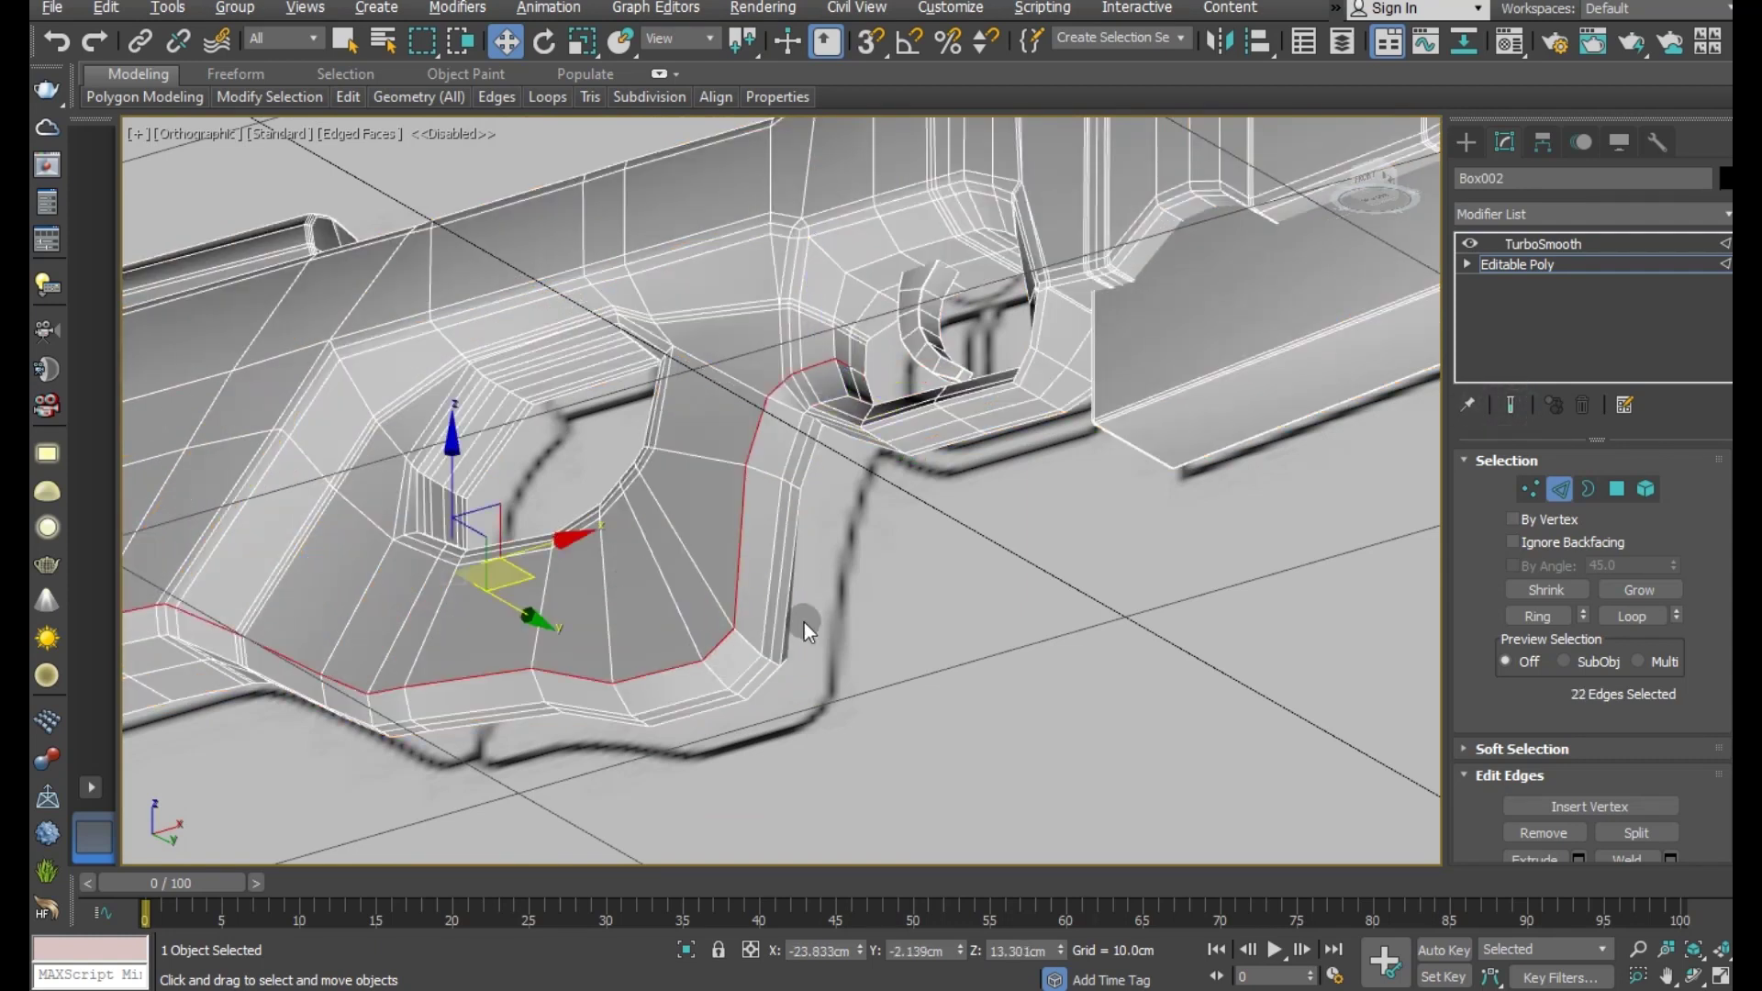
{"action": "middle_click_drag", "start_coordinate": [805, 622], "coordinate": [677, 538], "text": "alt"}
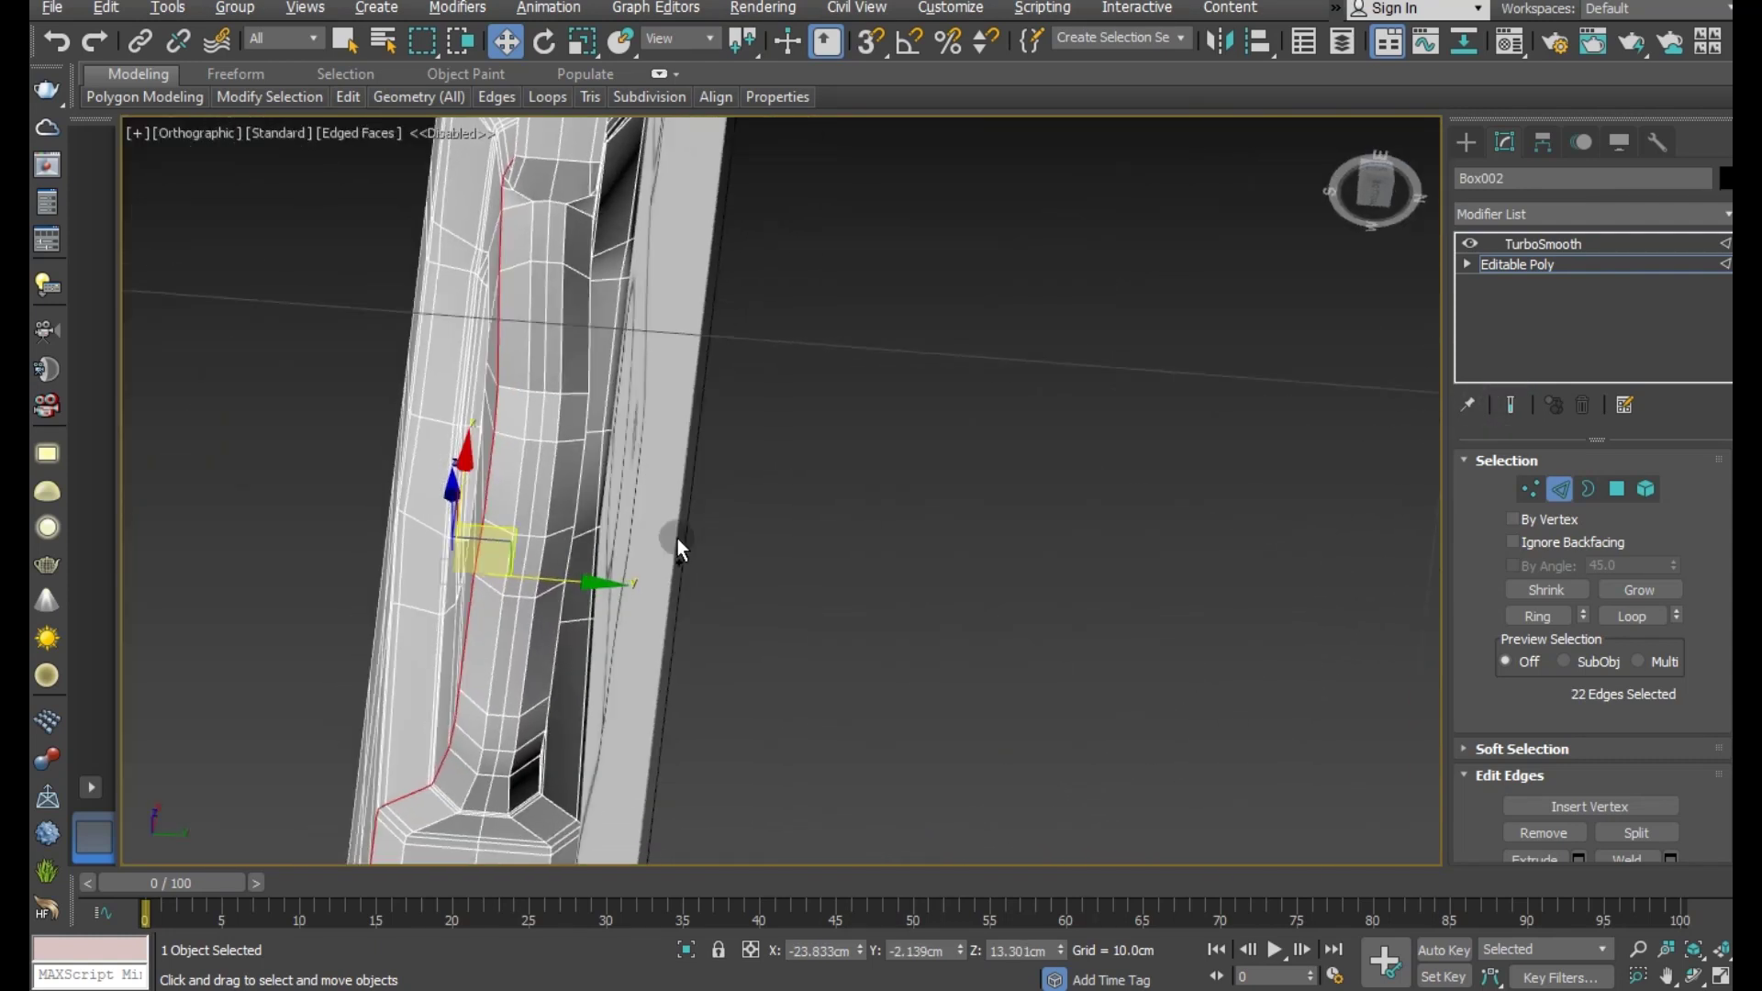
{"action": "double_click", "coordinate": [546, 663], "text": "ctrl"}
{"action": "middle_click_drag", "start_coordinate": [551, 669], "coordinate": [636, 690], "text": "alt"}
{"action": "scroll", "coordinate": [410, 664], "scroll_direction": "down", "scroll_amount": 3}
{"action": "middle_click_drag", "start_coordinate": [409, 665], "coordinate": [945, 574], "text": "alt"}
{"action": "scroll", "coordinate": [762, 500], "scroll_direction": "up", "scroll_amount": 4}
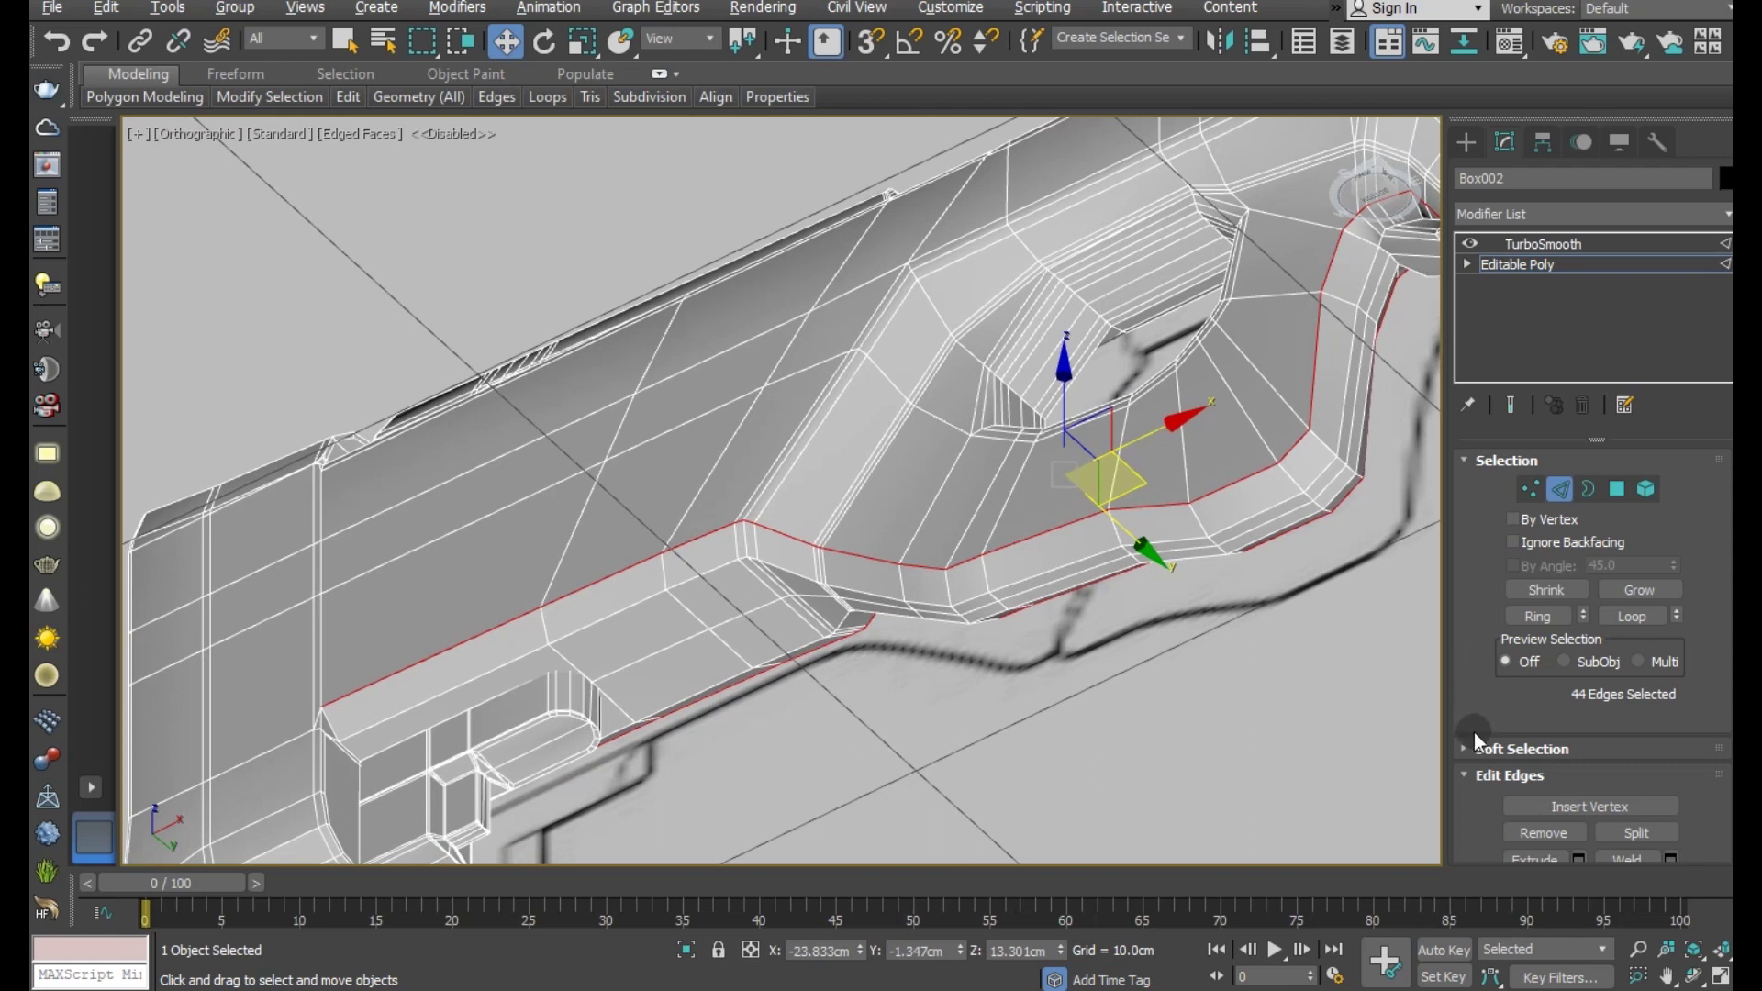
{"action": "scroll", "coordinate": [1533, 776], "scroll_direction": "down", "scroll_amount": 1}
- Chamfer both grip loops by 0.05 cm with 1 segment
{"action": "left_click", "coordinate": [1579, 852]}
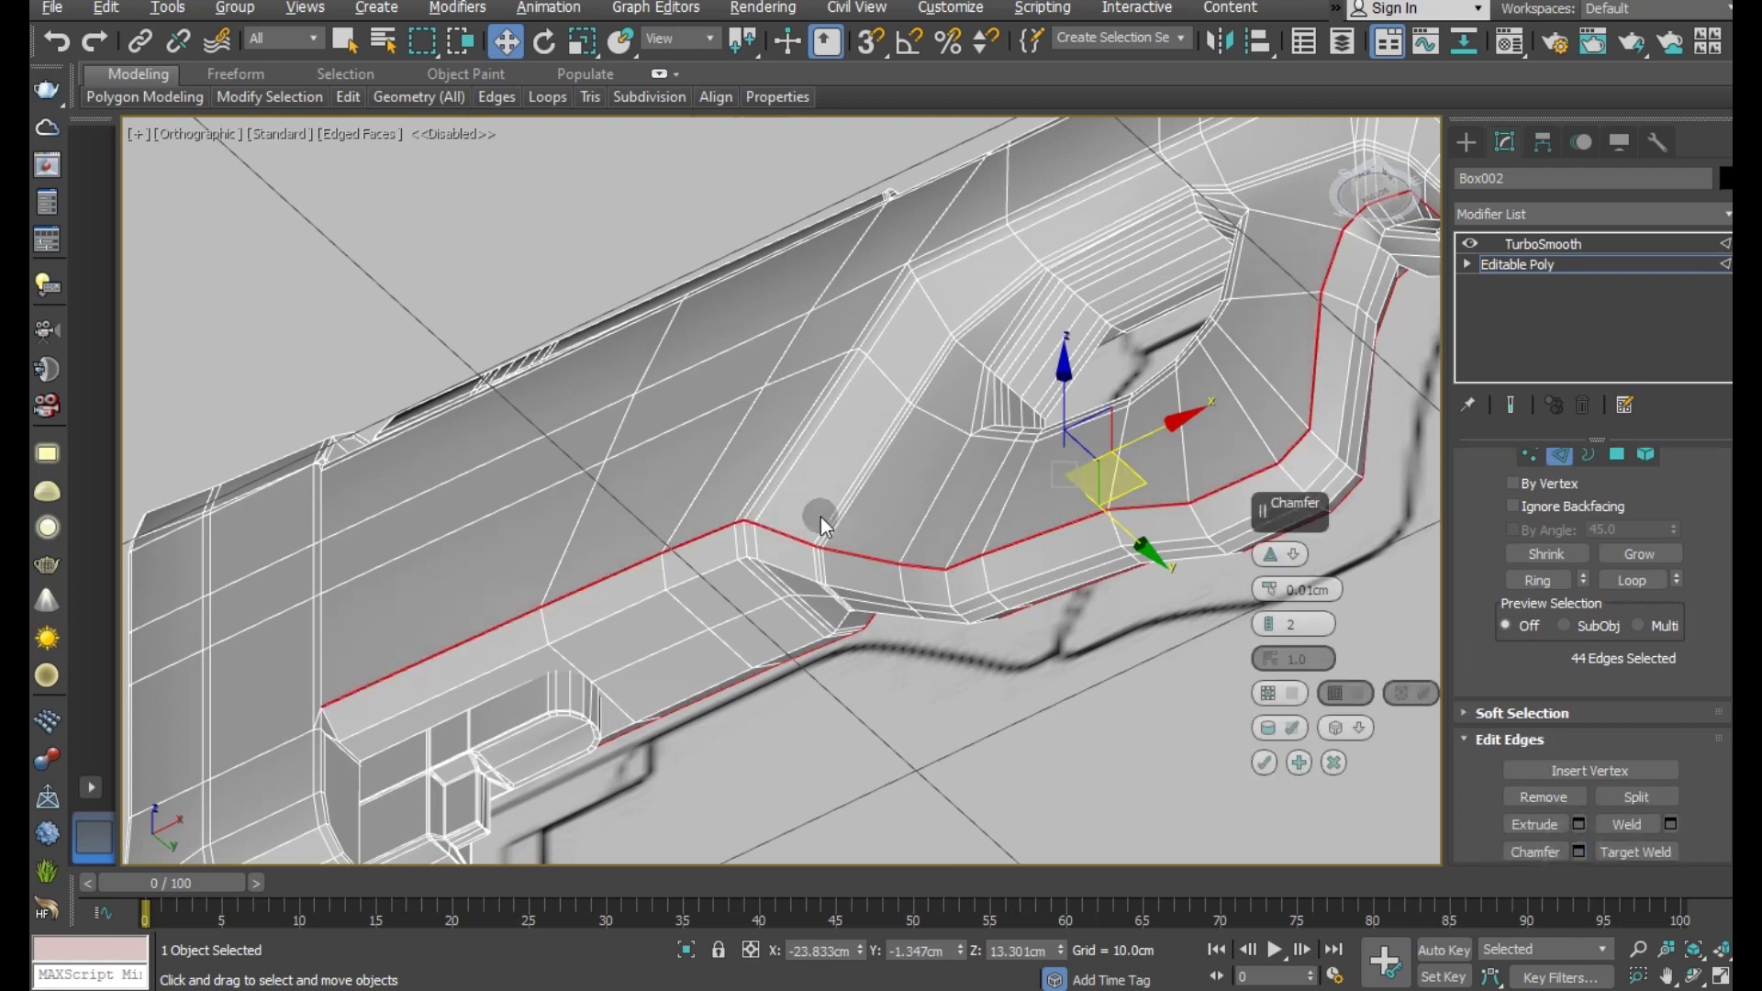
{"action": "scroll", "coordinate": [820, 516], "scroll_direction": "up", "scroll_amount": 3}
{"action": "scroll", "coordinate": [665, 527], "scroll_direction": "up", "scroll_amount": 2}
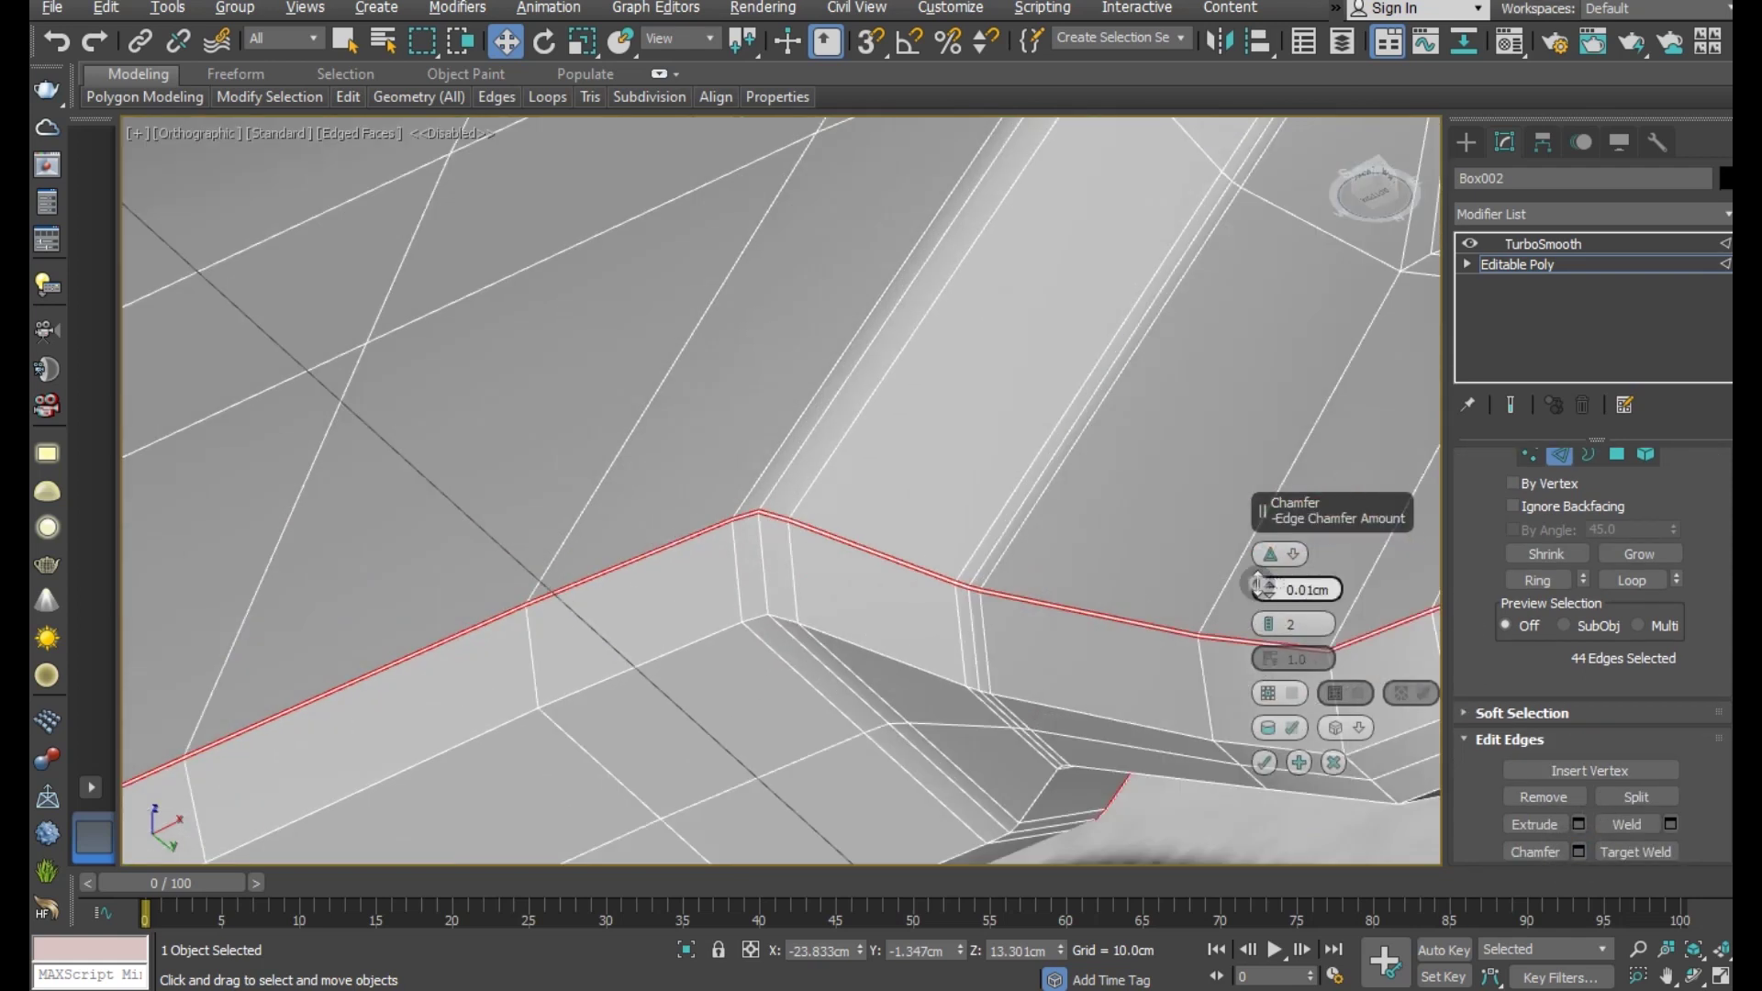
{"action": "left_click_drag", "start_coordinate": [1260, 584], "coordinate": [1274, 626]}
{"action": "middle_click_drag", "start_coordinate": [690, 482], "coordinate": [697, 504], "text": "alt"}
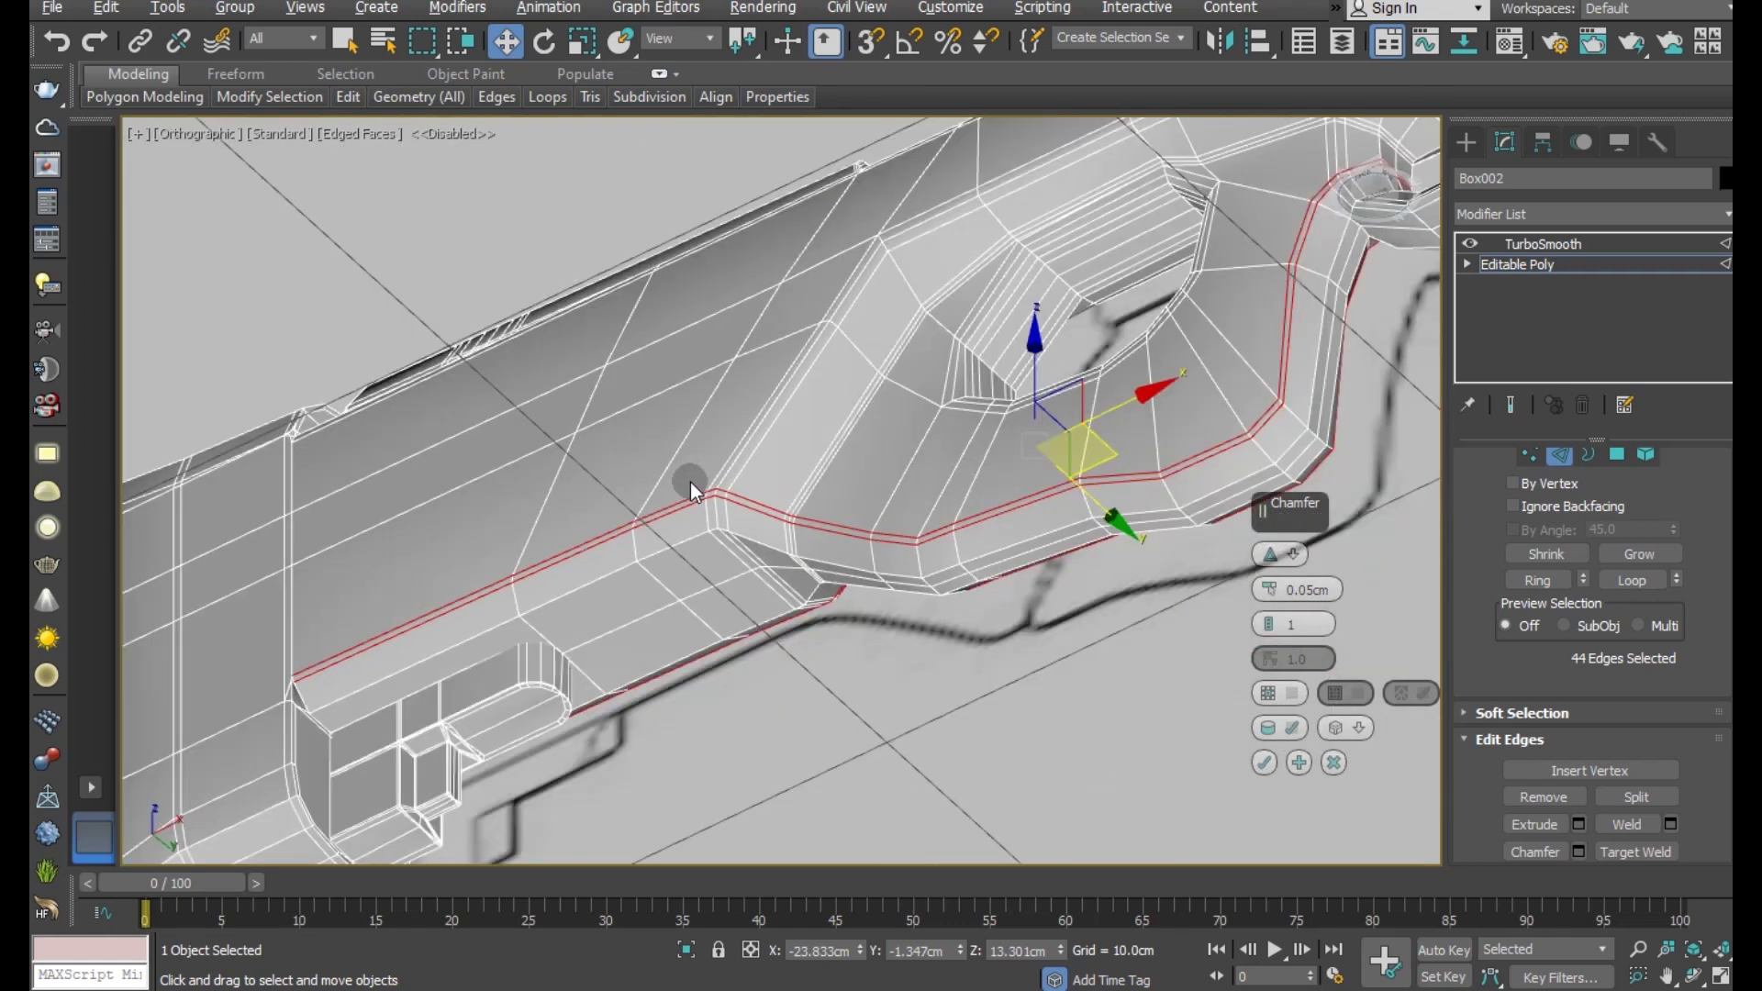
{"action": "left_click", "coordinate": [1264, 763]}
- Clear the edge selection, exit Edge mode, and deselect the rifle
{"action": "left_click", "coordinate": [1510, 263]}
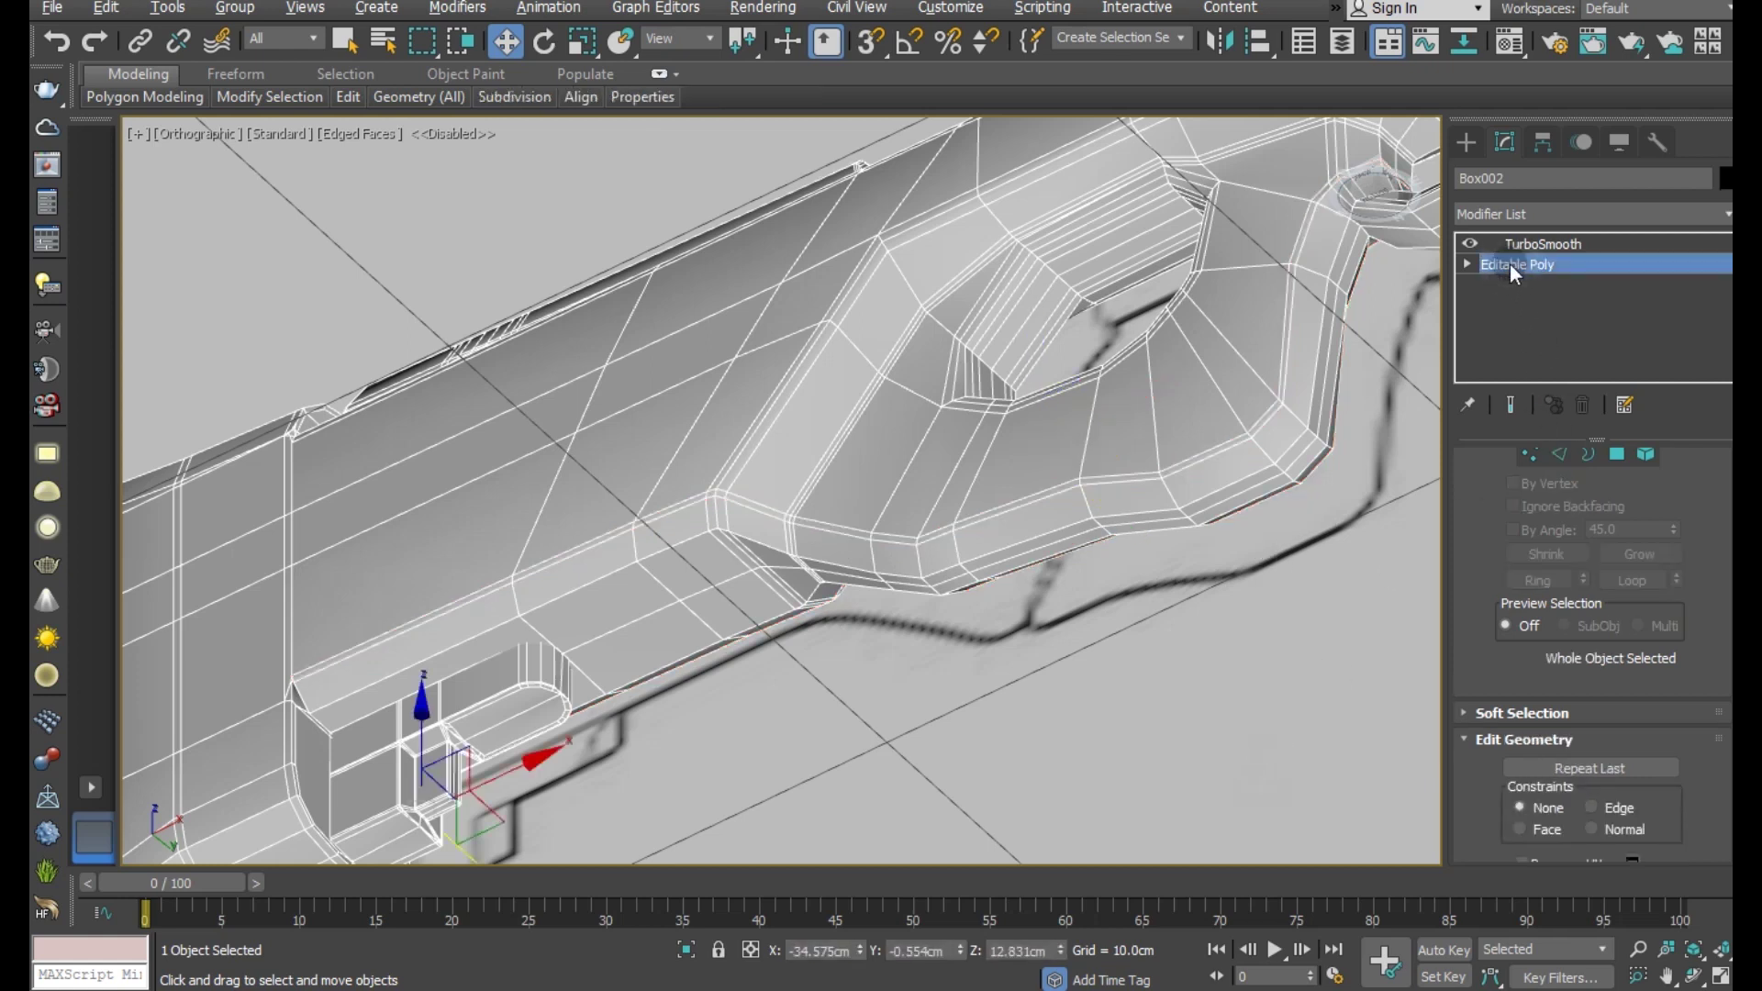
{"action": "left_click", "coordinate": [1558, 455]}
{"action": "left_click", "coordinate": [1303, 614]}
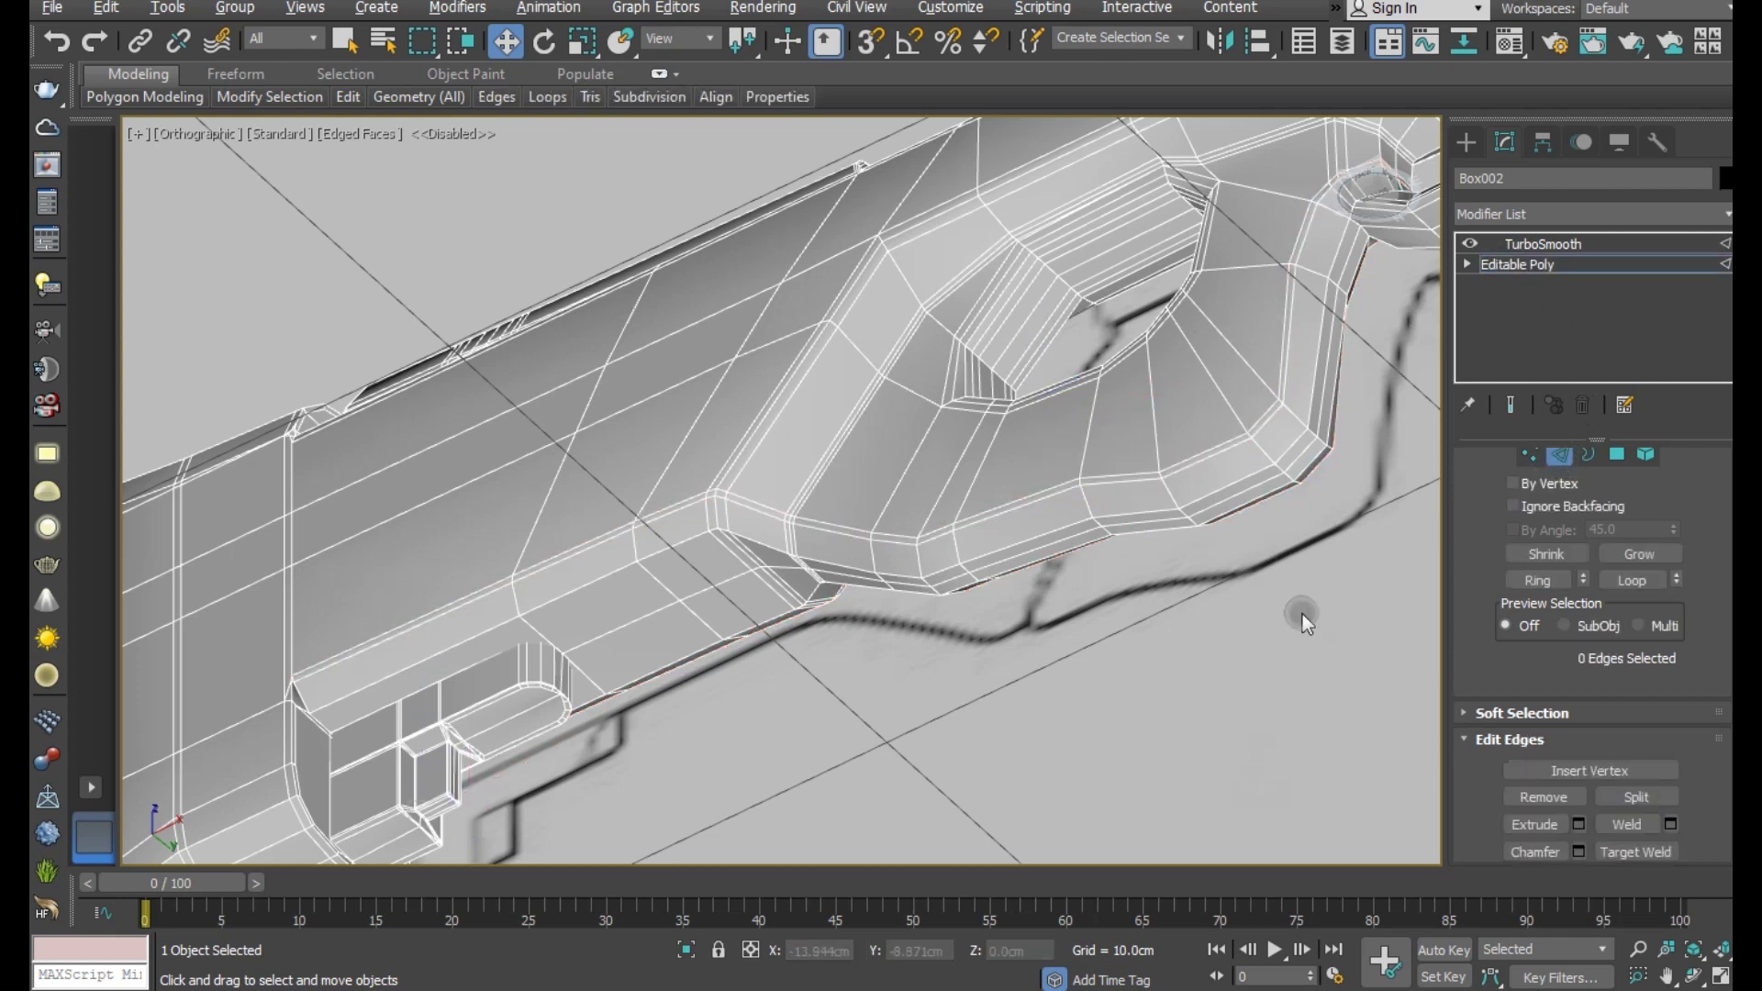
{"action": "left_click", "coordinate": [1562, 264]}
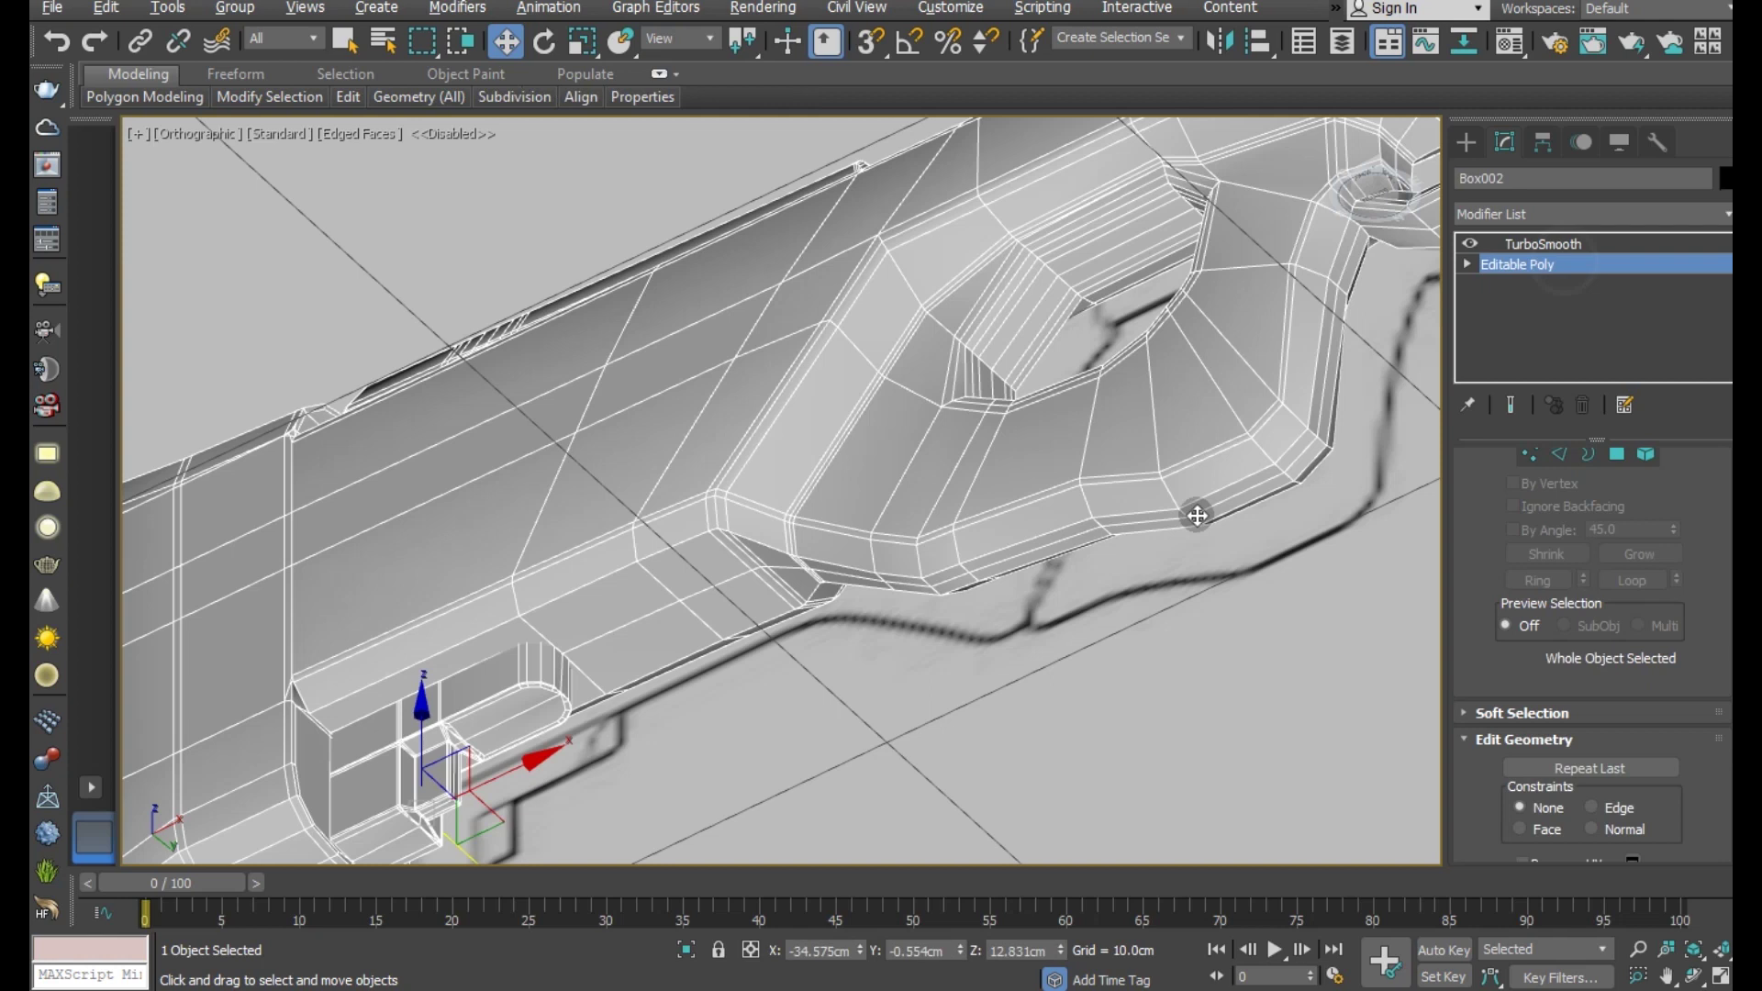
{"action": "left_click", "coordinate": [1180, 682]}
- Return to the Perspective view and orbit to a three-quarter view of the rifle
{"action": "scroll", "coordinate": [878, 519], "scroll_direction": "down", "scroll_amount": 1}
{"action": "scroll", "coordinate": [755, 495], "scroll_direction": "down", "scroll_amount": 2}
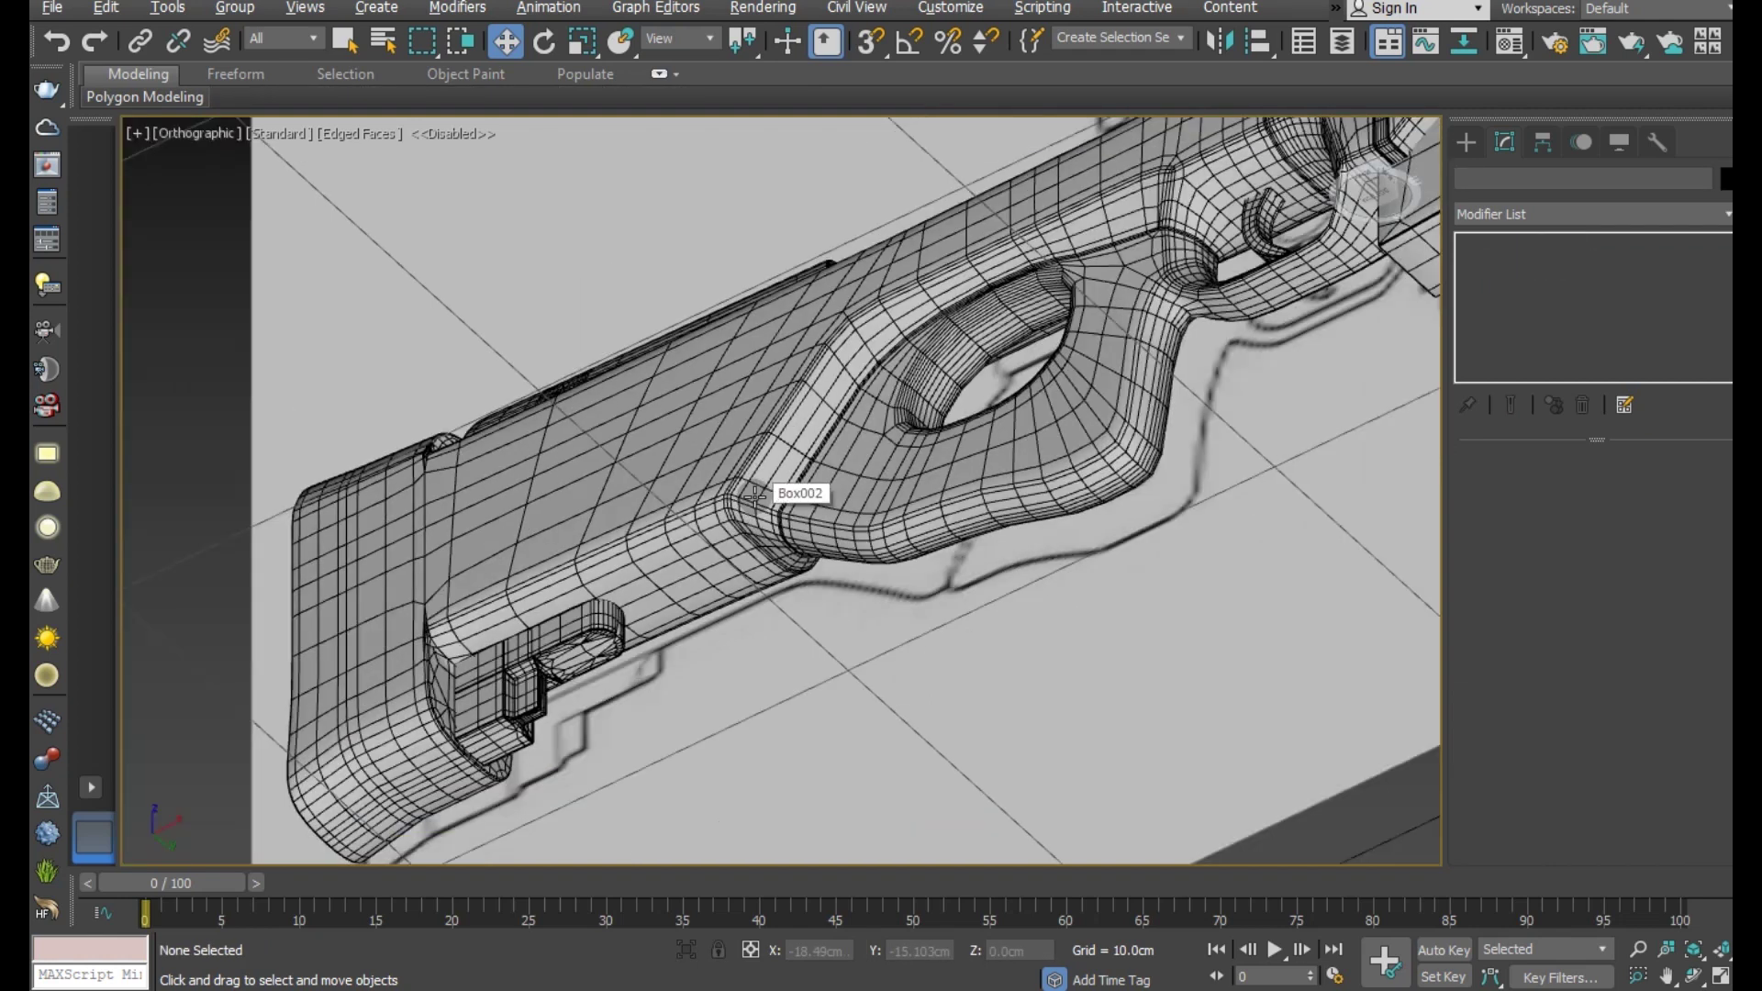
{"action": "scroll", "coordinate": [782, 485], "scroll_direction": "down", "scroll_amount": 1}
{"action": "scroll", "coordinate": [879, 501], "scroll_direction": "down", "scroll_amount": 1}
{"action": "middle_click_drag", "start_coordinate": [896, 533], "coordinate": [915, 587], "text": "alt"}
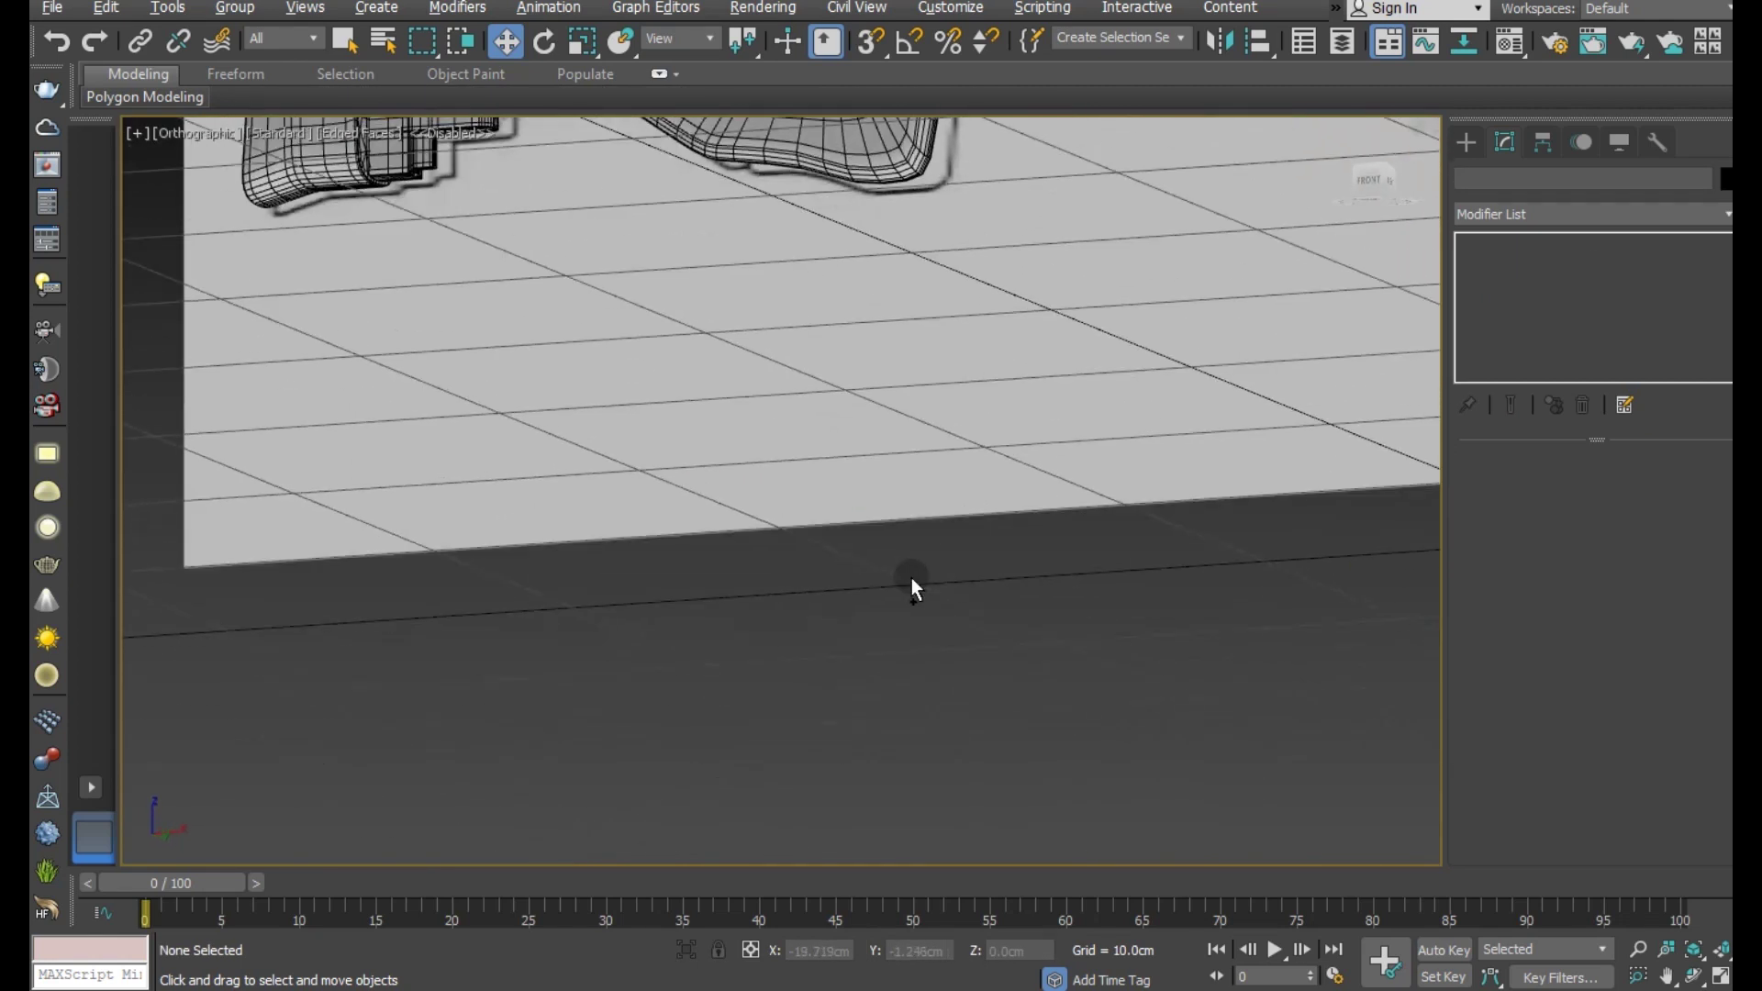
{"action": "key", "text": "f"}
{"action": "key", "text": "p"}
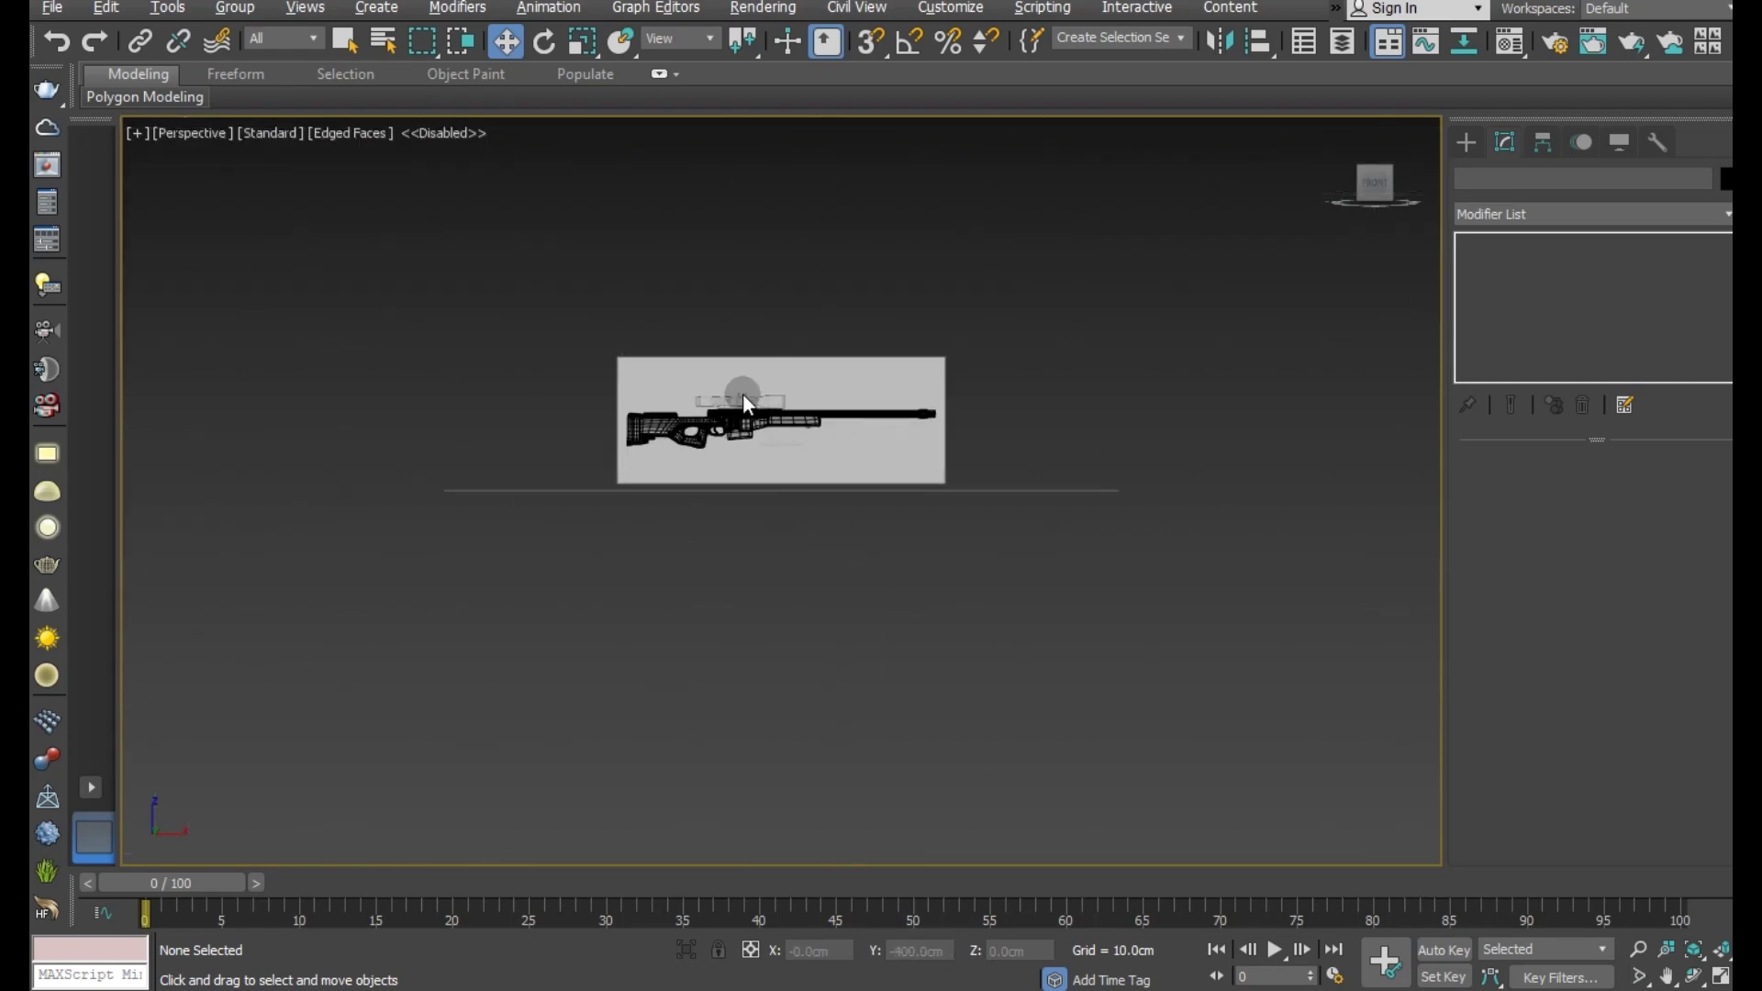
{"action": "scroll", "coordinate": [745, 404], "scroll_direction": "up", "scroll_amount": 2}
{"action": "scroll", "coordinate": [771, 450], "scroll_direction": "up", "scroll_amount": 2}
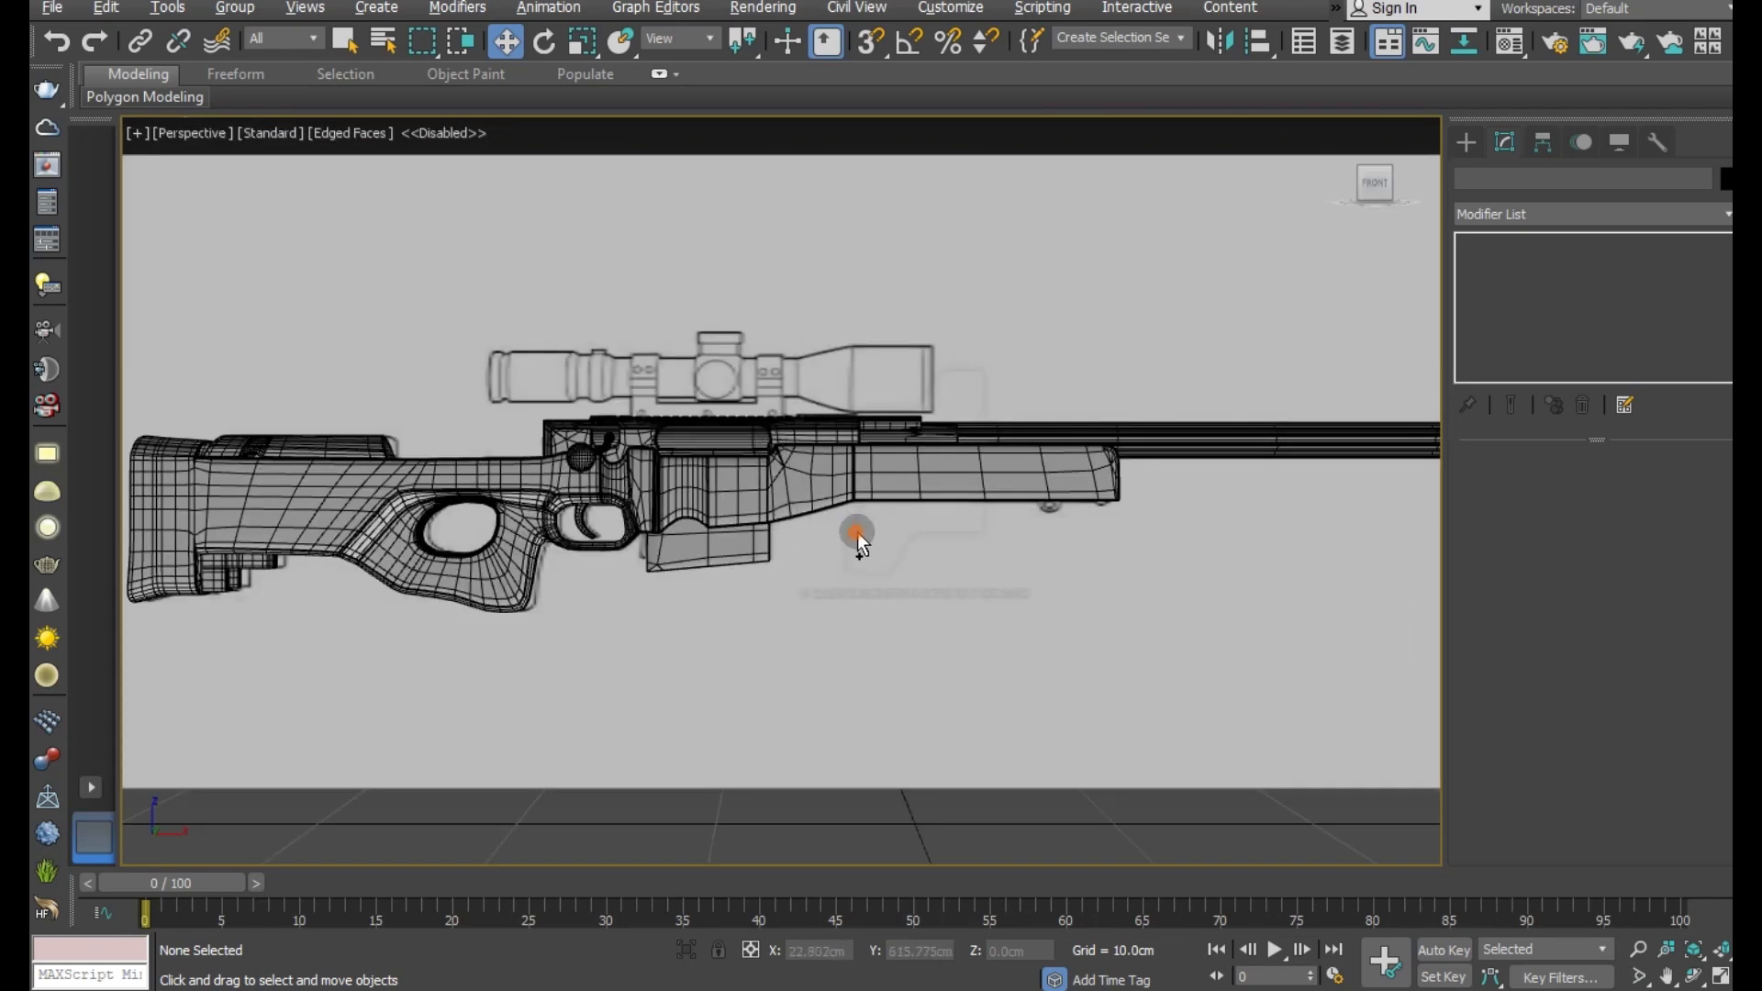
{"action": "mouse_move", "coordinate": [857, 532]}
{"action": "middle_mouse_down", "text": "alt"}
{"action": "mouse_move", "coordinate": [1000, 555]}
{"action": "mouse_move", "coordinate": [973, 558]}
{"action": "middle_mouse_up", "text": "alt"}
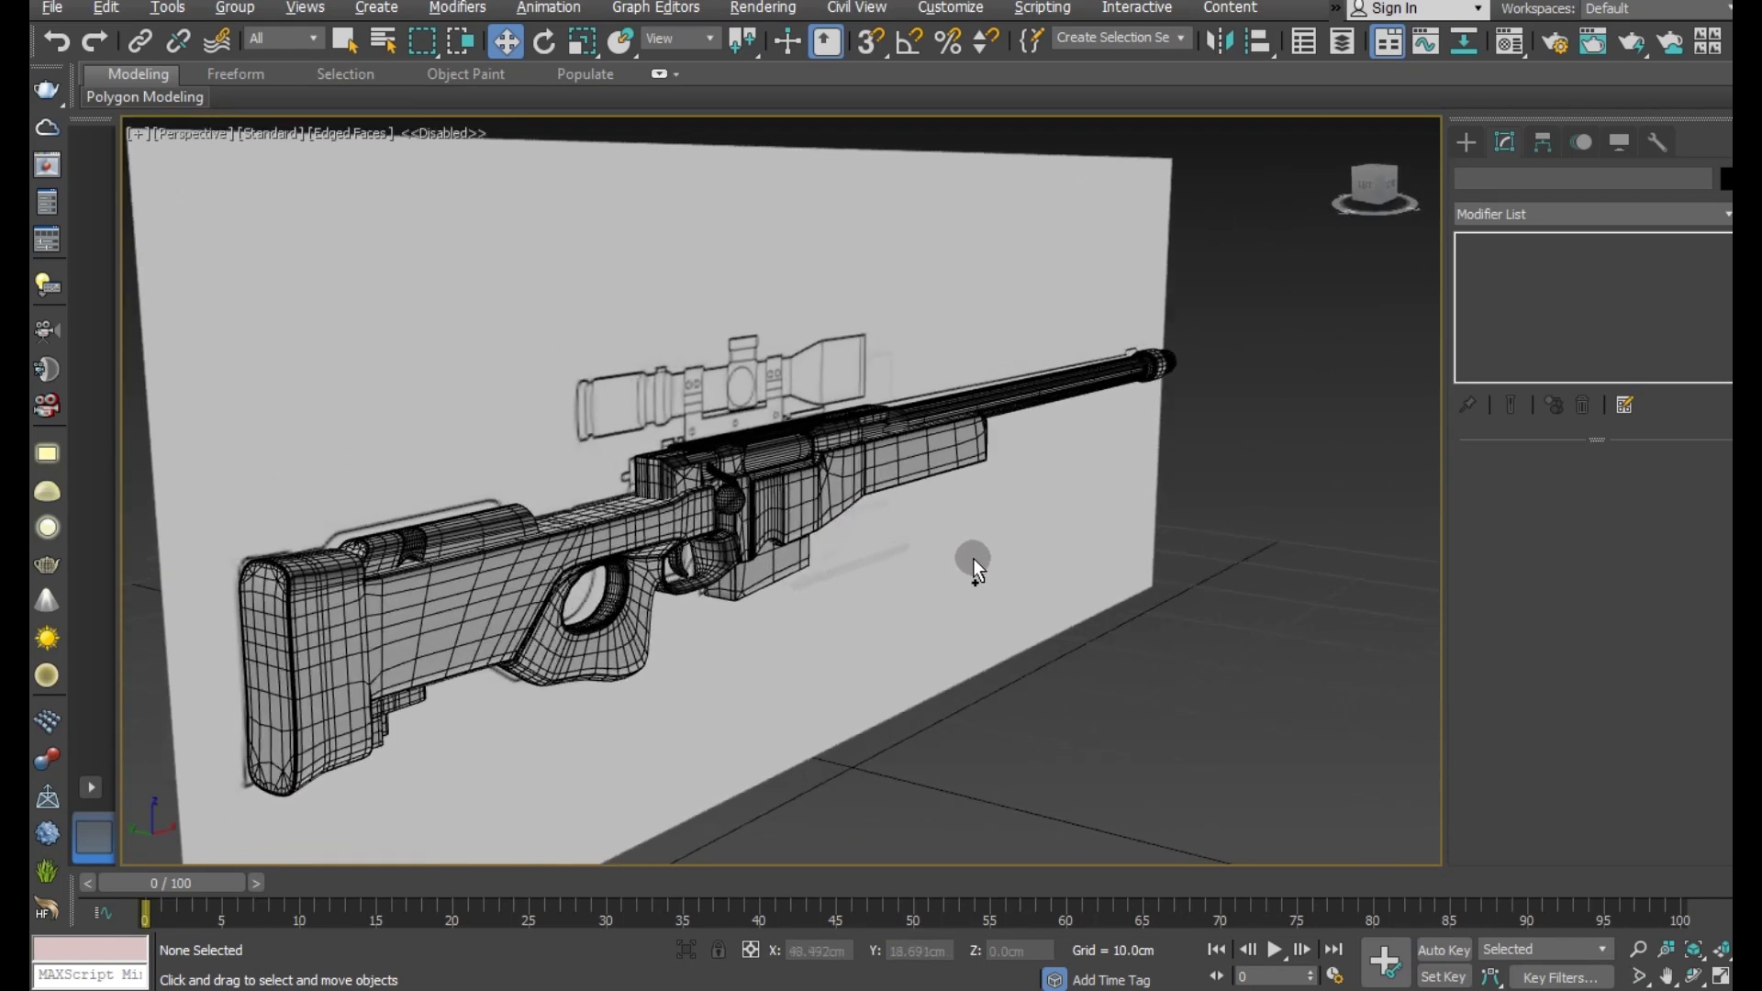
{"action": "scroll", "coordinate": [973, 558], "scroll_direction": "down", "scroll_amount": 2}
{"action": "scroll", "coordinate": [972, 558], "scroll_direction": "down", "scroll_amount": 3}
- Box-select the rifle and choose Hide Unselected to hide the backdrop plane
{"action": "mouse_move", "coordinate": [1143, 373]}
{"action": "left_mouse_down"}
{"action": "mouse_move", "coordinate": [476, 681]}
{"action": "mouse_move", "coordinate": [619, 620]}
{"action": "left_mouse_up"}
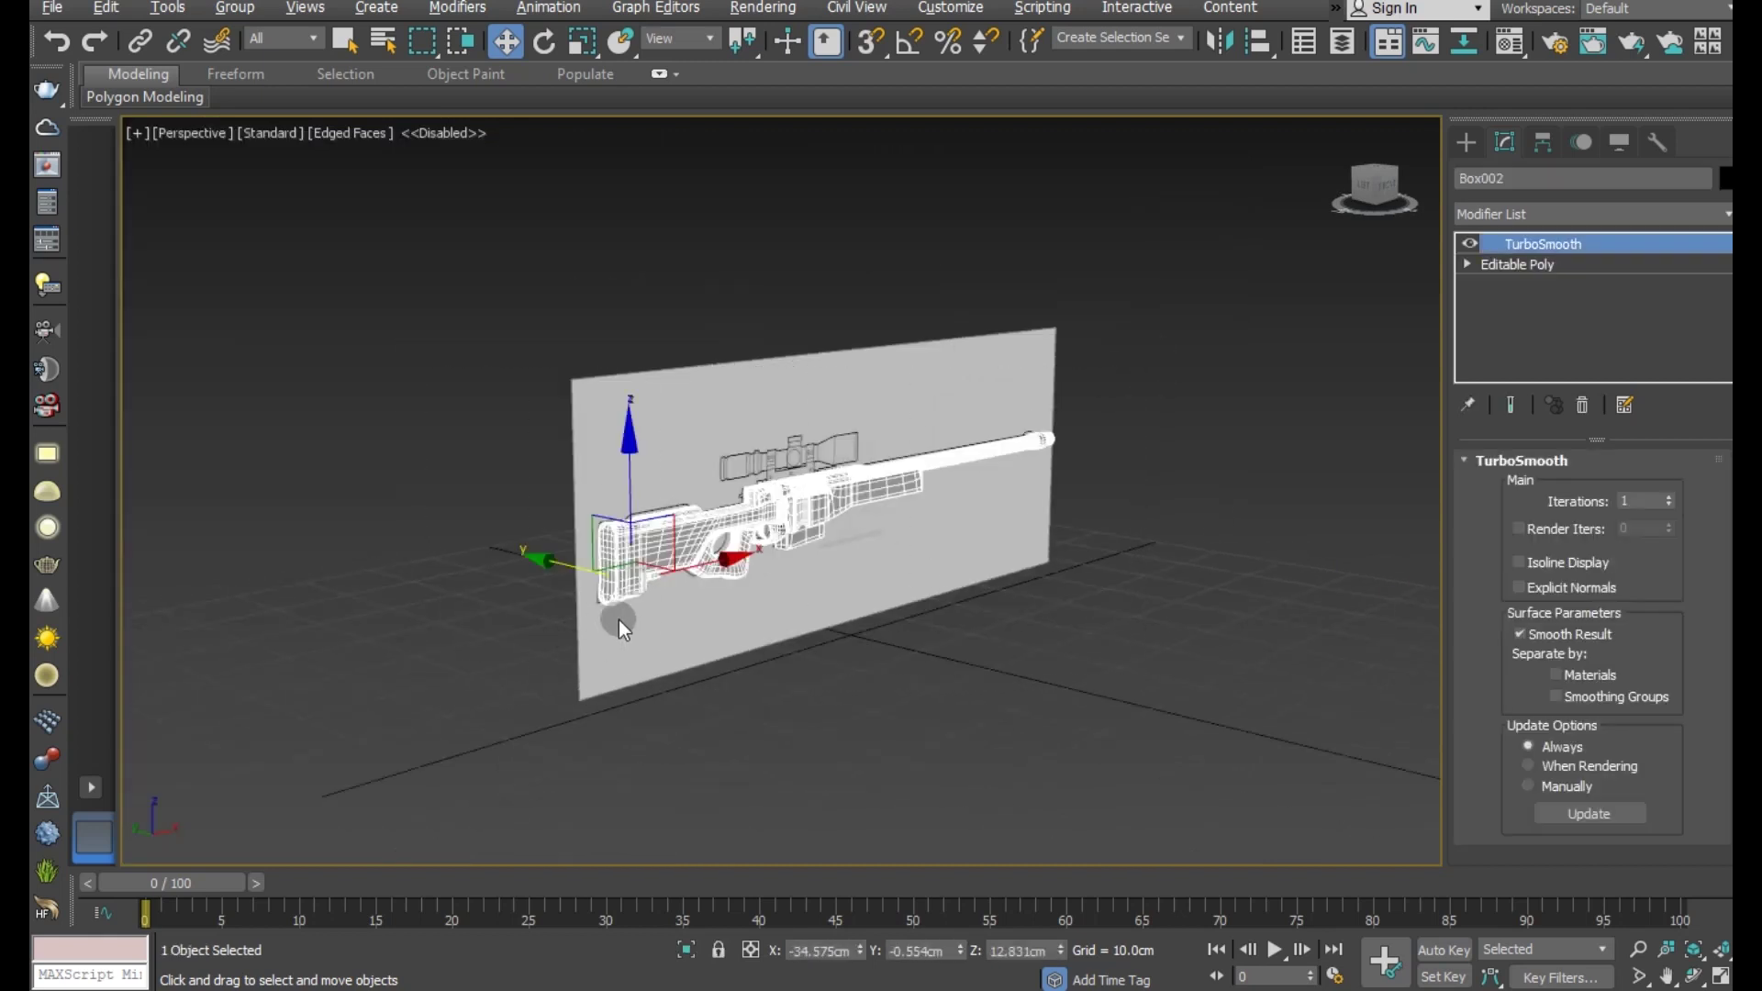
{"action": "right_click", "coordinate": [613, 558]}
{"action": "left_click", "coordinate": [683, 442]}
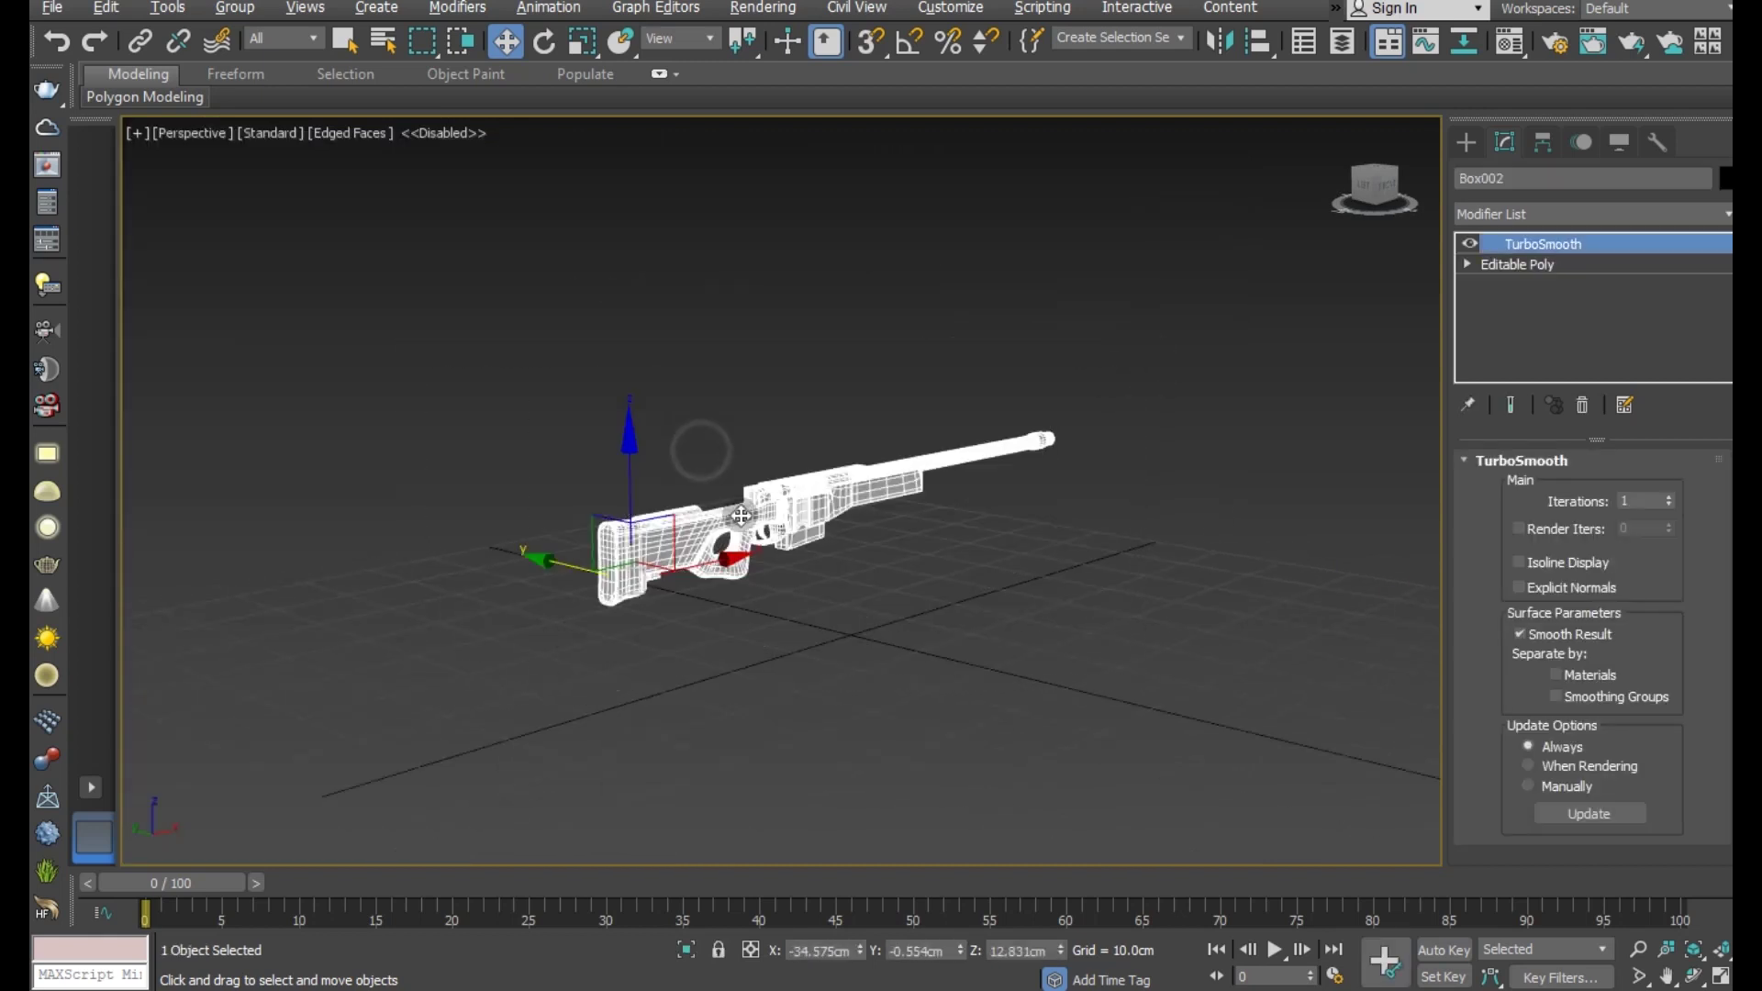
{"action": "scroll", "coordinate": [698, 440], "scroll_direction": "up", "scroll_amount": 2}
{"action": "left_click", "coordinate": [262, 136]}
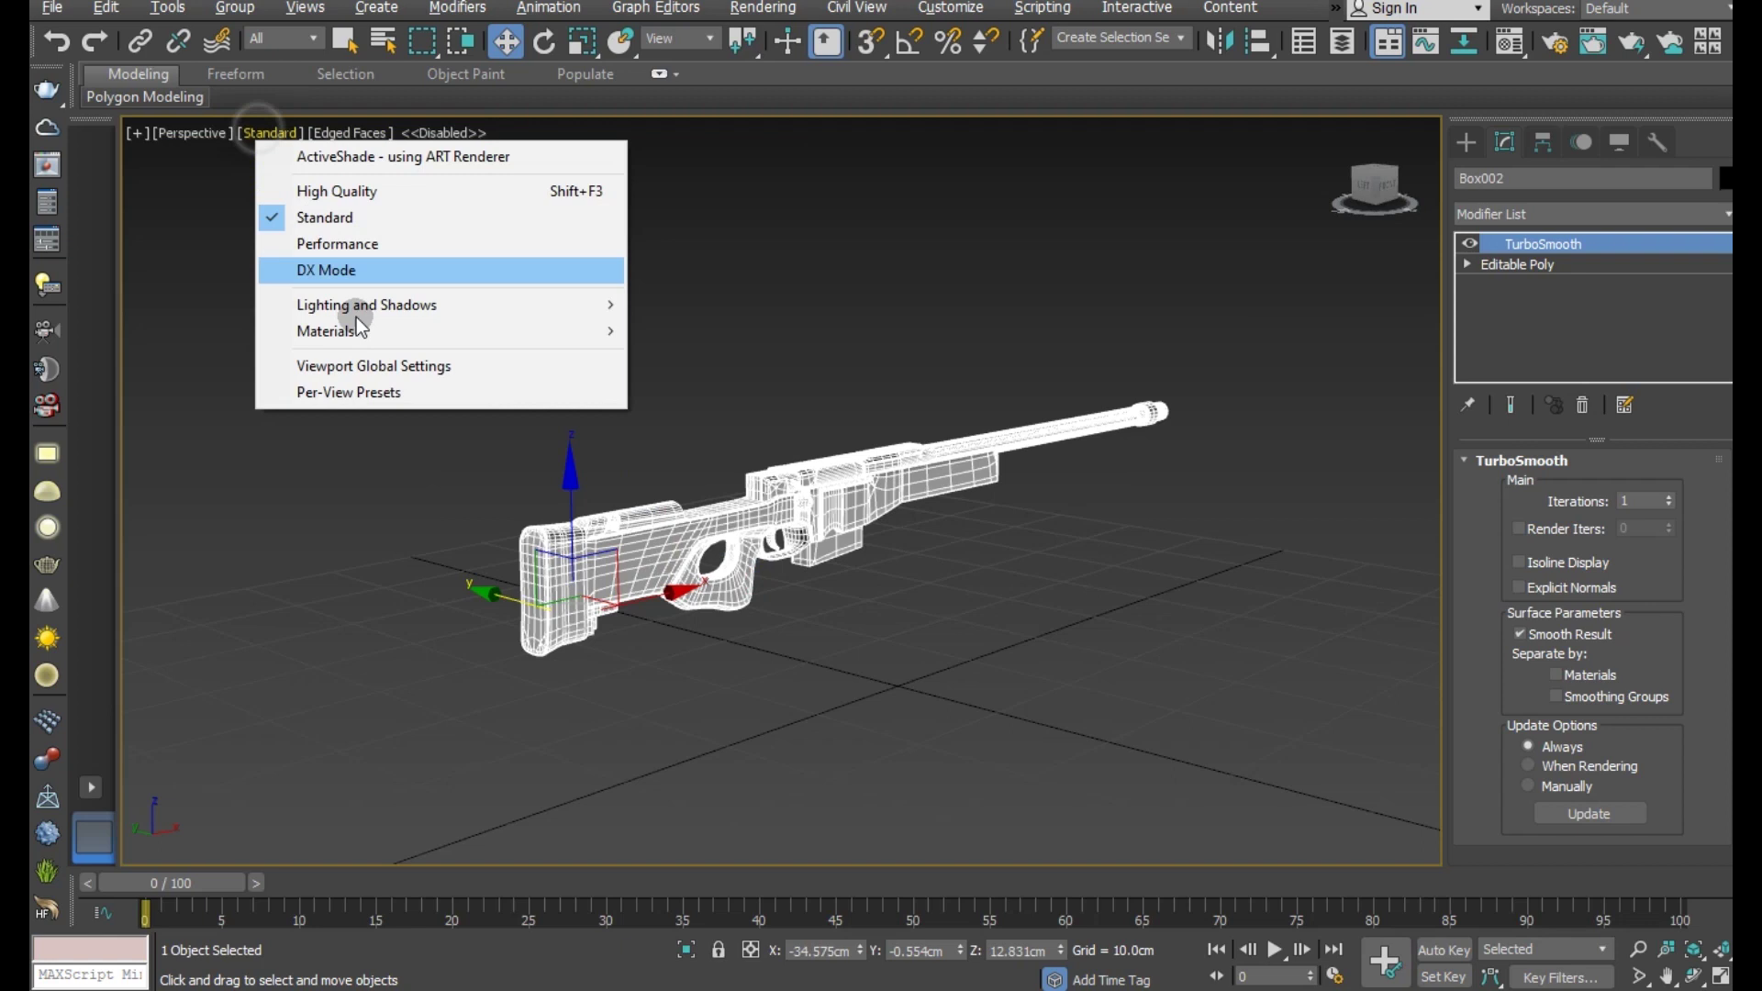
- Switch the viewport to DX Mode and change how mesh edges are displayed
{"action": "left_click", "coordinate": [335, 271]}
{"action": "left_click", "coordinate": [344, 135]}
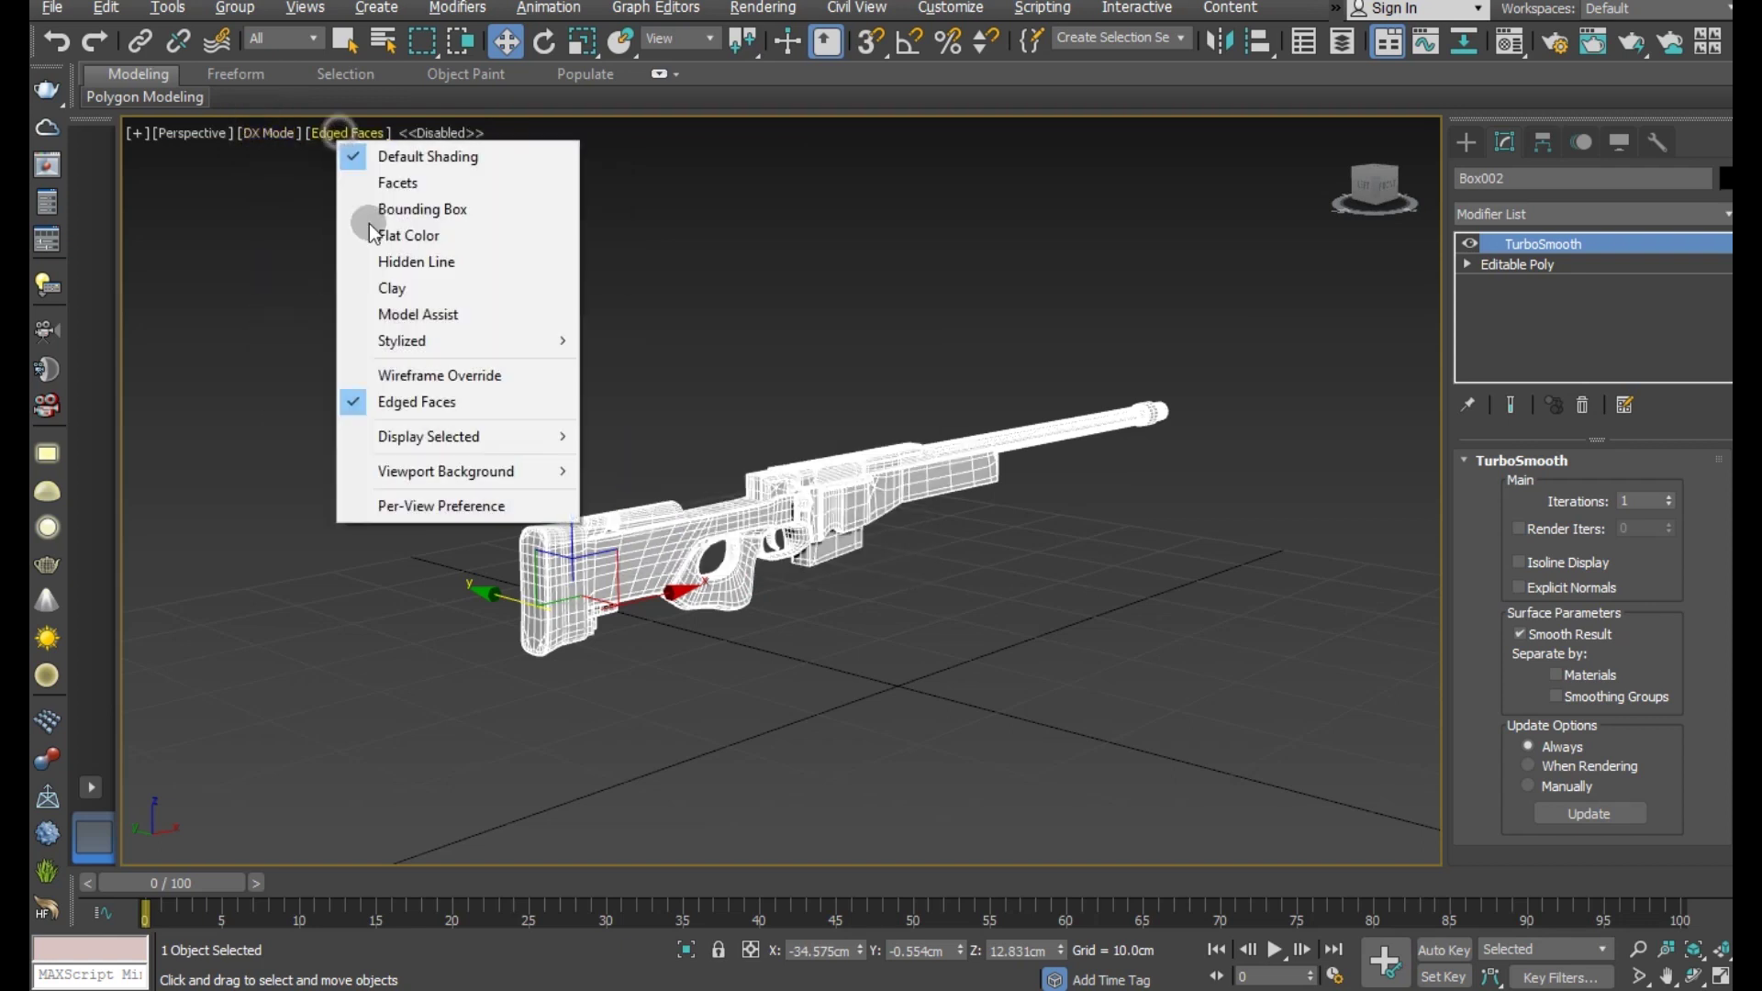
{"action": "left_click", "coordinate": [410, 395]}
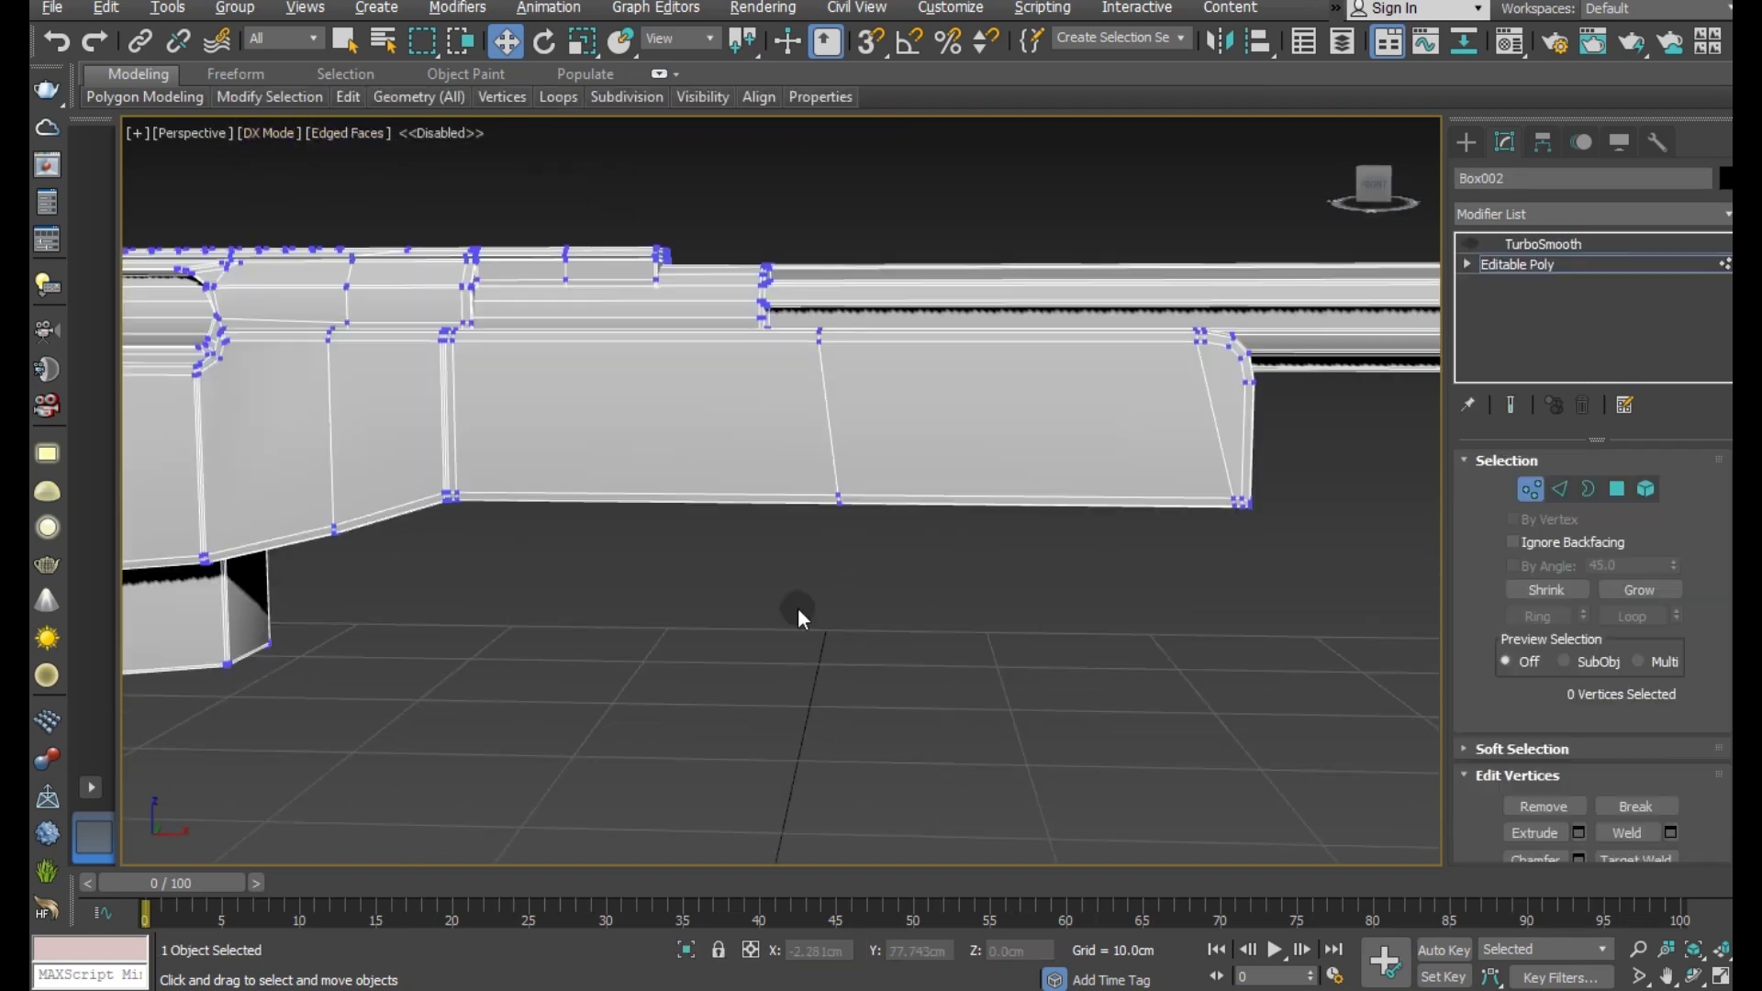
{"action": "scroll", "coordinate": [807, 459], "scroll_direction": "up", "scroll_amount": 4}
{"action": "scroll", "coordinate": [817, 431], "scroll_direction": "up", "scroll_amount": 5}
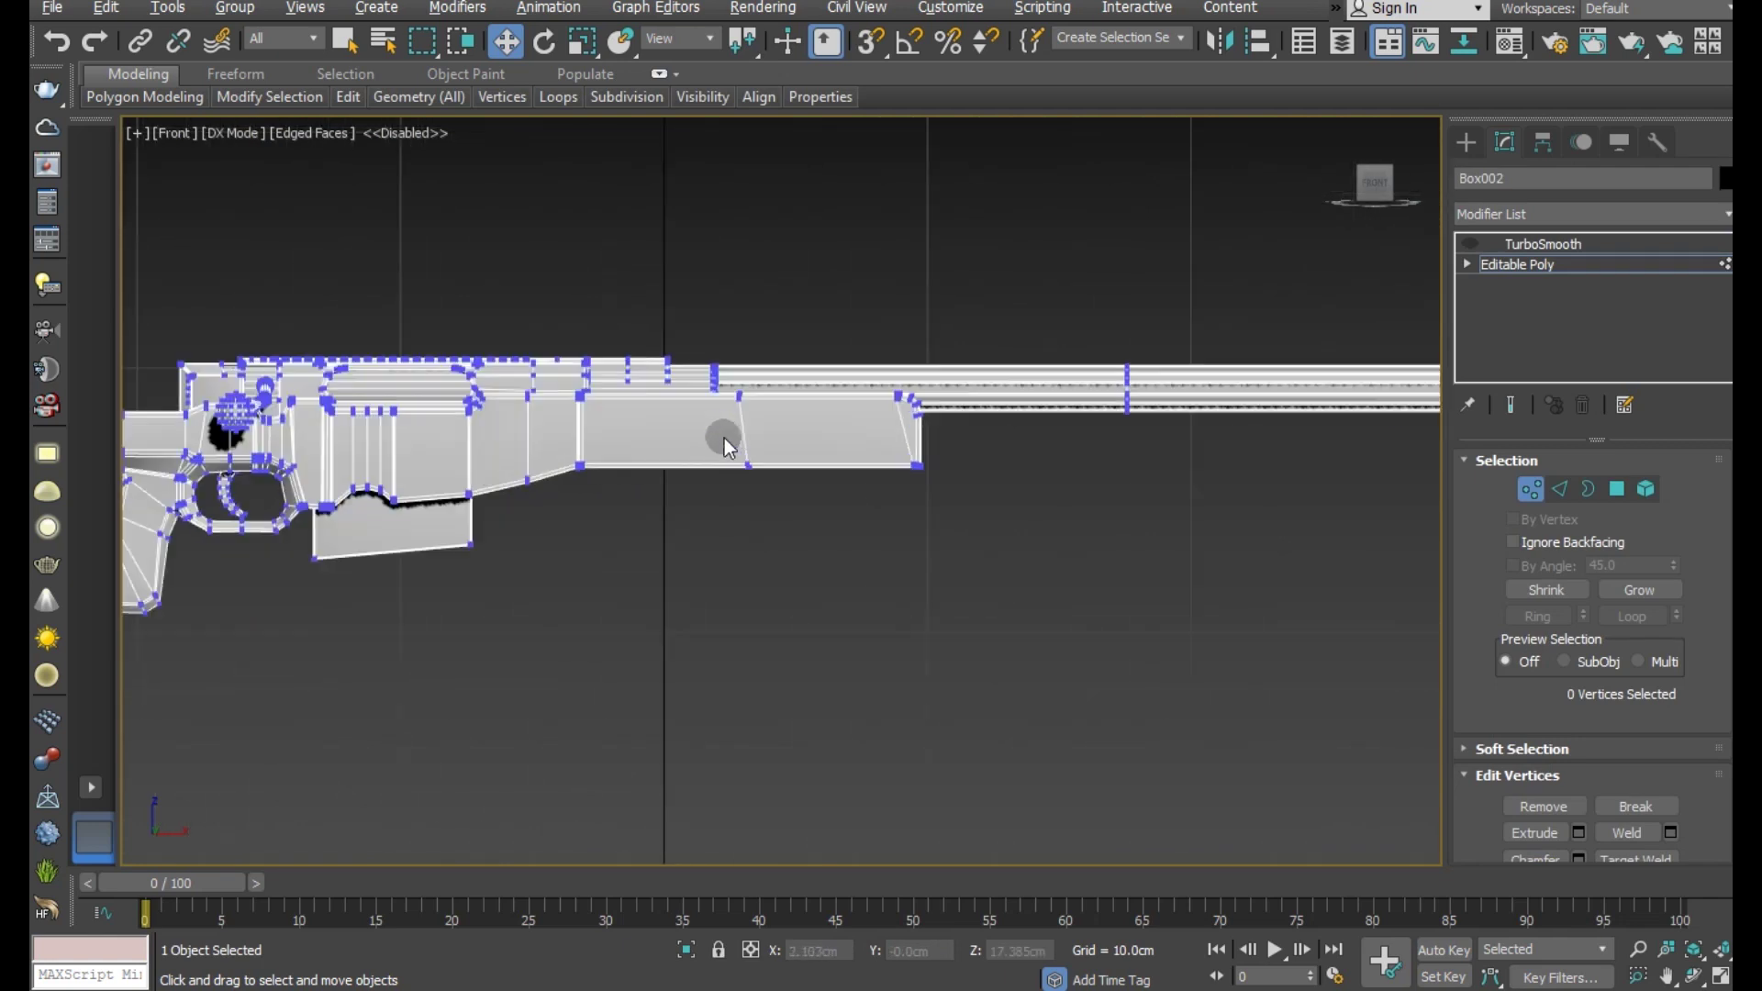
{"action": "scroll", "coordinate": [733, 440], "scroll_direction": "up", "scroll_amount": 3}
{"action": "scroll", "coordinate": [689, 427], "scroll_direction": "up", "scroll_amount": 3}
{"action": "scroll", "coordinate": [646, 415], "scroll_direction": "down", "scroll_amount": 3}
- Cut a horizontal edge across the body's side panel to its upper-right corner
{"action": "right_click", "coordinate": [643, 409]}
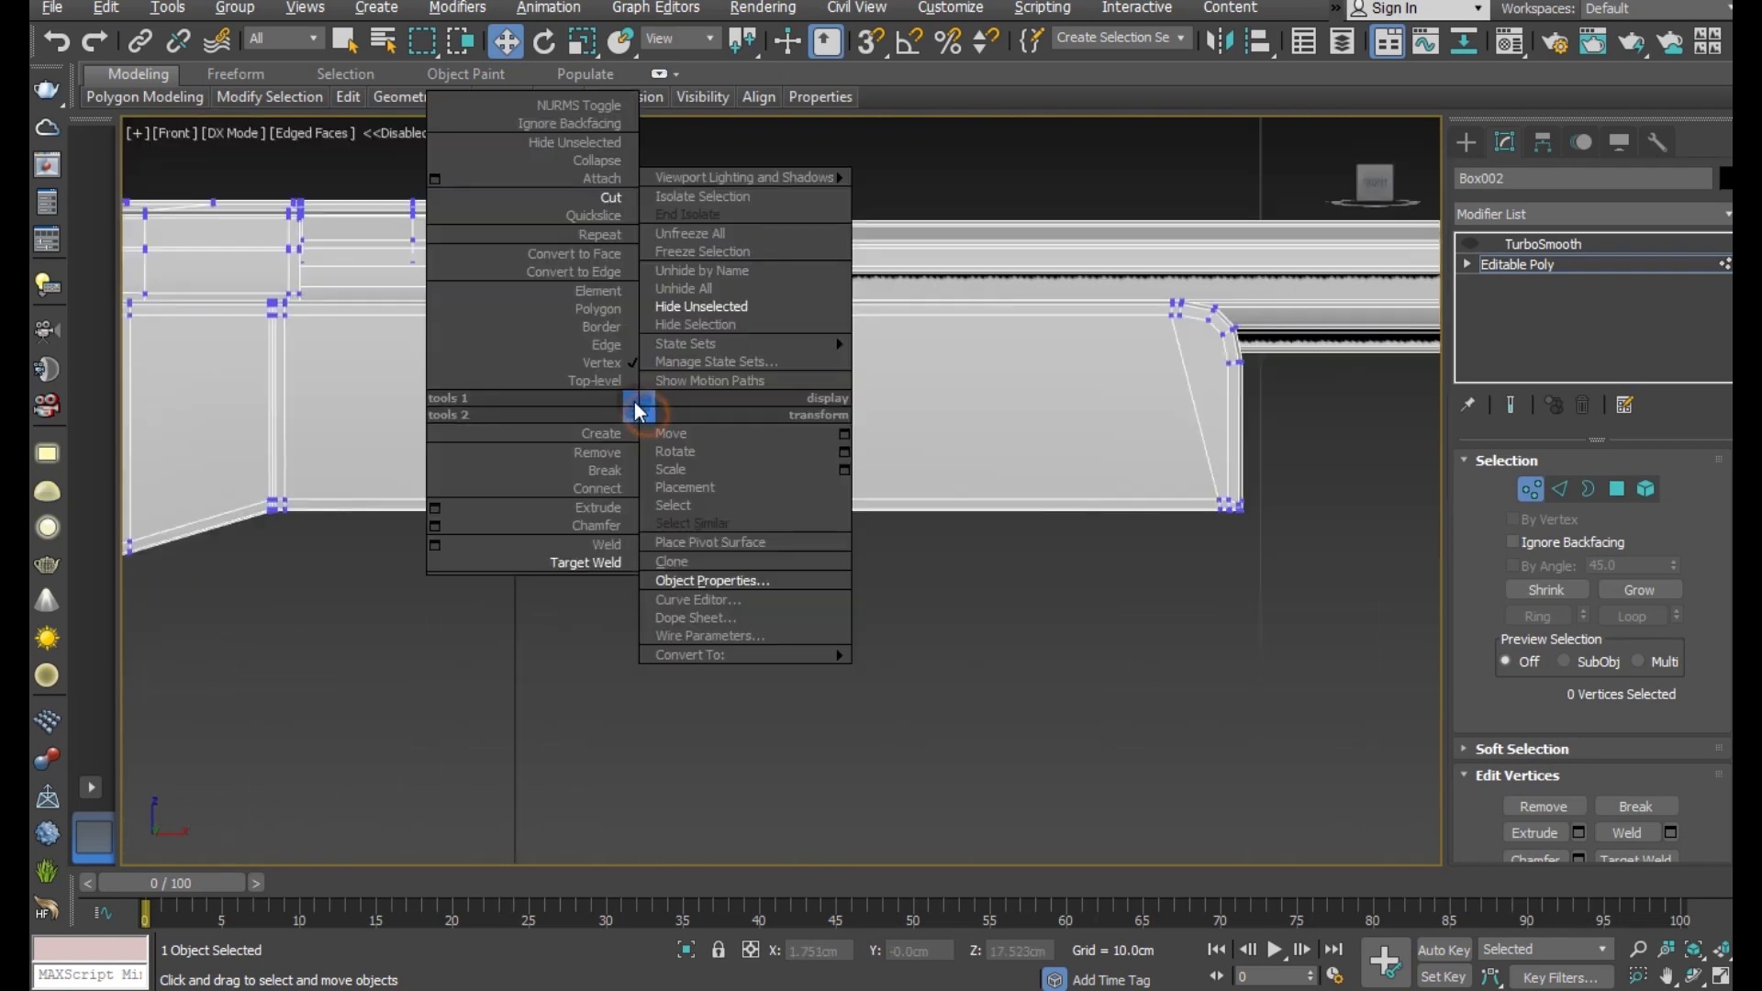
{"action": "left_click", "coordinate": [614, 198]}
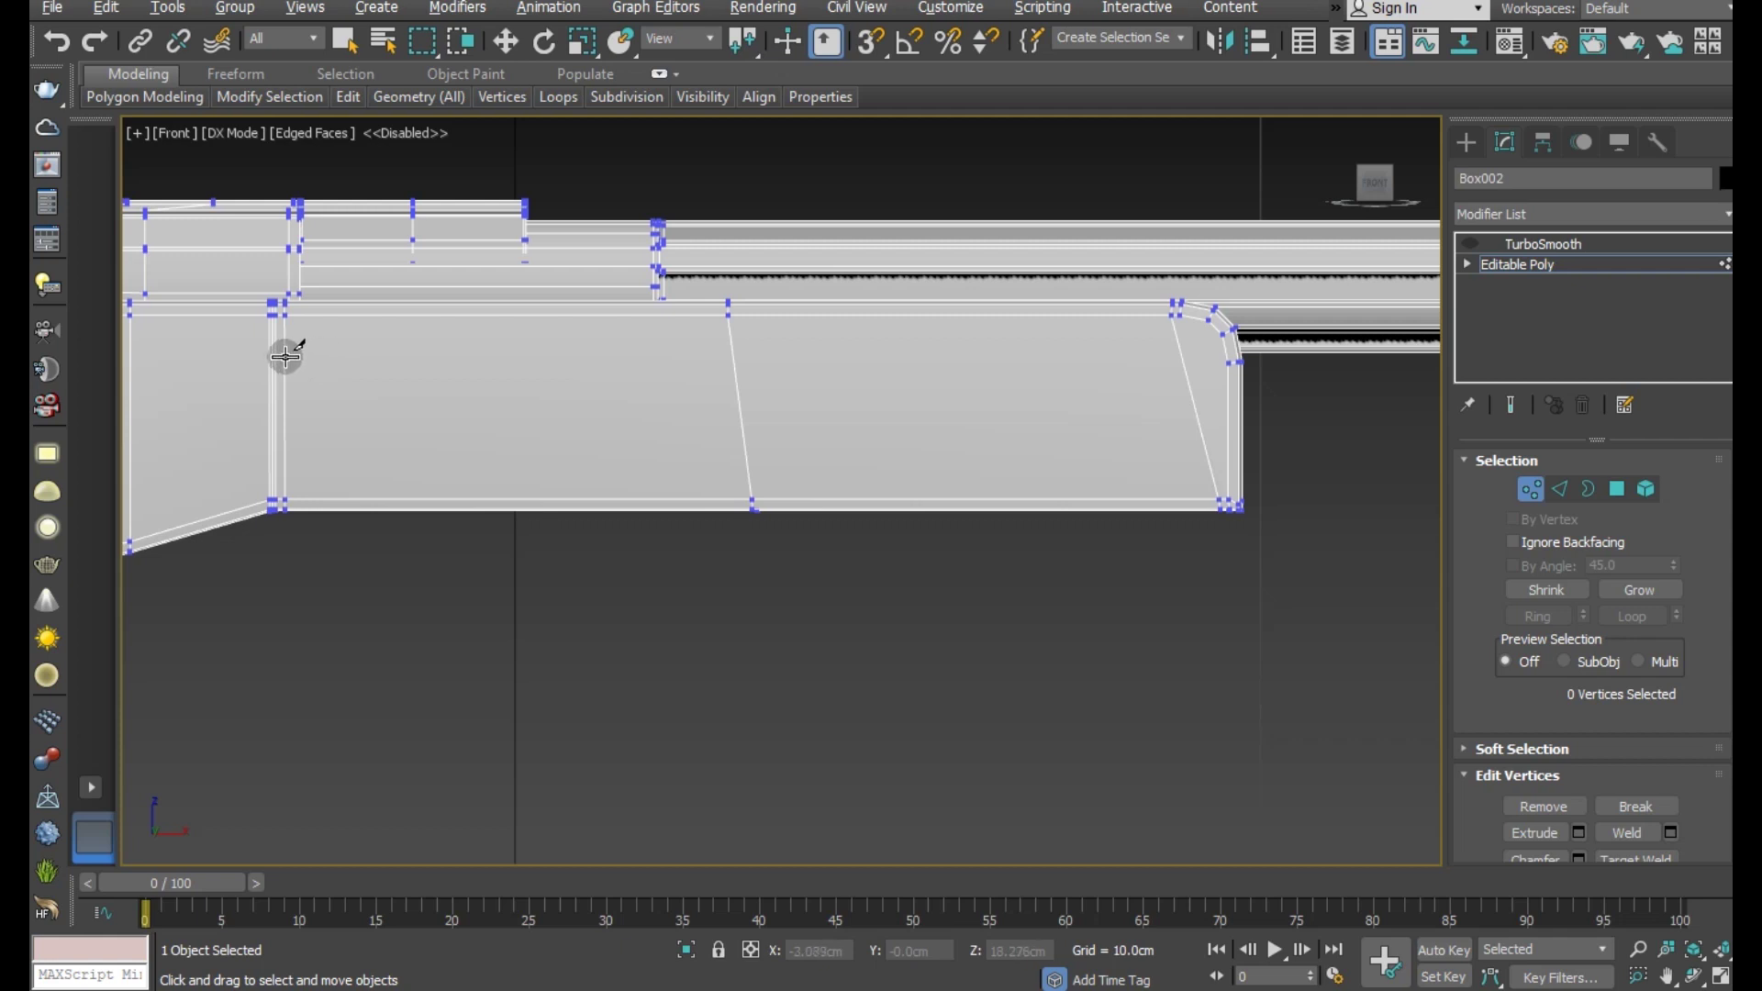
{"action": "left_click", "coordinate": [286, 357]}
{"action": "left_click", "coordinate": [964, 360]}
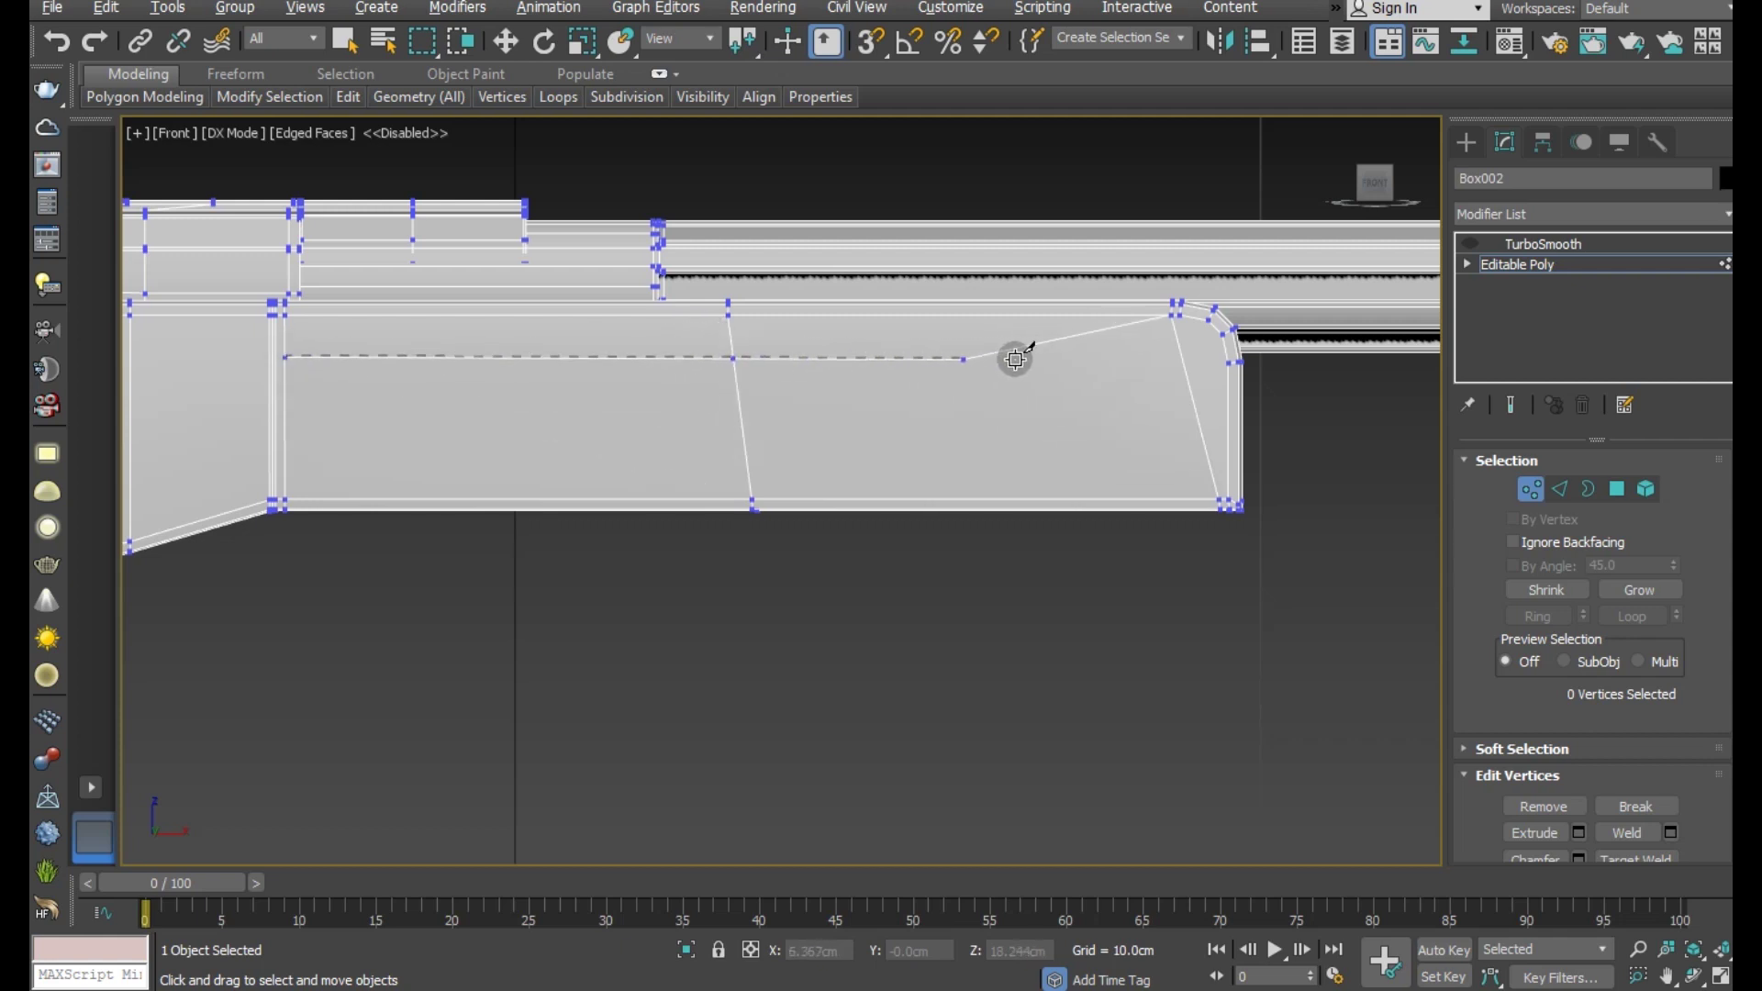
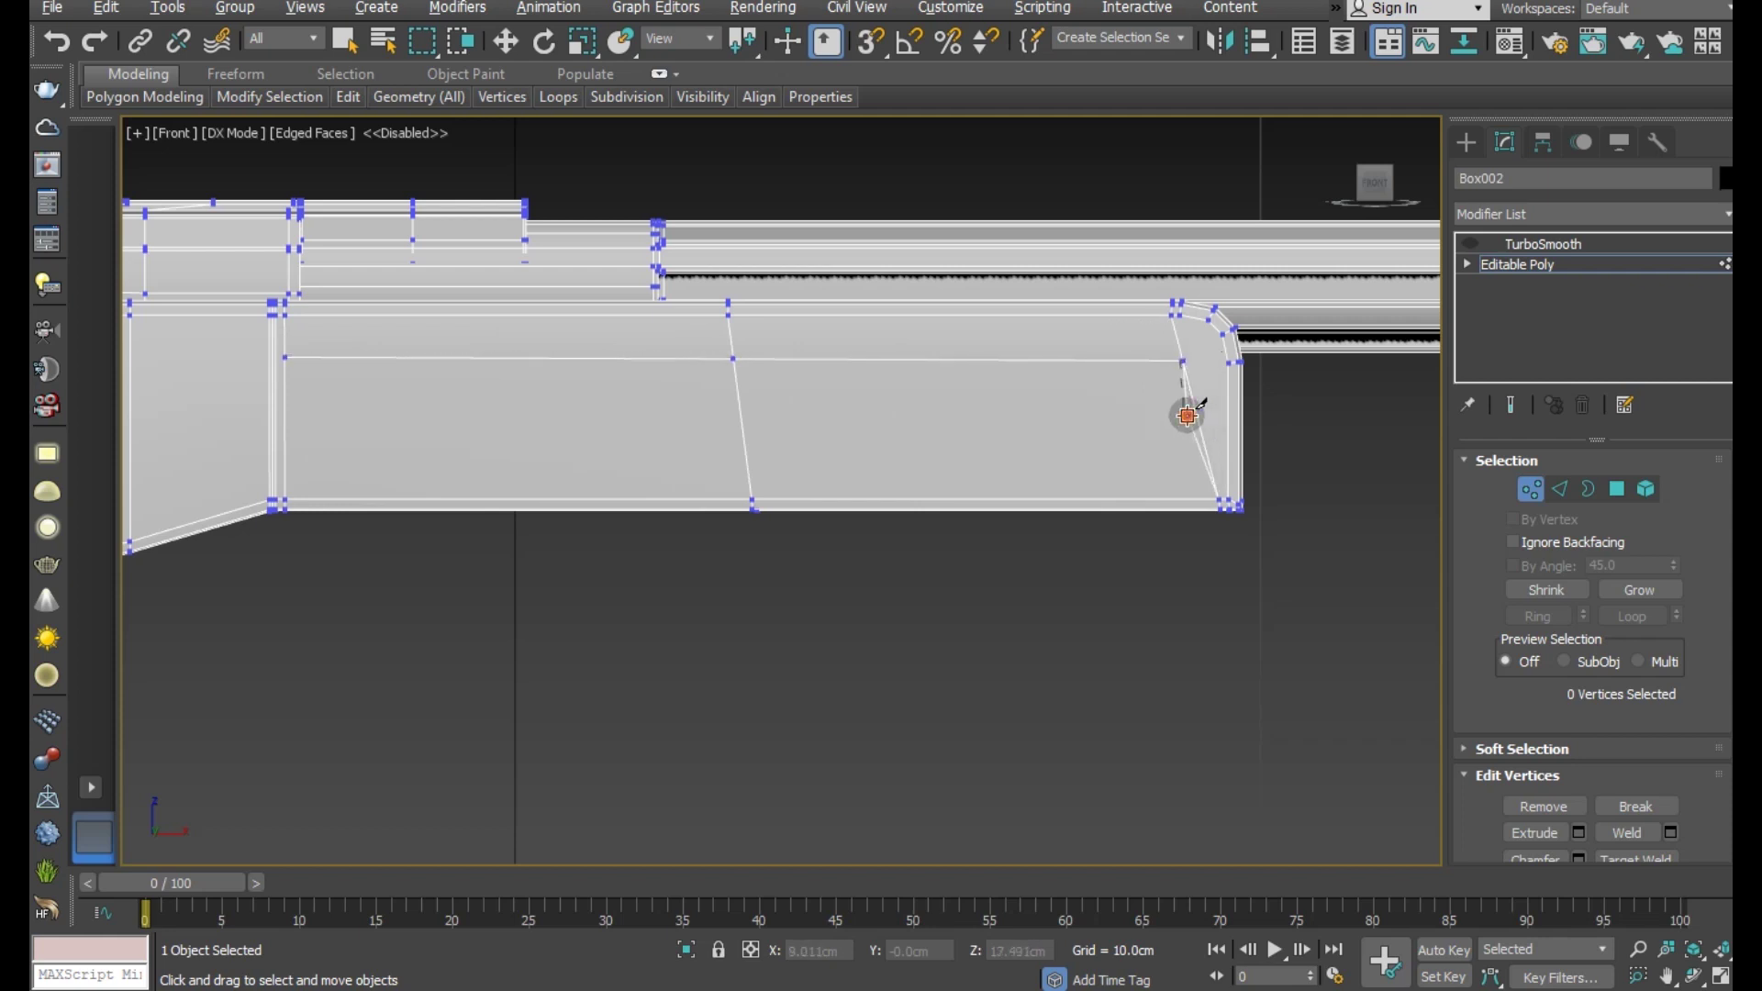
- Slice a horizontal edge across Box002's long lower stock panel, parallel to the existing line
{"action": "left_click", "coordinate": [286, 388]}
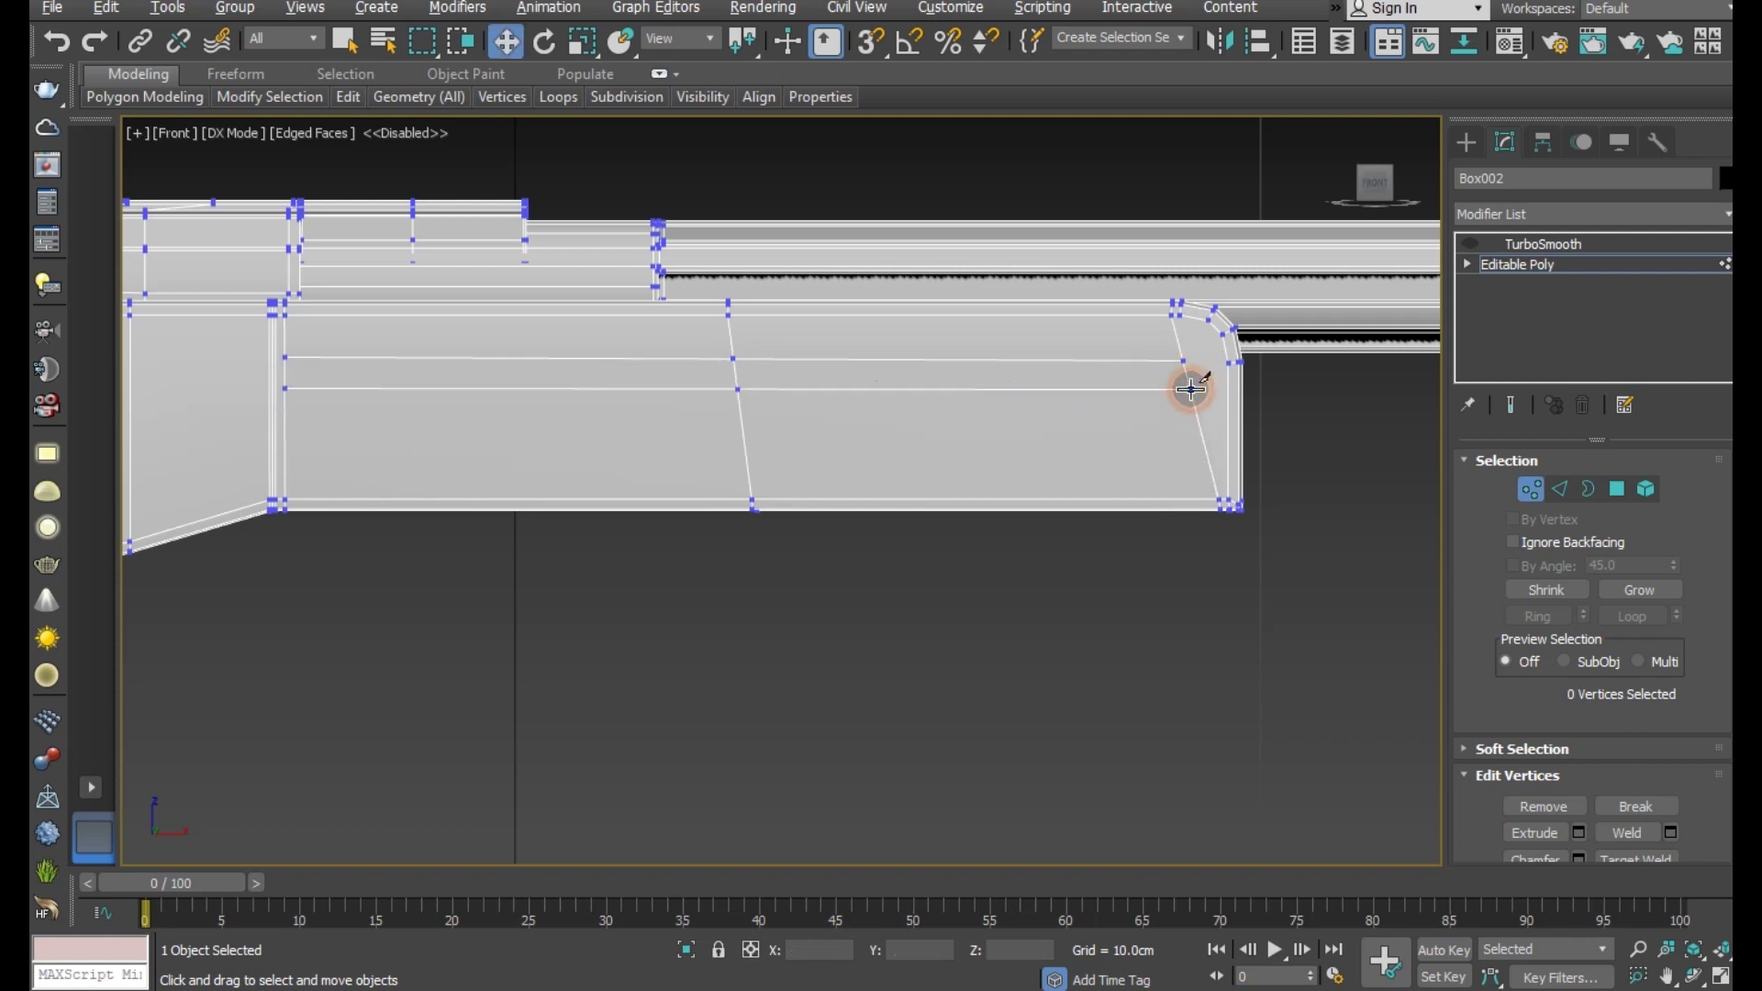
{"action": "right_click", "coordinate": [1239, 407]}
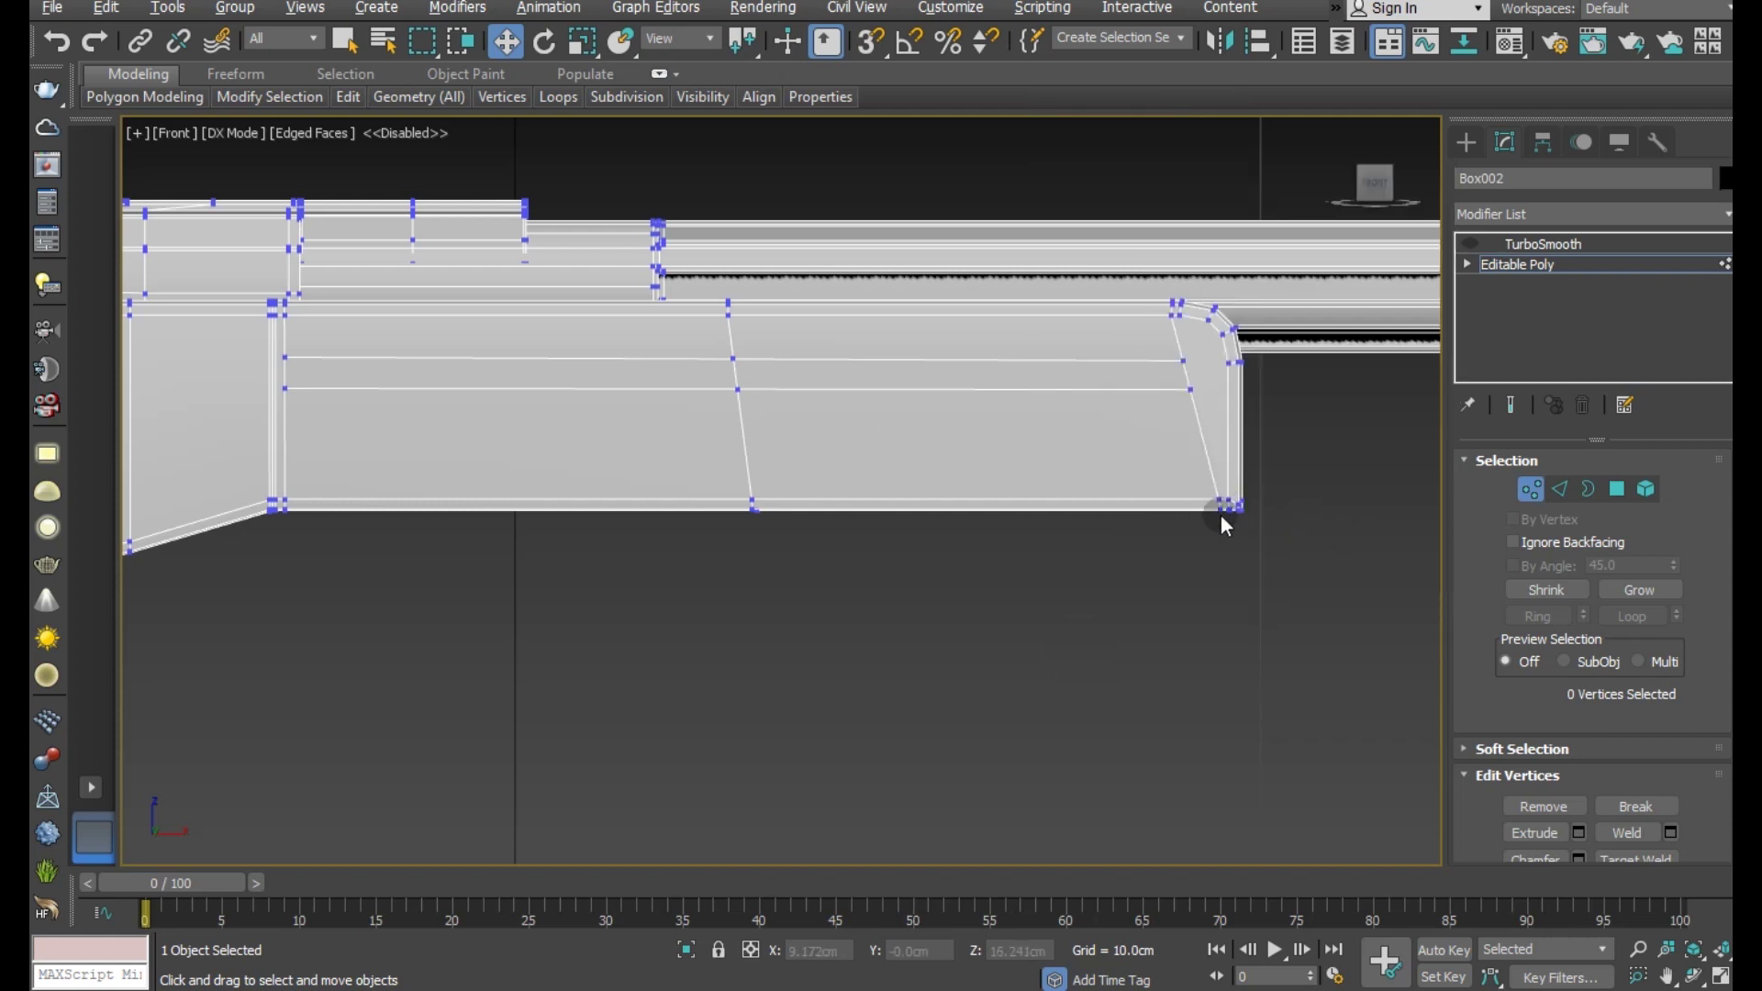
- Ring-select the stock panel edges and connect them with 2 segments and pinch -8
{"action": "left_click", "coordinate": [1559, 489]}
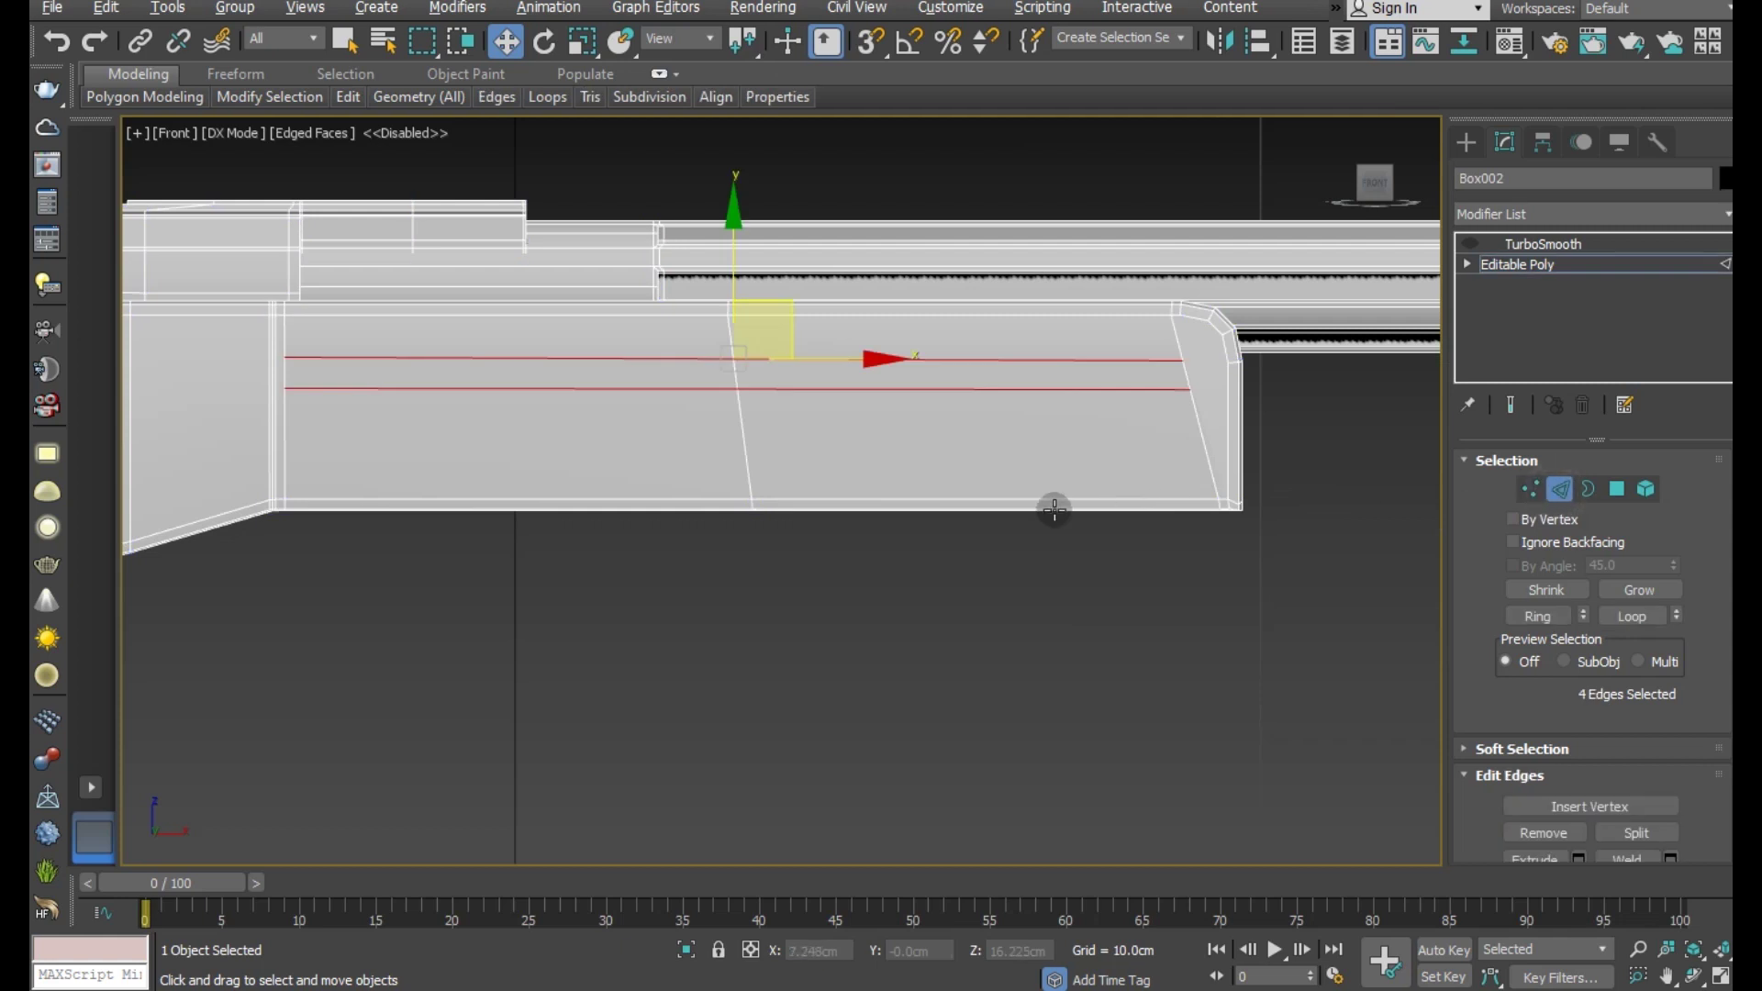
{"action": "left_click", "coordinate": [1054, 508]}
{"action": "left_click", "coordinate": [1540, 616]}
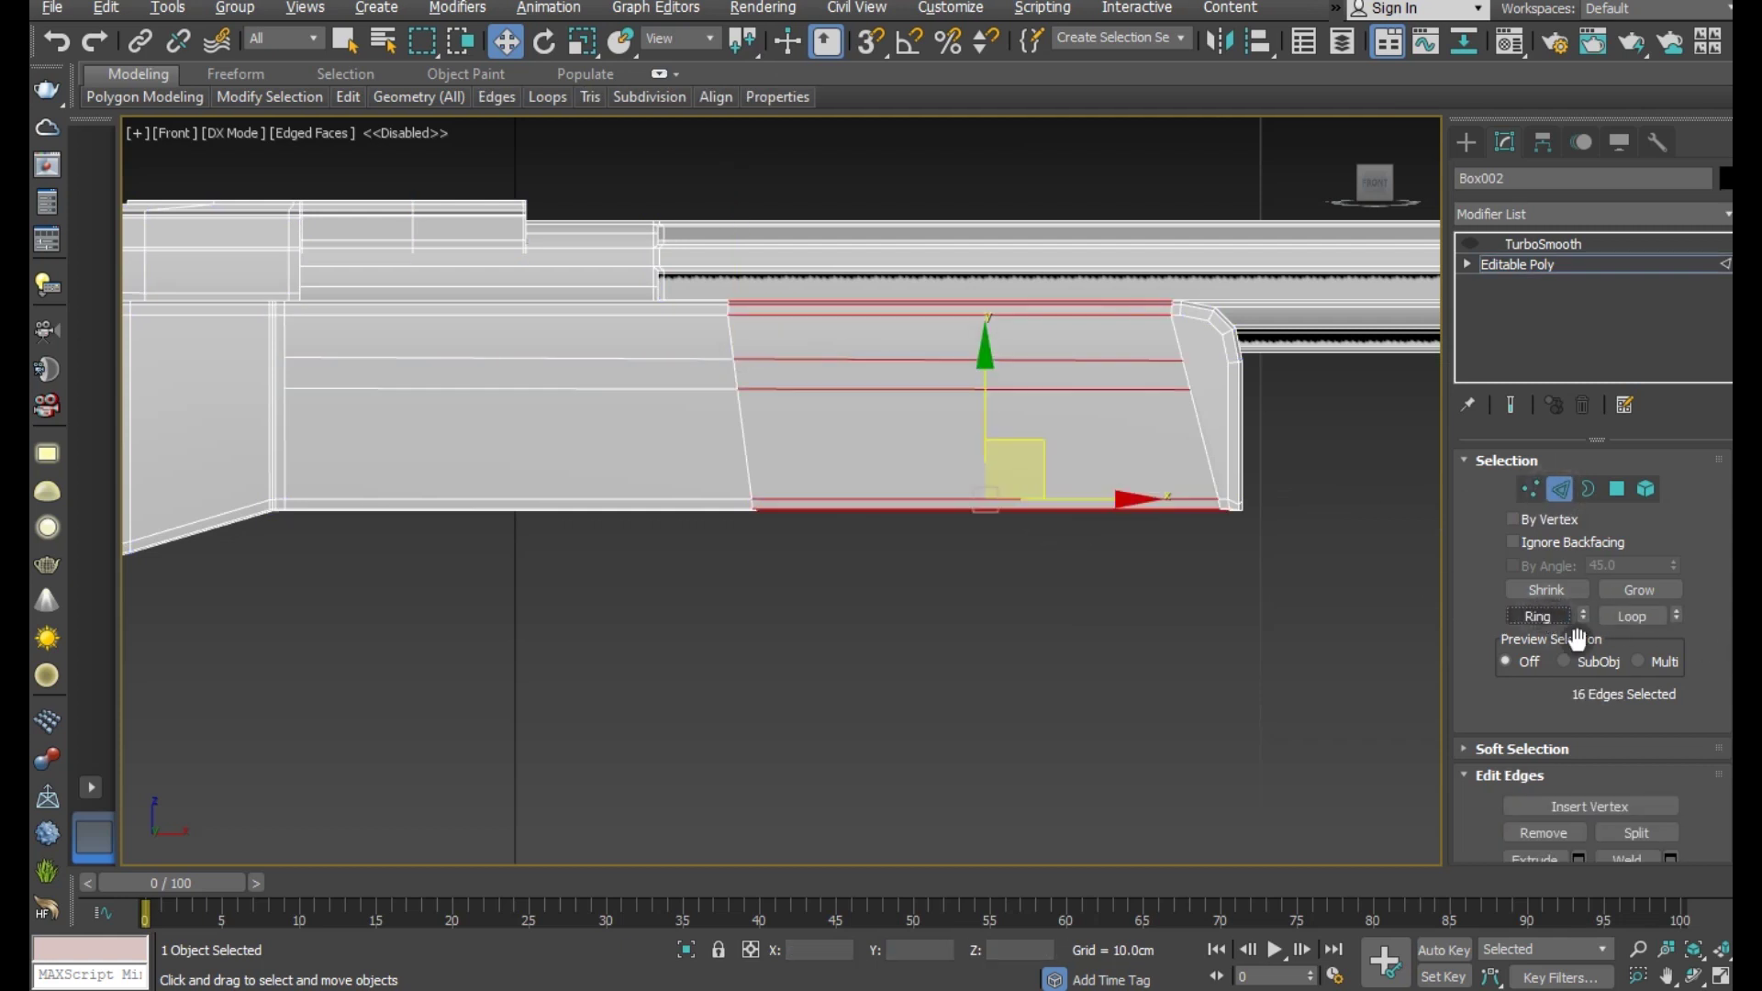
{"action": "scroll", "coordinate": [1643, 753], "scroll_direction": "down", "scroll_amount": 2}
{"action": "left_click", "coordinate": [1669, 843]}
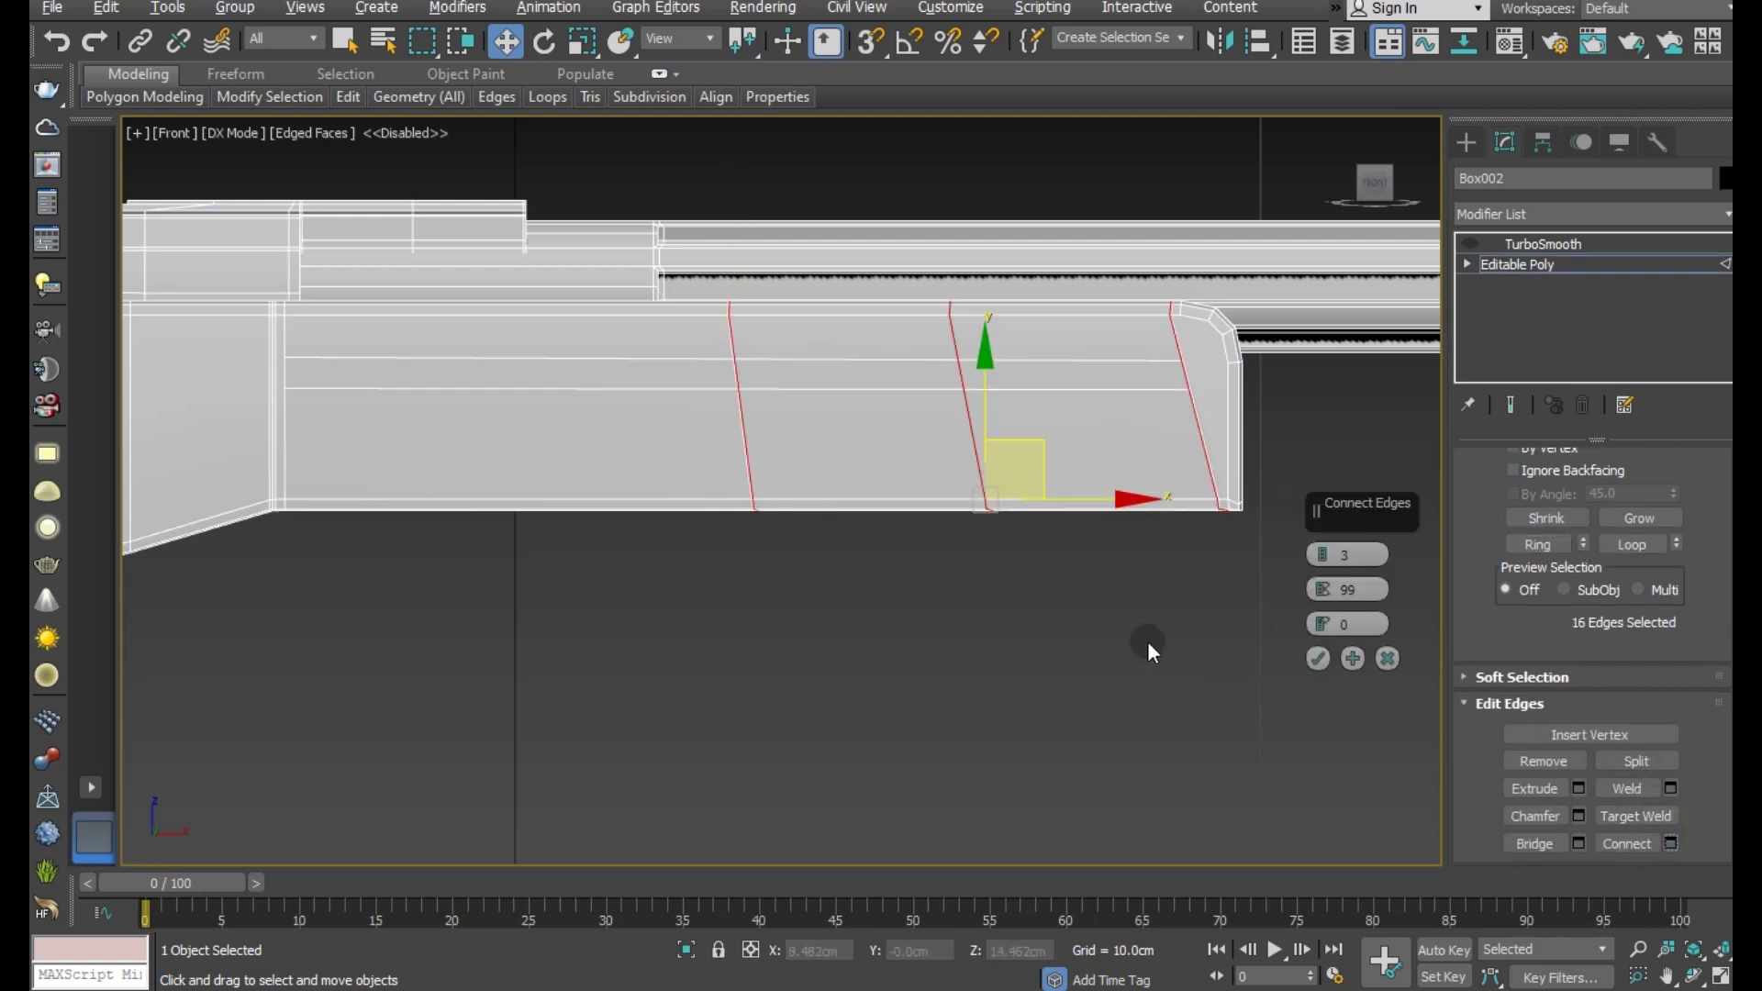
{"action": "left_click", "coordinate": [1322, 562]}
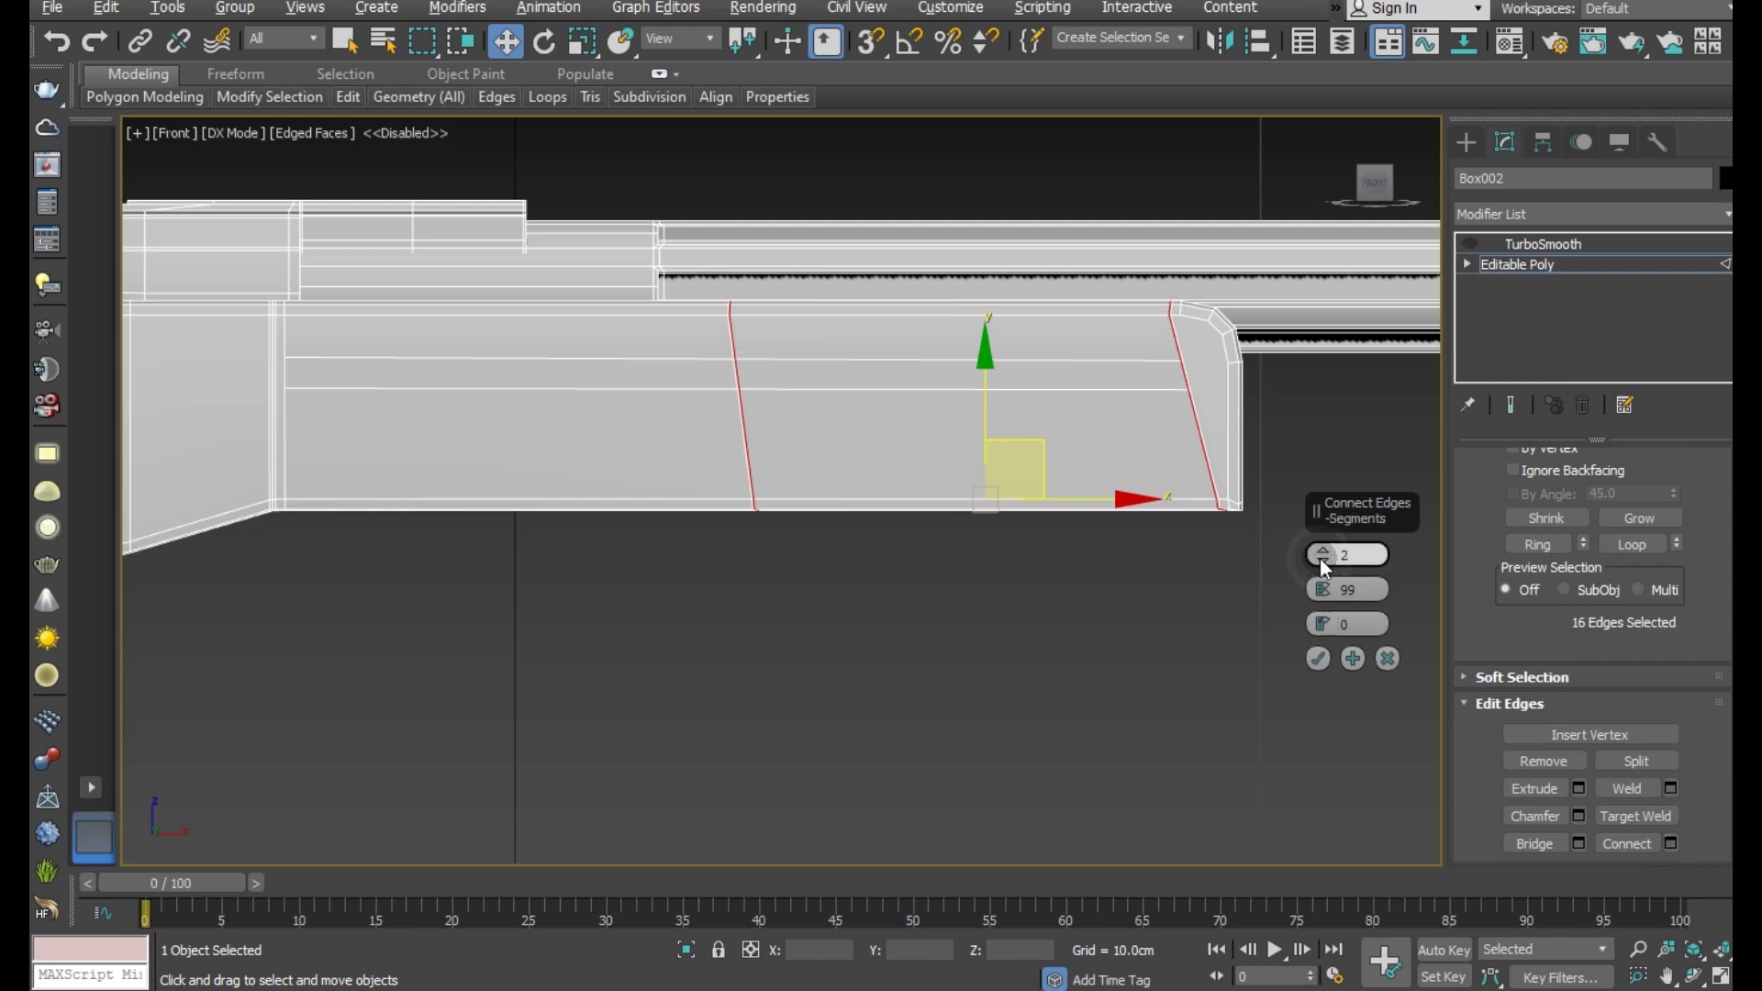
{"action": "mouse_move", "coordinate": [1323, 589]}
{"action": "left_mouse_down"}
{"action": "mouse_move", "coordinate": [1316, 687]}
{"action": "mouse_move", "coordinate": [1238, 878]}
{"action": "left_mouse_up"}
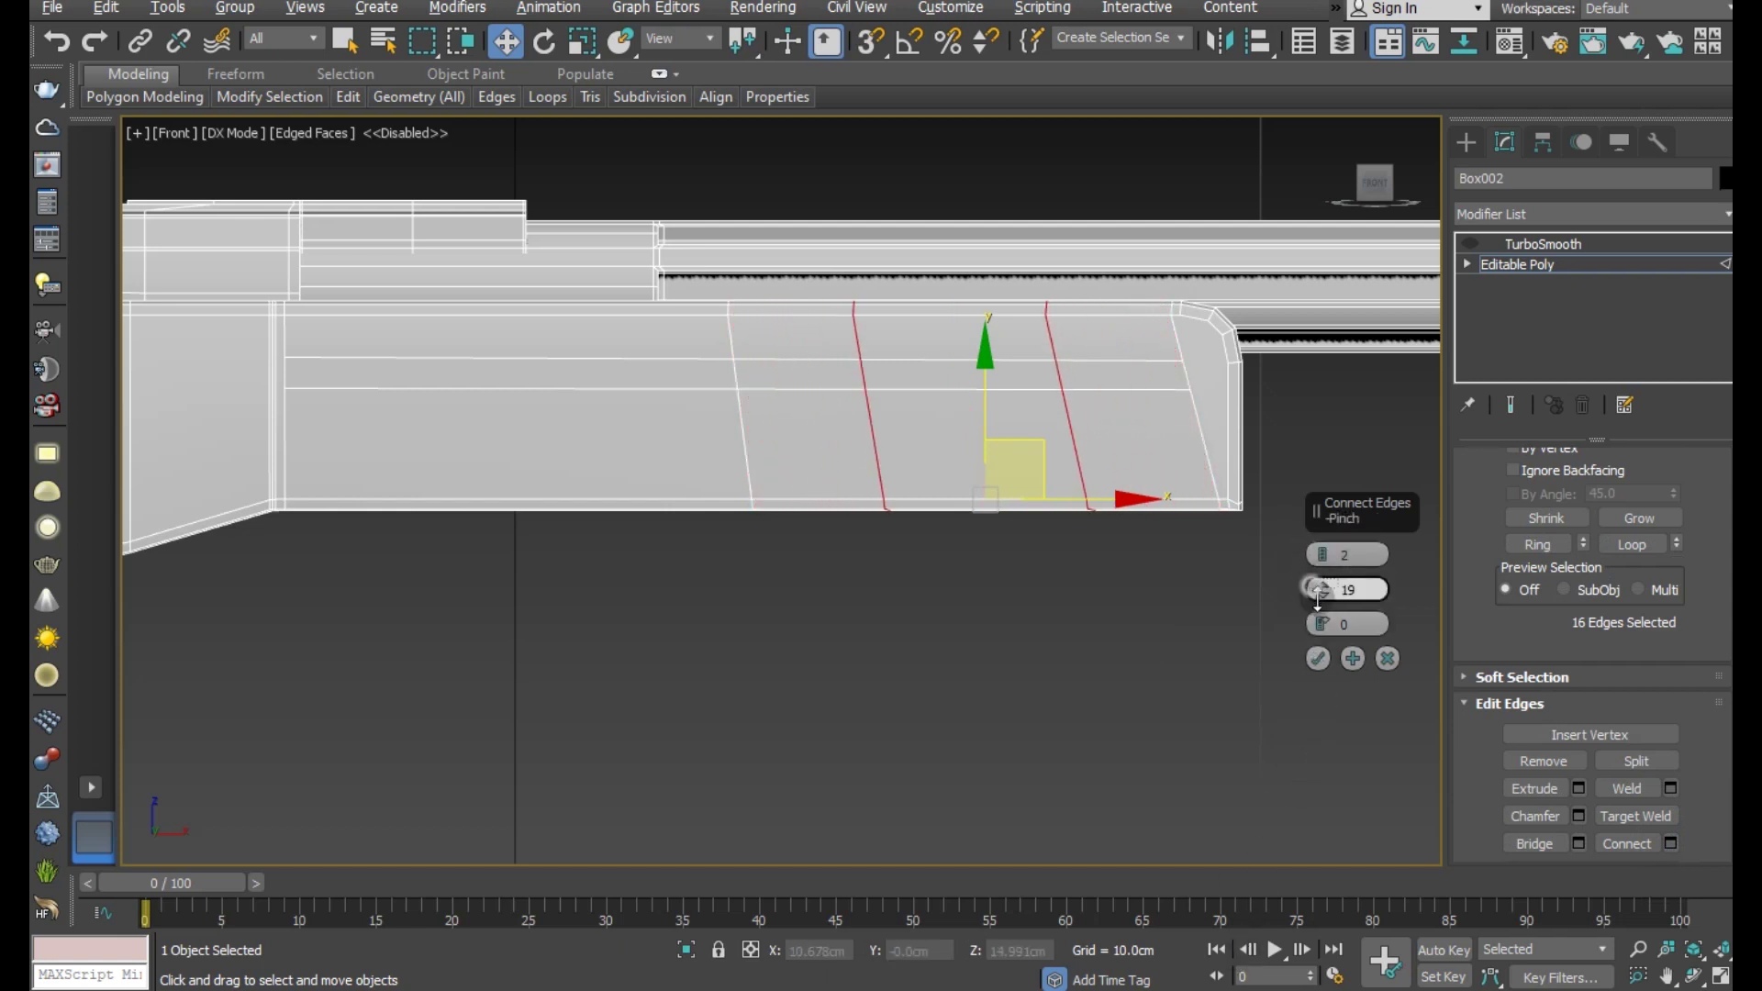
{"action": "left_click_drag", "start_coordinate": [1318, 592], "coordinate": [1322, 661]}
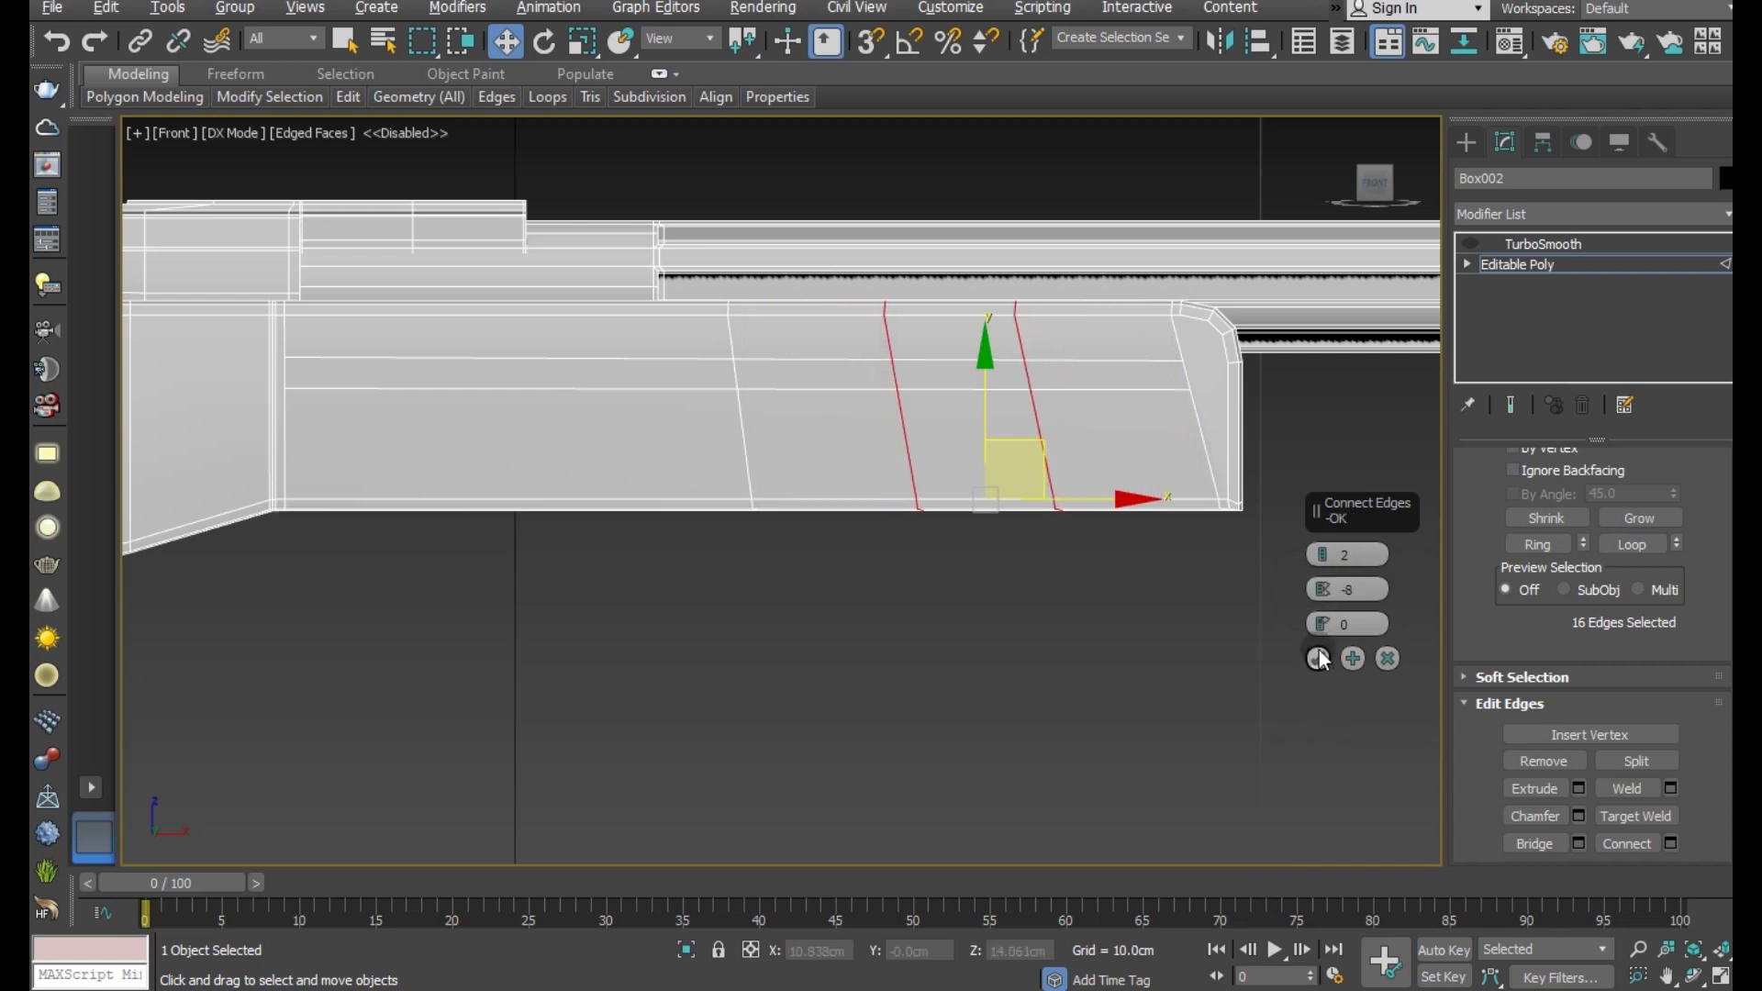
{"action": "left_click", "coordinate": [1319, 657]}
- Straighten the first new stock edge to vertical with Make Planar X and slide it right
{"action": "left_click", "coordinate": [1049, 470]}
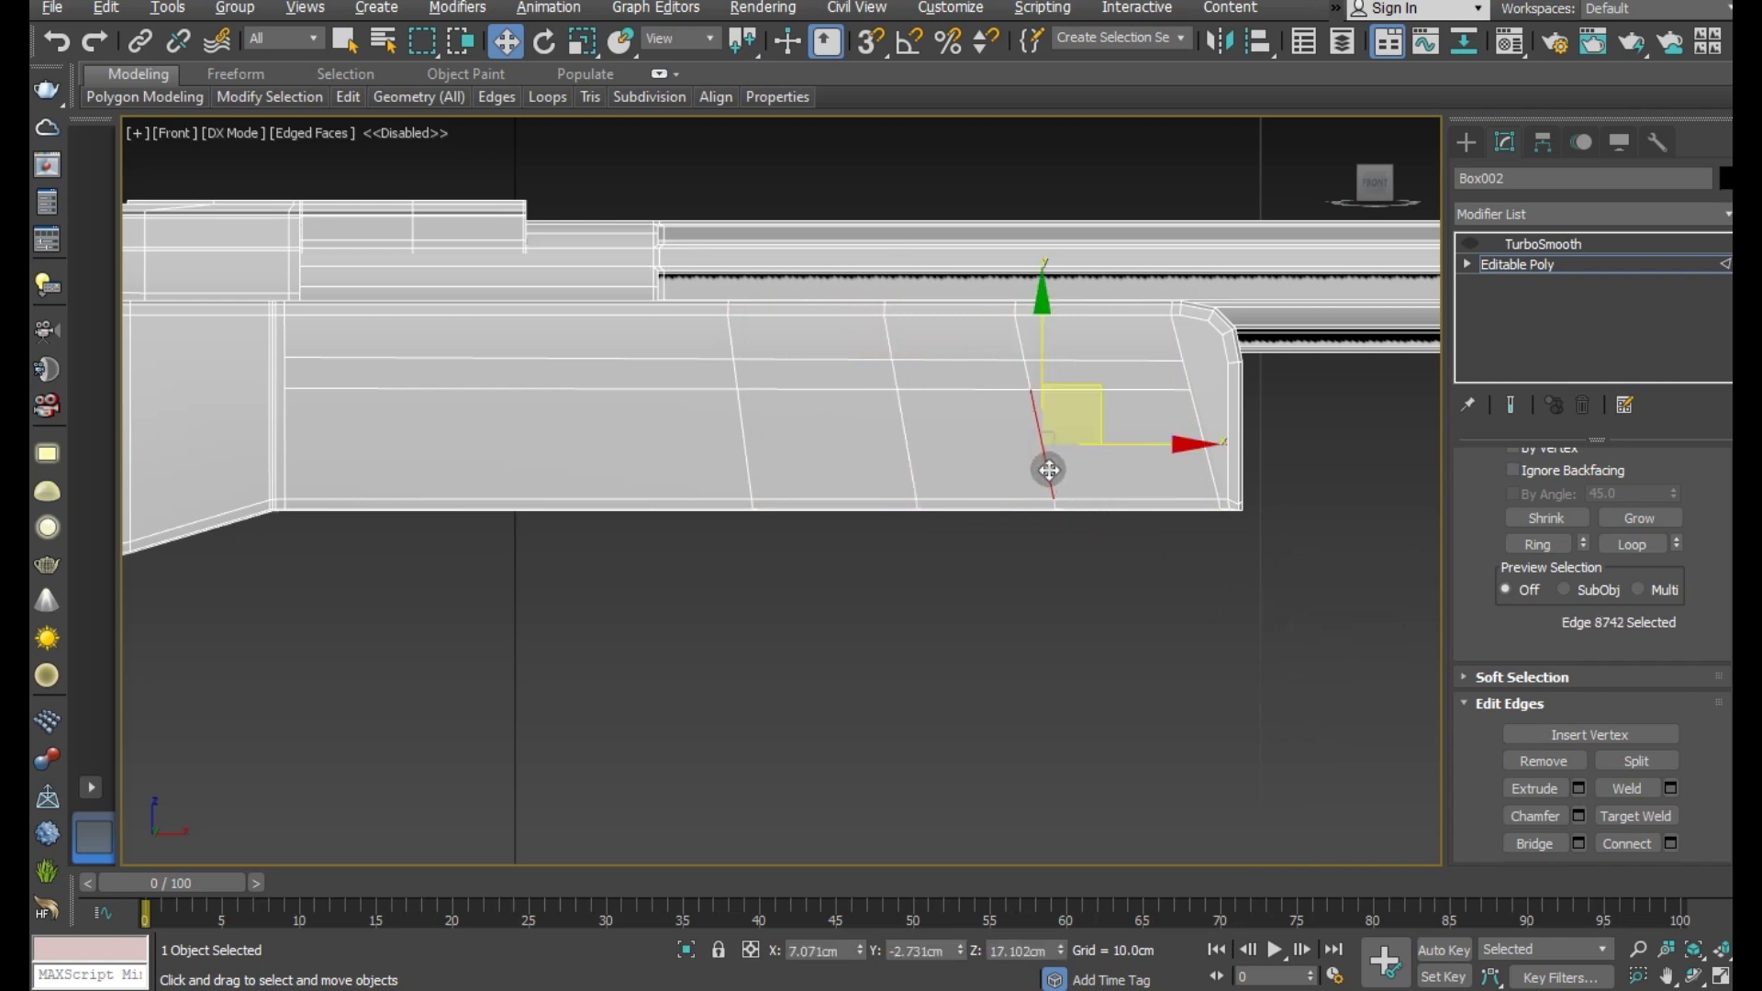
{"action": "scroll", "coordinate": [1563, 593], "scroll_direction": "down", "scroll_amount": 3}
{"action": "scroll", "coordinate": [1522, 659], "scroll_direction": "down", "scroll_amount": 5}
{"action": "scroll", "coordinate": [1522, 659], "scroll_direction": "down", "scroll_amount": 3}
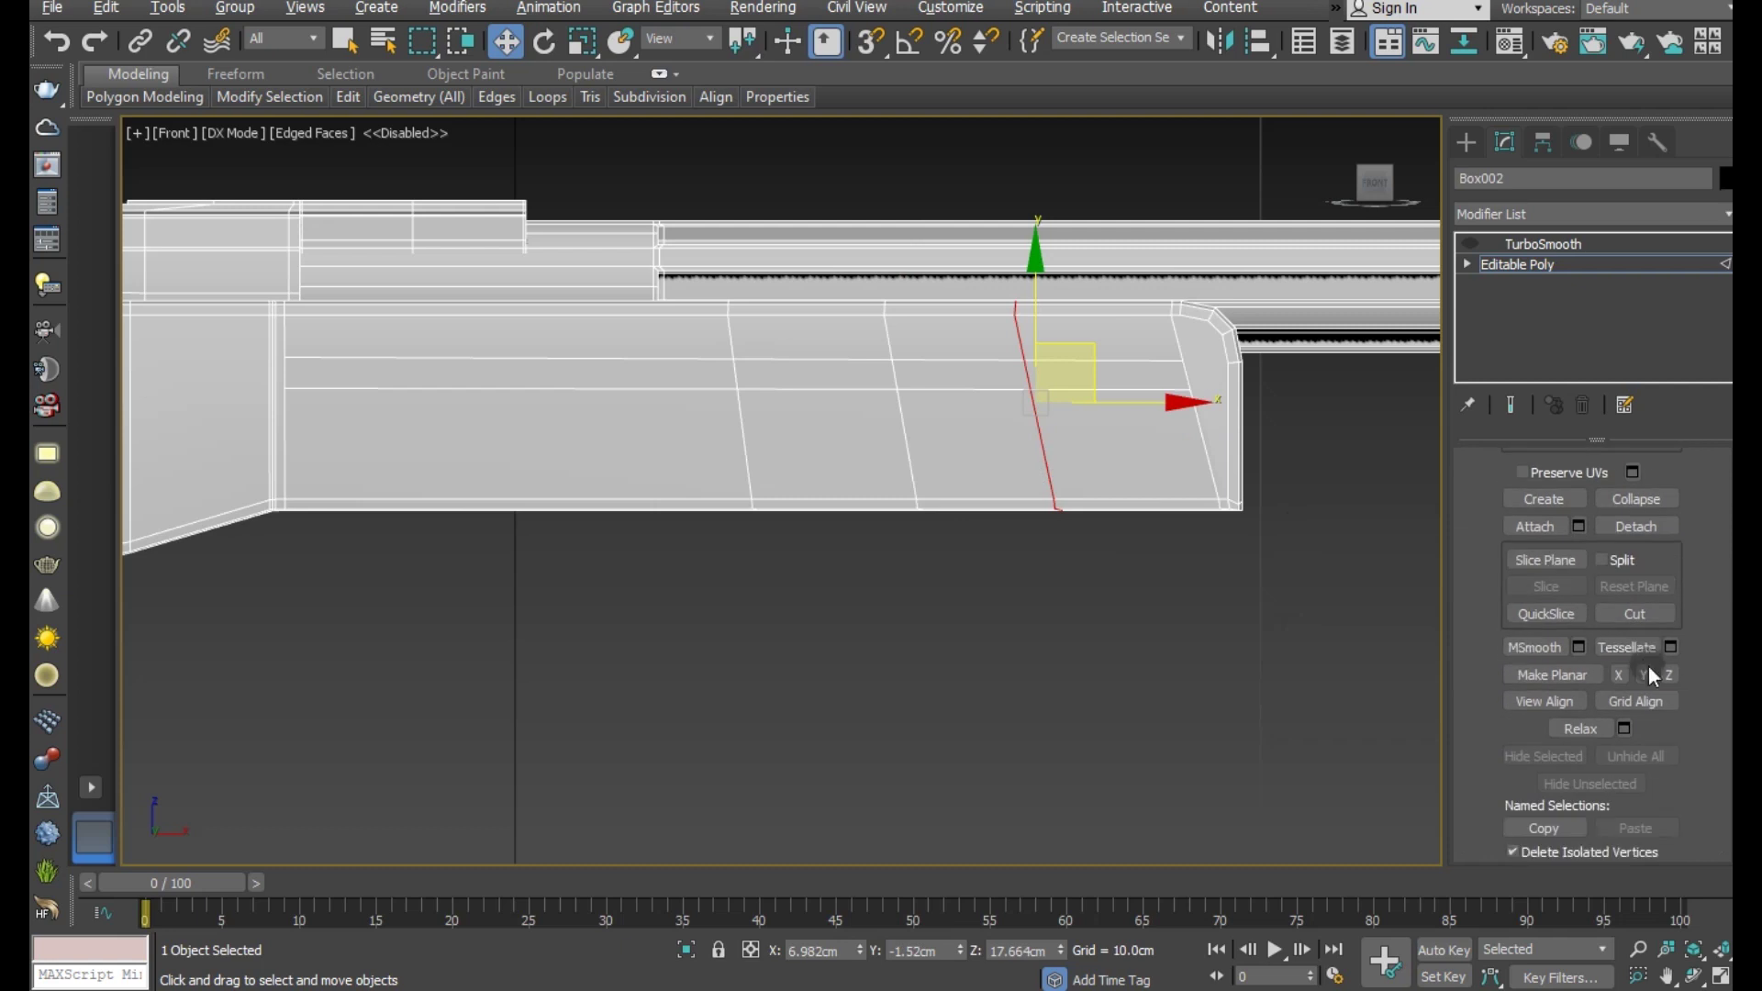
{"action": "left_click", "coordinate": [1650, 673]}
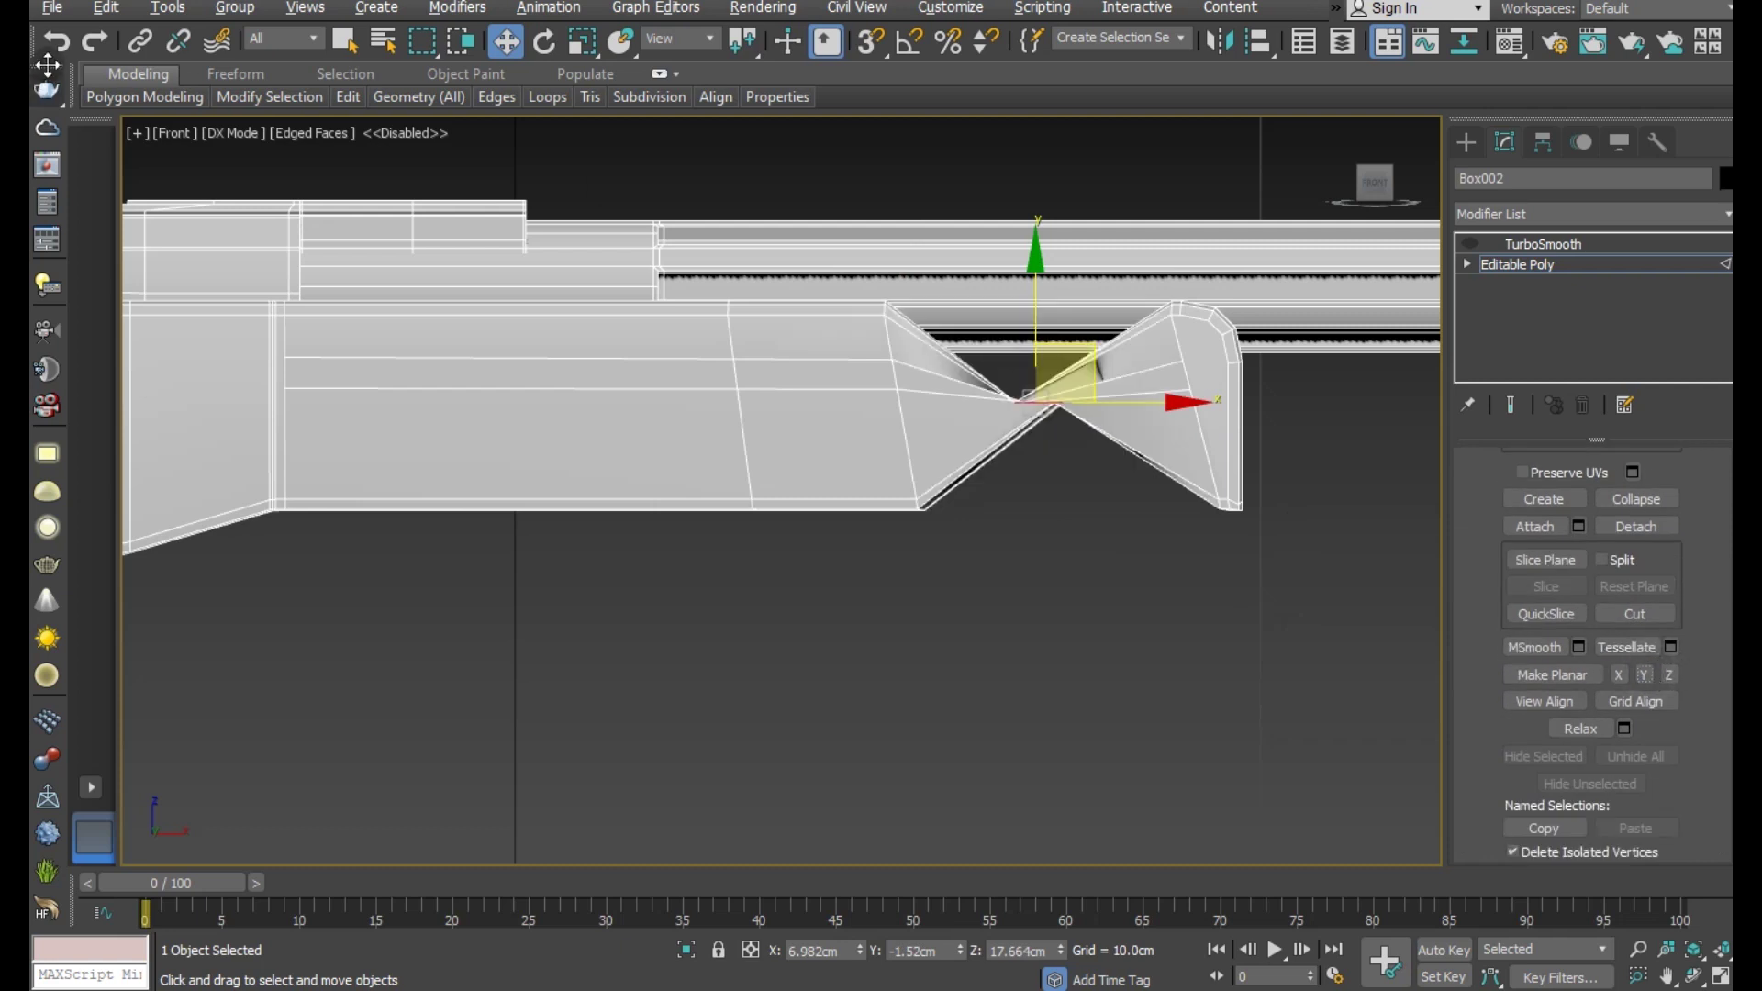
{"action": "left_click", "coordinate": [55, 41]}
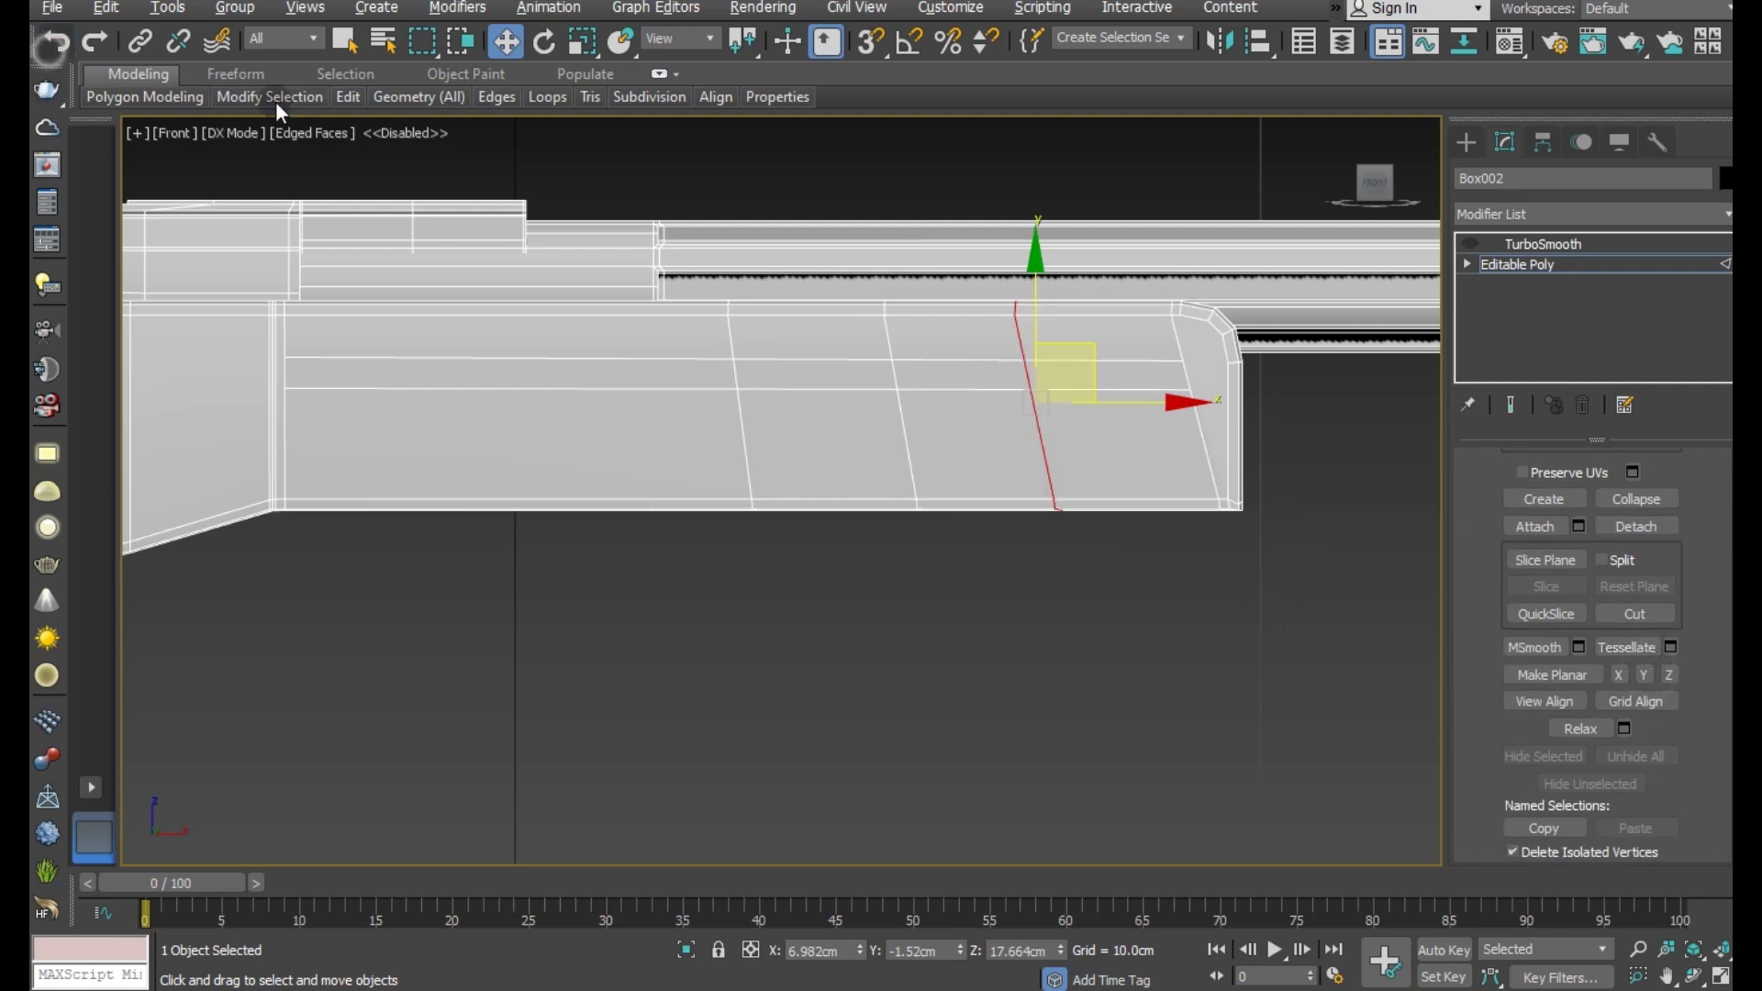
{"action": "left_click", "coordinate": [1618, 676]}
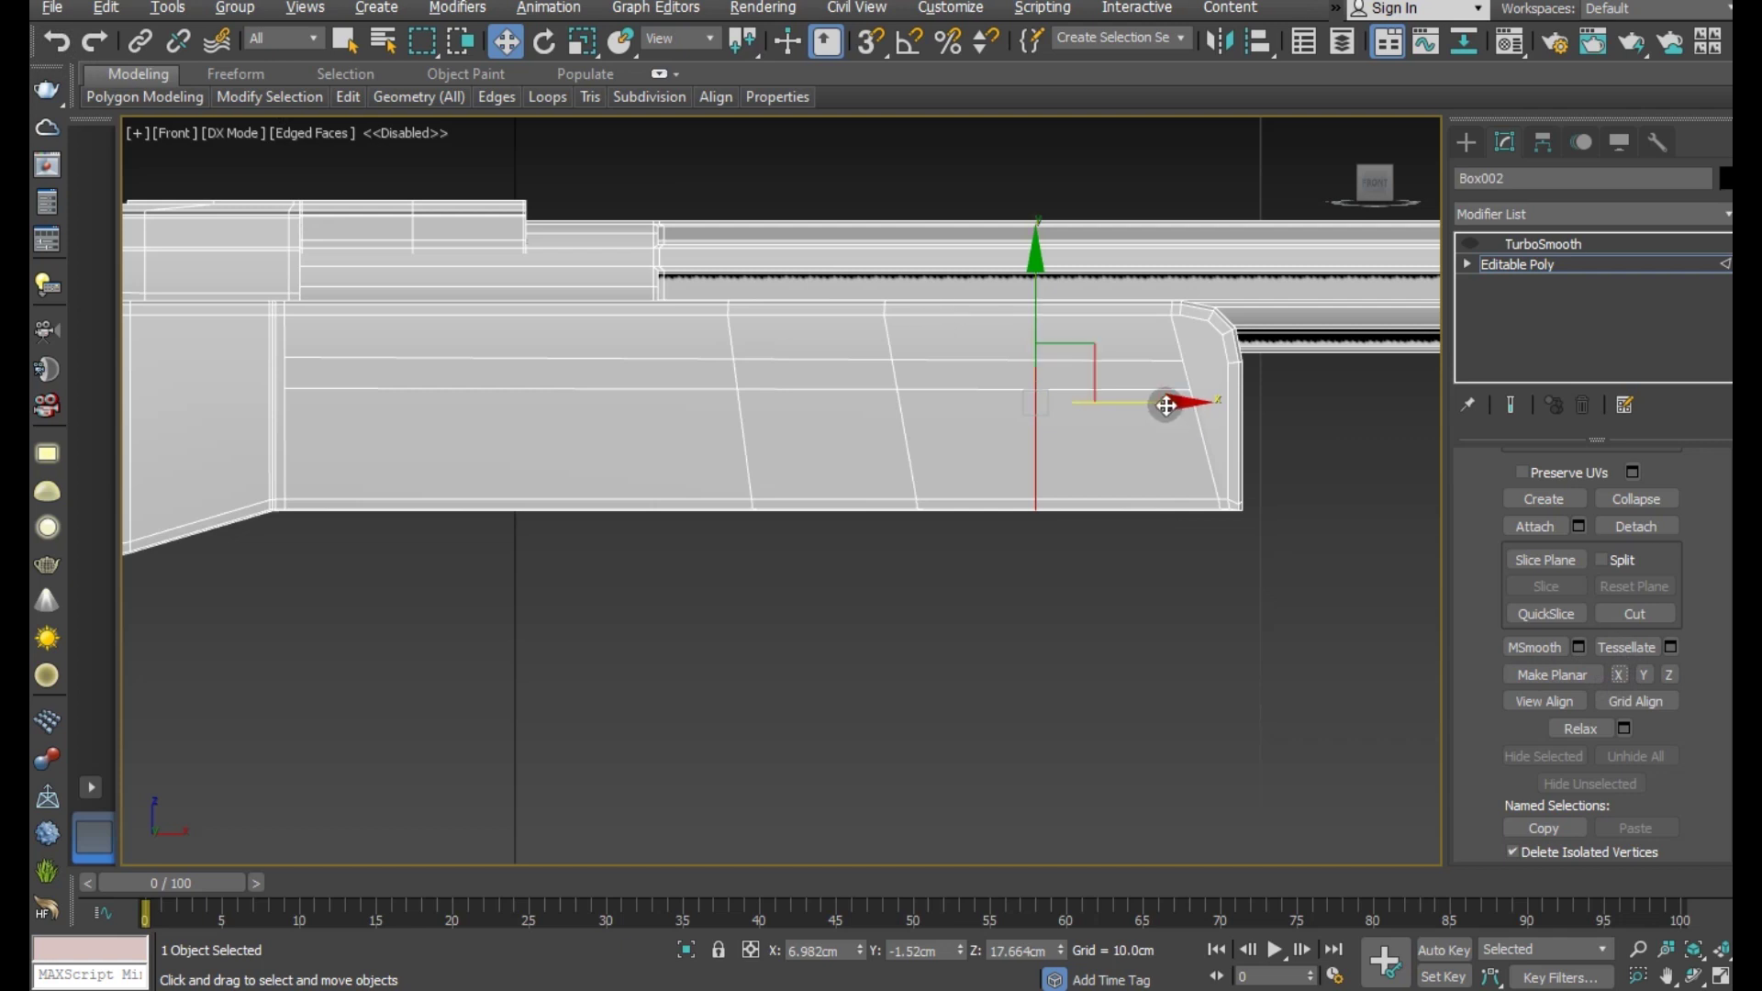
{"action": "left_click_drag", "start_coordinate": [1182, 422], "coordinate": [1276, 422]}
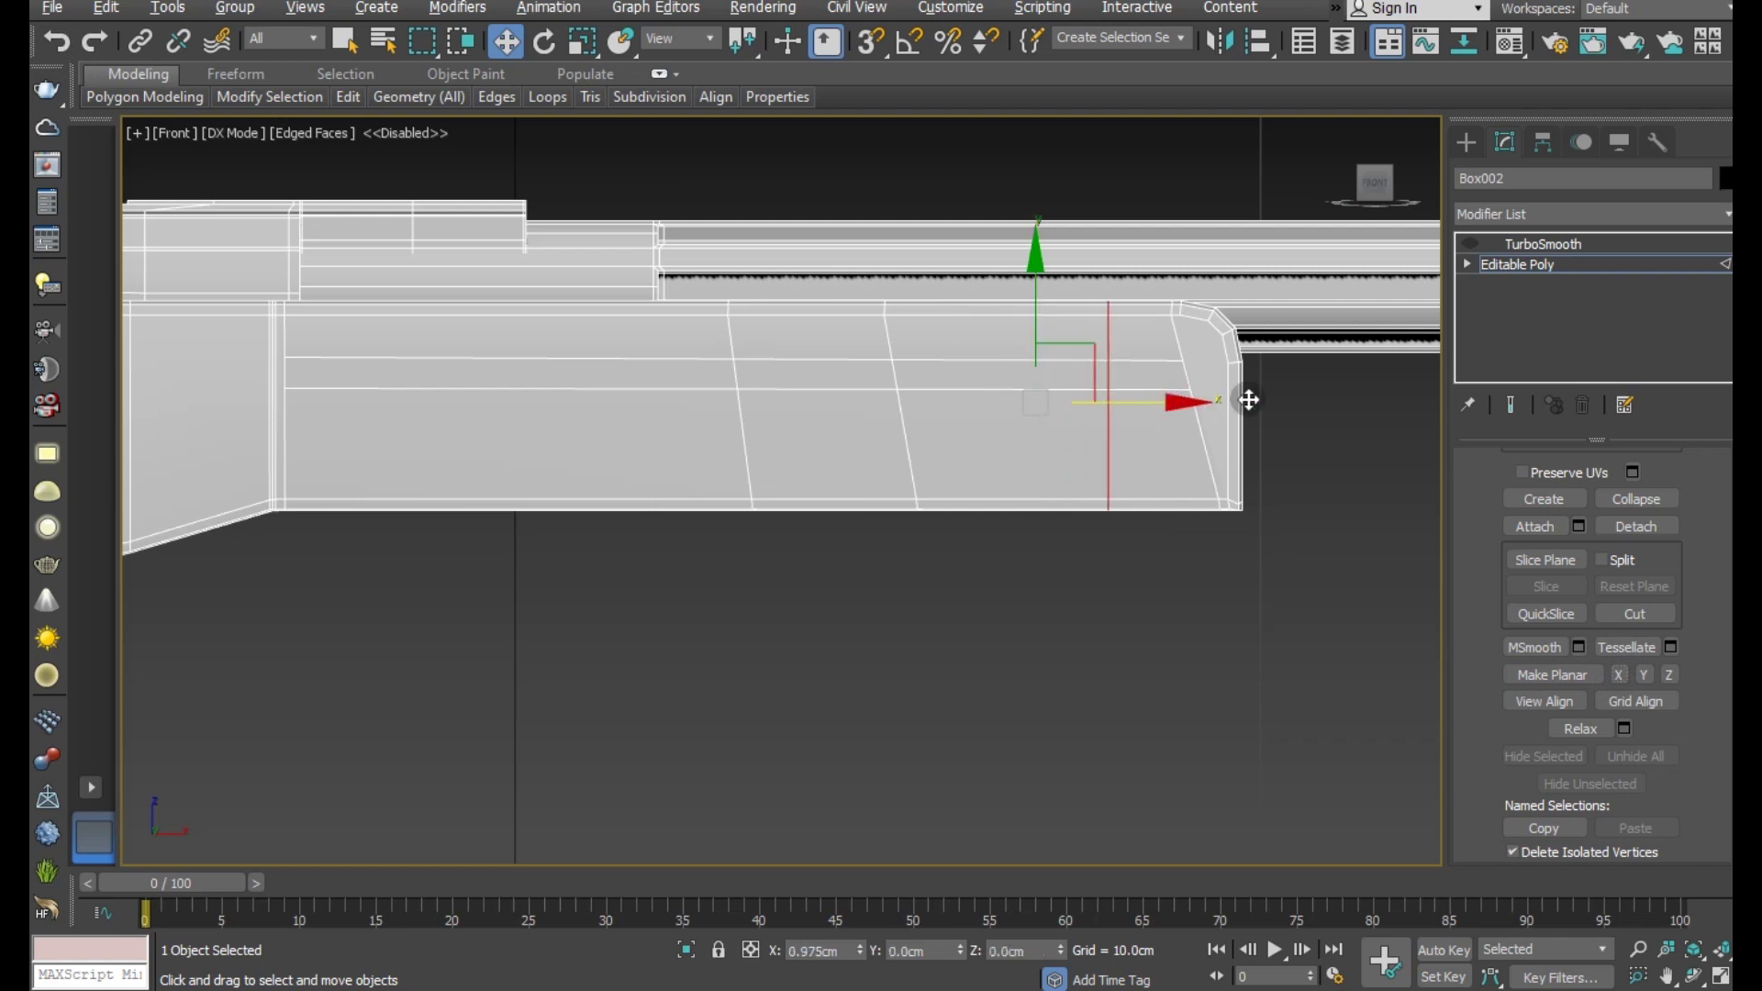
- Straighten the neighbouring slanted edge to vertical and move it right along X
{"action": "left_click", "coordinate": [908, 438]}
{"action": "left_click", "coordinate": [1618, 676]}
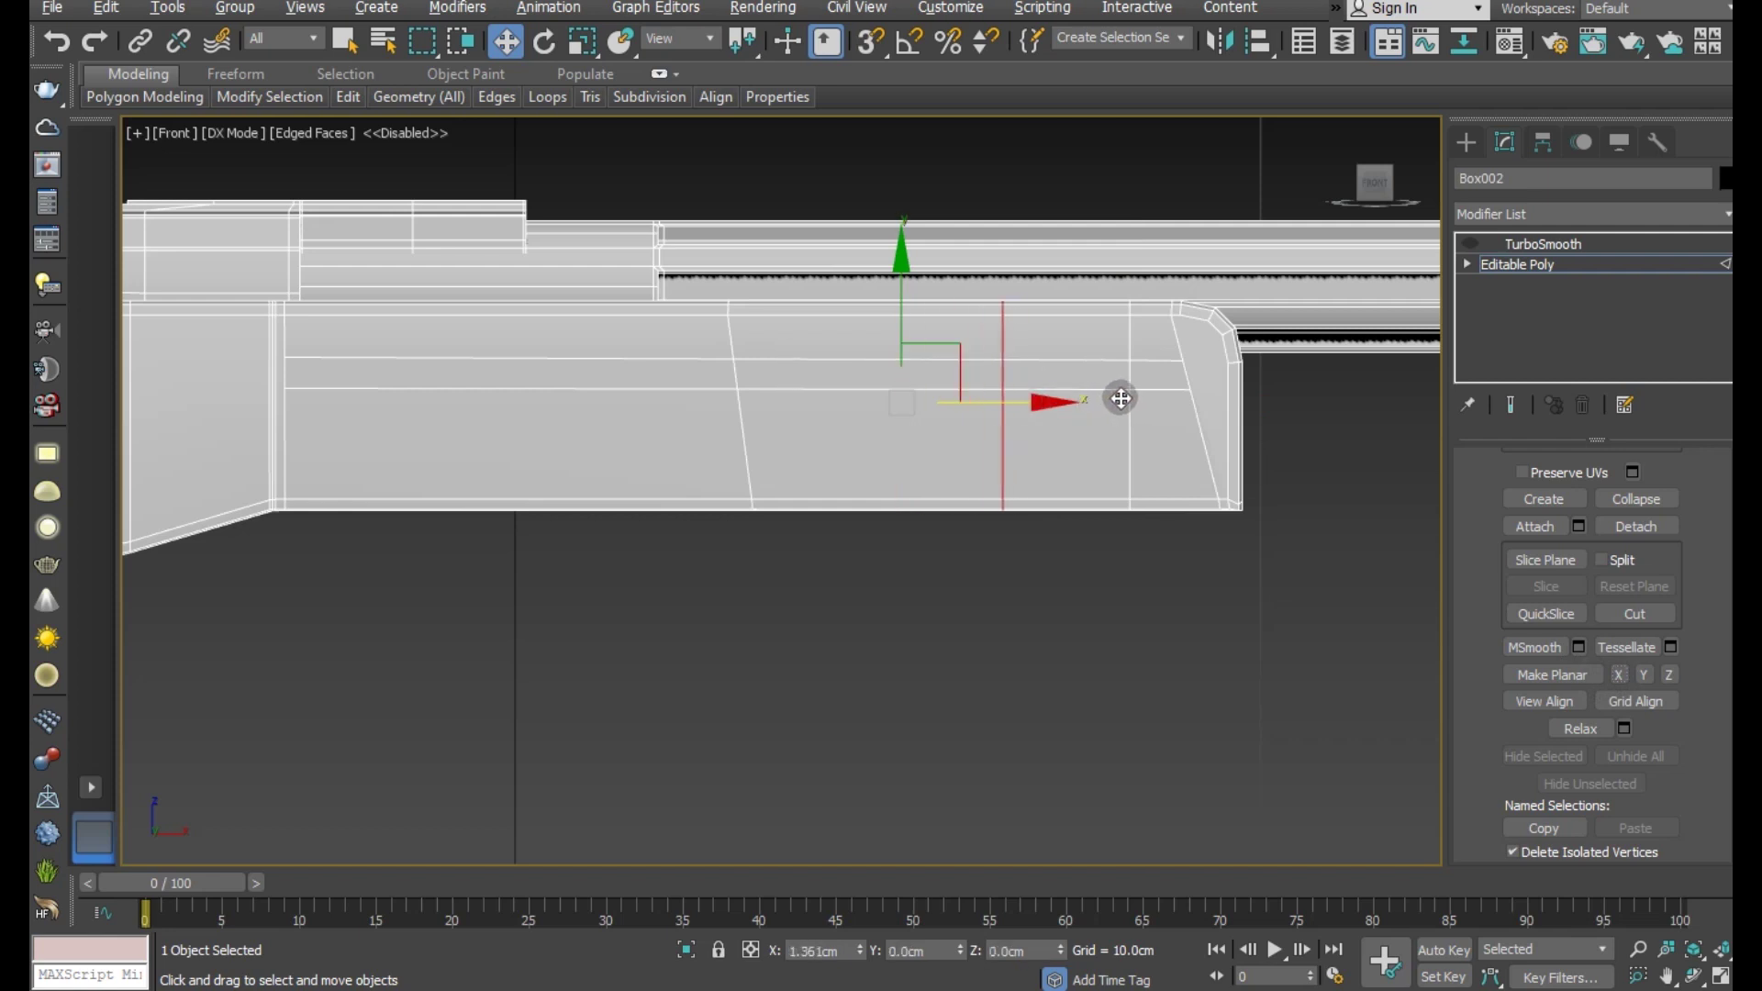
{"action": "left_click_drag", "start_coordinate": [1021, 405], "coordinate": [1239, 404]}
{"action": "scroll", "coordinate": [1129, 422], "scroll_direction": "up", "scroll_amount": 2}
{"action": "left_click", "coordinate": [1125, 436]}
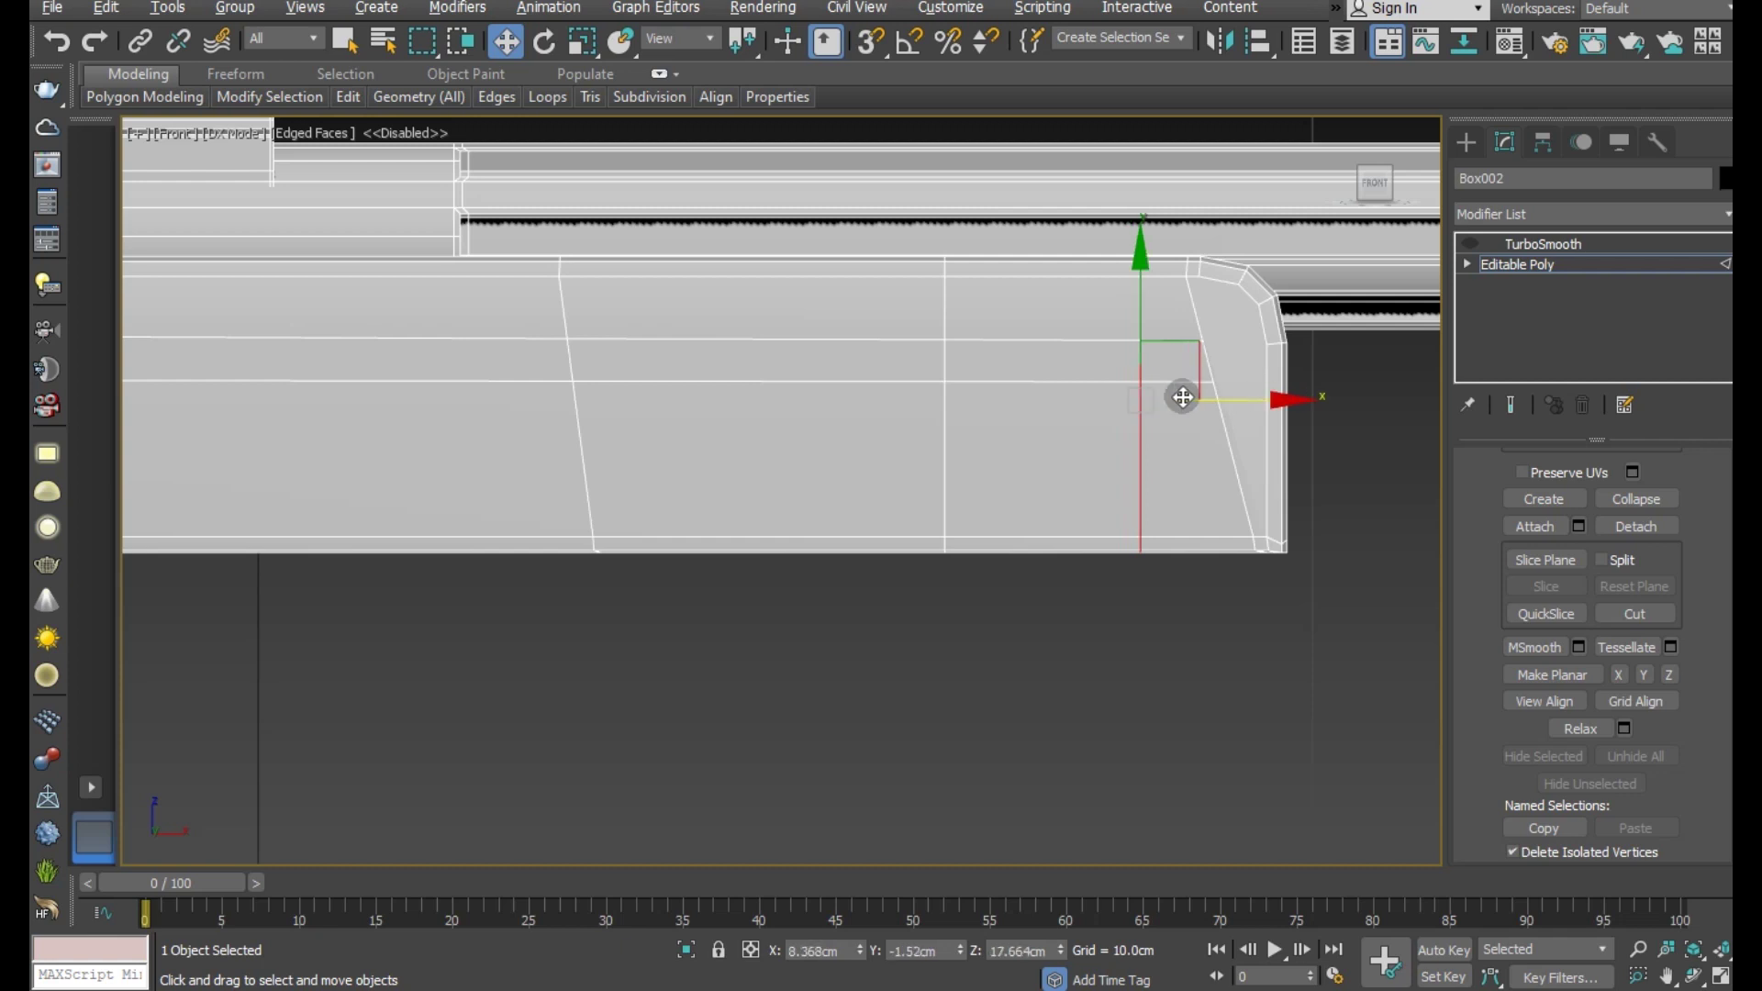
{"action": "scroll", "coordinate": [1671, 495], "scroll_direction": "up", "scroll_amount": 3}
{"action": "scroll", "coordinate": [1671, 496], "scroll_direction": "up", "scroll_amount": 3}
{"action": "scroll", "coordinate": [1652, 496], "scroll_direction": "up", "scroll_amount": 3}
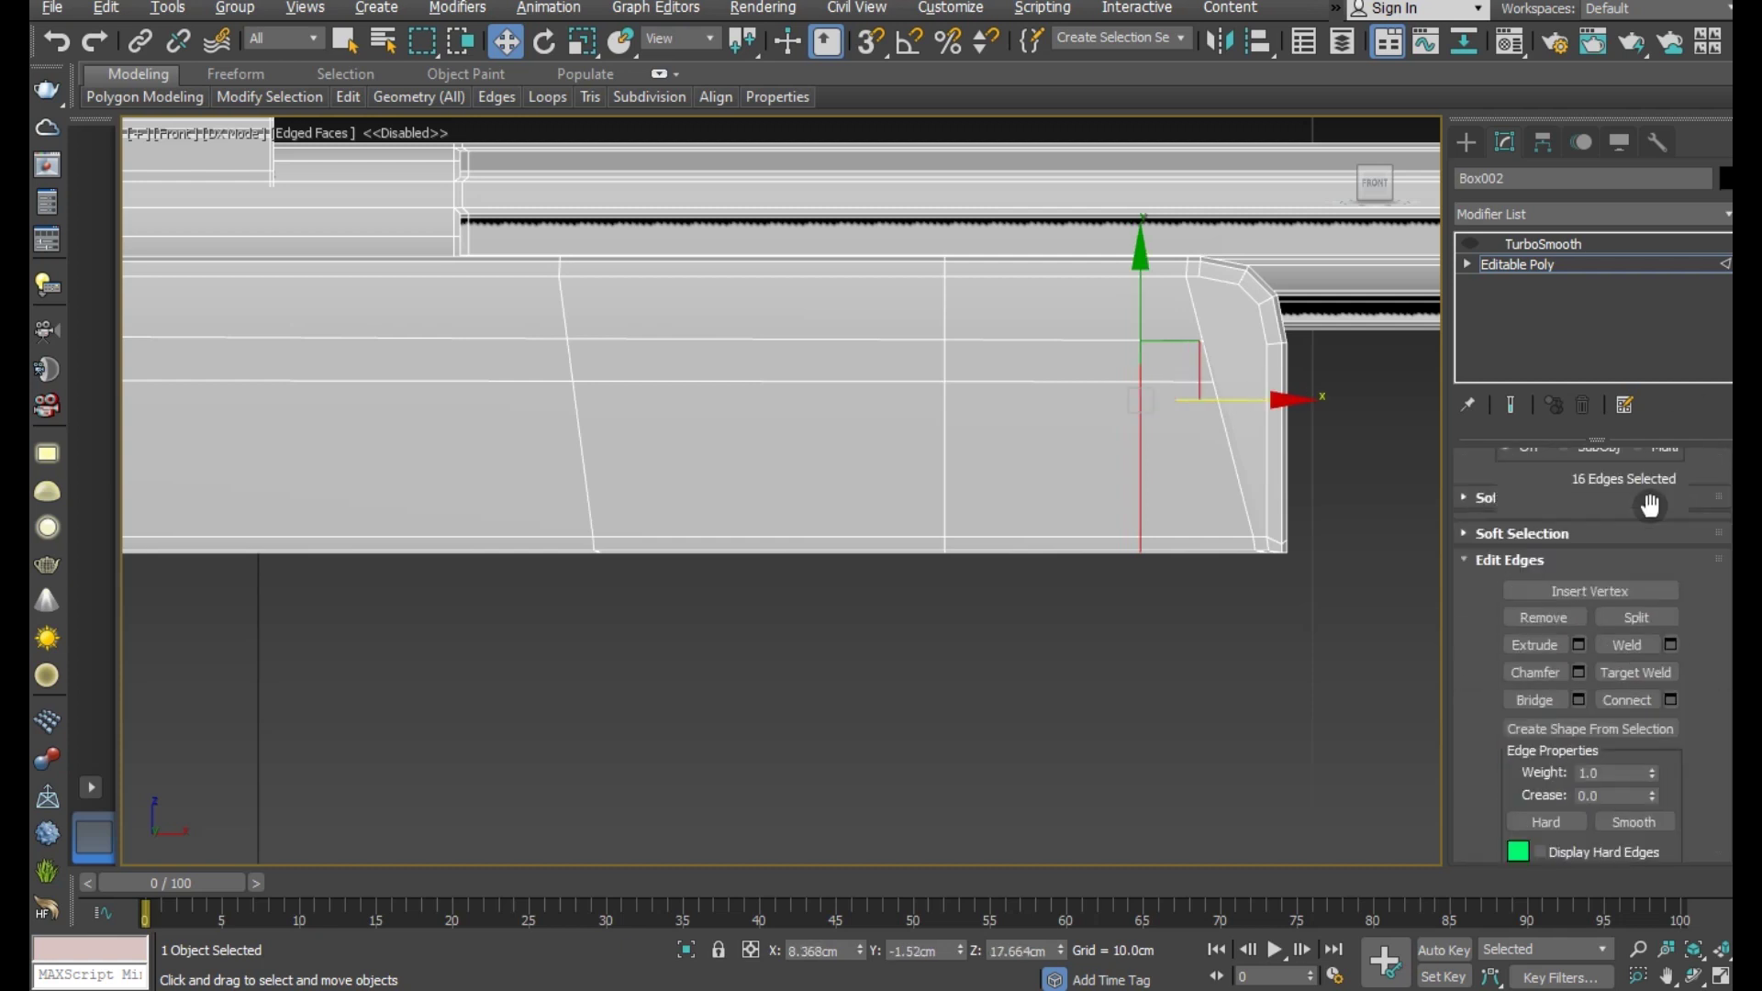
{"action": "scroll", "coordinate": [1615, 493], "scroll_direction": "up", "scroll_amount": 3}
- Insert a vertical Swift Loop across the left part of the stock
{"action": "left_click", "coordinate": [1617, 489]}
{"action": "scroll", "coordinate": [890, 389], "scroll_direction": "down", "scroll_amount": 3}
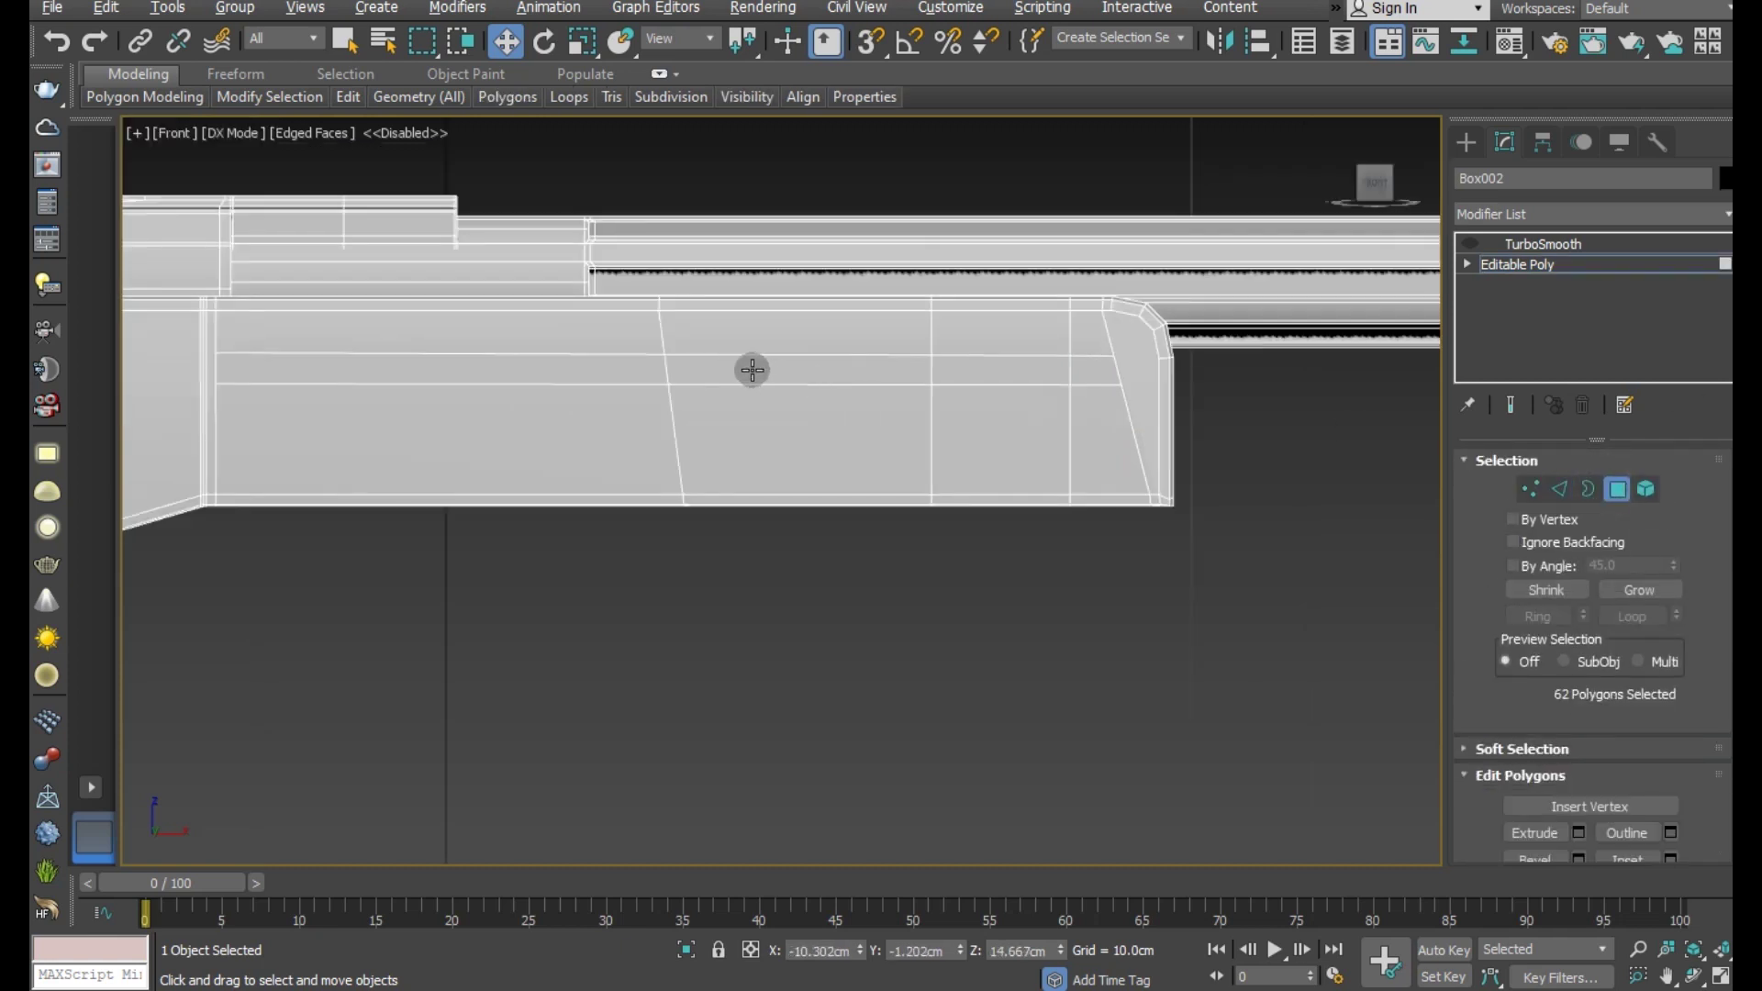
{"action": "middle_click_drag", "start_coordinate": [632, 370], "coordinate": [745, 372]}
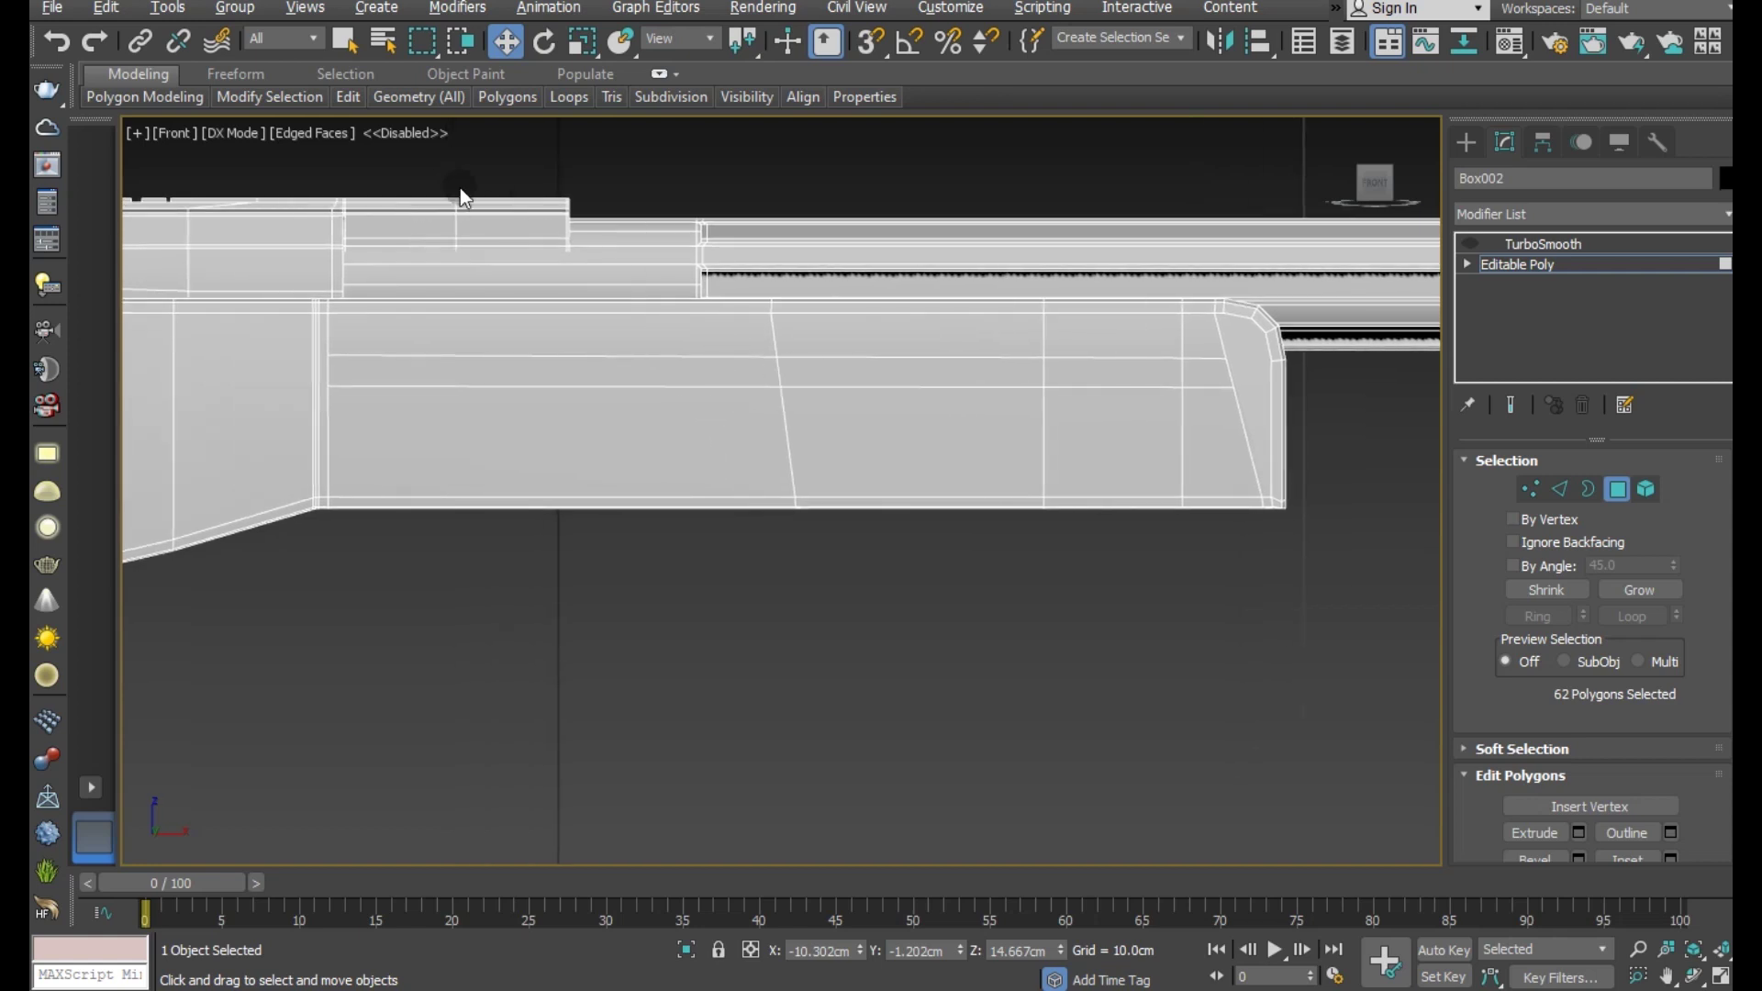
{"action": "mouse_move", "coordinate": [347, 96]}
{"action": "left_click", "coordinate": [547, 165]}
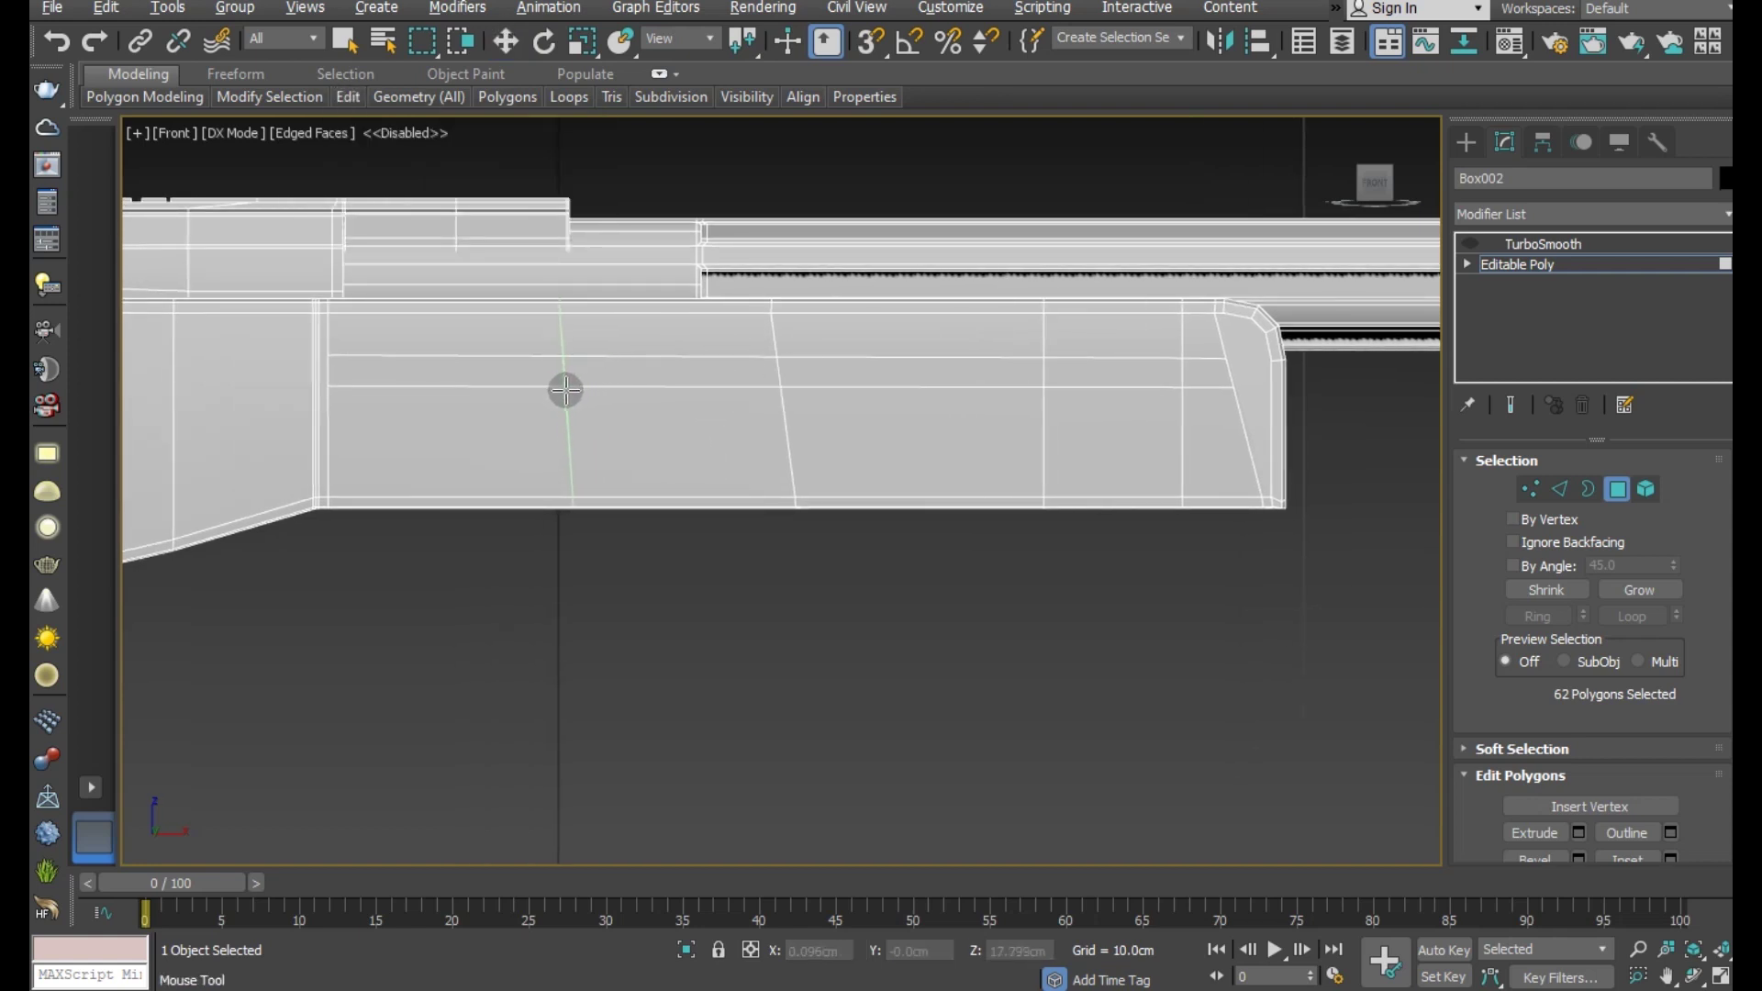
{"action": "left_click", "coordinate": [581, 396]}
{"action": "right_click", "coordinate": [582, 399]}
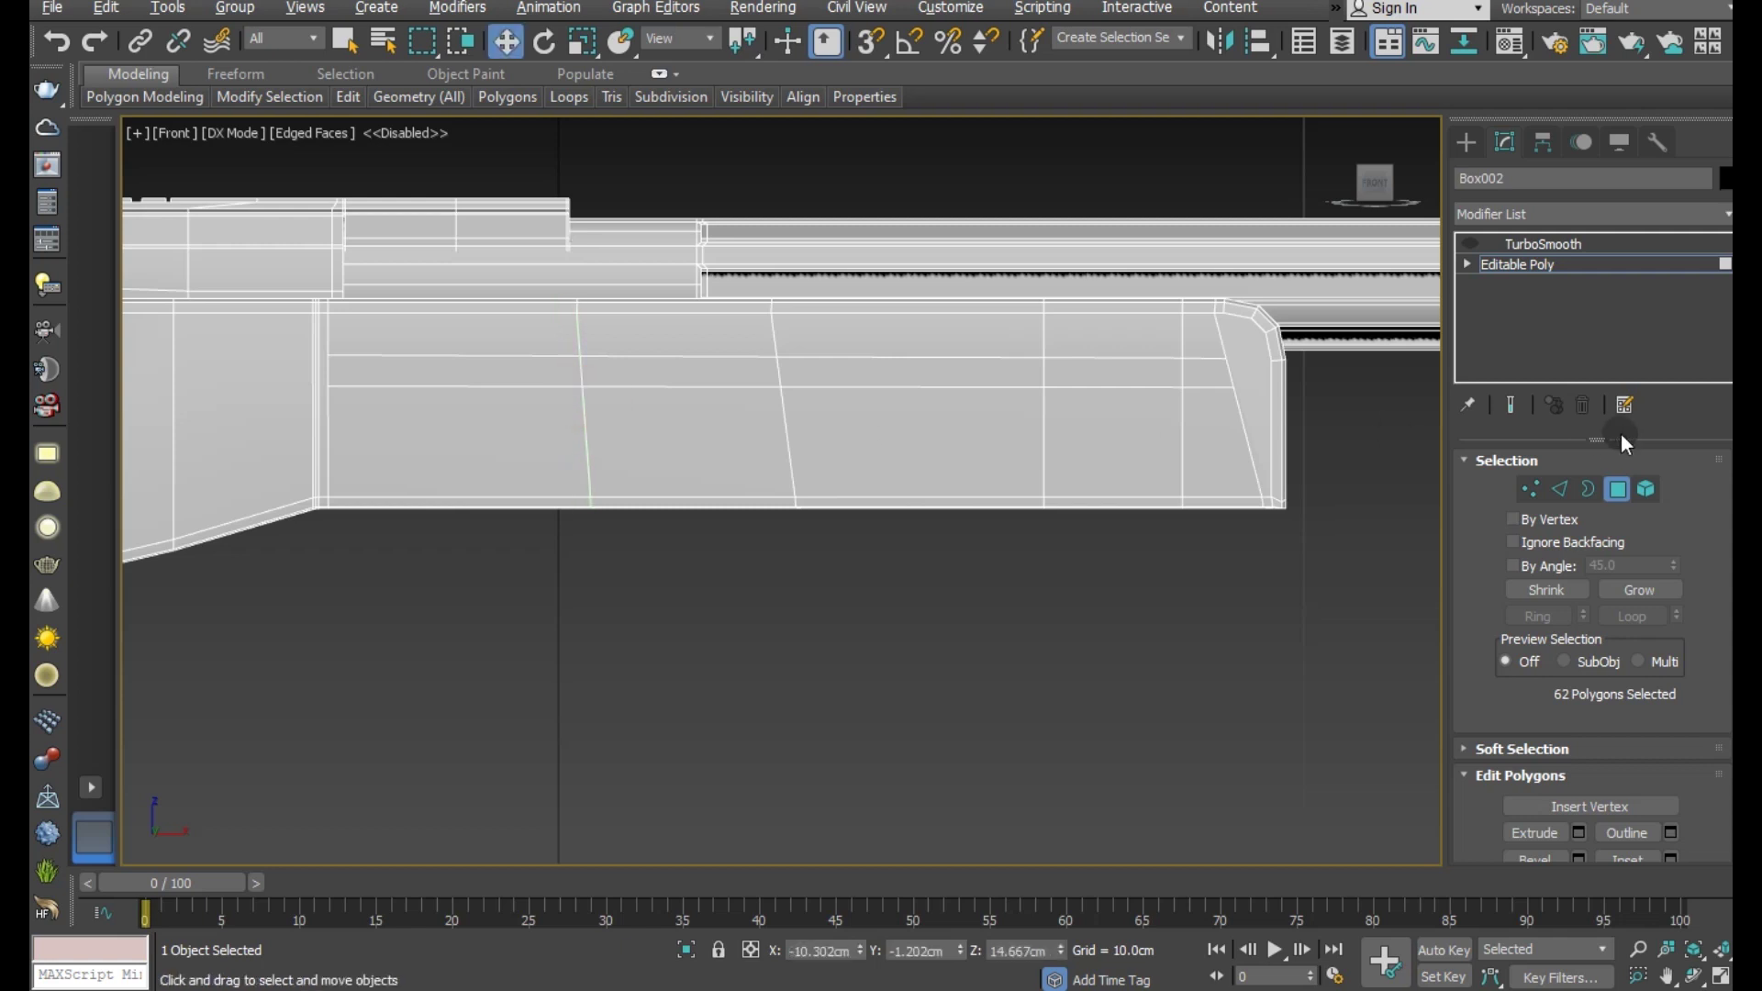
- Straighten the new edge loop to vertical with Make Planar X
{"action": "left_click", "coordinate": [1558, 489]}
{"action": "scroll", "coordinate": [1560, 514], "scroll_direction": "down", "scroll_amount": 5}
{"action": "scroll", "coordinate": [1579, 569], "scroll_direction": "down", "scroll_amount": 5}
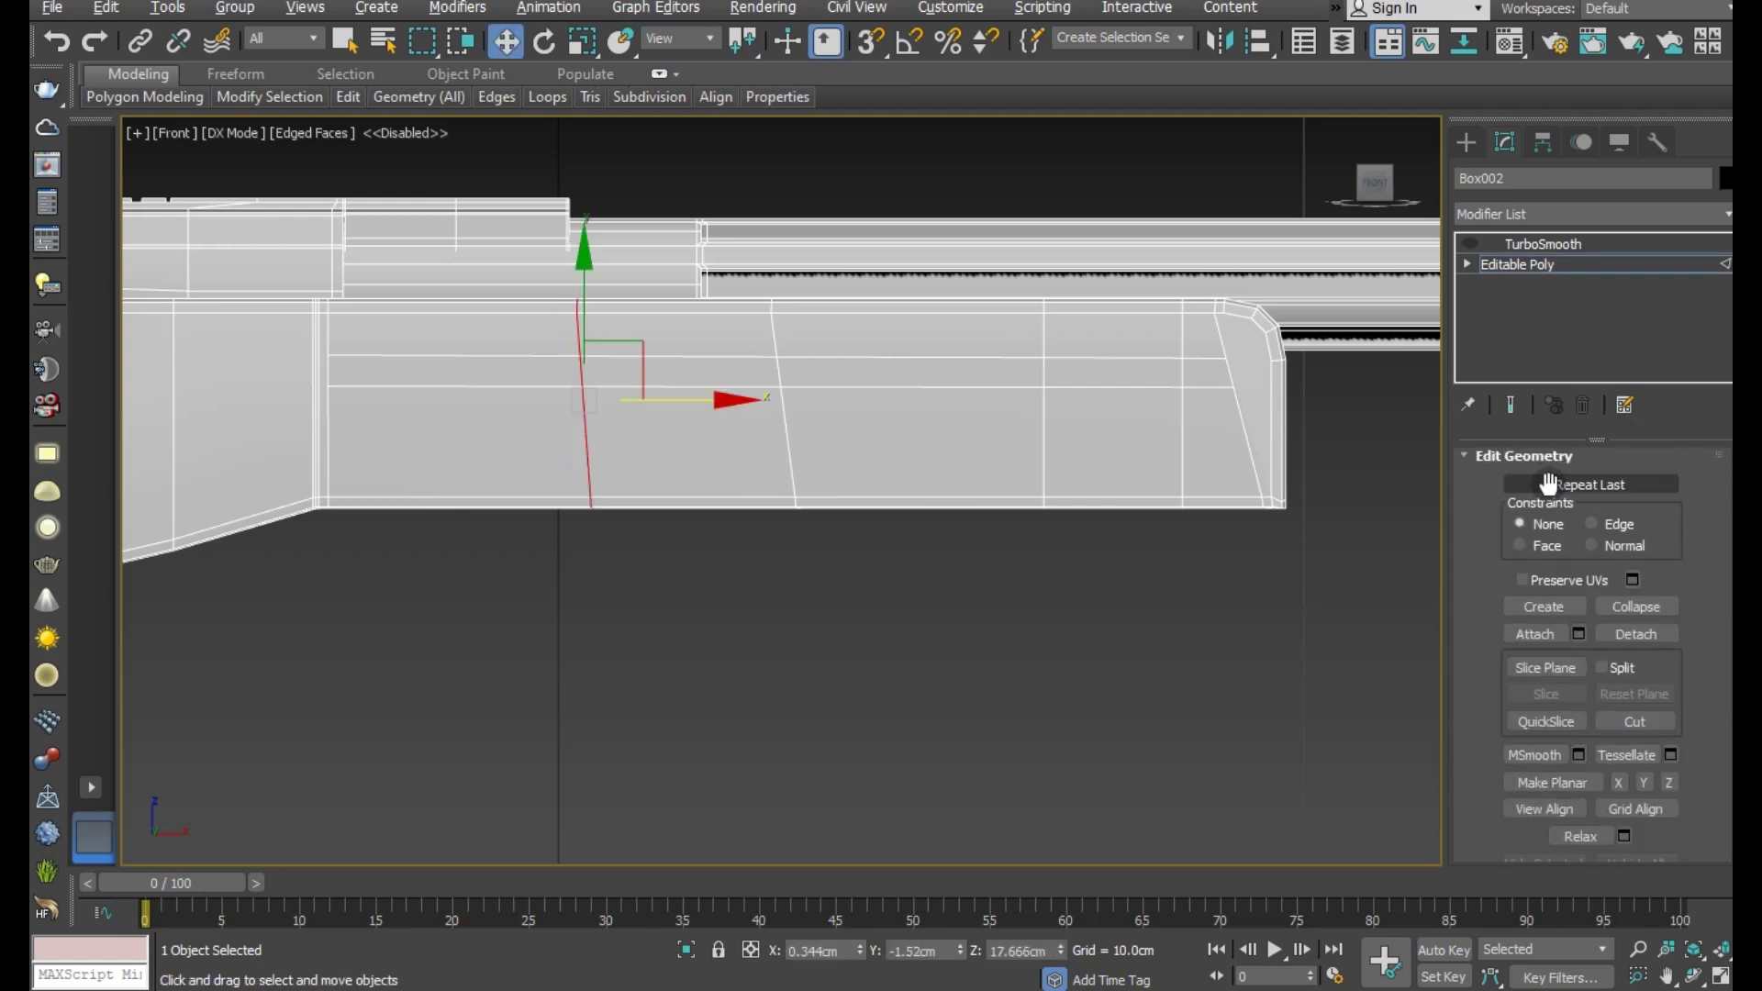
{"action": "scroll", "coordinate": [1606, 621], "scroll_direction": "down", "scroll_amount": 5}
{"action": "left_click", "coordinate": [1622, 602]}
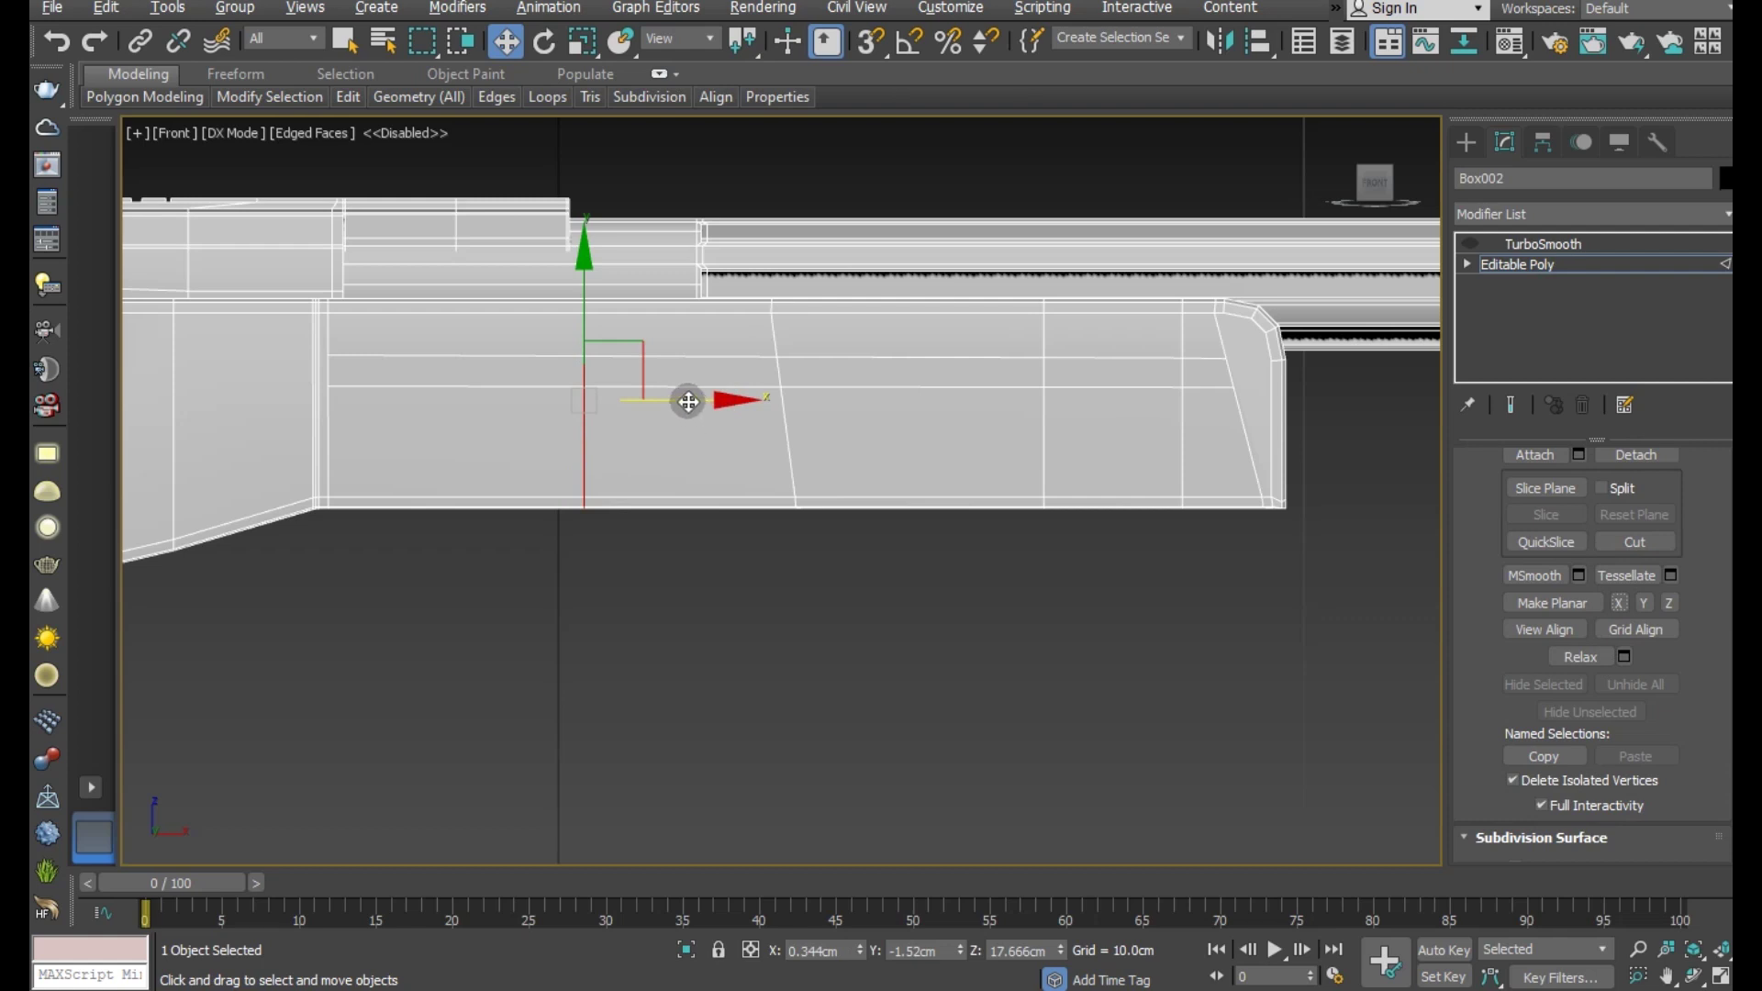
{"action": "left_click_drag", "start_coordinate": [691, 401], "coordinate": [700, 401]}
{"action": "scroll", "coordinate": [1617, 549], "scroll_direction": "up", "scroll_amount": 5}
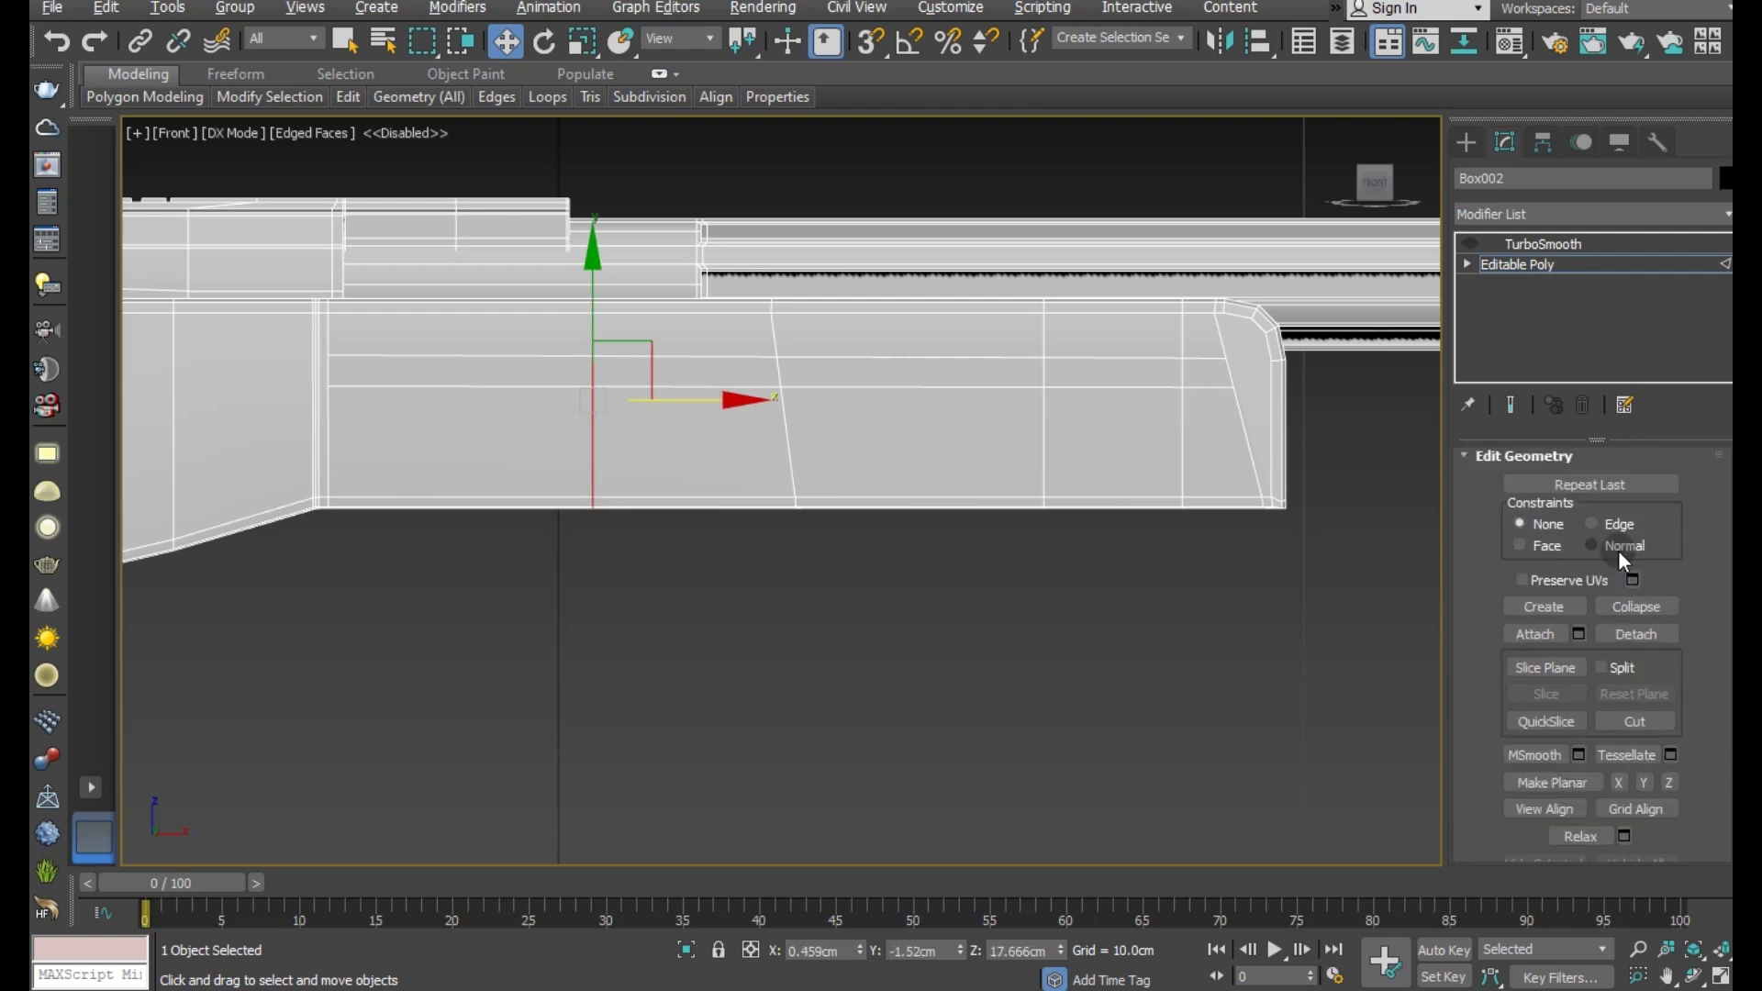
{"action": "scroll", "coordinate": [1597, 542], "scroll_direction": "up", "scroll_amount": 5}
{"action": "scroll", "coordinate": [1583, 531], "scroll_direction": "up", "scroll_amount": 5}
{"action": "scroll", "coordinate": [1606, 514], "scroll_direction": "up", "scroll_amount": 5}
- Select the four polygons forming an L-shaped strip on the stock's side
{"action": "left_click", "coordinate": [1617, 488]}
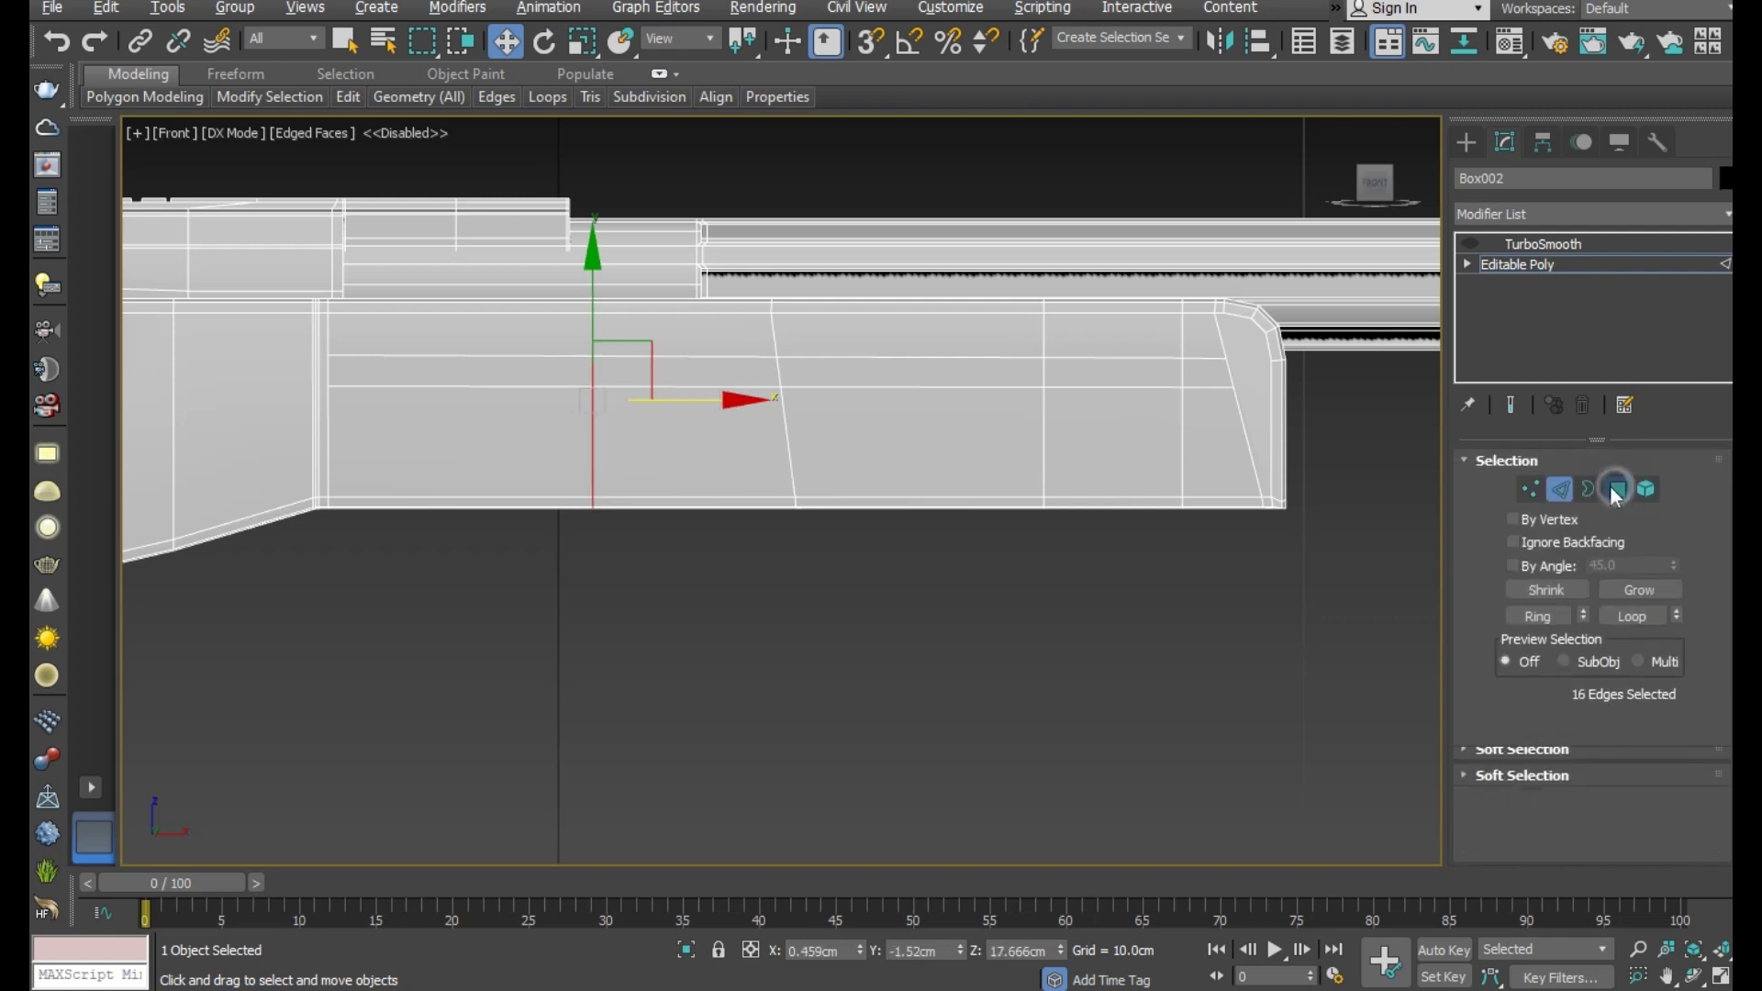
{"action": "left_click", "coordinate": [766, 373]}
{"action": "left_click", "coordinate": [828, 374], "text": "ctrl"}
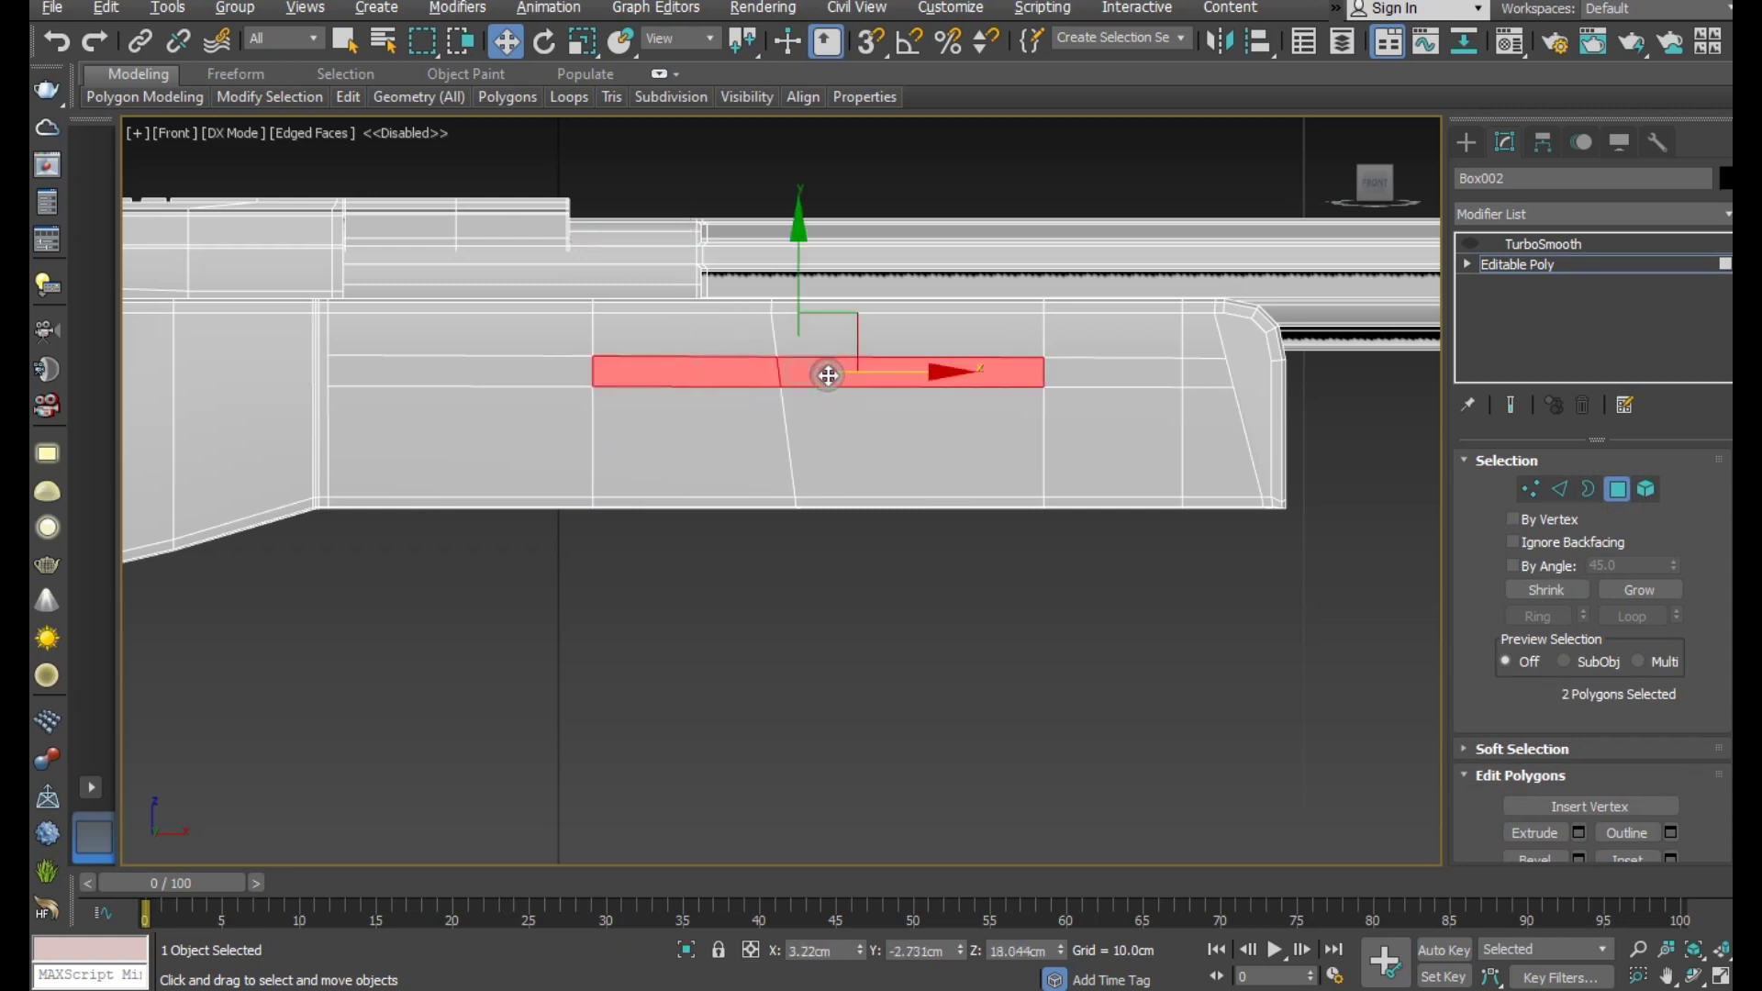
{"action": "left_click", "coordinate": [1091, 376], "text": "ctrl"}
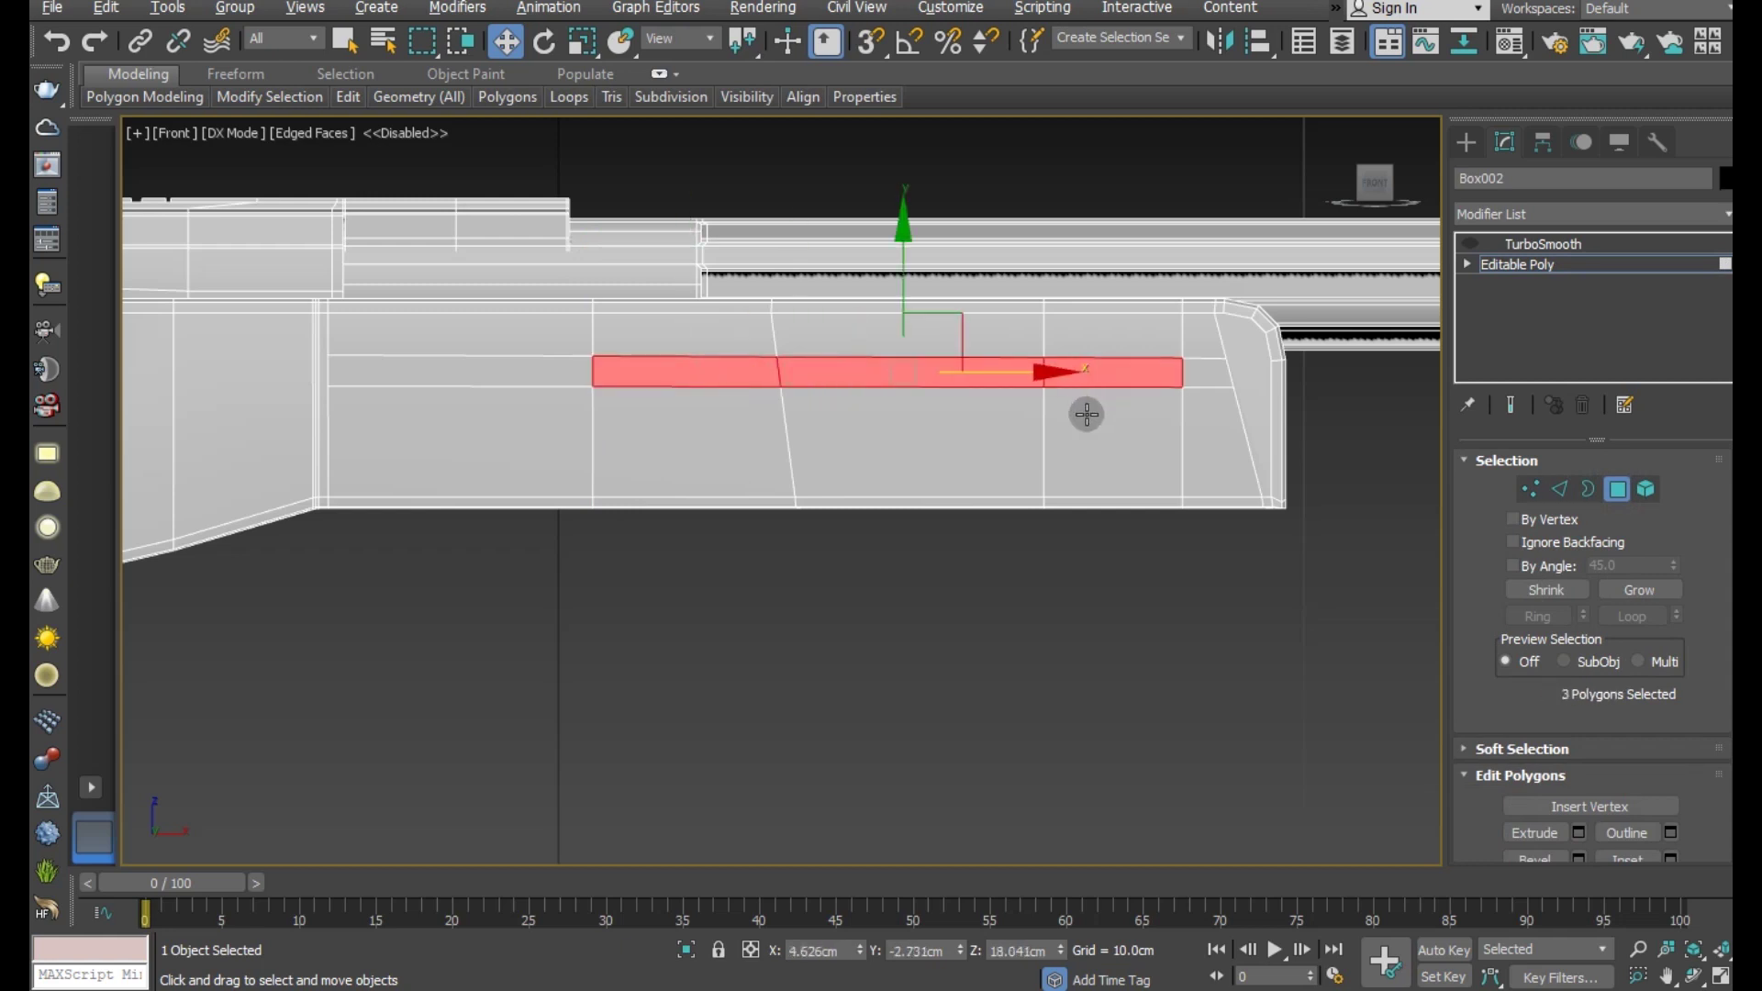
{"action": "left_click", "coordinate": [1087, 415], "text": "ctrl"}
{"action": "scroll", "coordinate": [1087, 414], "scroll_direction": "up", "scroll_amount": 5}
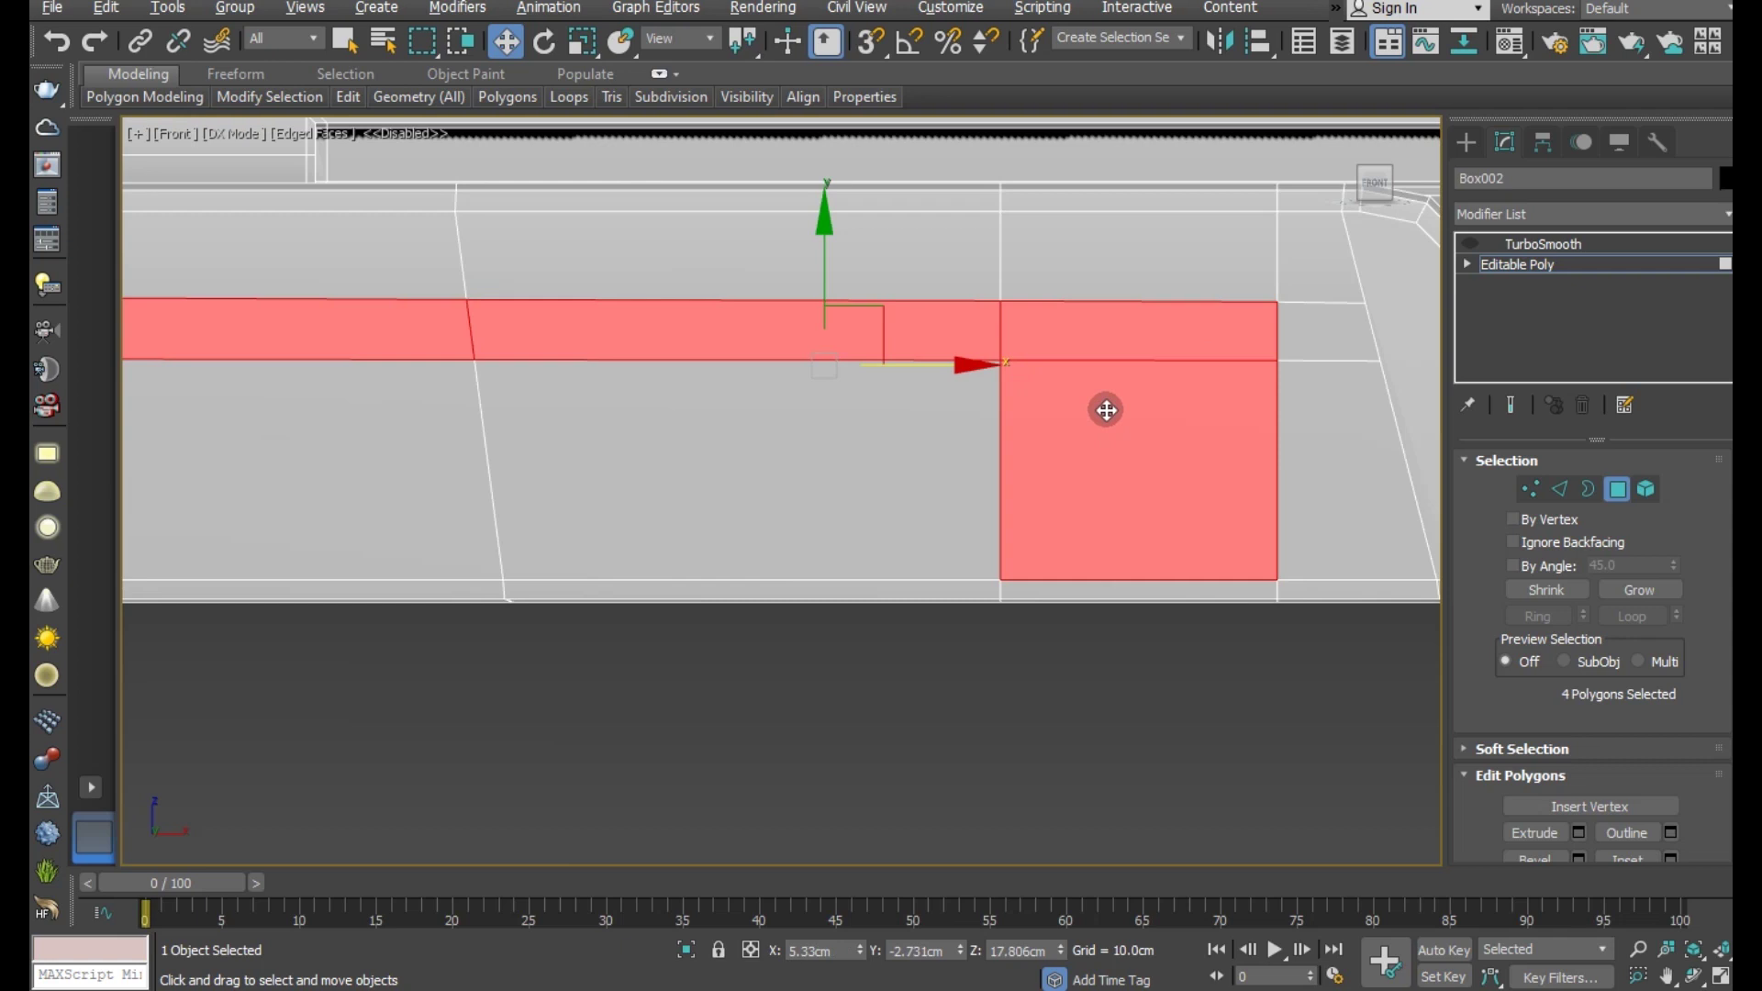
{"action": "scroll", "coordinate": [1655, 756], "scroll_direction": "down", "scroll_amount": 2}
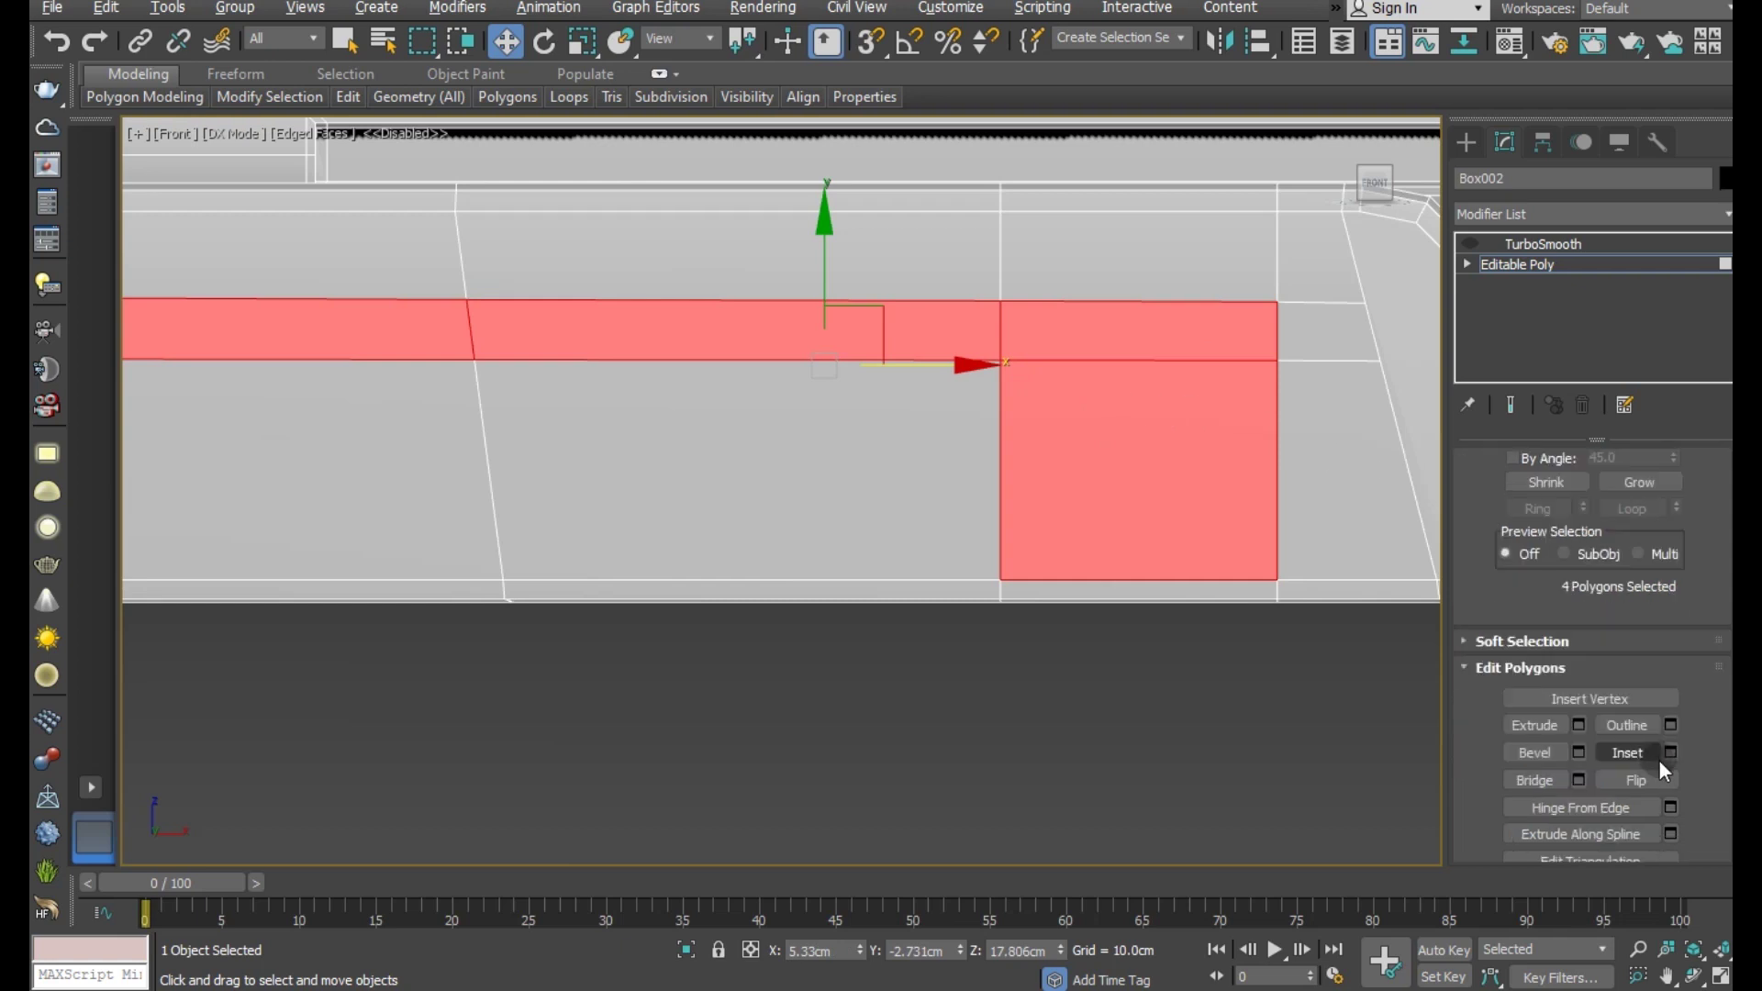
- Preview small insets on the four strip polygons and cancel each one
{"action": "left_click", "coordinate": [1670, 753]}
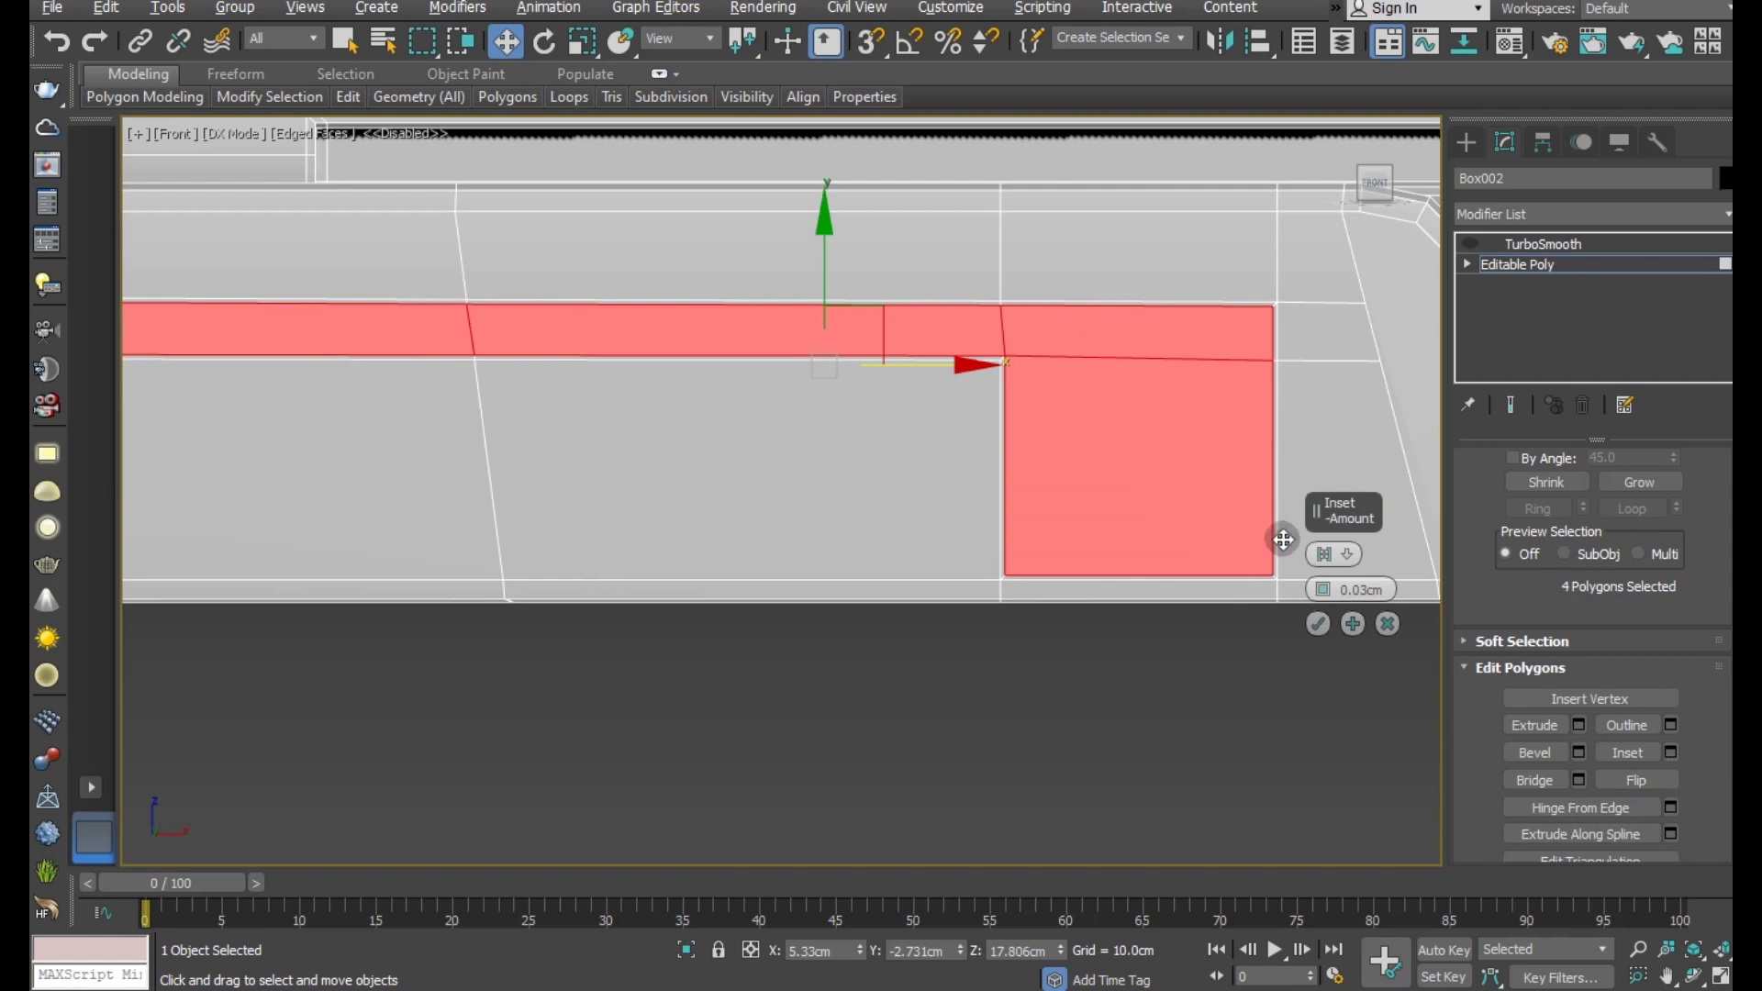
{"action": "left_click_drag", "start_coordinate": [1324, 589], "coordinate": [1325, 551]}
{"action": "scroll", "coordinate": [1006, 328], "scroll_direction": "up", "scroll_amount": 3}
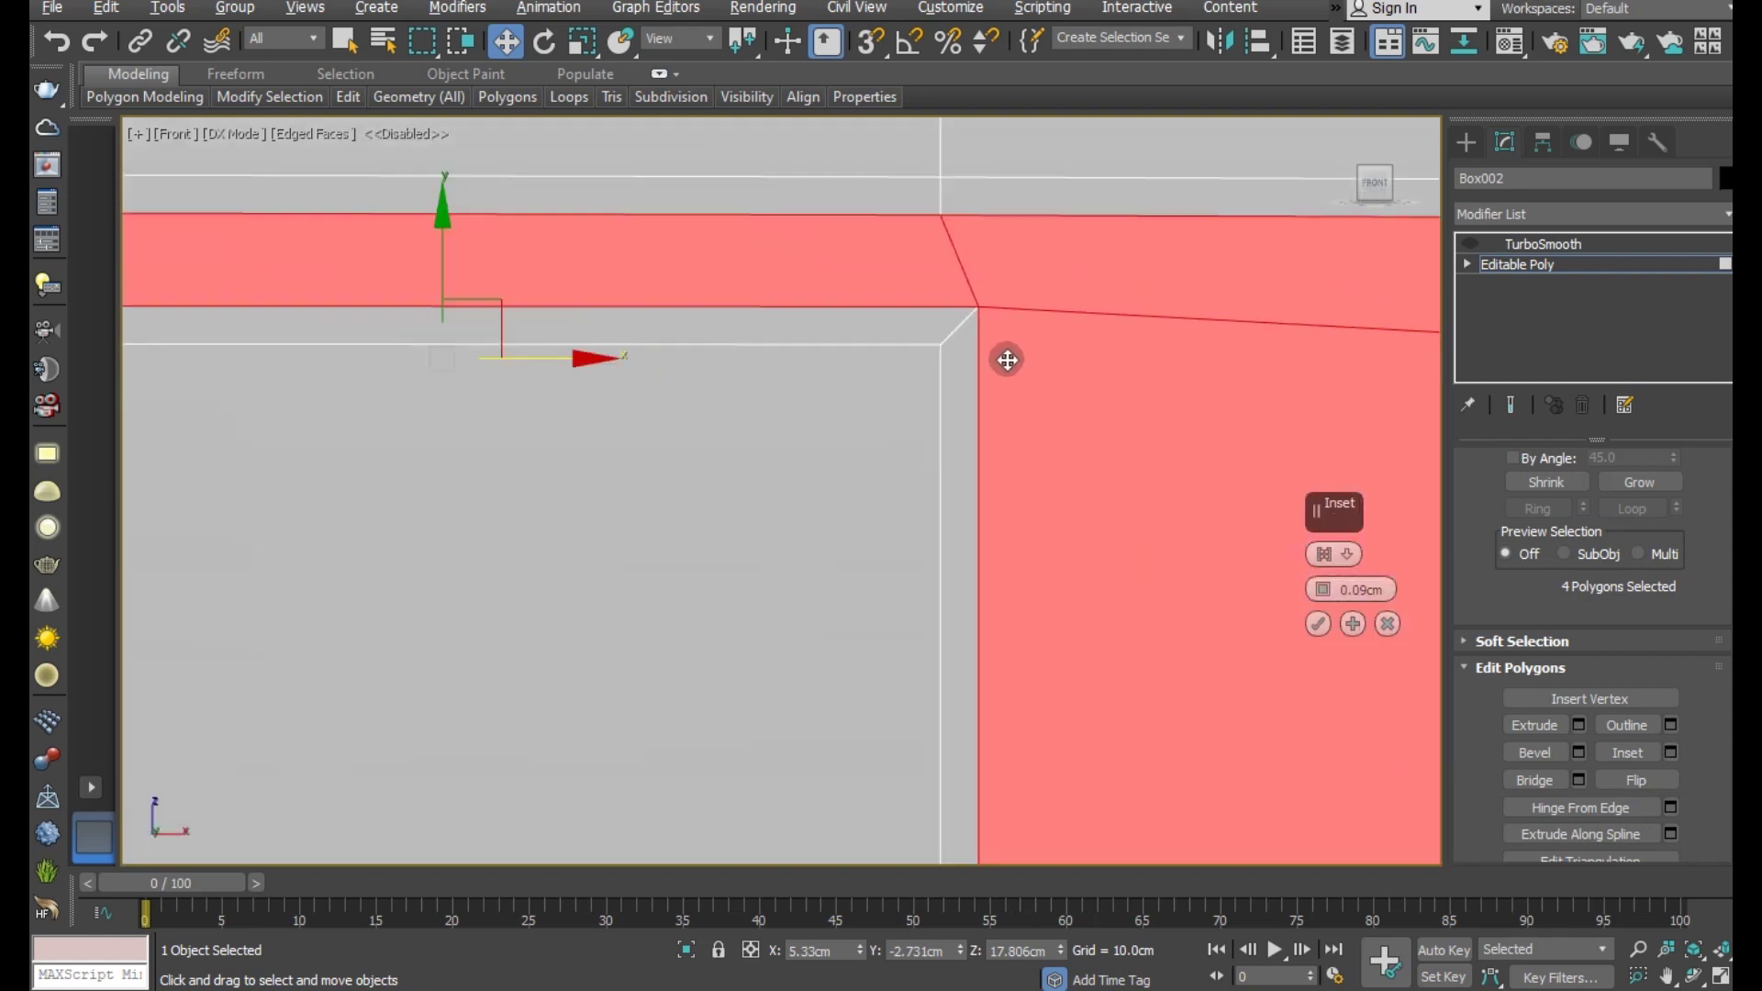
{"action": "scroll", "coordinate": [896, 339], "scroll_direction": "down", "scroll_amount": 2}
{"action": "left_click", "coordinate": [1389, 624]}
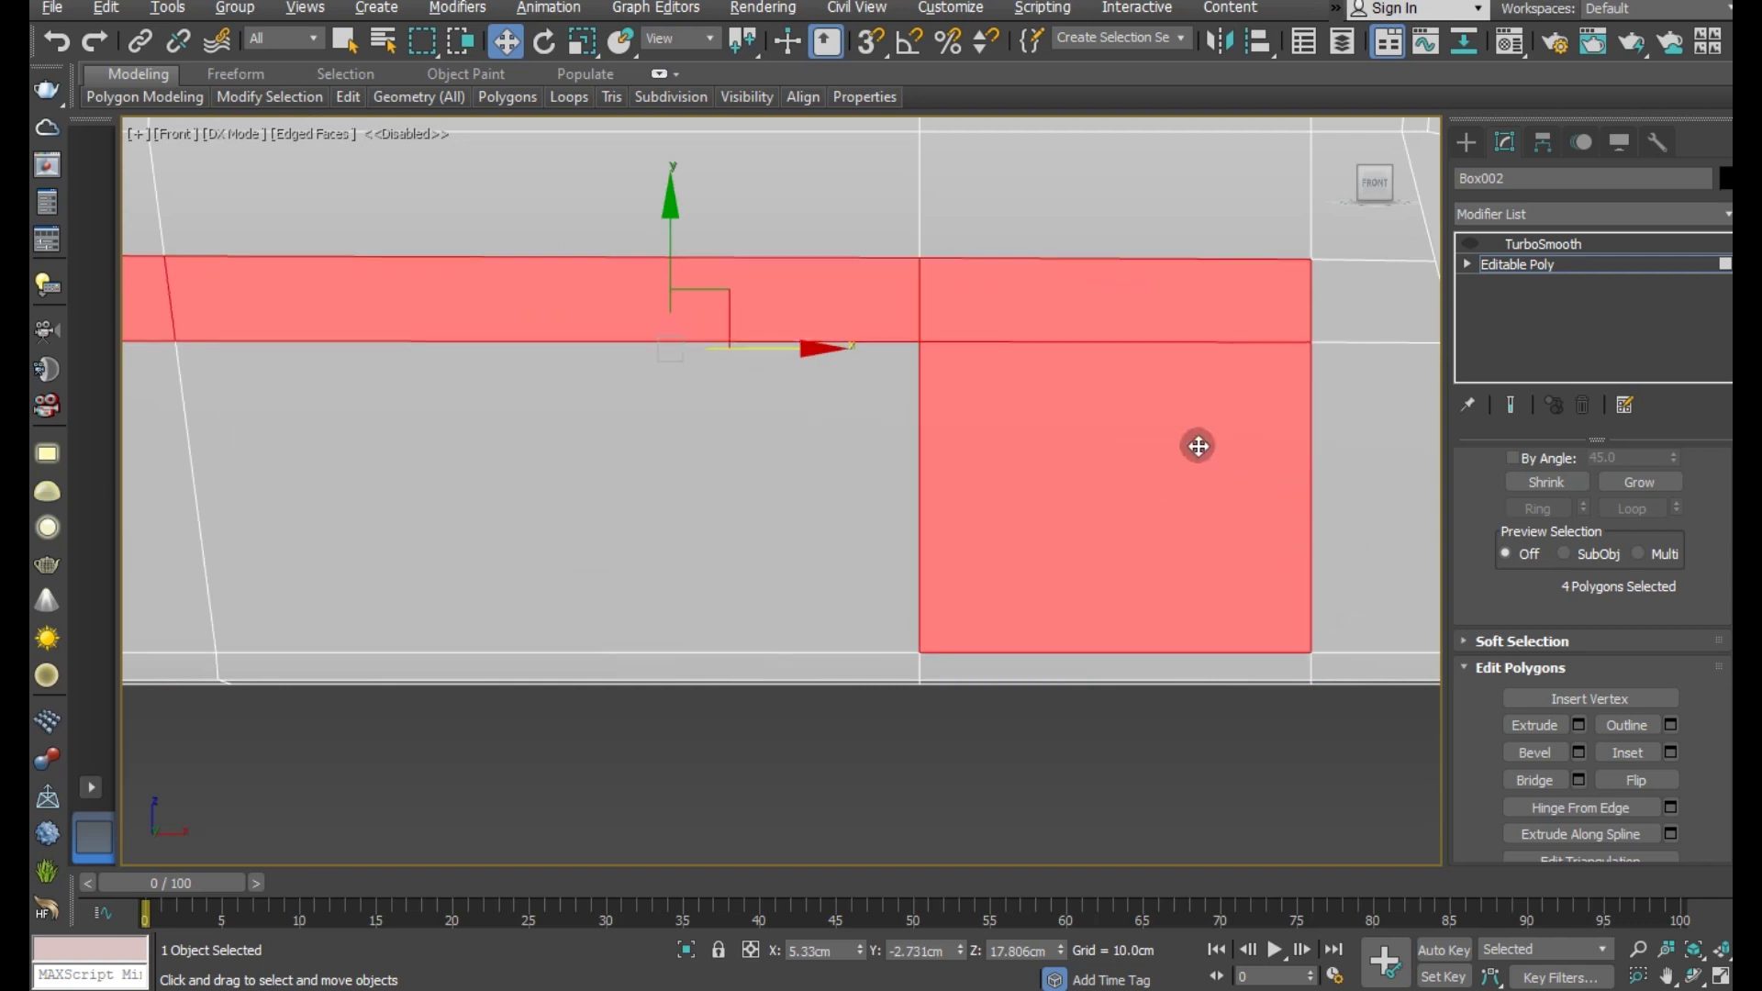
{"action": "scroll", "coordinate": [1128, 408], "scroll_direction": "down", "scroll_amount": 2}
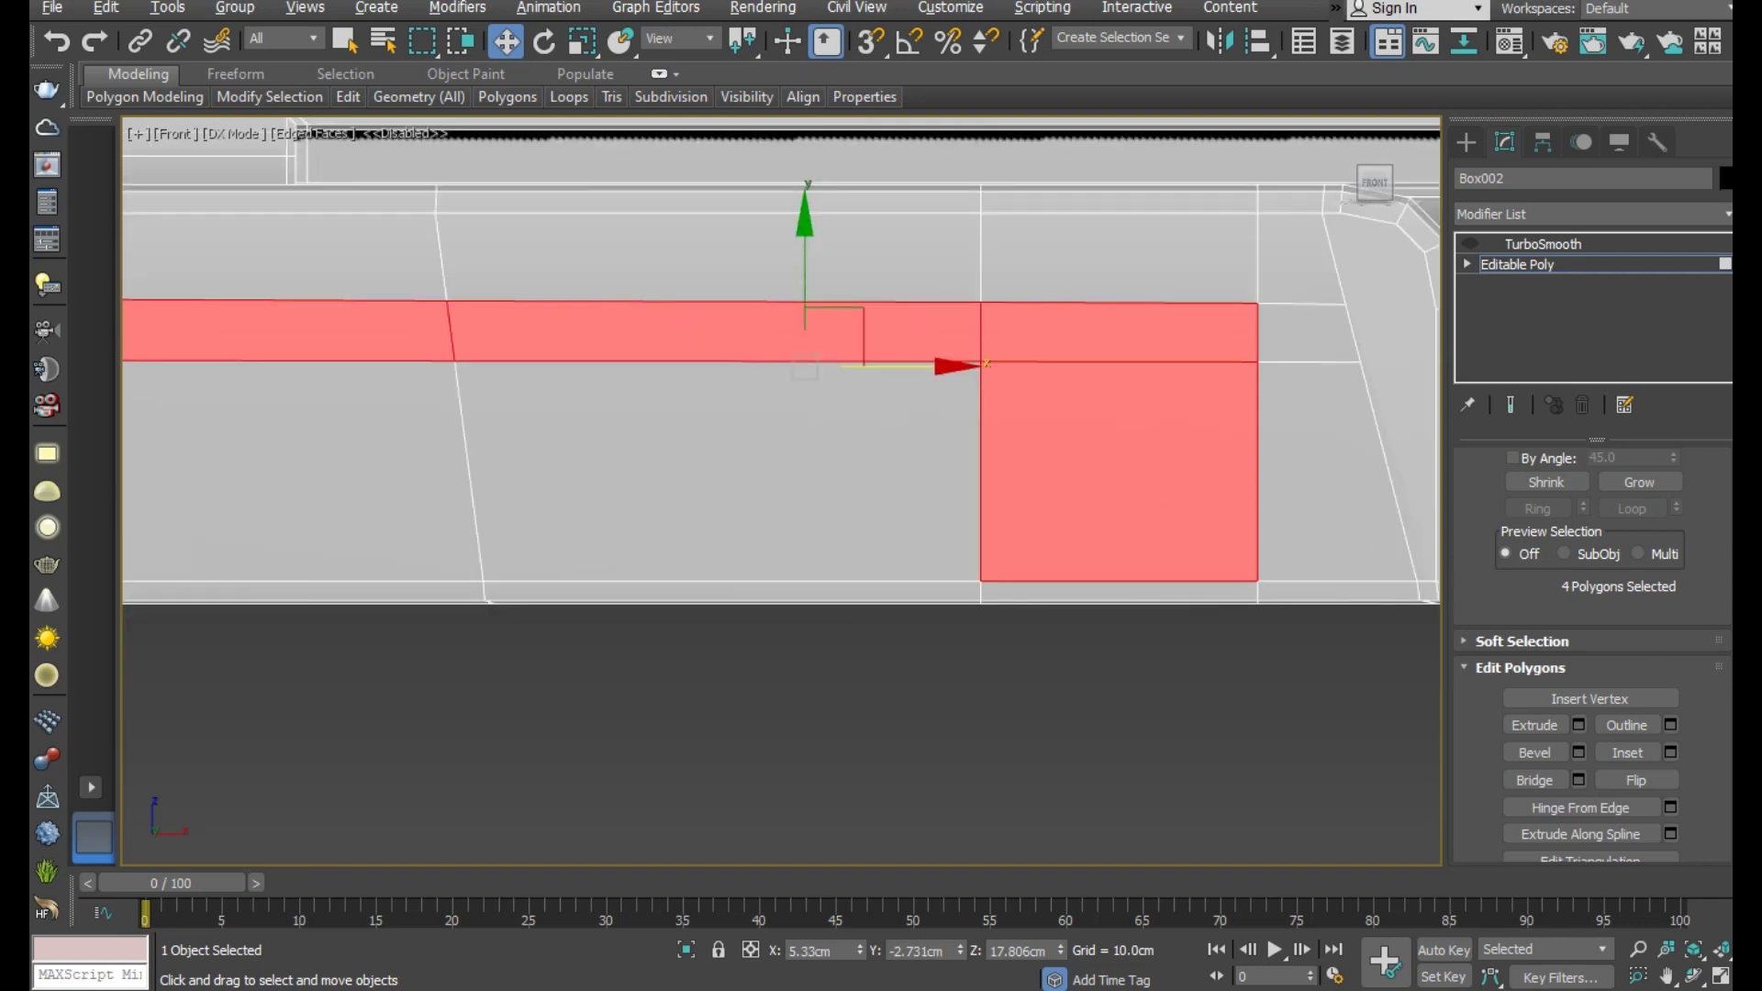
{"action": "left_click", "coordinate": [1671, 752]}
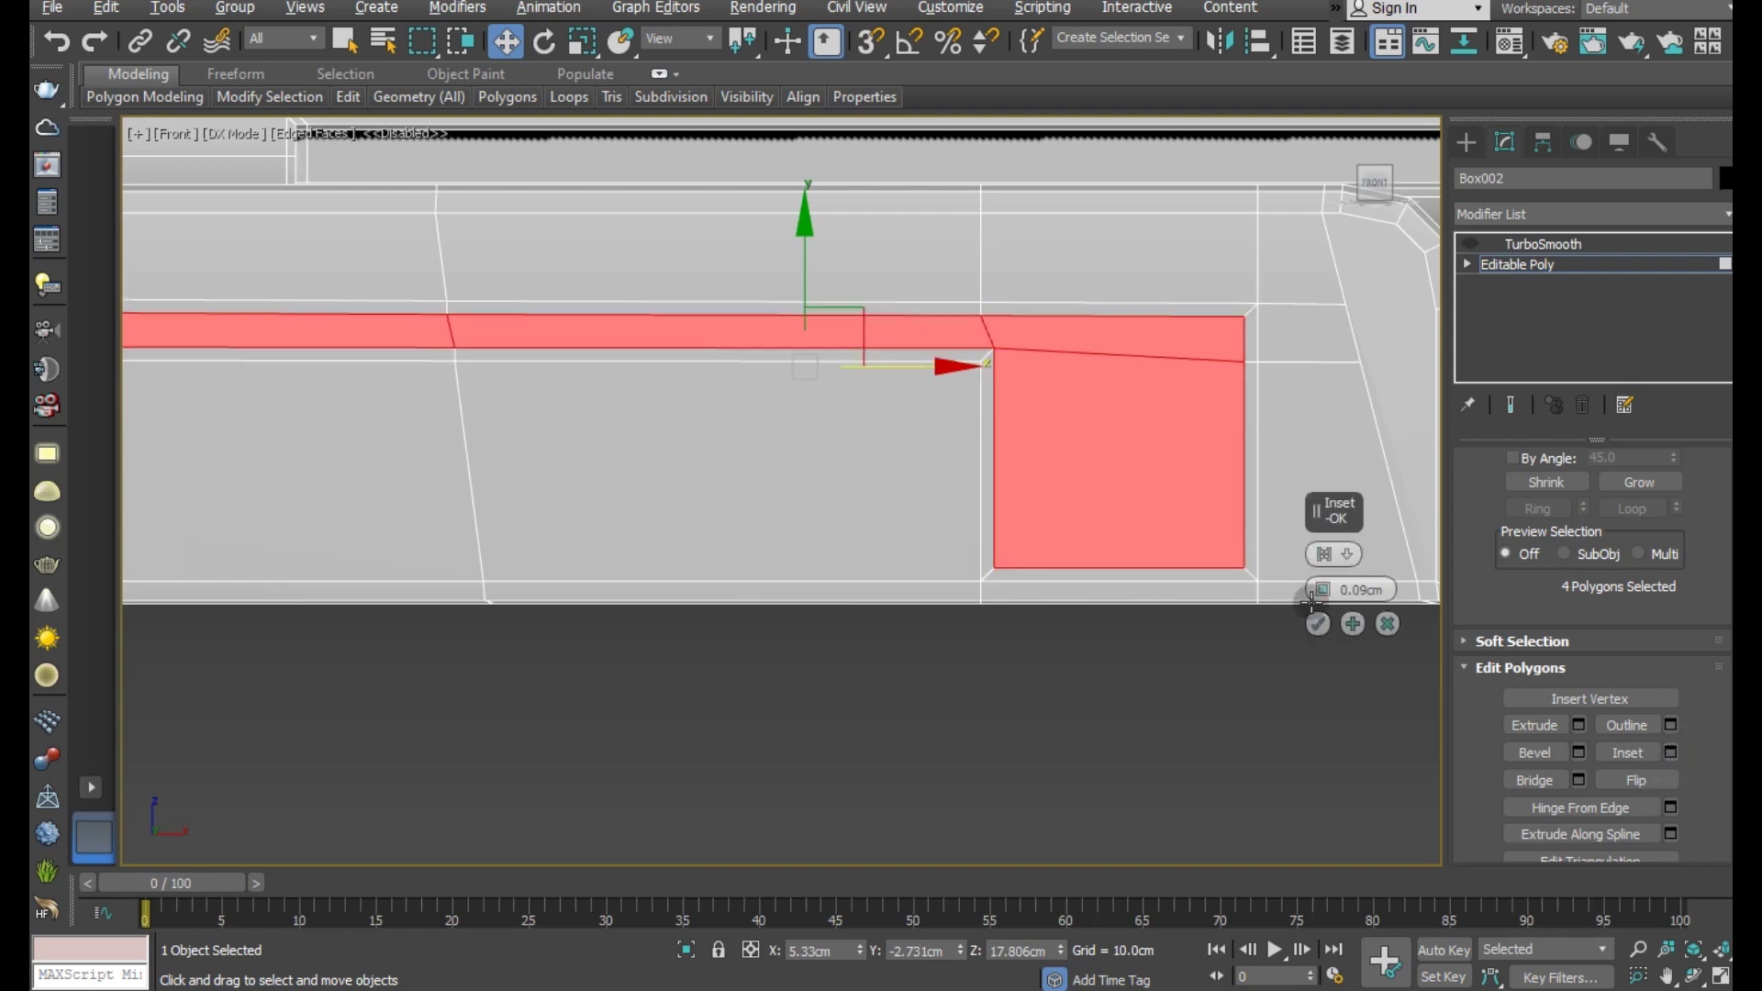
{"action": "left_click_drag", "start_coordinate": [1317, 596], "coordinate": [1324, 597]}
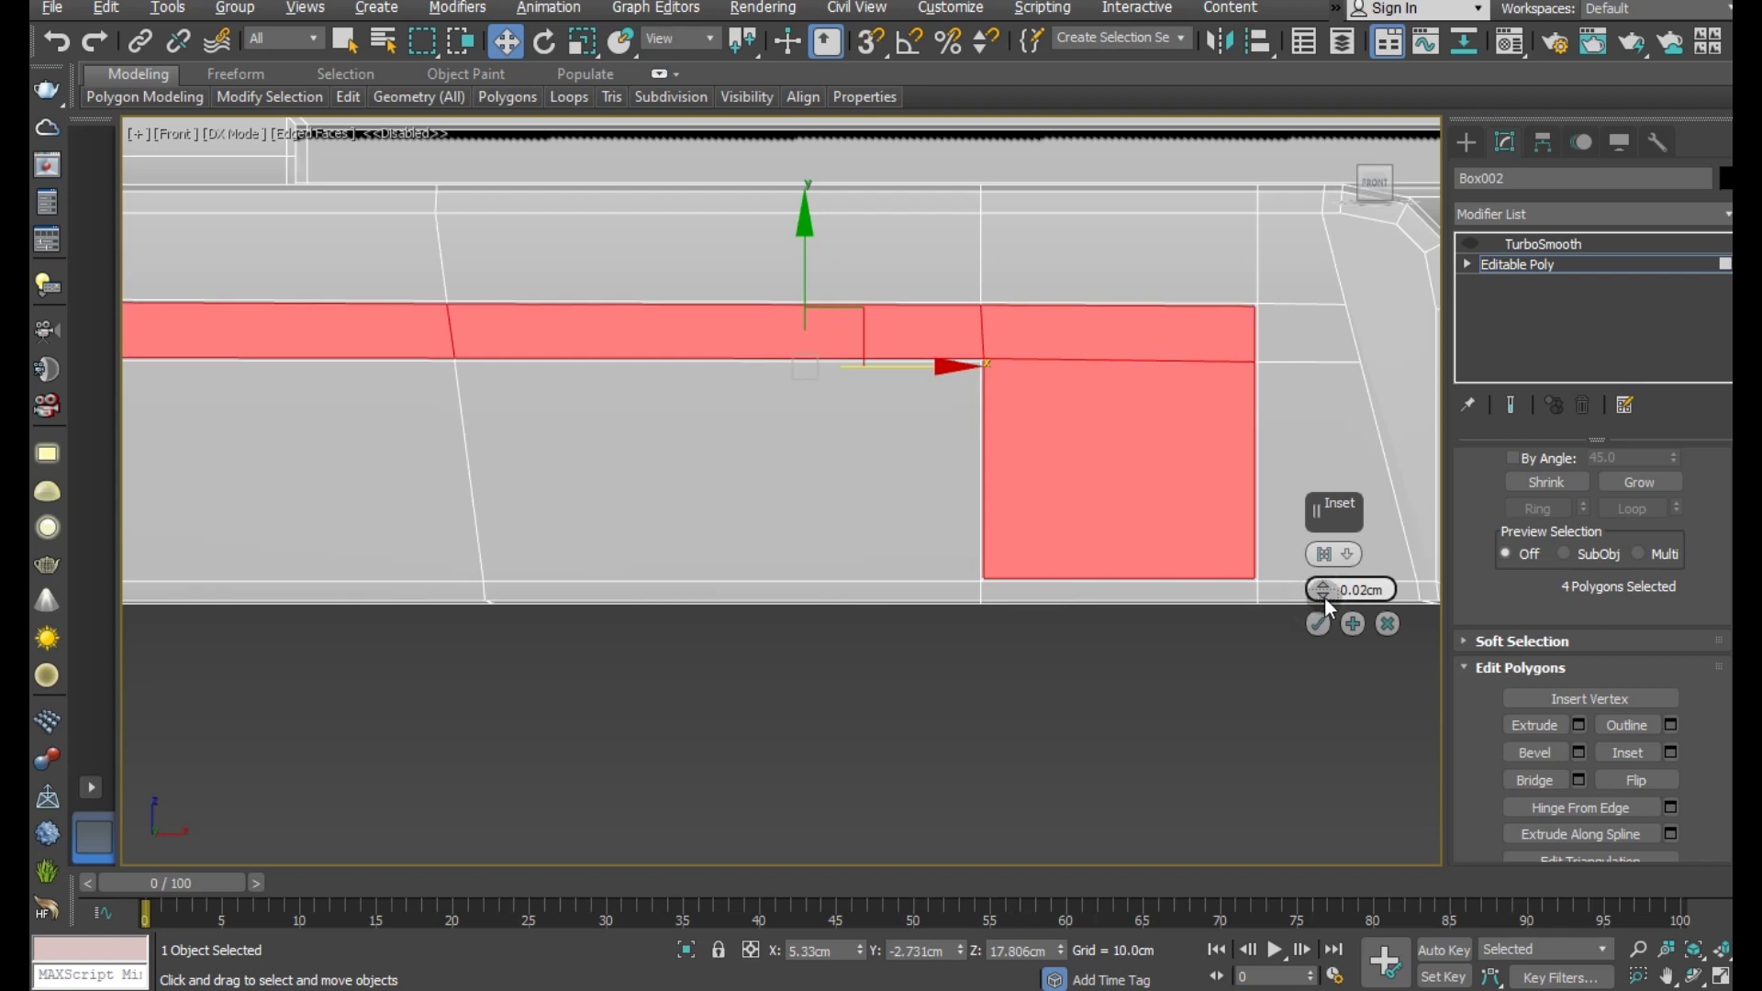
{"action": "left_click", "coordinate": [1387, 624]}
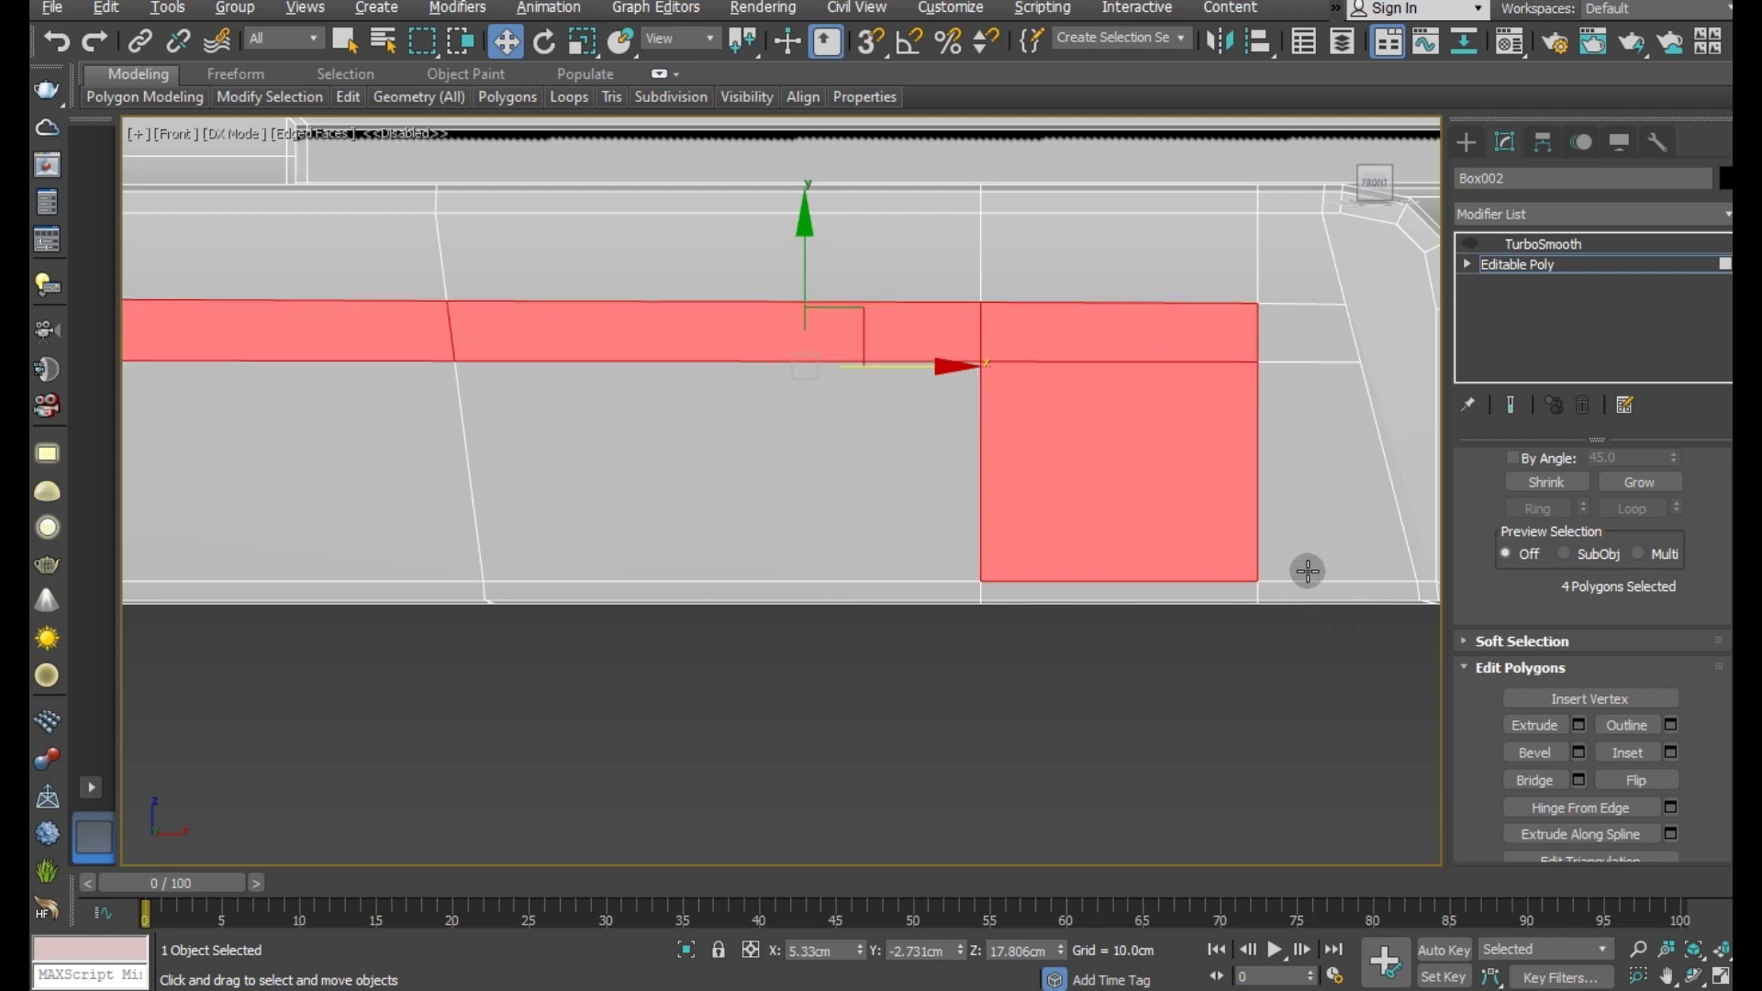
{"action": "mouse_move", "coordinate": [347, 96]}
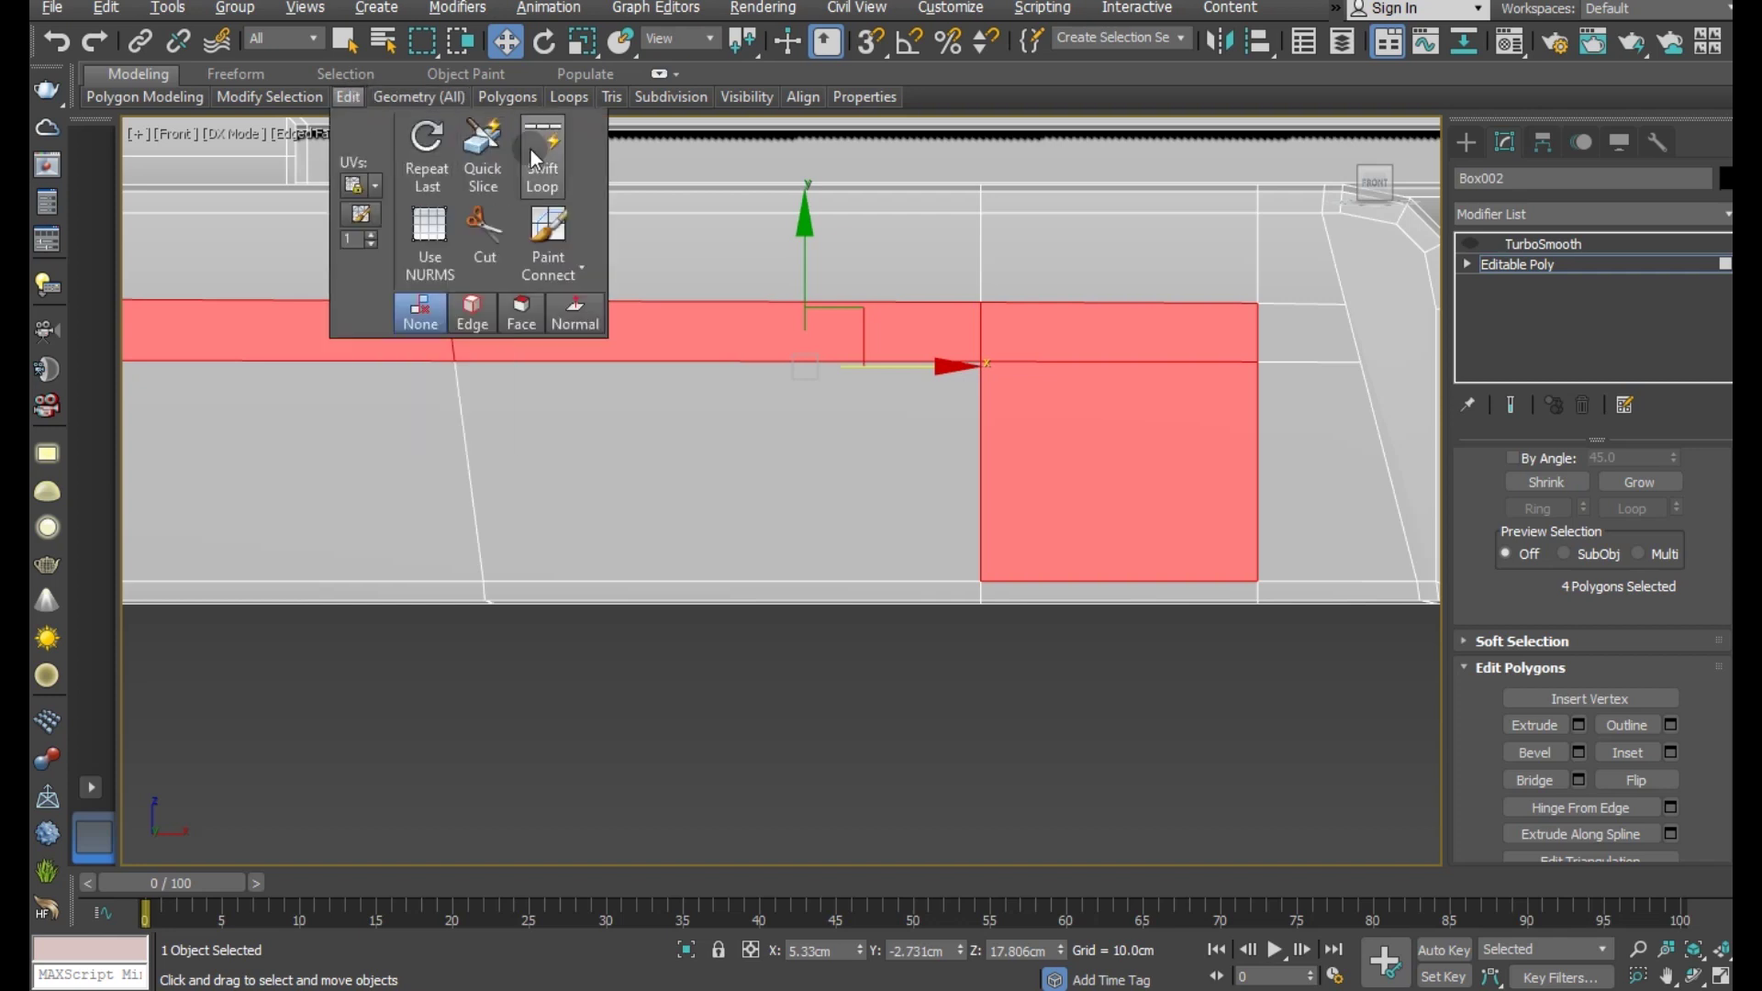
- Add a Swift Loop edge loop through the stock panel
{"action": "left_click", "coordinate": [533, 154]}
{"action": "scroll", "coordinate": [1019, 432], "scroll_direction": "down", "scroll_amount": 6}
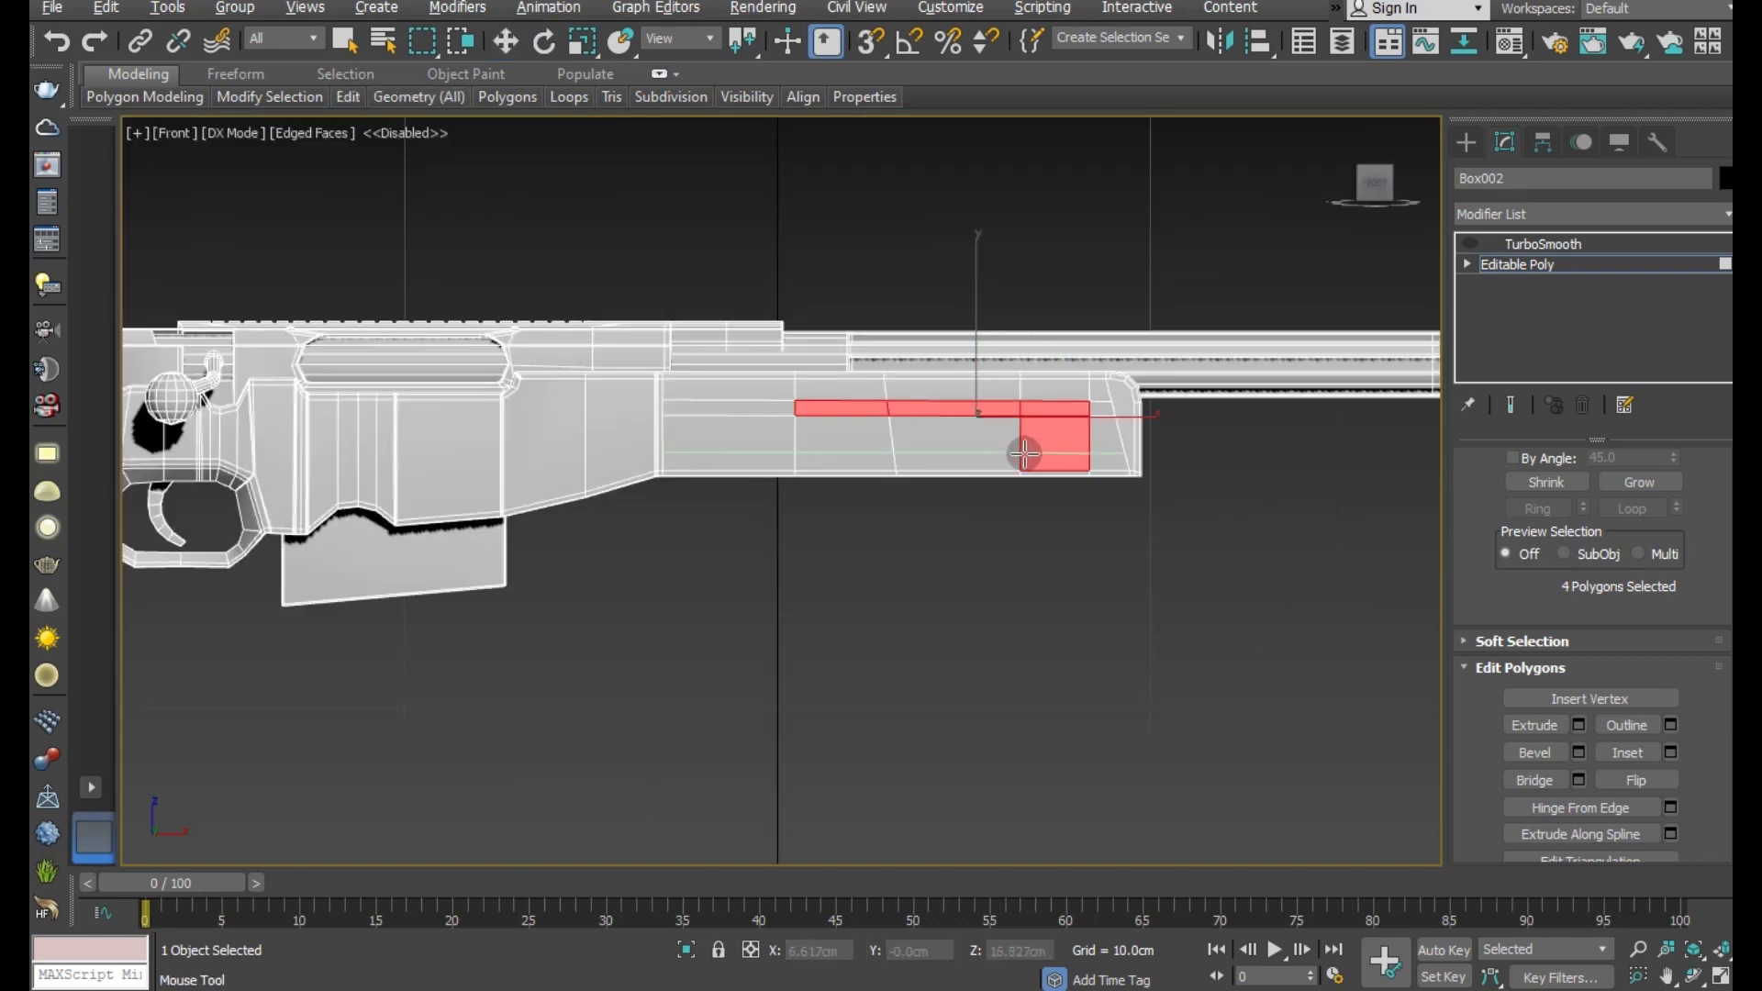
{"action": "left_click", "coordinate": [1021, 452]}
{"action": "key", "text": "w"}
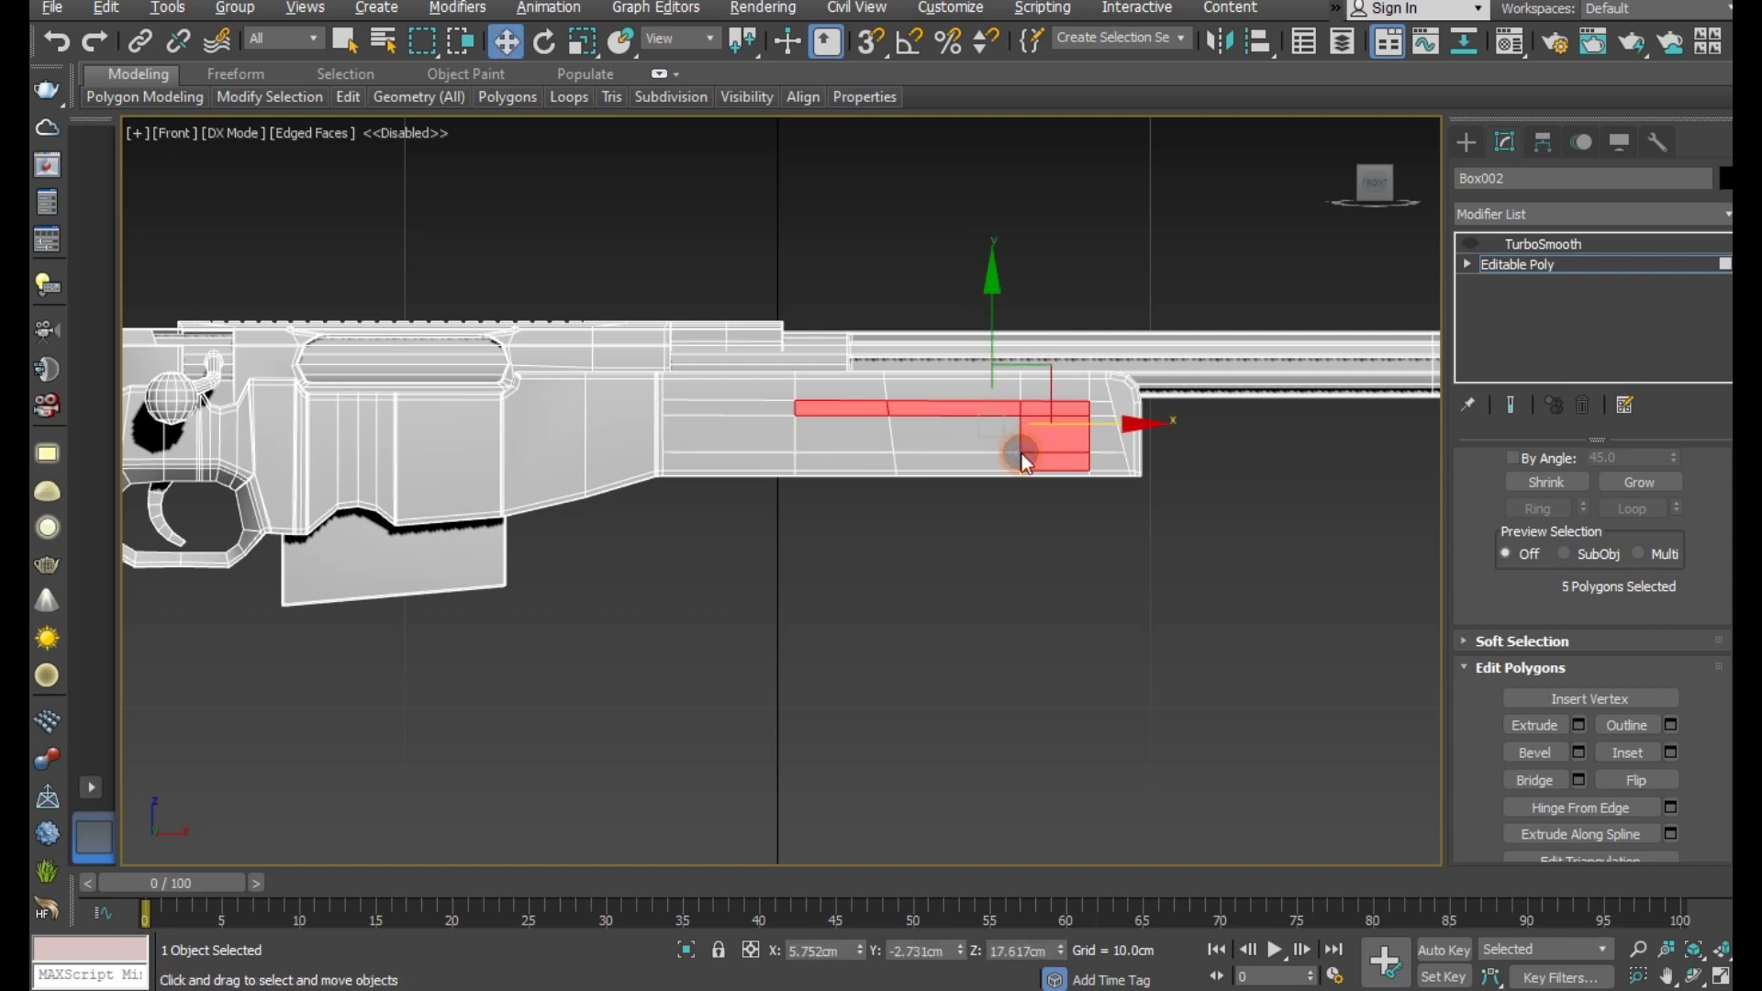
{"action": "scroll", "coordinate": [1071, 432], "scroll_direction": "up", "scroll_amount": 2}
{"action": "scroll", "coordinate": [1018, 444], "scroll_direction": "up", "scroll_amount": 3}
- Select the two panel polygons and apply a small inset to them
{"action": "left_click", "coordinate": [1019, 445]}
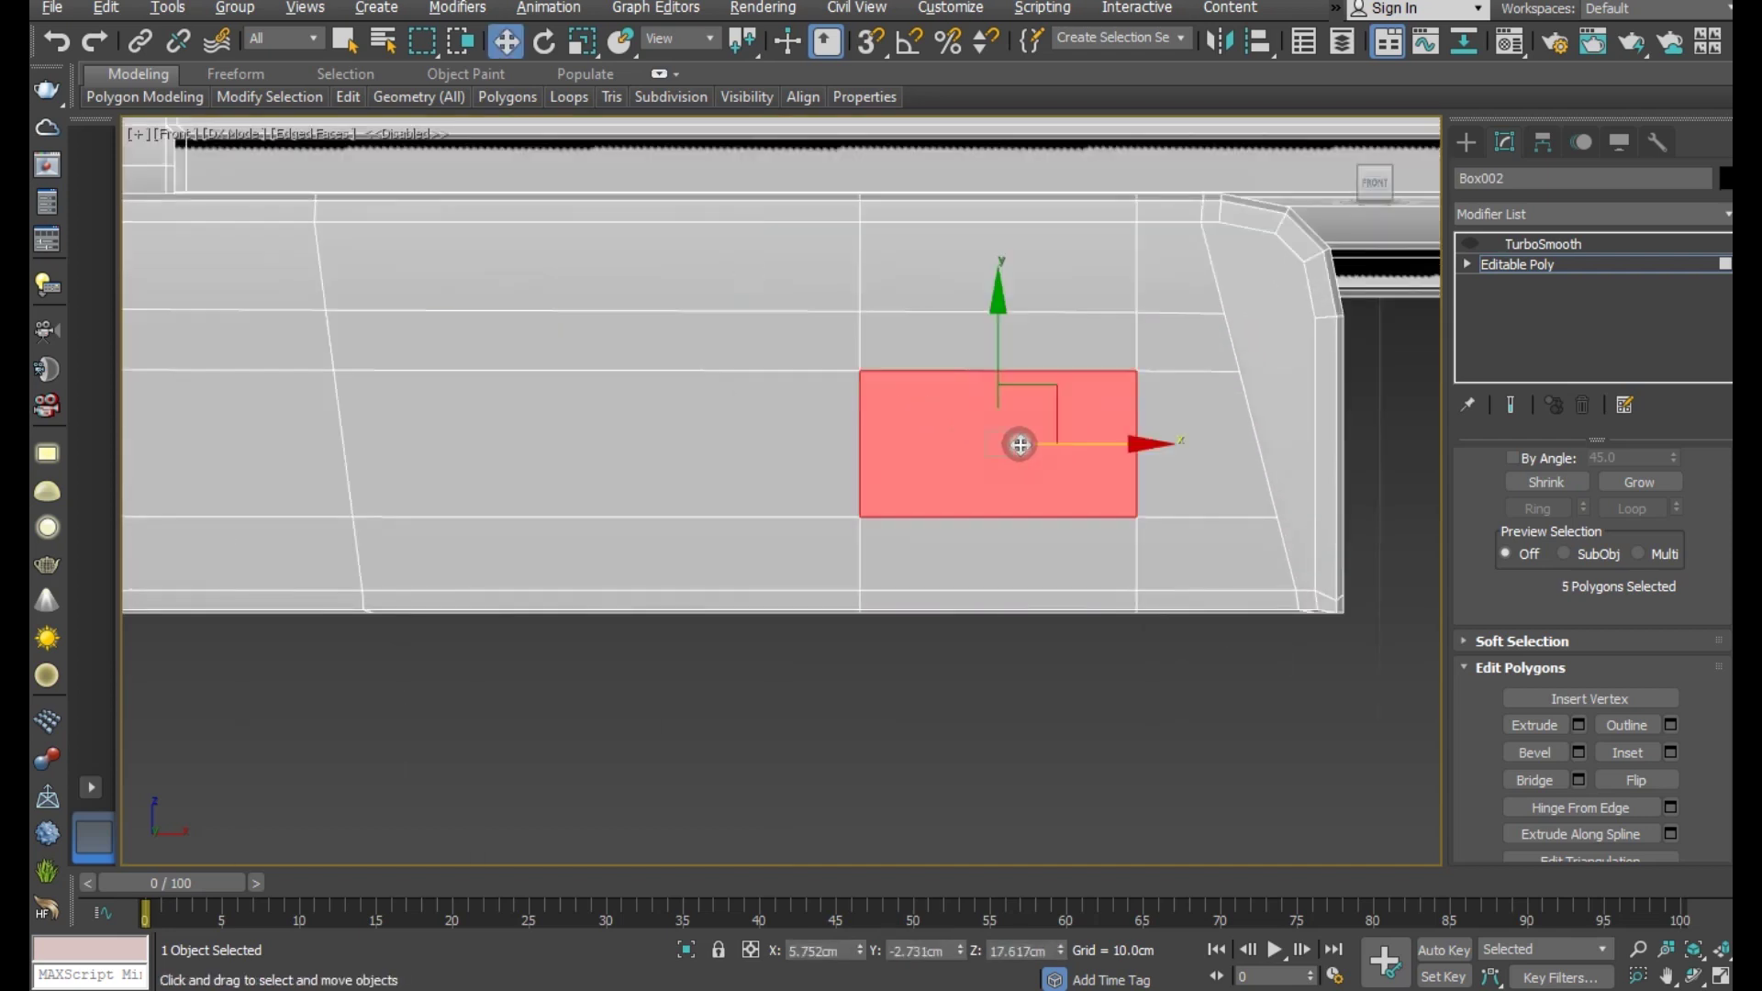
{"action": "left_click", "coordinate": [937, 352], "text": "ctrl"}
{"action": "left_click", "coordinate": [792, 355], "text": "ctrl"}
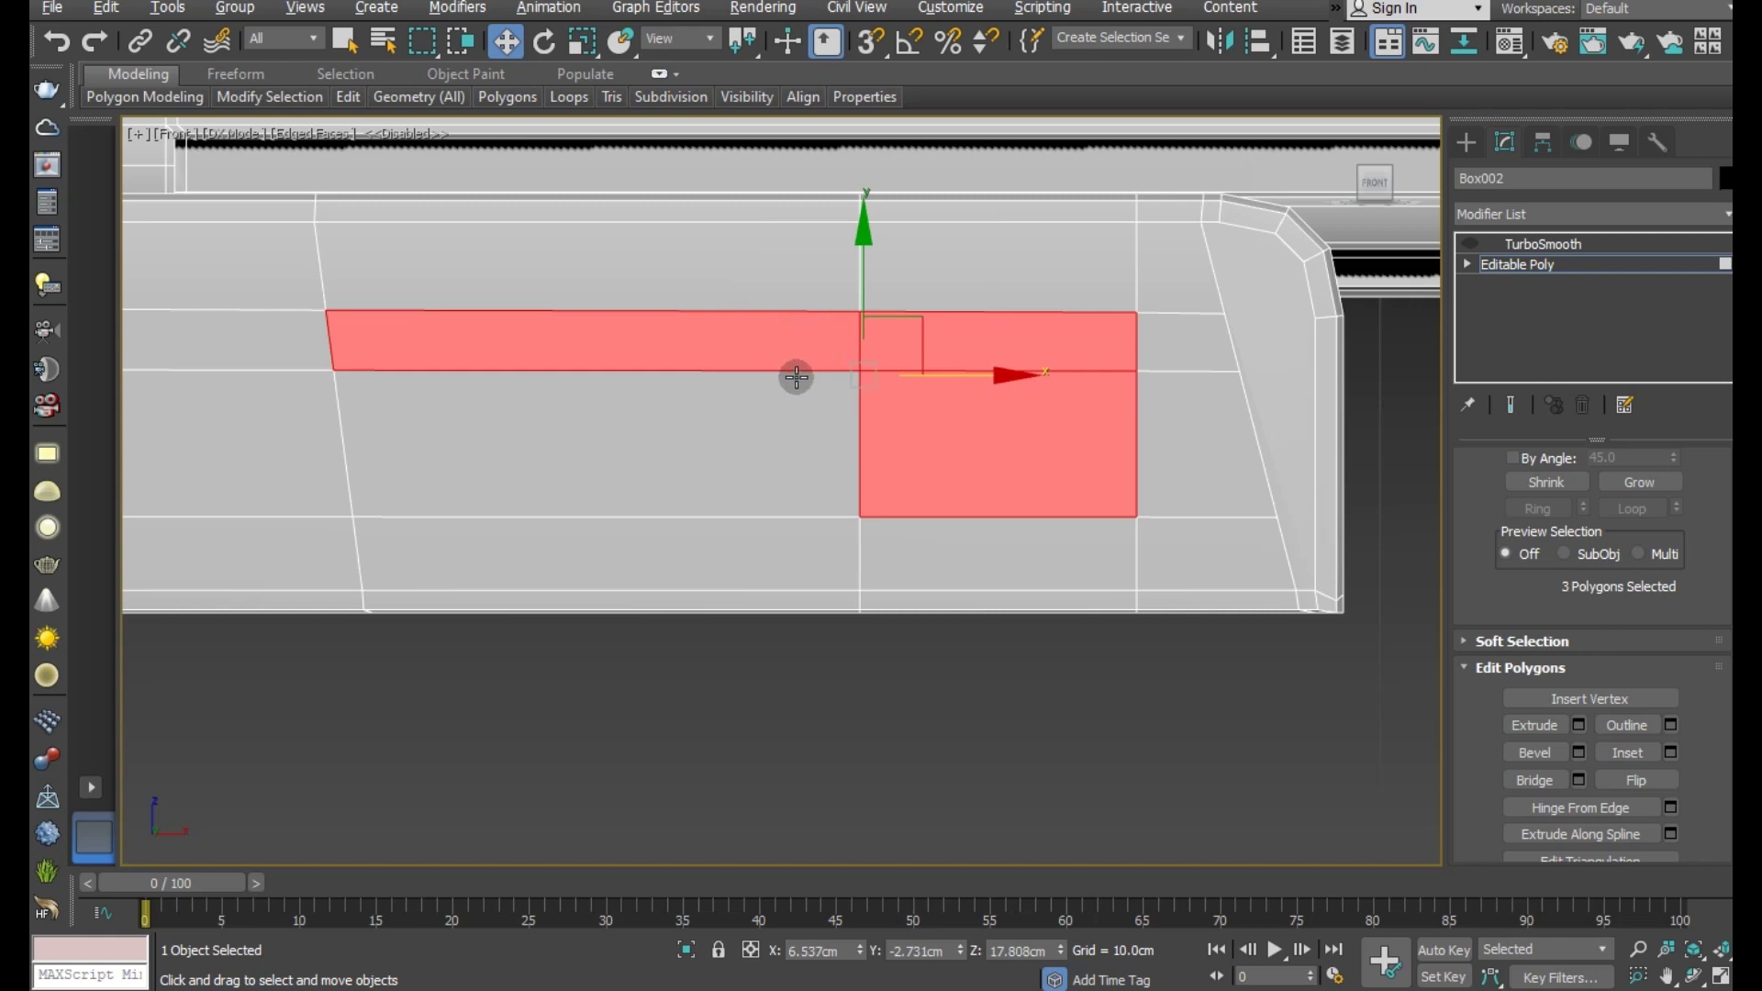
{"action": "middle_click_drag", "start_coordinate": [796, 377], "coordinate": [861, 382]}
{"action": "key", "text": "ctrl+z"}
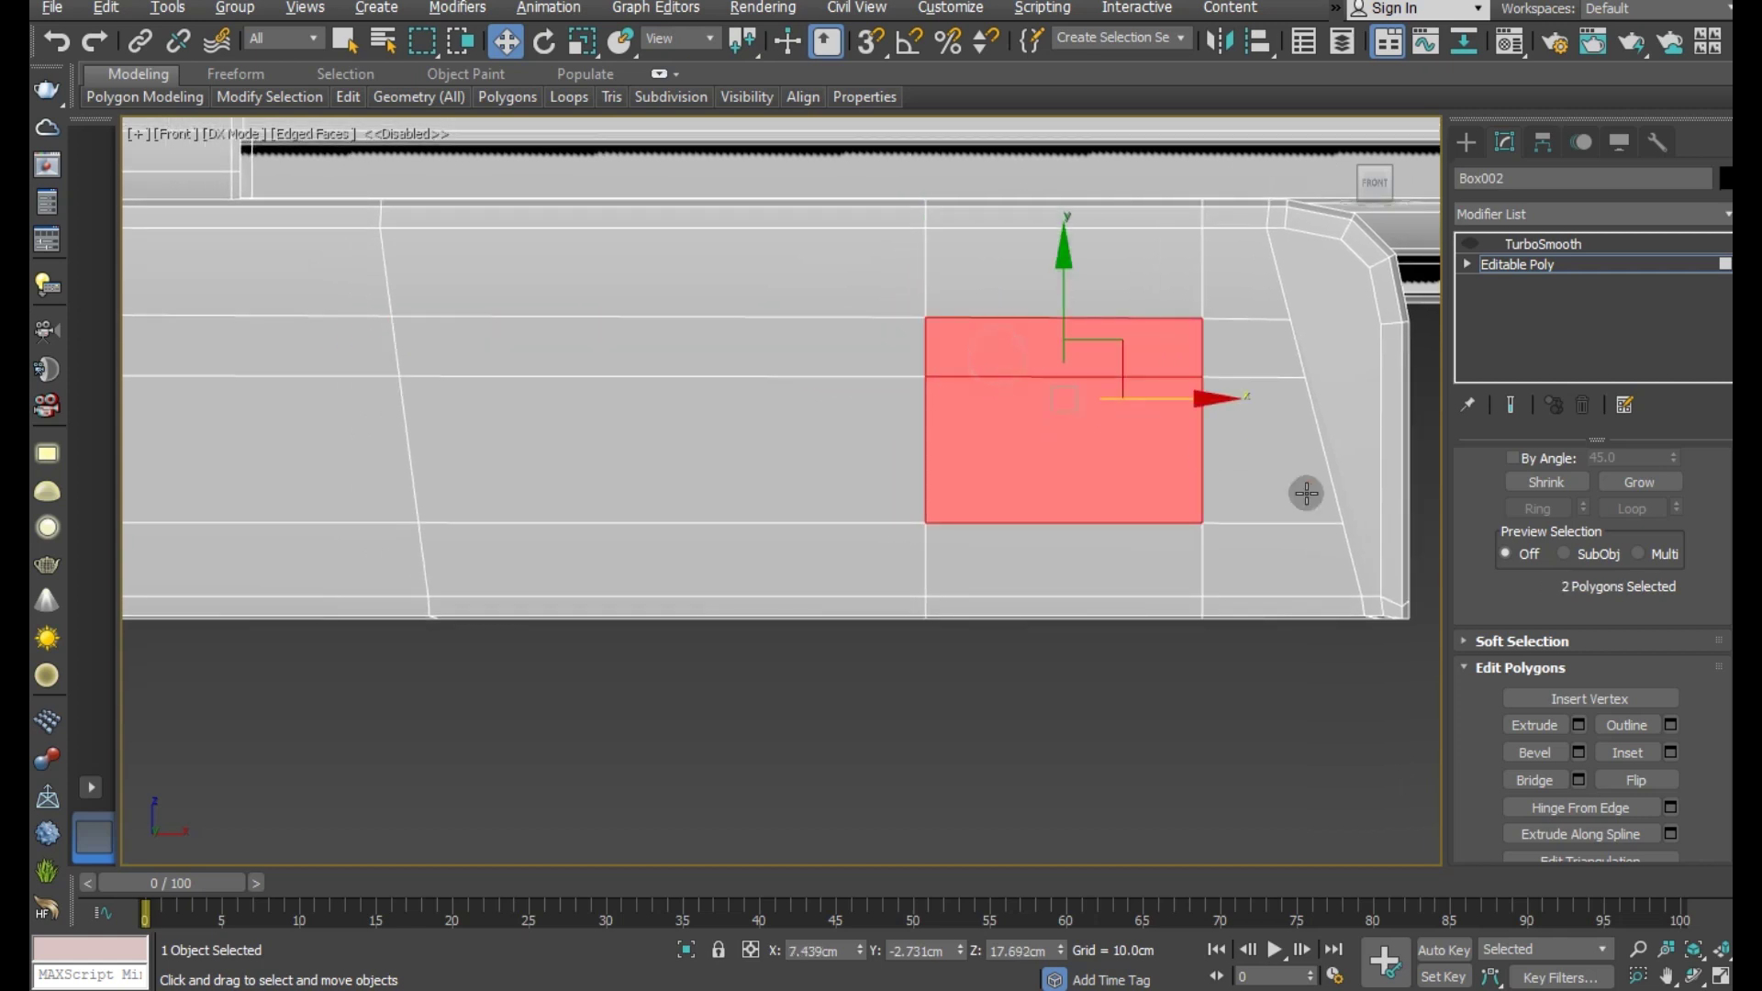
{"action": "left_click", "coordinate": [1667, 756]}
{"action": "scroll", "coordinate": [977, 427], "scroll_direction": "up", "scroll_amount": 3}
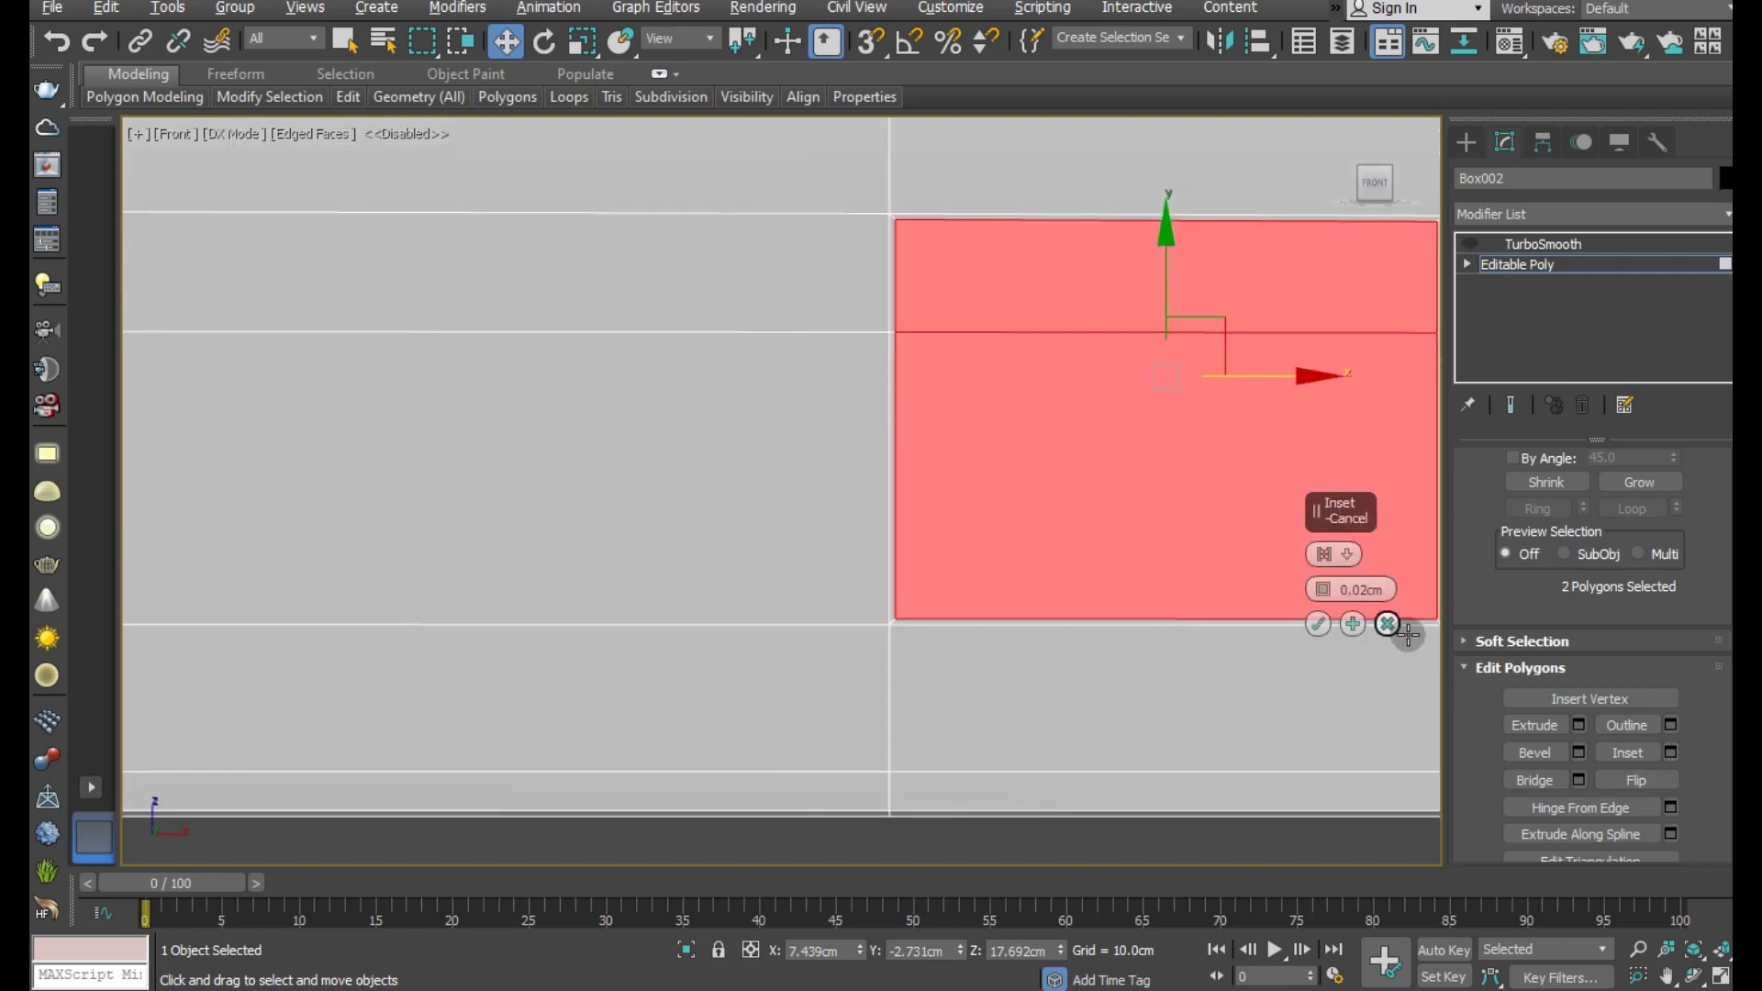
{"action": "left_click_drag", "start_coordinate": [1324, 593], "coordinate": [1324, 589]}
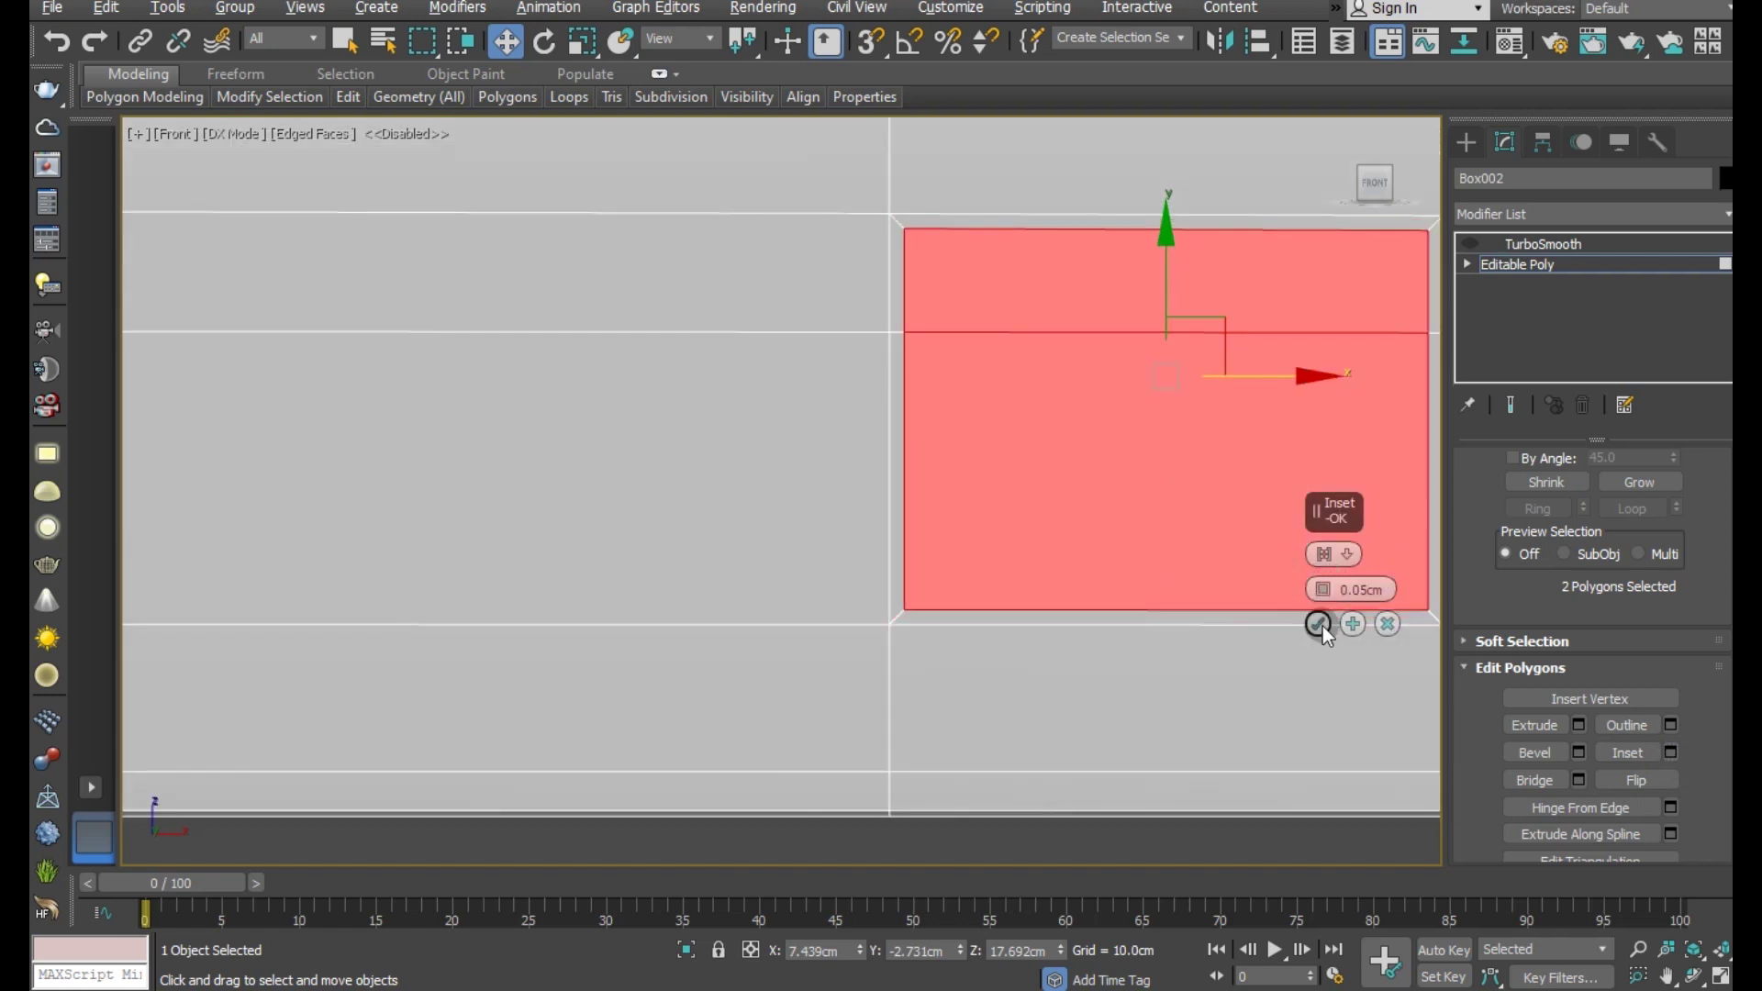
{"action": "left_click", "coordinate": [1319, 625]}
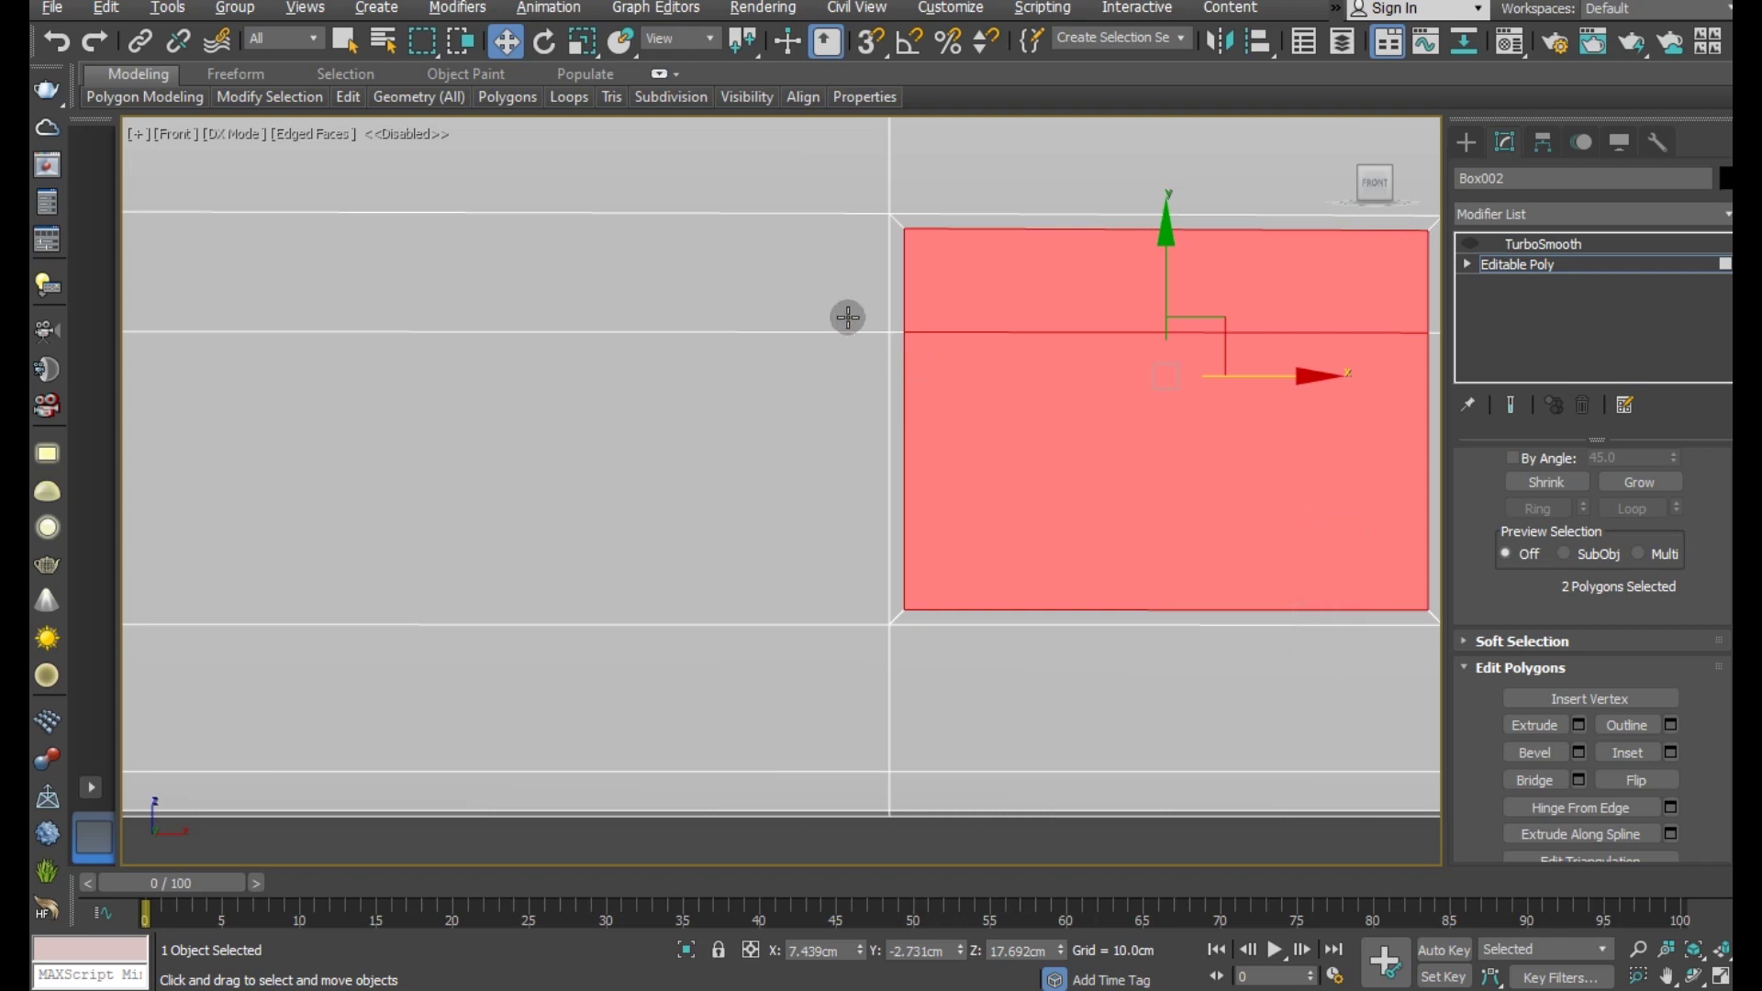
- Add two left strip polygons to the selection and preview an inset, then close it
{"action": "scroll", "coordinate": [921, 361], "scroll_direction": "down", "scroll_amount": 2}
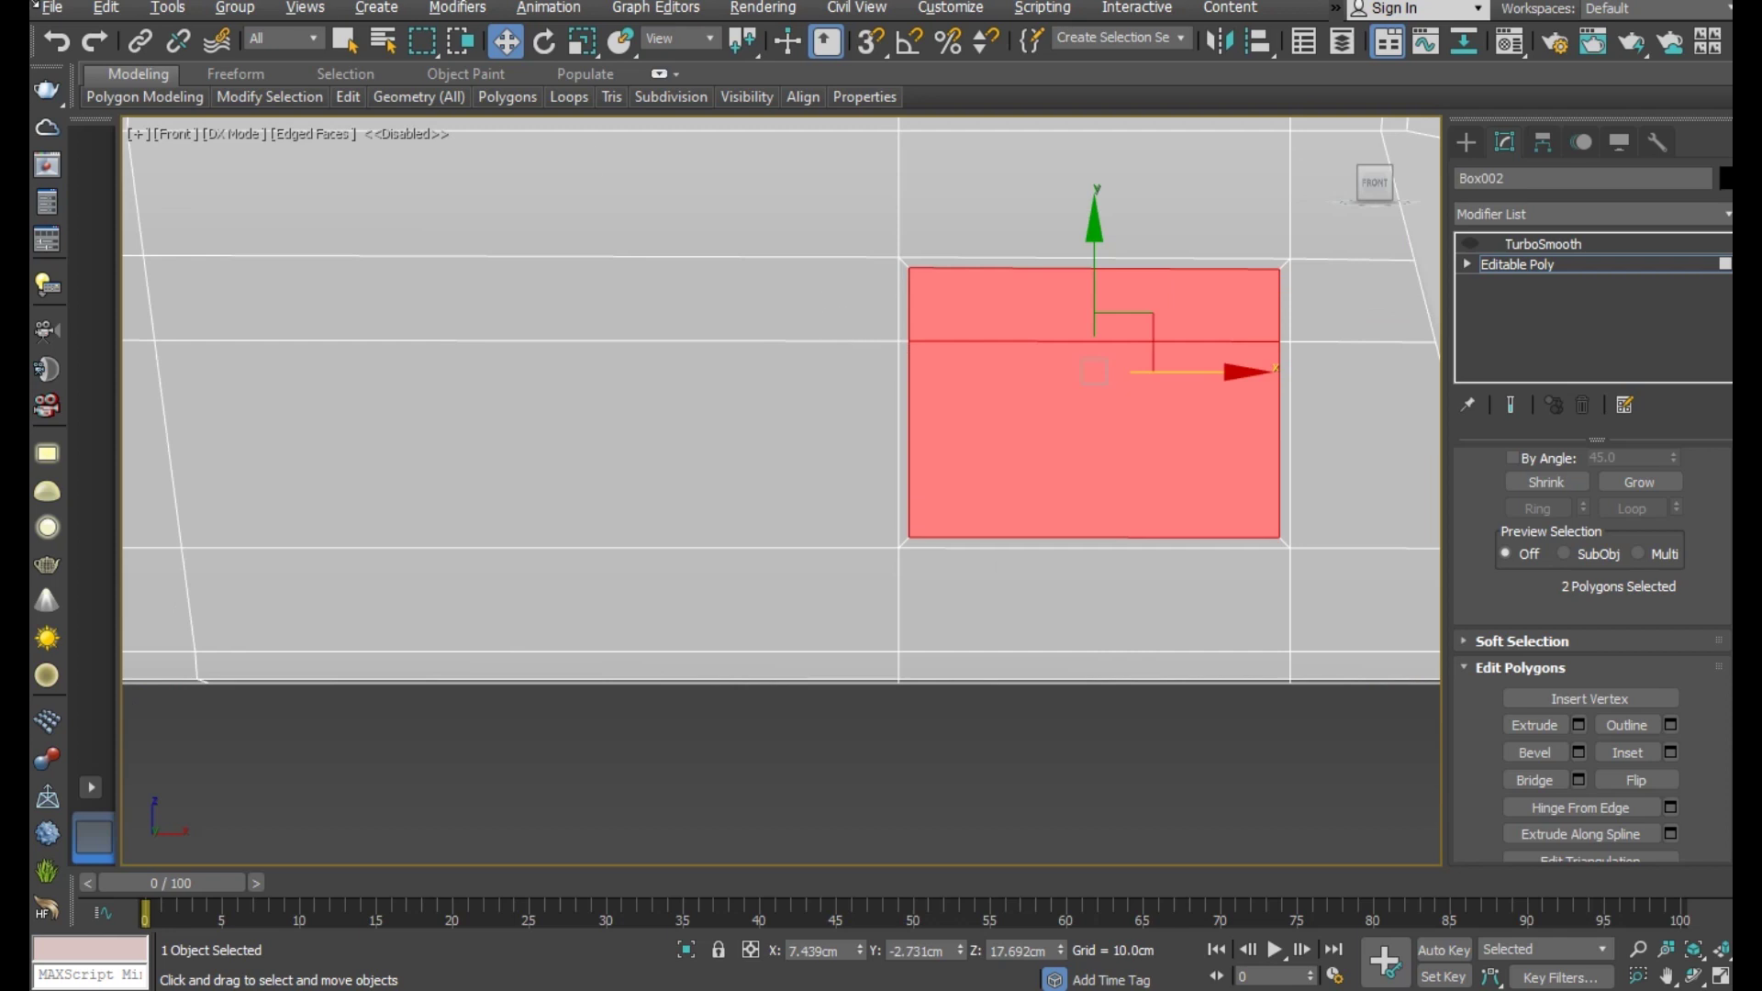
{"action": "left_click", "coordinate": [816, 323], "text": "ctrl"}
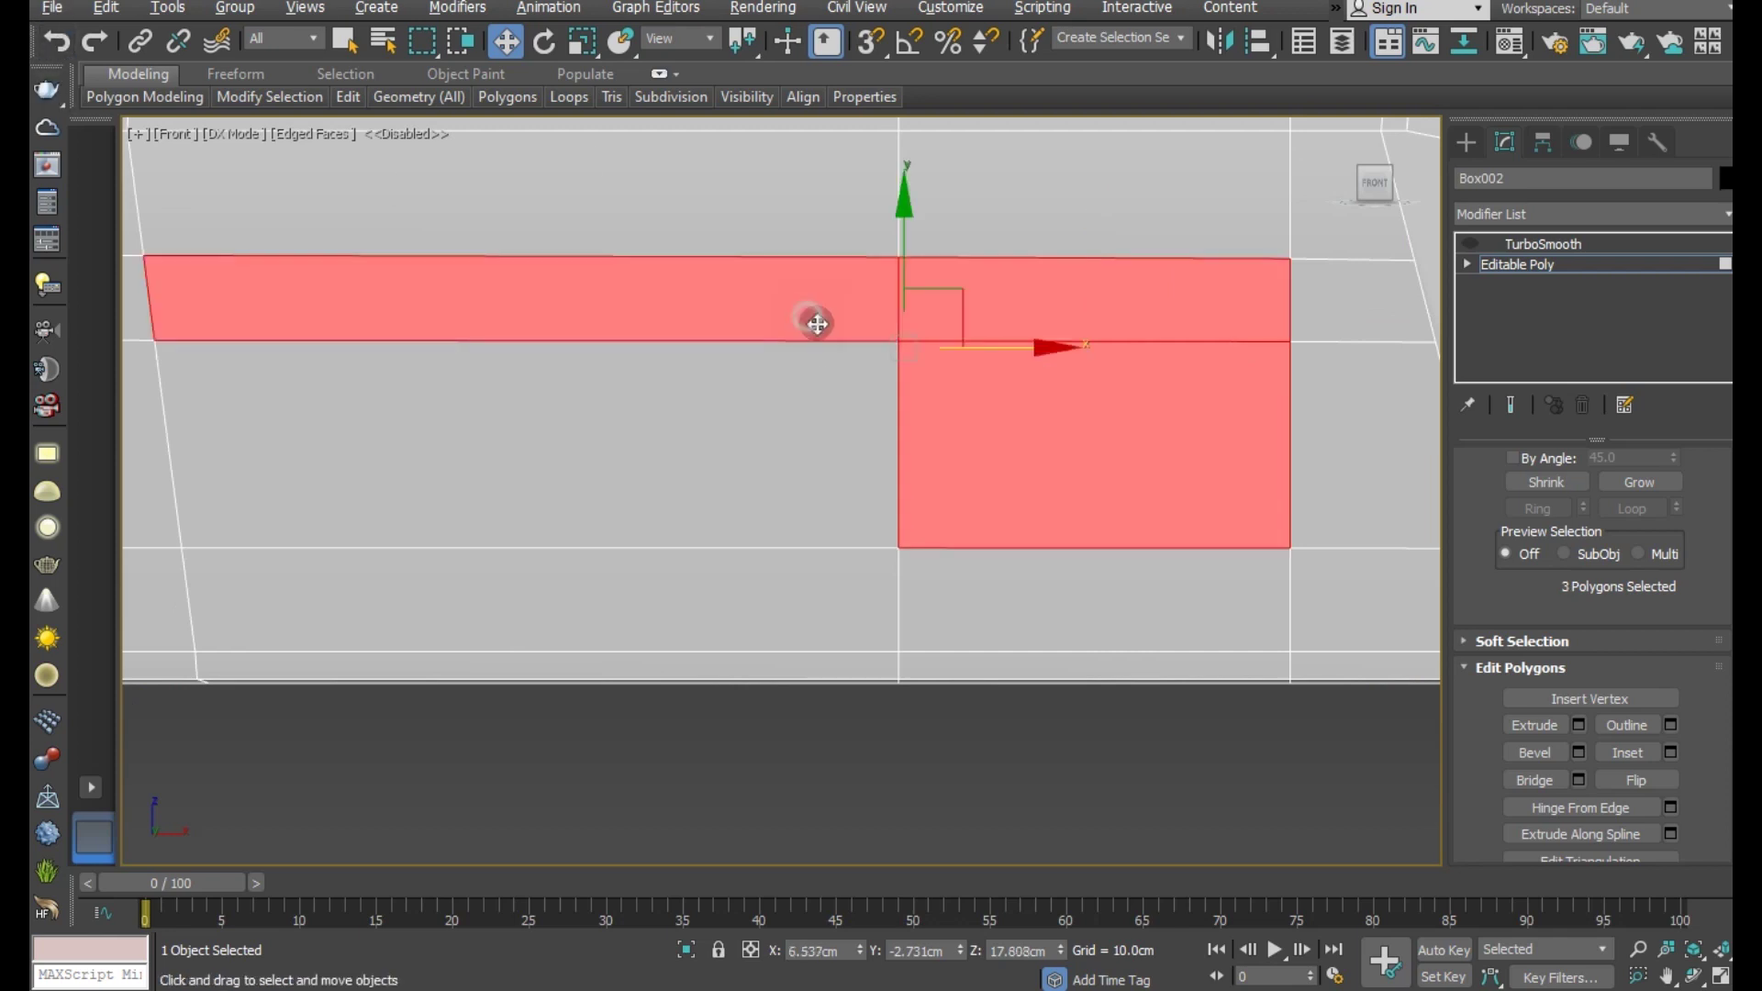
{"action": "scroll", "coordinate": [961, 381], "scroll_direction": "down", "scroll_amount": 2}
{"action": "left_click", "coordinate": [394, 350], "text": "ctrl"}
{"action": "middle_click_drag", "start_coordinate": [763, 407], "coordinate": [1104, 419]}
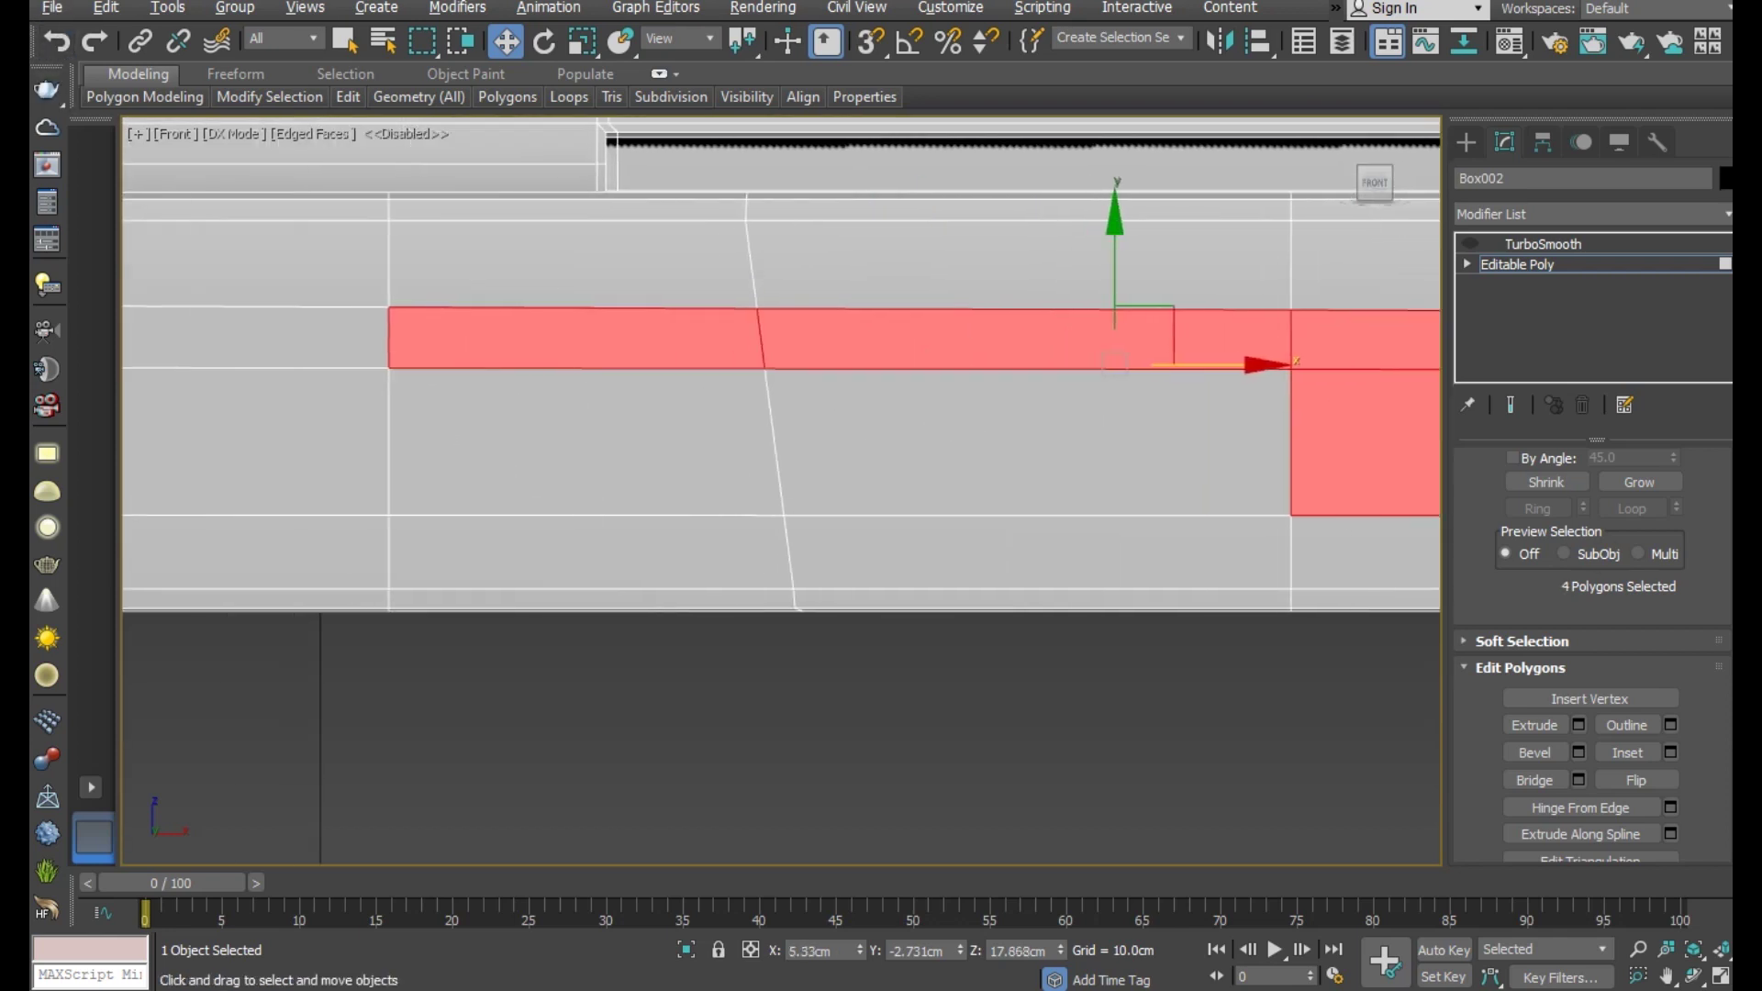
{"action": "left_click", "coordinate": [1671, 753]}
{"action": "middle_click_drag", "start_coordinate": [1083, 548], "coordinate": [787, 519]}
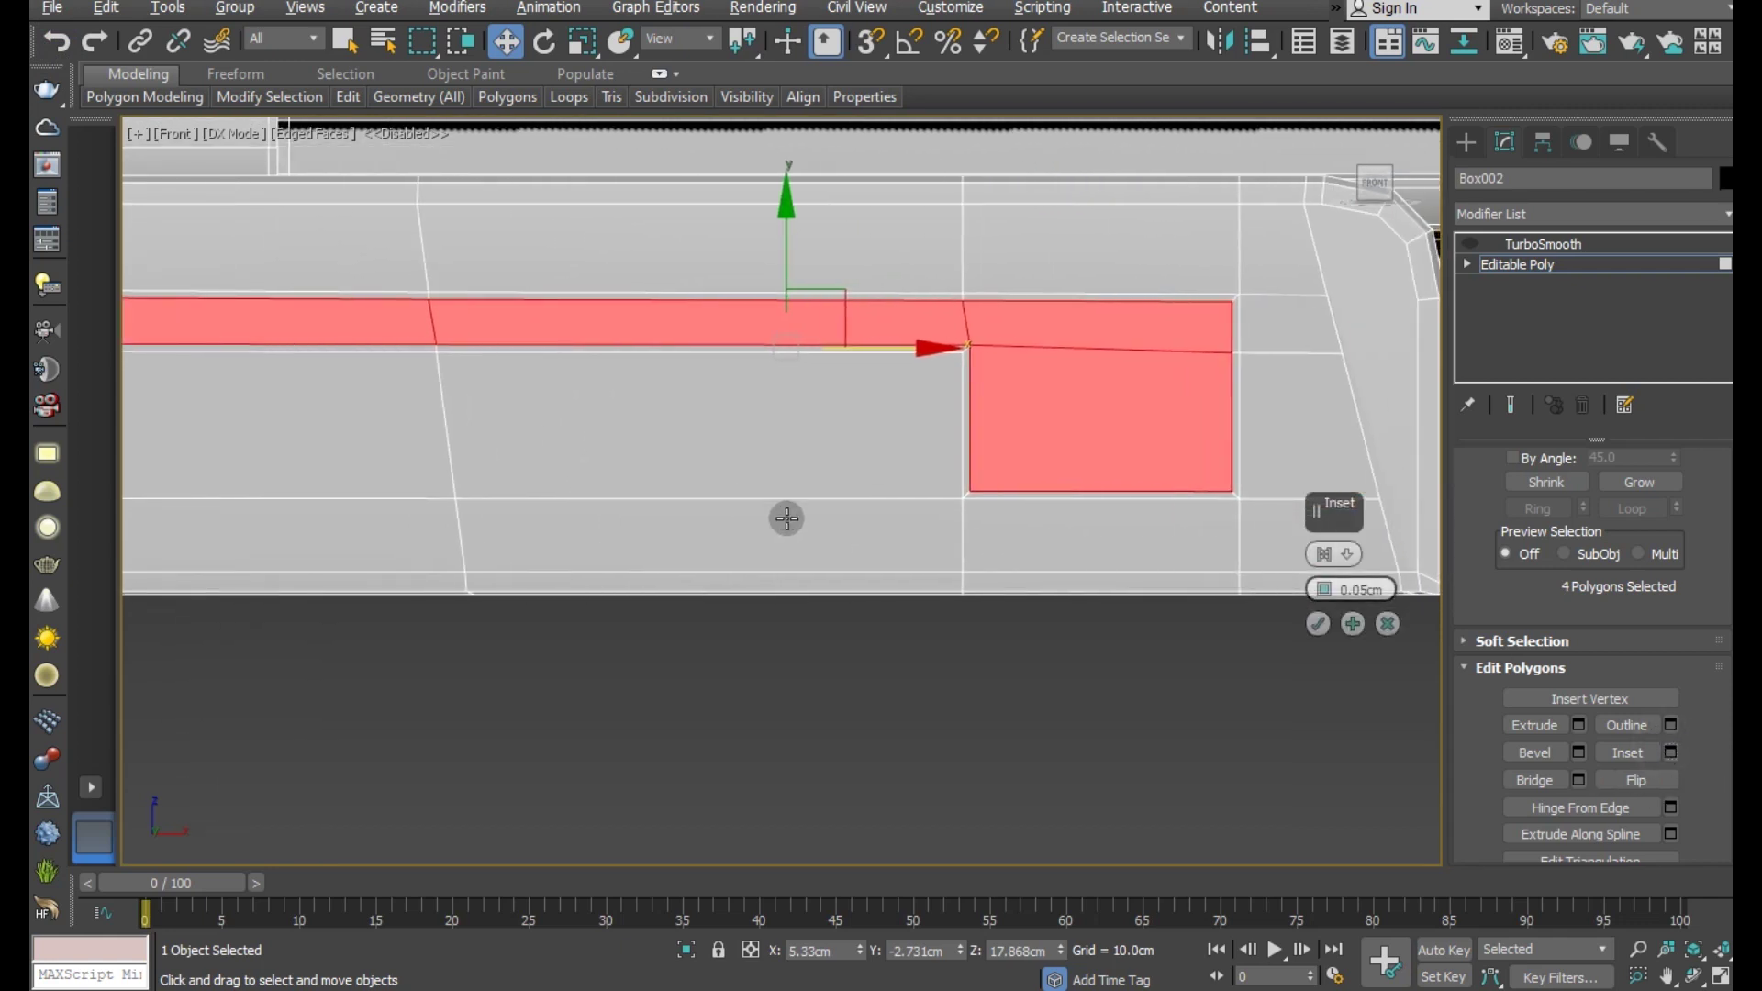
{"action": "scroll", "coordinate": [936, 425], "scroll_direction": "up", "scroll_amount": 3}
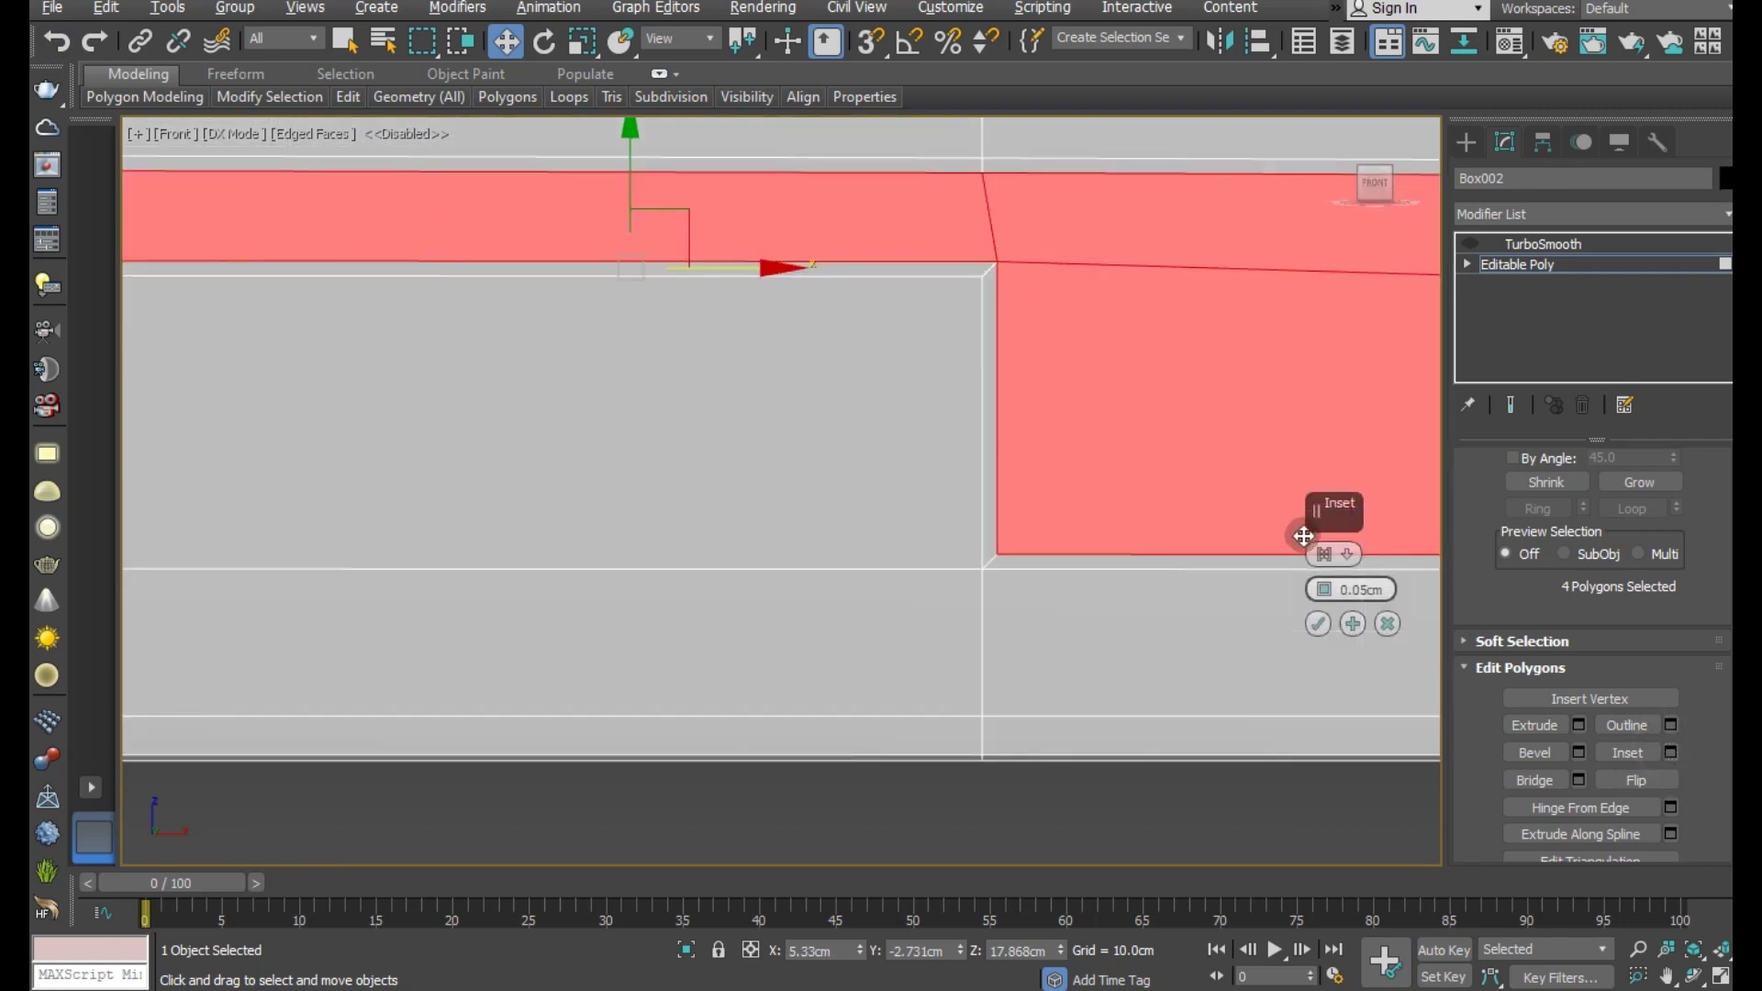
{"action": "left_click", "coordinate": [1386, 624]}
{"action": "left_click_drag", "start_coordinate": [1520, 466], "coordinate": [1522, 574]}
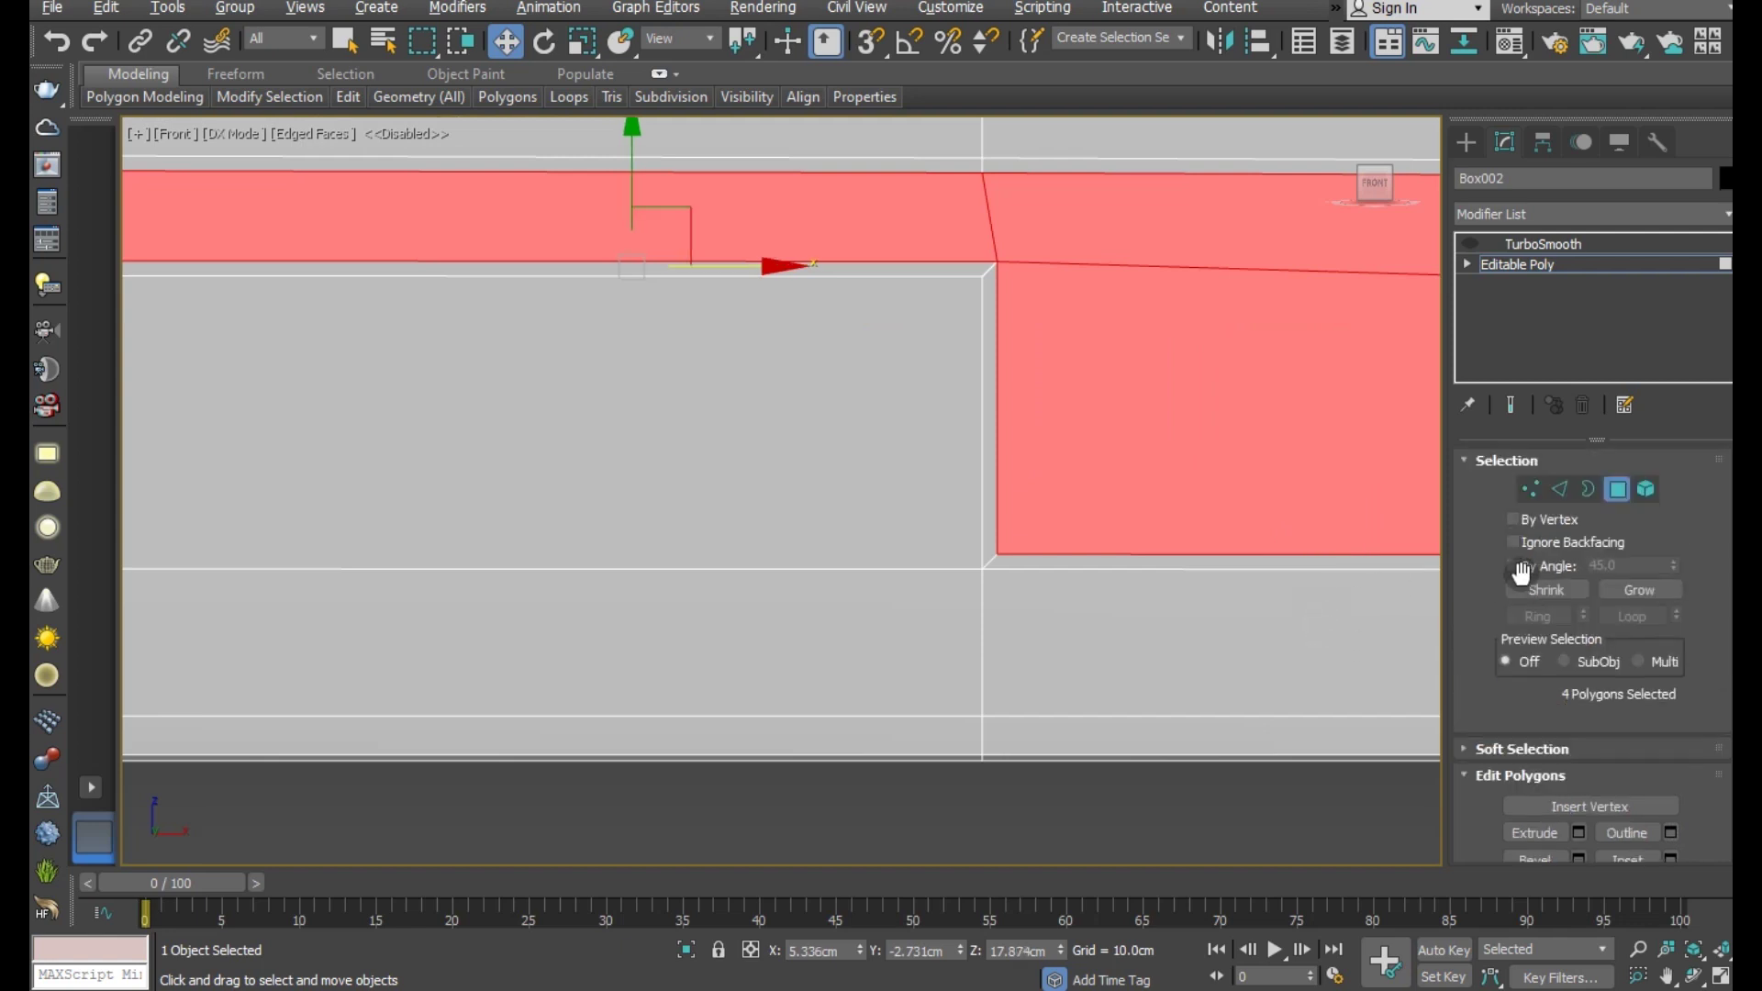
- Slide the stock panel's two top vertices along X to align with the corner vertex below
{"action": "left_click", "coordinate": [1522, 497]}
{"action": "scroll", "coordinate": [1055, 413], "scroll_direction": "up", "scroll_amount": 2}
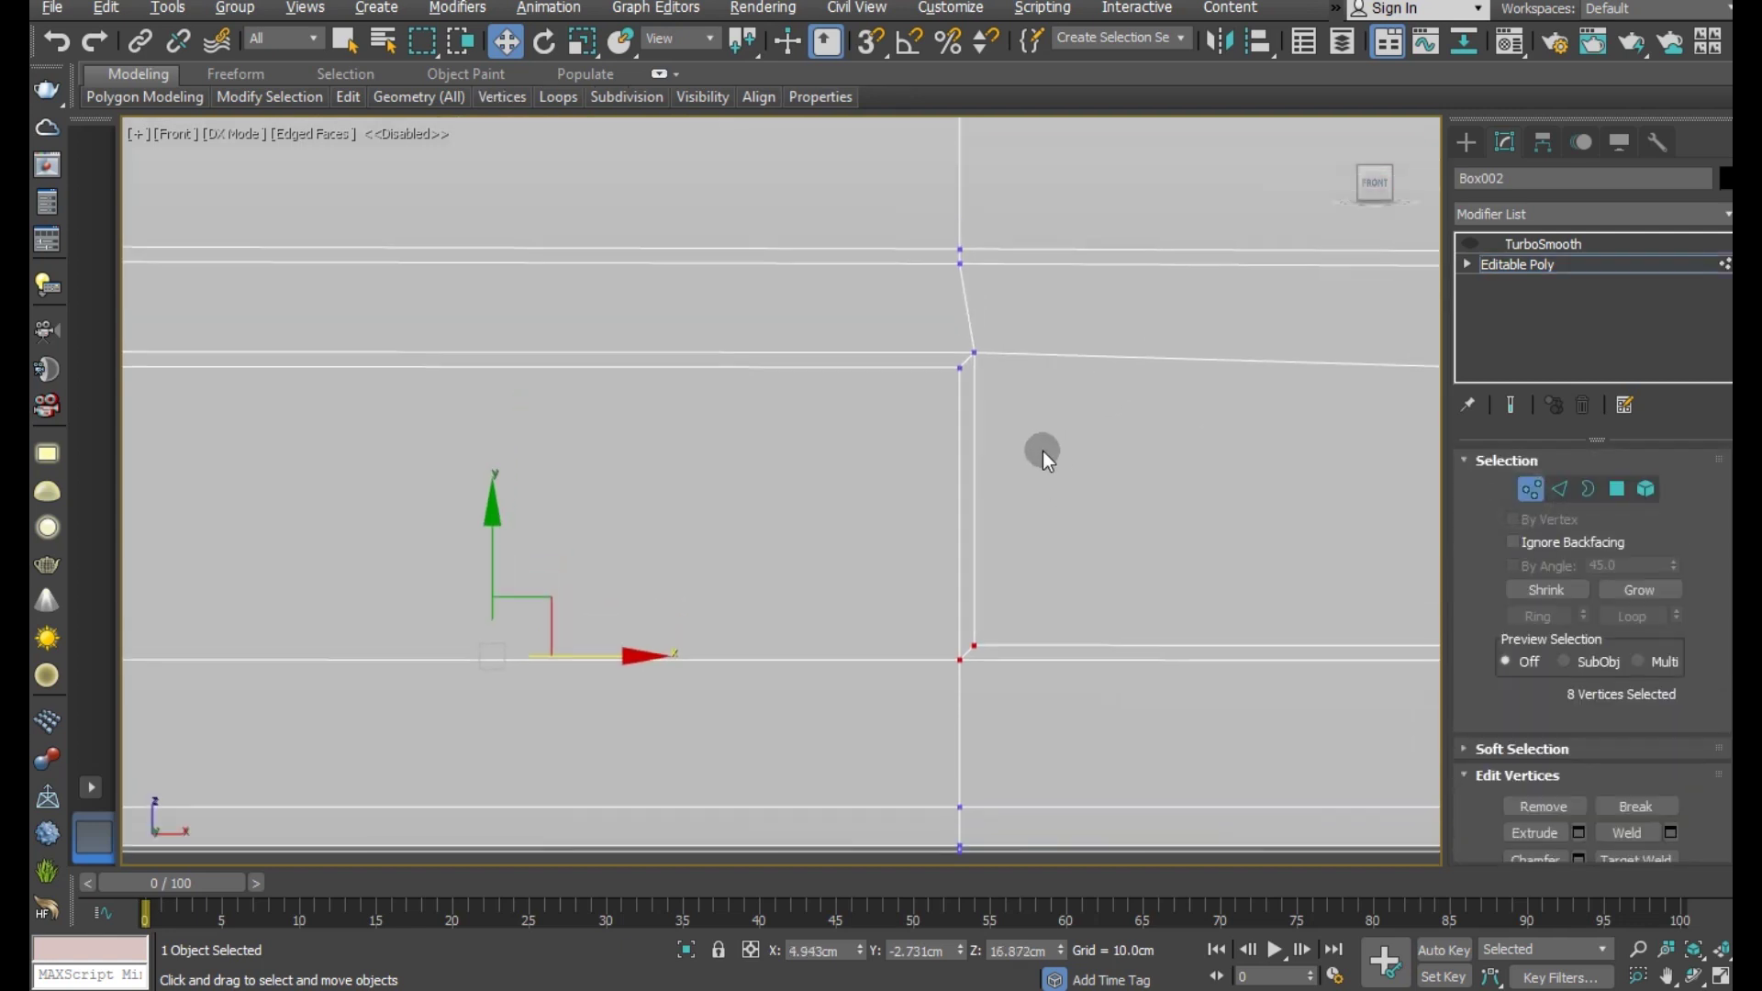
{"action": "left_click", "coordinate": [975, 349]}
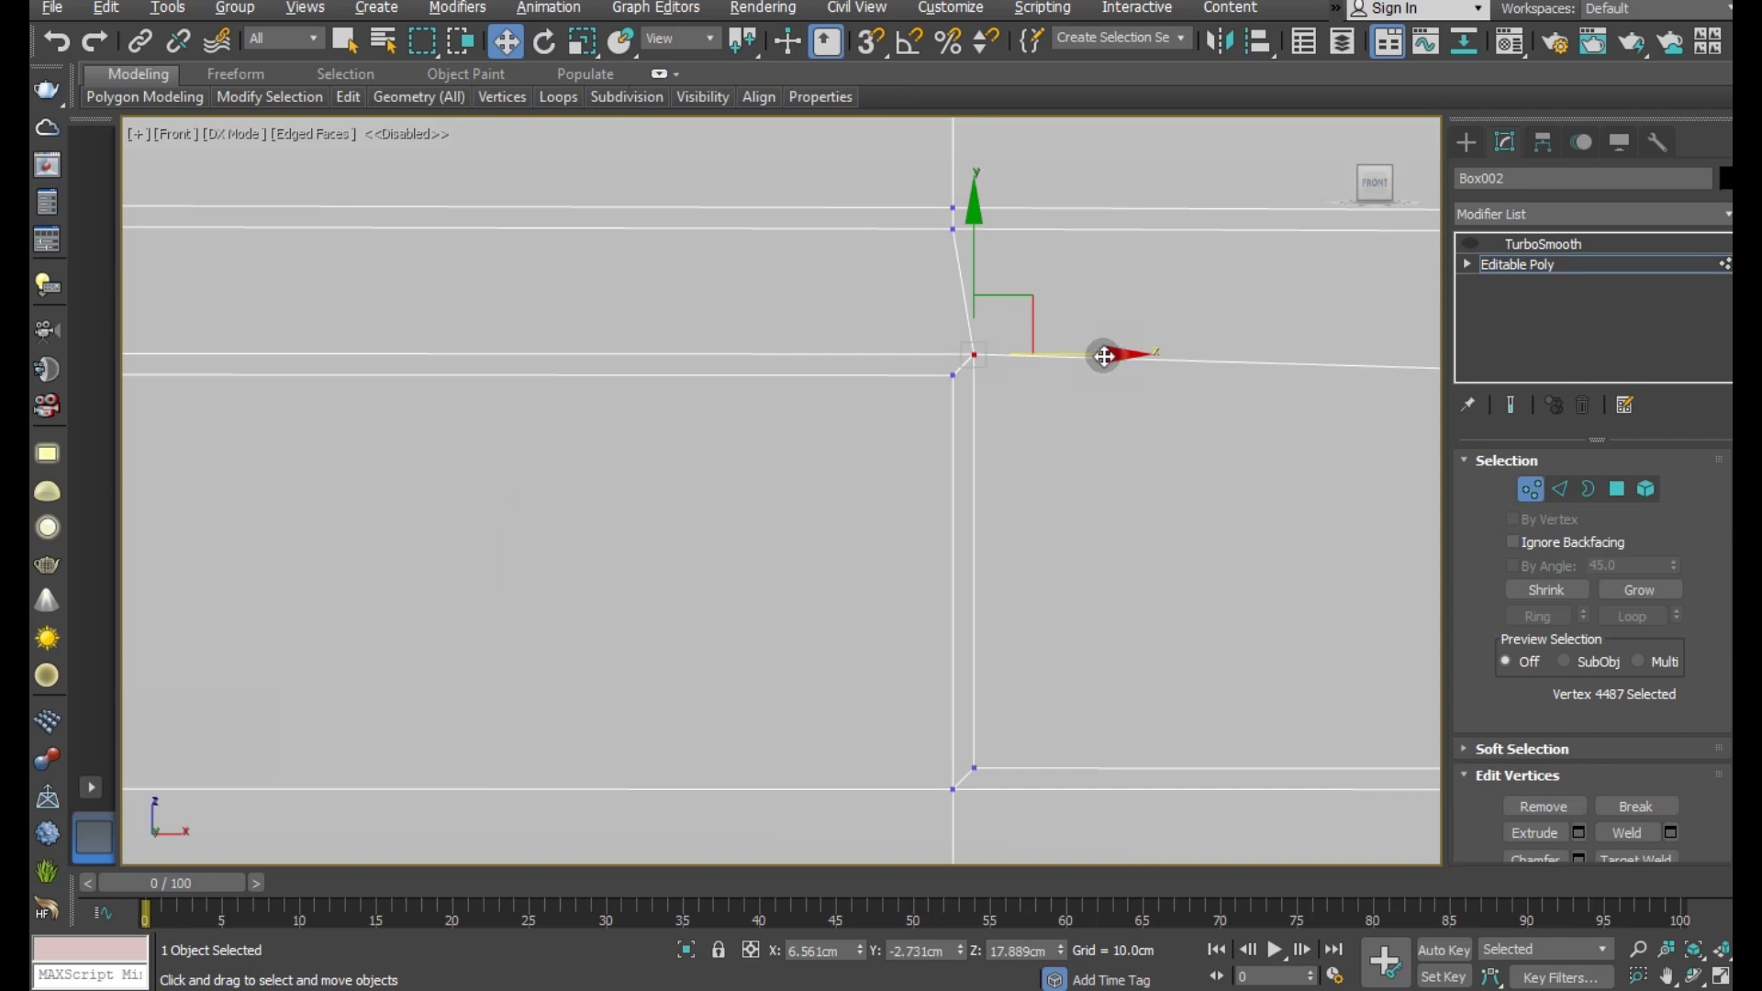
{"action": "middle_click_drag", "start_coordinate": [1097, 355], "coordinate": [1062, 464]}
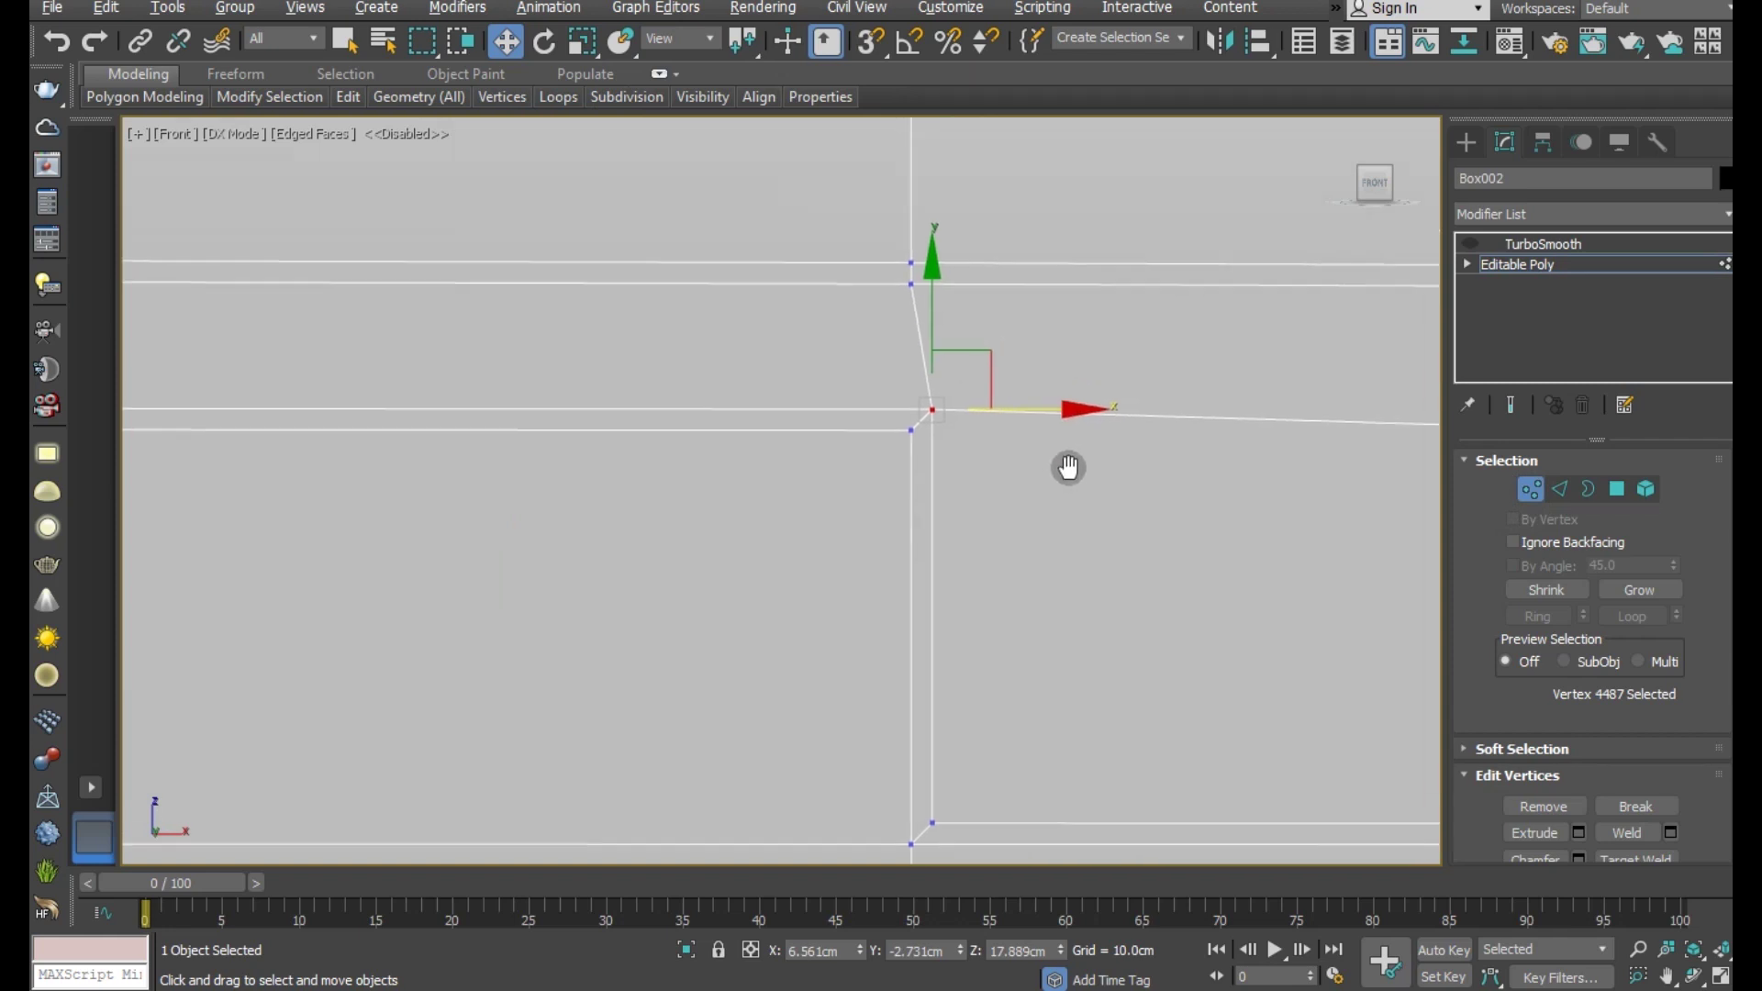
{"action": "left_click", "coordinate": [906, 284]}
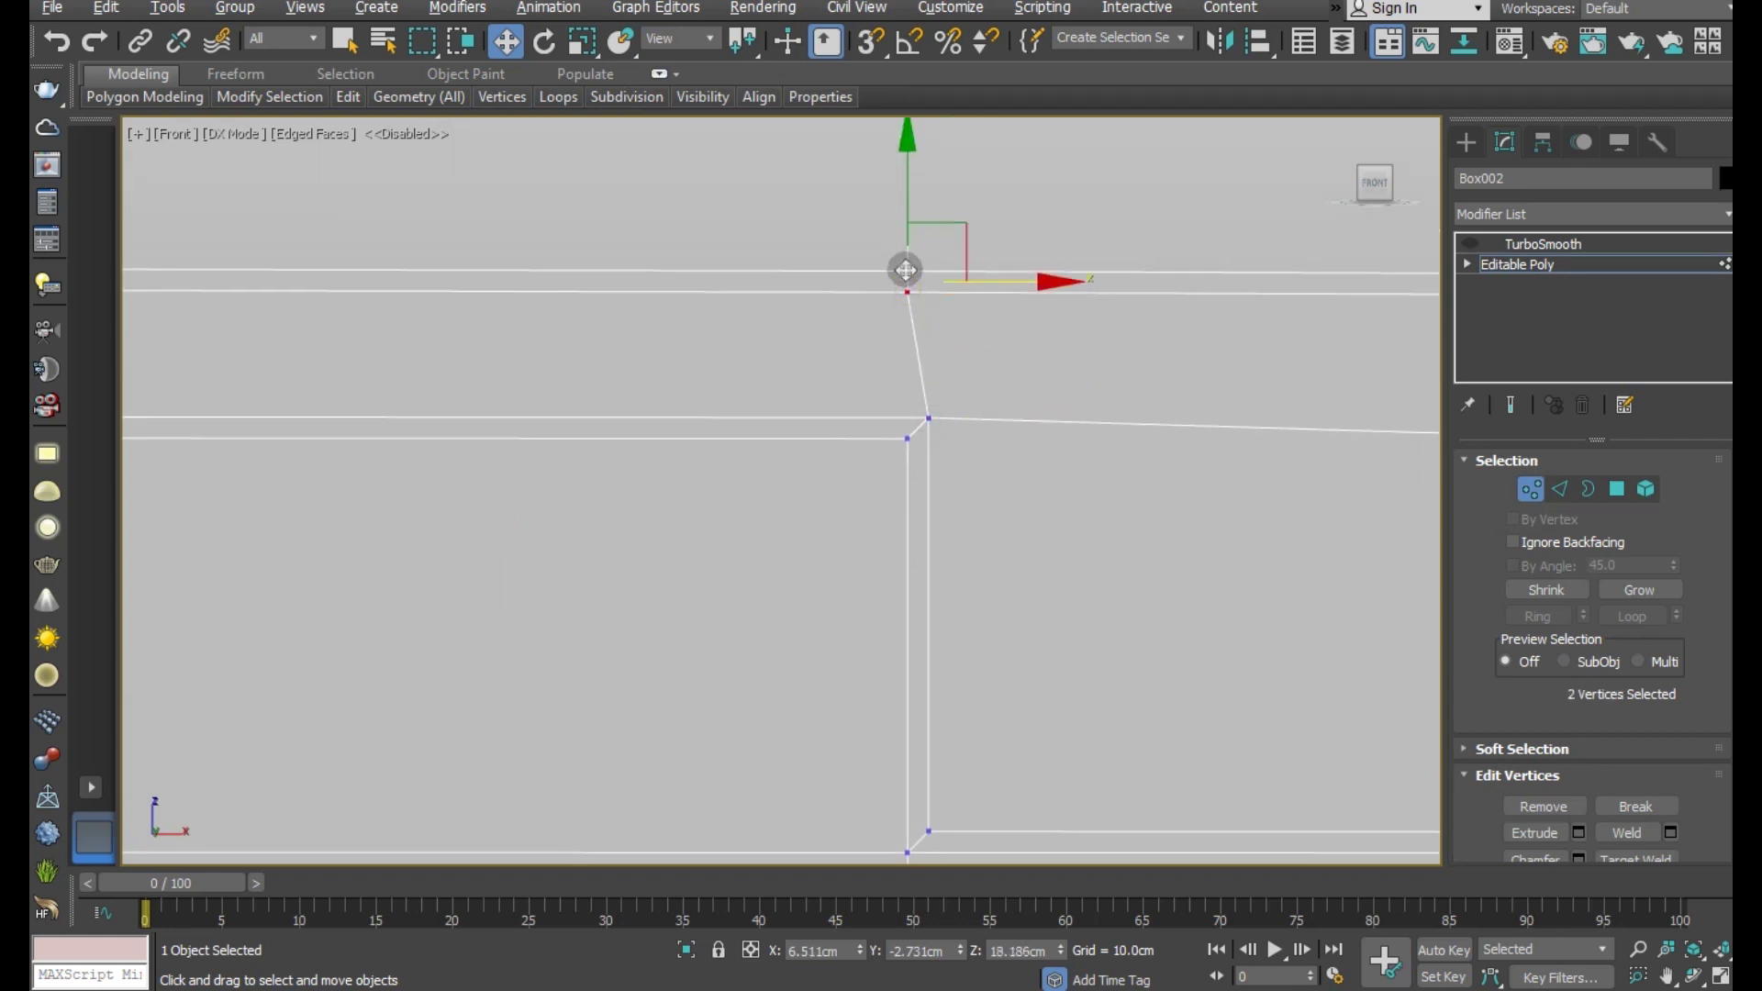
{"action": "left_click_drag", "start_coordinate": [1024, 281], "coordinate": [1048, 280]}
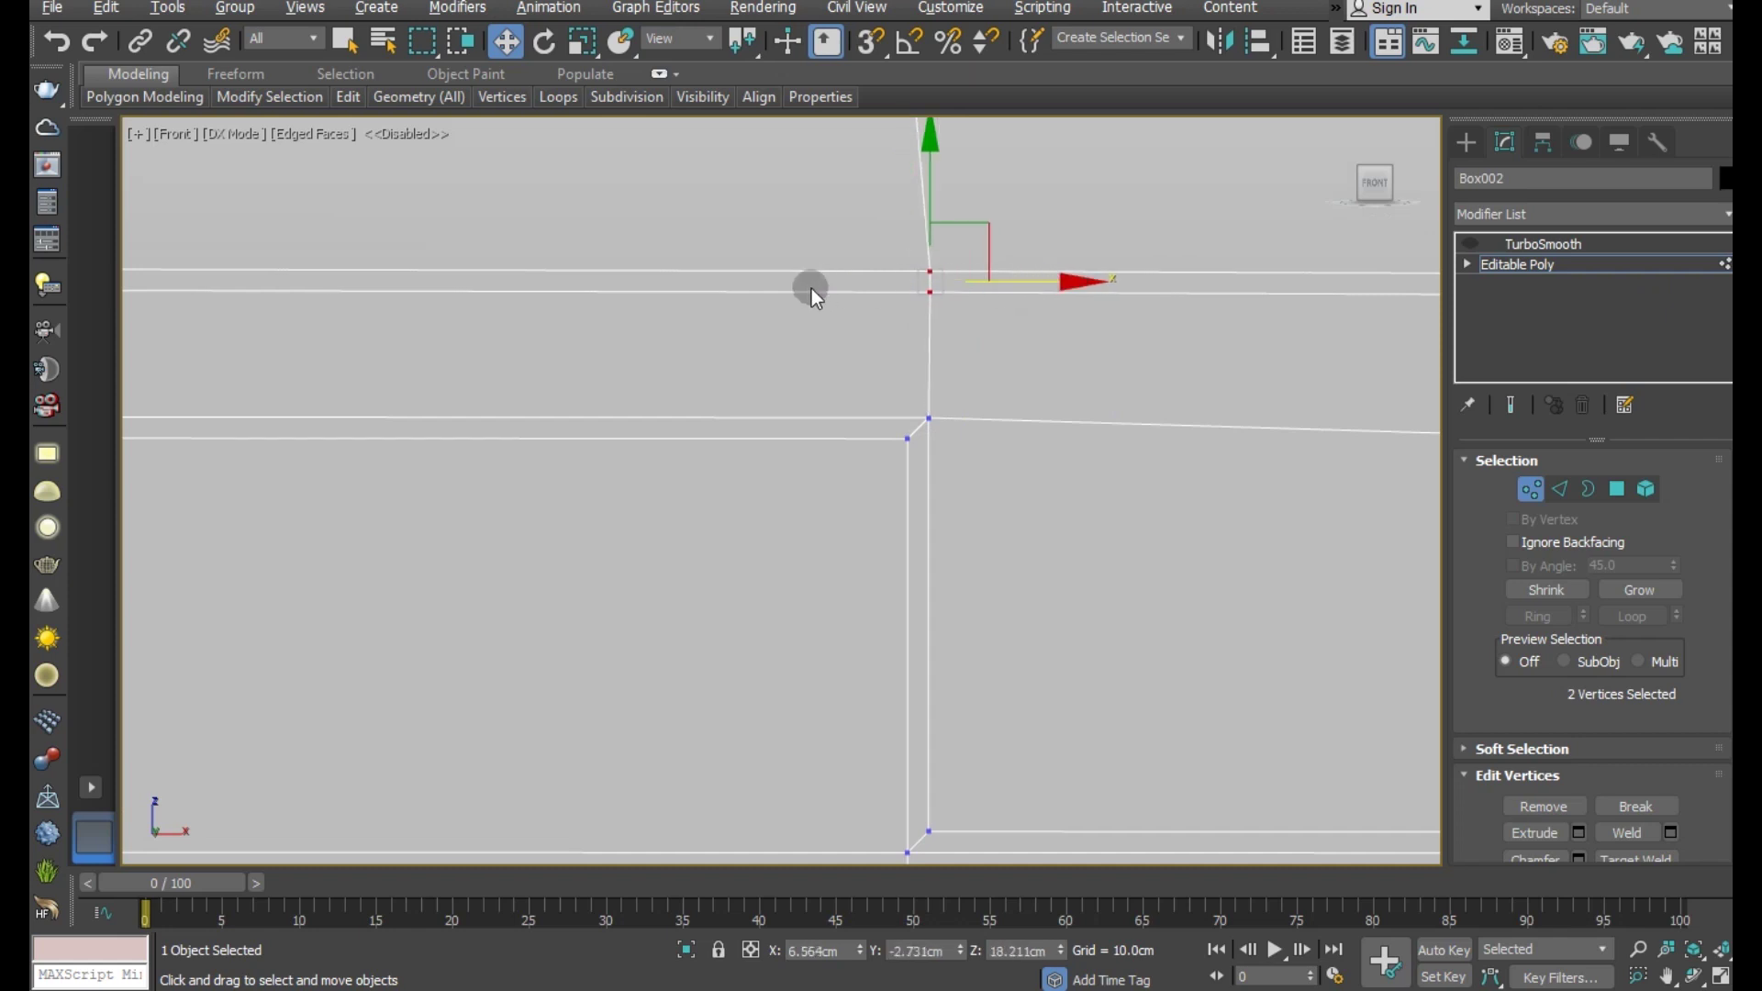
{"action": "scroll", "coordinate": [811, 289], "scroll_direction": "down", "scroll_amount": 2}
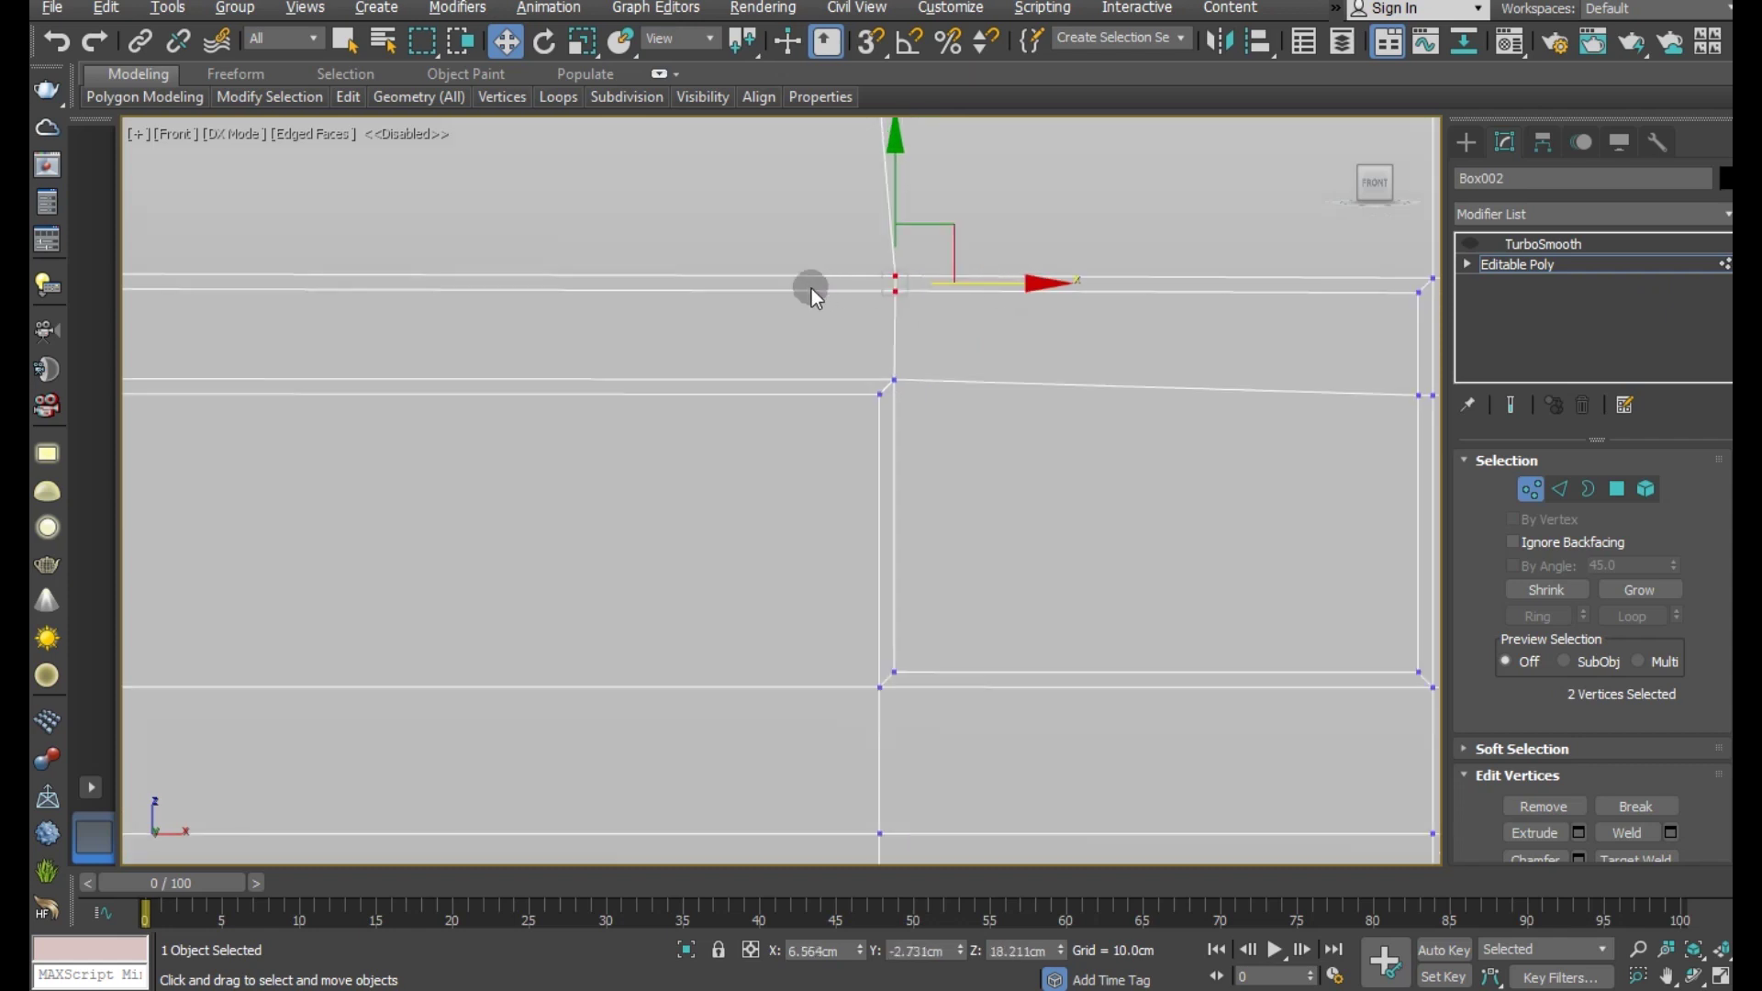
{"action": "left_click", "coordinate": [1617, 489], "text": "ctrl"}
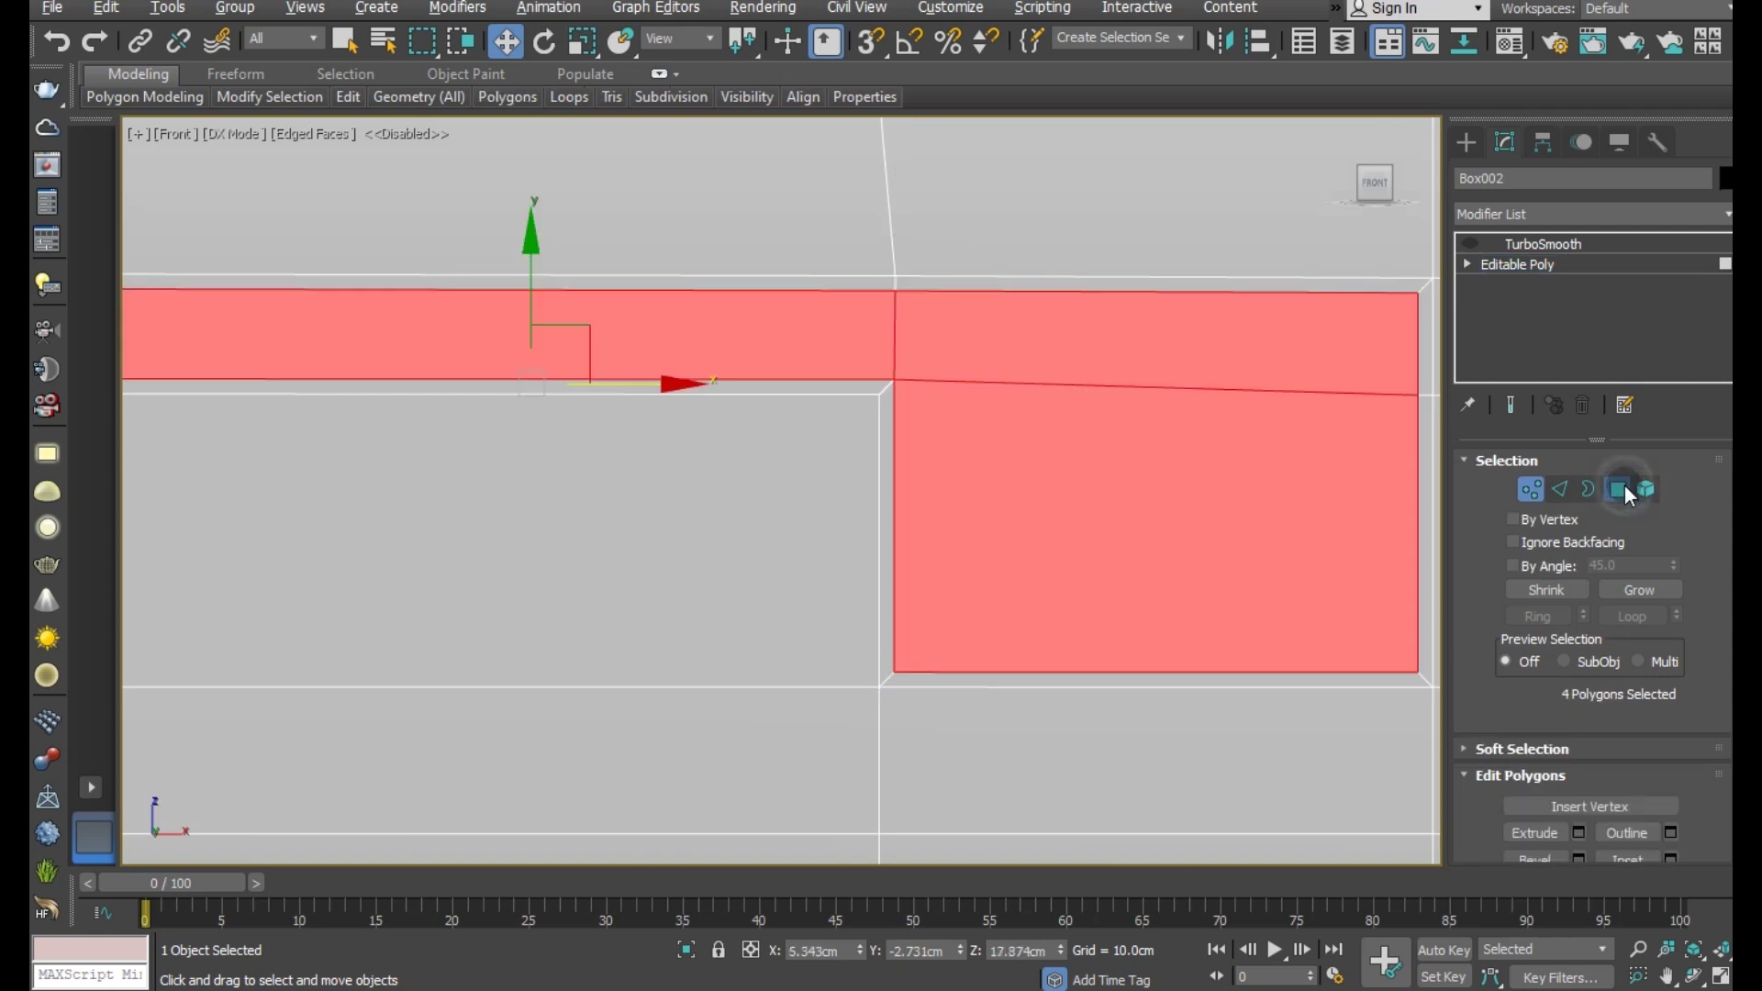
- Extrude the four strip polygons with a small negative height, recessing them slightly
{"action": "left_click", "coordinate": [1578, 832]}
{"action": "mouse_move", "coordinate": [845, 398]}
{"action": "middle_mouse_down", "text": "alt"}
{"action": "mouse_move", "coordinate": [787, 362]}
{"action": "mouse_move", "coordinate": [903, 395]}
{"action": "mouse_move", "coordinate": [393, 165]}
{"action": "middle_mouse_up", "text": "alt"}
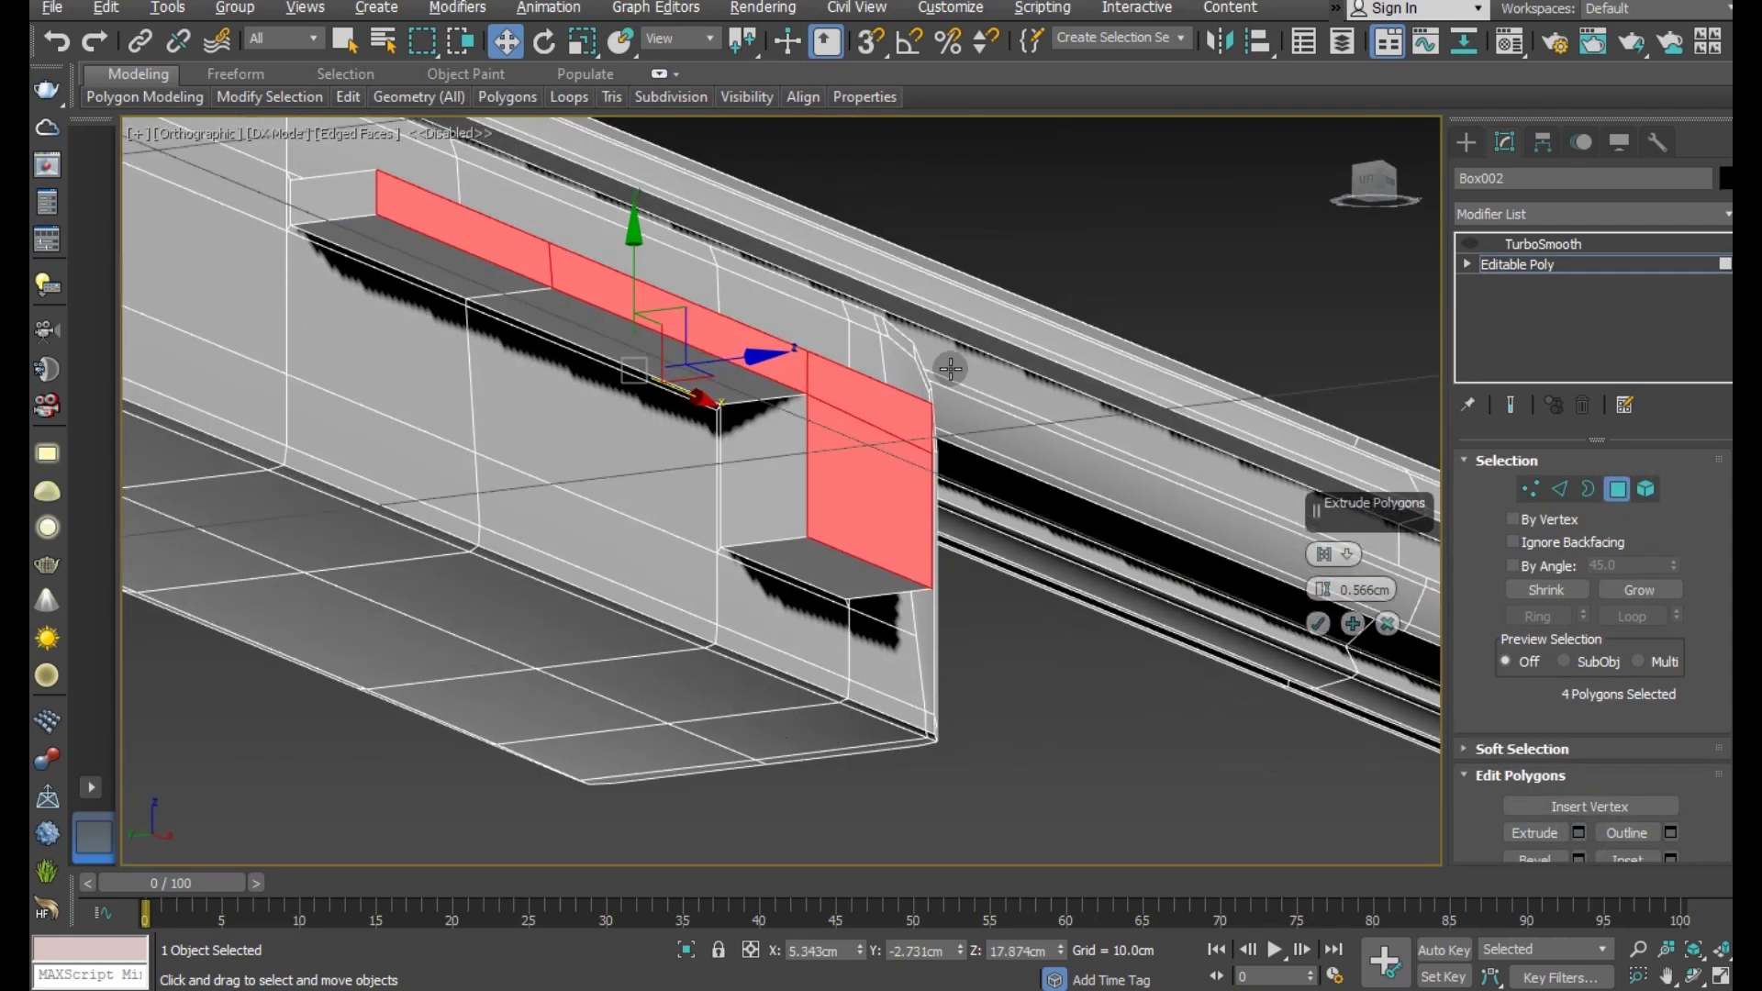
{"action": "left_click", "coordinate": [289, 138]}
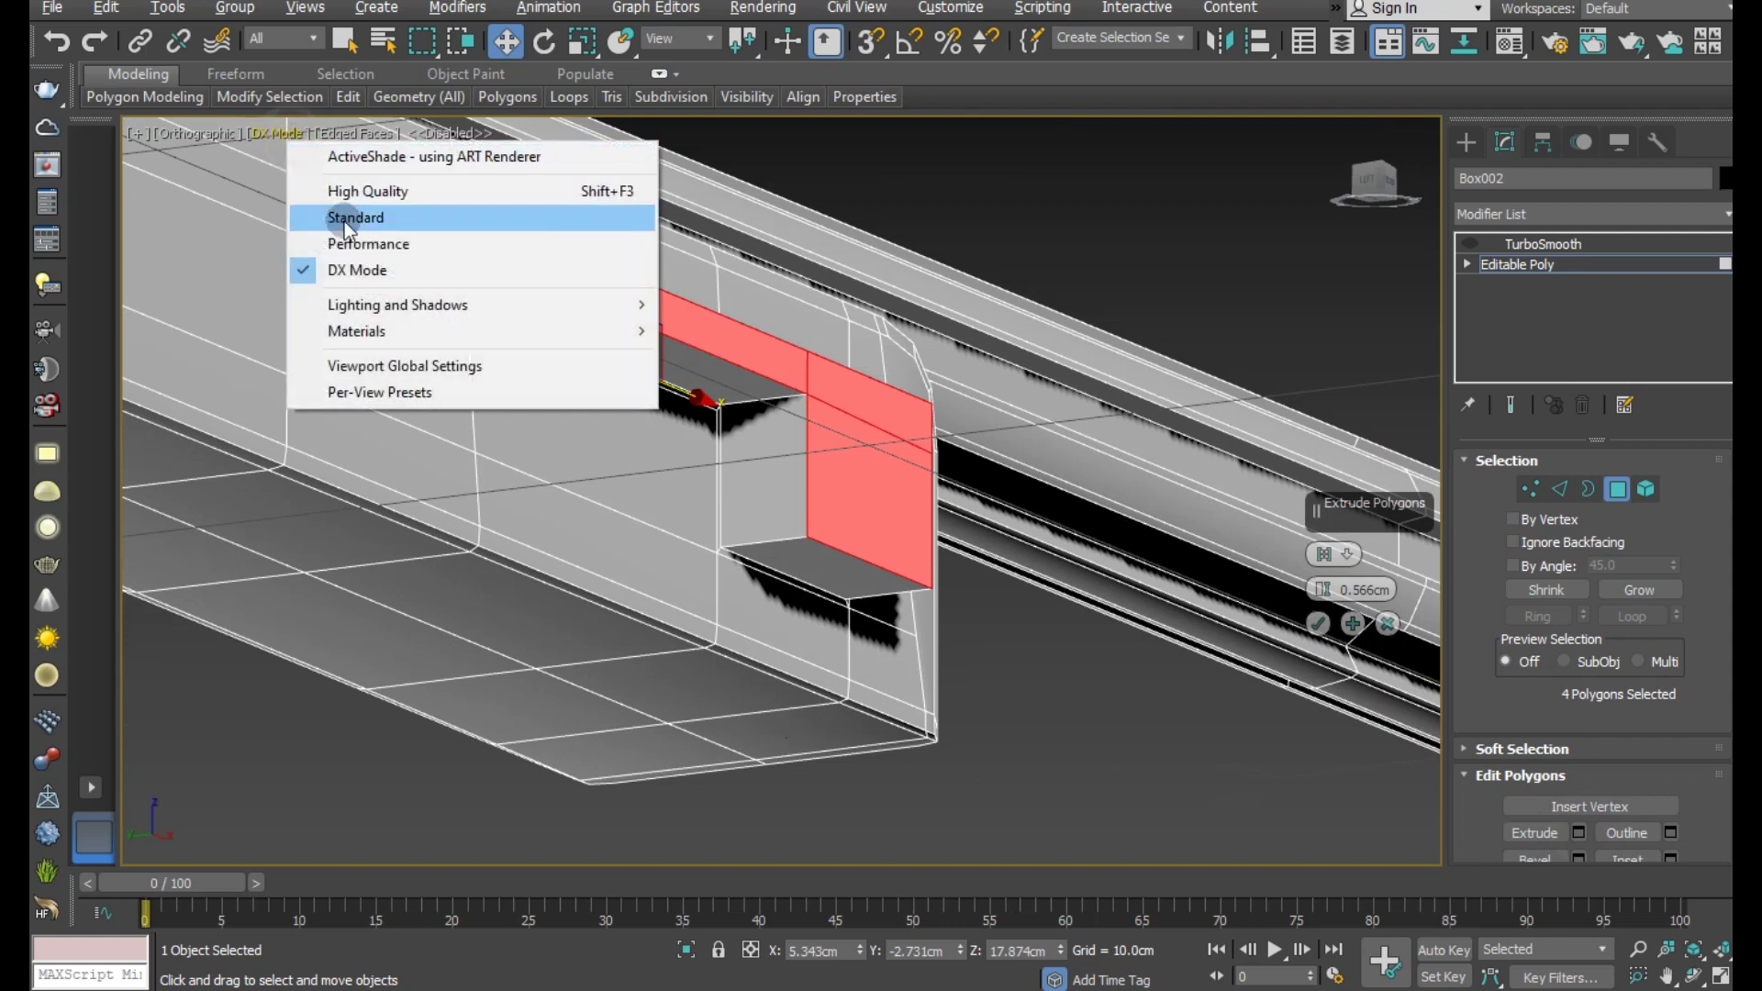
{"action": "left_click", "coordinate": [350, 245]}
{"action": "scroll", "coordinate": [659, 392], "scroll_direction": "up", "scroll_amount": 2}
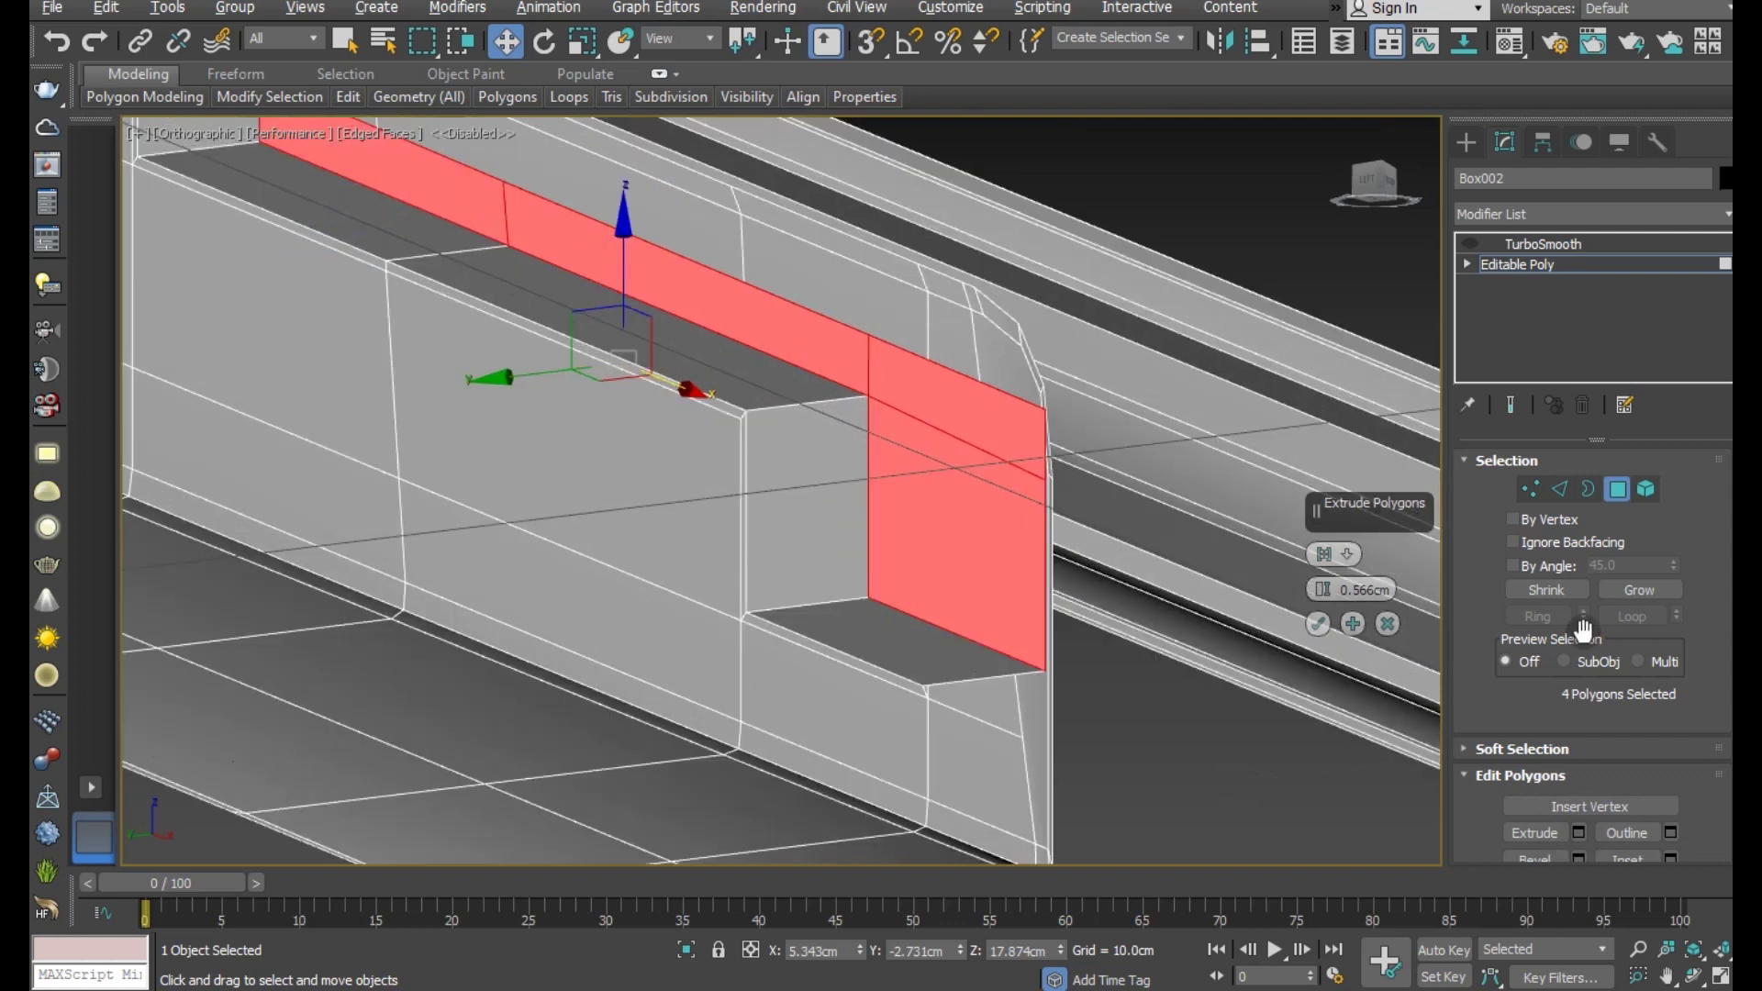
{"action": "left_click_drag", "start_coordinate": [1315, 590], "coordinate": [1298, 731]}
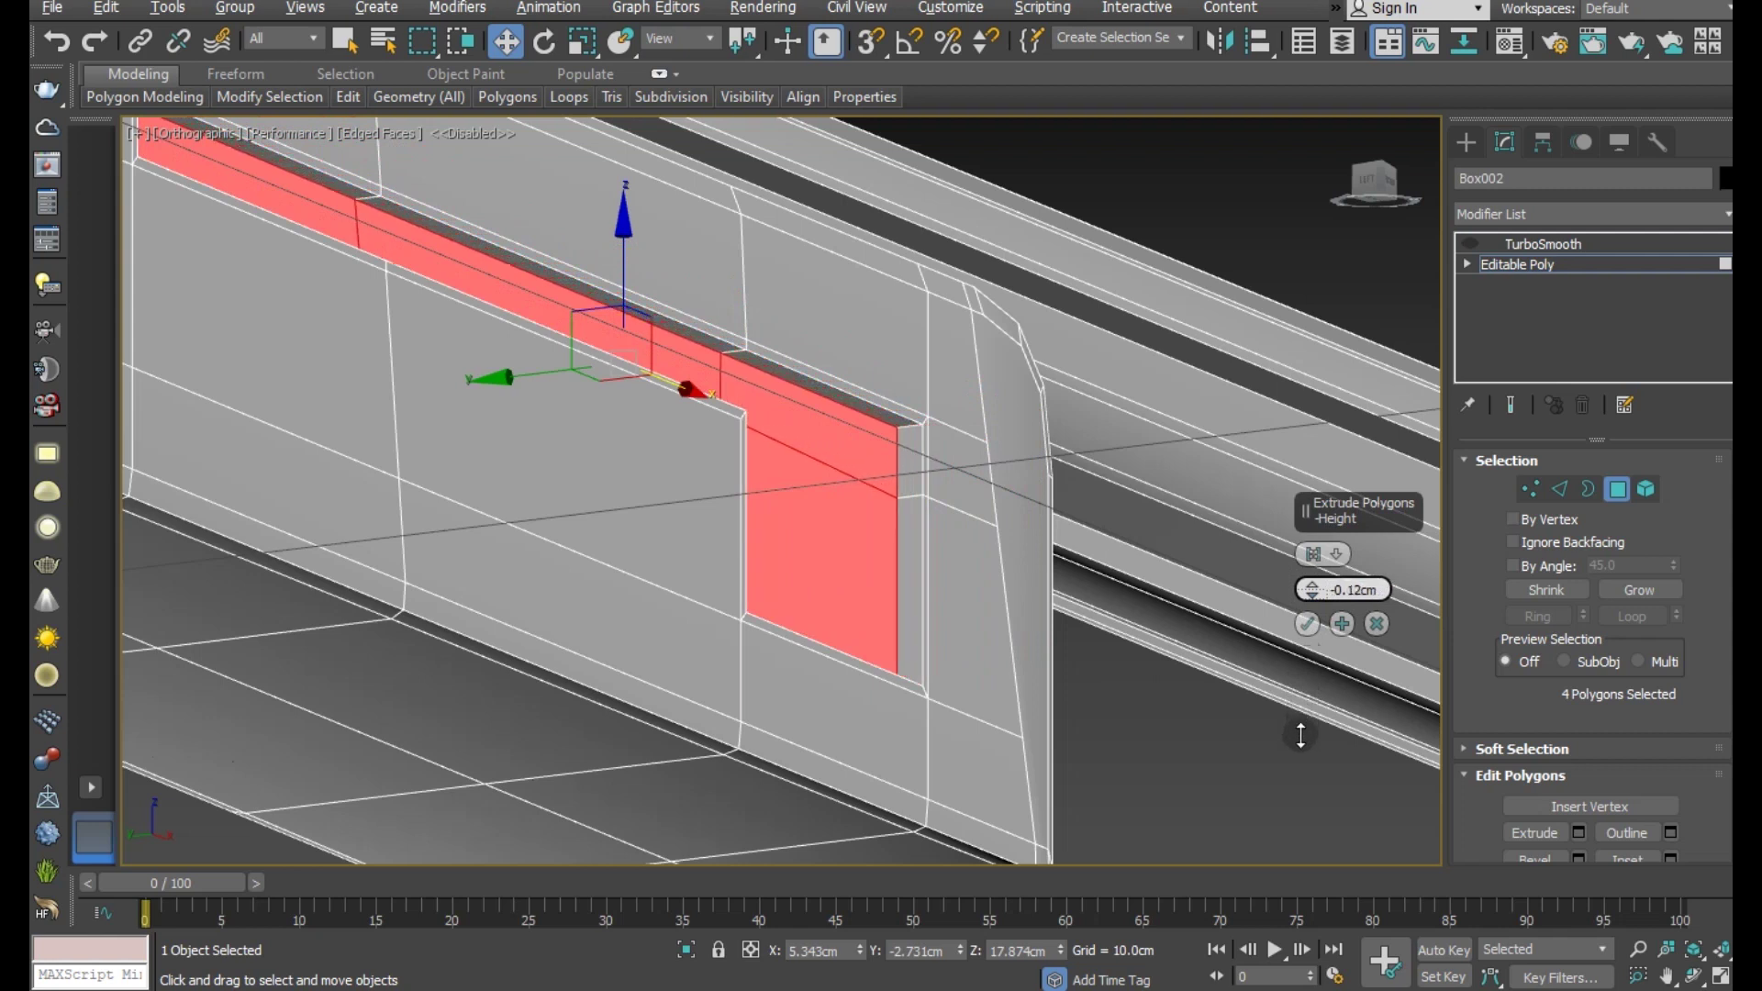
{"action": "mouse_move", "coordinate": [998, 583]}
{"action": "middle_mouse_down", "text": "alt"}
{"action": "mouse_move", "coordinate": [928, 613]}
{"action": "mouse_move", "coordinate": [866, 515]}
{"action": "middle_mouse_up", "text": "alt"}
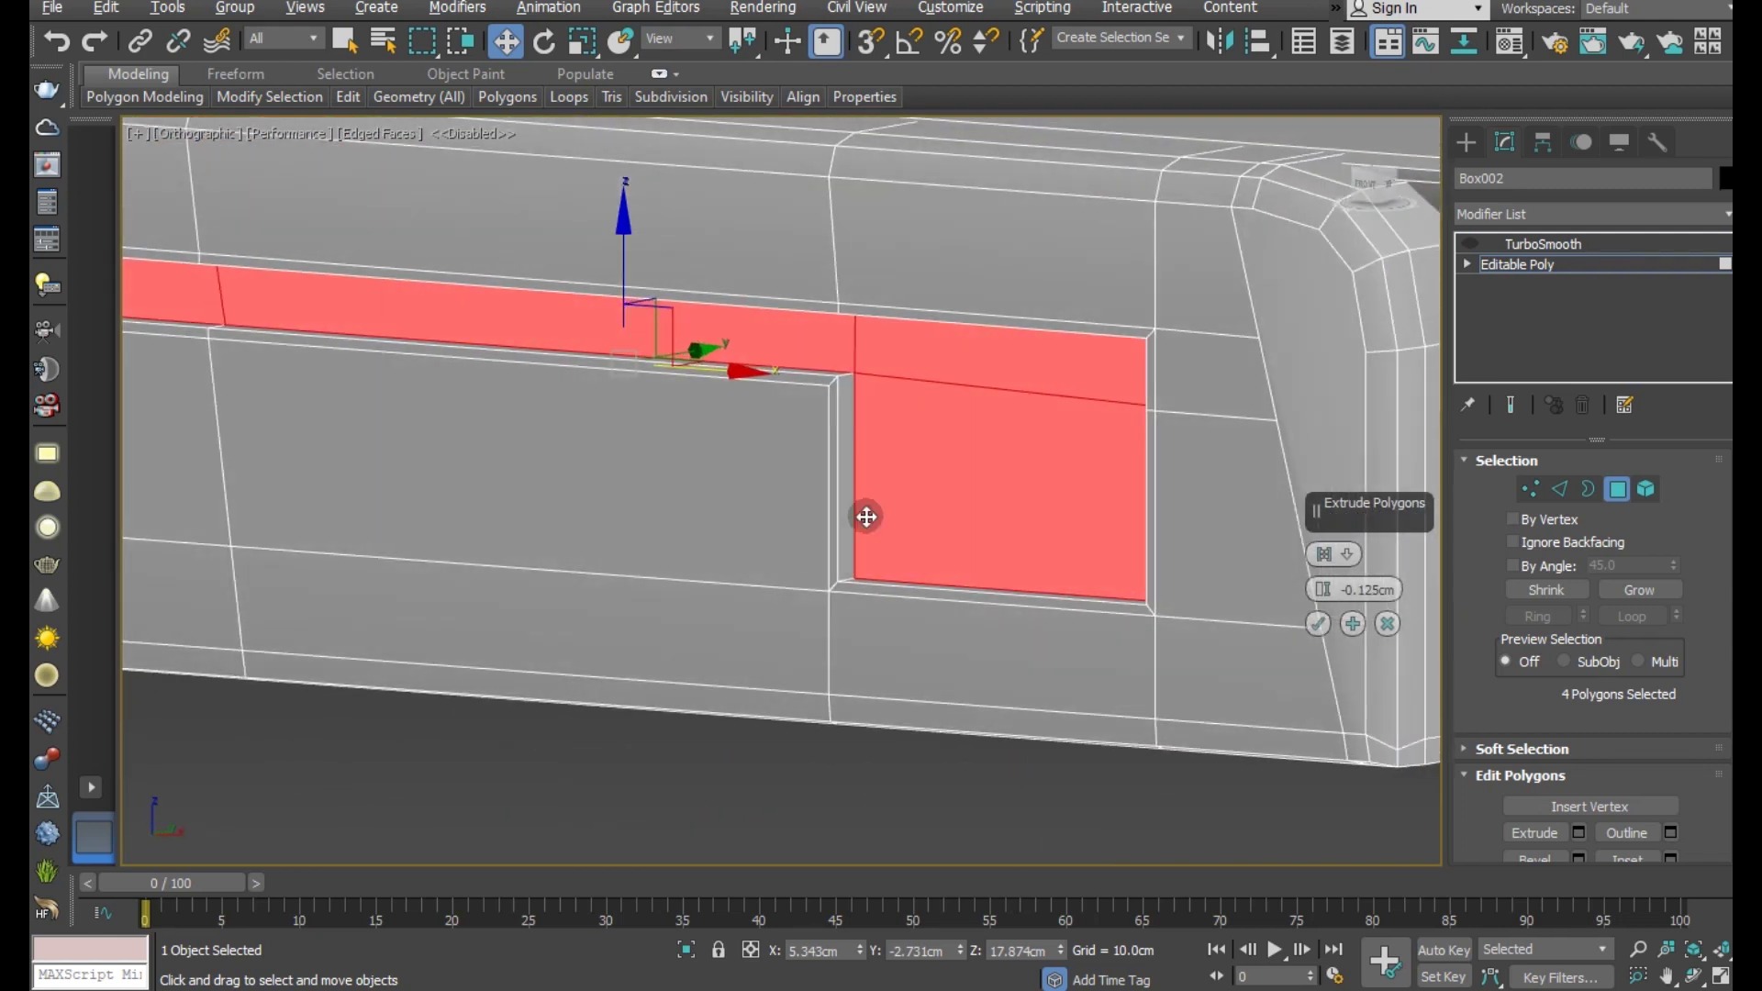
{"action": "mouse_move", "coordinate": [909, 445]}
{"action": "middle_mouse_down", "text": "alt"}
{"action": "mouse_move", "coordinate": [1022, 473]}
{"action": "mouse_move", "coordinate": [1165, 472]}
{"action": "middle_mouse_up", "text": "alt"}
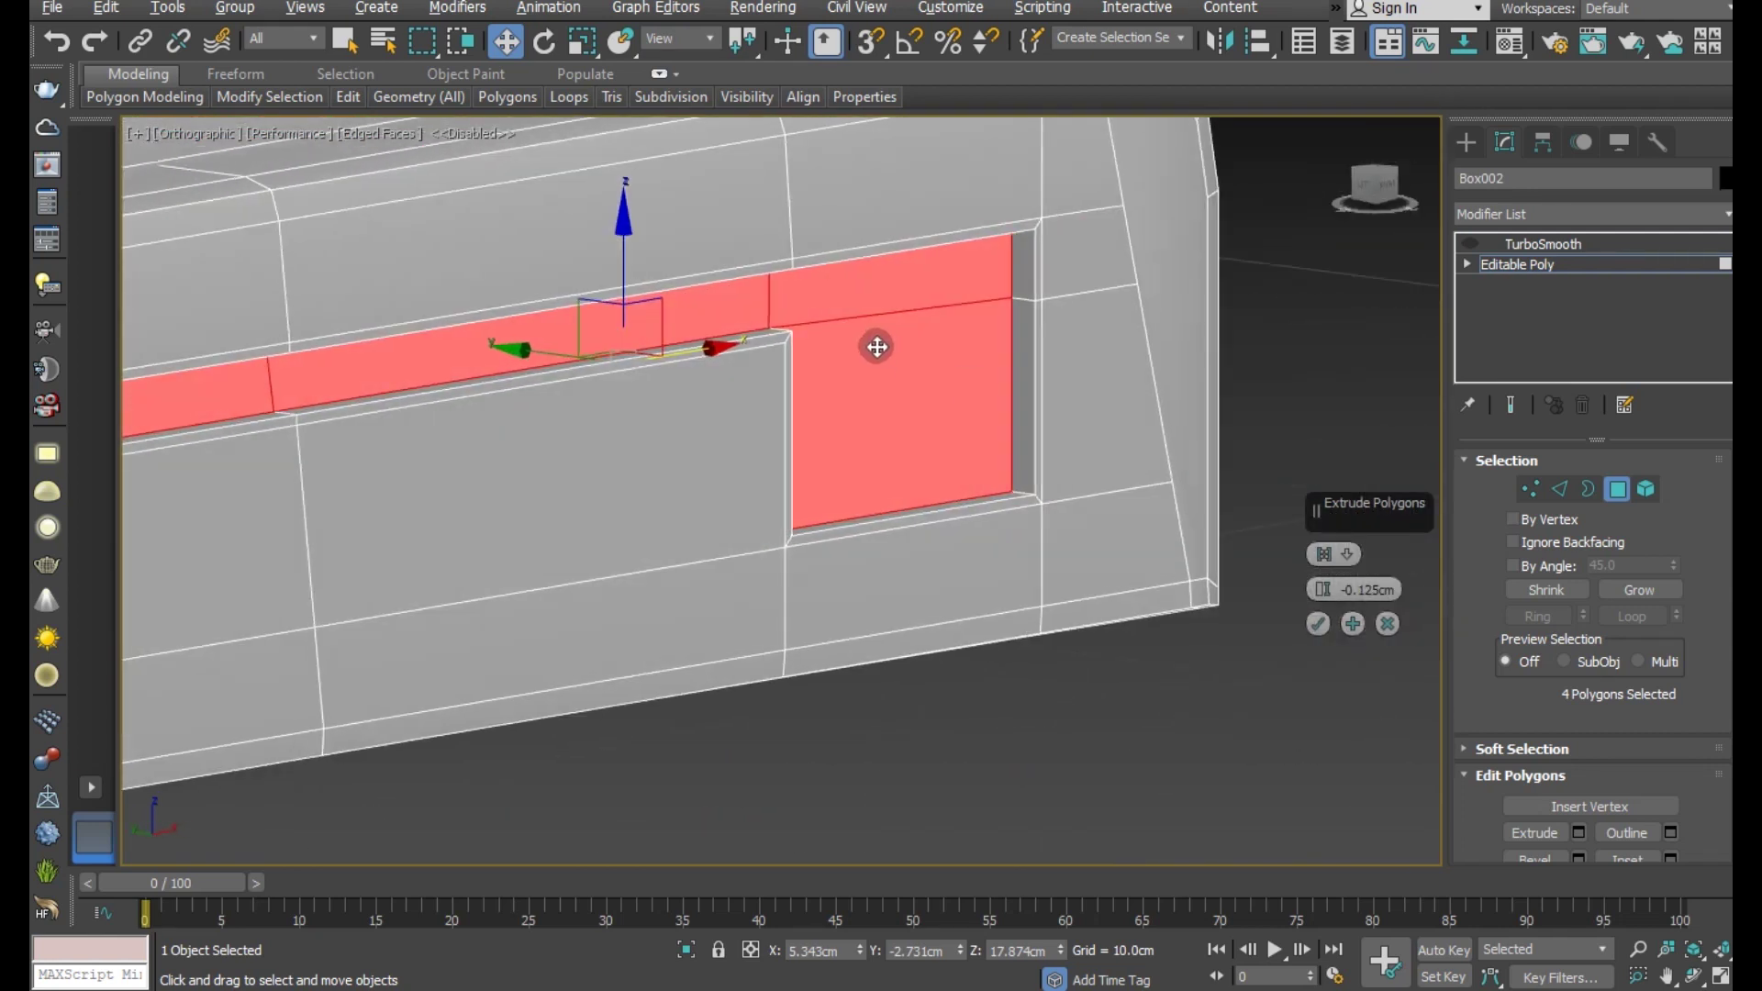
{"action": "scroll", "coordinate": [873, 346], "scroll_direction": "up", "scroll_amount": 3}
{"action": "left_click_drag", "start_coordinate": [1322, 590], "coordinate": [1311, 551]}
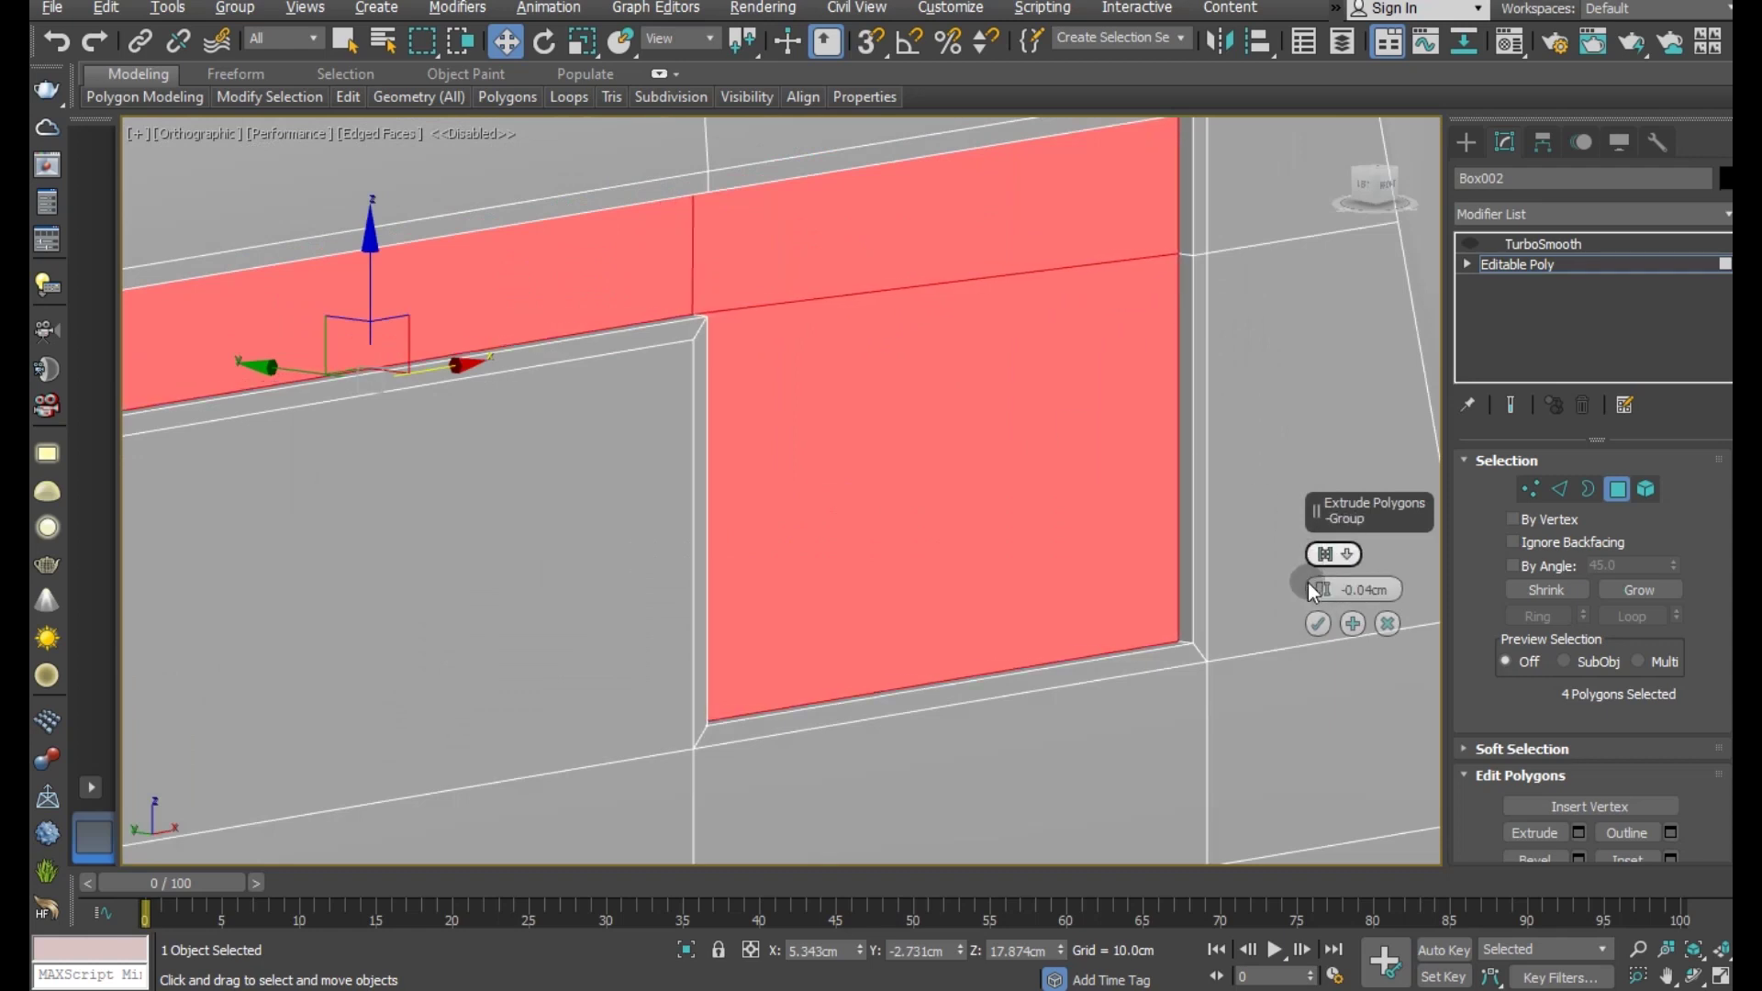
- Confirm the recess, select the two window faces, and trial an inset and extrusion
{"action": "left_click", "coordinate": [1318, 625]}
{"action": "left_click", "coordinate": [969, 477]}
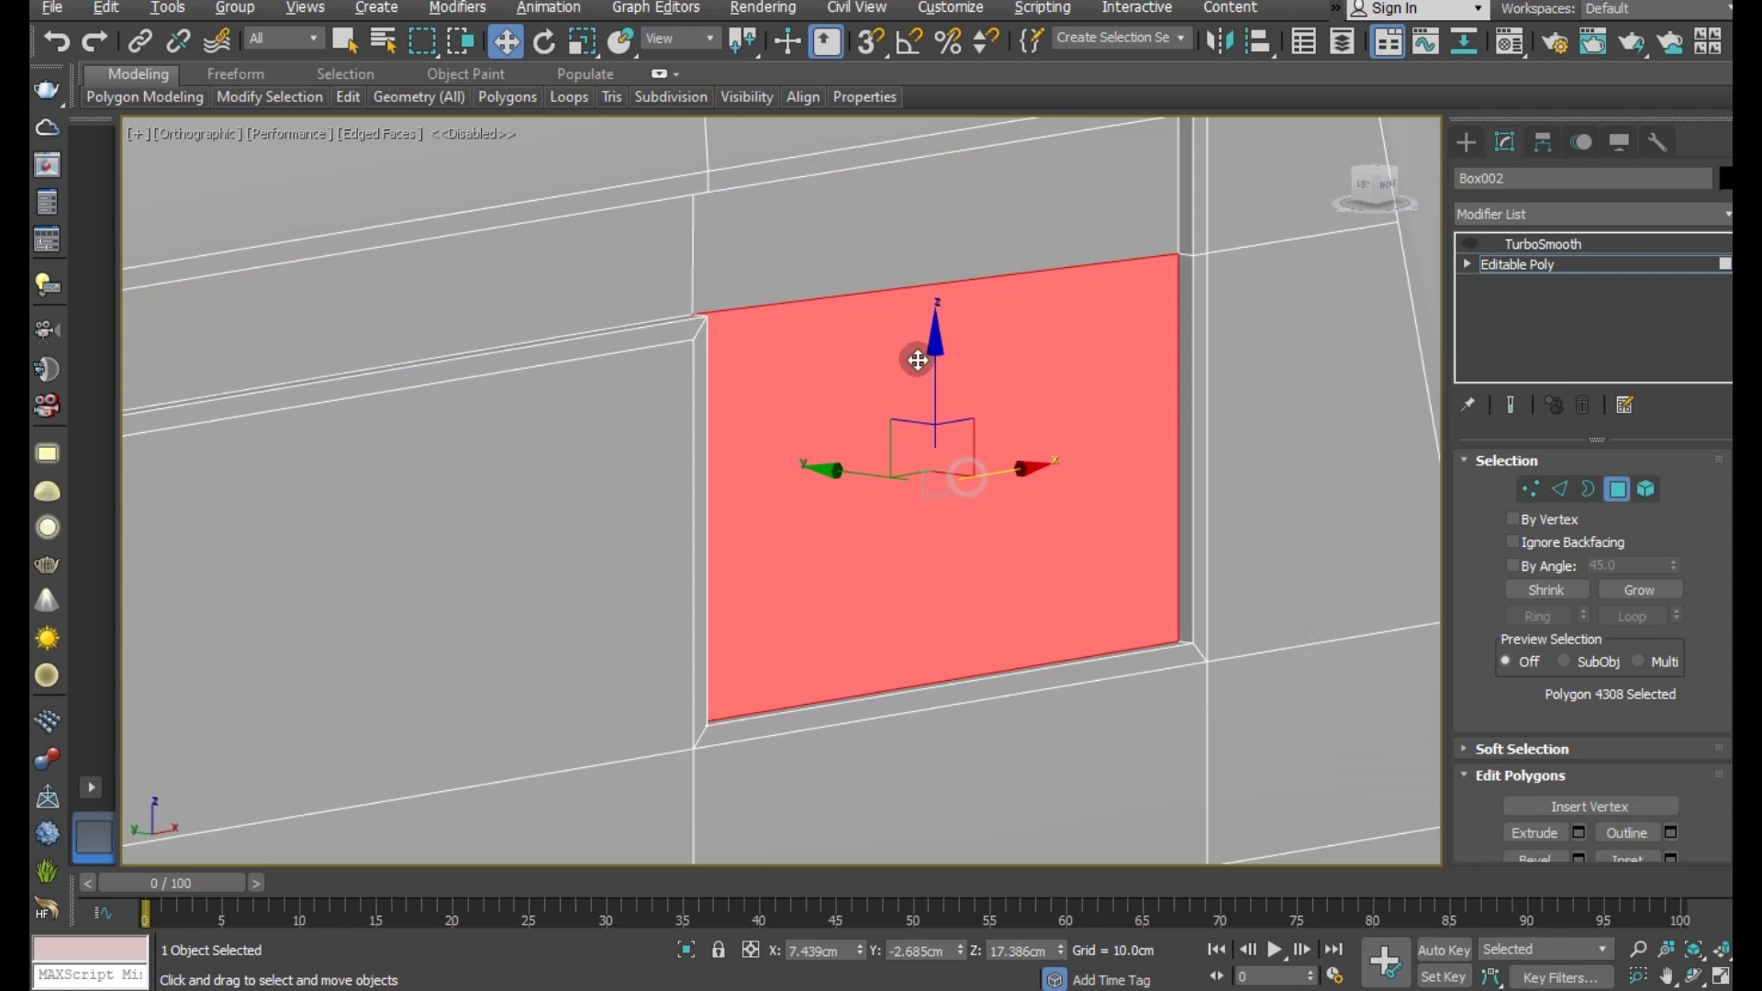
{"action": "left_click", "coordinate": [817, 266], "text": "ctrl"}
{"action": "middle_click_drag", "start_coordinate": [918, 330], "coordinate": [779, 315], "text": "alt"}
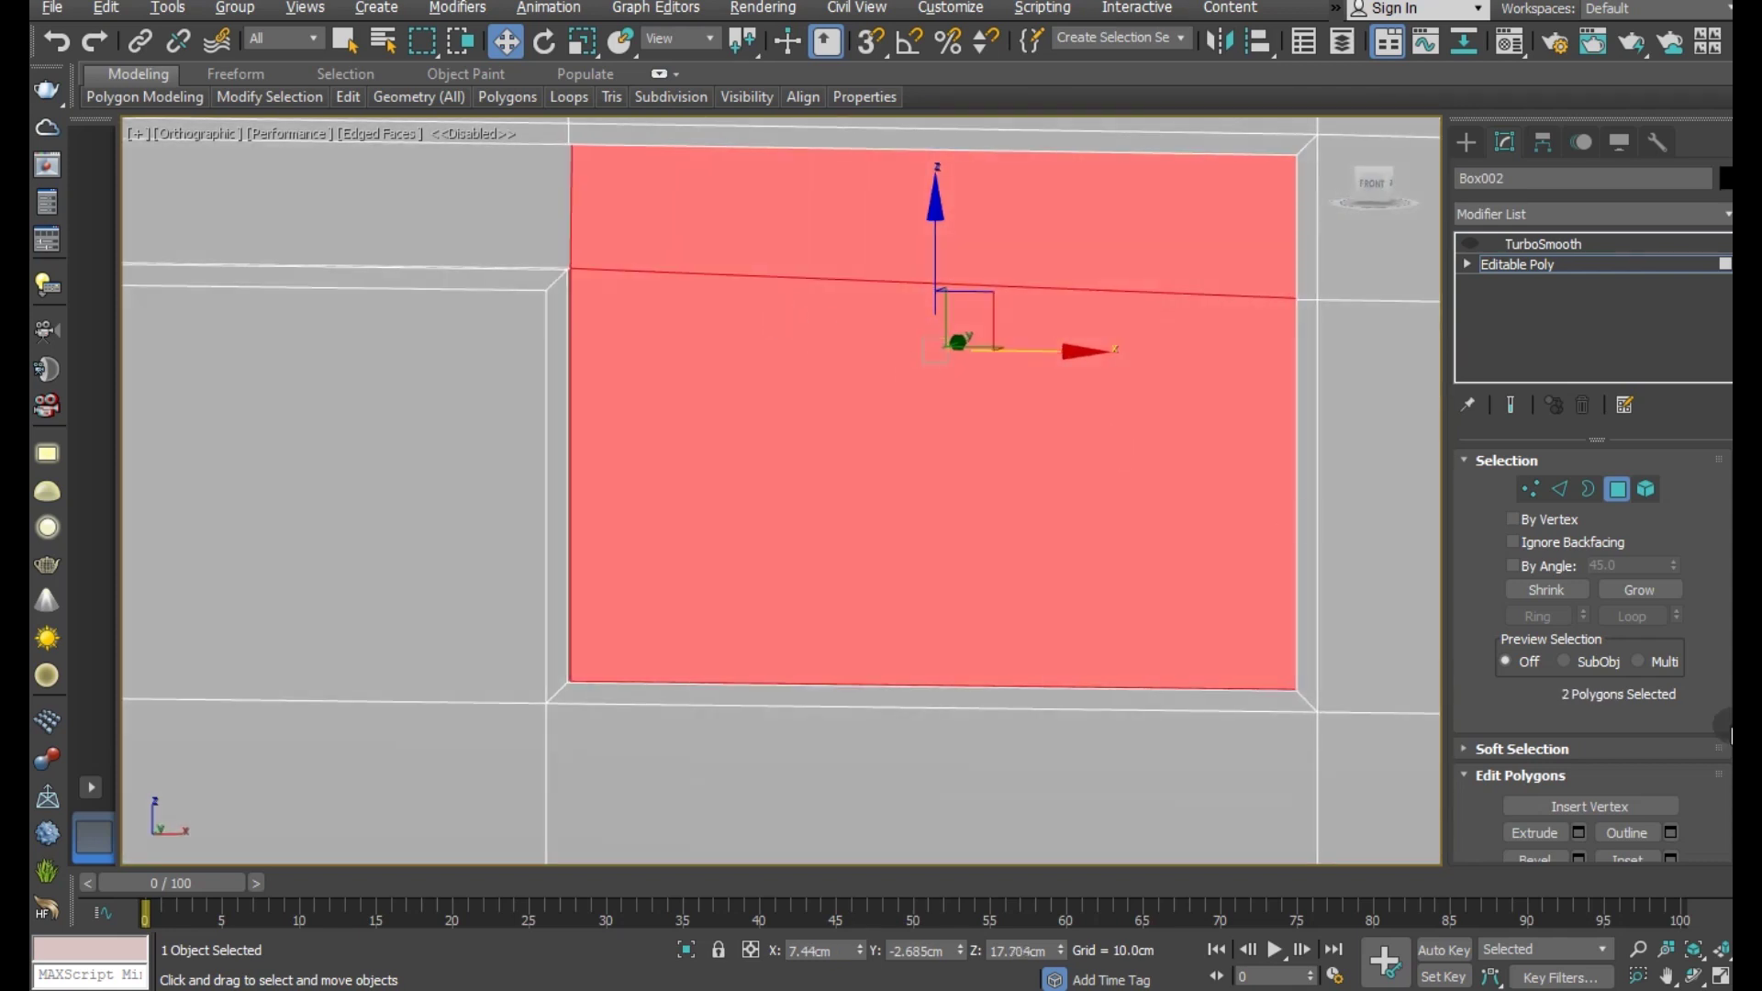
{"action": "scroll", "coordinate": [1677, 814], "scroll_direction": "down", "scroll_amount": 1}
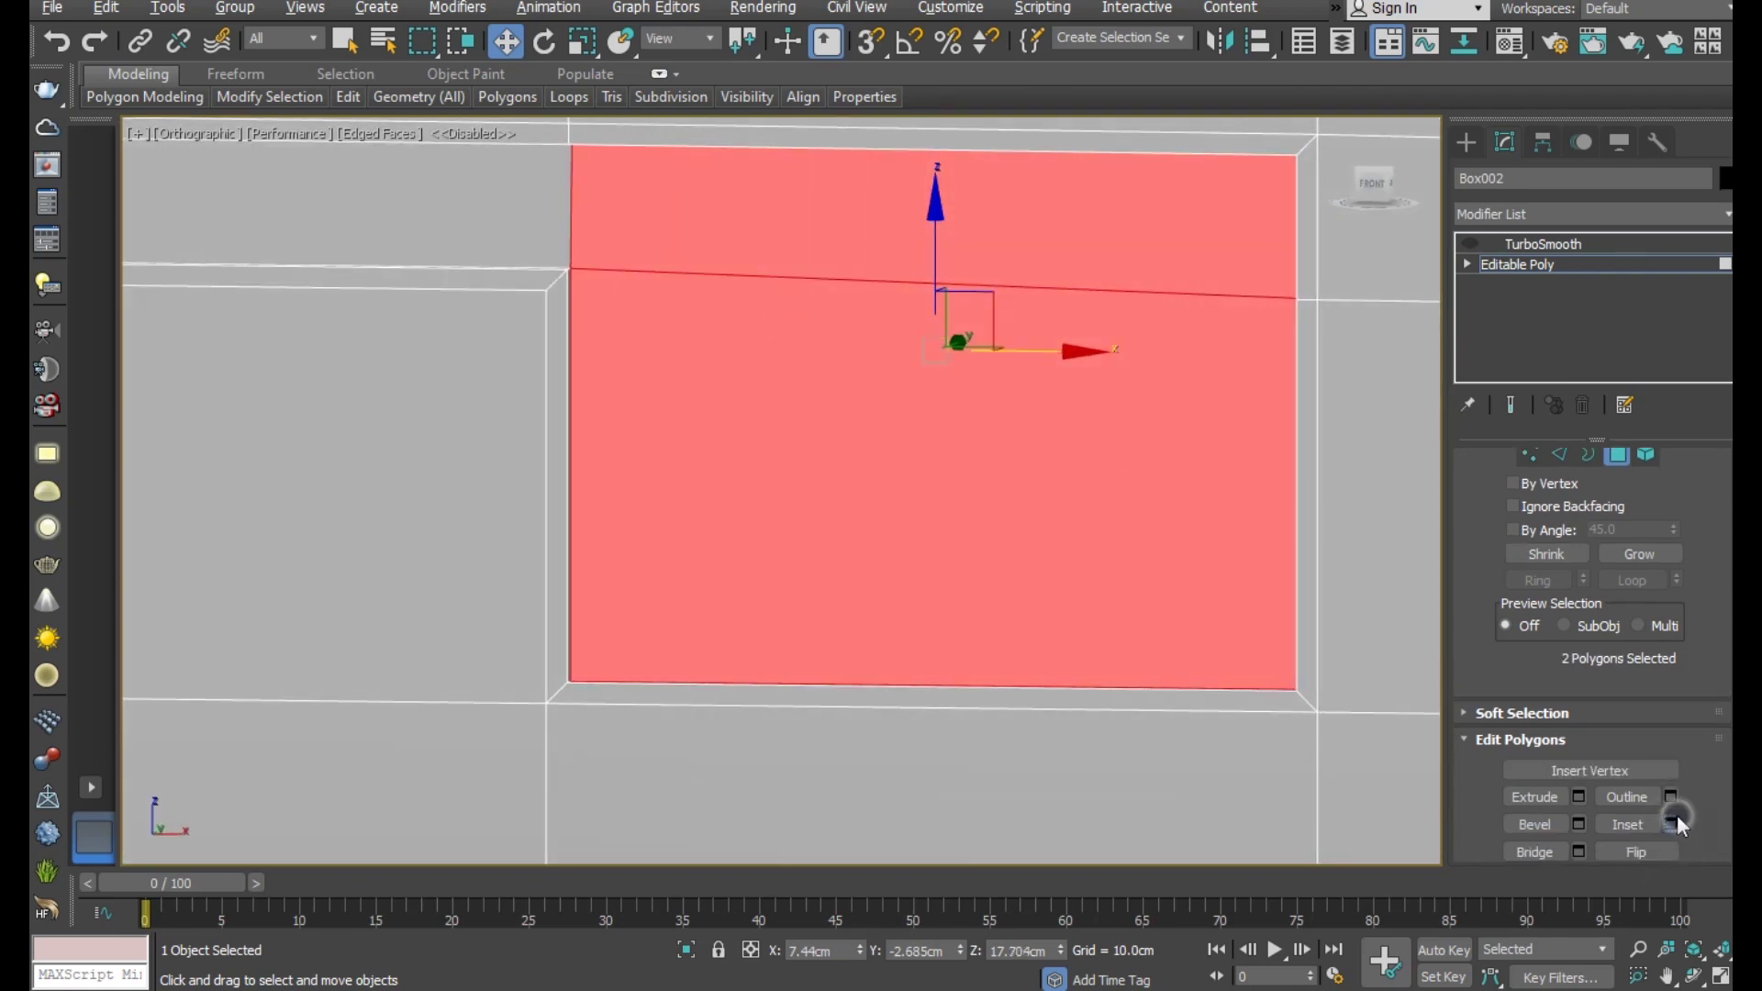
{"action": "left_click", "coordinate": [1671, 823]}
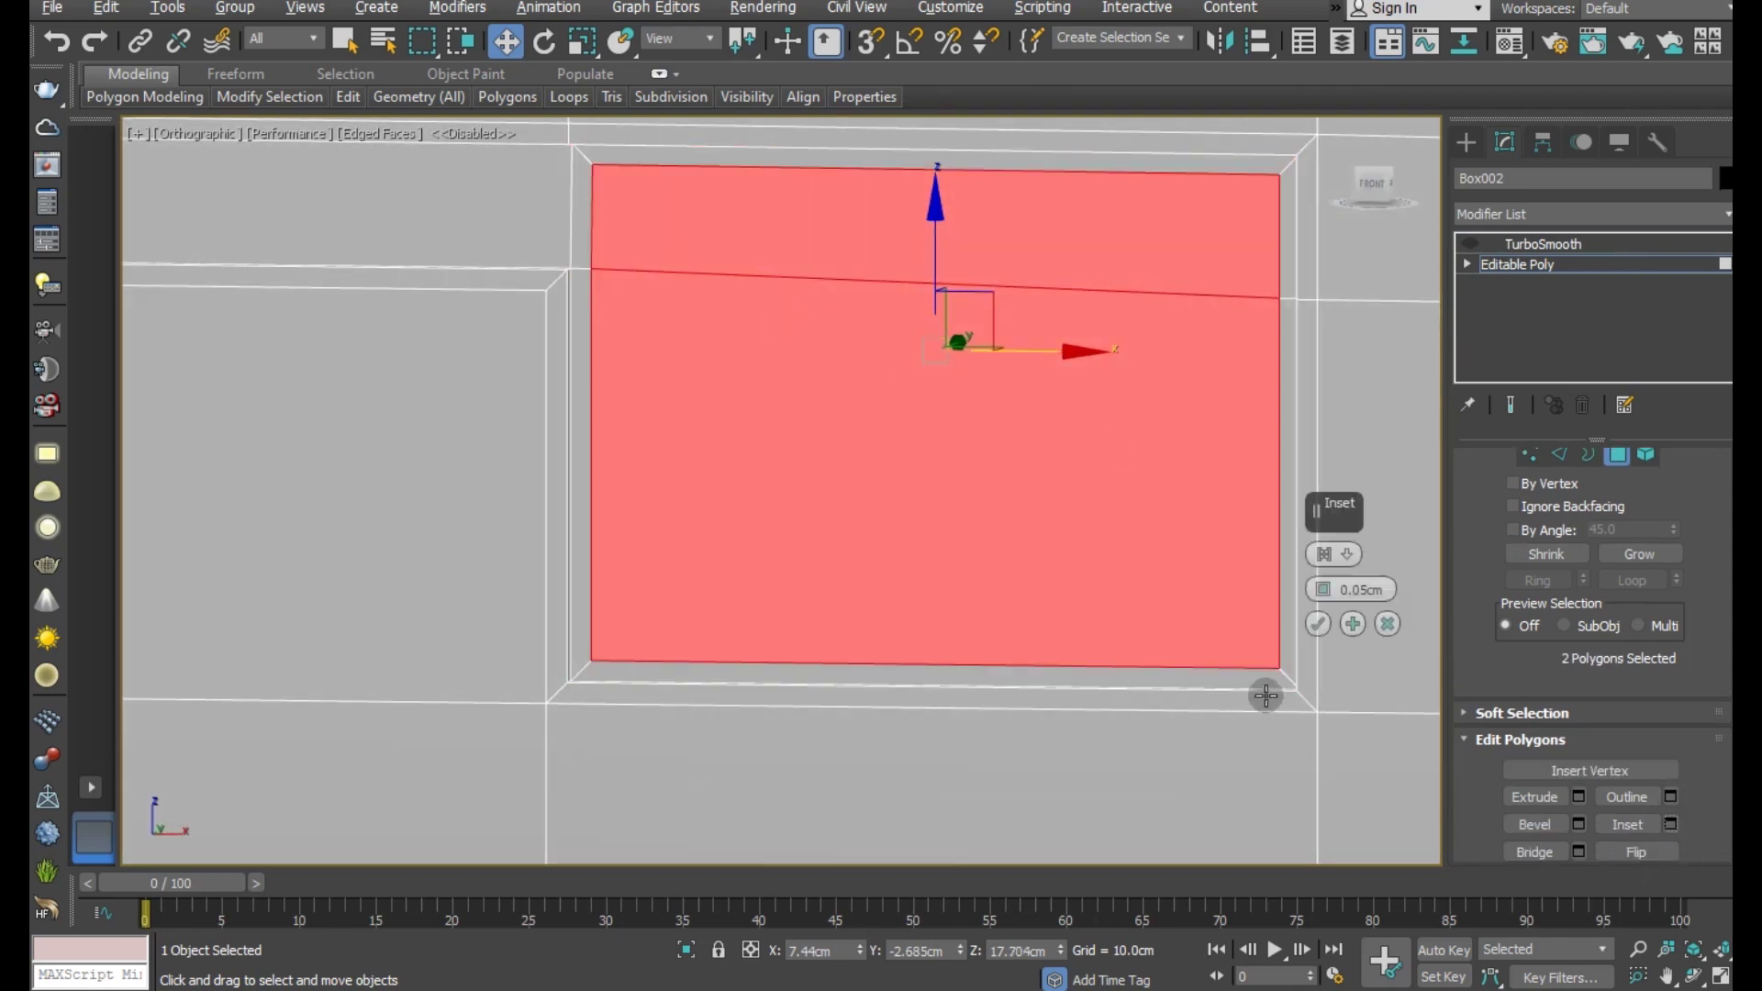
{"action": "left_click", "coordinate": [1318, 624]}
{"action": "left_click", "coordinate": [1582, 798]}
{"action": "middle_click_drag", "start_coordinate": [1114, 677], "coordinate": [1301, 660], "text": "alt"}
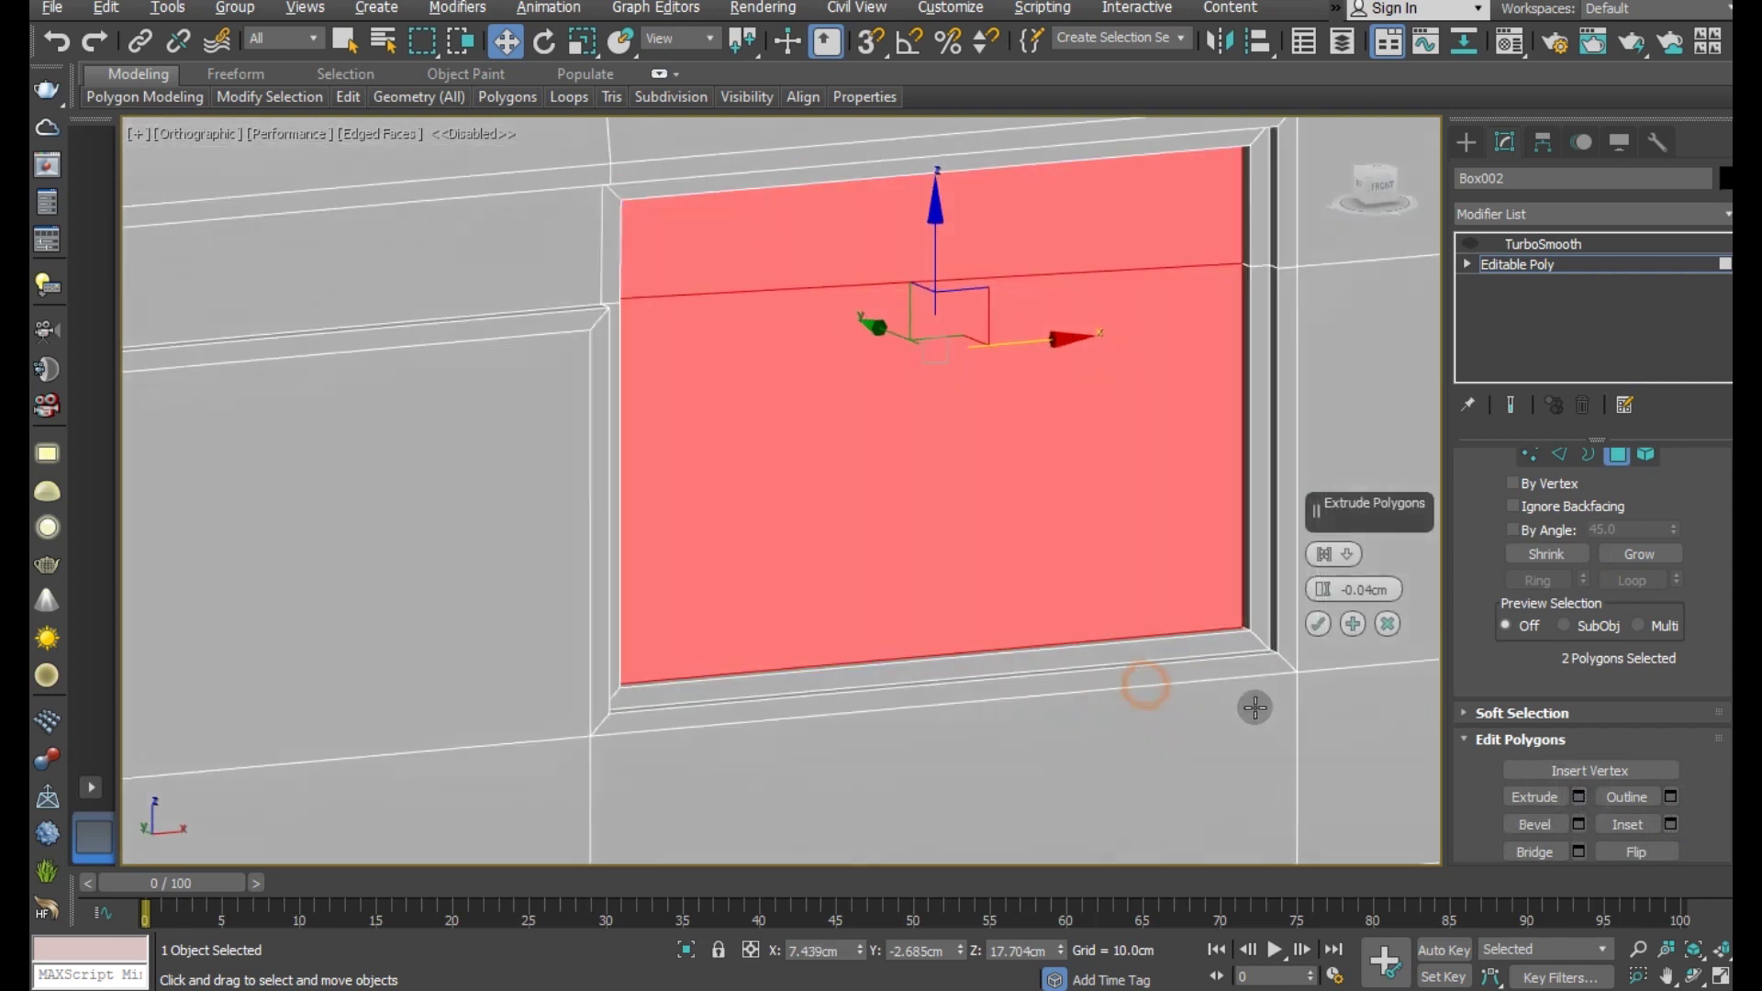
{"action": "mouse_move", "coordinate": [1197, 618]}
{"action": "middle_mouse_down", "text": "alt"}
{"action": "mouse_move", "coordinate": [944, 642]}
{"action": "mouse_move", "coordinate": [1165, 673]}
{"action": "middle_mouse_up", "text": "alt"}
{"action": "left_click", "coordinate": [1387, 624]}
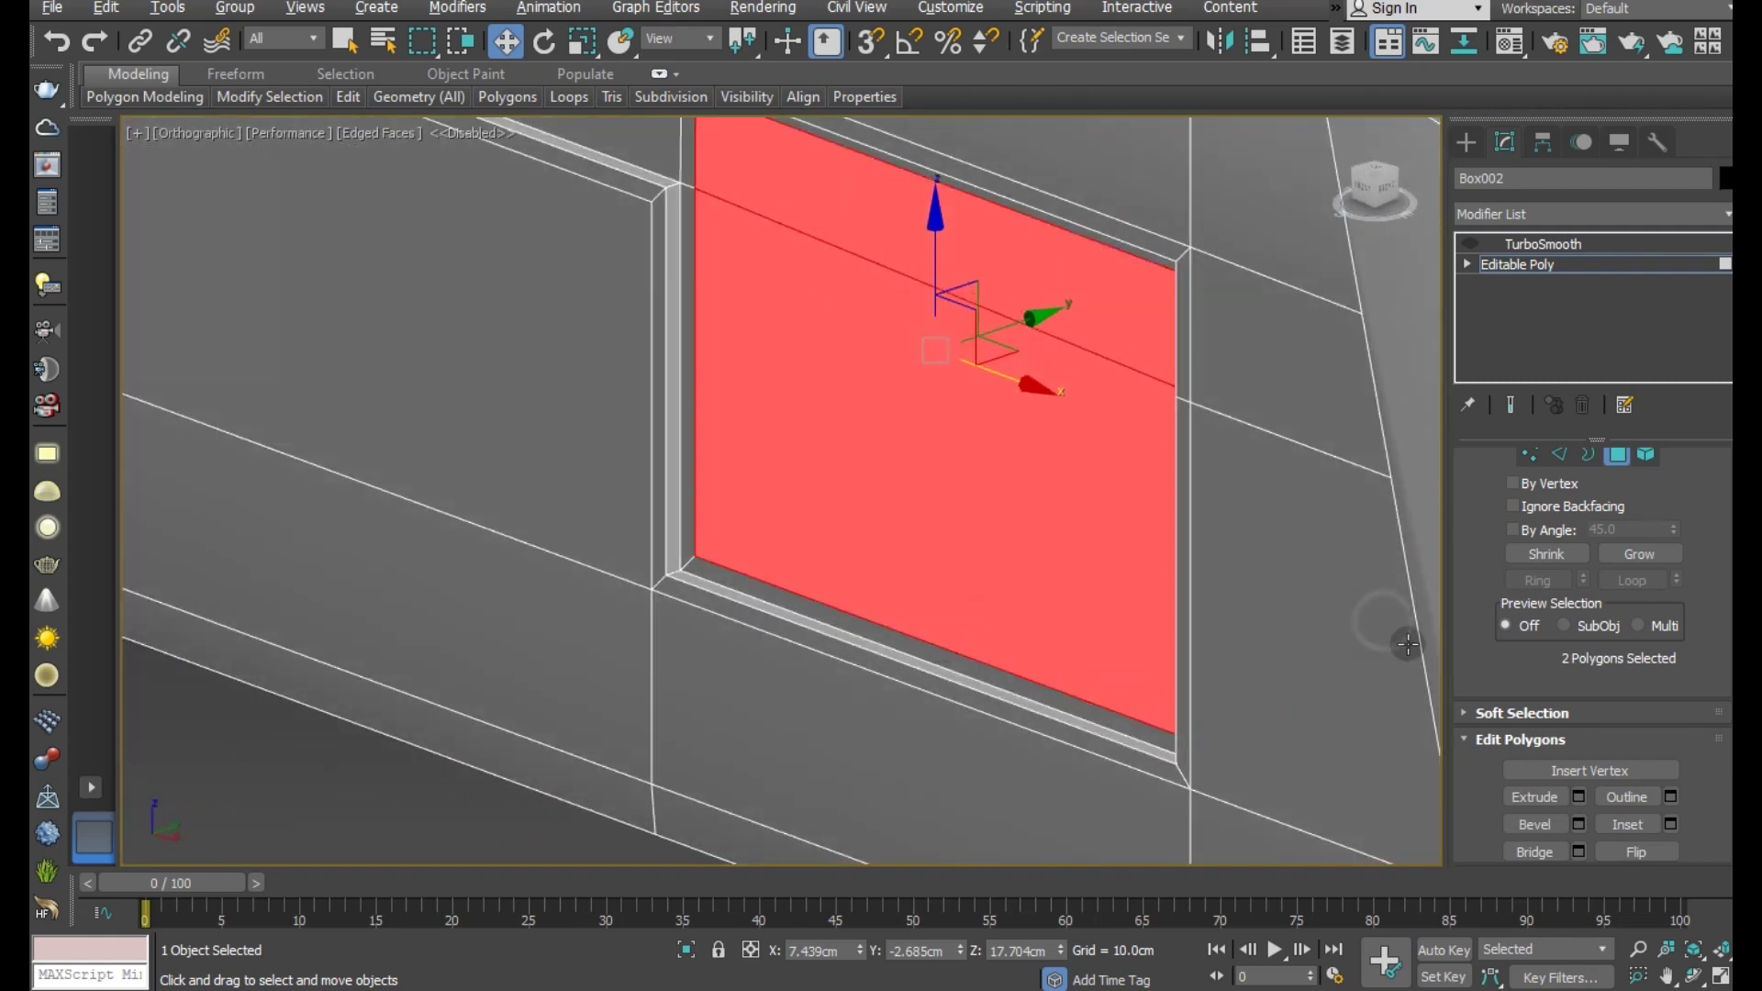
{"action": "left_click", "coordinate": [81, 53]}
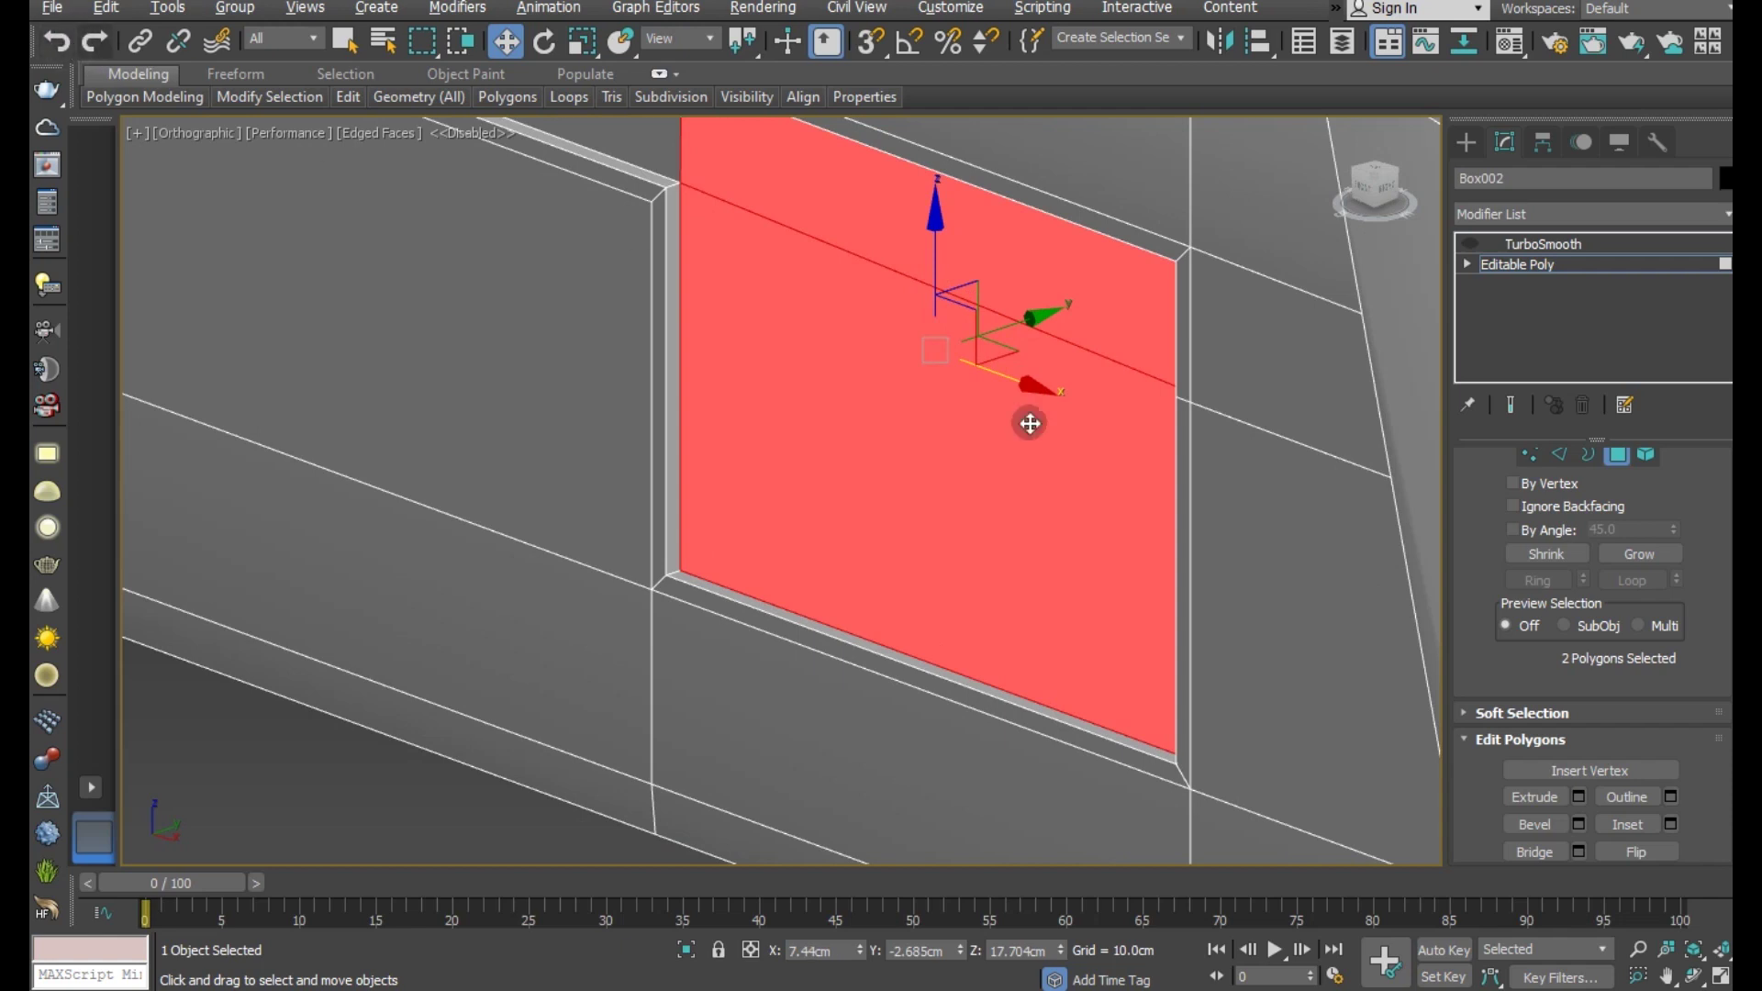
- Inset the window faces about 0.08cm and extrude them further into the box
{"action": "left_click", "coordinate": [1672, 823]}
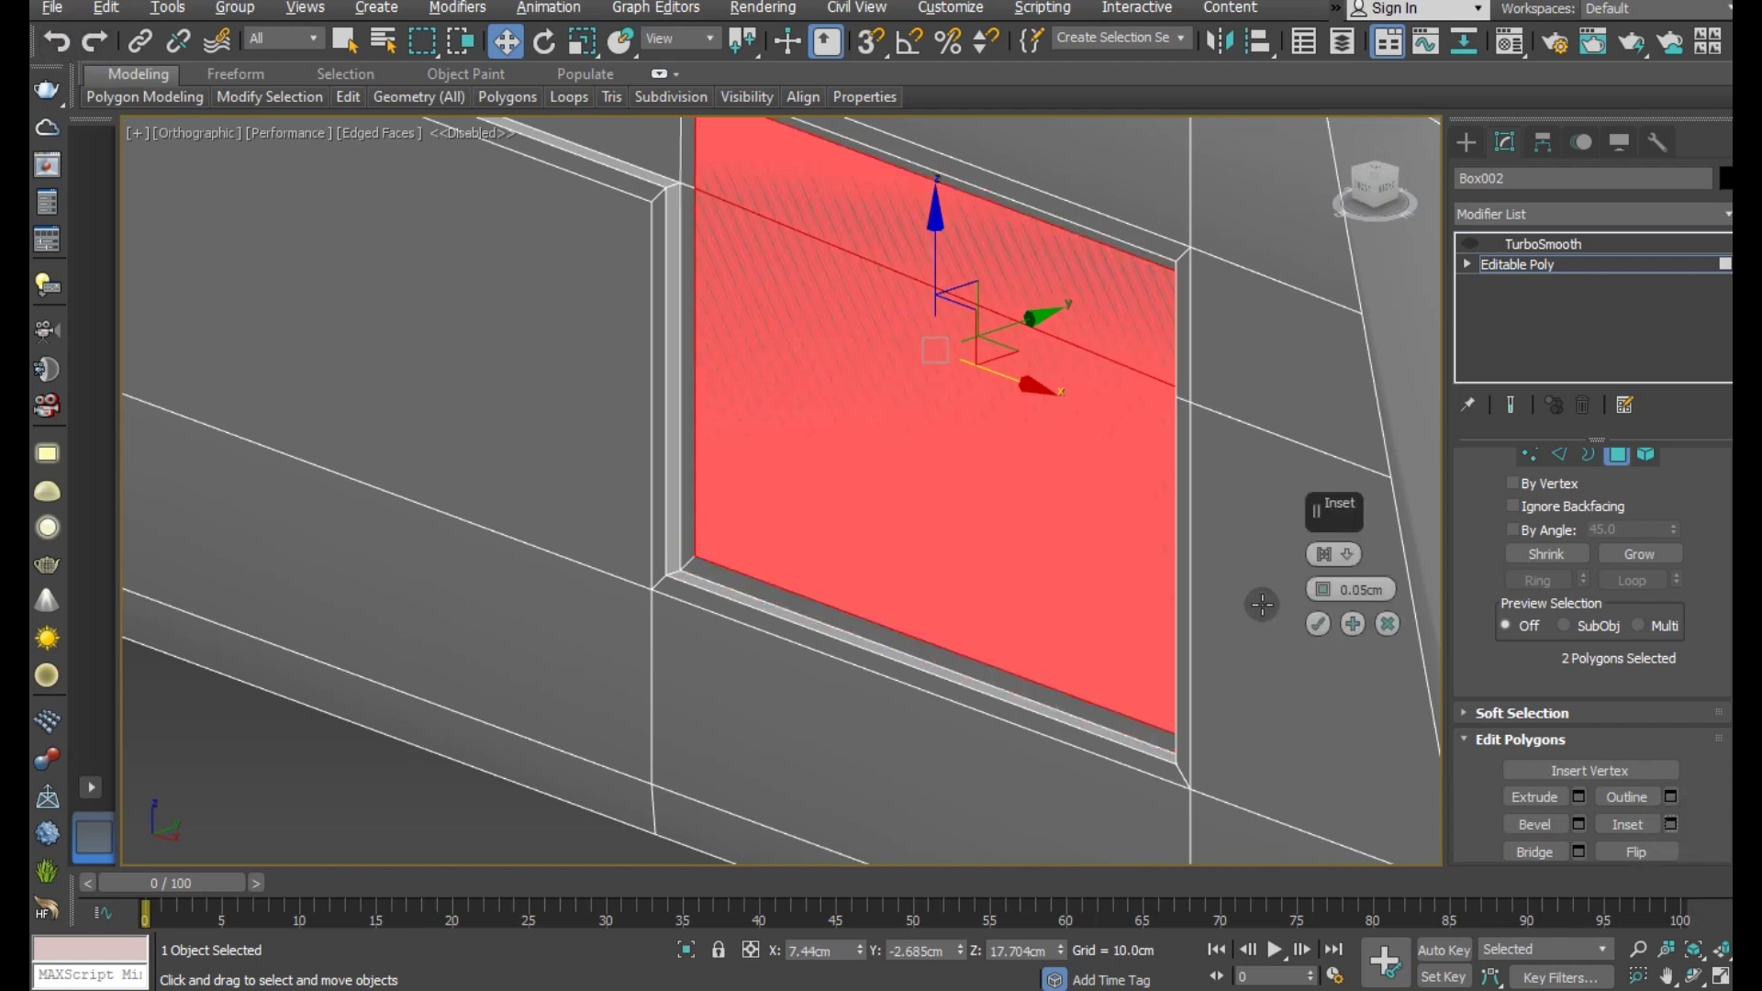
{"action": "left_click_drag", "start_coordinate": [1320, 591], "coordinate": [1319, 582]}
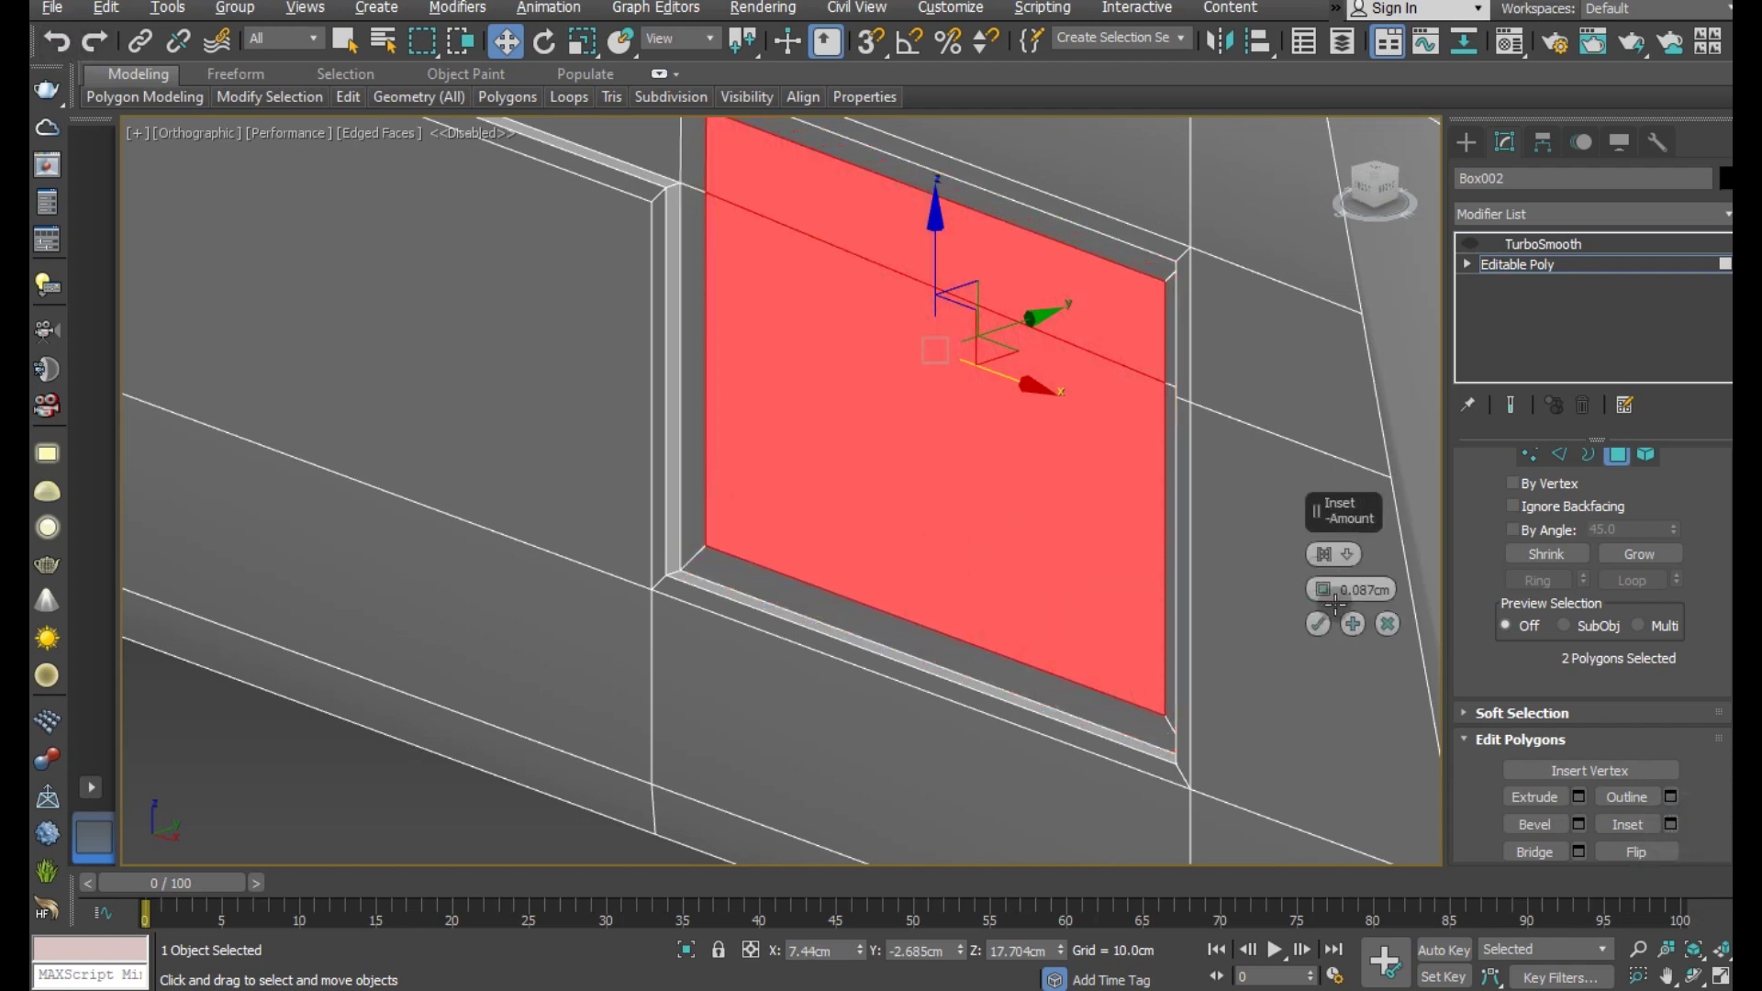
{"action": "left_click", "coordinate": [1319, 621]}
{"action": "left_click", "coordinate": [1579, 797]}
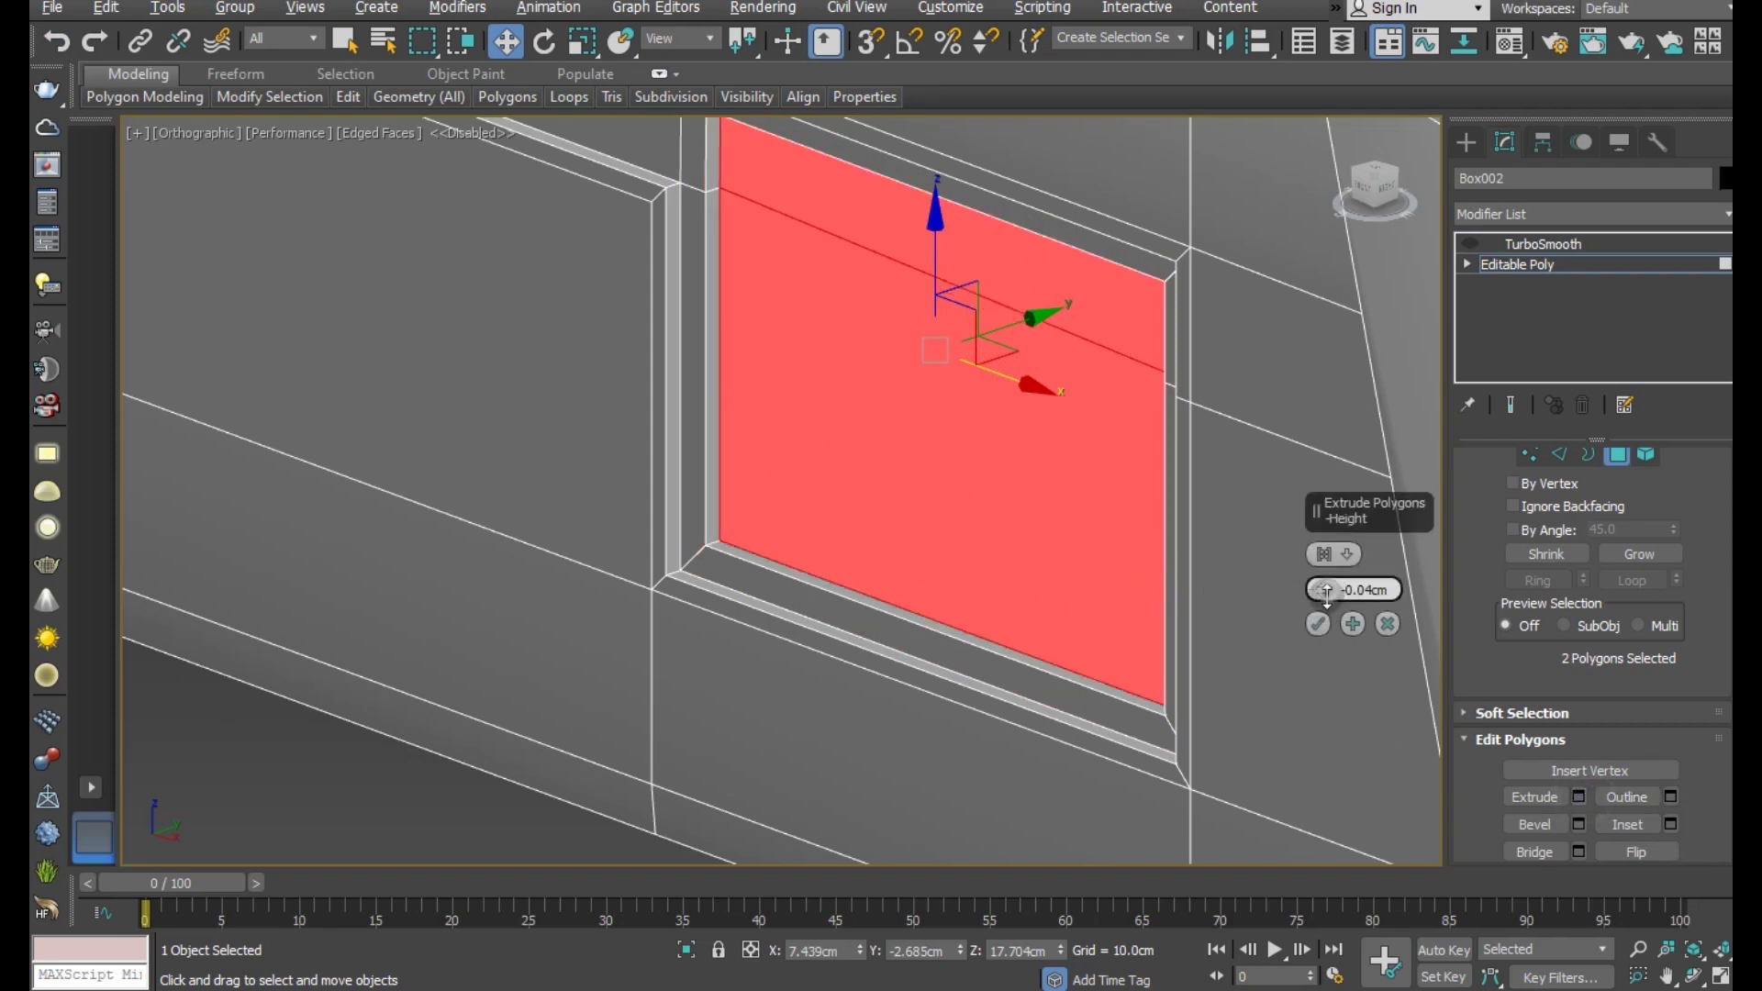
{"action": "left_click_drag", "start_coordinate": [1323, 589], "coordinate": [1331, 613]}
{"action": "left_click", "coordinate": [1318, 624]}
{"action": "scroll", "coordinate": [1148, 579], "scroll_direction": "down", "scroll_amount": 3}
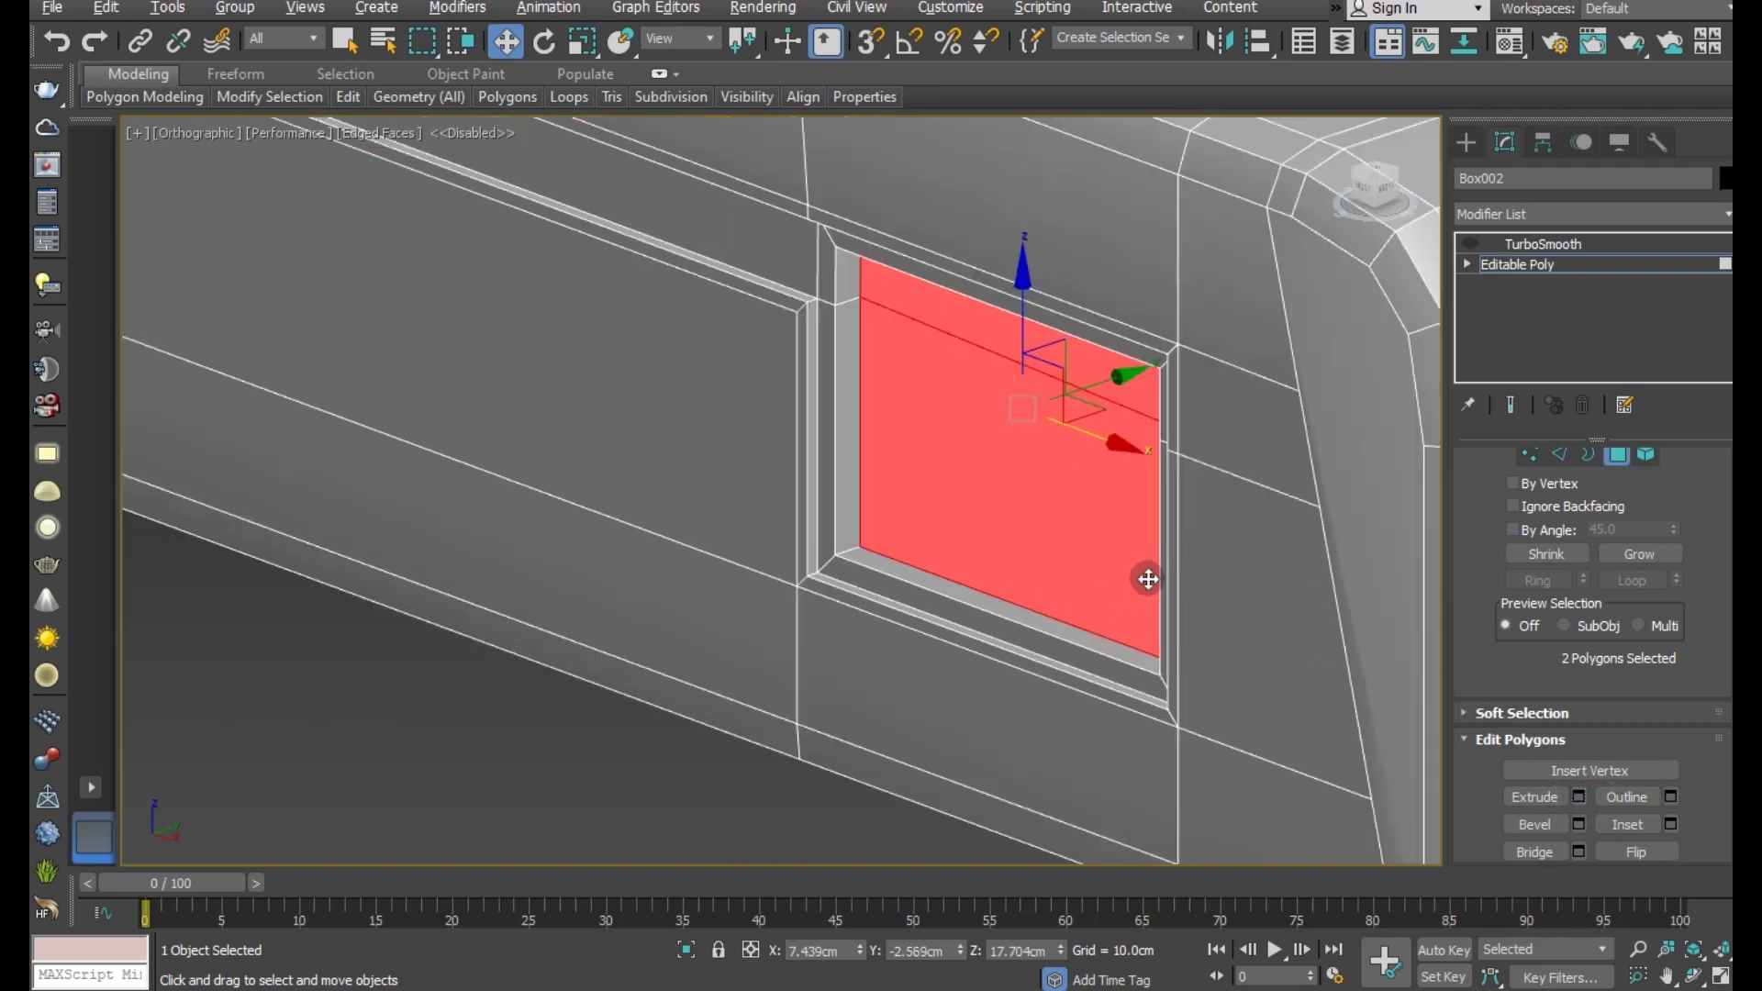
{"action": "middle_click_drag", "start_coordinate": [1148, 578], "coordinate": [1168, 602], "text": "alt"}
{"action": "scroll", "coordinate": [1281, 588], "scroll_direction": "up", "scroll_amount": 3}
{"action": "middle_click_drag", "start_coordinate": [1281, 588], "coordinate": [1194, 597], "text": "alt"}
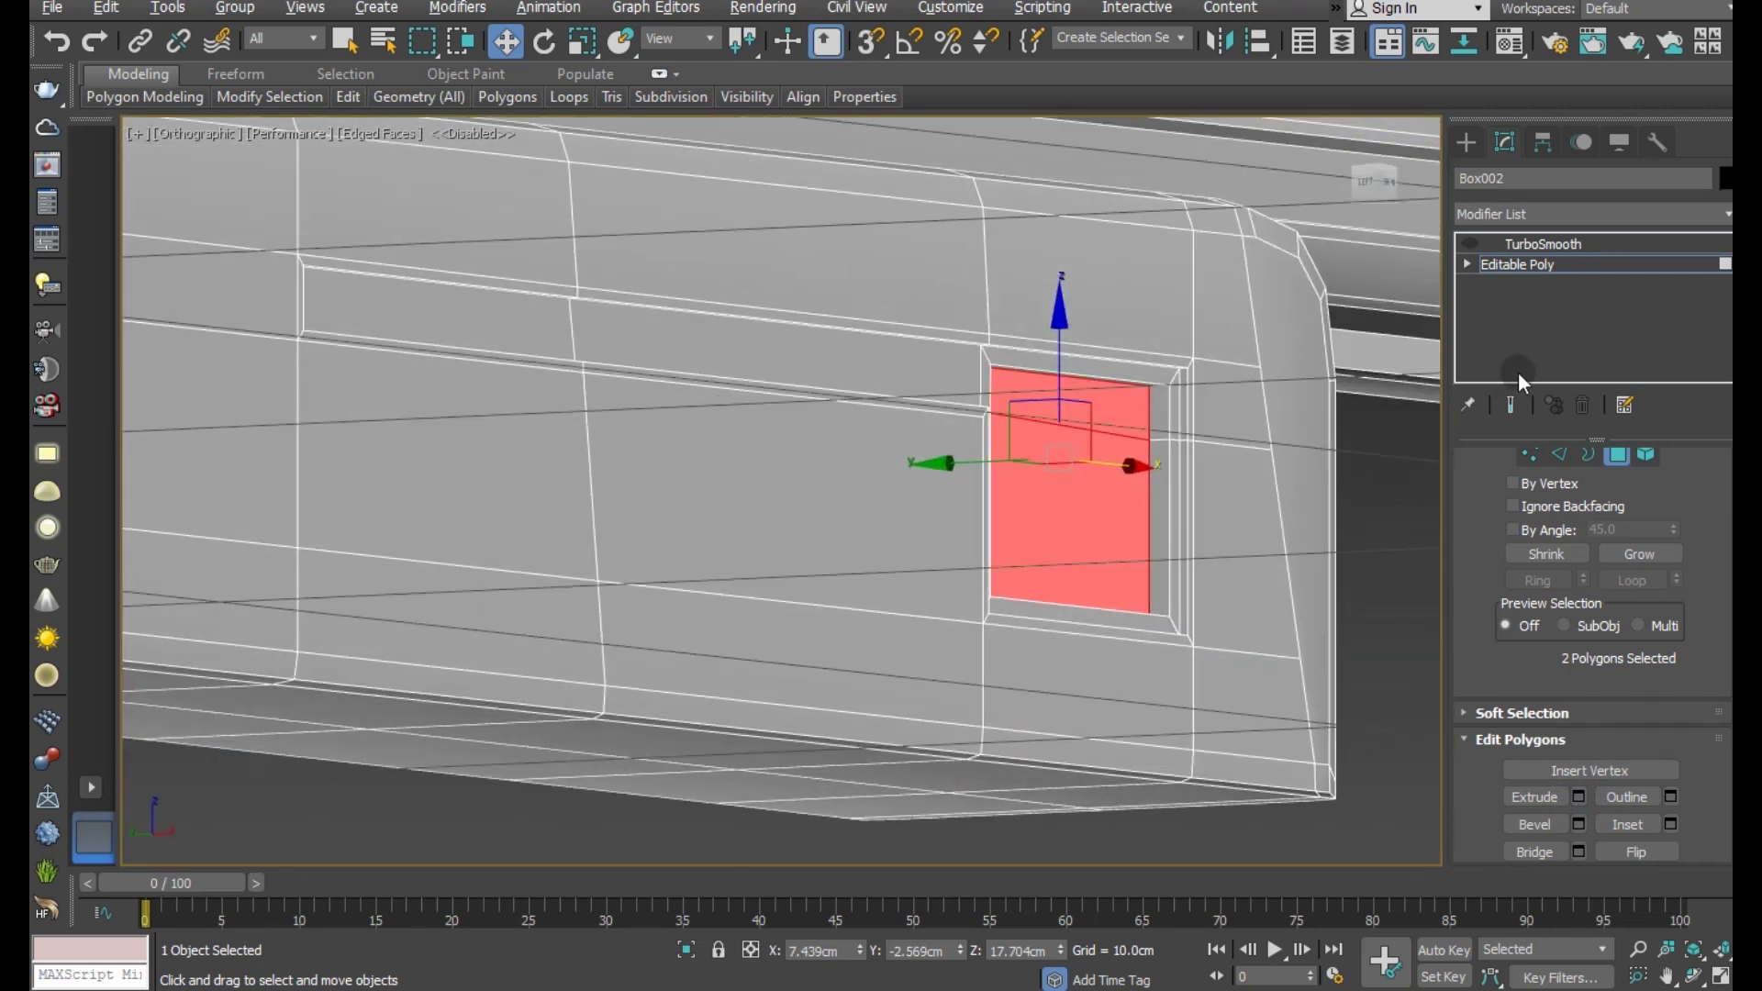
- On the base Editable Poly, add a Swift Loop edge loop beside the window recess
{"action": "left_click", "coordinate": [1366, 724]}
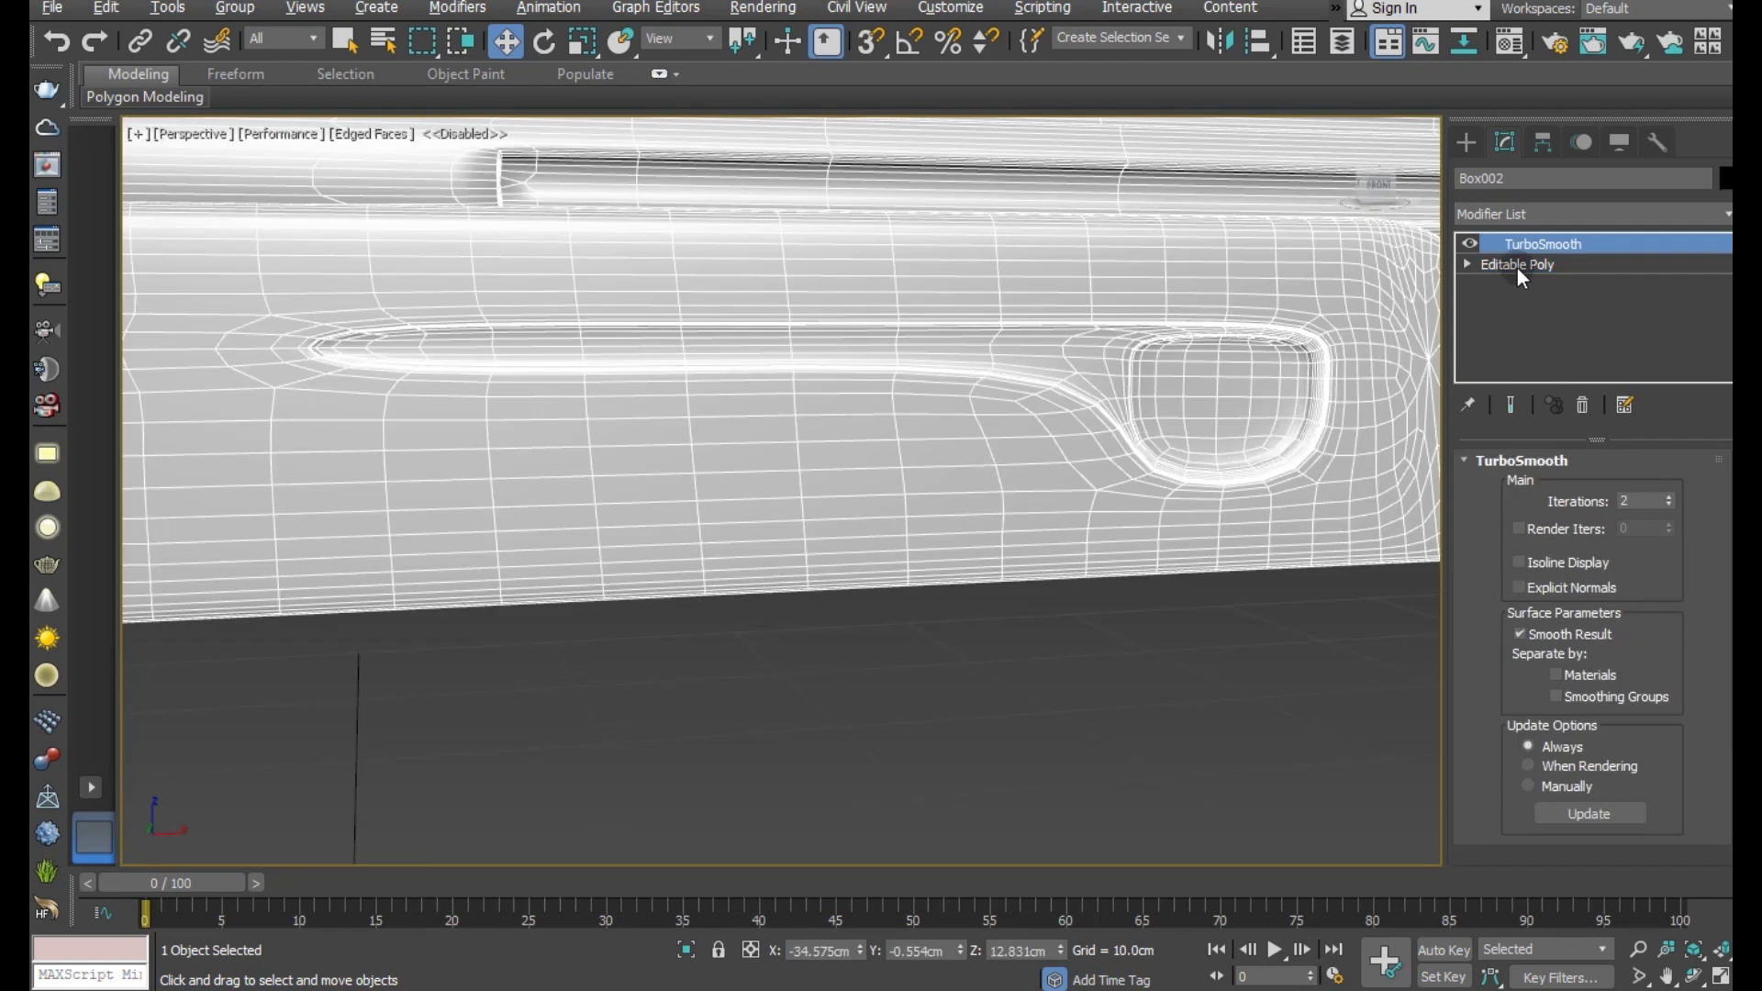
{"action": "left_click", "coordinate": [1518, 268]}
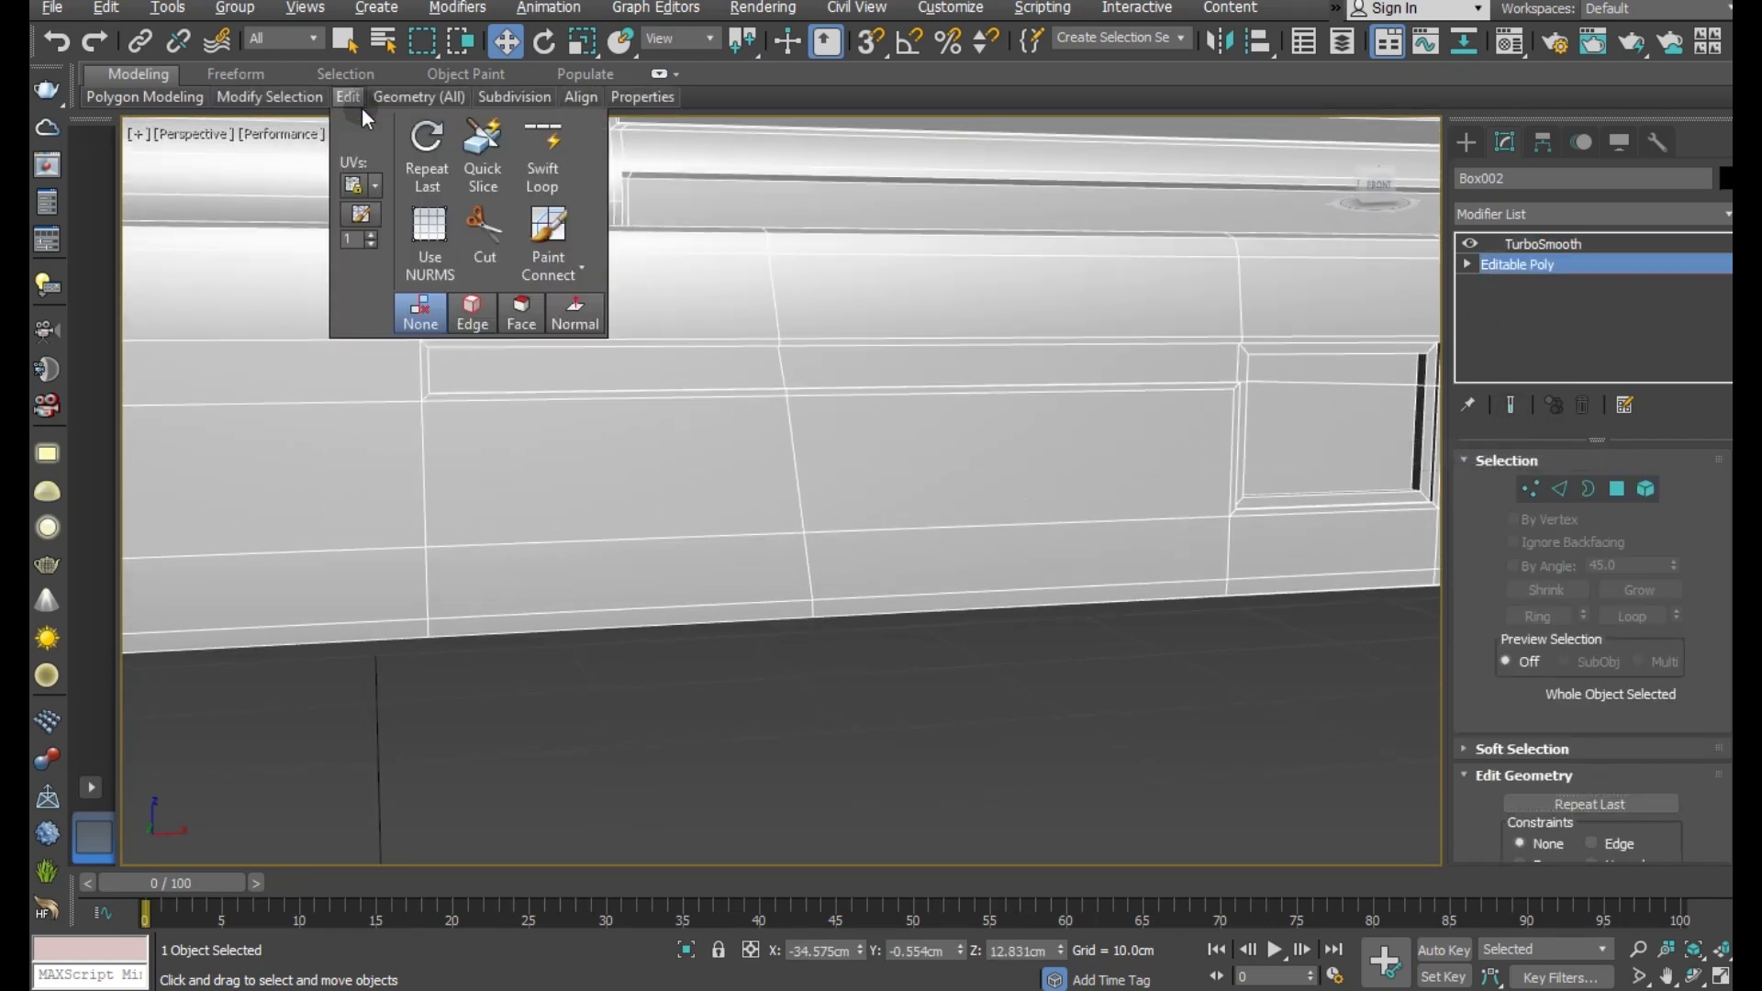
{"action": "left_click", "coordinate": [543, 156]}
{"action": "middle_click_drag", "start_coordinate": [587, 385], "coordinate": [669, 500], "text": "alt"}
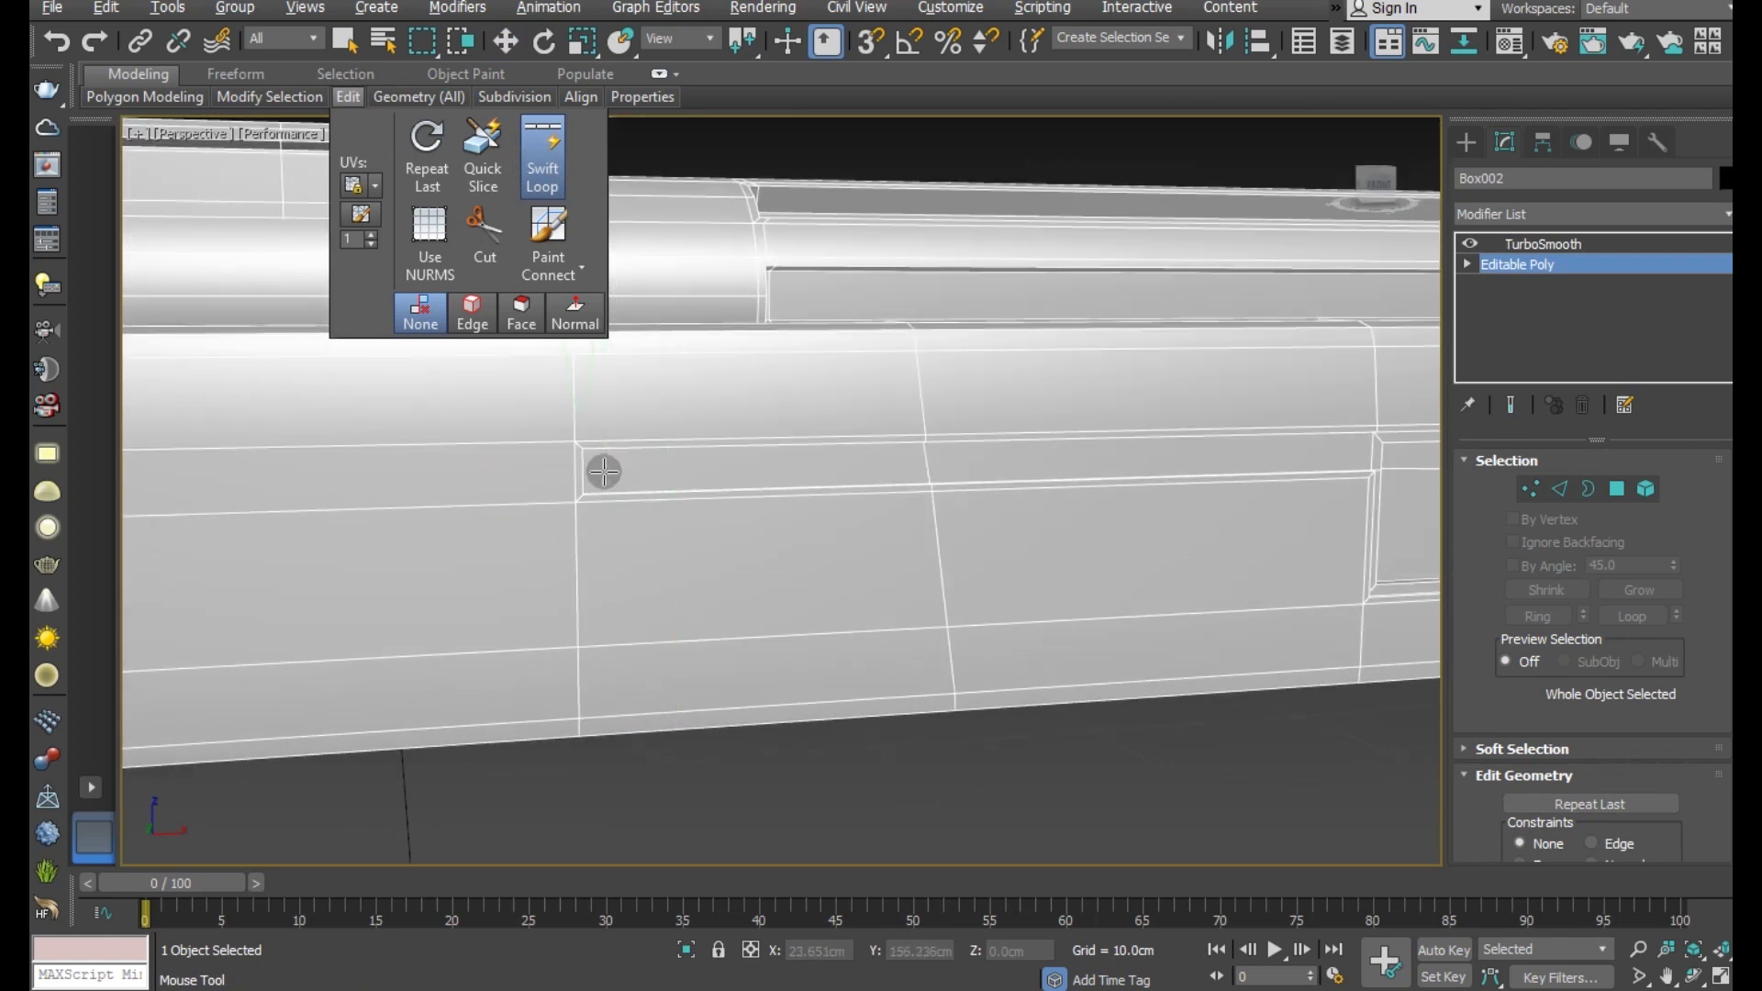
{"action": "scroll", "coordinate": [604, 471], "scroll_direction": "down", "scroll_amount": 2}
{"action": "scroll", "coordinate": [575, 425], "scroll_direction": "down", "scroll_amount": 1}
{"action": "scroll", "coordinate": [598, 422], "scroll_direction": "down", "scroll_amount": 2}
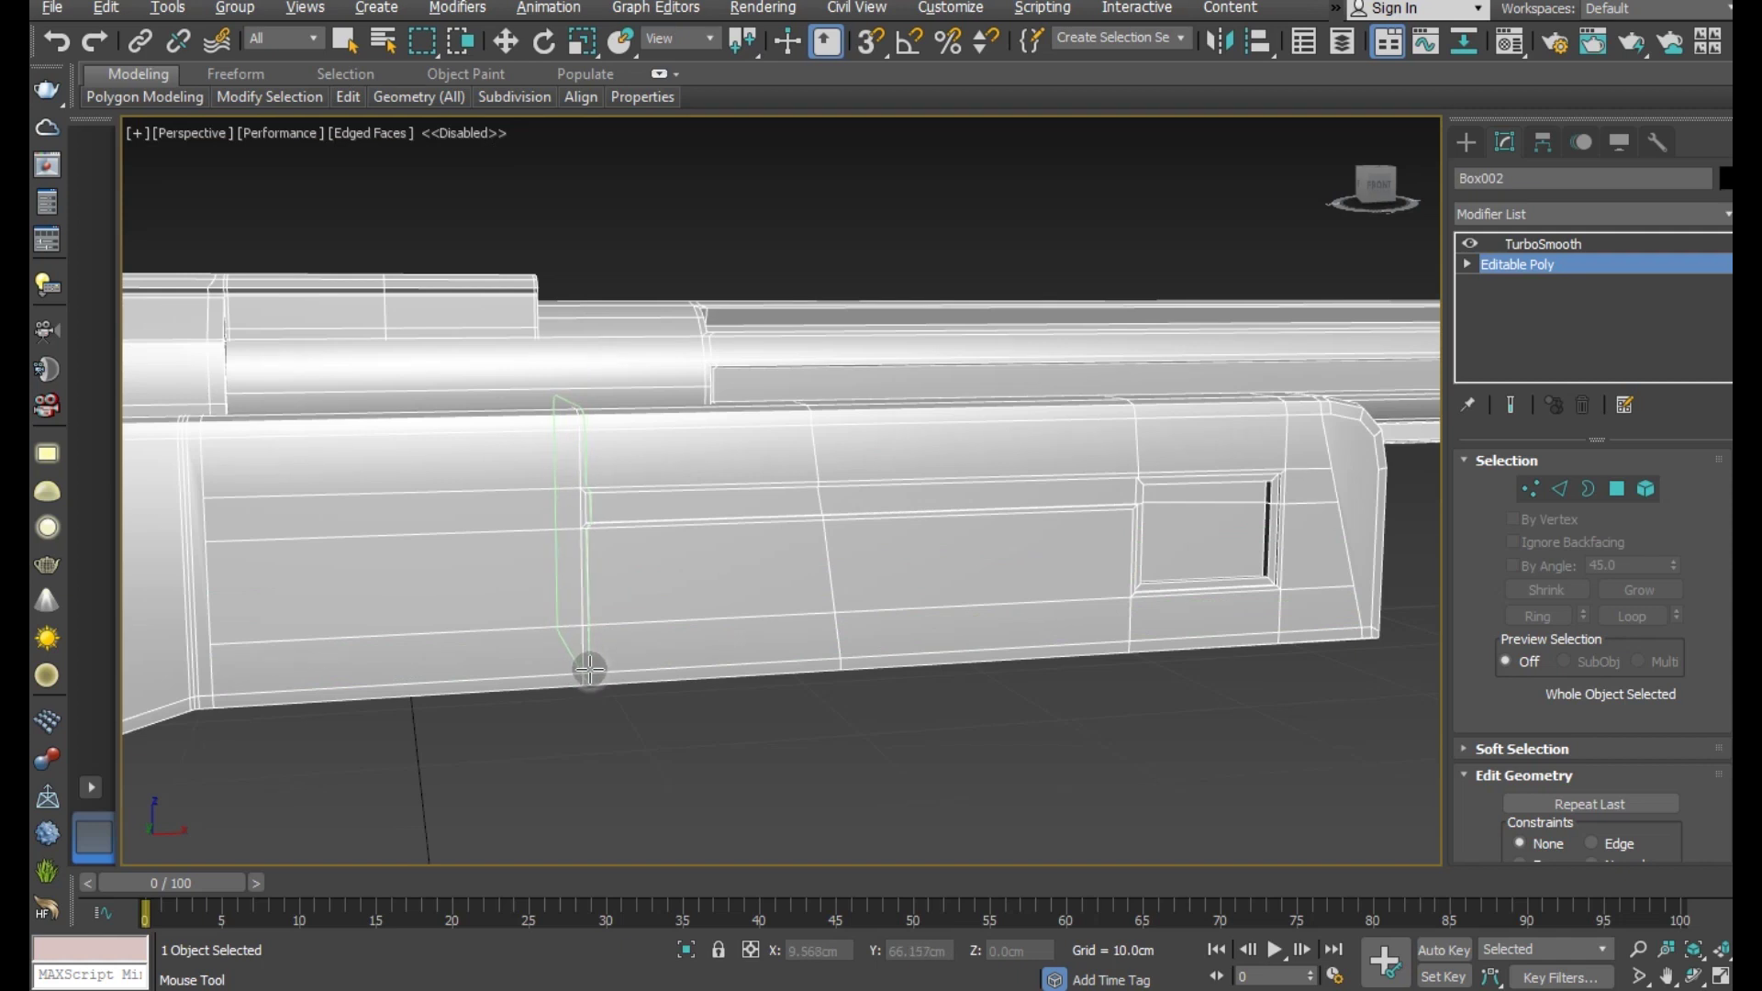
{"action": "scroll", "coordinate": [913, 629], "scroll_direction": "up", "scroll_amount": 1}
{"action": "scroll", "coordinate": [916, 610], "scroll_direction": "up", "scroll_amount": 1}
{"action": "scroll", "coordinate": [909, 560], "scroll_direction": "up", "scroll_amount": 1}
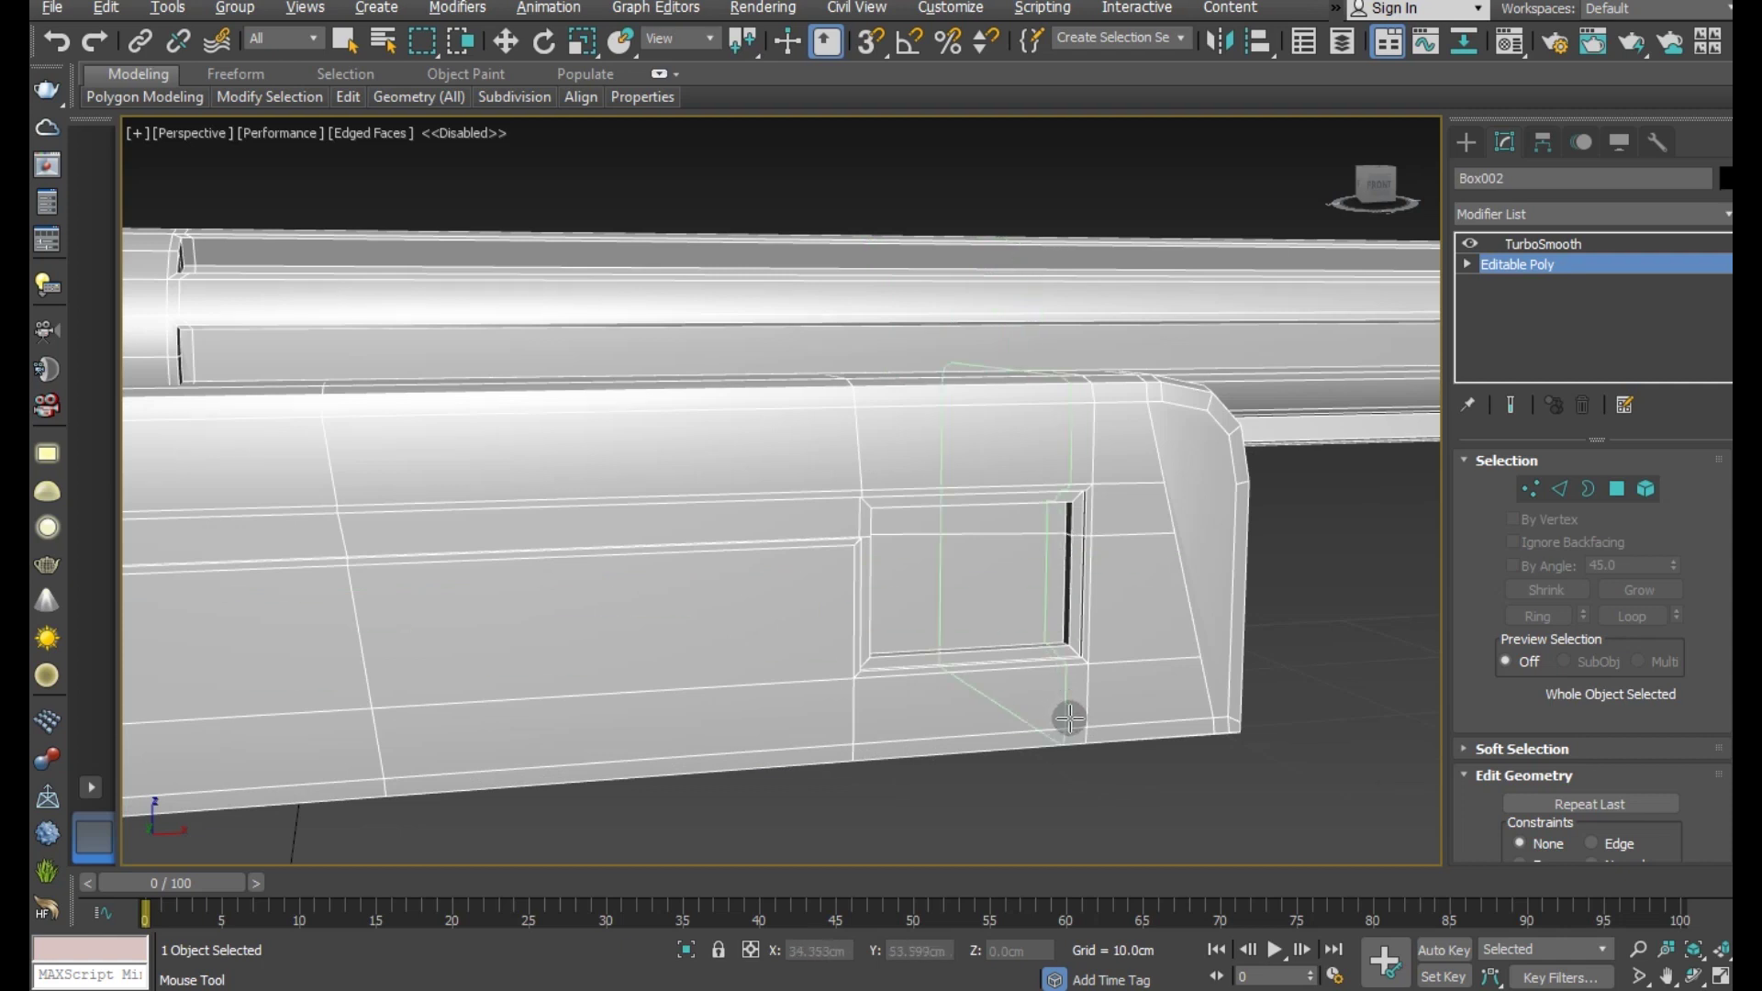
{"action": "left_click", "coordinate": [1079, 728]}
{"action": "key", "text": "w"}
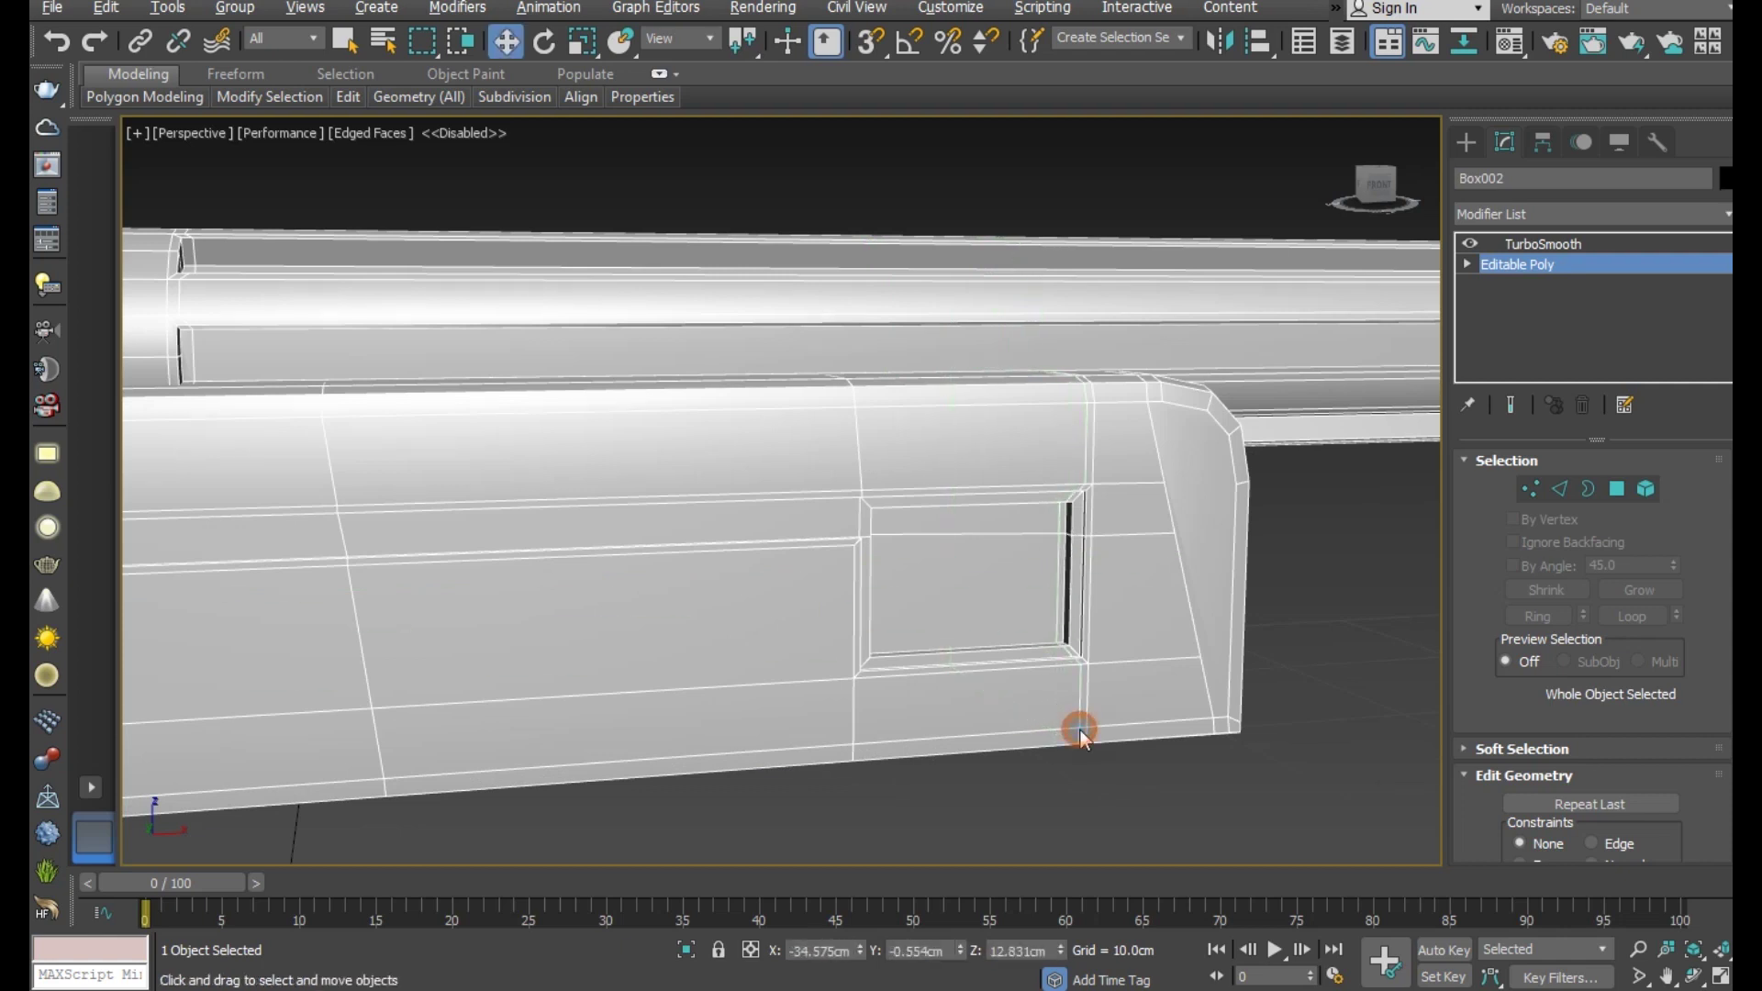
- Turn on Show End Result to inspect the smoothed stock's rounded window pocket
{"action": "left_click", "coordinate": [1511, 405]}
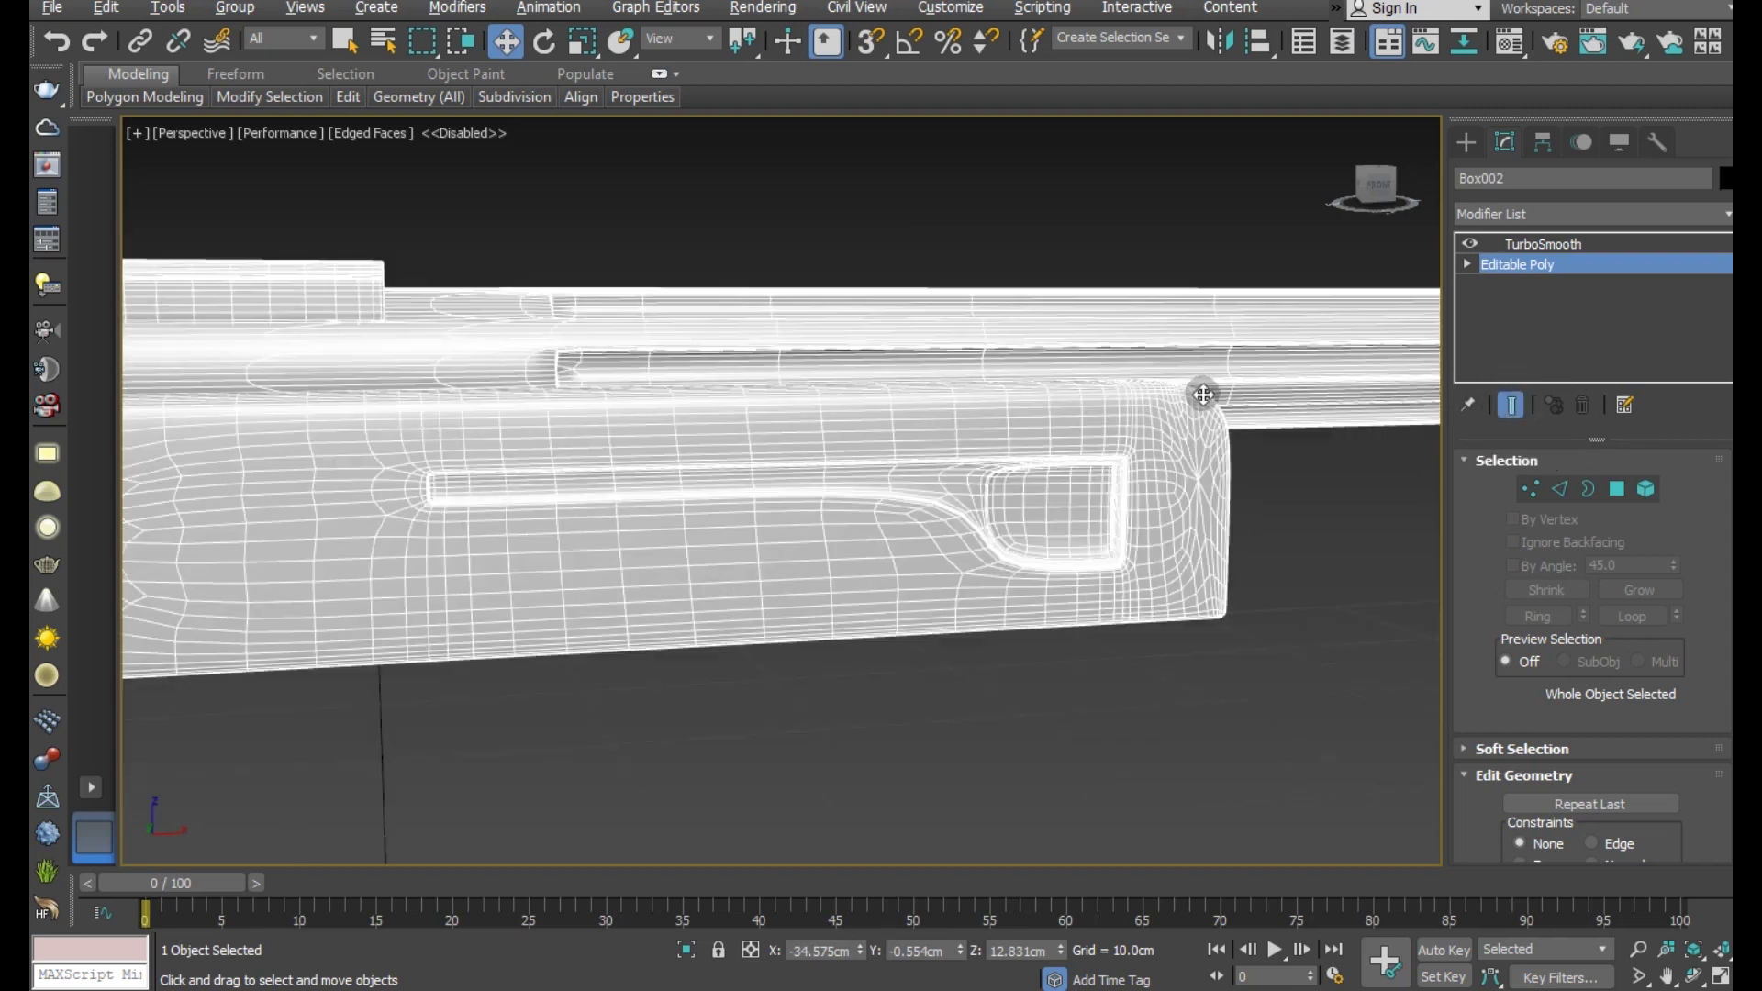
{"action": "scroll", "coordinate": [1074, 489], "scroll_direction": "up", "scroll_amount": 2}
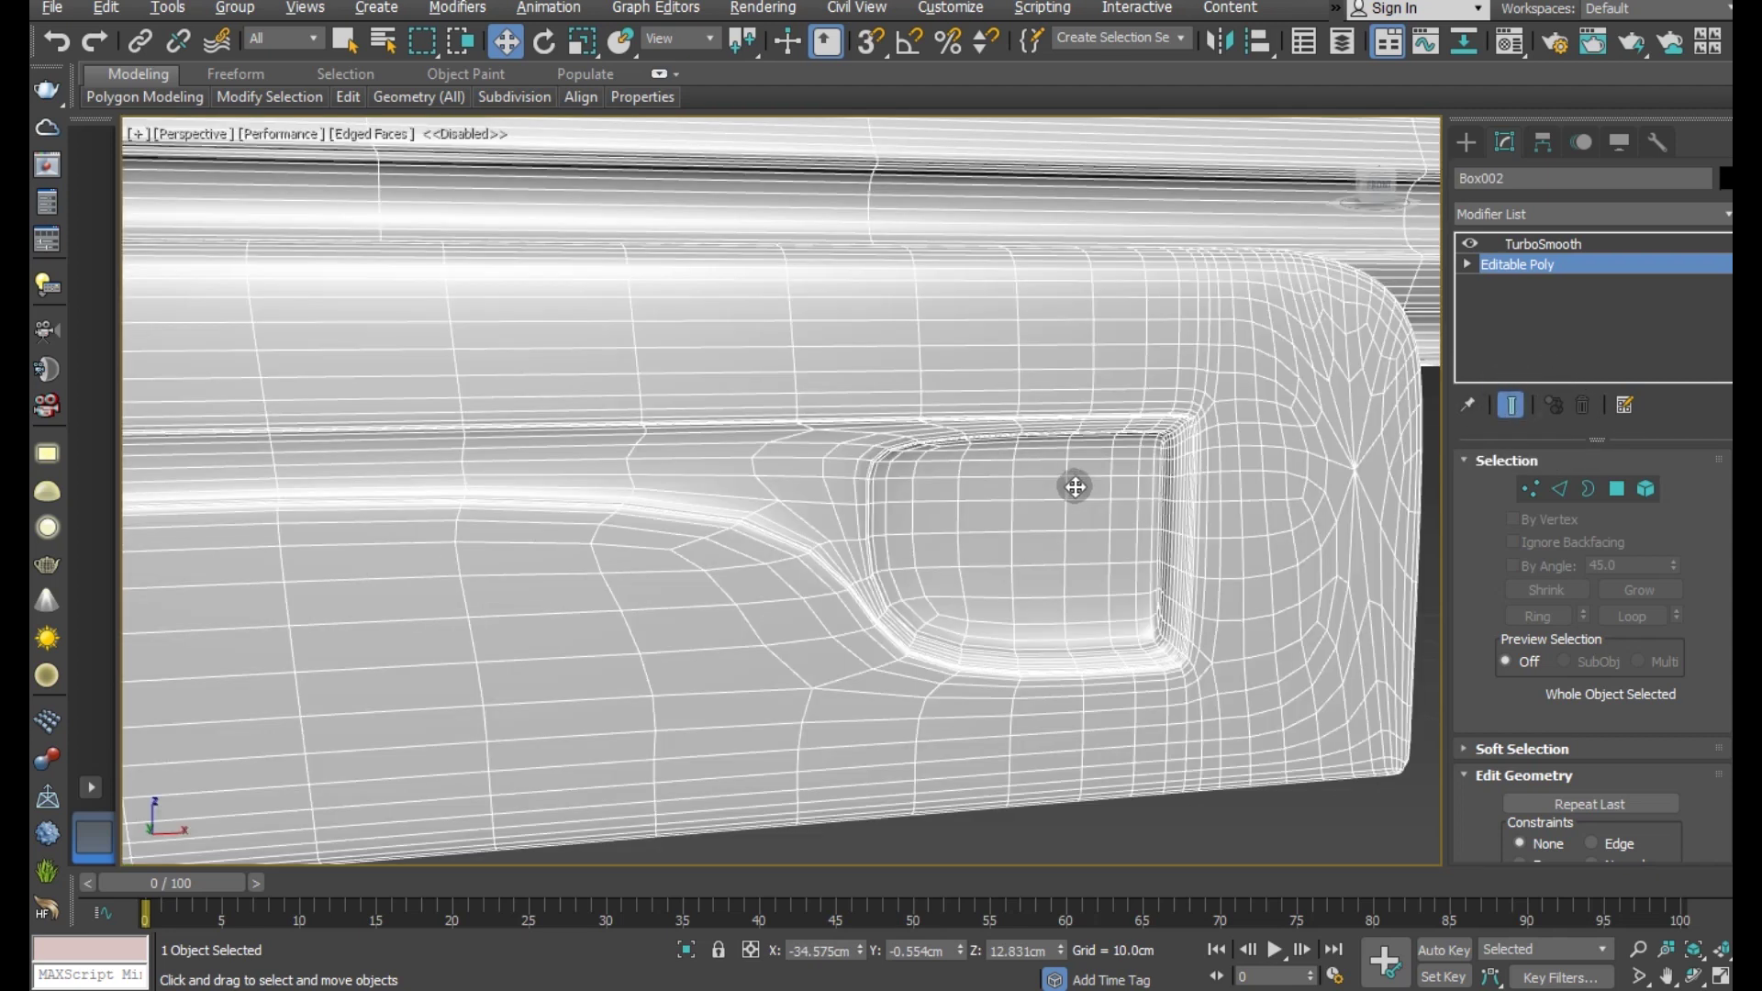
{"action": "scroll", "coordinate": [1075, 487], "scroll_direction": "down", "scroll_amount": 2}
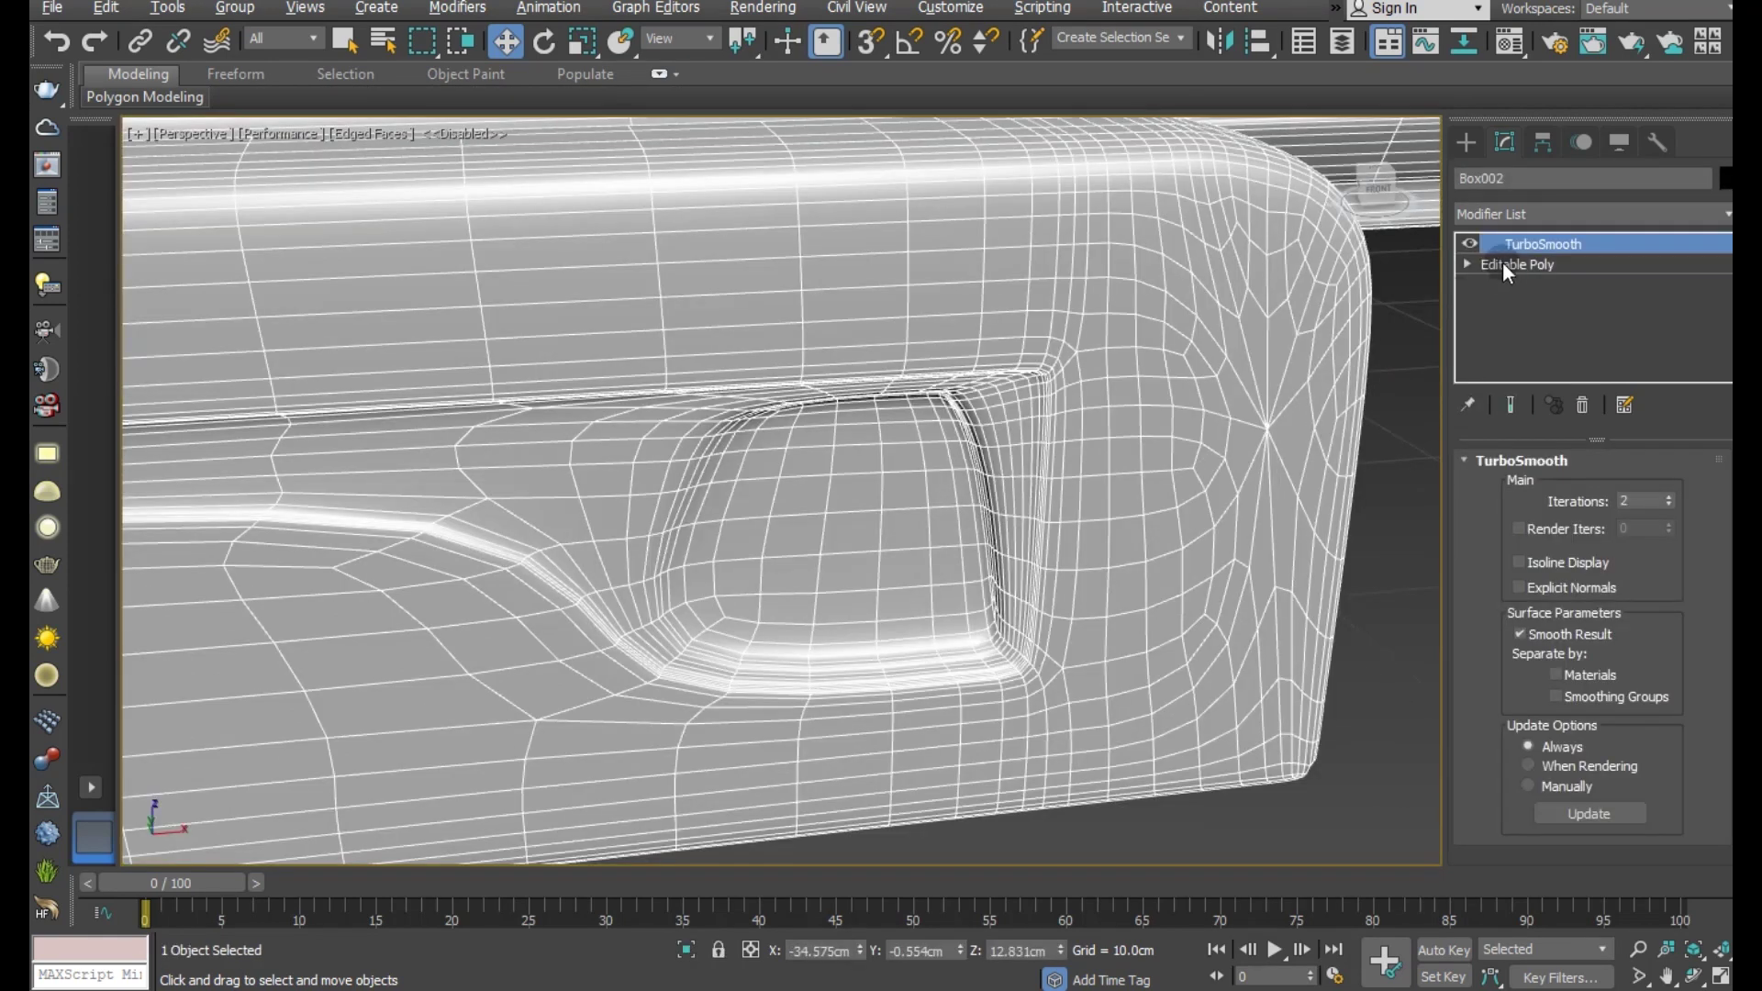
- Select the inner recessed window face on the base mesh
{"action": "left_click", "coordinate": [1502, 263]}
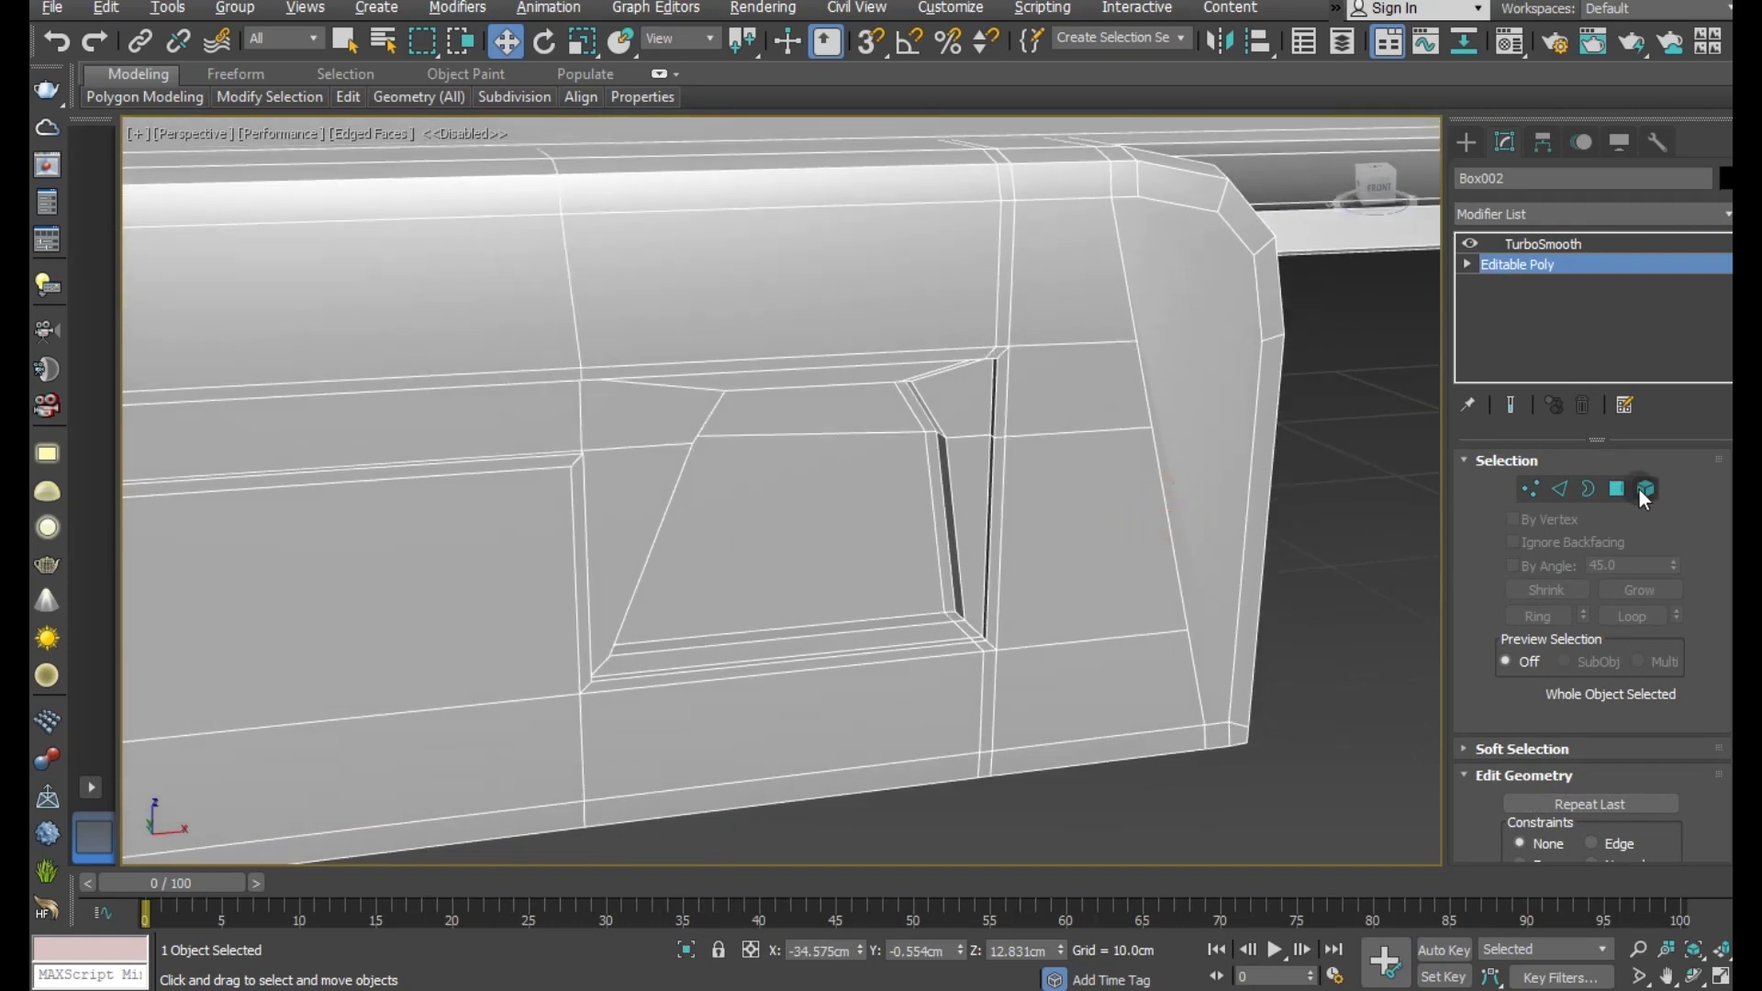
{"action": "left_click", "coordinate": [1617, 488]}
{"action": "left_click", "coordinate": [831, 531]}
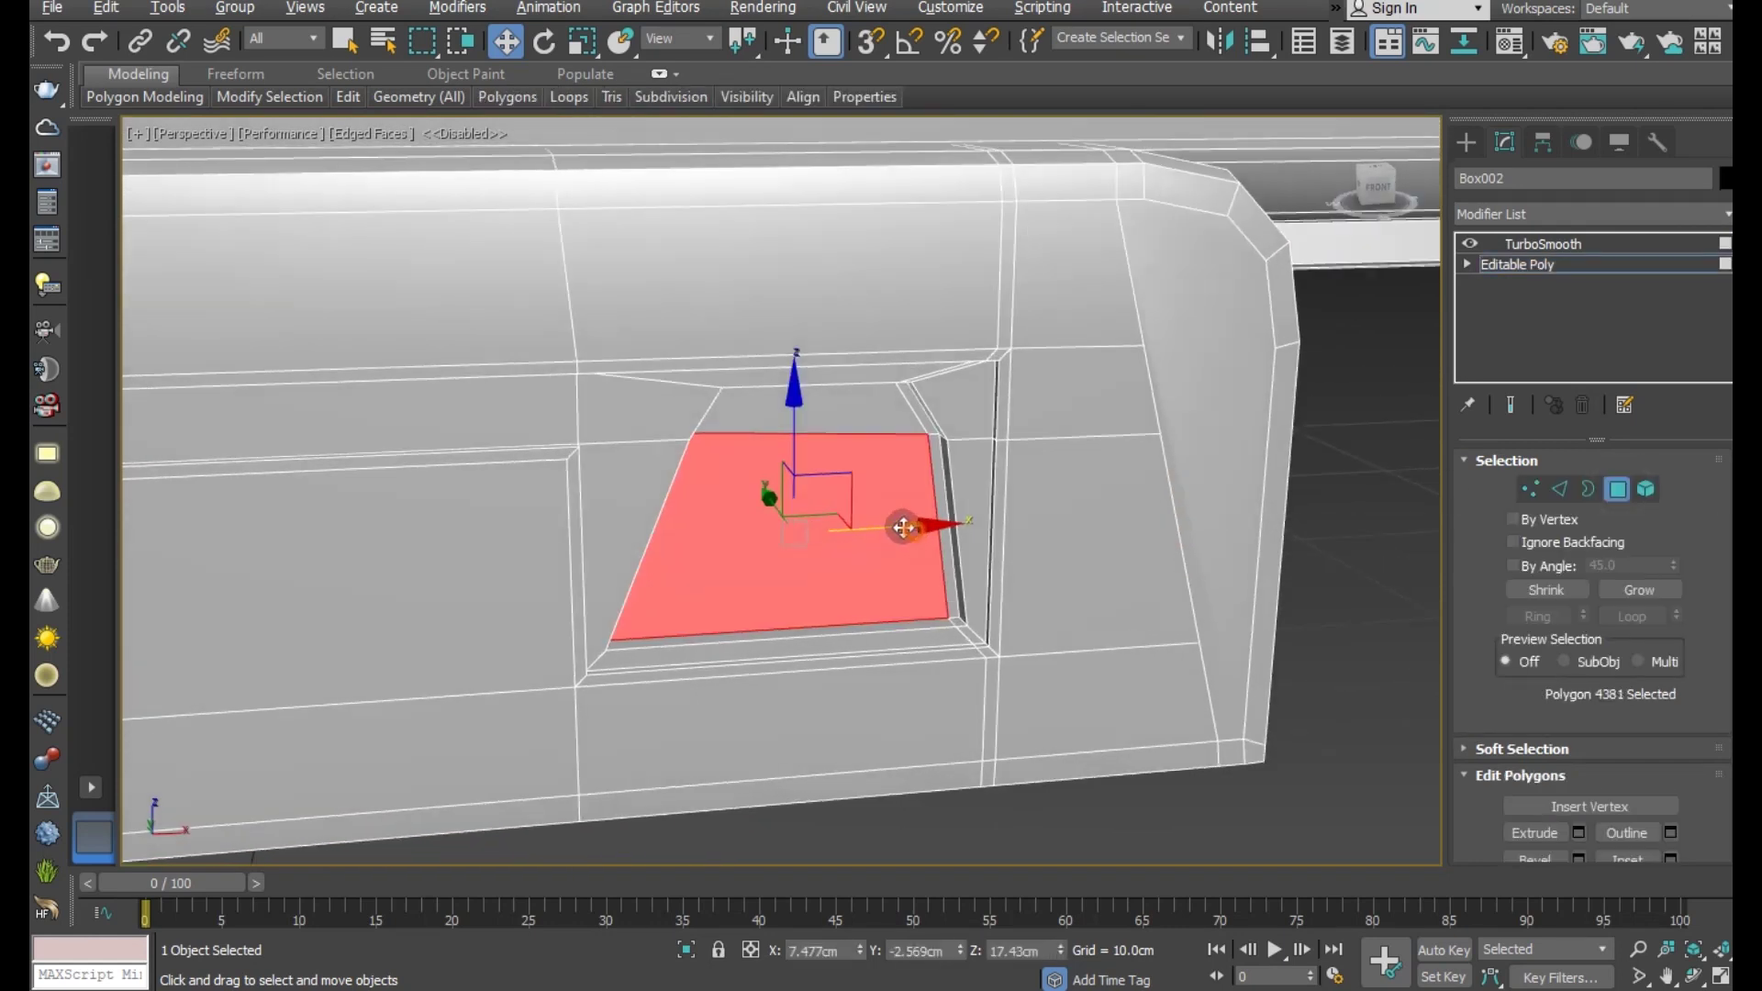
{"action": "middle_click_drag", "start_coordinate": [904, 528], "coordinate": [866, 480], "text": "alt"}
{"action": "left_click", "coordinate": [1530, 489]}
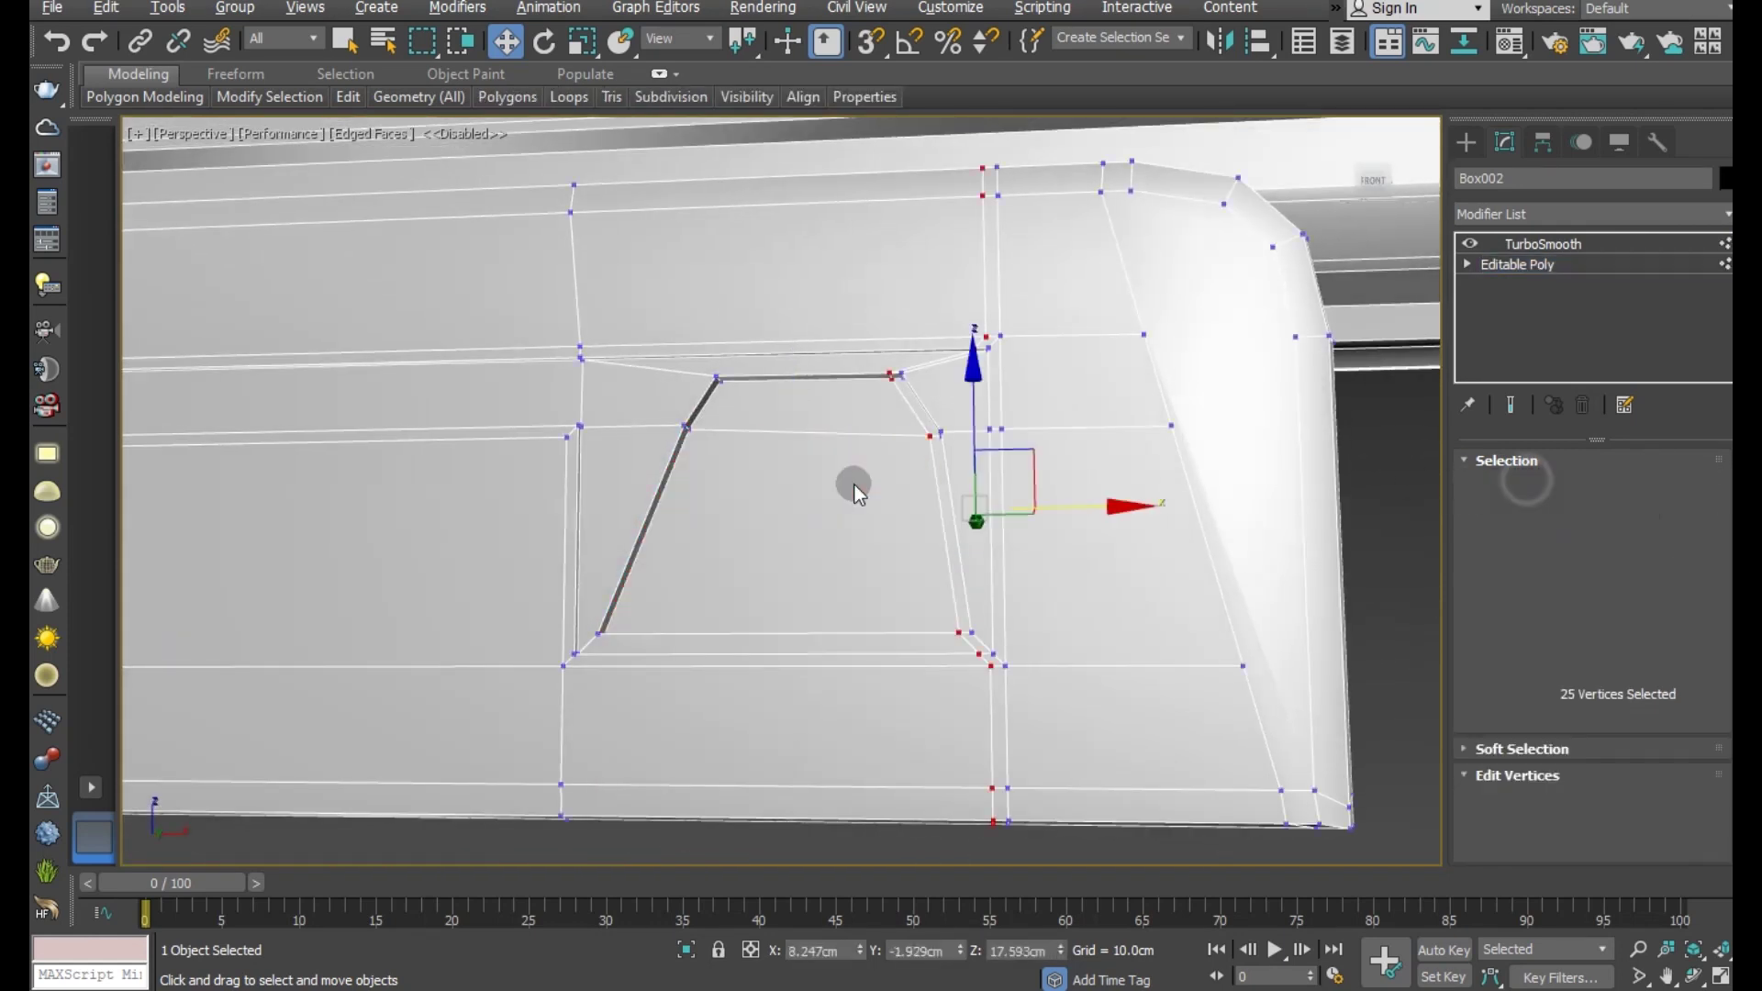
{"action": "scroll", "coordinate": [655, 405], "scroll_direction": "up", "scroll_amount": 5}
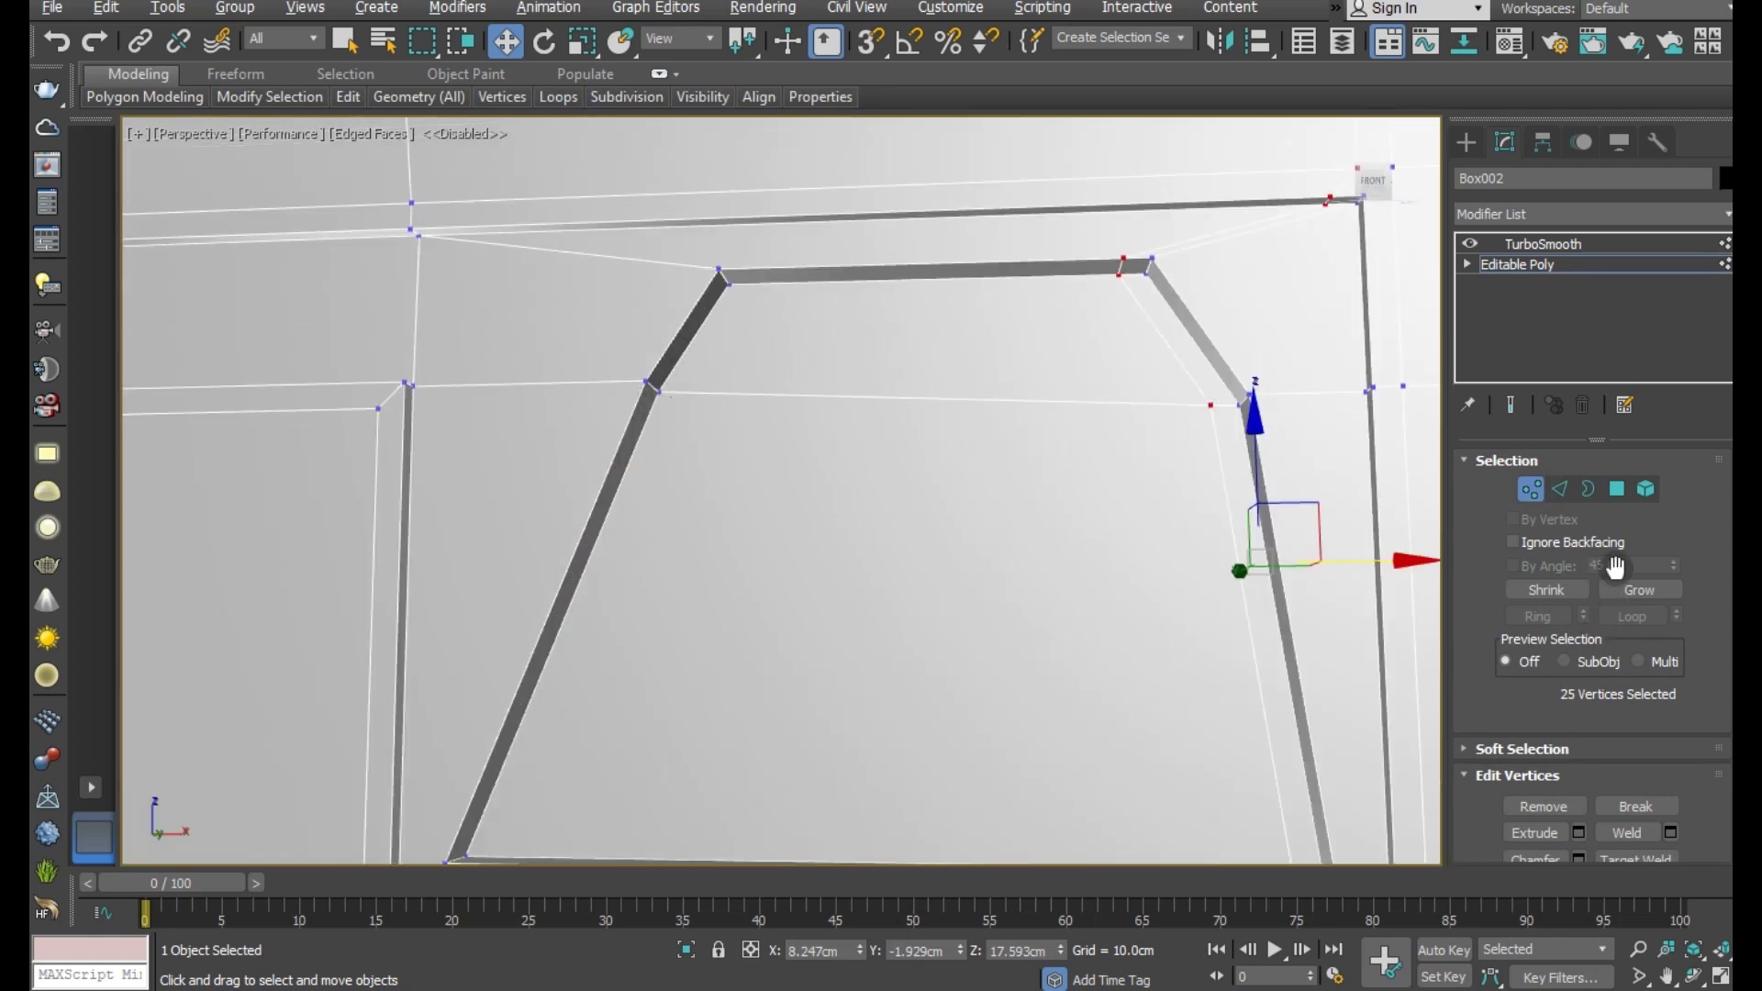
{"action": "left_click", "coordinate": [1617, 489]}
{"action": "scroll", "coordinate": [849, 517], "scroll_direction": "down", "scroll_amount": 2}
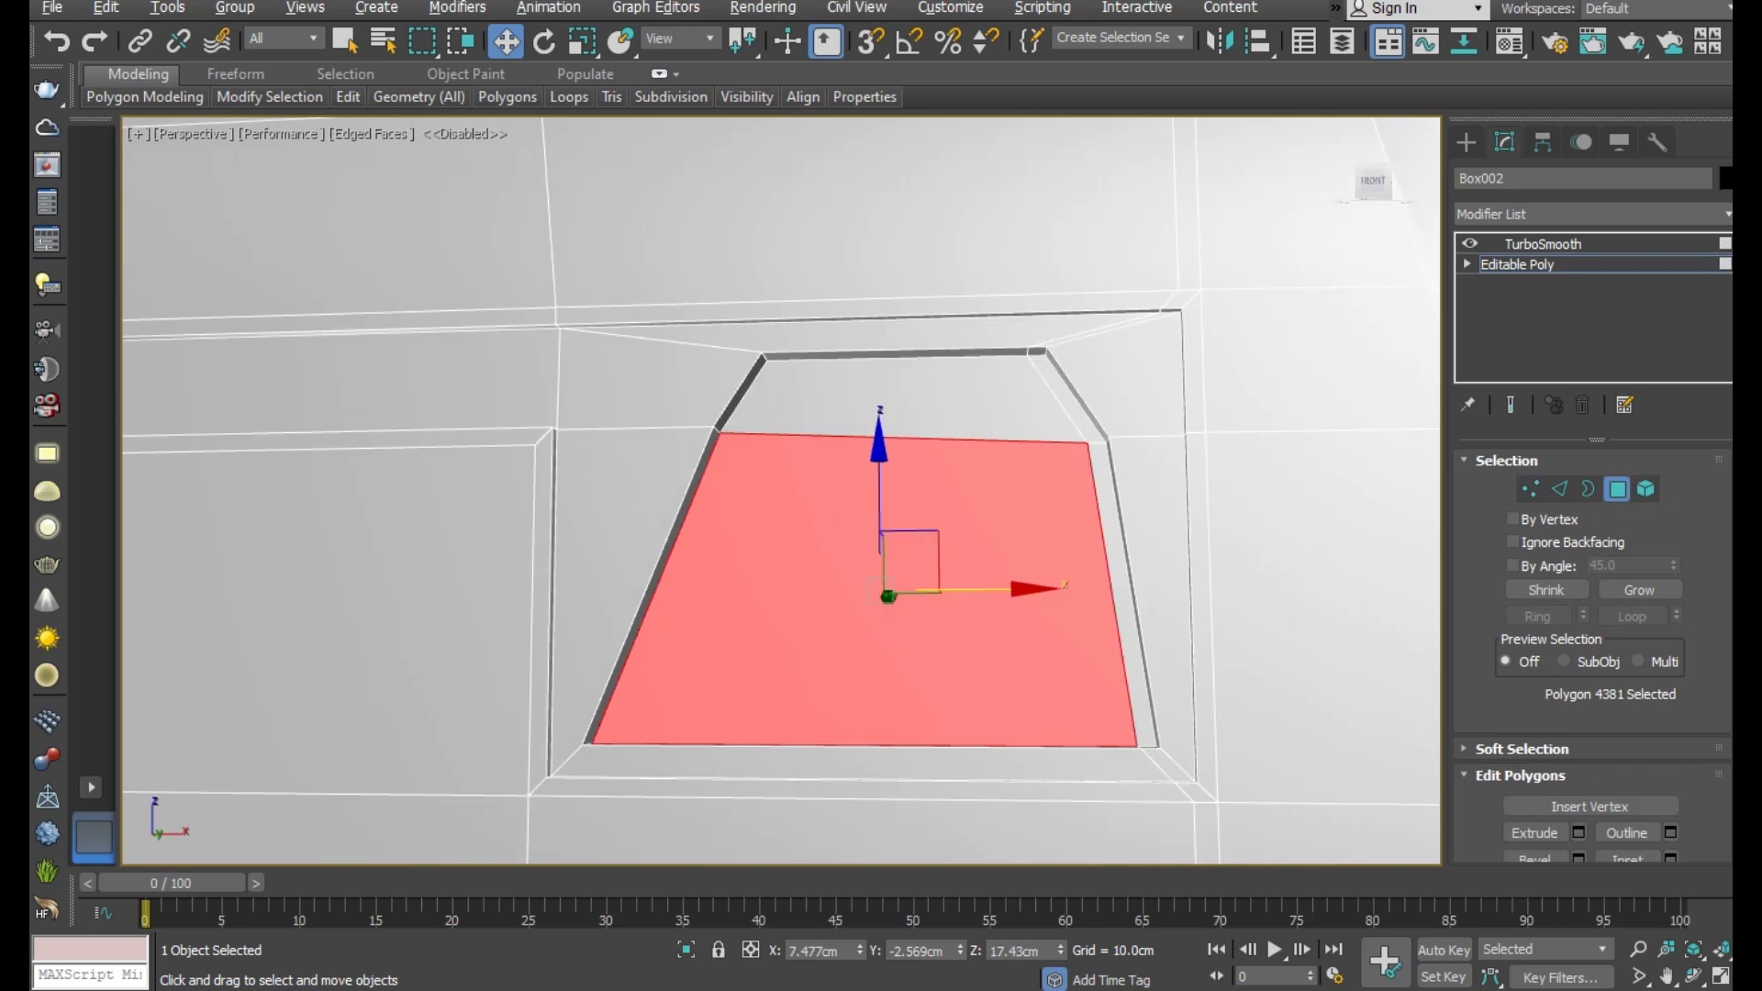
{"action": "scroll", "coordinate": [1615, 716], "scroll_direction": "down", "scroll_amount": 2}
- Inset the recess face a little more and commit the inset
{"action": "left_click", "coordinate": [1675, 788]}
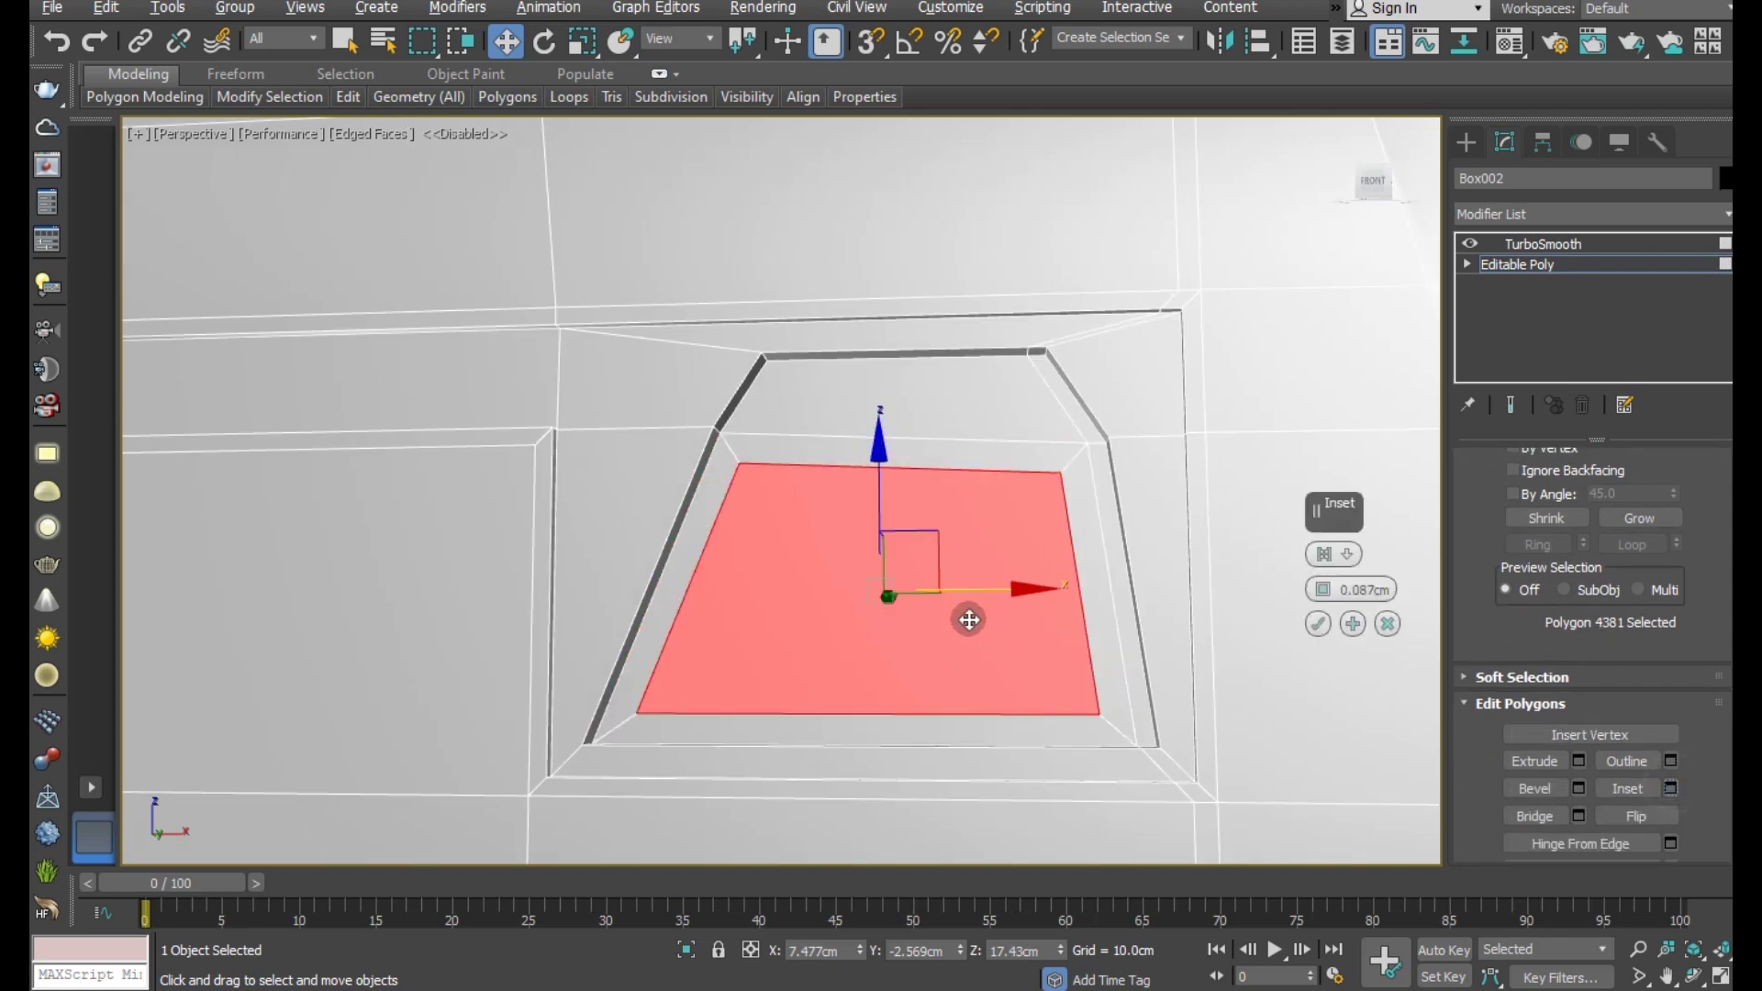
{"action": "left_click_drag", "start_coordinate": [1322, 597], "coordinate": [1332, 597]}
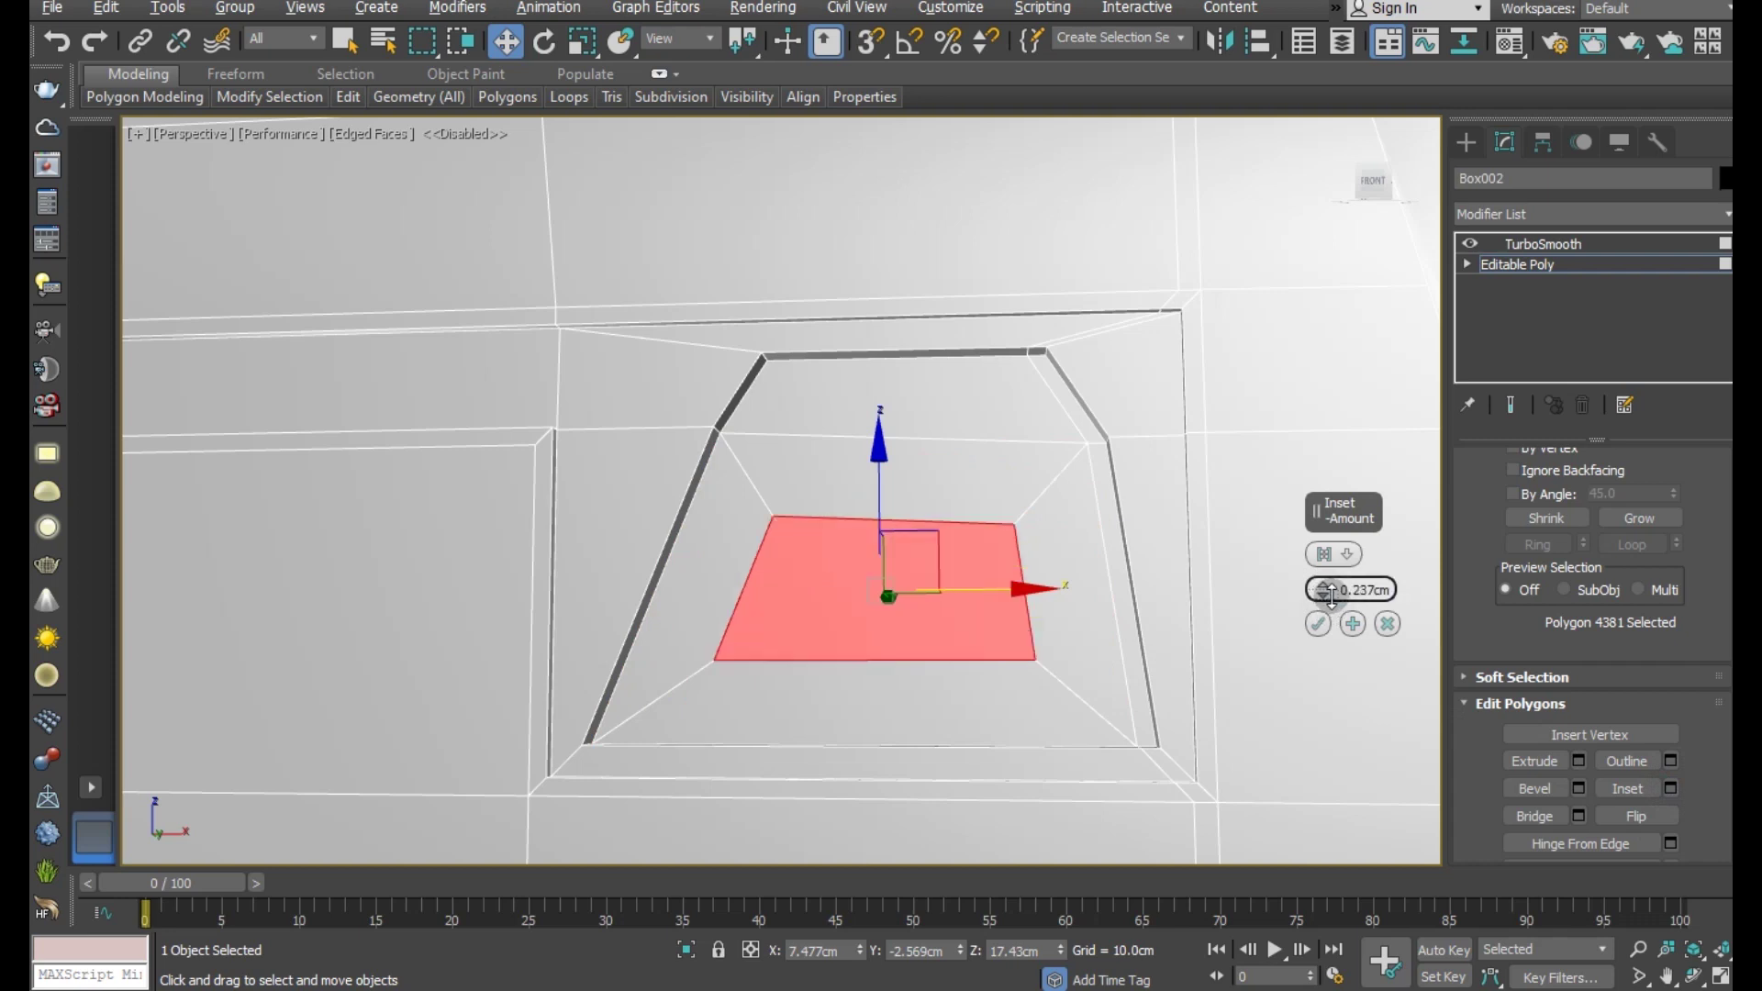
{"action": "left_click", "coordinate": [1318, 625]}
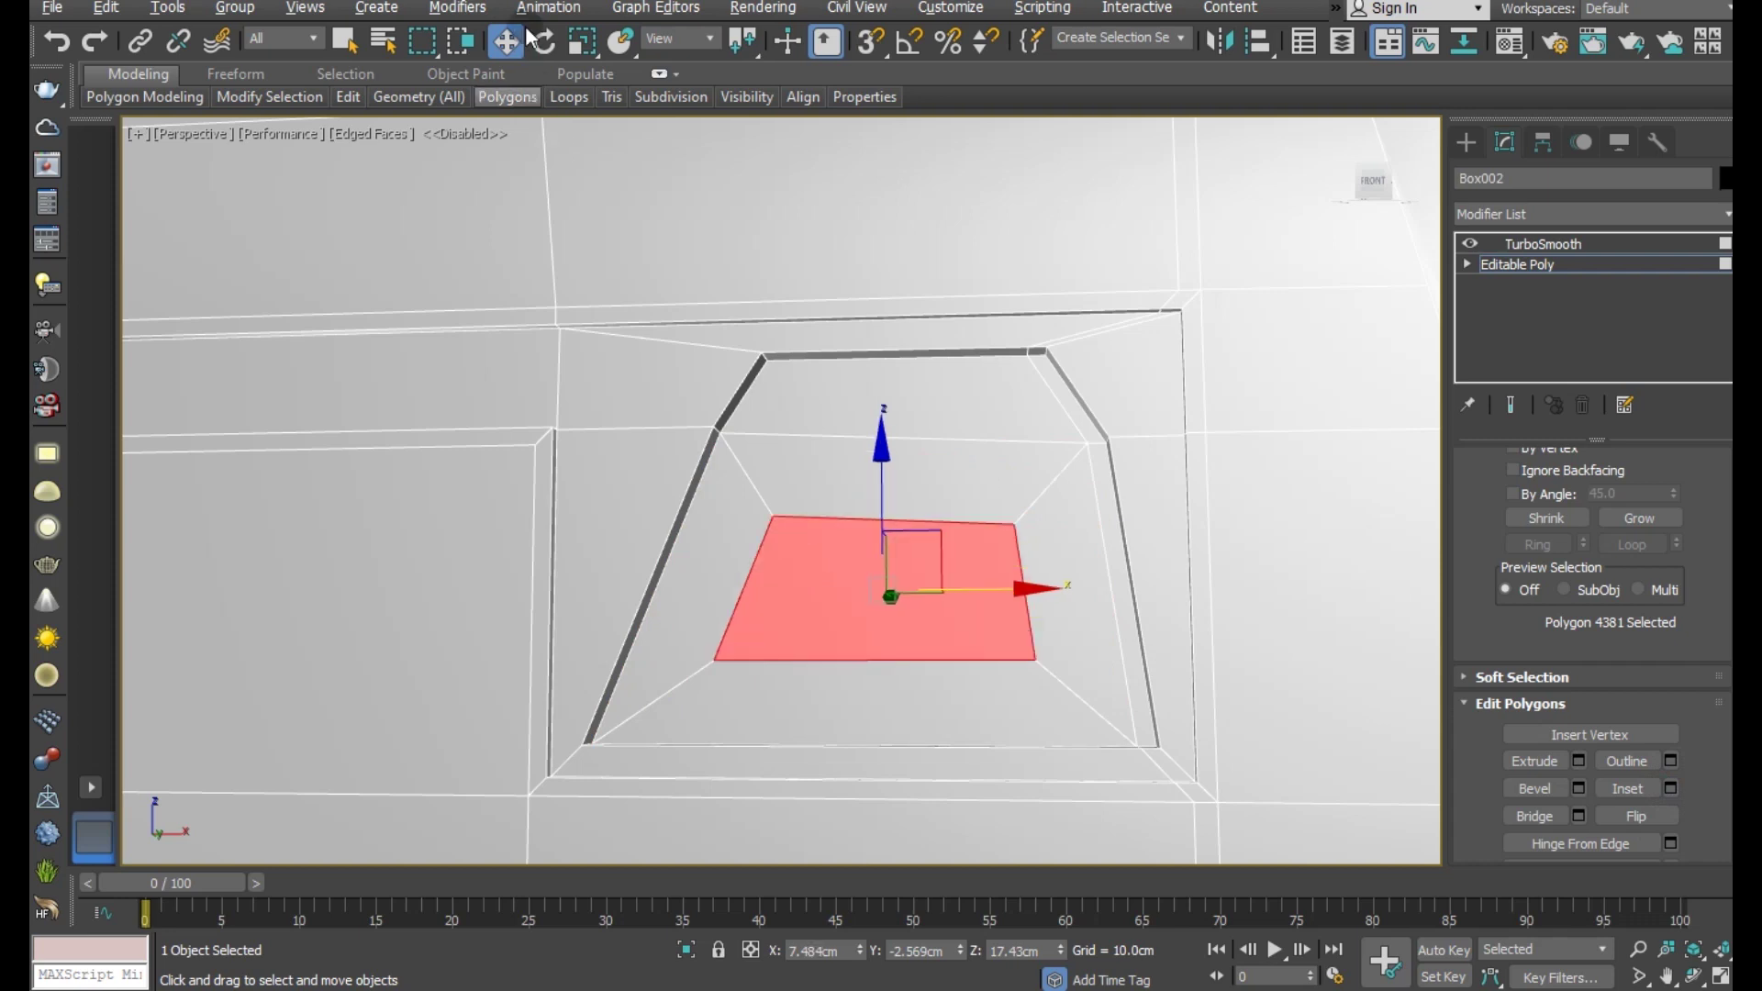
- Flatten the inset face along Z with Select and Uniform Scale
{"action": "left_click", "coordinate": [595, 43]}
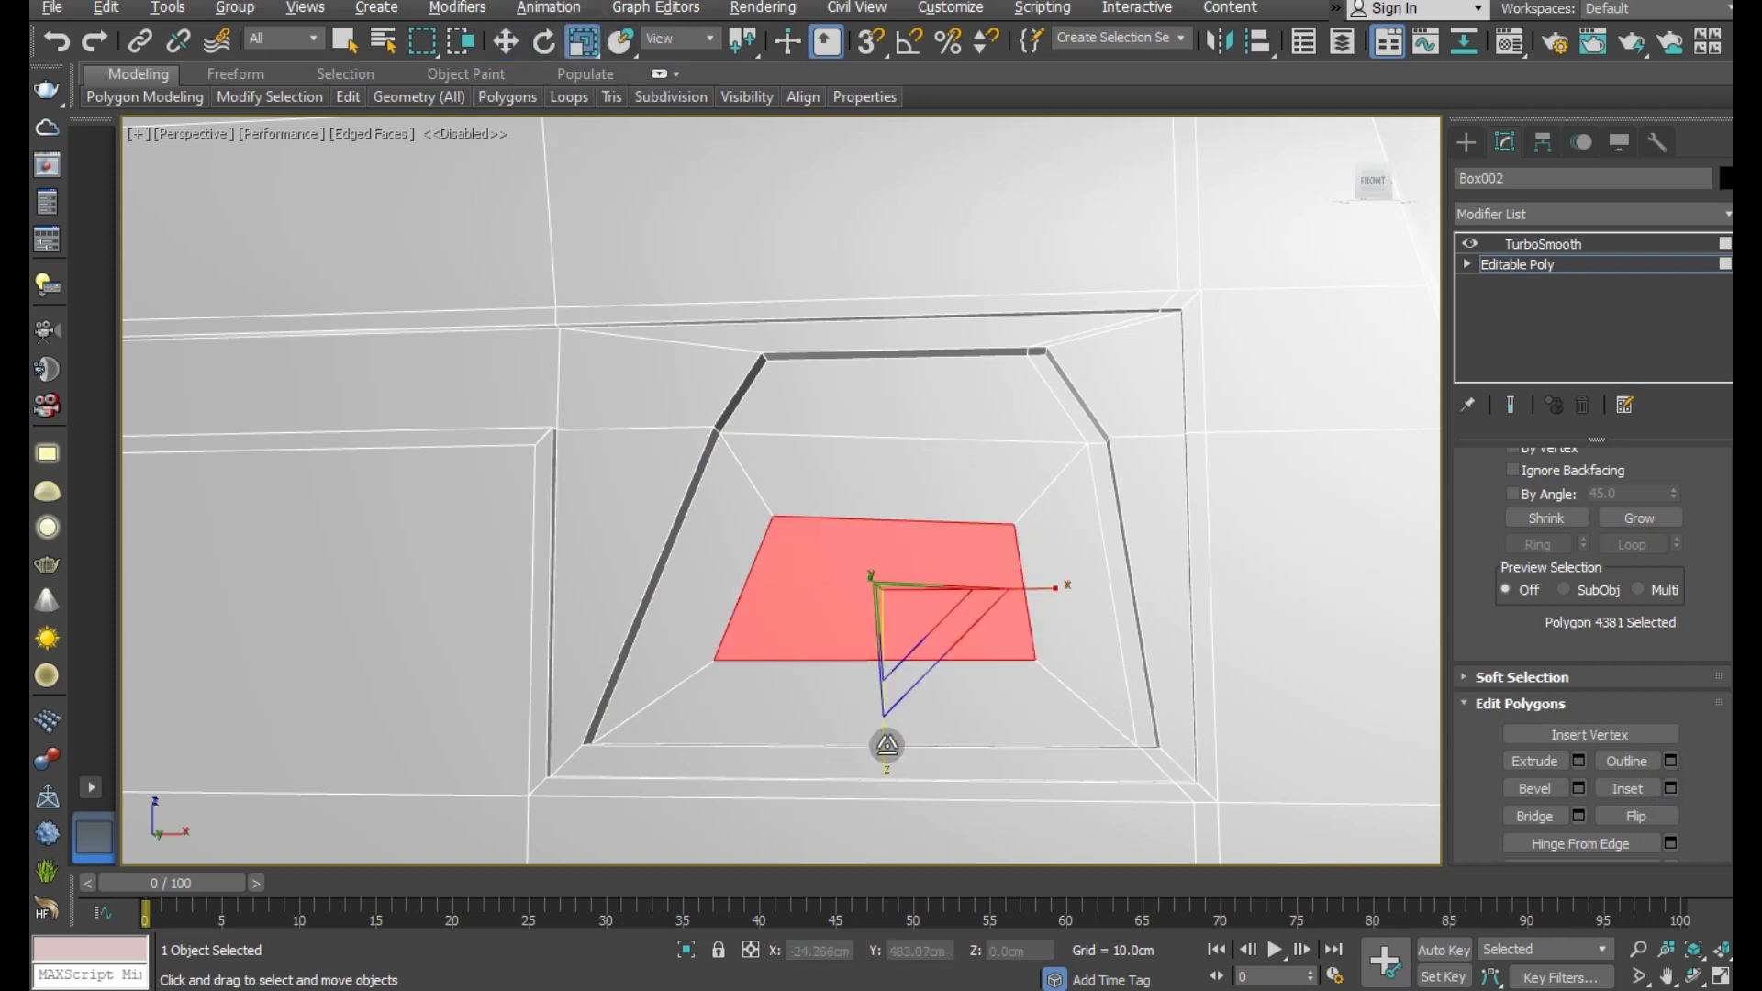
{"action": "left_click_drag", "start_coordinate": [884, 744], "coordinate": [895, 657]}
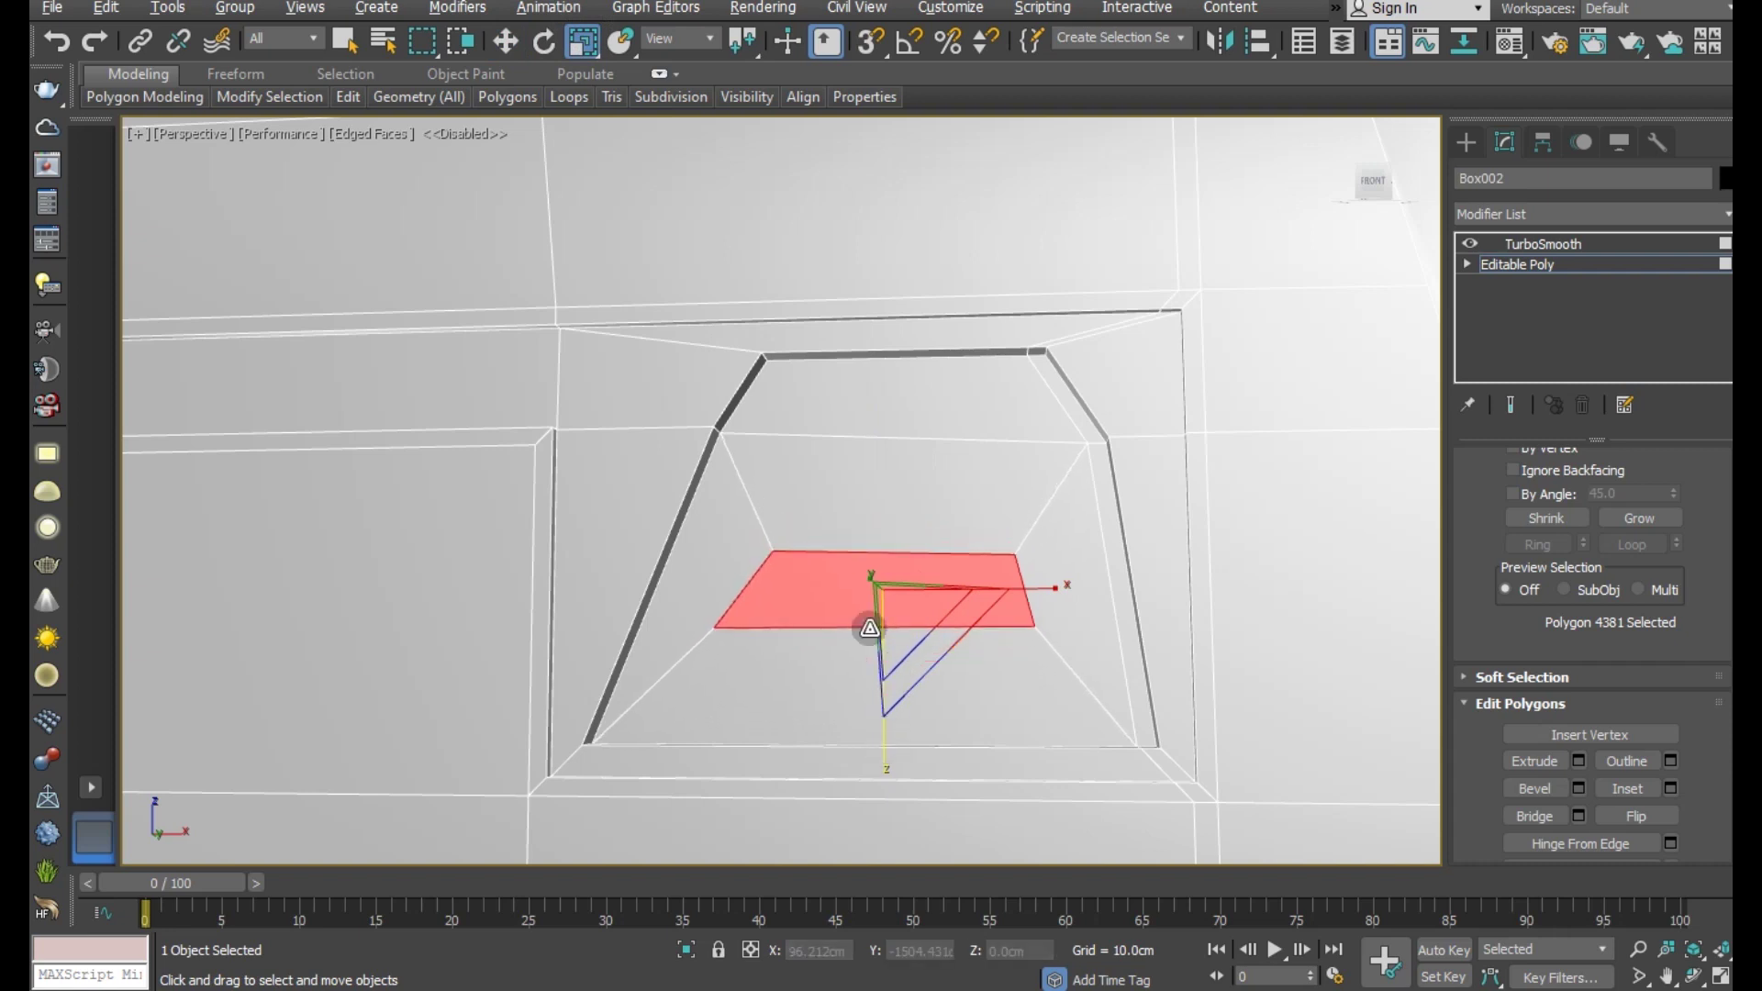
{"action": "mouse_move", "coordinate": [809, 593]}
{"action": "middle_mouse_down", "text": "alt"}
{"action": "mouse_move", "coordinate": [912, 642]}
{"action": "mouse_move", "coordinate": [885, 440]}
{"action": "middle_mouse_up", "text": "alt"}
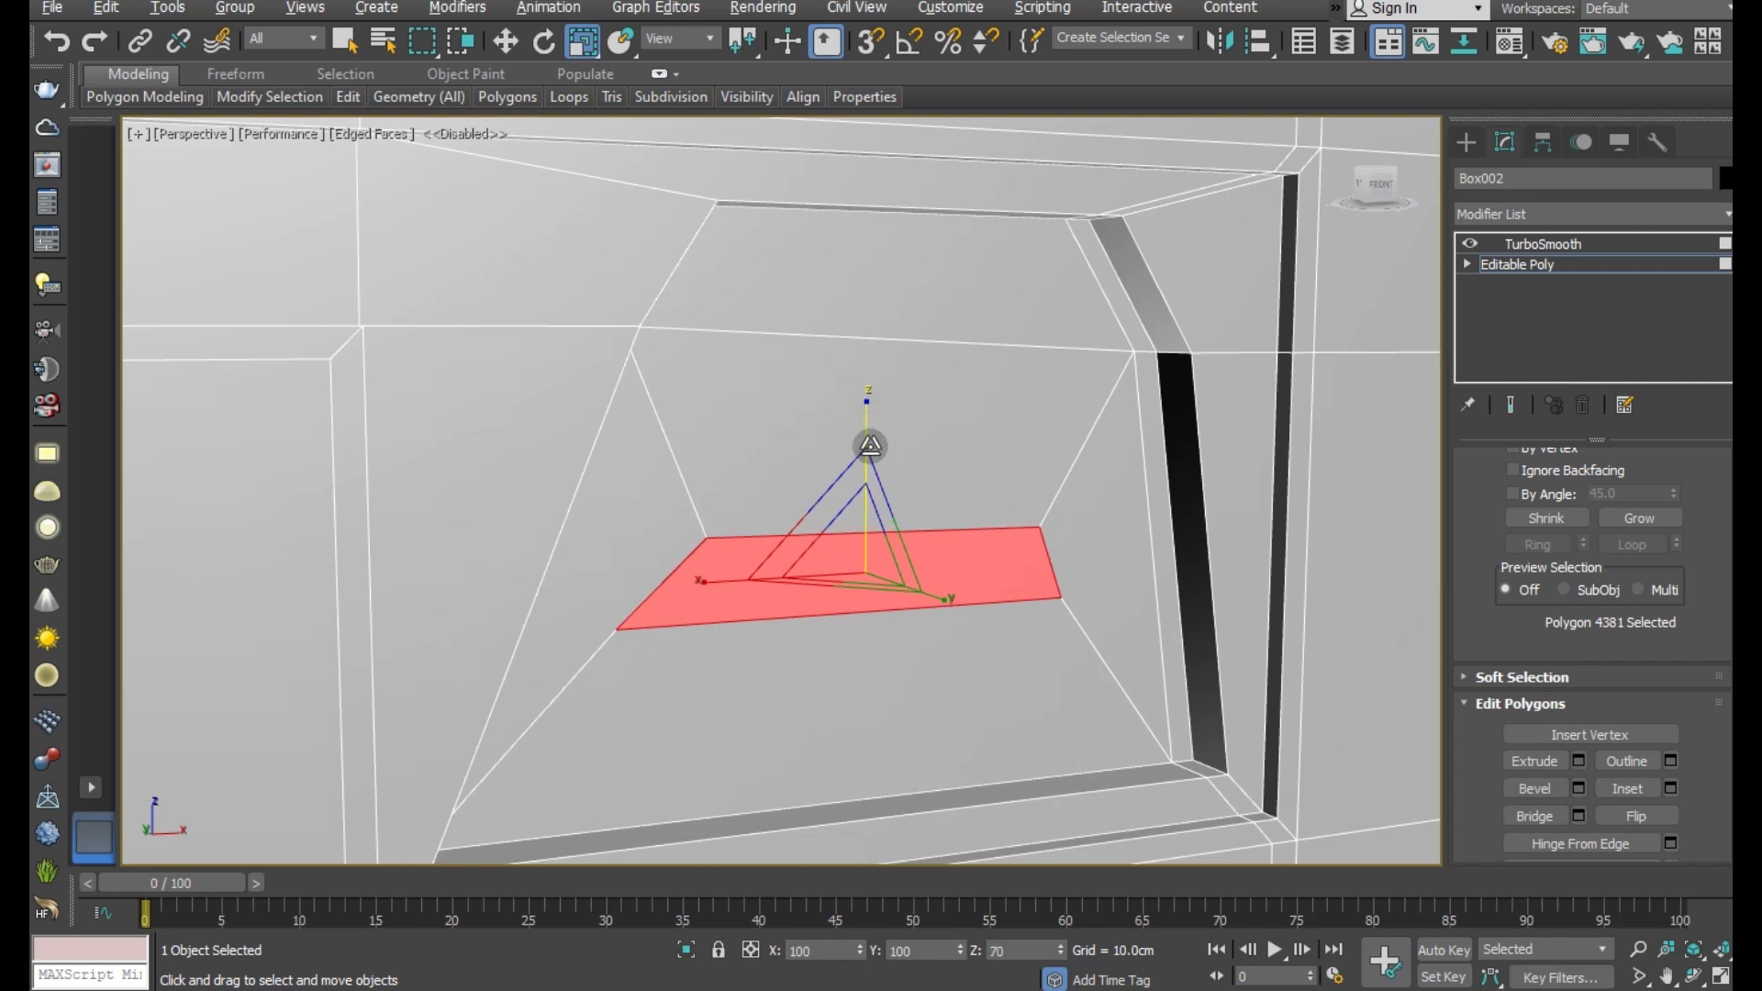
{"action": "mouse_move", "coordinate": [905, 504]}
{"action": "middle_mouse_down", "text": "alt"}
{"action": "mouse_move", "coordinate": [866, 540]}
{"action": "mouse_move", "coordinate": [748, 397]}
{"action": "middle_mouse_up", "text": "alt"}
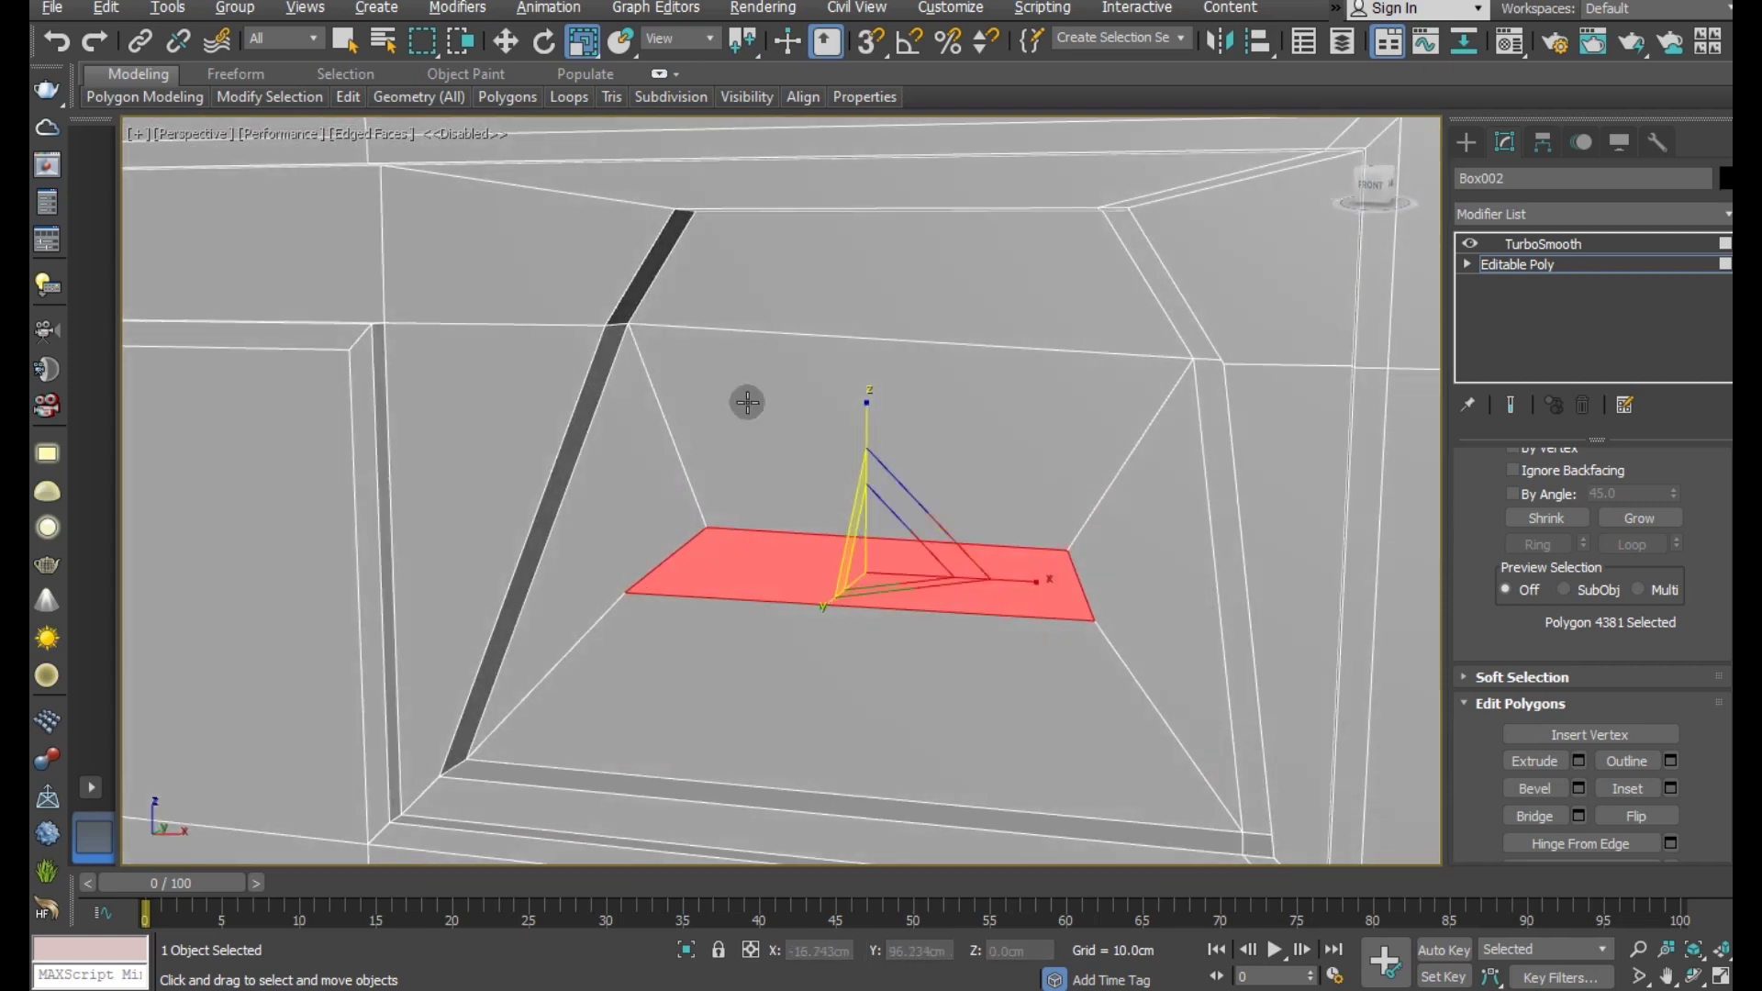
{"action": "left_click", "coordinate": [516, 50]}
- Slide the inset face's corner vertices along X to tidy the recess edges
{"action": "mouse_move", "coordinate": [569, 97]}
{"action": "left_click_drag", "start_coordinate": [1499, 450], "coordinate": [1566, 563]}
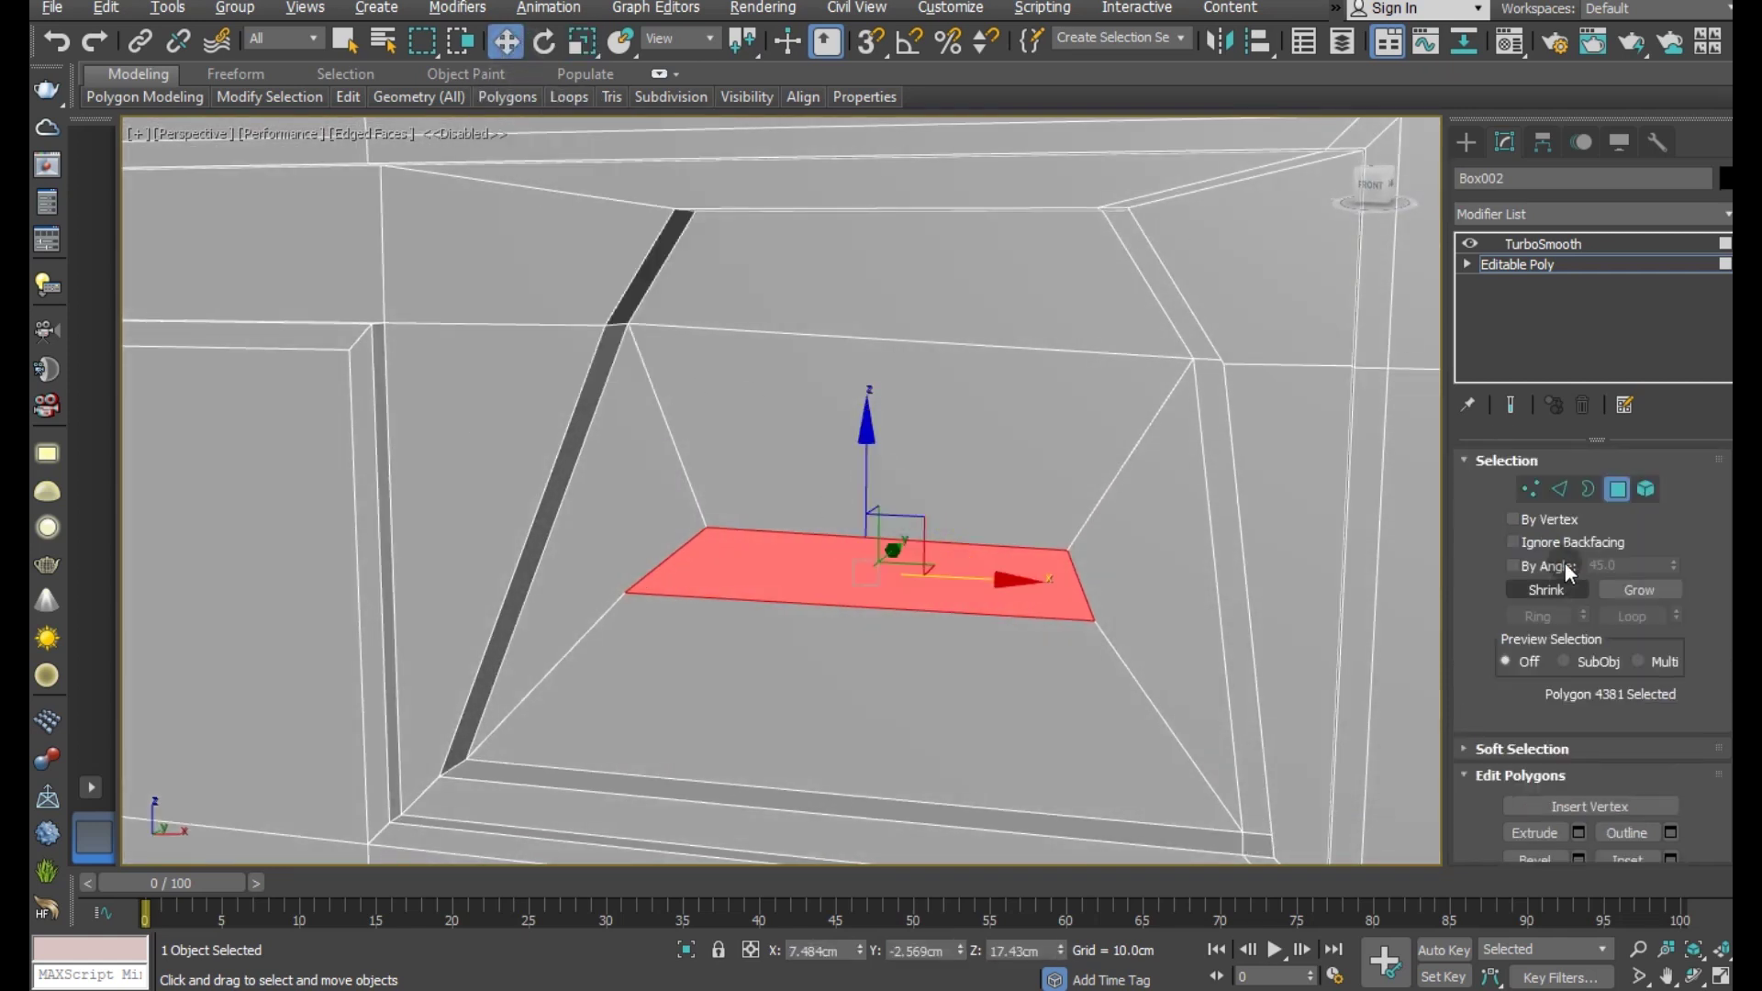
{"action": "left_click", "coordinate": [1531, 489]}
{"action": "scroll", "coordinate": [973, 584], "scroll_direction": "up", "scroll_amount": 3}
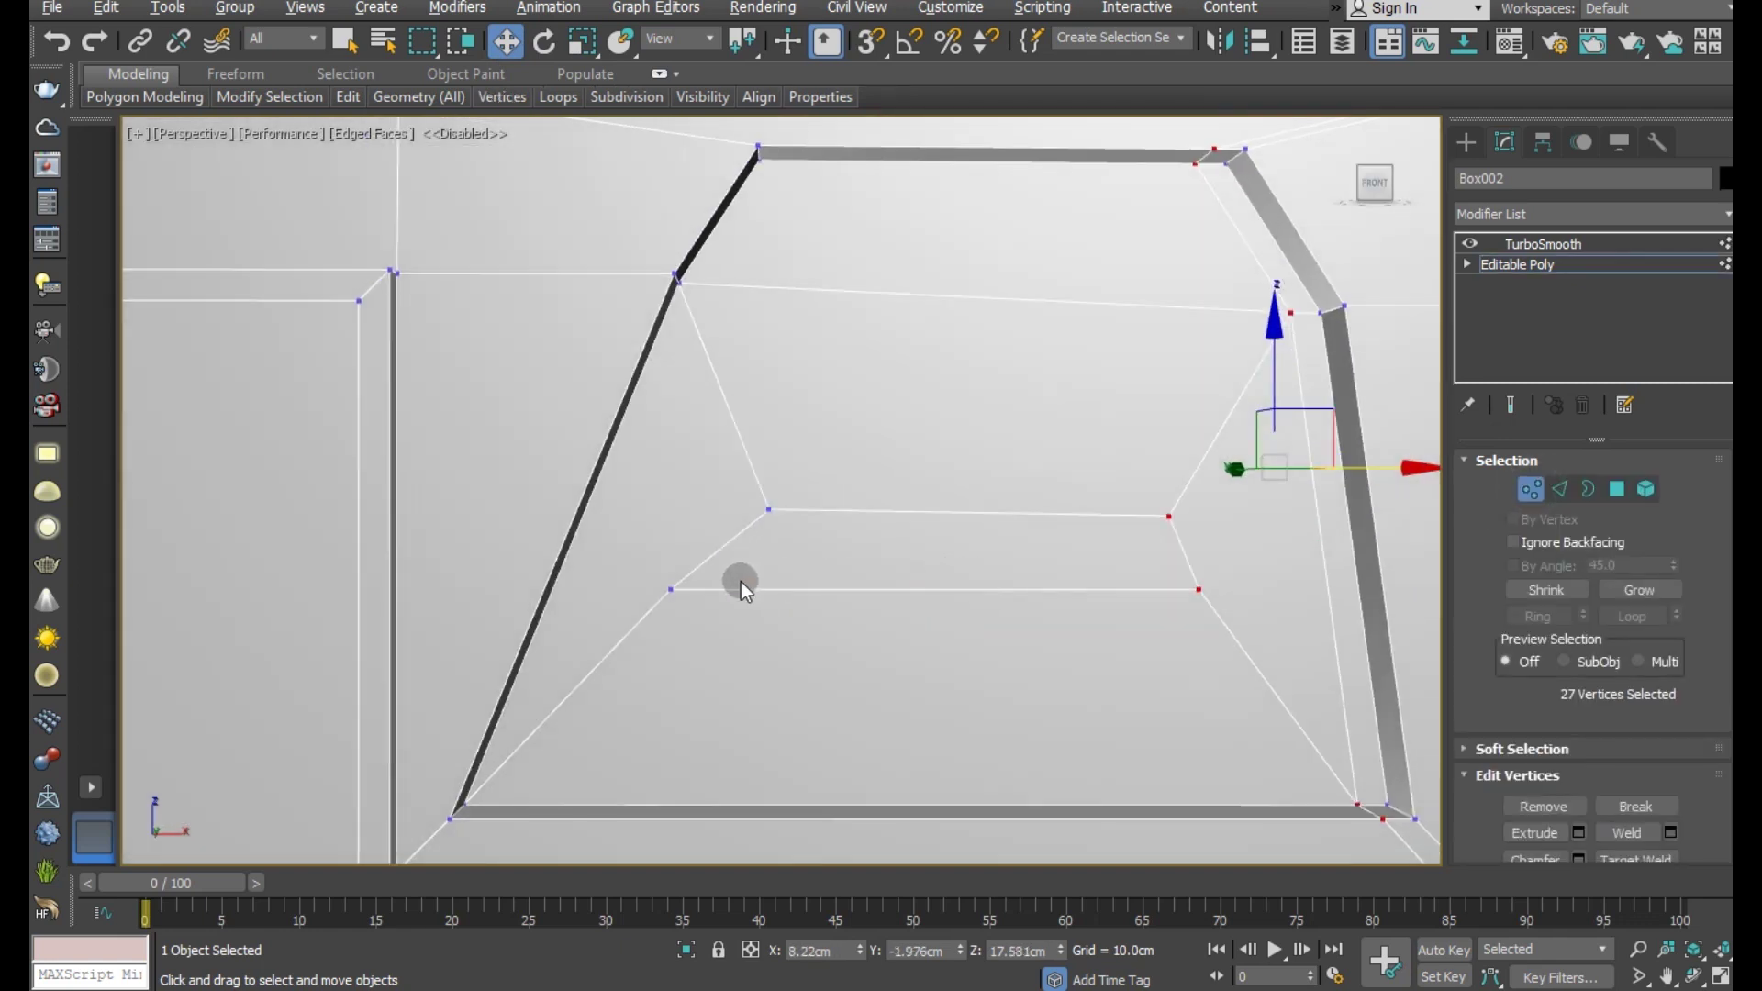
{"action": "left_click_drag", "start_coordinate": [677, 595], "coordinate": [881, 564]}
{"action": "left_click", "coordinate": [1200, 589]}
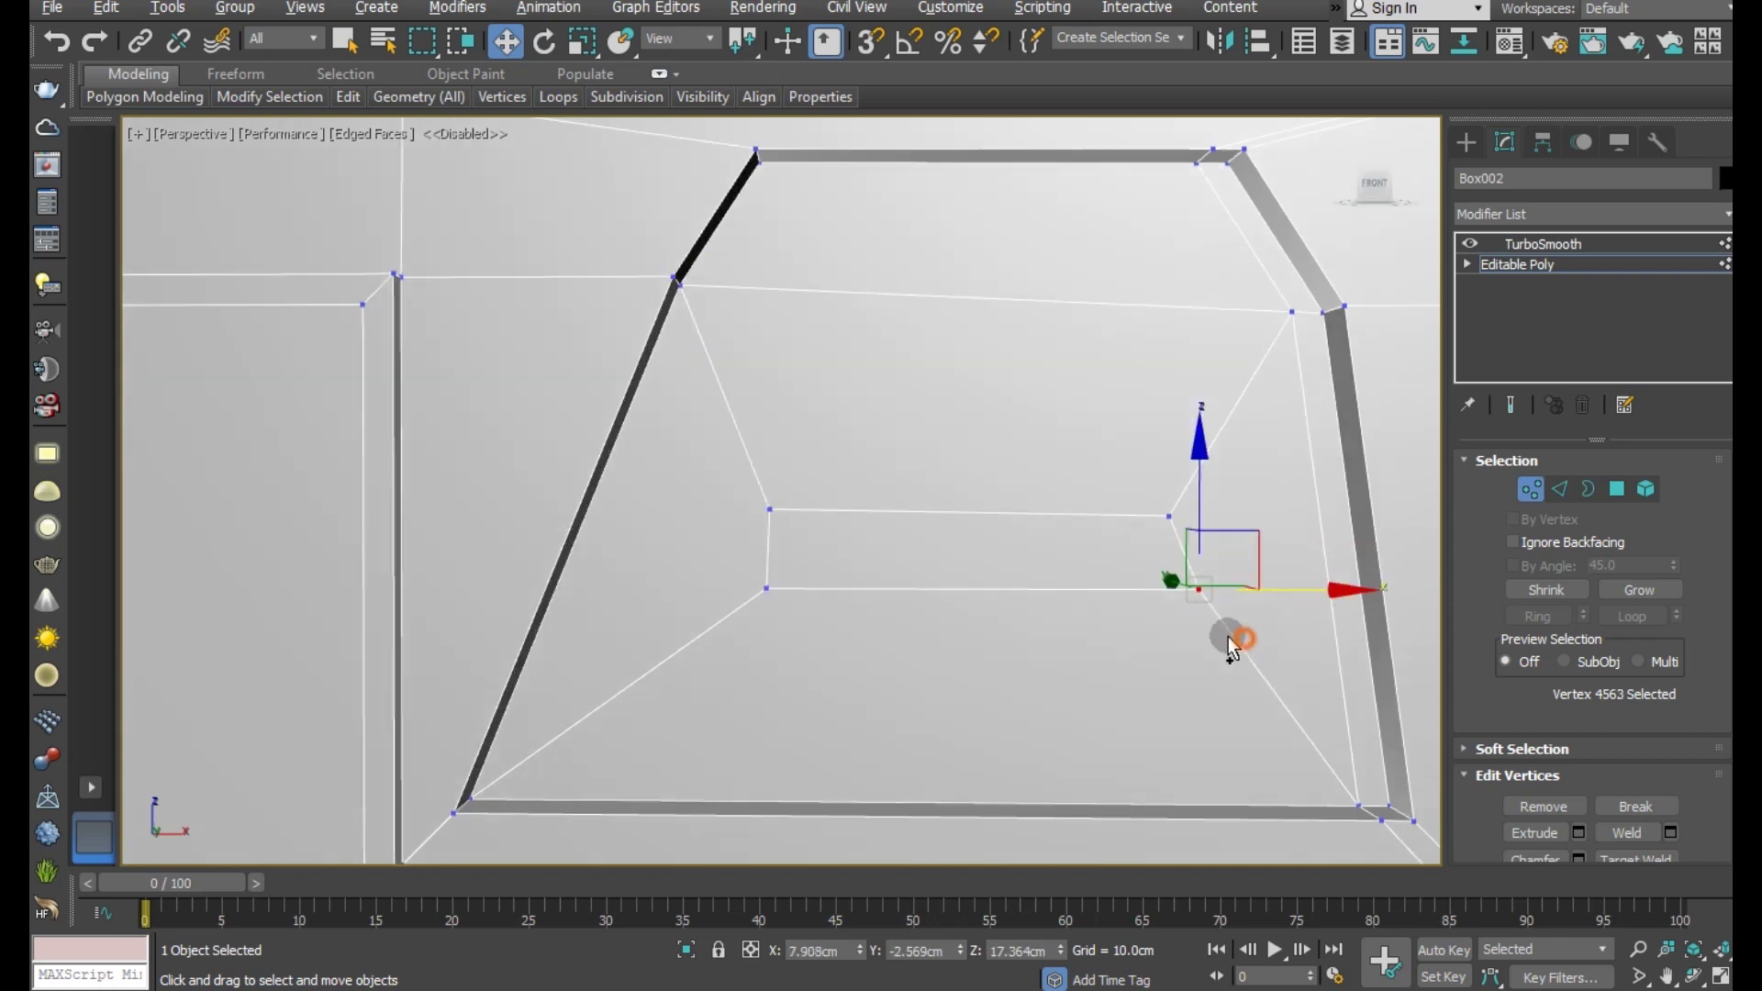
{"action": "middle_click_drag", "start_coordinate": [1229, 636], "coordinate": [1307, 615], "text": "alt"}
{"action": "left_click_drag", "start_coordinate": [1299, 591], "coordinate": [1264, 617]}
{"action": "middle_click_drag", "start_coordinate": [1264, 617], "coordinate": [1358, 609], "text": "alt"}
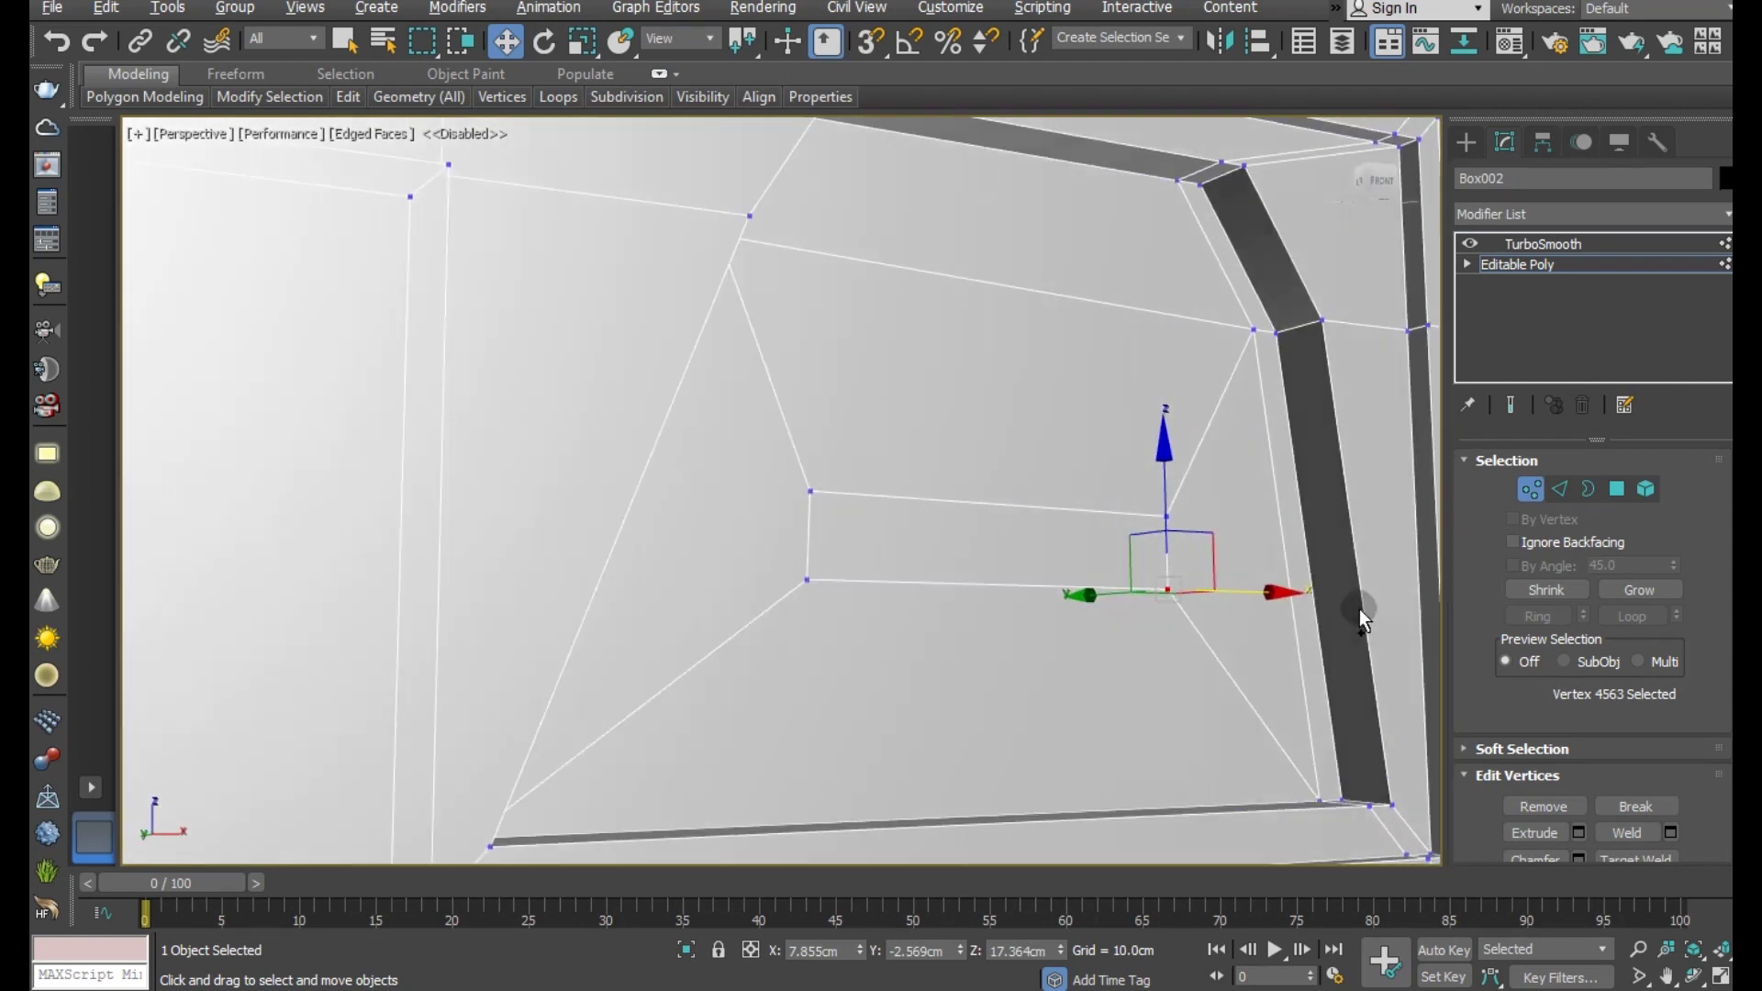
- Extrude the recessed face outward into a small rectangular box
{"action": "left_click", "coordinate": [1622, 486]}
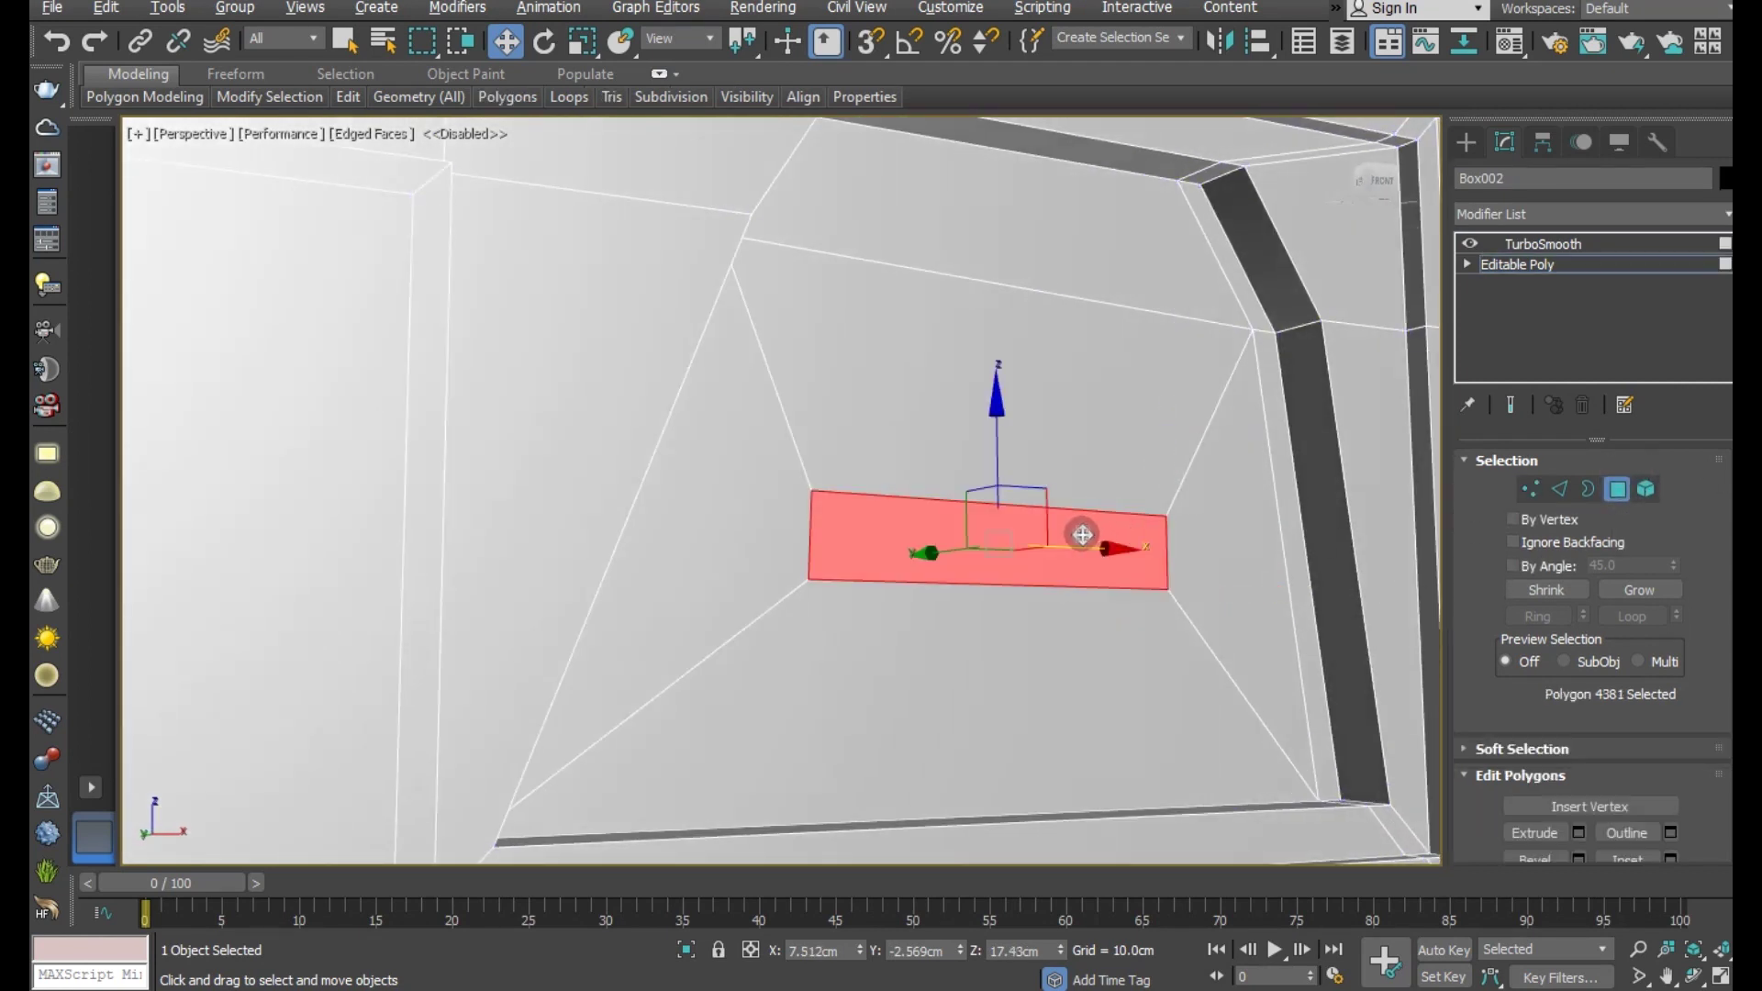
{"action": "scroll", "coordinate": [1643, 753], "scroll_direction": "down", "scroll_amount": 2}
{"action": "left_click", "coordinate": [1579, 761]}
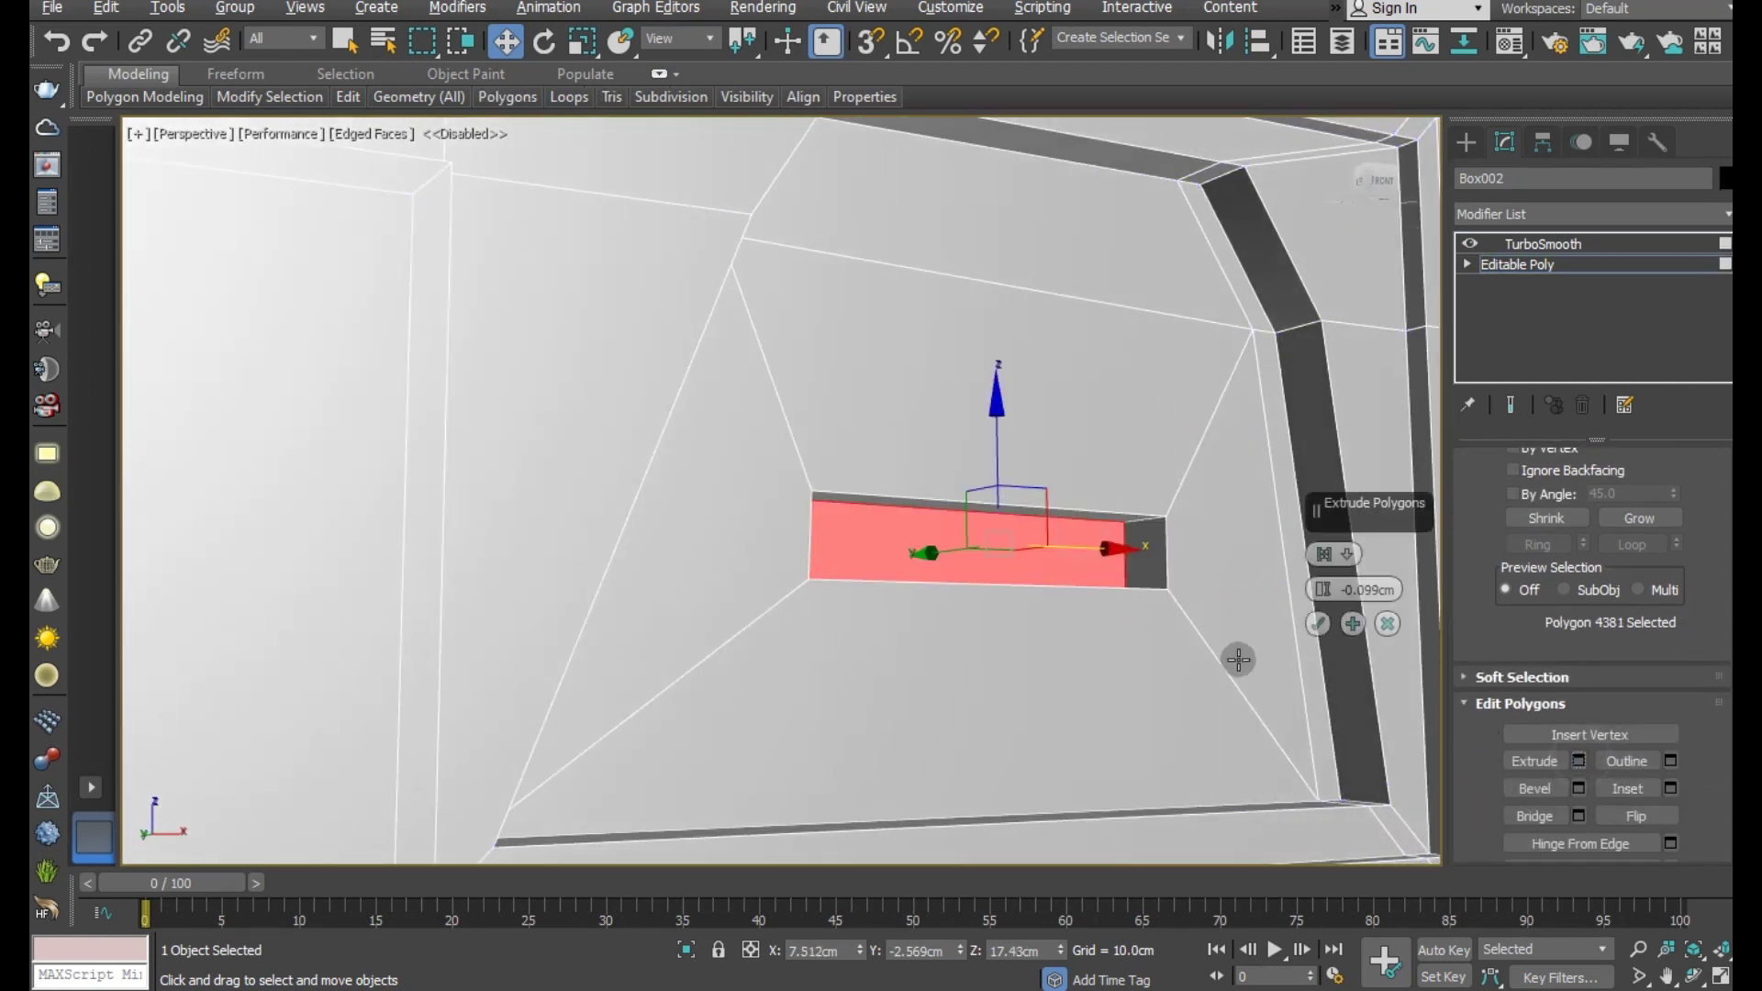
{"action": "mouse_move", "coordinate": [995, 602]}
{"action": "middle_mouse_down", "text": "alt"}
{"action": "mouse_move", "coordinate": [940, 688]}
{"action": "mouse_move", "coordinate": [1247, 693]}
{"action": "middle_mouse_up", "text": "alt"}
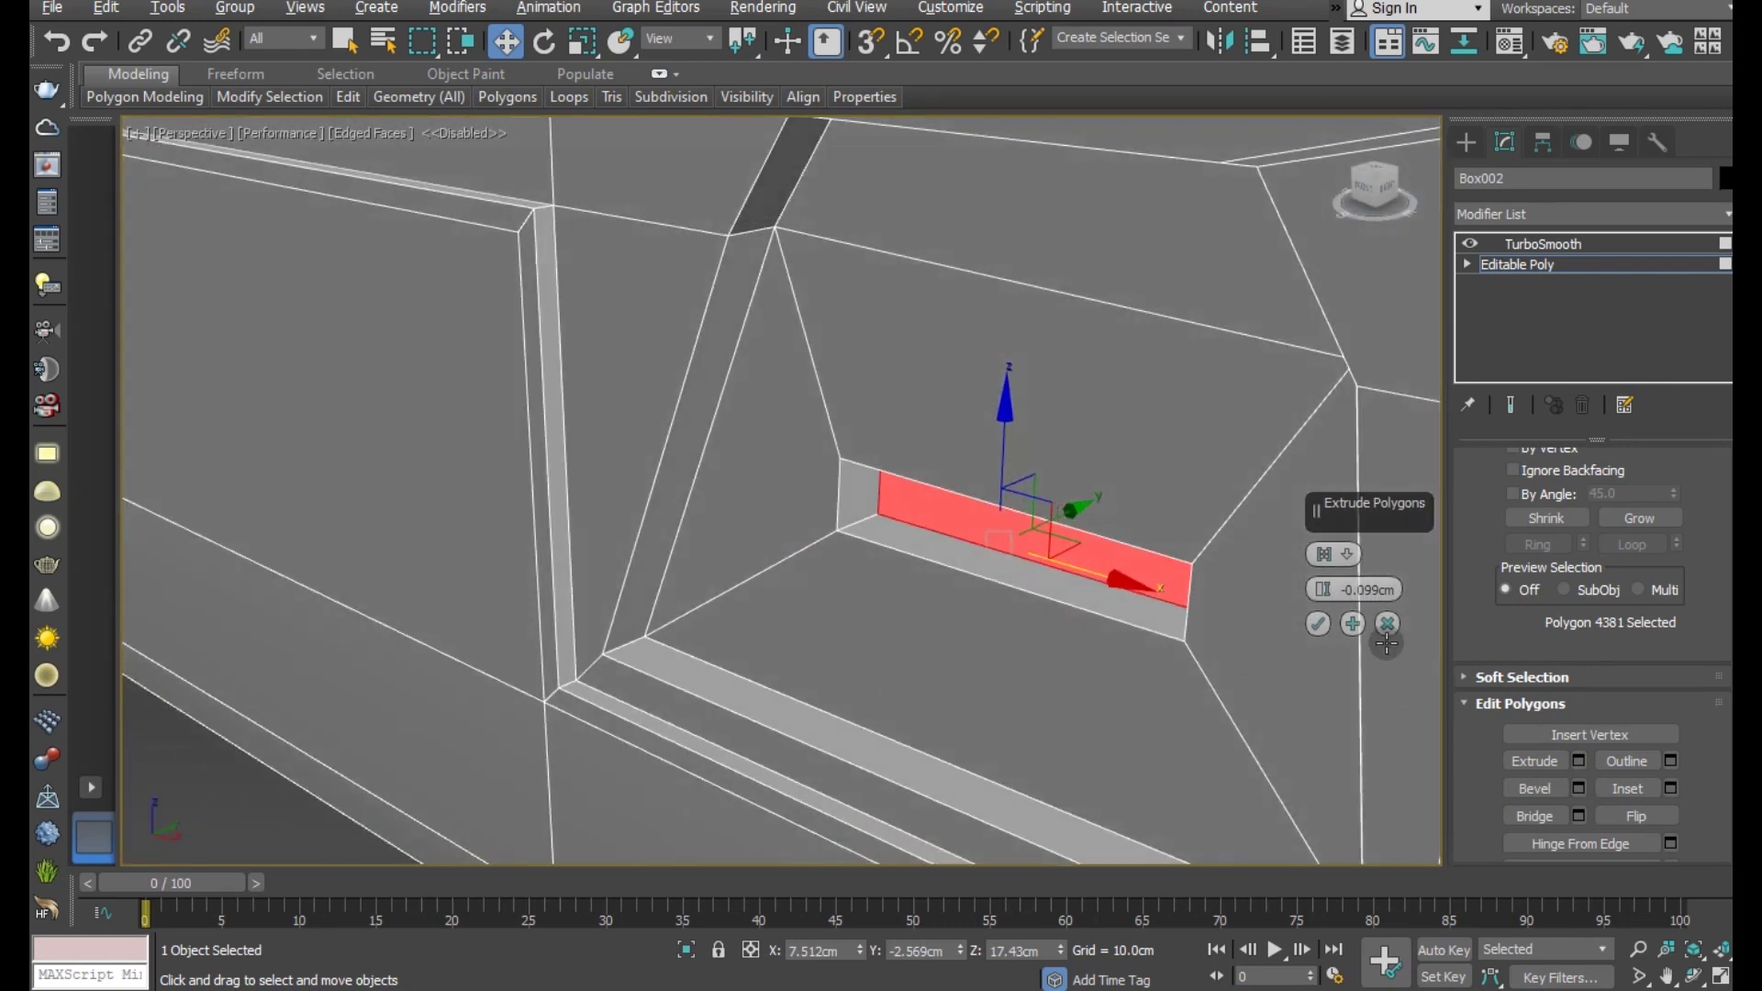
{"action": "left_click_drag", "start_coordinate": [1313, 590], "coordinate": [1313, 574]}
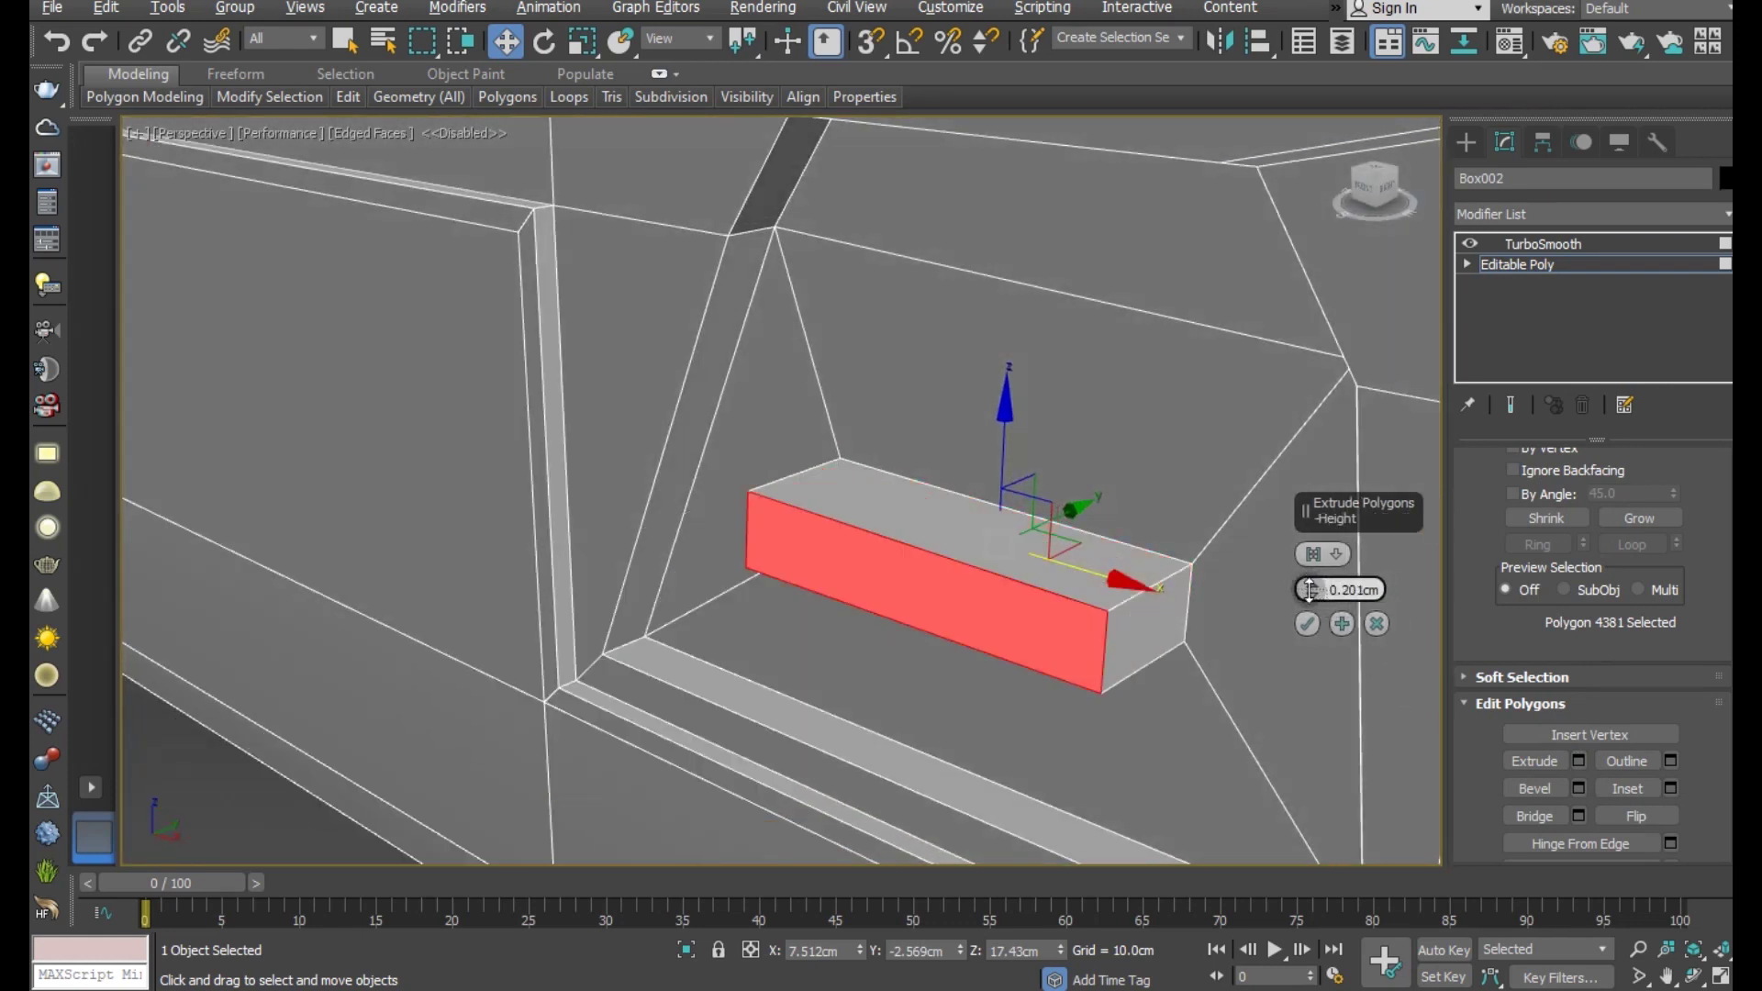
{"action": "left_click", "coordinate": [1307, 624]}
- Move the box's end face along Y to adjust its length
{"action": "mouse_move", "coordinate": [1308, 625]}
{"action": "middle_mouse_down", "text": "alt"}
{"action": "mouse_move", "coordinate": [1160, 618]}
{"action": "mouse_move", "coordinate": [1054, 577]}
{"action": "mouse_move", "coordinate": [850, 554]}
{"action": "middle_mouse_up", "text": "alt"}
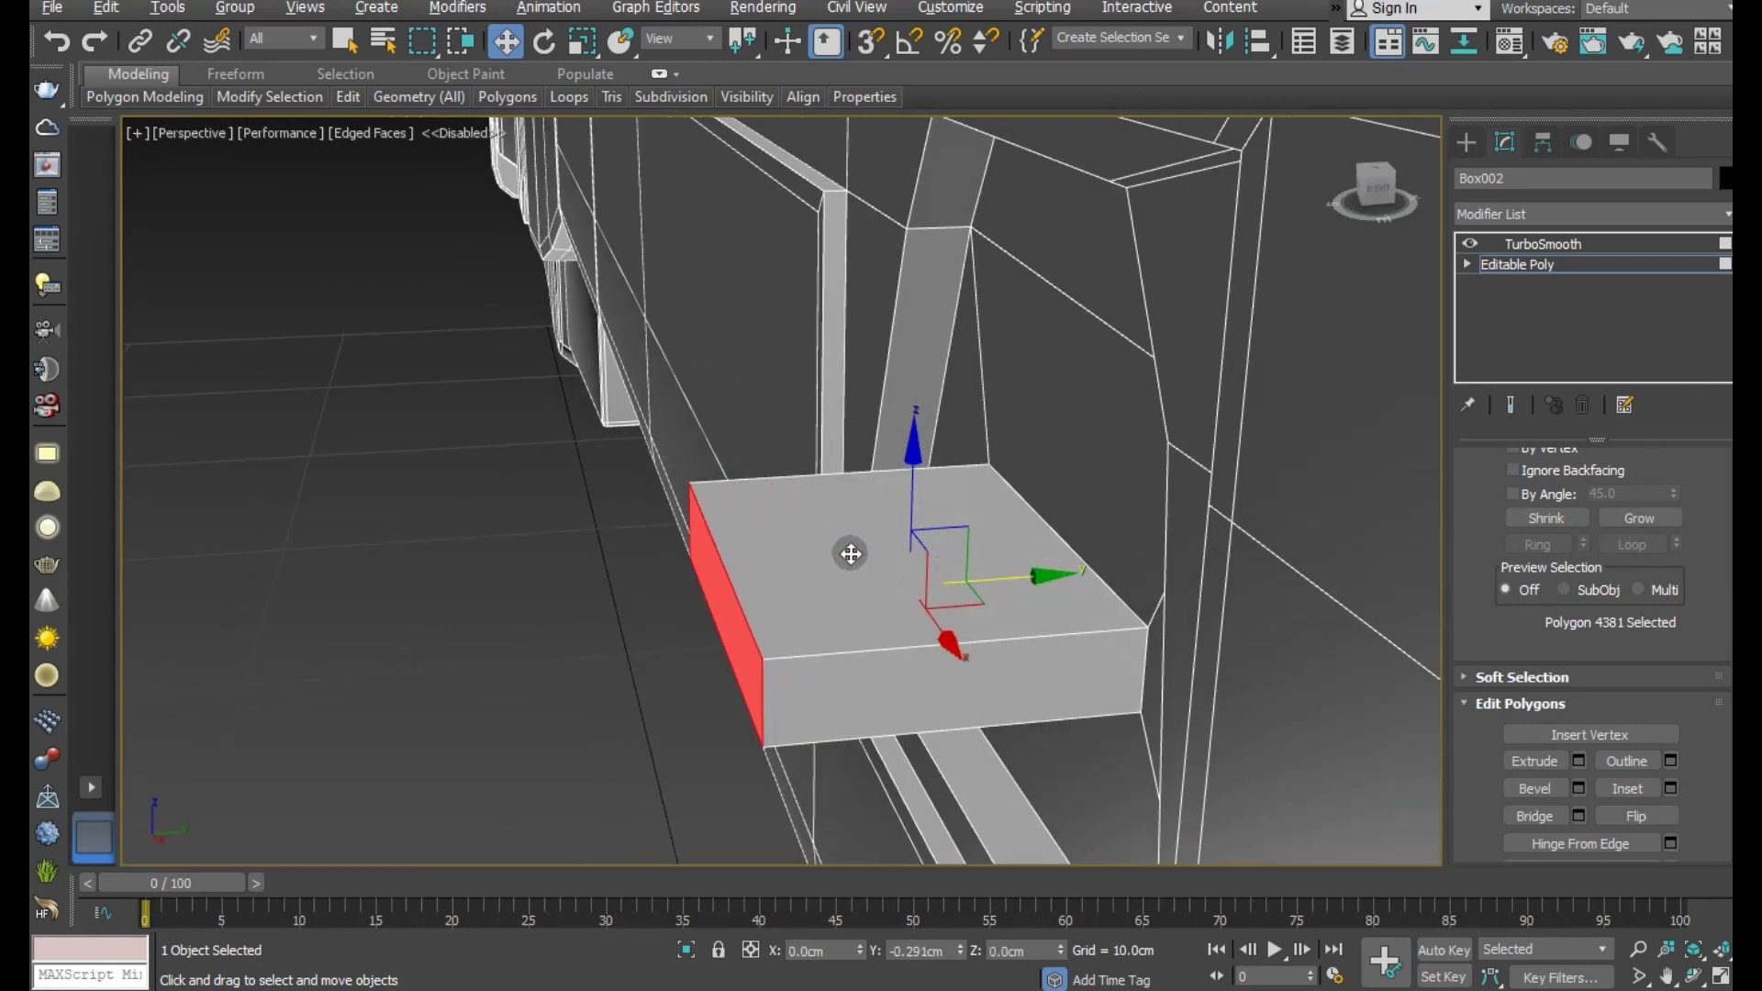
{"action": "scroll", "coordinate": [850, 554], "scroll_direction": "down", "scroll_amount": 3}
{"action": "middle_click_drag", "start_coordinate": [1013, 629], "coordinate": [814, 552], "text": "alt"}
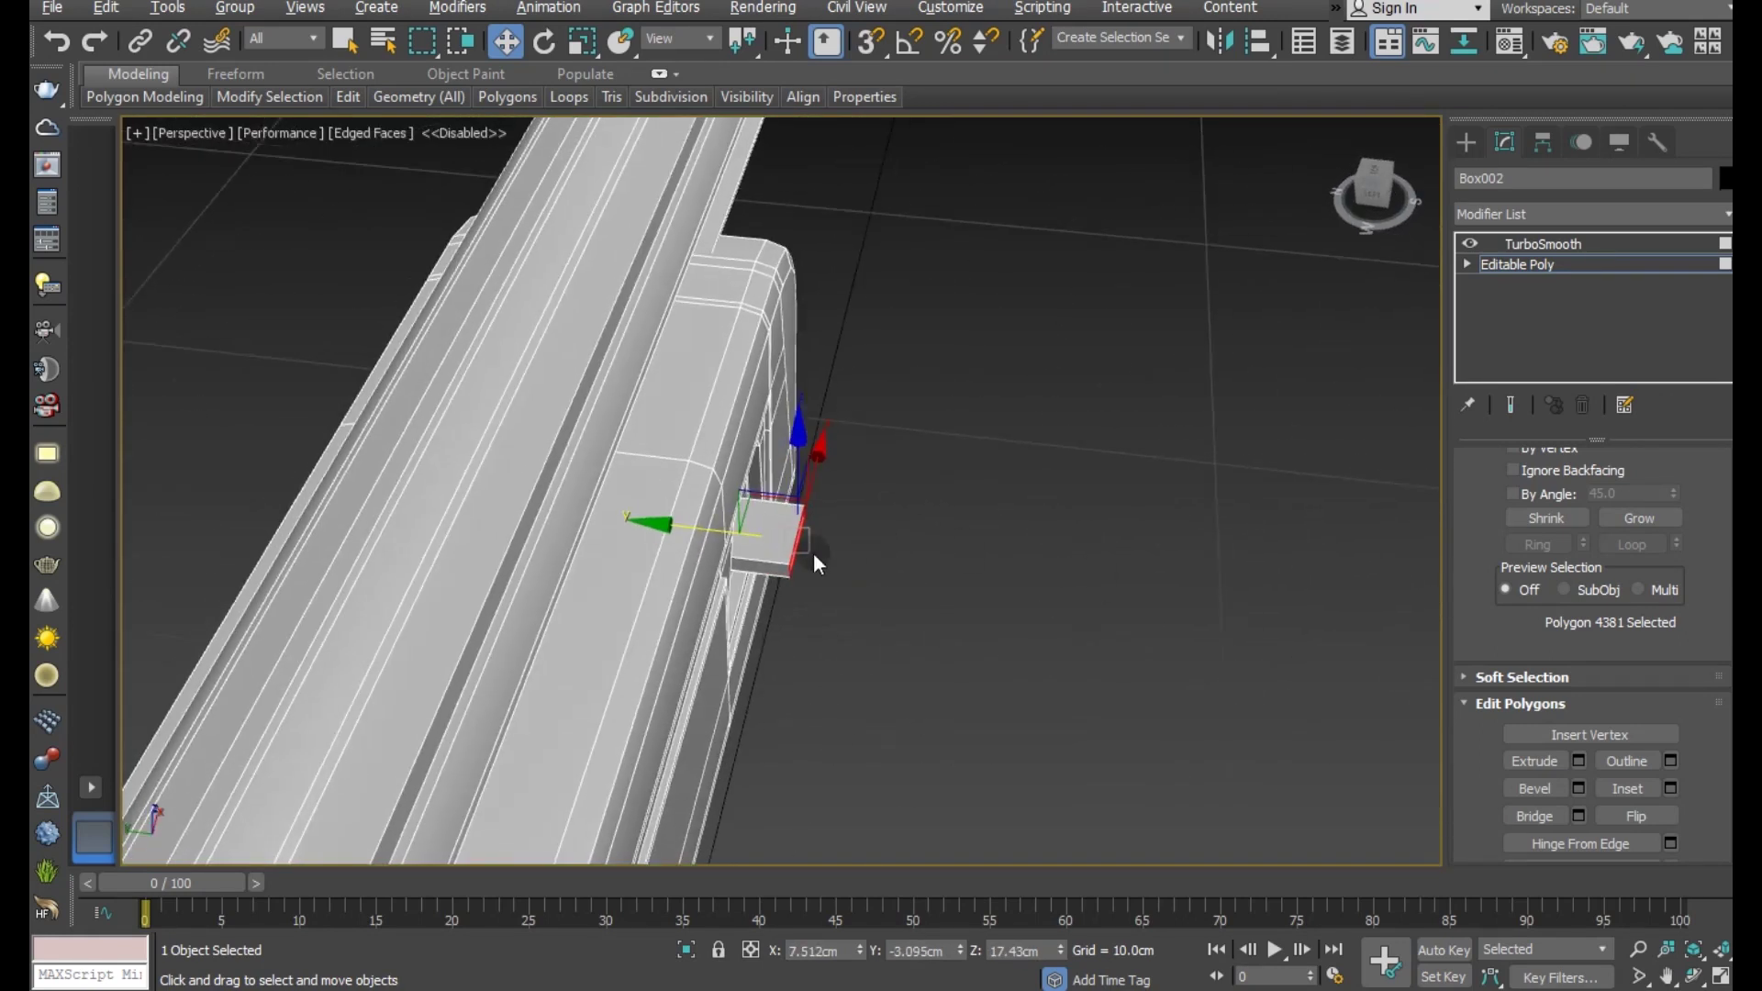
{"action": "scroll", "coordinate": [721, 531], "scroll_direction": "up", "scroll_amount": 3}
{"action": "left_click_drag", "start_coordinate": [706, 514], "coordinate": [817, 516]}
{"action": "middle_click_drag", "start_coordinate": [1000, 622], "coordinate": [842, 494], "text": "alt"}
{"action": "scroll", "coordinate": [842, 494], "scroll_direction": "up", "scroll_amount": 2}
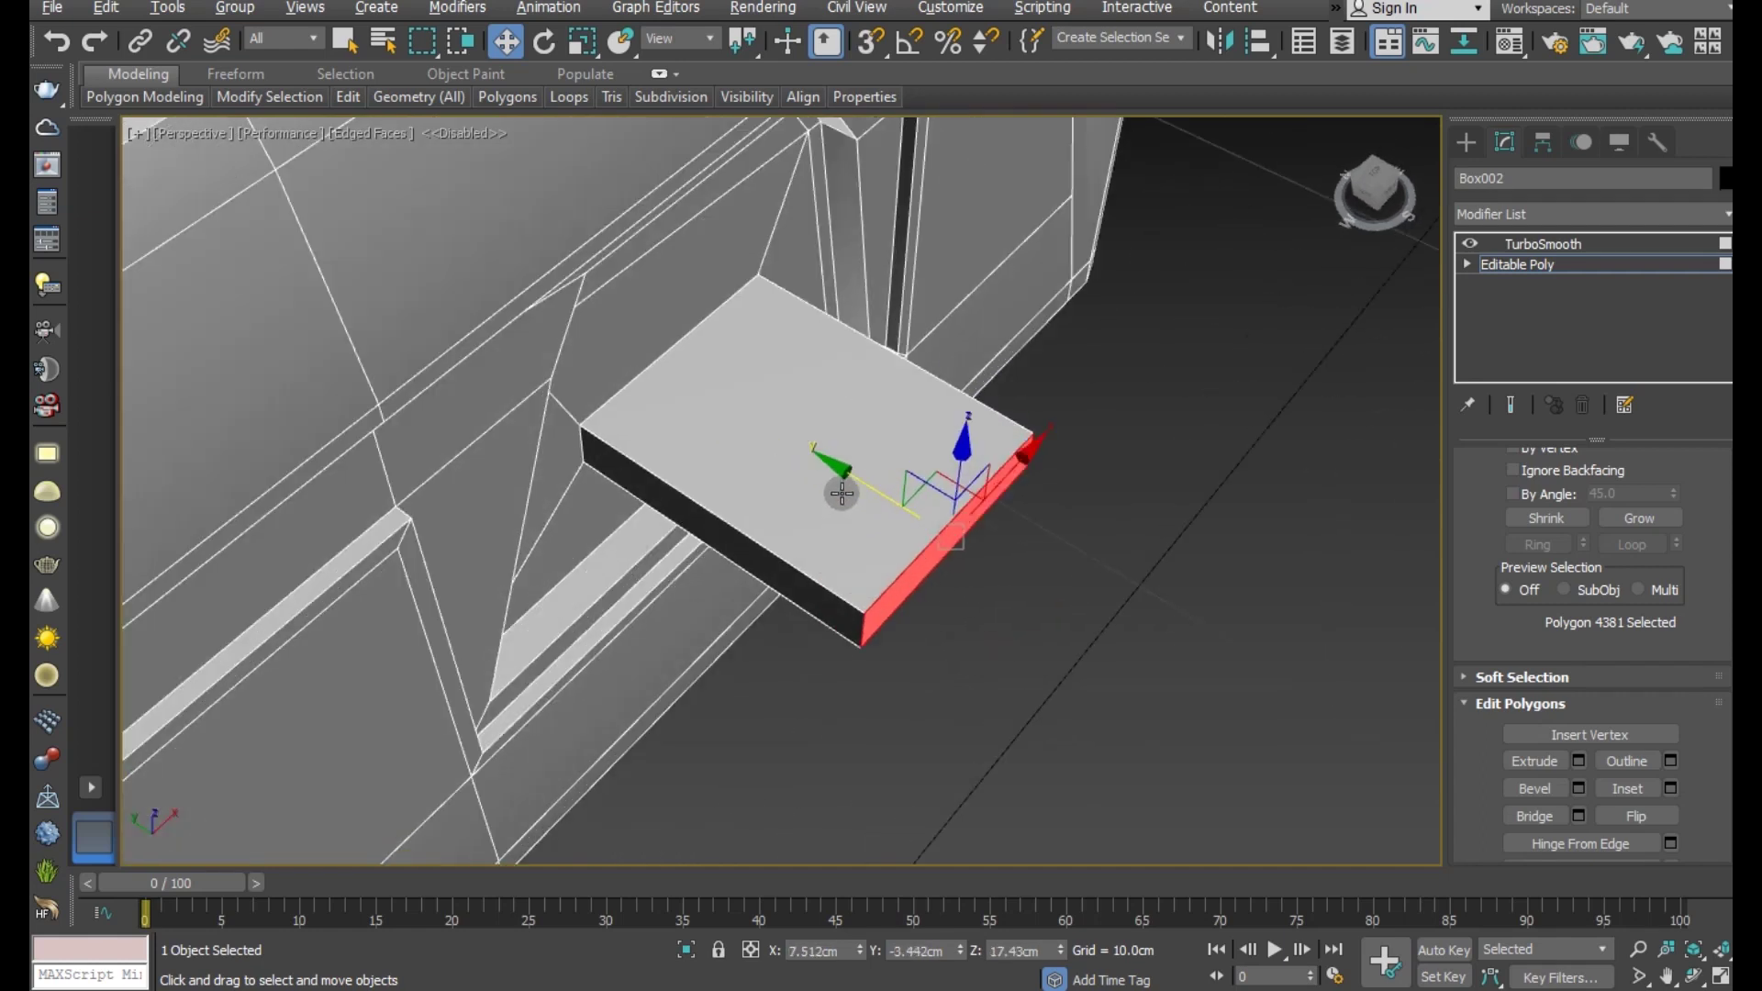
{"action": "left_click_drag", "start_coordinate": [854, 481], "coordinate": [897, 502]}
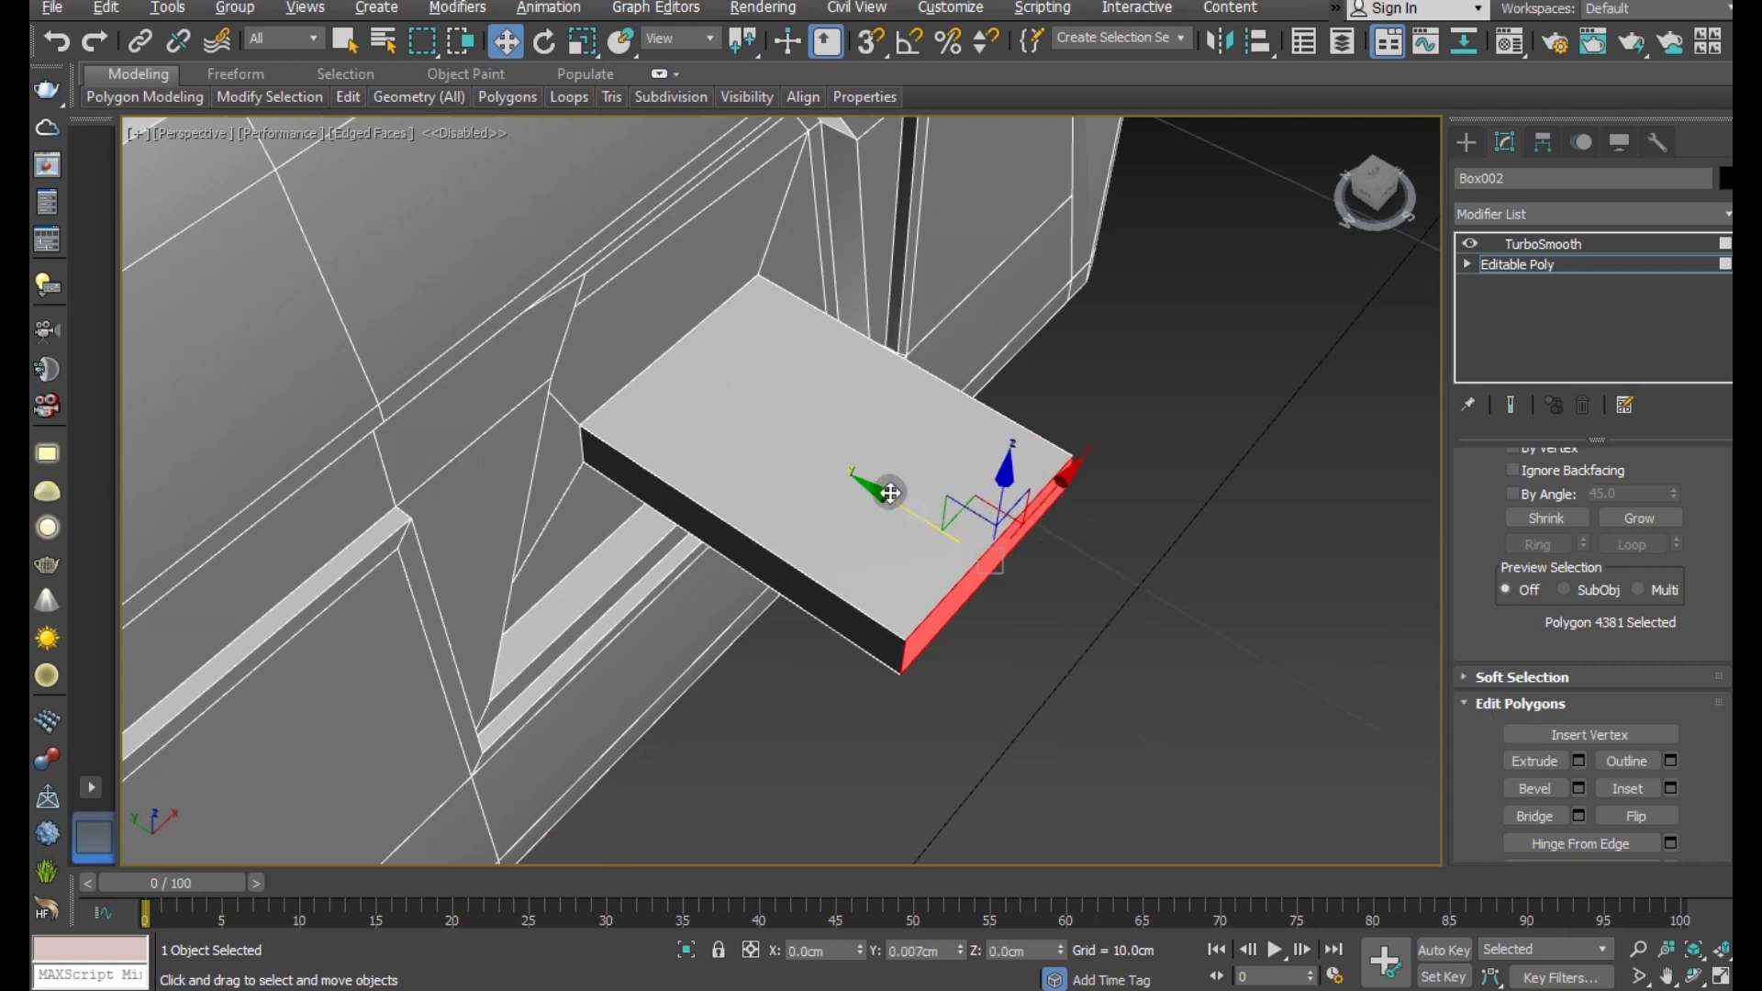
{"action": "left_click_drag", "start_coordinate": [932, 517], "coordinate": [794, 456]}
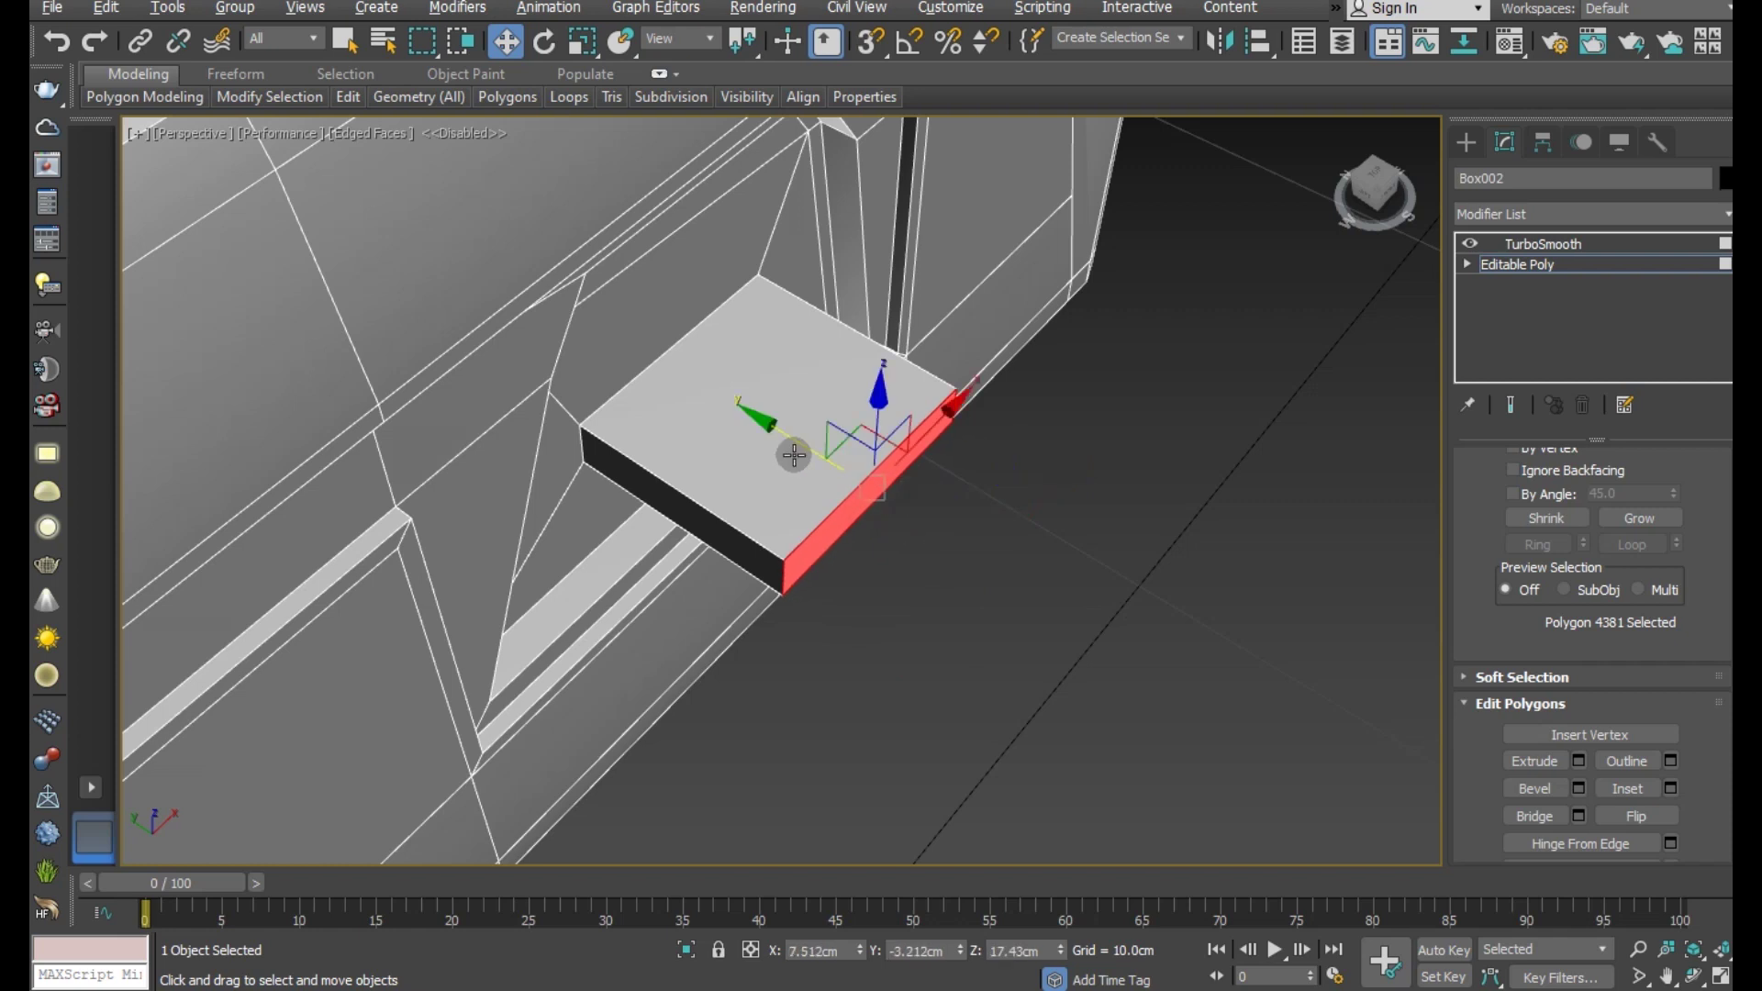
- Extrude the end face again and slide it out to add a second section
{"action": "left_click", "coordinate": [1577, 762]}
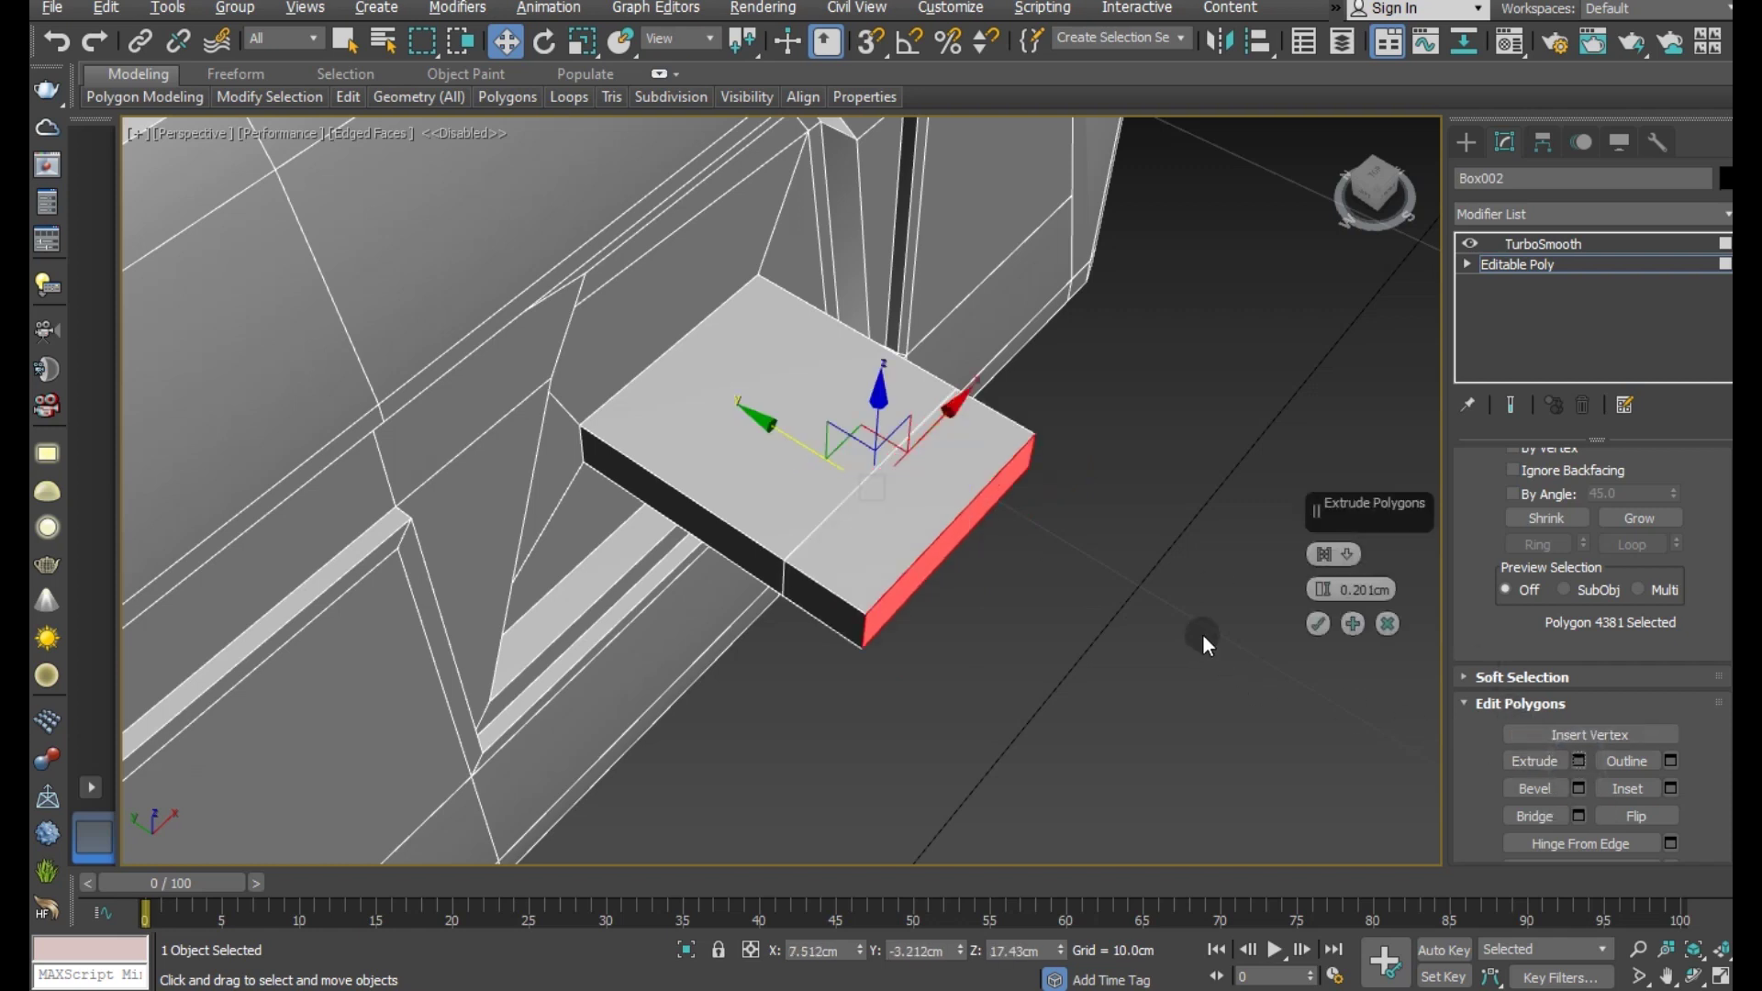
{"action": "left_click", "coordinate": [1319, 624]}
{"action": "left_click_drag", "start_coordinate": [858, 486], "coordinate": [944, 537]}
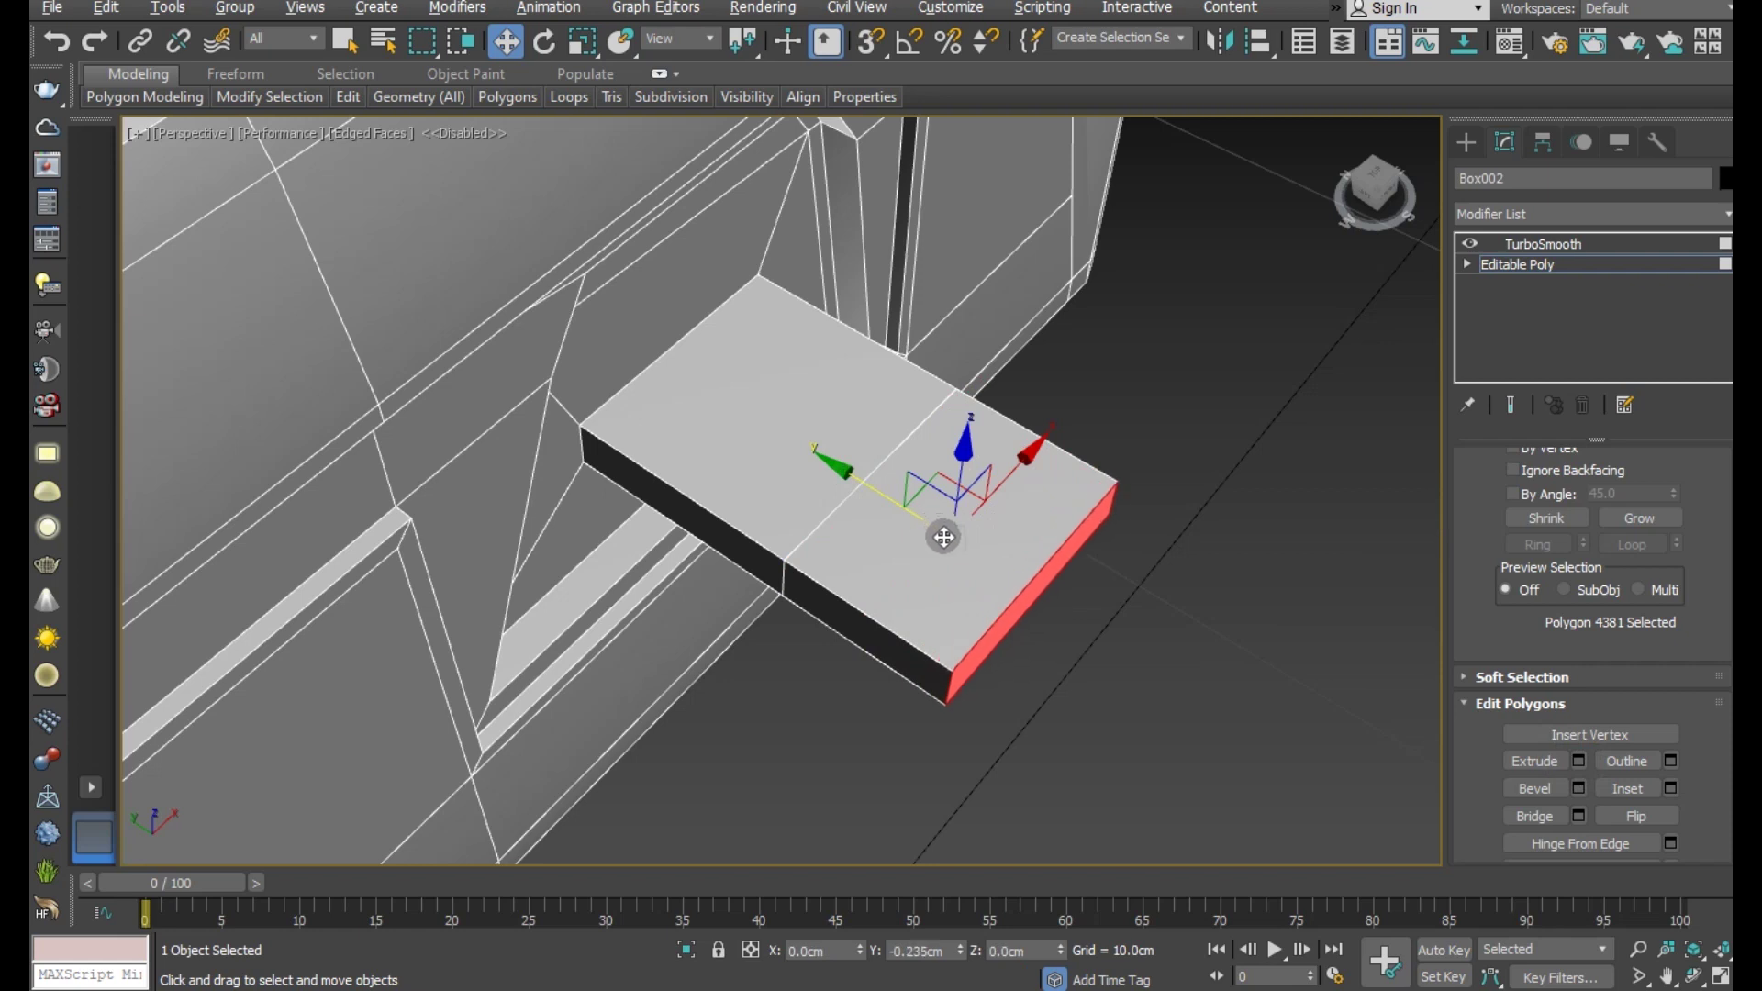
- Select the top and underside faces of the new section
{"action": "left_click", "coordinate": [1011, 562]}
{"action": "mouse_move", "coordinate": [1055, 539]}
{"action": "middle_mouse_down", "text": "alt"}
{"action": "mouse_move", "coordinate": [1074, 409]}
{"action": "mouse_move", "coordinate": [973, 524]}
{"action": "middle_mouse_up", "text": "alt"}
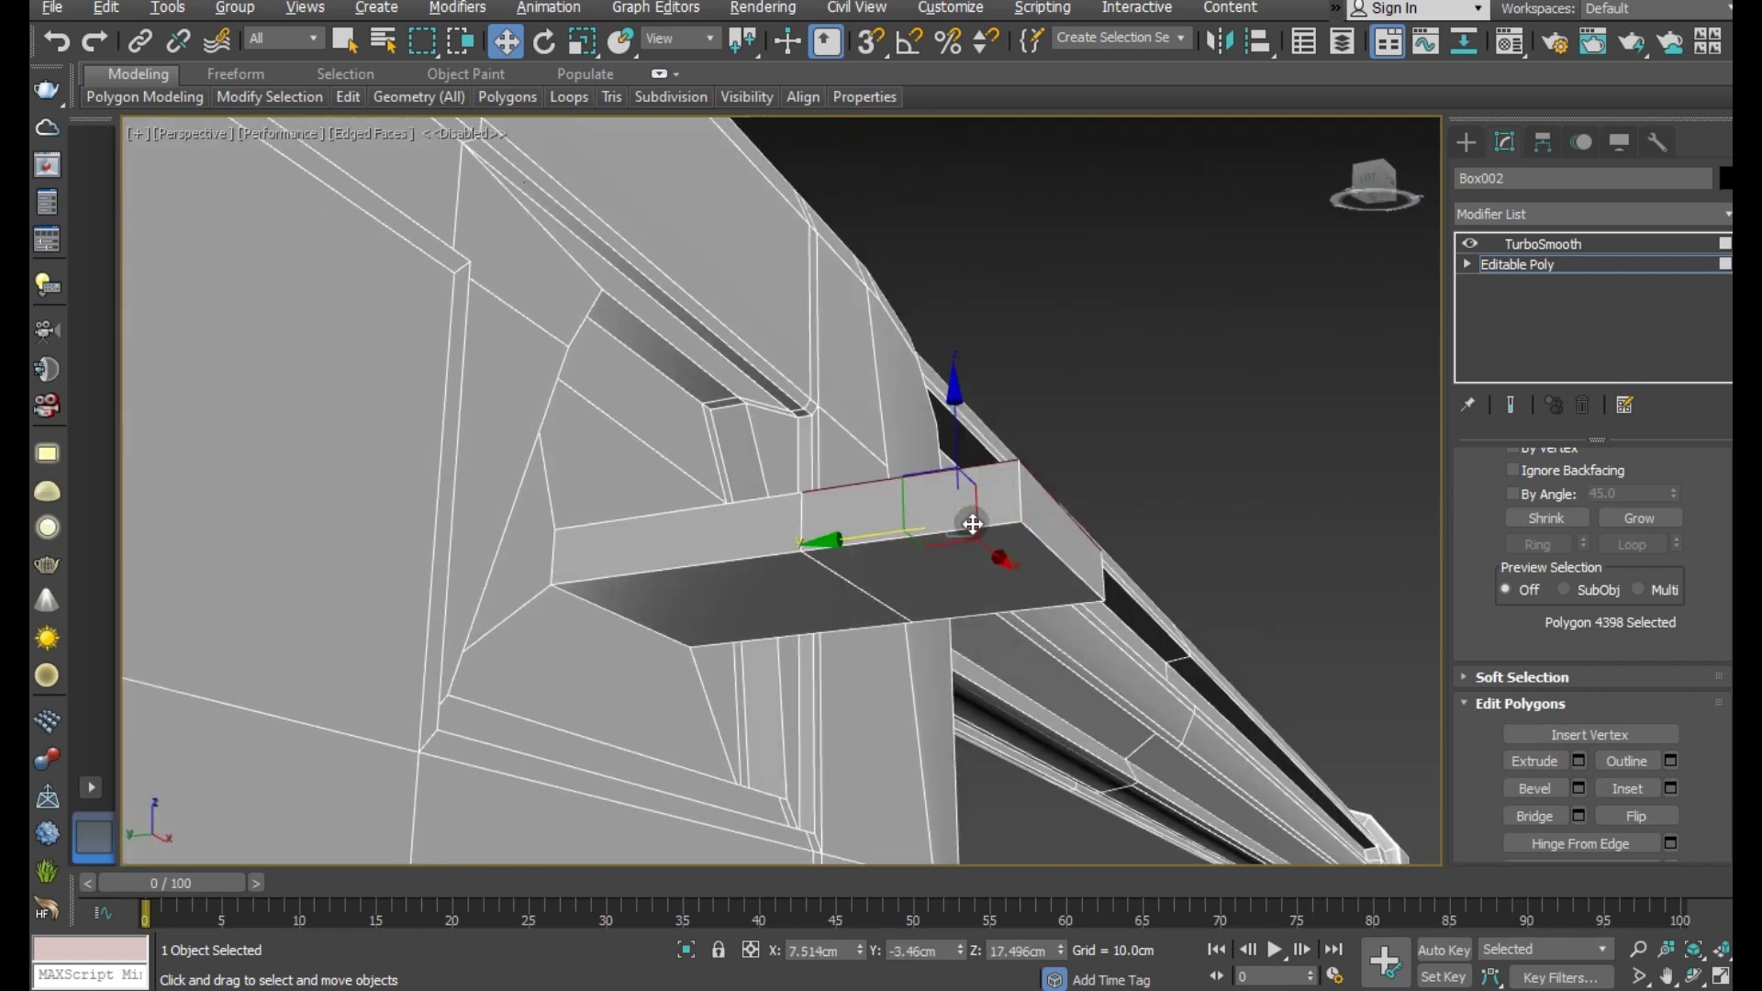
{"action": "left_click", "coordinate": [954, 551], "text": "ctrl"}
{"action": "mouse_move", "coordinate": [1031, 578]}
{"action": "middle_mouse_down", "text": "alt"}
{"action": "mouse_move", "coordinate": [1019, 688]}
{"action": "mouse_move", "coordinate": [1016, 634]}
{"action": "middle_mouse_up", "text": "alt"}
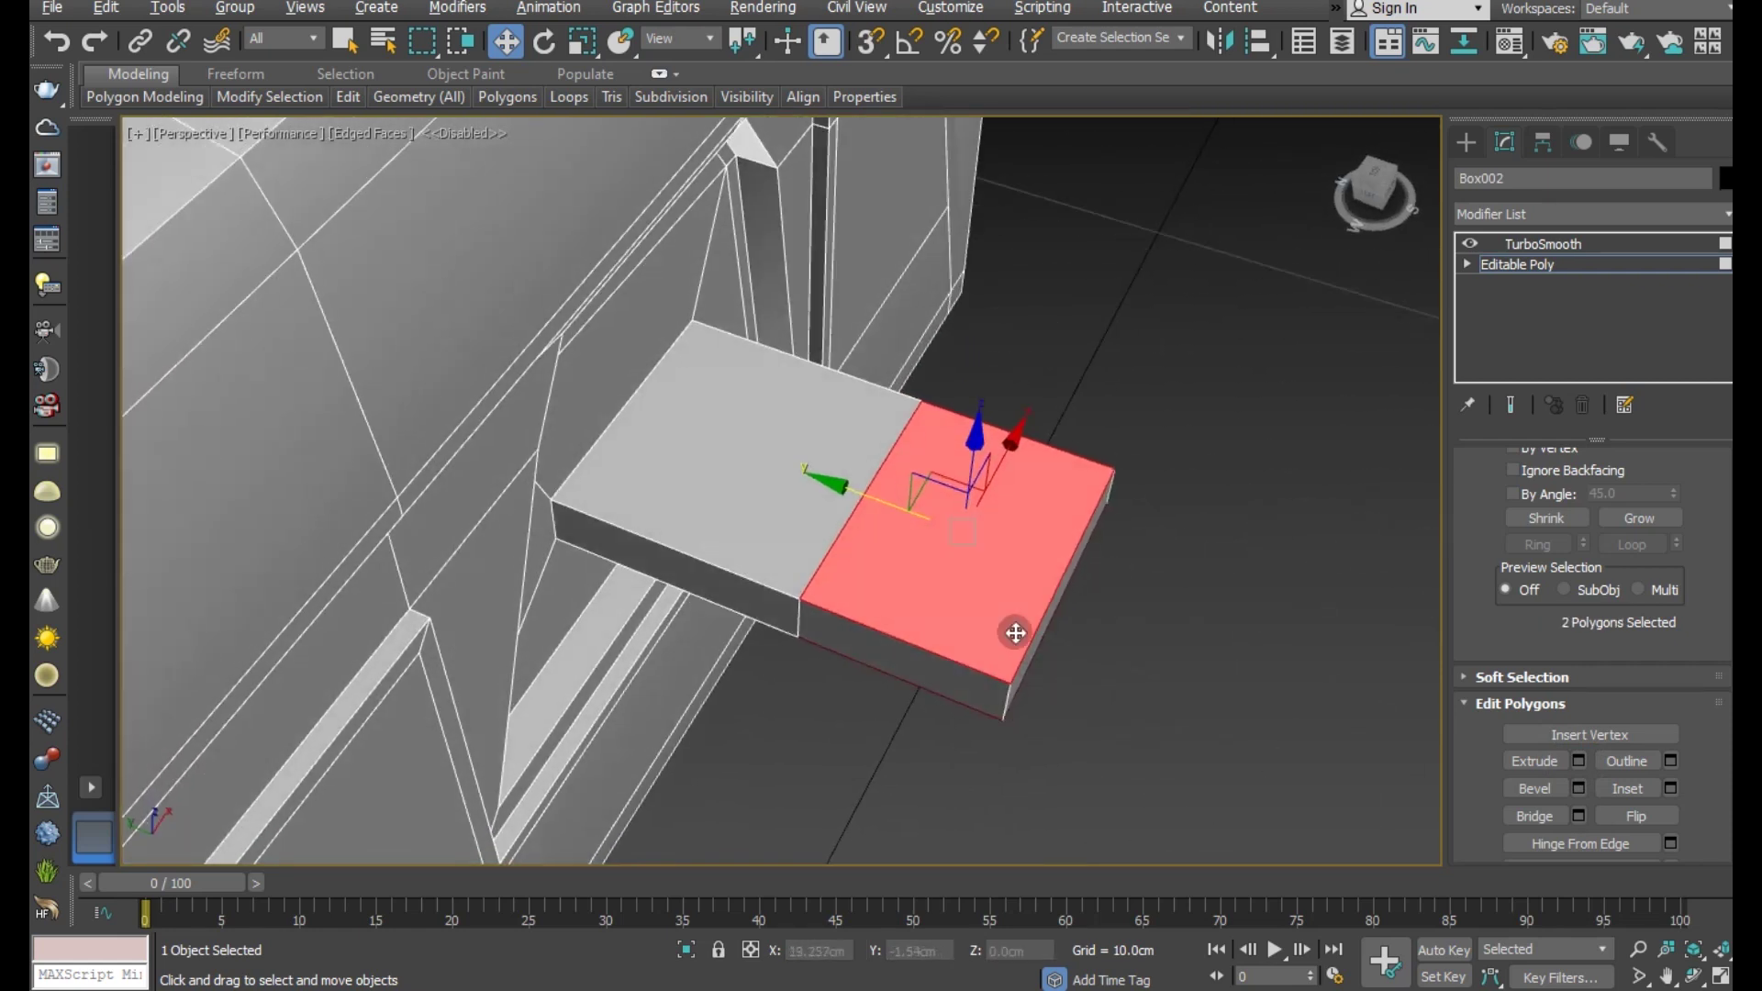
- Inset the top and underside faces of the new section by a small amount
{"action": "left_click_drag", "start_coordinate": [1610, 770], "coordinate": [1577, 734]}
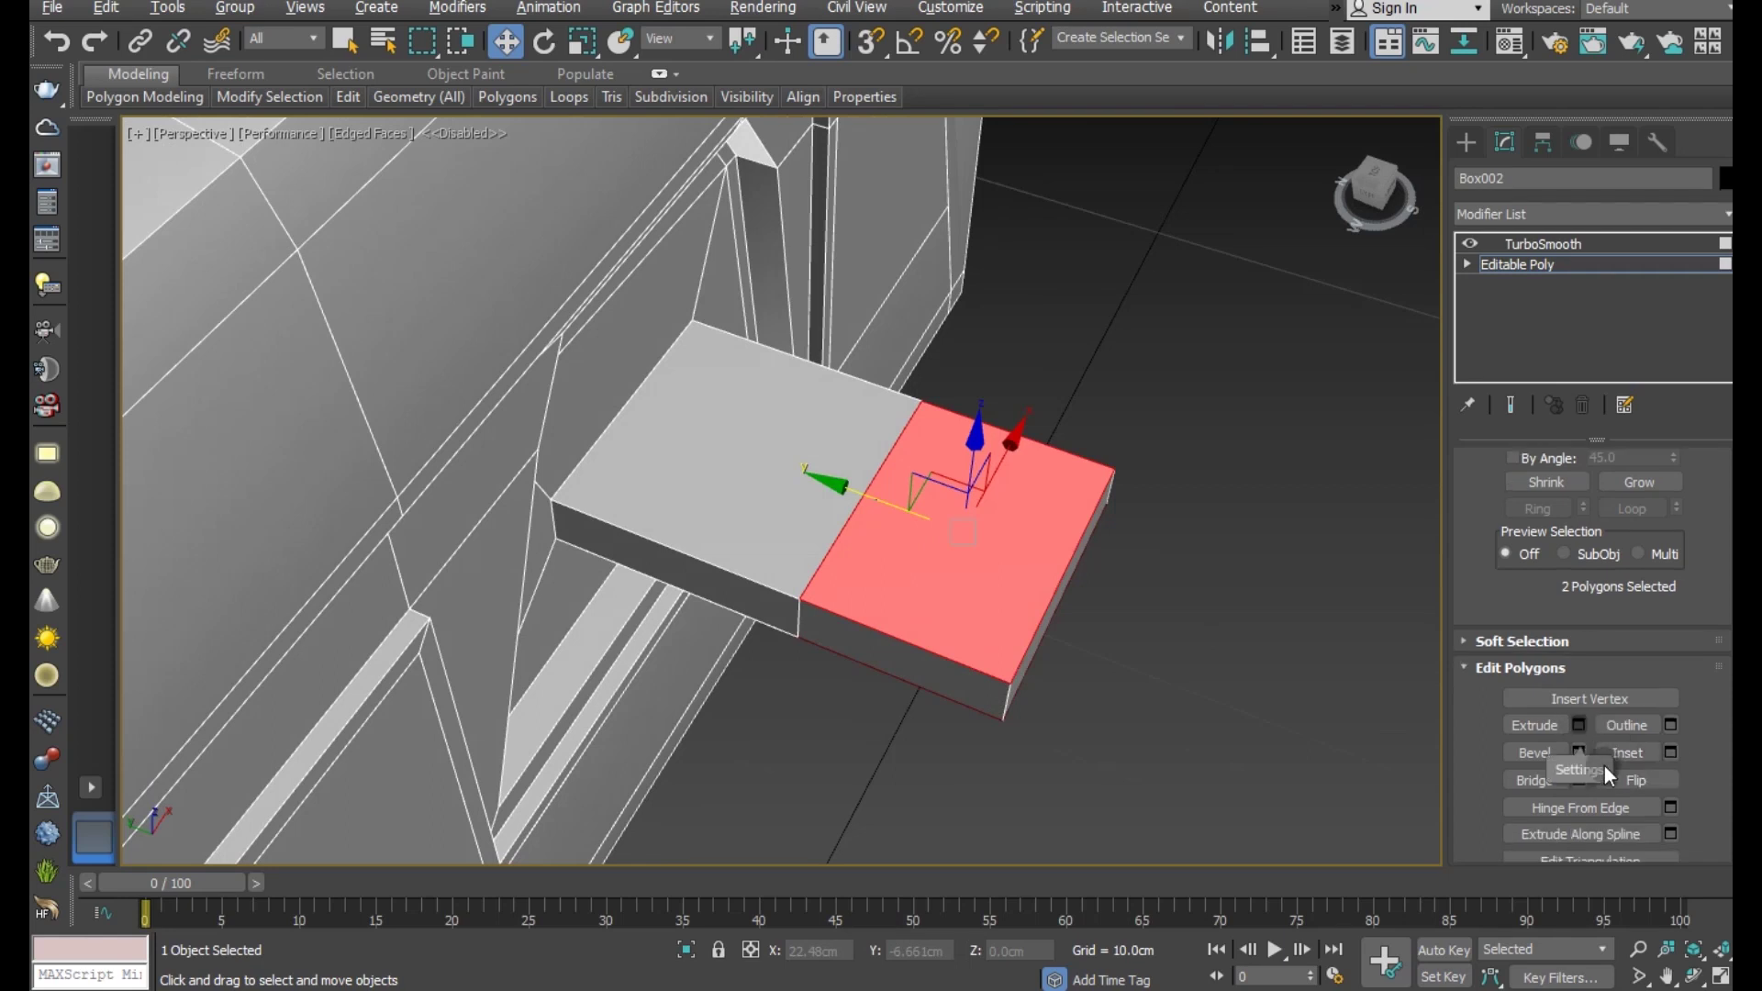
{"action": "left_click", "coordinate": [1671, 752]}
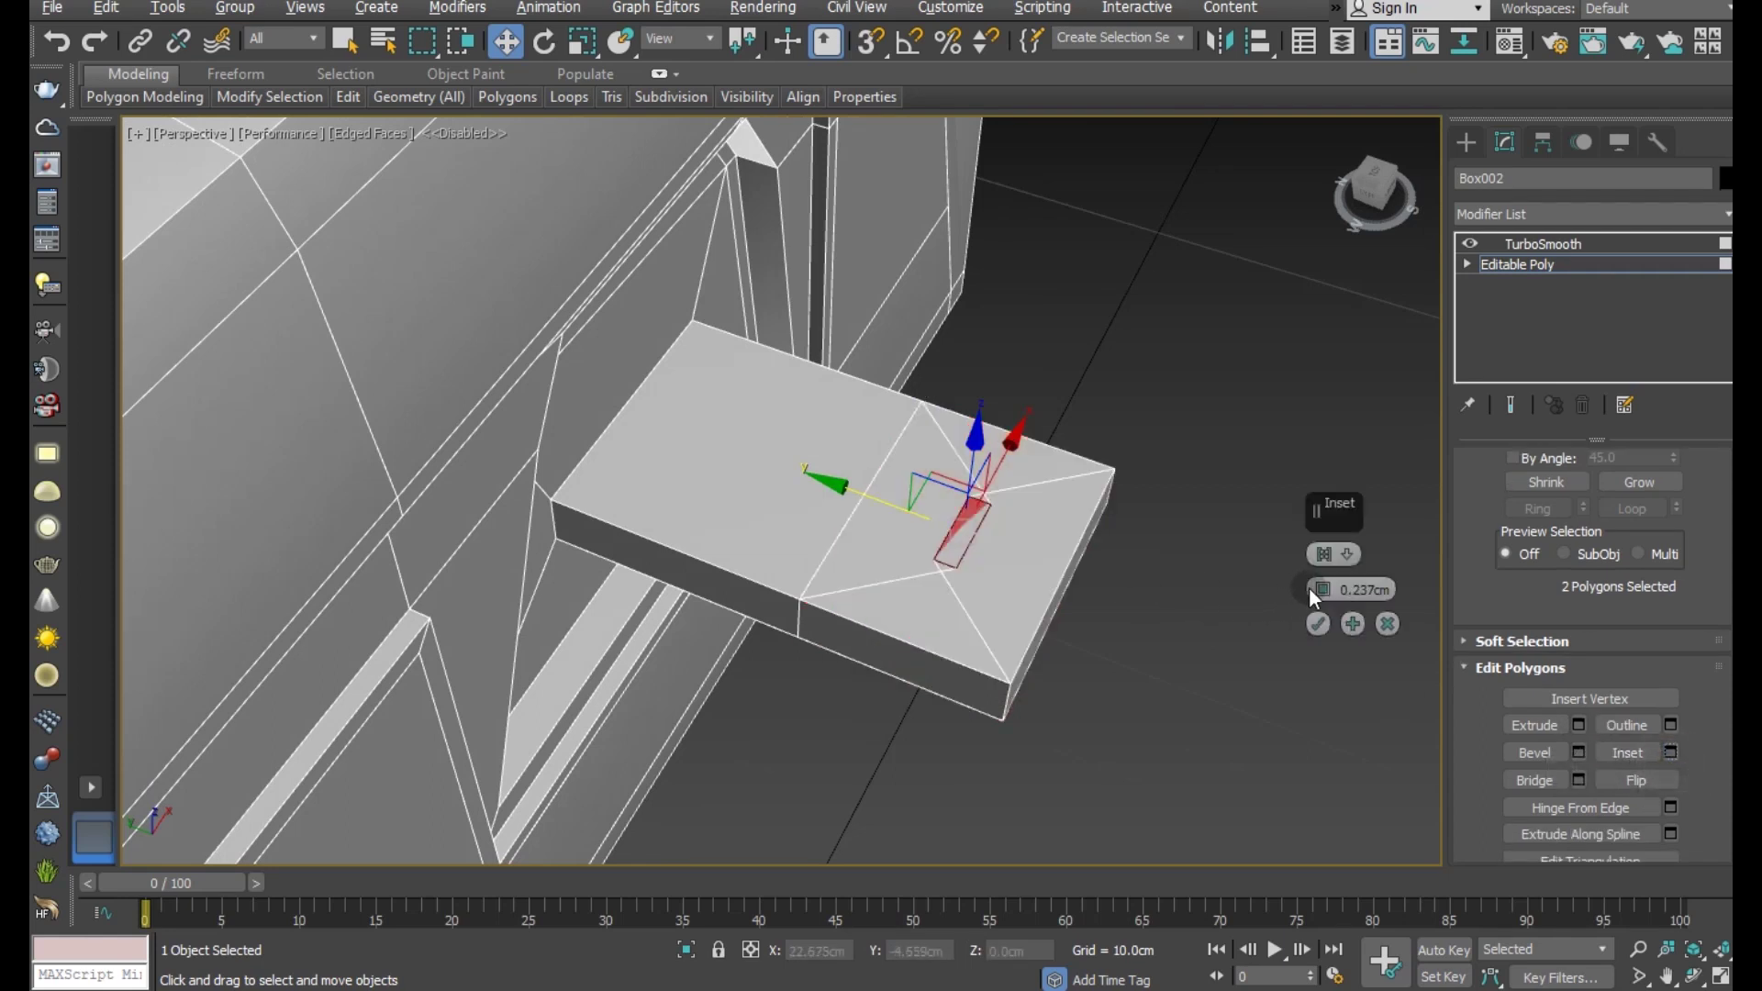
{"action": "left_click_drag", "start_coordinate": [1310, 588], "coordinate": [1326, 595]}
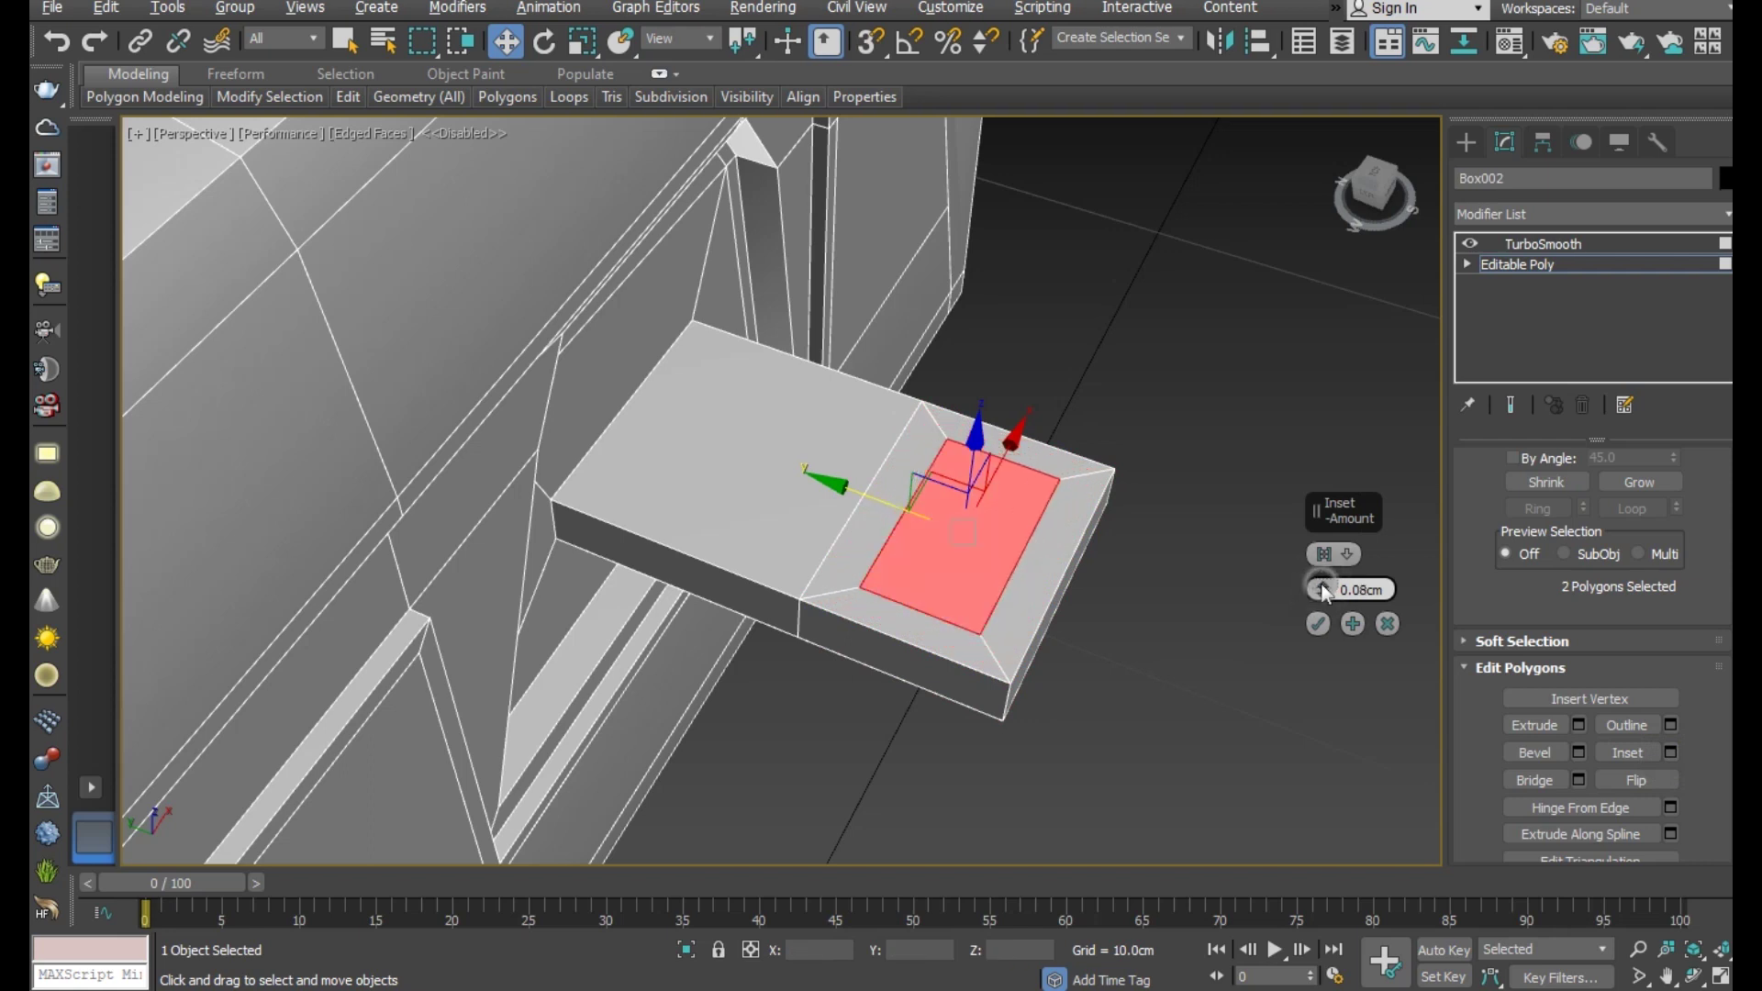
{"action": "left_click", "coordinate": [1318, 624]}
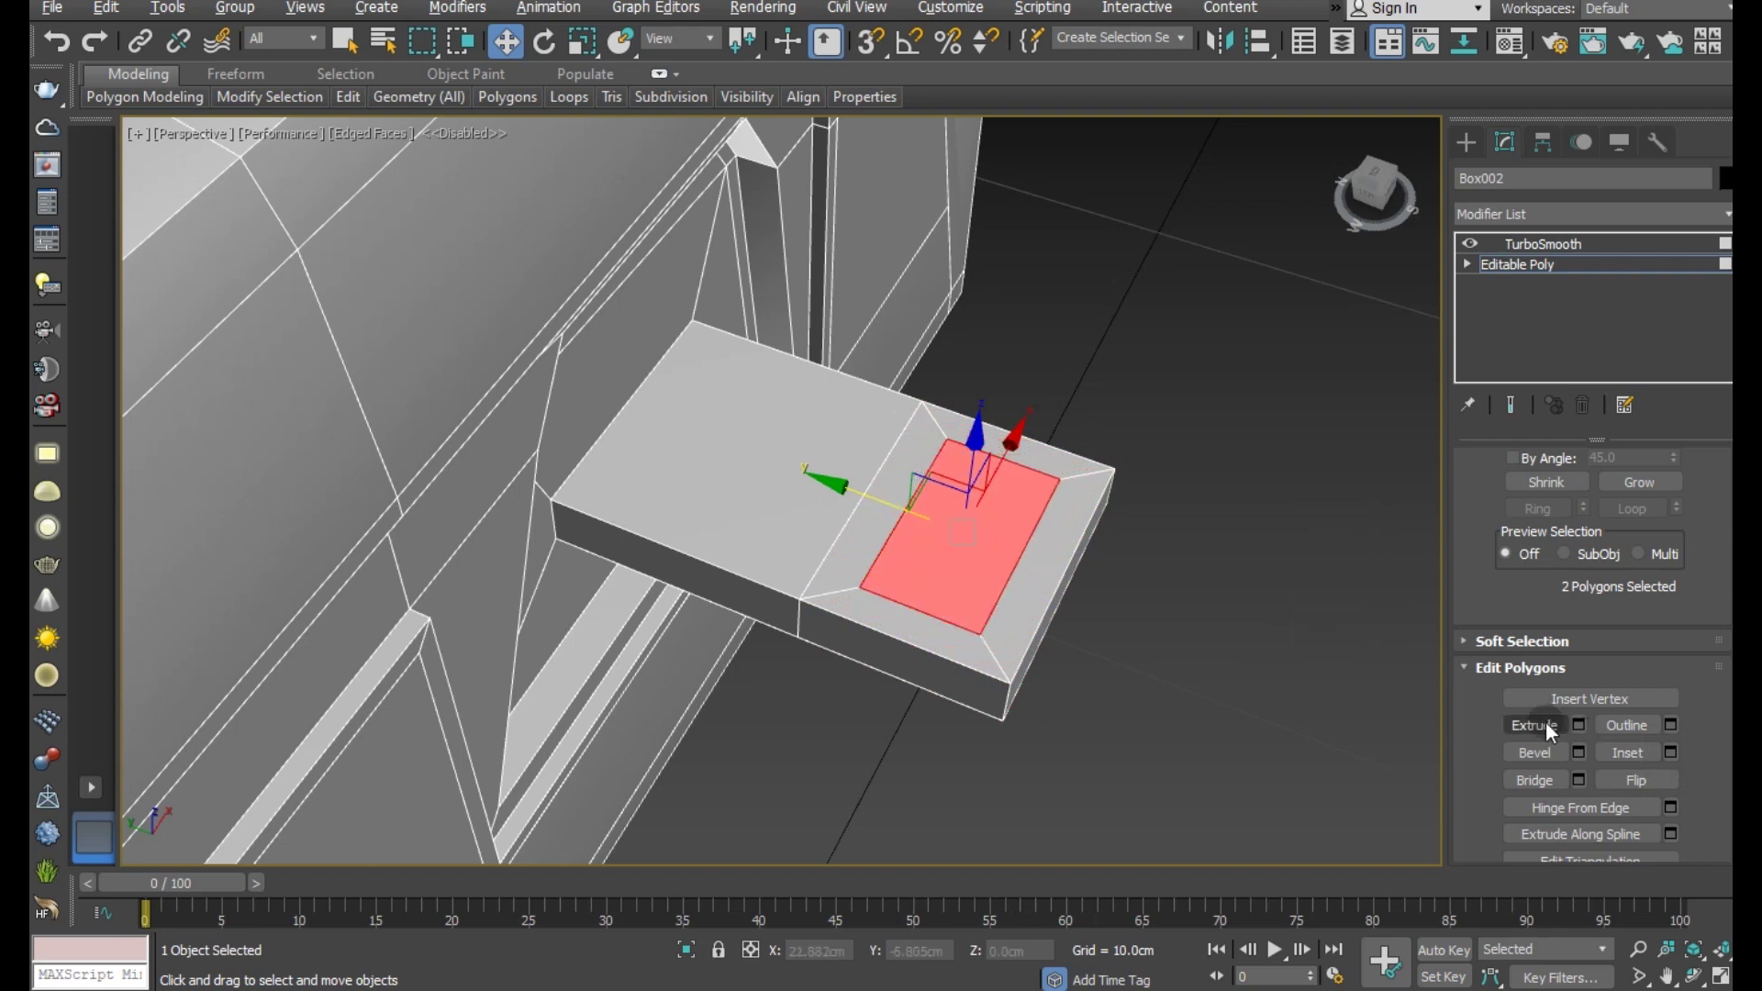
- Bridge the two inset faces to cut a rectangular hole through the box
{"action": "left_click", "coordinate": [1578, 726]}
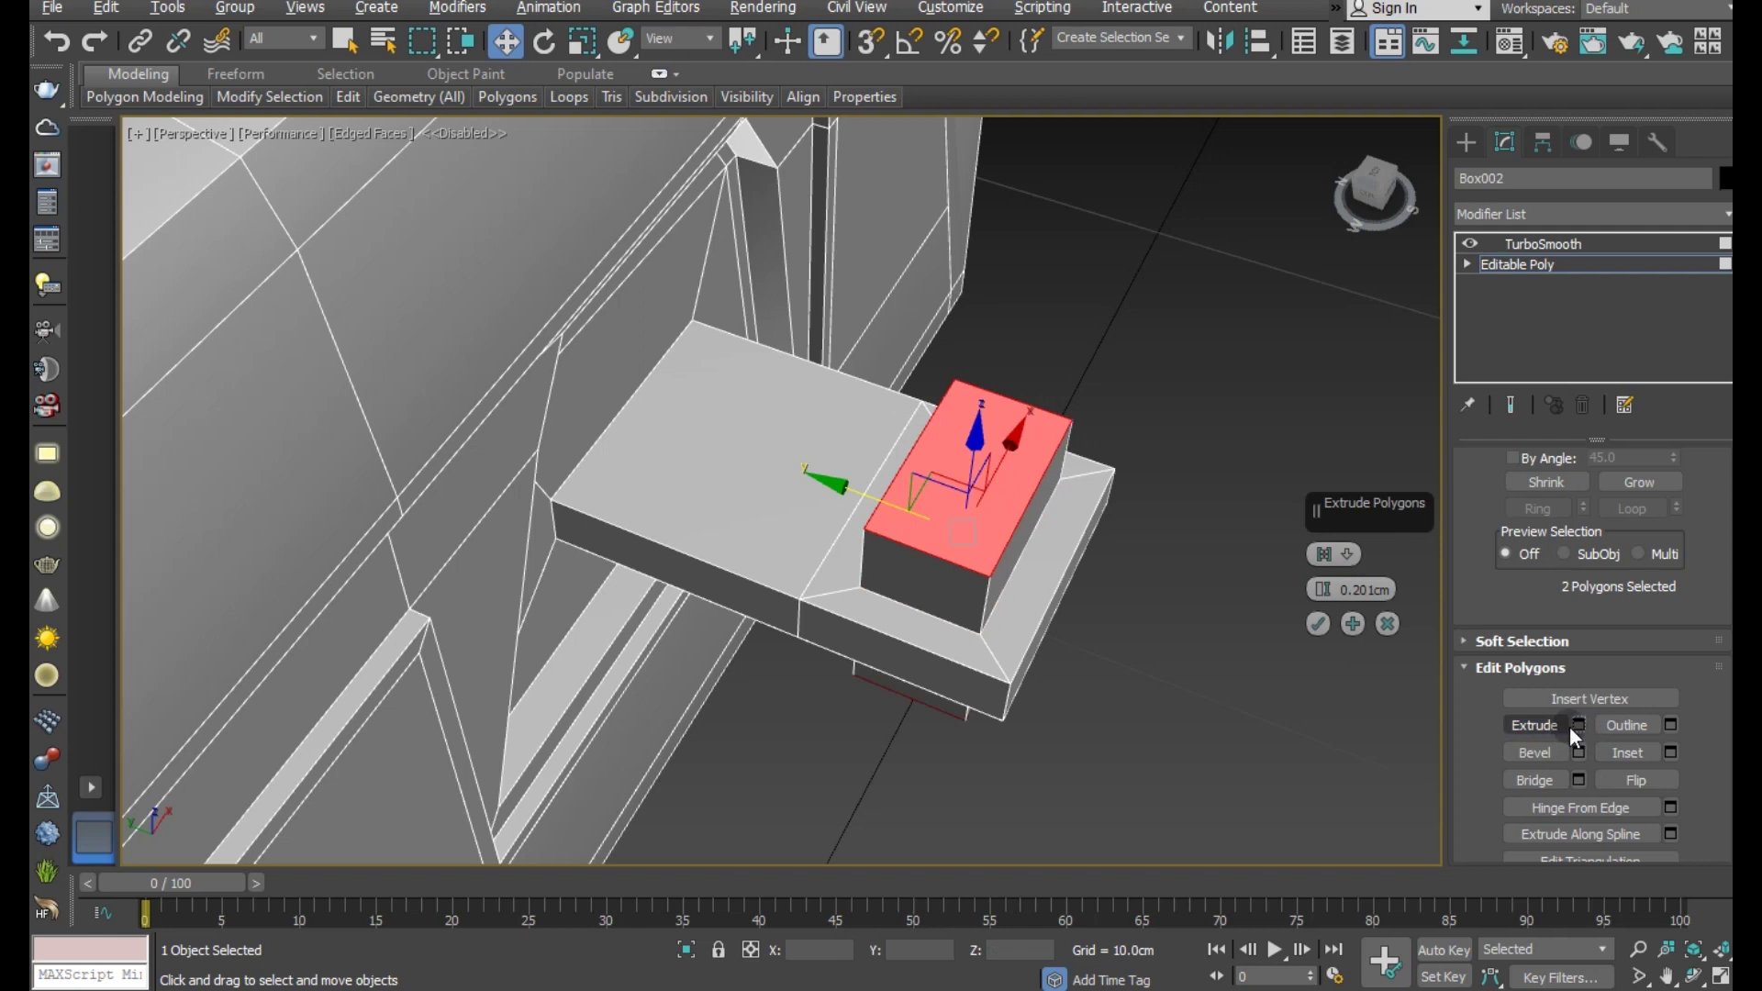
{"action": "left_click", "coordinate": [1391, 625]}
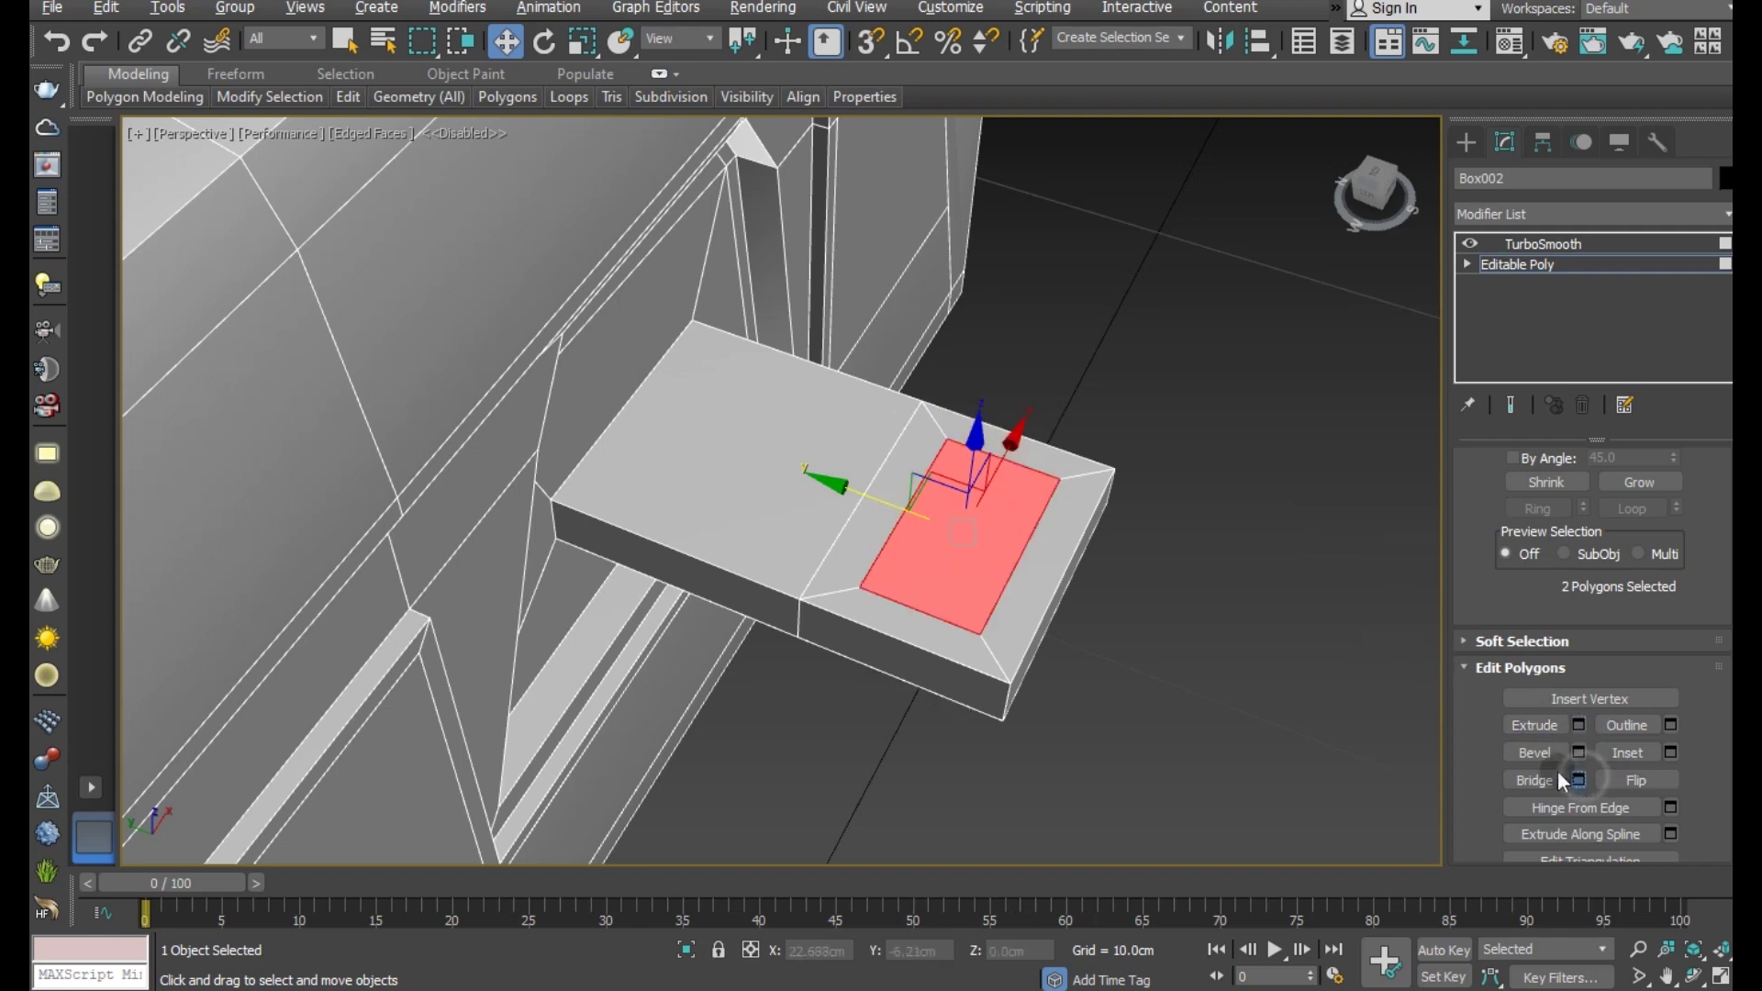
{"action": "left_click", "coordinate": [1579, 780]}
{"action": "left_click", "coordinate": [1276, 696]}
- Push the box's outer end face slightly outward, then clear the selection
{"action": "middle_click_drag", "start_coordinate": [1175, 636], "coordinate": [1033, 637], "text": "alt"}
{"action": "left_click", "coordinate": [1033, 637]}
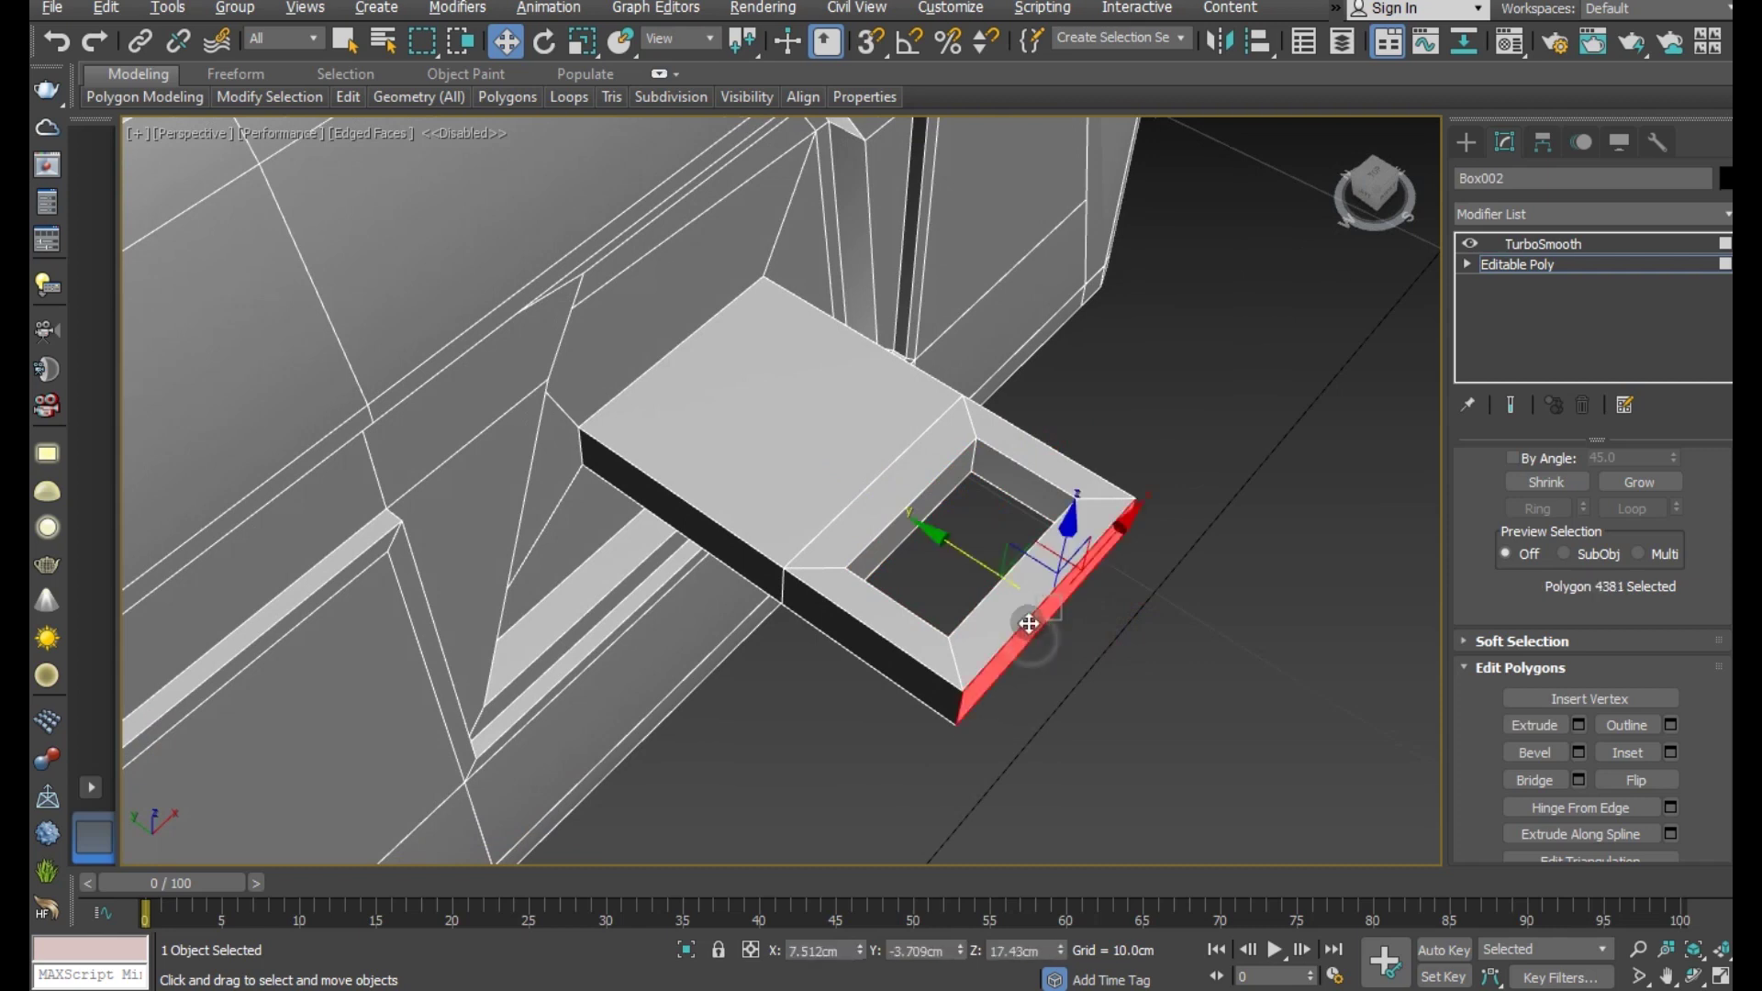
{"action": "left_click_drag", "start_coordinate": [1029, 624], "coordinate": [1072, 653]}
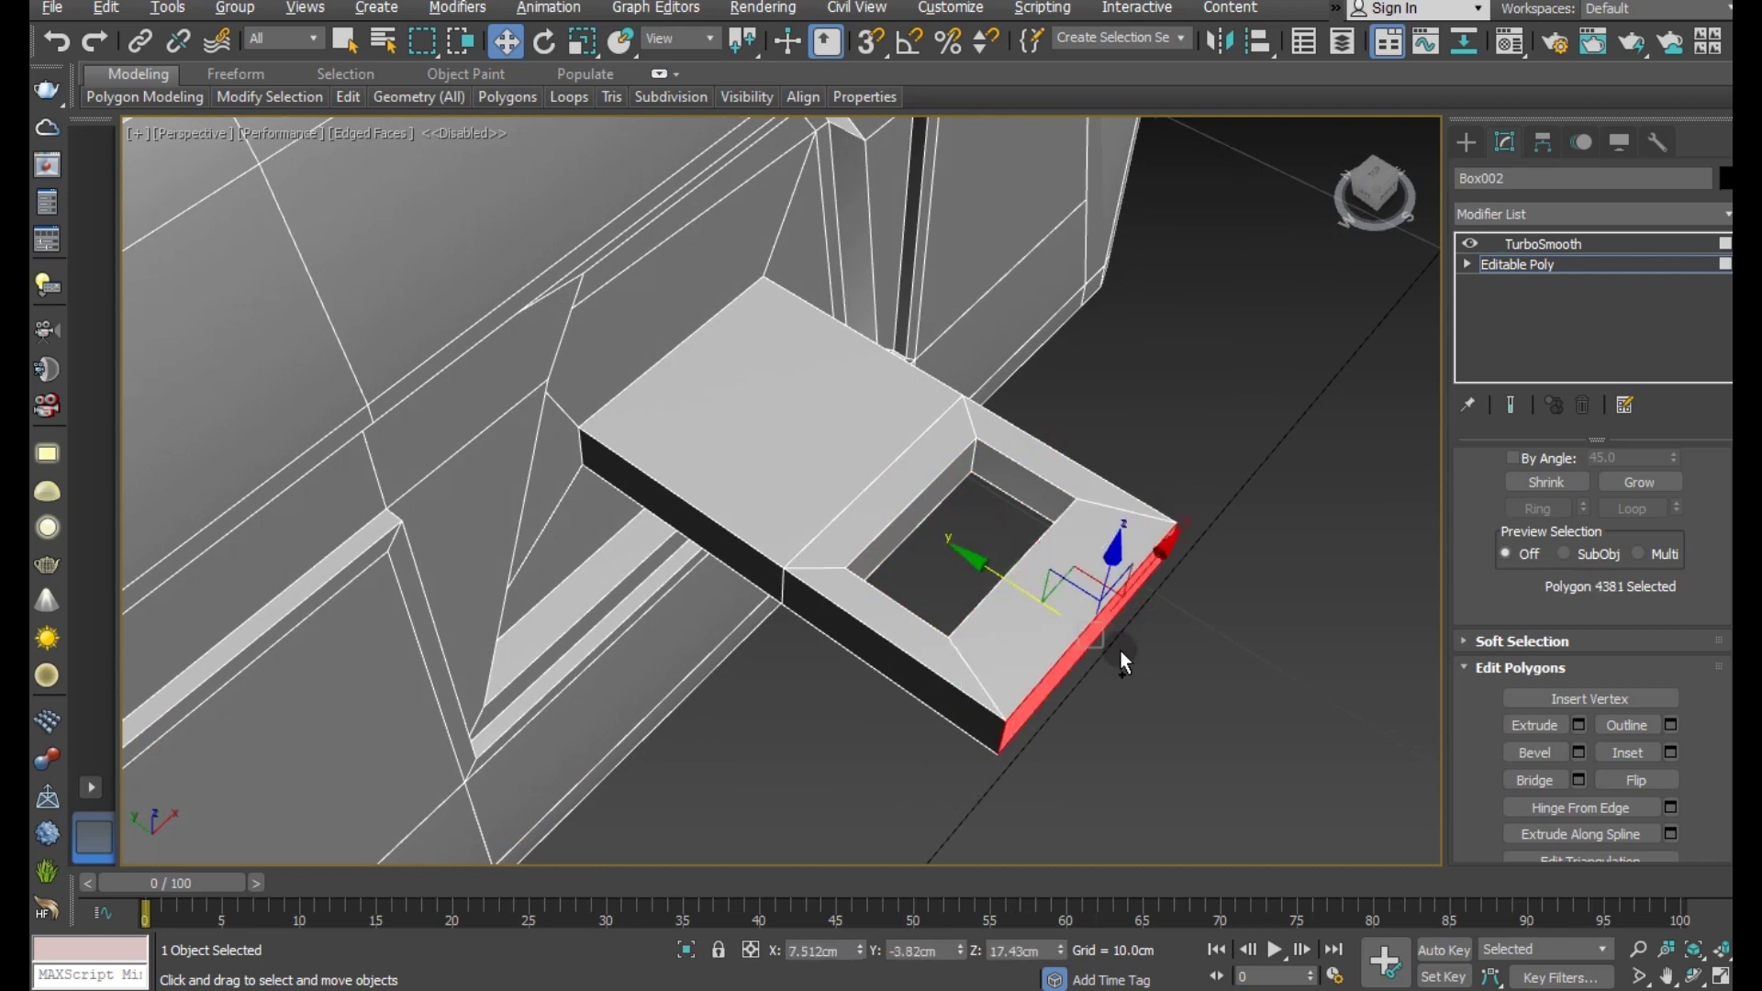
{"action": "mouse_move", "coordinate": [1121, 651]}
{"action": "middle_mouse_down", "text": "alt"}
{"action": "mouse_move", "coordinate": [1074, 670]}
{"action": "mouse_move", "coordinate": [1143, 649]}
{"action": "mouse_move", "coordinate": [1252, 527]}
{"action": "middle_mouse_up", "text": "alt"}
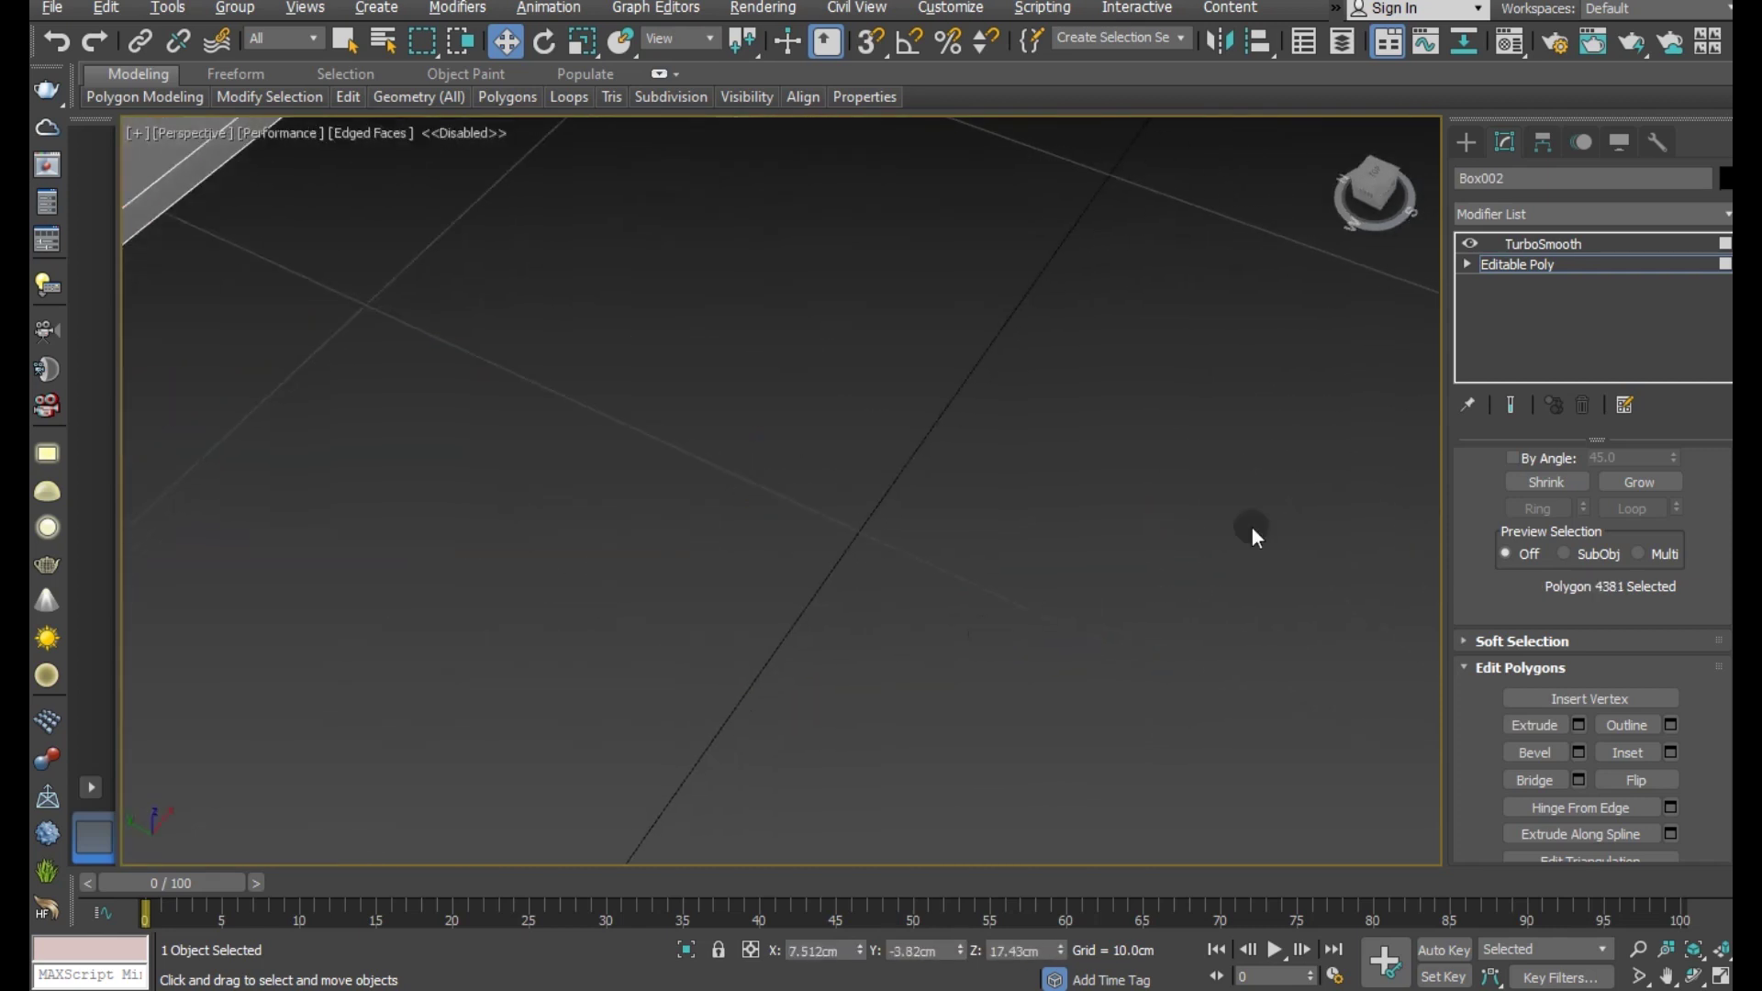
{"action": "mouse_move", "coordinate": [1026, 613]}
{"action": "middle_mouse_down", "text": "alt"}
{"action": "mouse_move", "coordinate": [1129, 657]}
{"action": "mouse_move", "coordinate": [1060, 613]}
{"action": "mouse_move", "coordinate": [1161, 609]}
{"action": "mouse_move", "coordinate": [1101, 622]}
{"action": "mouse_move", "coordinate": [1129, 588]}
{"action": "middle_mouse_up", "text": "alt"}
{"action": "left_click", "coordinate": [1129, 651]}
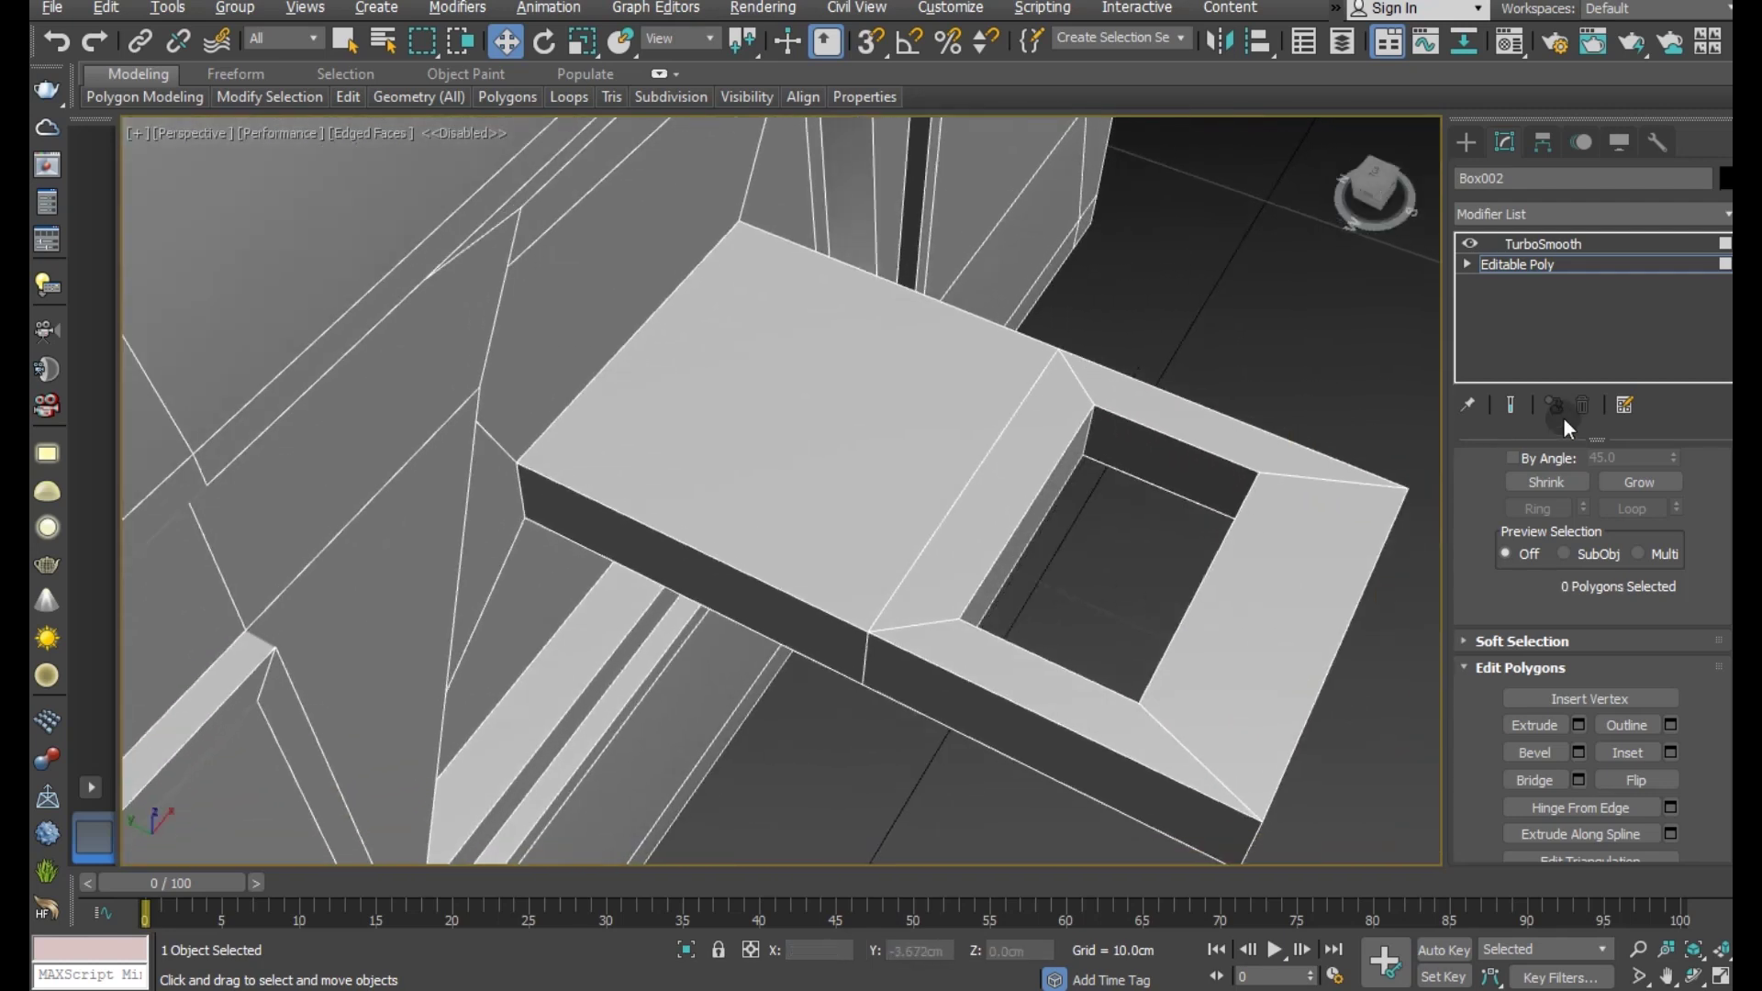
{"action": "scroll", "coordinate": [1555, 498], "scroll_direction": "up", "scroll_amount": 2}
- Chamfer the tab's back edge loop with 2 segments at 0.02cm, then exit sub-object mode
{"action": "left_click", "coordinate": [1554, 491]}
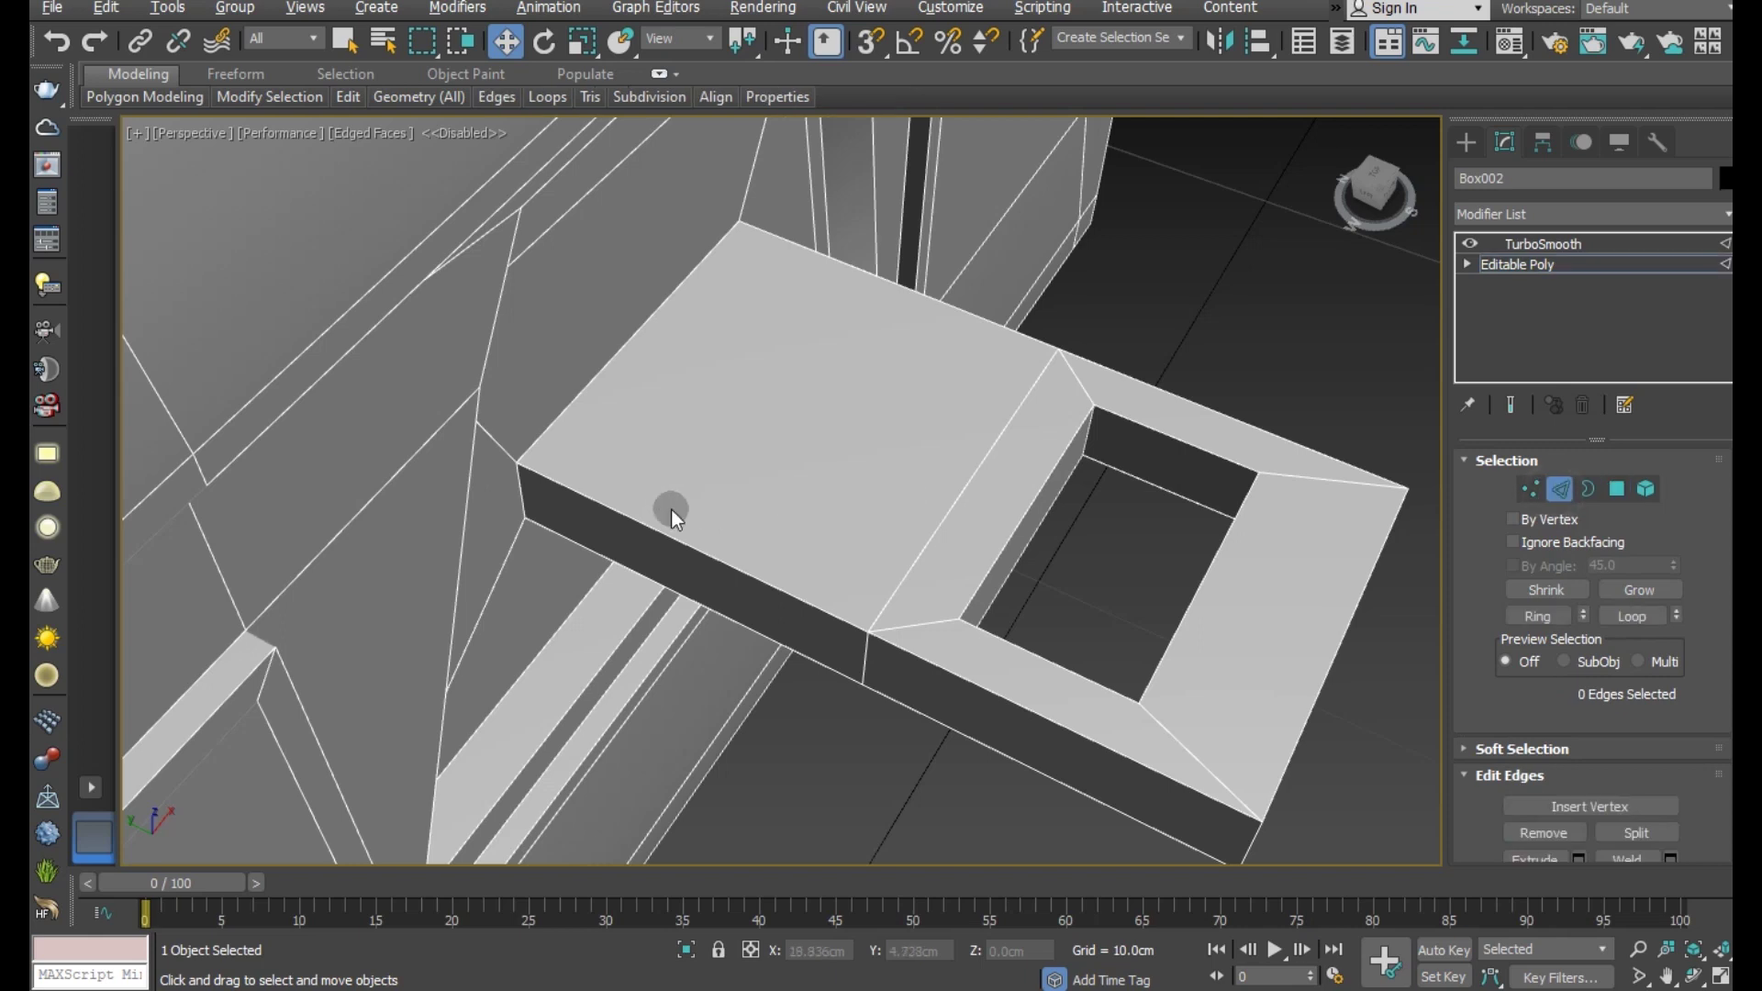
{"action": "double_click", "coordinate": [514, 491]}
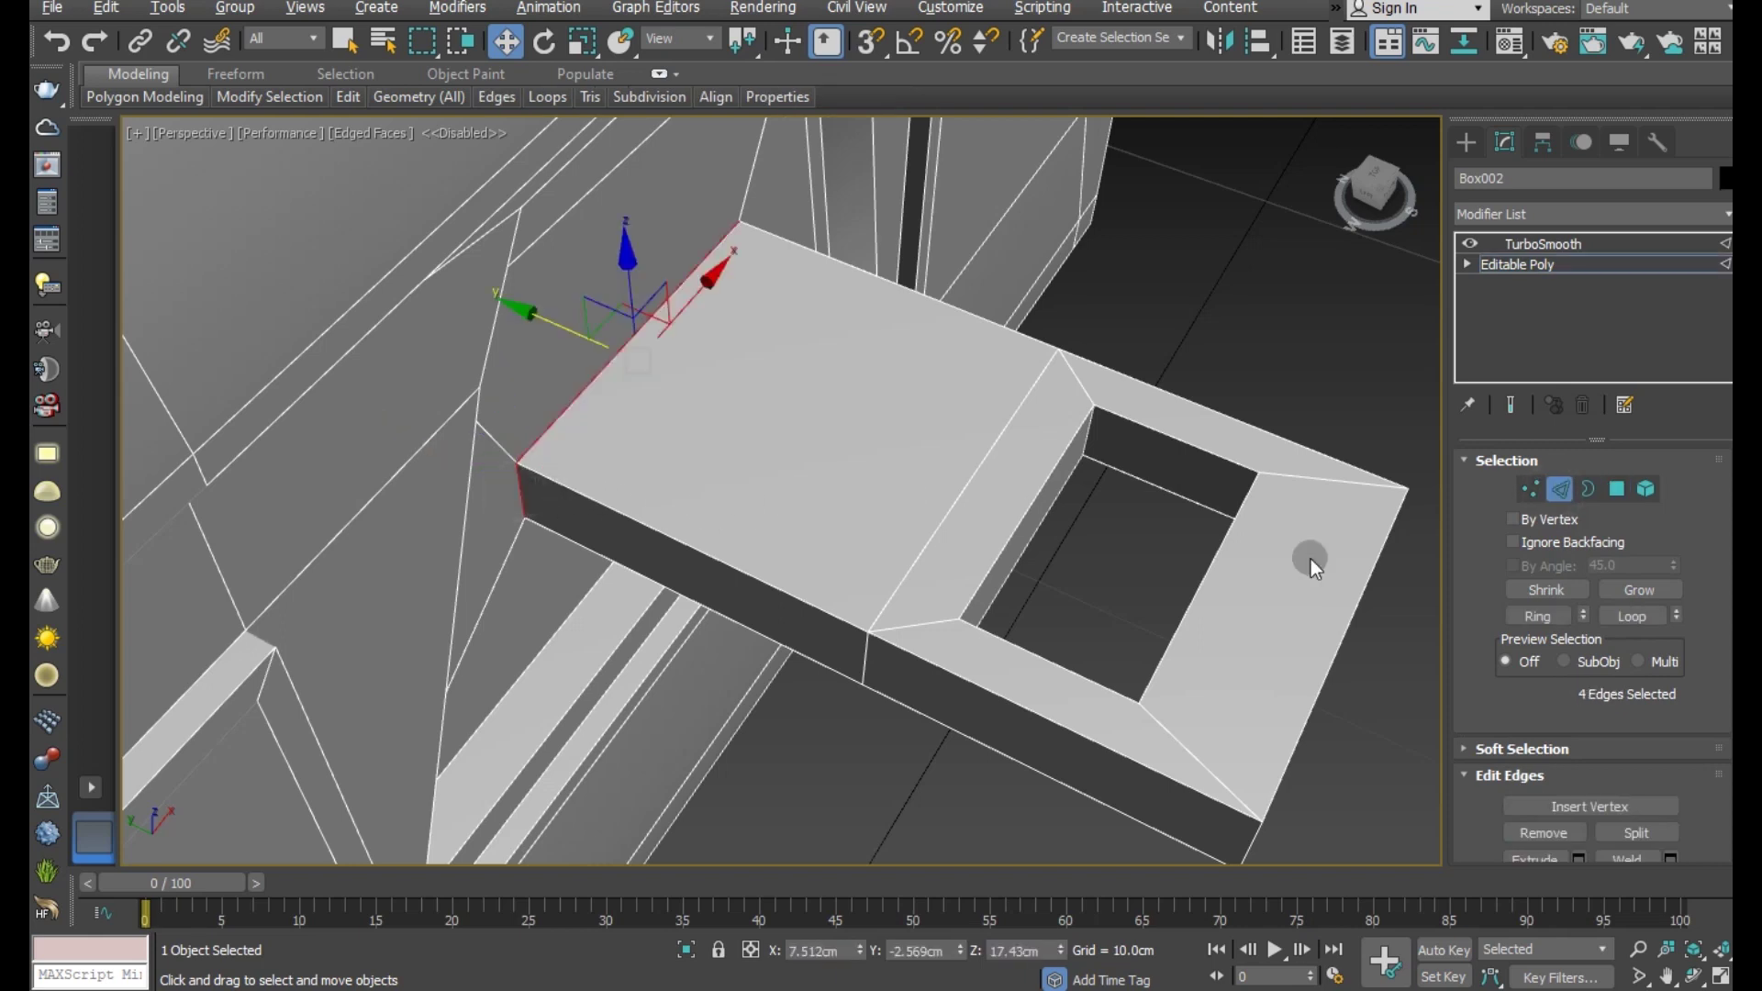
{"action": "scroll", "coordinate": [1494, 751], "scroll_direction": "down", "scroll_amount": 1}
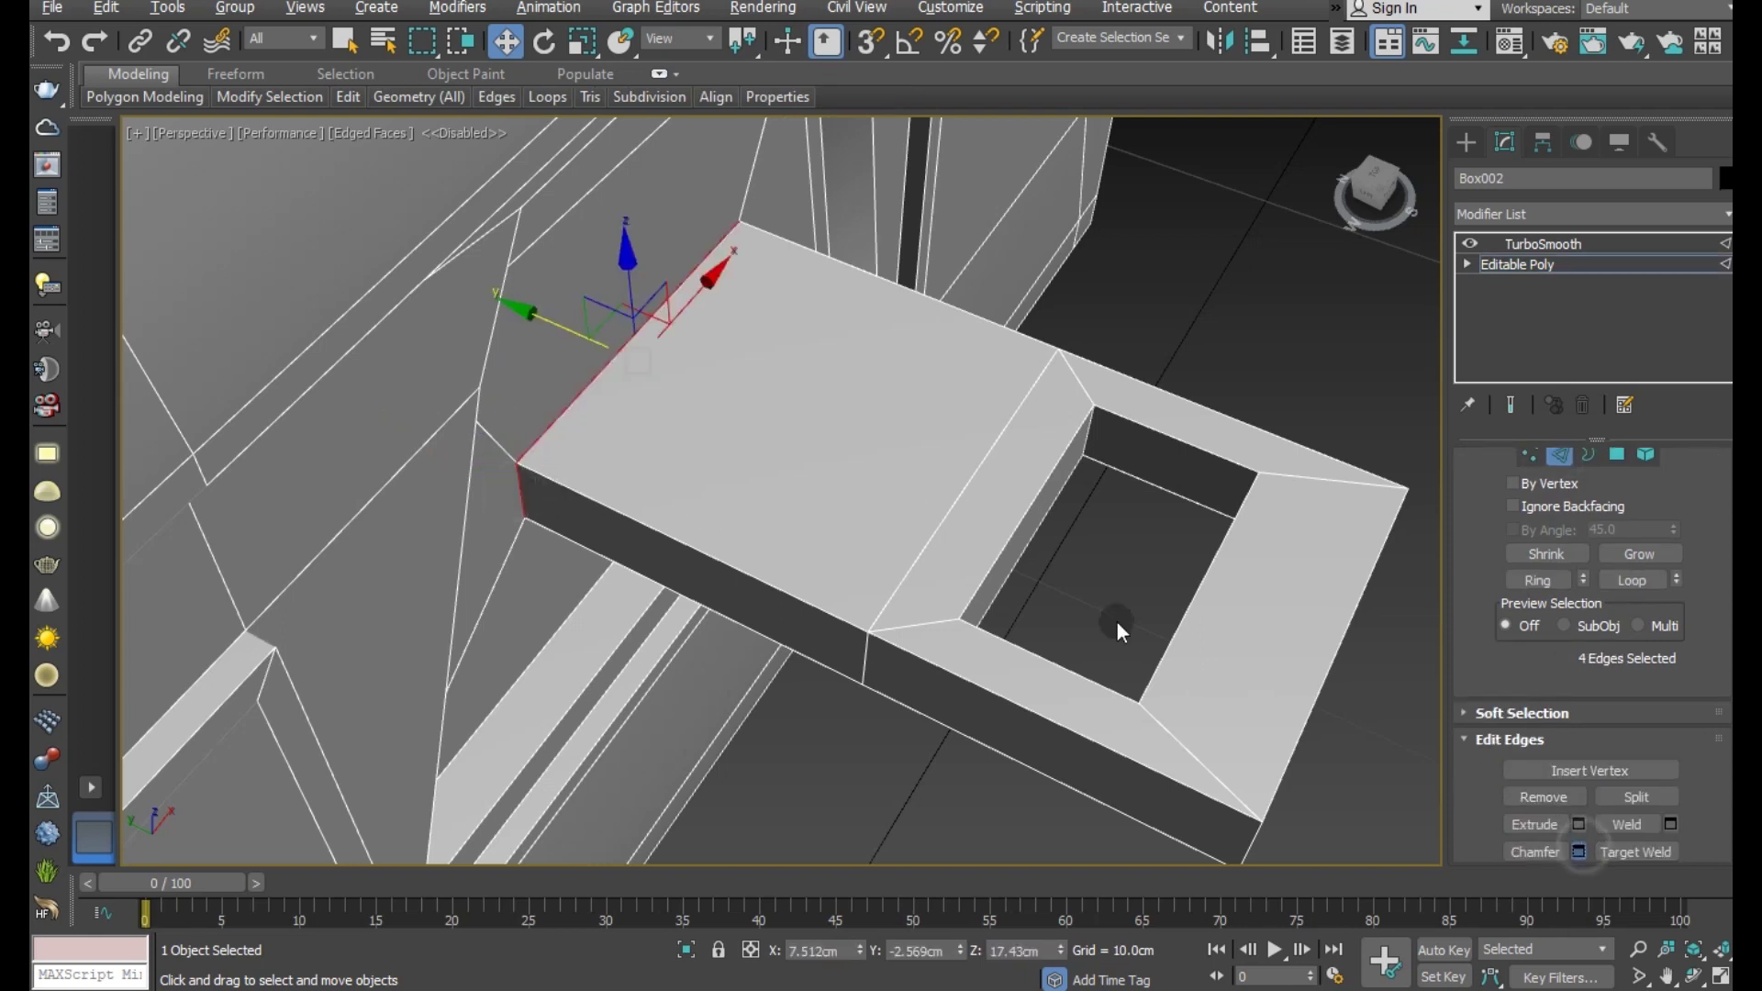
{"action": "left_click_drag", "start_coordinate": [1282, 627], "coordinate": [1273, 618]}
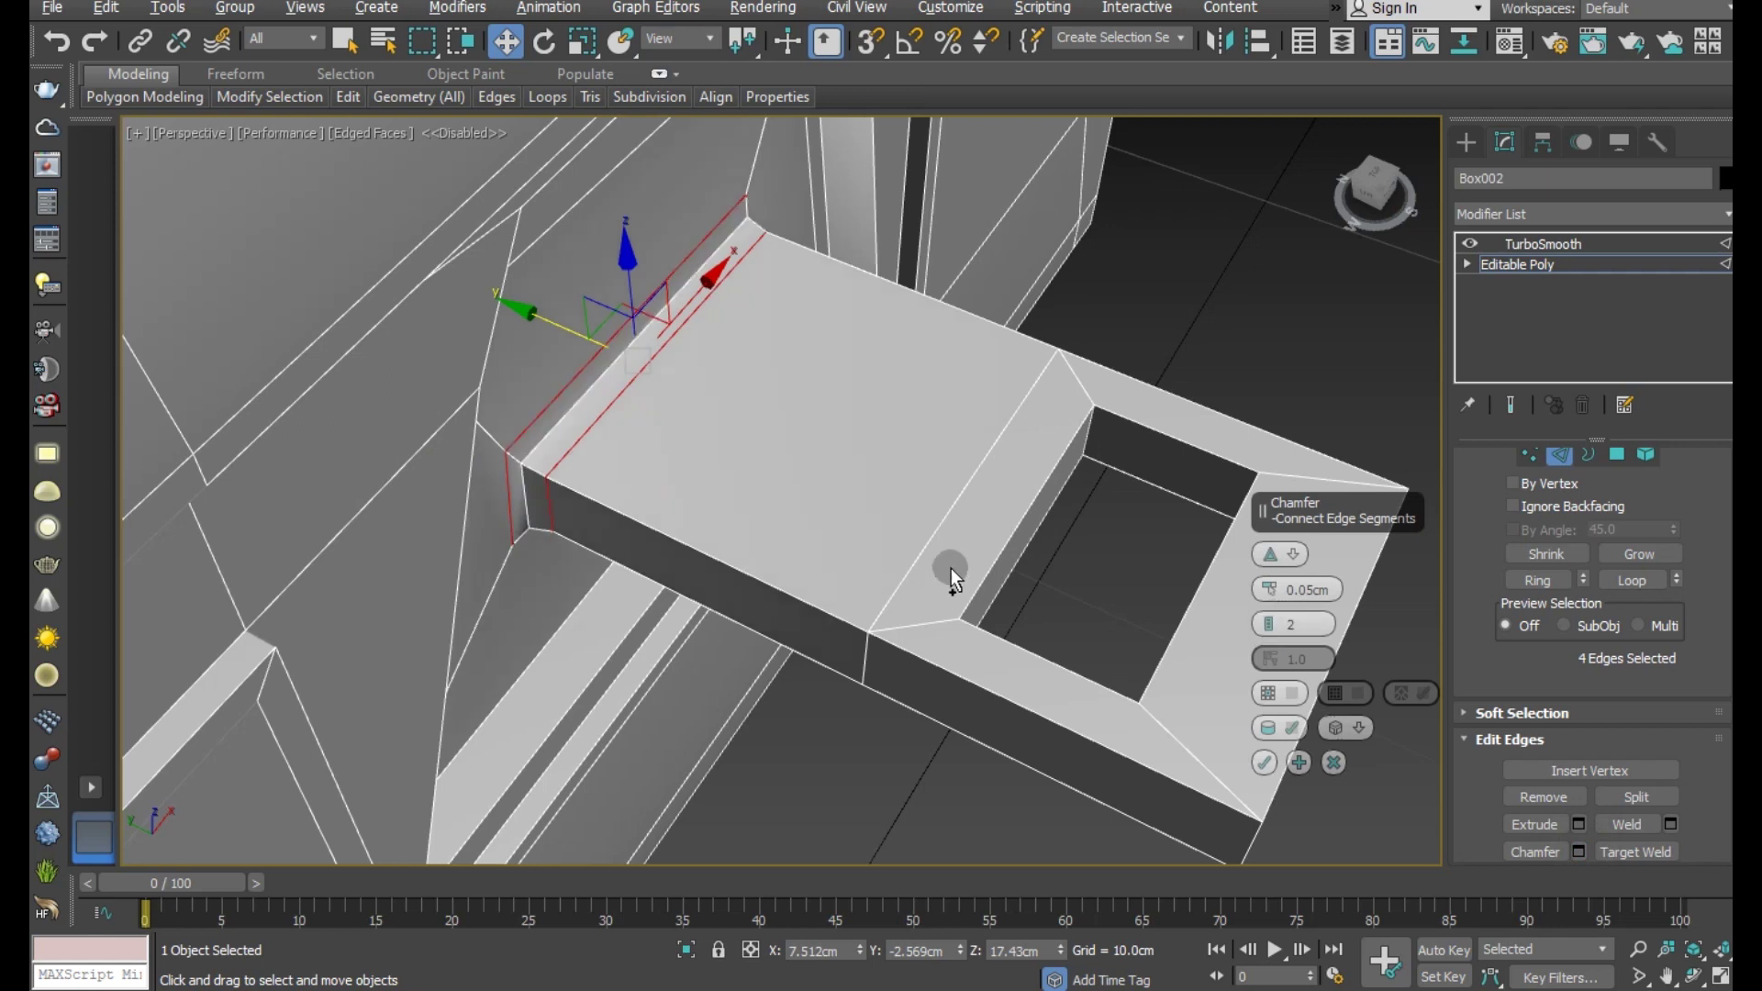
{"action": "middle_click_drag", "start_coordinate": [953, 578], "coordinate": [937, 551], "text": "alt"}
{"action": "left_click_drag", "start_coordinate": [1268, 589], "coordinate": [1263, 597]}
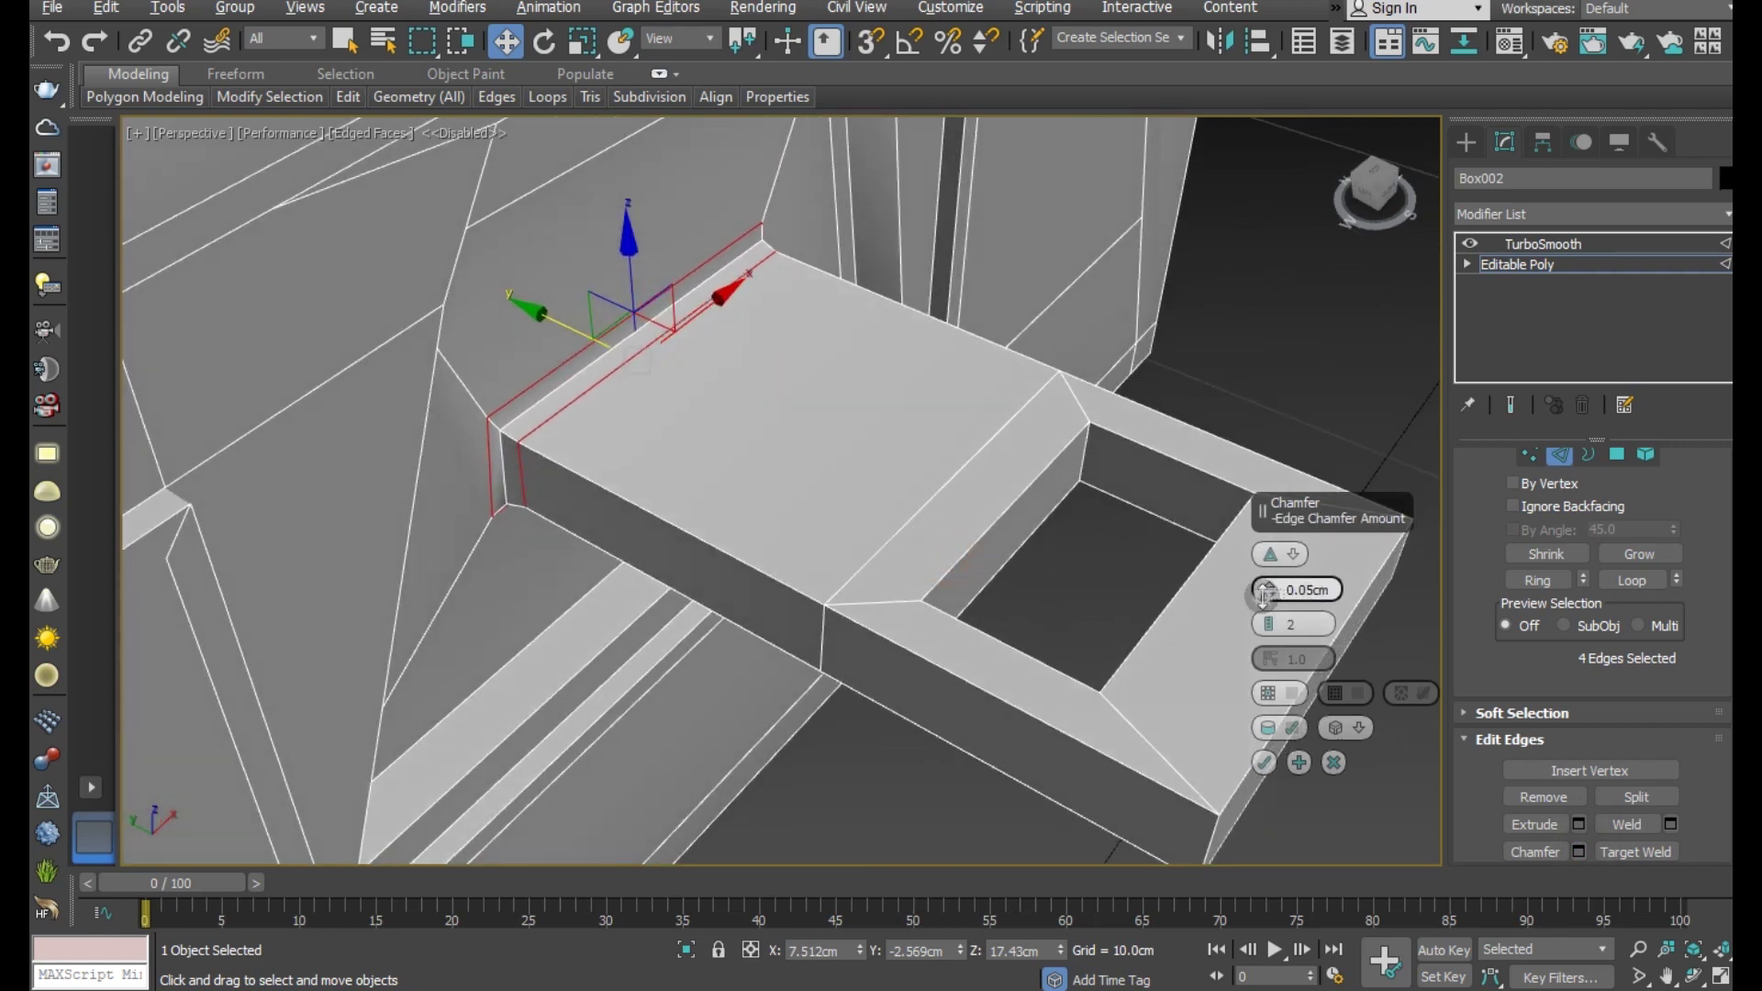
{"action": "left_click", "coordinate": [1266, 762]}
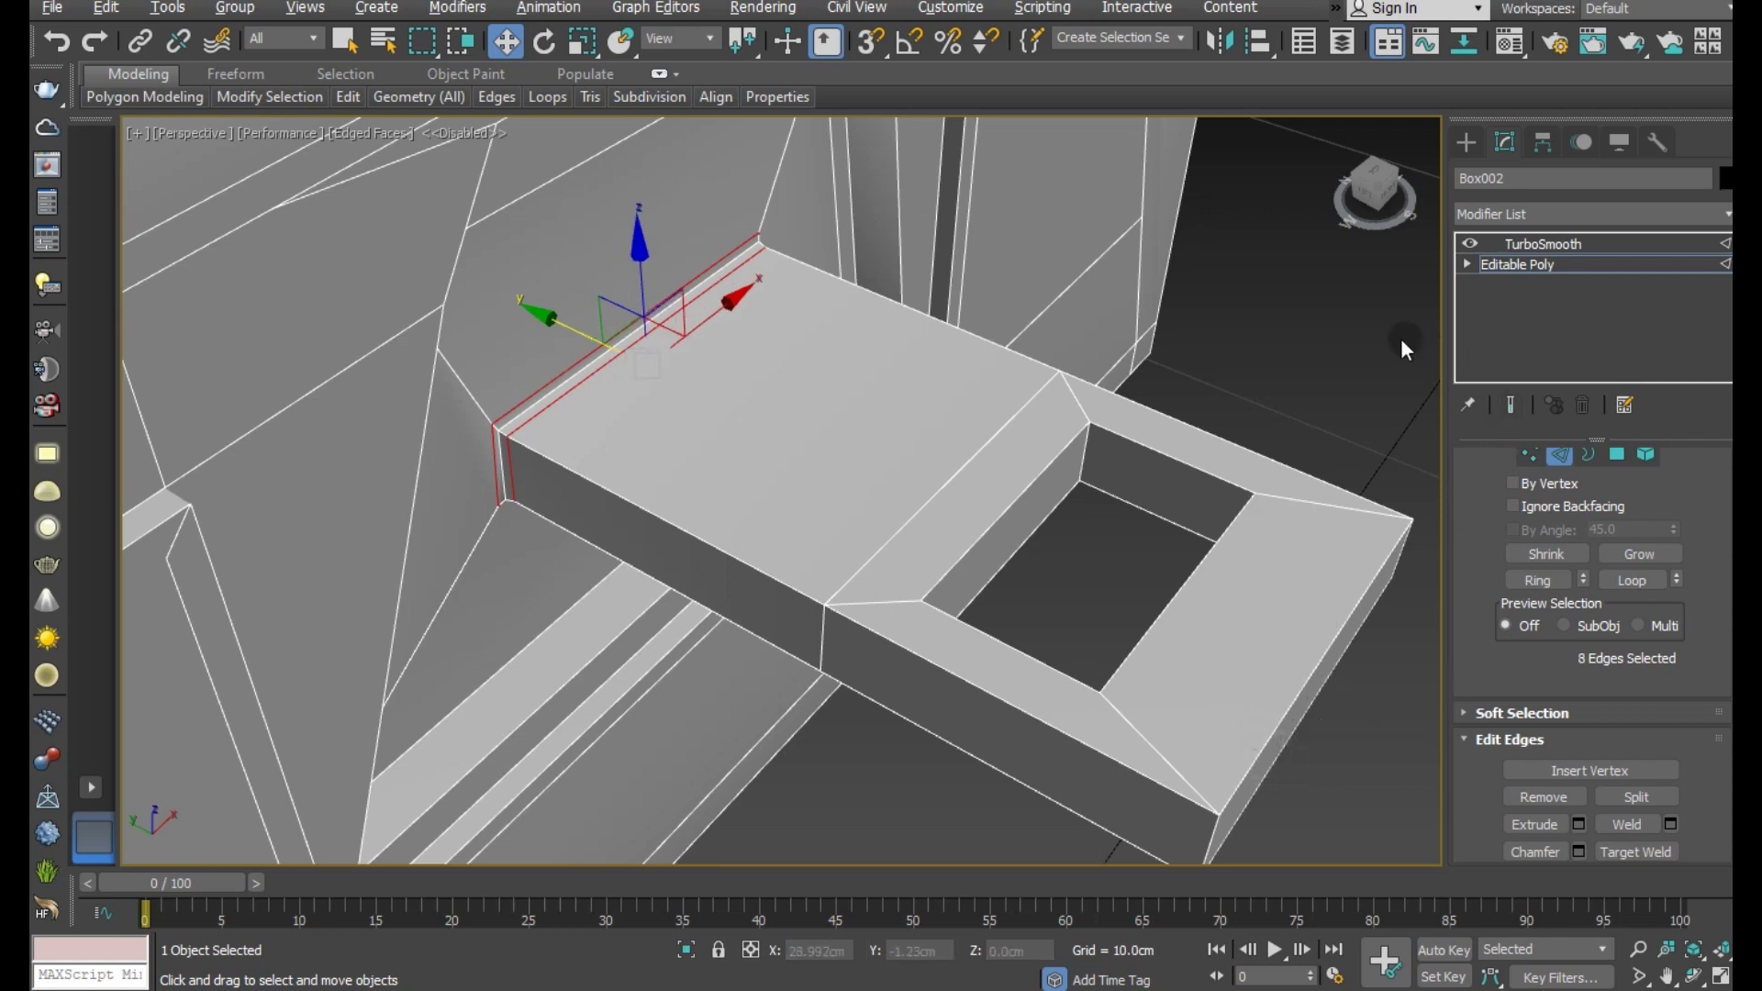
{"action": "left_click", "coordinate": [1346, 336]}
{"action": "left_click", "coordinate": [1494, 268]}
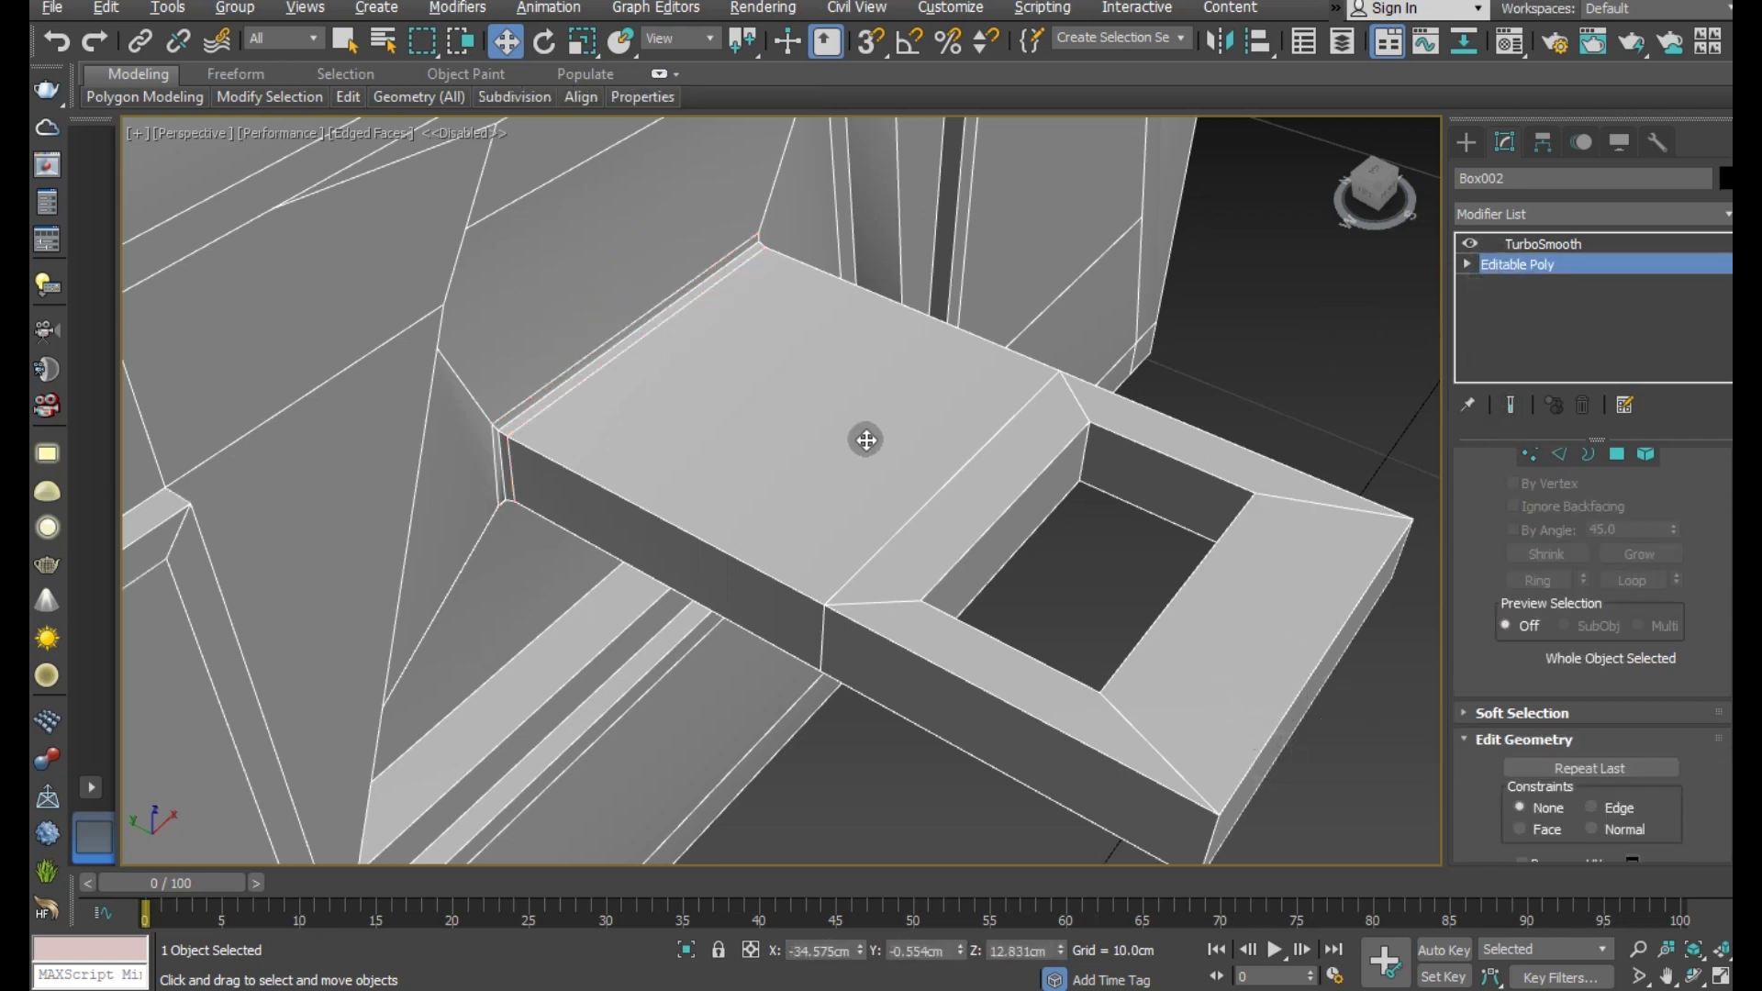
- Reselect Box002 and zoom around the tab to inspect its smoothed ring-shaped hole
{"action": "scroll", "coordinate": [866, 438], "scroll_direction": "down", "scroll_amount": 3}
{"action": "left_click", "coordinate": [1221, 591]}
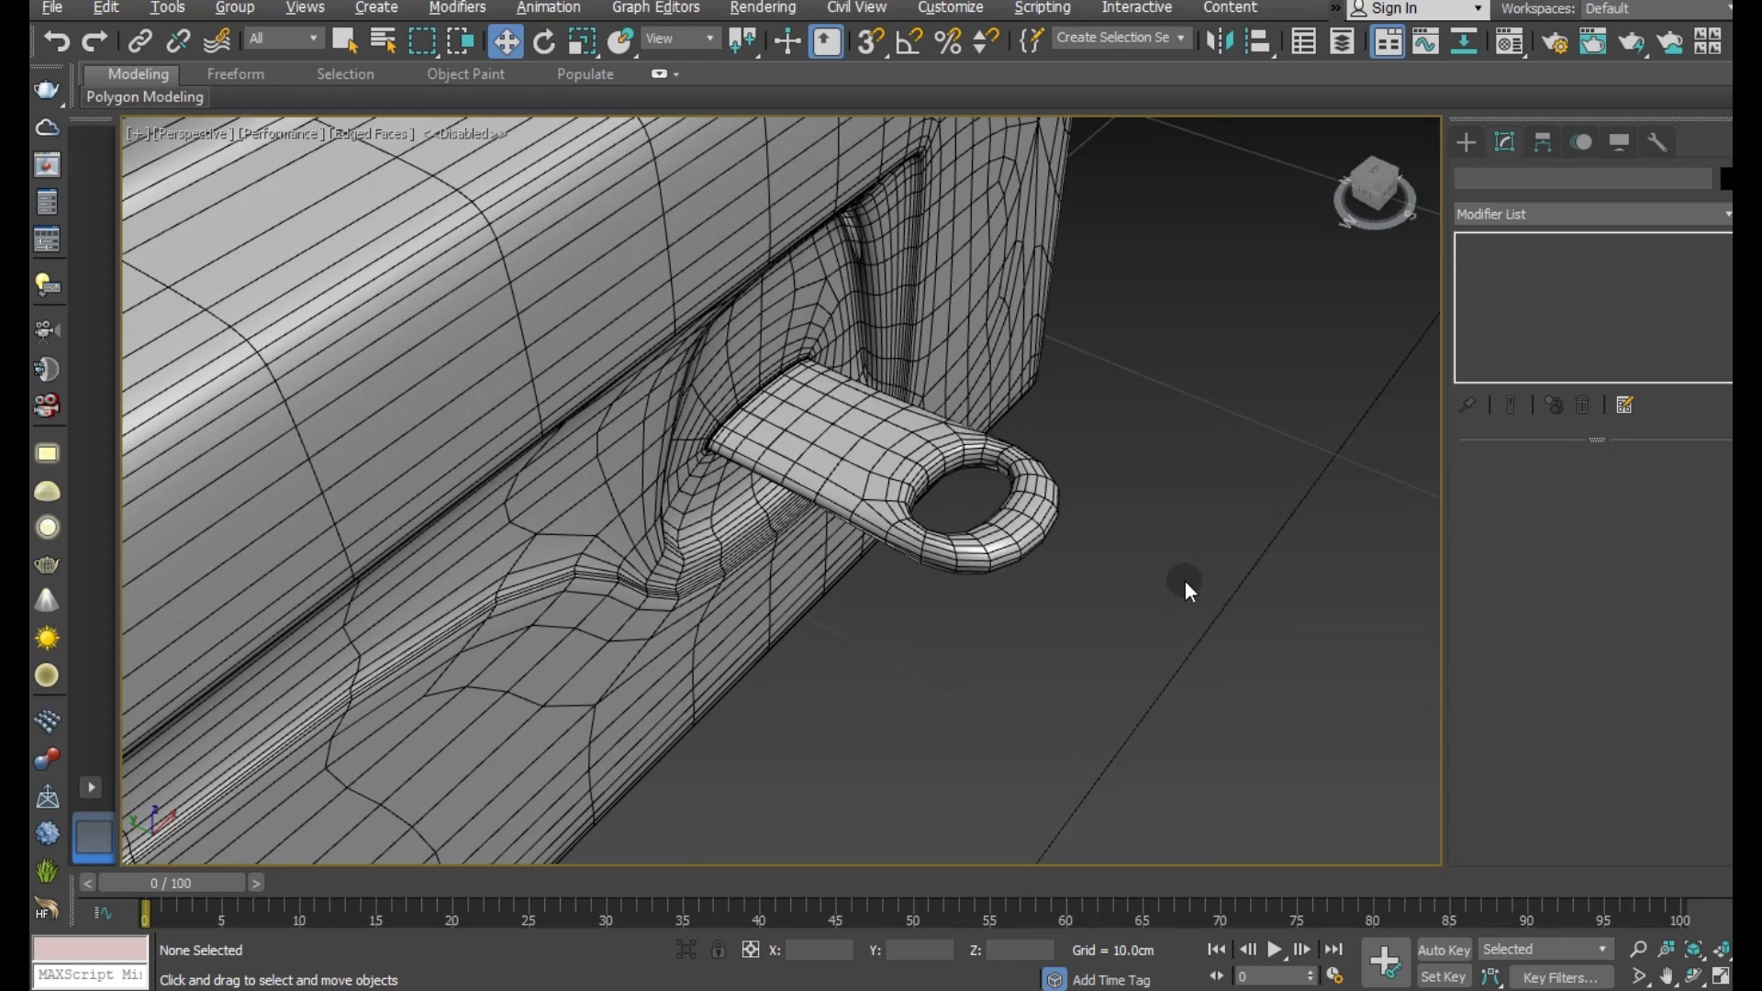
{"action": "scroll", "coordinate": [918, 496], "scroll_direction": "down", "scroll_amount": 2}
{"action": "left_click", "coordinate": [879, 442]}
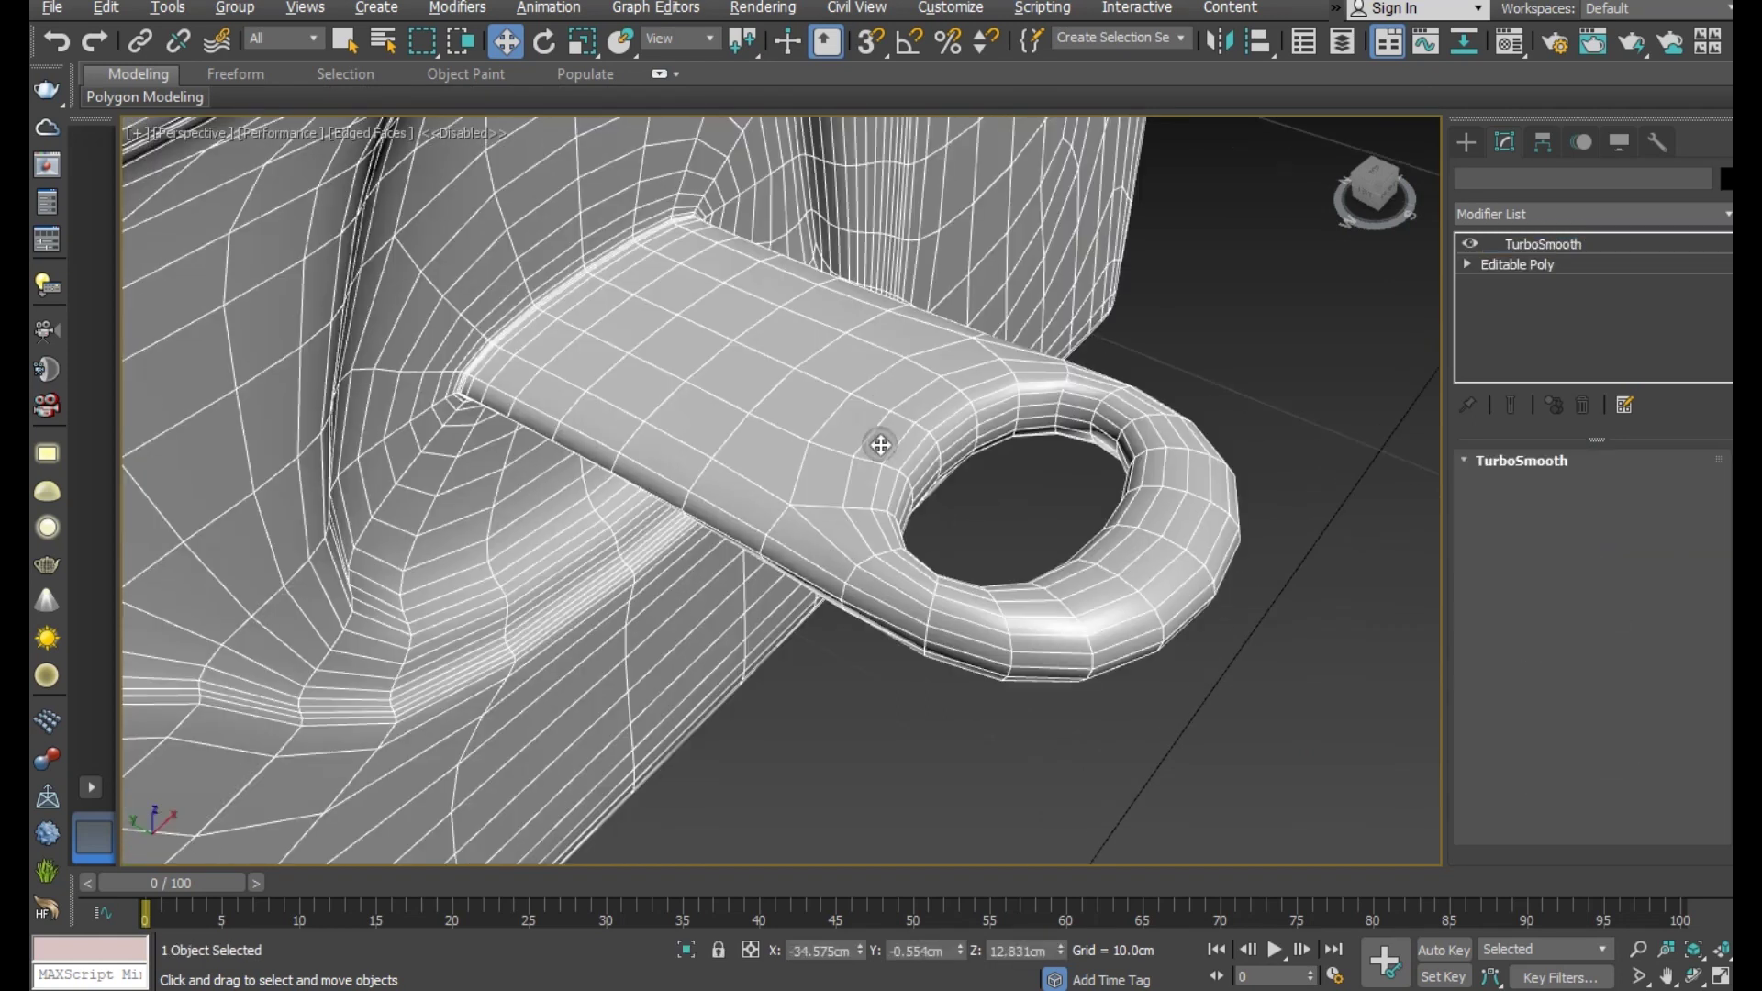
{"action": "middle_click_drag", "start_coordinate": [928, 541], "coordinate": [868, 485]}
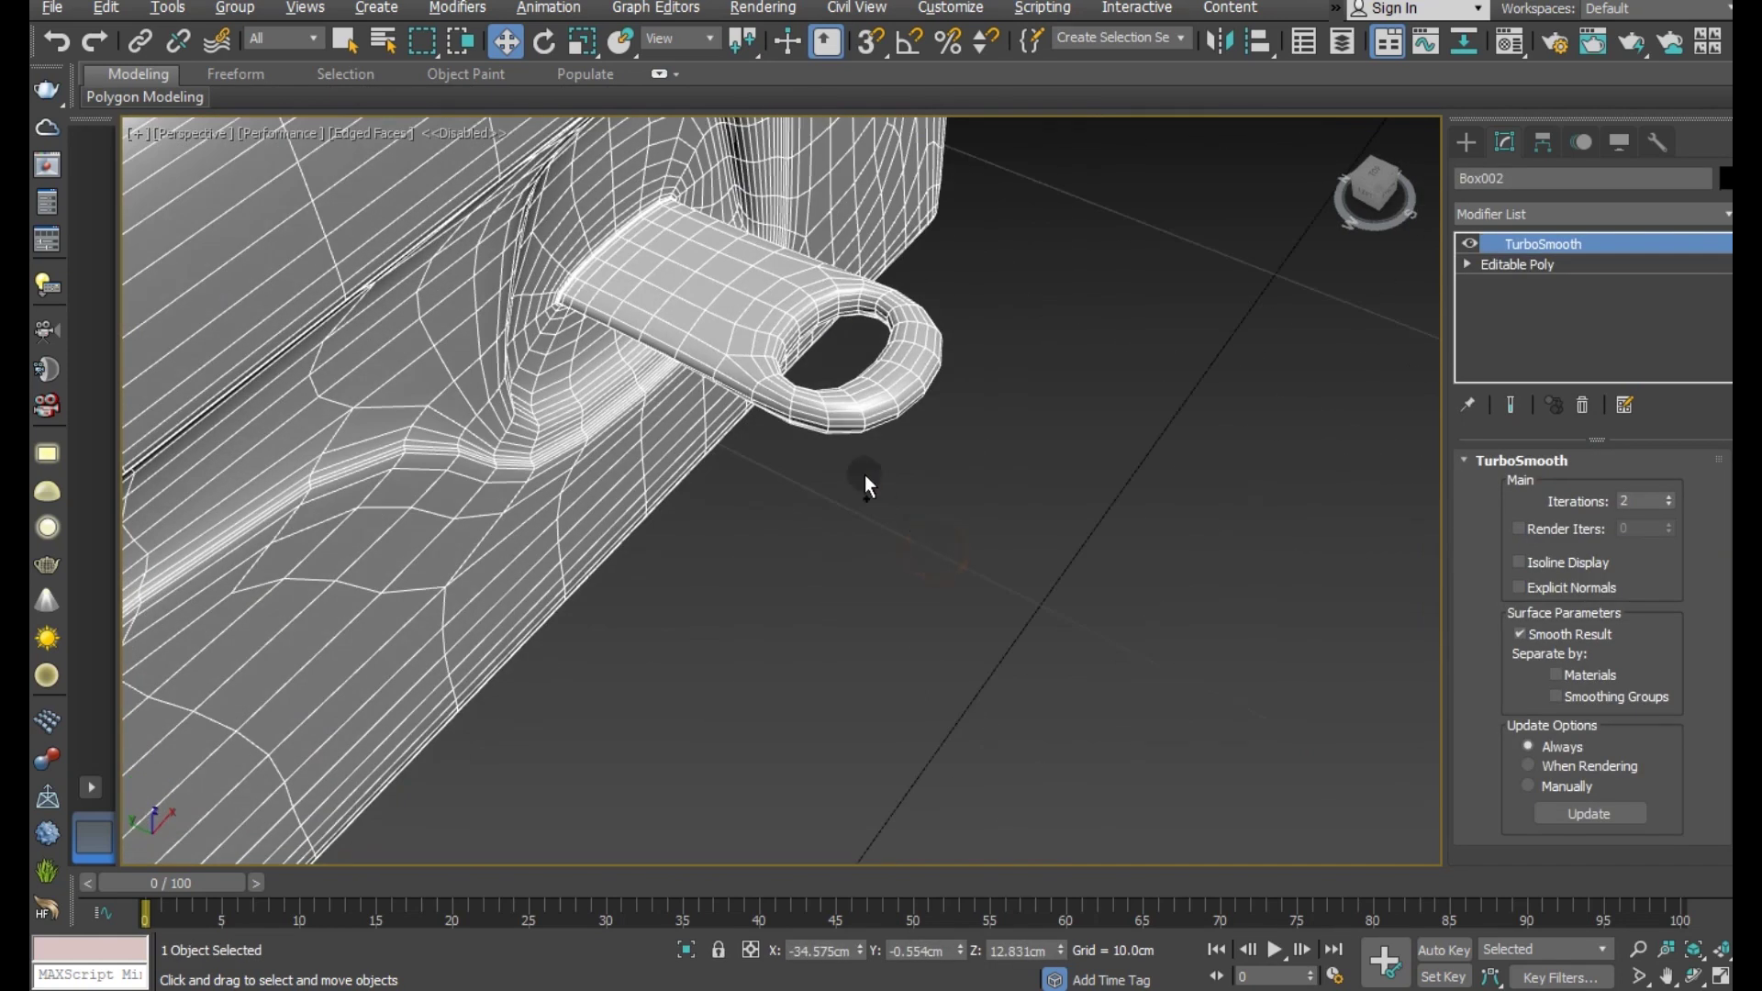
{"action": "scroll", "coordinate": [753, 374], "scroll_direction": "up", "scroll_amount": 1}
{"action": "scroll", "coordinate": [826, 440], "scroll_direction": "up", "scroll_amount": 1}
{"action": "scroll", "coordinate": [904, 551], "scroll_direction": "up", "scroll_amount": 1}
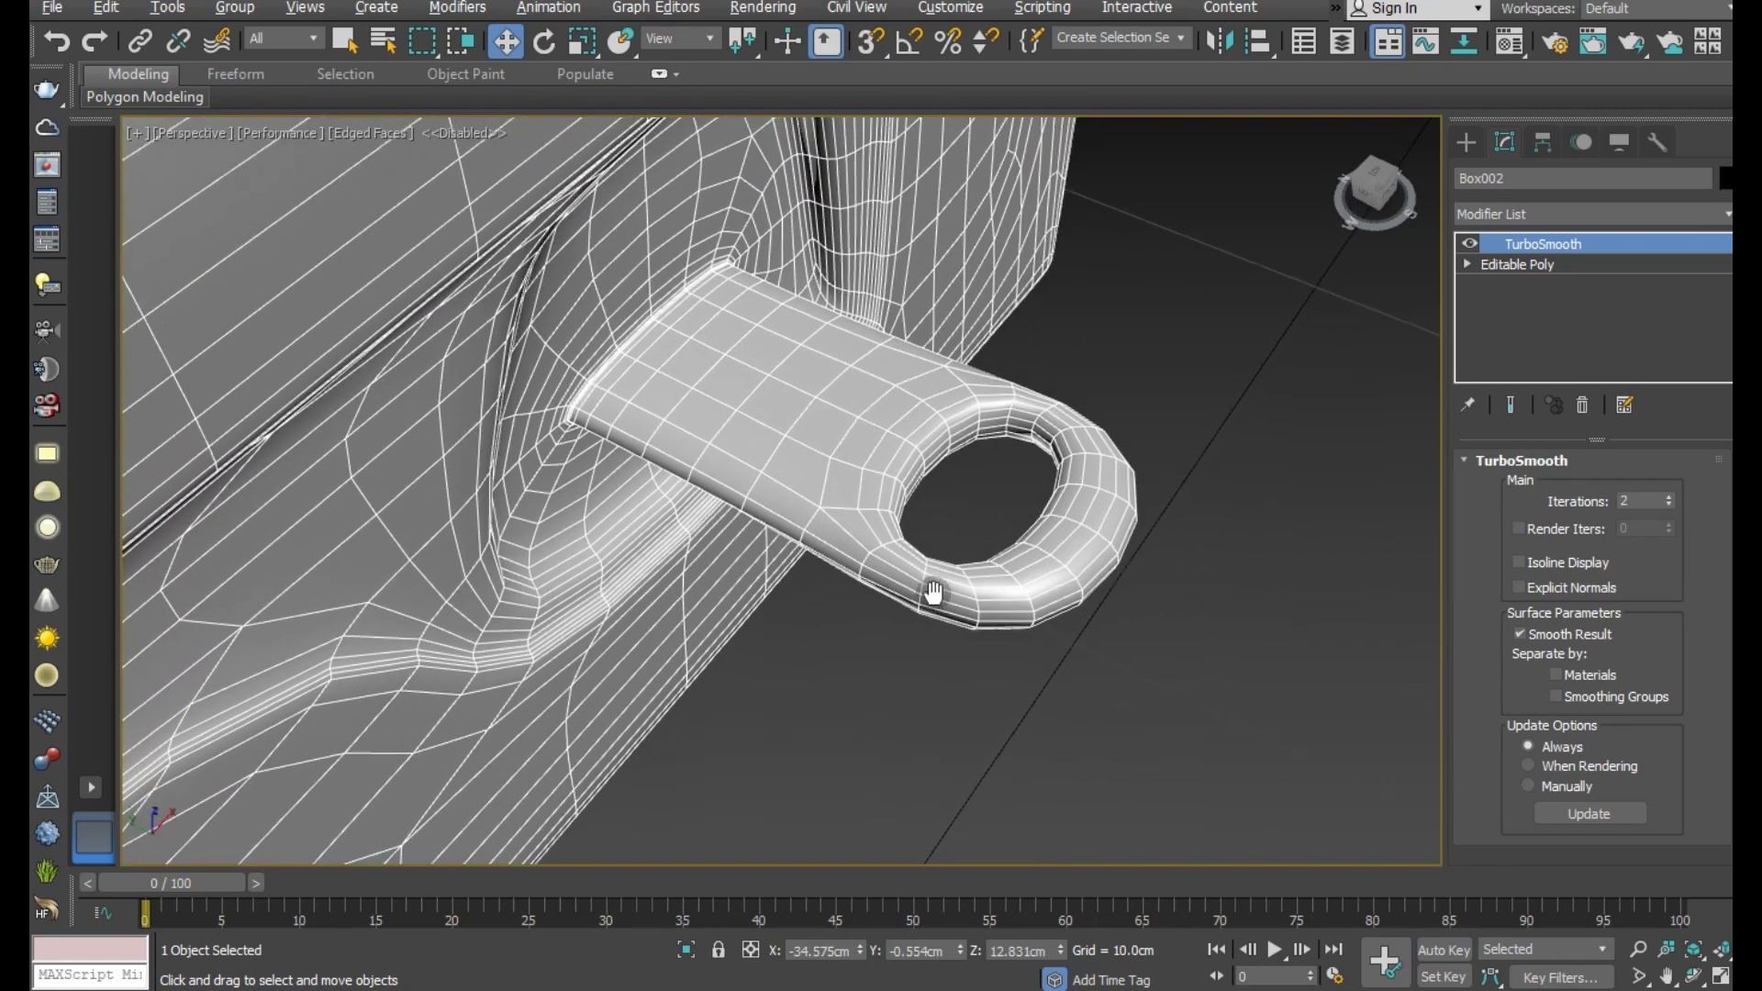
{"action": "scroll", "coordinate": [909, 514], "scroll_direction": "up", "scroll_amount": 1}
{"action": "scroll", "coordinate": [880, 446], "scroll_direction": "up", "scroll_amount": 1}
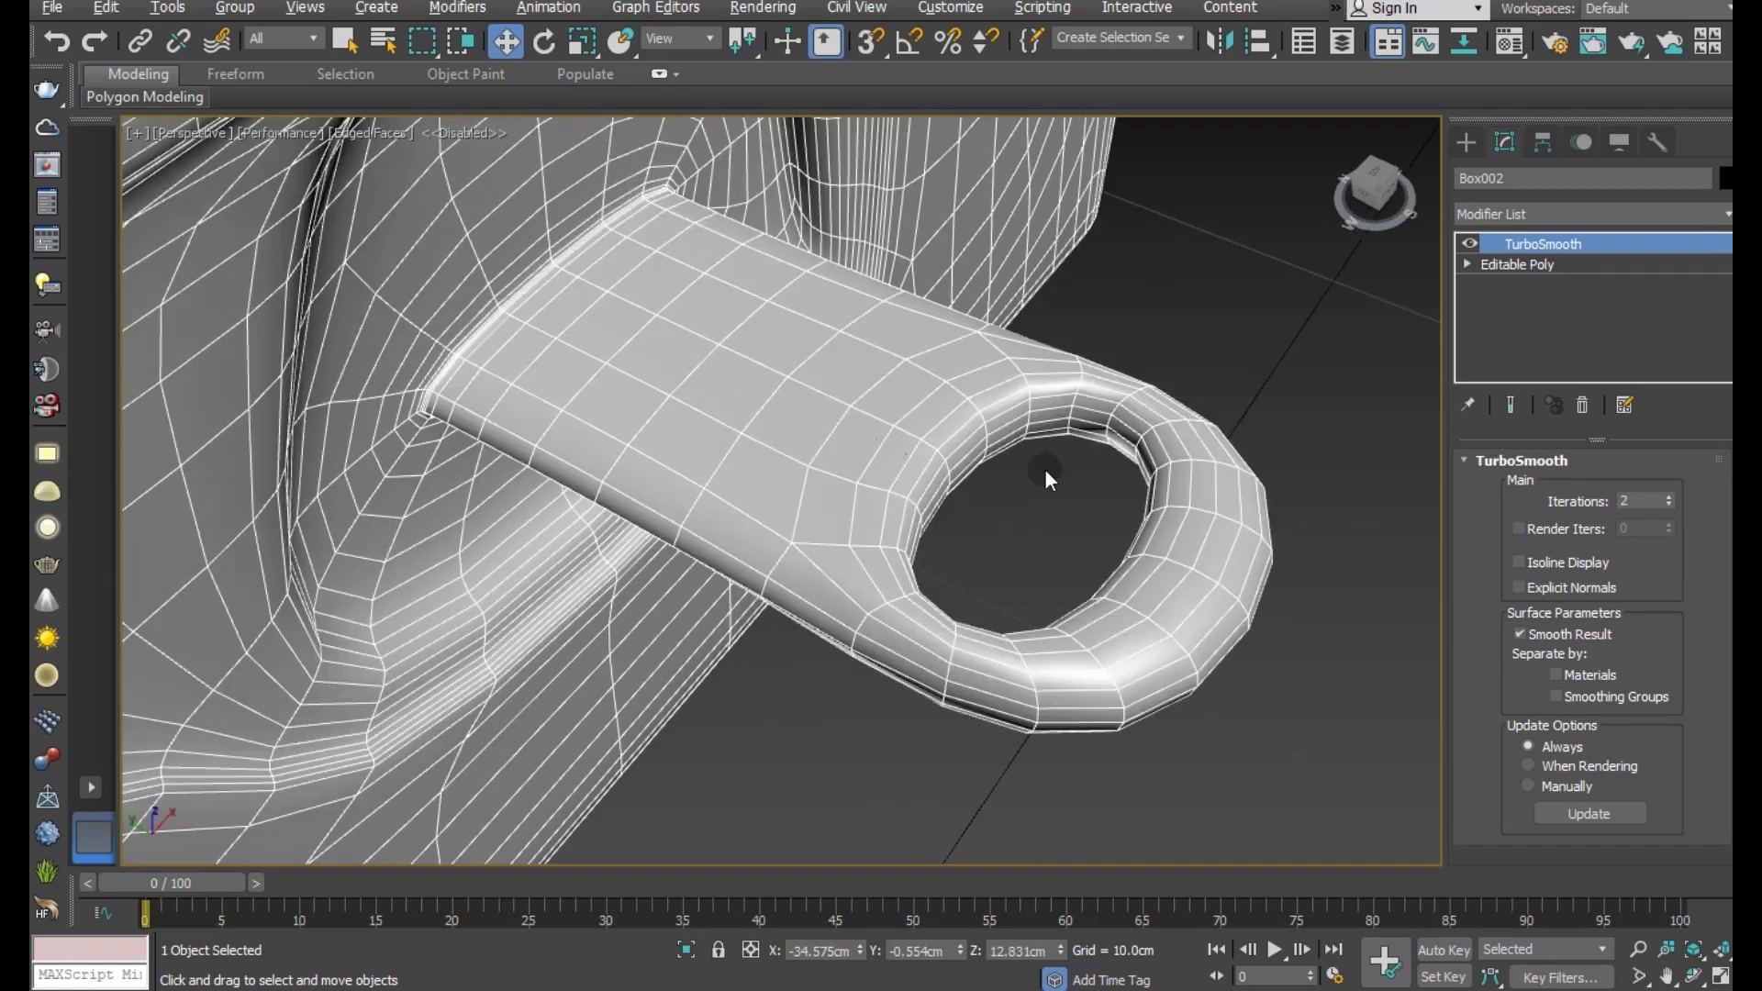
{"action": "scroll", "coordinate": [1073, 550], "scroll_direction": "down", "scroll_amount": 5}
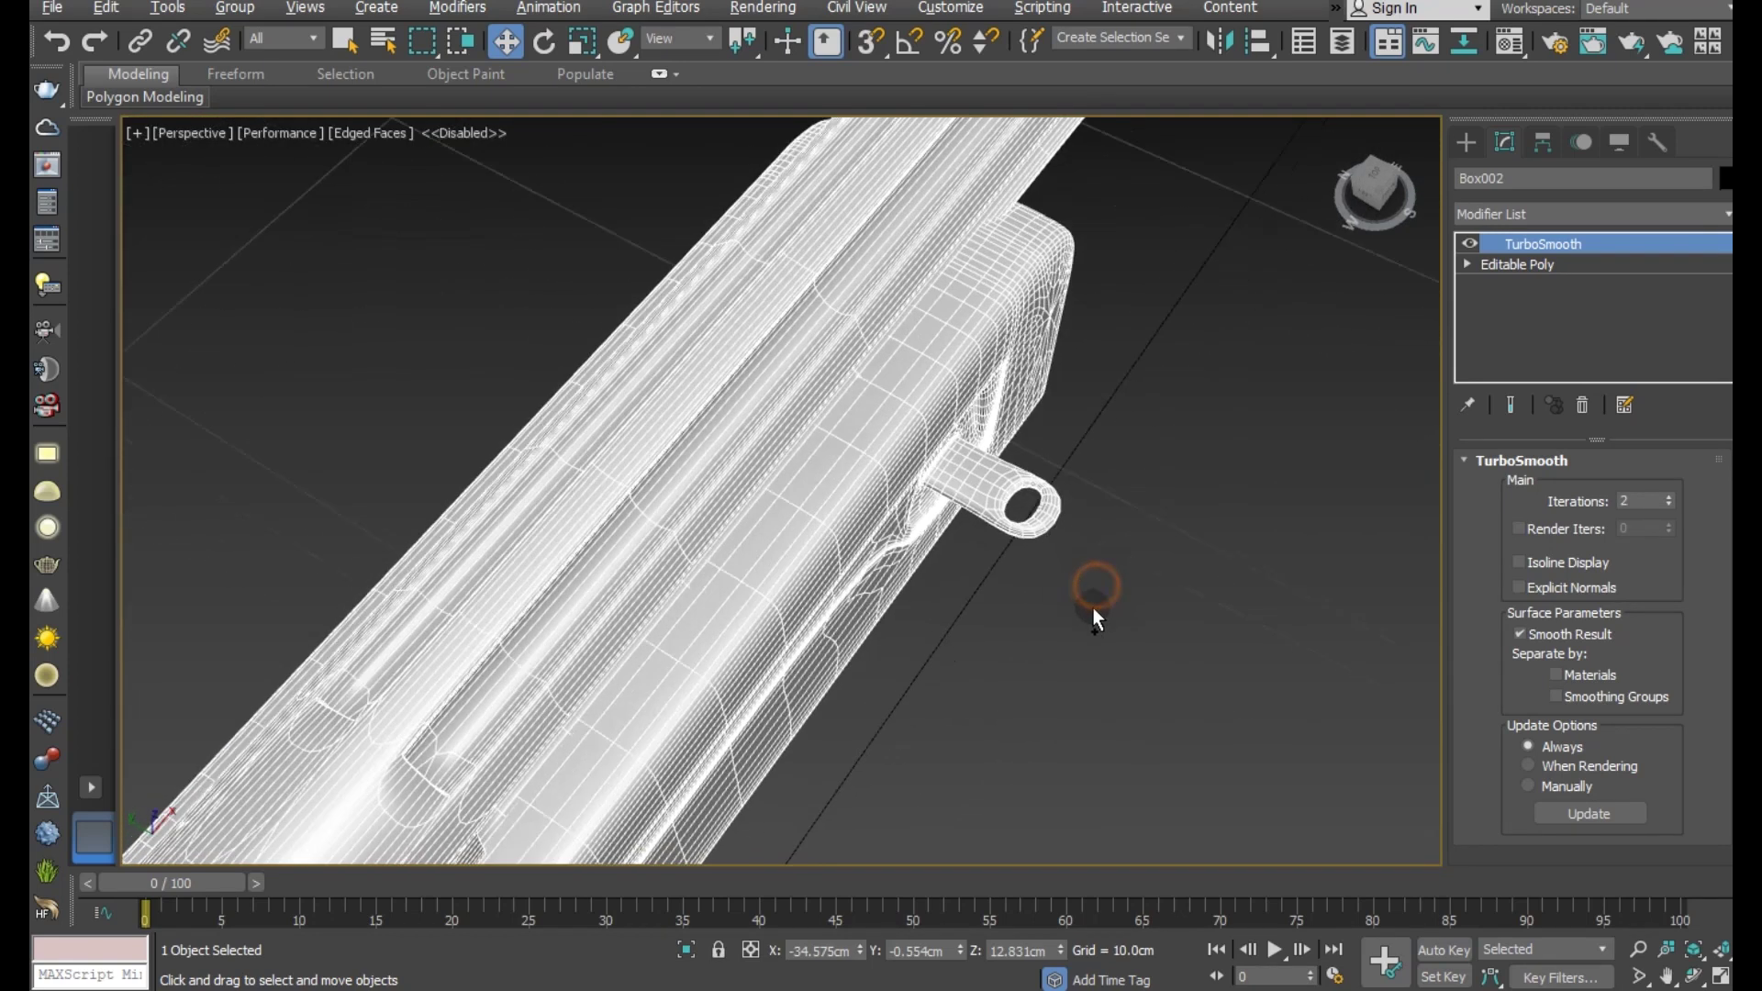
{"action": "scroll", "coordinate": [1108, 541], "scroll_direction": "up", "scroll_amount": 3}
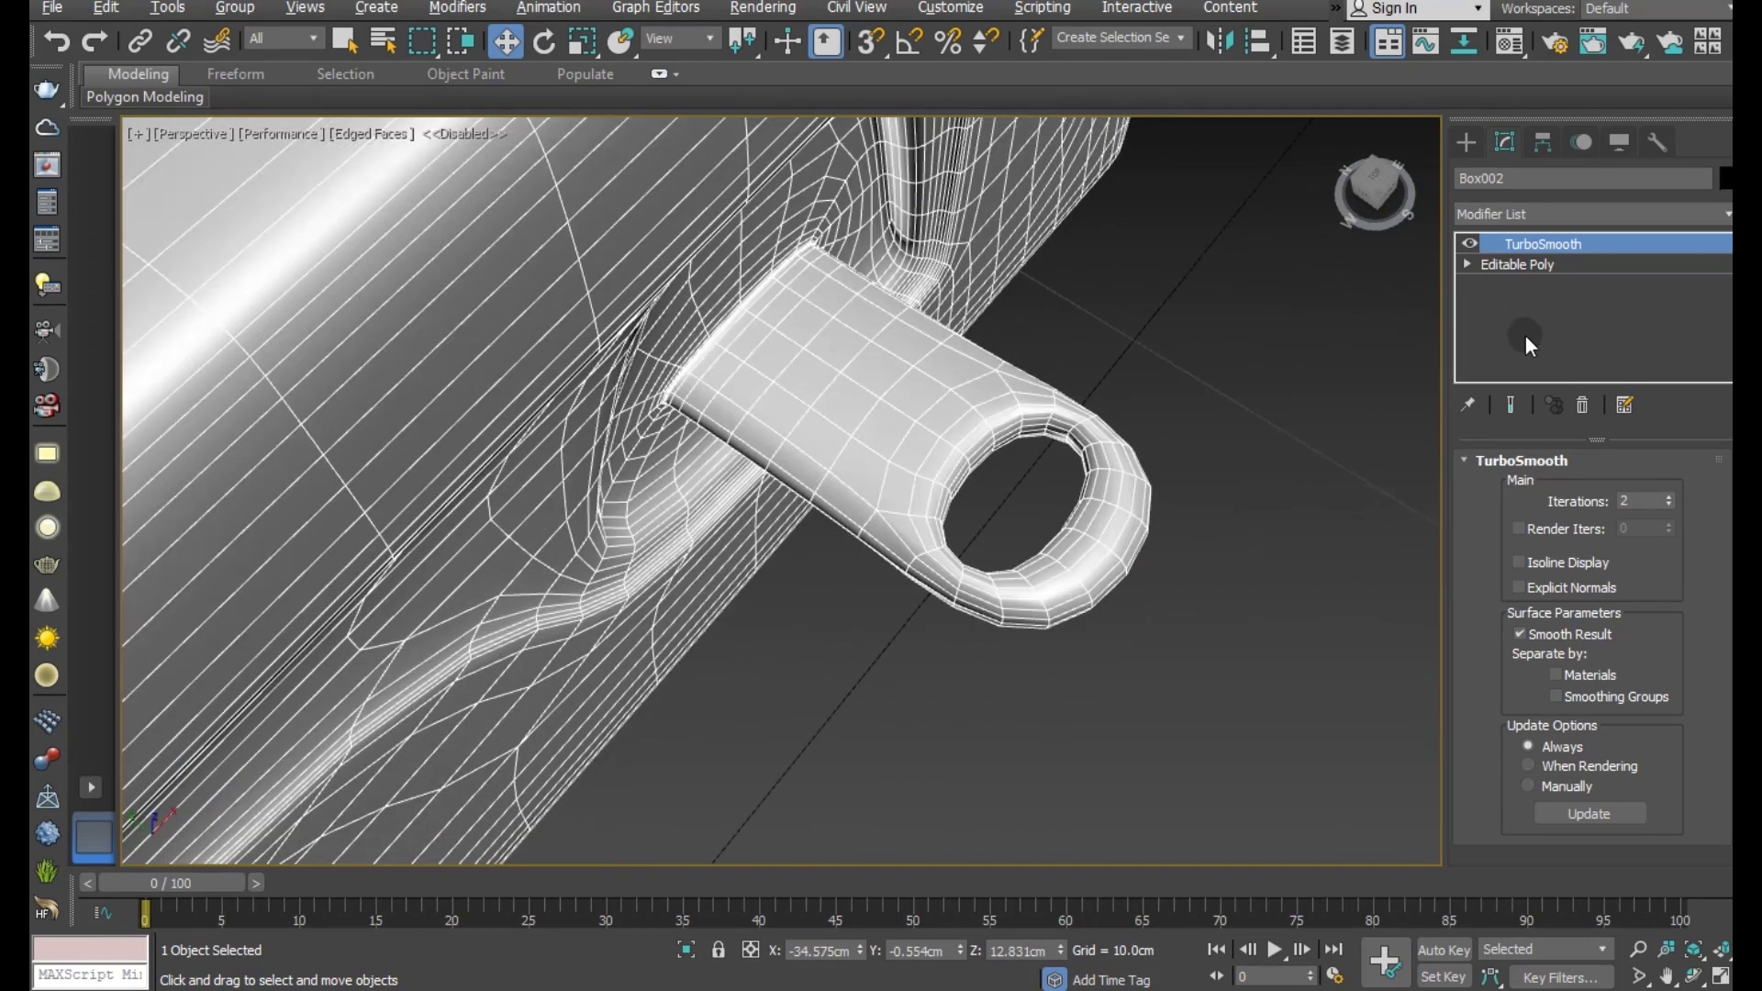
- Select the inner wall faces of the tab's hole on the base mesh
{"action": "left_click", "coordinate": [1511, 268]}
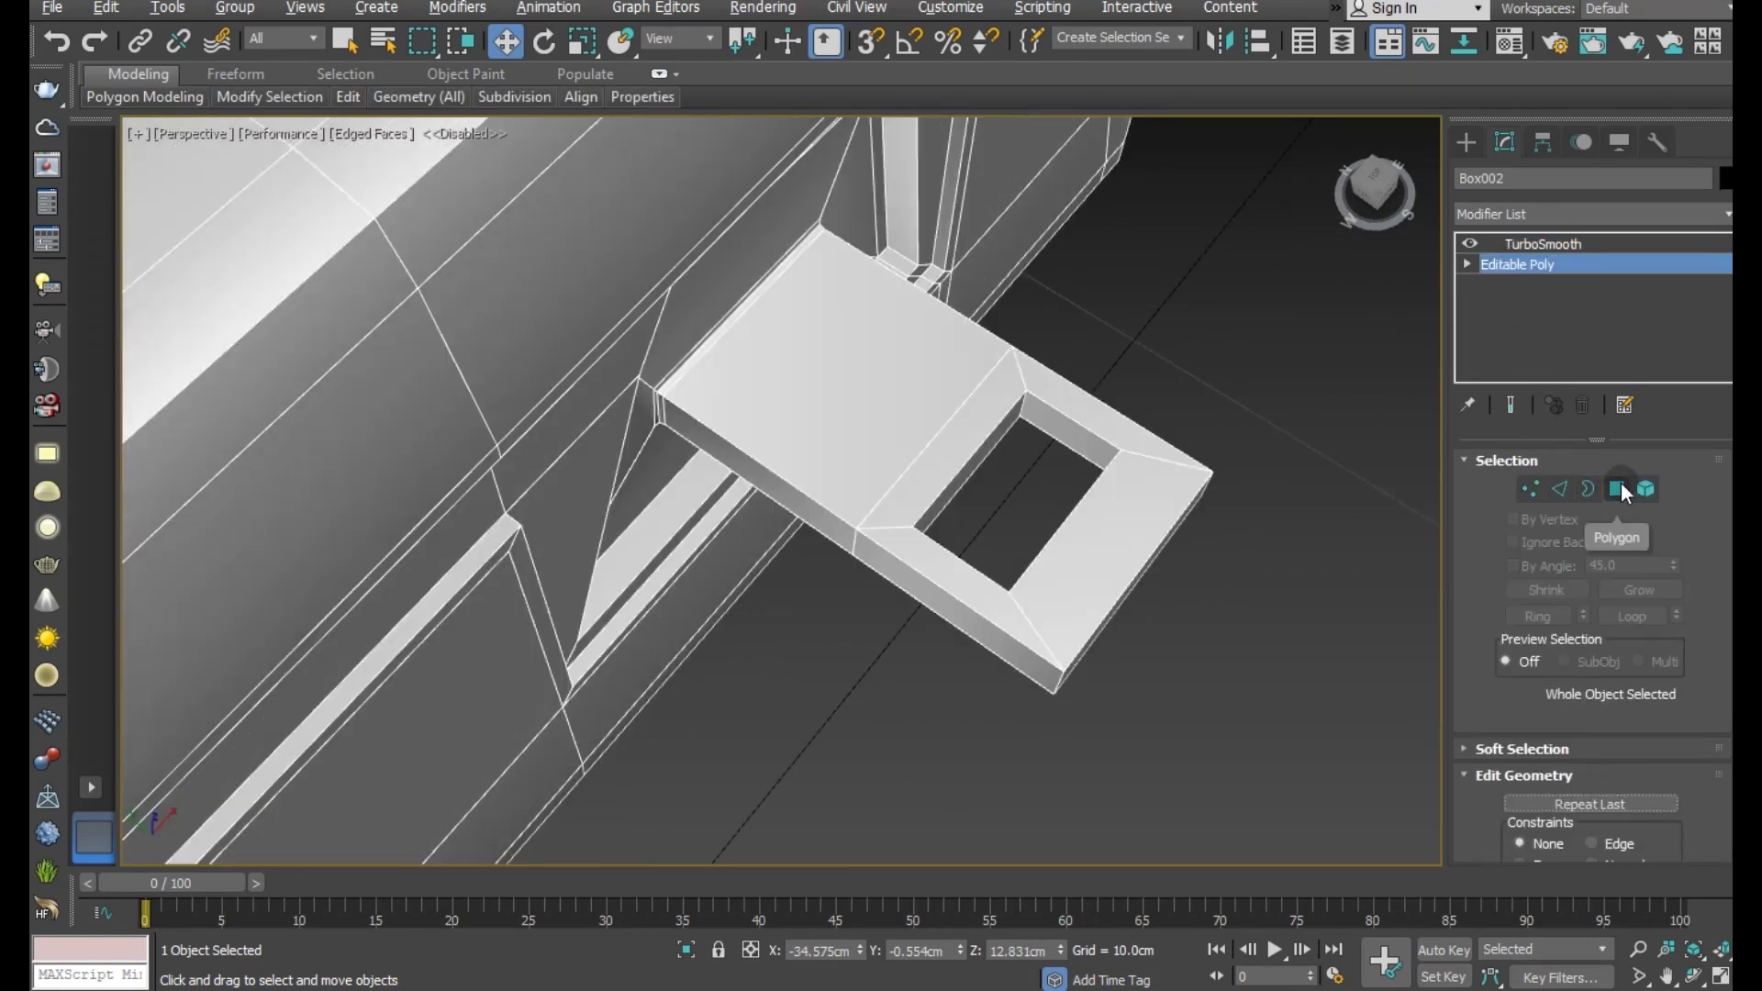
{"action": "left_click", "coordinate": [1619, 488]}
{"action": "left_click", "coordinate": [955, 495]}
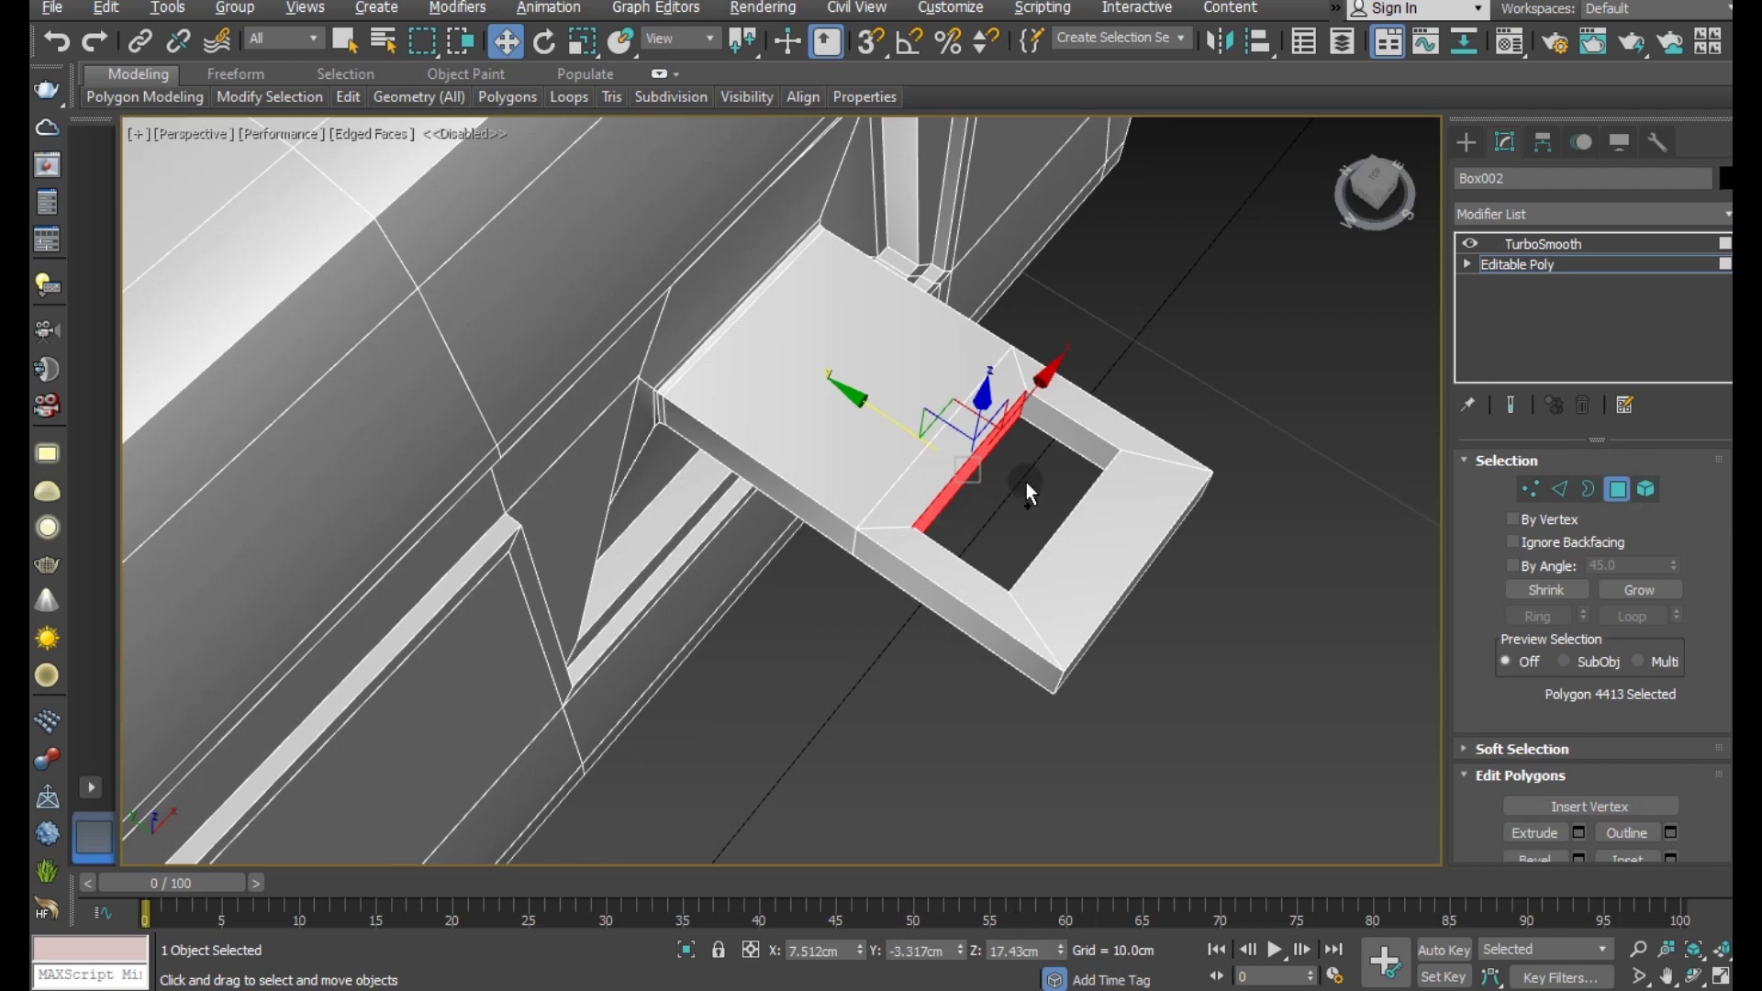
{"action": "middle_click_drag", "start_coordinate": [1026, 486], "coordinate": [1019, 454], "text": "alt"}
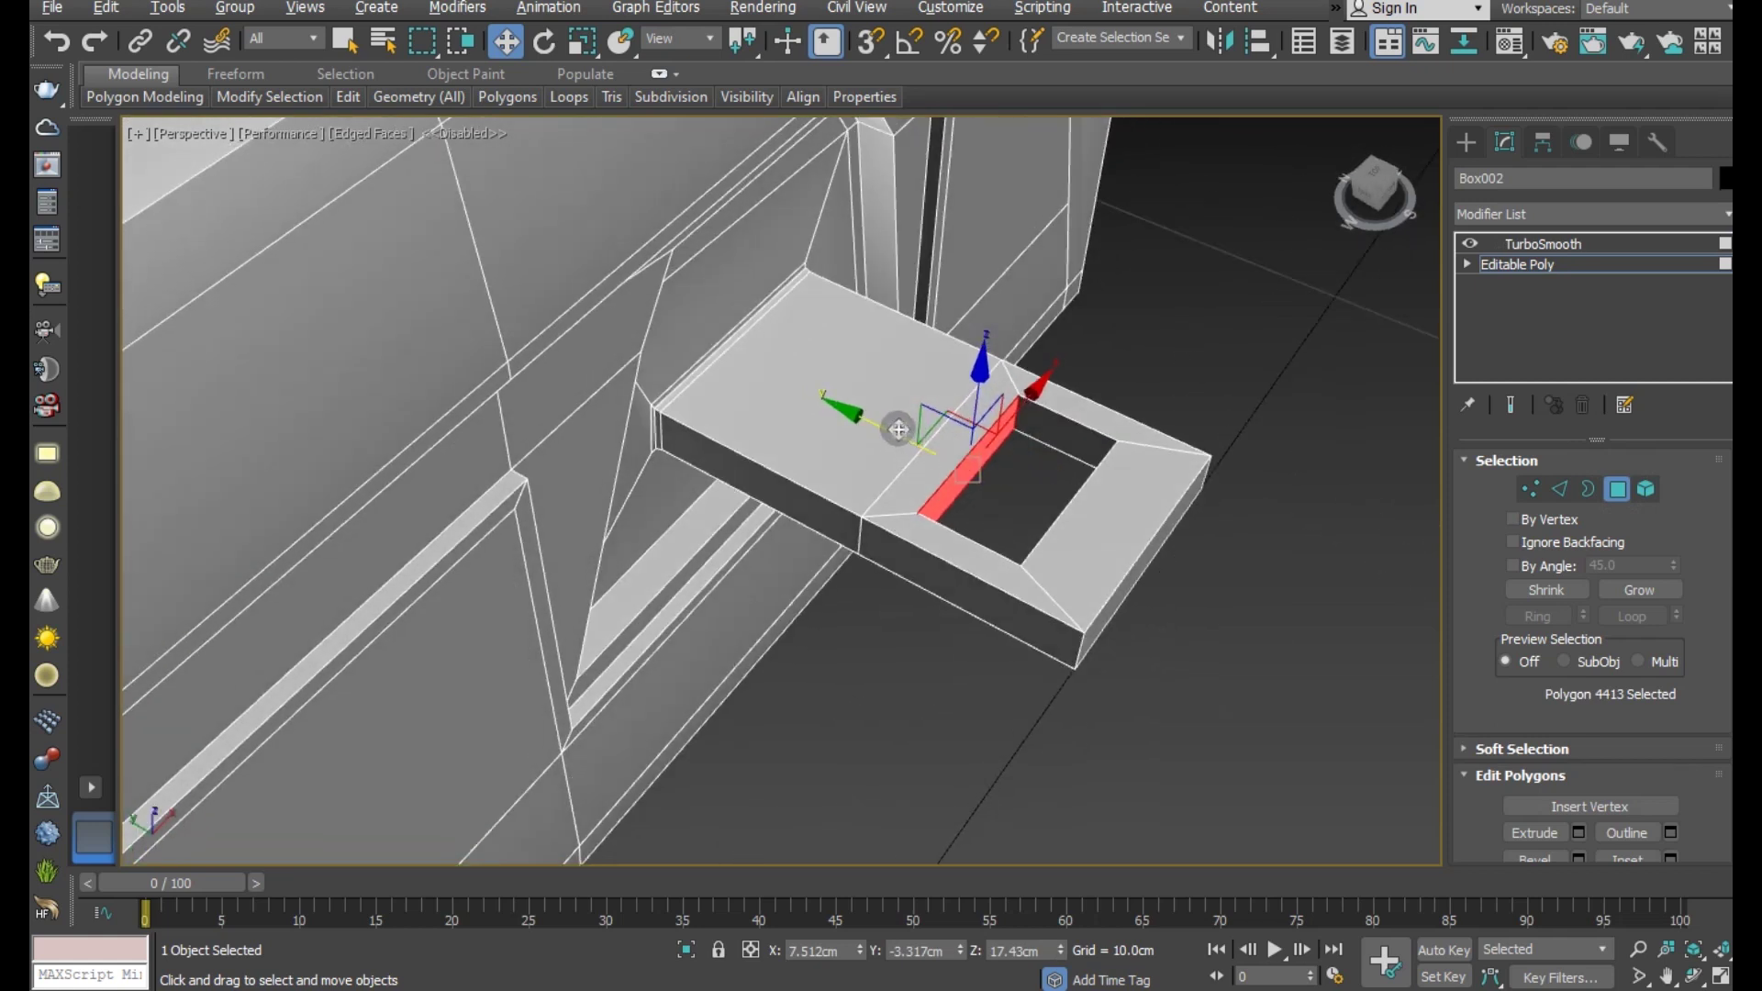
{"action": "mouse_move", "coordinate": [1089, 511]}
{"action": "middle_mouse_down", "text": "alt"}
{"action": "mouse_move", "coordinate": [1151, 548]}
{"action": "mouse_move", "coordinate": [1071, 482]}
{"action": "middle_mouse_up", "text": "alt"}
{"action": "left_click", "coordinate": [1078, 489]}
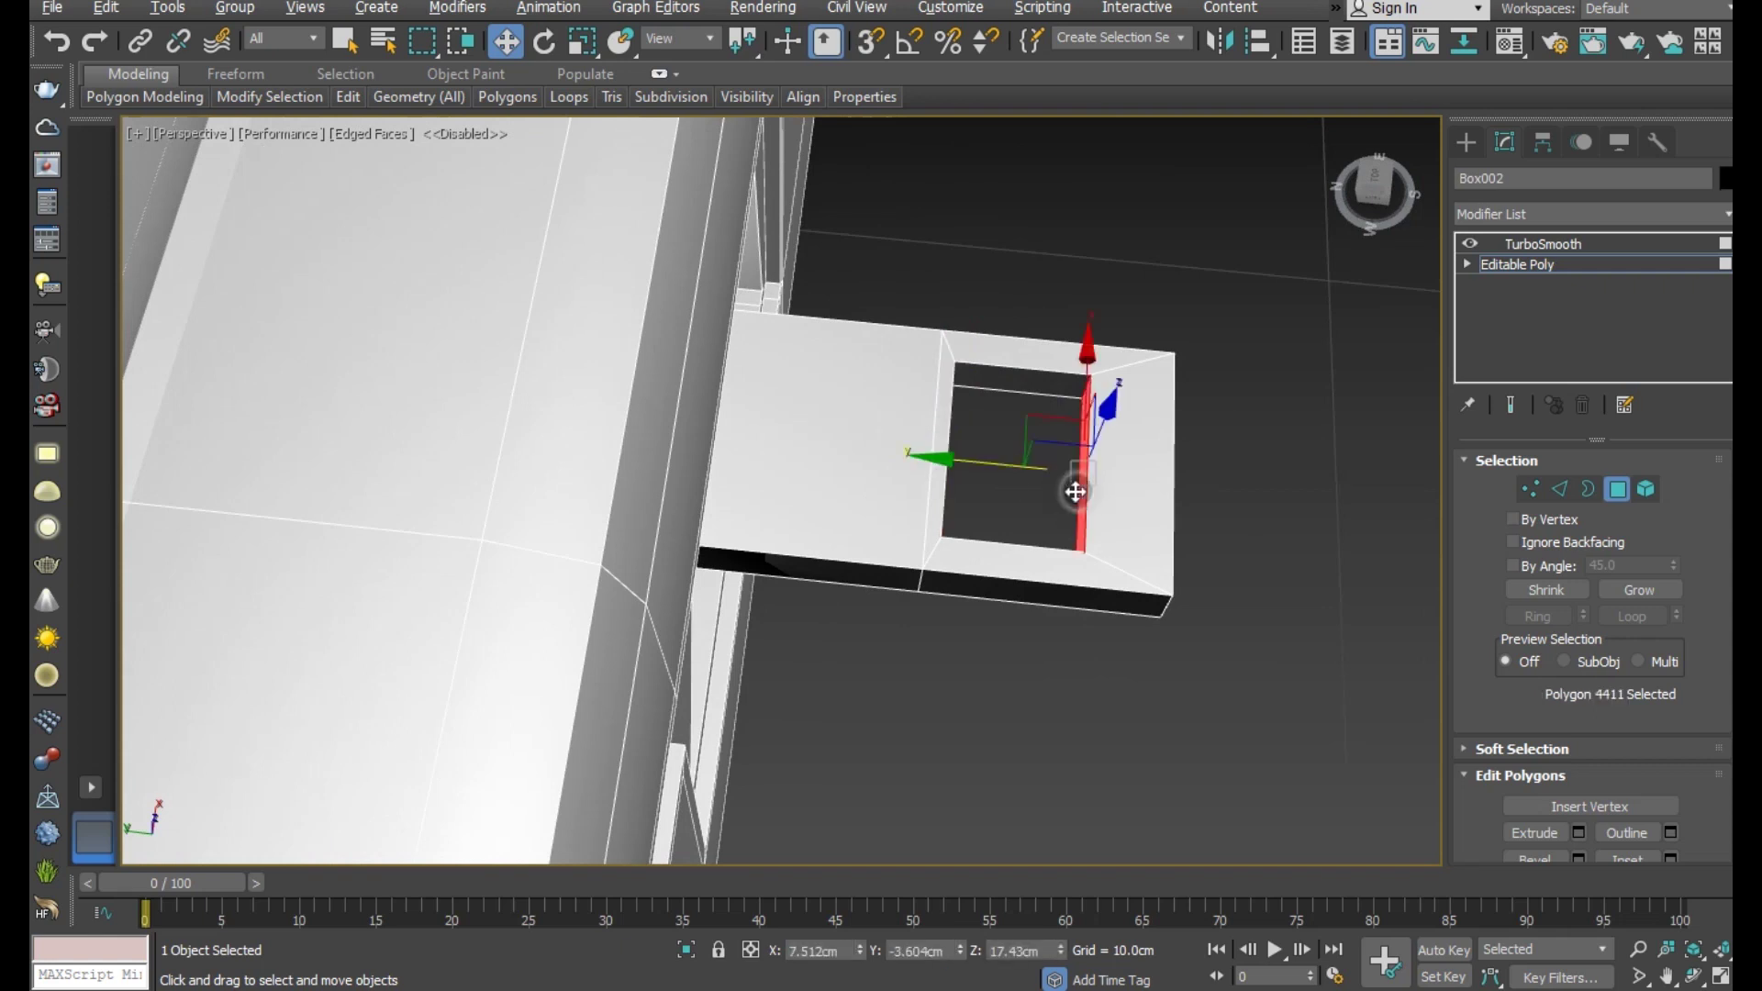
{"action": "middle_click_drag", "start_coordinate": [1019, 465], "coordinate": [1527, 460], "text": "alt"}
- Toggle the smoothed end-result preview on and off while orbiting the tab
{"action": "left_click", "coordinate": [1511, 405]}
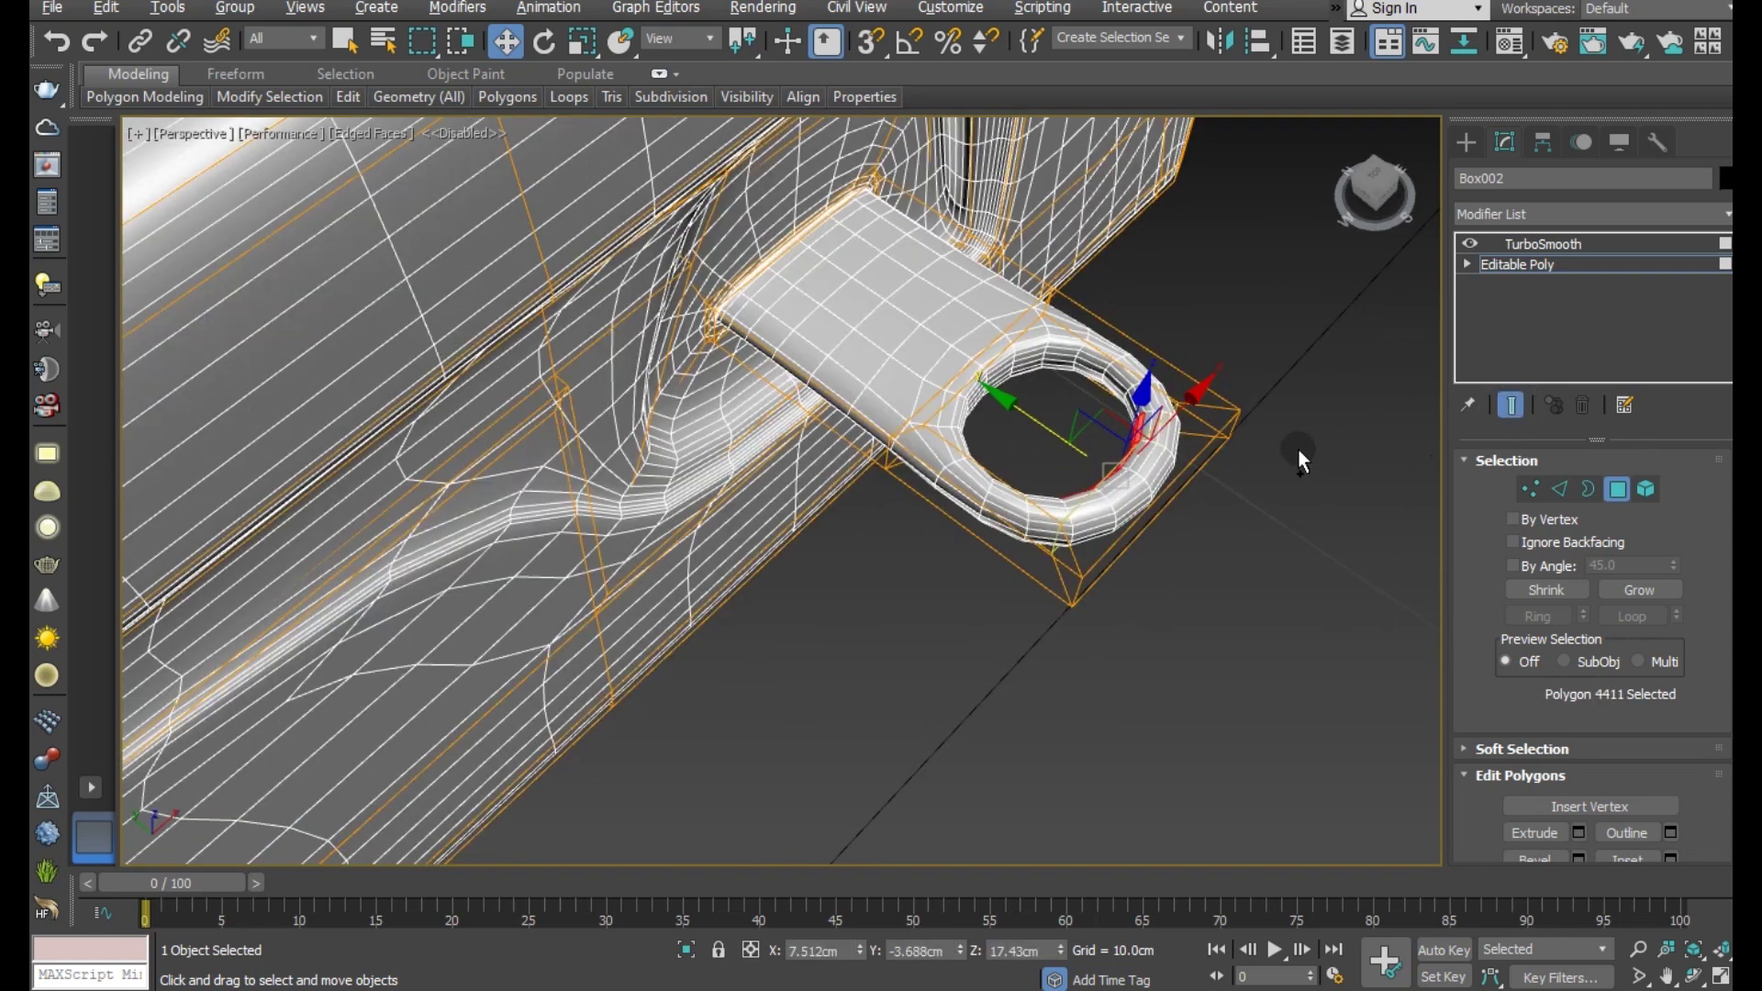
{"action": "mouse_move", "coordinate": [1298, 456]}
{"action": "middle_mouse_down", "text": "alt"}
{"action": "mouse_move", "coordinate": [1264, 420]}
{"action": "mouse_move", "coordinate": [1314, 367]}
{"action": "mouse_move", "coordinate": [1392, 470]}
{"action": "mouse_move", "coordinate": [1280, 417]}
{"action": "middle_mouse_up", "text": "alt"}
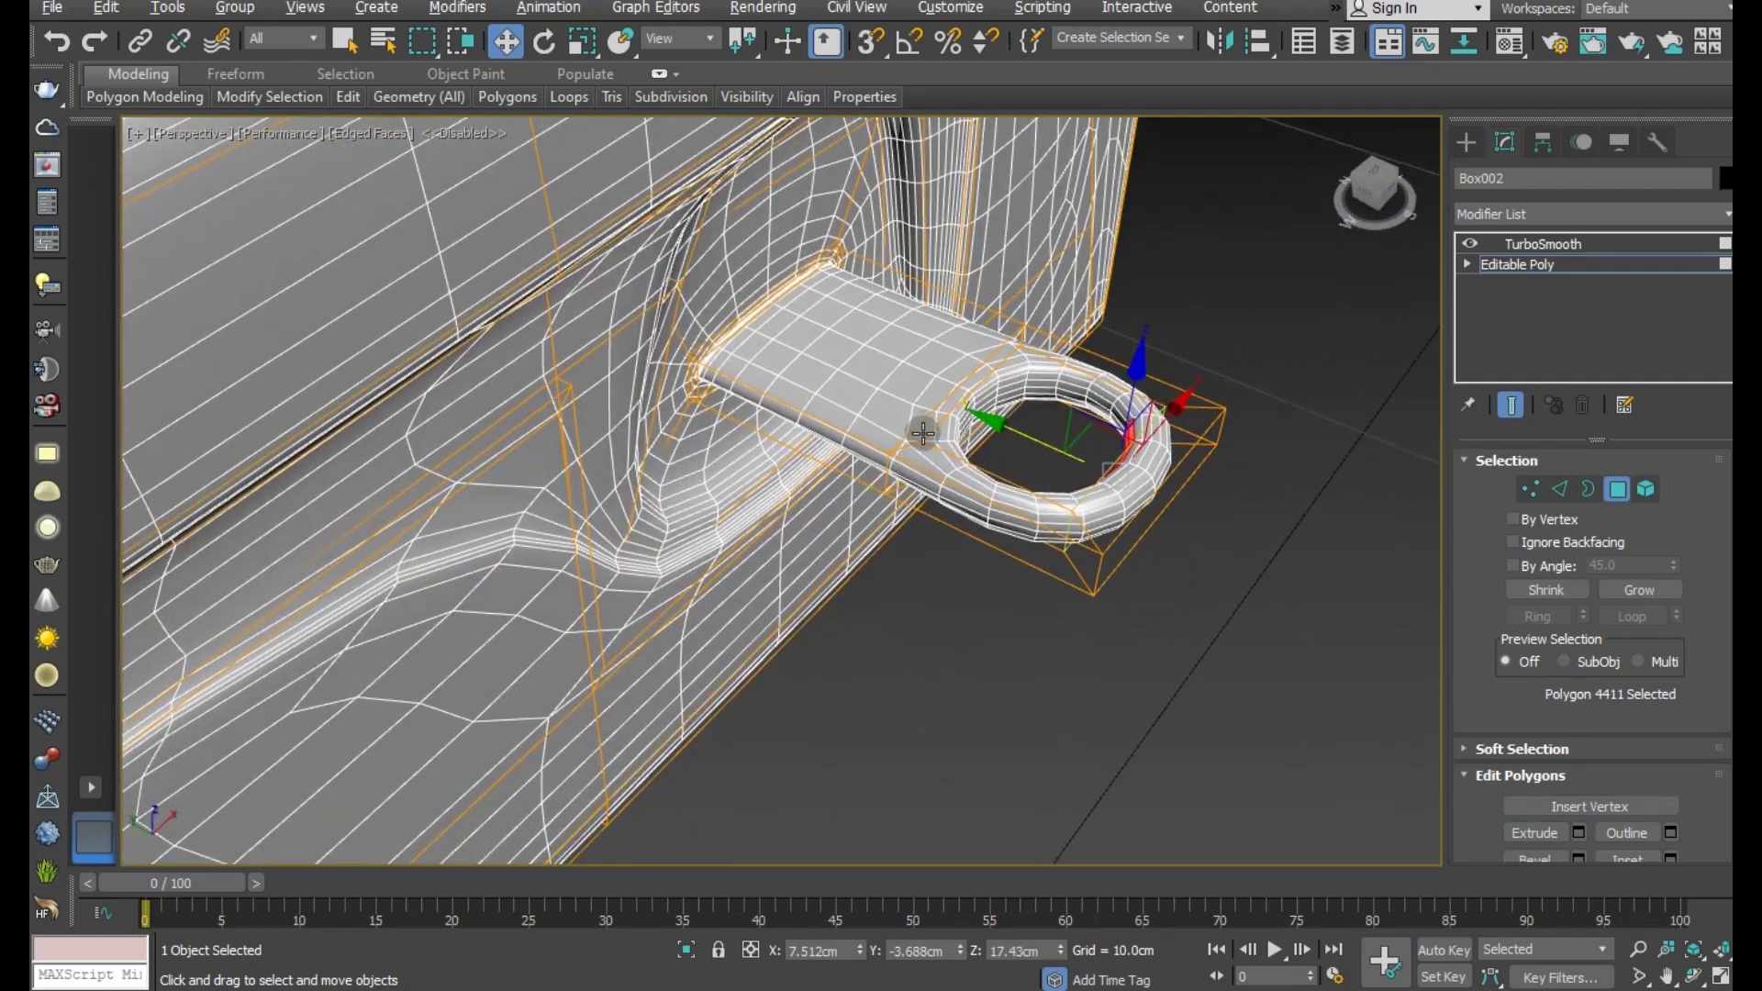
{"action": "scroll", "coordinate": [923, 433], "scroll_direction": "down", "scroll_amount": 5}
{"action": "mouse_move", "coordinate": [923, 434]}
{"action": "middle_mouse_down", "text": "alt"}
{"action": "mouse_move", "coordinate": [1087, 462]}
{"action": "mouse_move", "coordinate": [1121, 510]}
{"action": "mouse_move", "coordinate": [1083, 519]}
{"action": "middle_mouse_up", "text": "alt"}
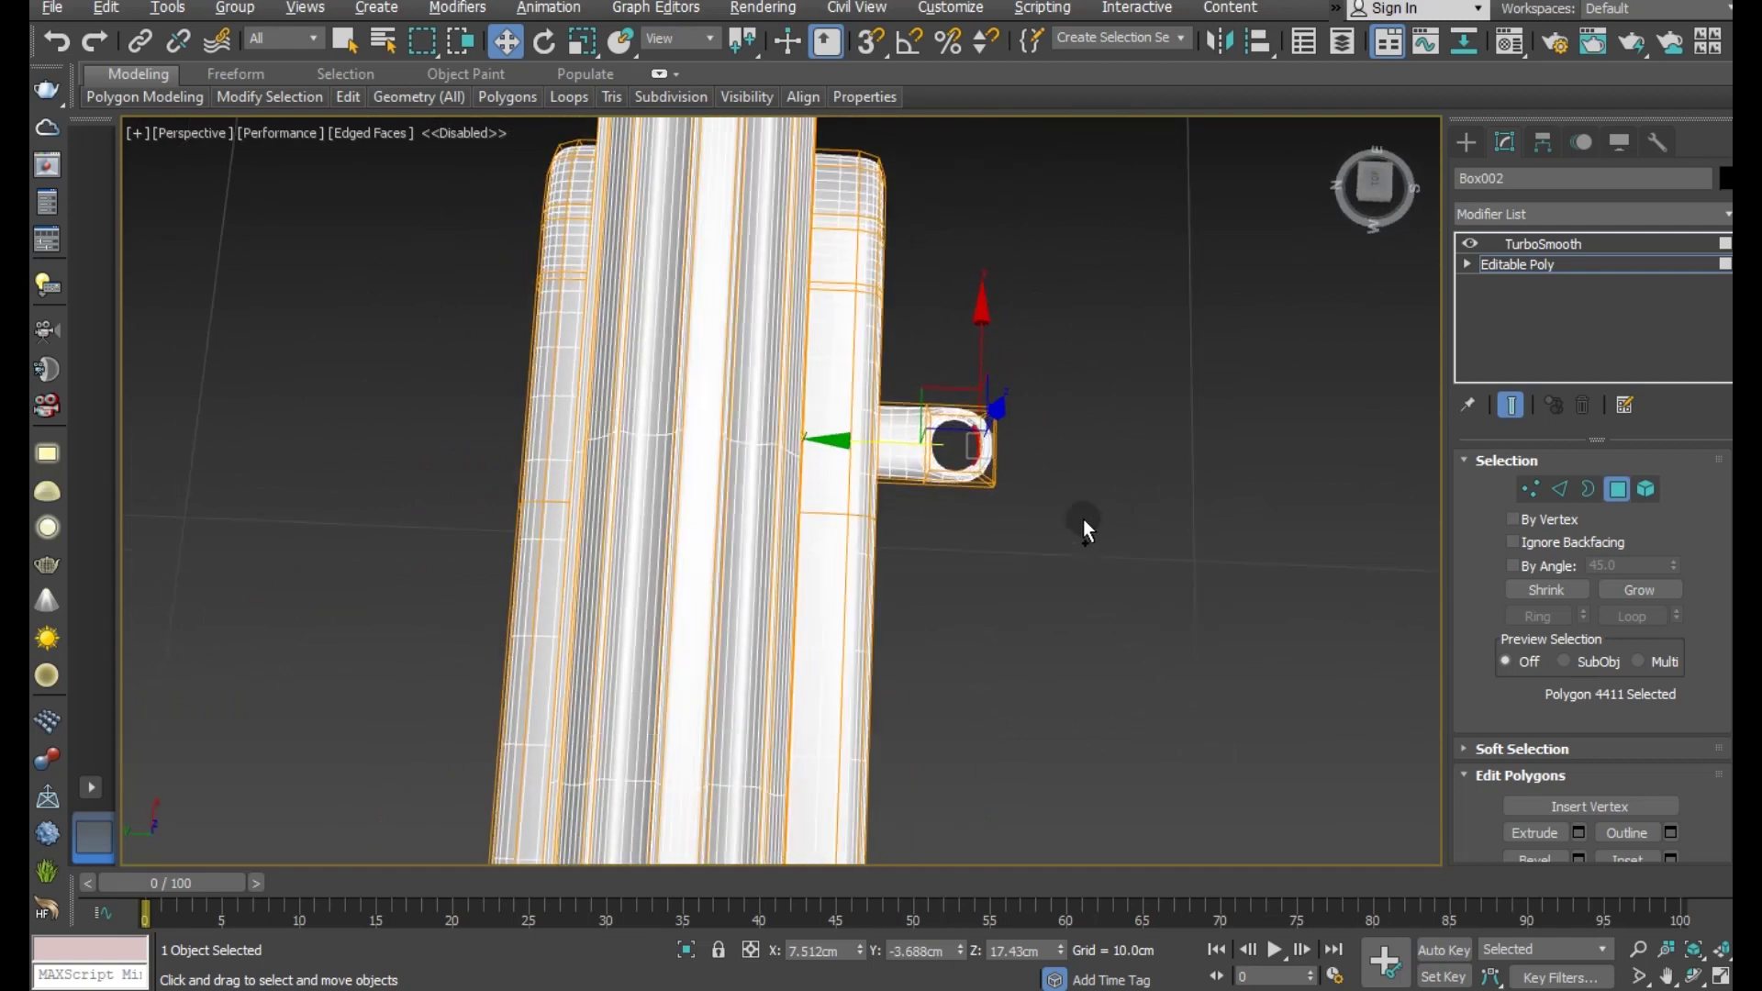
{"action": "scroll", "coordinate": [956, 432], "scroll_direction": "up", "scroll_amount": 5}
{"action": "left_click", "coordinate": [1505, 406]}
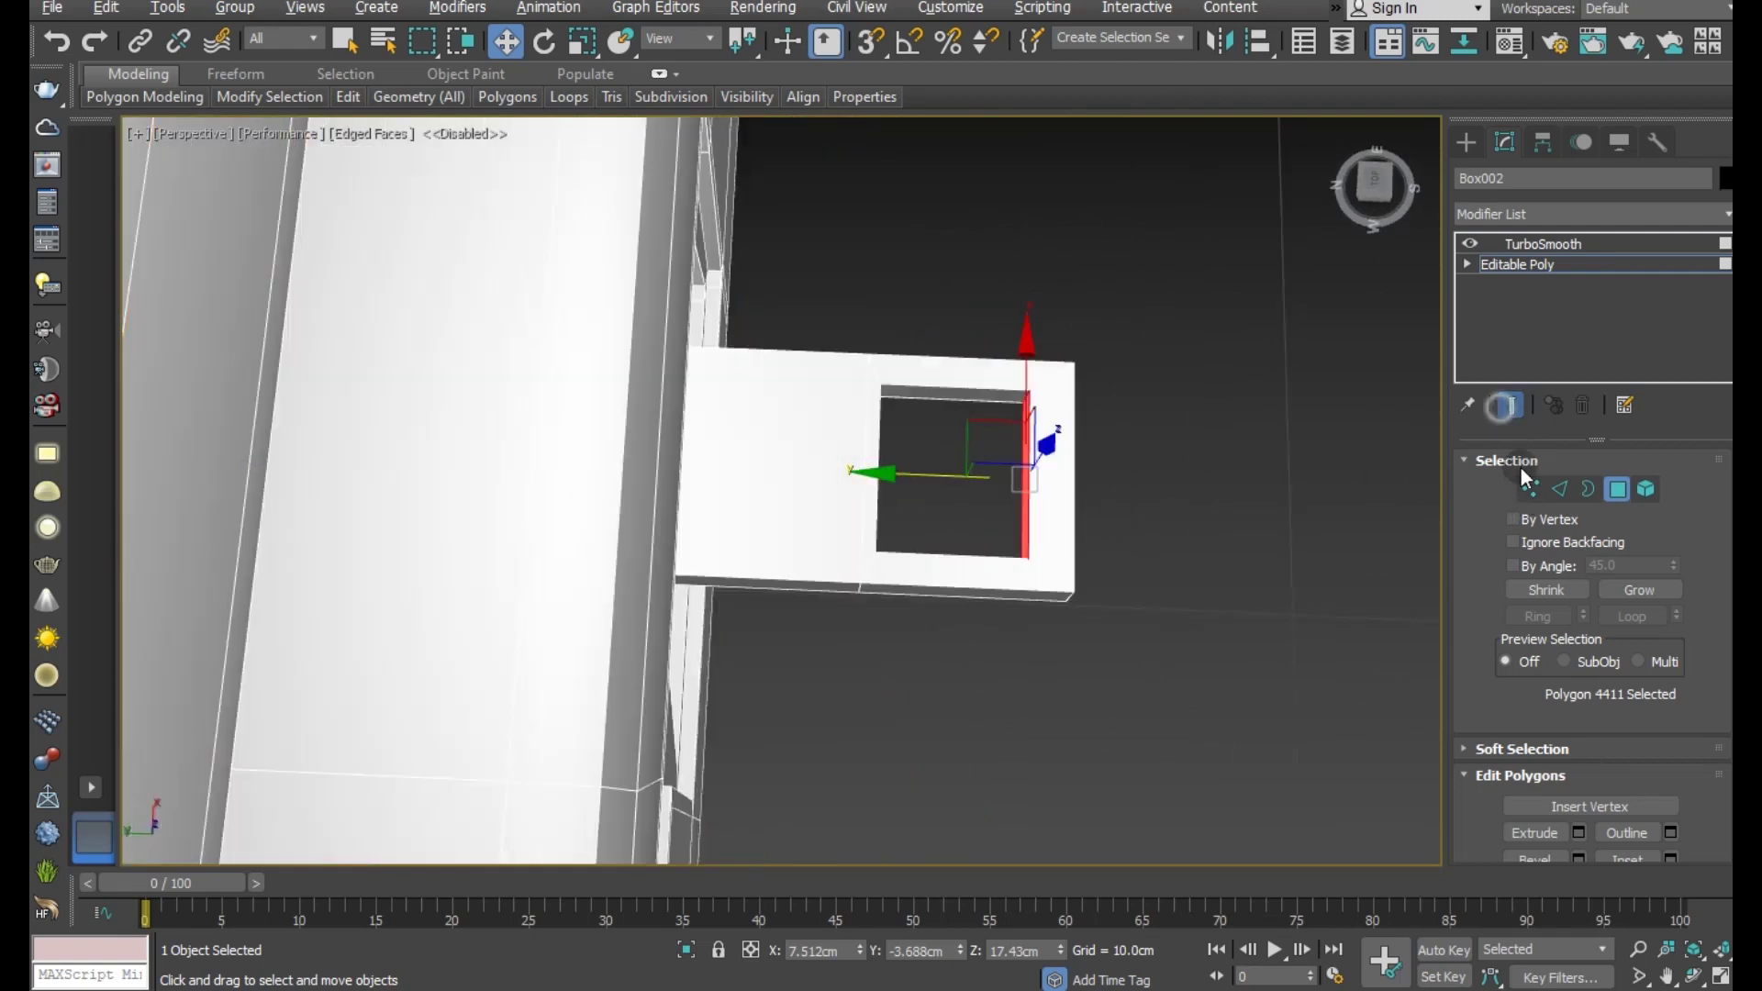
- Box-select the 16 hole vertices, nudge them slightly along Y, and exit sub-object mode
{"action": "left_click", "coordinate": [1518, 497]}
{"action": "left_click", "coordinate": [889, 305]}
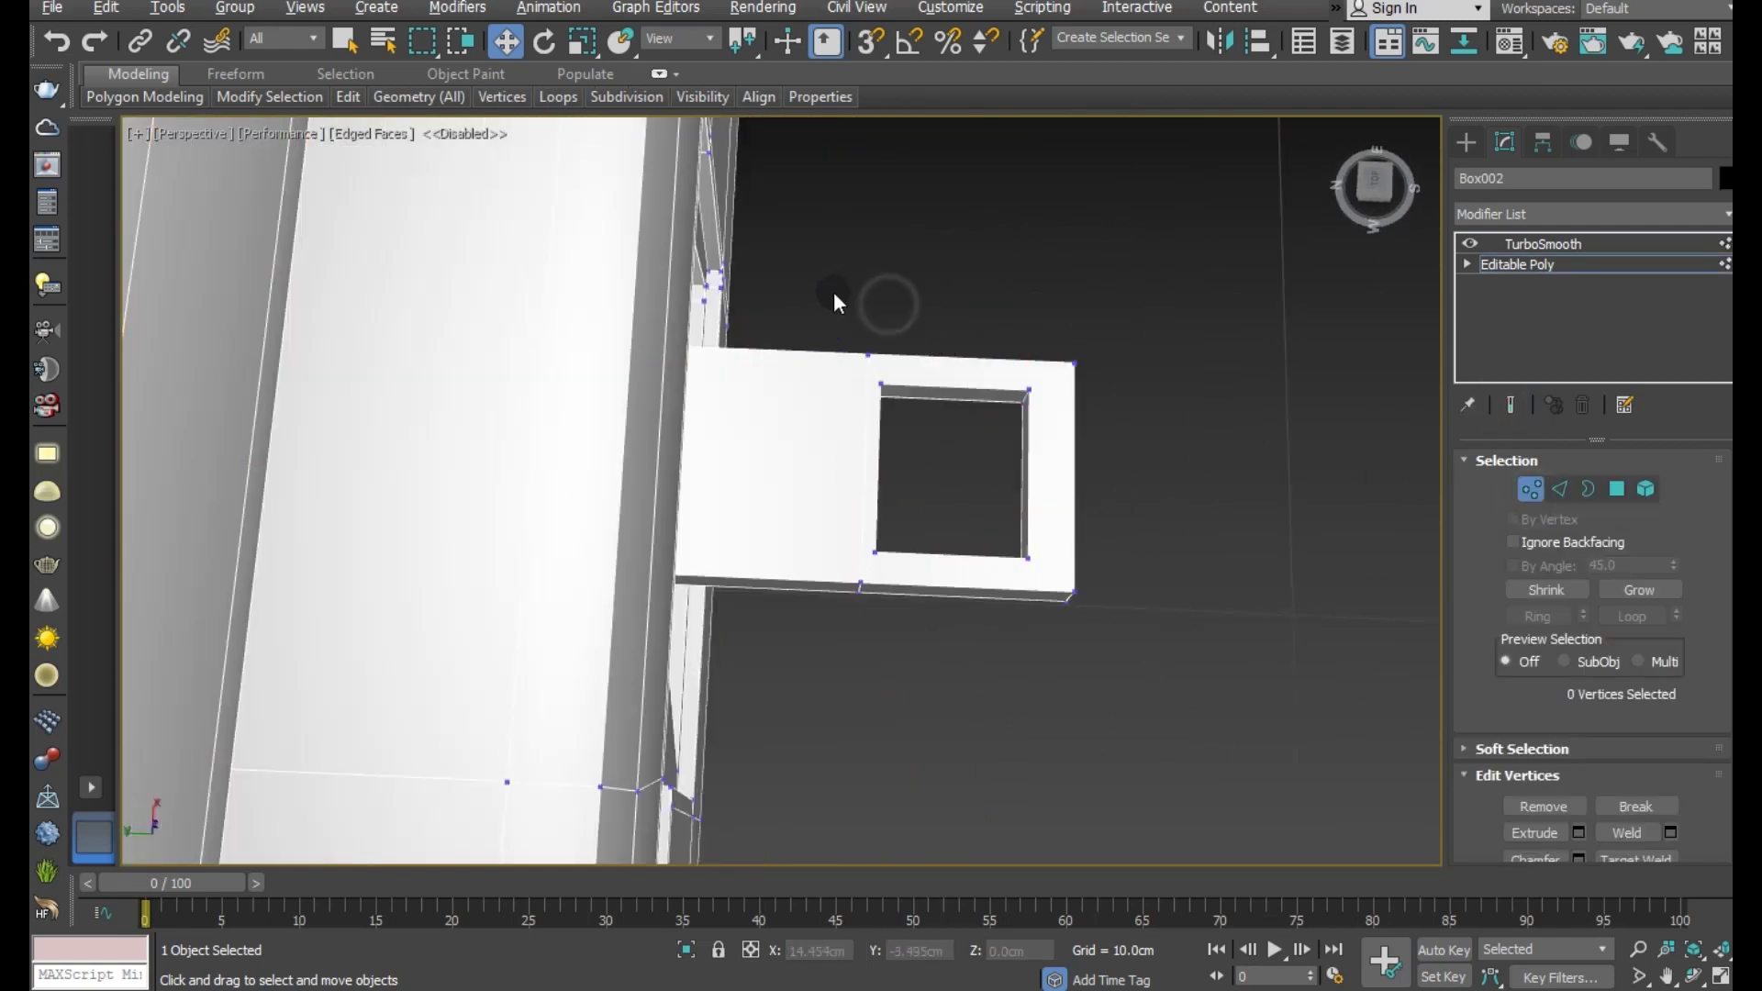
{"action": "left_click_drag", "start_coordinate": [1001, 503], "coordinate": [1267, 693]}
{"action": "left_click_drag", "start_coordinate": [1384, 718], "coordinate": [1384, 719]}
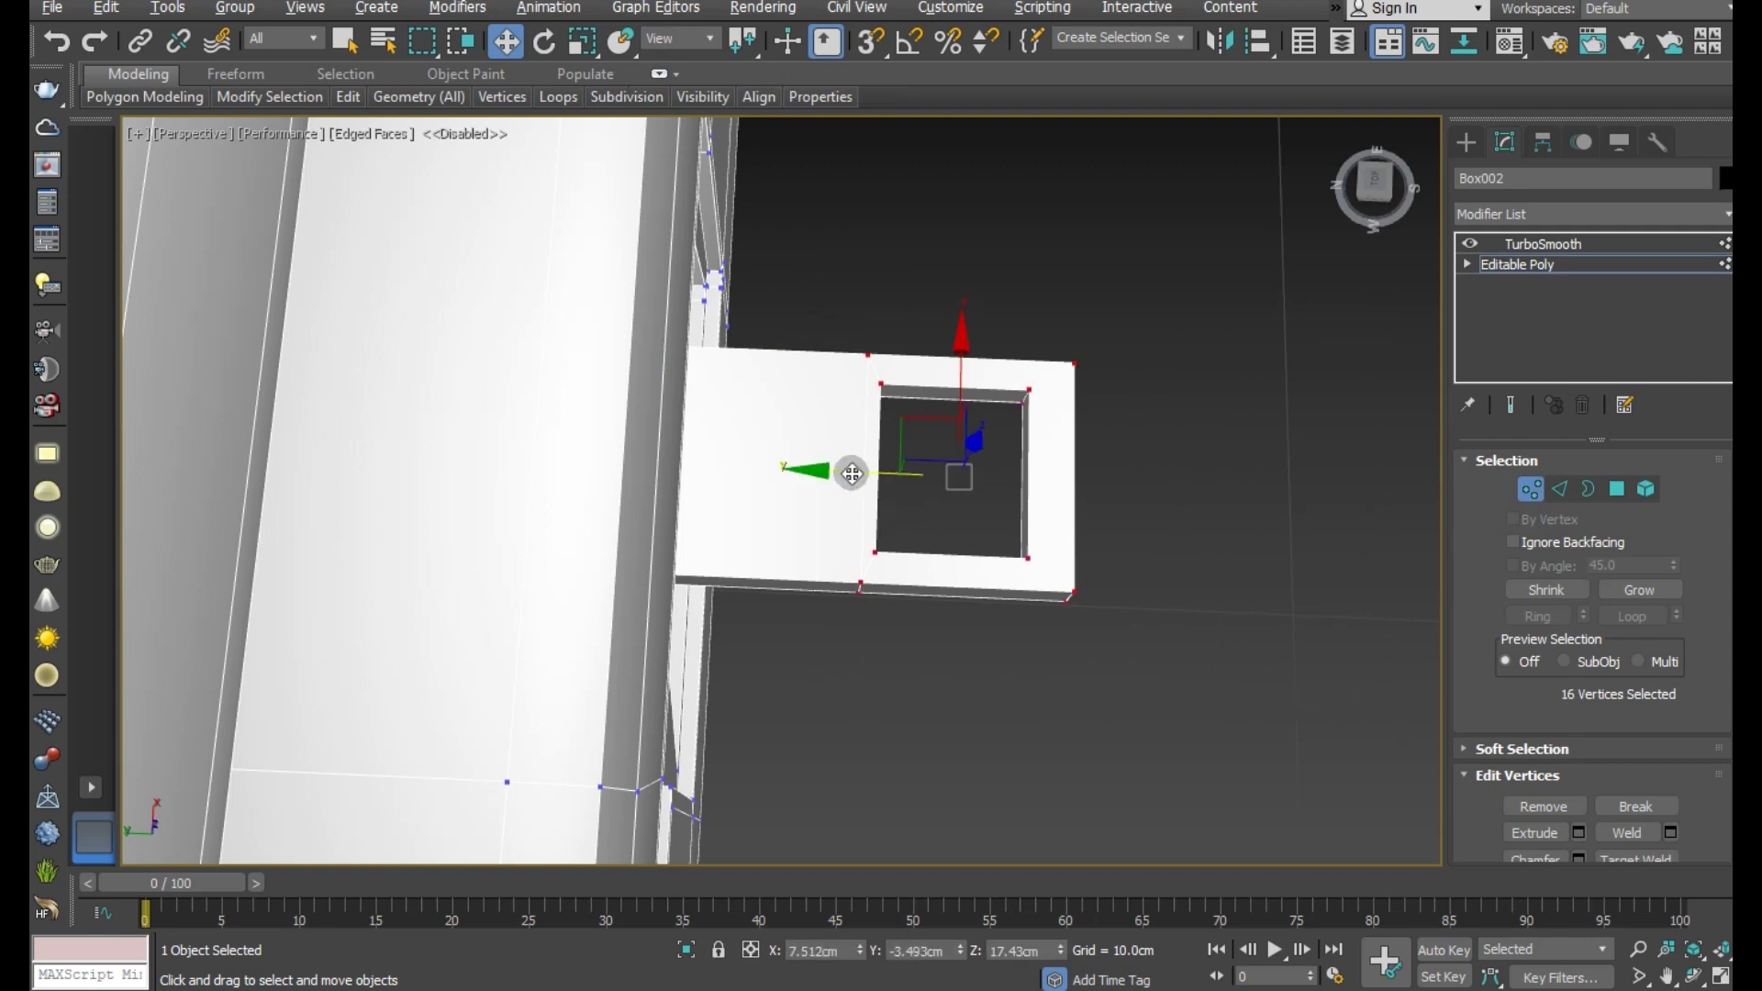
{"action": "mouse_move", "coordinate": [847, 469]}
{"action": "left_mouse_down"}
{"action": "mouse_move", "coordinate": [762, 470]}
{"action": "mouse_move", "coordinate": [837, 470]}
{"action": "left_mouse_up"}
{"action": "mouse_move", "coordinate": [947, 526]}
{"action": "middle_mouse_down", "text": "alt"}
{"action": "mouse_move", "coordinate": [813, 448]}
{"action": "mouse_move", "coordinate": [905, 411]}
{"action": "middle_mouse_up", "text": "alt"}
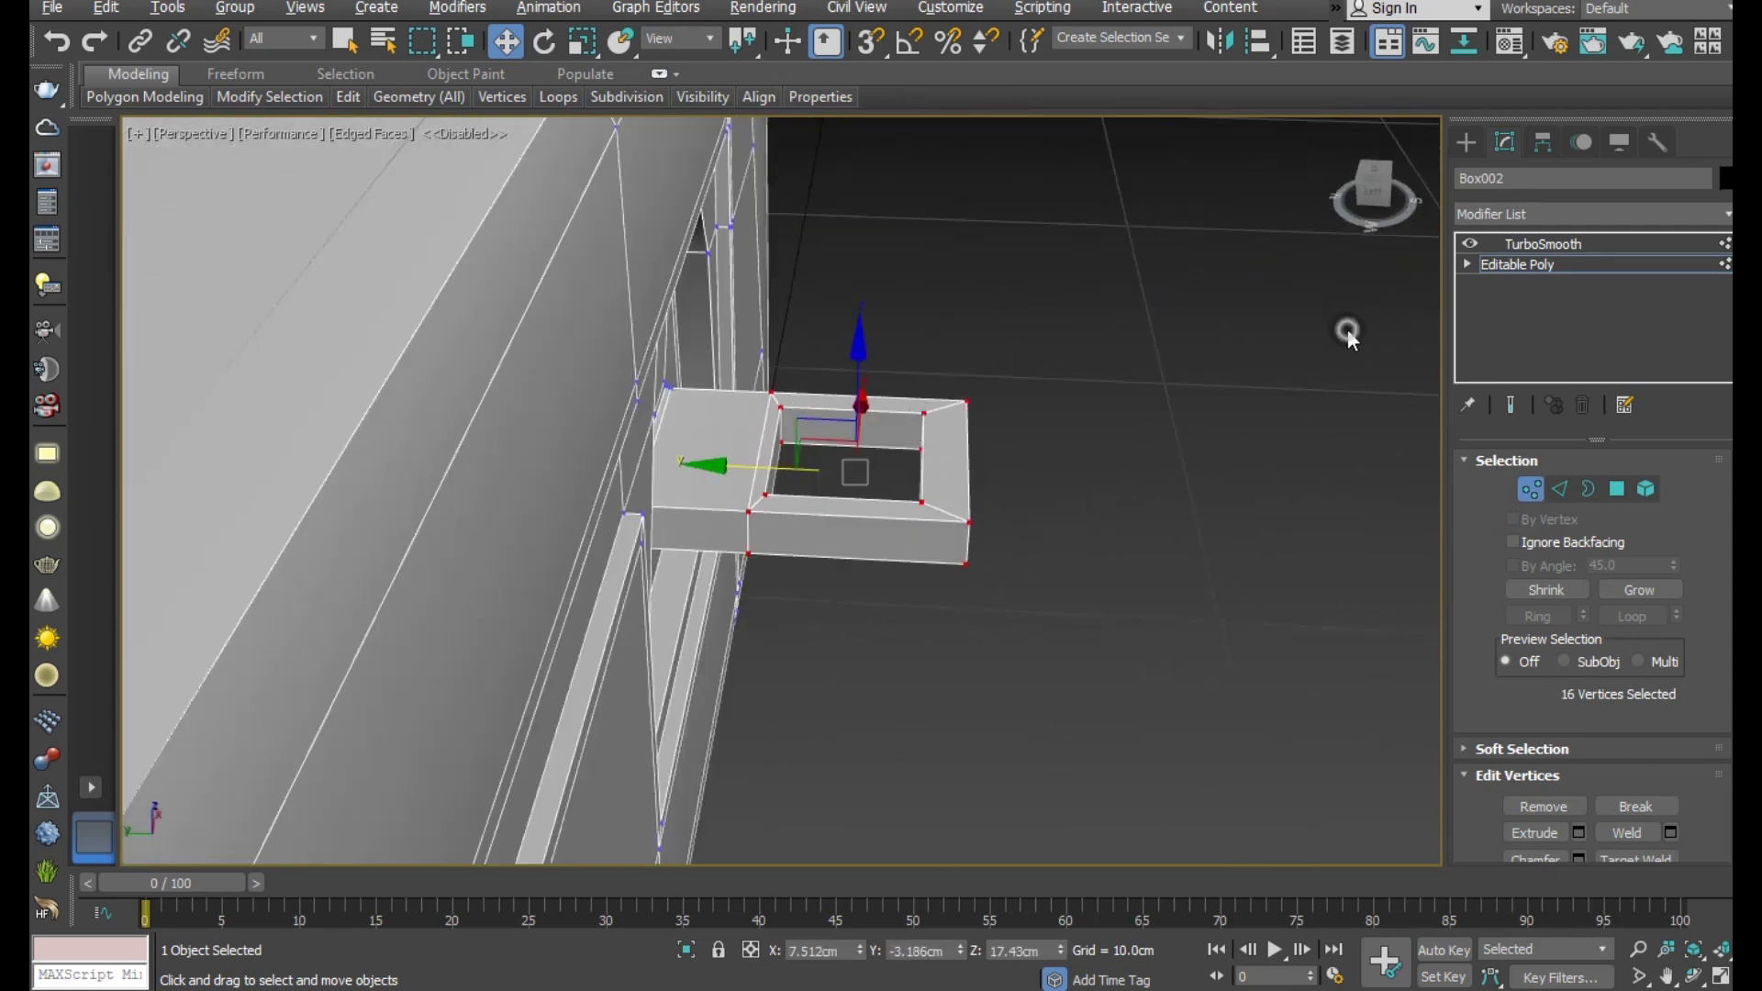
{"action": "left_click", "coordinate": [1541, 267]}
- Frame the whole rifle and select the edge loop around the square opening
{"action": "key", "text": "z"}
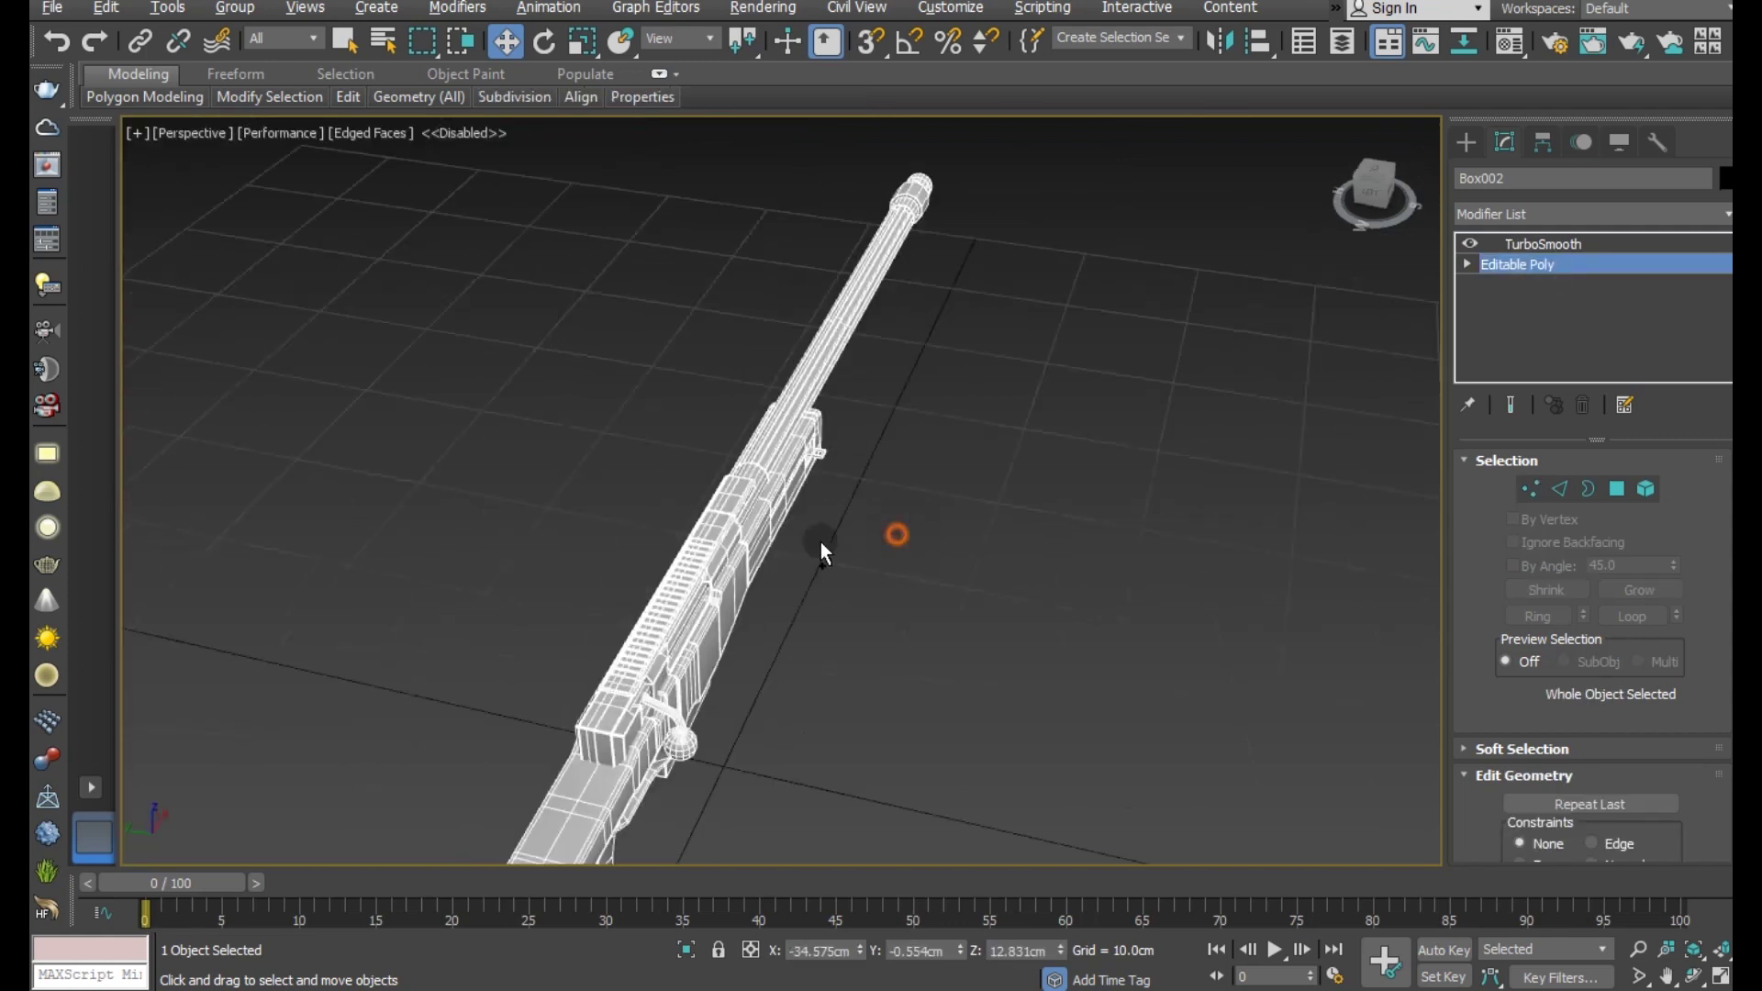
{"action": "middle_click_drag", "start_coordinate": [820, 543], "coordinate": [708, 529], "text": "alt"}
{"action": "scroll", "coordinate": [926, 524], "scroll_direction": "up", "scroll_amount": 3}
{"action": "scroll", "coordinate": [898, 520], "scroll_direction": "up", "scroll_amount": 4}
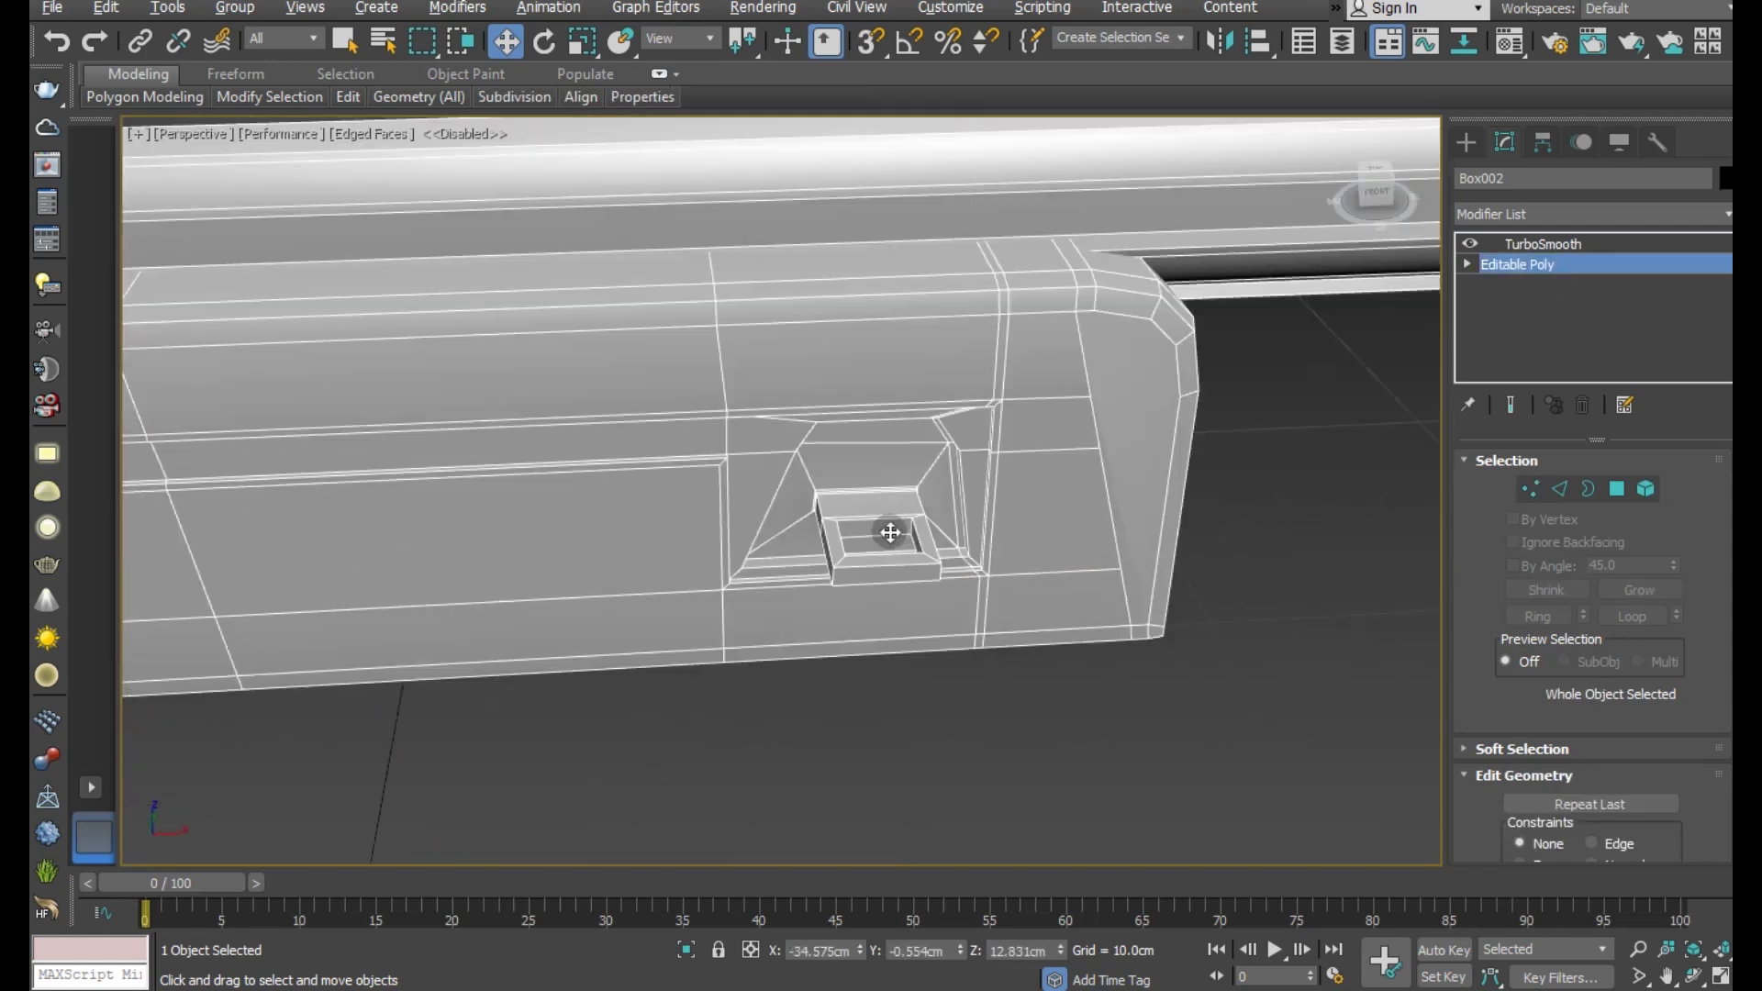
{"action": "scroll", "coordinate": [898, 532], "scroll_direction": "up", "scroll_amount": 4}
{"action": "left_click", "coordinate": [1560, 490]}
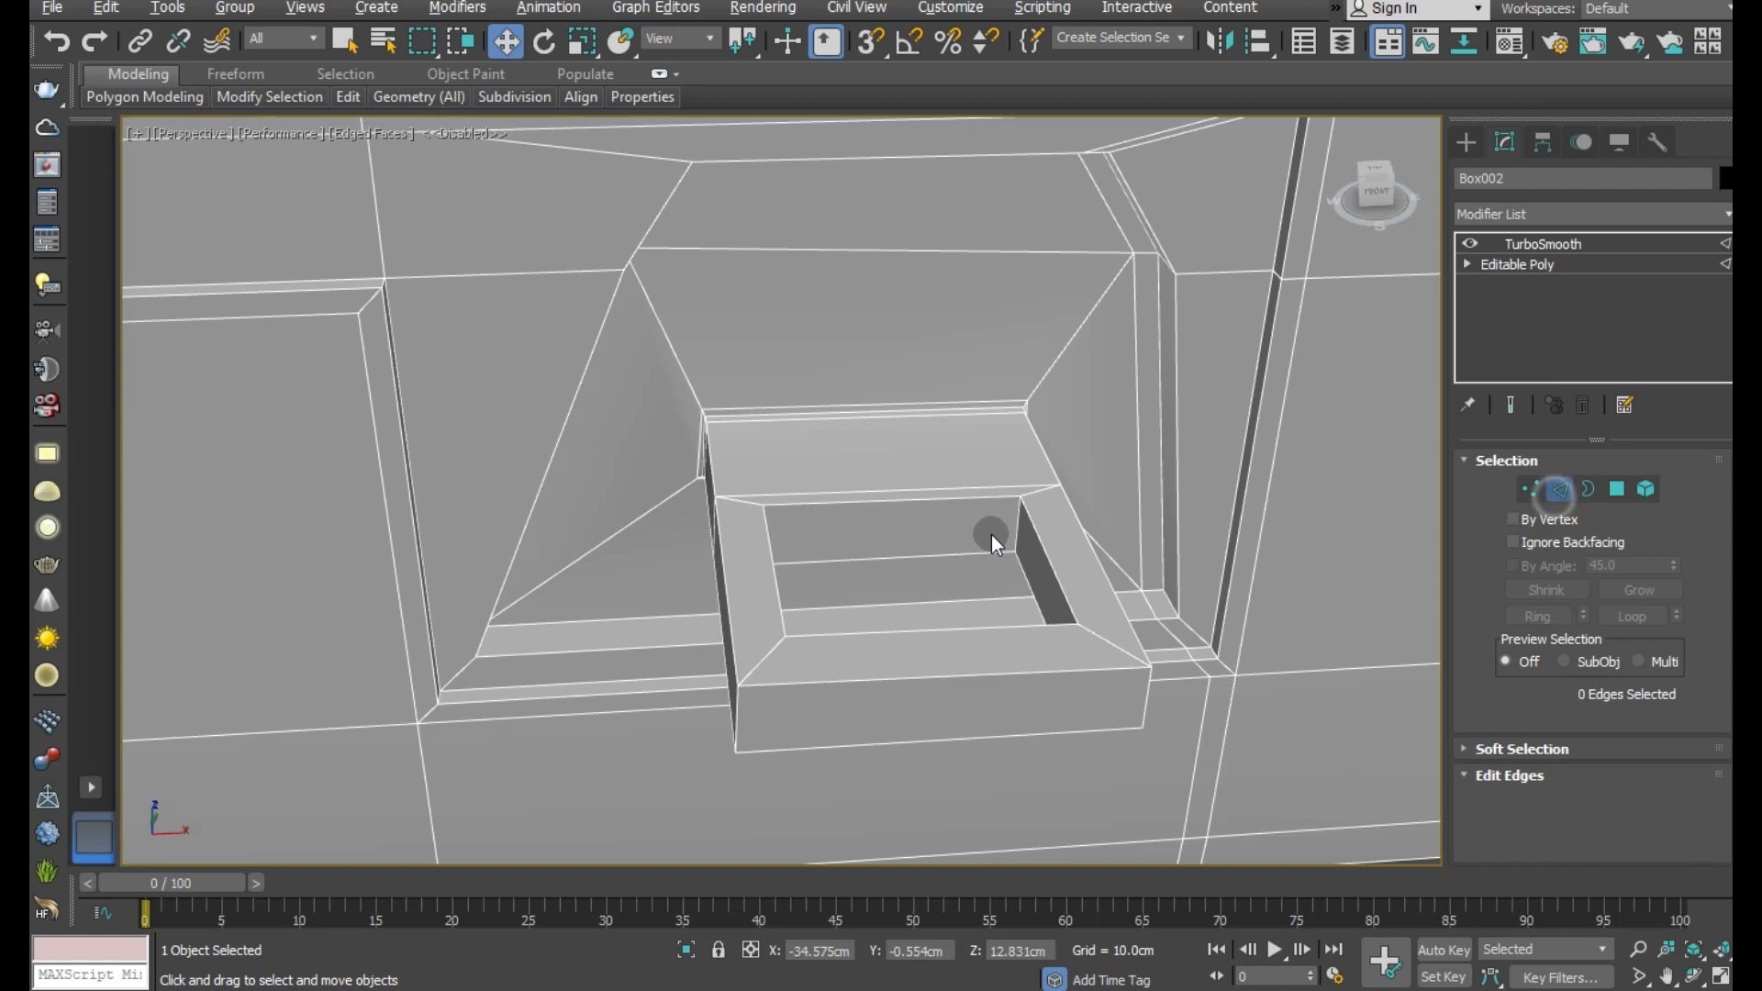
{"action": "double_click", "coordinate": [937, 502]}
{"action": "mouse_move", "coordinate": [938, 504]}
{"action": "middle_mouse_down", "text": "alt"}
{"action": "mouse_move", "coordinate": [1018, 596]}
{"action": "mouse_move", "coordinate": [993, 593]}
{"action": "middle_mouse_up", "text": "alt"}
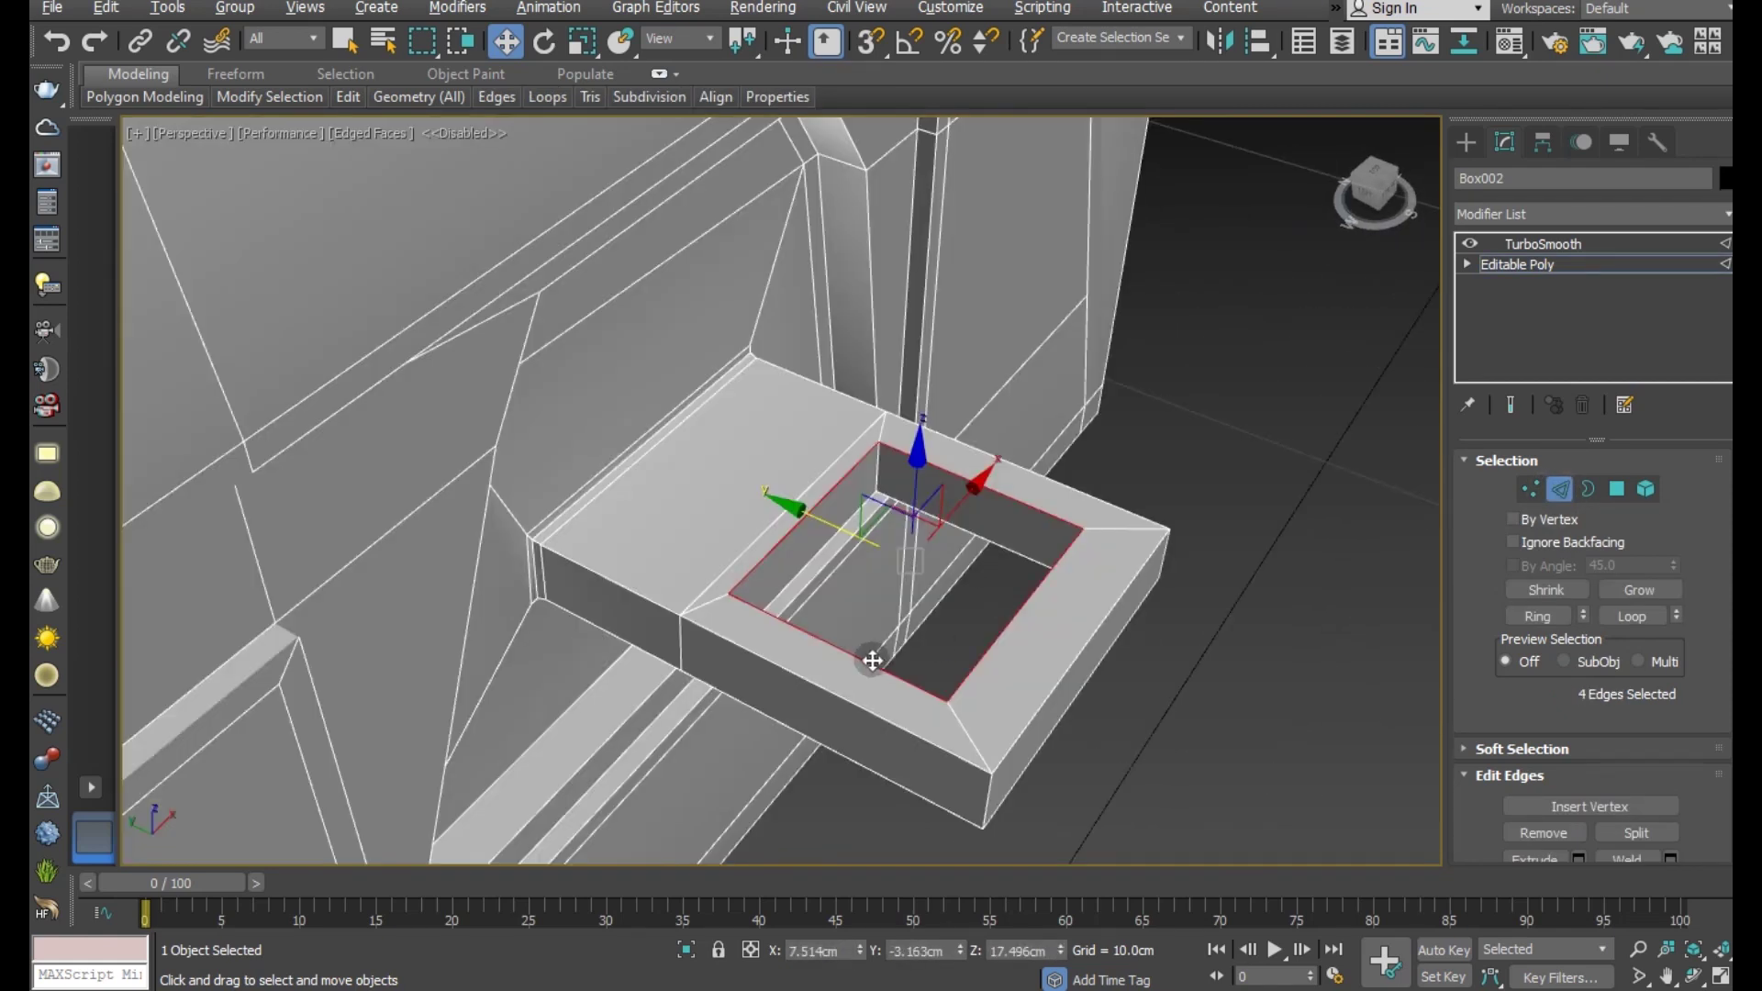
- Return the loop to the rim and chamfer it at 0.02 cm with 2 segments
{"action": "left_click_drag", "start_coordinate": [793, 574], "coordinate": [794, 576]}
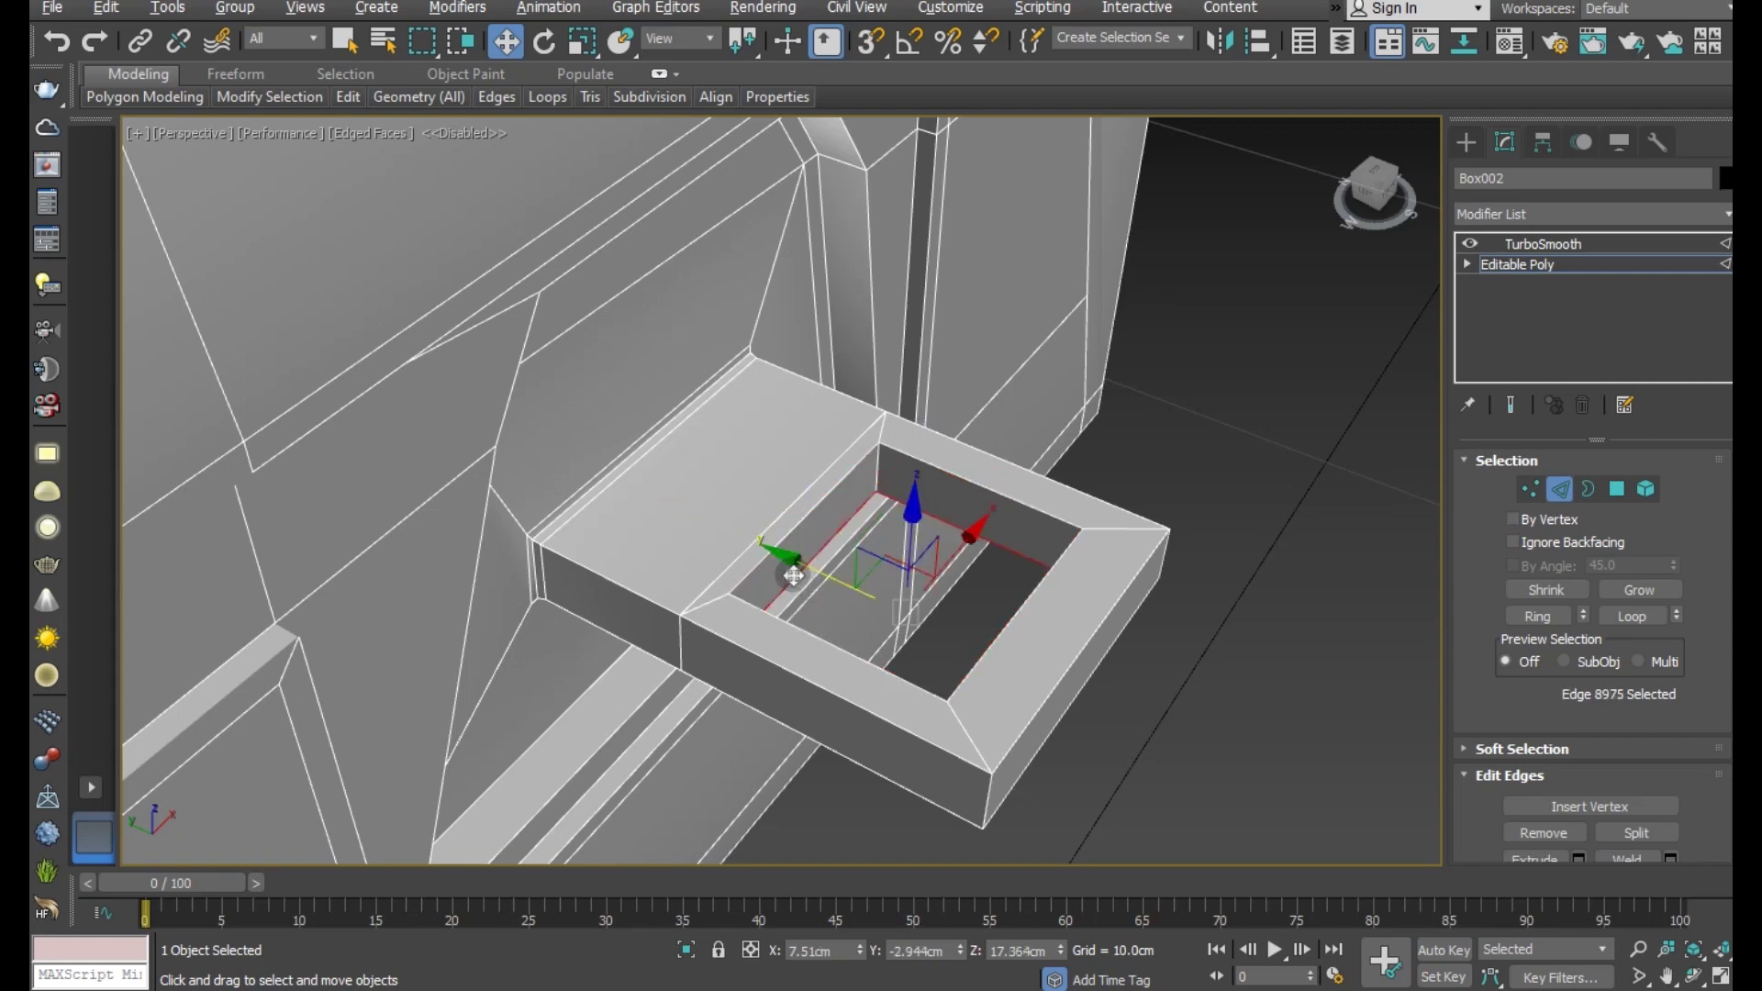
{"action": "left_click_drag", "start_coordinate": [849, 488], "coordinate": [838, 458]}
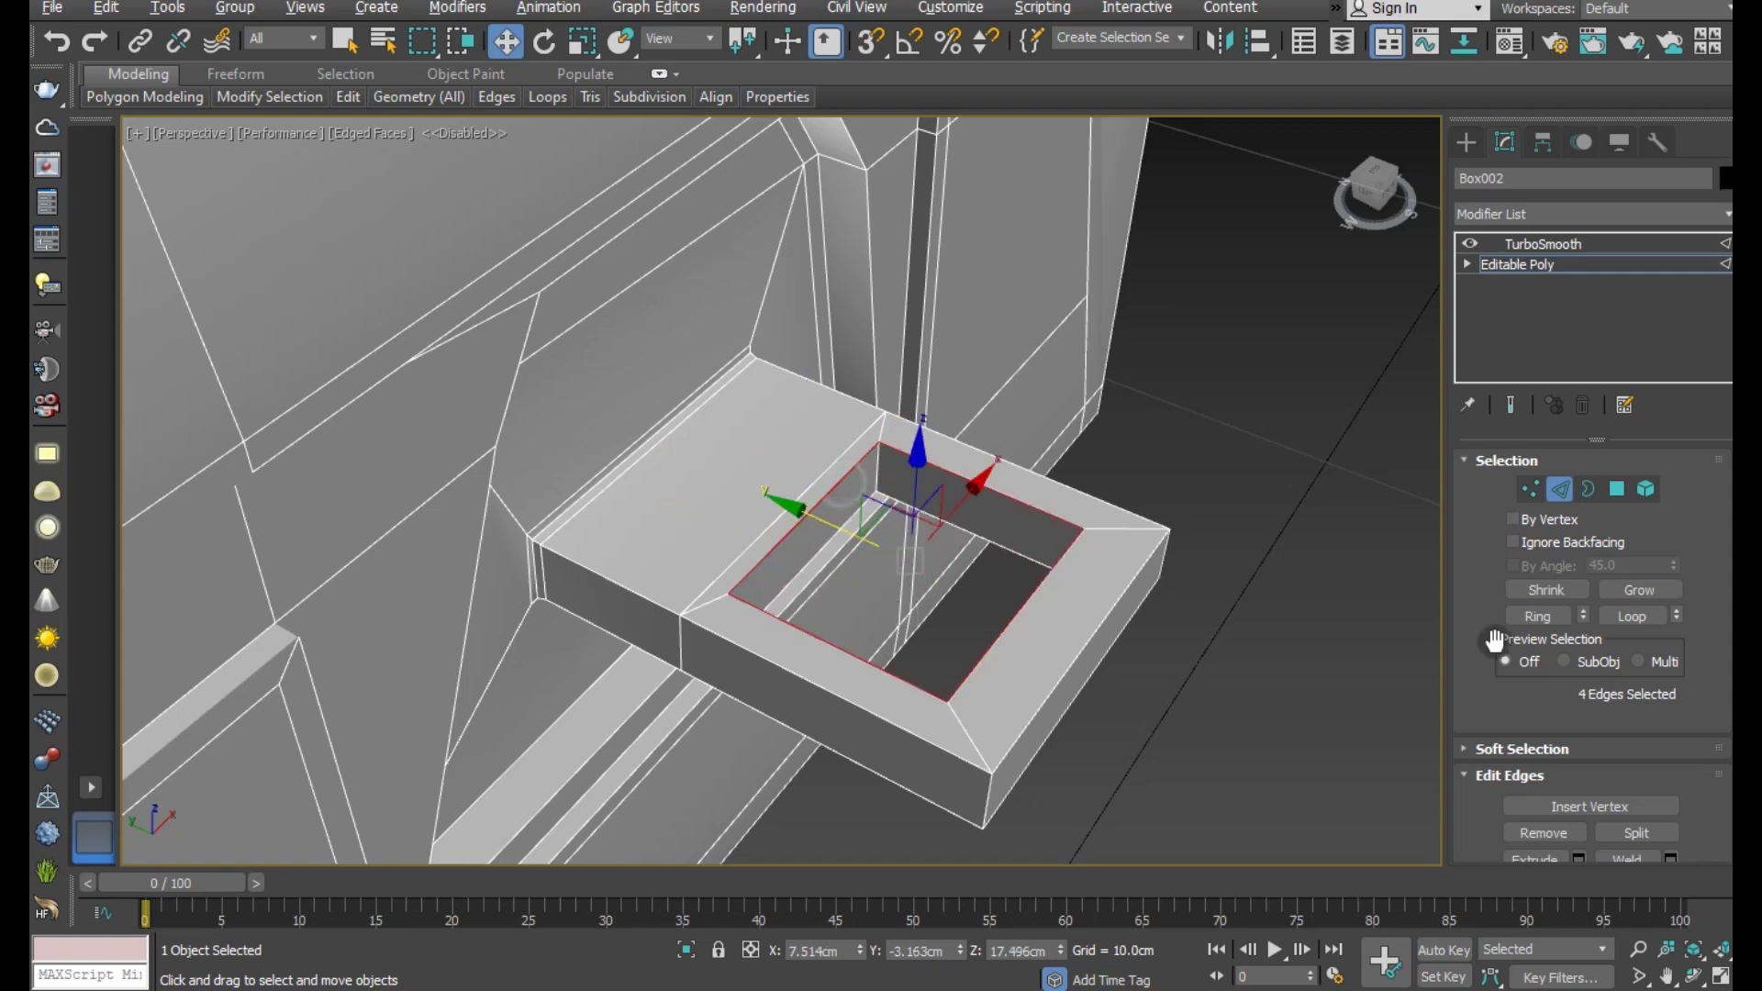
{"action": "scroll", "coordinate": [1575, 826], "scroll_direction": "down", "scroll_amount": 1}
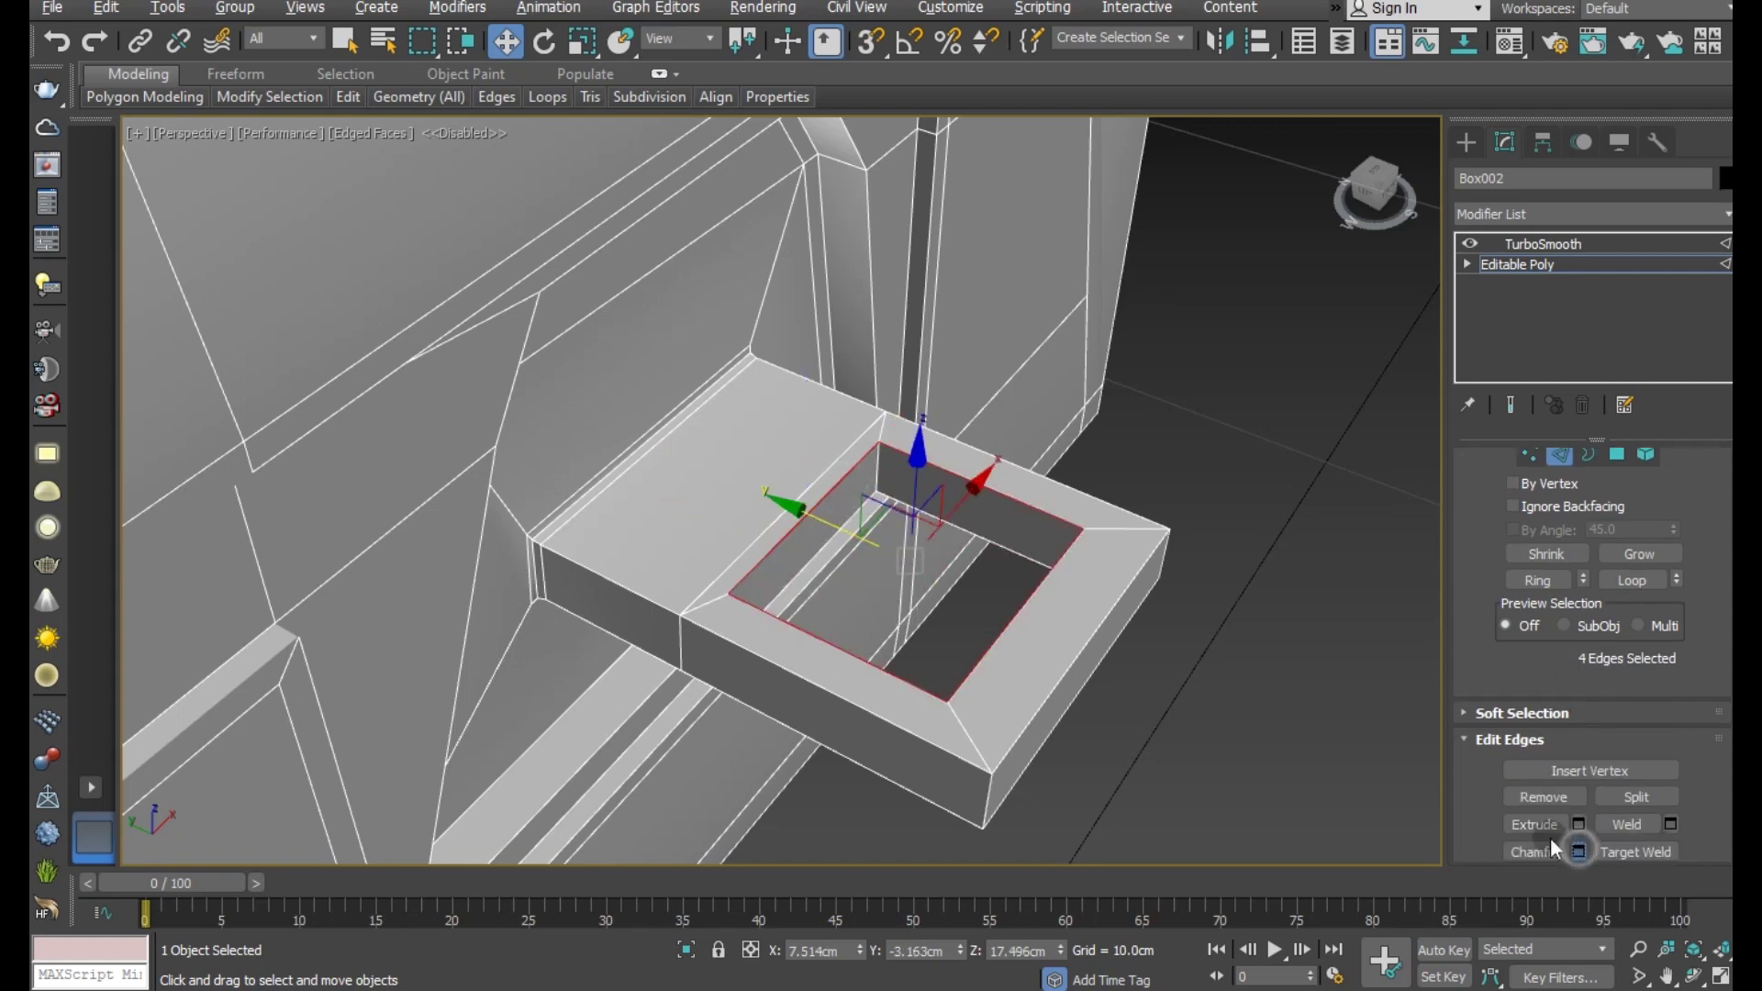
{"action": "left_click", "coordinate": [1577, 851]}
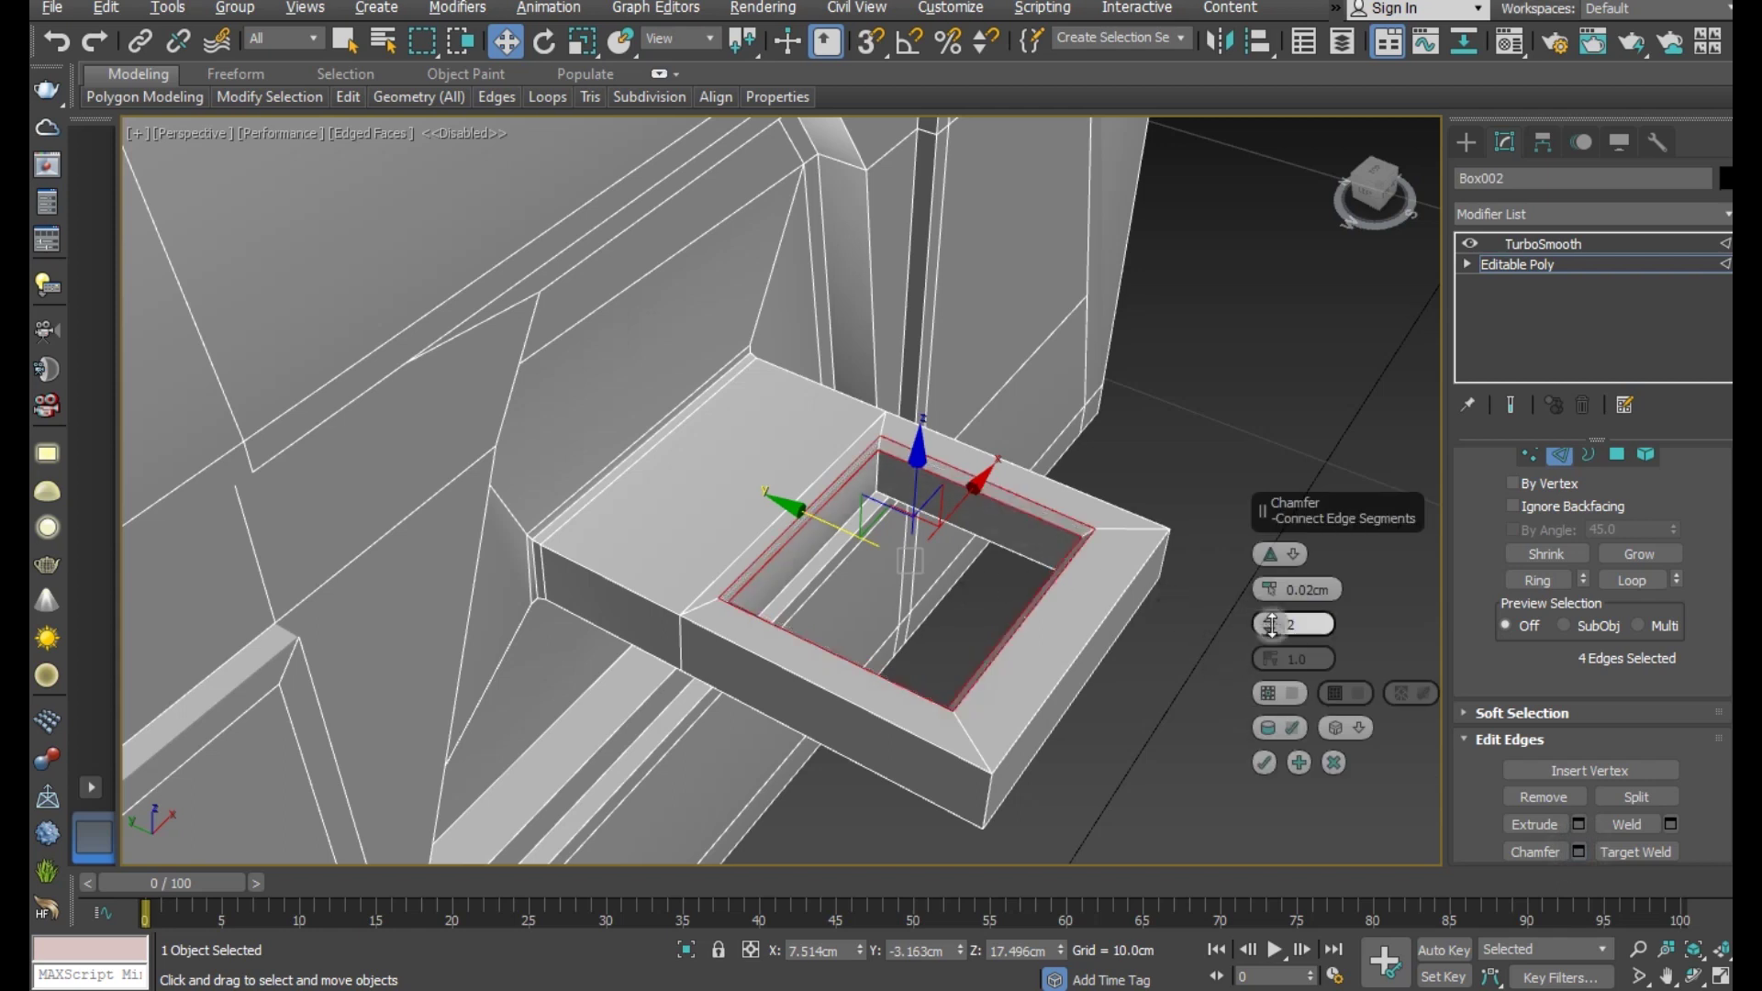
{"action": "left_click", "coordinate": [1265, 765]}
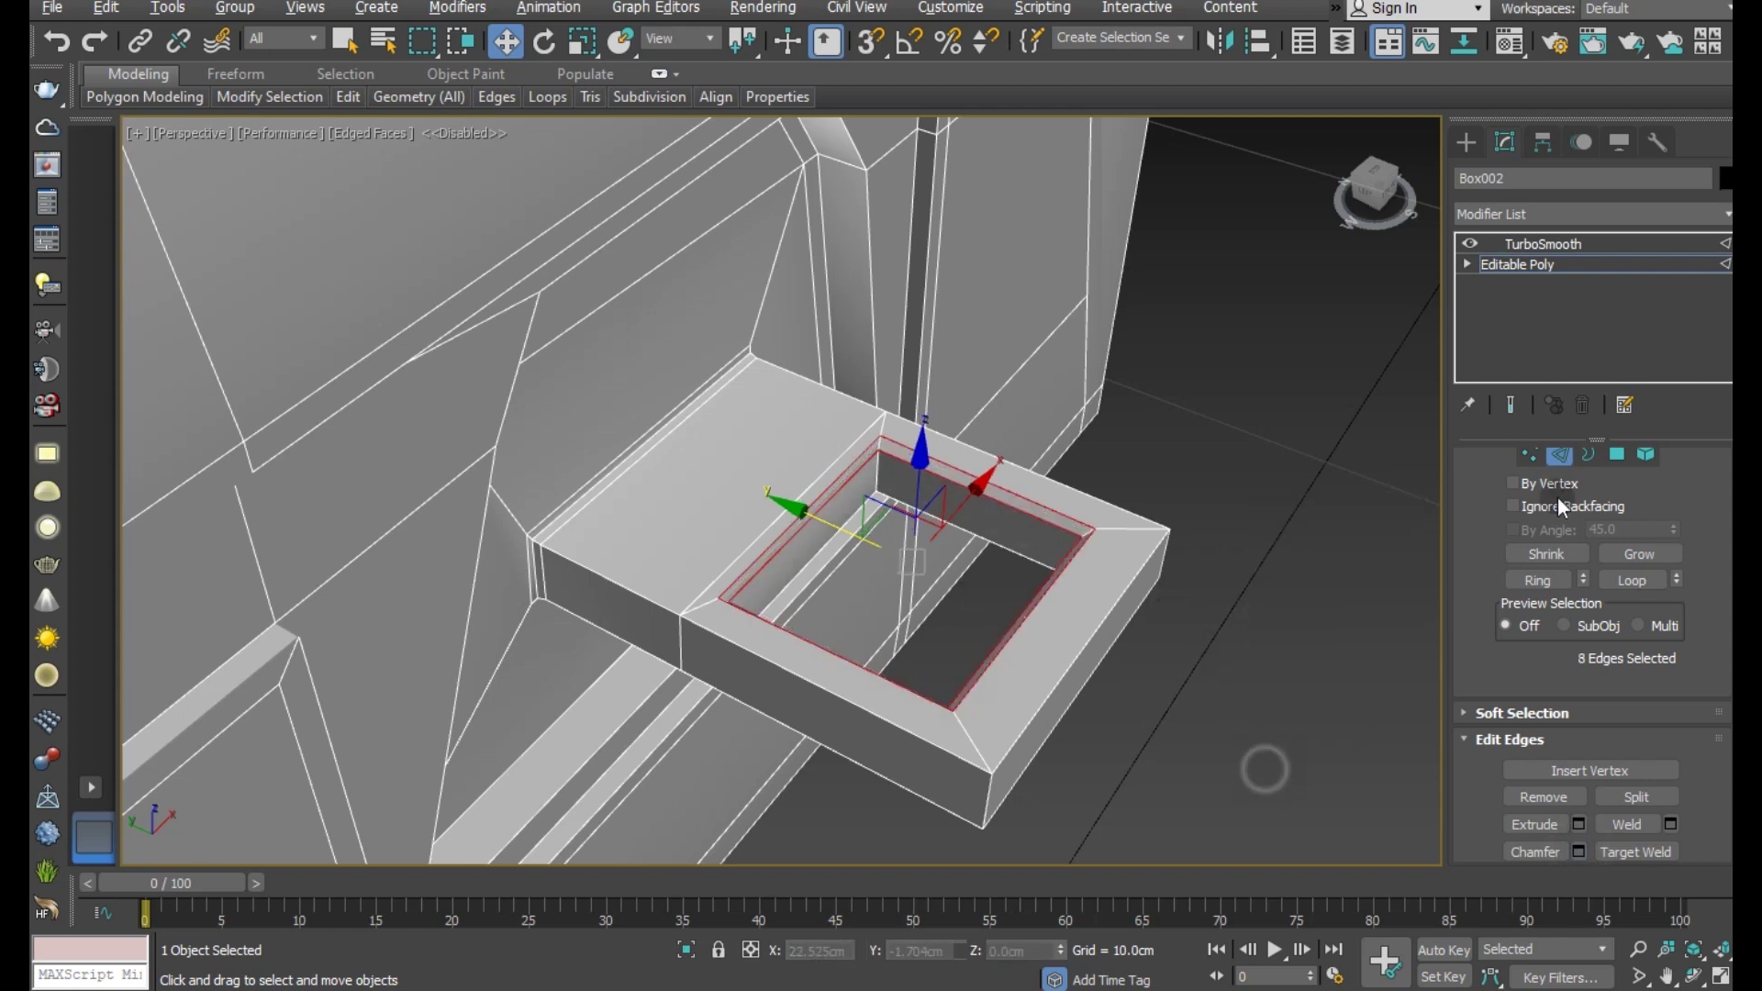
- Show the TurboSmooth end result, deselect, and turn off Edged Faces shading
{"action": "left_click", "coordinate": [1517, 405]}
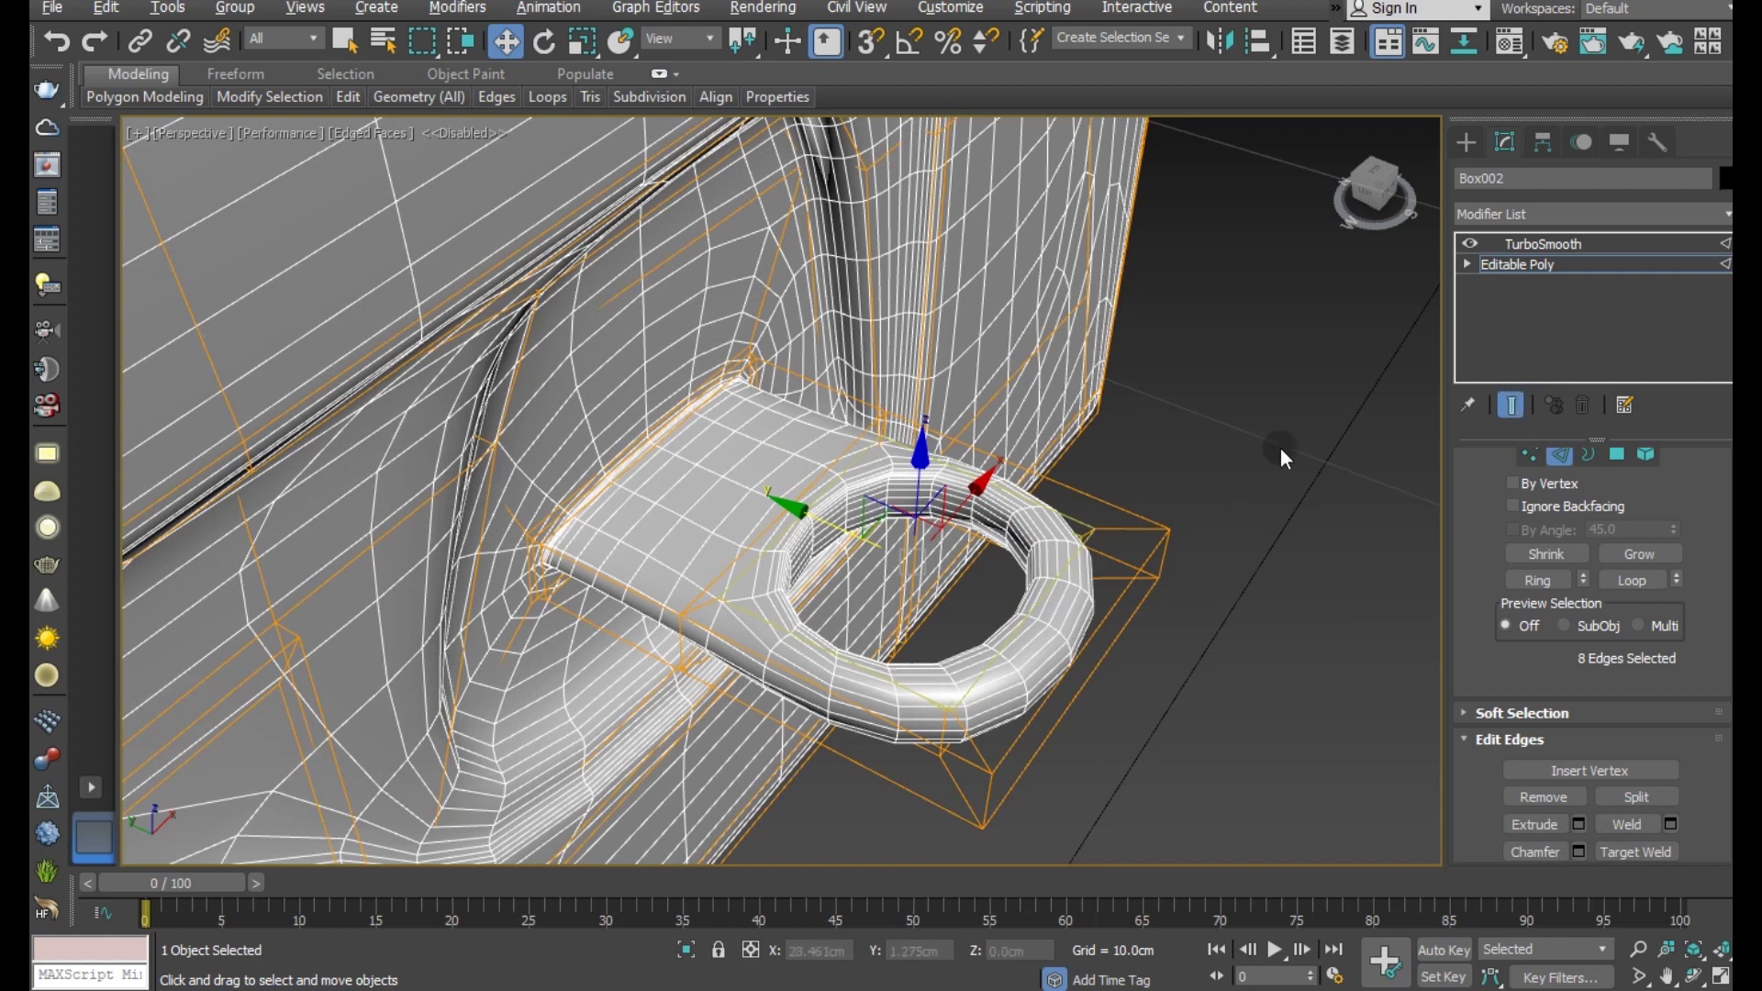
{"action": "left_click", "coordinate": [1537, 263]}
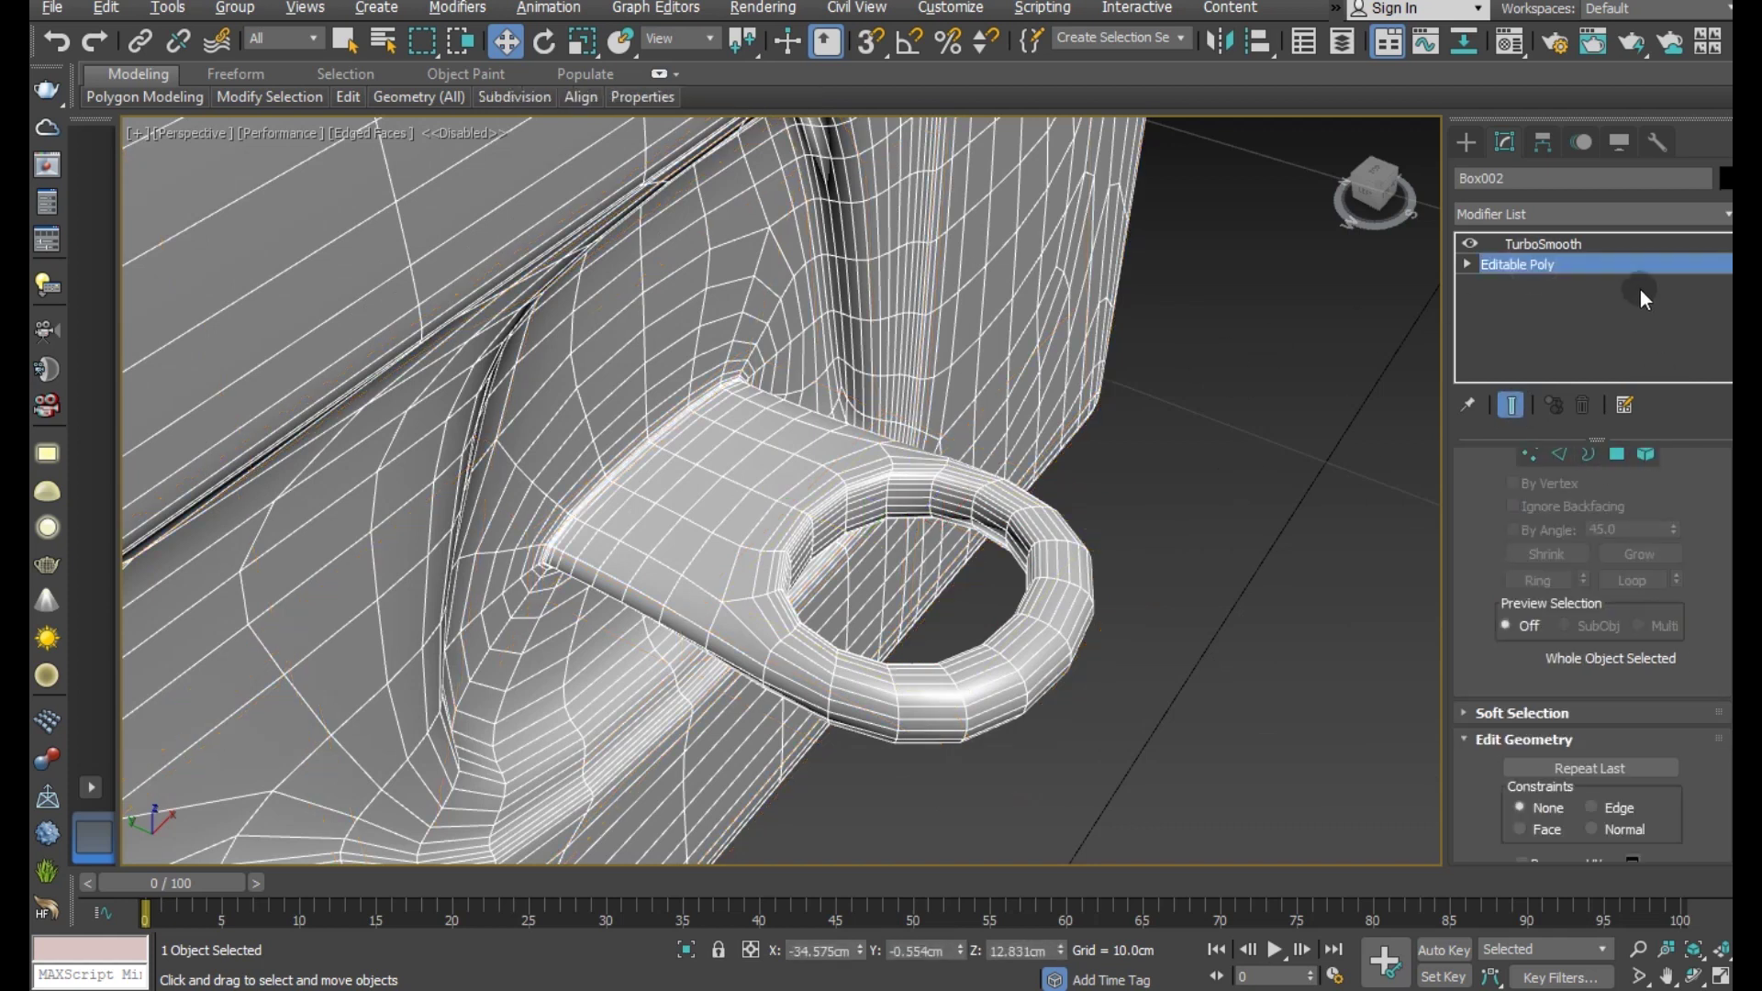
{"action": "left_click", "coordinate": [1564, 246]}
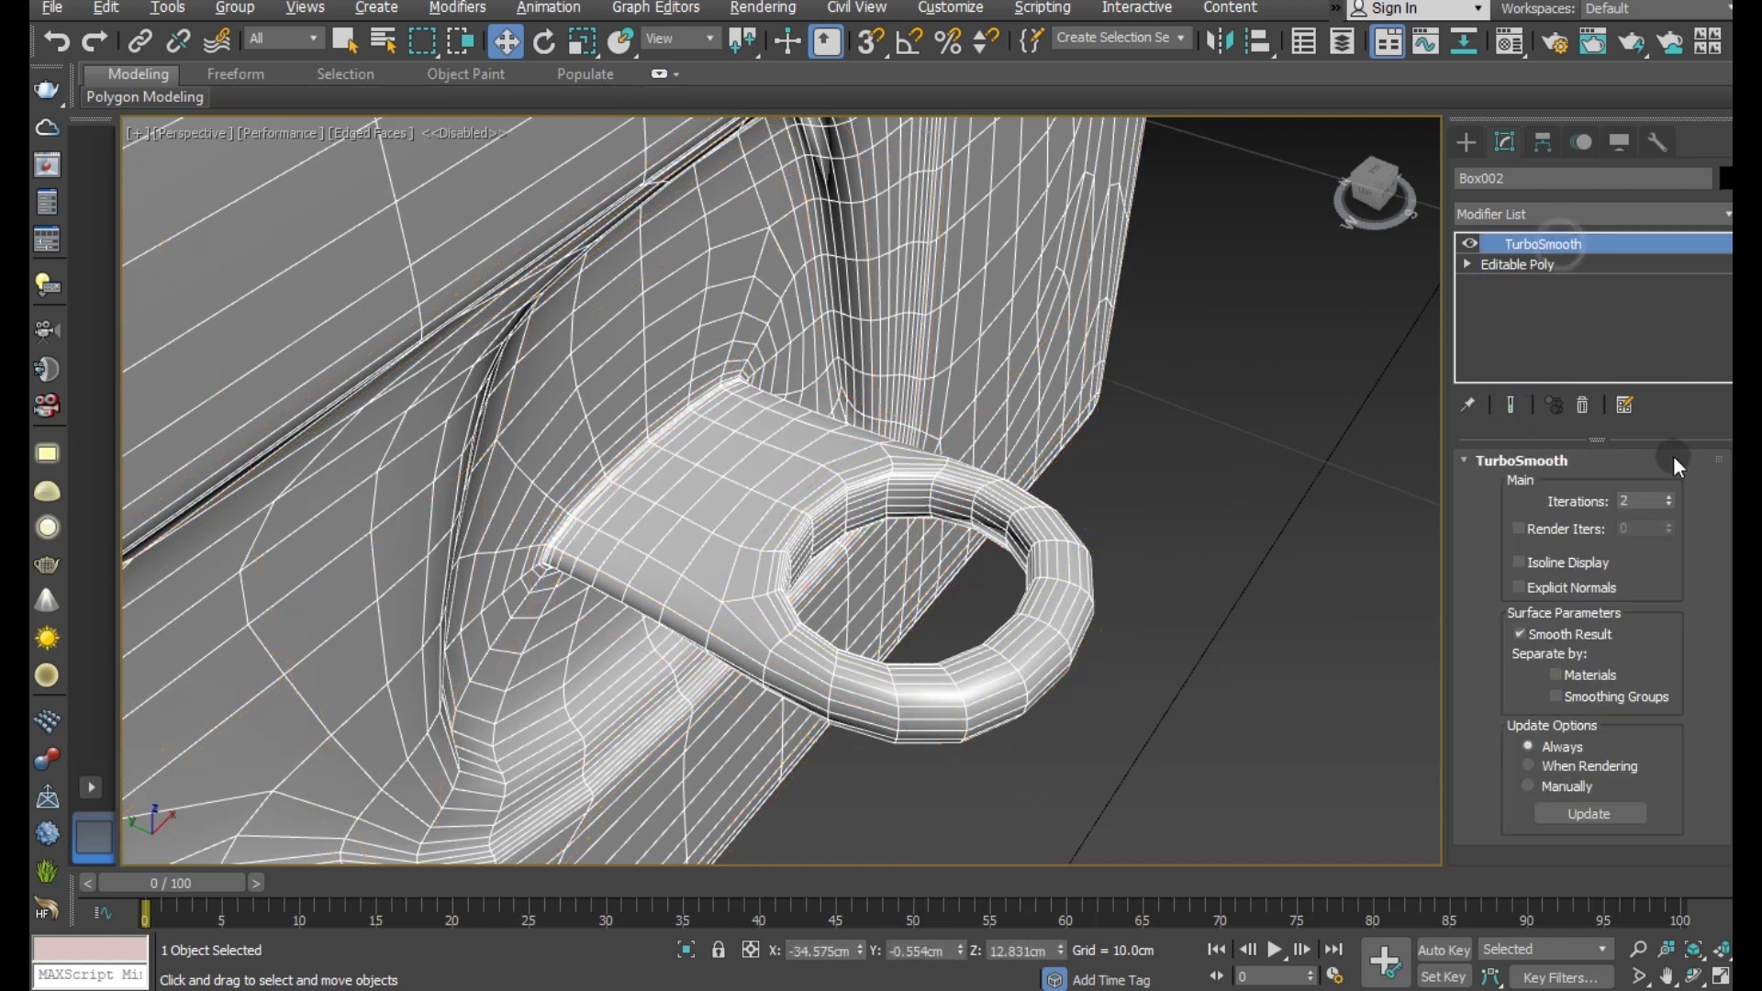
{"action": "left_click", "coordinate": [1302, 499]}
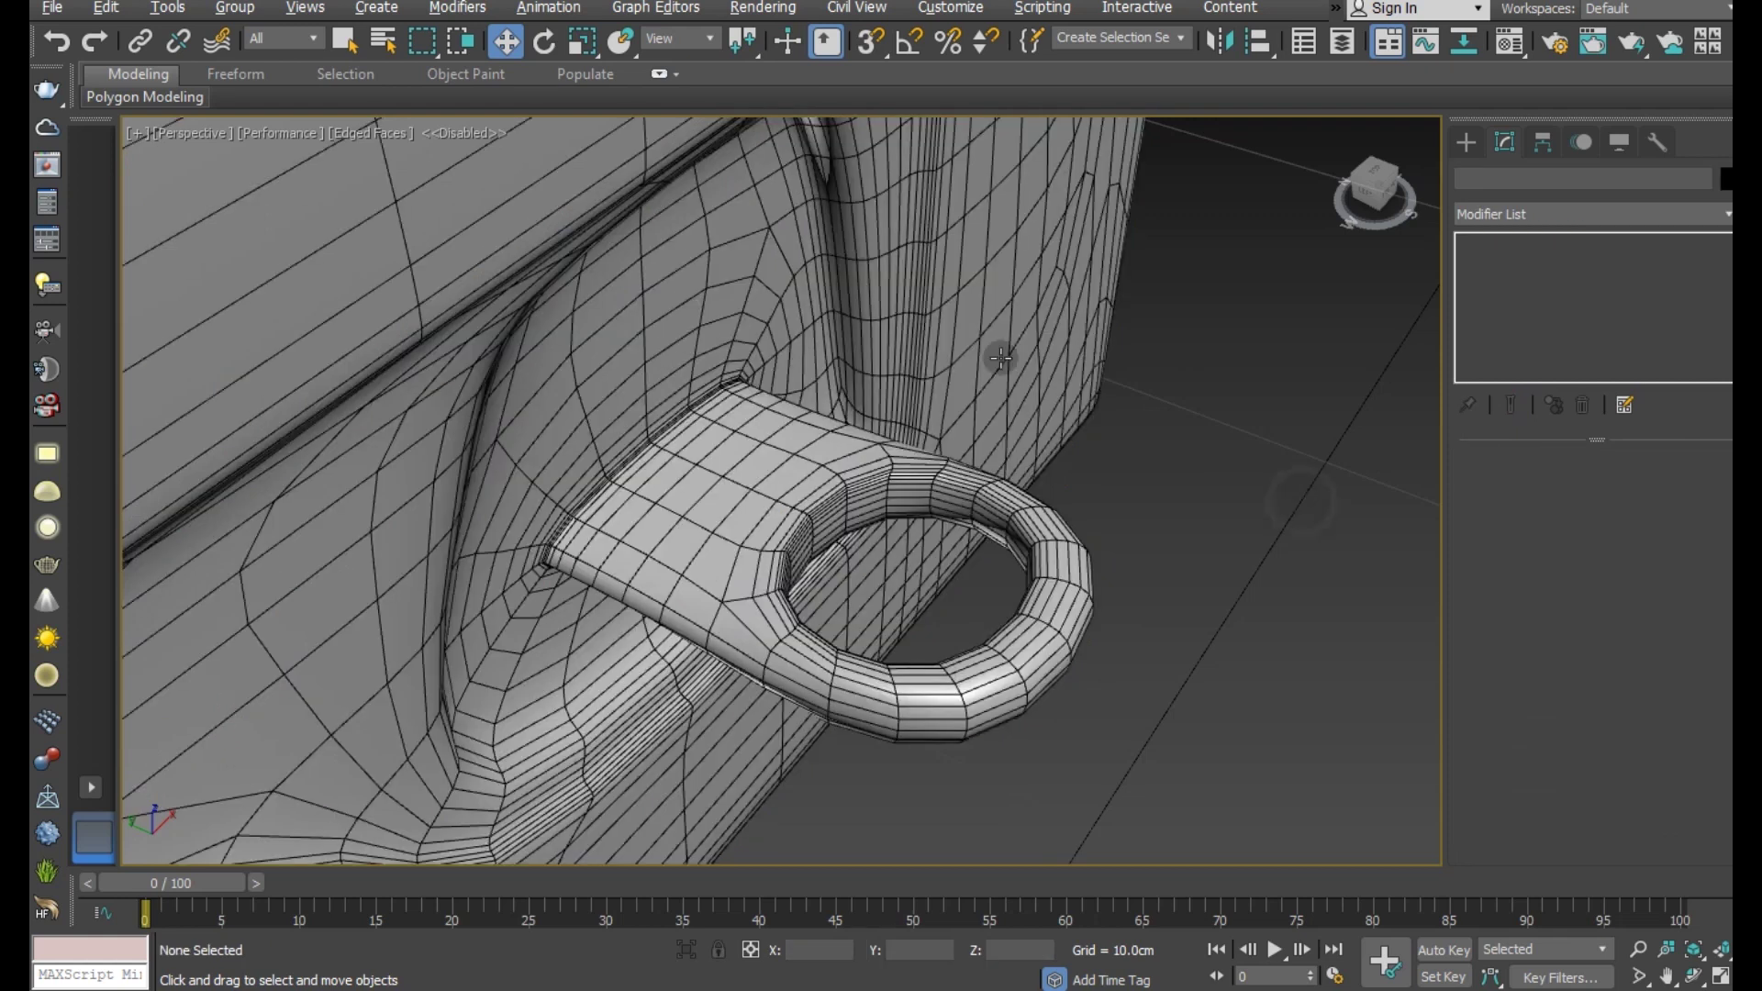
{"action": "left_click", "coordinate": [365, 134]}
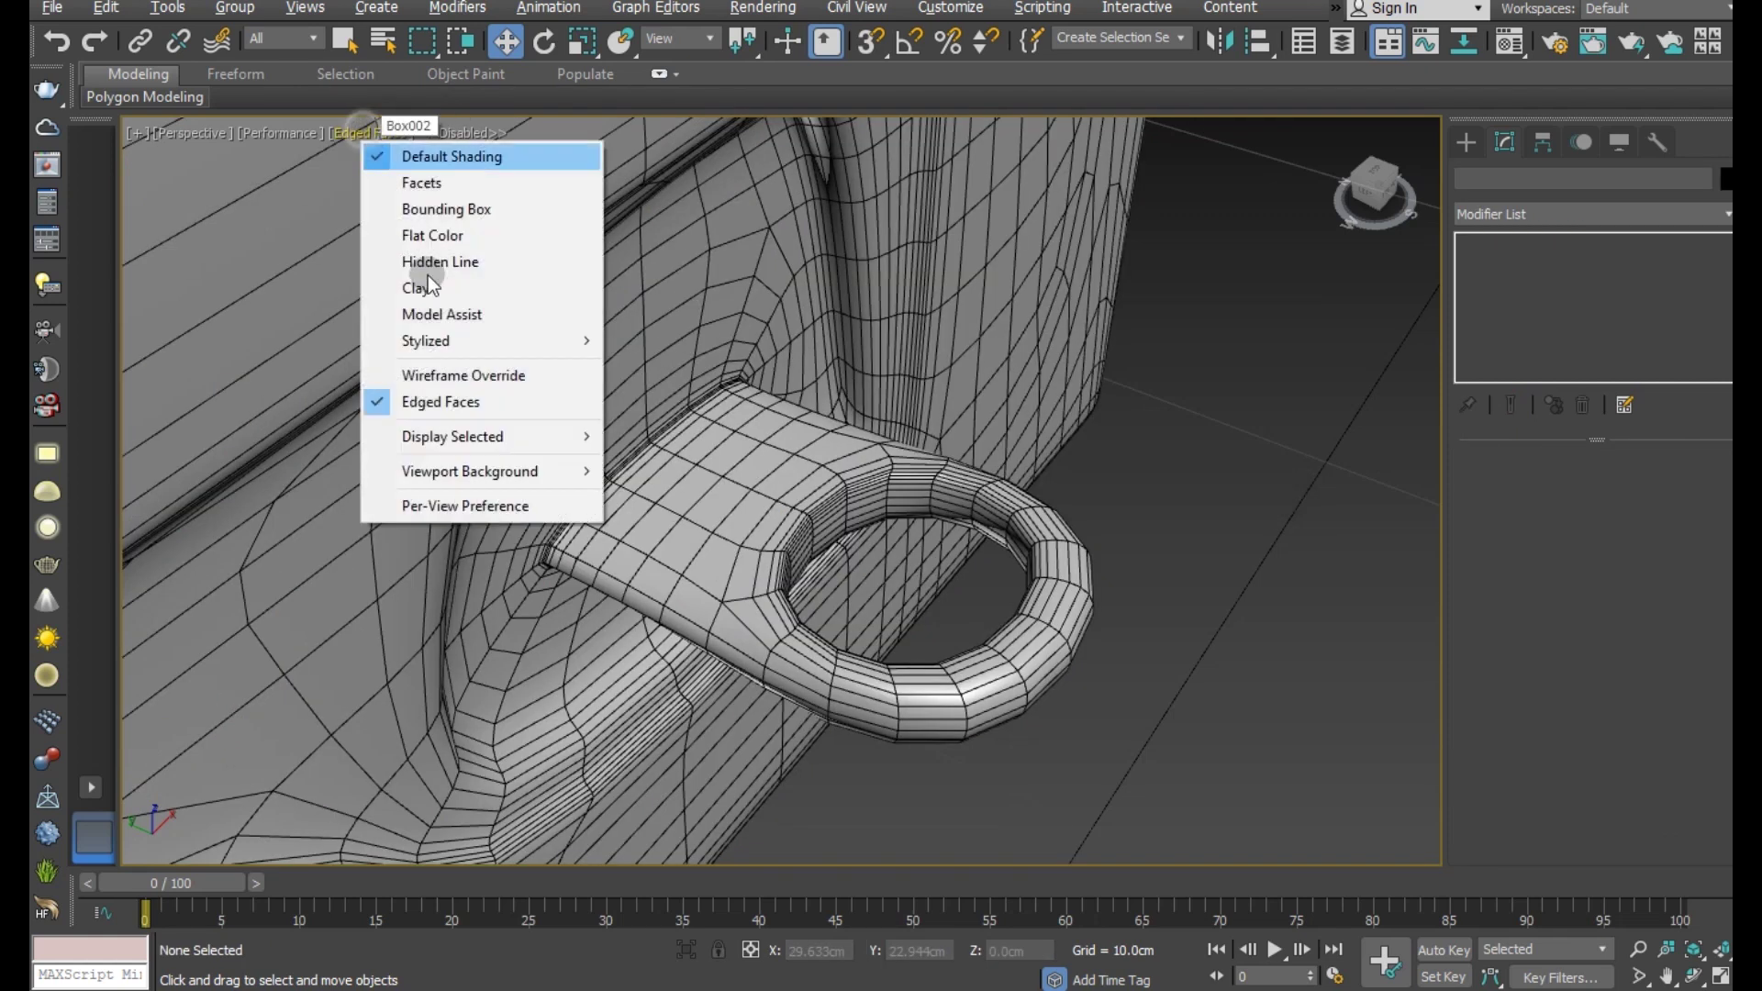
{"action": "left_click", "coordinate": [450, 401]}
- Zoom in on the rounded ring, then reselect Box002 and return to Editable Poly
{"action": "scroll", "coordinate": [827, 404], "scroll_direction": "down", "scroll_amount": 3}
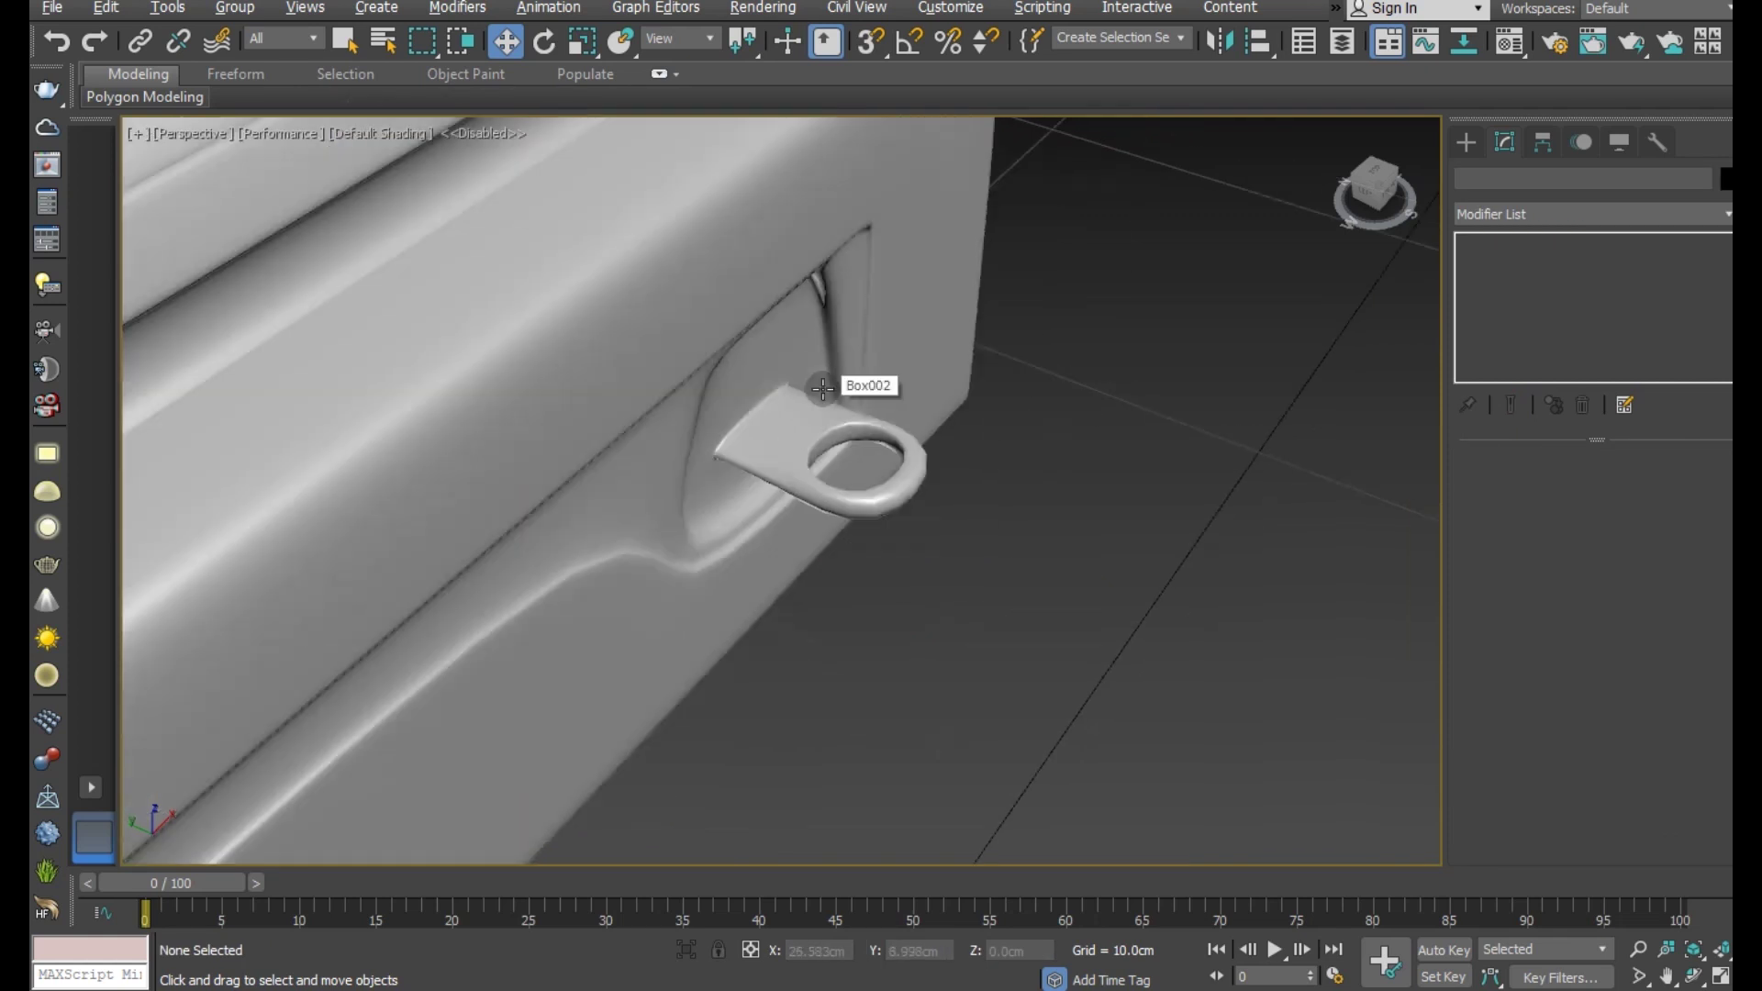
{"action": "scroll", "coordinate": [817, 408], "scroll_direction": "up", "scroll_amount": 1}
{"action": "scroll", "coordinate": [778, 423], "scroll_direction": "up", "scroll_amount": 2}
{"action": "scroll", "coordinate": [779, 423], "scroll_direction": "up", "scroll_amount": 3}
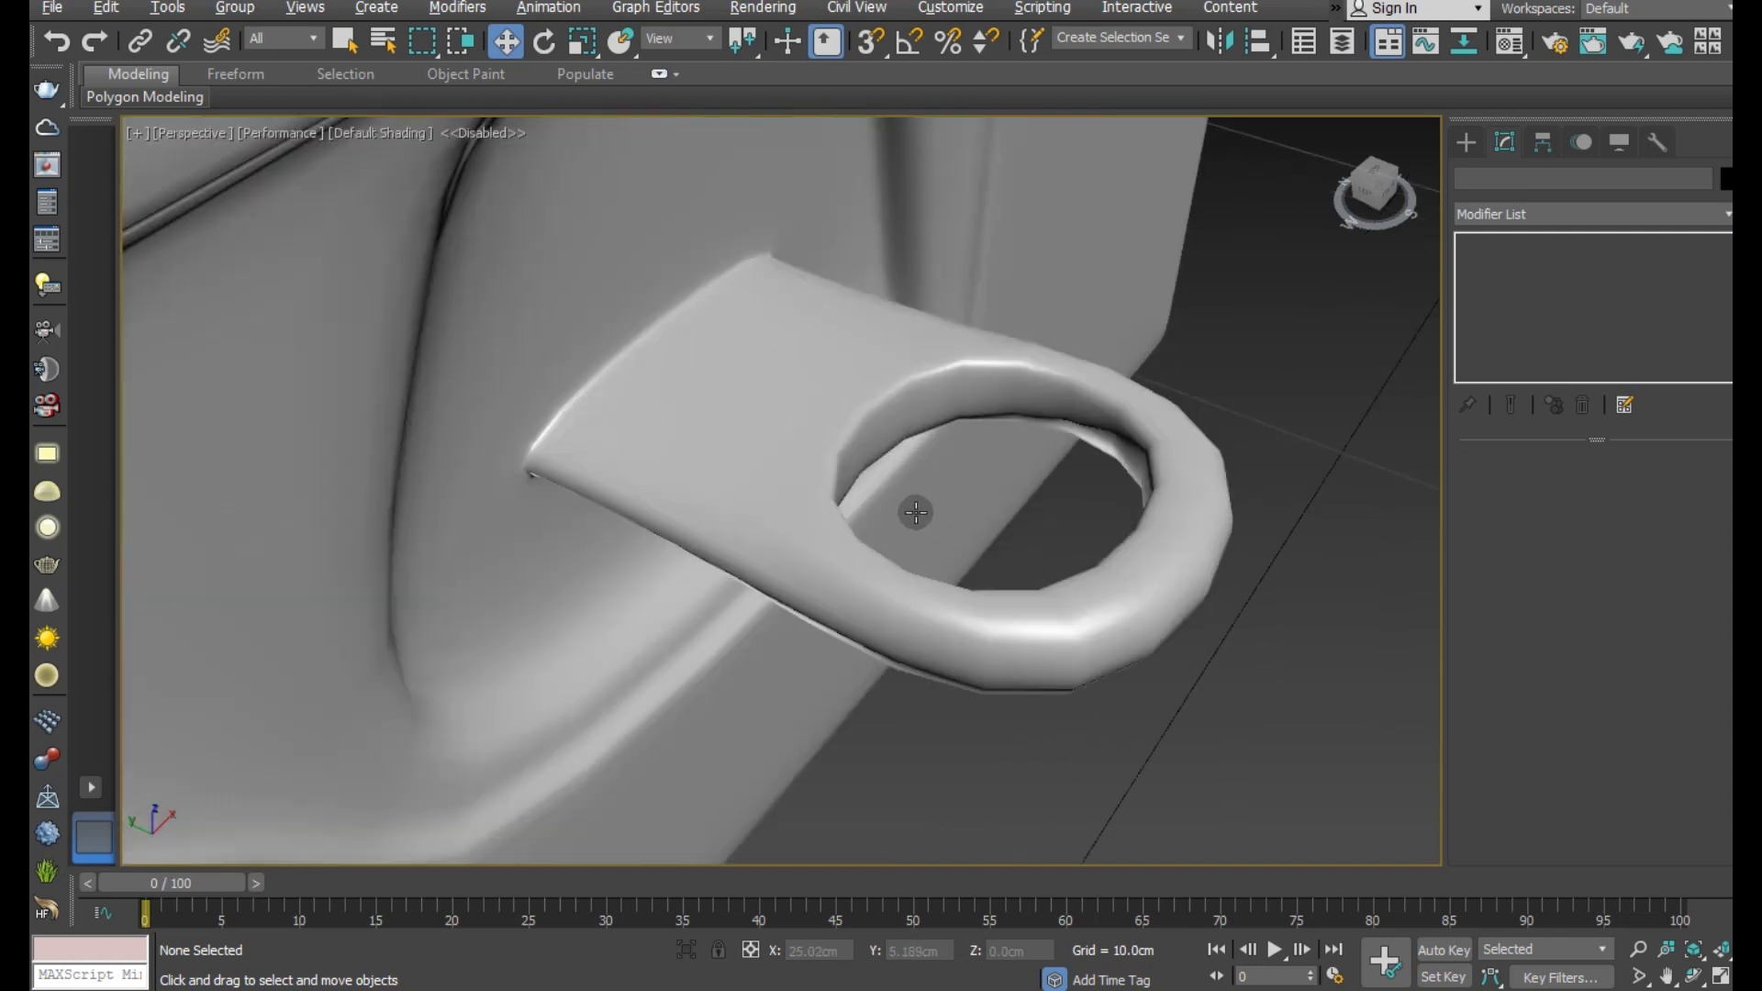
{"action": "left_click", "coordinate": [801, 481]}
{"action": "mouse_move", "coordinate": [916, 503]}
{"action": "middle_mouse_down"}
{"action": "mouse_move", "coordinate": [944, 523]}
{"action": "mouse_move", "coordinate": [918, 484]}
{"action": "middle_mouse_up"}
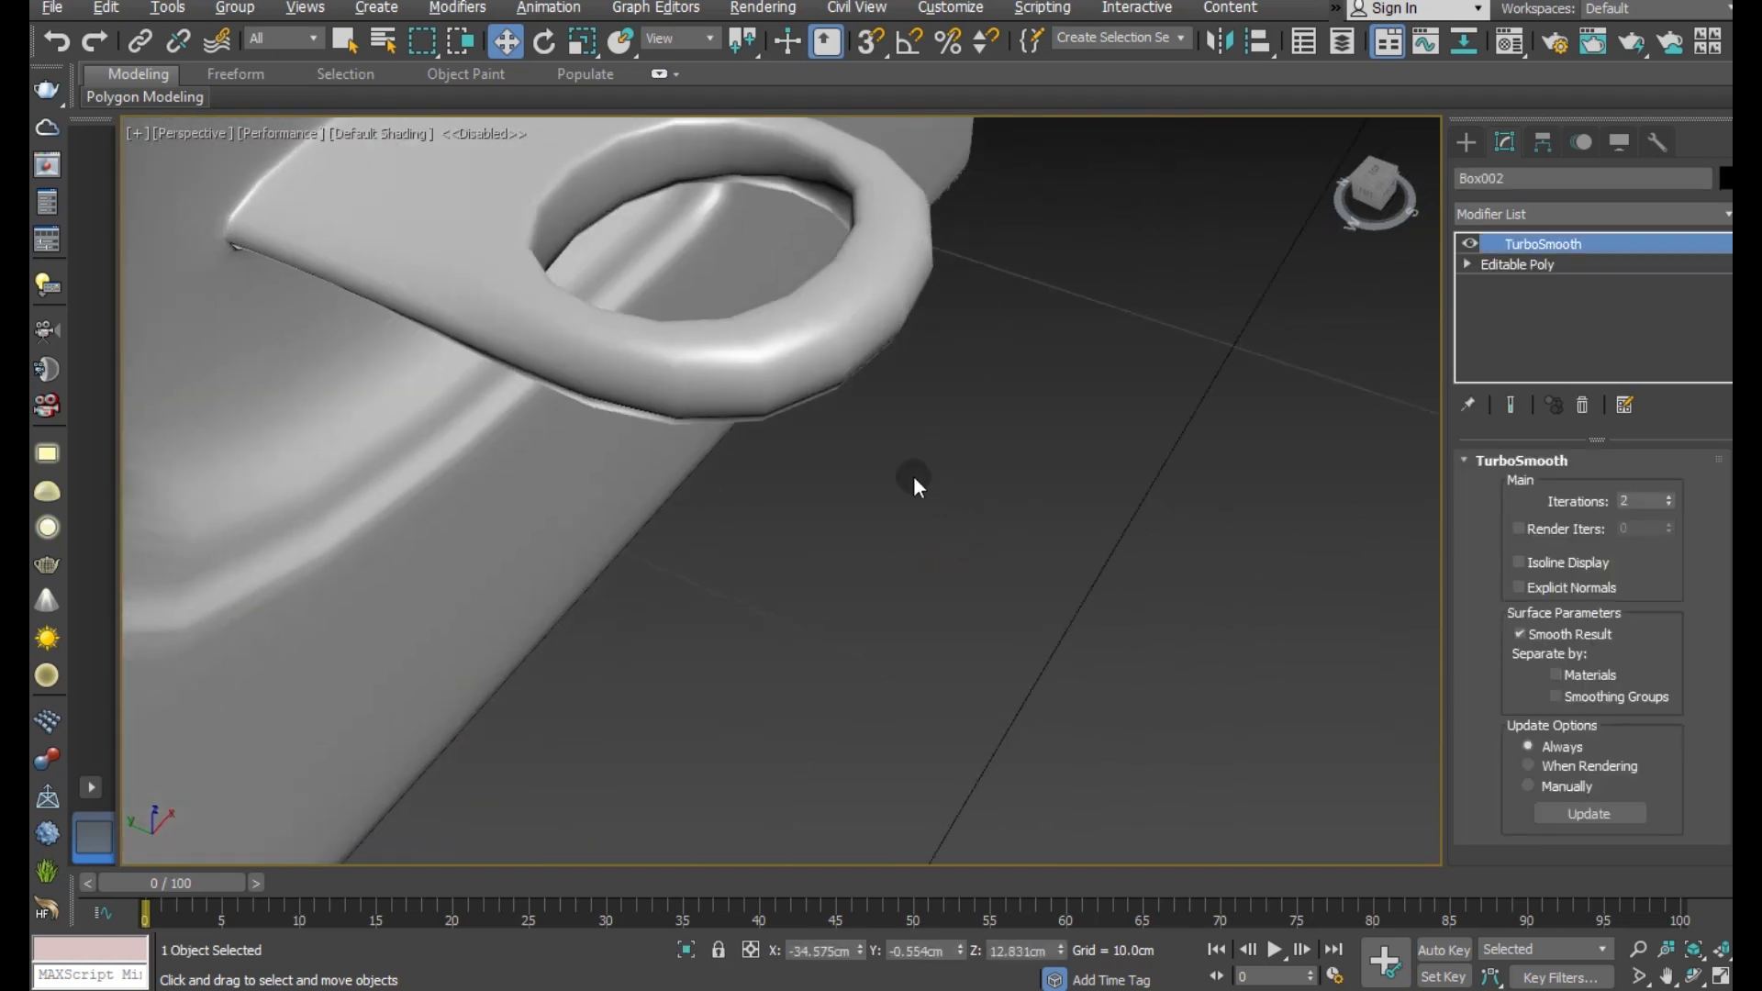
{"action": "scroll", "coordinate": [850, 351], "scroll_direction": "down", "scroll_amount": 2}
{"action": "scroll", "coordinate": [854, 356], "scroll_direction": "down", "scroll_amount": 2}
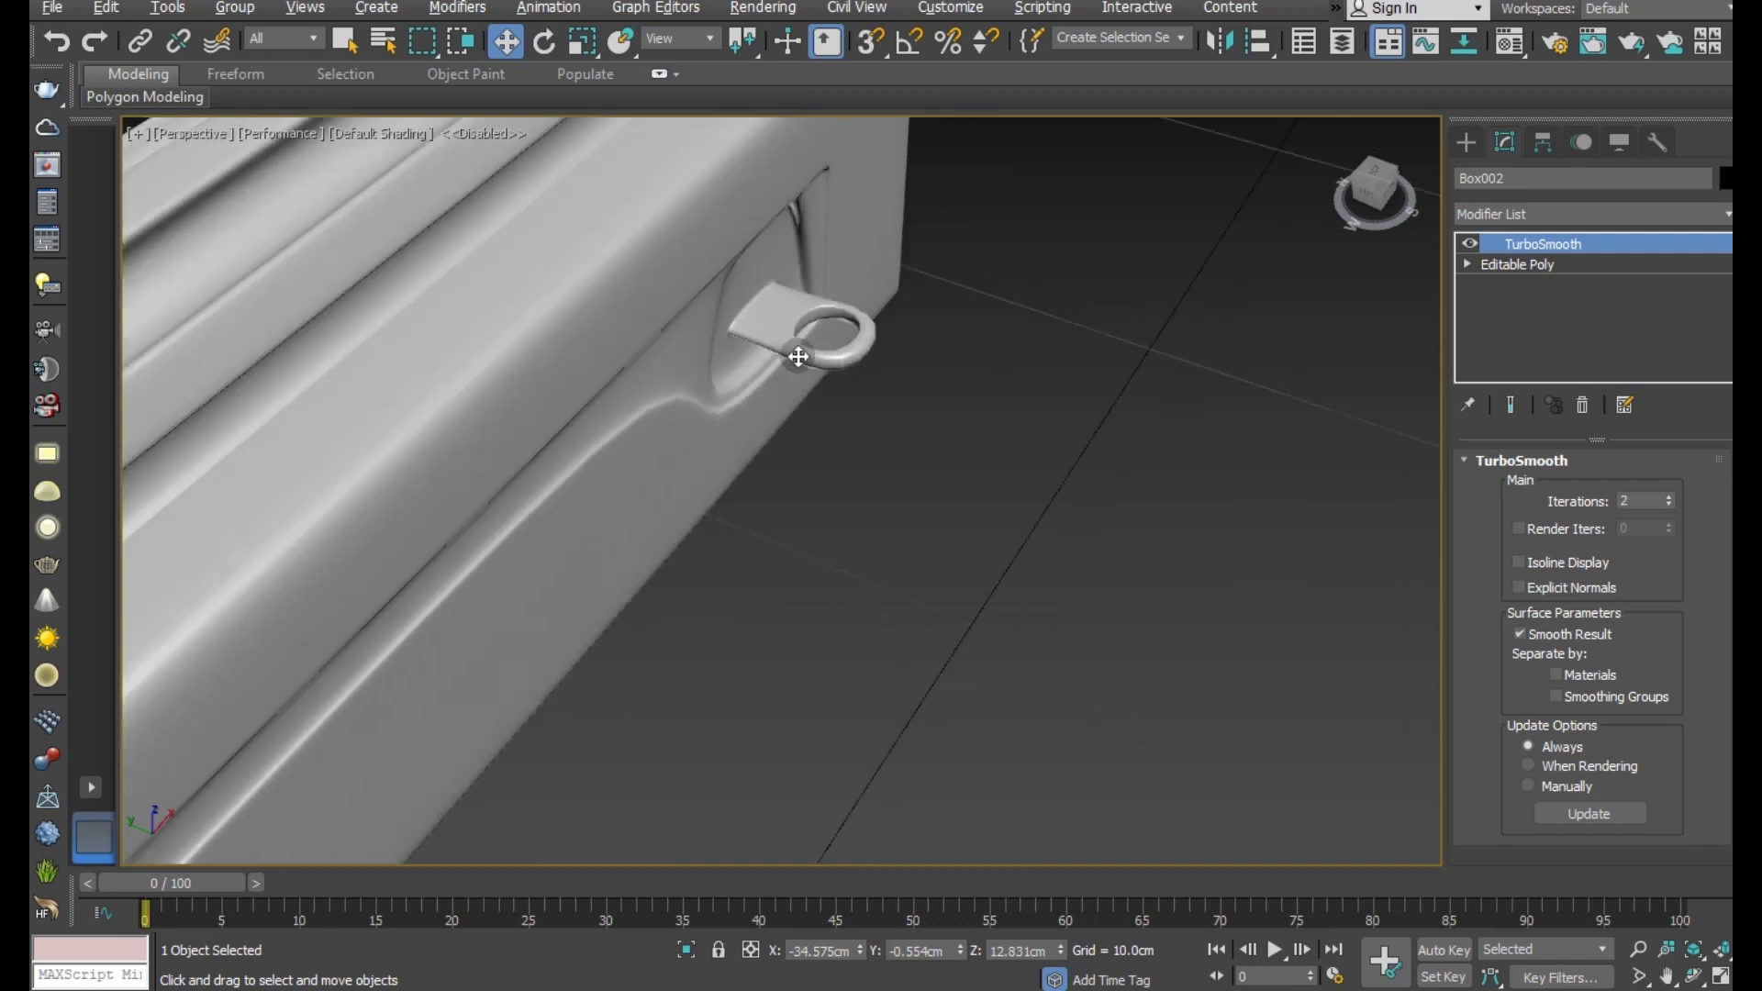
{"action": "scroll", "coordinate": [771, 307], "scroll_direction": "up", "scroll_amount": 2}
{"action": "scroll", "coordinate": [699, 237], "scroll_direction": "up", "scroll_amount": 2}
{"action": "left_click", "coordinate": [1523, 264]}
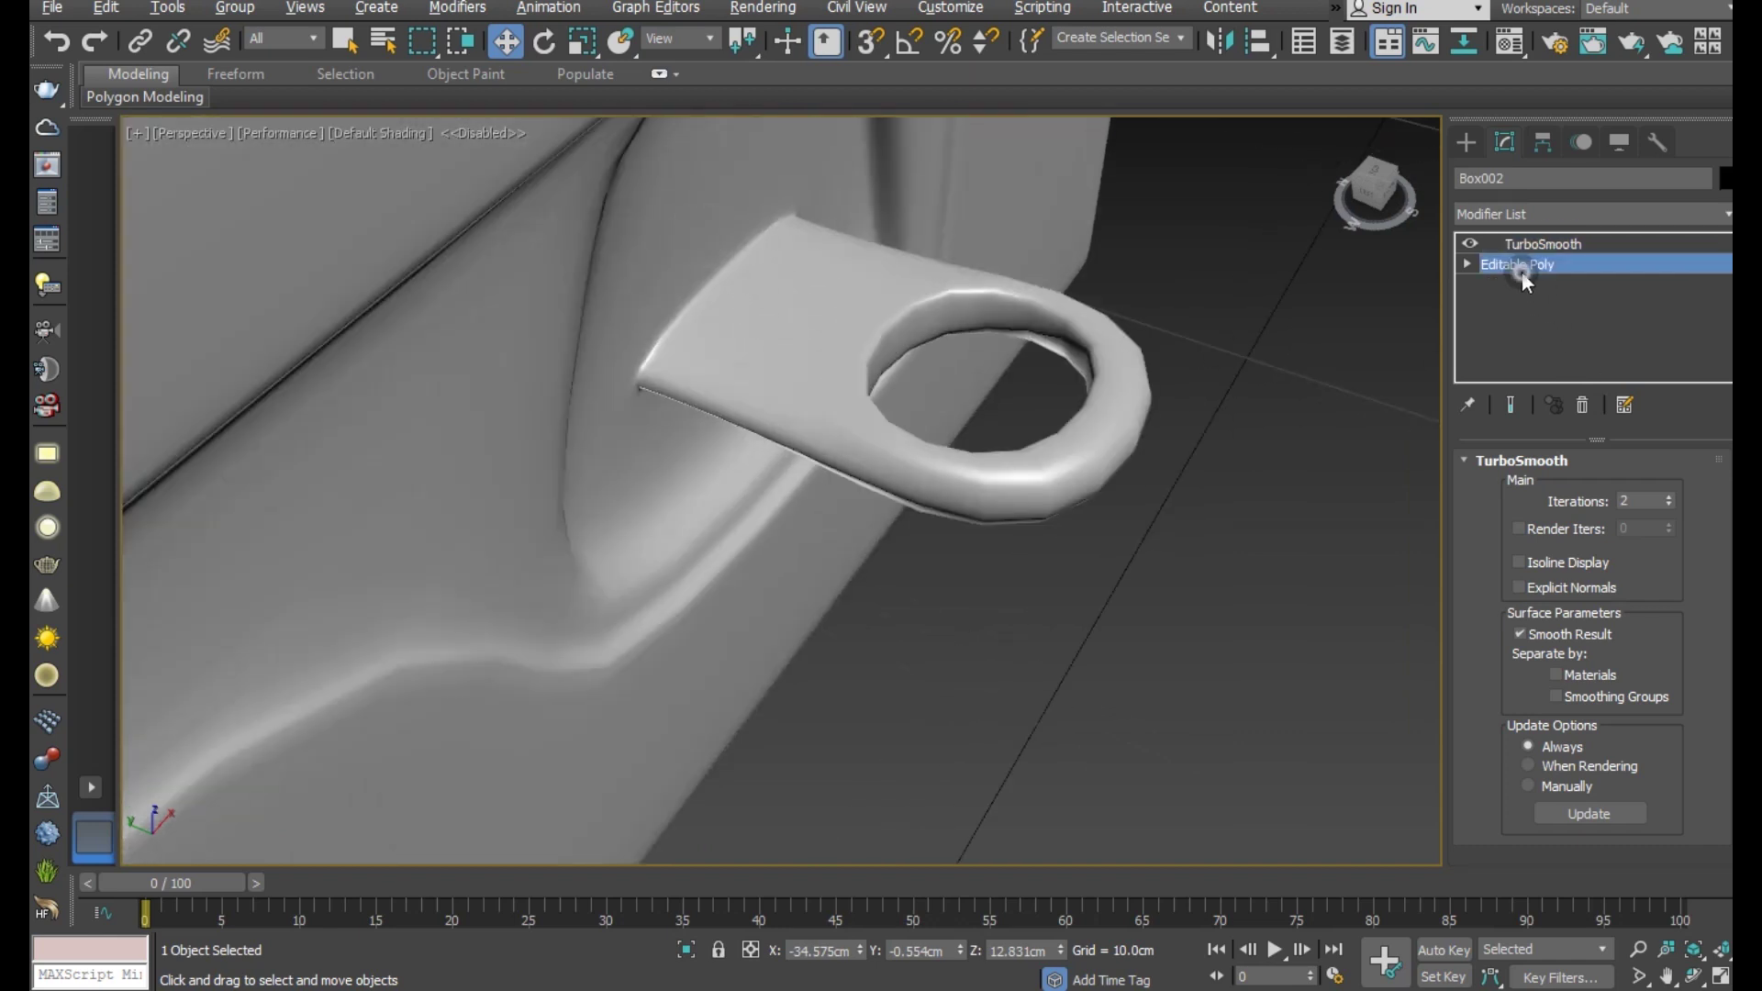
- Restore Edged Faces, hide the smoothed end result, and start selecting recess-corner edges beside the tab
{"action": "left_click", "coordinate": [1562, 487]}
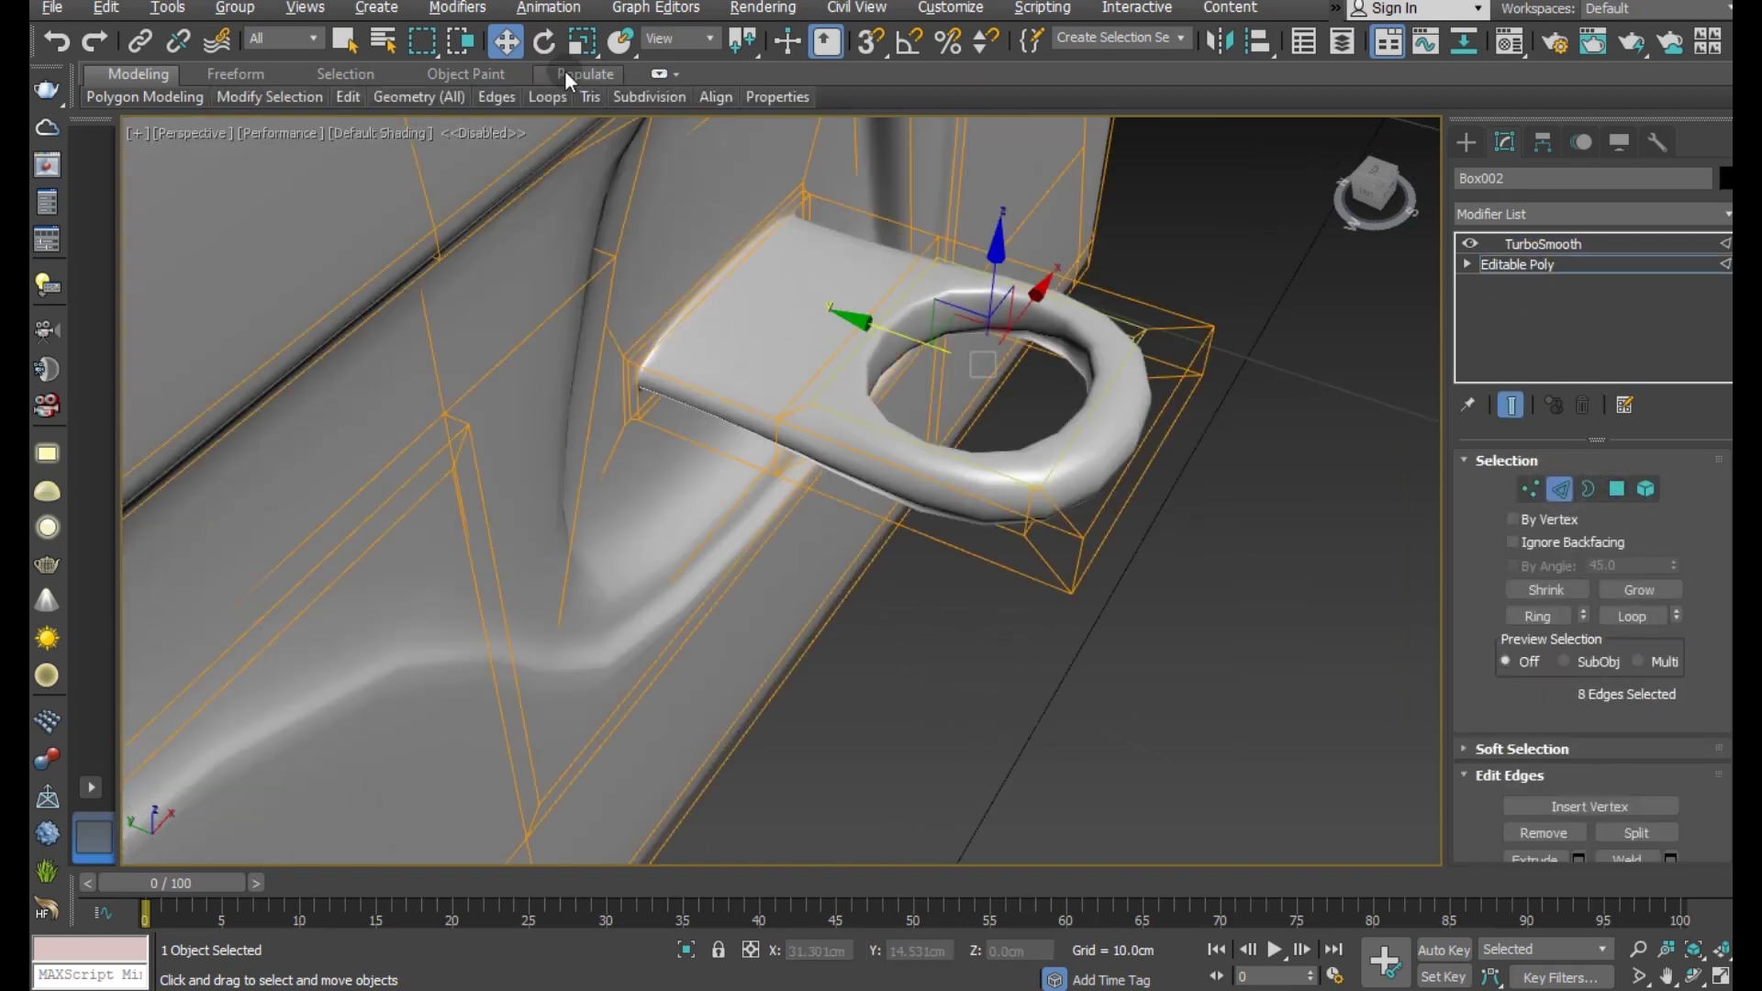
{"action": "left_click", "coordinate": [401, 133]}
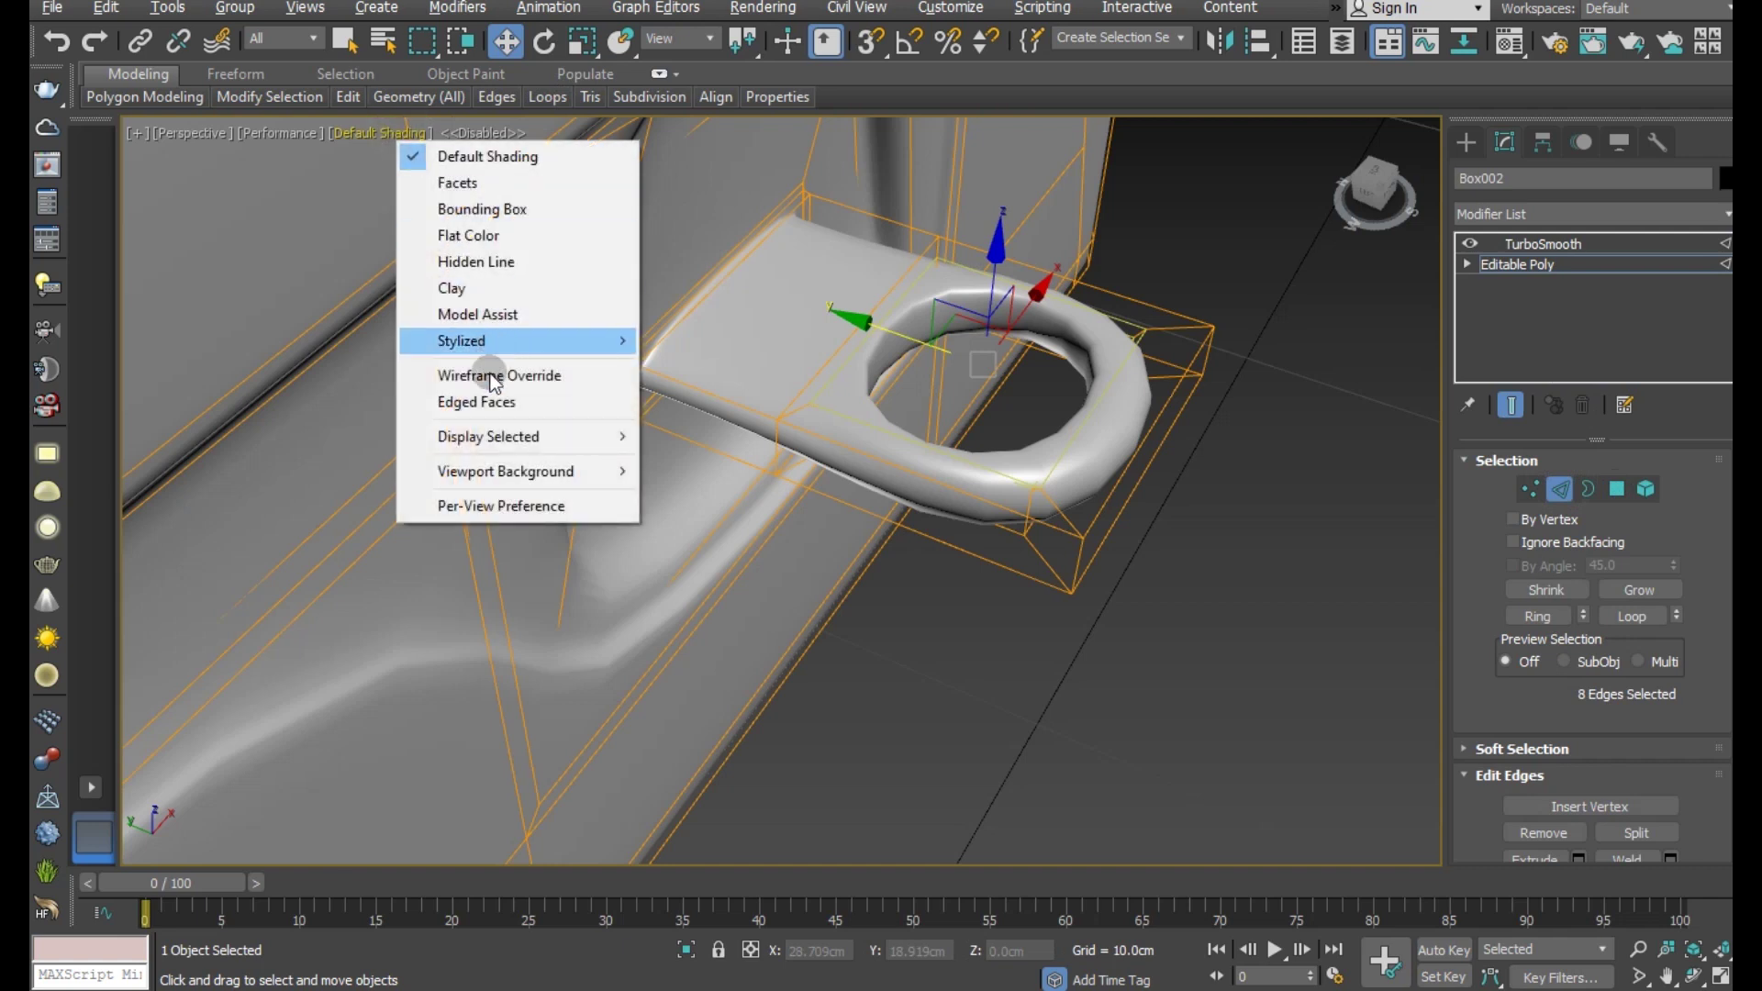
{"action": "left_click", "coordinate": [503, 402]}
{"action": "left_click", "coordinate": [1511, 405]}
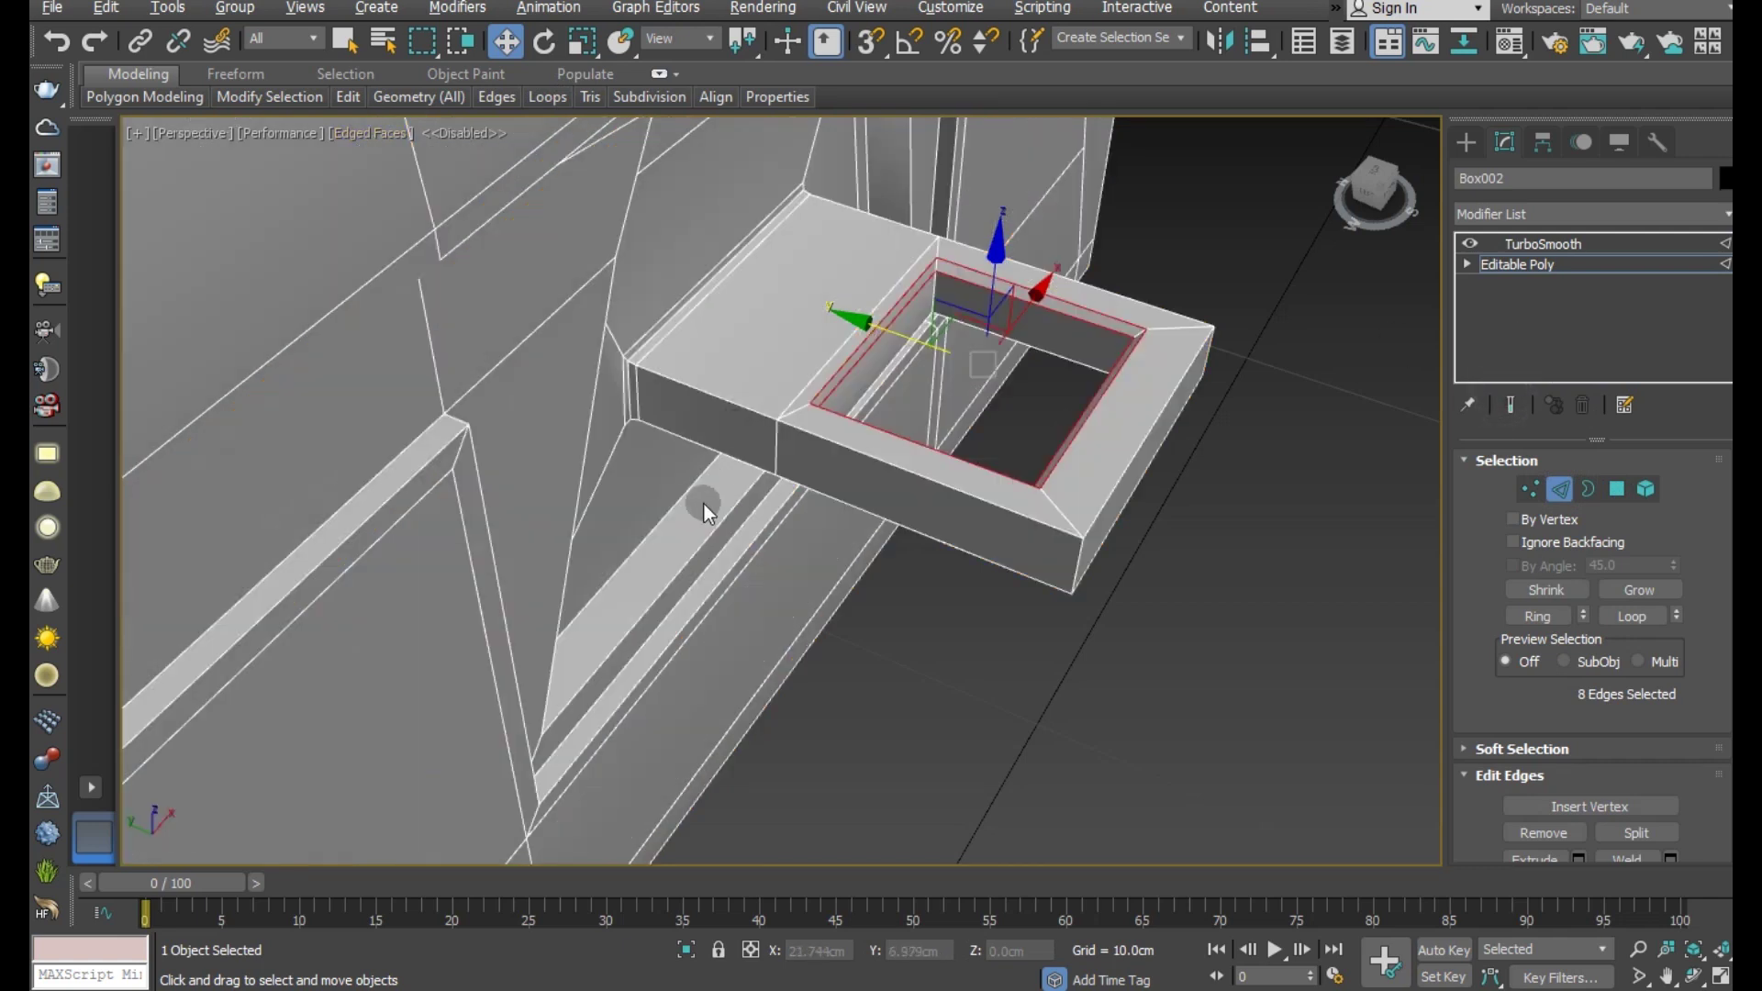
{"action": "left_click", "coordinate": [675, 504]}
{"action": "mouse_move", "coordinate": [840, 450]}
{"action": "middle_mouse_down", "text": "alt"}
{"action": "mouse_move", "coordinate": [678, 374]}
{"action": "mouse_move", "coordinate": [850, 284]}
{"action": "mouse_move", "coordinate": [872, 323]}
{"action": "mouse_move", "coordinate": [857, 333]}
{"action": "middle_mouse_up", "text": "alt"}
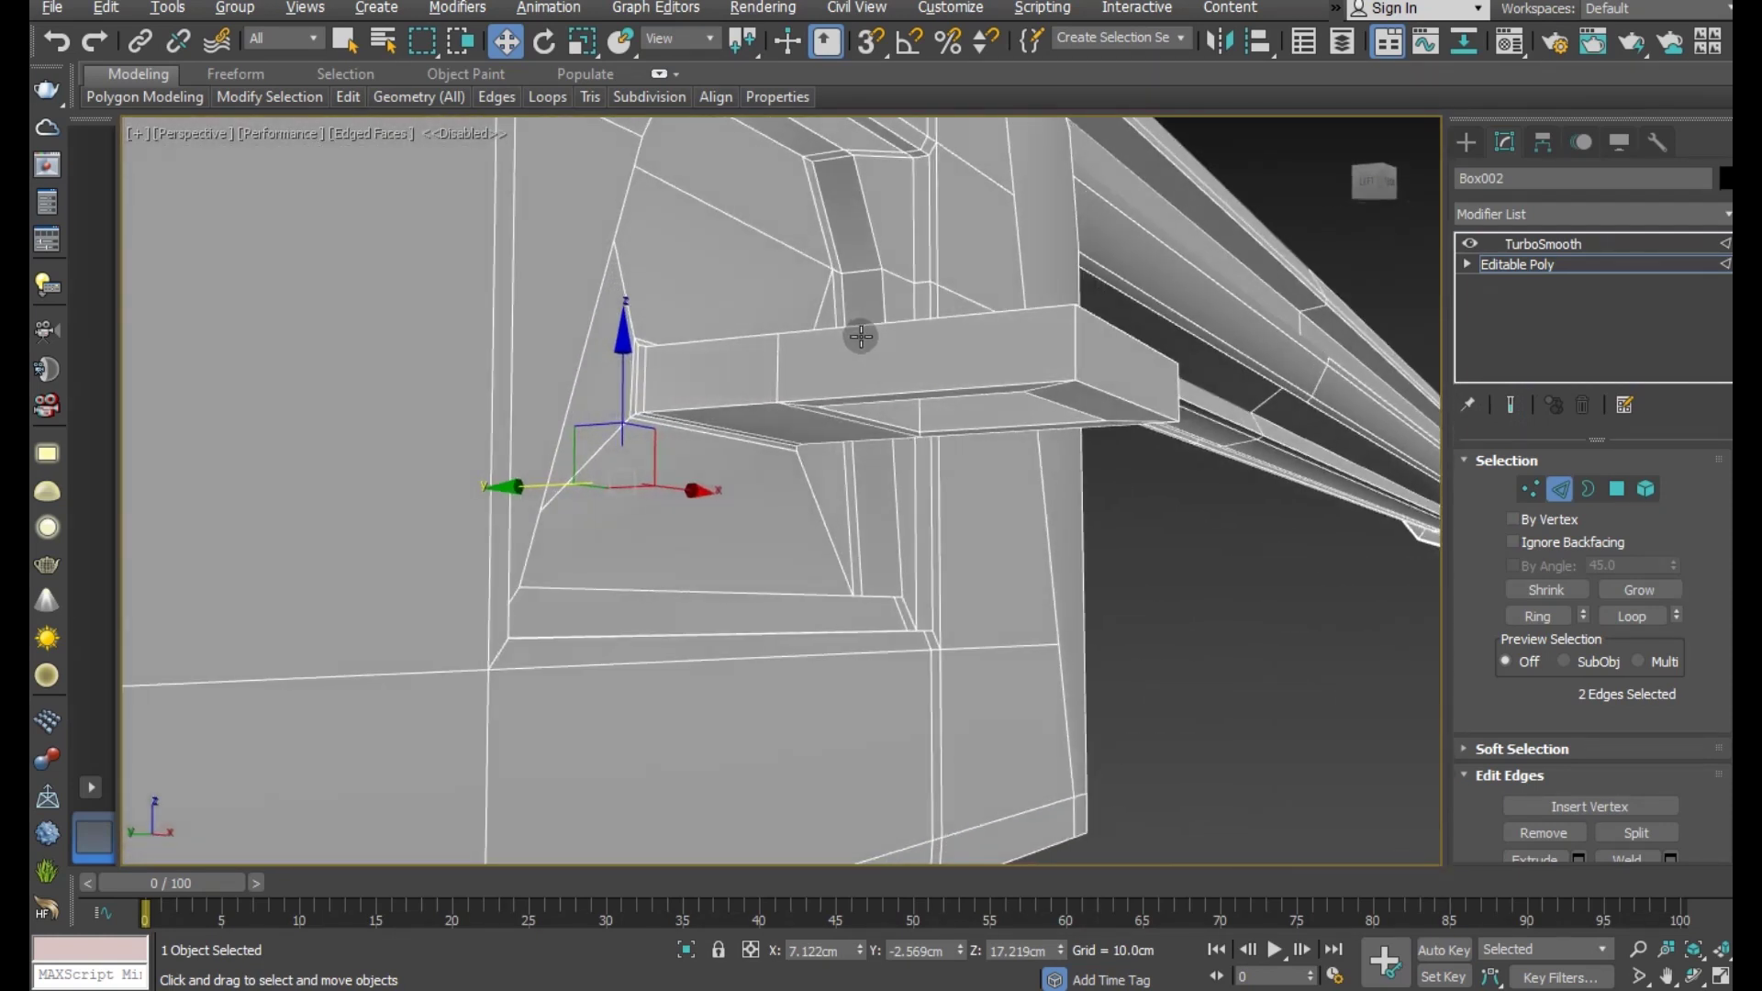
{"action": "mouse_move", "coordinate": [907, 487]}
{"action": "middle_mouse_down", "text": "alt"}
{"action": "mouse_move", "coordinate": [927, 432]}
{"action": "mouse_move", "coordinate": [923, 480]}
{"action": "middle_mouse_up", "text": "alt"}
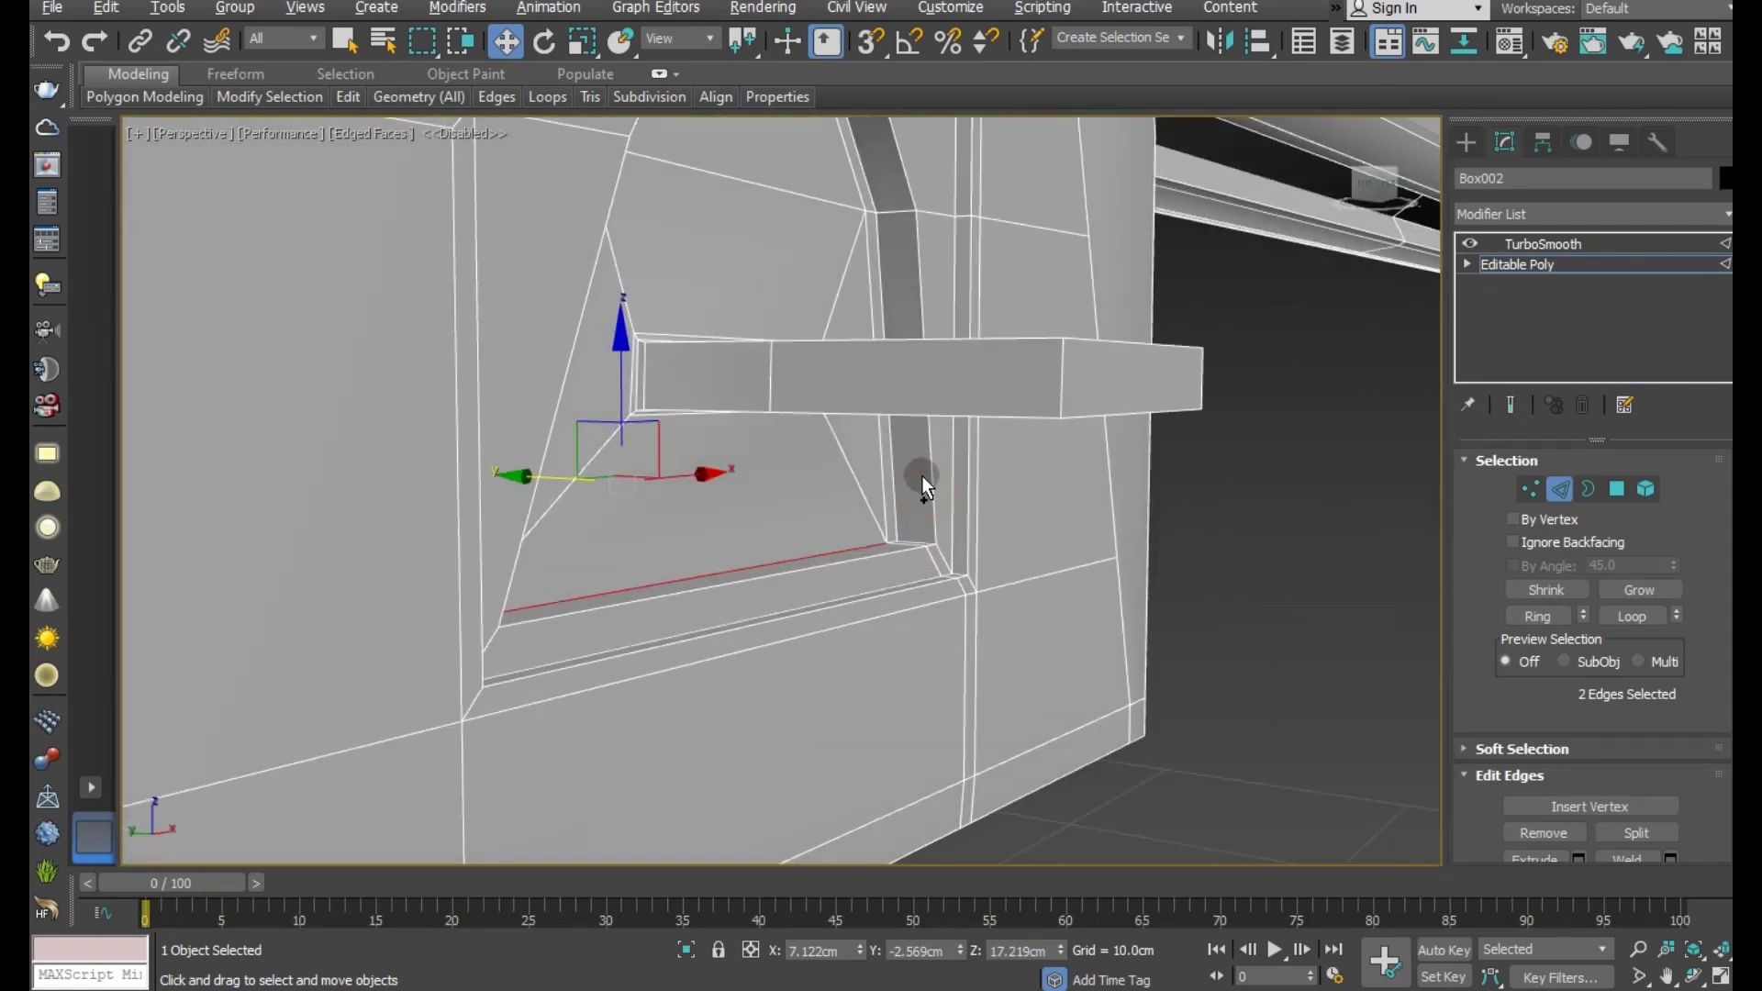
{"action": "scroll", "coordinate": [909, 504], "scroll_direction": "up", "scroll_amount": 3}
- Add the vertical and short corner edges of the recess to the edge selection
{"action": "left_click", "coordinate": [883, 543], "text": "ctrl"}
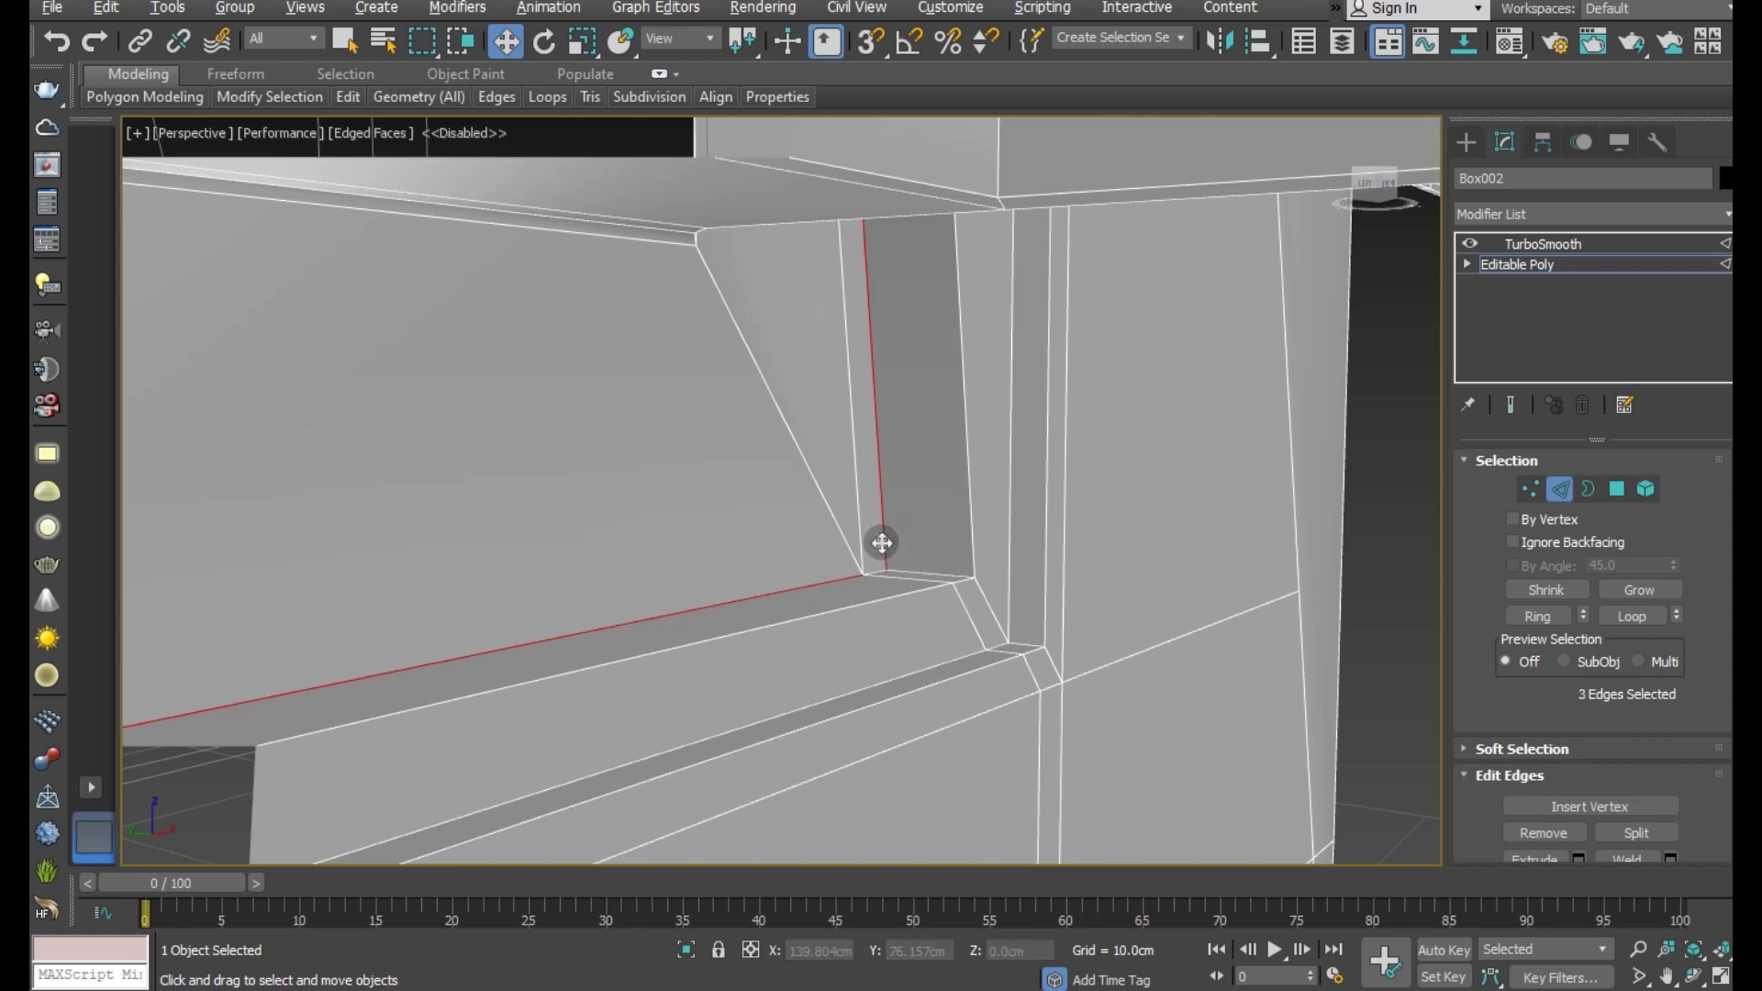
{"action": "left_click", "coordinate": [879, 573], "text": "ctrl"}
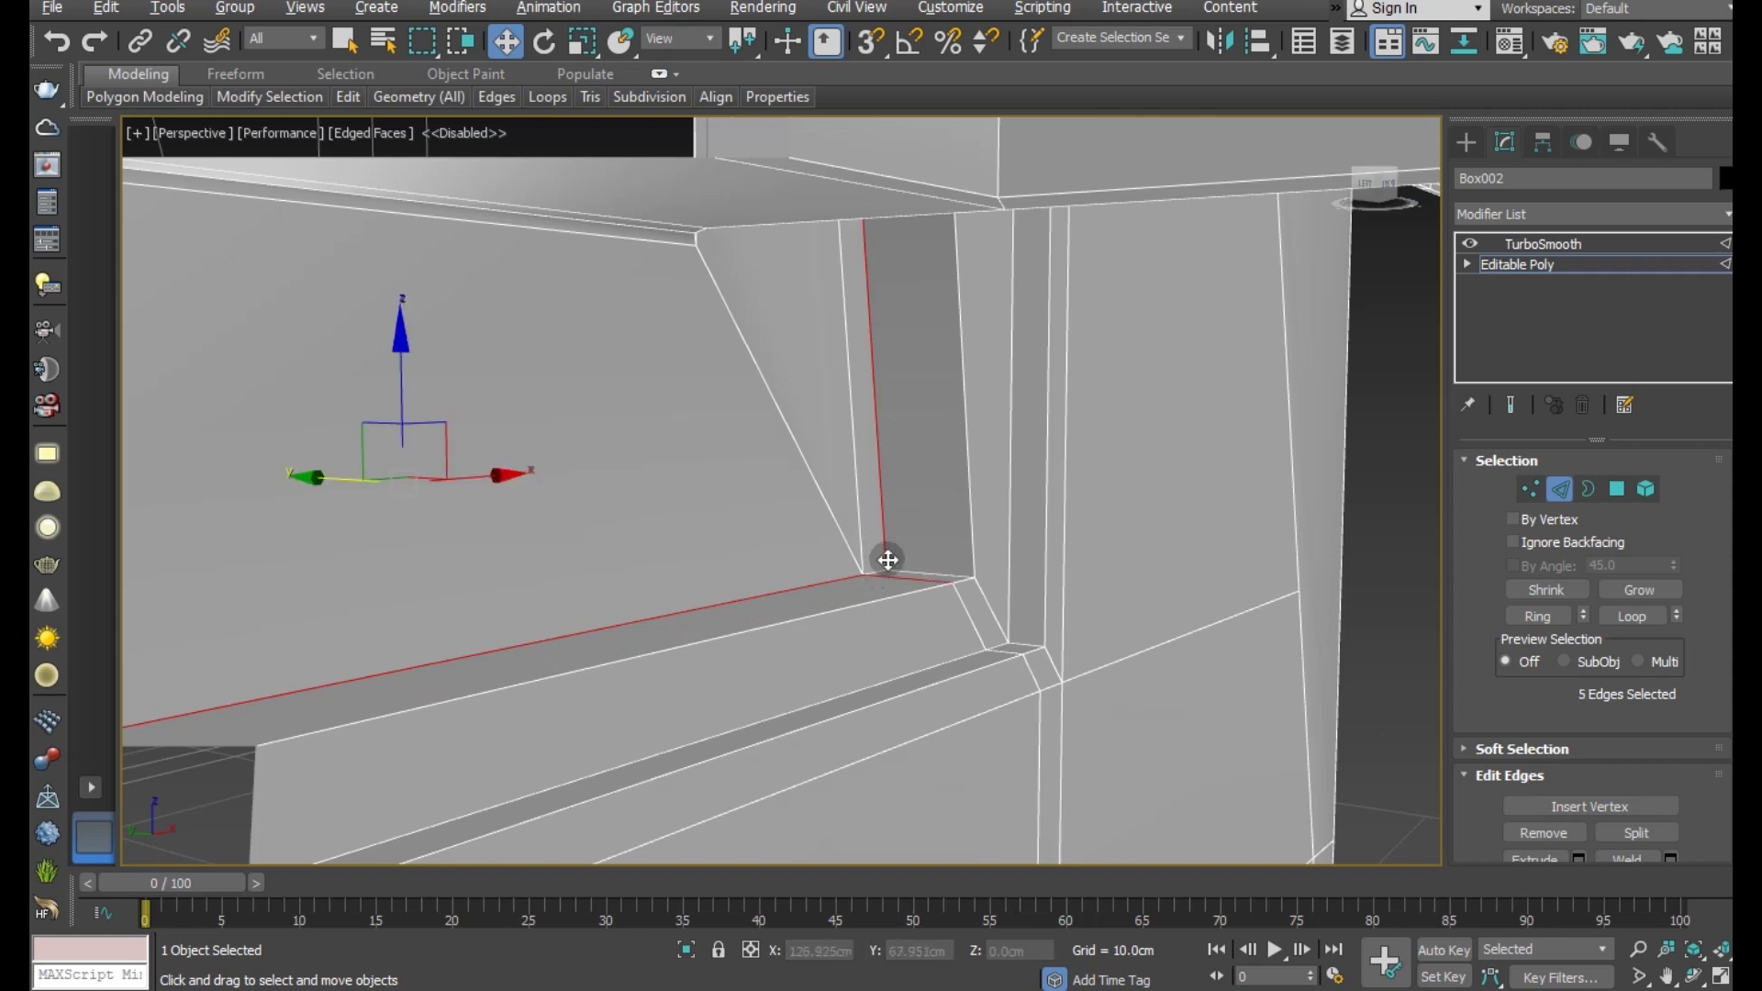
{"action": "middle_click_drag", "start_coordinate": [889, 560], "coordinate": [890, 548], "text": "alt"}
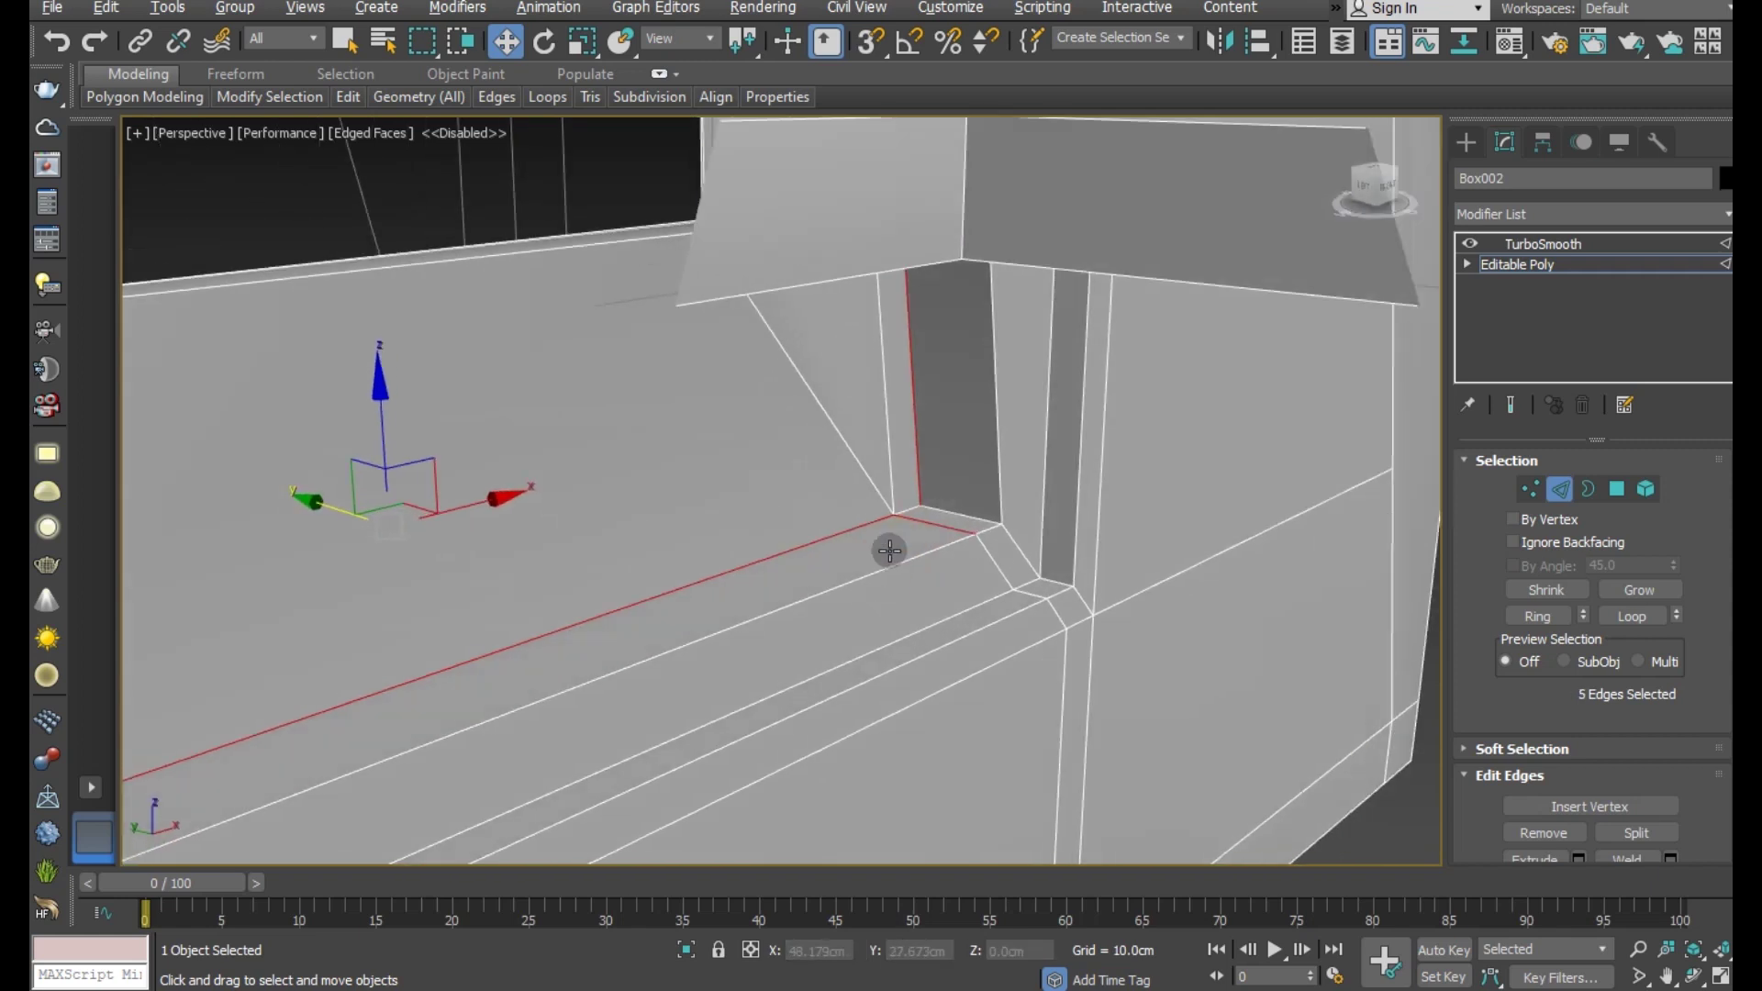
{"action": "left_click", "coordinate": [52, 43]}
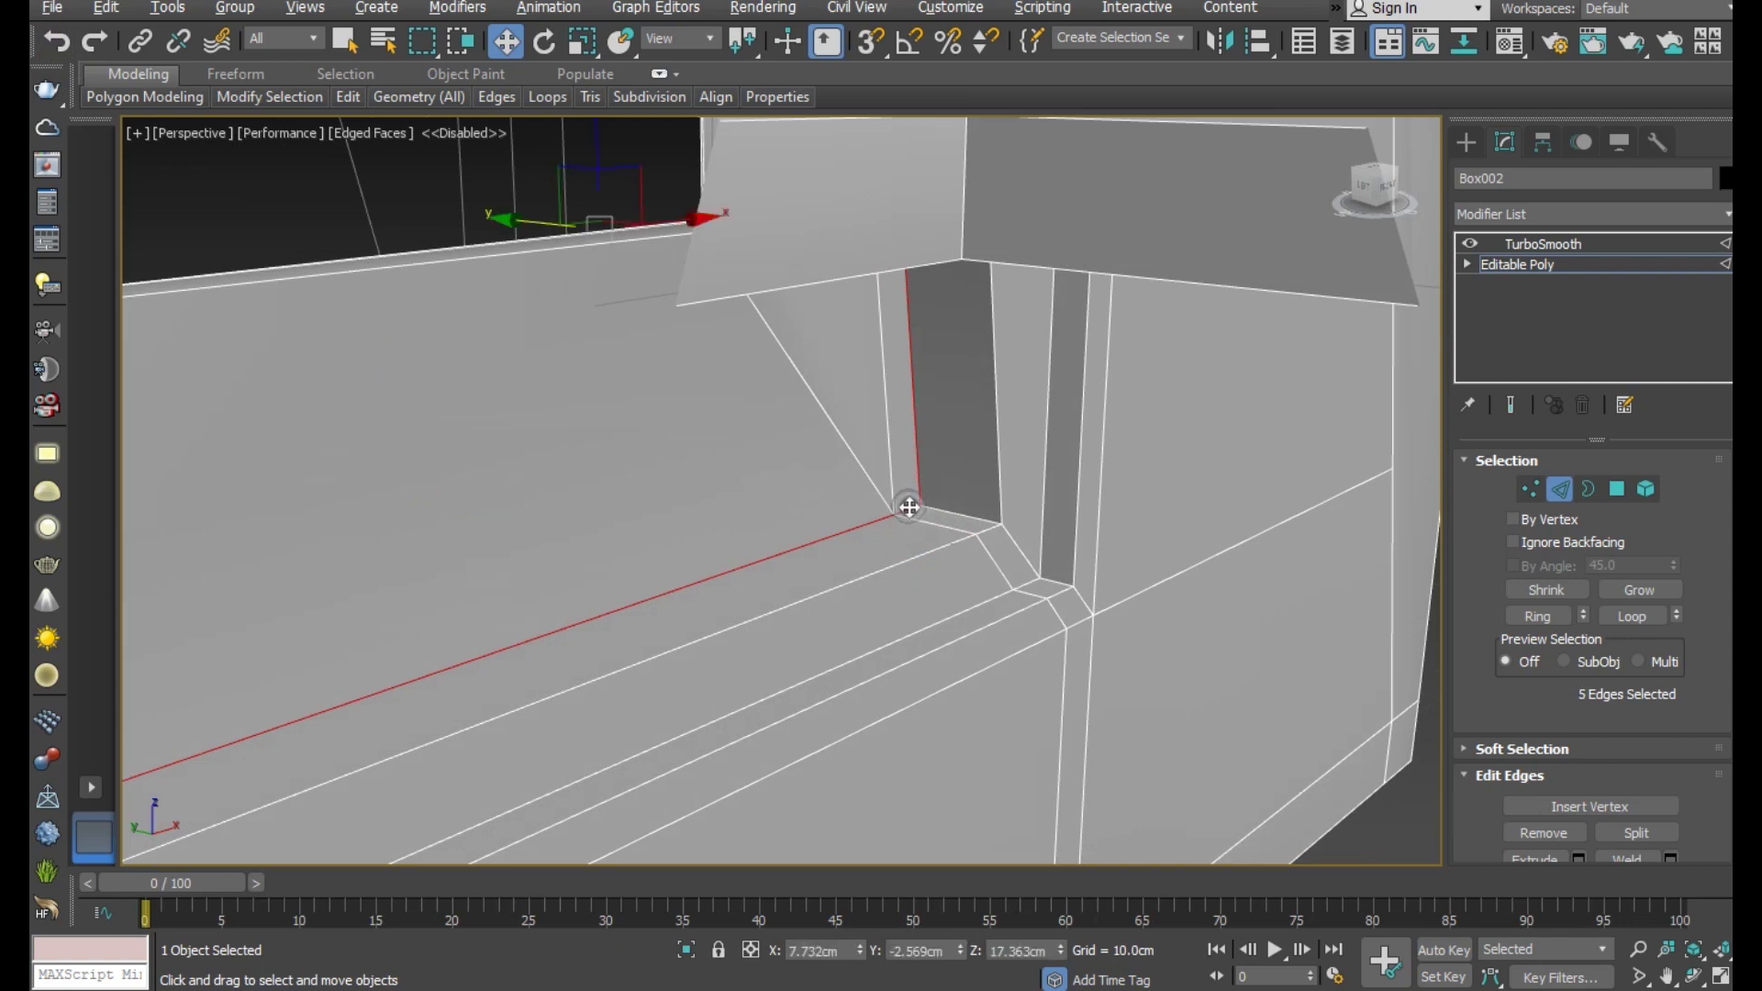
{"action": "scroll", "coordinate": [914, 514], "scroll_direction": "down", "scroll_amount": 3}
{"action": "left_click", "coordinate": [927, 571], "text": "ctrl"}
{"action": "middle_click_drag", "start_coordinate": [927, 570], "coordinate": [967, 504], "text": "alt"}
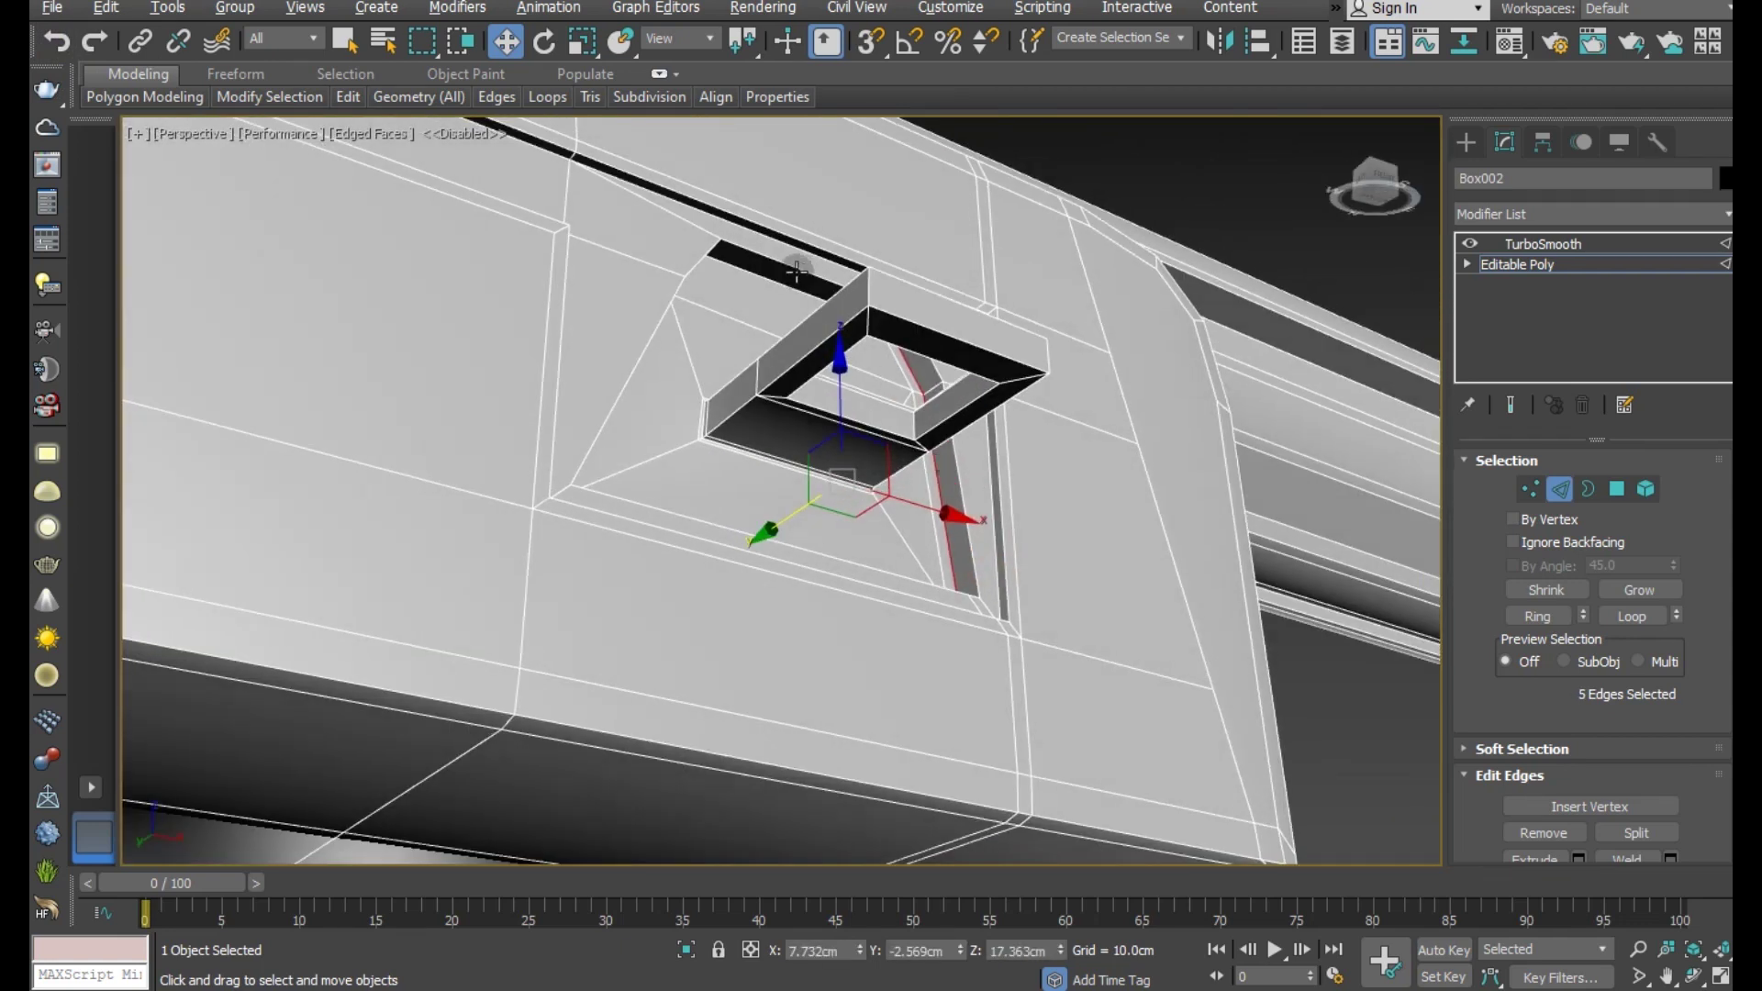
{"action": "scroll", "coordinate": [799, 275], "scroll_direction": "up", "scroll_amount": 5}
- Add the opening's top, side and left slanted edges to the selection
{"action": "left_click", "coordinate": [762, 272], "text": "ctrl"}
{"action": "left_click", "coordinate": [951, 328], "text": "ctrl"}
{"action": "middle_click_drag", "start_coordinate": [905, 341], "coordinate": [807, 346], "text": "alt"}
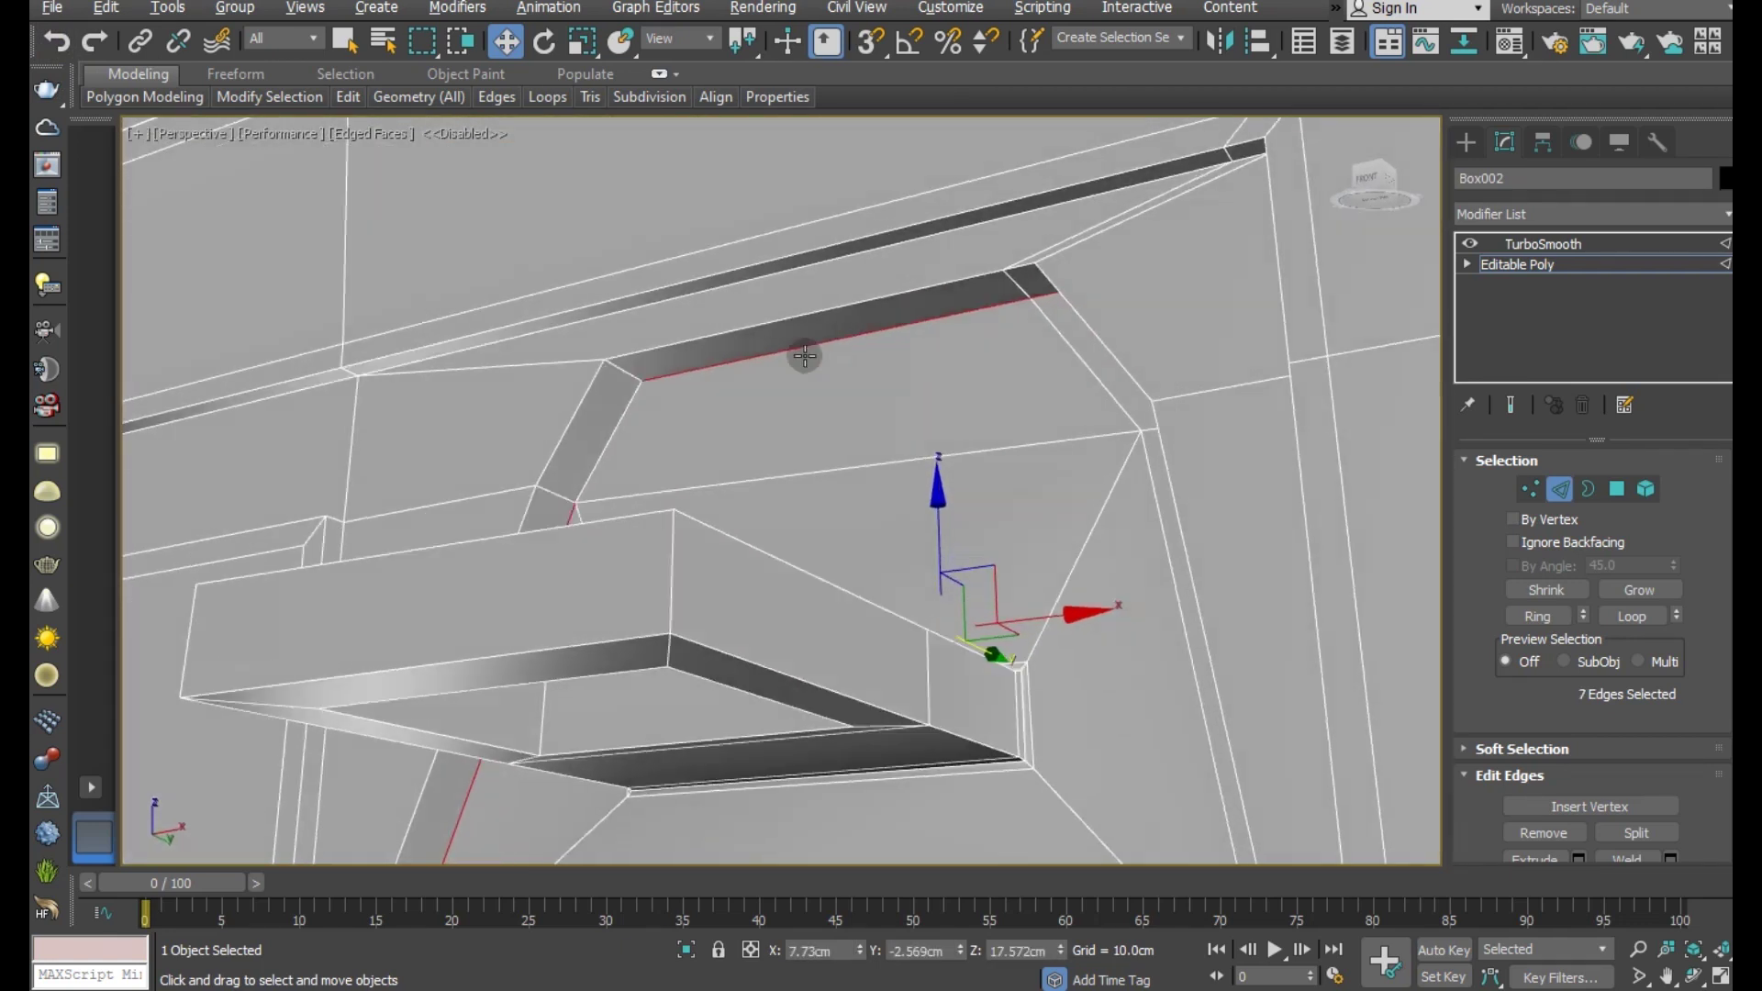
{"action": "scroll", "coordinate": [630, 374], "scroll_direction": "up", "scroll_amount": 3}
{"action": "left_click", "coordinate": [613, 385], "text": "ctrl"}
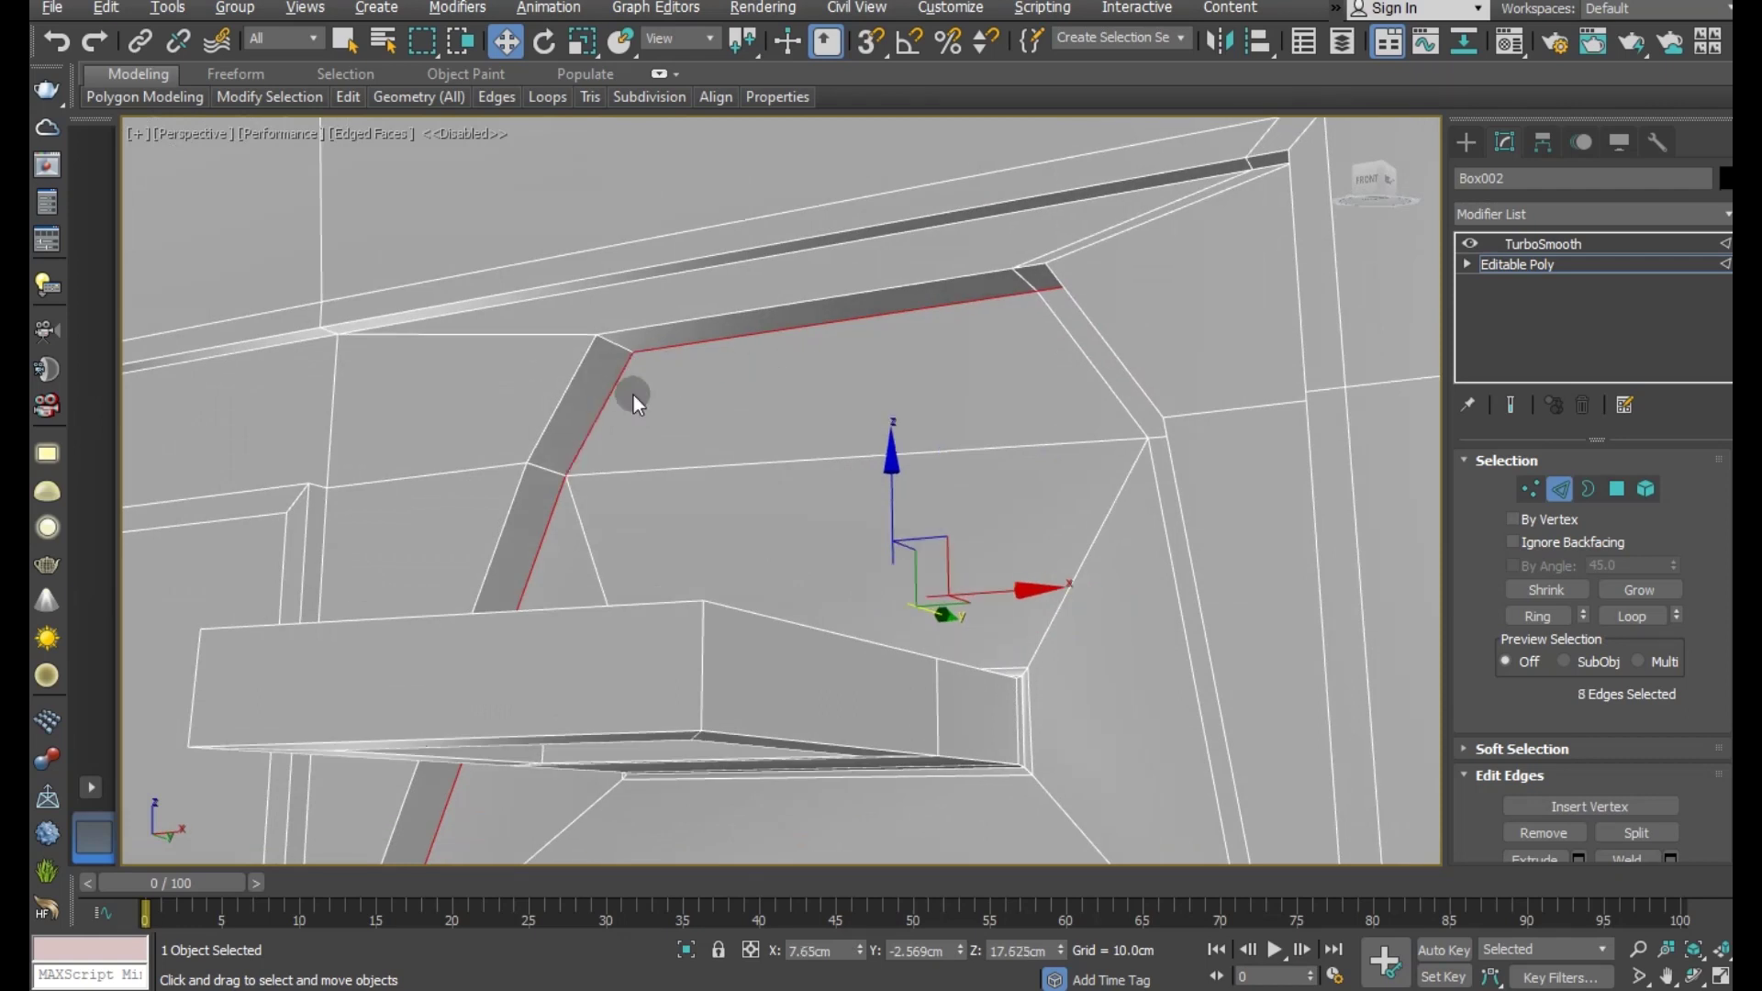
{"action": "scroll", "coordinate": [642, 386], "scroll_direction": "up", "scroll_amount": 2}
{"action": "scroll", "coordinate": [778, 387], "scroll_direction": "down", "scroll_amount": 2}
{"action": "scroll", "coordinate": [839, 464], "scroll_direction": "up", "scroll_amount": 1}
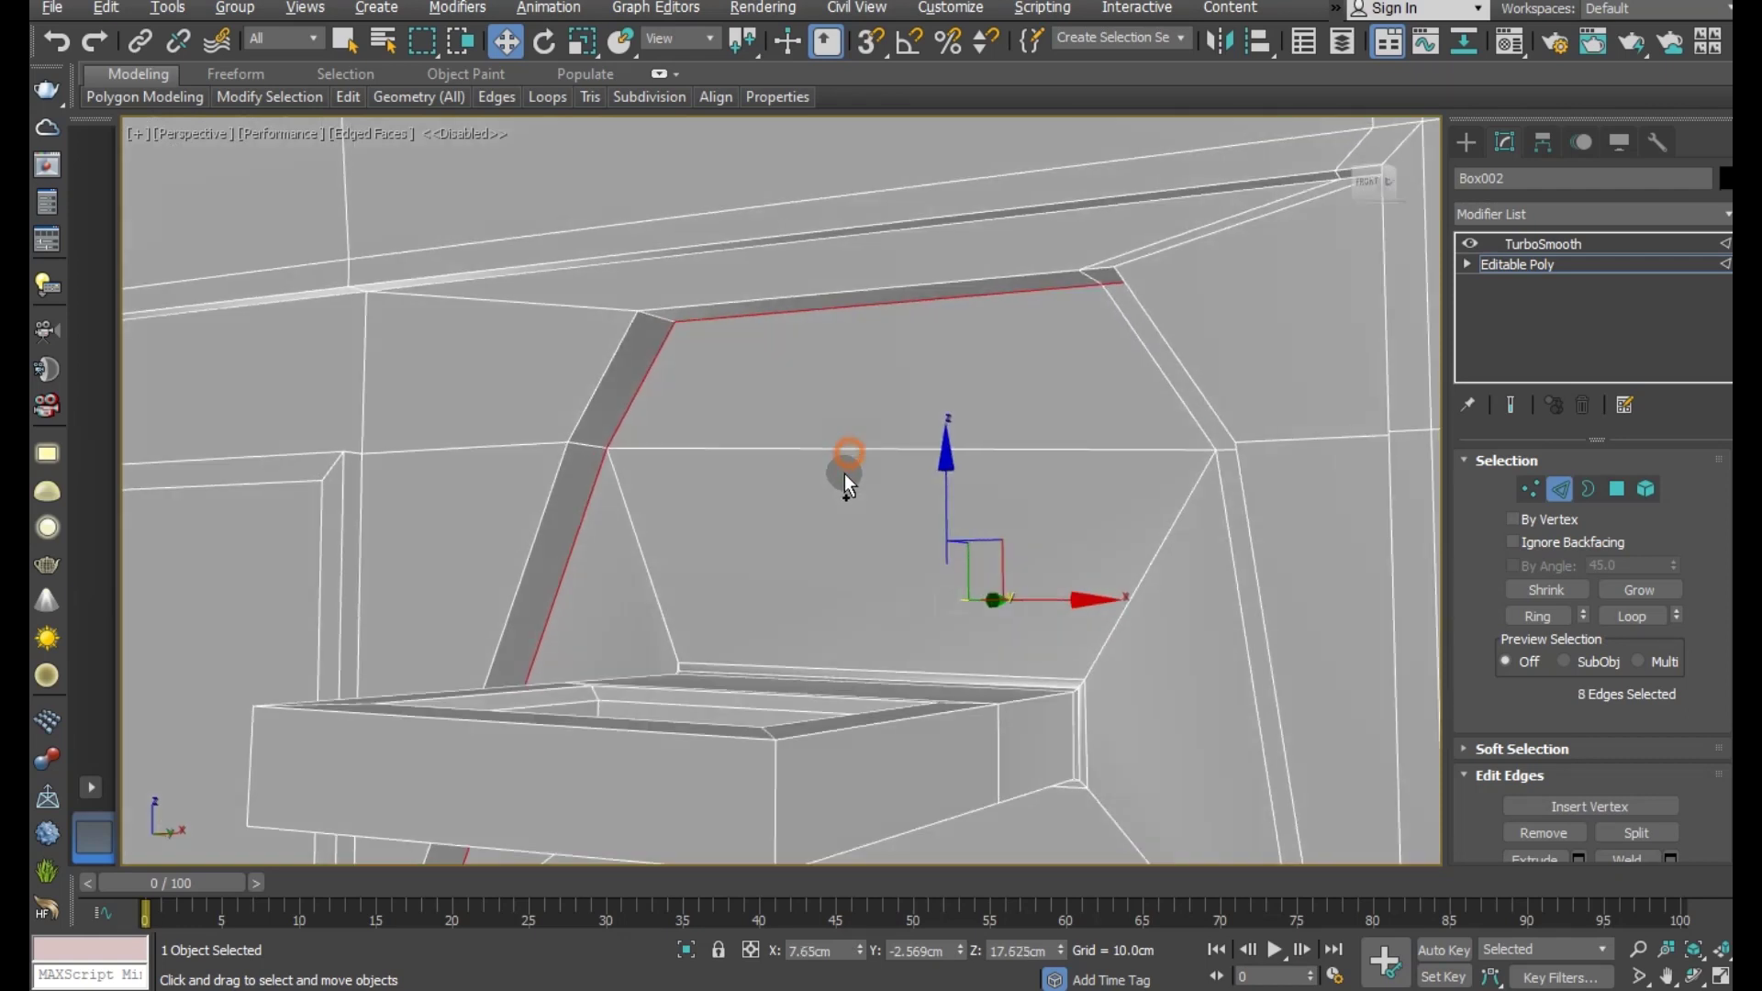
{"action": "scroll", "coordinate": [775, 504], "scroll_direction": "up", "scroll_amount": 2}
{"action": "scroll", "coordinate": [1072, 513], "scroll_direction": "up", "scroll_amount": 1}
{"action": "scroll", "coordinate": [1055, 429], "scroll_direction": "down", "scroll_amount": 2}
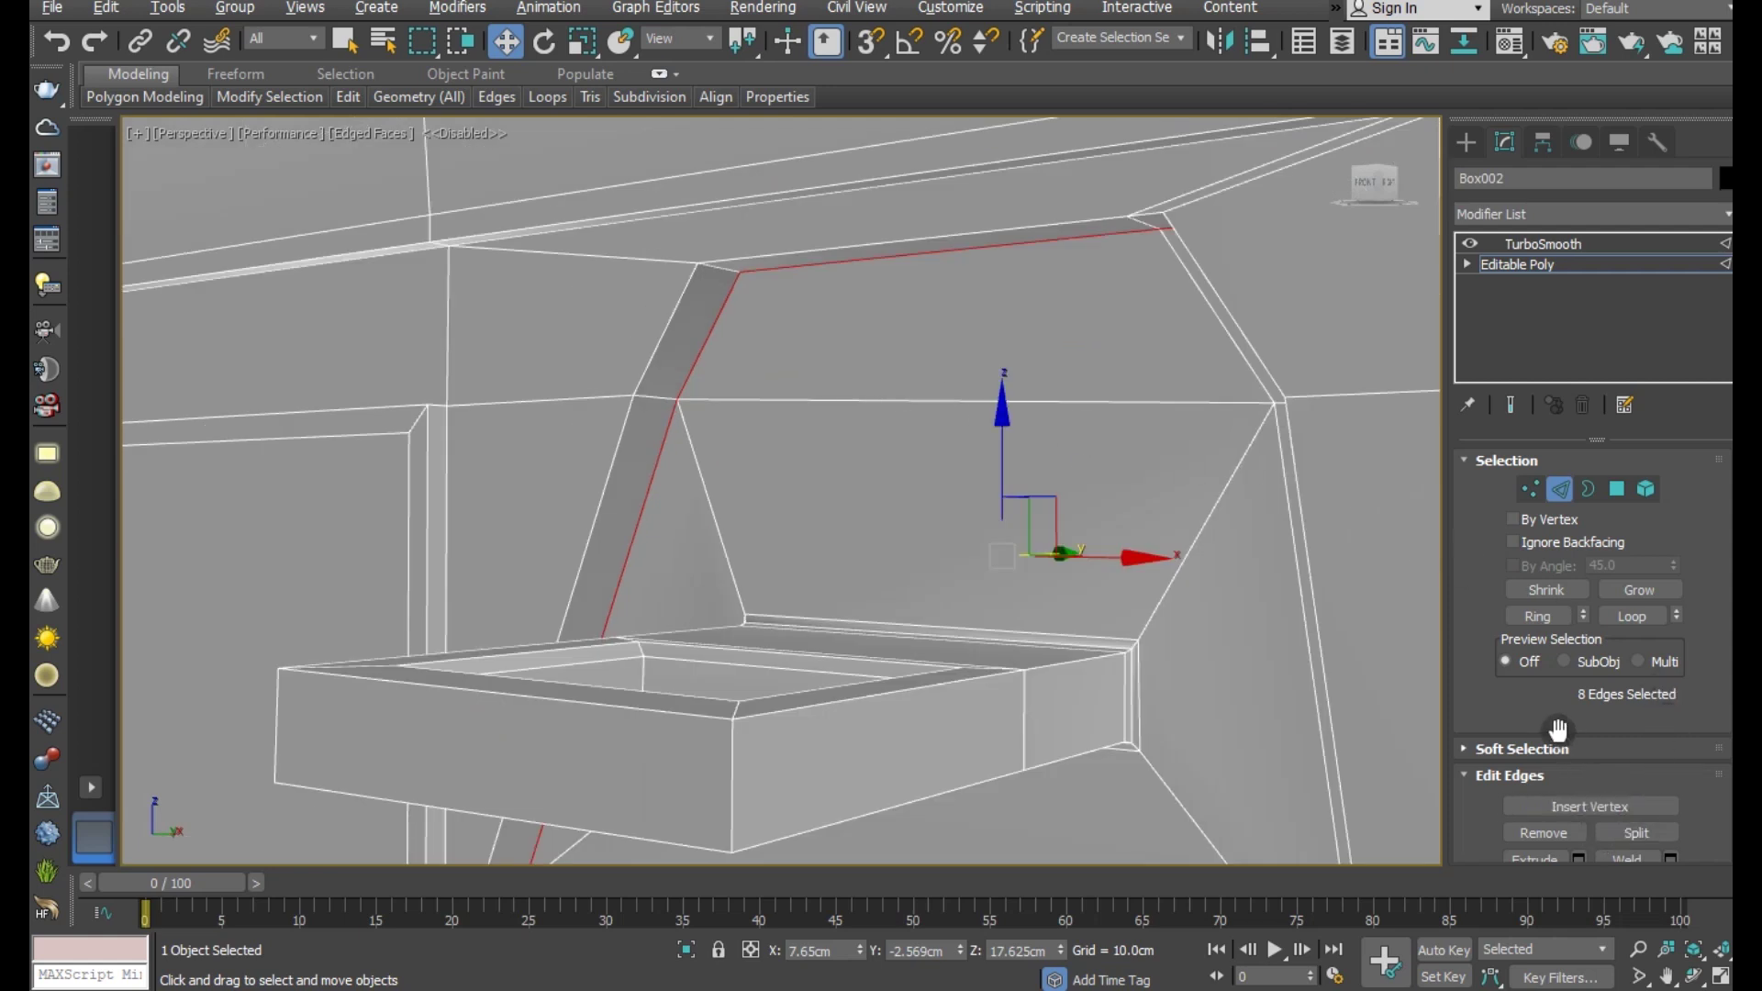
{"action": "scroll", "coordinate": [1602, 798], "scroll_direction": "down", "scroll_amount": 2}
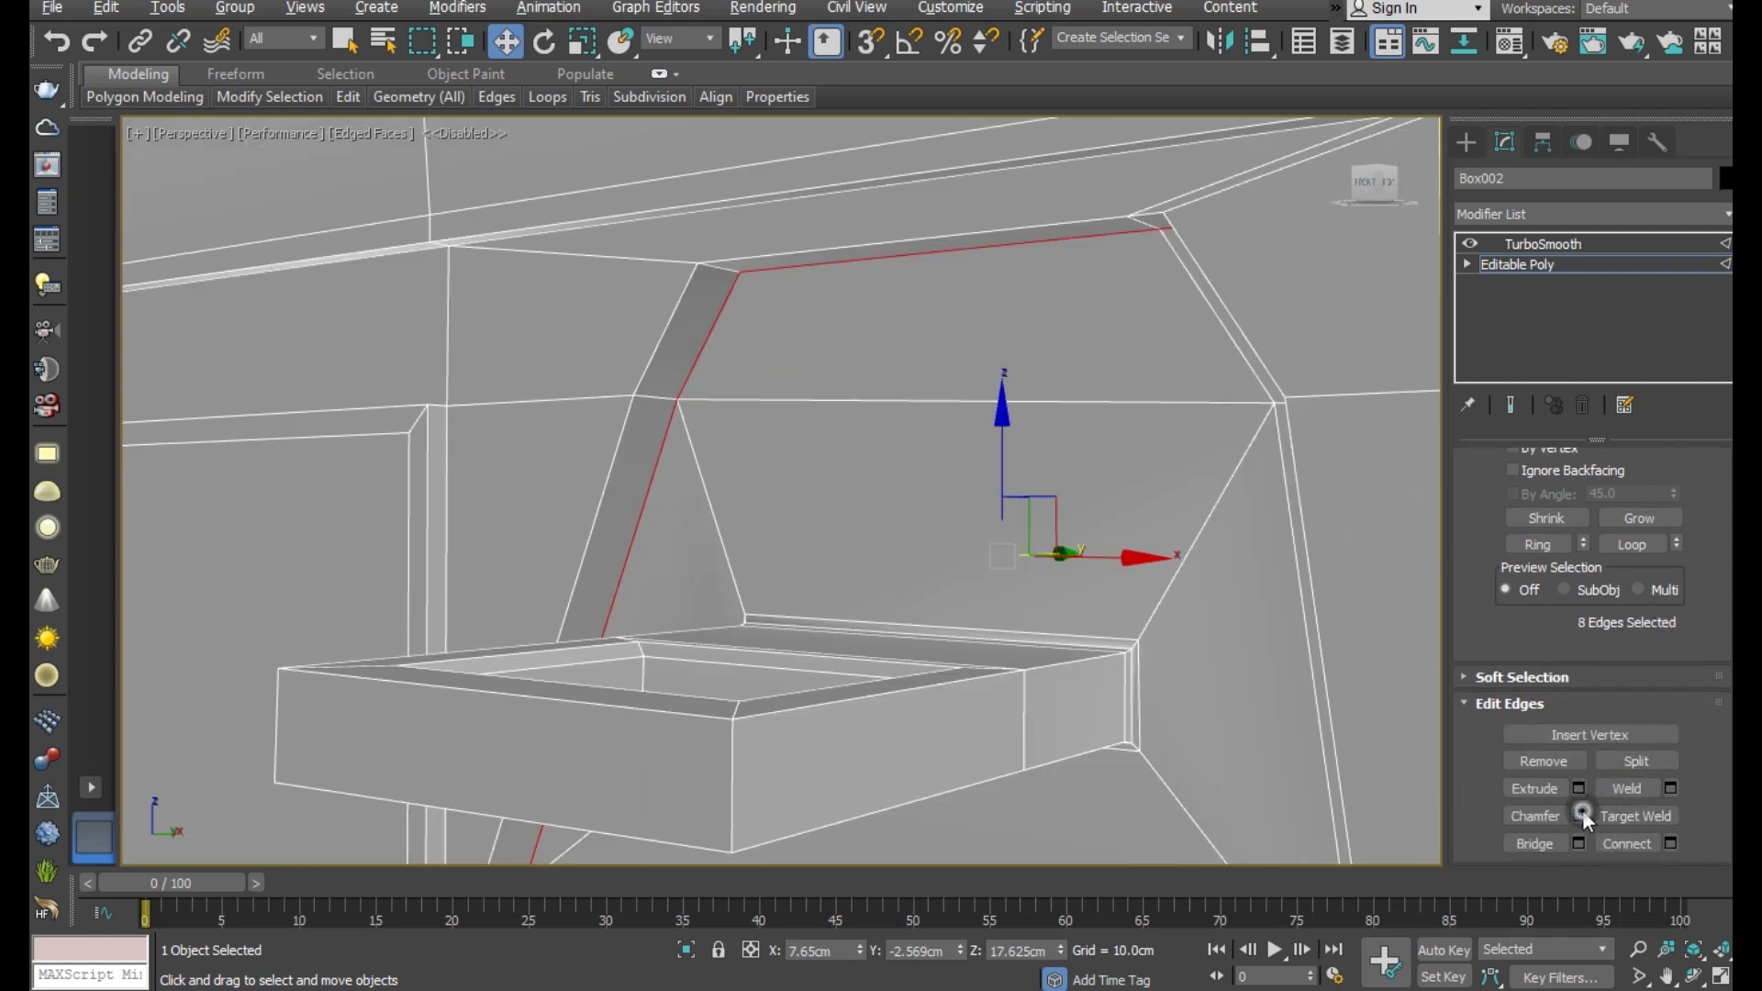
- Quad-chamfer the selected recess edges at 0.01cm with 1 segment and tension 0.675
{"action": "left_click", "coordinate": [1578, 815]}
{"action": "scroll", "coordinate": [708, 299], "scroll_direction": "up", "scroll_amount": 4}
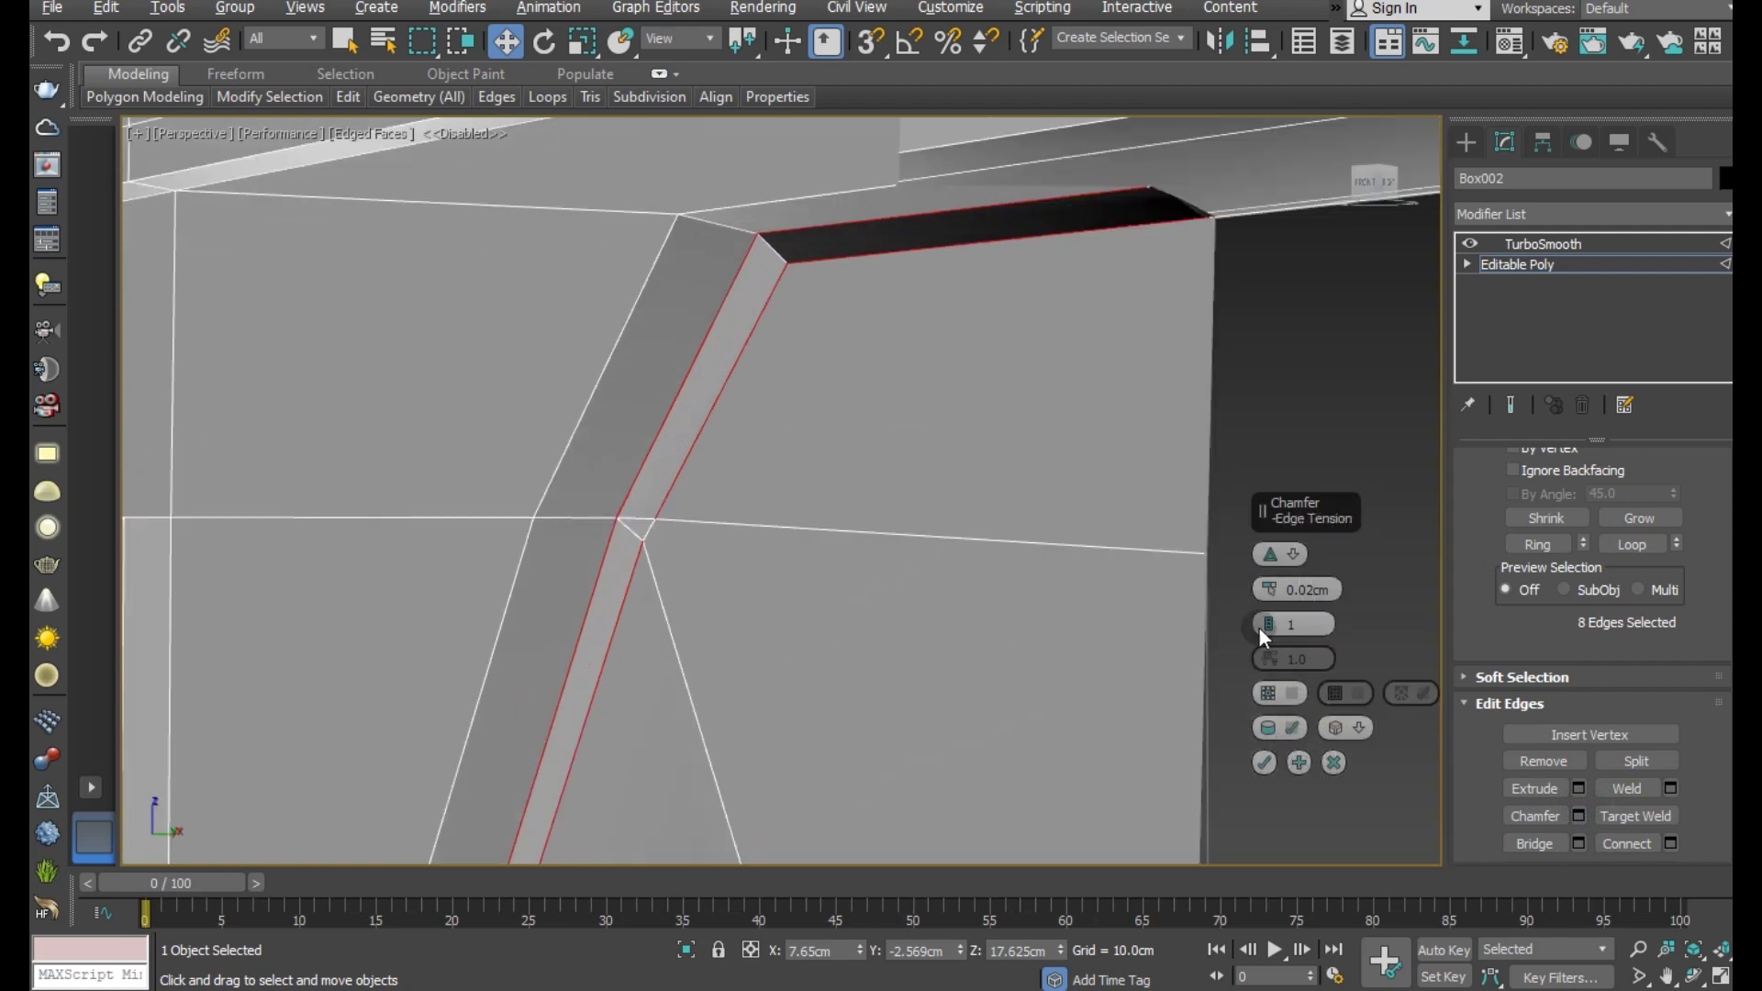
{"action": "left_click_drag", "start_coordinate": [1271, 589], "coordinate": [1272, 596]}
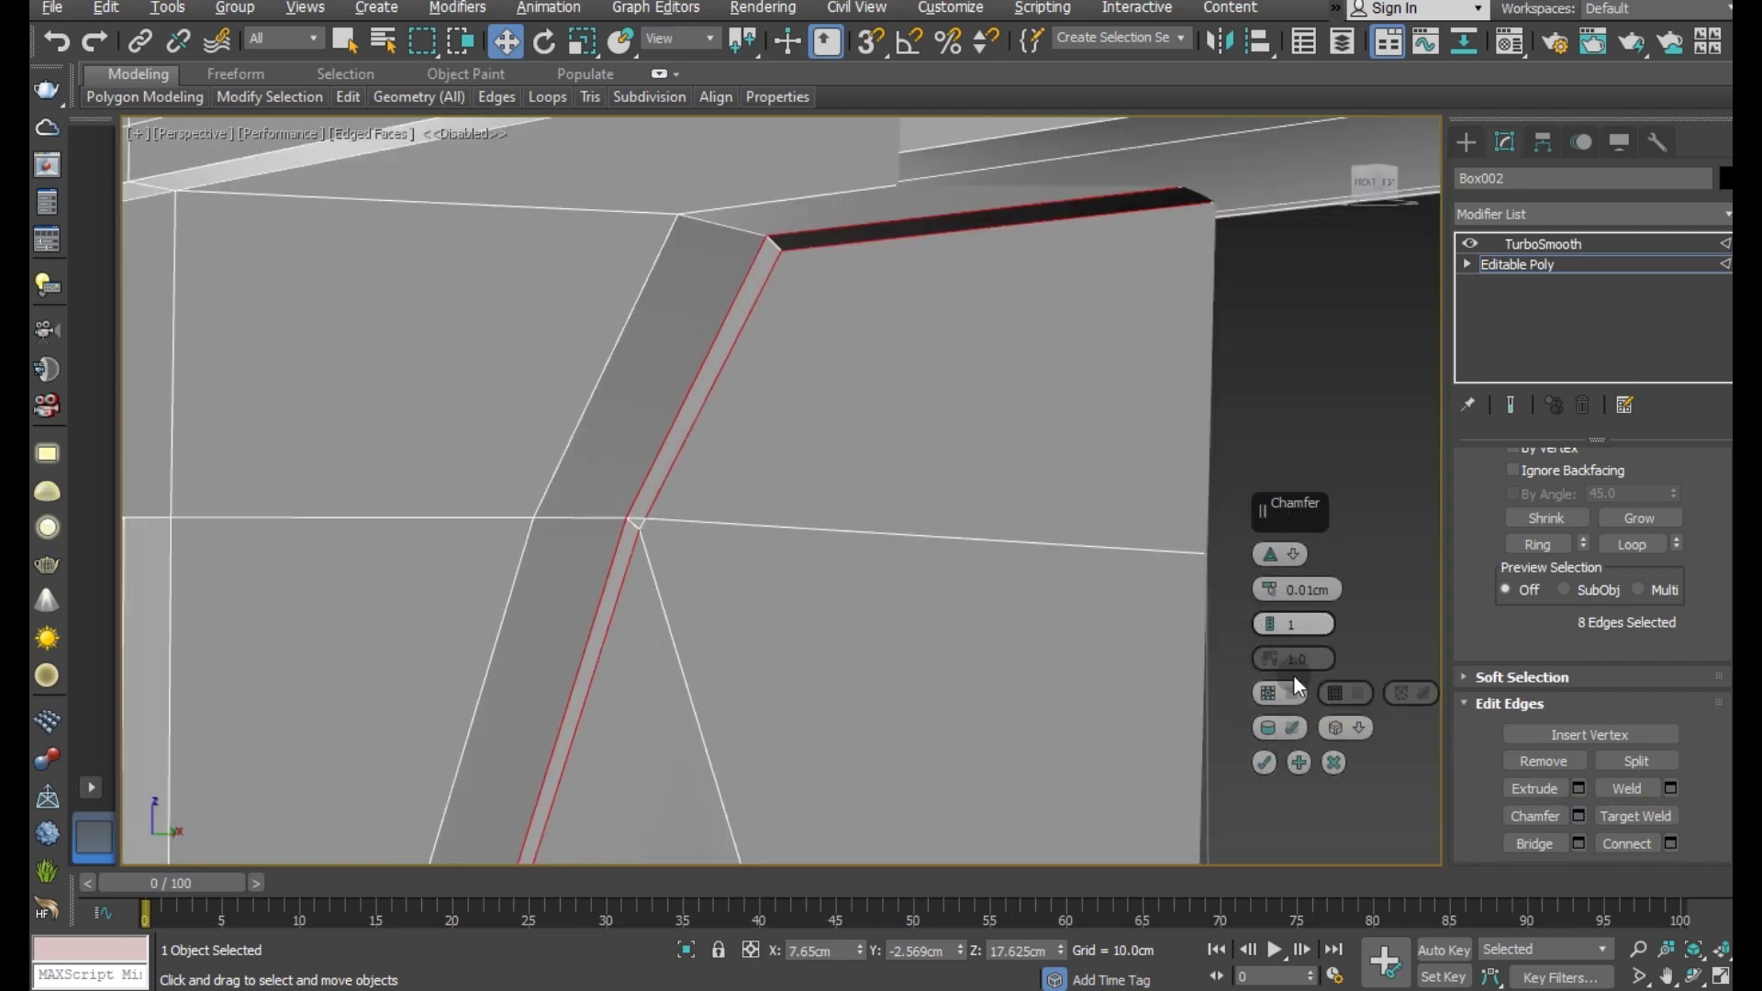
{"action": "left_click", "coordinate": [1268, 620]}
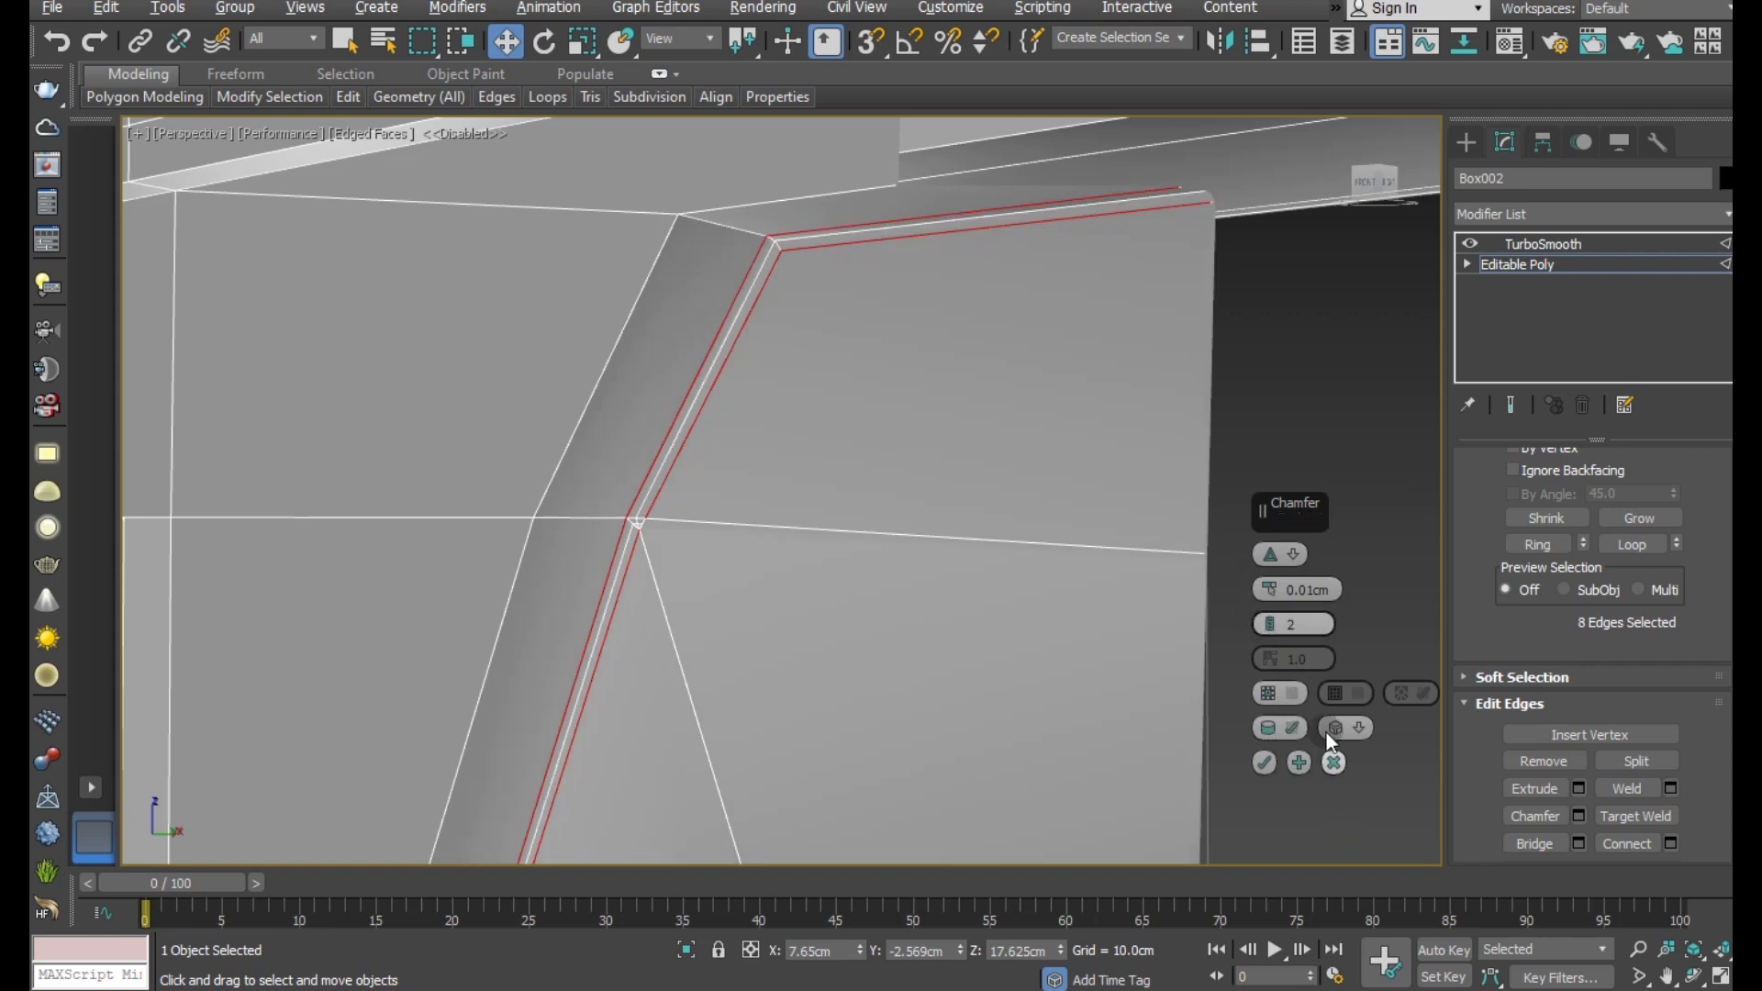
{"action": "left_click", "coordinate": [1271, 558]}
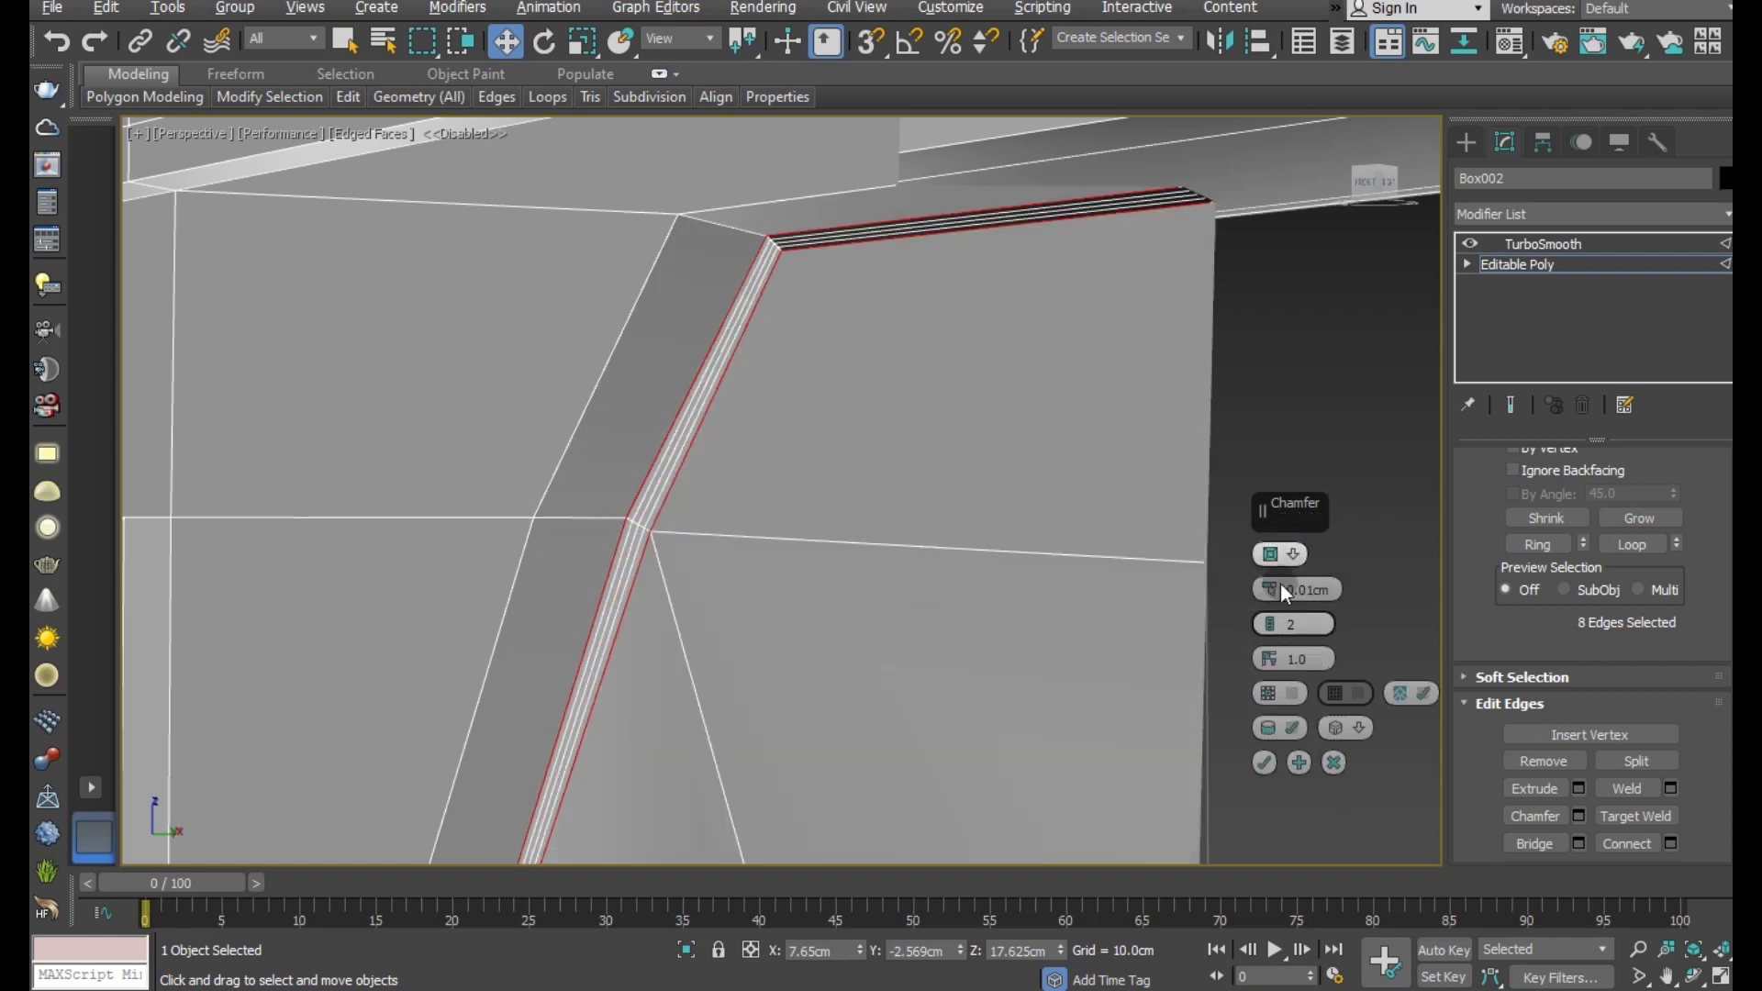
{"action": "mouse_move", "coordinate": [1271, 625]}
{"action": "left_mouse_down"}
{"action": "mouse_move", "coordinate": [1282, 640]}
{"action": "mouse_move", "coordinate": [1265, 589]}
{"action": "left_mouse_up"}
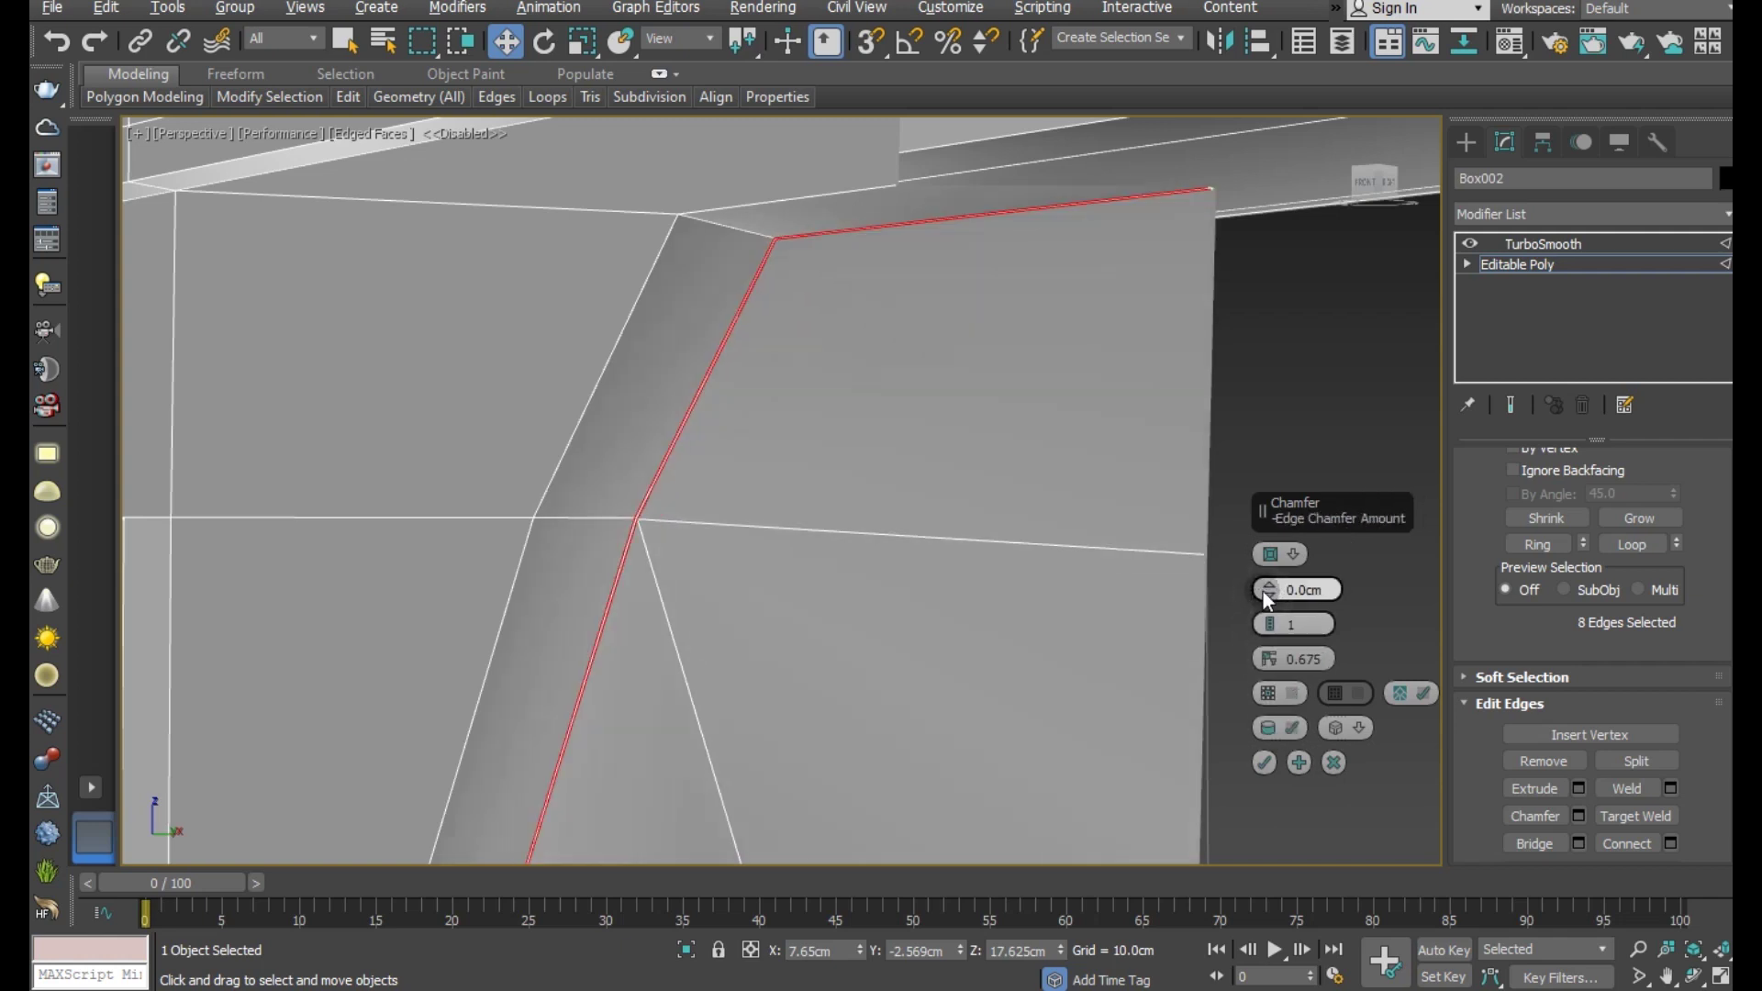
{"action": "left_click", "coordinate": [1264, 762]}
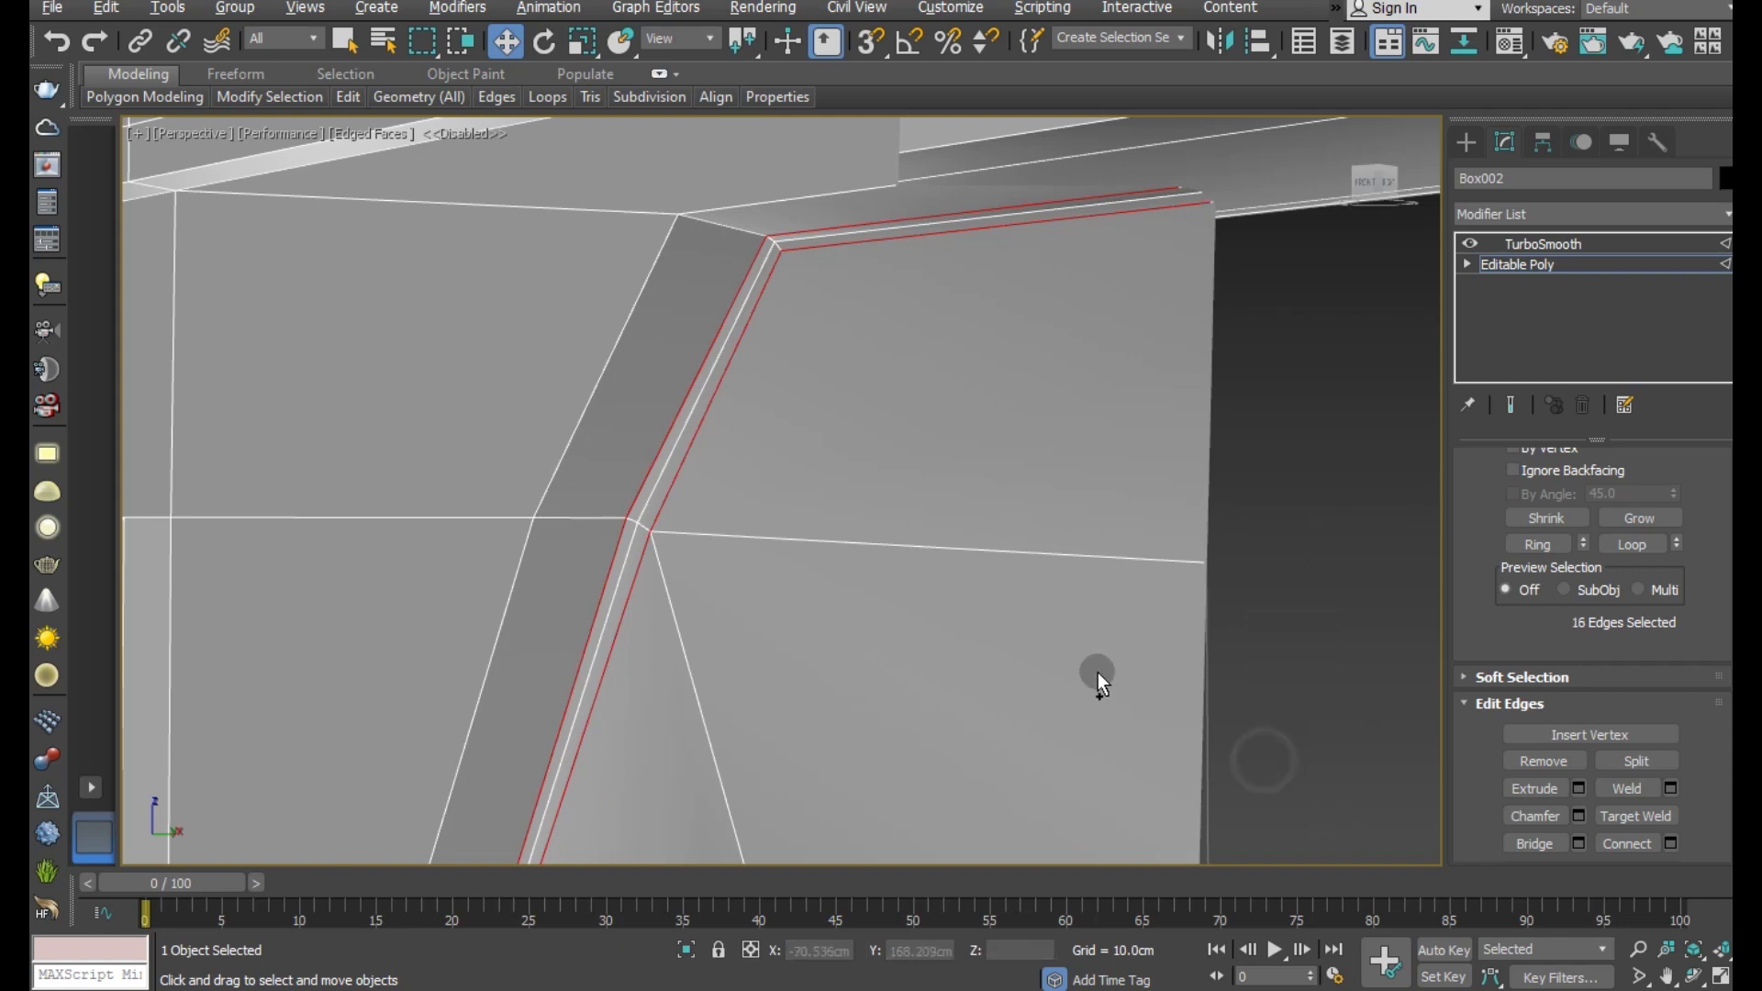
- Exit edge level, select Box002 and raise TurboSmooth Iterations to 3
{"action": "left_click", "coordinate": [1542, 265]}
{"action": "scroll", "coordinate": [760, 362], "scroll_direction": "down", "scroll_amount": 3}
{"action": "scroll", "coordinate": [760, 362], "scroll_direction": "down", "scroll_amount": 3}
{"action": "scroll", "coordinate": [901, 457], "scroll_direction": "down", "scroll_amount": 2}
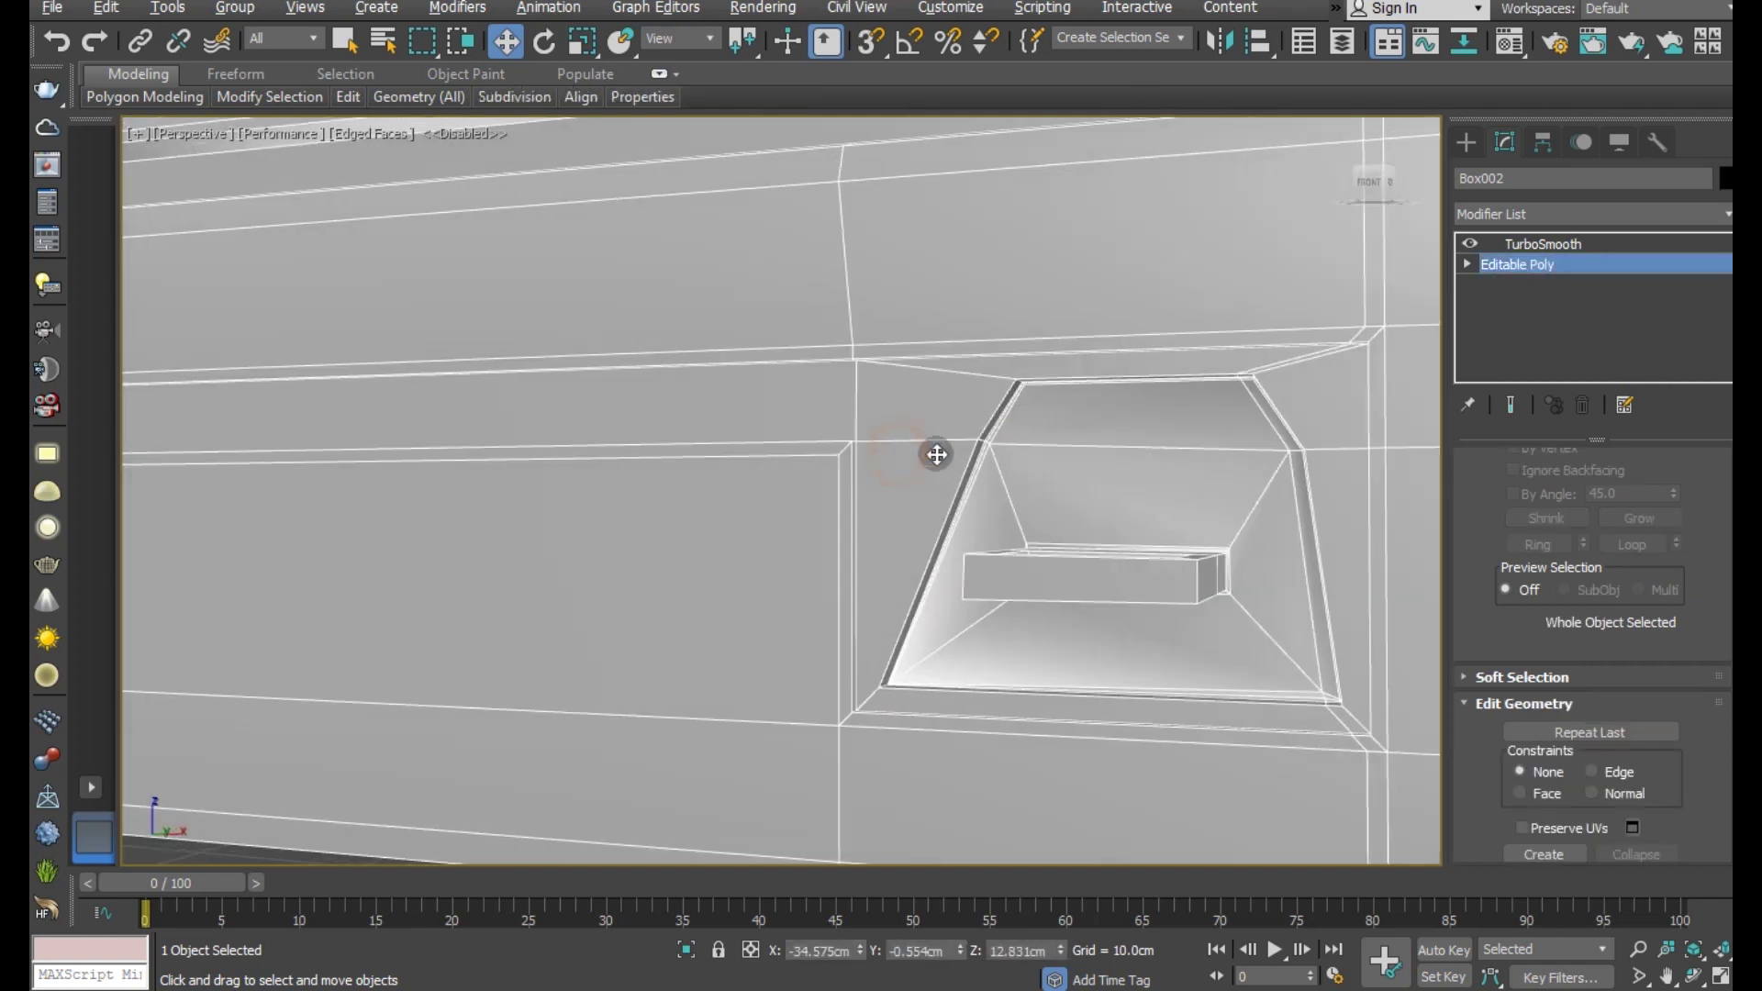
{"action": "scroll", "coordinate": [937, 454], "scroll_direction": "down", "scroll_amount": 5}
{"action": "scroll", "coordinate": [1035, 449], "scroll_direction": "down", "scroll_amount": 1}
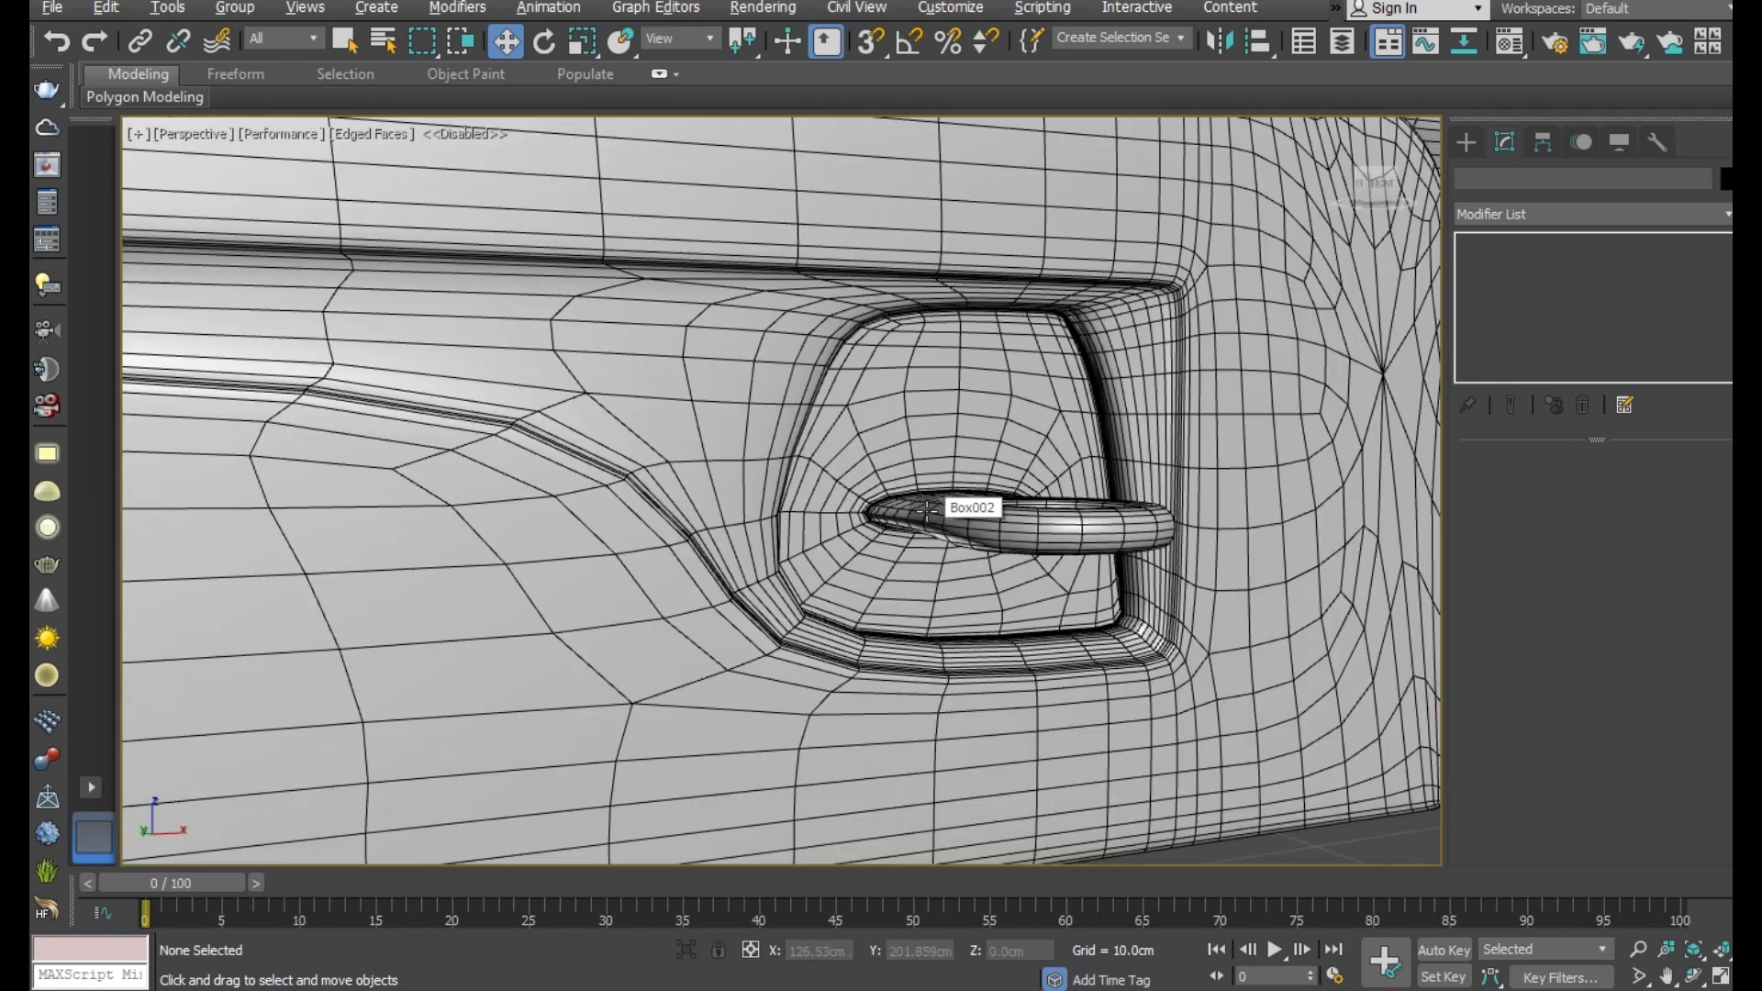
{"action": "scroll", "coordinate": [928, 511], "scroll_direction": "up", "scroll_amount": 2}
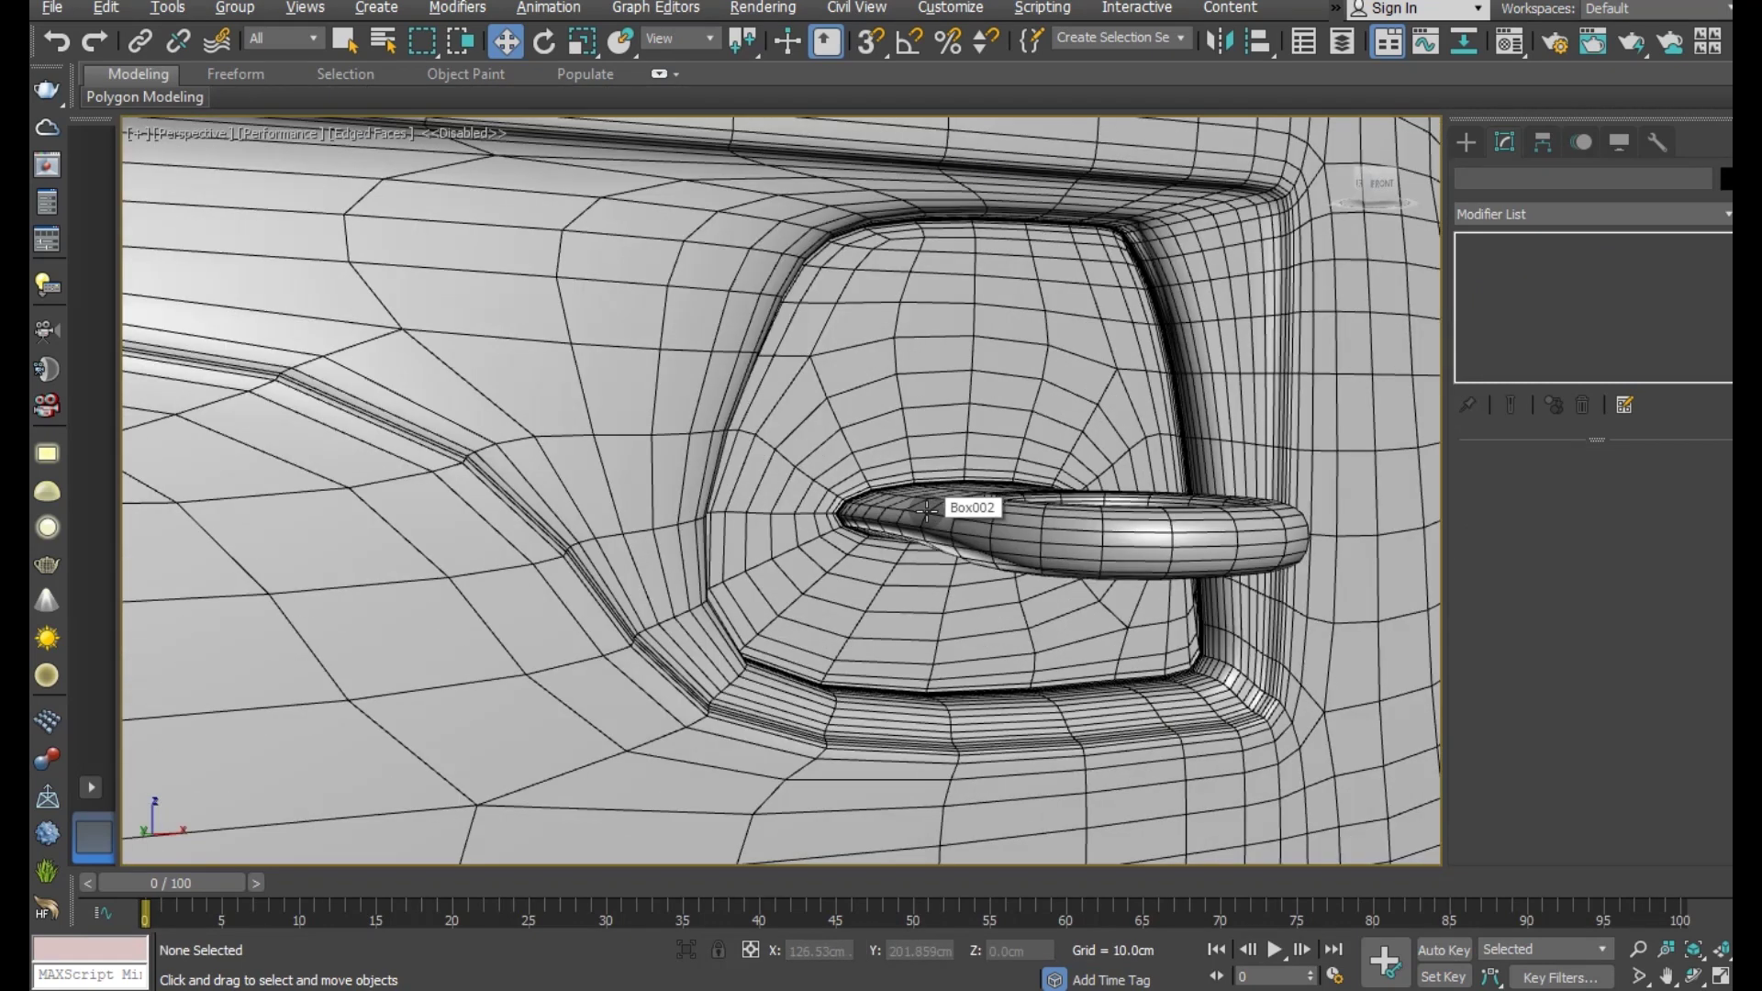
{"action": "left_click", "coordinate": [826, 443]}
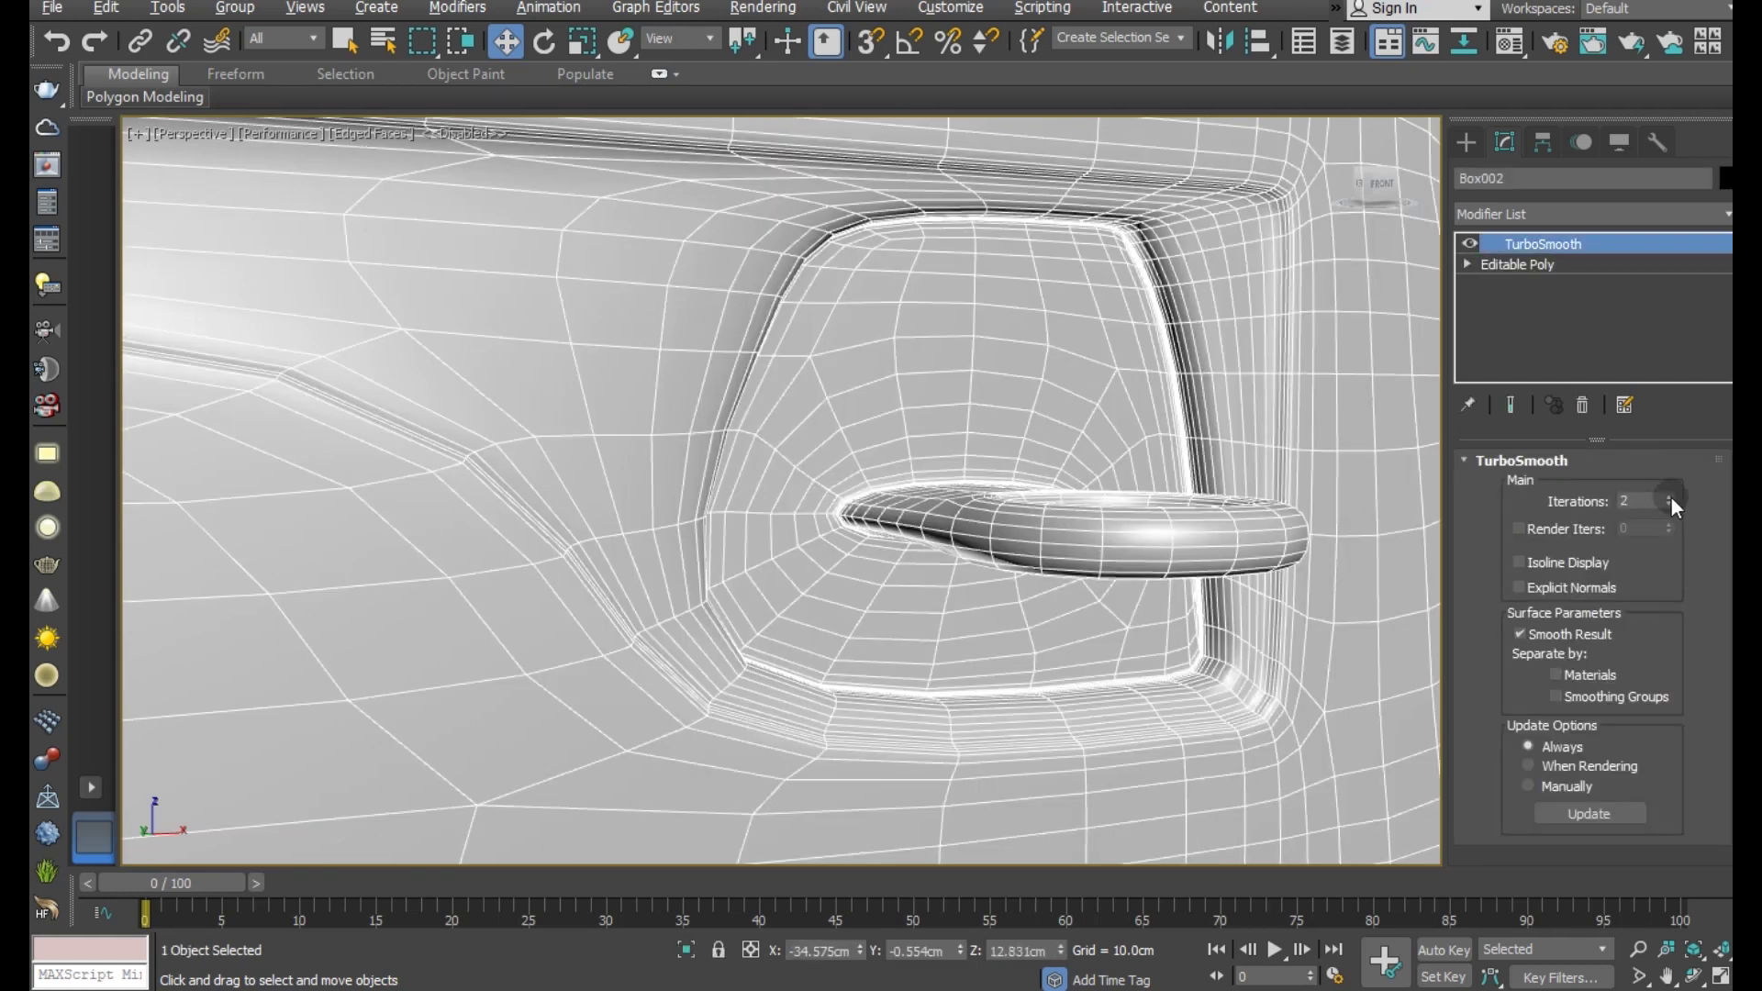
{"action": "left_click", "coordinate": [1669, 497]}
- Inspect the smoothed body from above, then set Iterations back to 2 and deselect
{"action": "scroll", "coordinate": [1065, 473], "scroll_direction": "down", "scroll_amount": 4}
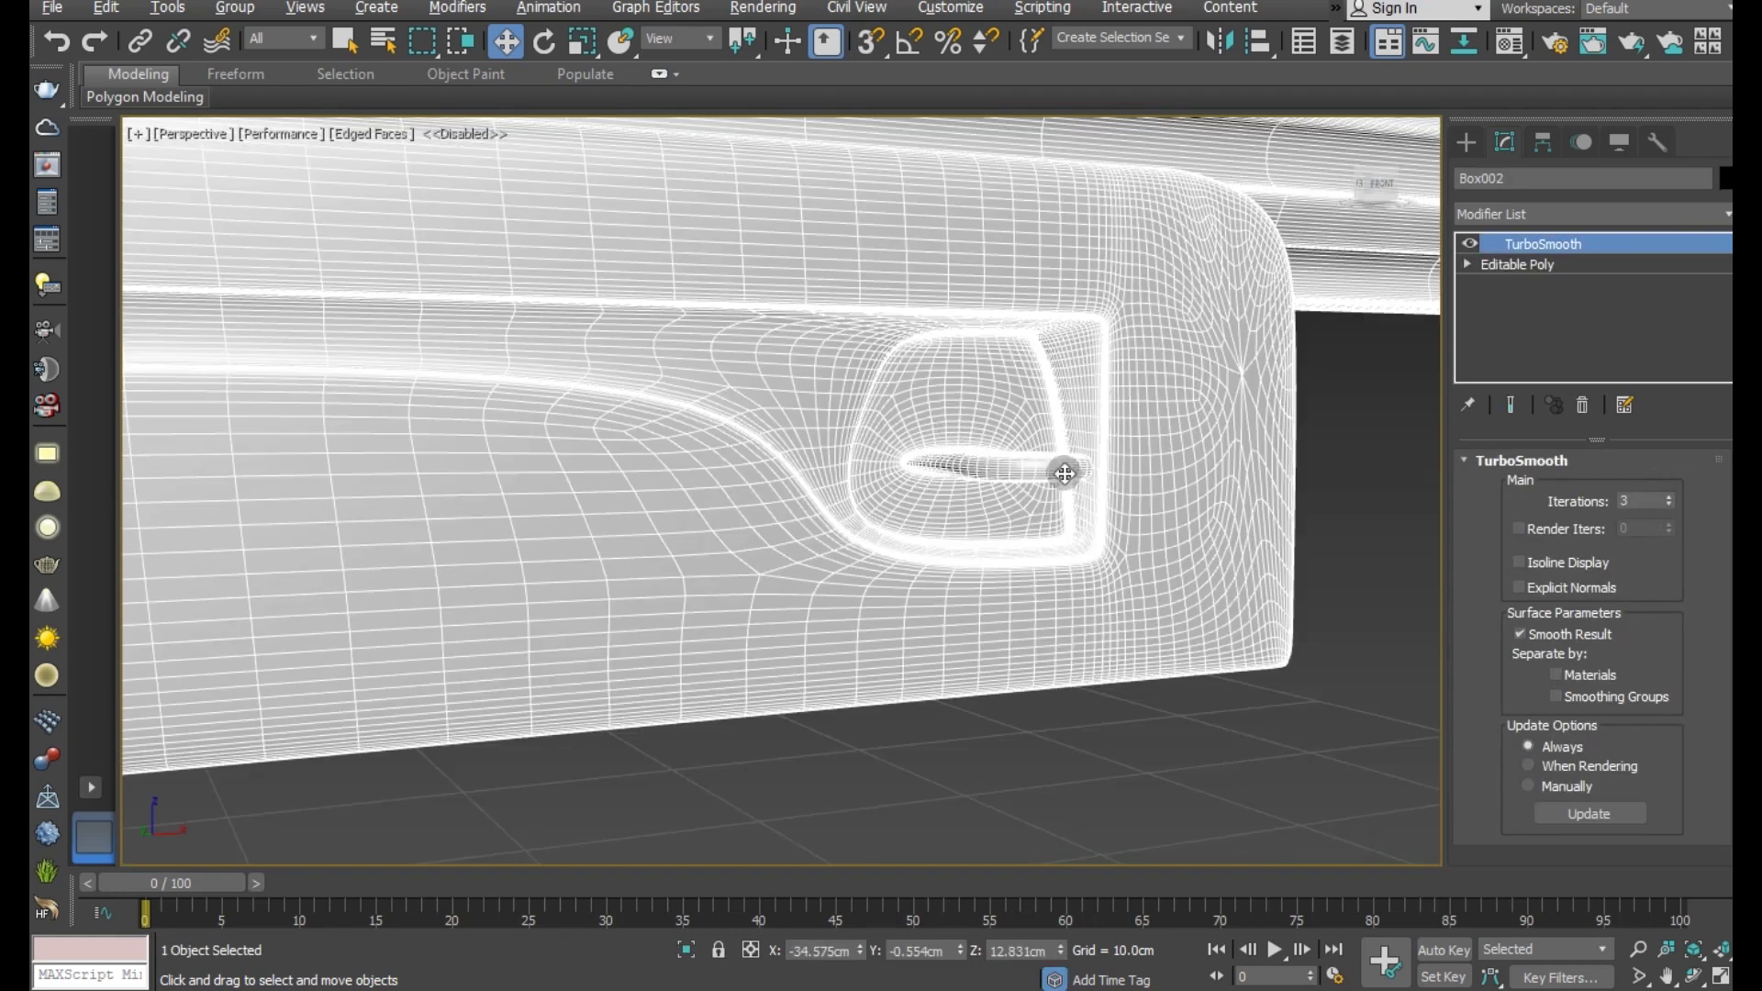
{"action": "scroll", "coordinate": [1065, 474], "scroll_direction": "down", "scroll_amount": 3}
{"action": "middle_click_drag", "start_coordinate": [1133, 559], "coordinate": [1098, 482], "text": "alt"}
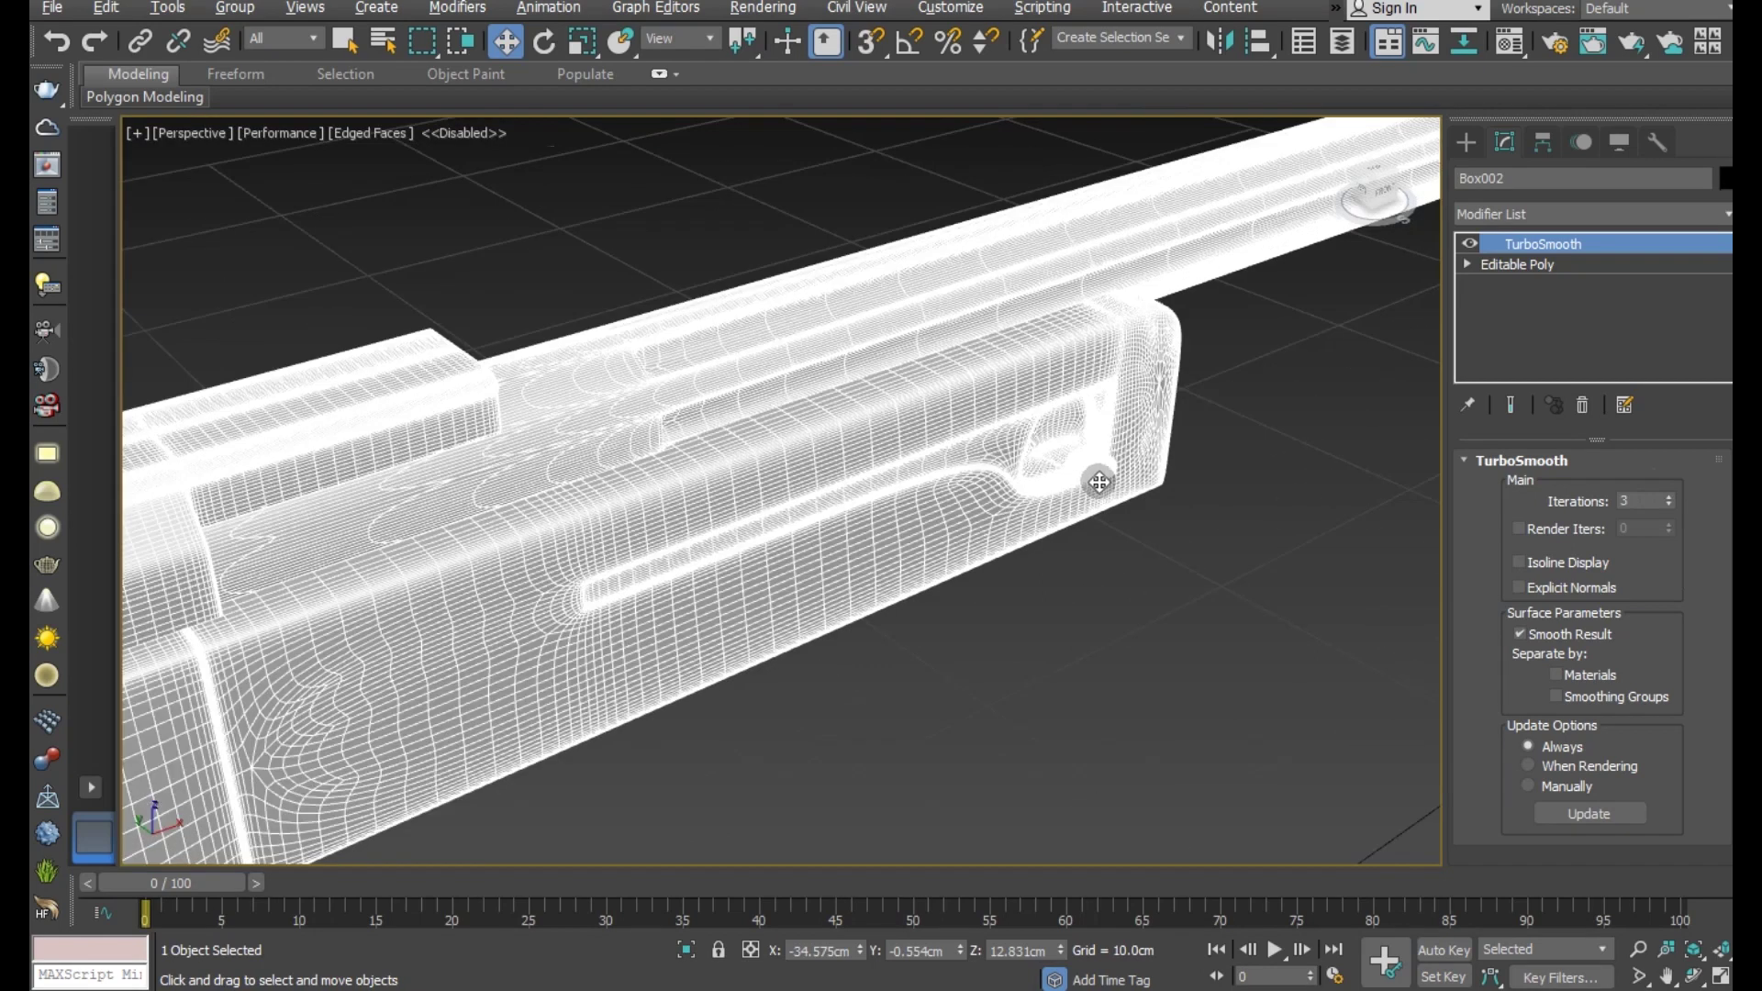
{"action": "scroll", "coordinate": [1099, 482], "scroll_direction": "up", "scroll_amount": 3}
{"action": "scroll", "coordinate": [1070, 432], "scroll_direction": "up", "scroll_amount": 2}
{"action": "left_click", "coordinate": [1667, 507]}
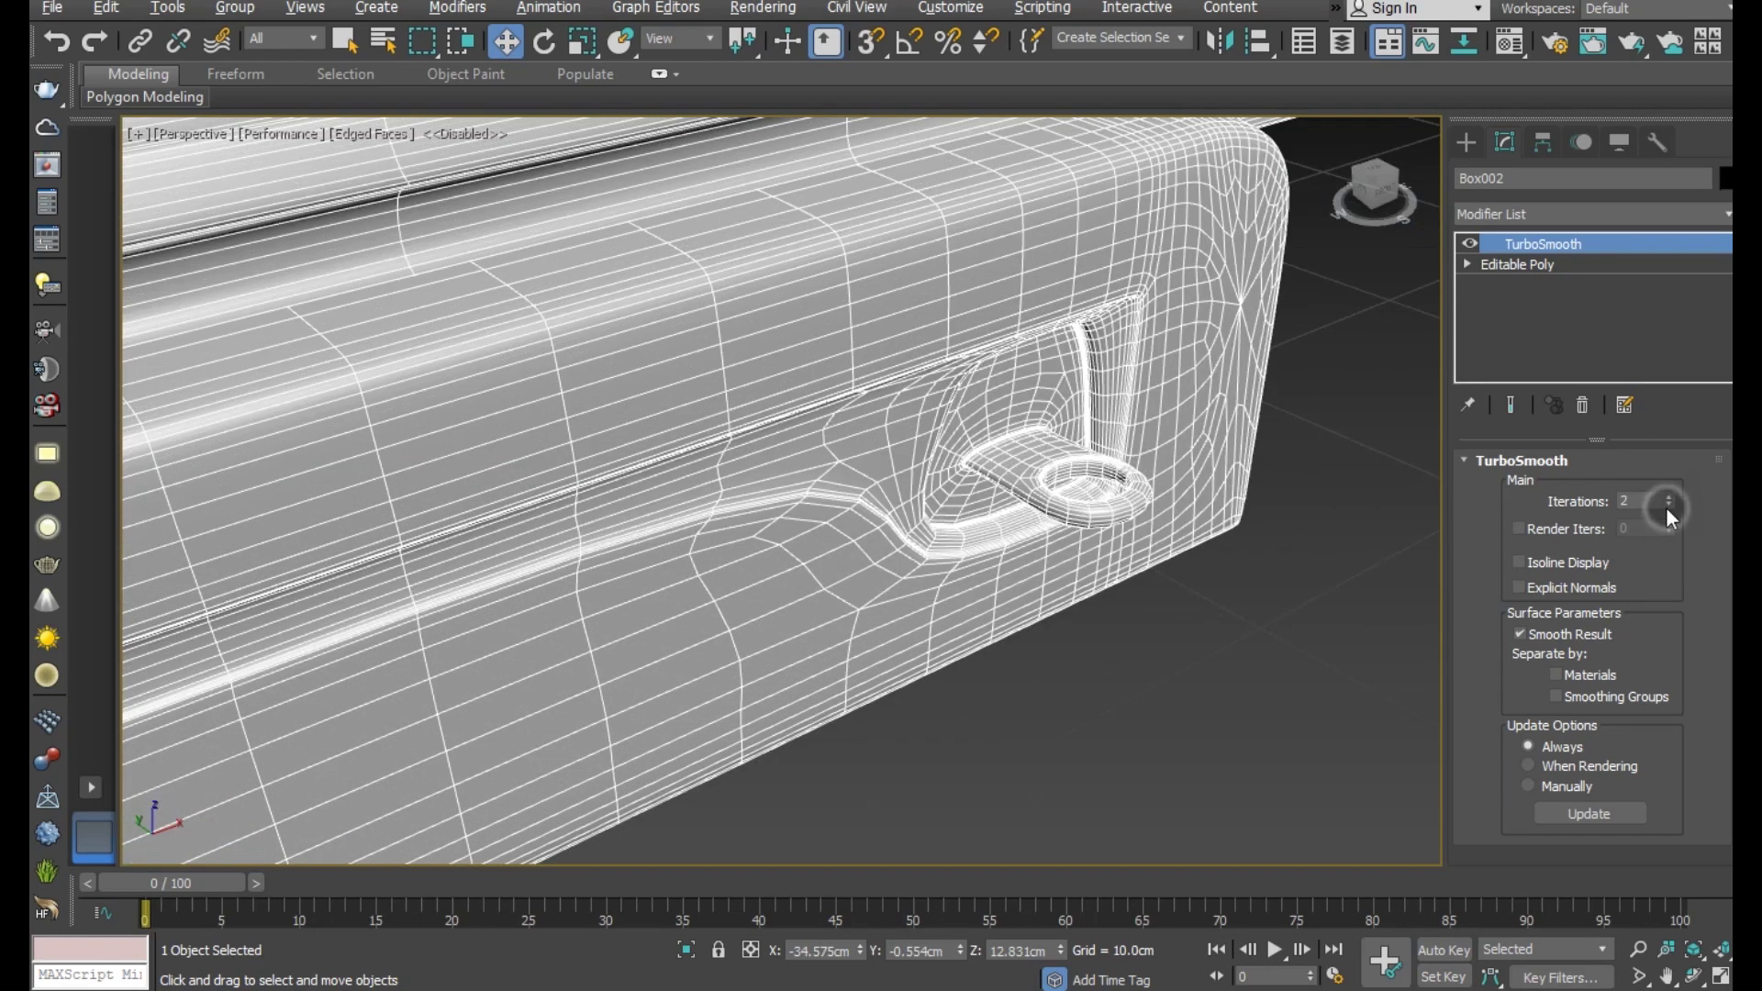
{"action": "scroll", "coordinate": [1215, 551], "scroll_direction": "down", "scroll_amount": 3}
{"action": "left_click", "coordinate": [1215, 551]}
- Turn off Edged Faces and view the shaded rifle from the side and below
{"action": "scroll", "coordinate": [969, 447], "scroll_direction": "down", "scroll_amount": 2}
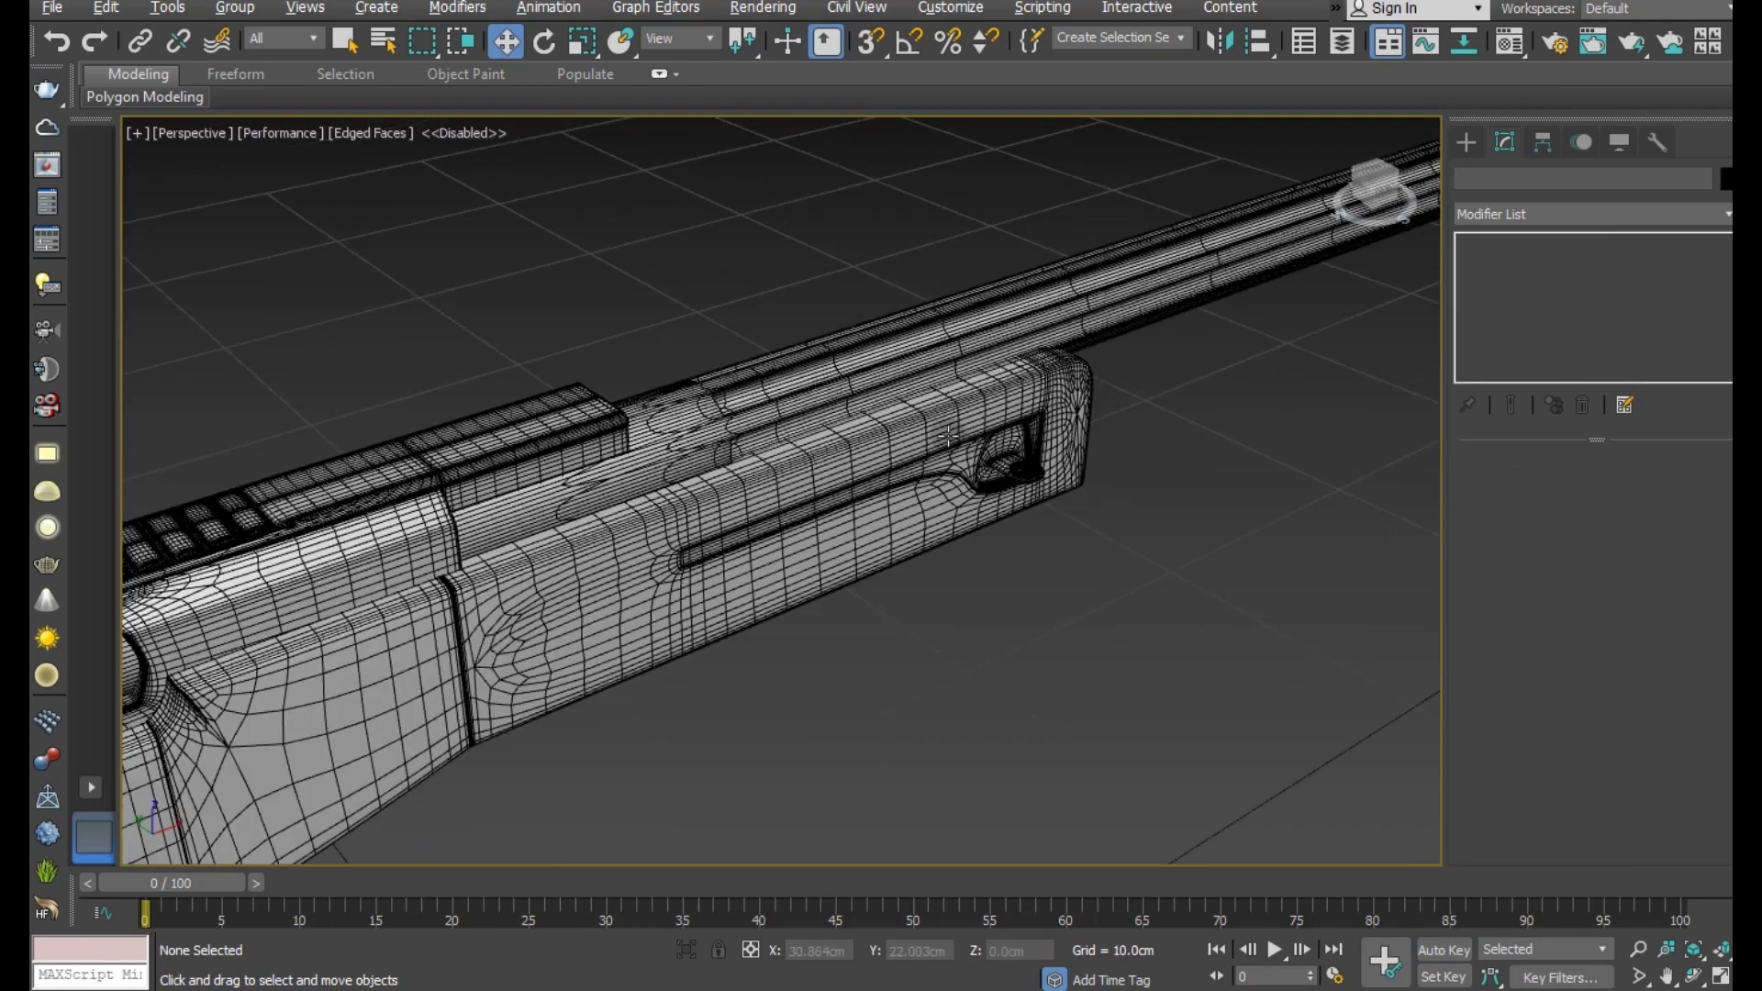
{"action": "left_click", "coordinate": [363, 136]}
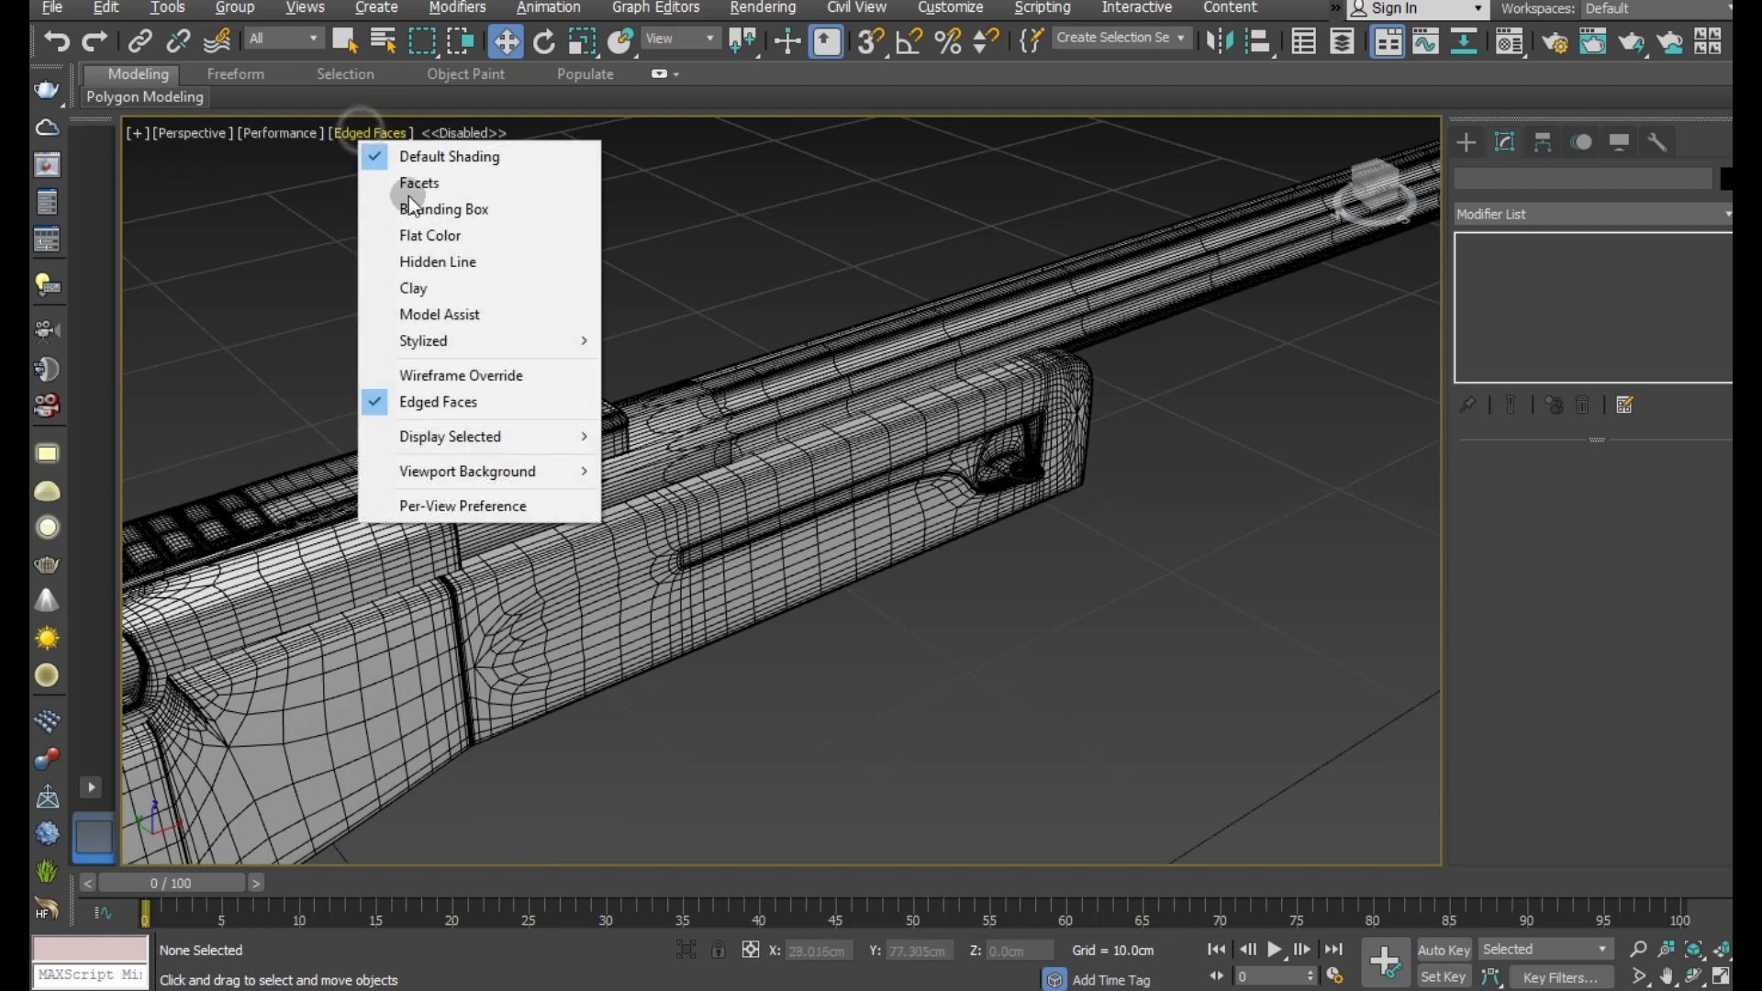
{"action": "left_click", "coordinate": [503, 397]}
{"action": "scroll", "coordinate": [872, 397], "scroll_direction": "down", "scroll_amount": 4}
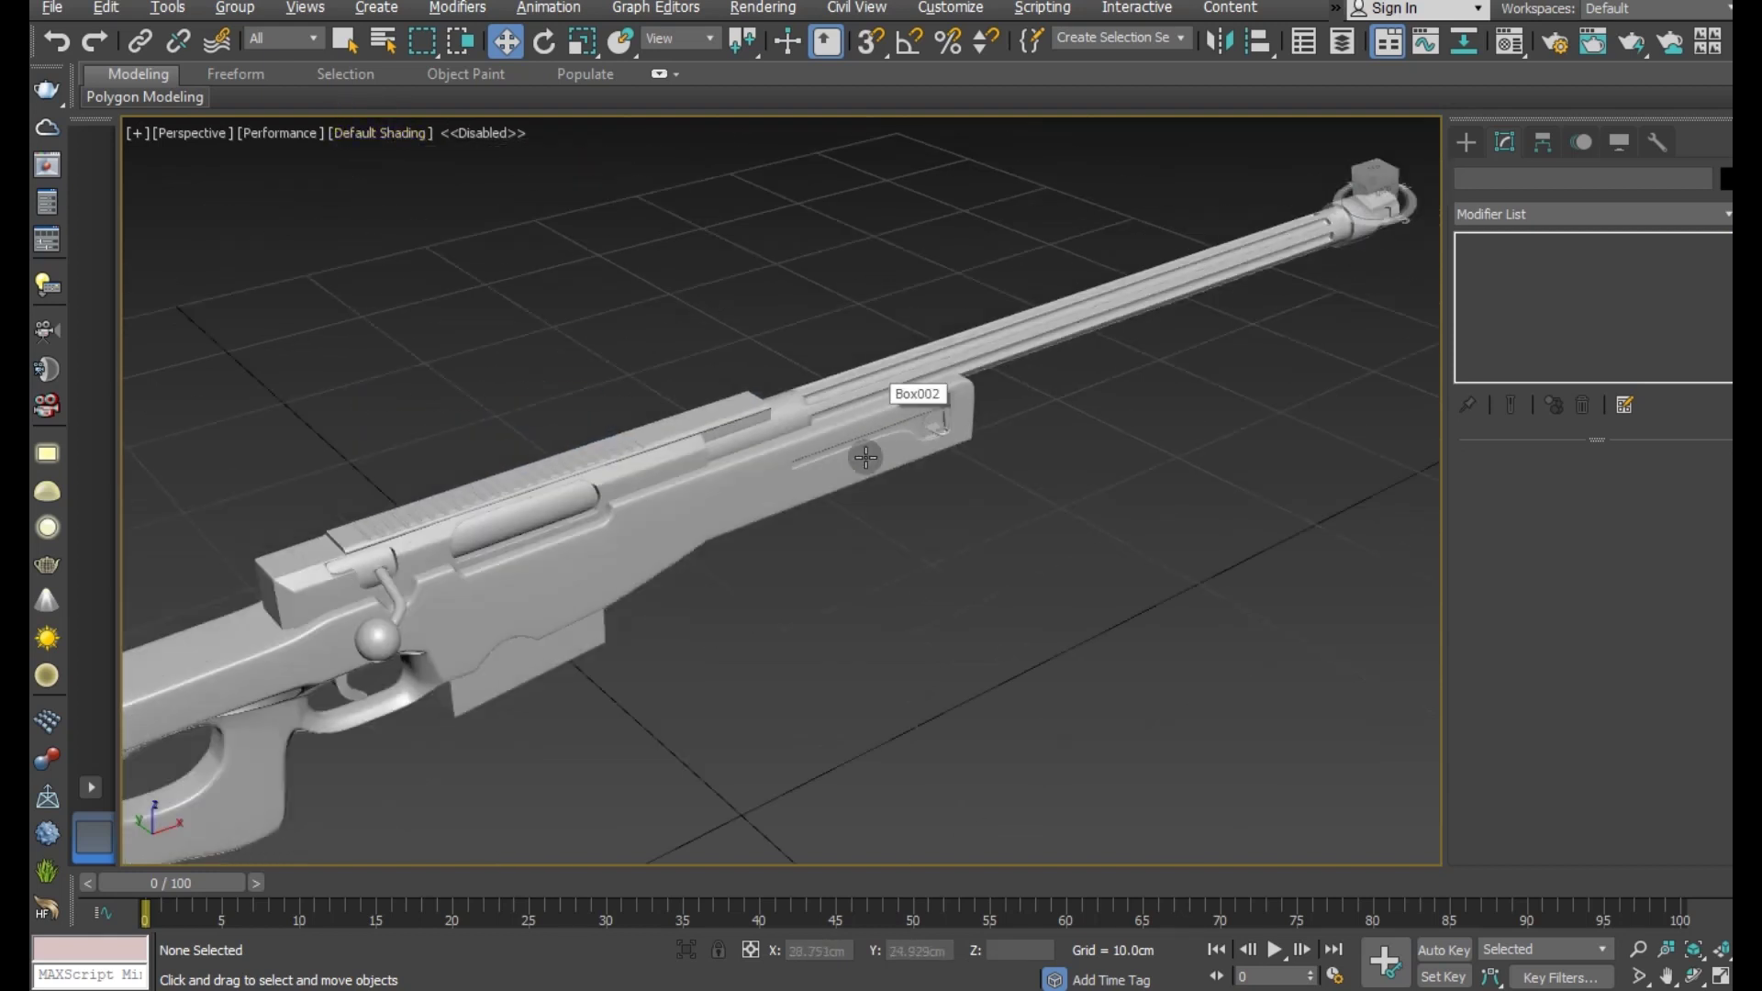
{"action": "mouse_move", "coordinate": [771, 510]}
{"action": "middle_mouse_down", "text": "alt"}
{"action": "mouse_move", "coordinate": [837, 494]}
{"action": "mouse_move", "coordinate": [850, 466]}
{"action": "middle_mouse_up", "text": "alt"}
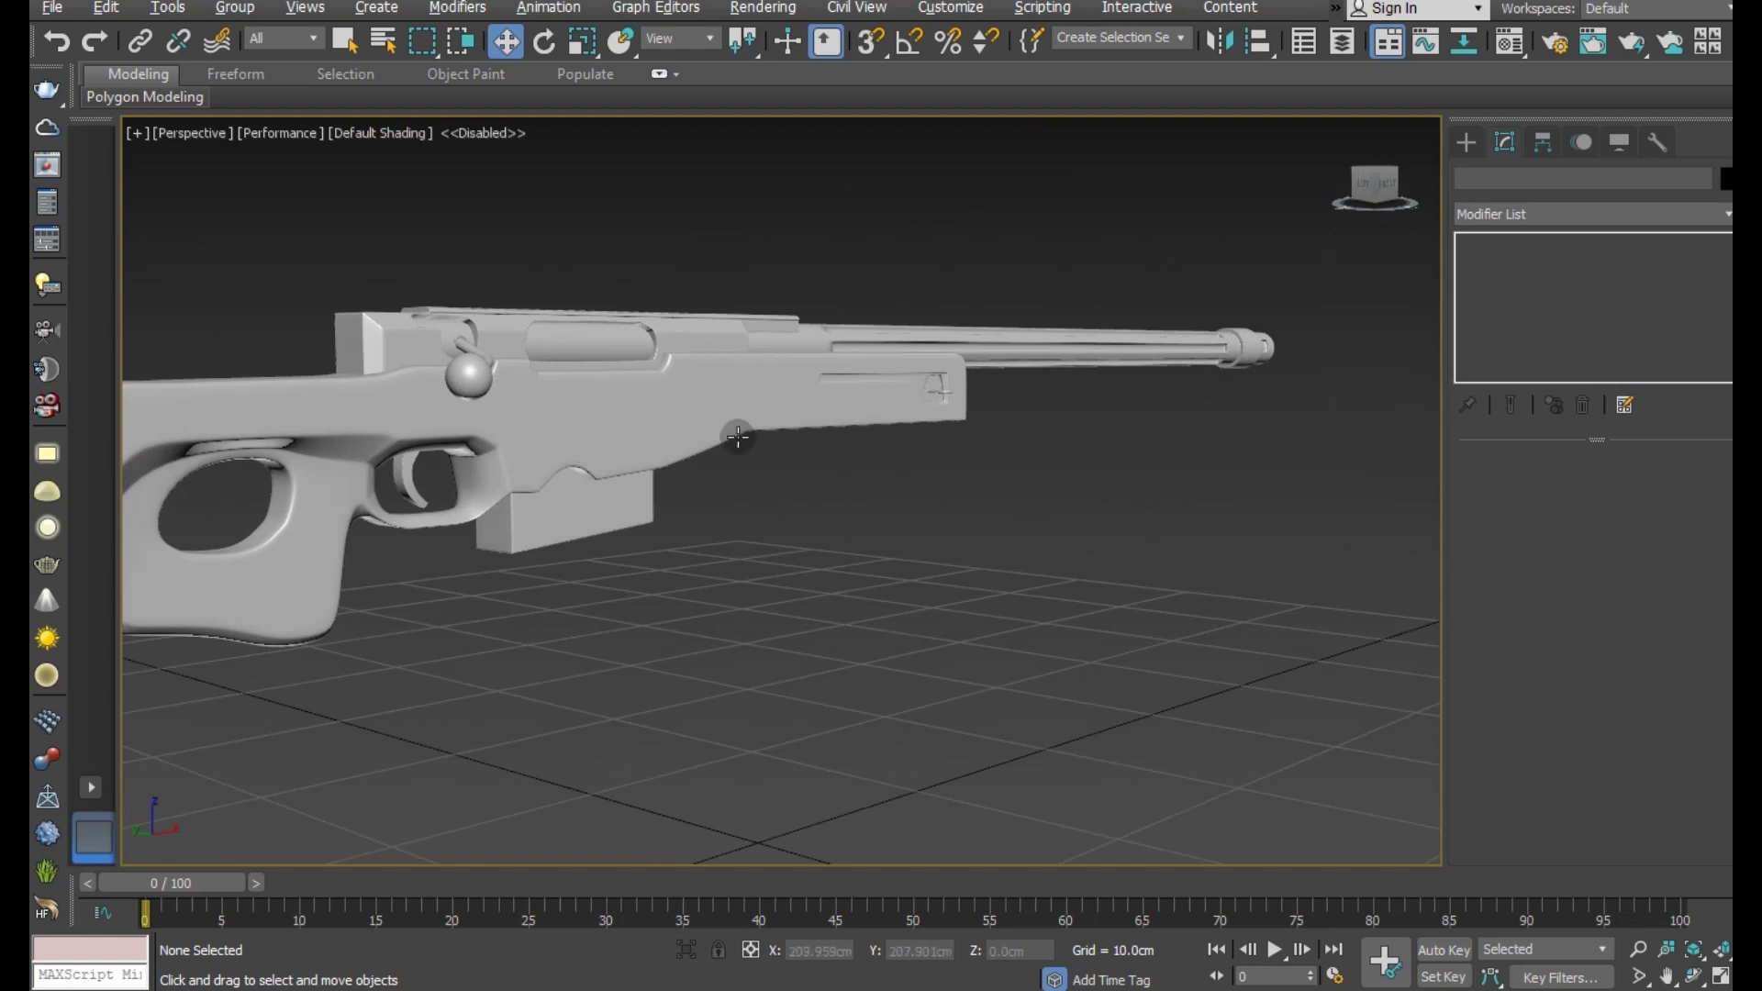
{"action": "mouse_move", "coordinate": [738, 437]}
{"action": "middle_mouse_down", "text": "alt"}
{"action": "mouse_move", "coordinate": [751, 443]}
{"action": "mouse_move", "coordinate": [668, 457]}
{"action": "mouse_move", "coordinate": [790, 519]}
{"action": "mouse_move", "coordinate": [712, 543]}
{"action": "mouse_move", "coordinate": [807, 551]}
{"action": "mouse_move", "coordinate": [811, 597]}
{"action": "mouse_move", "coordinate": [698, 587]}
{"action": "middle_mouse_up", "text": "alt"}
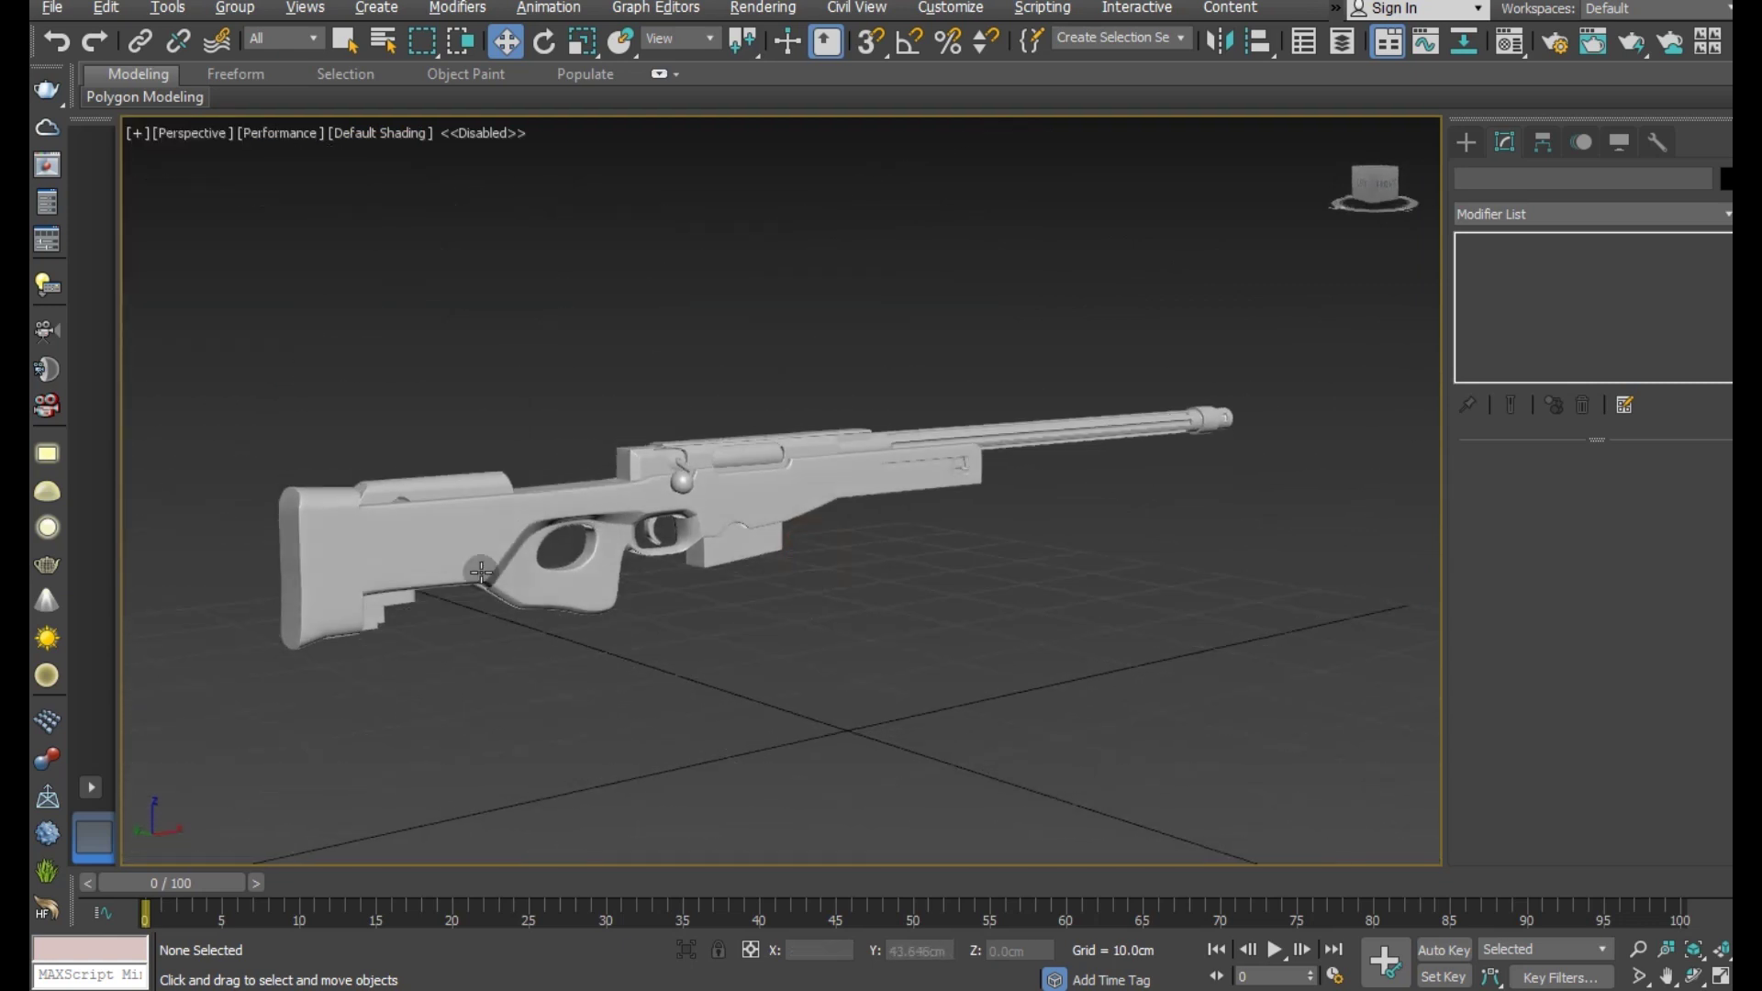
{"action": "scroll", "coordinate": [349, 573], "scroll_direction": "up", "scroll_amount": 3}
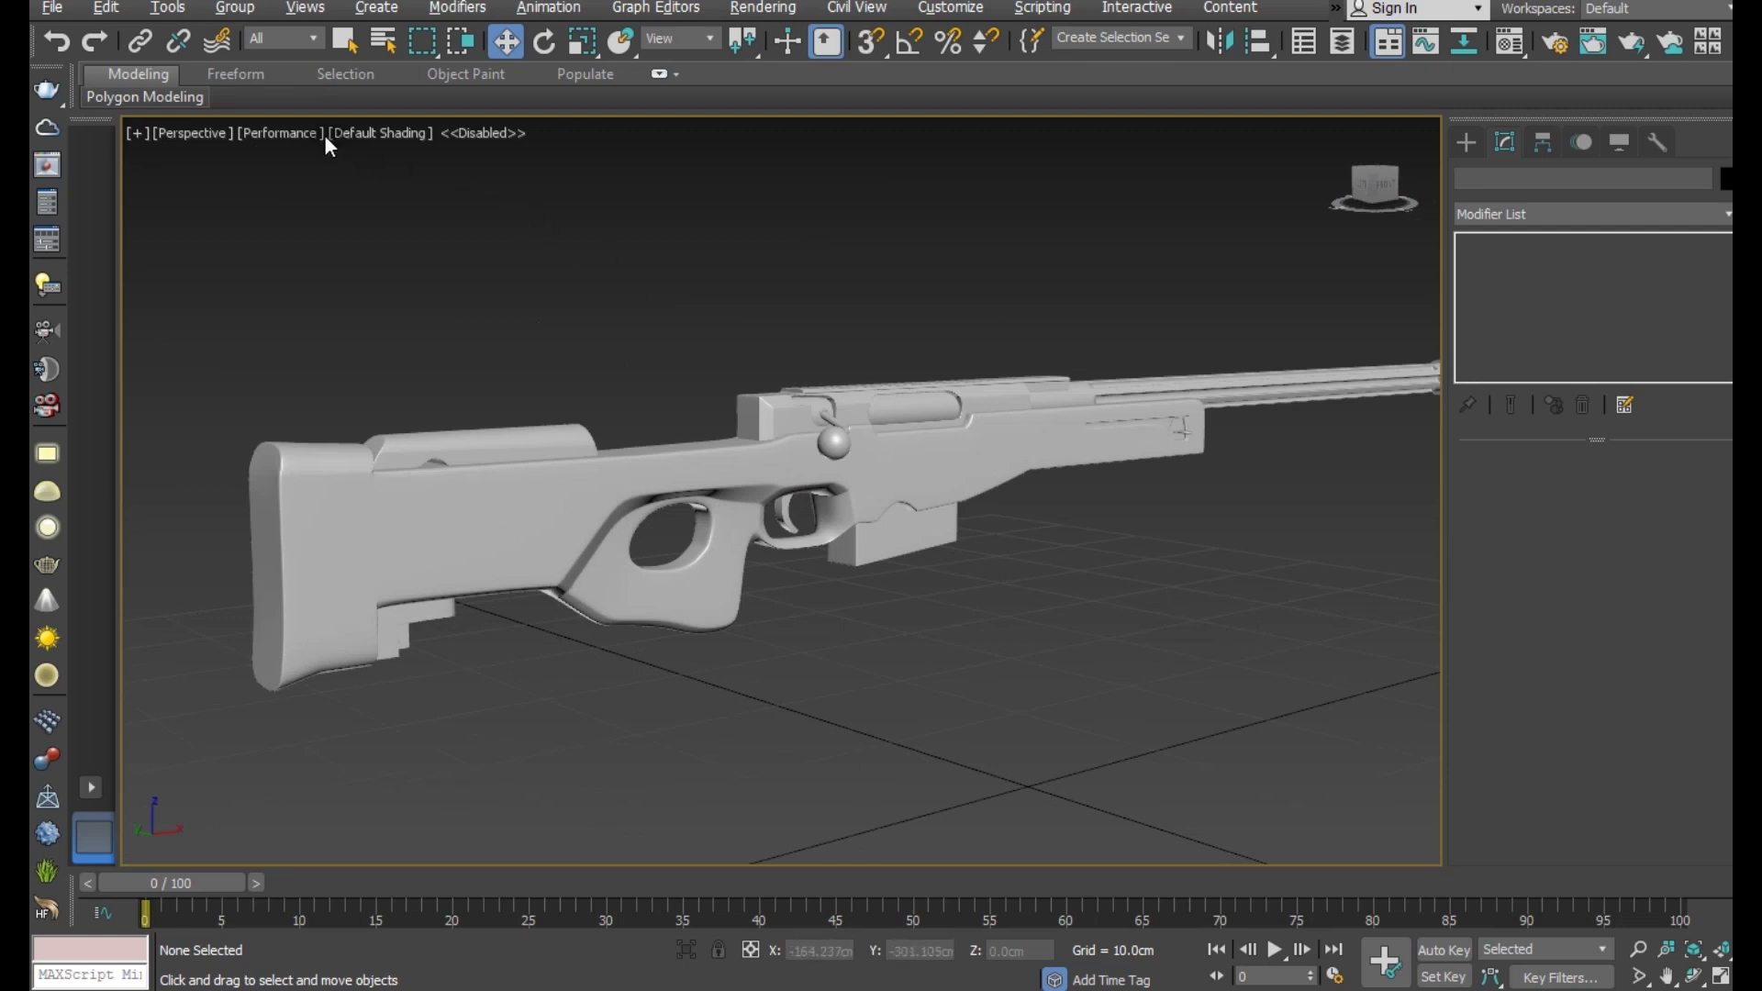
- Switch the viewport to DX Mode and open the Material Editor
{"action": "left_click", "coordinate": [294, 137]}
{"action": "left_click", "coordinate": [352, 275]}
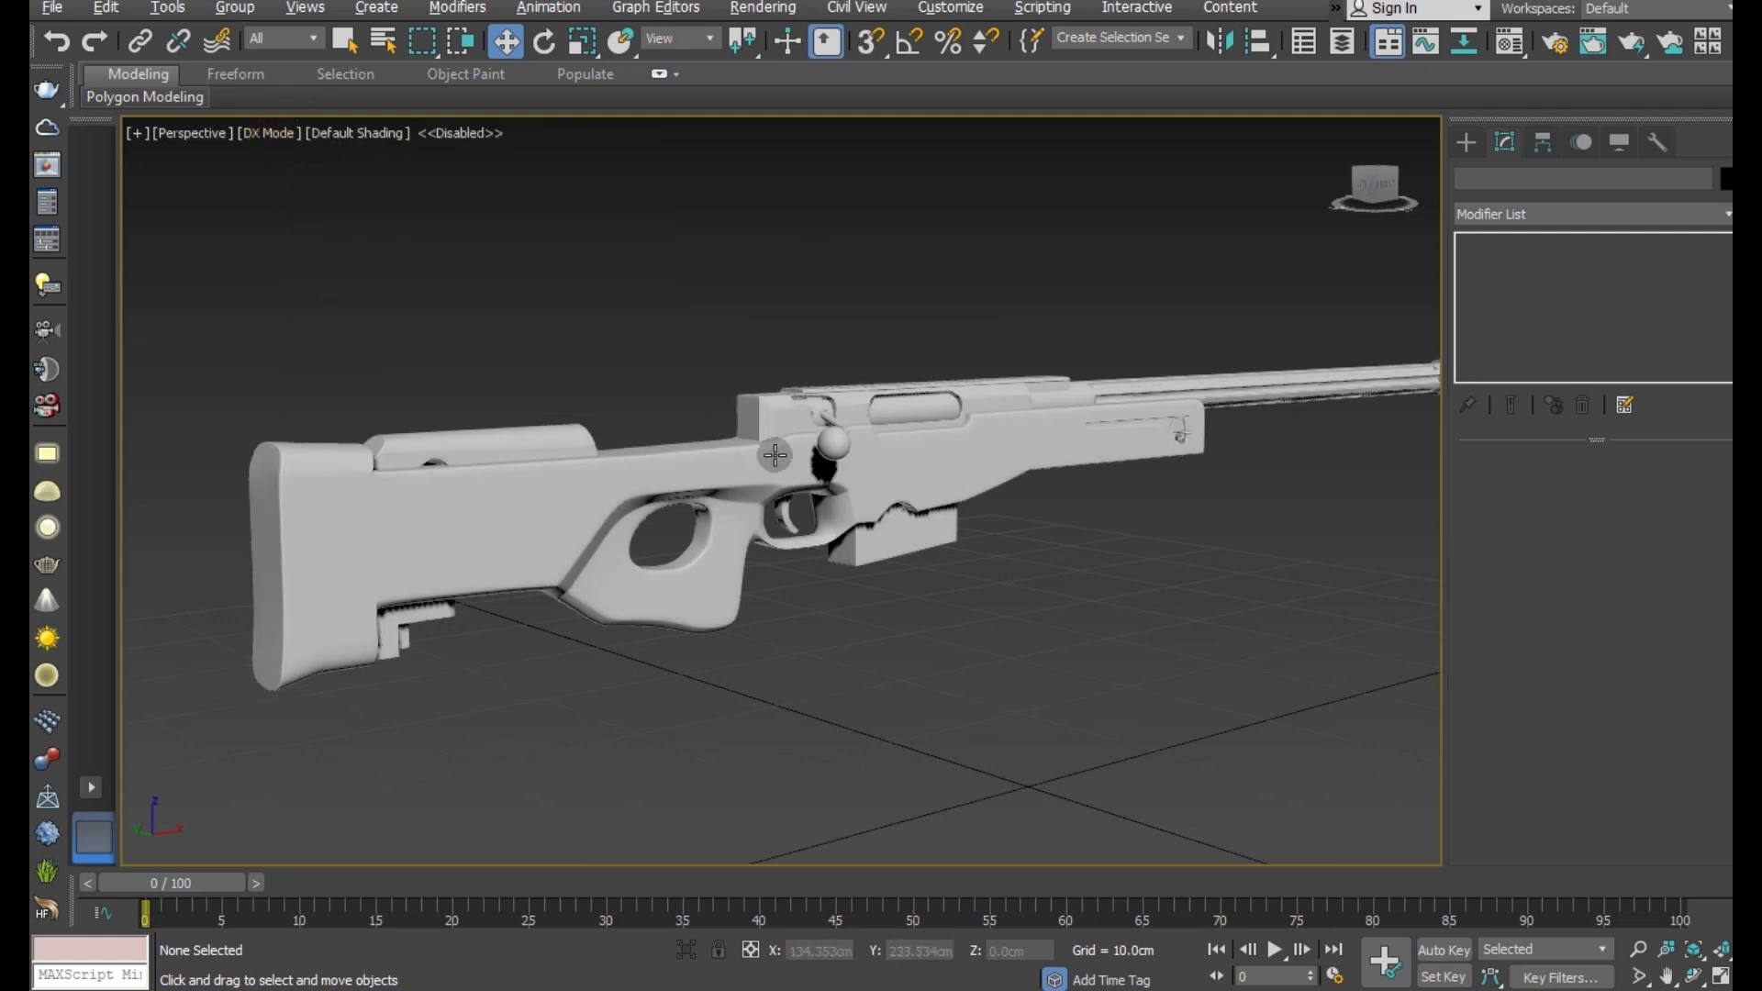
{"action": "mouse_move", "coordinate": [776, 454]}
{"action": "middle_mouse_down", "text": "alt"}
{"action": "mouse_move", "coordinate": [743, 505]}
{"action": "mouse_move", "coordinate": [577, 494]}
{"action": "mouse_move", "coordinate": [826, 643]}
{"action": "middle_mouse_up", "text": "alt"}
{"action": "scroll", "coordinate": [744, 505], "scroll_direction": "down", "scroll_amount": 5}
{"action": "scroll", "coordinate": [600, 459], "scroll_direction": "down", "scroll_amount": 3}
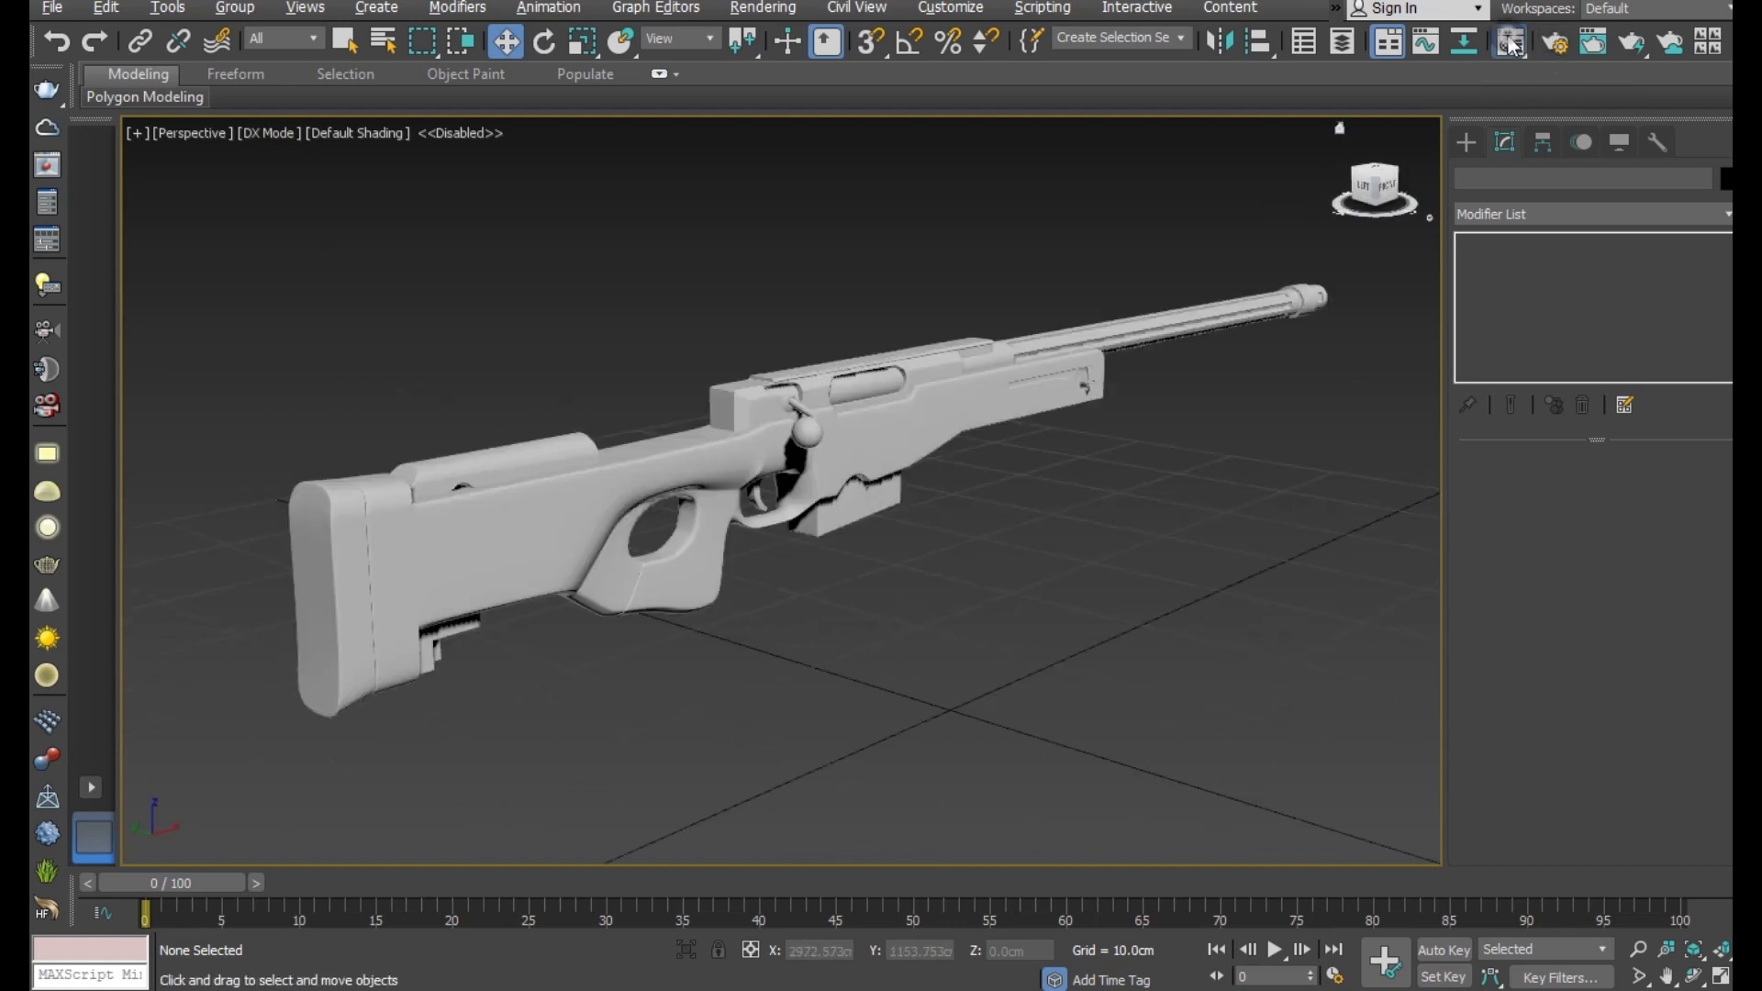
{"action": "left_click", "coordinate": [1511, 42]}
{"action": "middle_click_drag", "start_coordinate": [670, 383], "coordinate": [894, 400]}
{"action": "scroll", "coordinate": [892, 397], "scroll_direction": "down", "scroll_amount": 2}
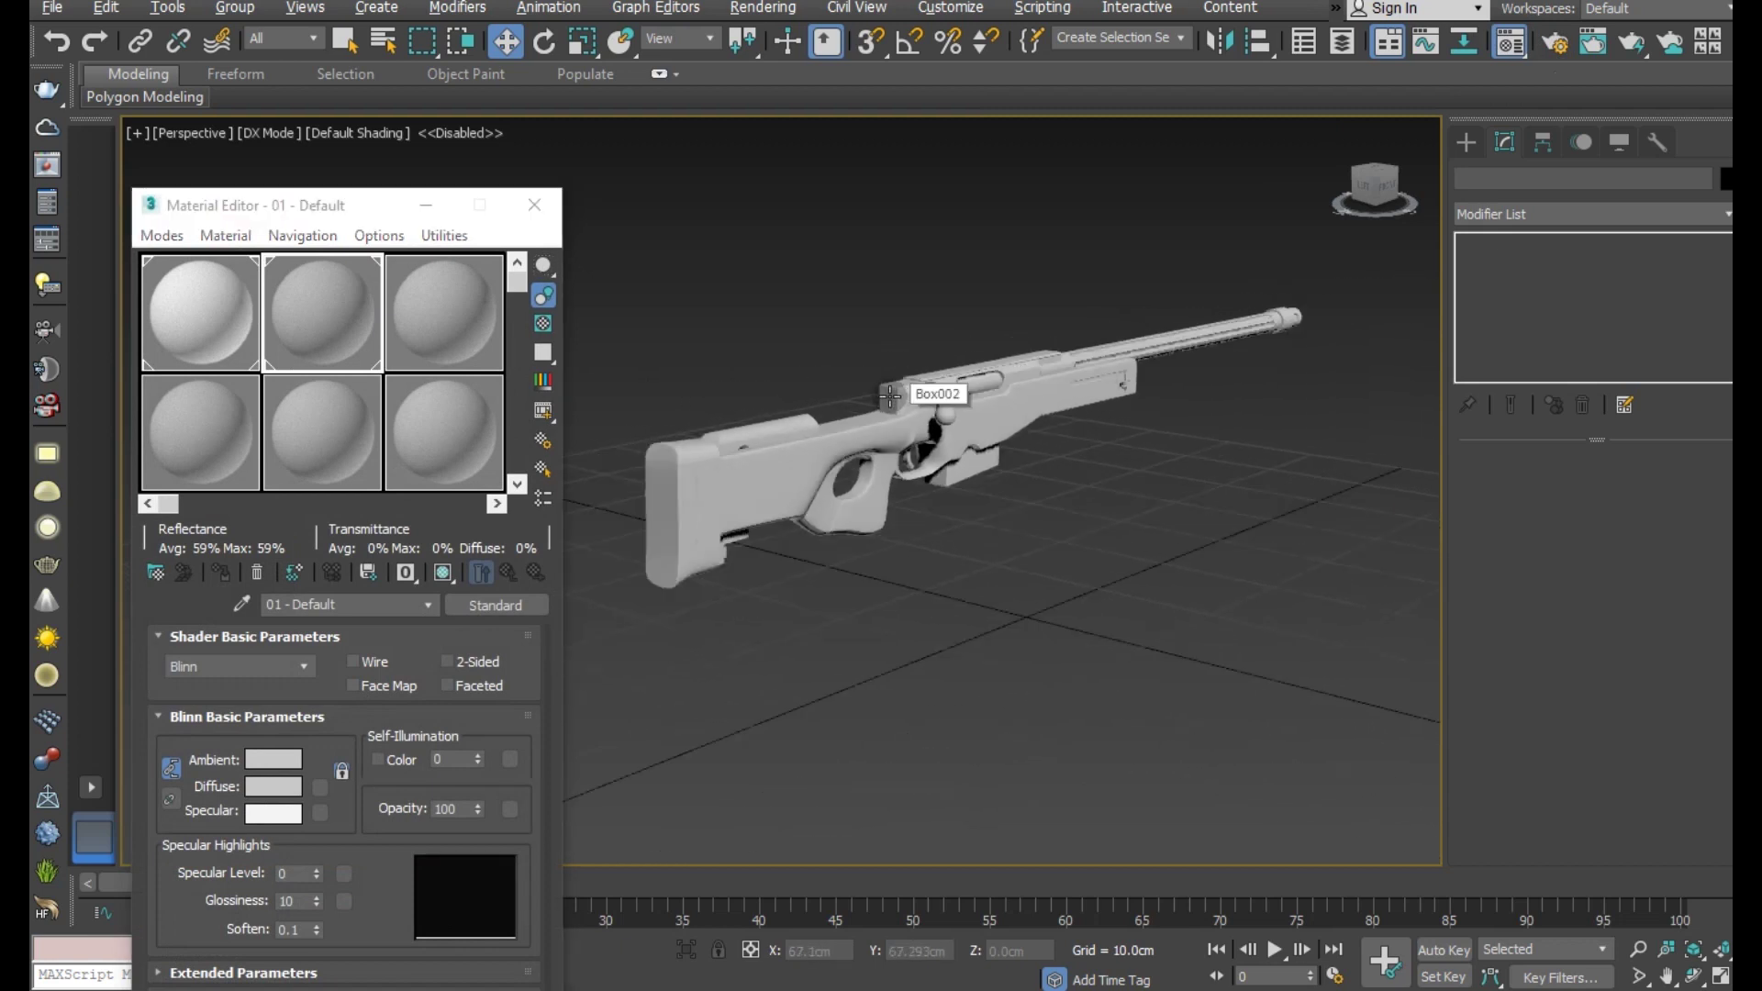
- Set the Blinn material's Diffuse to dark olive RGB 8/25/1, then reselect Box002
{"action": "left_click_drag", "start_coordinate": [268, 202], "coordinate": [284, 106]}
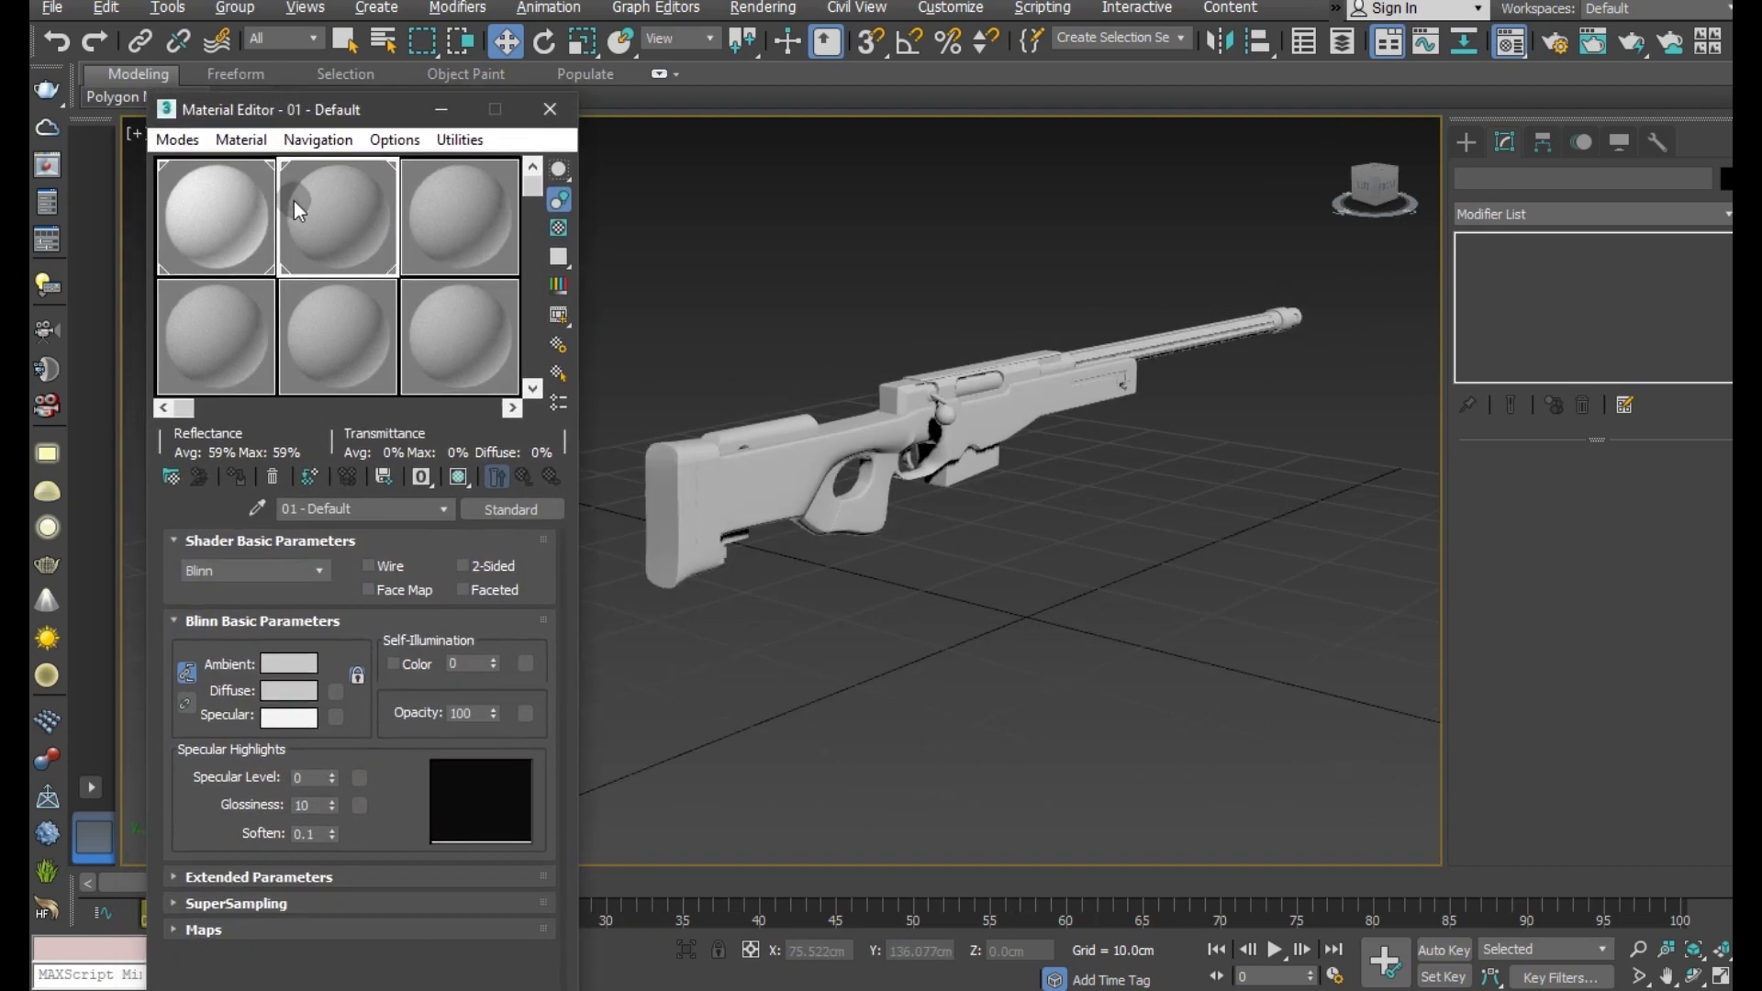
{"action": "left_click", "coordinate": [294, 691]}
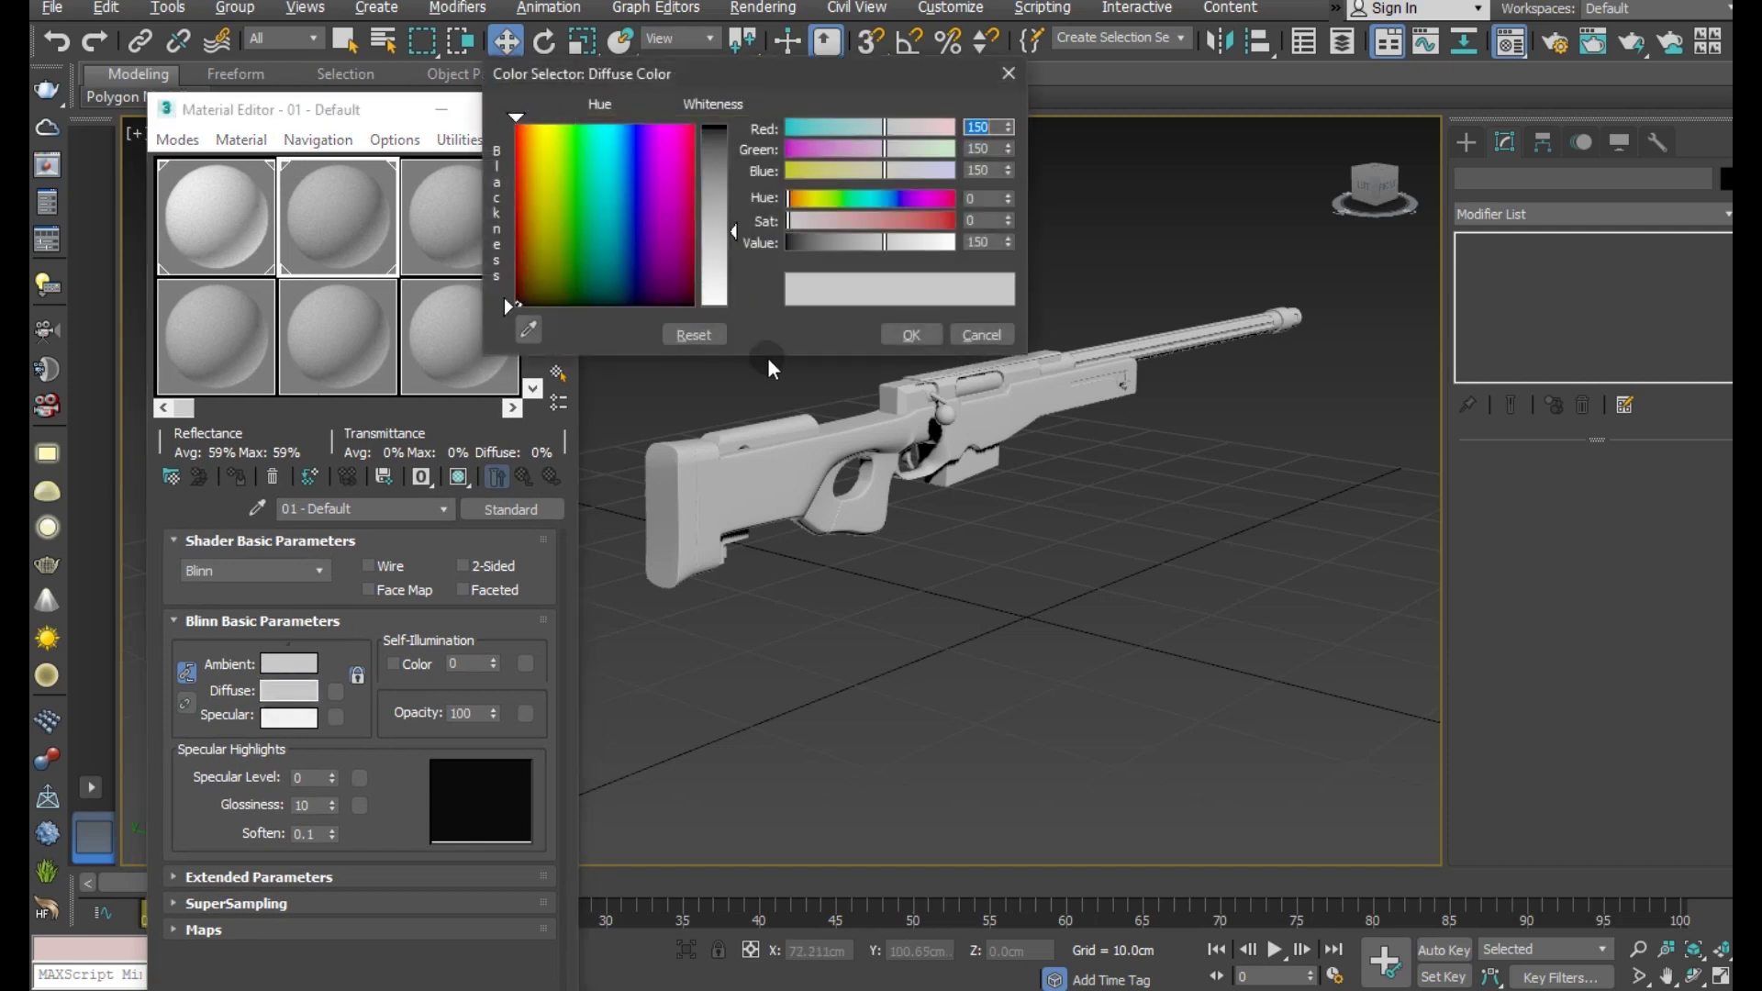
{"action": "left_click", "coordinate": [568, 162]}
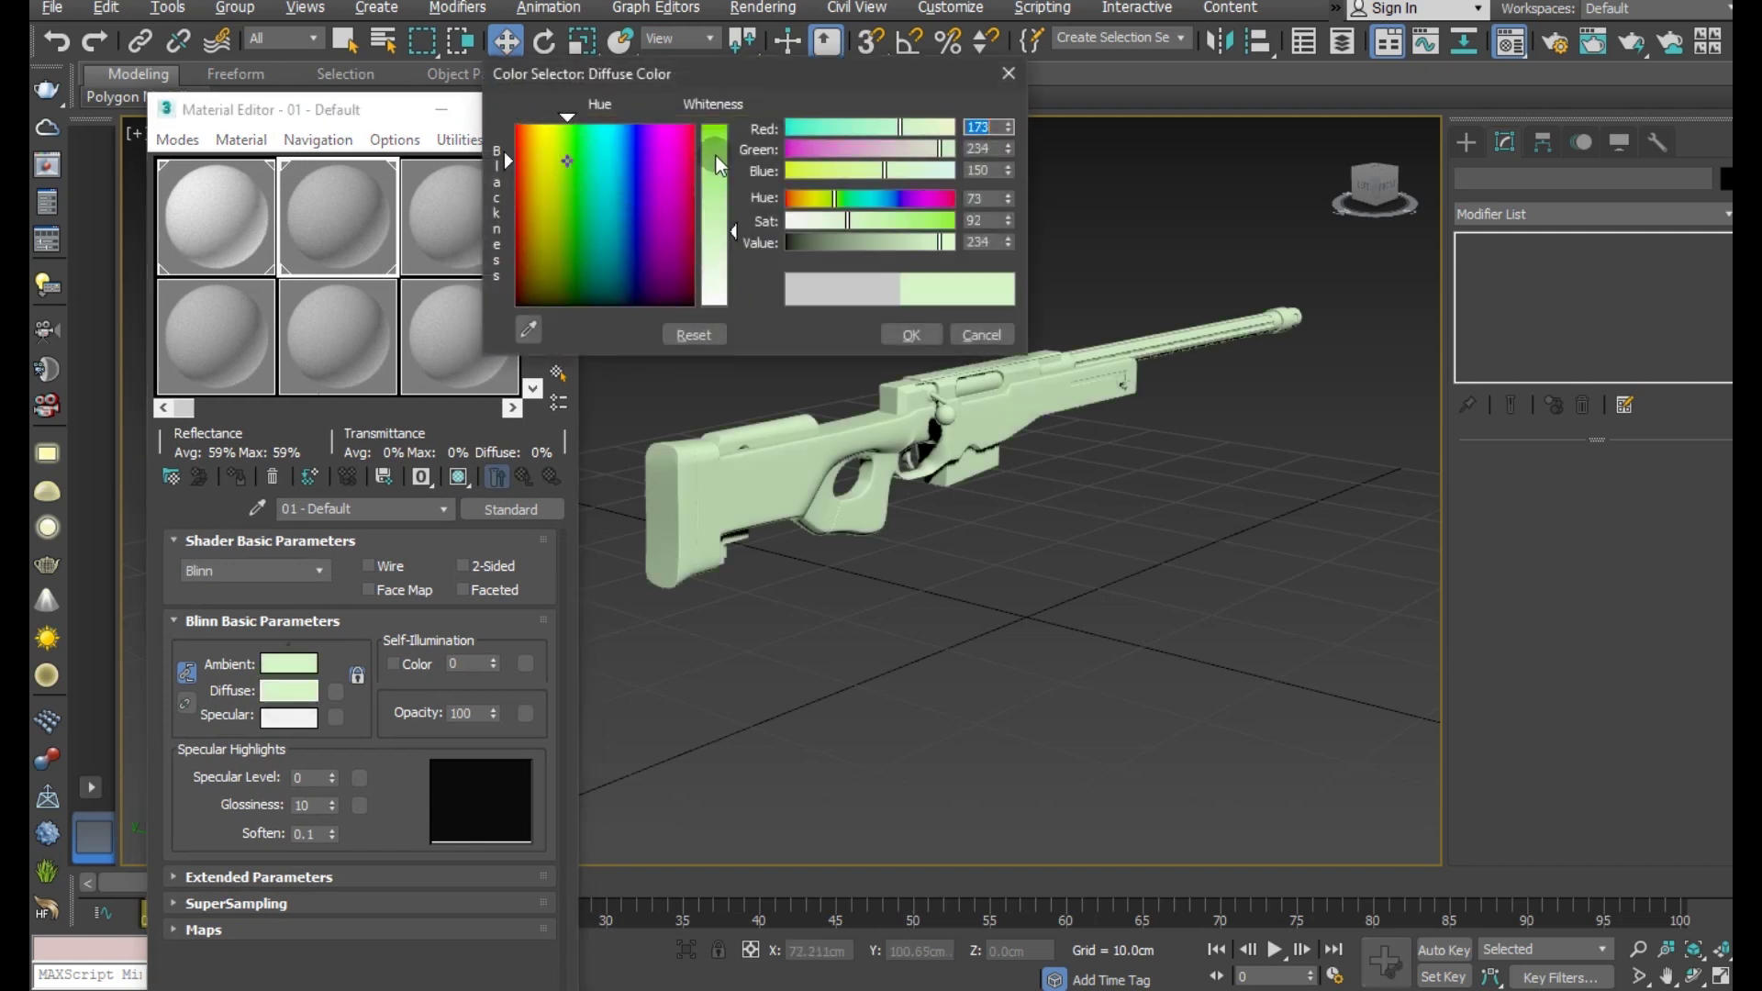
{"action": "left_click", "coordinate": [714, 152]}
{"action": "left_click", "coordinate": [833, 246]}
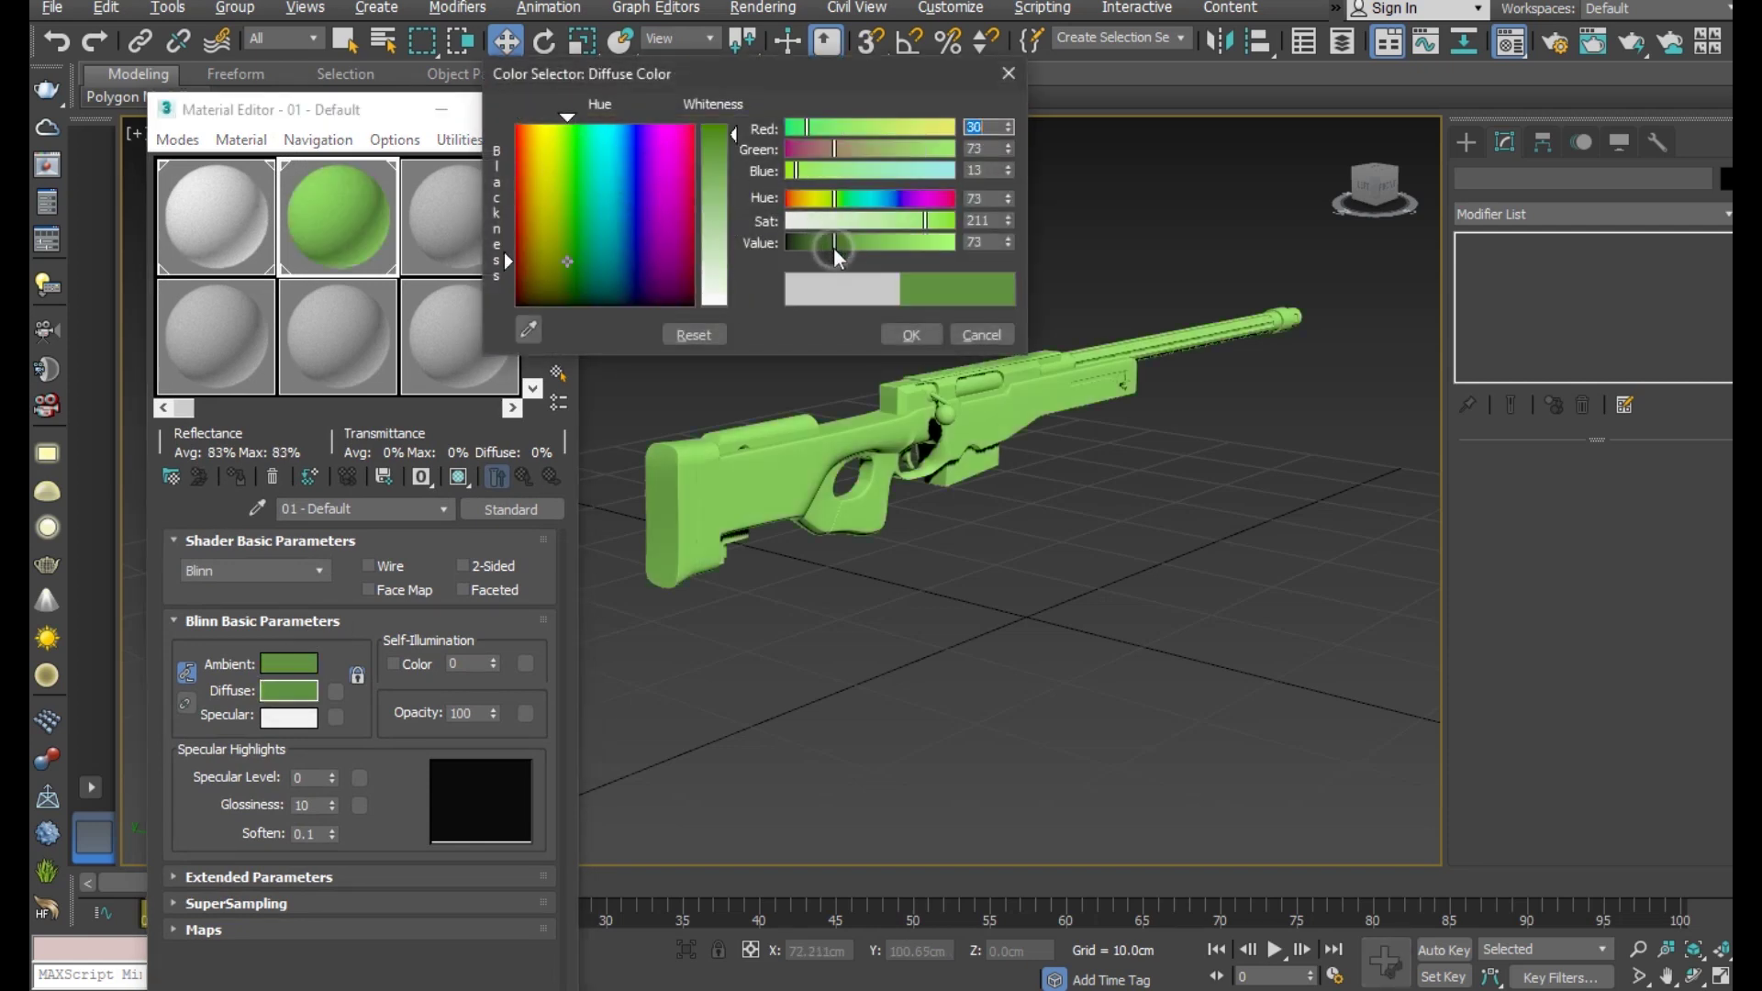
{"action": "left_click_drag", "start_coordinate": [834, 246], "coordinate": [820, 245]}
{"action": "left_click", "coordinate": [736, 128]}
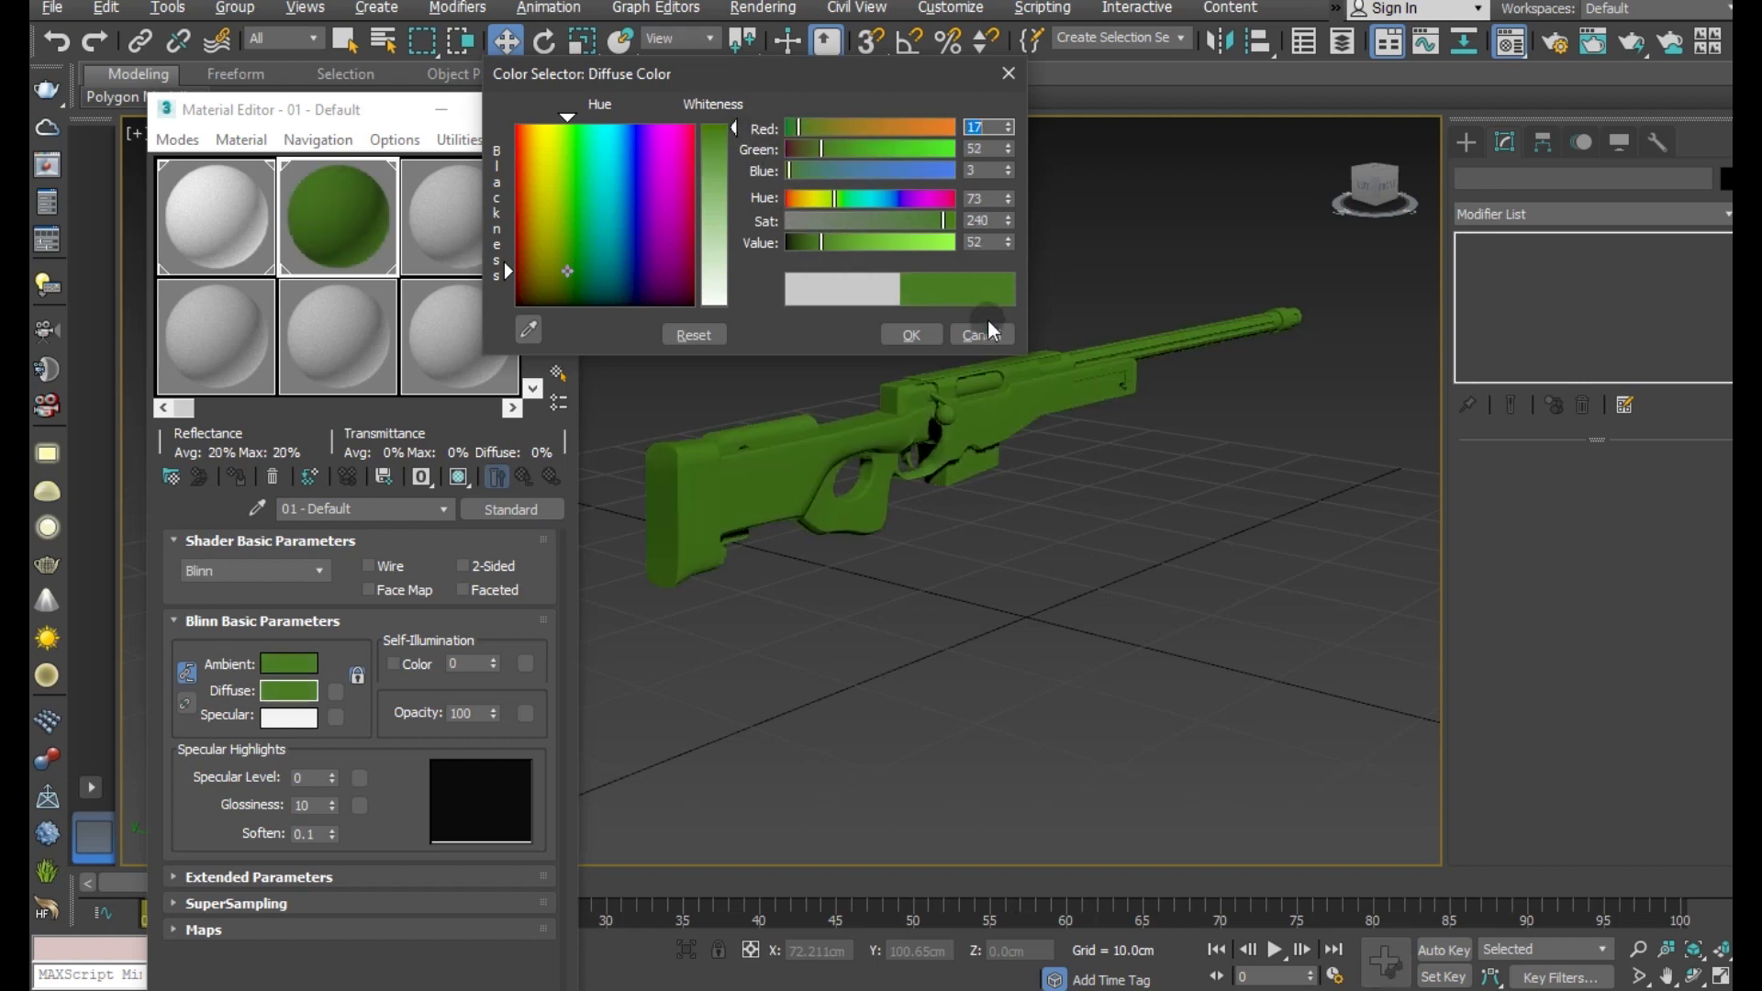
{"action": "left_click_drag", "start_coordinate": [806, 241], "coordinate": [803, 239]}
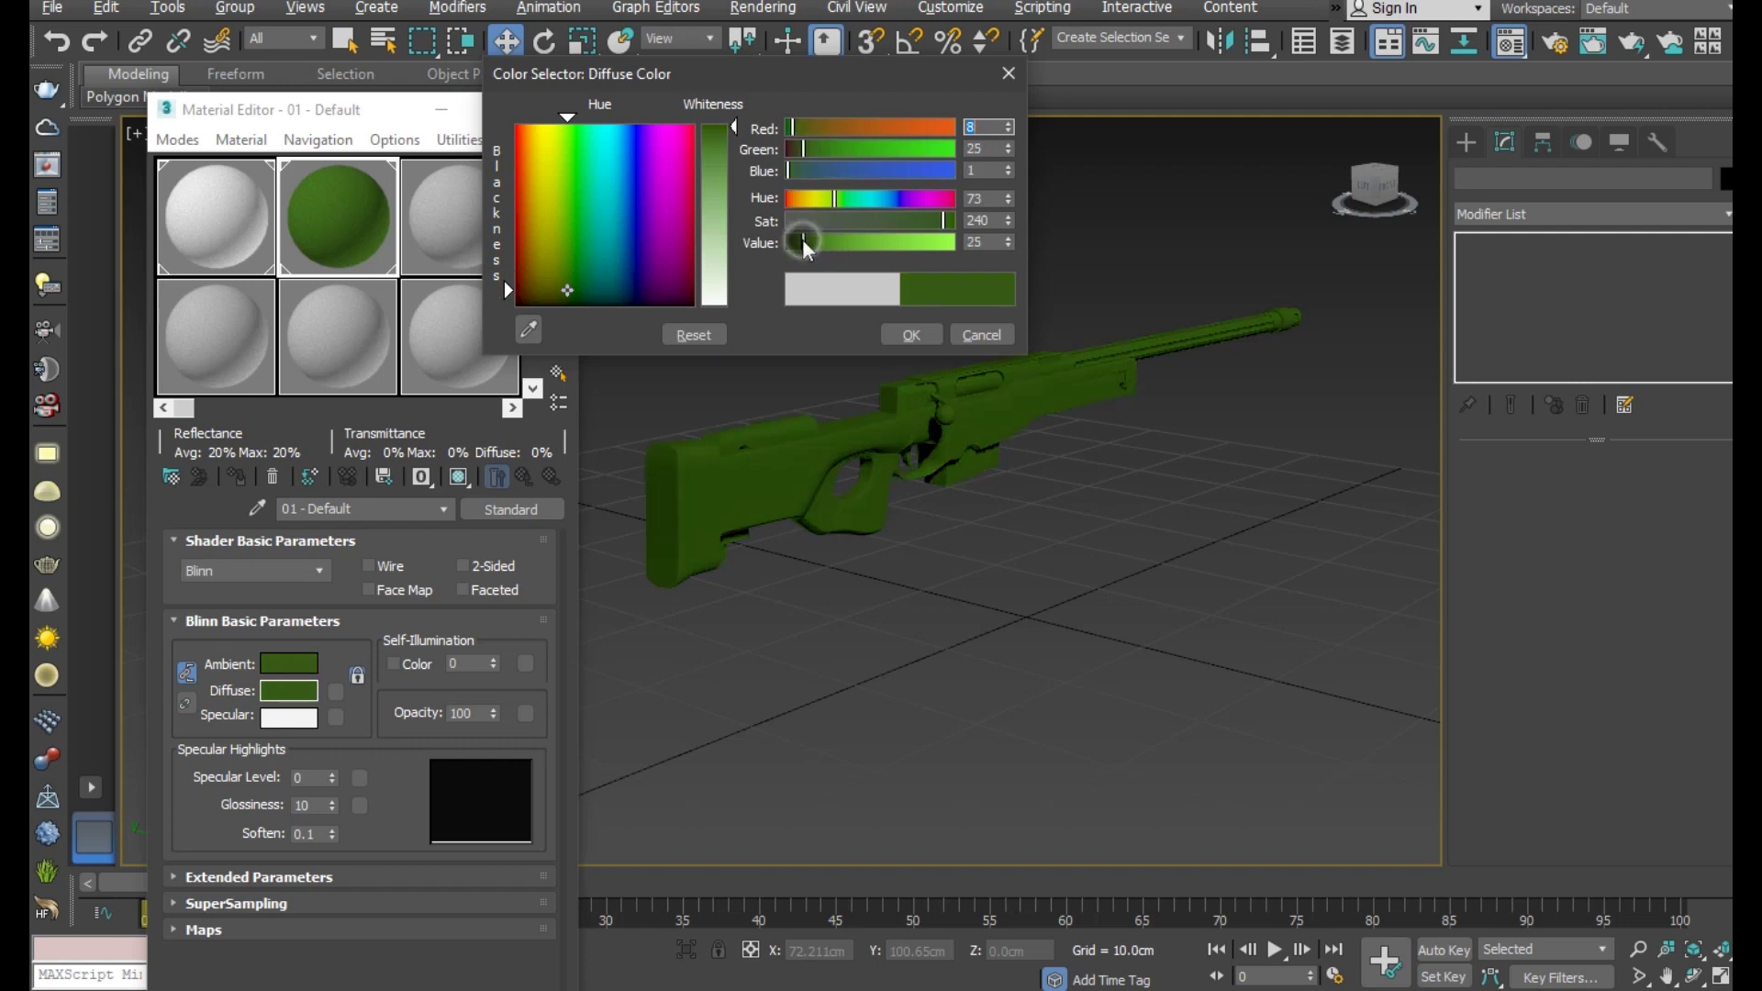
{"action": "left_click", "coordinate": [886, 336]}
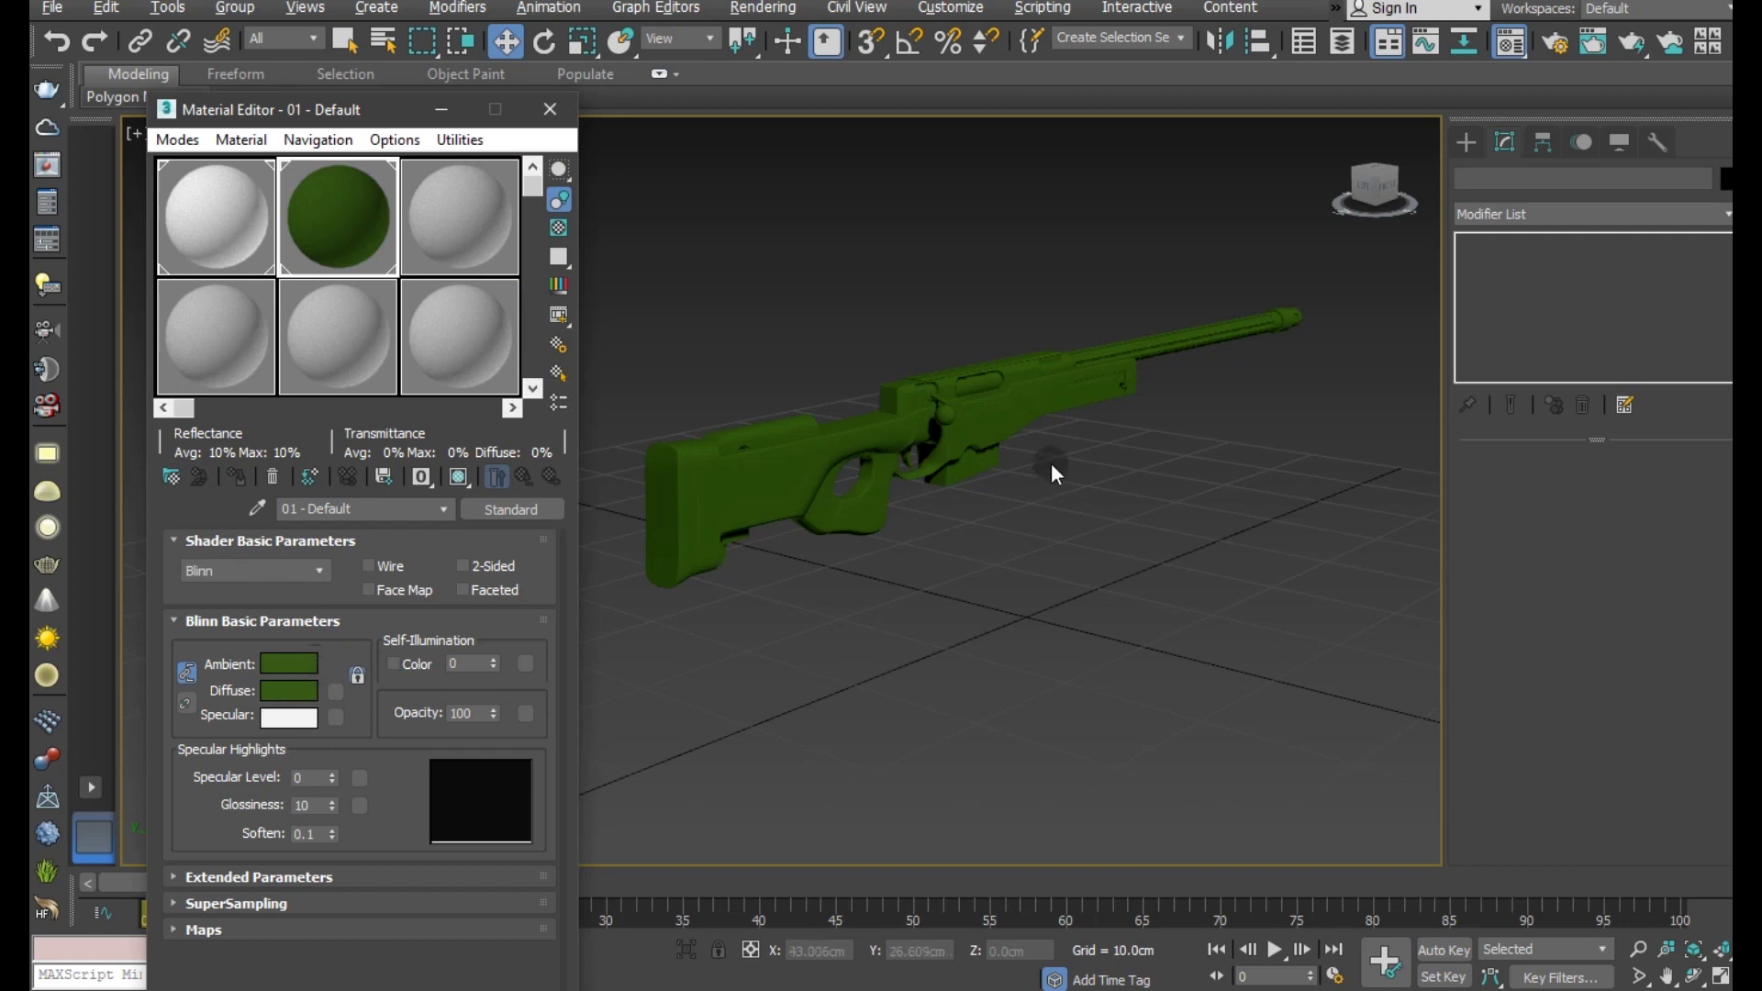
{"action": "left_click", "coordinate": [1036, 390]}
- In Element mode, select the barrel and receiver elements of the rifle
{"action": "left_click", "coordinate": [1507, 266]}
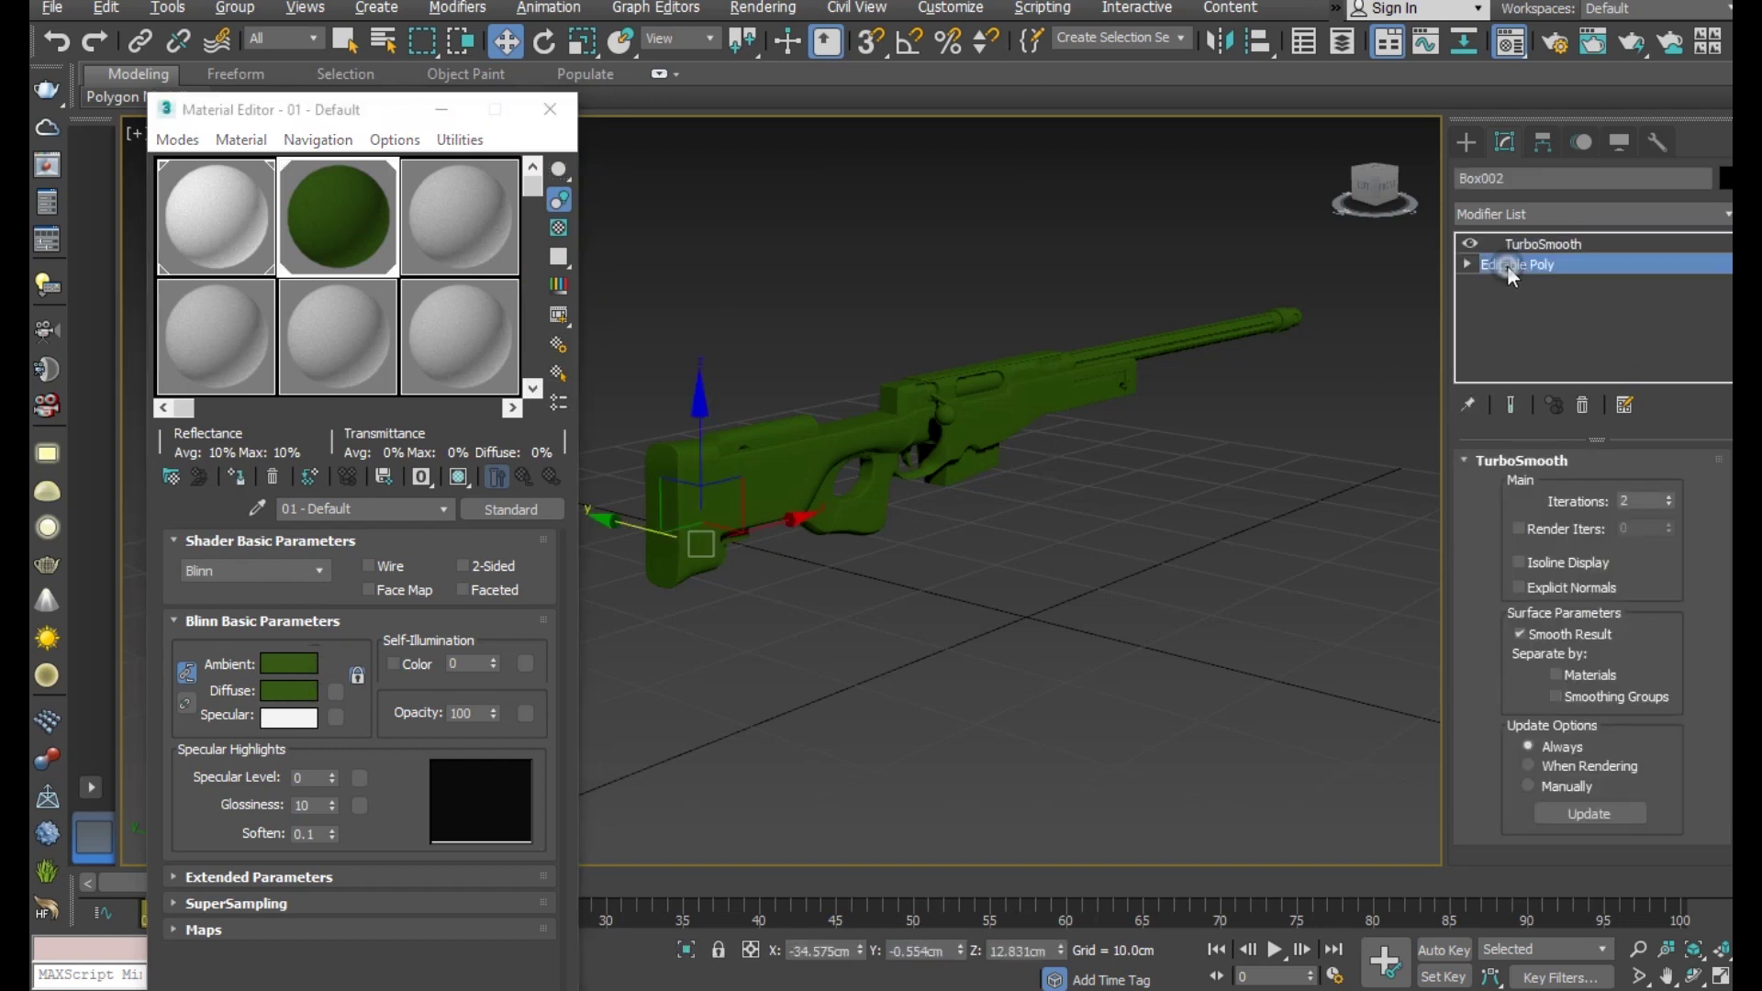
{"action": "left_click_drag", "start_coordinate": [382, 121], "coordinate": [367, 204]}
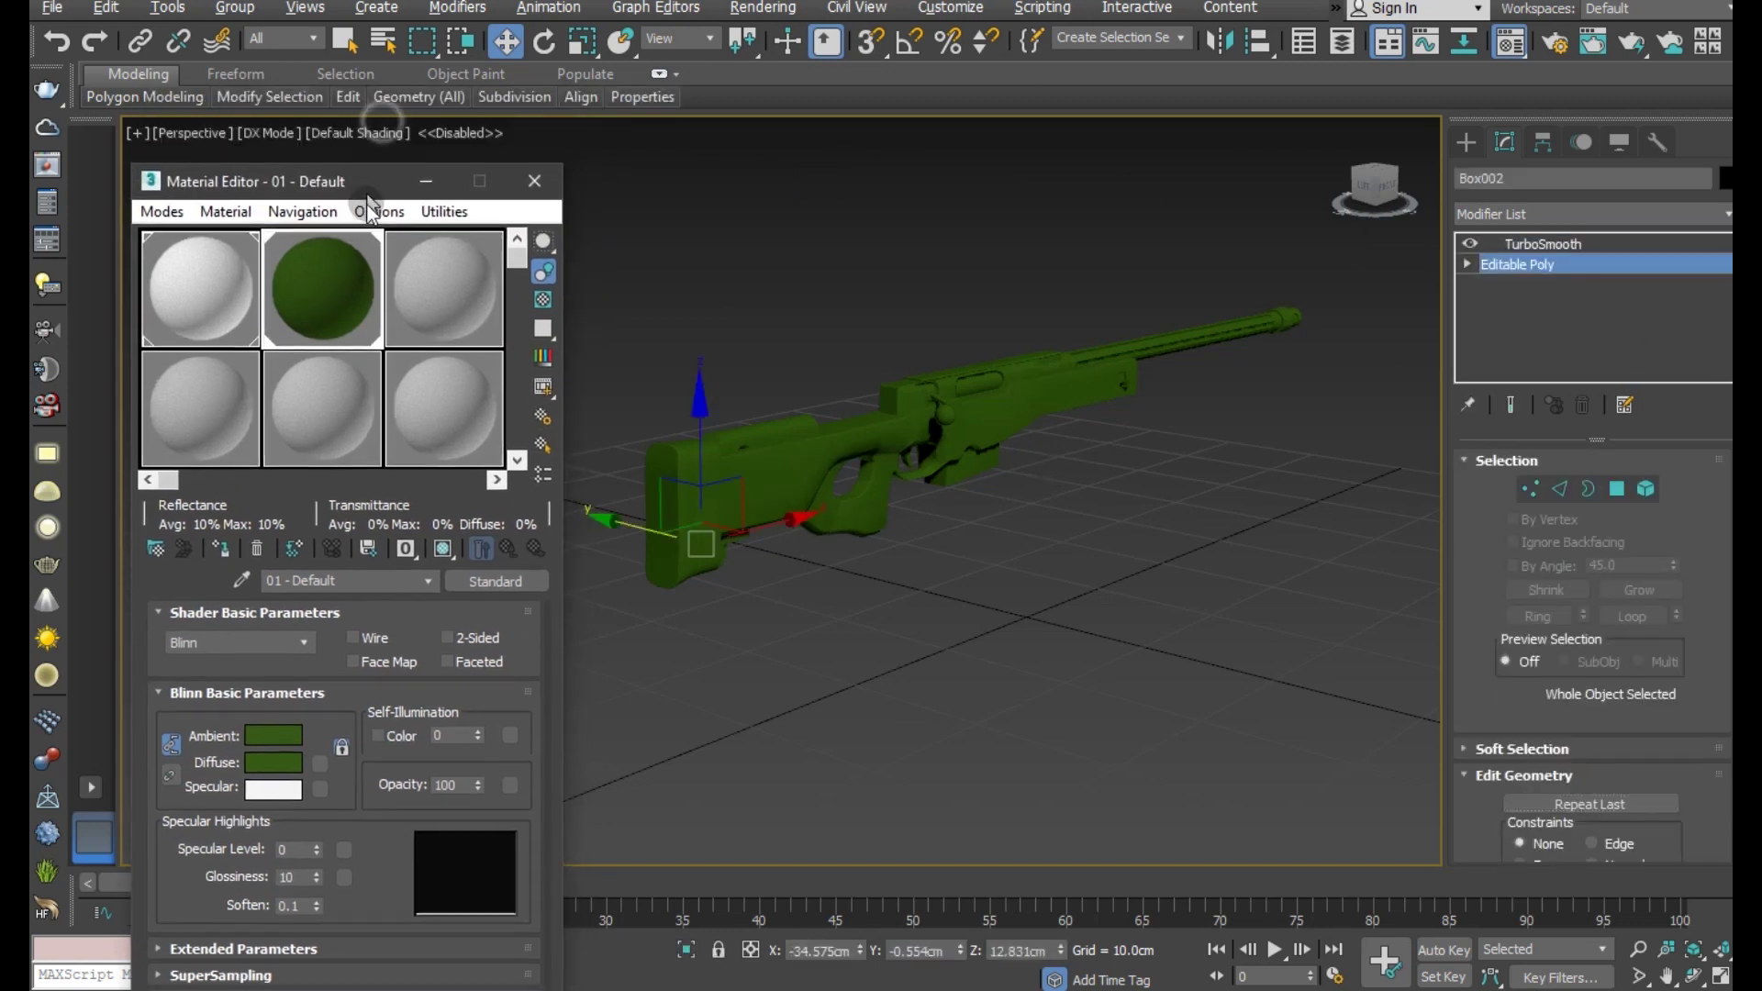
{"action": "left_click", "coordinate": [1646, 489]}
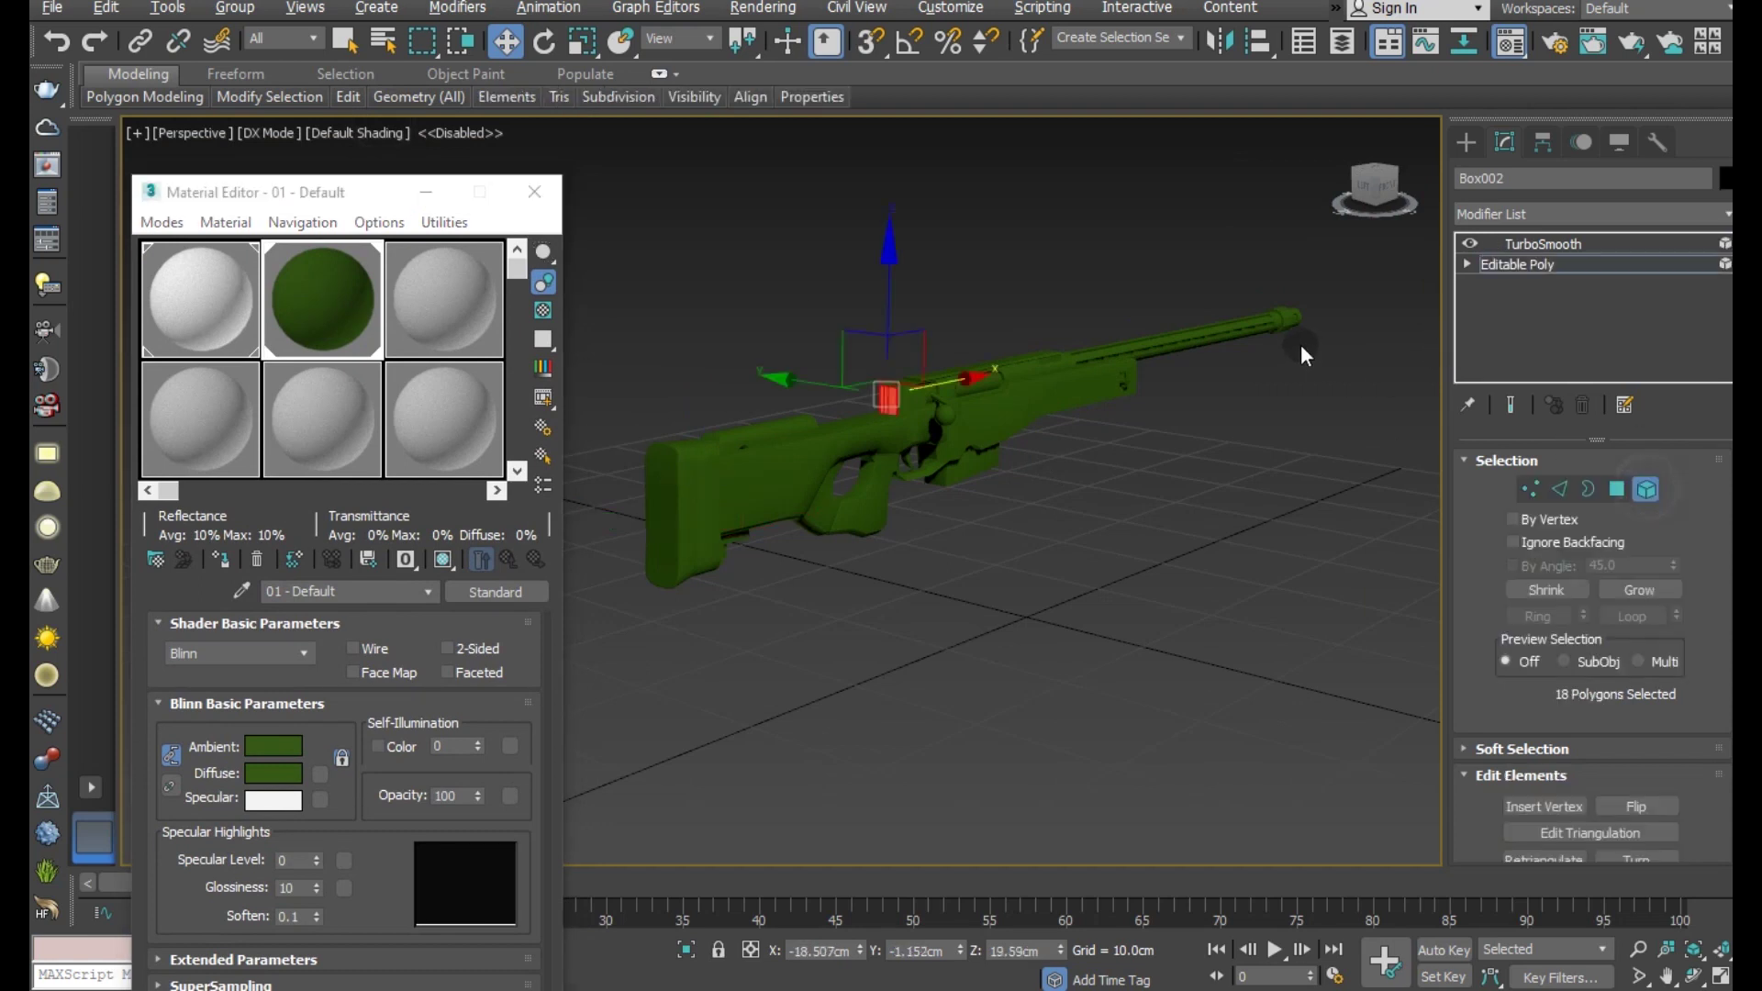
{"action": "left_click", "coordinate": [1190, 342], "text": "ctrl"}
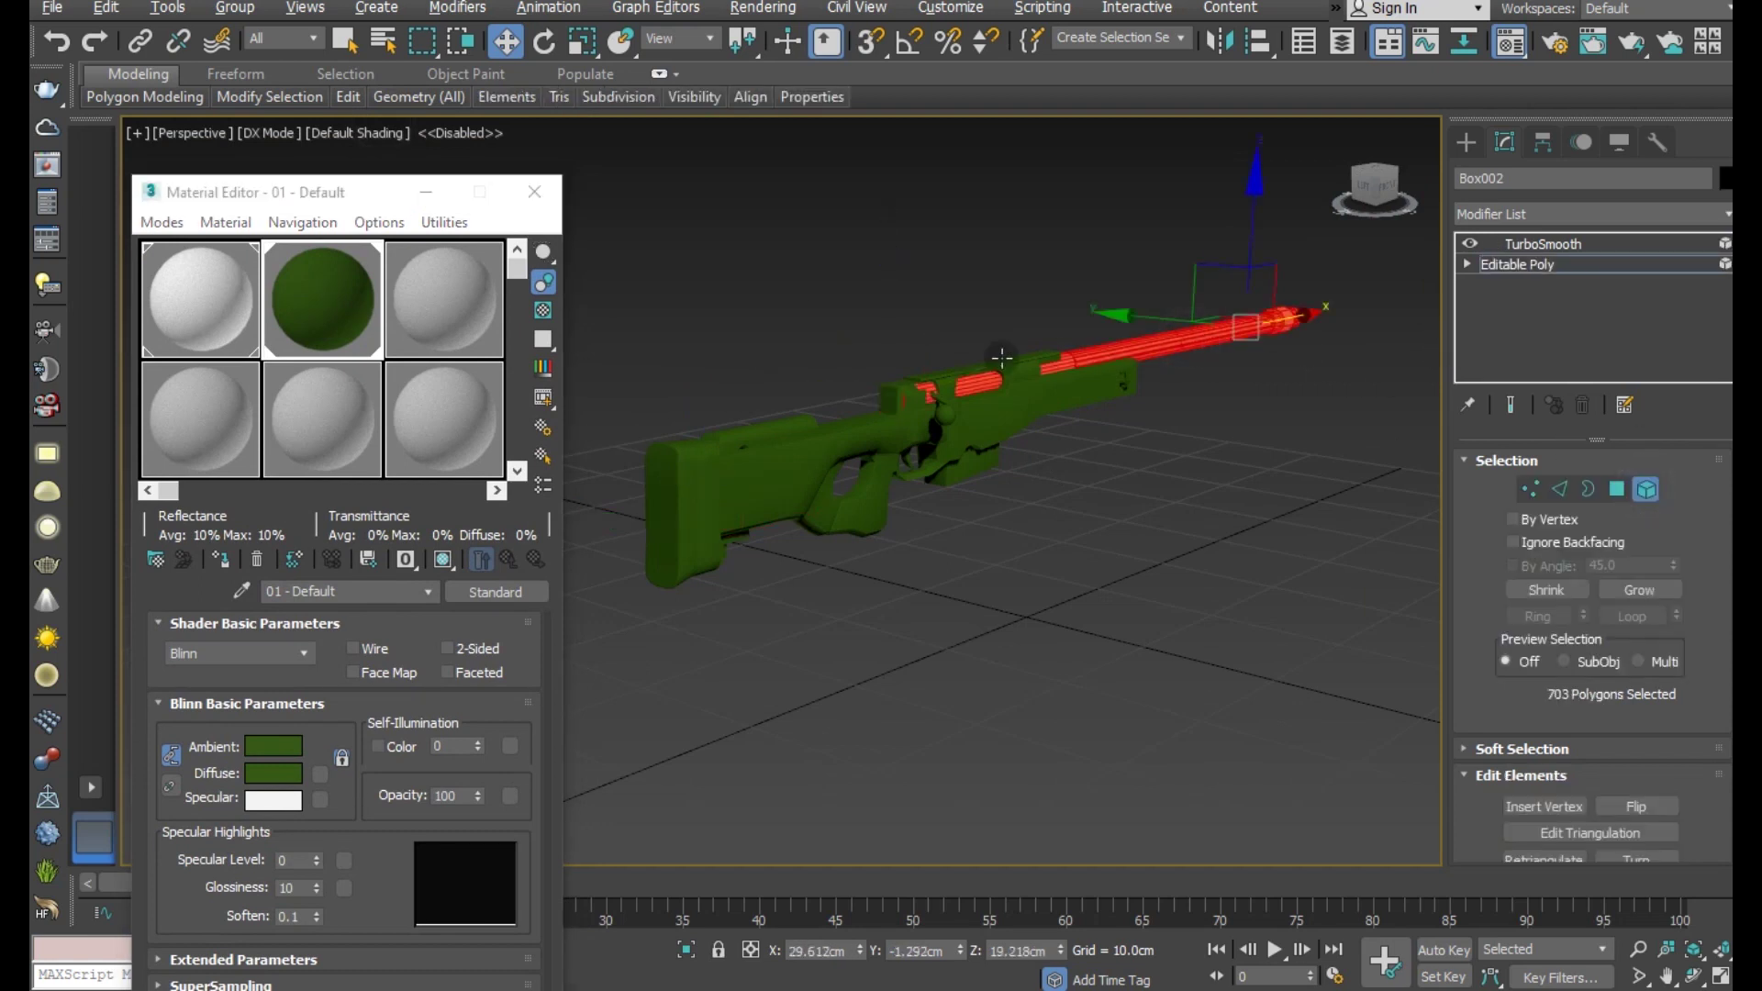
{"action": "scroll", "coordinate": [1005, 360], "scroll_direction": "up", "scroll_amount": 3}
{"action": "left_click", "coordinate": [870, 402], "text": "ctrl"}
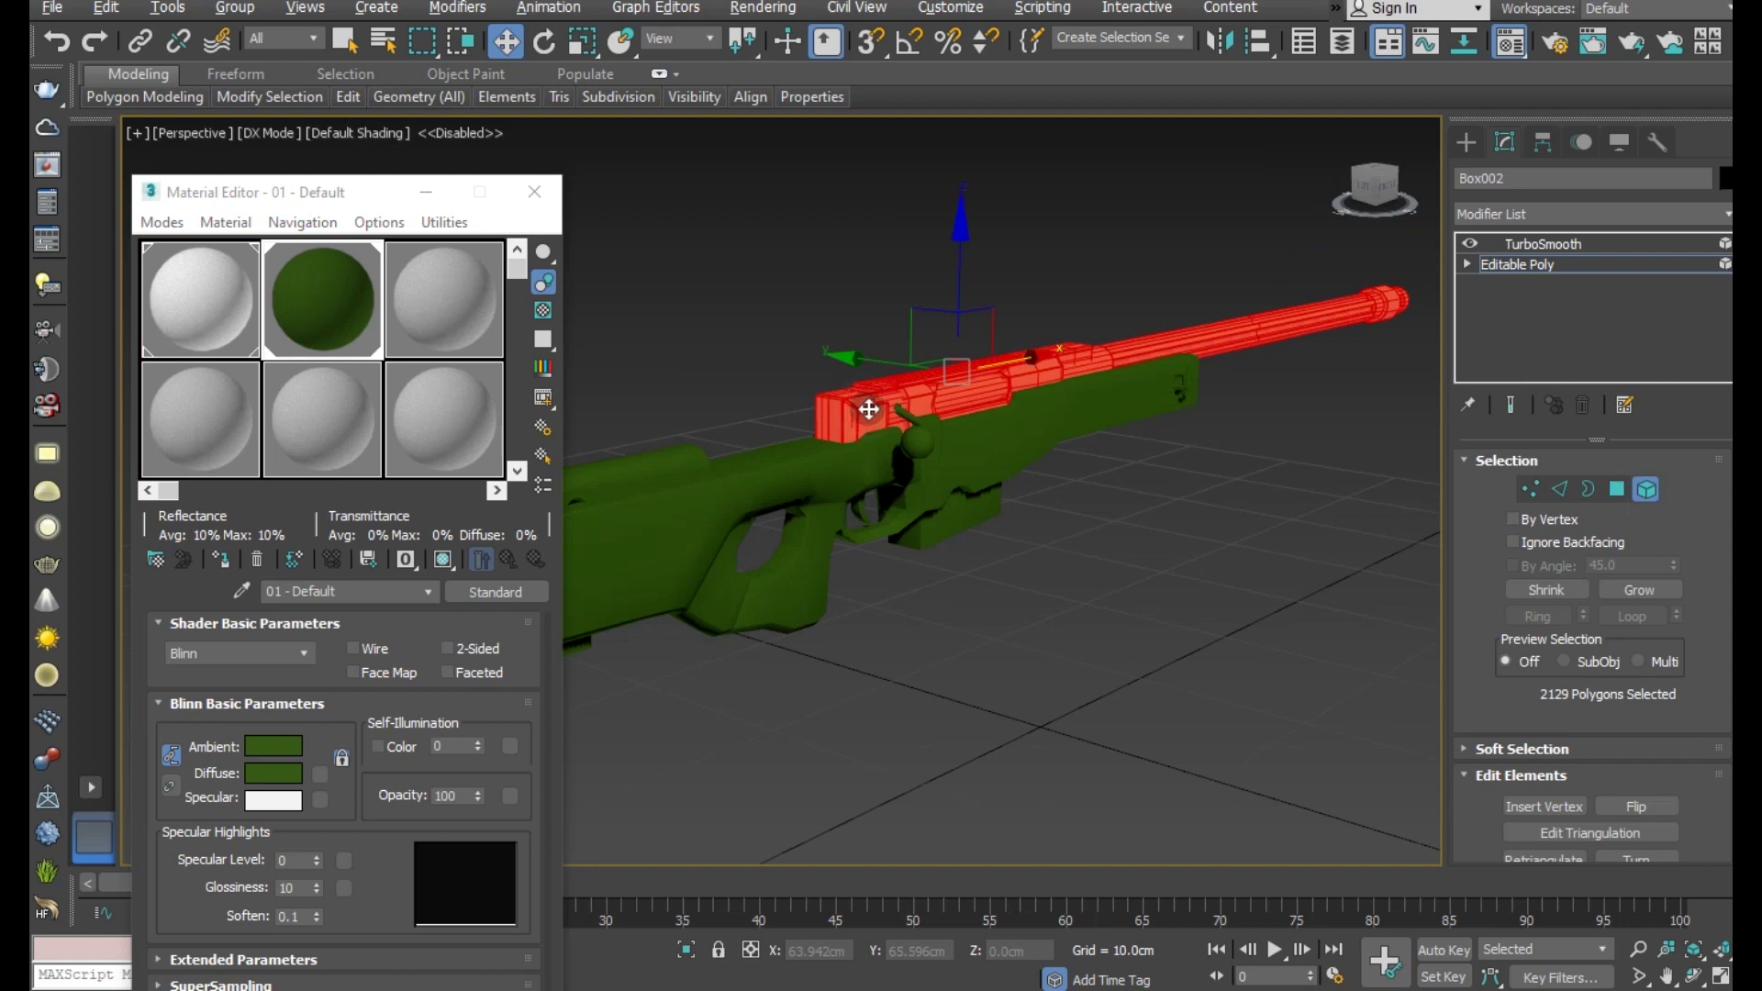
- Assign a new Blinn material to them, renamed '01 - Defxault'
{"action": "left_click", "coordinate": [433, 321]}
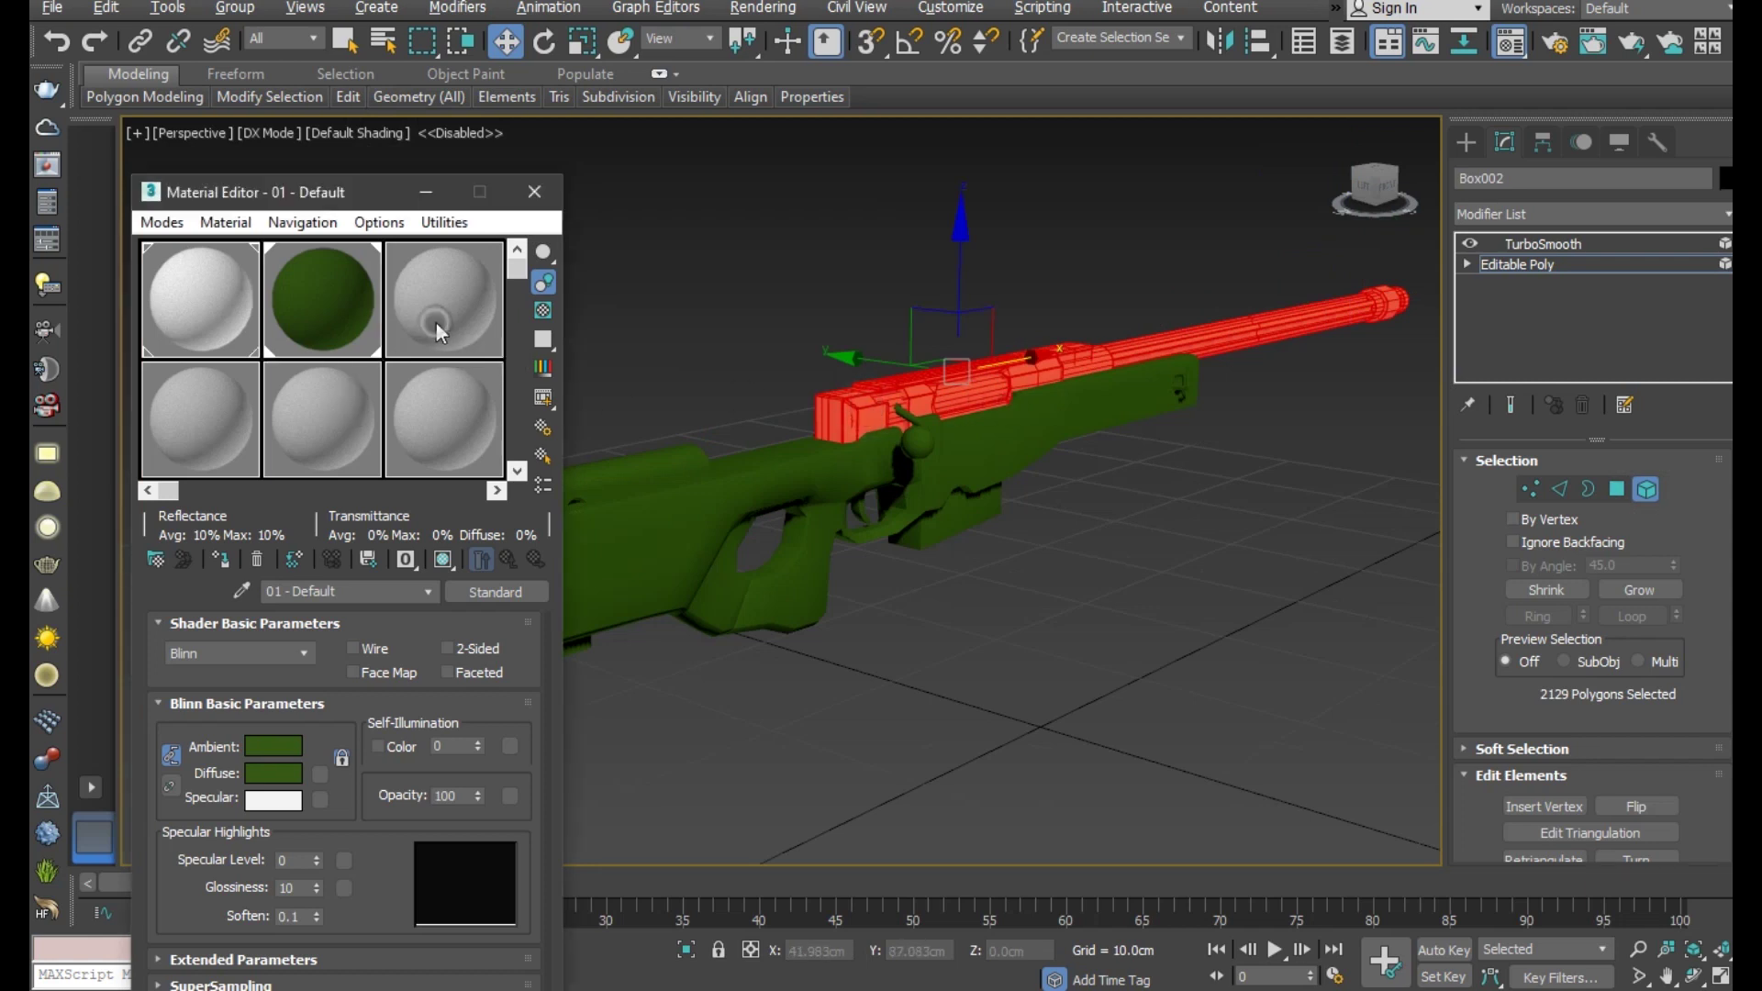
{"action": "left_click", "coordinate": [228, 555]}
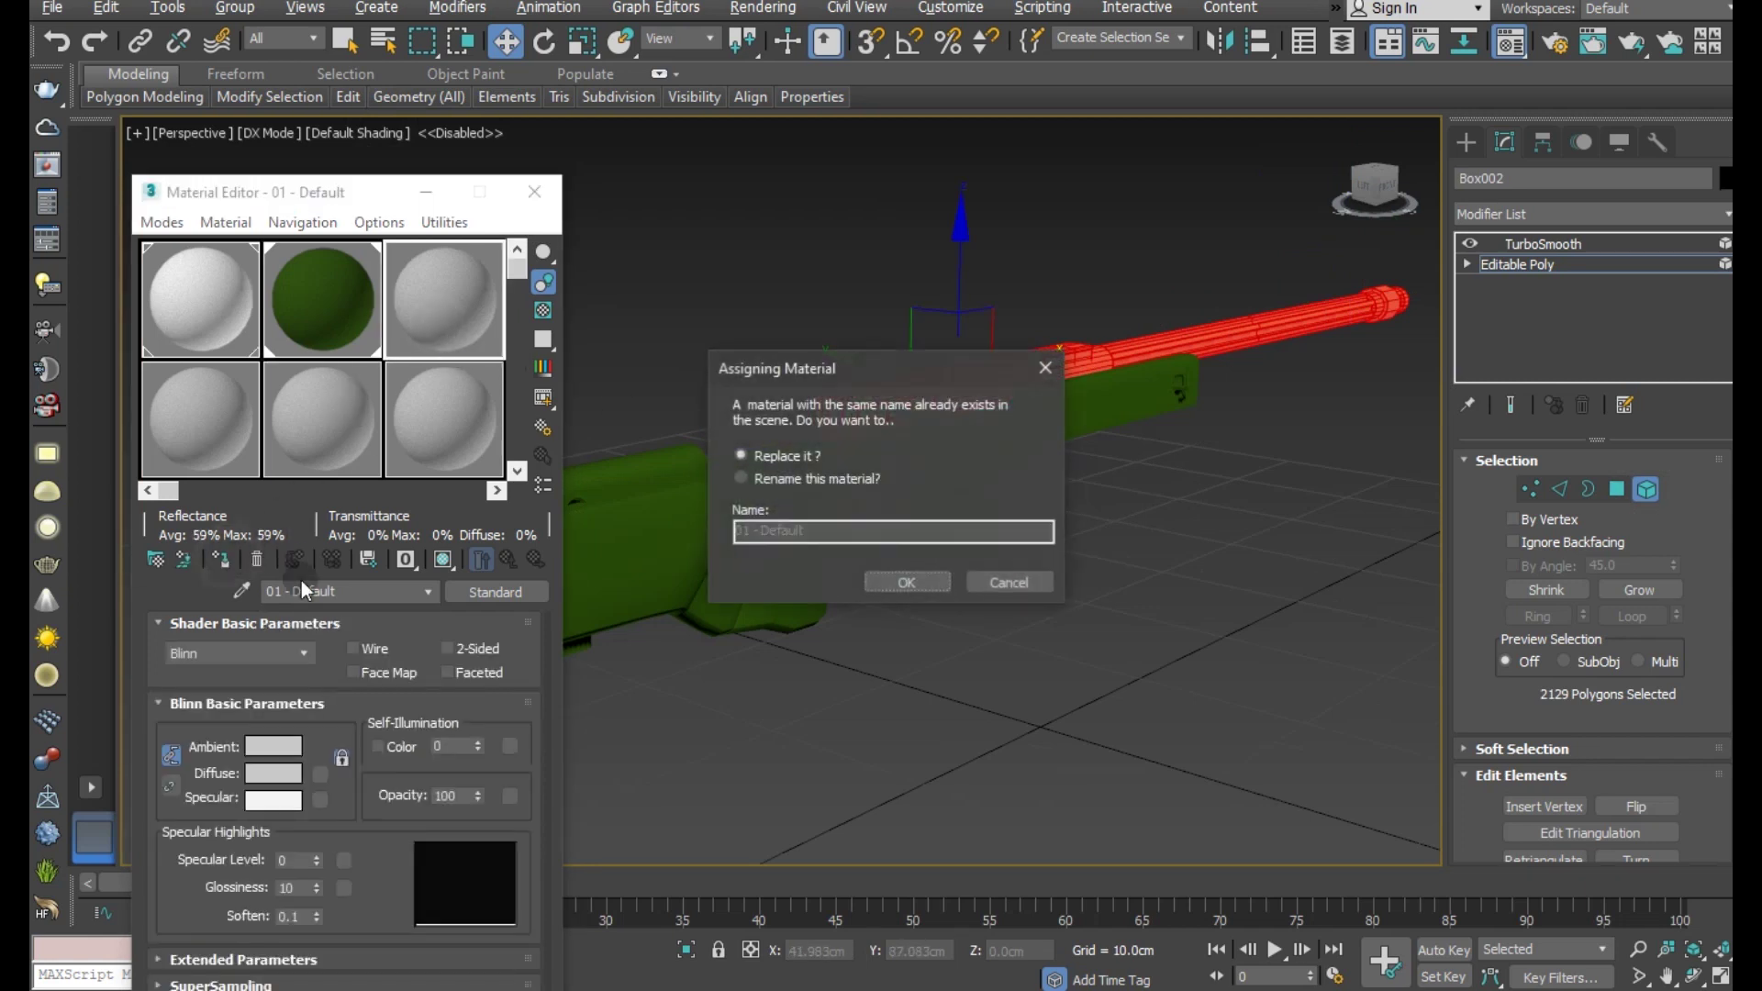
{"action": "left_click", "coordinate": [795, 478]}
{"action": "left_click", "coordinate": [782, 531]}
{"action": "type", "text": "x"}
{"action": "left_click", "coordinate": [905, 583]}
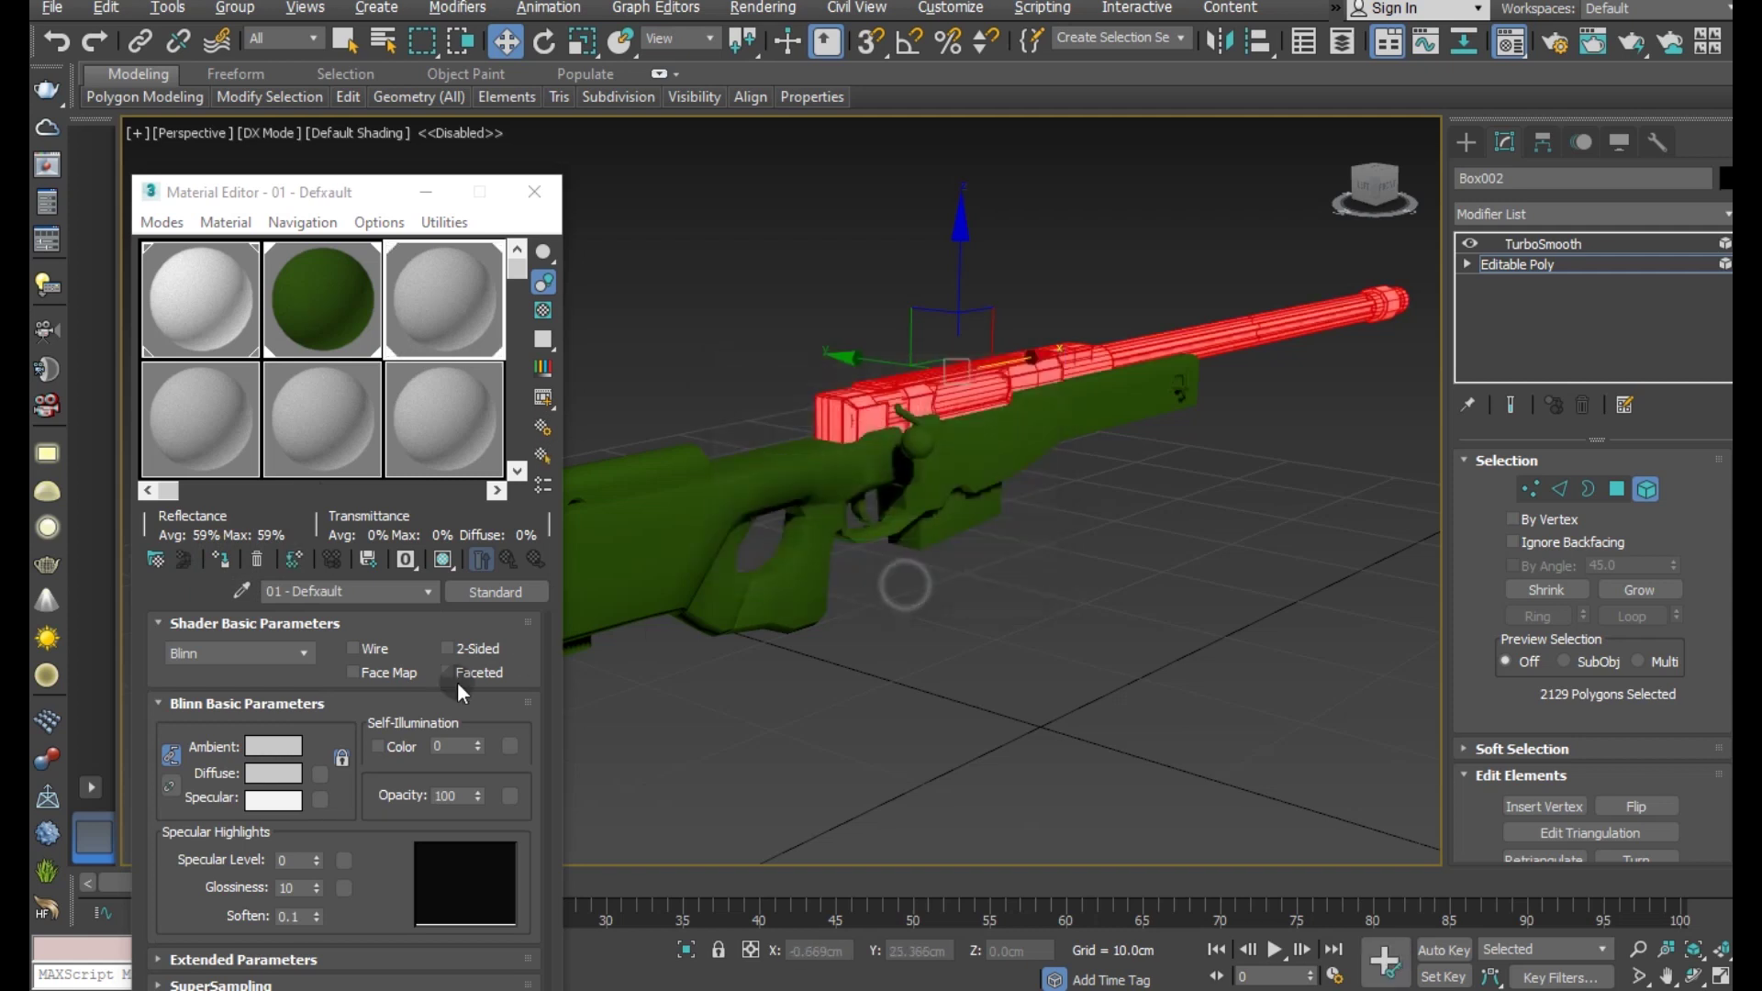
- Set the new material's Diffuse to grey 25 and assign it to the part atop the receiver
{"action": "left_click", "coordinate": [272, 773]}
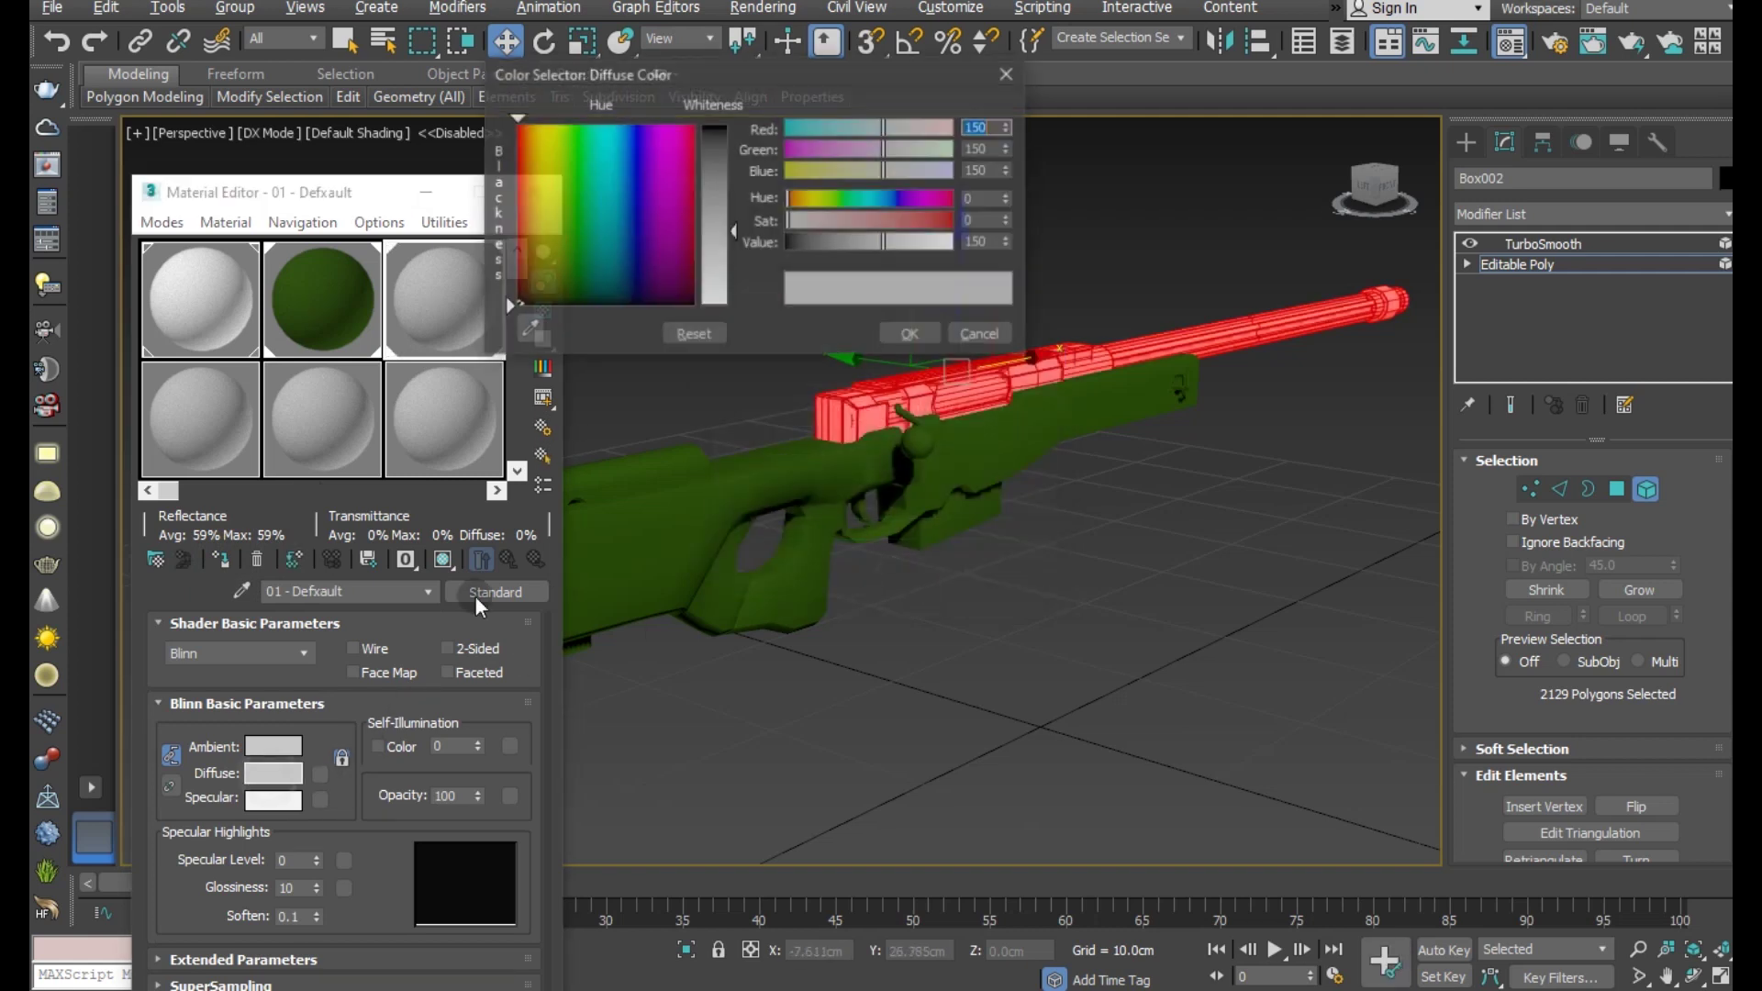
{"action": "left_click", "coordinate": [721, 144]}
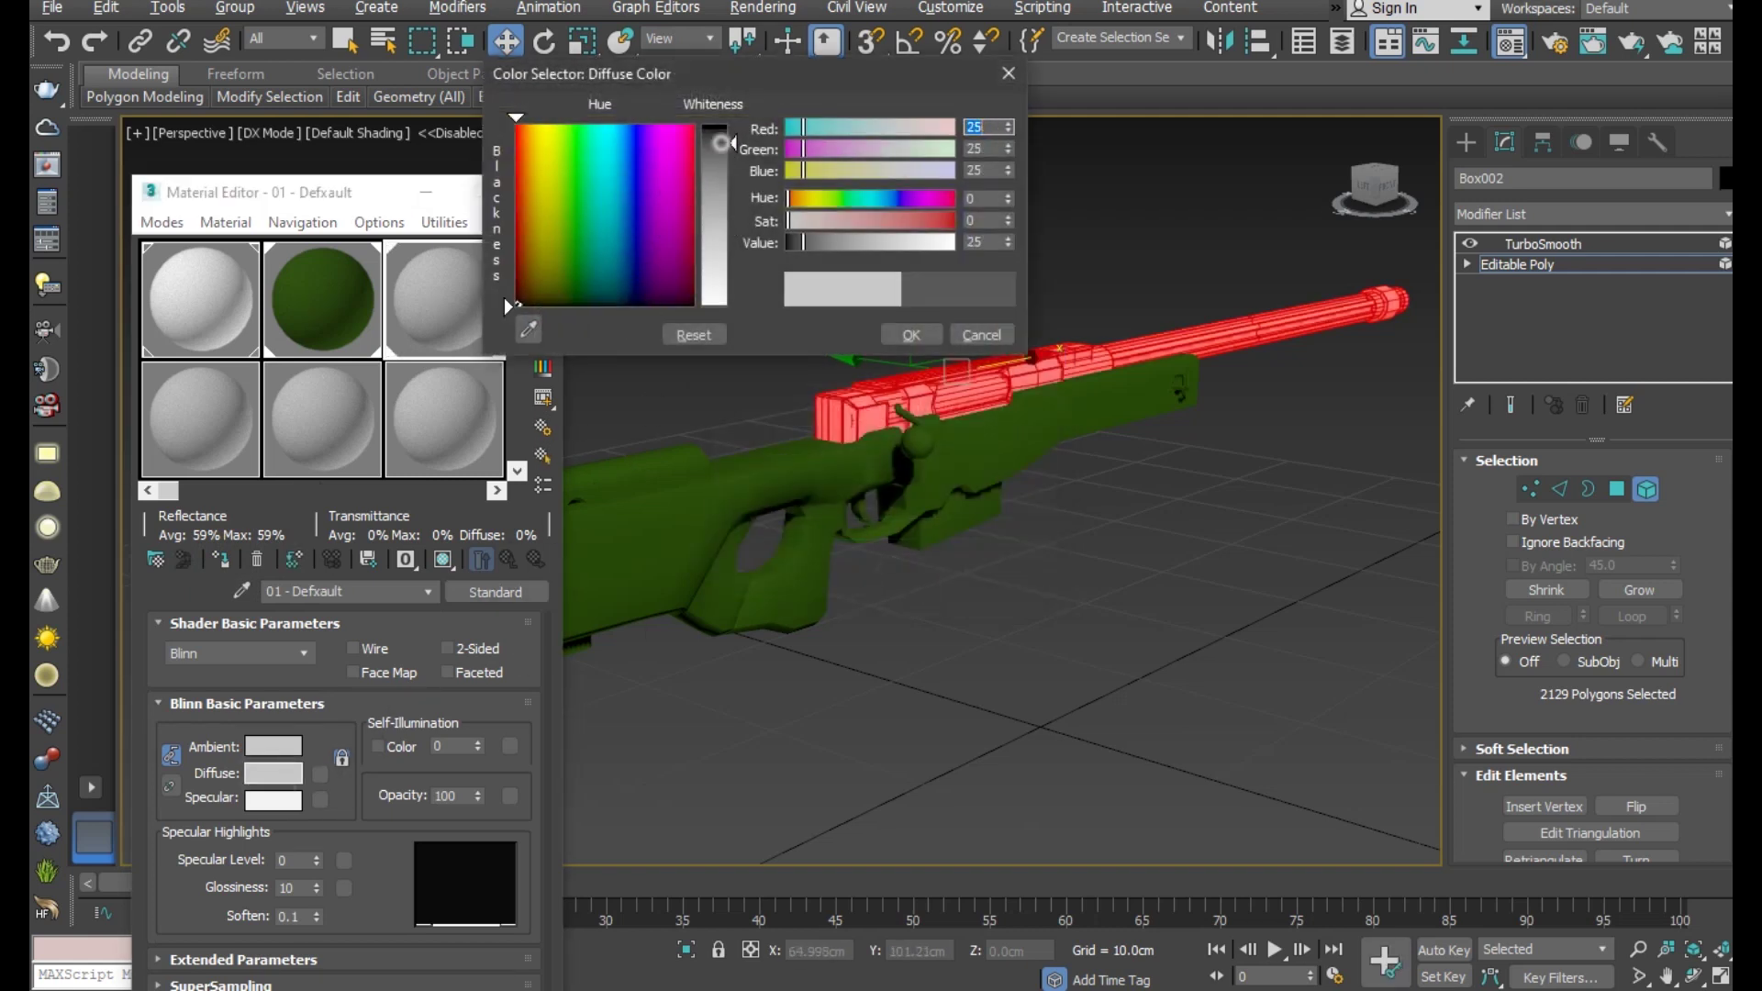
{"action": "left_click", "coordinate": [910, 334]}
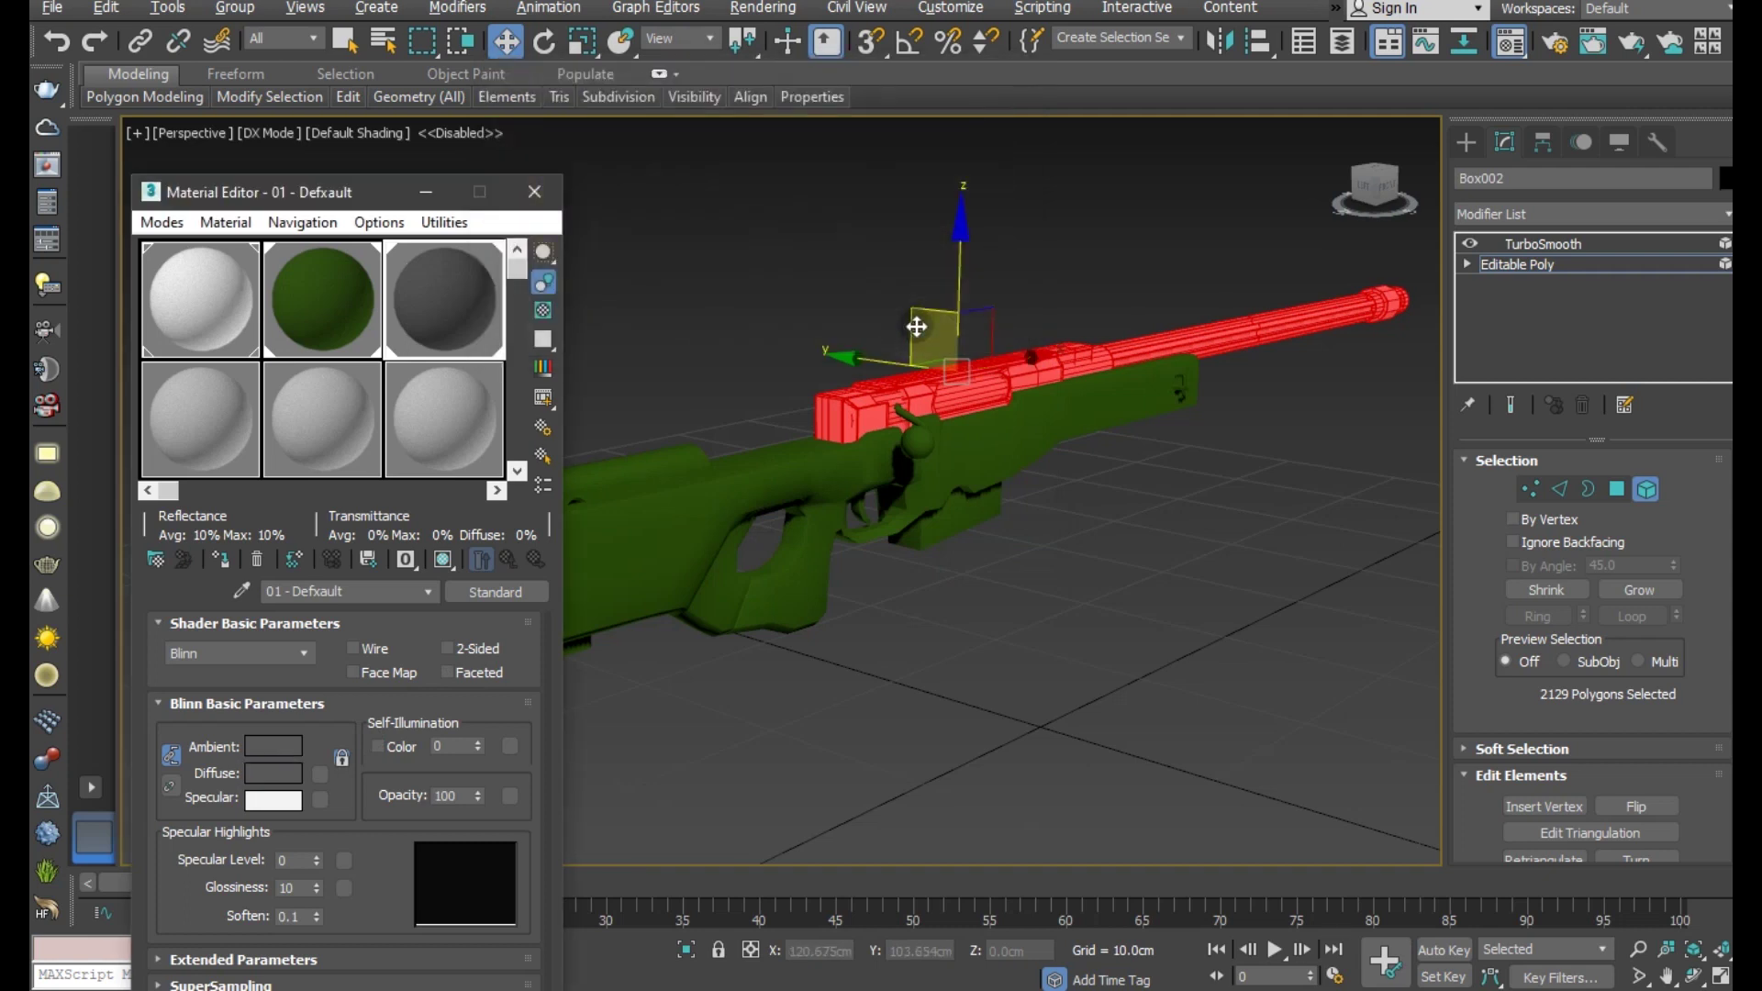
{"action": "middle_click_drag", "start_coordinate": [1018, 381], "coordinate": [918, 404], "text": "alt"}
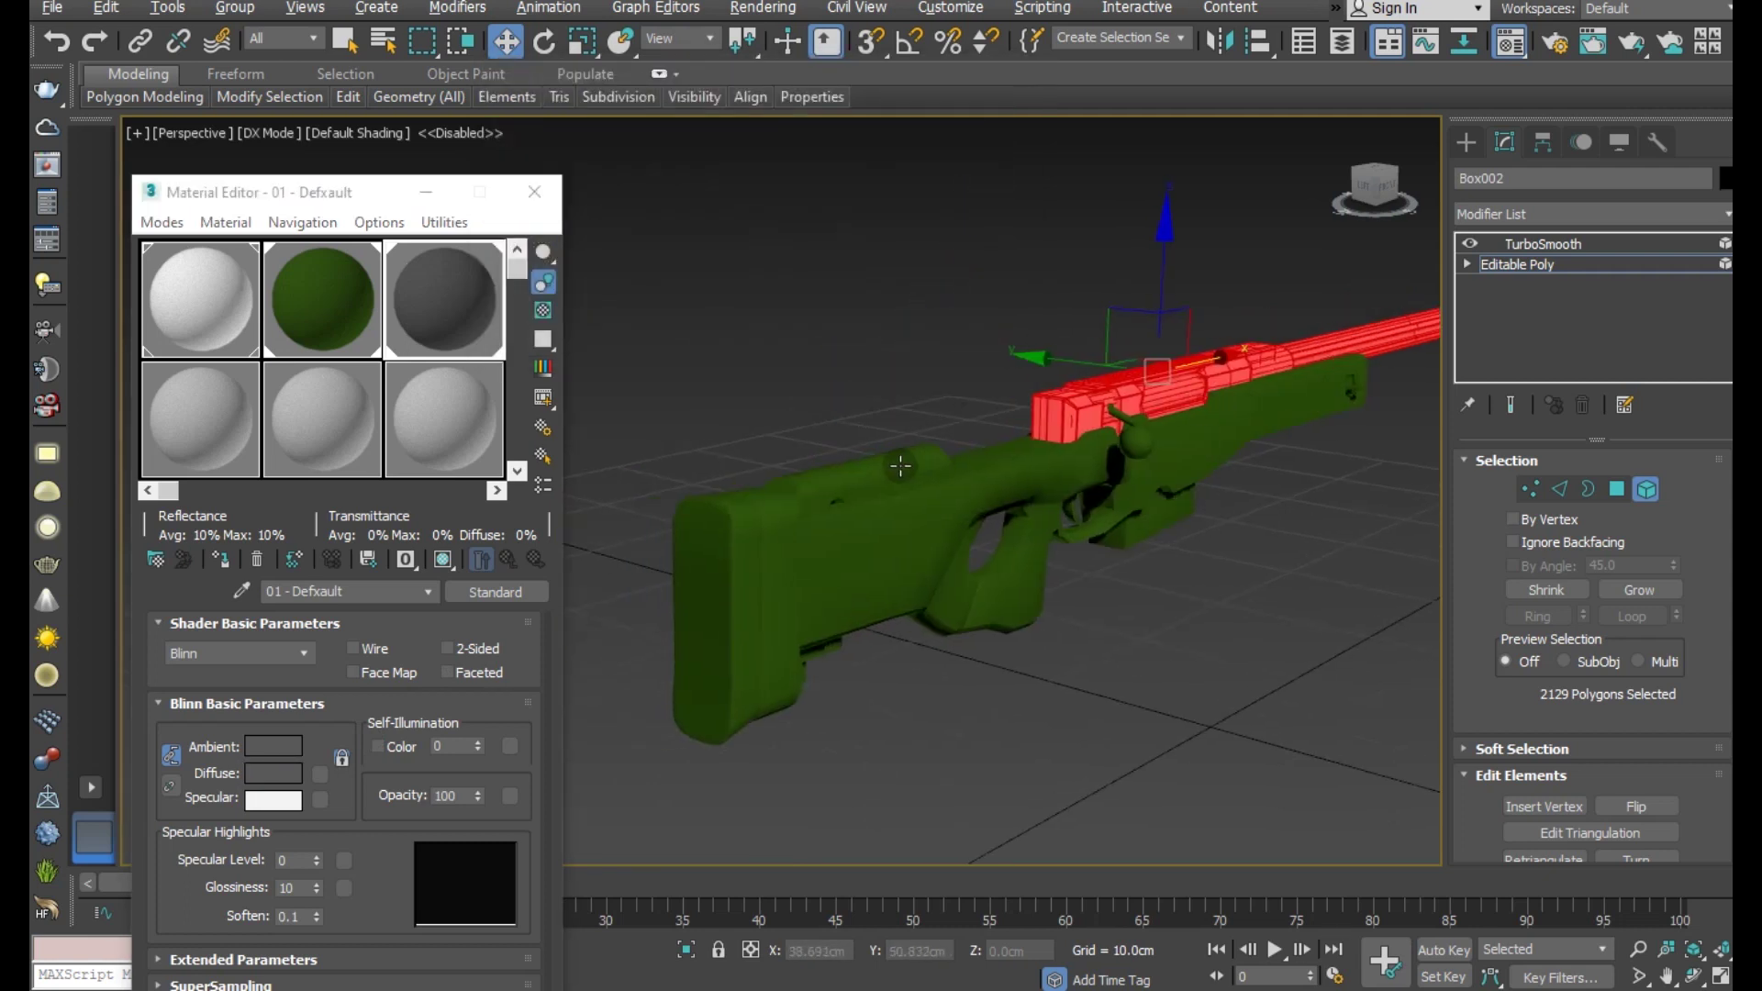
{"action": "left_click", "coordinate": [862, 473]}
{"action": "left_click", "coordinate": [228, 561]}
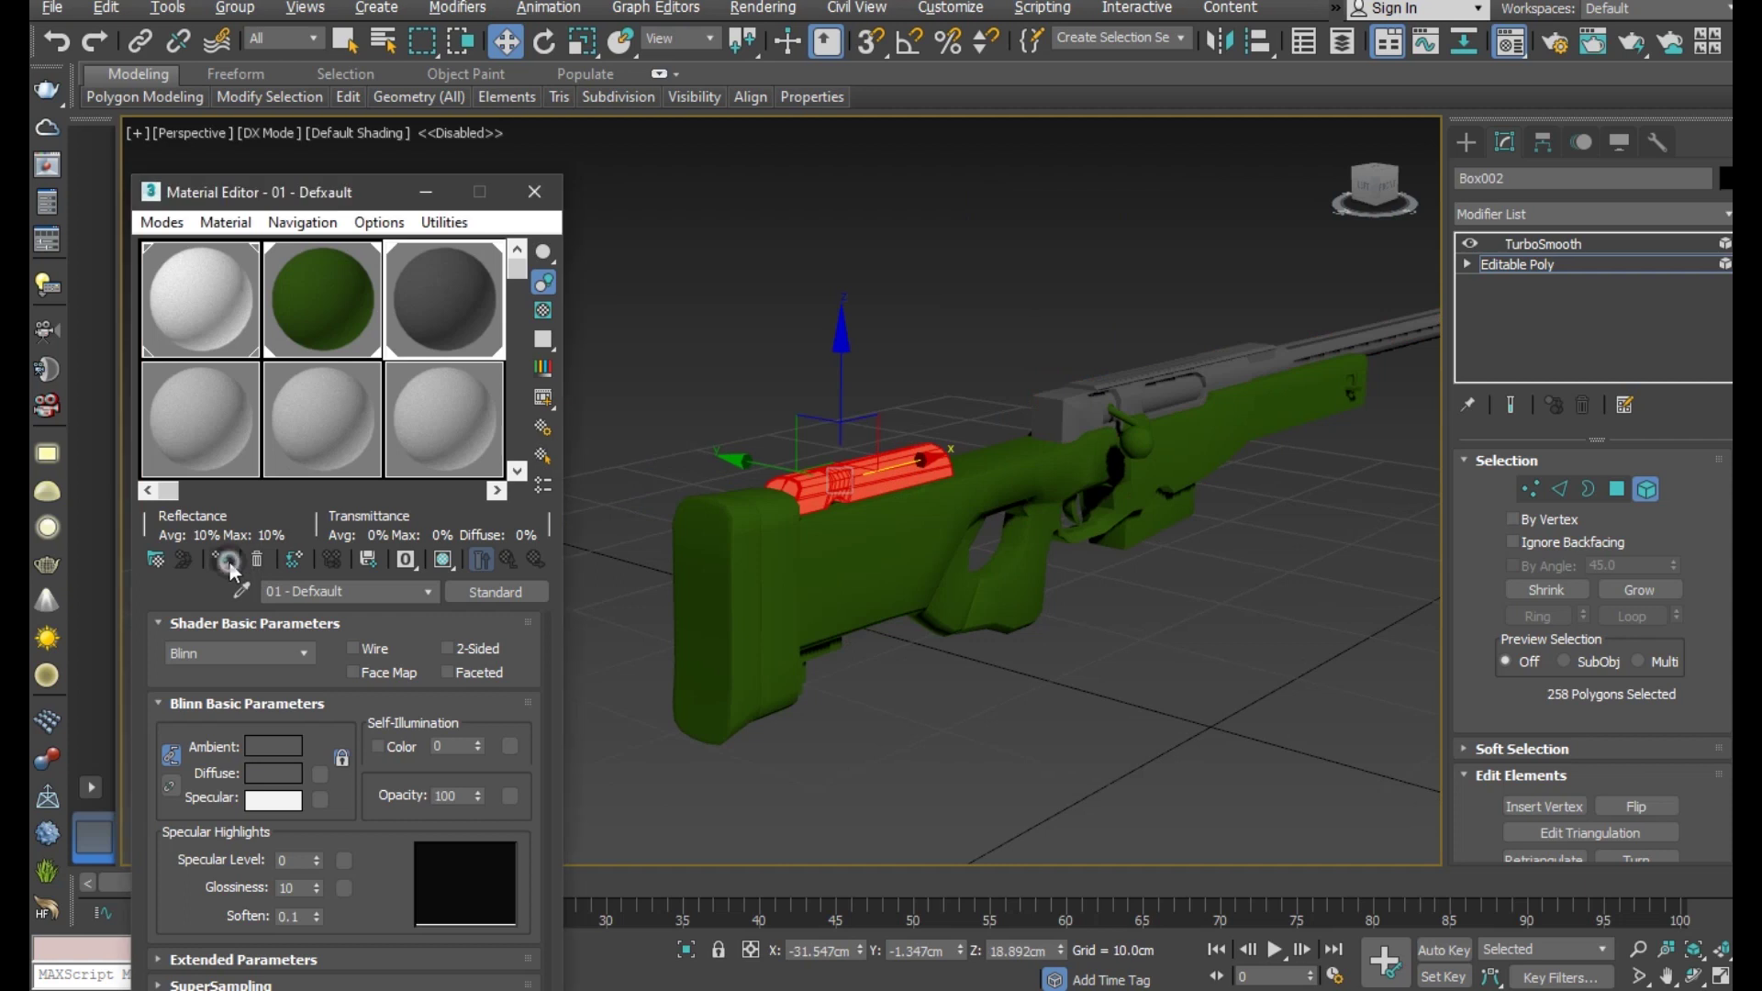
- Select the butt pad faces by angle and assign them the dark grey material
{"action": "left_click", "coordinate": [701, 537]}
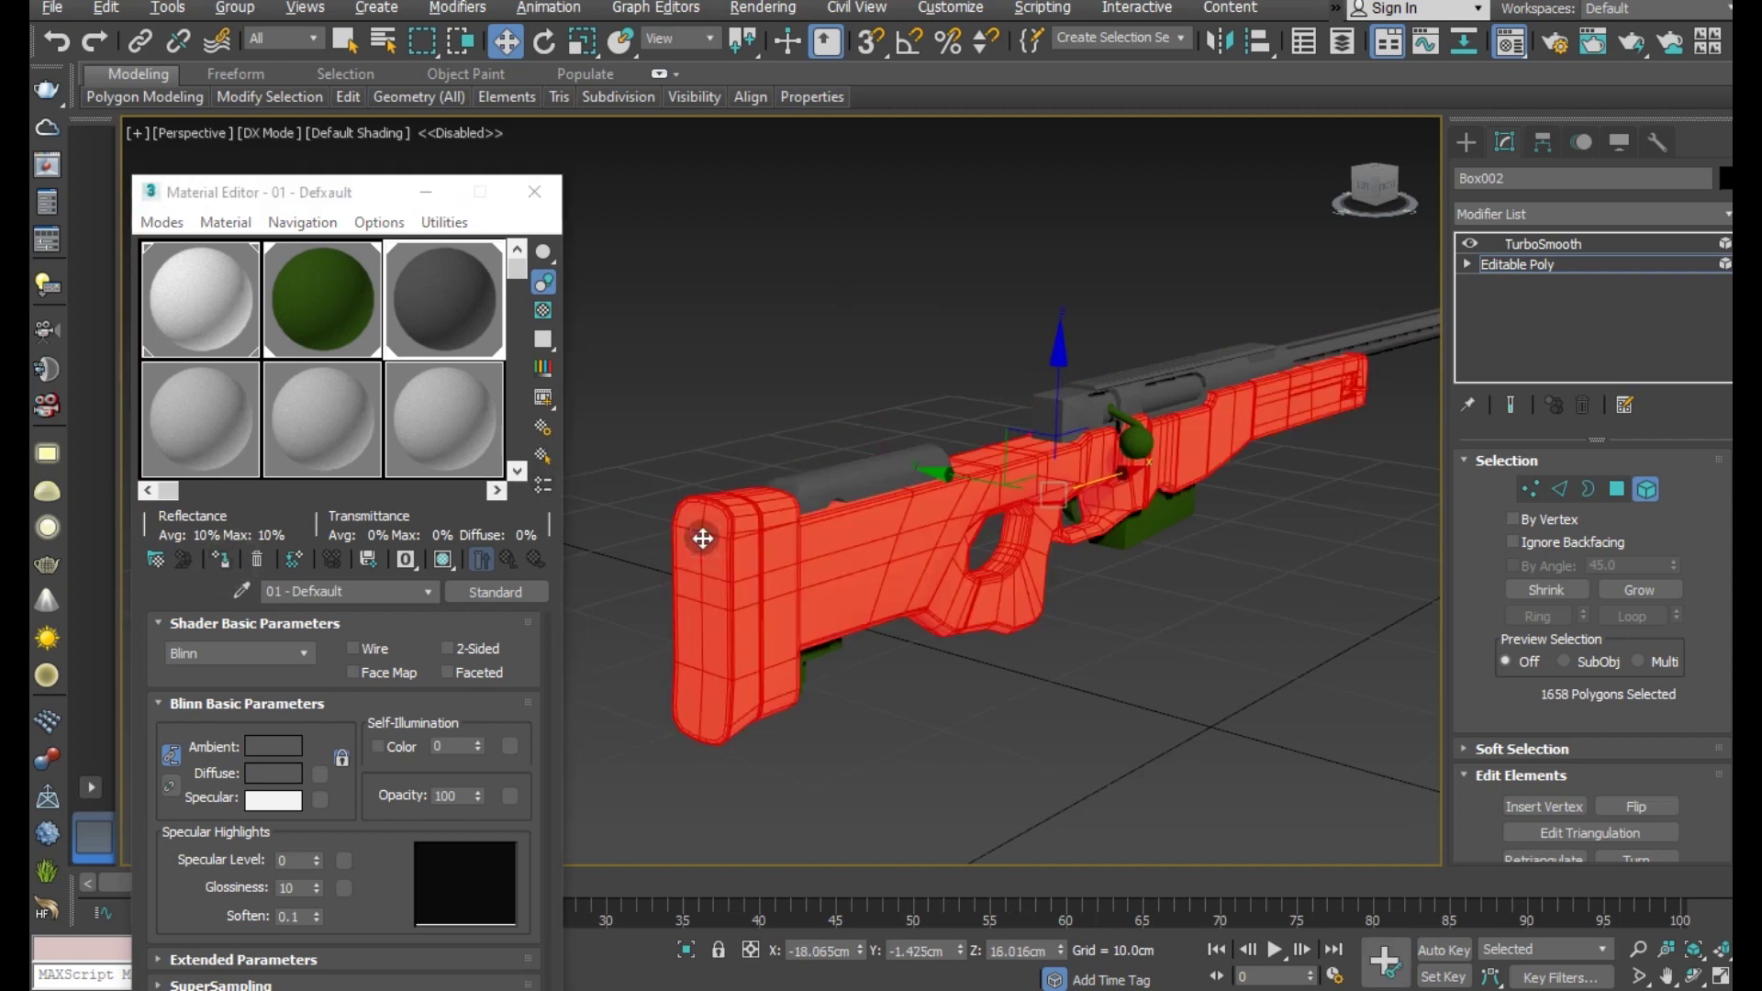
{"action": "left_click", "coordinate": [1620, 488]}
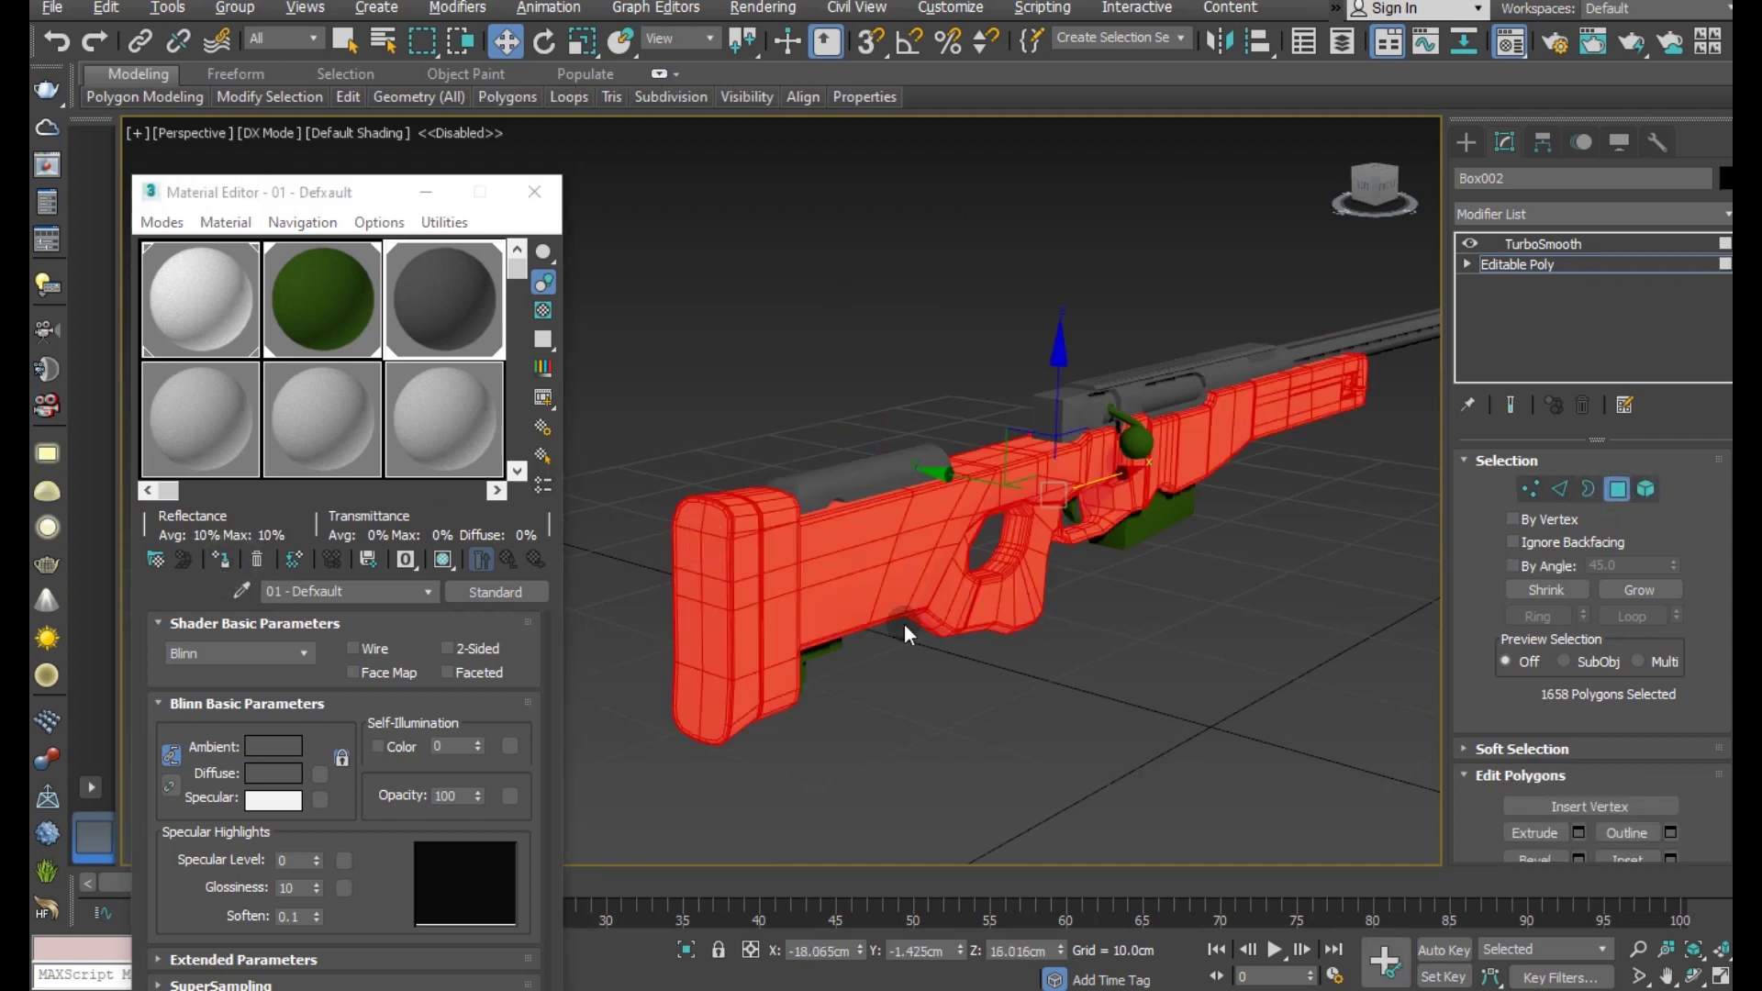
{"action": "left_click", "coordinate": [707, 631]}
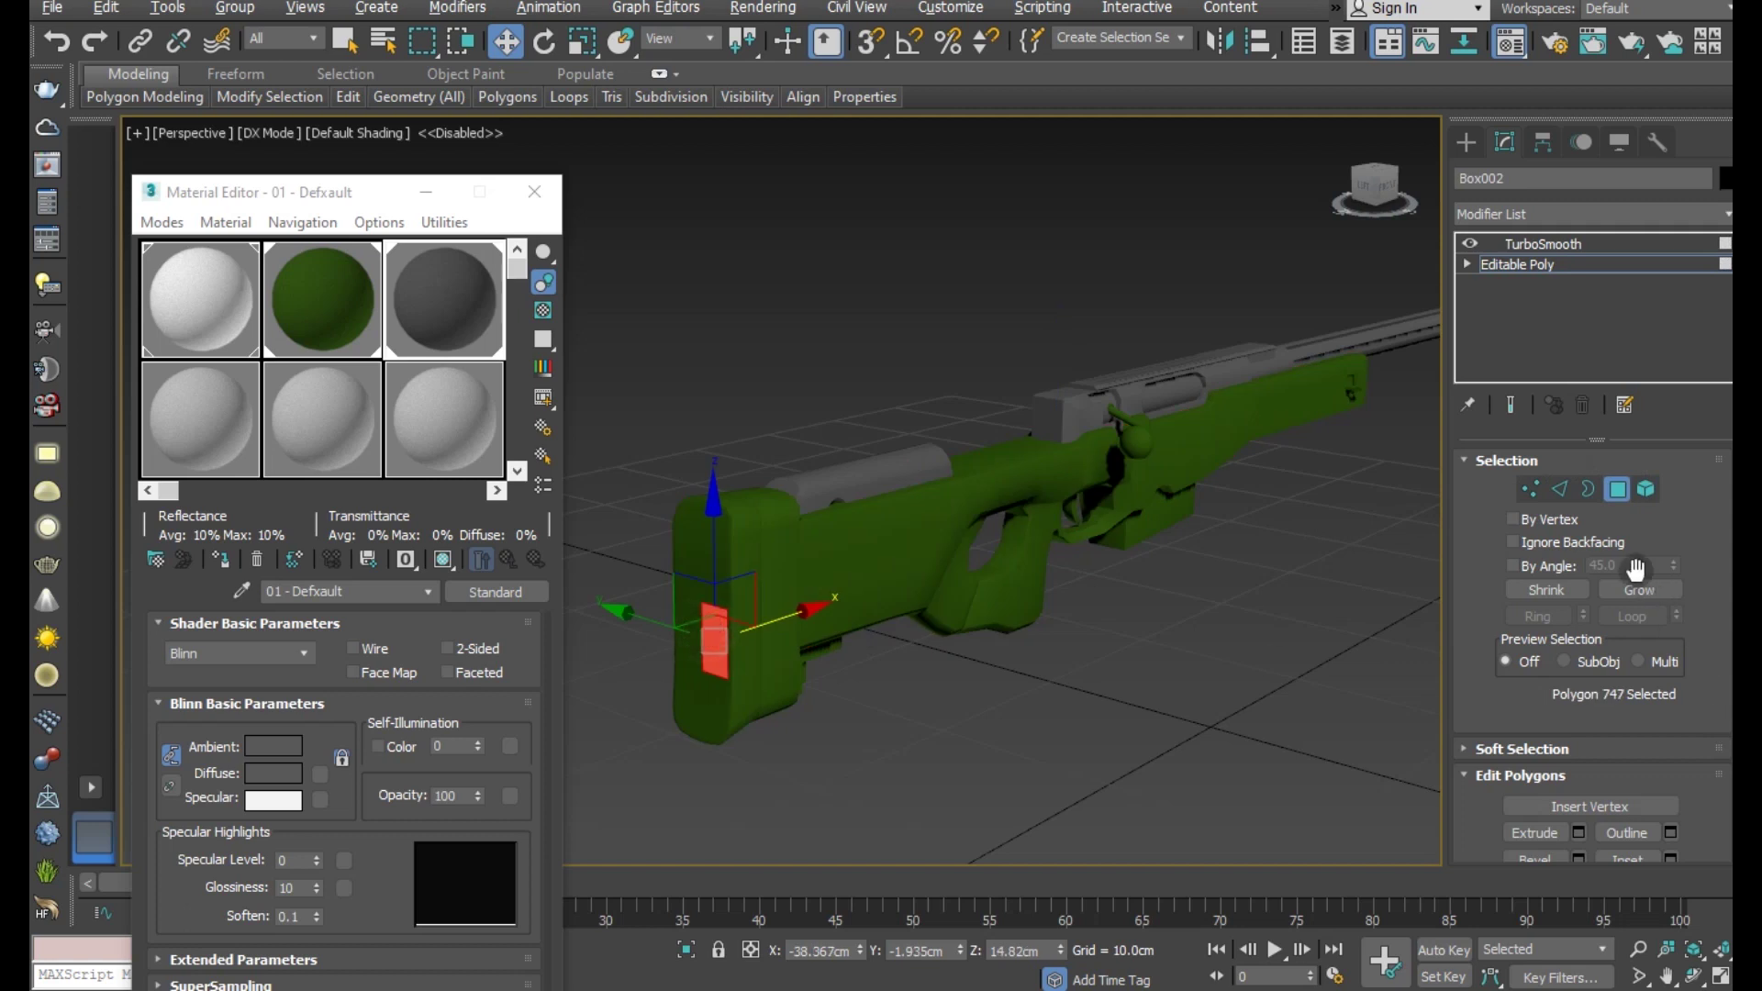
{"action": "left_click", "coordinate": [1513, 565]}
{"action": "left_click", "coordinate": [700, 667]}
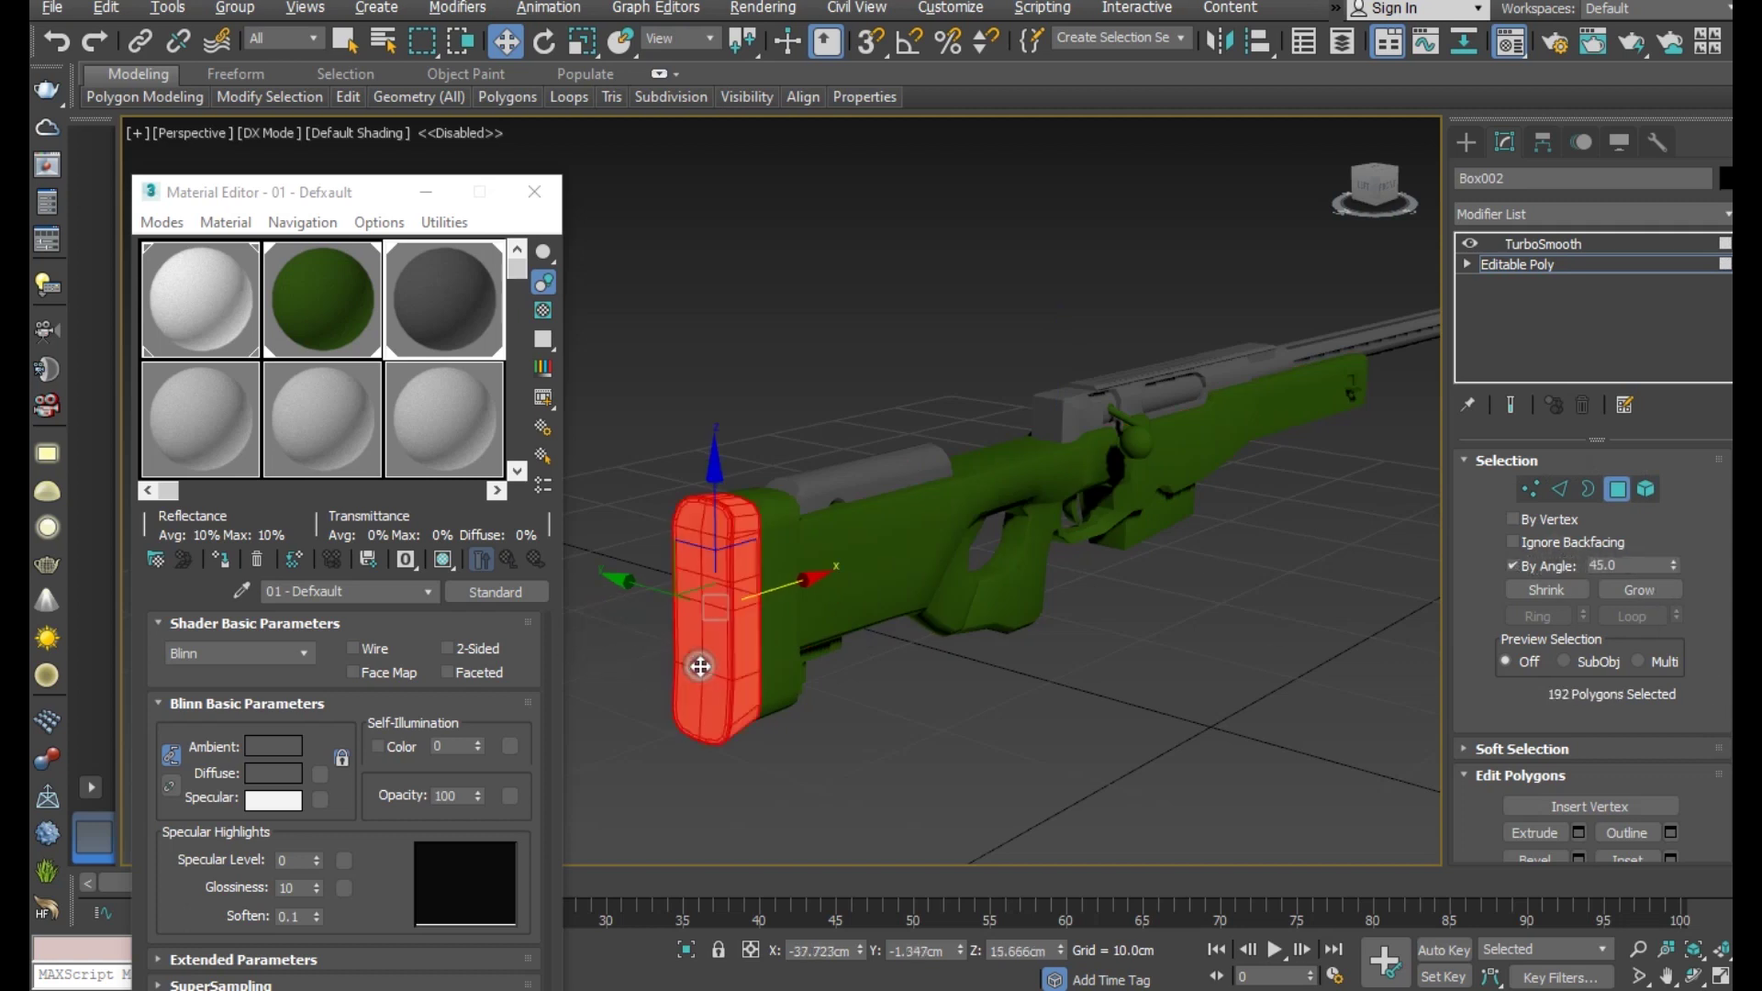
{"action": "left_click", "coordinate": [229, 560]}
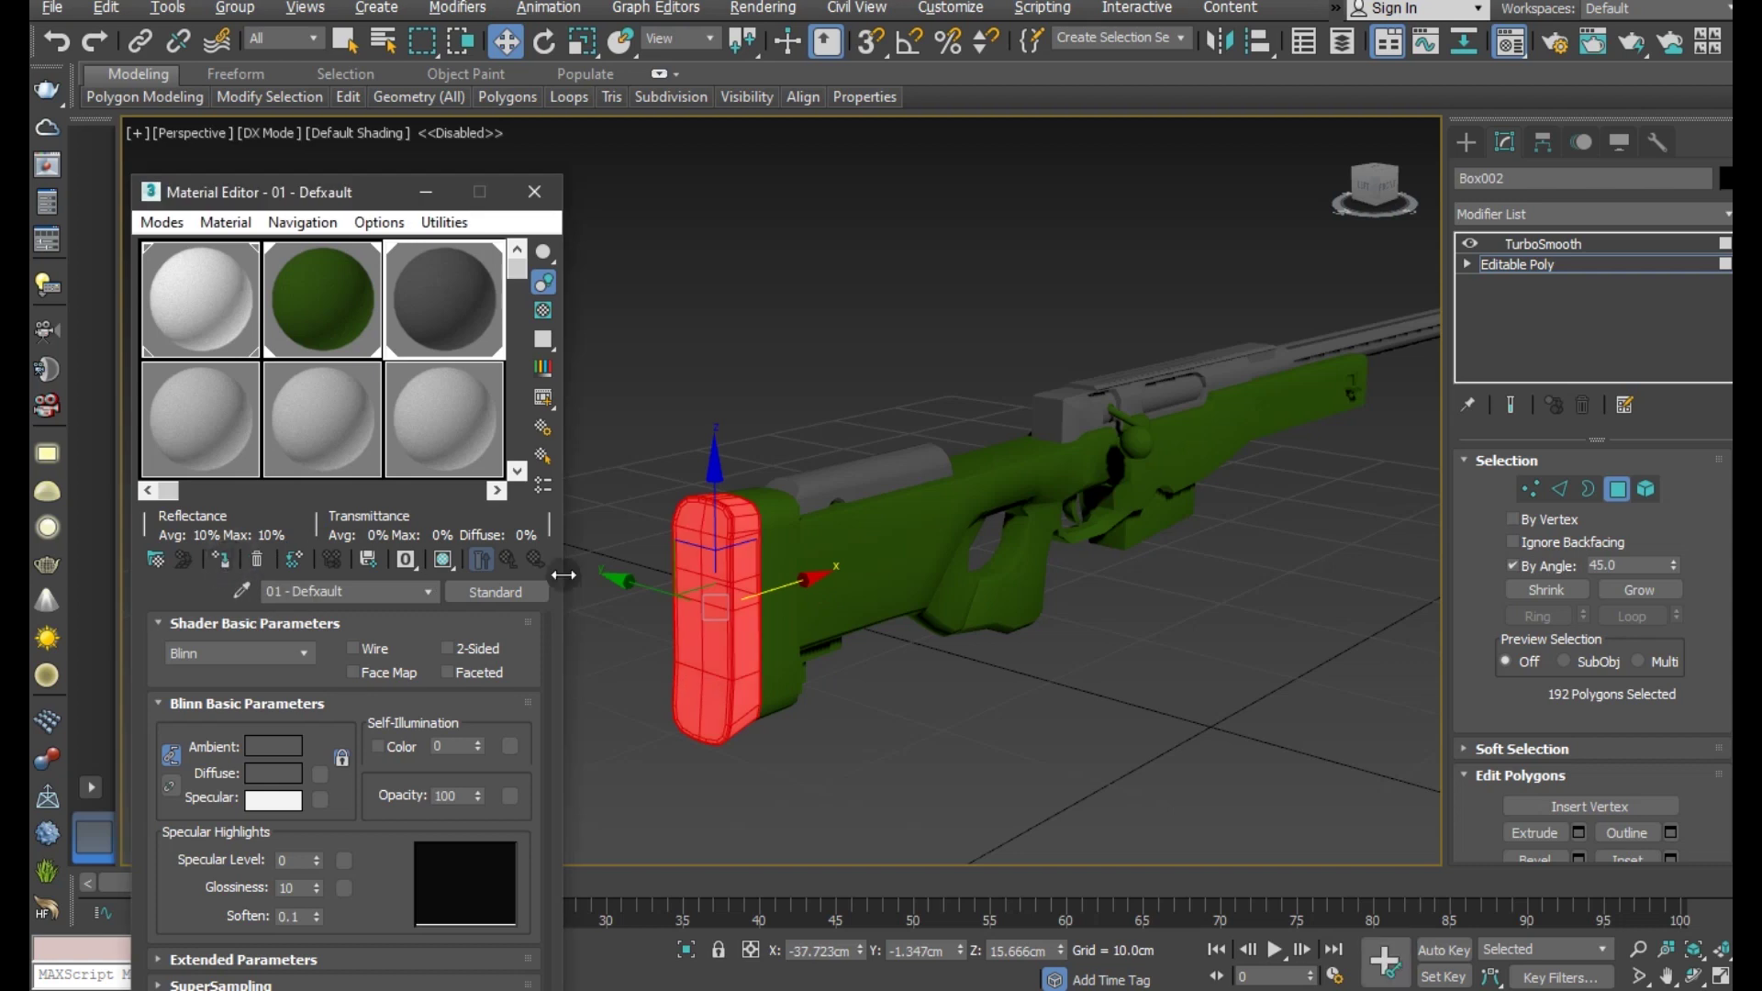
{"action": "left_click", "coordinate": [1403, 468]}
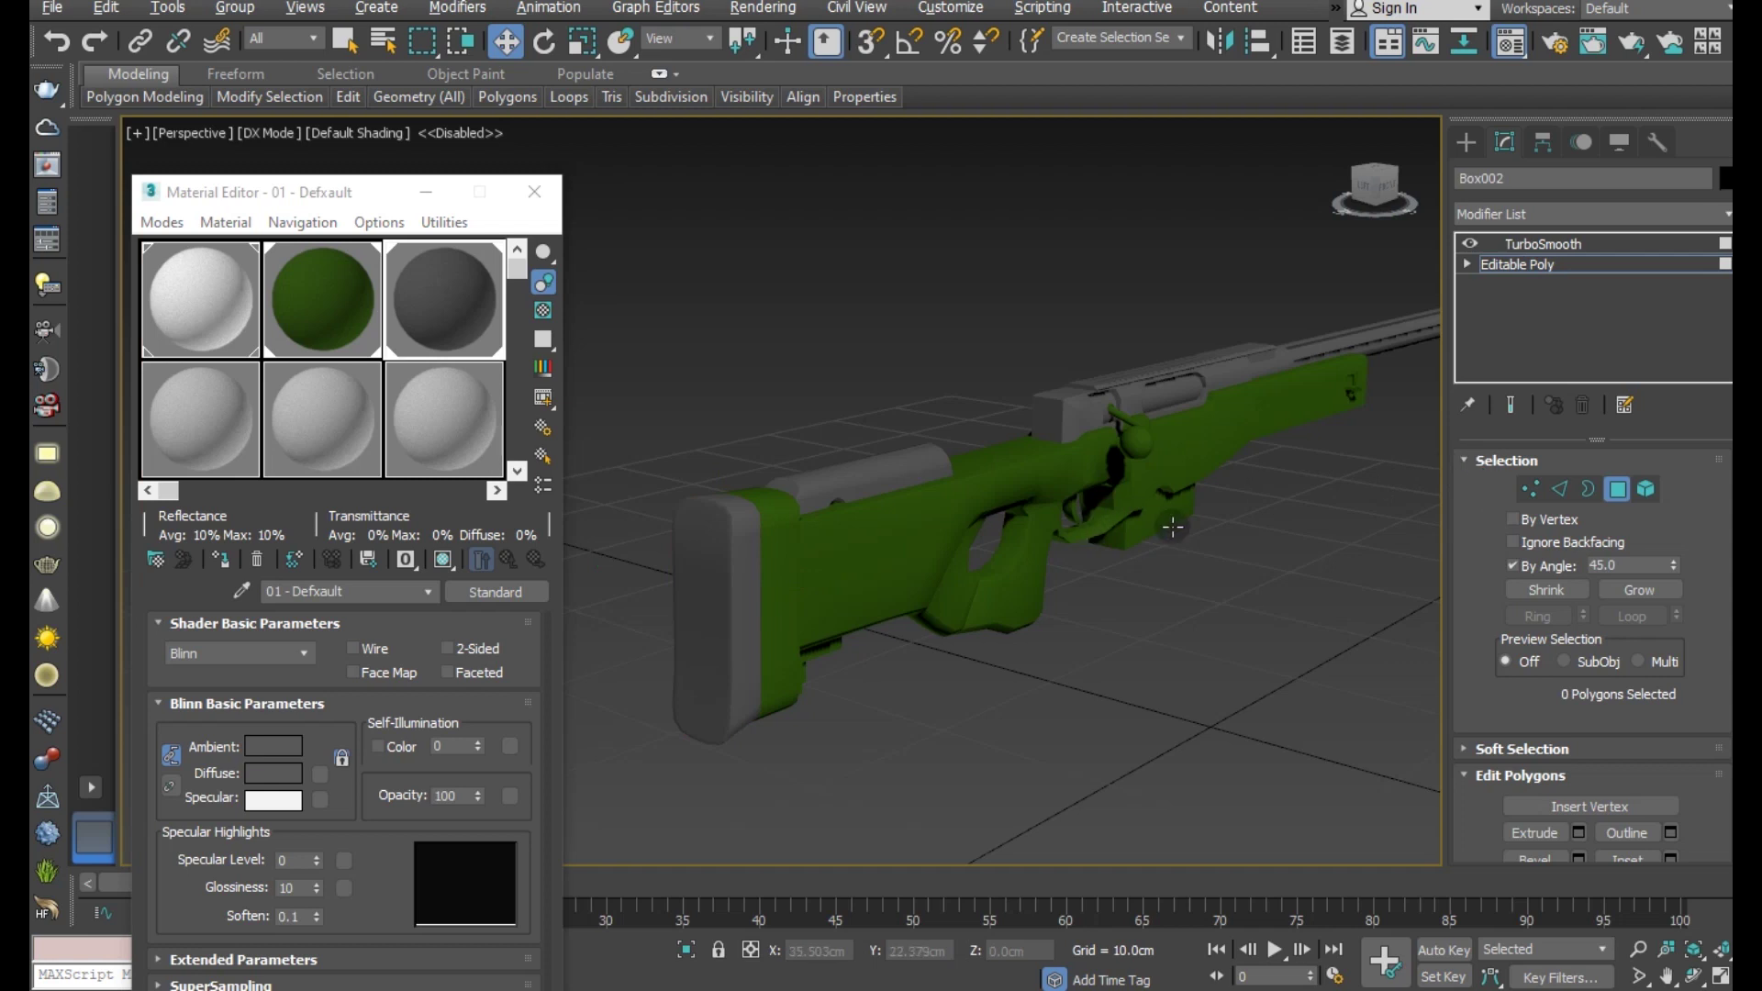
- Assign the dark grey material to the box element under the receiver
{"action": "middle_click_drag", "start_coordinate": [1173, 527], "coordinate": [1144, 554], "text": "alt"}
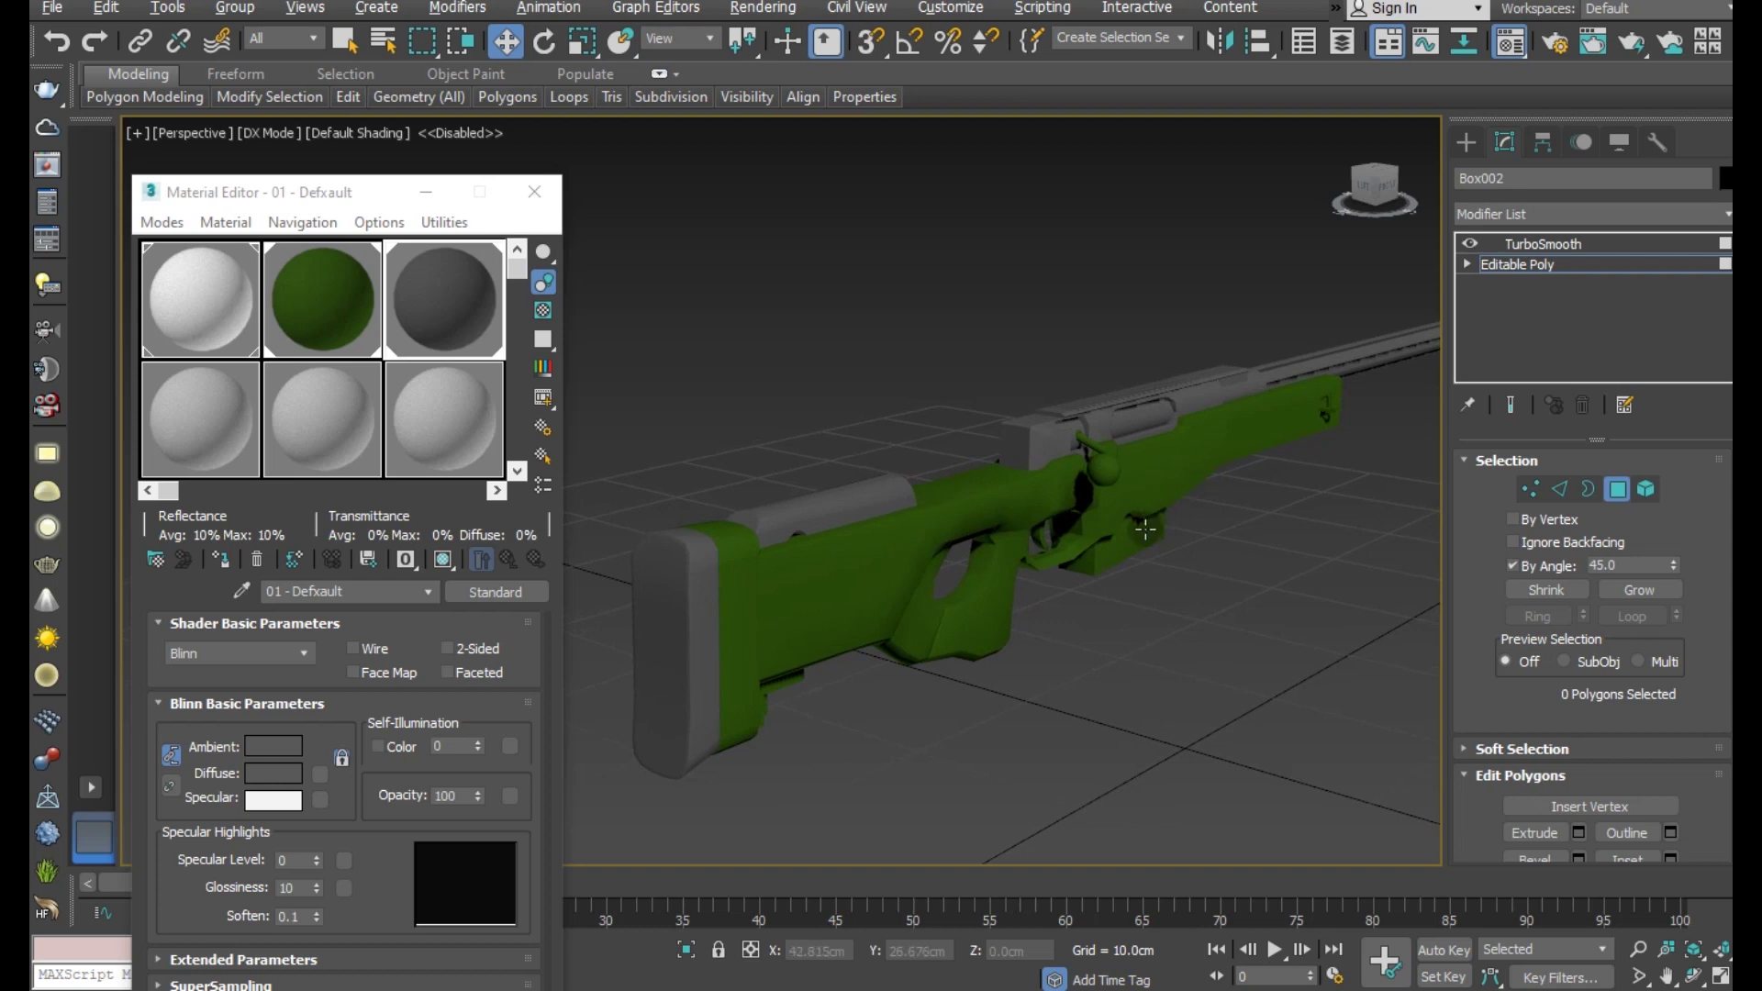
{"action": "left_click", "coordinate": [1145, 530]}
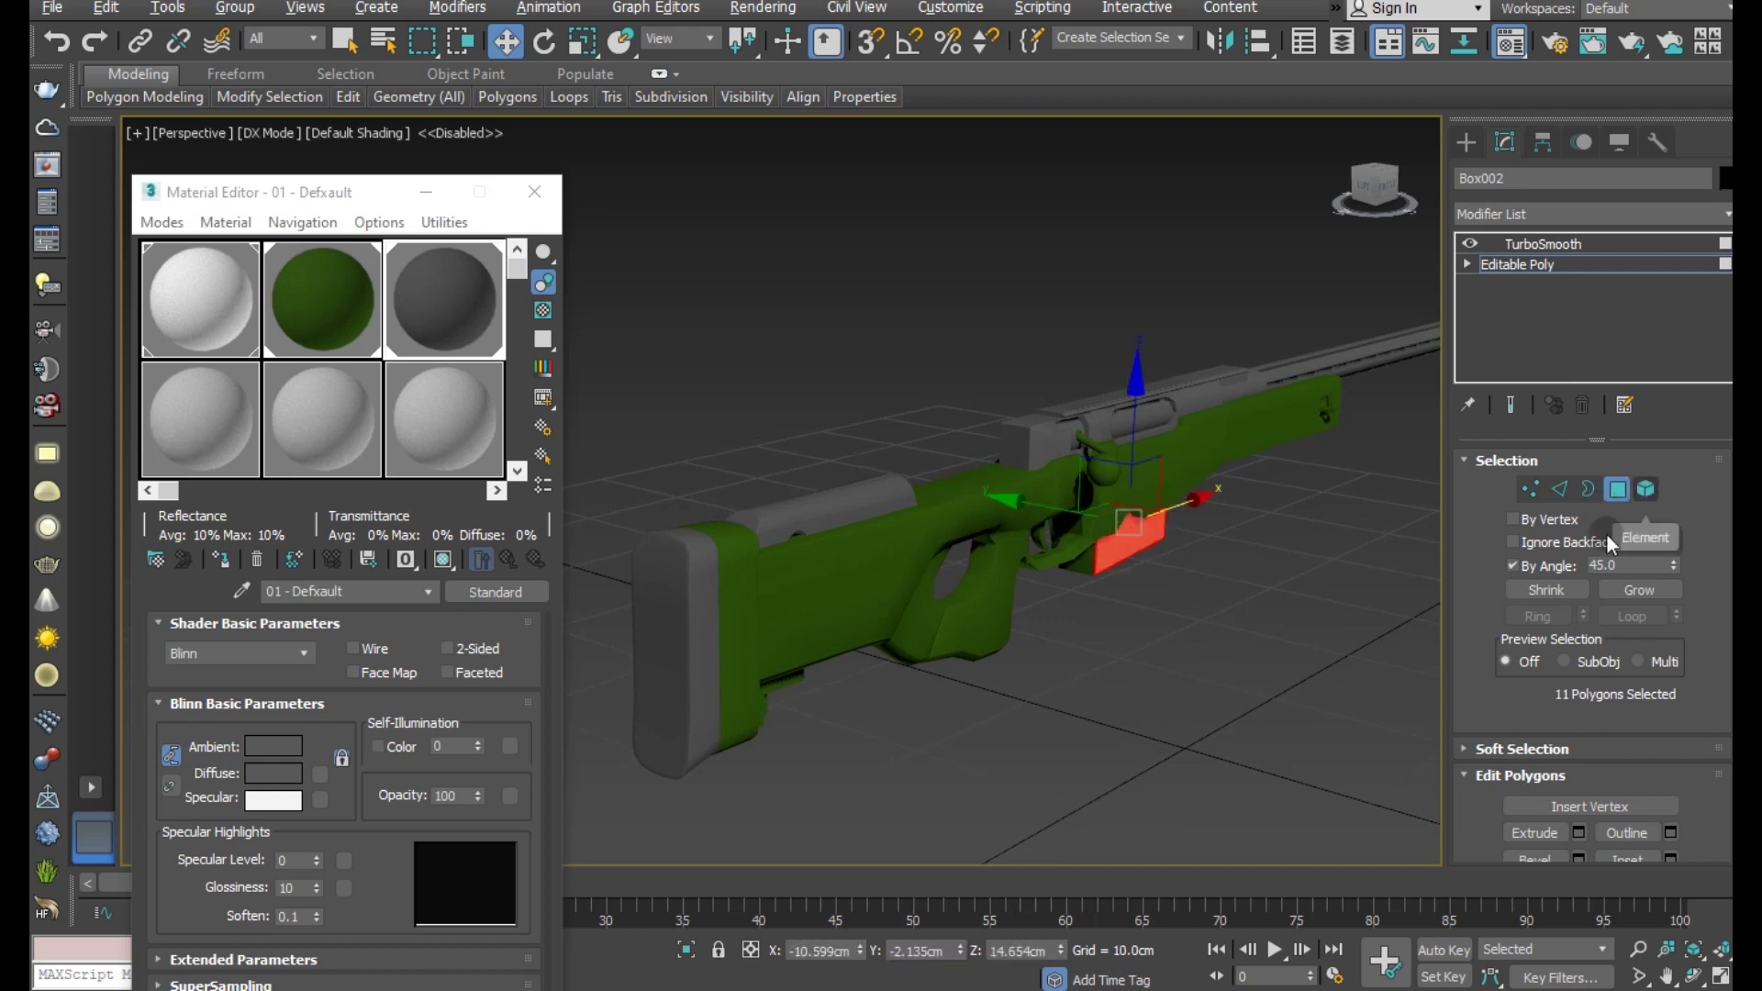
{"action": "left_click", "coordinate": [1648, 491]}
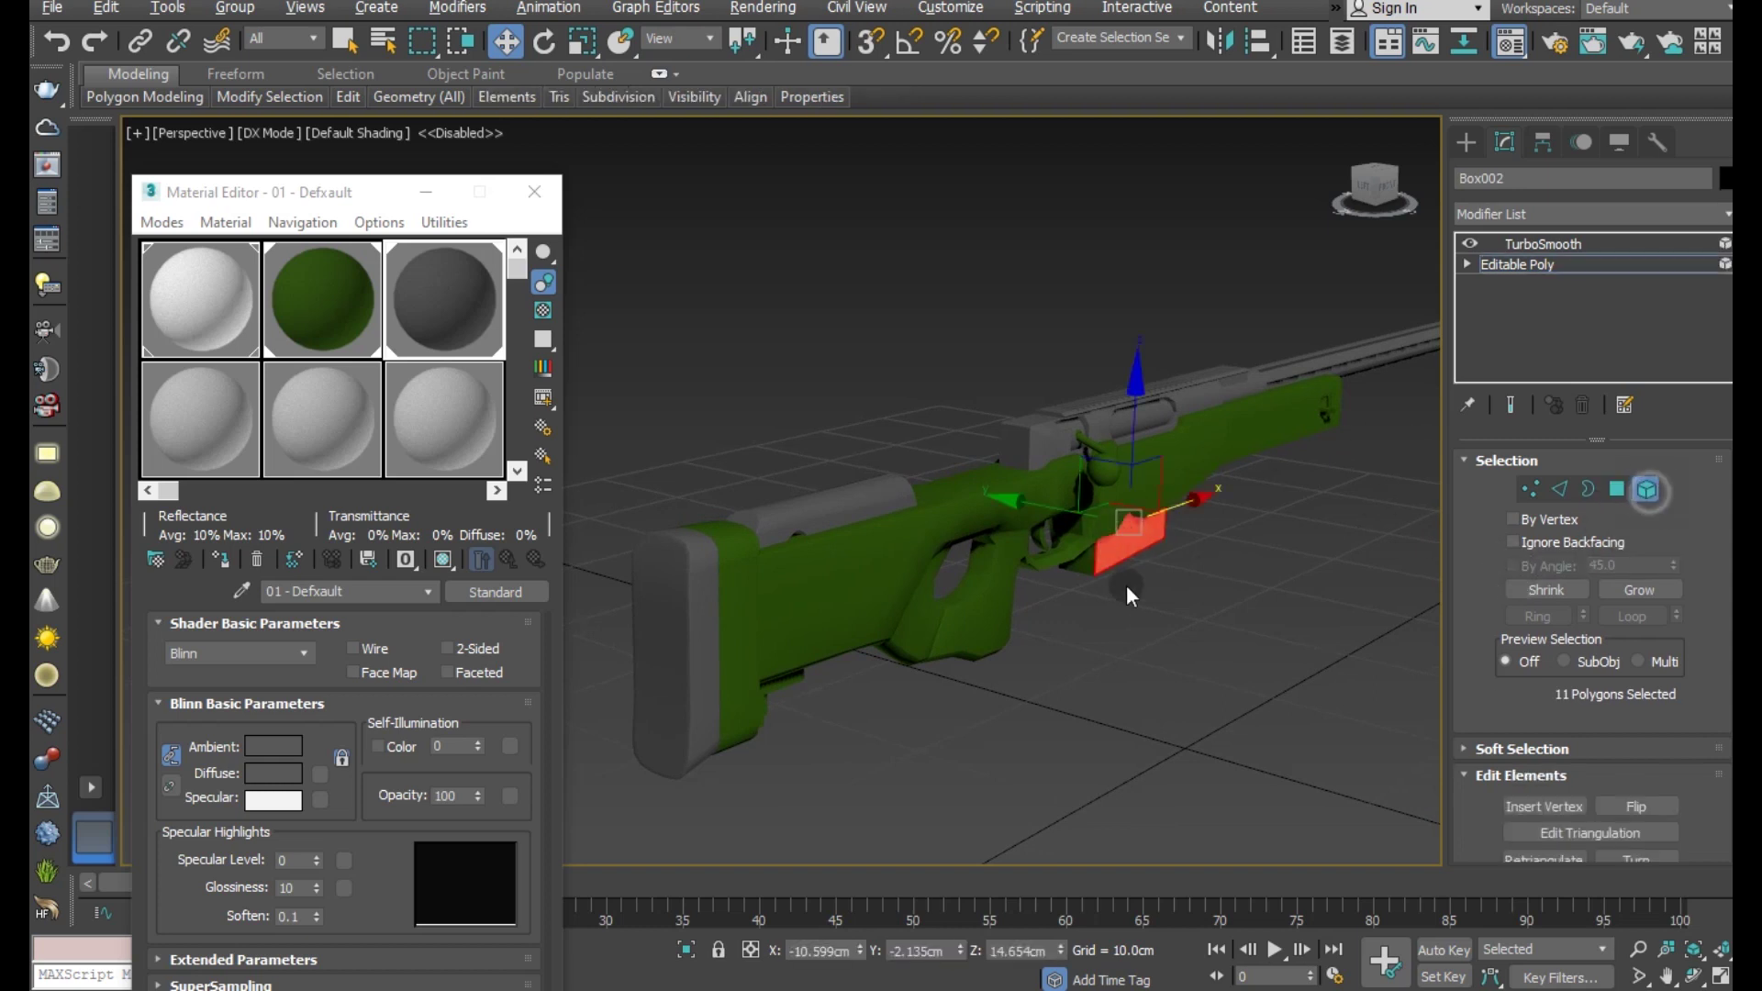
{"action": "left_click", "coordinate": [1108, 567]}
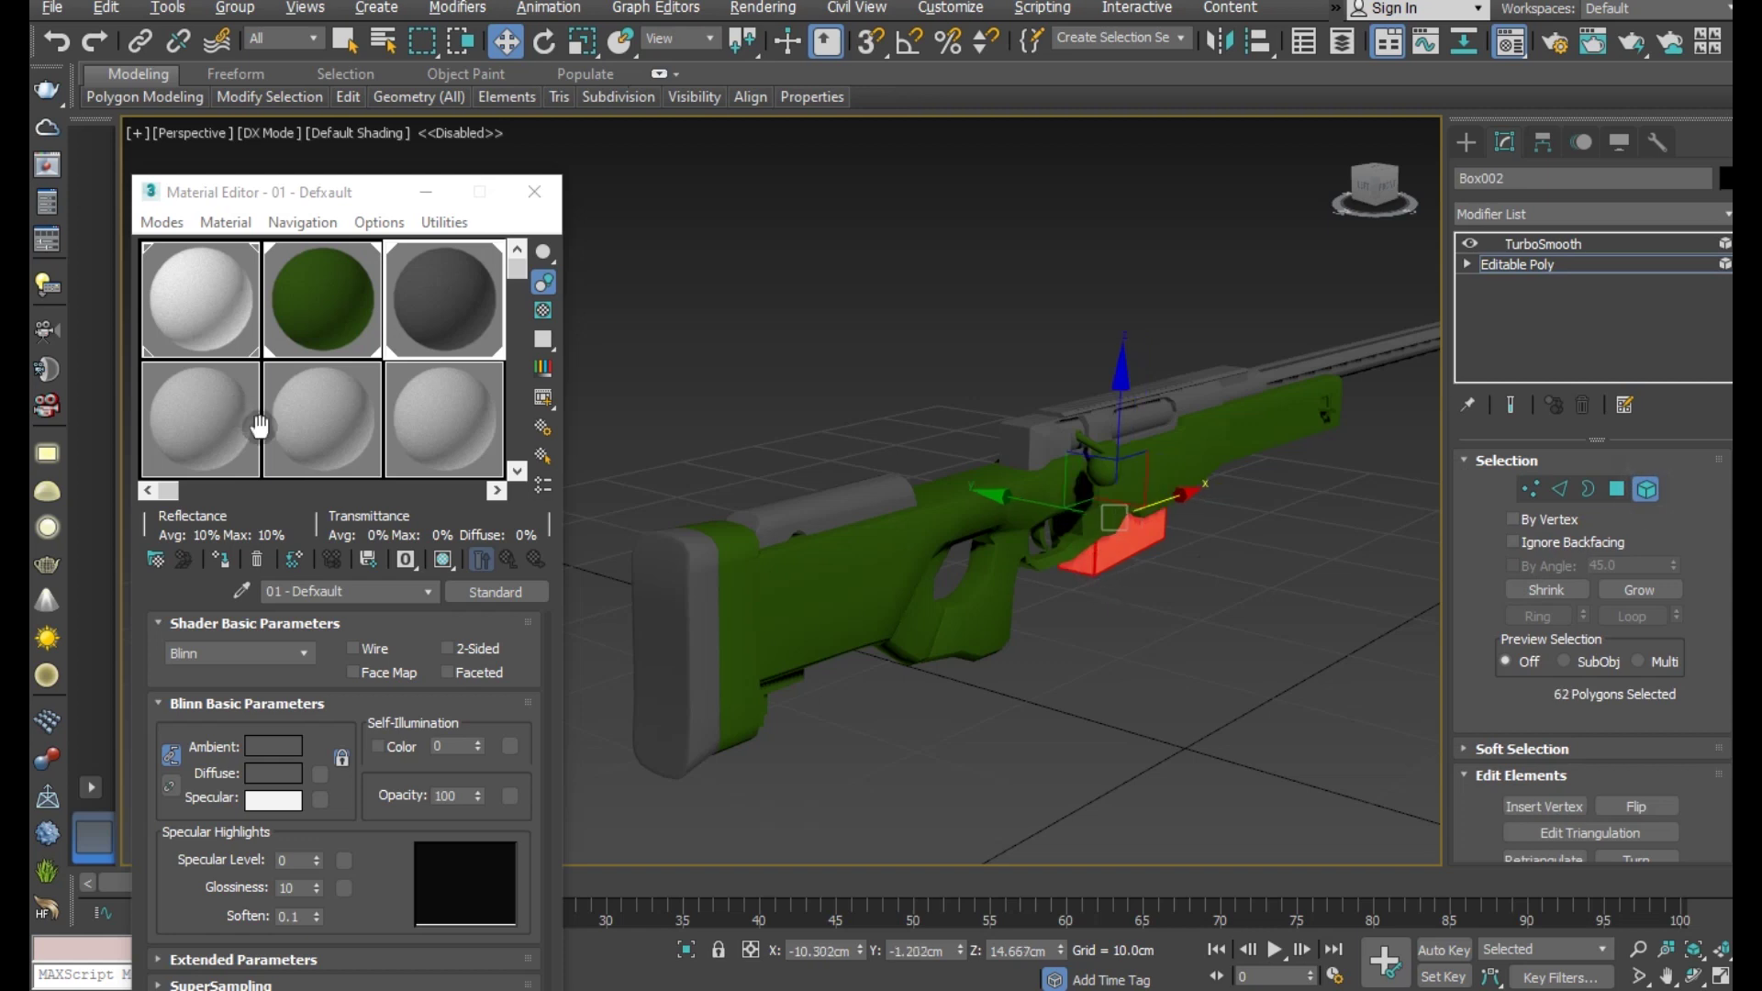
{"action": "left_click", "coordinate": [221, 559]}
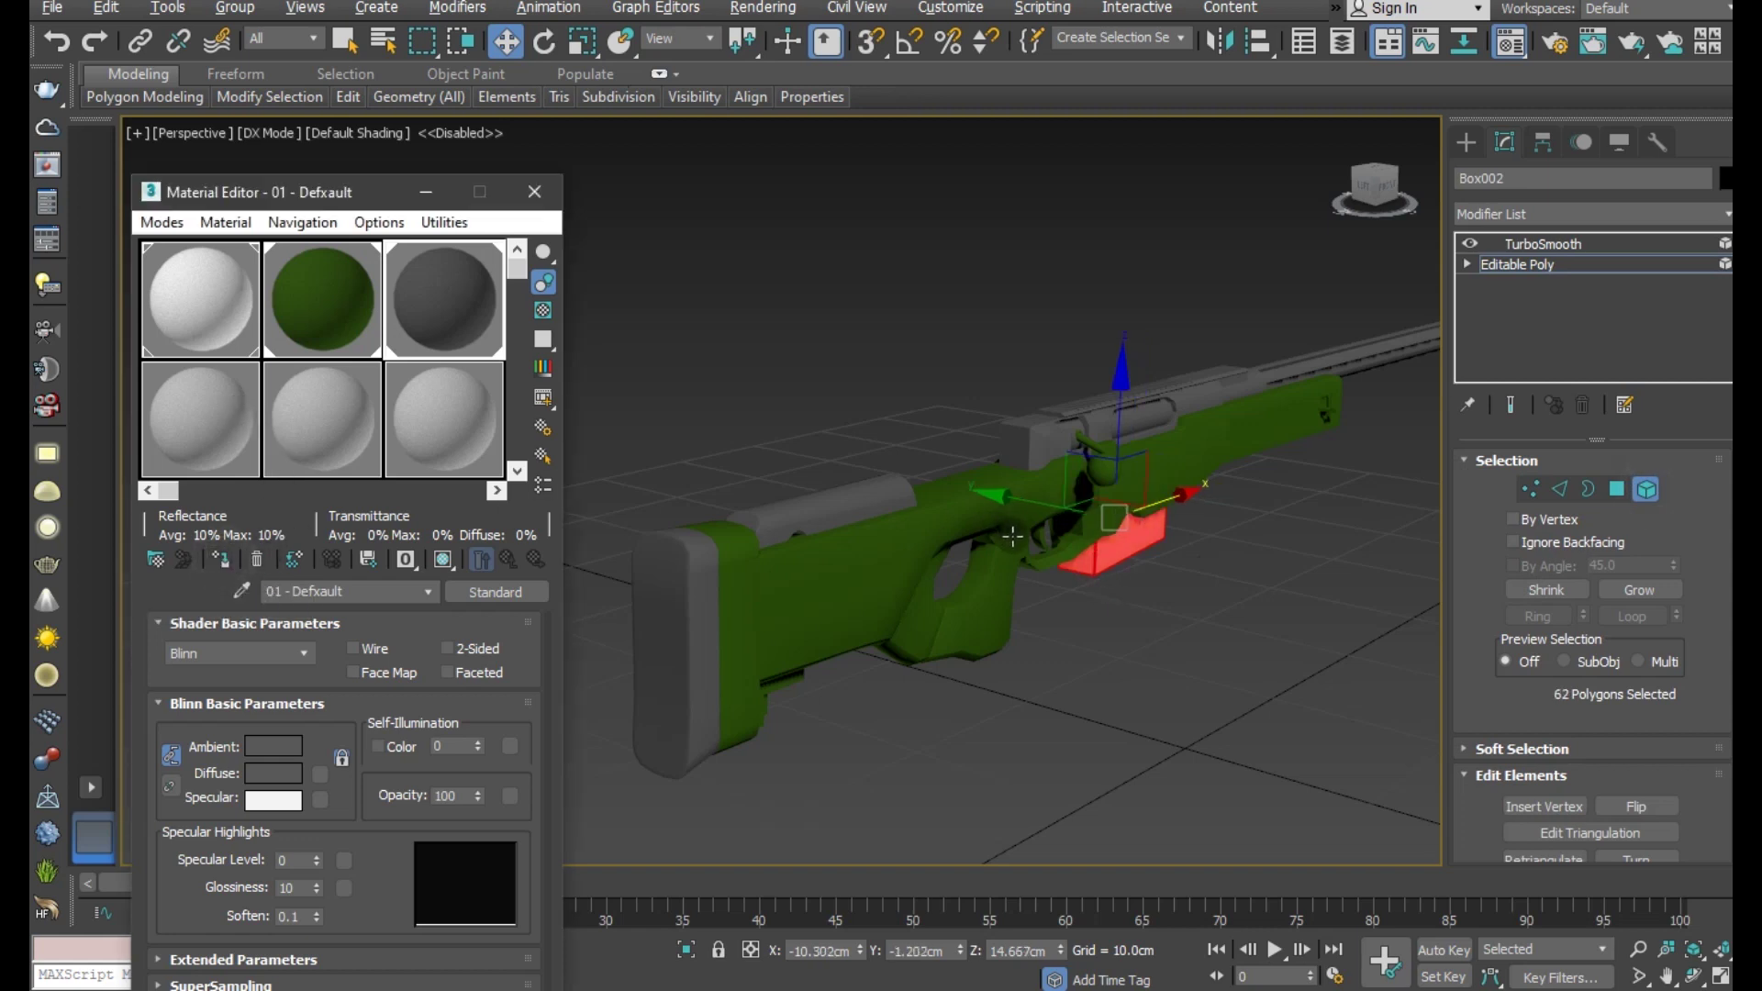
- Check the trigger and bolt knob elements, then return to Editable Poly and deselect
{"action": "middle_click_drag", "start_coordinate": [684, 518], "coordinate": [911, 557], "text": "alt"}
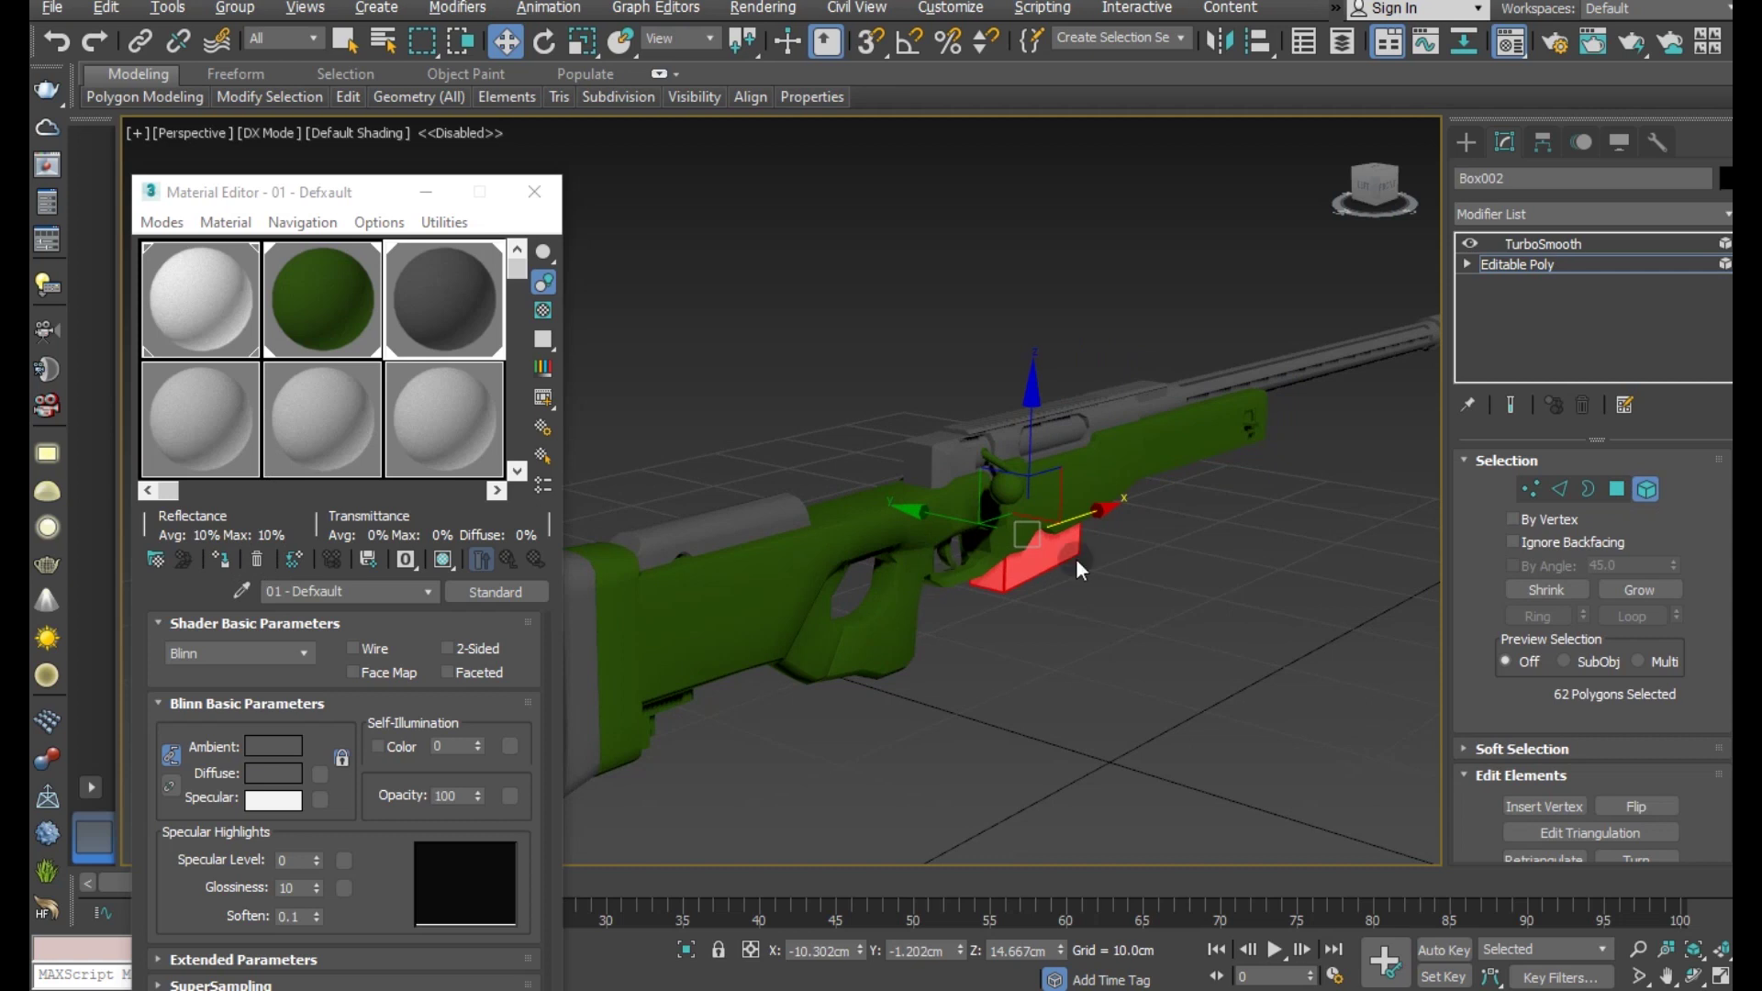
{"action": "middle_click_drag", "start_coordinate": [1076, 558], "coordinate": [1054, 565], "text": "alt"}
{"action": "scroll", "coordinate": [1054, 566], "scroll_direction": "down", "scroll_amount": 3}
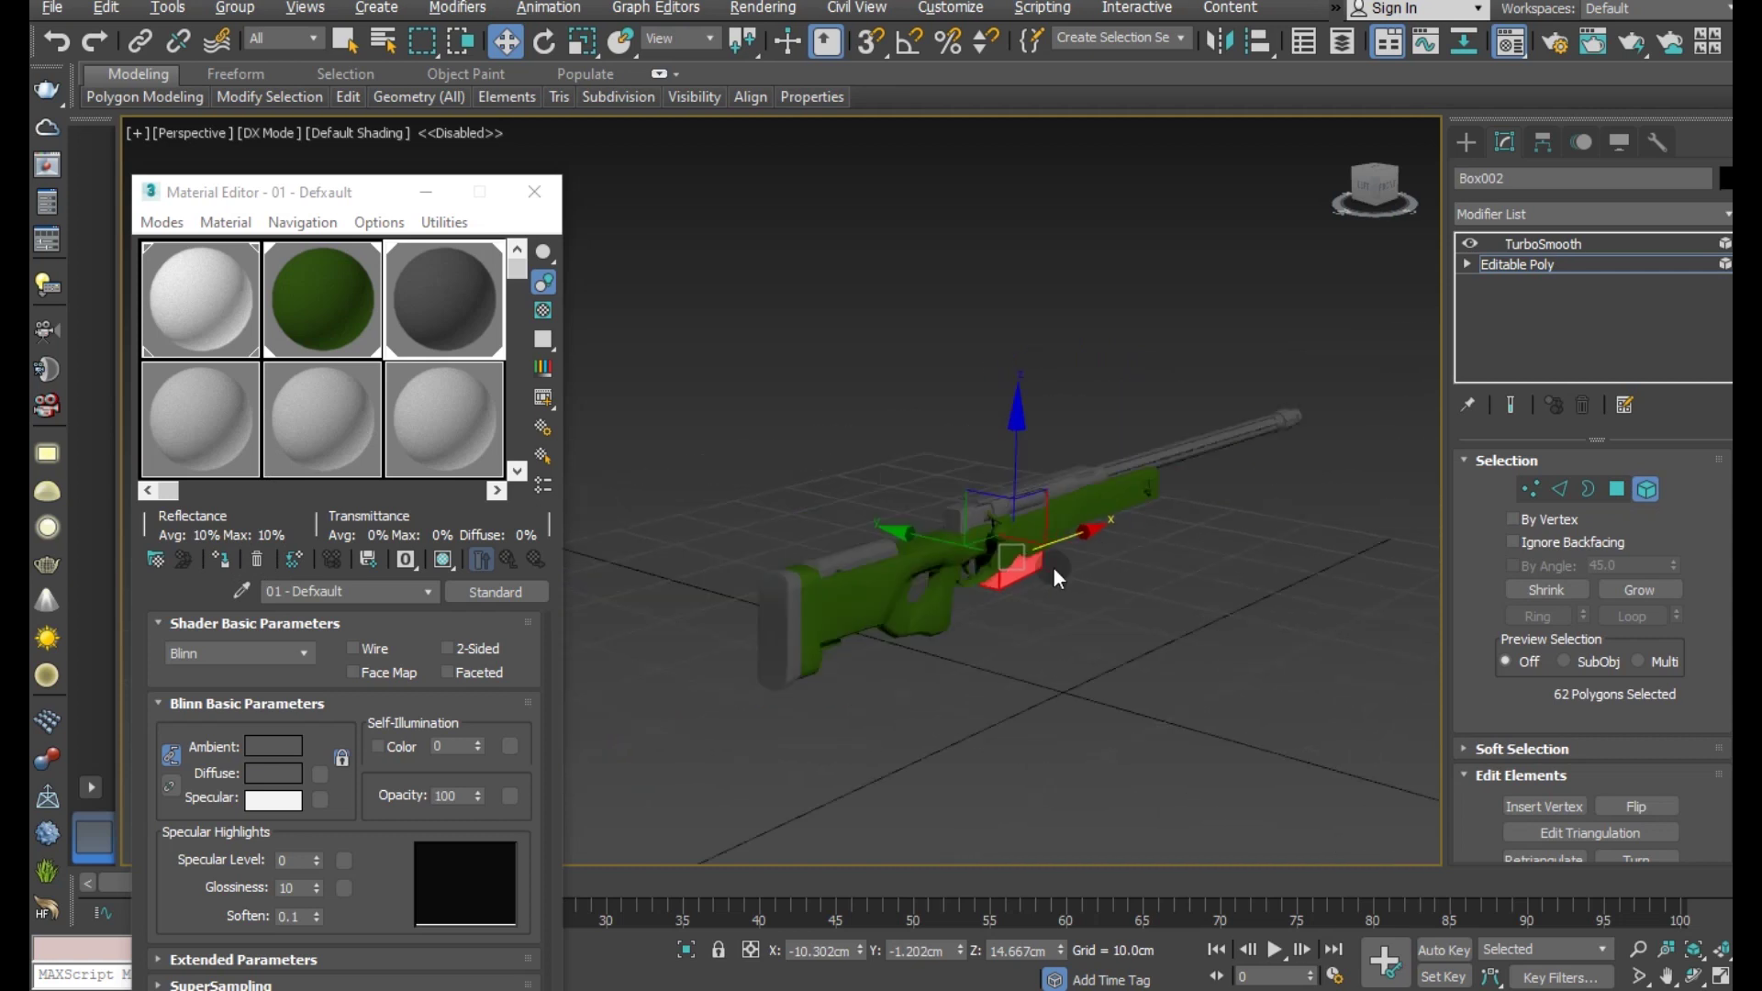
{"action": "scroll", "coordinate": [968, 564], "scroll_direction": "up", "scroll_amount": 3}
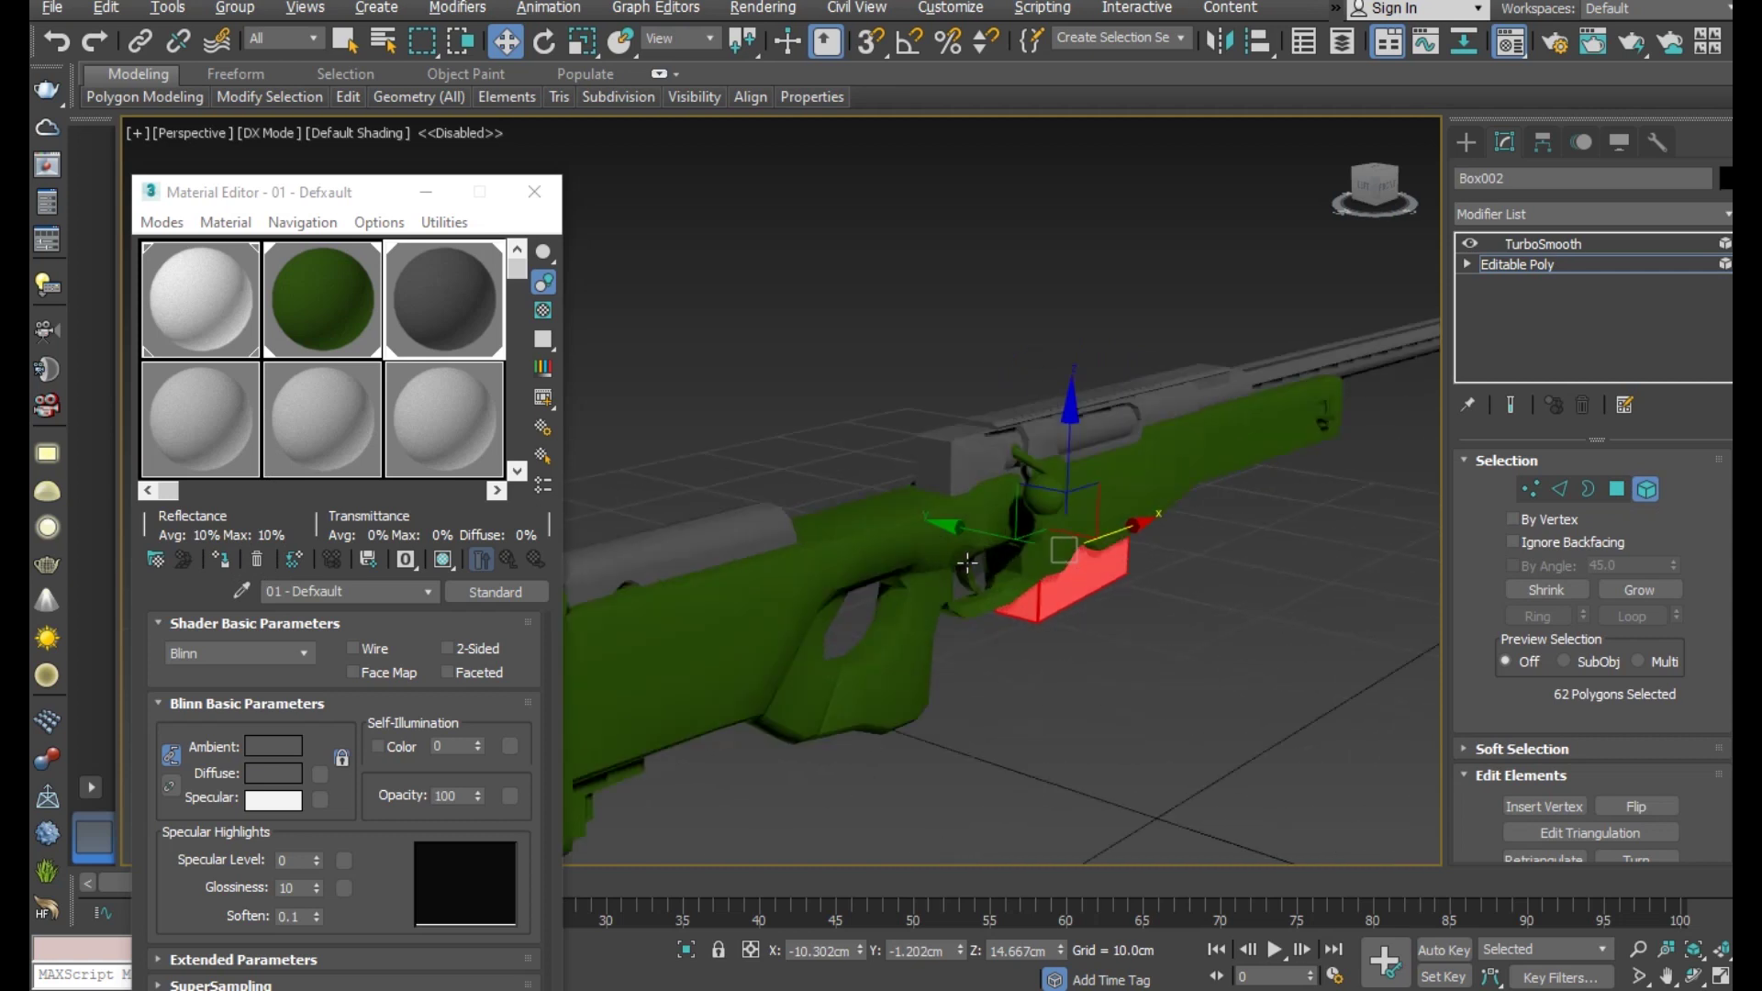
{"action": "left_click", "coordinate": [970, 570]}
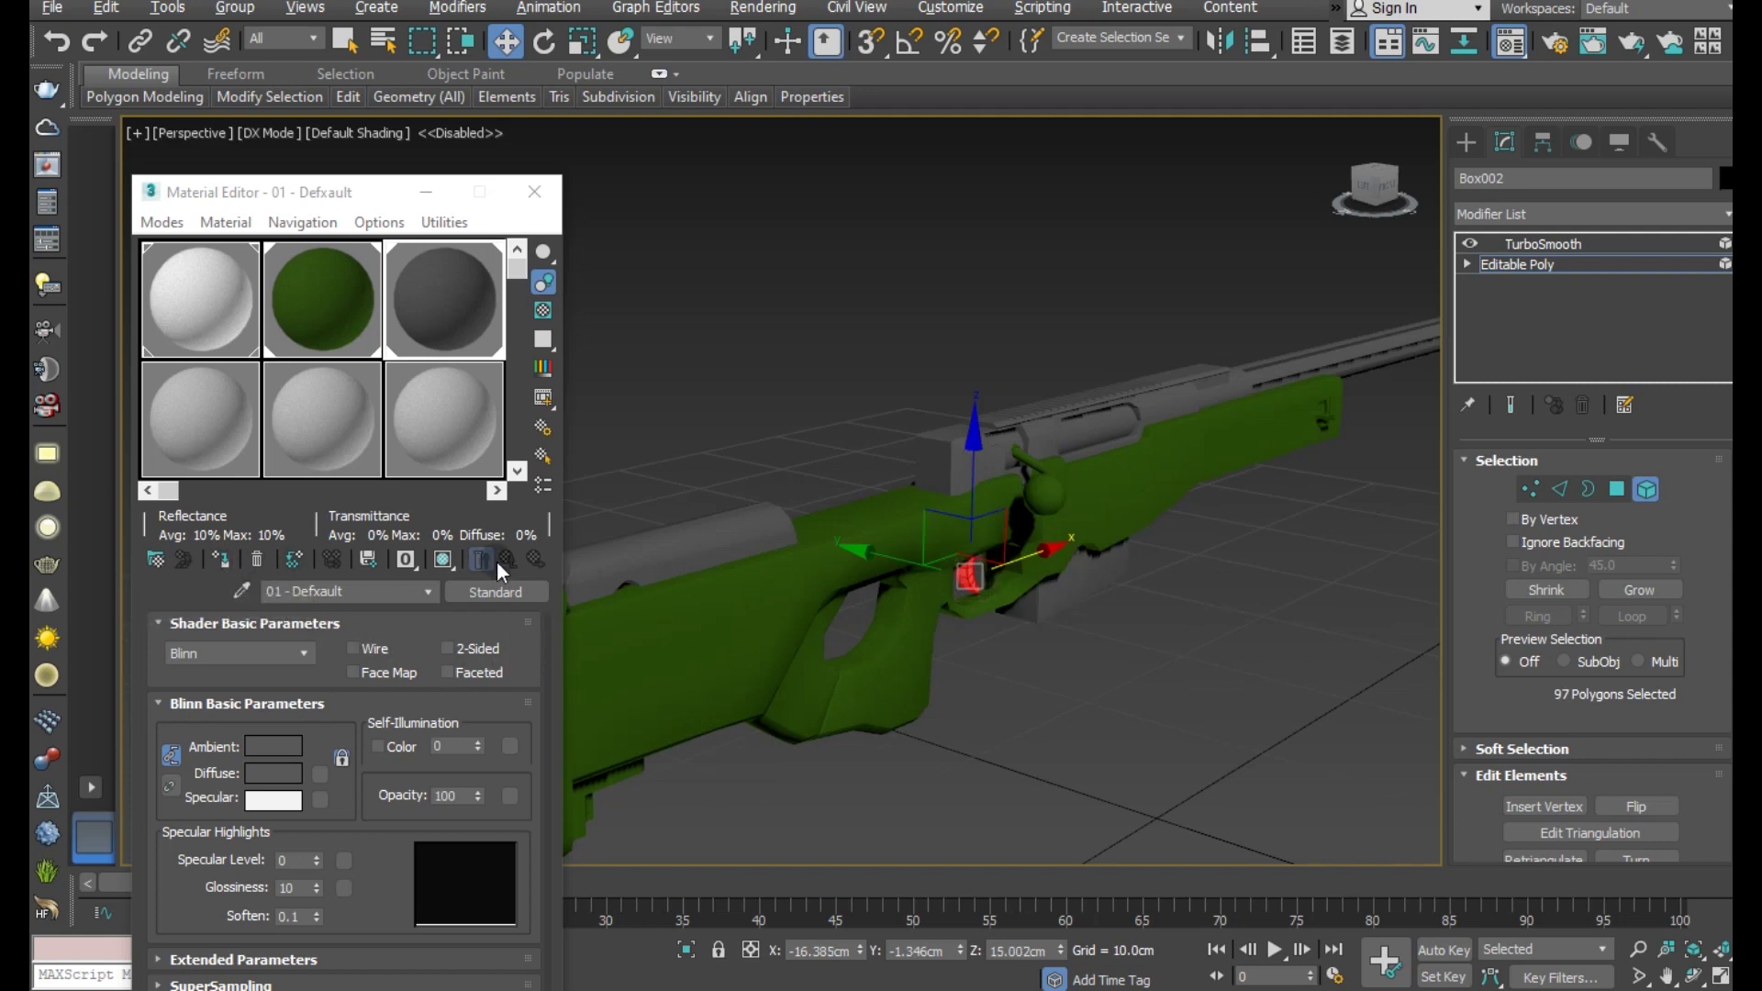
{"action": "left_click", "coordinate": [1231, 570]}
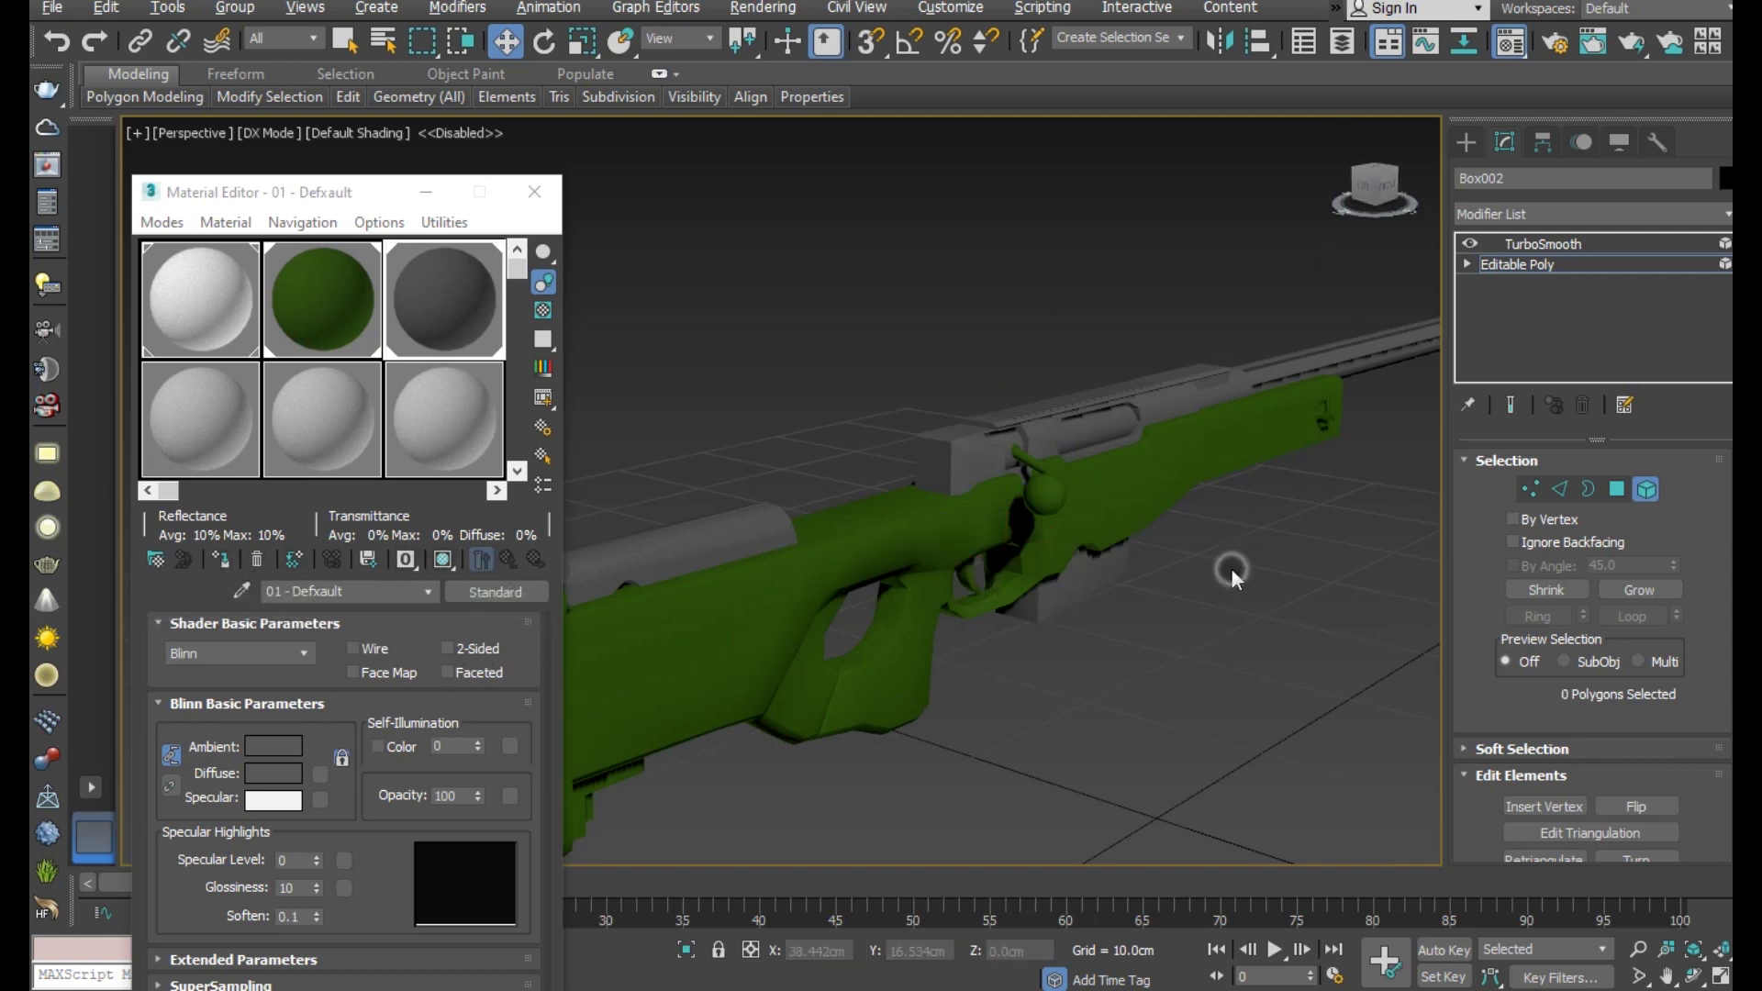
{"action": "left_click", "coordinate": [1033, 484]}
{"action": "scroll", "coordinate": [1033, 484], "scroll_direction": "up", "scroll_amount": 2}
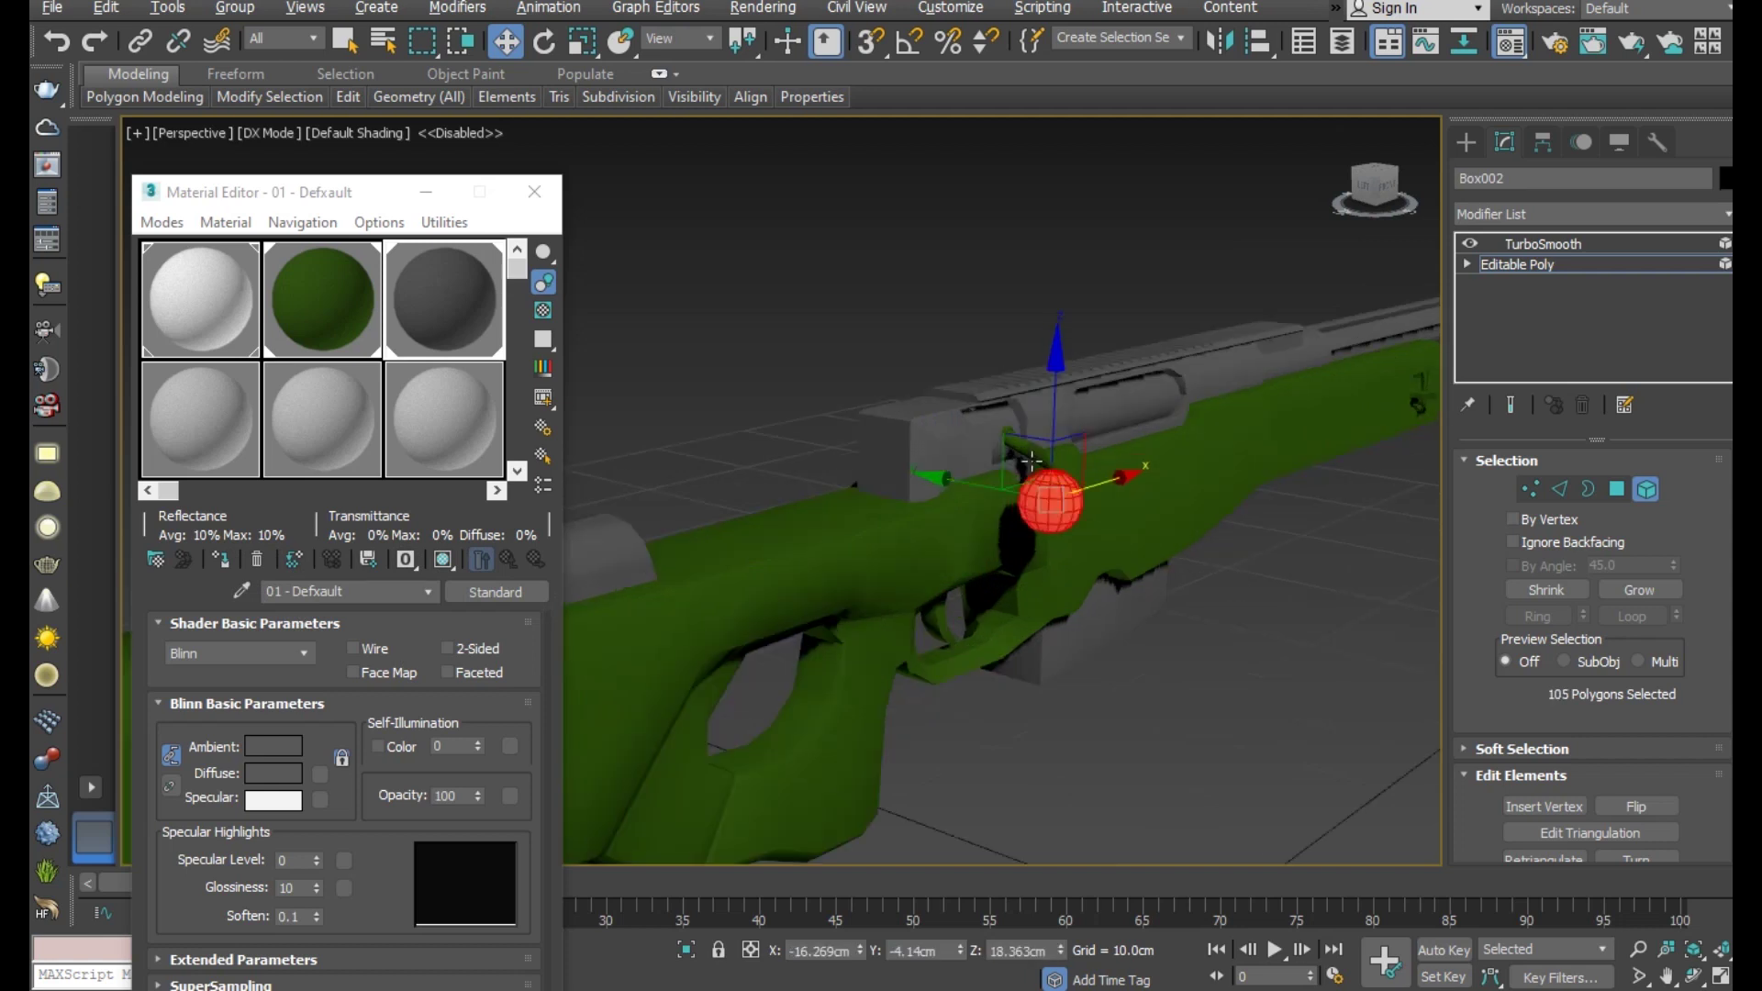
{"action": "left_click", "coordinate": [1231, 618]}
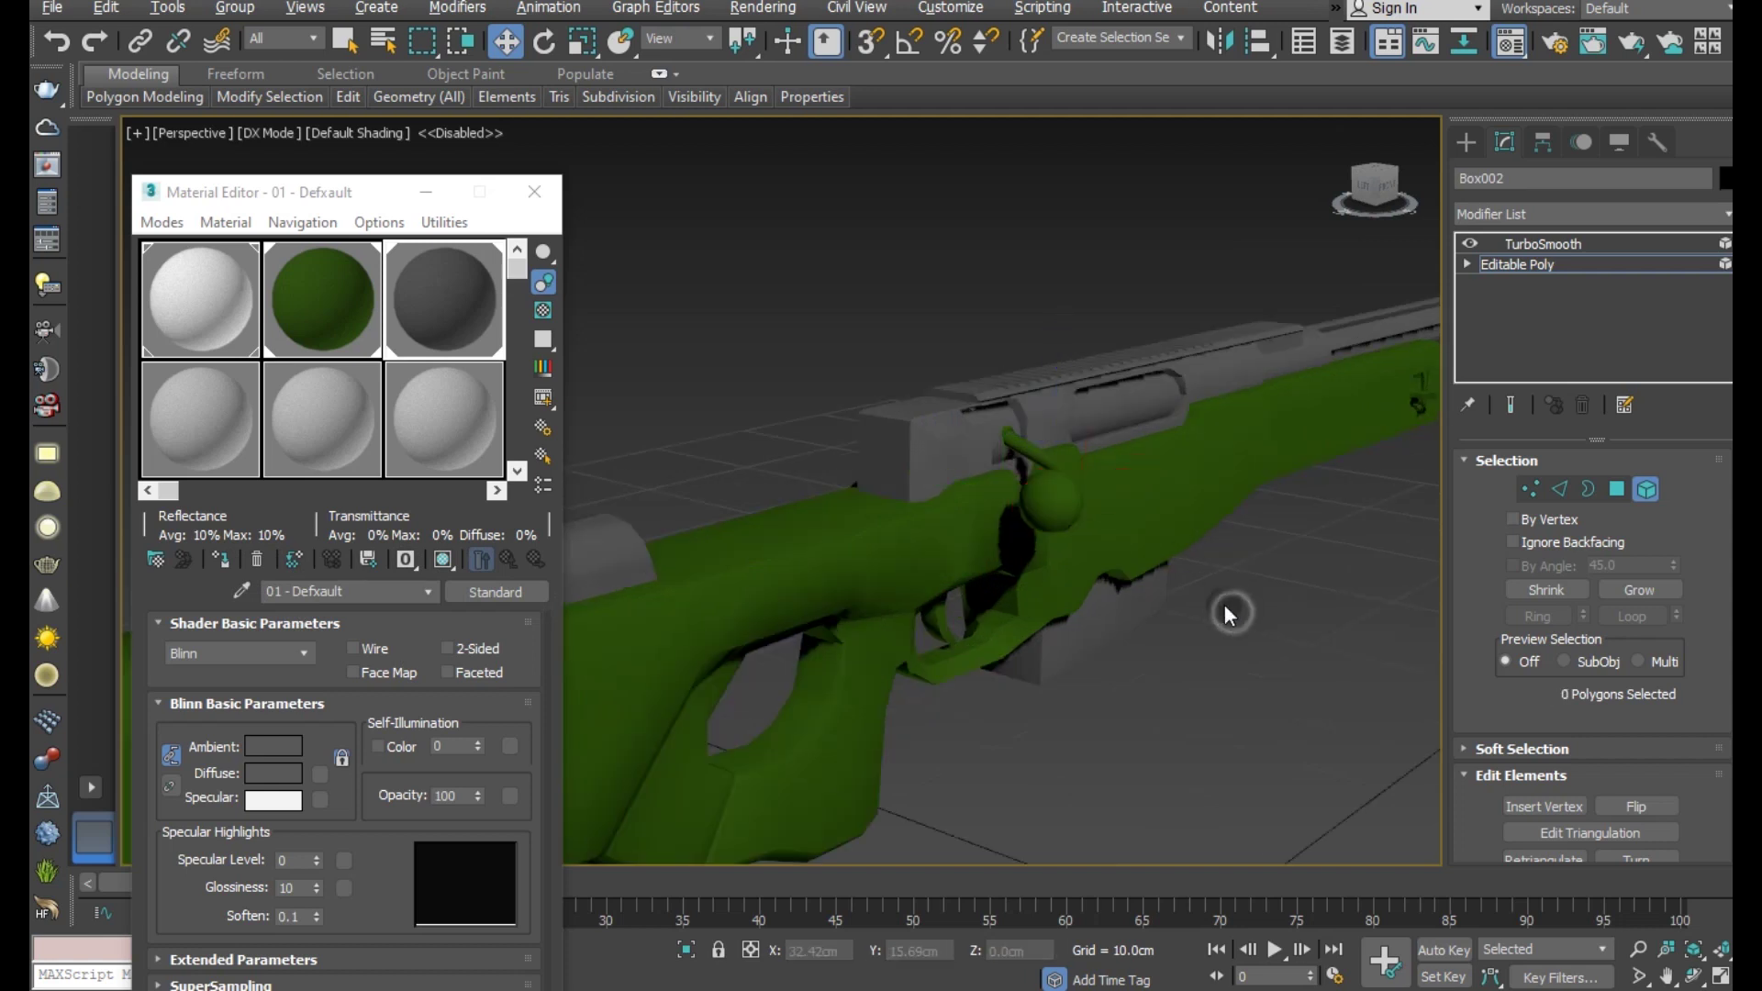
{"action": "scroll", "coordinate": [1231, 618], "scroll_direction": "down", "scroll_amount": 2}
{"action": "left_click", "coordinate": [1561, 265]}
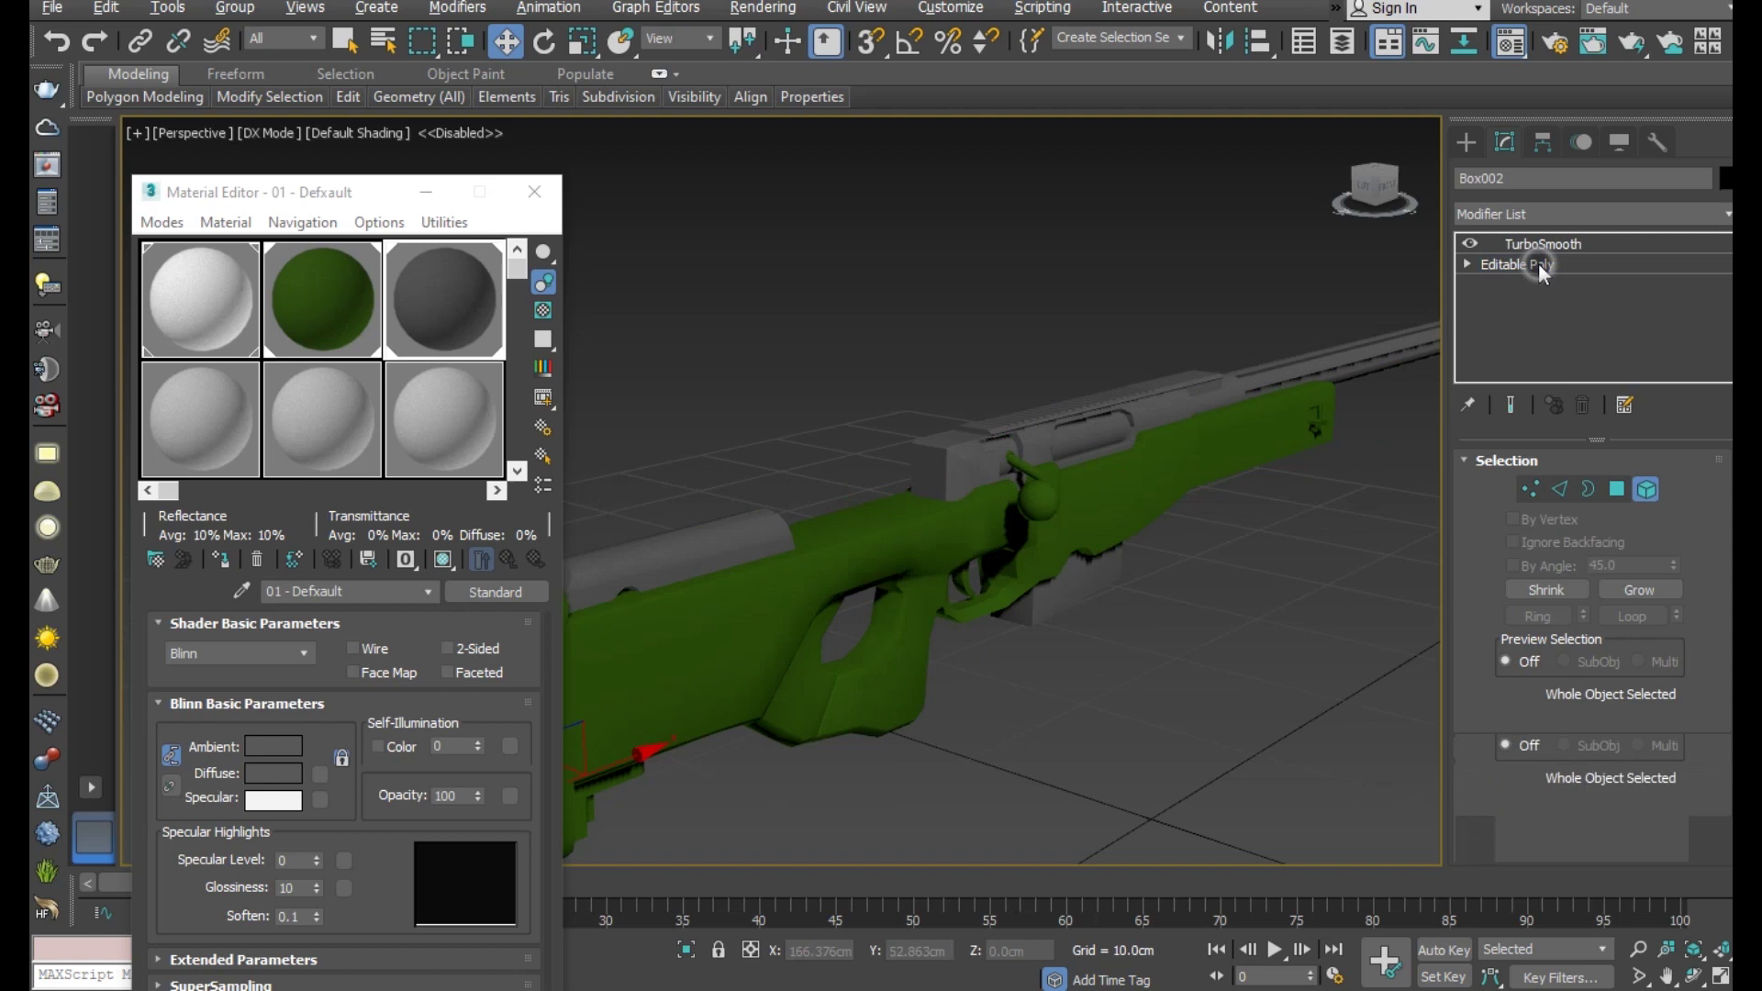
{"action": "left_click", "coordinate": [1181, 725]}
- Darken the metal material's Diffuse to near black
{"action": "scroll", "coordinate": [948, 411], "scroll_direction": "down", "scroll_amount": 3}
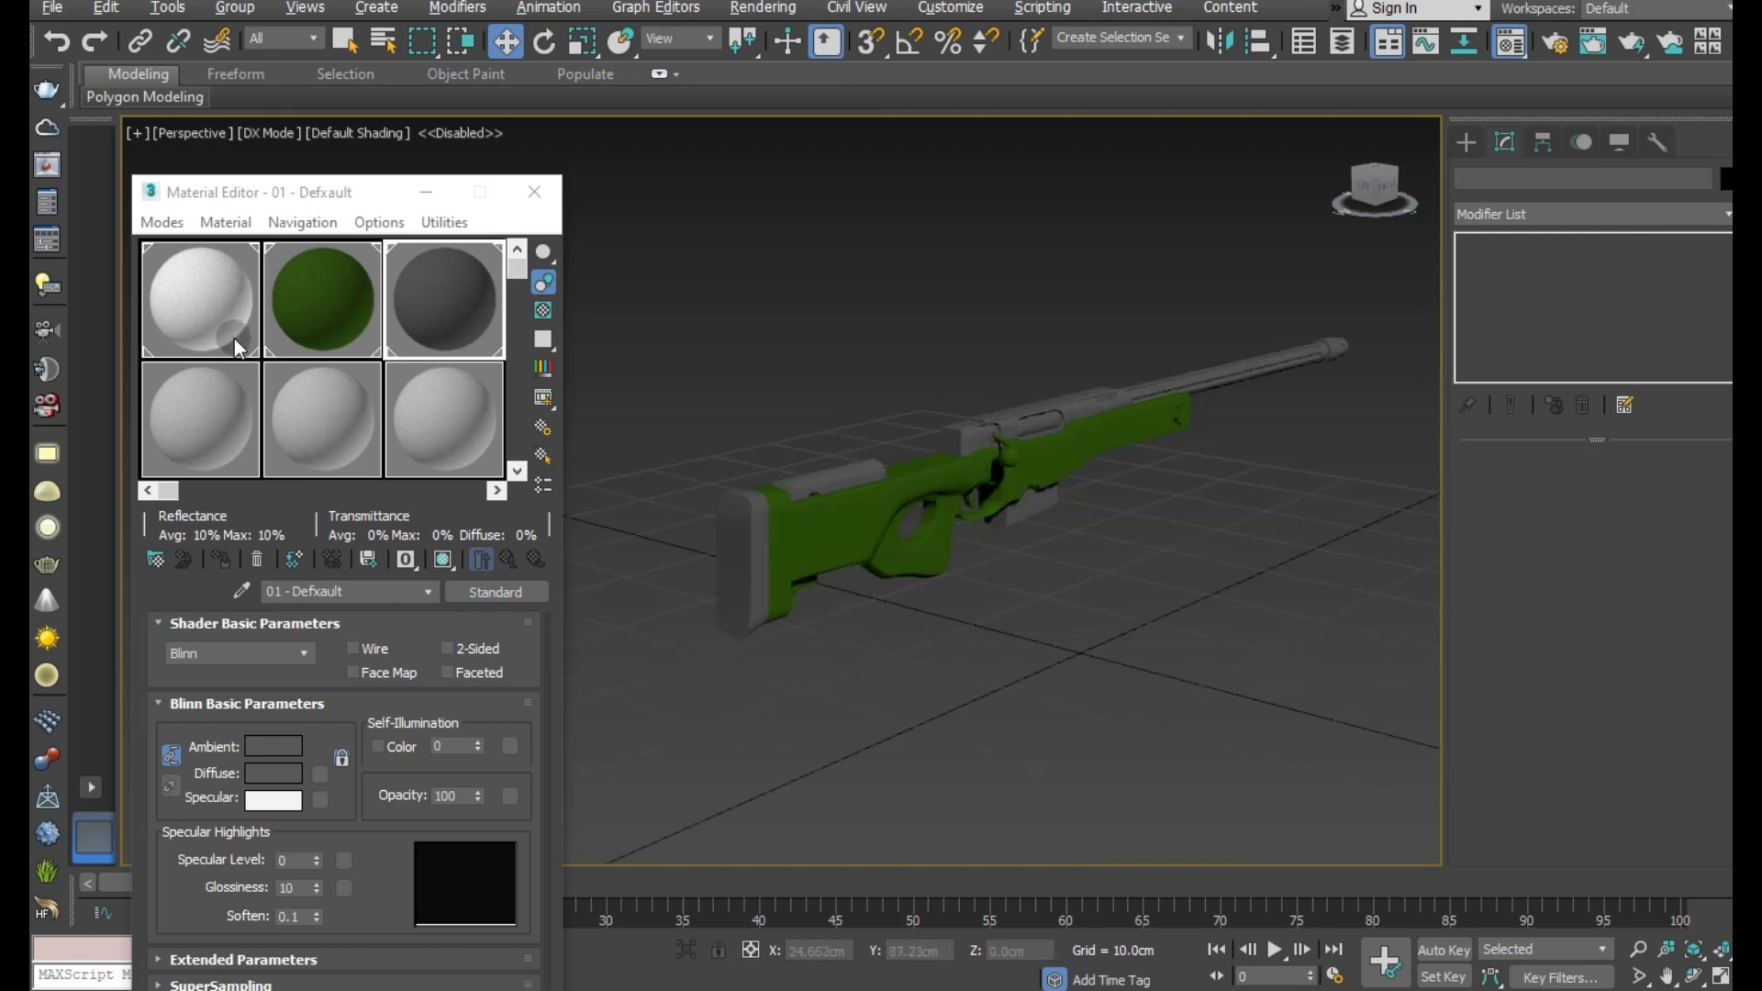
{"action": "left_click", "coordinate": [273, 772]}
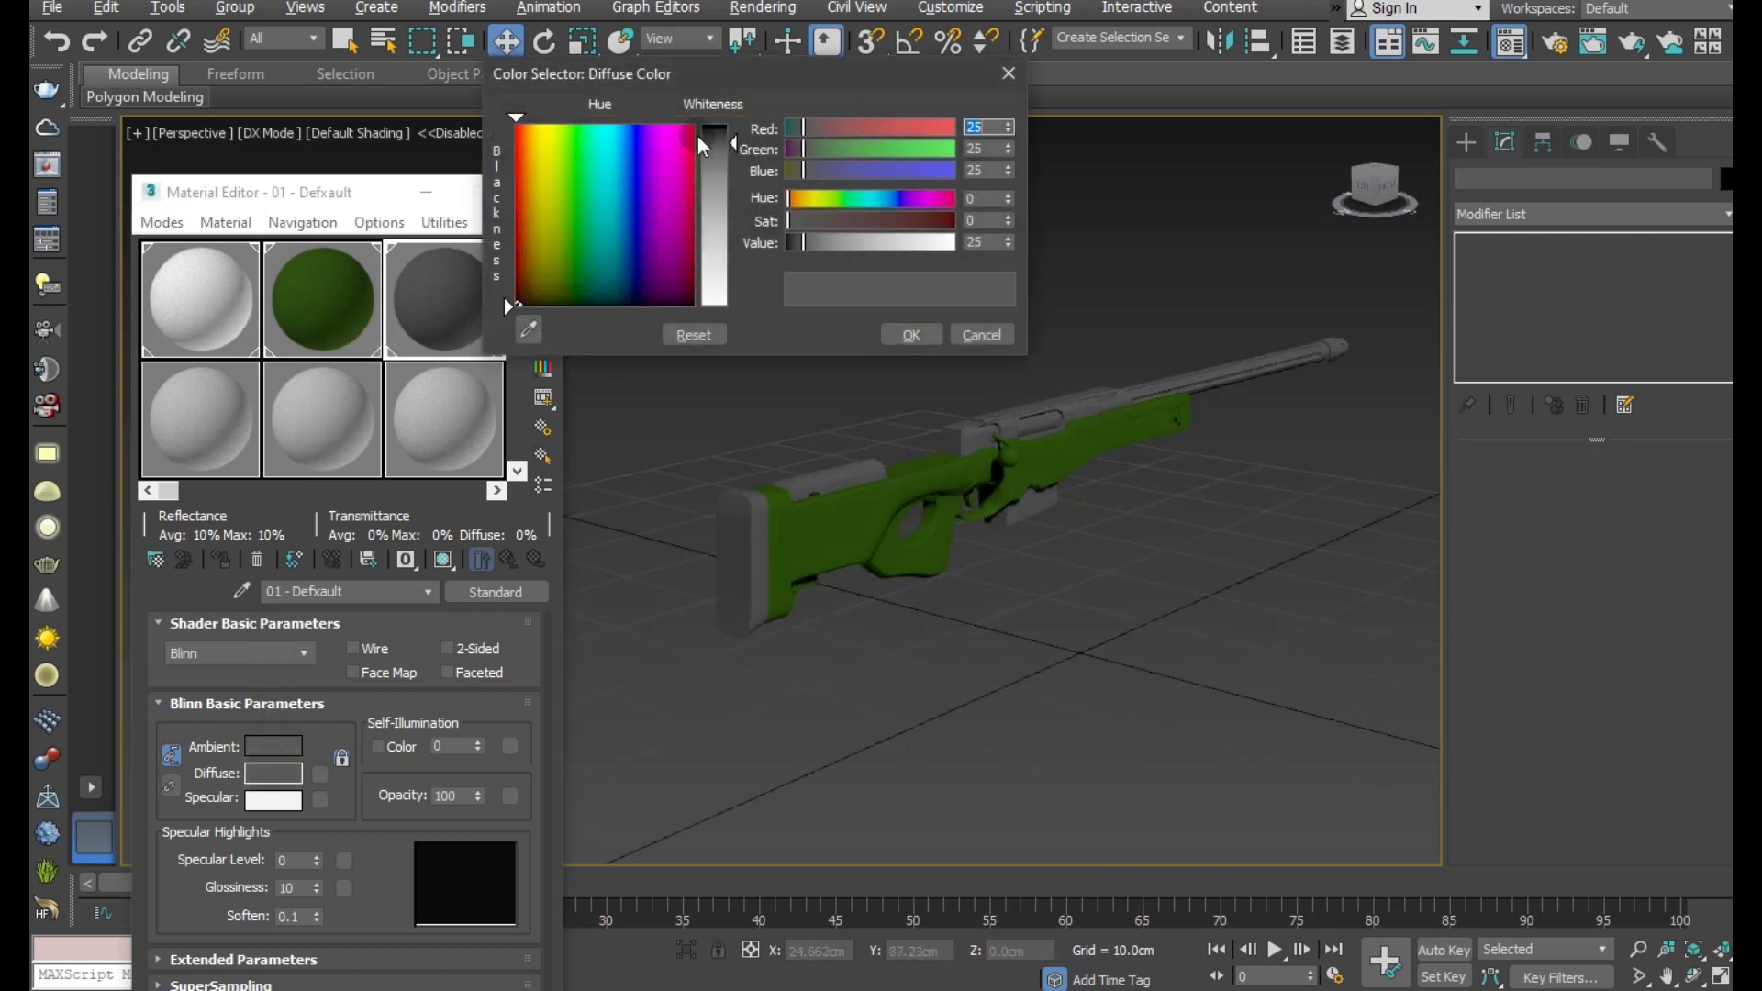
{"action": "left_click", "coordinate": [720, 133]}
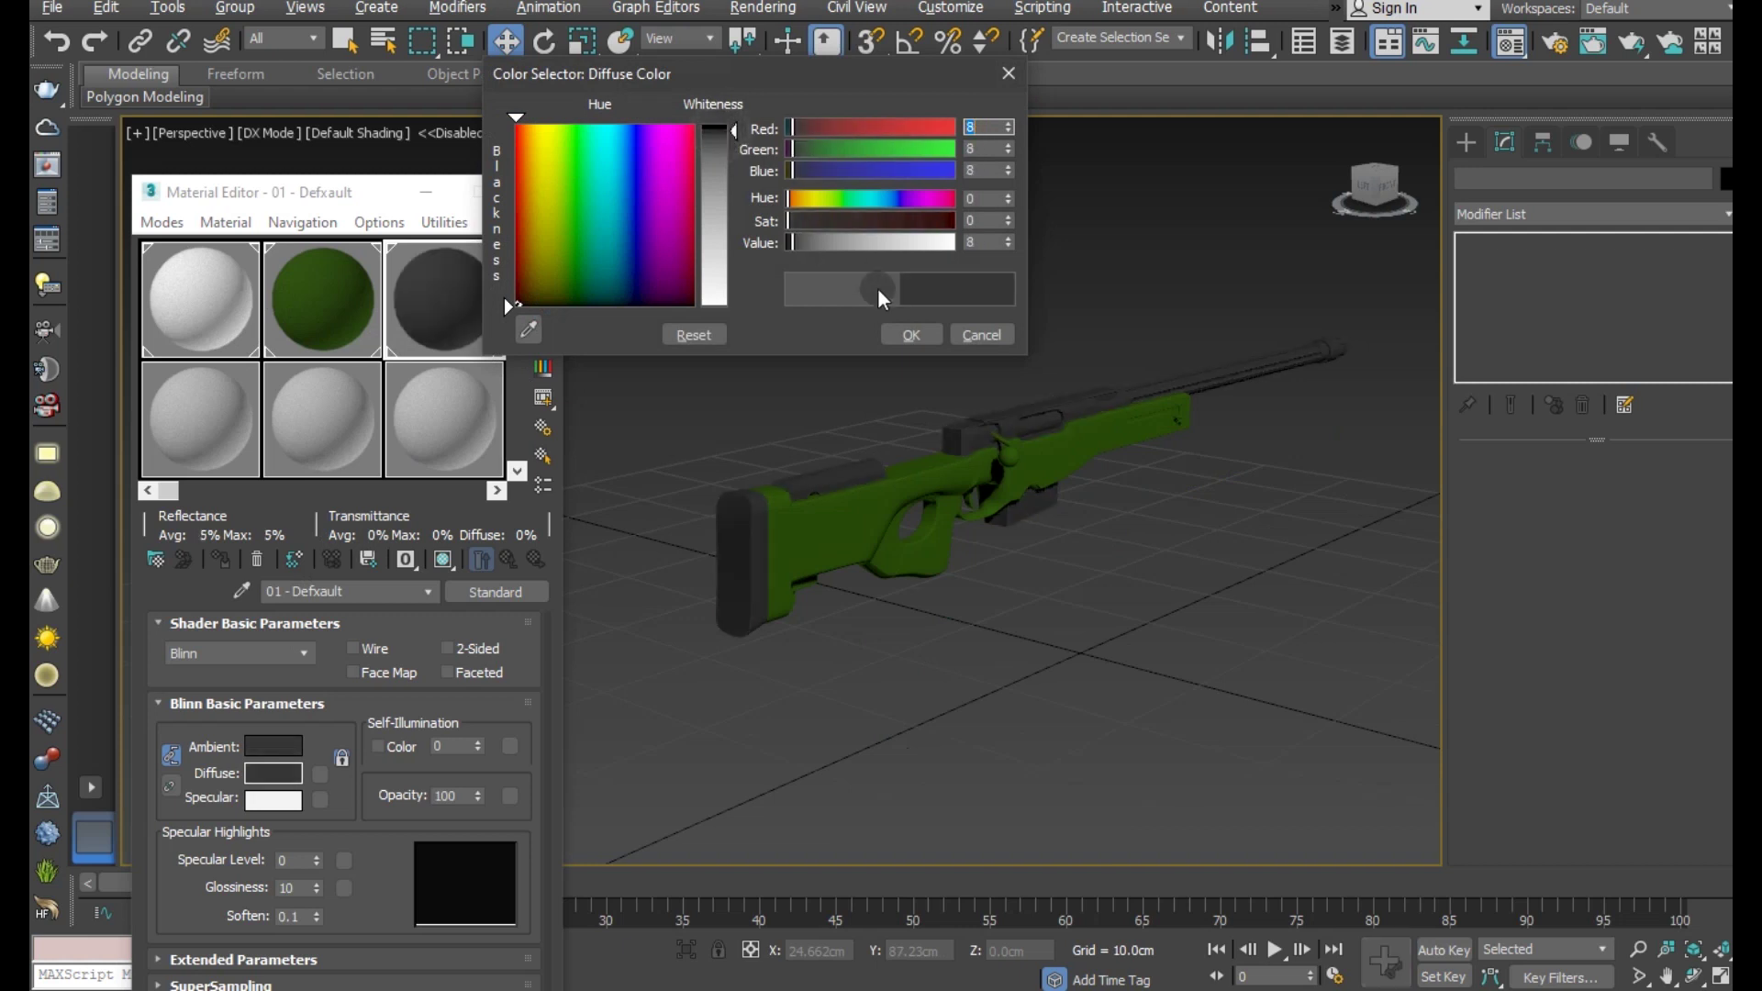
{"action": "left_click", "coordinate": [924, 340]}
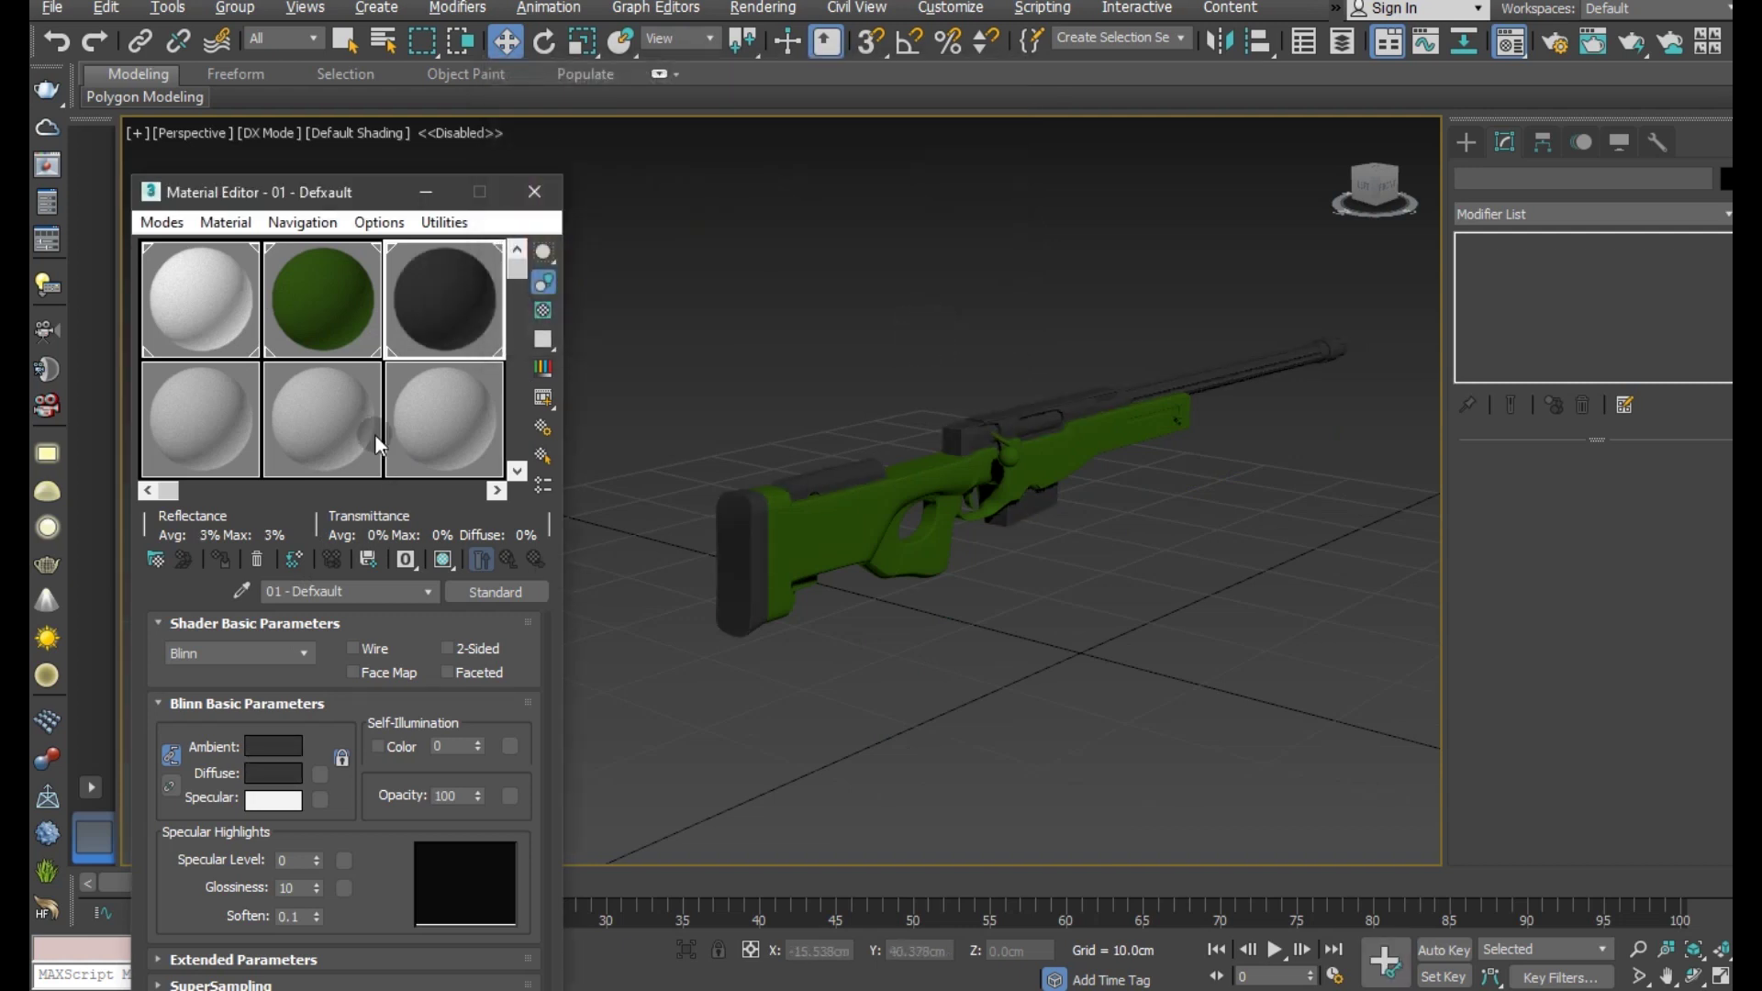
- Lighten and desaturate the stock material's Diffuse to a muted olive green
{"action": "left_click", "coordinate": [345, 333]}
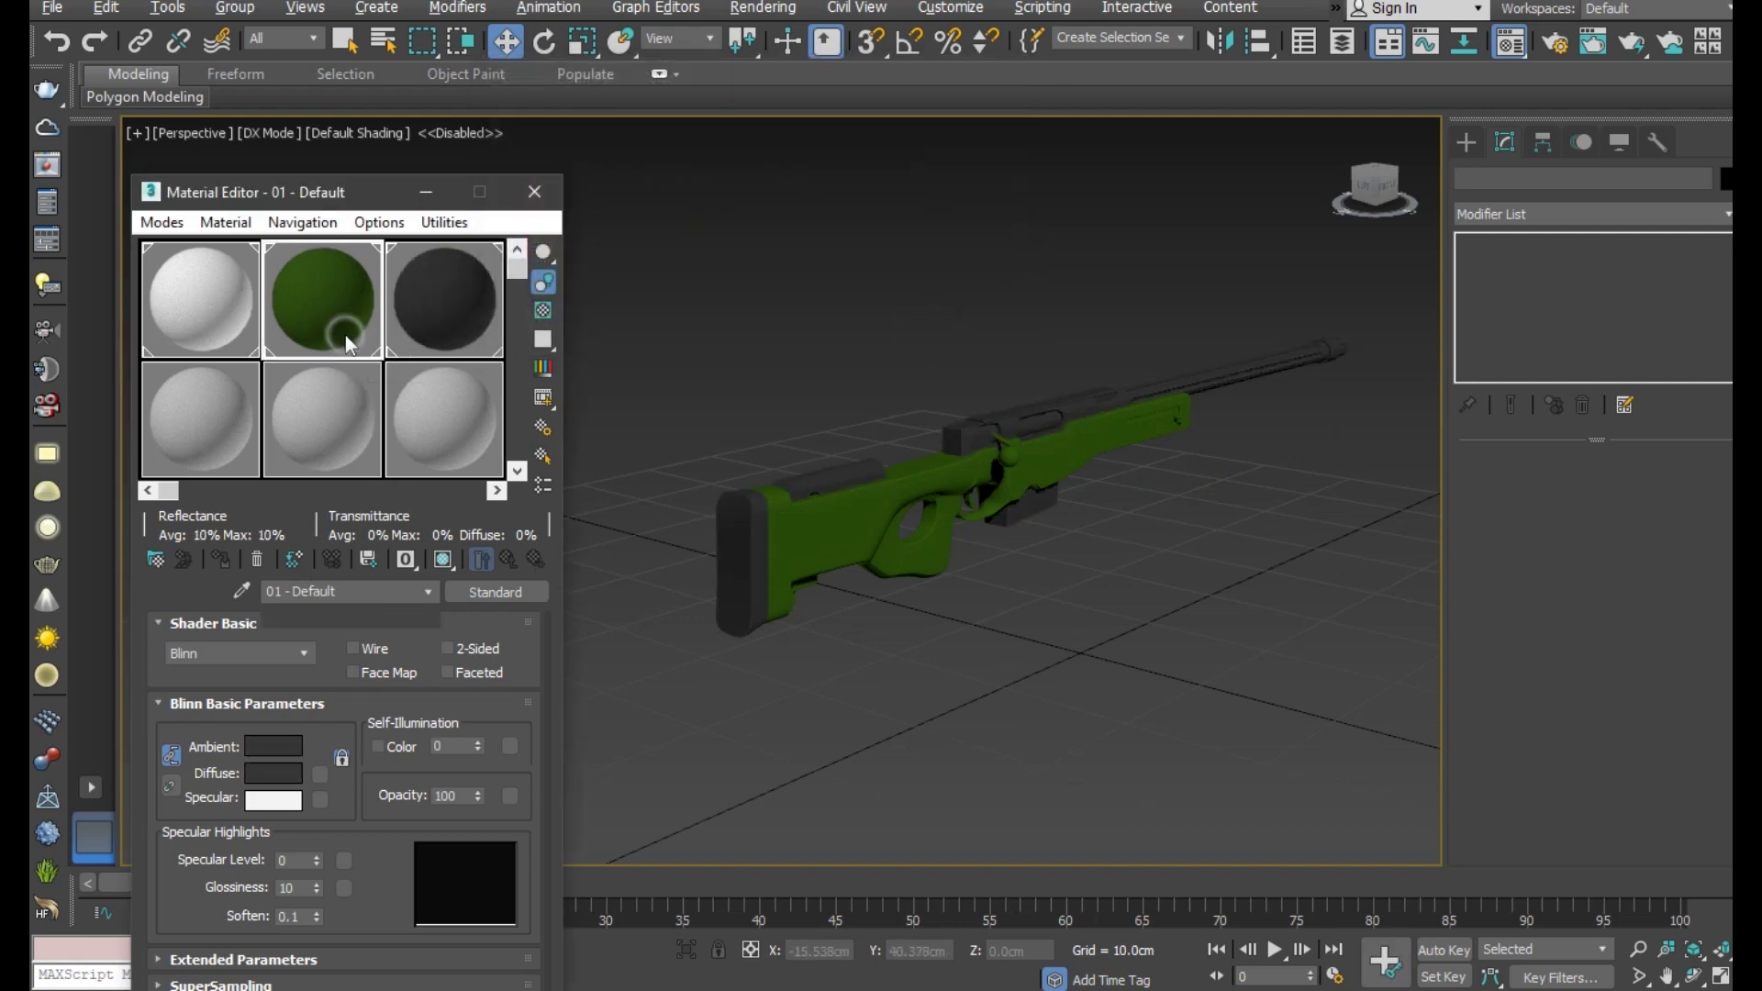
{"action": "left_click", "coordinate": [279, 771]}
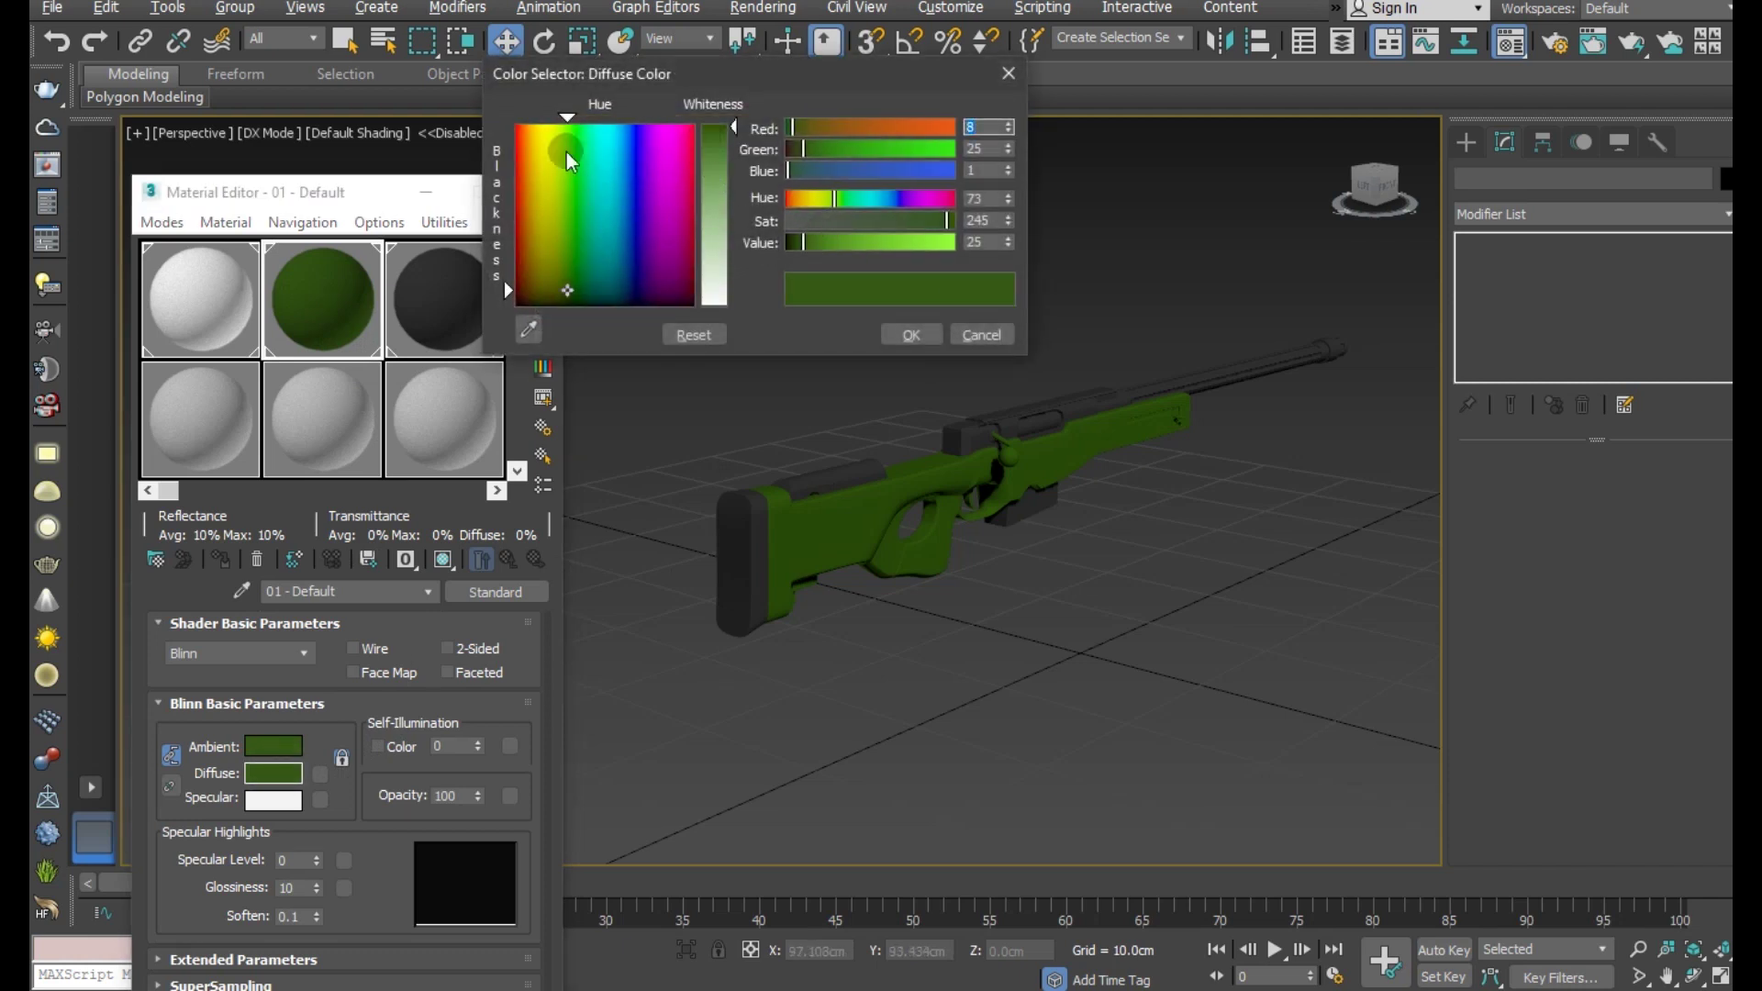
{"action": "left_click_drag", "start_coordinate": [728, 163], "coordinate": [734, 141]}
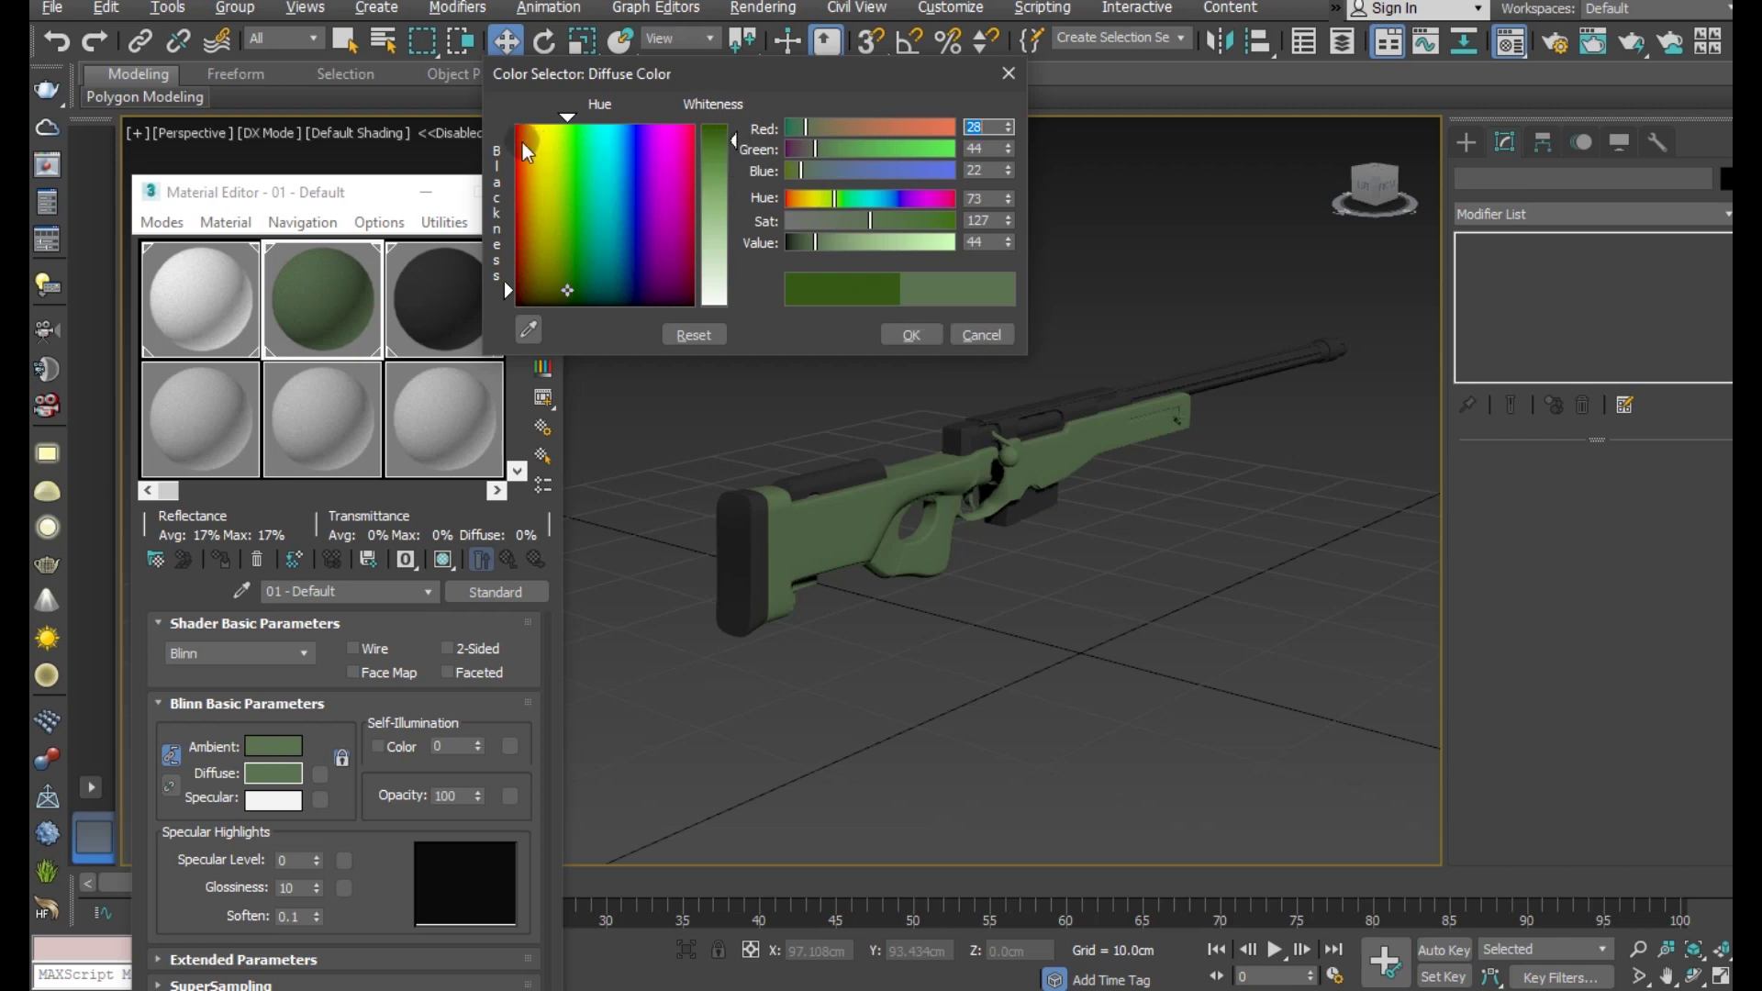
{"action": "left_click", "coordinate": [927, 346]}
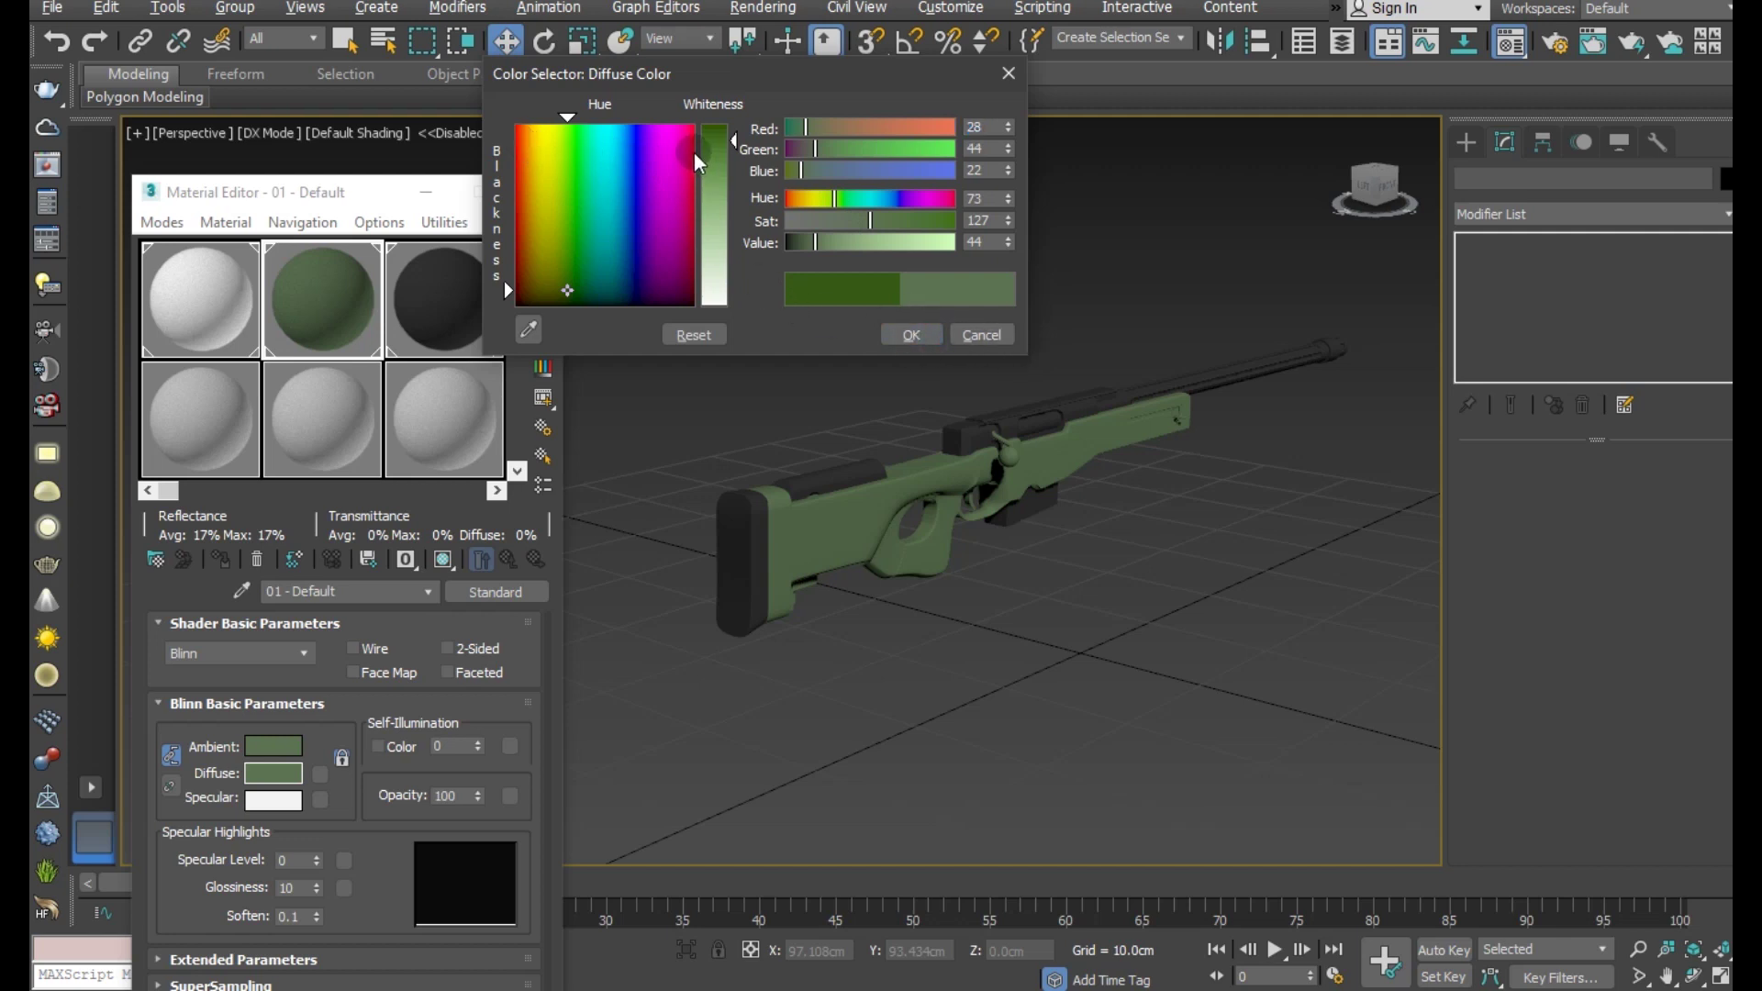
{"action": "left_click_drag", "start_coordinate": [734, 139], "coordinate": [733, 154]}
{"action": "left_click_drag", "start_coordinate": [730, 147], "coordinate": [749, 163]}
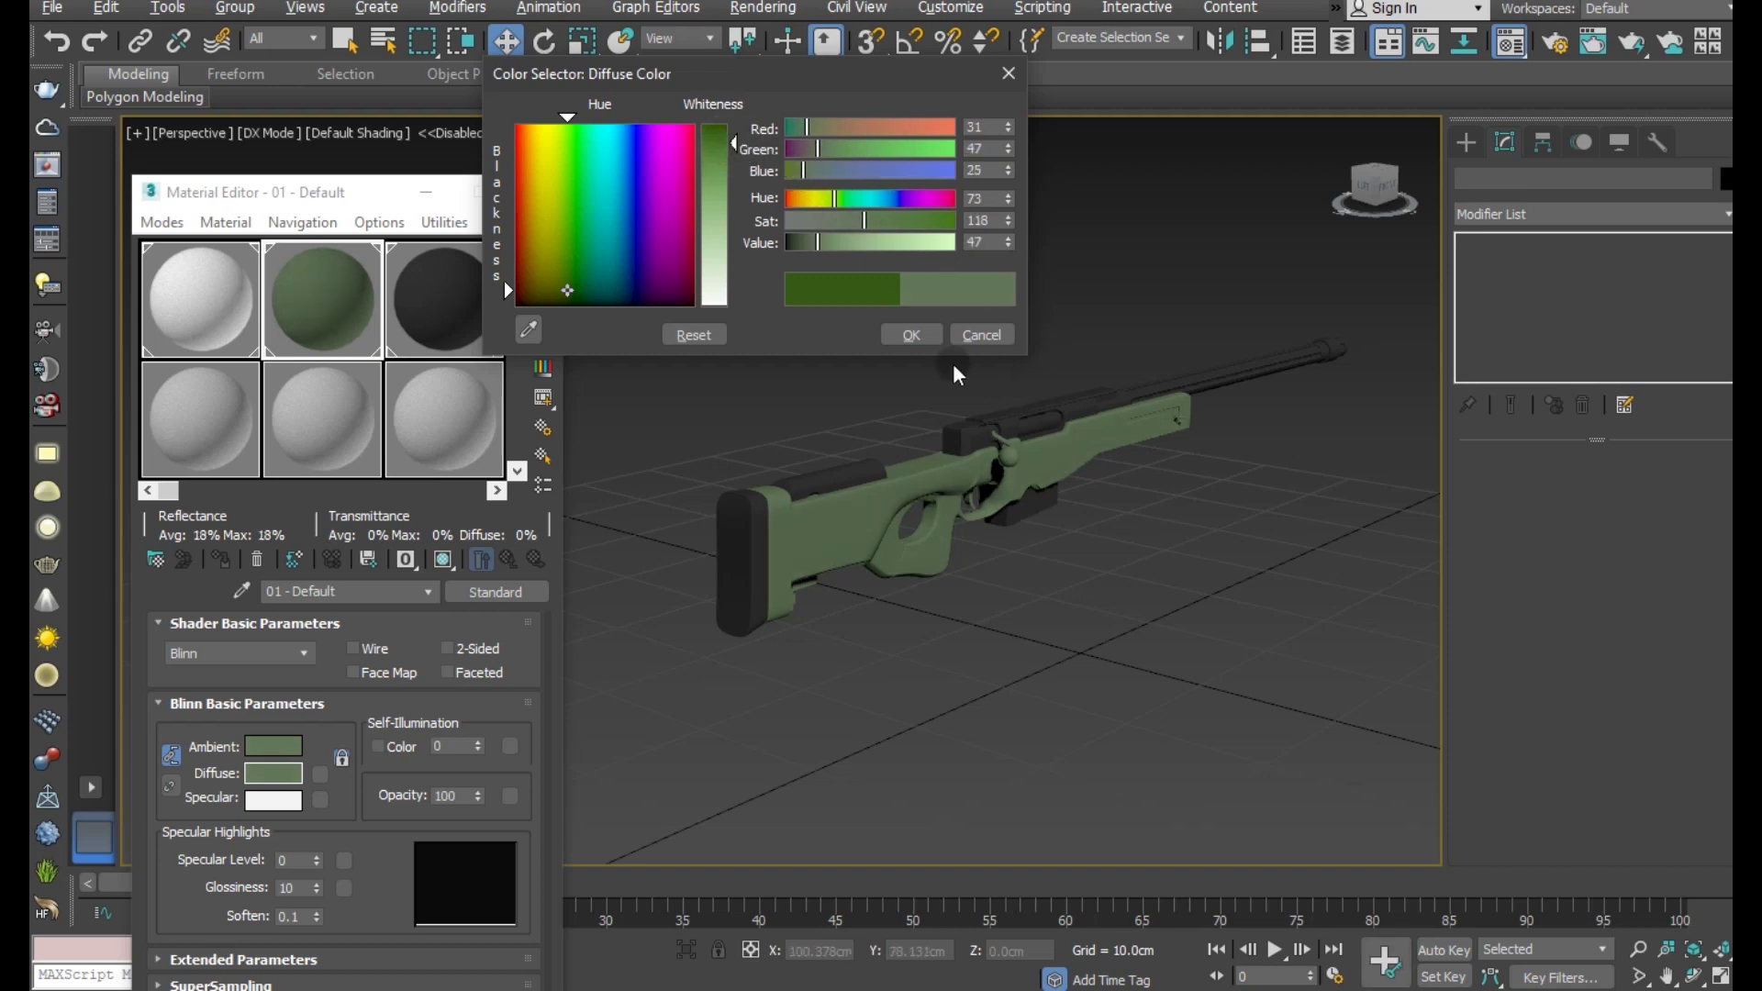
{"action": "left_click", "coordinate": [910, 335]}
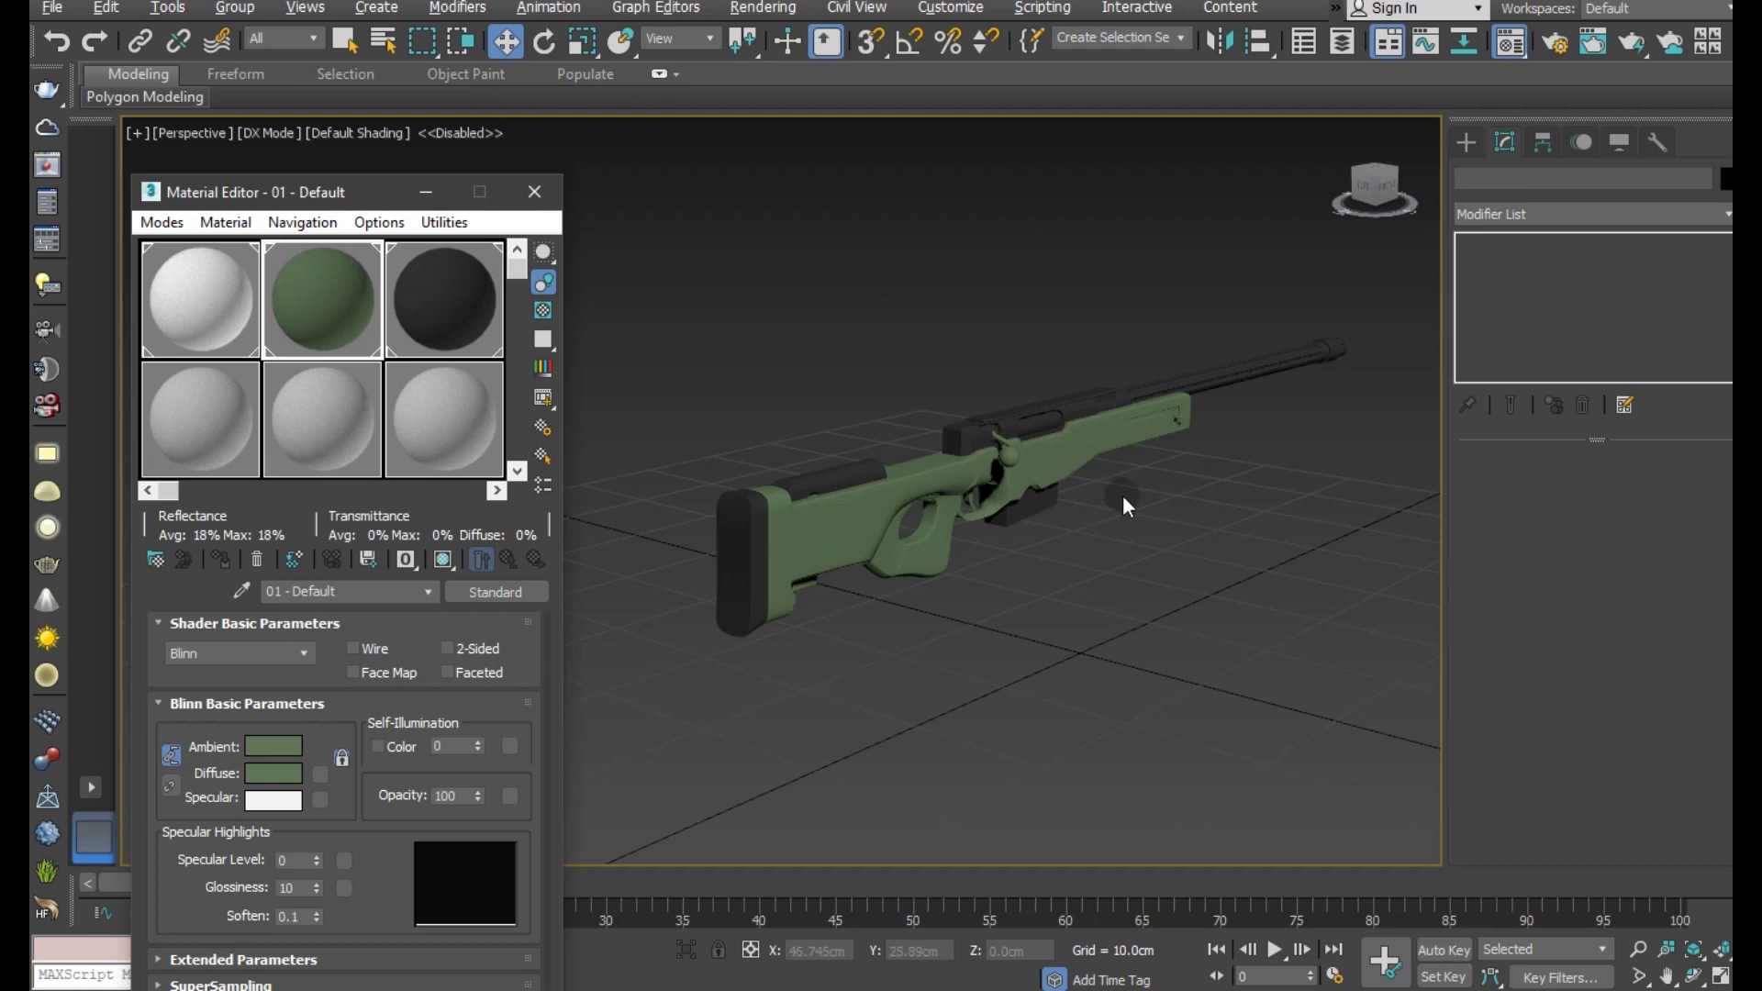
{"action": "mouse_move", "coordinate": [1168, 499]}
{"action": "middle_mouse_down", "text": "alt"}
{"action": "mouse_move", "coordinate": [1032, 514]}
{"action": "mouse_move", "coordinate": [1152, 508]}
{"action": "middle_mouse_up", "text": "alt"}
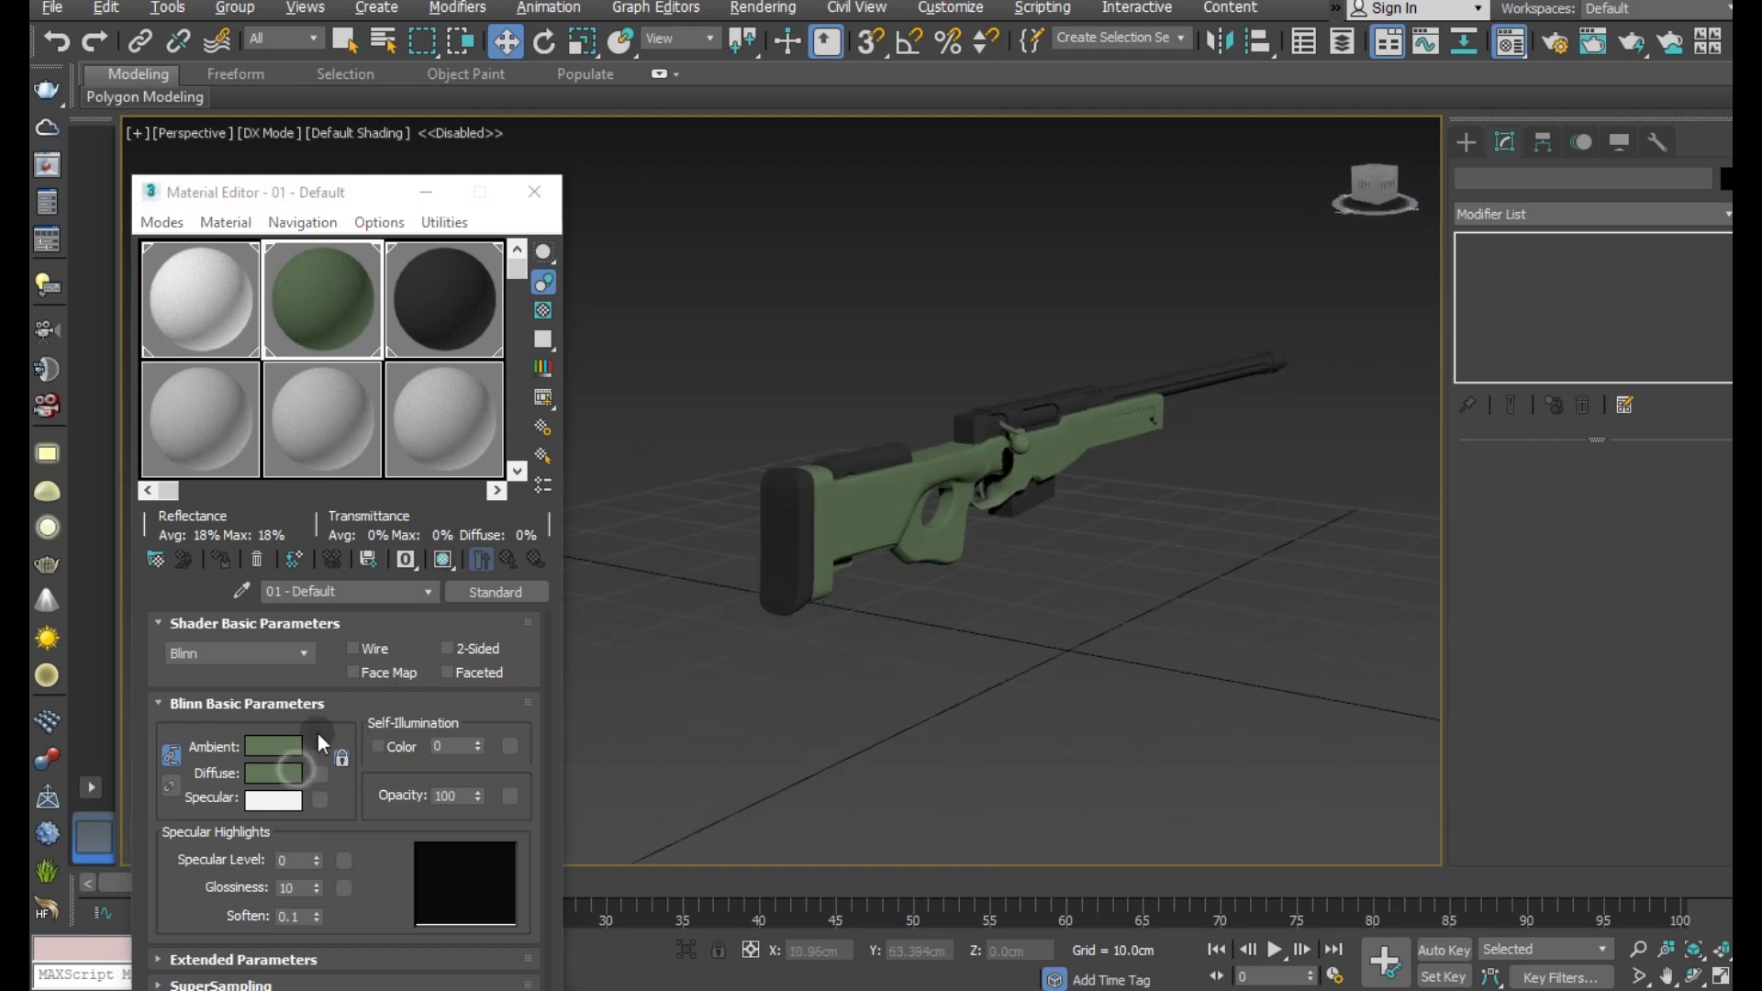
- After trying pink, orange and bright green, settle the stock on dark olive R23 G39 B17
{"action": "left_click", "coordinate": [672, 142]}
{"action": "left_click", "coordinate": [506, 136]}
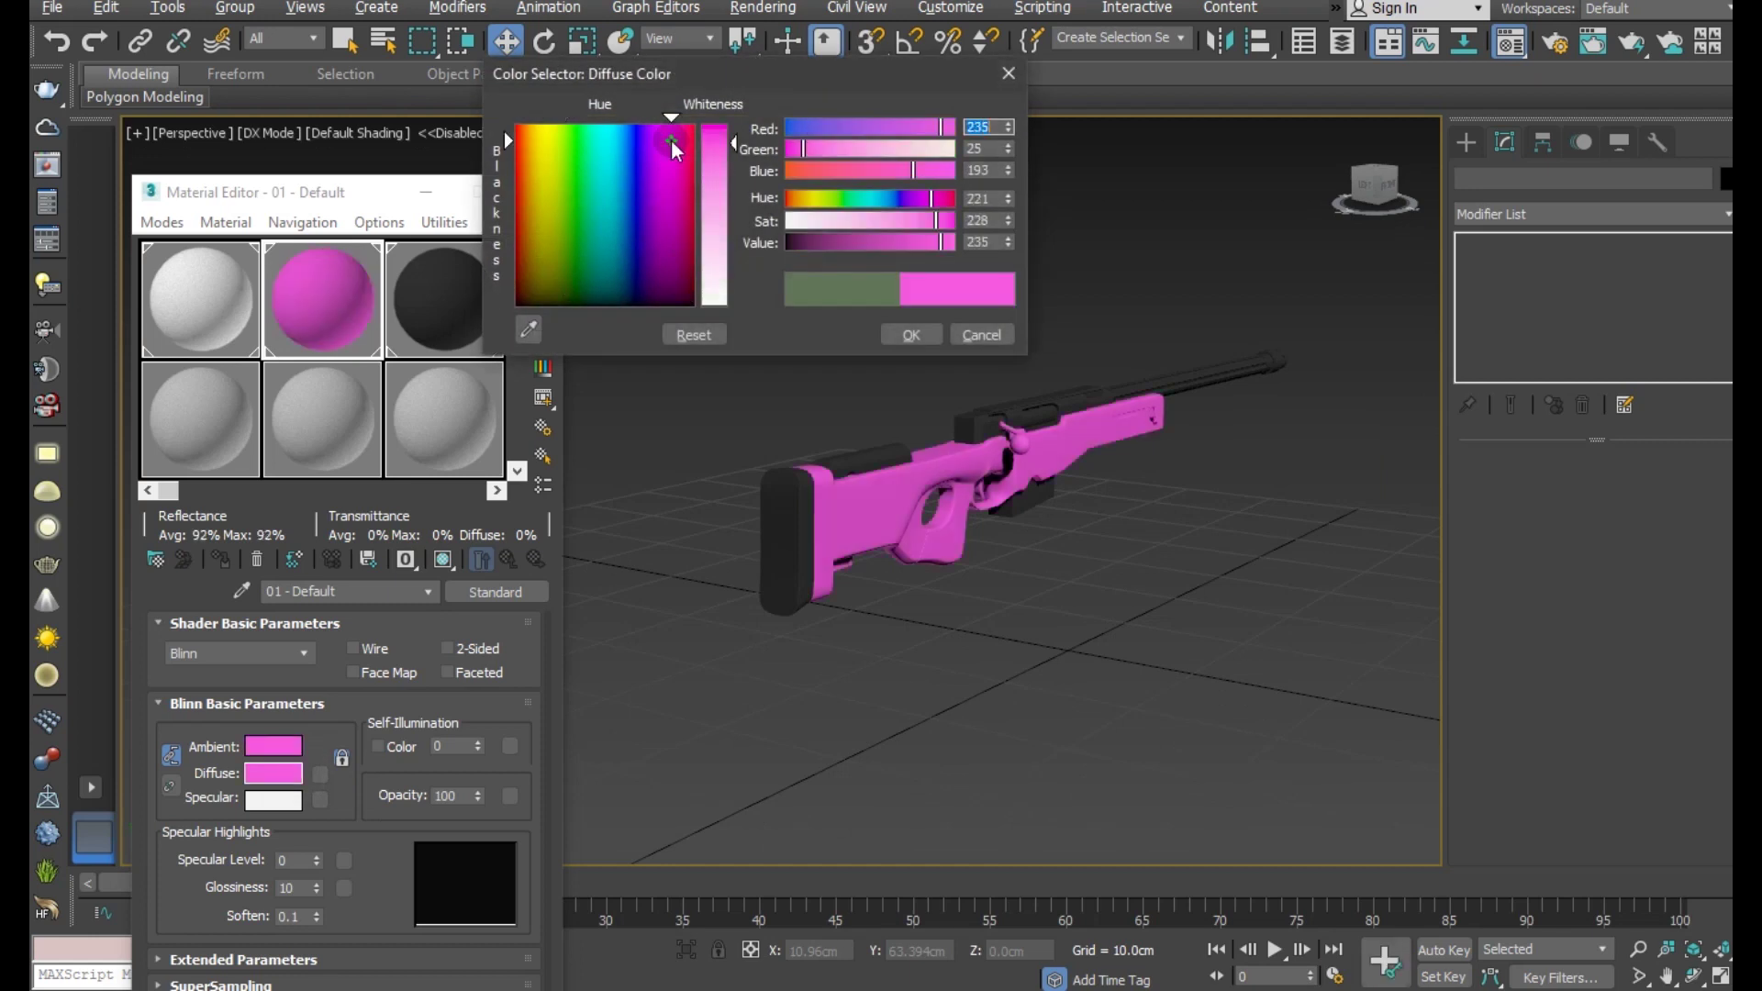
{"action": "left_click", "coordinate": [520, 142]}
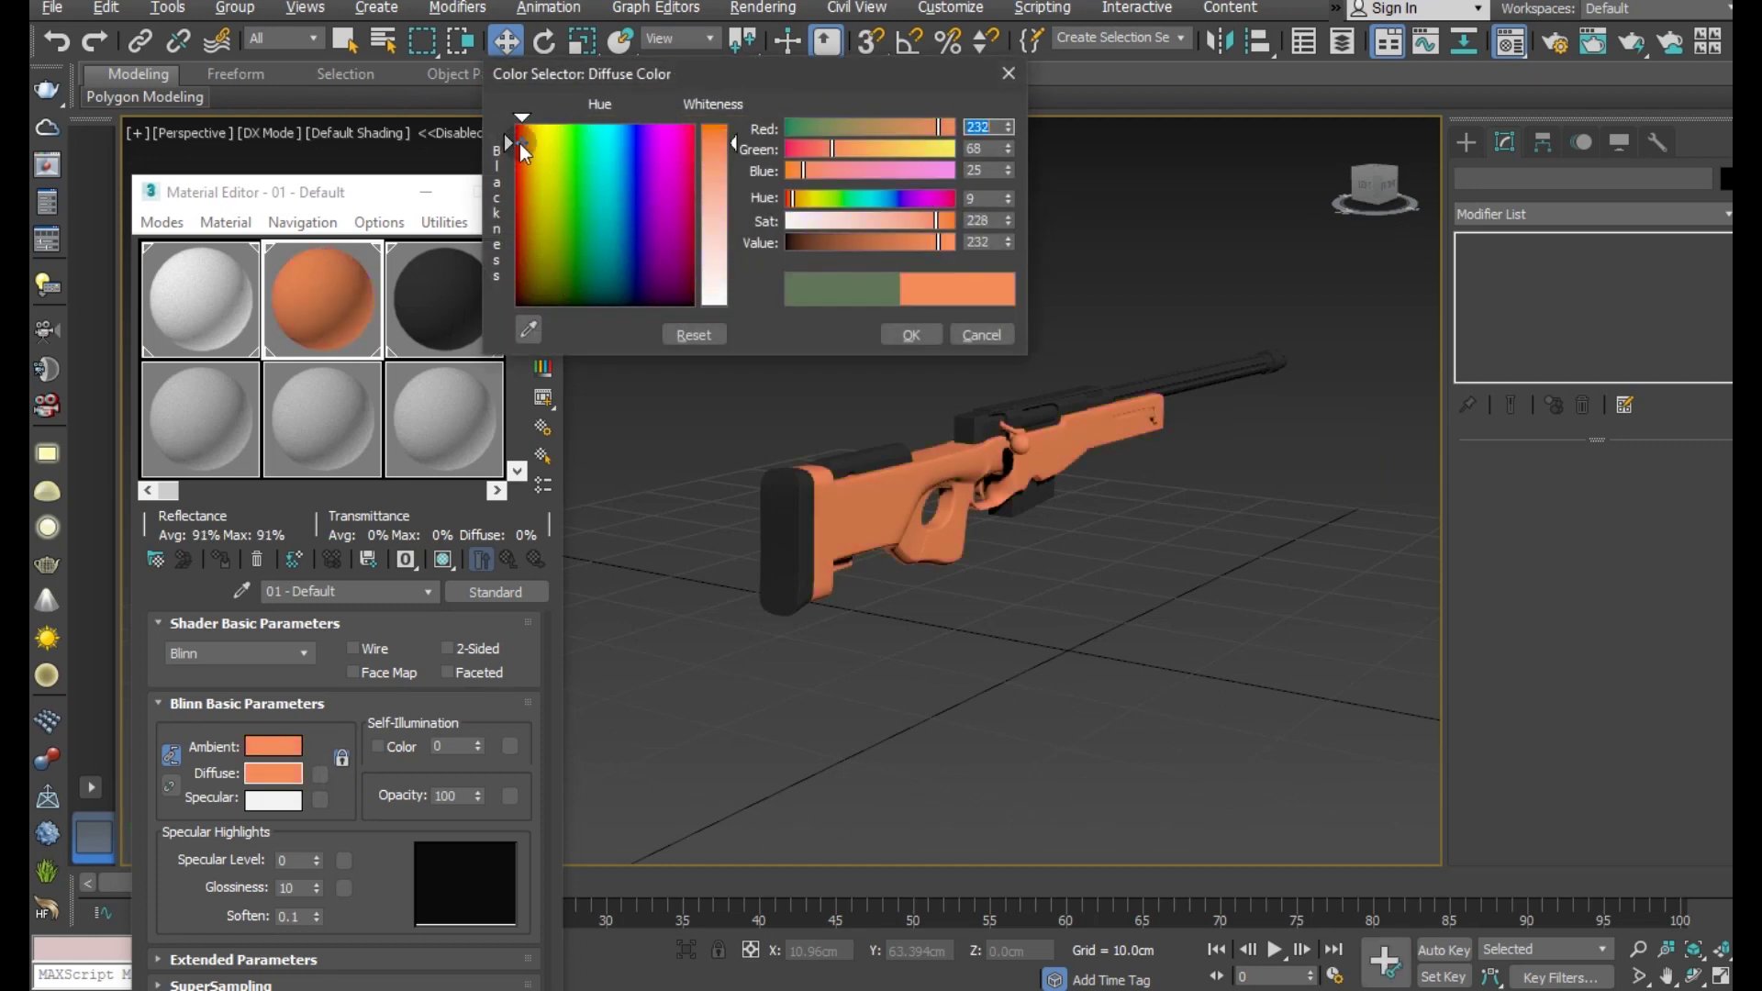
{"action": "left_click", "coordinate": [572, 160]}
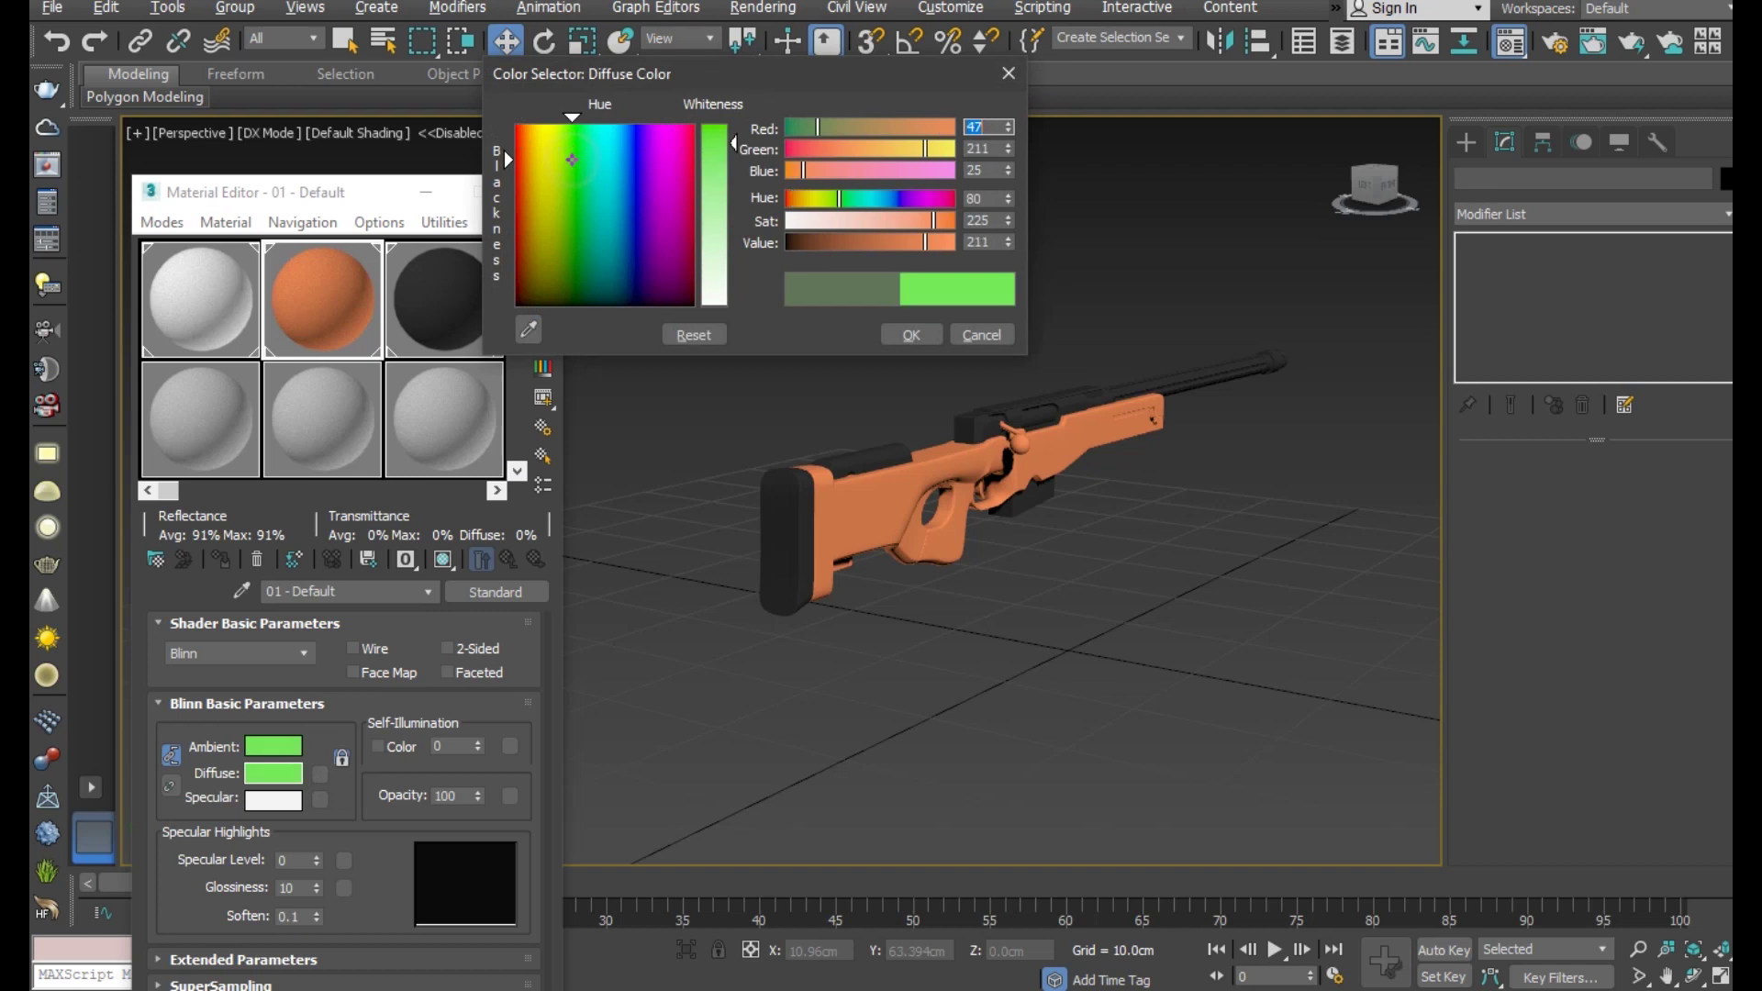
{"action": "left_click", "coordinate": [982, 335]}
{"action": "left_click", "coordinate": [295, 769]}
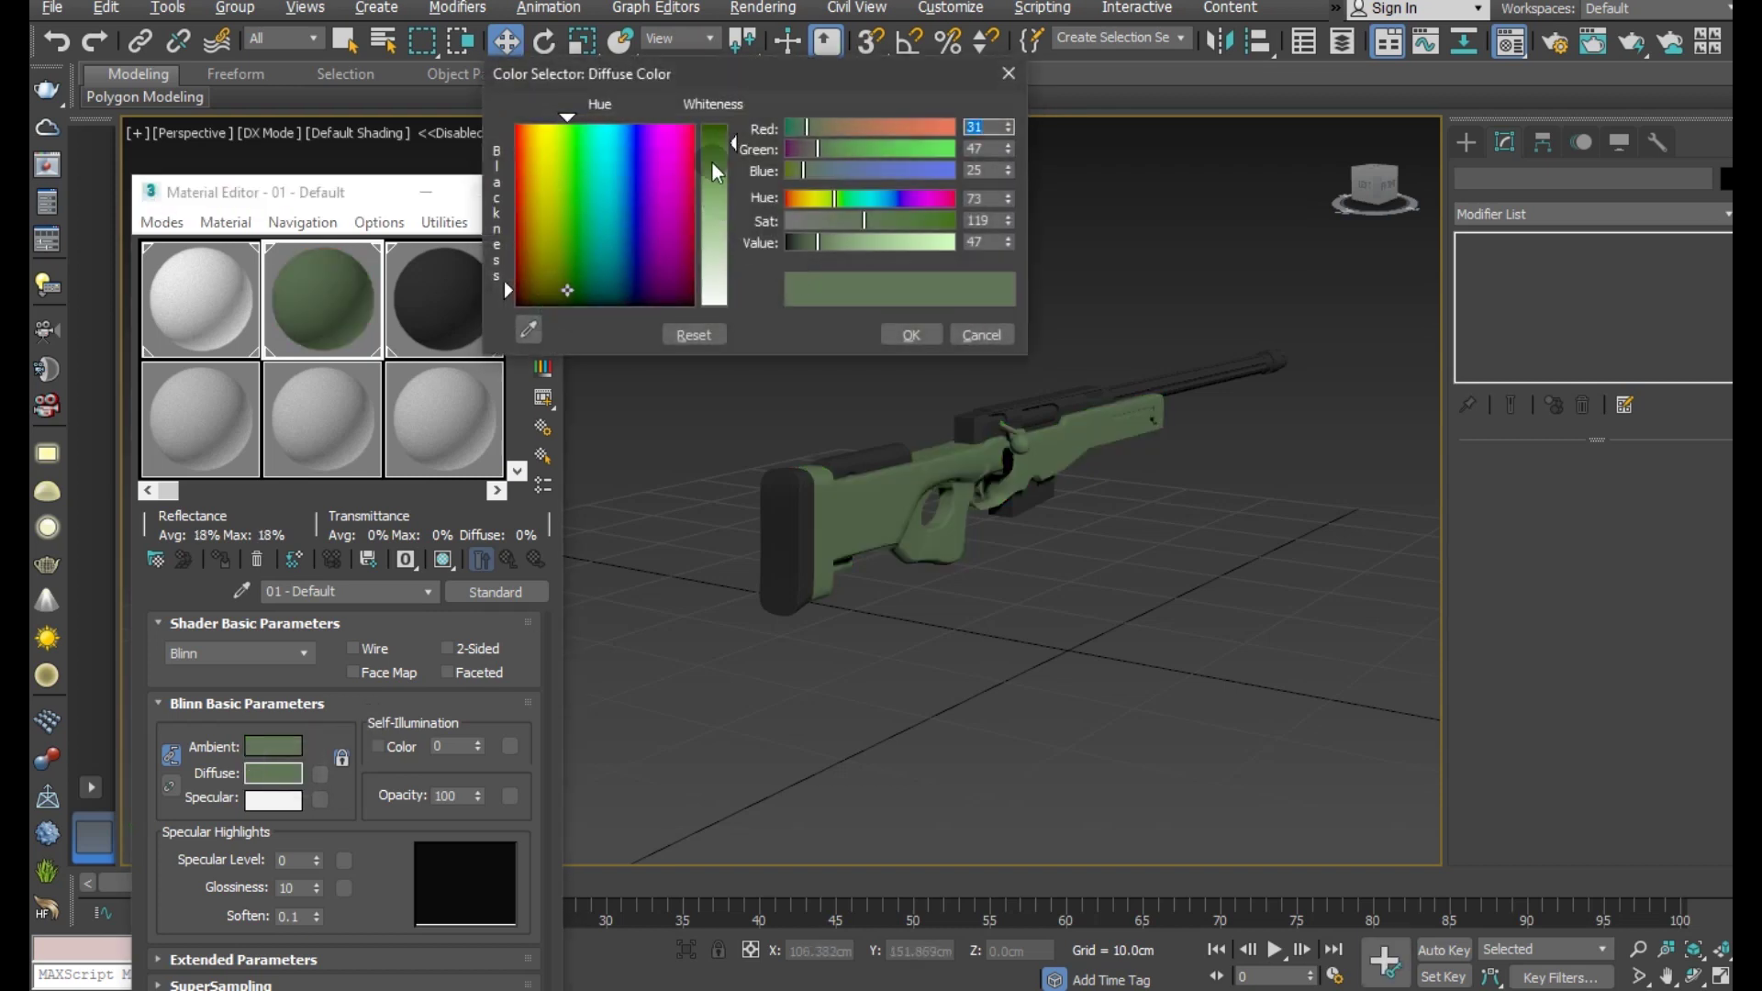
{"action": "left_click_drag", "start_coordinate": [719, 141], "coordinate": [726, 147]}
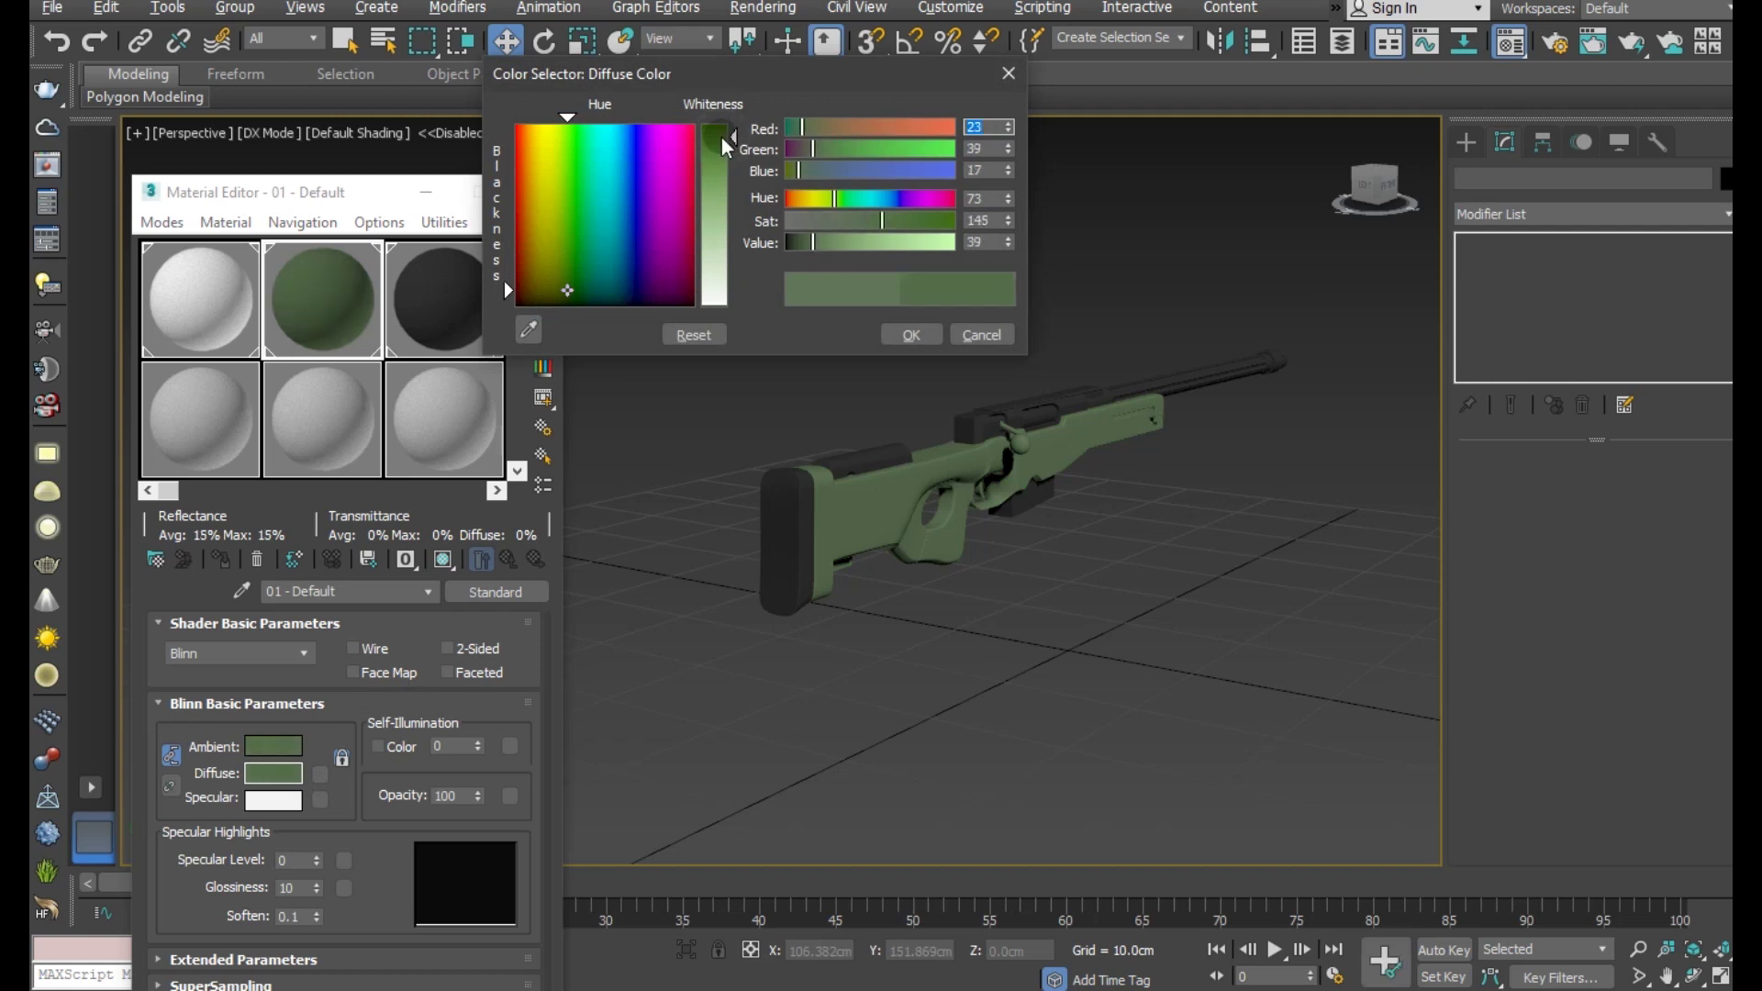
{"action": "left_click", "coordinate": [910, 336]}
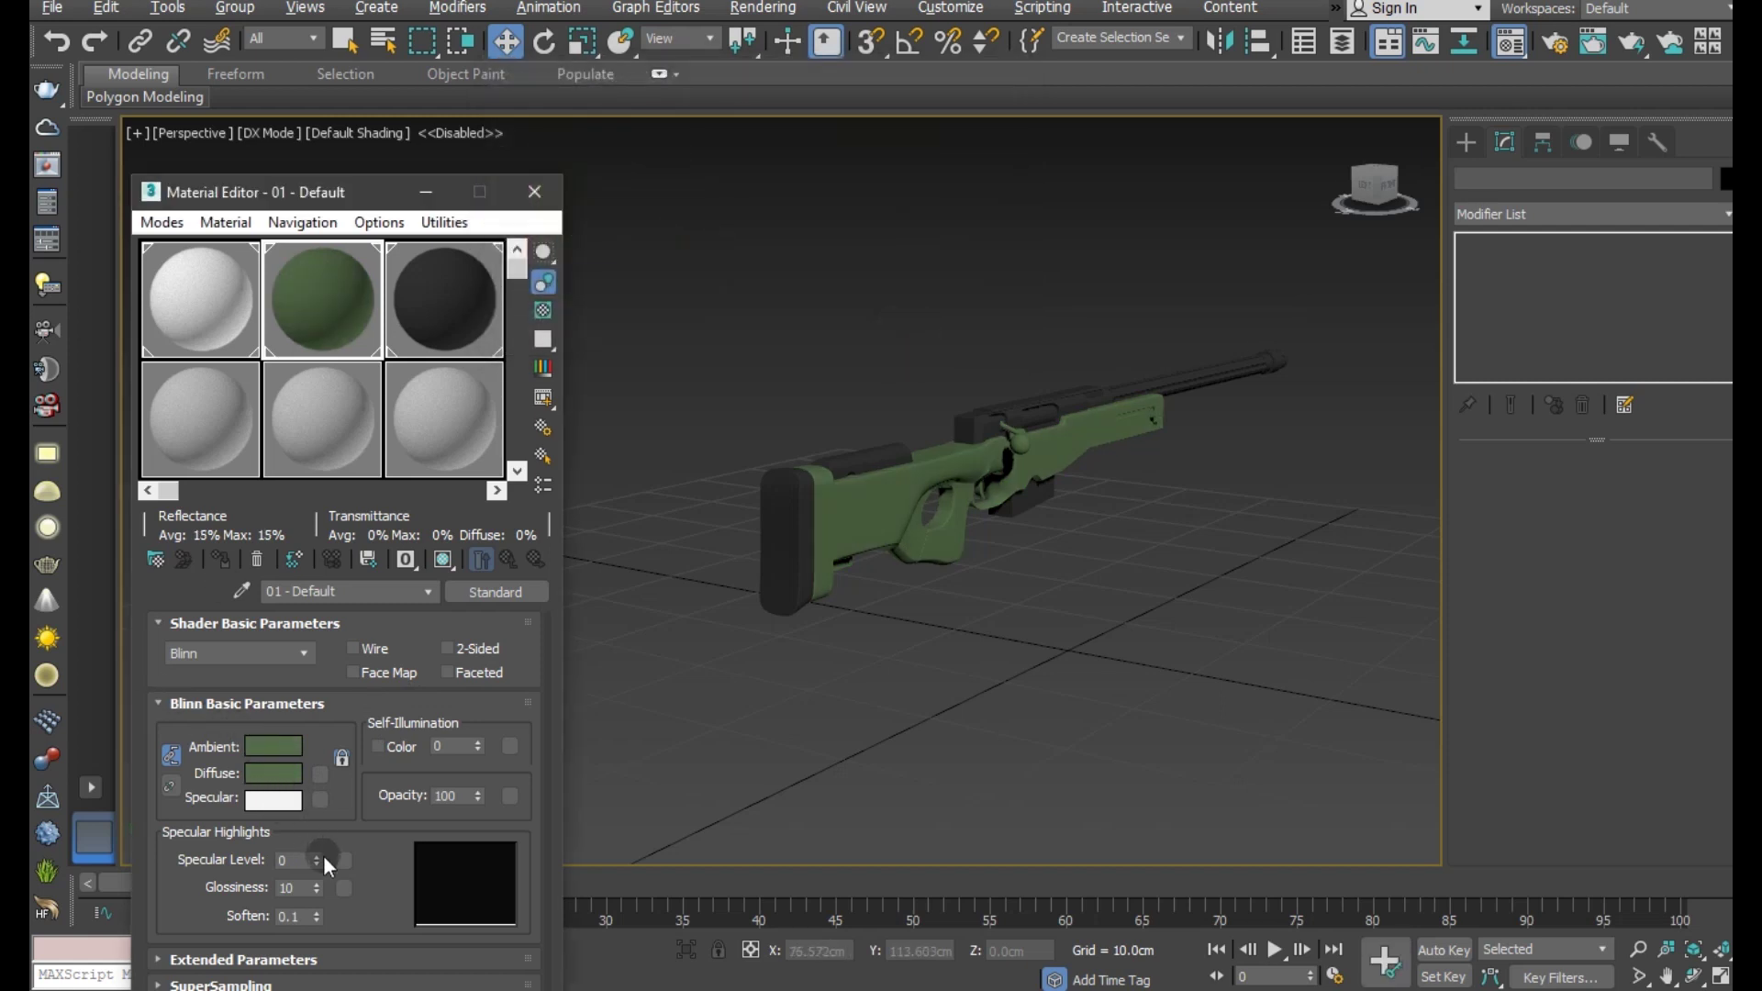
- Set Specular Level to about 49 on the green stock material and 53 on the black material
{"action": "mouse_move", "coordinate": [316, 860]}
{"action": "left_mouse_down"}
{"action": "mouse_move", "coordinate": [316, 826]}
{"action": "mouse_move", "coordinate": [316, 841]}
{"action": "left_mouse_up"}
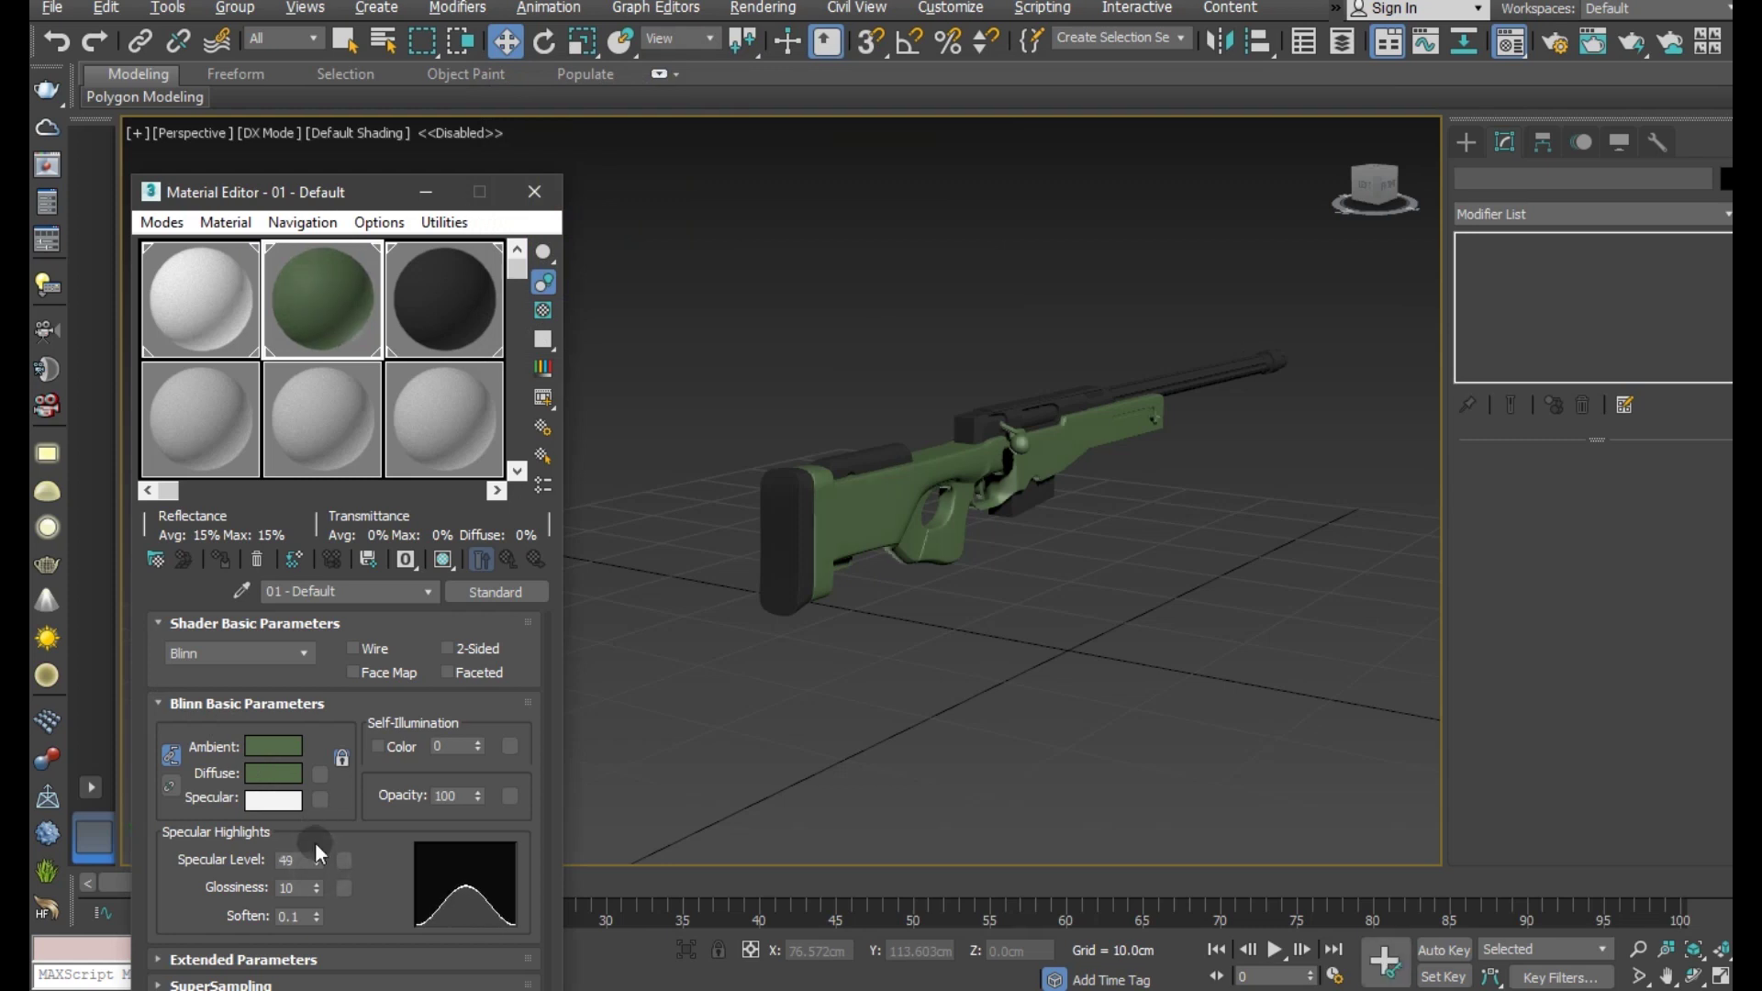
{"action": "left_click", "coordinate": [432, 315]}
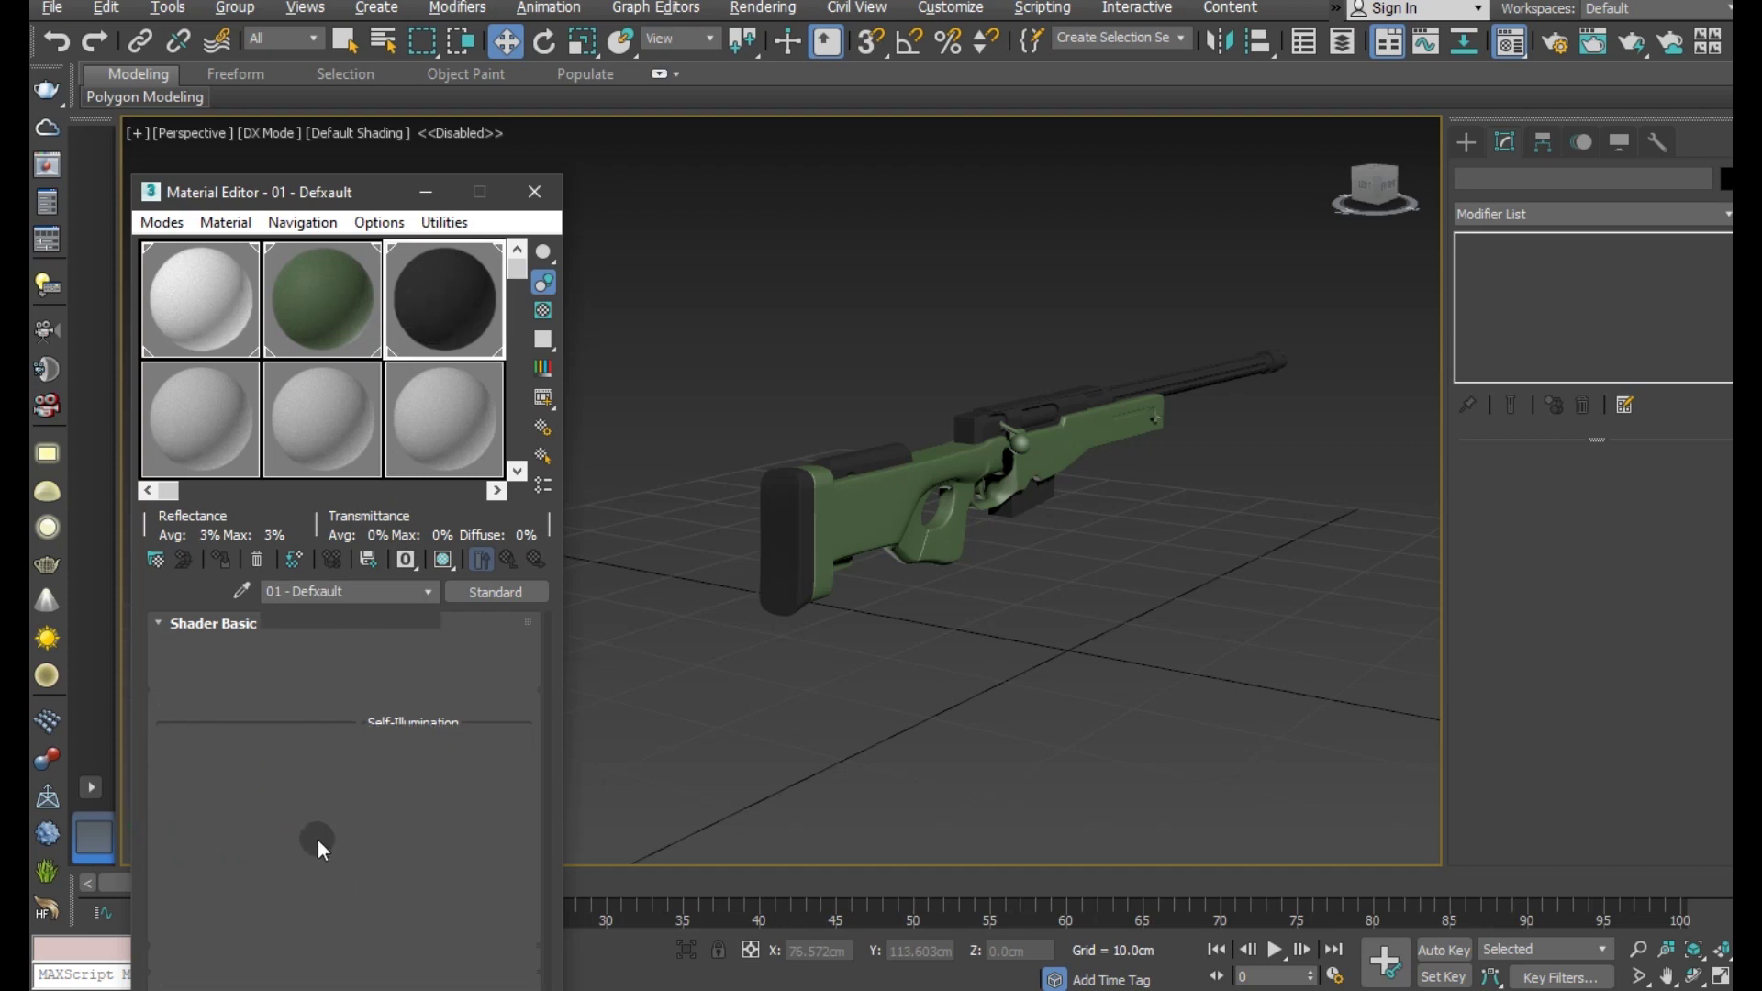
{"action": "left_click_drag", "start_coordinate": [317, 860], "coordinate": [314, 810]}
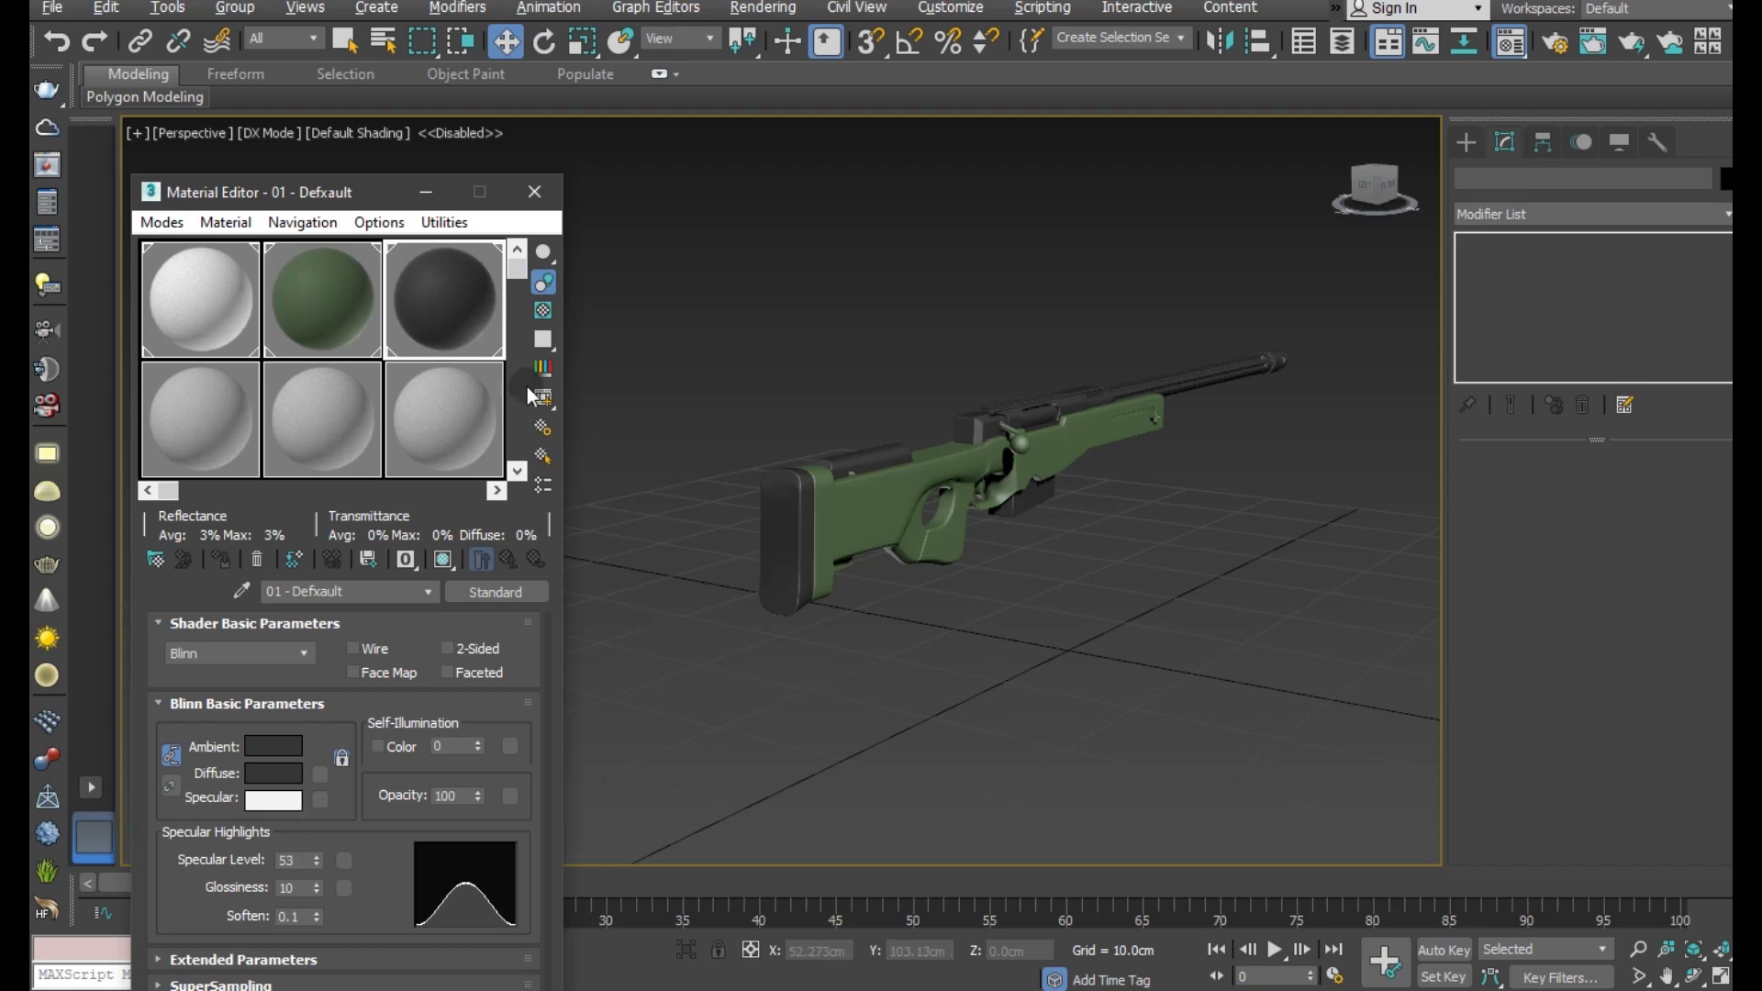
- Make the black material's diffuse colour near-black, RGB 3,3,3
{"action": "left_click", "coordinate": [272, 765]}
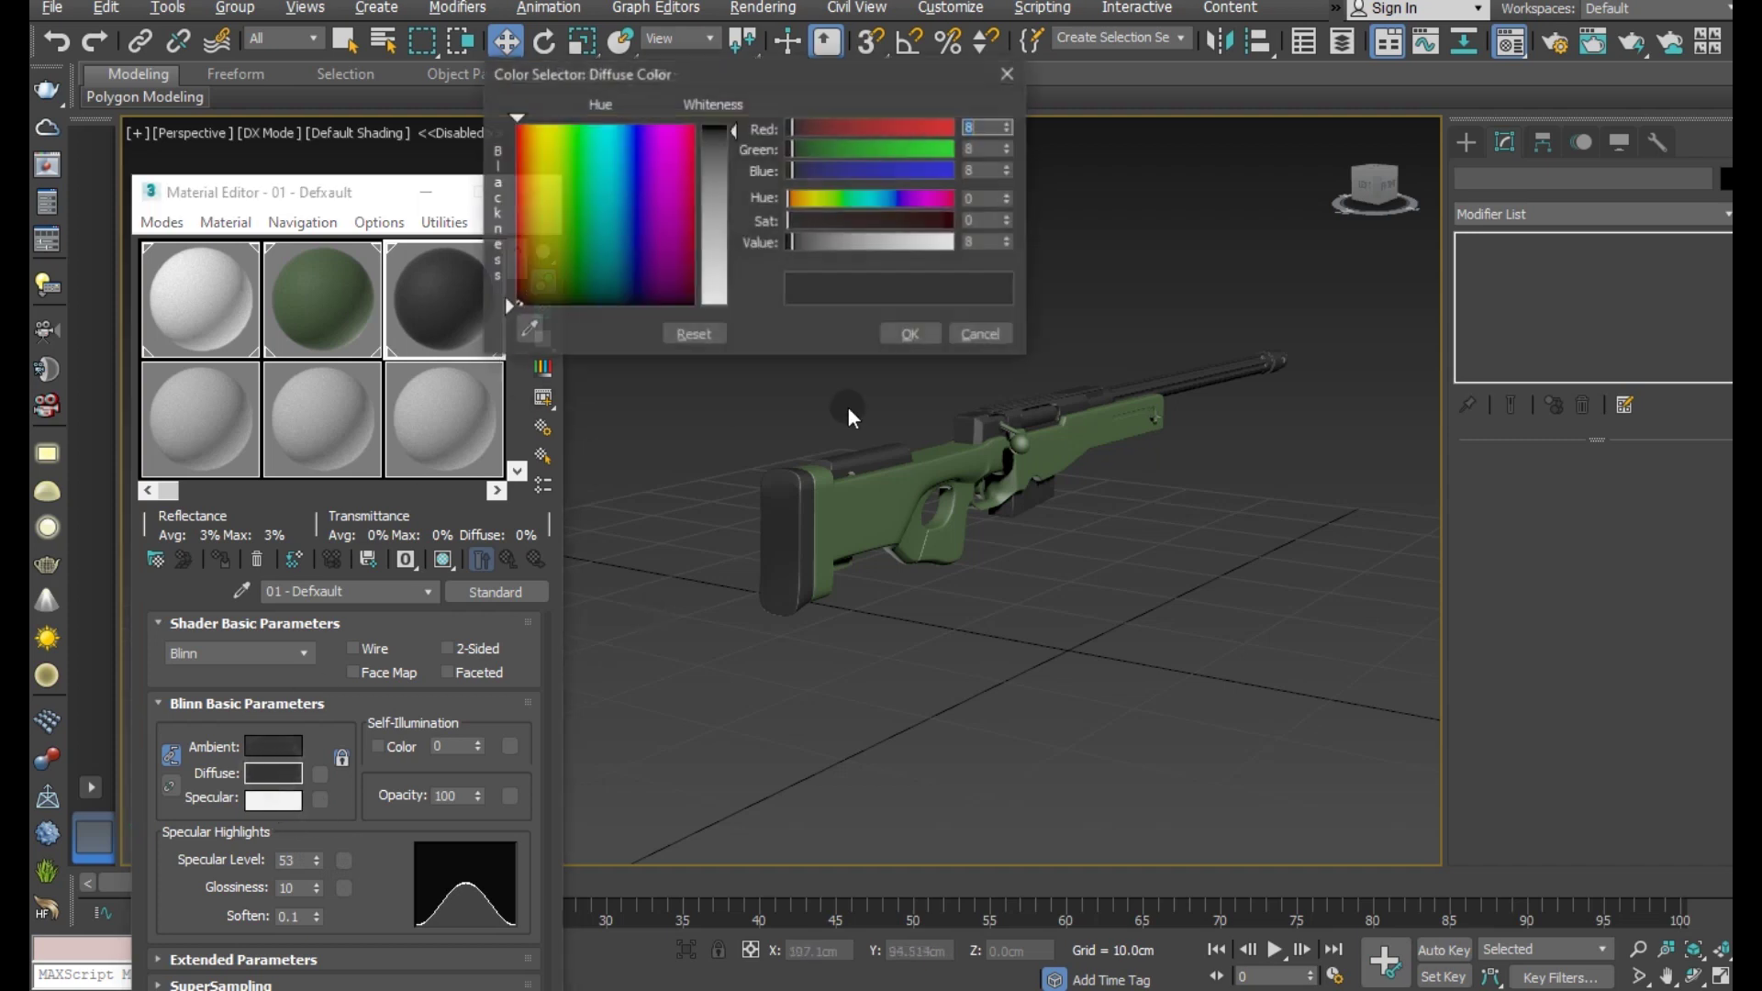
{"action": "left_click", "coordinate": [729, 125]}
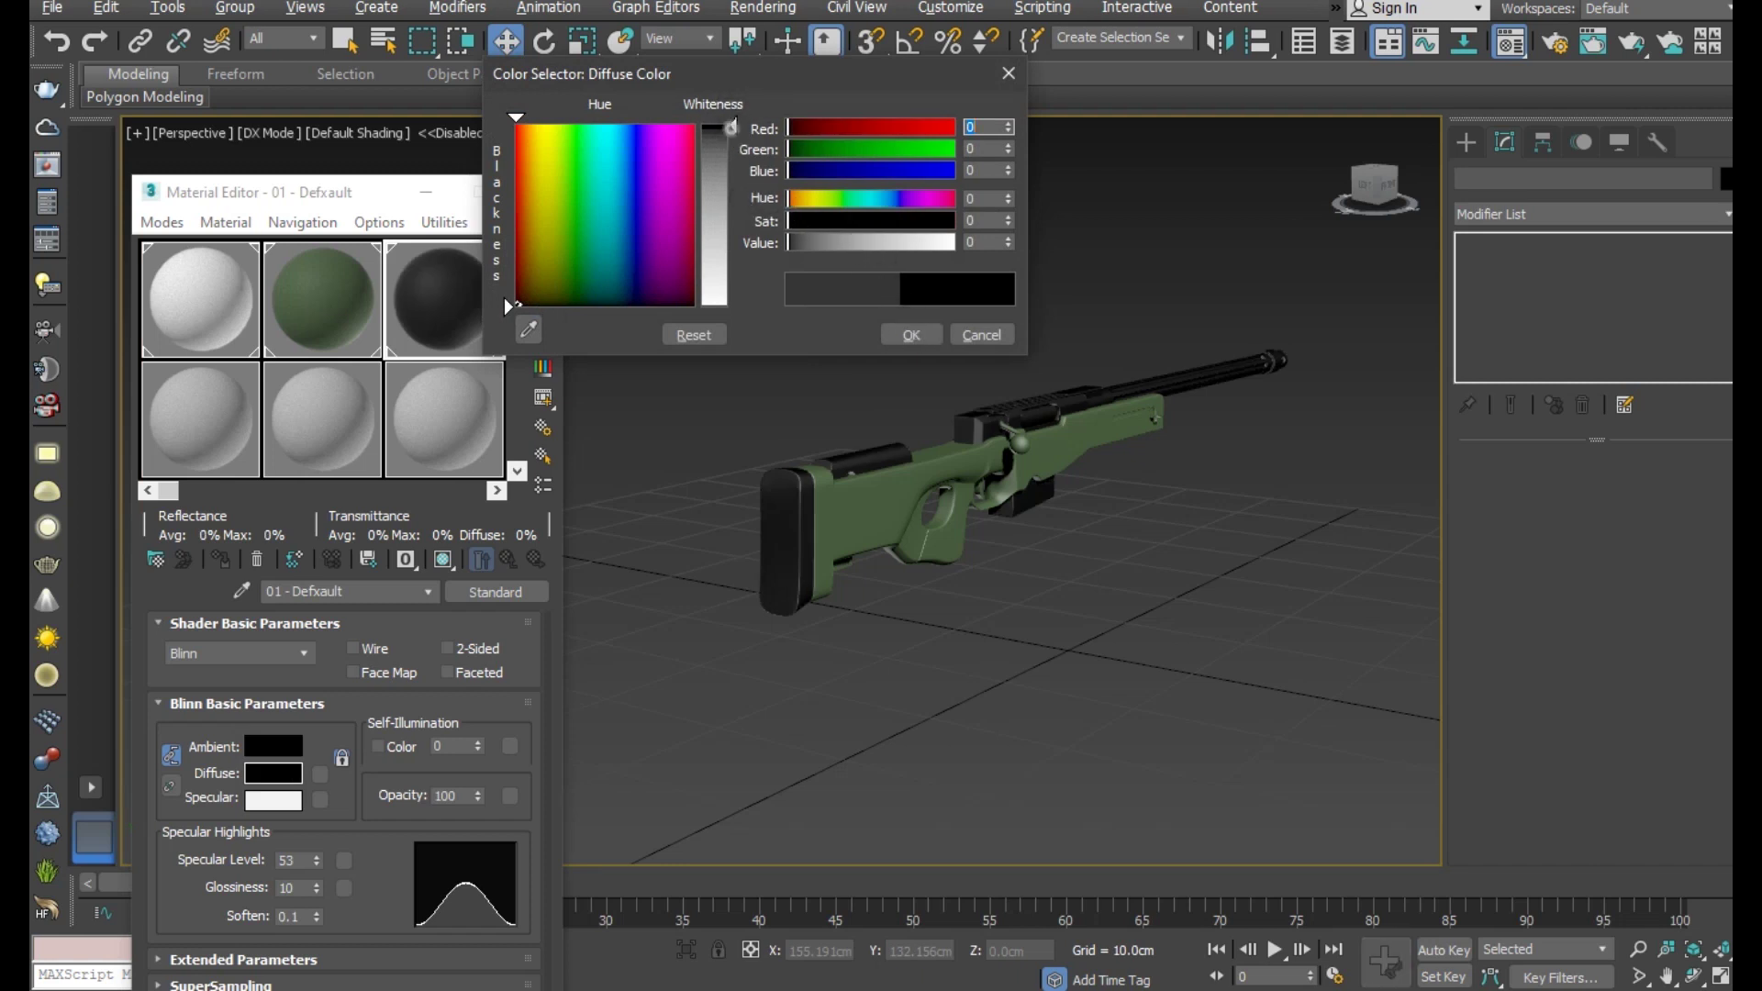
{"action": "left_click_drag", "start_coordinate": [732, 126], "coordinate": [730, 125]}
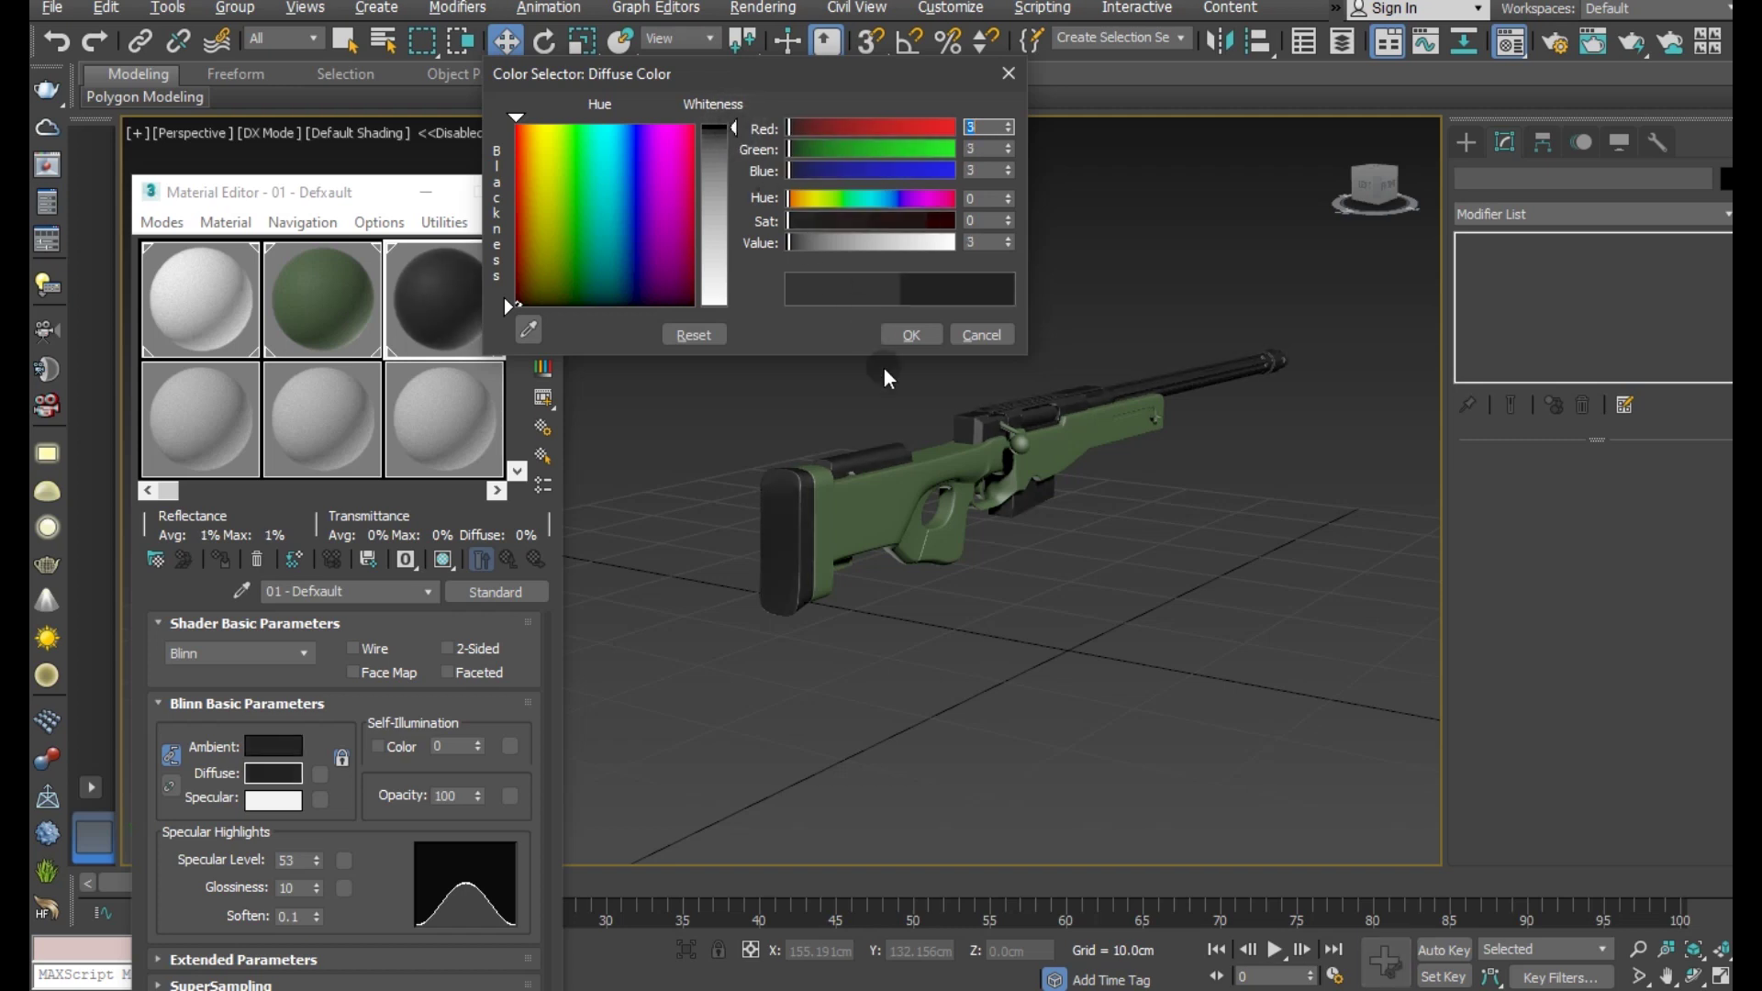
{"action": "left_click", "coordinate": [895, 336]}
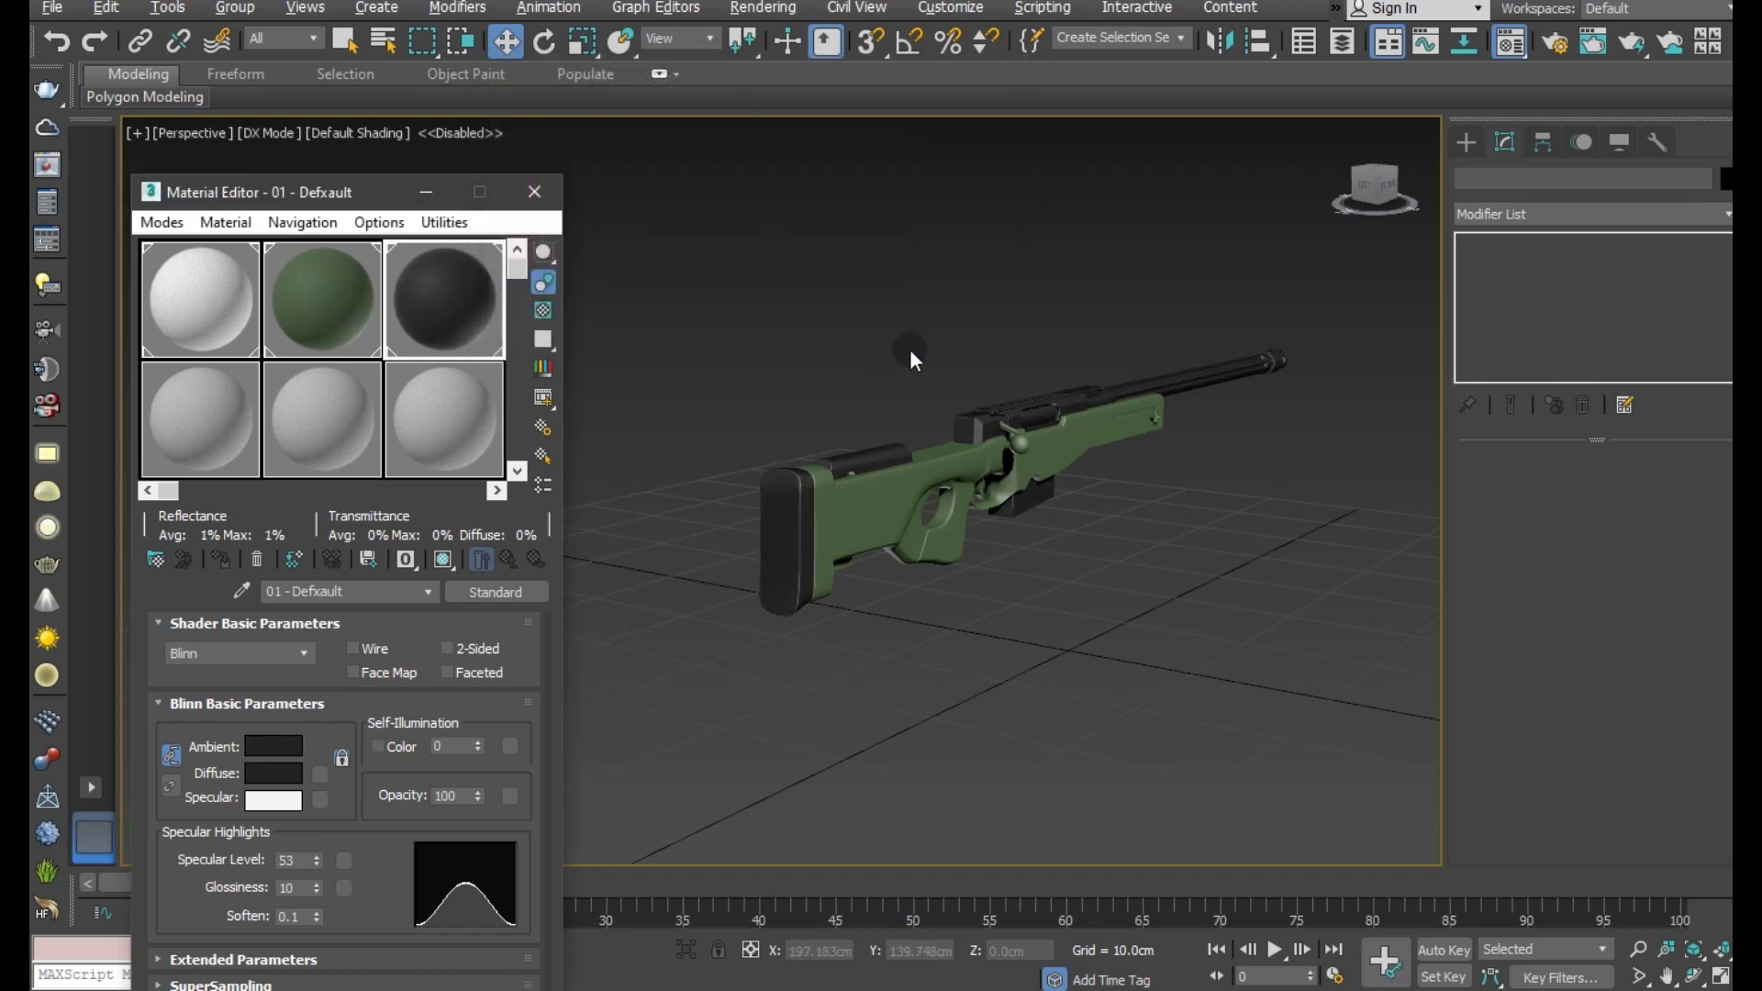
- Close the Material Editor and orbit the view around the rifle
{"action": "scroll", "coordinate": [1078, 482], "scroll_direction": "up", "scroll_amount": 3}
{"action": "mouse_move", "coordinate": [988, 501]}
{"action": "middle_mouse_down", "text": "alt"}
{"action": "mouse_move", "coordinate": [790, 483]}
{"action": "mouse_move", "coordinate": [1031, 477]}
{"action": "mouse_move", "coordinate": [691, 290]}
{"action": "middle_mouse_up", "text": "alt"}
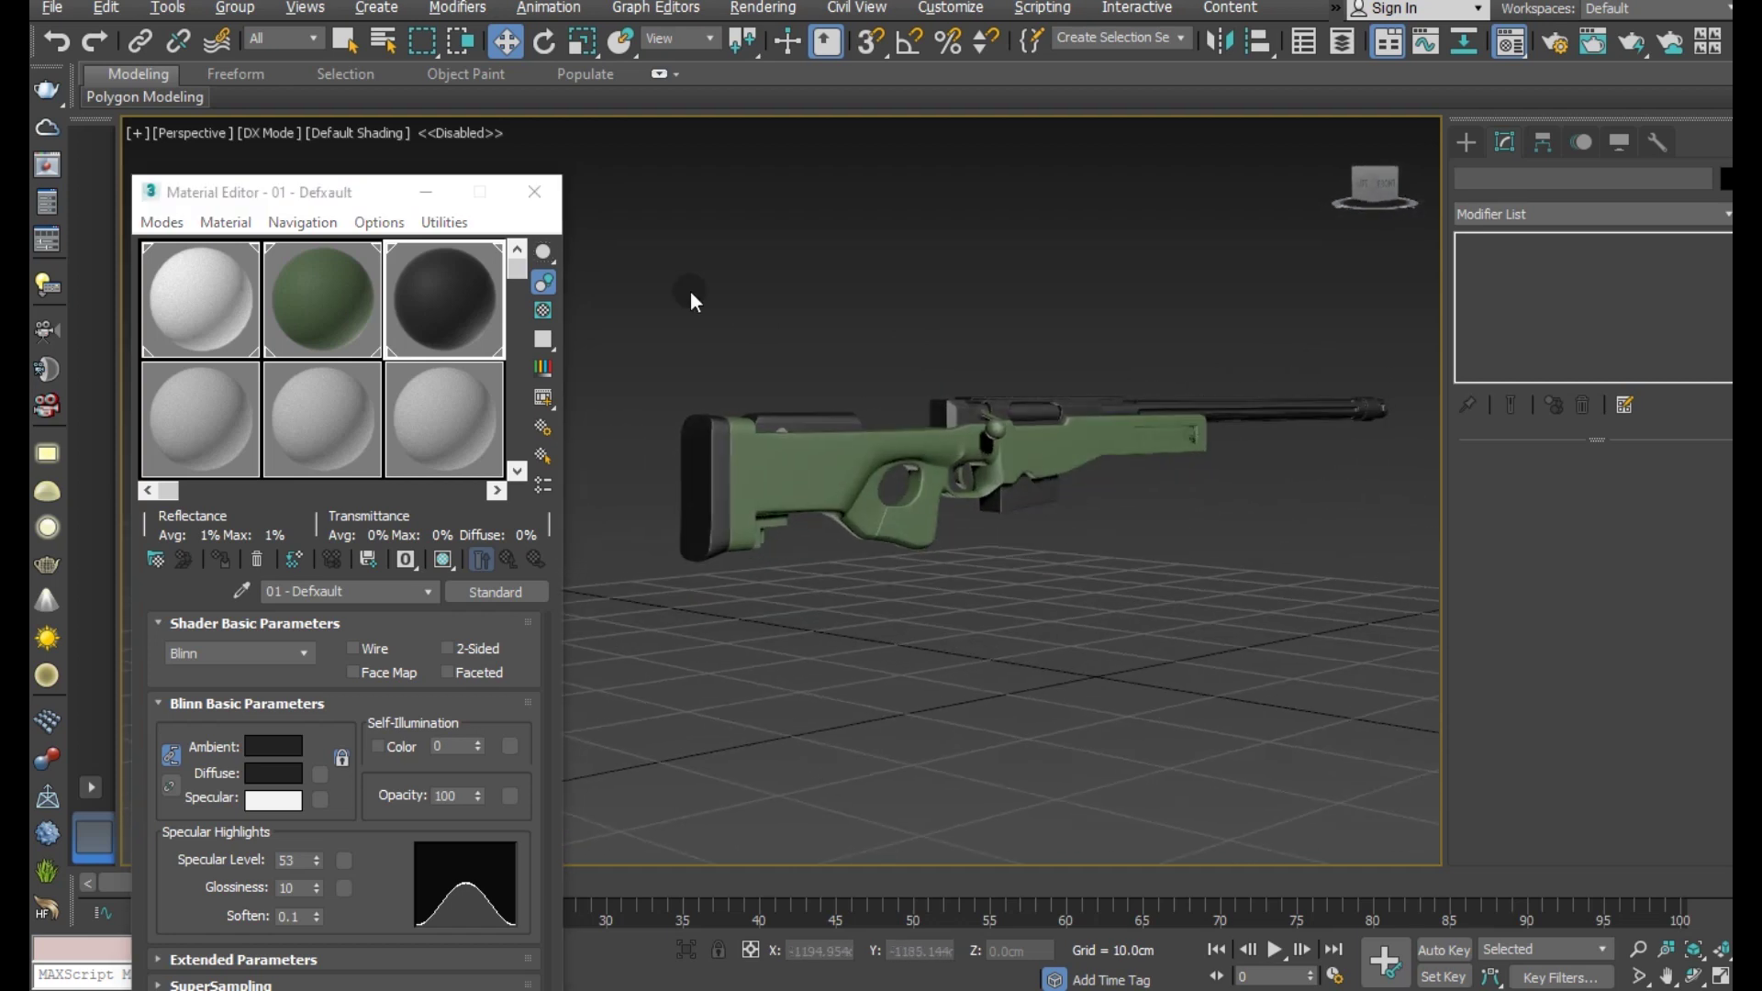
{"action": "left_click", "coordinate": [551, 180]}
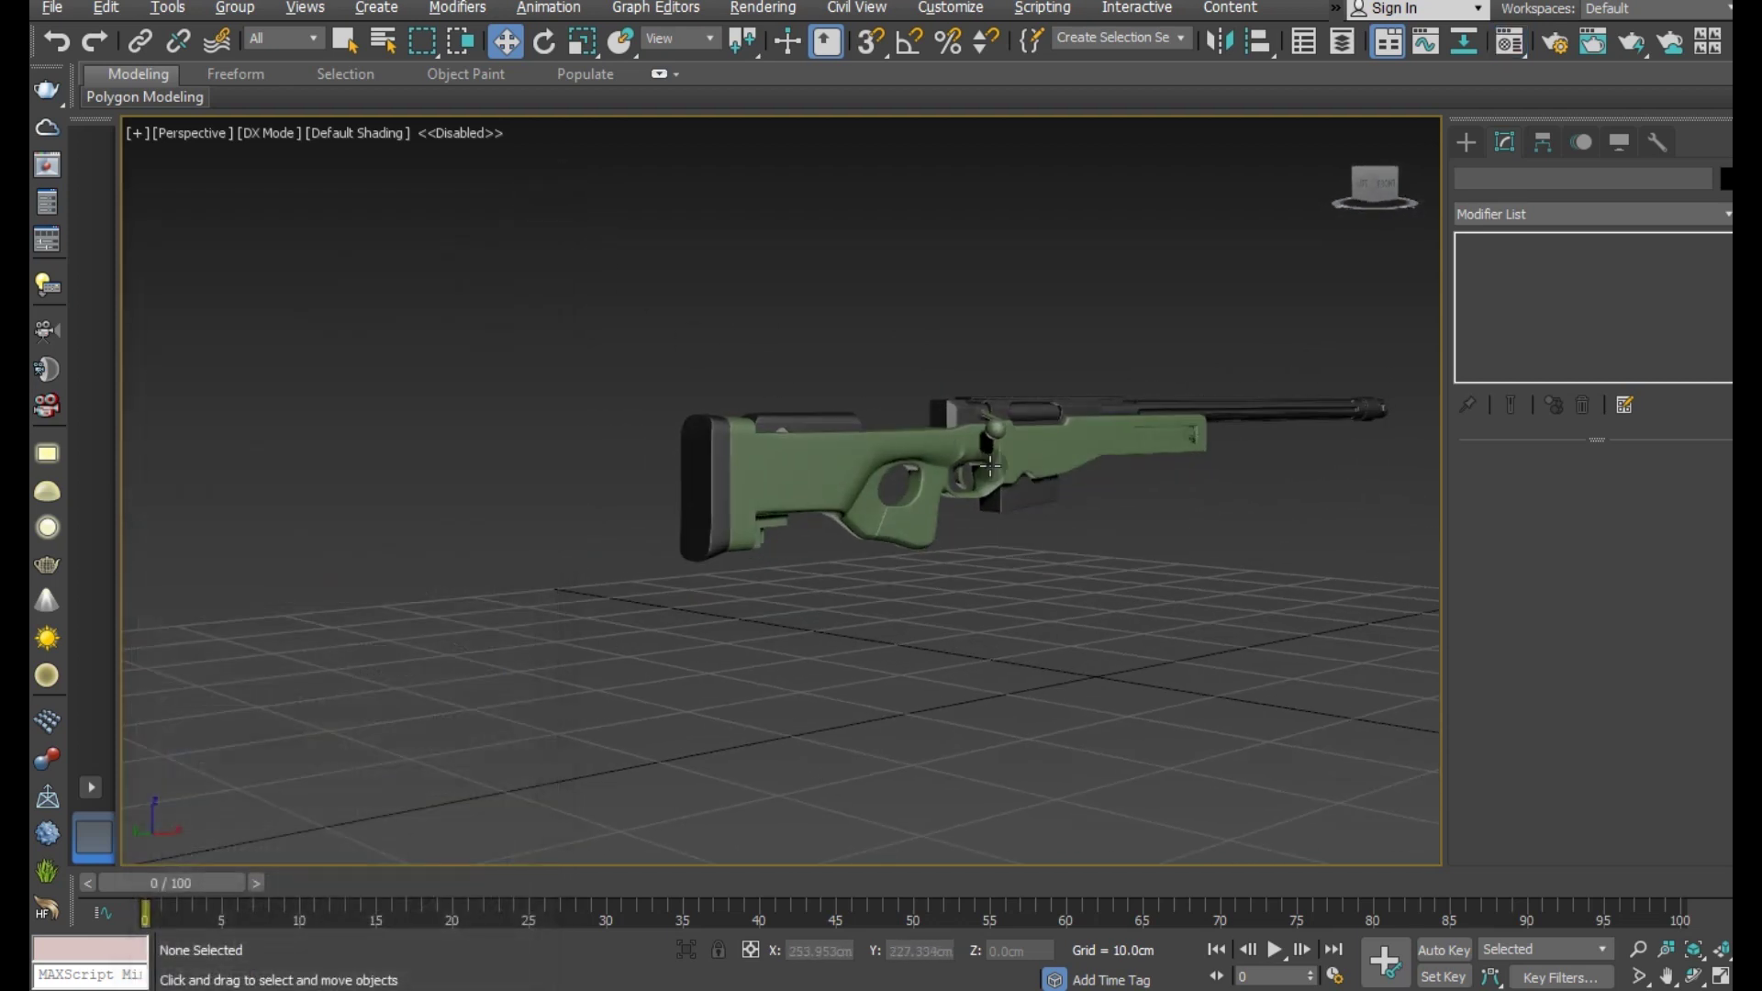
{"action": "mouse_move", "coordinate": [989, 466]}
{"action": "middle_mouse_down", "text": "alt"}
{"action": "mouse_move", "coordinate": [951, 506]}
{"action": "mouse_move", "coordinate": [1092, 534]}
{"action": "mouse_move", "coordinate": [1094, 551]}
{"action": "mouse_move", "coordinate": [933, 559]}
{"action": "middle_mouse_up", "text": "alt"}
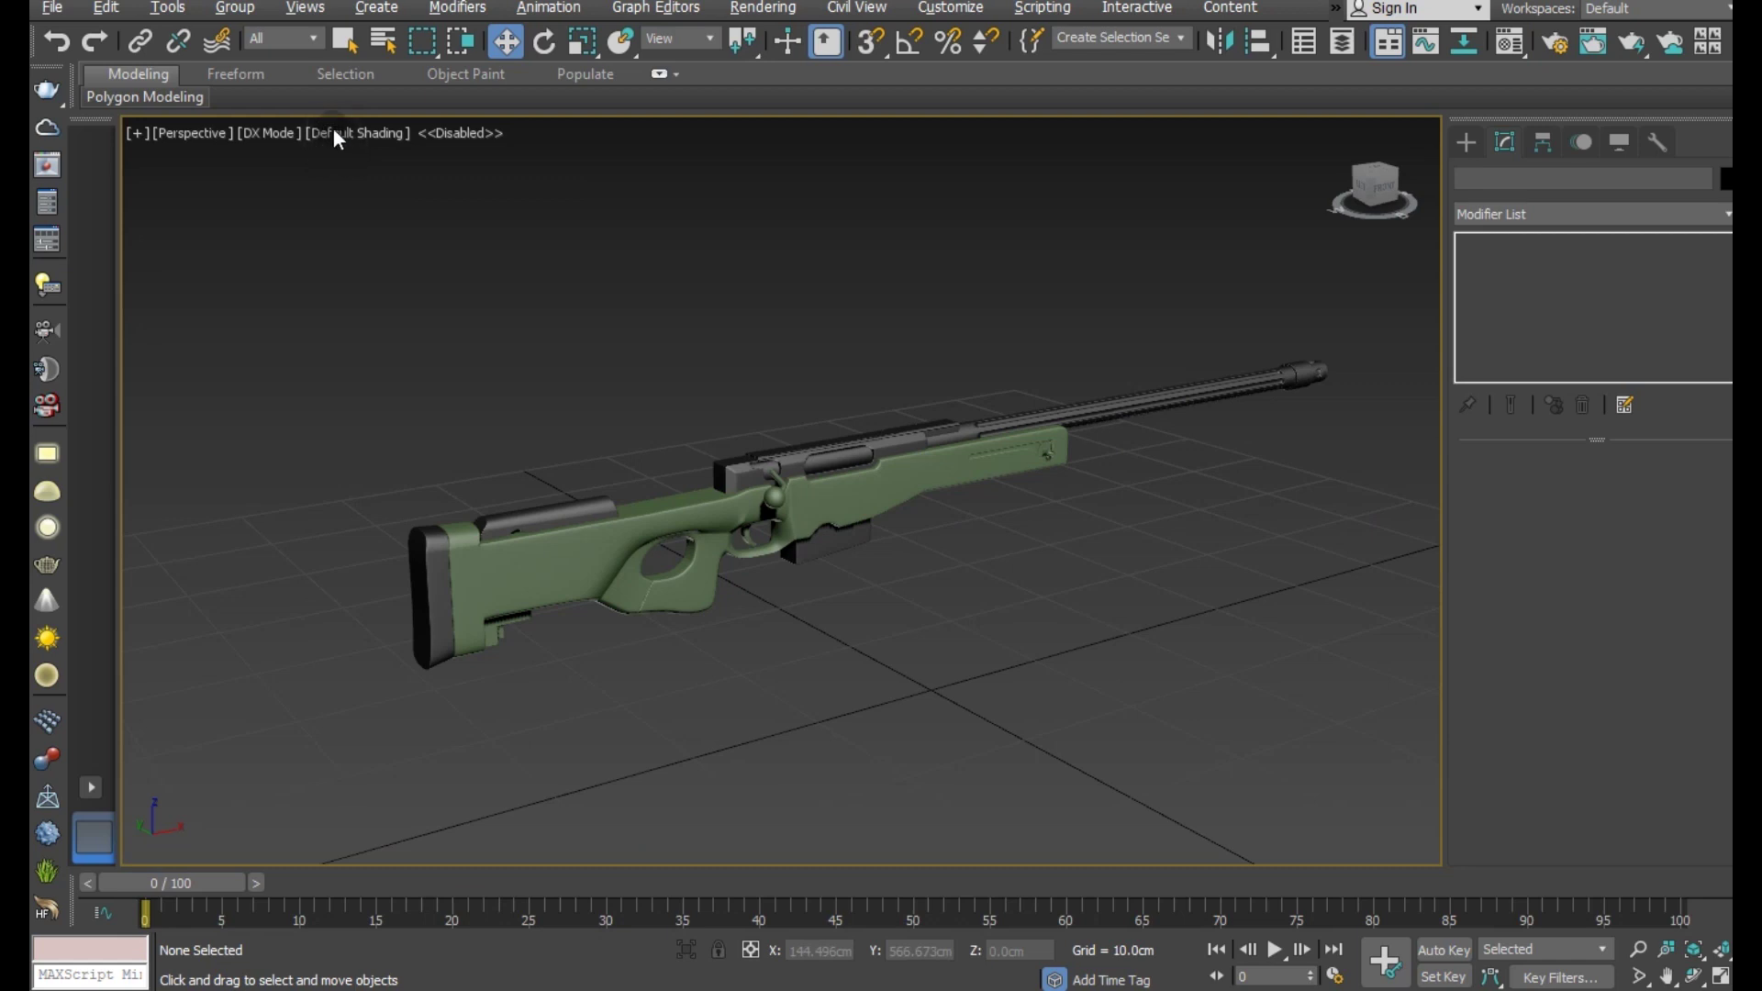
- Change the viewport background from gradient to Solid Color, then orbit to a side-on view
{"action": "left_click", "coordinate": [247, 133]}
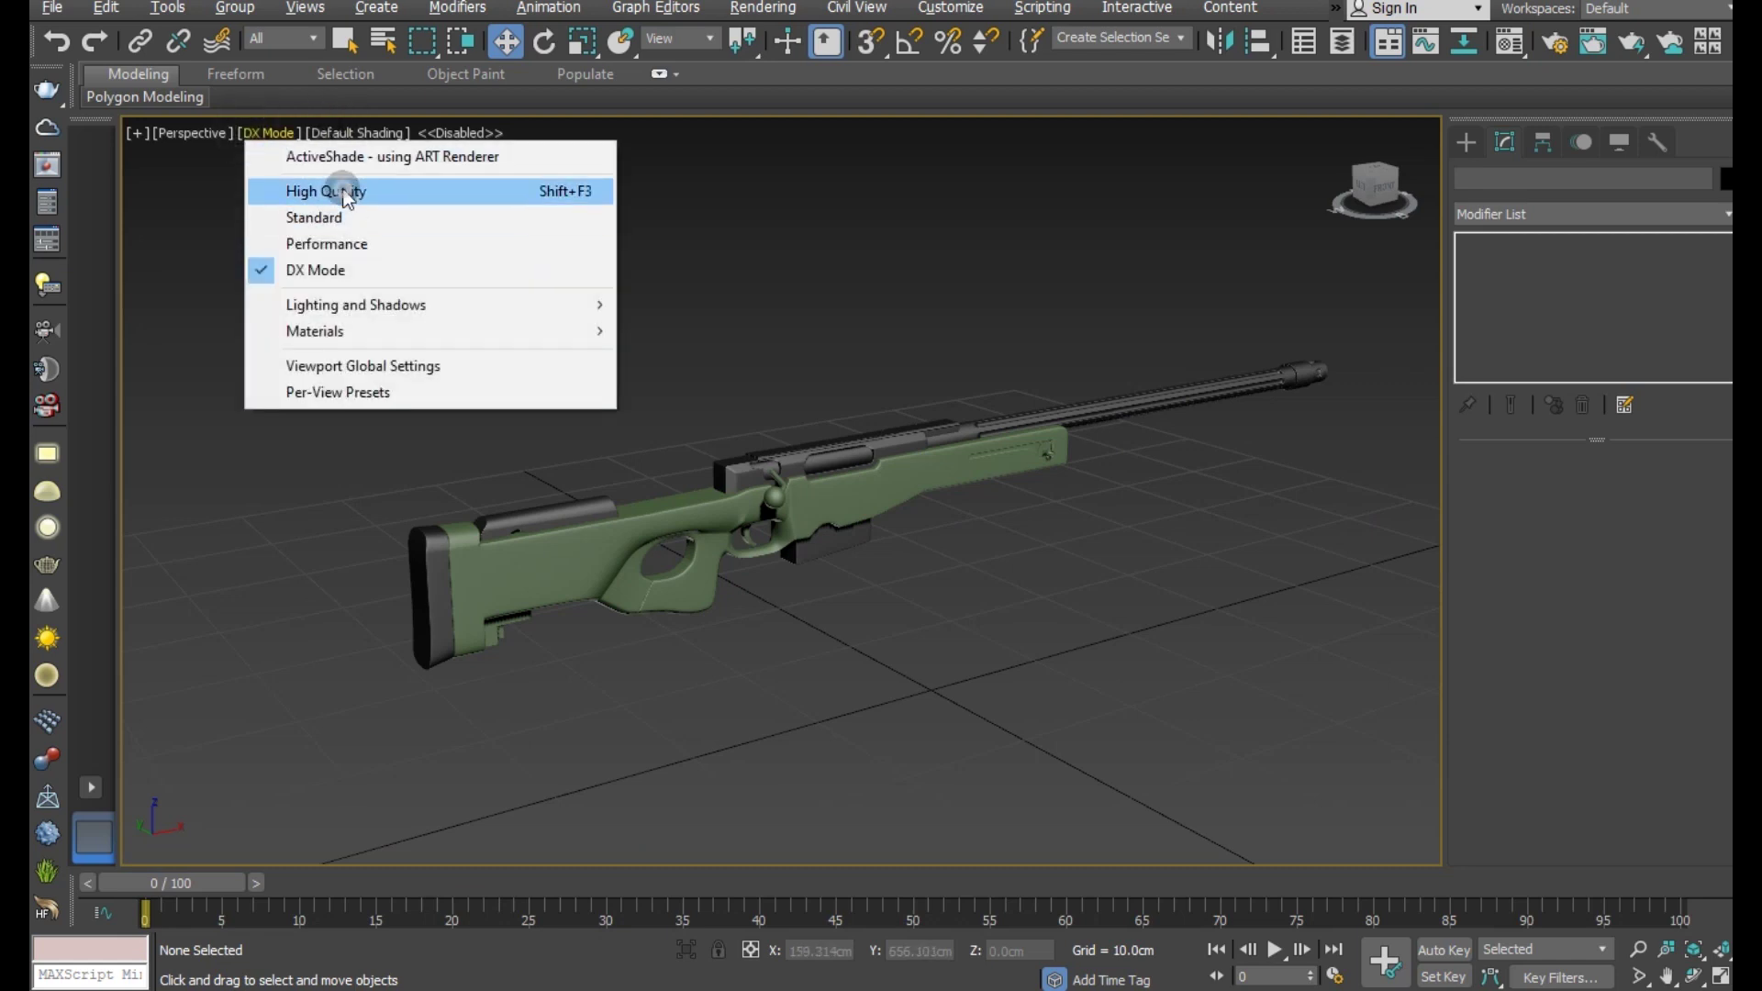
{"action": "left_click", "coordinate": [349, 270]}
{"action": "left_click", "coordinate": [346, 135]}
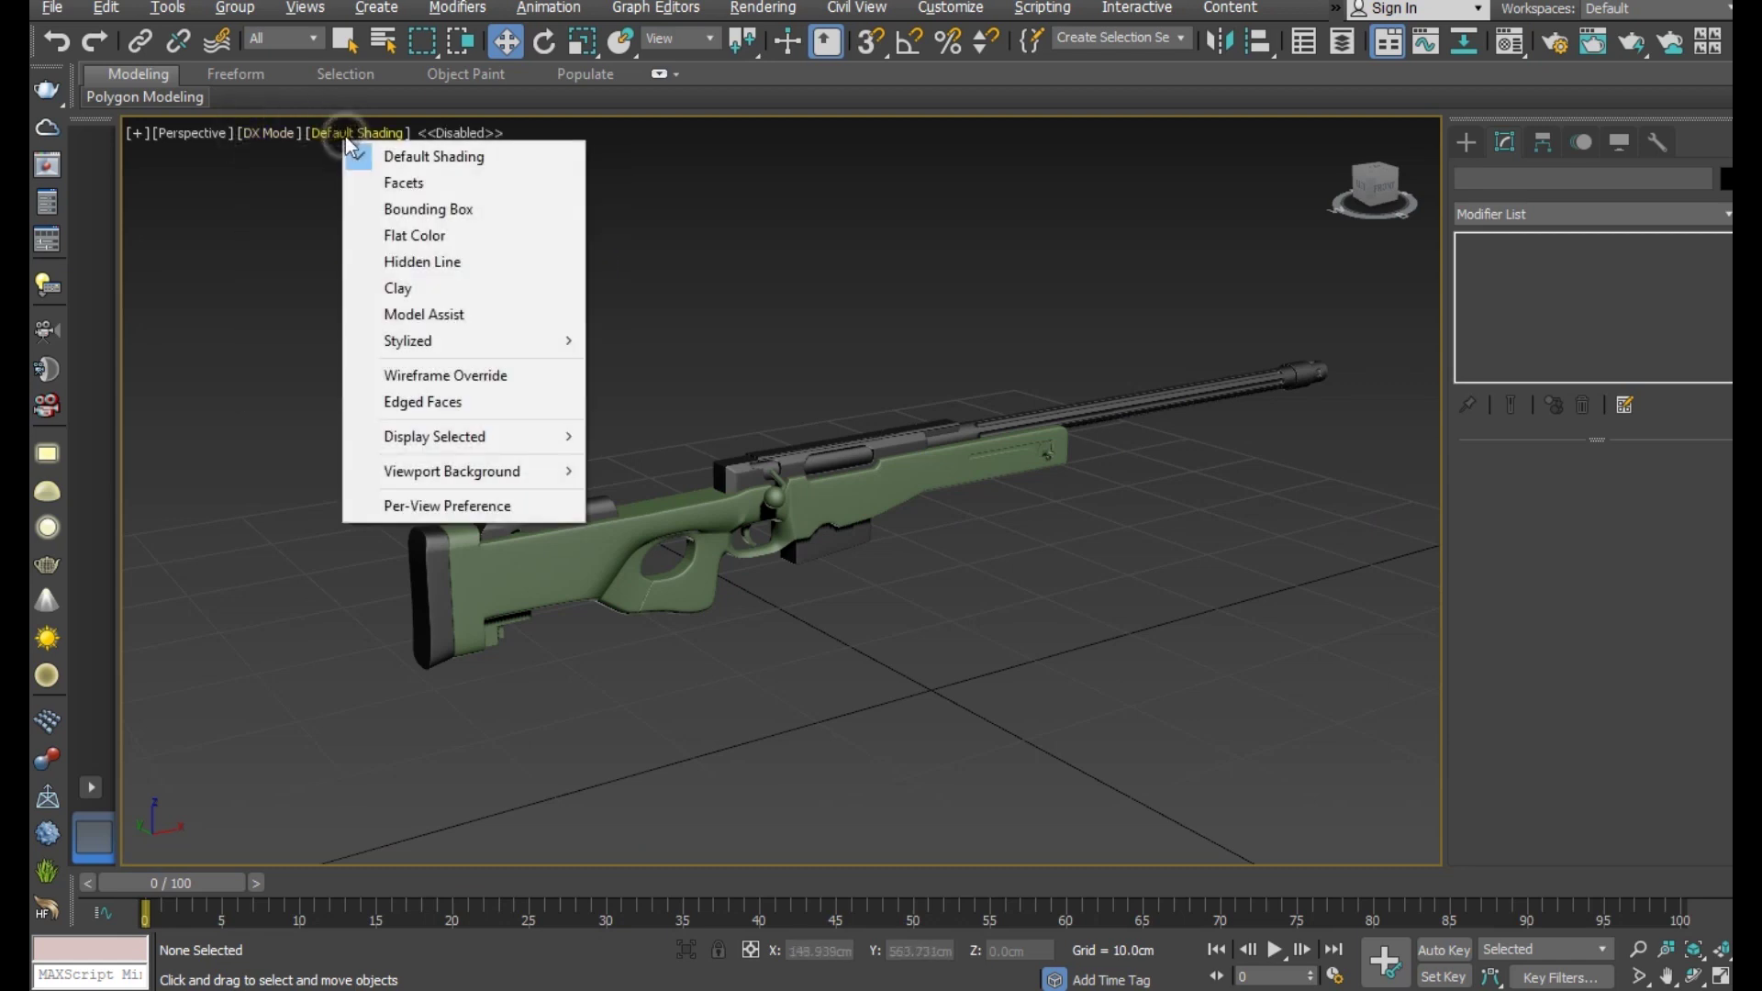
{"action": "mouse_move", "coordinate": [452, 471]}
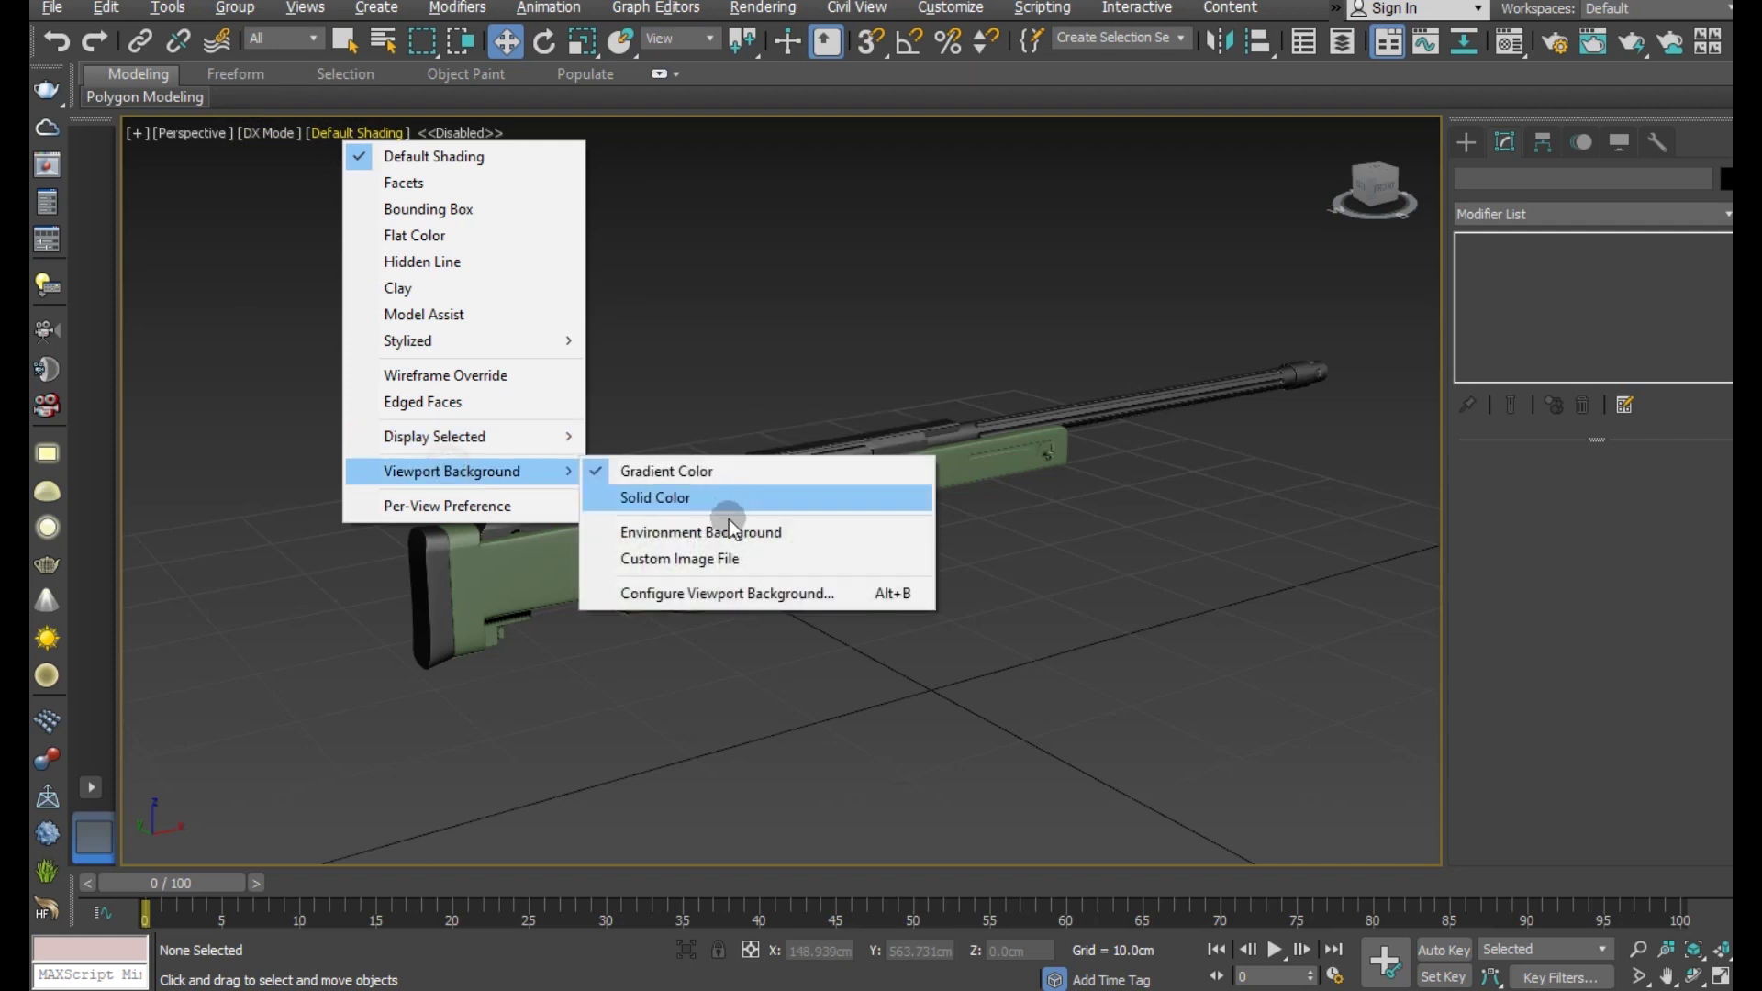
{"action": "left_click", "coordinate": [684, 501]}
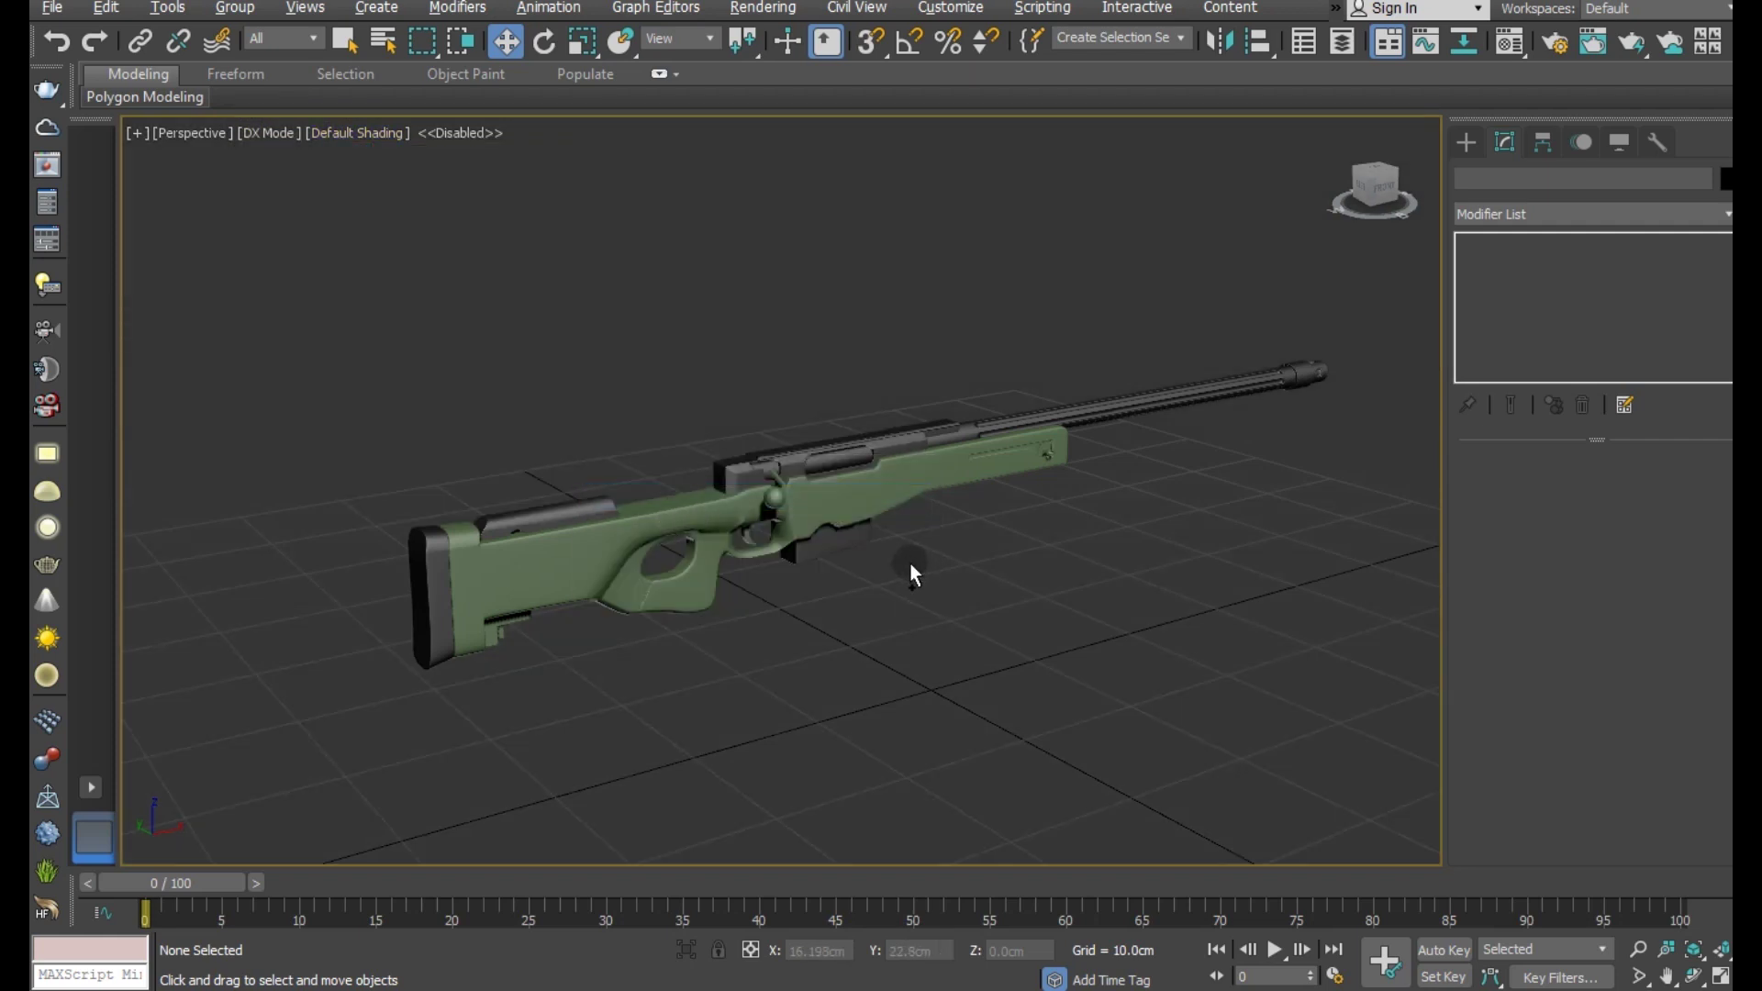
{"action": "middle_click_drag", "start_coordinate": [911, 565], "coordinate": [770, 546], "text": "alt"}
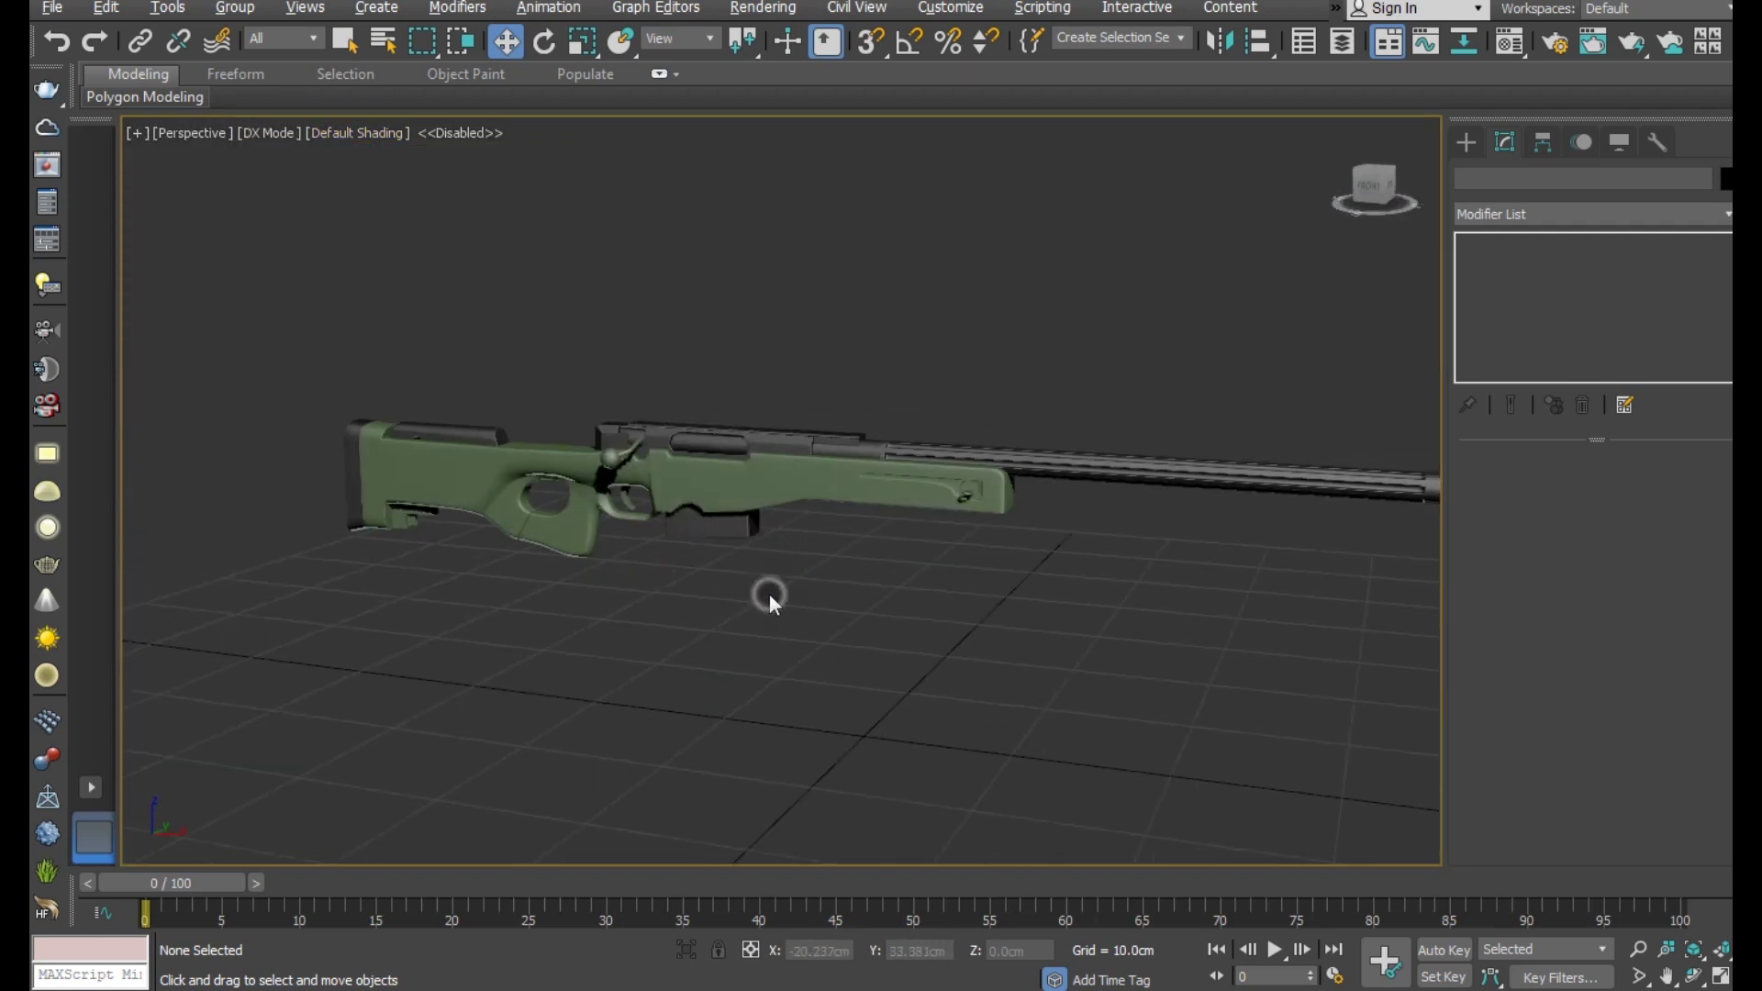